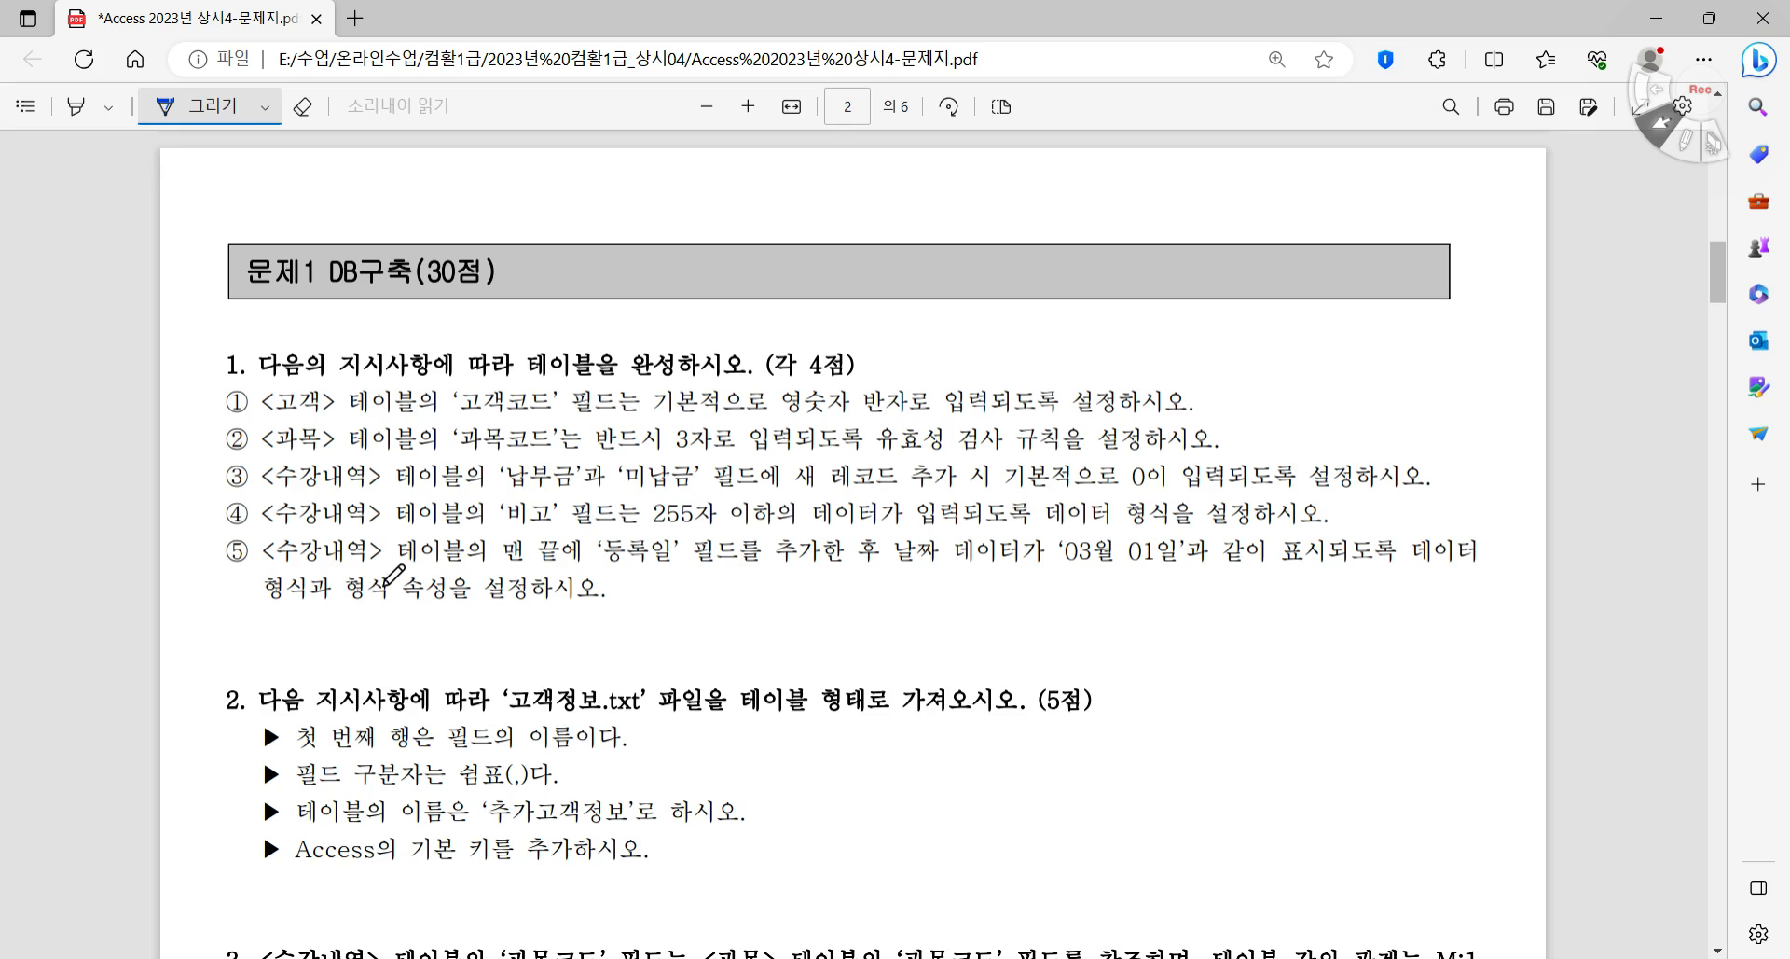
- Sketch two boxes joined by a line below question 3 of the exam PDF and erase the sketch
{"action": "scroll", "coordinate": [691, 481], "scroll_direction": "down", "scroll_amount": 5}
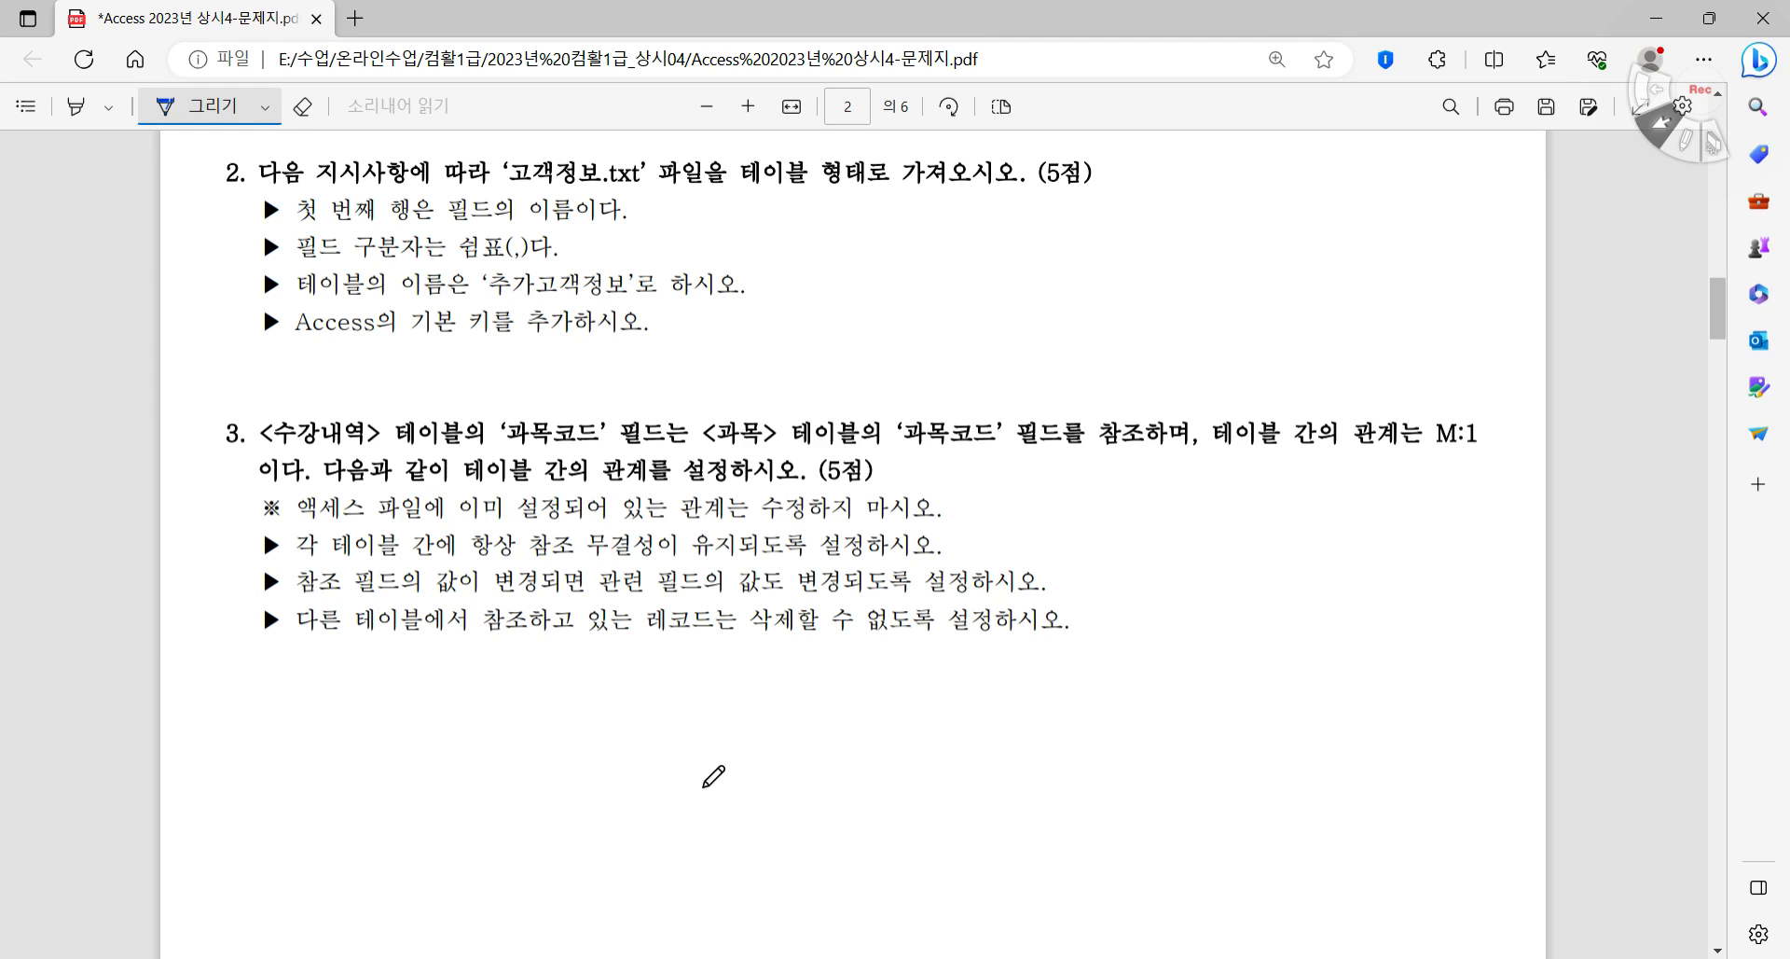
{"action": "mouse_move", "coordinate": [711, 796]}
{"action": "left_mouse_down"}
{"action": "mouse_move", "coordinate": [711, 720]}
{"action": "mouse_move", "coordinate": [795, 780]}
{"action": "mouse_move", "coordinate": [682, 787]}
{"action": "left_mouse_up"}
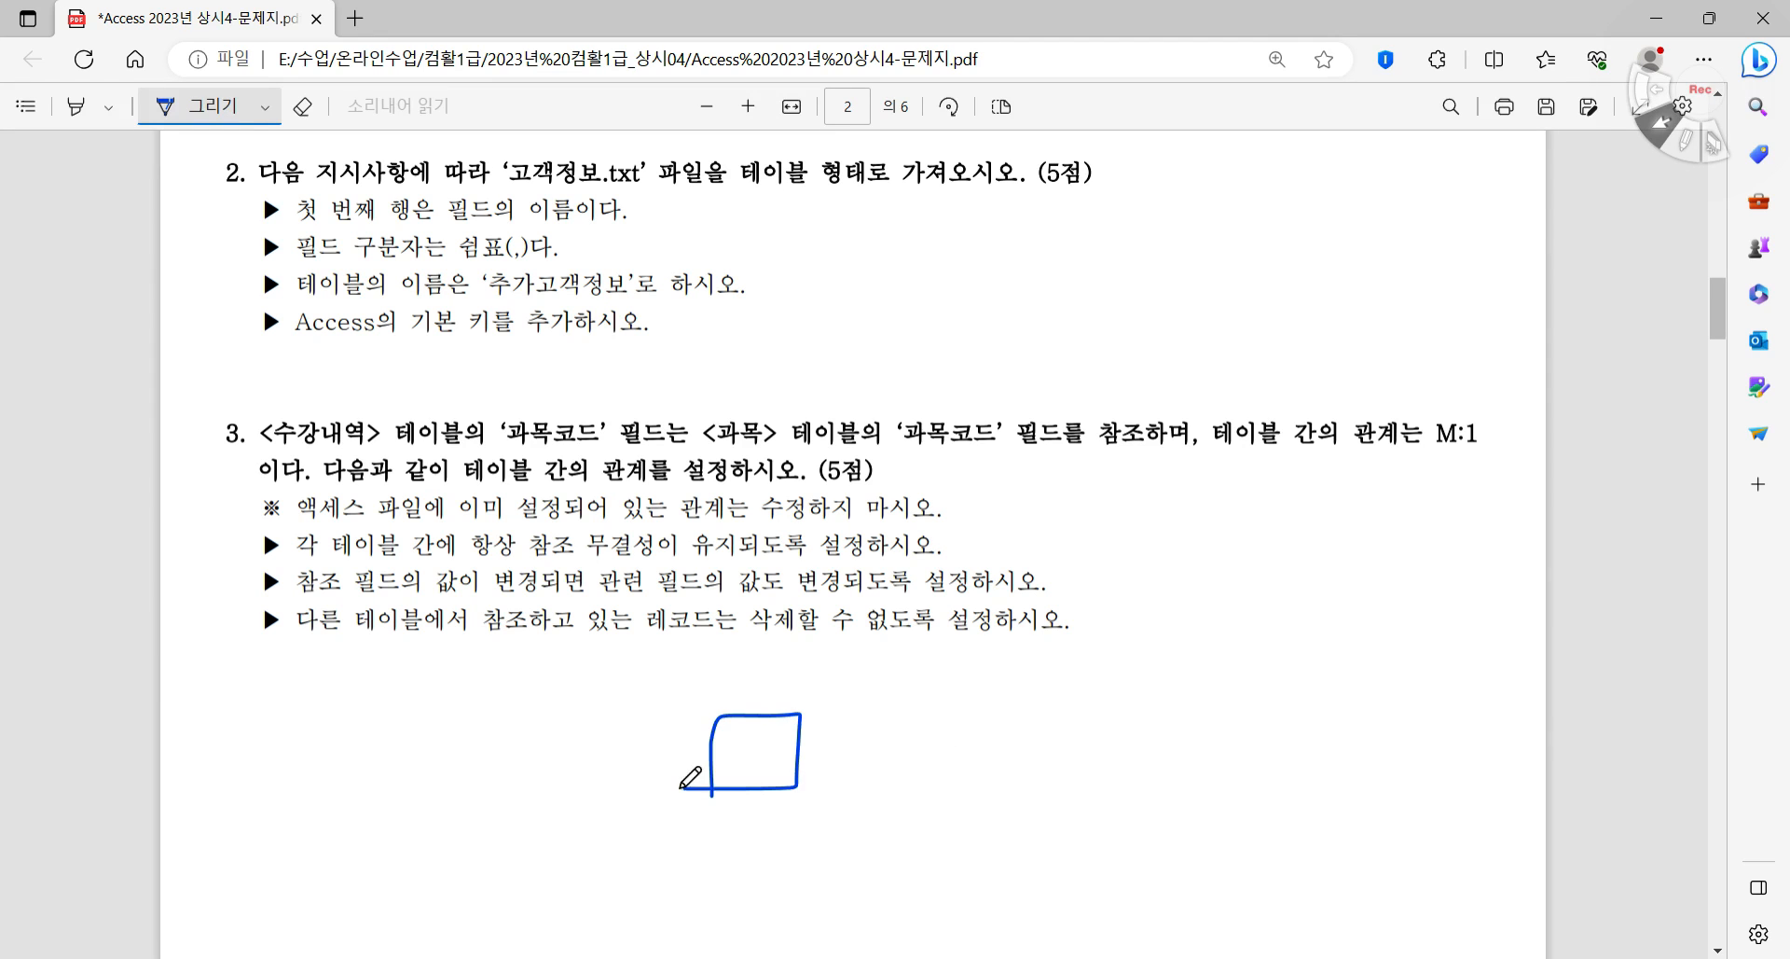
{"action": "mouse_move", "coordinate": [910, 793]}
{"action": "left_mouse_down"}
{"action": "mouse_move", "coordinate": [970, 697]}
{"action": "mouse_move", "coordinate": [917, 782]}
{"action": "left_mouse_up"}
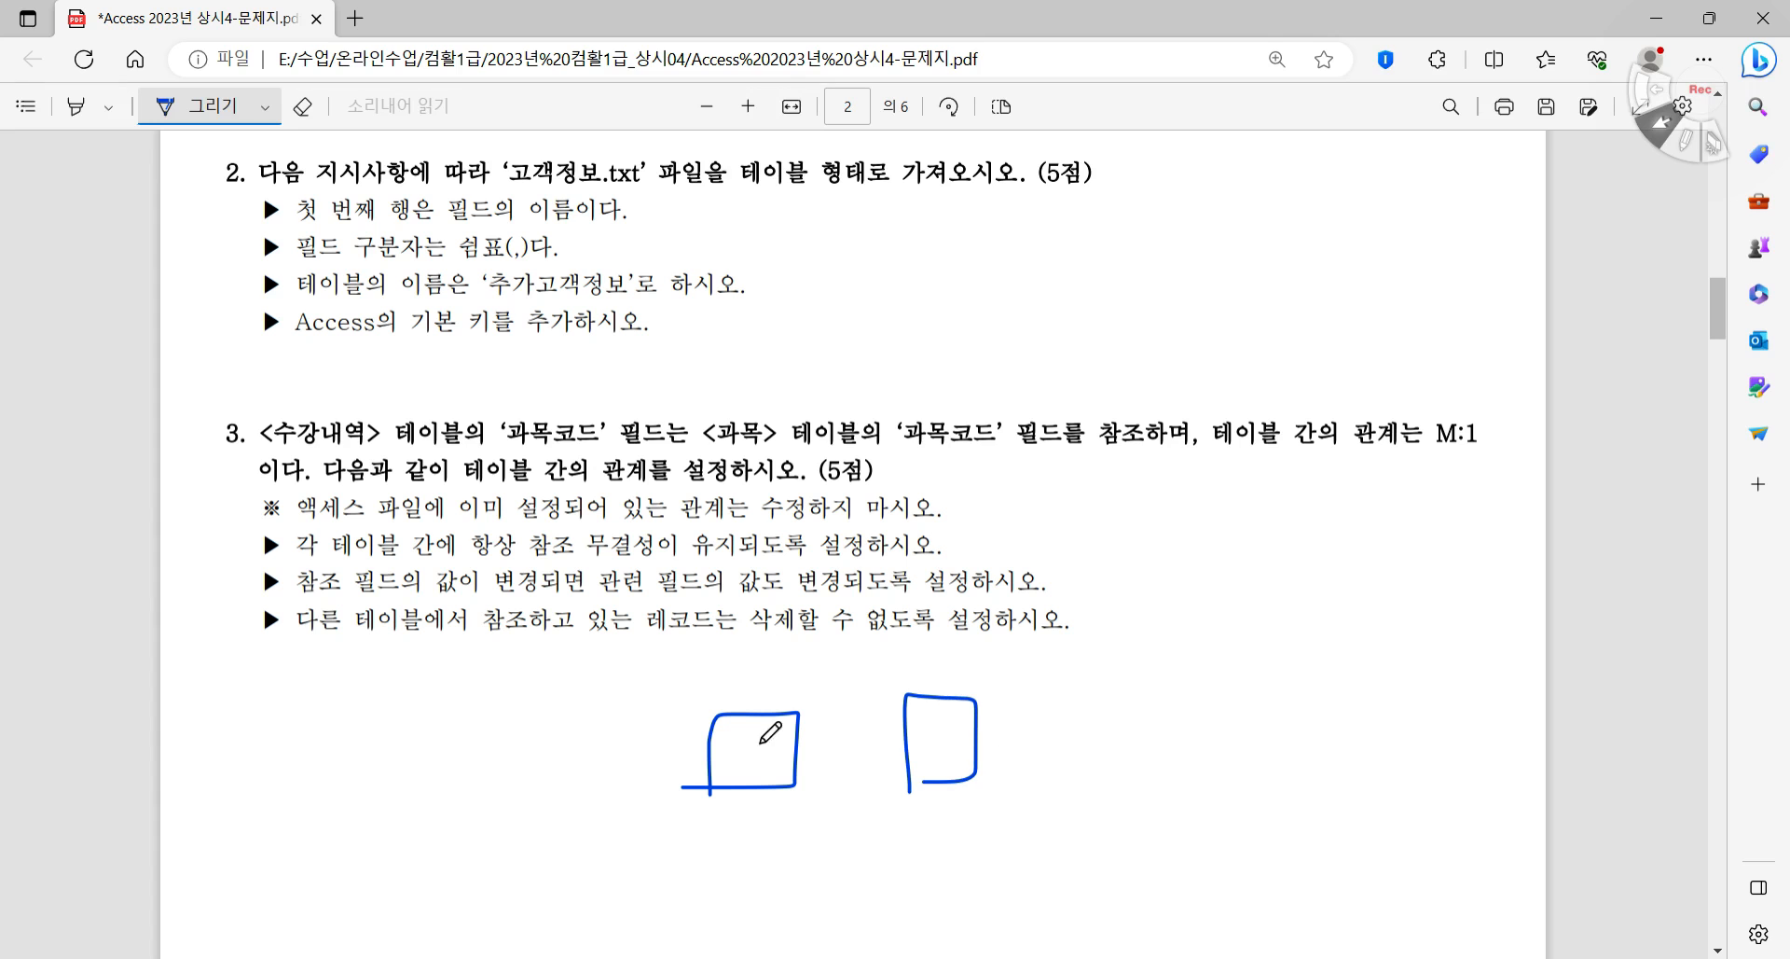
{"action": "left_click_drag", "start_coordinate": [762, 737], "coordinate": [917, 725]}
{"action": "left_click", "coordinate": [301, 107]}
{"action": "mouse_move", "coordinate": [822, 712]}
{"action": "left_mouse_down"}
{"action": "mouse_move", "coordinate": [739, 778]}
{"action": "mouse_move", "coordinate": [997, 704]}
{"action": "left_mouse_up"}
{"action": "left_click", "coordinate": [191, 112]}
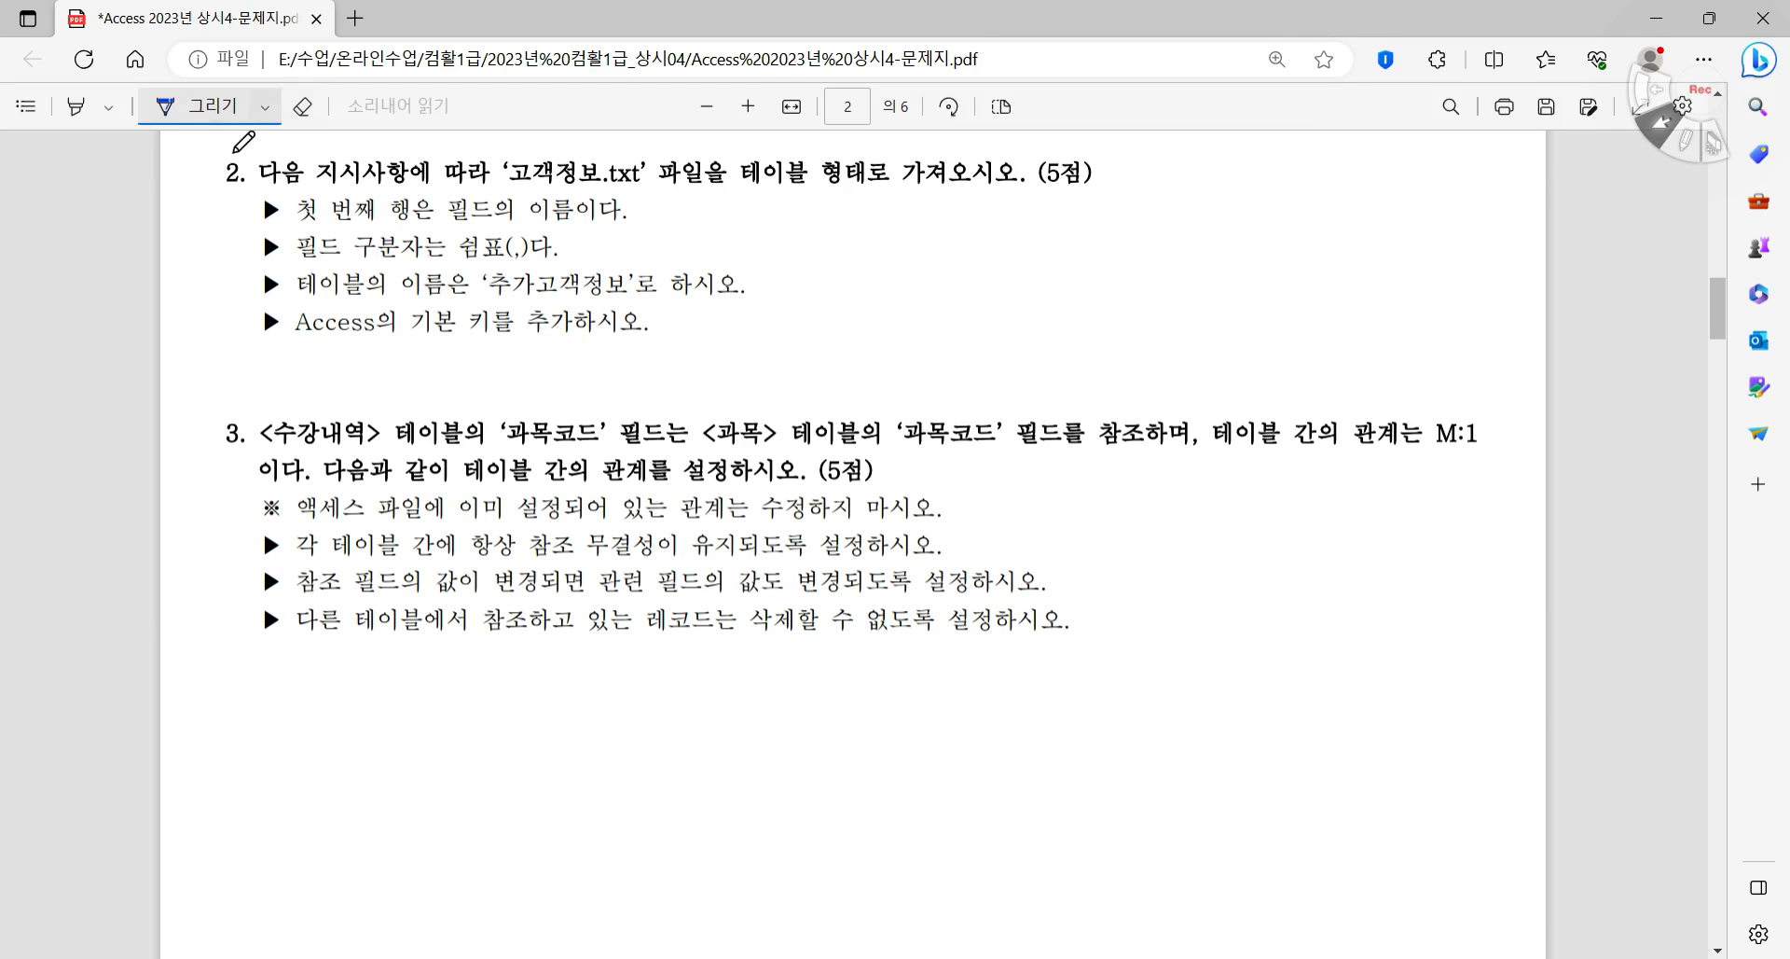
- Mark the table names in question 1, underline the '고객코드' requirement, box '영숫자 반자' and annotate it with 'IME'
{"action": "scroll", "coordinate": [660, 476], "scroll_direction": "up", "scroll_amount": 5}
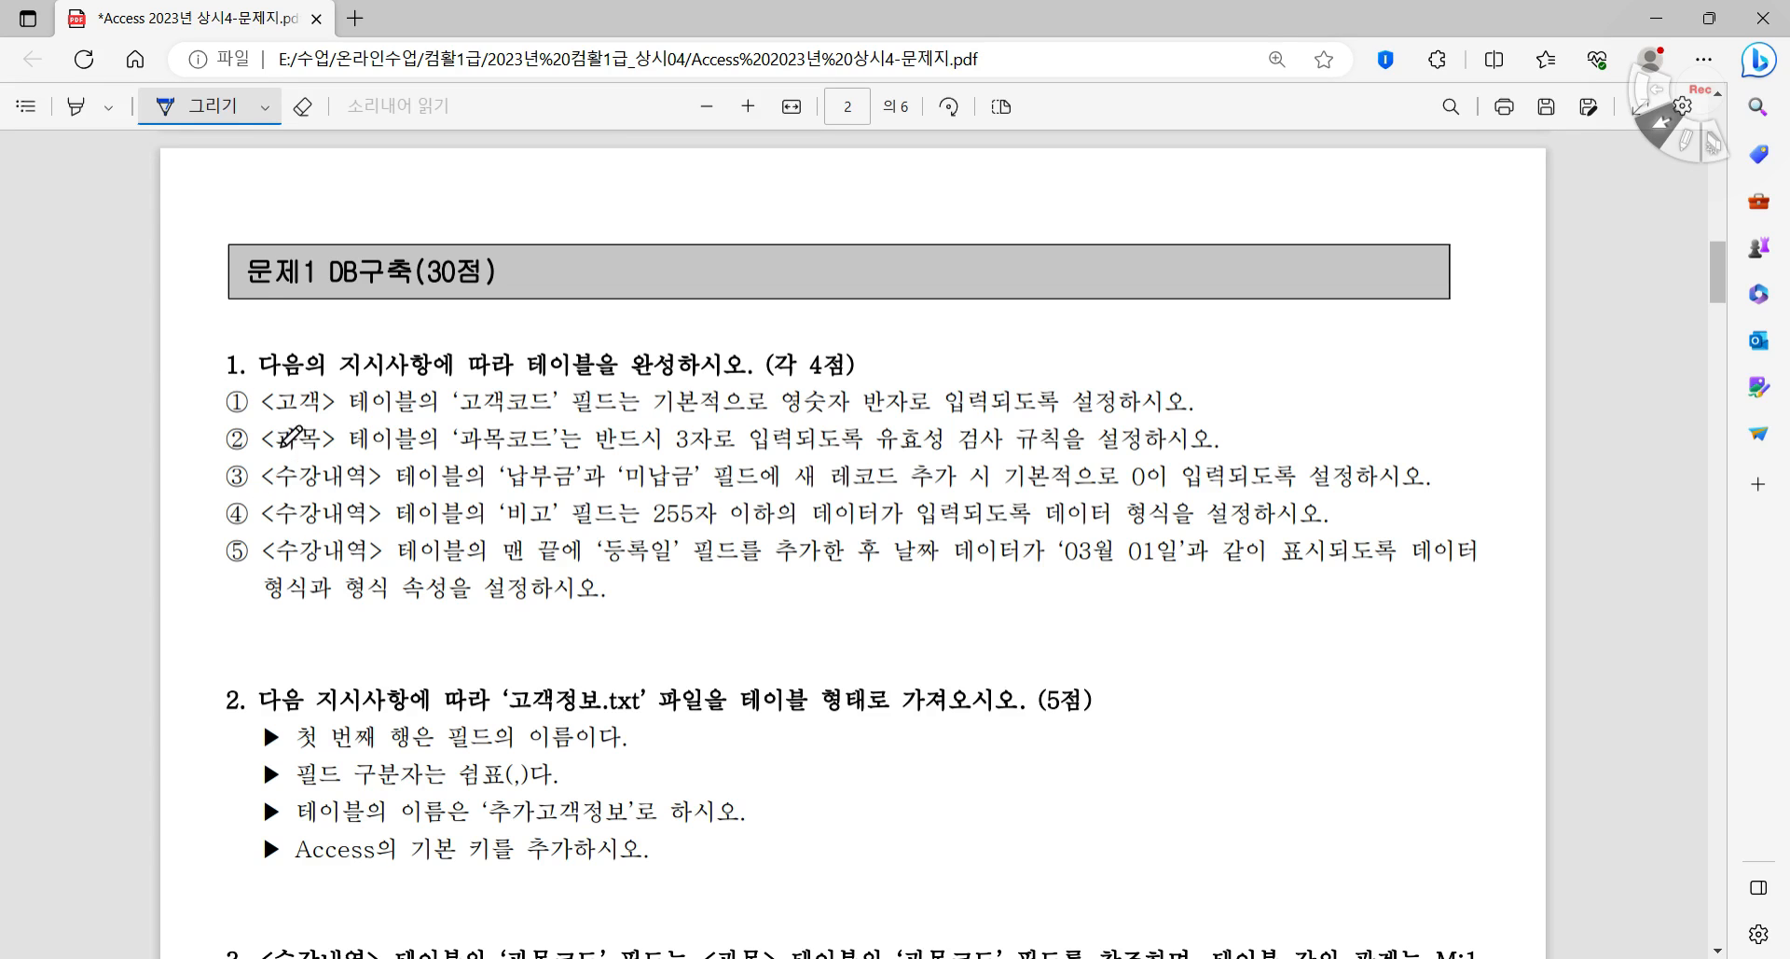
{"action": "left_click_drag", "start_coordinate": [261, 411], "coordinate": [331, 406]}
{"action": "mouse_move", "coordinate": [264, 457]}
{"action": "left_mouse_down"}
{"action": "mouse_move", "coordinate": [333, 445]}
{"action": "mouse_move", "coordinate": [267, 535]}
{"action": "mouse_move", "coordinate": [274, 563]}
{"action": "left_mouse_up"}
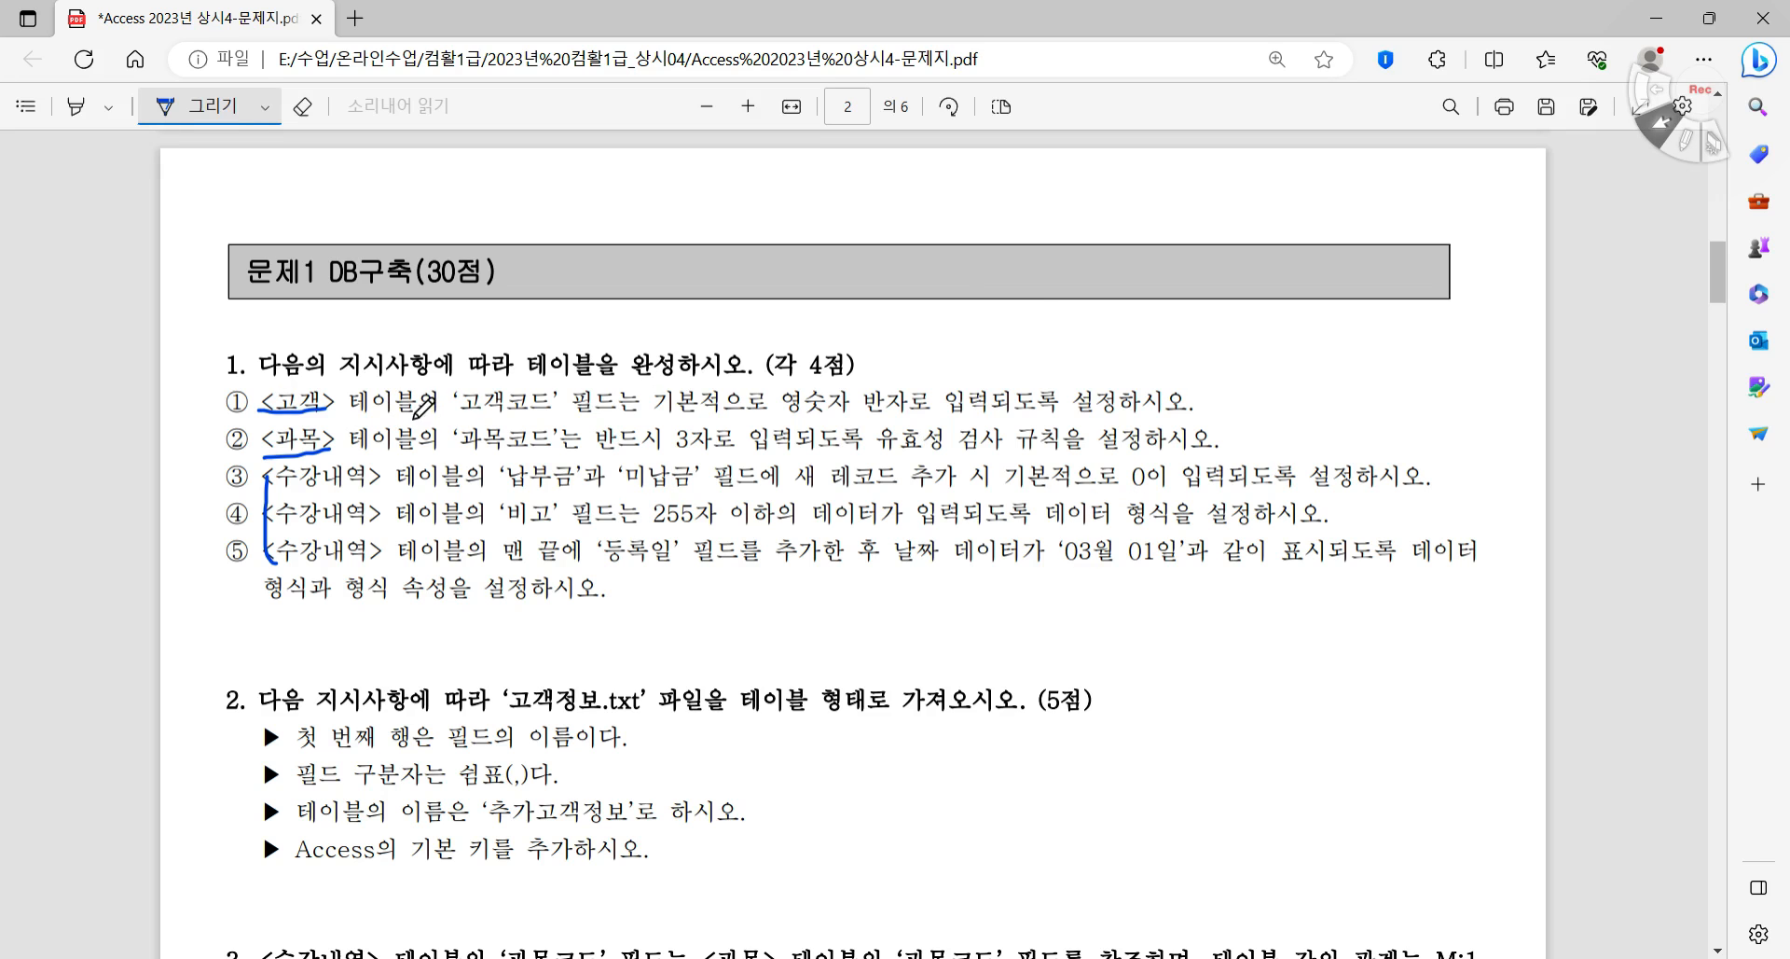
{"action": "mouse_move", "coordinate": [454, 413]}
{"action": "left_mouse_down"}
{"action": "mouse_move", "coordinate": [893, 421]}
{"action": "mouse_move", "coordinate": [904, 407]}
{"action": "mouse_move", "coordinate": [774, 391]}
{"action": "mouse_move", "coordinate": [781, 451]}
{"action": "left_mouse_up"}
{"action": "mouse_move", "coordinate": [897, 411]}
{"action": "left_mouse_down"}
{"action": "mouse_move", "coordinate": [898, 368]}
{"action": "mouse_move", "coordinate": [935, 354]}
{"action": "mouse_move", "coordinate": [934, 370]}
{"action": "mouse_move", "coordinate": [981, 342]}
{"action": "mouse_move", "coordinate": [989, 374]}
{"action": "mouse_move", "coordinate": [1019, 330]}
{"action": "mouse_move", "coordinate": [1027, 374]}
{"action": "mouse_move", "coordinate": [1037, 338]}
{"action": "mouse_move", "coordinate": [1067, 374]}
{"action": "mouse_move", "coordinate": [1059, 355]}
{"action": "left_mouse_up"}
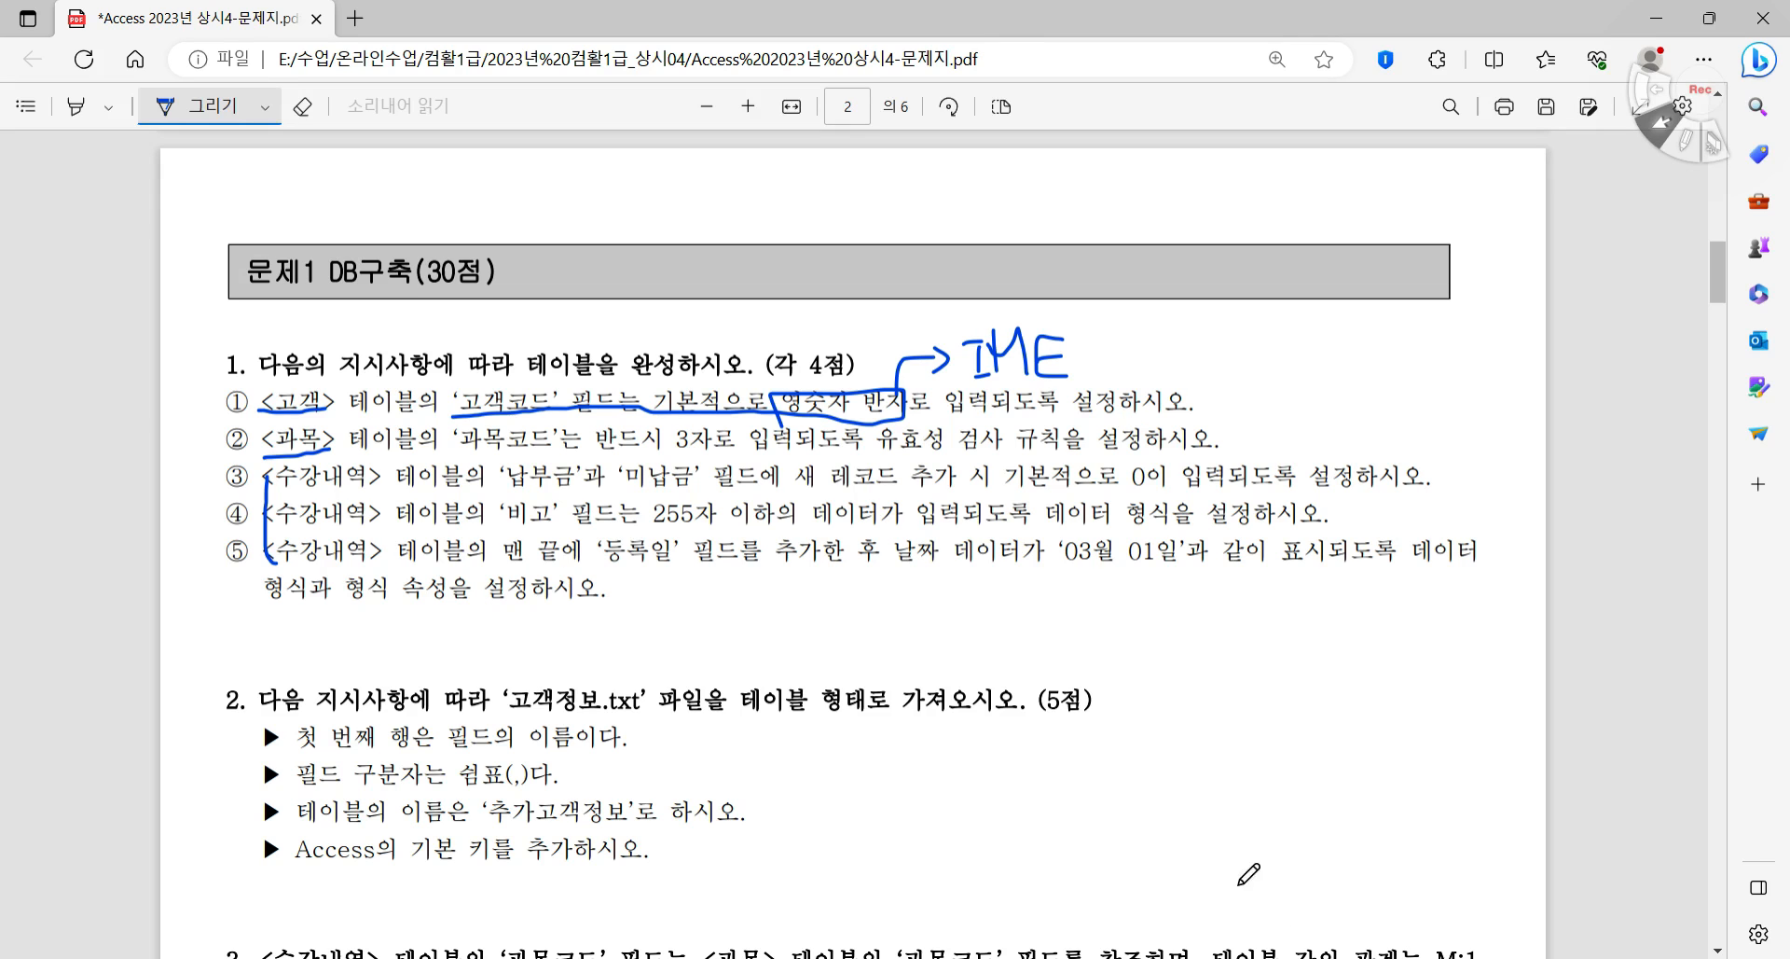
- Switch to Access and open the 고객 table in Design view
{"action": "key", "text": "alt+Tab"}
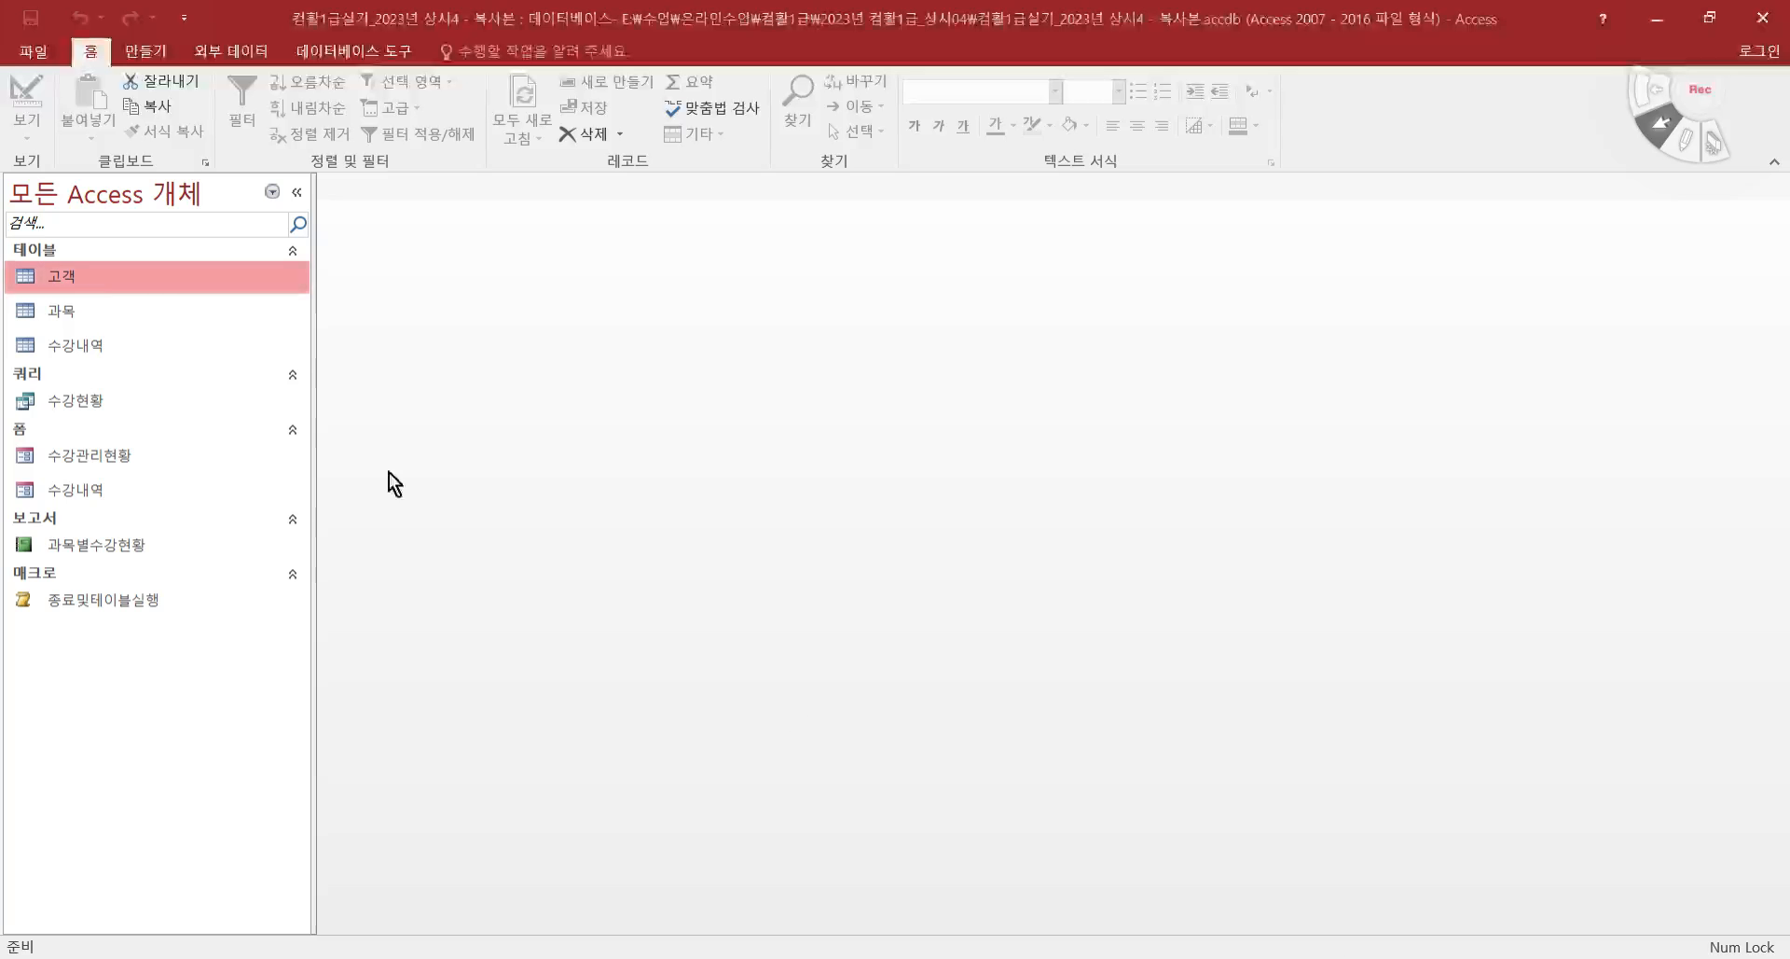
{"action": "right_click", "coordinate": [125, 272]}
{"action": "left_click", "coordinate": [193, 314]}
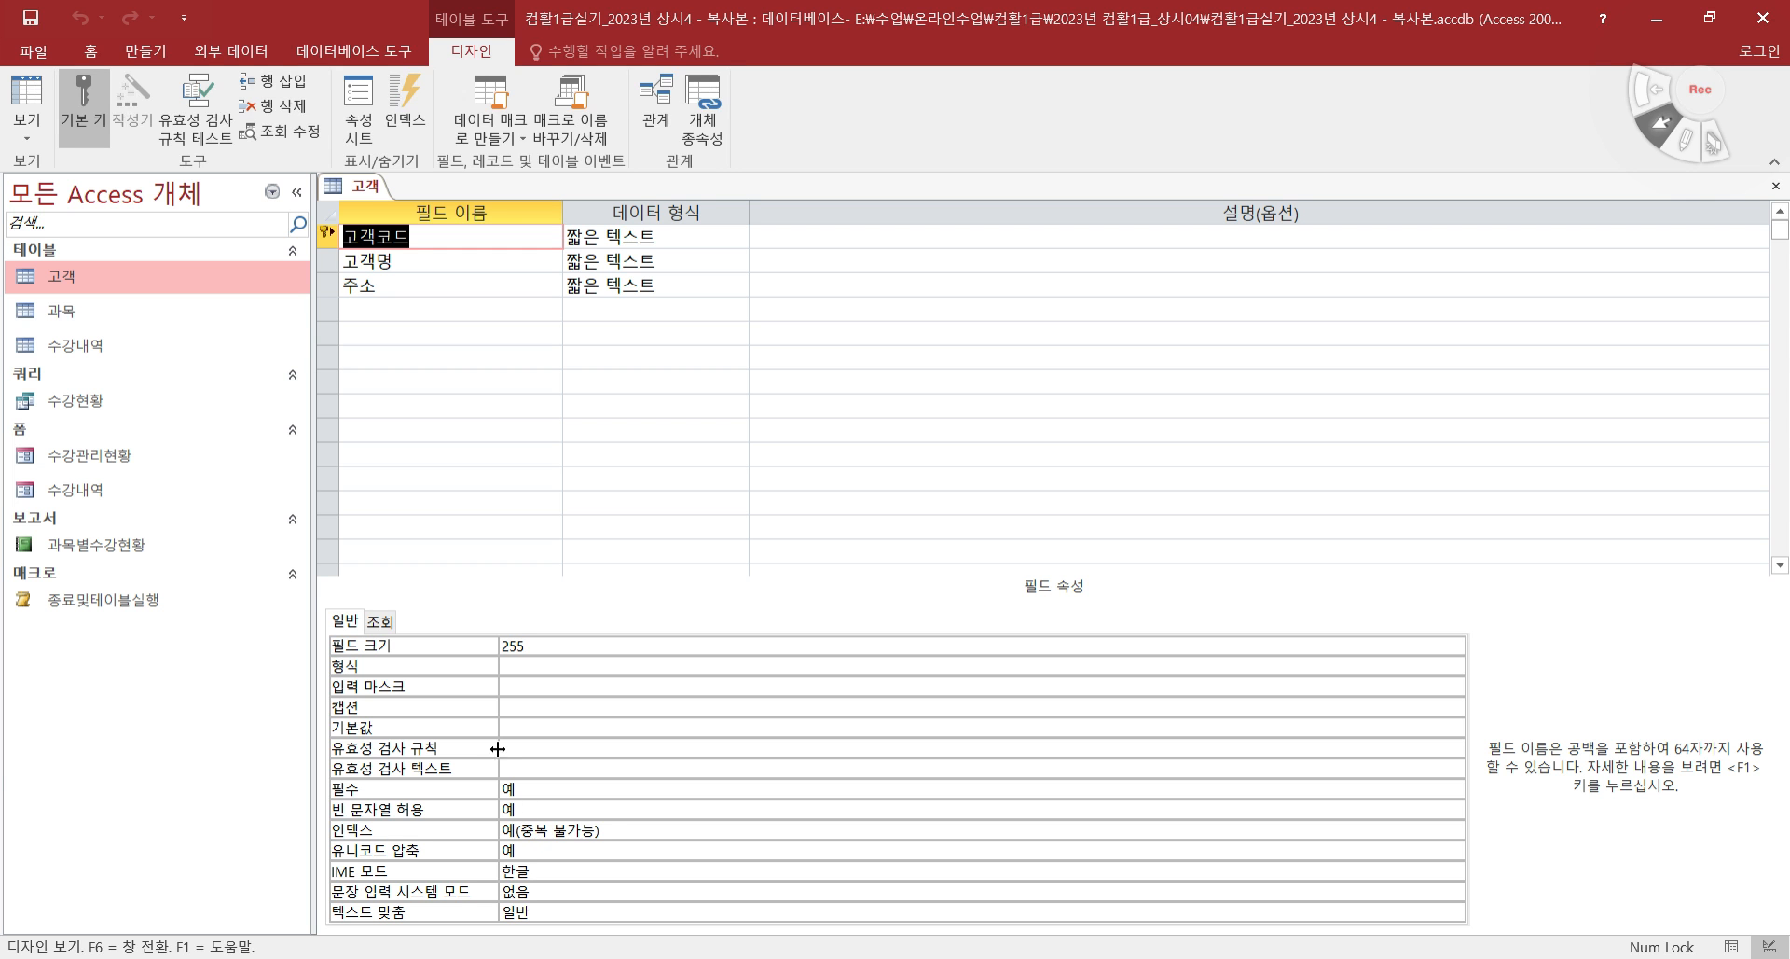
- Enter the test character ㄹ as 고객코드 in a new record of the 고객 table's datasheet
{"action": "left_click", "coordinate": [22, 91]}
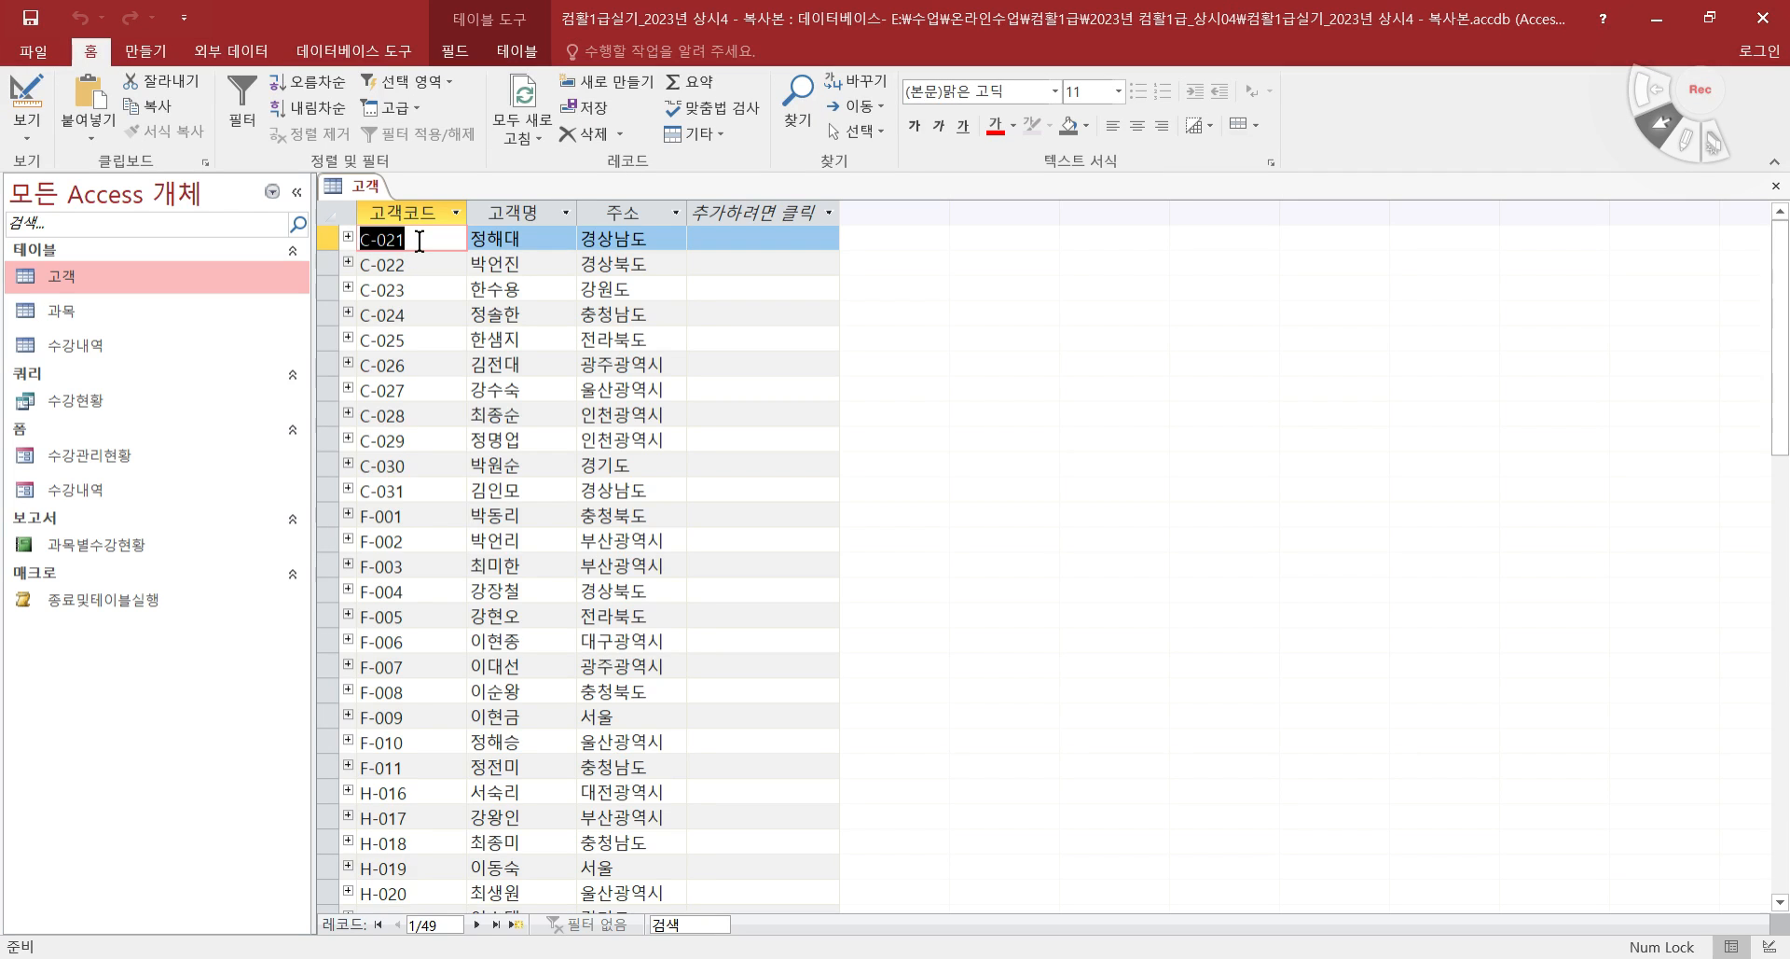
{"action": "scroll", "coordinate": [419, 241], "scroll_direction": "down", "scroll_amount": 12}
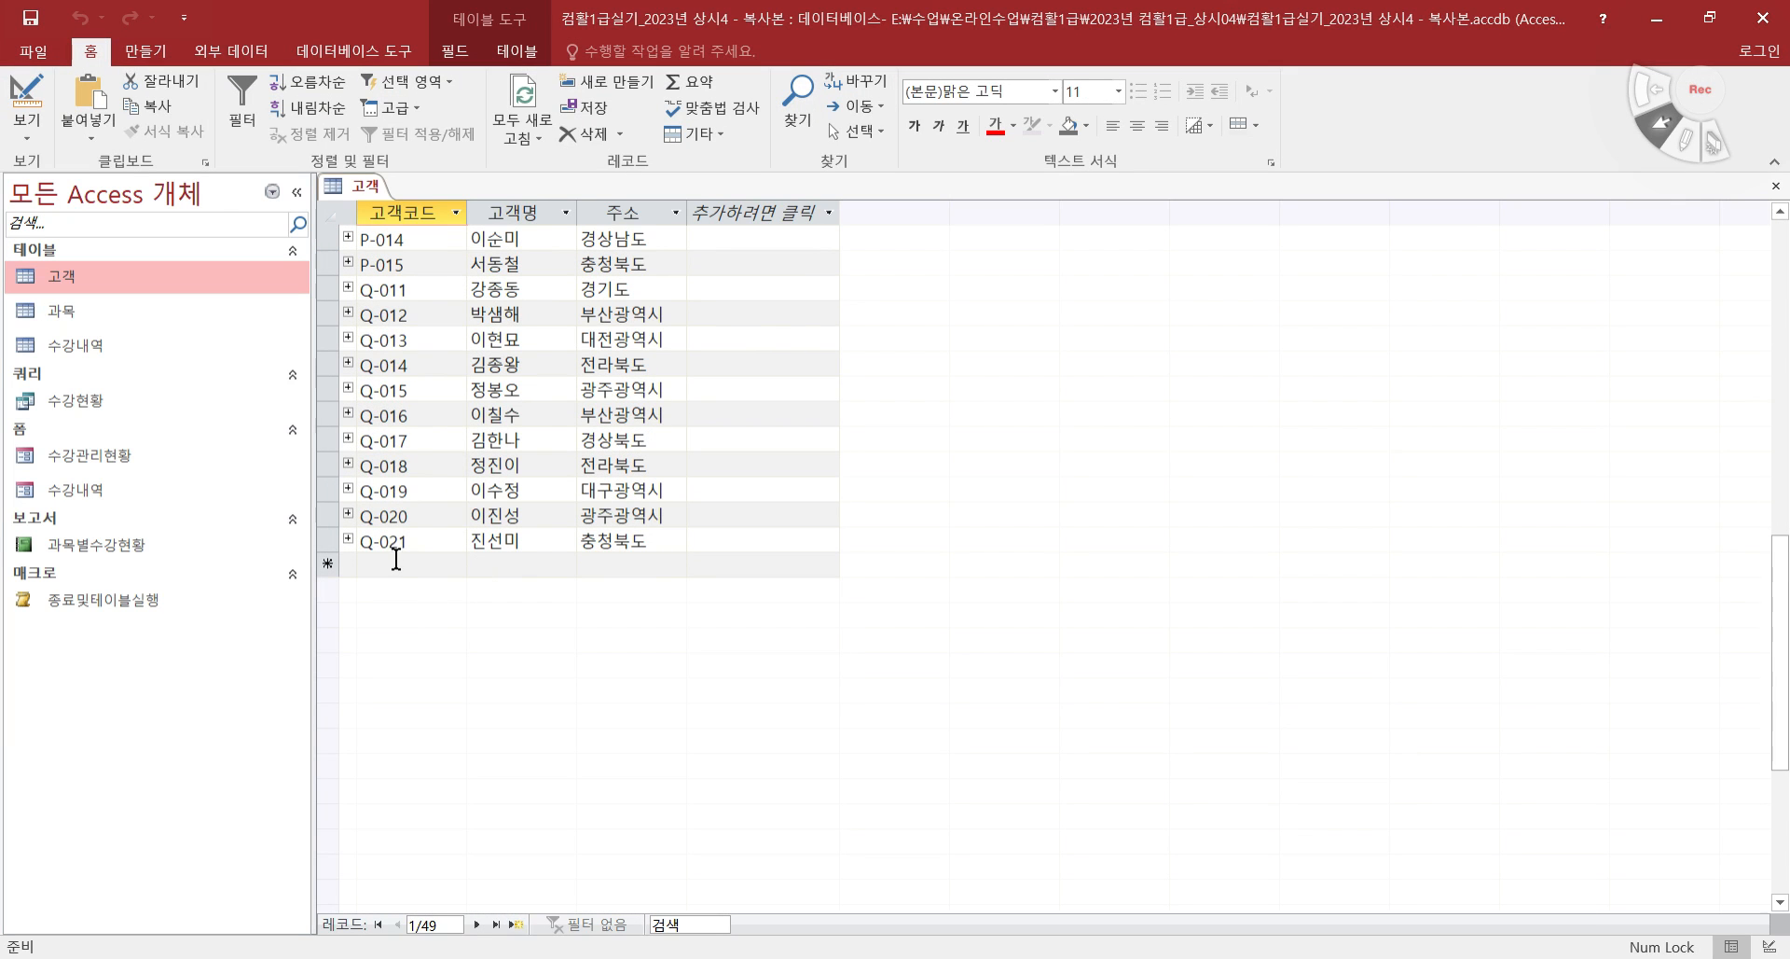
{"action": "left_click", "coordinate": [396, 562]}
{"action": "type", "text": "ㄹ"}
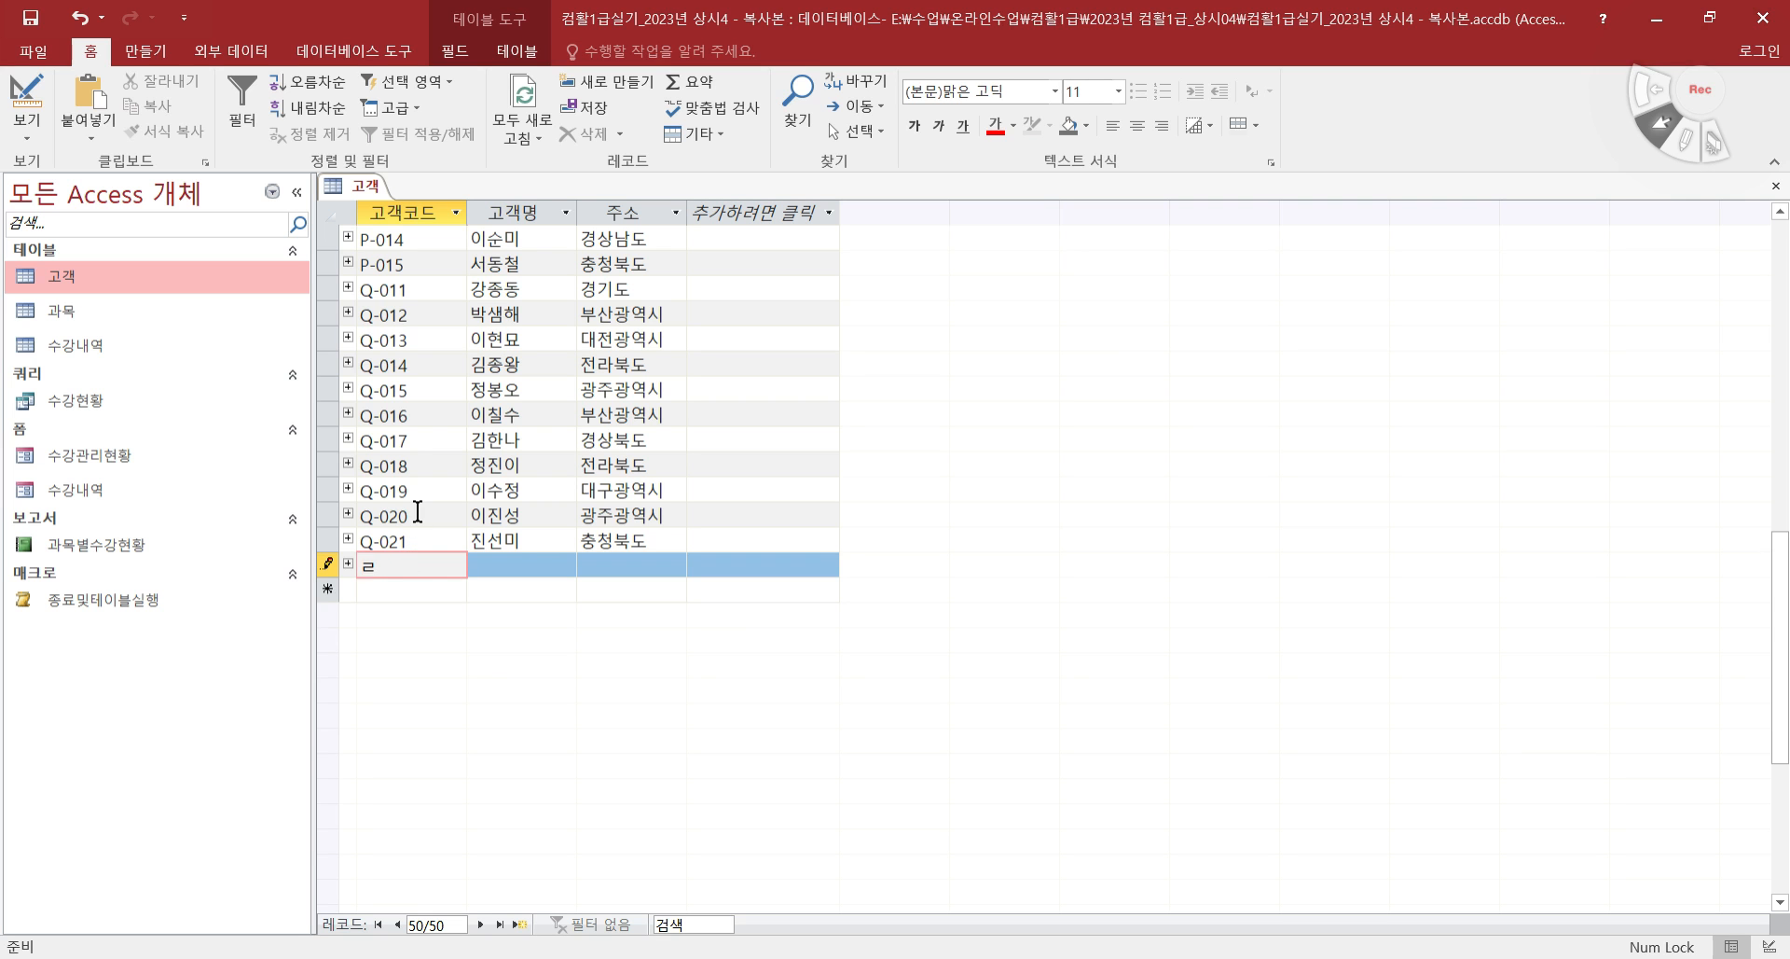
- Try to return to Design view, dismiss the required-field warning and delete the test record from the 고객 table
{"action": "left_click", "coordinate": [26, 98]}
{"action": "left_click", "coordinate": [869, 550]}
{"action": "left_click", "coordinate": [28, 103]}
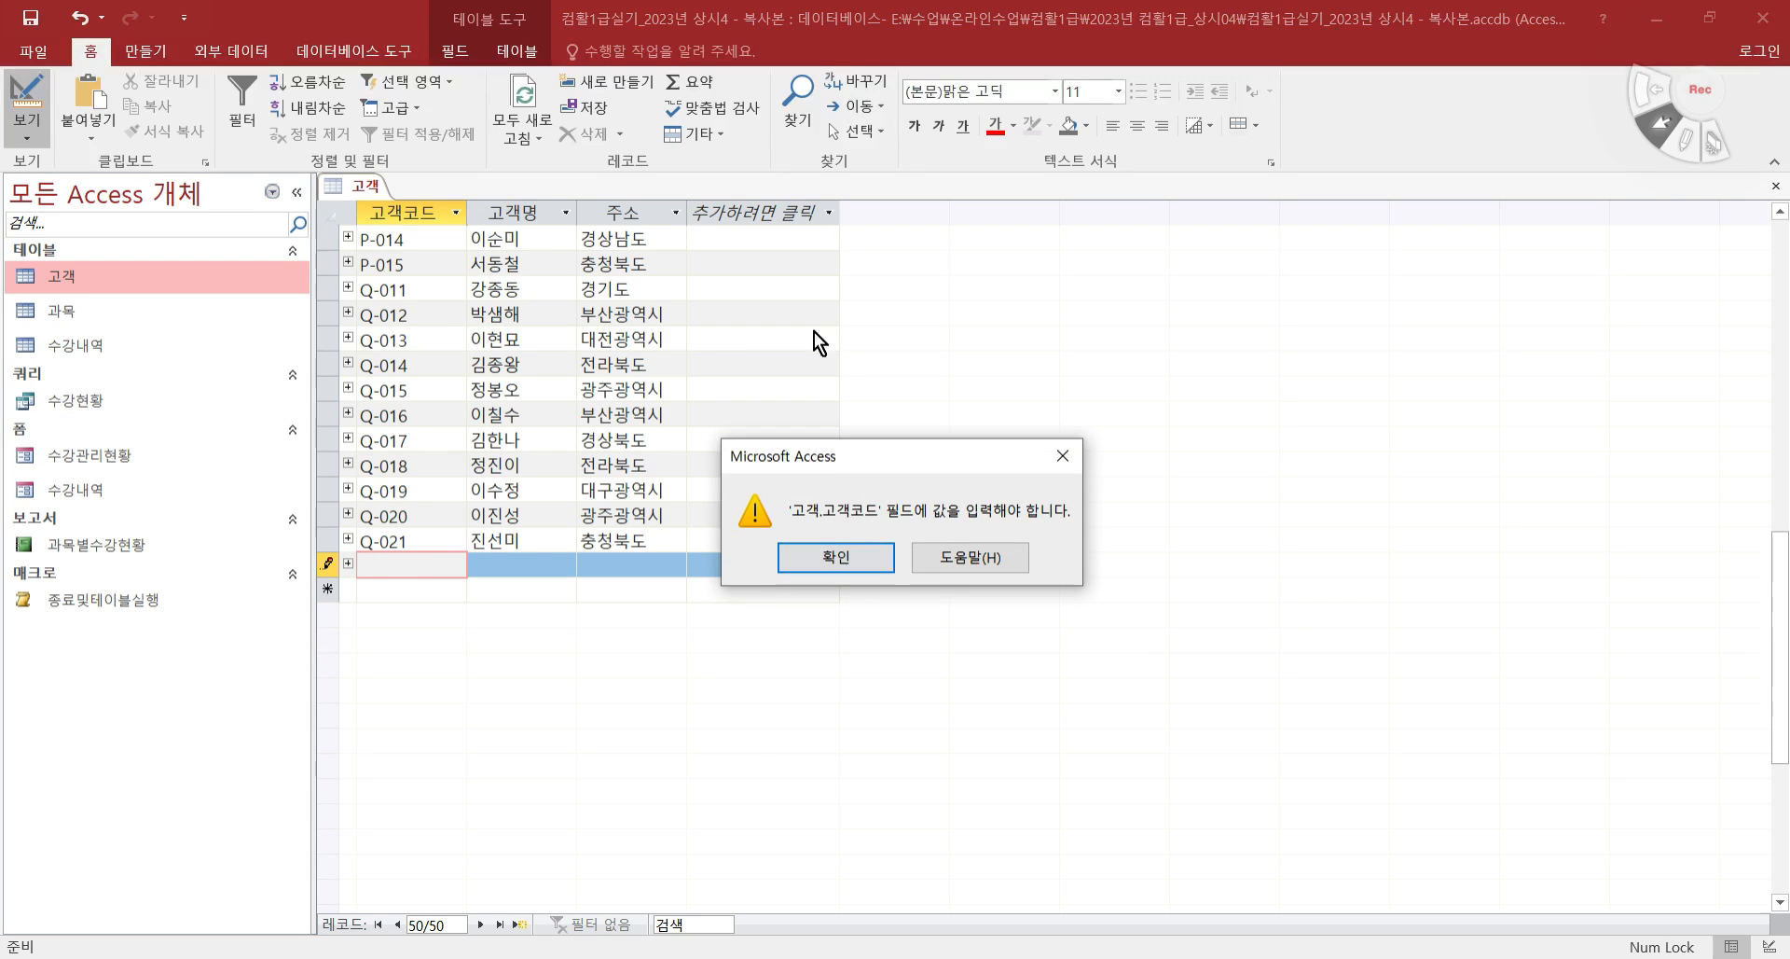
{"action": "left_click", "coordinate": [839, 562]}
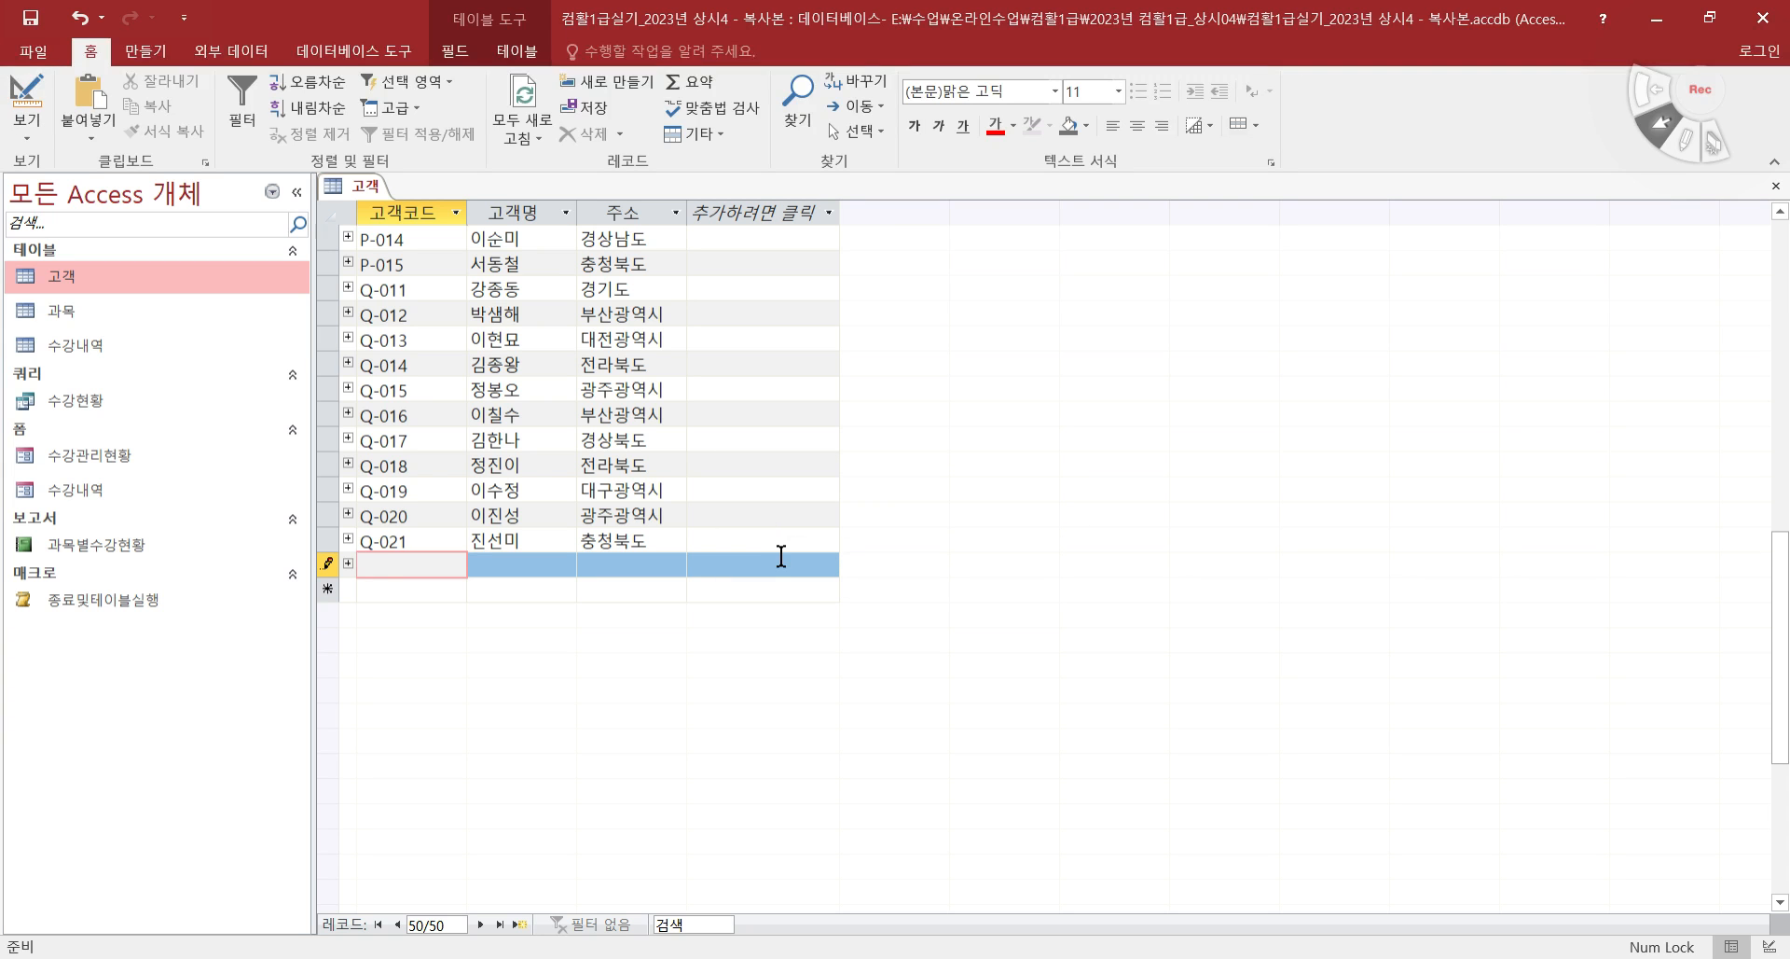
{"action": "left_click", "coordinate": [328, 562]}
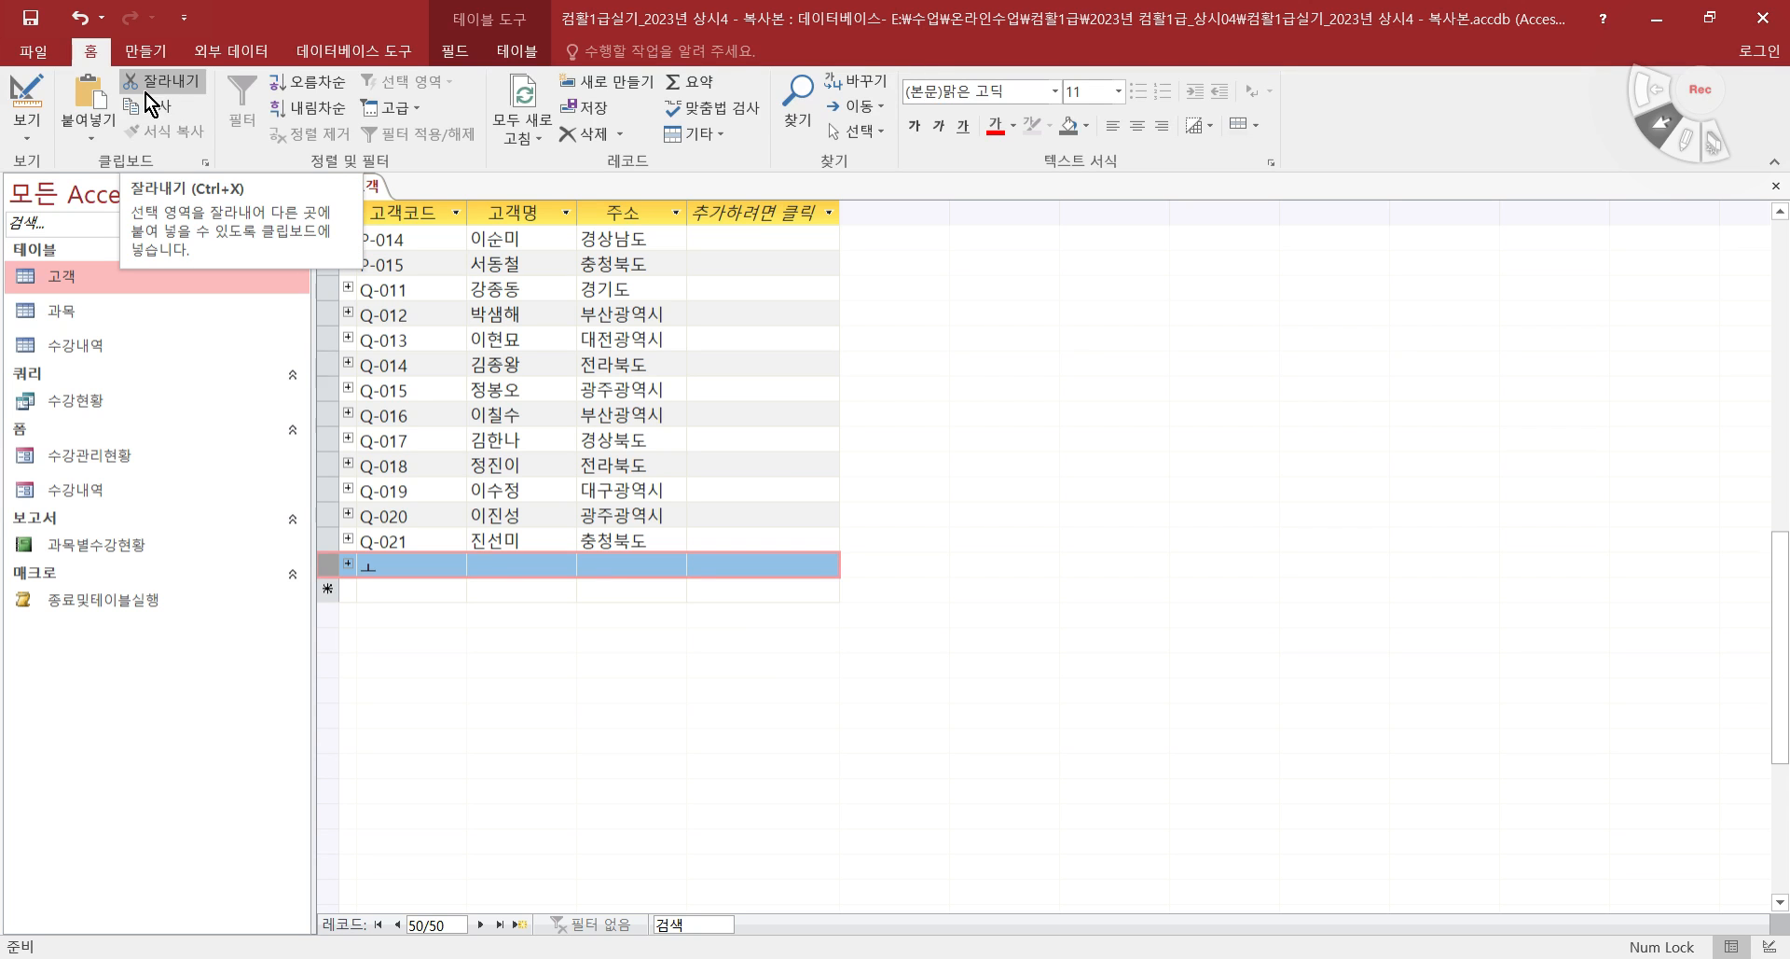
{"action": "left_click", "coordinate": [591, 135]}
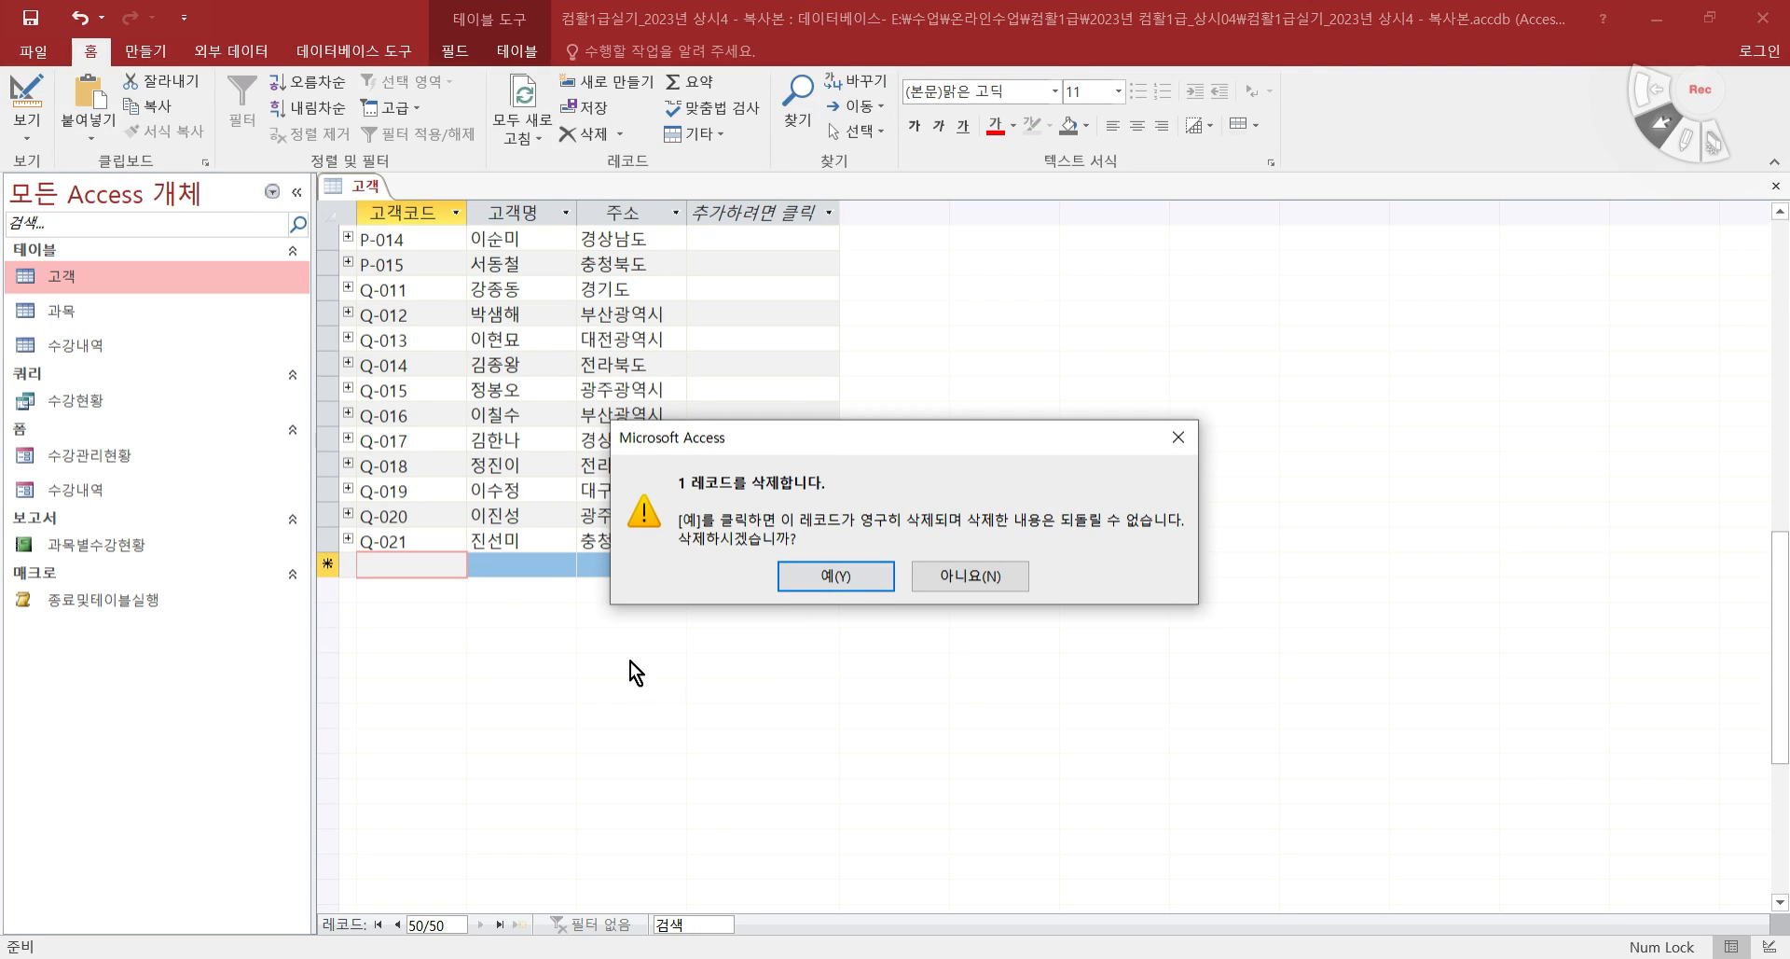
{"action": "left_click", "coordinate": [843, 576]}
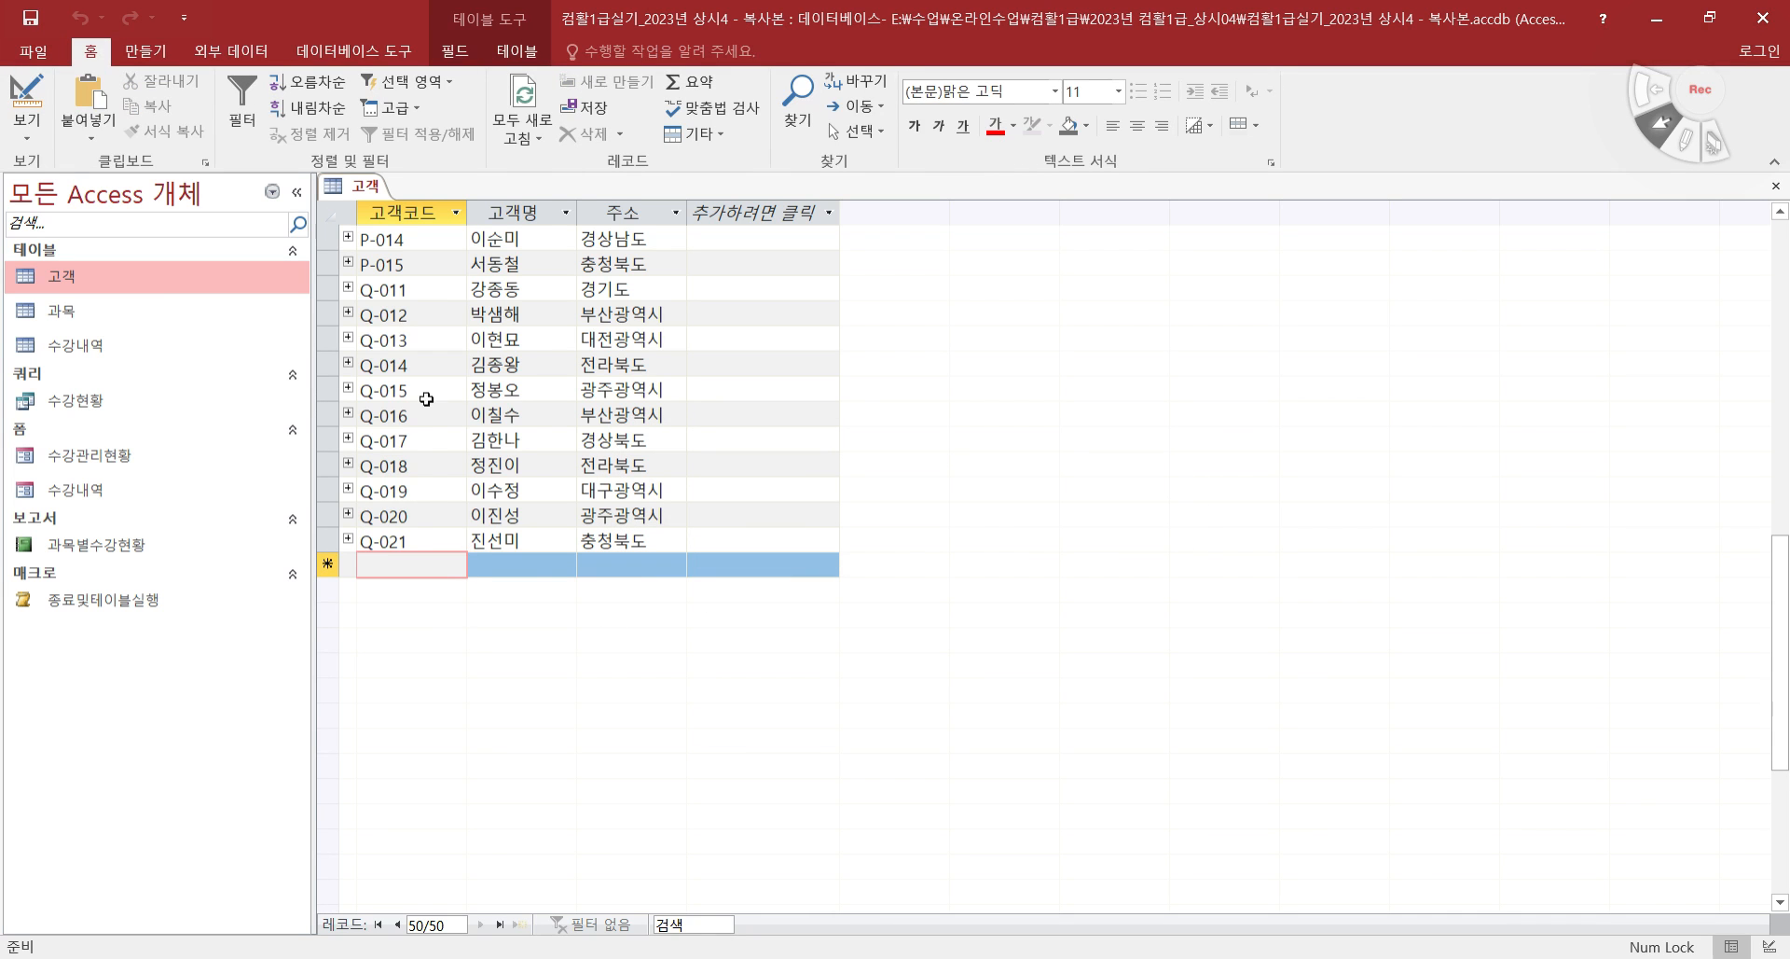
- Set the IME mode of the 고객코드 field to 영숫자 반자 in Design view, save the 고객 table and close it
{"action": "left_click", "coordinate": [32, 97]}
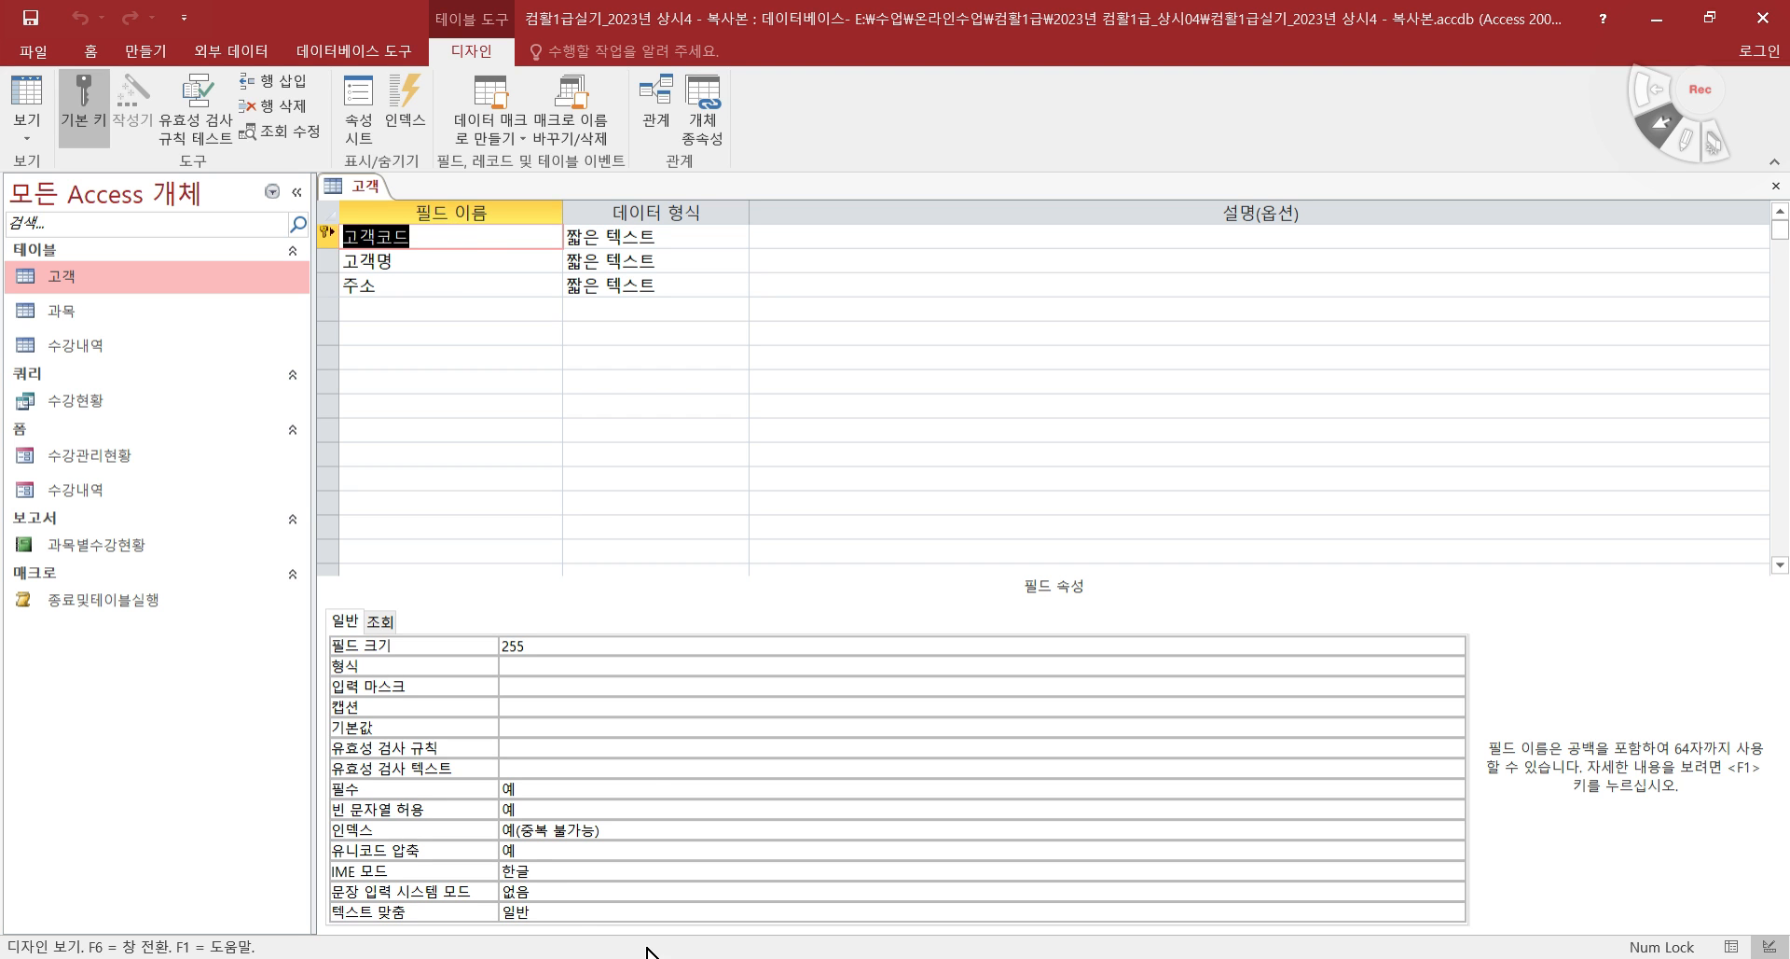
{"action": "left_click", "coordinate": [540, 870]}
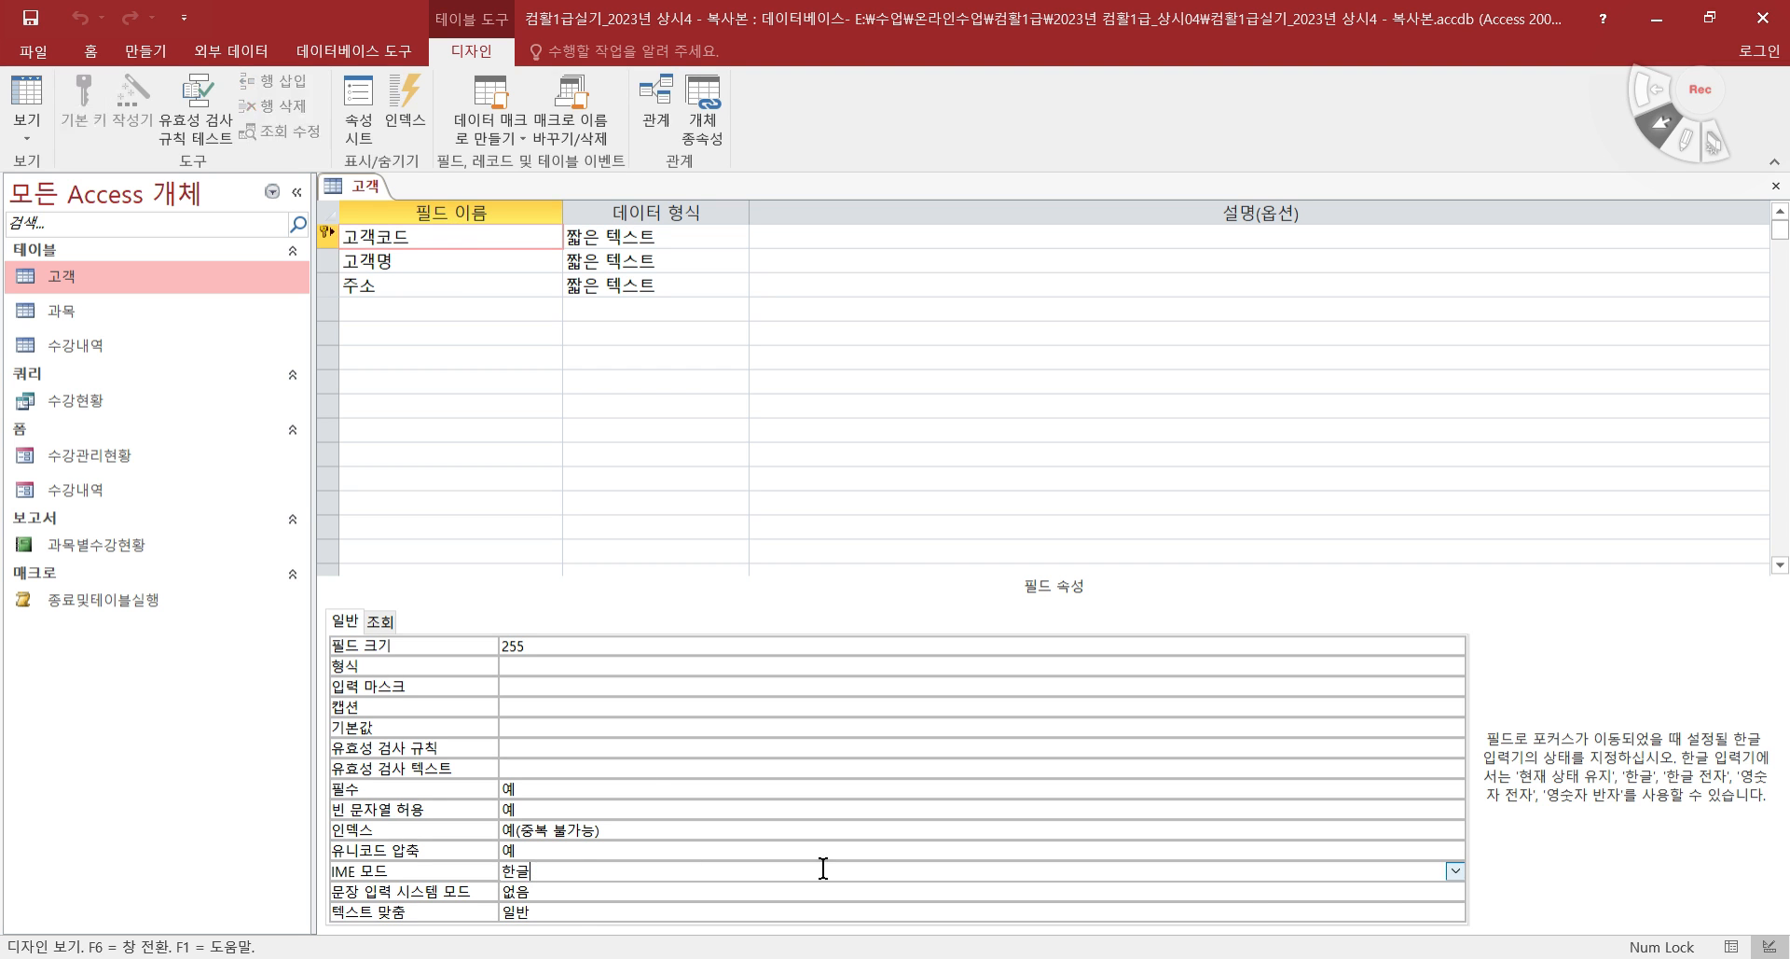
{"action": "left_click", "coordinate": [1456, 871]}
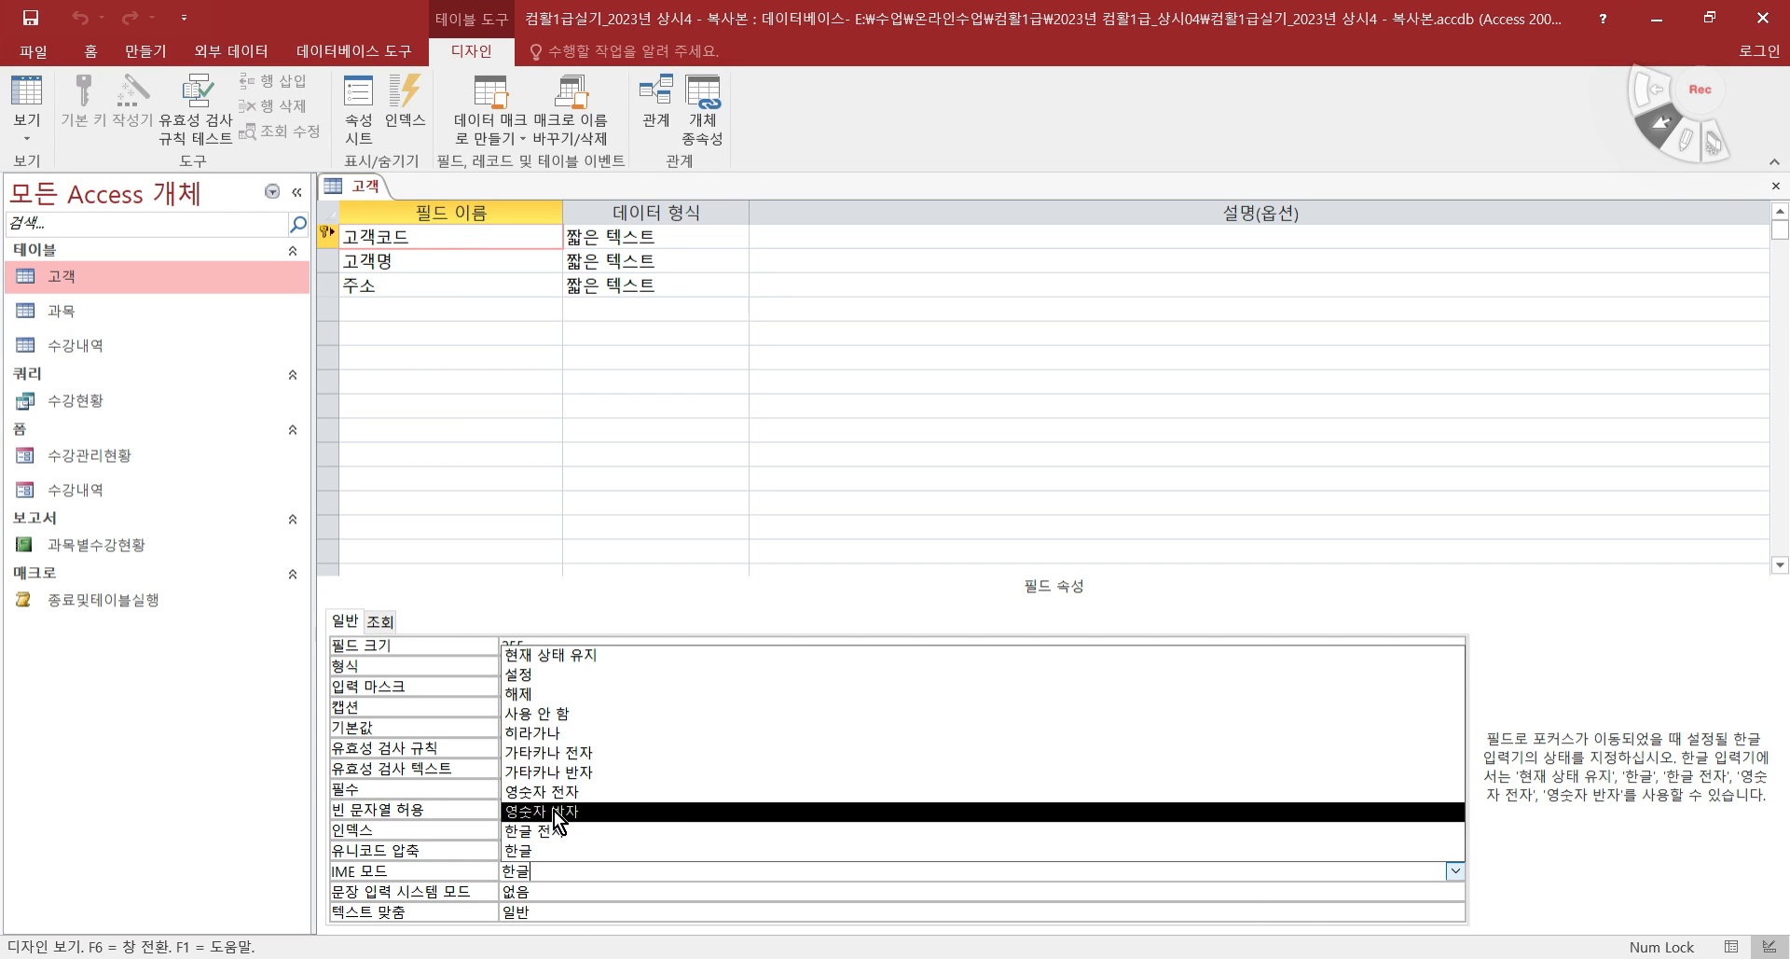
{"action": "left_click", "coordinate": [554, 810]}
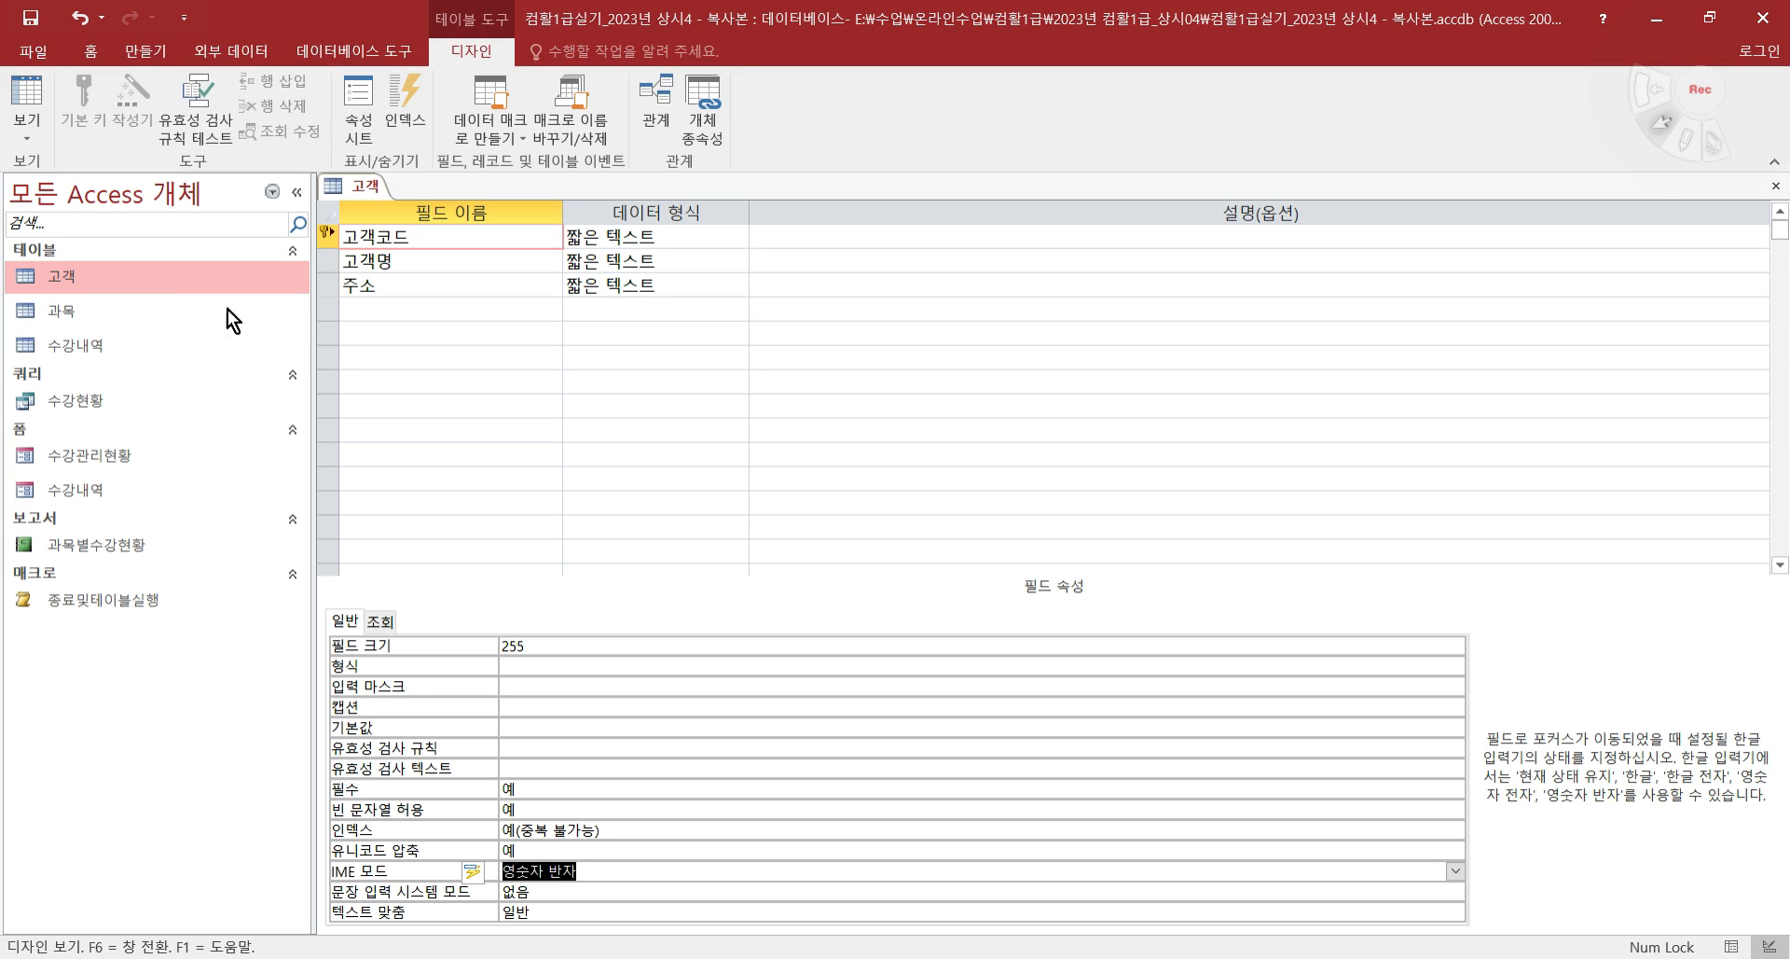
{"action": "left_click", "coordinate": [37, 26]}
{"action": "left_click", "coordinate": [1771, 185]}
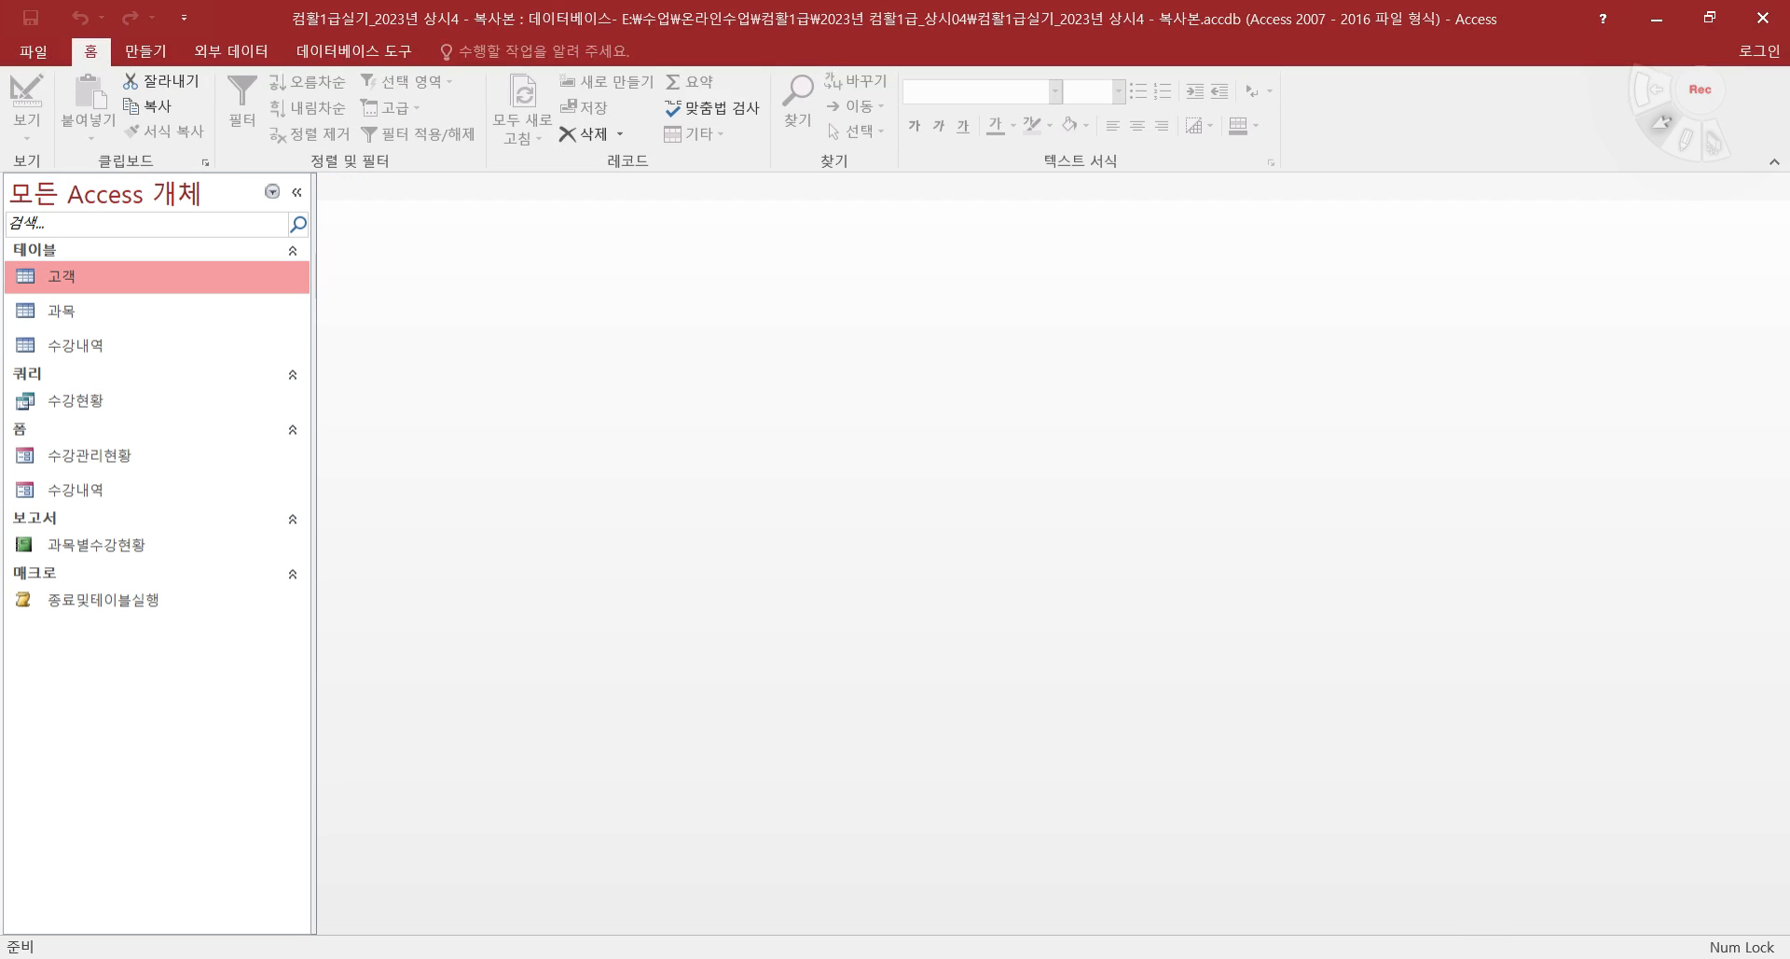
- Switch to the exam PDF and mark '과목코드', '3자' and '유효성 검사 규칙' in item 2 of question 1
{"action": "key", "text": "alt+Tab"}
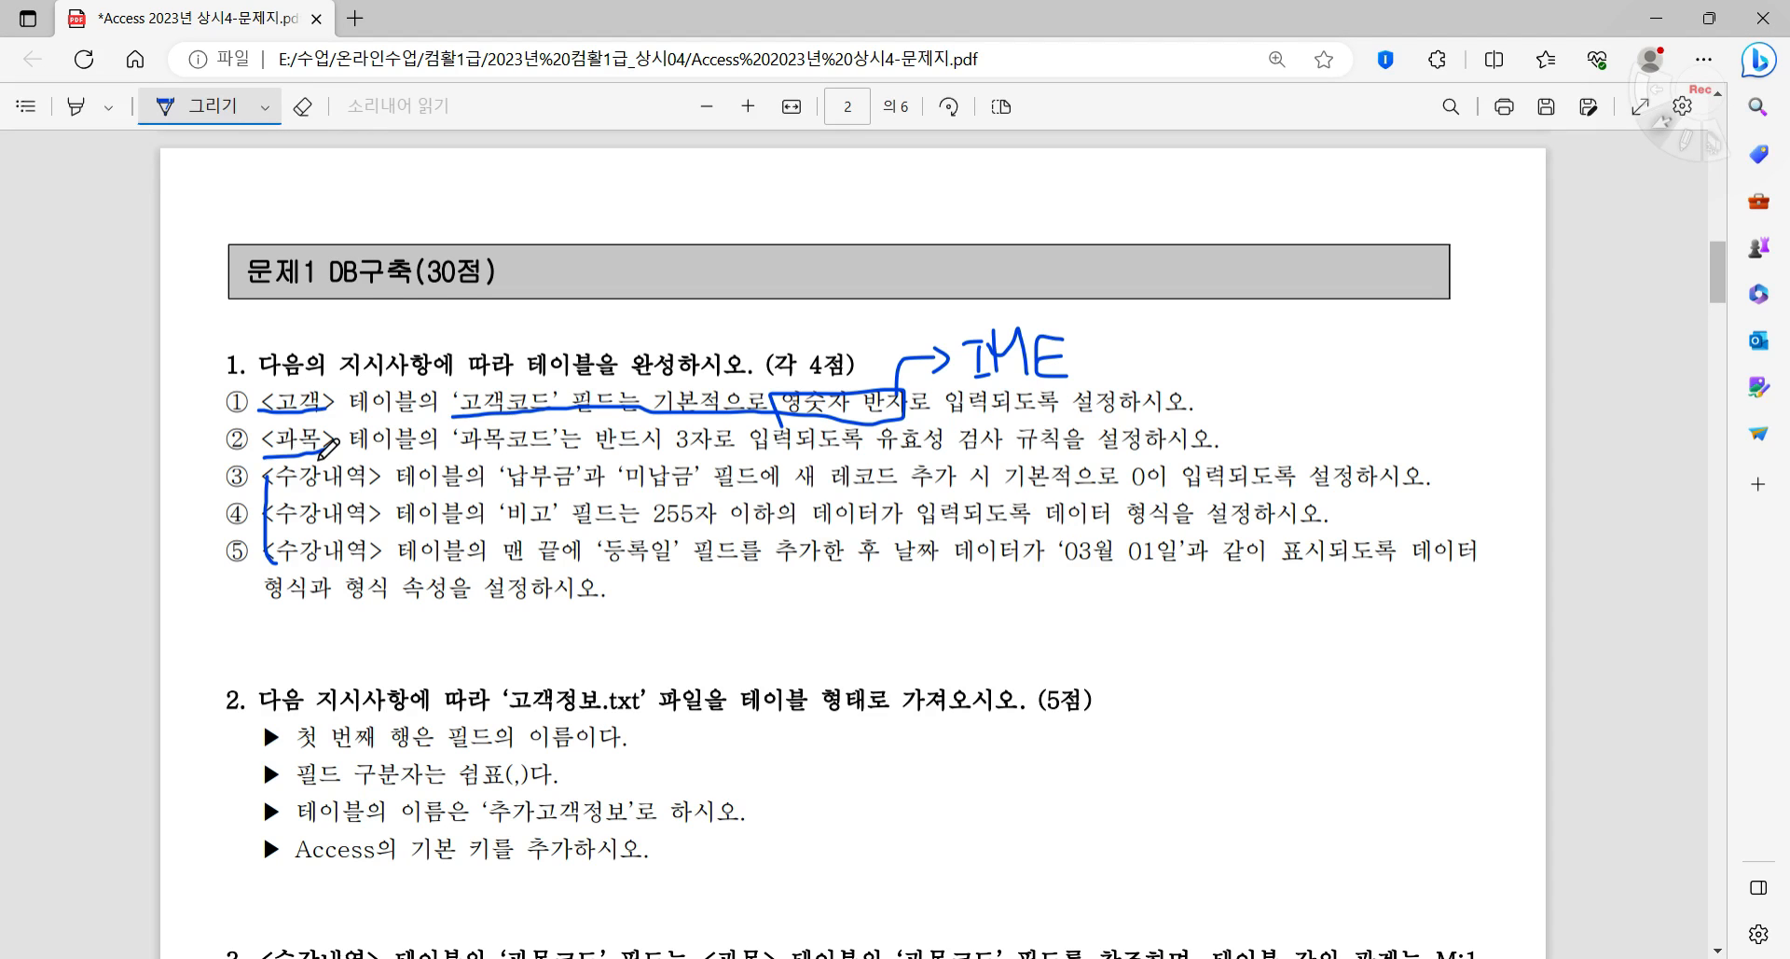
{"action": "mouse_move", "coordinate": [439, 454]}
{"action": "left_mouse_down"}
{"action": "mouse_move", "coordinate": [720, 452]}
{"action": "mouse_move", "coordinate": [728, 408]}
{"action": "left_mouse_up"}
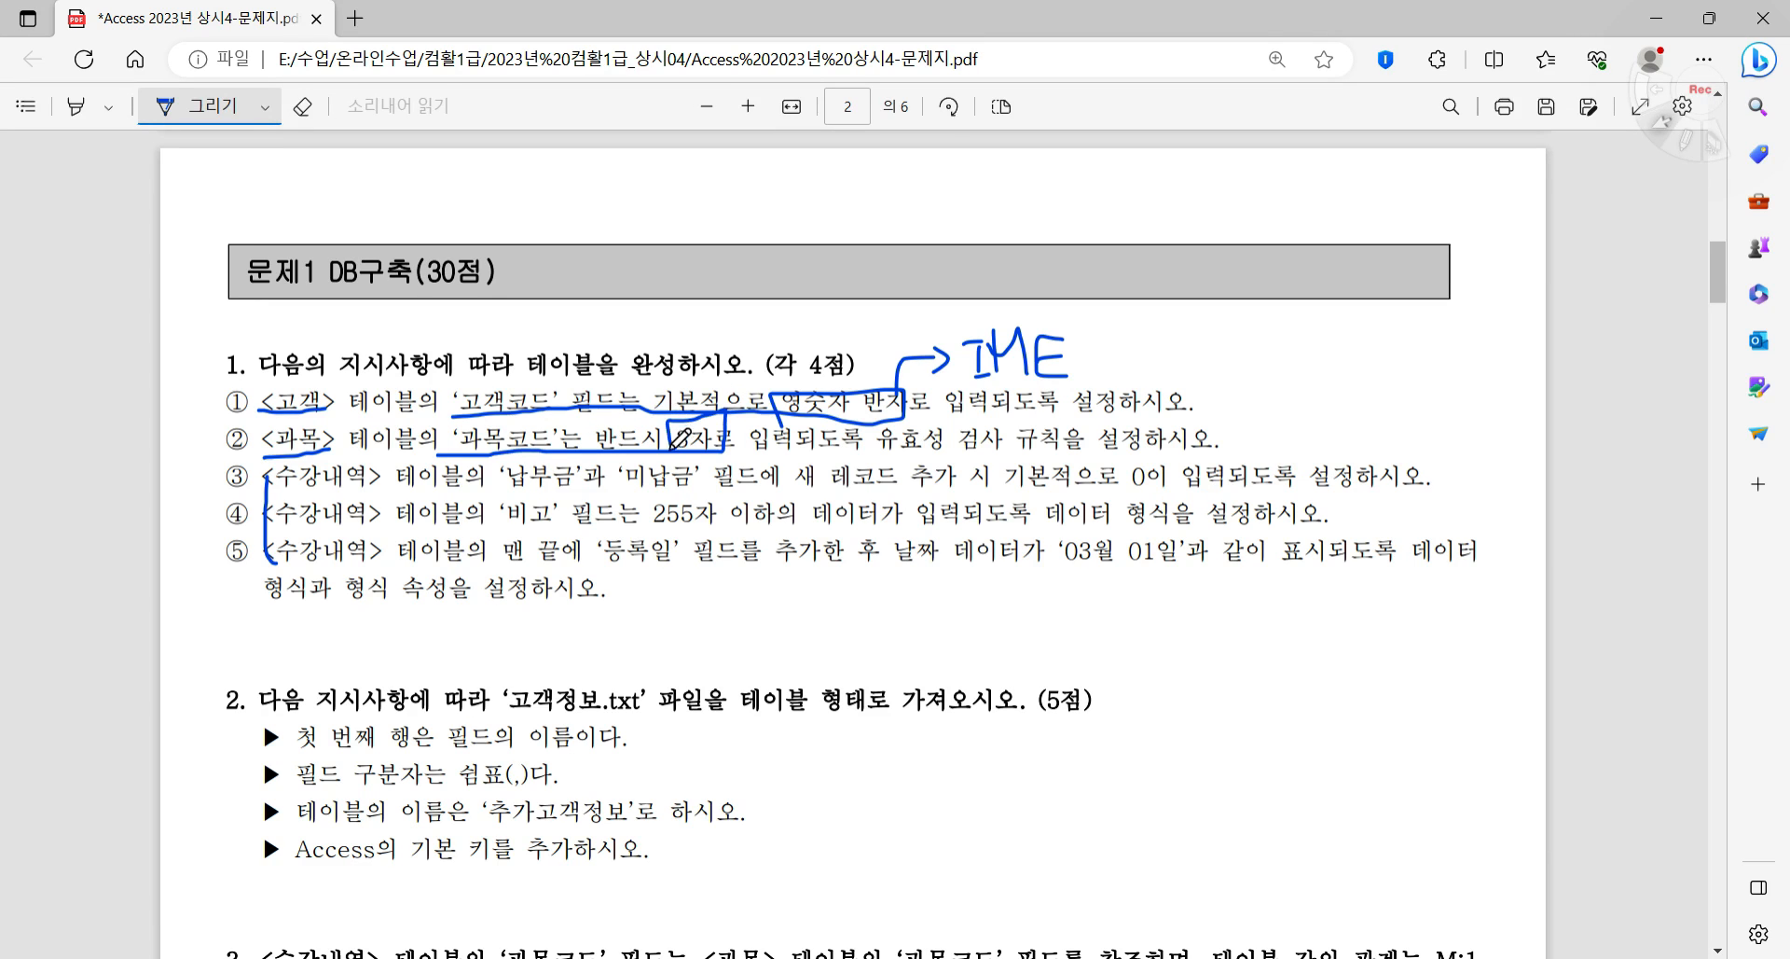
{"action": "left_click_drag", "start_coordinate": [875, 455], "coordinate": [1073, 448]}
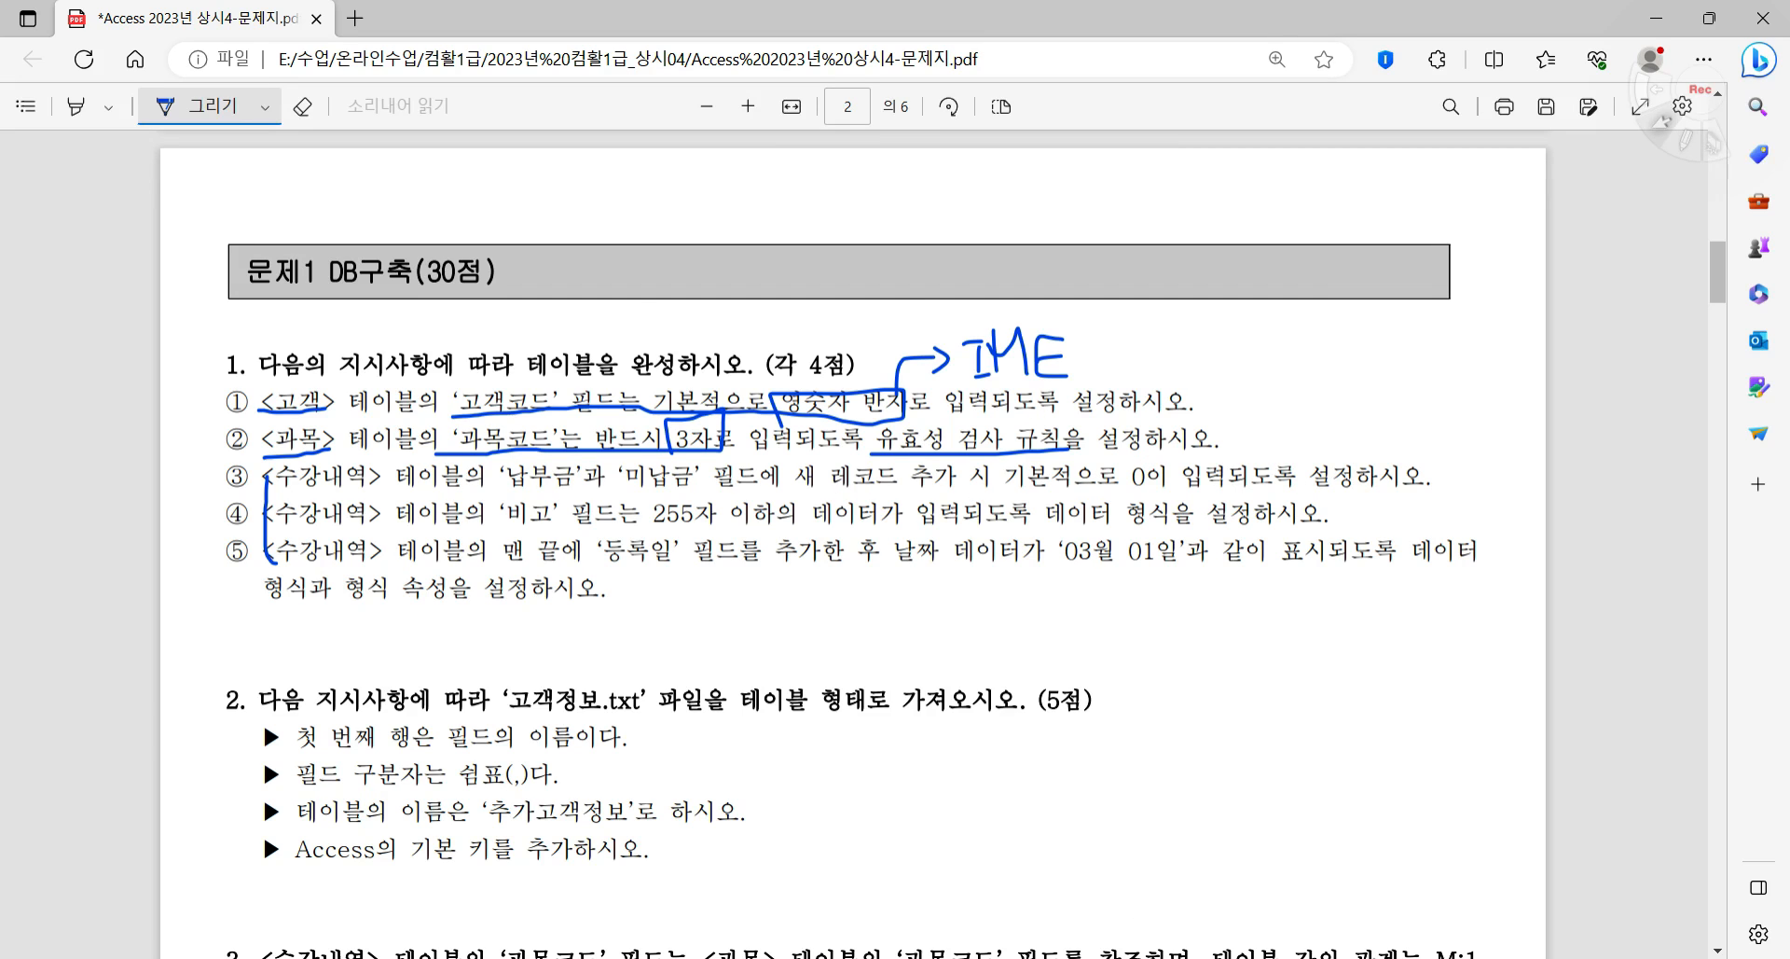
- Switch to Access and open the 과목 table in Design view with the 과목코드 field's validation rule ready for editing
{"action": "key", "text": "alt+Tab"}
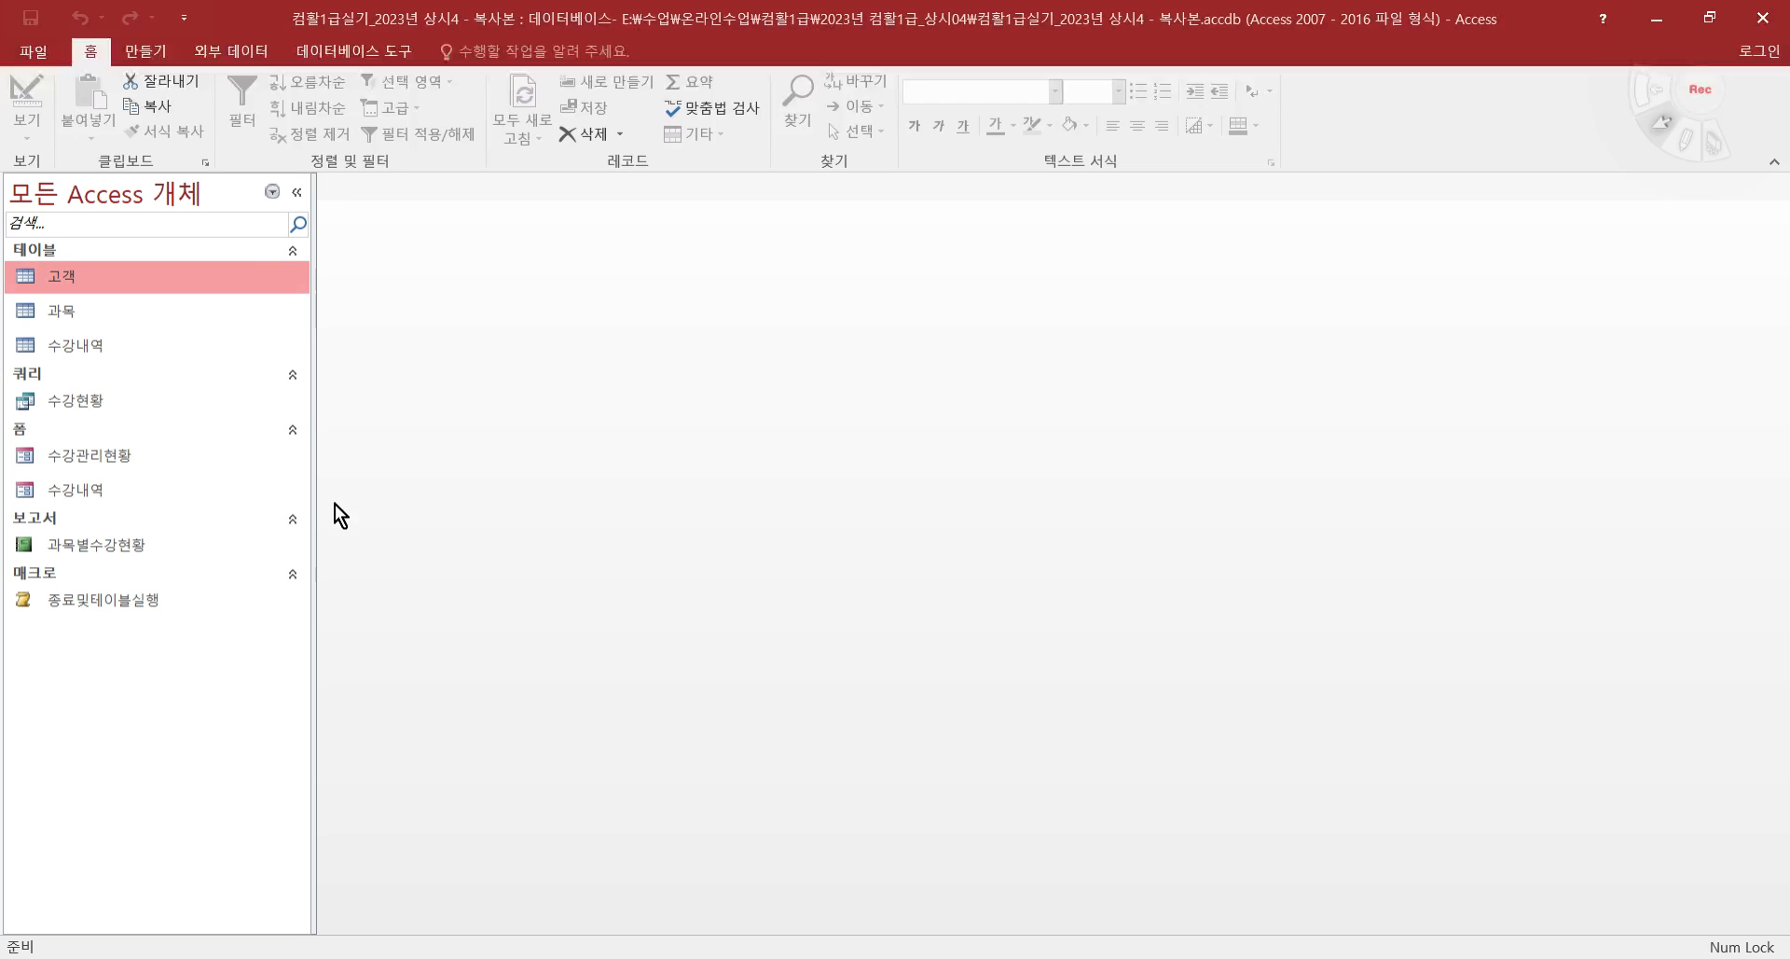
{"action": "right_click", "coordinate": [95, 310]}
{"action": "left_click", "coordinate": [178, 353]}
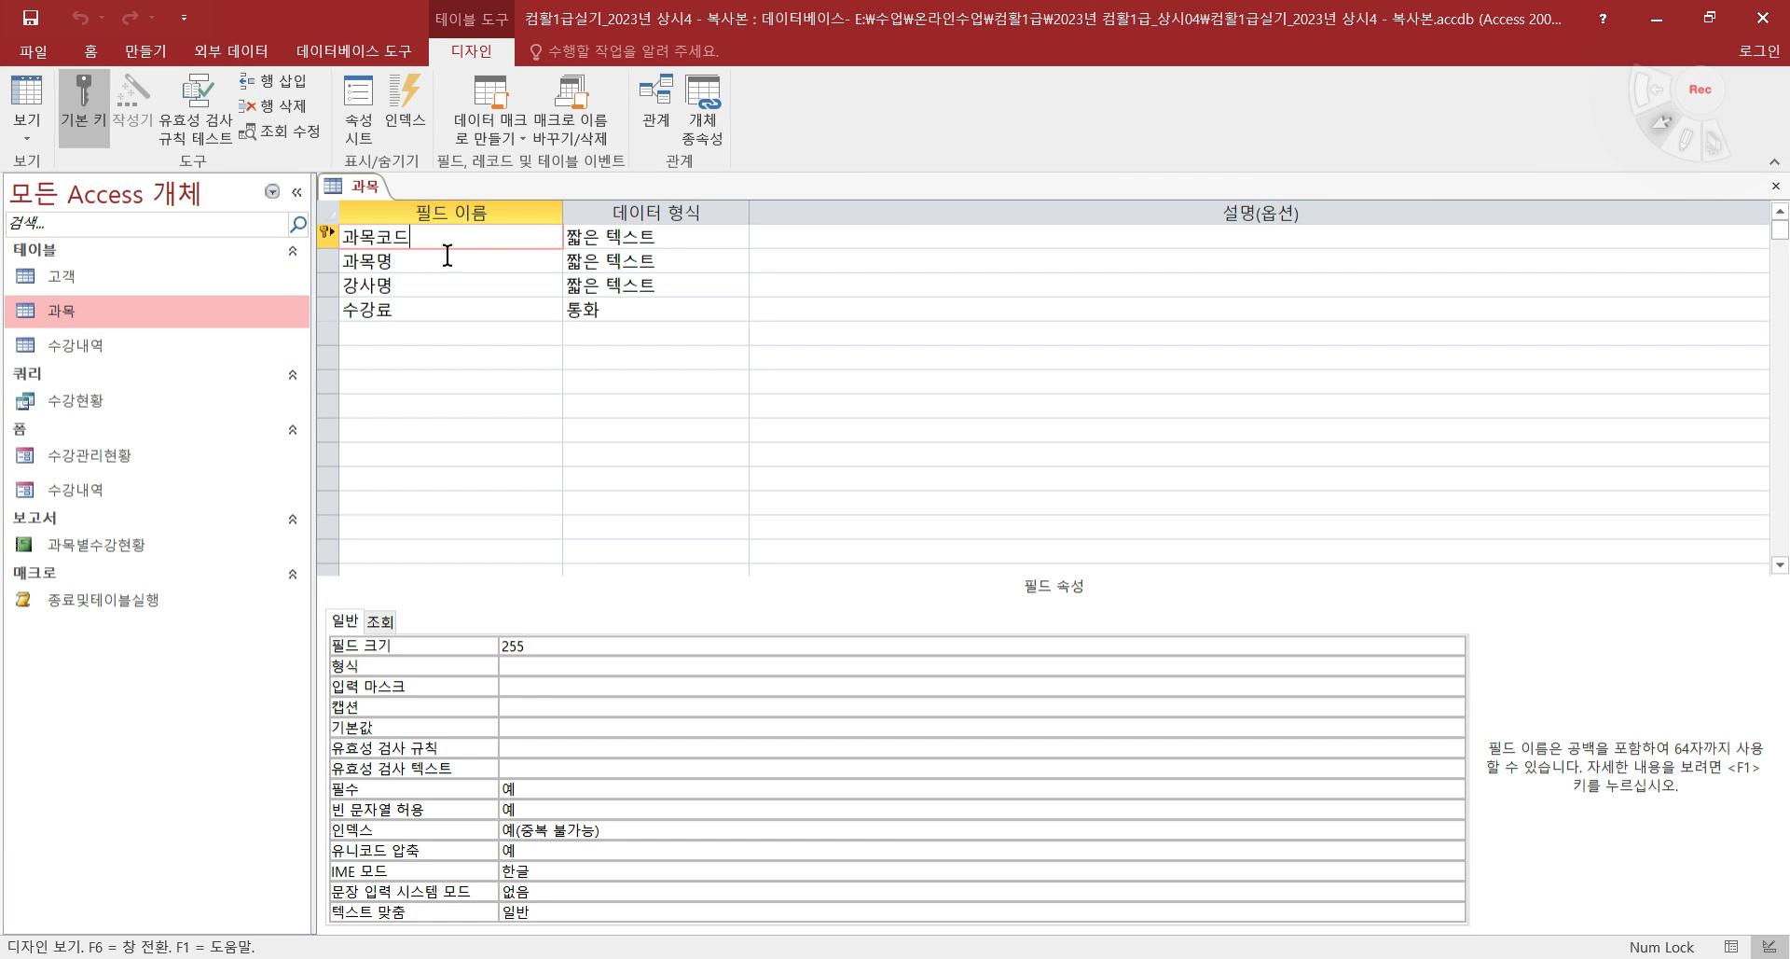
{"action": "left_click", "coordinate": [545, 750]}
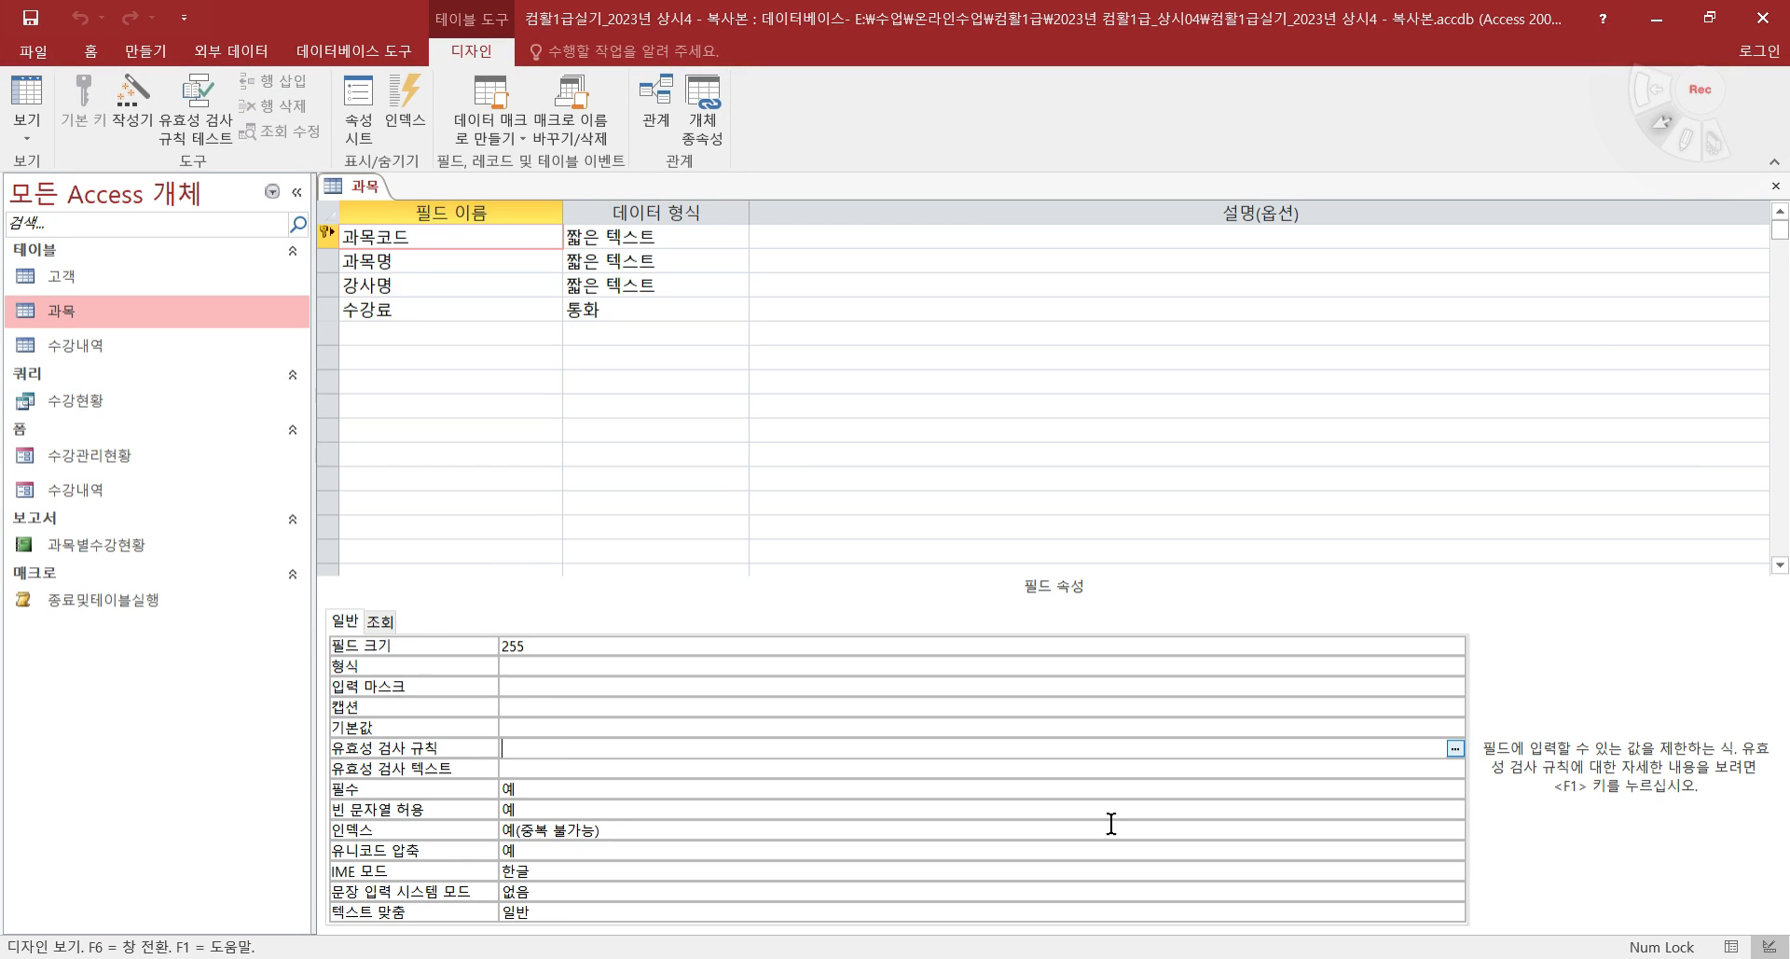
- Switch to Notepad, narrow its window and place it above the field properties
{"action": "key", "text": "alt+Tab"}
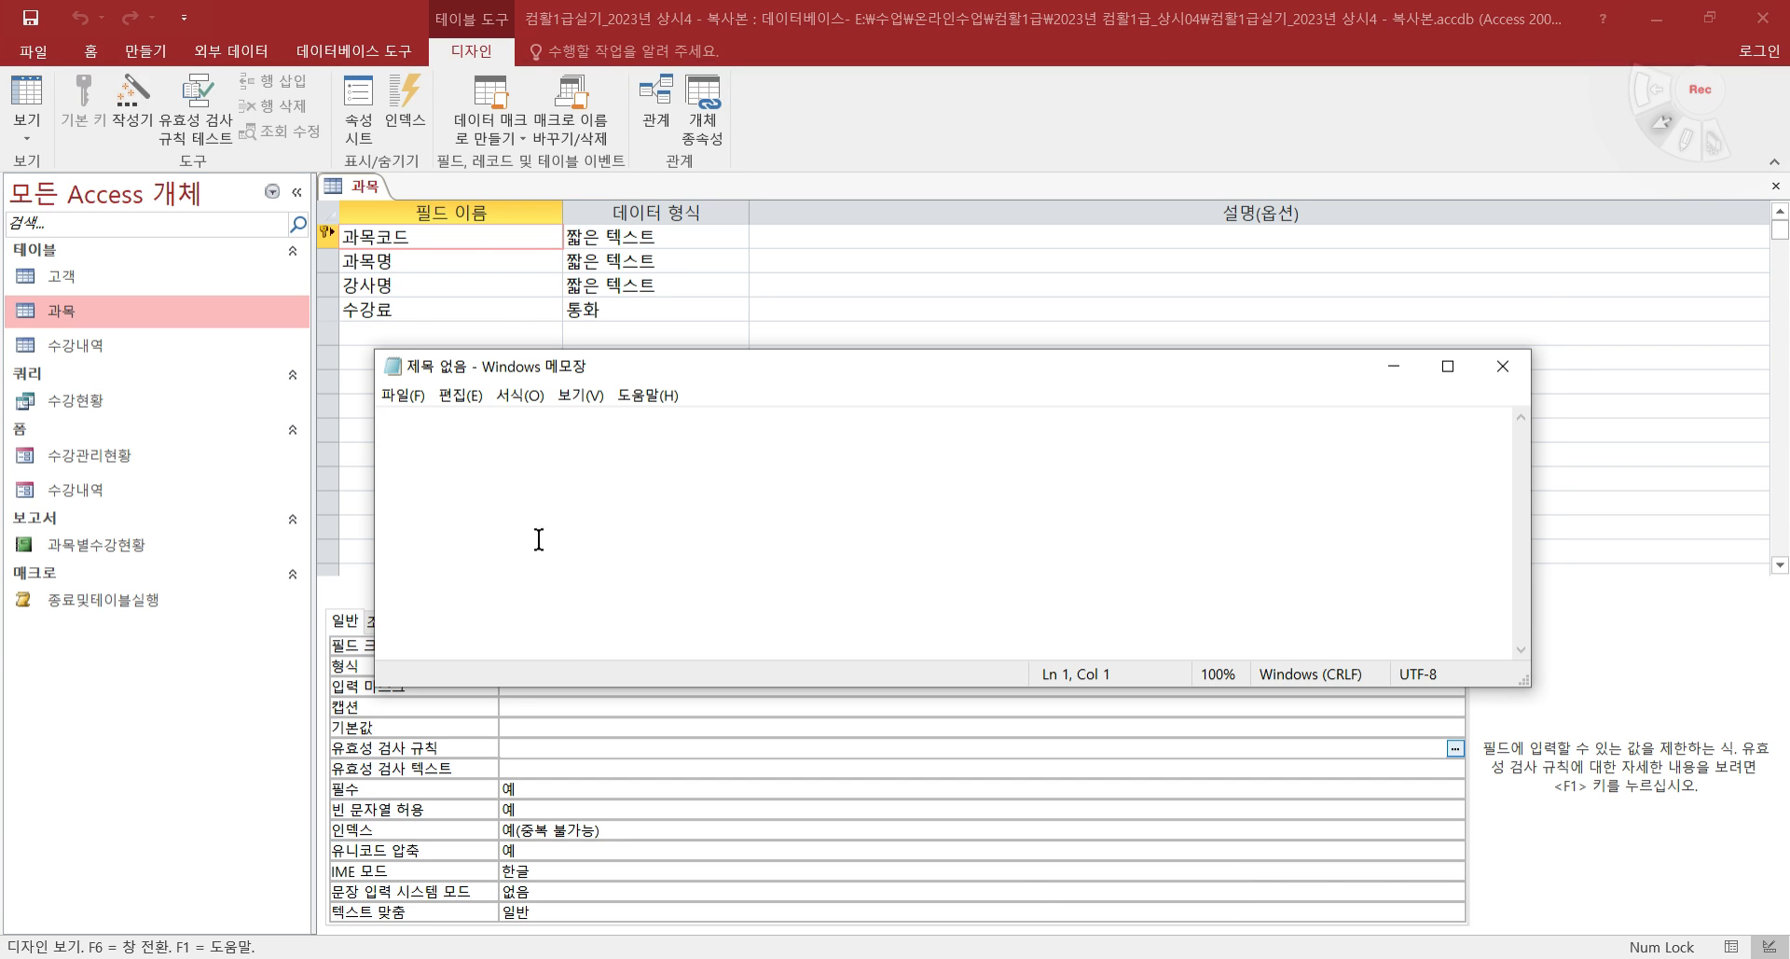
{"action": "left_click_drag", "start_coordinate": [621, 367], "coordinate": [623, 285]}
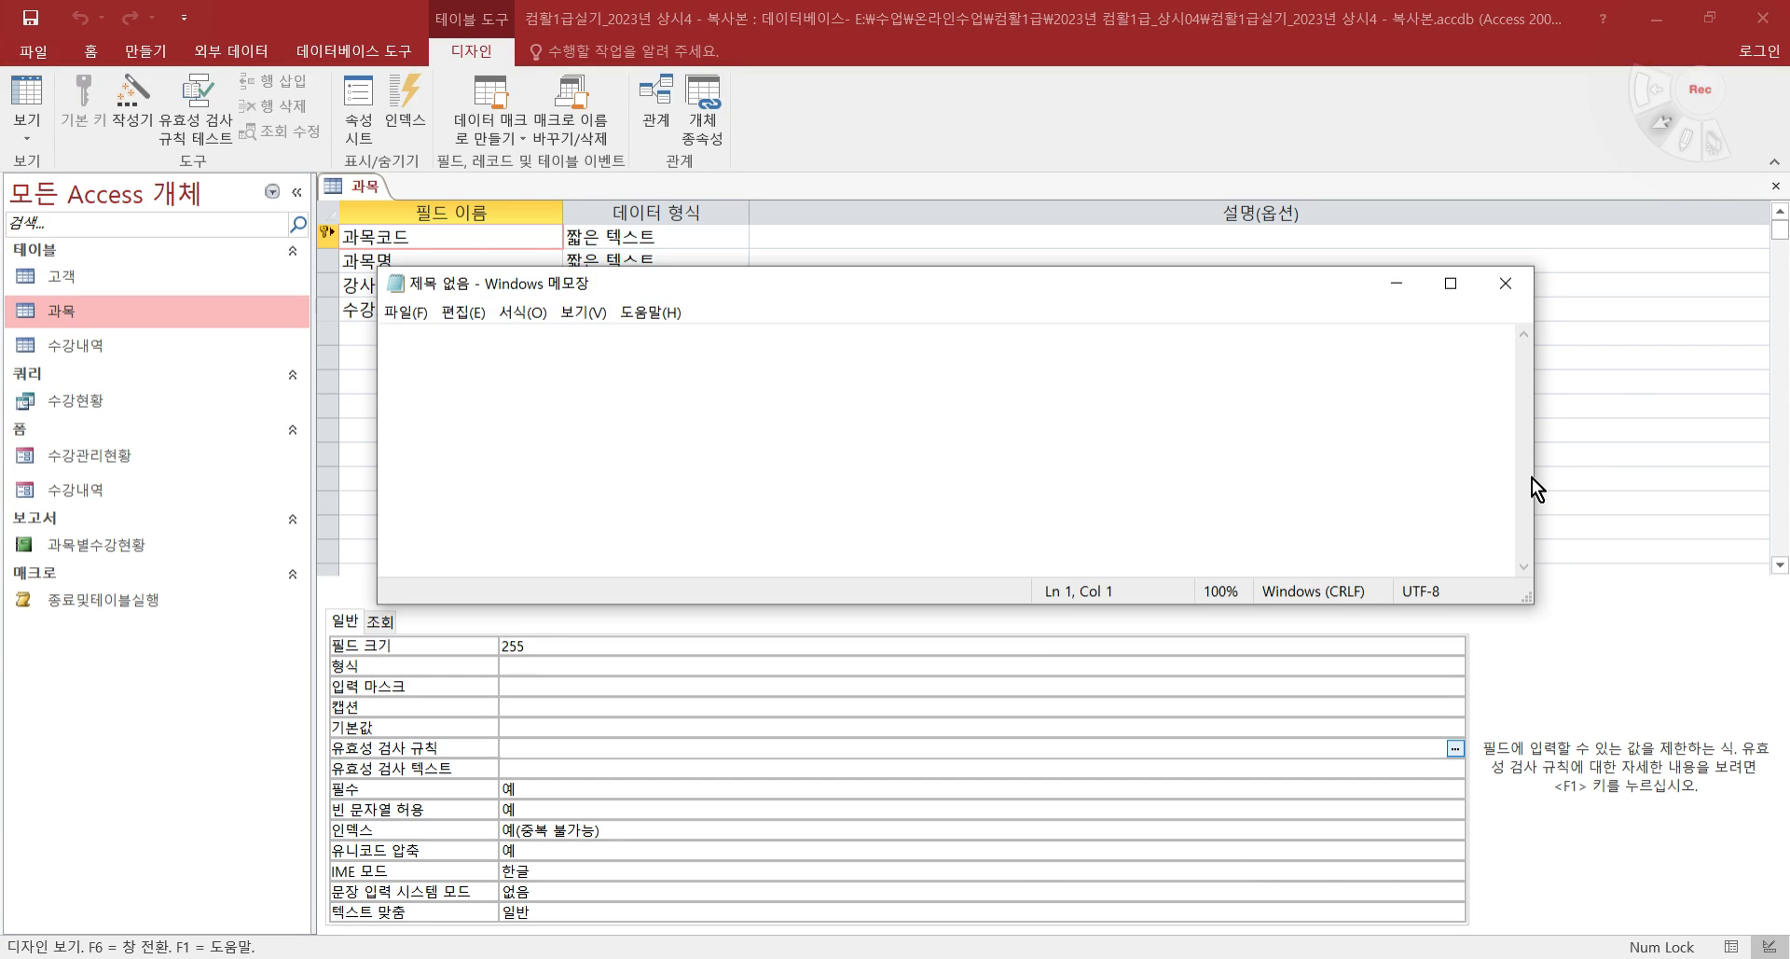
{"action": "left_click_drag", "start_coordinate": [1533, 479], "coordinate": [1192, 500]}
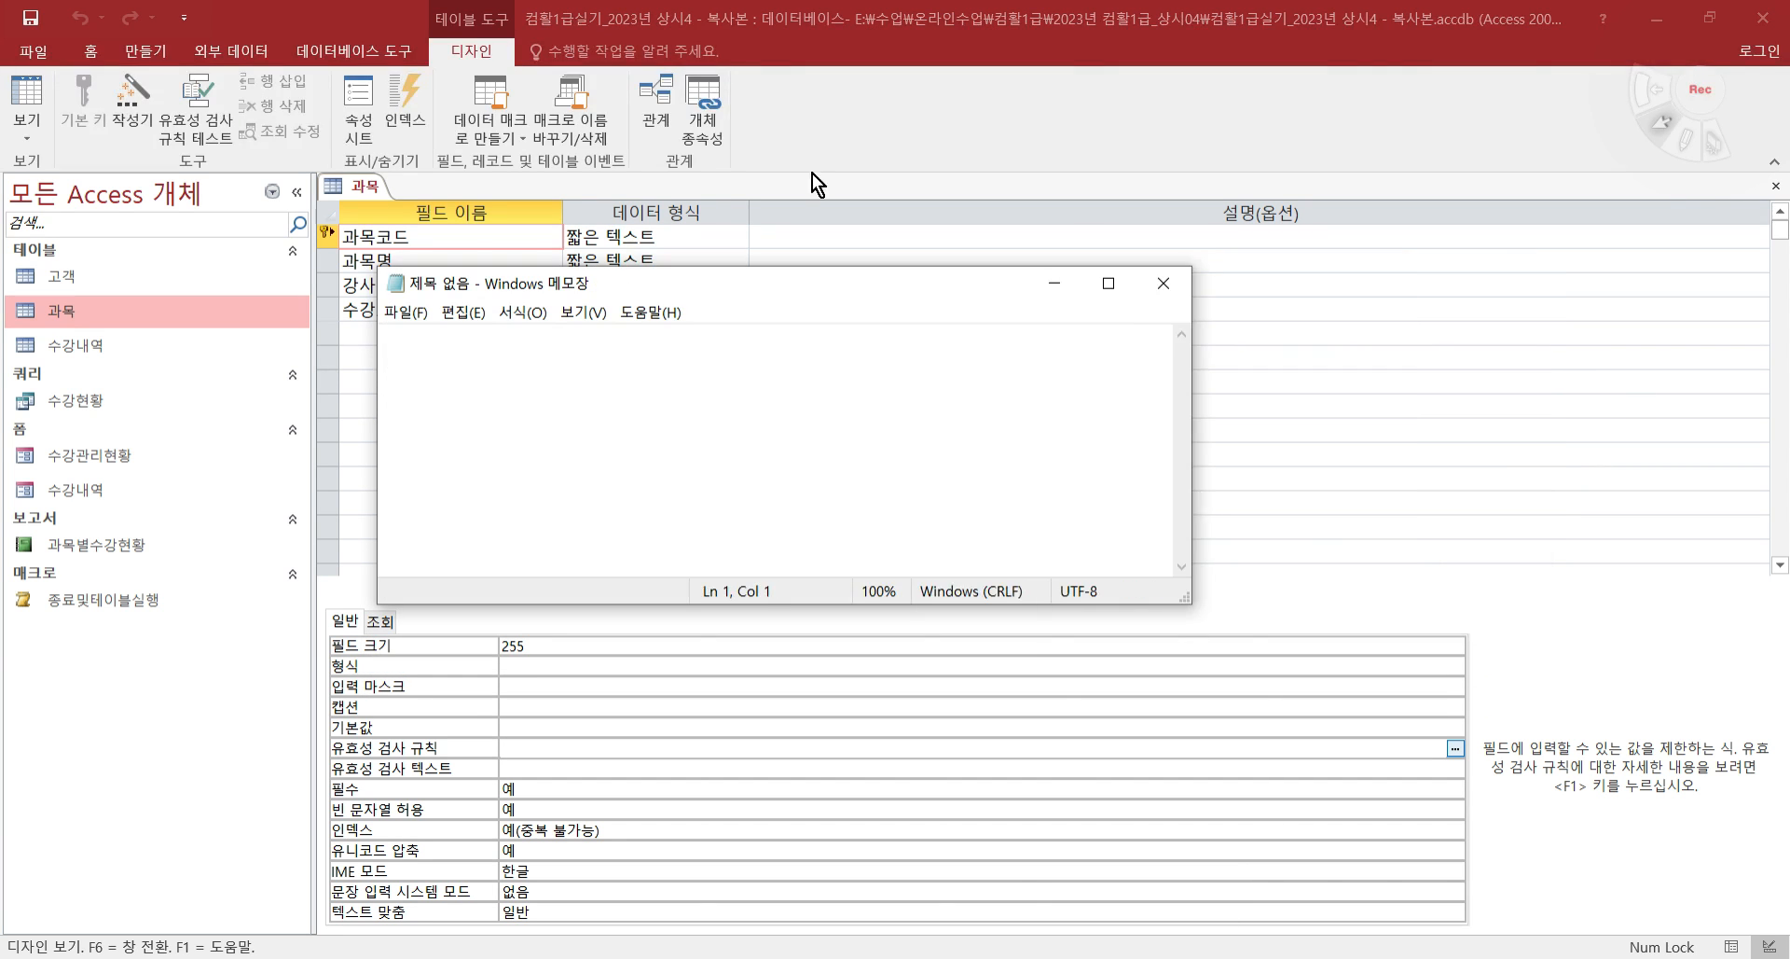
{"action": "left_click_drag", "start_coordinate": [780, 291], "coordinate": [870, 264]}
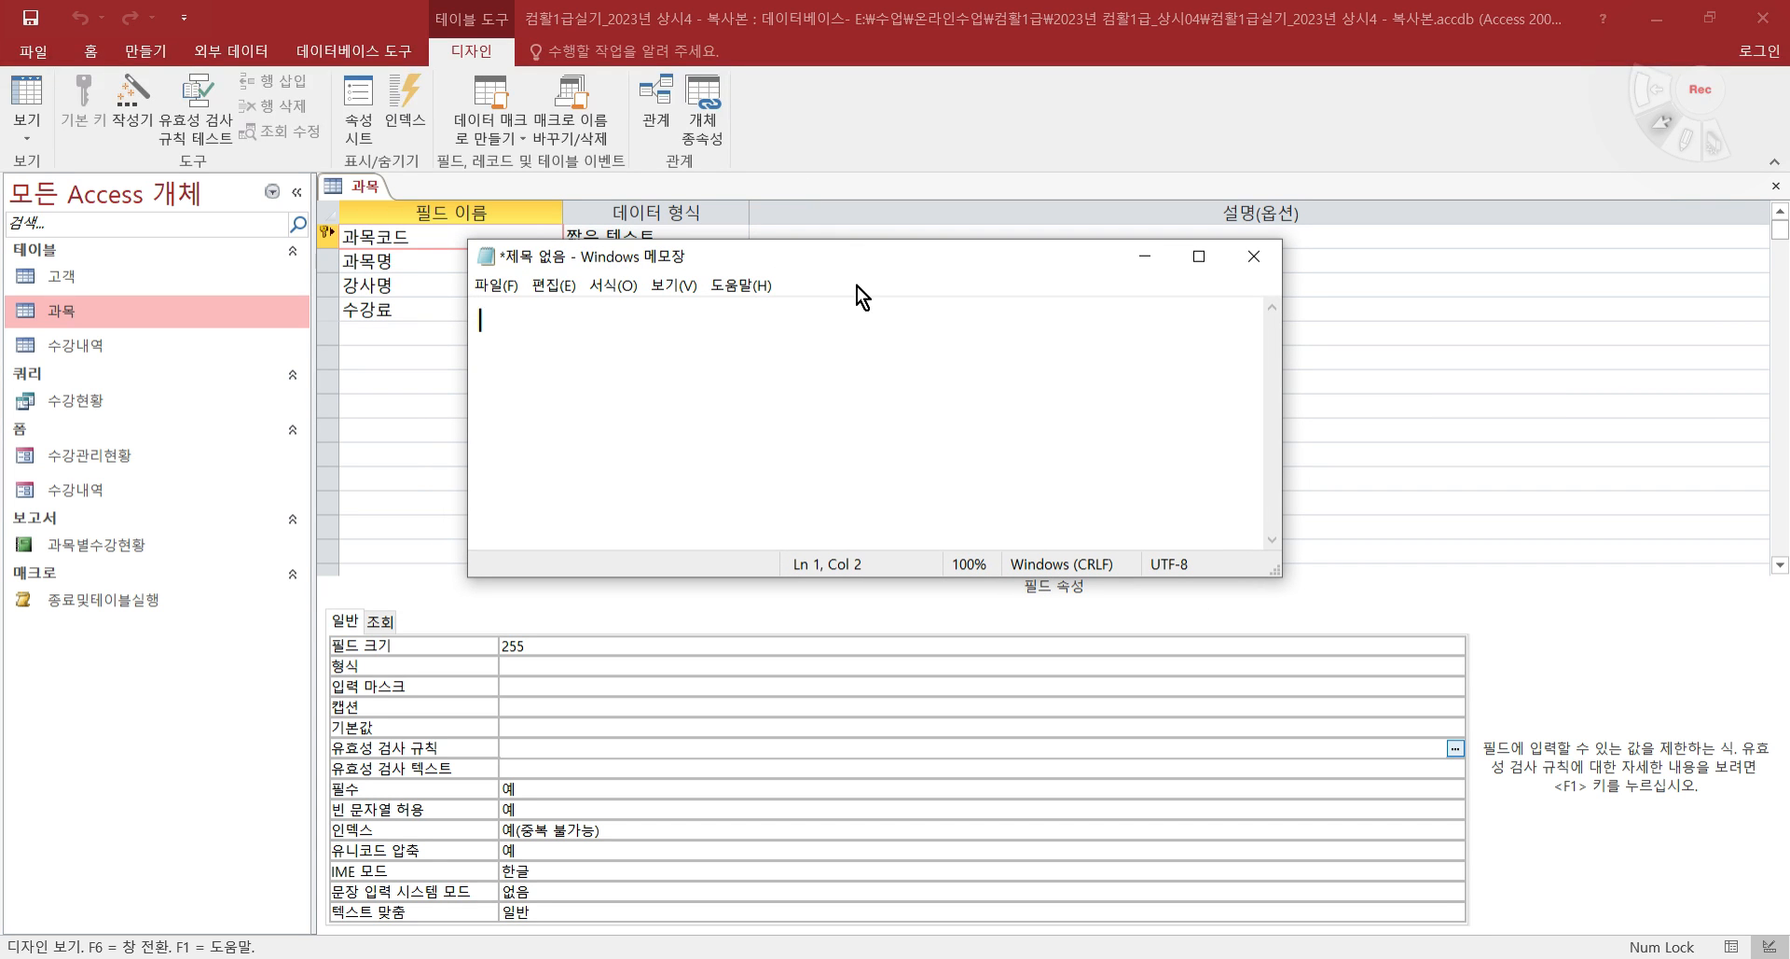
- Write the expression len([과목코드])=3 in Notepad and copy it
{"action": "type", "text": "en([r"}
{"action": "key", "text": "BackSpace"}
{"action": "type", "text": "과목ㅌ"}
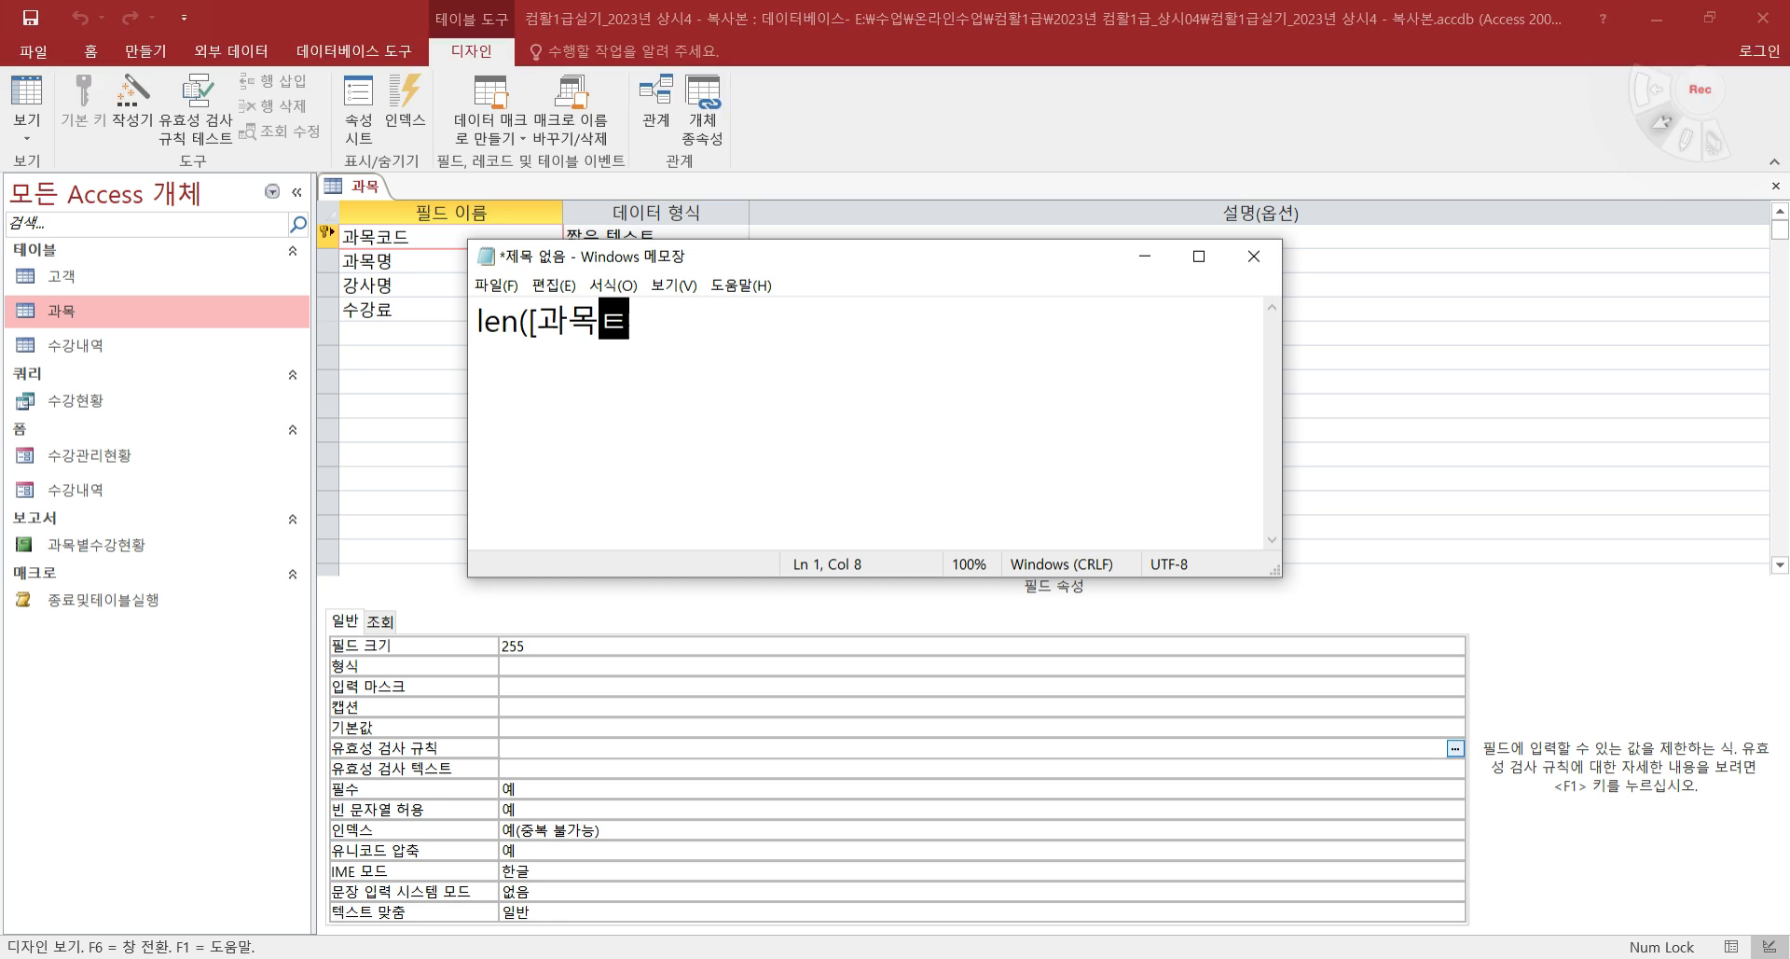
{"action": "key", "text": "BackSpace"}
{"action": "type", "text": "콛"}
{"action": "type", "text": "드]"}
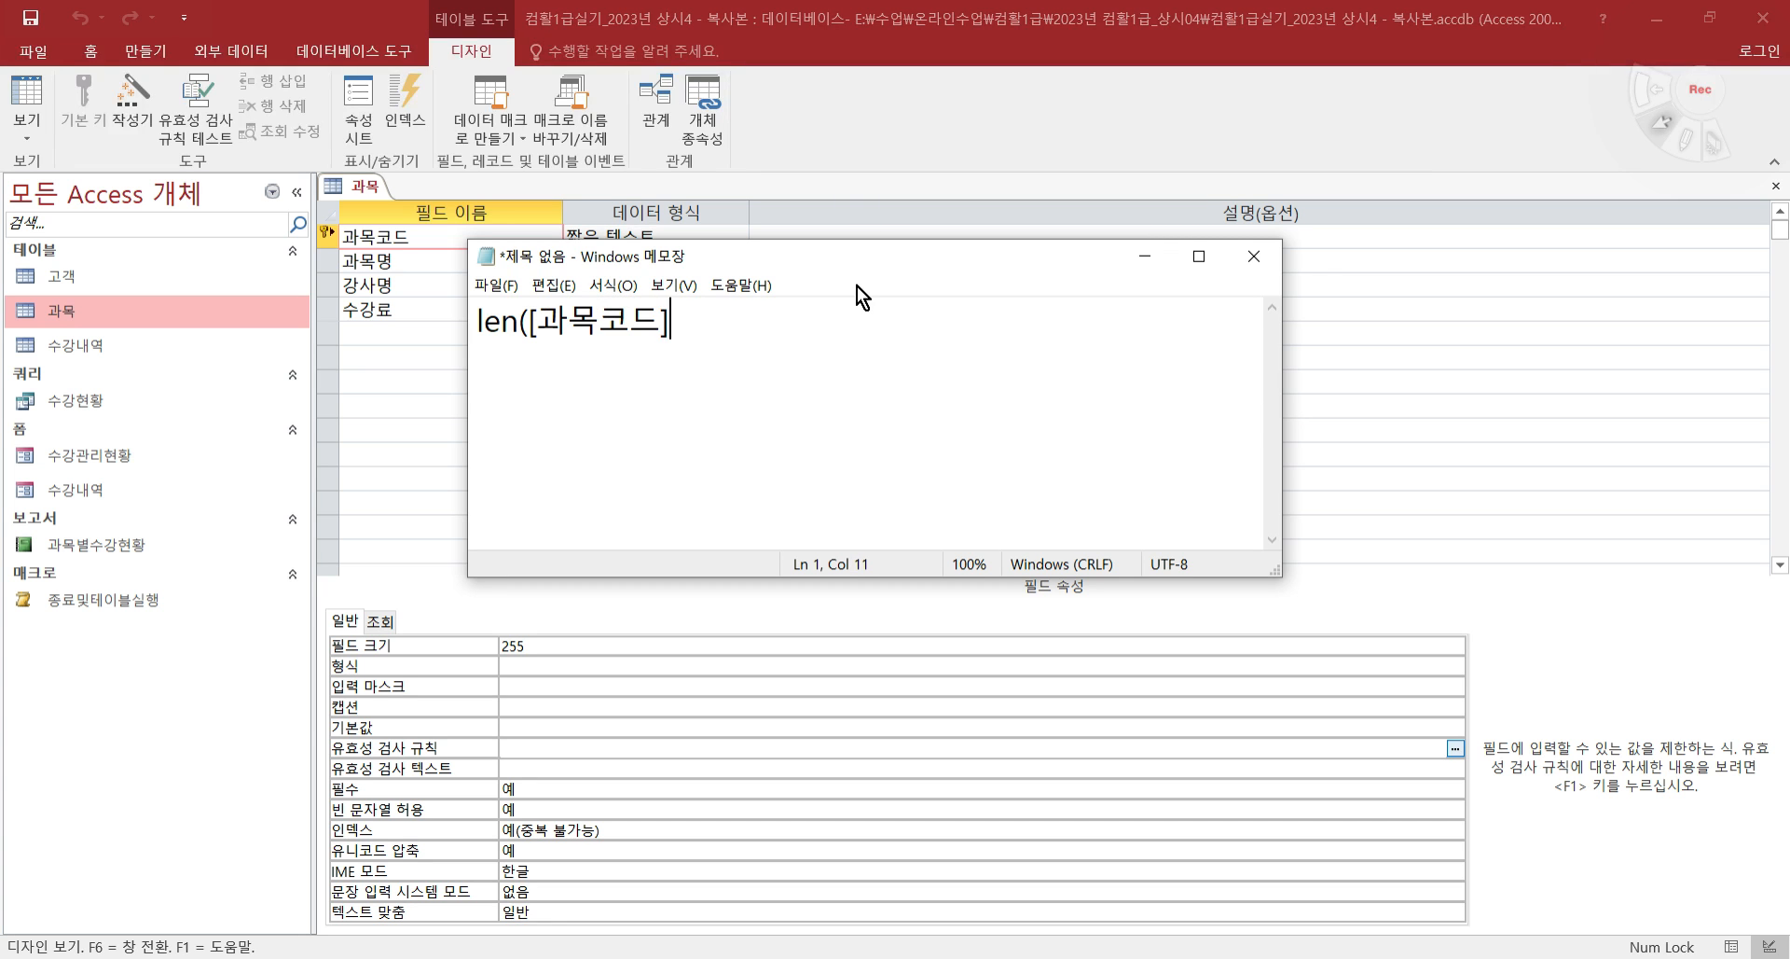
{"action": "type", "text": ")=3"}
{"action": "left_click_drag", "start_coordinate": [748, 314], "coordinate": [364, 320]}
{"action": "key", "text": "ctrl+c"}
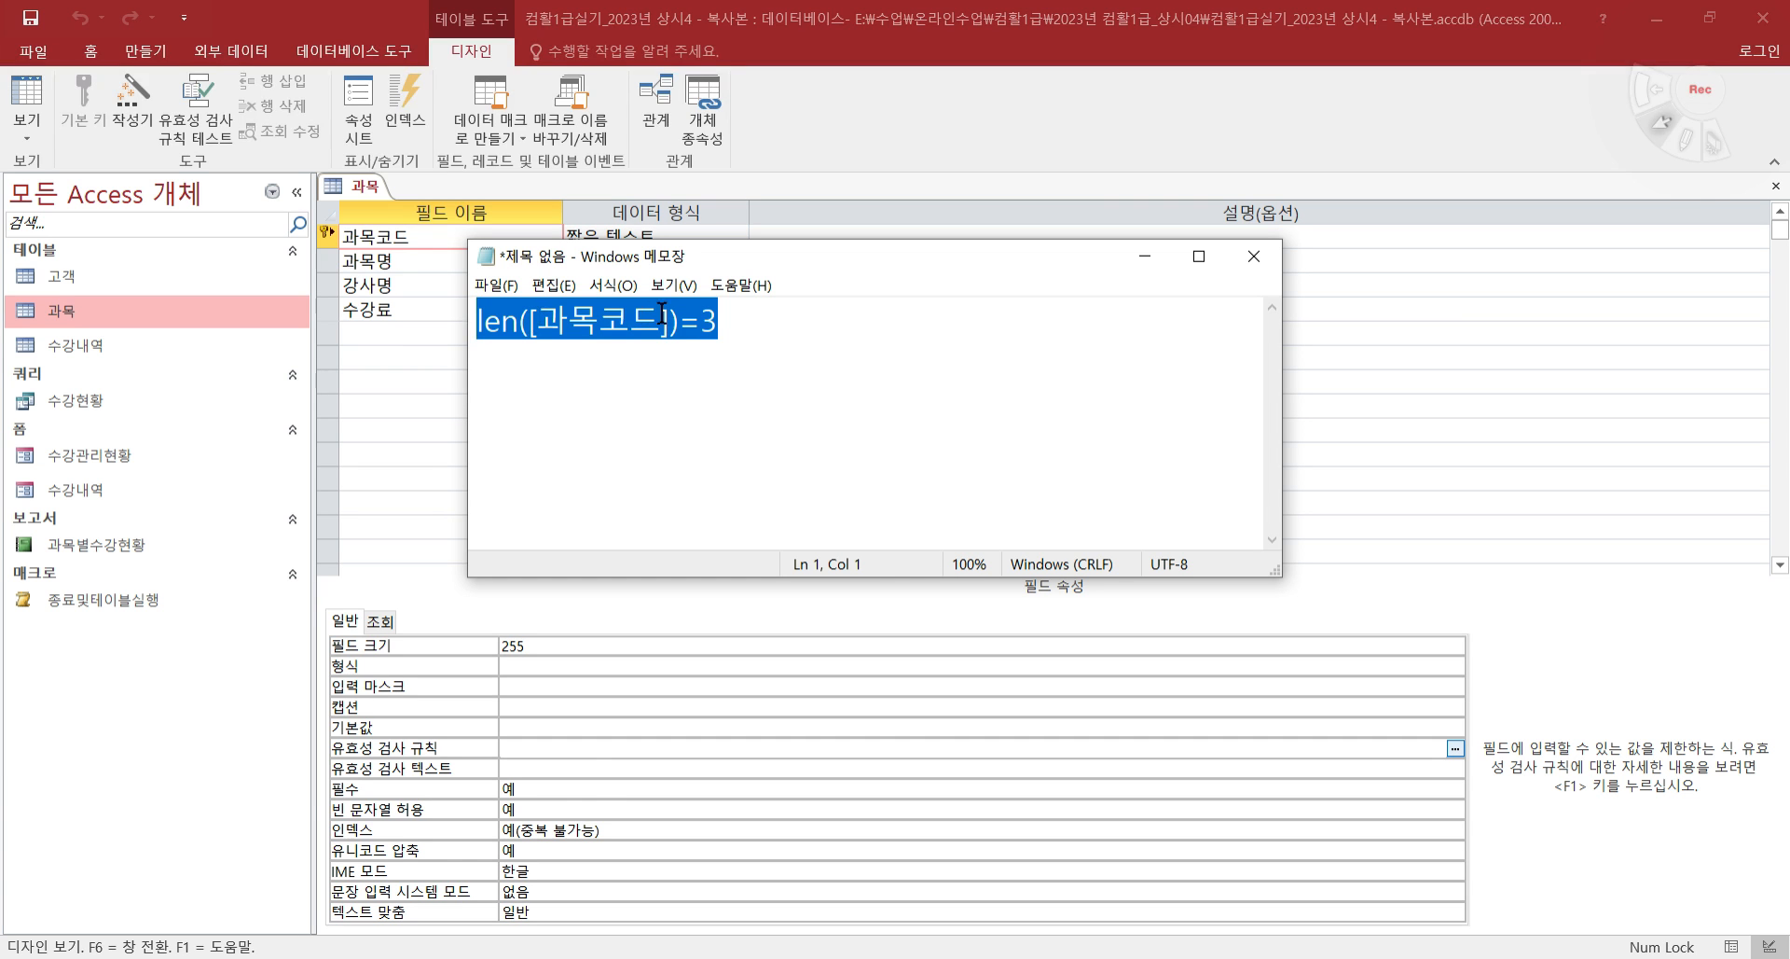
- Switch to Access and set the 과목코드 field's validation rule to the copied expression Len([과목코드])=3
{"action": "left_click", "coordinate": [535, 752]}
{"action": "key", "text": "ctrl+v"}
{"action": "key", "text": "Return"}
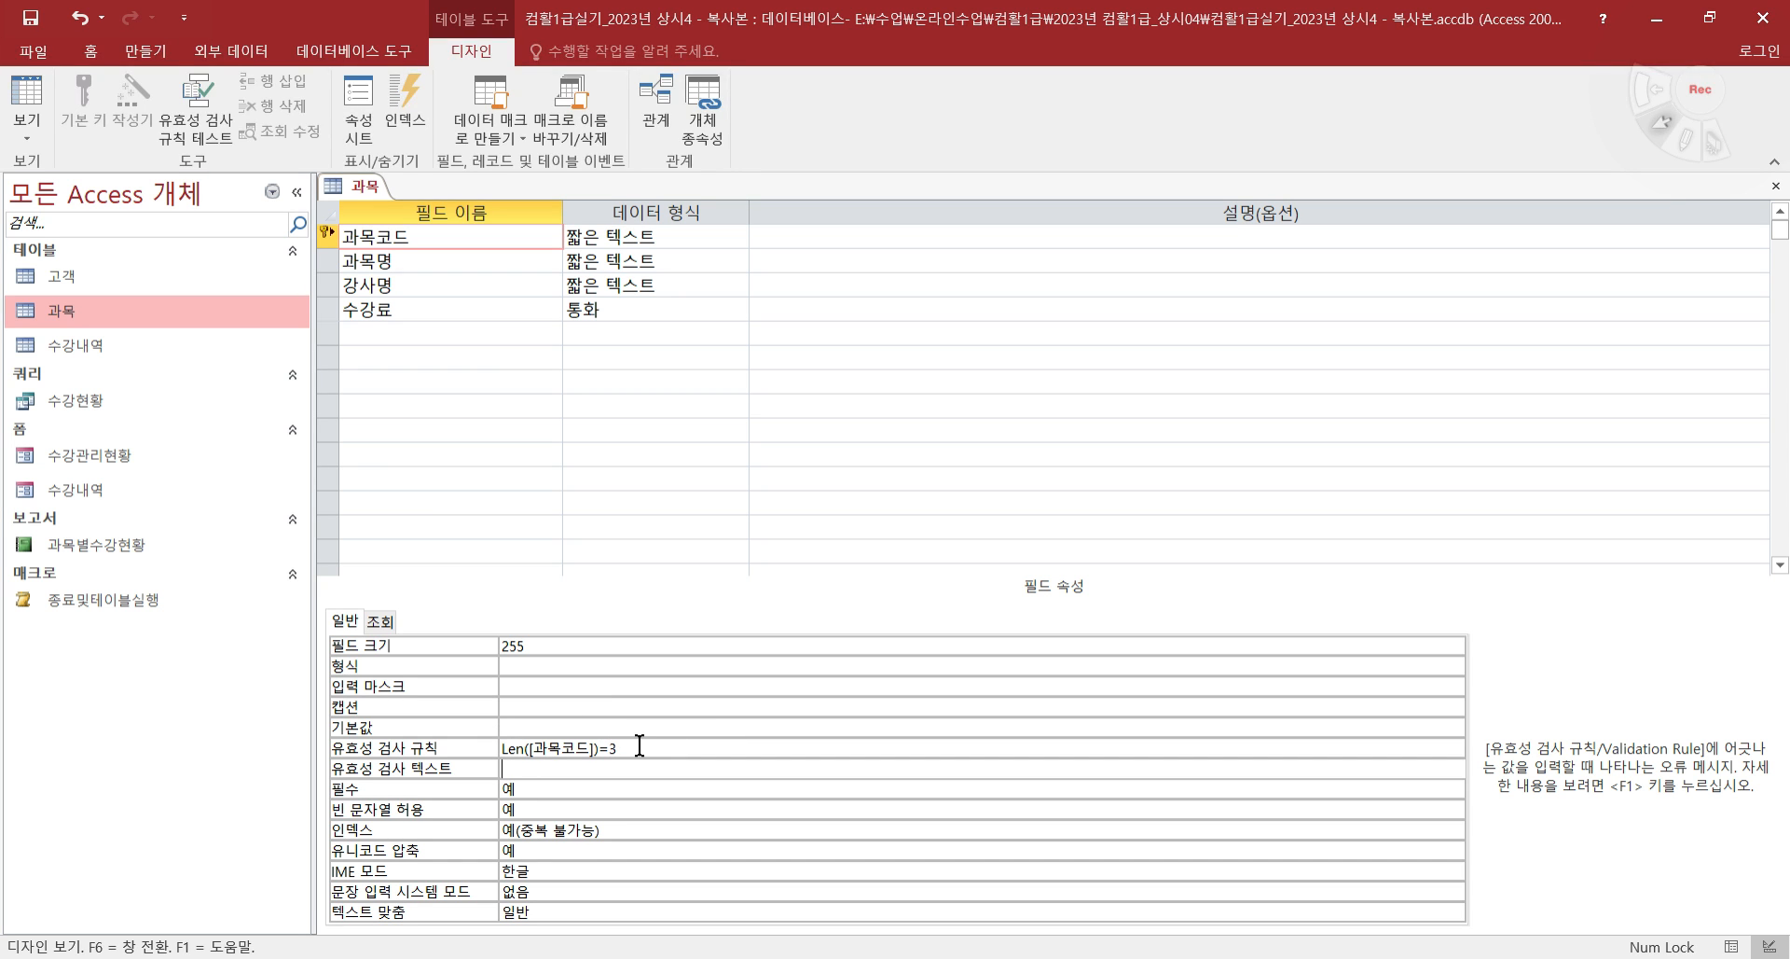
- Save the 과목 table, agree to test the existing data against the new rule, and close the table
{"action": "left_click", "coordinate": [31, 19]}
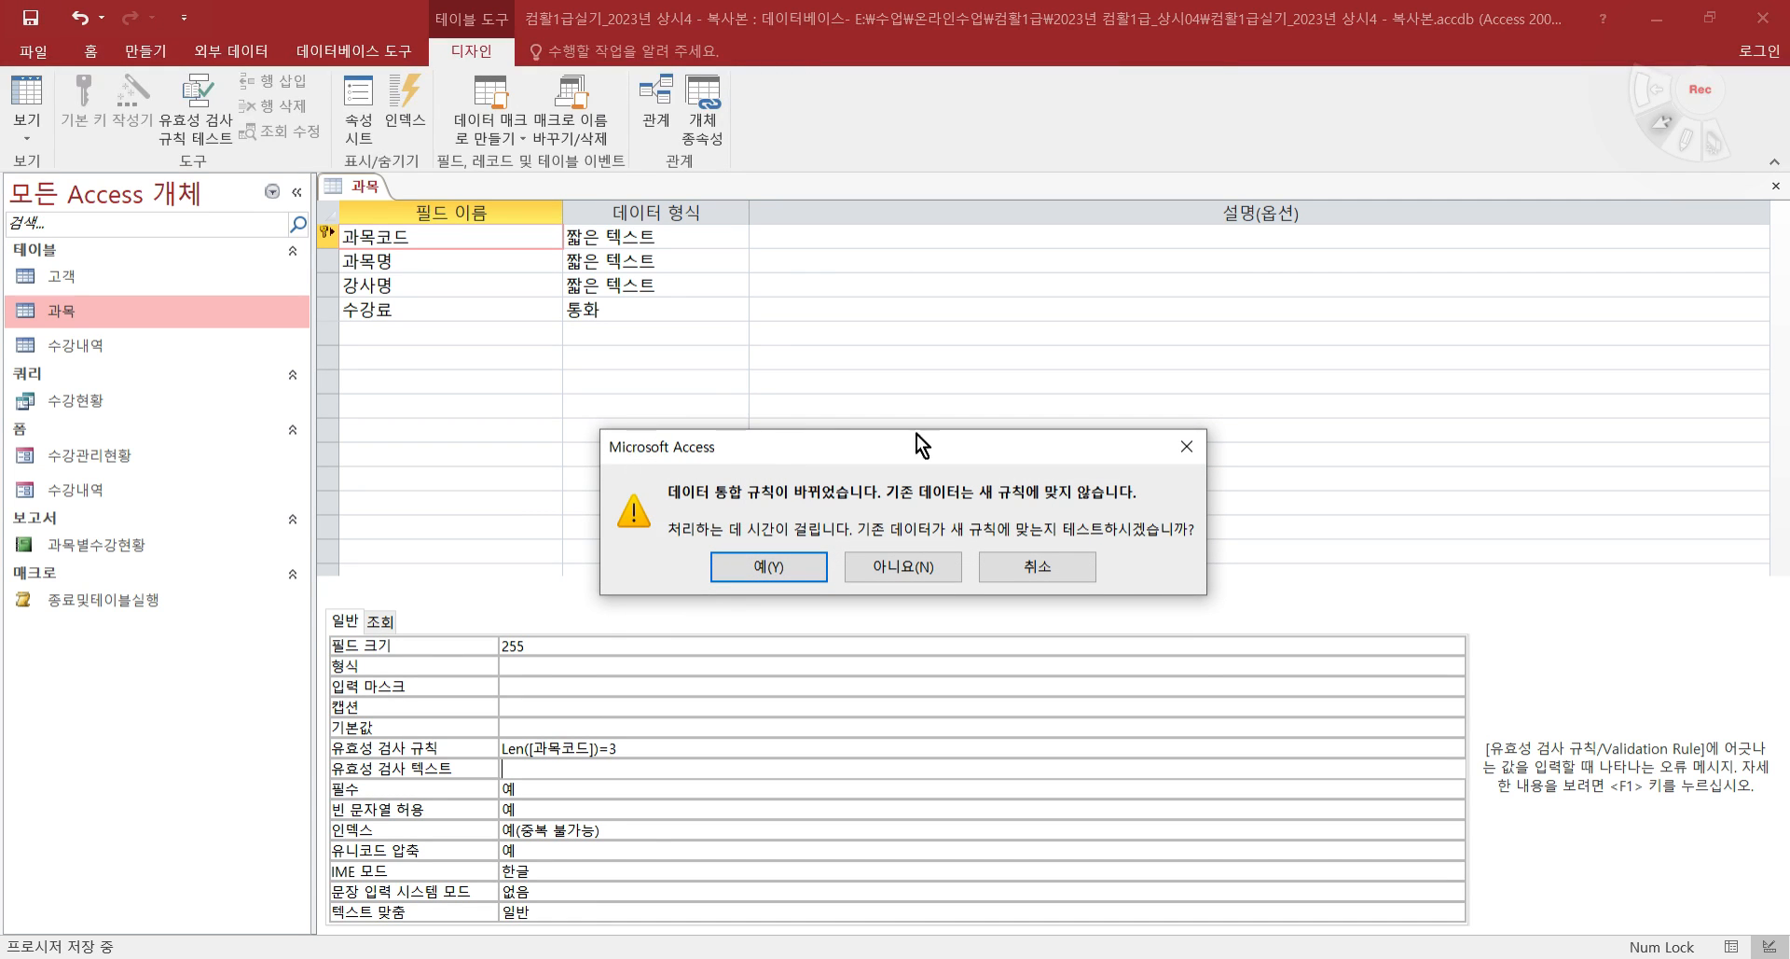
{"action": "left_click", "coordinate": [755, 568]}
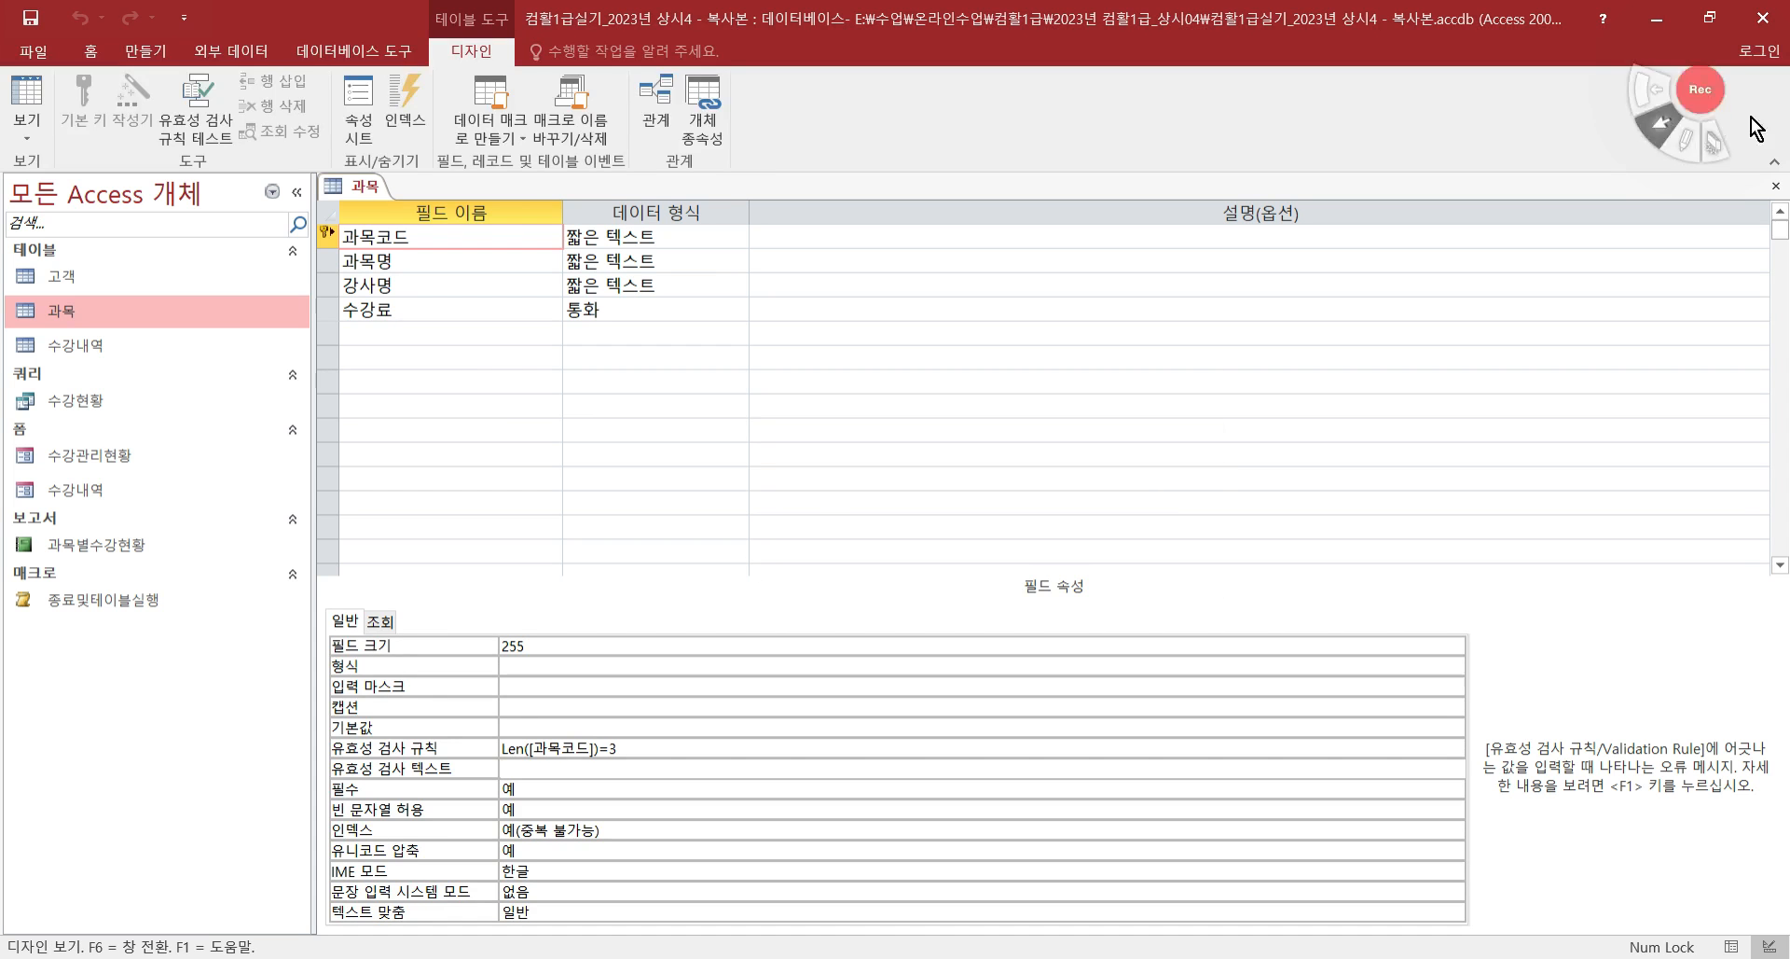
{"action": "left_click", "coordinate": [1776, 189]}
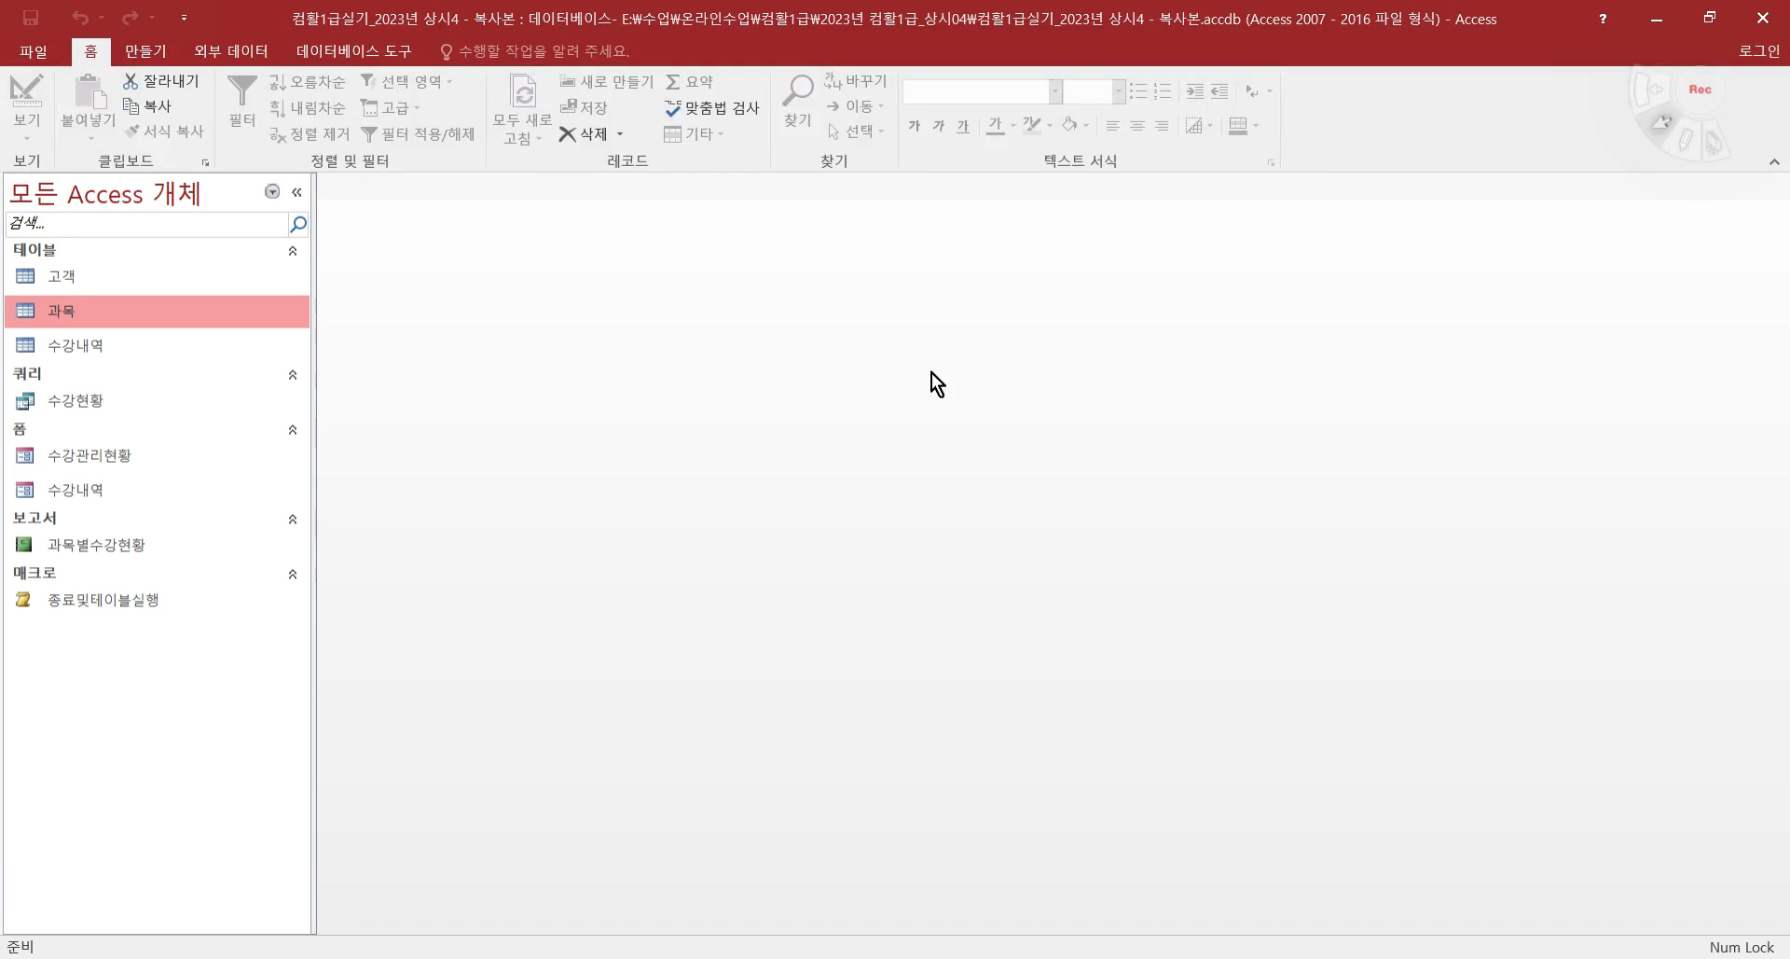
- Check the exam PDF for the next item, return to Access and open the 수강내역 table in Design view
{"action": "key", "text": "alt+Tab"}
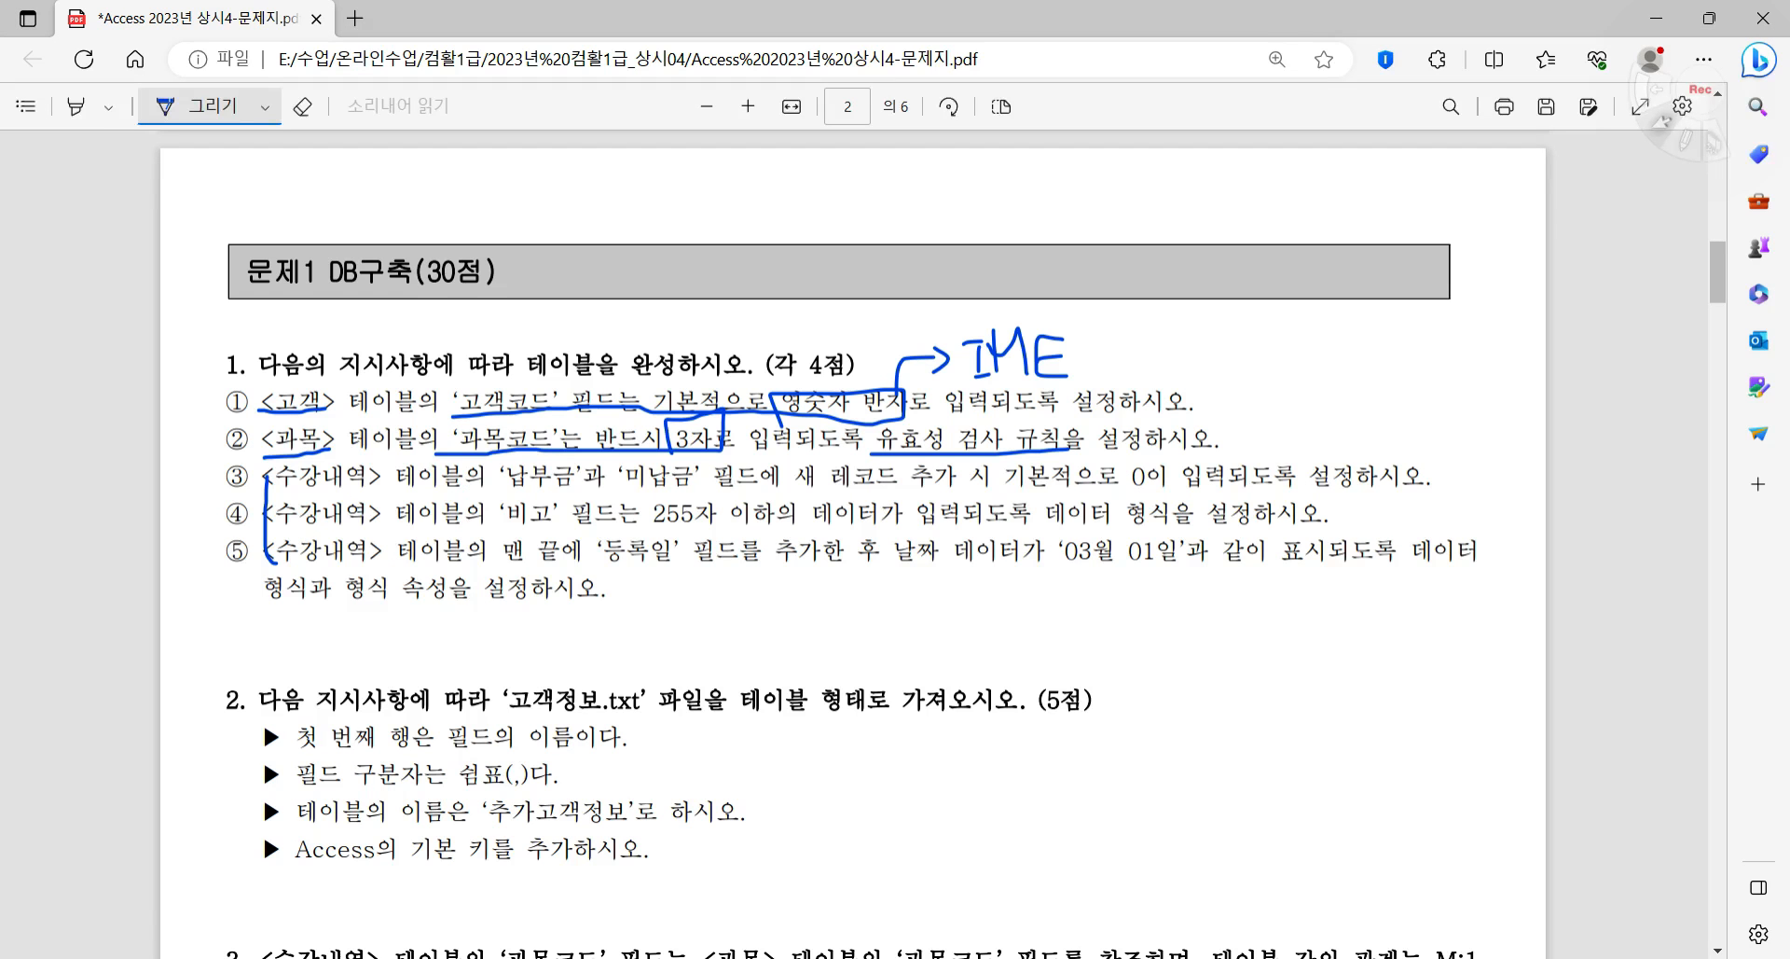
{"action": "key", "text": "alt+Tab"}
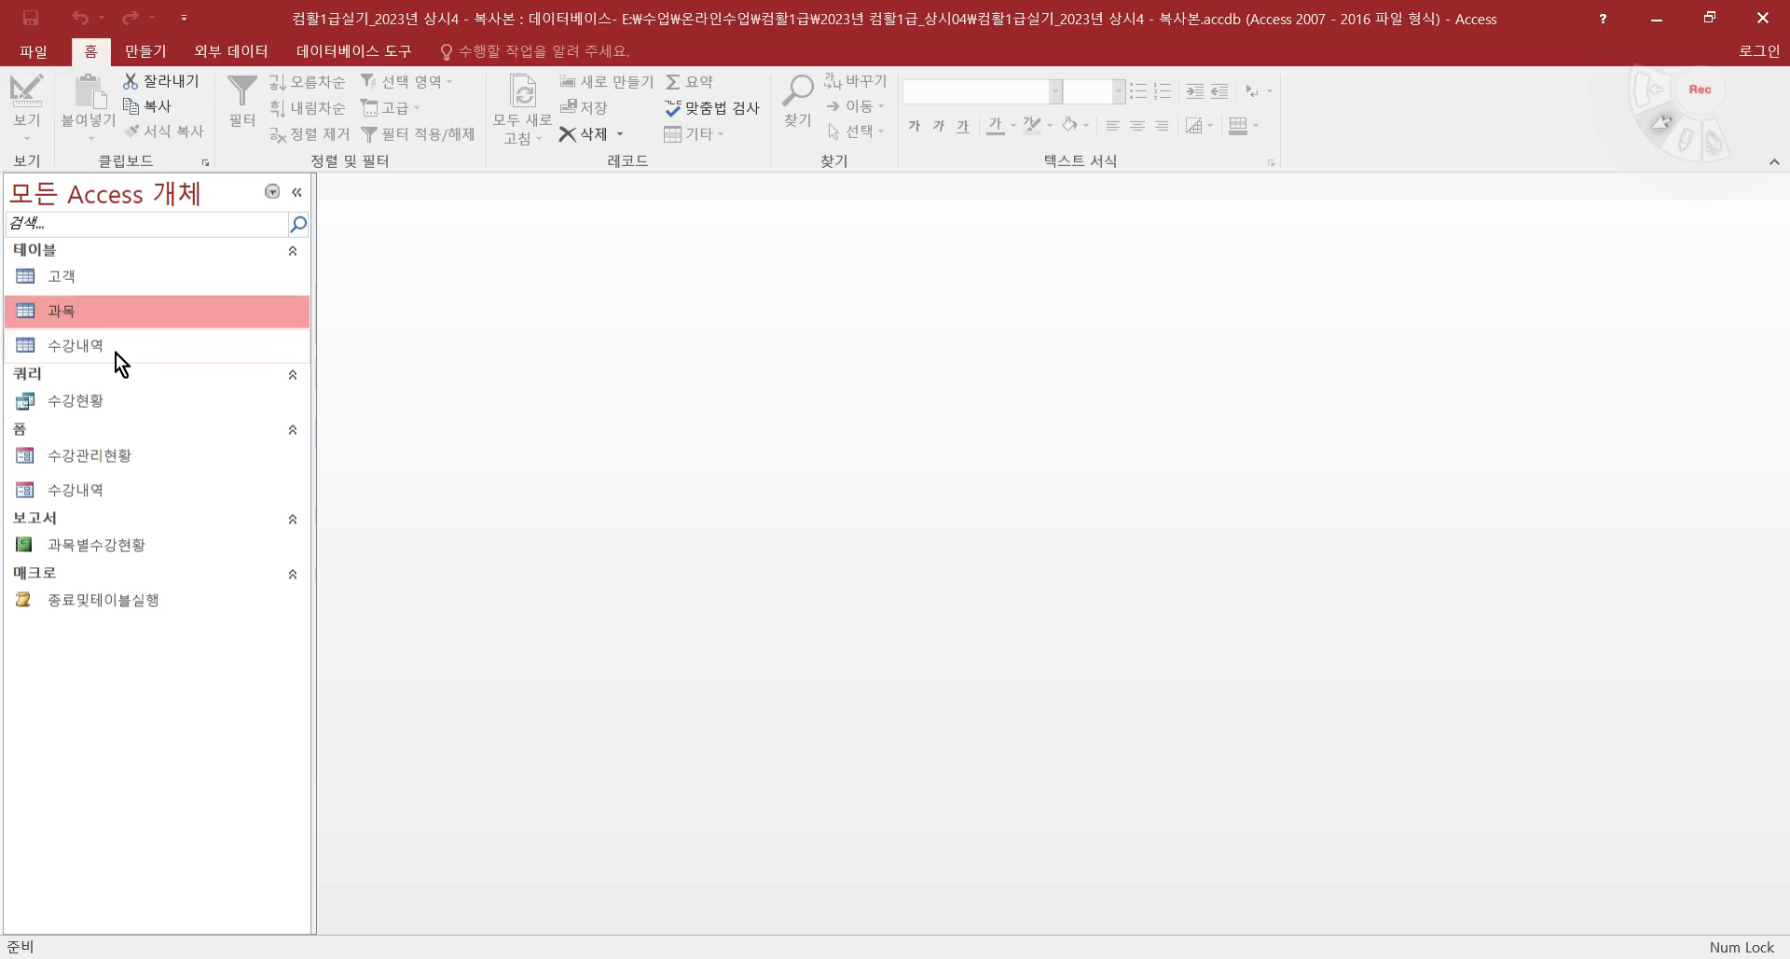
{"action": "left_click", "coordinate": [115, 353]}
{"action": "right_click", "coordinate": [116, 352]}
{"action": "left_click", "coordinate": [233, 392]}
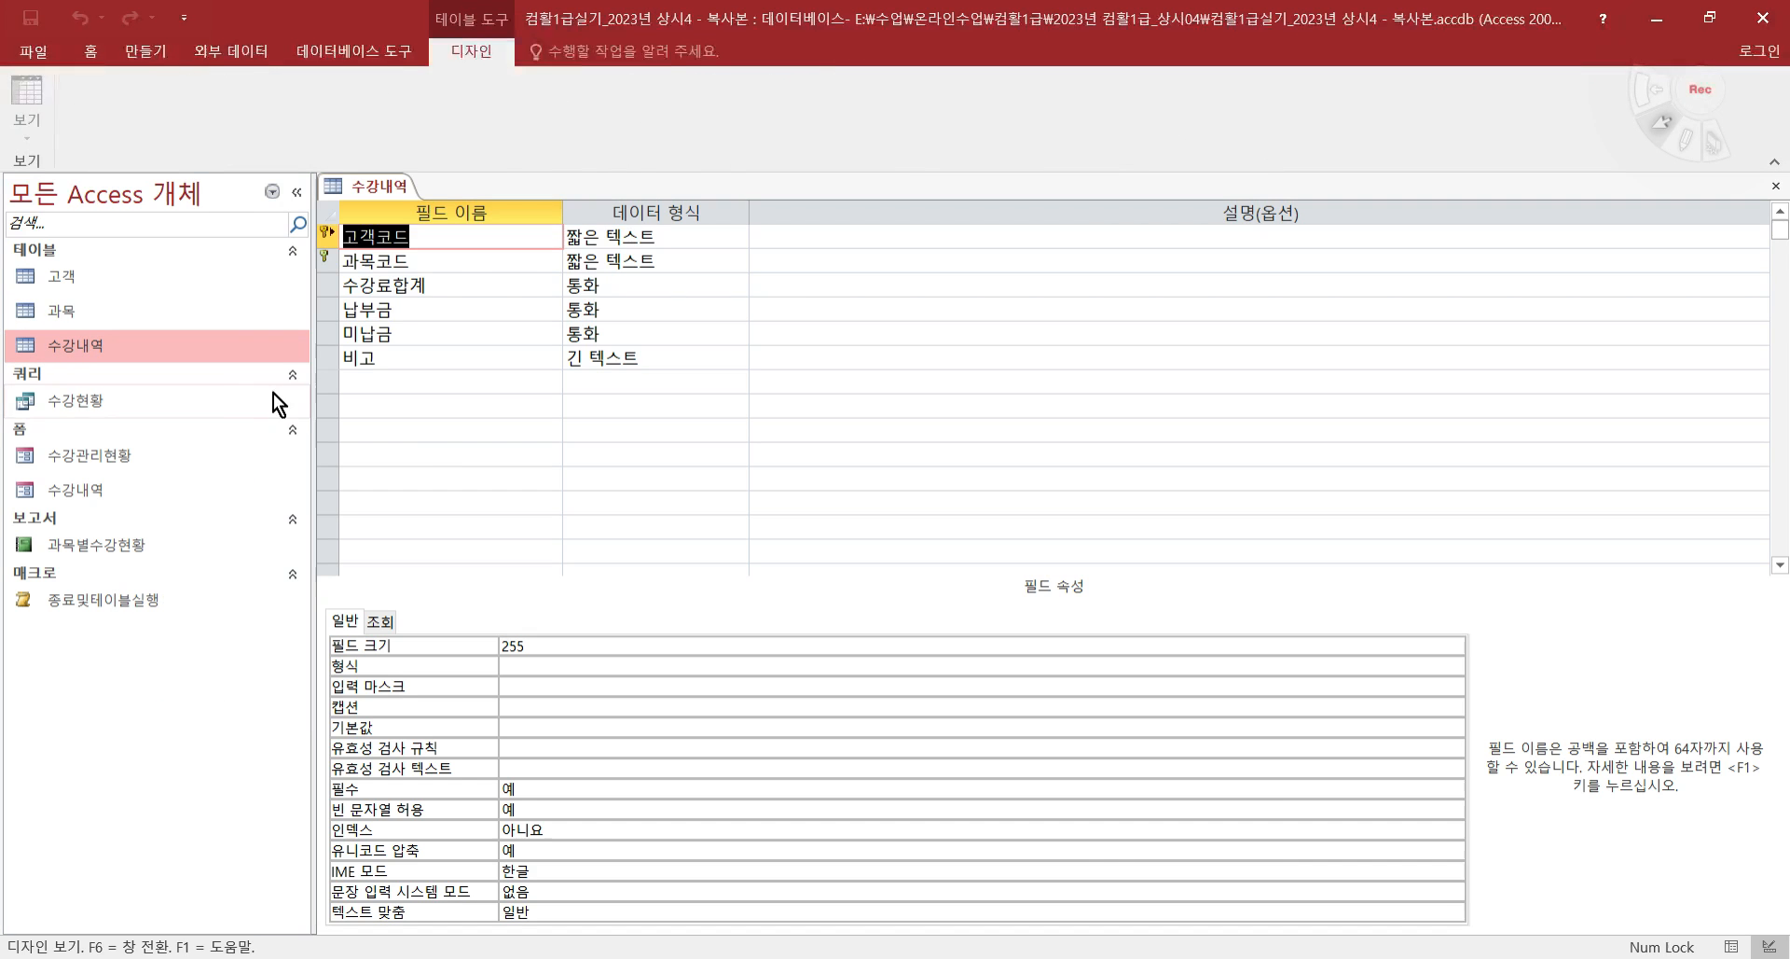
- Switch to the exam PDF and underline '납부금'과 '미납금' and '기본적으로 0' in item 3 of question 1
{"action": "key", "text": "alt+Tab"}
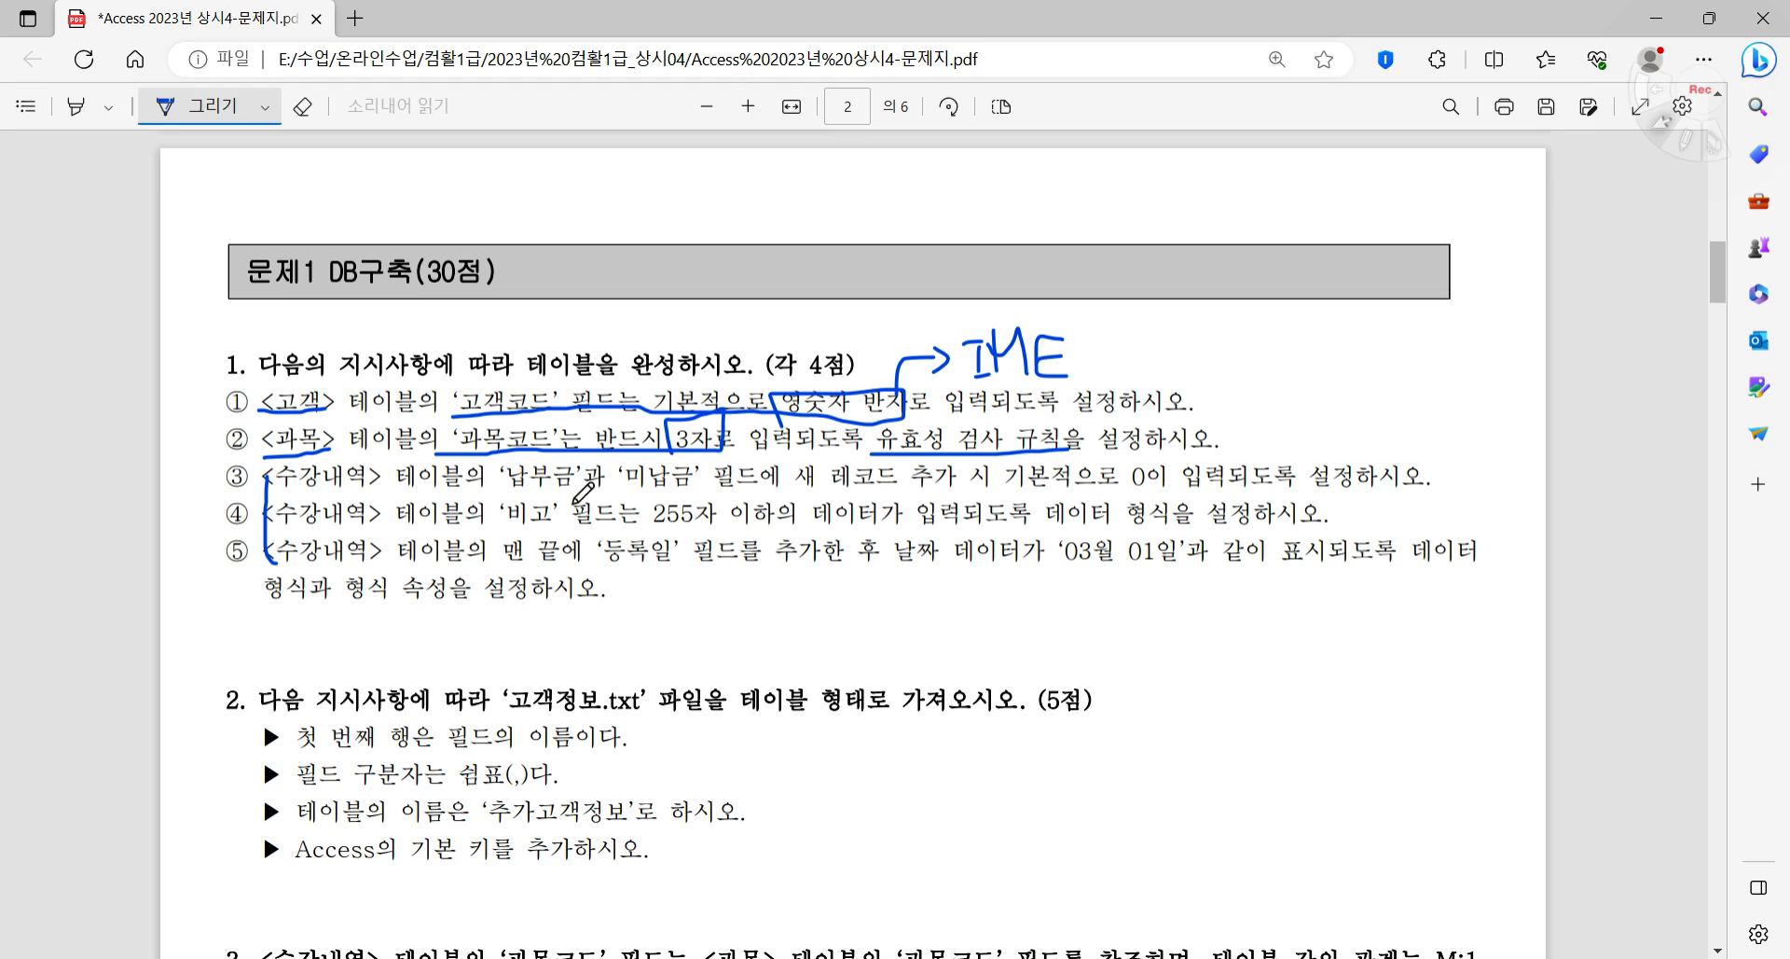
{"action": "left_click_drag", "start_coordinate": [491, 486], "coordinate": [697, 485]}
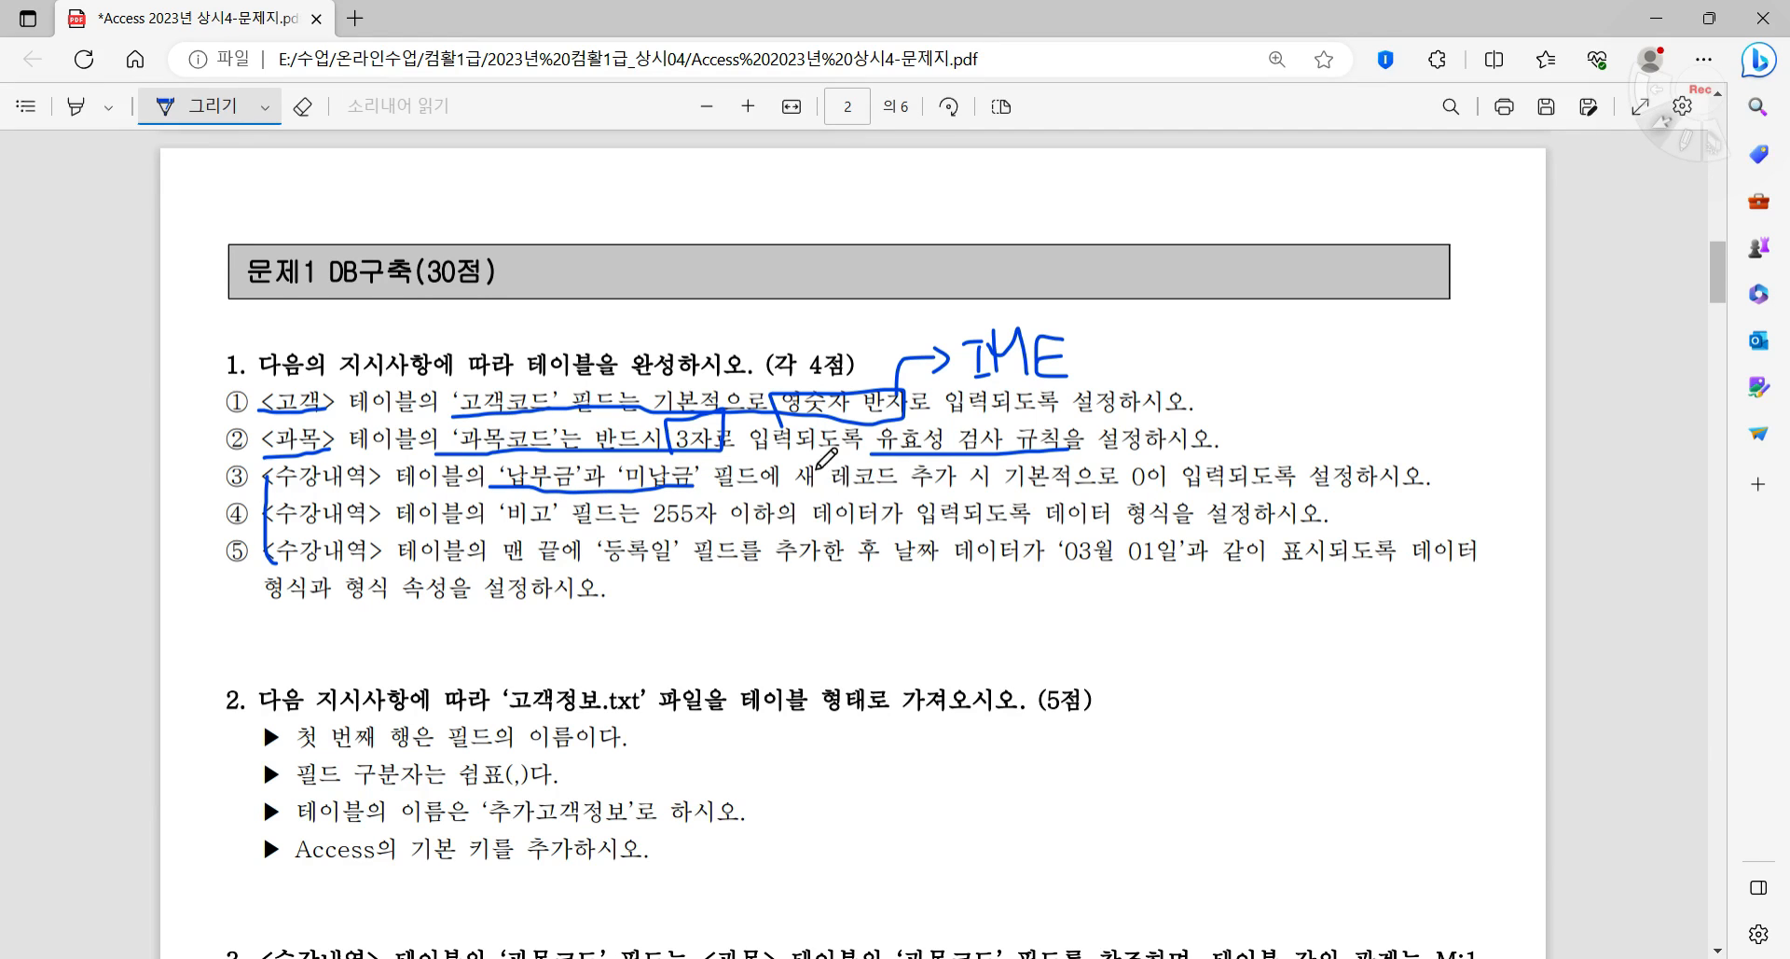
{"action": "left_click_drag", "start_coordinate": [1014, 492], "coordinate": [1137, 484]}
- Switch to Access and set the default value of both the 납부금 and 미납금 fields to 0
{"action": "key", "text": "alt+Tab"}
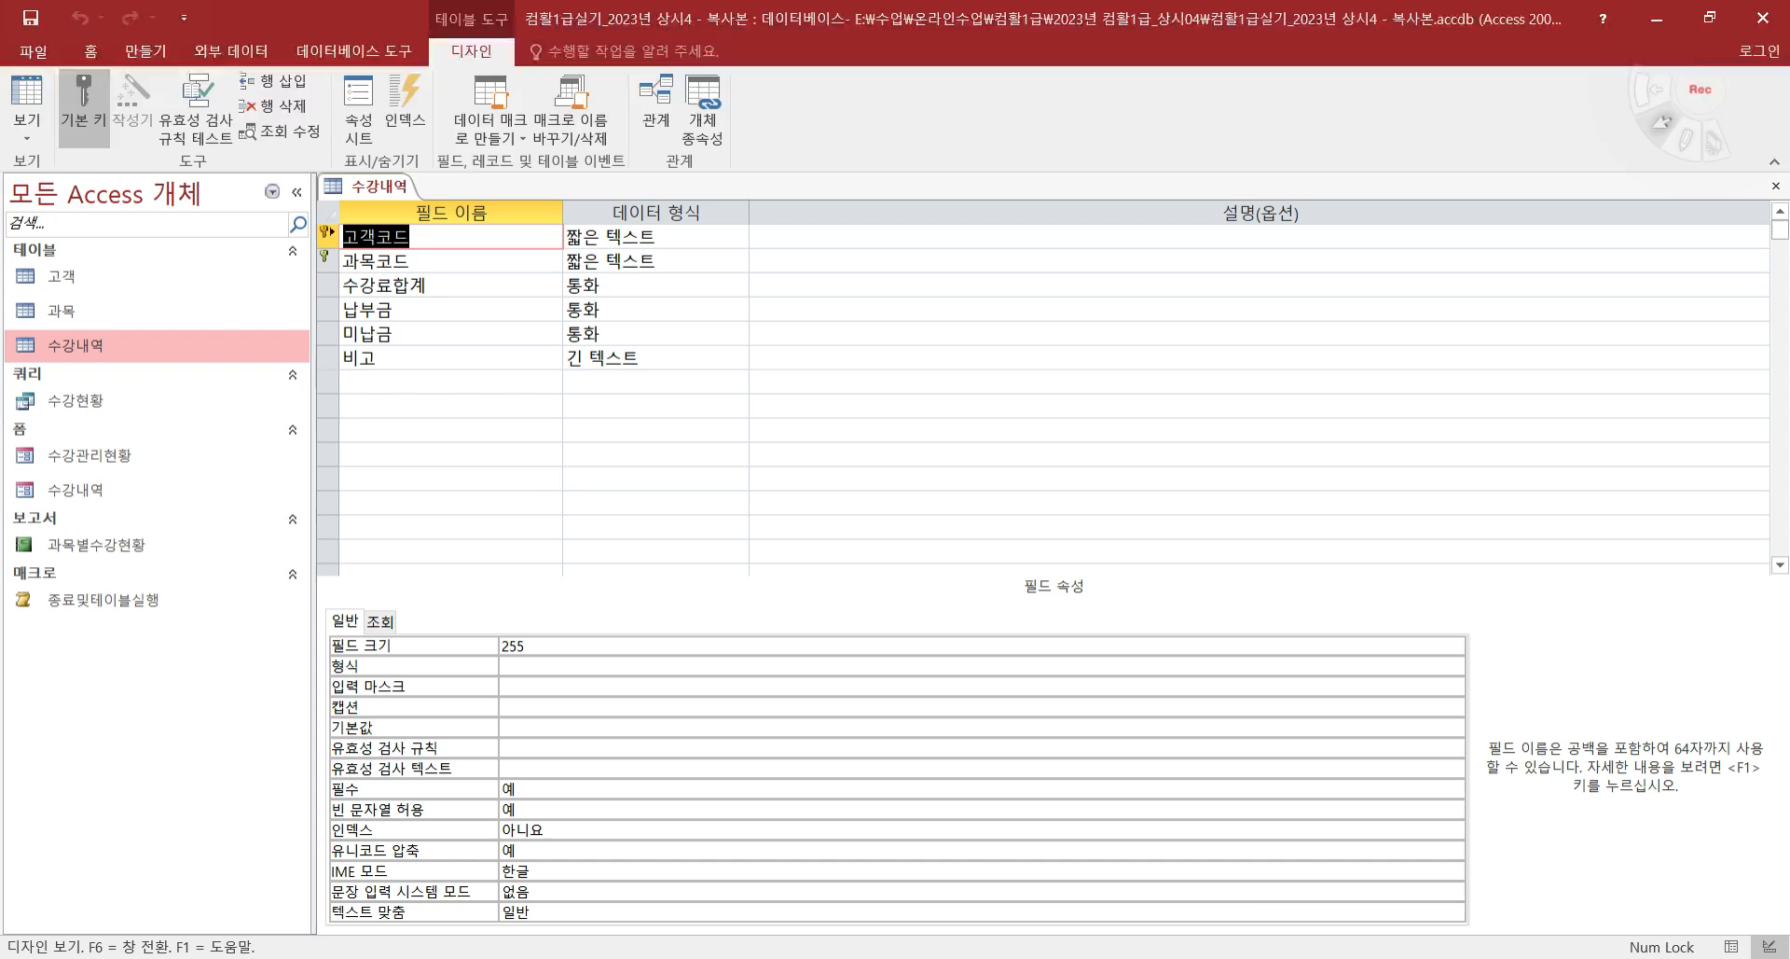
{"action": "left_click", "coordinate": [443, 304]}
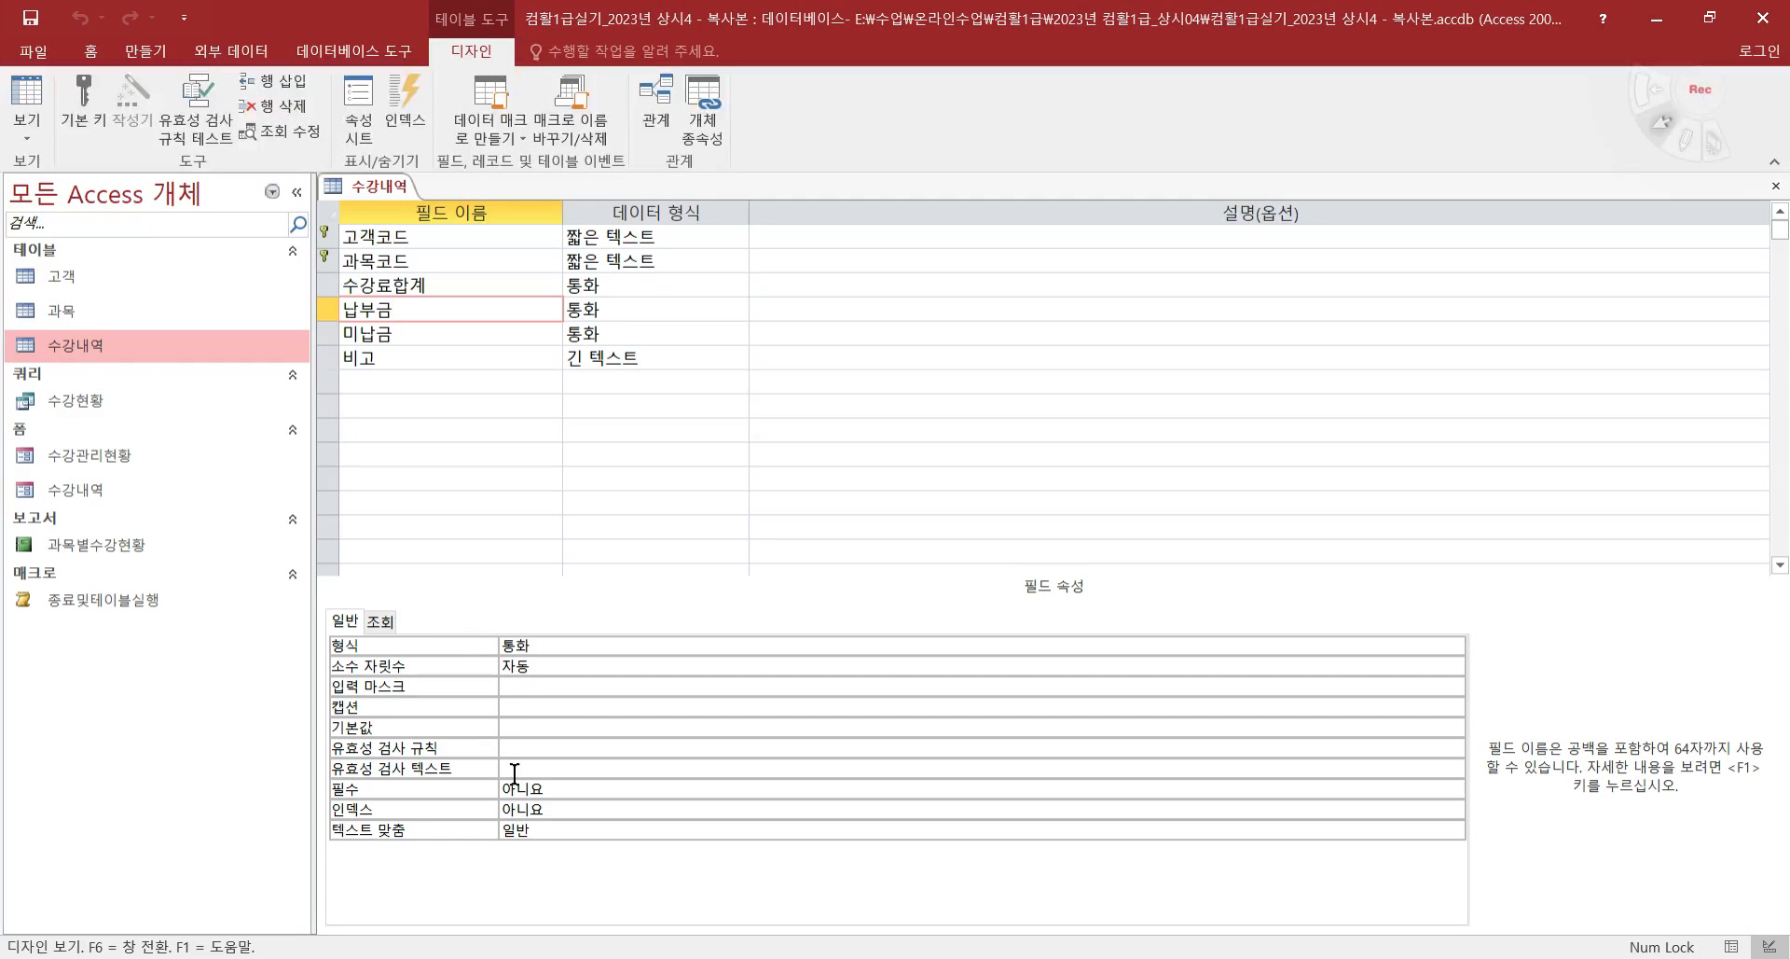
{"action": "left_click", "coordinate": [520, 728]}
{"action": "type", "text": "0"}
{"action": "key", "text": "Return"}
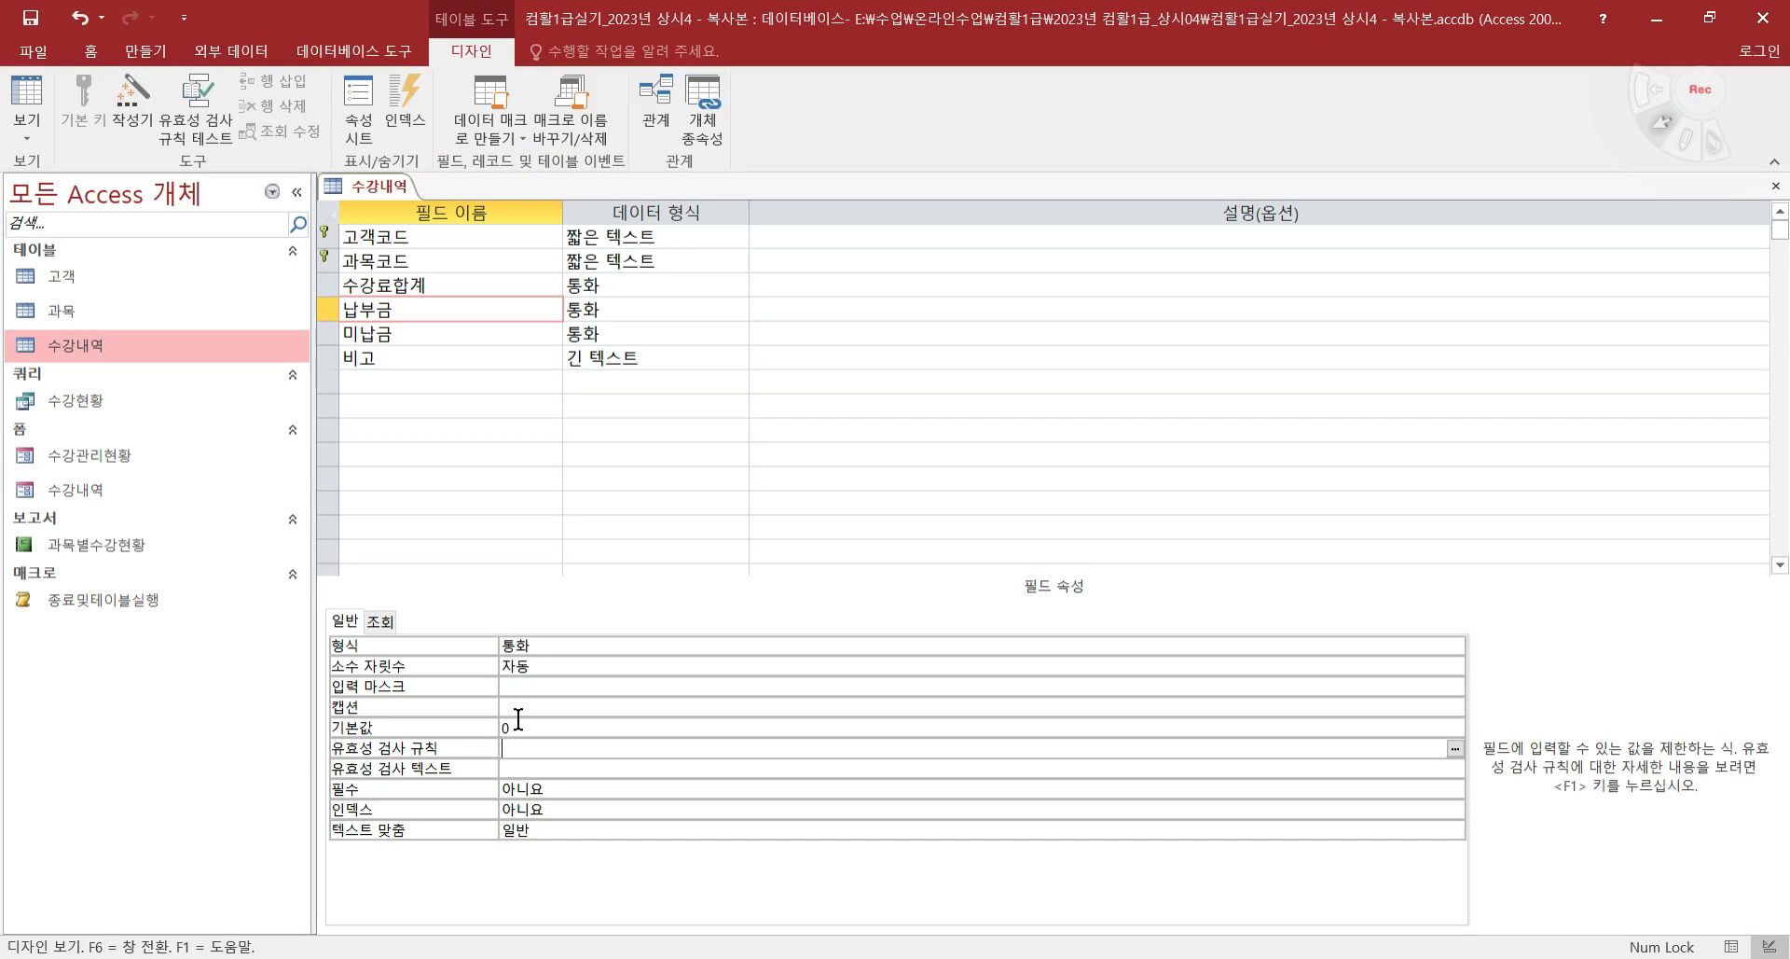
{"action": "left_click", "coordinate": [495, 332]}
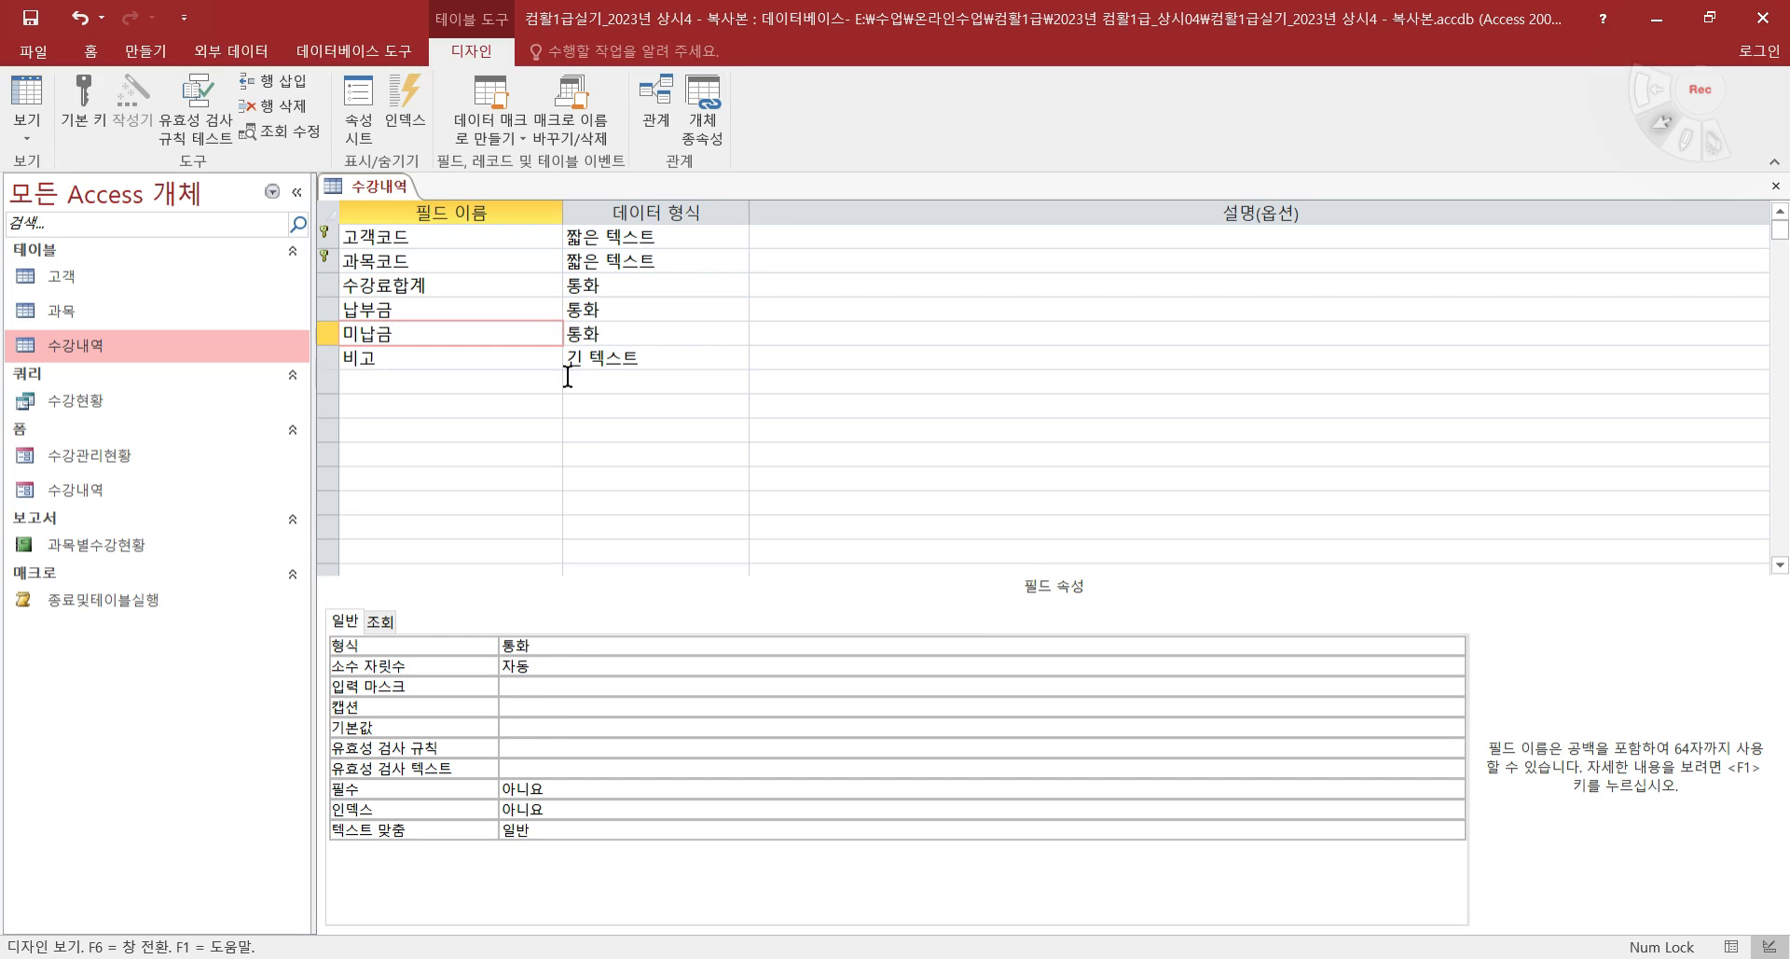
{"action": "left_click", "coordinate": [533, 719]}
{"action": "type", "text": "0"}
{"action": "key", "text": "Return"}
- Check item 4 in the exam PDF, return to Access and set the 비고 field's data type to 짧은 텍스트
{"action": "key", "text": "alt+Tab"}
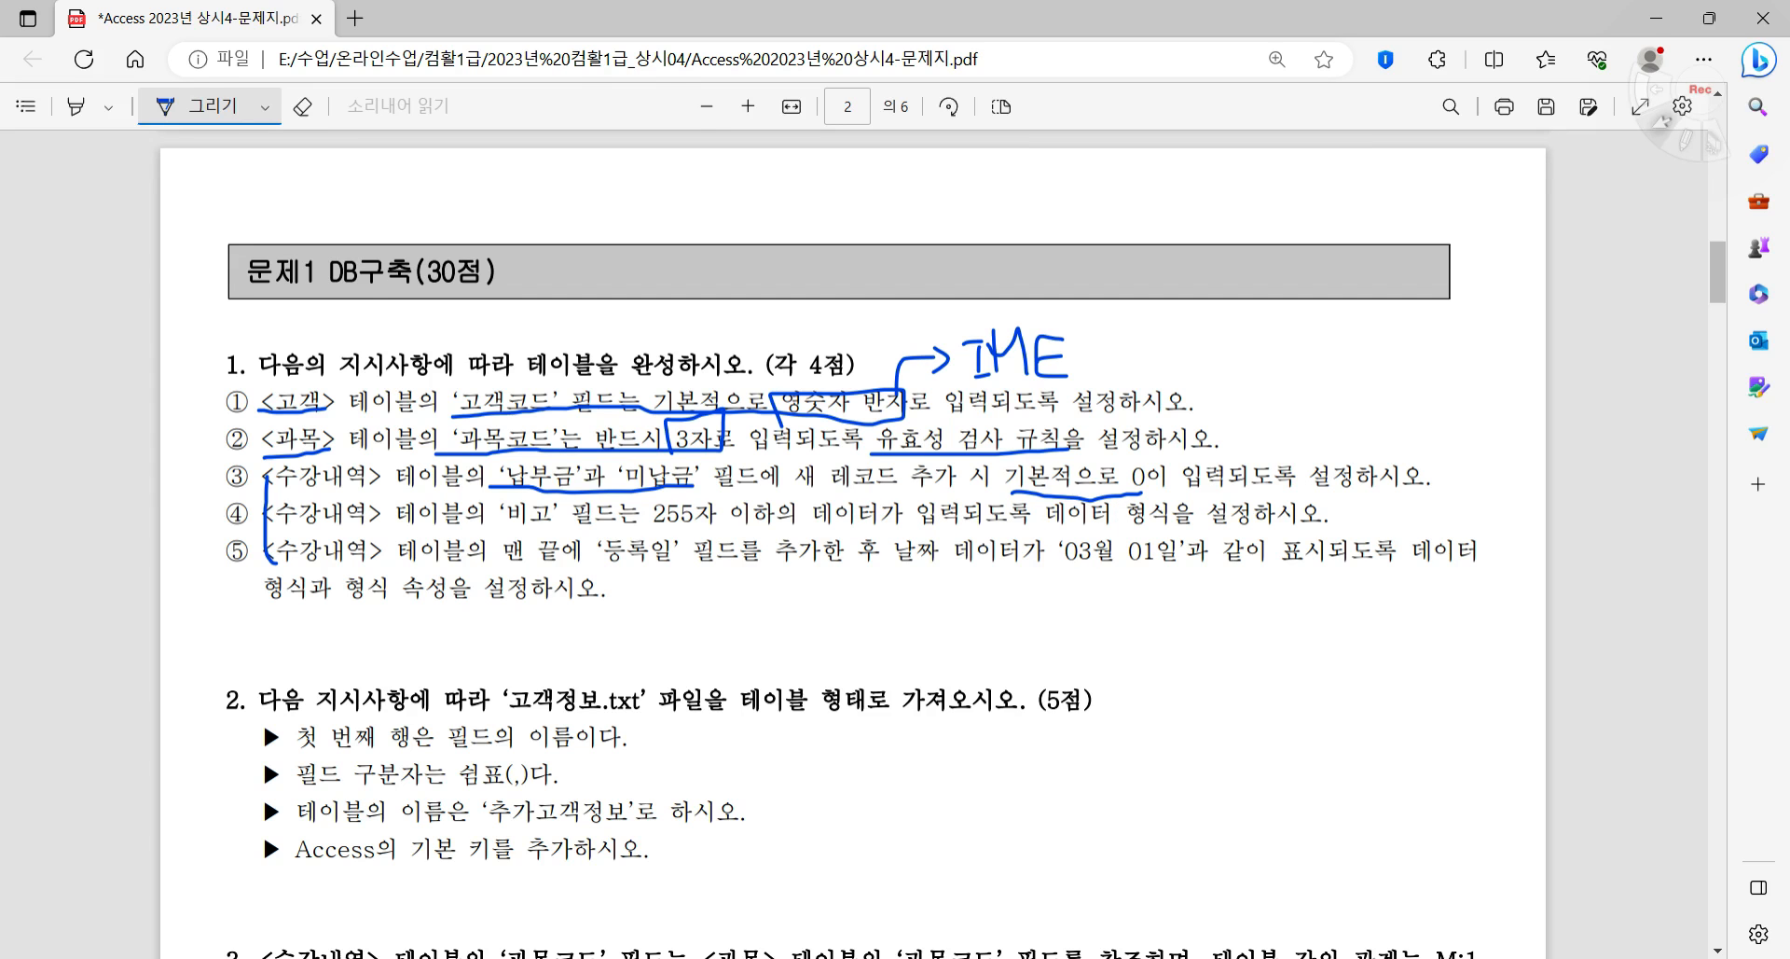
{"action": "key", "text": "alt+Tab"}
{"action": "left_click", "coordinate": [432, 355]}
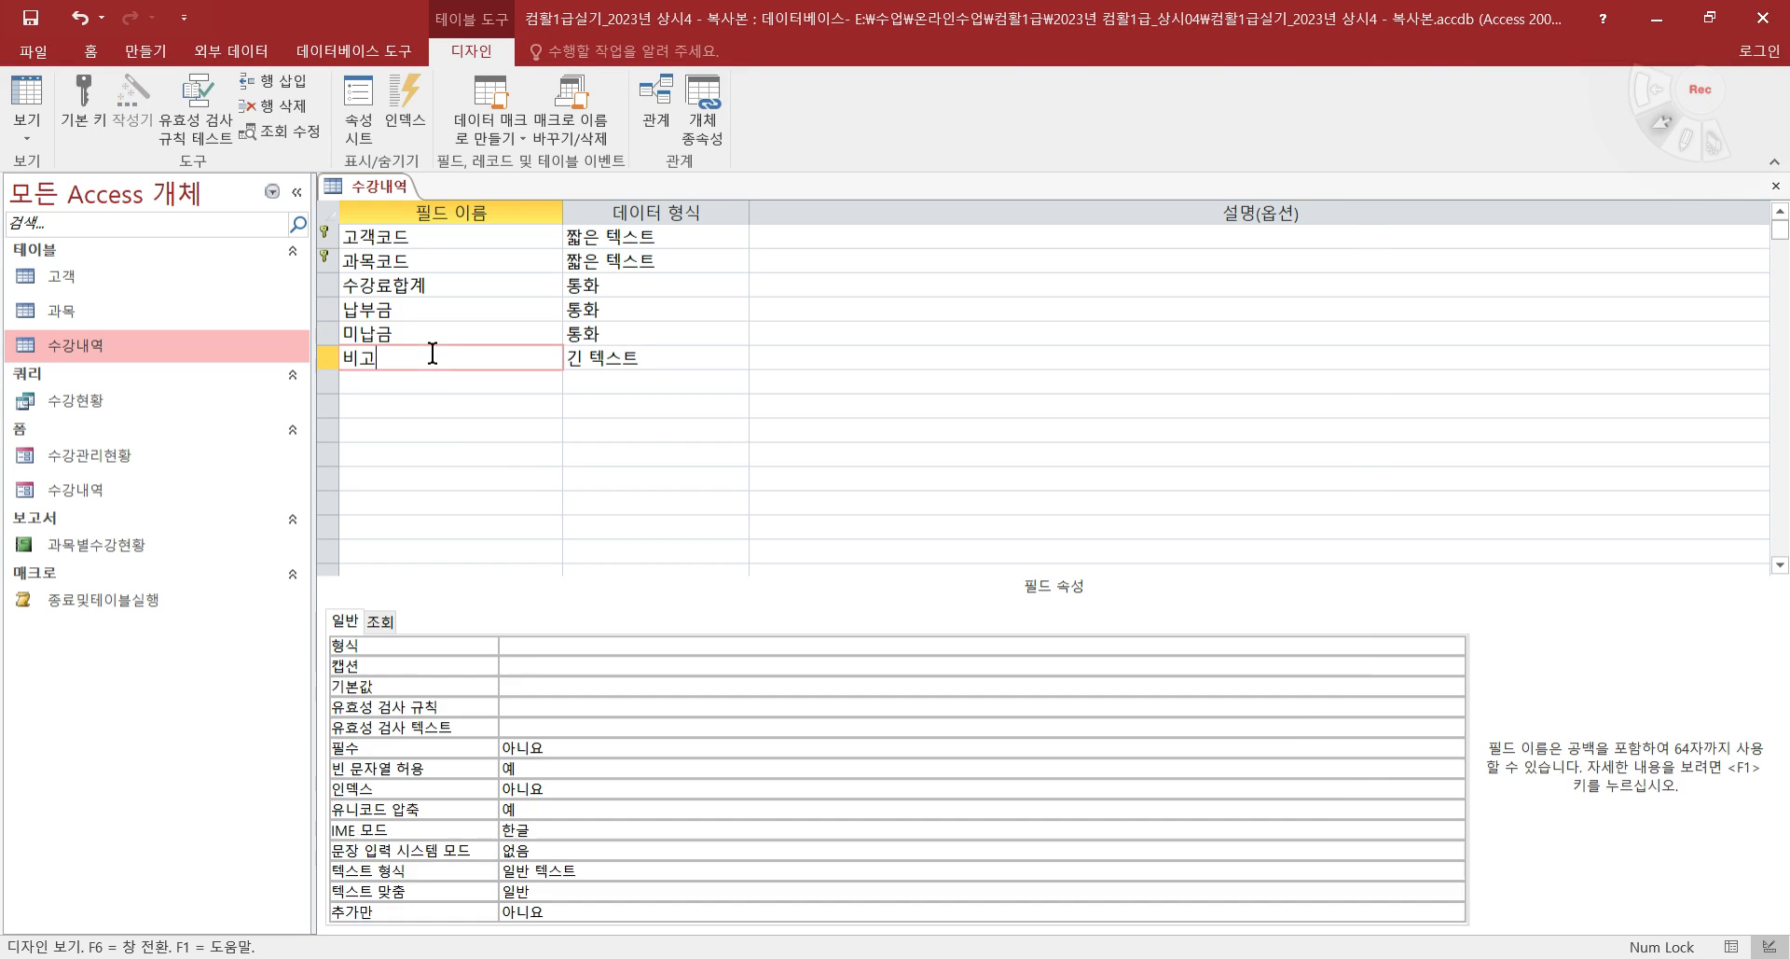
{"action": "left_click", "coordinate": [648, 357]}
{"action": "left_click", "coordinate": [740, 360]}
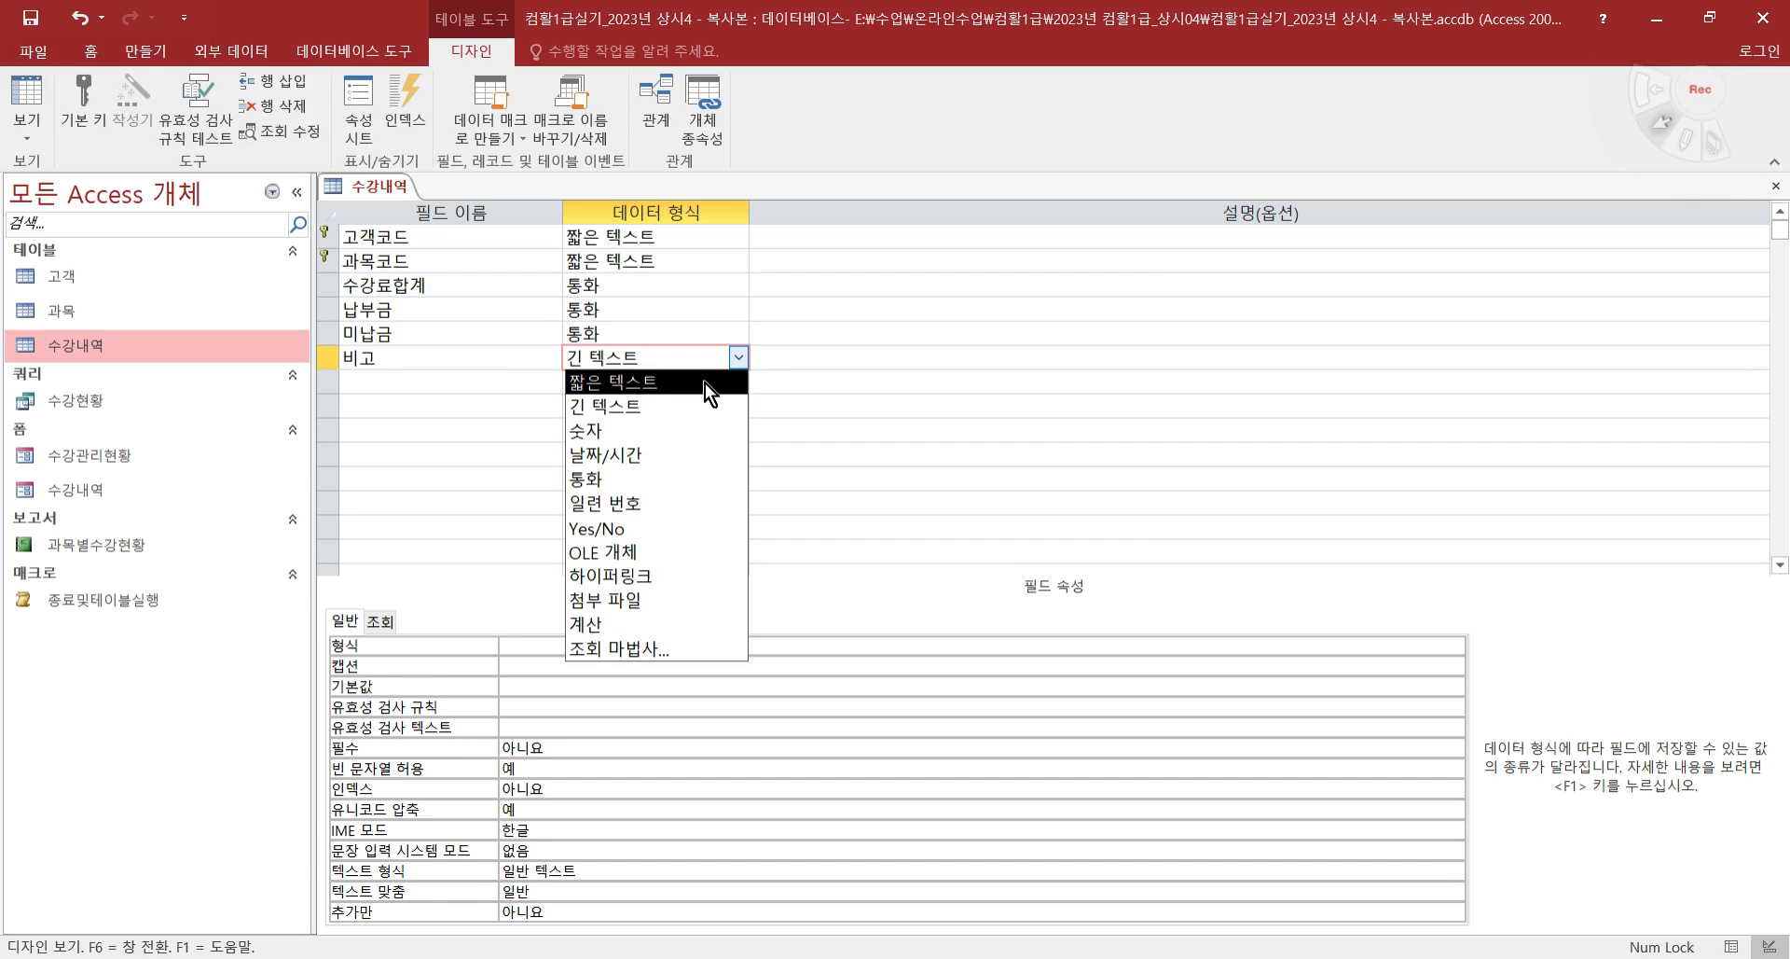
{"action": "left_click", "coordinate": [704, 384]}
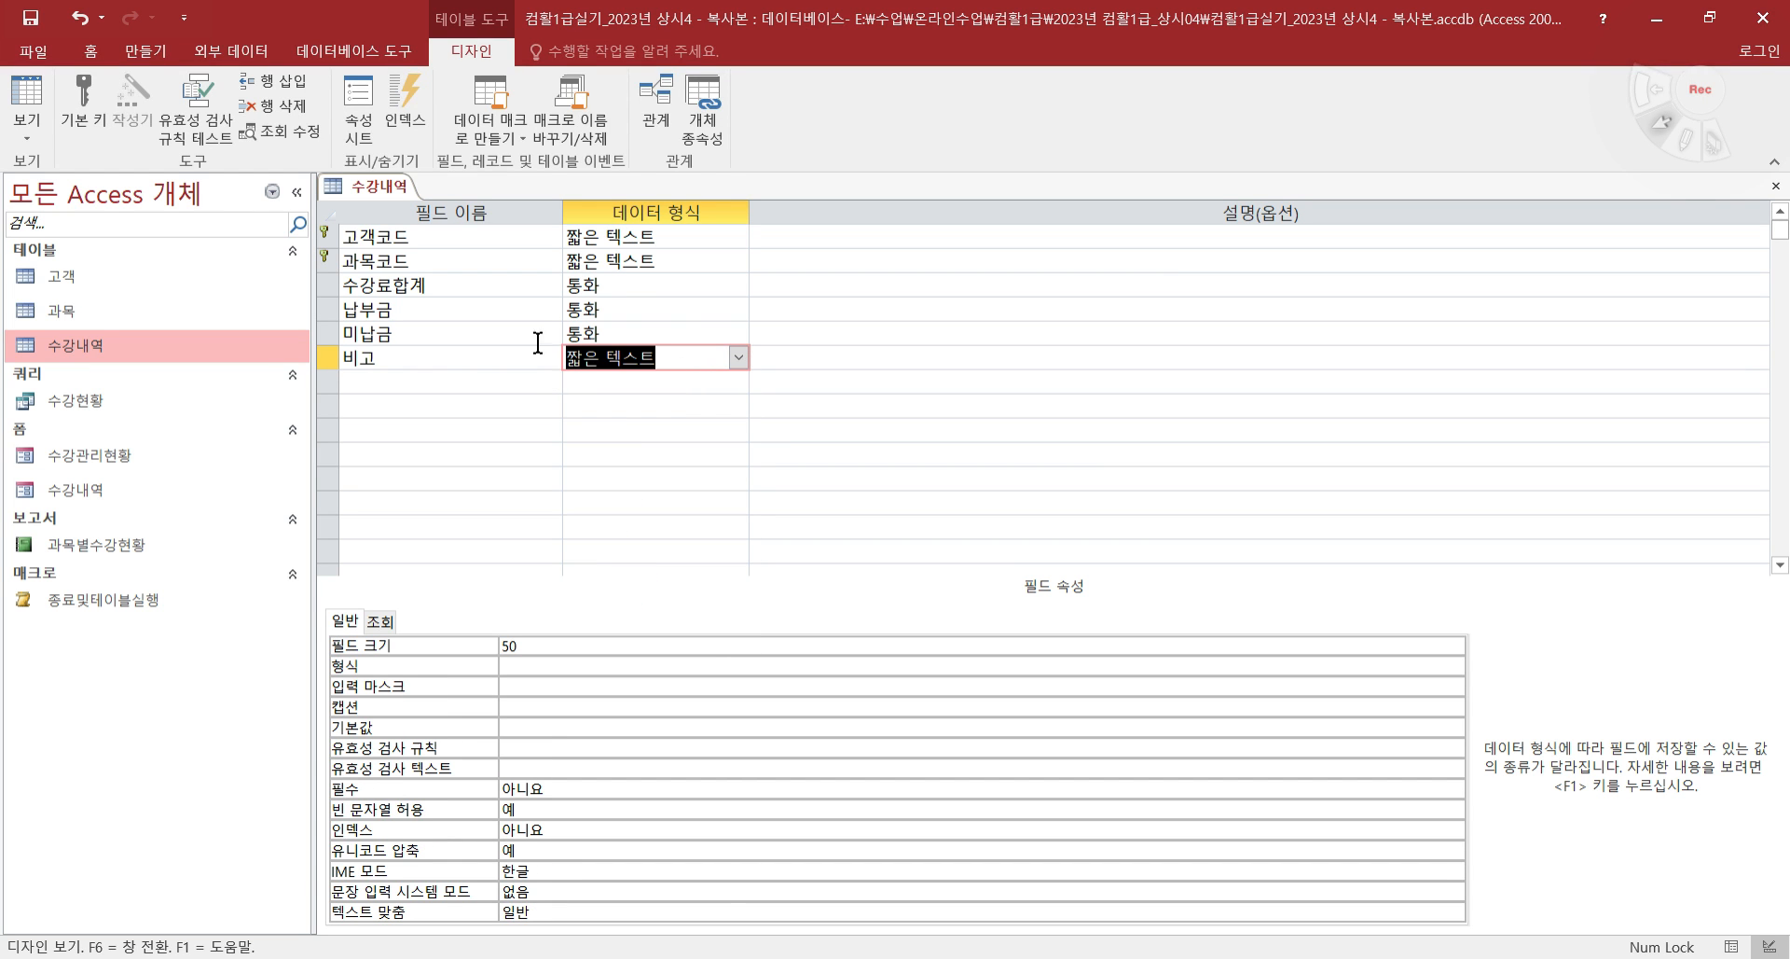
- Compare the field sizes of the 고객코드 and 과목코드 fields, and set the 비고 field's size to 255
{"action": "left_click", "coordinate": [529, 645]}
{"action": "left_click", "coordinate": [479, 646]}
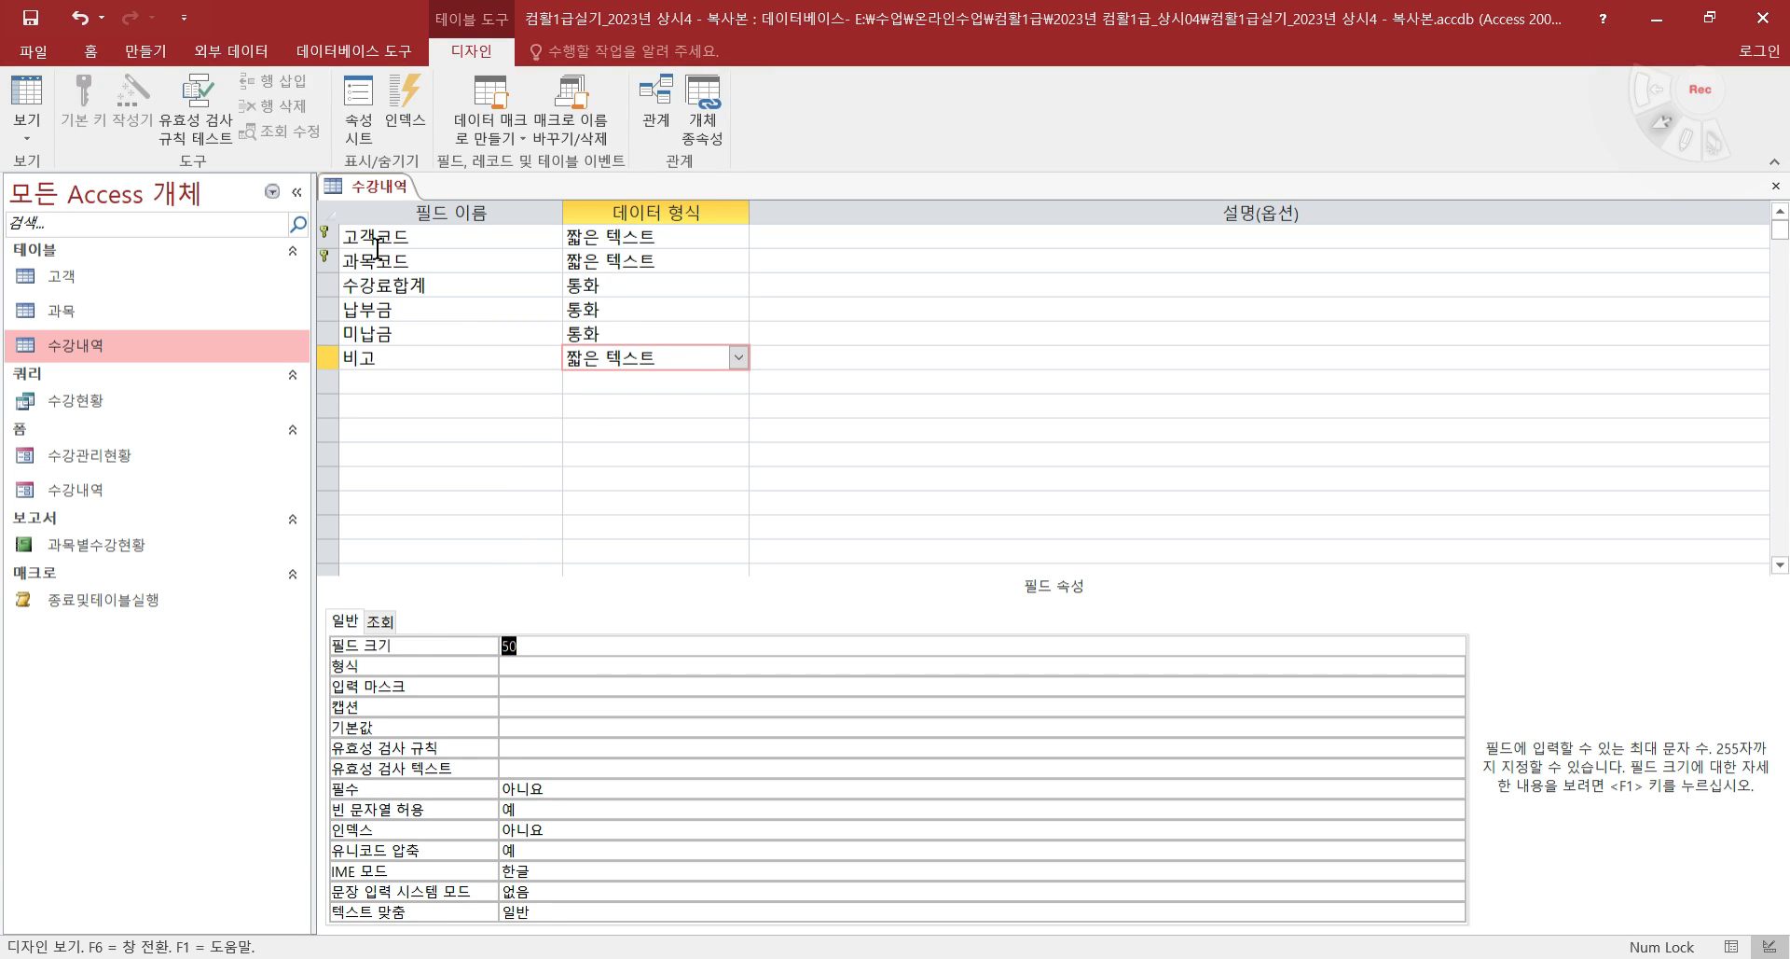
{"action": "left_click", "coordinate": [619, 238]}
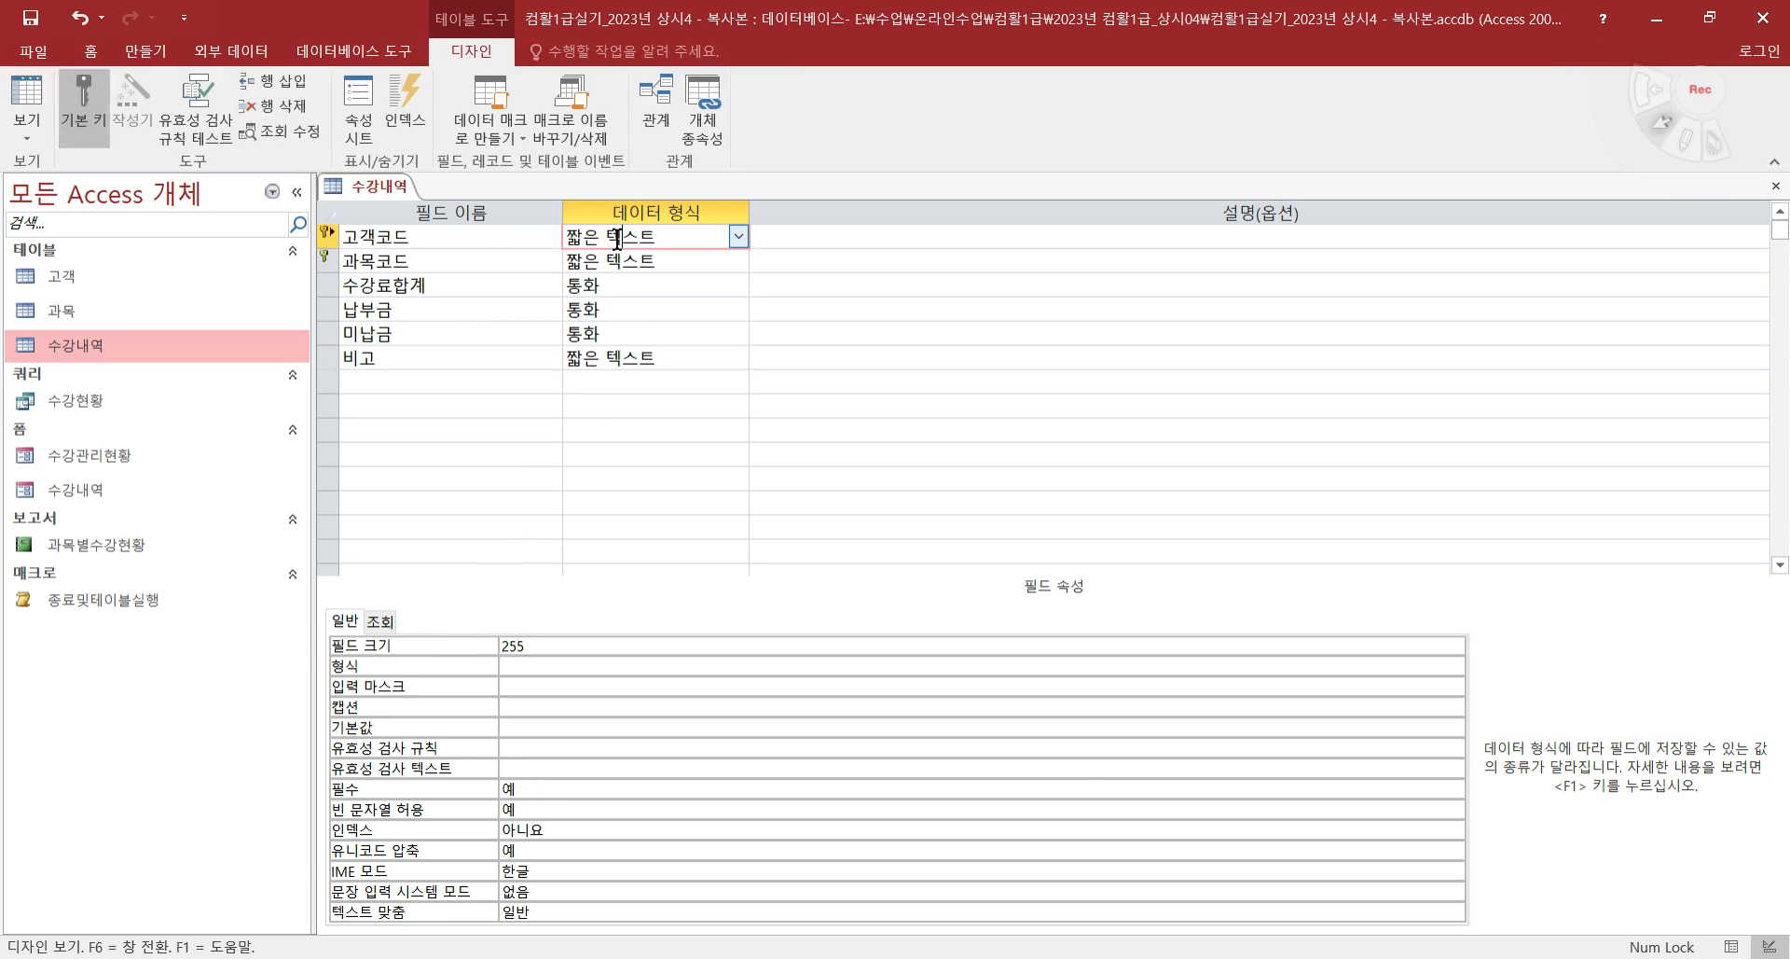
{"action": "key", "text": "Down"}
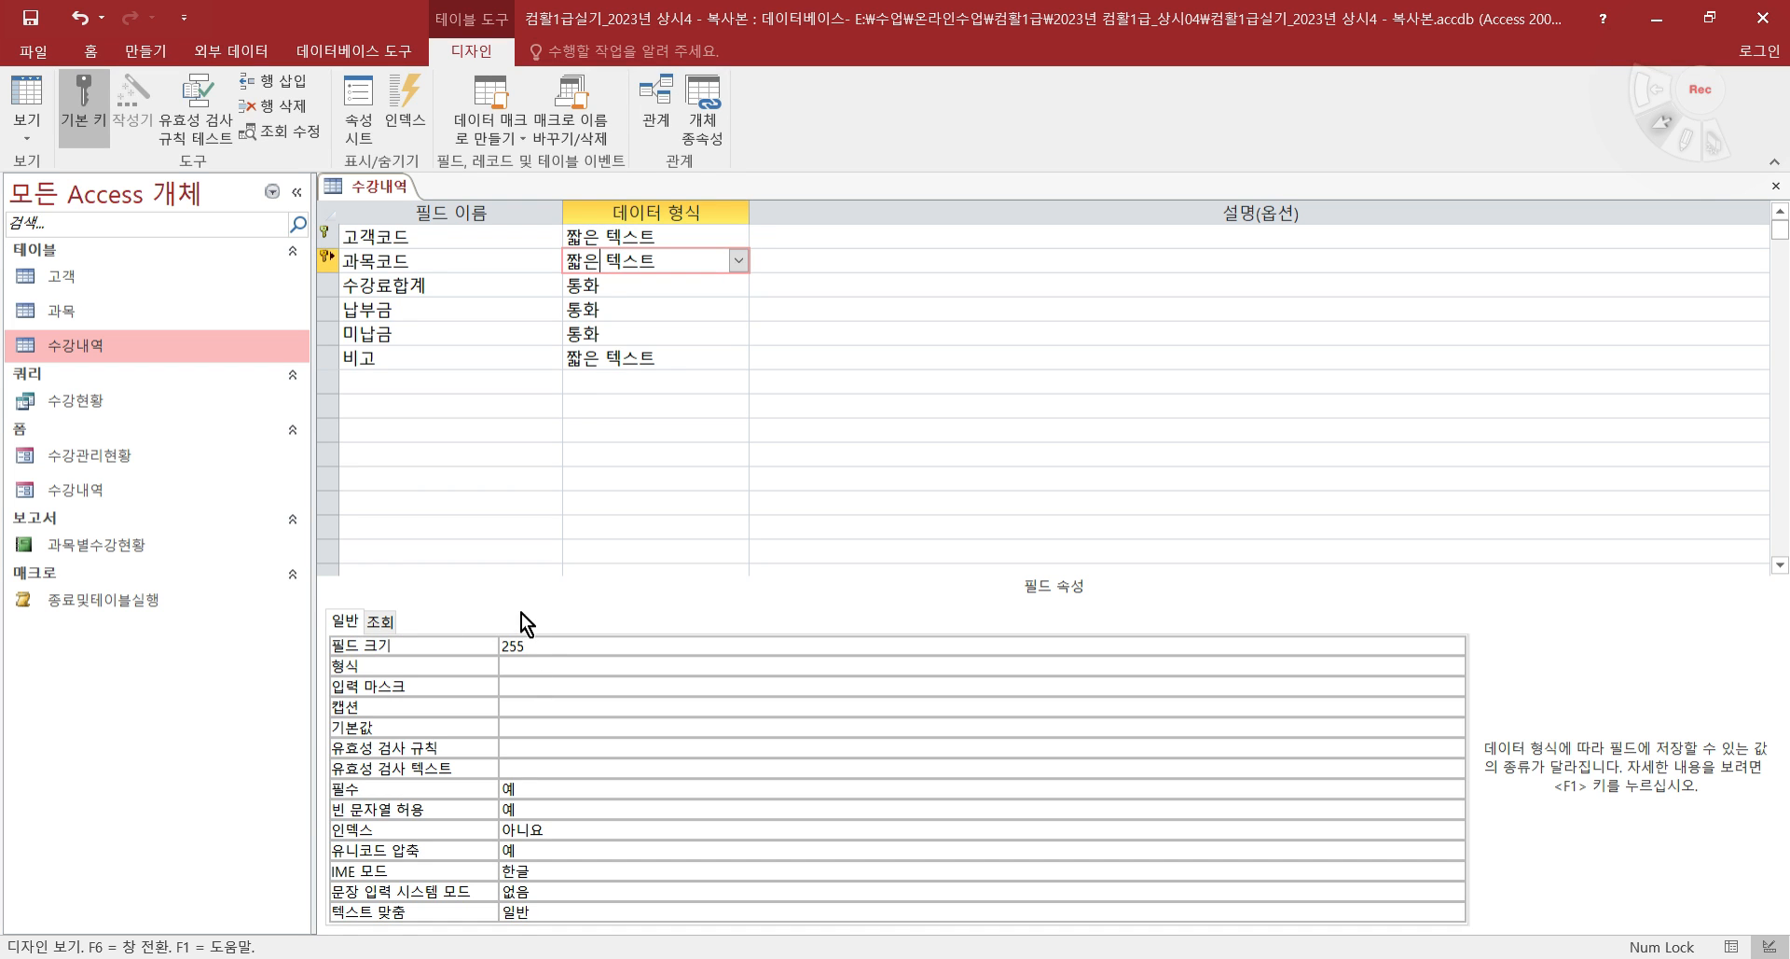
{"action": "key", "text": "Down"}
{"action": "key", "text": "Down"}
{"action": "key", "text": "Down"}
{"action": "key", "text": "Down"}
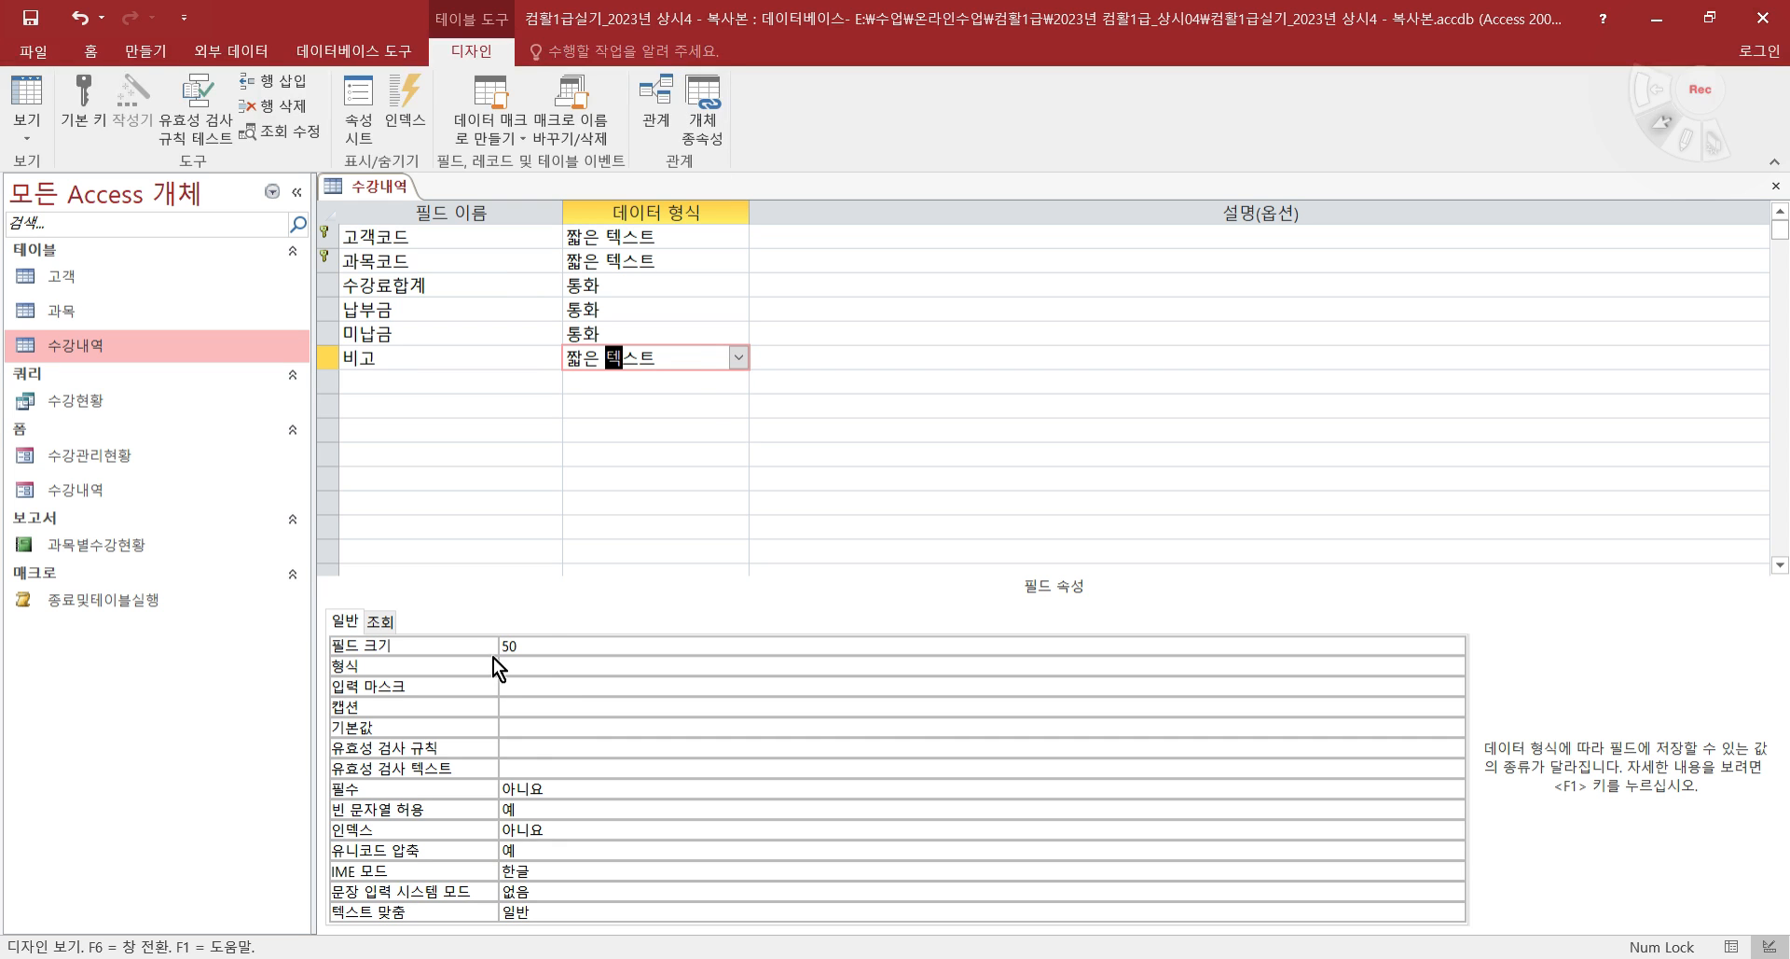
{"action": "left_click", "coordinate": [546, 645]}
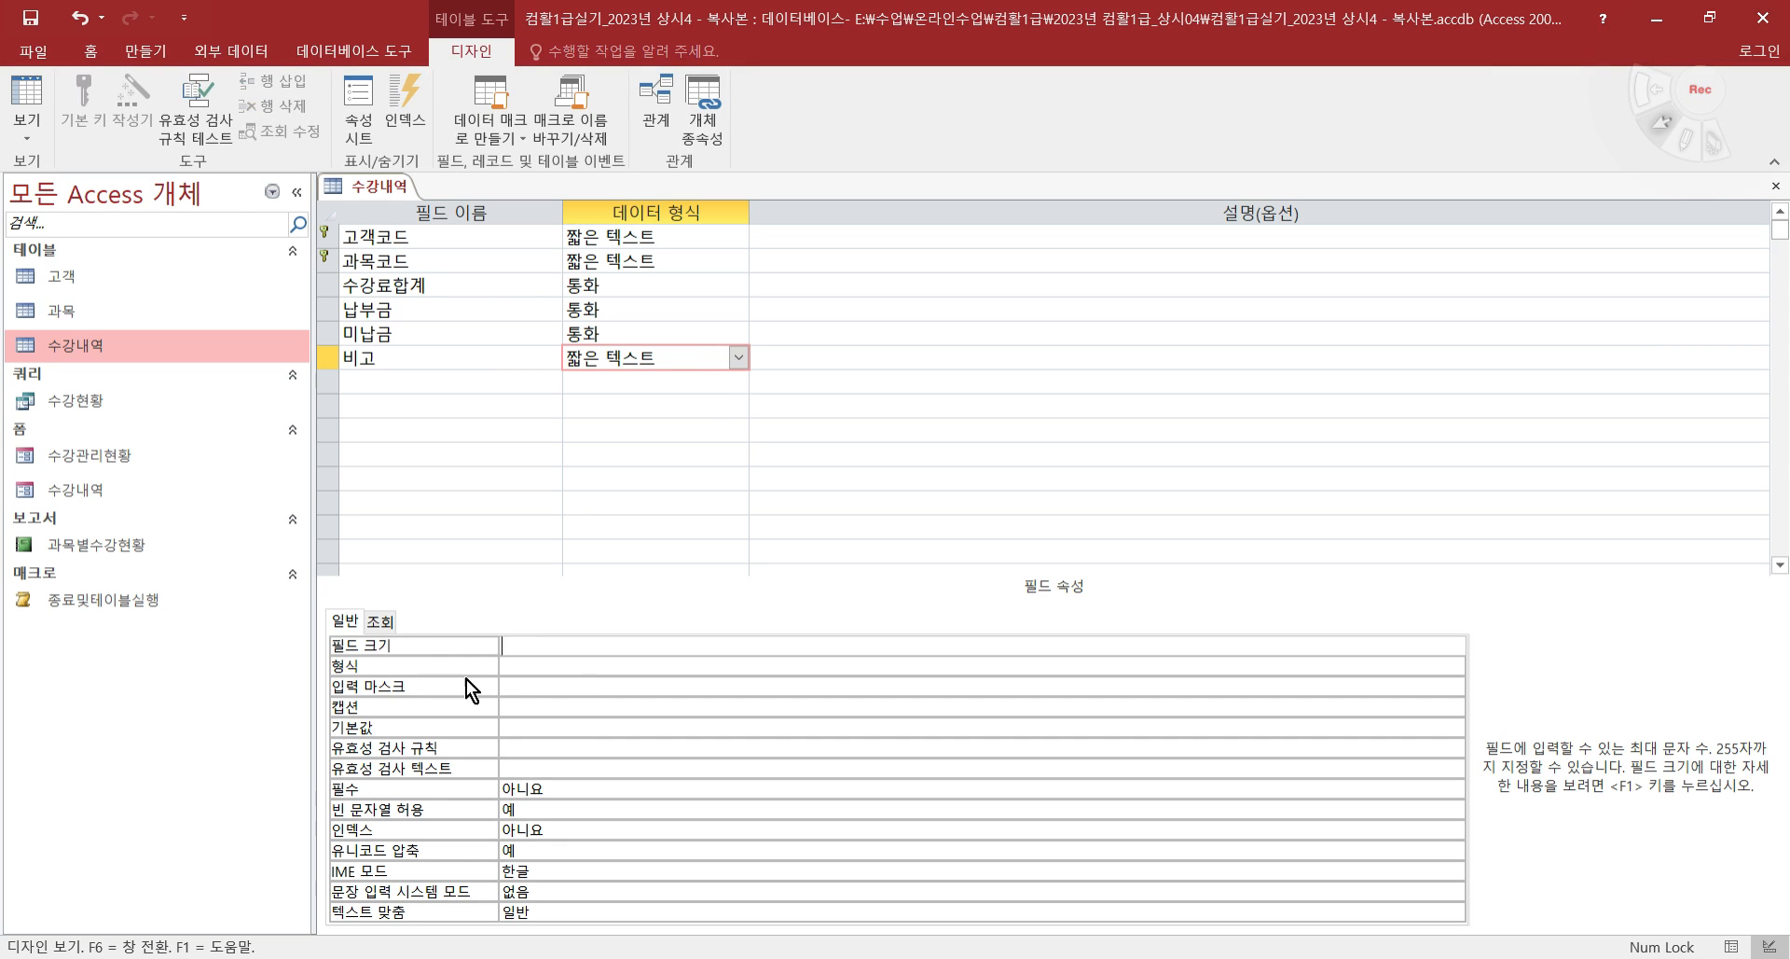
{"action": "type", "text": "255"}
{"action": "key", "text": "Return"}
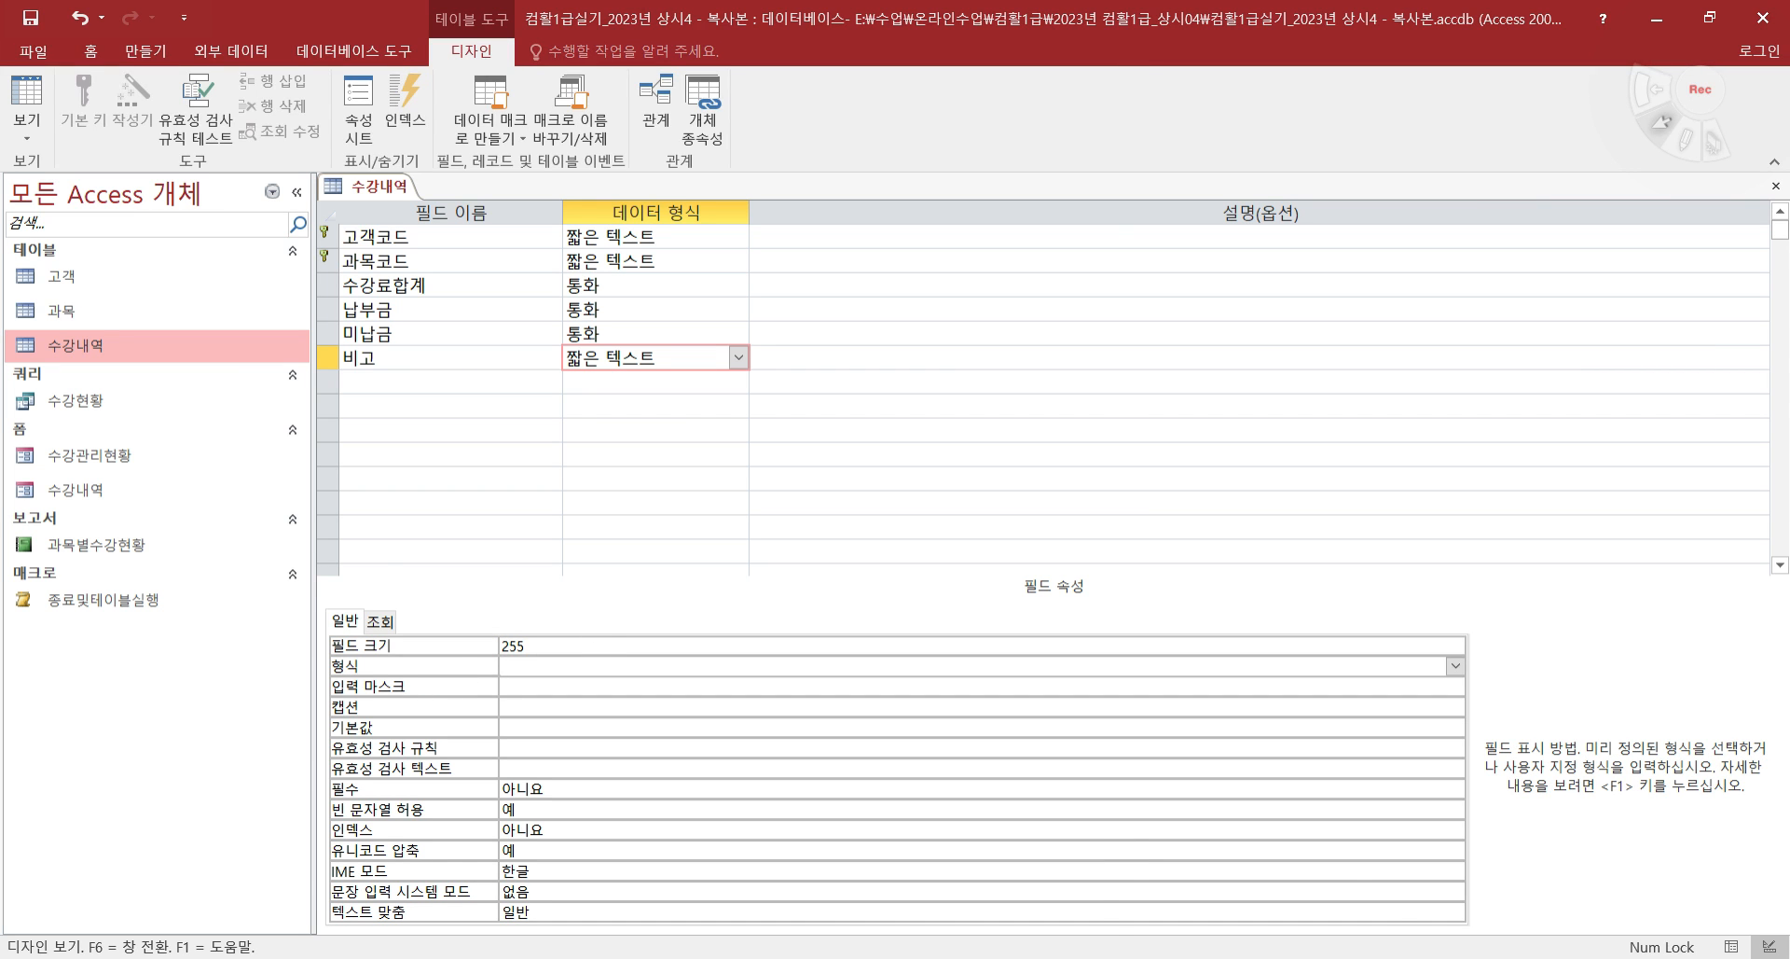
- Switch to the exam PDF, review item 4 and underline '등록일' in item 5 of question 1
{"action": "mouse_move", "coordinate": [1325, 957]}
{"action": "left_click", "coordinate": [1450, 886]}
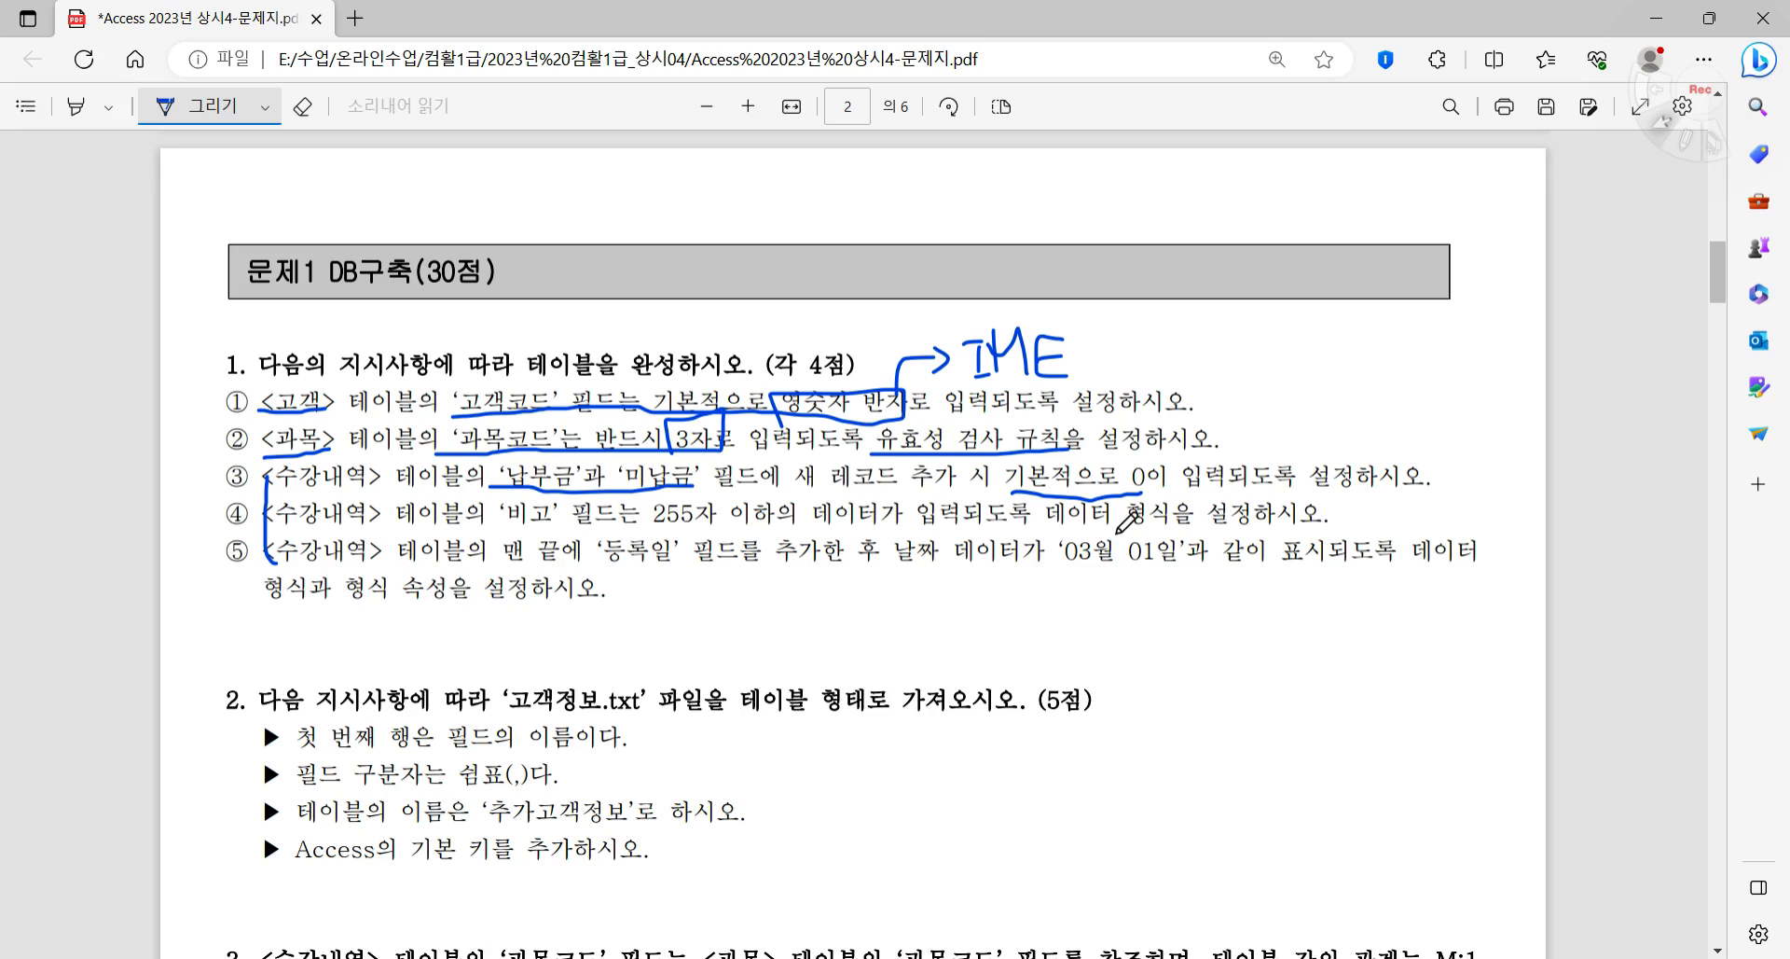
{"action": "key", "text": "alt+Tab"}
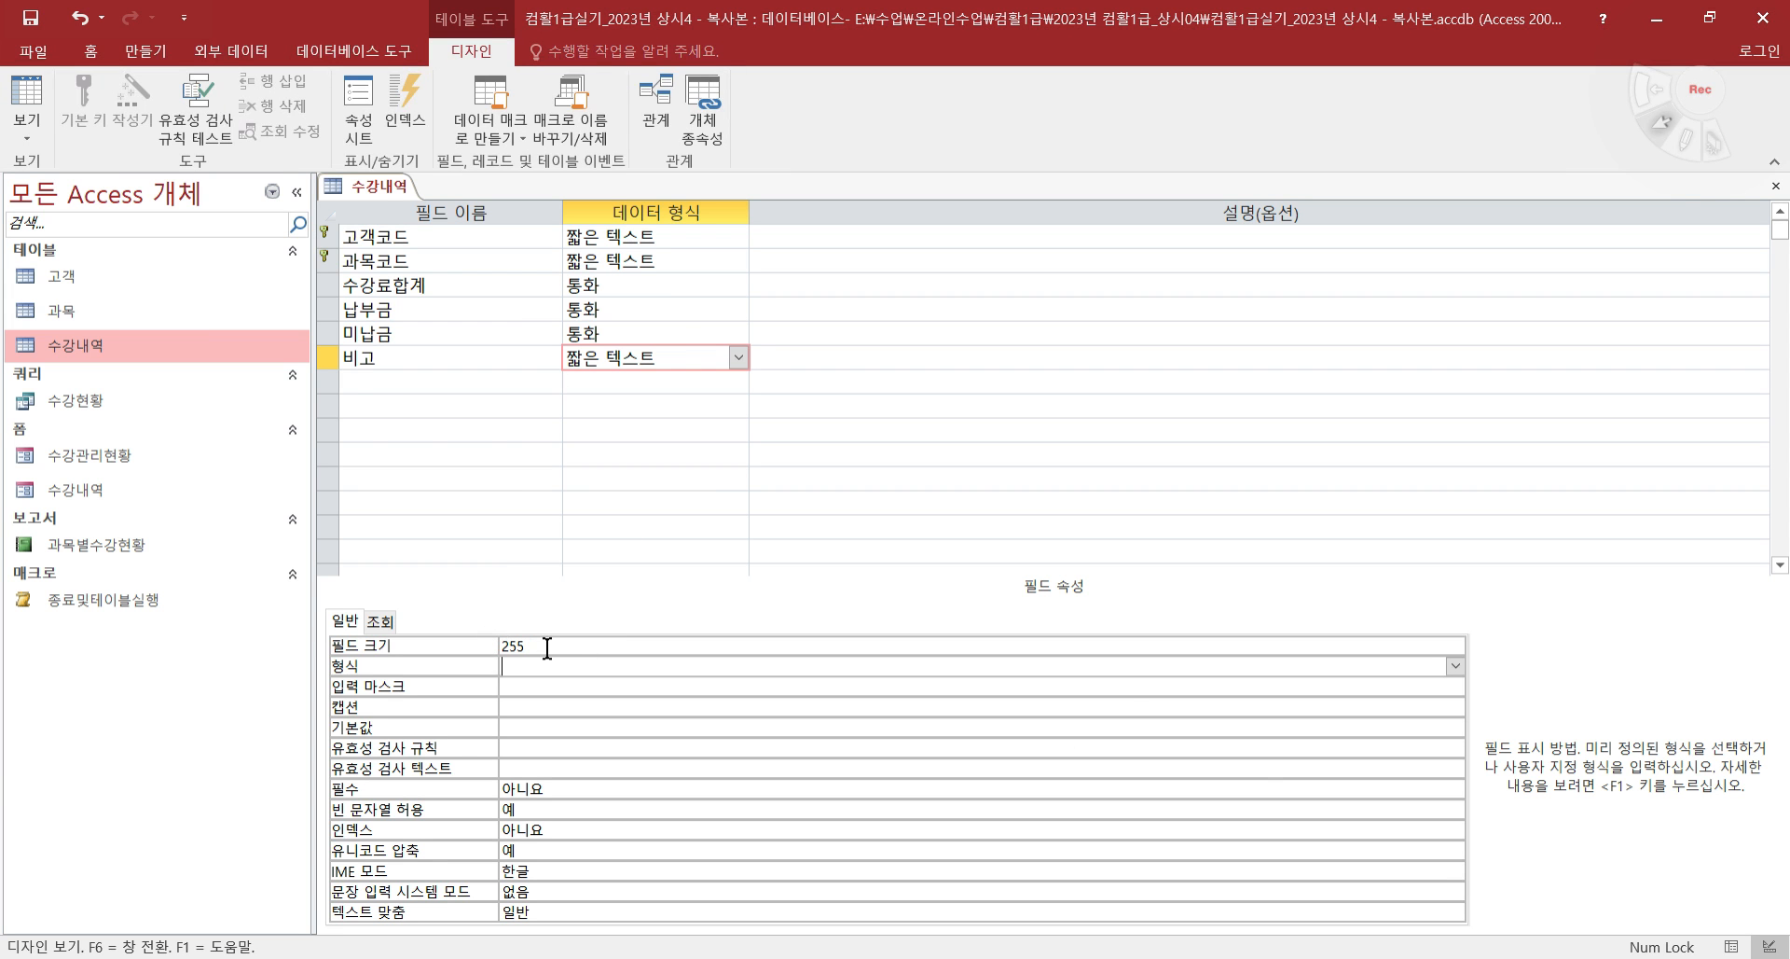
{"action": "mouse_move", "coordinate": [1325, 957]}
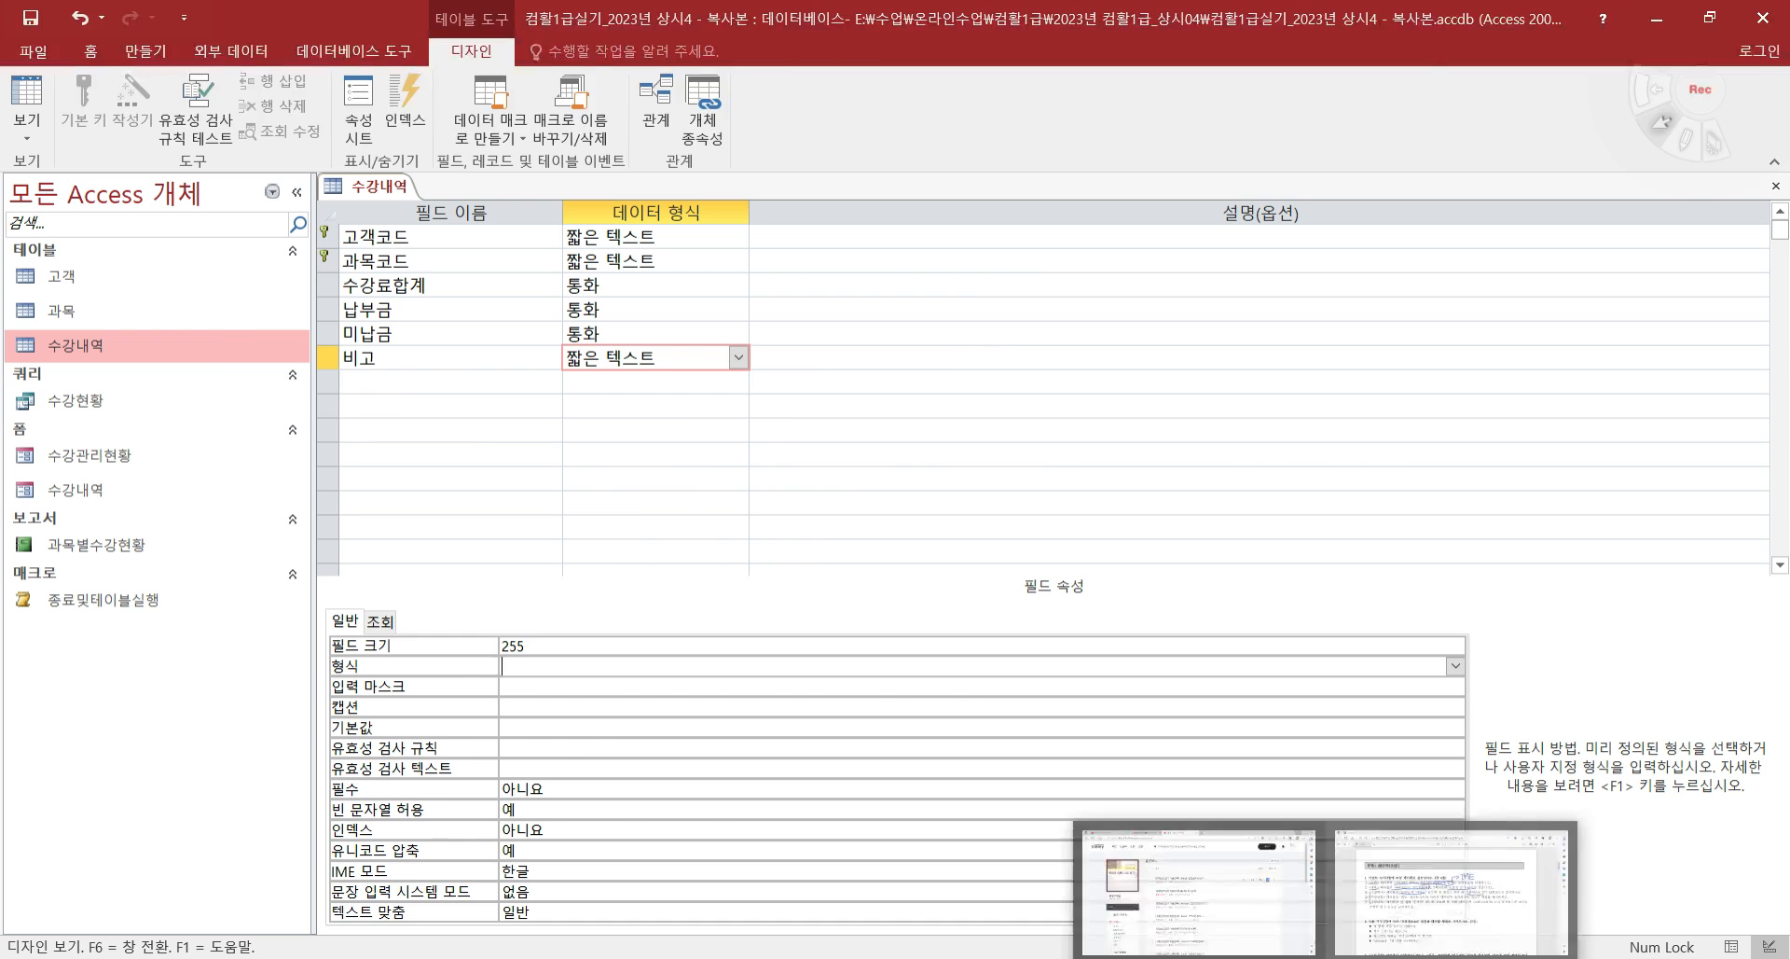
{"action": "left_click", "coordinate": [1455, 896]}
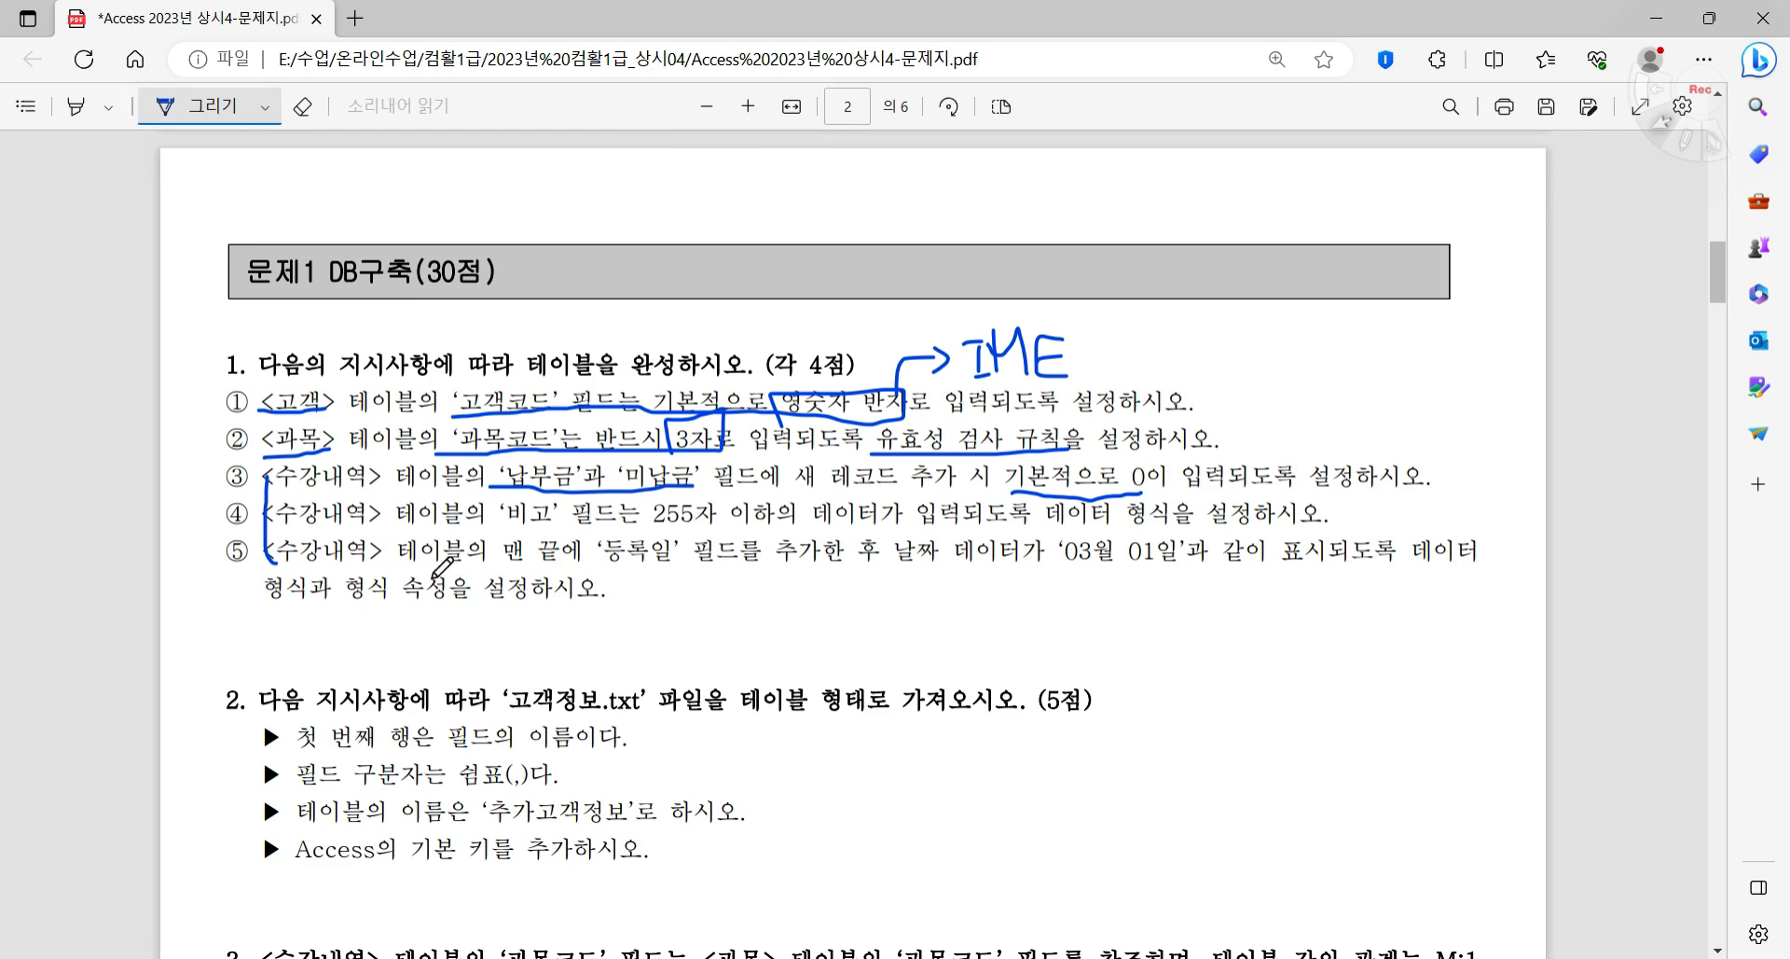
{"action": "left_click_drag", "start_coordinate": [602, 563], "coordinate": [674, 564]}
- Switch to Access and add a field named 등록일 at the end of the 수강내역 table
{"action": "key", "text": "alt+Tab"}
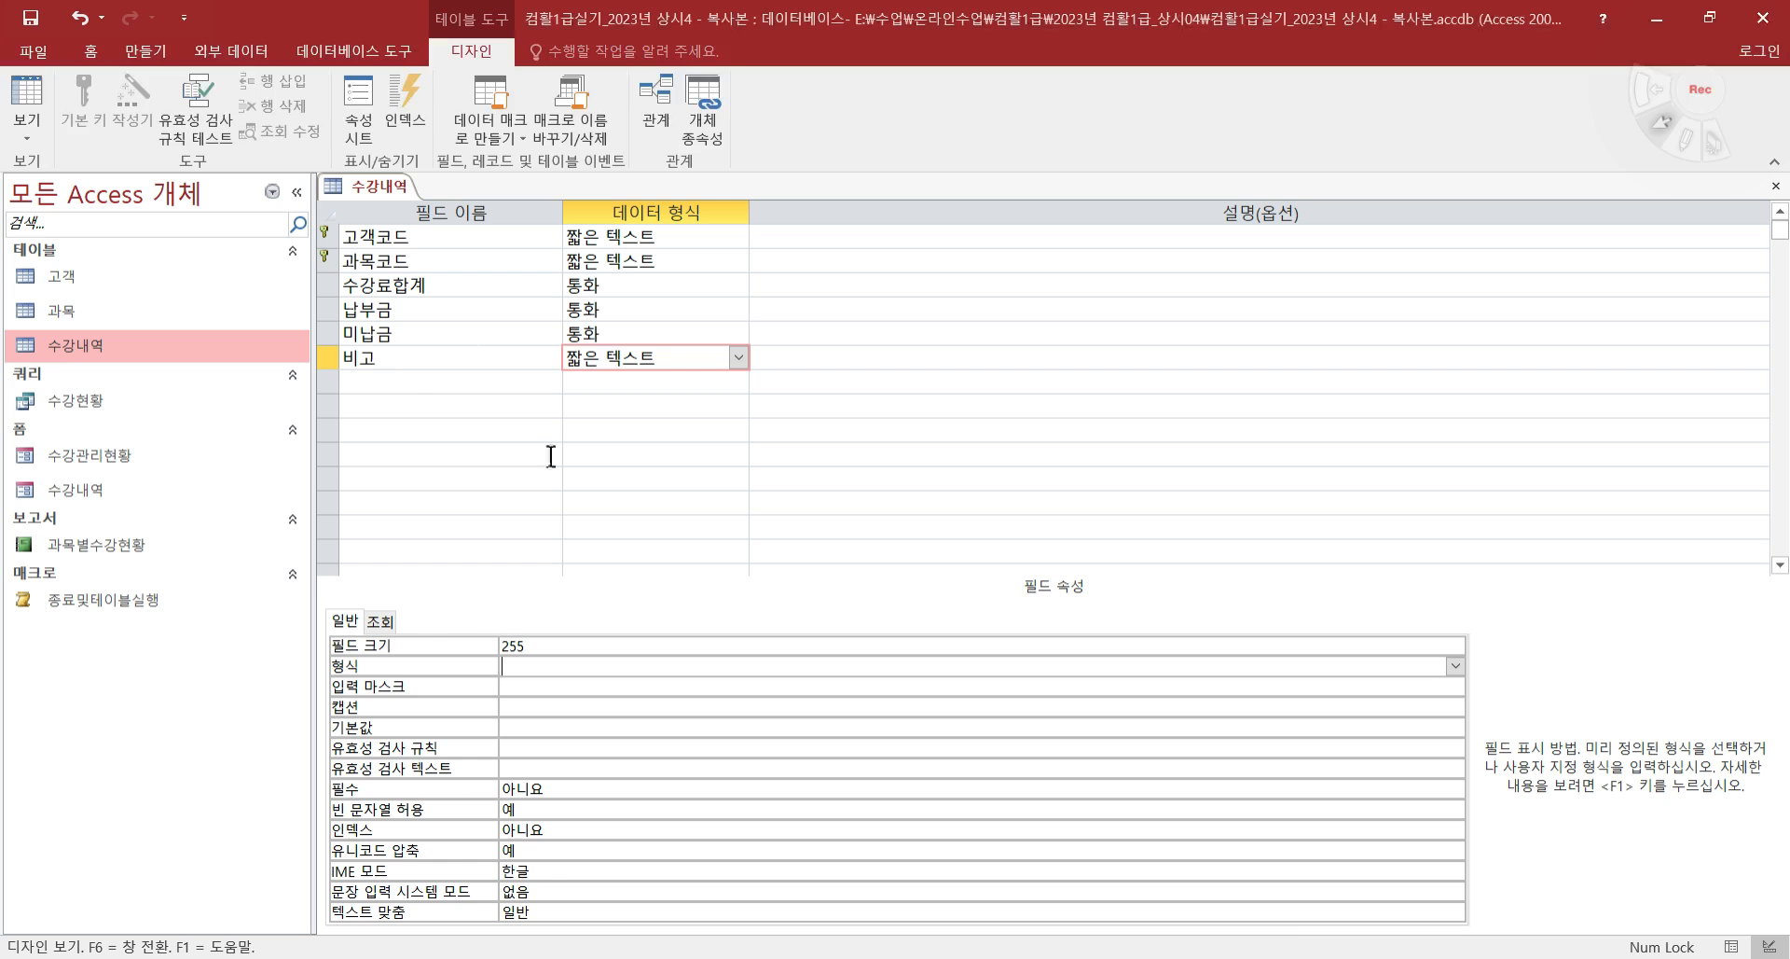
{"action": "left_click", "coordinate": [413, 381]}
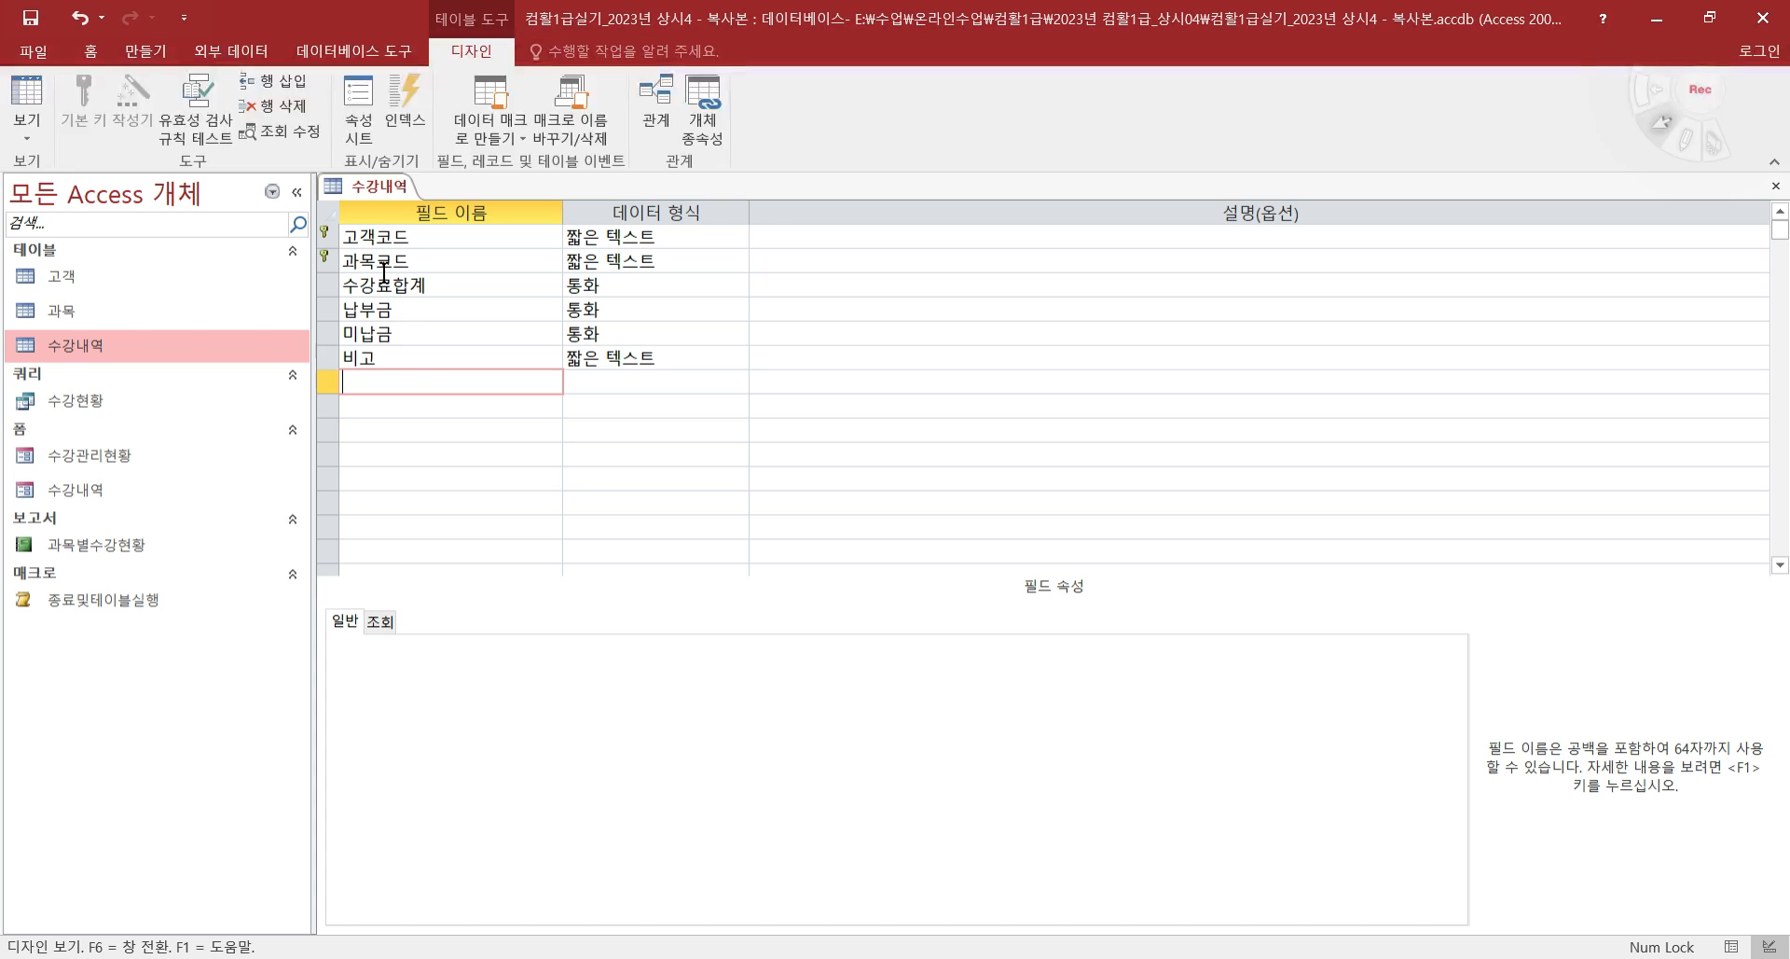
{"action": "left_click", "coordinate": [373, 309]}
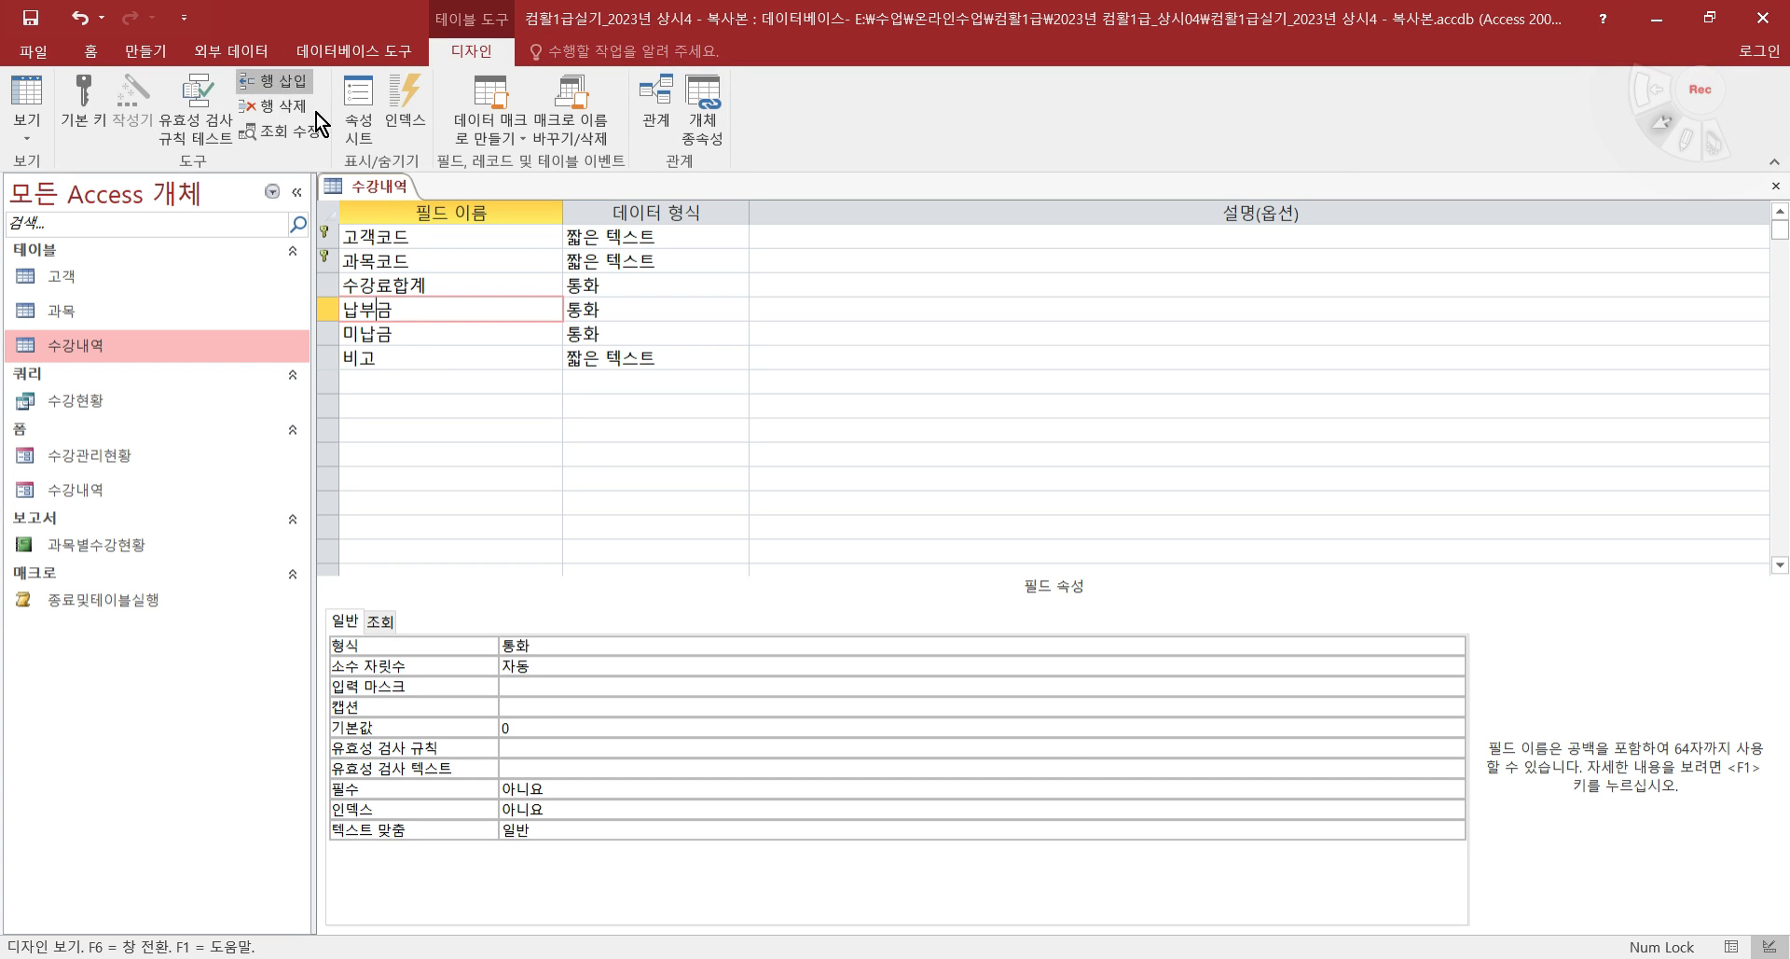
{"action": "left_click", "coordinate": [426, 375]}
{"action": "type", "text": "ㄱ"}
{"action": "type", "text": "등ㄹ"}
{"action": "type", "text": "이"}
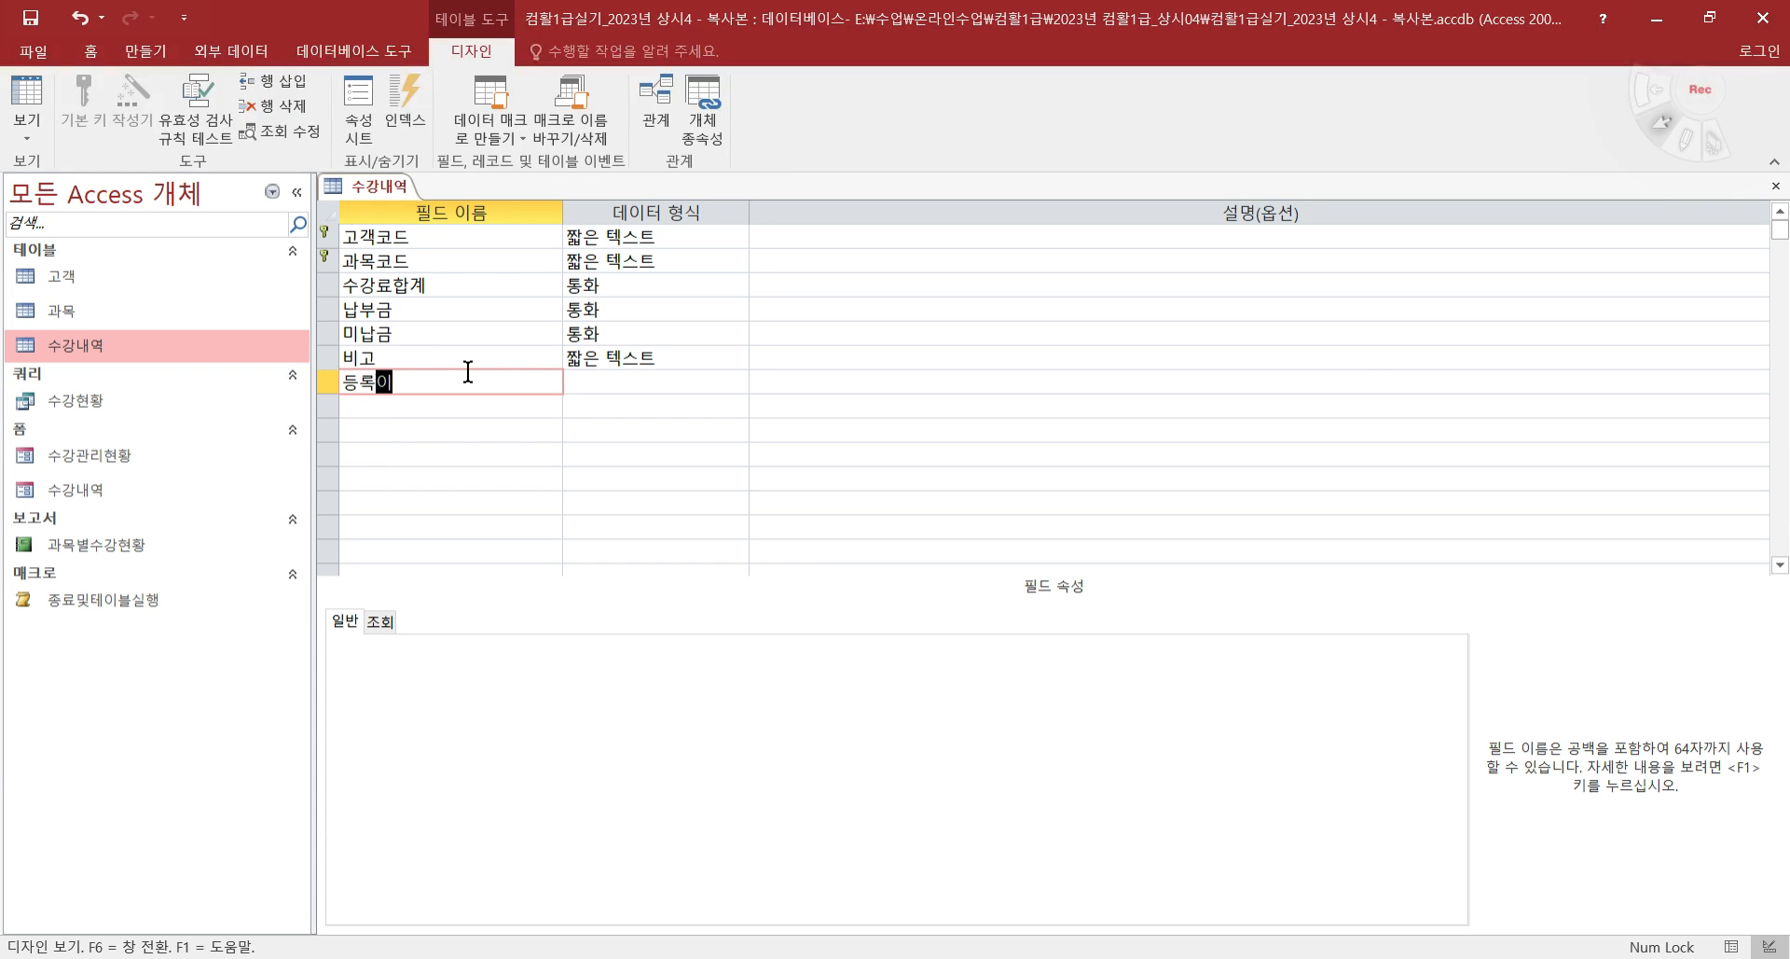
{"action": "type", "text": "ㄹ"}
{"action": "key", "text": "Tab"}
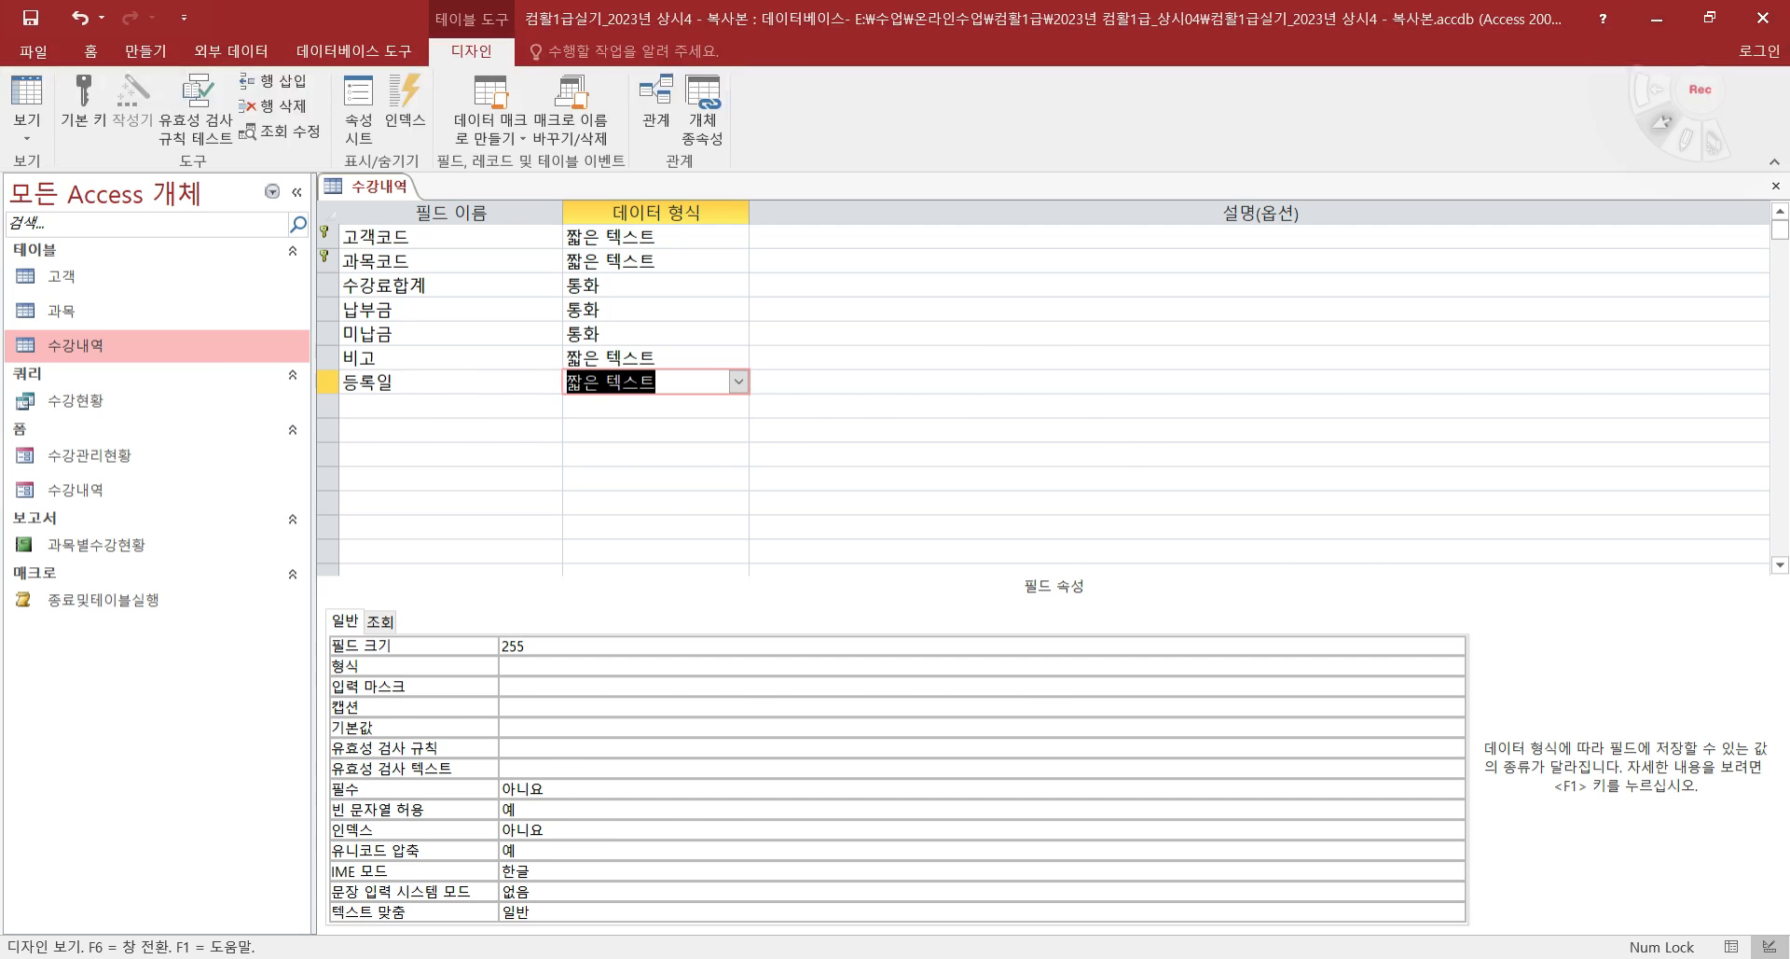
- In the exam PDF, circle '날짜' and underline '03월 01일' in item 5, and return to Access
{"action": "key", "text": "alt+Tab"}
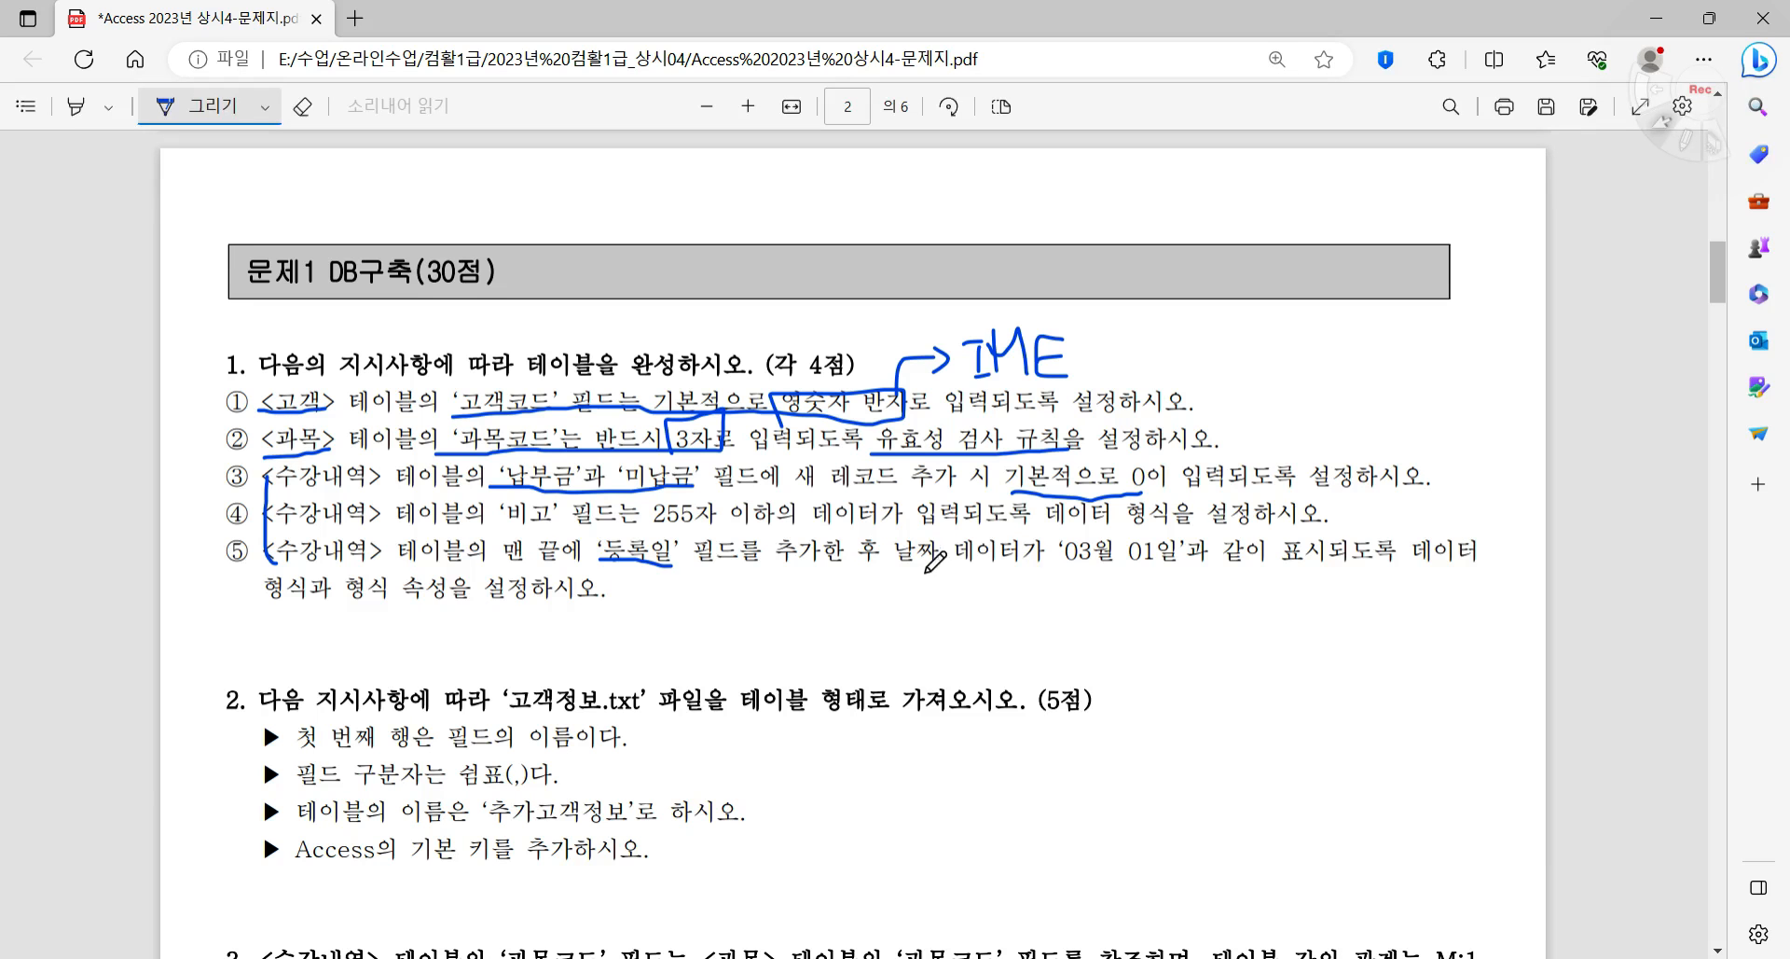
{"action": "mouse_move", "coordinate": [935, 563]}
{"action": "left_mouse_down"}
{"action": "mouse_move", "coordinate": [893, 571]}
{"action": "mouse_move", "coordinate": [897, 508]}
{"action": "mouse_move", "coordinate": [972, 522]}
{"action": "mouse_move", "coordinate": [926, 574]}
{"action": "left_mouse_up"}
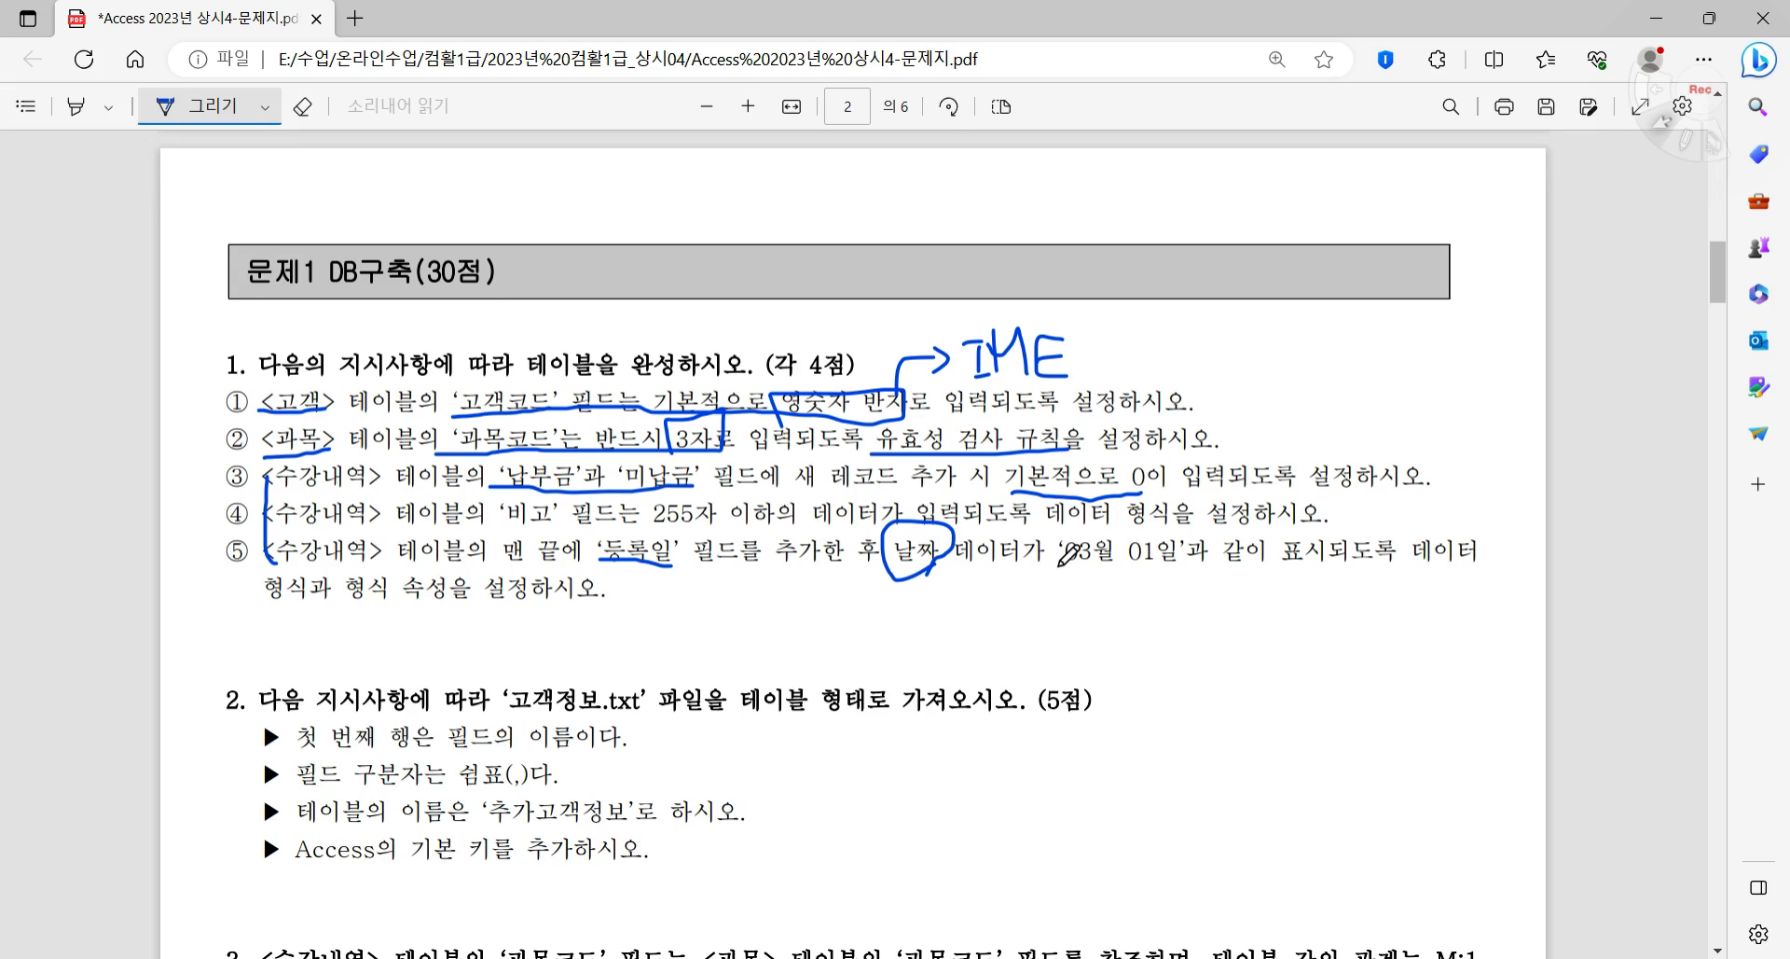
{"action": "left_click_drag", "start_coordinate": [1060, 565], "coordinate": [1176, 558]}
{"action": "left_click", "coordinate": [1258, 957]}
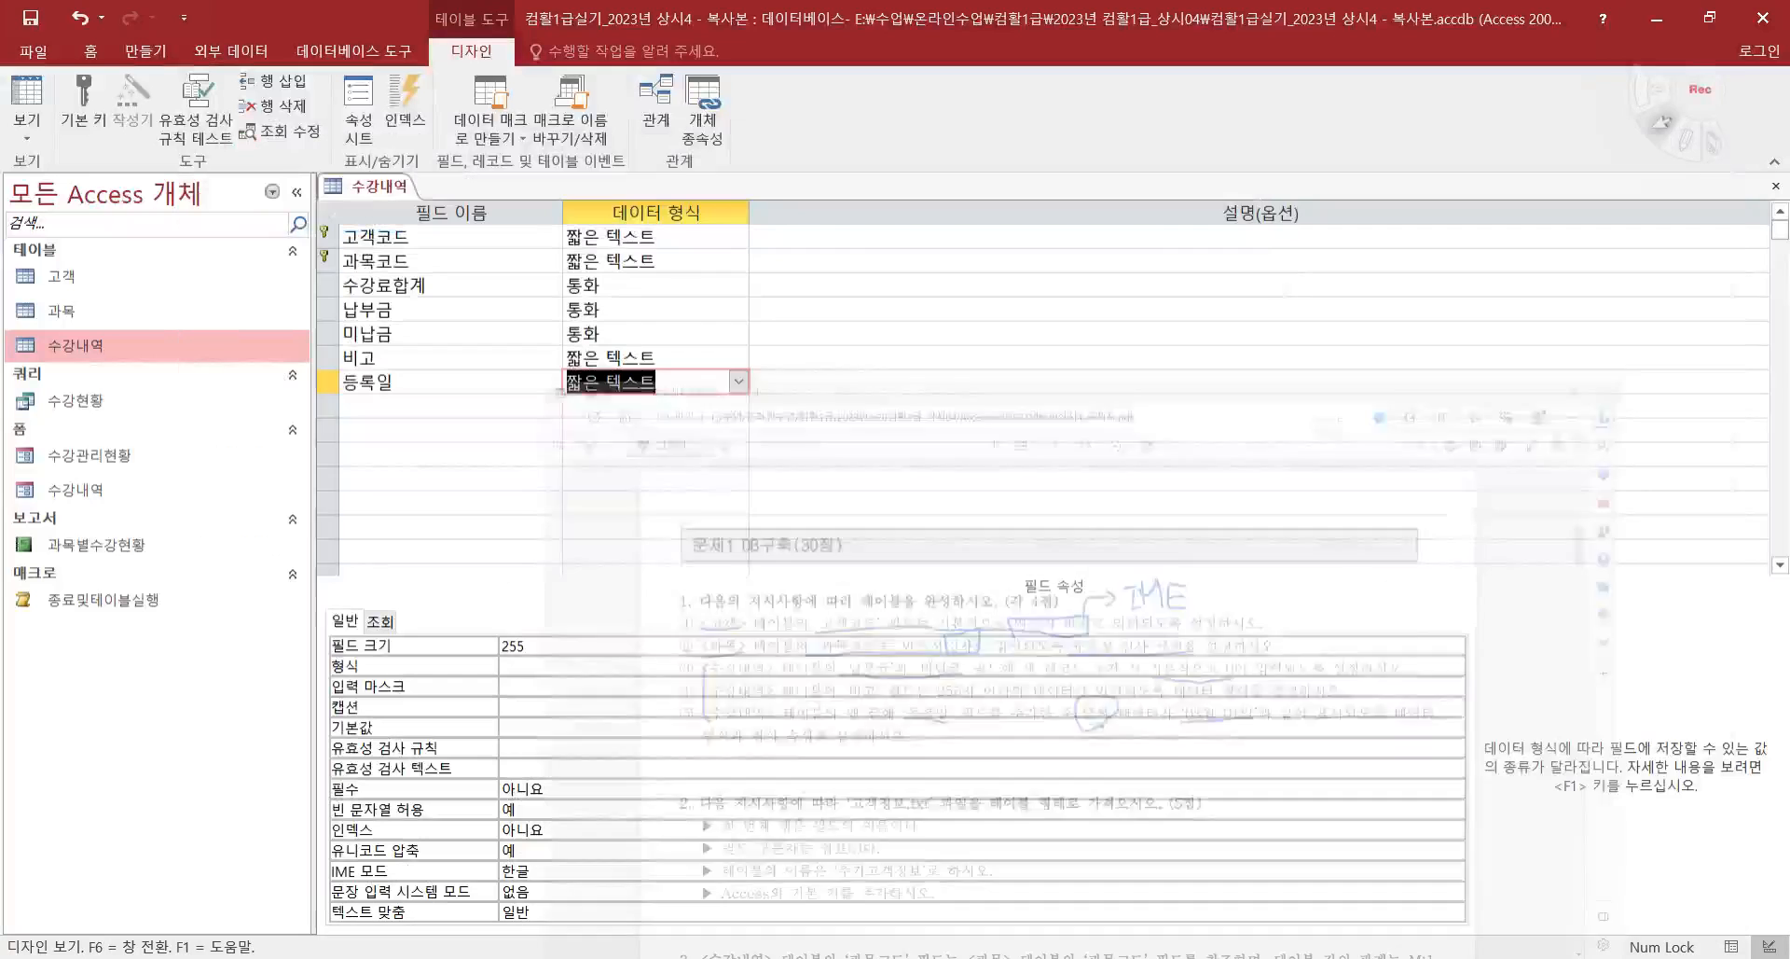
- Set the 등록일 field's data type to 날짜/시간 and its format to mm"월 "dd\일
{"action": "left_click", "coordinate": [737, 383]}
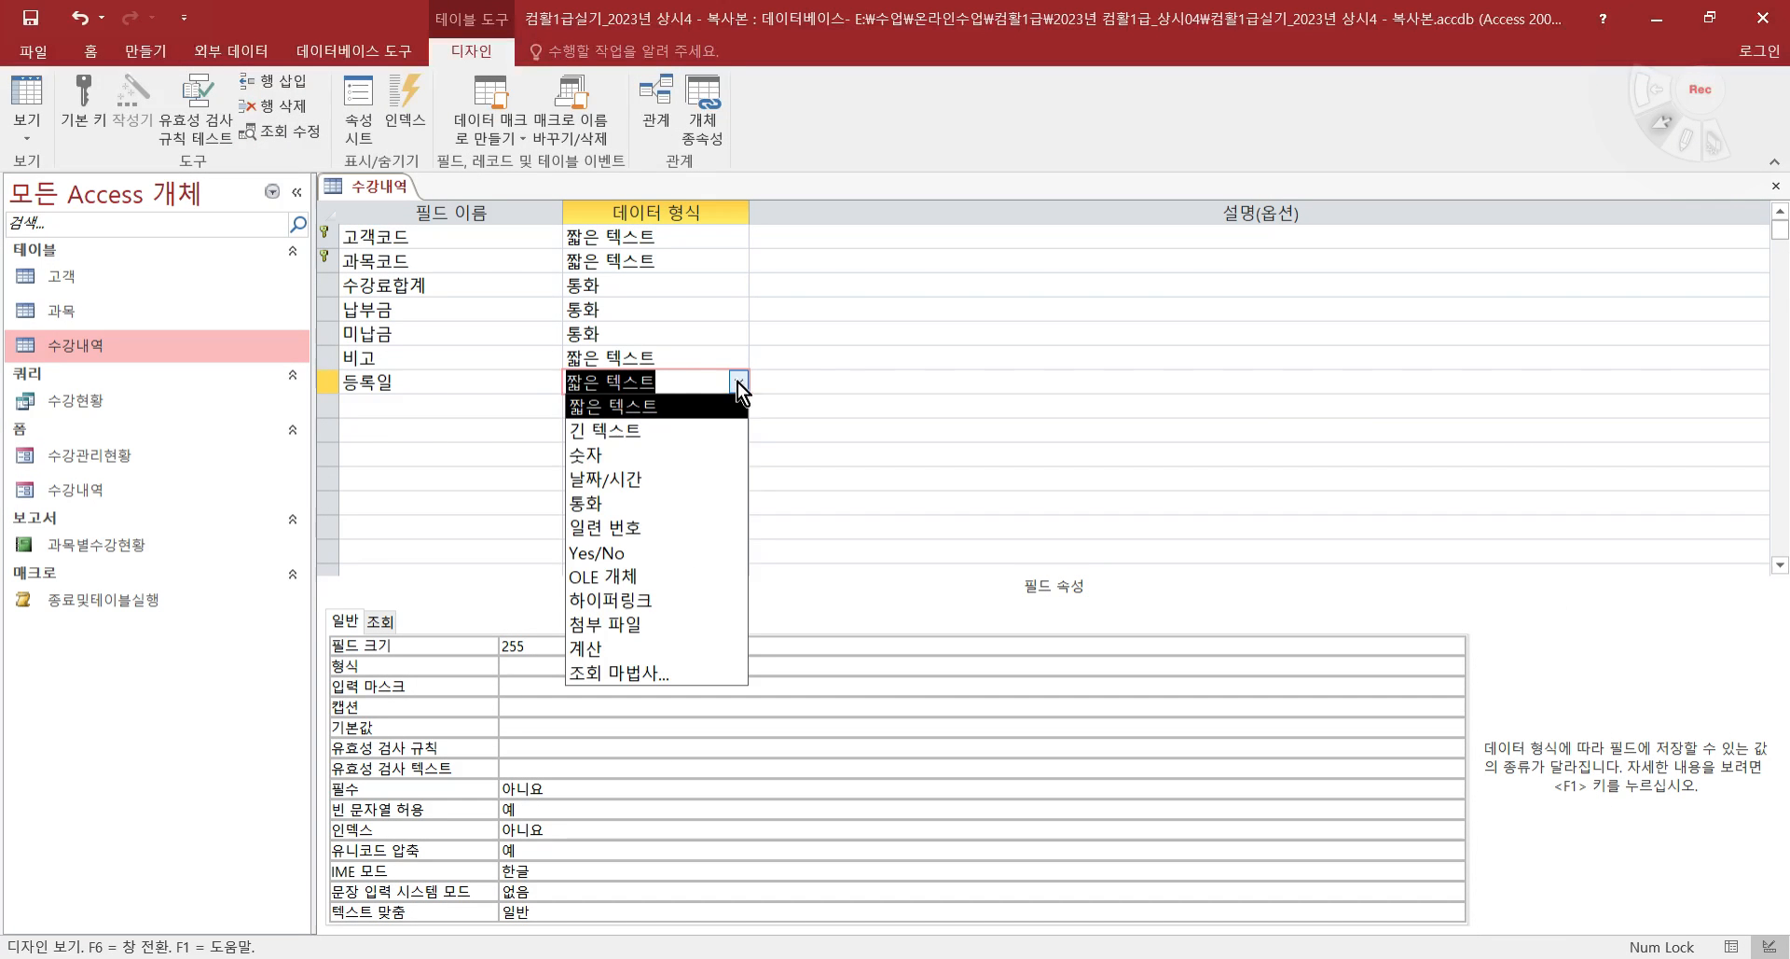
{"action": "left_click", "coordinate": [649, 484]}
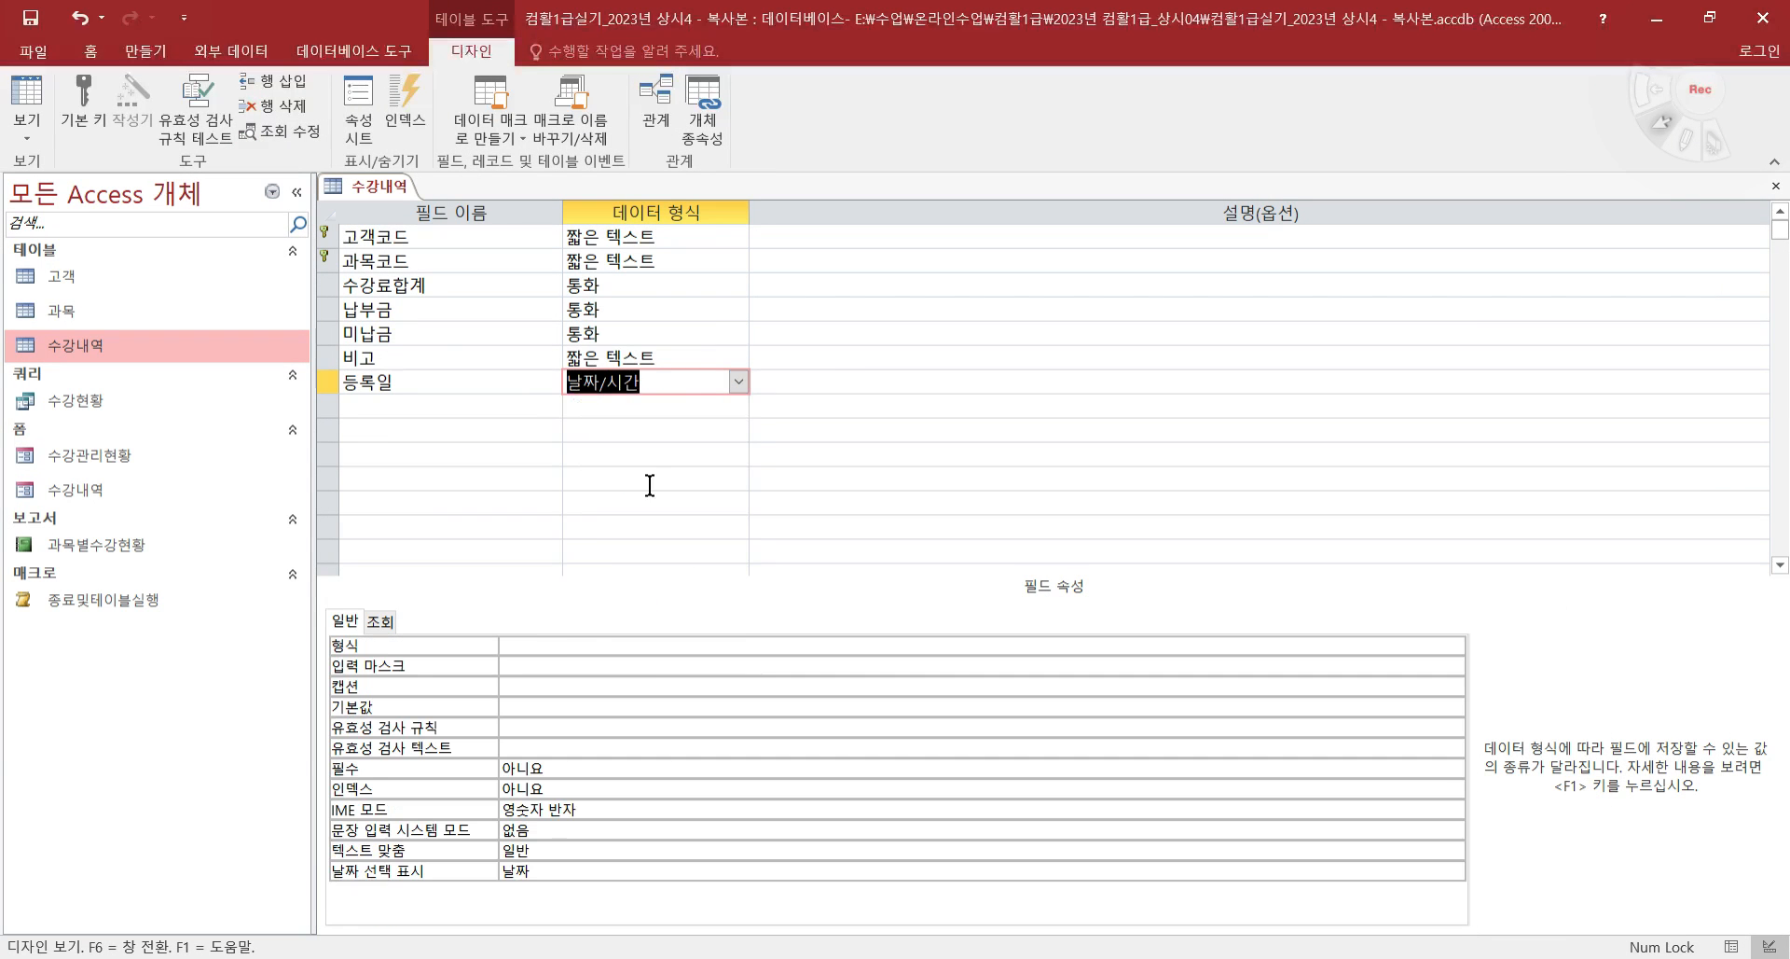
{"action": "left_click", "coordinate": [564, 644]}
{"action": "left_click", "coordinate": [1454, 646]}
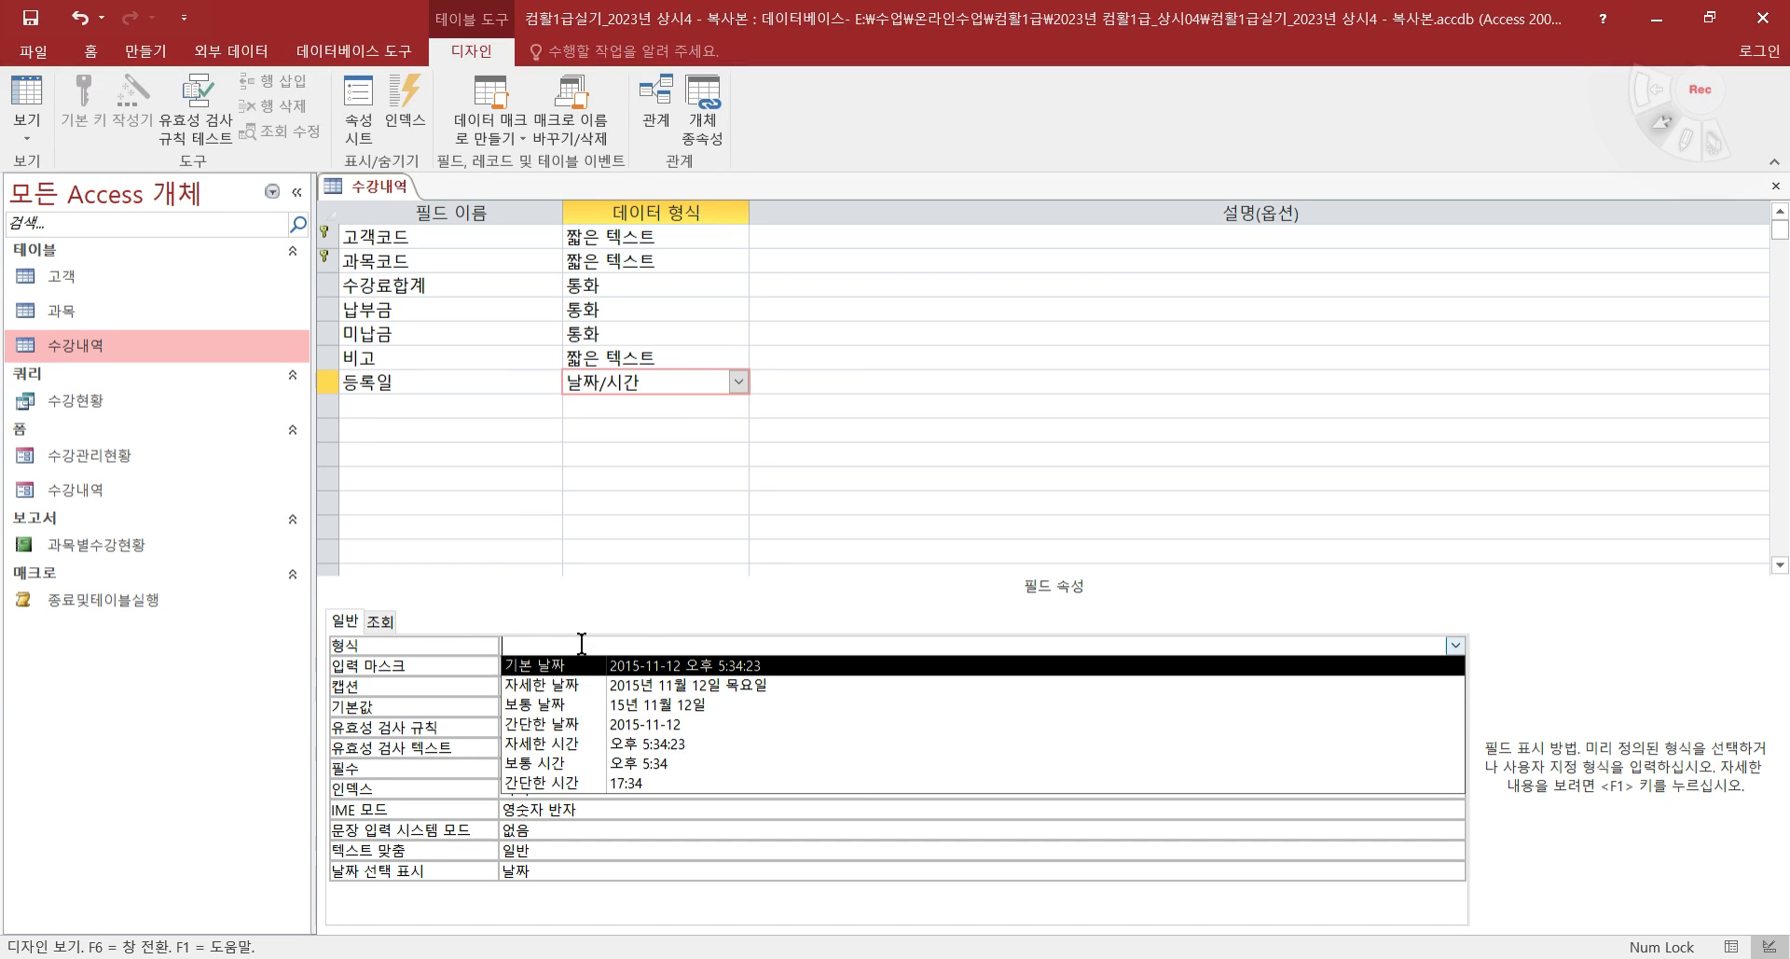
{"action": "type", "text": "ㅡㅡ"}
{"action": "key", "text": "BackSpace"}
{"action": "type", "text": "mm"}
{"action": "type", "text": "우"}
{"action": "type", "text": " dd이"}
{"action": "key", "text": "Return"}
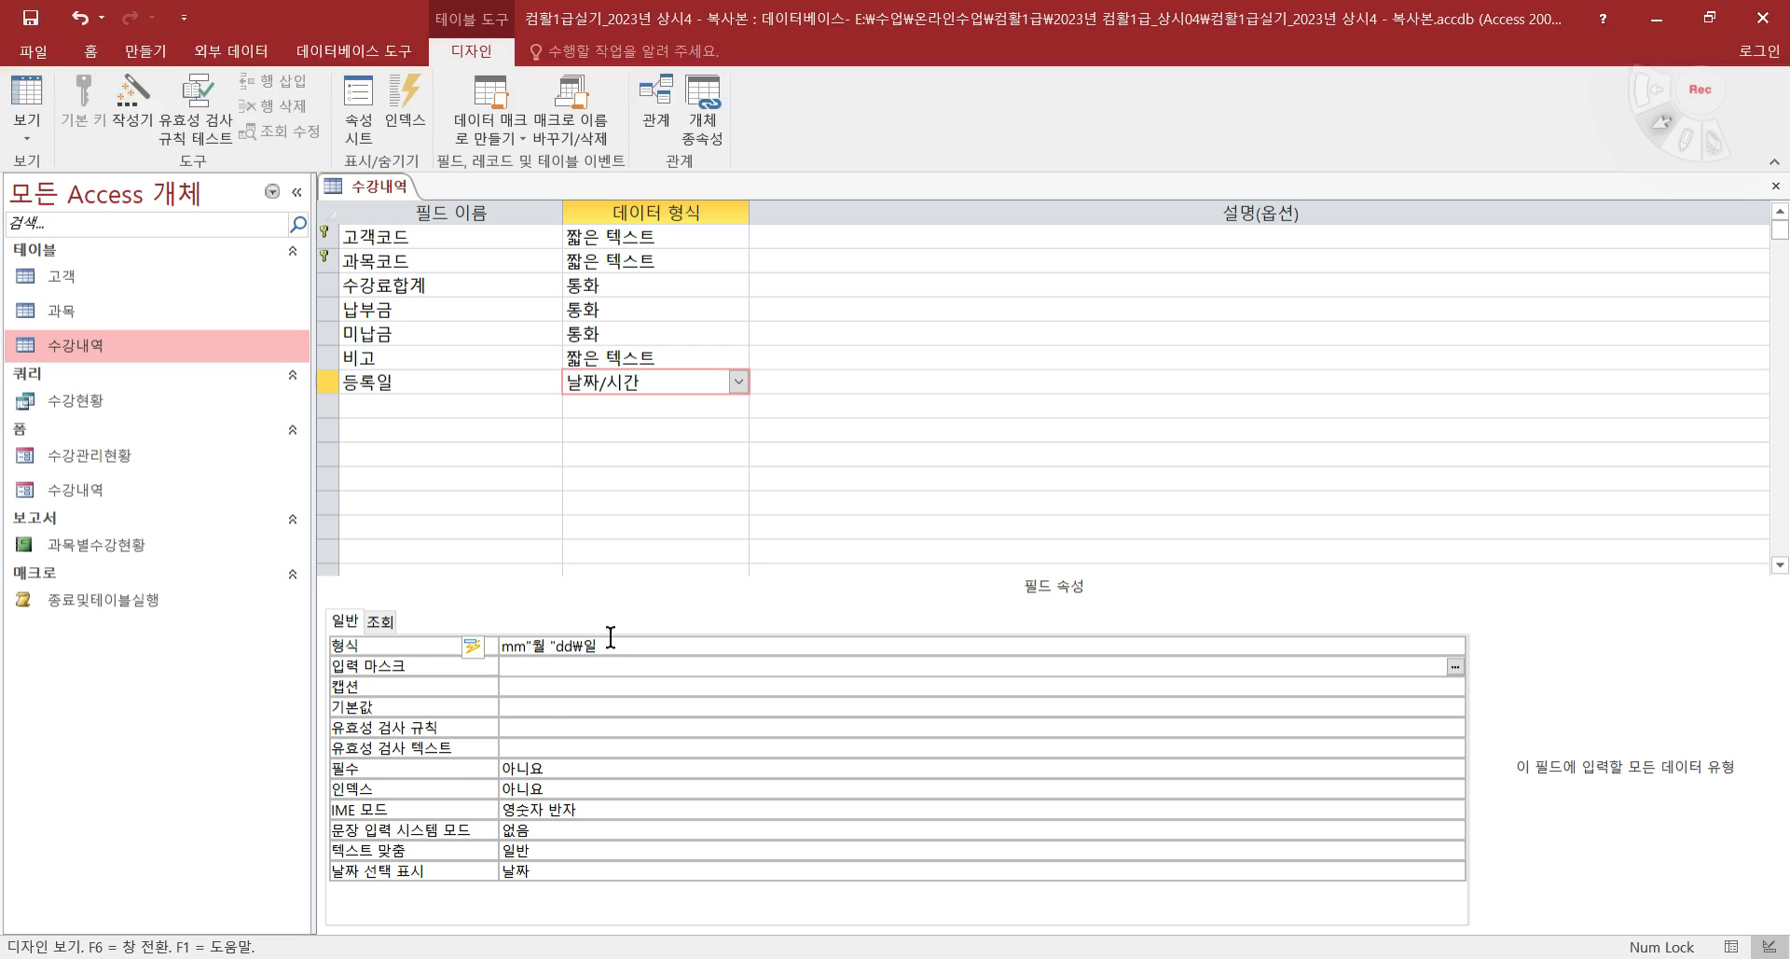
{"action": "left_click_drag", "start_coordinate": [571, 645], "coordinate": [620, 643]}
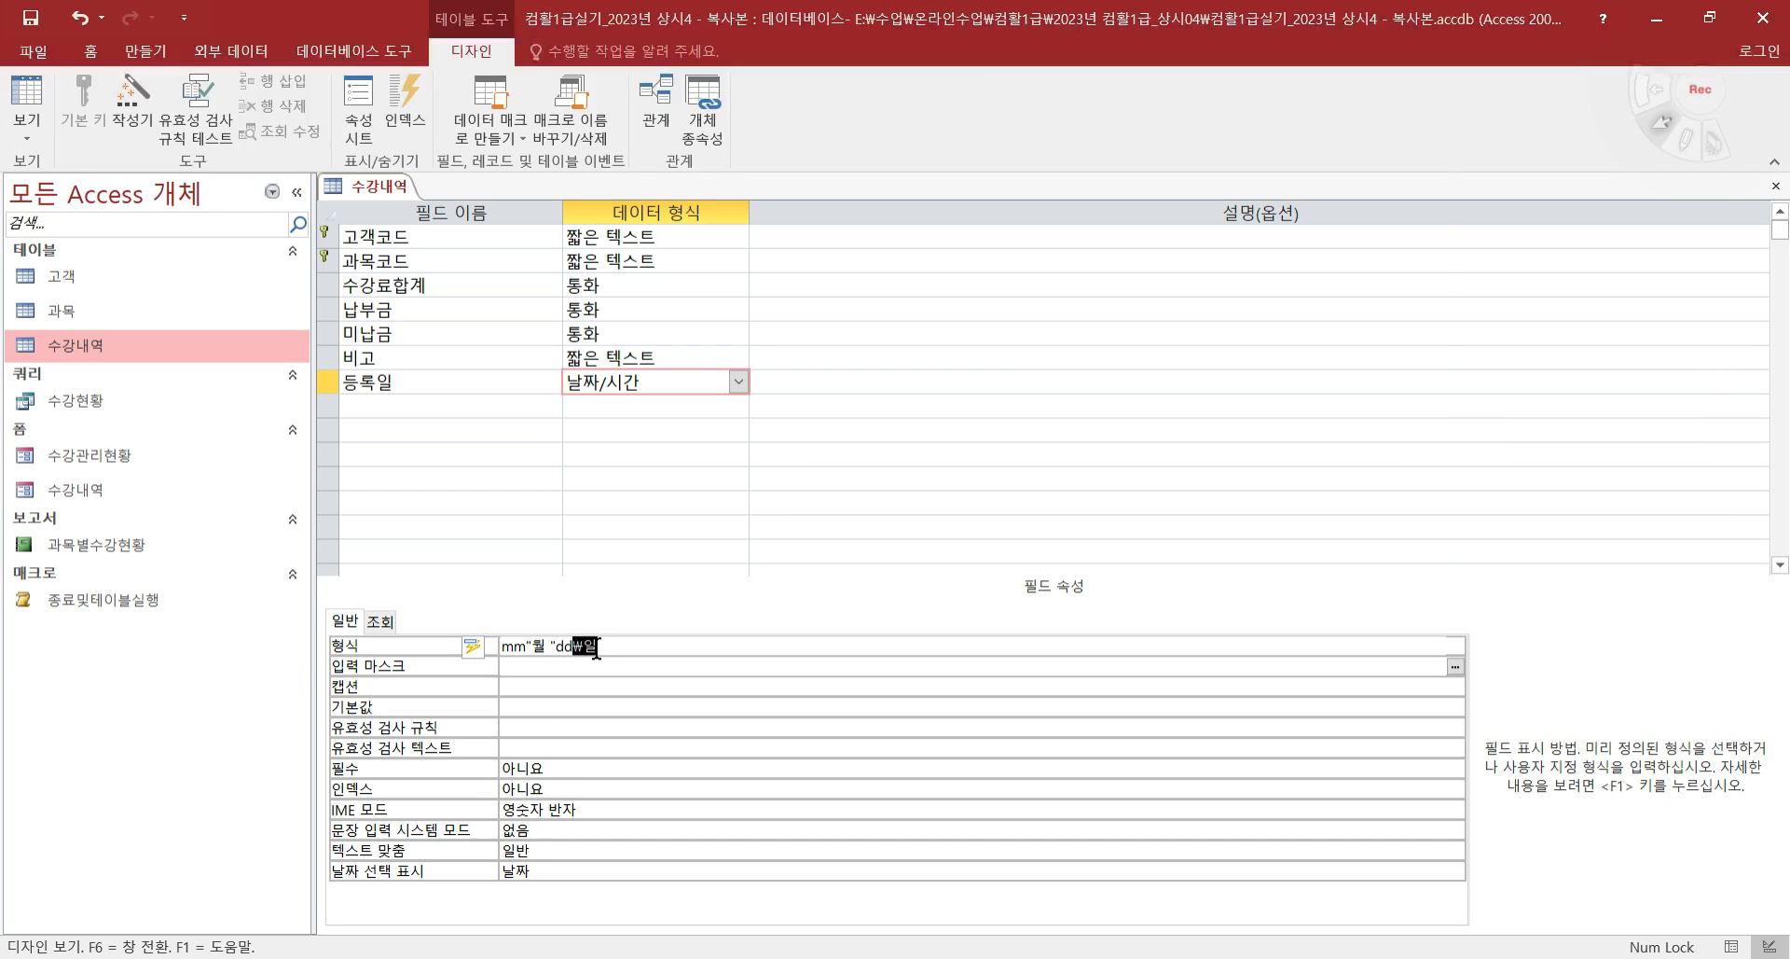
{"action": "left_click", "coordinate": [620, 644]}
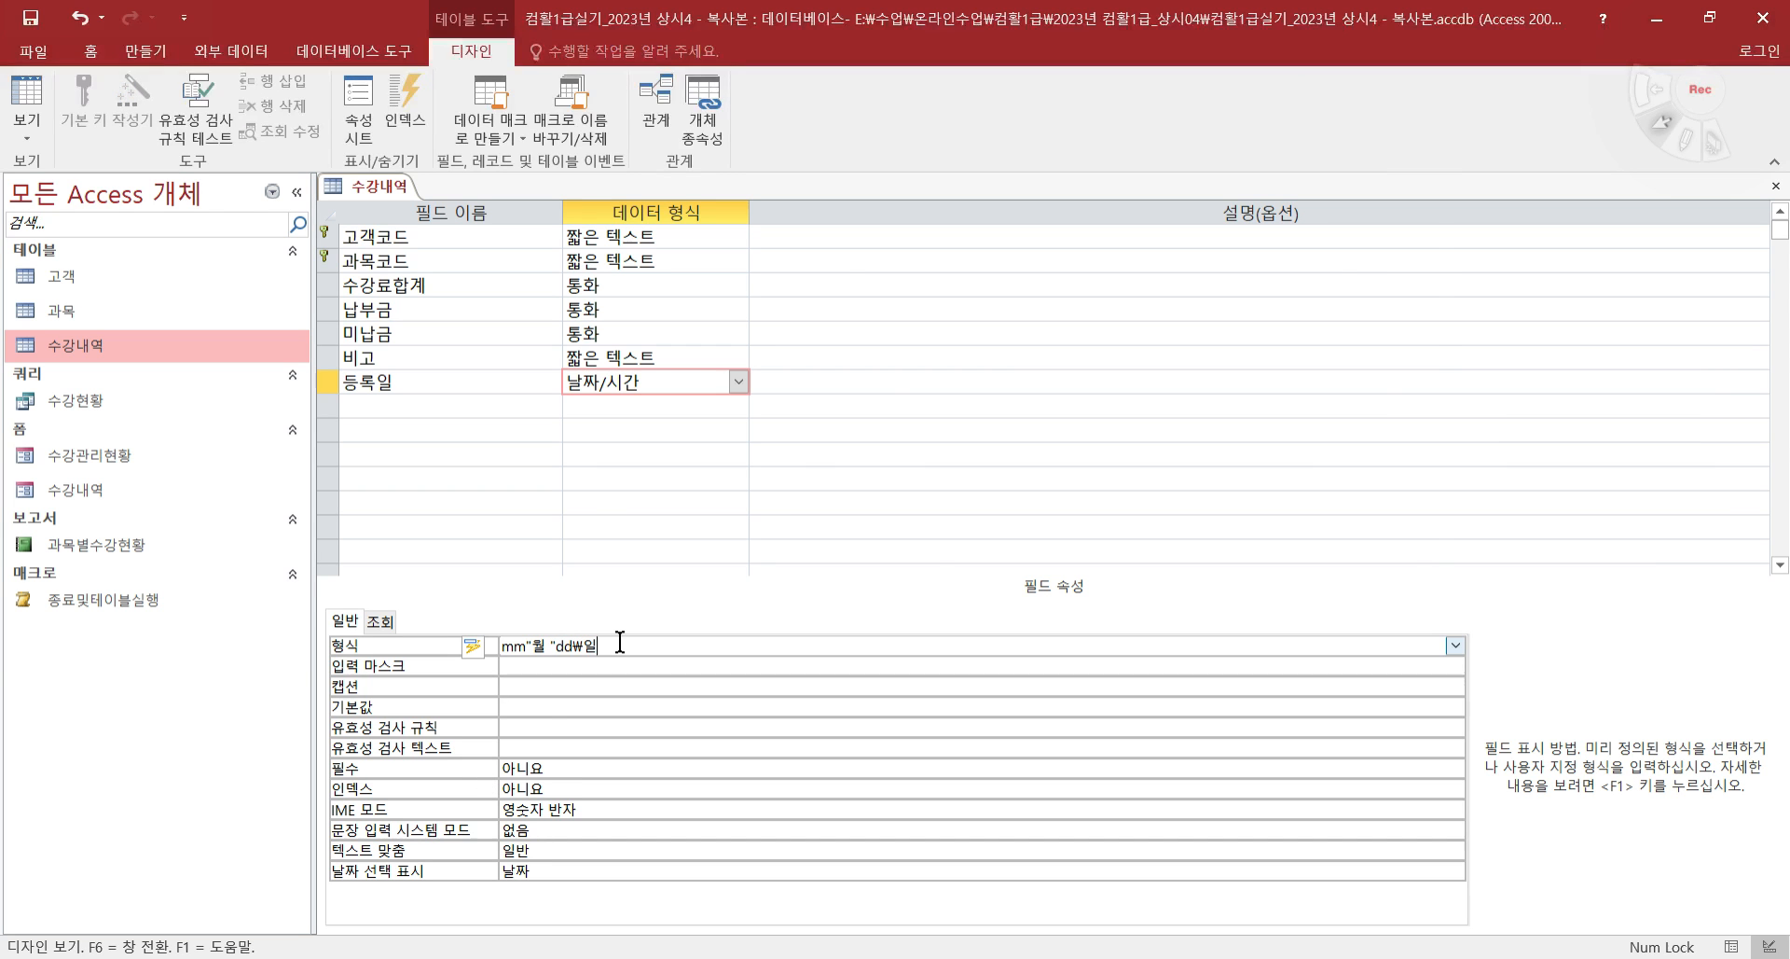
- Display the 수강내역 table as a datasheet, saving the design changes and accepting the reduced field size
{"action": "left_click", "coordinate": [26, 100]}
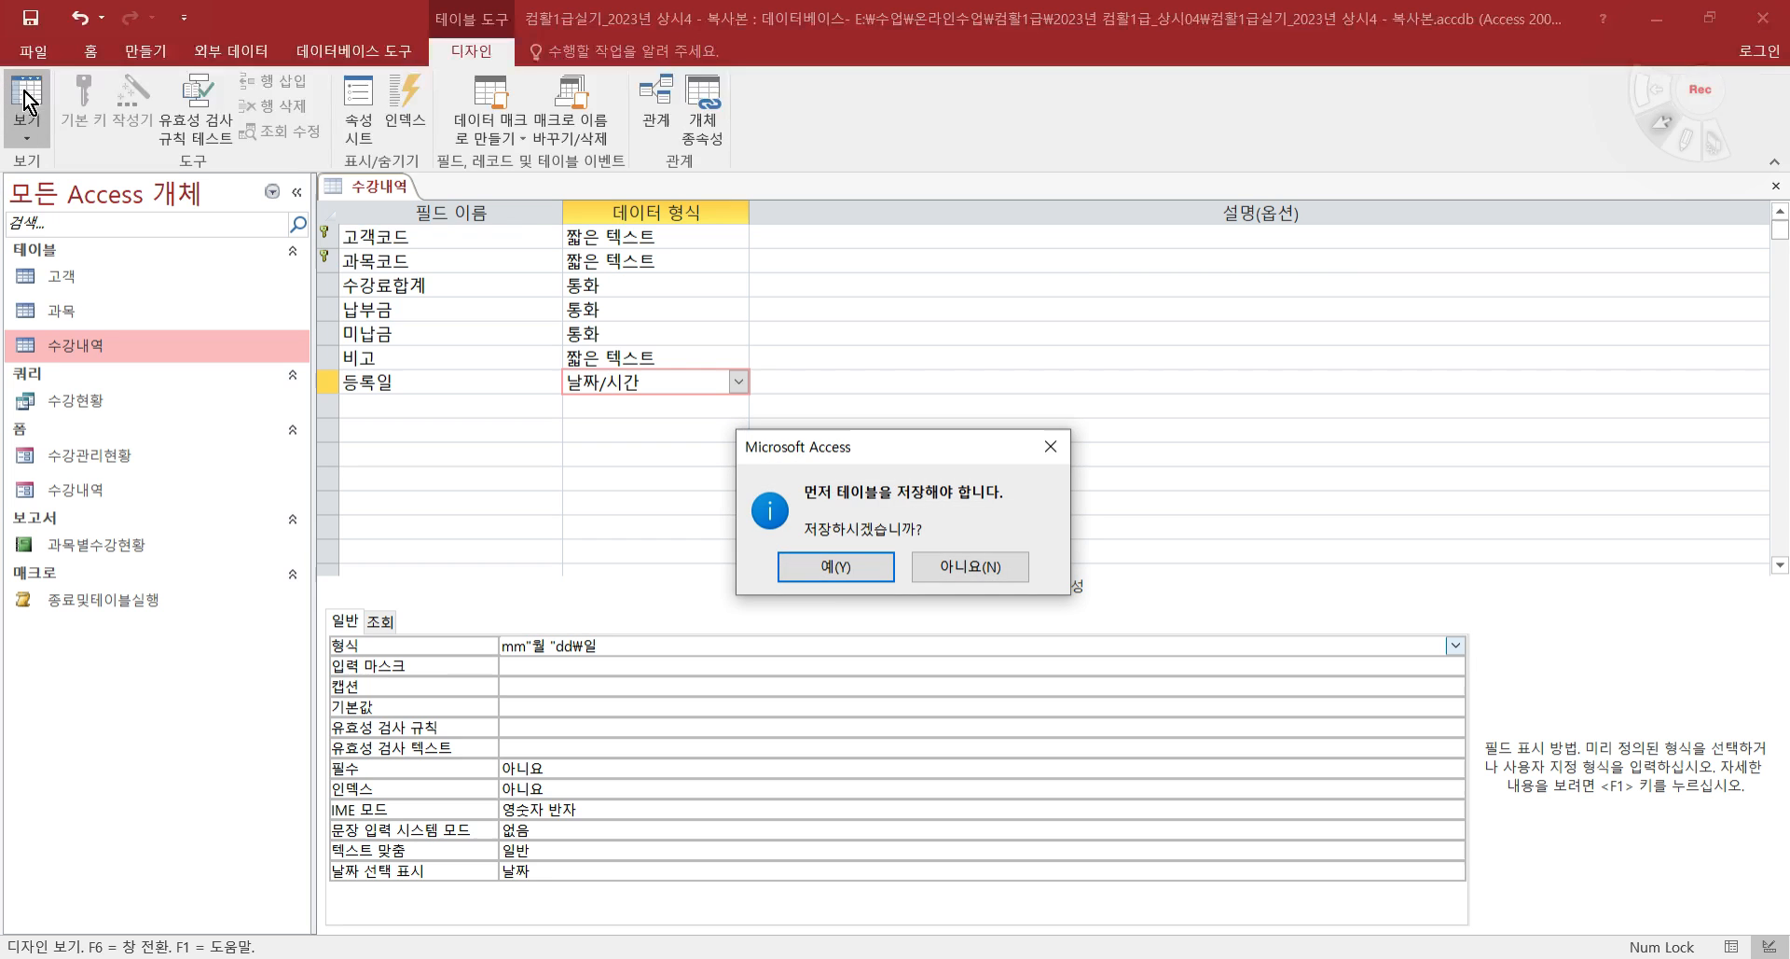
{"action": "left_click", "coordinate": [826, 567]}
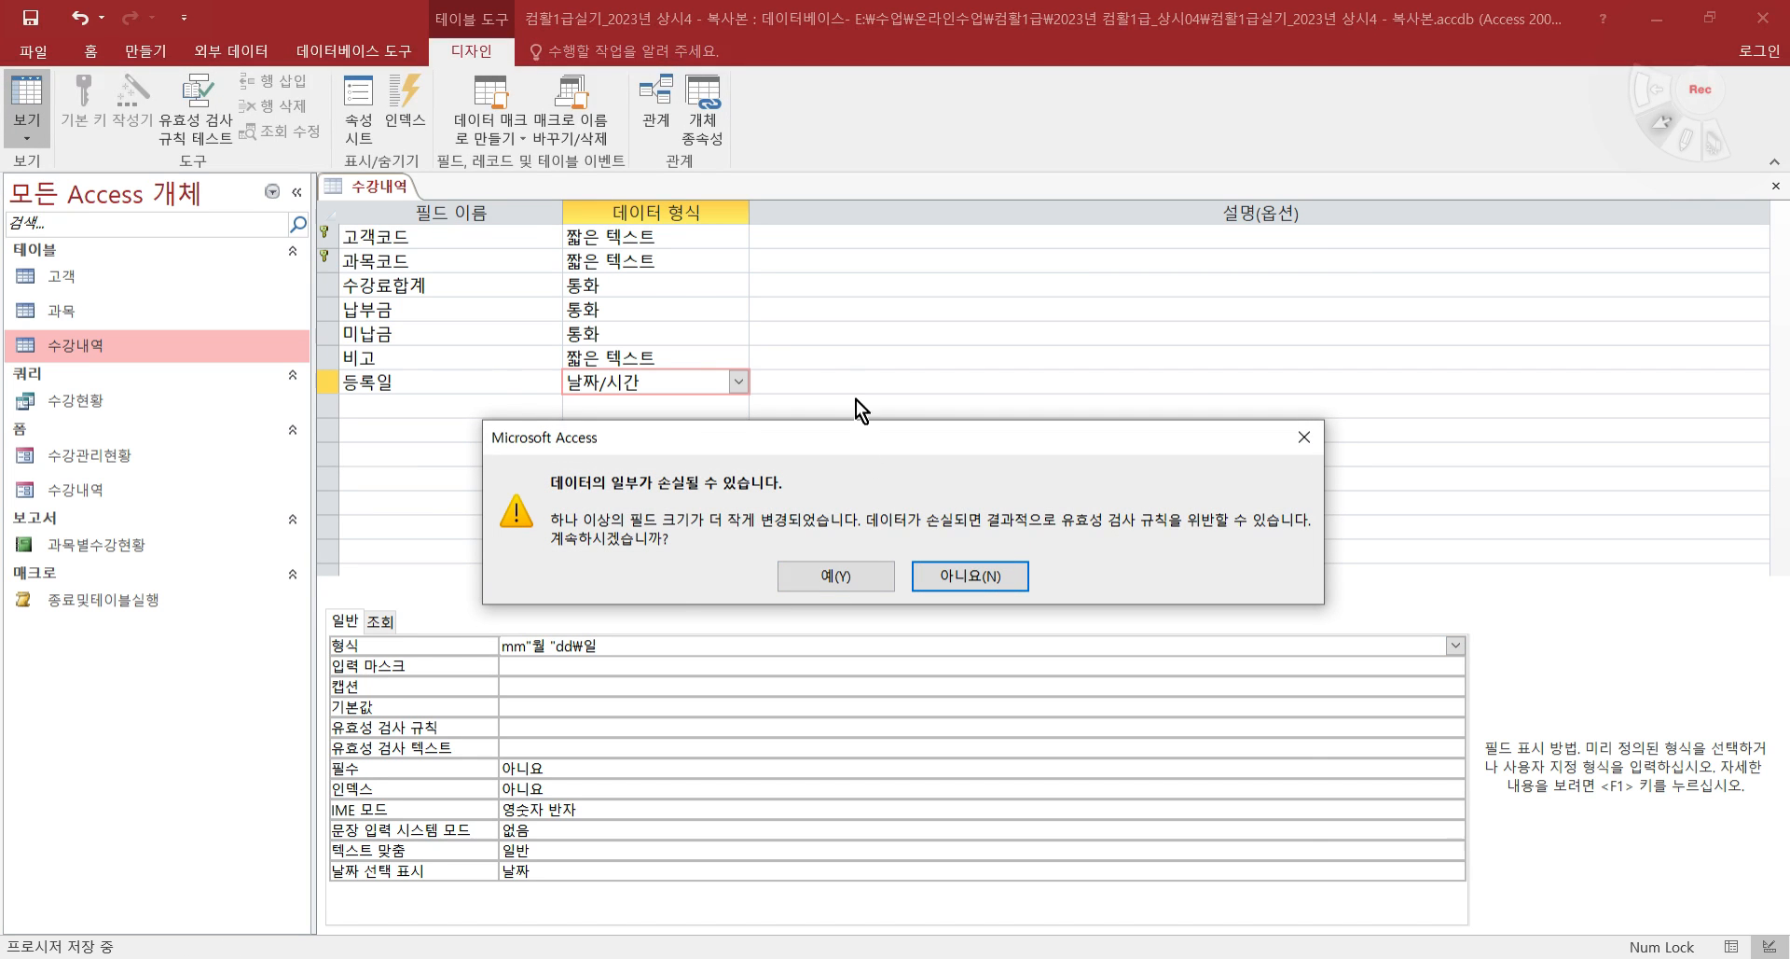
{"action": "left_click", "coordinate": [826, 575]}
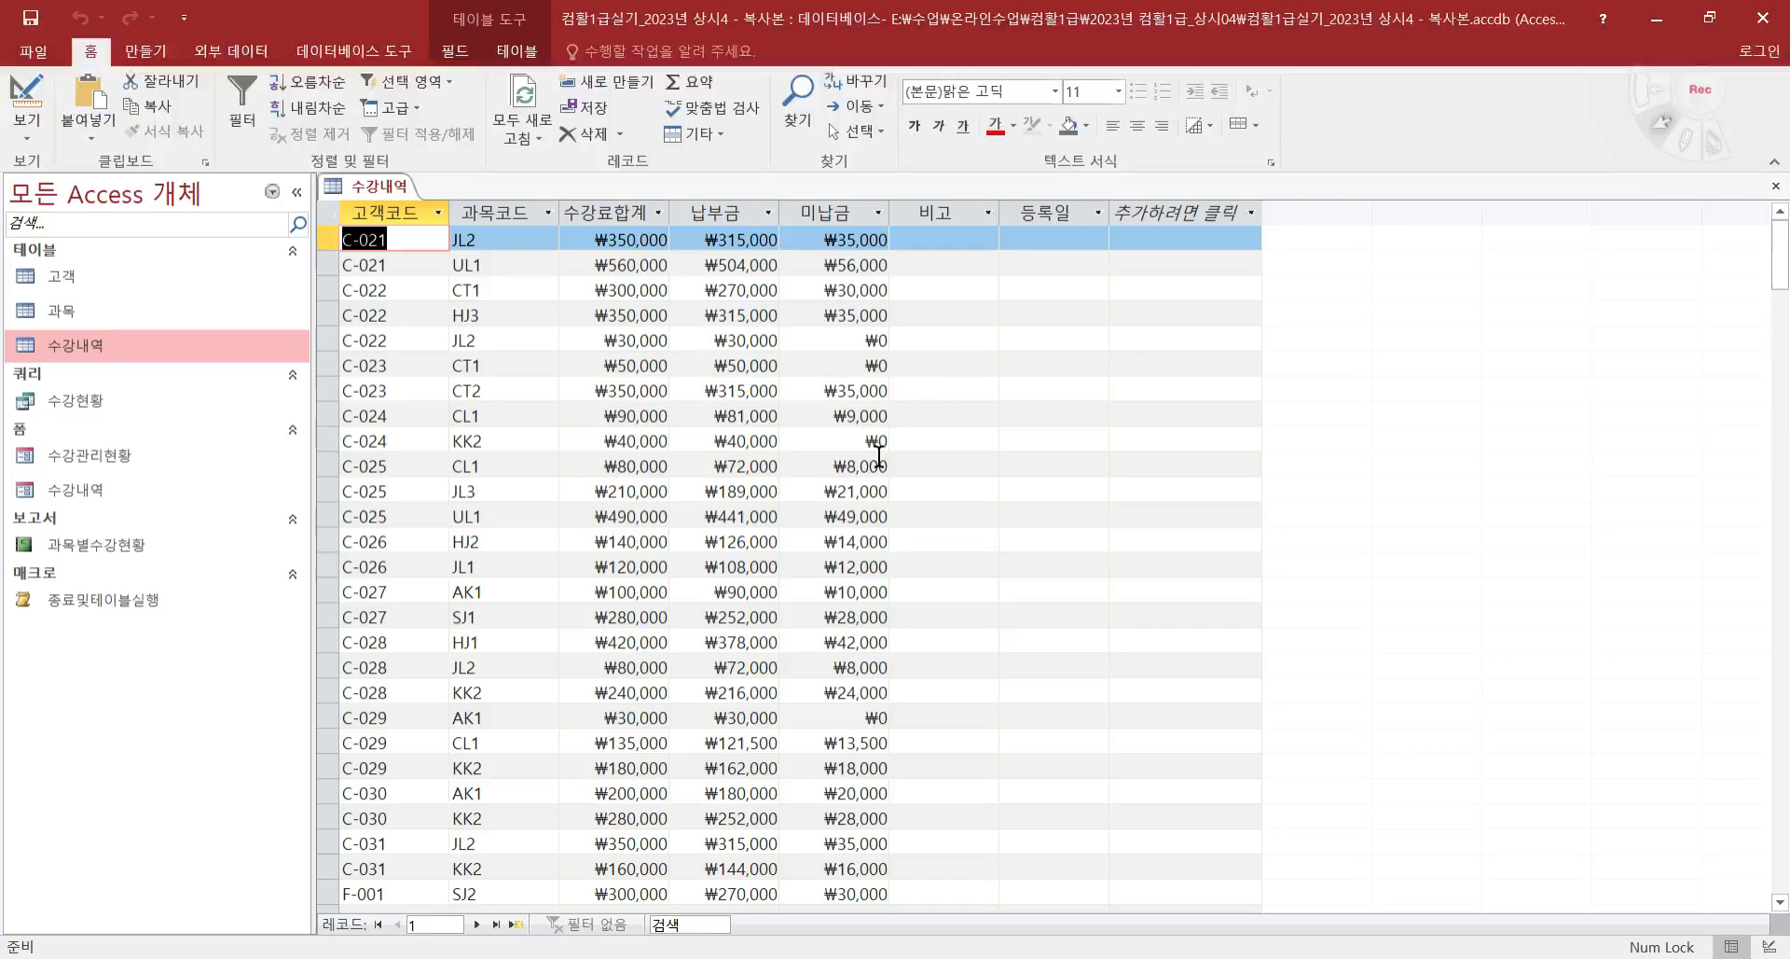
- Enter the test date 2023-10-25 as the 등록일 of the first record
{"action": "left_click", "coordinate": [1025, 239]}
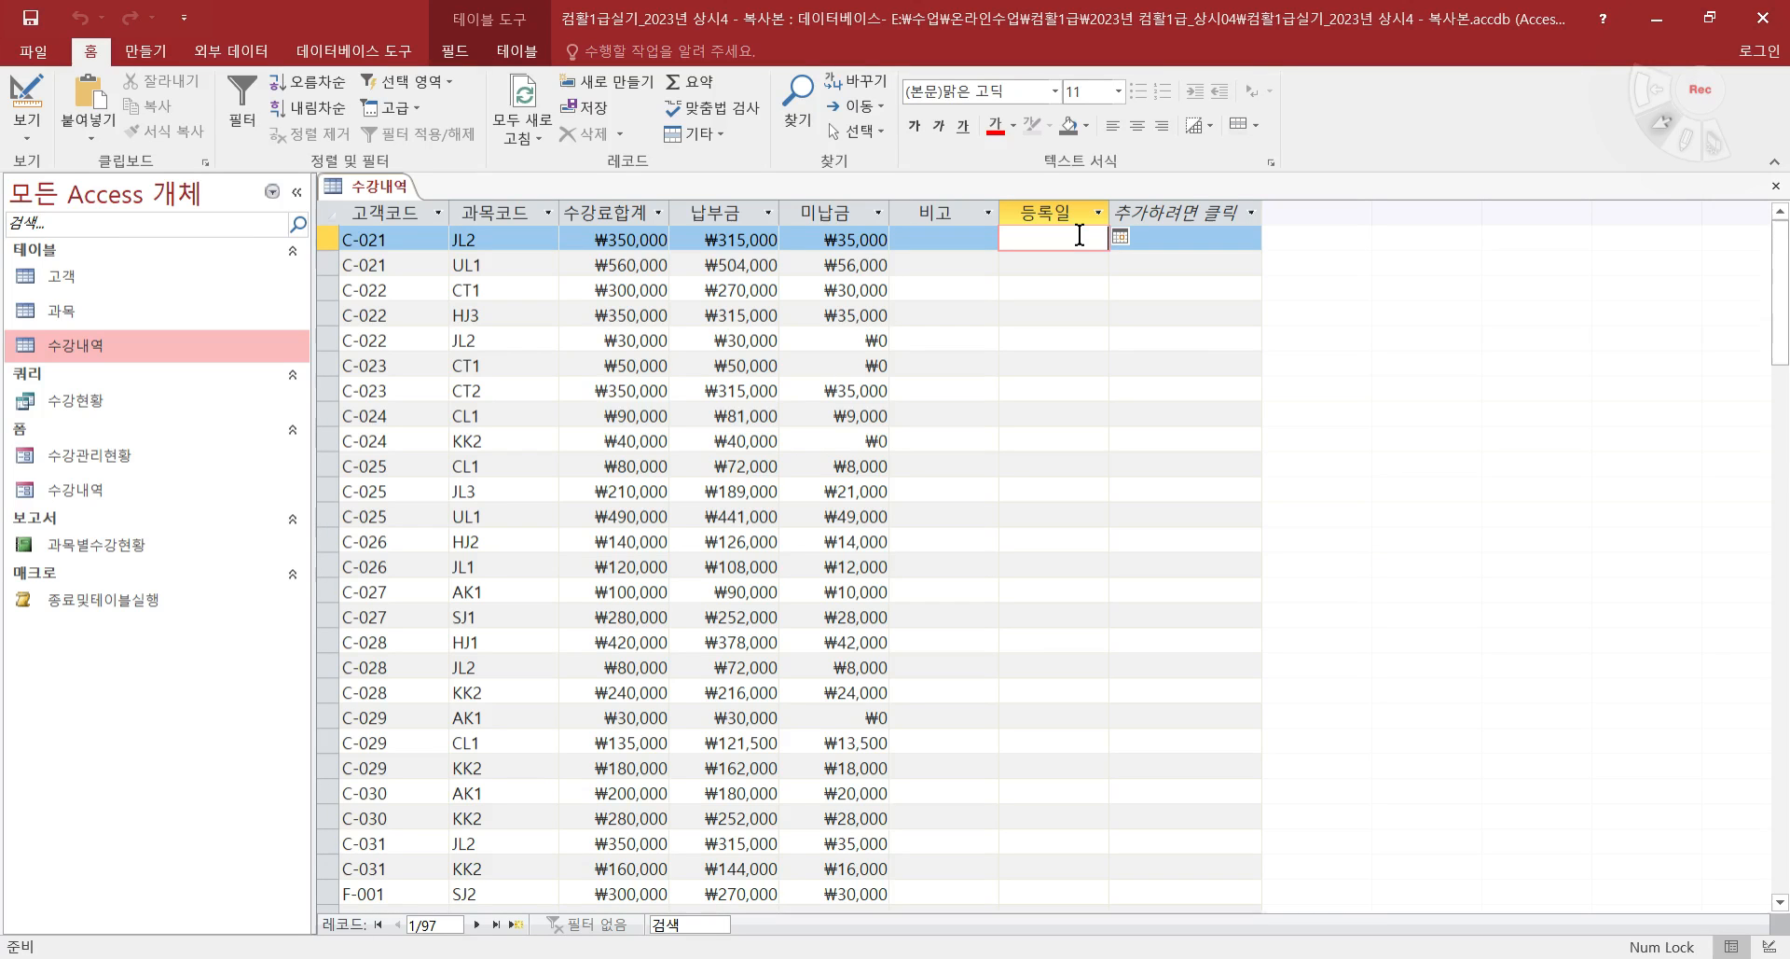
{"action": "type", "text": "2022"}
{"action": "key", "text": "BackSpace"}
{"action": "type", "text": "3-10-25"}
{"action": "key", "text": "Return"}
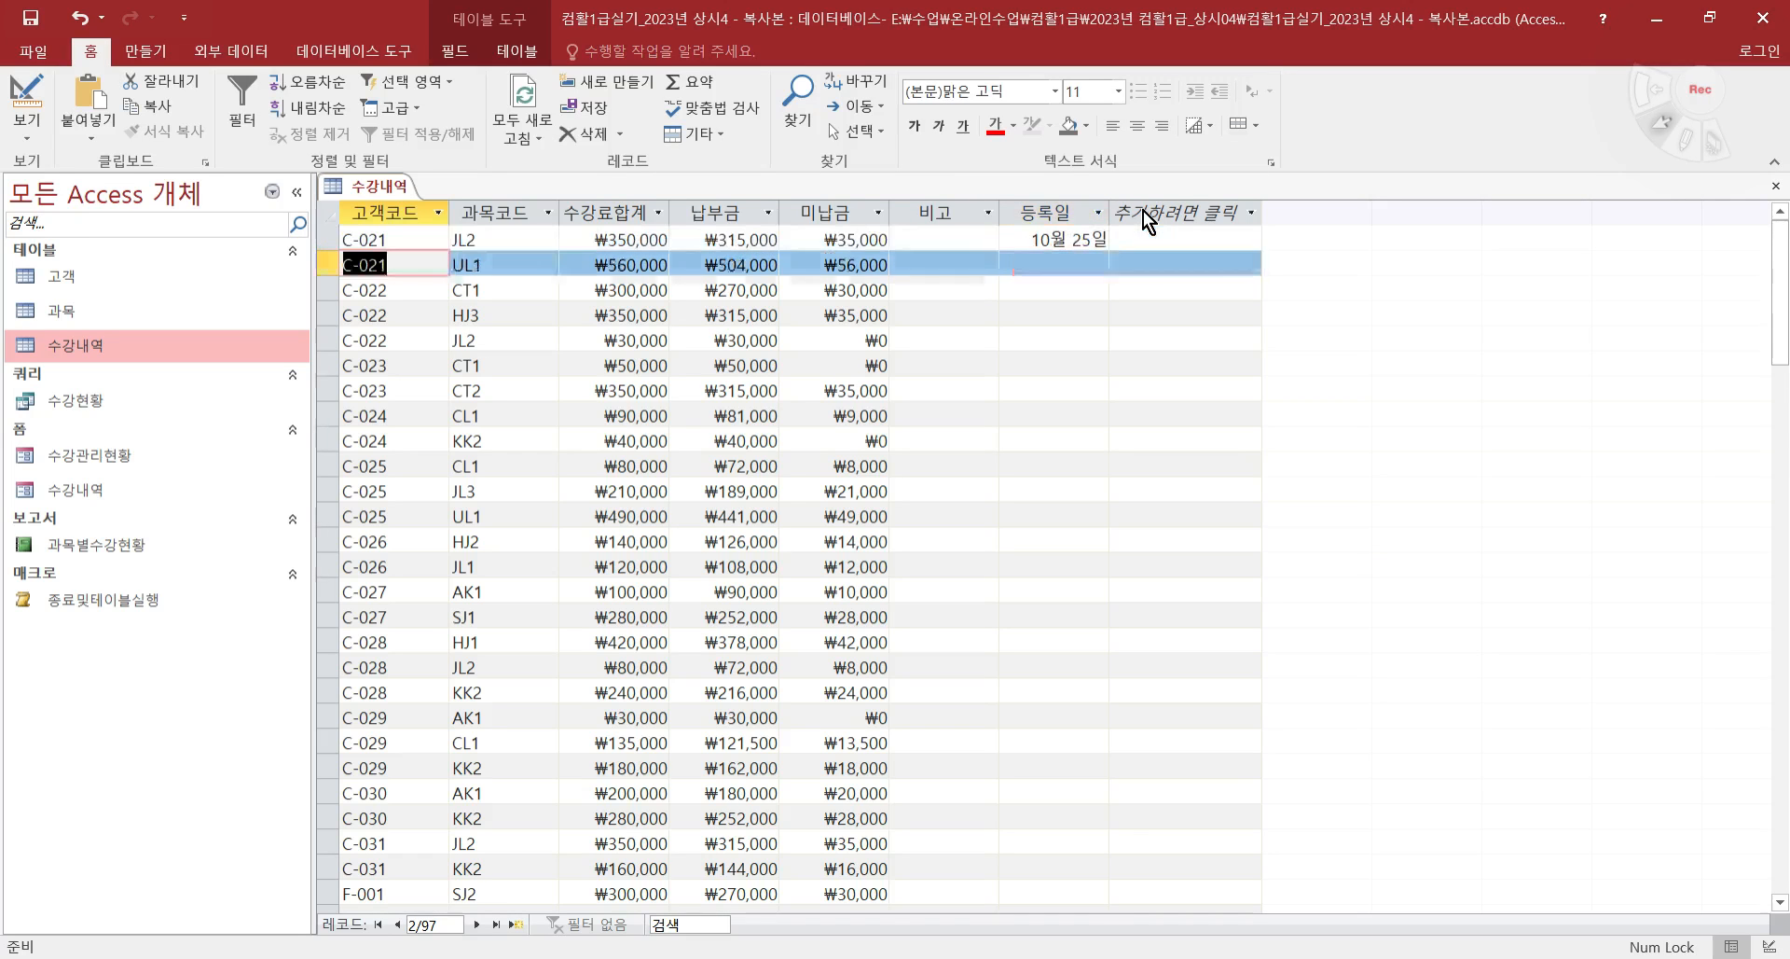
- Delete the test date from the first record's 등록일 field and save the record
{"action": "left_click", "coordinate": [1035, 240]}
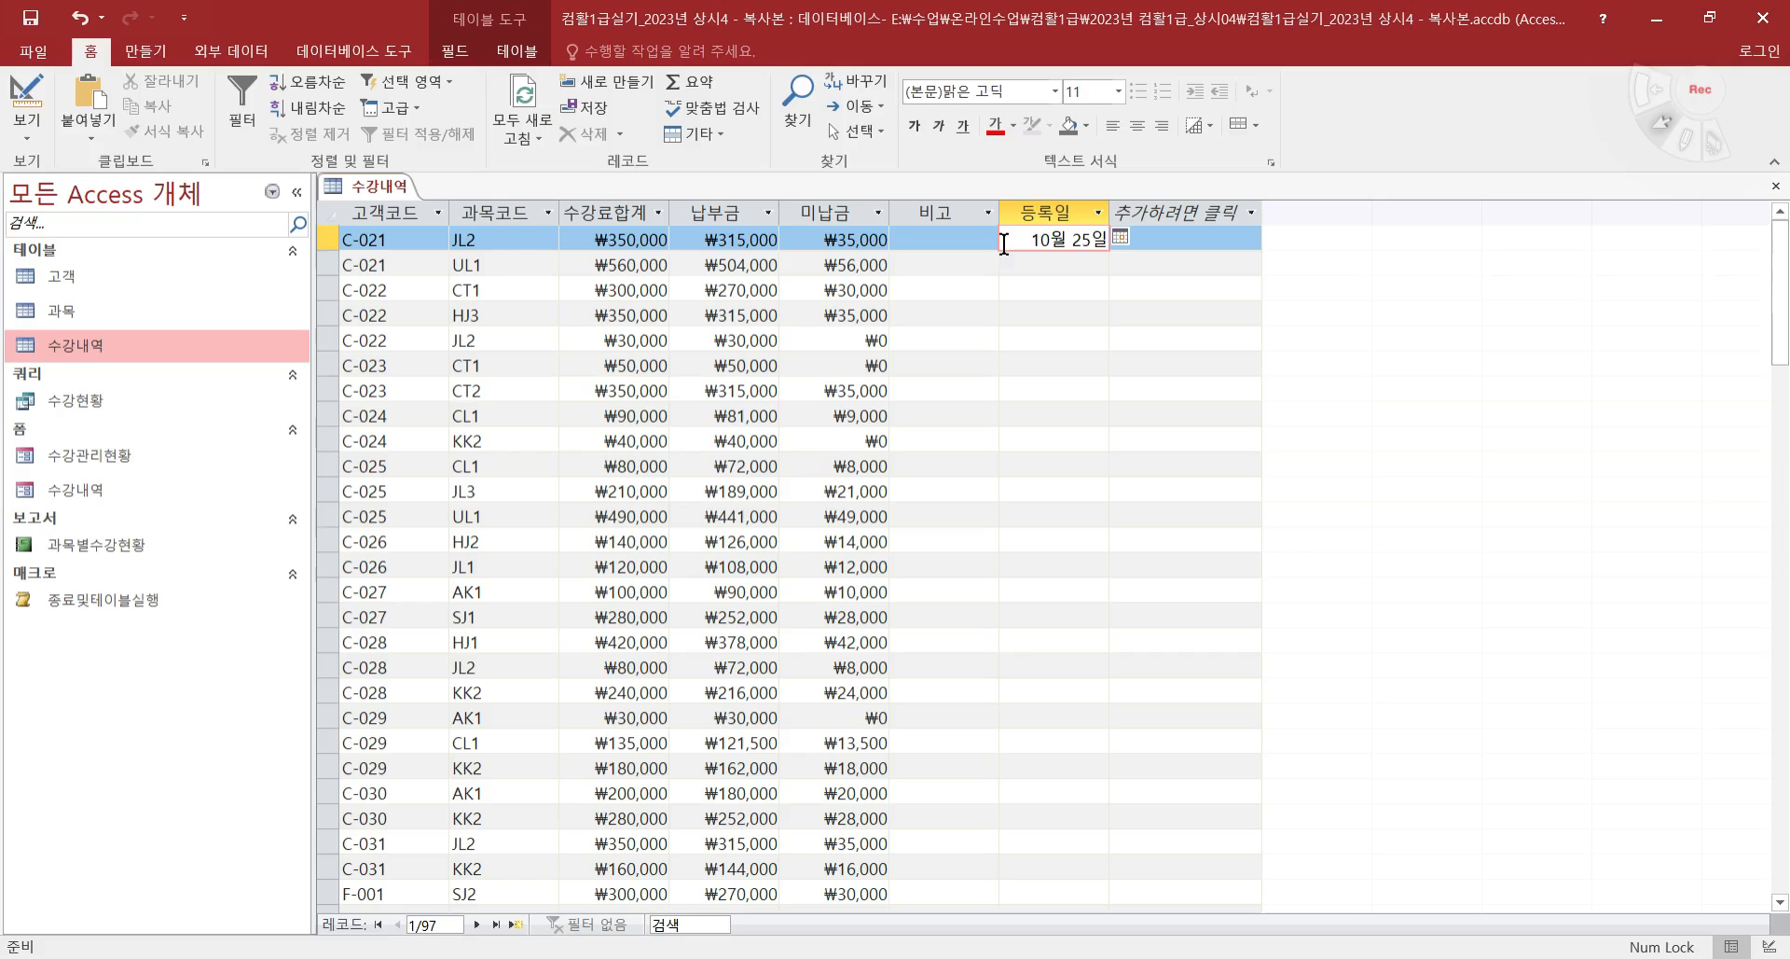
{"action": "left_click_drag", "start_coordinate": [1011, 238], "coordinate": [1109, 241]}
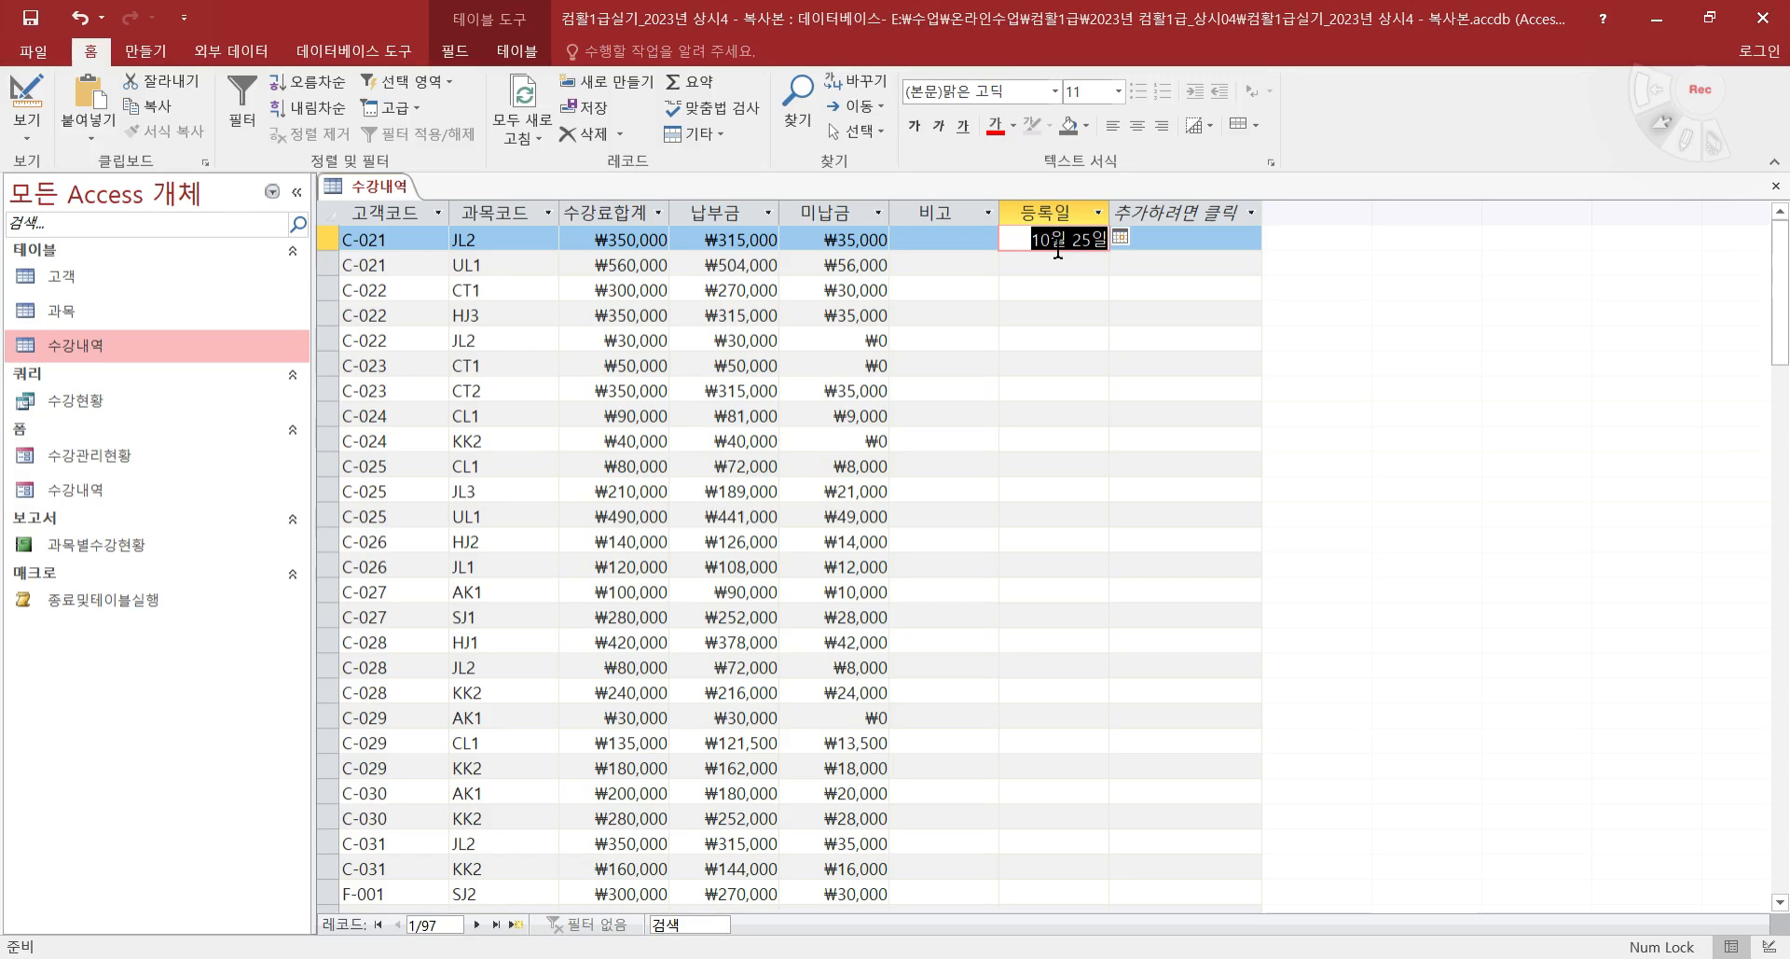
{"action": "key", "text": "Delete"}
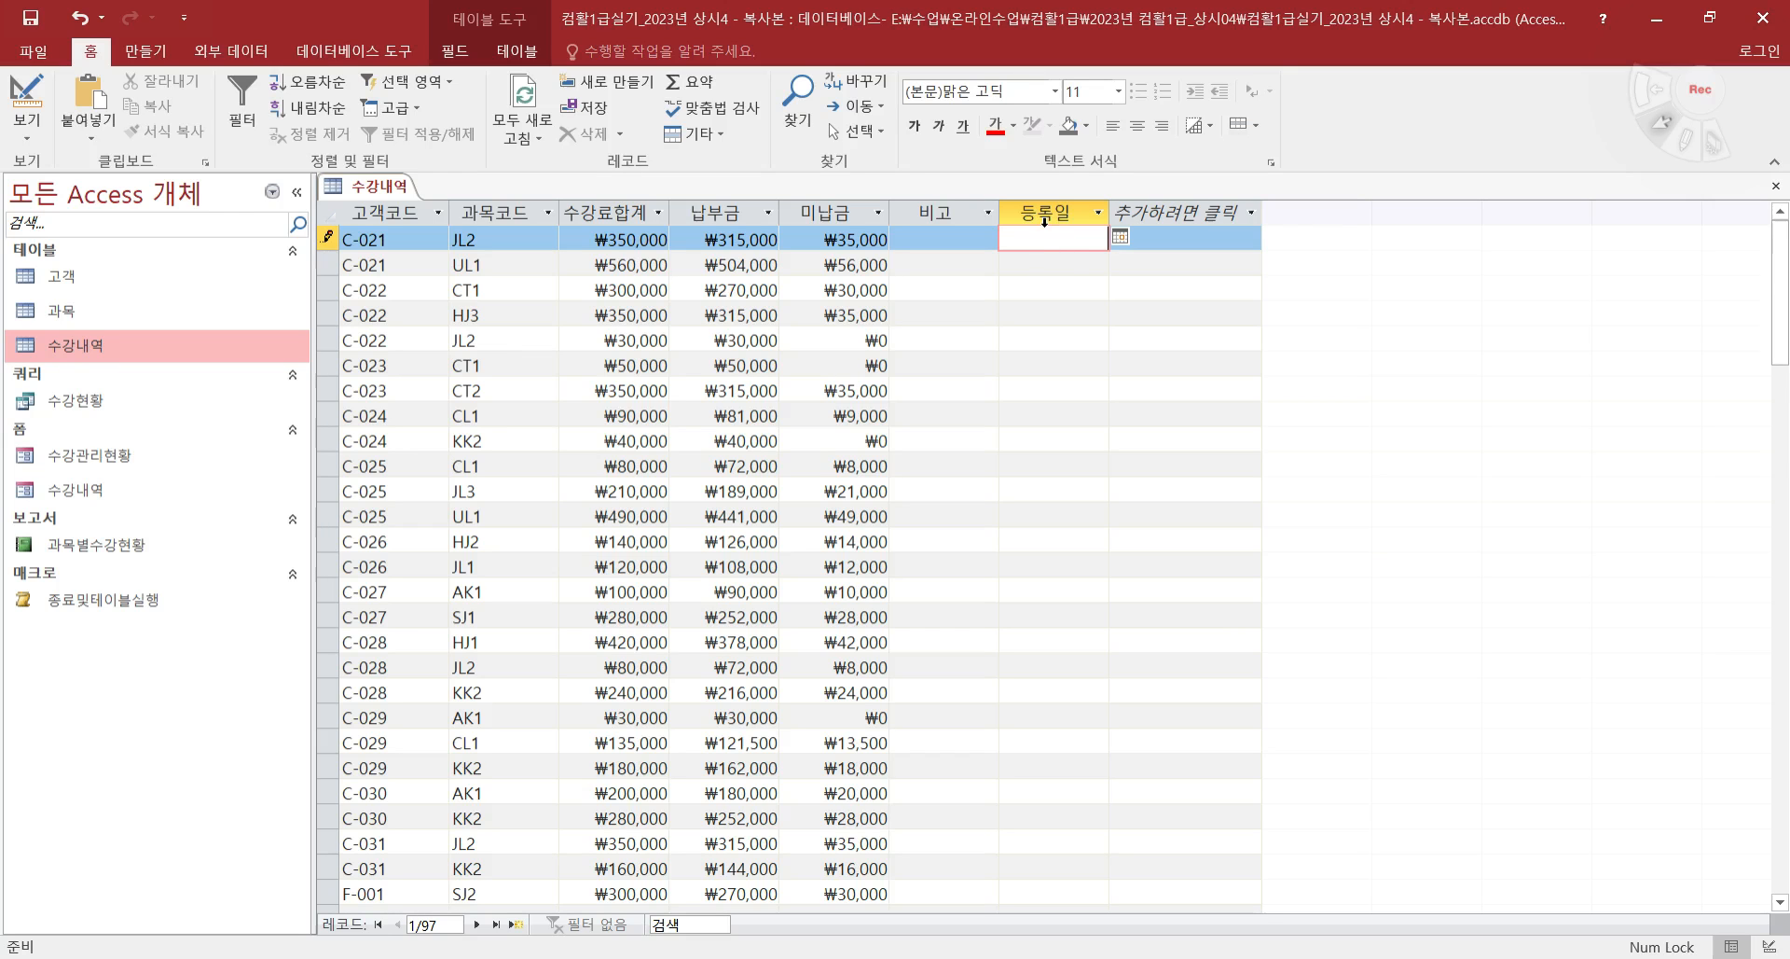
{"action": "left_click", "coordinate": [327, 238]}
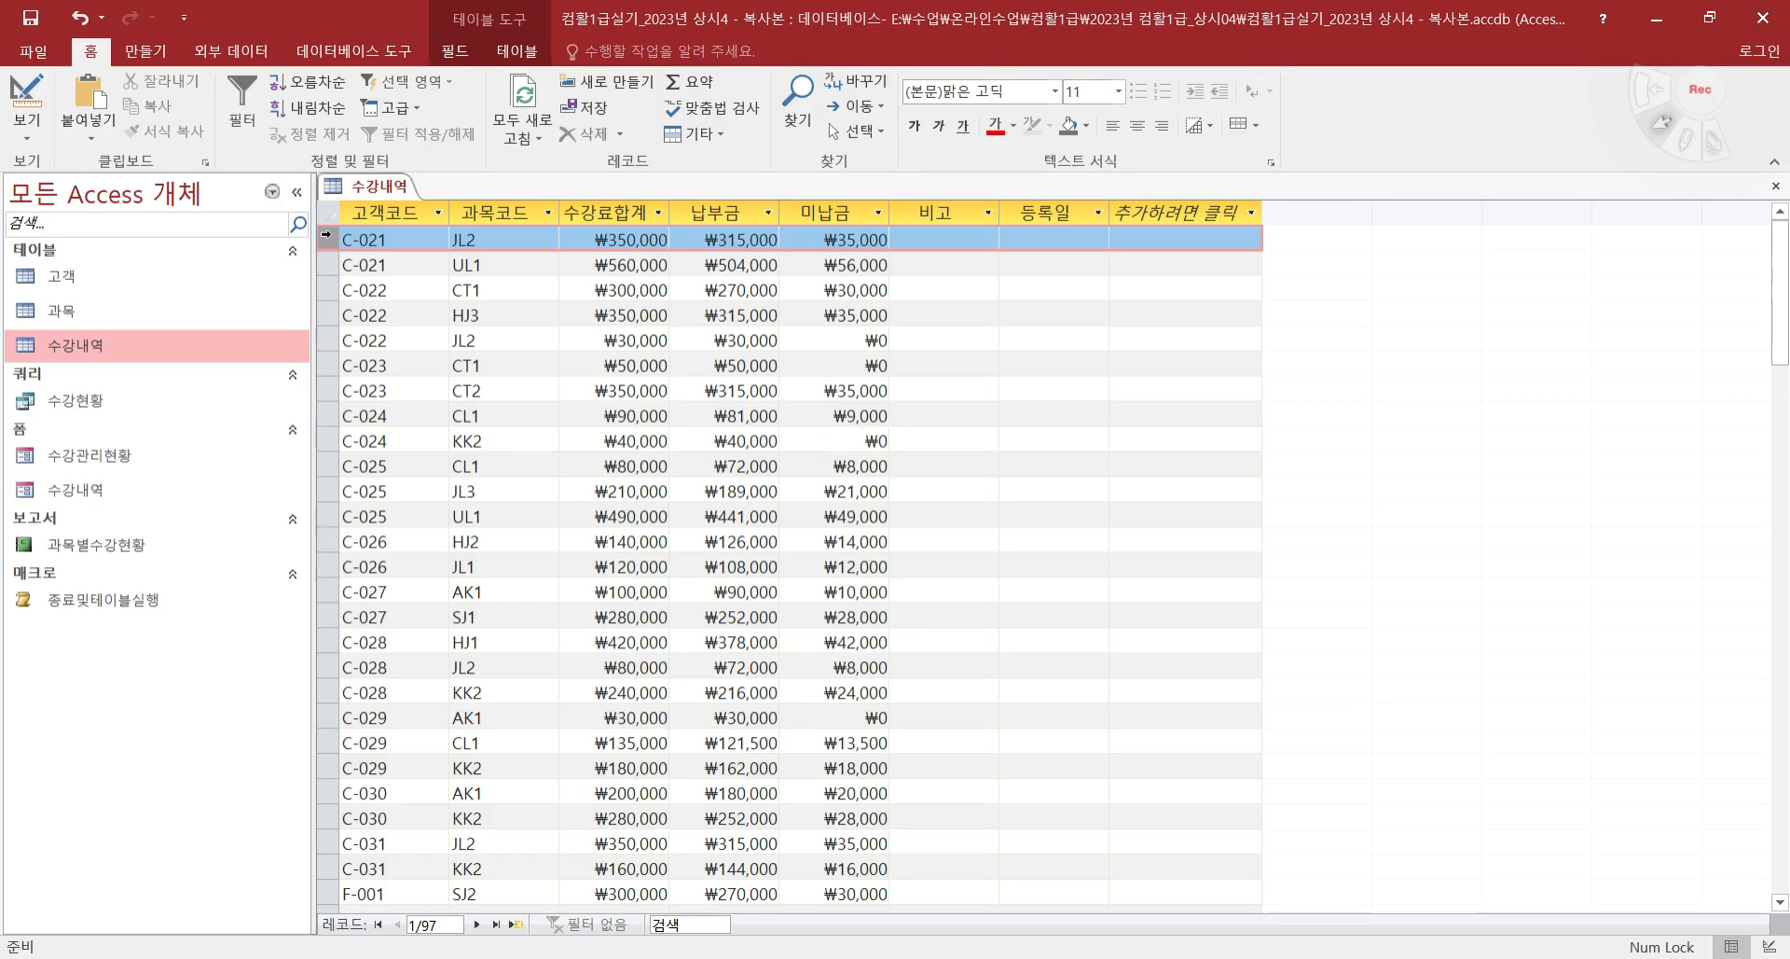
{"action": "left_click", "coordinate": [1068, 235]}
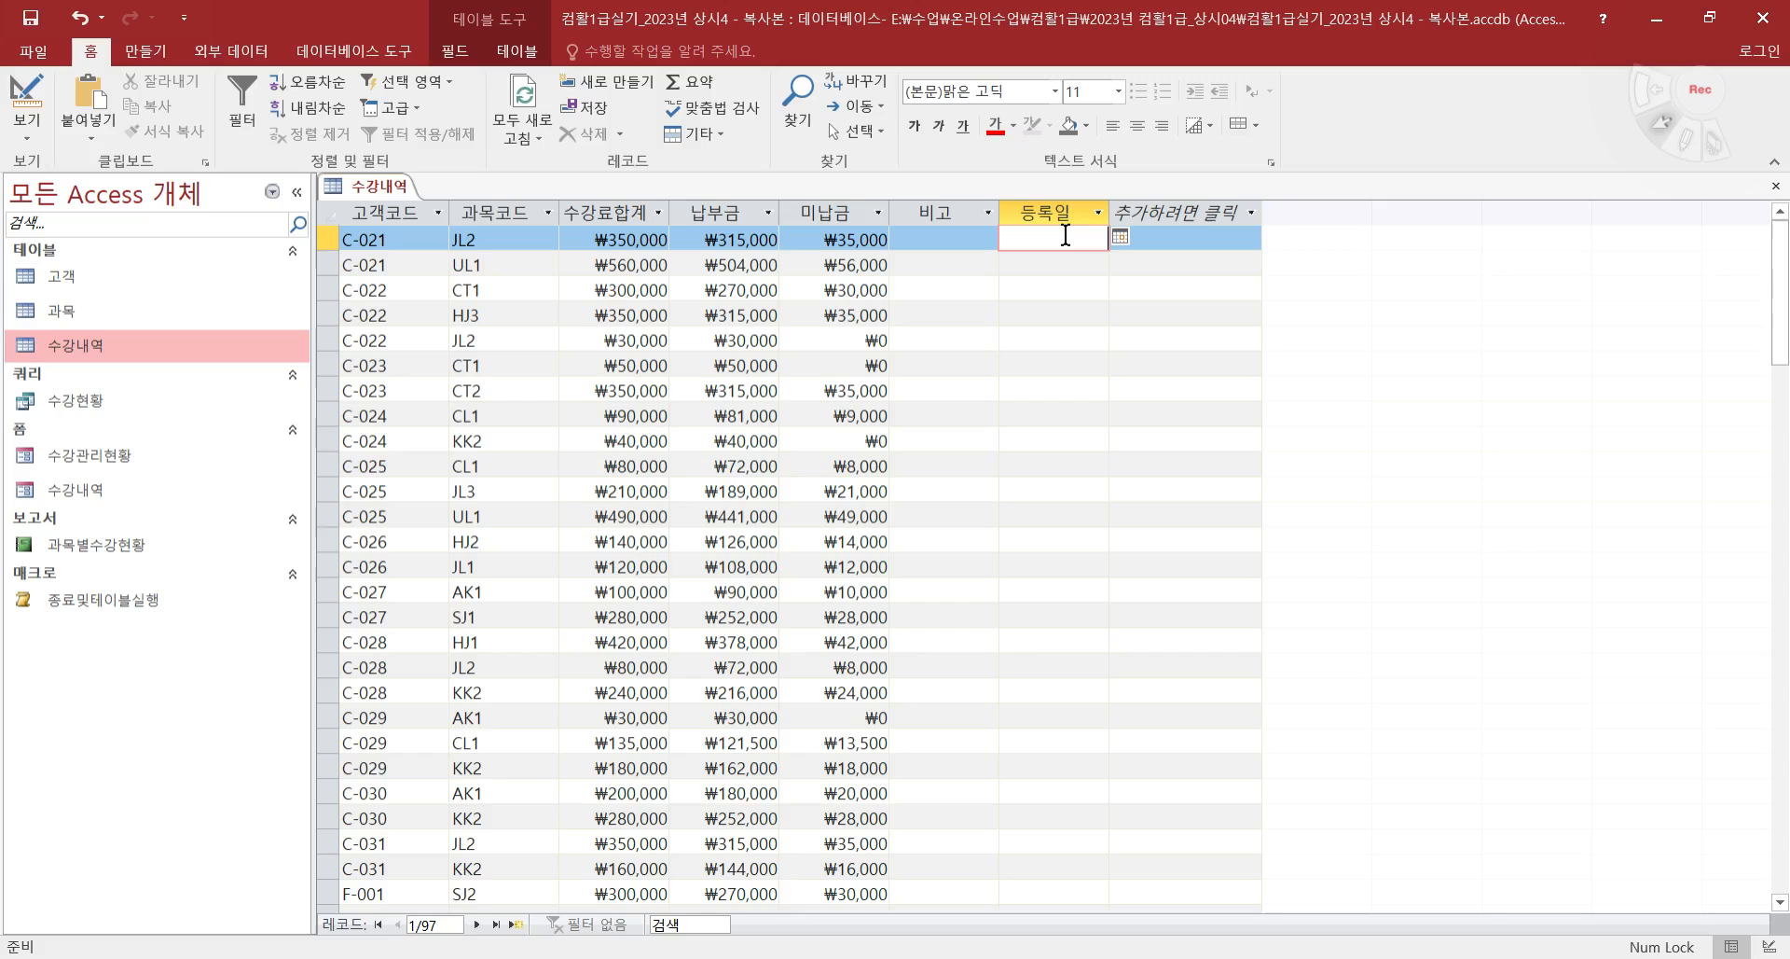
- Return the 수강내역 table to design view, save it and close it
{"action": "left_click", "coordinate": [20, 93]}
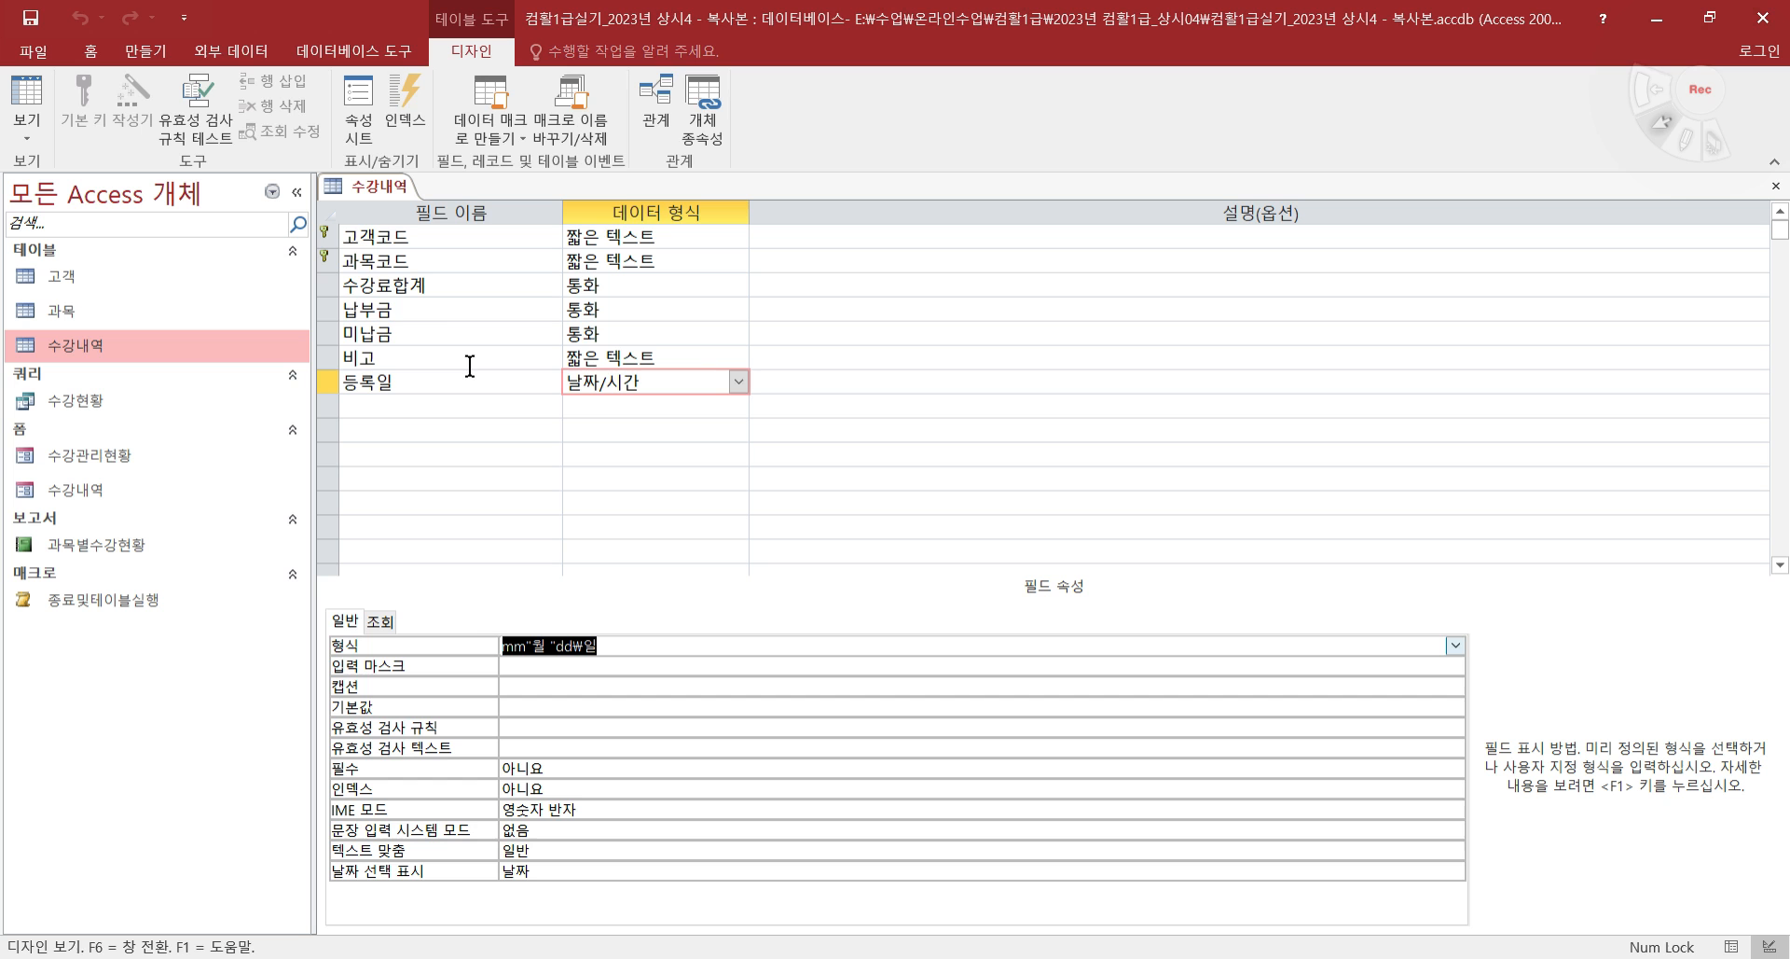
{"action": "left_click", "coordinate": [27, 14]}
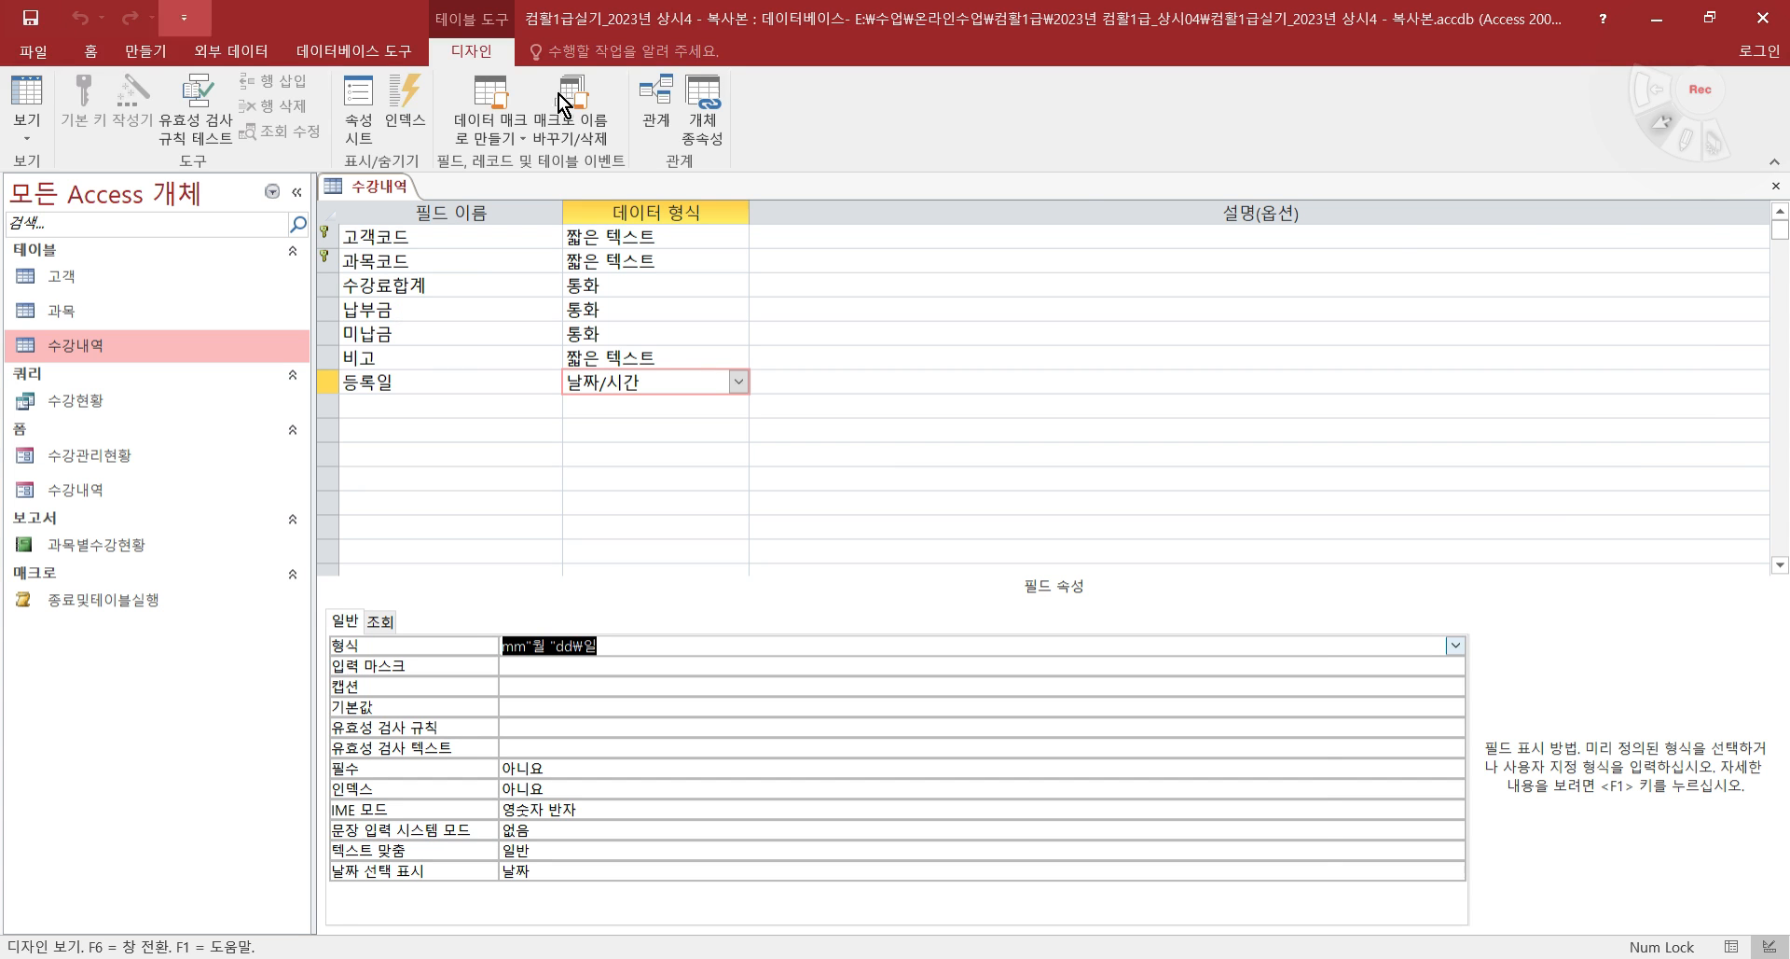
{"action": "left_click", "coordinate": [1776, 187]}
- Switch to the exam PDF and mark question 2's key terms: '고객정보.txt', table import, '추가고객정보', the comma delimiter and the Access primary key
{"action": "key", "text": "alt+Tab"}
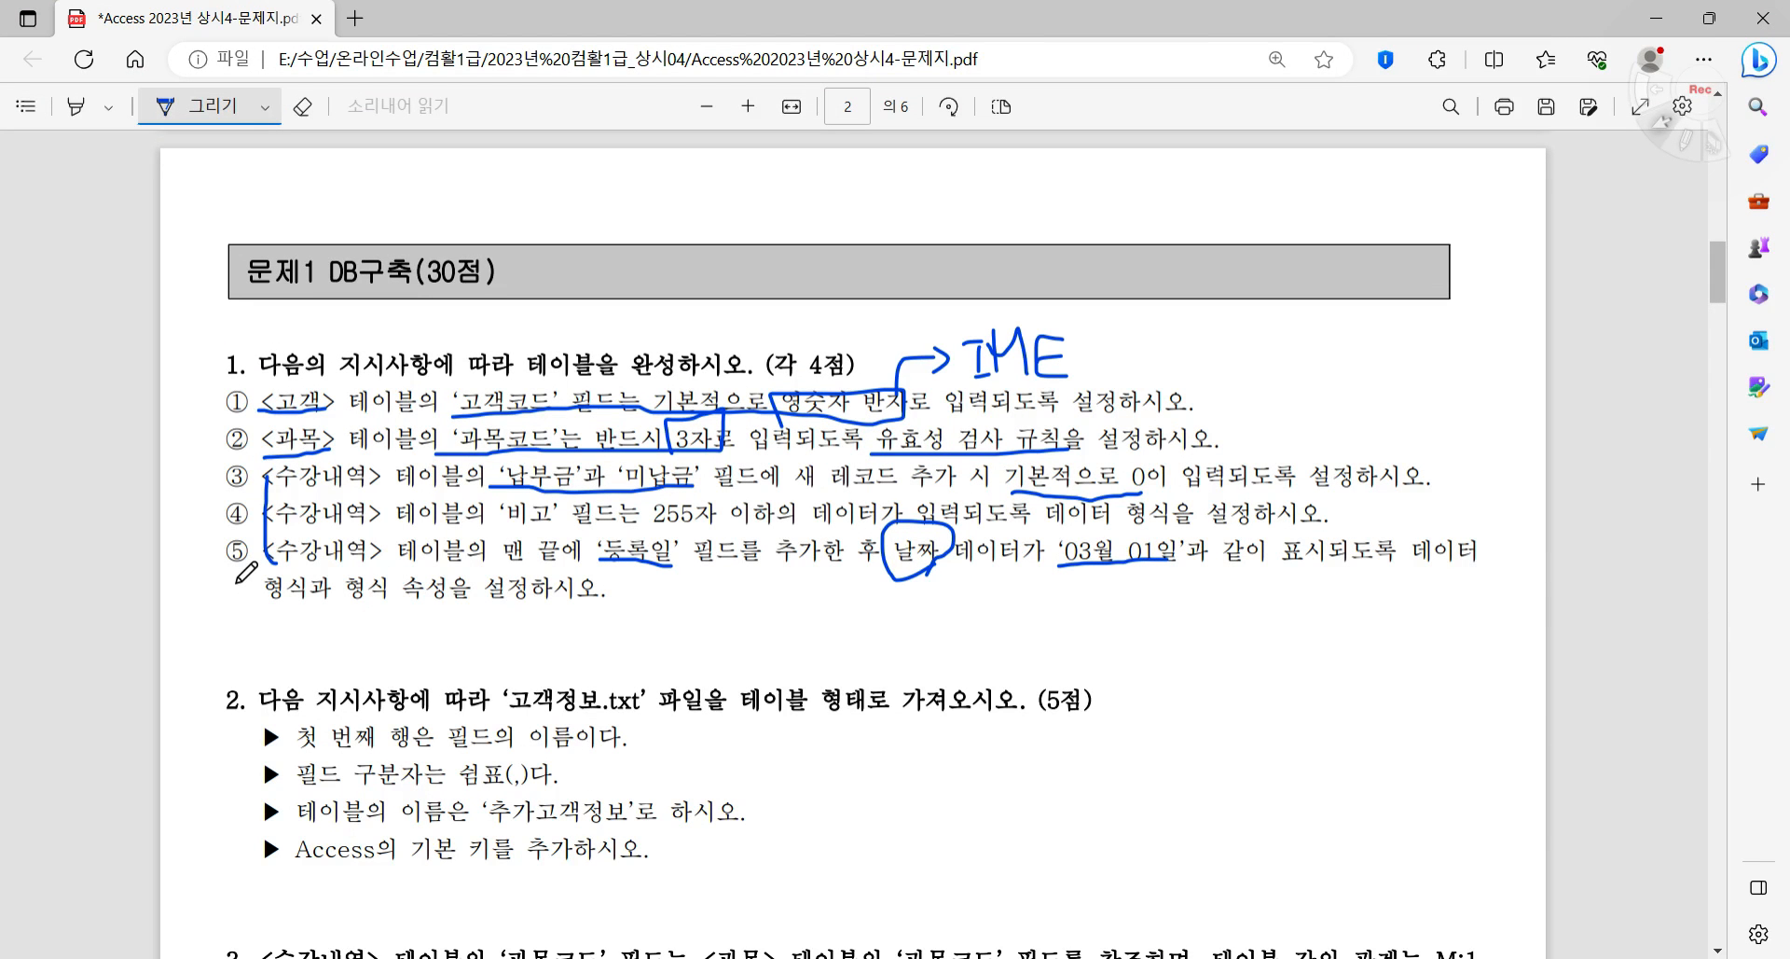
{"action": "scroll", "coordinate": [238, 580], "scroll_direction": "down", "scroll_amount": 3}
{"action": "scroll", "coordinate": [238, 577], "scroll_direction": "down", "scroll_amount": 2}
{"action": "left_click_drag", "start_coordinate": [507, 320], "coordinate": [1019, 319]}
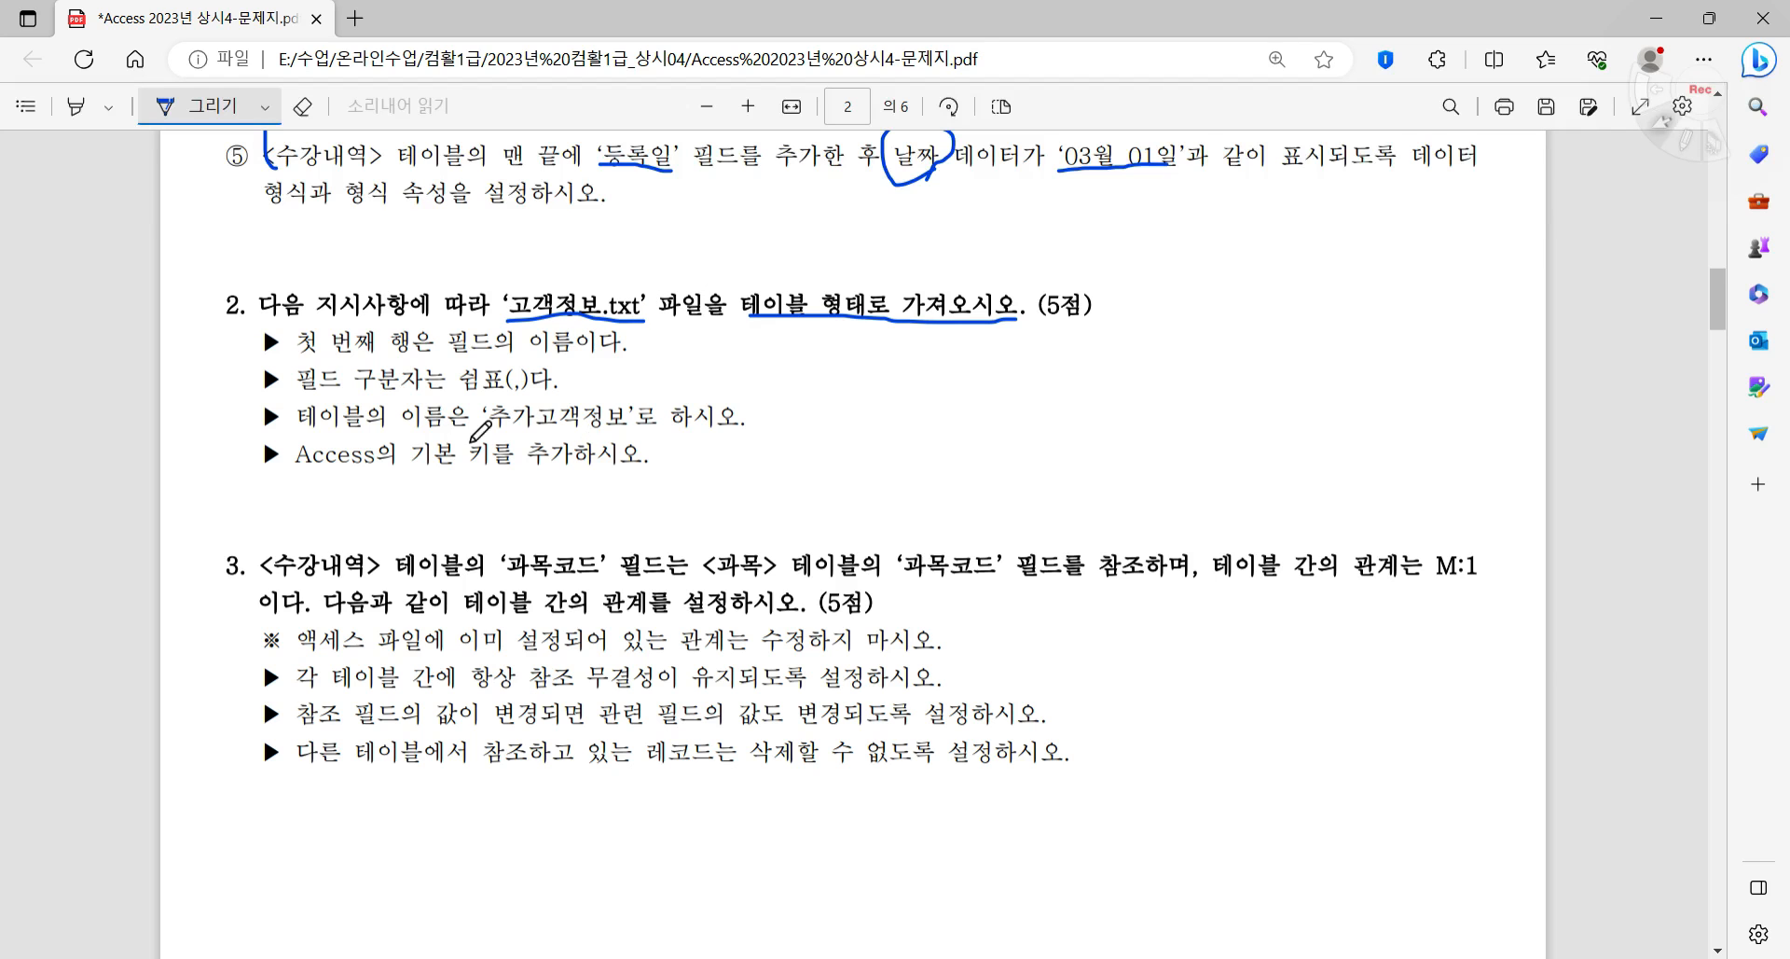
{"action": "left_click_drag", "start_coordinate": [476, 430], "coordinate": [630, 430]}
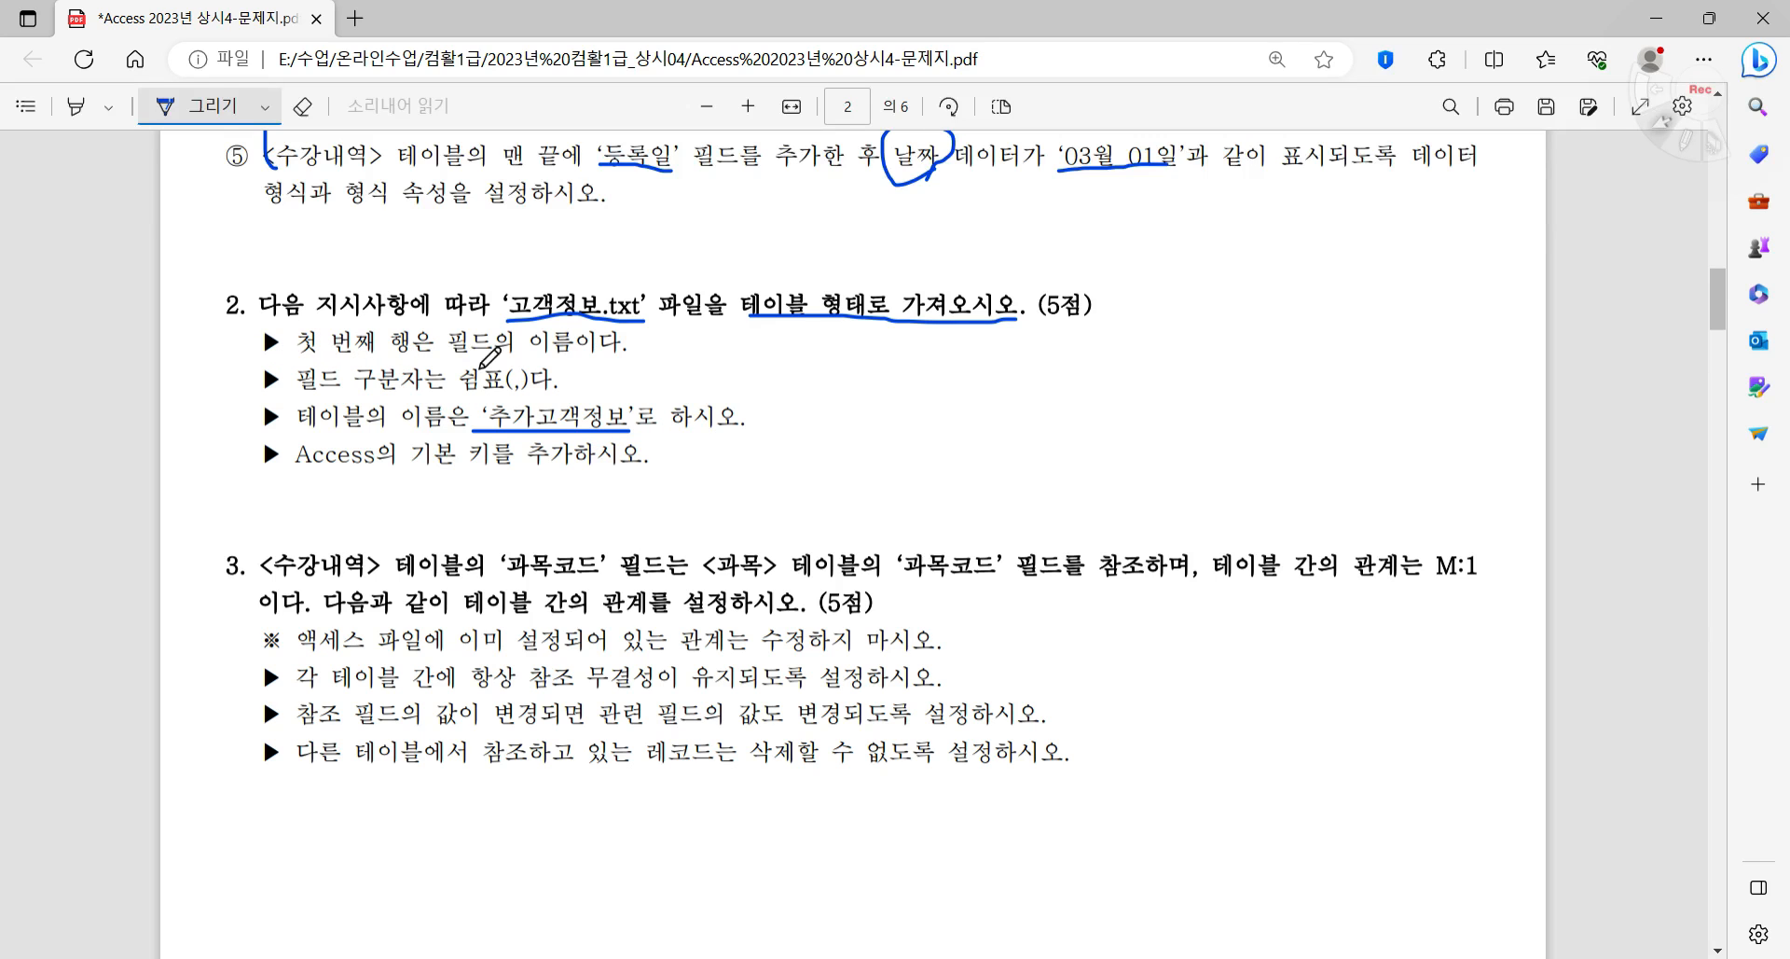
{"action": "mouse_move", "coordinate": [535, 382]}
{"action": "left_mouse_down"}
{"action": "mouse_move", "coordinate": [466, 397]}
{"action": "mouse_move", "coordinate": [511, 358]}
{"action": "mouse_move", "coordinate": [533, 408]}
{"action": "left_mouse_up"}
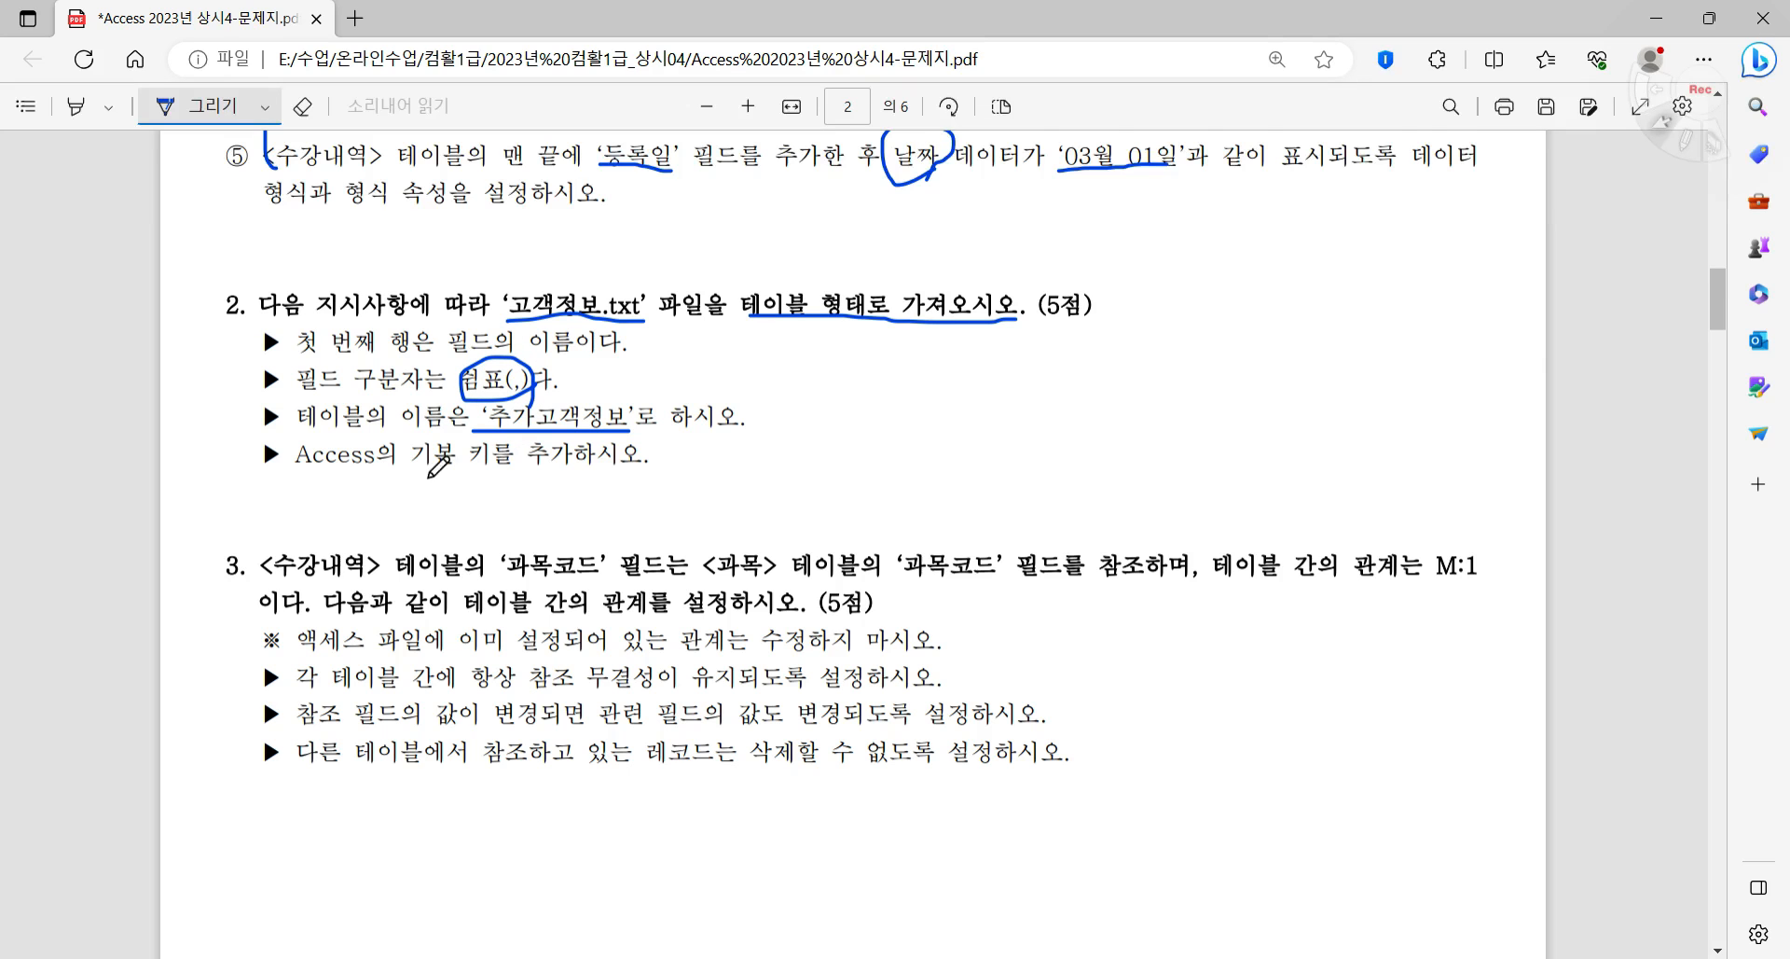
{"action": "left_click_drag", "start_coordinate": [282, 470], "coordinate": [583, 462]}
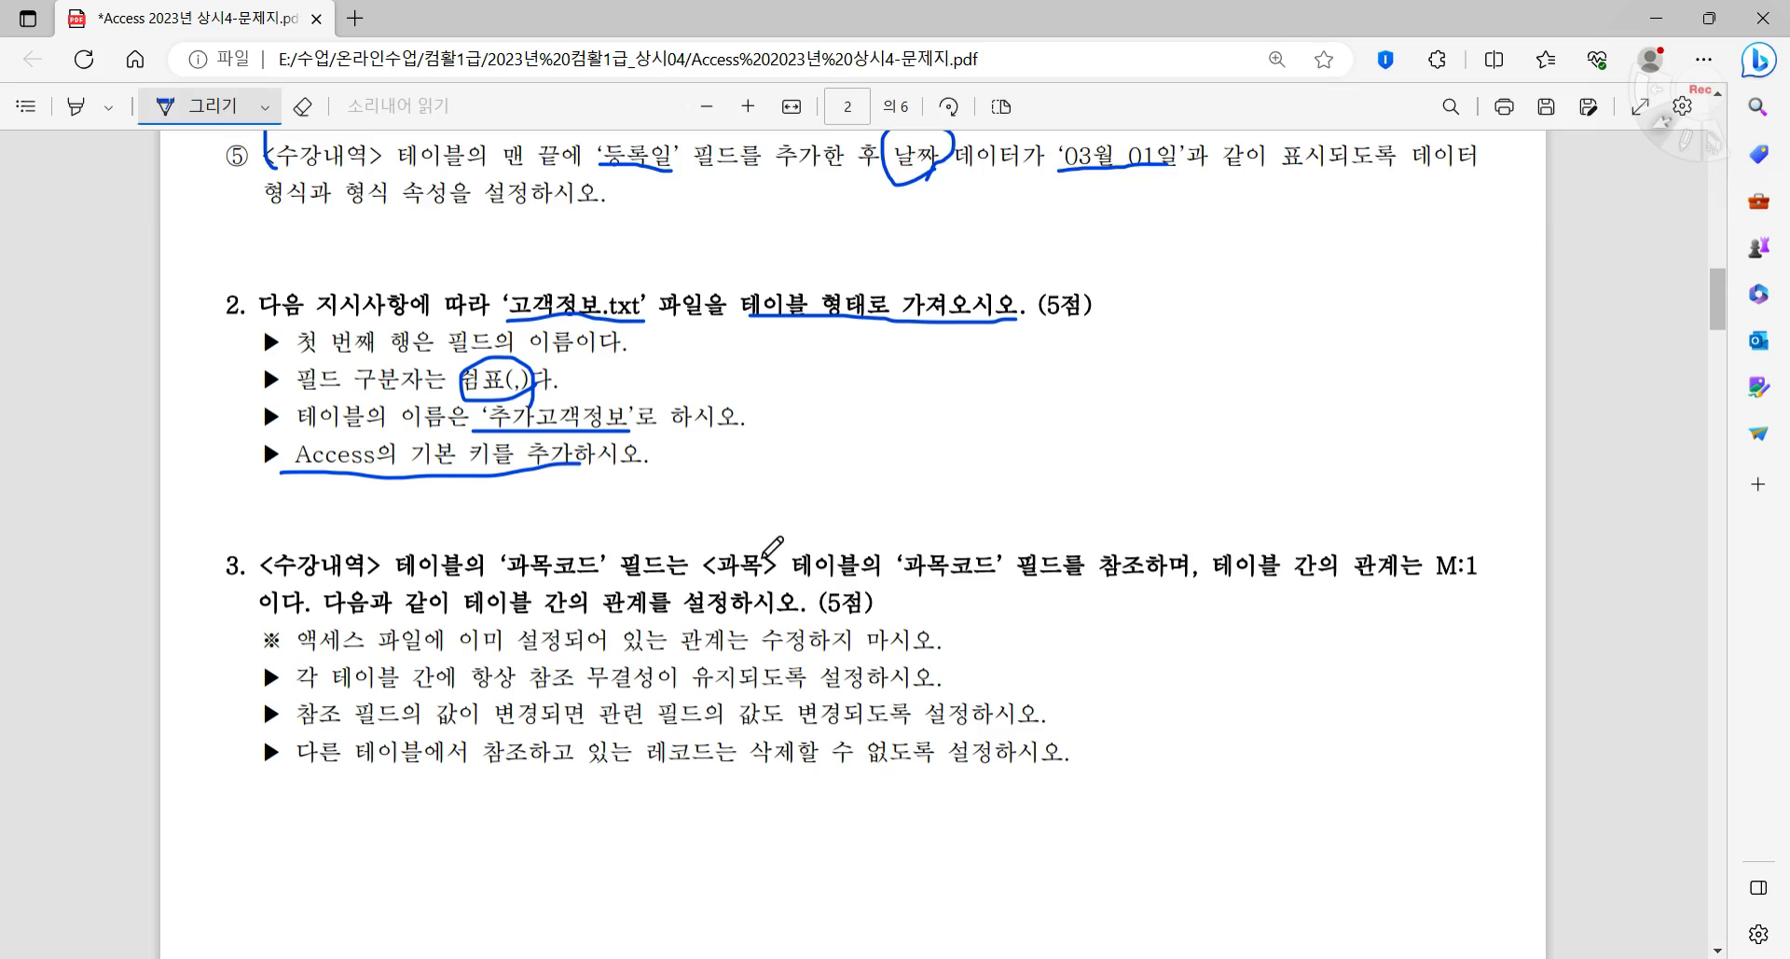
- Switch to Access and start importing 고객정보.txt from E:\수업\온라인수업\컴활1급\2023년 컴활1급_상시04 as a new table
{"action": "key", "text": "alt+Tab"}
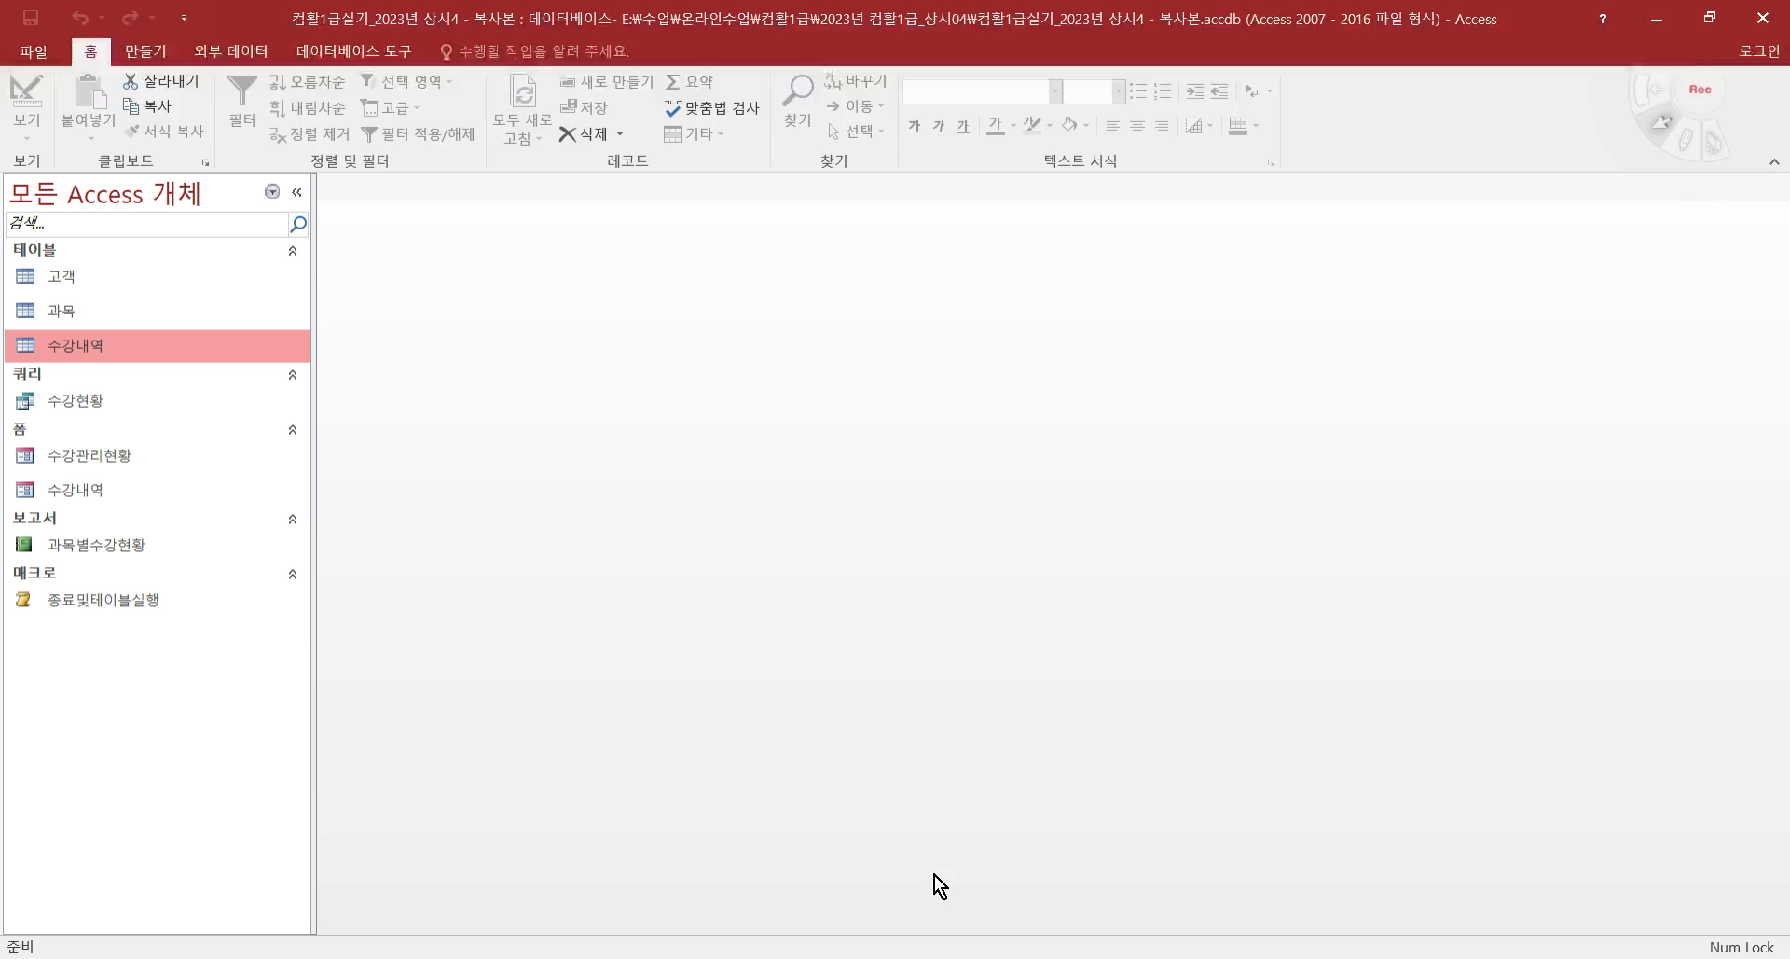
{"action": "left_click", "coordinate": [252, 52]}
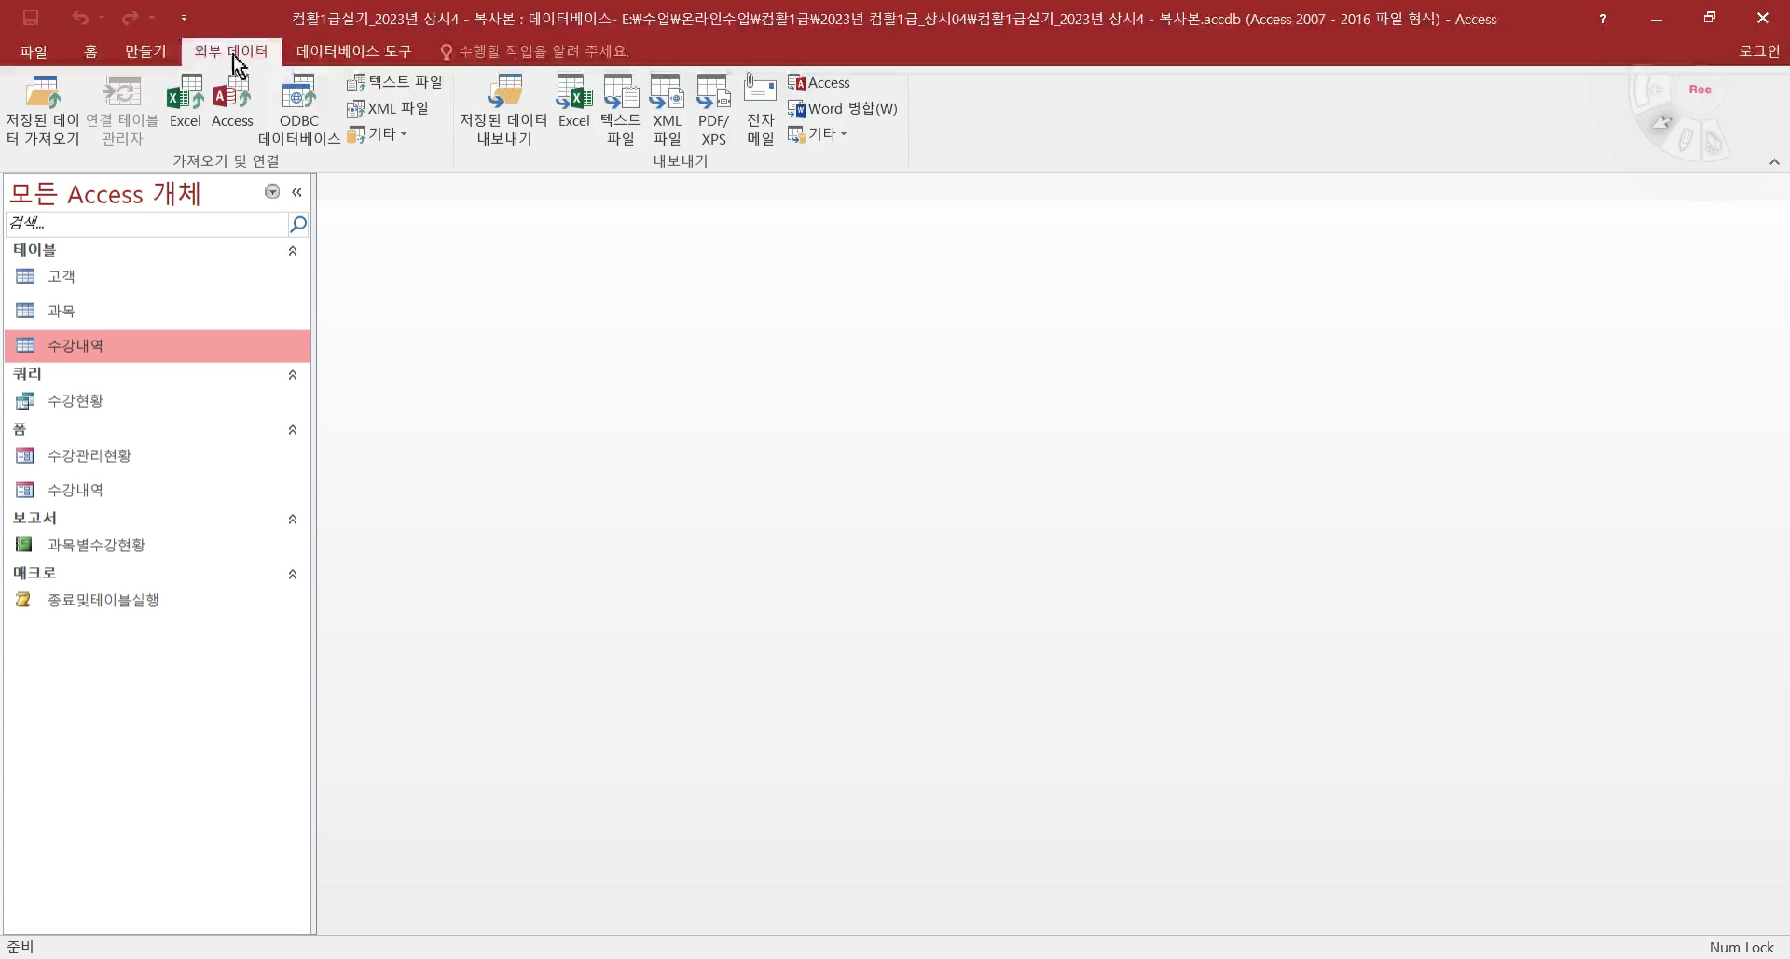
{"action": "left_click", "coordinate": [401, 86]}
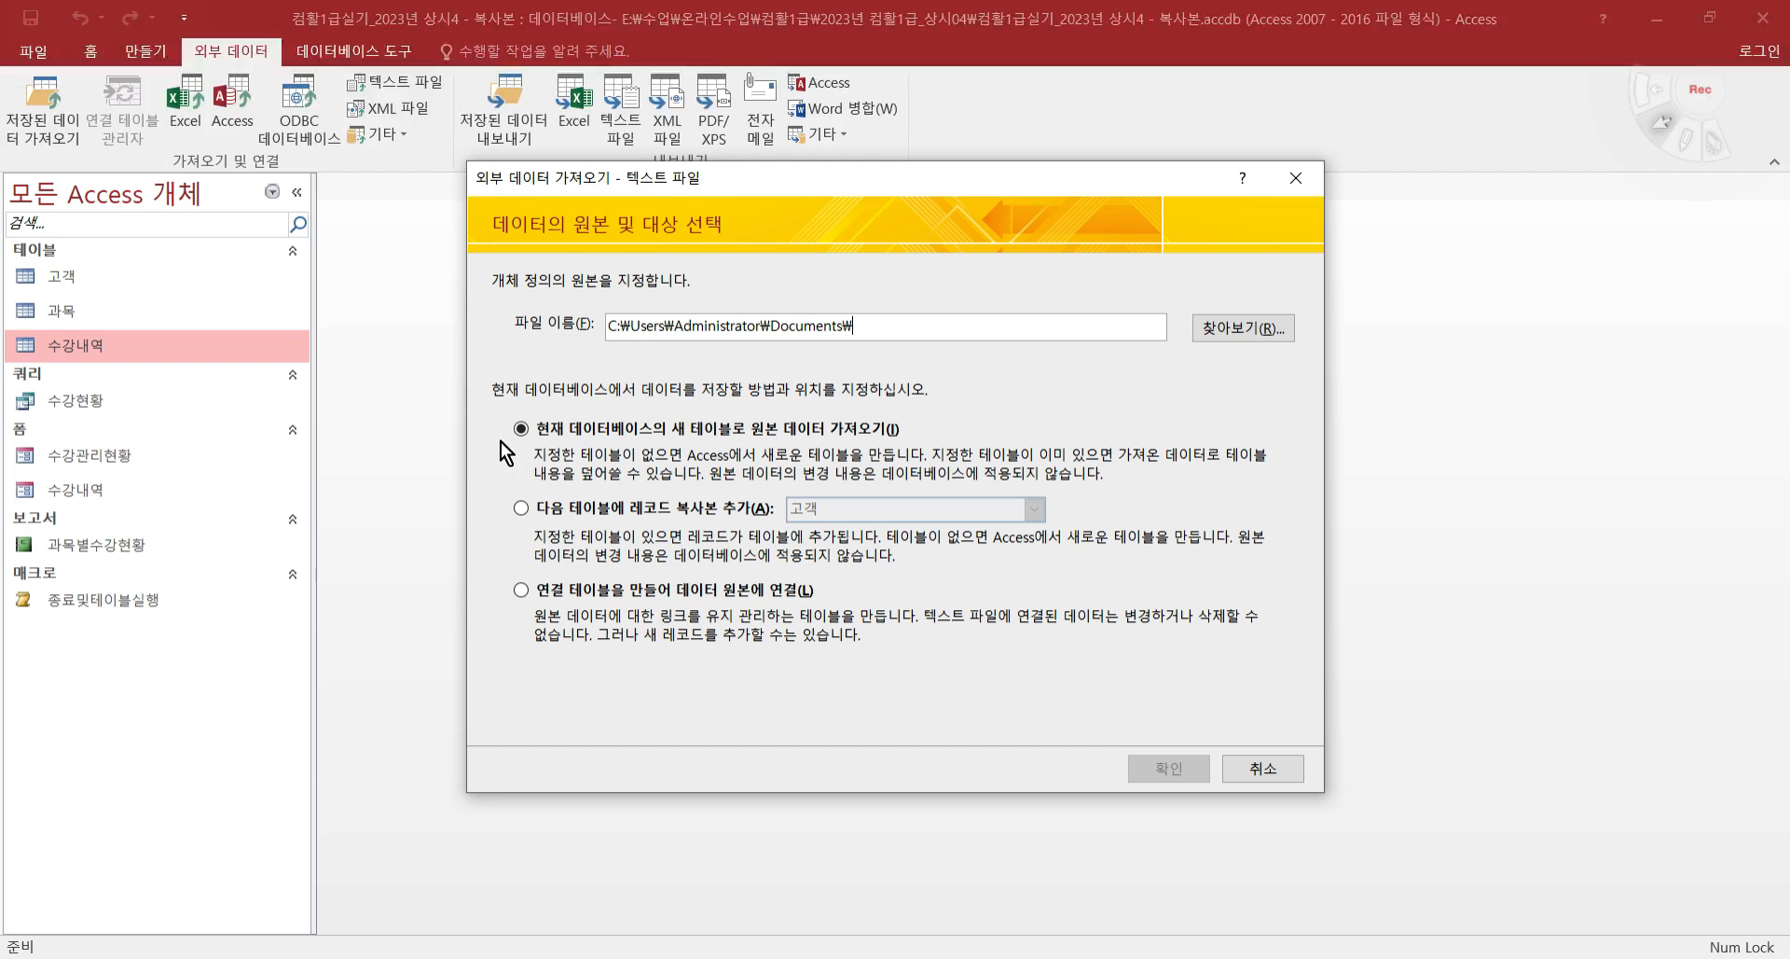
{"action": "left_click", "coordinate": [1258, 331]}
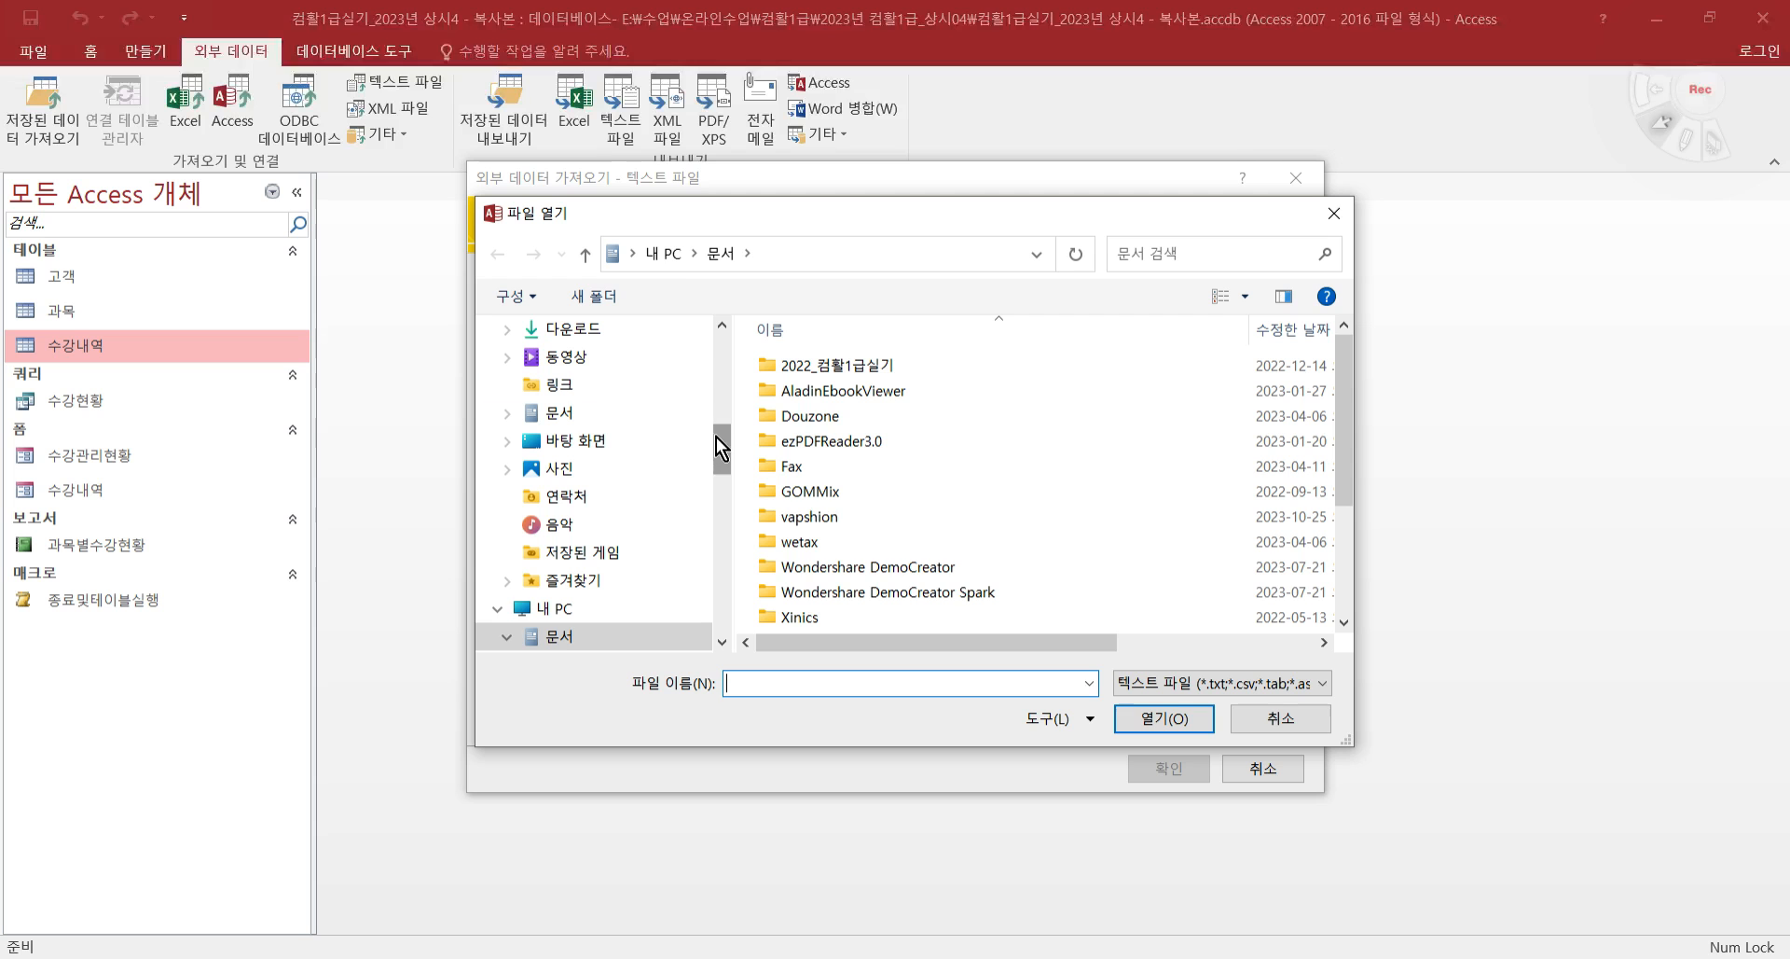
{"action": "left_click", "coordinate": [675, 255]}
{"action": "double_click", "coordinate": [970, 455]}
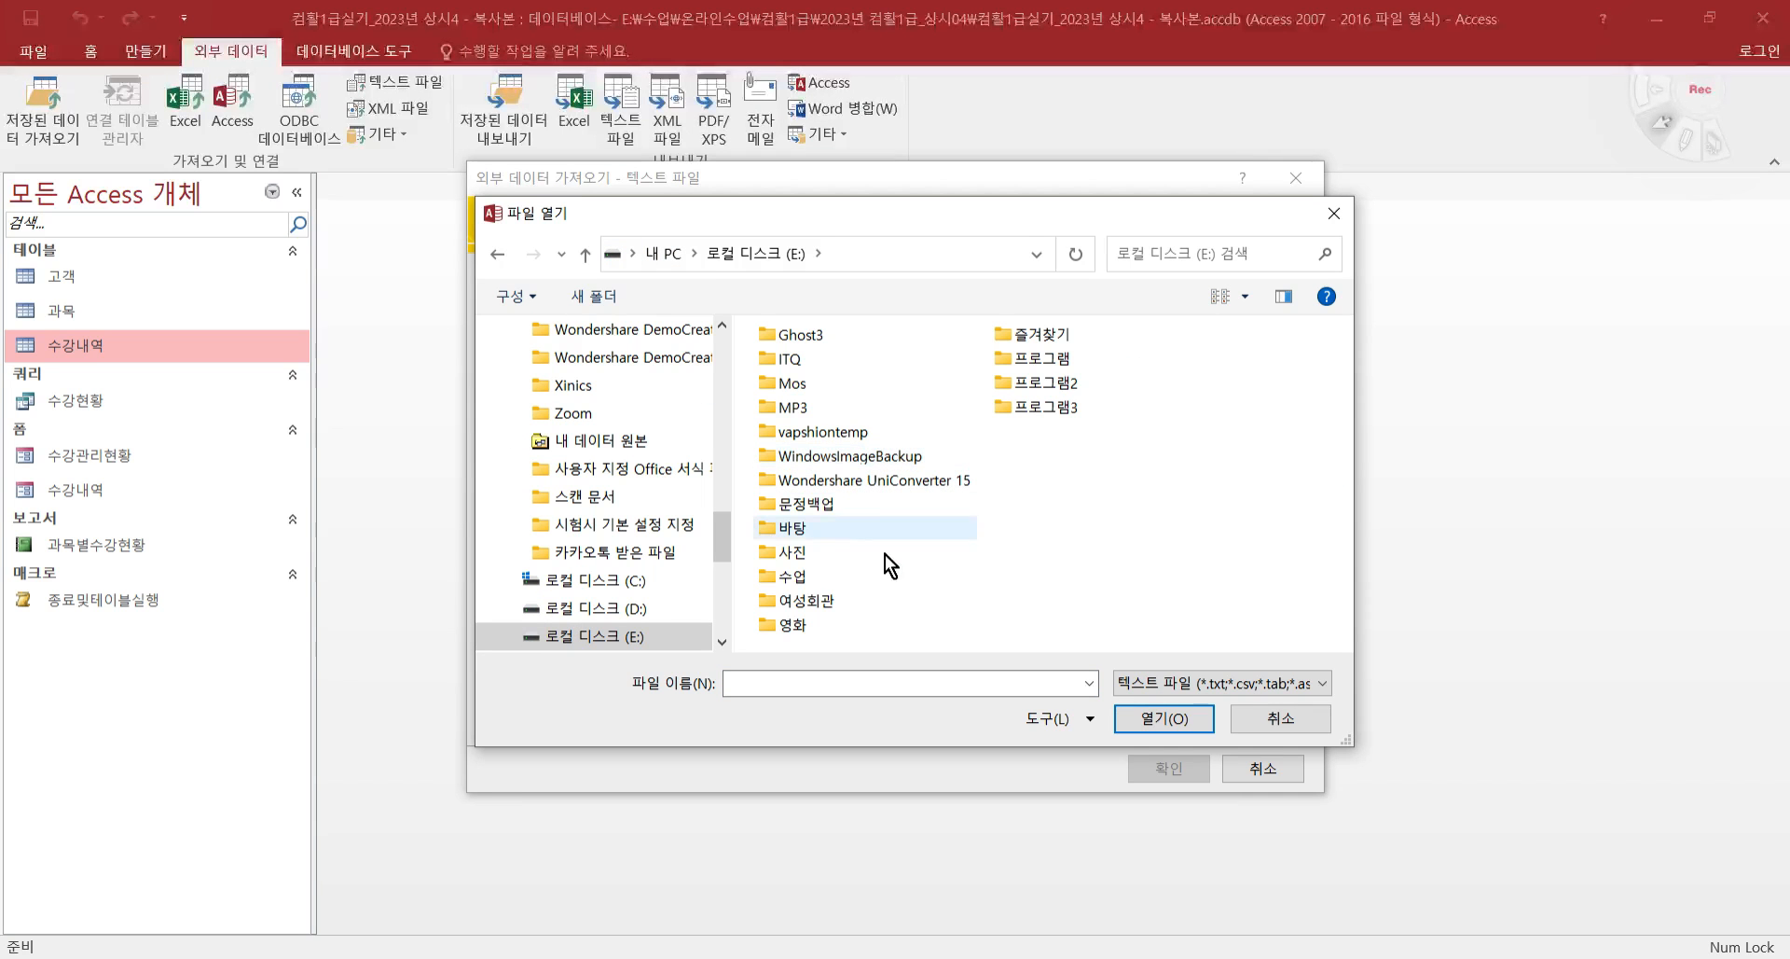
{"action": "double_click", "coordinate": [815, 576]}
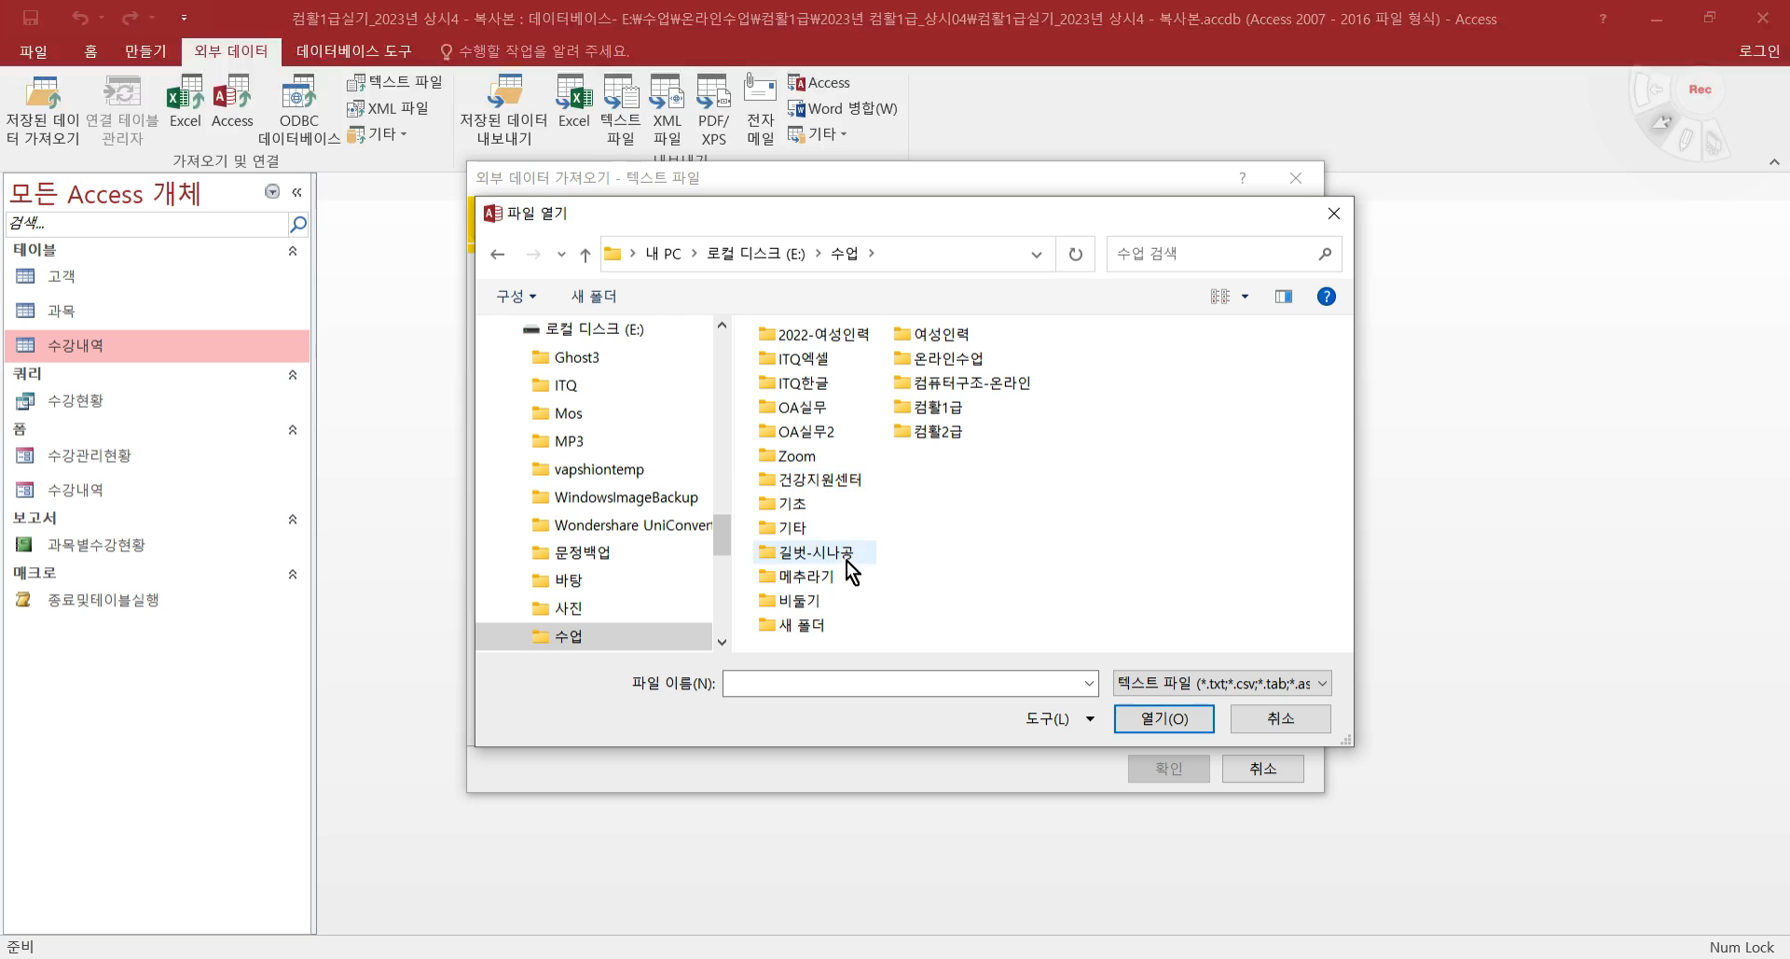
{"action": "double_click", "coordinate": [951, 362]}
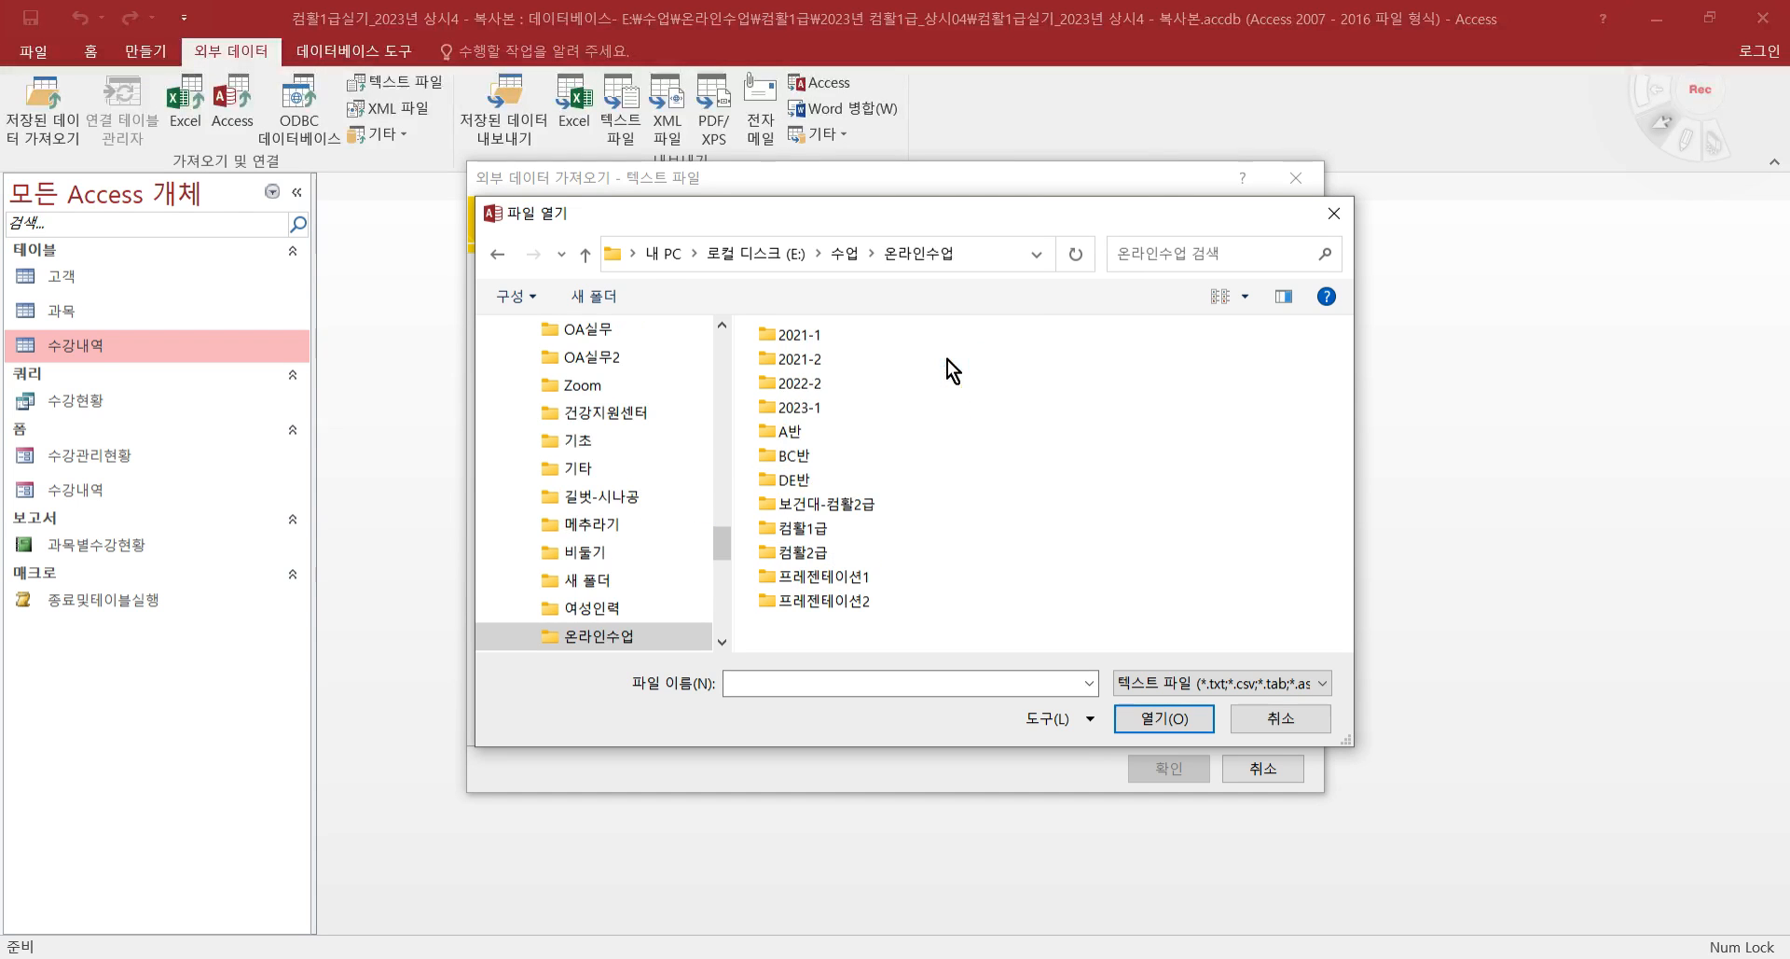
{"action": "double_click", "coordinate": [830, 525]}
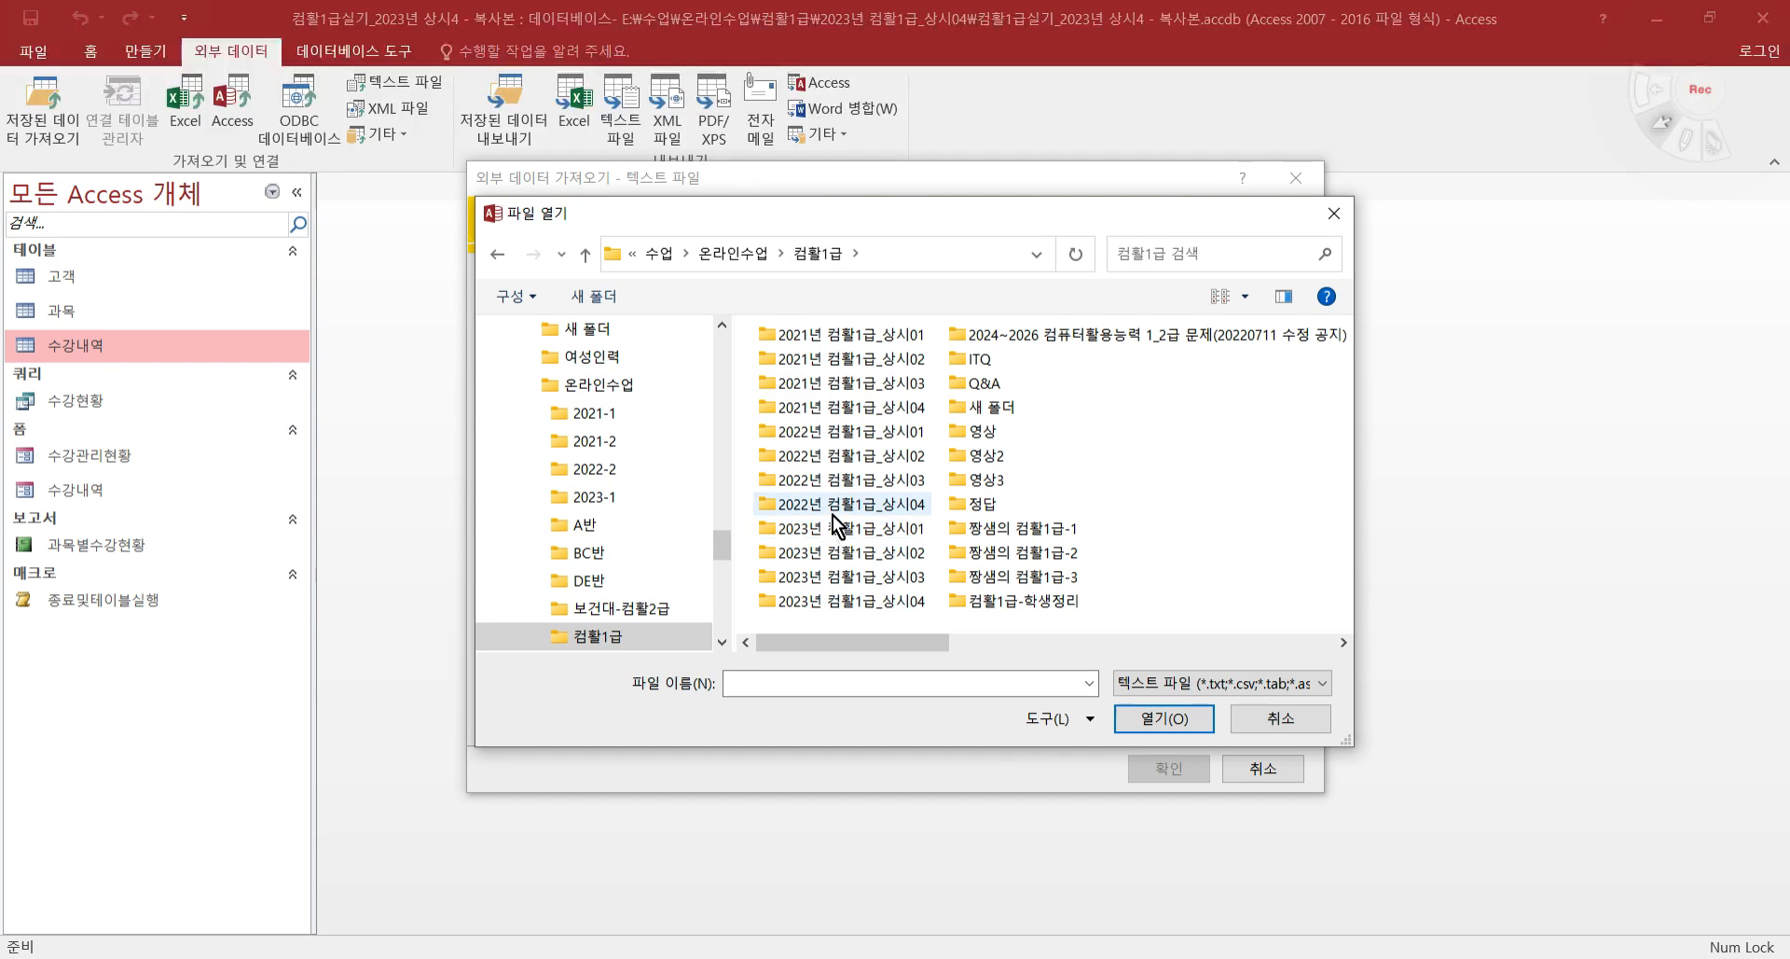
{"action": "double_click", "coordinate": [896, 604]}
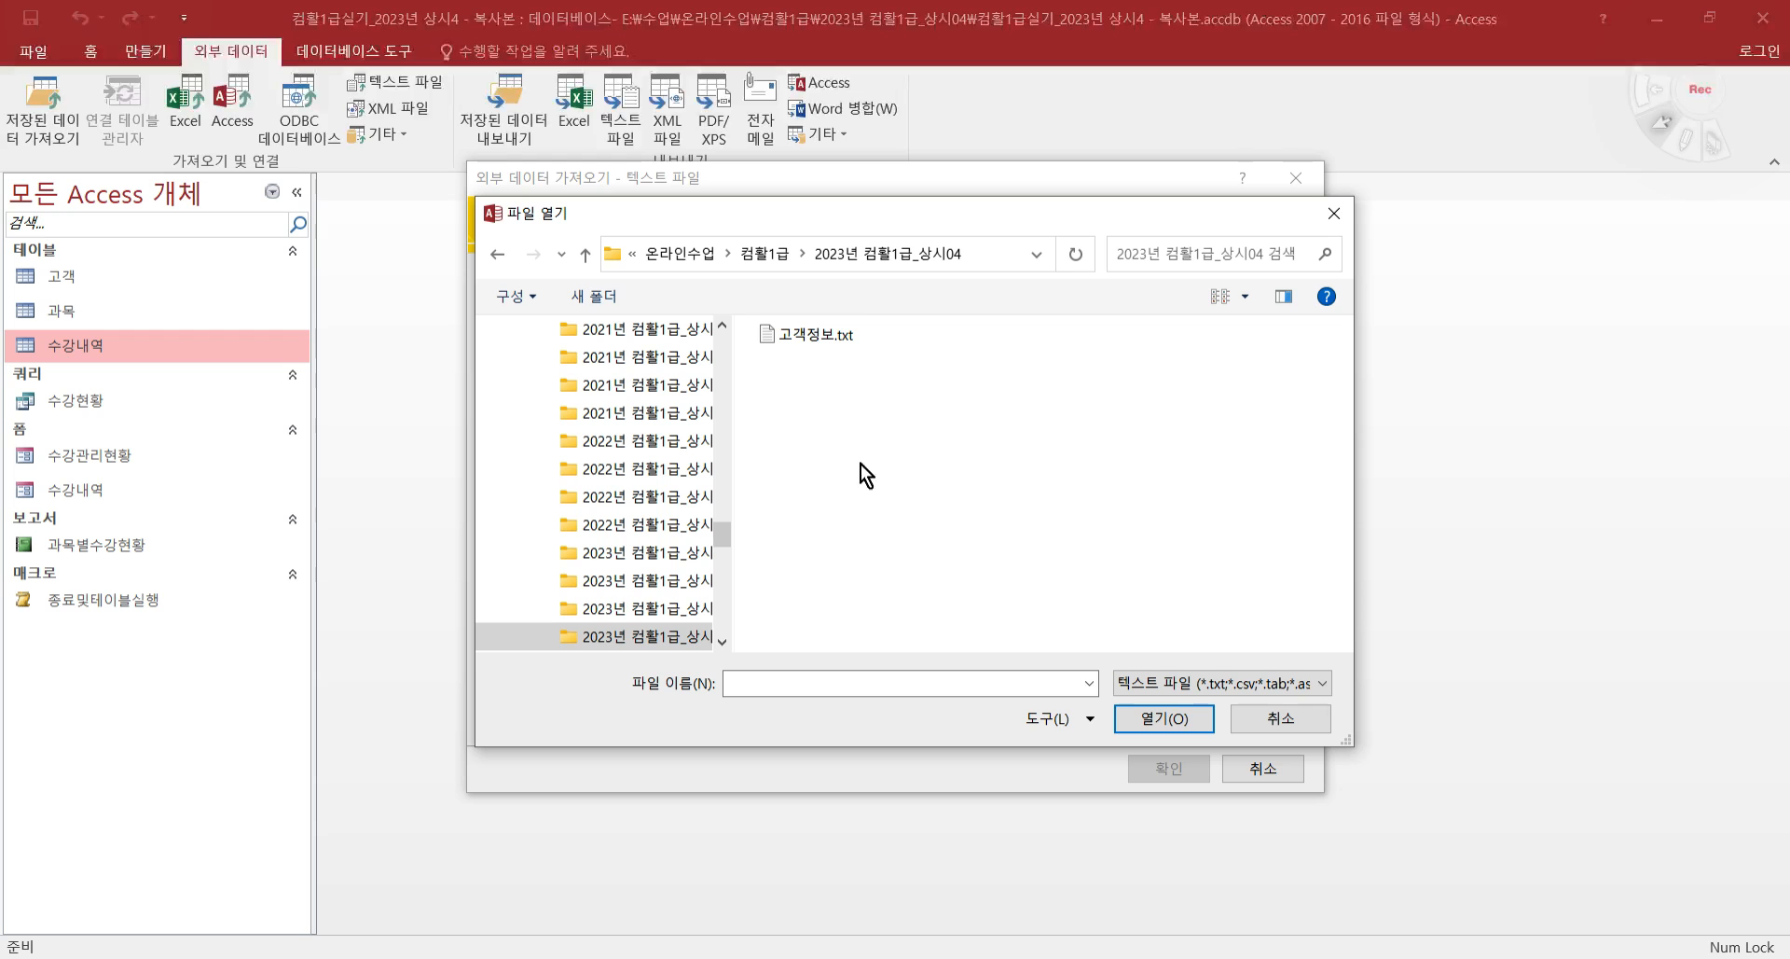
{"action": "double_click", "coordinate": [813, 335]}
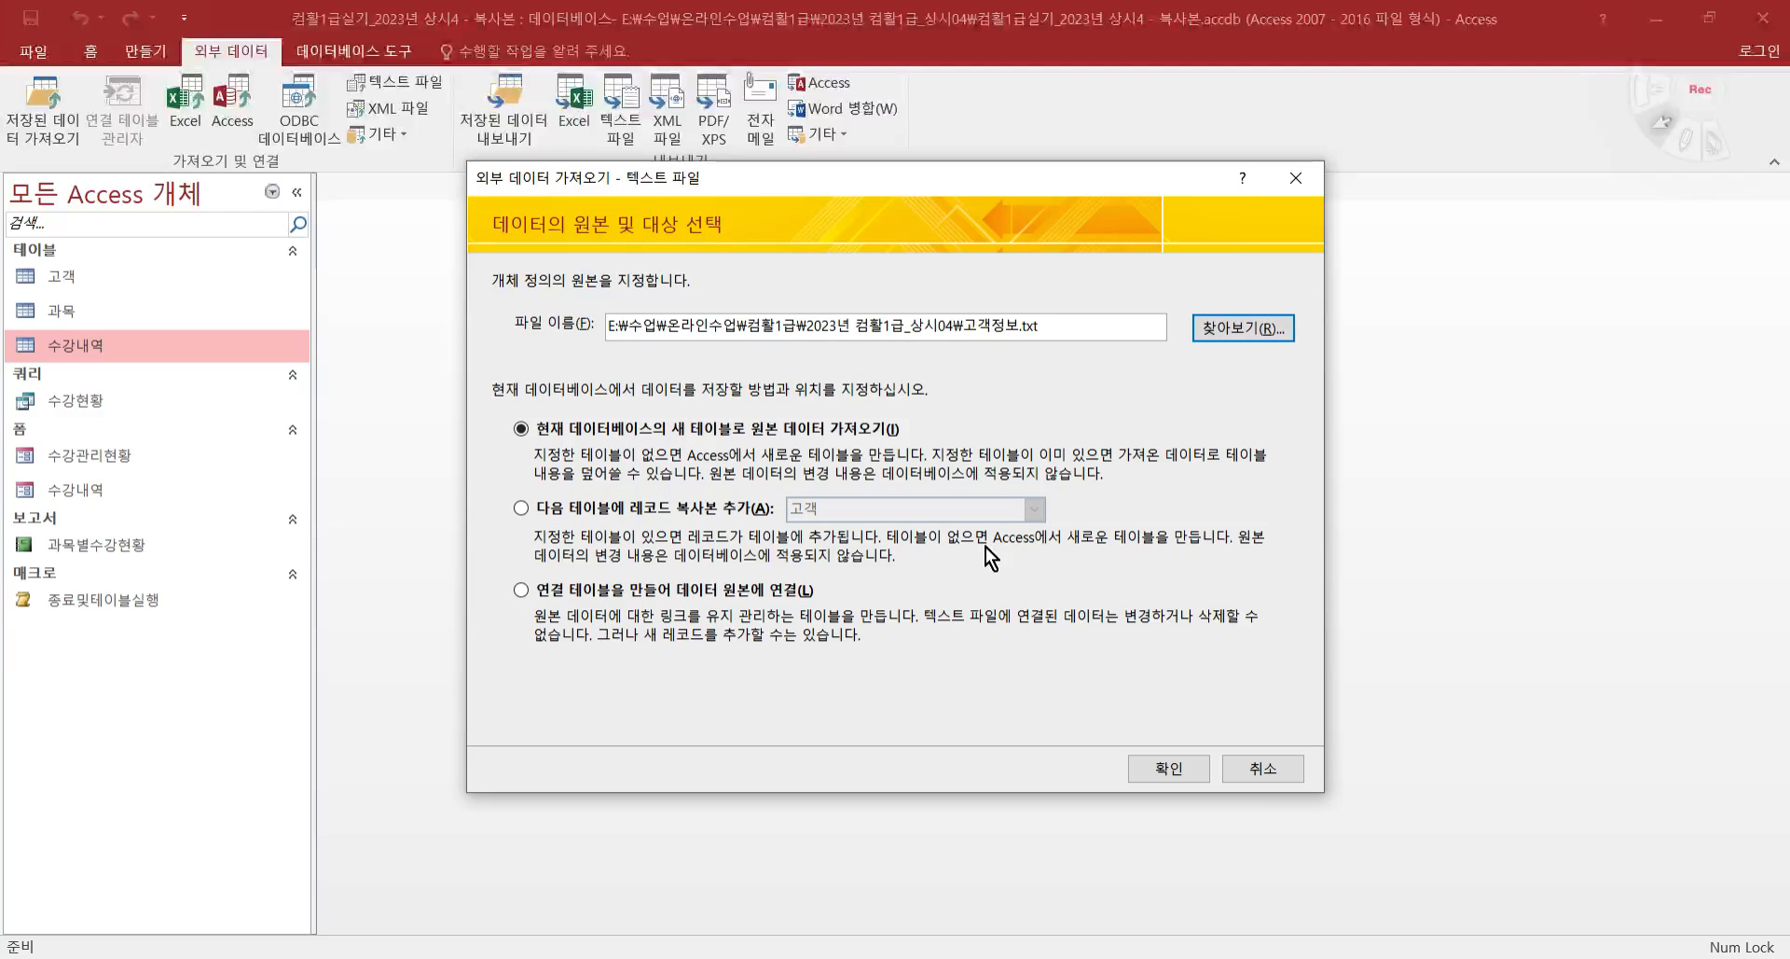
{"action": "left_click", "coordinate": [1167, 769]}
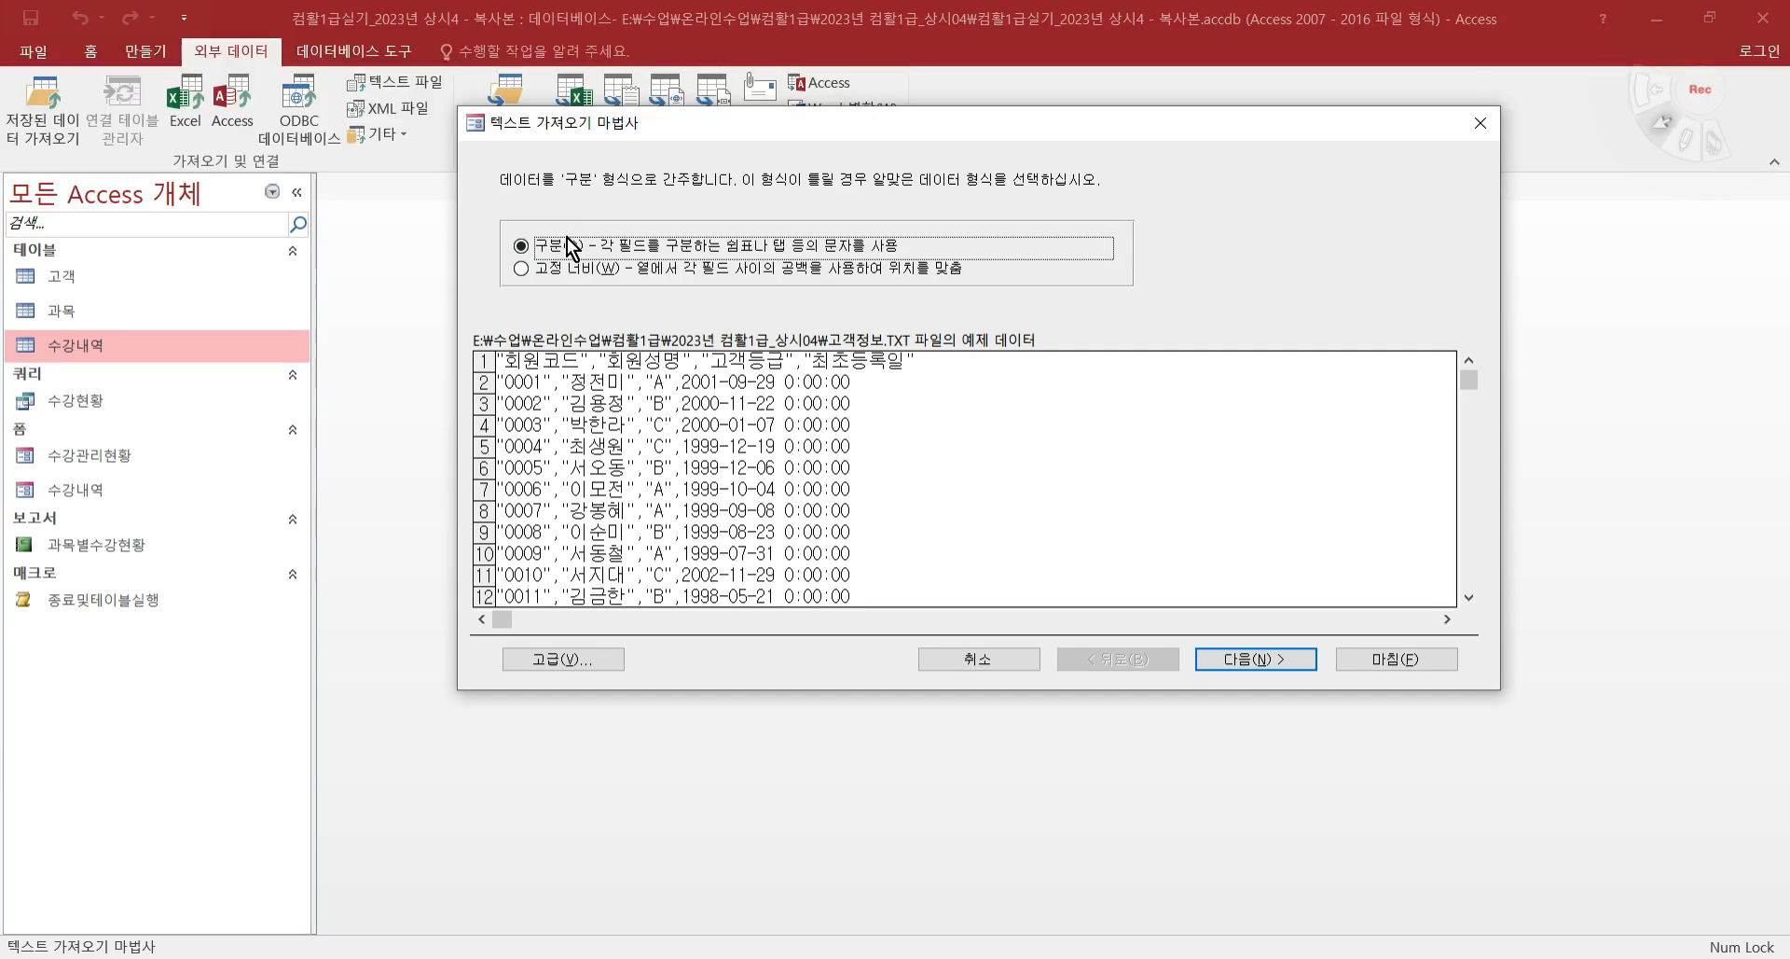
- Keep the delimited format, use the comma as the field delimiter and treat the first row as field names
{"action": "left_click", "coordinate": [1233, 658]}
{"action": "left_click", "coordinate": [528, 284]}
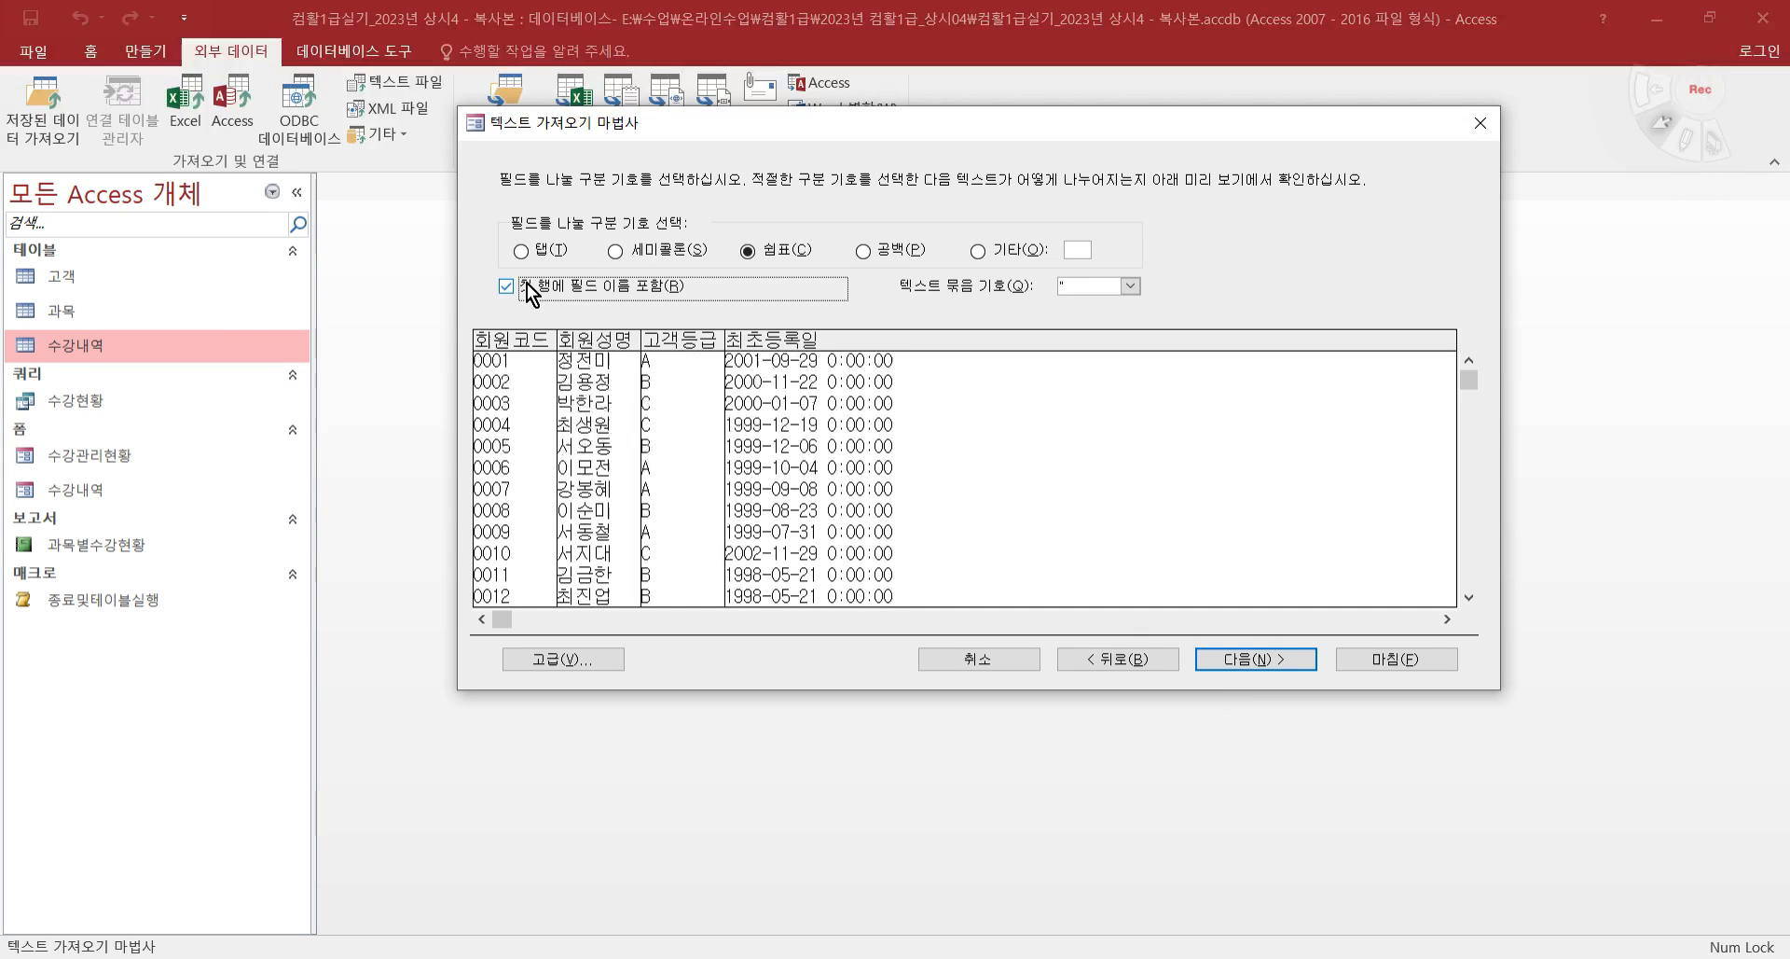
{"action": "left_click", "coordinate": [528, 283]}
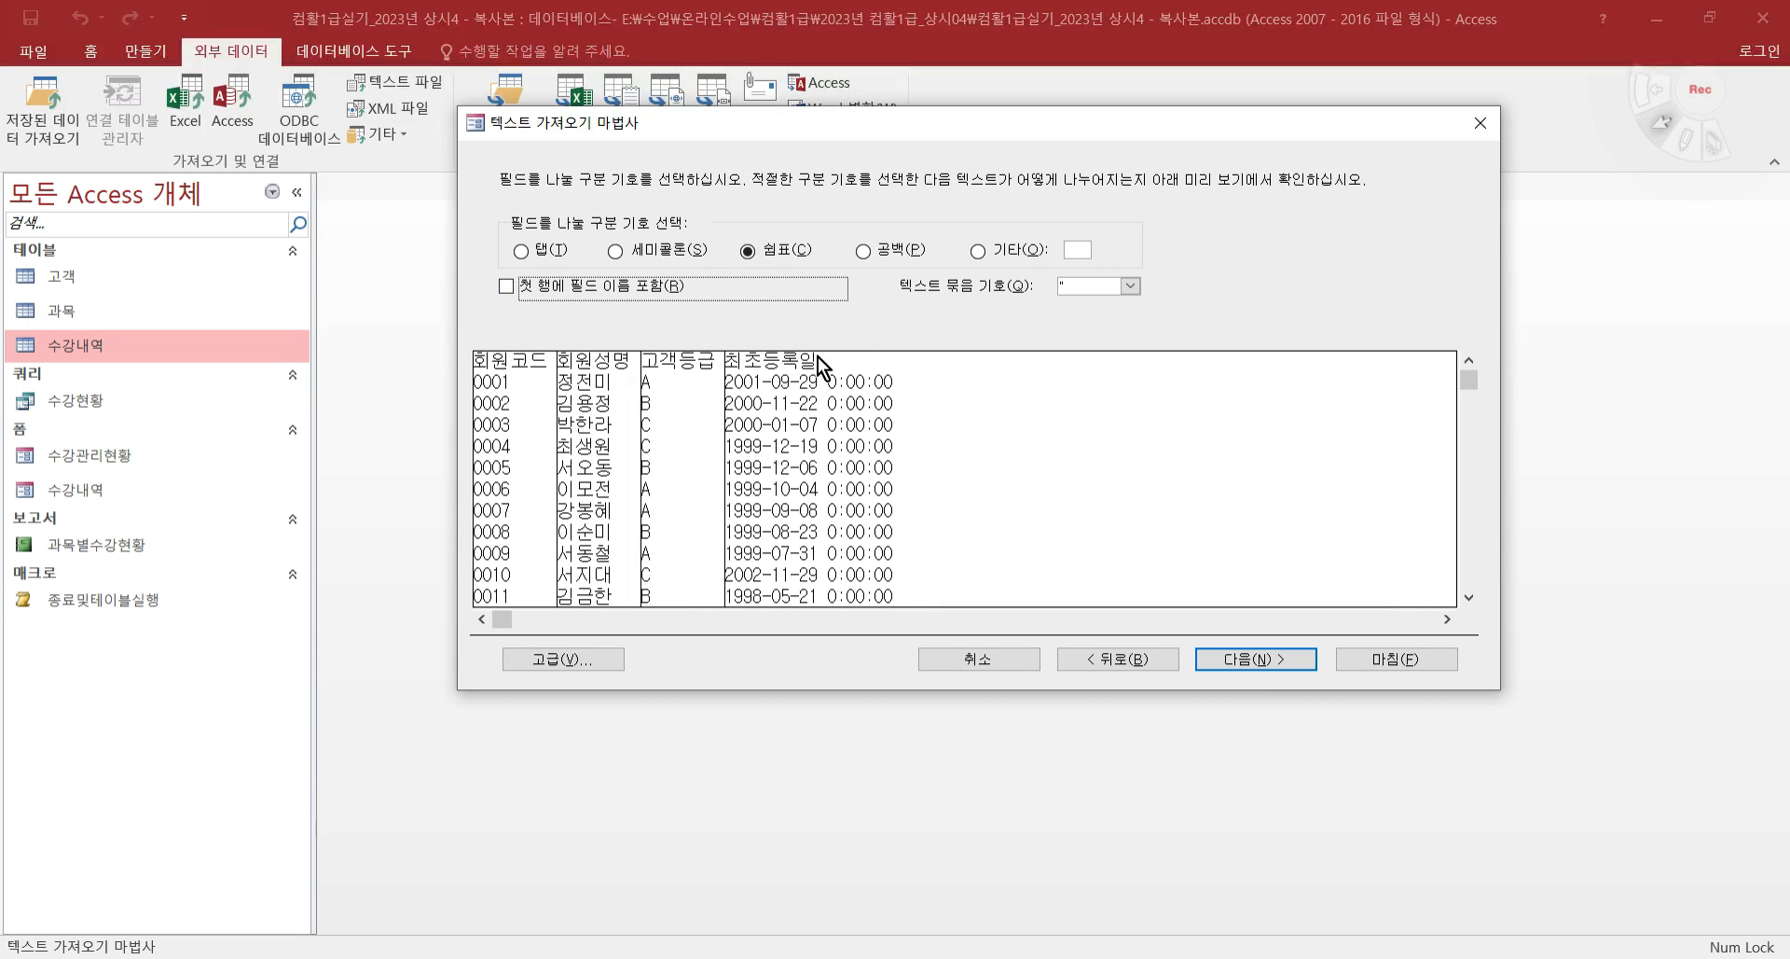
{"action": "left_click", "coordinate": [504, 287]}
{"action": "left_click", "coordinate": [509, 285]}
{"action": "left_click", "coordinate": [507, 286]}
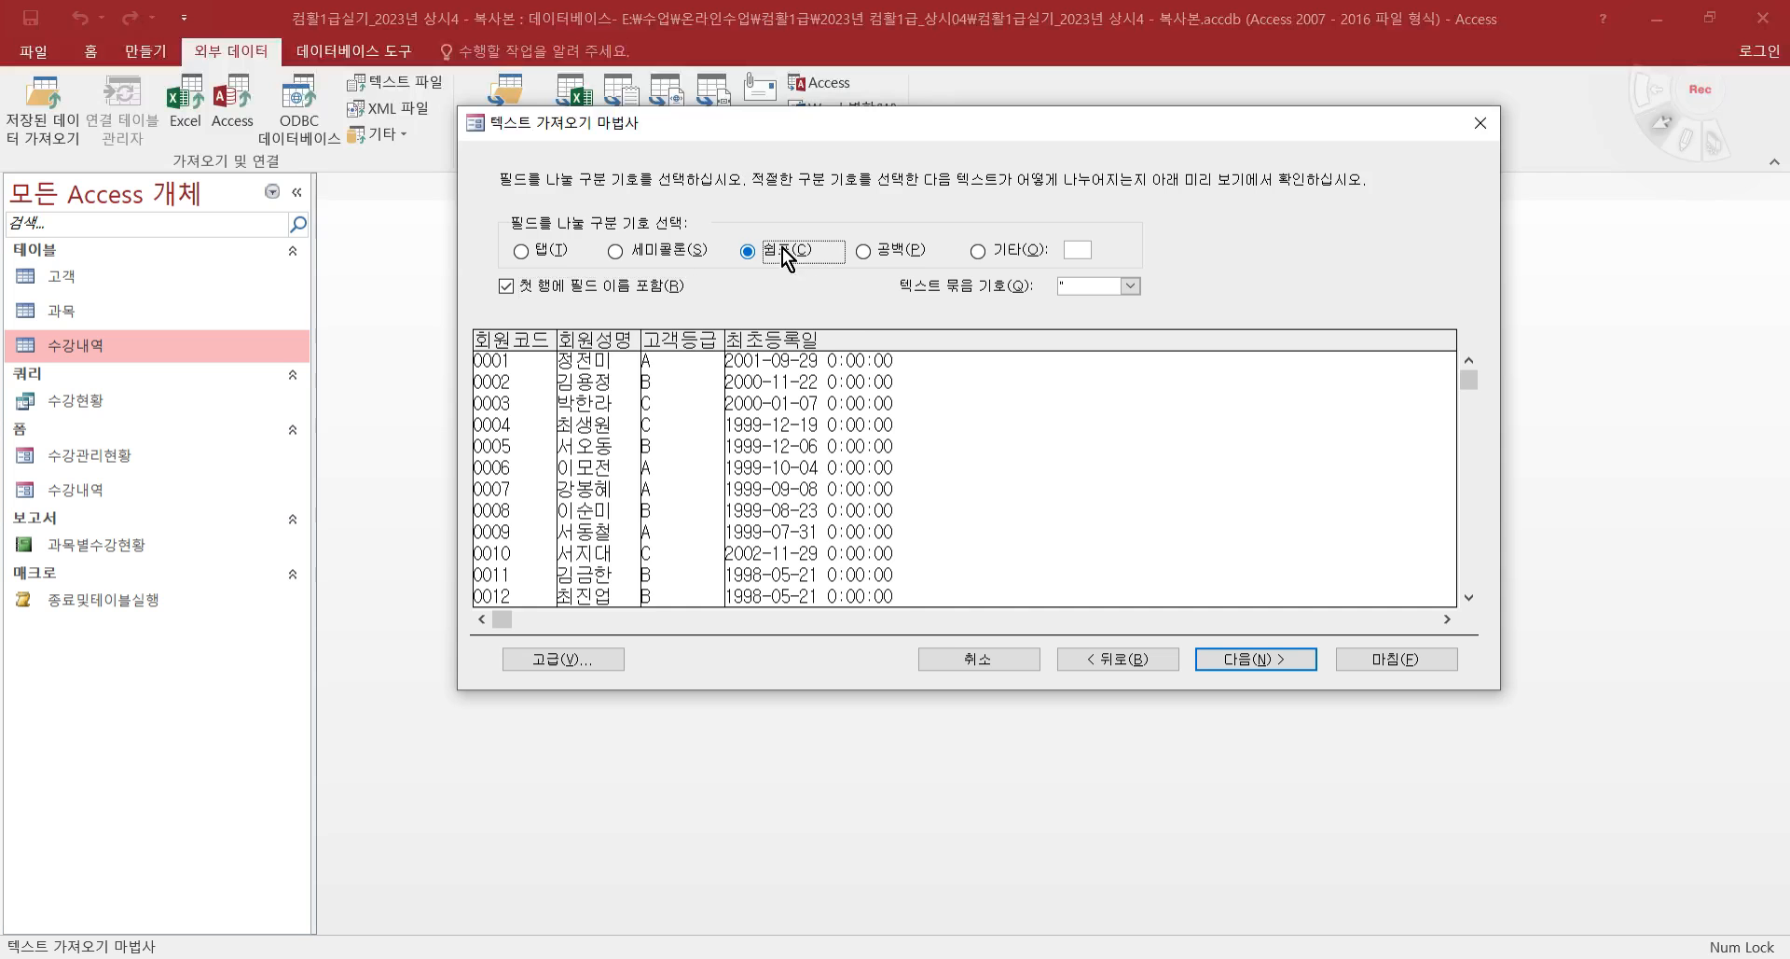
{"action": "left_click", "coordinate": [557, 251]}
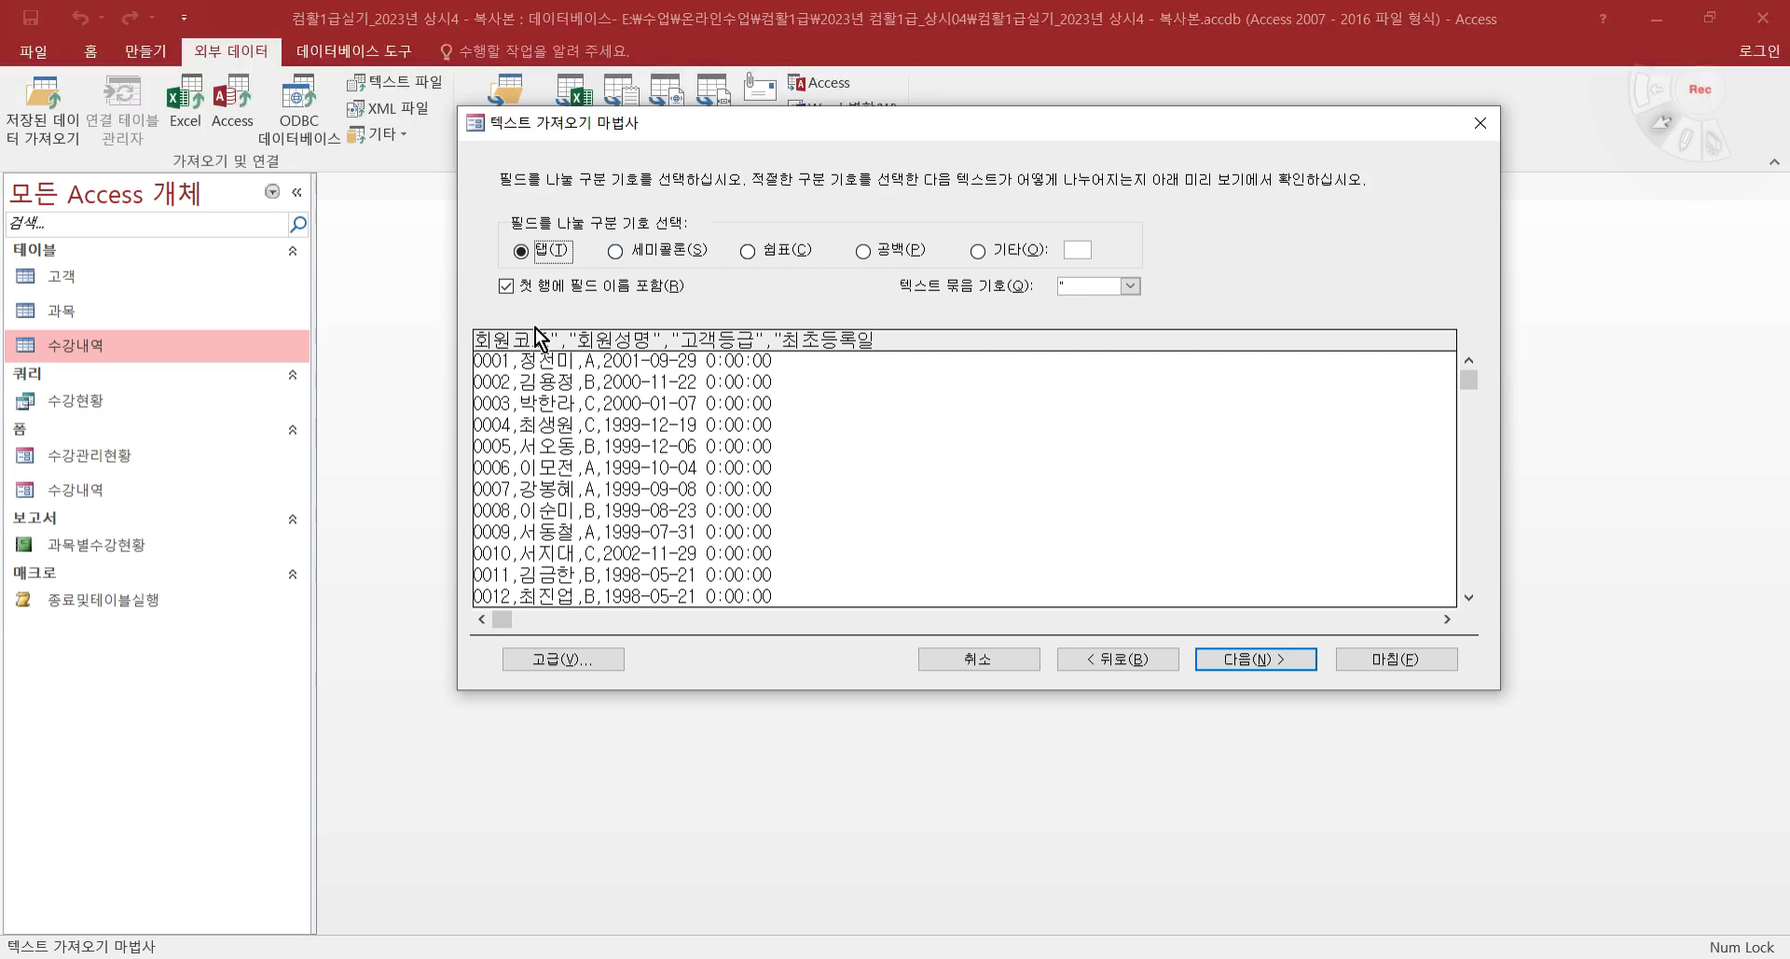
{"action": "left_click", "coordinate": [765, 254]}
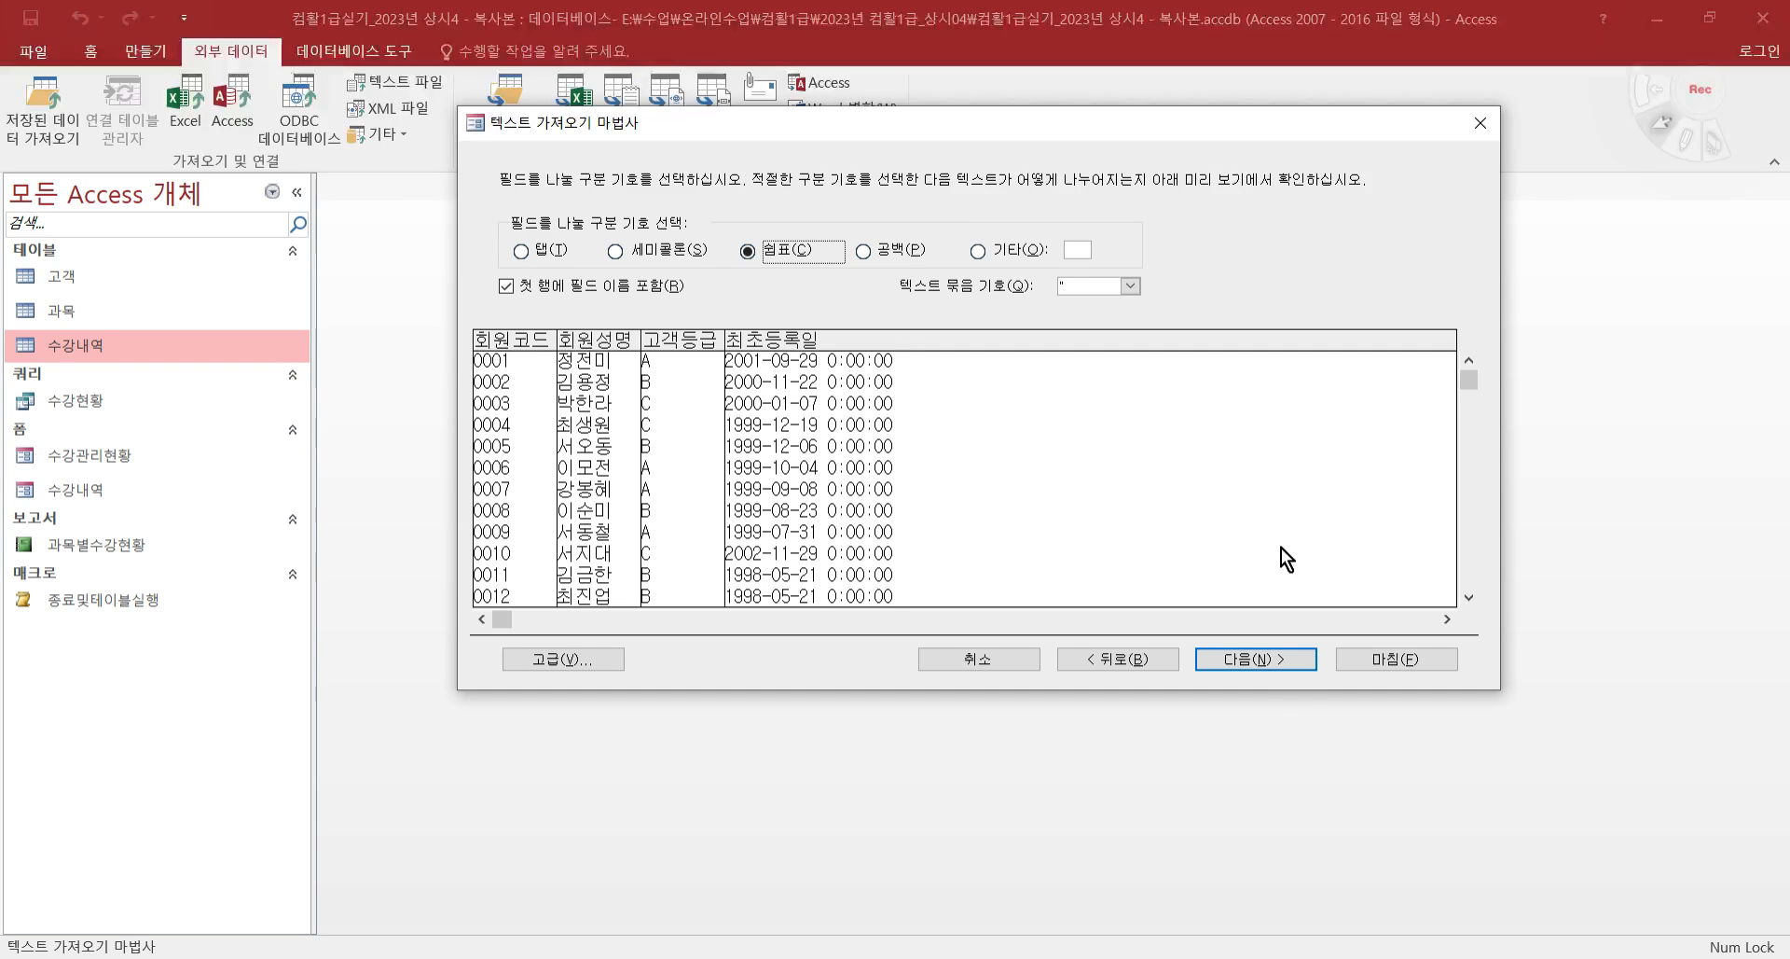
{"action": "left_click", "coordinate": [1262, 659]}
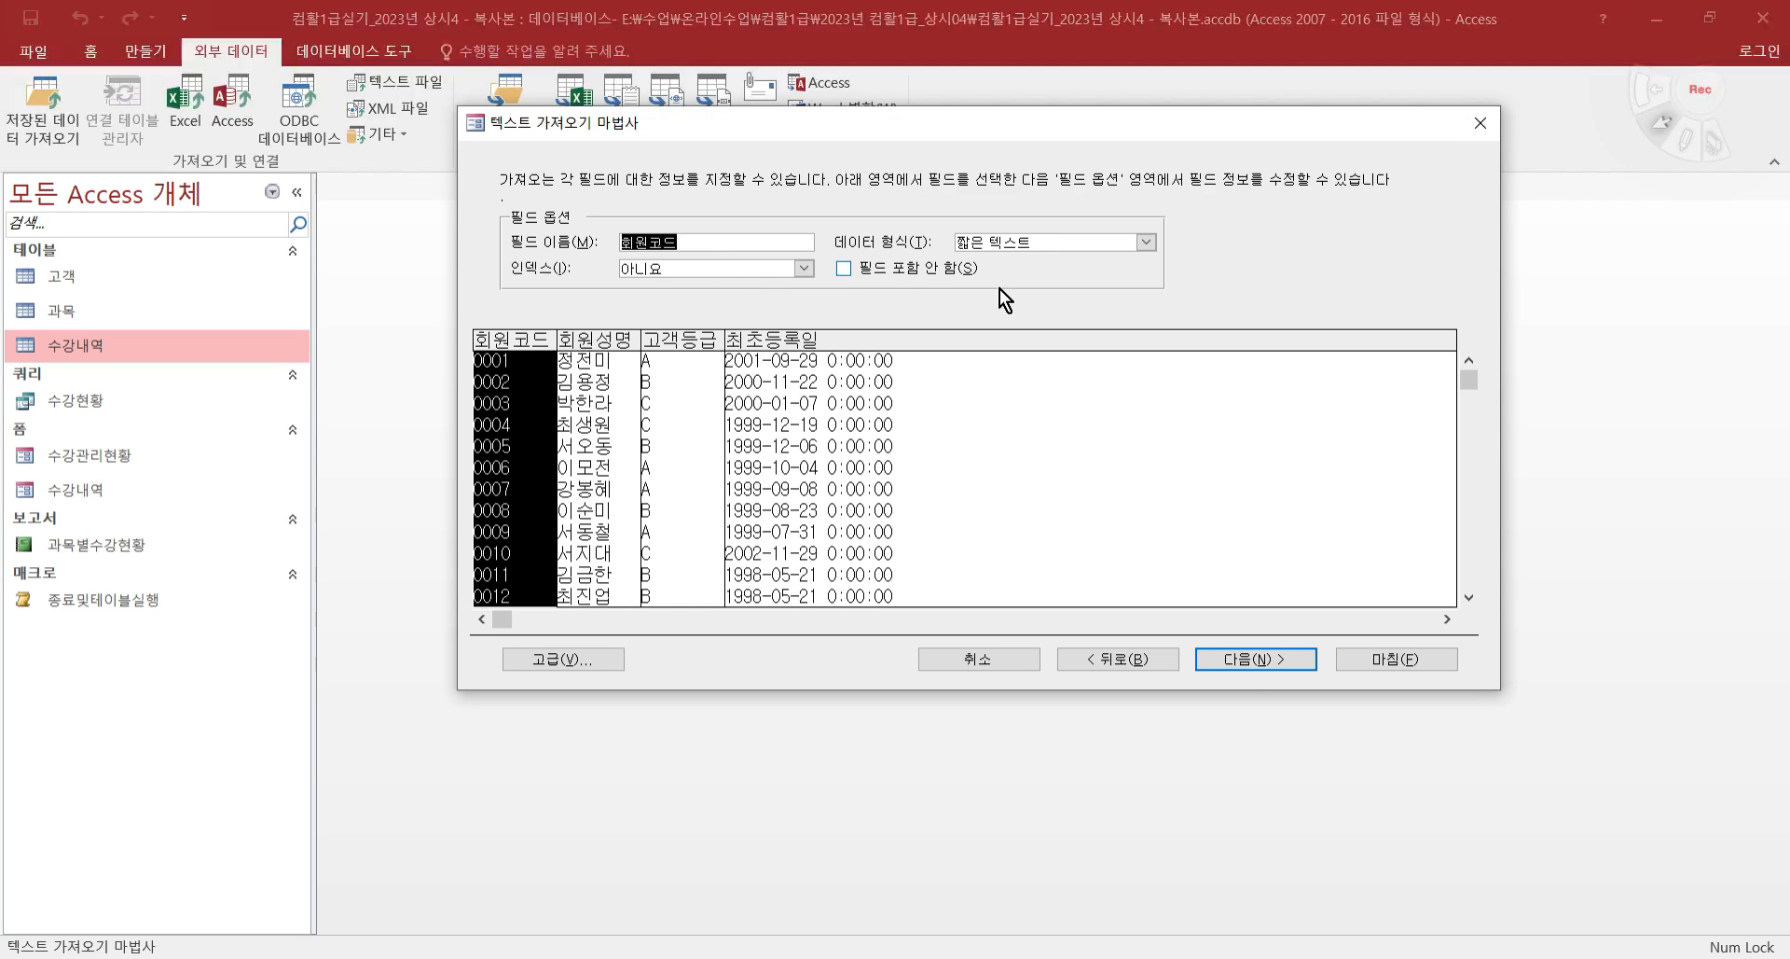
- Accept the default field options and have Access add the primary key to the imported table
{"action": "left_click", "coordinate": [1244, 664]}
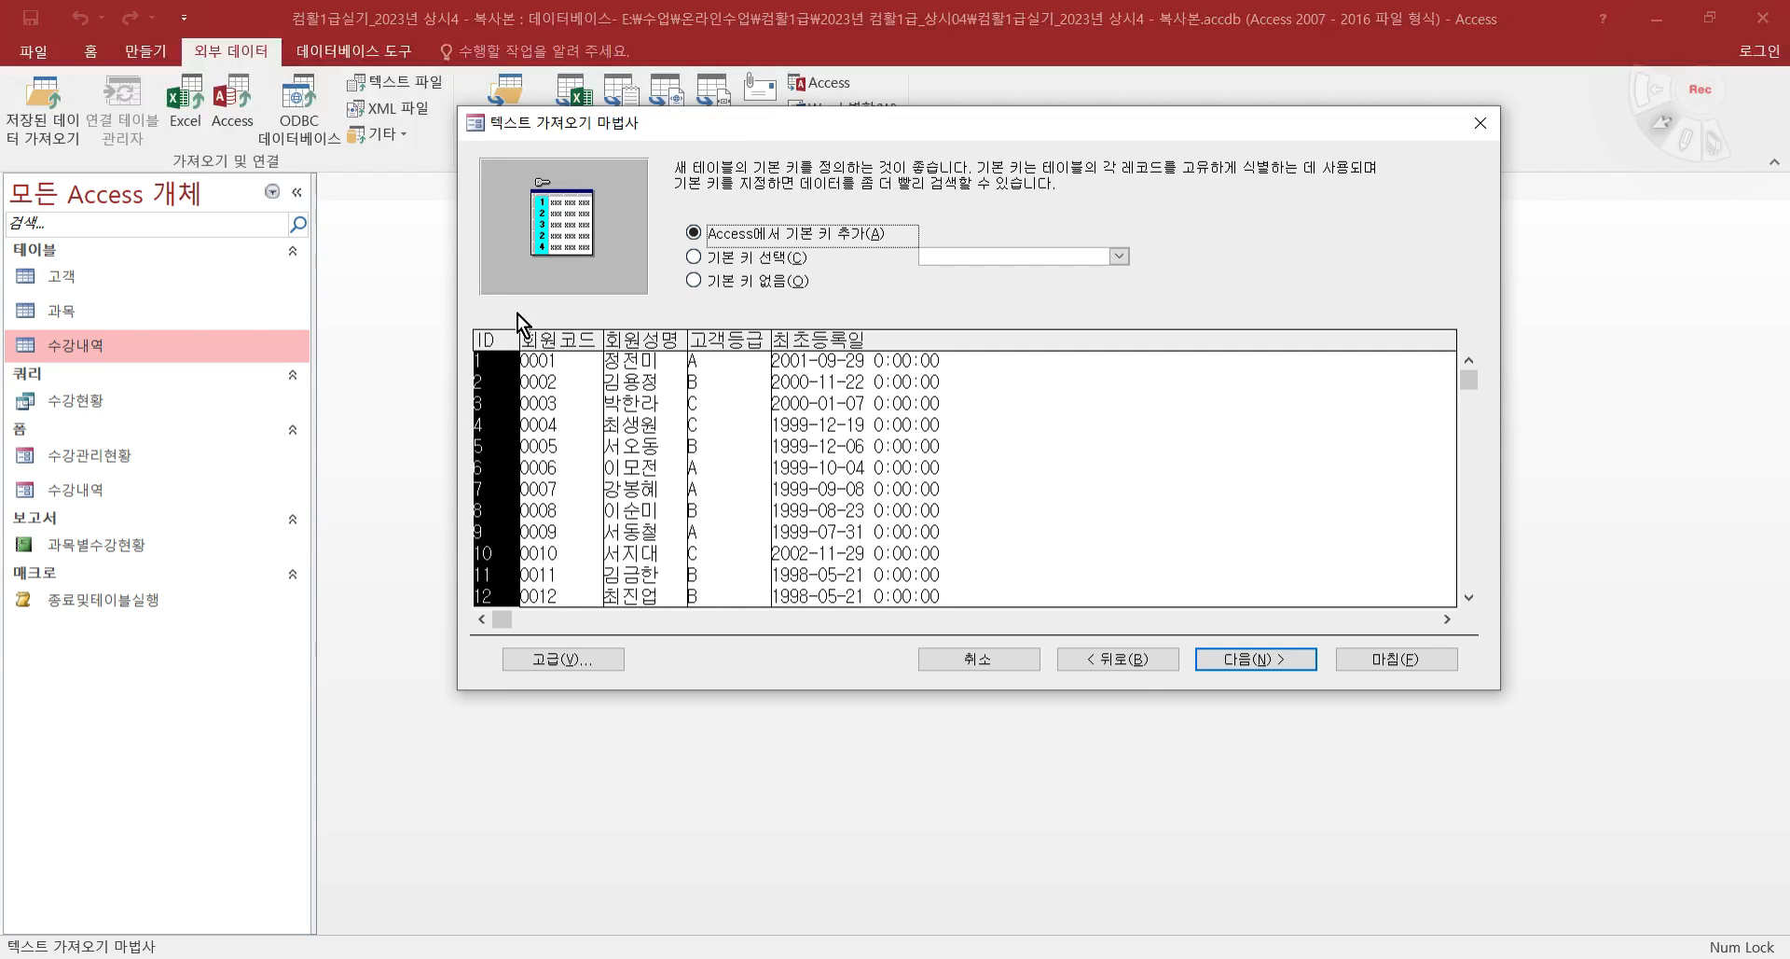
{"action": "left_click", "coordinate": [1123, 659]}
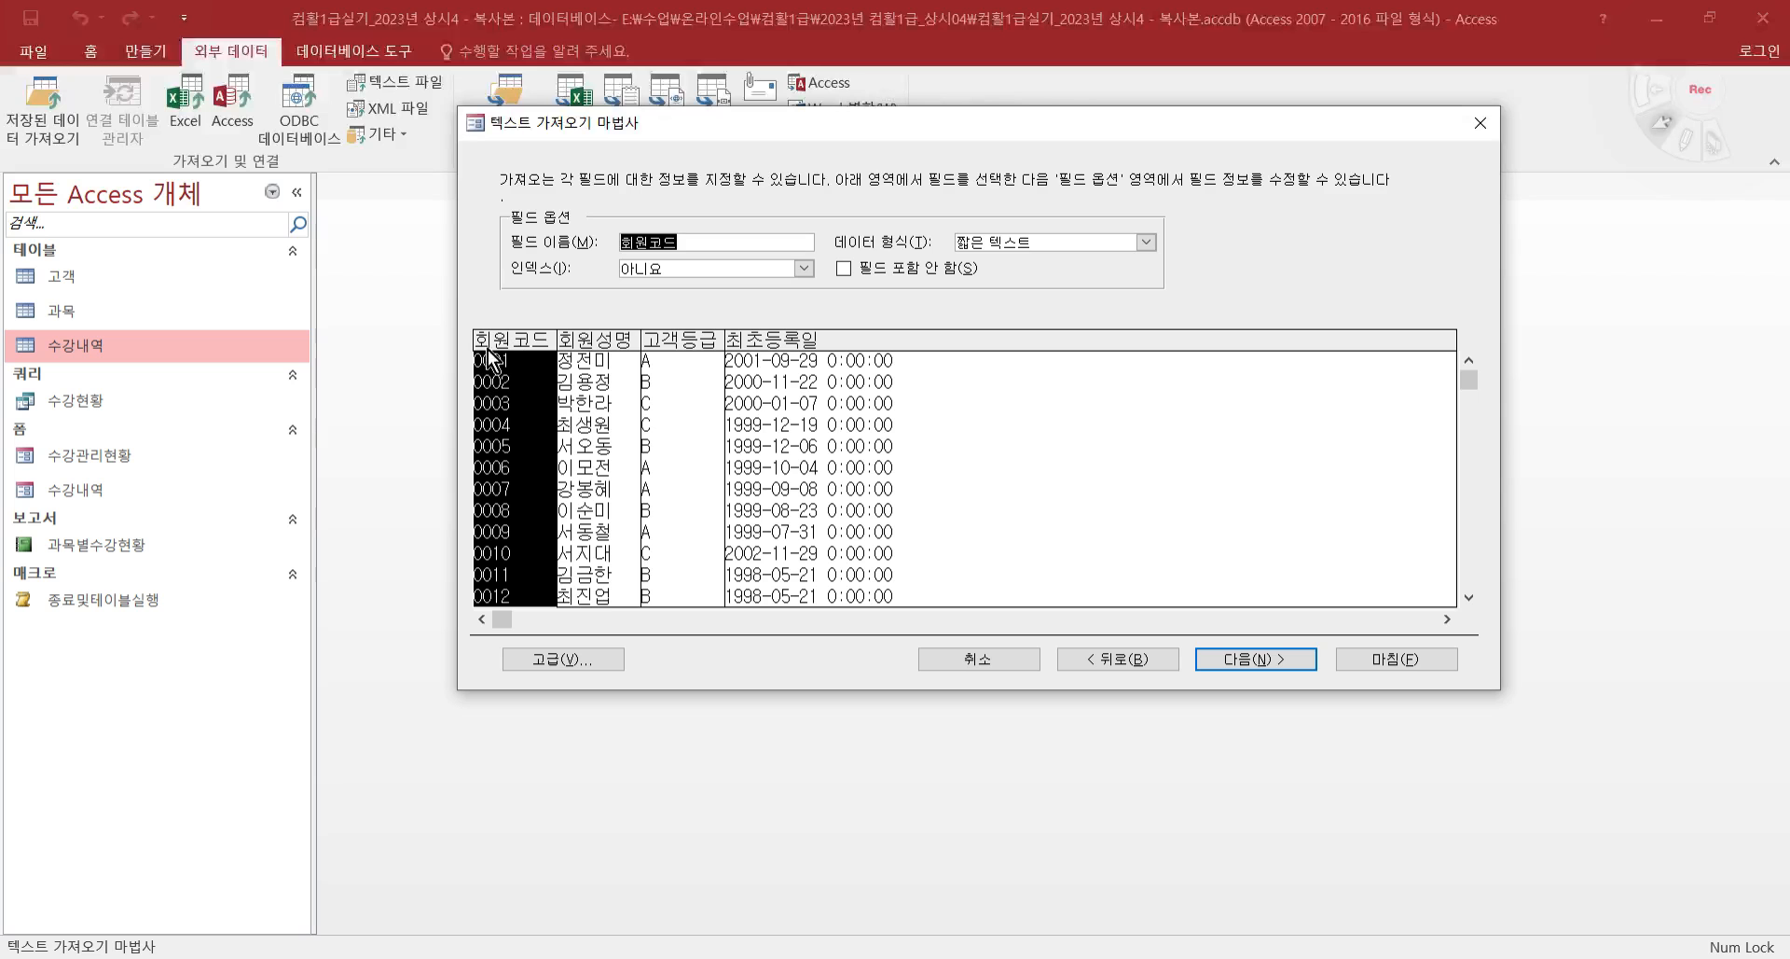
{"action": "left_click", "coordinate": [1233, 662]}
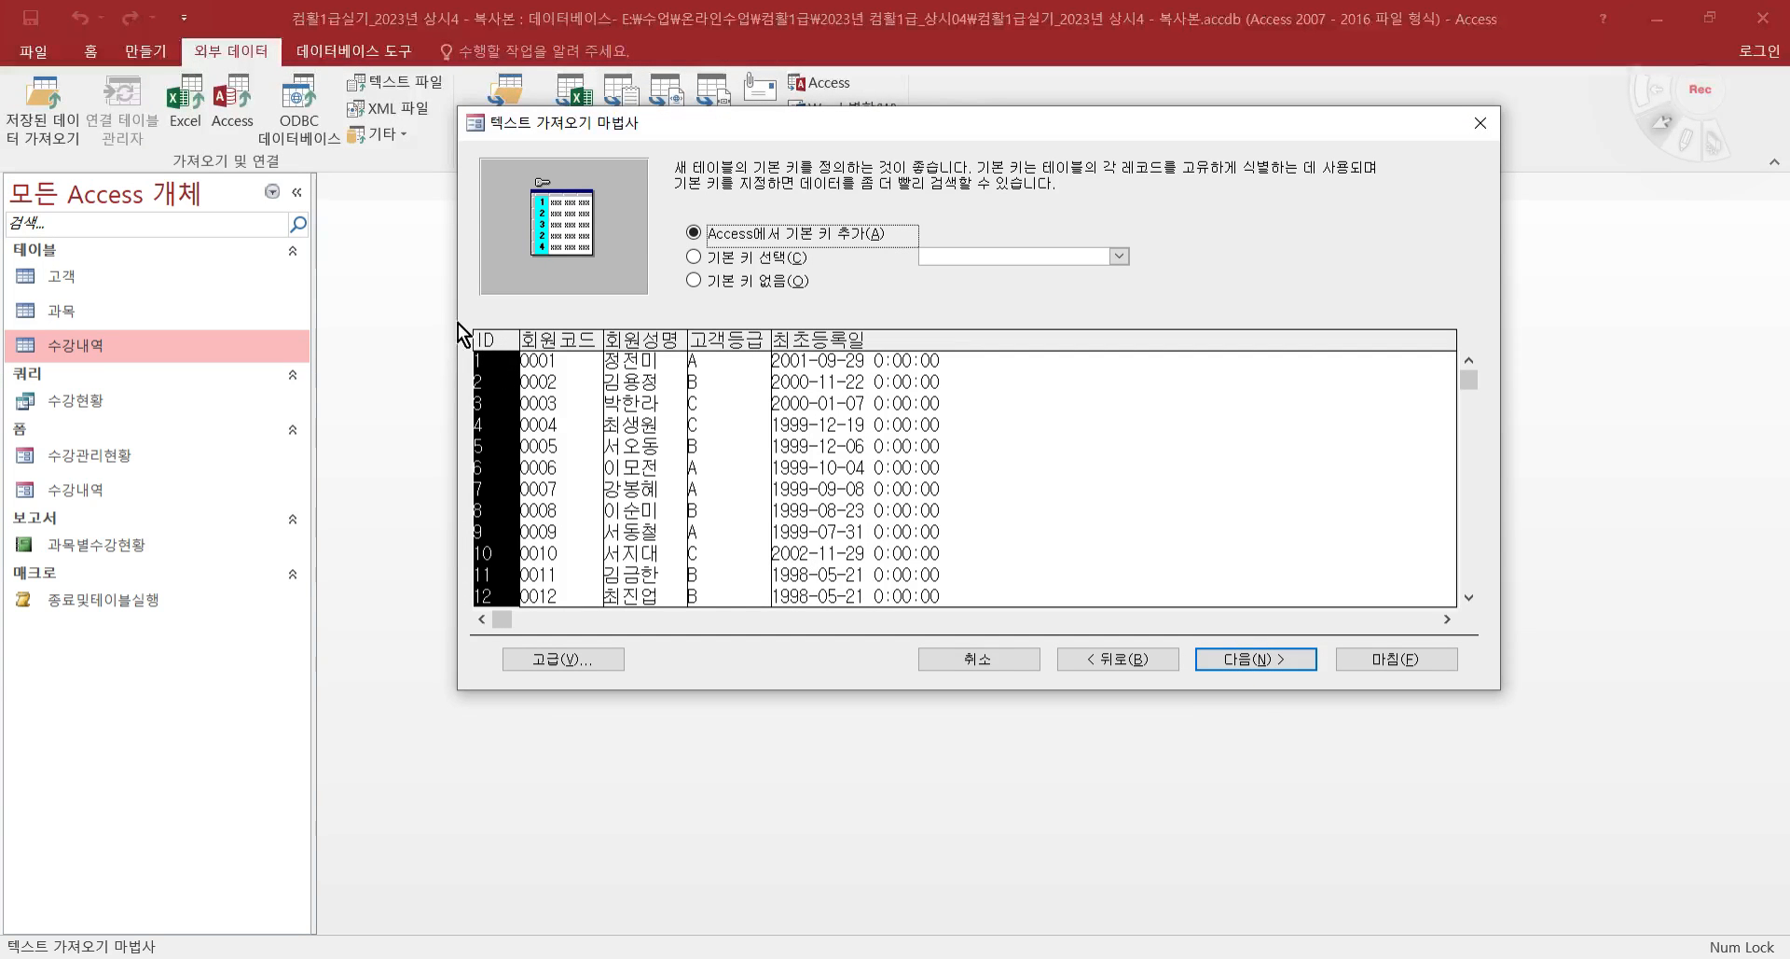
{"action": "left_click", "coordinate": [736, 265]}
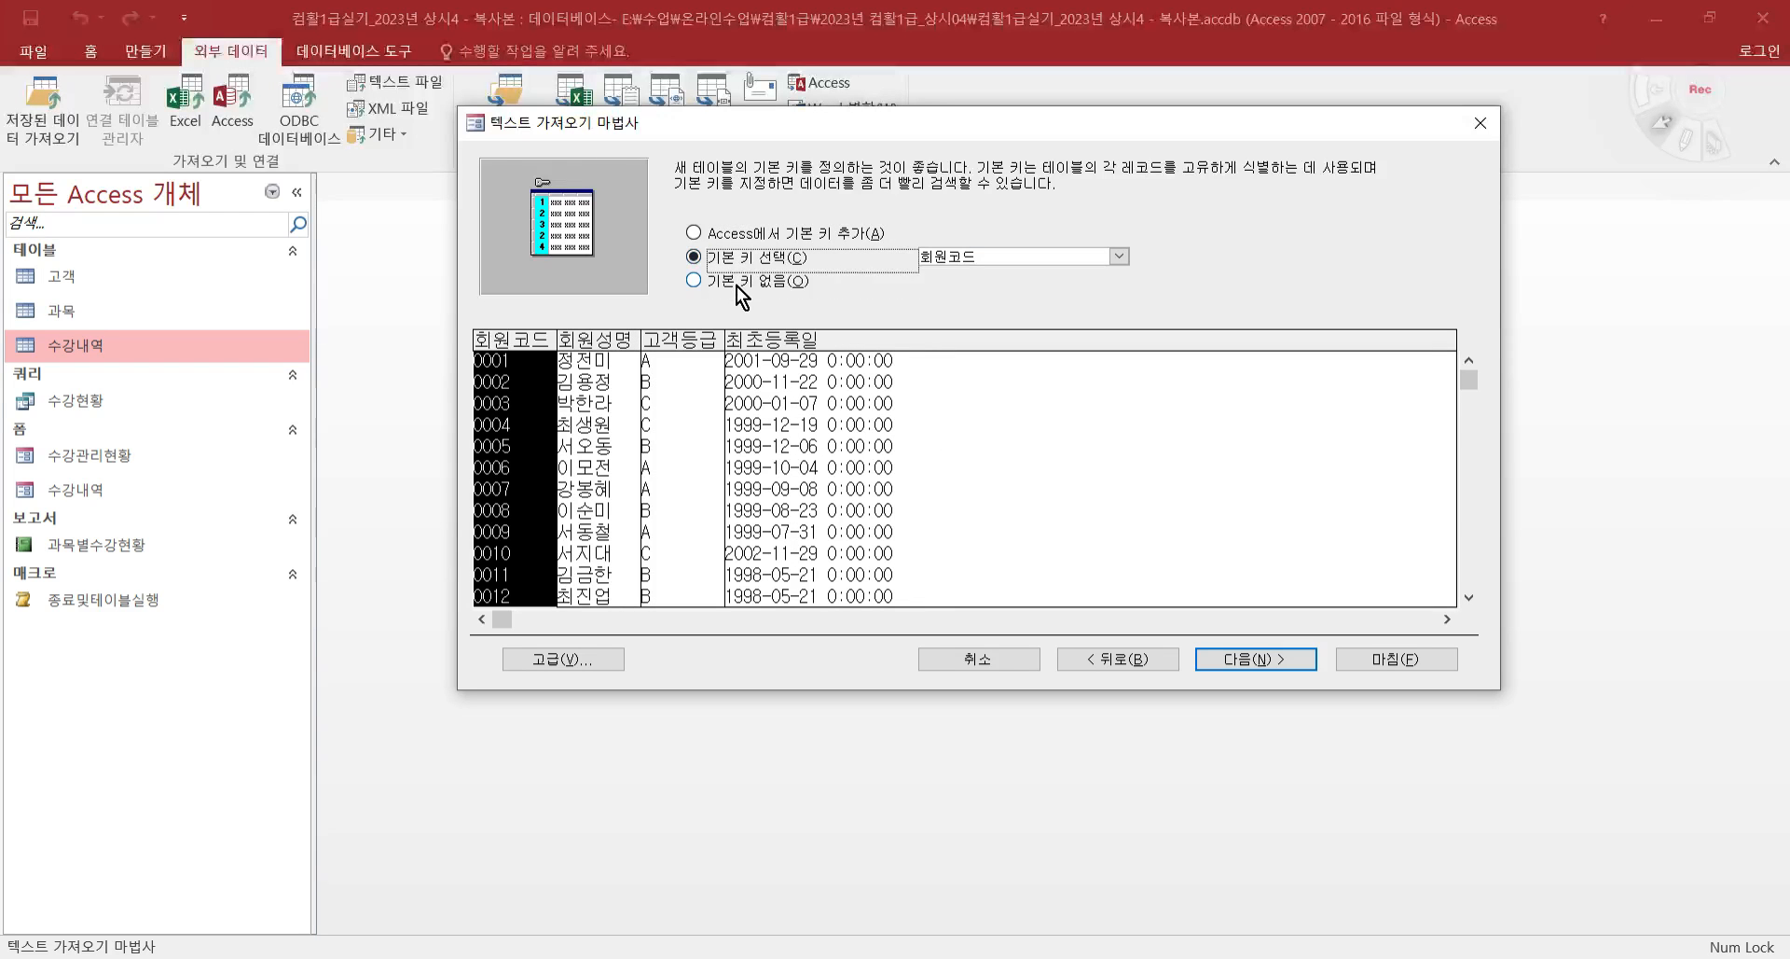
{"action": "left_click", "coordinate": [739, 282]}
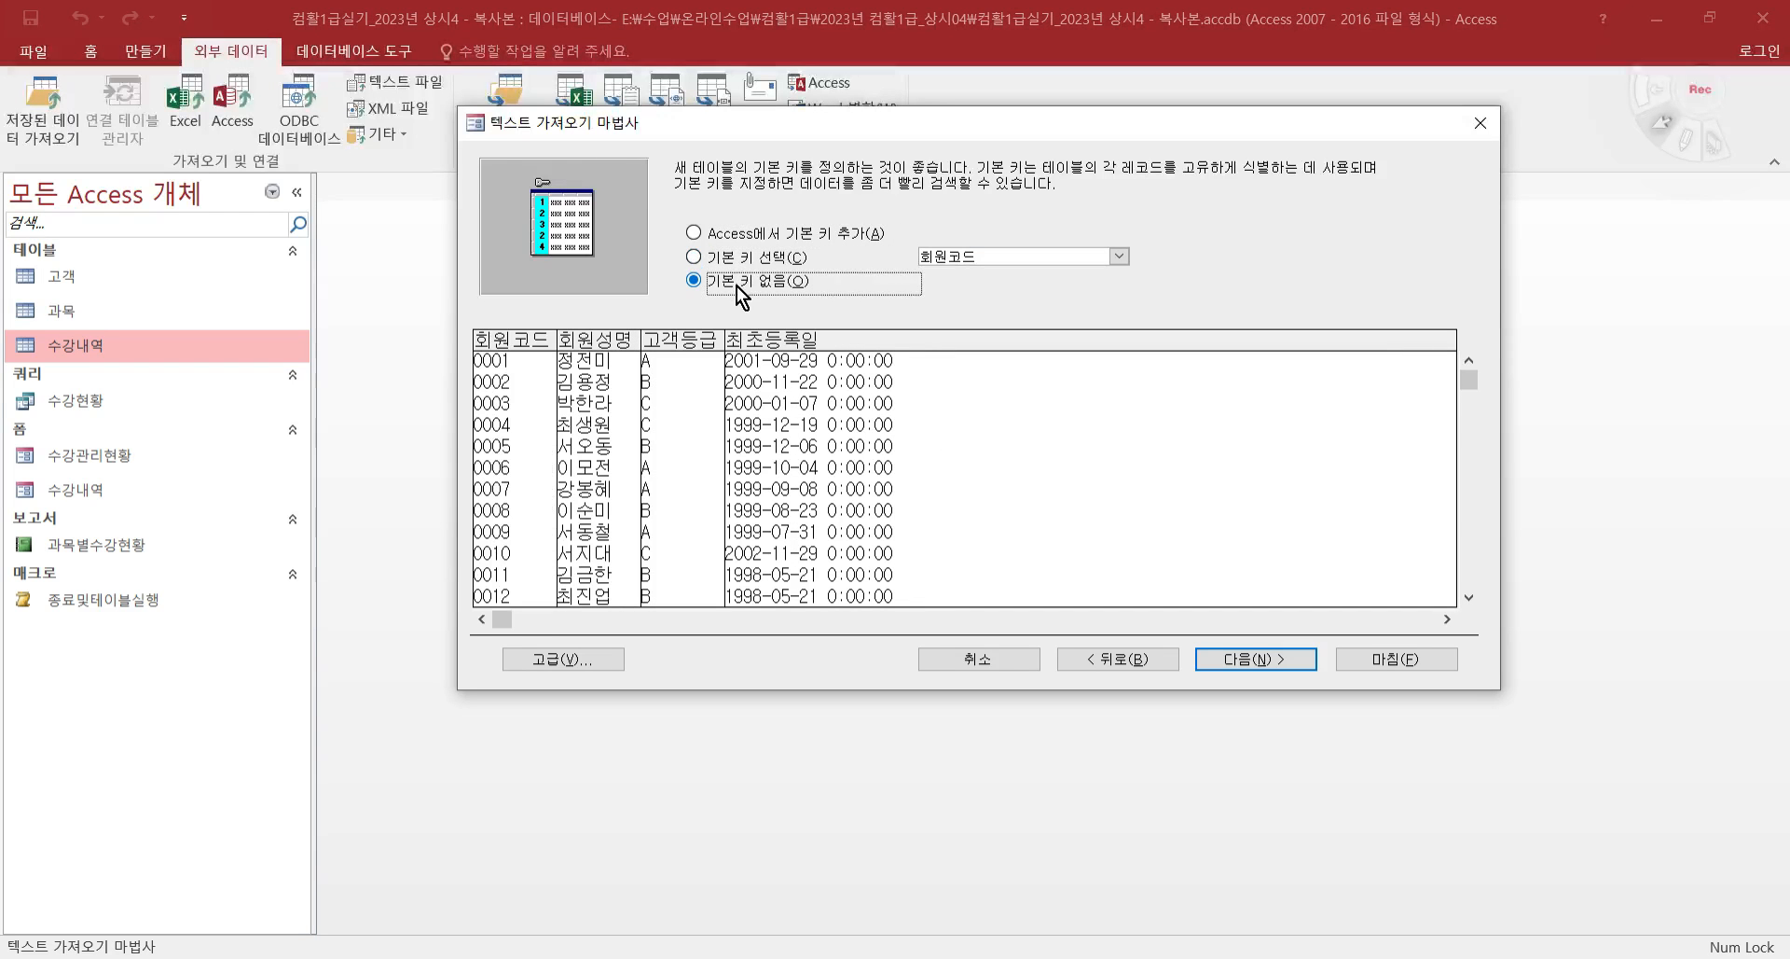
{"action": "left_click", "coordinate": [747, 230]}
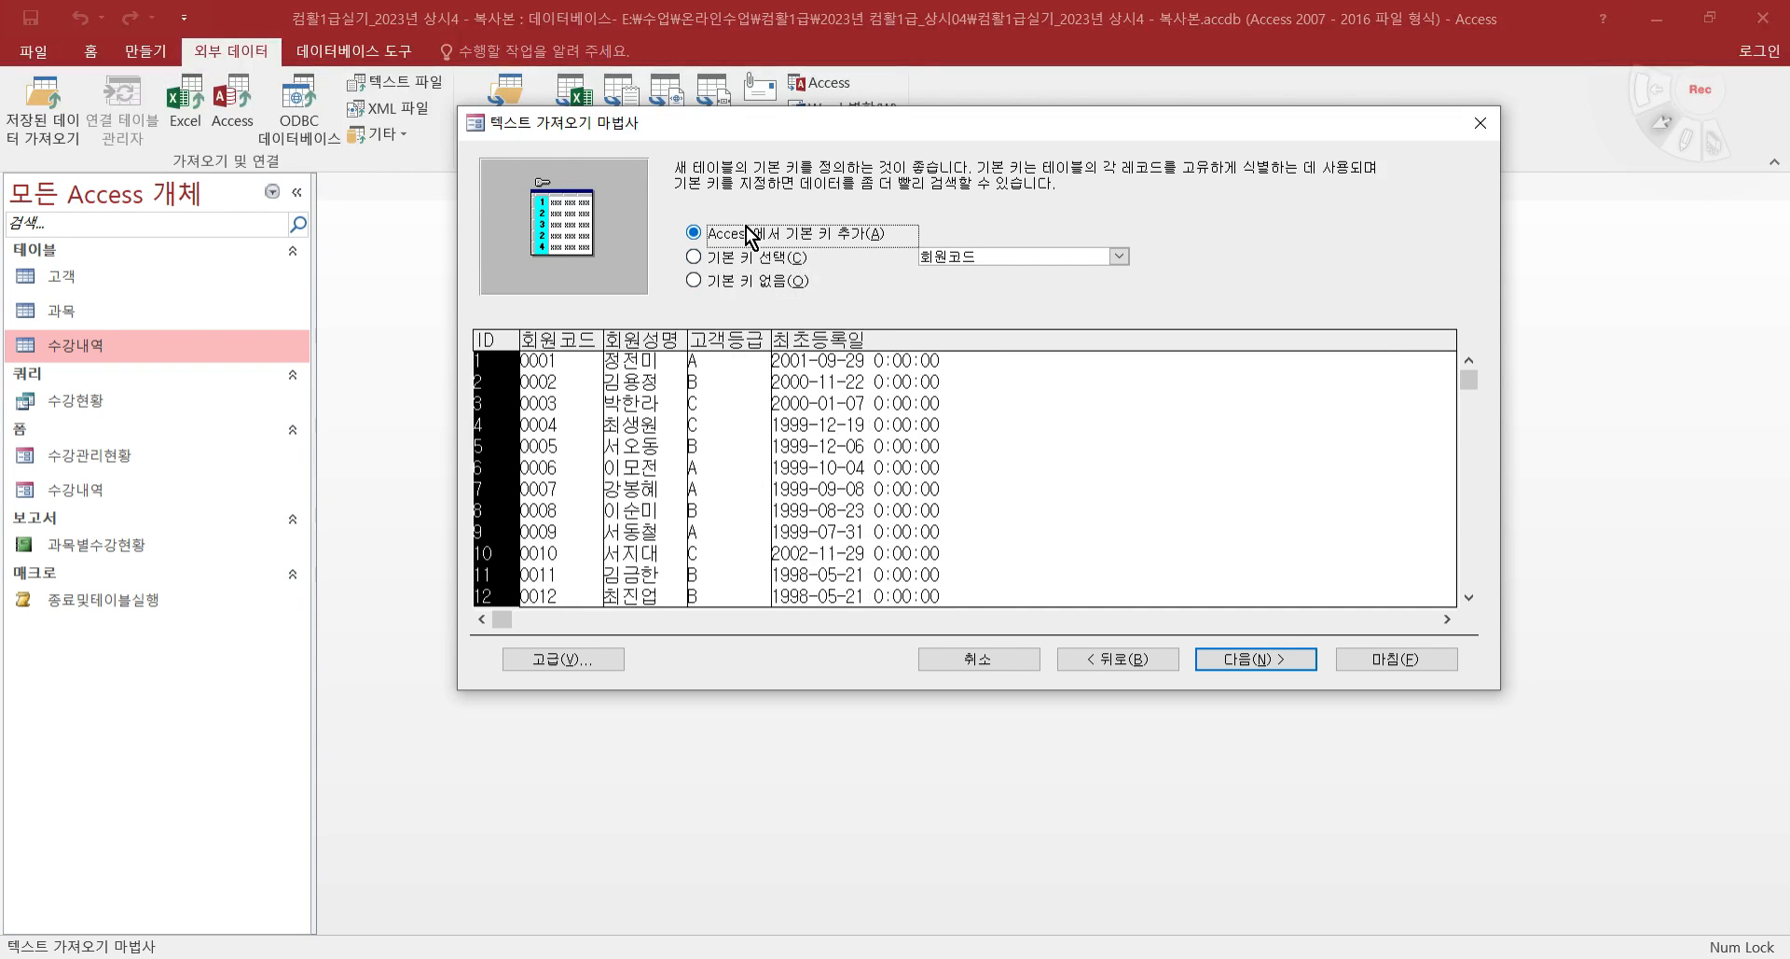
{"action": "left_click", "coordinate": [1274, 662]}
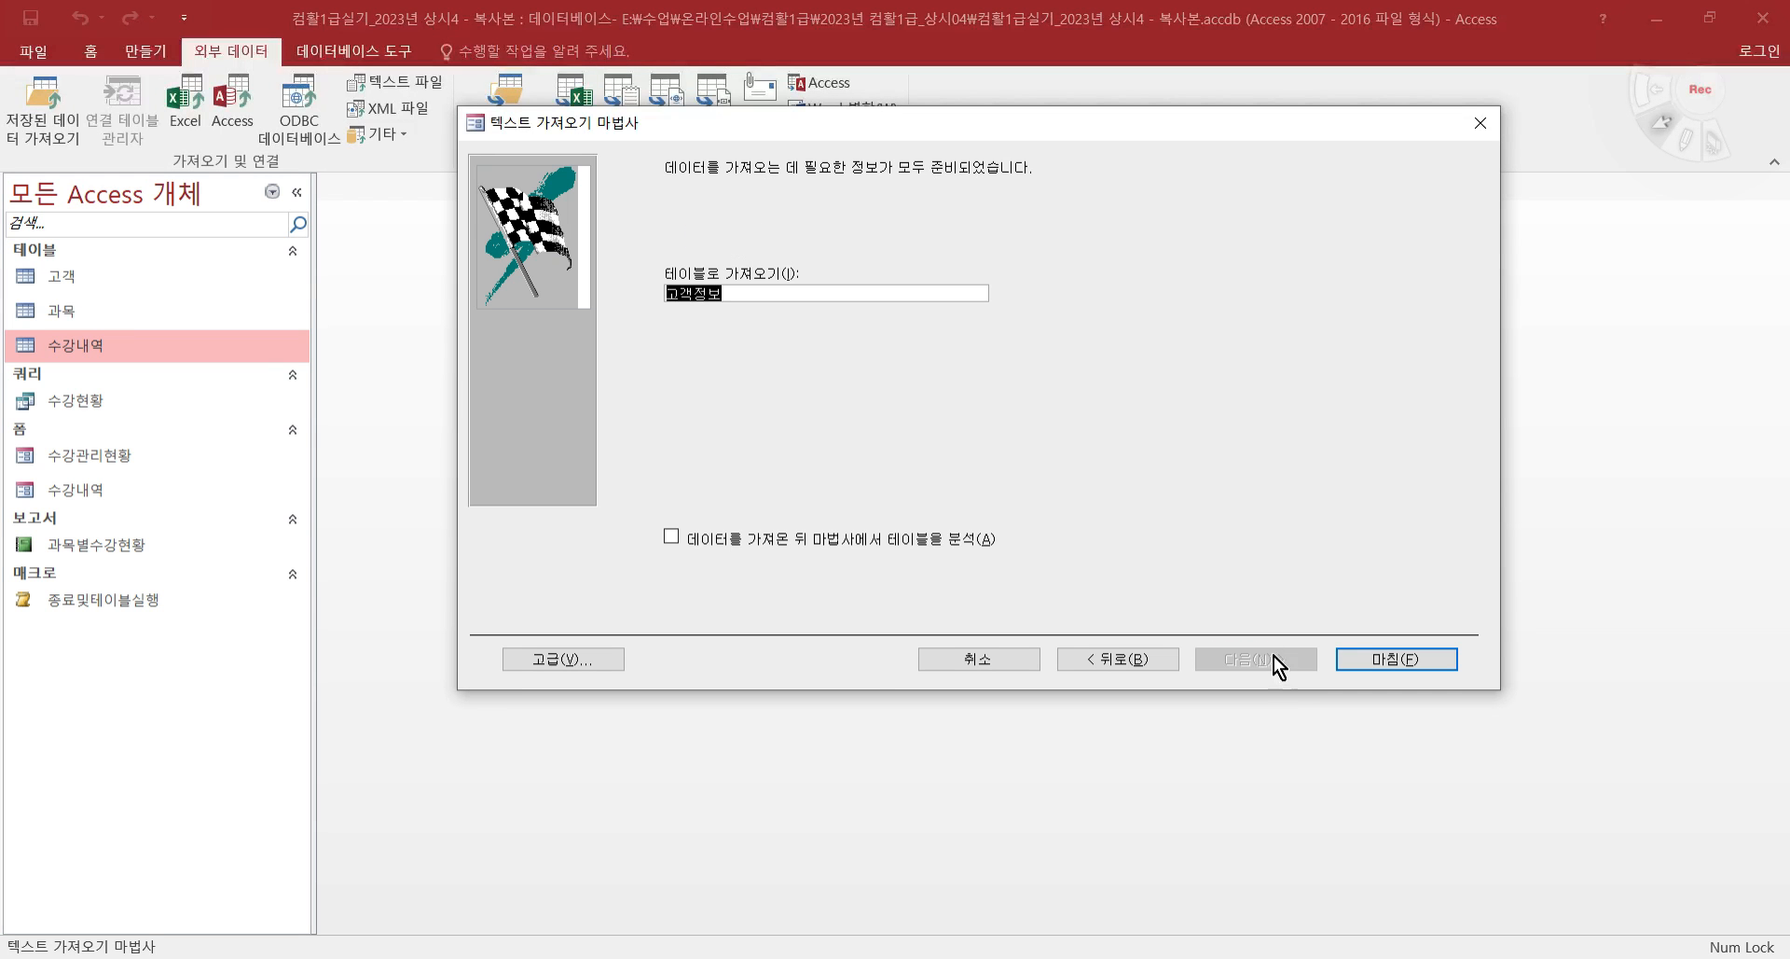
- Check the required table name in the exam PDF, name the table 추가고객정보, finish the import without saving its steps, and select the new table
{"action": "key", "text": "alt+Tab"}
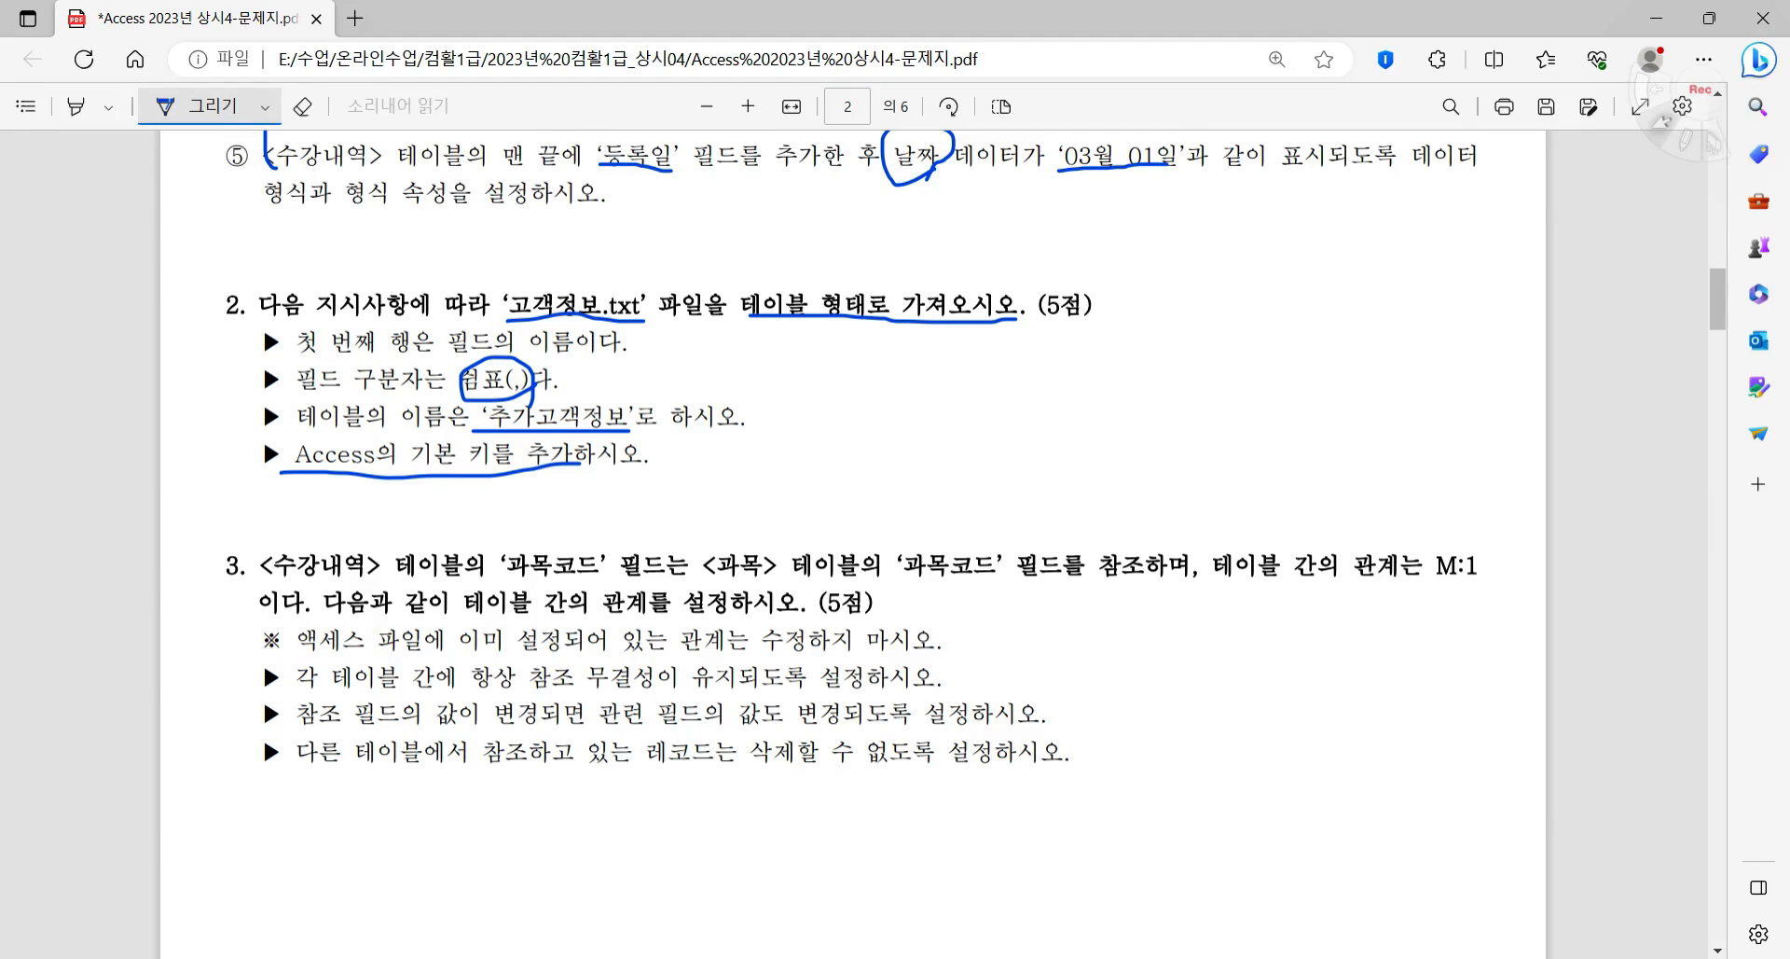
{"action": "key", "text": "alt+Tab"}
{"action": "key", "text": "Tab"}
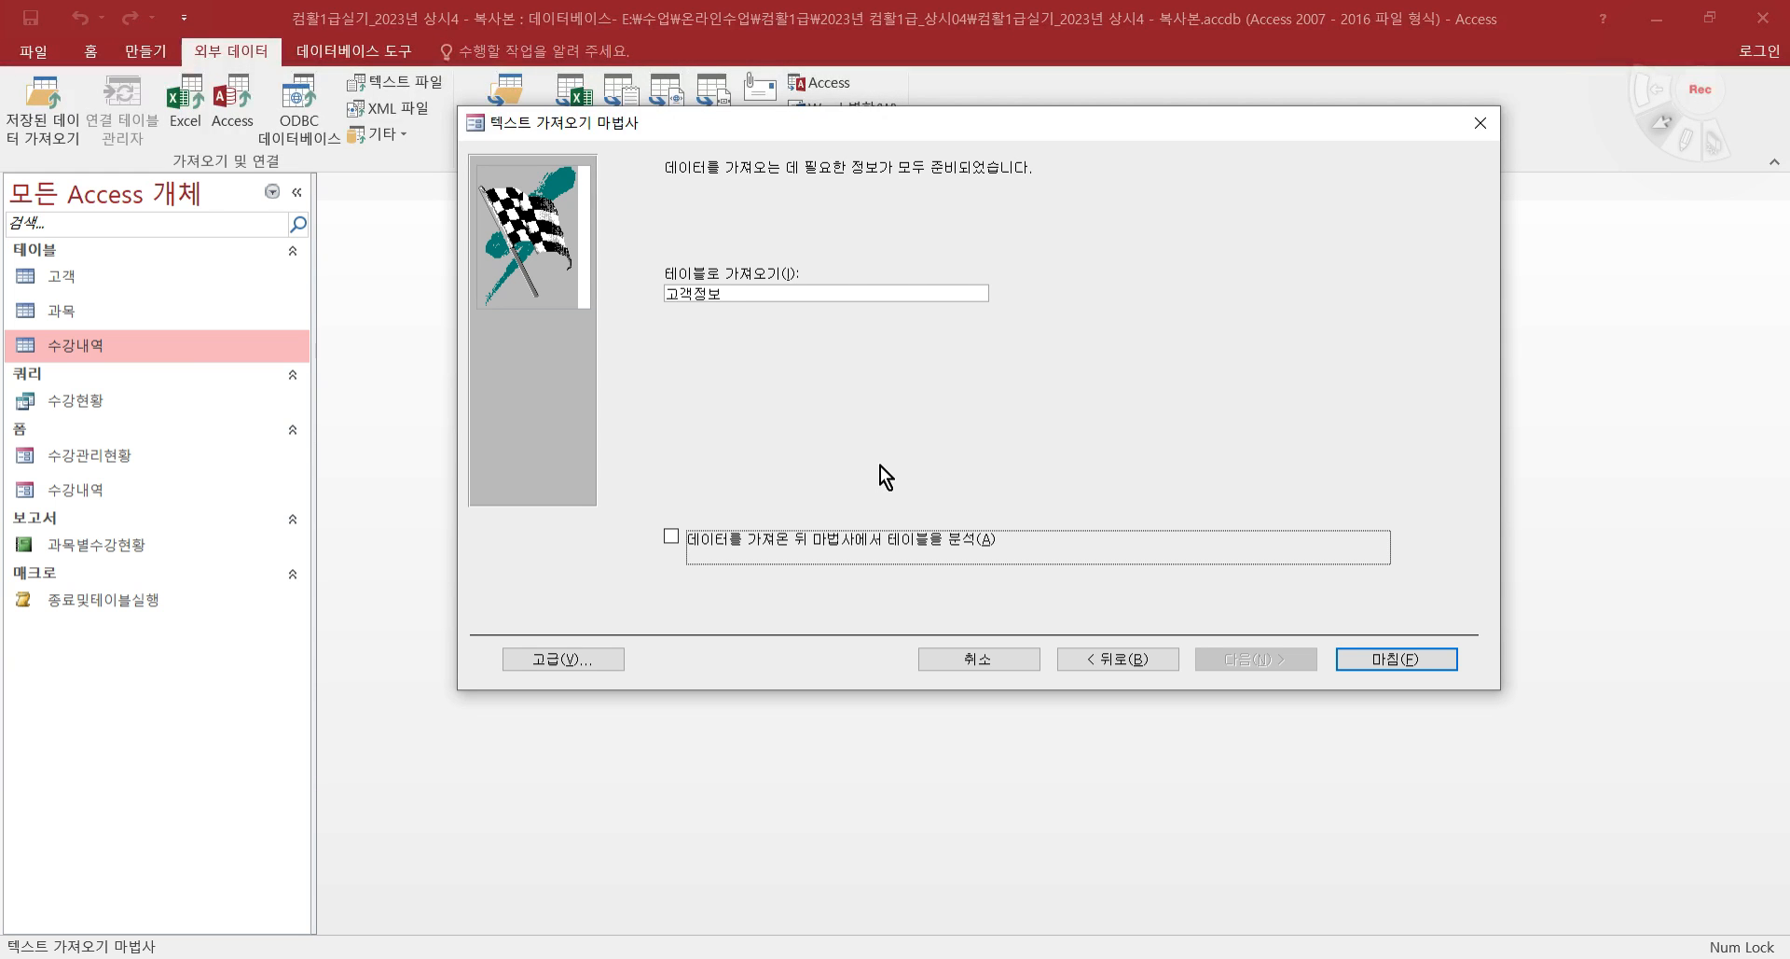
{"action": "left_click", "coordinate": [668, 293]}
{"action": "type", "text": "c"}
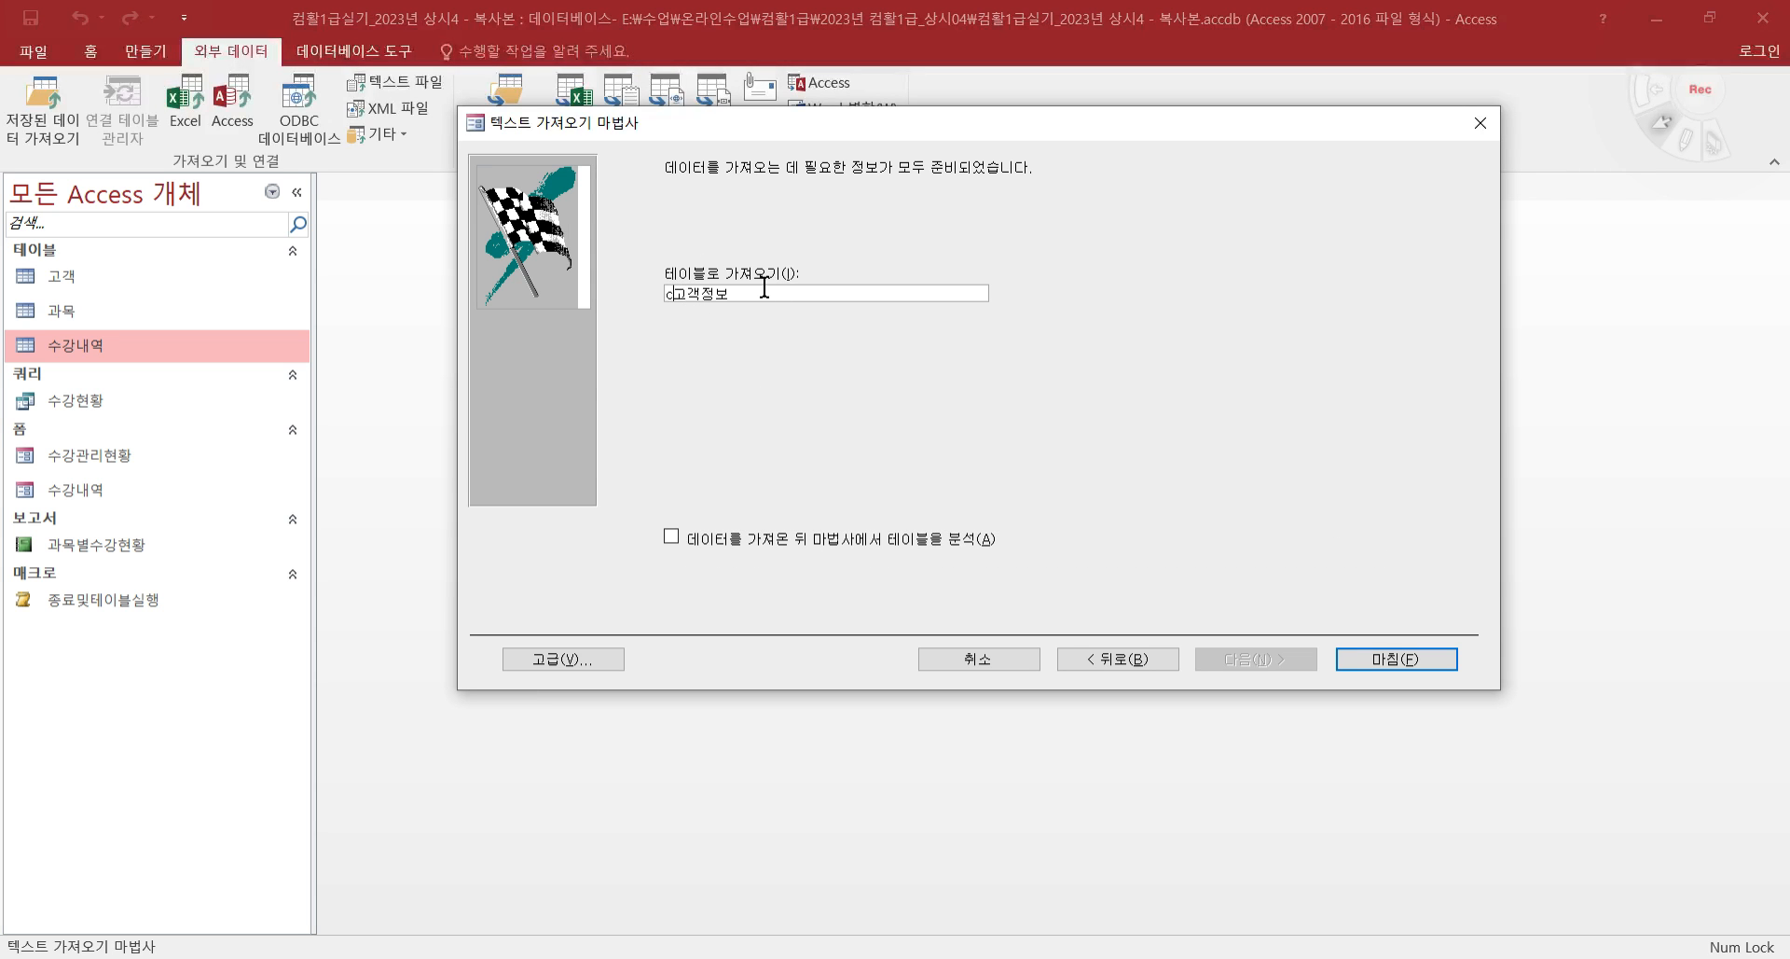
{"action": "key", "text": "BackSpace"}
{"action": "type", "text": "추가"}
{"action": "left_click", "coordinate": [1394, 662]}
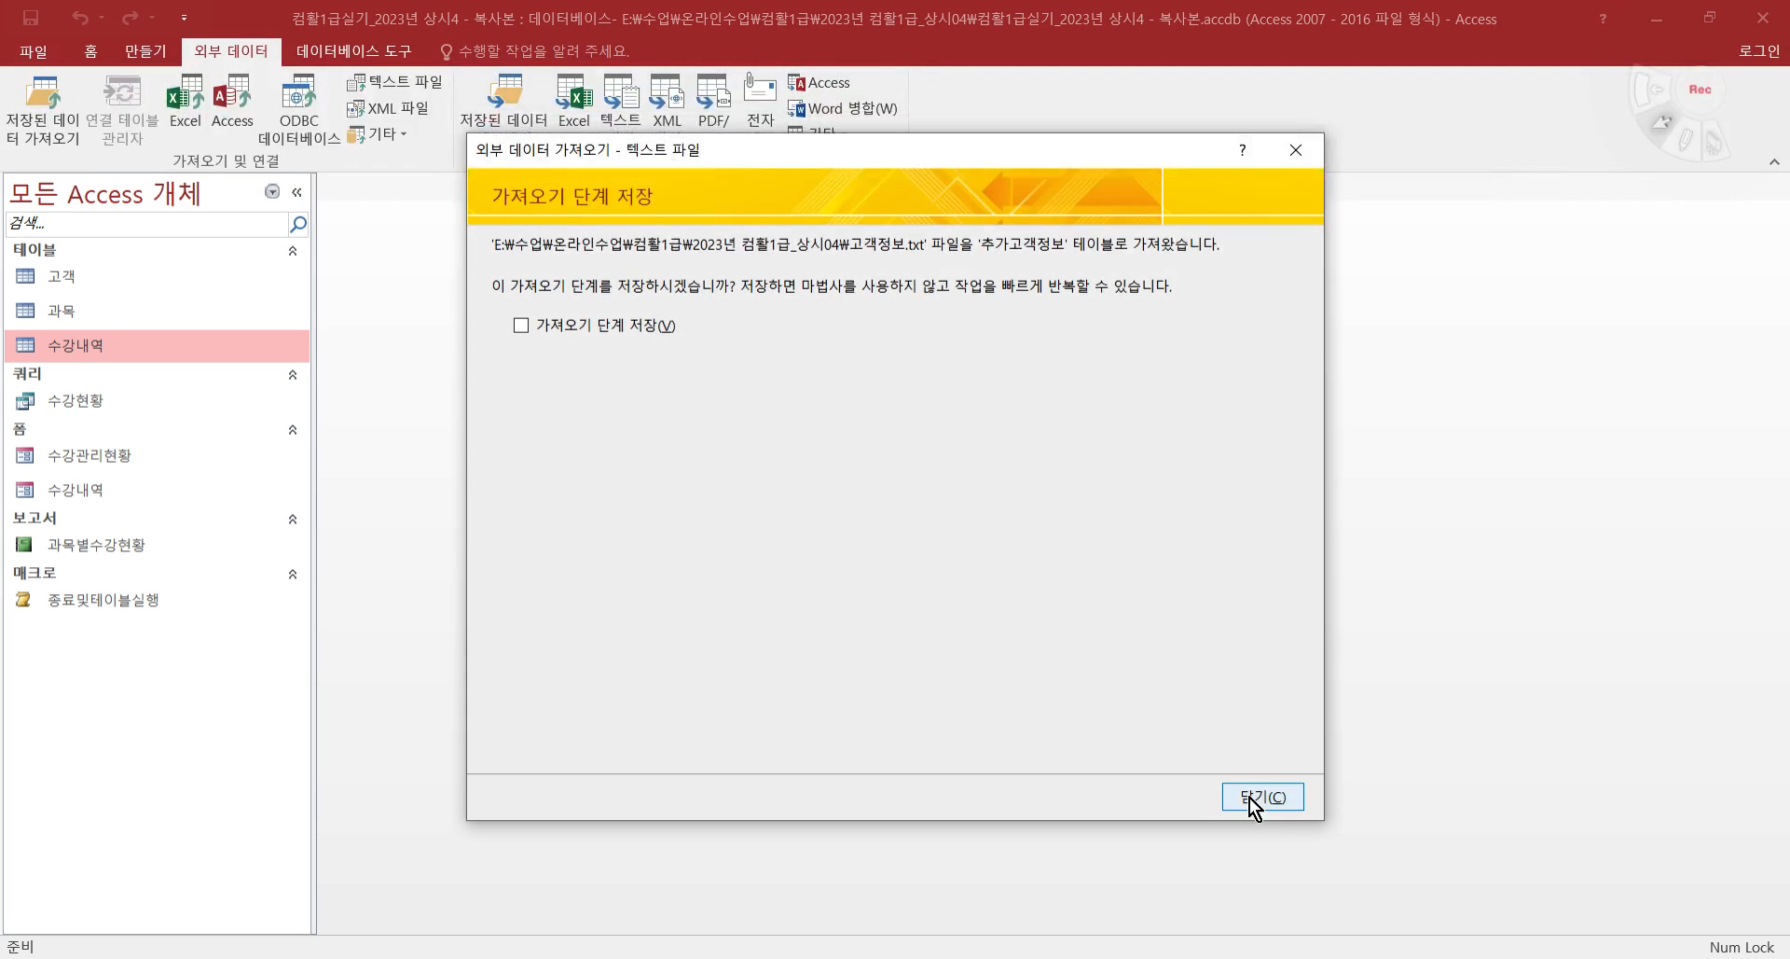
{"action": "left_click", "coordinate": [1258, 796]}
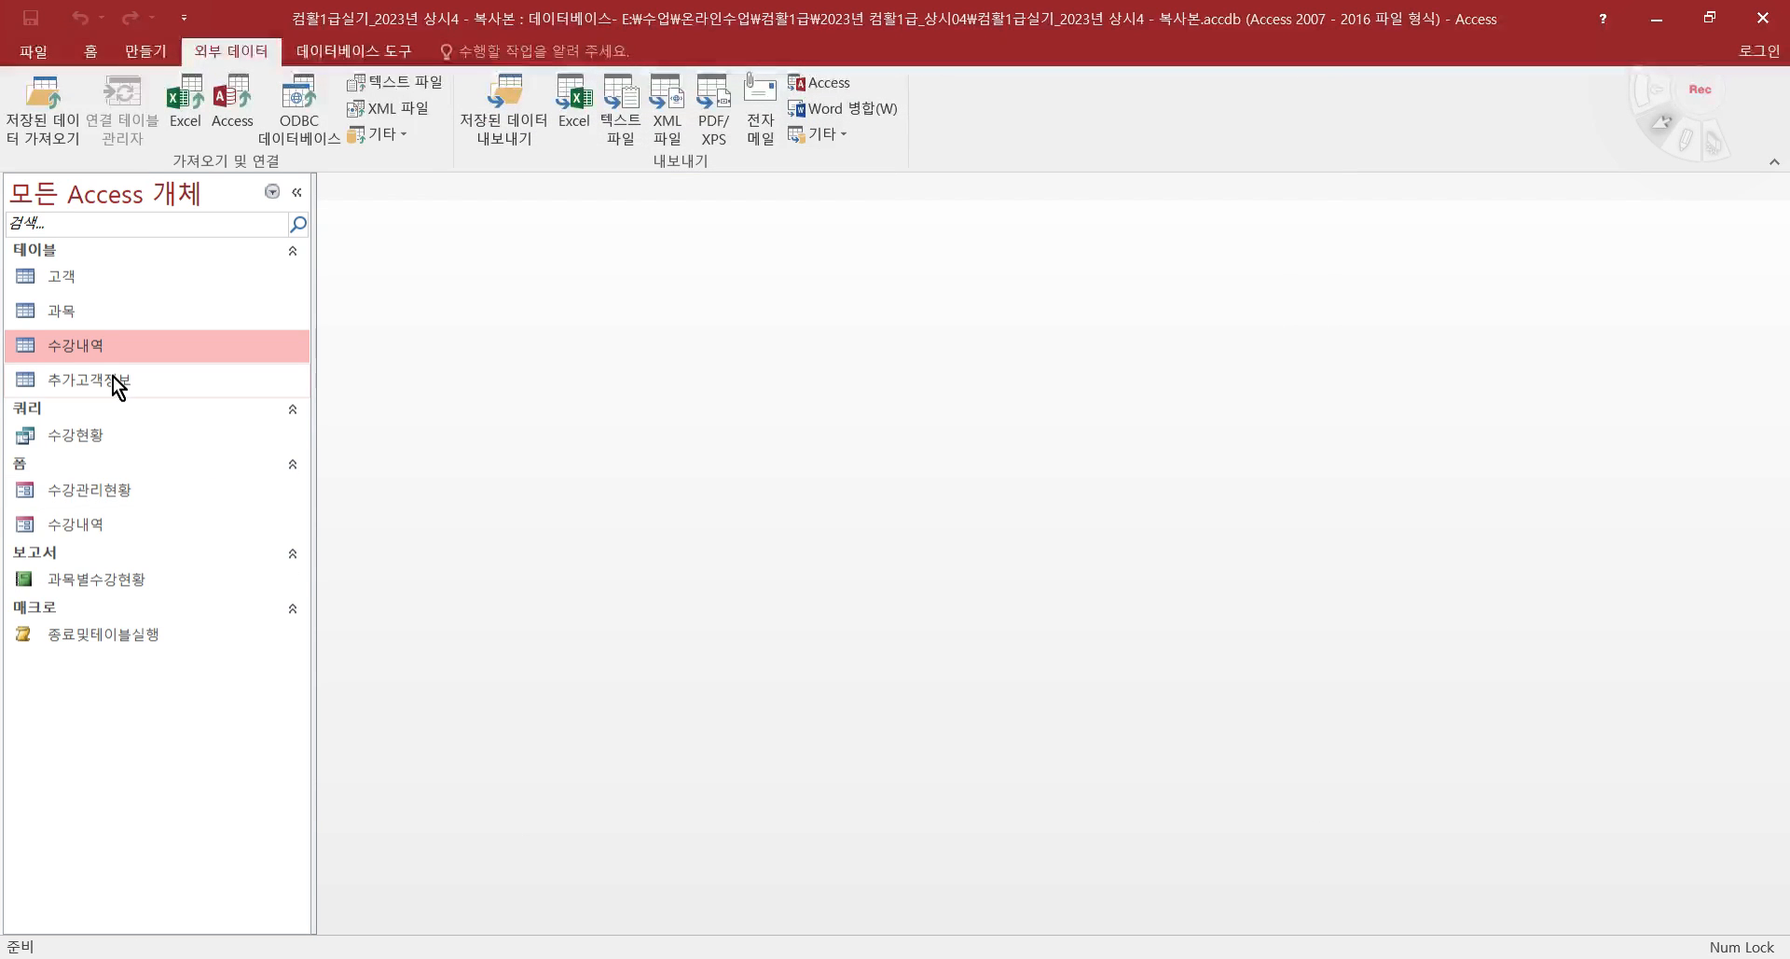
{"action": "left_click", "coordinate": [110, 382]}
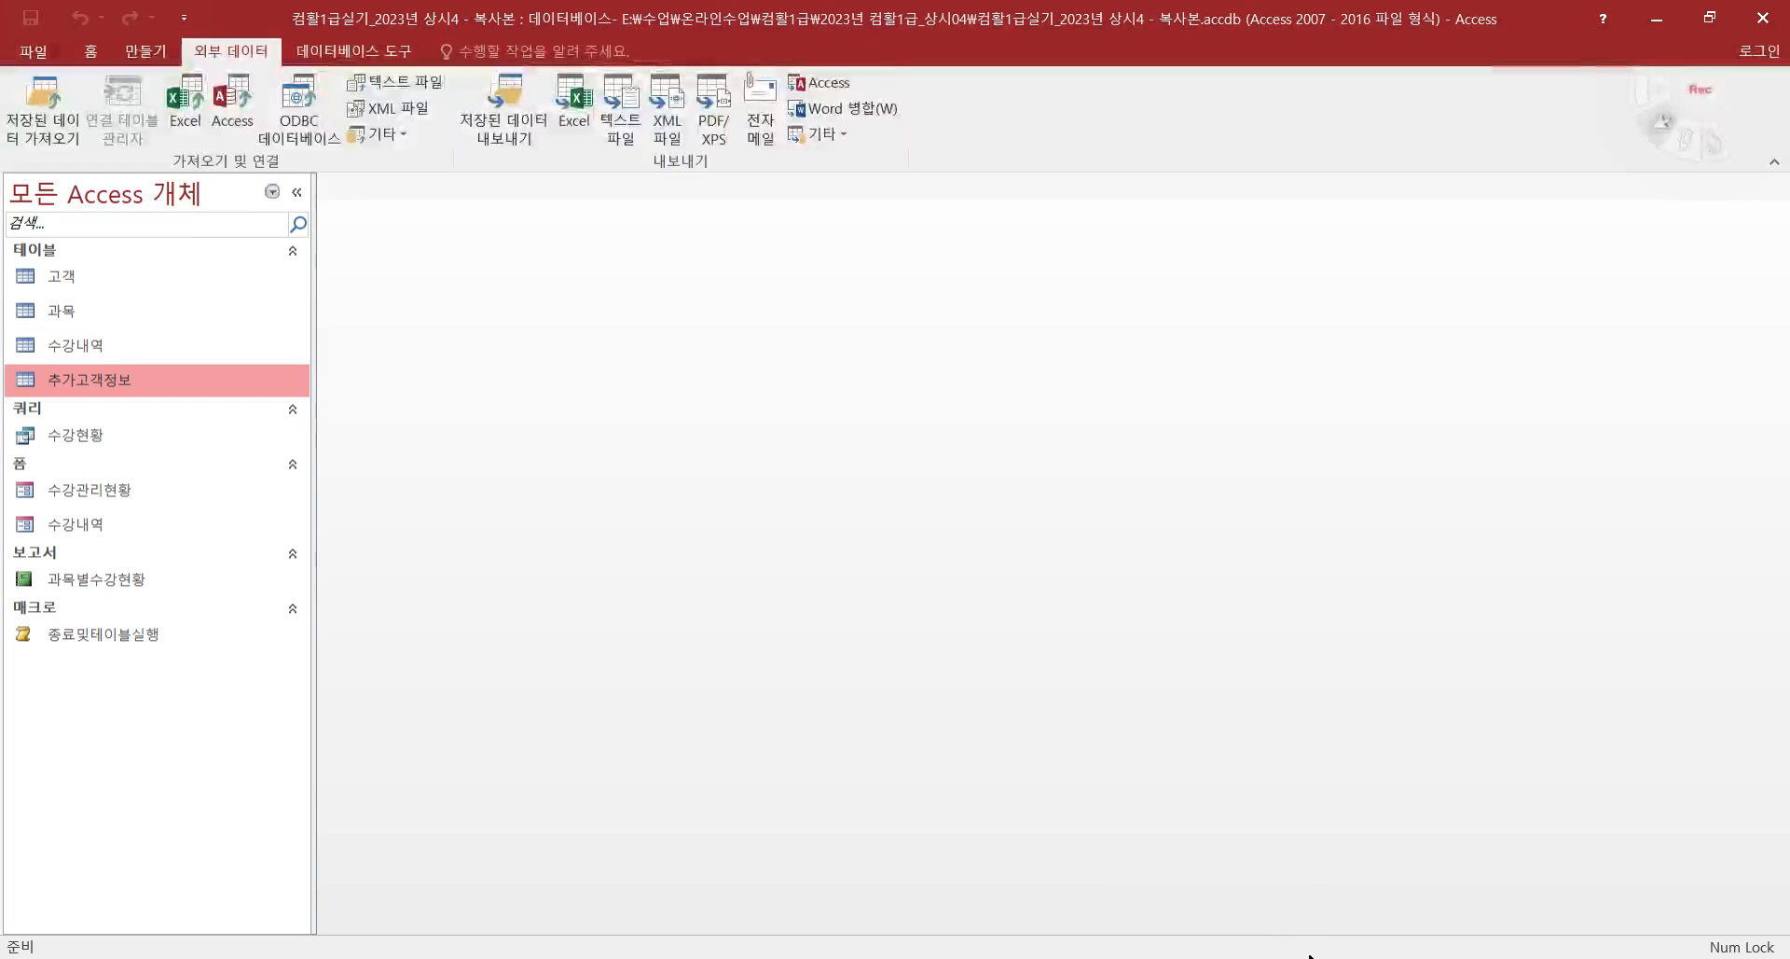
- Switch to the exam PDF and mark question 3's key terms: 수강내역, 과목, referential integrity, updating related values and preventing deletion
{"action": "mouse_move", "coordinate": [1325, 957]}
{"action": "left_click", "coordinate": [1451, 896]}
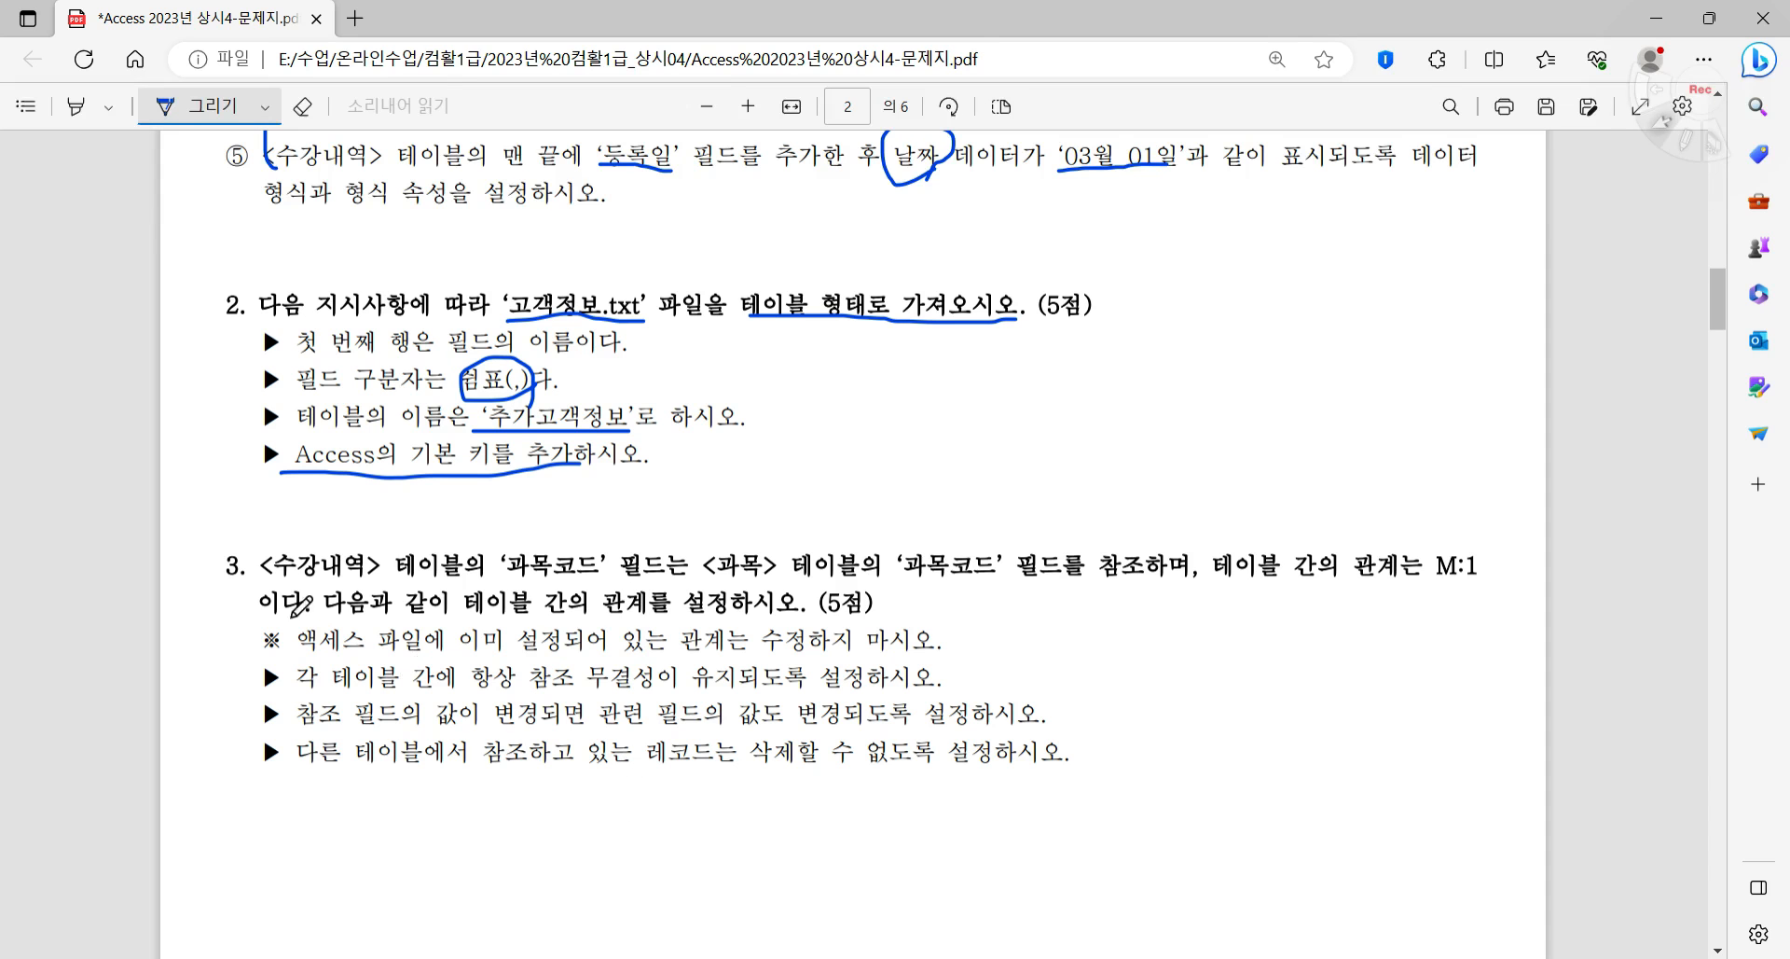
{"action": "left_click_drag", "start_coordinate": [252, 578], "coordinate": [365, 560]}
{"action": "left_click_drag", "start_coordinate": [706, 580], "coordinate": [765, 576]}
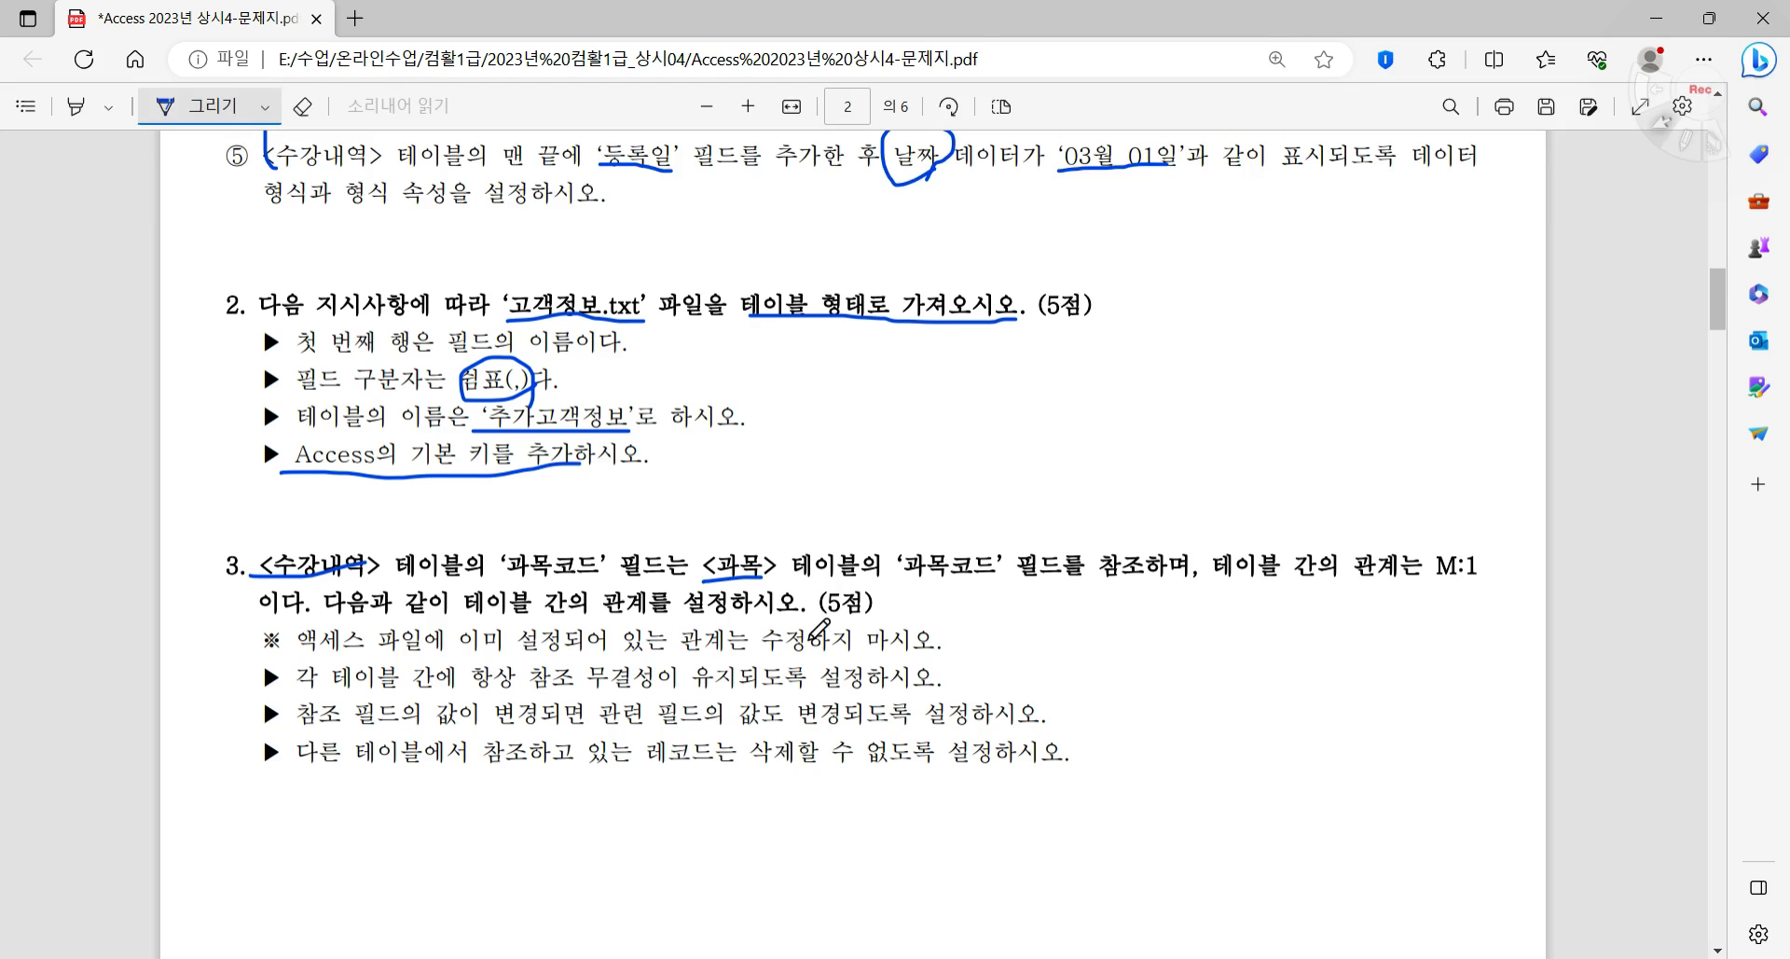
{"action": "left_click_drag", "start_coordinate": [471, 682], "coordinate": [729, 672]}
{"action": "left_click_drag", "start_coordinate": [733, 735], "coordinate": [850, 721]}
{"action": "left_click_drag", "start_coordinate": [741, 767], "coordinate": [932, 768]}
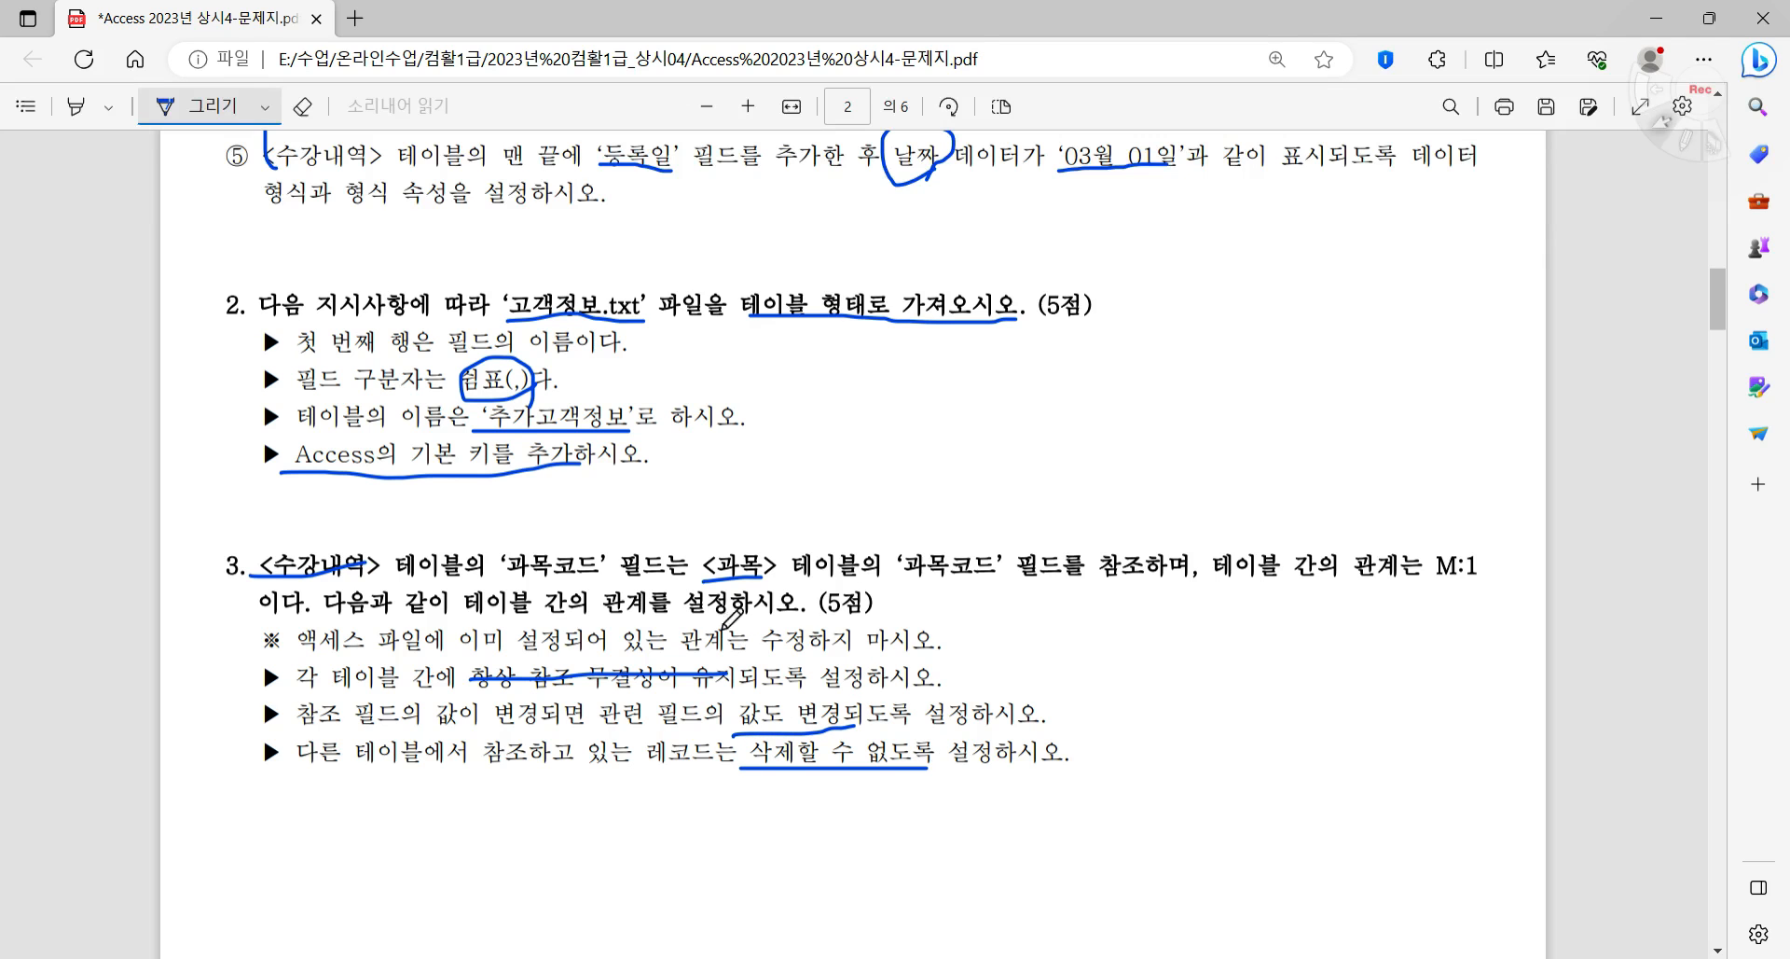
- Switch to Access, open the Relationships window and add the 수강내역 and 과목 tables
{"action": "key", "text": "alt+Tab"}
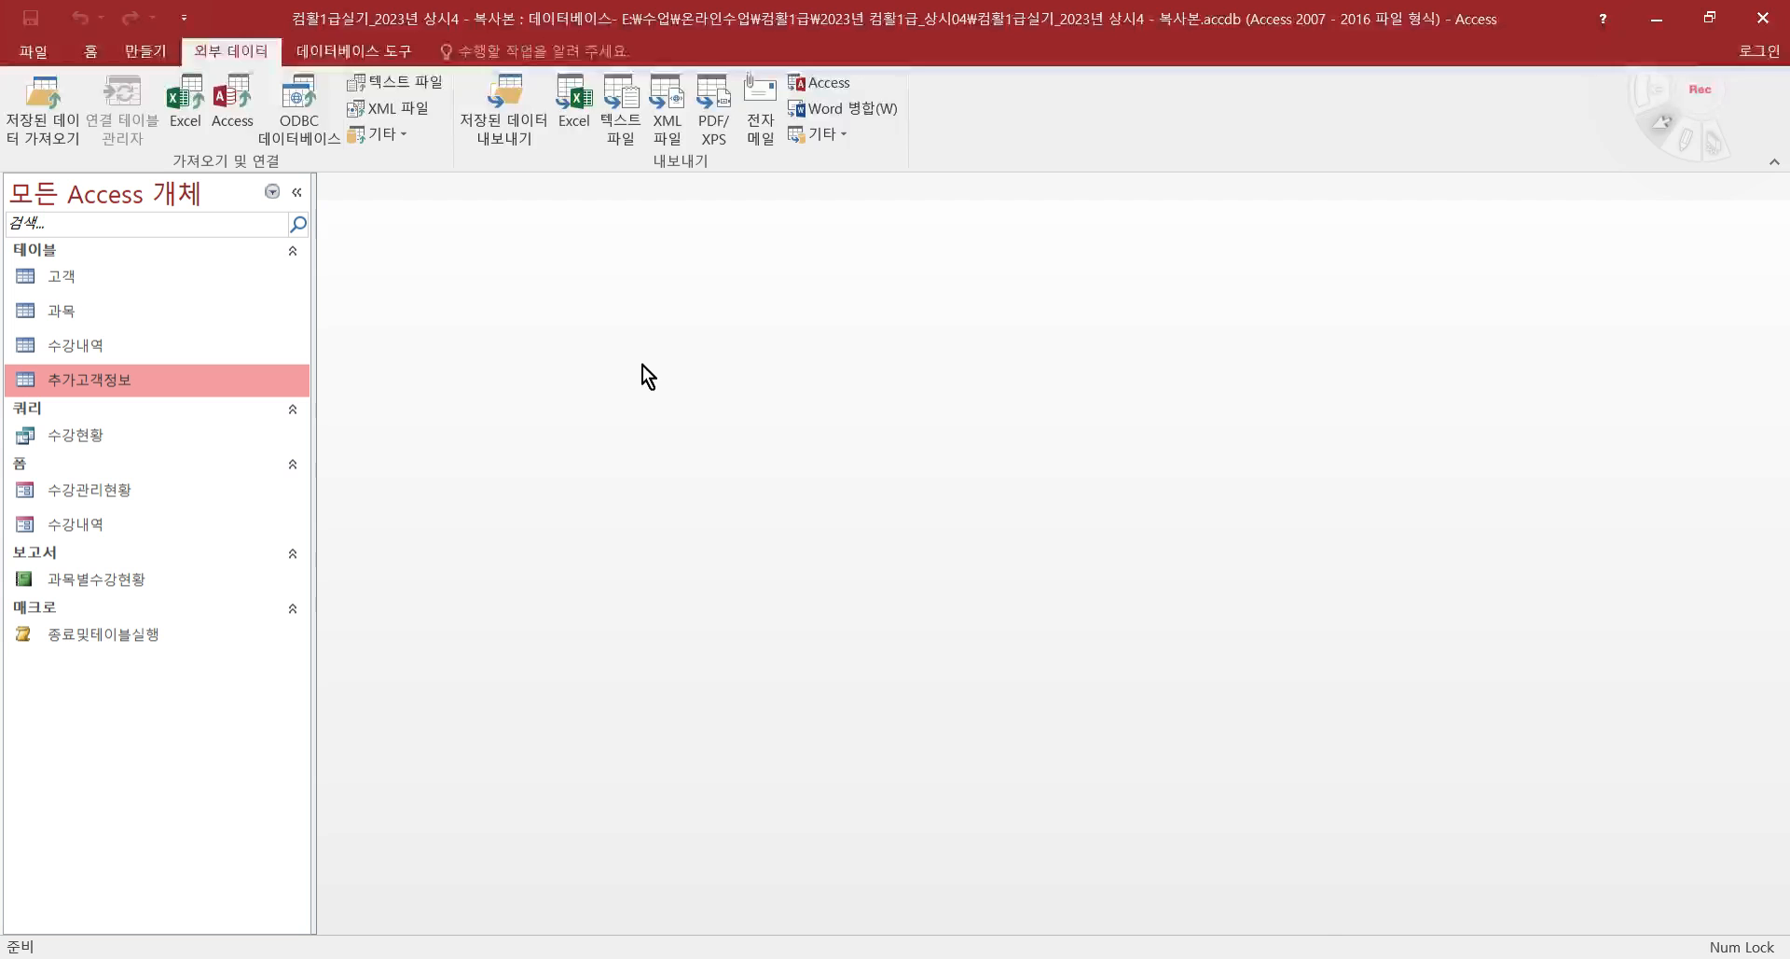
{"action": "left_click", "coordinate": [353, 52]}
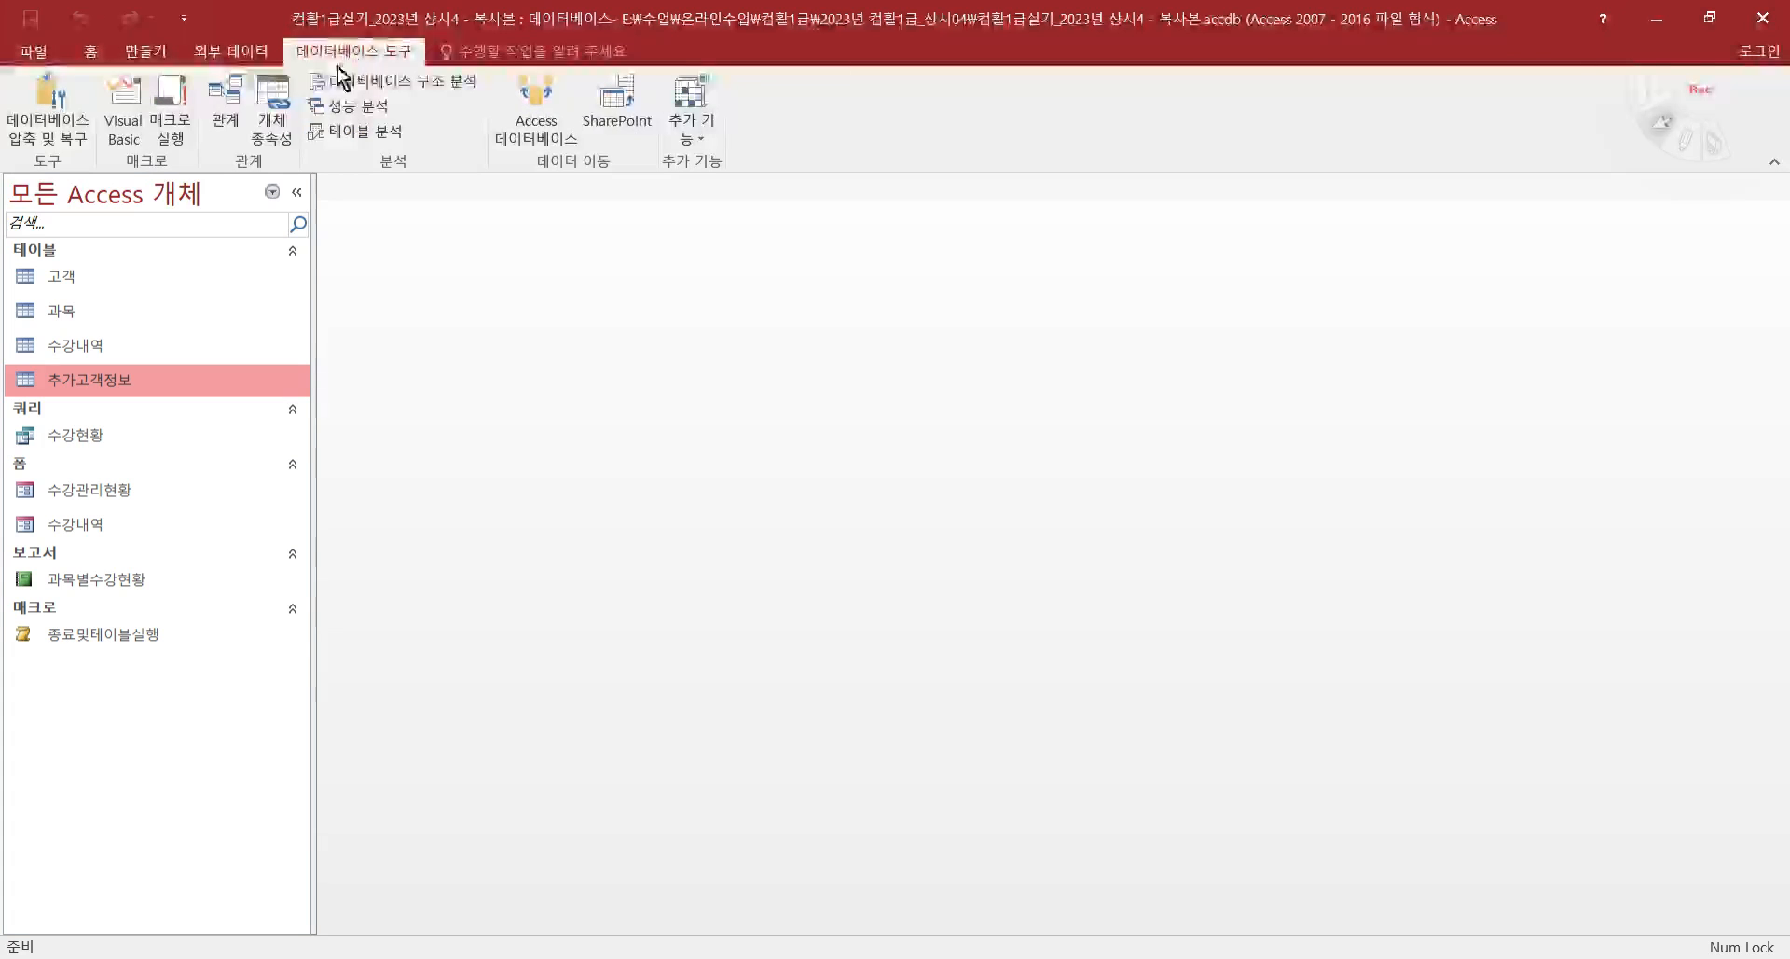
{"action": "left_click", "coordinate": [232, 120]}
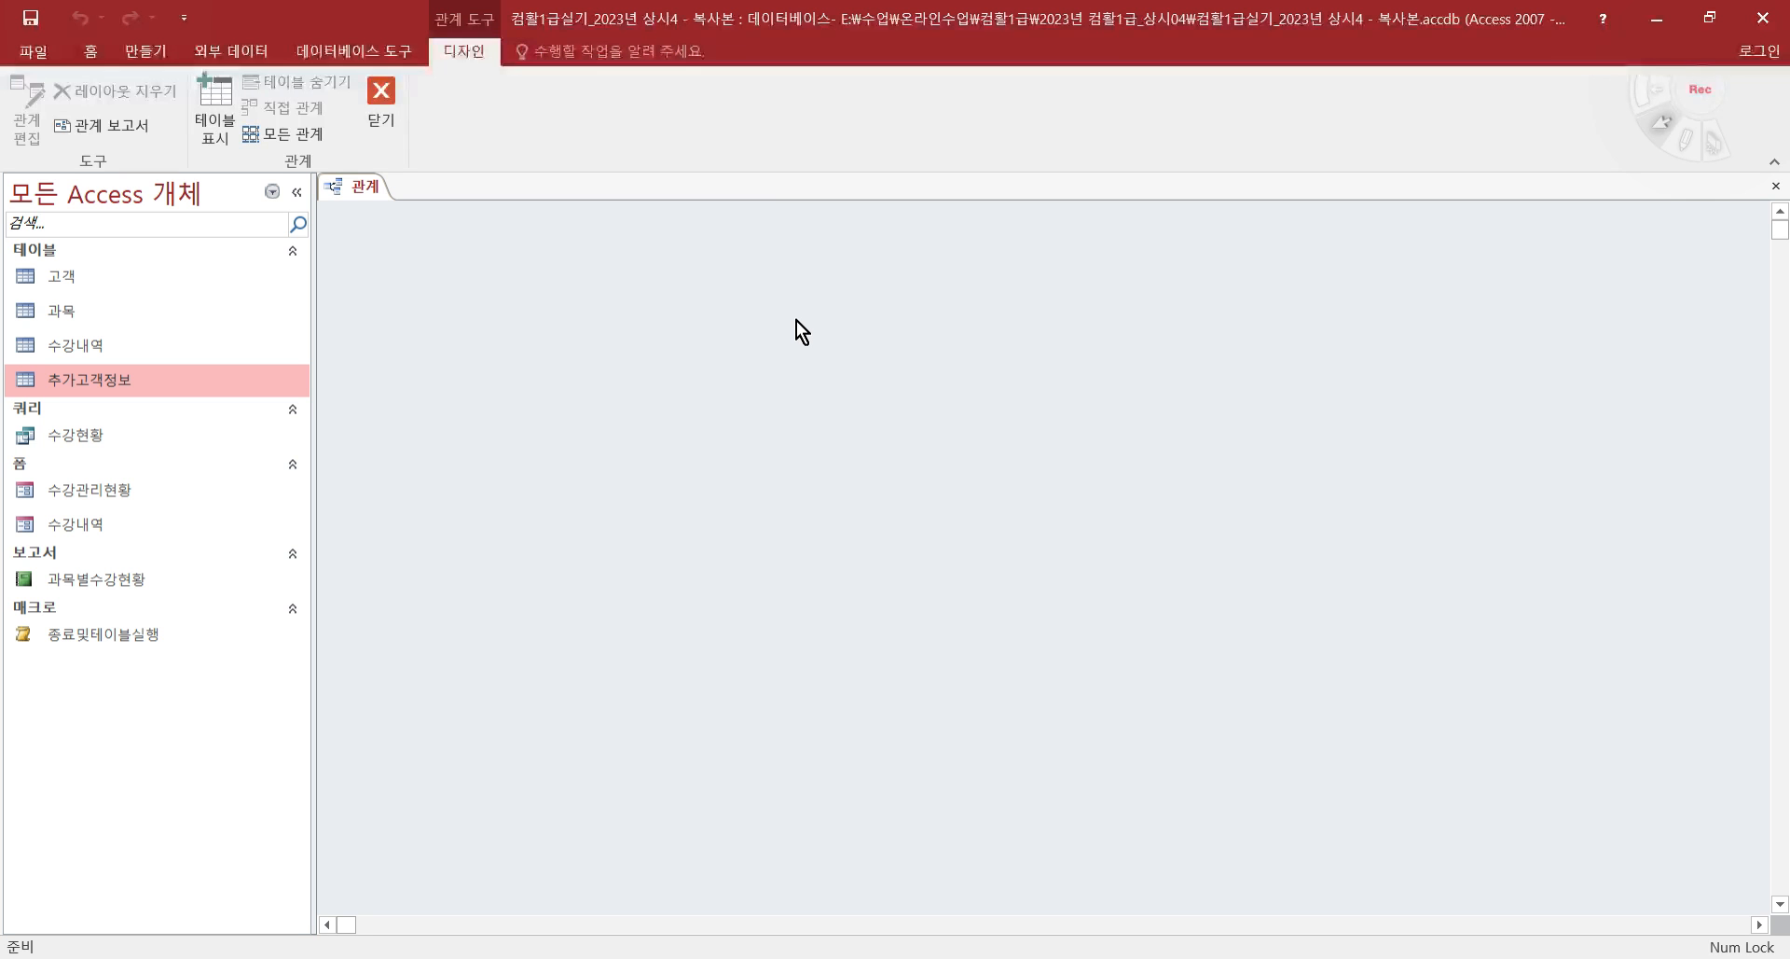
{"action": "left_click", "coordinate": [223, 121]}
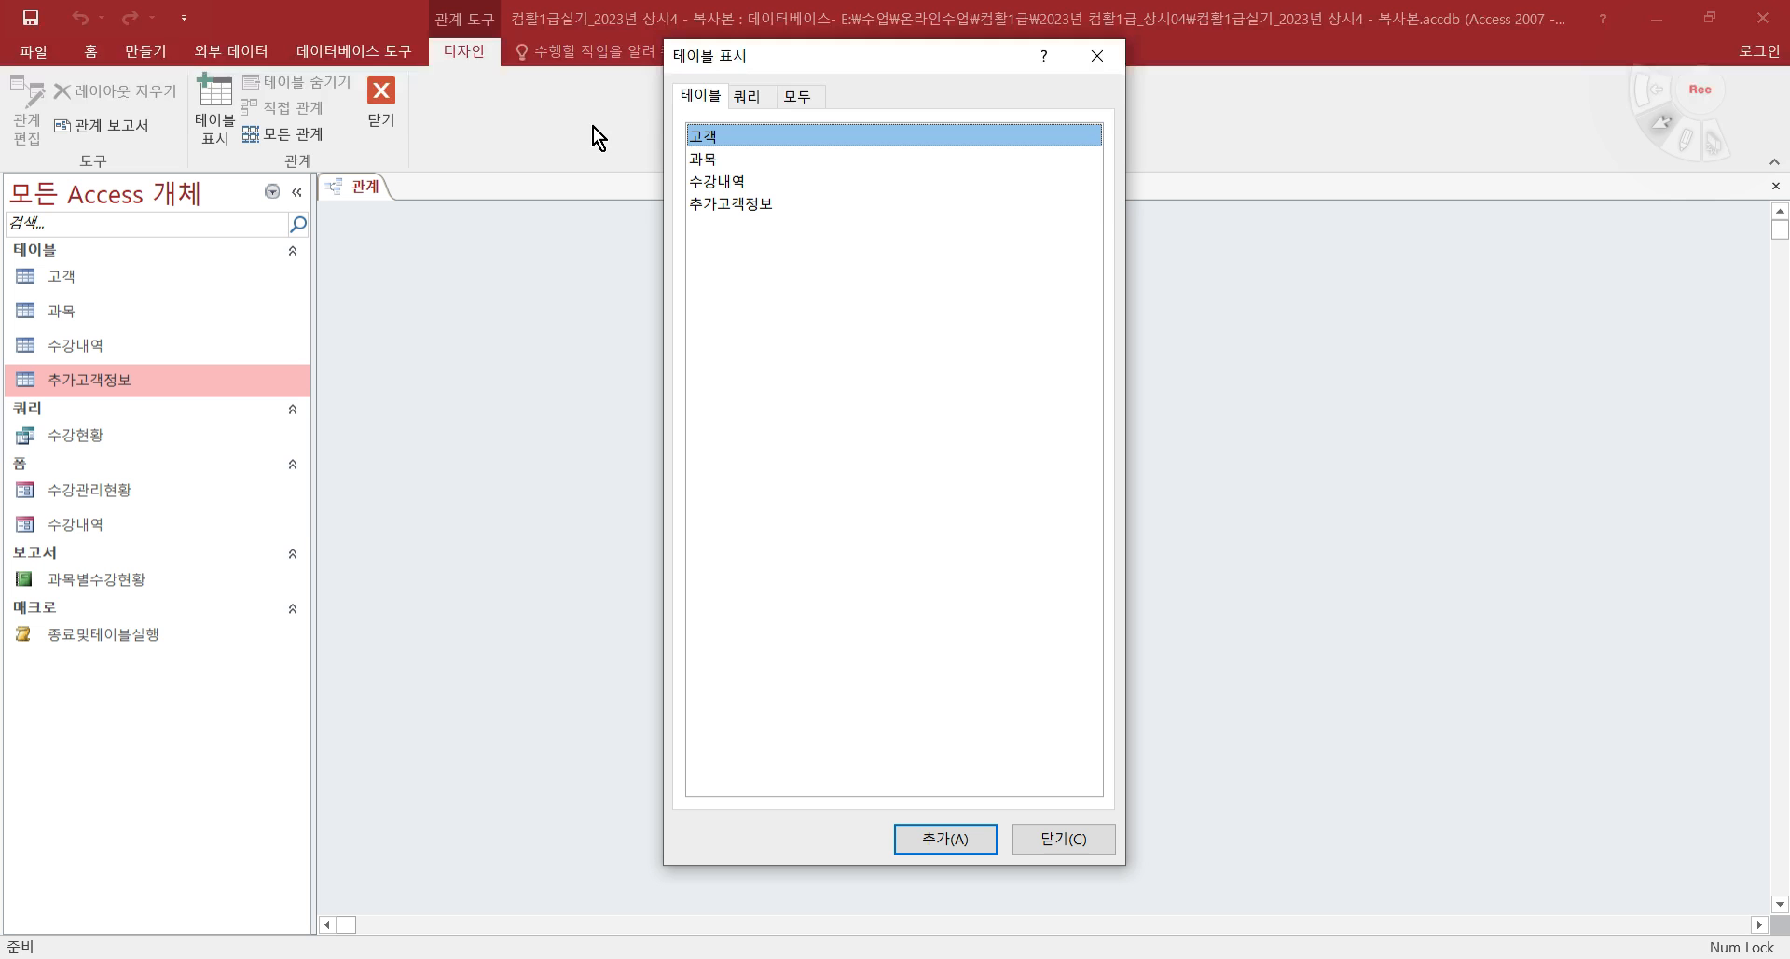
{"action": "double_click", "coordinate": [711, 181]}
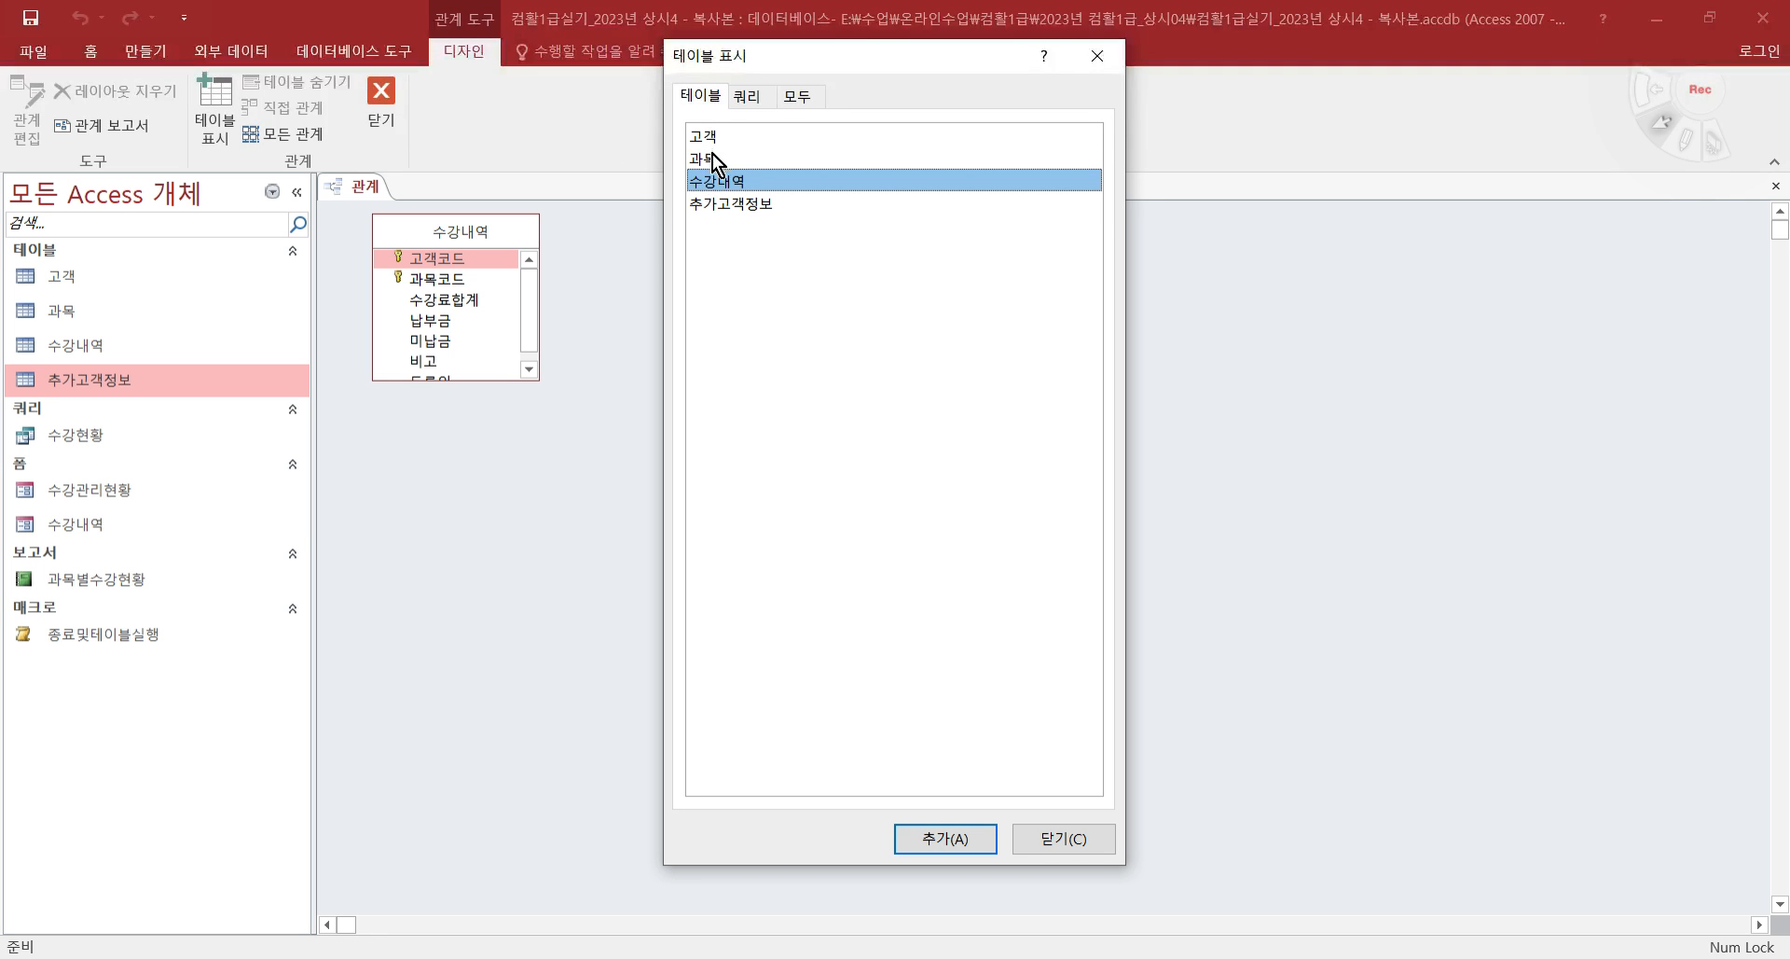
{"action": "double_click", "coordinate": [712, 160]}
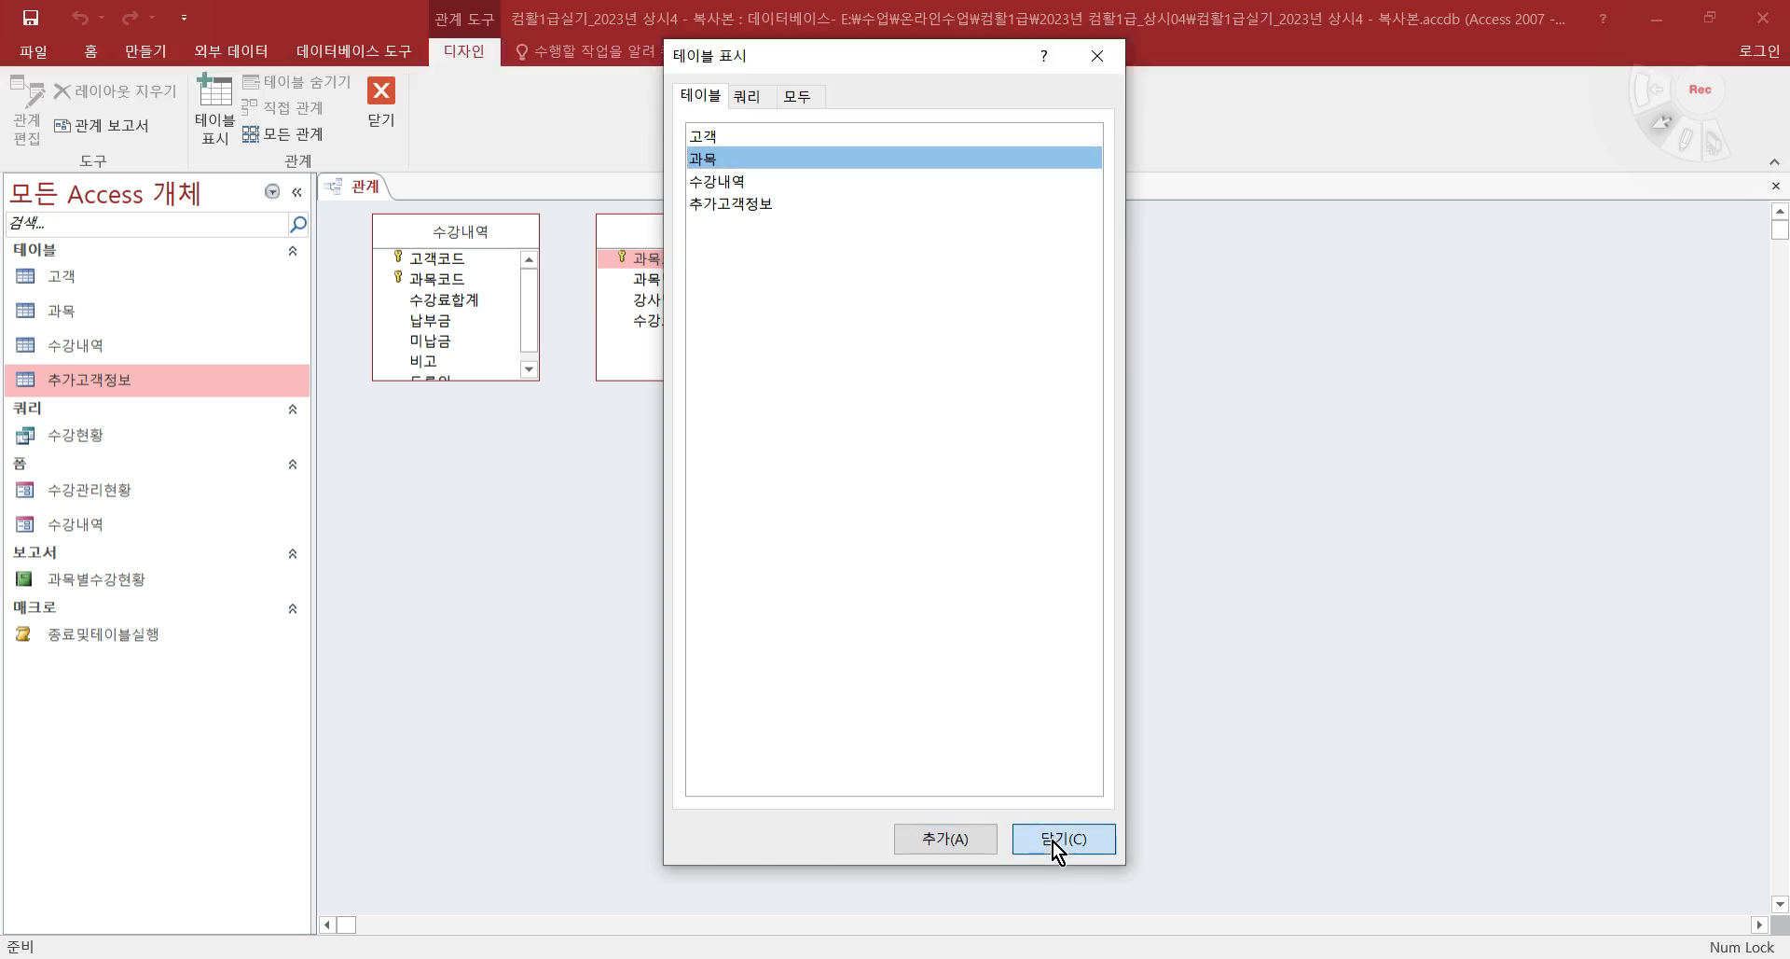
{"action": "left_click", "coordinate": [1053, 843]}
- Relate 수강내역 to 과목 on 과목코드, rechecking the exam PDF, with referential integrity and cascading field updates but no cascading deletes, and close the Relationships window
{"action": "left_click_drag", "start_coordinate": [477, 276], "coordinate": [622, 257]}
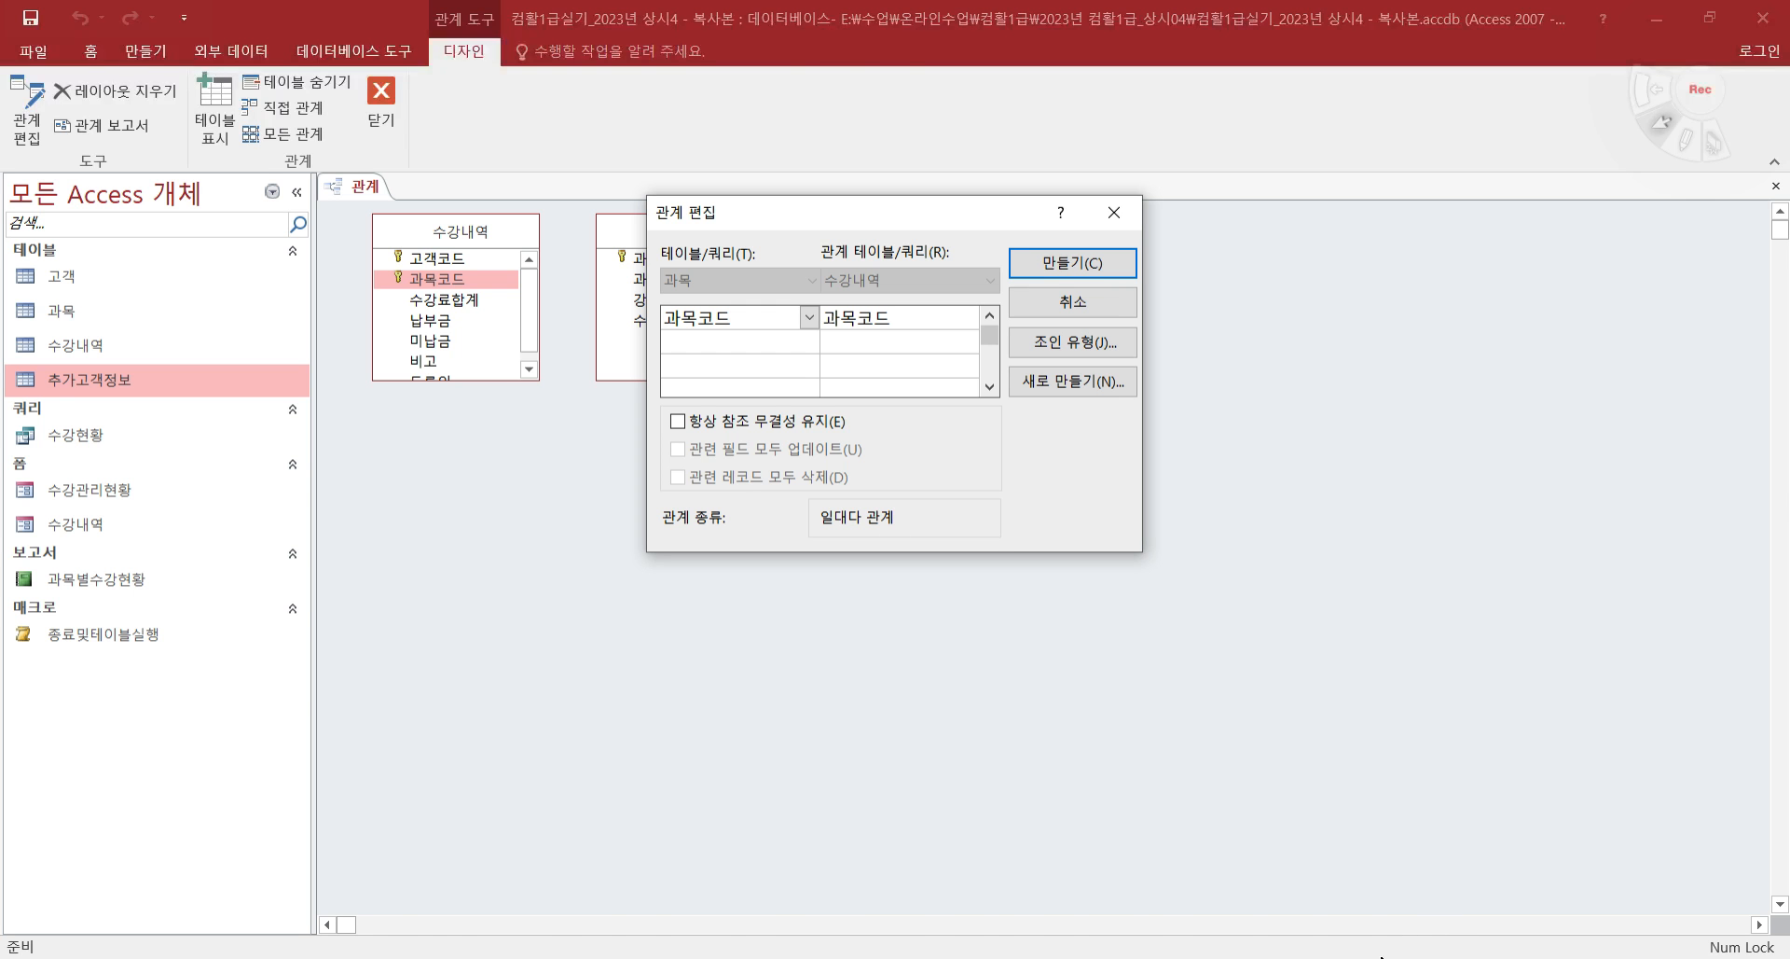
{"action": "left_click", "coordinate": [1389, 957]}
{"action": "scroll", "coordinate": [597, 611], "scroll_direction": "up", "scroll_amount": 5}
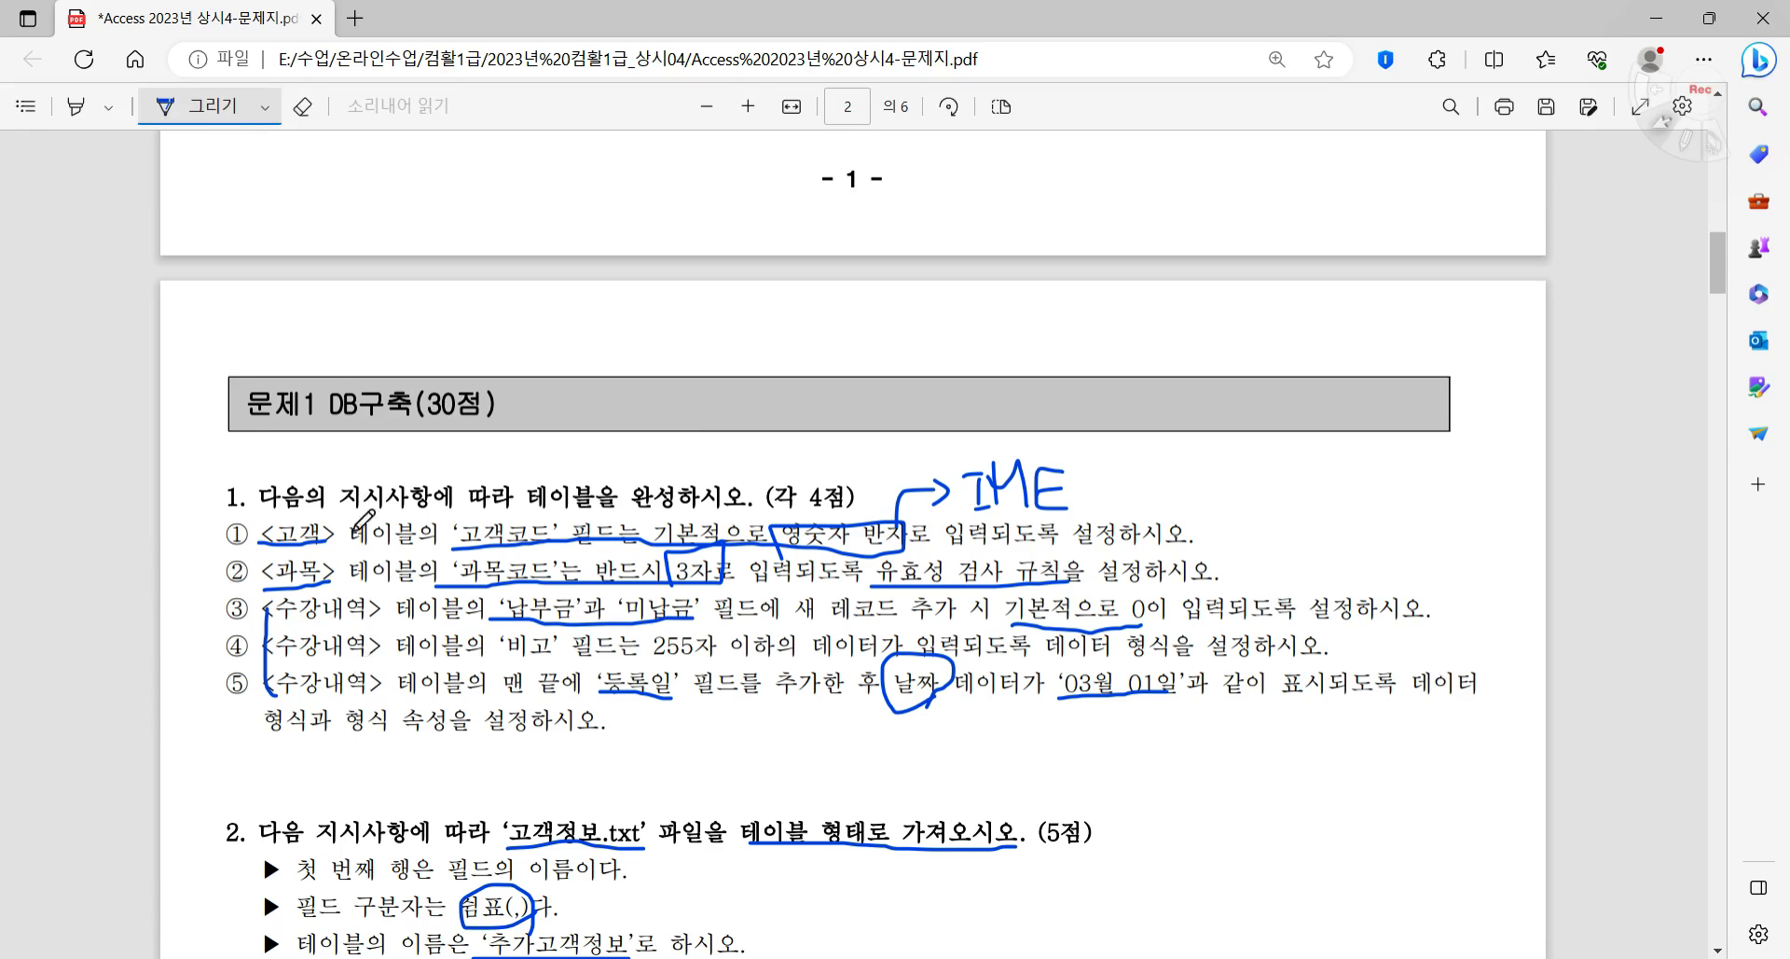
{"action": "scroll", "coordinate": [363, 520], "scroll_direction": "down", "scroll_amount": 7}
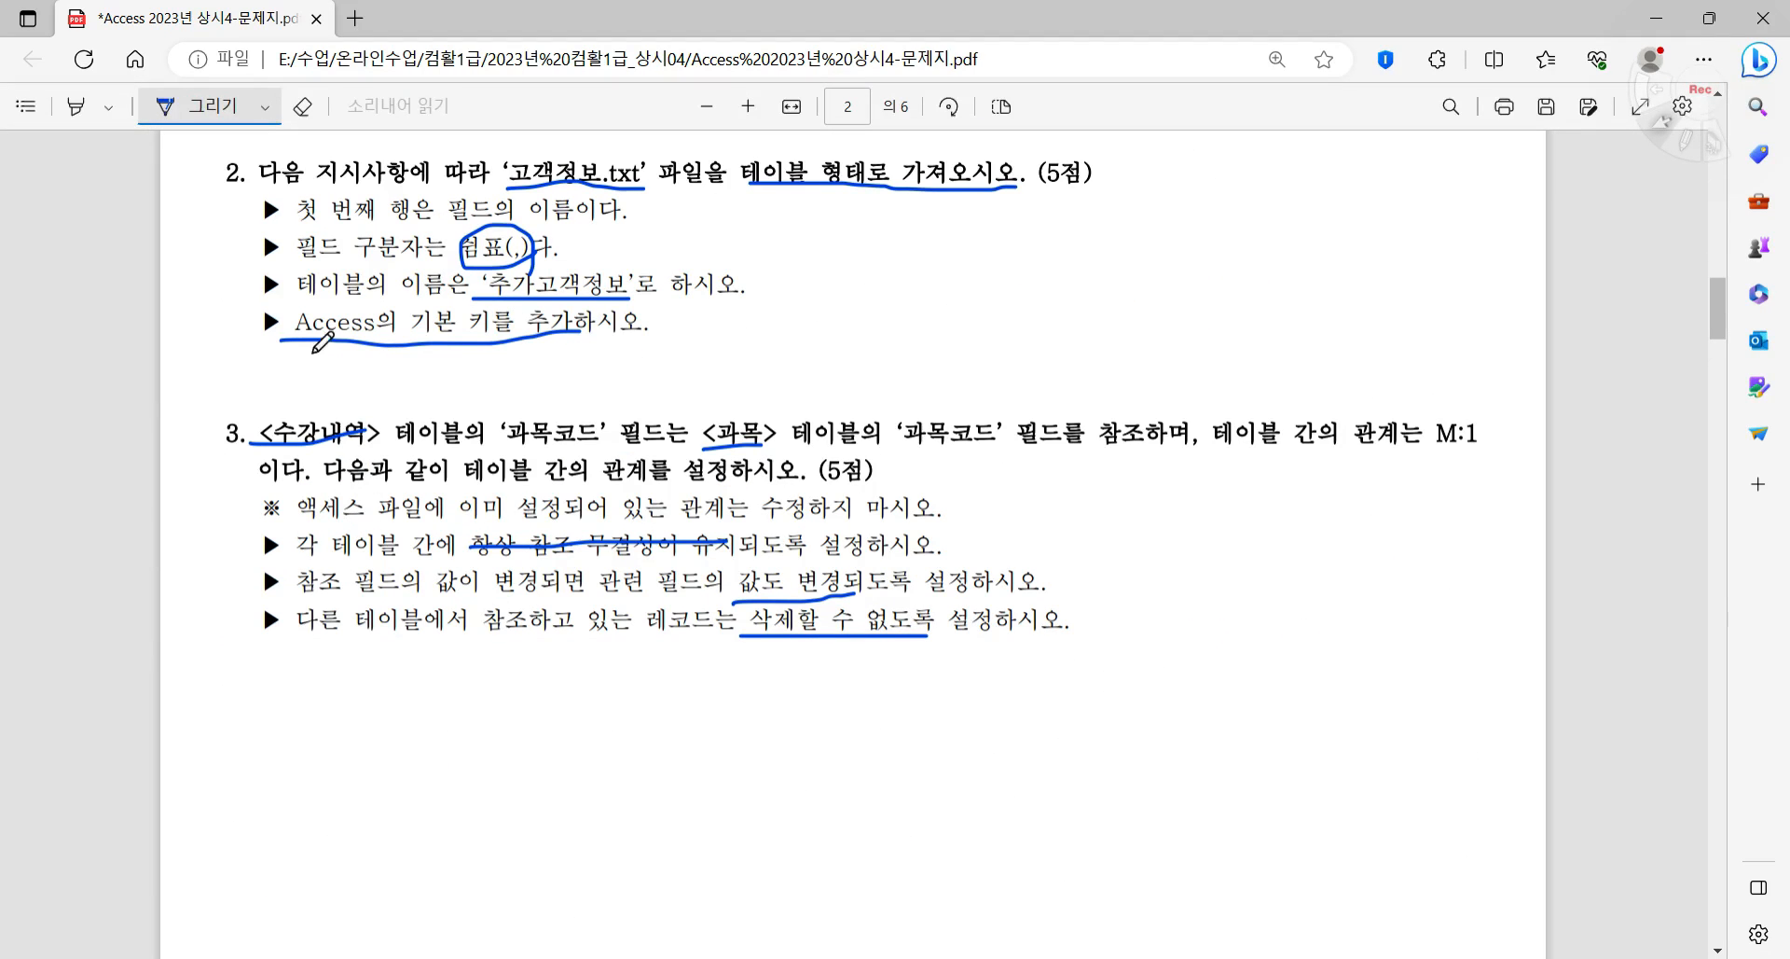
{"action": "left_click", "coordinate": [1426, 958]}
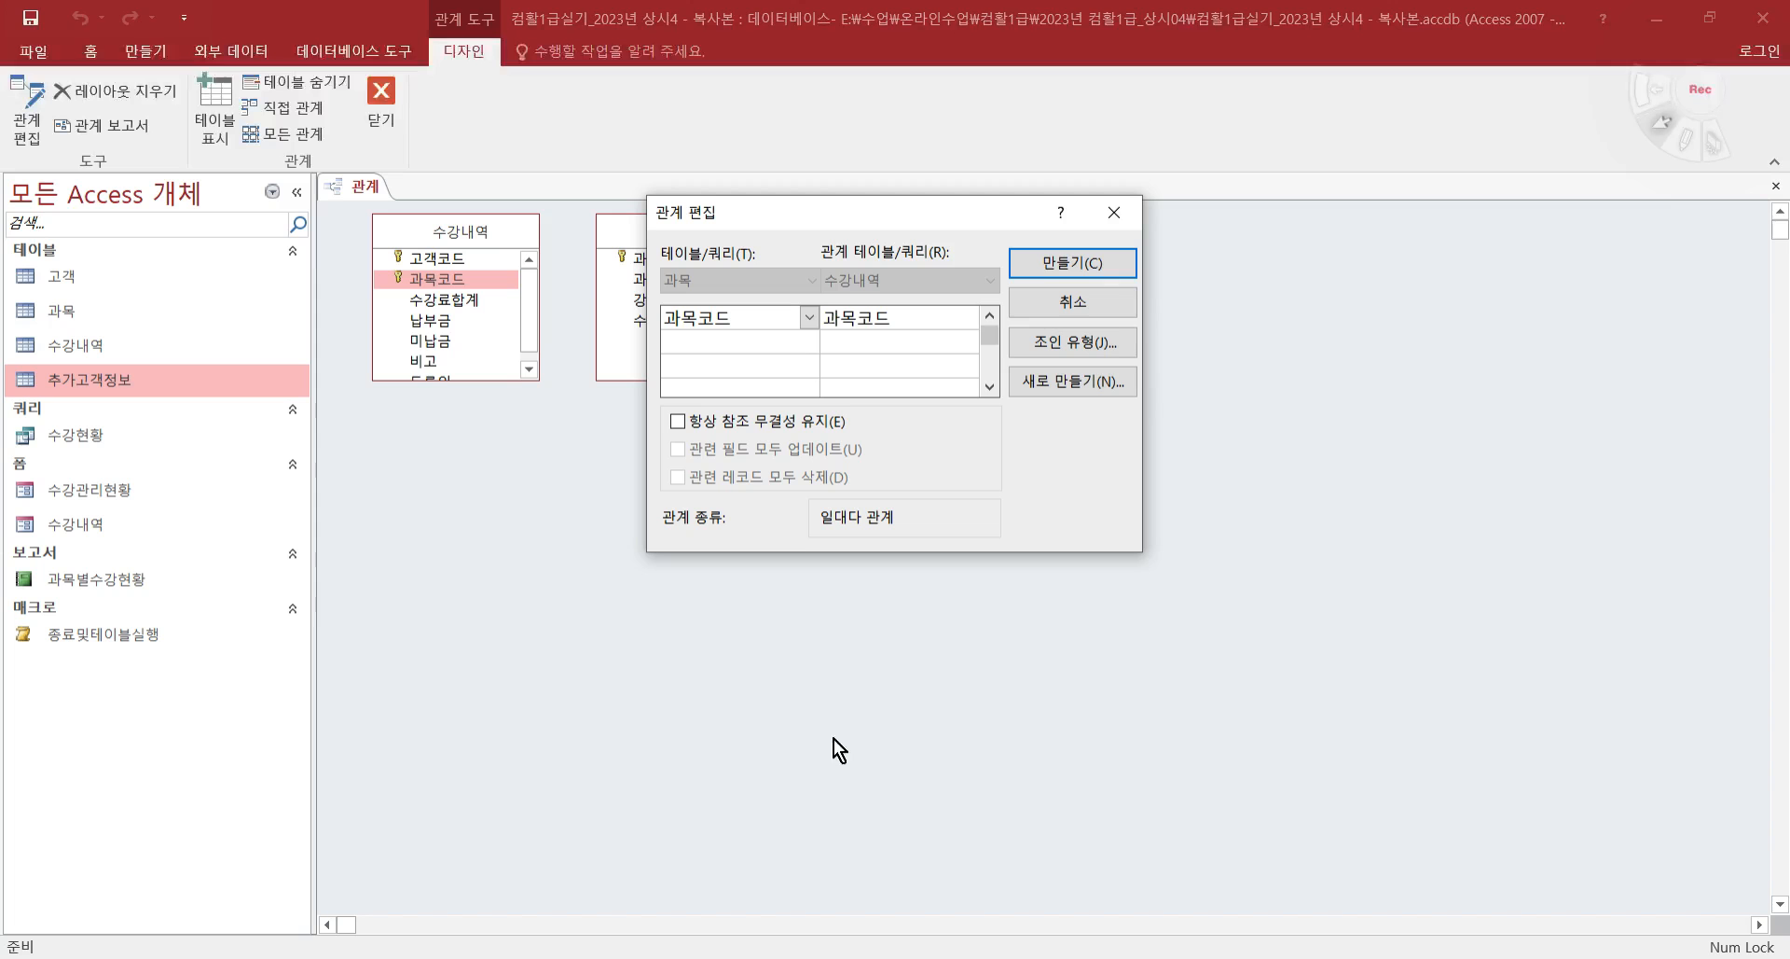
{"action": "left_click", "coordinate": [691, 427]}
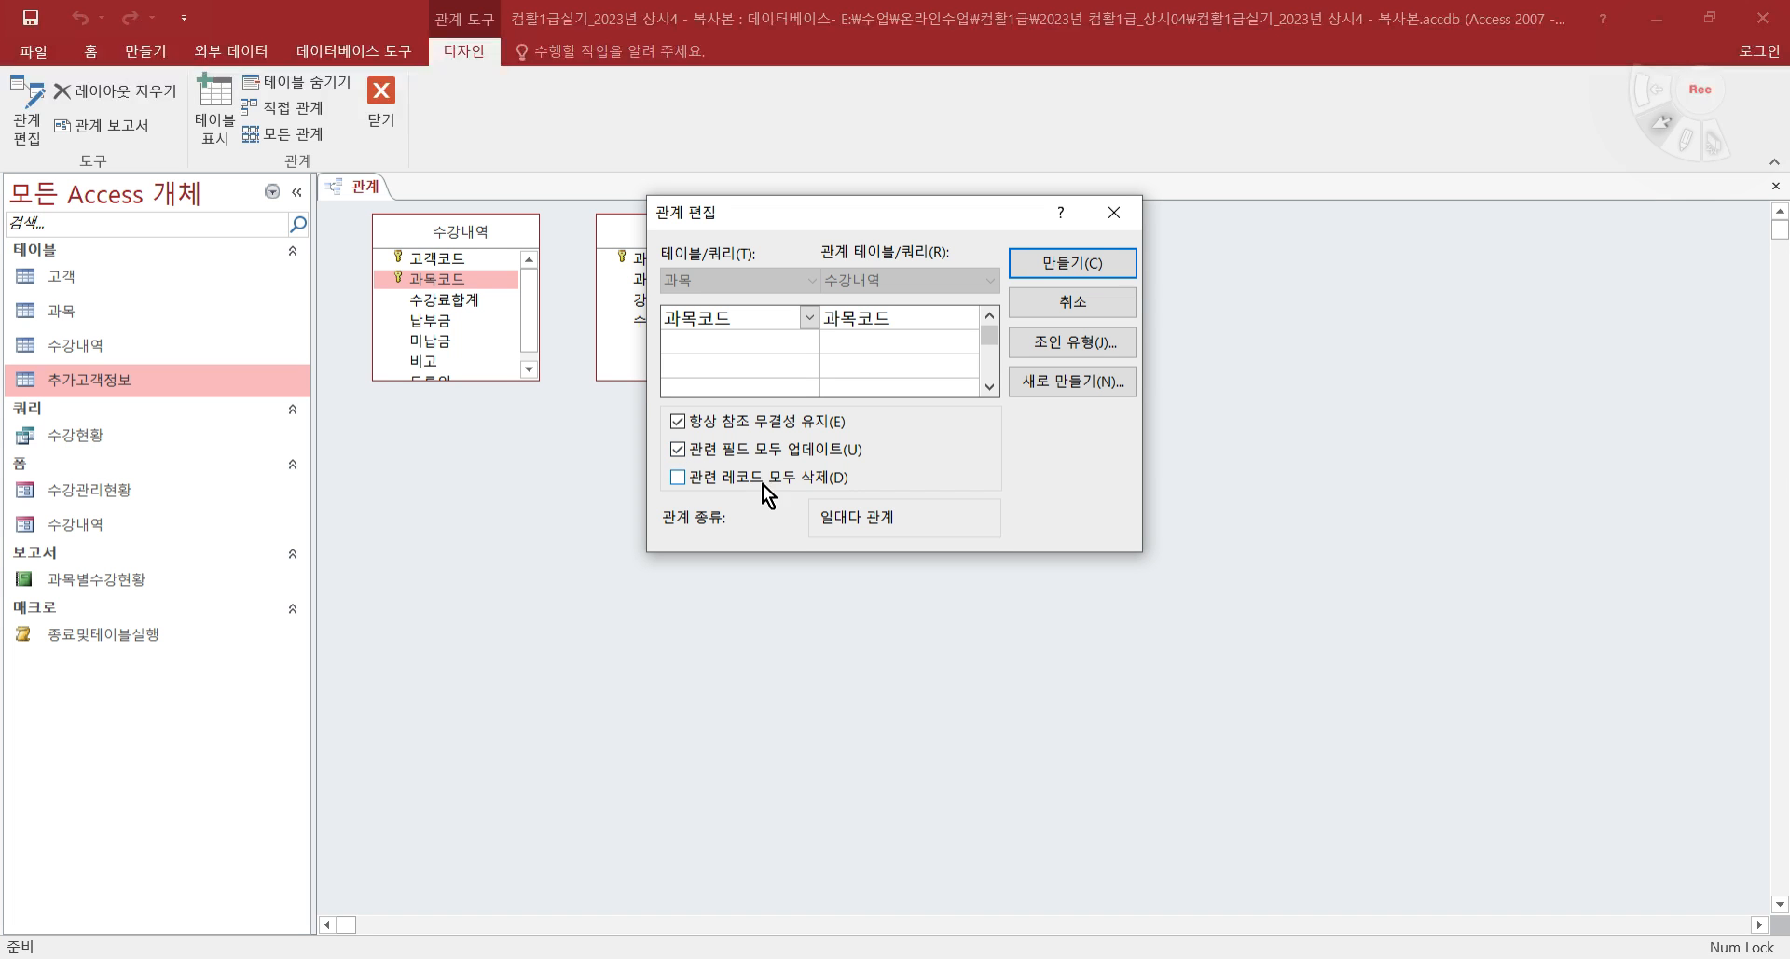
{"action": "left_click", "coordinate": [1102, 264]}
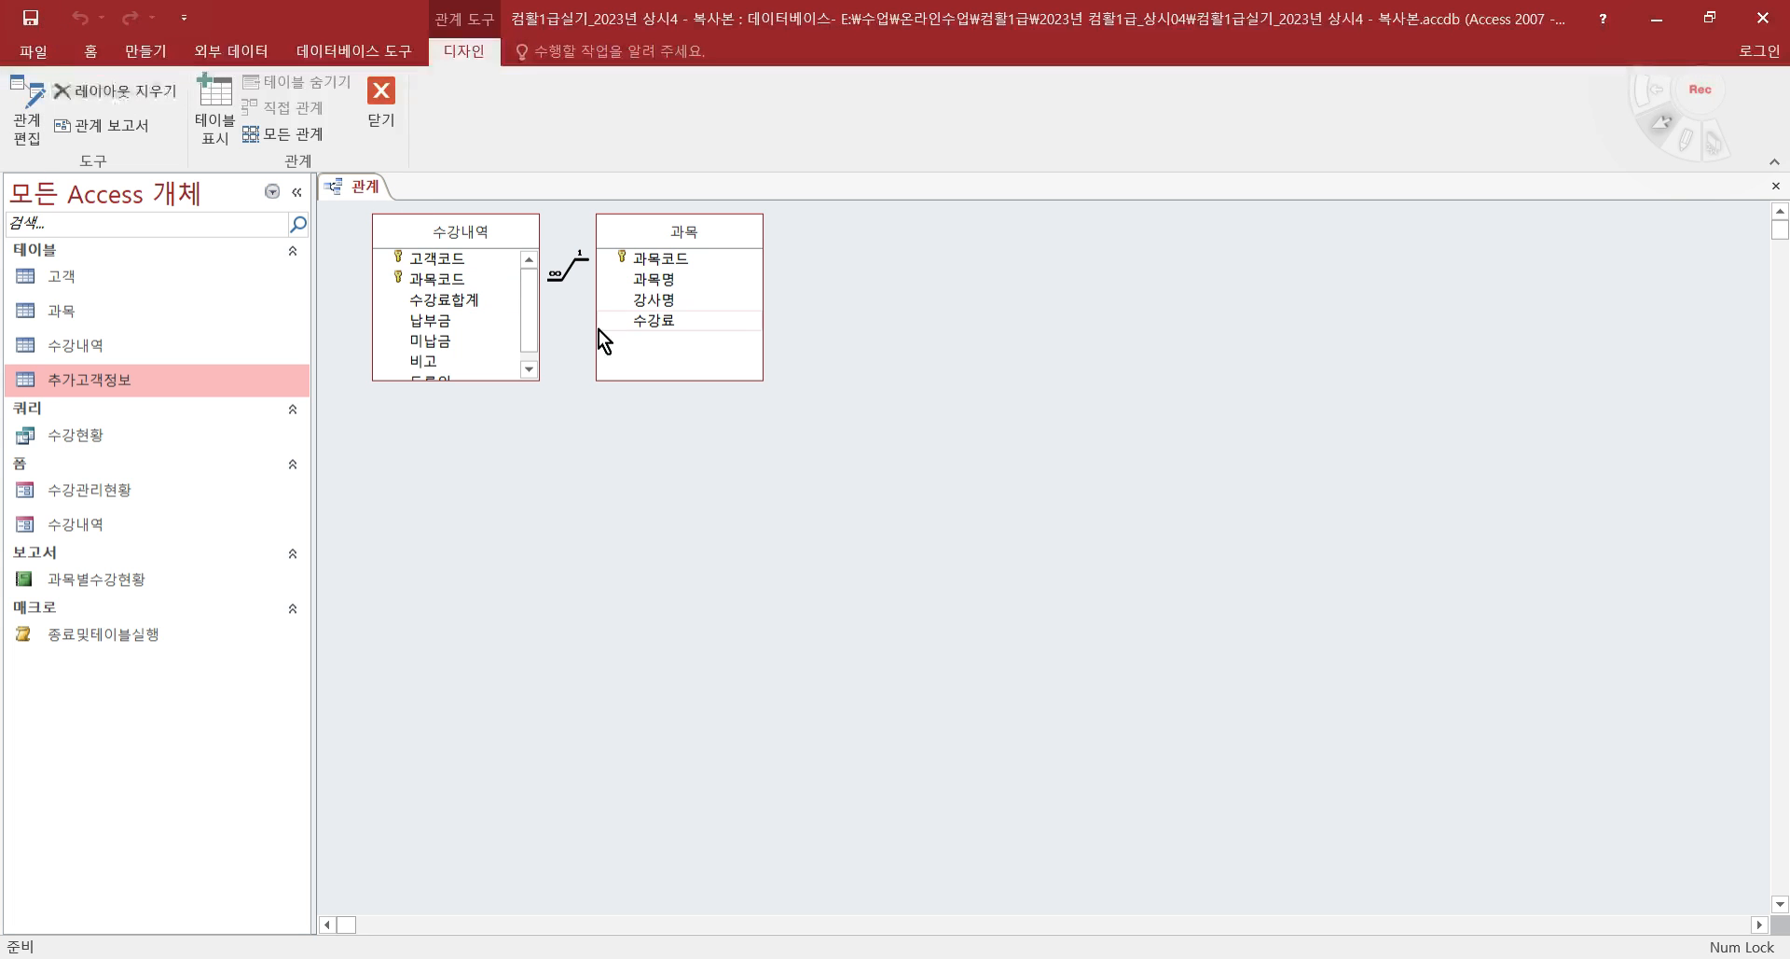
{"action": "left_click", "coordinate": [1772, 186]}
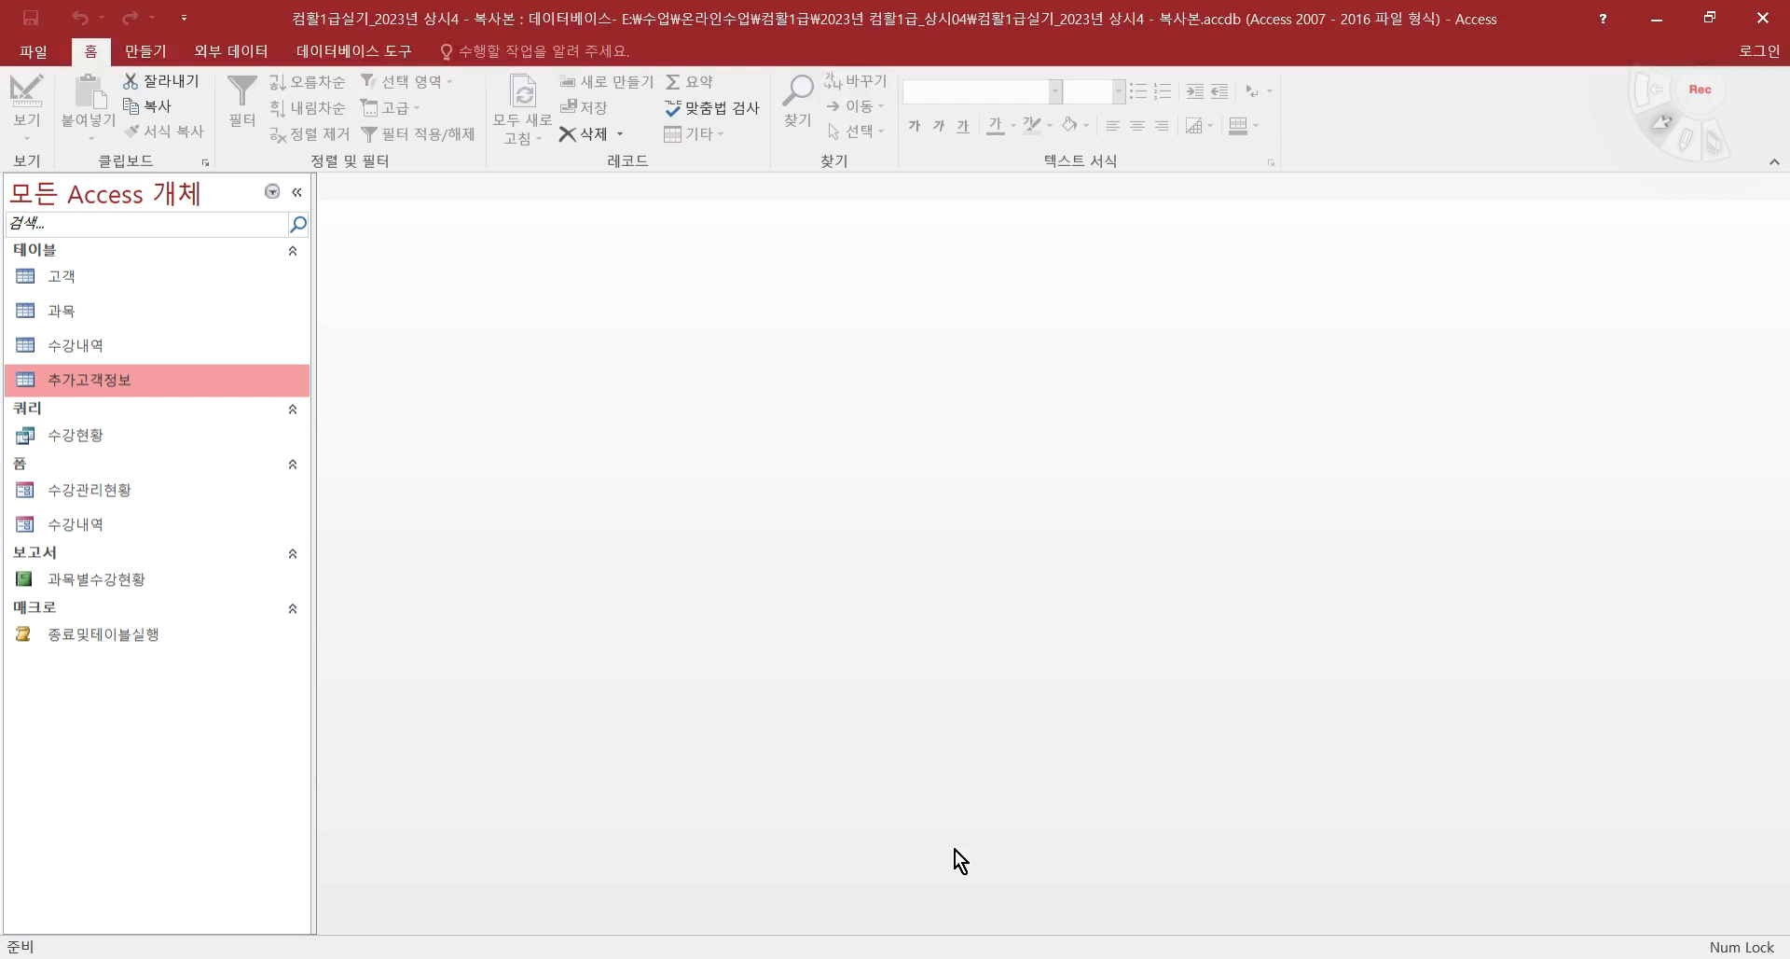
- Switch to the exam PDF, review the DB구축 questions and move on to 문제2 입력 및 수정 기능 구현
{"action": "key", "text": "alt+Tab"}
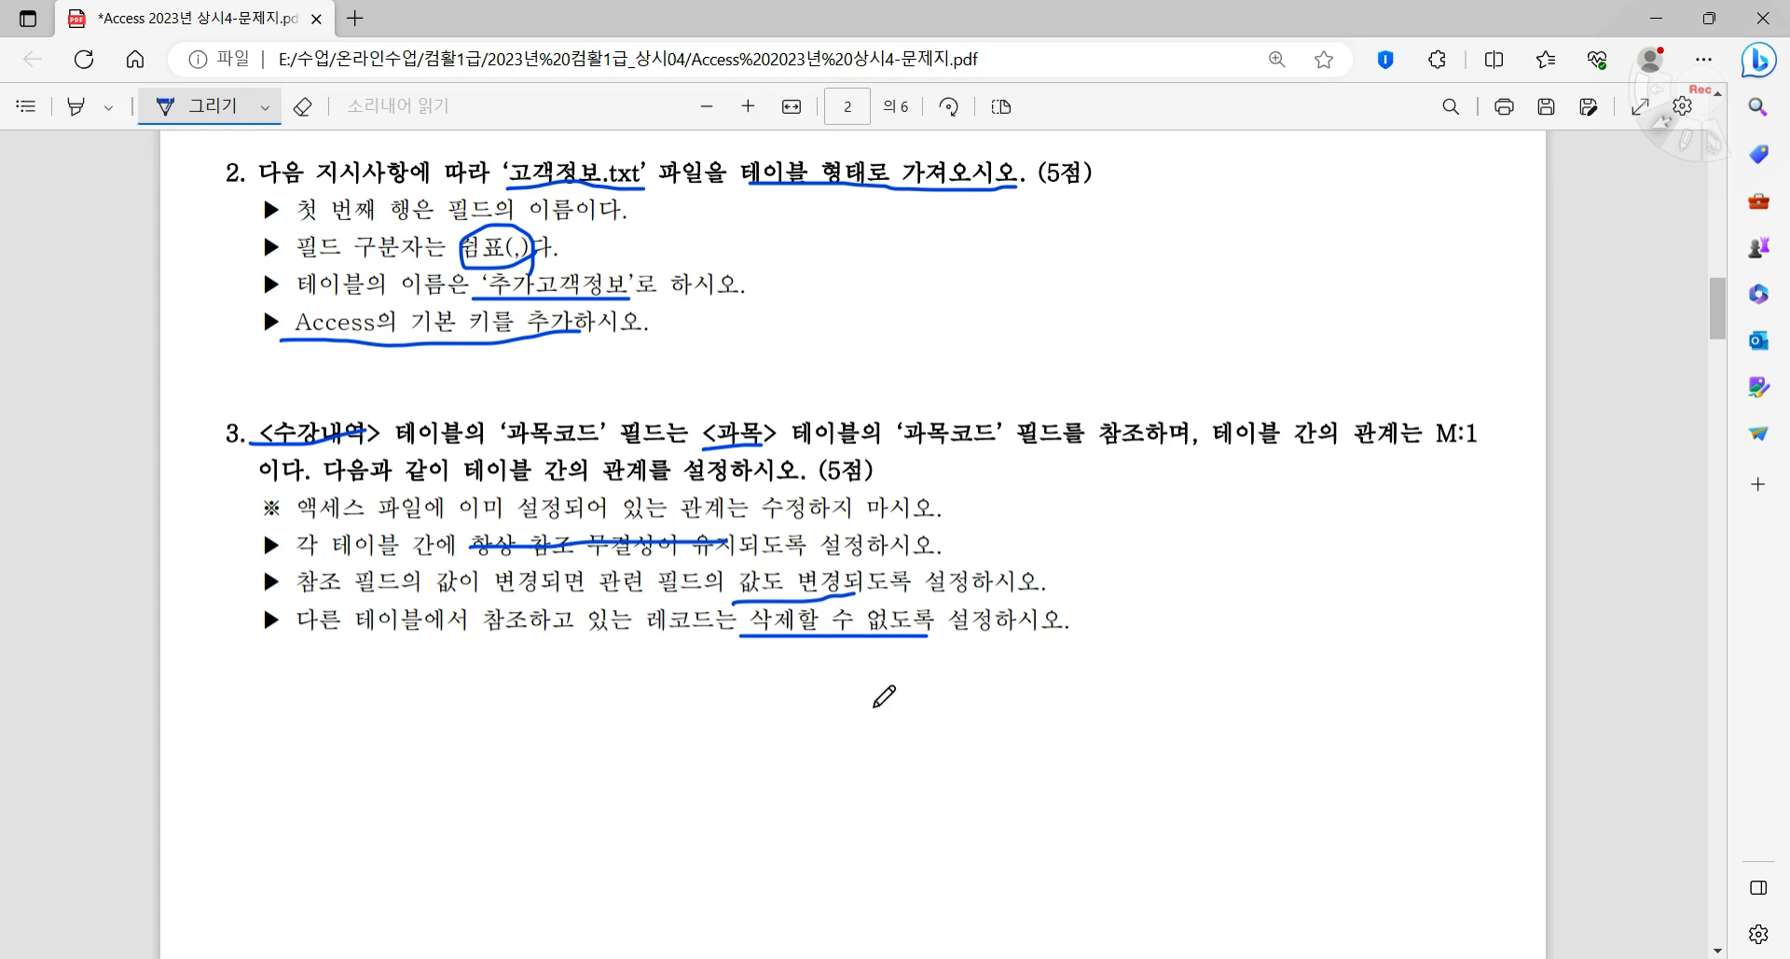
{"action": "scroll", "coordinate": [884, 694], "scroll_direction": "up", "scroll_amount": 4}
{"action": "scroll", "coordinate": [535, 380], "scroll_direction": "up", "scroll_amount": 2}
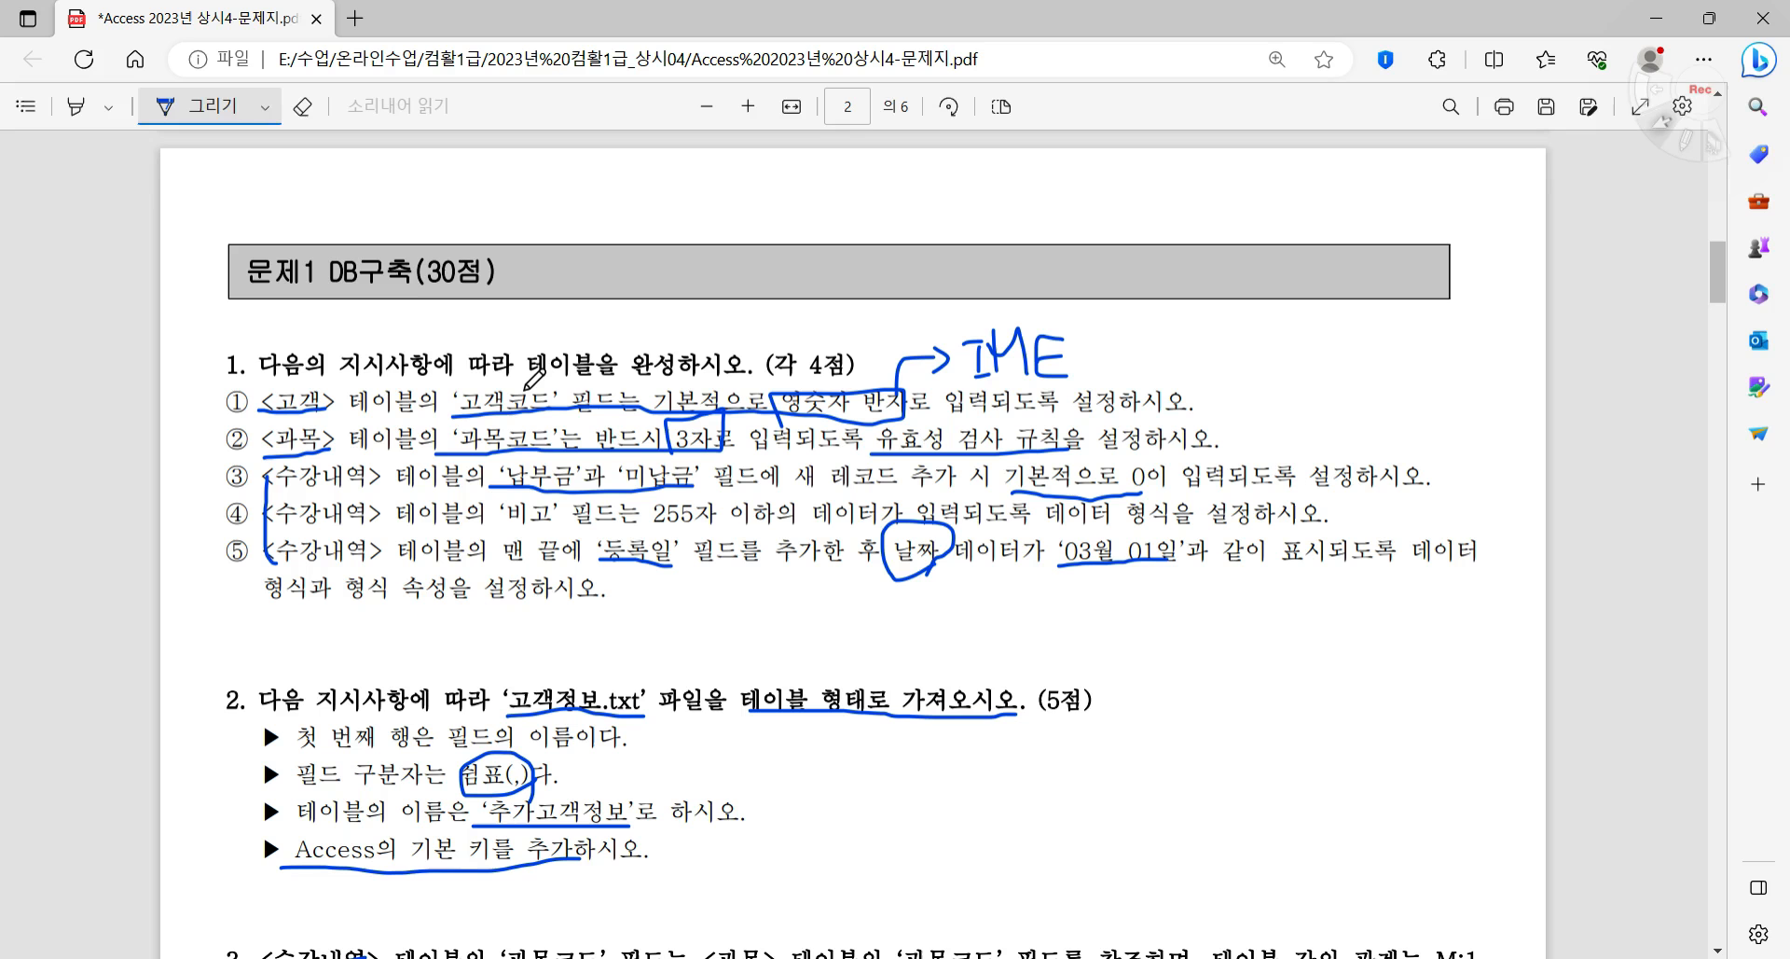
{"action": "scroll", "coordinate": [504, 508], "scroll_direction": "down", "scroll_amount": 15}
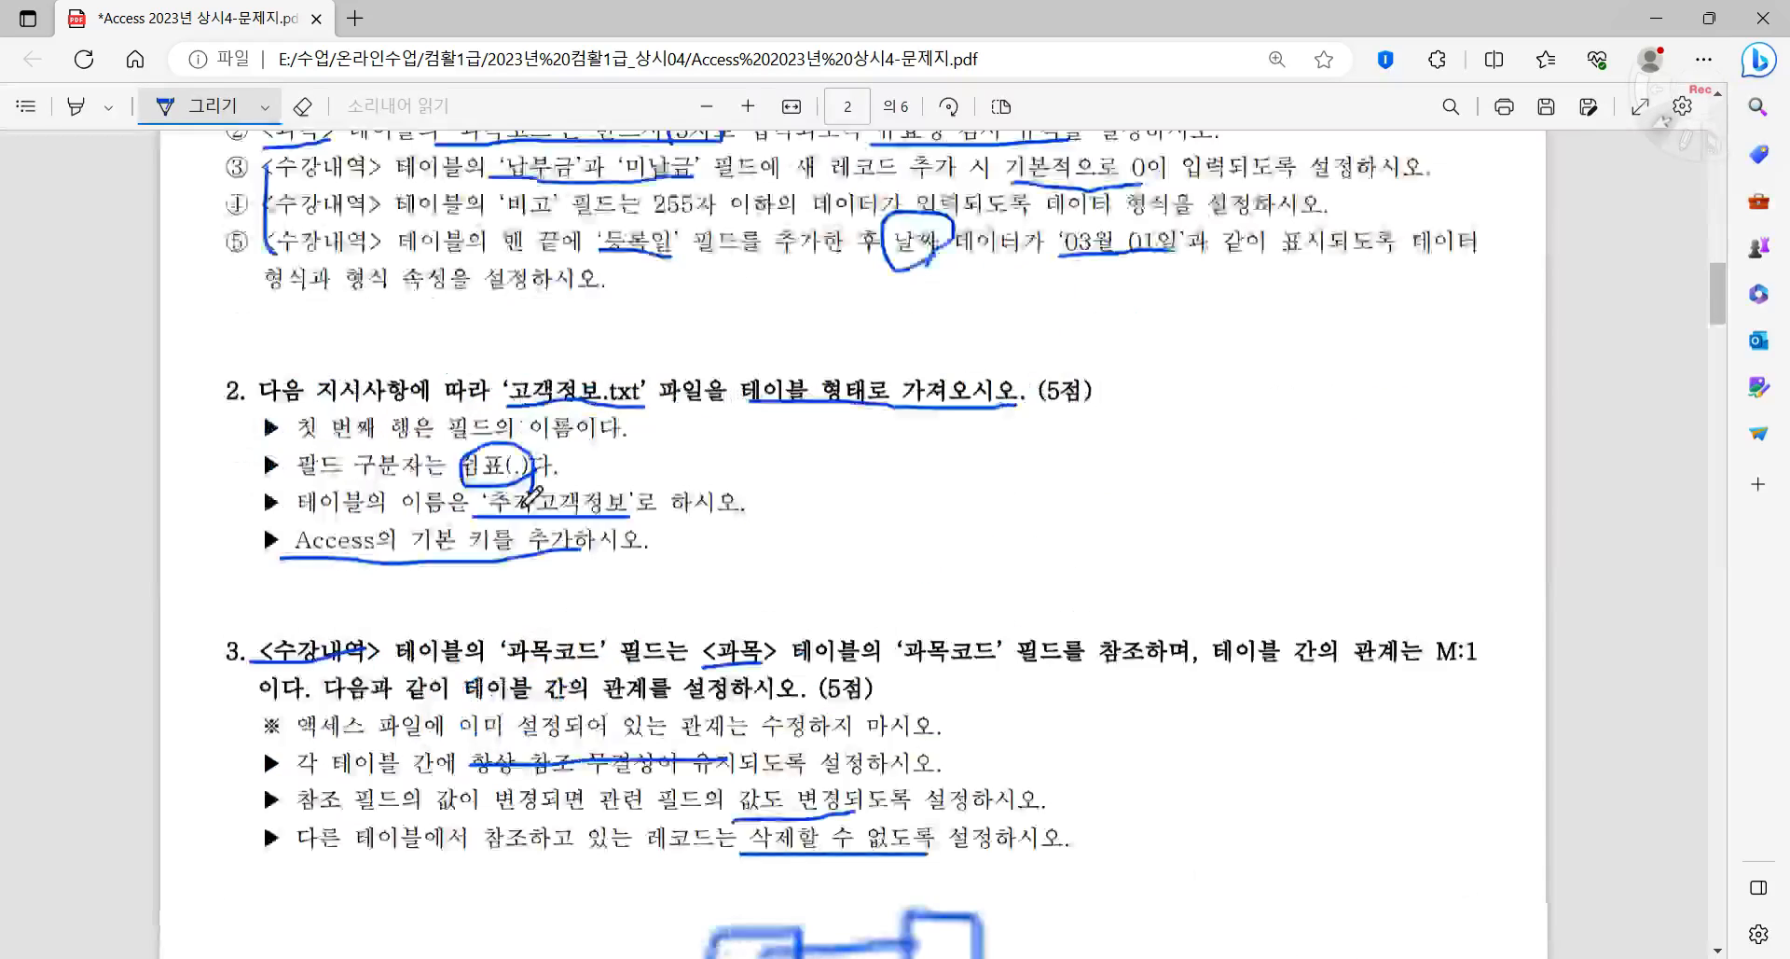
{"action": "scroll", "coordinate": [540, 514], "scroll_direction": "down", "scroll_amount": 9}
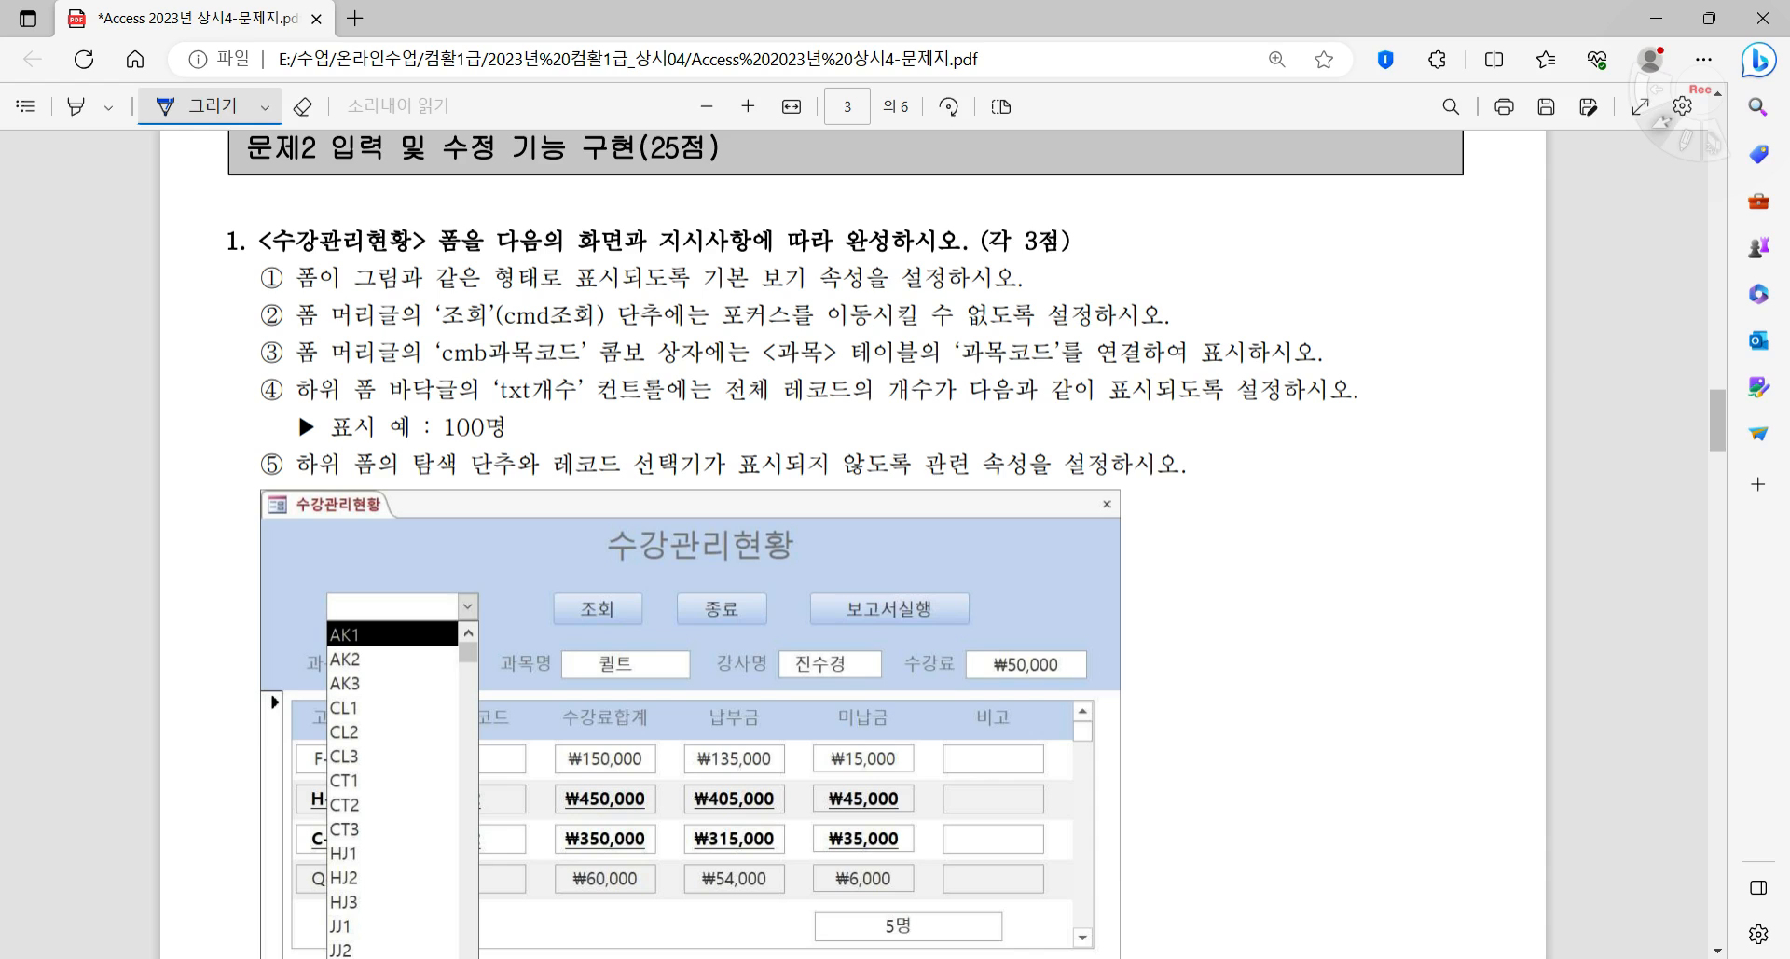
- Switch to Access and open the 수강관리현황 form in Design View
{"action": "key", "text": "alt+Tab"}
{"action": "right_click", "coordinate": [164, 496]}
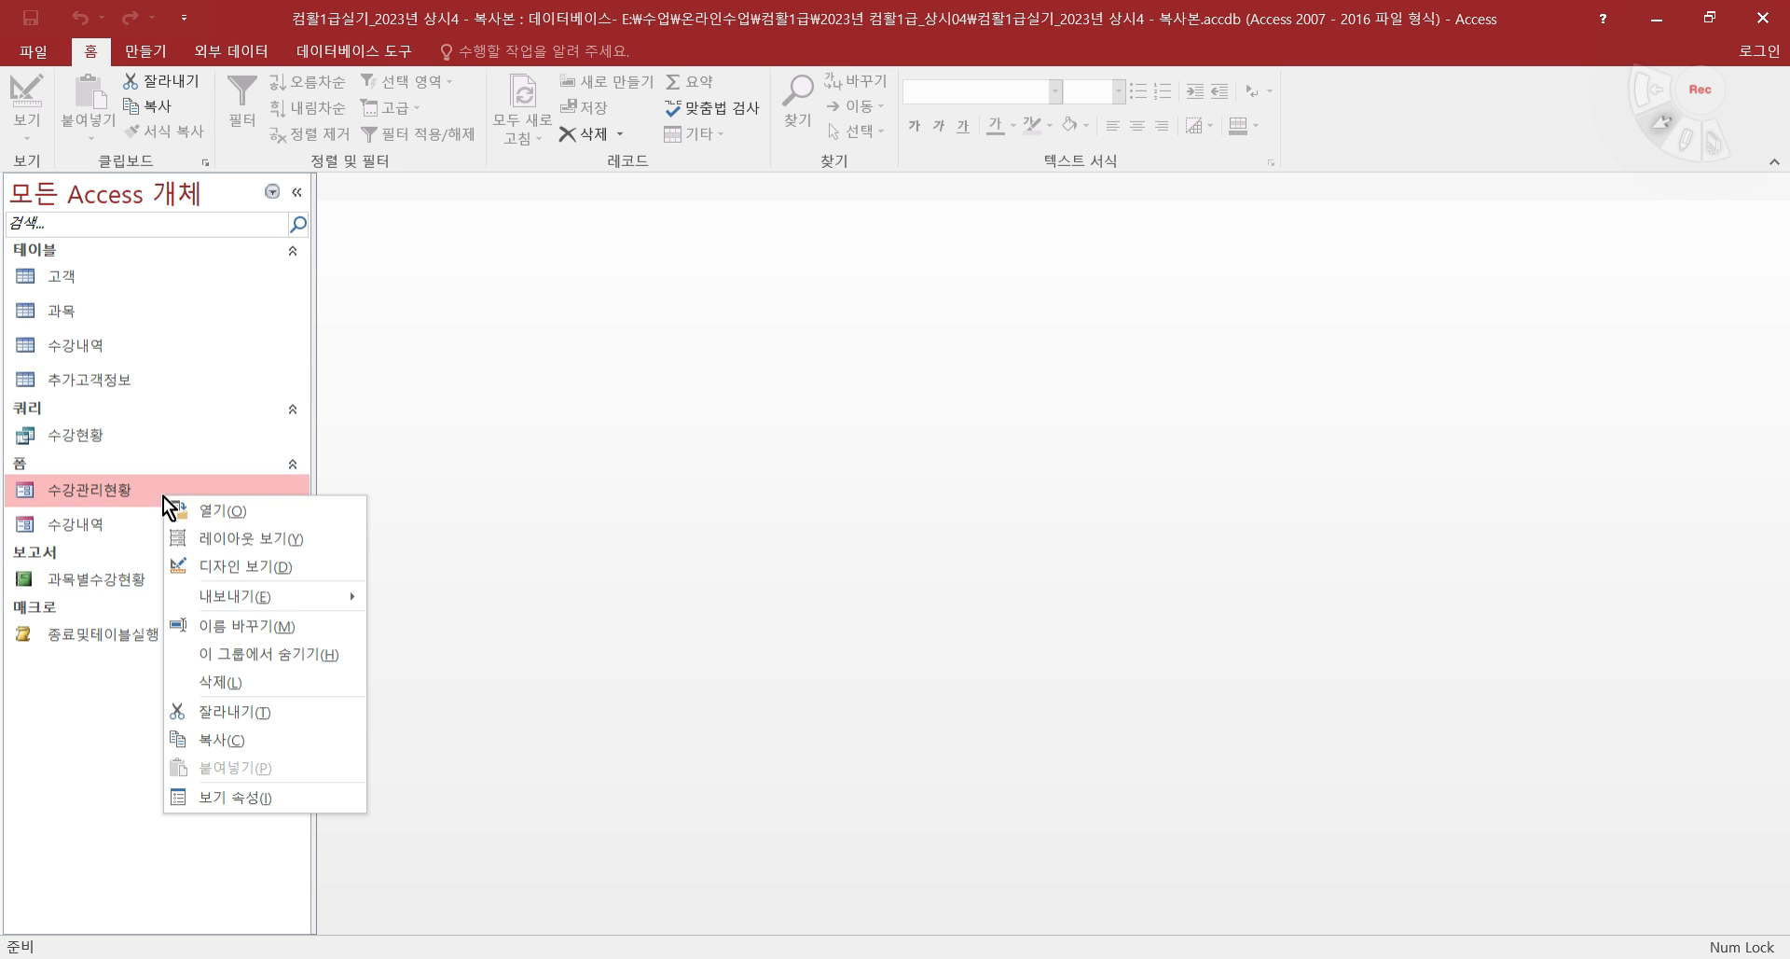
{"action": "left_click", "coordinate": [270, 568]}
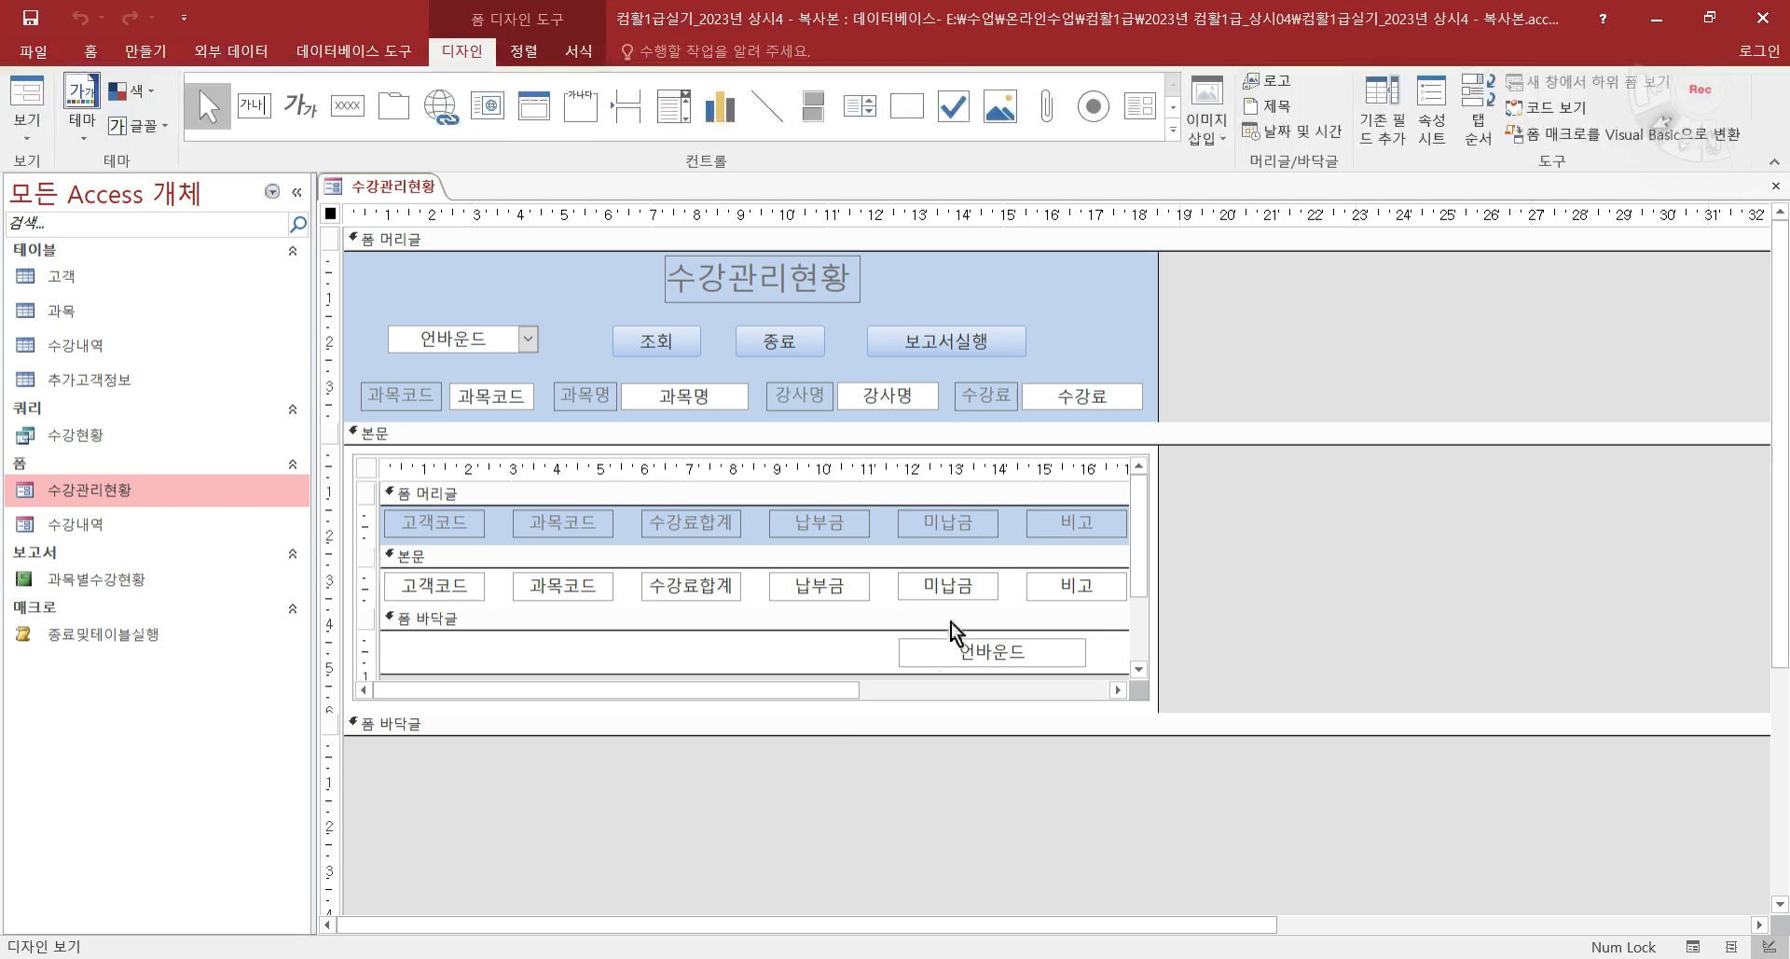
- Show the design grid on the 수강관리현황 form, and hide it again
{"action": "right_click", "coordinate": [1098, 294]}
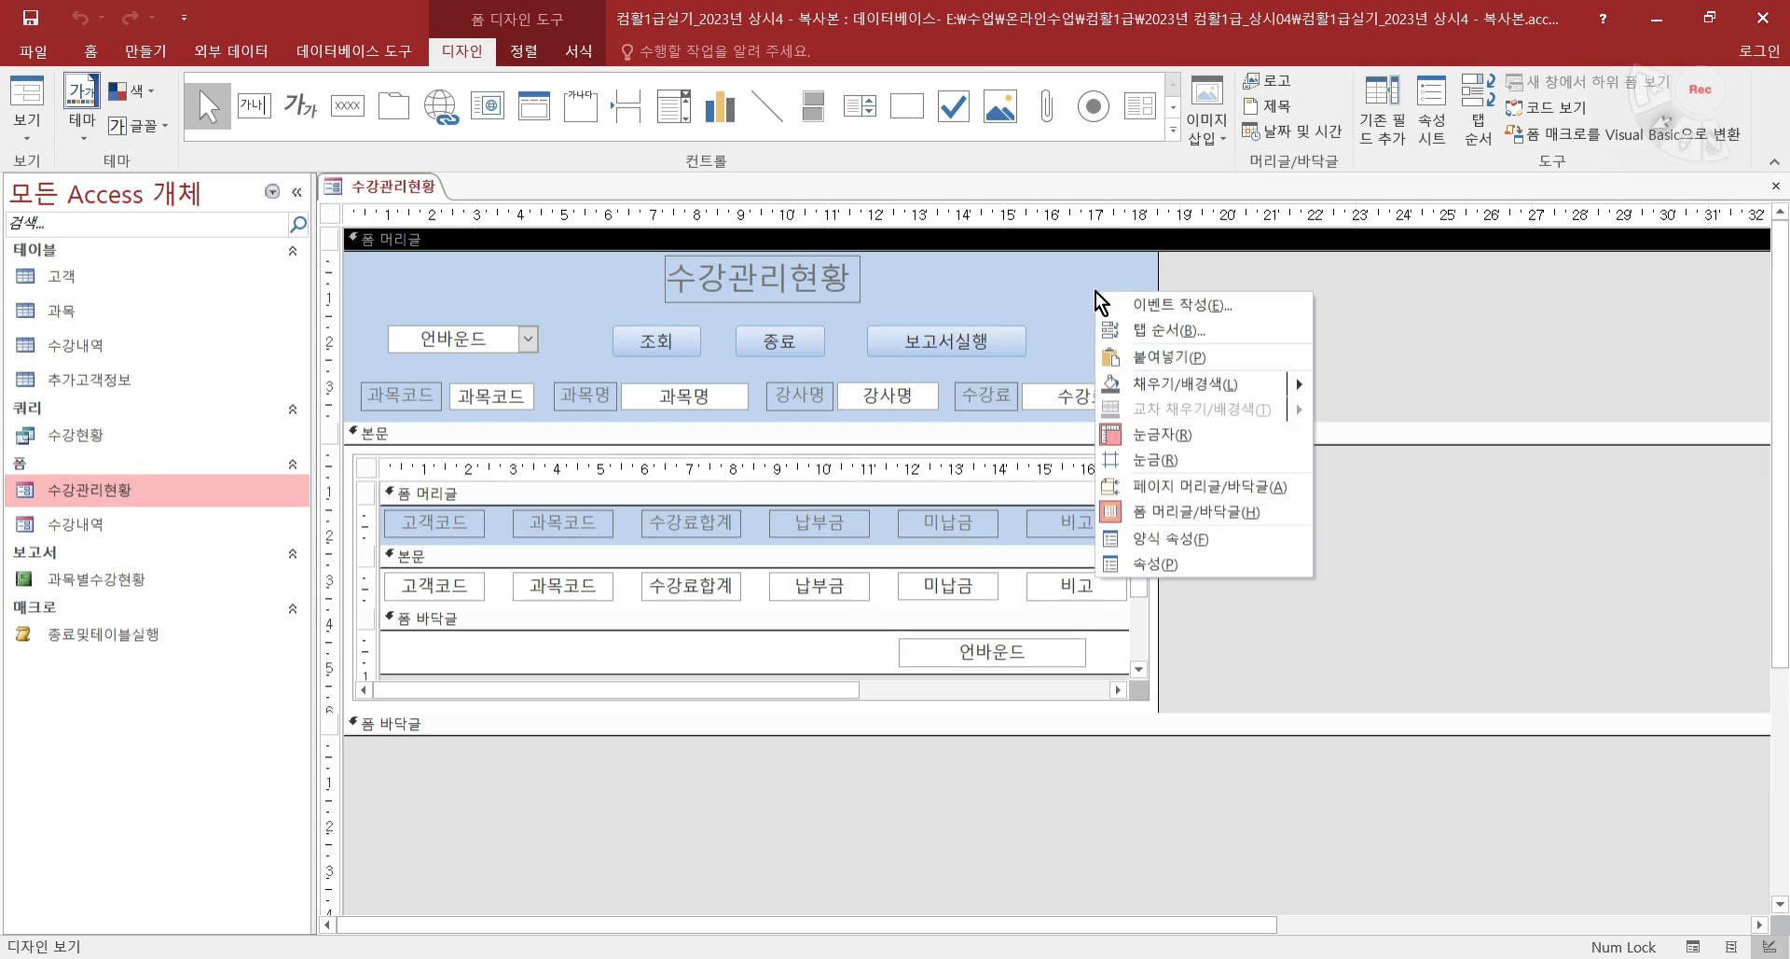
{"action": "left_click", "coordinate": [1168, 463]}
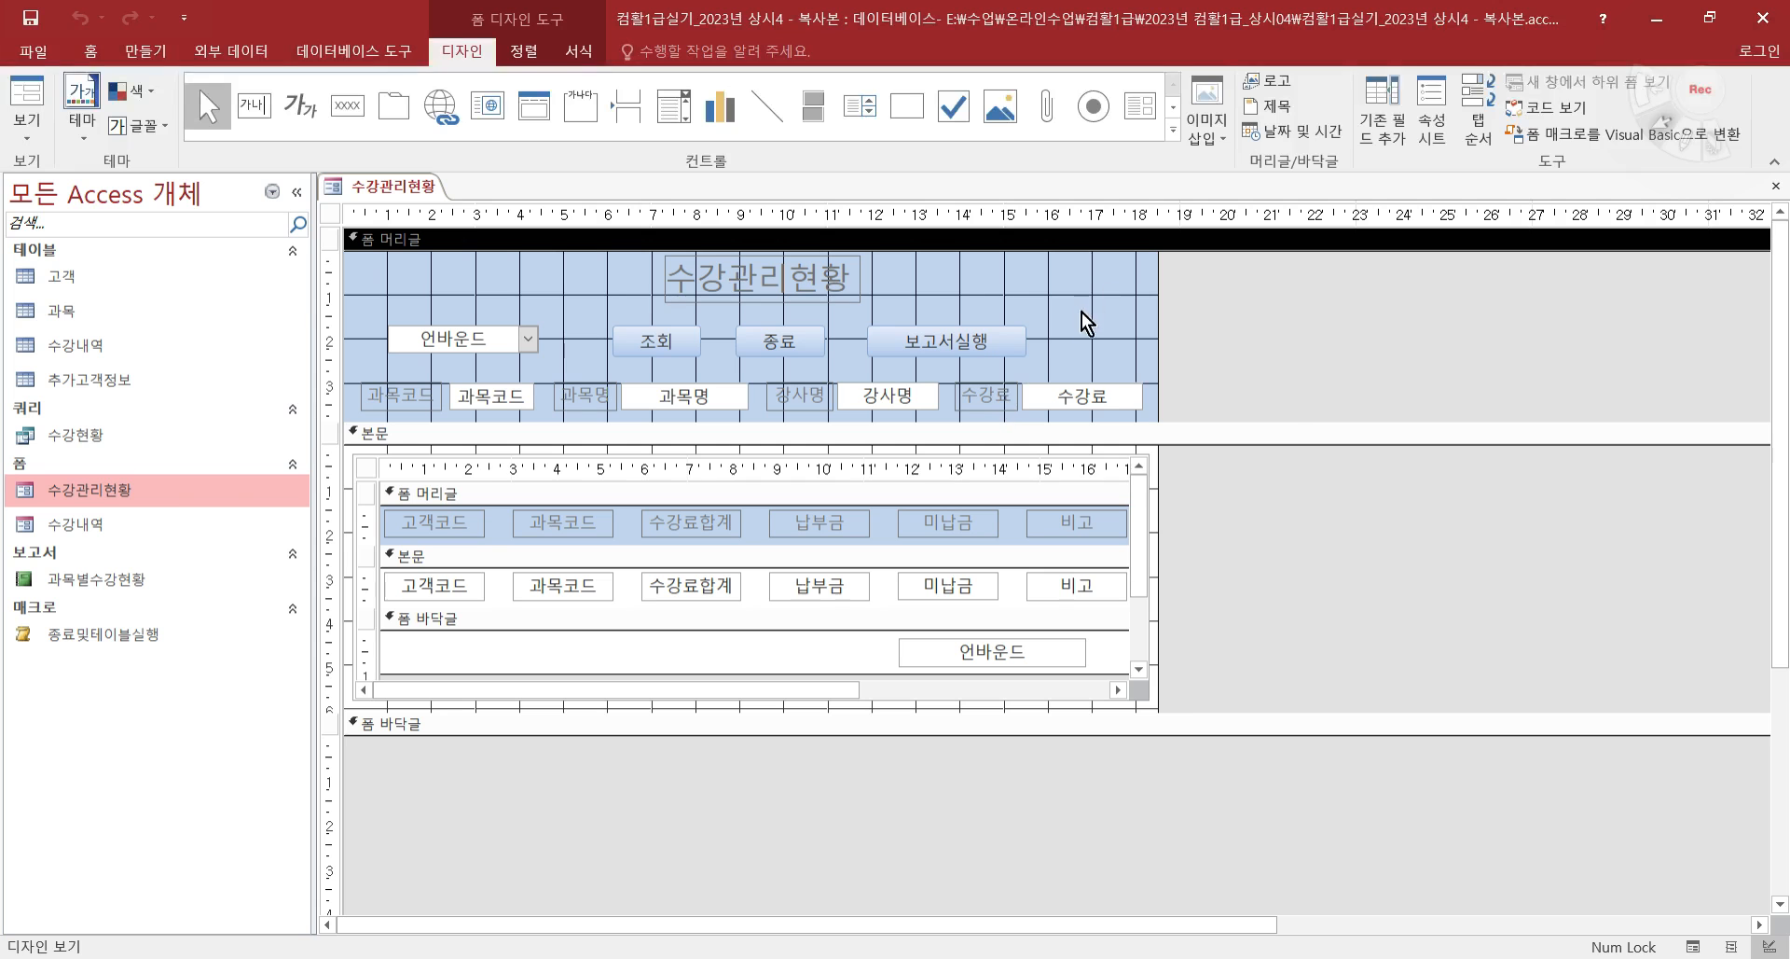
{"action": "right_click", "coordinate": [1079, 303]}
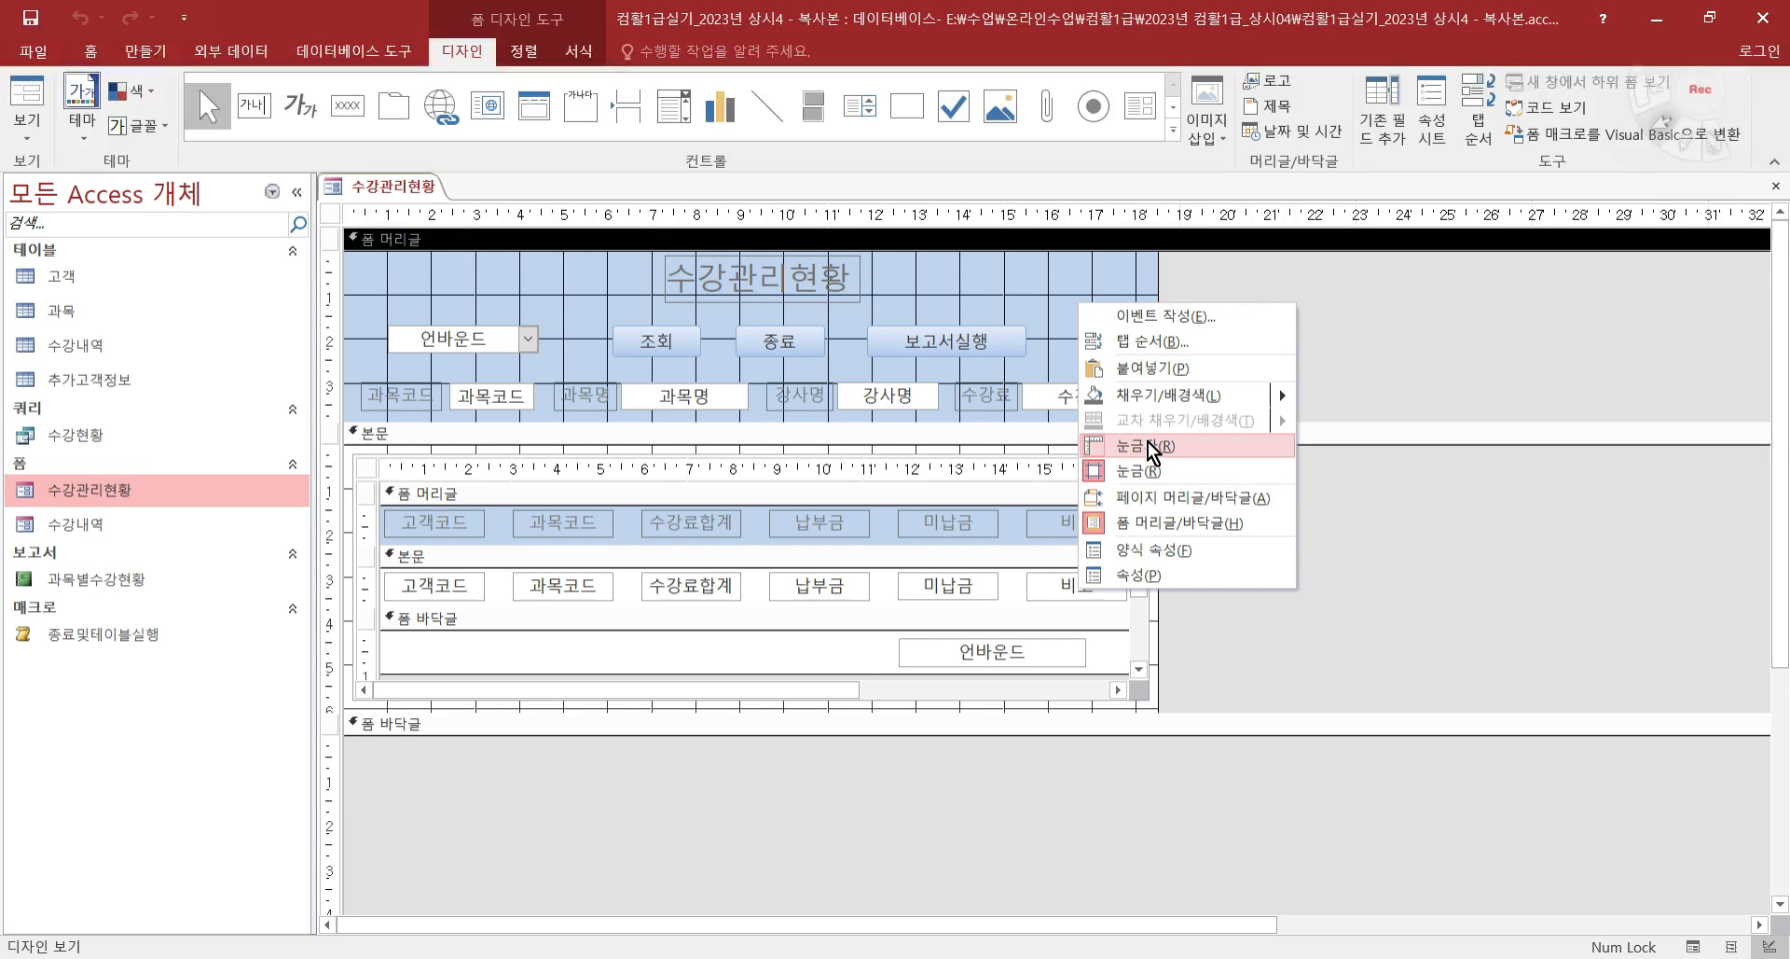
{"action": "left_click", "coordinate": [1148, 470]}
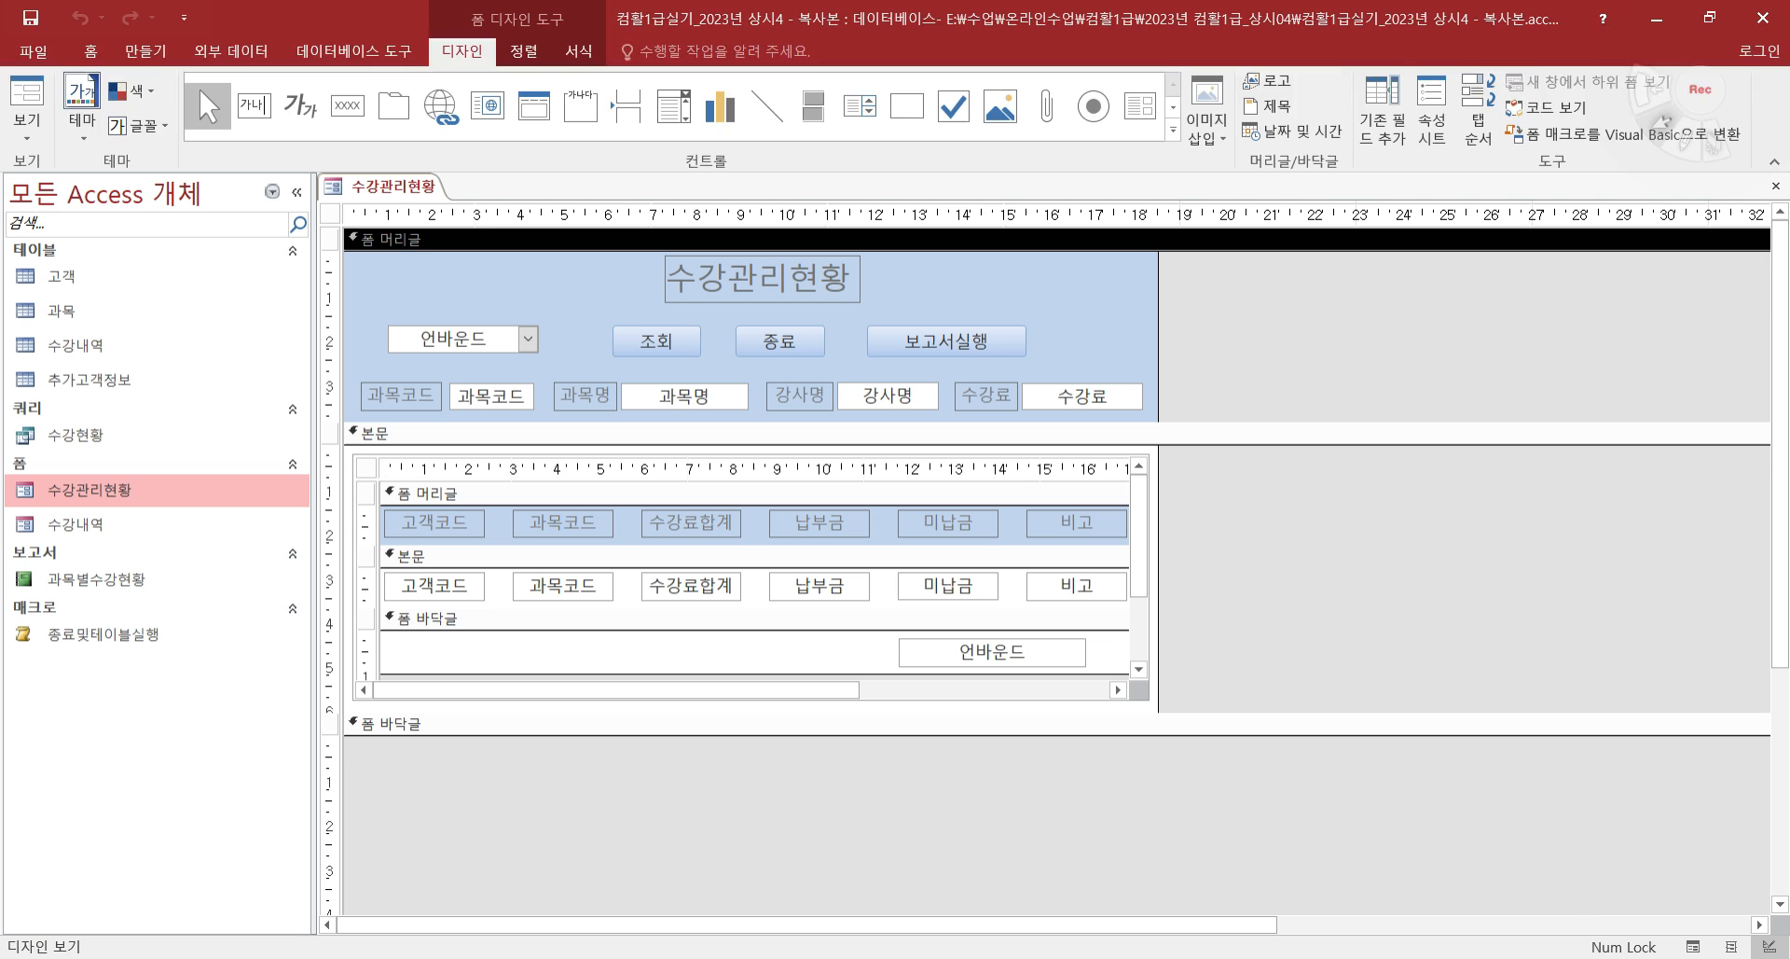
- Switch to the exam PDF, compare item ① with the sample form picture and underline 기본 보기
{"action": "mouse_move", "coordinate": [1325, 957]}
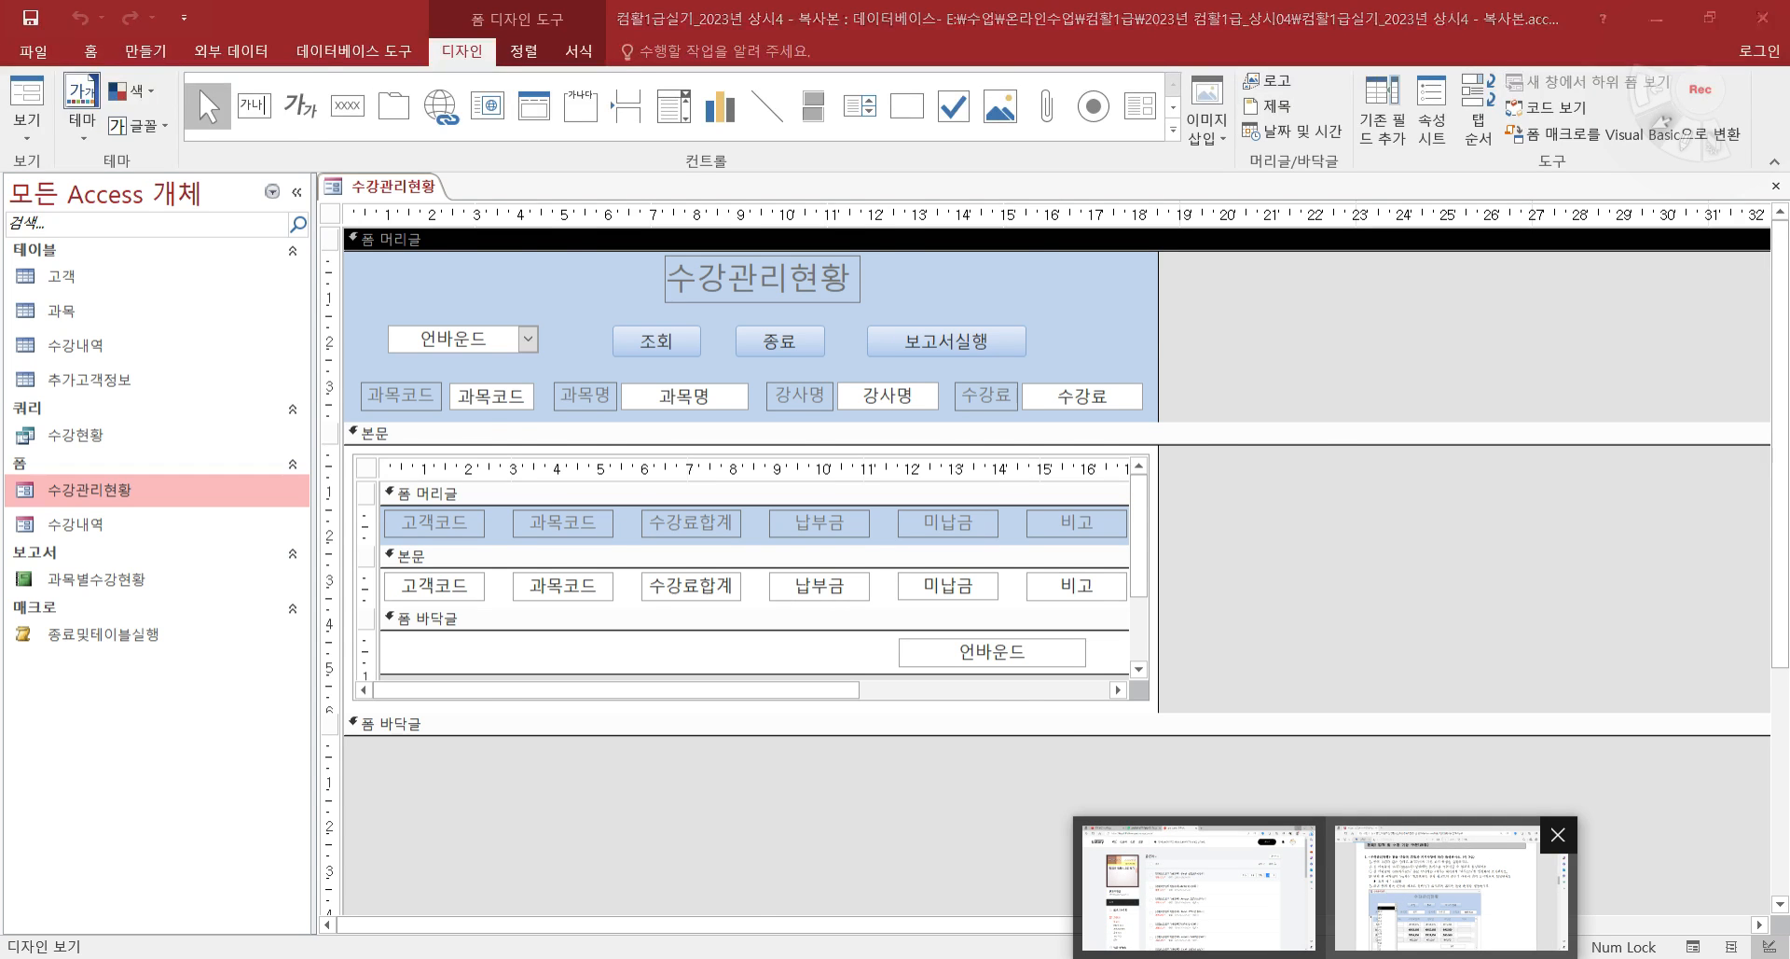
{"action": "left_click", "coordinate": [1450, 886]}
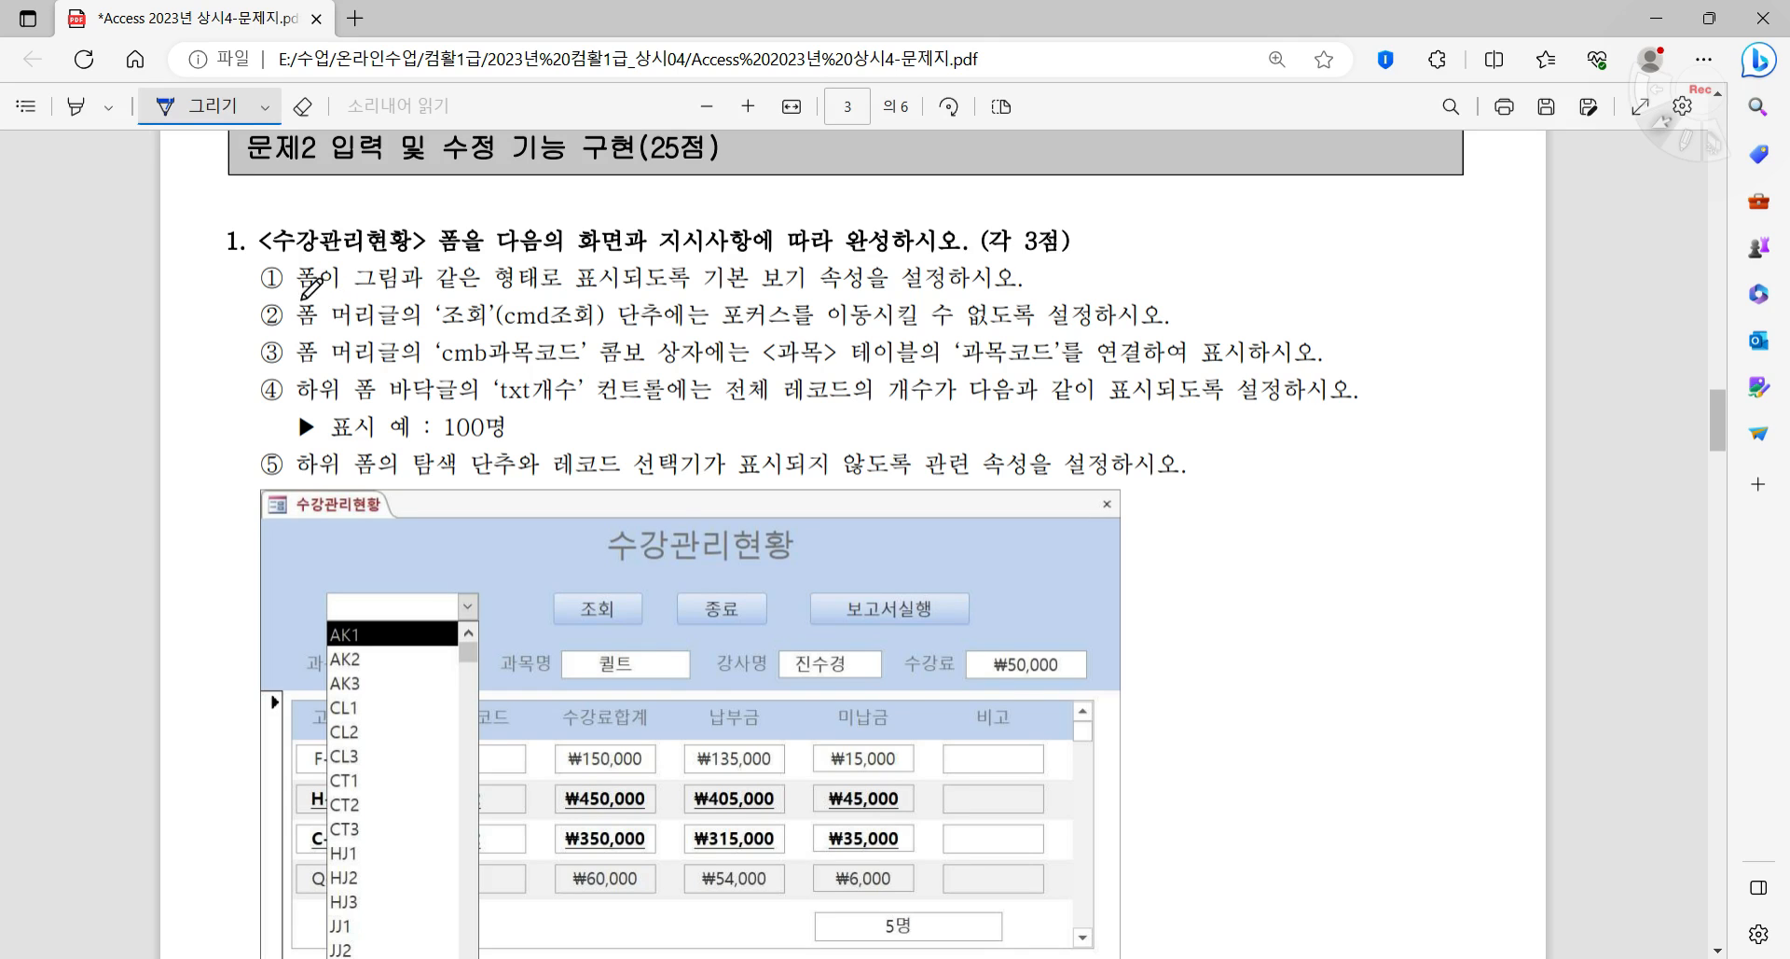
{"action": "scroll", "coordinate": [860, 659], "scroll_direction": "down", "scroll_amount": 2}
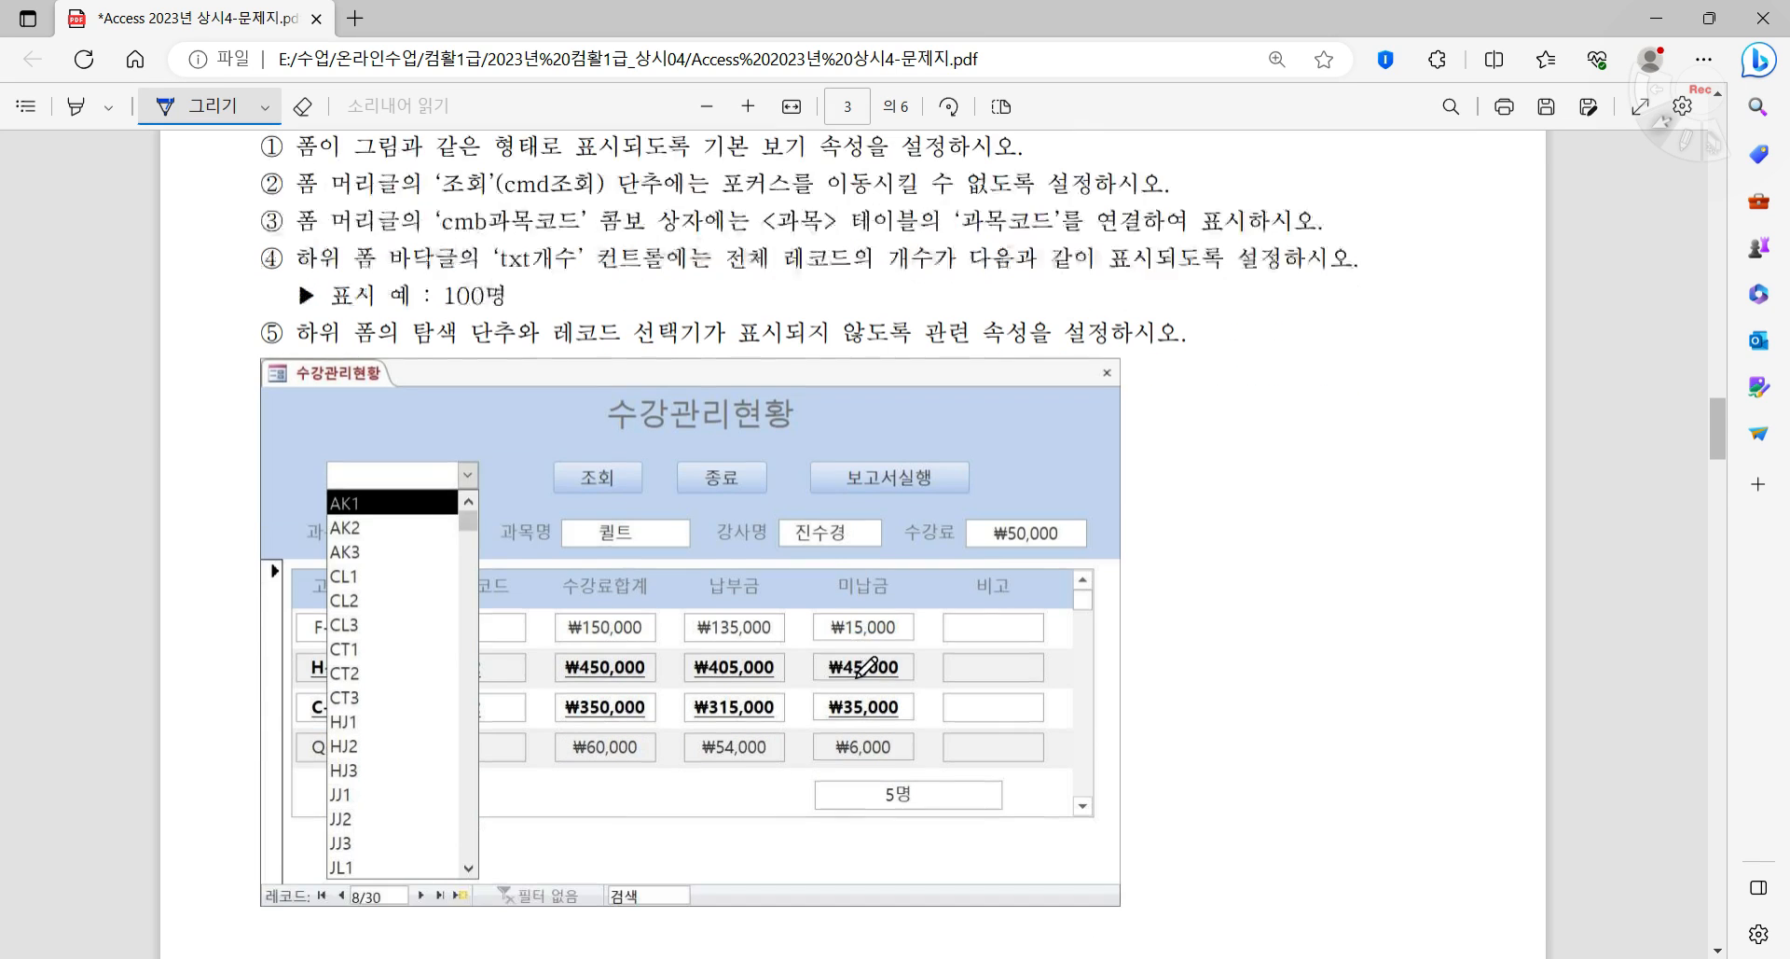
{"action": "scroll", "coordinate": [780, 373], "scroll_direction": "up", "scroll_amount": 3}
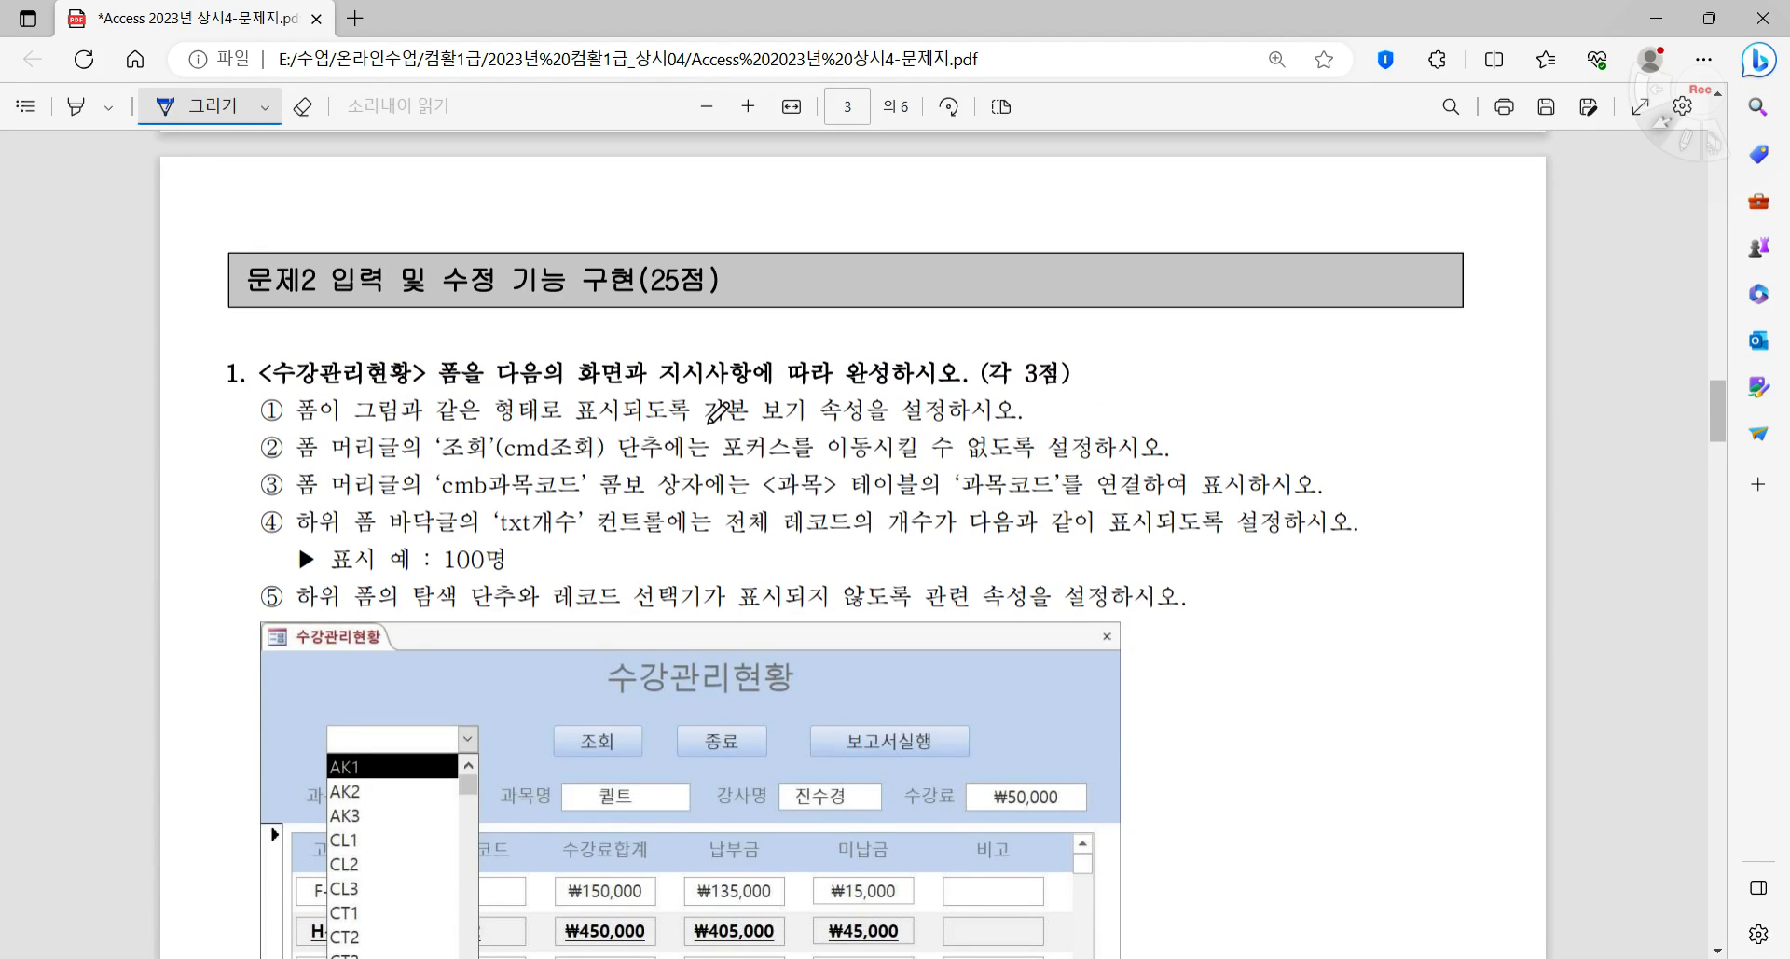
{"action": "left_click_drag", "start_coordinate": [704, 424], "coordinate": [792, 426]}
{"action": "scroll", "coordinate": [867, 504], "scroll_direction": "down", "scroll_amount": 4}
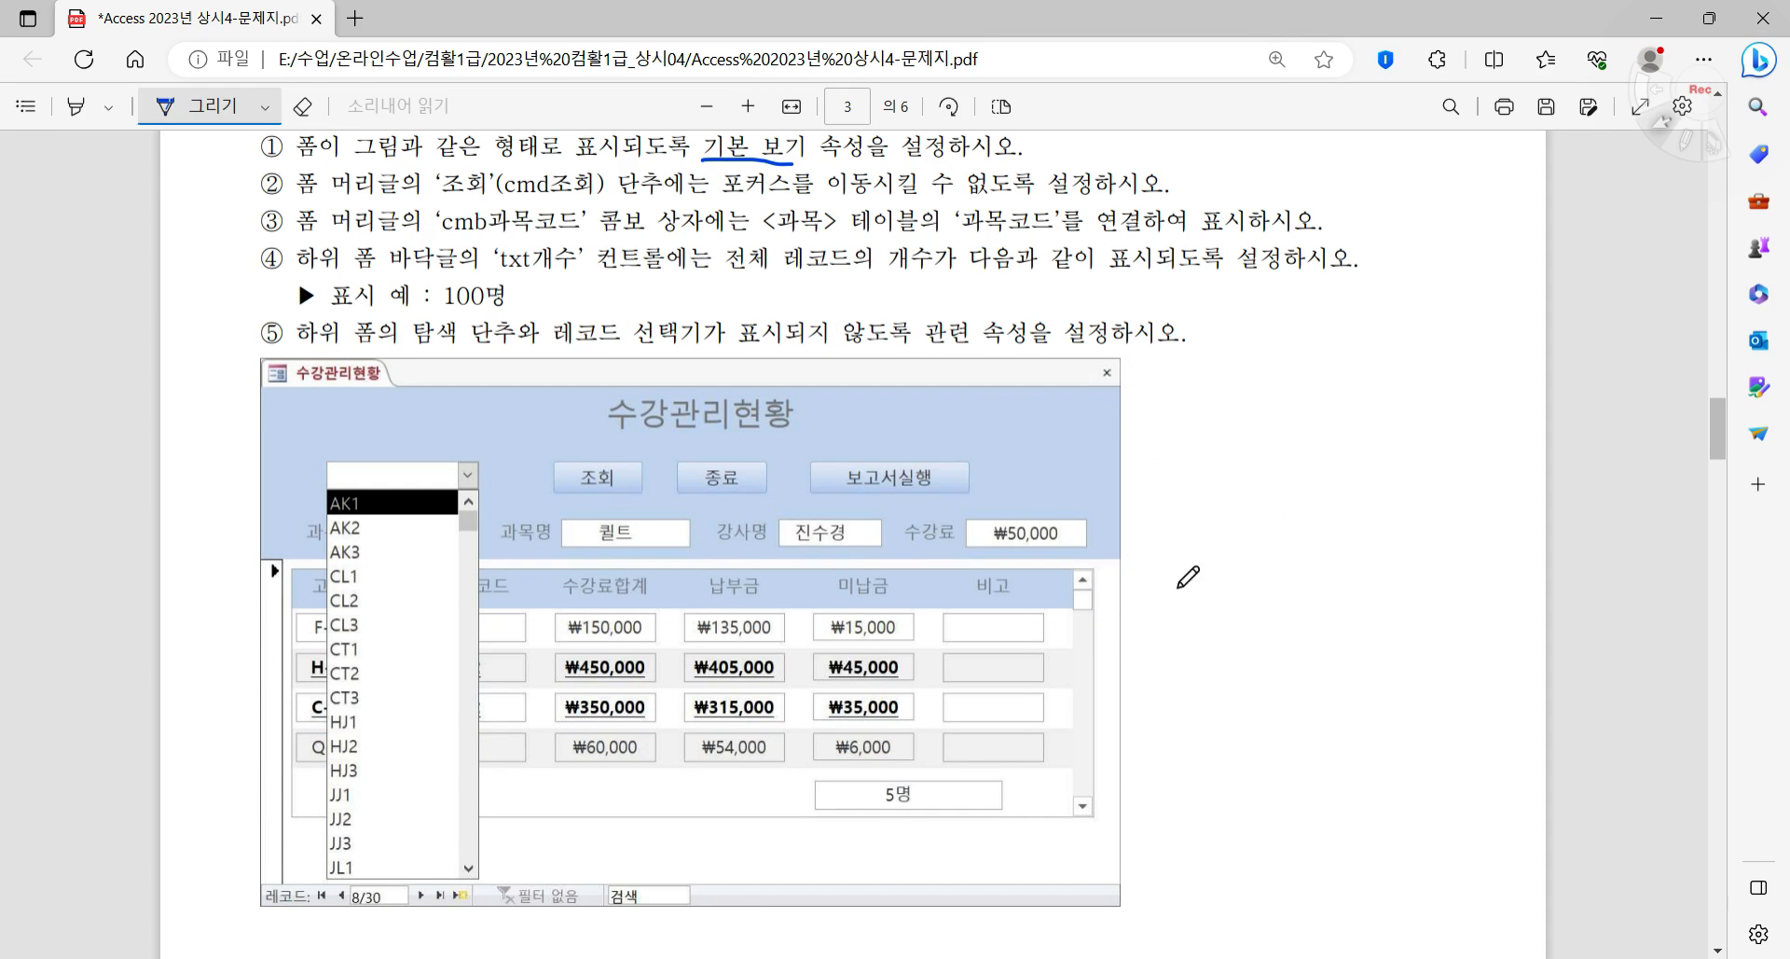
- Switch to Access, check how the 수강관리현황 form looks in Form View and return to Design View
{"action": "key", "text": "alt+Tab"}
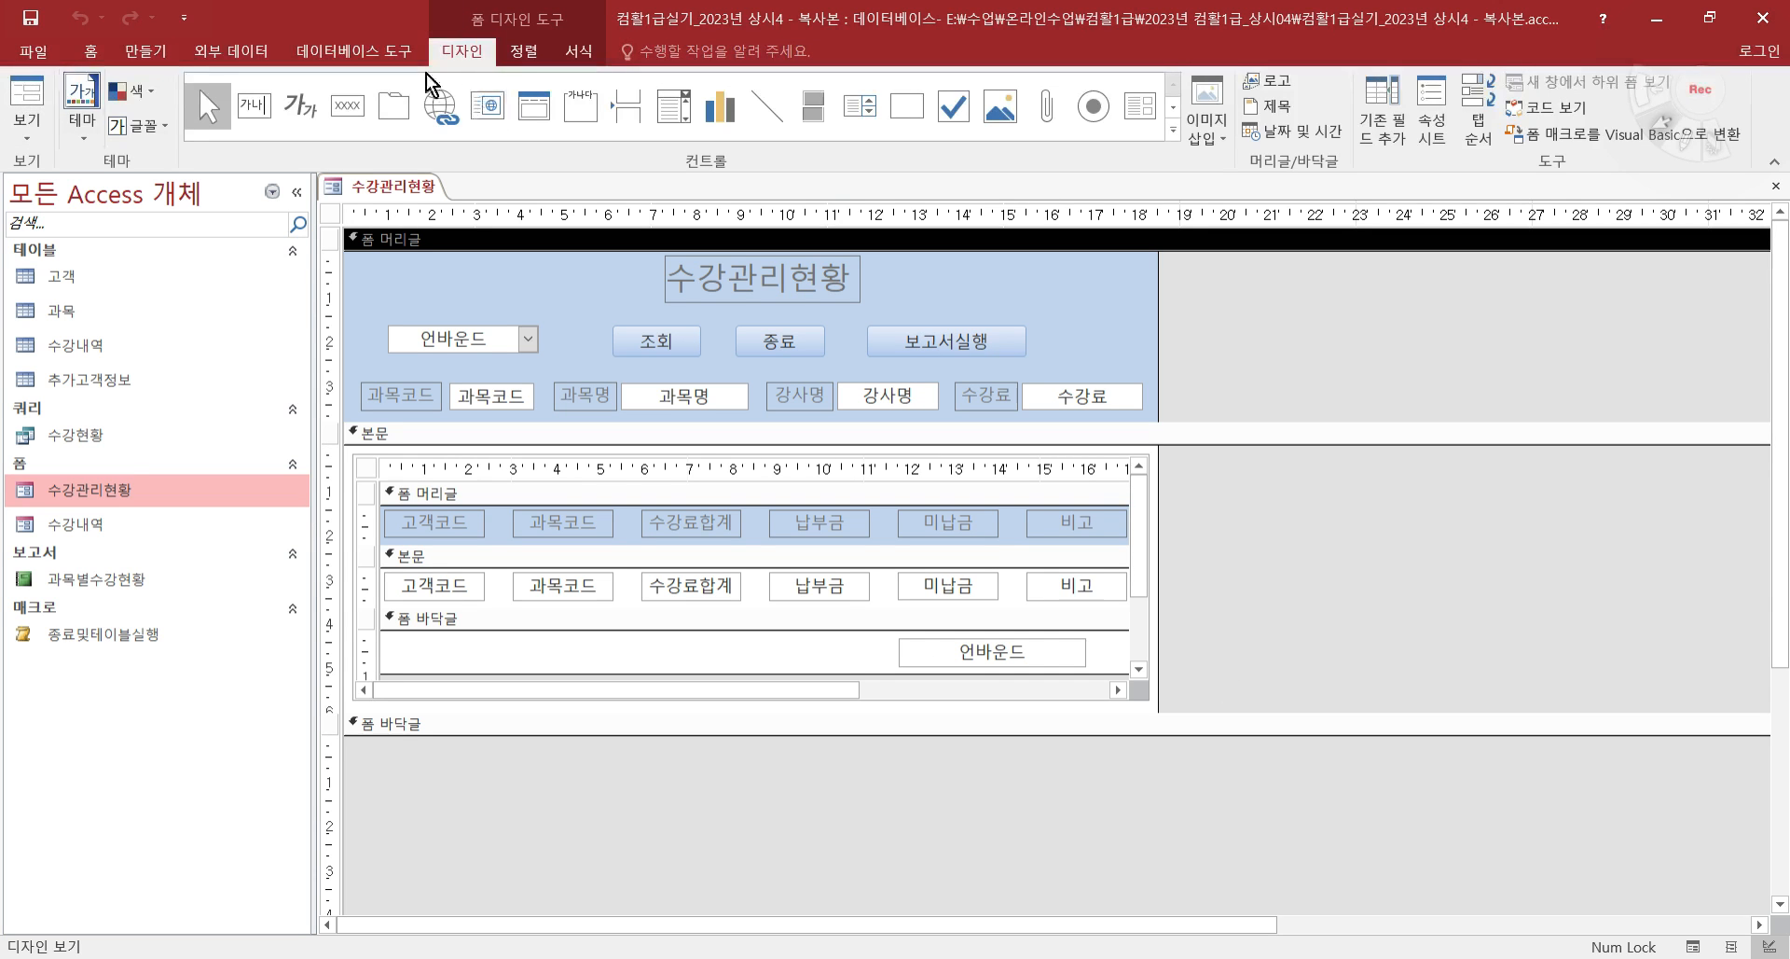
{"action": "left_click", "coordinate": [32, 99]}
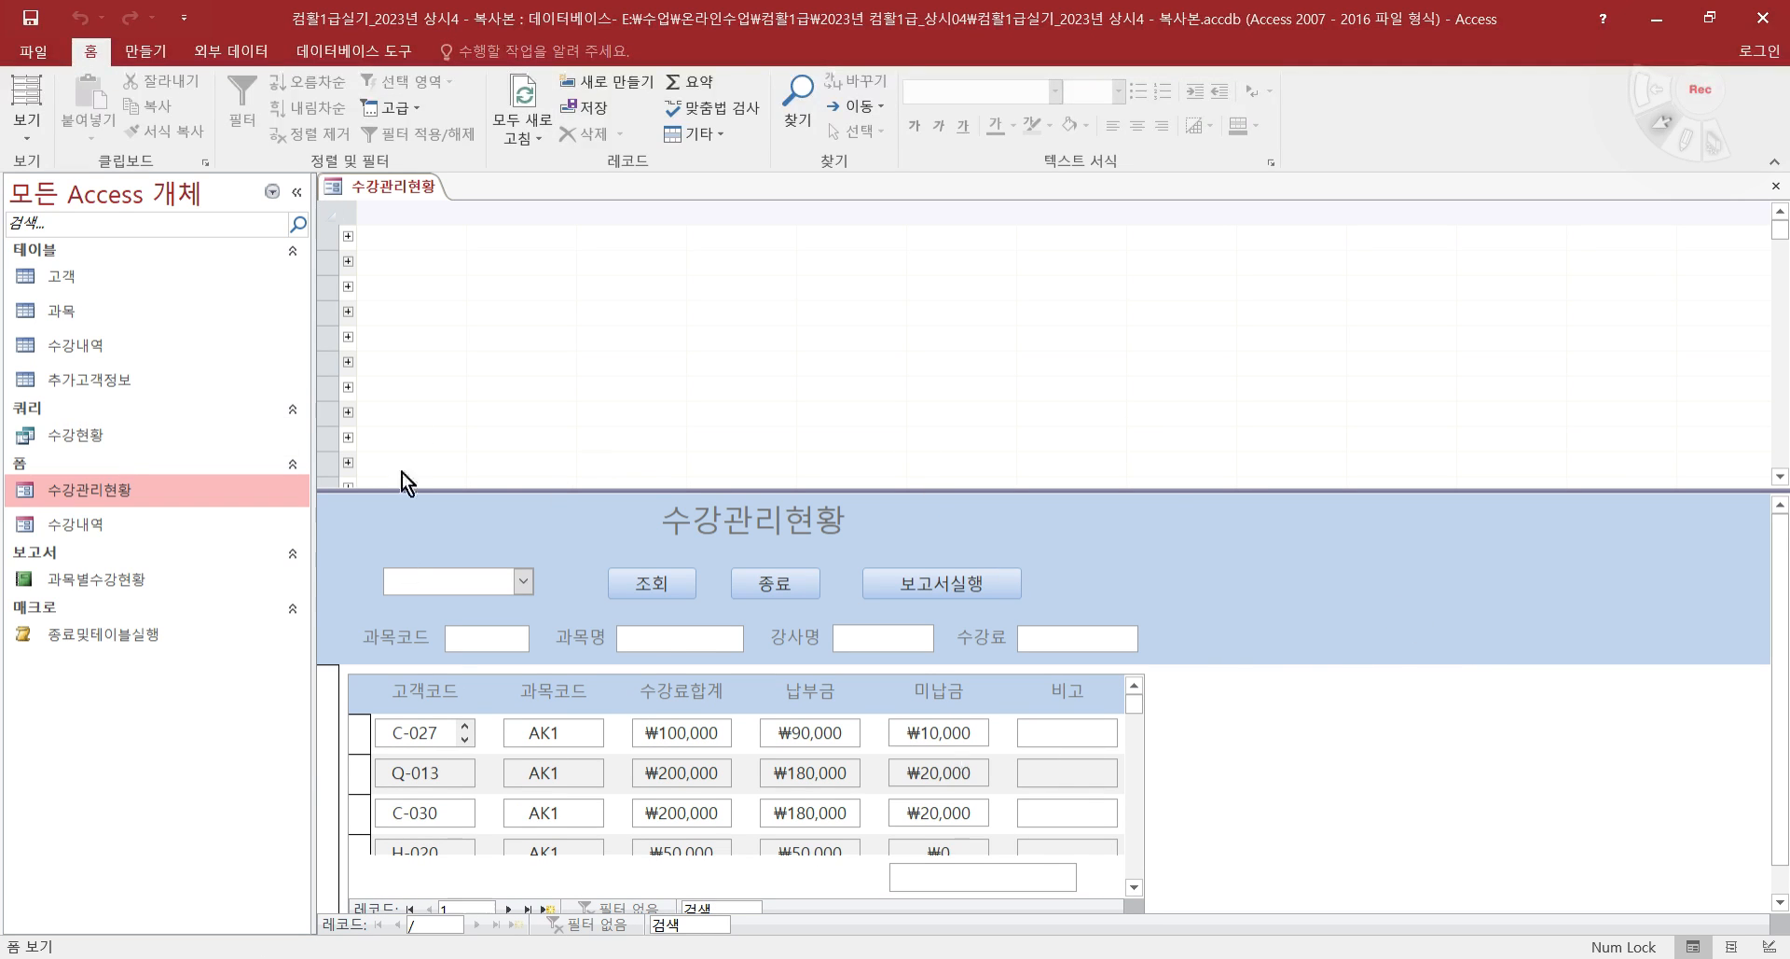
{"action": "left_click", "coordinate": [29, 140]}
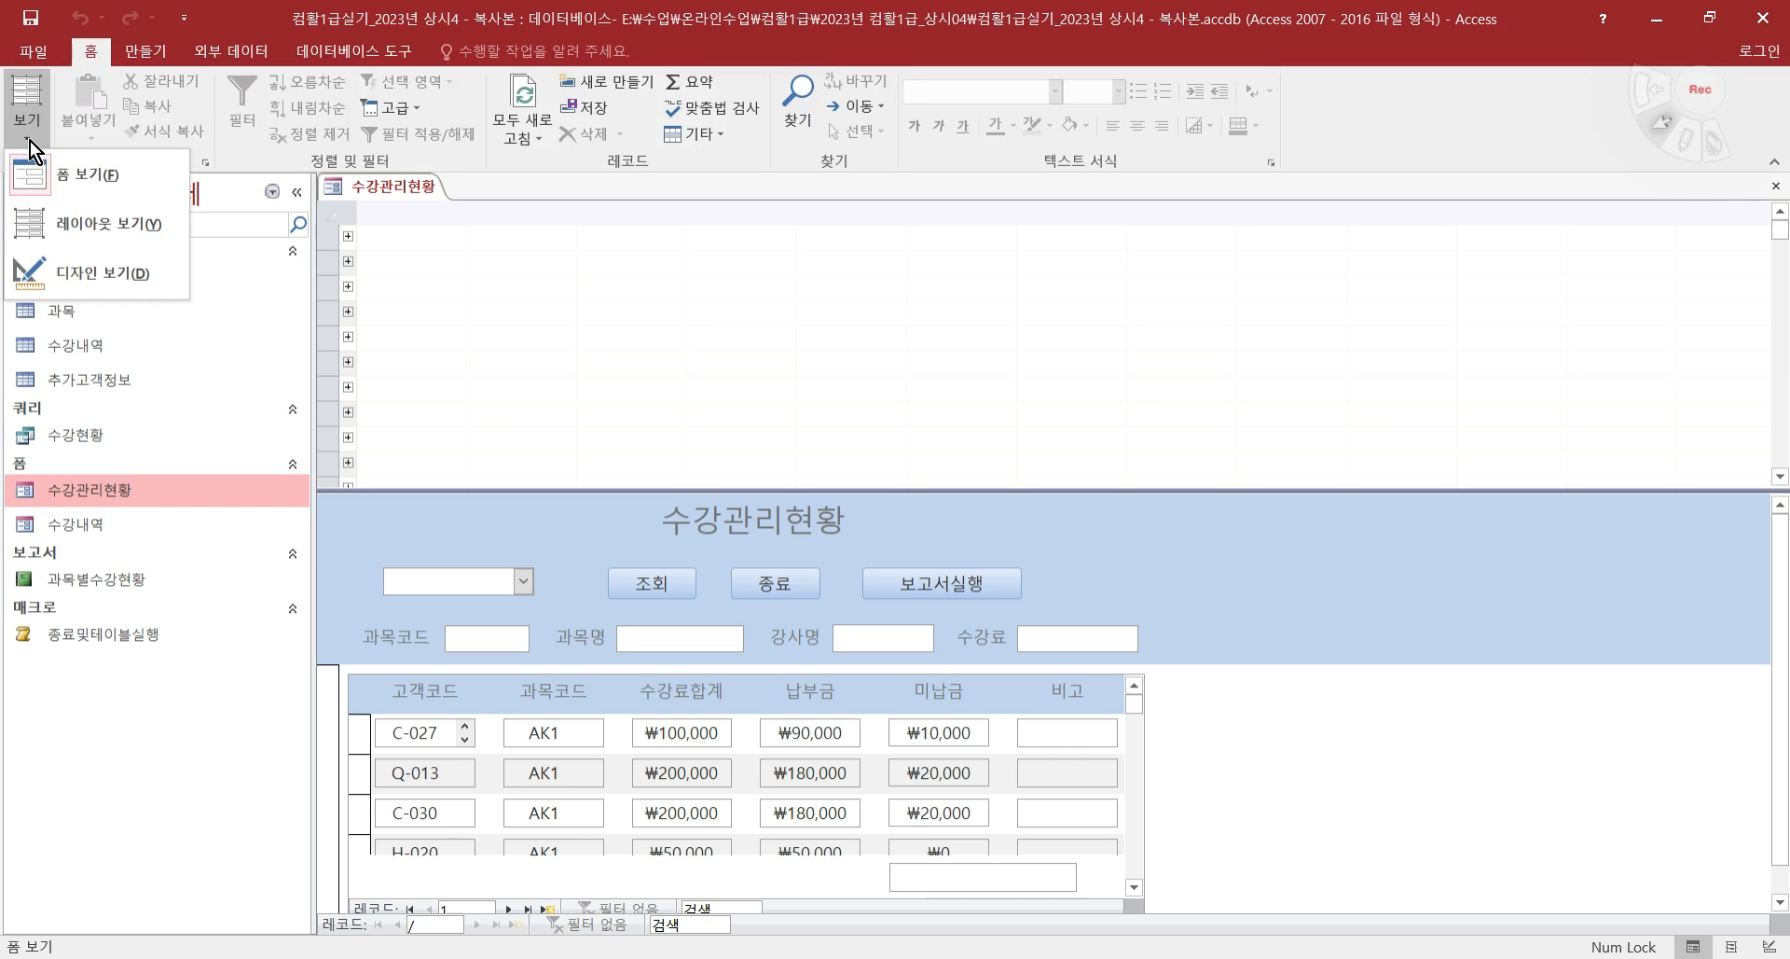
{"action": "left_click", "coordinate": [75, 272]}
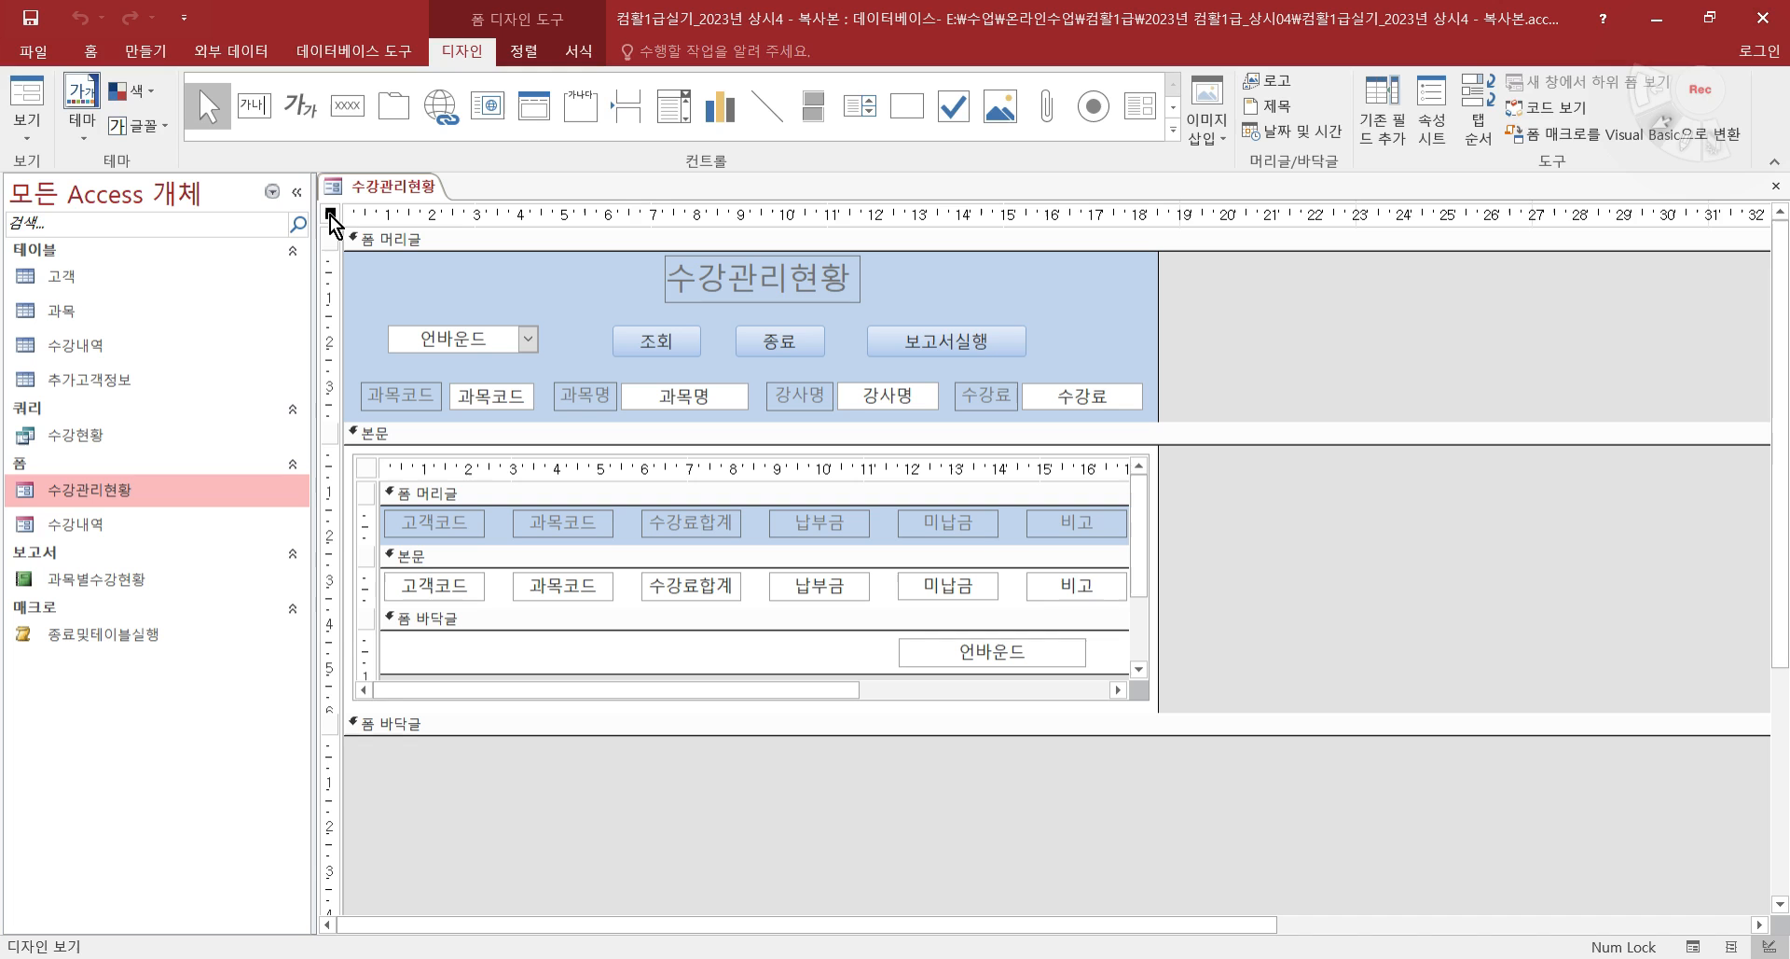
- Show the form's format properties, collapse the navigation pane and set 기본 보기 to 단일 폼
{"action": "left_click", "coordinate": [1433, 117]}
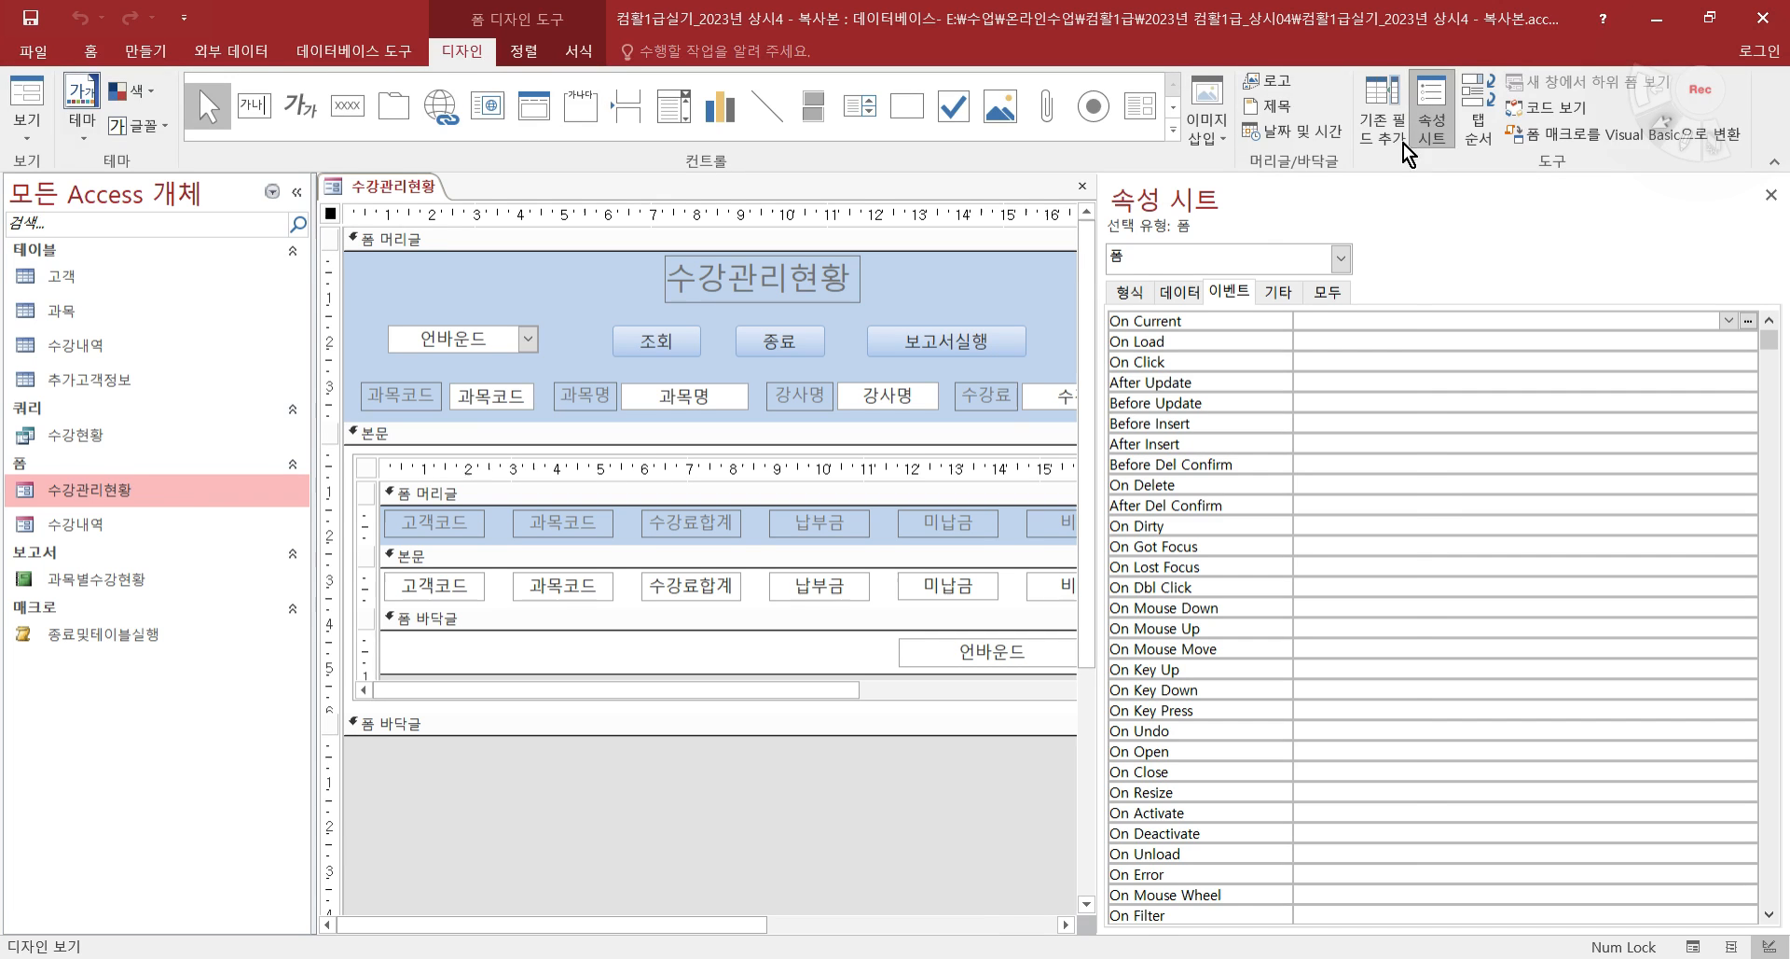
{"action": "left_click", "coordinate": [1131, 295]}
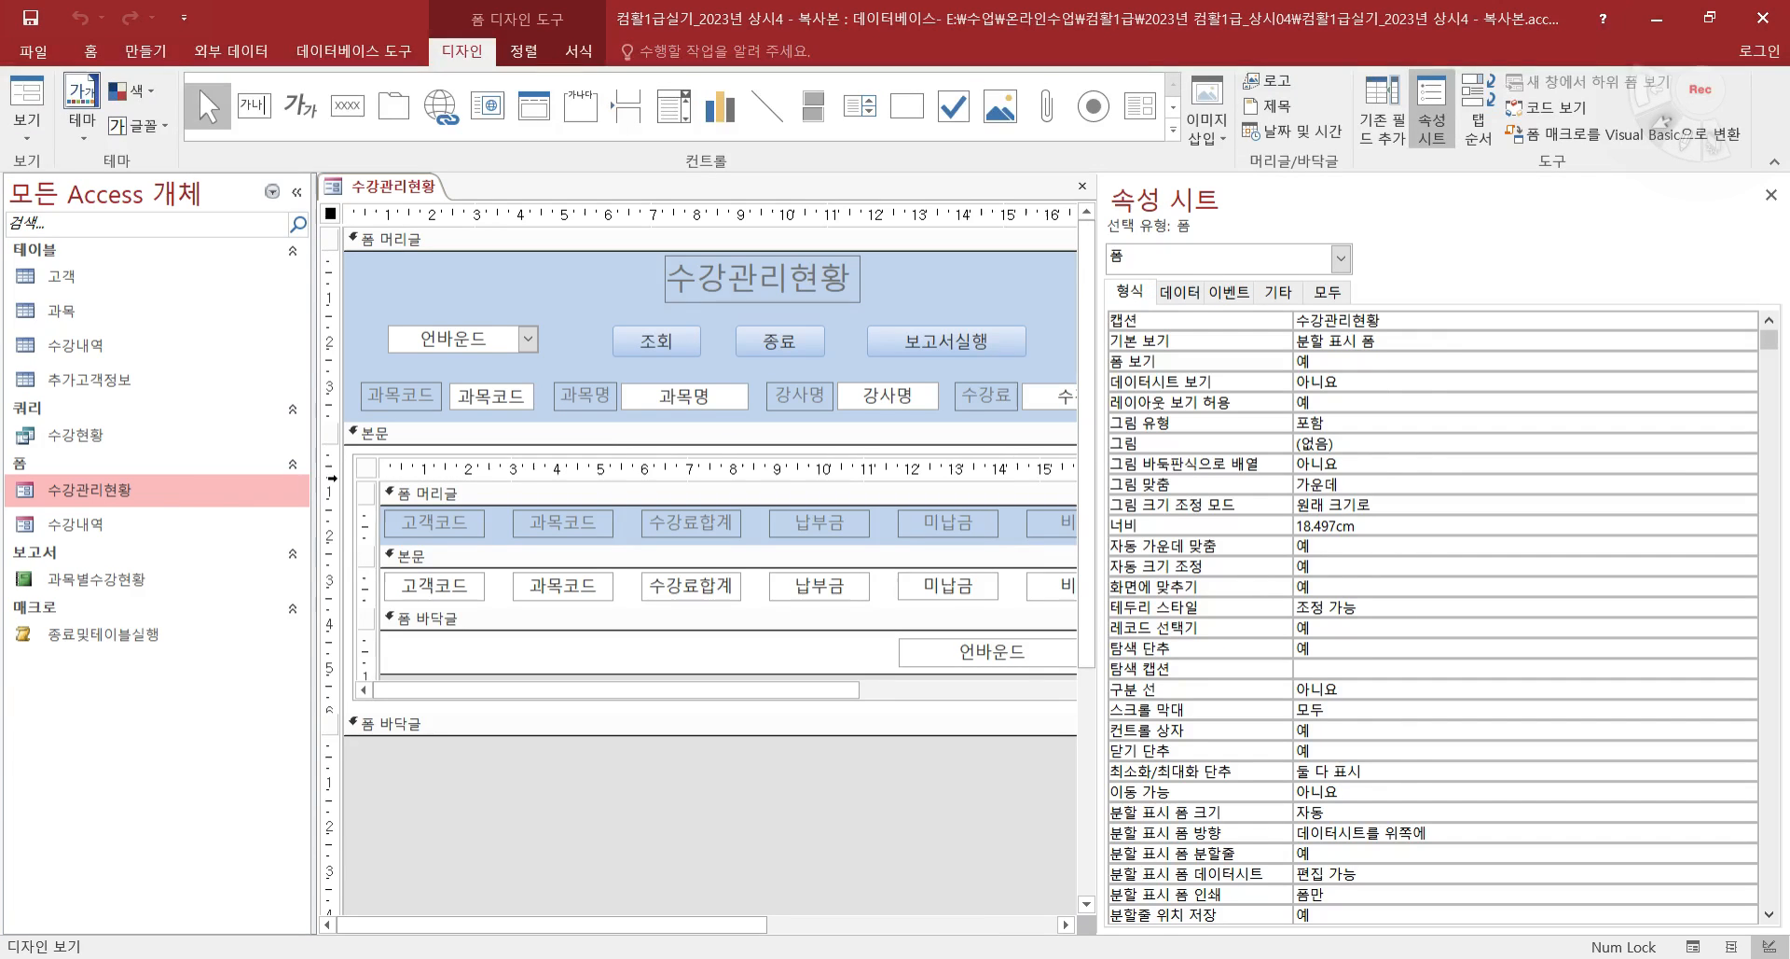
{"action": "left_click", "coordinate": [297, 192]}
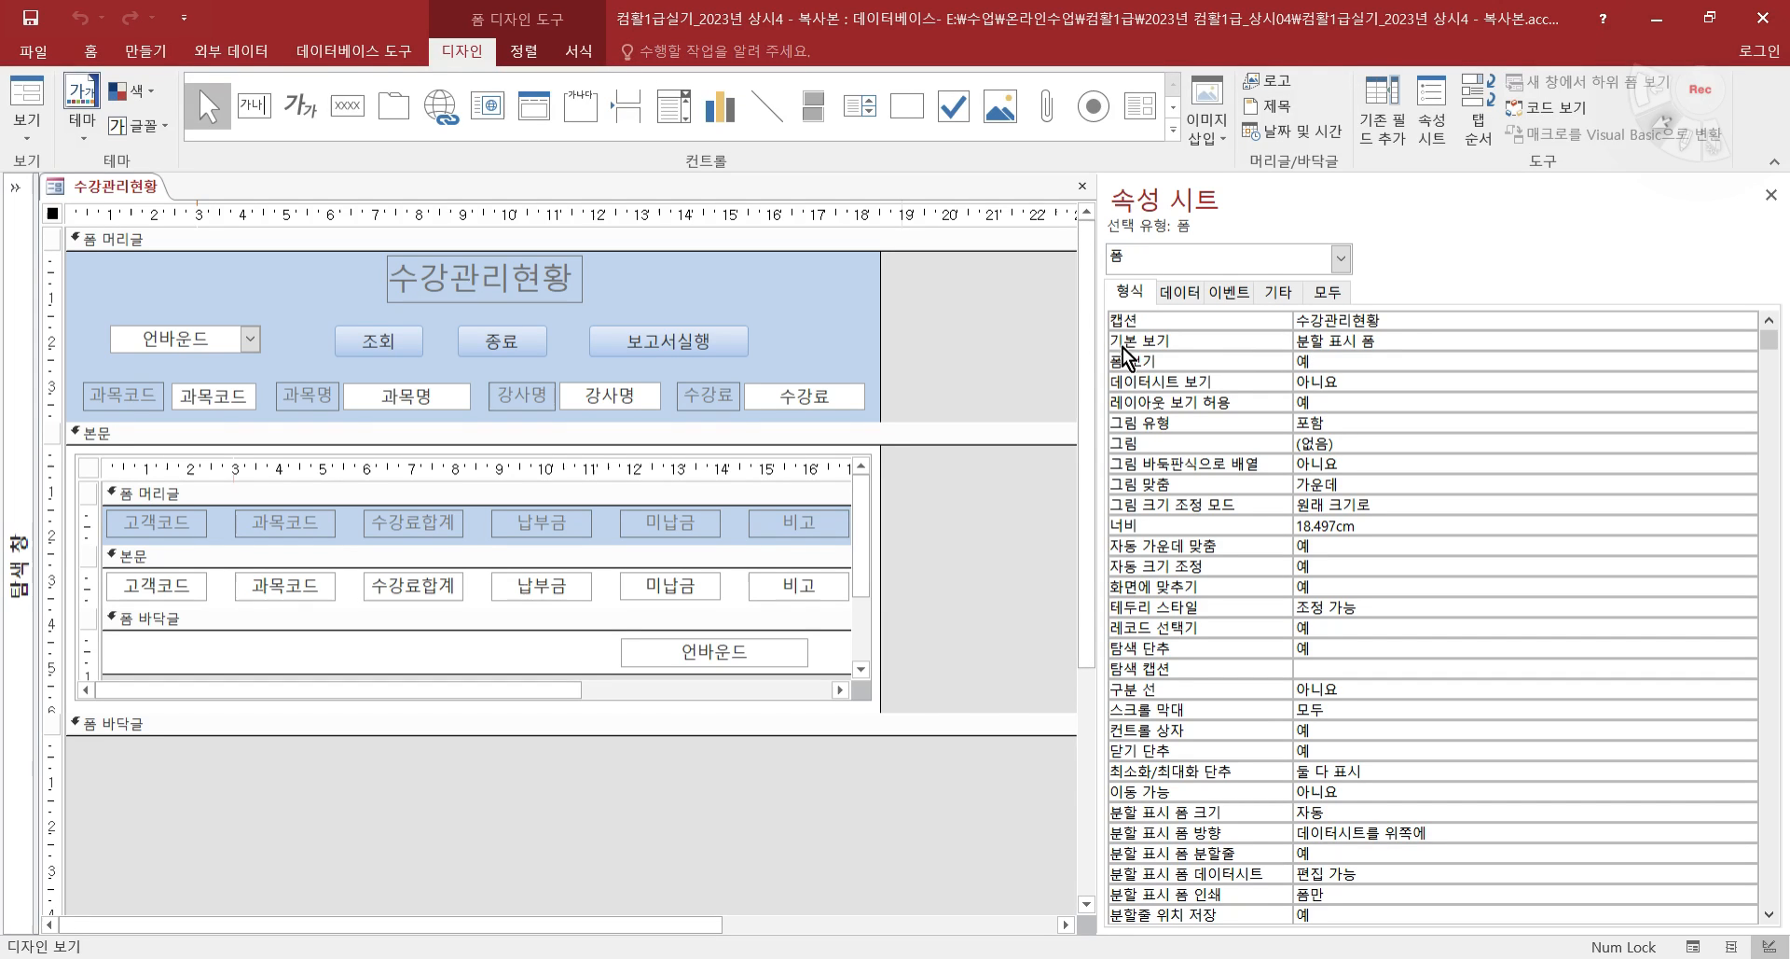
{"action": "left_click_drag", "start_coordinate": [1404, 342], "coordinate": [1270, 347]}
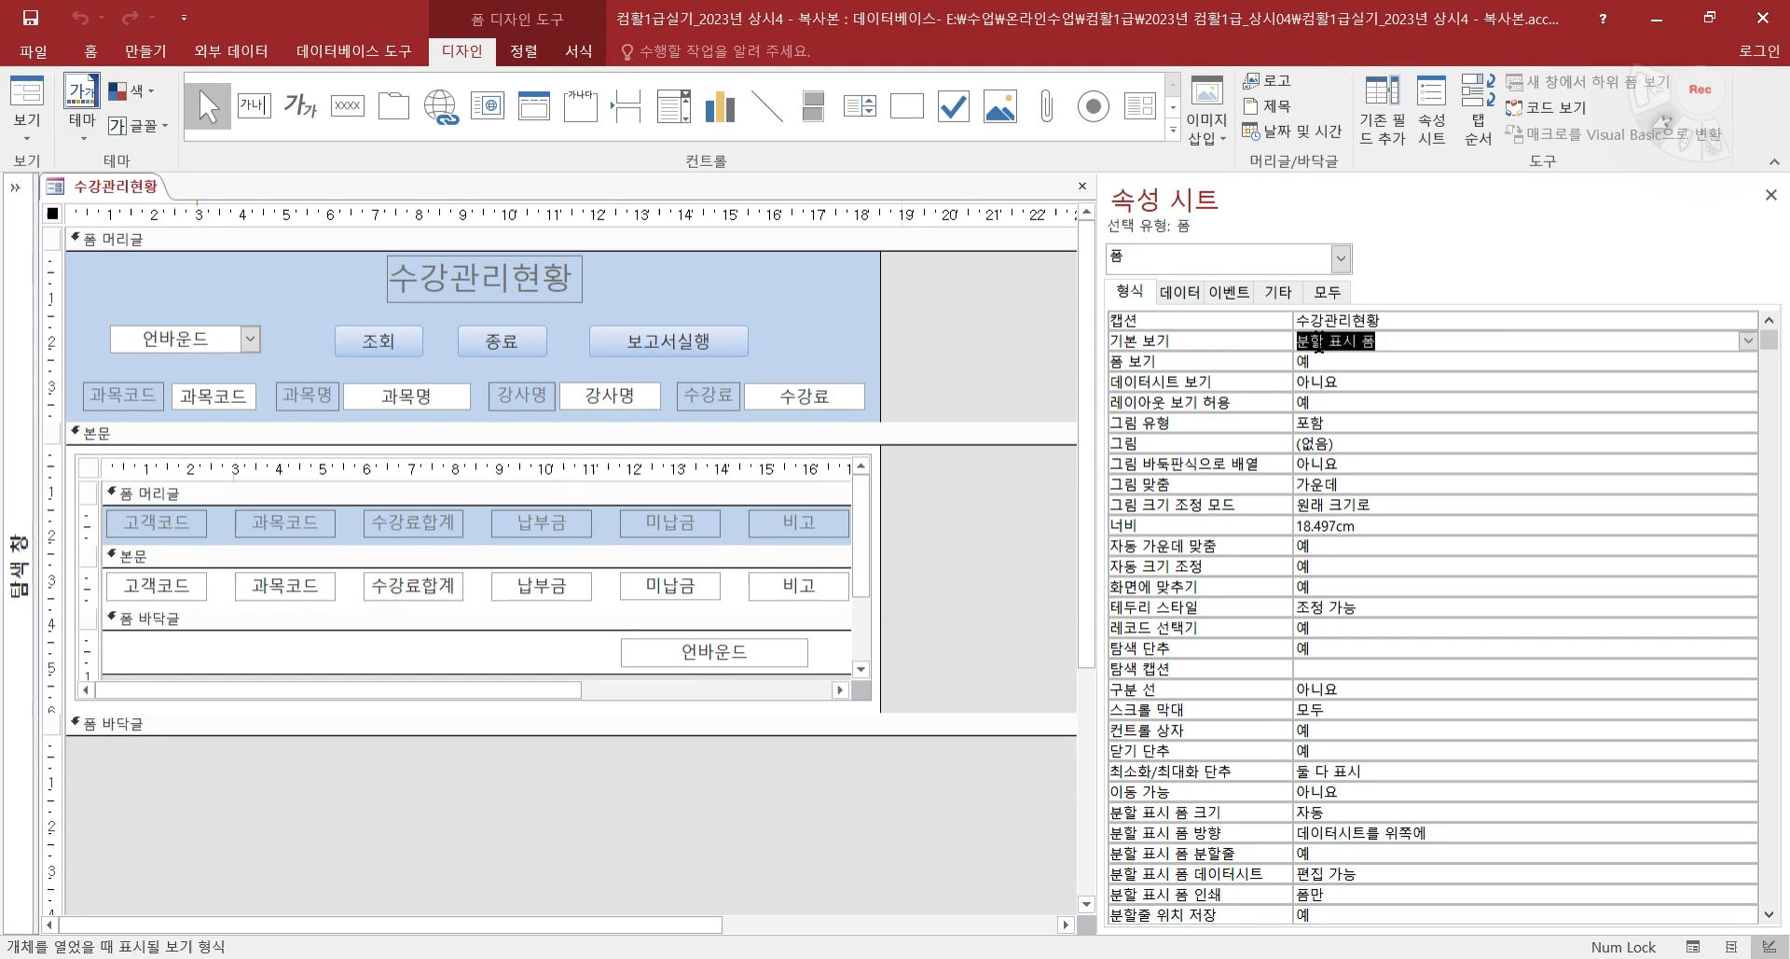
{"action": "left_click", "coordinate": [1750, 343]}
{"action": "left_click", "coordinate": [1720, 361]}
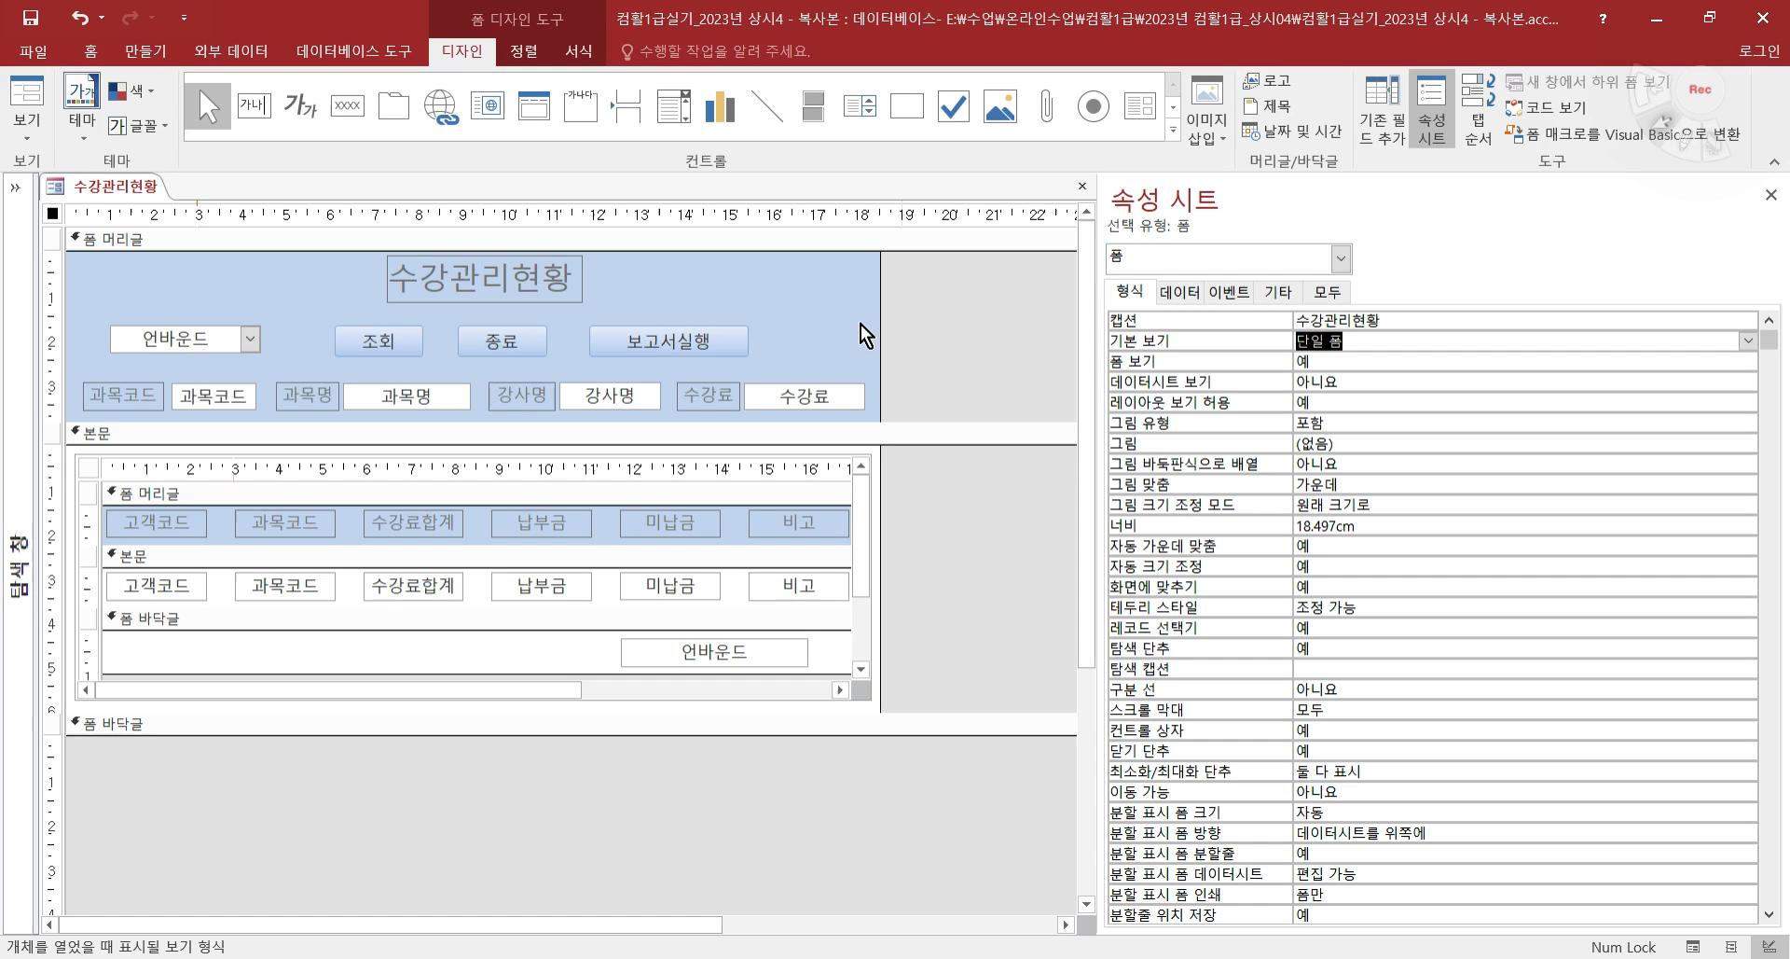
- Preview the form in Form View, return to Design View and look through the 기본 보기 options without changing them
{"action": "left_click", "coordinate": [26, 98]}
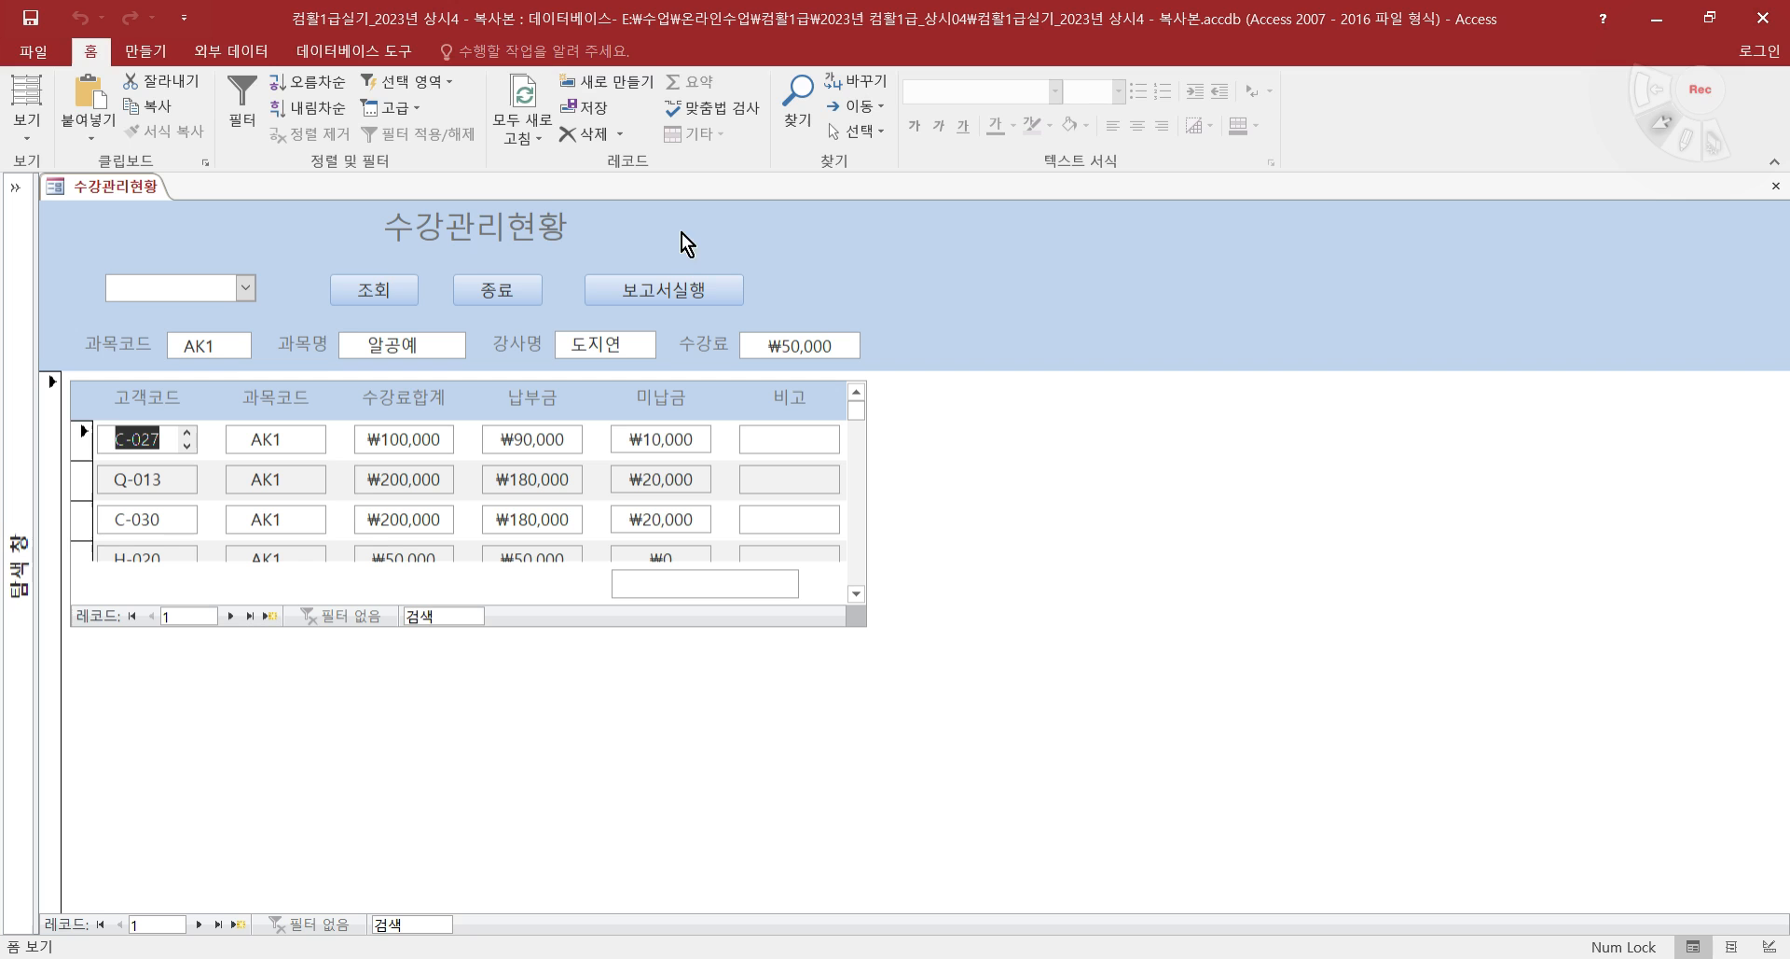
{"action": "left_click", "coordinate": [26, 131]}
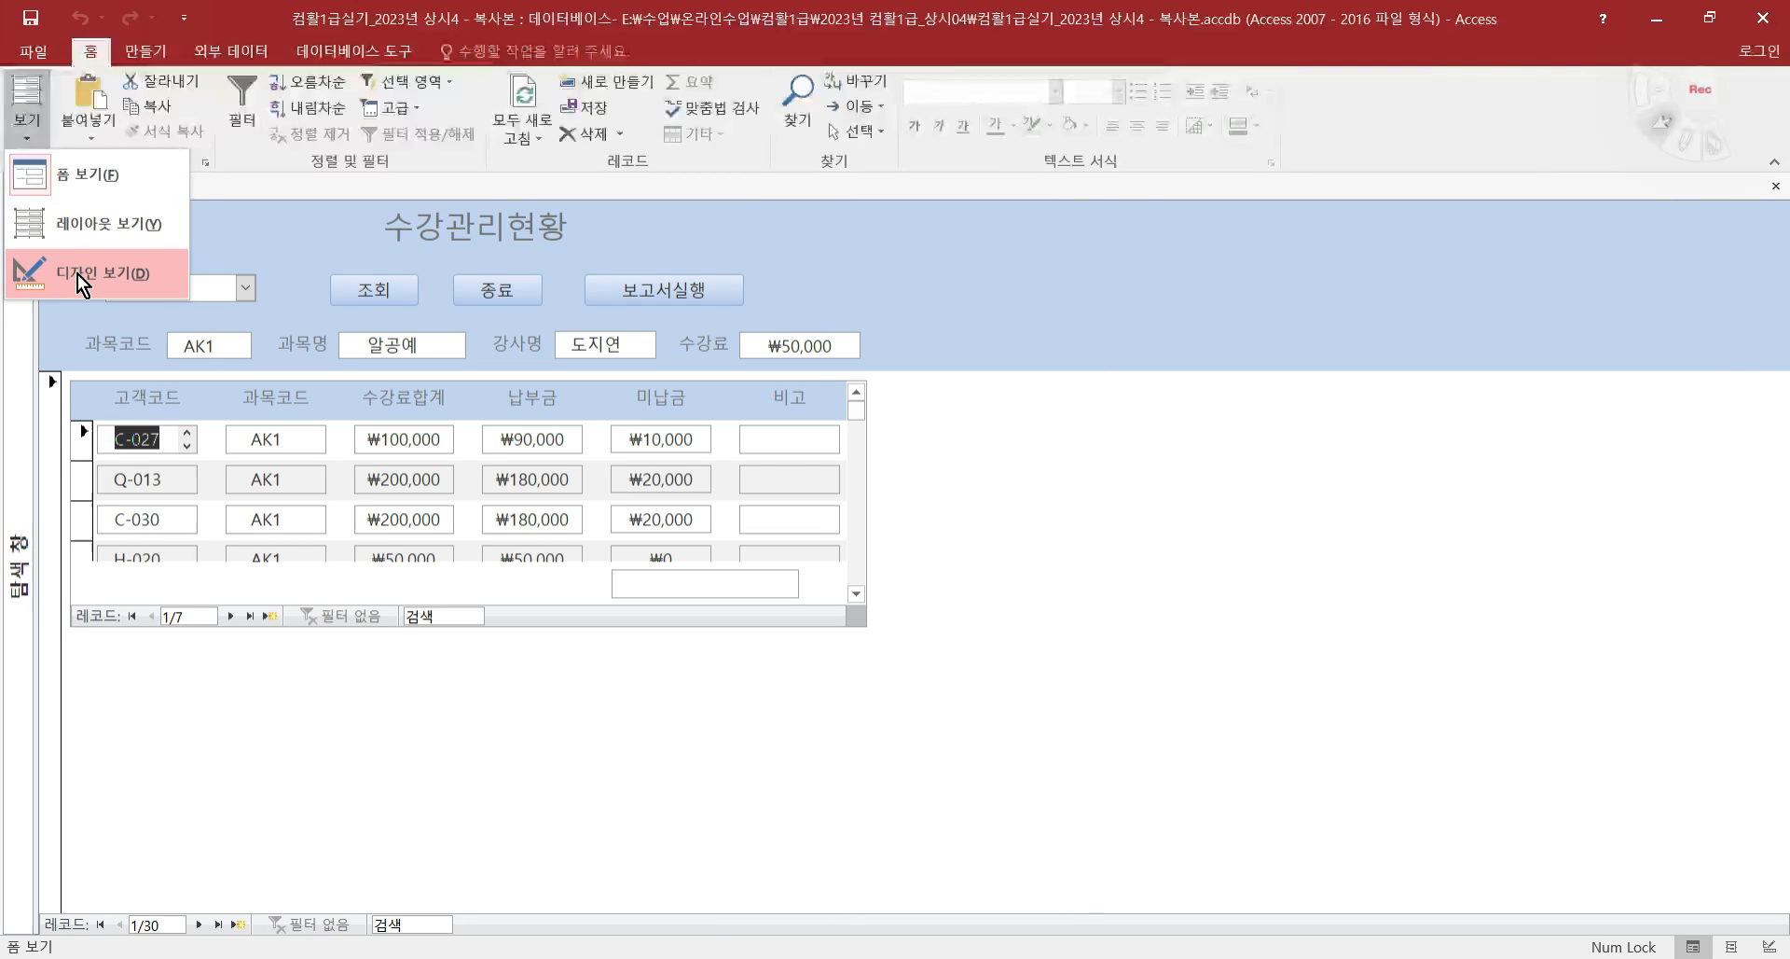
{"action": "left_click", "coordinate": [76, 273]}
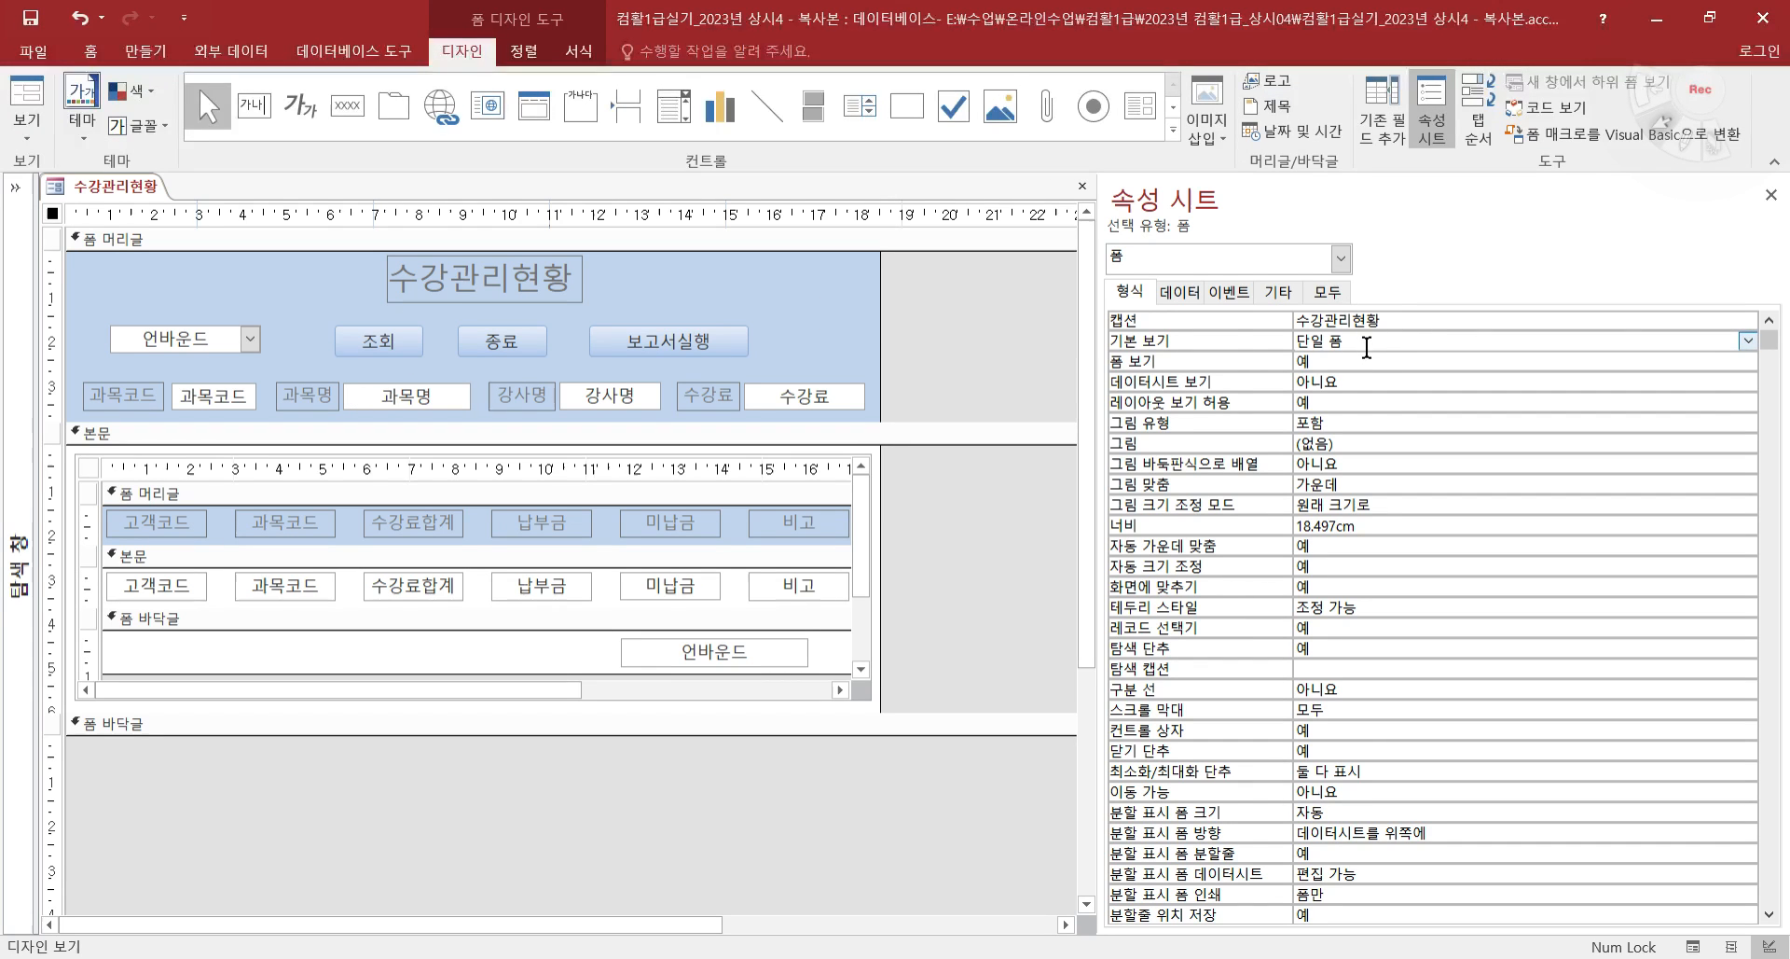
{"action": "left_click", "coordinate": [1747, 340]}
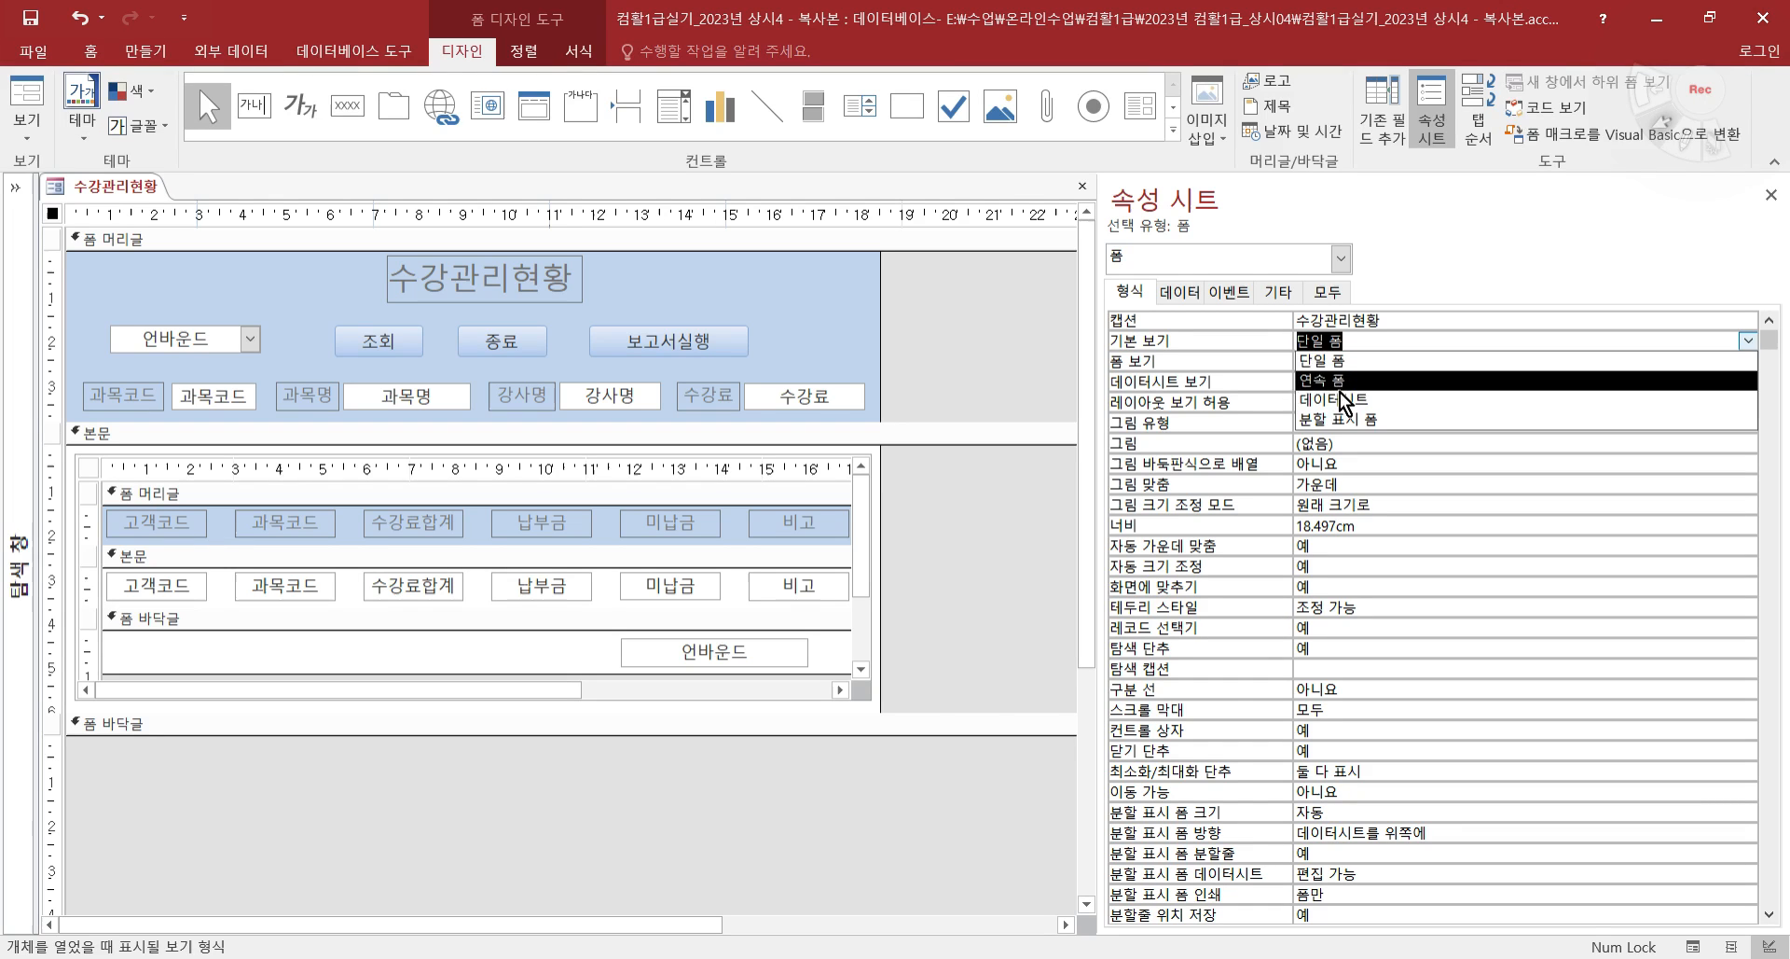
{"action": "key", "text": "Escape"}
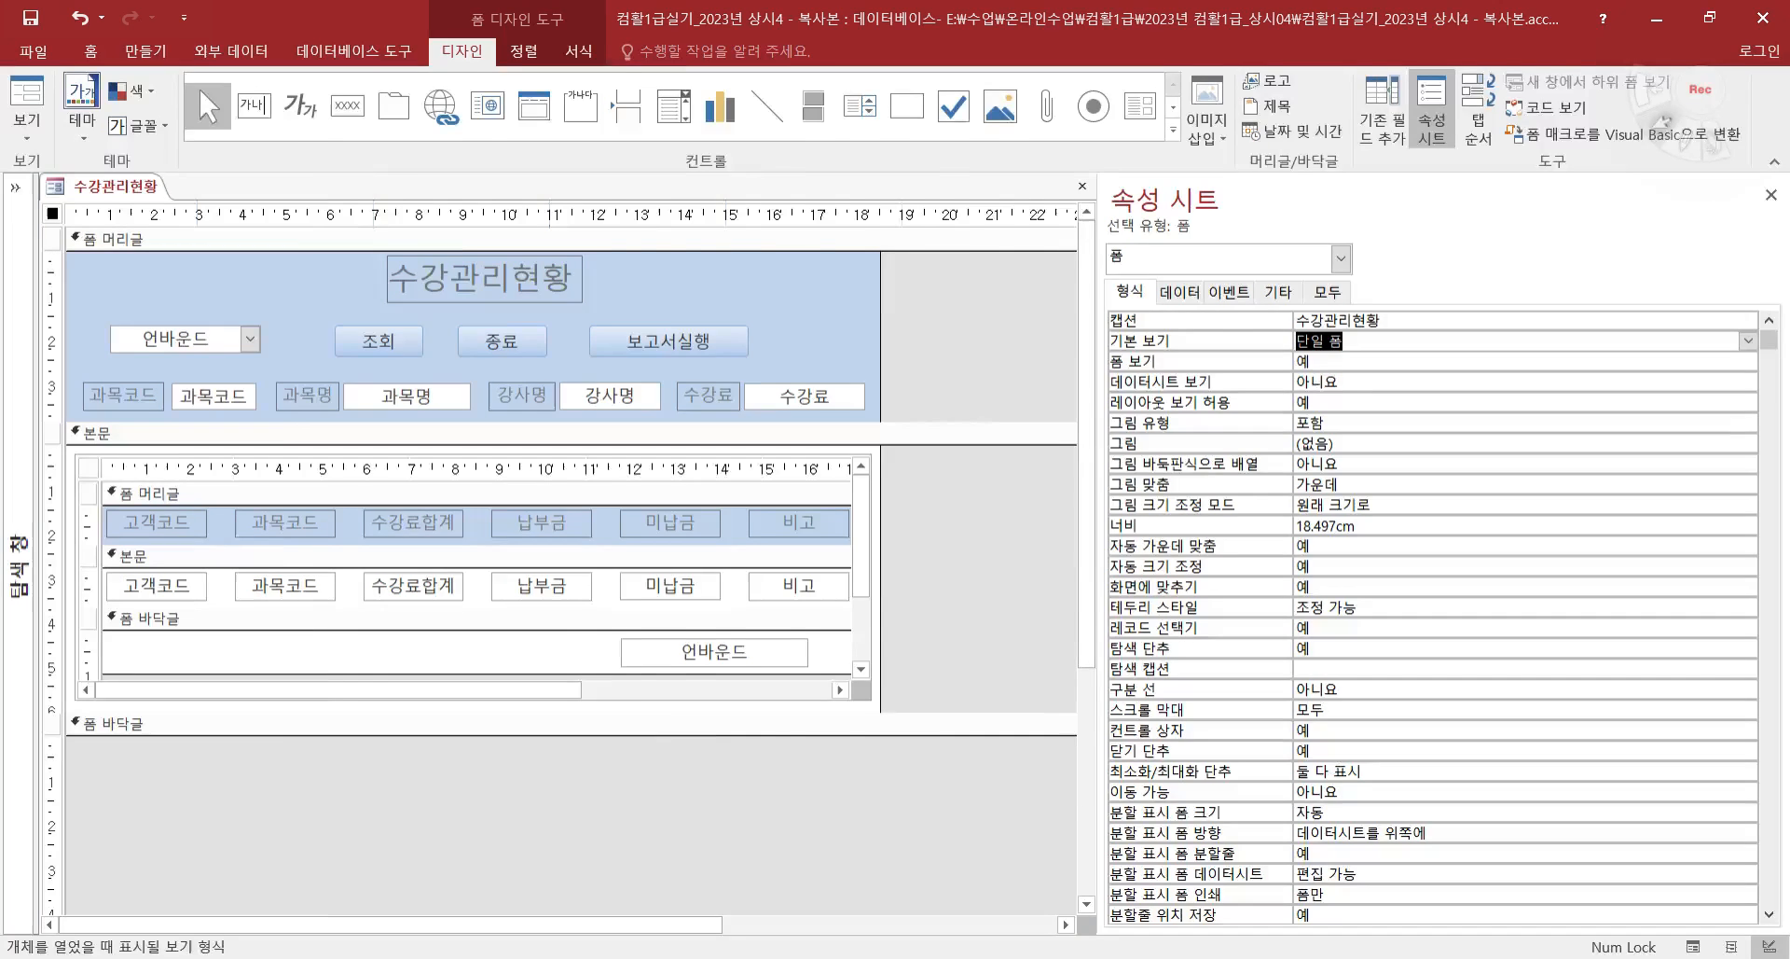
- Switch to the exam PDF and underline item ②'s requirement that the 조회 (cmd조회) button cannot receive focus
{"action": "key", "text": "alt+Tab"}
{"action": "scroll", "coordinate": [577, 450], "scroll_direction": "up", "scroll_amount": 2}
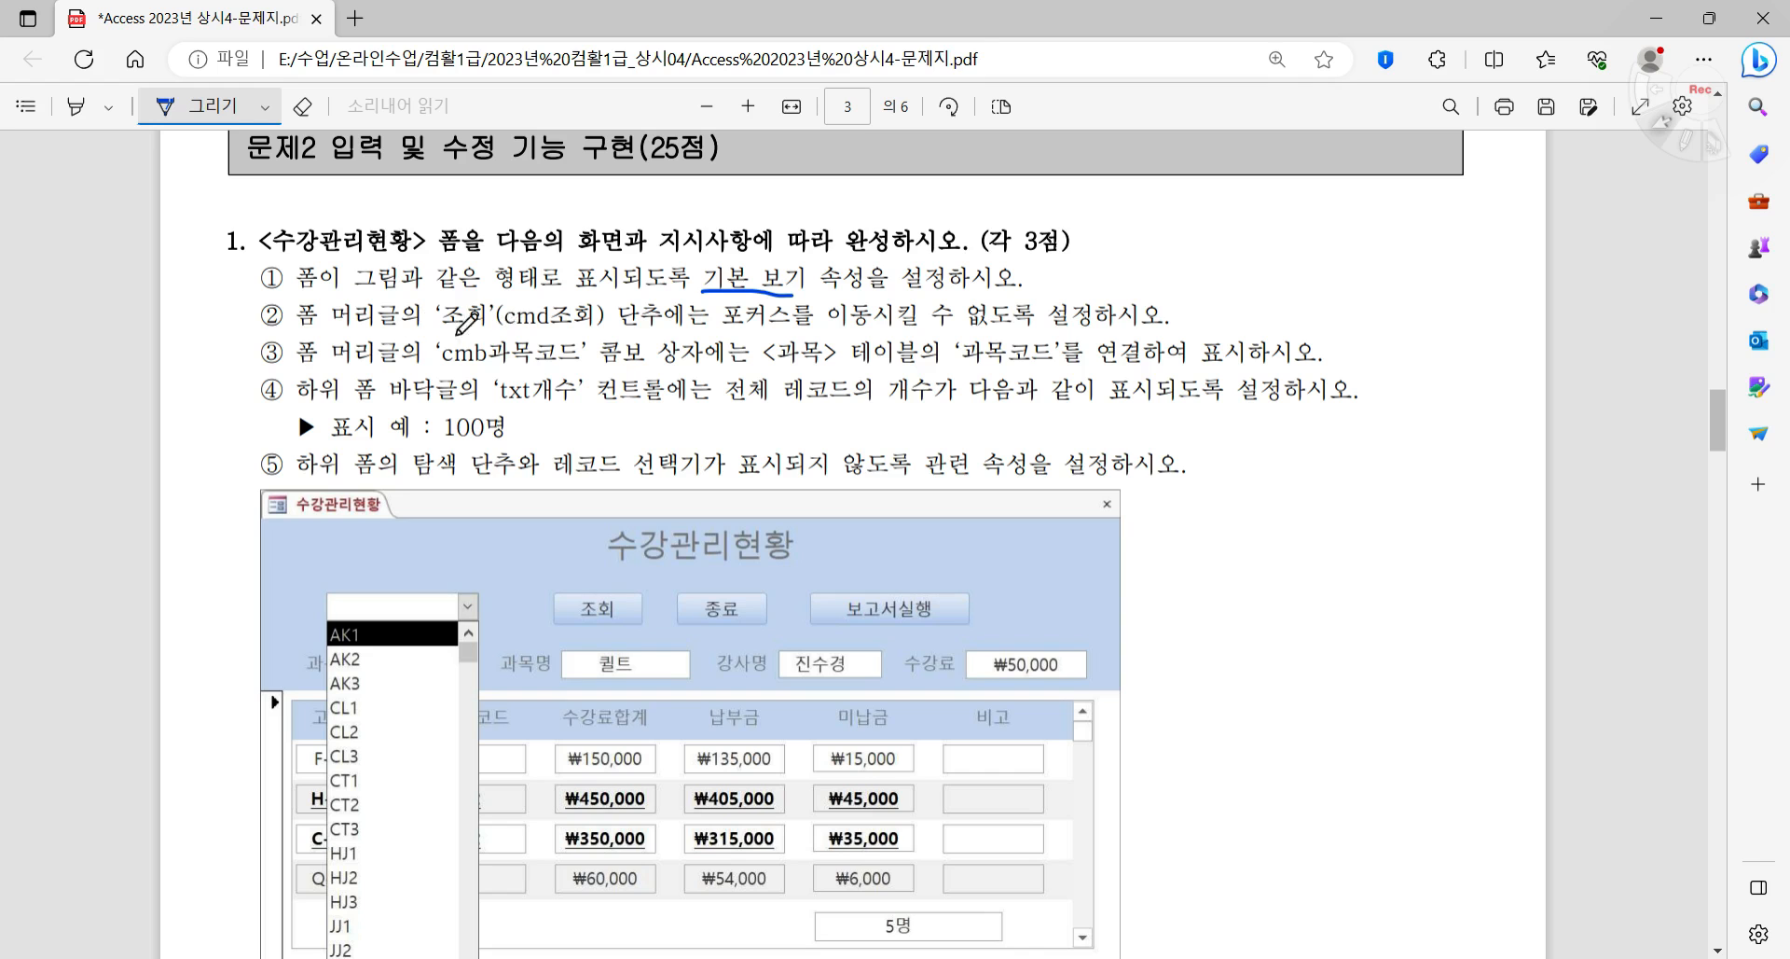
{"action": "left_click_drag", "start_coordinate": [436, 327], "coordinate": [1033, 309]}
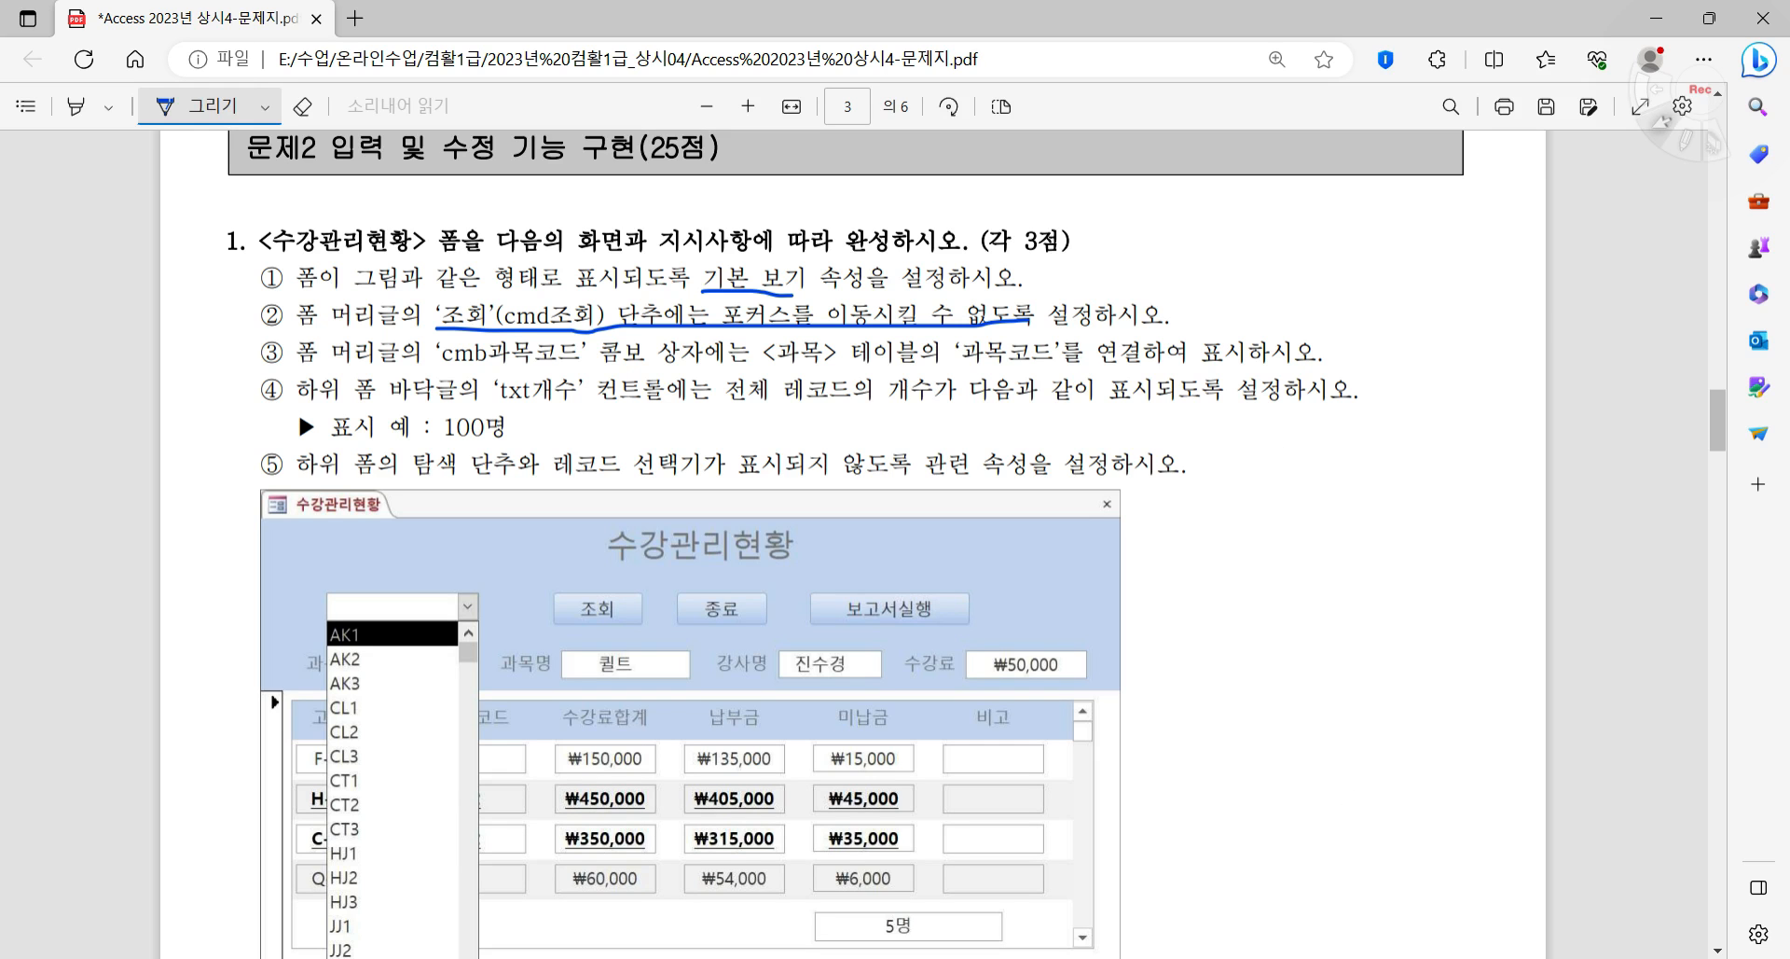
- Switch to Access and set the 탭 정지 property of the cmd조회 button to 아니요
{"action": "key", "text": "alt+Tab"}
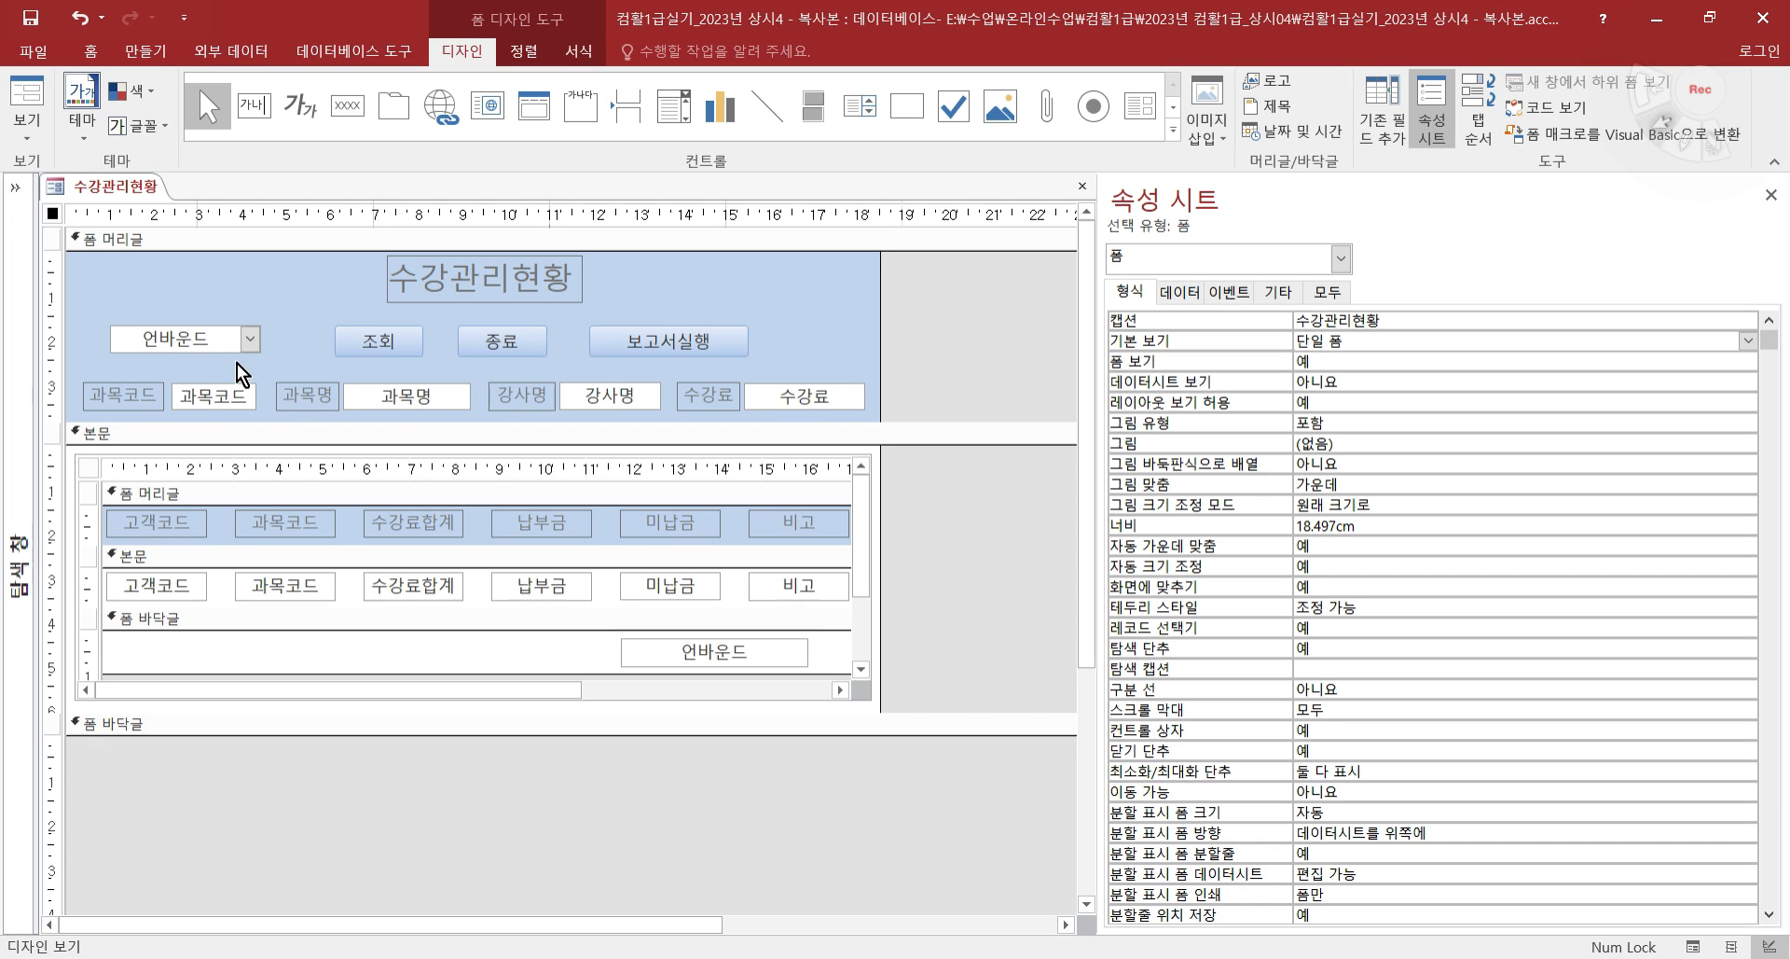
{"action": "left_click", "coordinate": [359, 338]}
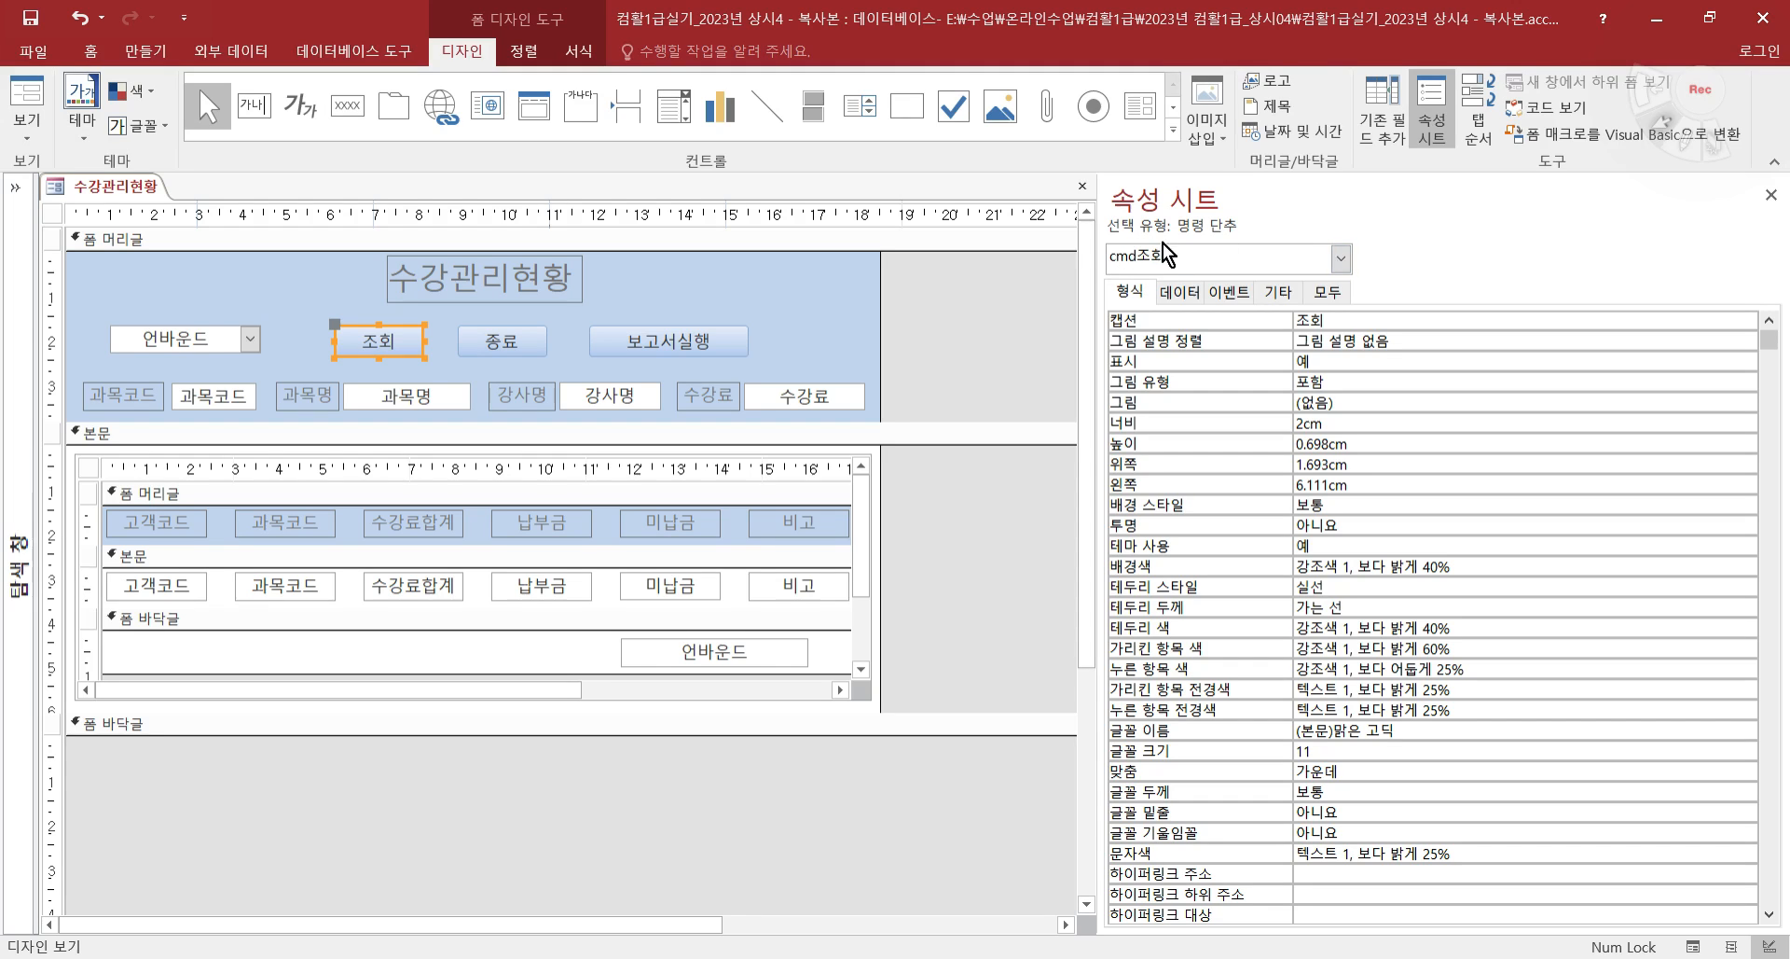
{"action": "left_click", "coordinate": [1279, 293]}
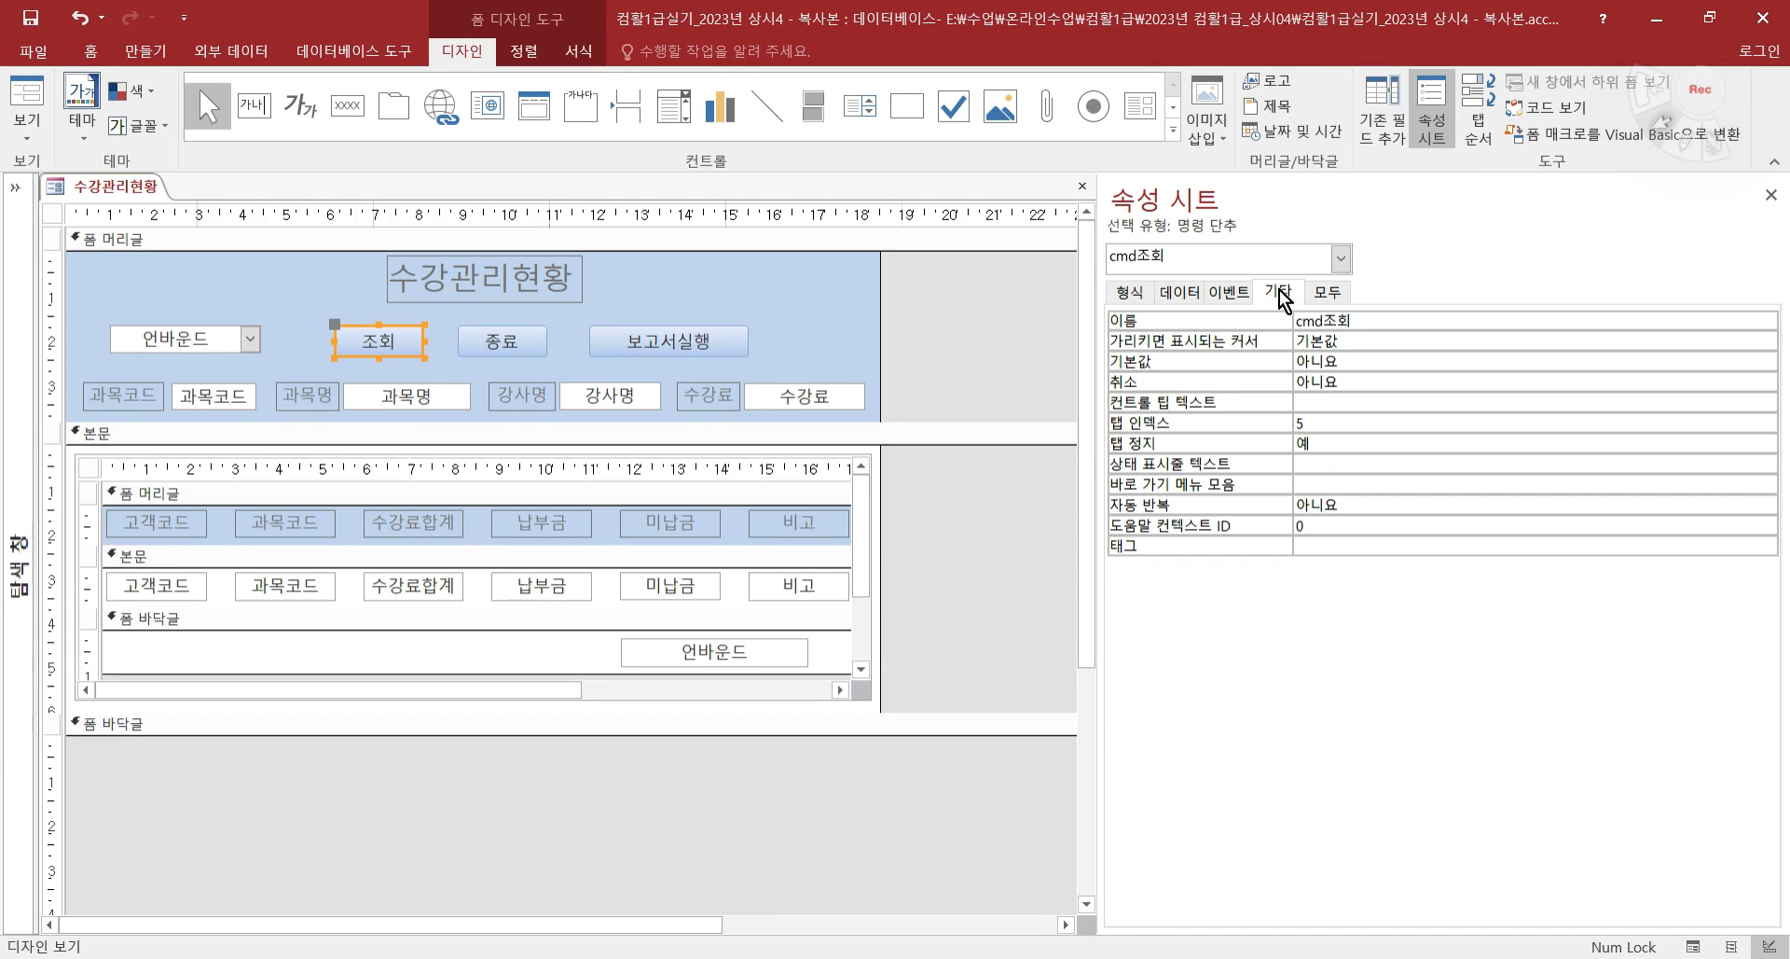
{"action": "left_click", "coordinate": [1314, 445]}
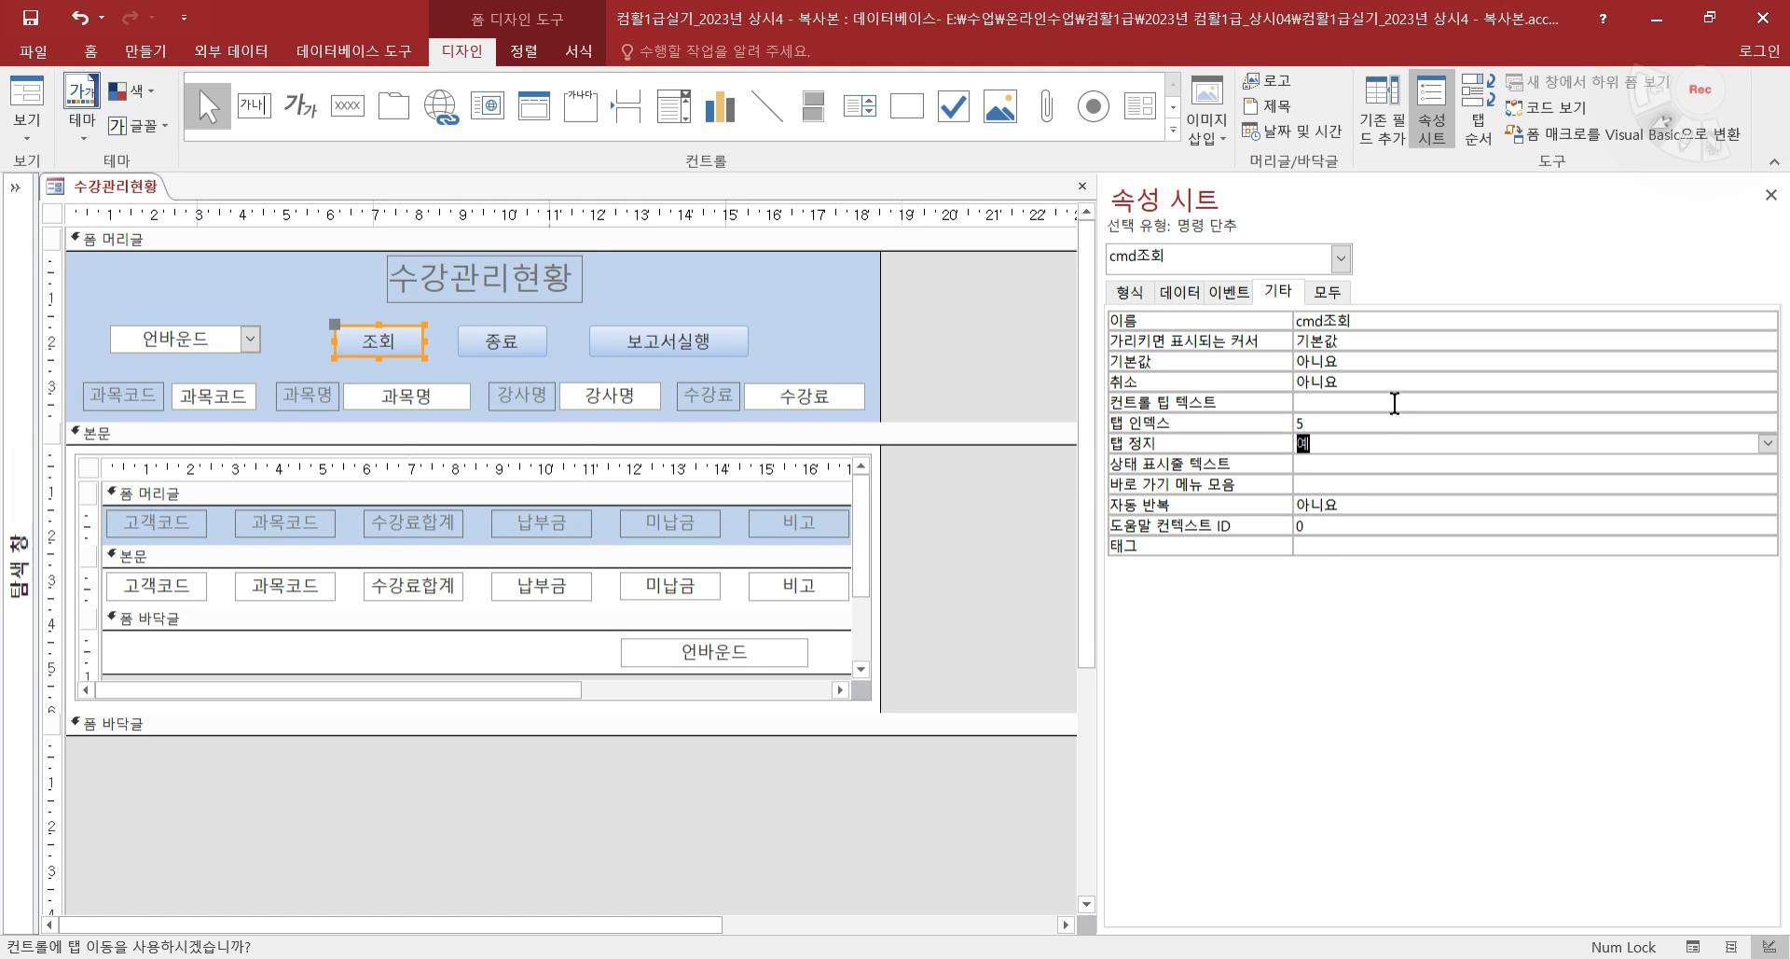
{"action": "double_click", "coordinate": [1379, 446]}
- Test the tab order around the 조회 button in Form View and return to Design View
{"action": "left_click", "coordinate": [30, 93]}
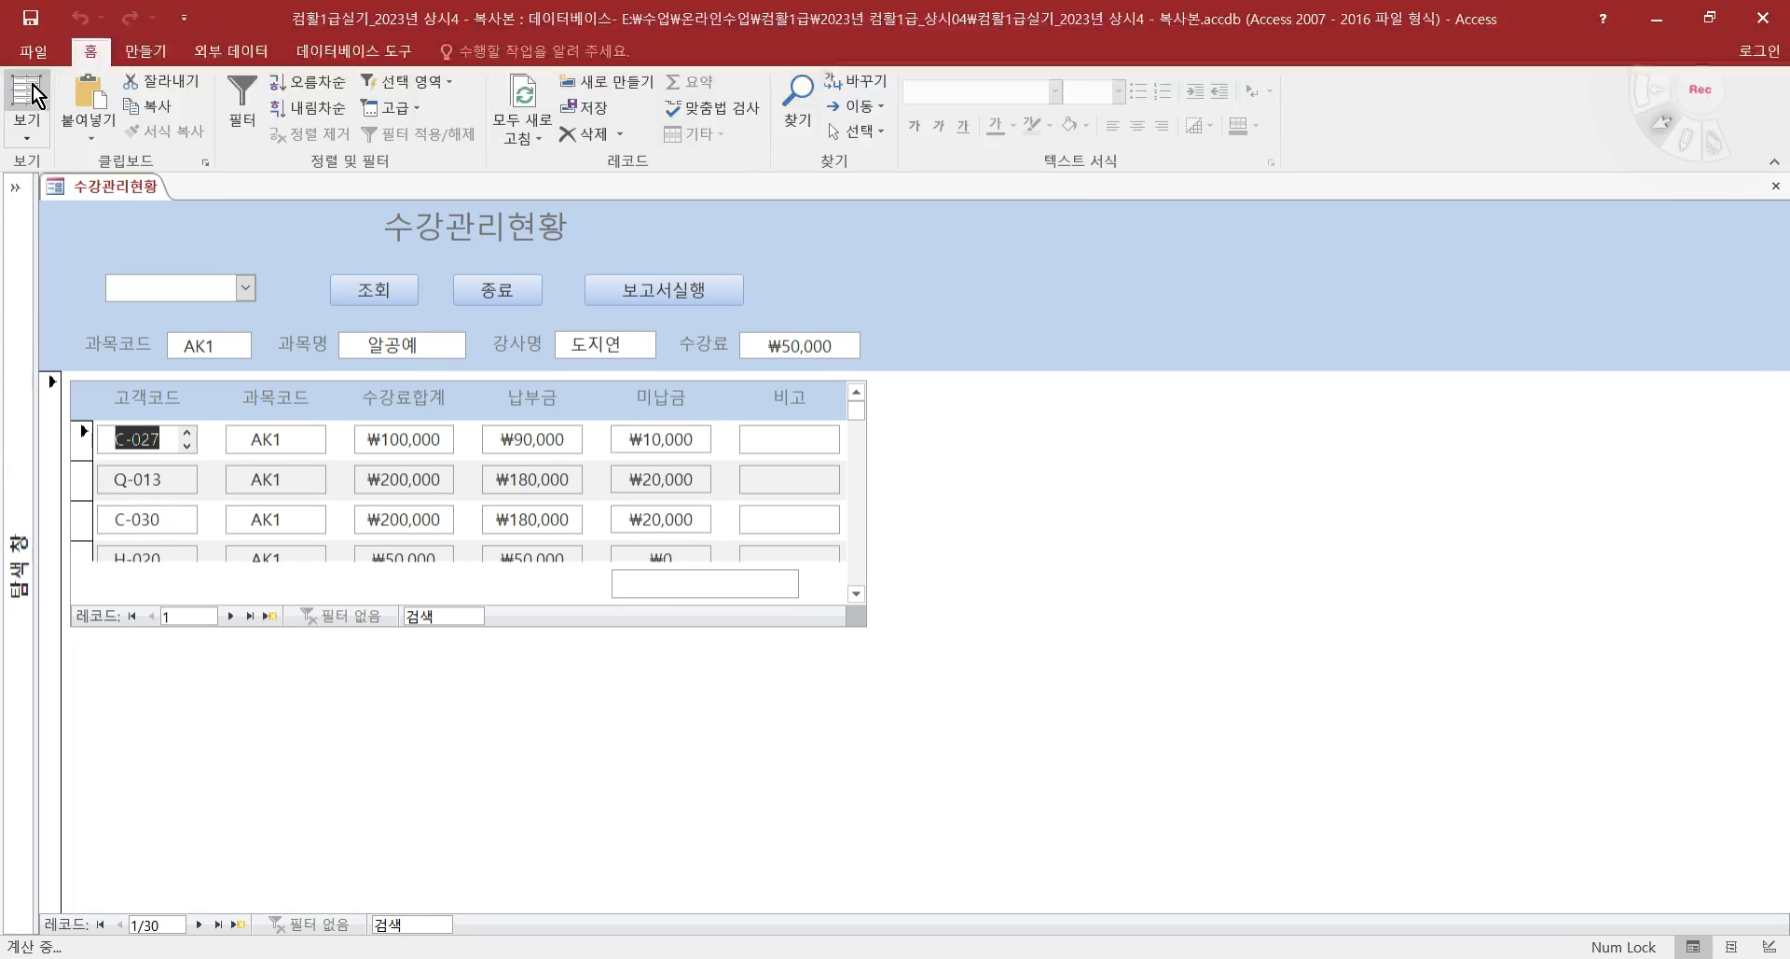
{"action": "left_click", "coordinate": [390, 292]}
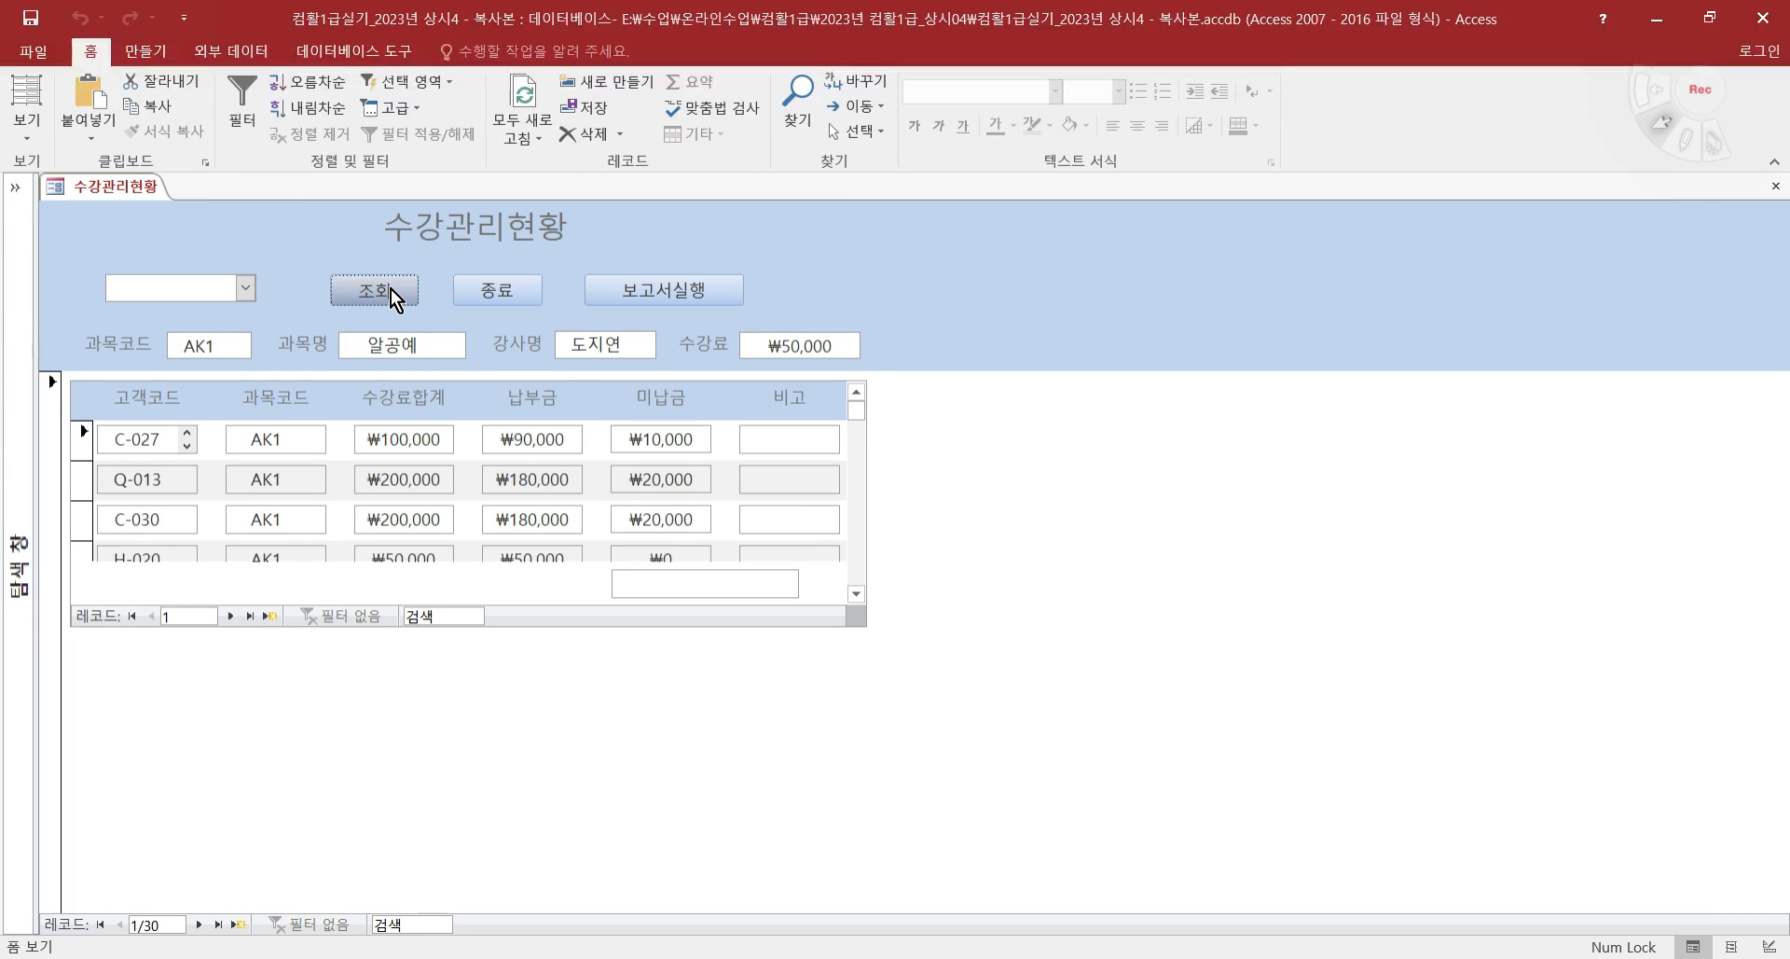
{"action": "left_click", "coordinate": [195, 289]}
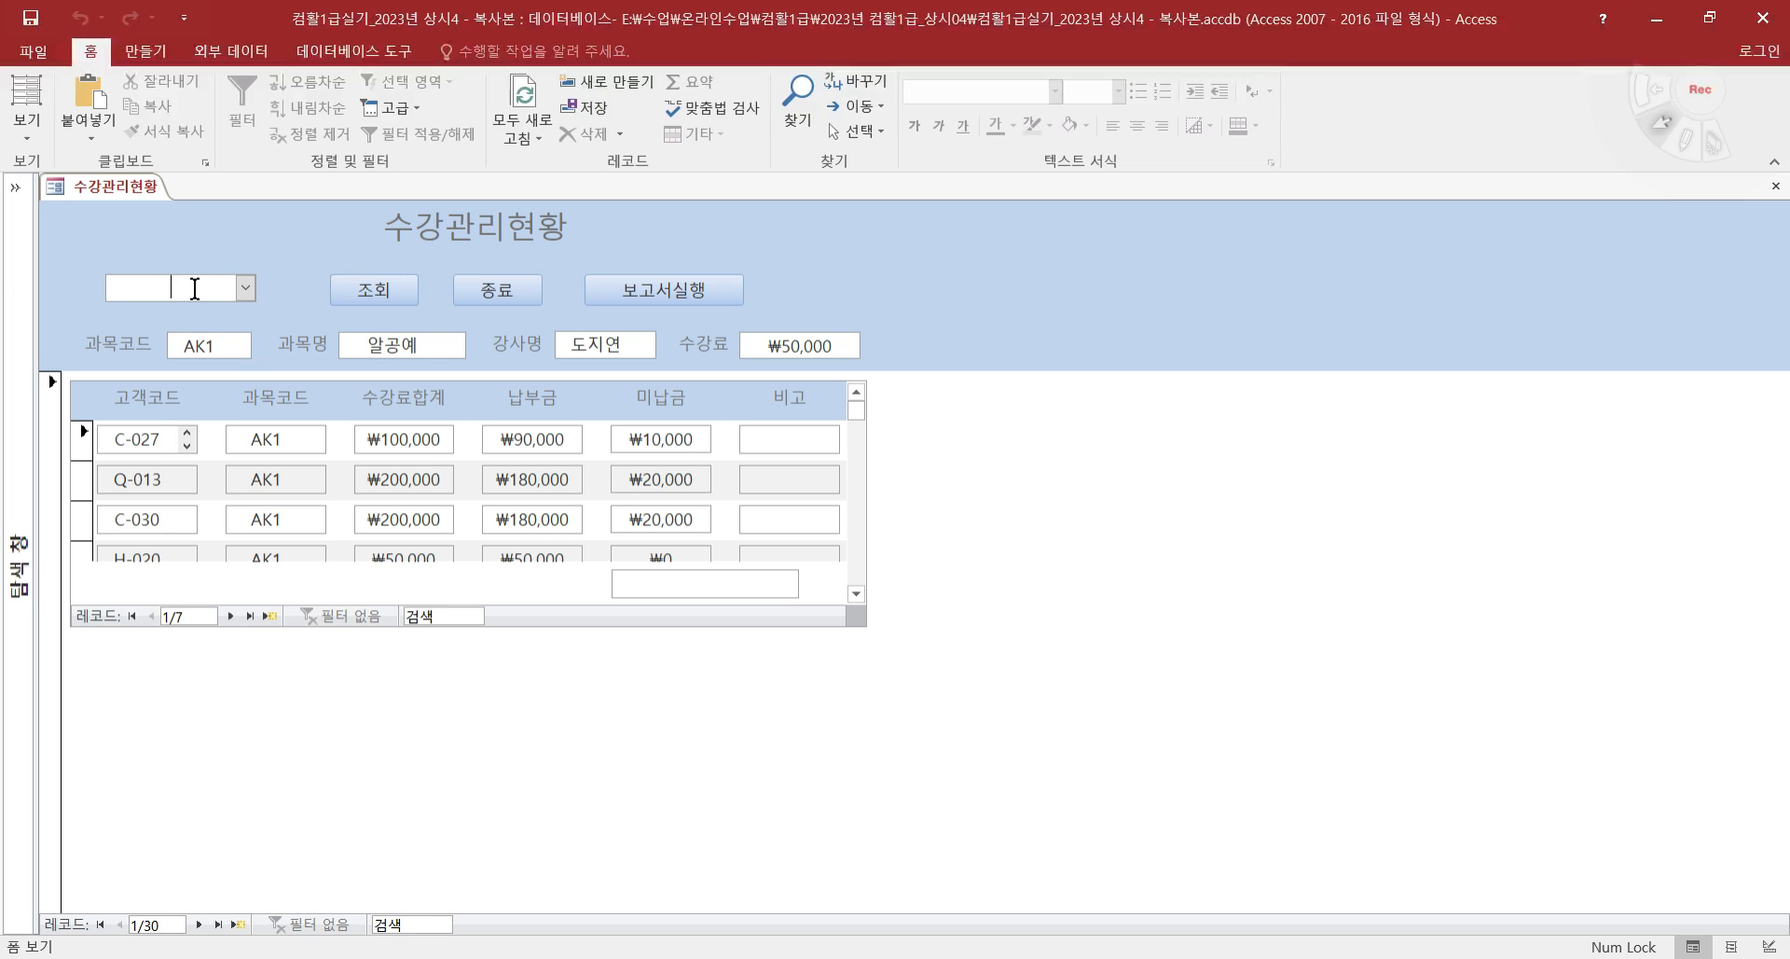
{"action": "key", "text": "Tab"}
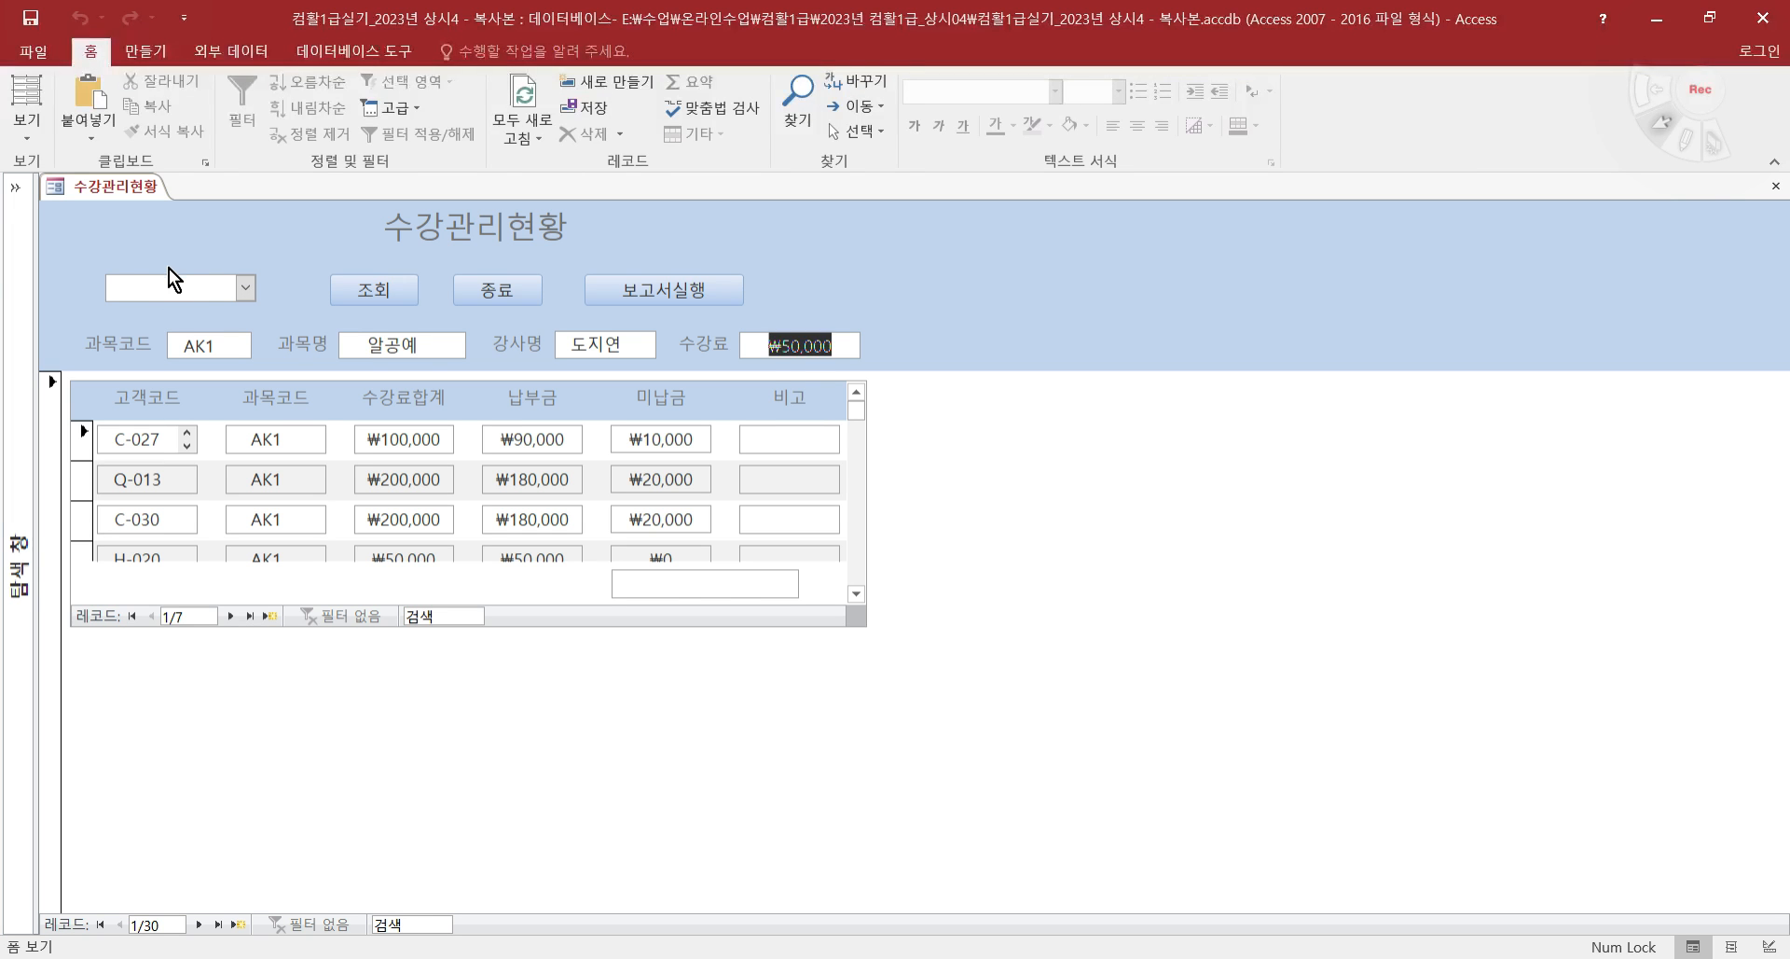
{"action": "key", "text": "Tab"}
{"action": "key", "text": "Tab"}
{"action": "key", "text": "Tab"}
{"action": "key", "text": "Tab"}
{"action": "key", "text": "Tab"}
{"action": "key", "text": "Tab"}
{"action": "key", "text": "Tab"}
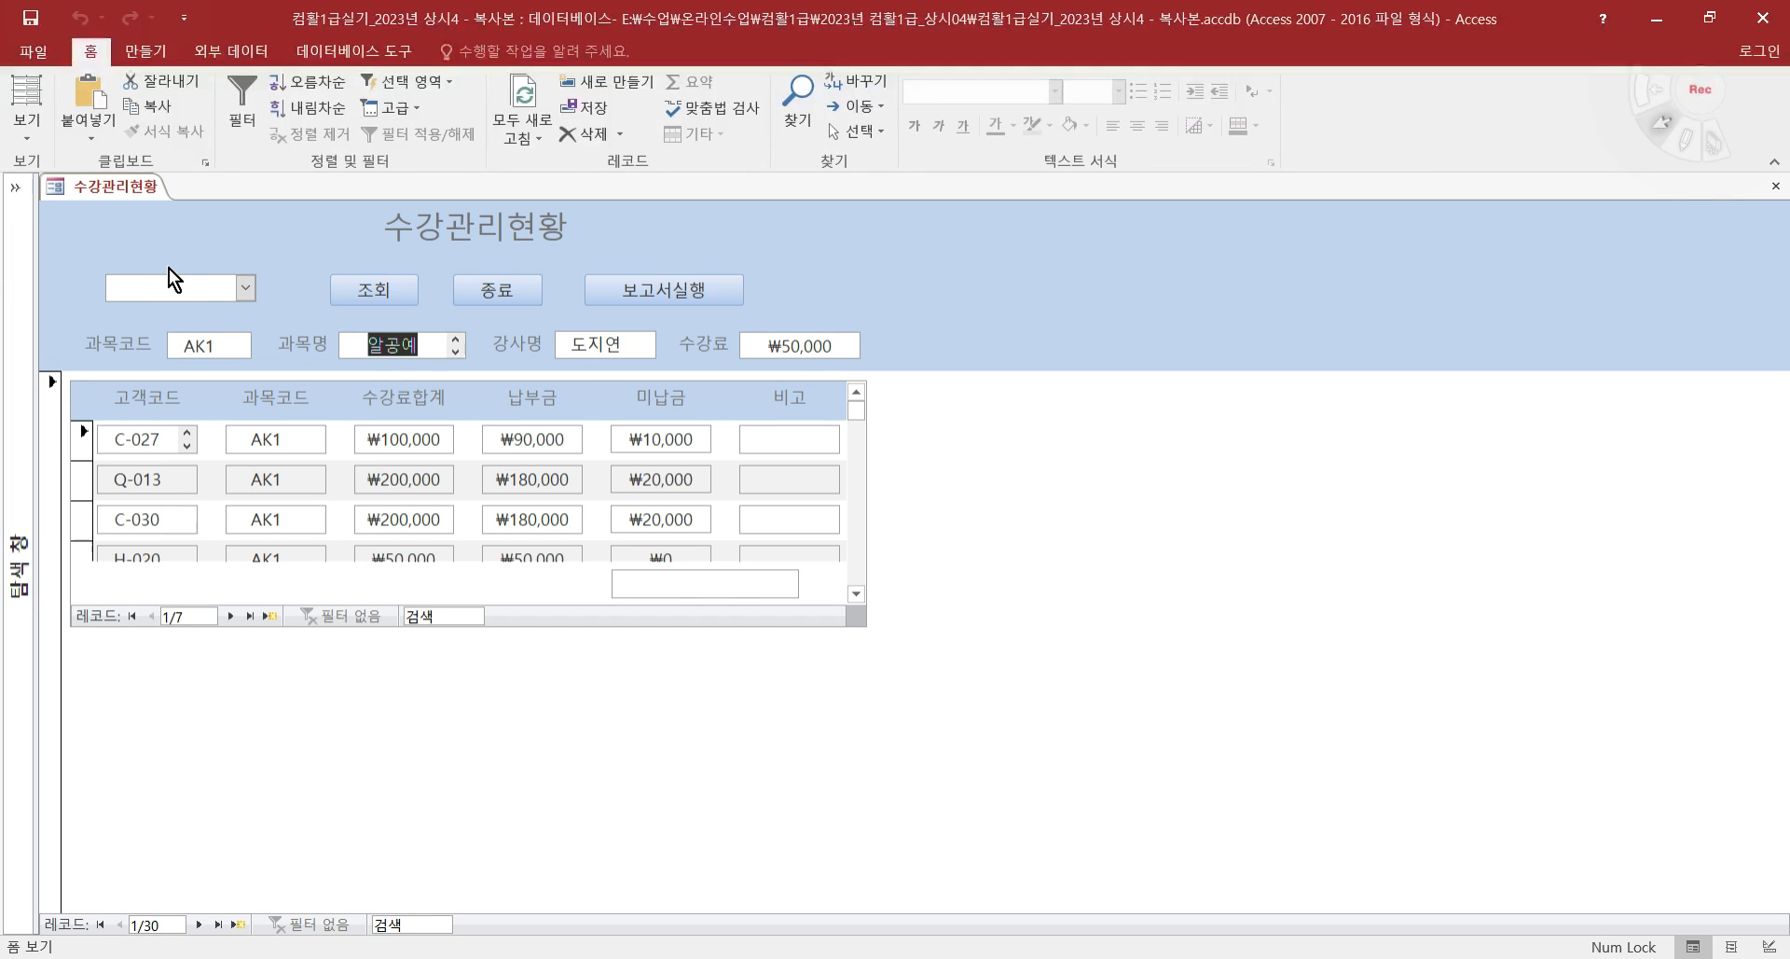
{"action": "key", "text": "Tab"}
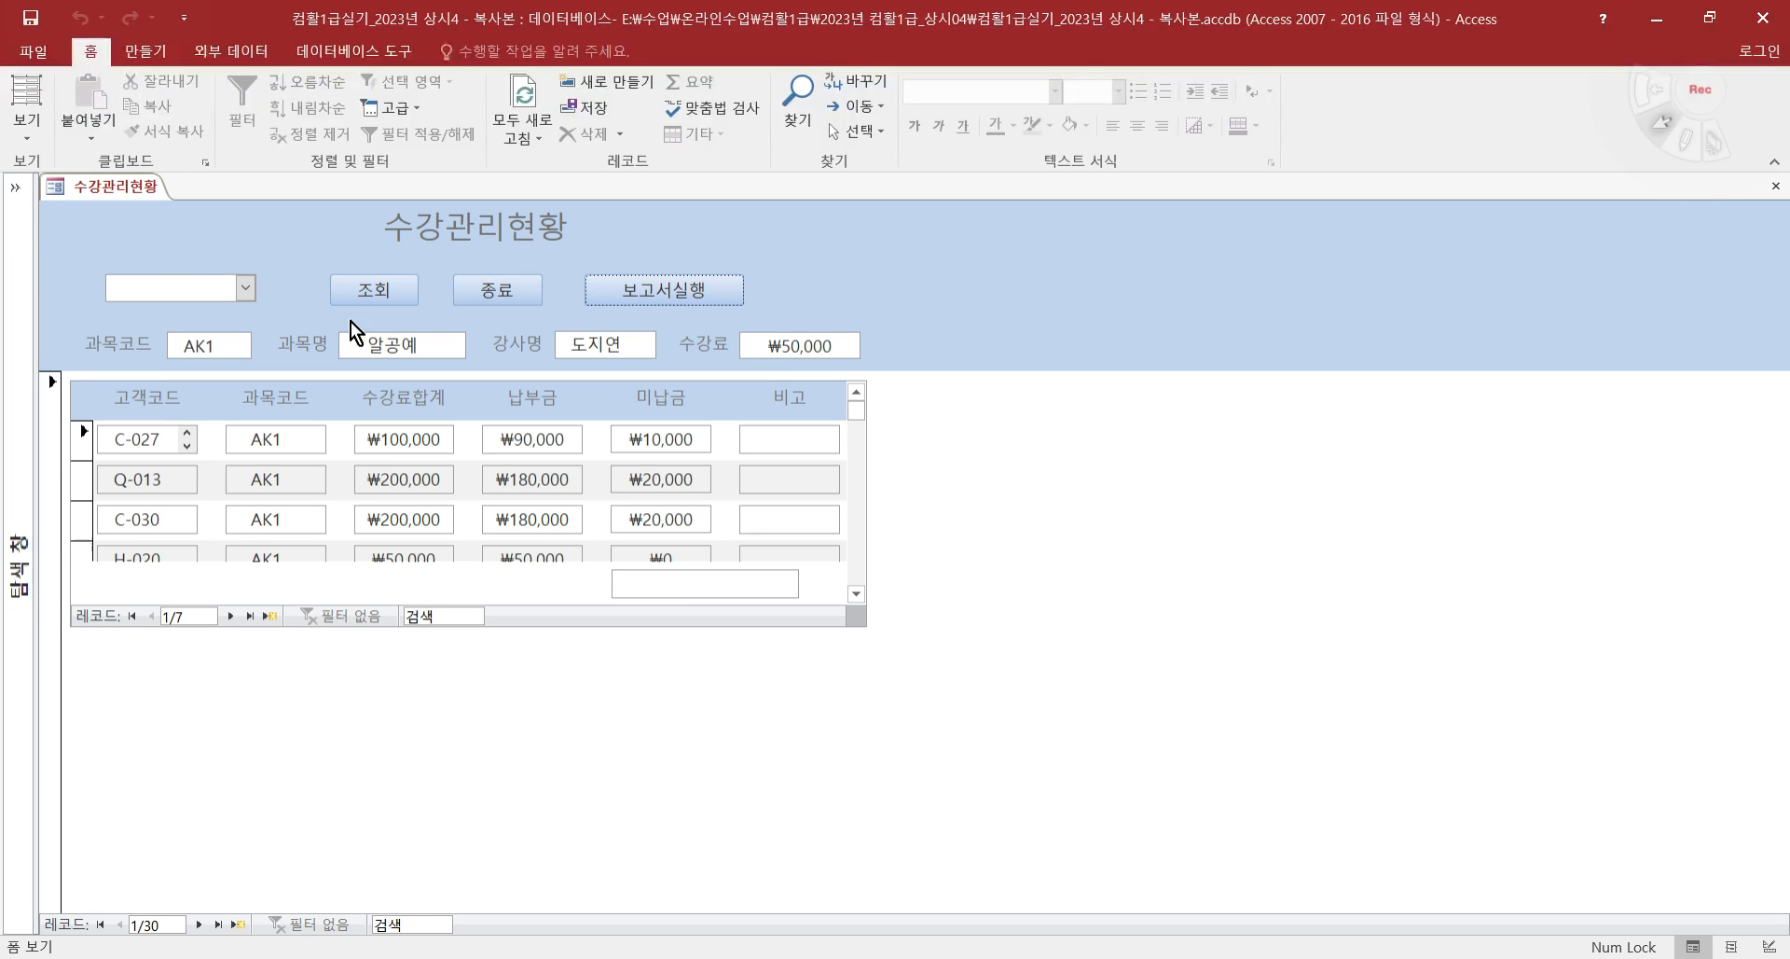
{"action": "key", "text": "Tab"}
{"action": "key", "text": "Tab"}
{"action": "key", "text": "Tab"}
{"action": "key", "text": "Tab"}
{"action": "key", "text": "Tab"}
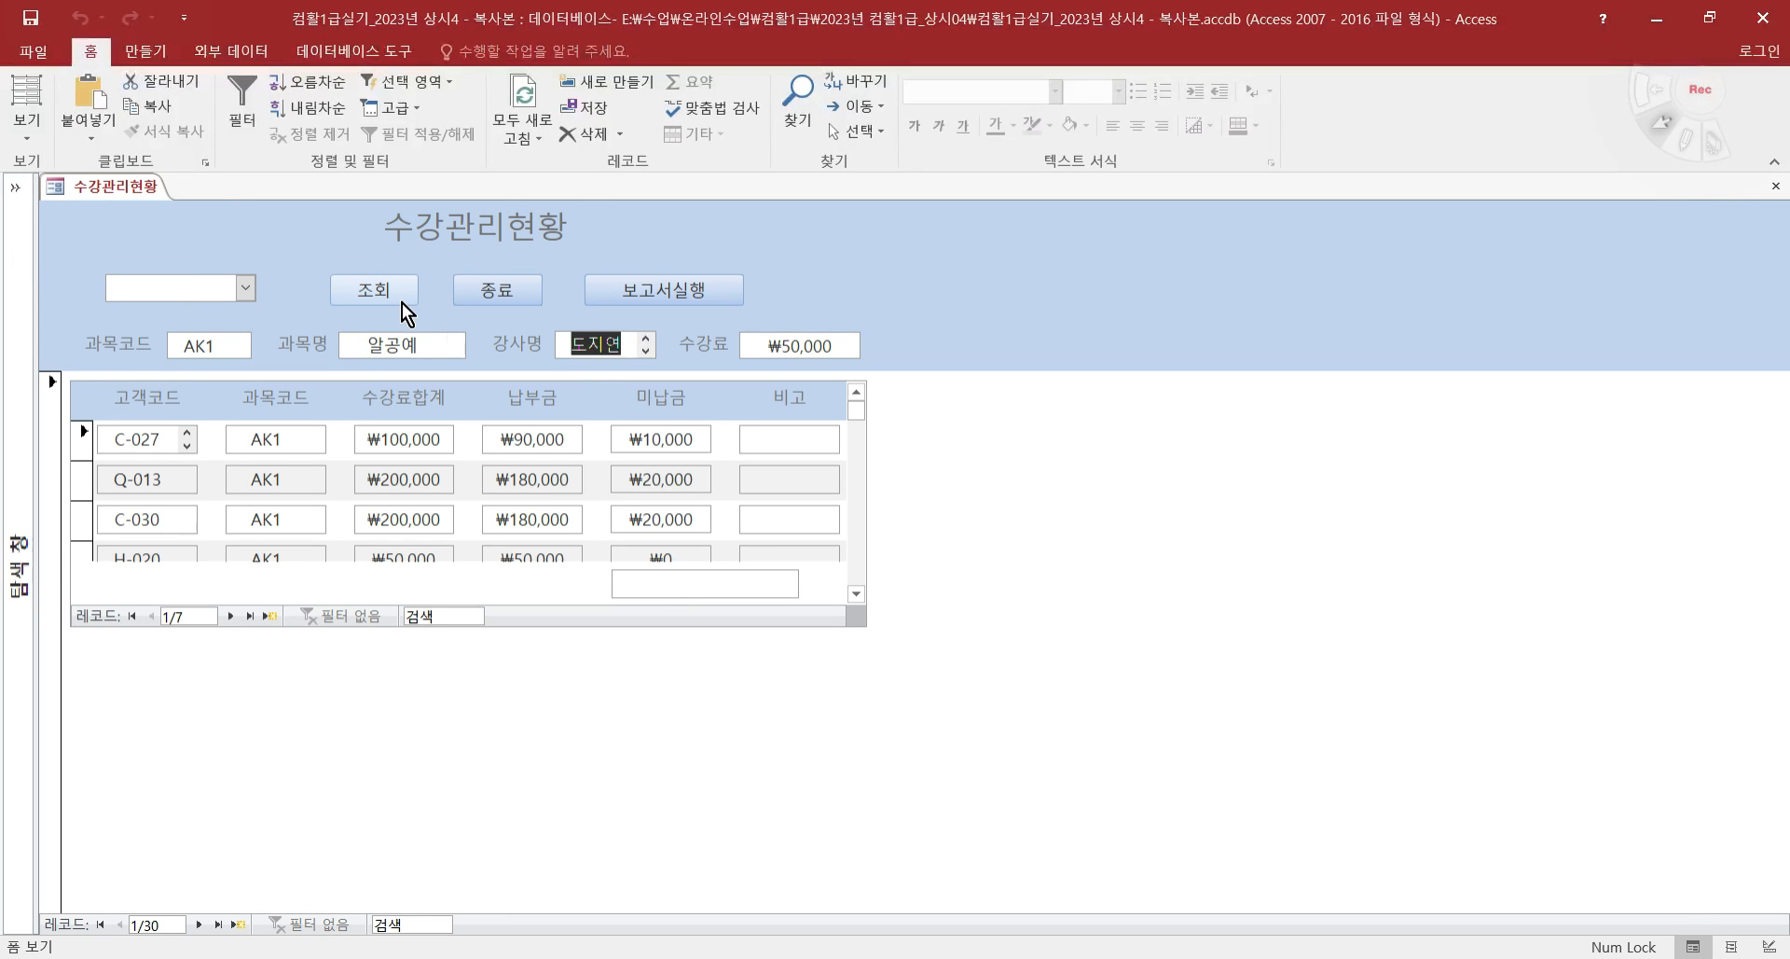
{"action": "key", "text": "Tab"}
{"action": "key", "text": "Tab"}
{"action": "key", "text": "Tab"}
{"action": "key", "text": "Tab"}
{"action": "key", "text": "Tab"}
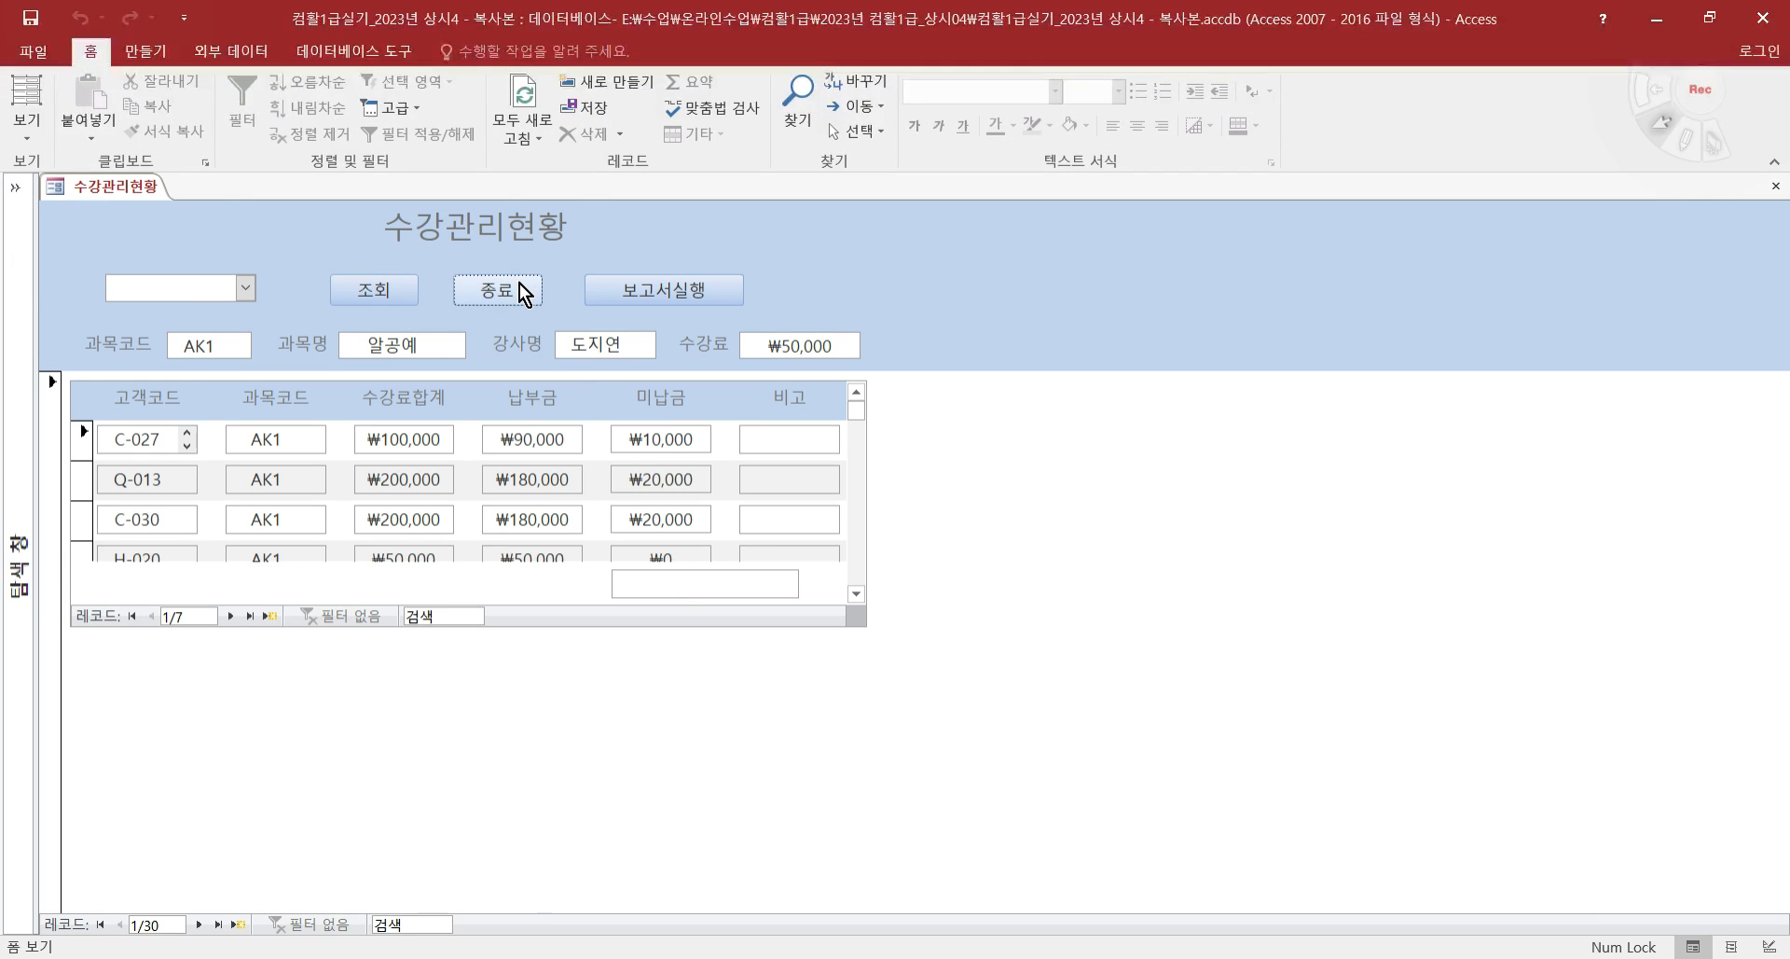
{"action": "key", "text": "Tab"}
{"action": "key", "text": "Tab"}
{"action": "left_click", "coordinate": [31, 138]}
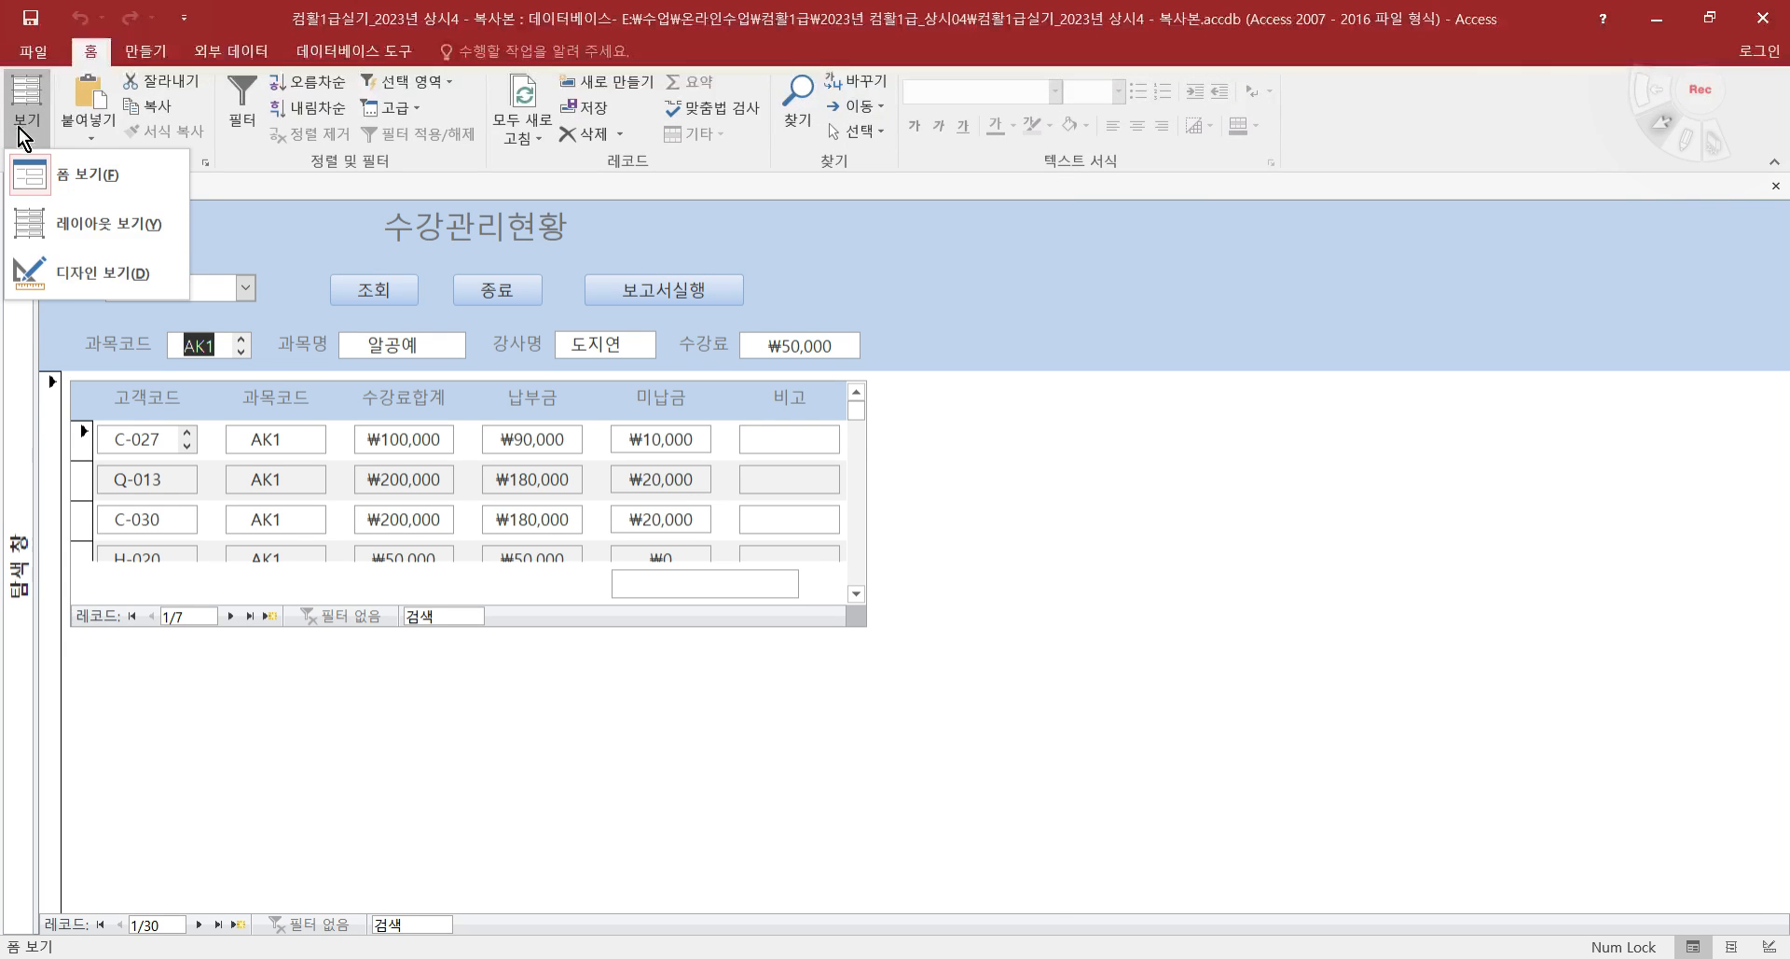
{"action": "left_click", "coordinate": [64, 267]}
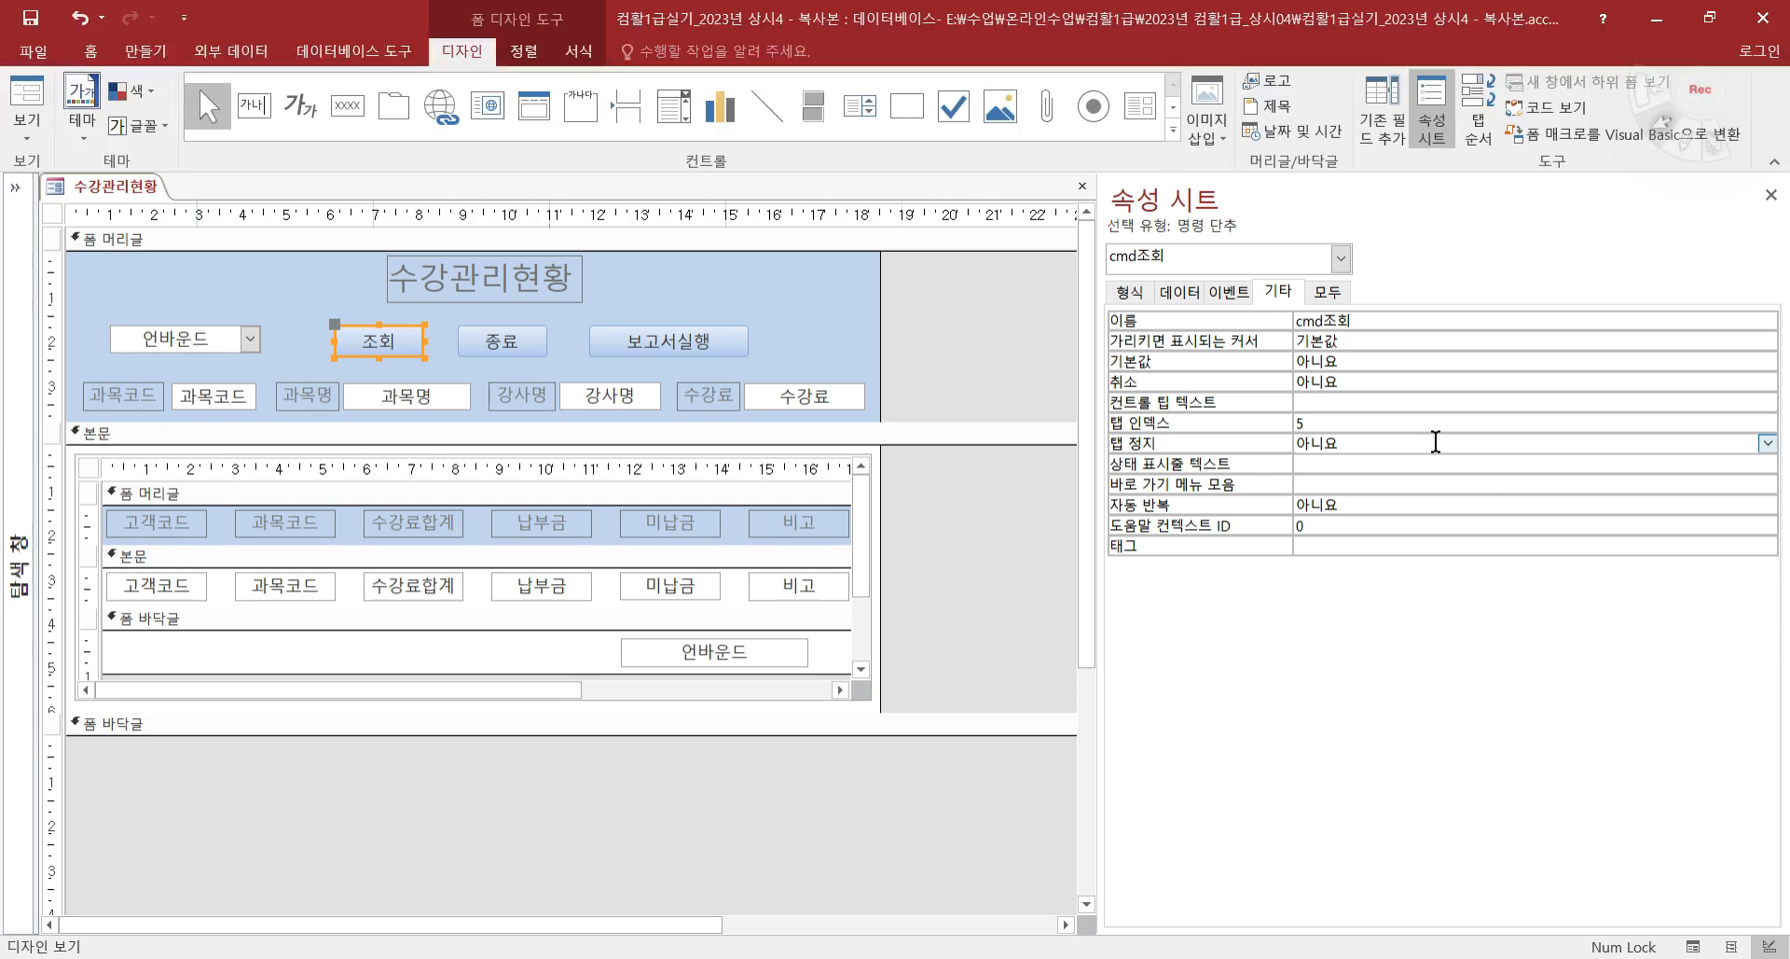
- Switch to the exam PDF, underline item ③'s requirement to link 과목코드 of the 과목 table, and return to Access
{"action": "key", "text": "alt+Tab"}
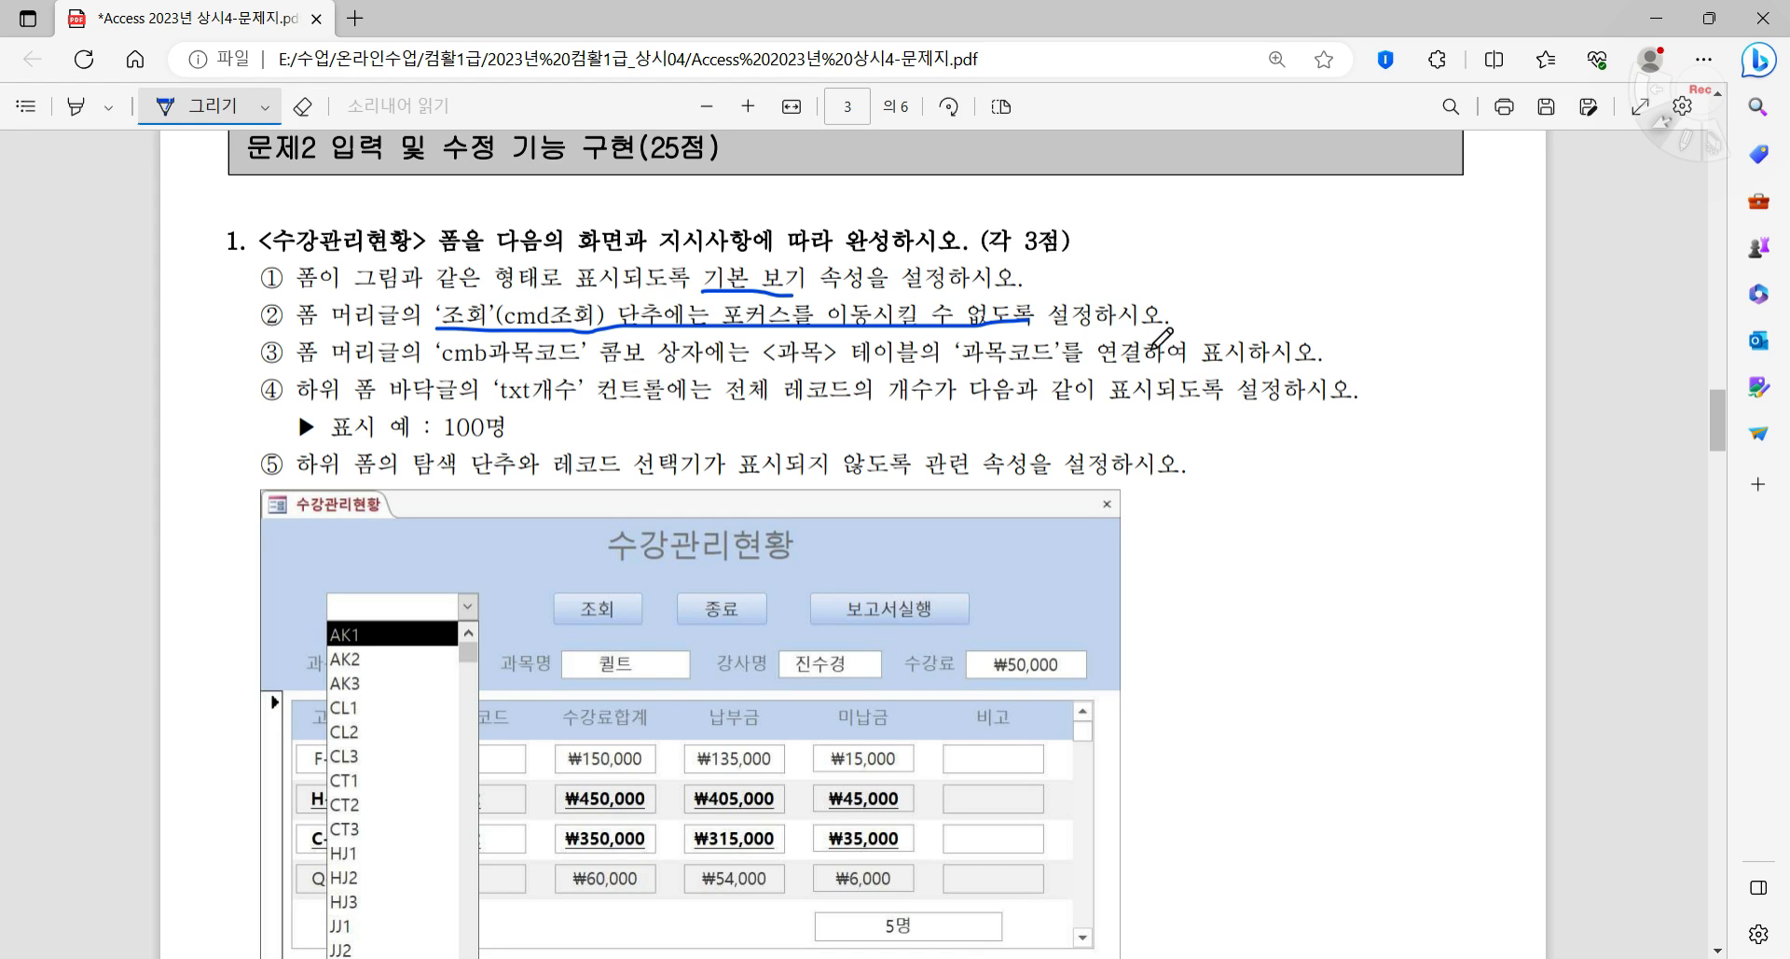
{"action": "left_click_drag", "start_coordinate": [762, 370], "coordinate": [1180, 358]}
{"action": "key", "text": "alt+Tab"}
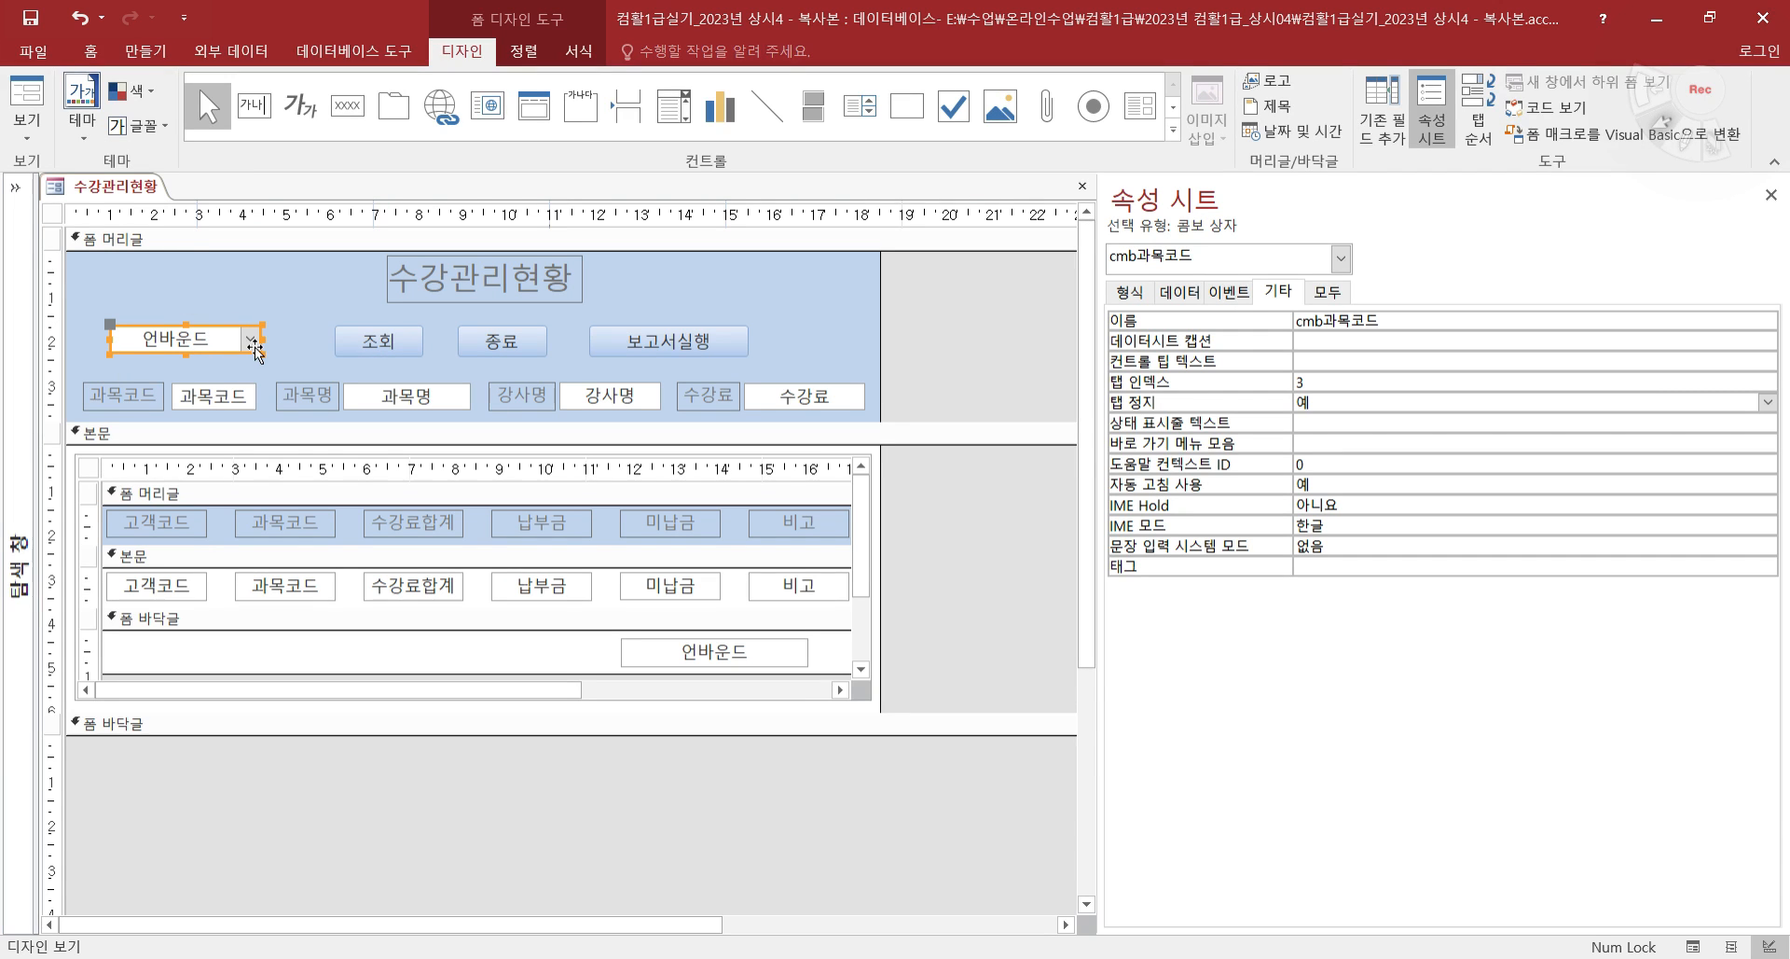
- Examine the 컨트롤 원본 choices of the cmb과목코드 combo box and the form's 레코드 원본 property
{"action": "left_click", "coordinate": [1189, 298]}
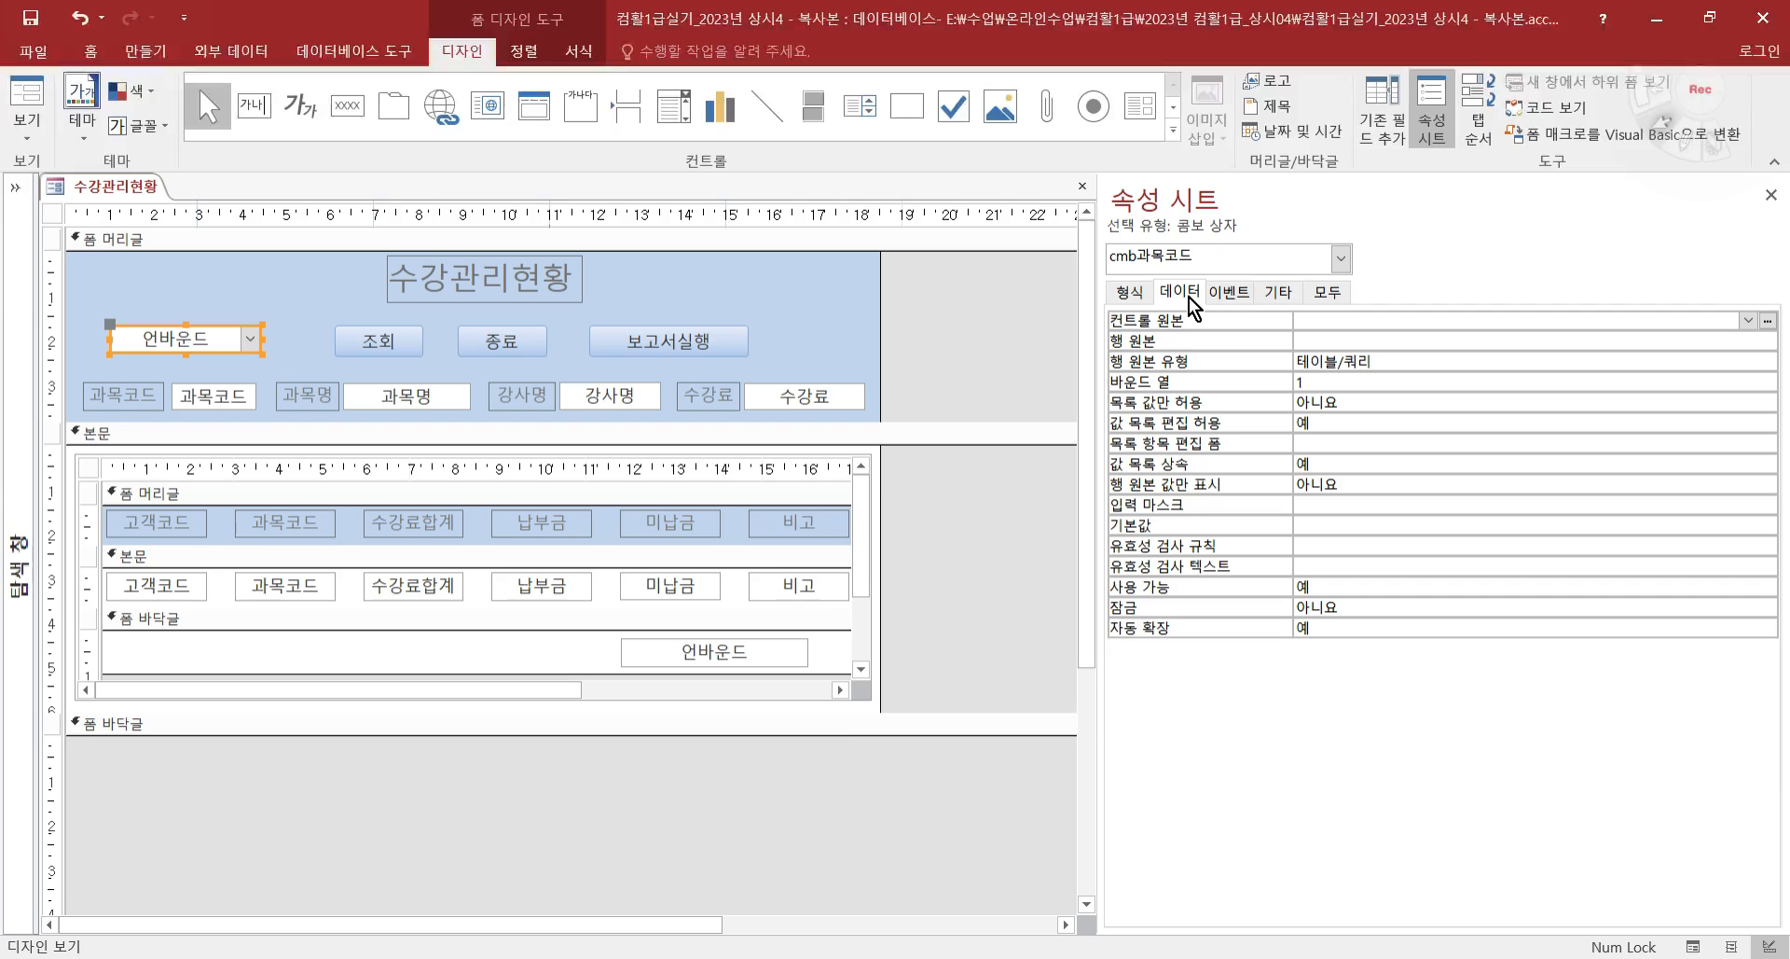
{"action": "left_click", "coordinate": [1749, 320]}
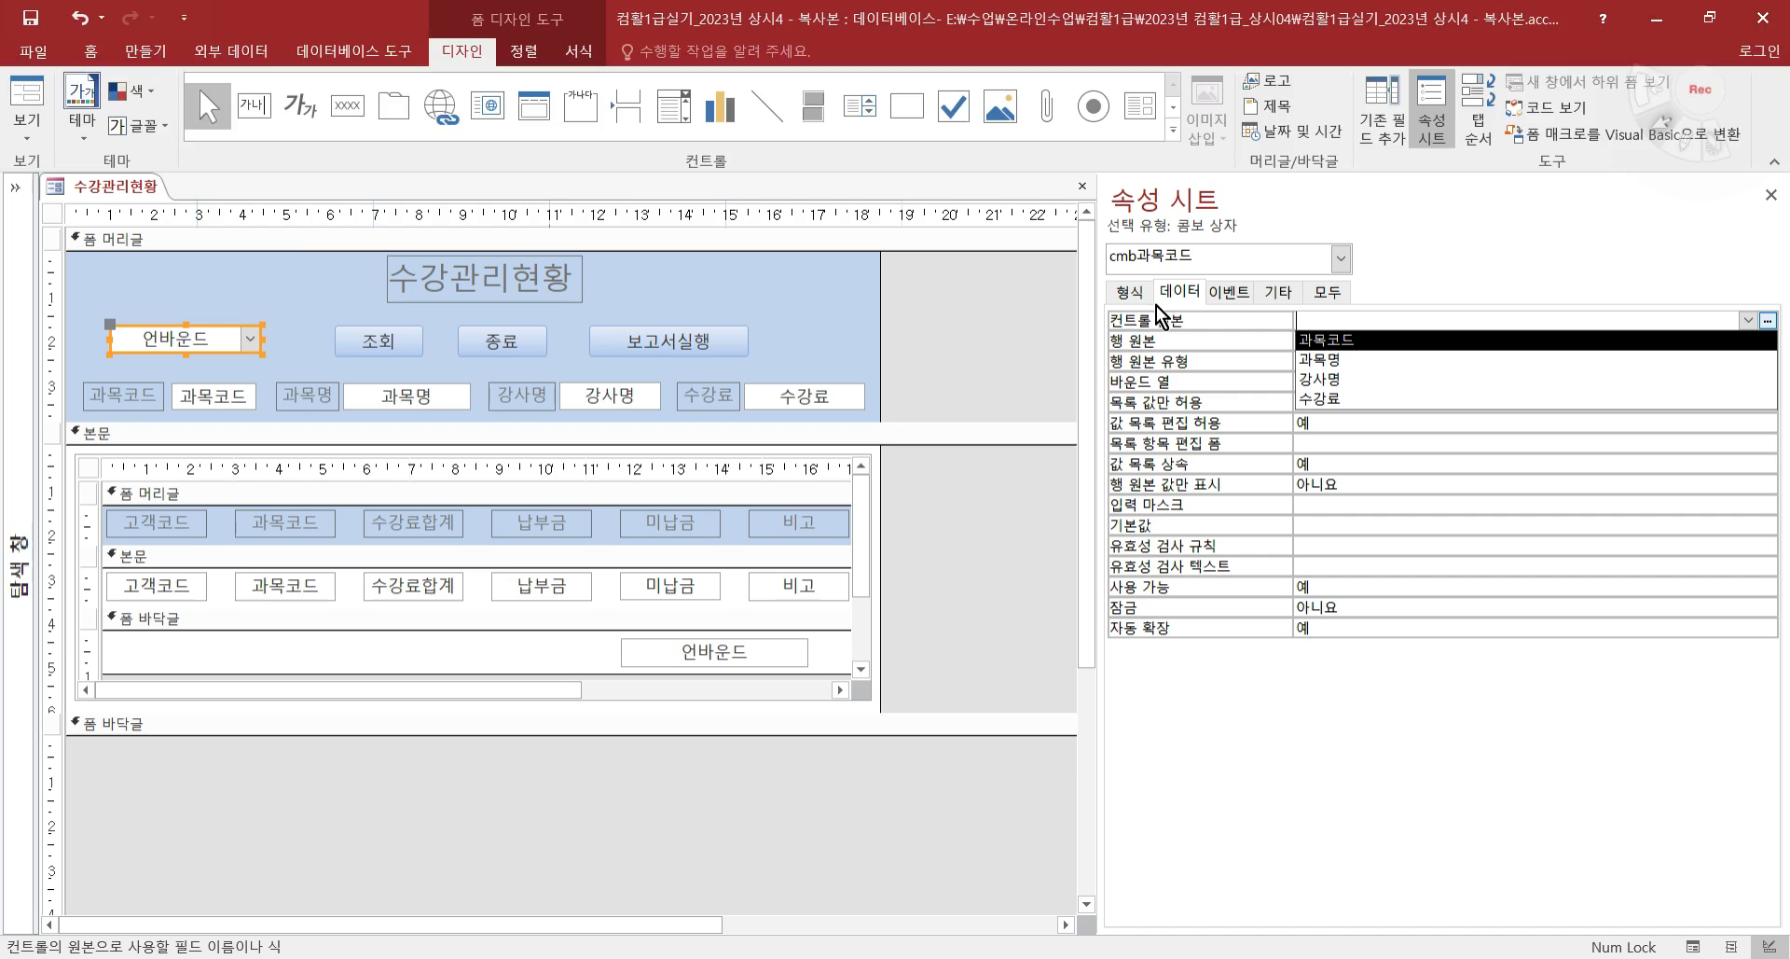
{"action": "left_click", "coordinate": [56, 217]}
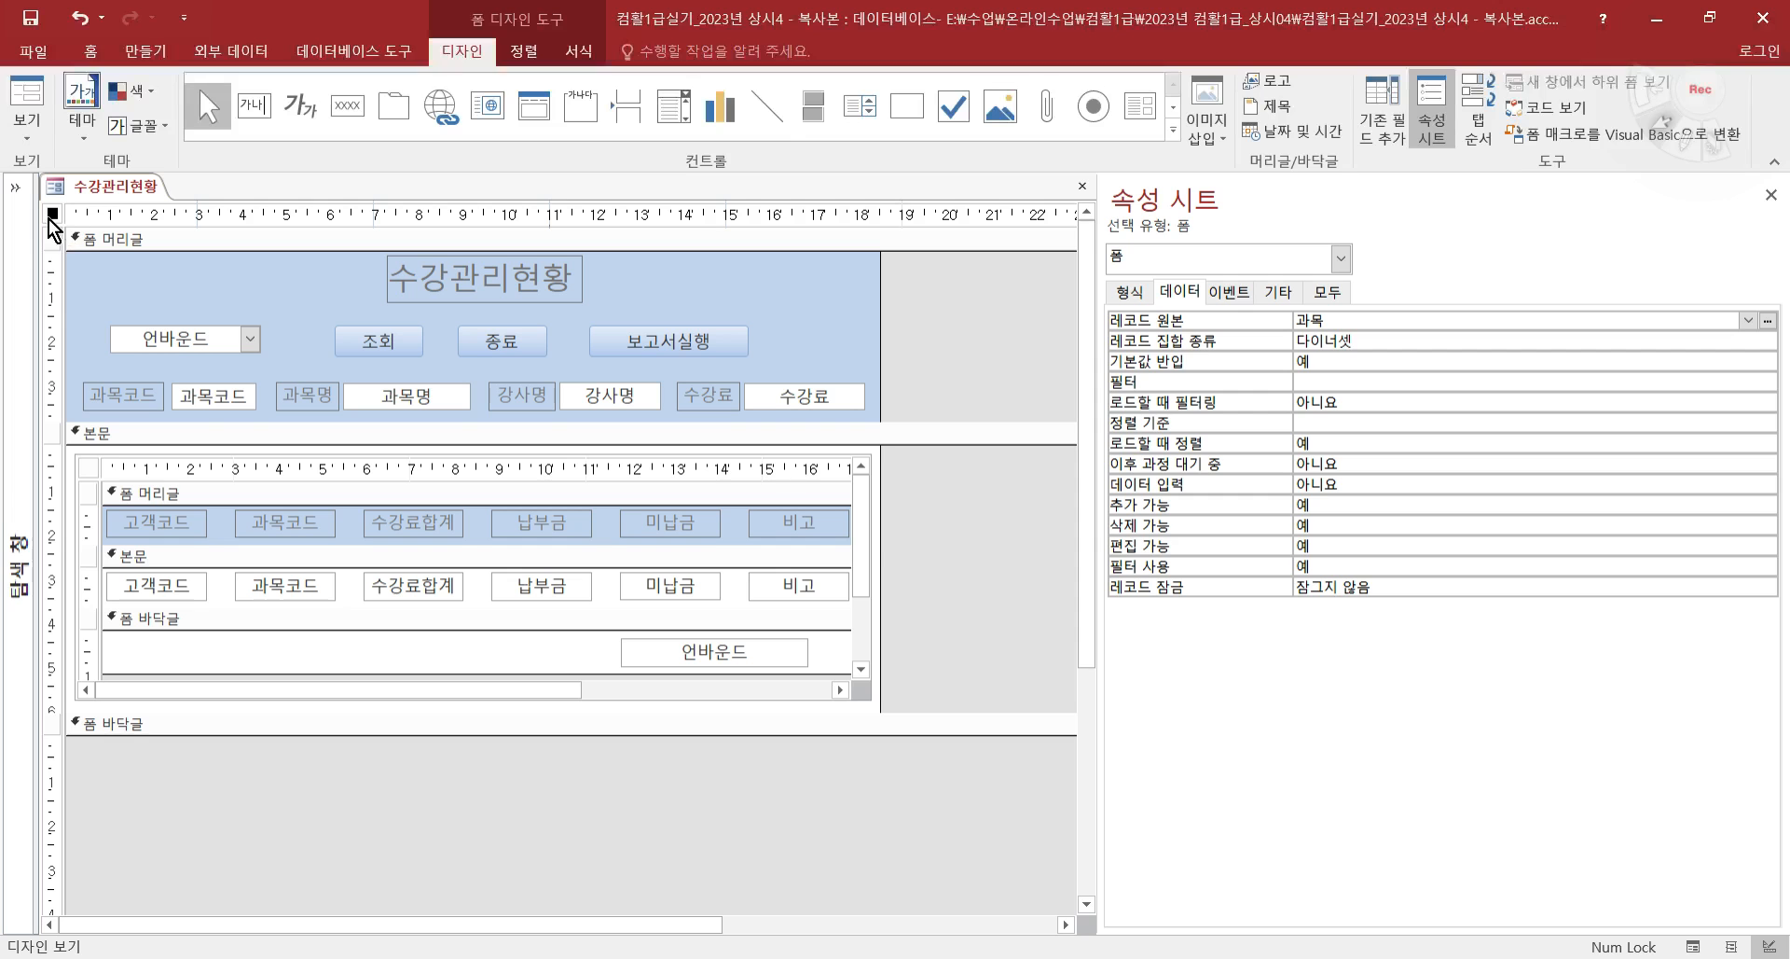
{"action": "left_click", "coordinate": [54, 216]}
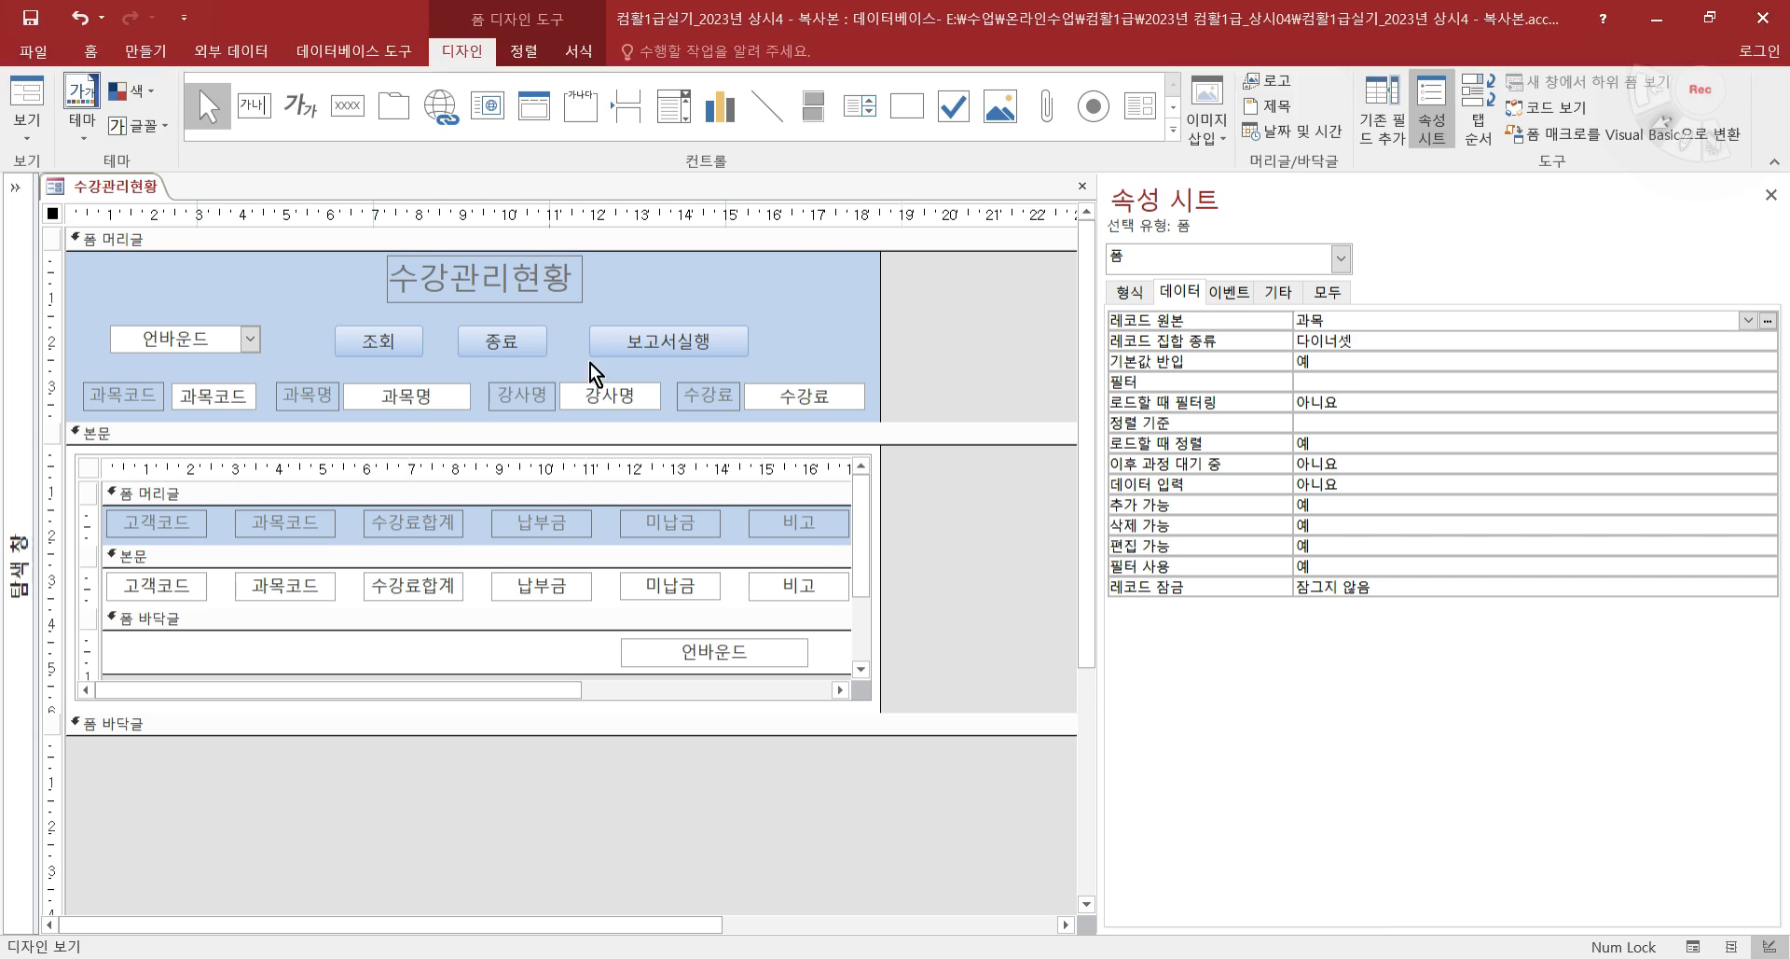
- Switch to the exam PDF, draw a box around item ③'s 과목 table and 과목코드 link wording, and return to Access
{"action": "left_click", "coordinate": [1337, 957]}
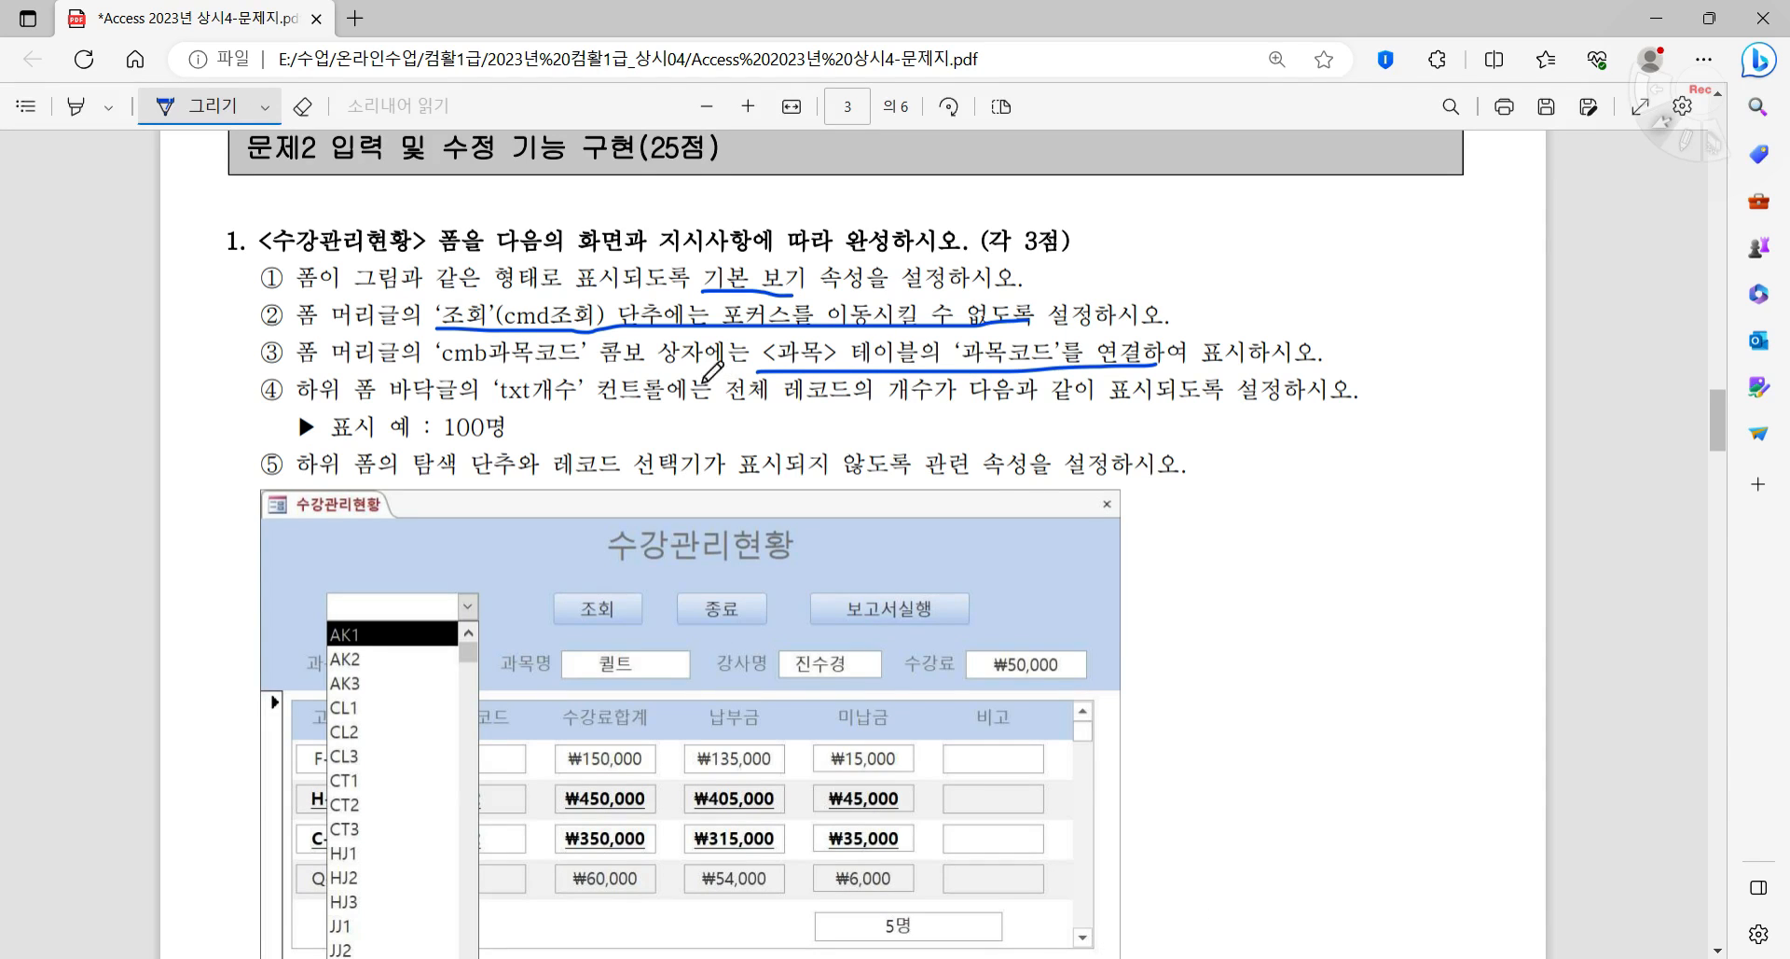
{"action": "mouse_move", "coordinate": [760, 377]}
{"action": "left_mouse_down"}
{"action": "mouse_move", "coordinate": [762, 329]}
{"action": "mouse_move", "coordinate": [986, 322]}
{"action": "mouse_move", "coordinate": [1136, 331]}
{"action": "mouse_move", "coordinate": [1137, 370]}
{"action": "left_mouse_up"}
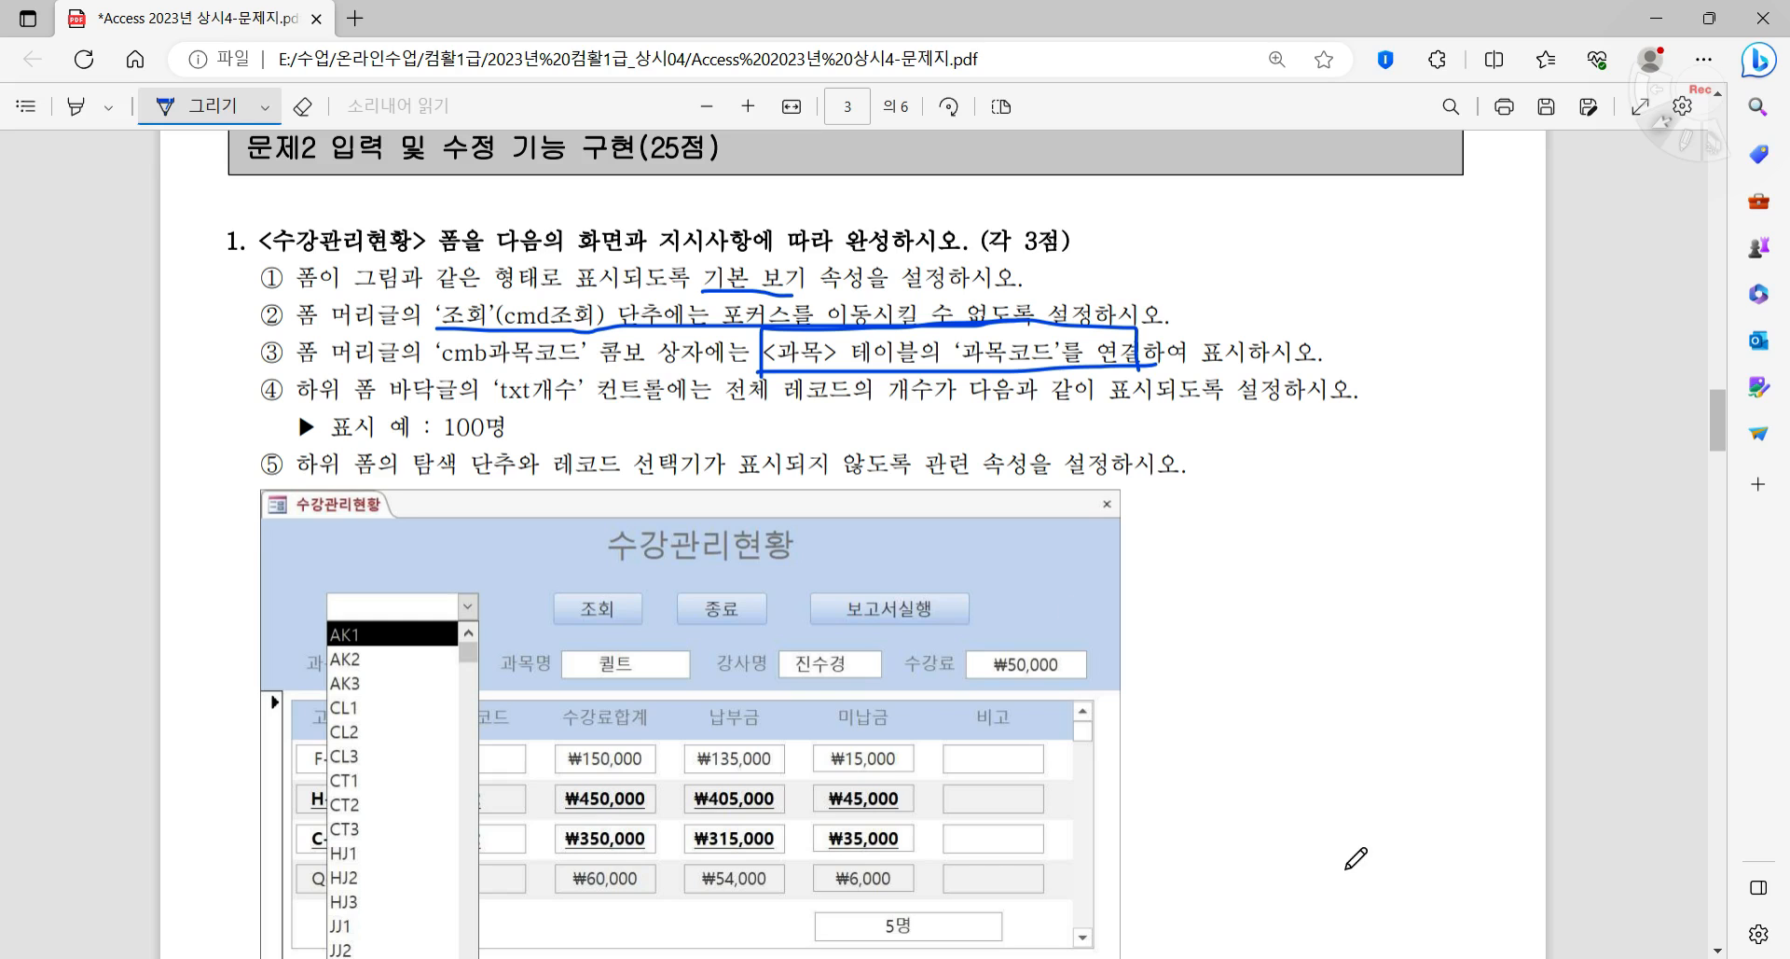
{"action": "key", "text": "alt+Tab"}
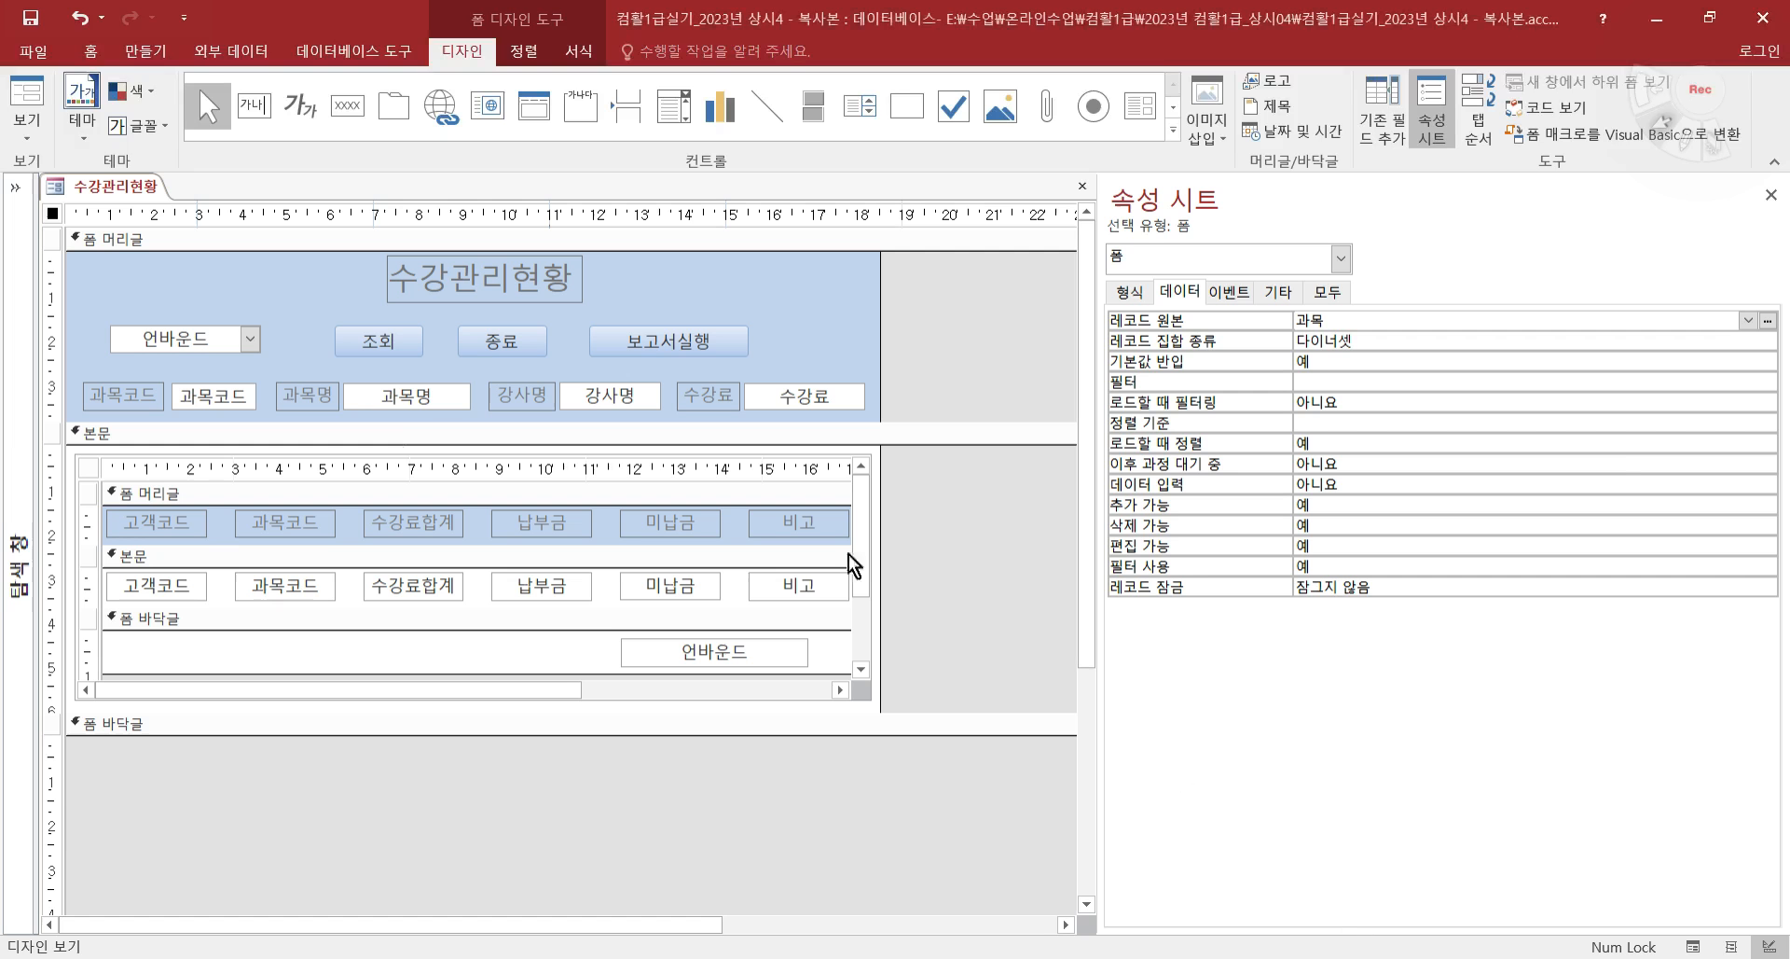
- Look through the 컨트롤 원본 choices of cmb과목코드 again without choosing one and recheck item ③ in the exam PDF
{"action": "left_click", "coordinate": [189, 333]}
{"action": "left_click", "coordinate": [1477, 321]}
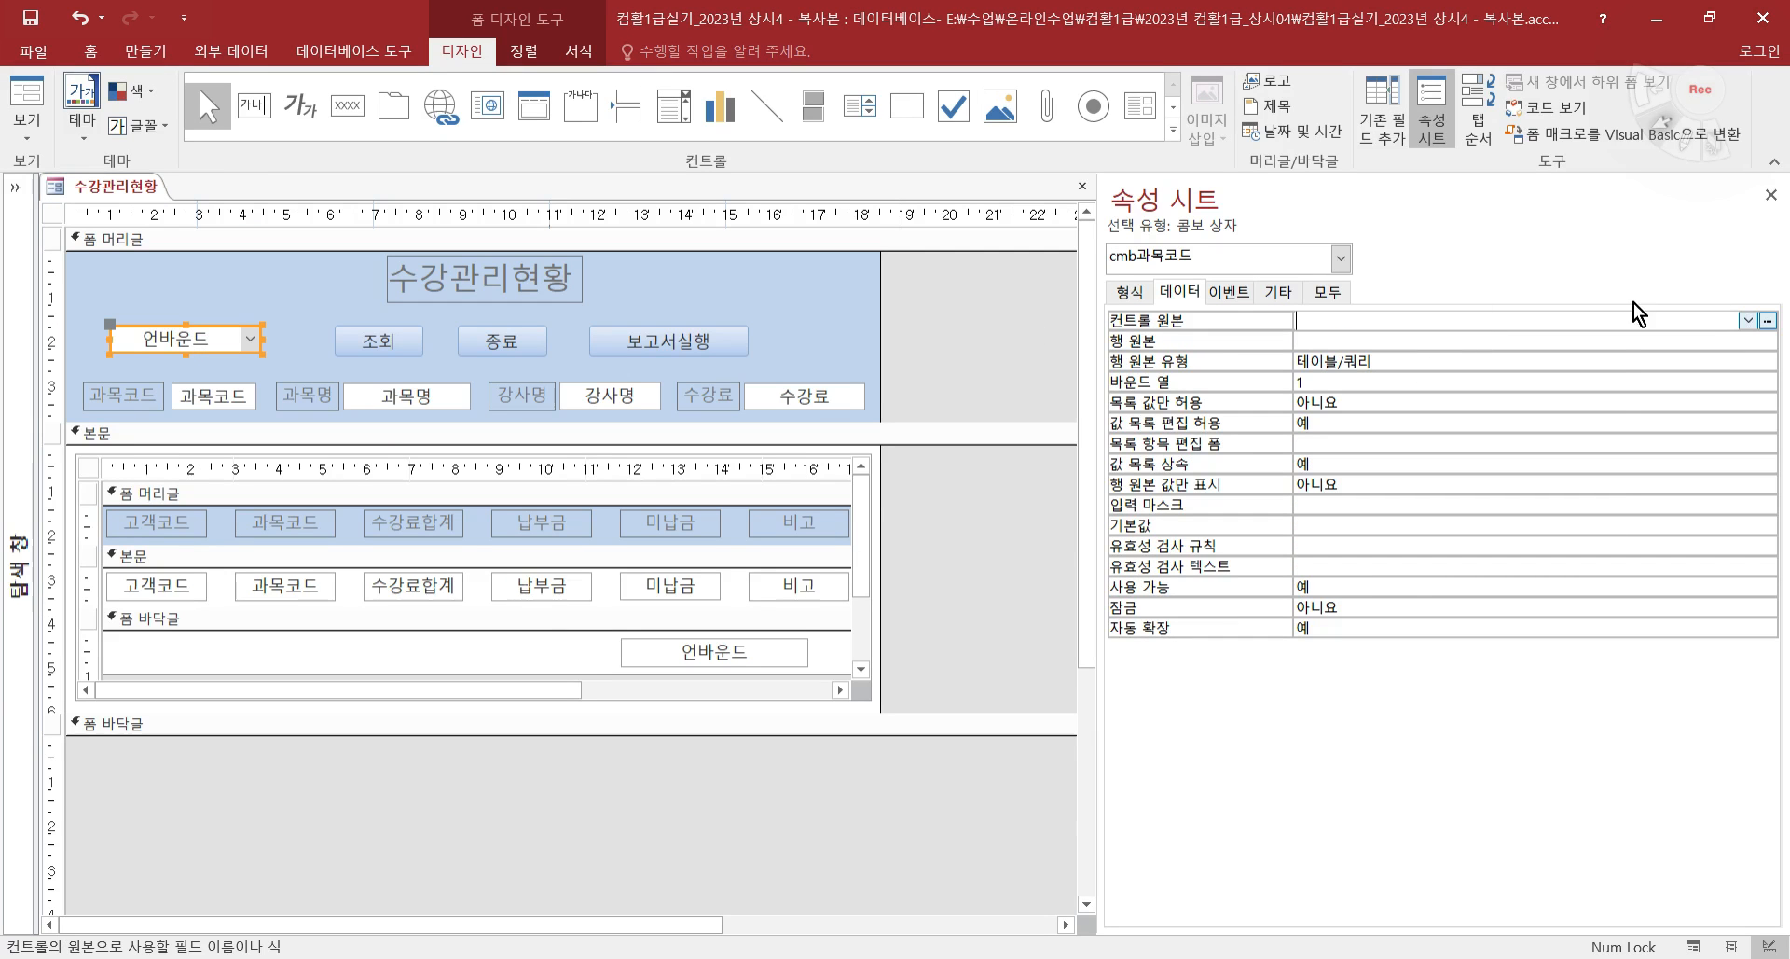
{"action": "left_click", "coordinate": [1751, 322]}
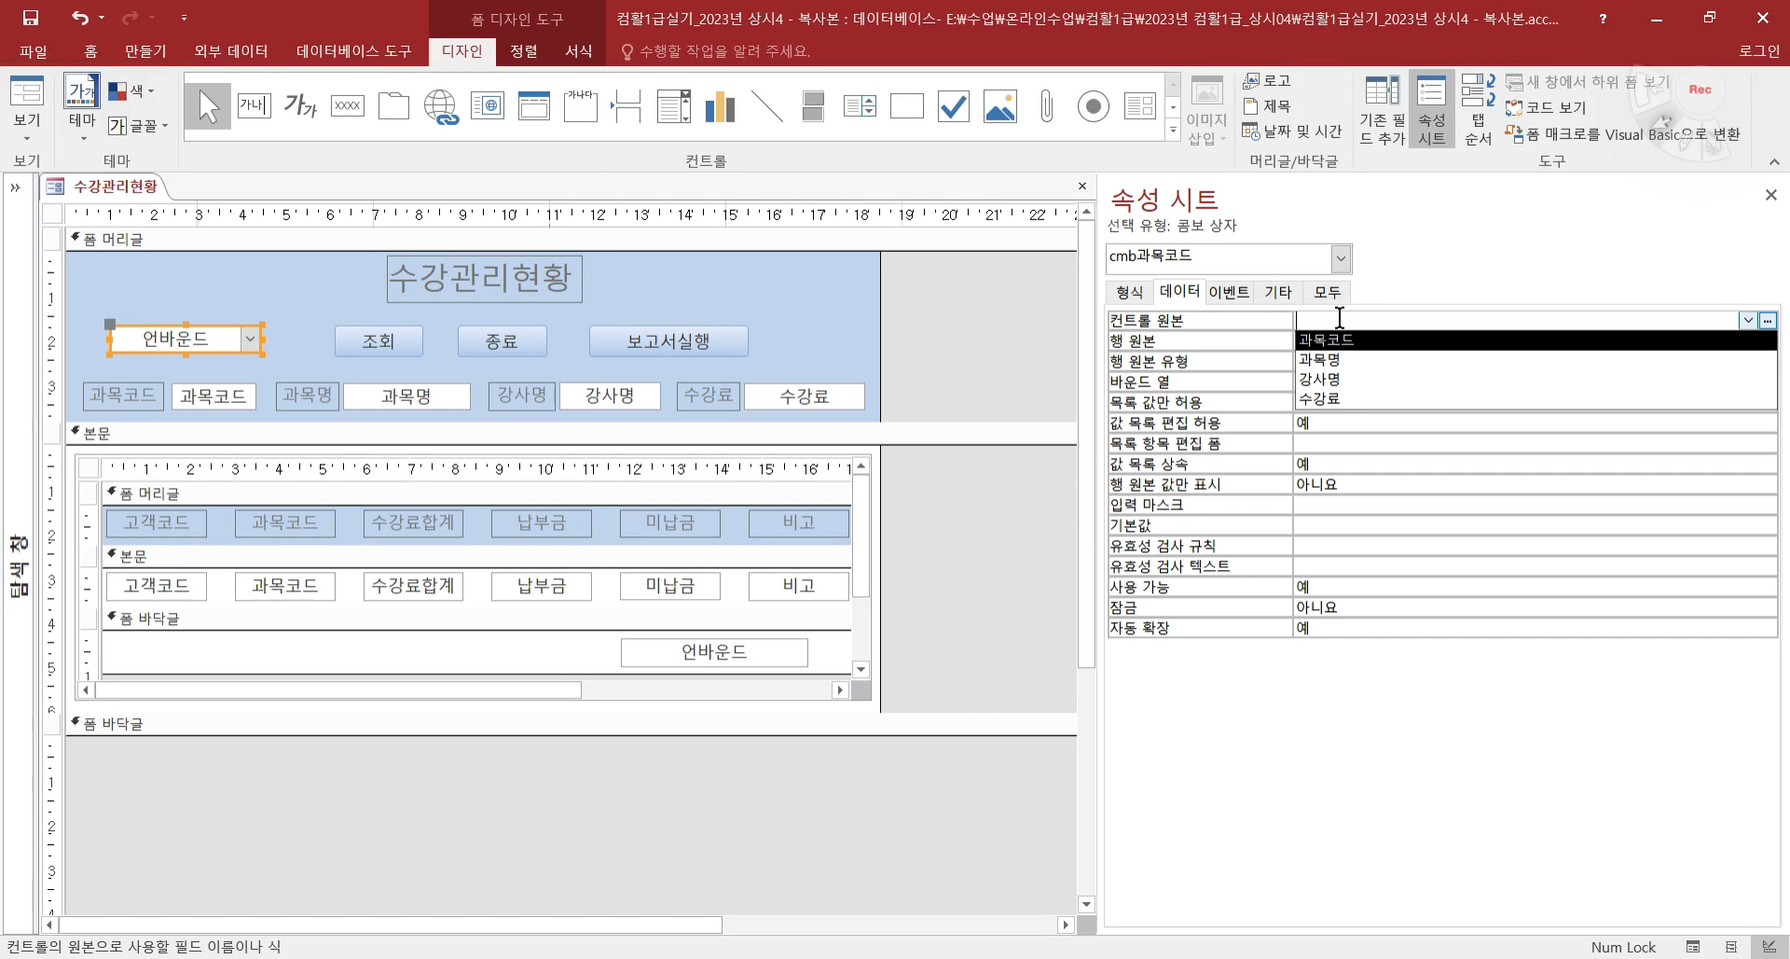
{"action": "key", "text": "alt+Tab"}
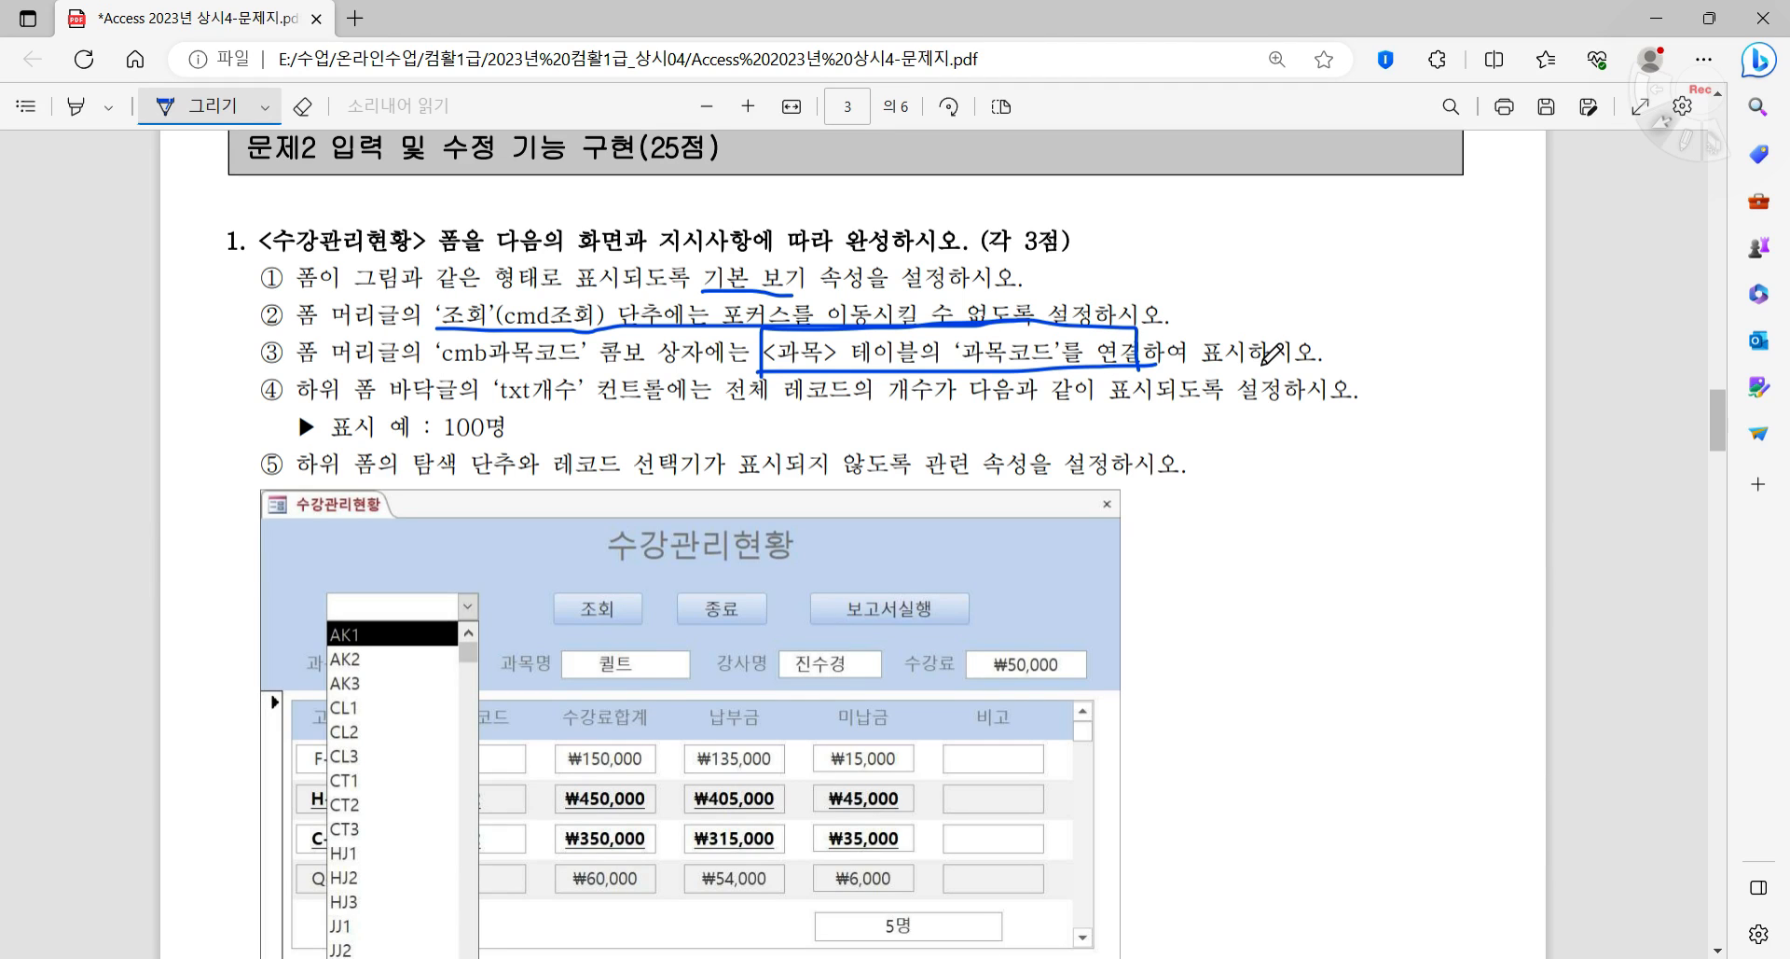
{"action": "key", "text": "alt+Tab"}
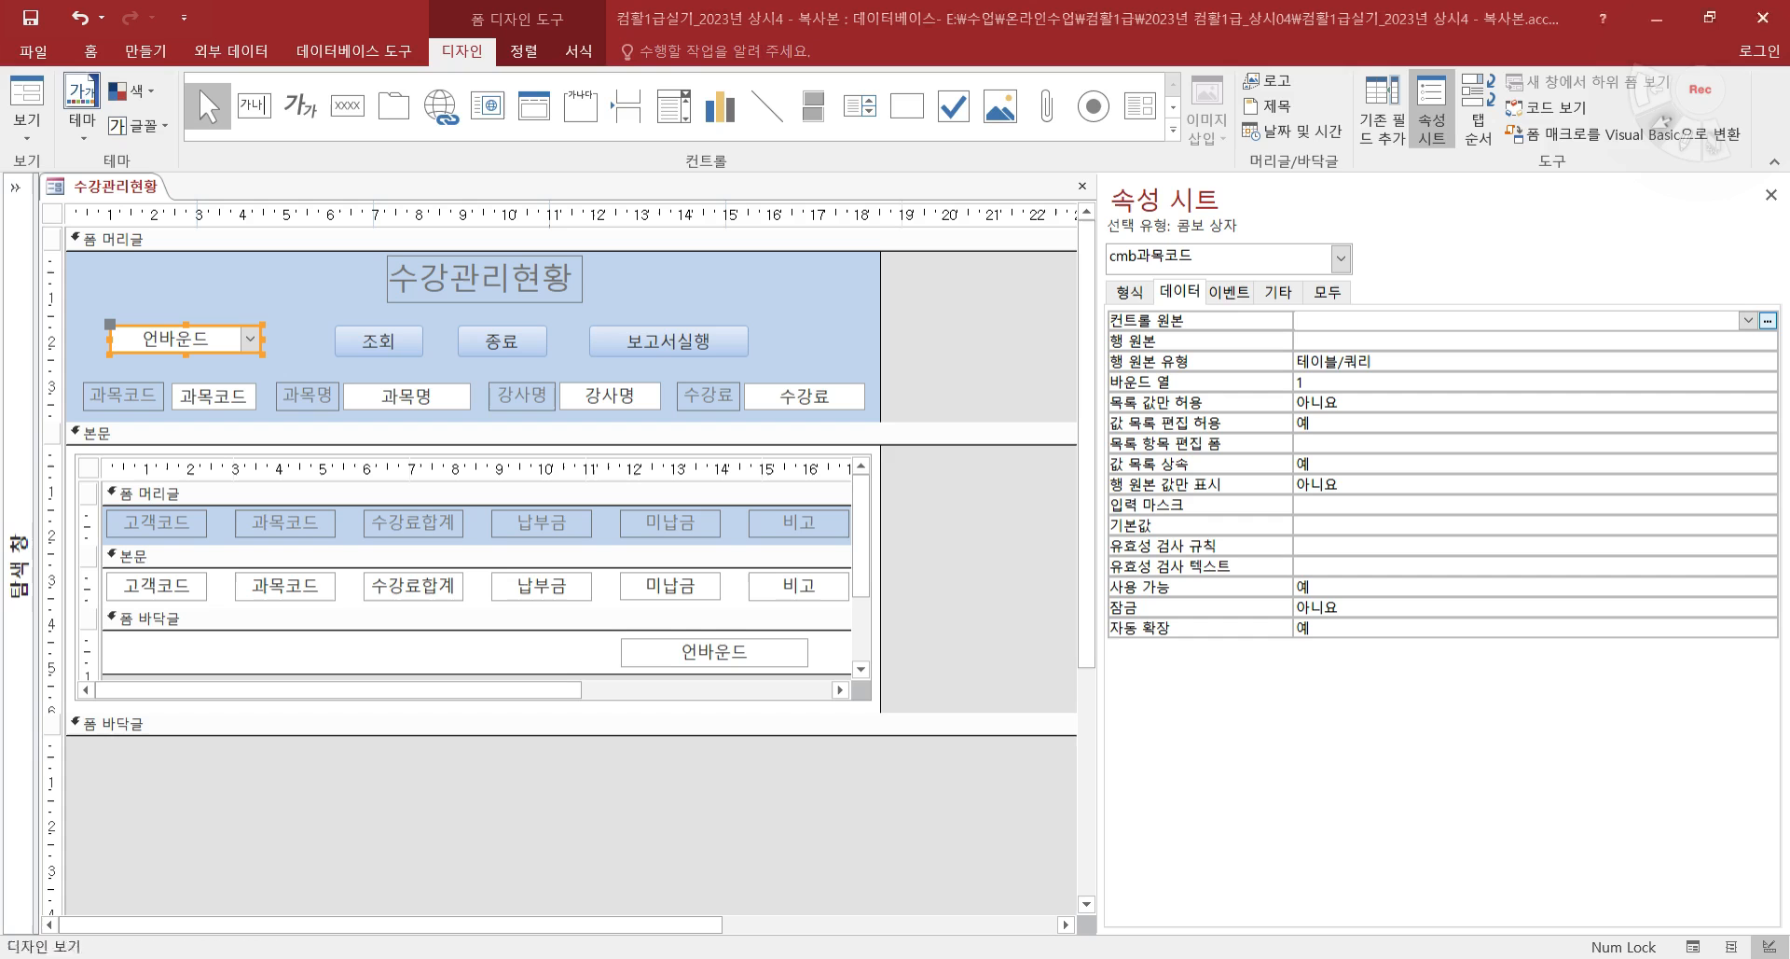
- Build the 행 원본 of cmb과목코드 in the query builder with the 과목코드 field of the 과목 table, keeping the update
{"action": "left_click", "coordinate": [1344, 341]}
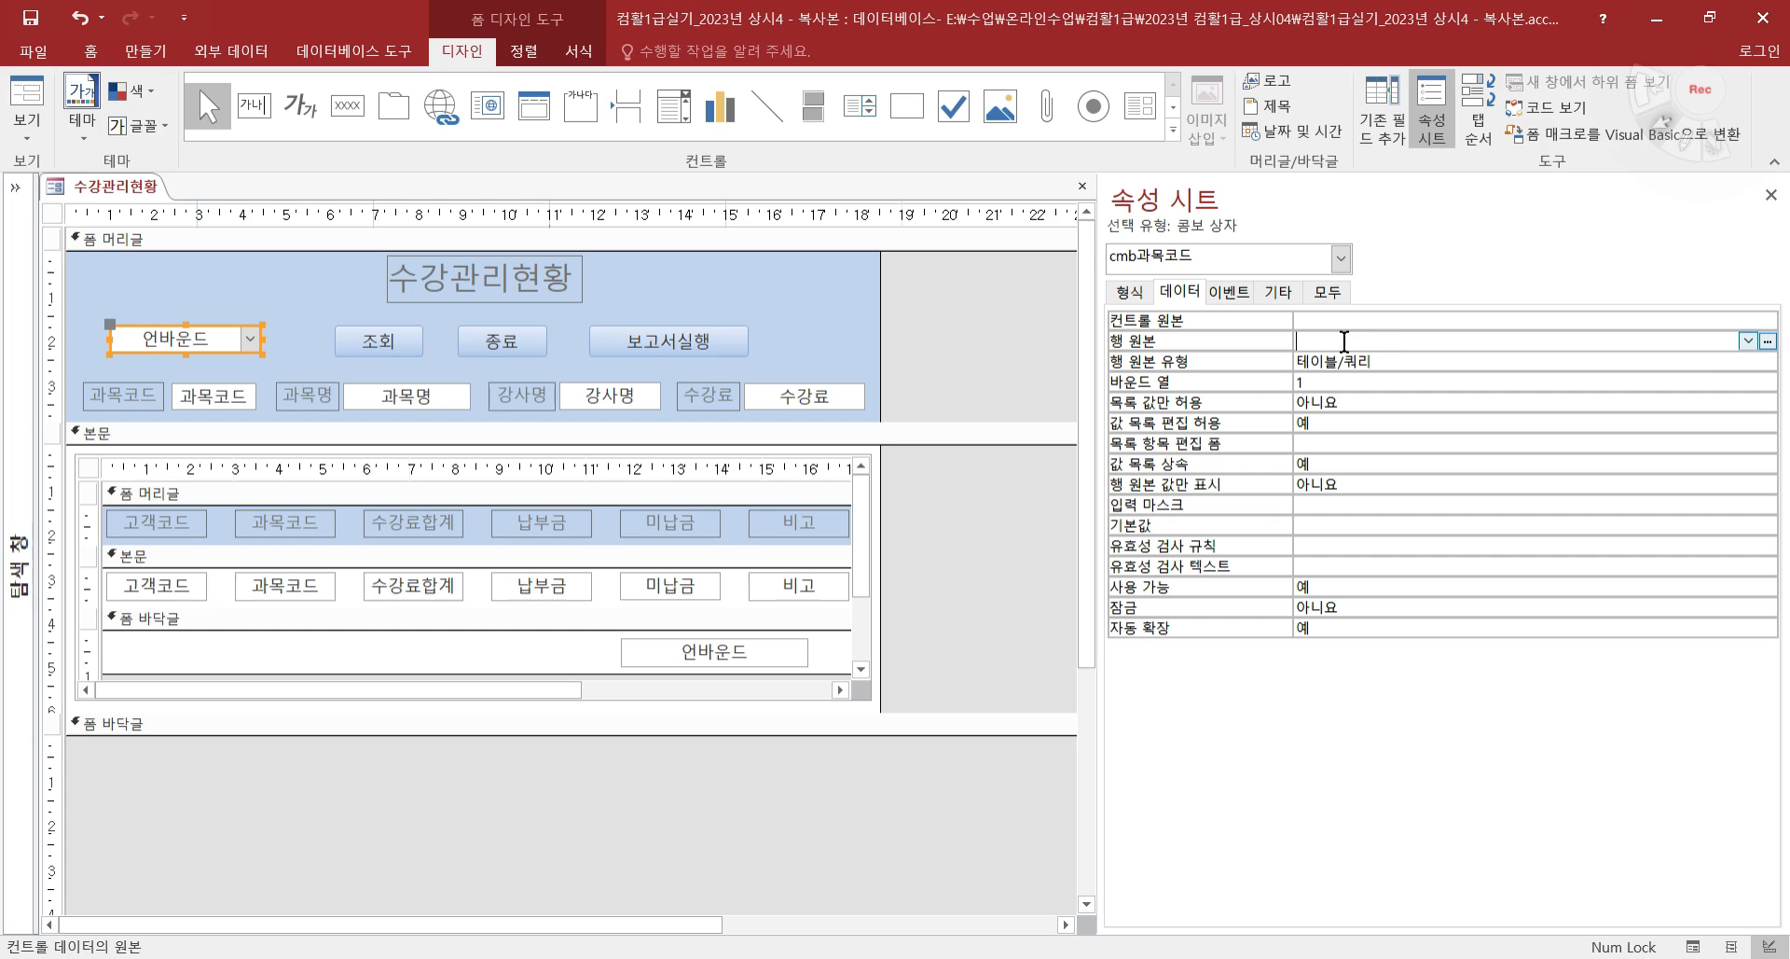
{"action": "left_click", "coordinate": [1768, 341]}
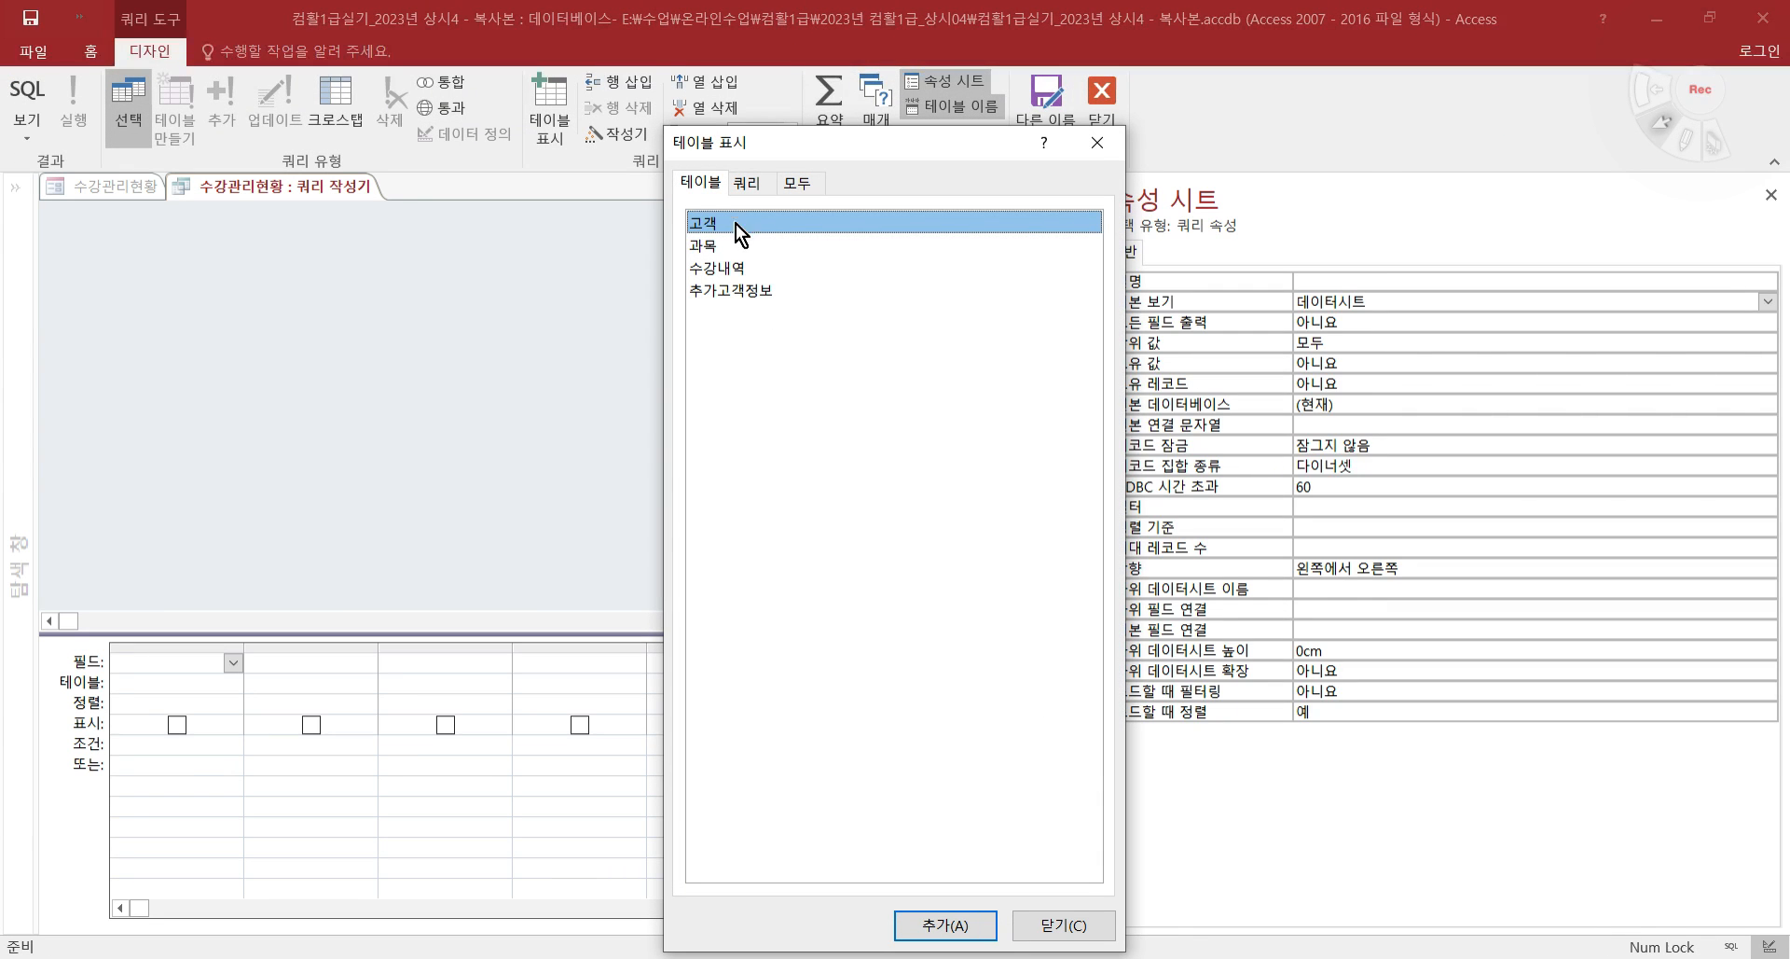
{"action": "double_click", "coordinate": [731, 247]}
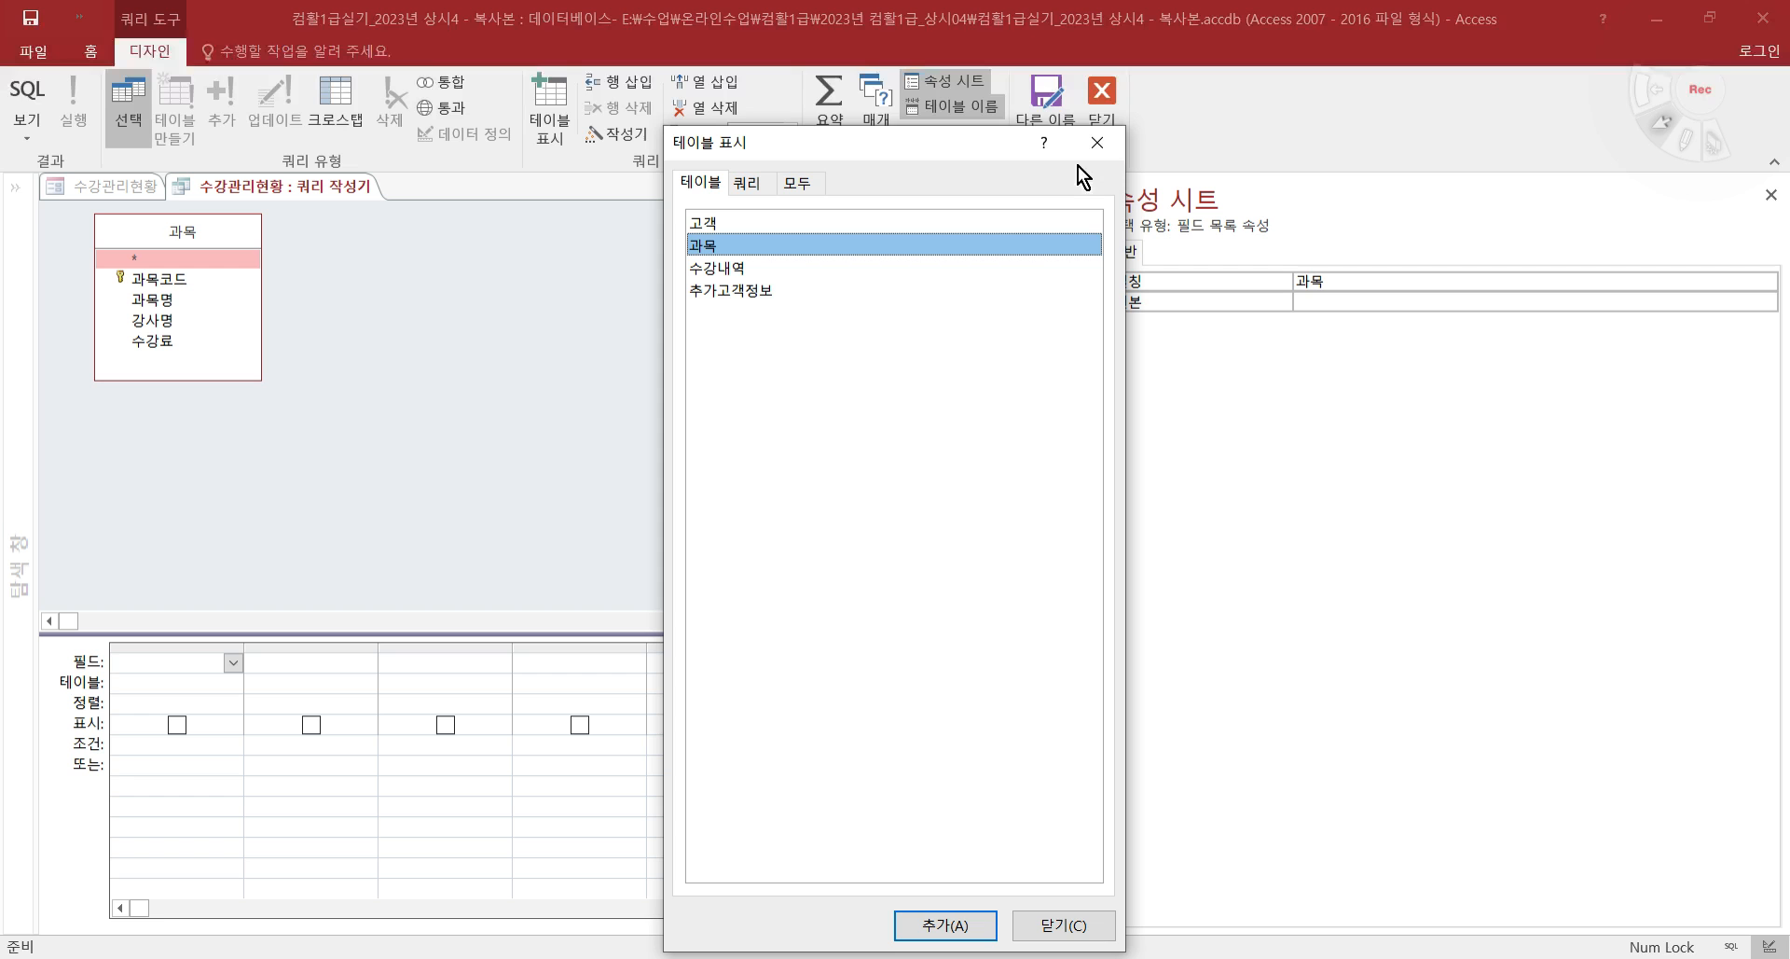
{"action": "left_click", "coordinate": [1097, 143]}
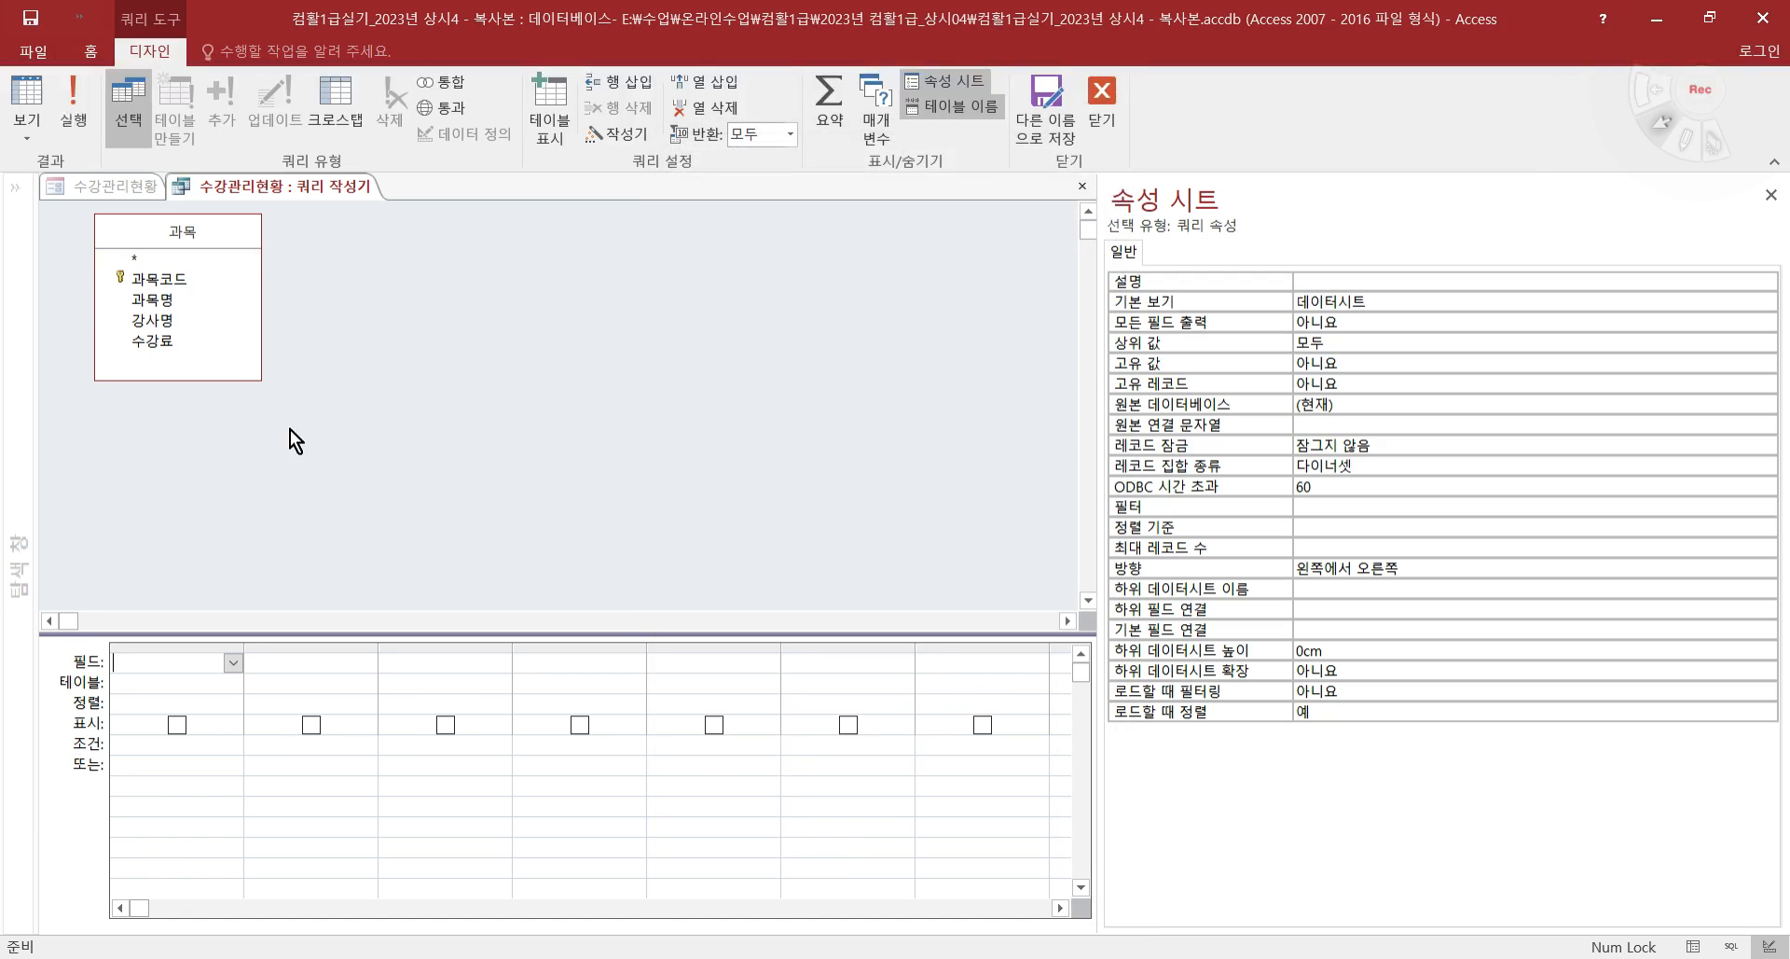
{"action": "double_click", "coordinate": [177, 279]}
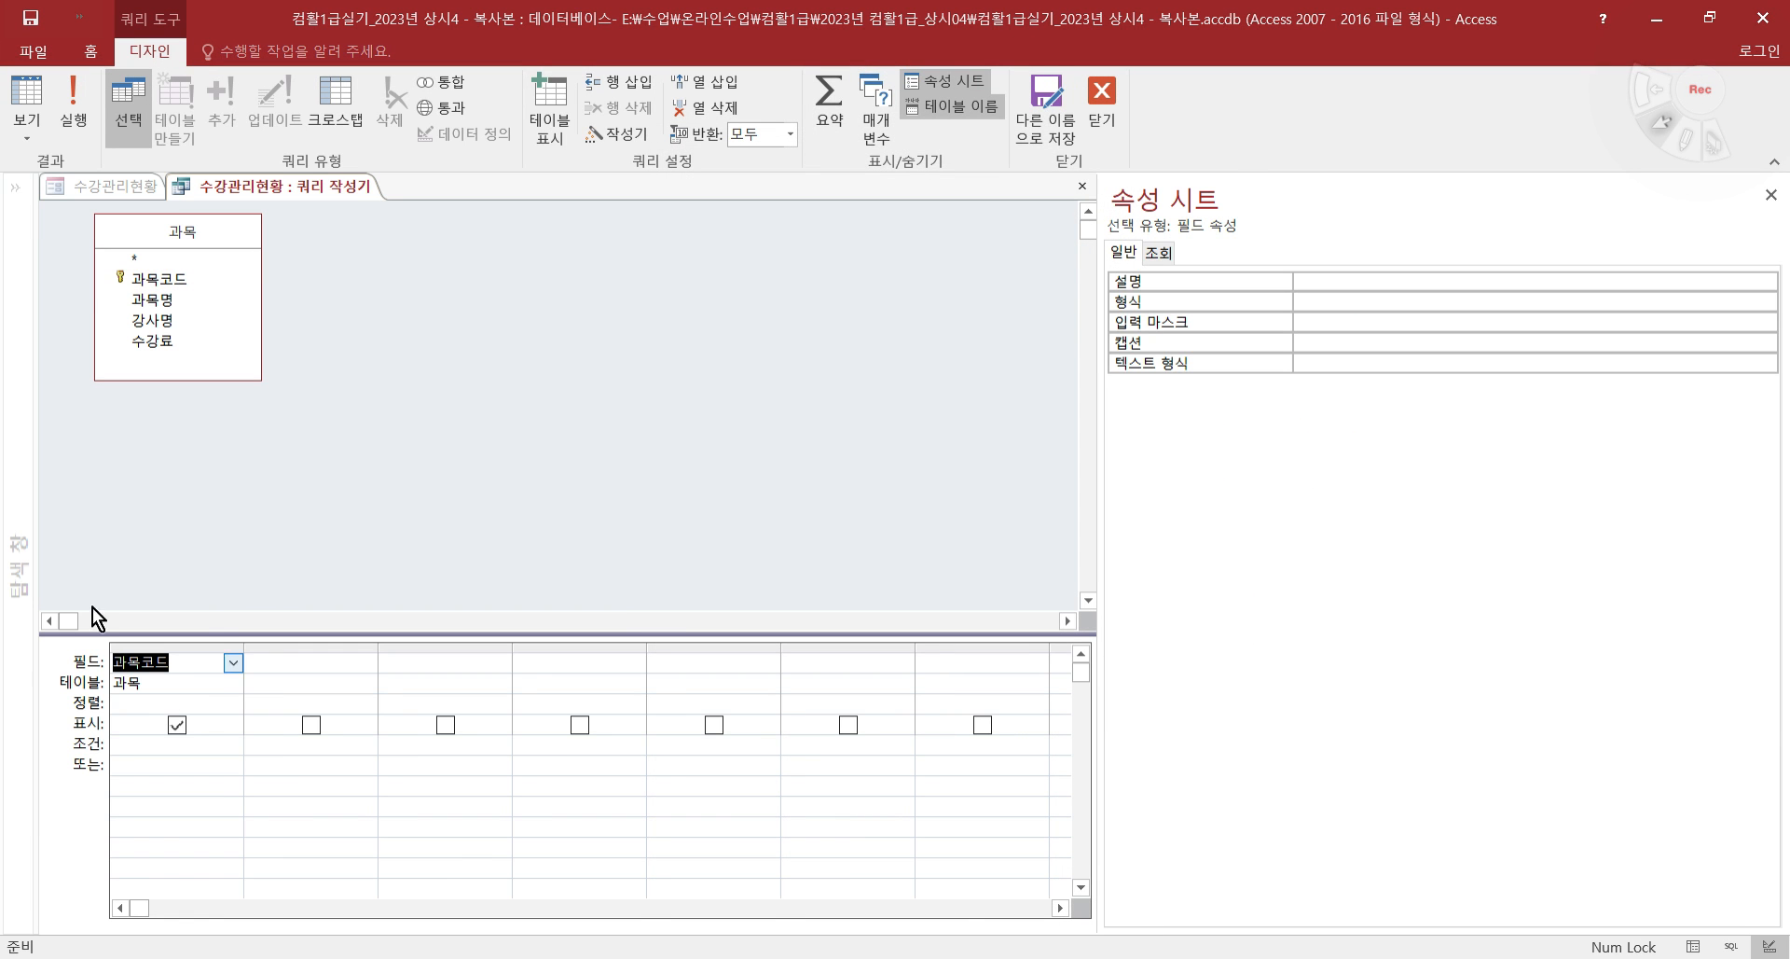
{"action": "left_click", "coordinate": [1080, 187]}
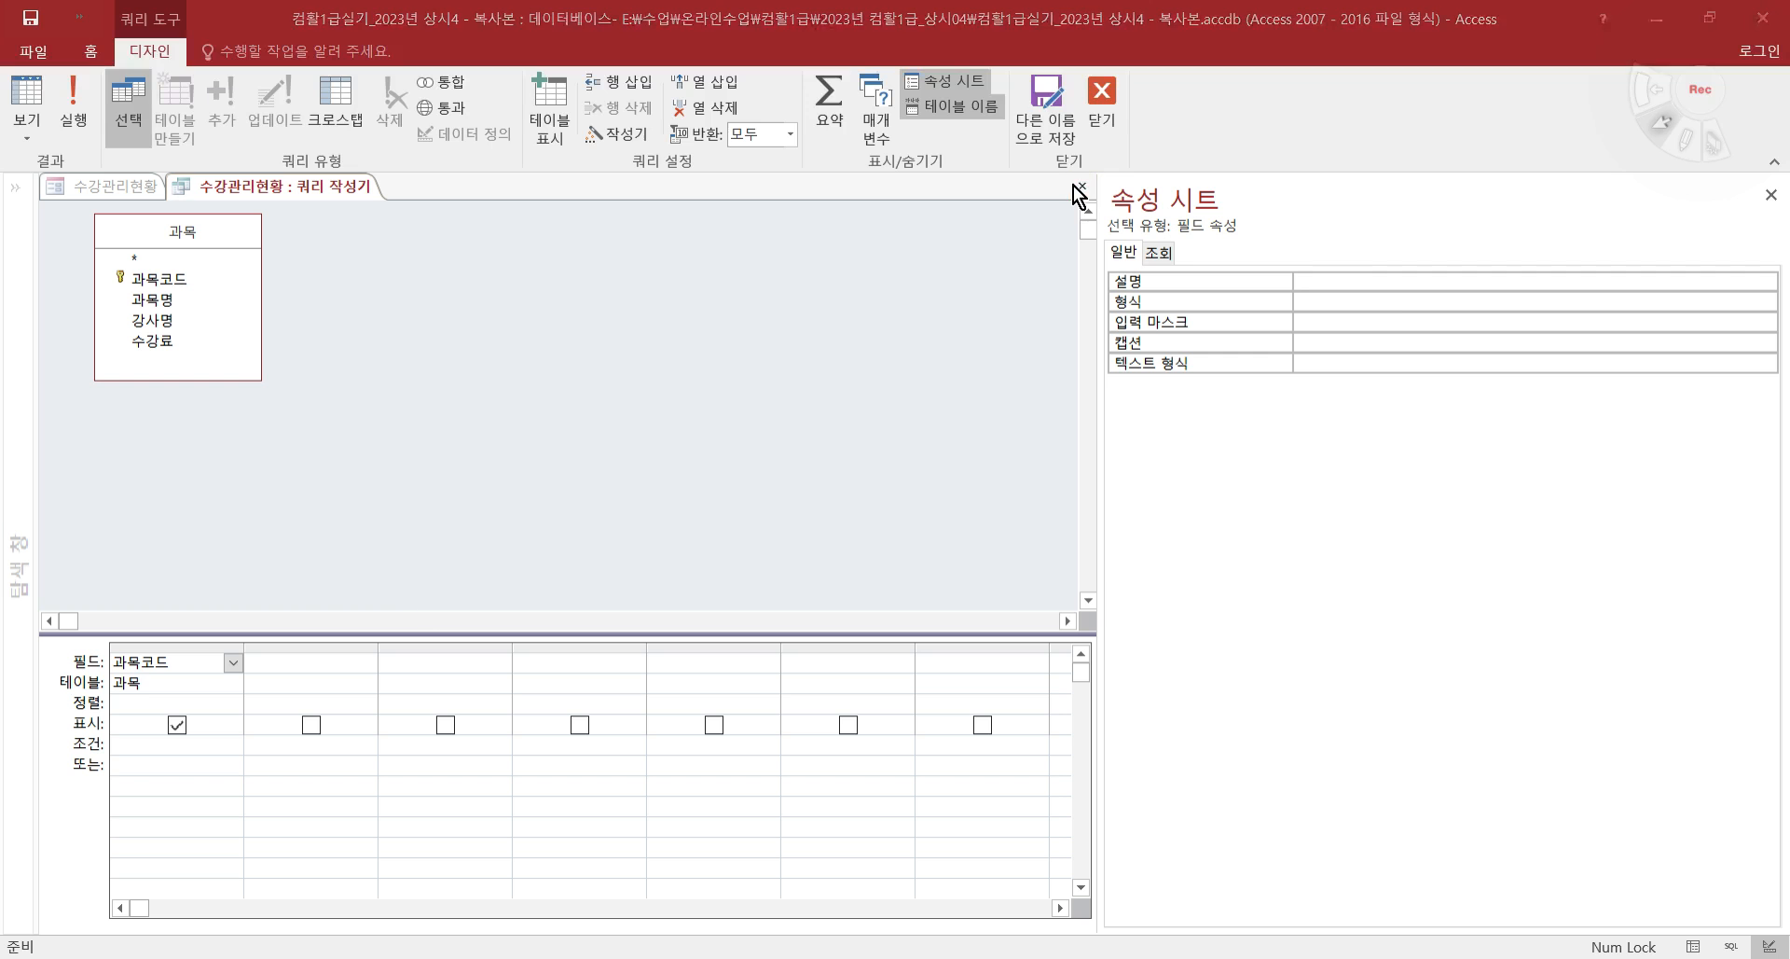
{"action": "left_click", "coordinate": [785, 582]}
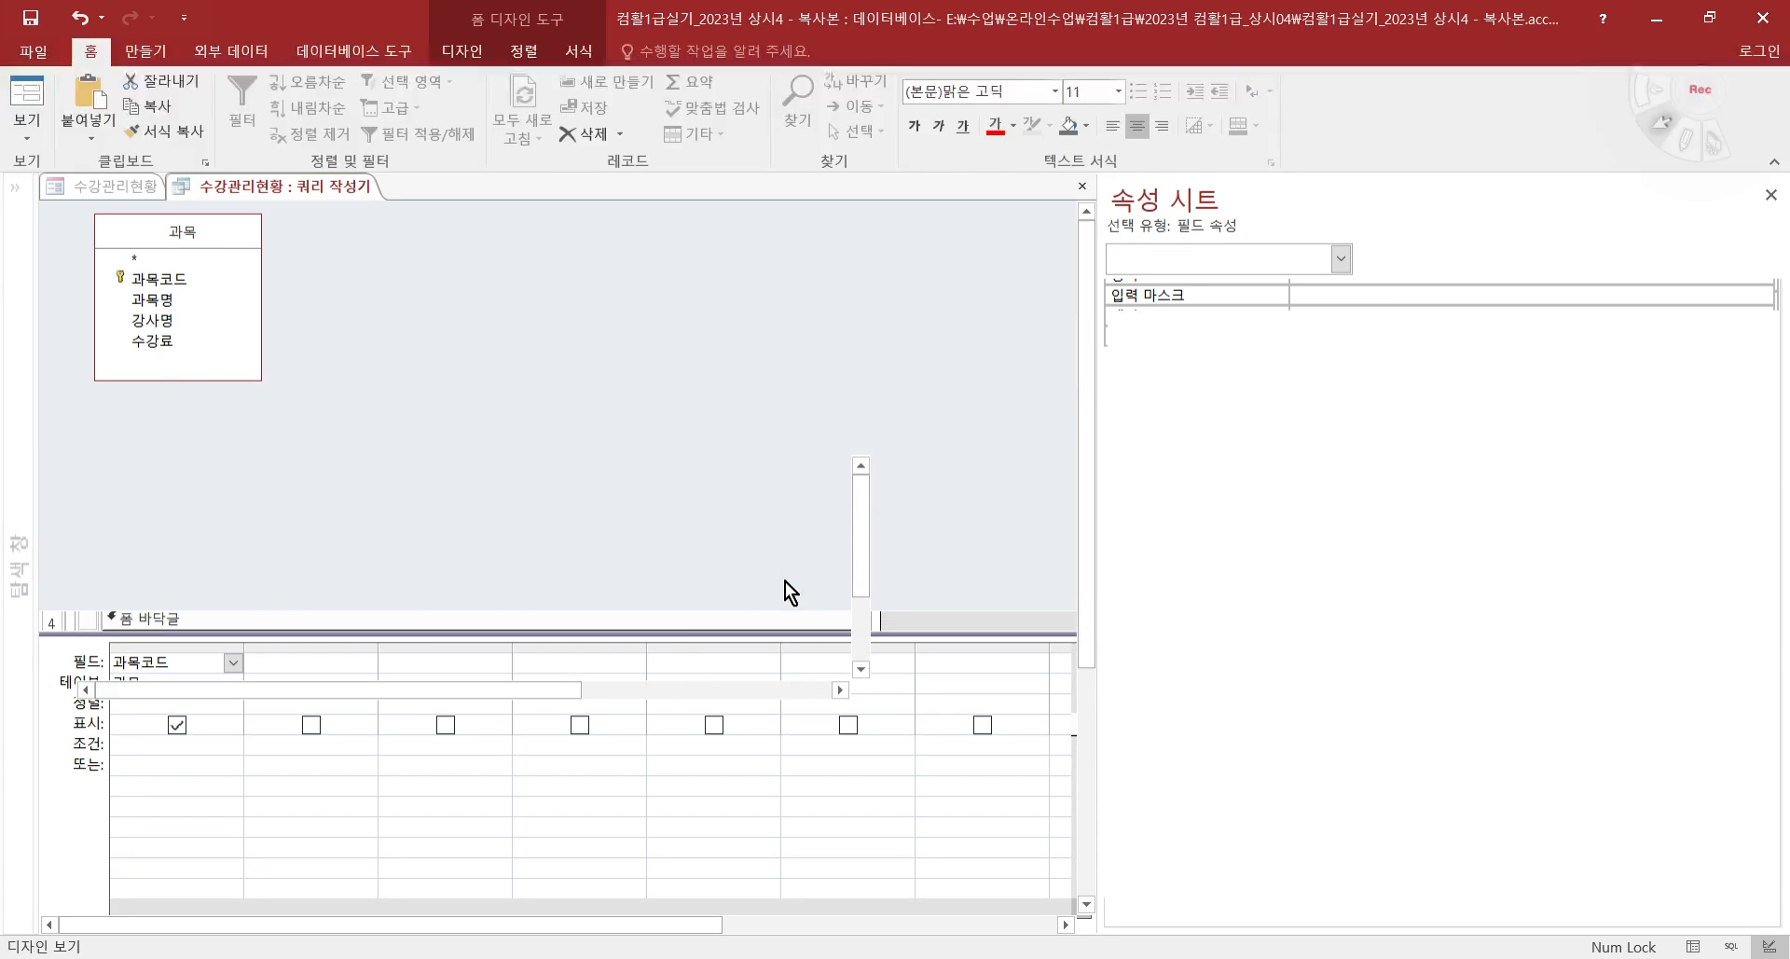
{"action": "left_click_drag", "start_coordinate": [1529, 341], "coordinate": [1294, 341]}
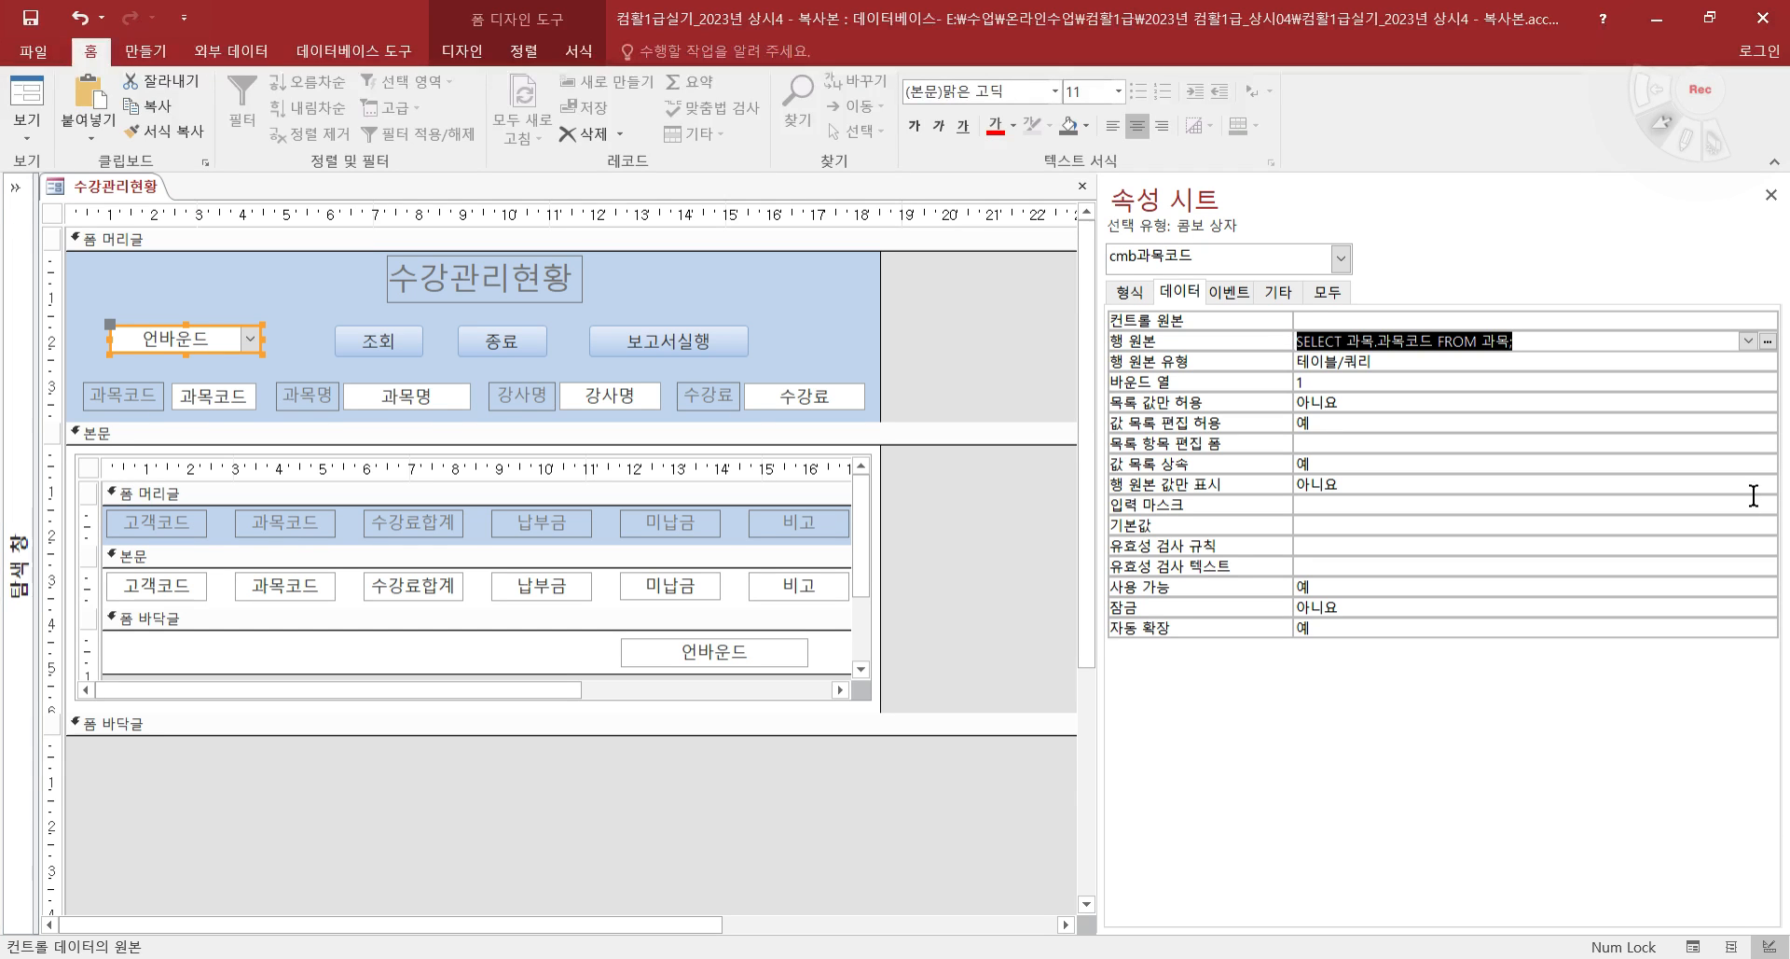
- Review the 컨트롤 원본 and 행 원본 of cmb과목코드, preview its list of codes in form view, and return to design view
{"action": "left_click", "coordinate": [1311, 317]}
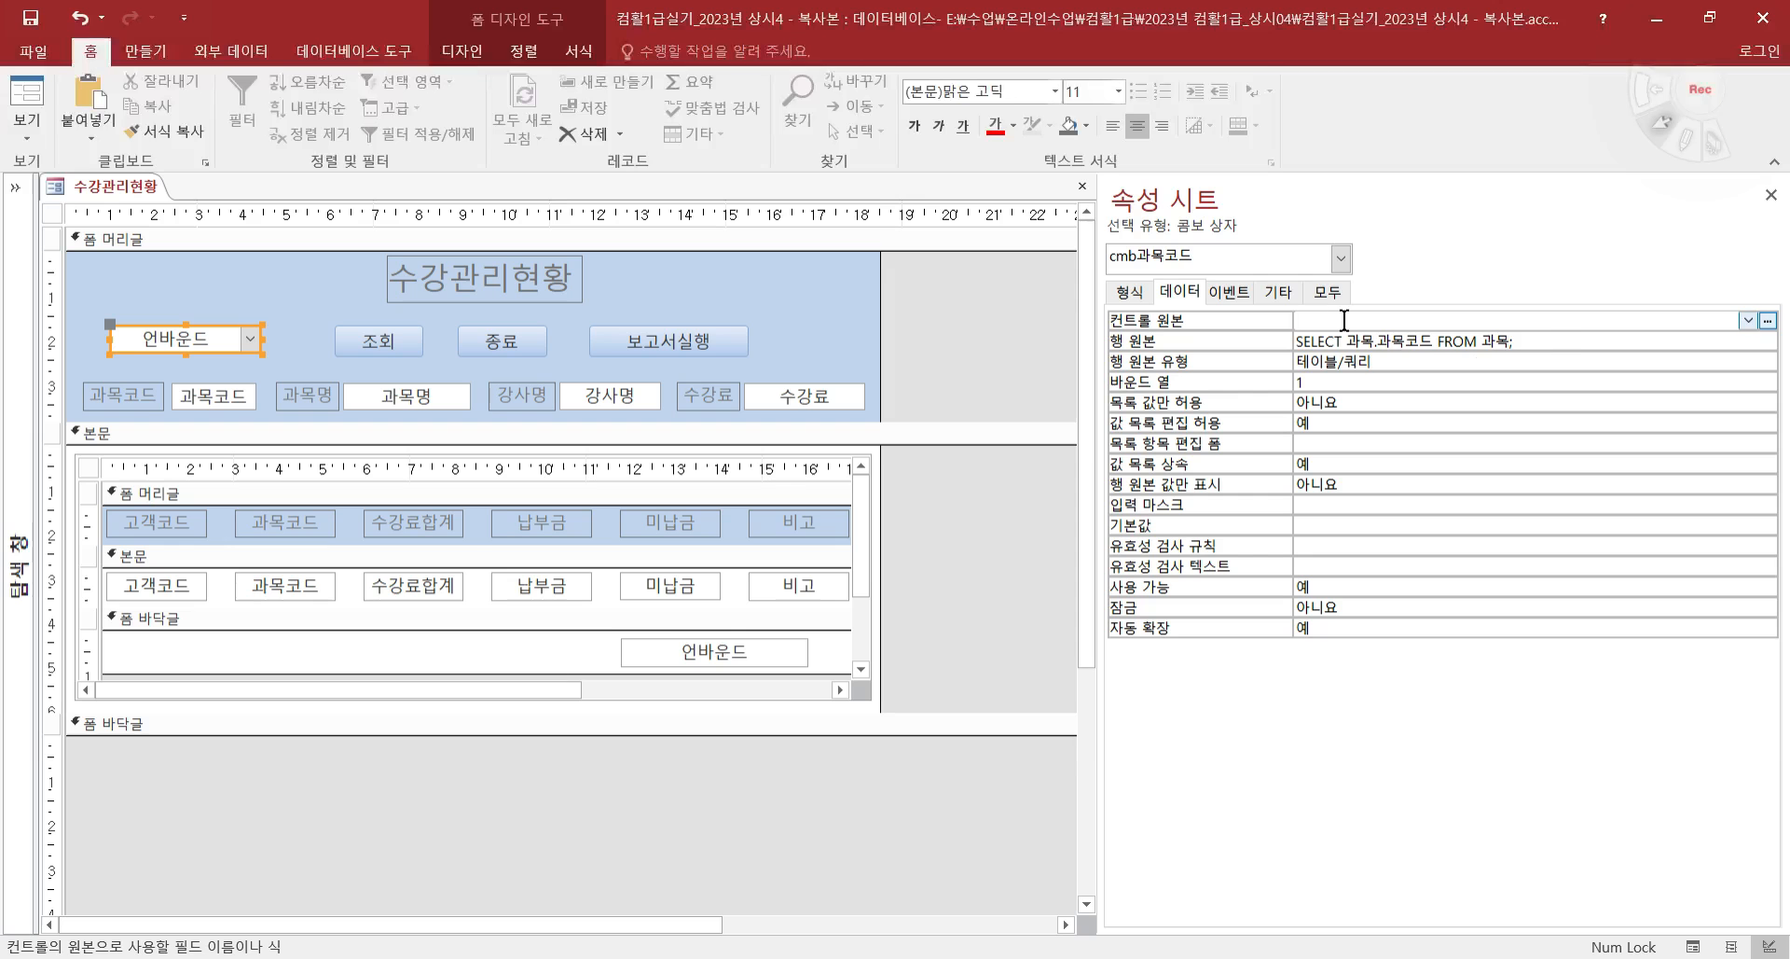
{"action": "left_click", "coordinate": [1548, 338]}
{"action": "left_click", "coordinate": [1548, 339]}
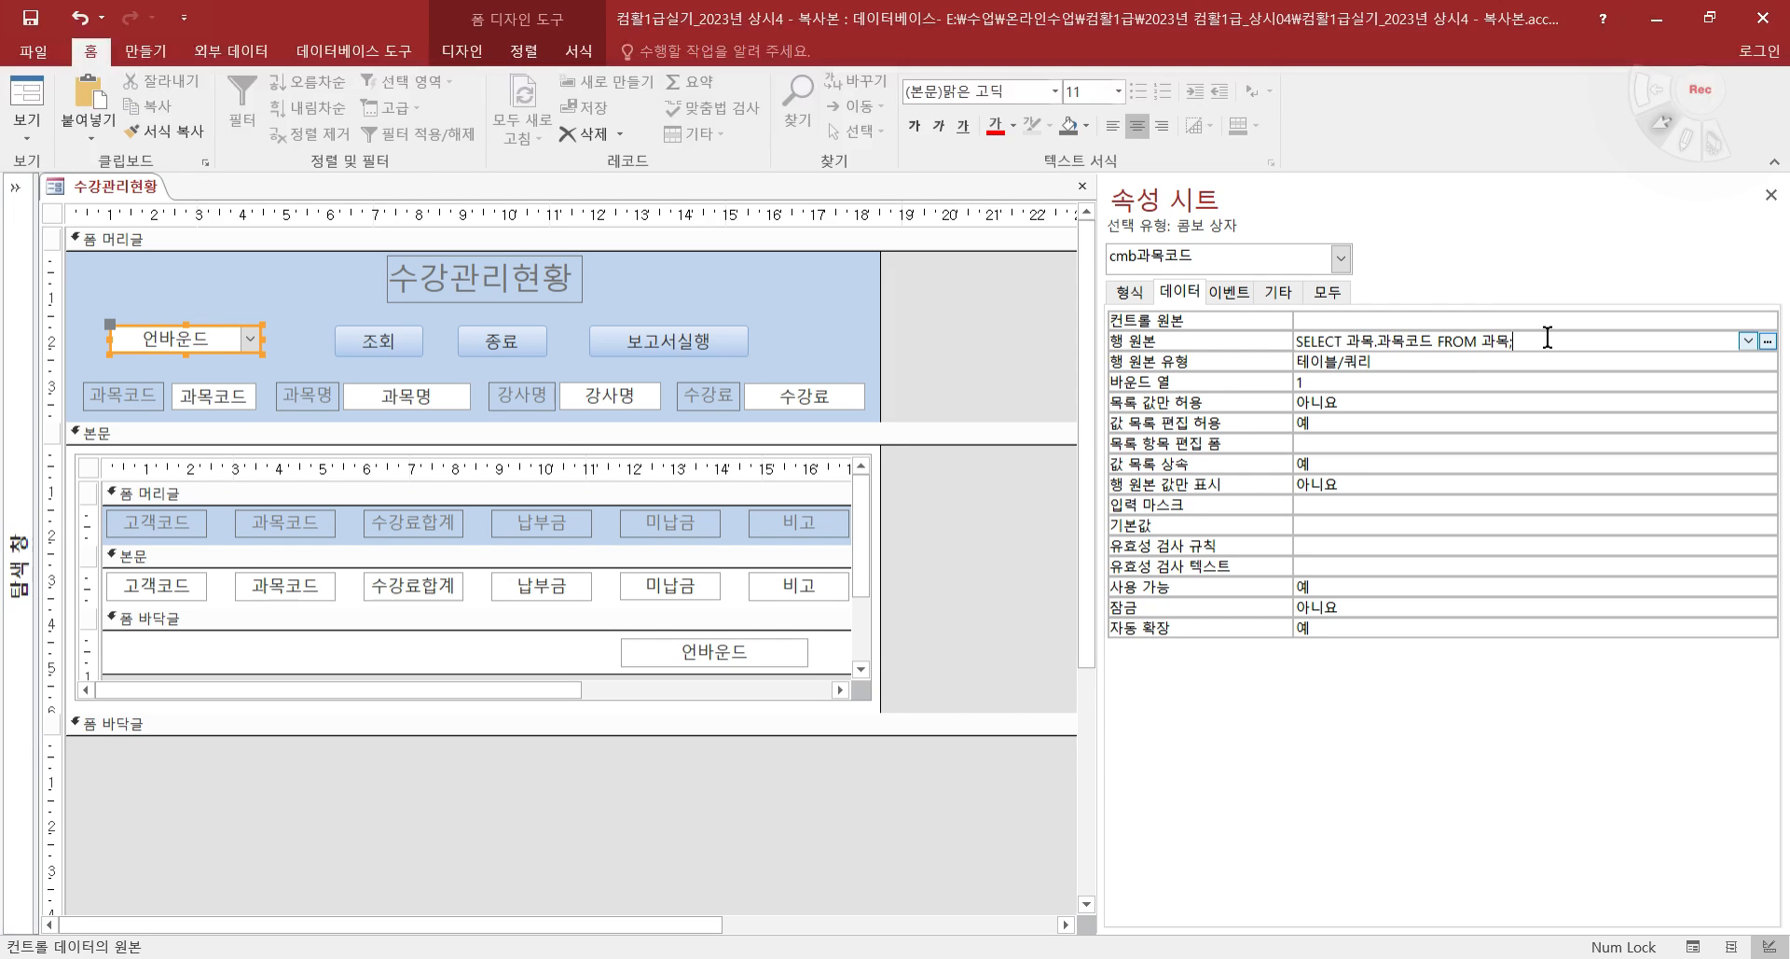
{"action": "left_click", "coordinate": [29, 97]}
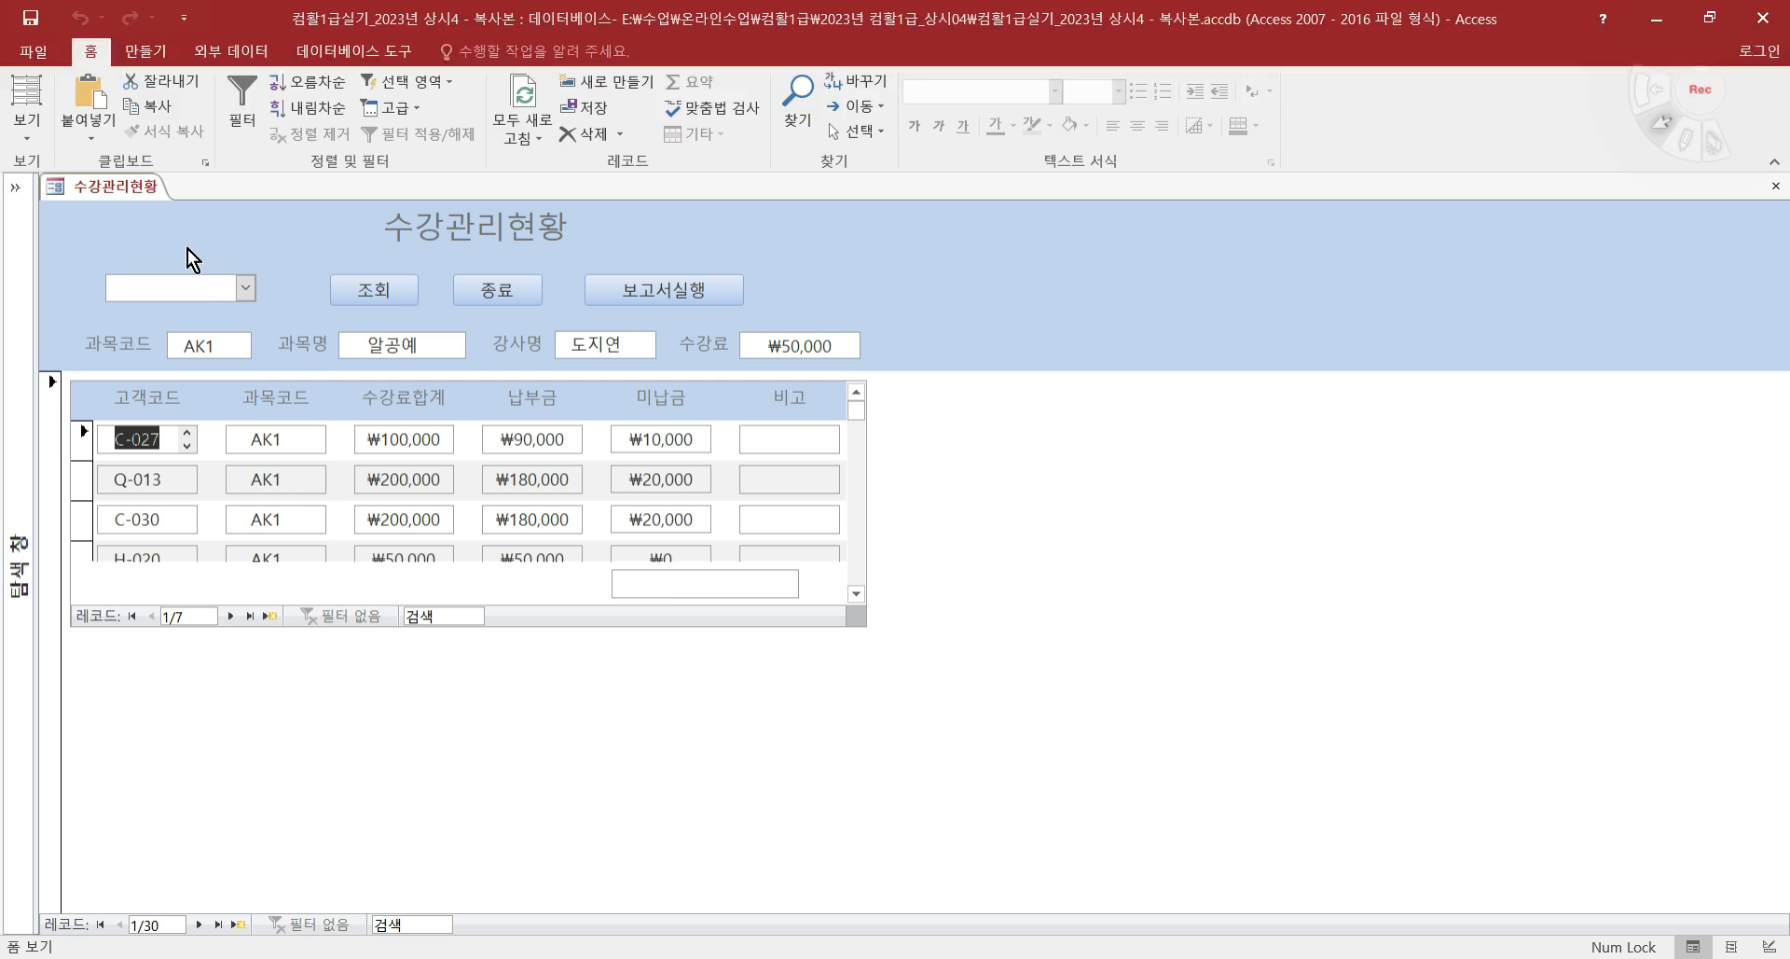
{"action": "left_click", "coordinate": [248, 288]}
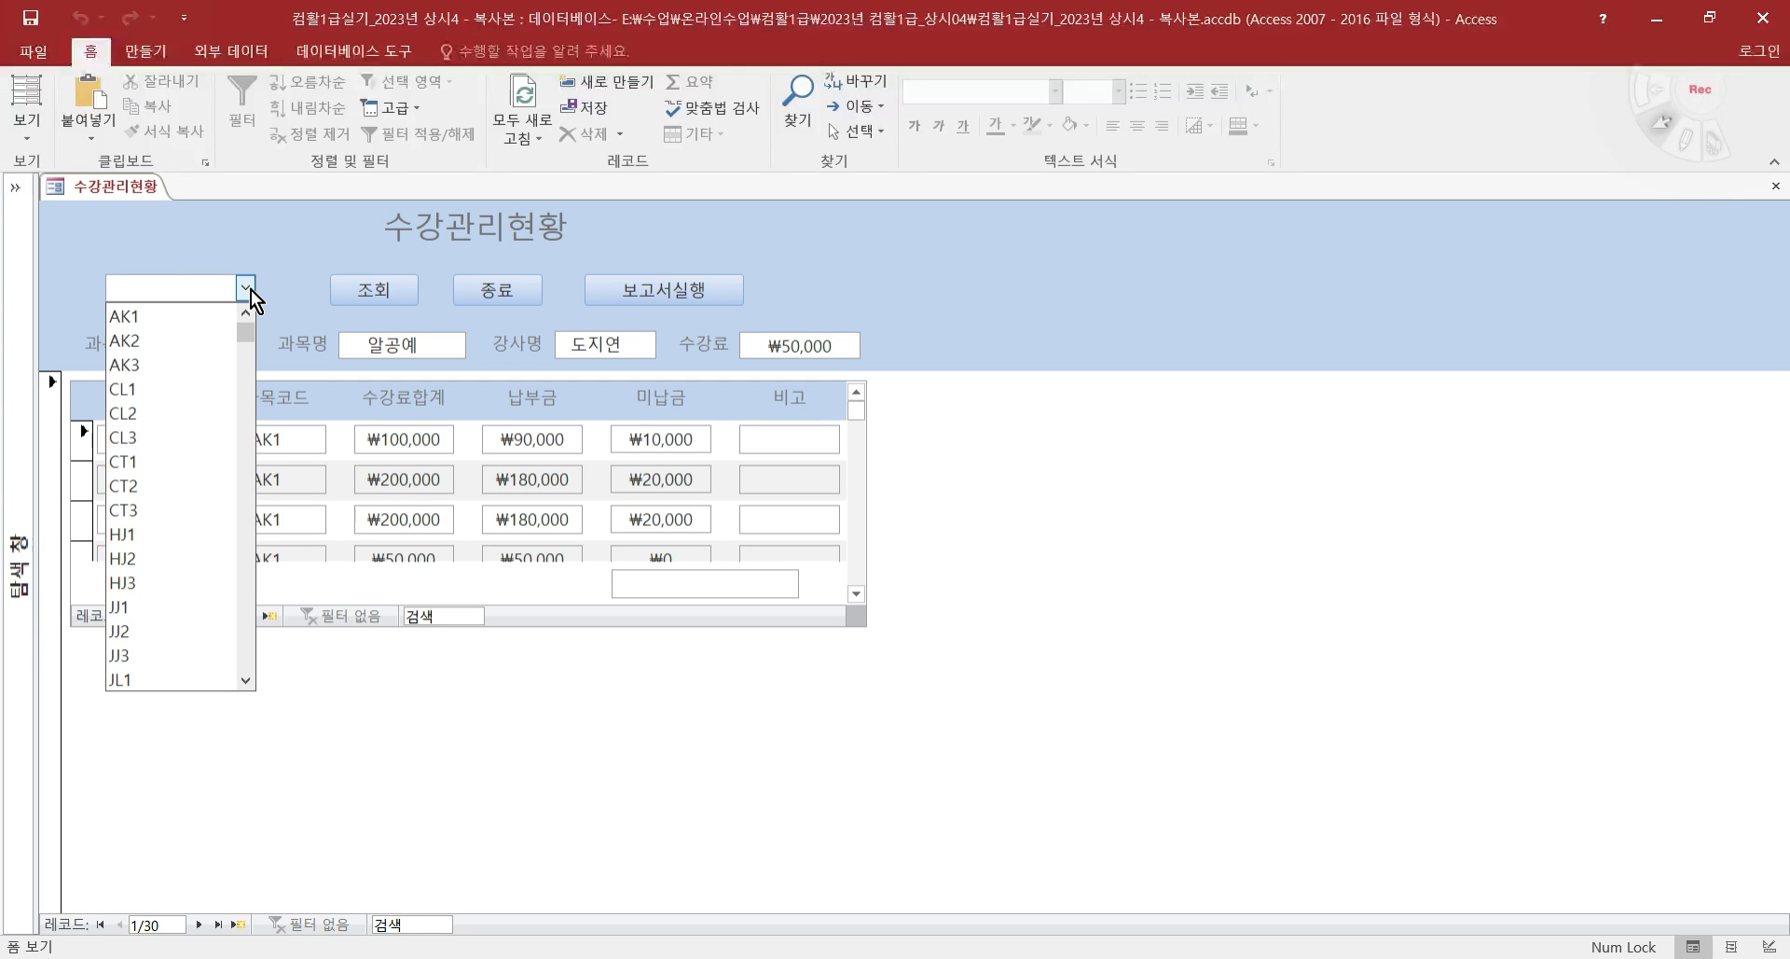
{"action": "left_click", "coordinate": [18, 130]}
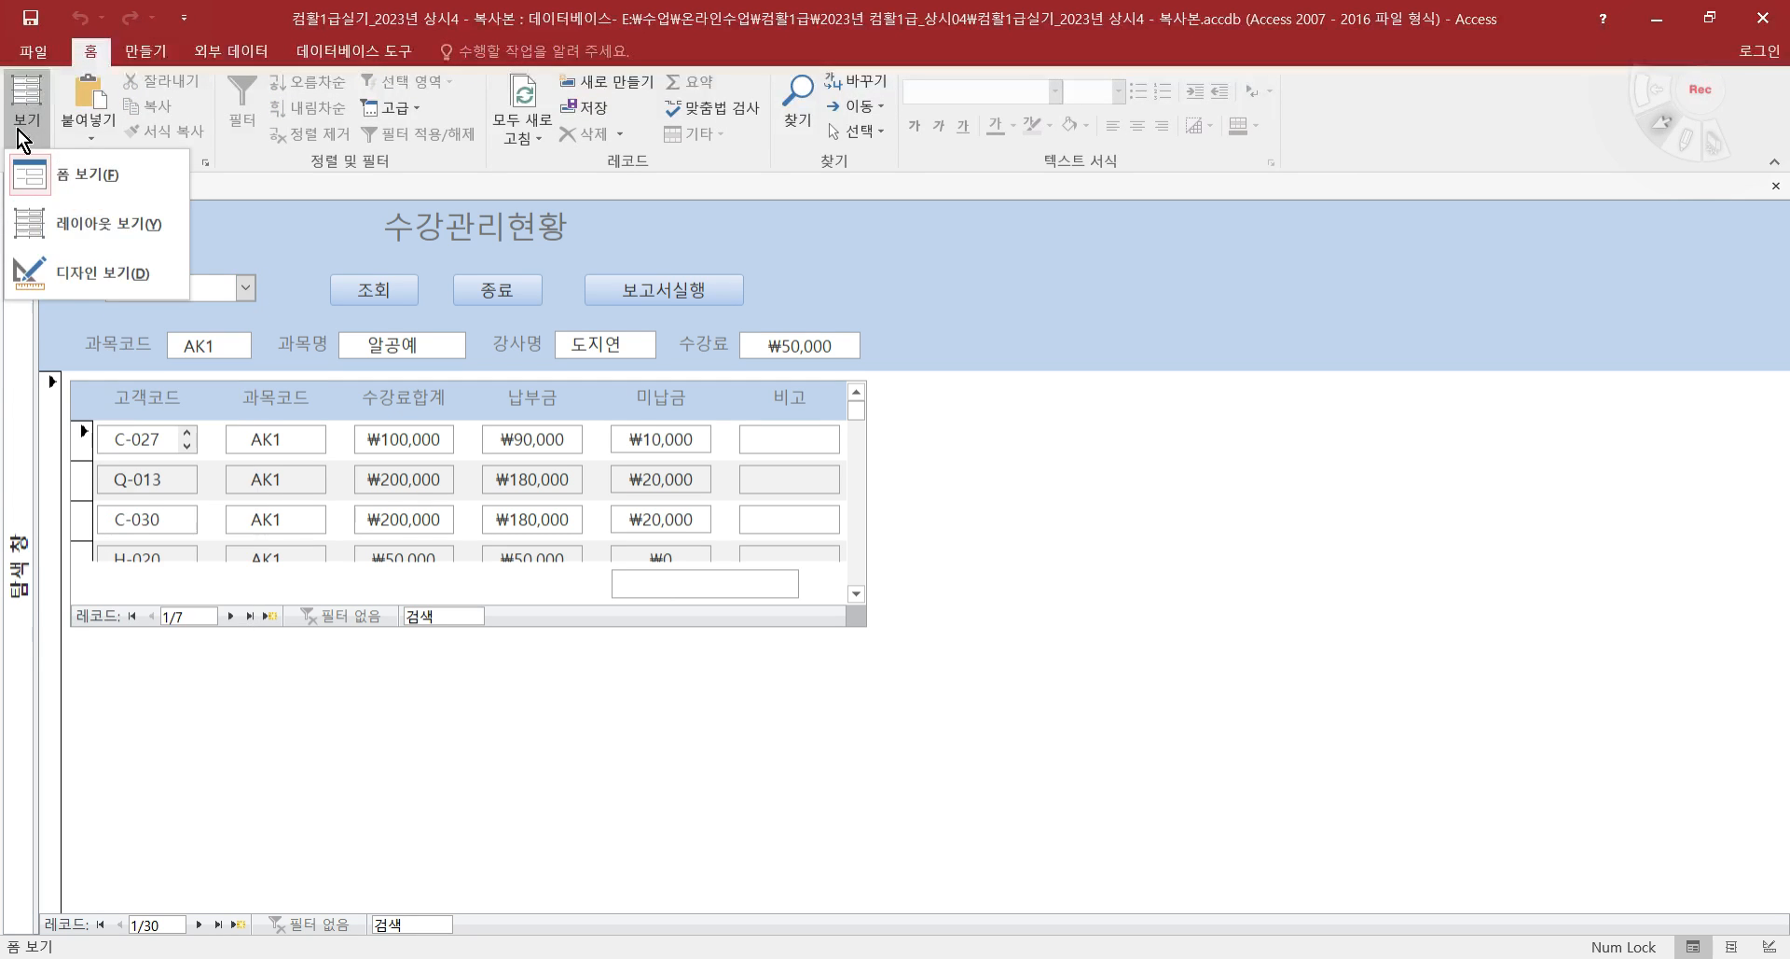
{"action": "left_click", "coordinate": [108, 291]}
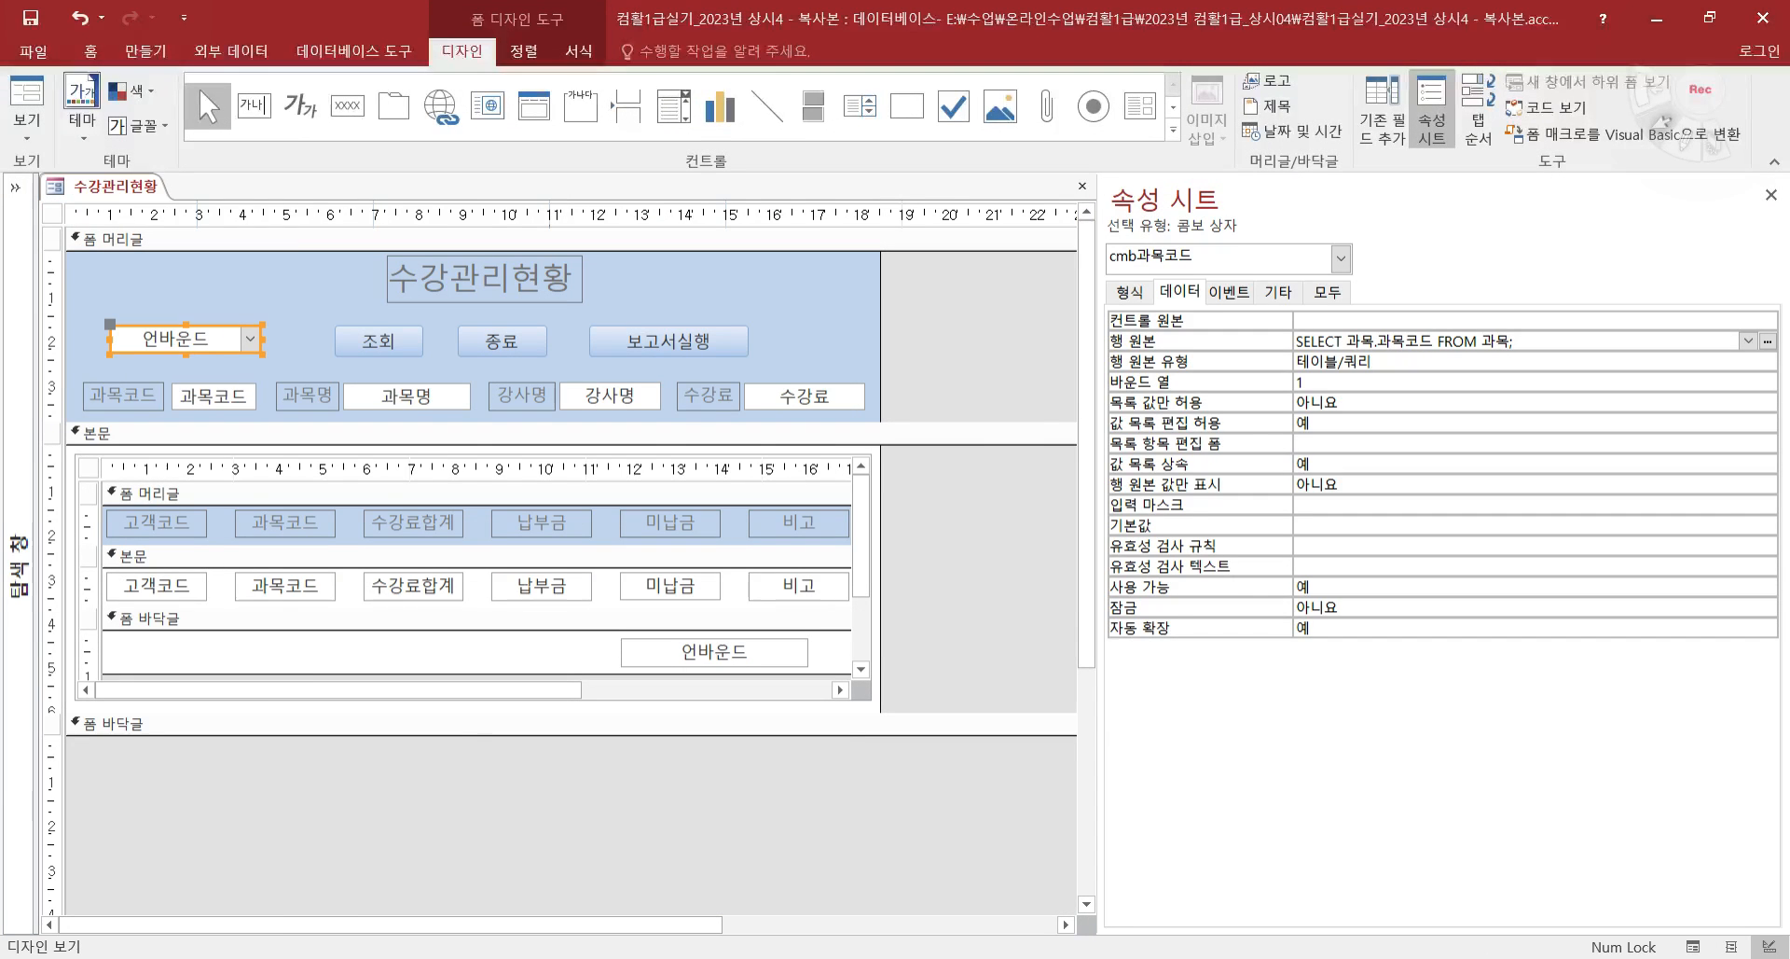
- Reread the form items in the exam PDF, return to Access, and select the main form and its subform
{"action": "key", "text": "alt+Tab"}
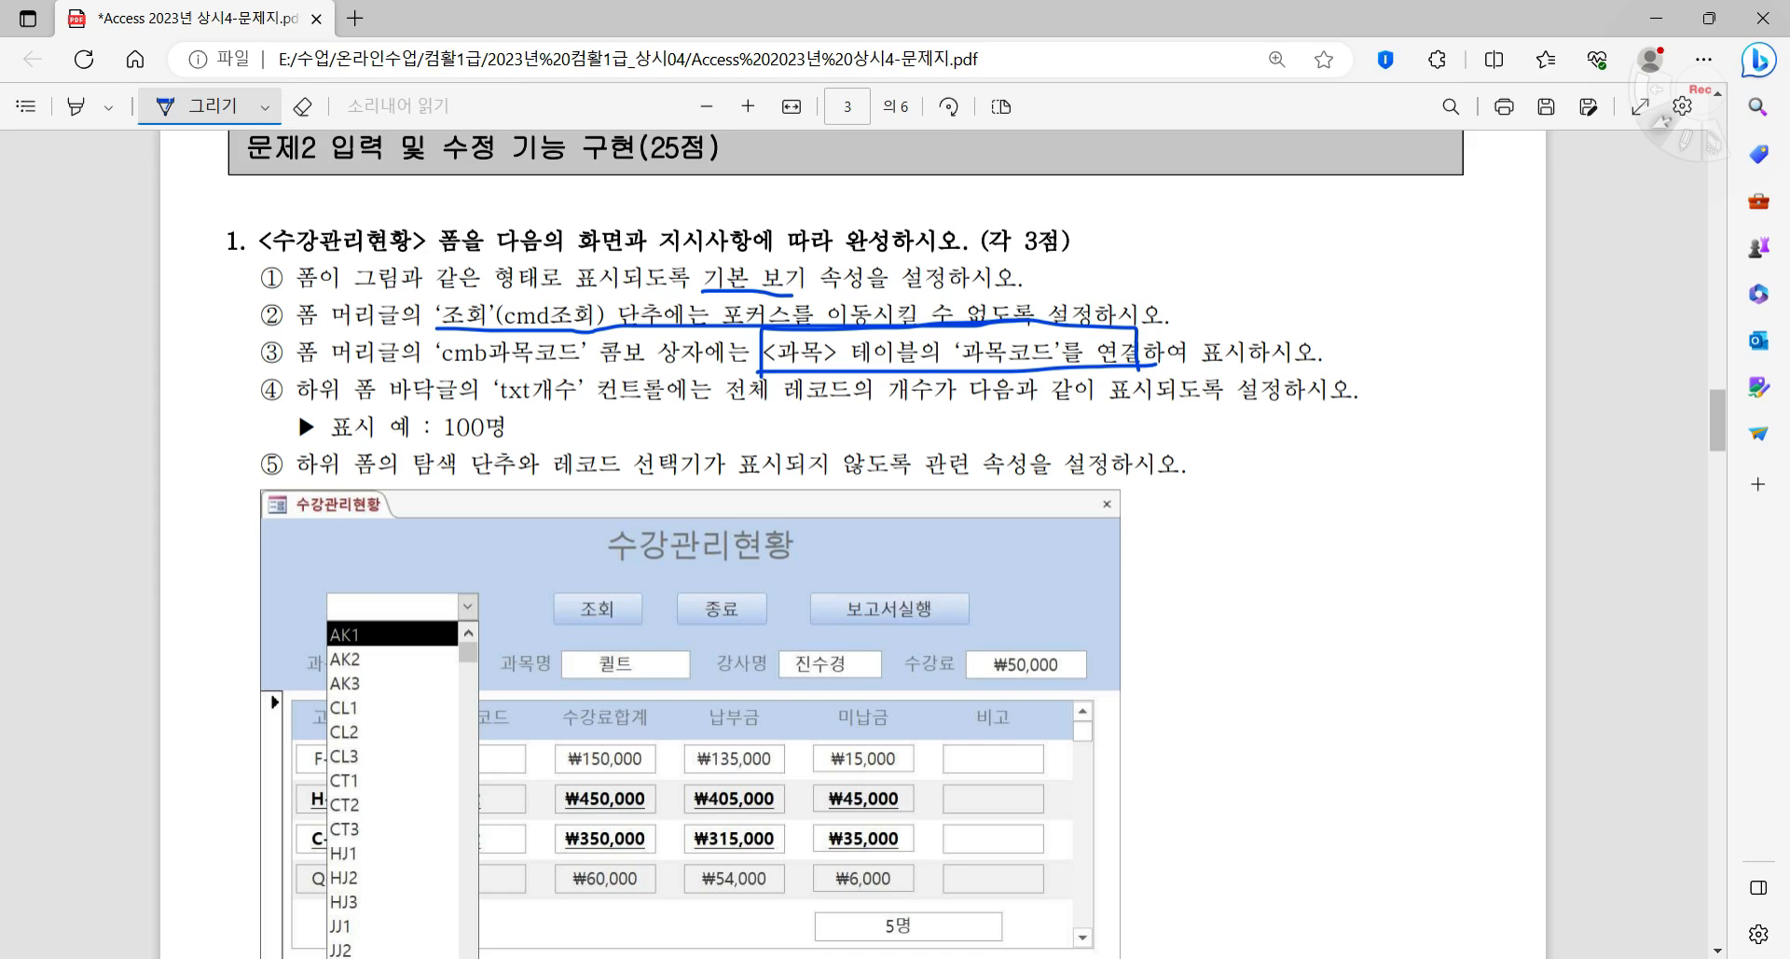
{"action": "key", "text": "alt+Tab"}
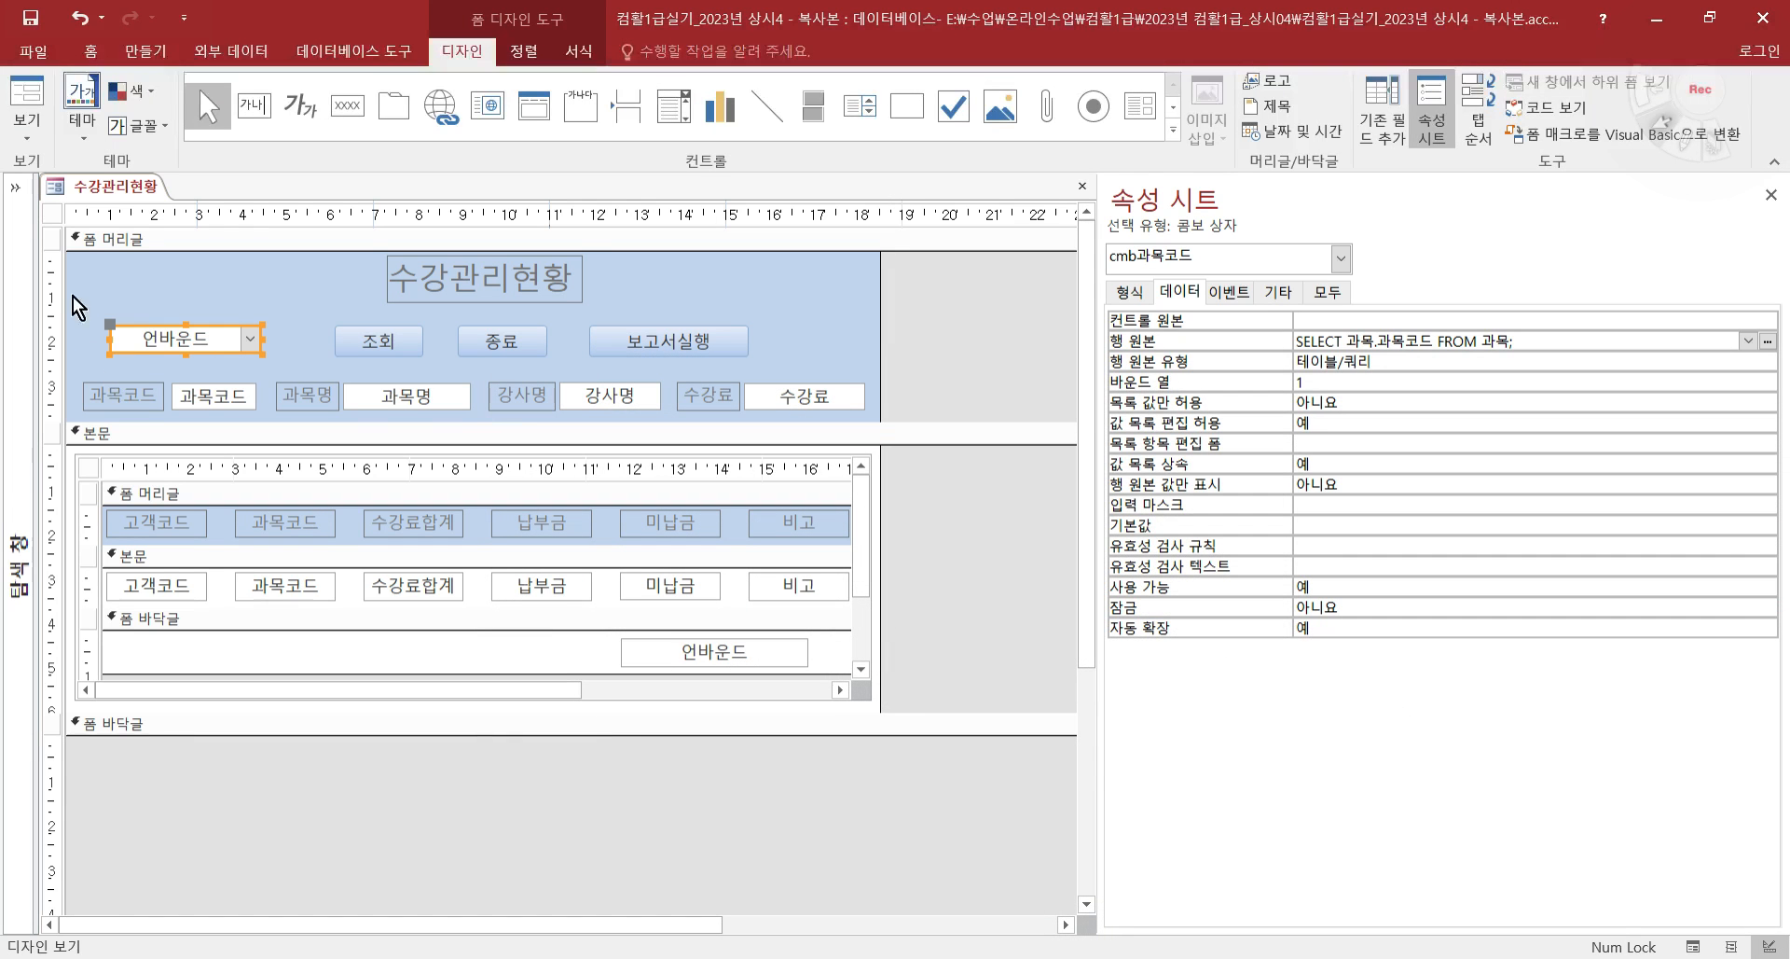
{"action": "left_click", "coordinate": [51, 211]}
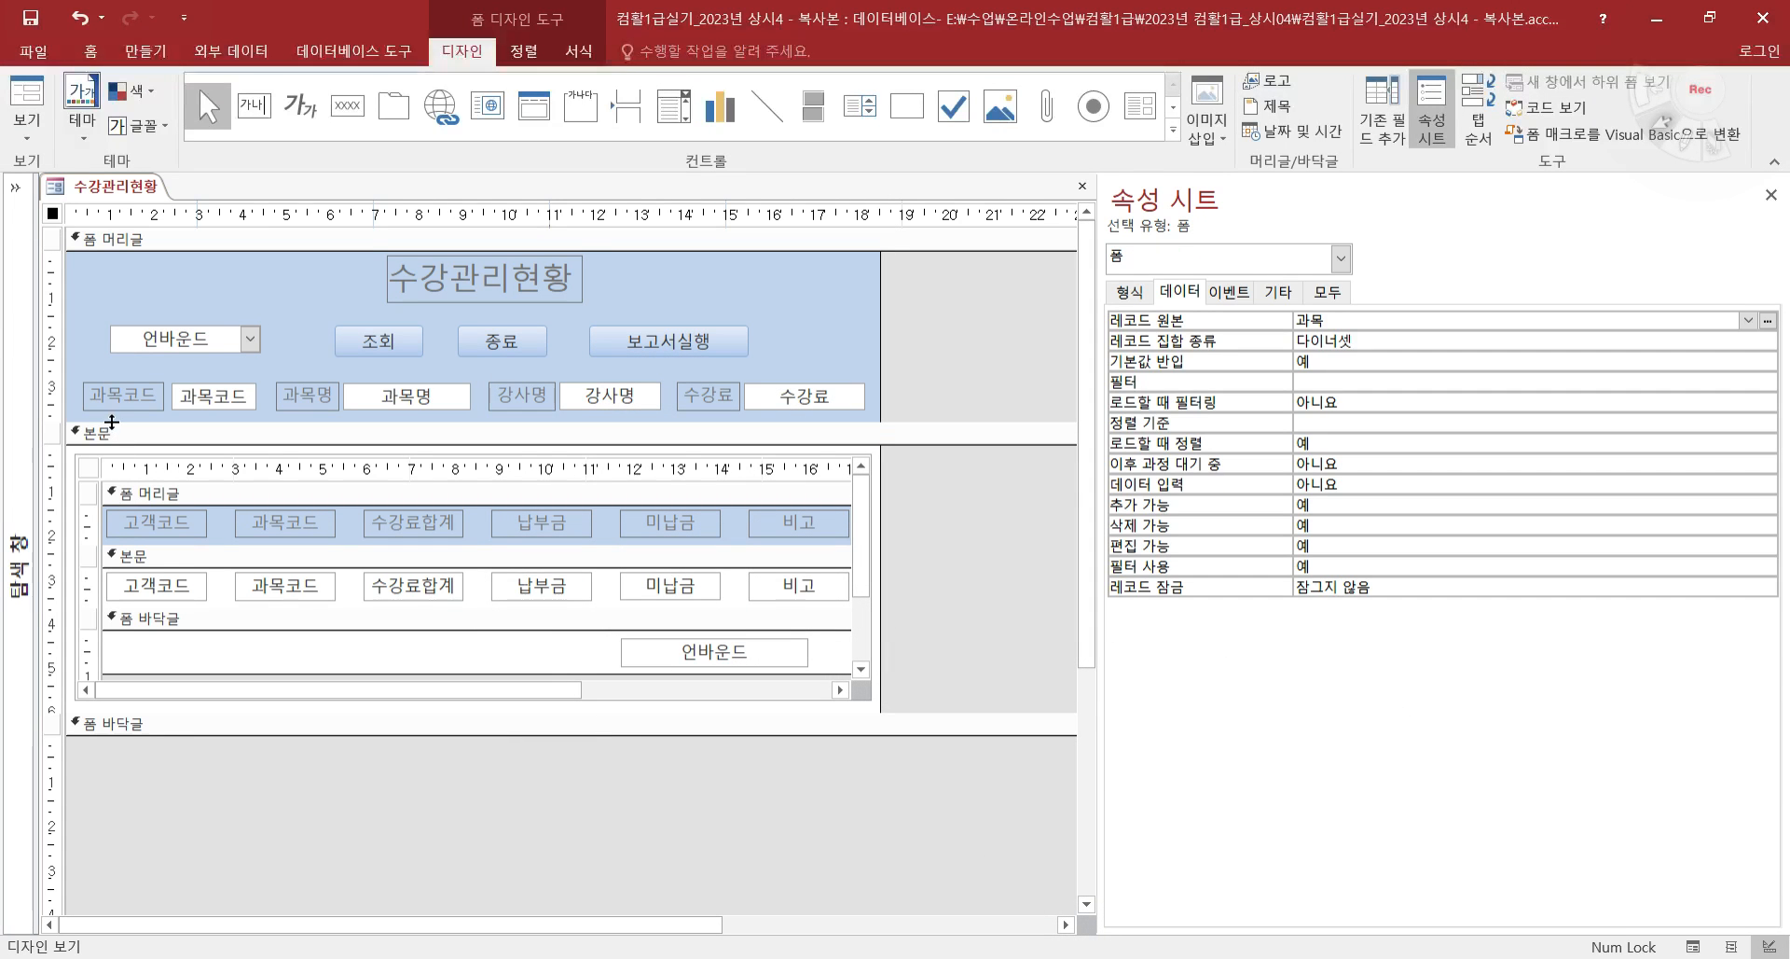
{"action": "left_click", "coordinate": [97, 465]}
{"action": "left_click", "coordinate": [94, 472]}
- Check item ④ in the exam PDF and enter =Count(*) & "명" in the txt개수 text box of the subform's footer
{"action": "left_click", "coordinate": [686, 650]}
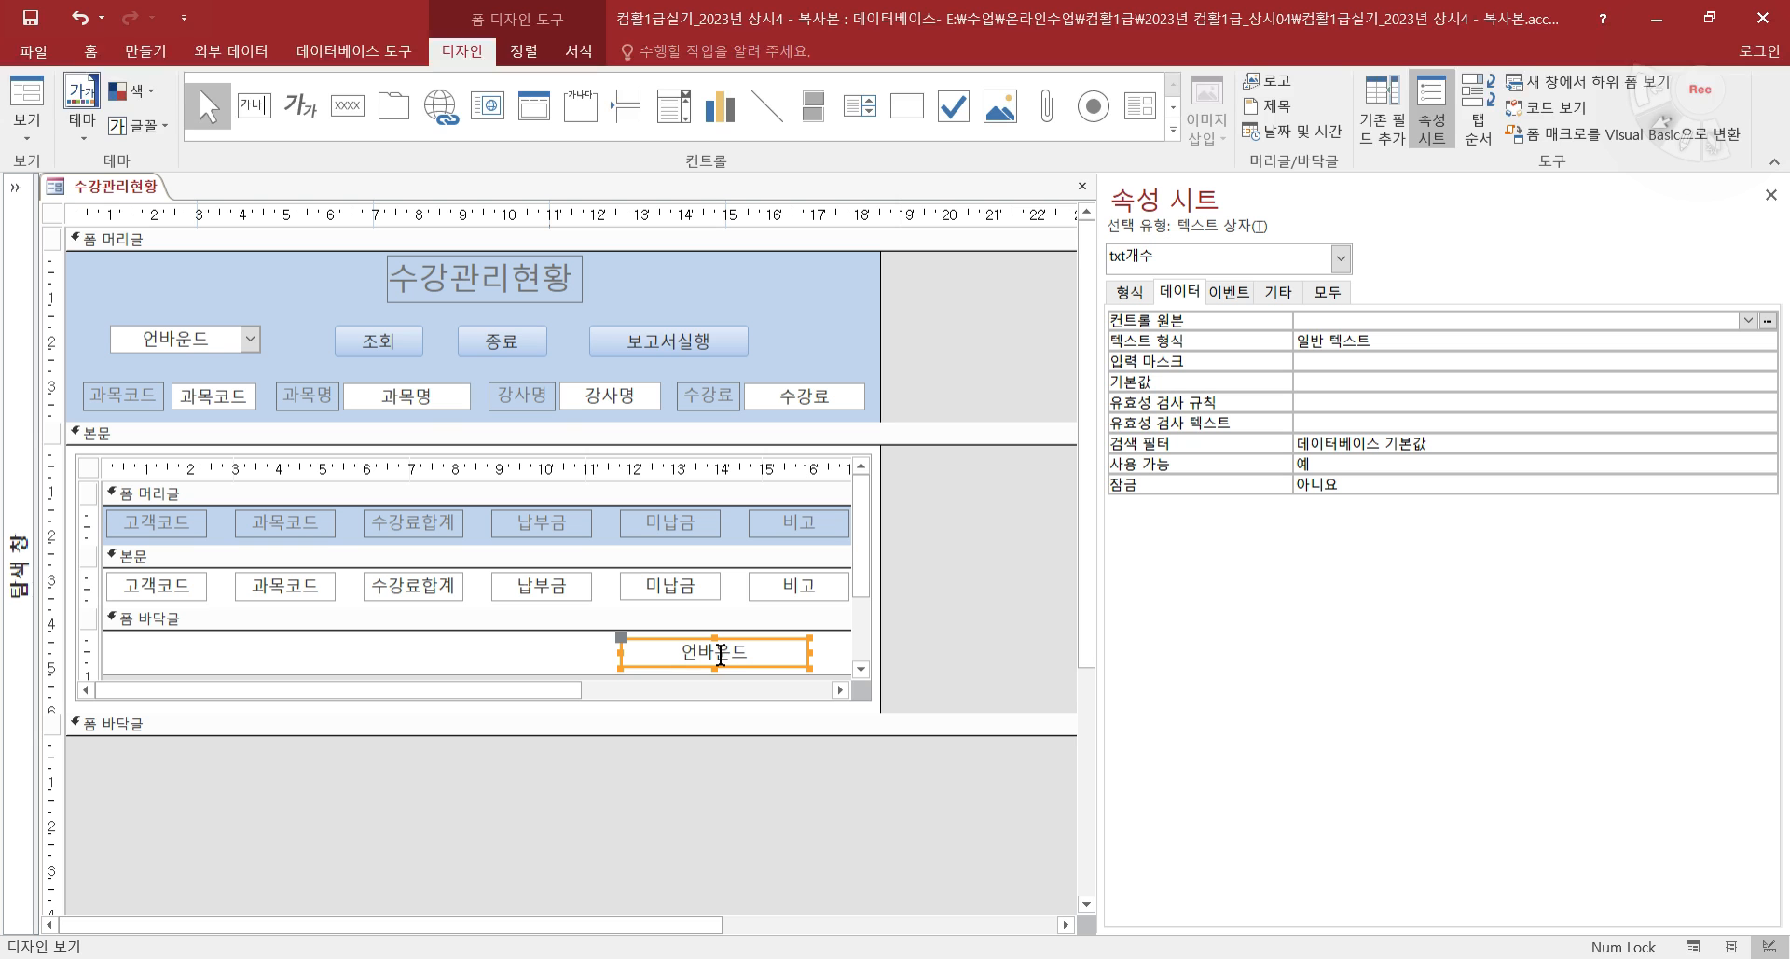
{"action": "key", "text": "alt+Tab"}
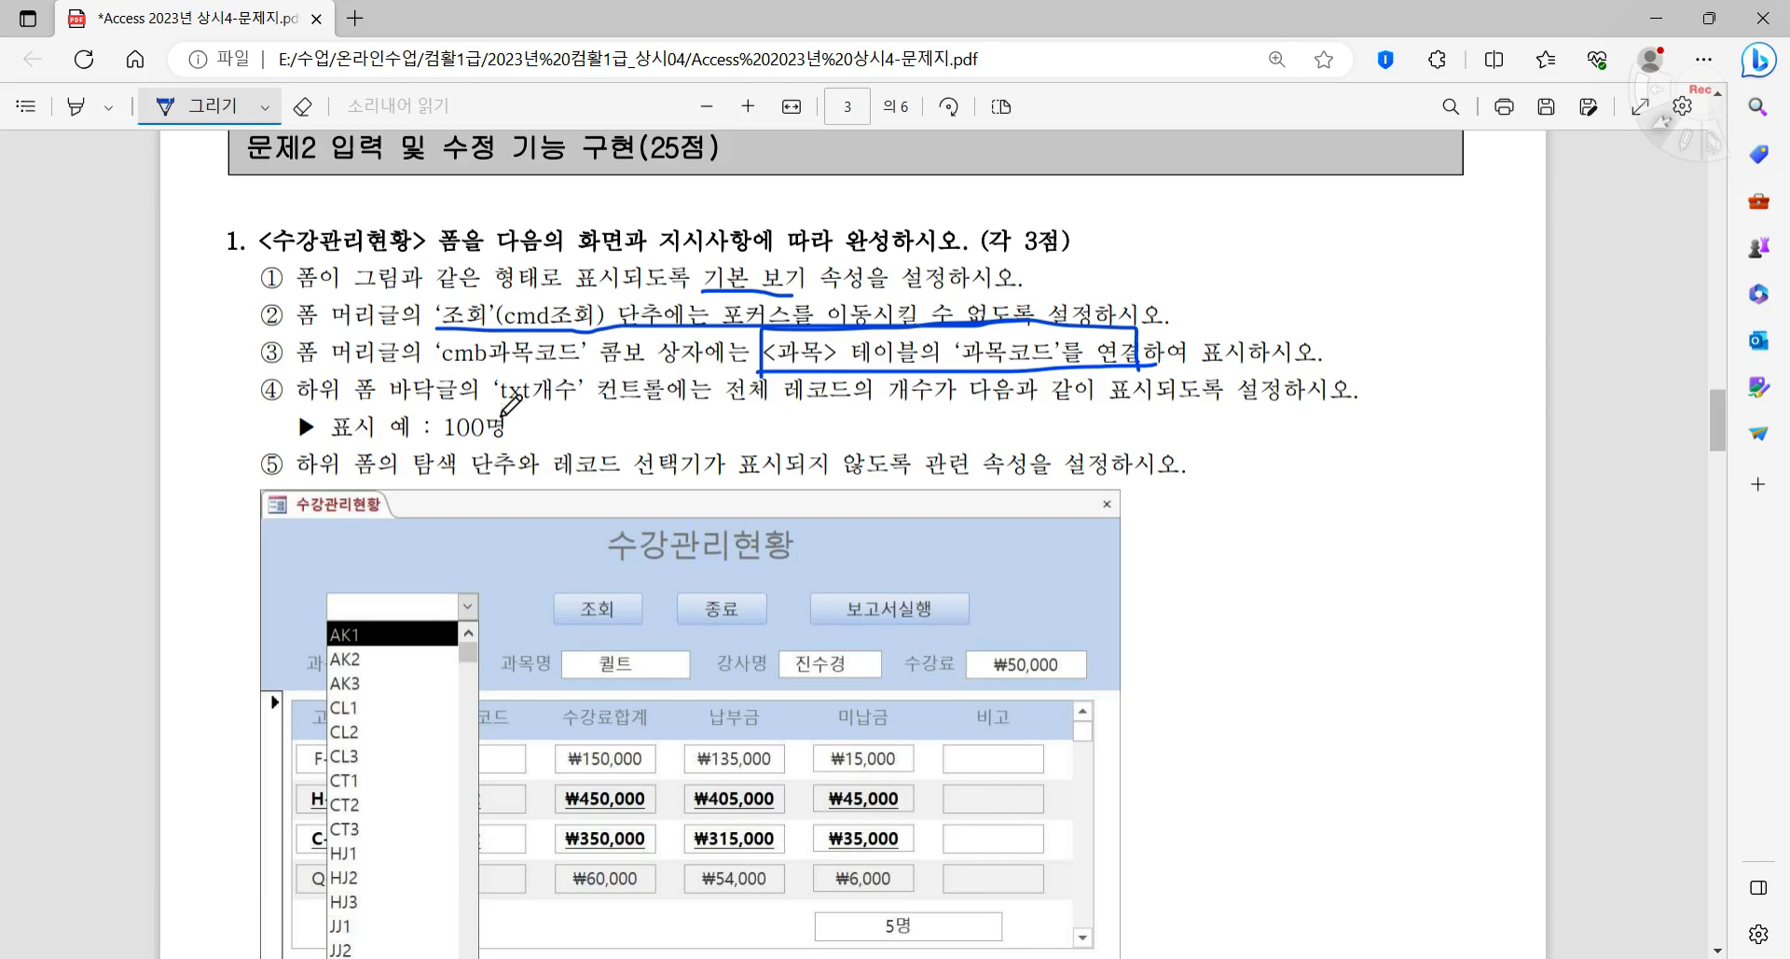
{"action": "key", "text": "alt+Tab"}
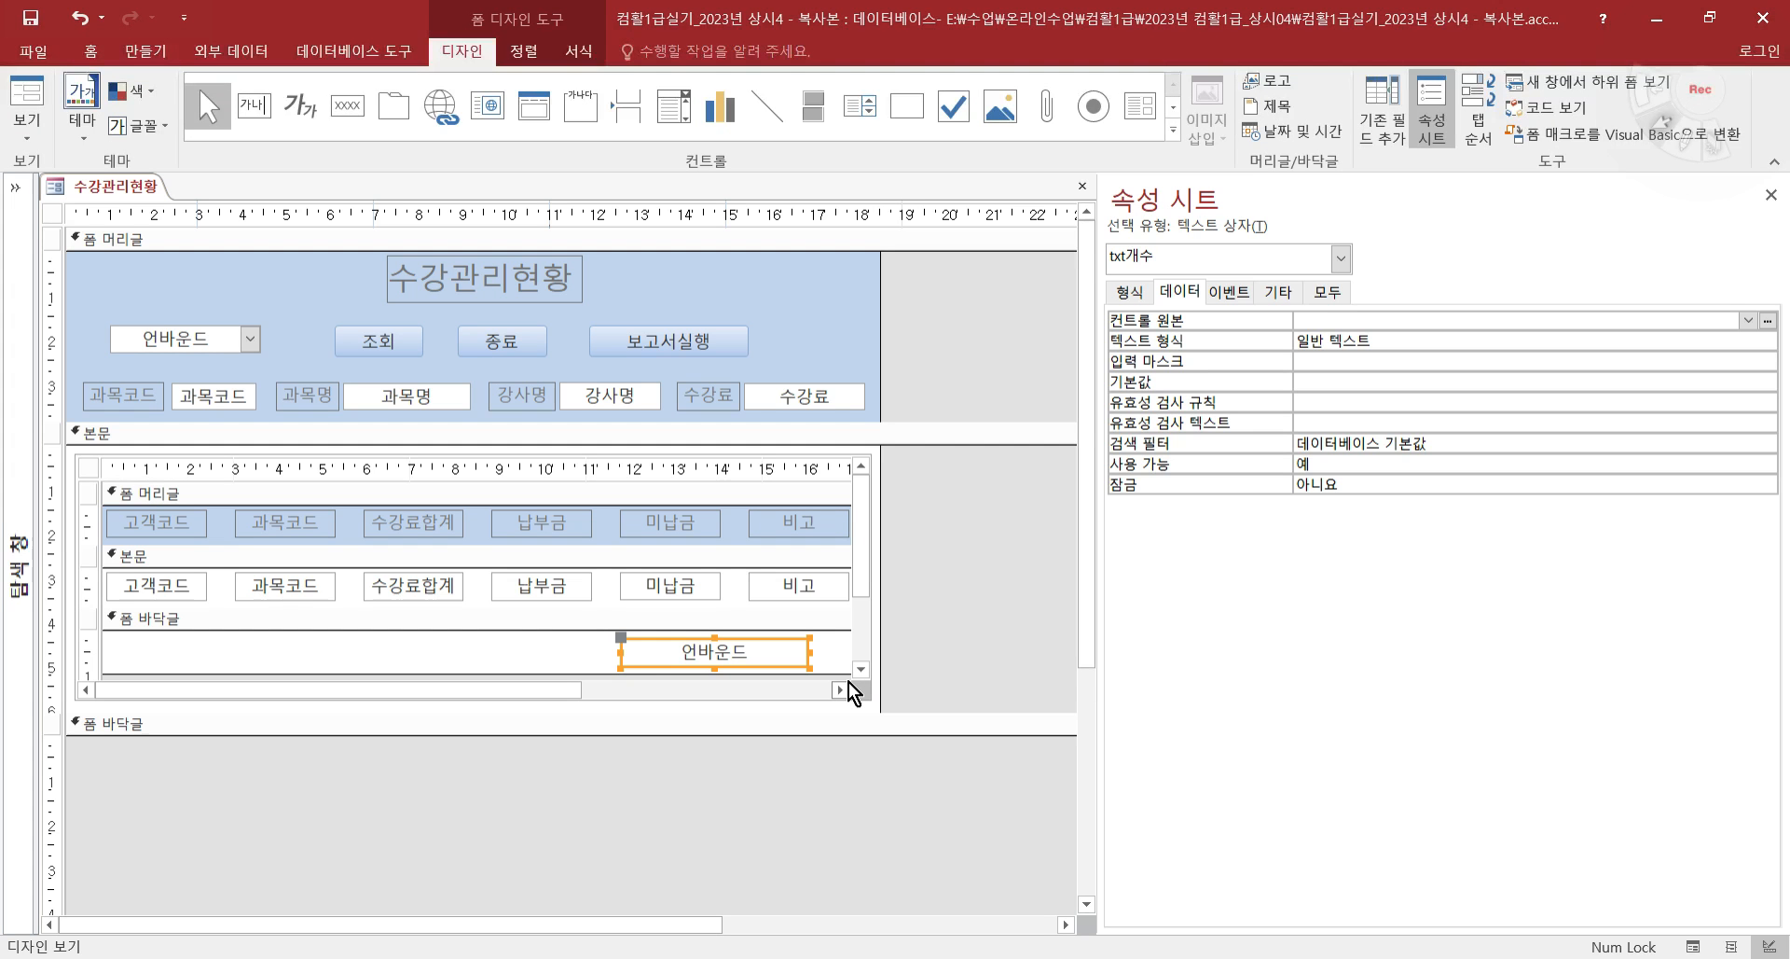
{"action": "left_click", "coordinate": [800, 656]}
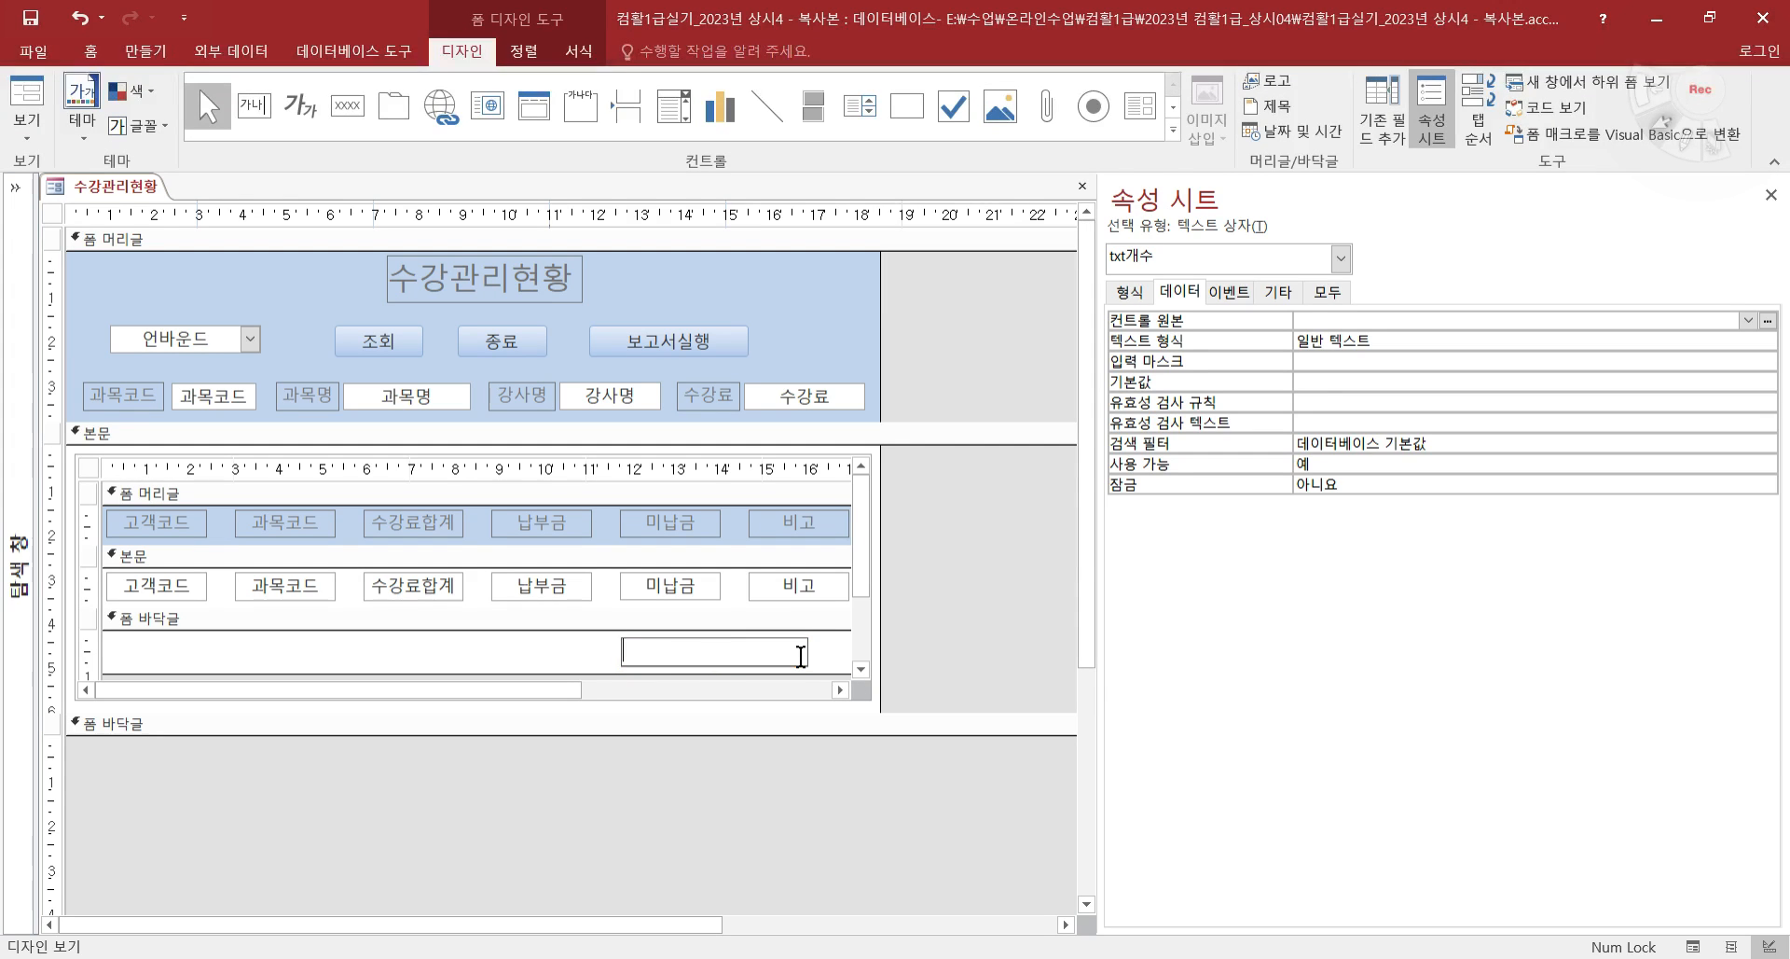
{"action": "type", "text": "="}
{"action": "type", "text": "cou"}
{"action": "type", "text": "nt"}
{"action": "type", "text": "("}
{"action": "type", "text": "*"}
{"action": "type", "text": ")"}
{"action": "type", "text": "&"}
{"action": "type", "text": "\""}
{"action": "type", "text": "ㅁ"}
{"action": "type", "text": "ㅕㅇ\""}
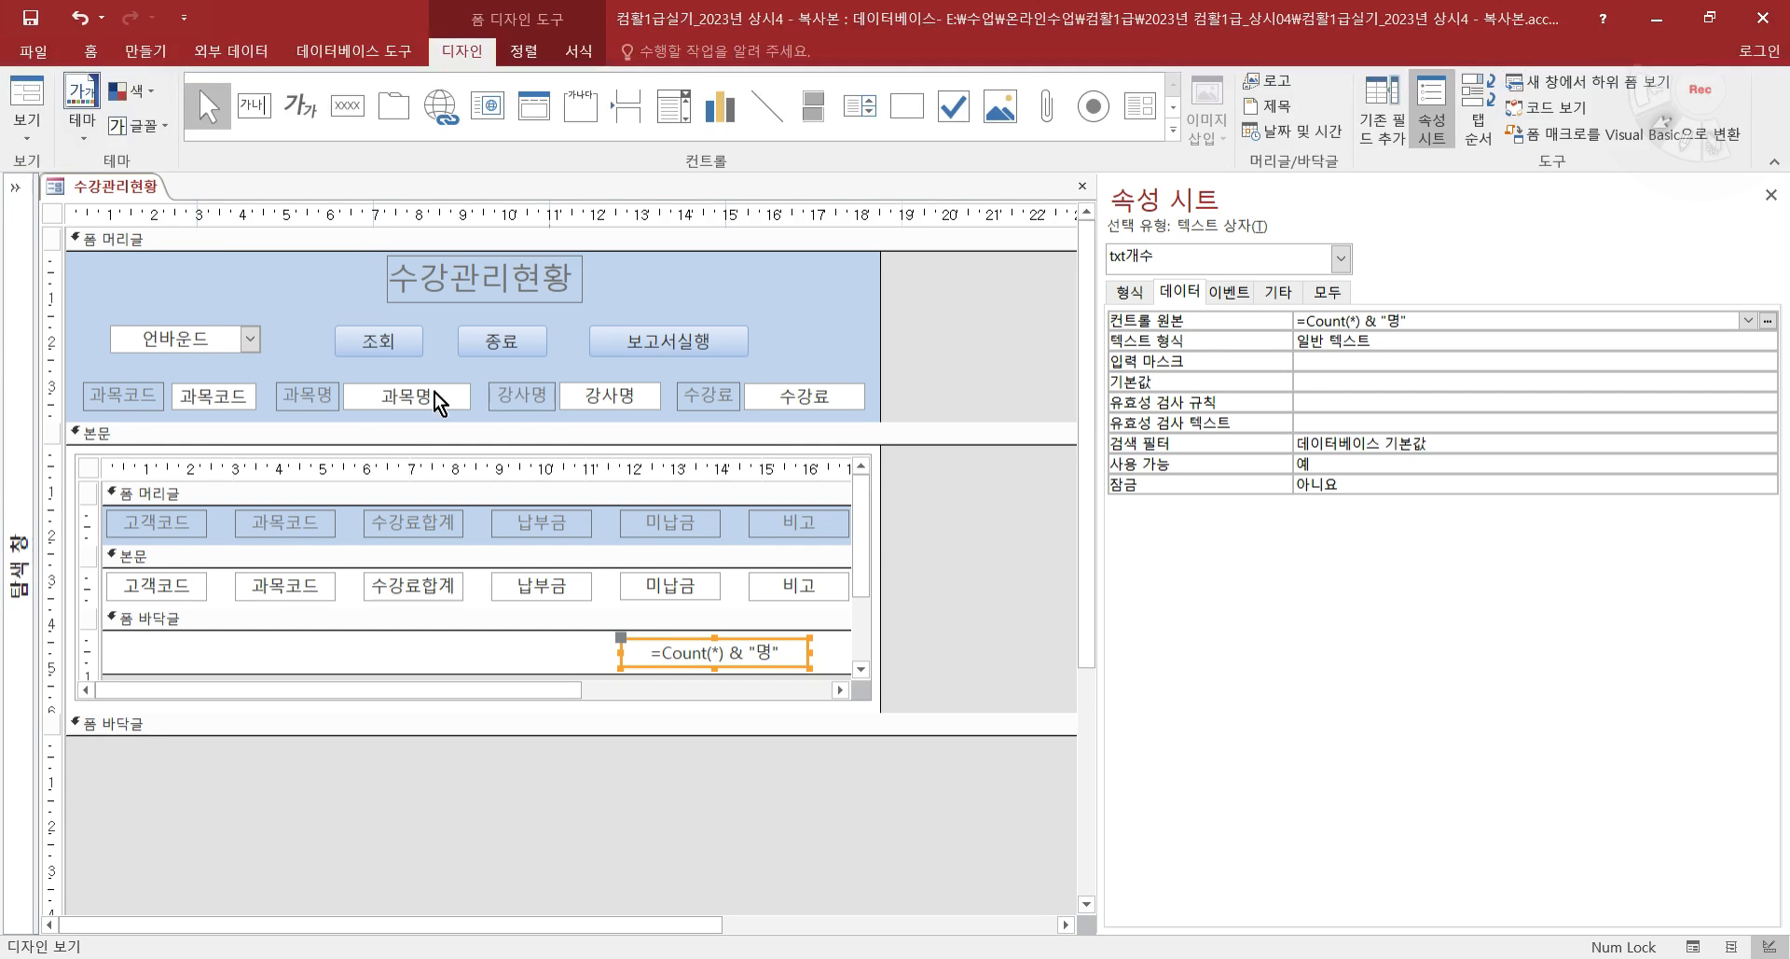
- Preview the 수강관리현황 form in form view to check the txt개수 text box, and return to design view
{"action": "left_click", "coordinate": [41, 98]}
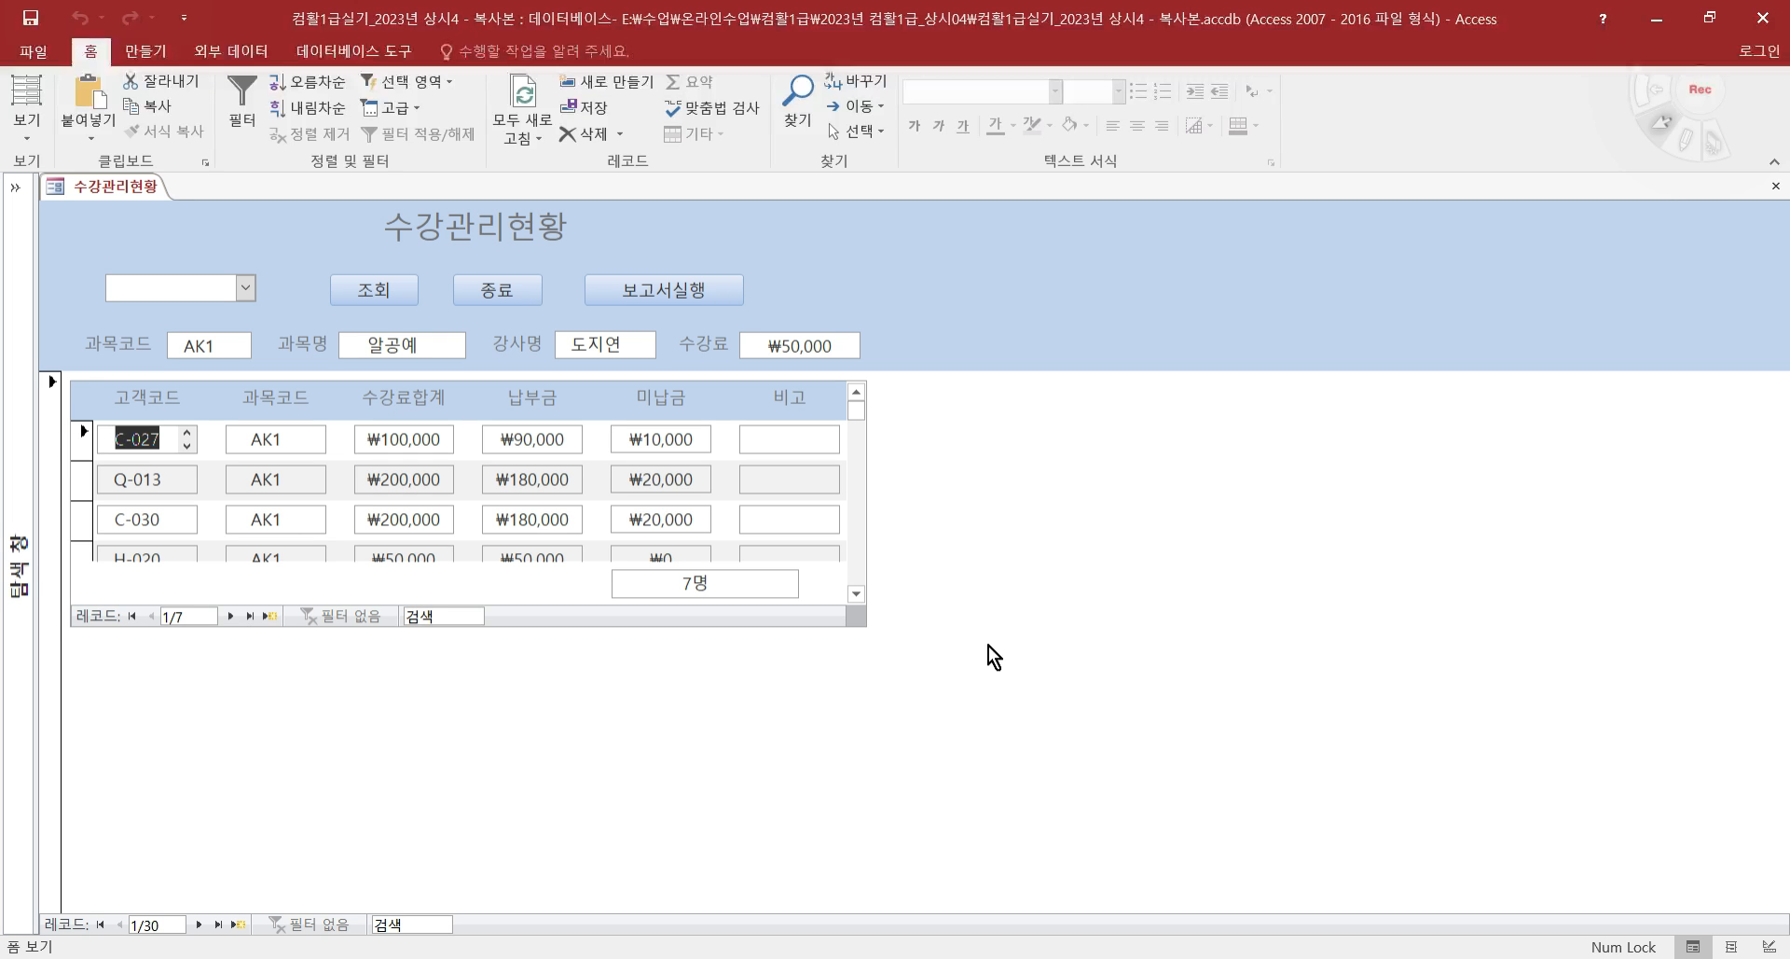
{"action": "left_click", "coordinate": [28, 140]}
{"action": "left_click", "coordinate": [101, 275]}
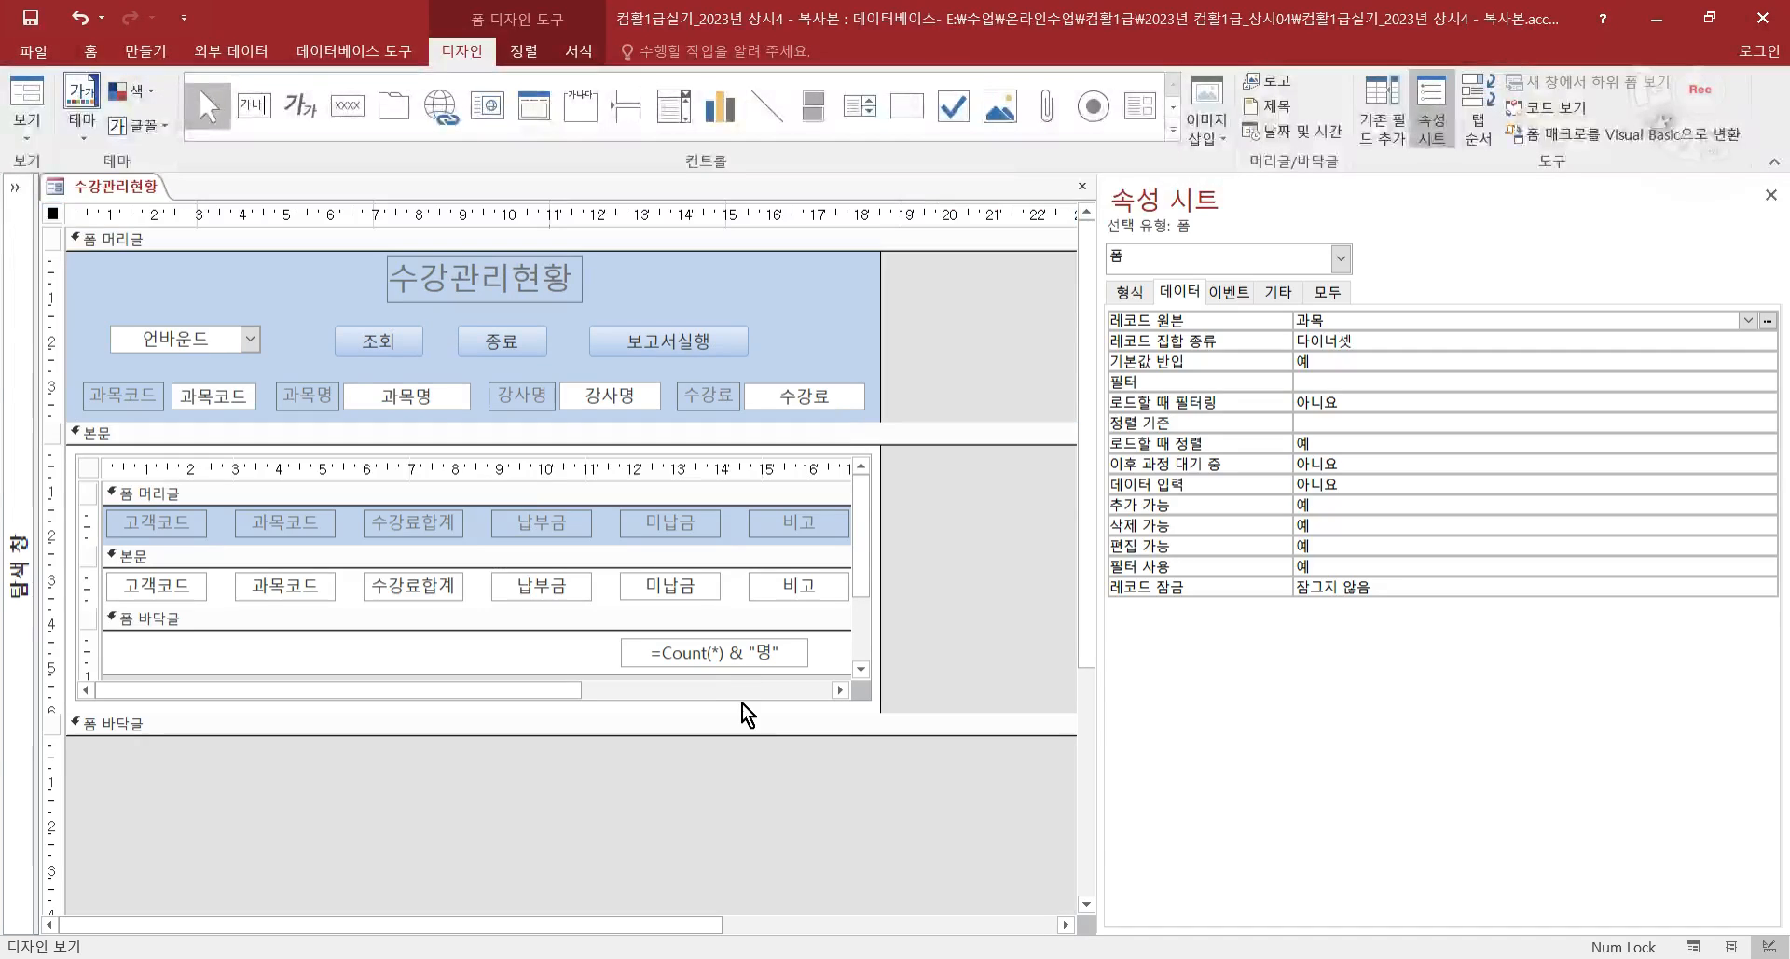
- Examine the expression in the txt개수 text box and its 형식 property
{"action": "left_click", "coordinate": [731, 655]}
{"action": "left_click", "coordinate": [729, 653]}
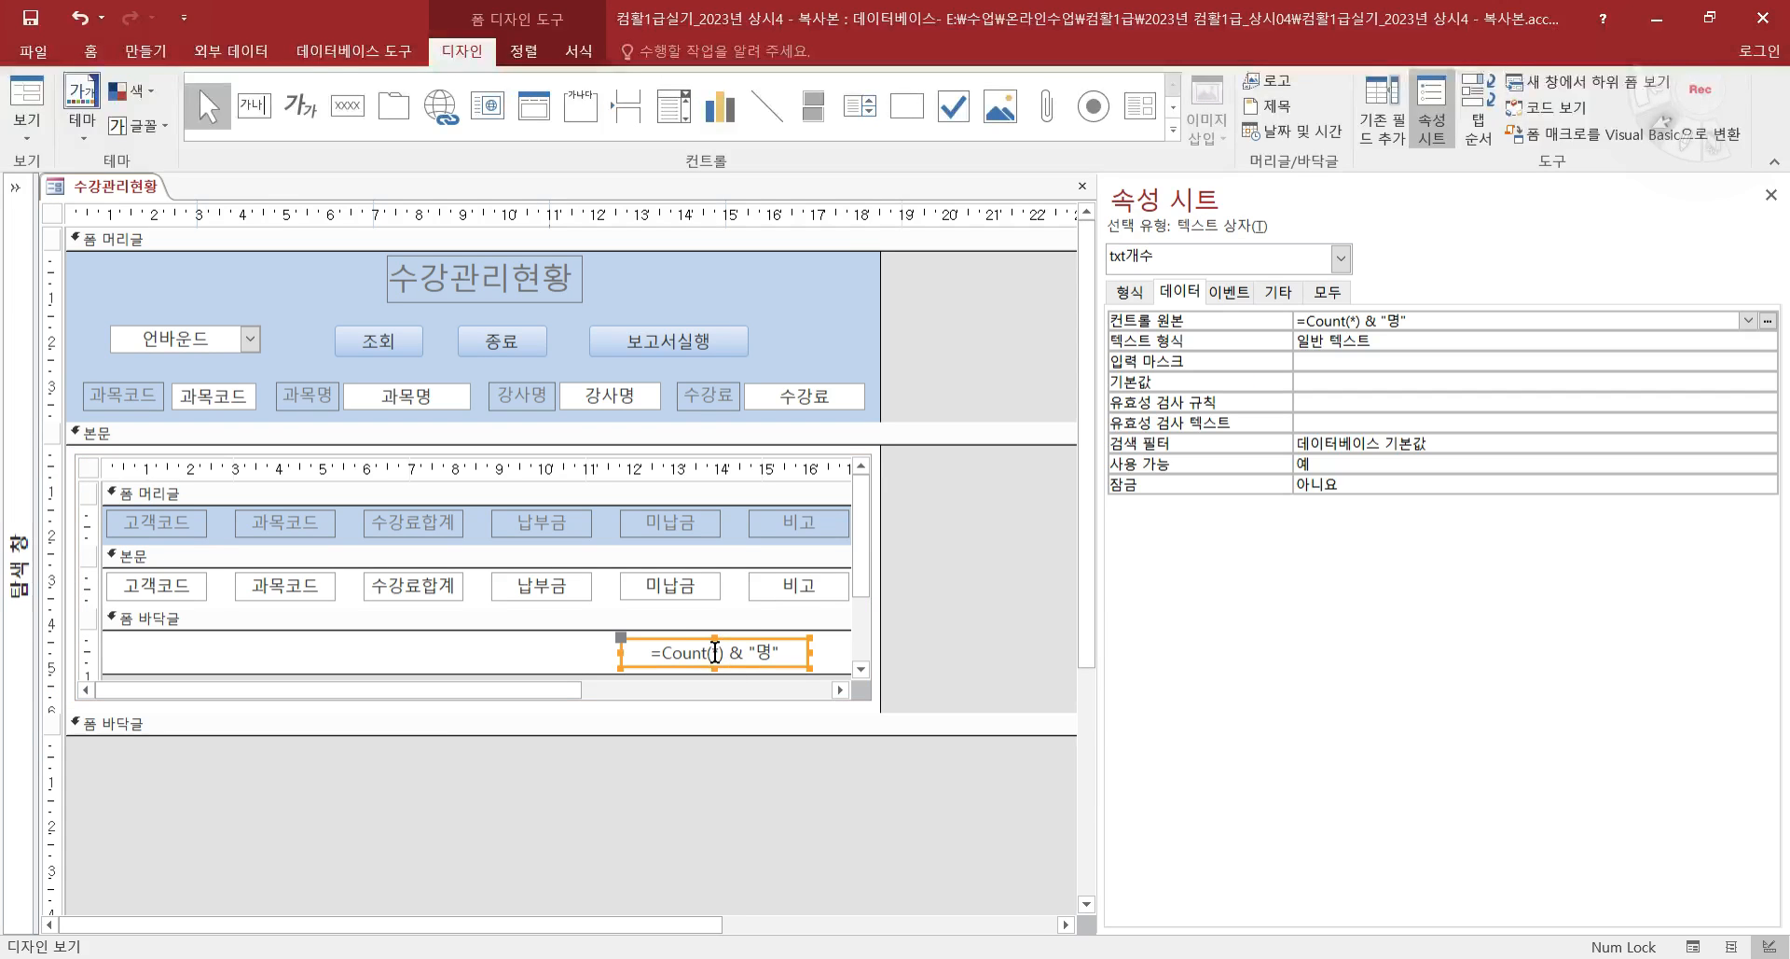
{"action": "left_click_drag", "start_coordinate": [727, 653], "coordinate": [774, 647]}
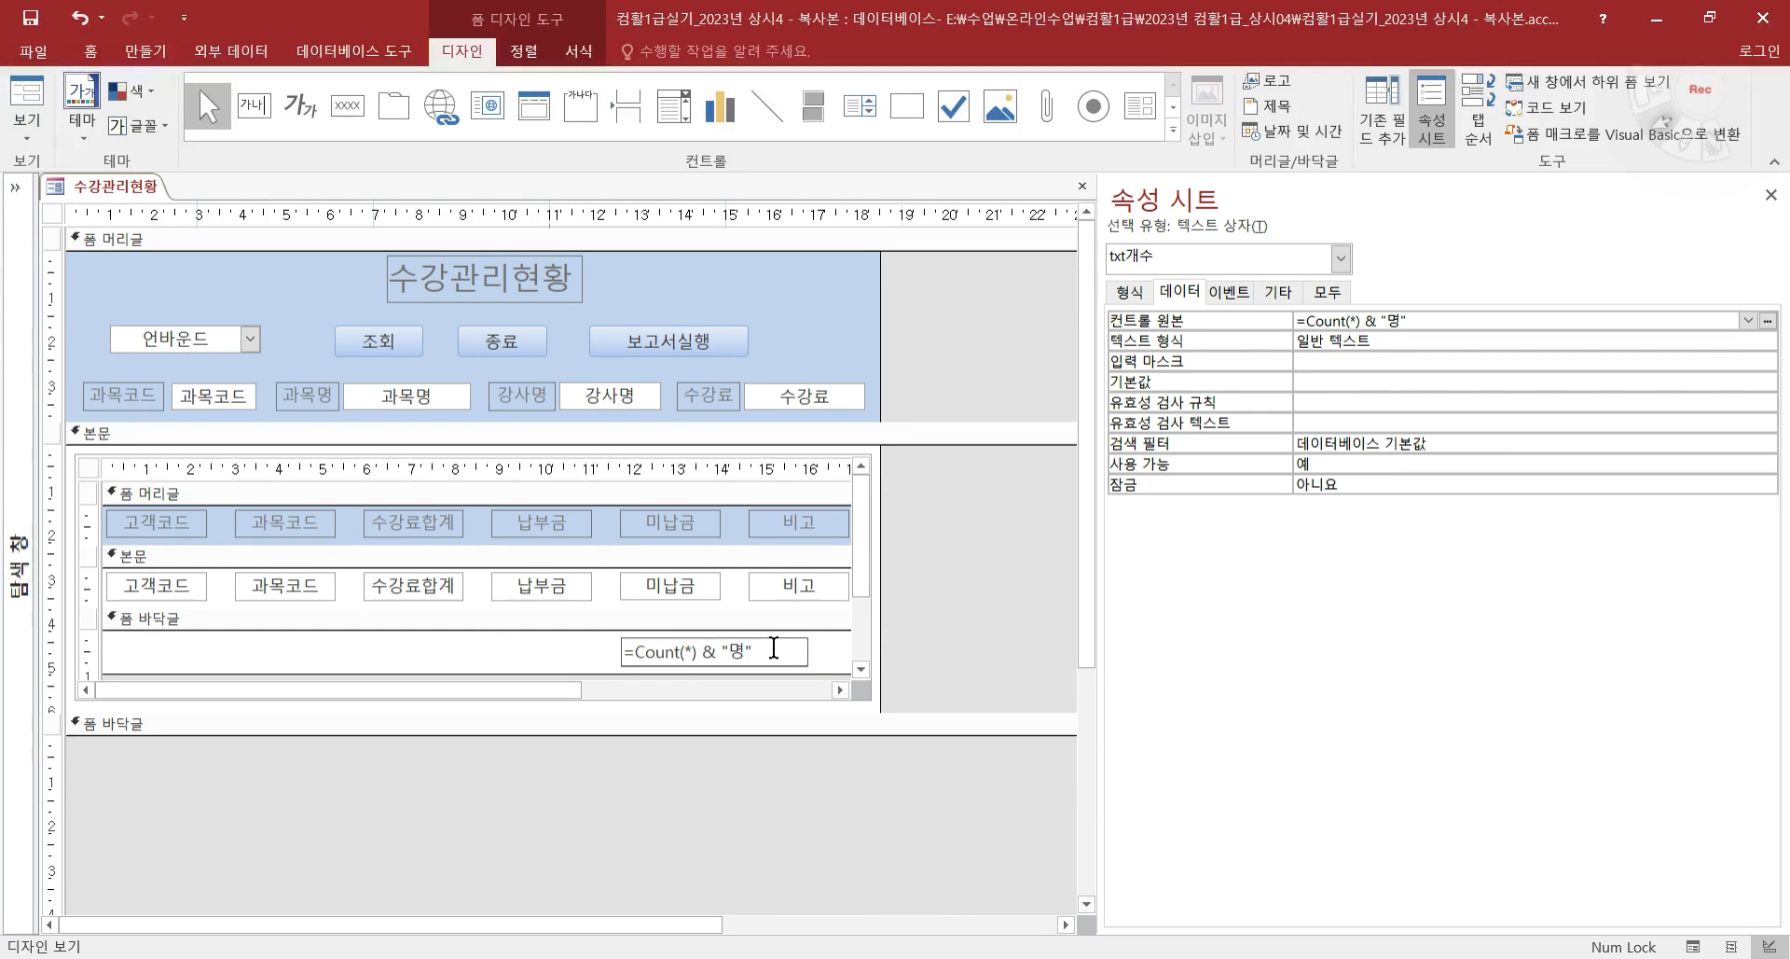
{"action": "left_click", "coordinate": [1136, 293]}
{"action": "left_click", "coordinate": [1326, 322]}
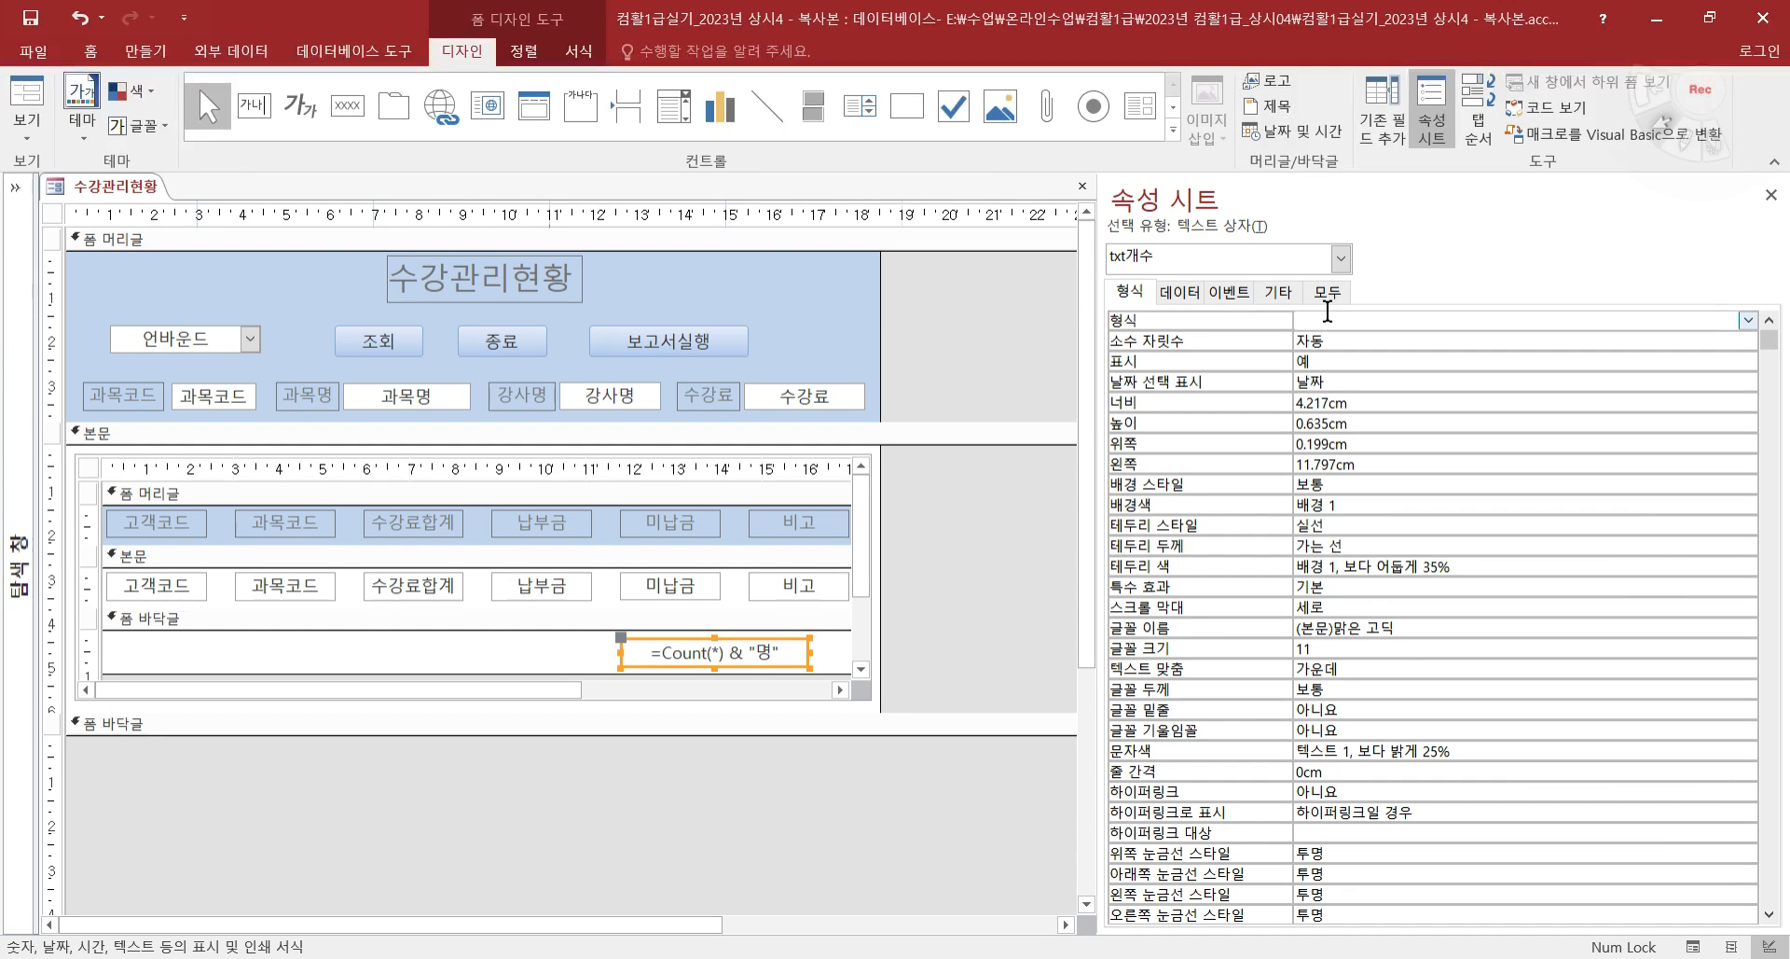
- Switch to the exam PDF, underline item ⑤'s wording about hiding the navigation buttons and record selector, and return to Access
{"action": "key", "text": "alt+Tab"}
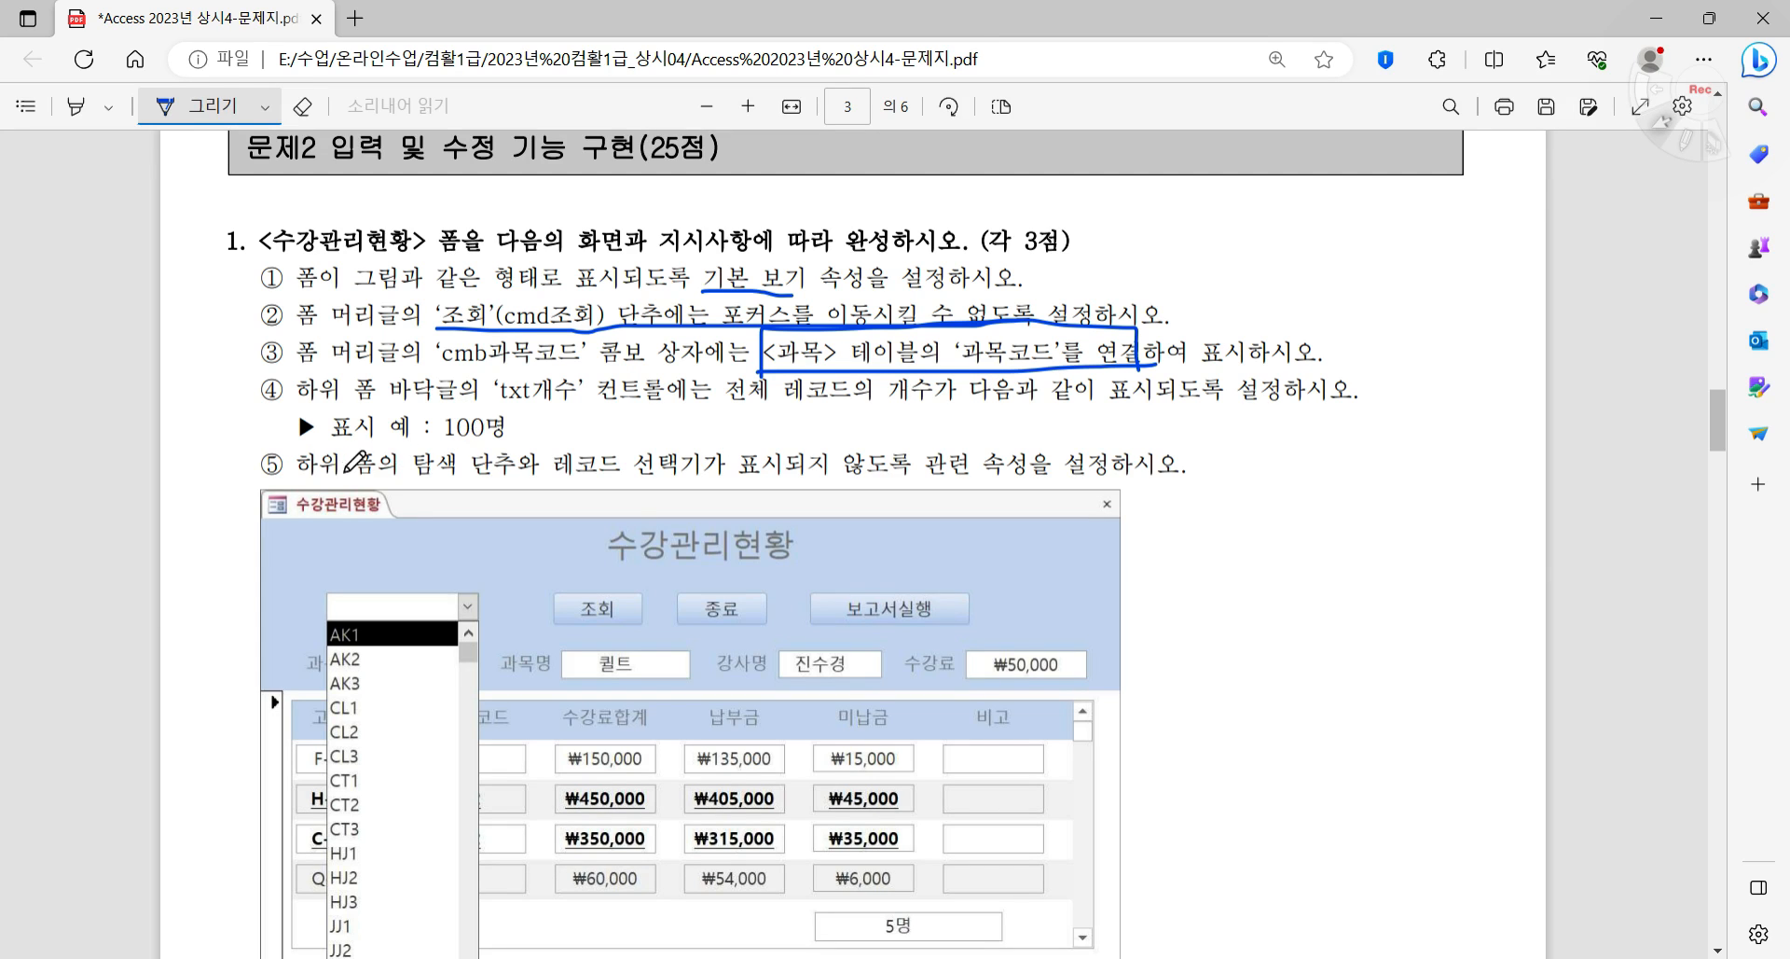
{"action": "left_click_drag", "start_coordinate": [416, 476], "coordinate": [914, 469]}
{"action": "key", "text": "alt+Tab"}
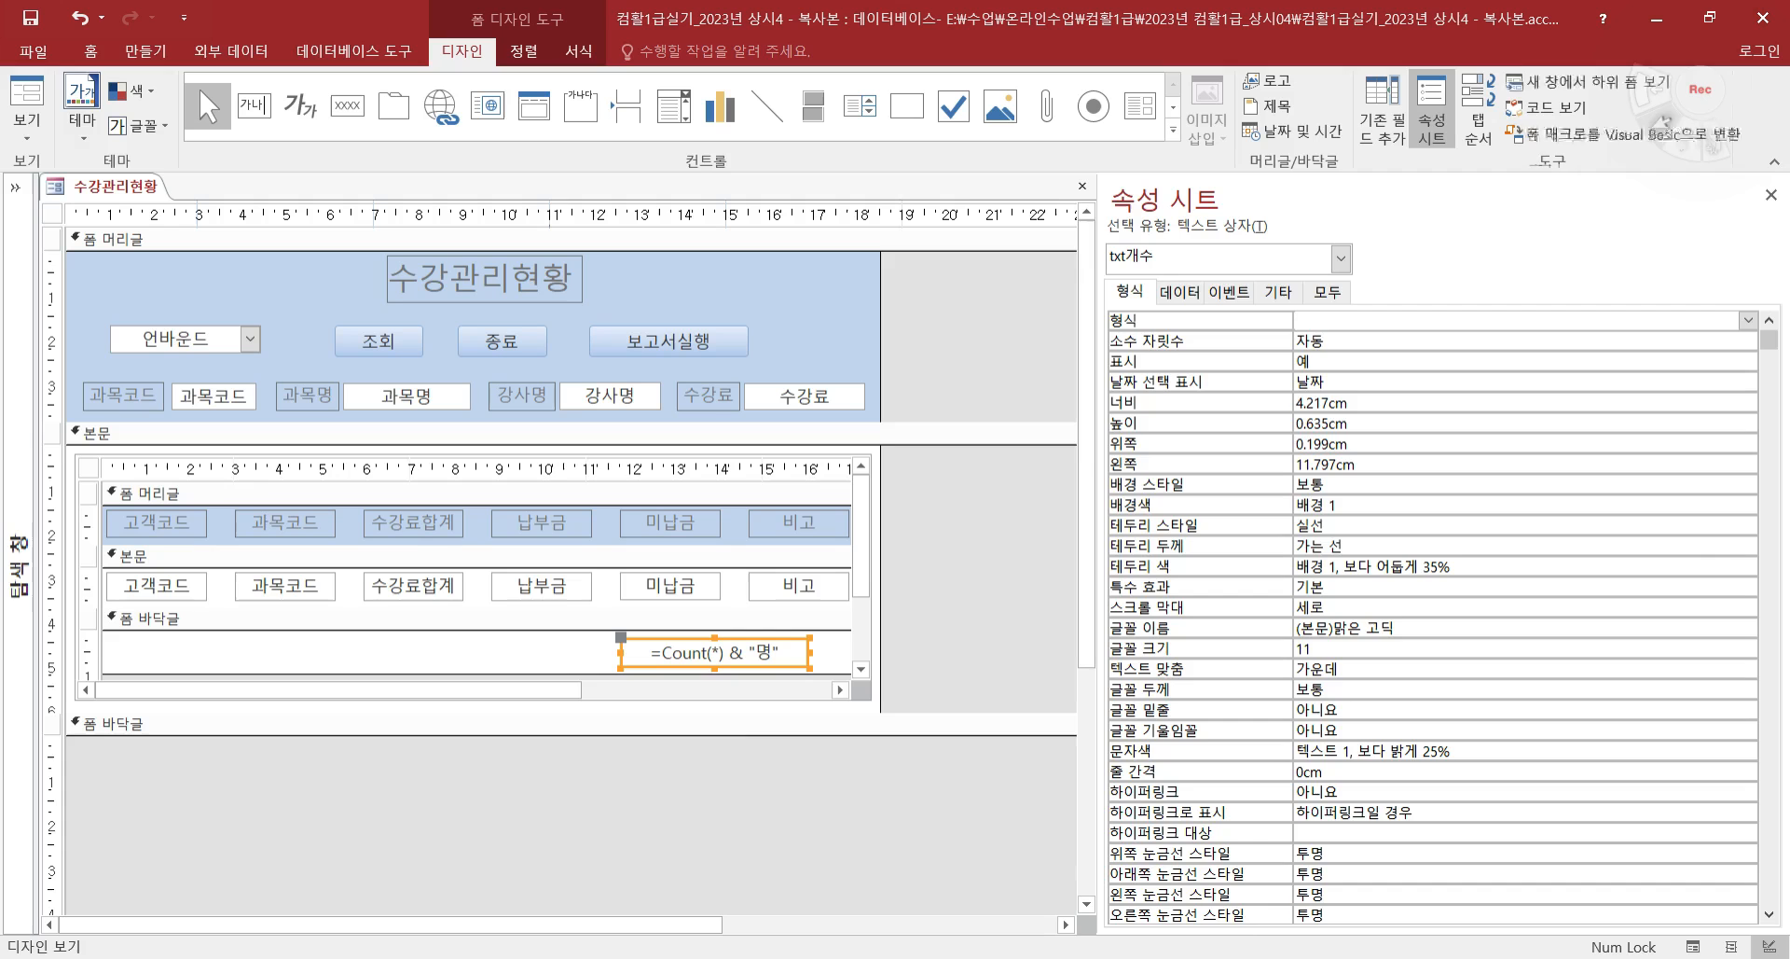
- Set the subform's 탐색 단추 and 레코드 선택기 properties to 아니요
{"action": "left_click", "coordinate": [198, 470]}
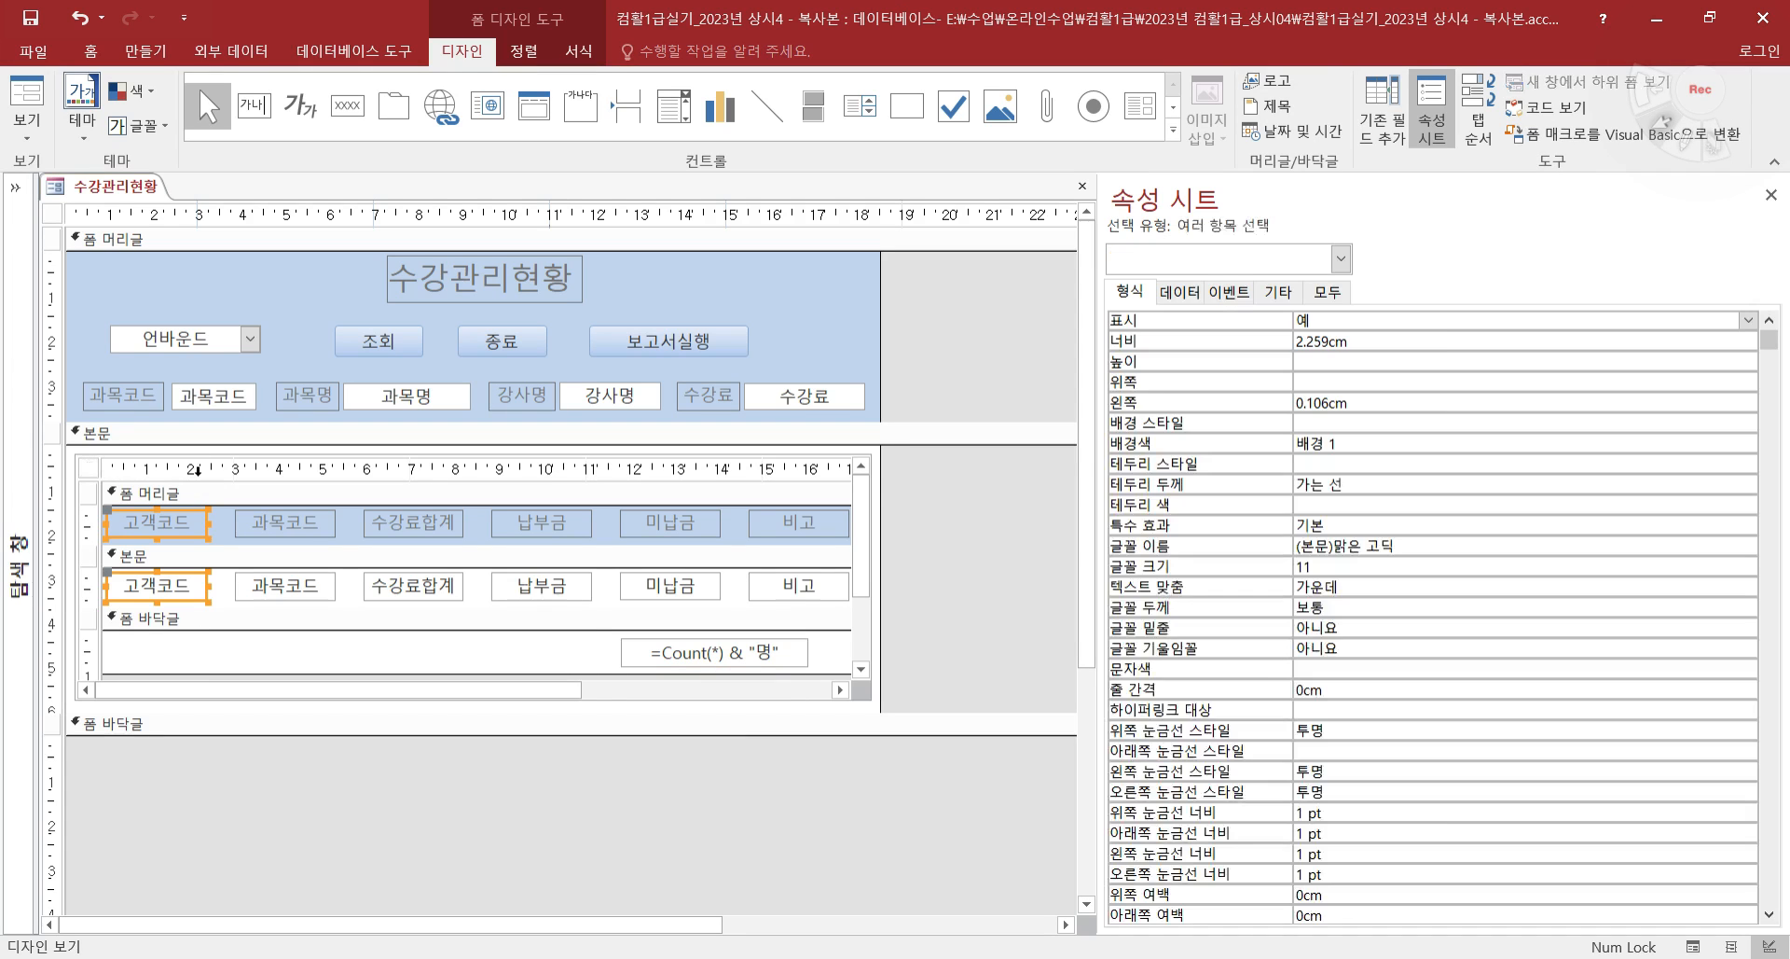
{"action": "left_click", "coordinate": [88, 468]}
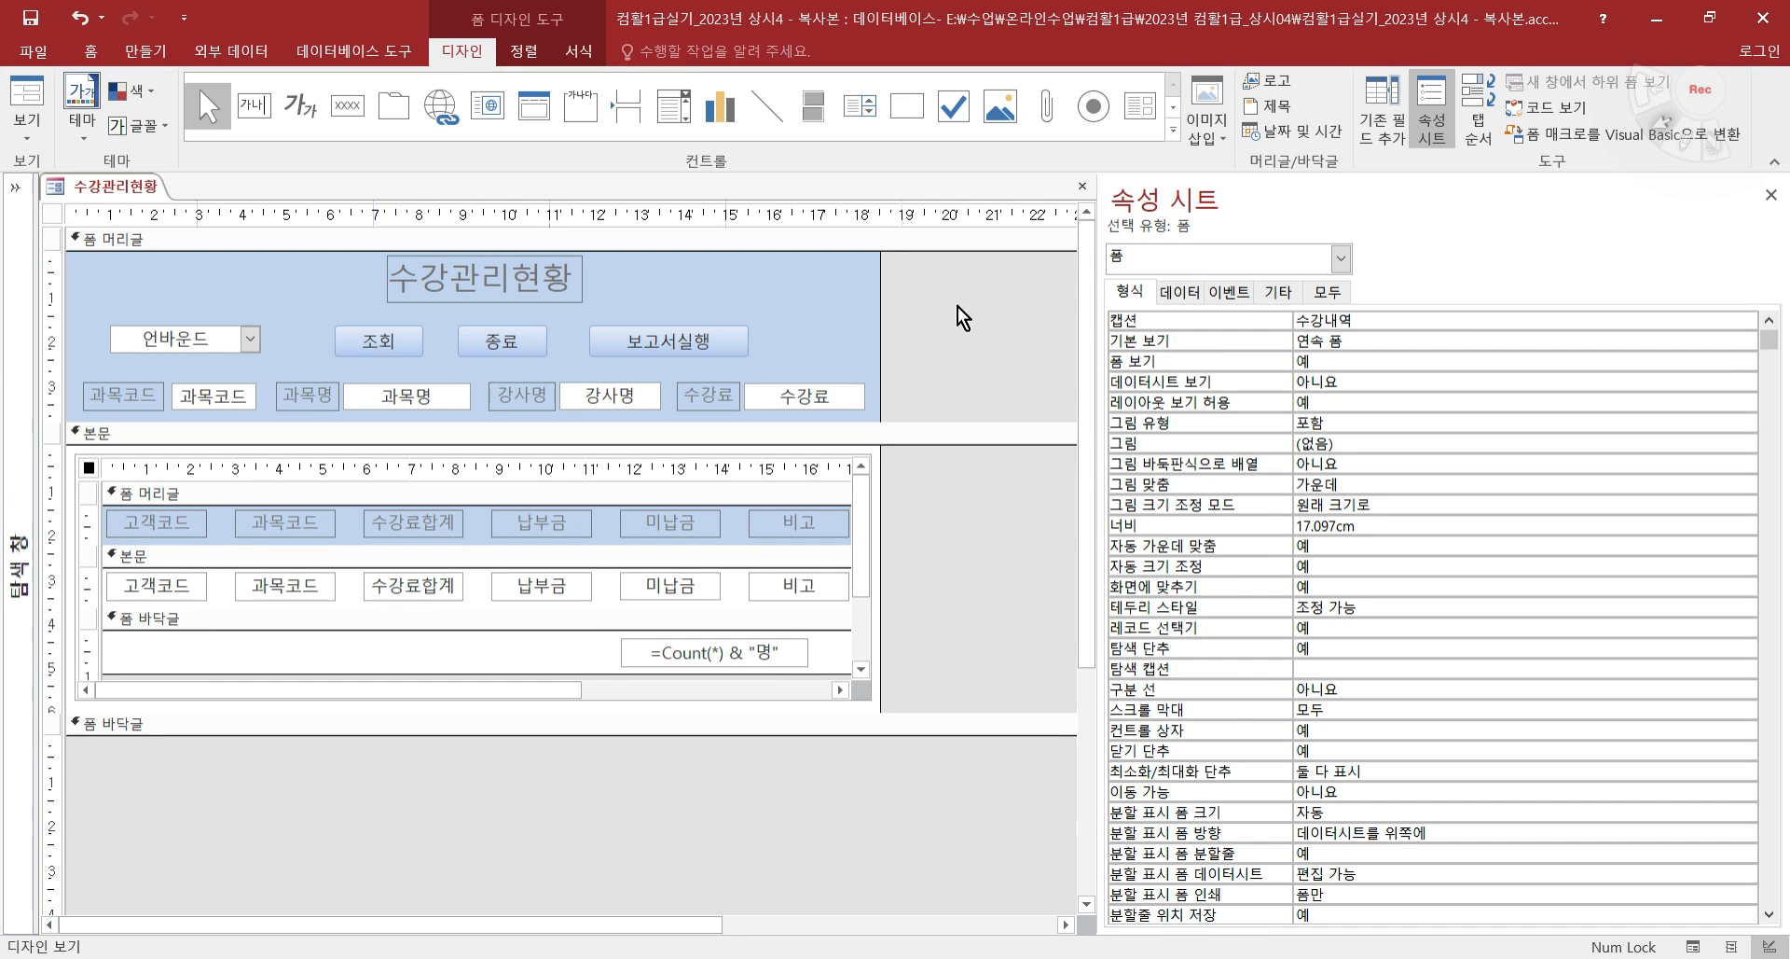
{"action": "double_click", "coordinate": [1345, 645]}
{"action": "double_click", "coordinate": [1343, 628]}
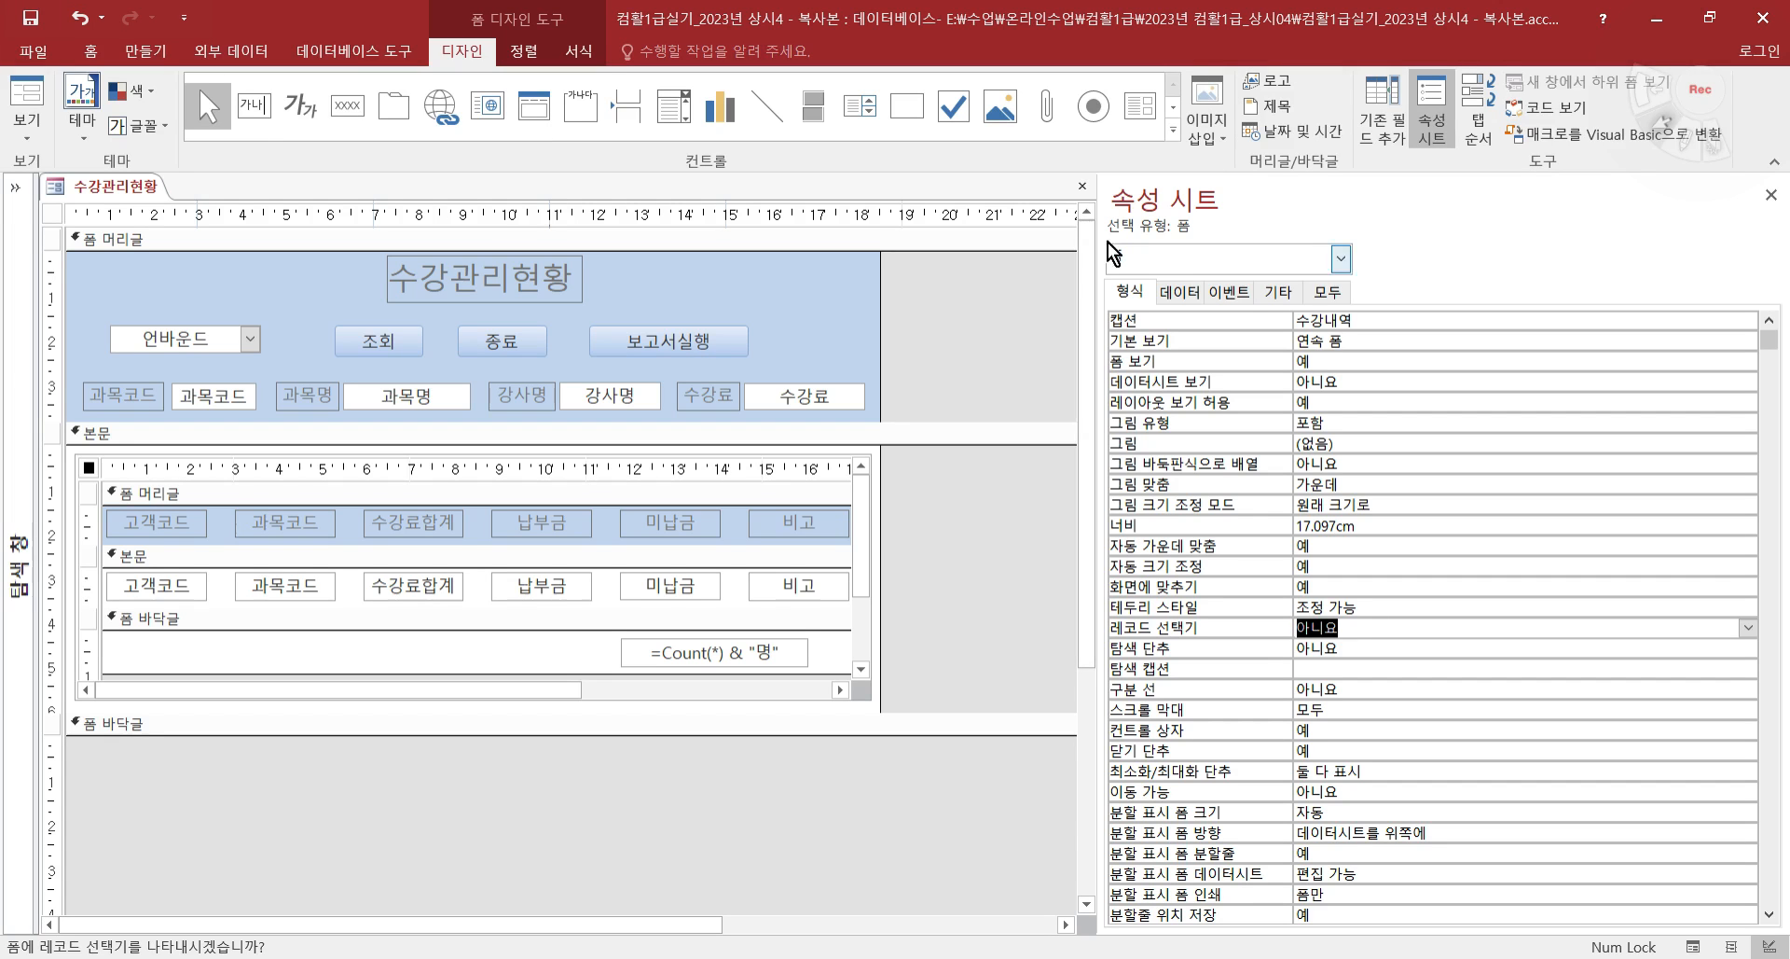
- Close the 수강관리현황 form, saving its design changes, and show the list of database objects
{"action": "left_click", "coordinate": [1082, 186]}
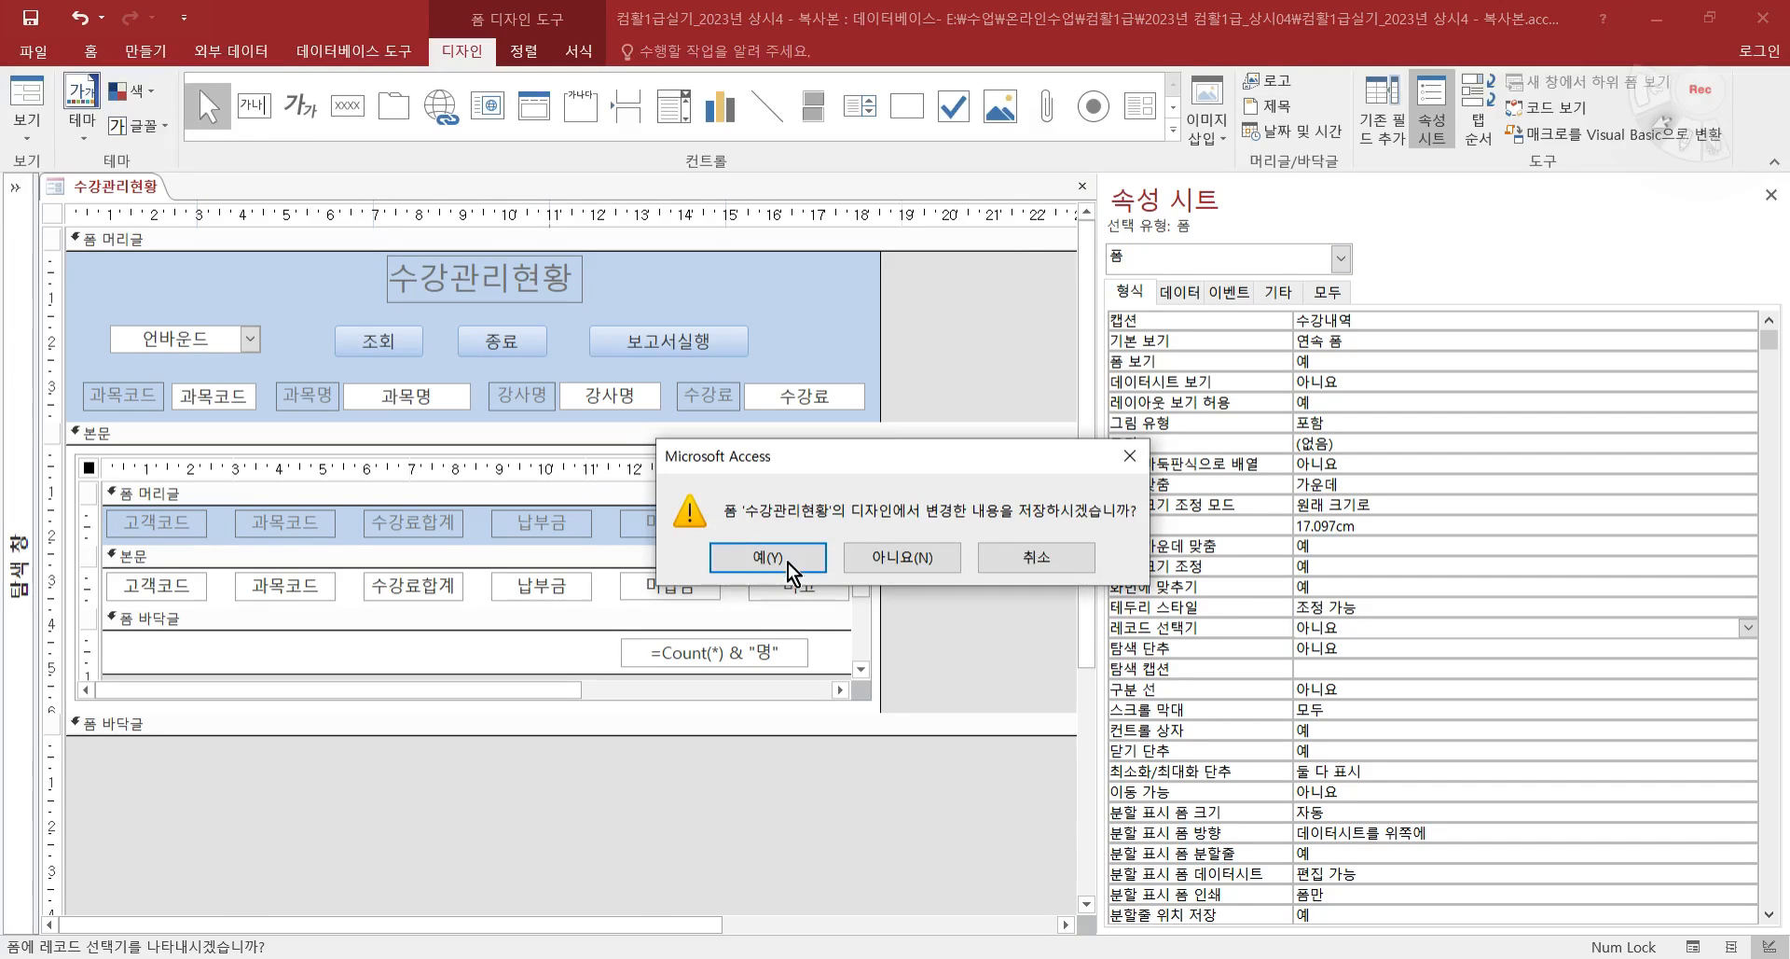
{"action": "left_click", "coordinate": [787, 552]}
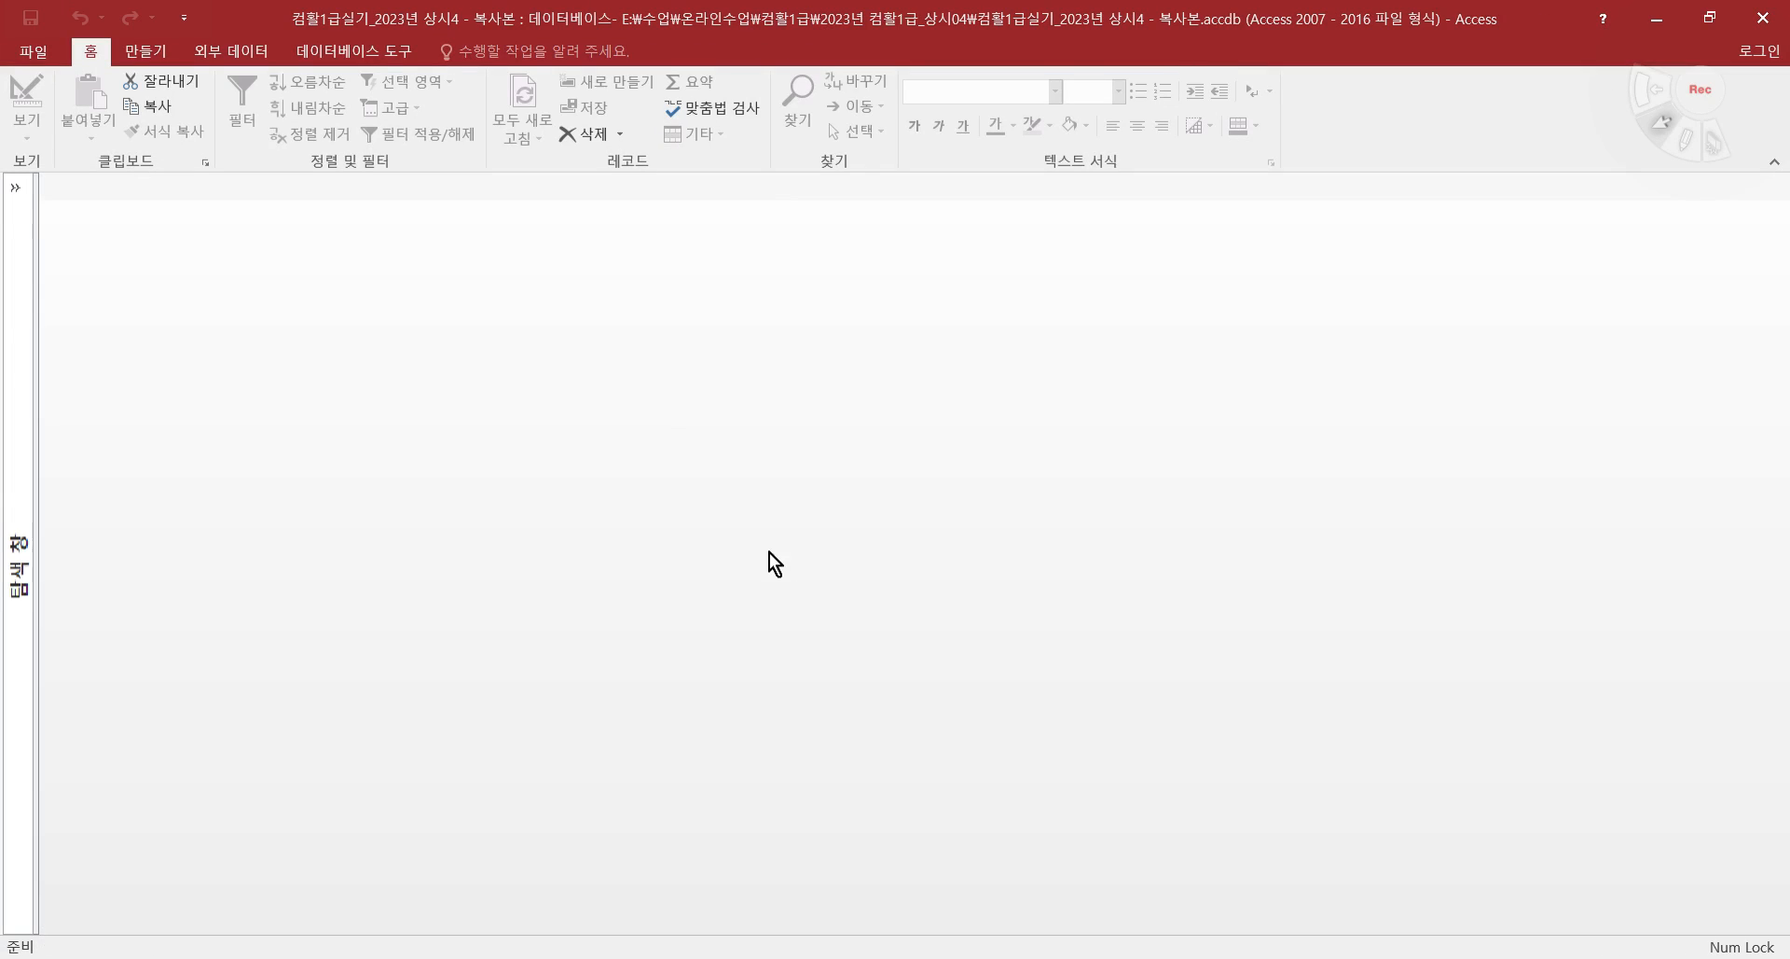
{"action": "left_click", "coordinate": [15, 186]}
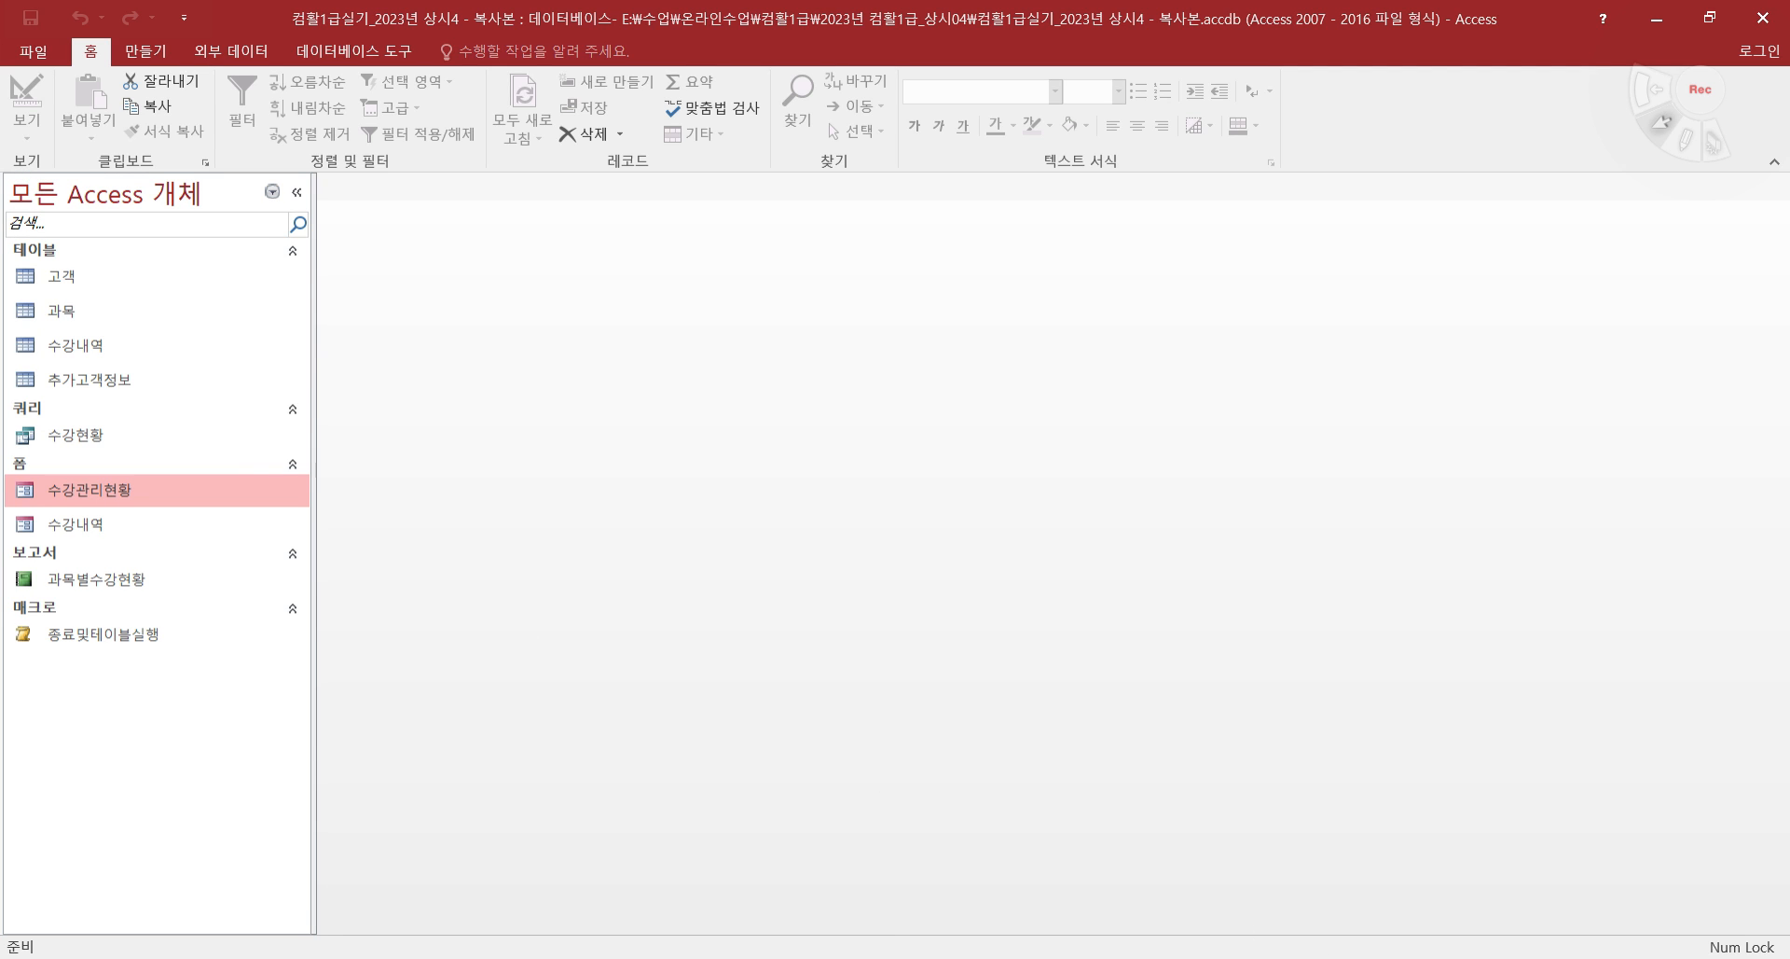
- Switch to the exam PDF, underline 조건부 서식 in question 2 of 문제2, and return to Access
{"action": "key", "text": "alt+Tab"}
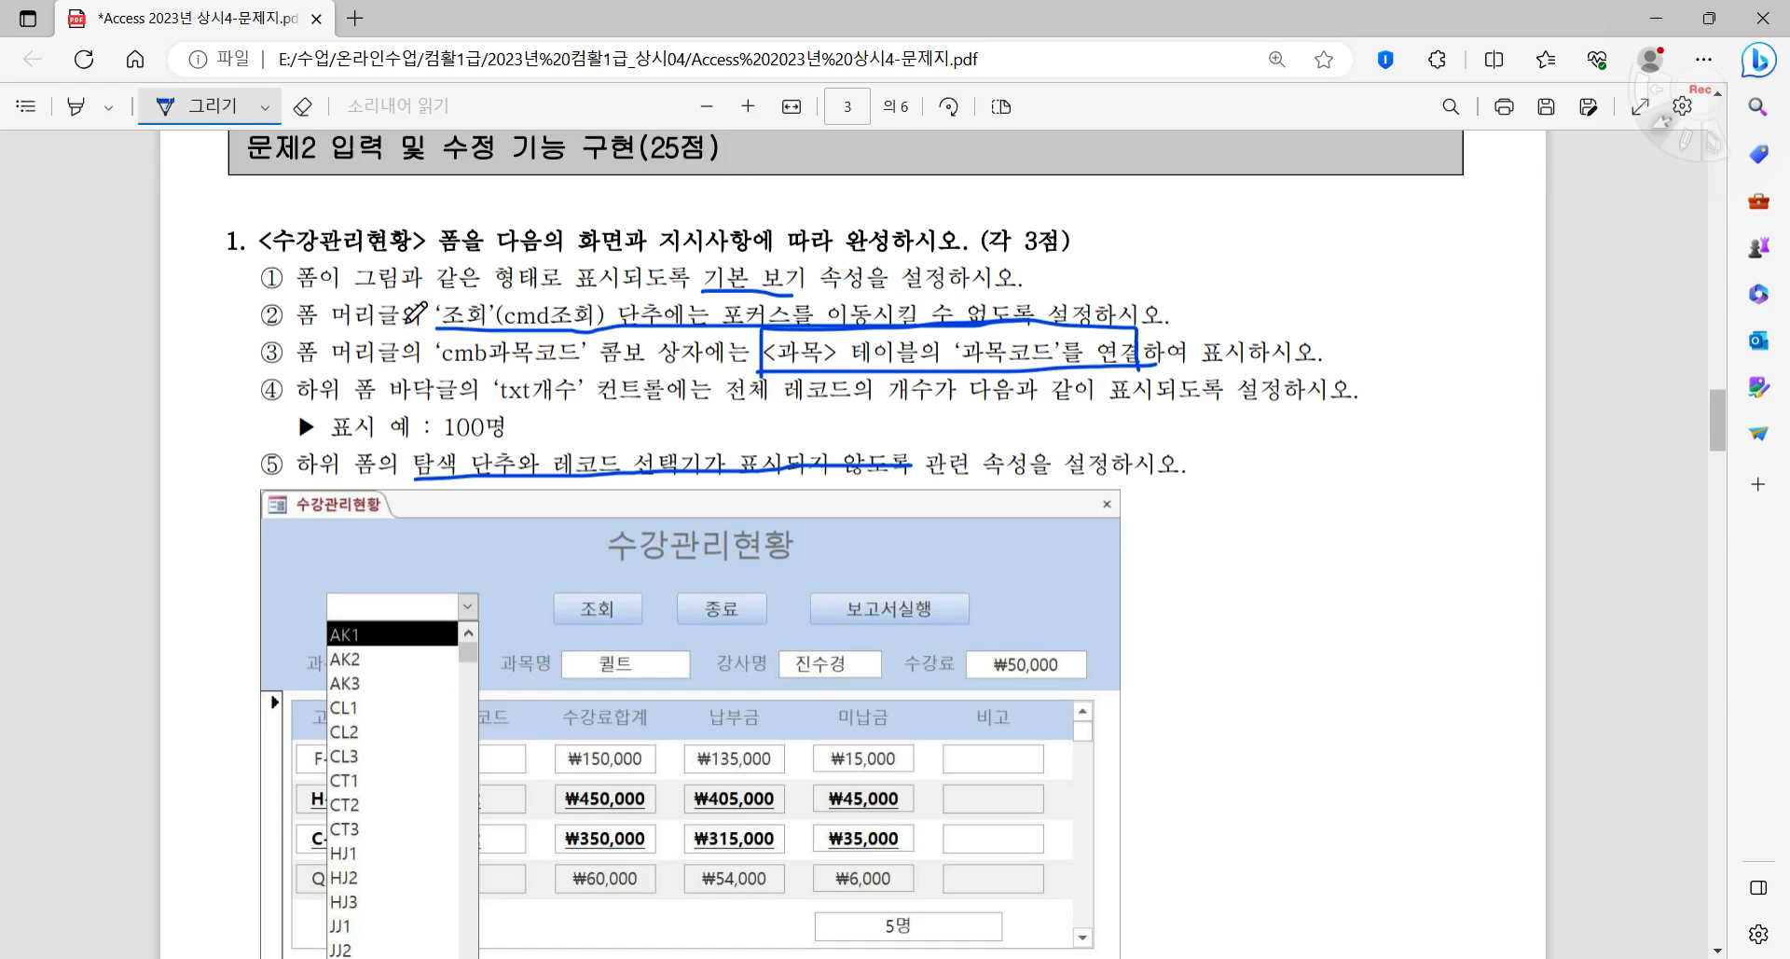
{"action": "scroll", "coordinate": [410, 319], "scroll_direction": "down", "scroll_amount": 5}
{"action": "scroll", "coordinate": [419, 308], "scroll_direction": "down", "scroll_amount": 3}
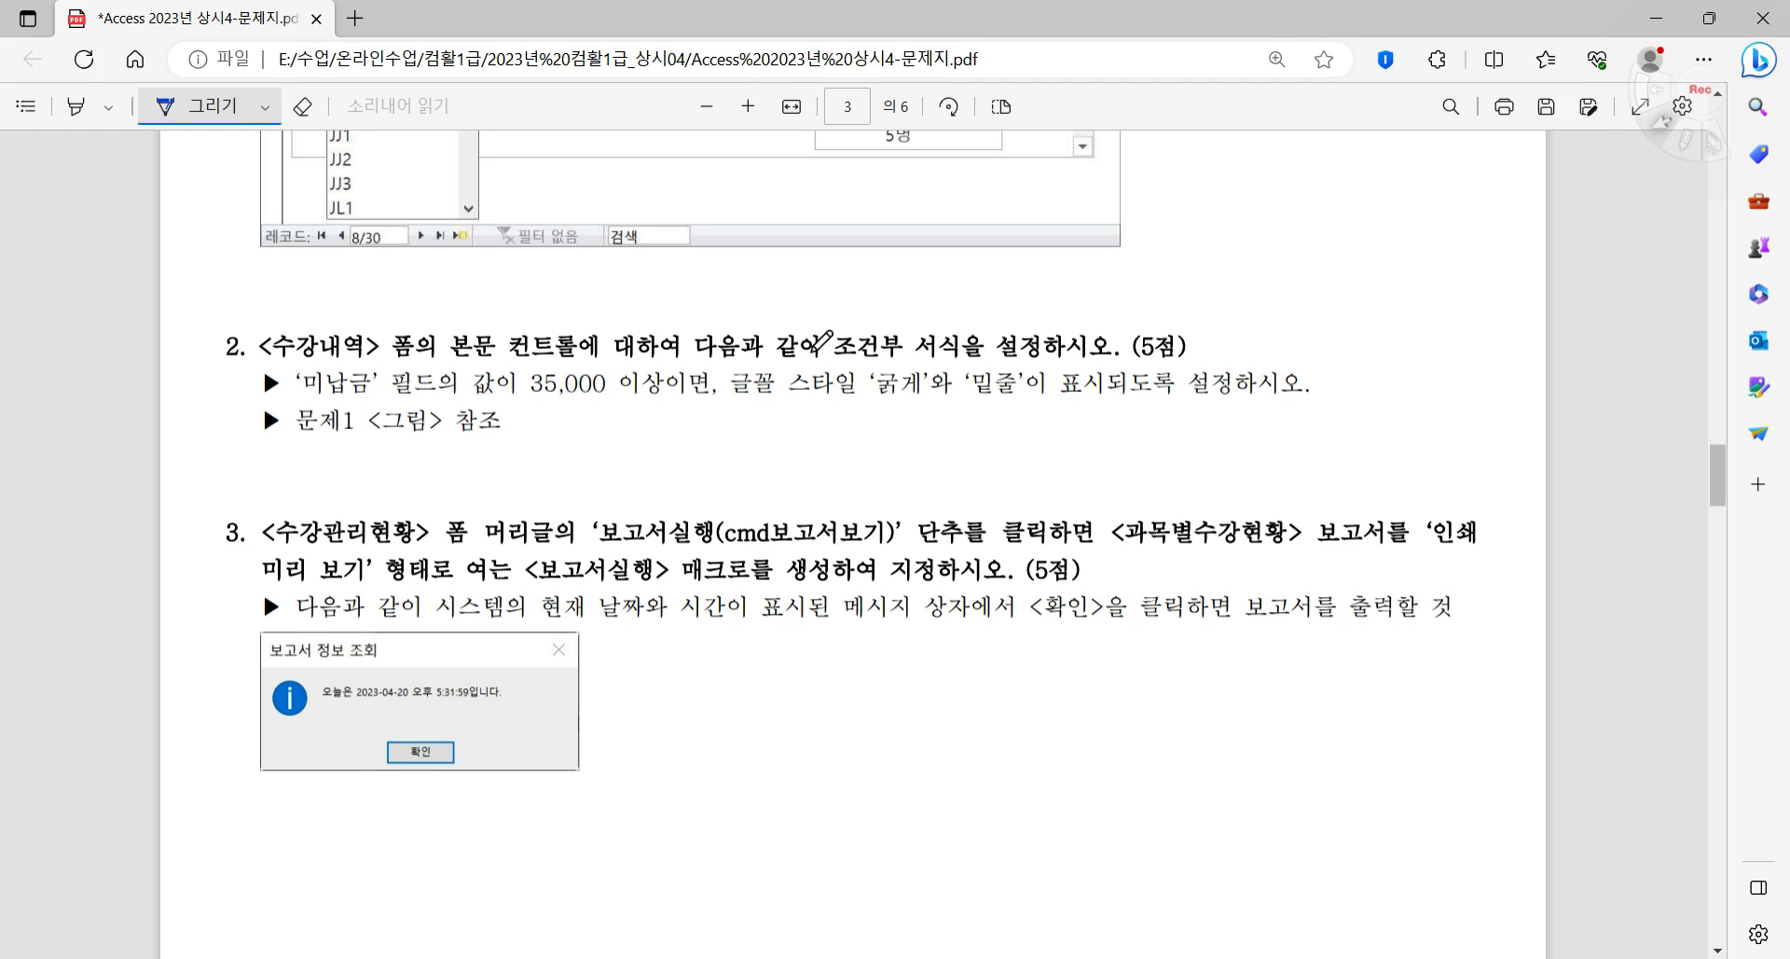
{"action": "left_click_drag", "start_coordinate": [820, 361], "coordinate": [958, 352]}
{"action": "key", "text": "alt+Tab"}
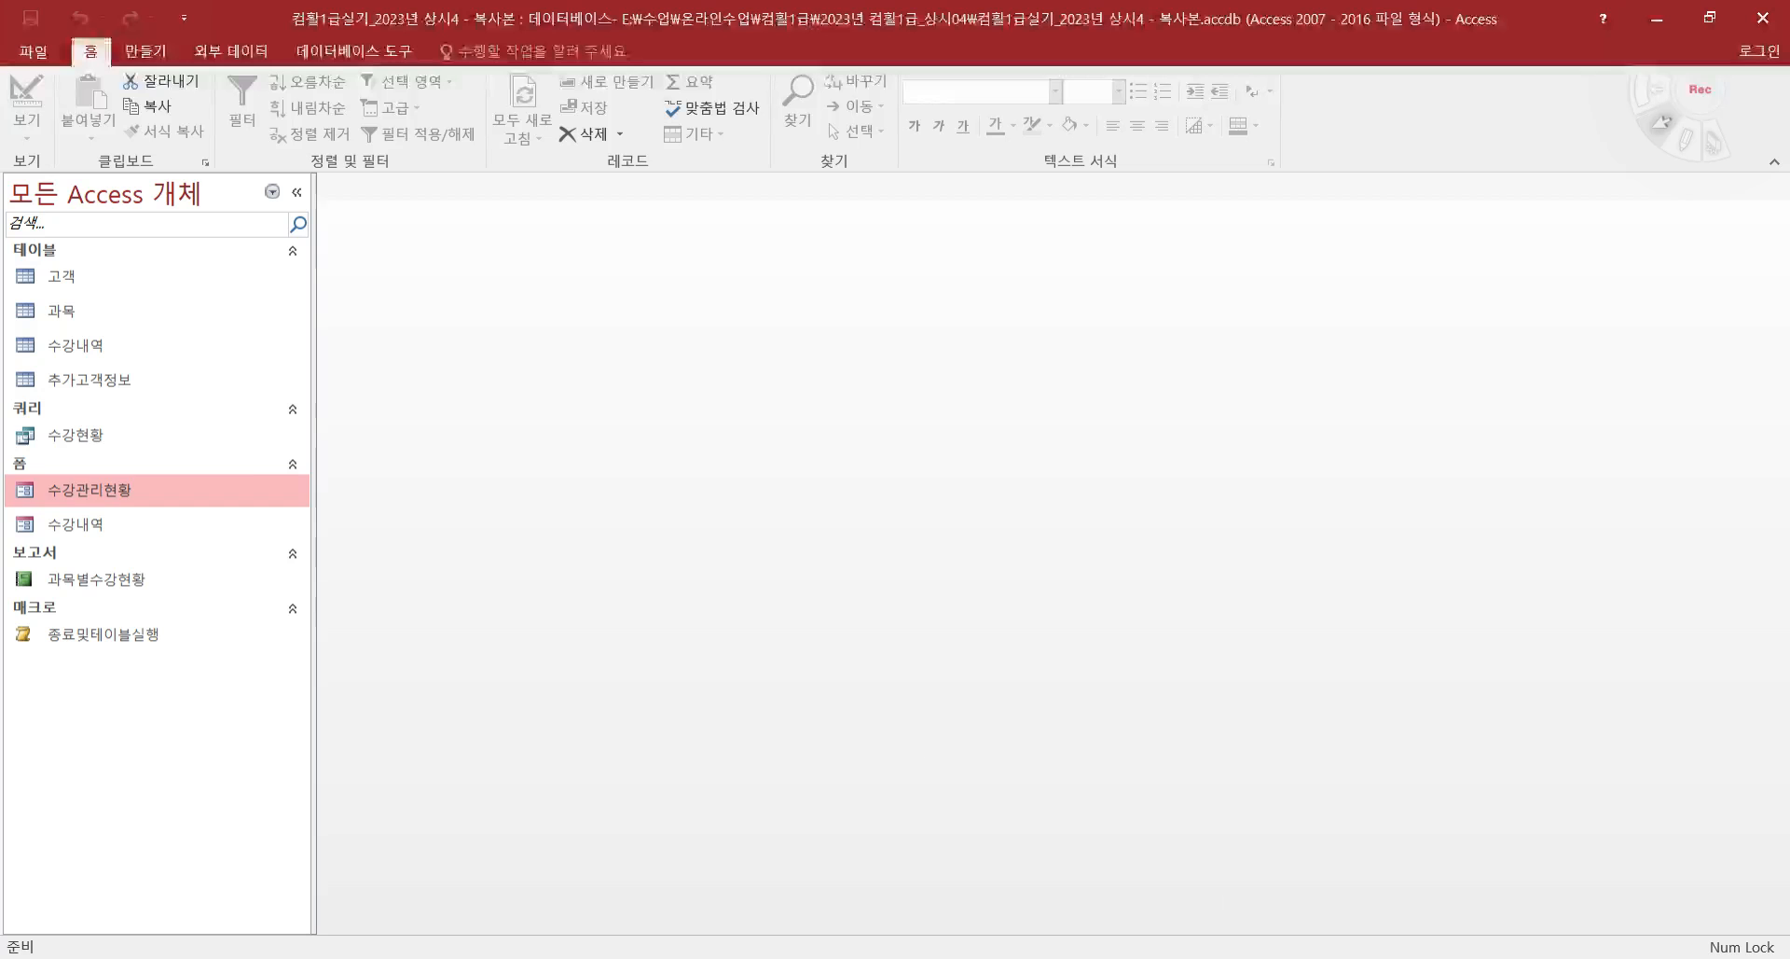
- Open the 수강내역 form in design view and close the property sheet
{"action": "left_click", "coordinate": [130, 522]}
{"action": "right_click", "coordinate": [131, 522]}
{"action": "left_click", "coordinate": [254, 594]}
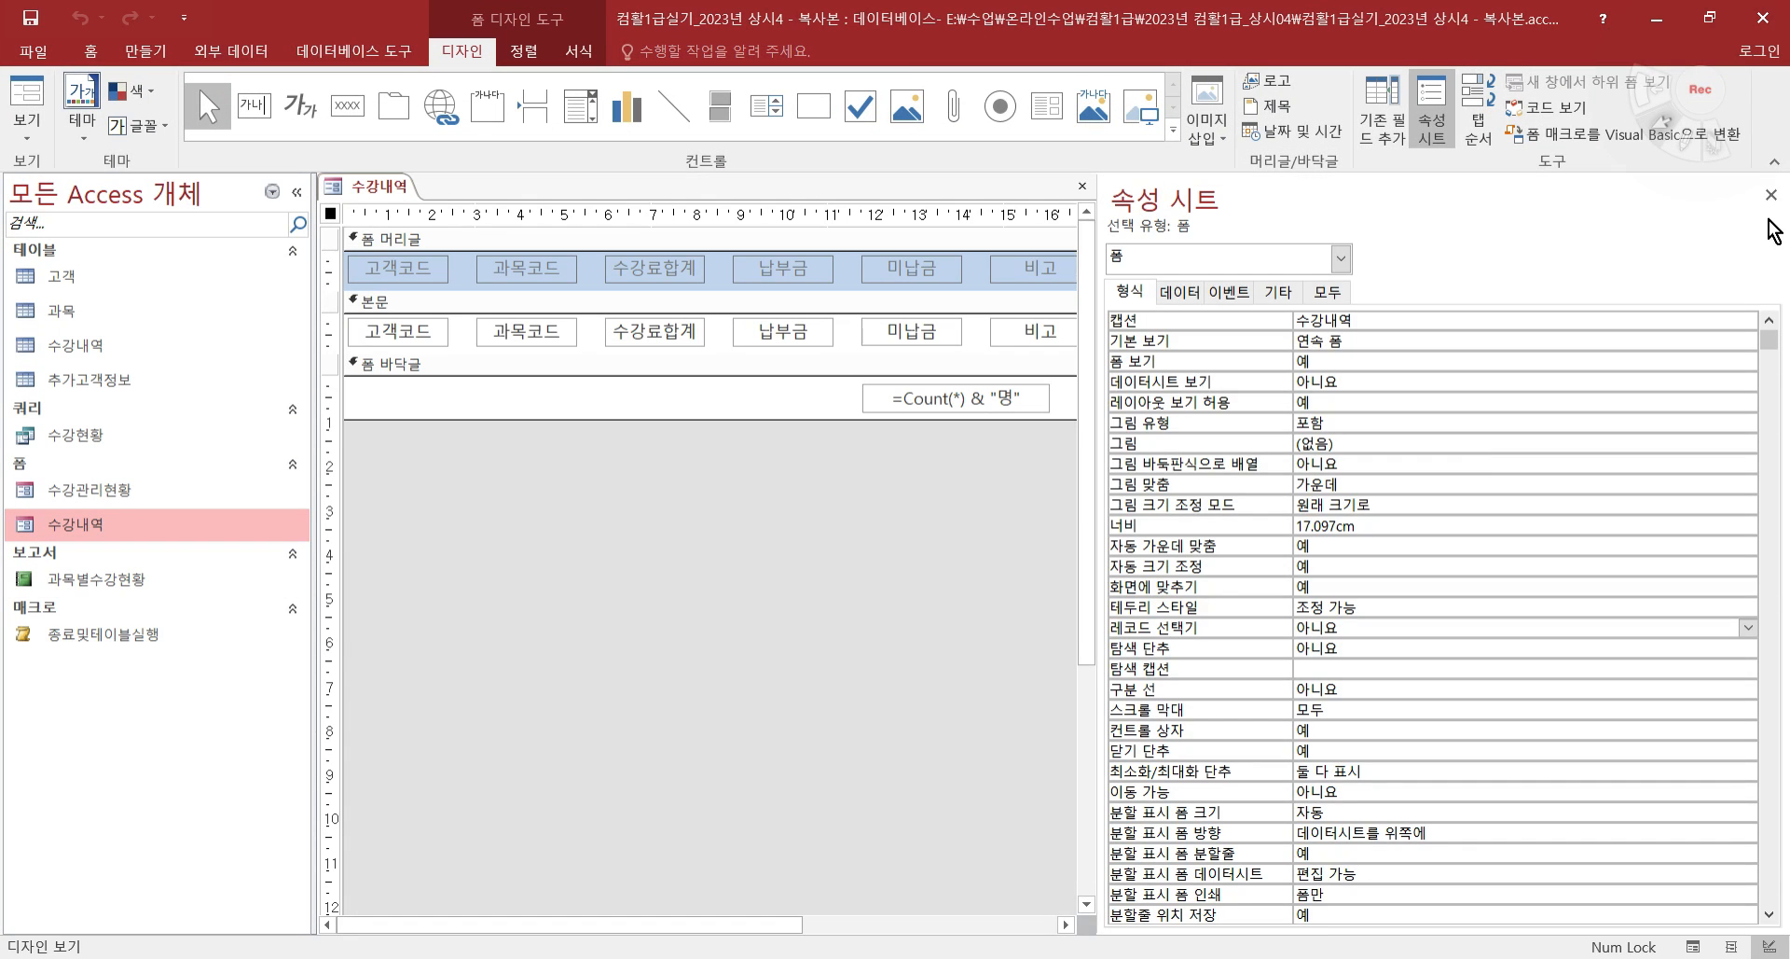
{"action": "left_click", "coordinate": [1771, 193]}
- Switch to the exam PDF, draw a box around 본문 컨트롤 in question 2, and handwrite 모든 above it
{"action": "key", "text": "alt+Tab"}
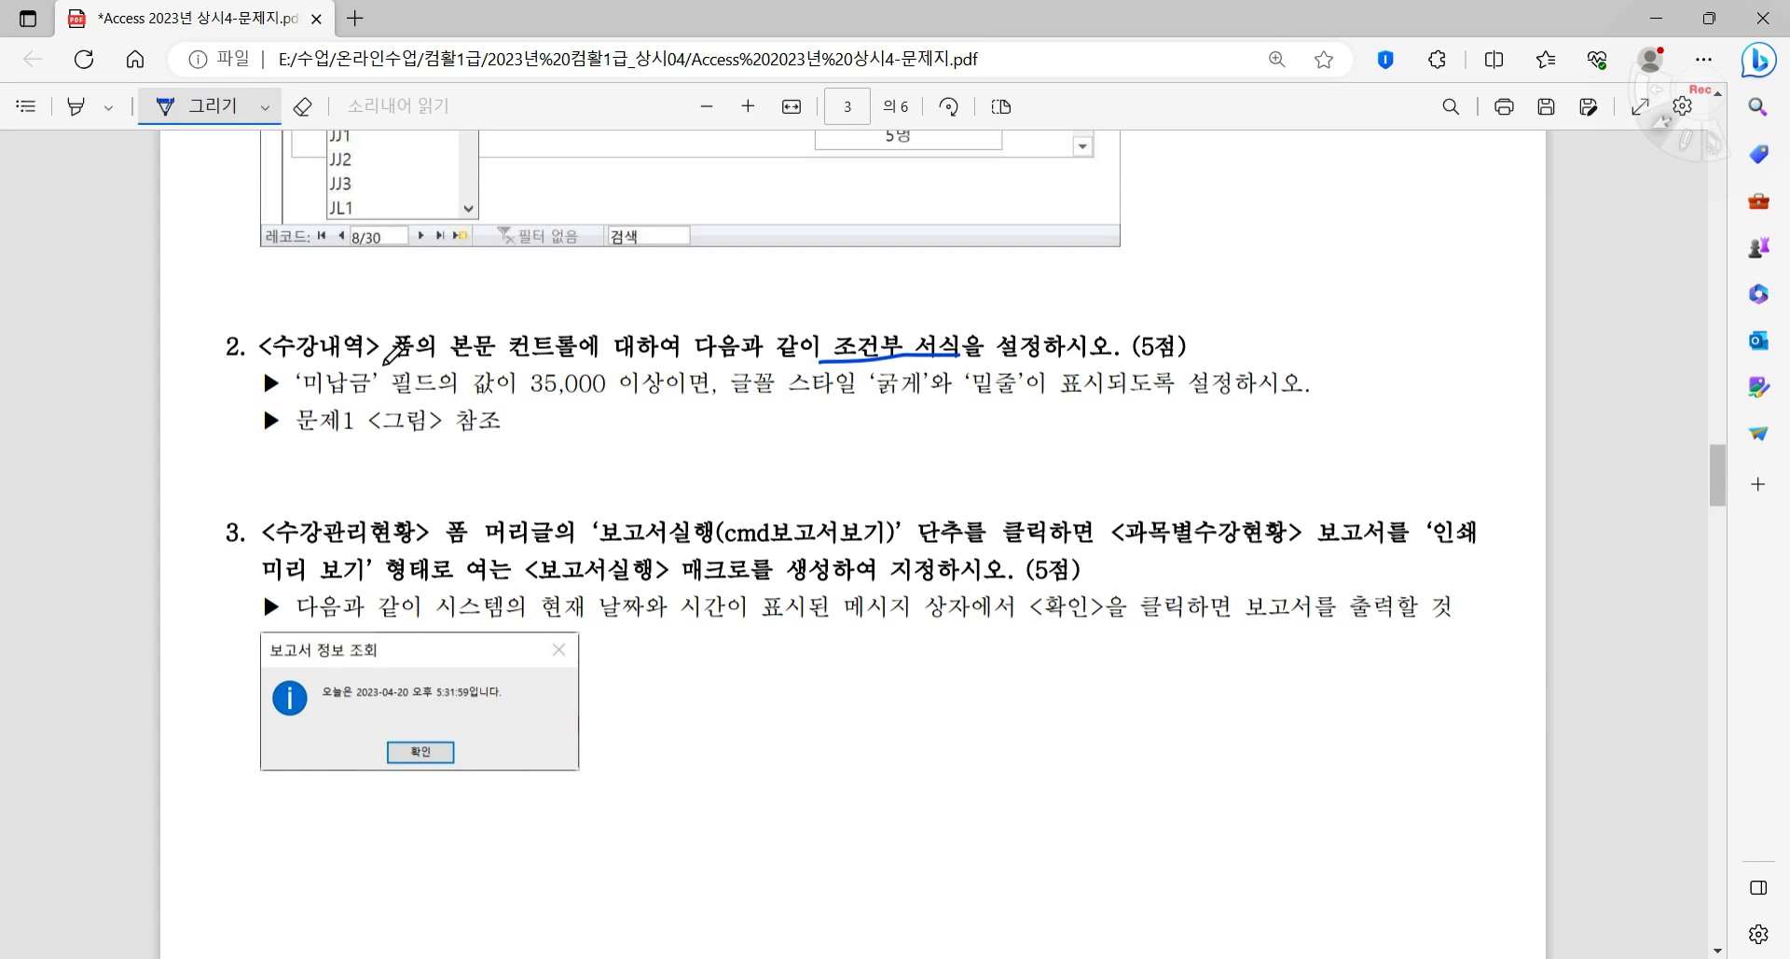
{"action": "mouse_move", "coordinate": [448, 323]}
{"action": "left_mouse_down"}
{"action": "mouse_move", "coordinate": [452, 366]}
{"action": "mouse_move", "coordinate": [536, 371]}
{"action": "mouse_move", "coordinate": [588, 367]}
{"action": "mouse_move", "coordinate": [593, 328]}
{"action": "mouse_move", "coordinate": [474, 329]}
{"action": "mouse_move", "coordinate": [450, 349]}
{"action": "left_mouse_up"}
{"action": "mouse_move", "coordinate": [472, 286]}
{"action": "left_mouse_down"}
{"action": "mouse_move", "coordinate": [501, 278]}
{"action": "mouse_move", "coordinate": [472, 286]}
{"action": "mouse_move", "coordinate": [490, 314]}
{"action": "mouse_move", "coordinate": [539, 268]}
{"action": "mouse_move", "coordinate": [523, 288]}
{"action": "mouse_move", "coordinate": [557, 311]}
{"action": "left_mouse_up"}
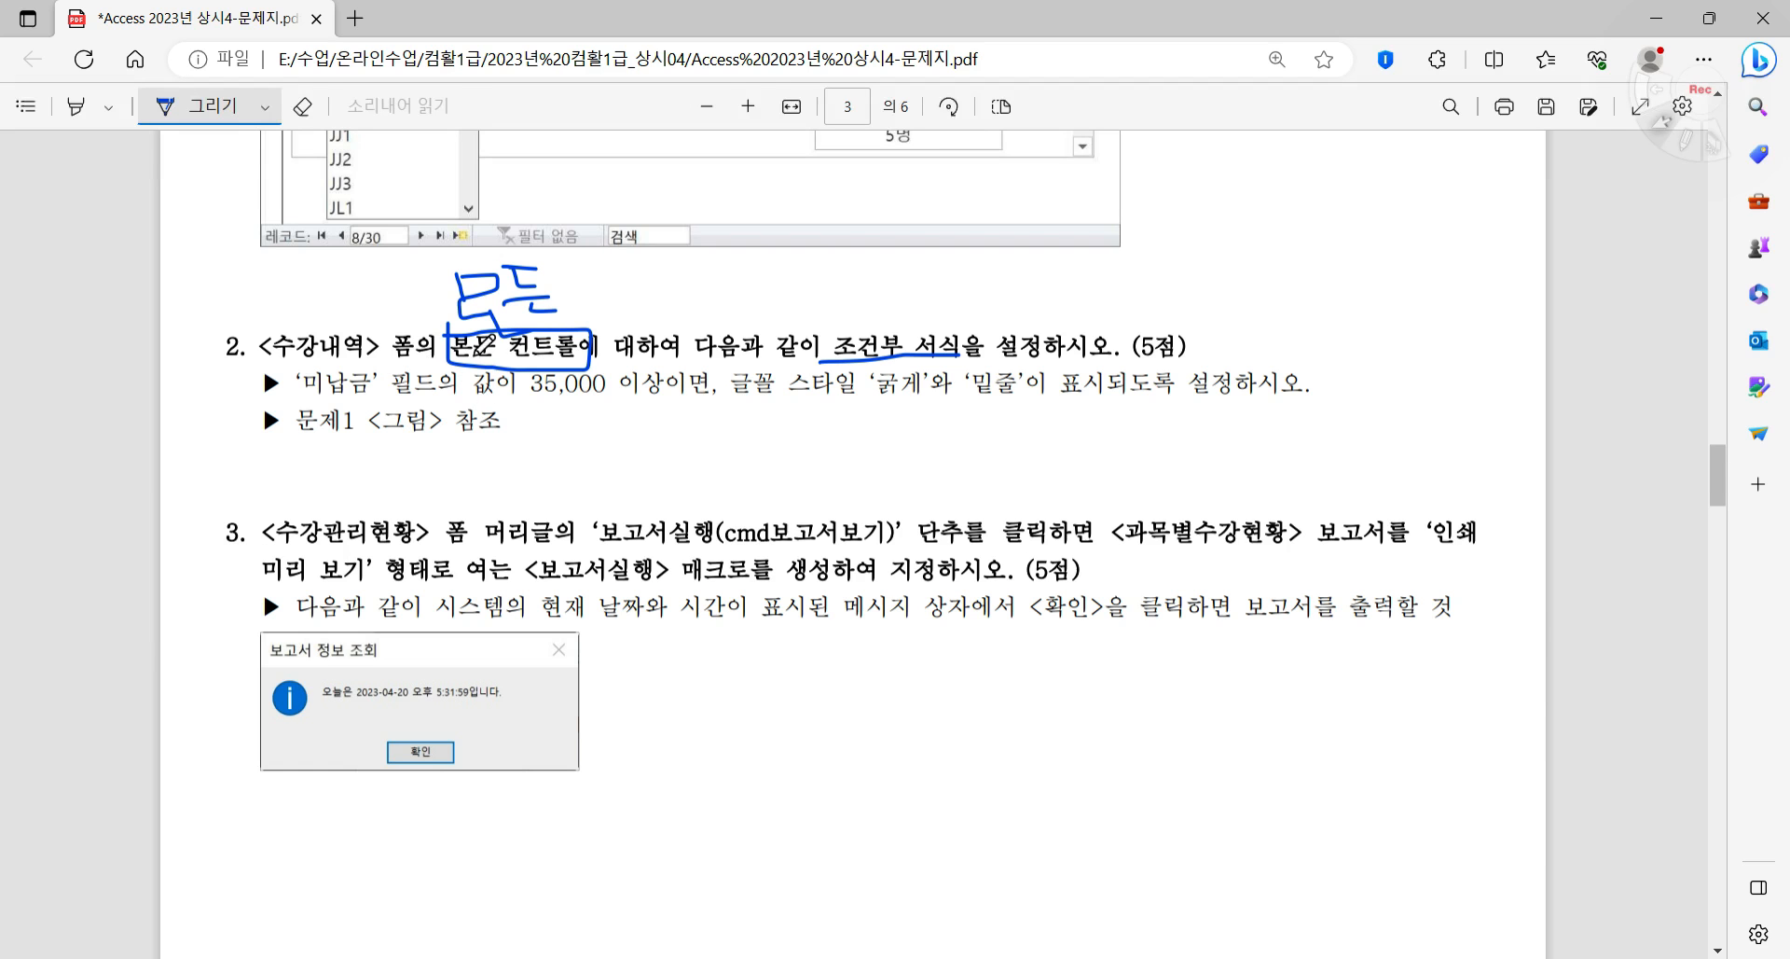
- Return to Access, select all the 본문 controls of the 수강내역 form, and start a new conditional formatting rule for them
{"action": "key", "text": "alt+Tab"}
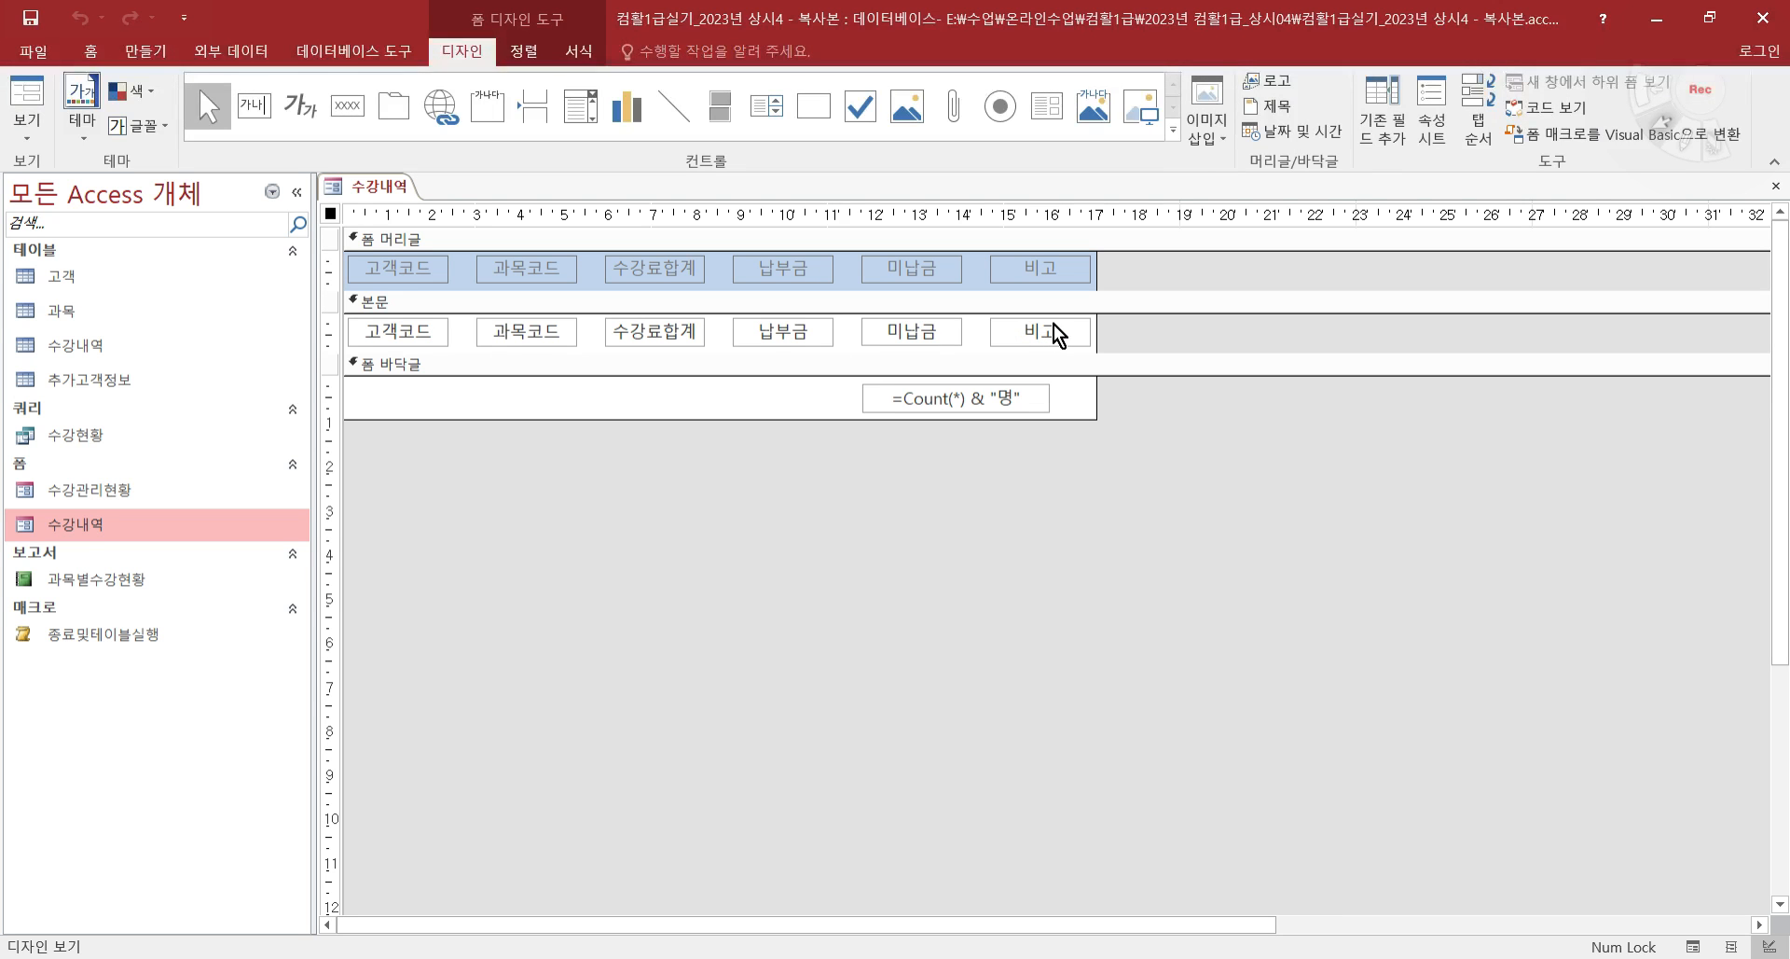
{"action": "left_click", "coordinate": [505, 336]}
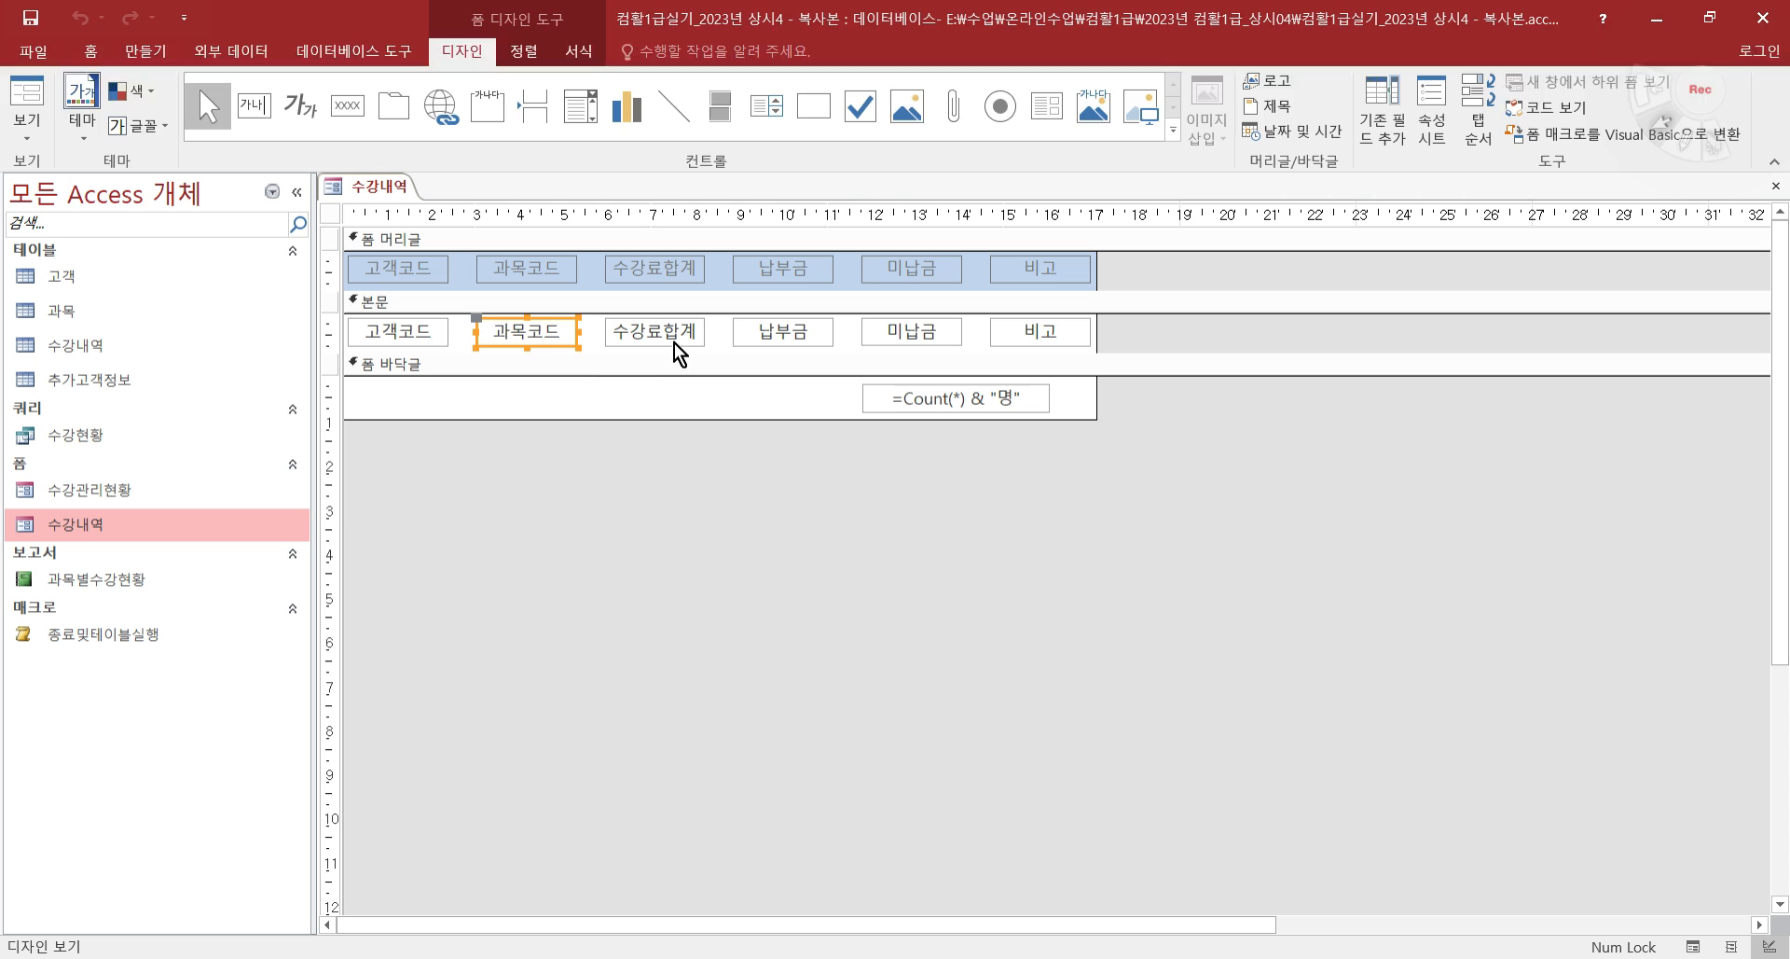
{"action": "left_click", "coordinate": [794, 340]}
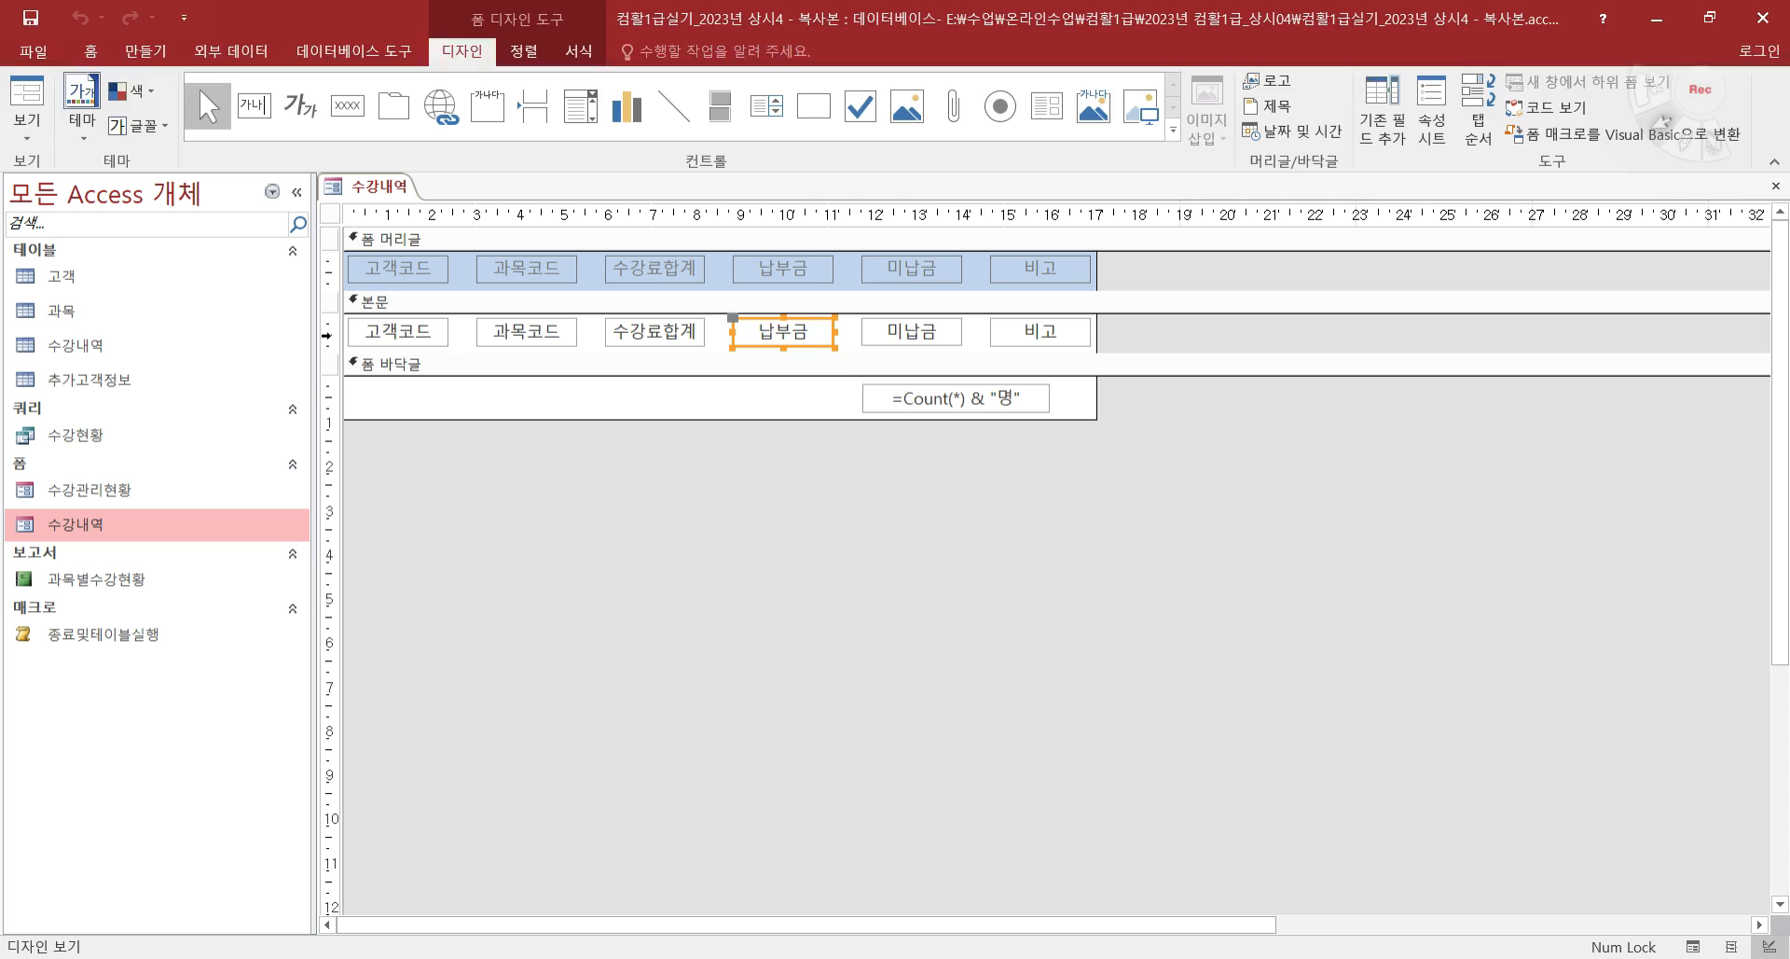
{"action": "left_click", "coordinate": [327, 335]}
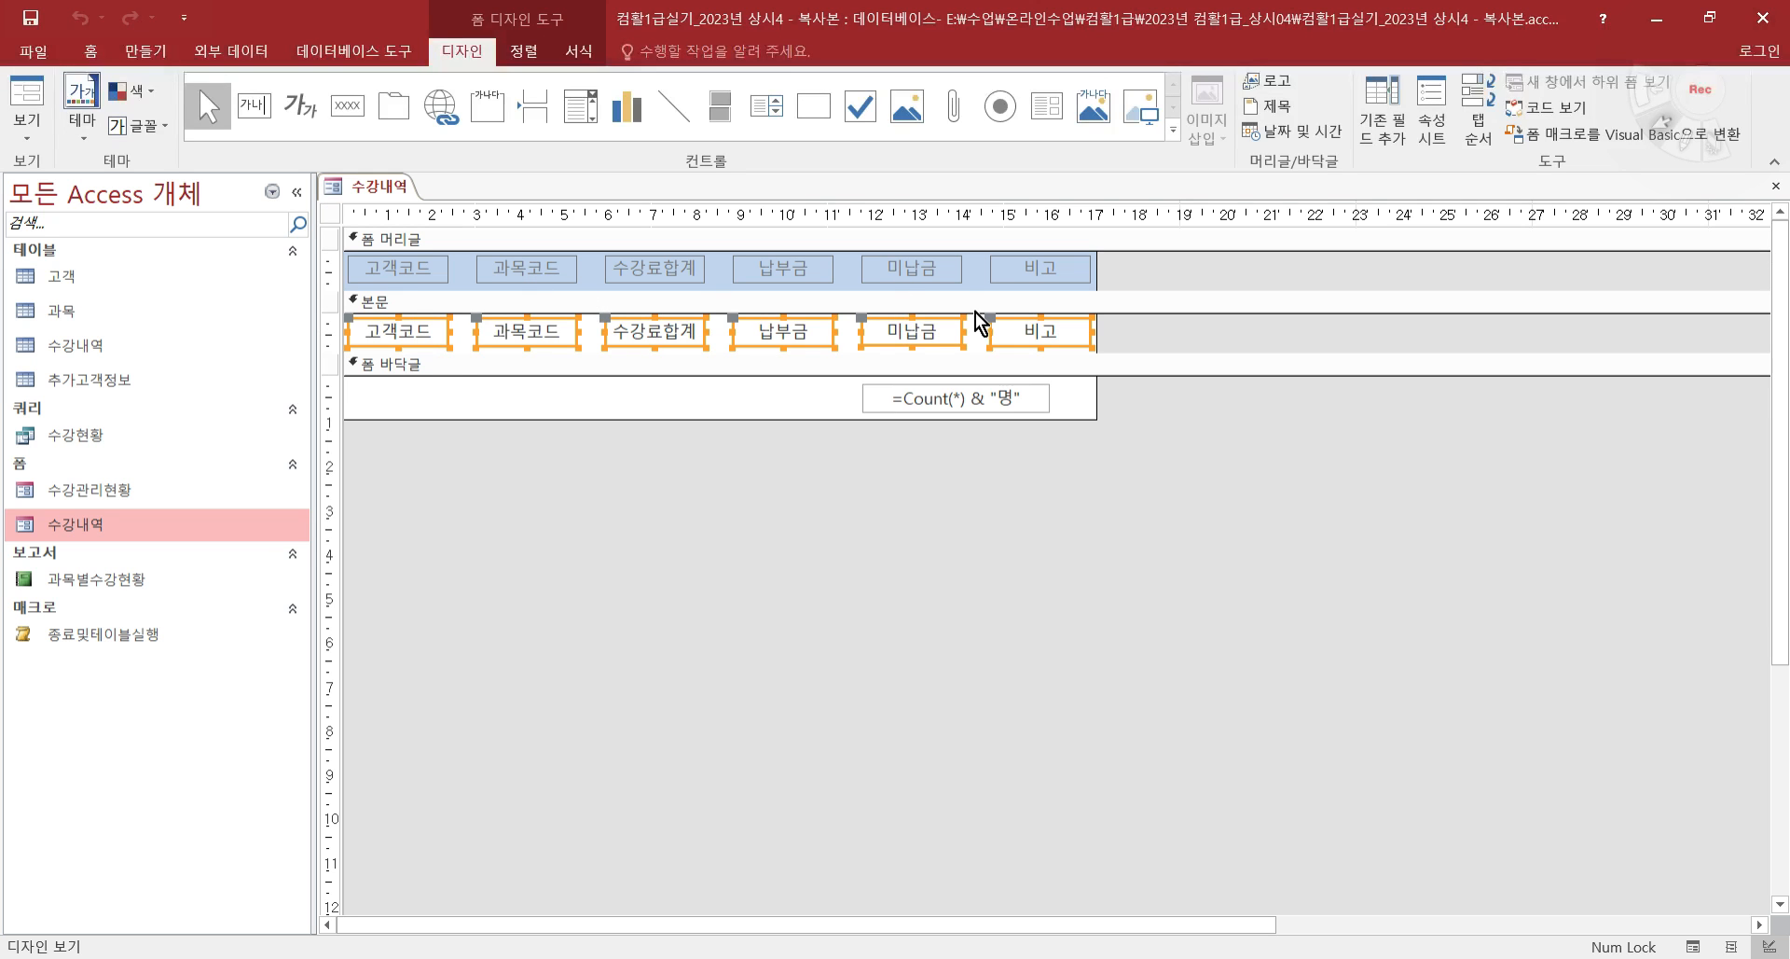
{"action": "left_click", "coordinate": [580, 52]}
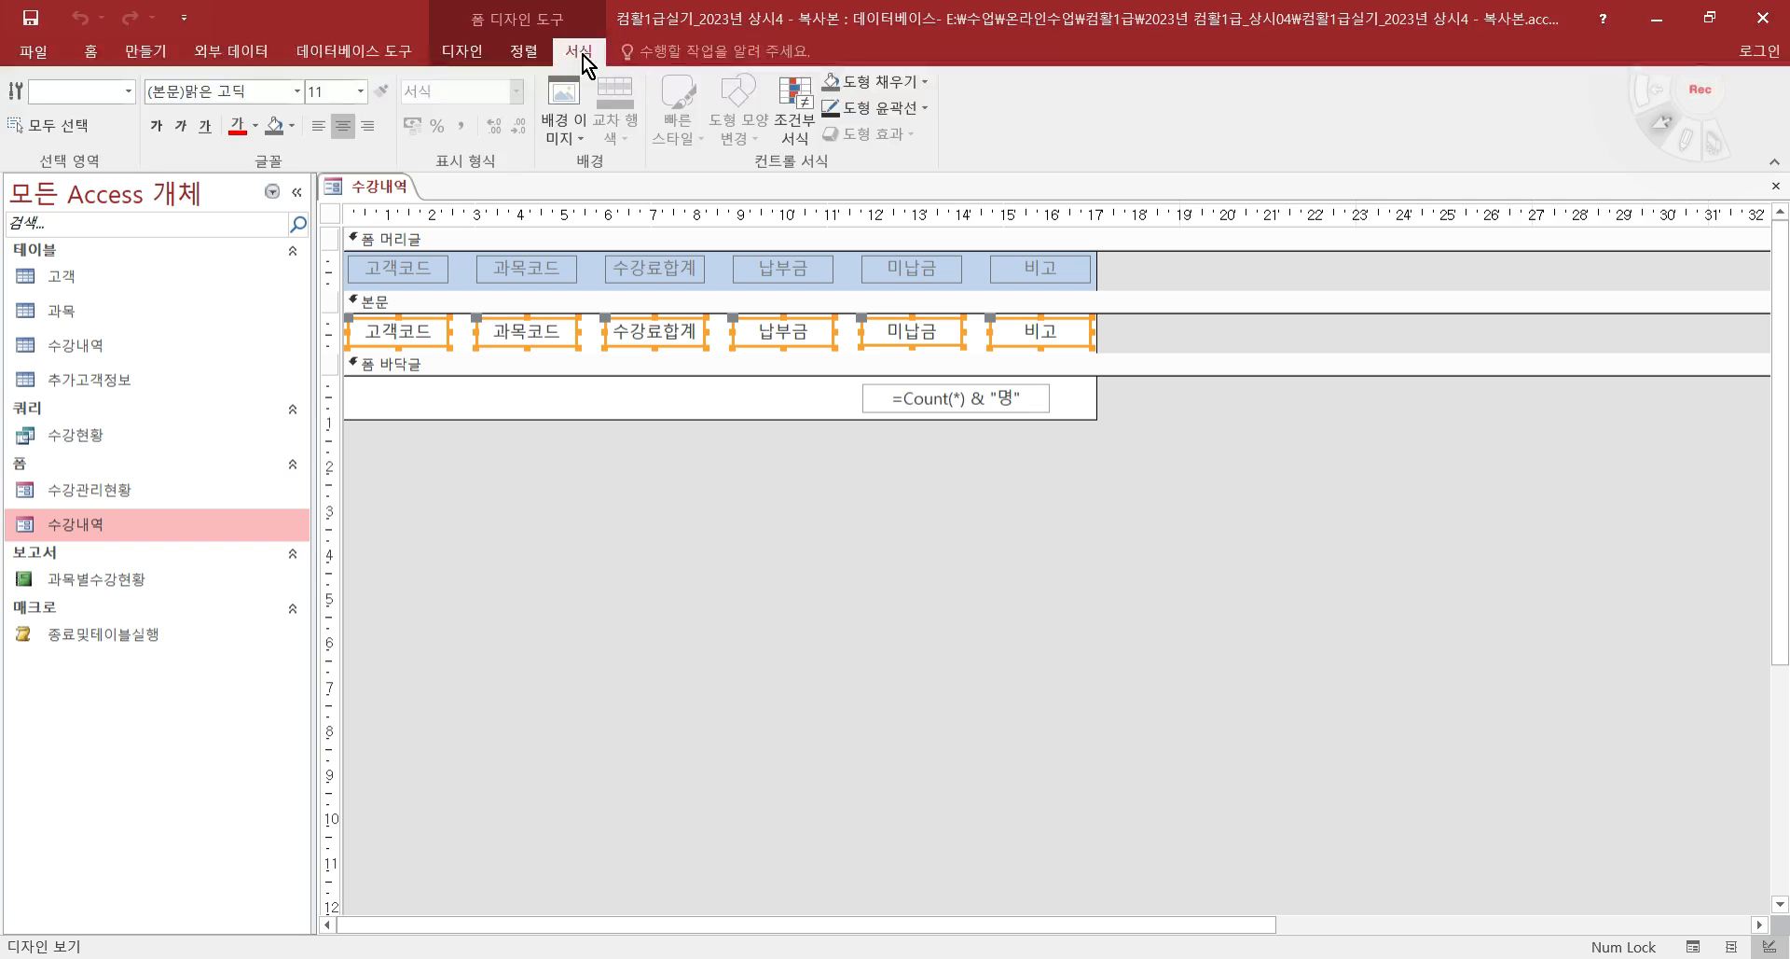
{"action": "left_click", "coordinate": [796, 109]}
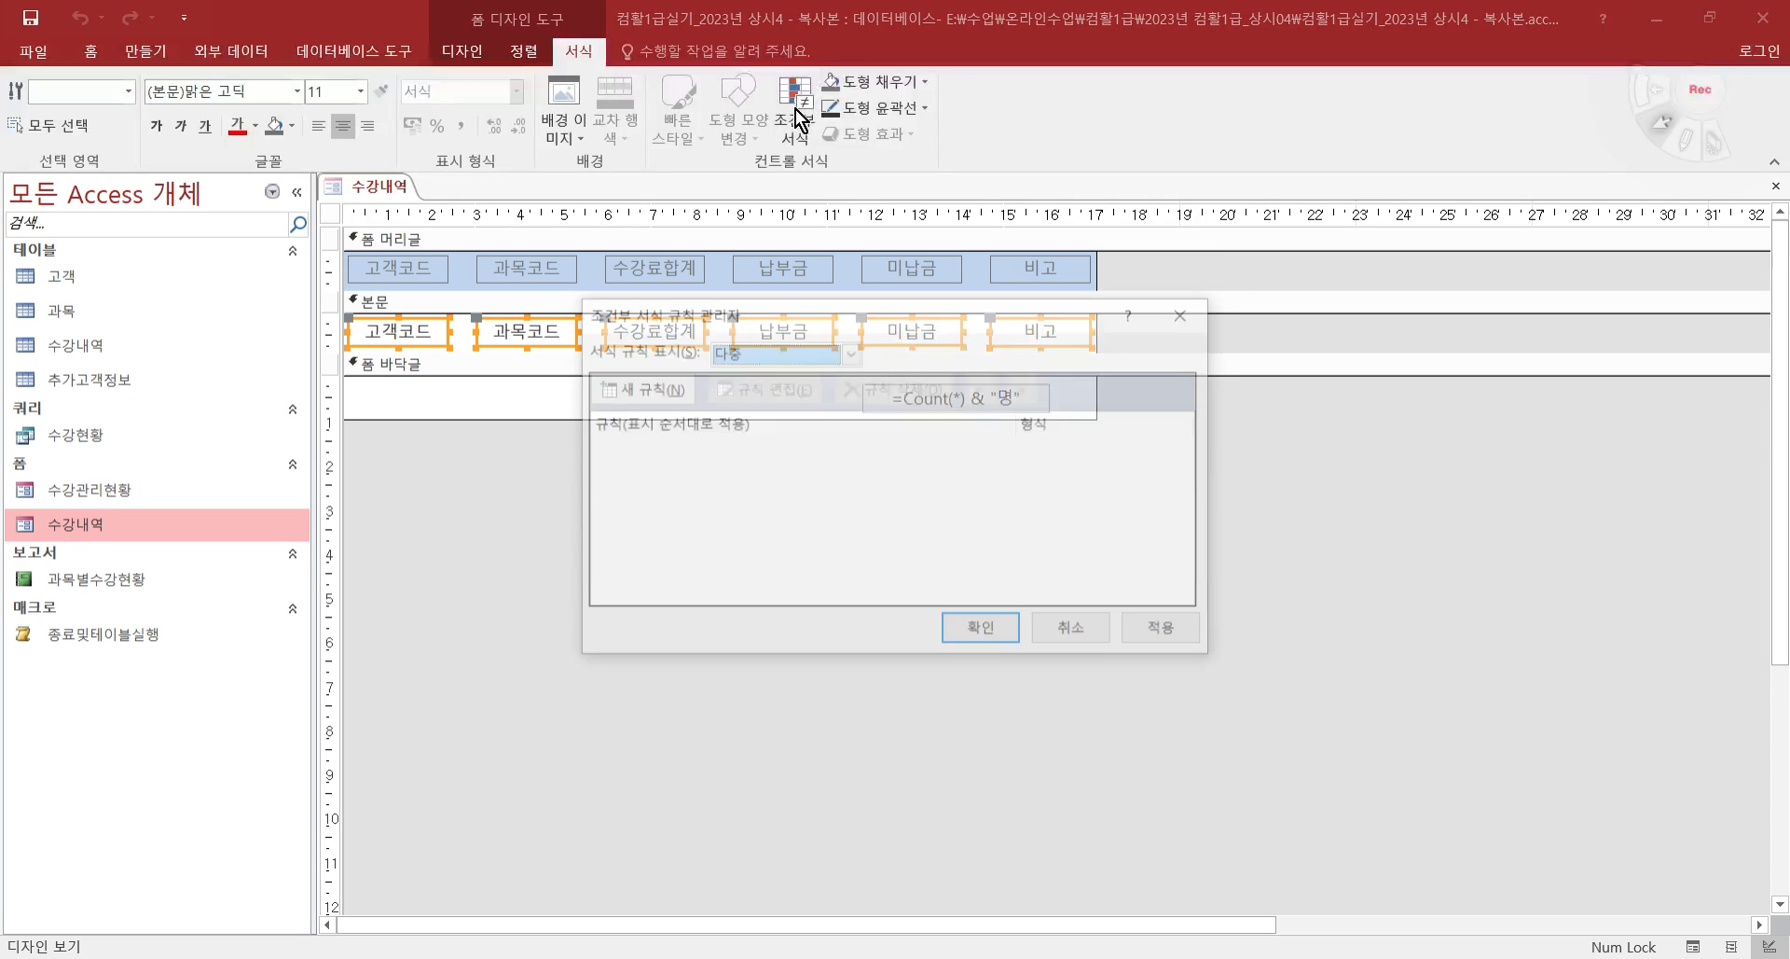
{"action": "left_click", "coordinate": [632, 386]}
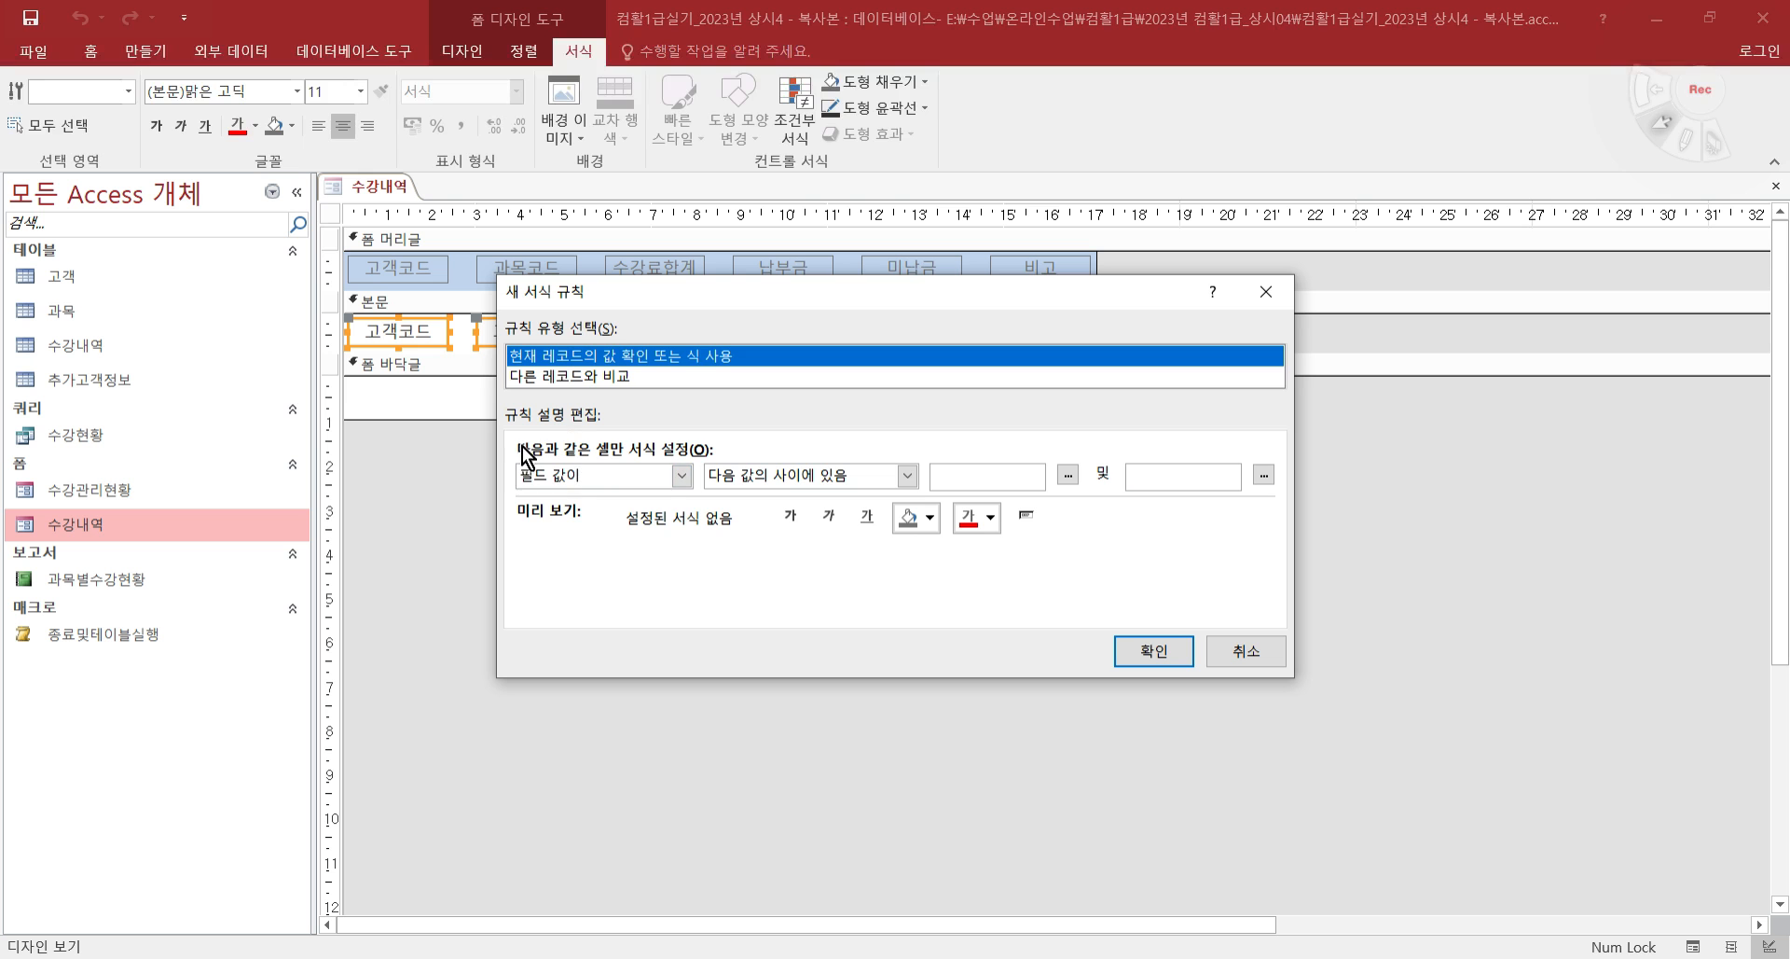
- Move the new rule dialog clear of the form header and set the condition type to 식이
{"action": "left_click_drag", "start_coordinate": [610, 282], "coordinate": [647, 424]}
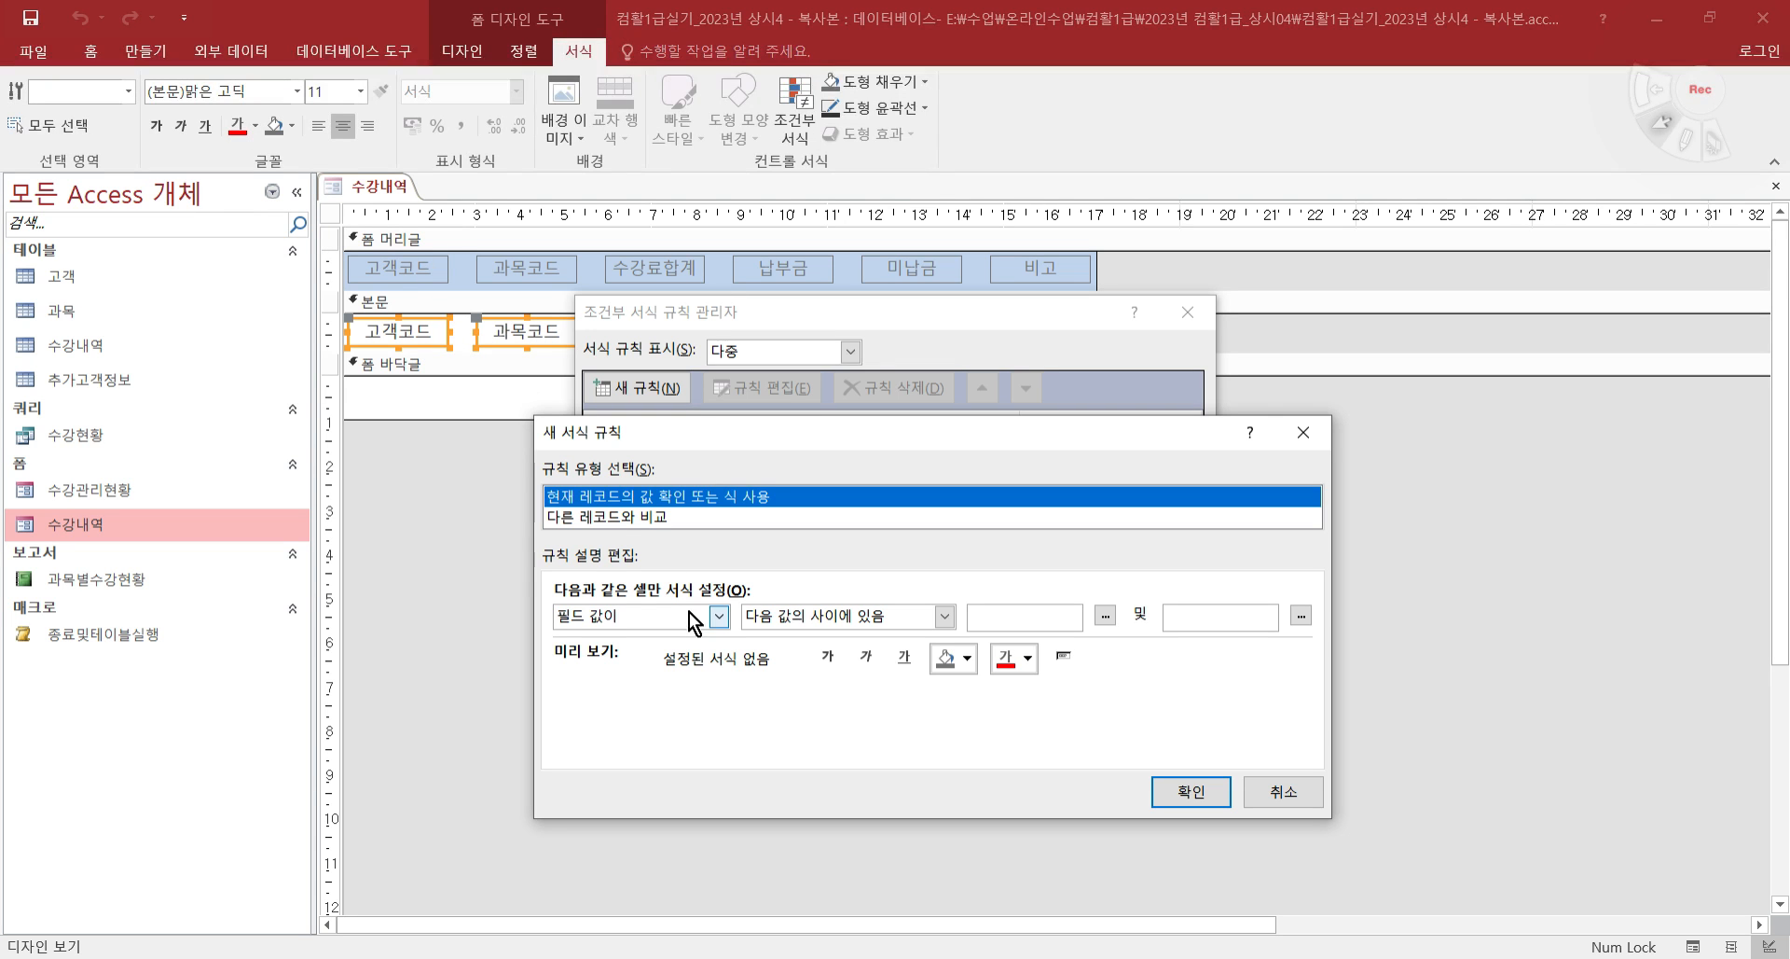
{"action": "left_click", "coordinate": [700, 617]}
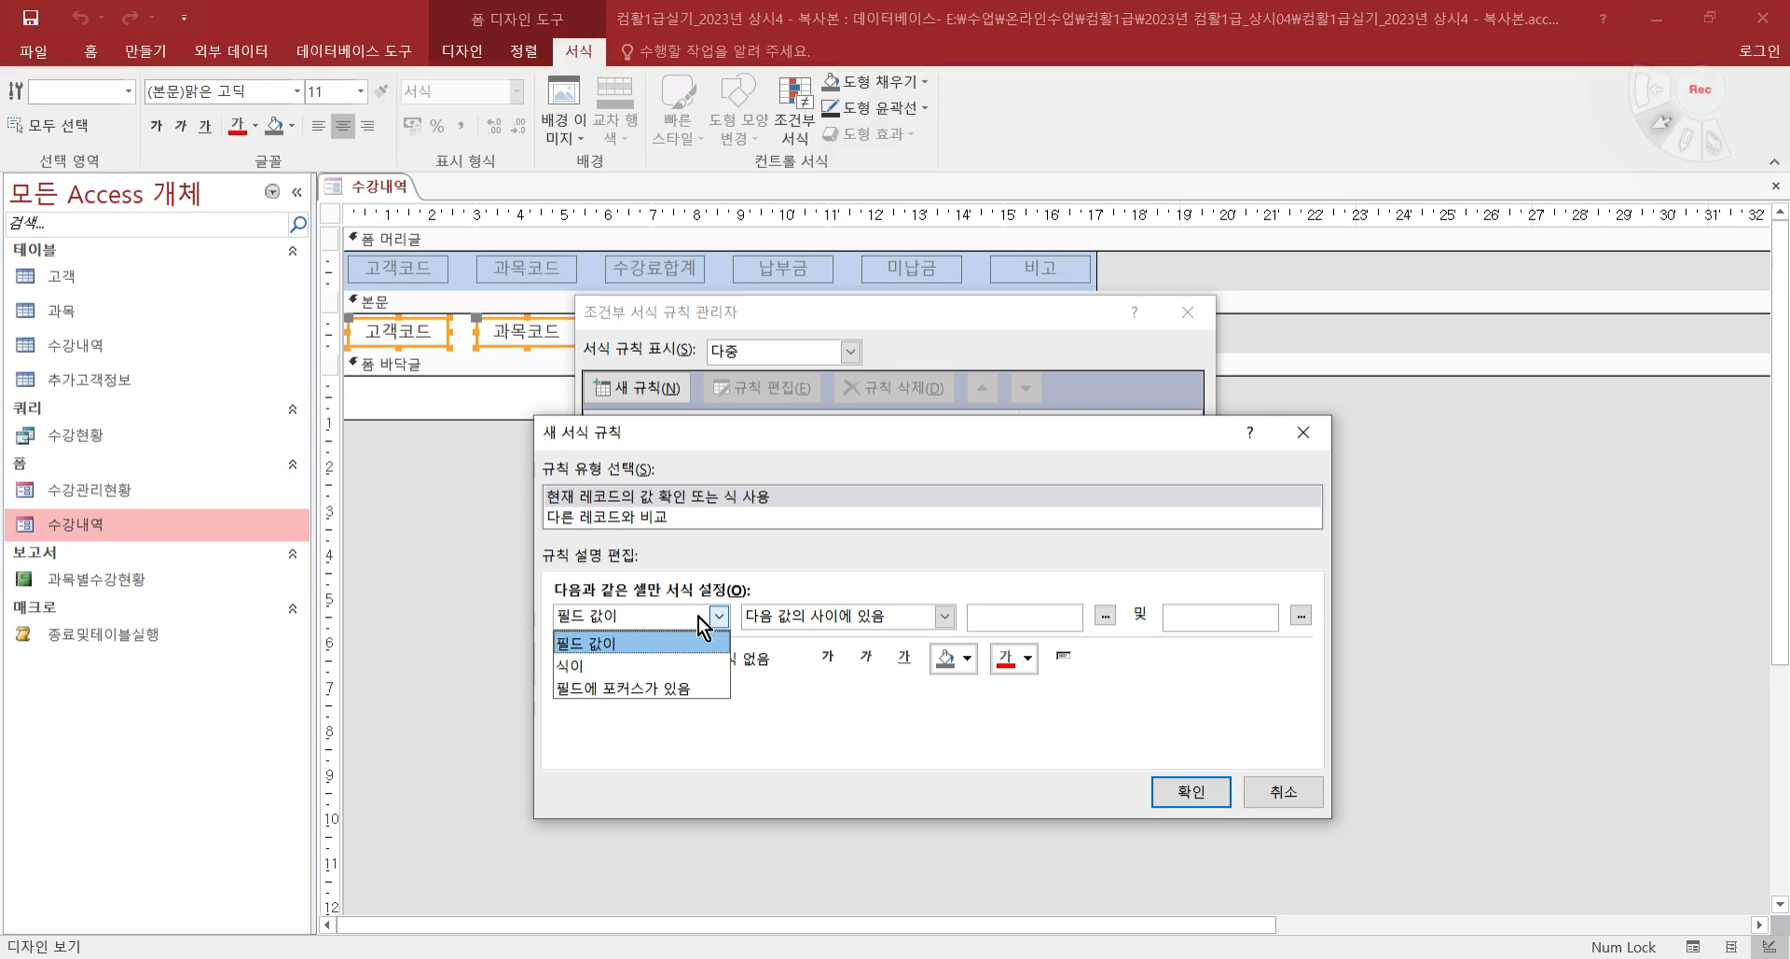
{"action": "left_click", "coordinate": [628, 670]}
{"action": "left_click", "coordinate": [783, 619]}
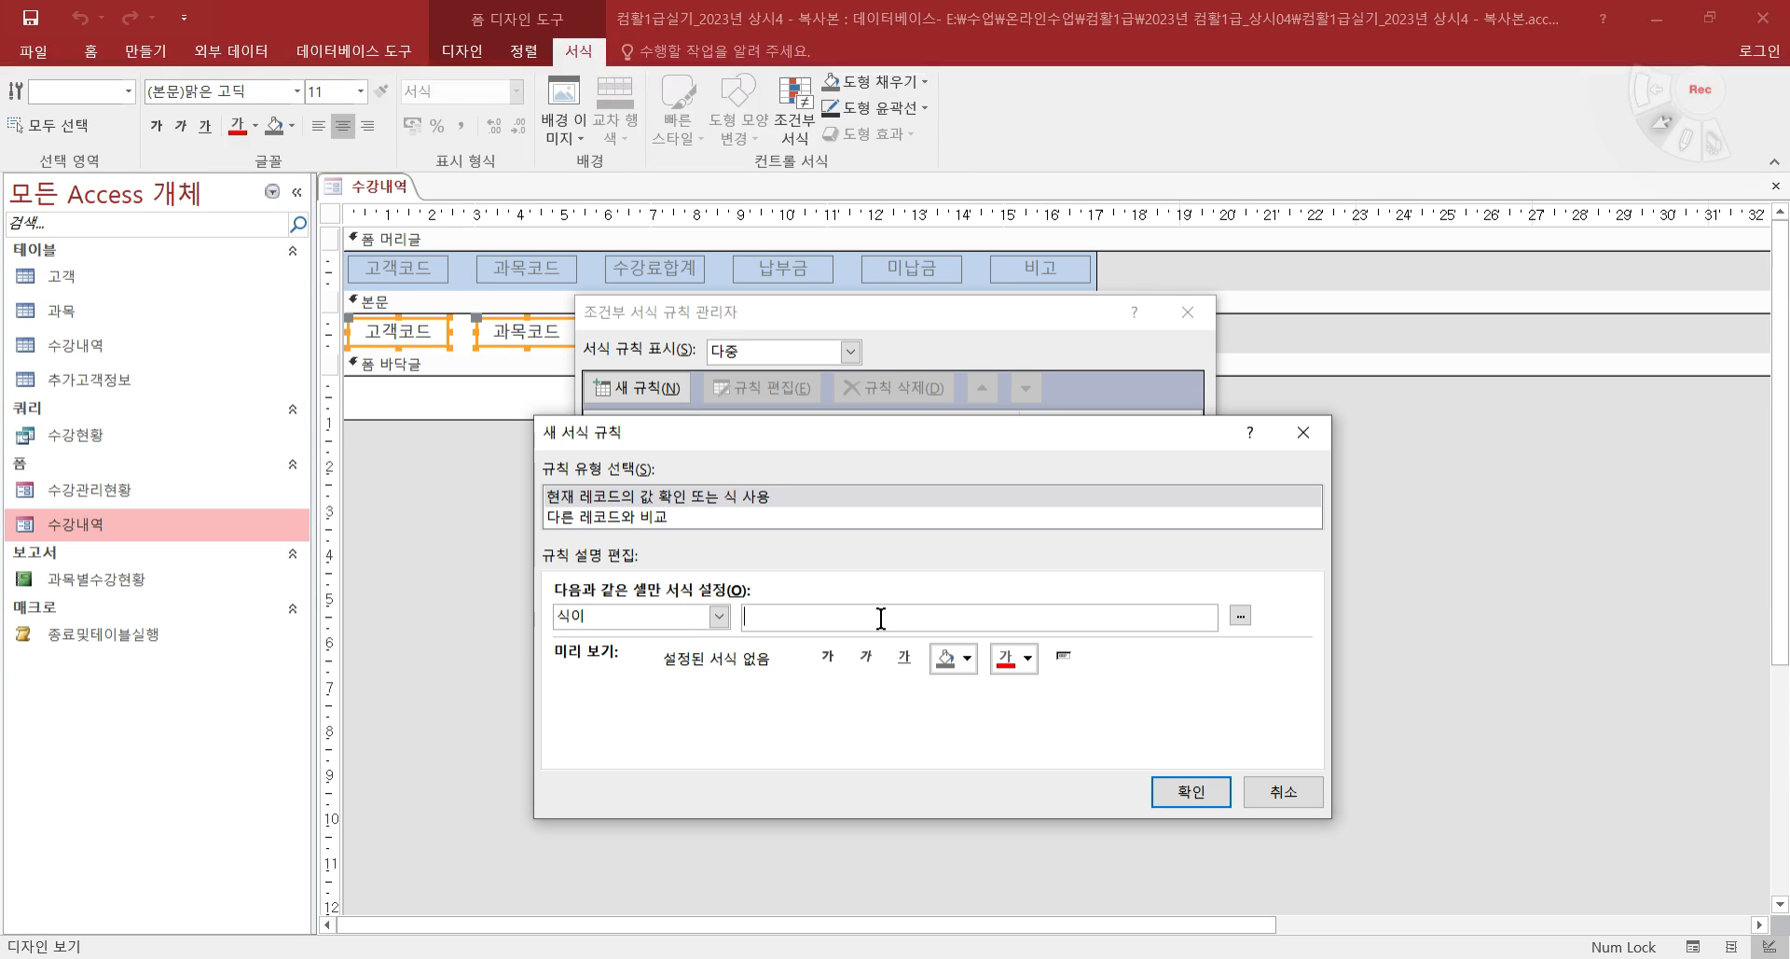
- Switch to the exam PDF, underline the condition ‘미납금’ 필드의 값이 35,000 이상 in question 2, and return to Access
{"action": "key", "text": "alt+Tab"}
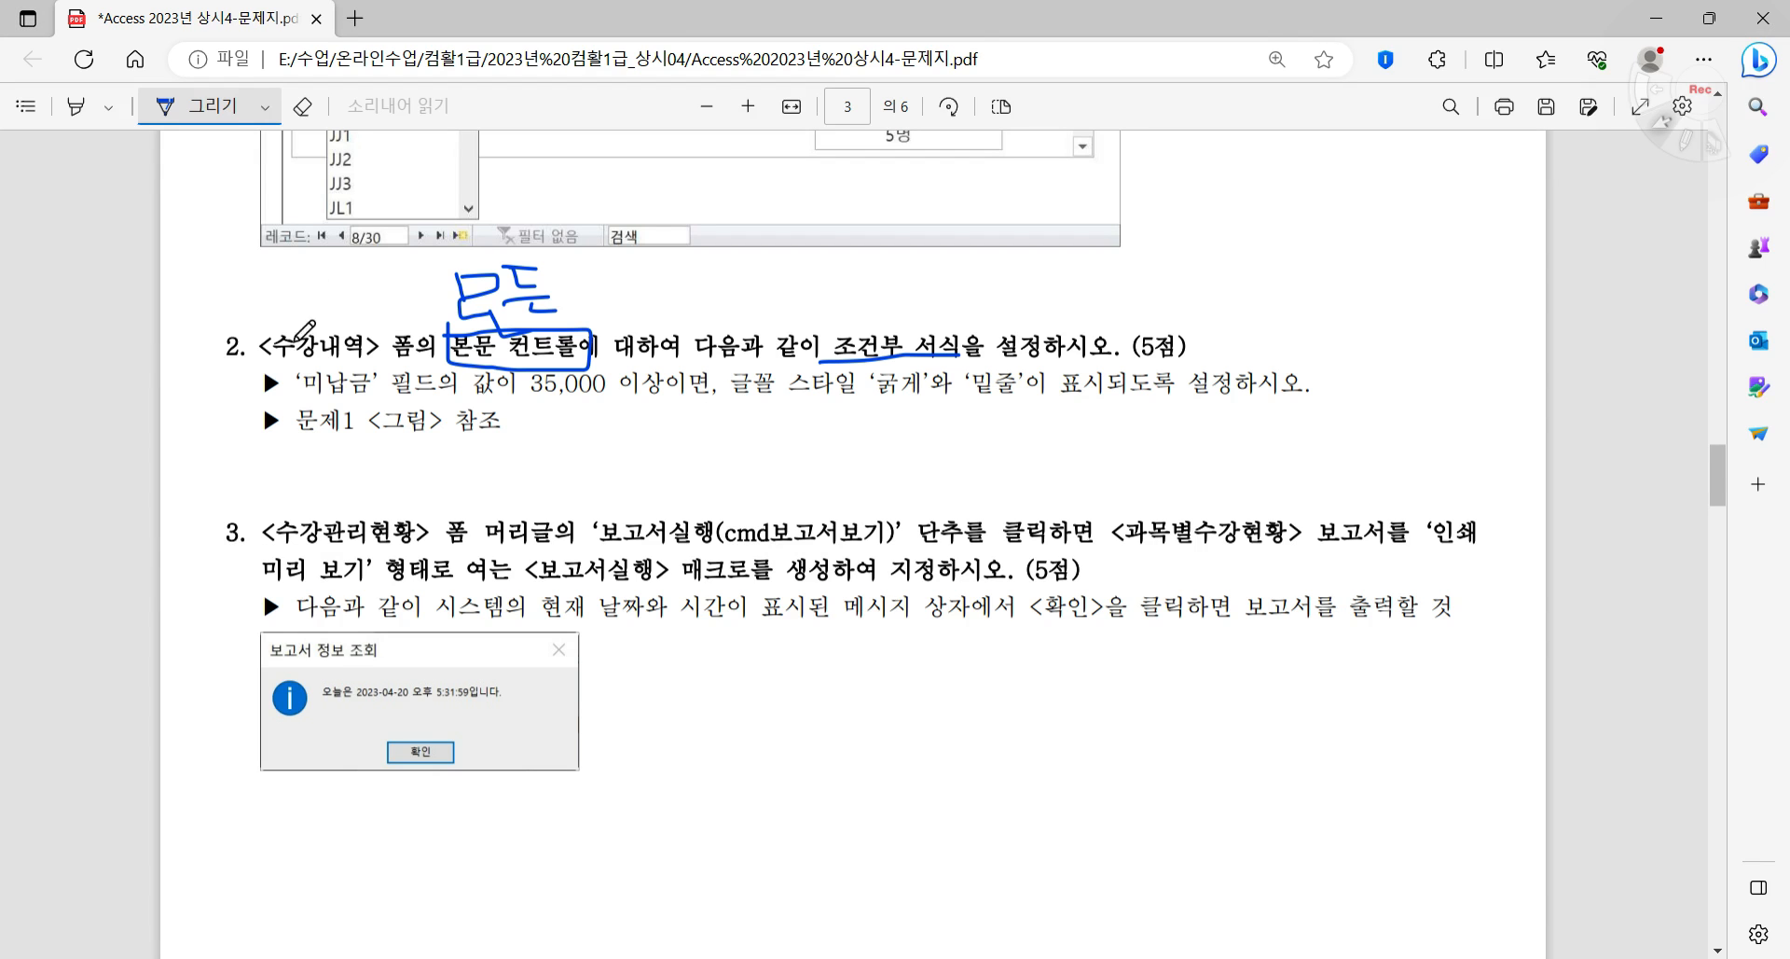
{"action": "left_click_drag", "start_coordinate": [301, 401], "coordinate": [653, 391]}
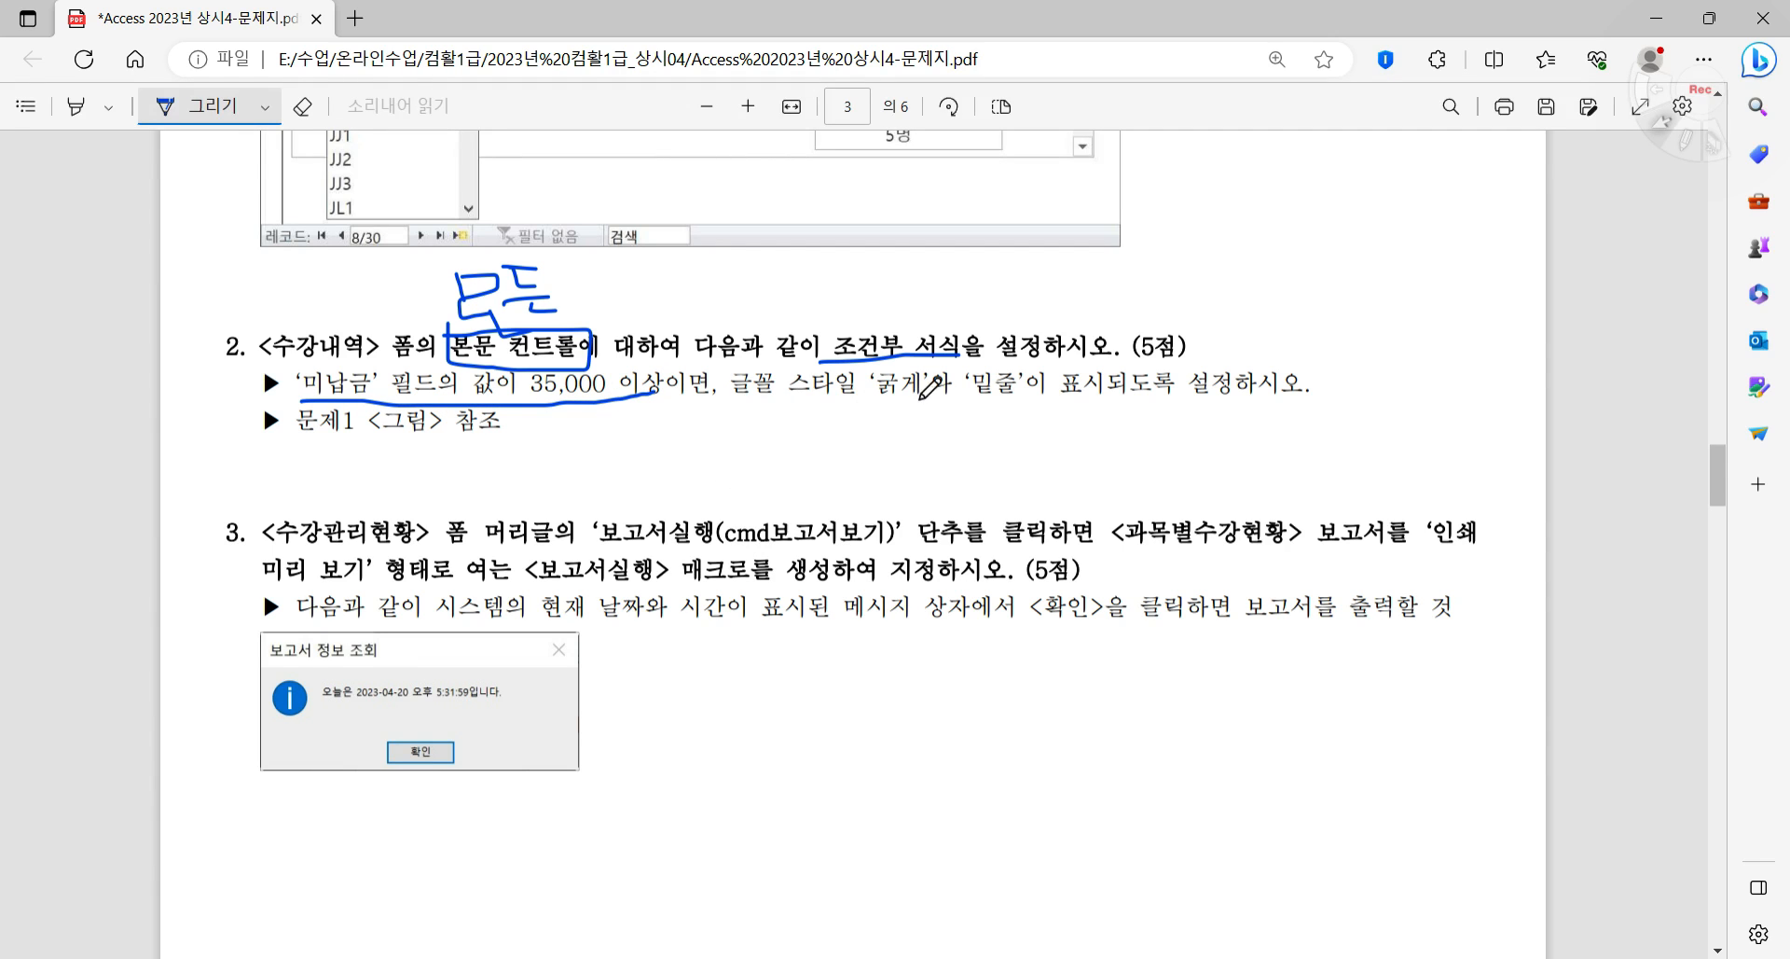
{"action": "key", "text": "alt+Tab"}
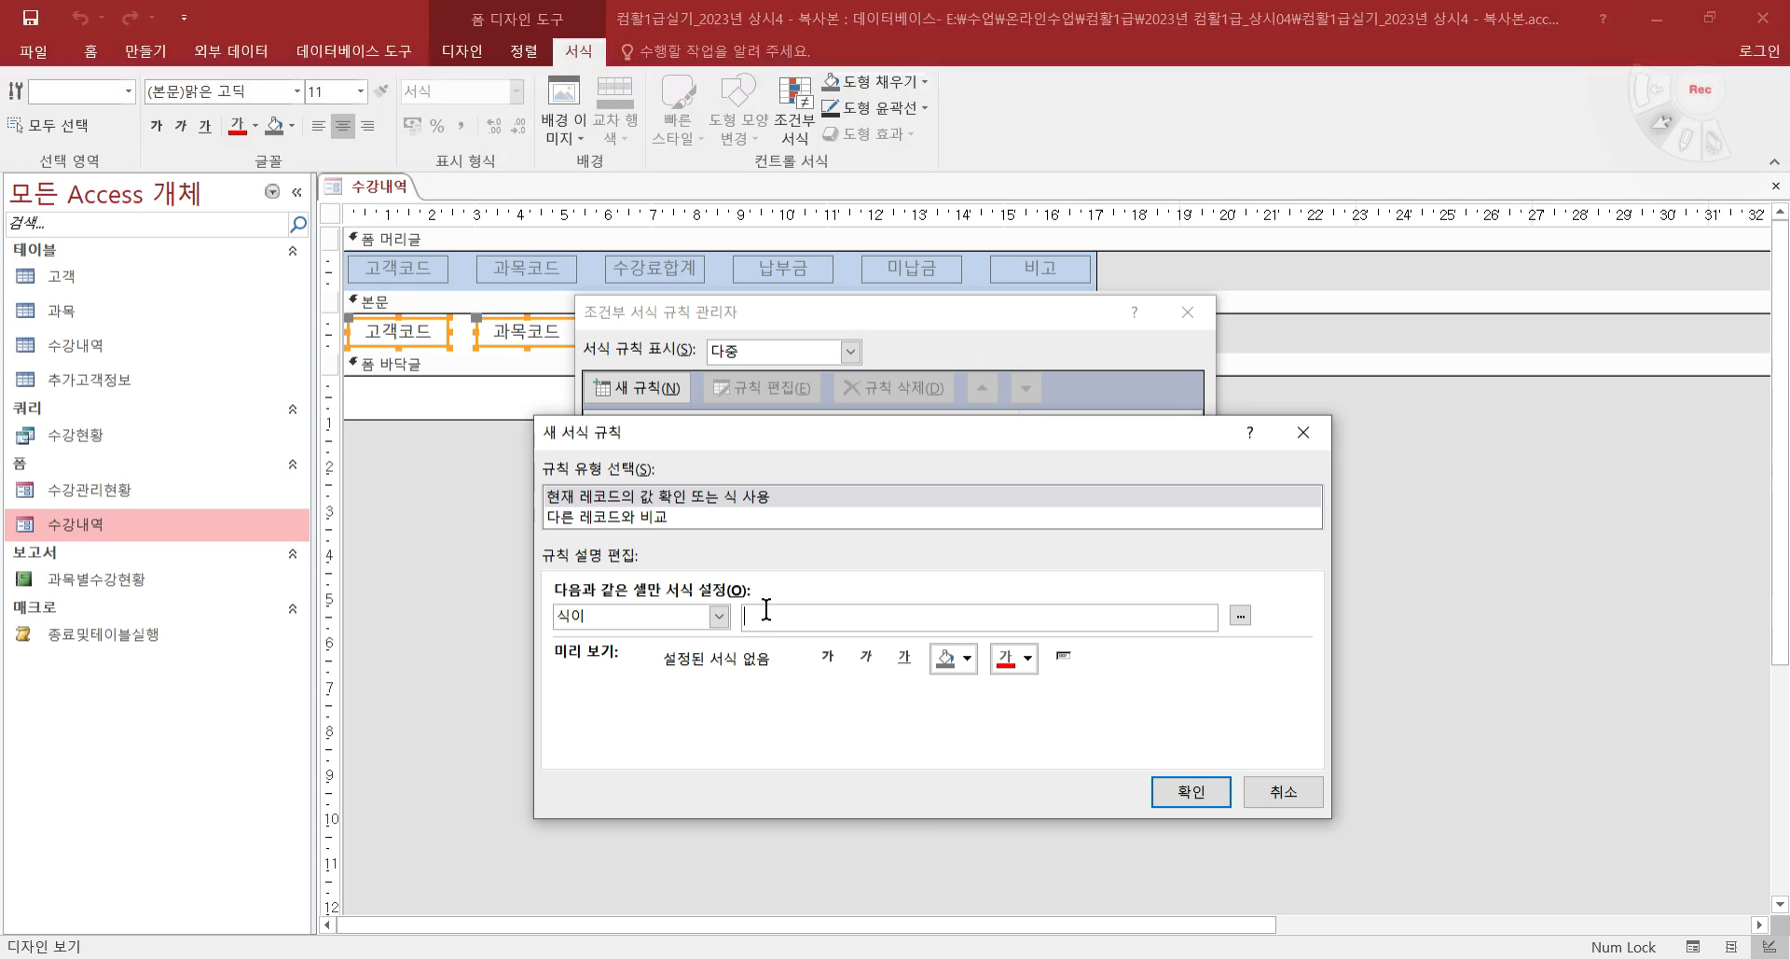
- Enter the rule expression [미납금]>=35000 with bold and underlined text, and apply the conditional formatting
{"action": "type", "text": "ㅁㅣㄴㅏㄱ"}
{"action": "key", "text": "Hangul"}
{"action": "left_click", "coordinate": [830, 655]}
{"action": "left_click", "coordinate": [902, 659]}
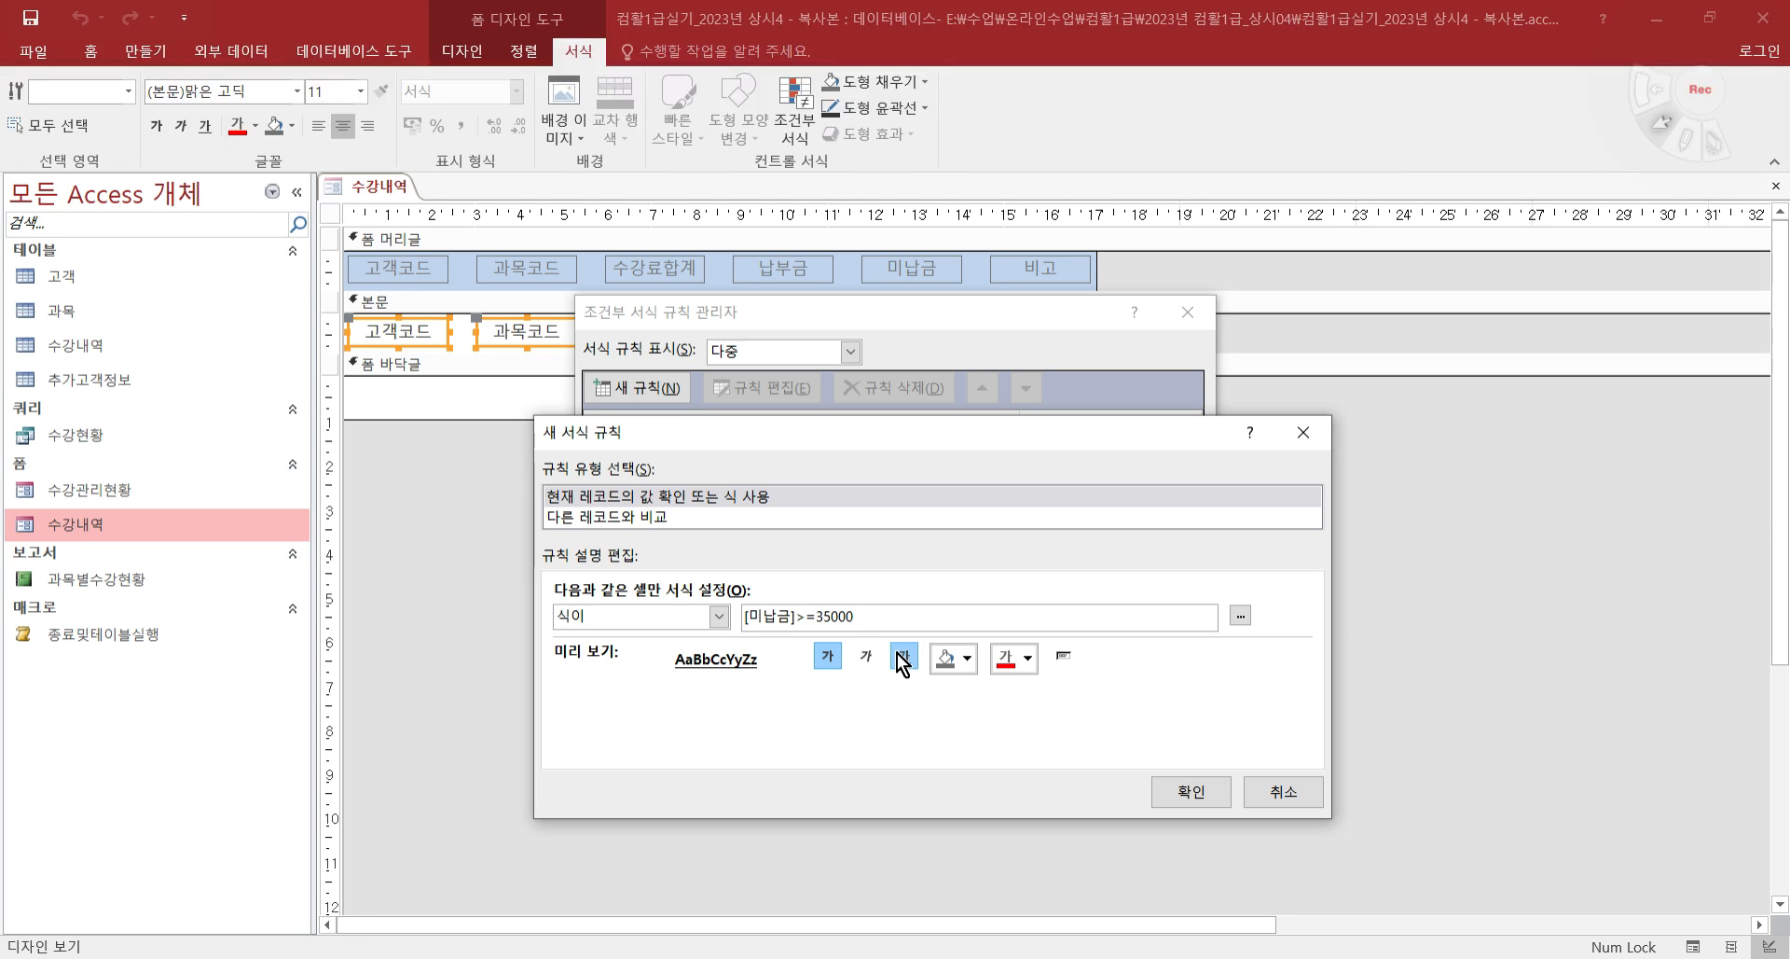
{"action": "left_click", "coordinate": [1205, 795]}
{"action": "left_click", "coordinate": [993, 625]}
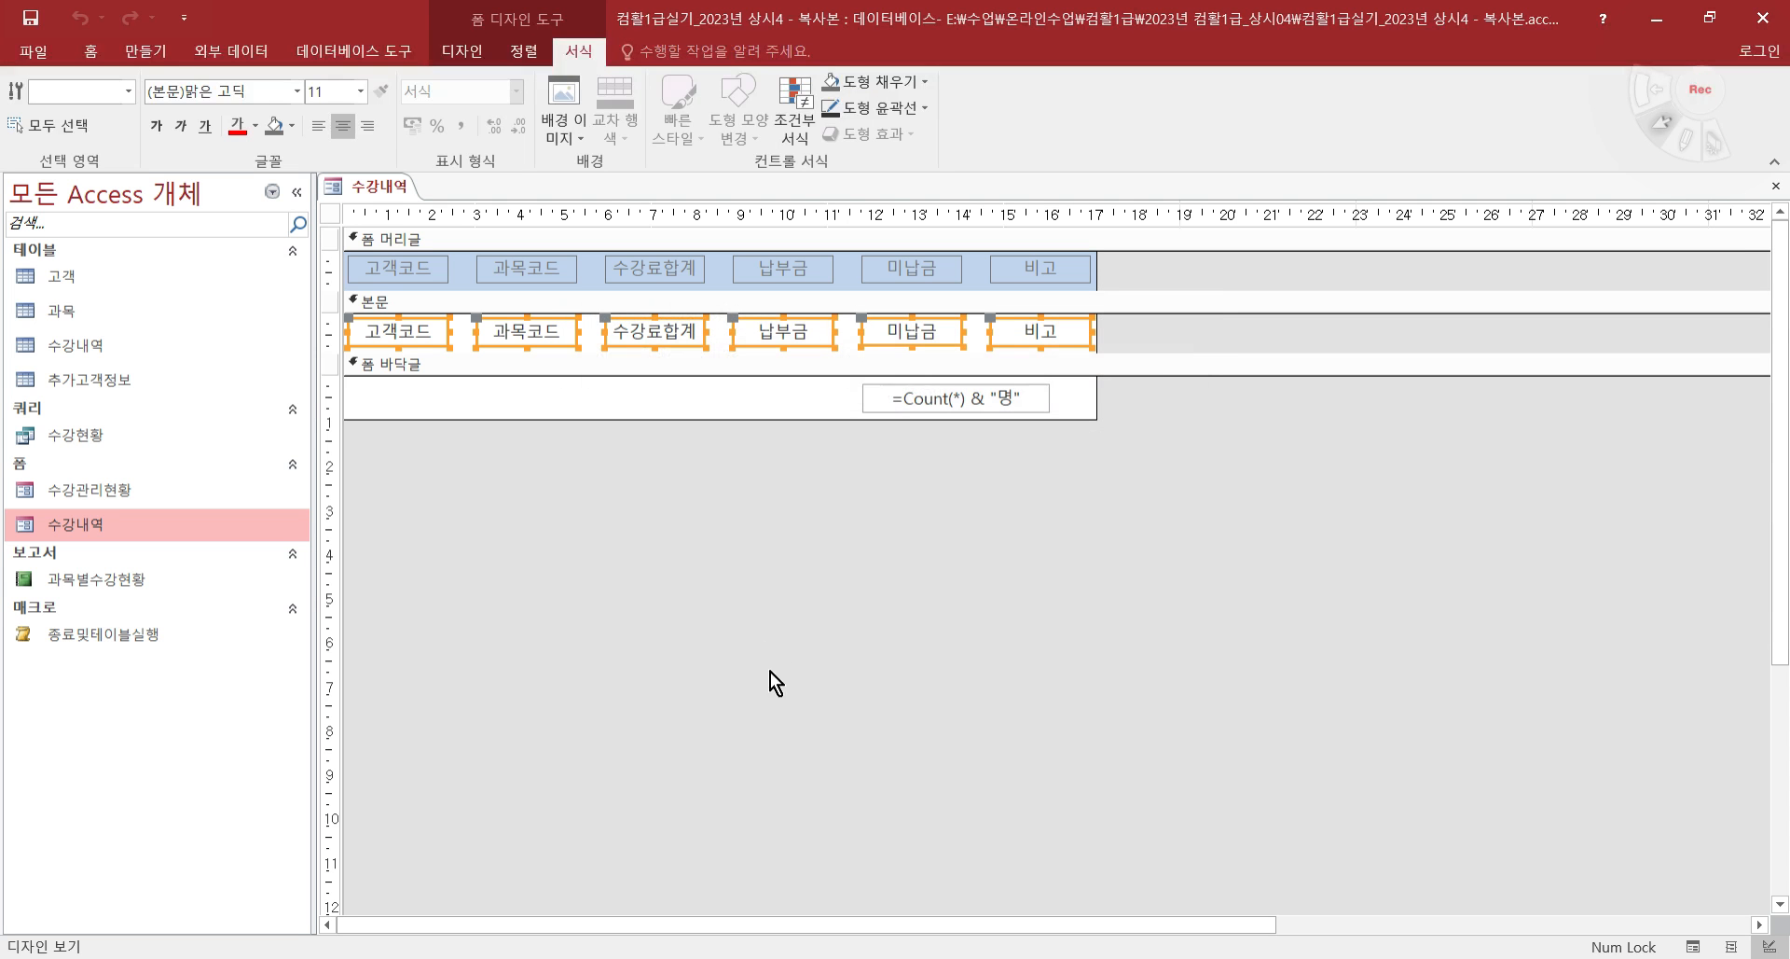
- Show the 수강내역 form in form view and compare its formatting with the 문제1 figure in the exam PDF
{"action": "left_click", "coordinate": [476, 50]}
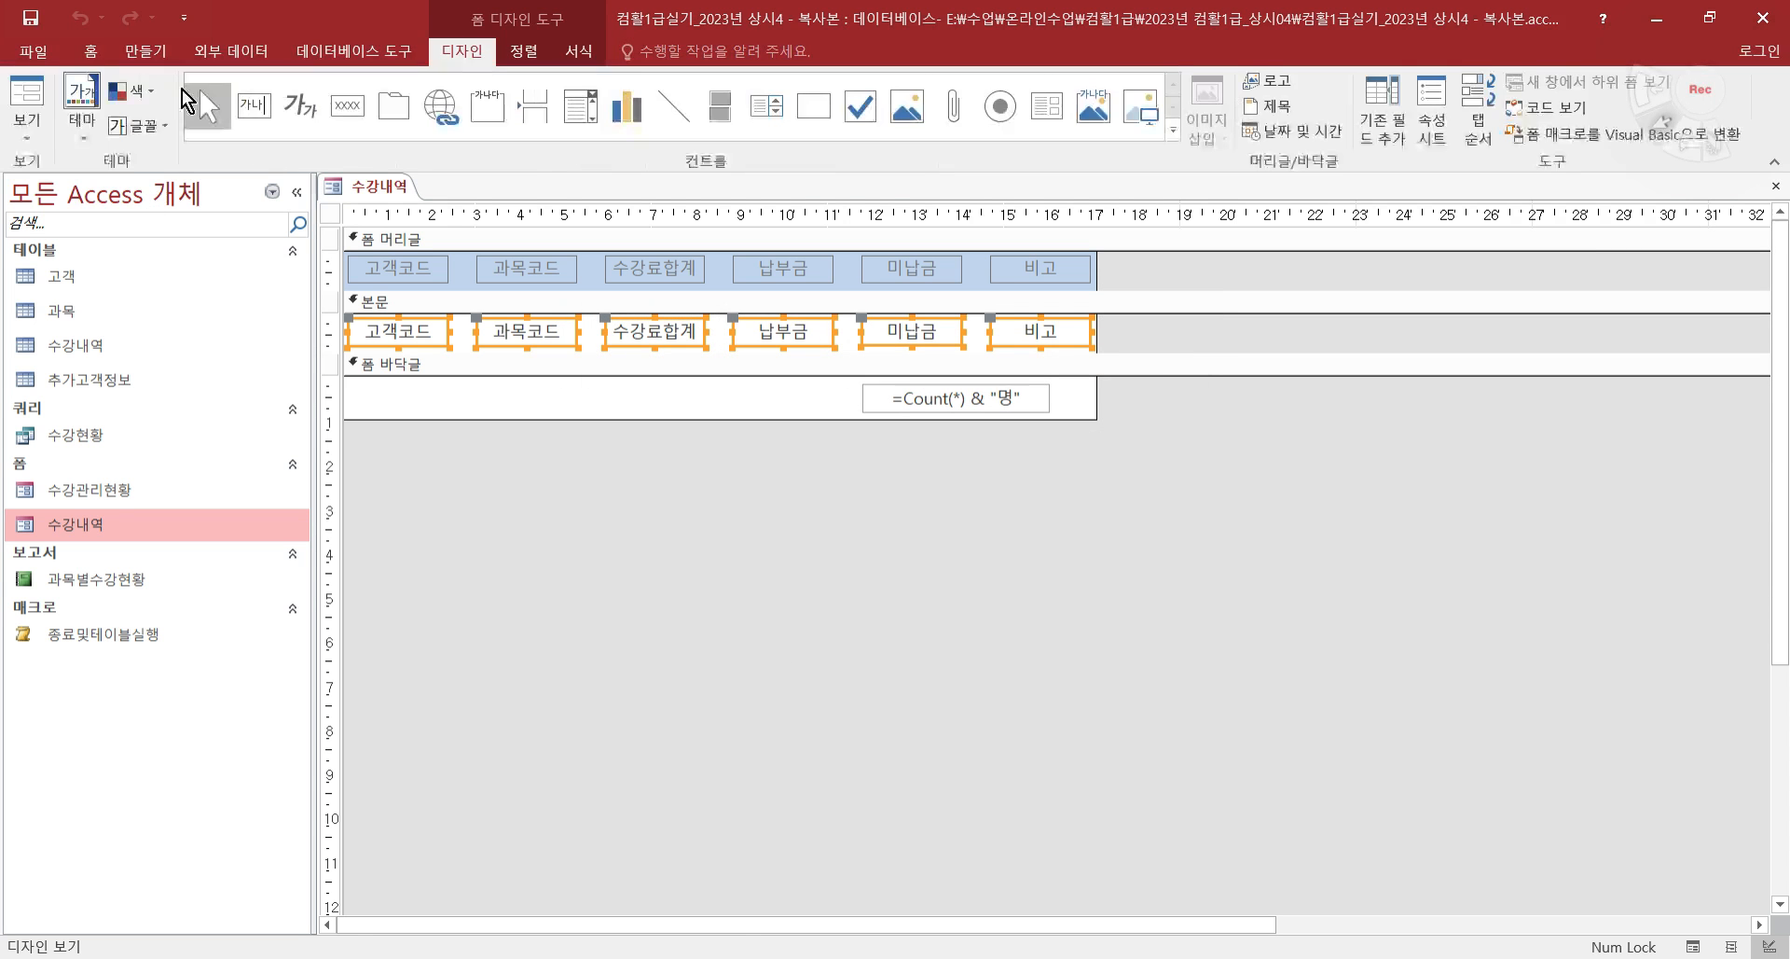
{"action": "left_click", "coordinate": [29, 94]}
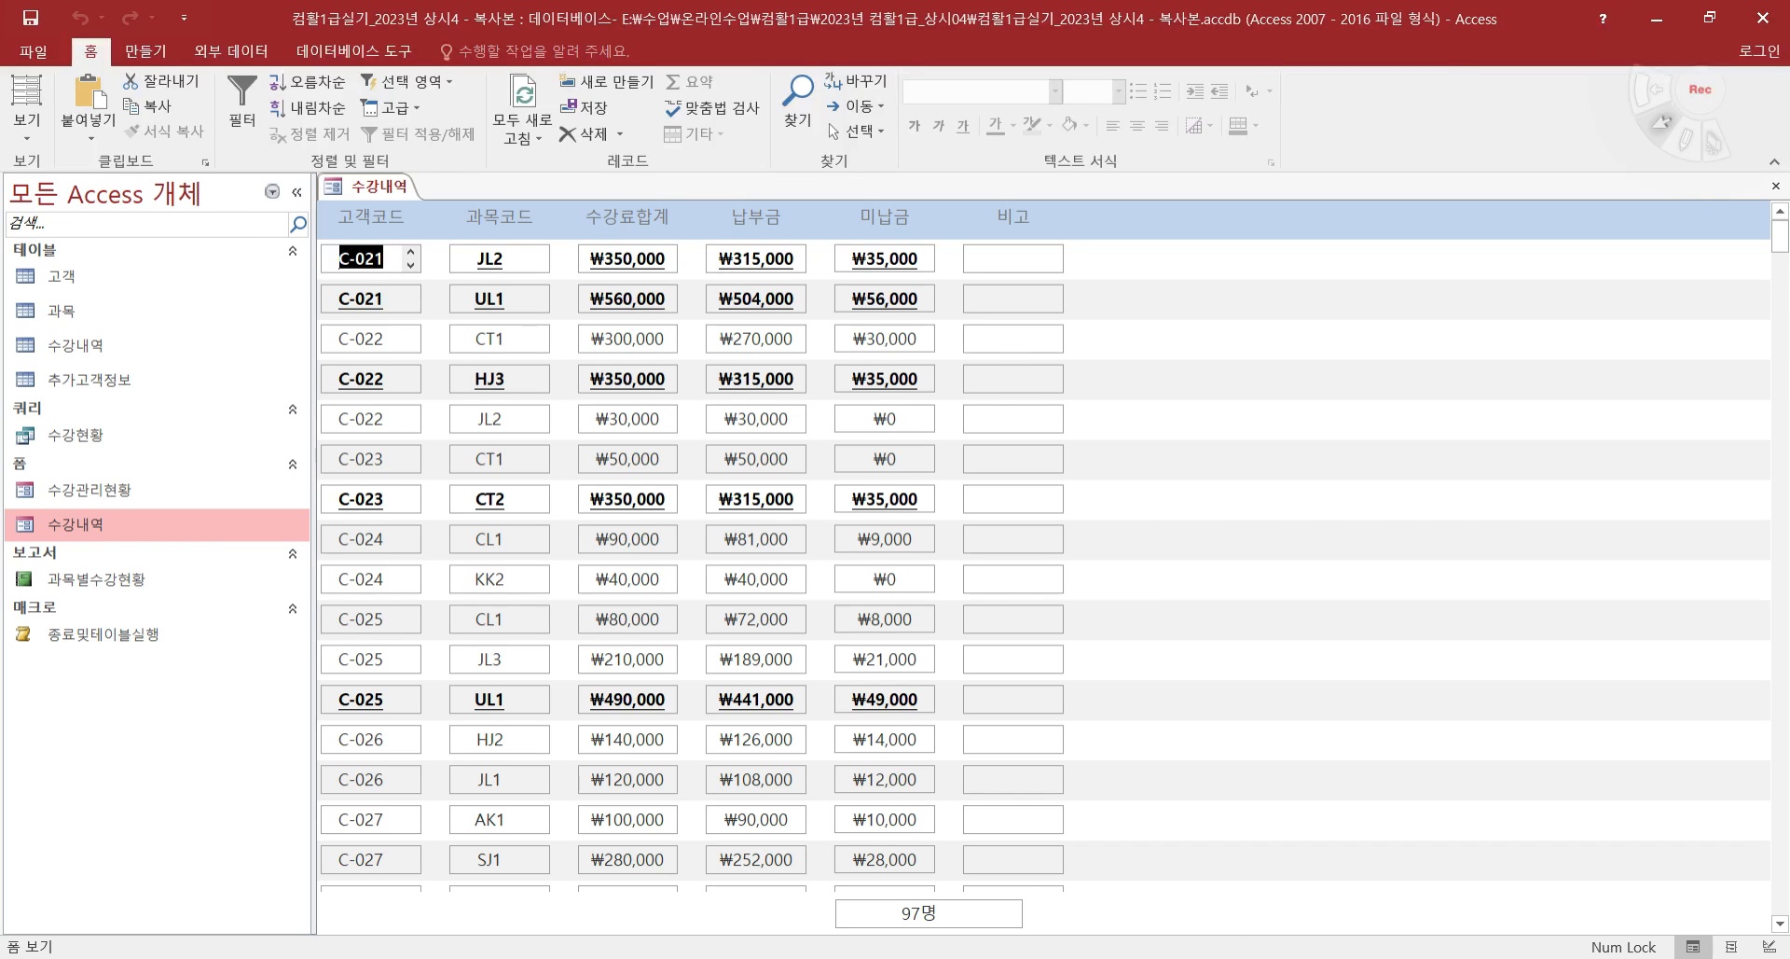
{"action": "key", "text": "alt+Tab"}
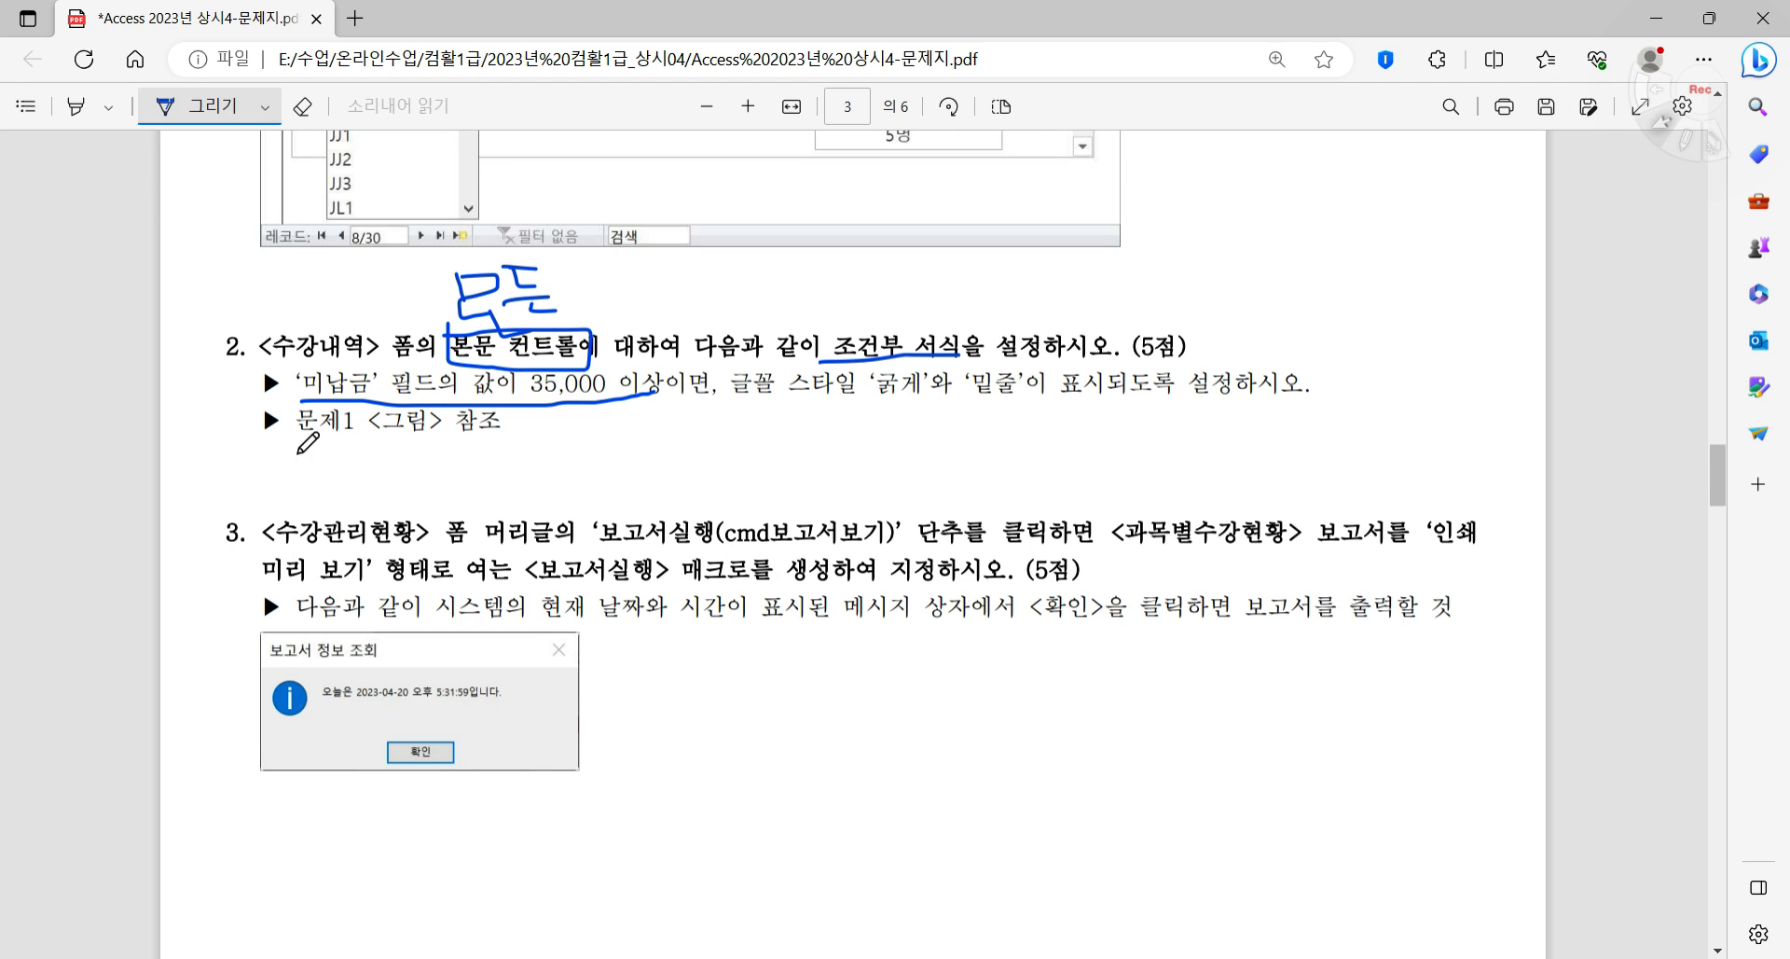
{"action": "scroll", "coordinate": [457, 438], "scroll_direction": "up", "scroll_amount": 3}
{"action": "scroll", "coordinate": [461, 443], "scroll_direction": "up", "scroll_amount": 1}
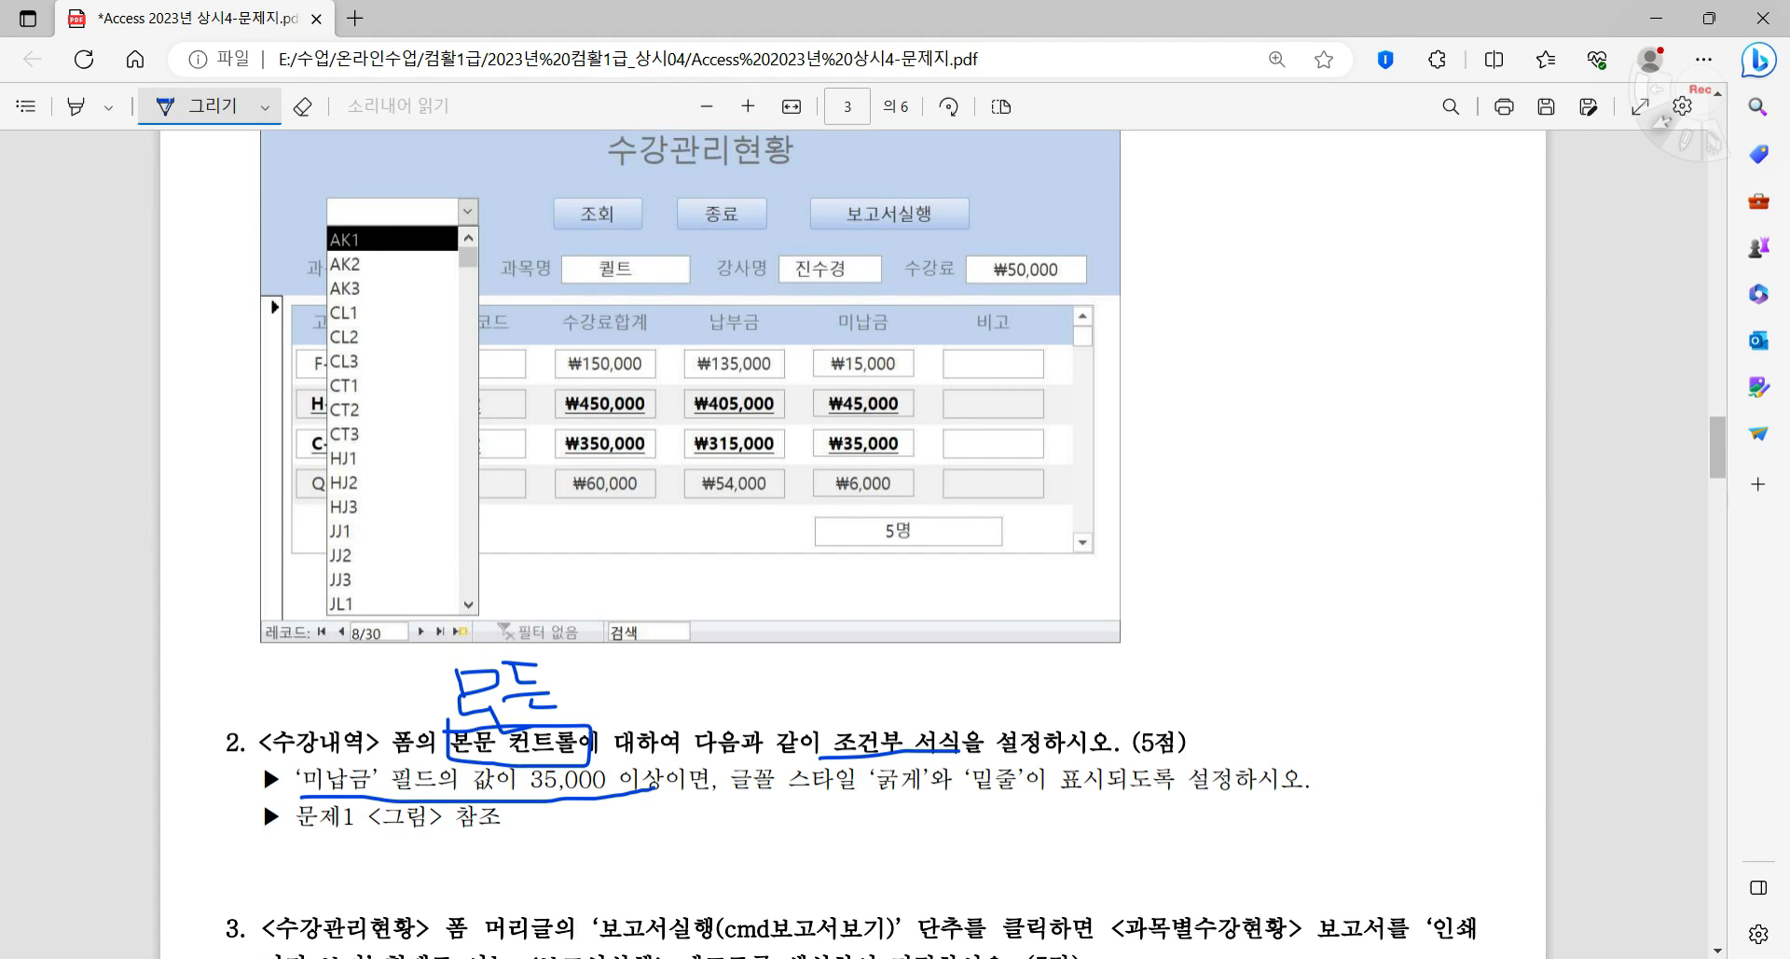
{"action": "key", "text": "alt+Tab"}
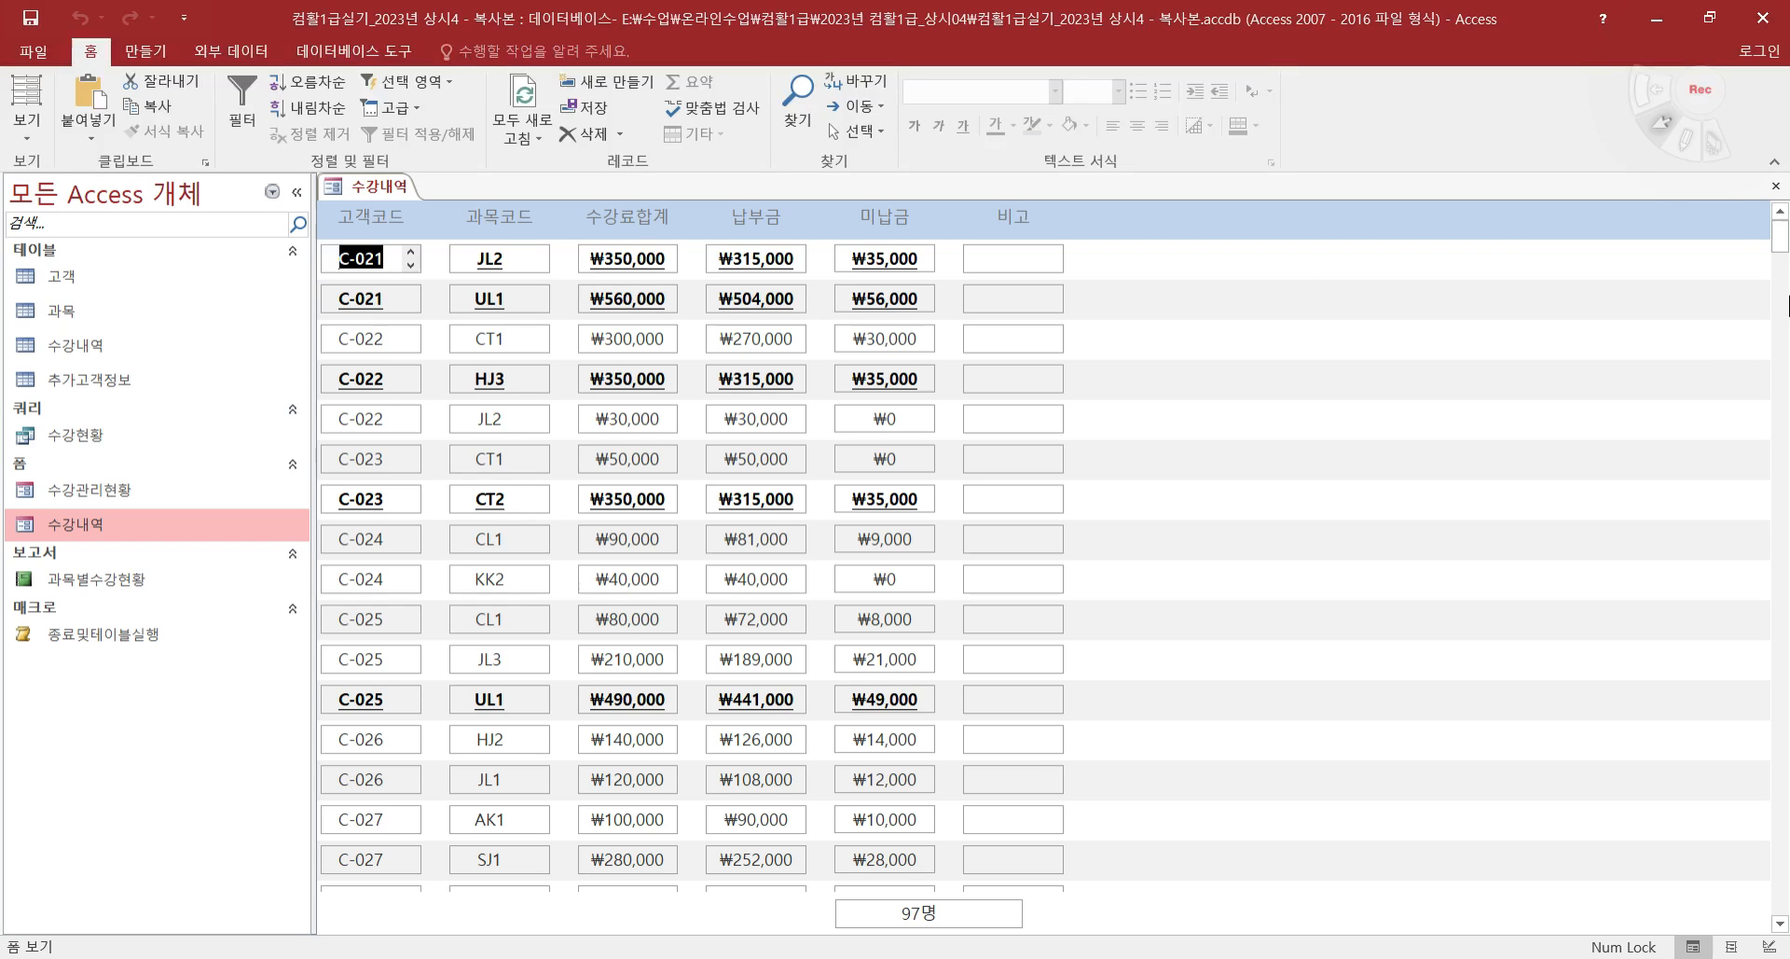
- Close the 수강내역 form and, after consulting question 3 in the exam PDF, open the 수강관리현황 form in design view
{"action": "left_click", "coordinate": [1776, 185]}
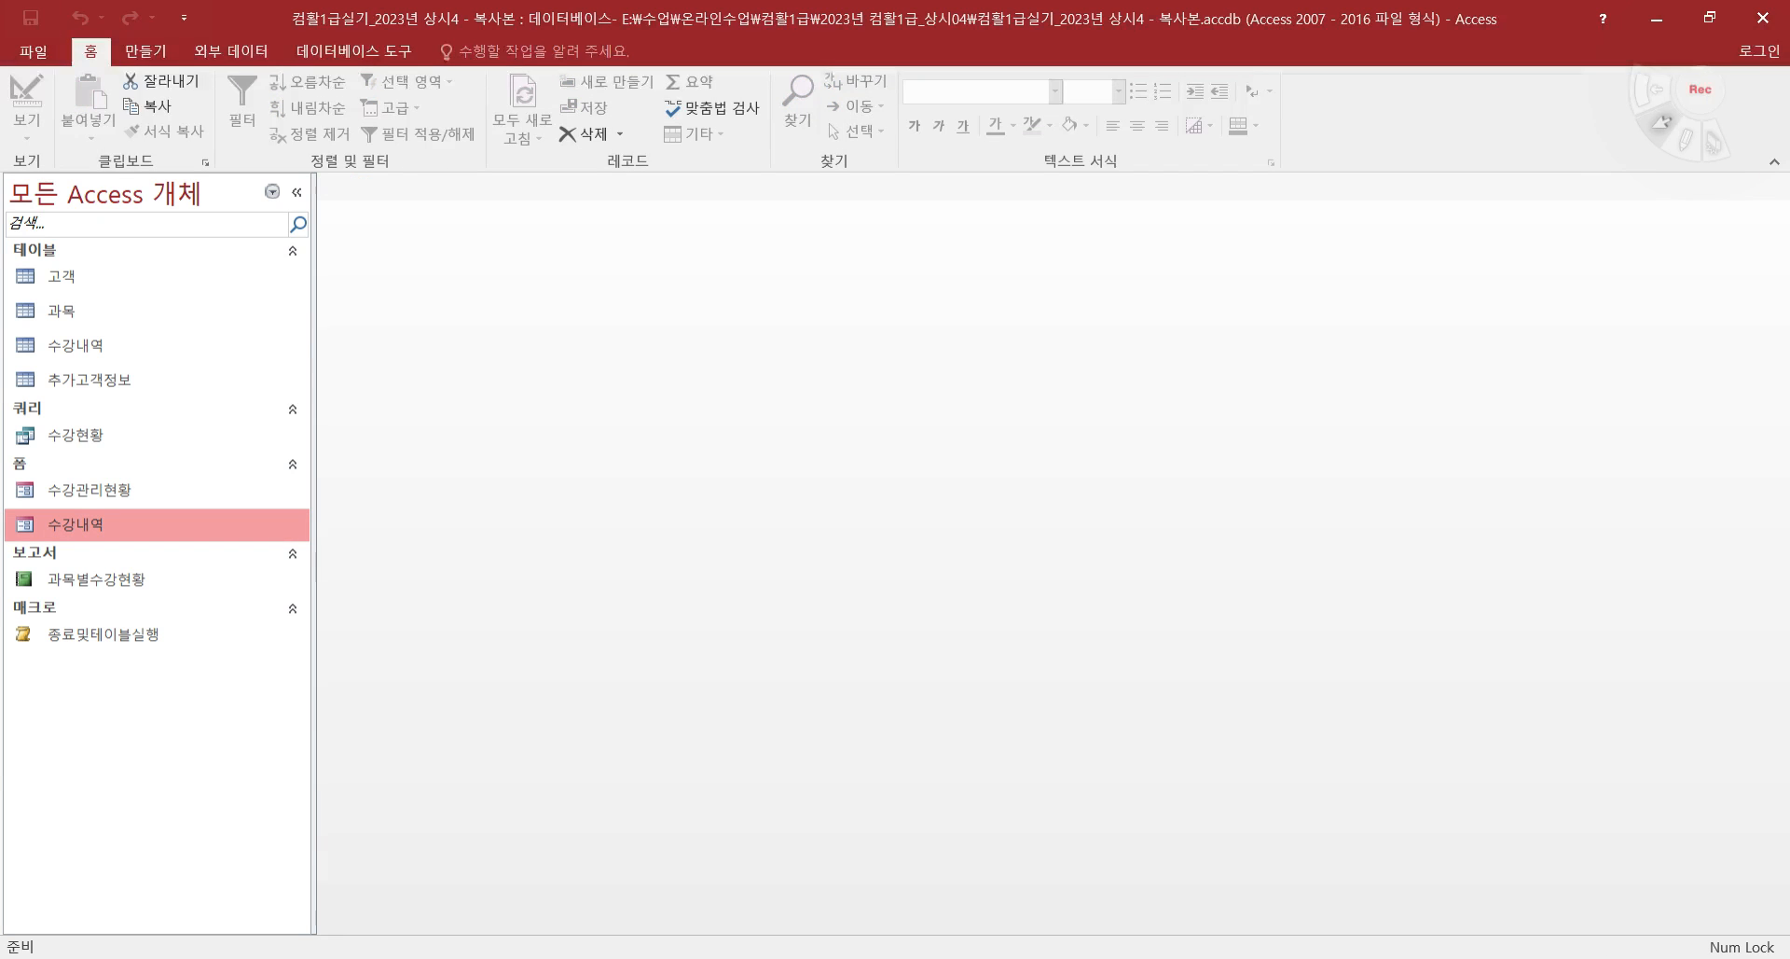
{"action": "key", "text": "alt+Tab"}
{"action": "scroll", "coordinate": [560, 517], "scroll_direction": "down", "scroll_amount": 5}
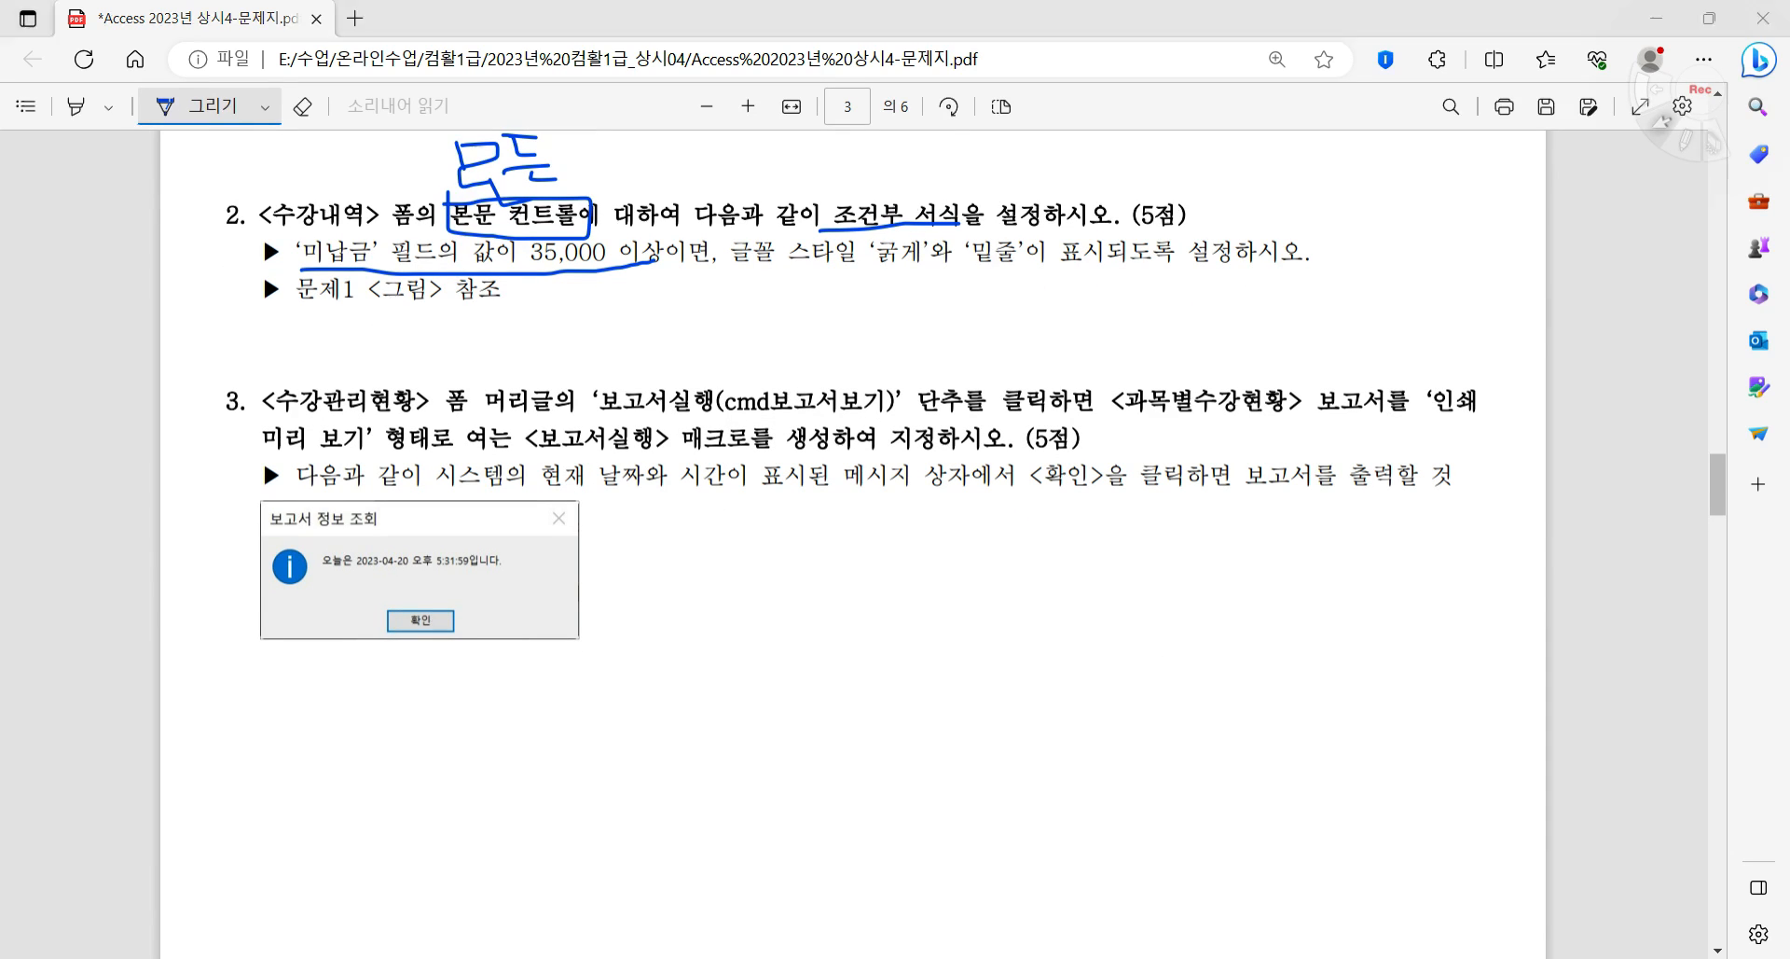
{"action": "key", "text": "alt+Tab"}
{"action": "left_click", "coordinate": [97, 495]}
{"action": "right_click", "coordinate": [97, 496]}
{"action": "left_click", "coordinate": [141, 552]}
- Switch to the exam PDF, underline <과목별수강현황> 보고서를 ‘인쇄 미리 보기’ 형태 in question 3, and draw a box around <보고서실행> 매크로
{"action": "key", "text": "alt+Tab"}
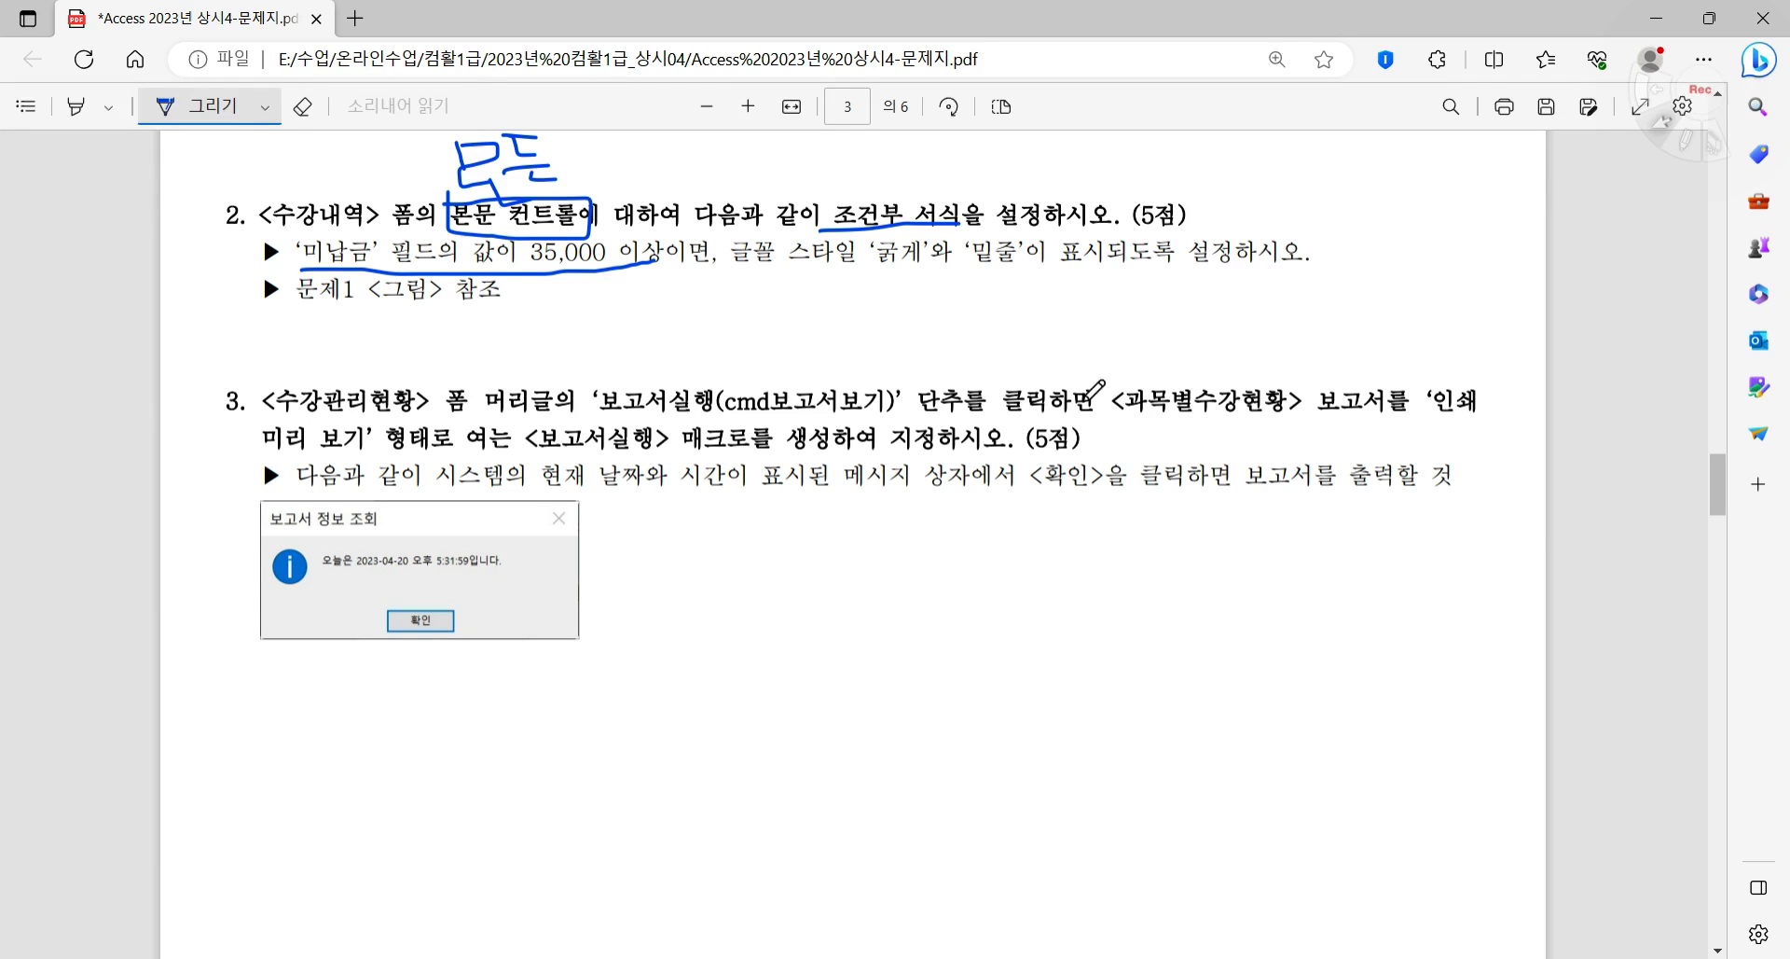
{"action": "left_click_drag", "start_coordinate": [1118, 411], "coordinate": [1489, 408]}
{"action": "left_click_drag", "start_coordinate": [246, 451], "coordinate": [428, 450]}
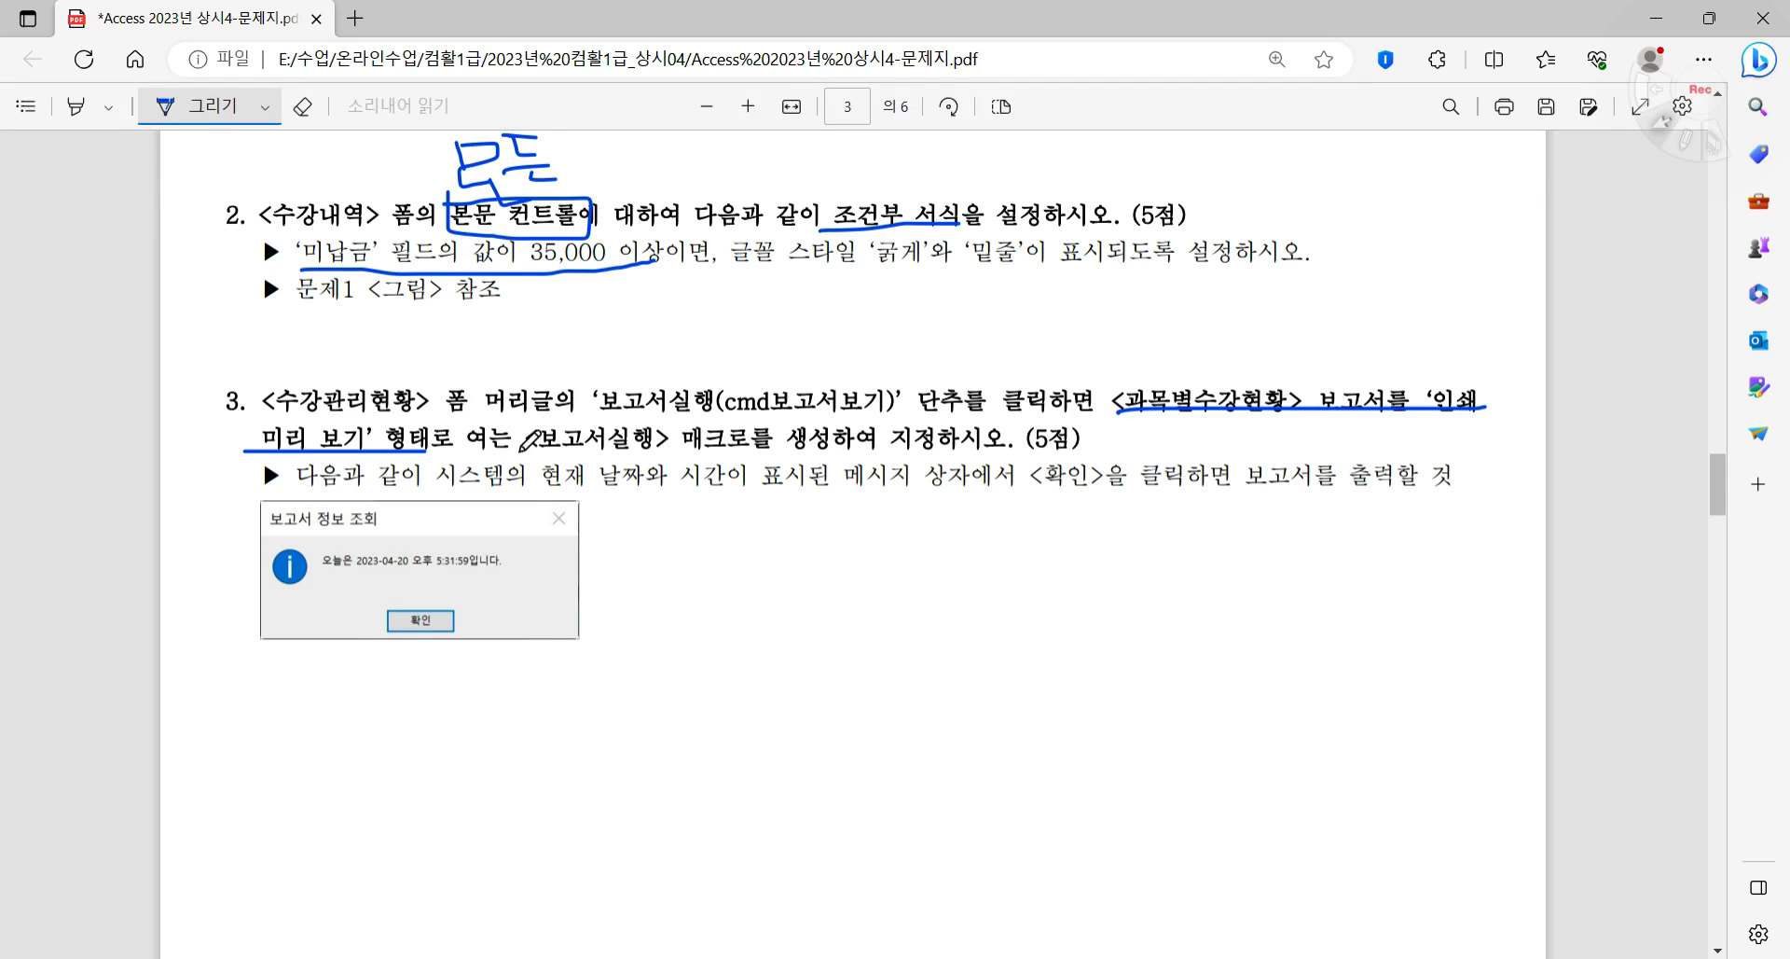
{"action": "mouse_move", "coordinate": [525, 415]}
{"action": "left_mouse_down"}
{"action": "mouse_move", "coordinate": [526, 450]}
{"action": "mouse_move", "coordinate": [608, 466]}
{"action": "mouse_move", "coordinate": [772, 440]}
{"action": "mouse_move", "coordinate": [761, 411]}
{"action": "mouse_move", "coordinate": [522, 410]}
{"action": "left_mouse_up"}
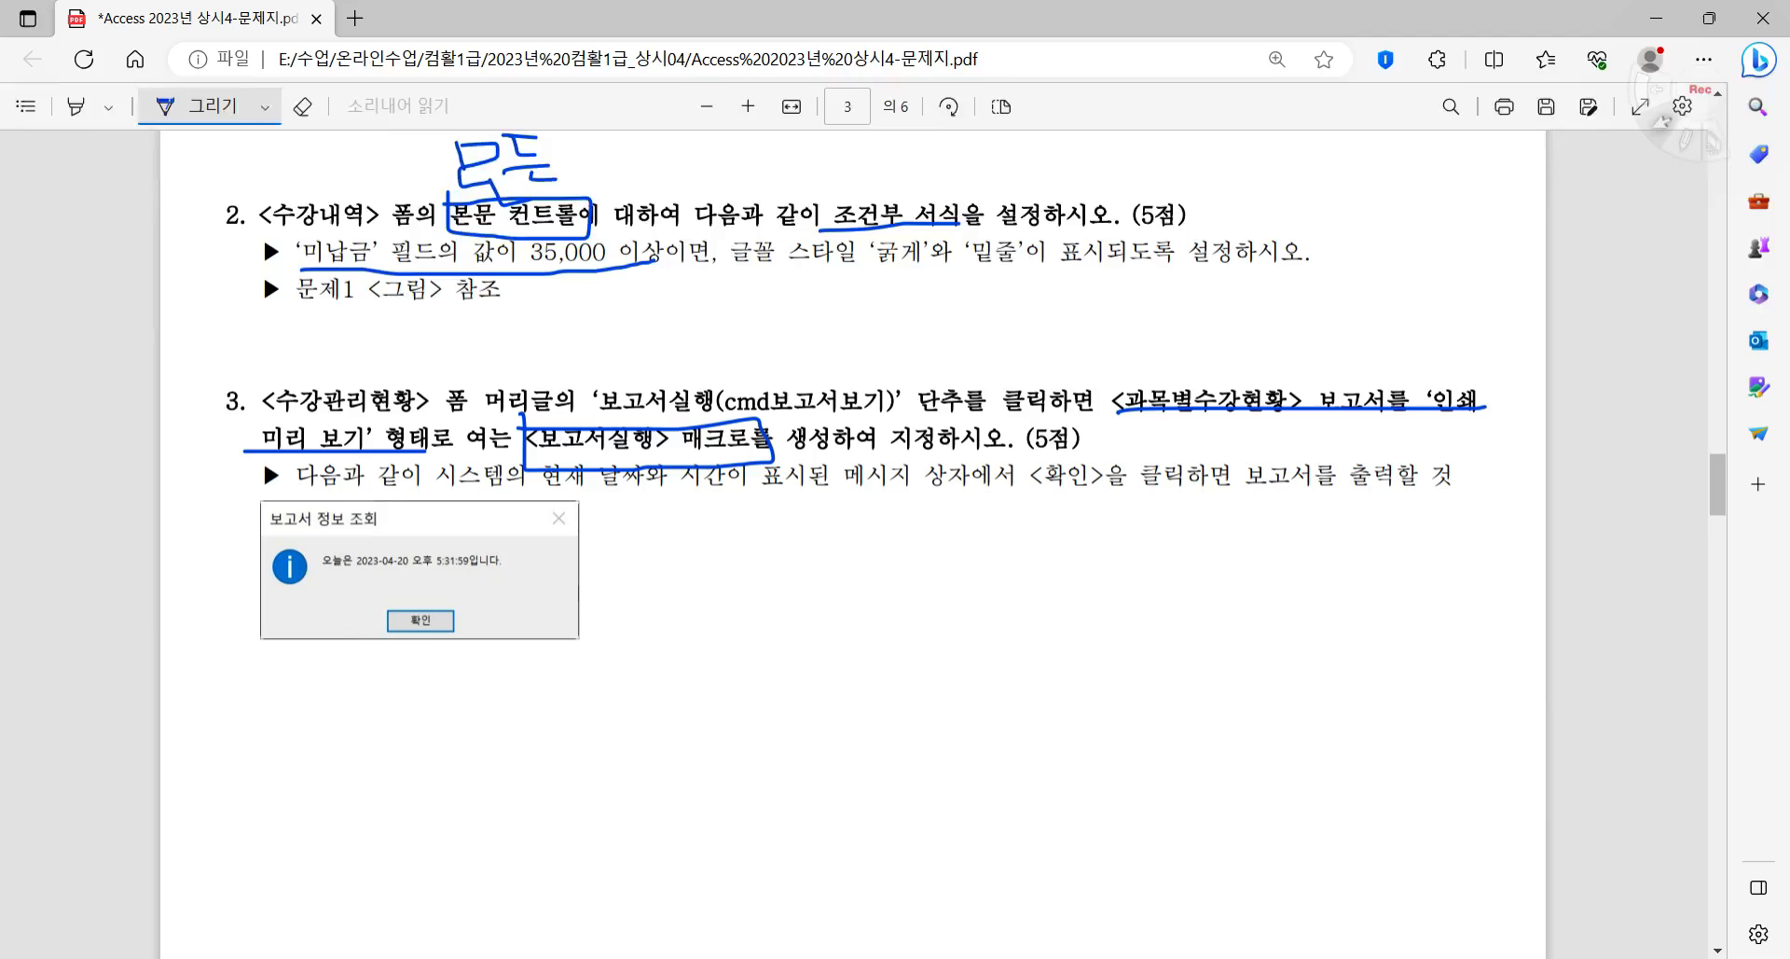
- Return to Access, examine the builder choices for the 보고서실행 button's On Click event, cancel them, and close the property sheet
{"action": "left_click", "coordinate": [1399, 953]}
{"action": "left_click", "coordinate": [1003, 343]}
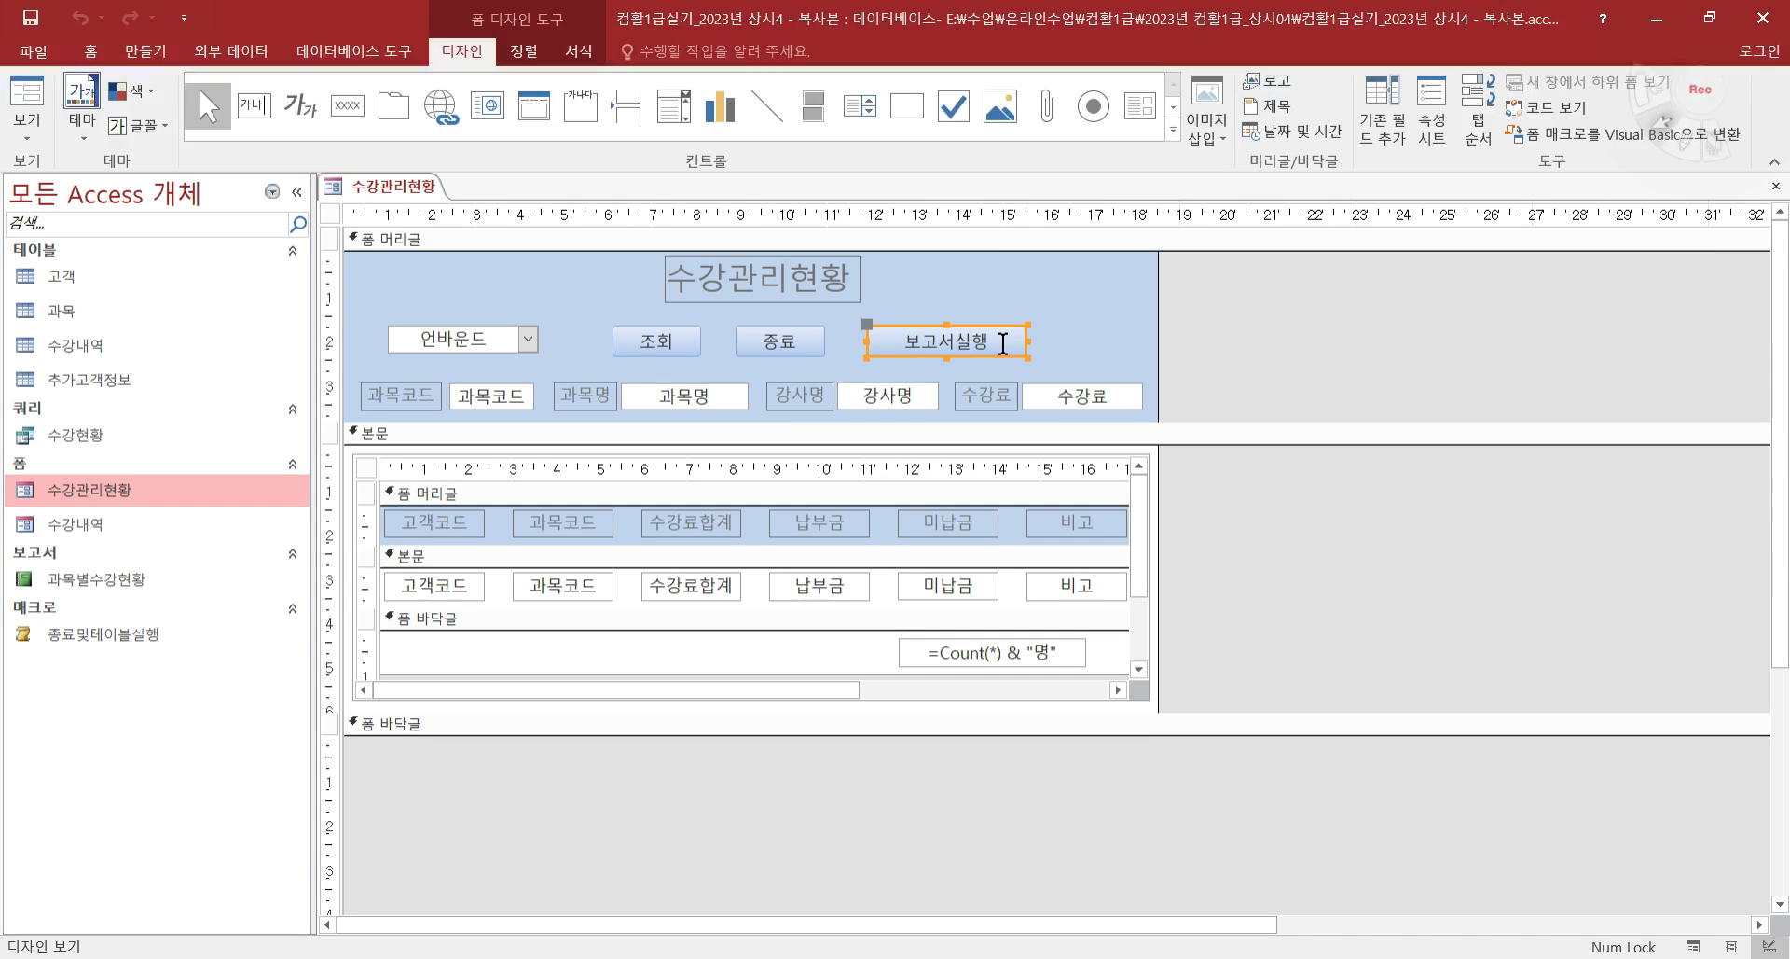
{"action": "left_click", "coordinate": [1429, 116]}
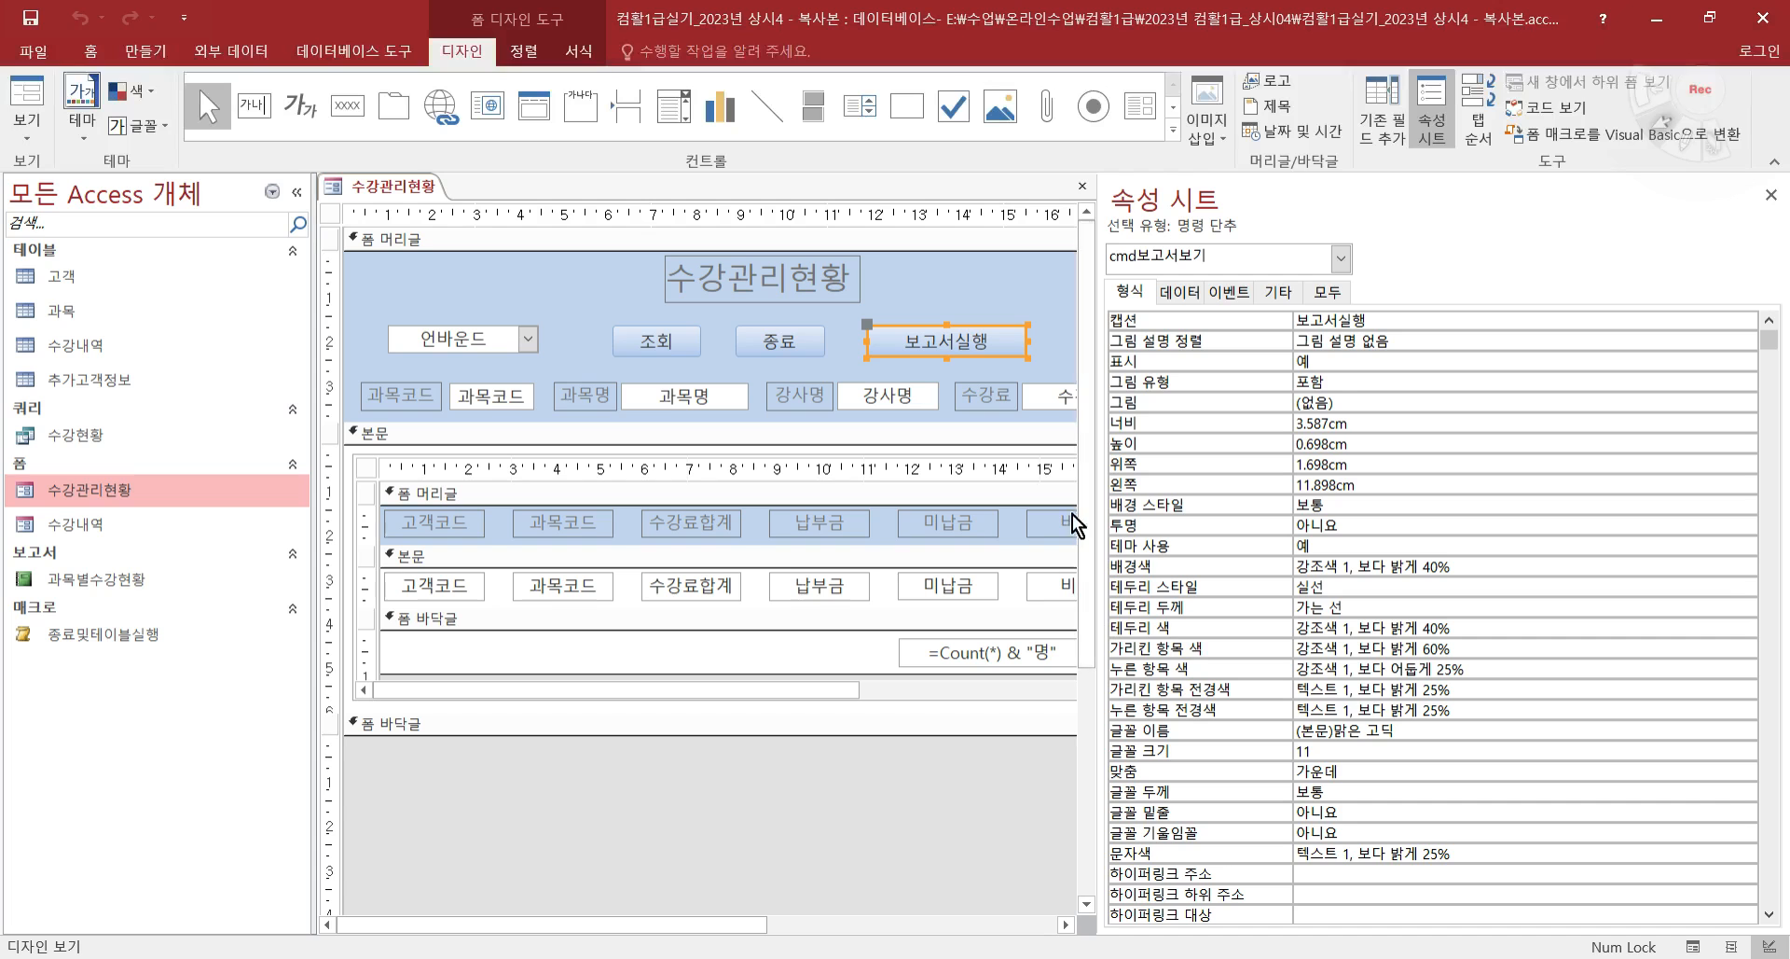
{"action": "left_click", "coordinate": [1244, 293]}
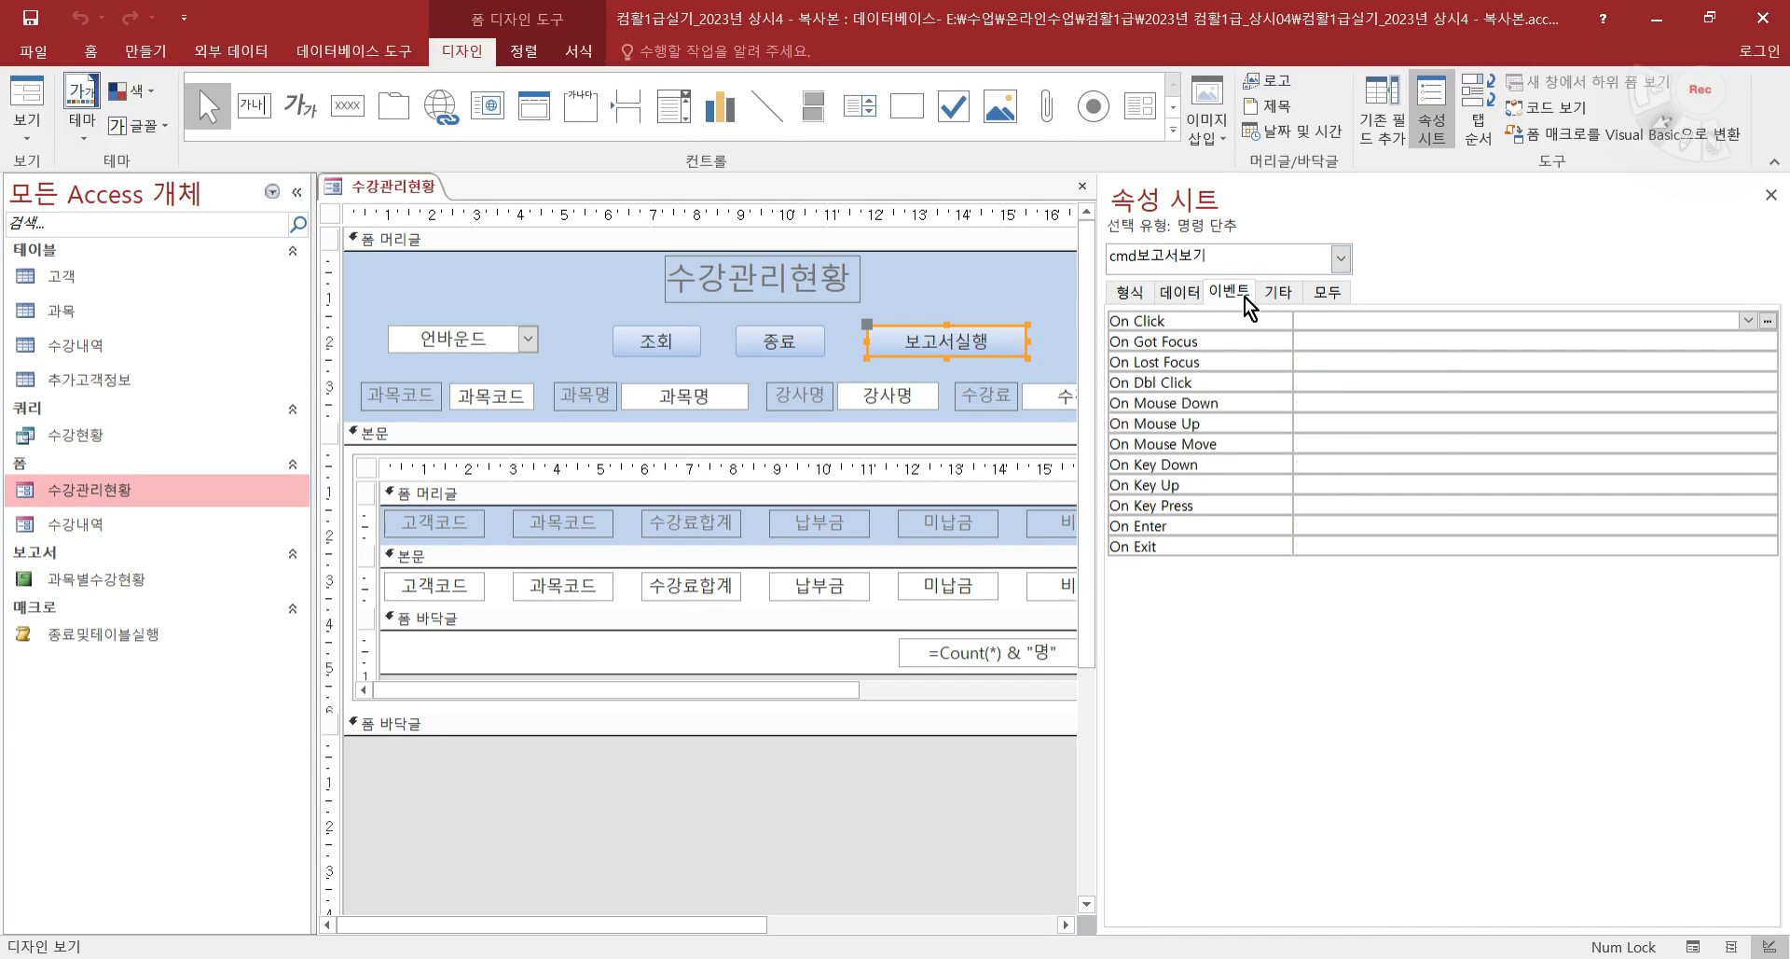
{"action": "left_click", "coordinate": [1767, 321]}
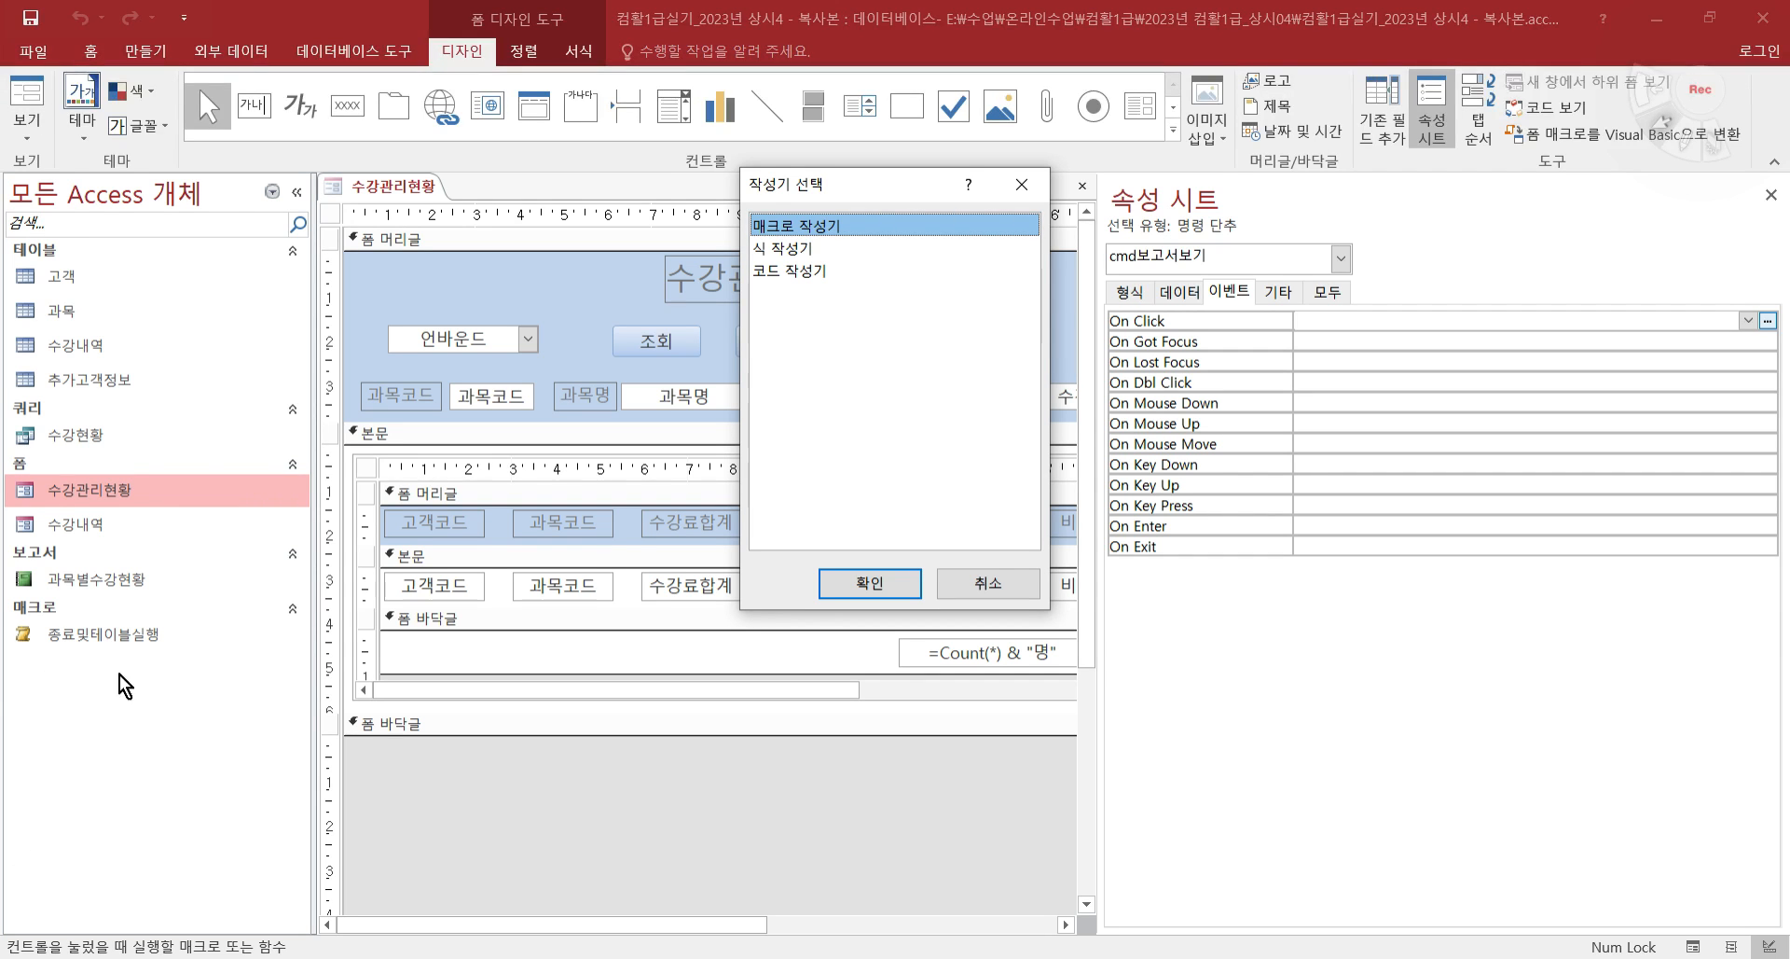
{"action": "left_click", "coordinate": [1013, 588]}
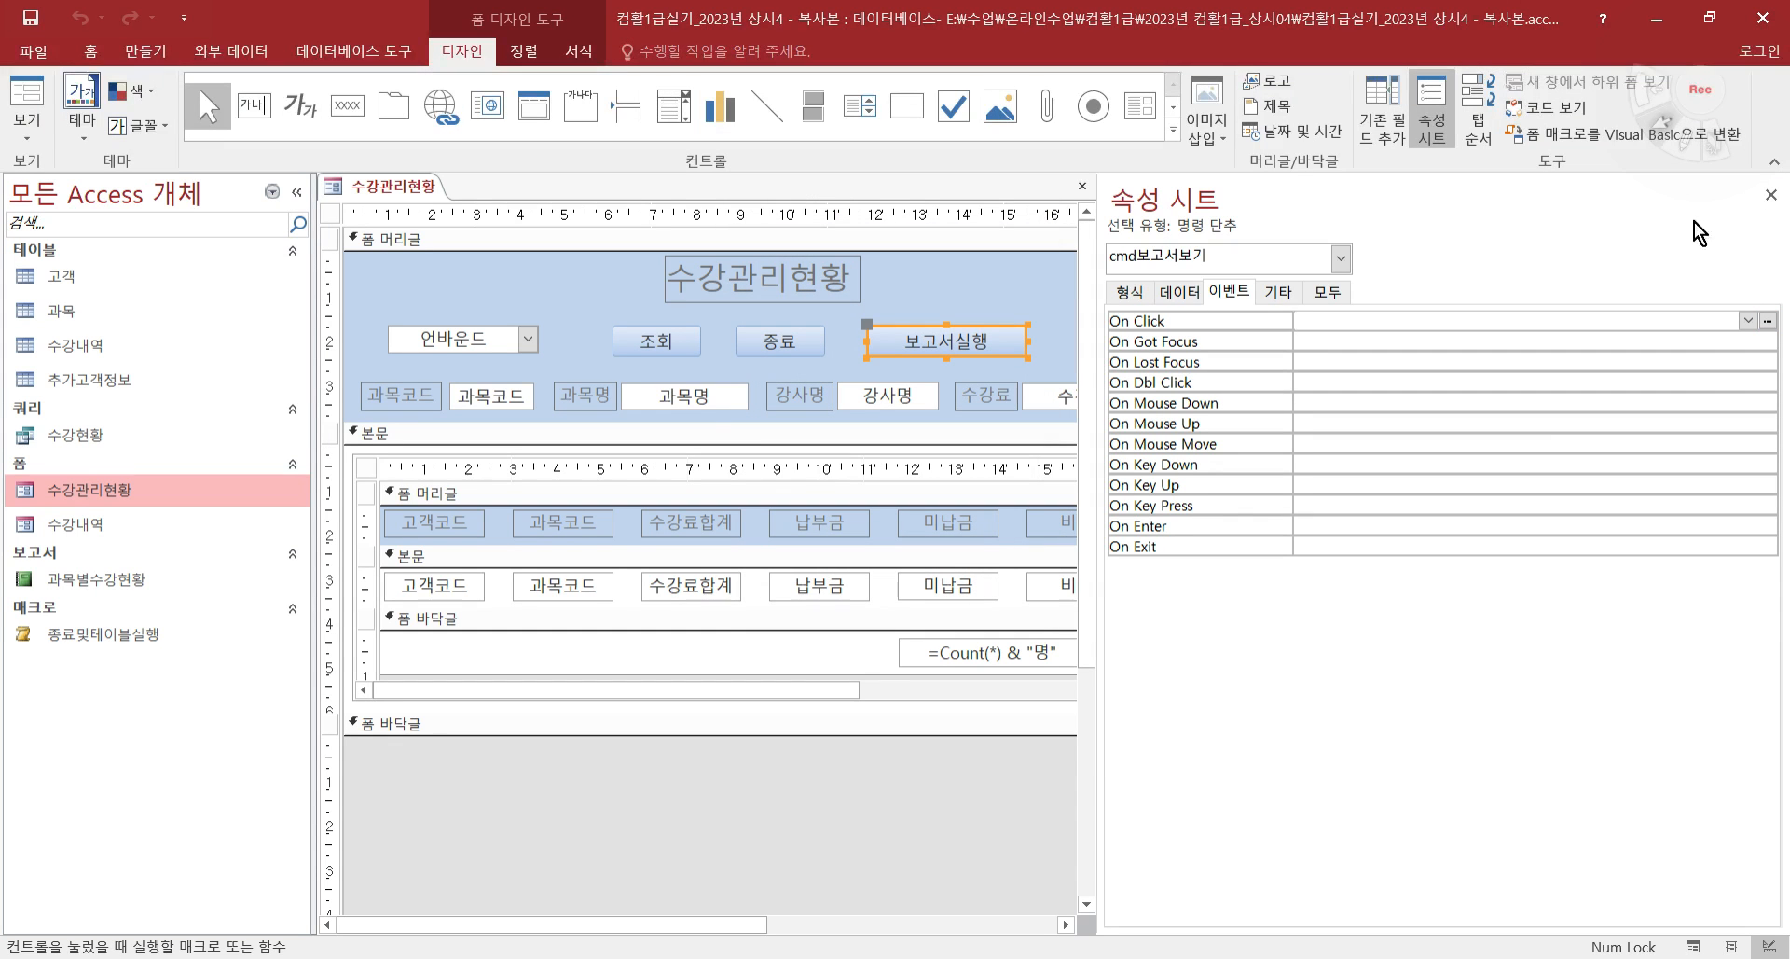
{"action": "left_click", "coordinate": [1772, 195]}
{"action": "left_click", "coordinate": [1000, 308]}
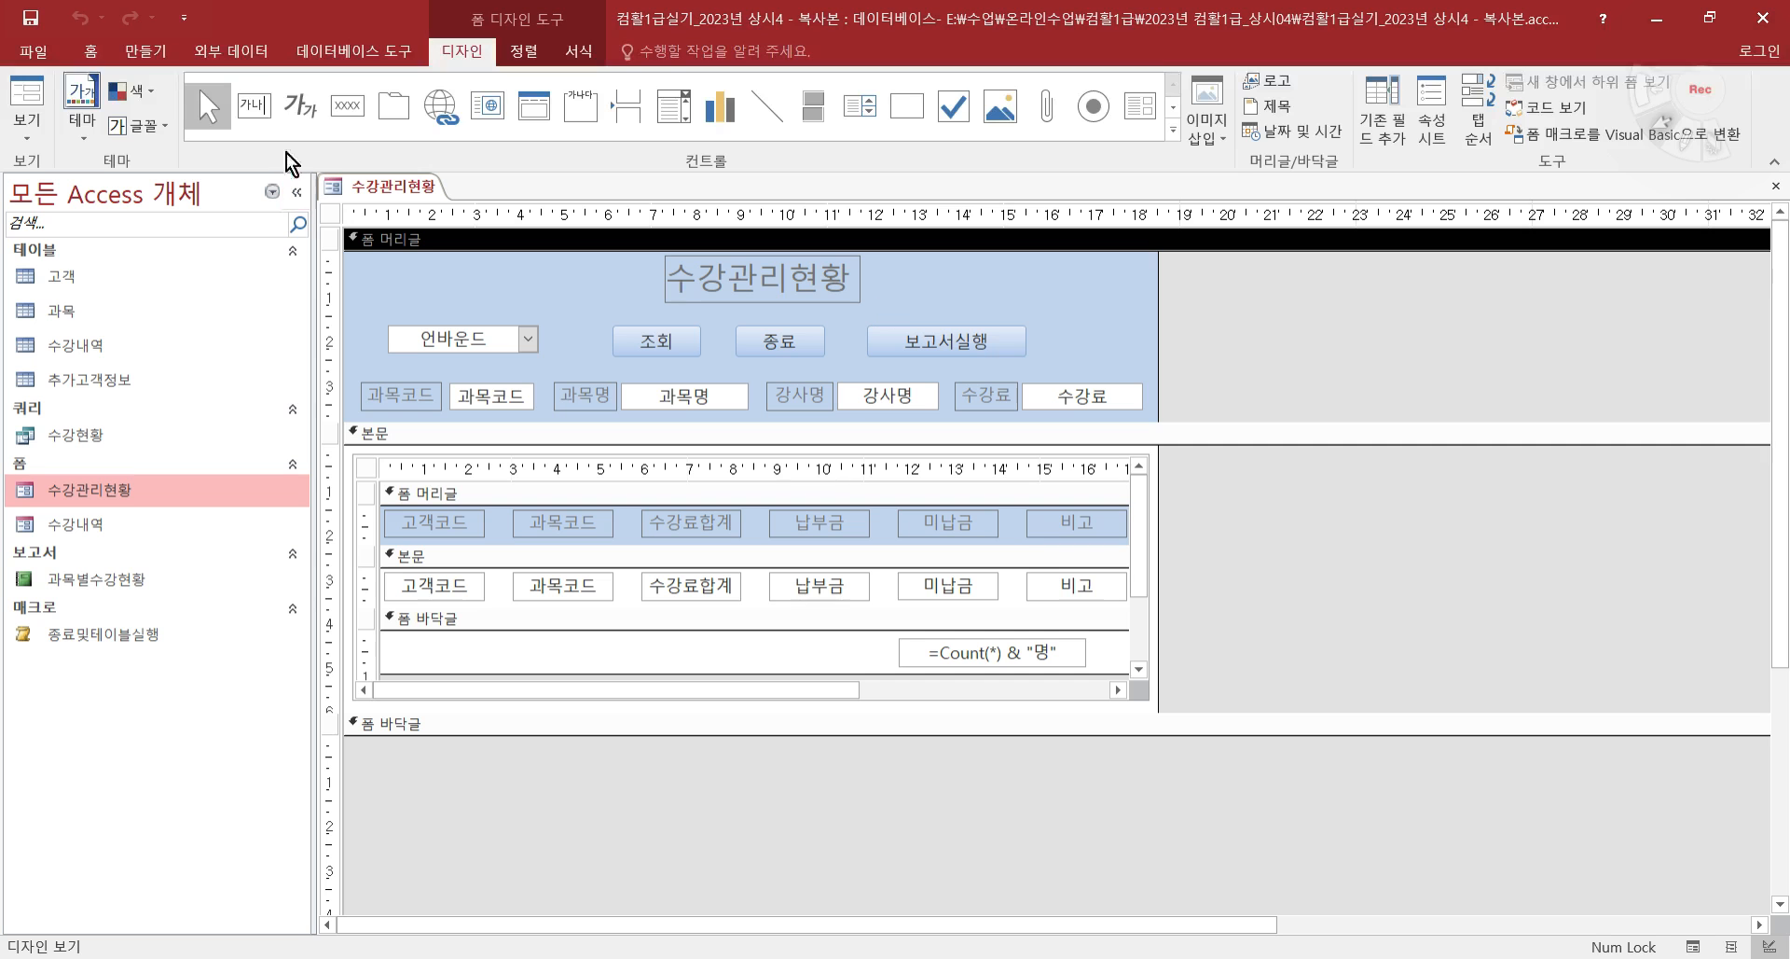
- Create a new standalone macro
{"action": "left_click", "coordinate": [153, 55]}
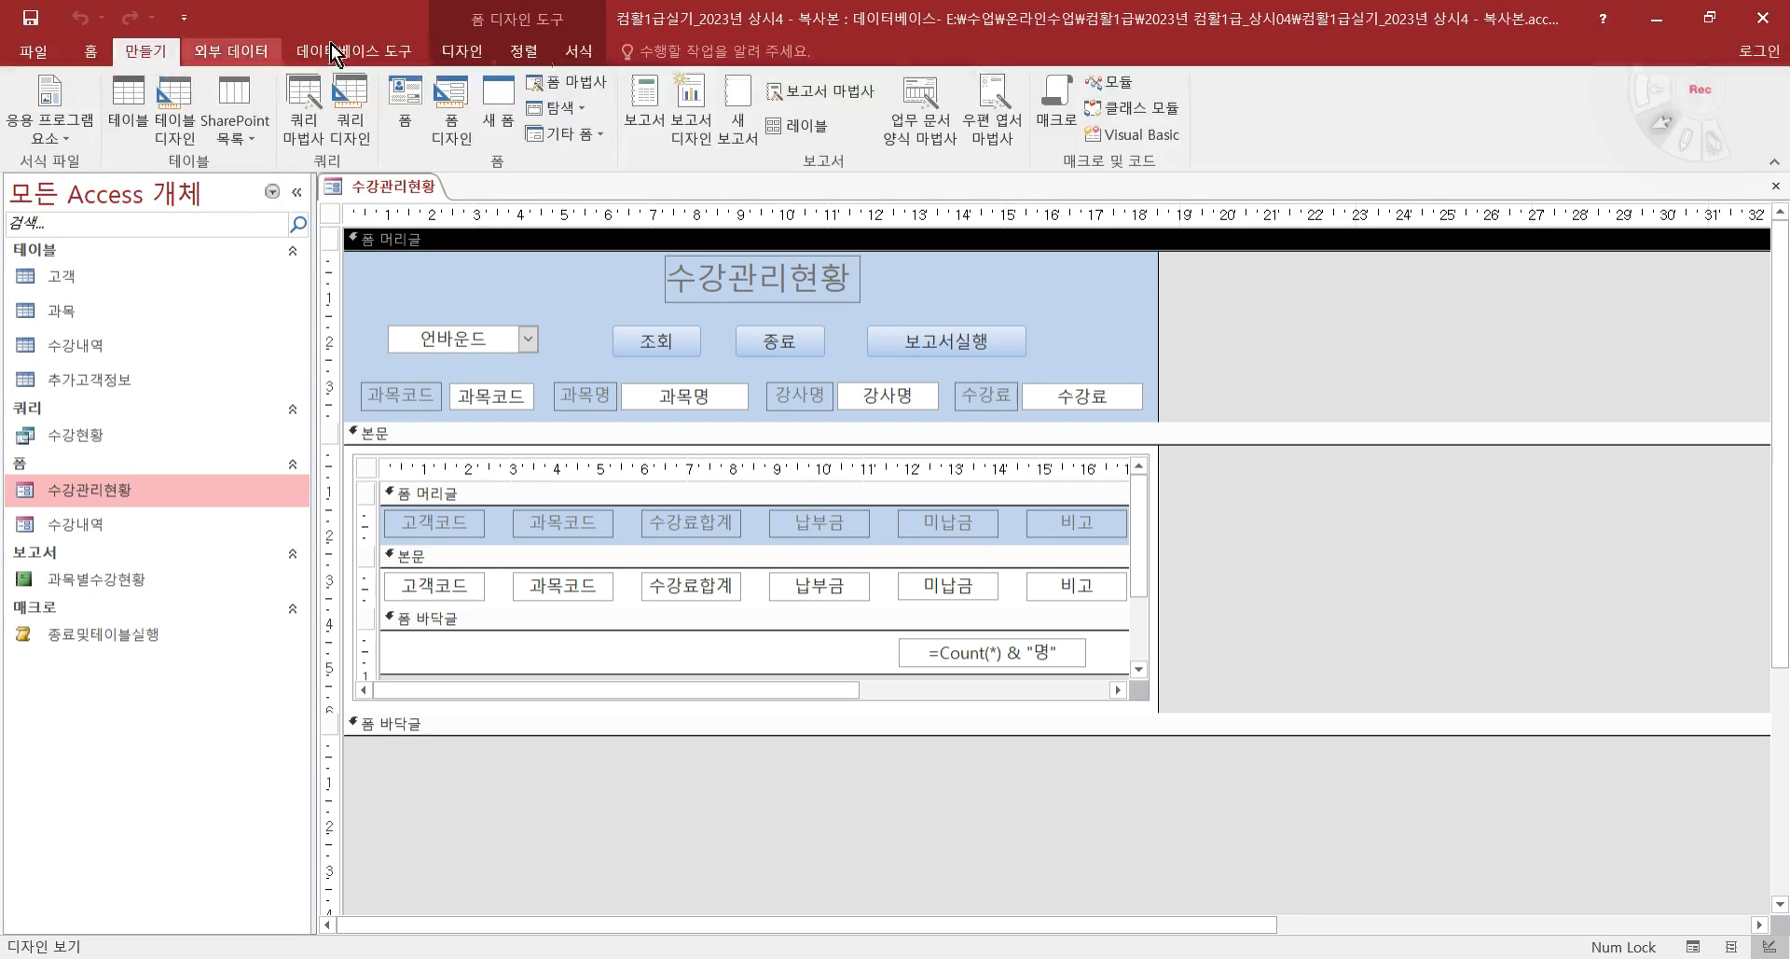
{"action": "left_click", "coordinate": [1049, 117]}
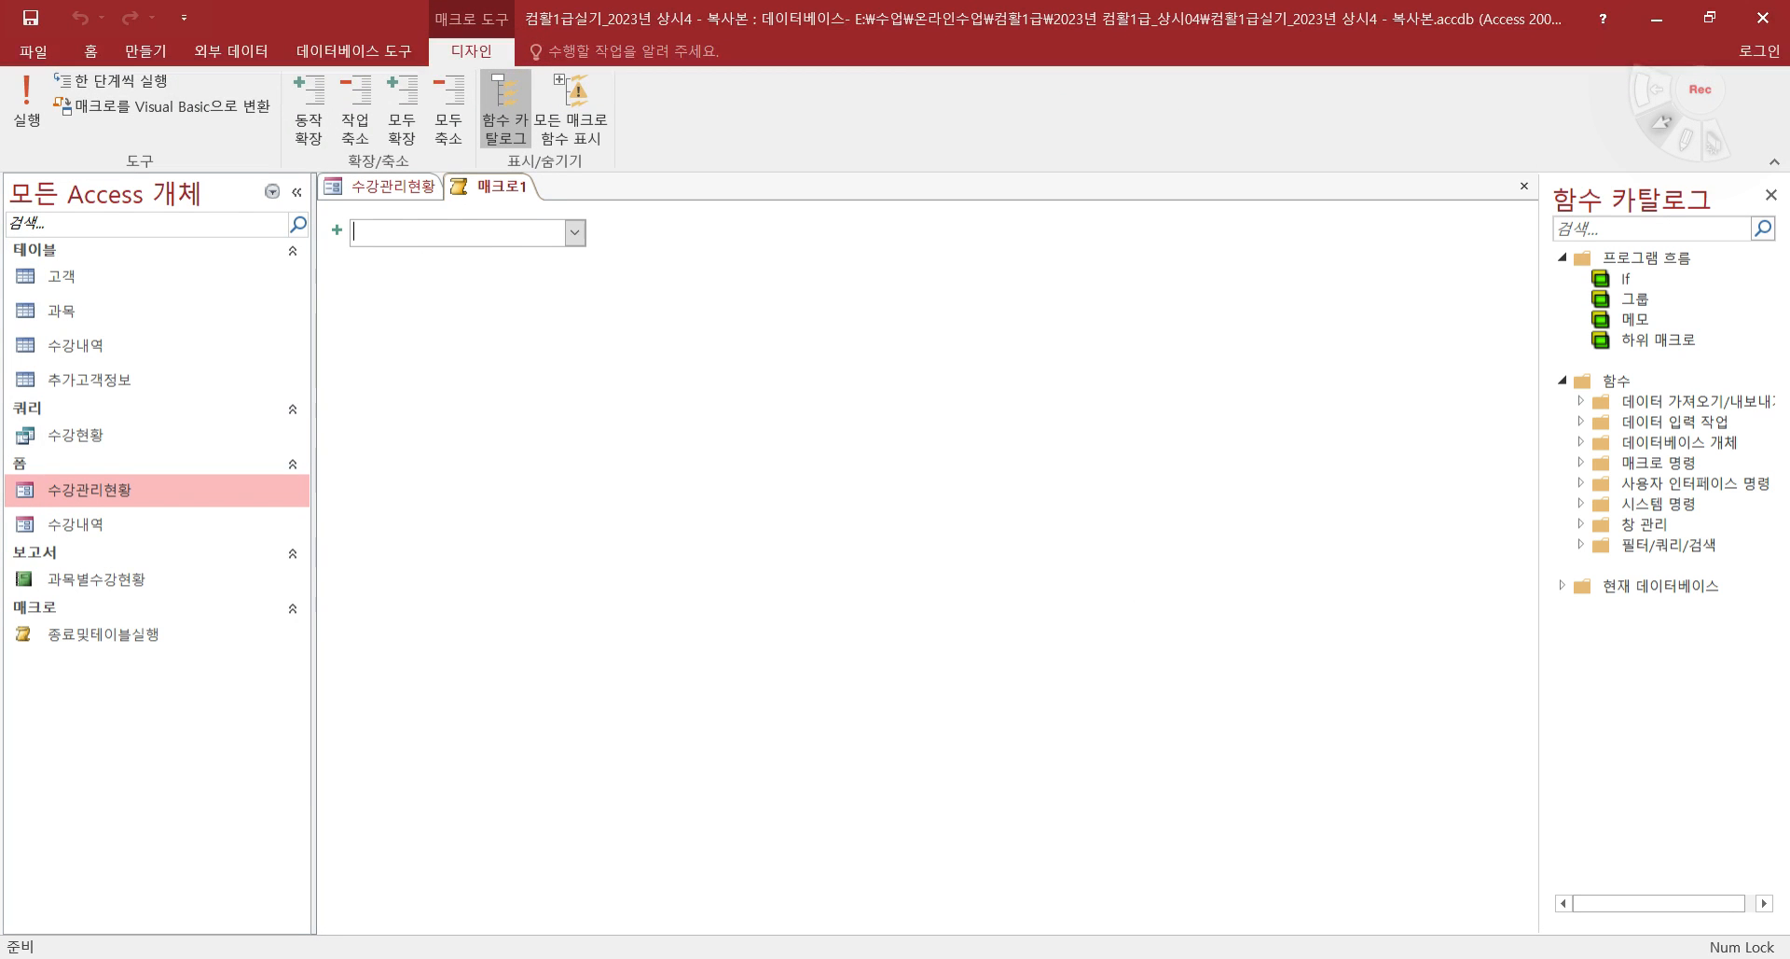
- Switch to the exam PDF and underline 메시지 상자 and 보고서를 출력 in the requirement of question 3
{"action": "key", "text": "alt+Tab"}
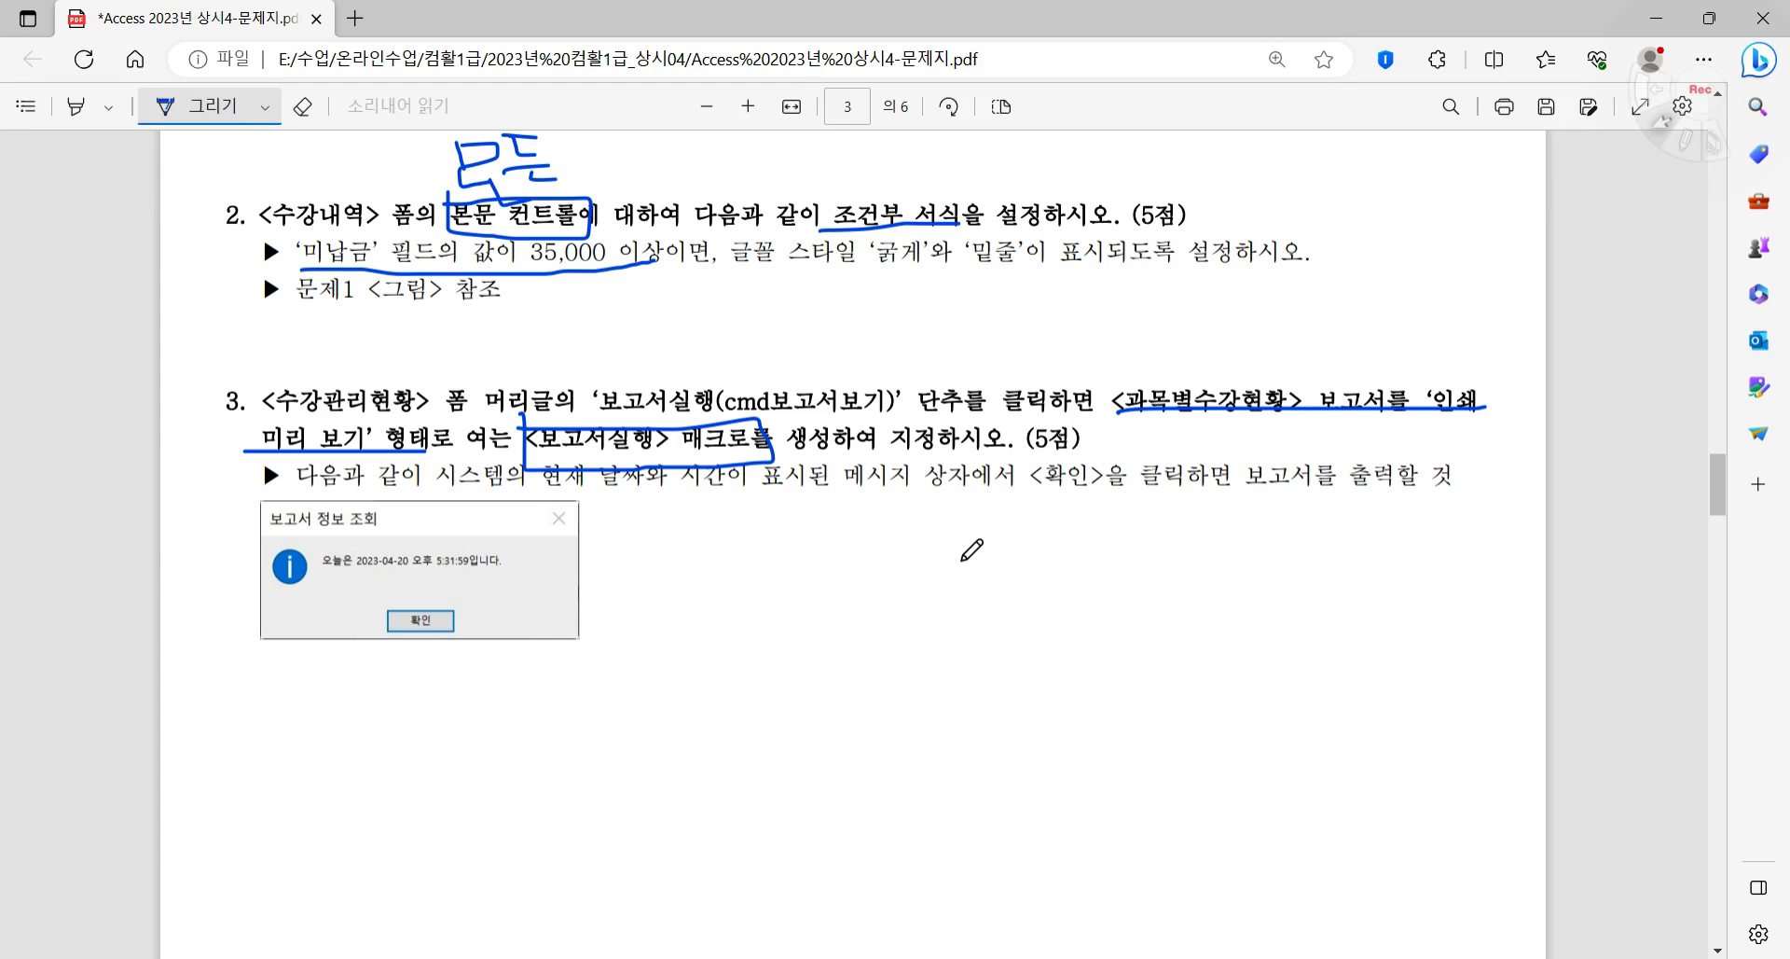
{"action": "left_click_drag", "start_coordinate": [849, 490], "coordinate": [974, 480]}
{"action": "left_click_drag", "start_coordinate": [1246, 491], "coordinate": [1380, 488]}
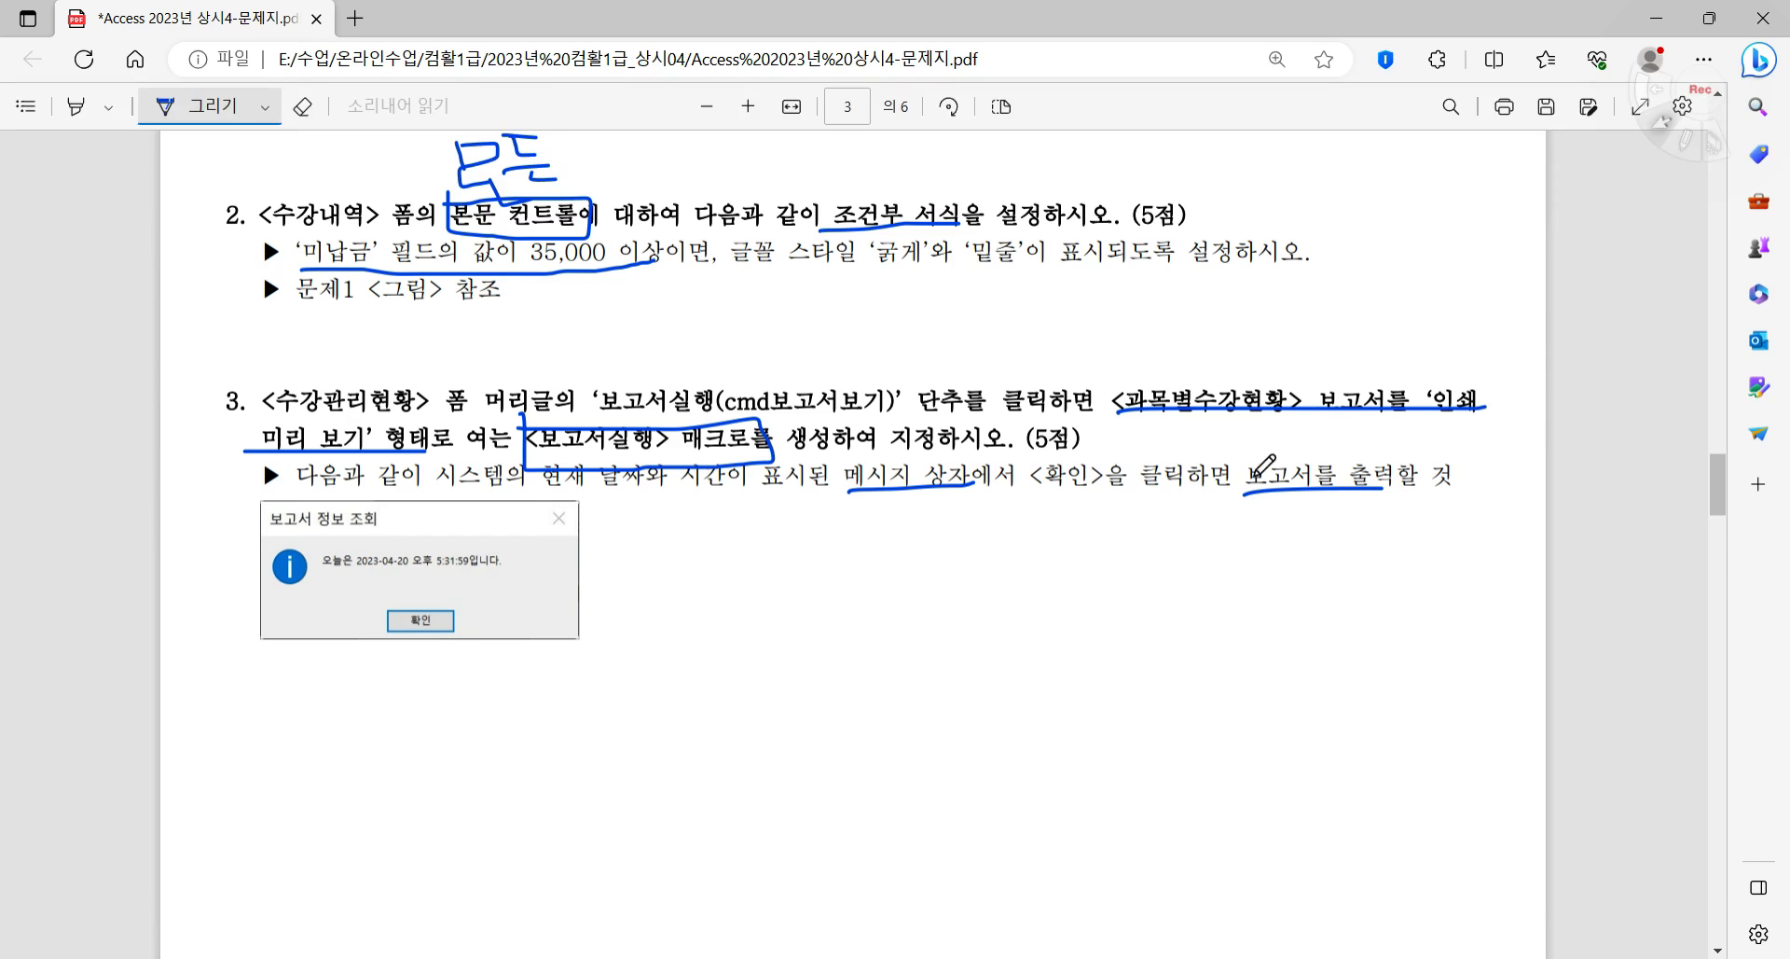
- Return to Access and add a MessageBox action followed by an OpenReport action to the new macro
{"action": "key", "text": "alt+Tab"}
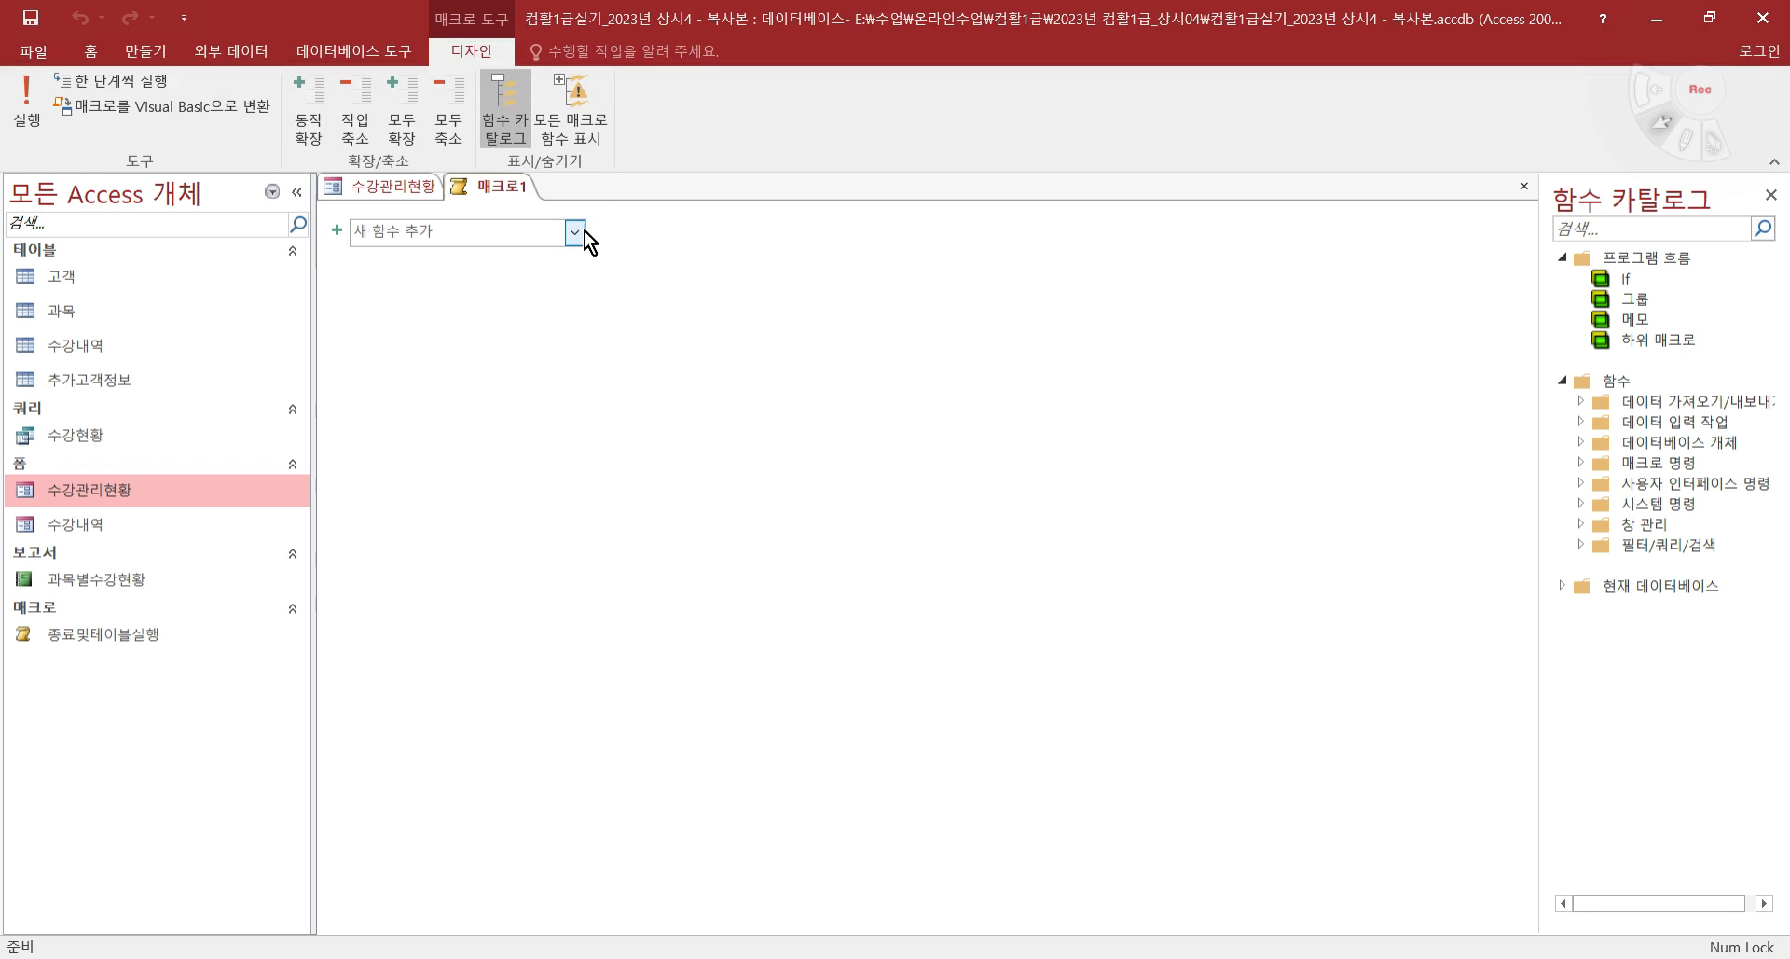
{"action": "left_click", "coordinate": [576, 231]}
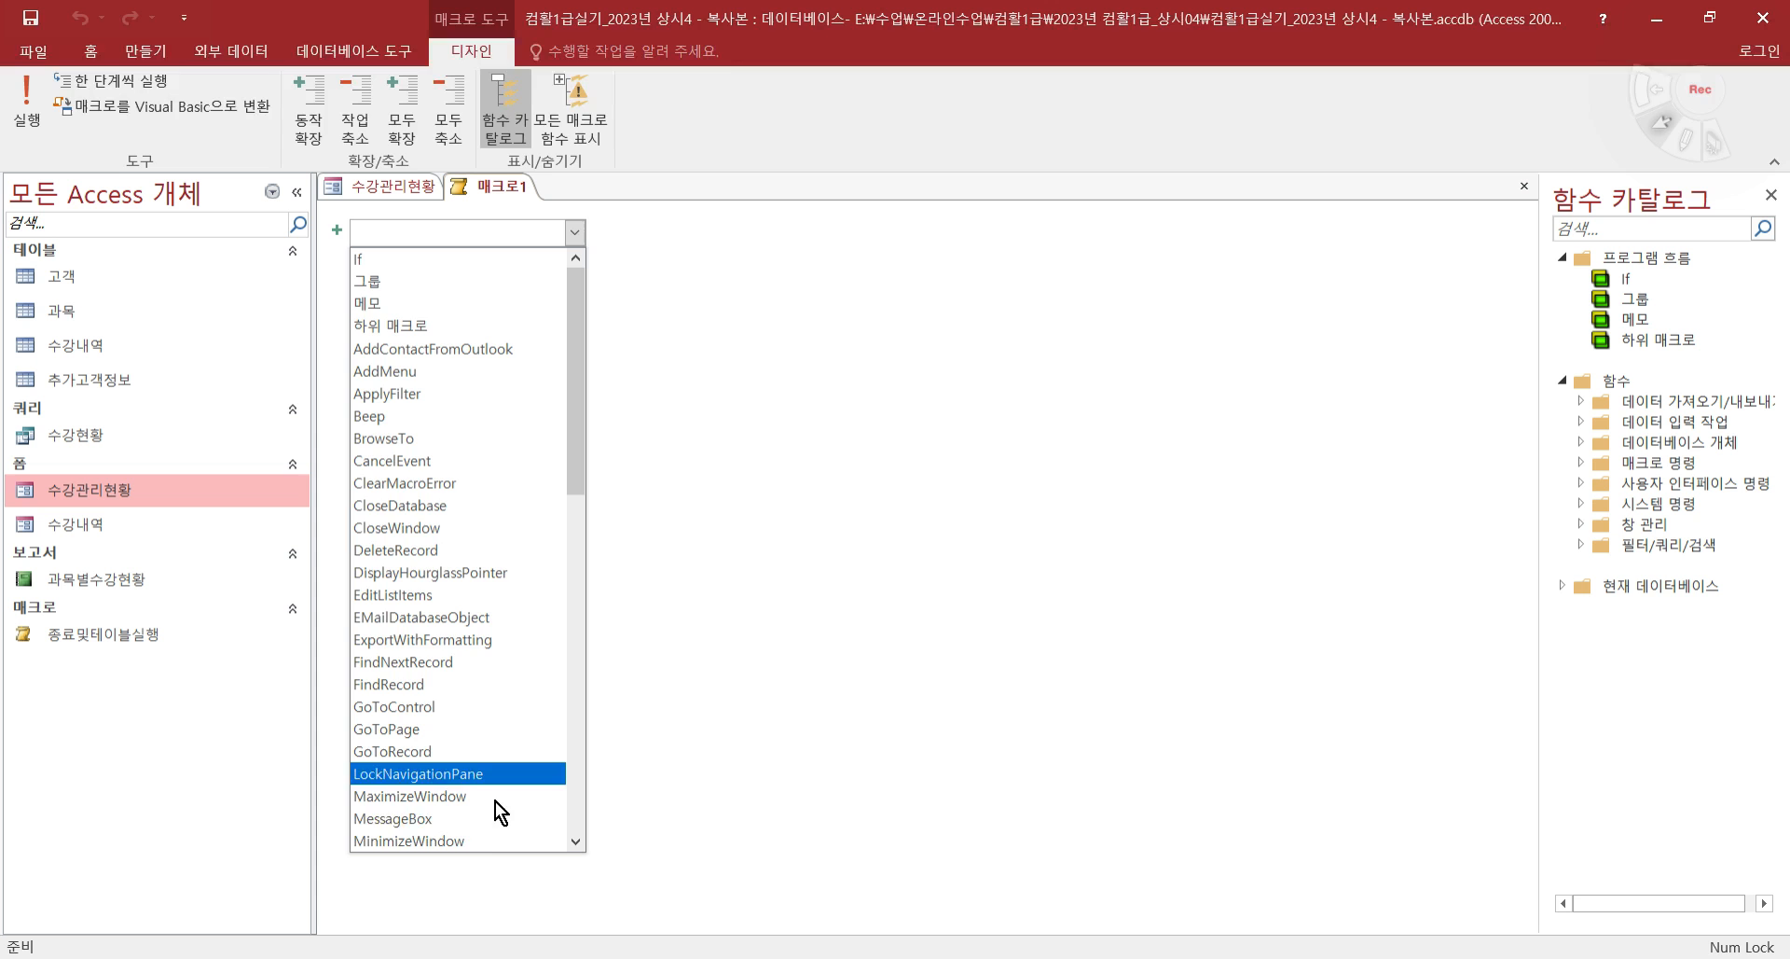
{"action": "left_click", "coordinate": [470, 818]}
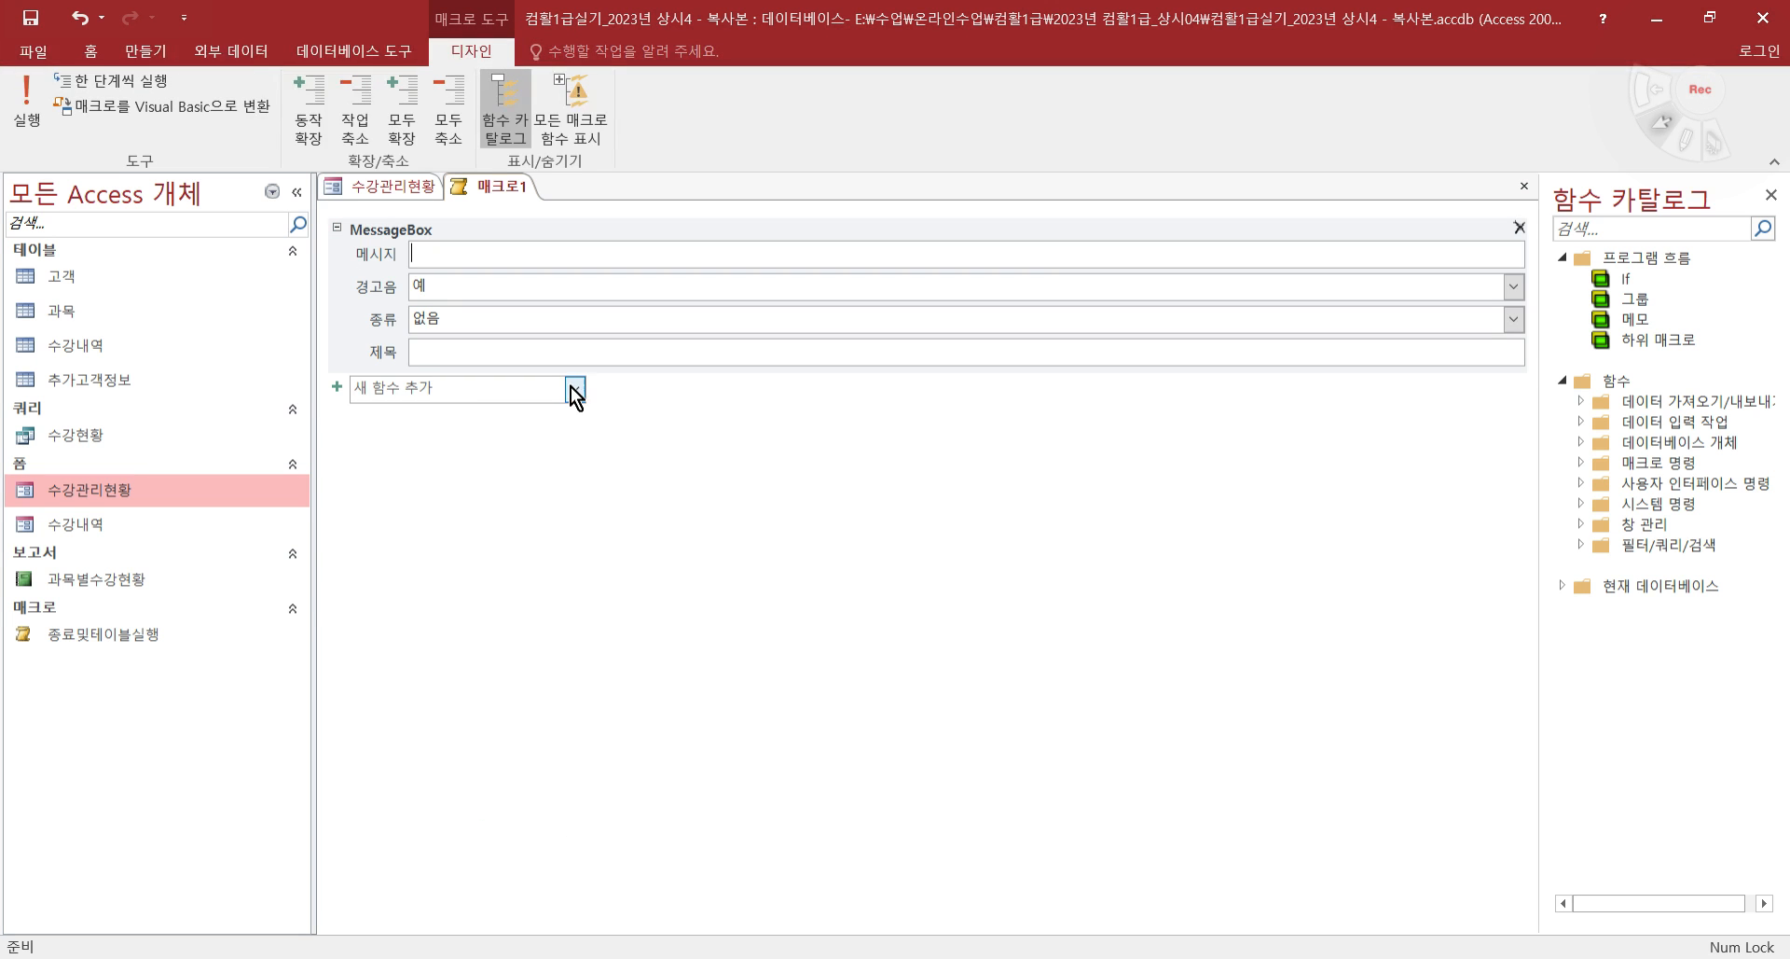
{"action": "left_click", "coordinate": [573, 390]}
{"action": "scroll", "coordinate": [427, 802], "scroll_direction": "down", "scroll_amount": 5}
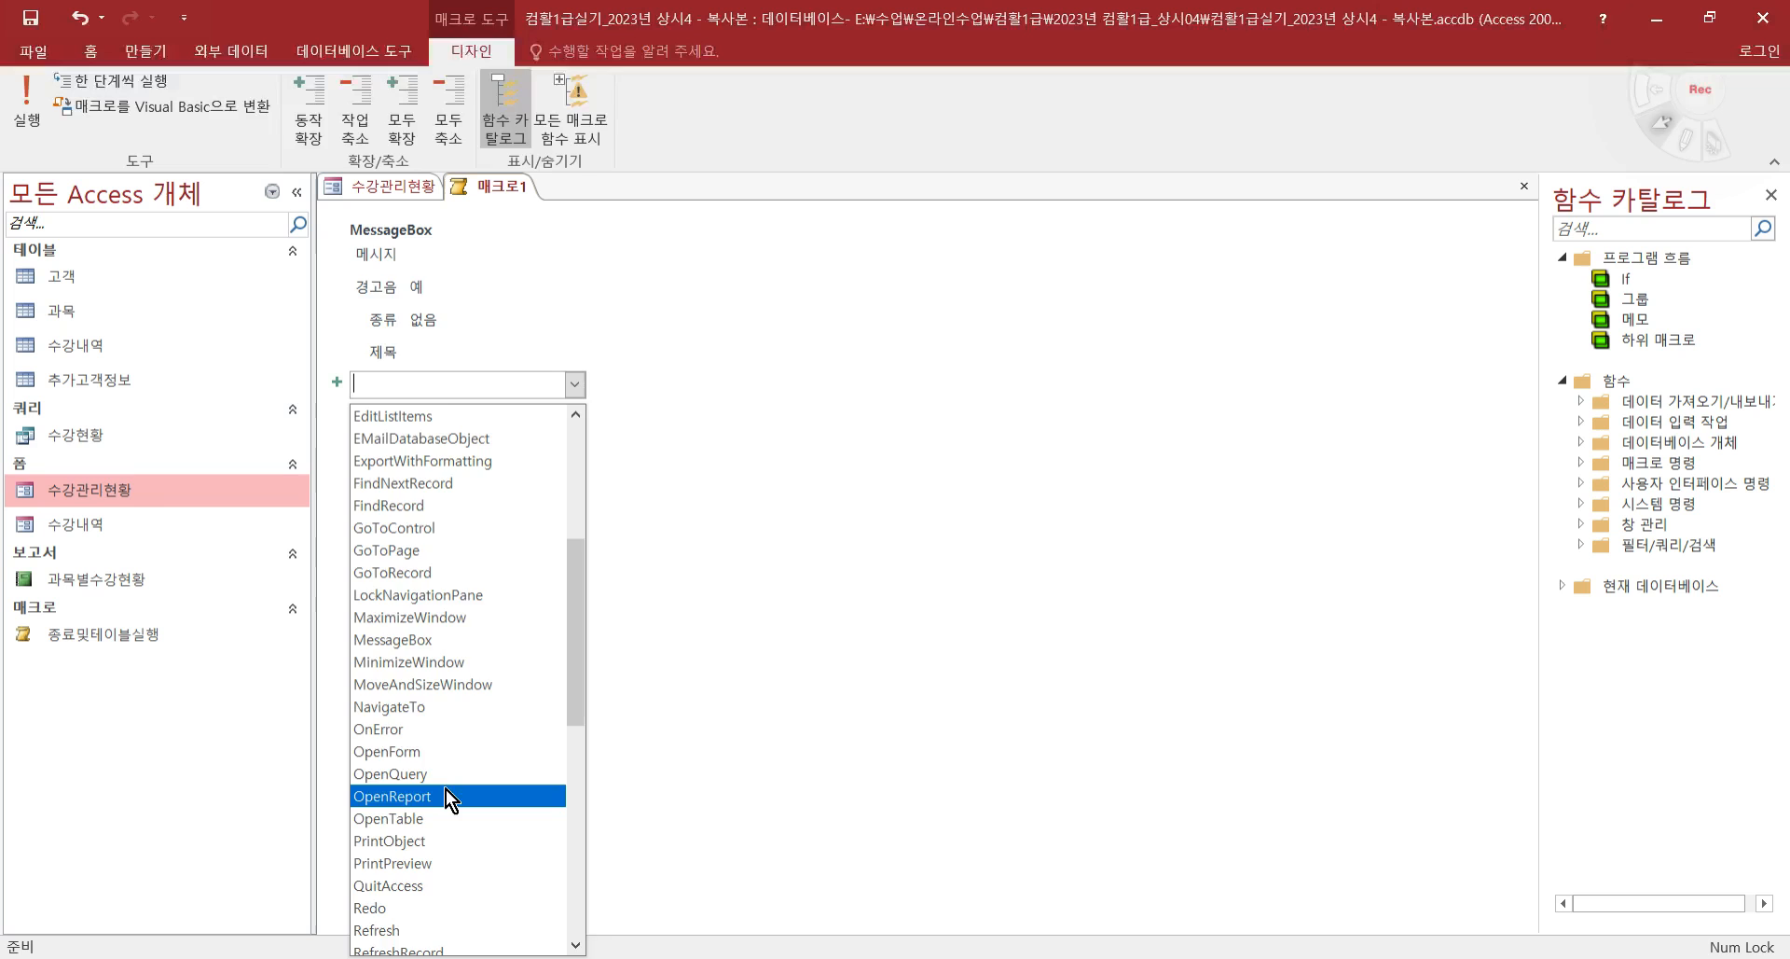
{"action": "left_click", "coordinate": [446, 795]}
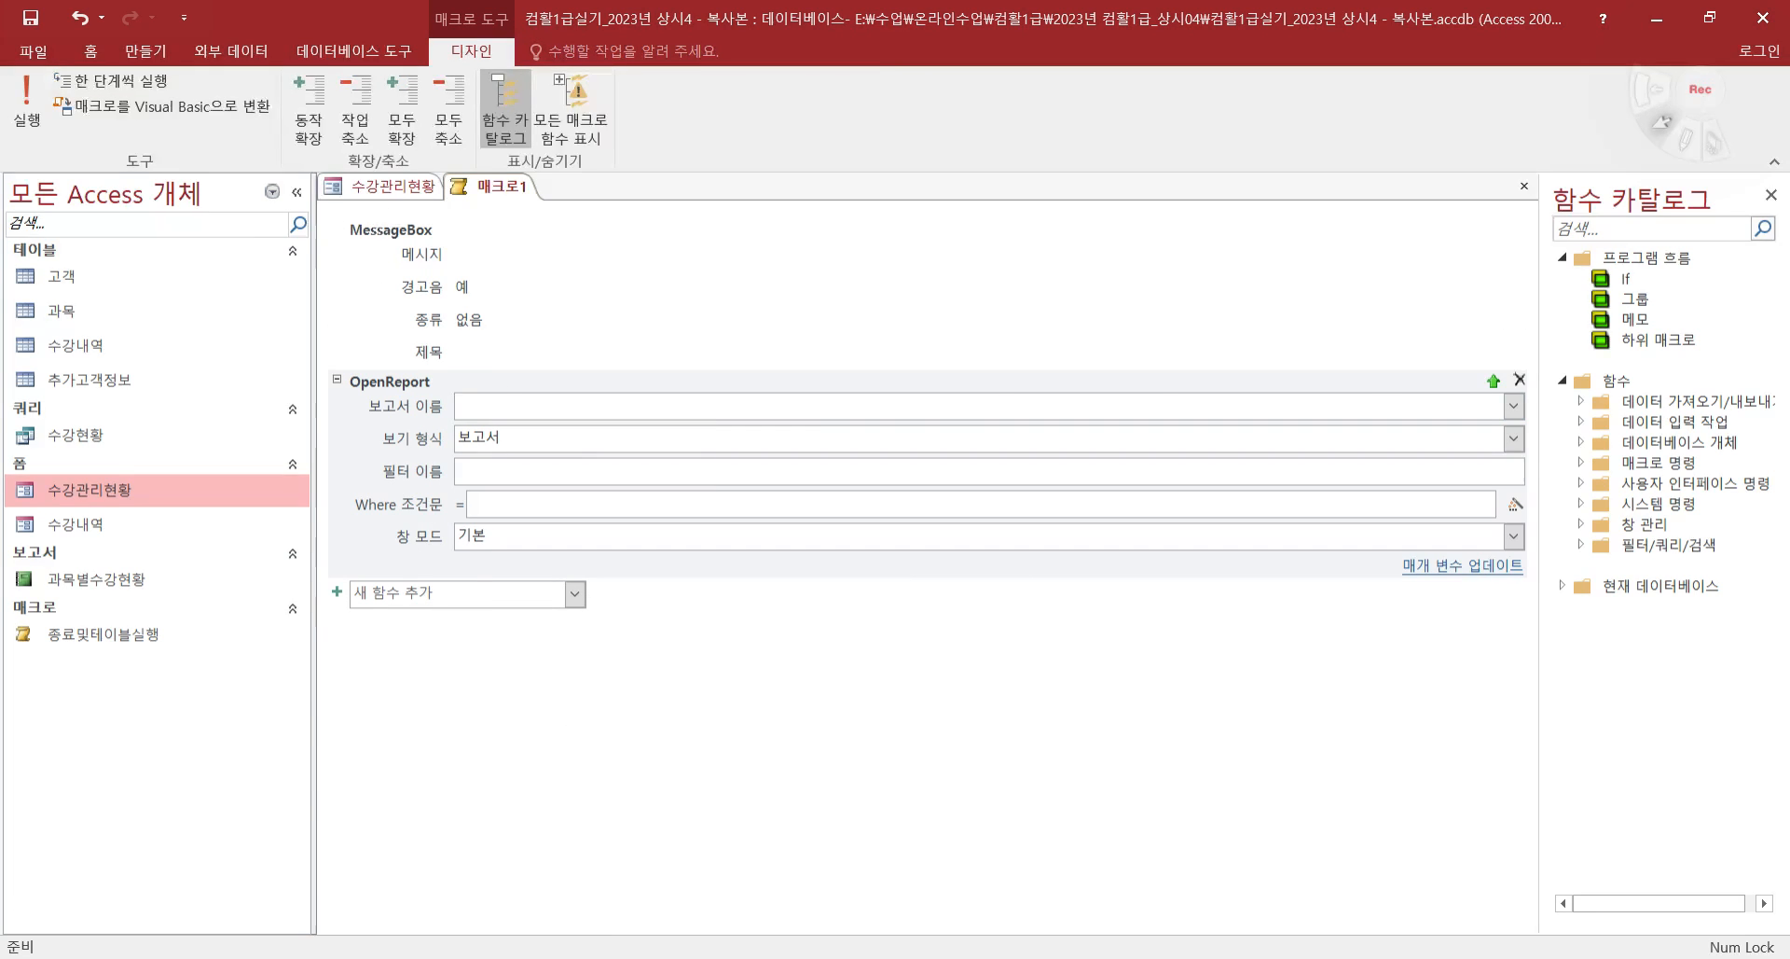
- Switch to the exam PDF, underline the sample message box's title and message text, and circle its information icon
{"action": "key", "text": "alt+Tab"}
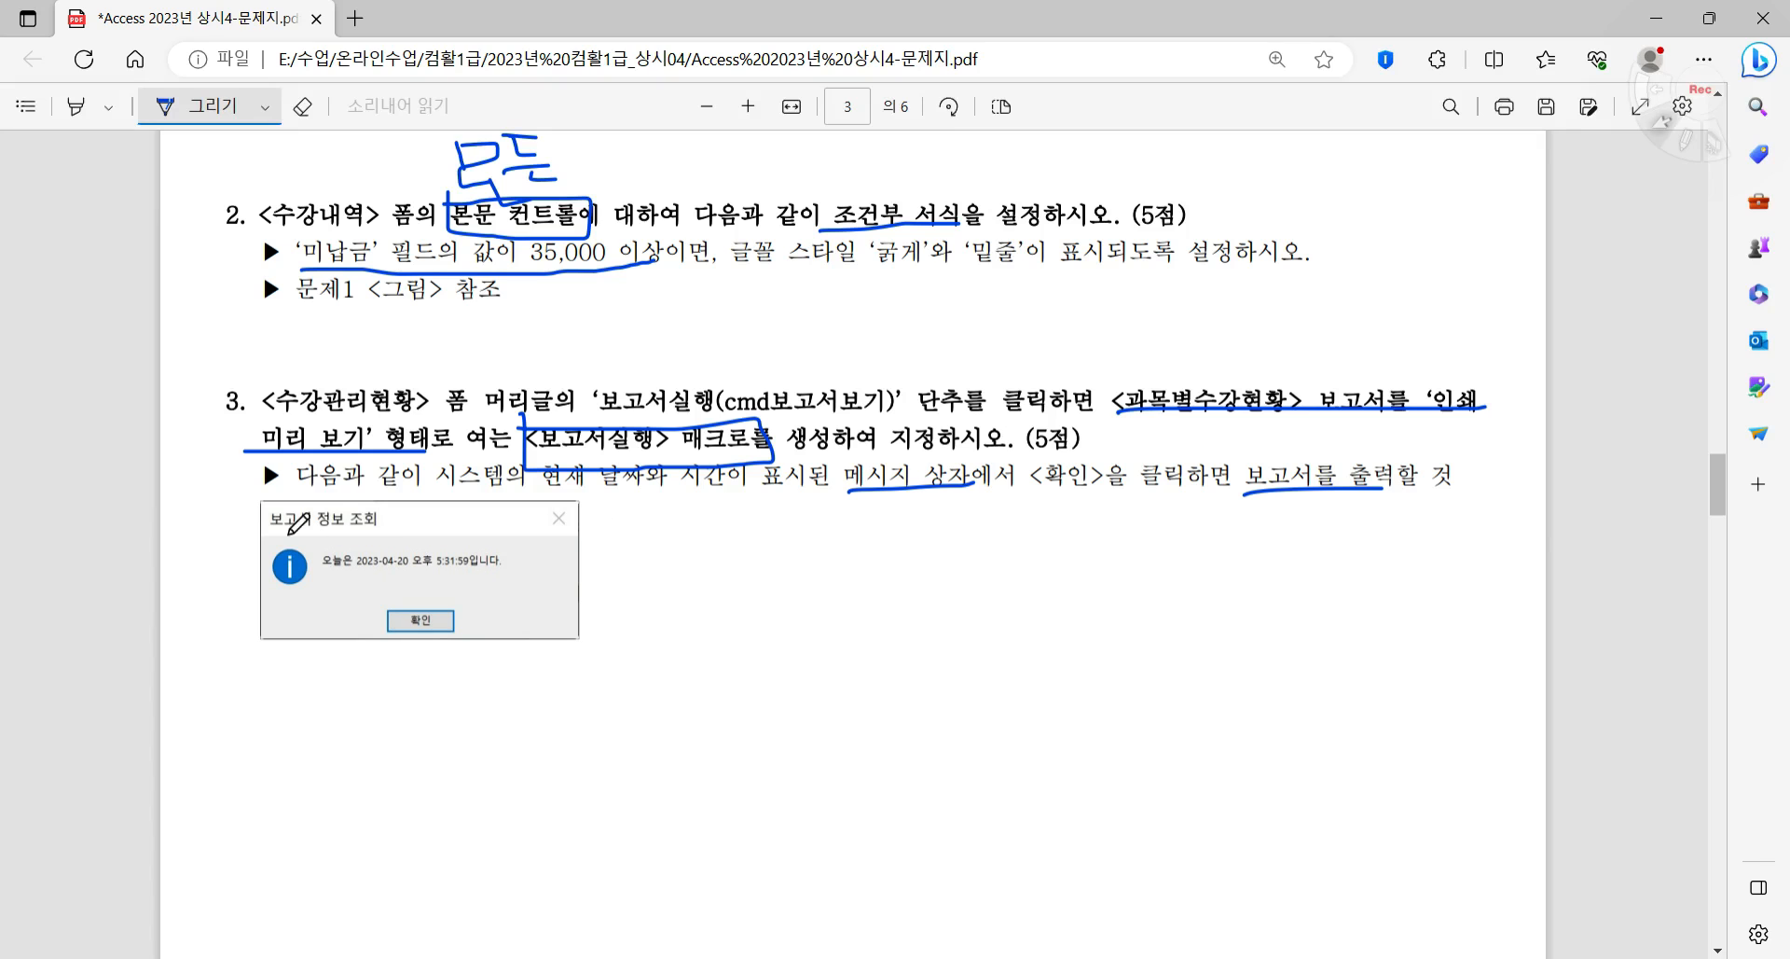
{"action": "left_click_drag", "start_coordinate": [263, 529], "coordinate": [389, 530]}
{"action": "left_click_drag", "start_coordinate": [315, 577], "coordinate": [497, 580]}
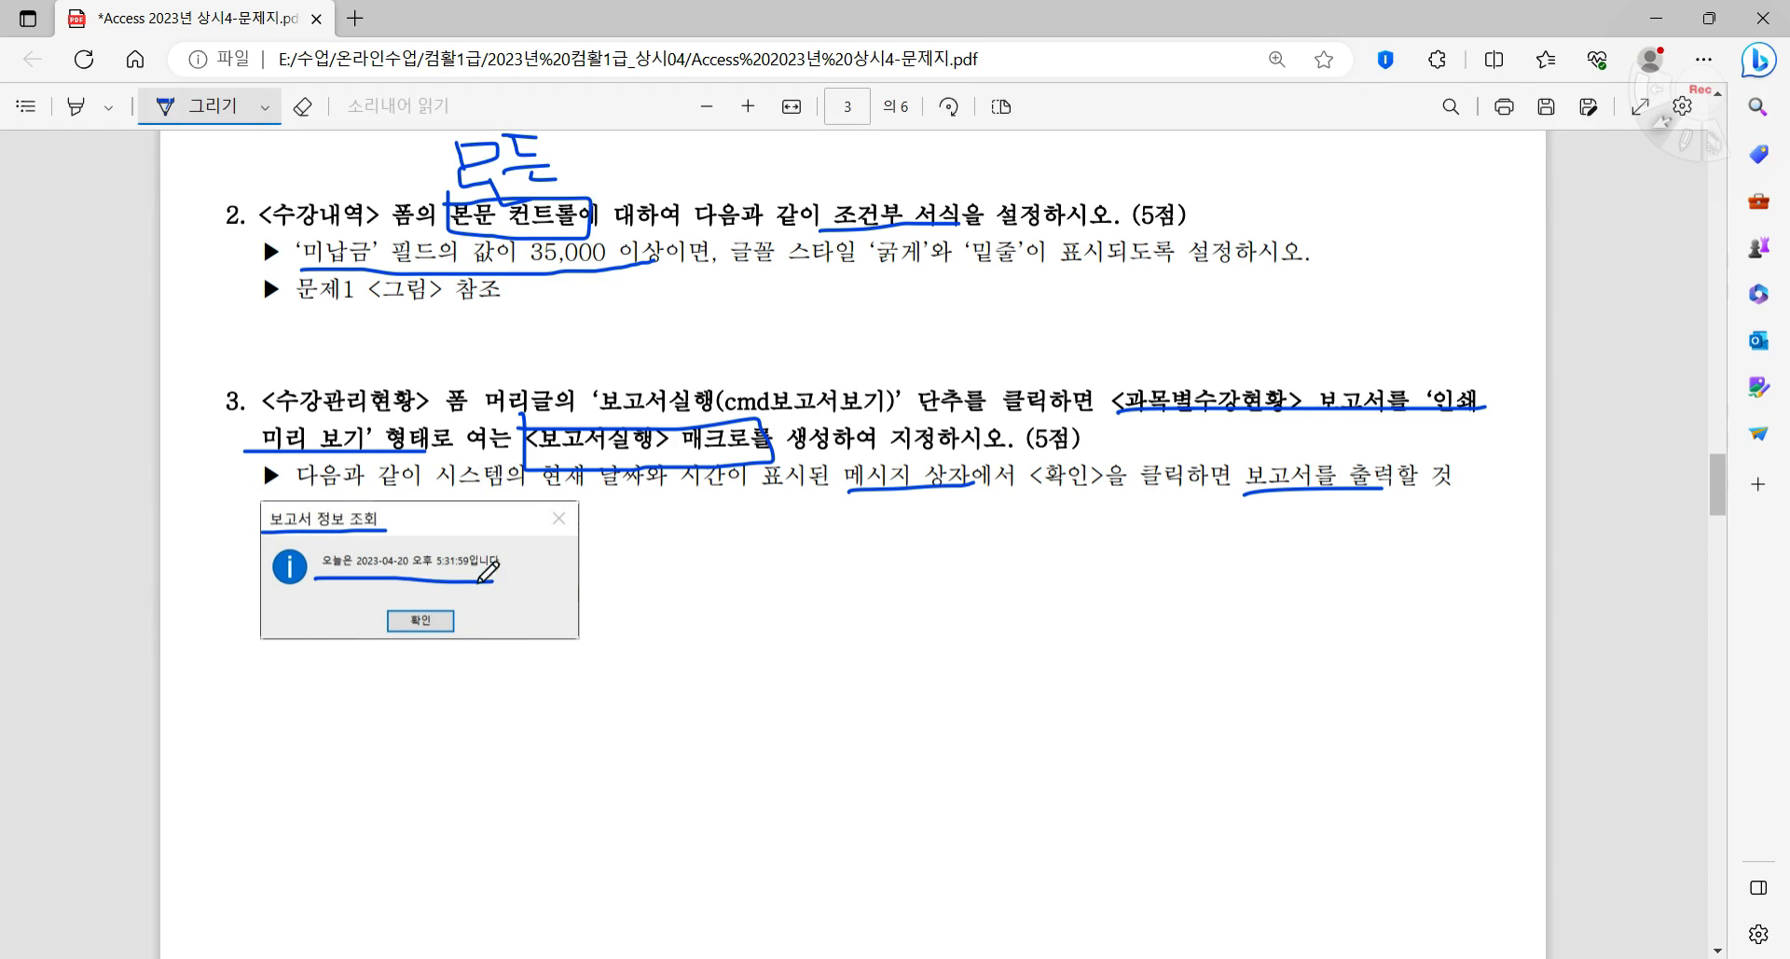
{"action": "mouse_move", "coordinate": [286, 594]}
{"action": "left_mouse_down"}
{"action": "mouse_move", "coordinate": [261, 563]}
{"action": "mouse_move", "coordinate": [309, 552]}
{"action": "mouse_move", "coordinate": [269, 591]}
{"action": "left_mouse_up"}
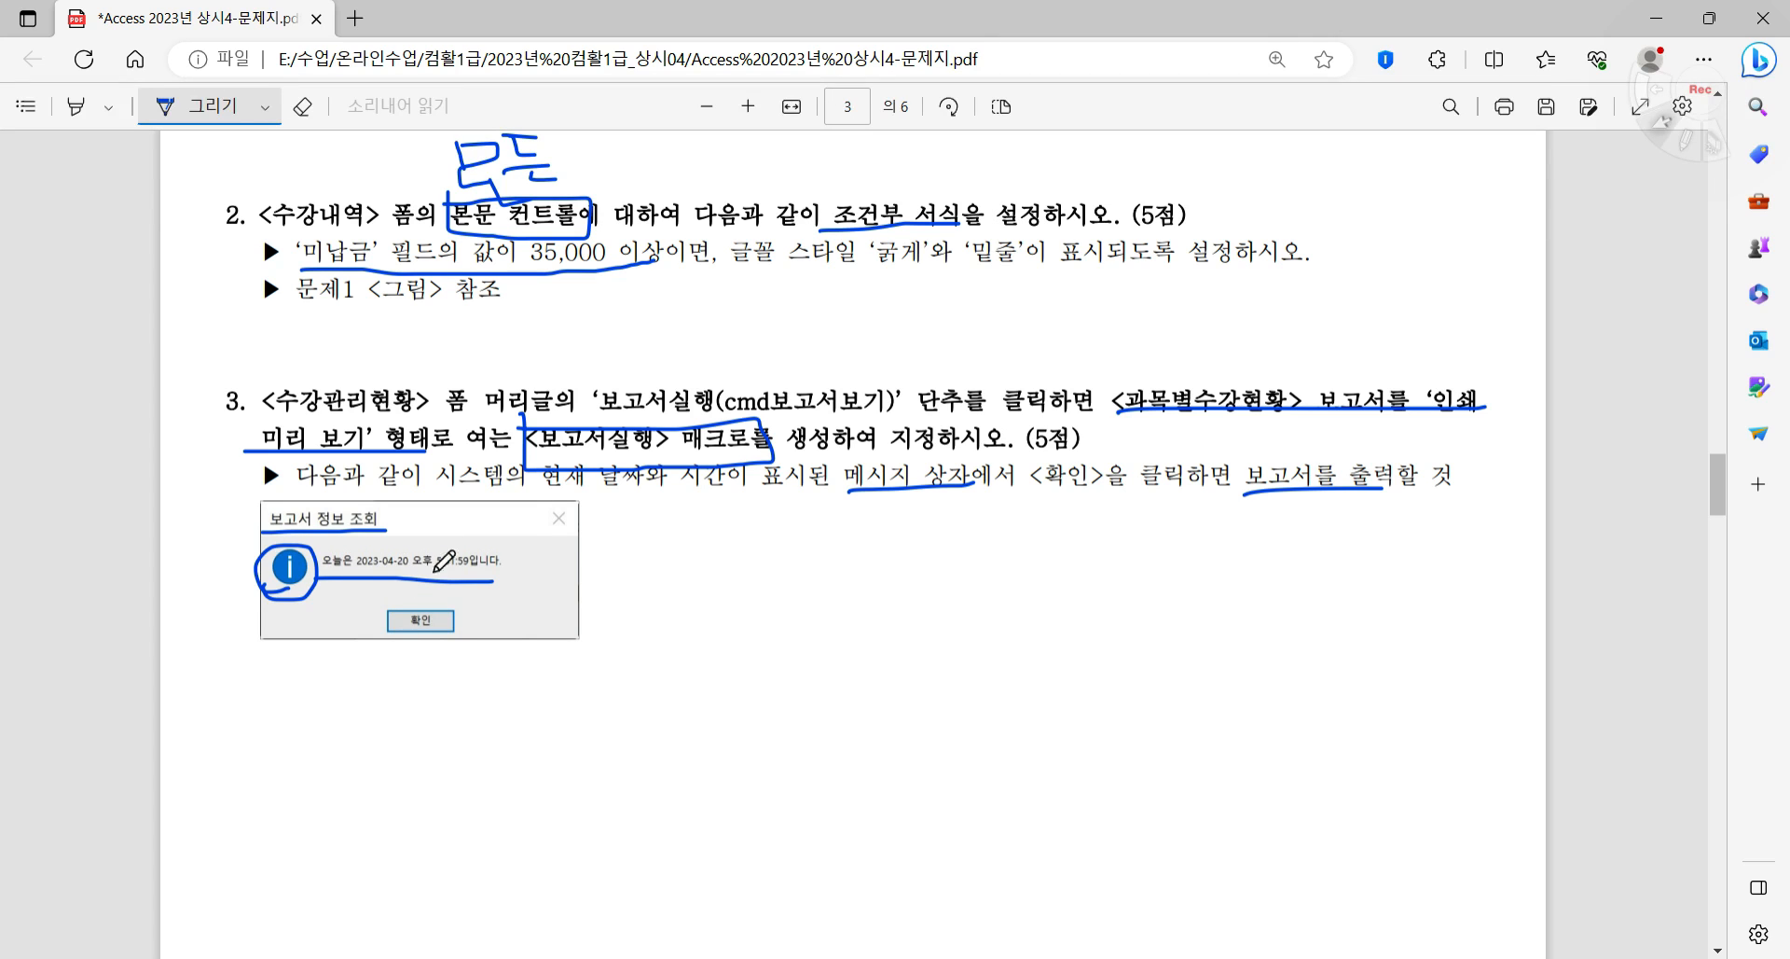
- Underline 현재 날짜와 시간 in question 3 and handwrite NOW( ) in the blank area beside the sample message box
{"action": "left_click_drag", "start_coordinate": [527, 497], "coordinate": [727, 492]}
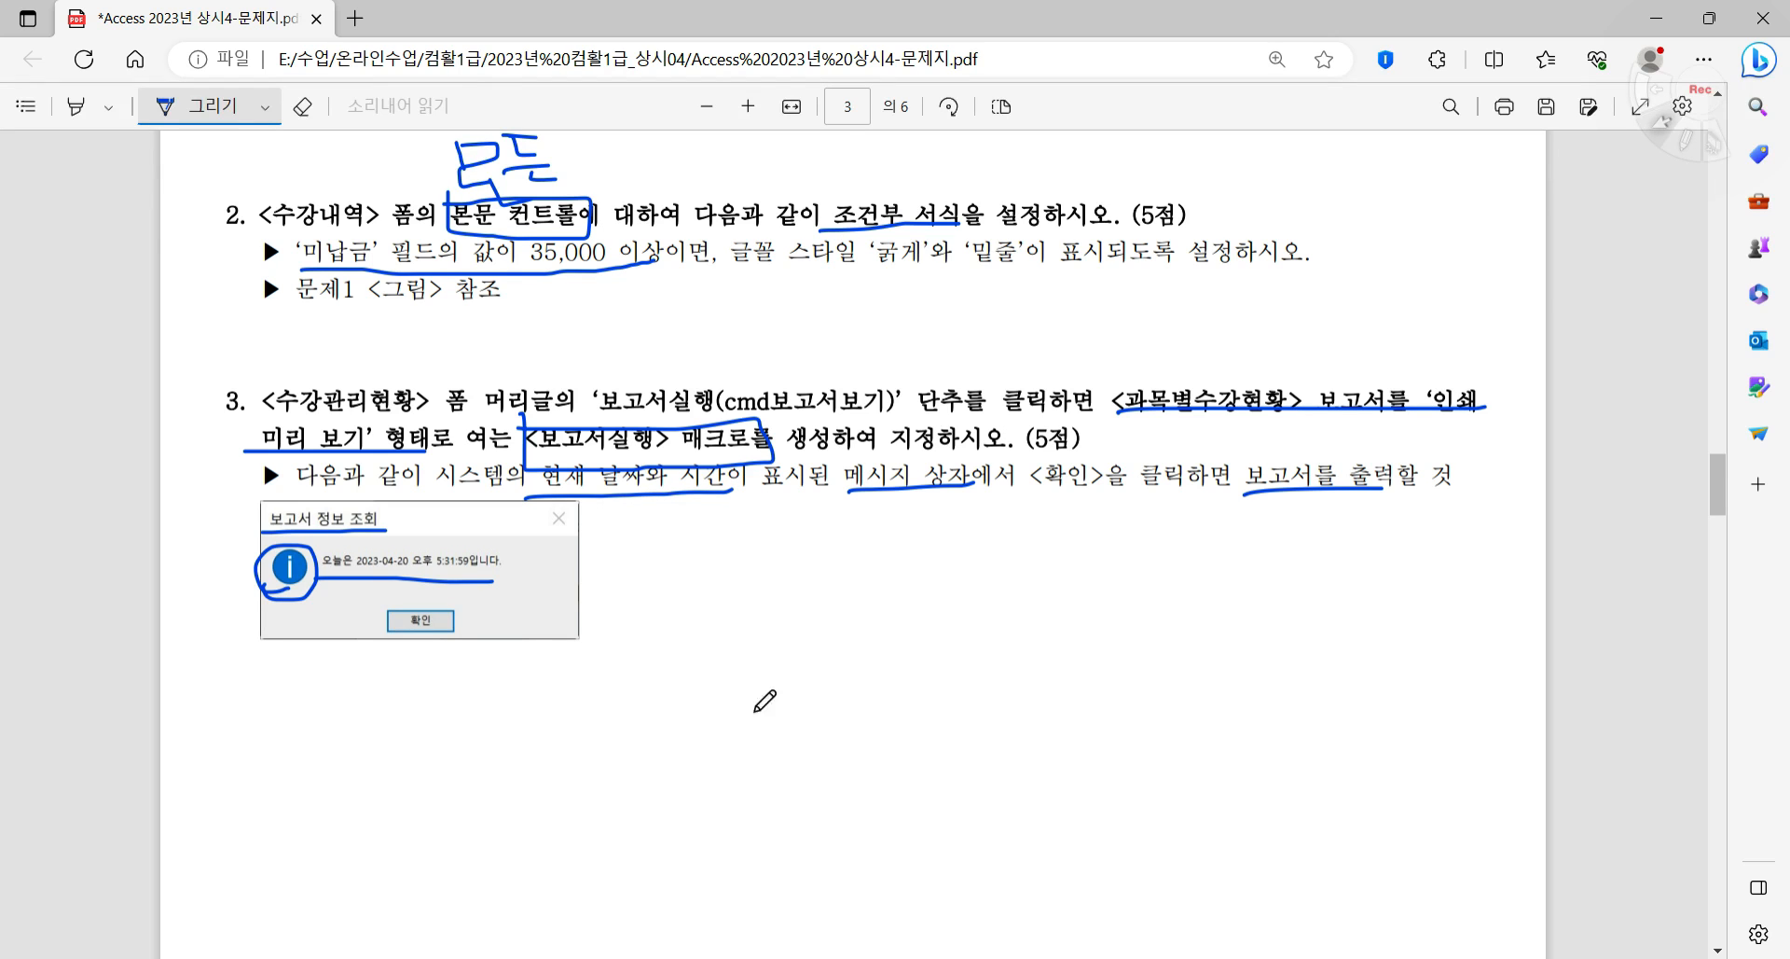
{"action": "mouse_move", "coordinate": [730, 624]}
{"action": "left_mouse_down"}
{"action": "mouse_move", "coordinate": [743, 567]}
{"action": "mouse_move", "coordinate": [763, 615]}
{"action": "mouse_move", "coordinate": [780, 566]}
{"action": "mouse_move", "coordinate": [783, 597]}
{"action": "mouse_move", "coordinate": [848, 620]}
{"action": "mouse_move", "coordinate": [865, 580]}
{"action": "mouse_move", "coordinate": [888, 626]}
{"action": "left_mouse_up"}
{"action": "left_click_drag", "start_coordinate": [953, 563], "coordinate": [960, 623]}
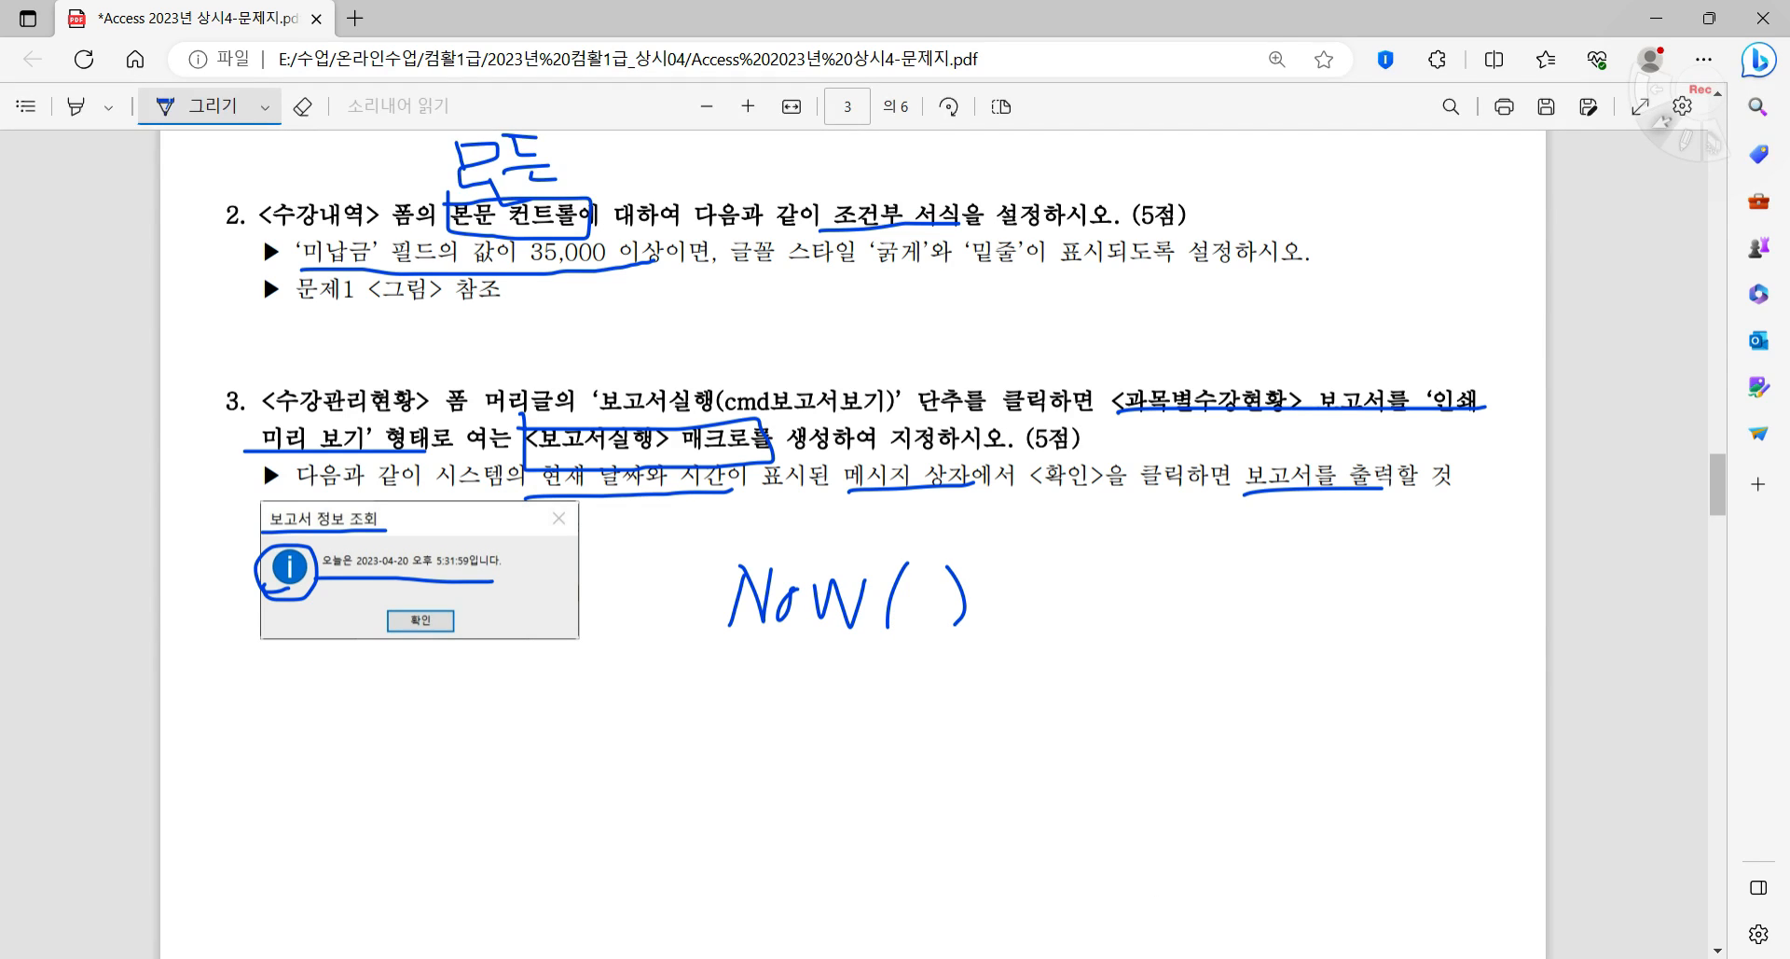
- Return to Access and set the MessageBox action's message to ="오늘은 " & now() & "입니다."
{"action": "key", "text": "alt+Tab"}
{"action": "left_click", "coordinate": [469, 251]}
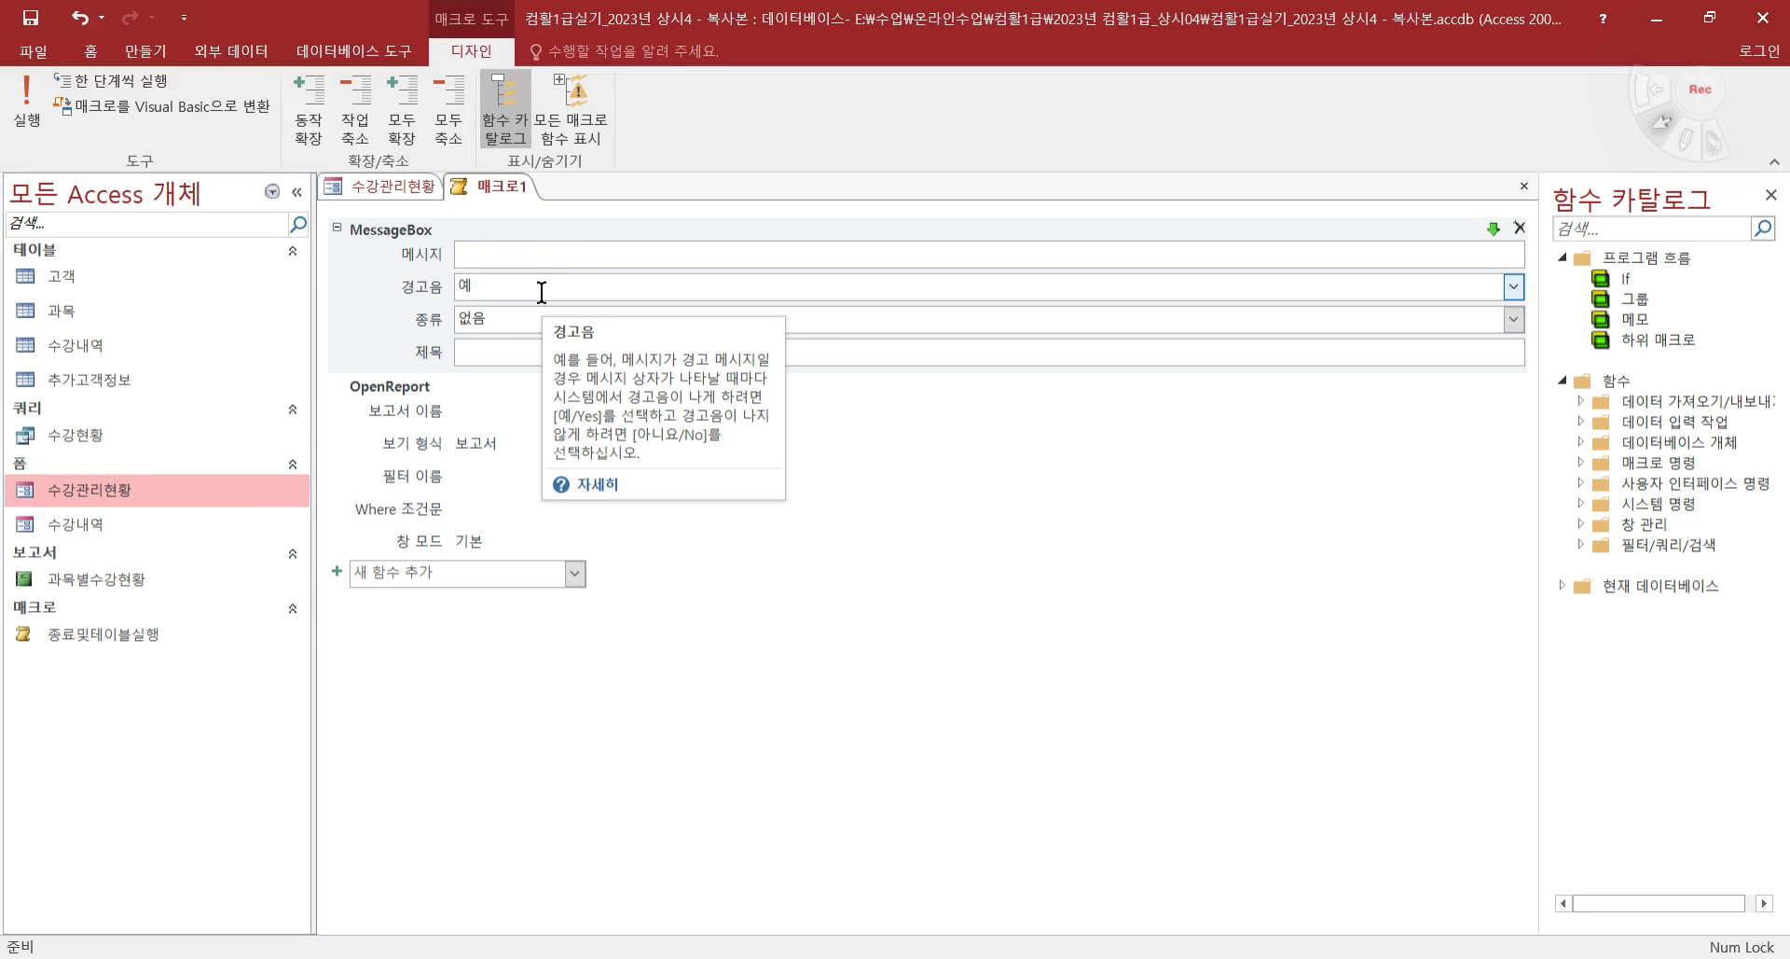
{"action": "type", "text": "="}
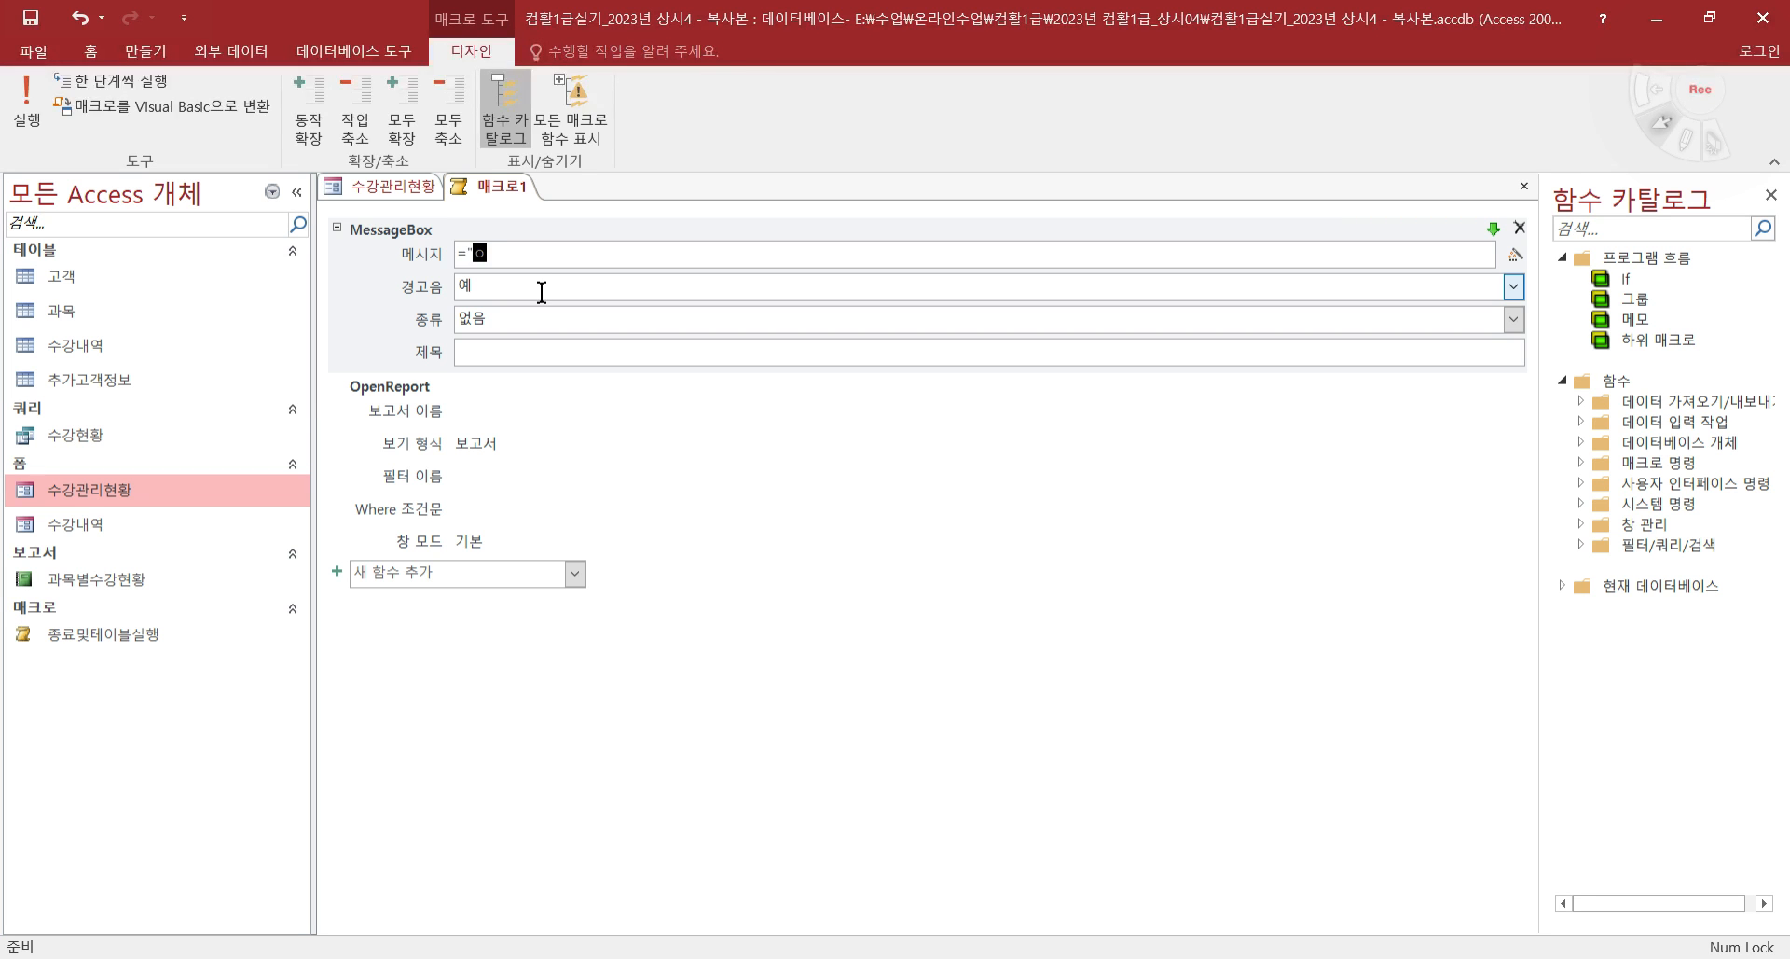
{"action": "type", "text": "\"오늘ㅇ"}
{"action": "type", "text": "&"}
{"action": "type", "text": " now"}
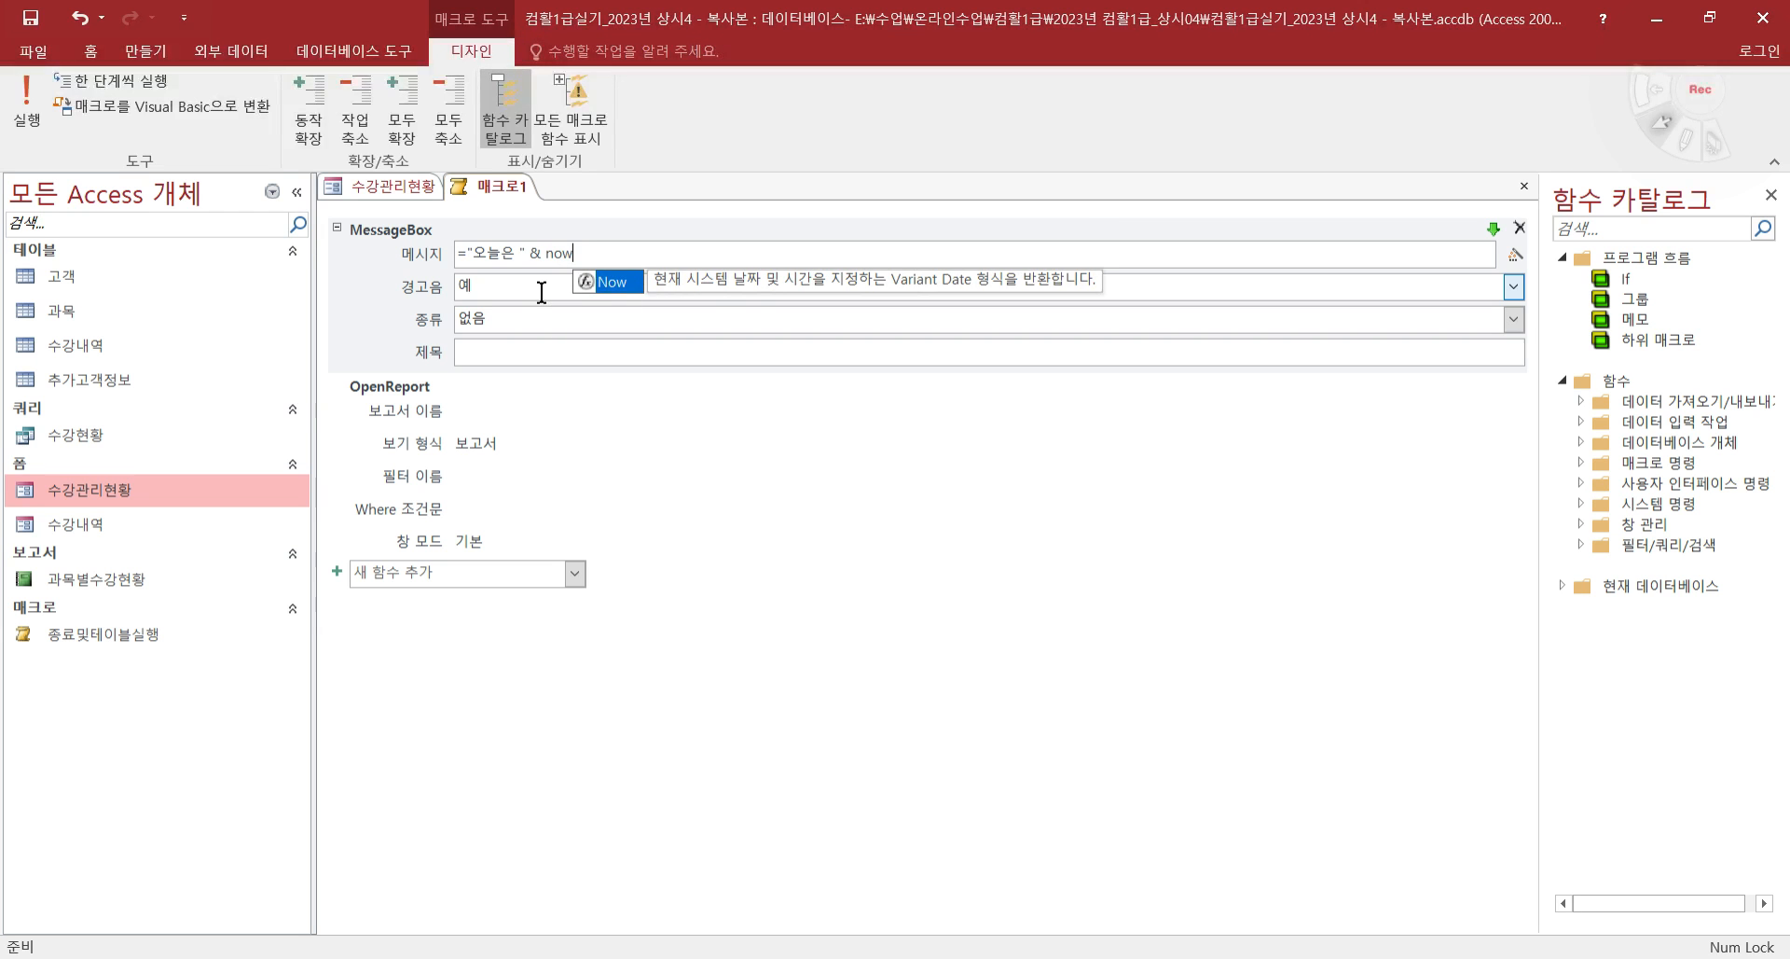
{"action": "type", "text": "() & \"dl"}
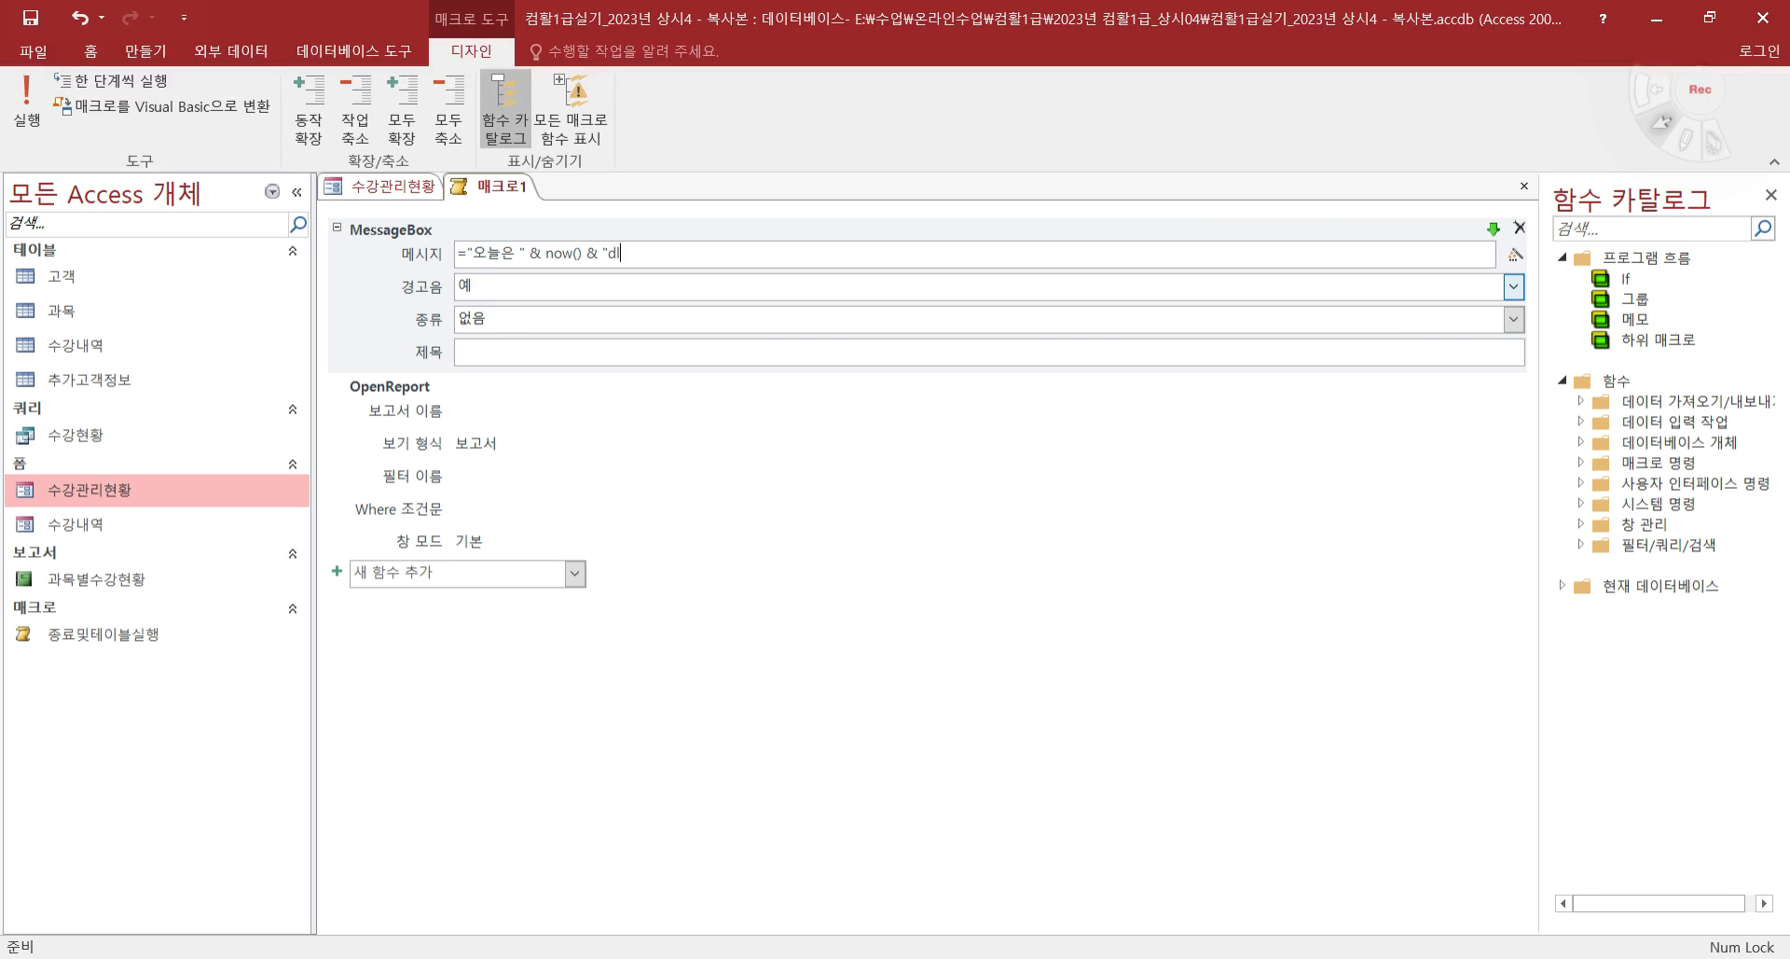
{"action": "key", "text": "BackSpace"}
{"action": "key", "text": "BackSpace"}
{"action": "type", "text": "이"}
{"action": "type", "text": "니다"}
{"action": "key", "text": "Tab"}
{"action": "key", "text": "Tab"}
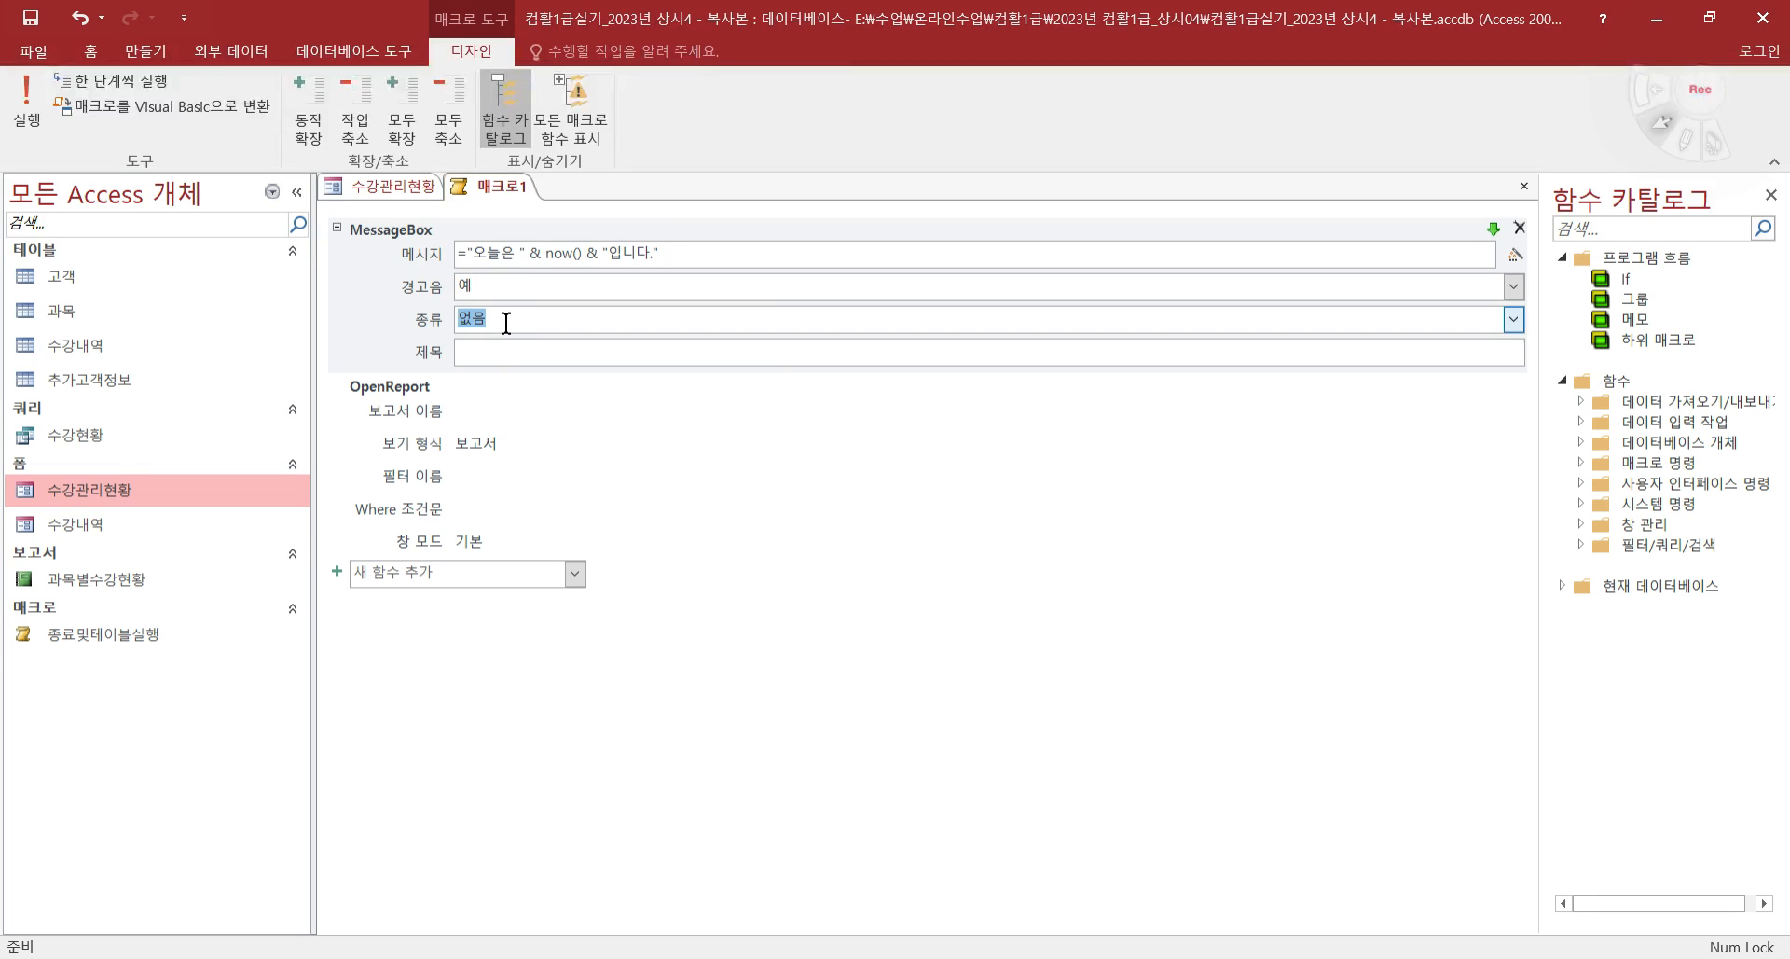
{"action": "left_click", "coordinate": [1513, 320]}
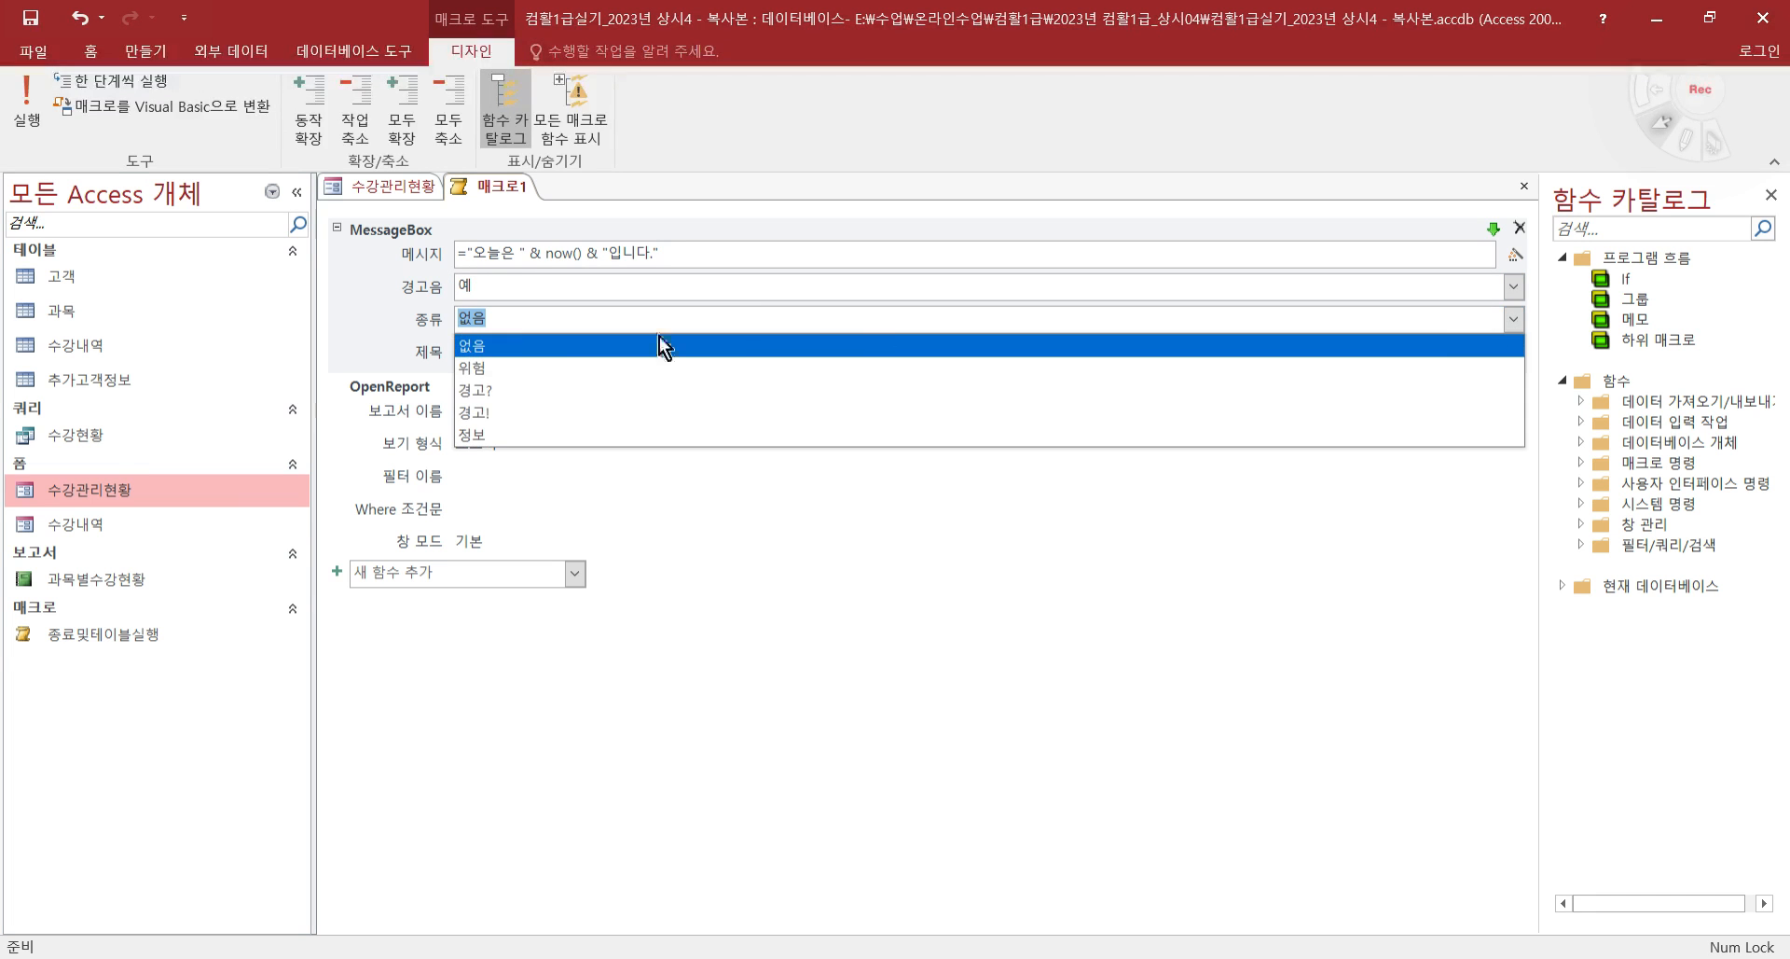
{"action": "left_click", "coordinate": [494, 415]}
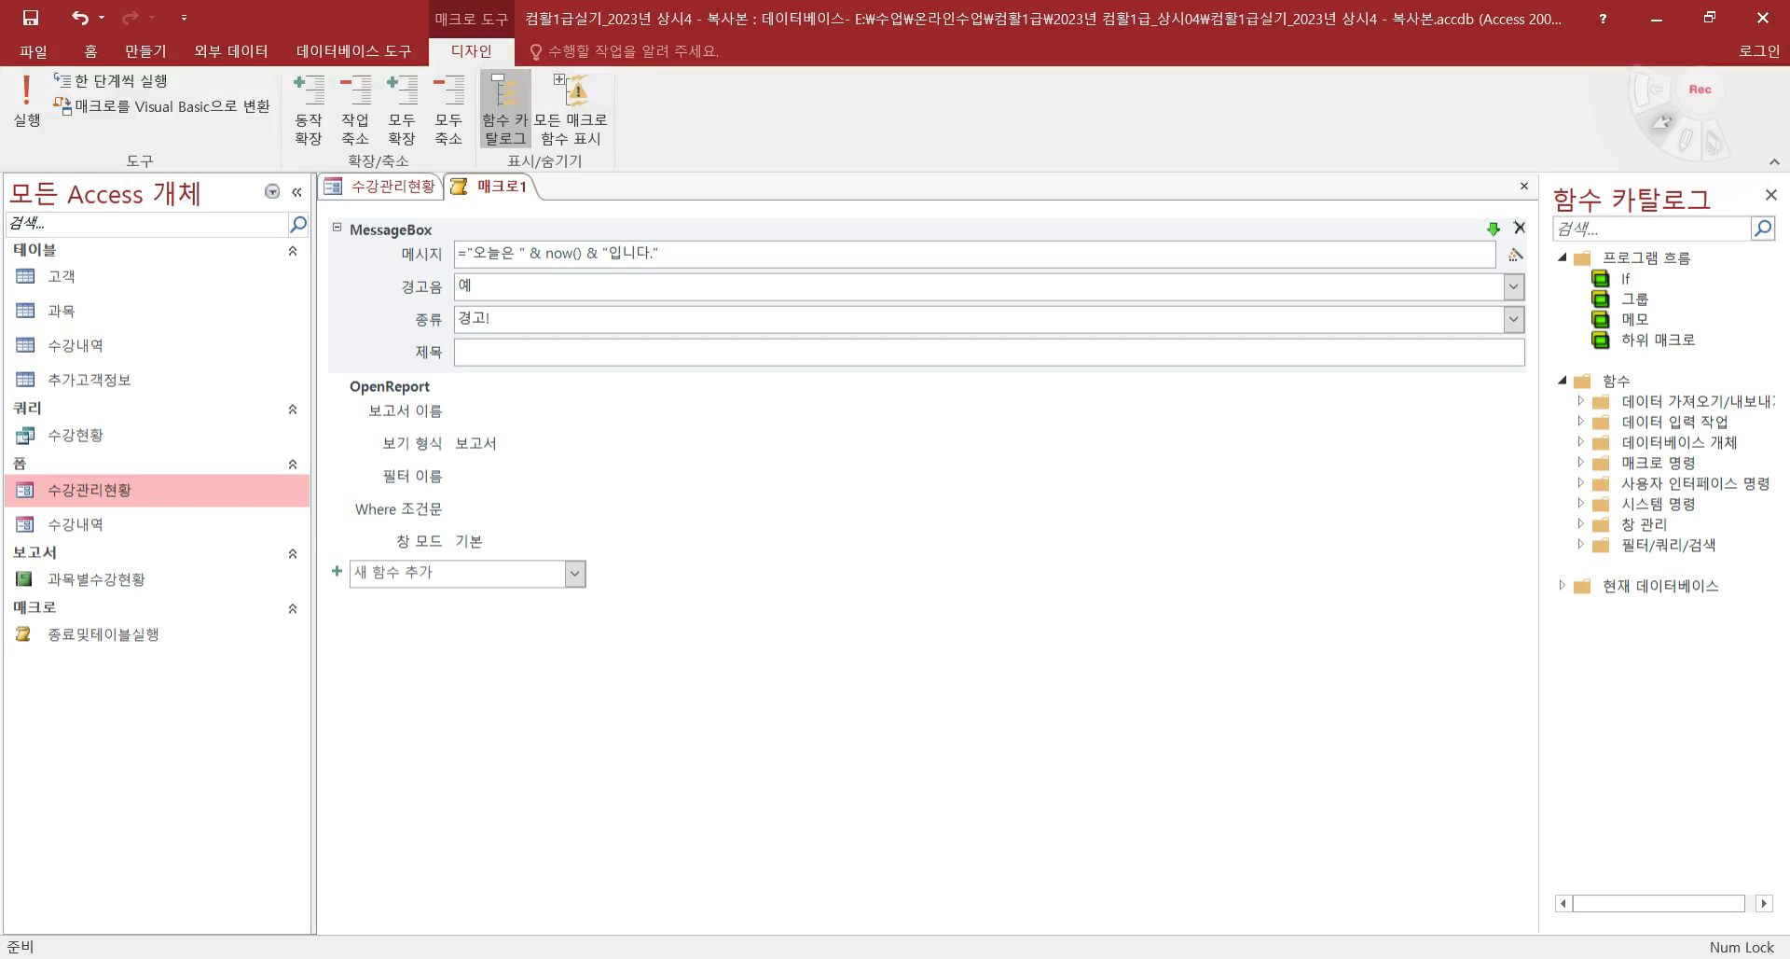
{"action": "key", "text": "alt+Tab"}
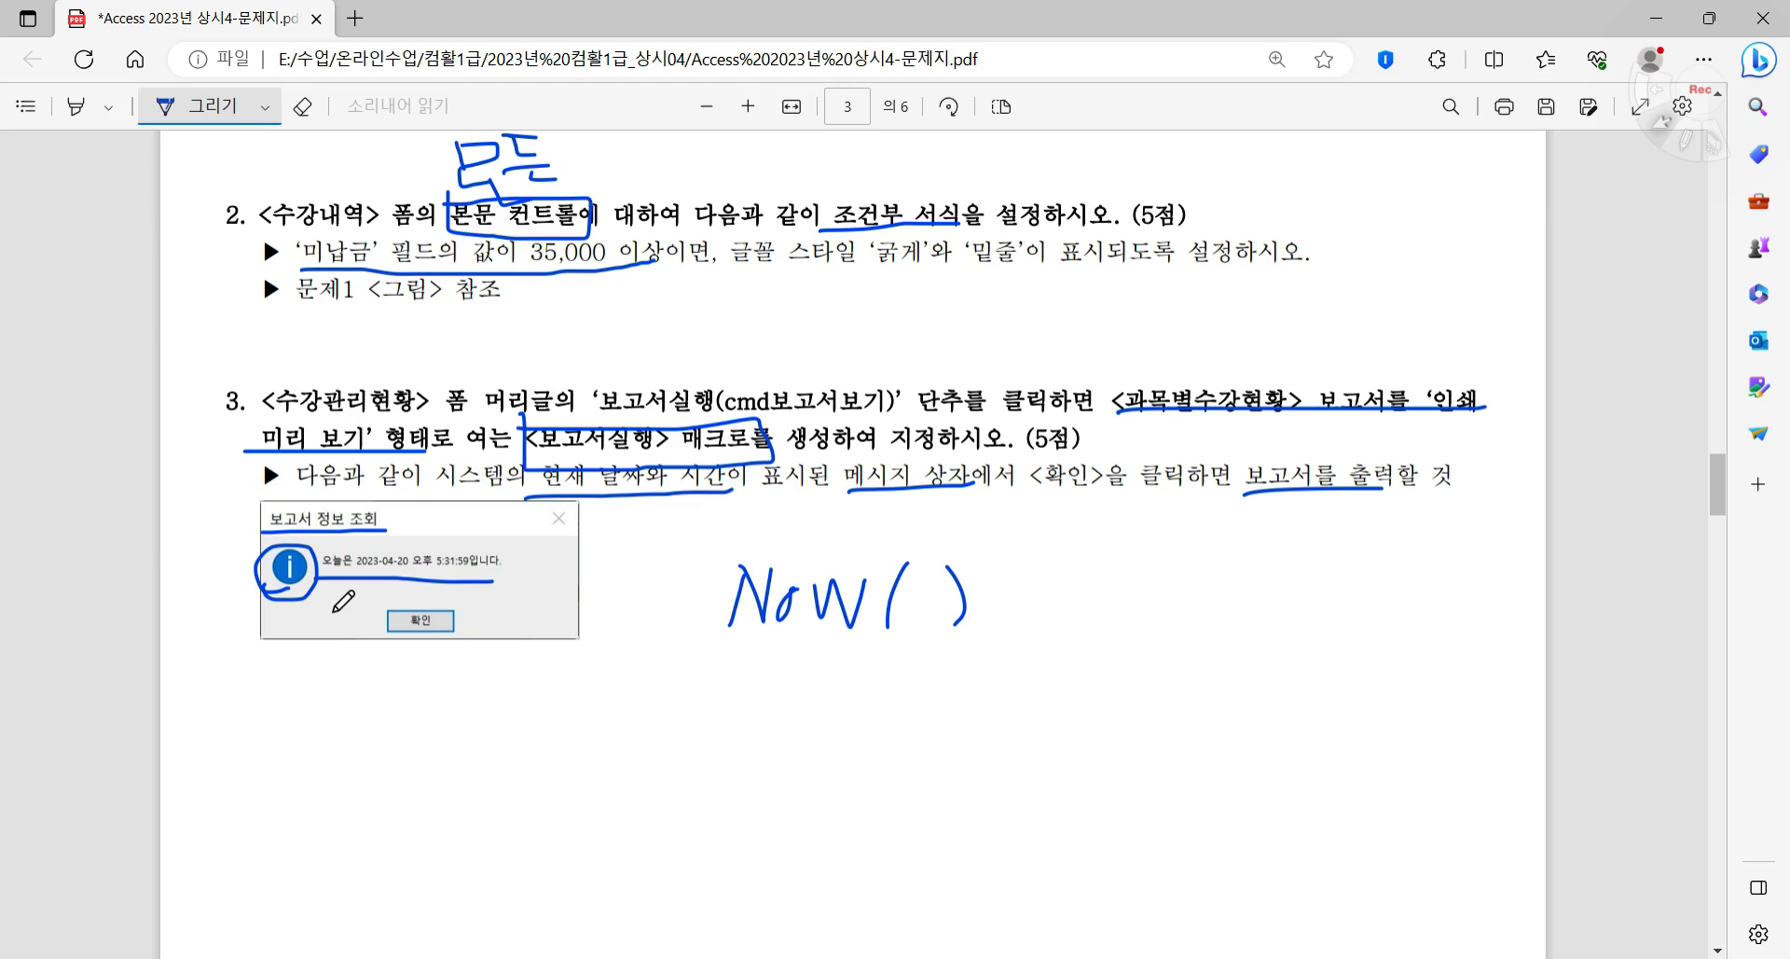
{"action": "key", "text": "alt+Tab"}
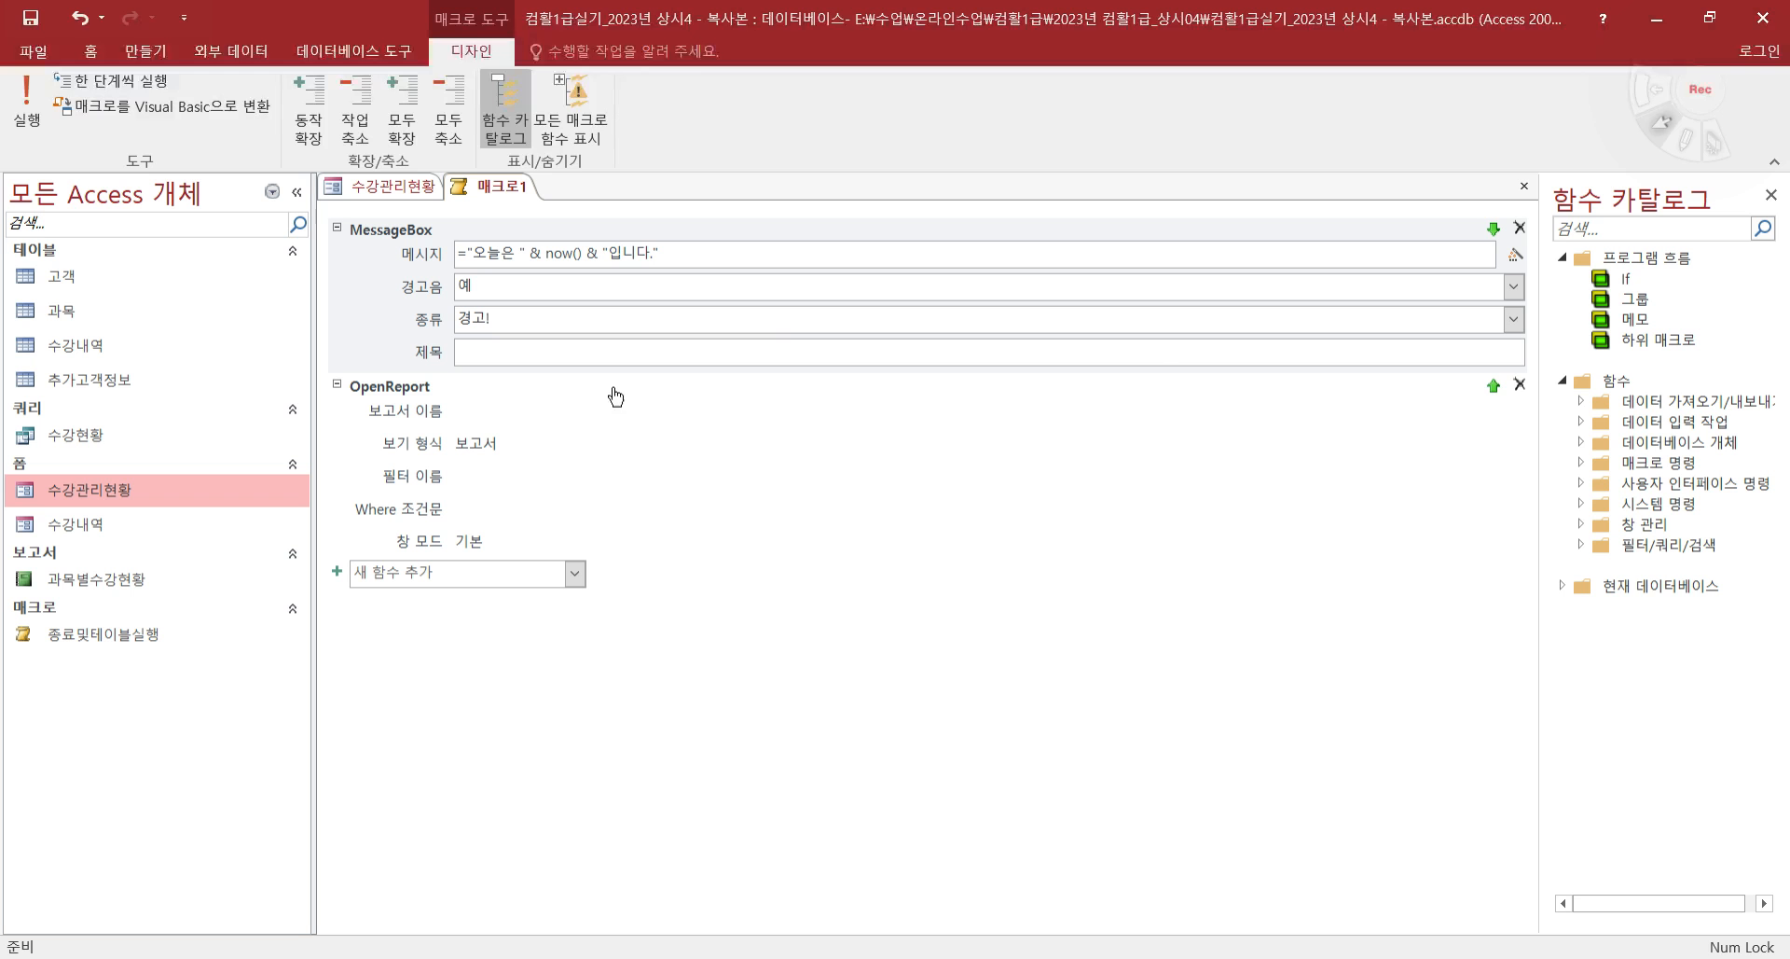
- Set the MessageBox action's type to 정보 and its title to 보고서 정보 조회
{"action": "left_click", "coordinate": [1514, 326]}
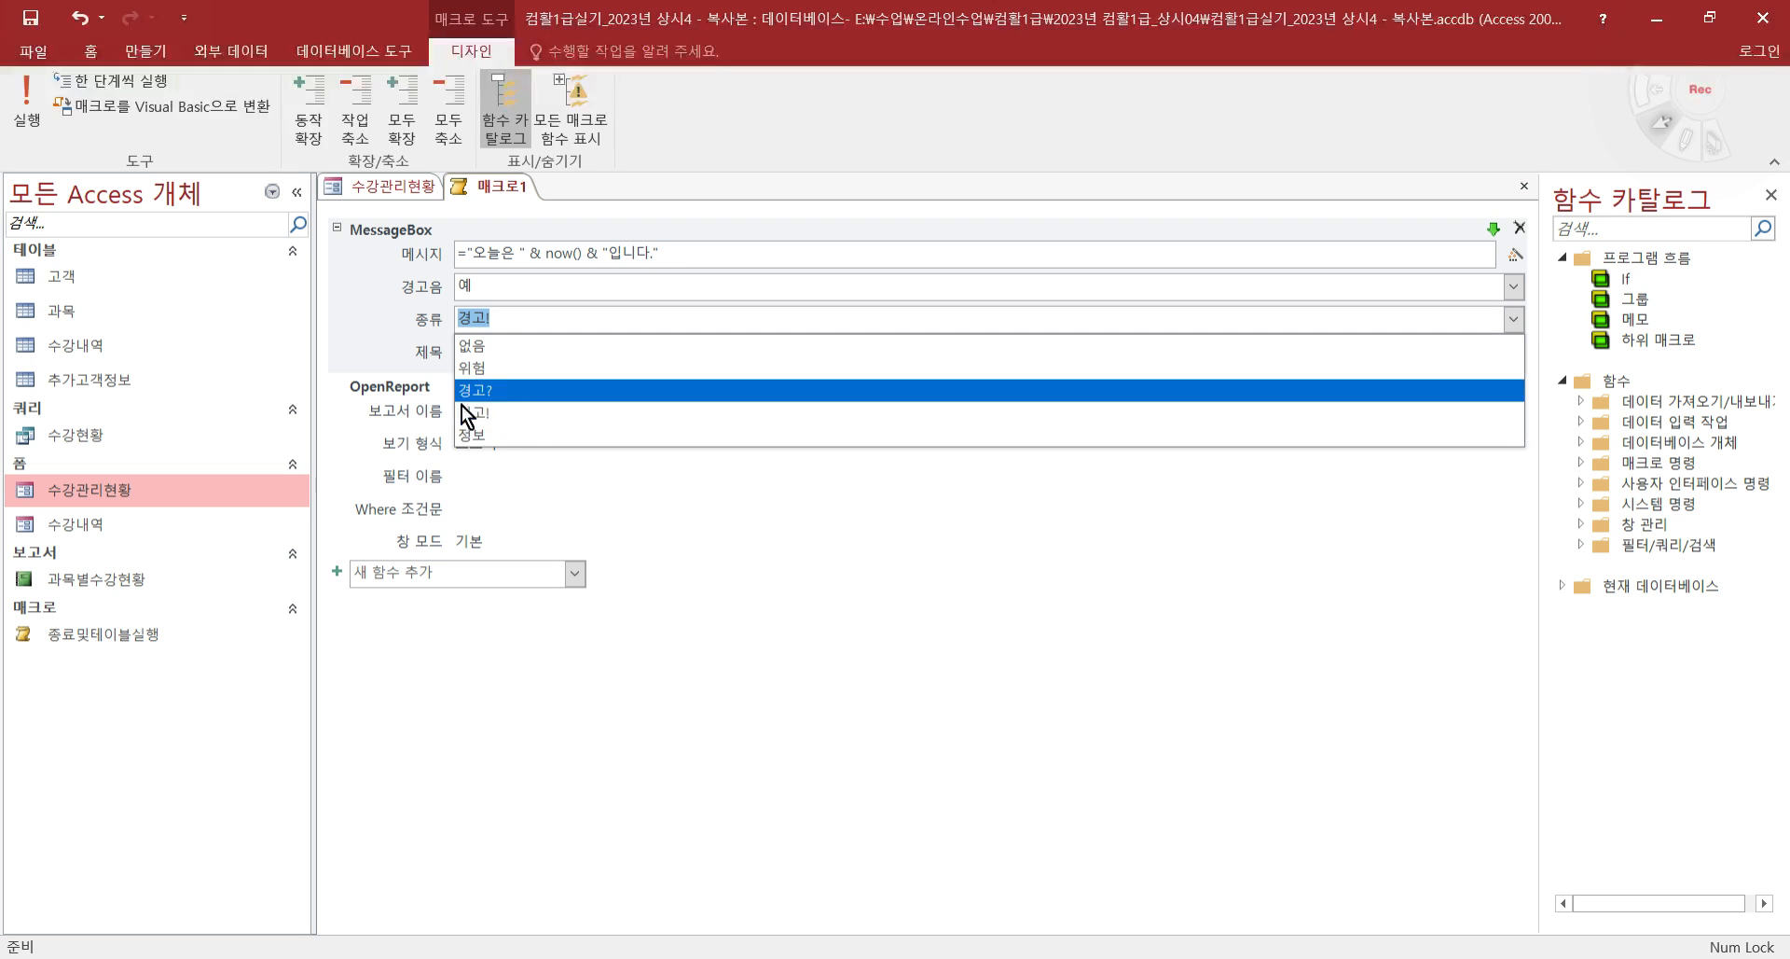
{"action": "left_click", "coordinate": [479, 437]}
{"action": "left_click", "coordinate": [490, 358]}
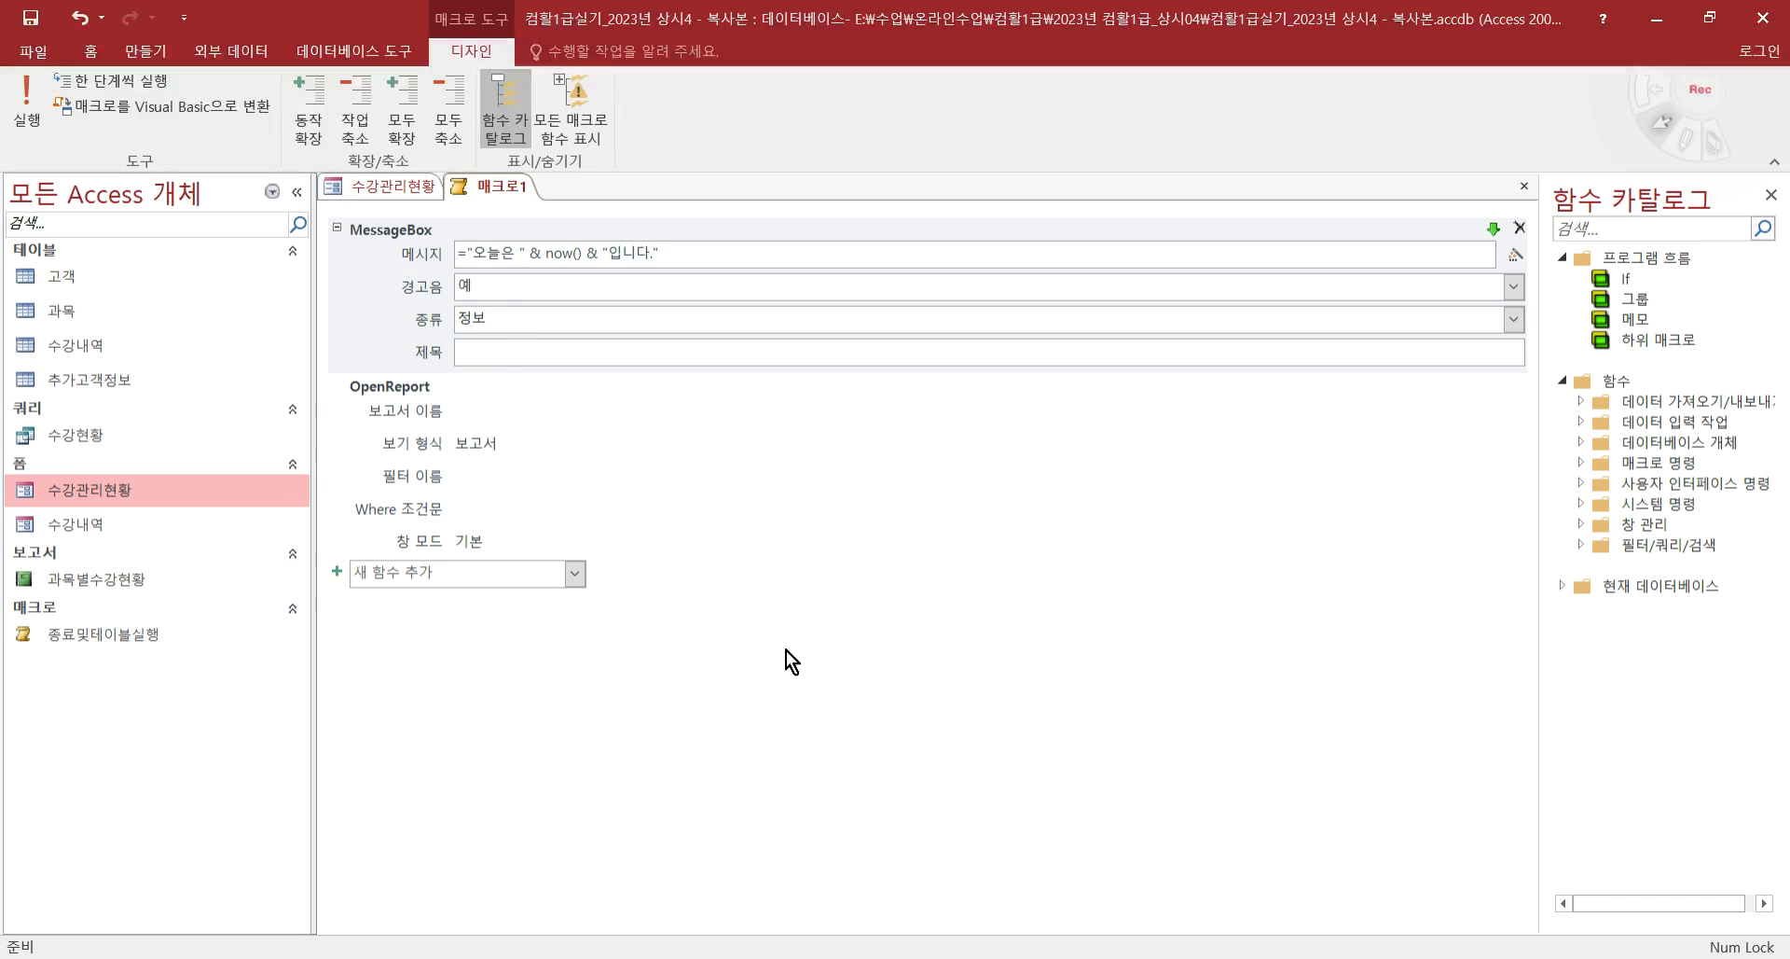
{"action": "type", "text": "비"}
{"action": "type", "text": "고서 정보 ㅈ"}
{"action": "type", "text": "ㅗㅎㅗ"}
- Examine the equals sign, quoted text and now() parts of the message expression and compare them with the plain-text title
{"action": "left_click_drag", "start_coordinate": [467, 252], "coordinate": [447, 250]}
{"action": "left_click_drag", "start_coordinate": [548, 253], "coordinate": [601, 253]}
{"action": "left_click", "coordinate": [525, 252]}
{"action": "left_click_drag", "start_coordinate": [457, 256], "coordinate": [449, 258]}
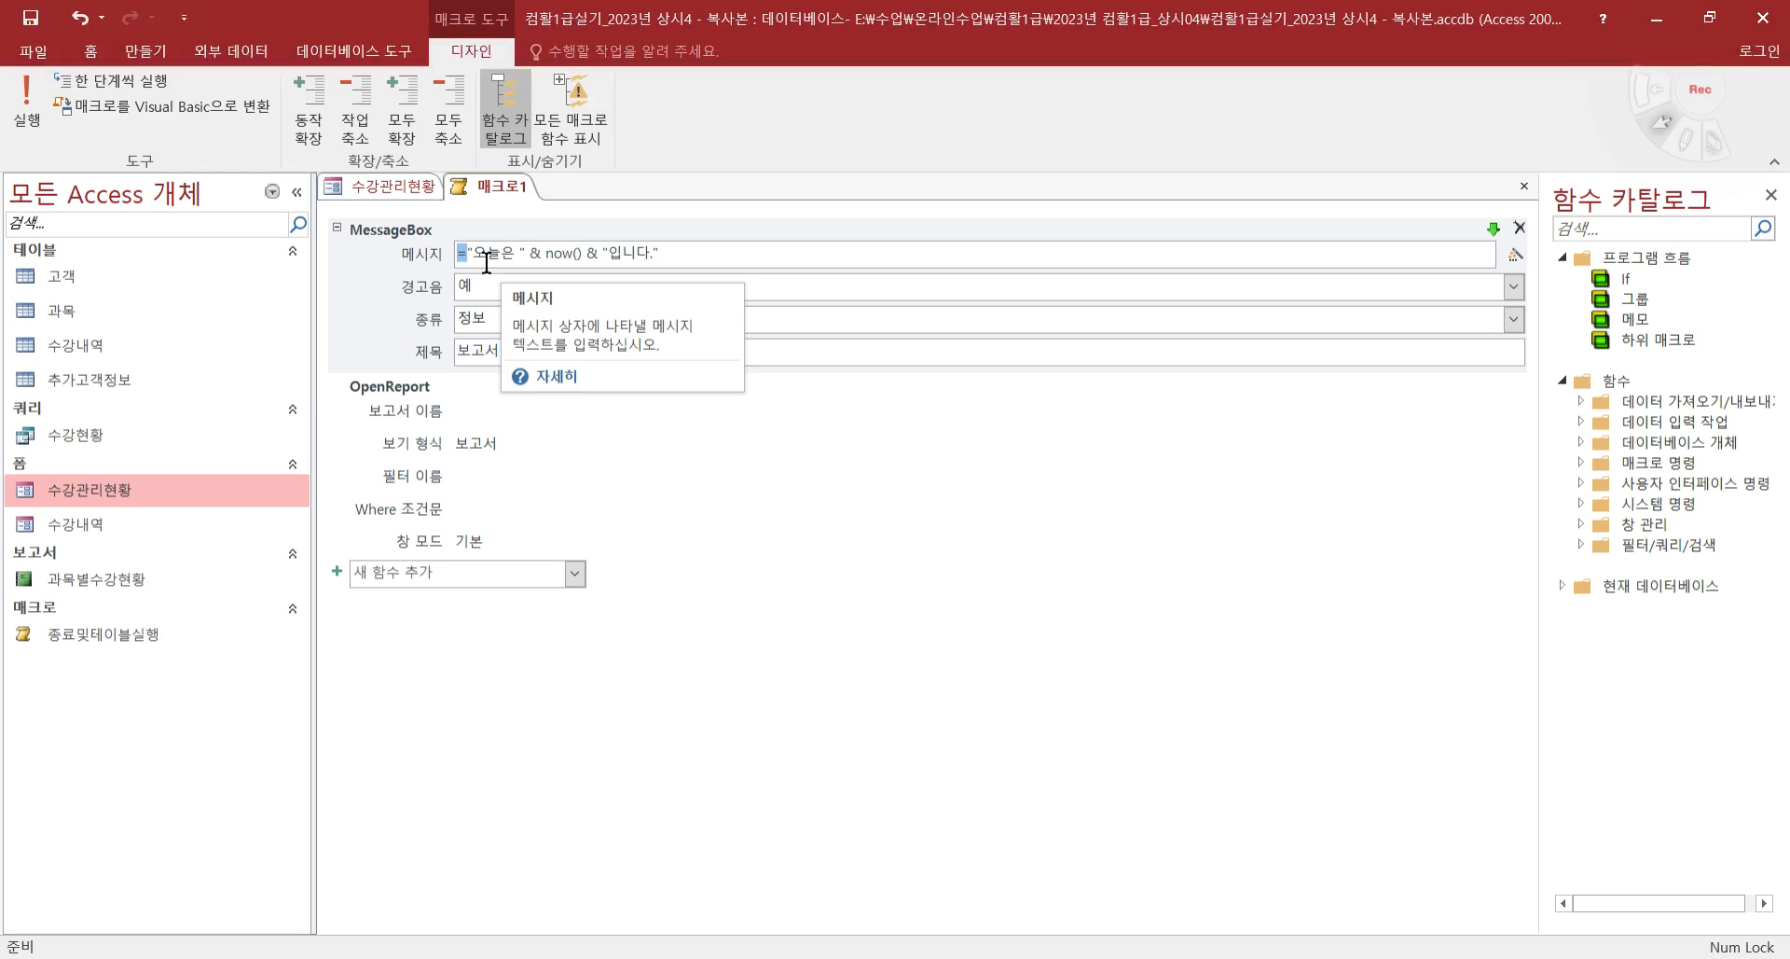
{"action": "left_click", "coordinate": [529, 252]}
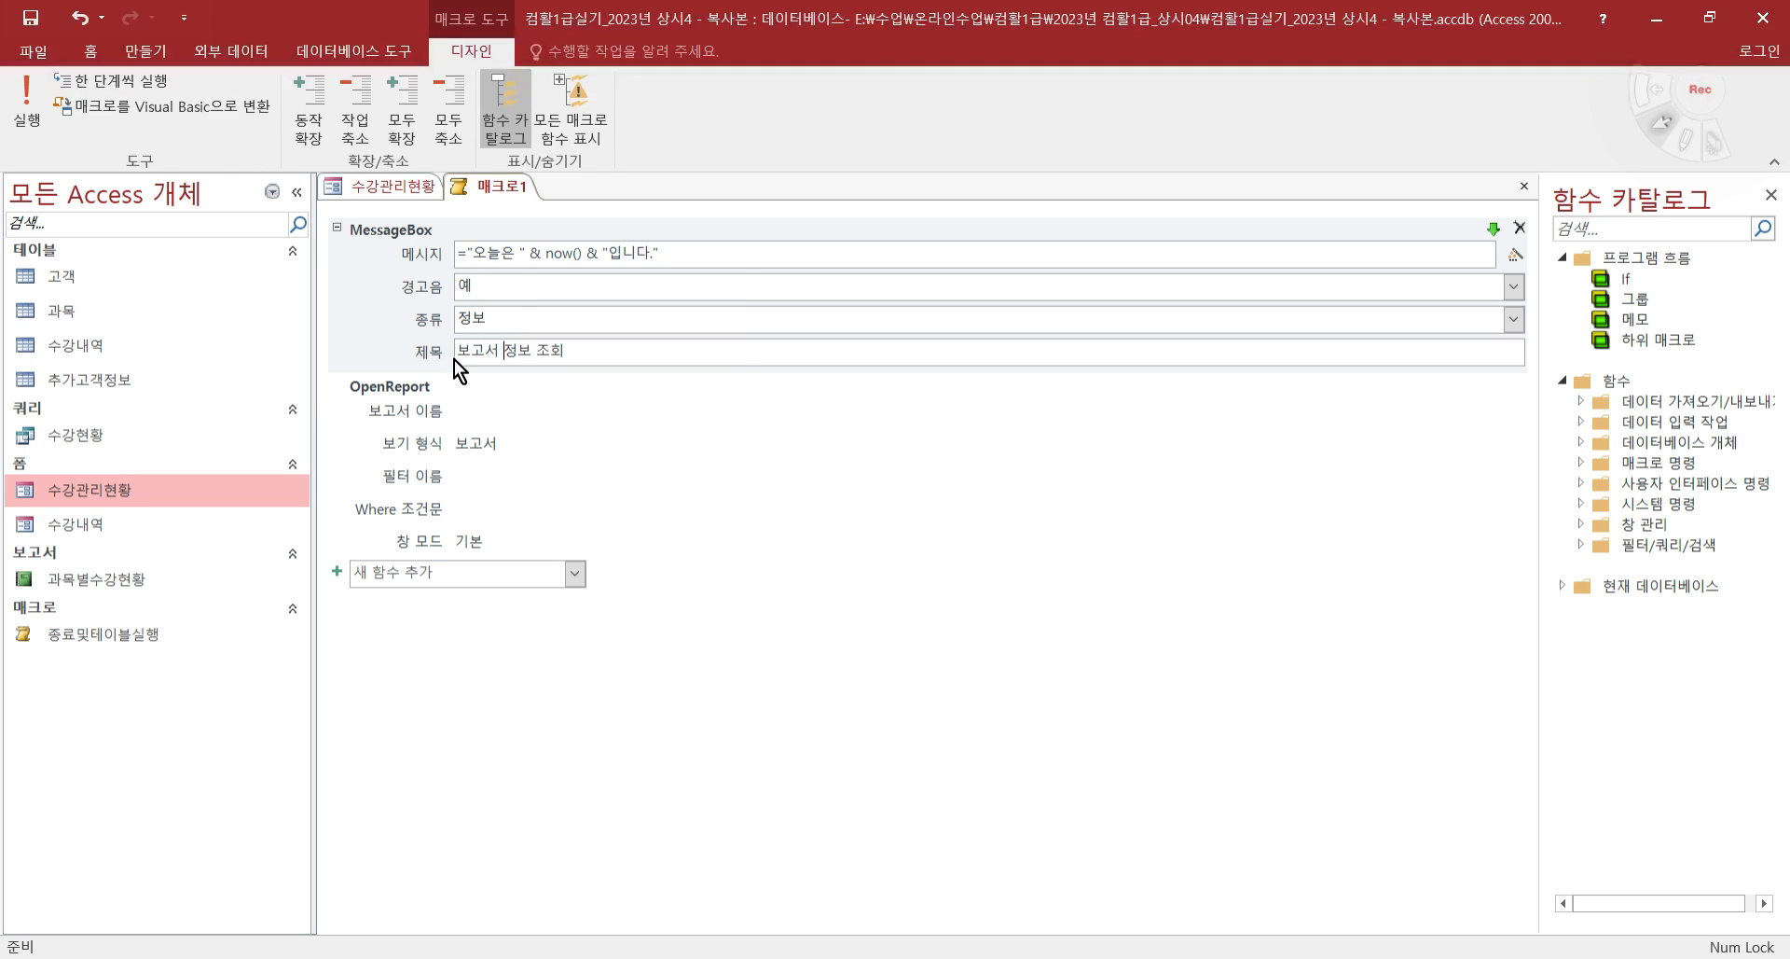
{"action": "left_click_drag", "start_coordinate": [639, 352], "coordinate": [423, 350]}
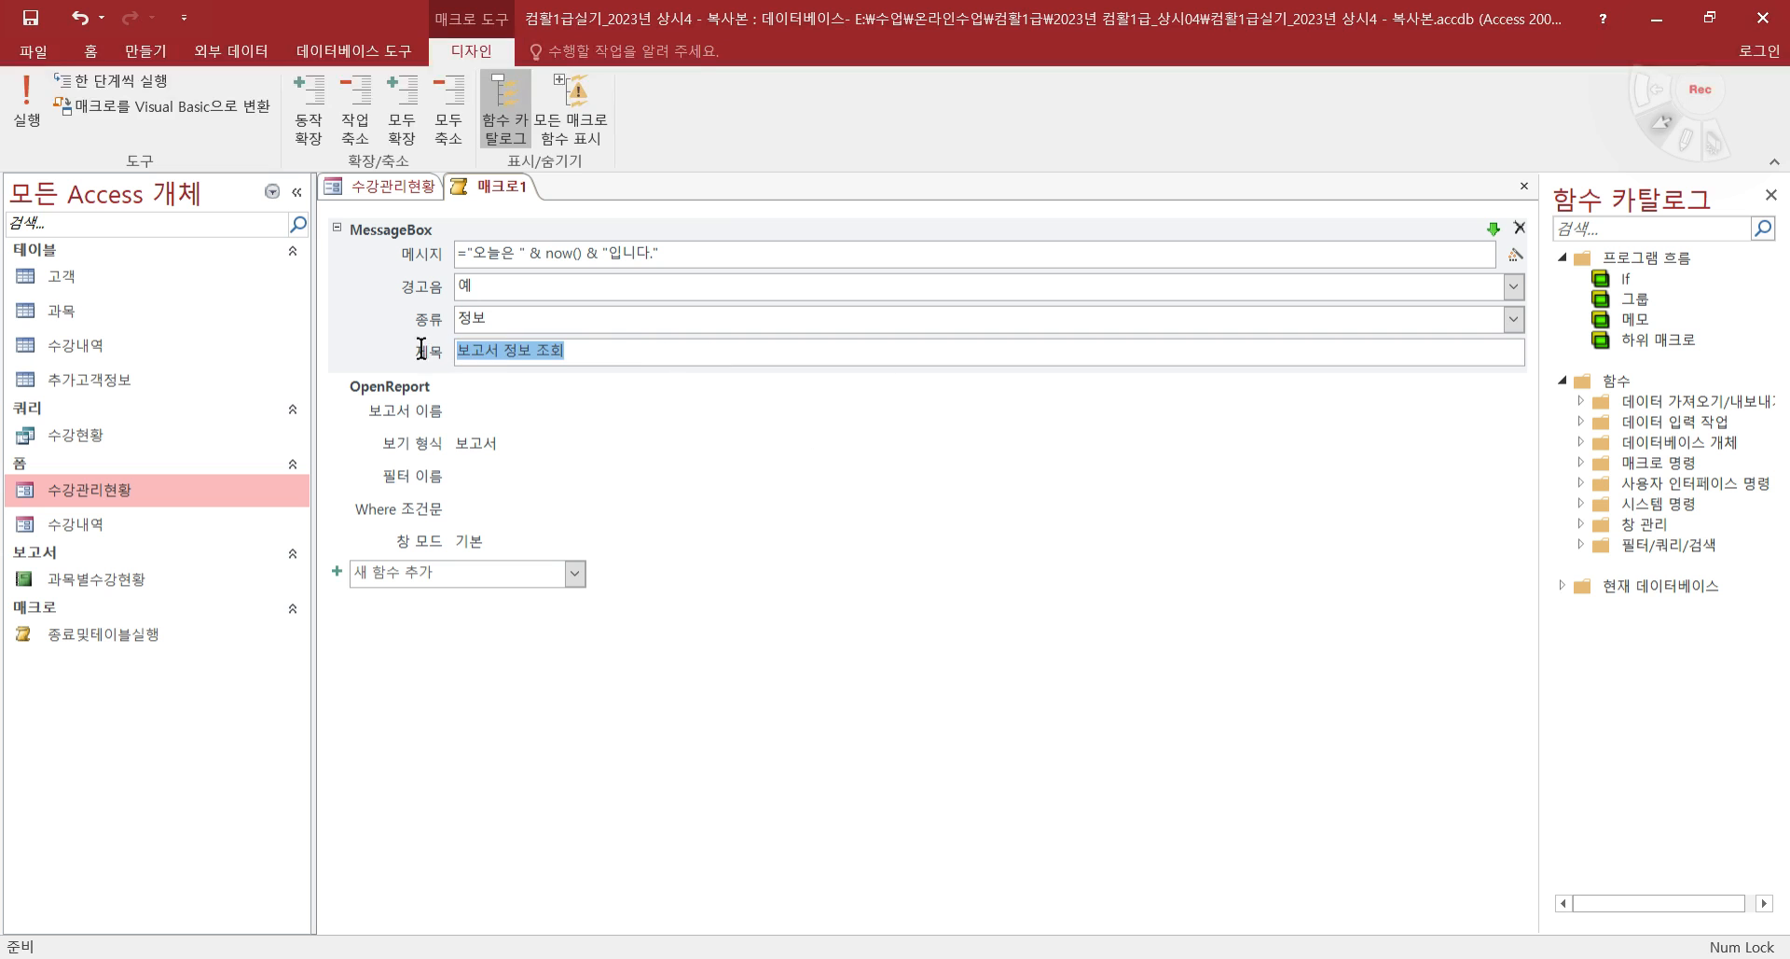
{"action": "left_click", "coordinate": [621, 348]}
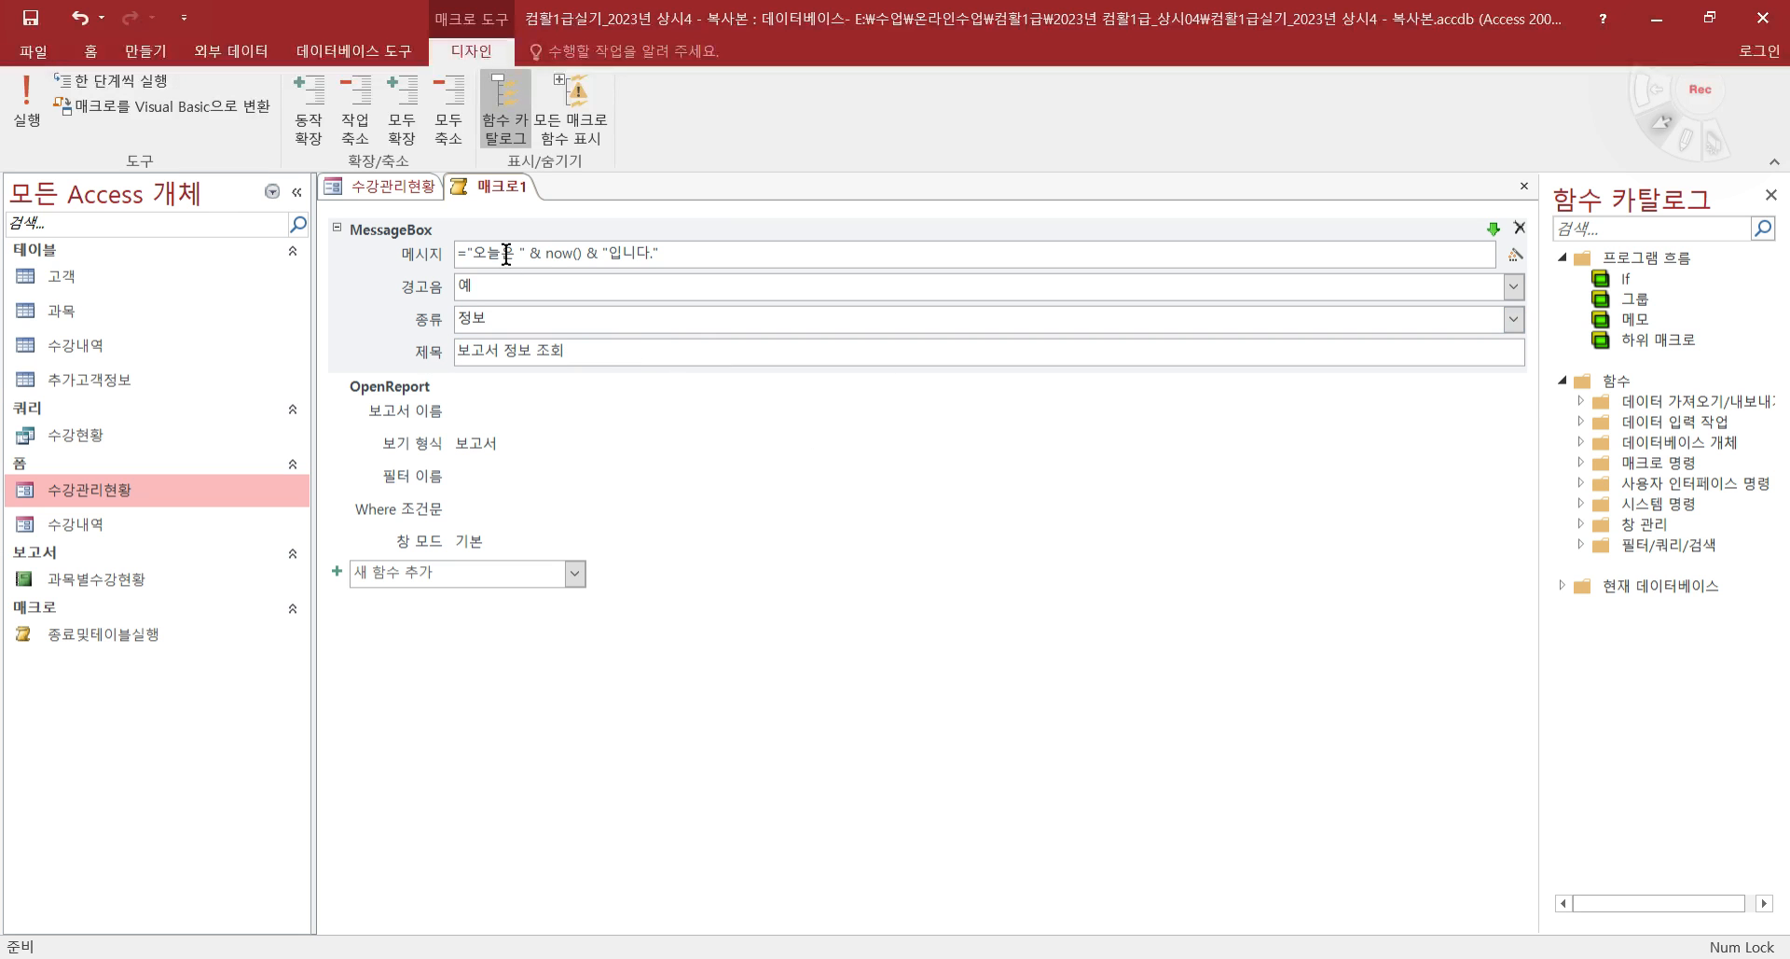
{"action": "left_click_drag", "start_coordinate": [674, 253], "coordinate": [456, 254]}
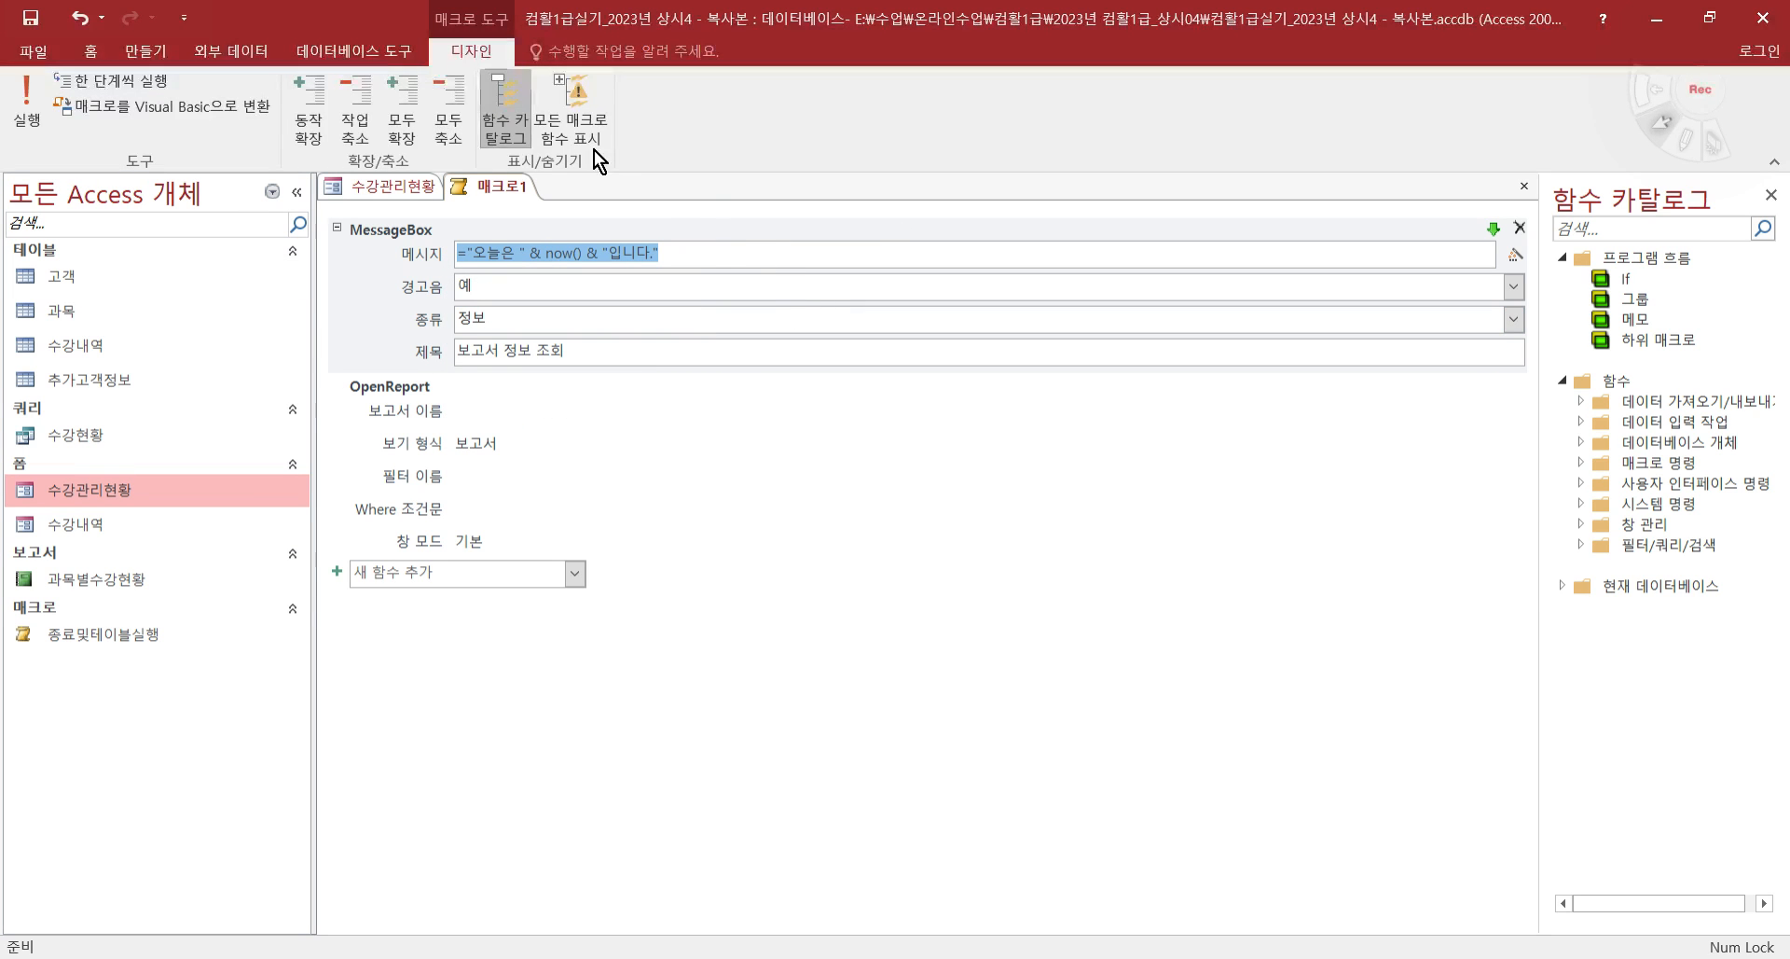
- Set the OpenReport action to open the 과목별수강현황 report in 인쇄 미리 보기 view
{"action": "left_click", "coordinate": [473, 411]}
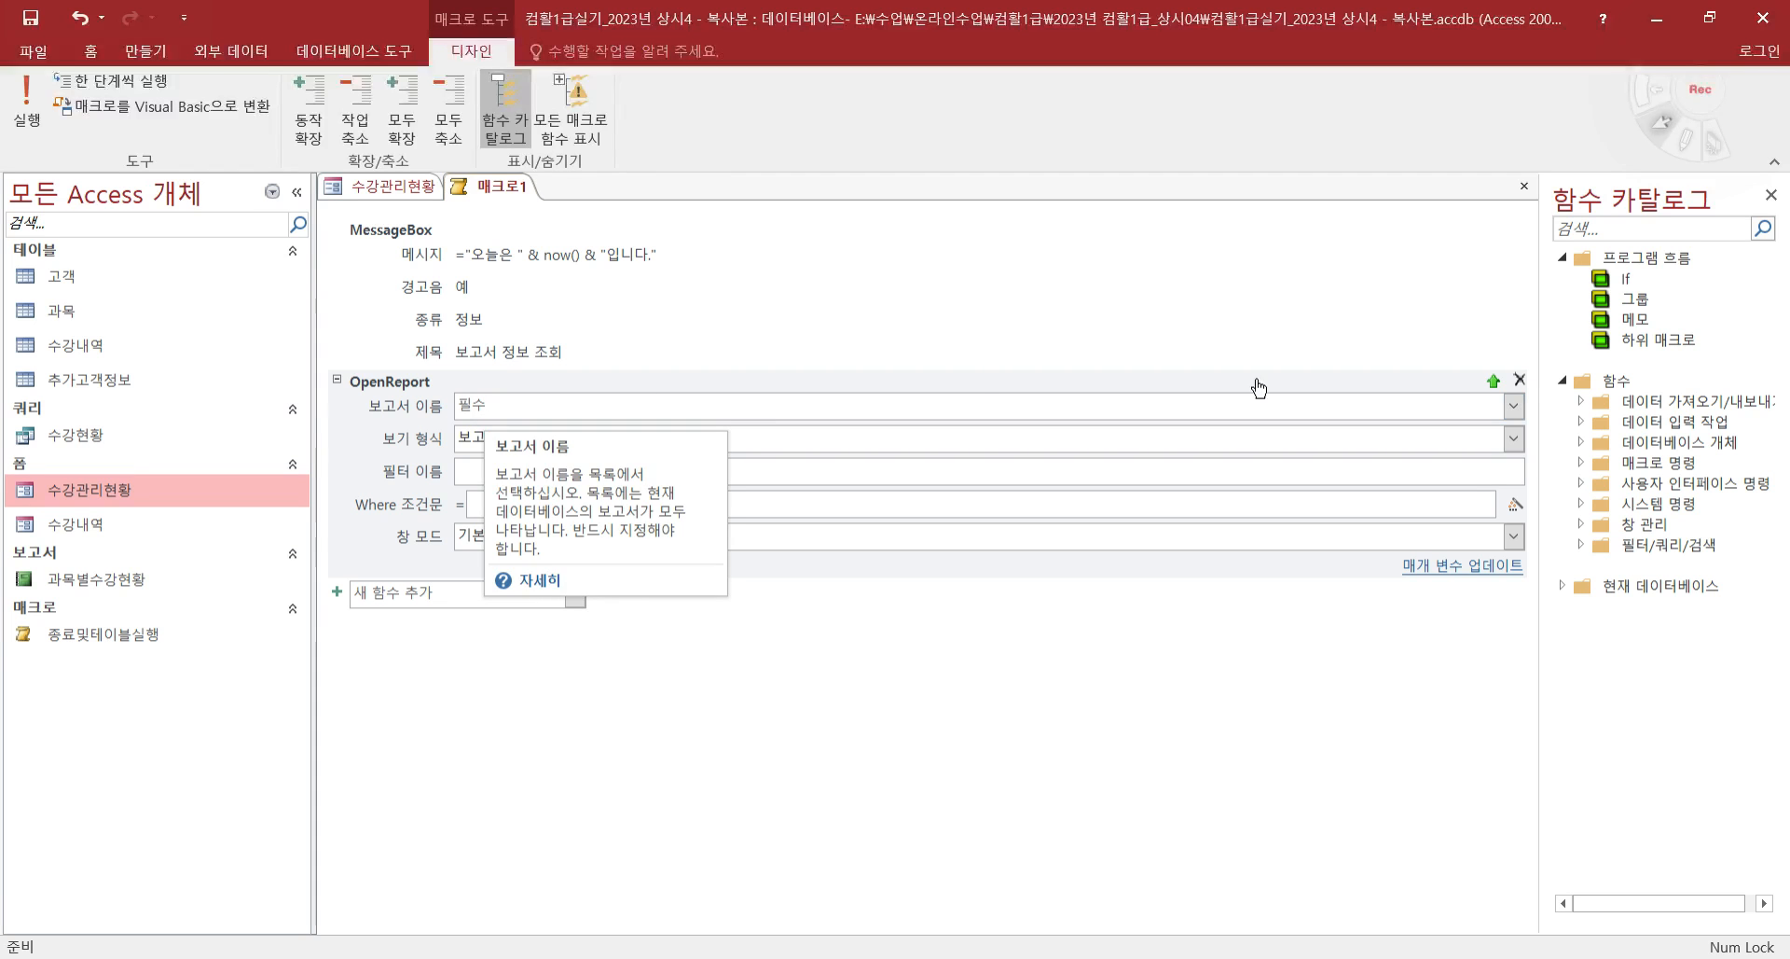
{"action": "left_click", "coordinate": [1514, 405]}
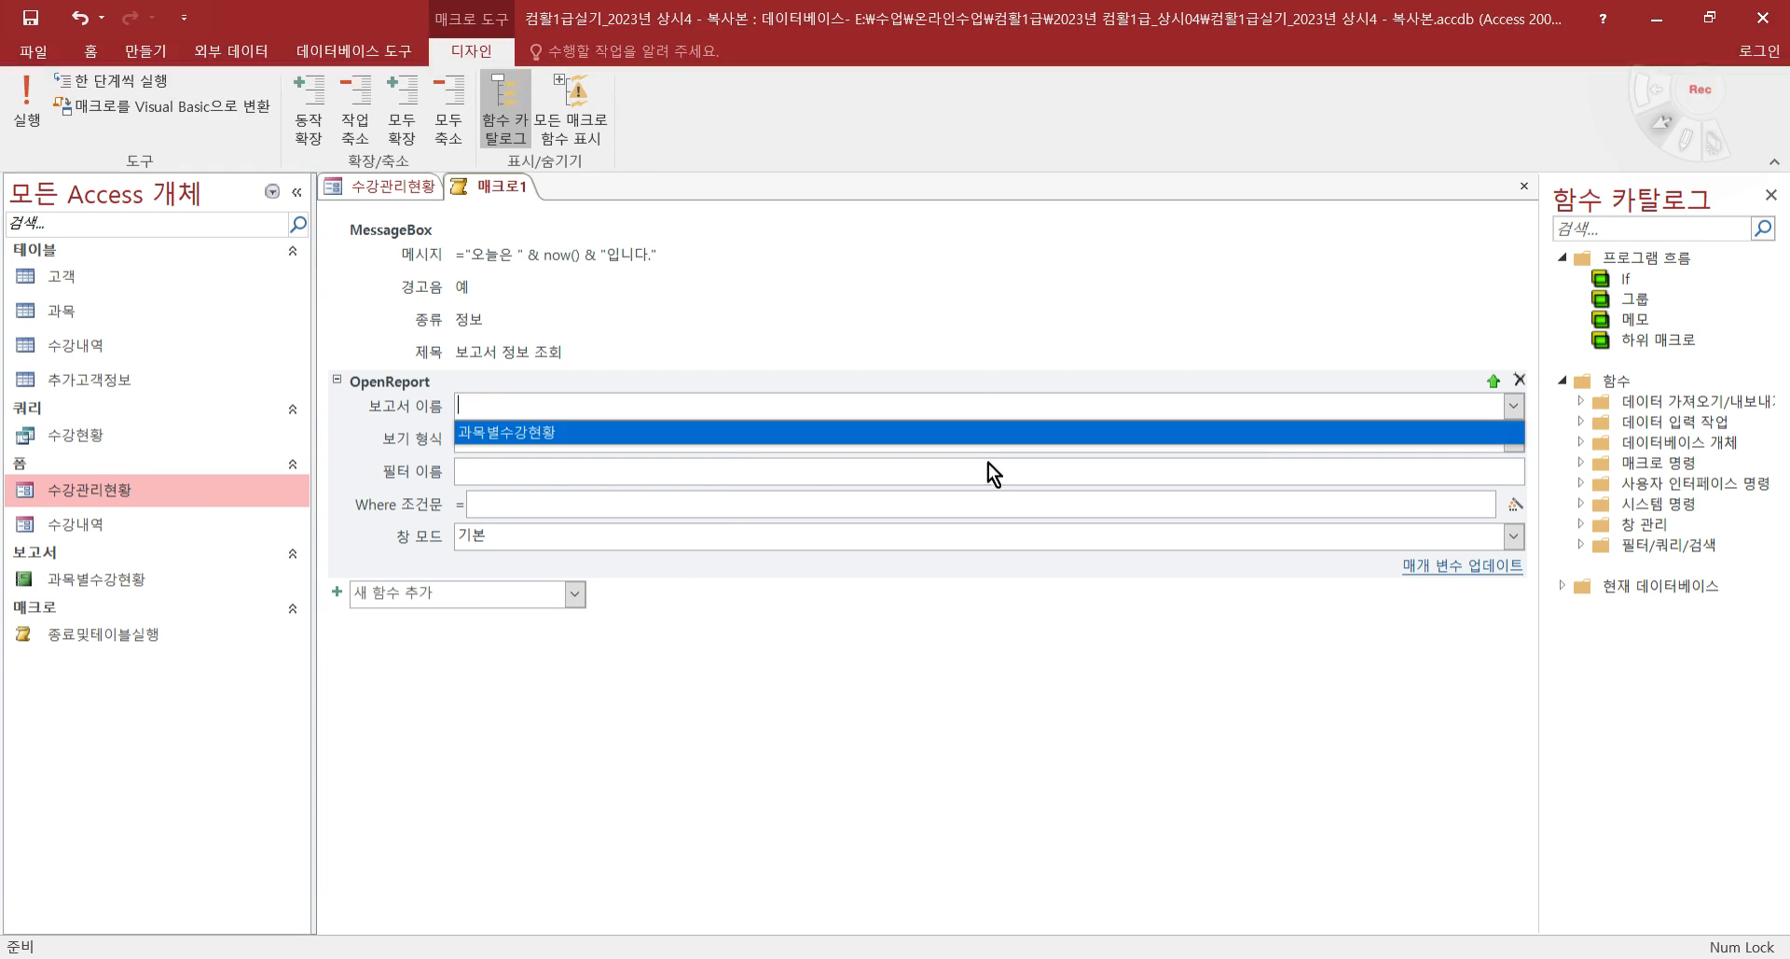
{"action": "left_click", "coordinate": [541, 430]}
{"action": "left_click", "coordinate": [540, 429]}
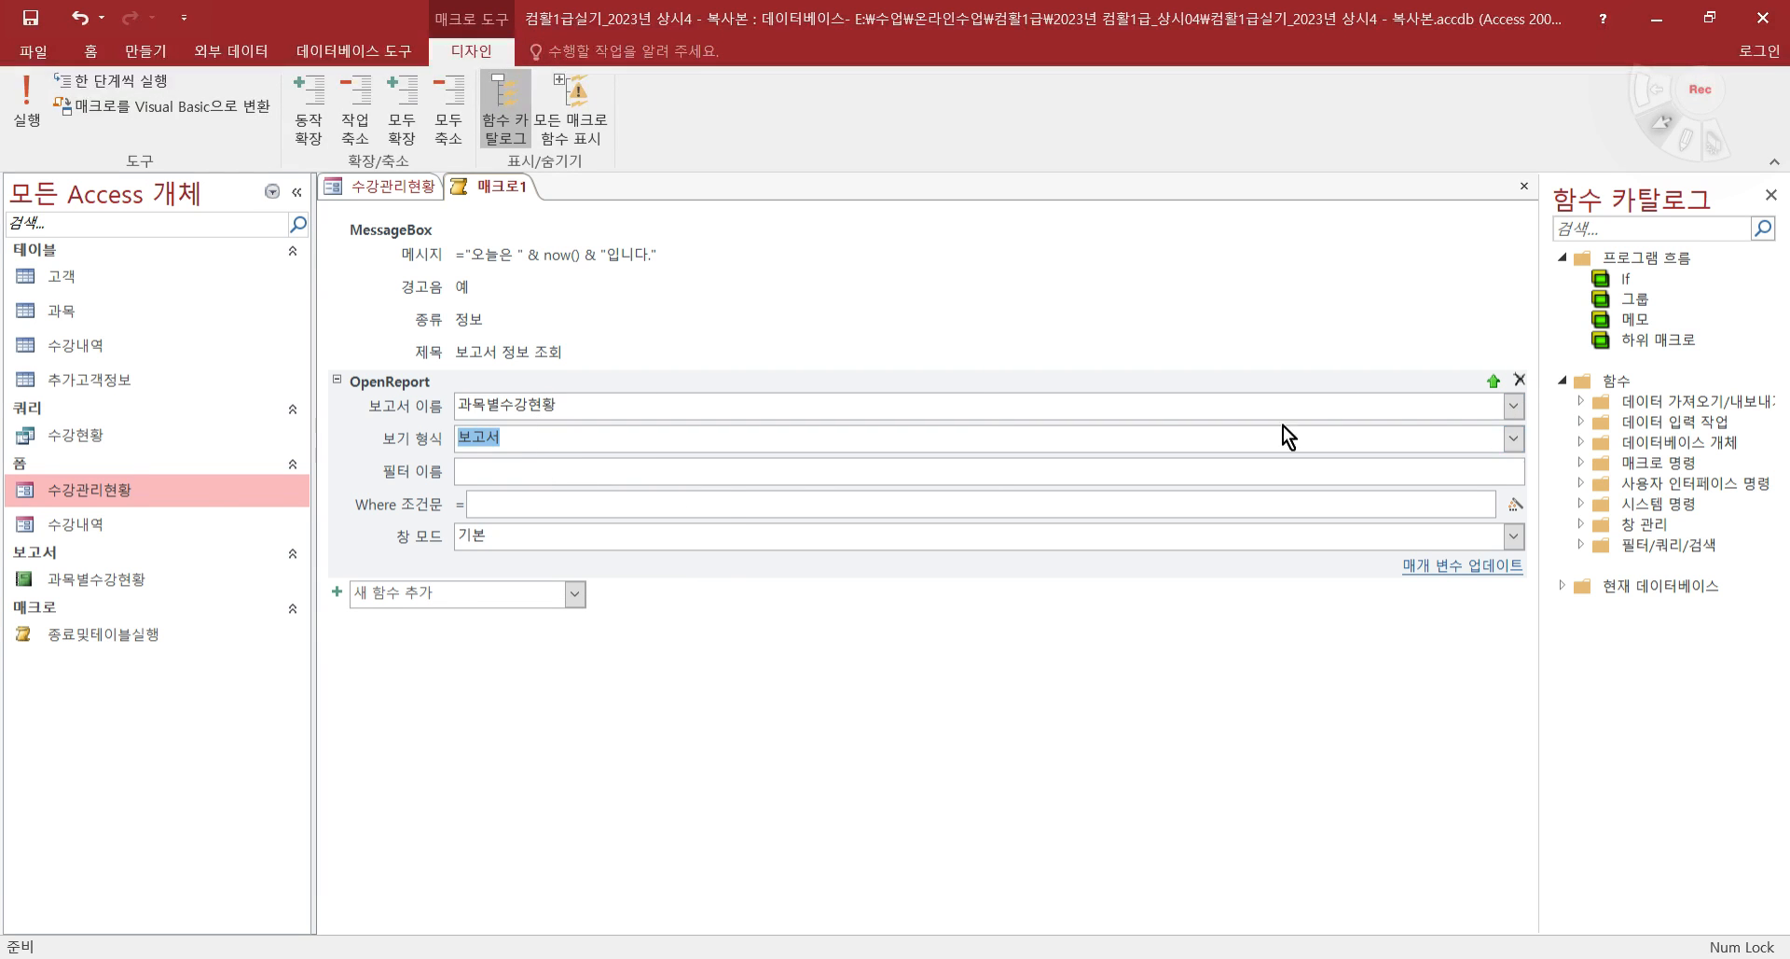
{"action": "left_click", "coordinate": [1514, 439]}
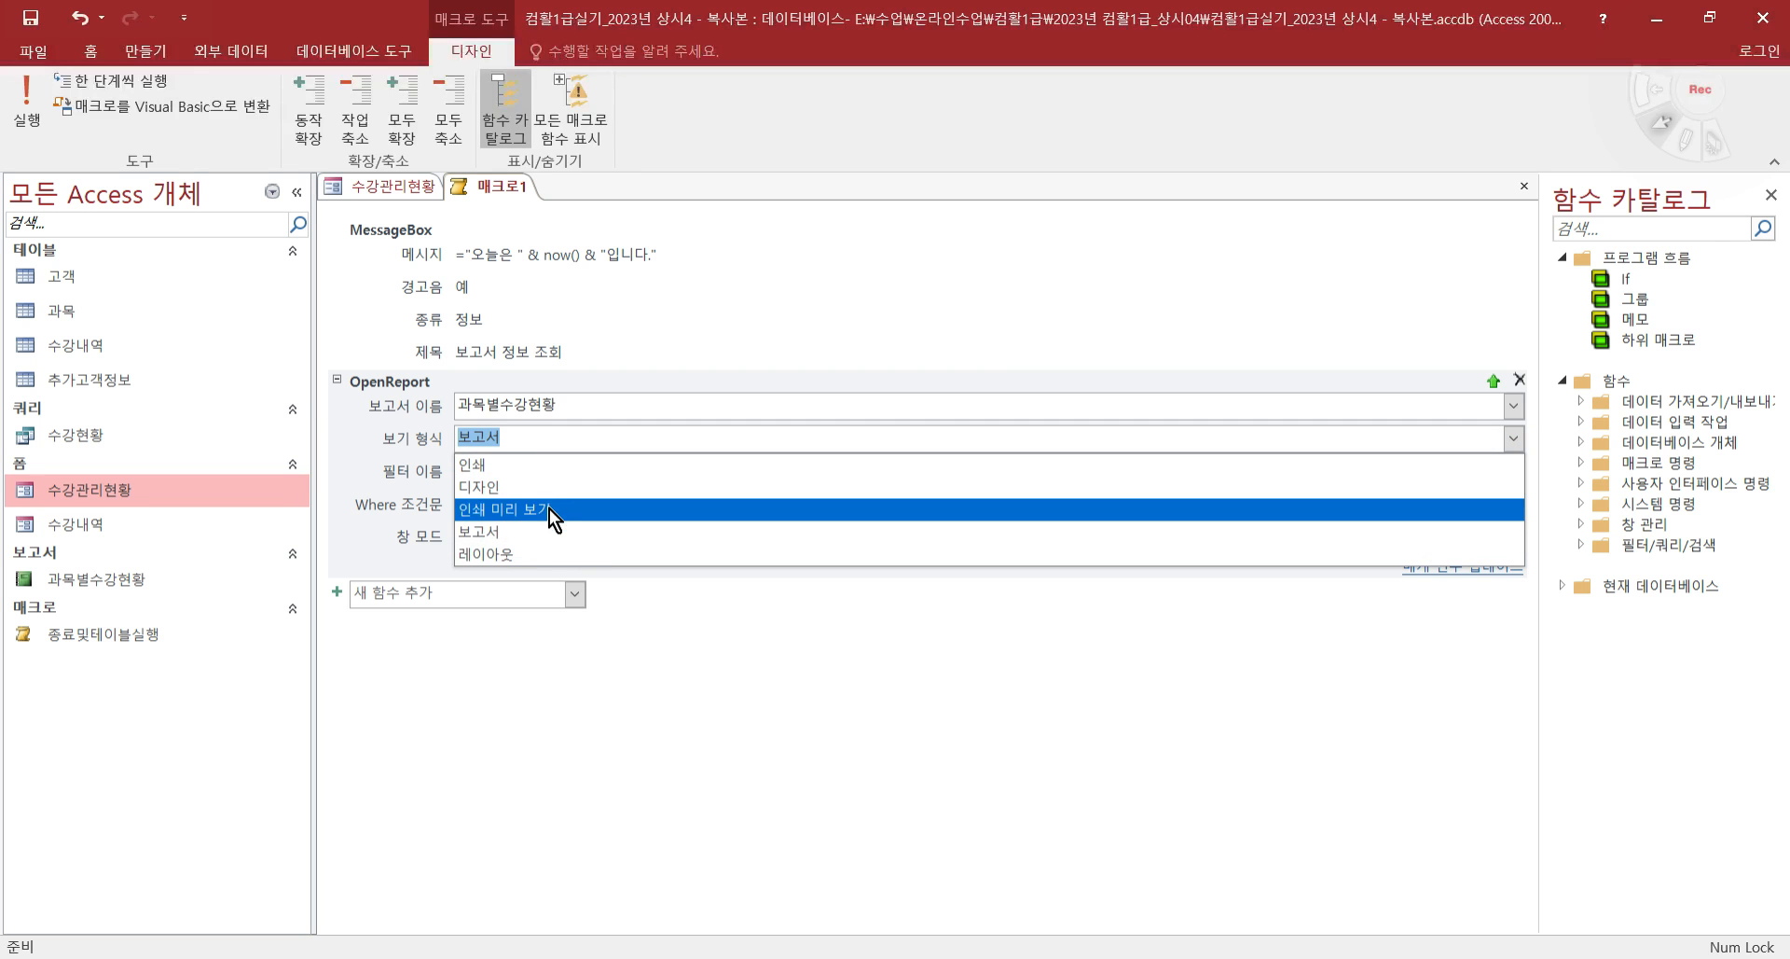
{"action": "left_click", "coordinate": [551, 509]}
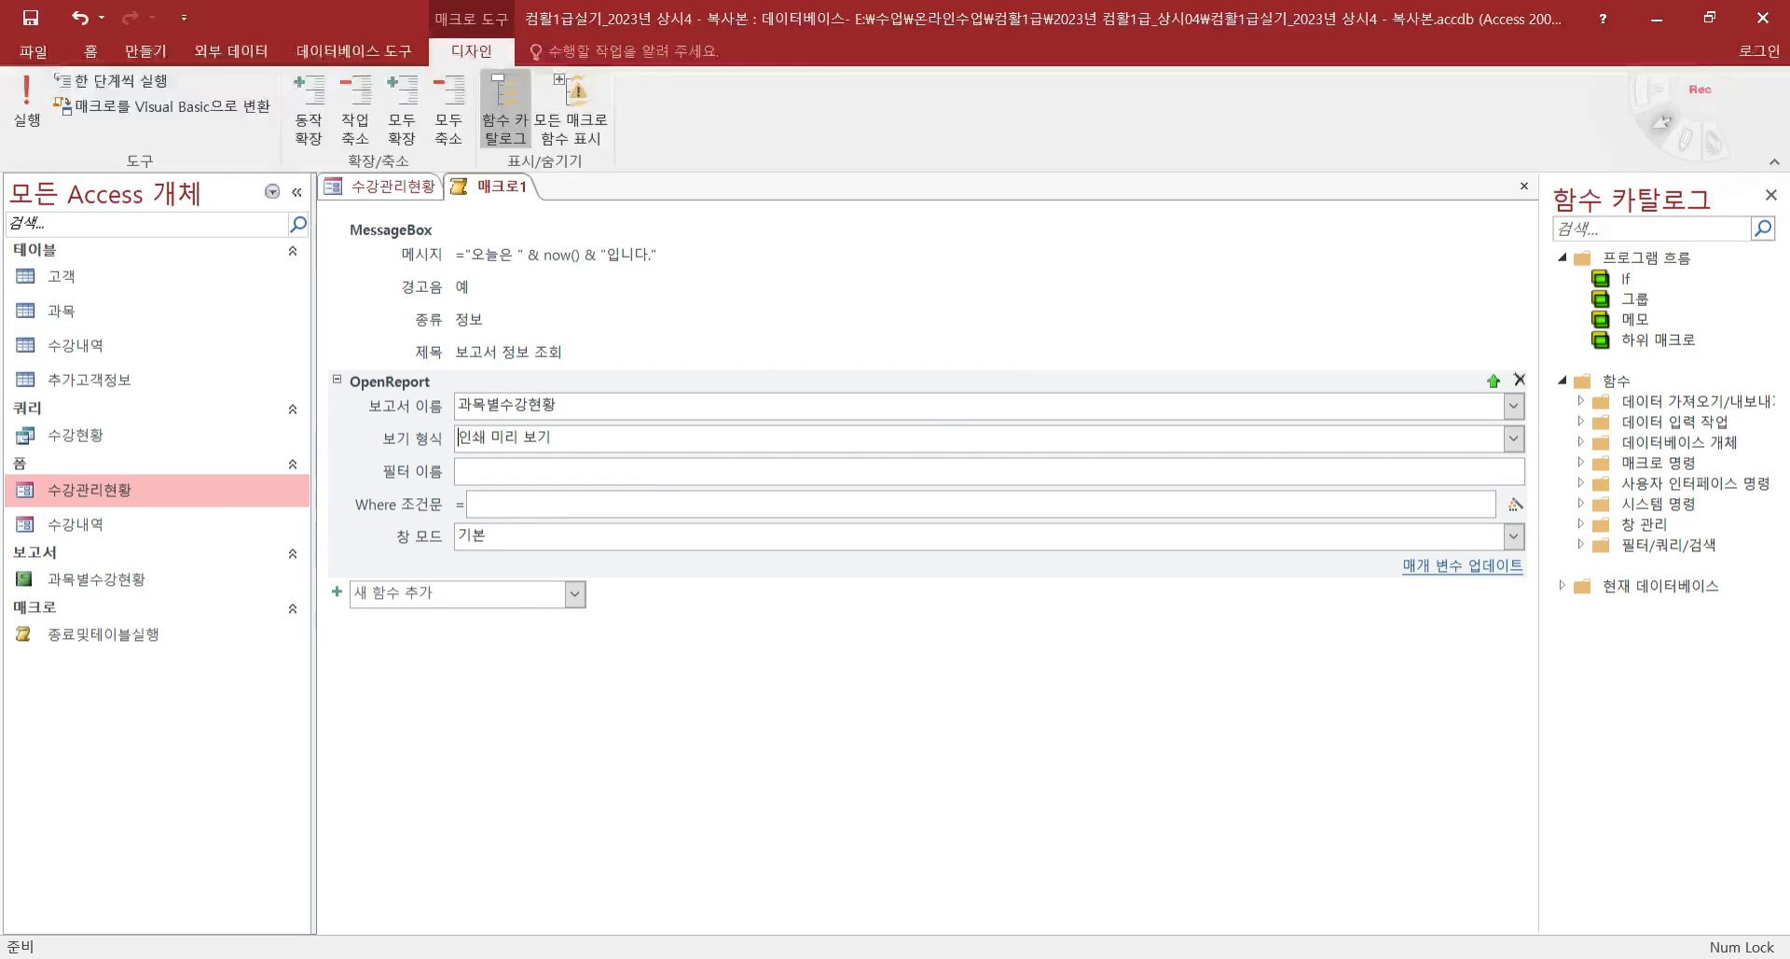
- Check question 3 in the exam PDF, return to Access, and examine the OpenReport action's 창 모드 options without choosing another
{"action": "key", "text": "alt+Tab"}
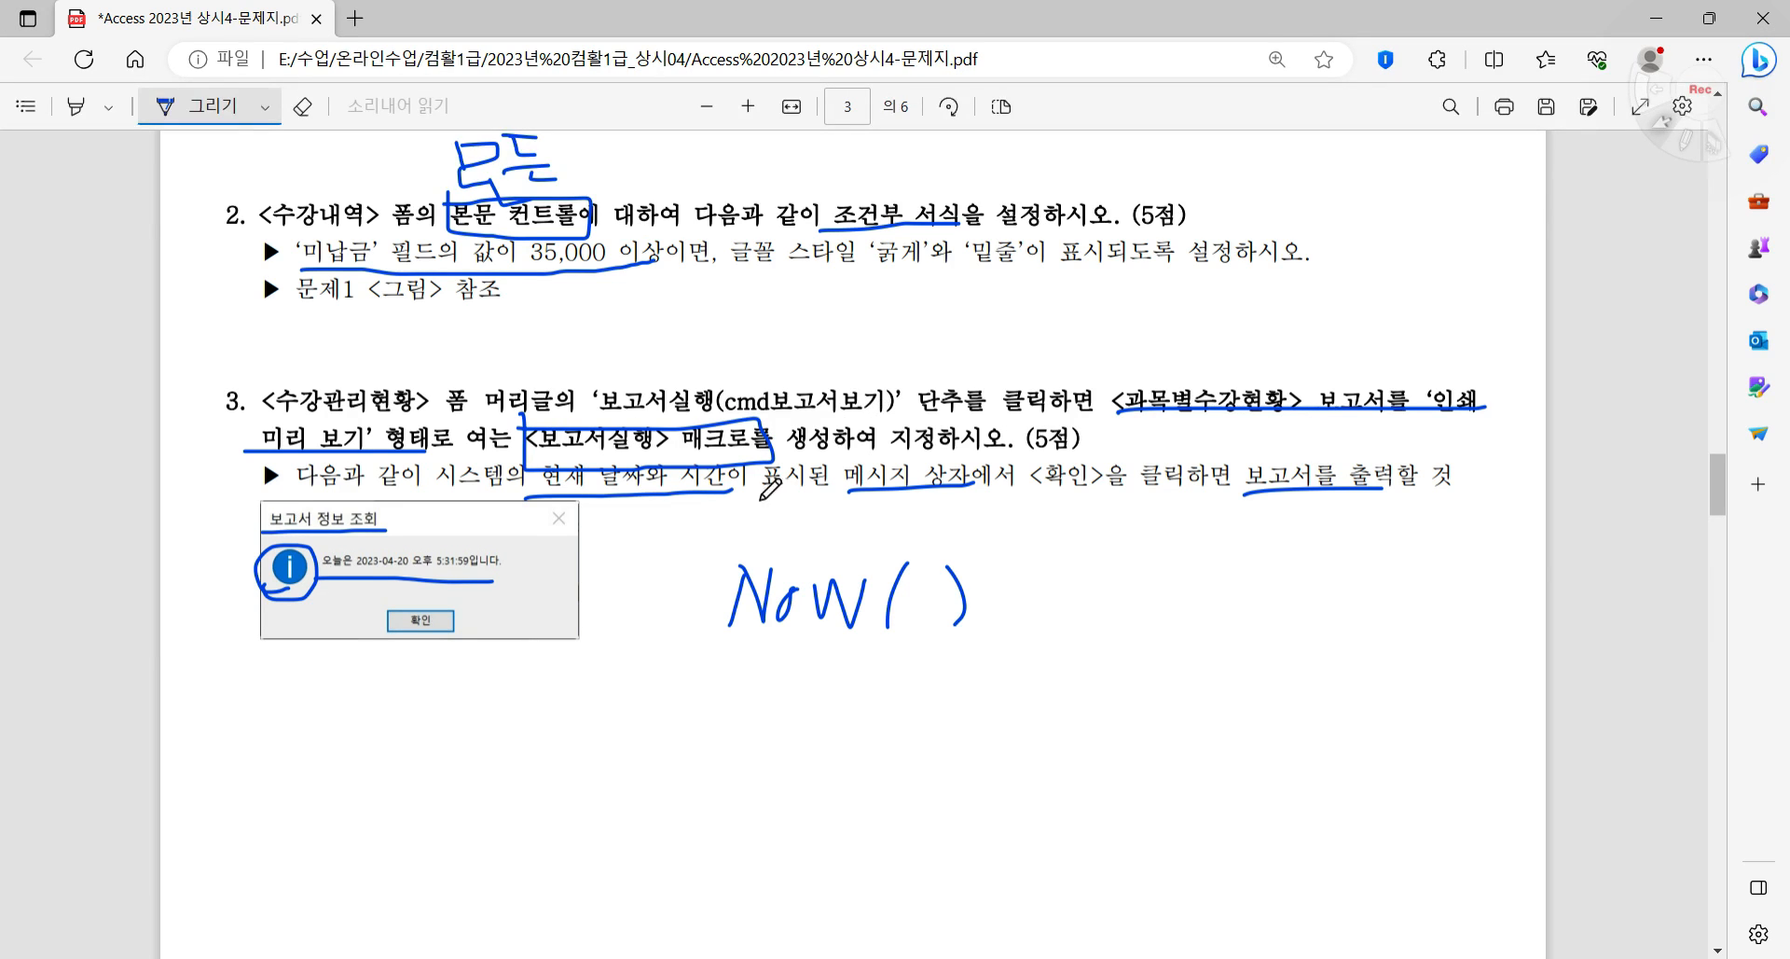
{"action": "key", "text": "alt+Tab"}
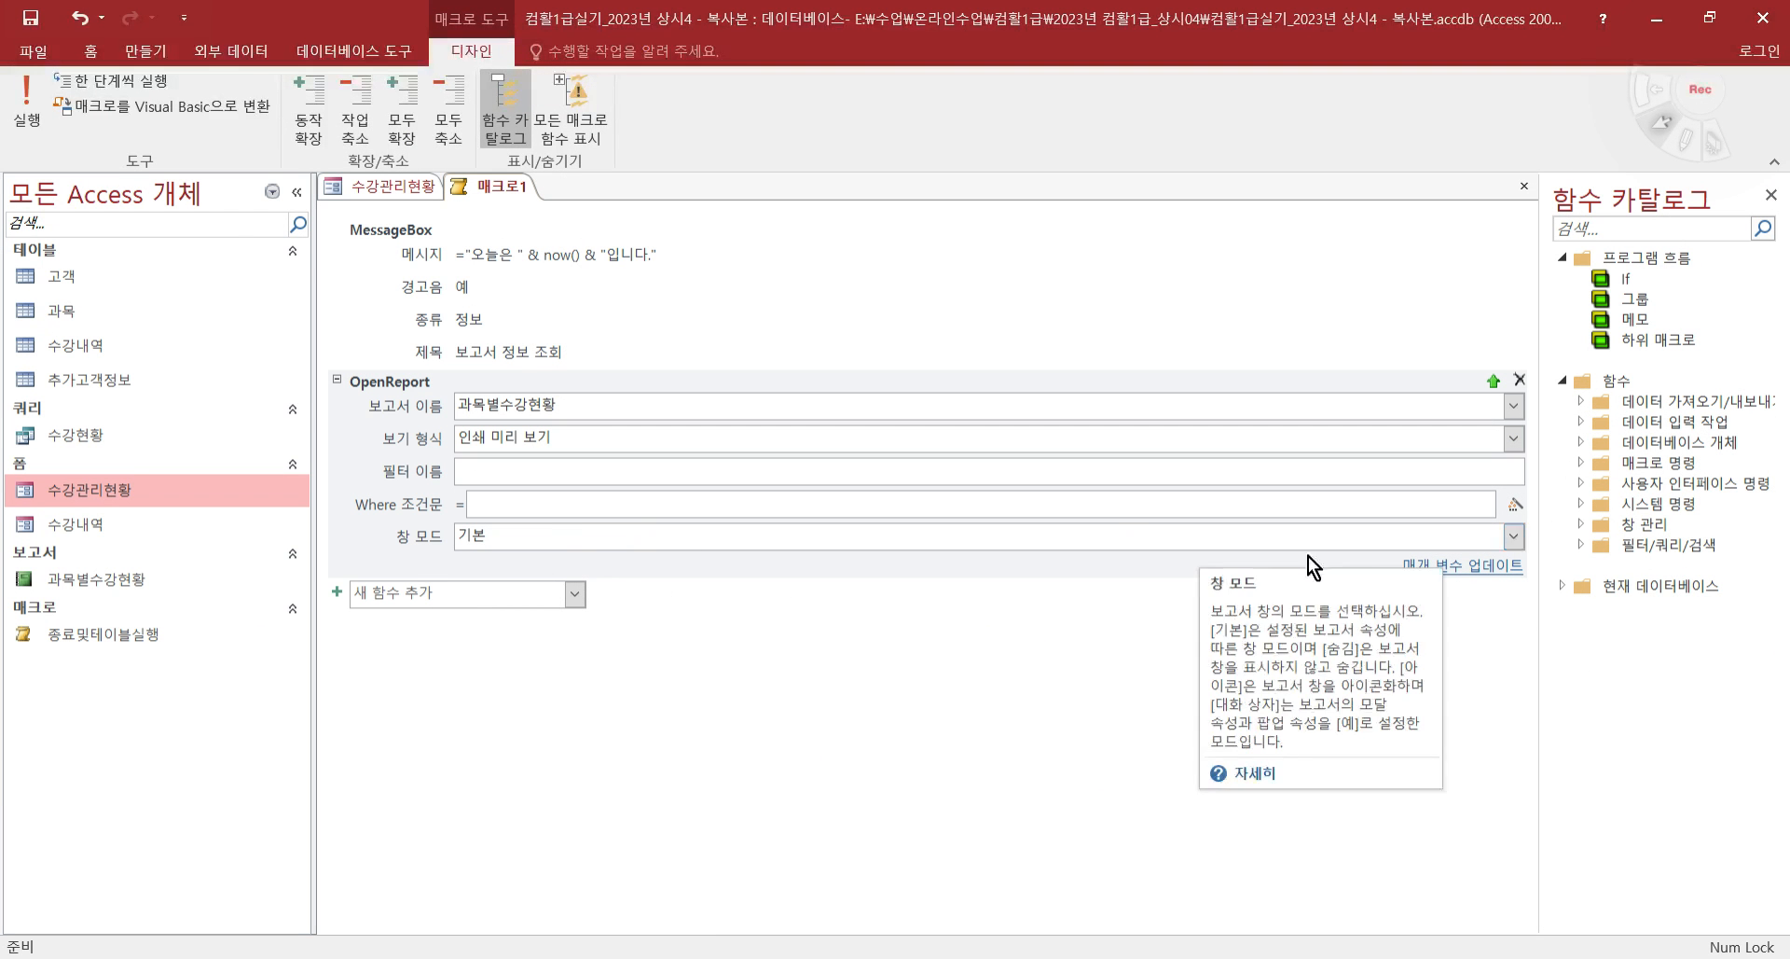
{"action": "left_click", "coordinate": [1511, 539]}
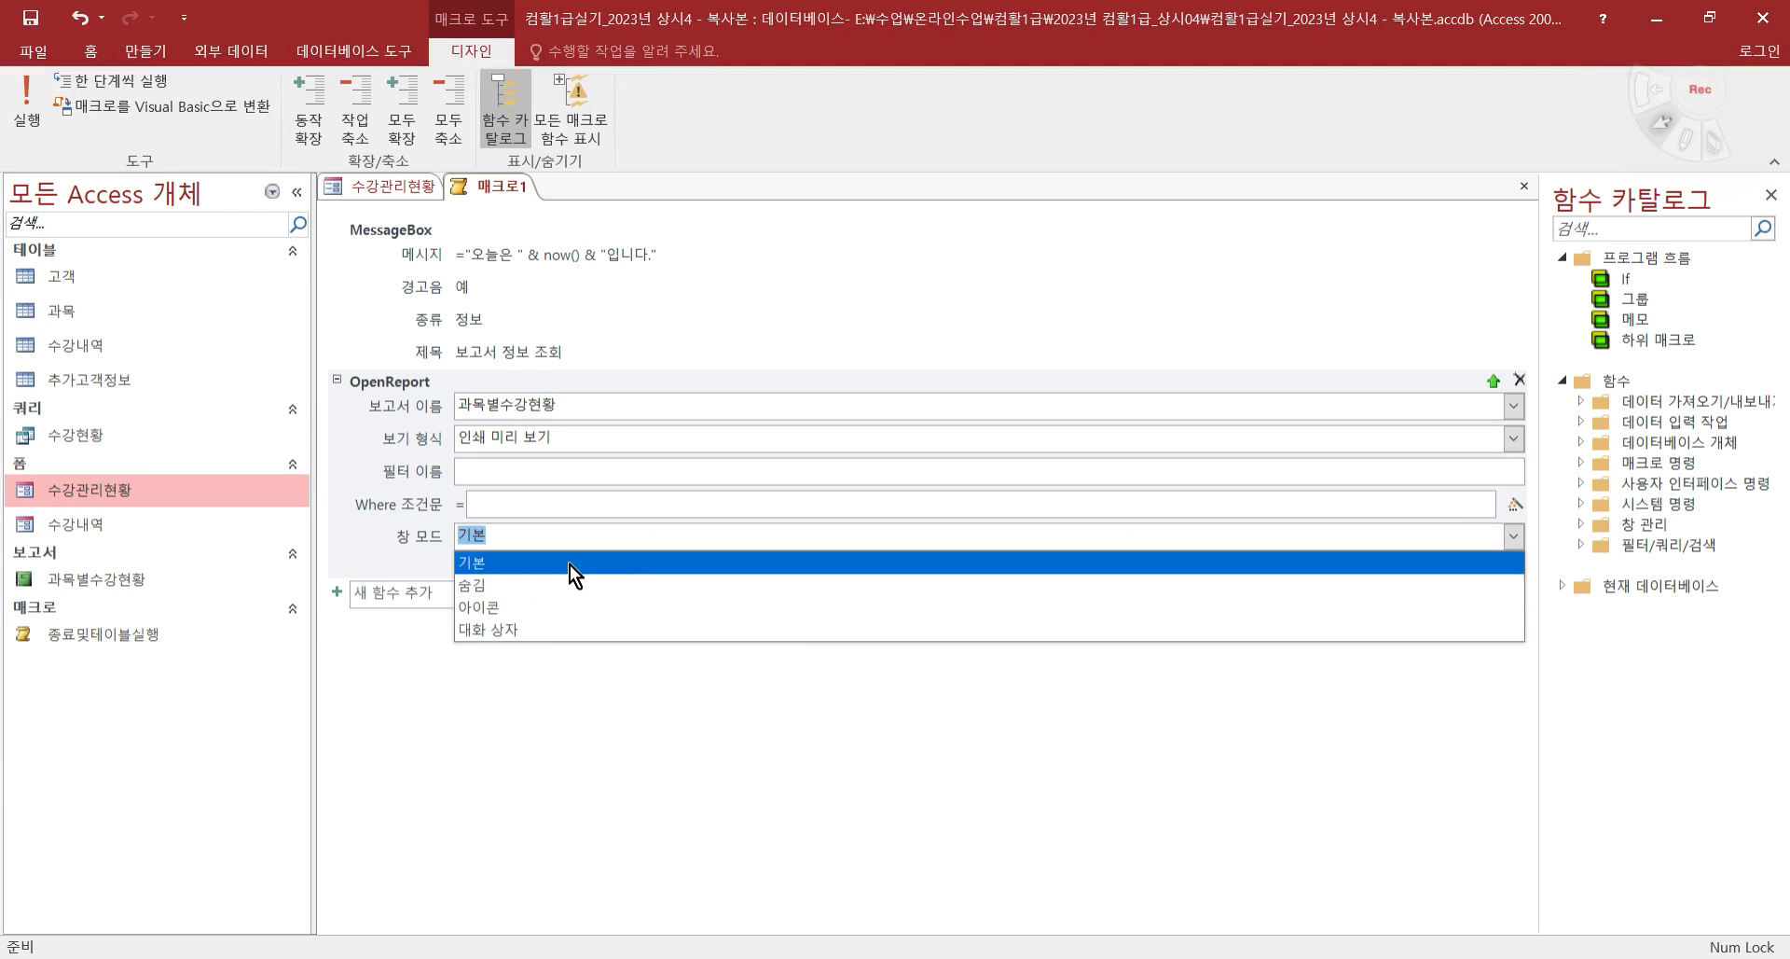
{"action": "left_click", "coordinate": [541, 762]}
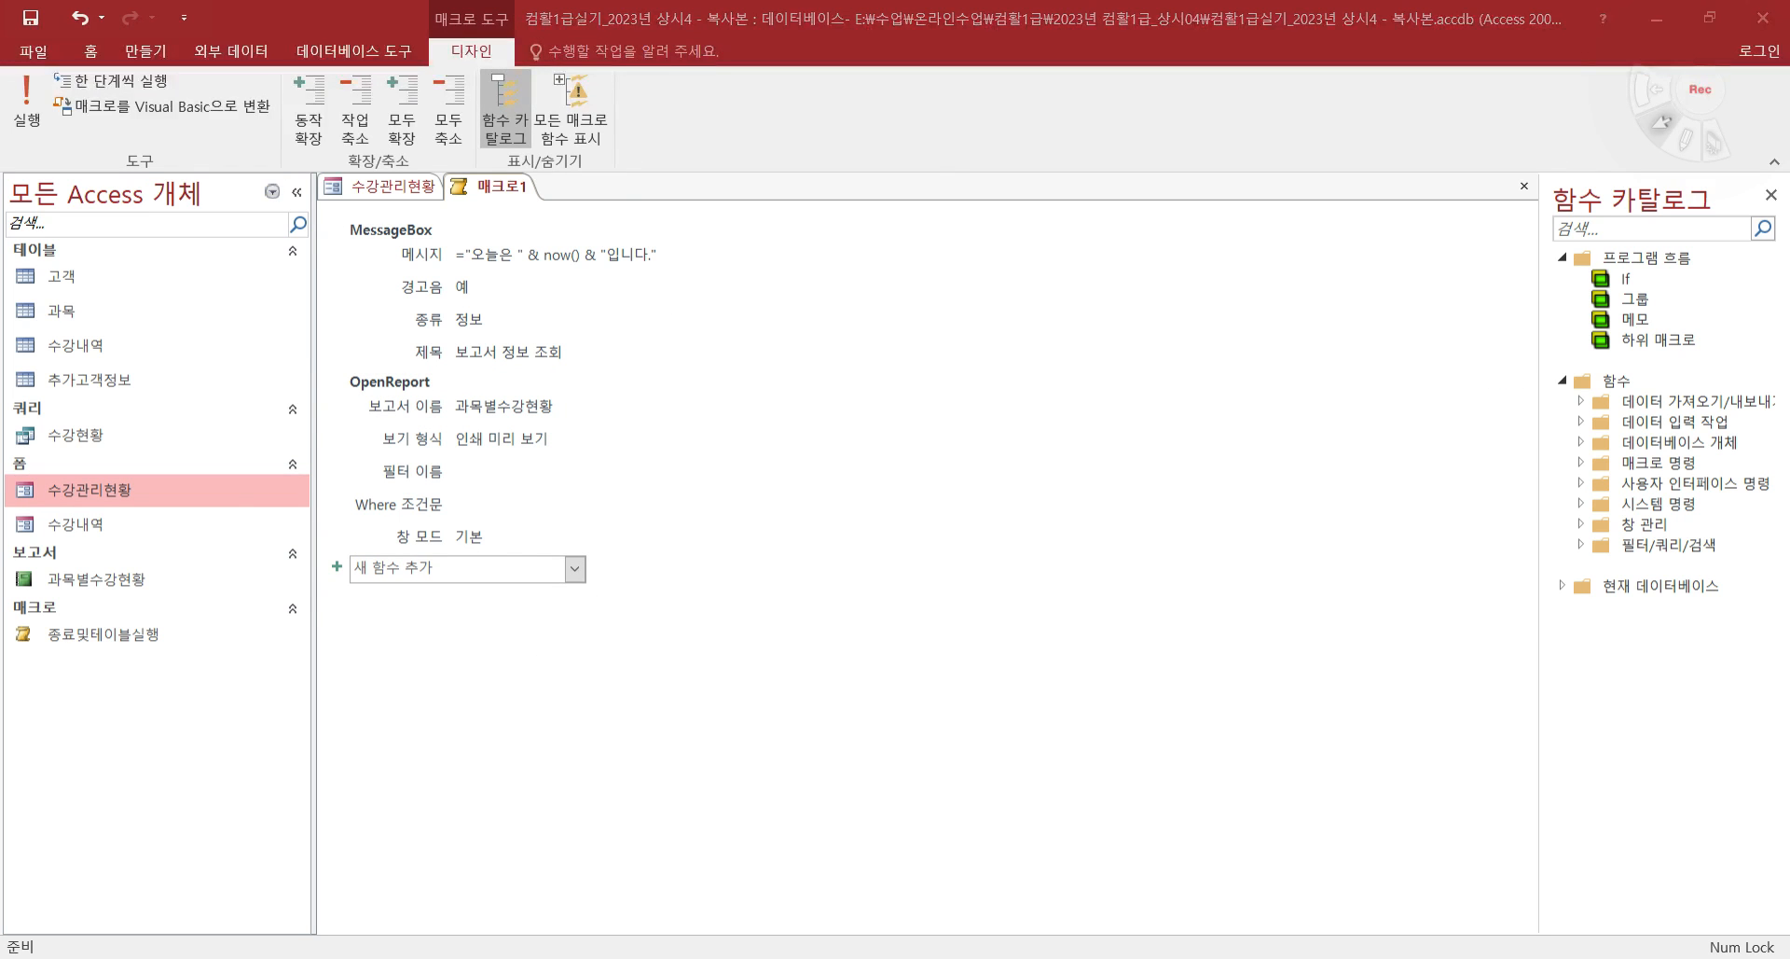
- Check the macro name in the exam PDF, return to Access, save the macro as 보고서실행, and close it
{"action": "key", "text": "alt+Tab"}
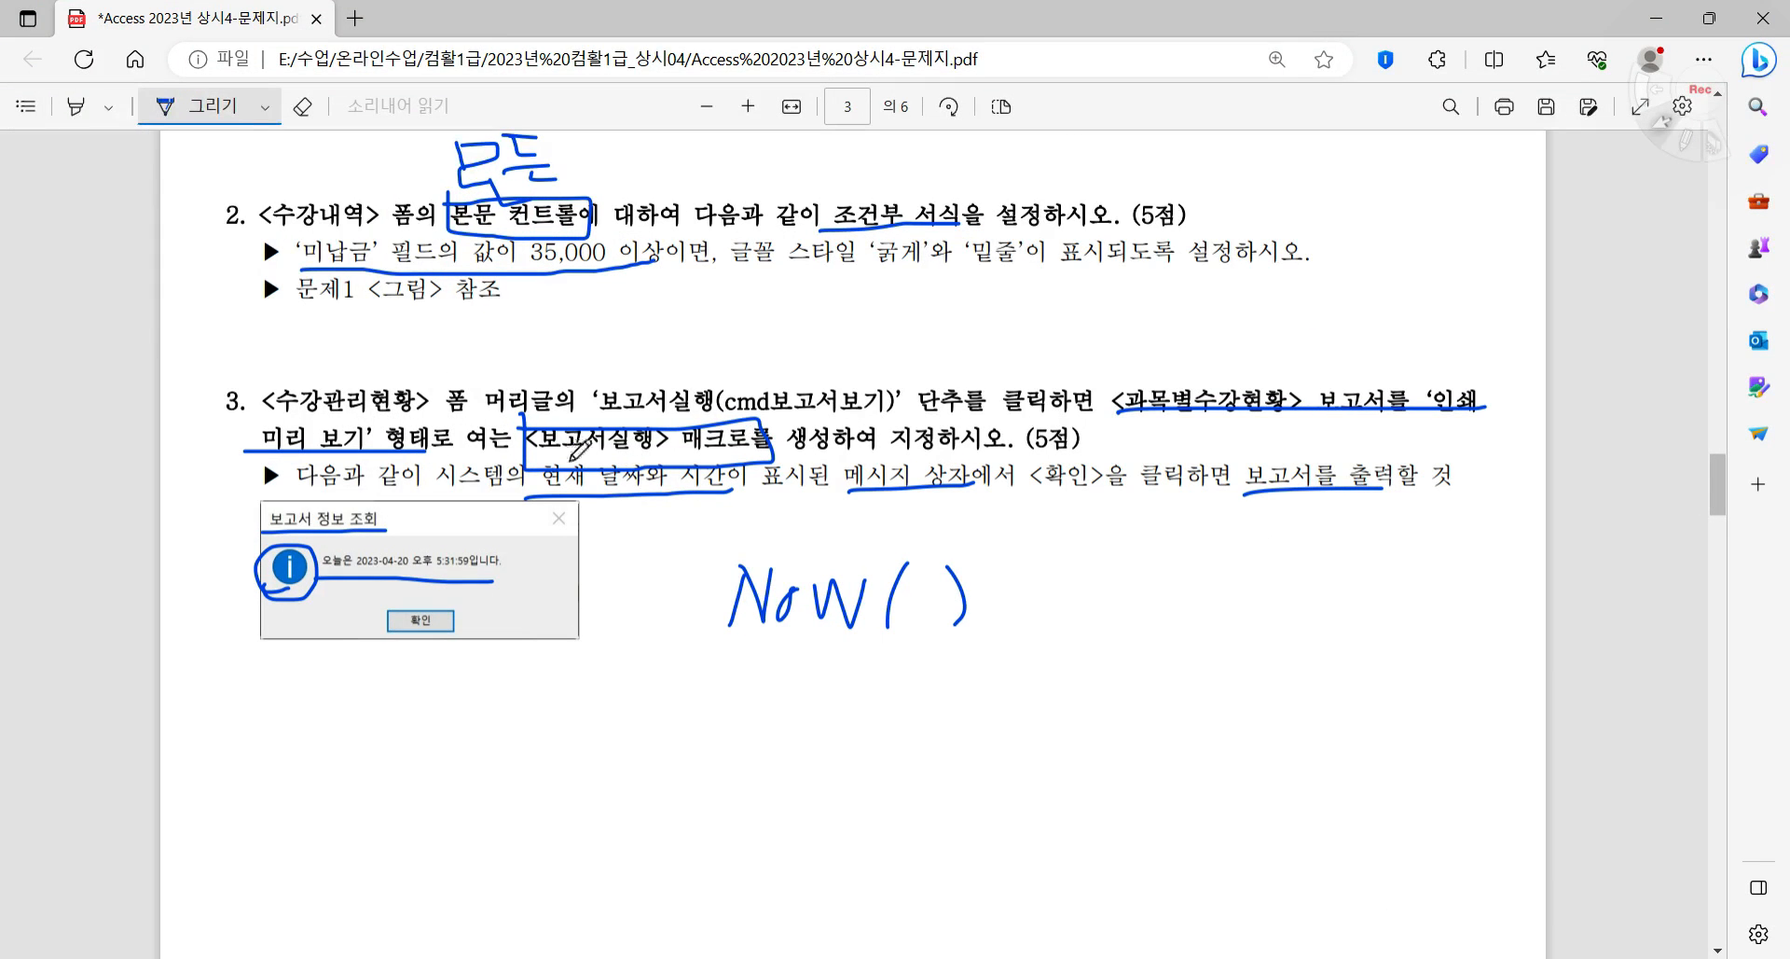
{"action": "key", "text": "alt+Tab"}
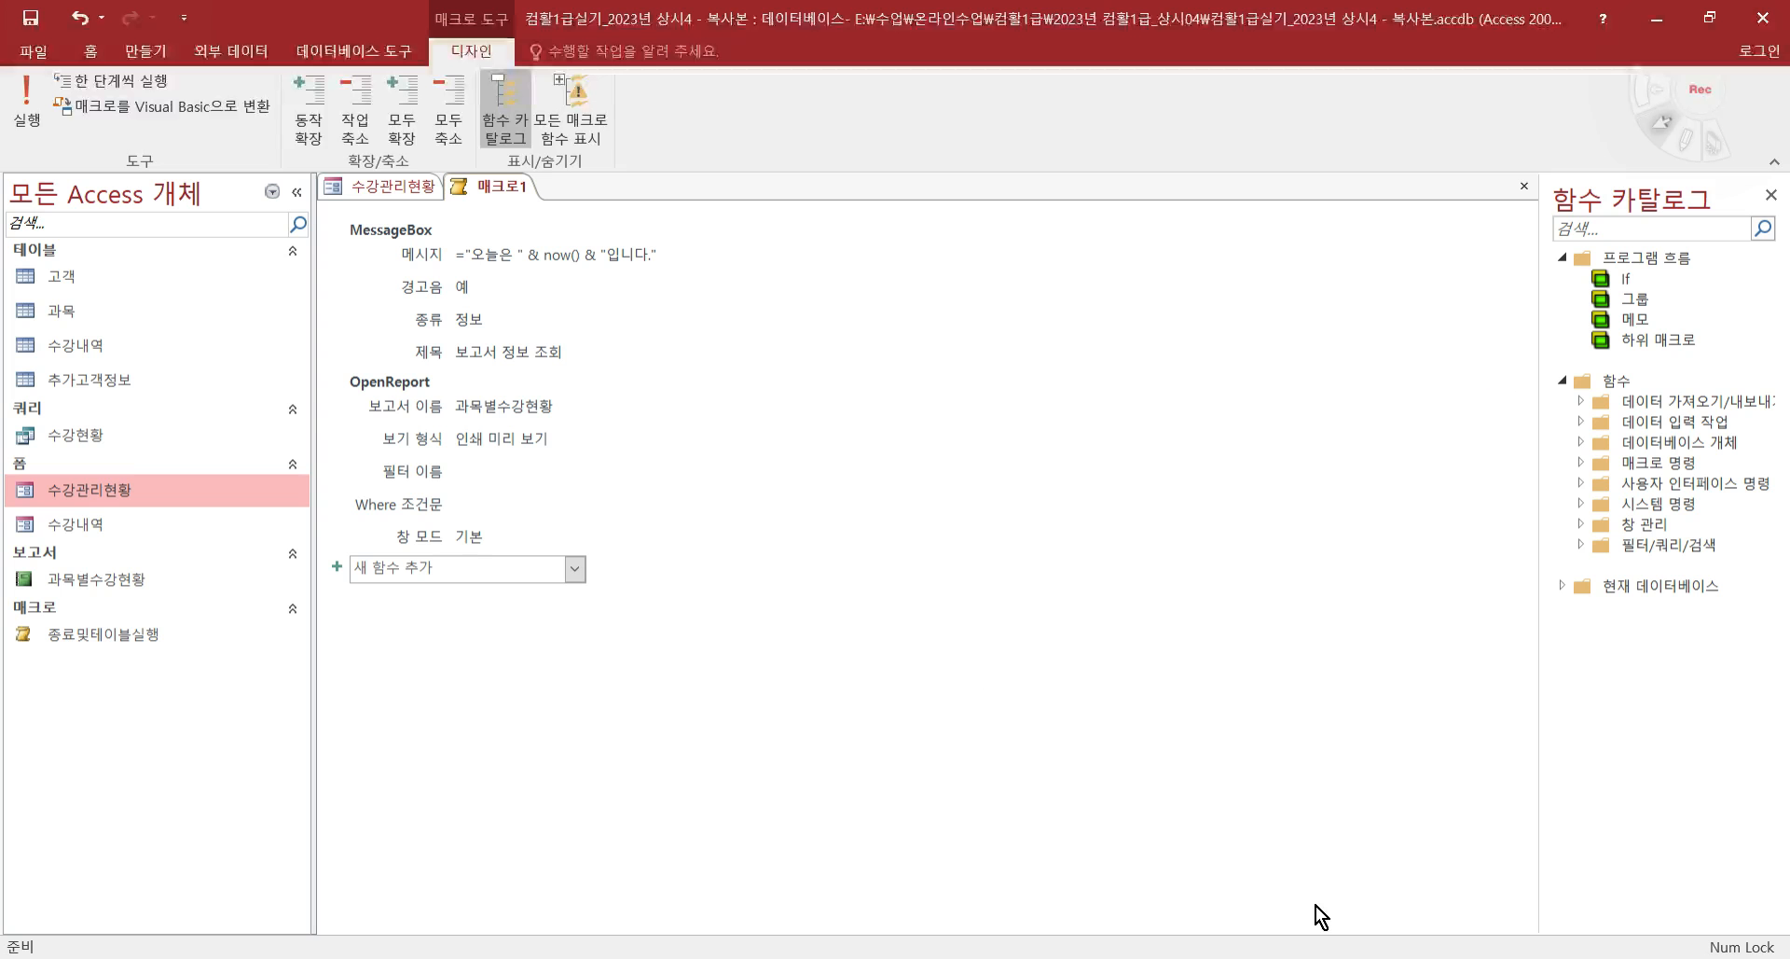
{"action": "left_click", "coordinate": [42, 19]}
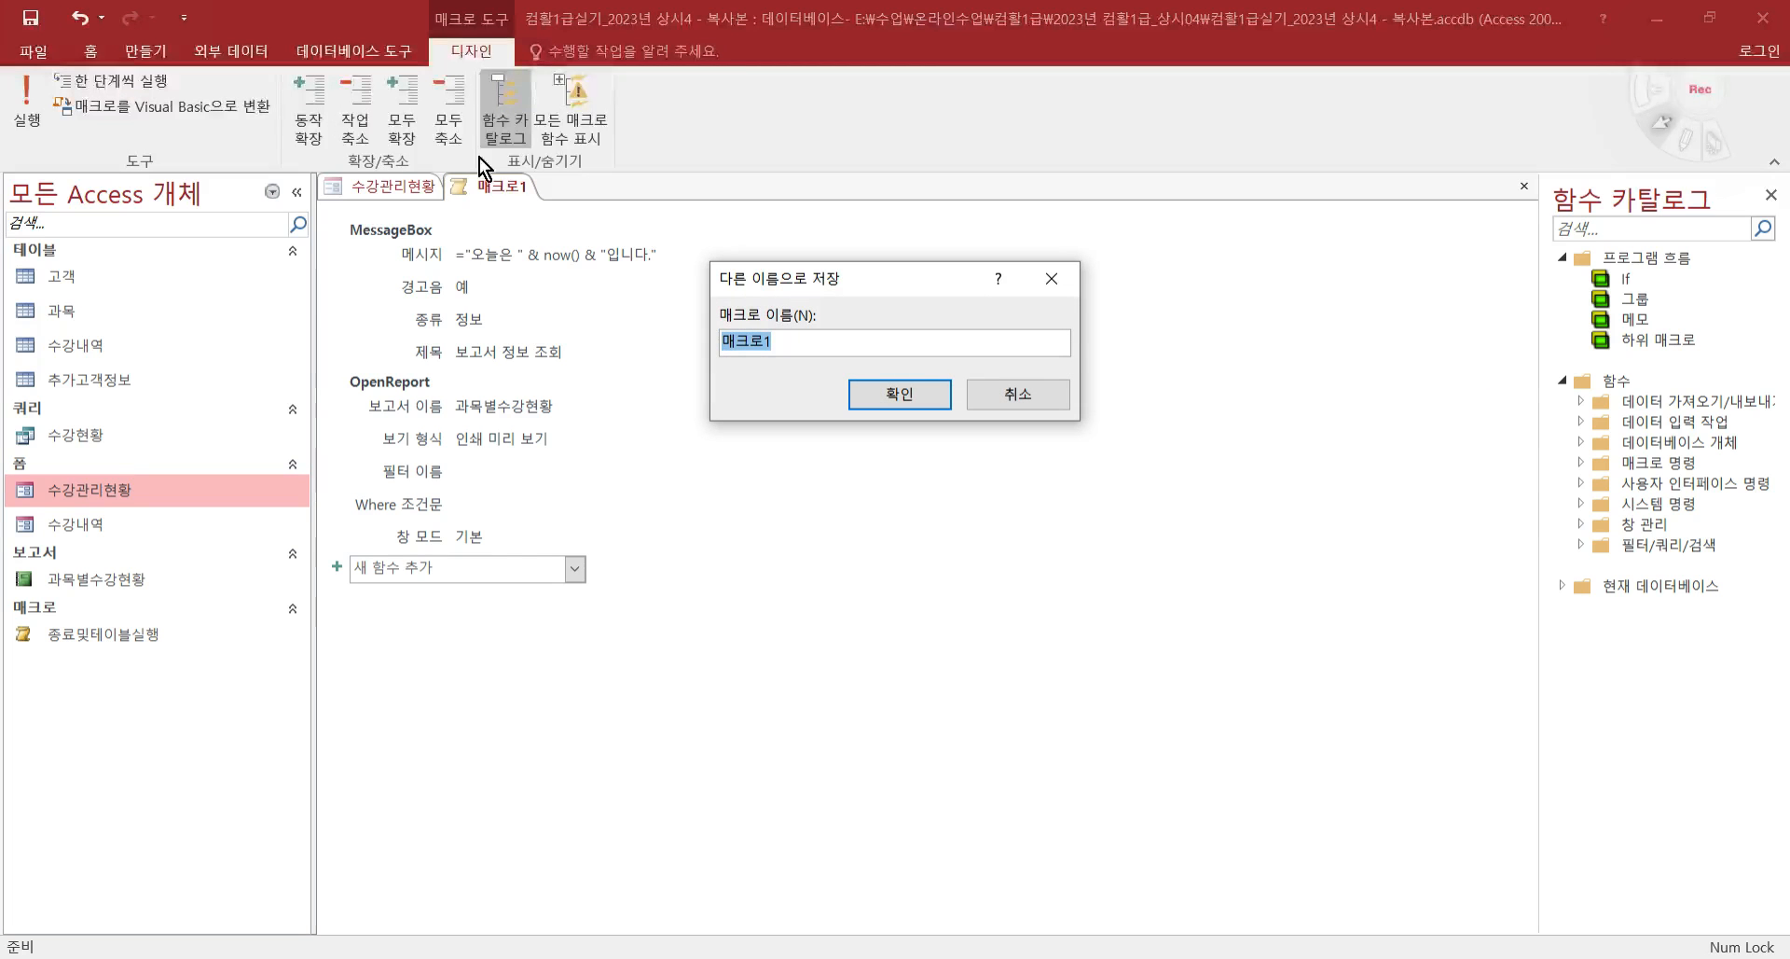
{"action": "type", "text": "보"}
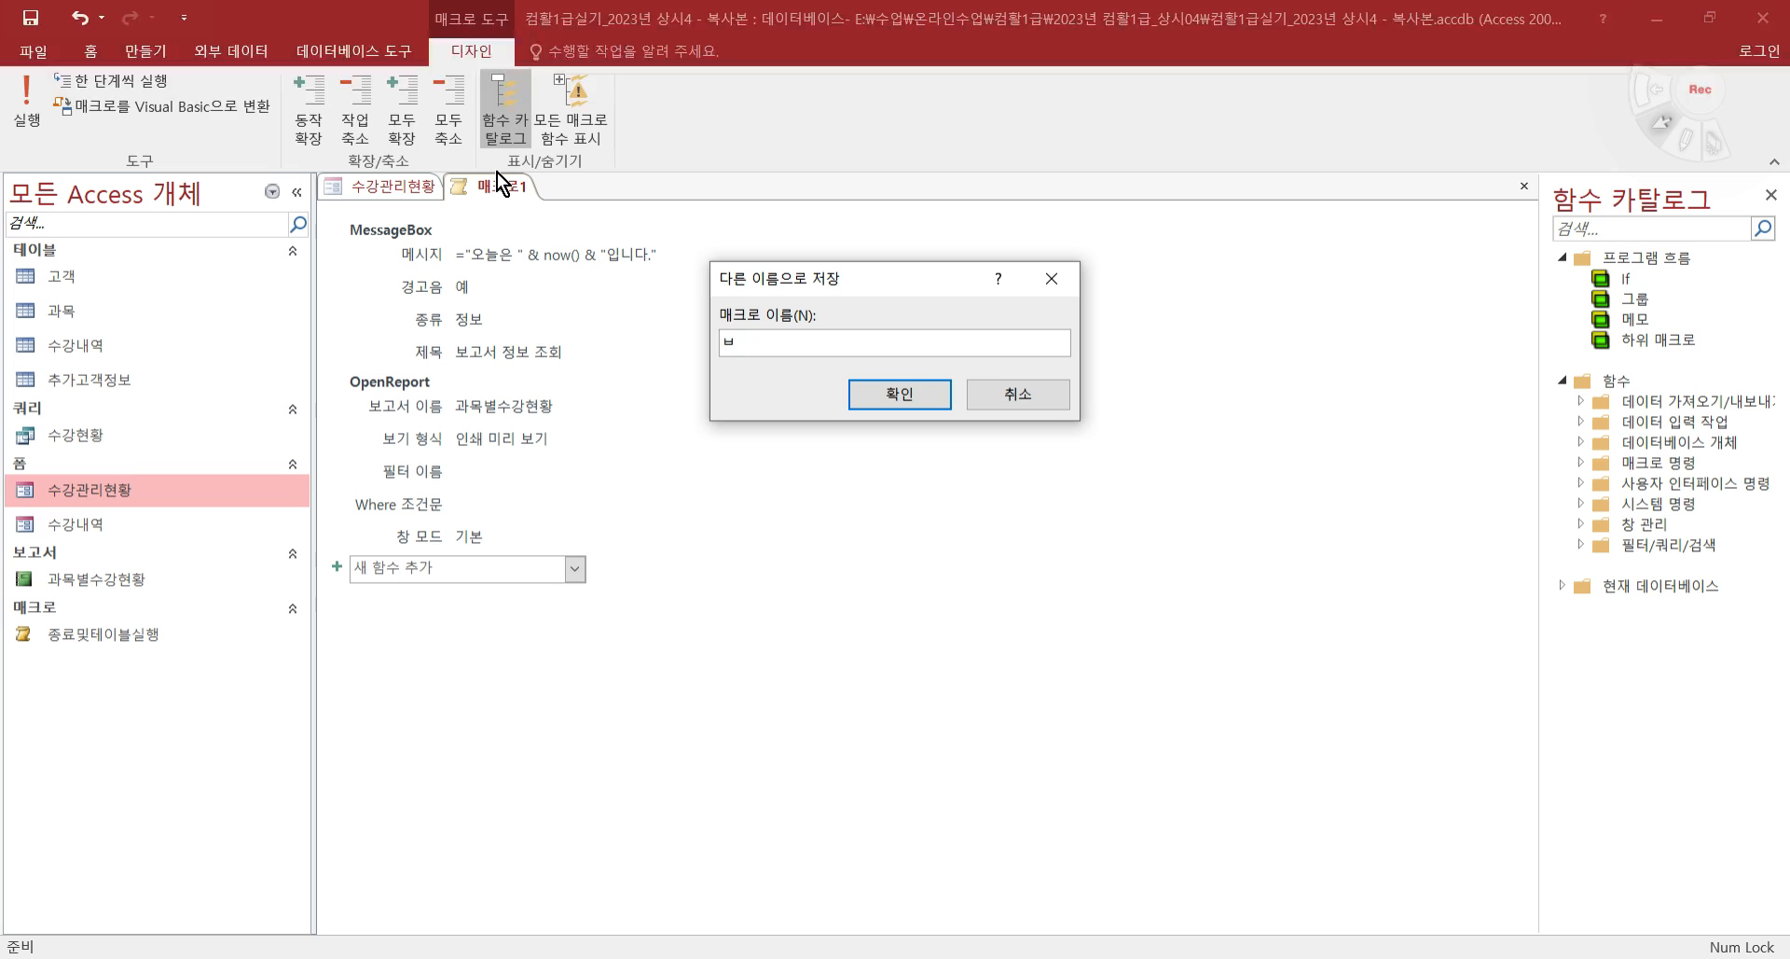
{"action": "type", "text": "고서시해"}
{"action": "left_click", "coordinate": [897, 396]}
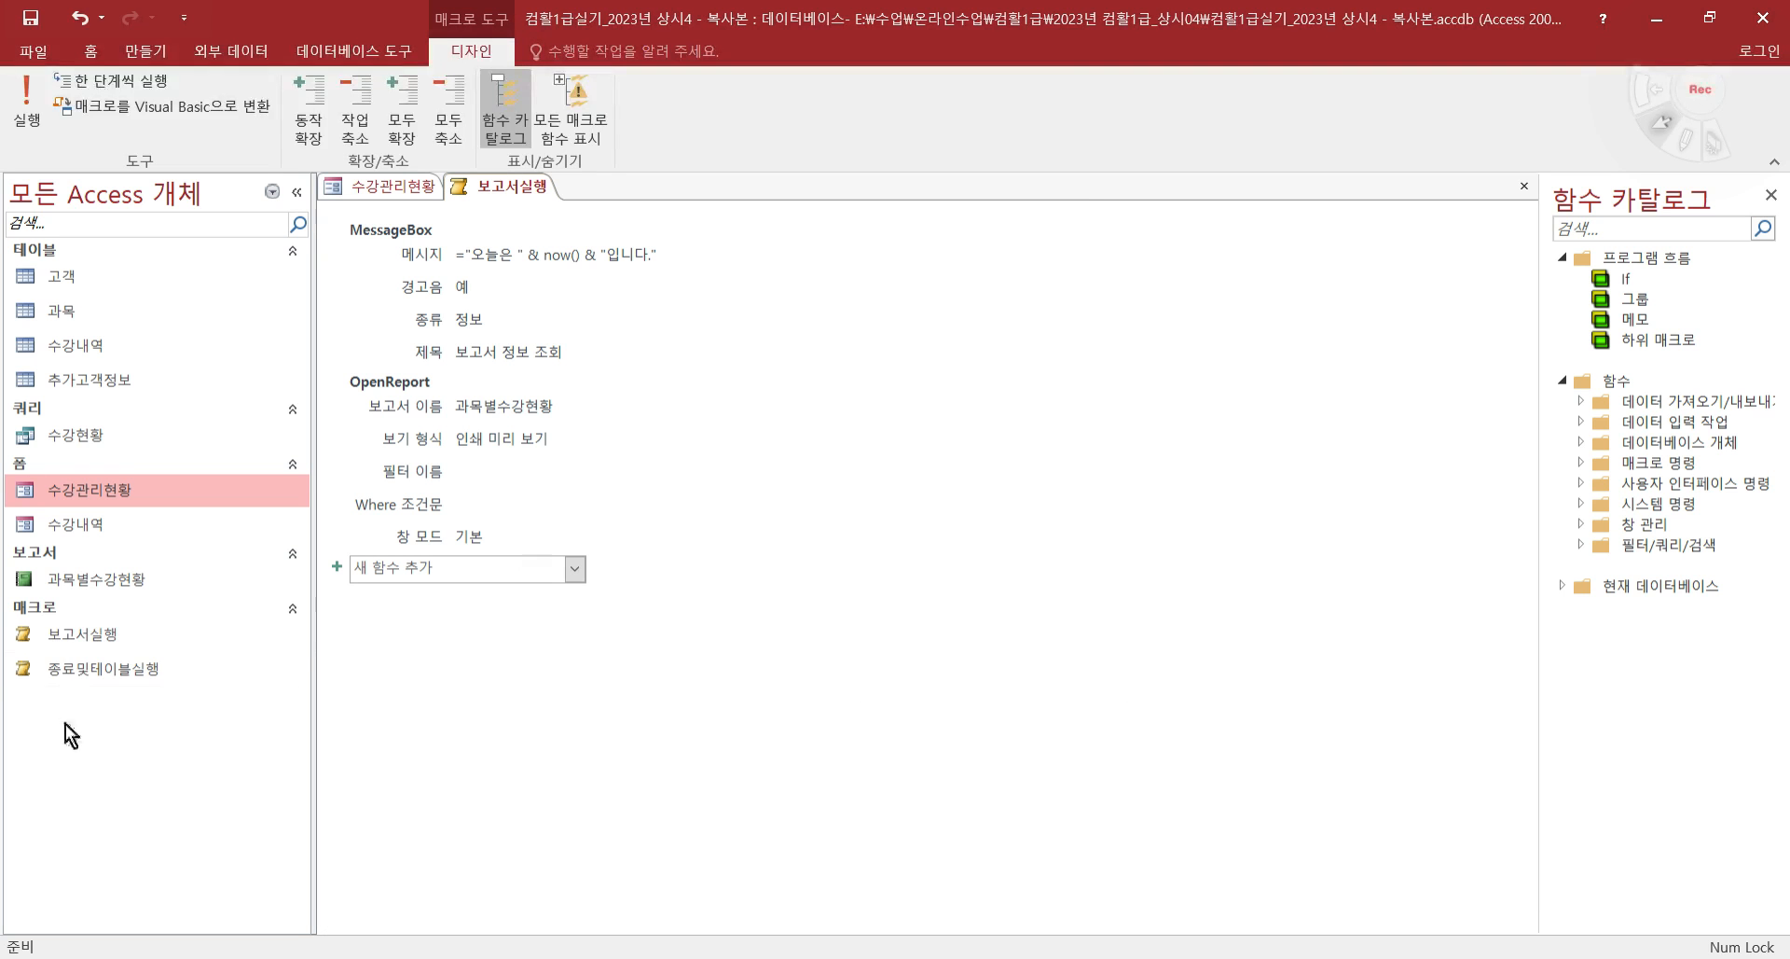
{"action": "left_click", "coordinate": [74, 641]}
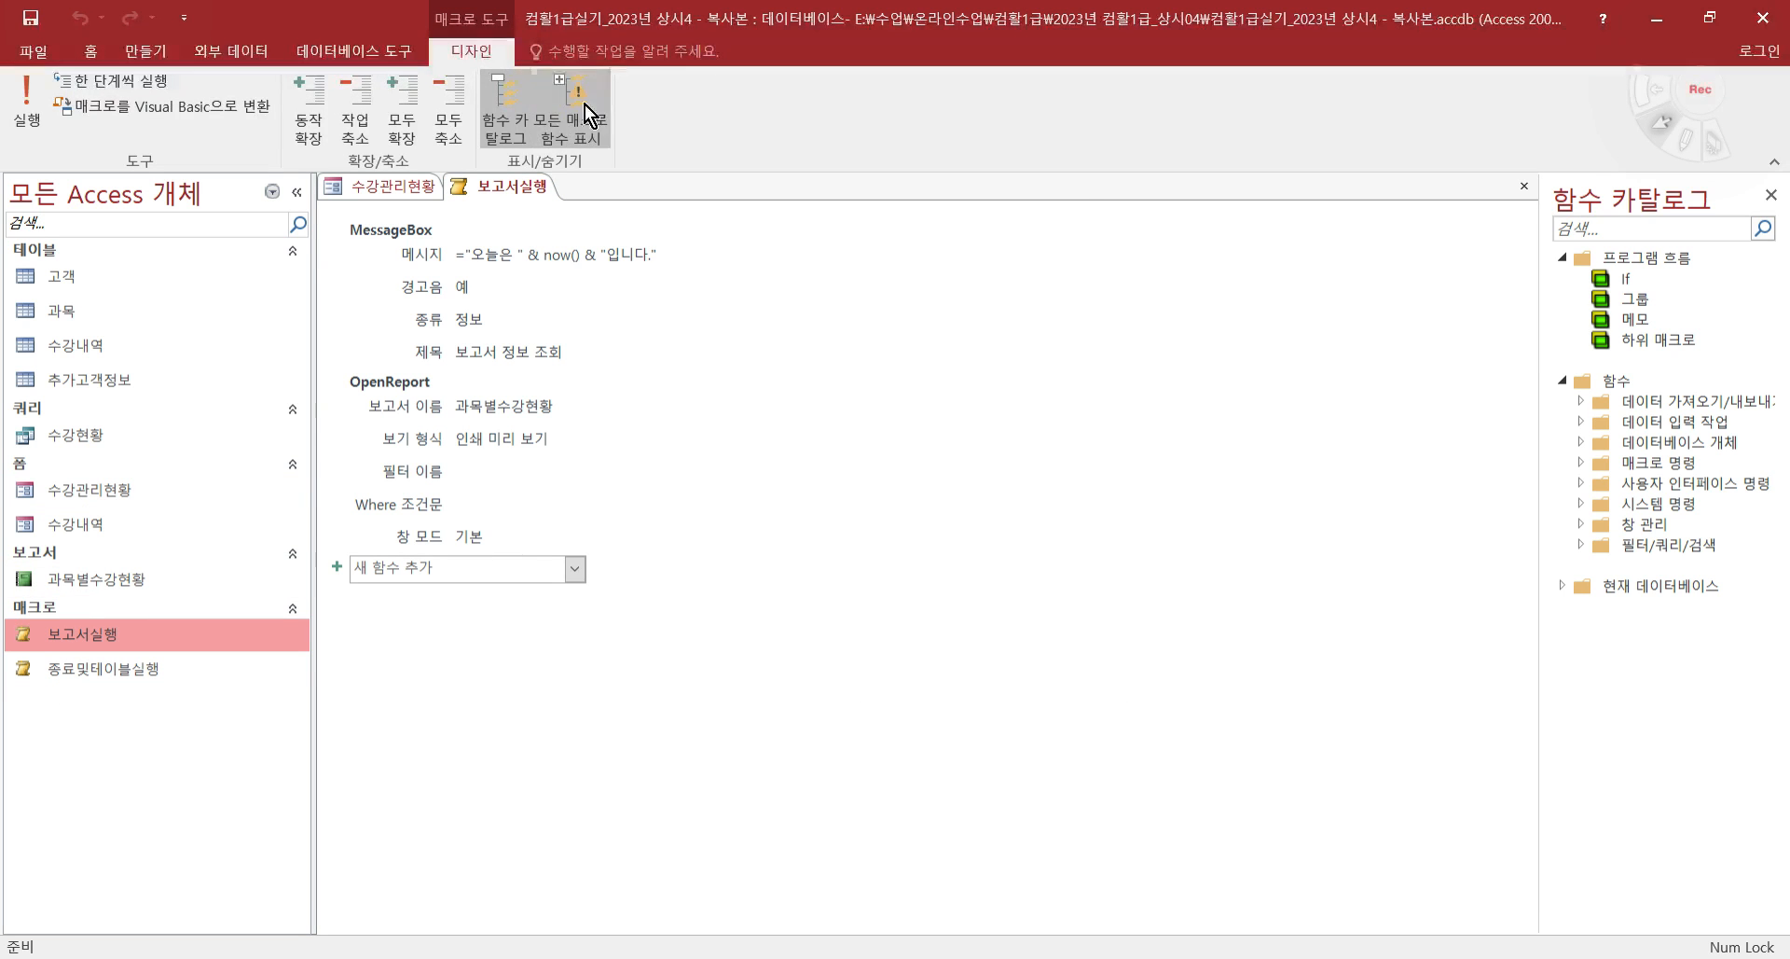
{"action": "left_click", "coordinate": [1525, 186]}
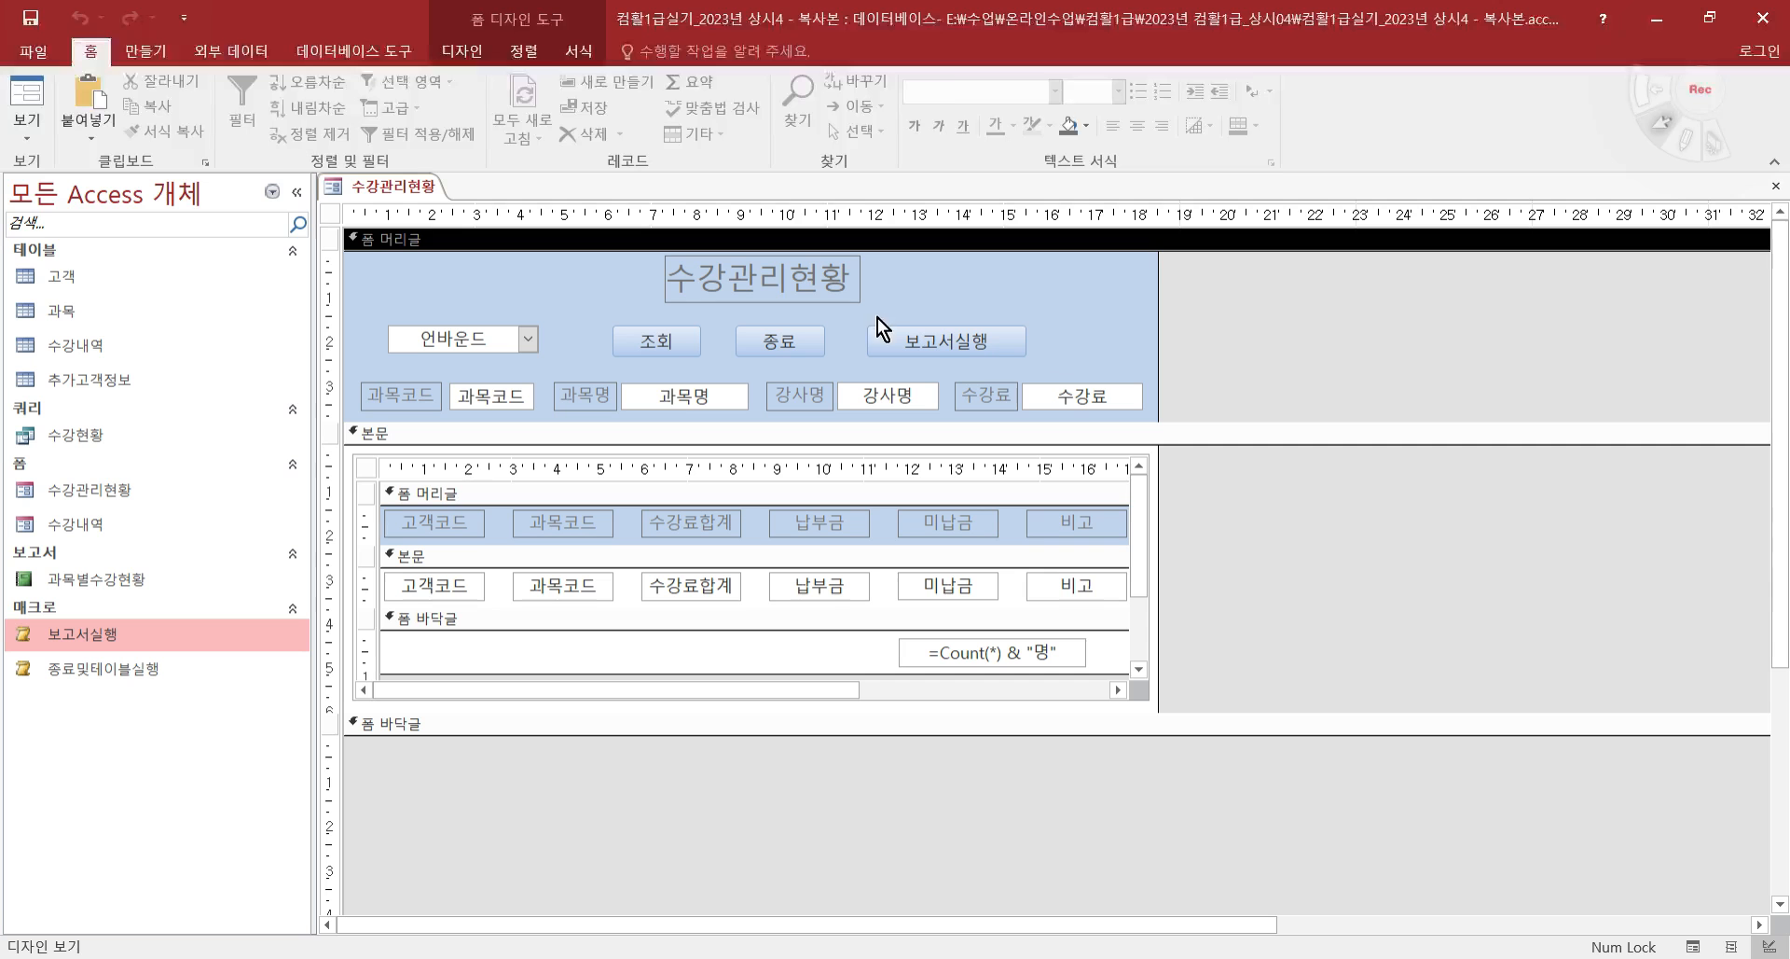
- Assign the 보고서실행 macro to the On Click event of the 수강관리현황 form's 보고서실행 button
{"action": "left_click", "coordinate": [993, 349]}
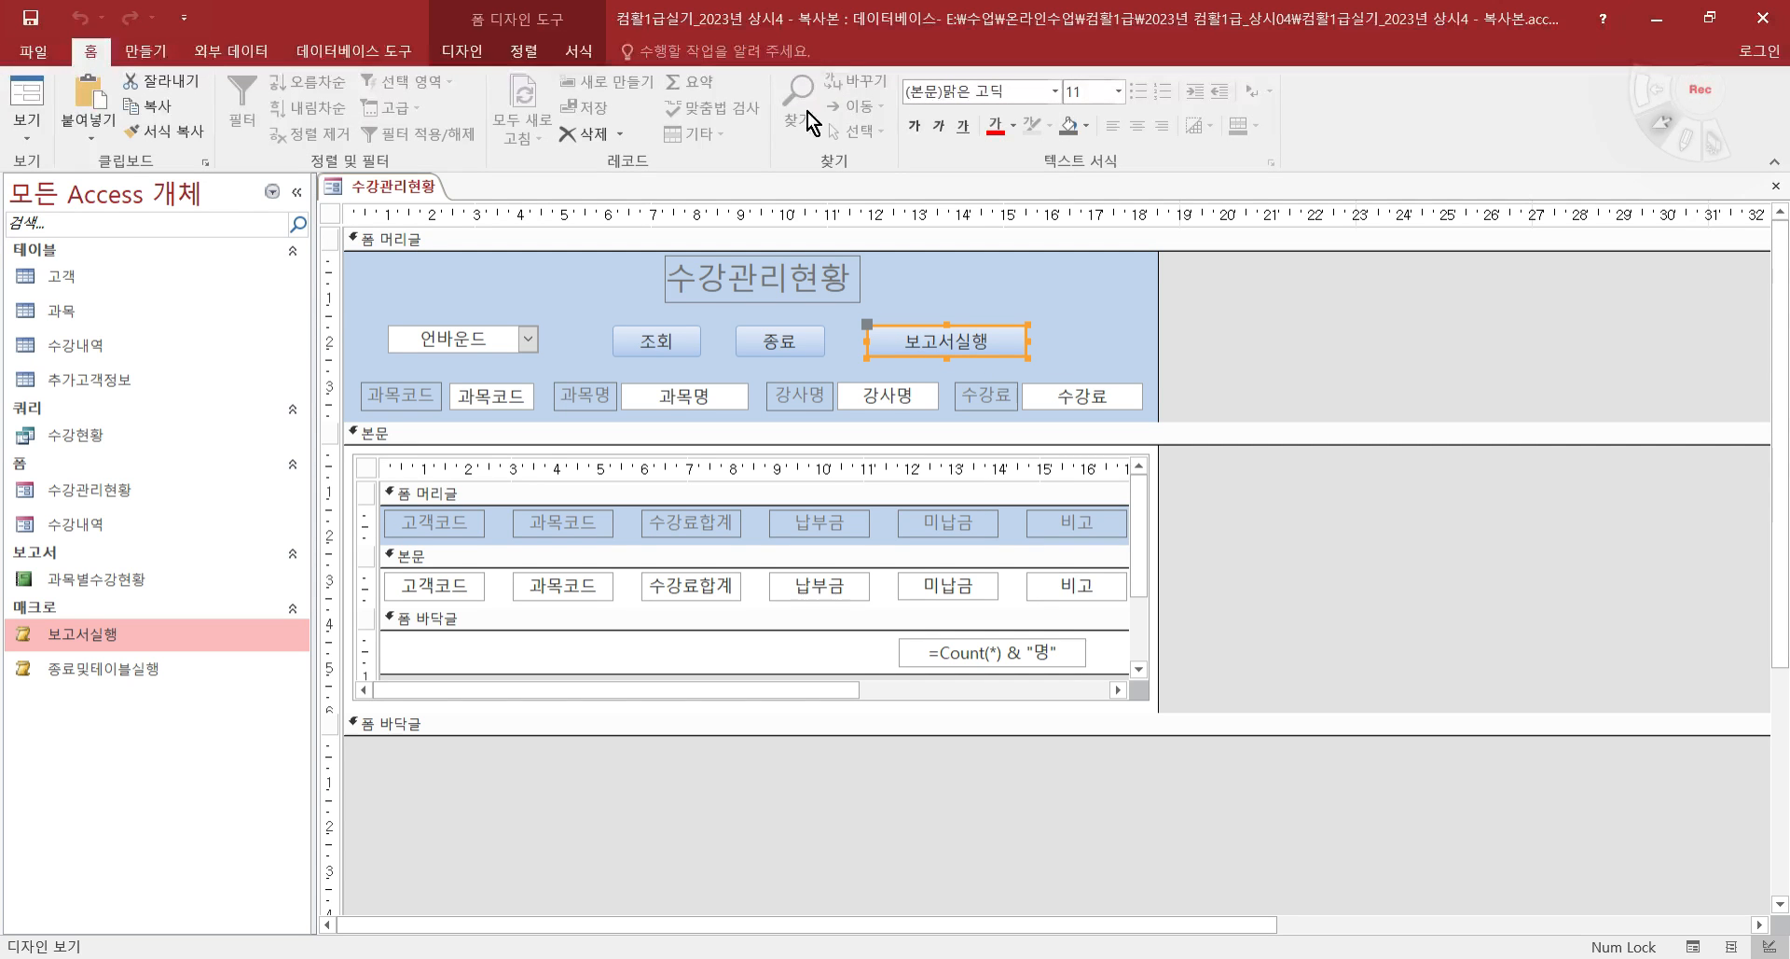
{"action": "left_click", "coordinate": [459, 51]}
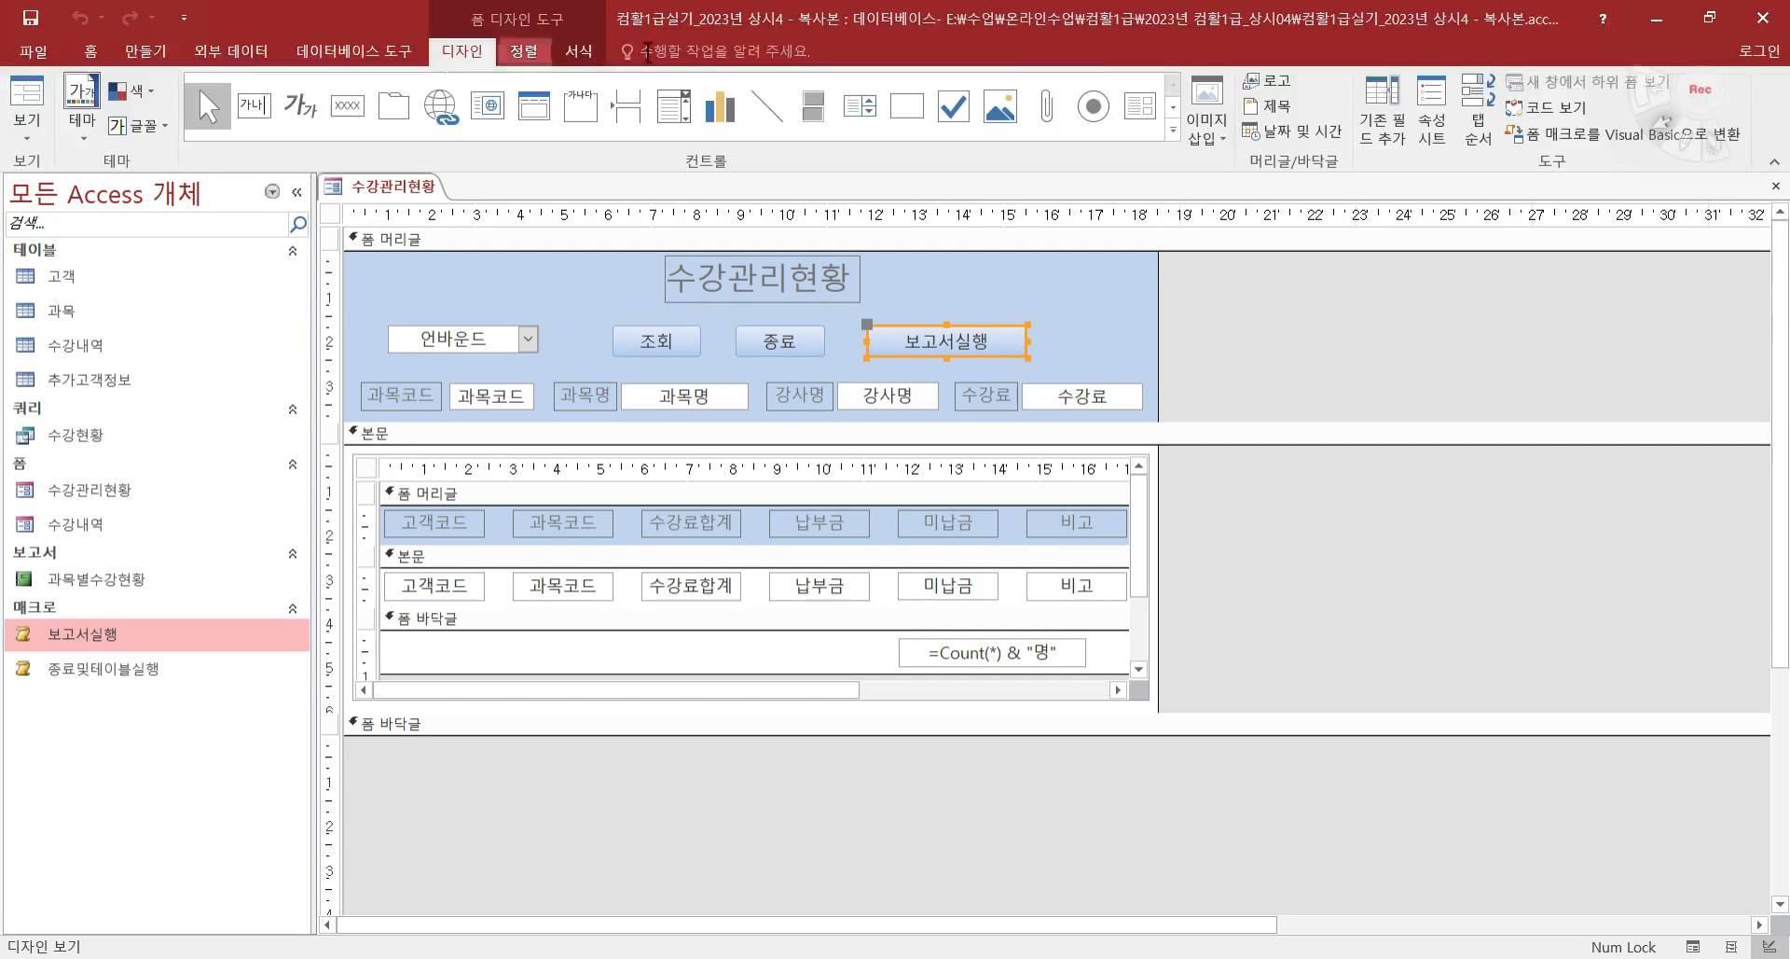
{"action": "left_click", "coordinate": [1433, 121]}
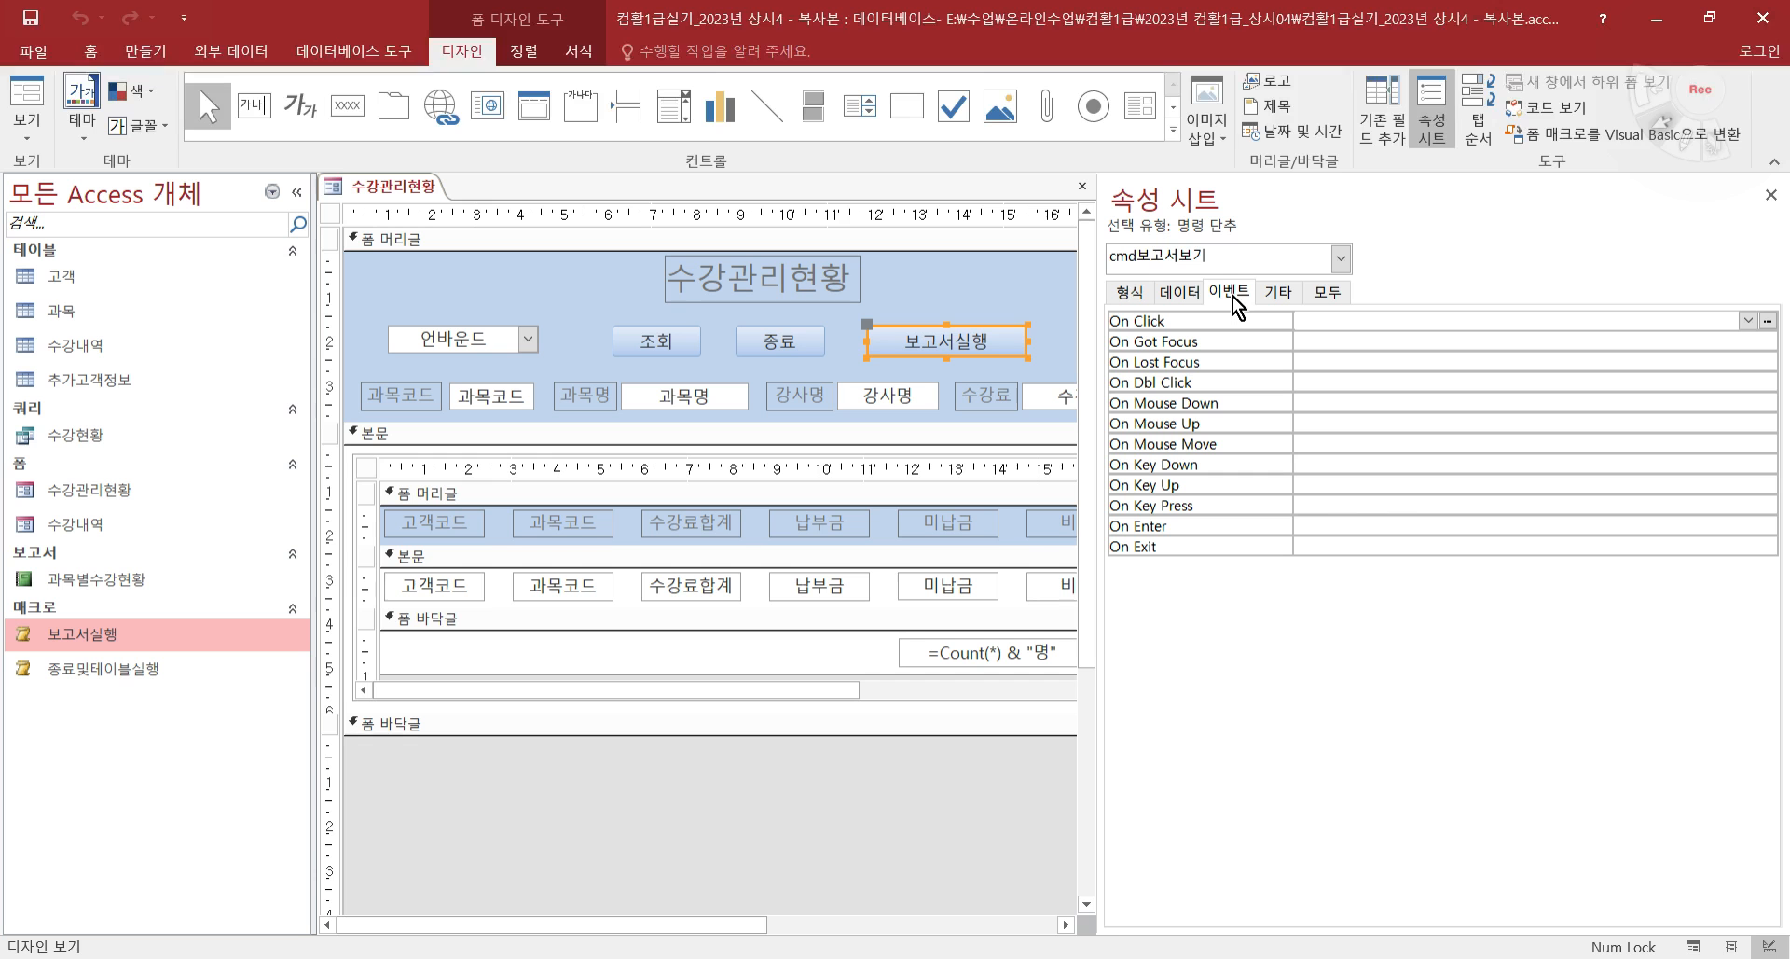
{"action": "left_click", "coordinate": [1747, 320]}
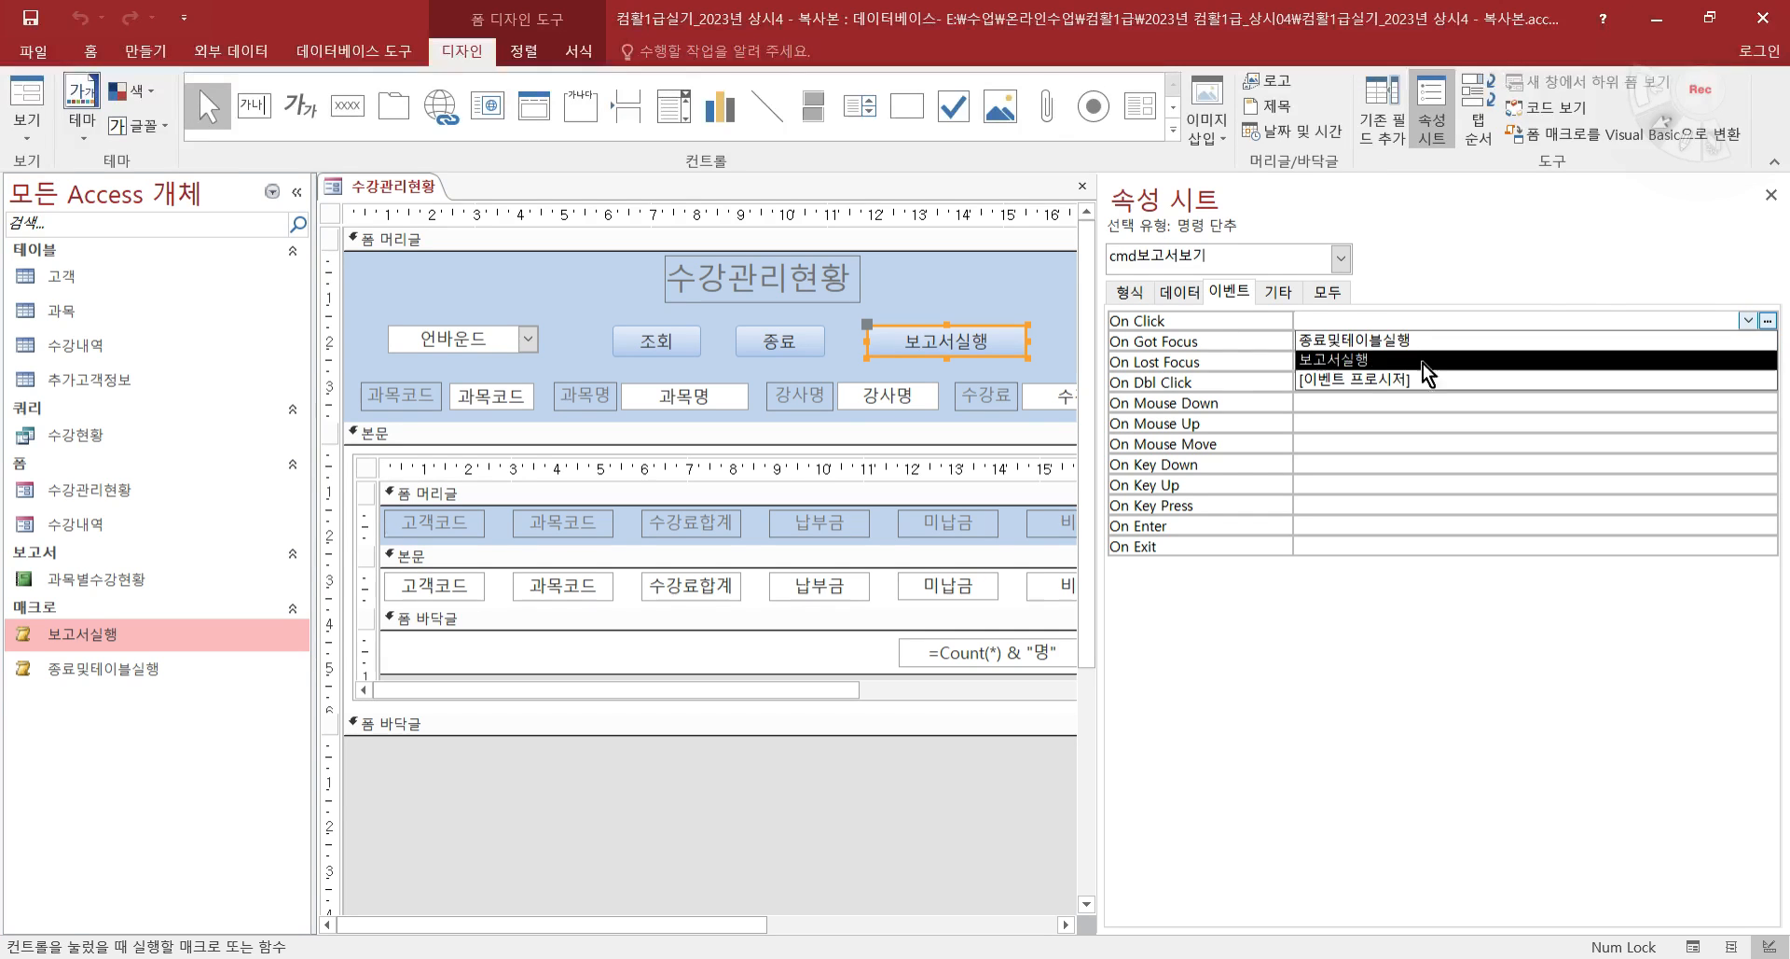
{"action": "left_click", "coordinate": [1373, 341]}
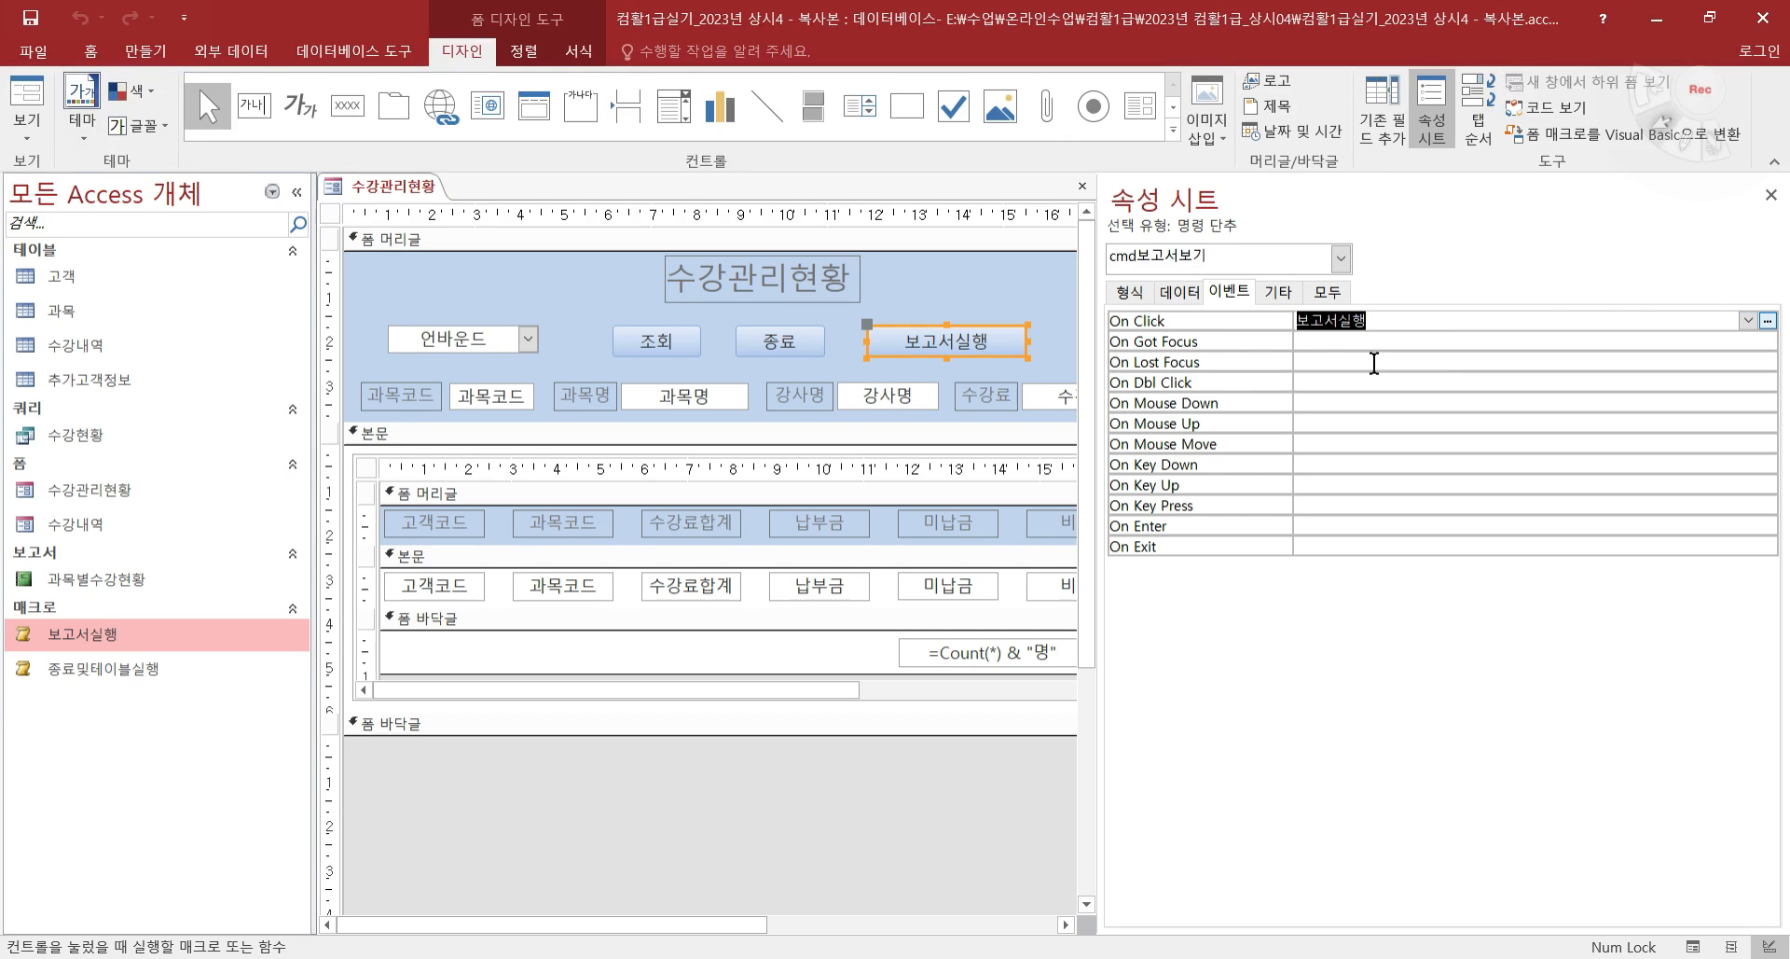
{"action": "left_click", "coordinate": [1771, 195]}
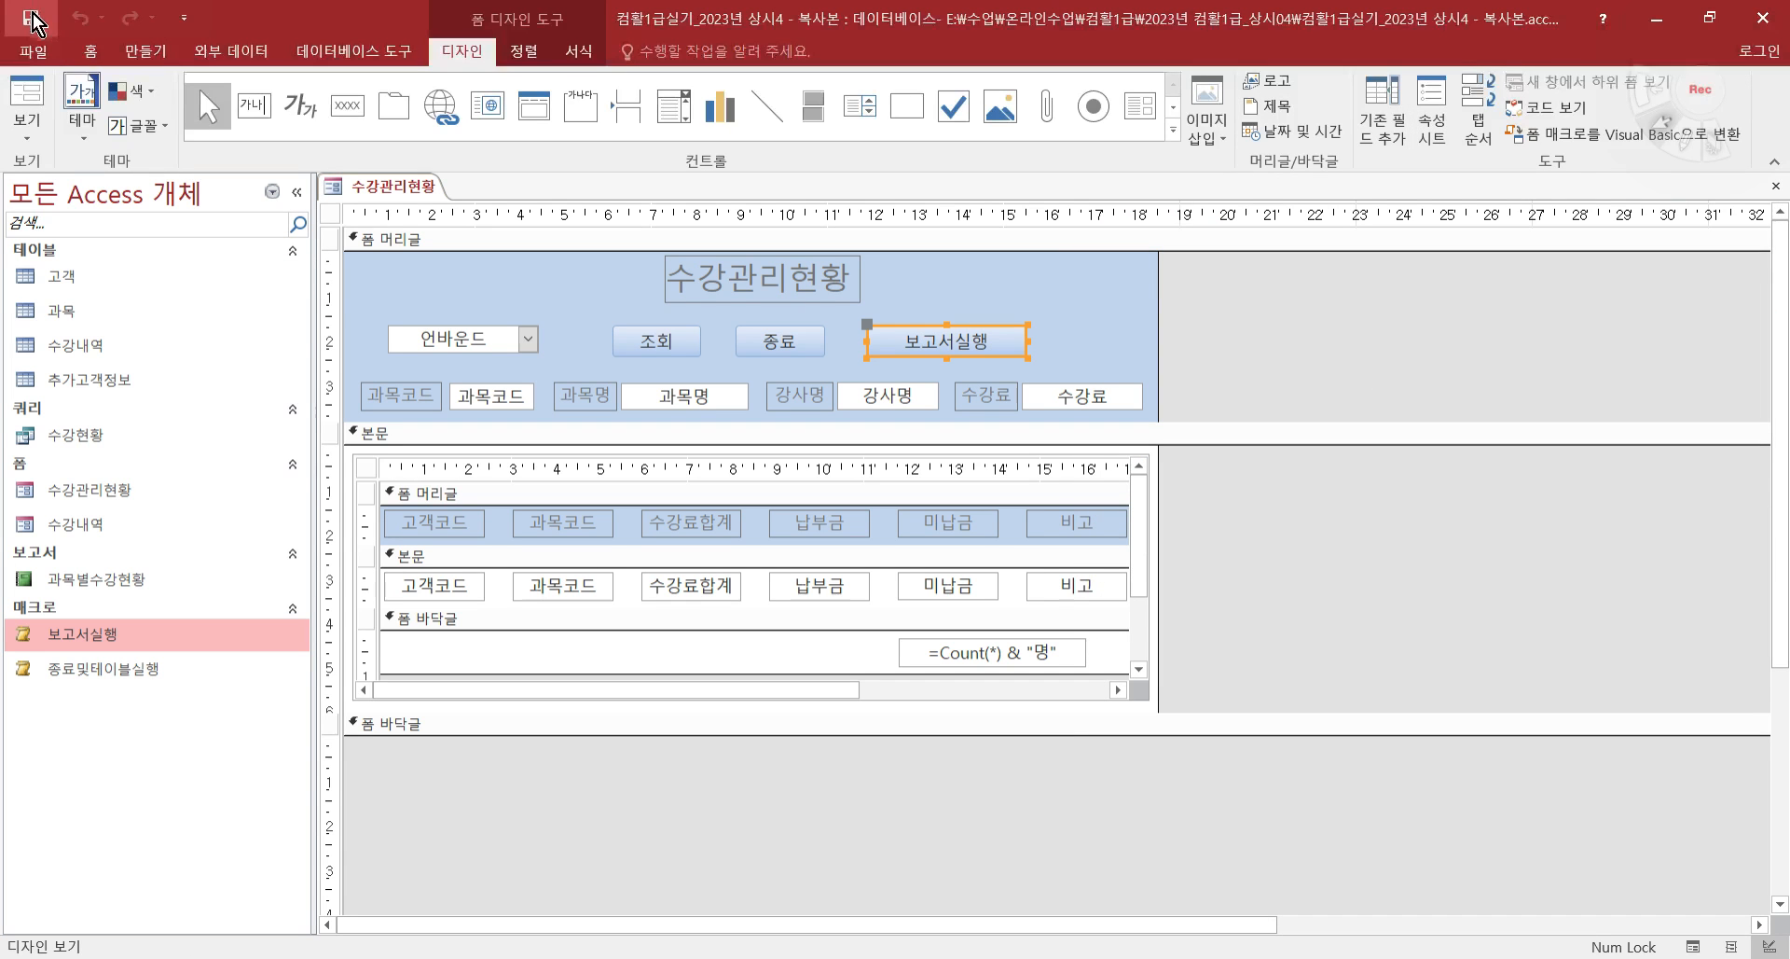
- Test the 보고서실행 button in form view, accept the message, view the report preview, and close the report and form
{"action": "left_click", "coordinate": [27, 108]}
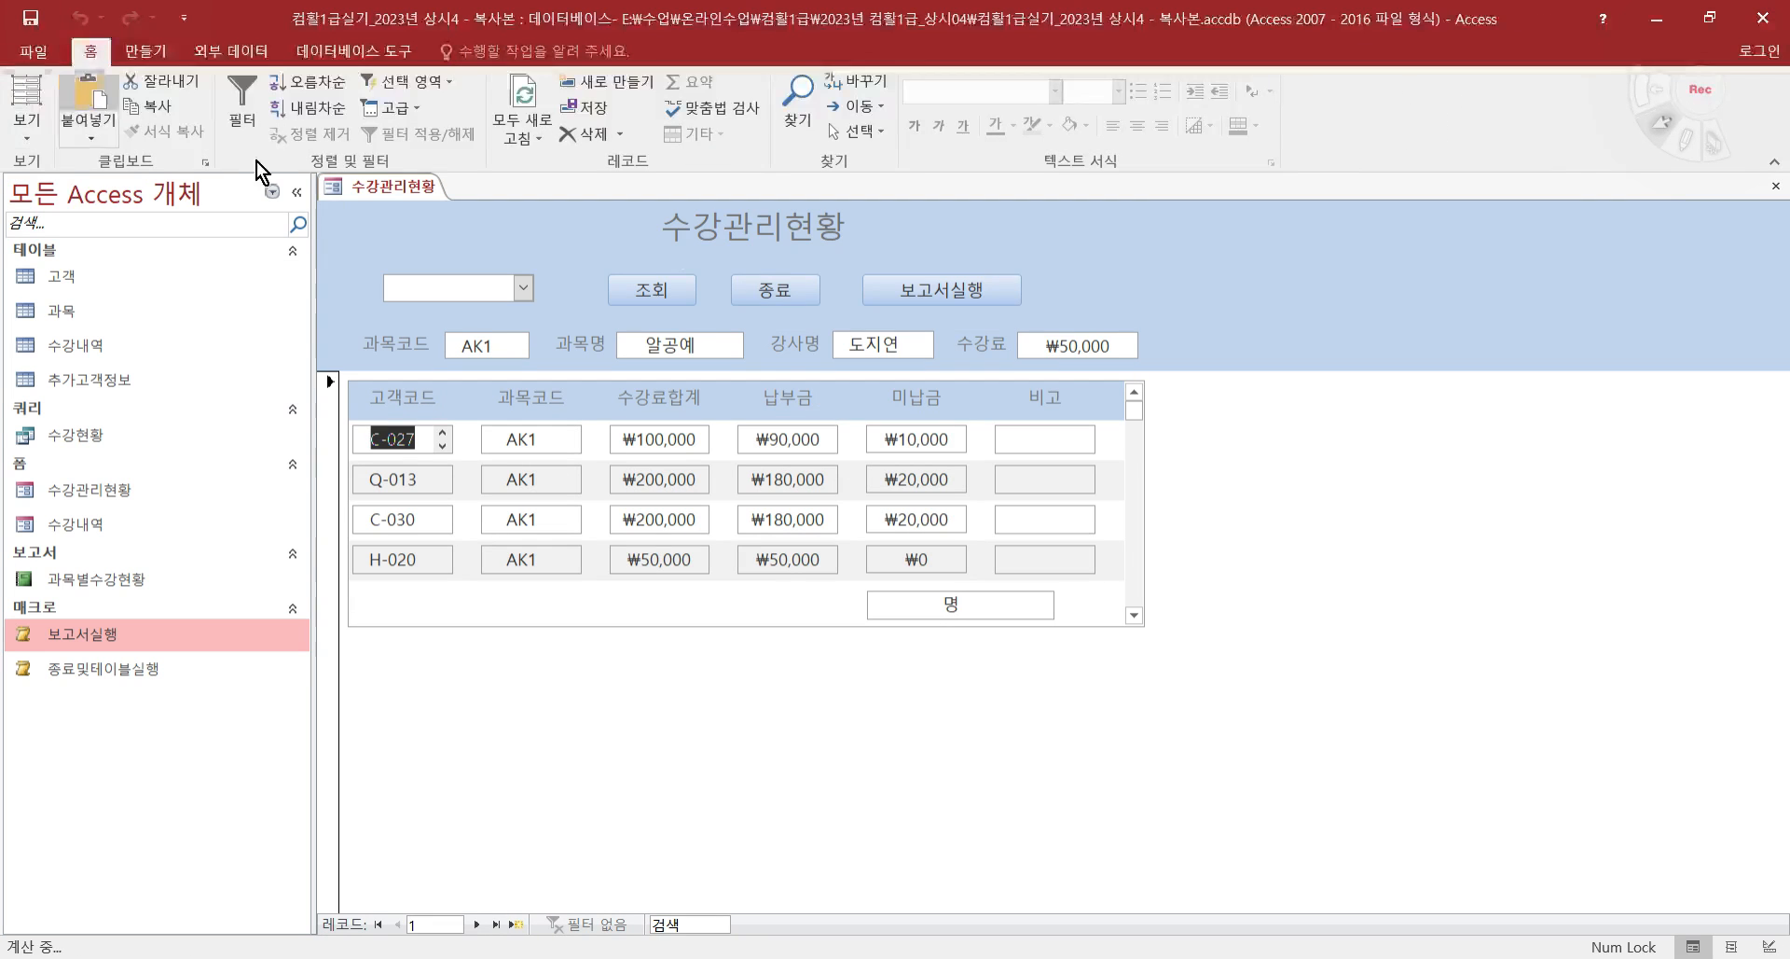
{"action": "left_click", "coordinate": [970, 294]}
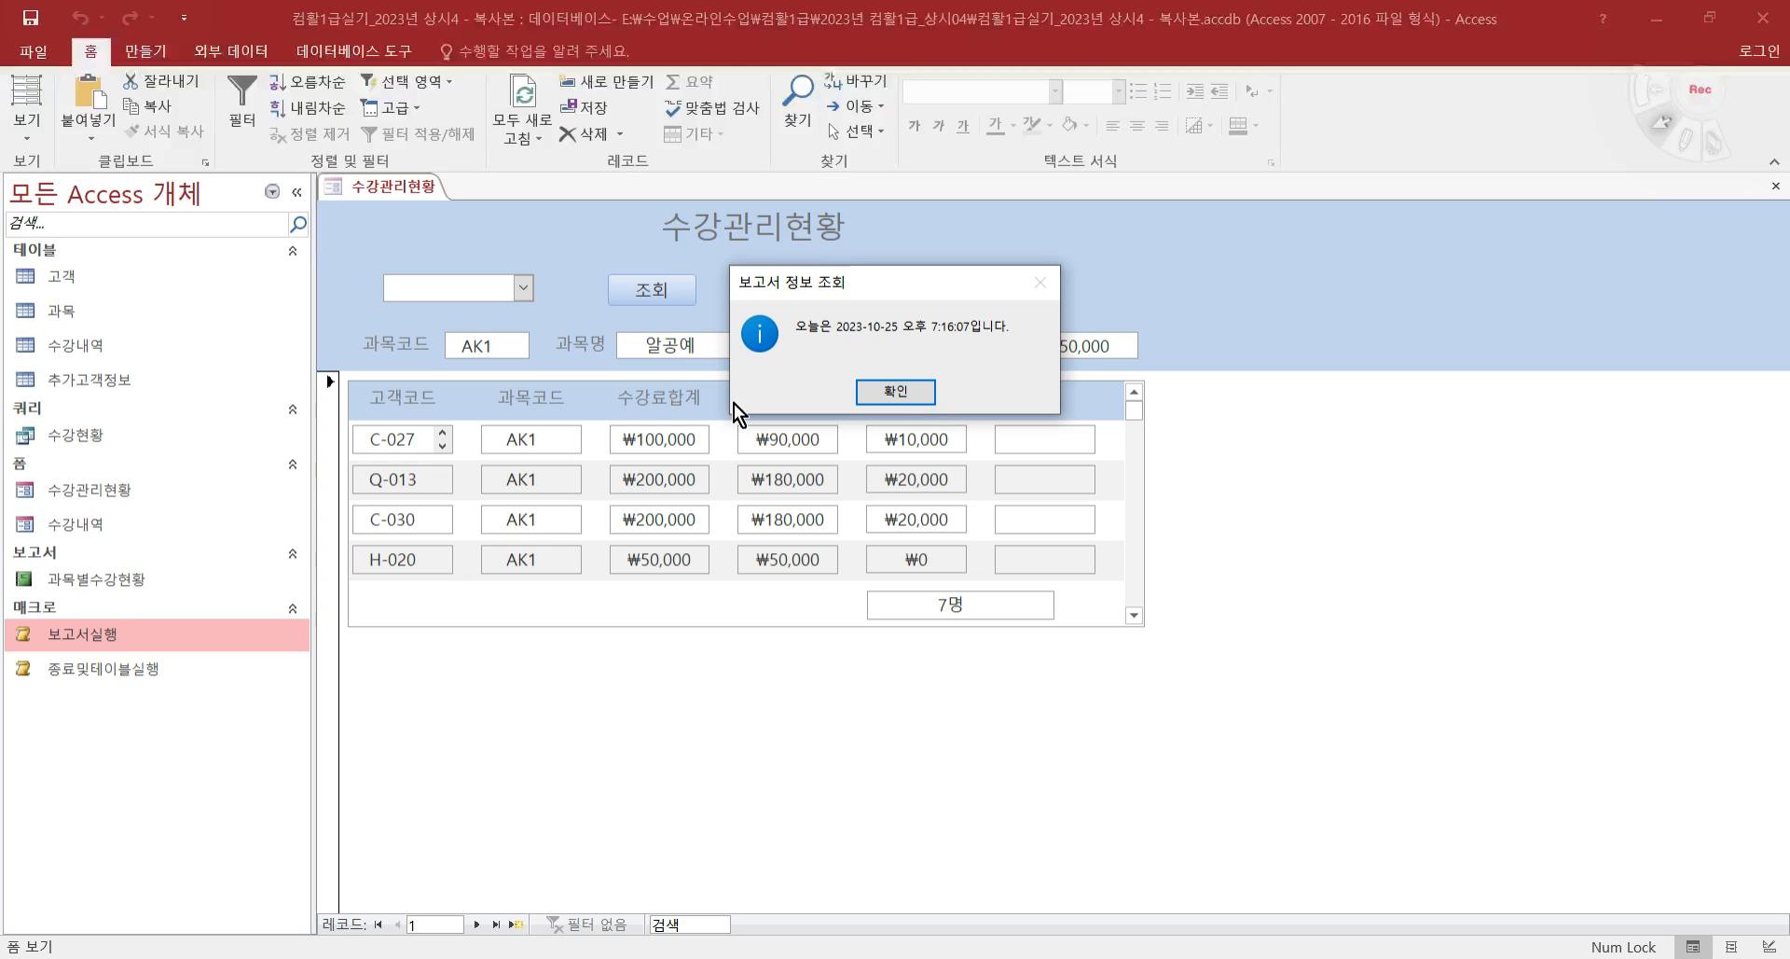
{"action": "left_click", "coordinate": [909, 390]}
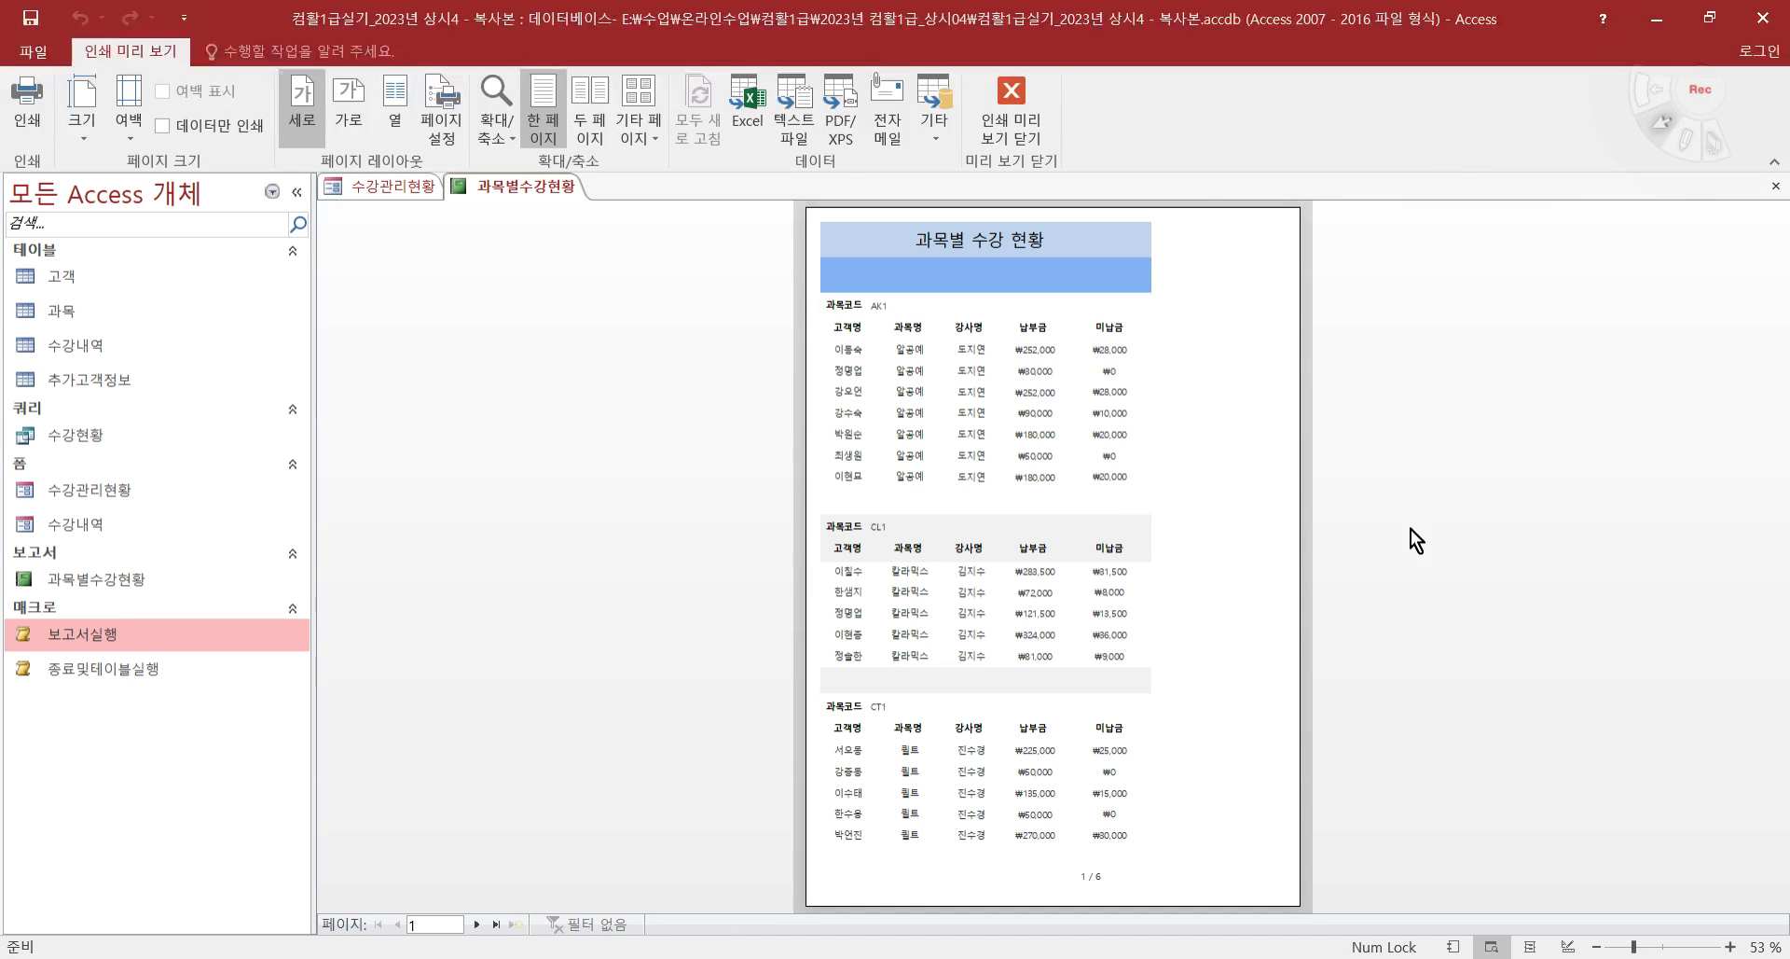
{"action": "left_click", "coordinate": [1775, 186]}
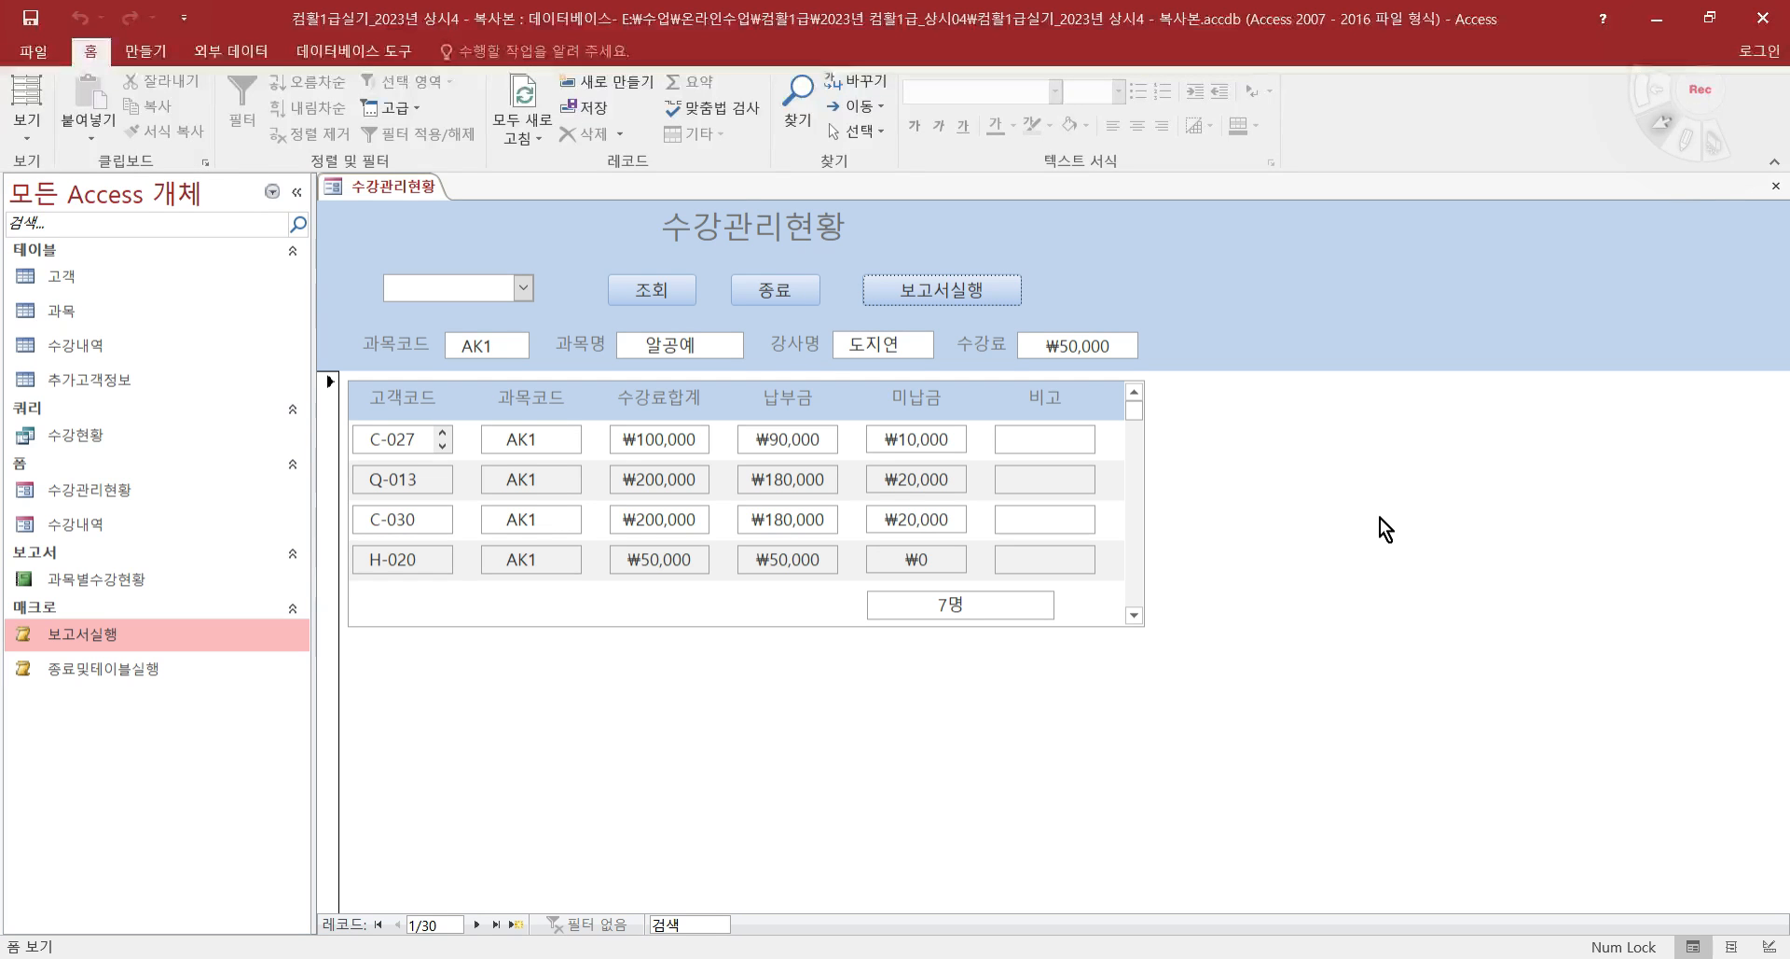
{"action": "left_click", "coordinate": [1777, 188]}
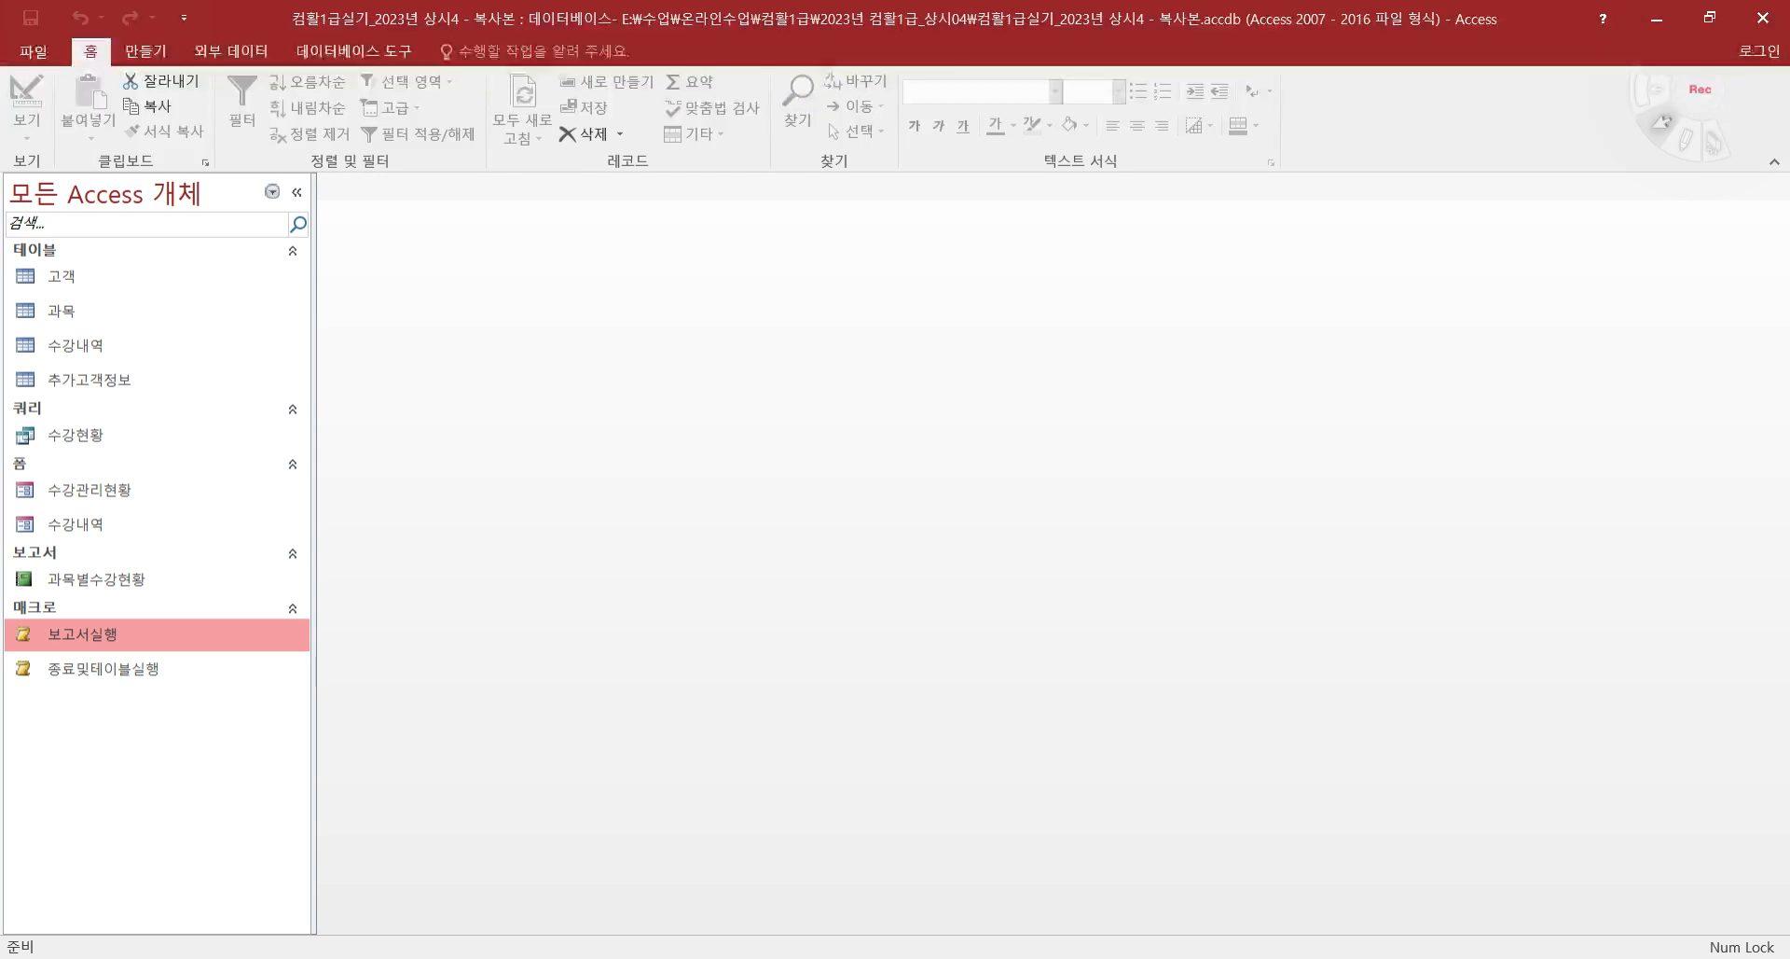
- Check question 1 of 문제3 in the exam PDF, return to Access, and open the 과목별수강현황 report in design view with its property sheet
{"action": "key", "text": "alt+Tab"}
{"action": "scroll", "coordinate": [683, 466], "scroll_direction": "down", "scroll_amount": 10}
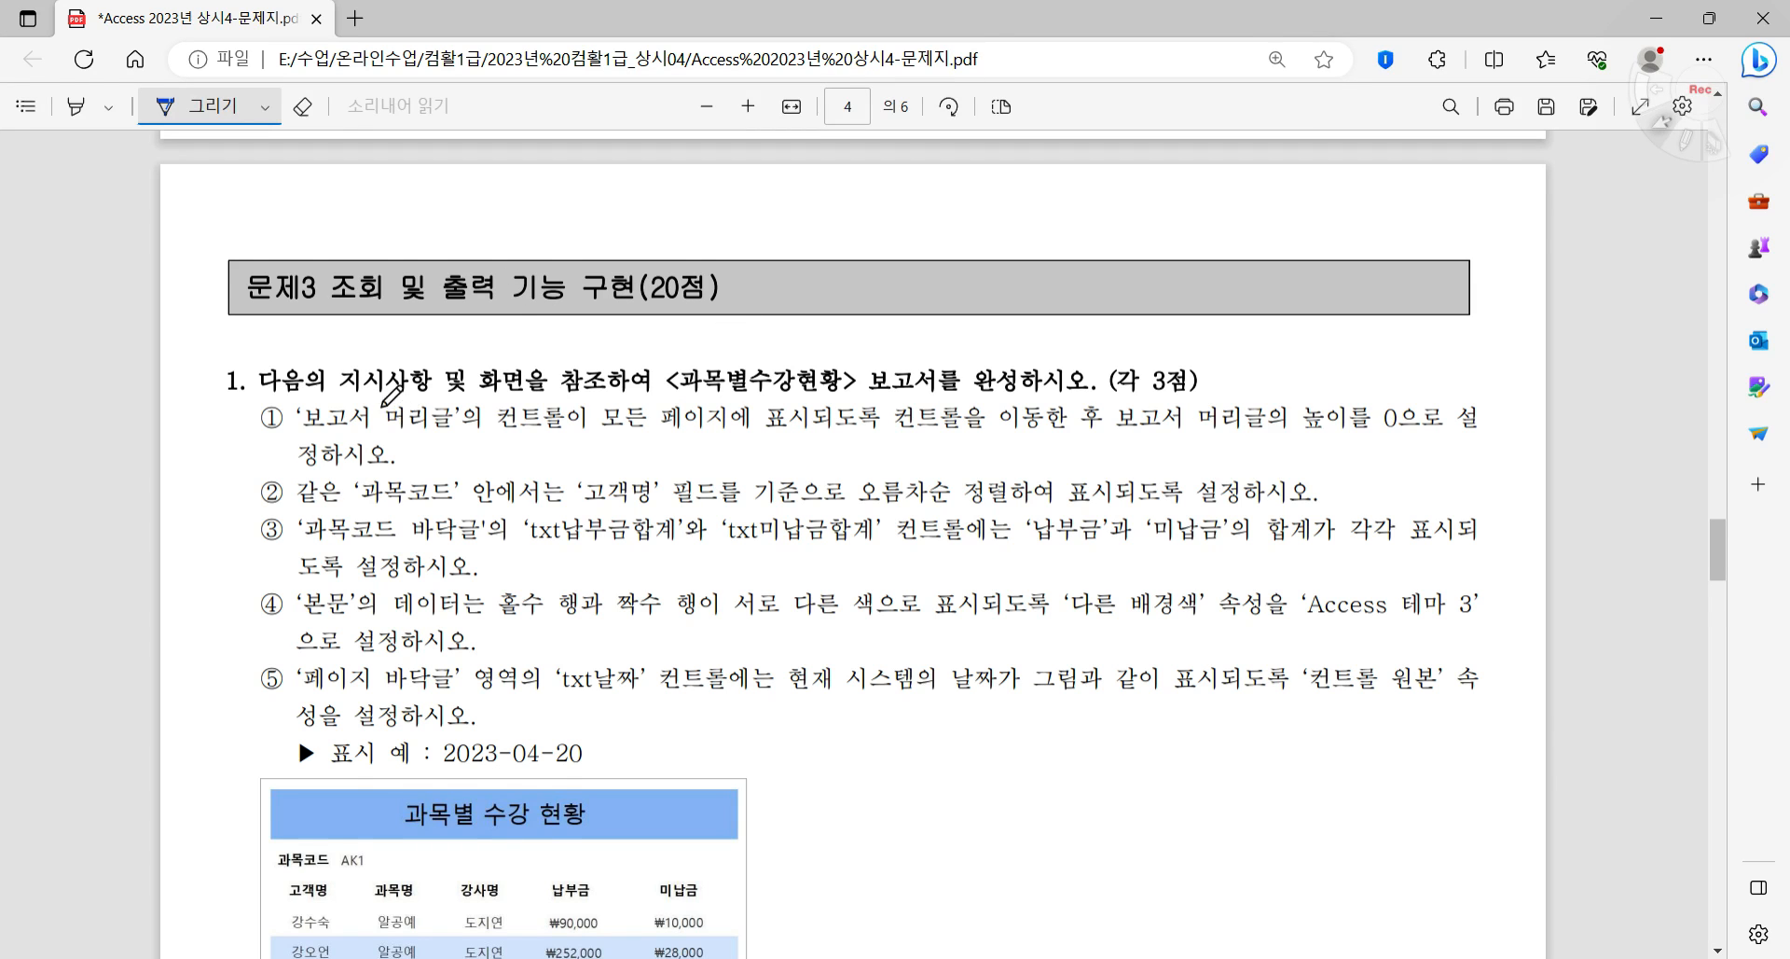
{"action": "scroll", "coordinate": [859, 342], "scroll_direction": "down", "scroll_amount": 3}
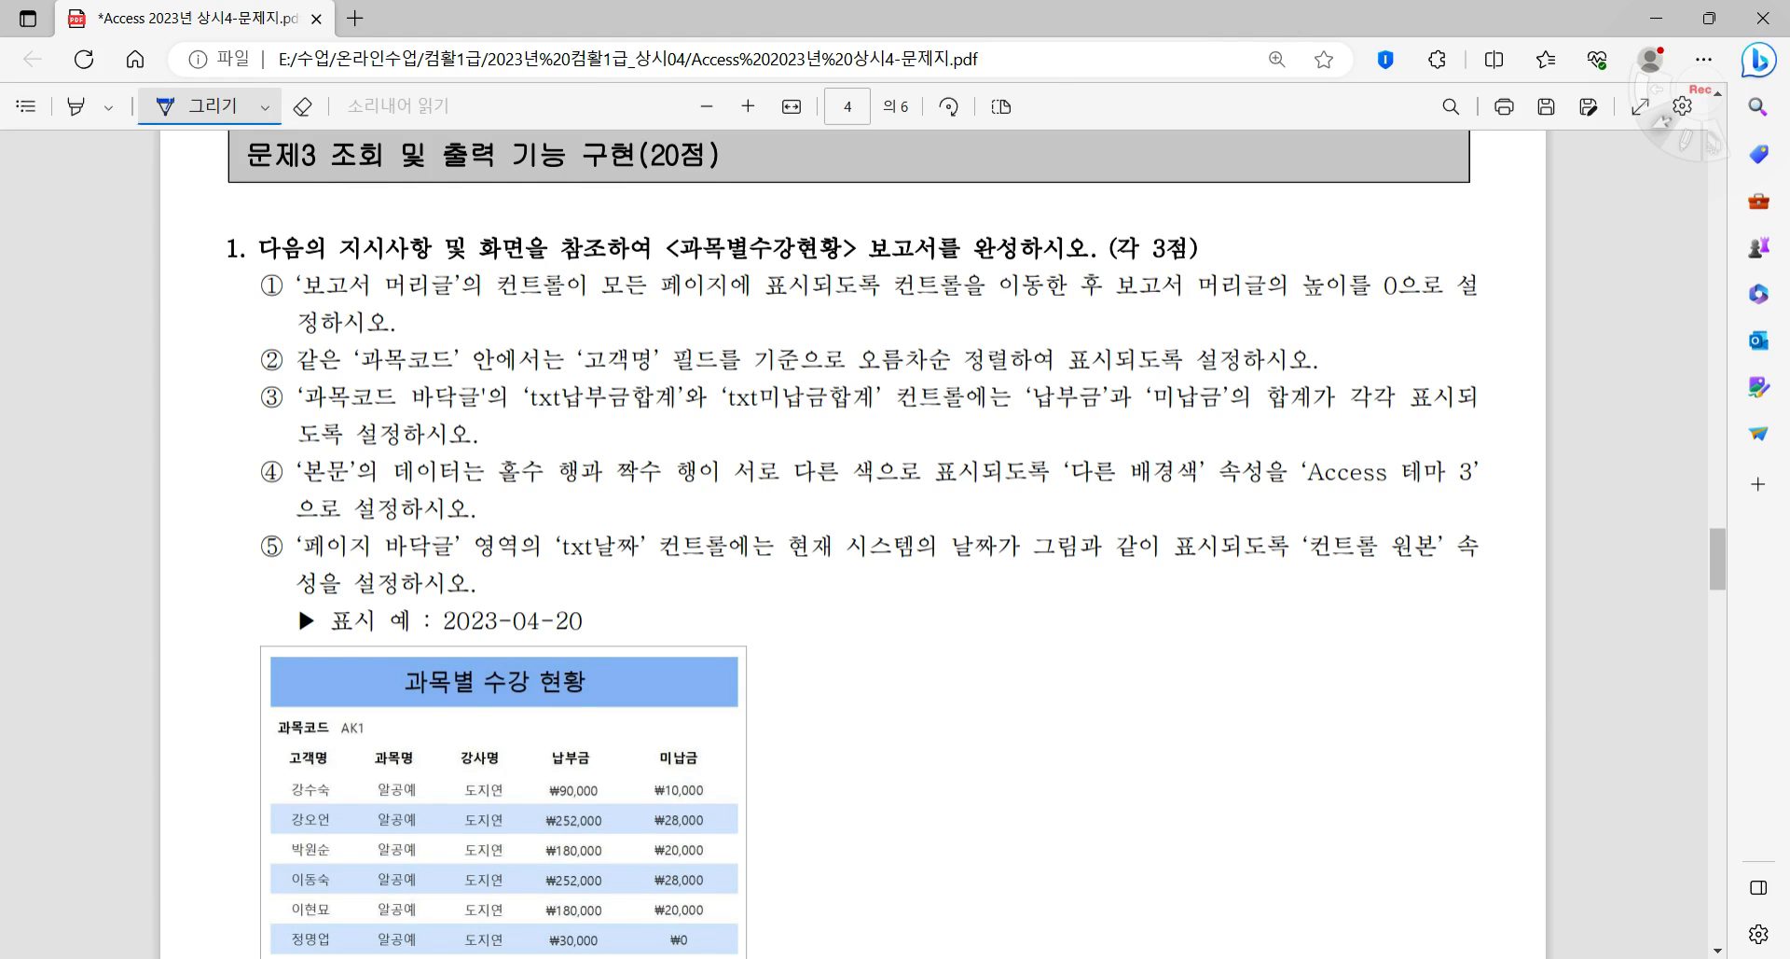
{"action": "key", "text": "alt+Tab"}
{"action": "left_click", "coordinate": [81, 580]}
{"action": "right_click", "coordinate": [81, 579]}
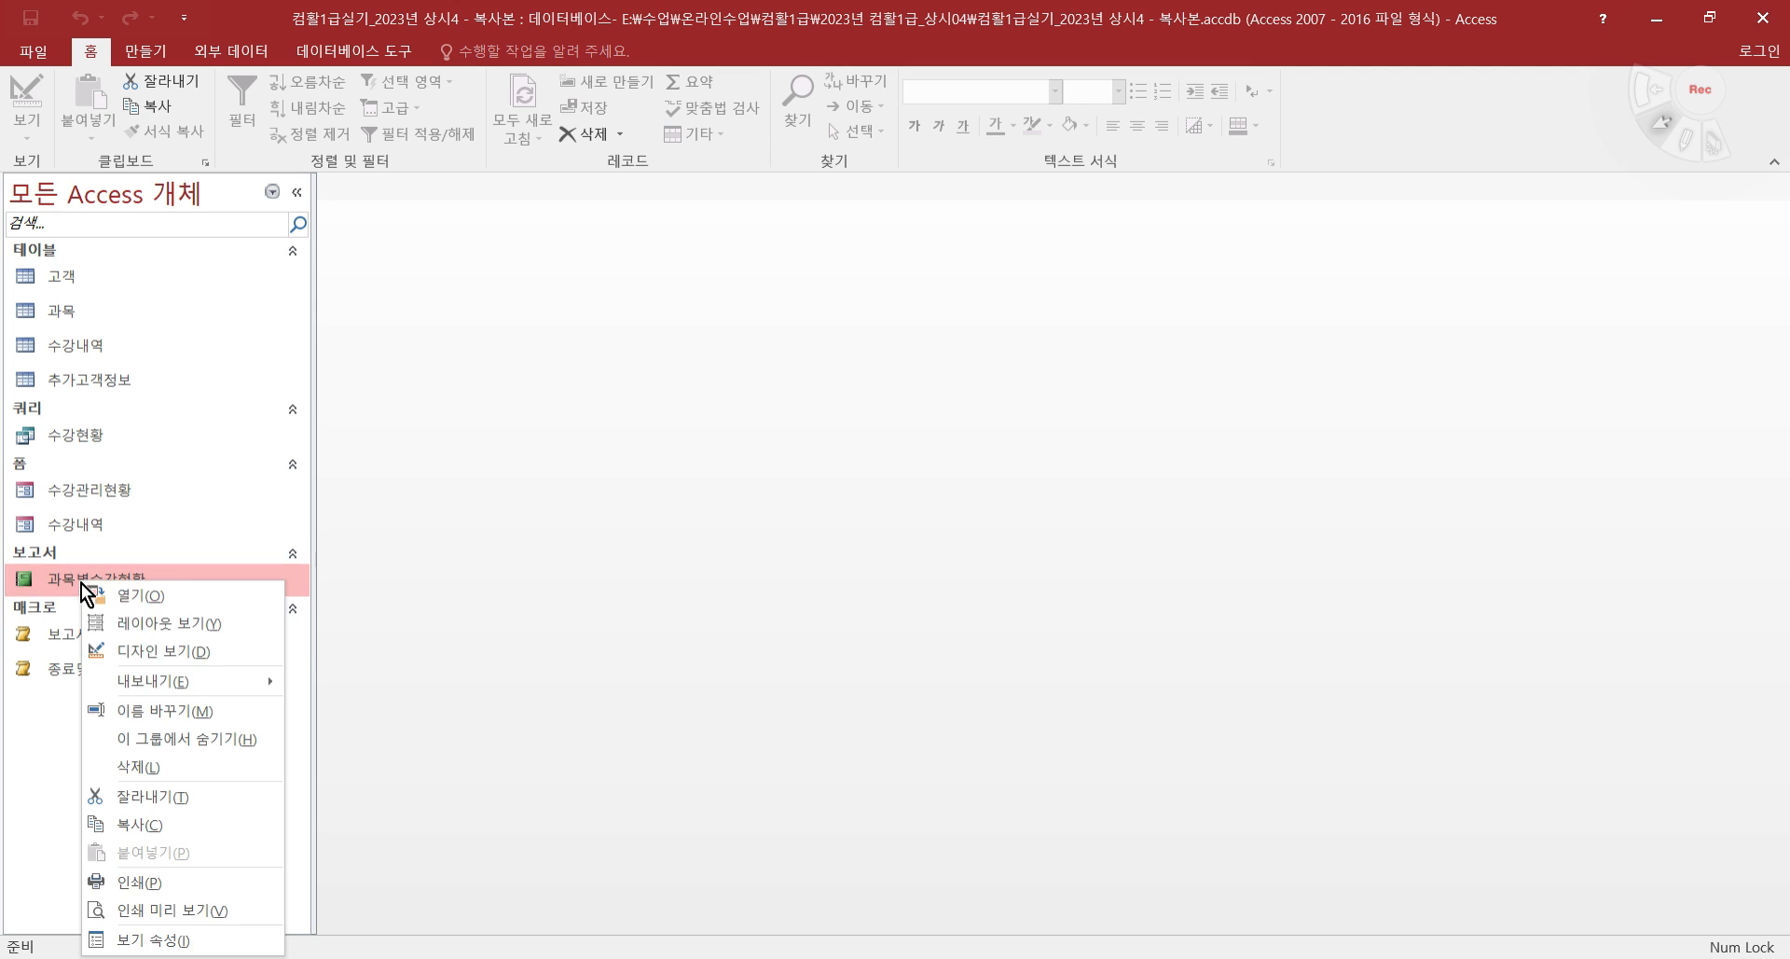
{"action": "left_click", "coordinate": [142, 656]}
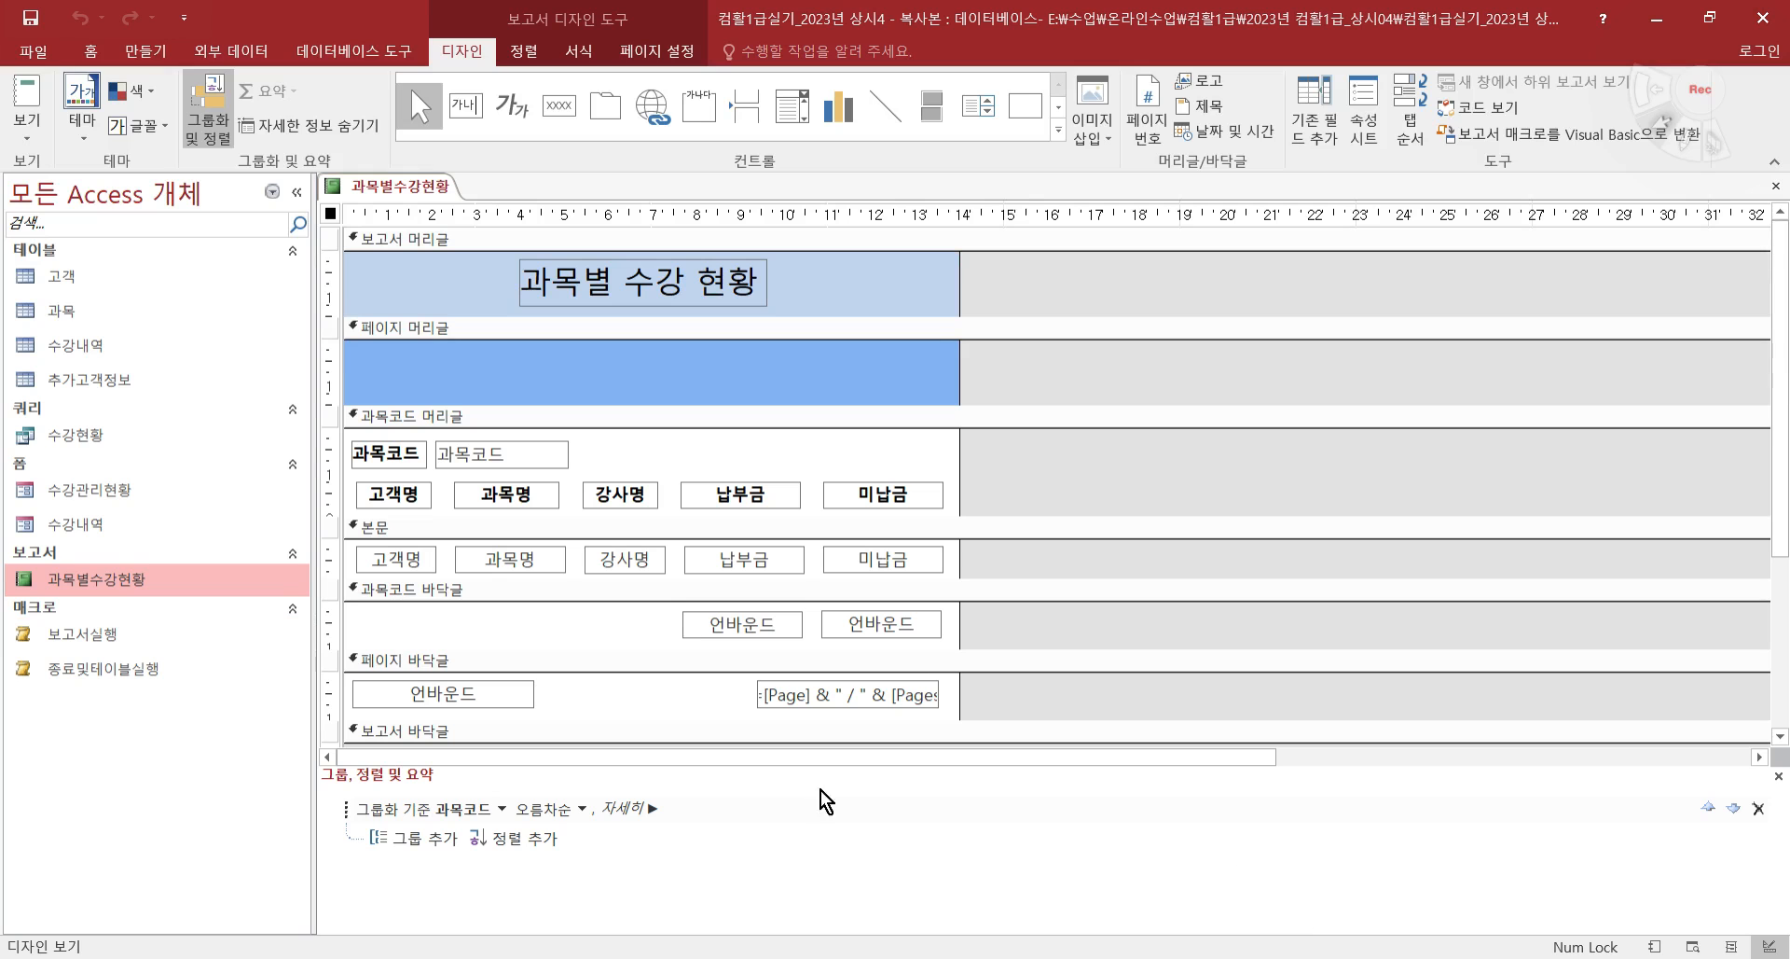
{"action": "left_click", "coordinate": [1366, 116]}
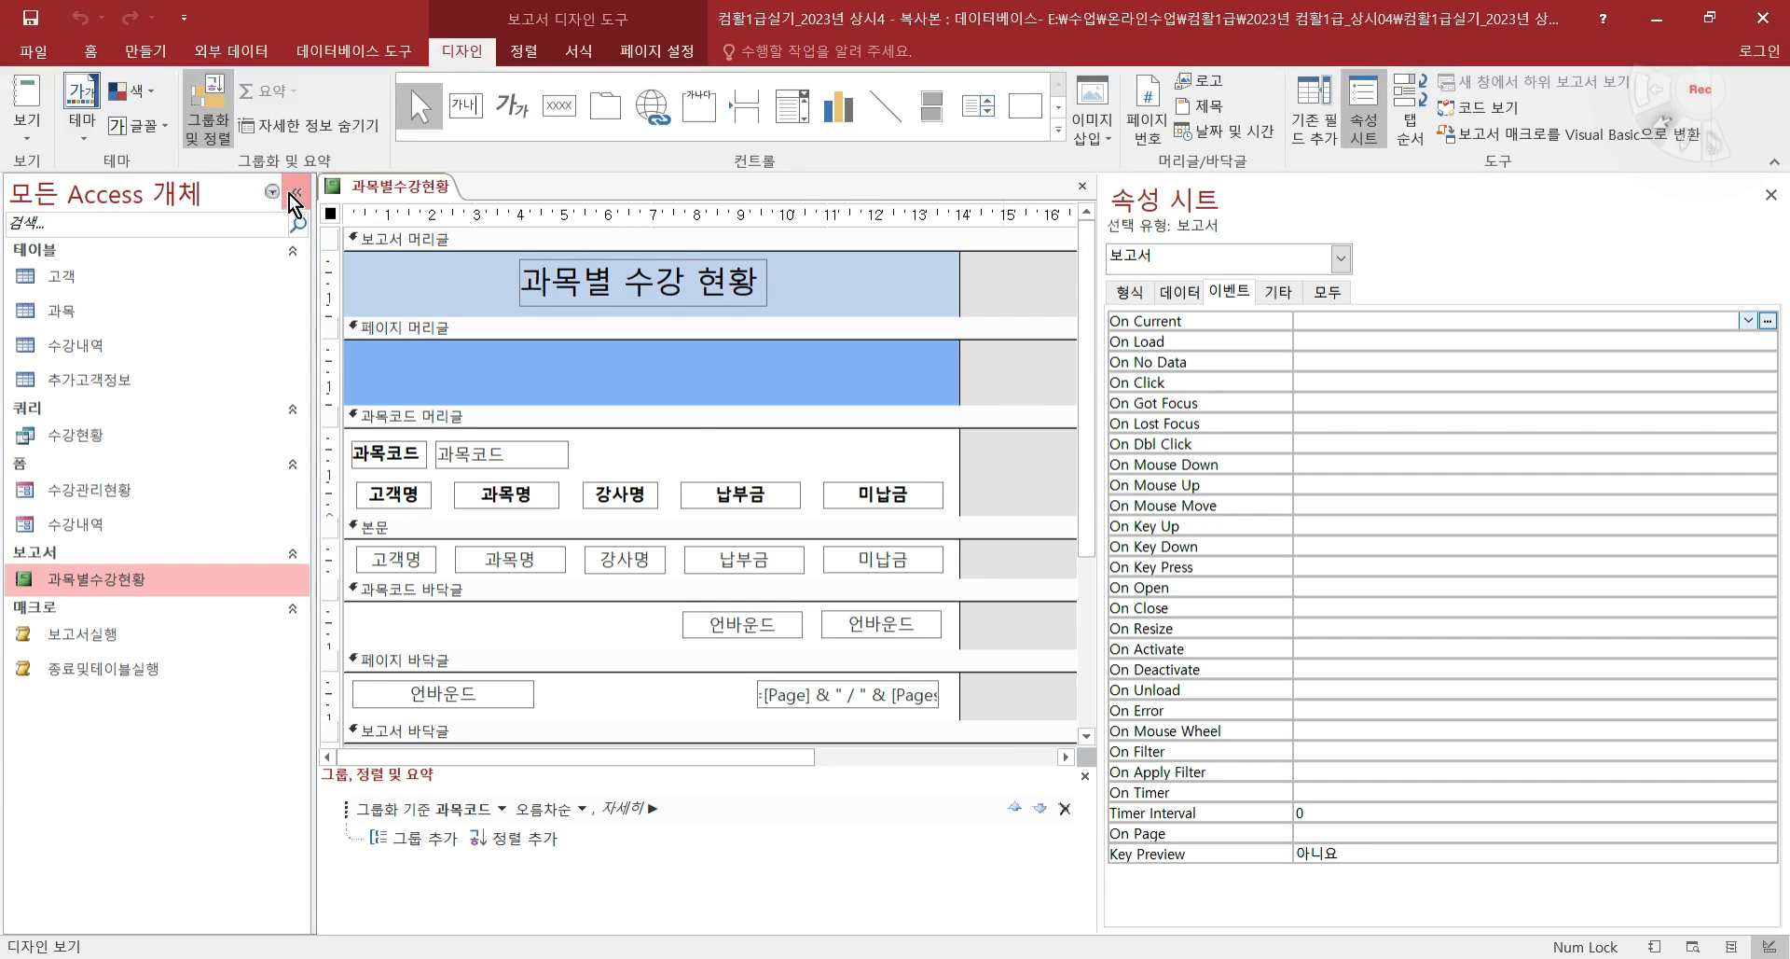
{"action": "left_click", "coordinate": [293, 194]}
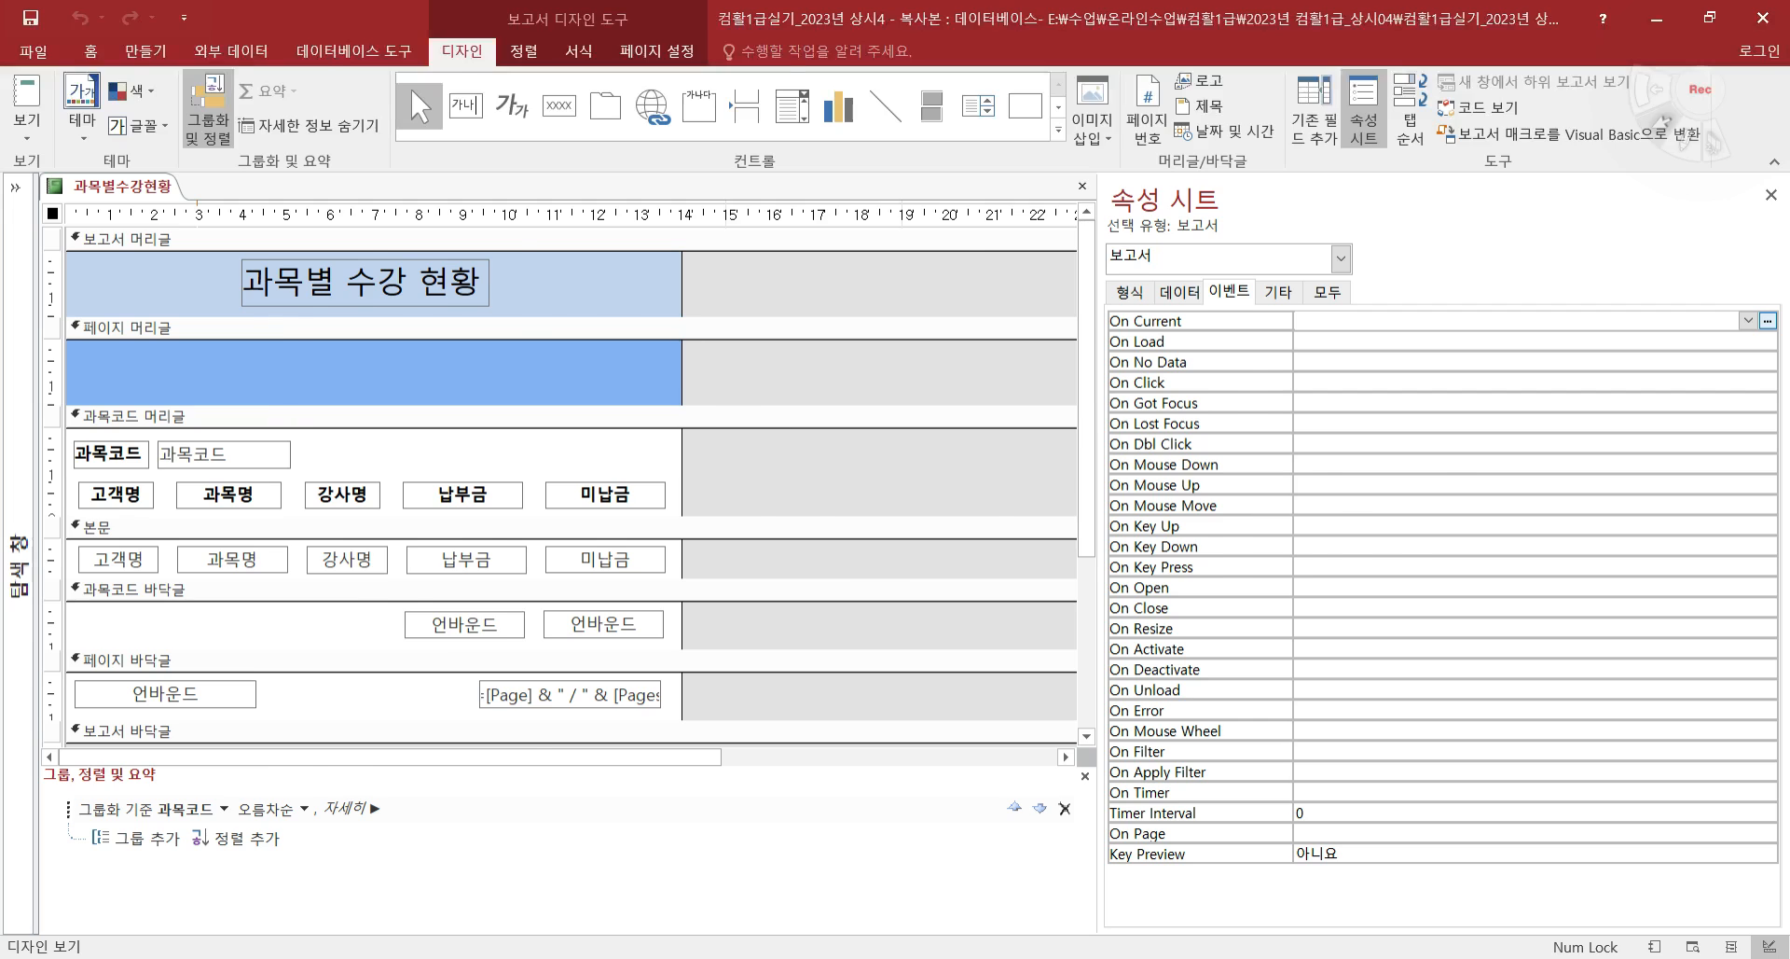
- In the exam PDF, mark item ①'s 표시 and underline its report header height instruction, and return to Access
{"action": "key", "text": "alt+Tab"}
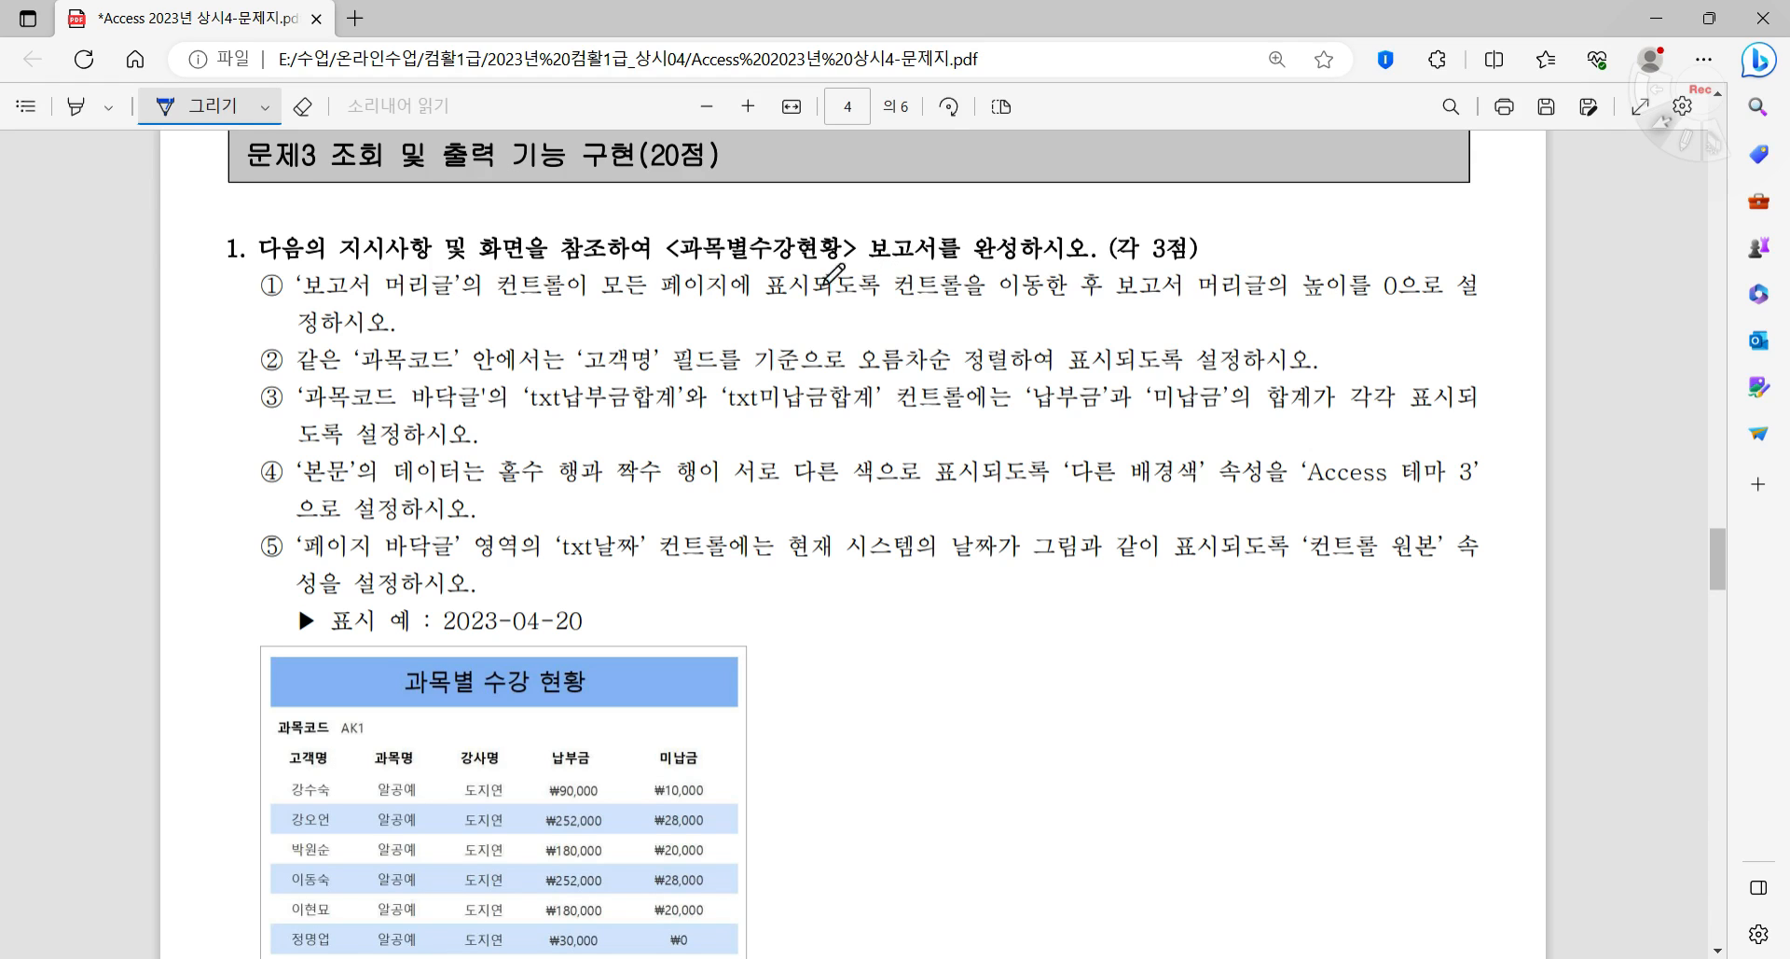
{"action": "left_click_drag", "start_coordinate": [799, 296], "coordinate": [790, 312]}
{"action": "left_click_drag", "start_coordinate": [1121, 299], "coordinate": [1415, 294]}
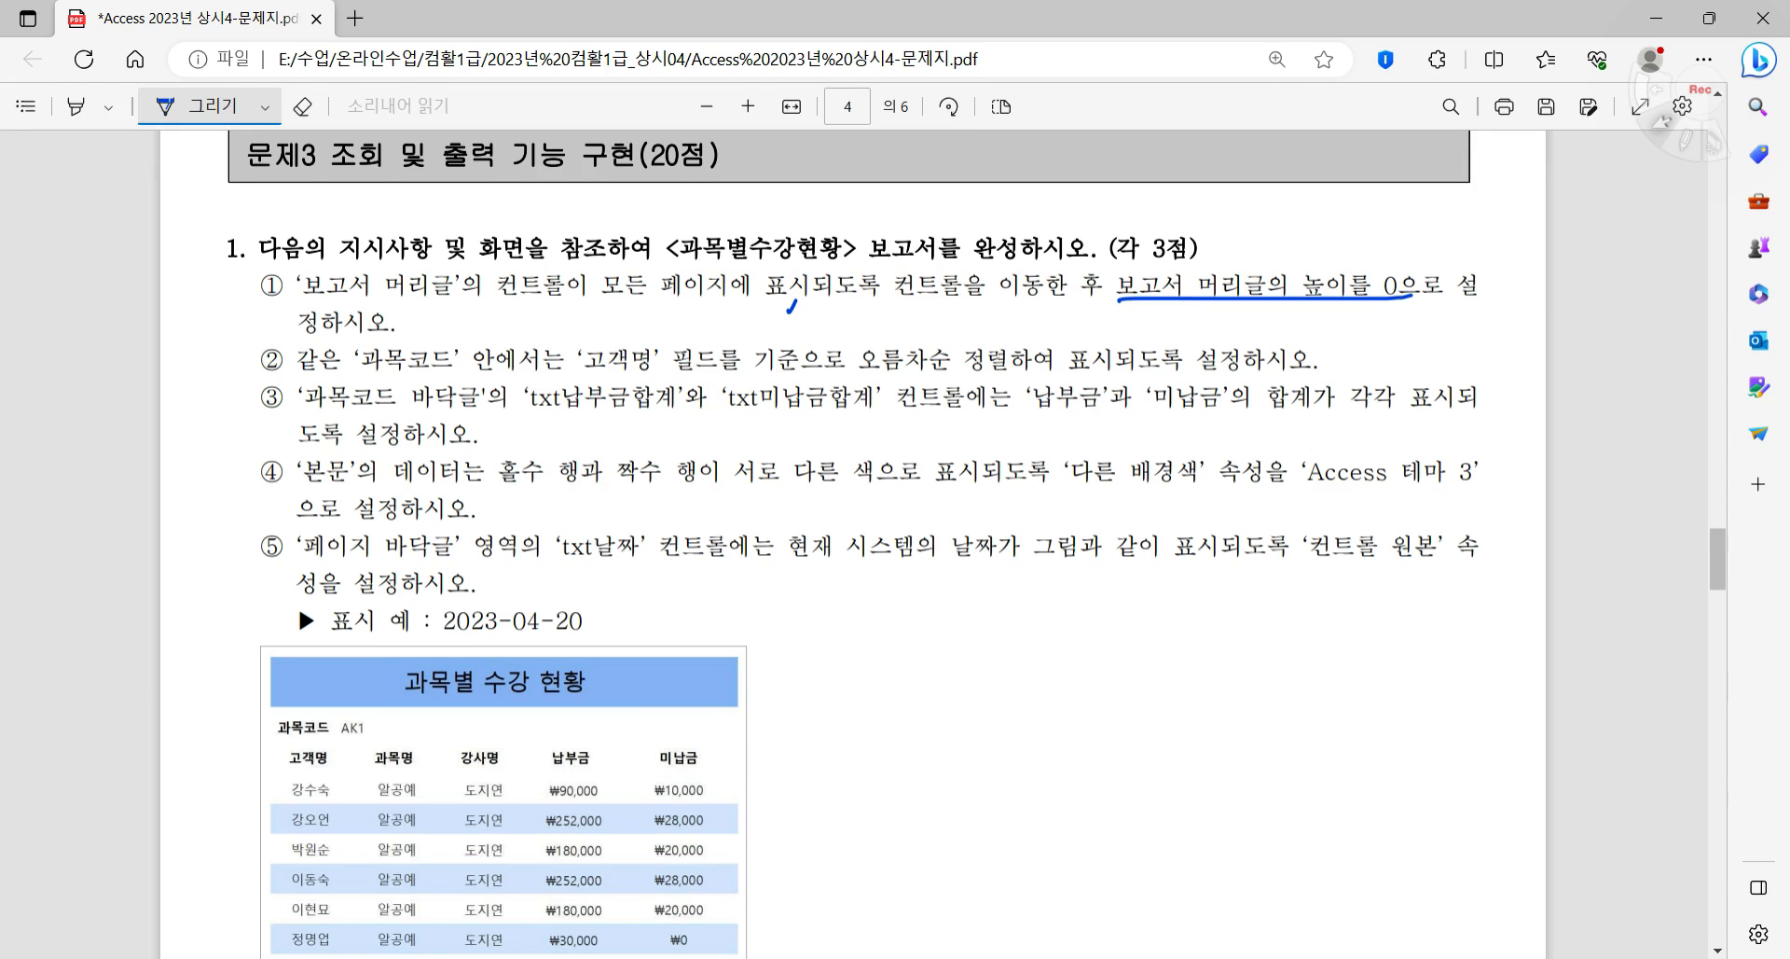
{"action": "left_click", "coordinate": [1352, 958]}
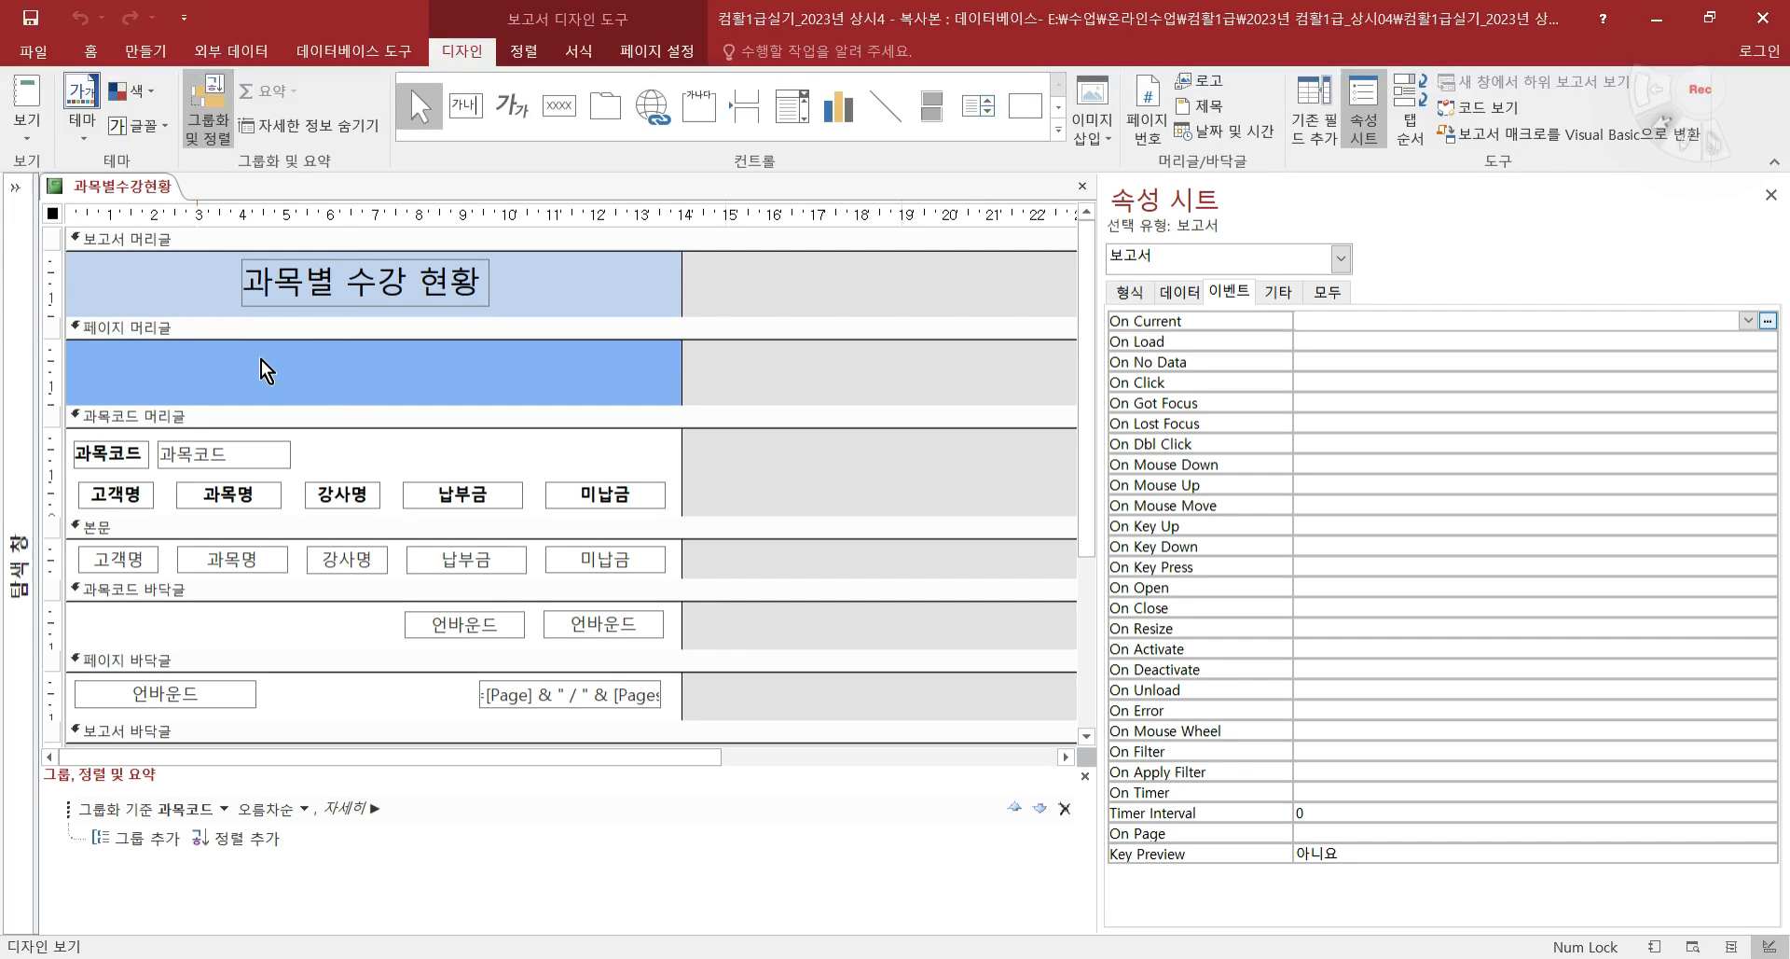
- Move the 과목별 수강 현황 title label from the report header into the page header and reduce the report header's height to 0 cm
{"action": "mouse_move", "coordinate": [362, 295]}
{"action": "left_mouse_down"}
{"action": "mouse_move", "coordinate": [345, 377]}
{"action": "mouse_move", "coordinate": [366, 310]}
{"action": "left_mouse_up"}
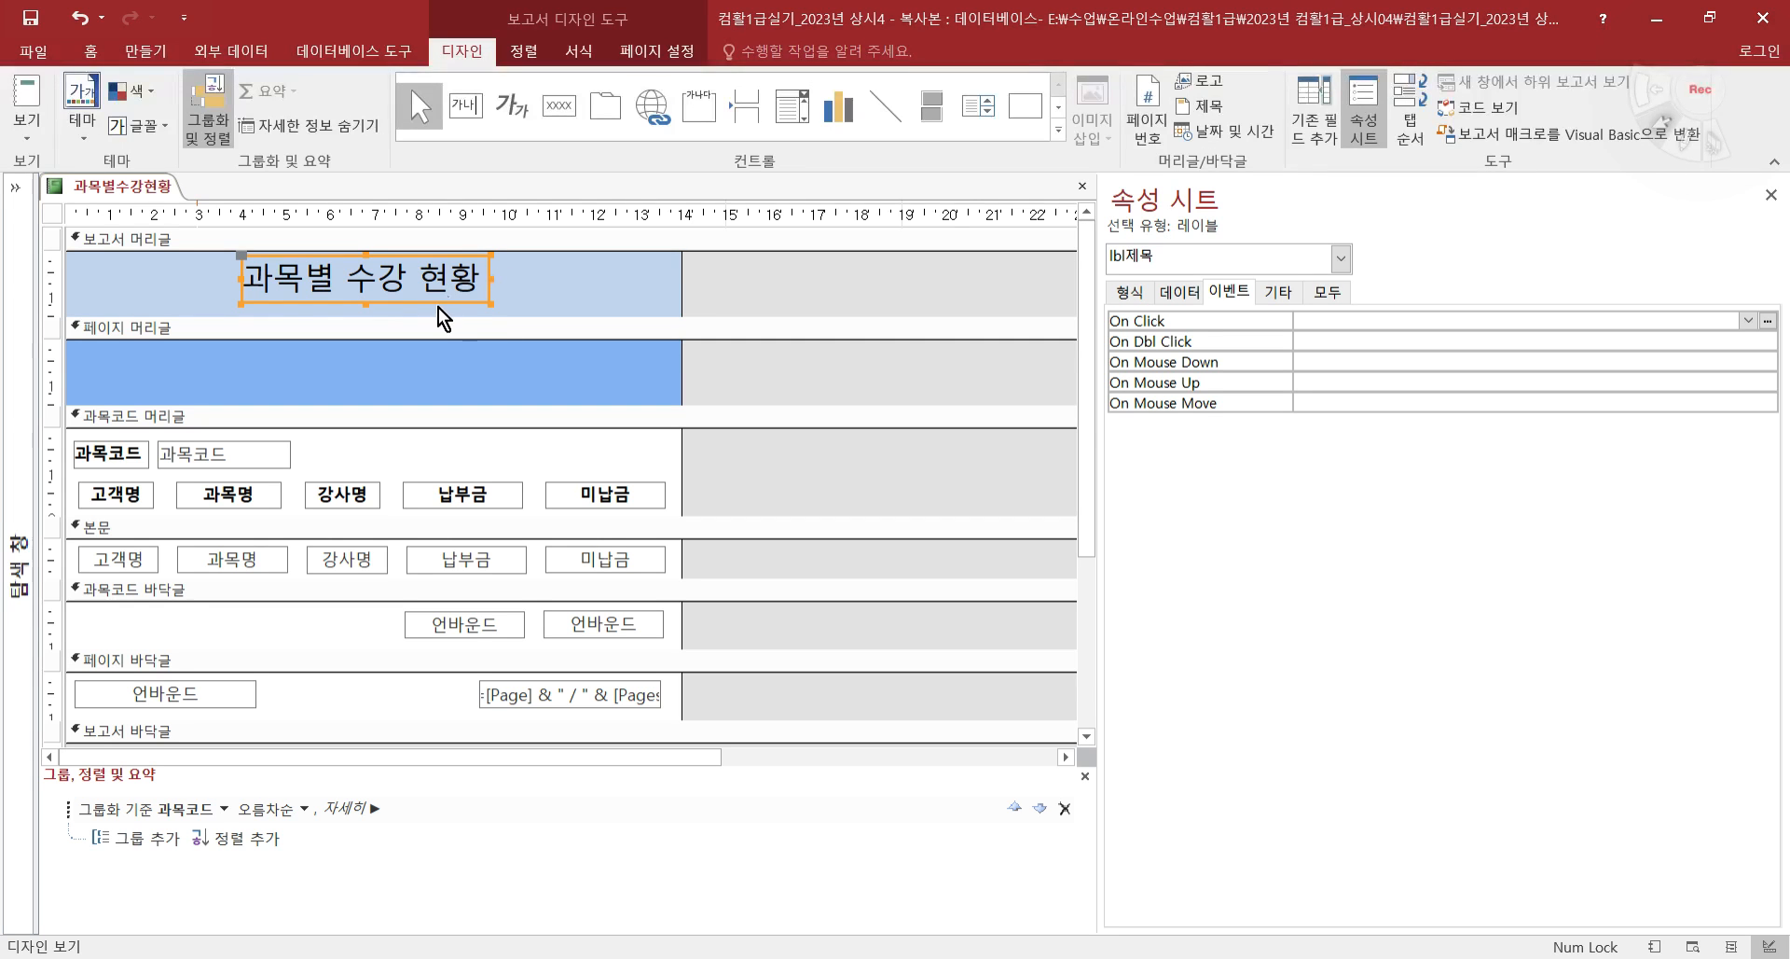
{"action": "left_click_drag", "start_coordinate": [435, 300], "coordinate": [434, 388]}
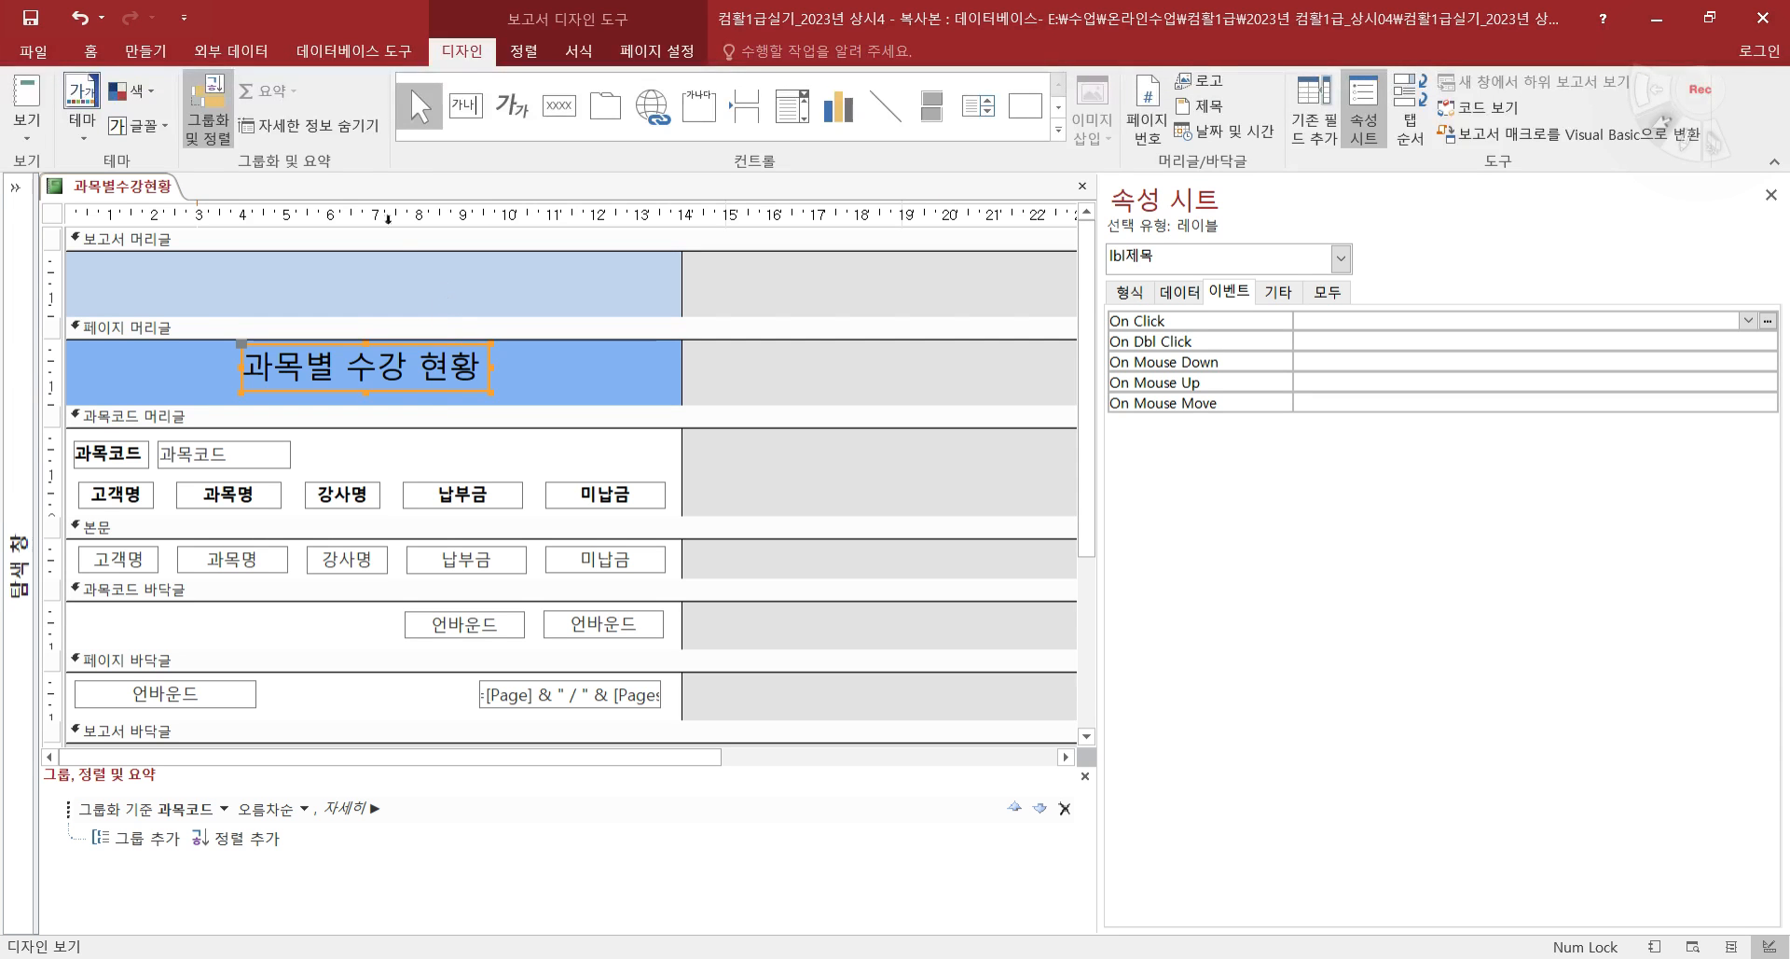
{"action": "left_click", "coordinate": [418, 285]}
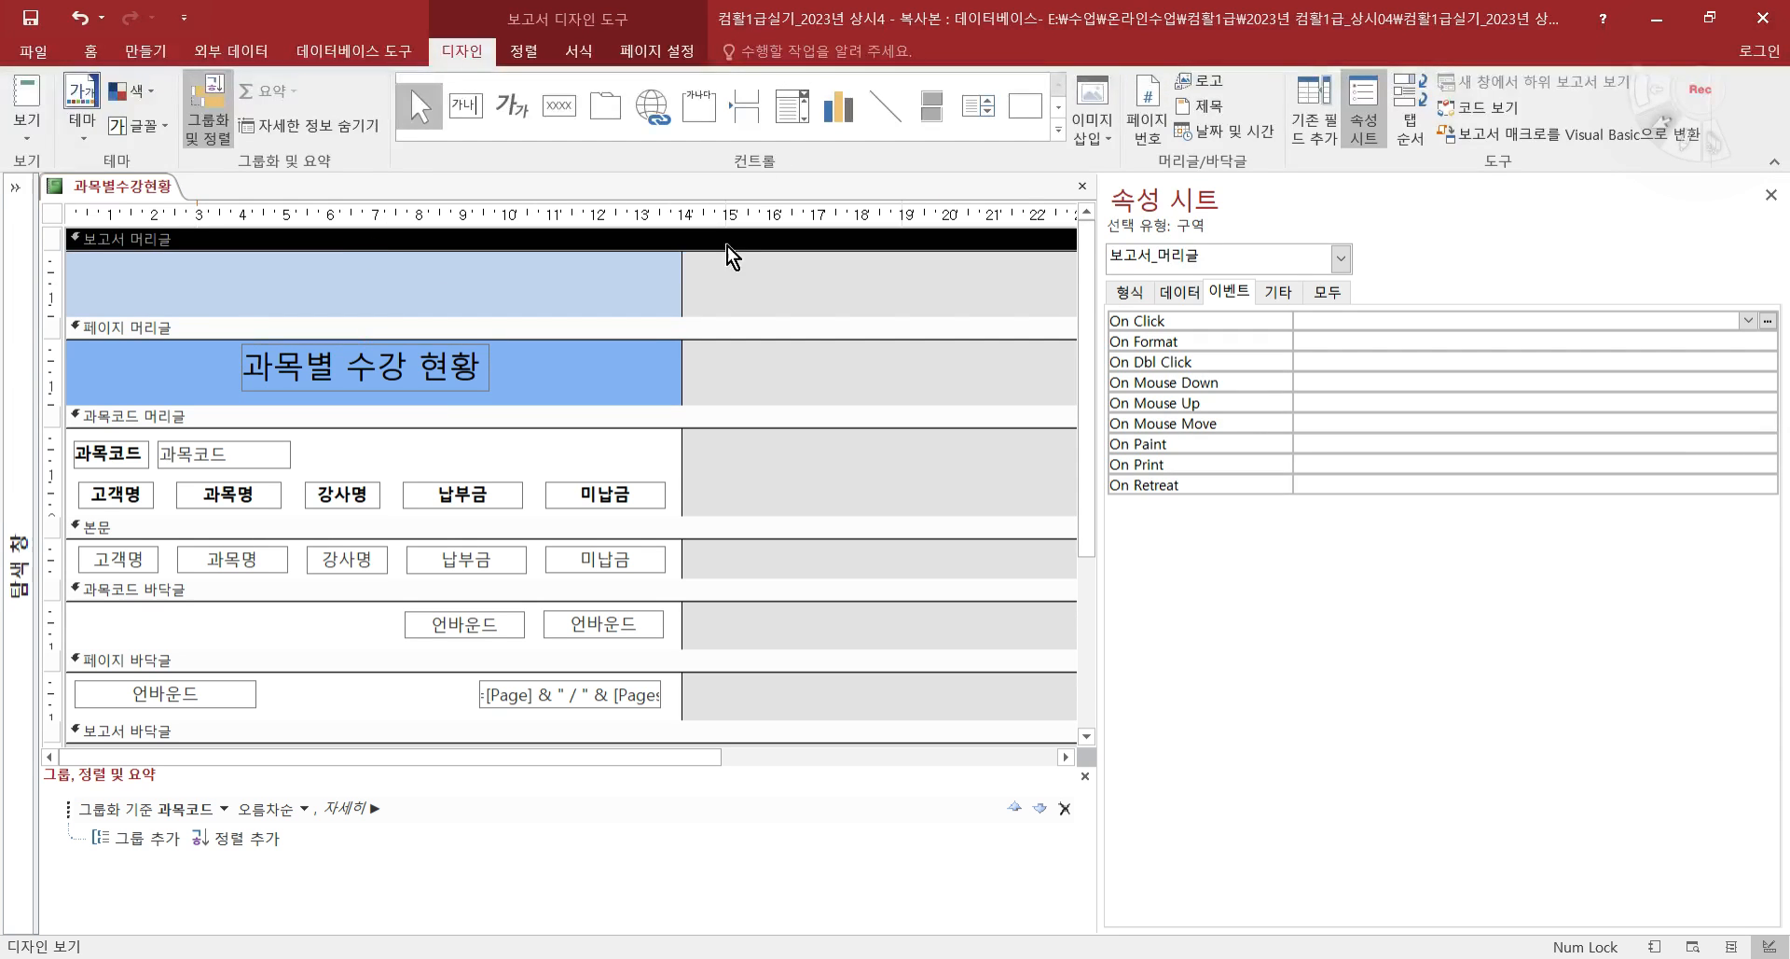
{"action": "left_click", "coordinate": [1137, 291]}
{"action": "left_click", "coordinate": [1213, 343]}
{"action": "left_click_drag", "start_coordinate": [540, 313], "coordinate": [540, 244]}
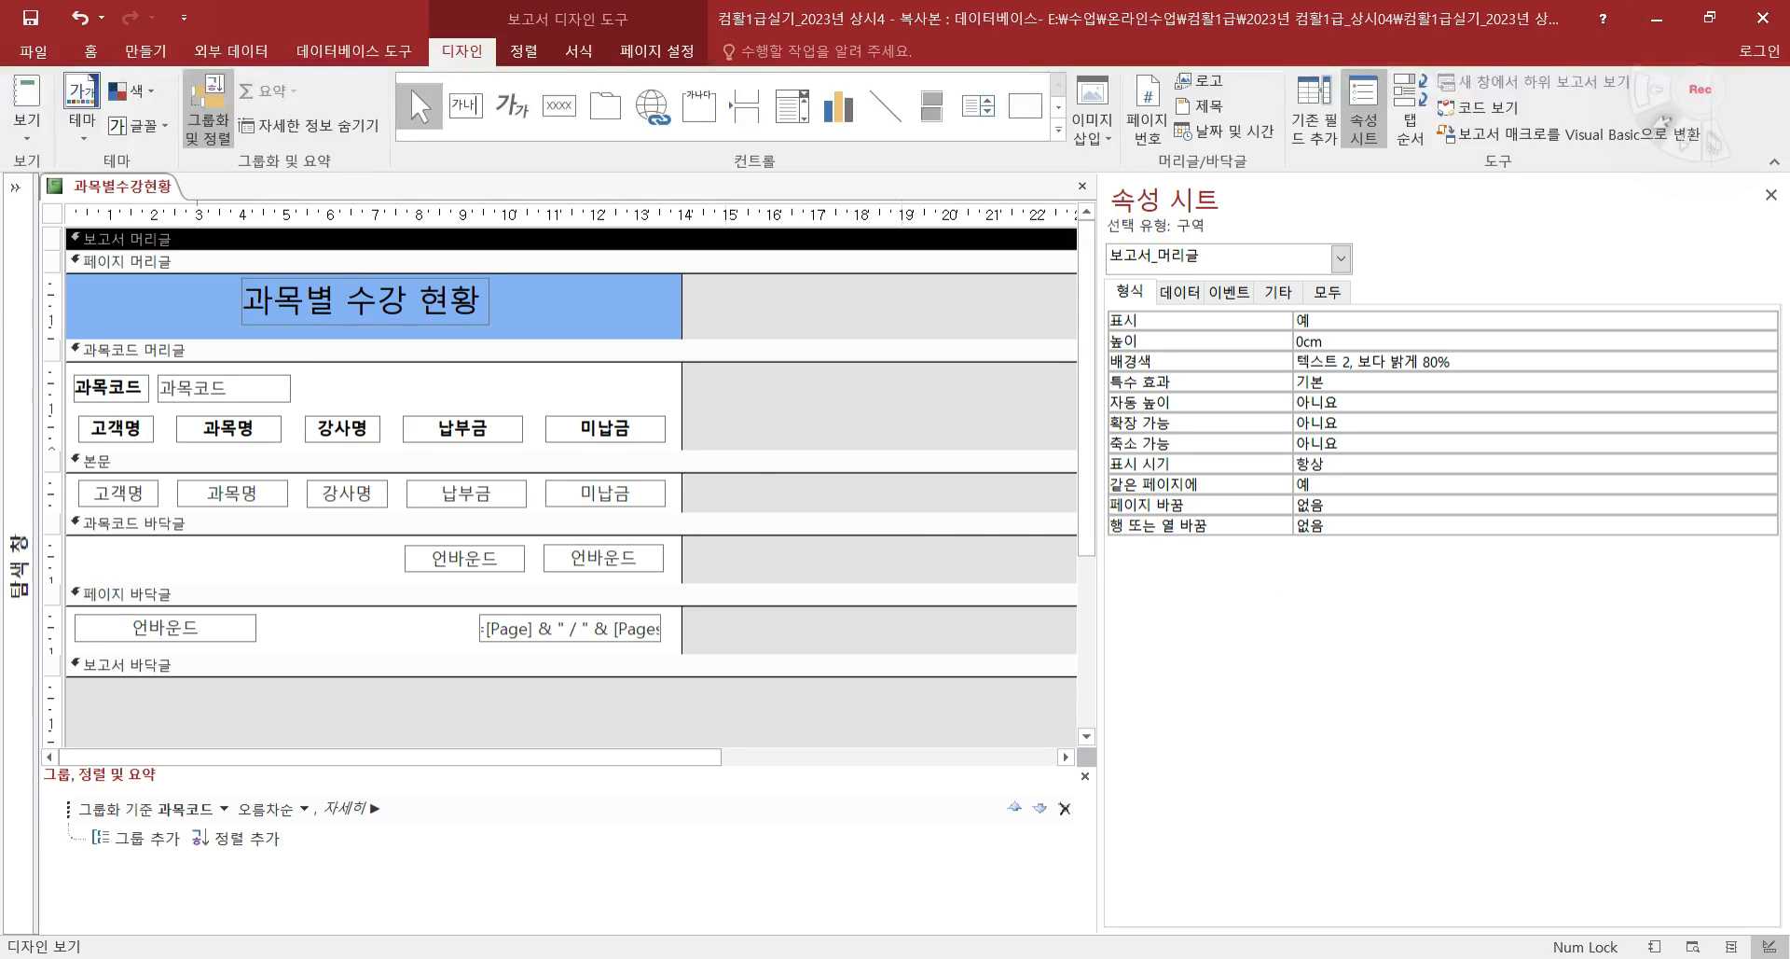
- Switch to the exam PDF in Edge, underline the instruction to sort by '고객명' ascending, and return to Access
{"action": "key", "text": "alt+Tab"}
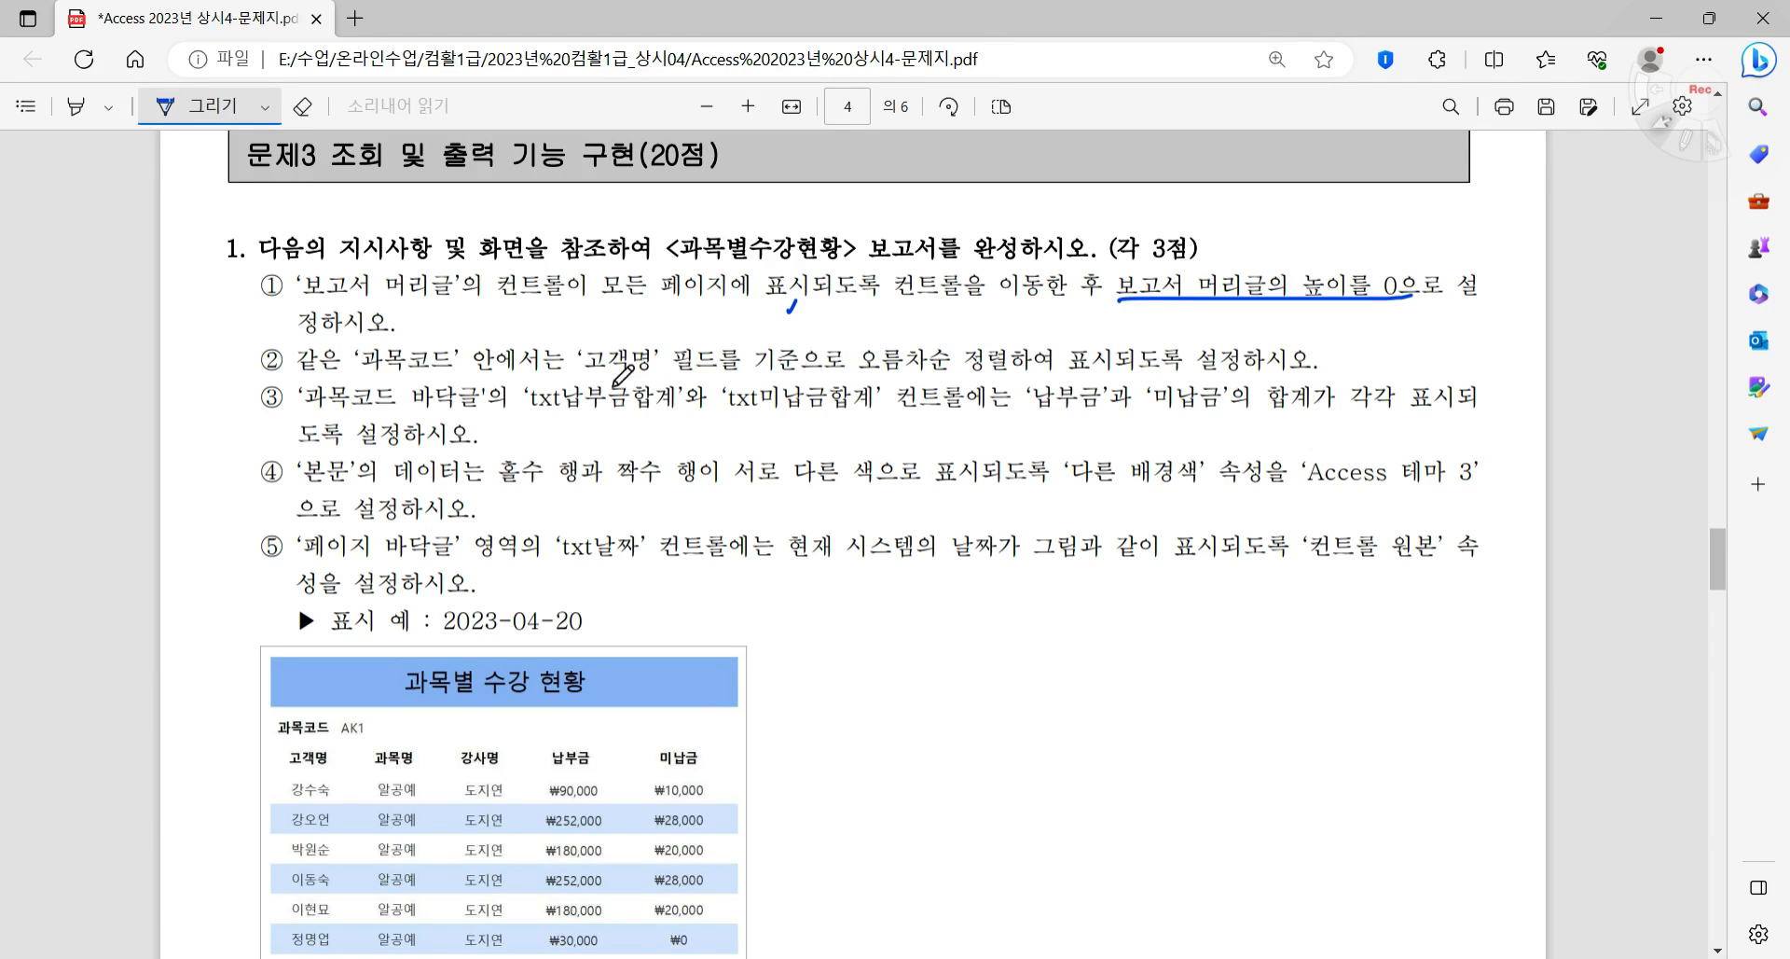
{"action": "left_click_drag", "start_coordinate": [578, 372], "coordinate": [1009, 352]}
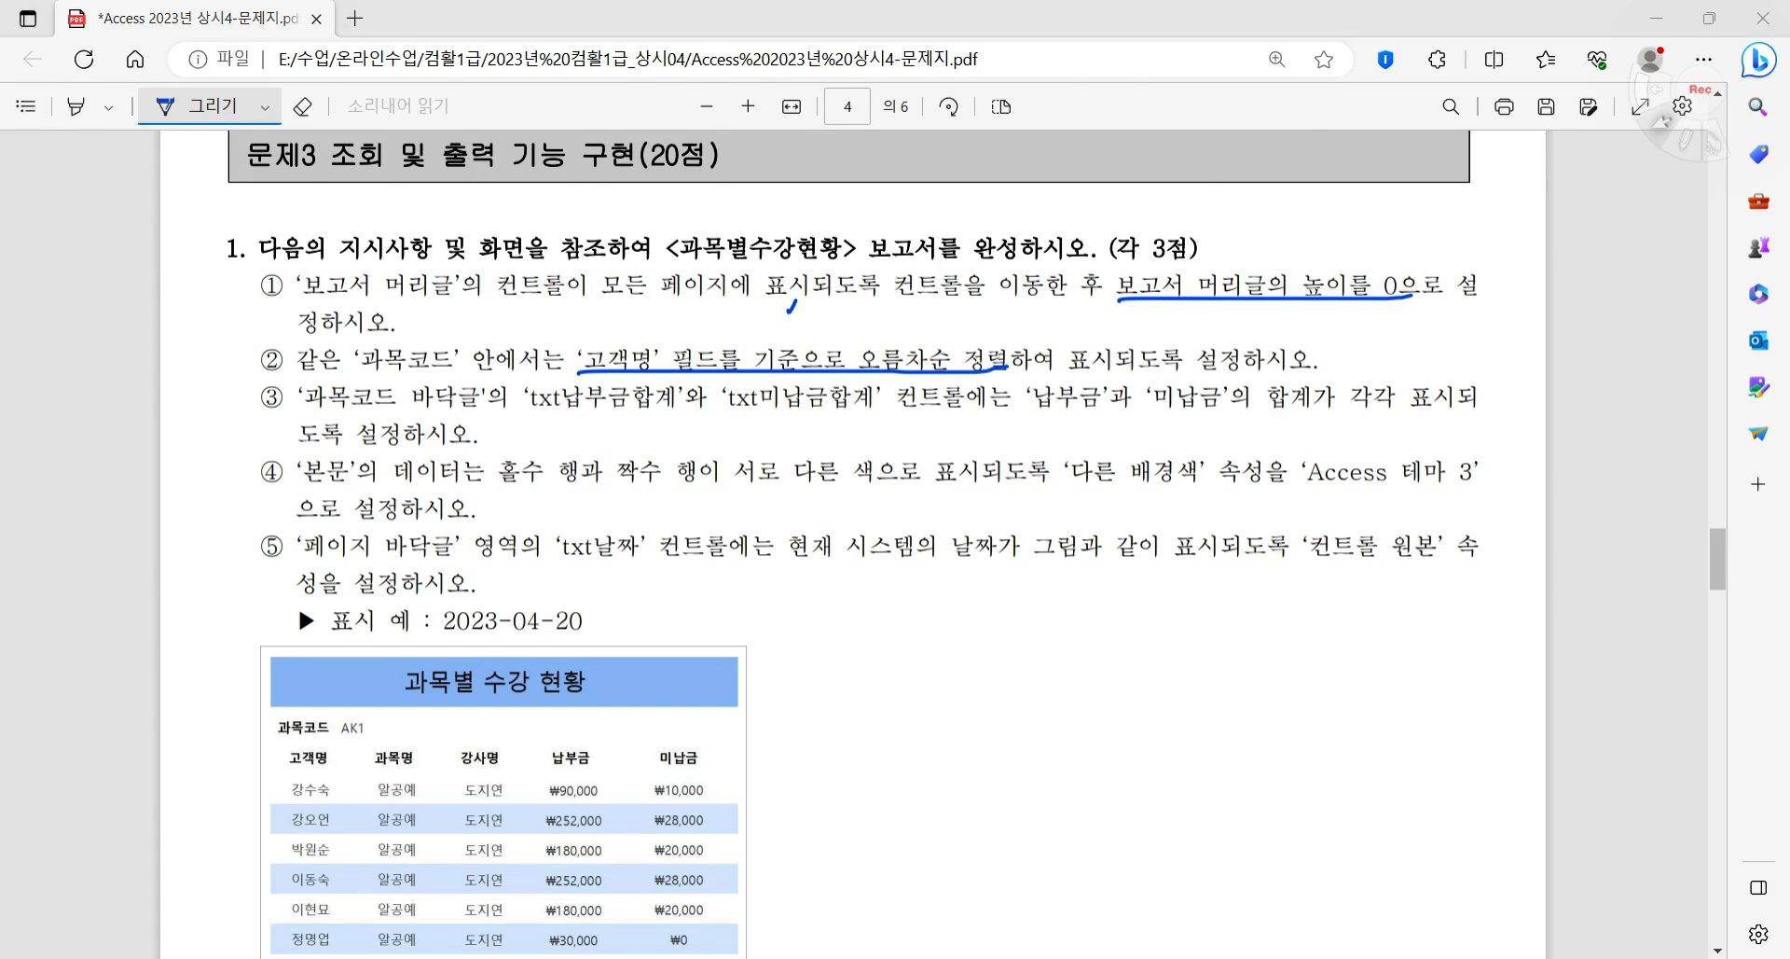
{"action": "key", "text": "alt+Tab"}
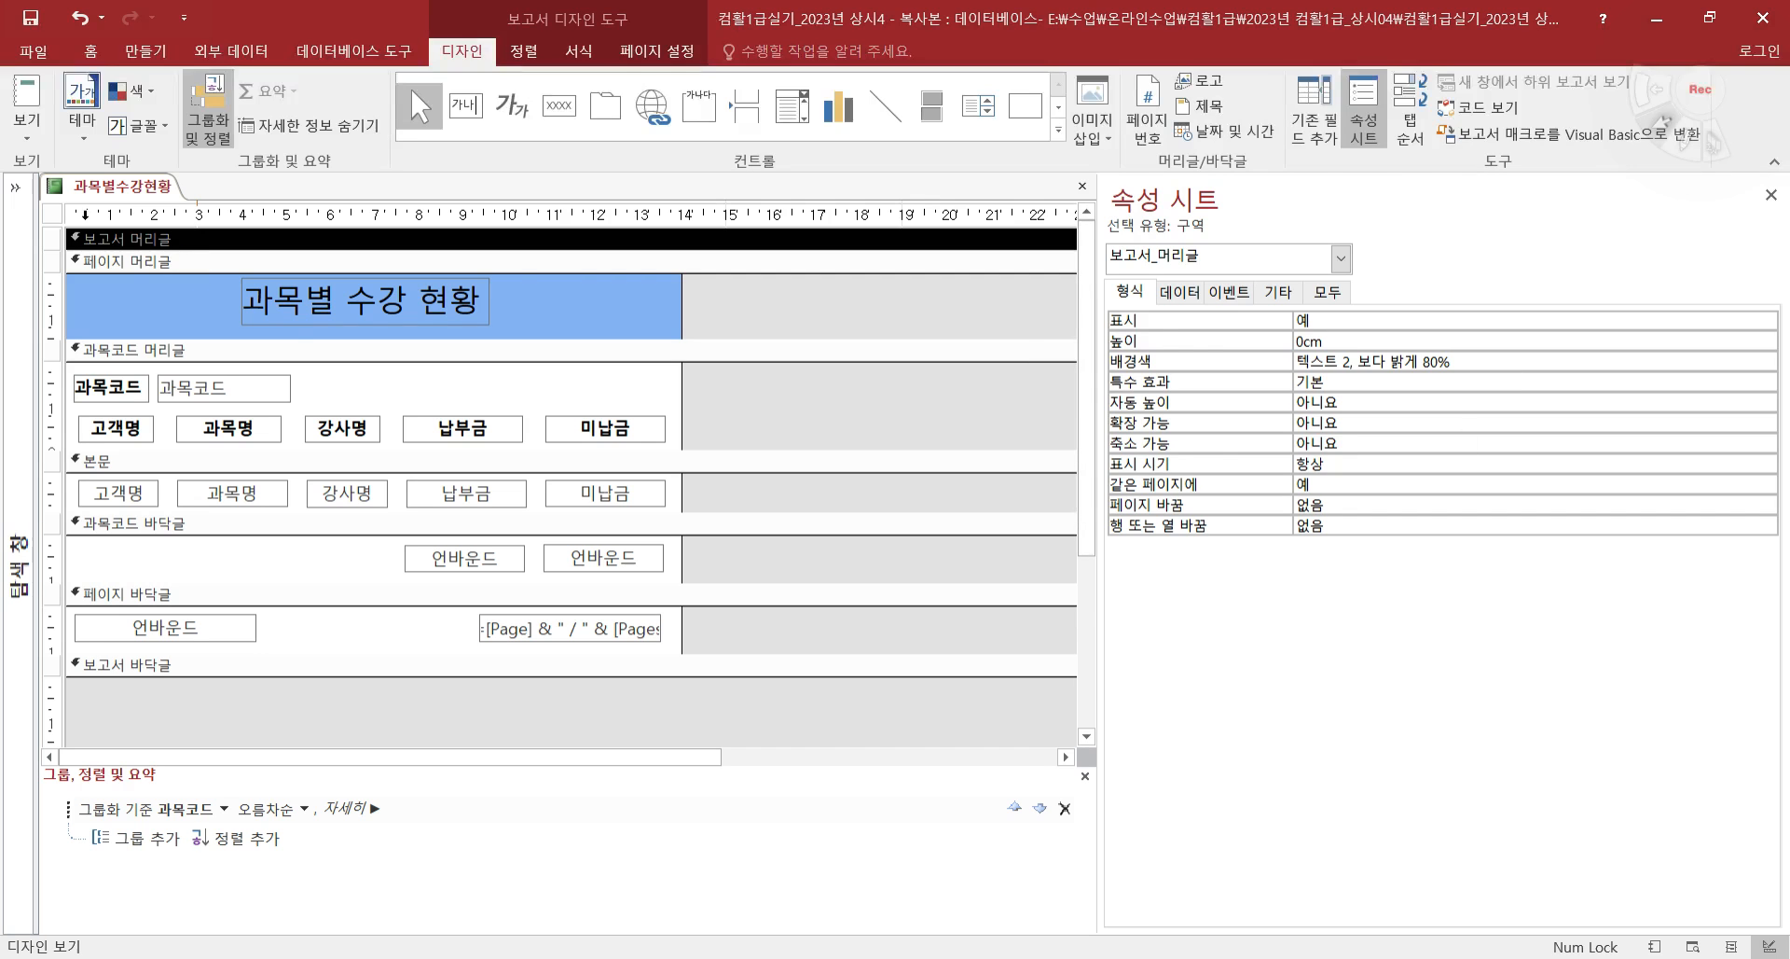
- Add an ascending sort on the 고객명 field within the 과목코드 group of the report
{"action": "left_click", "coordinate": [52, 214]}
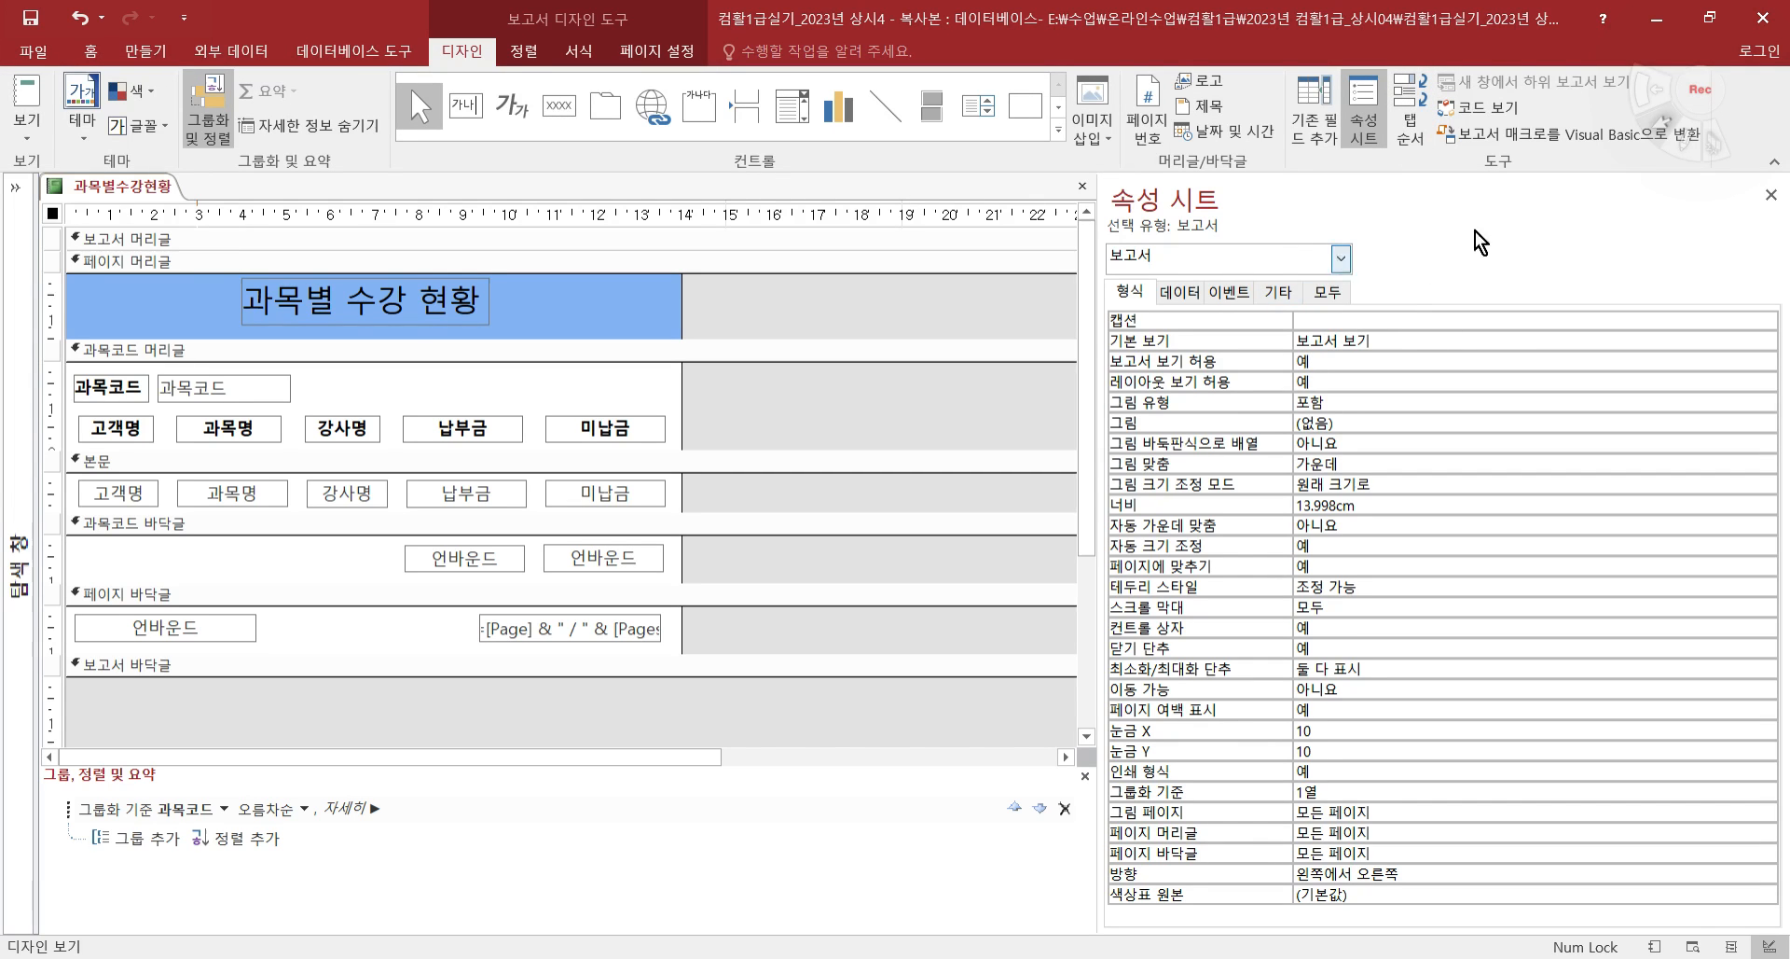
{"action": "left_click", "coordinate": [1197, 296]}
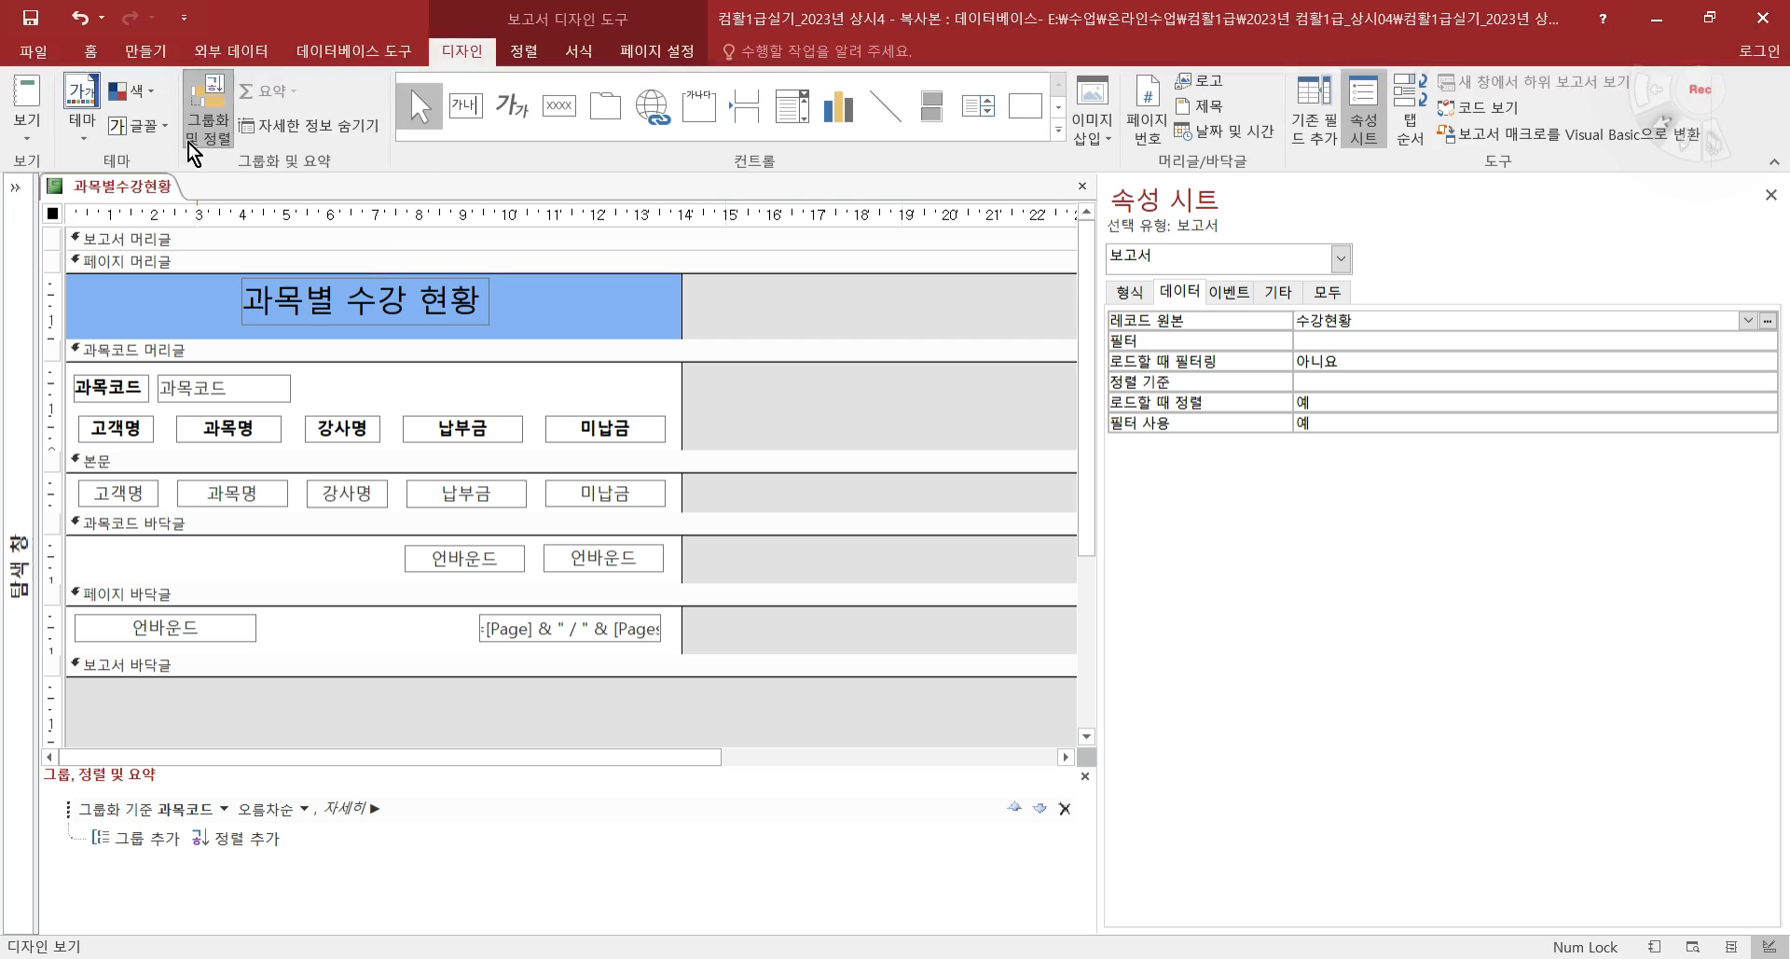
{"action": "left_click", "coordinate": [207, 117]}
{"action": "left_click", "coordinate": [207, 117]}
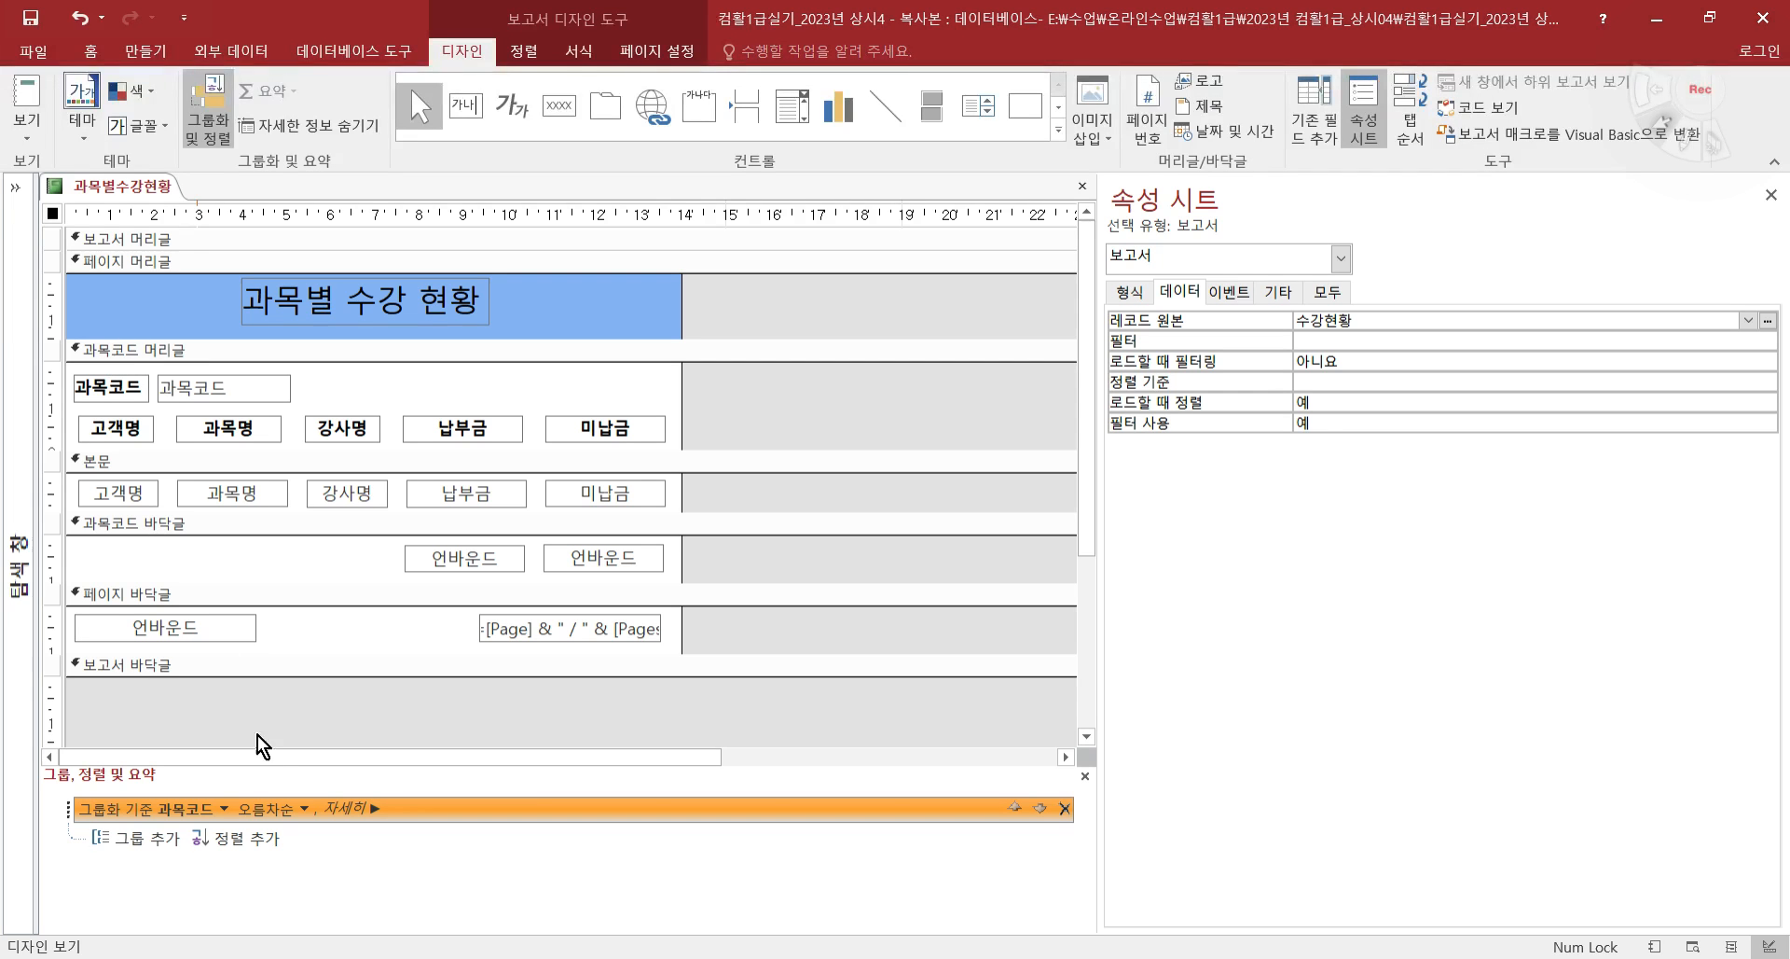
{"action": "left_click", "coordinate": [248, 837]}
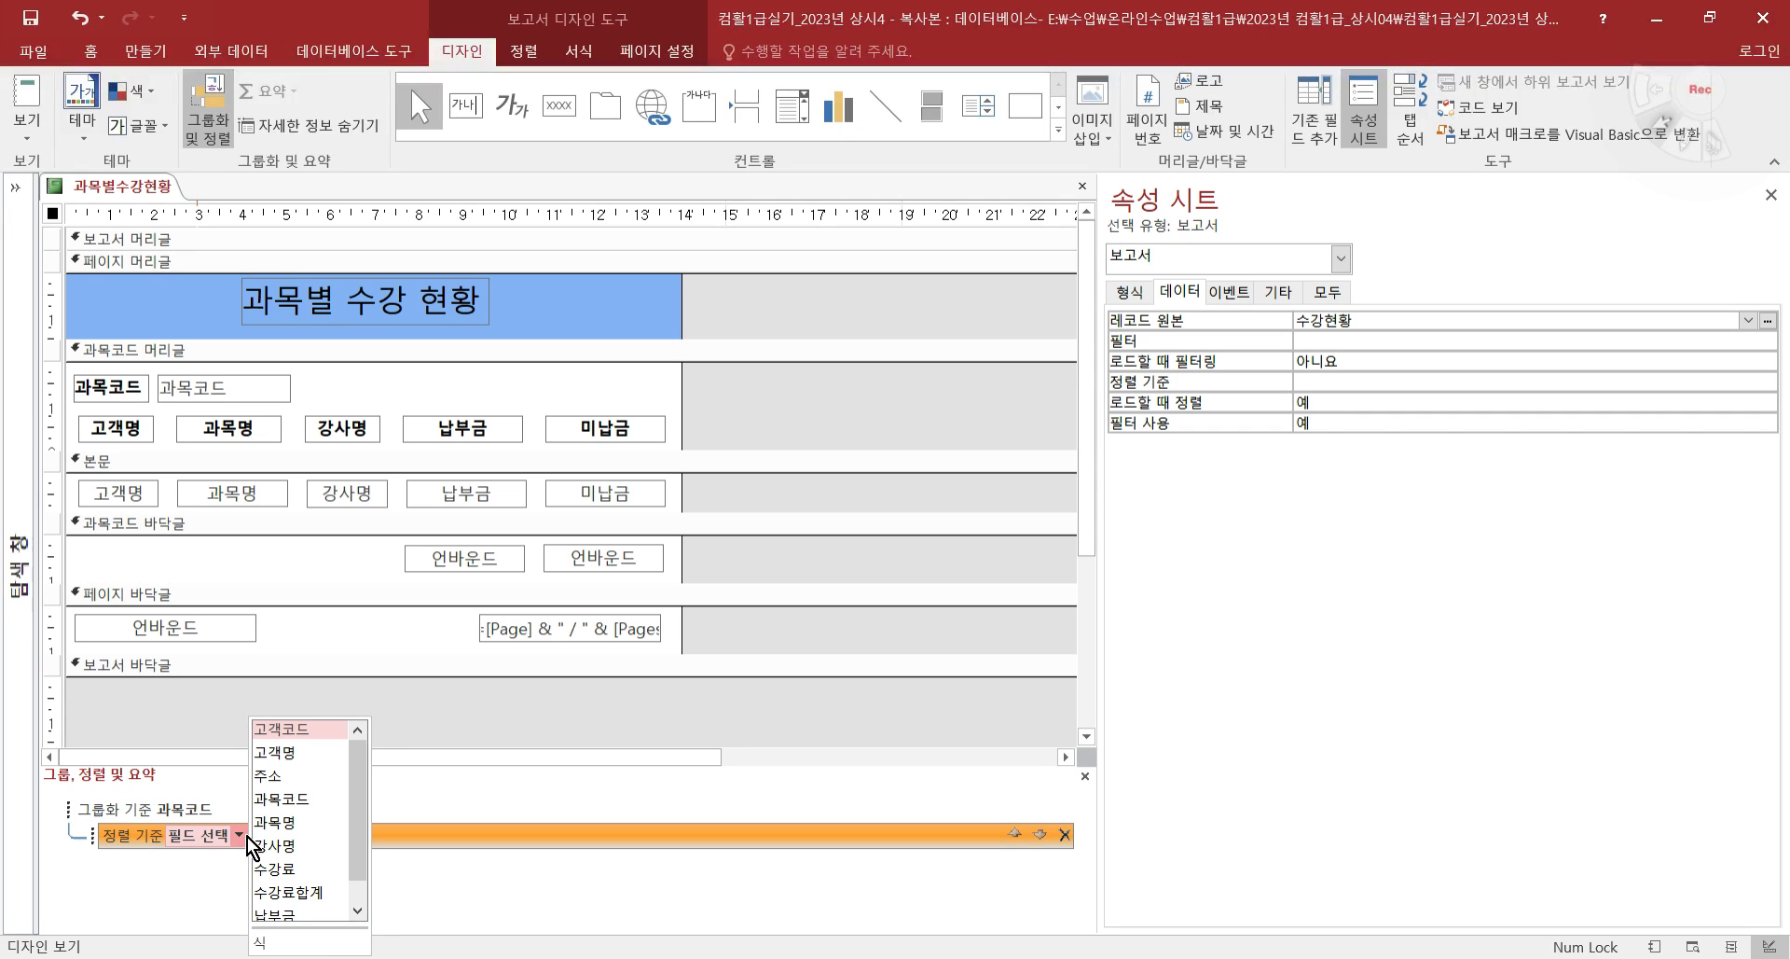
{"action": "left_click", "coordinate": [301, 755]}
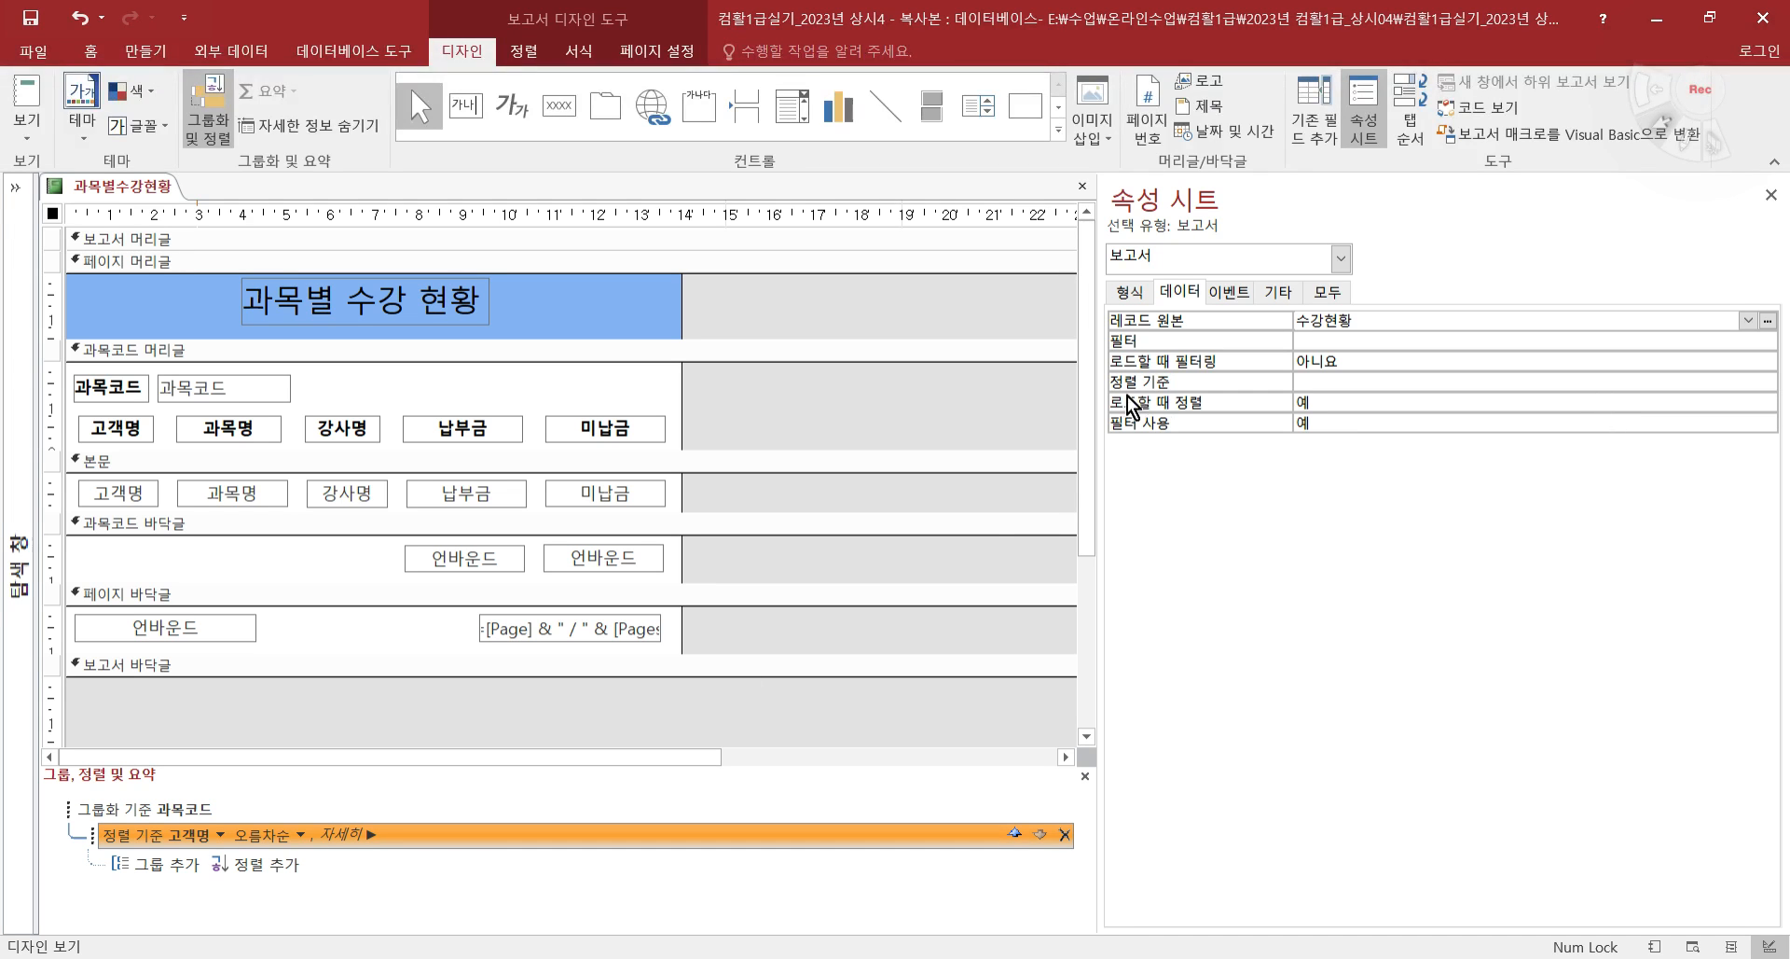
- Switch to the exam PDF, underline '합계' in instruction ③, handwrite 'SUM' beneath it, and return to Access
{"action": "key", "text": "alt+Tab"}
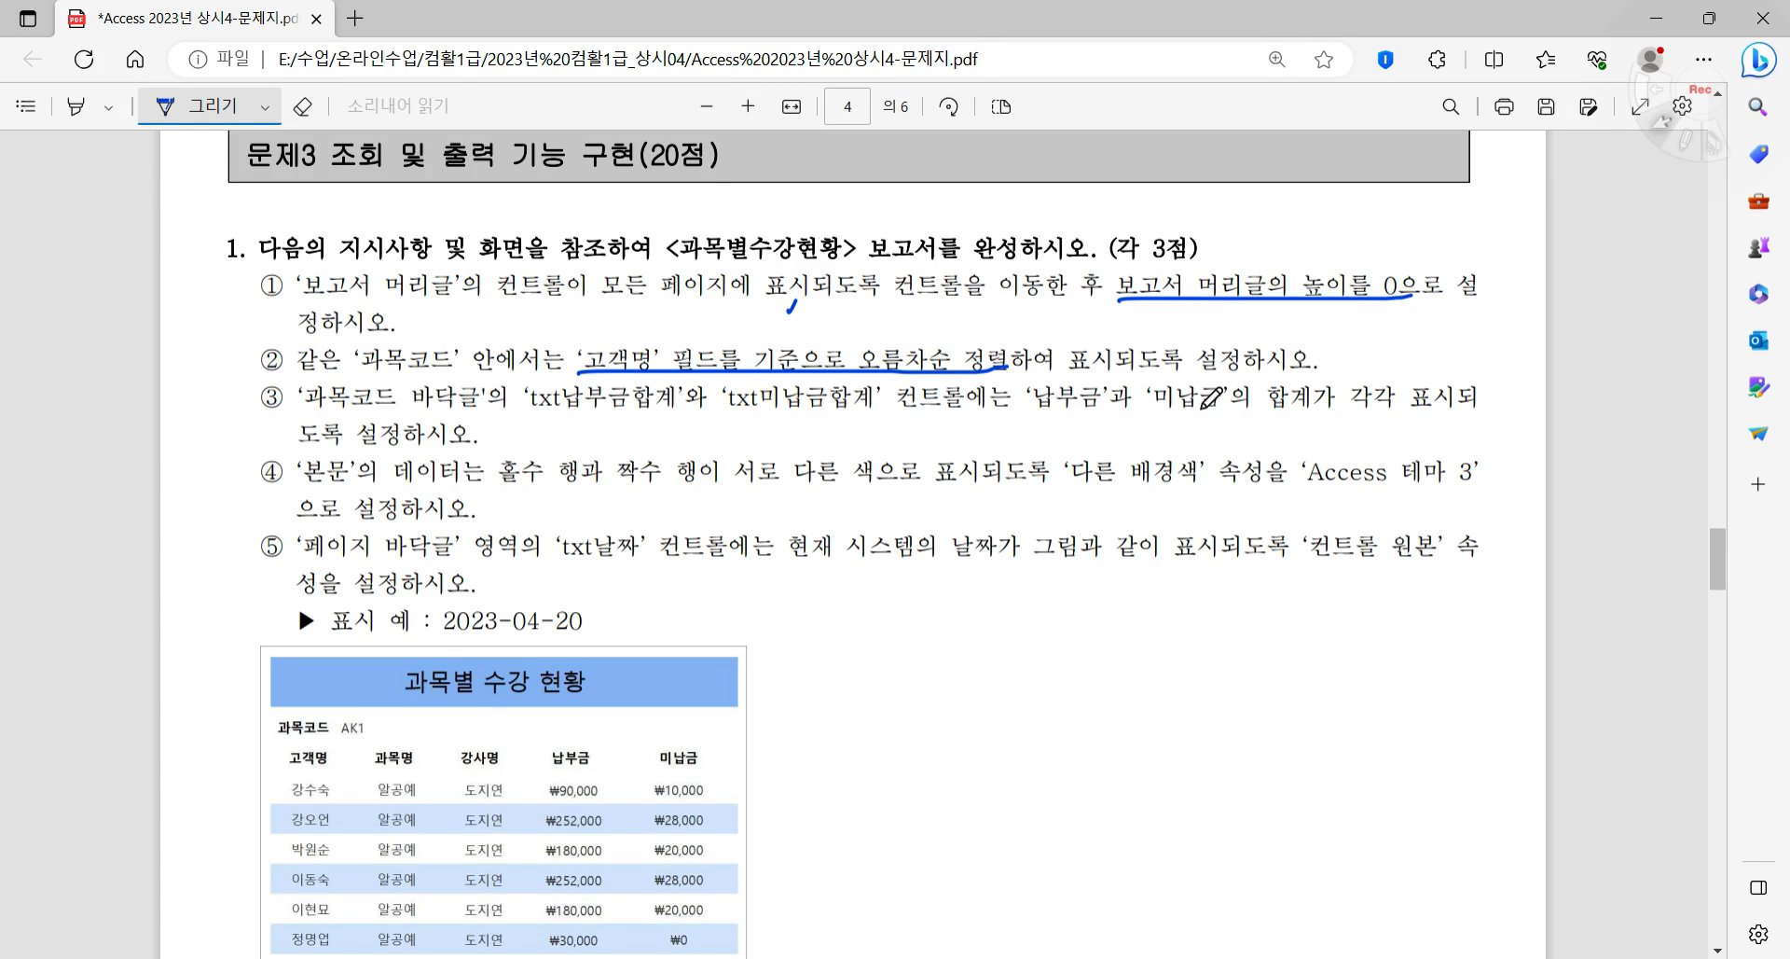
{"action": "mouse_move", "coordinate": [1266, 410]}
{"action": "left_mouse_down"}
{"action": "mouse_move", "coordinate": [1317, 400]}
{"action": "mouse_move", "coordinate": [1265, 409]}
{"action": "mouse_move", "coordinate": [1292, 436]}
{"action": "mouse_move", "coordinate": [1269, 457]}
{"action": "mouse_move", "coordinate": [1327, 429]}
{"action": "mouse_move", "coordinate": [1343, 462]}
{"action": "mouse_move", "coordinate": [1388, 431]}
{"action": "mouse_move", "coordinate": [1415, 448]}
{"action": "left_mouse_up"}
{"action": "key", "text": "alt+Tab"}
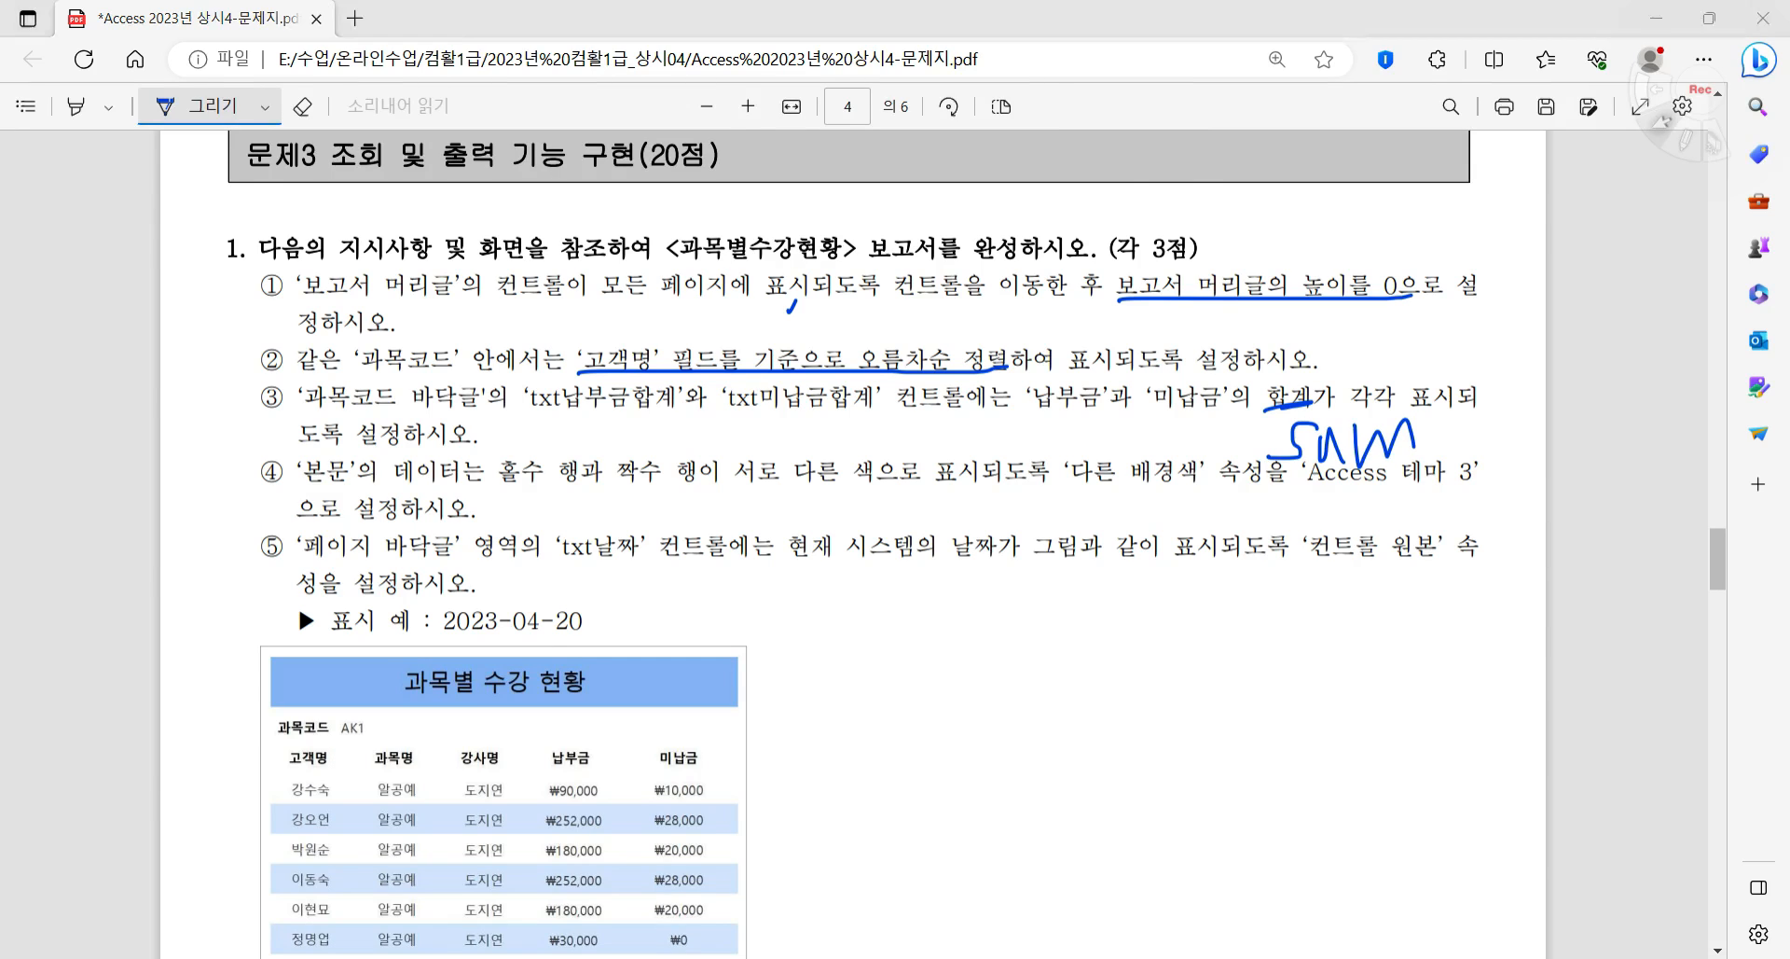
- Set the control source of txt납부금합계 in the 과목코드 footer to =Sum([납부금])
{"action": "left_click", "coordinate": [508, 558]}
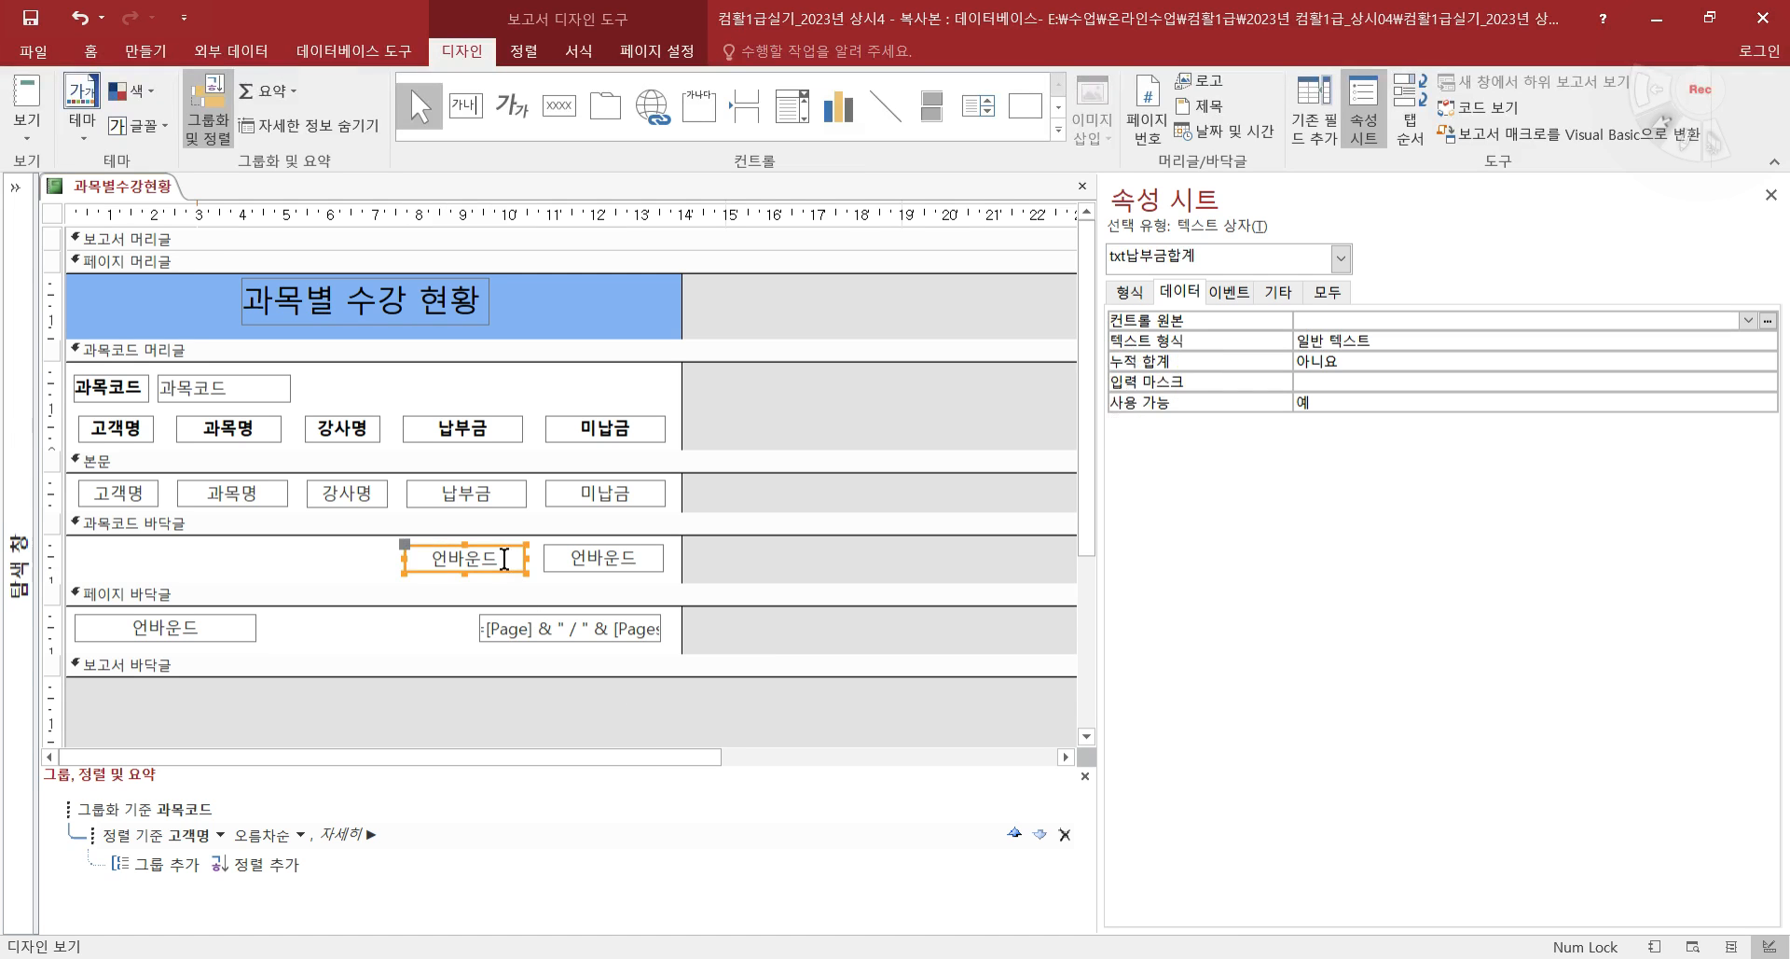
{"action": "left_click", "coordinate": [597, 563]}
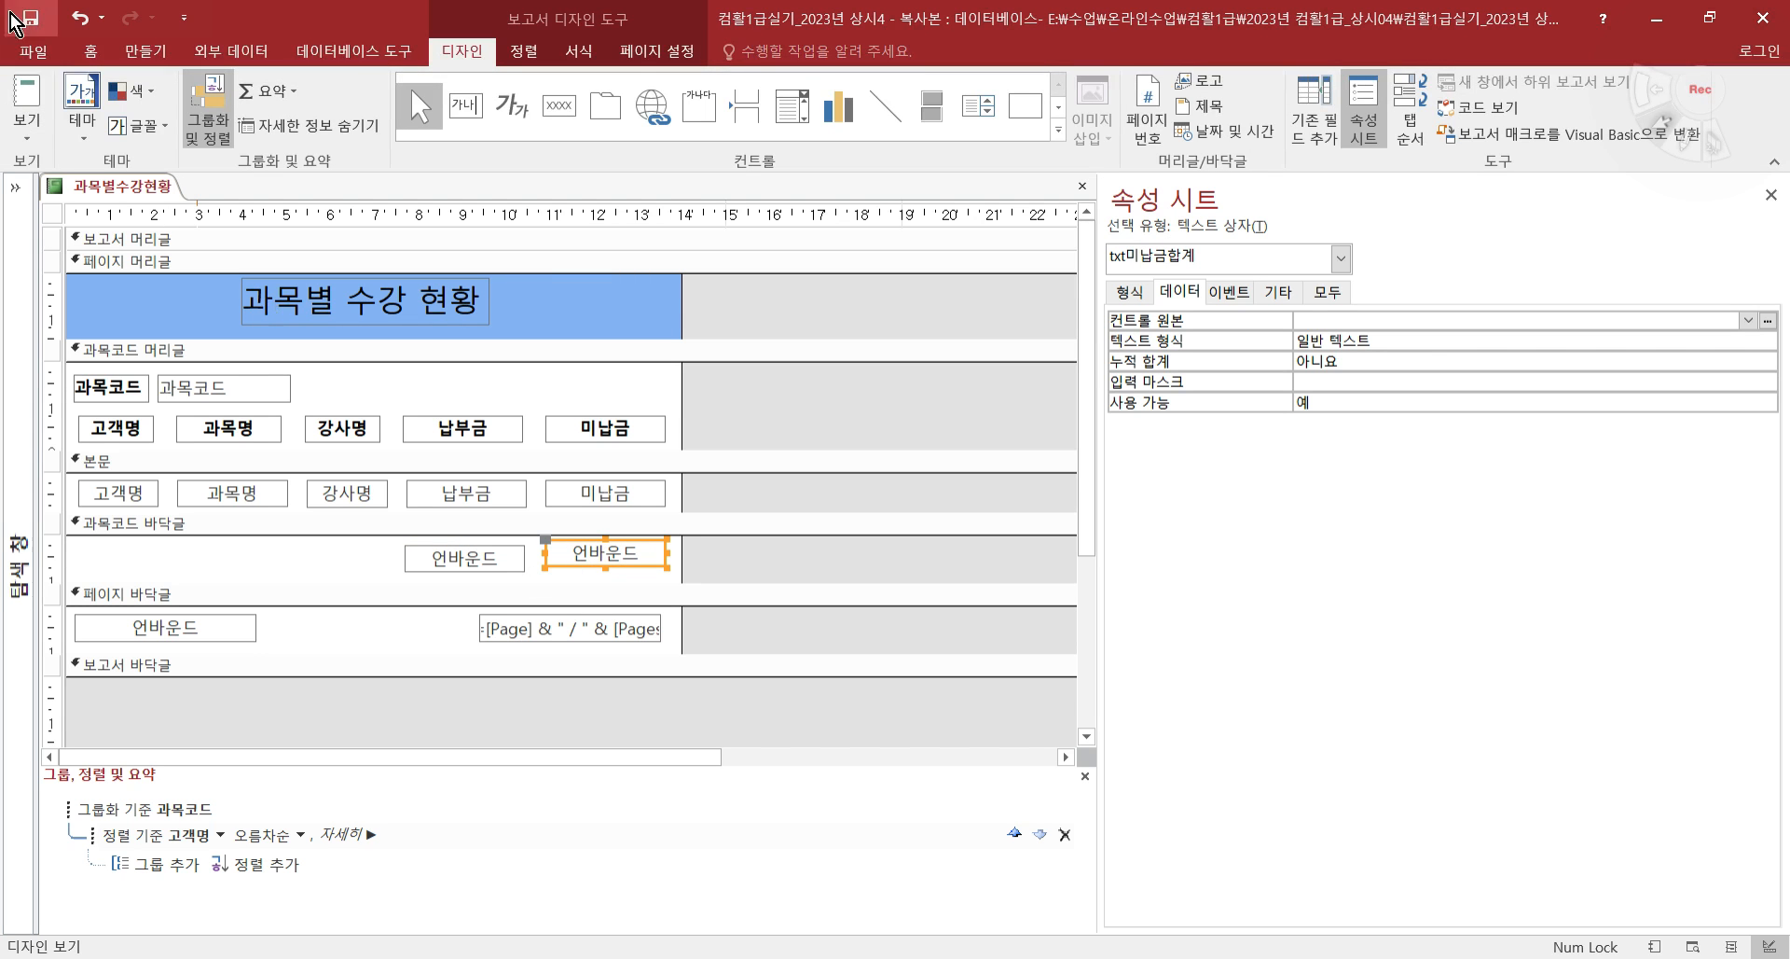
{"action": "left_click", "coordinate": [81, 21]}
{"action": "left_click", "coordinate": [466, 557]}
{"action": "left_click", "coordinate": [464, 558]}
{"action": "type", "text": "=ㄴㄴ"}
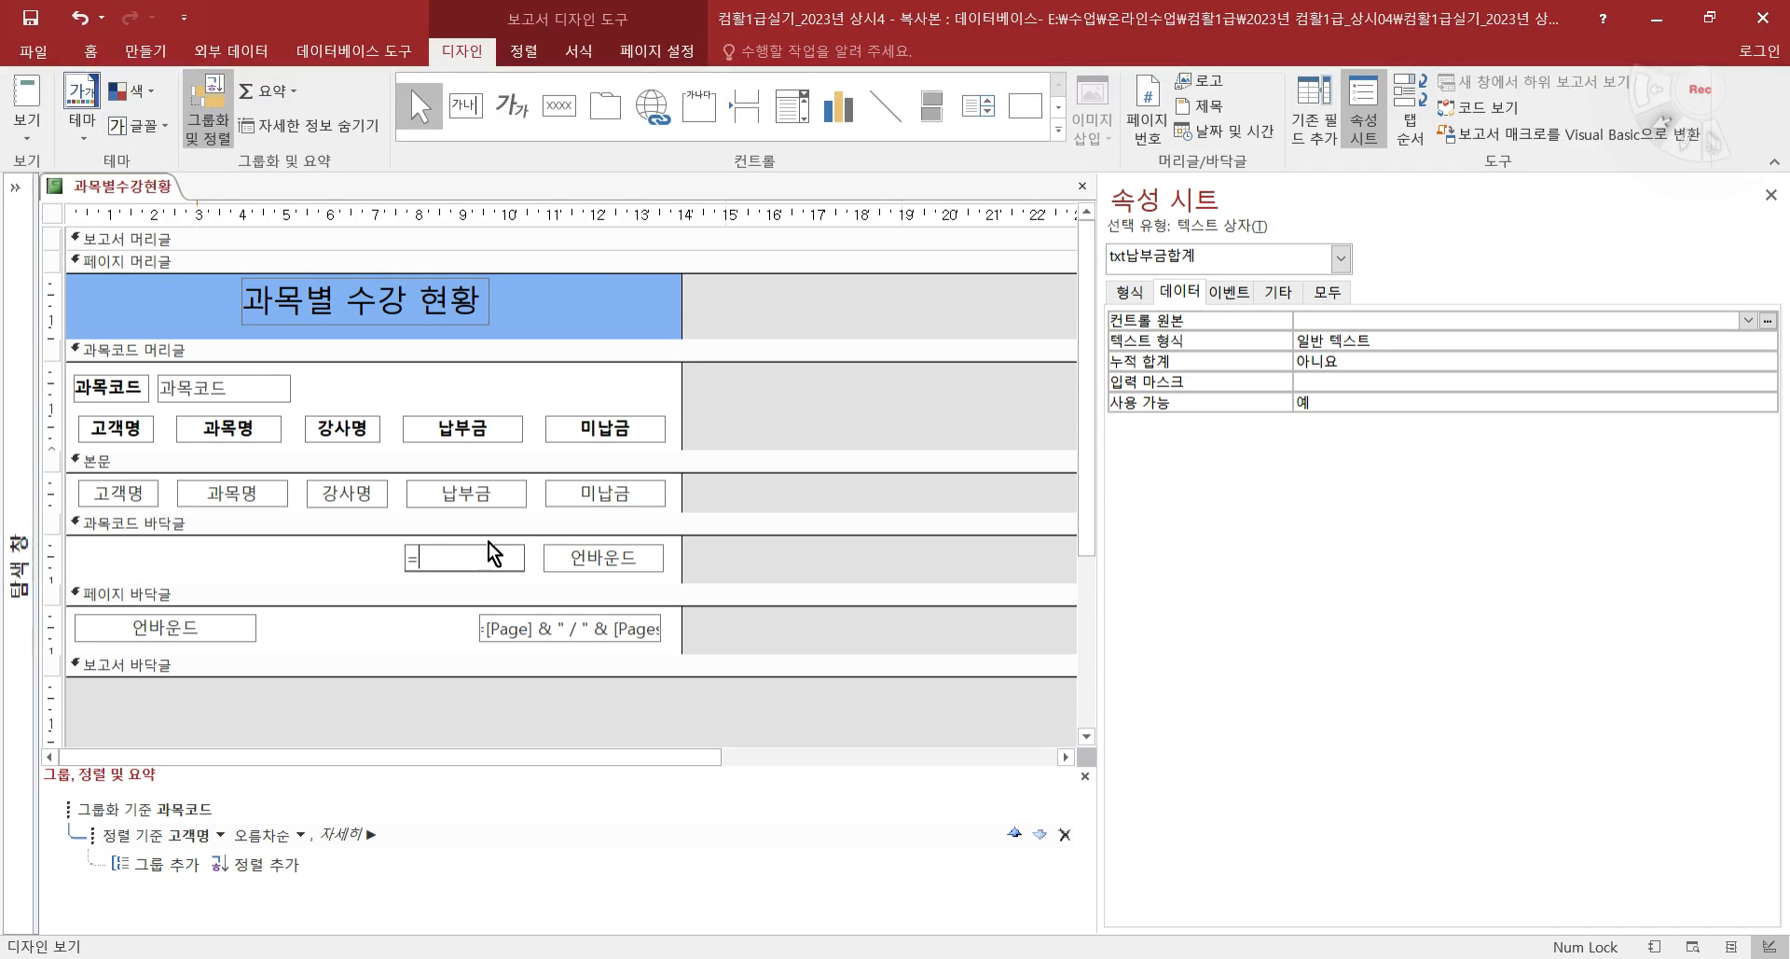
{"action": "key", "text": "BackSpace"}
{"action": "key", "text": "BackSpace"}
{"action": "key", "text": "Hangul"}
{"action": "type", "text": "su"}
{"action": "type", "text": "m(납부금)"}
{"action": "key", "text": "Return"}
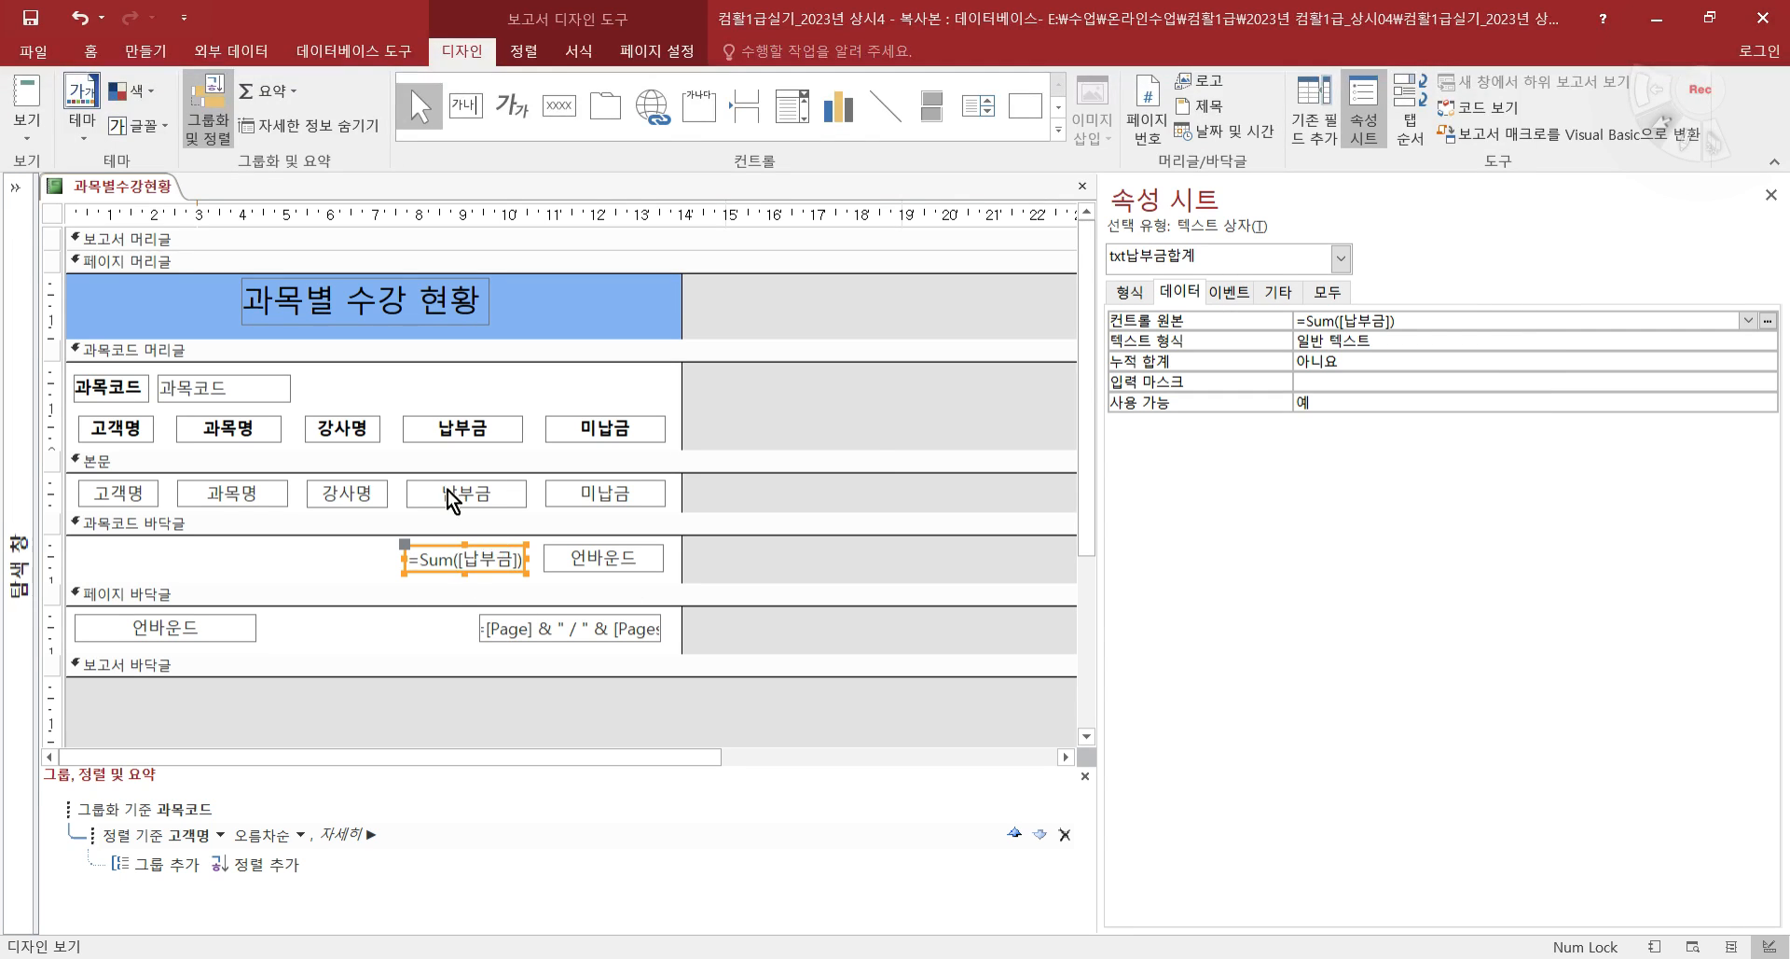
- Set the control source of txt미납금합계 in the 과목코드 footer to =Sum([미납금])
{"action": "left_click", "coordinate": [585, 560]}
{"action": "left_click", "coordinate": [589, 565]}
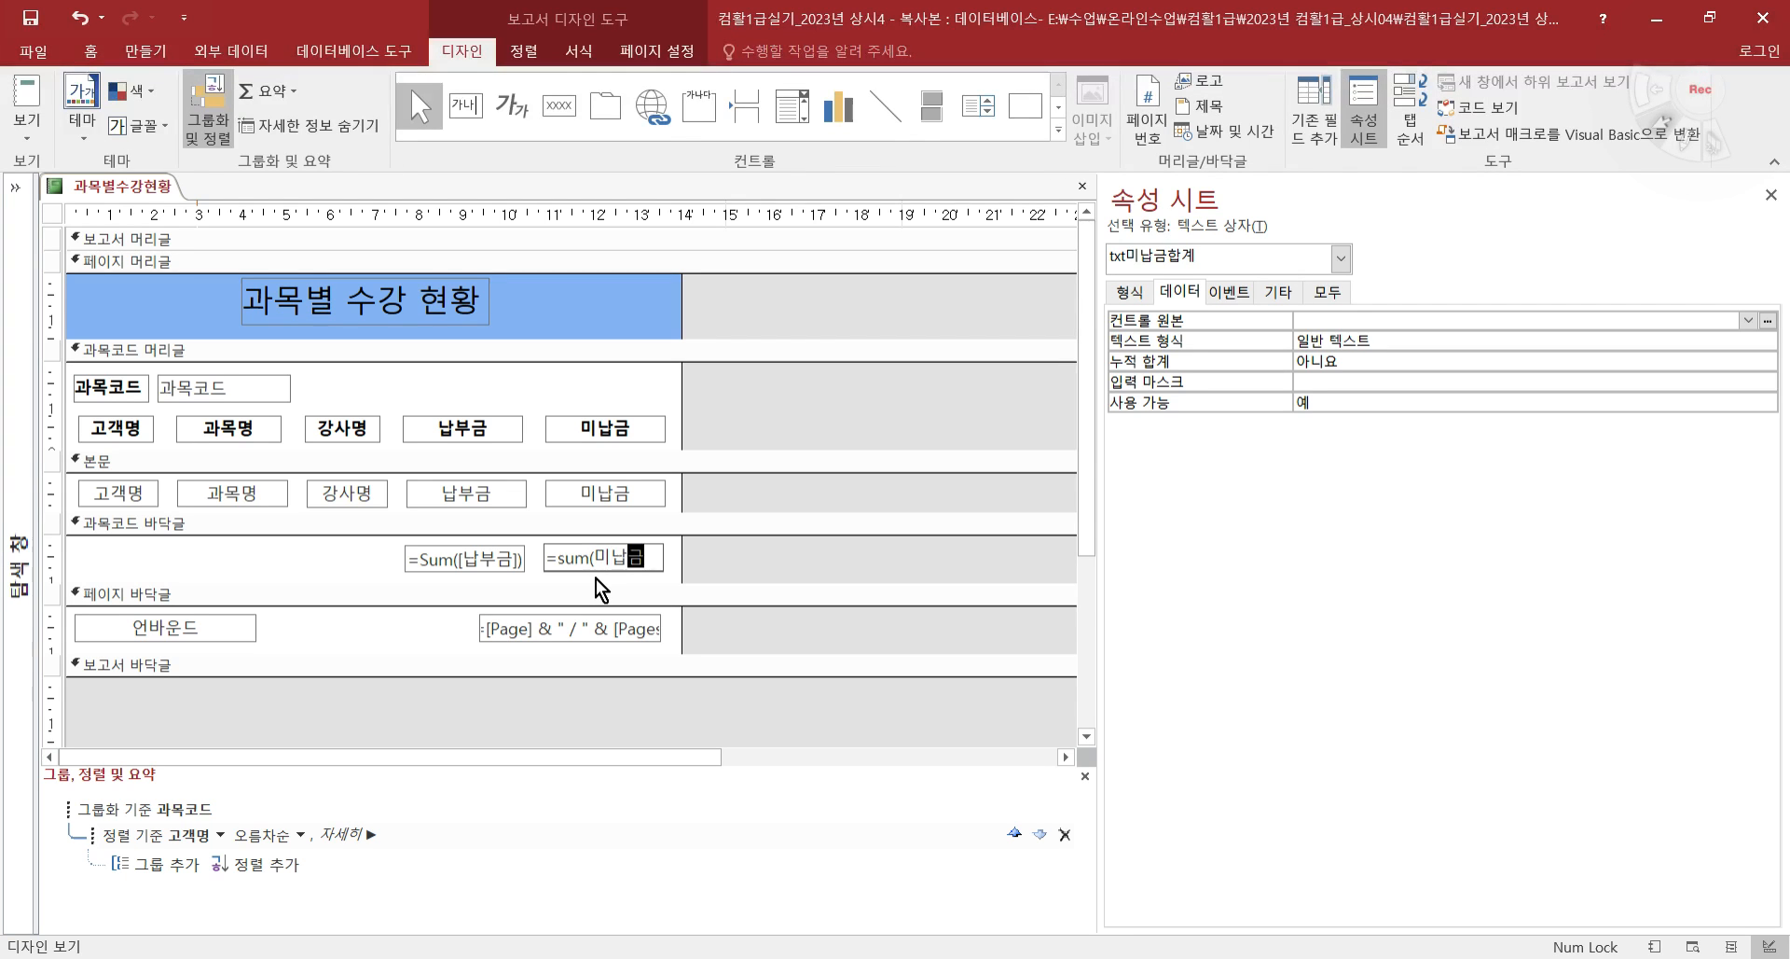
{"action": "key", "text": "Return"}
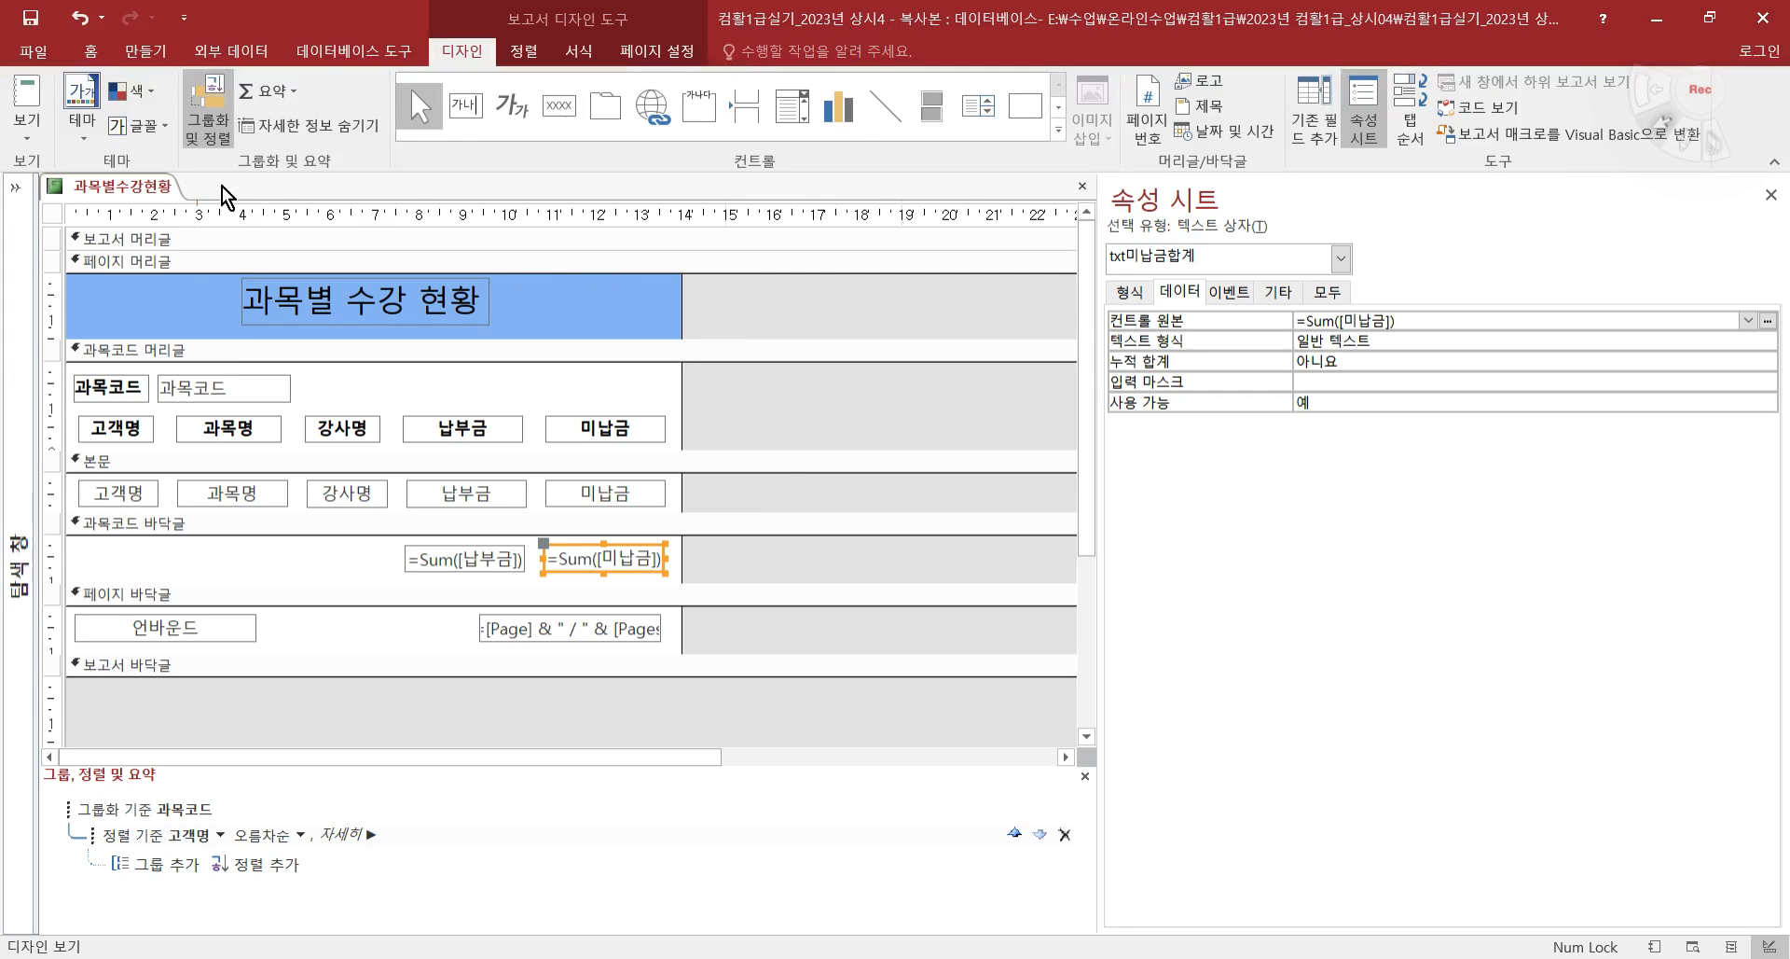
- Check the sorting and group totals in print preview, then in report view down to the last group
{"action": "left_click", "coordinate": [28, 130]}
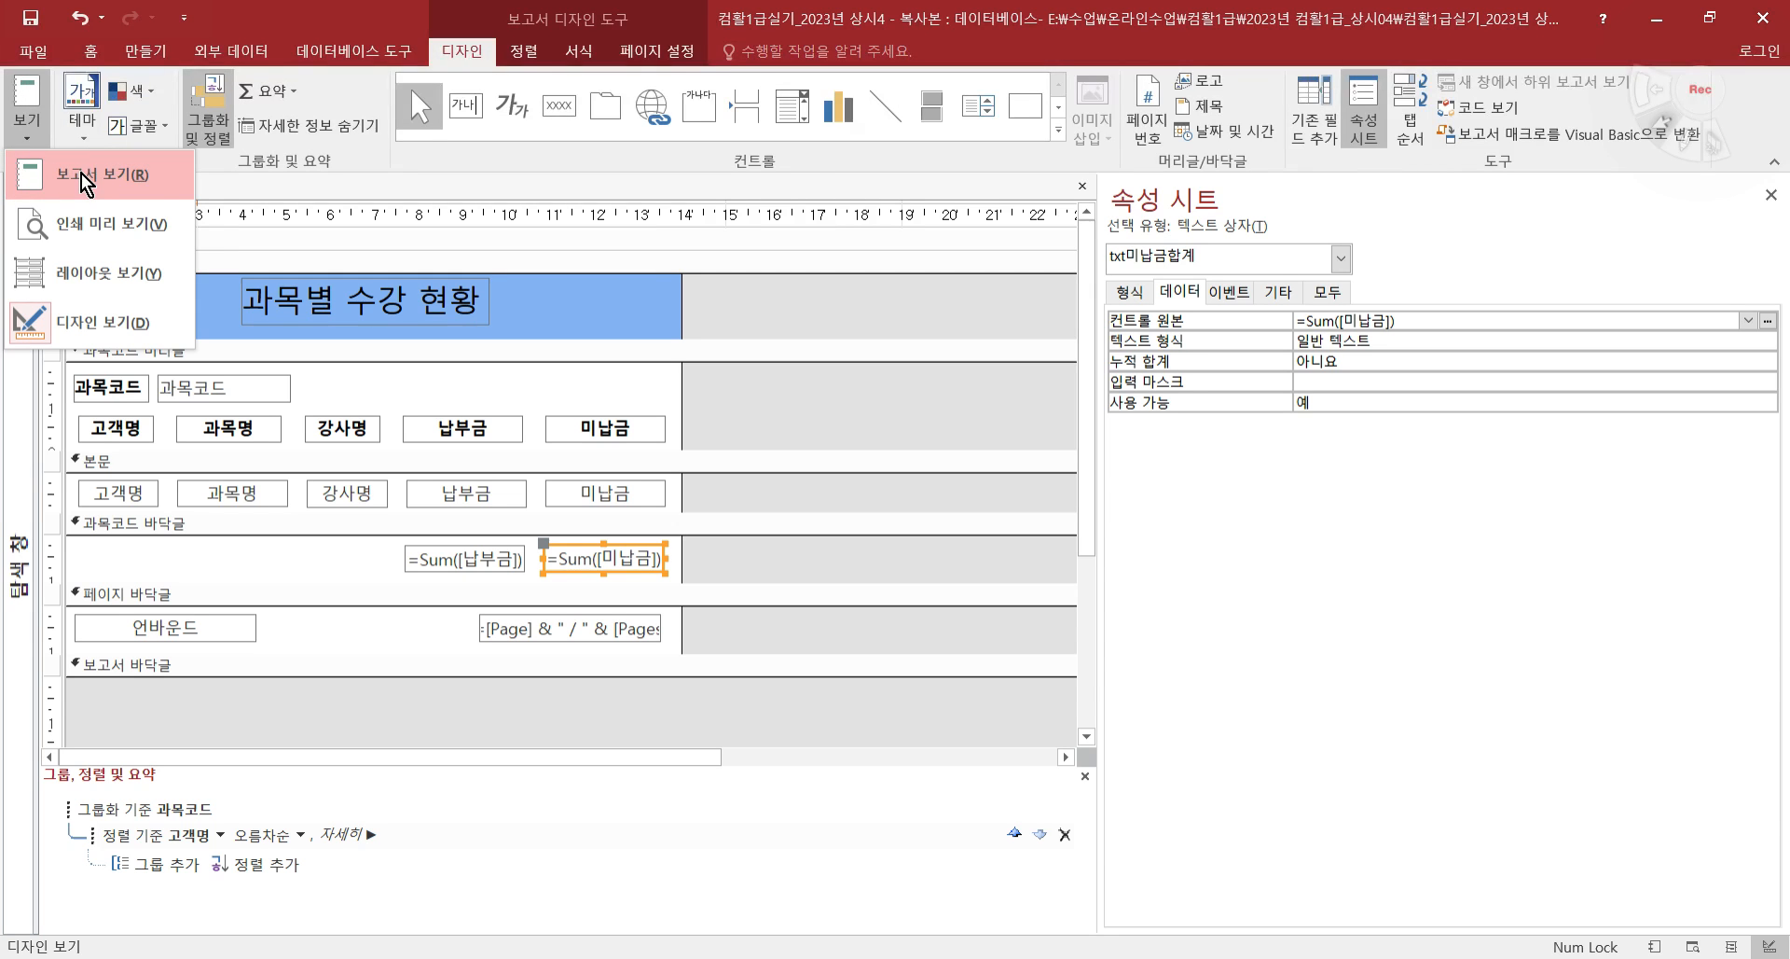
{"action": "left_click", "coordinate": [98, 229]}
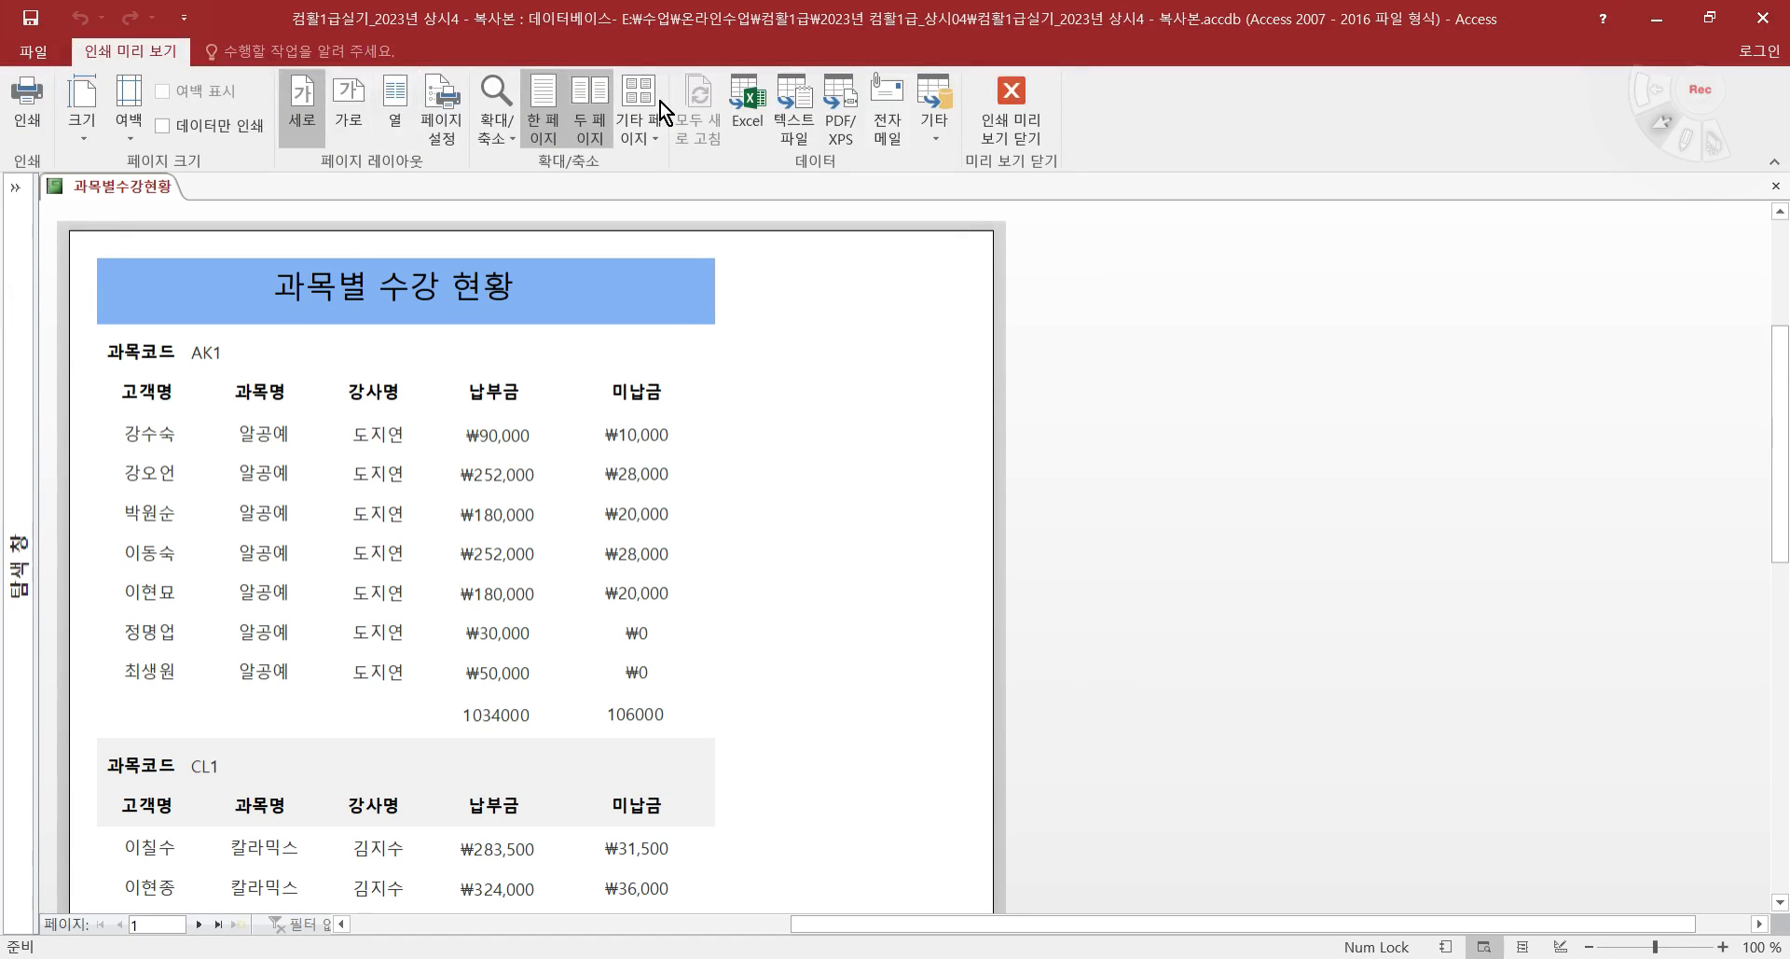
{"action": "left_click", "coordinate": [1039, 125]}
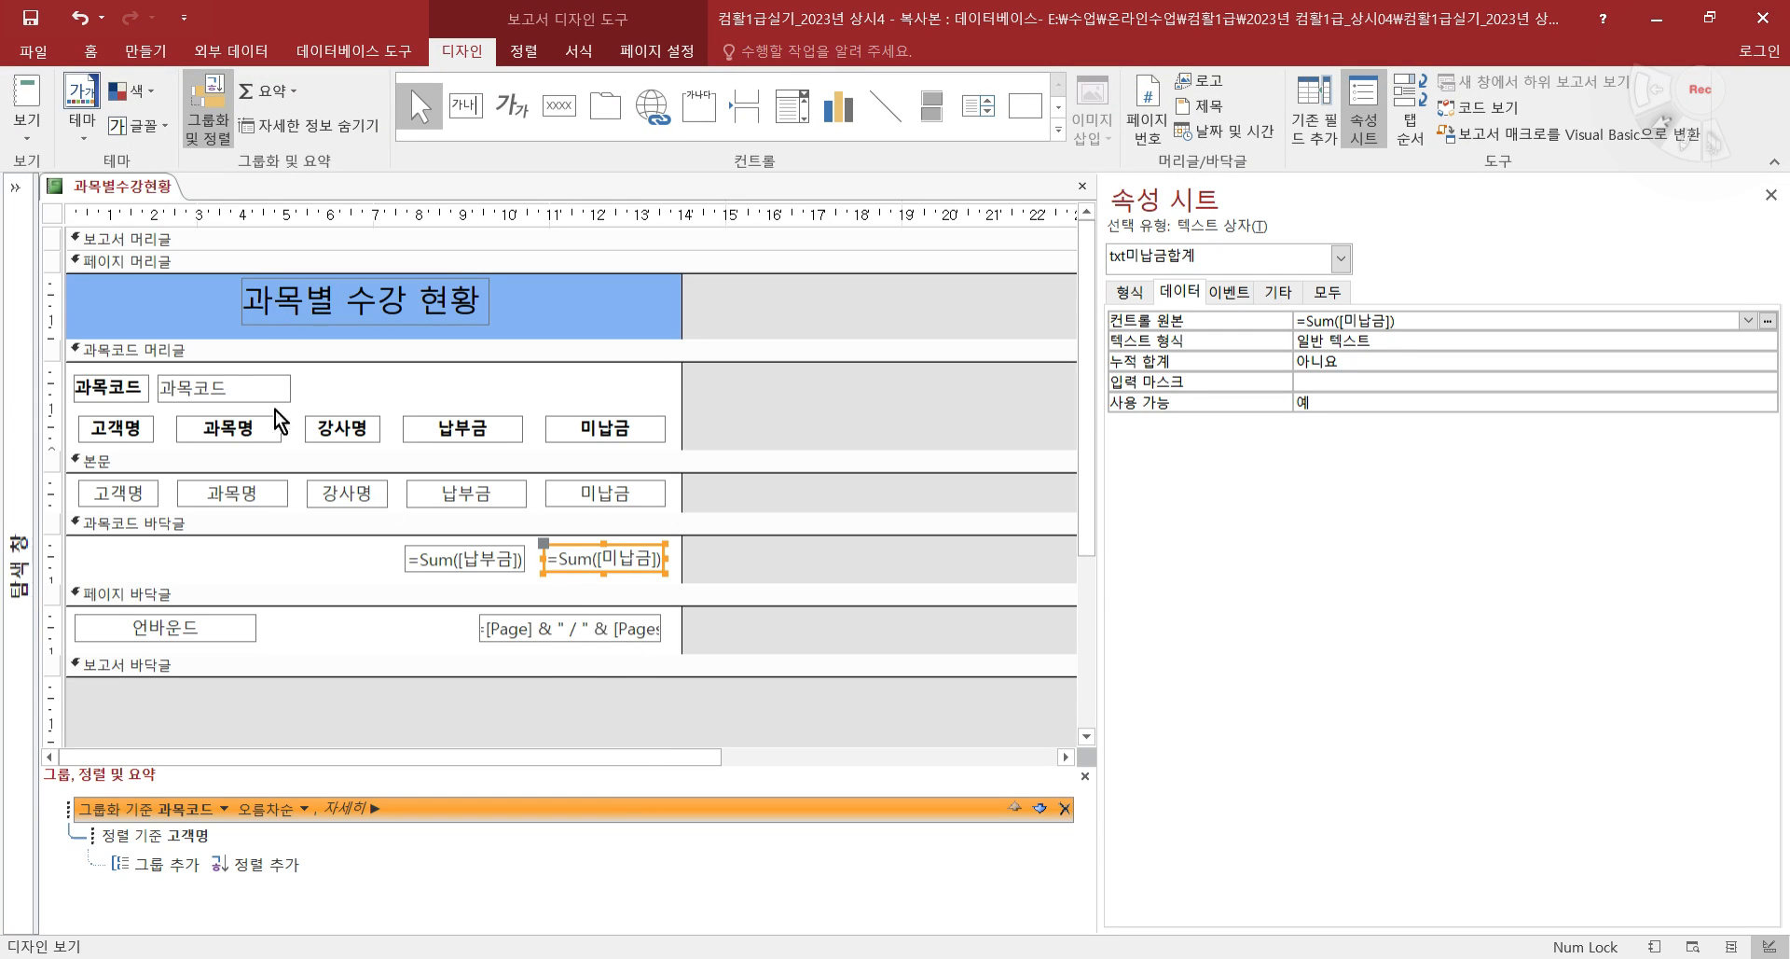
{"action": "left_click", "coordinate": [26, 95]}
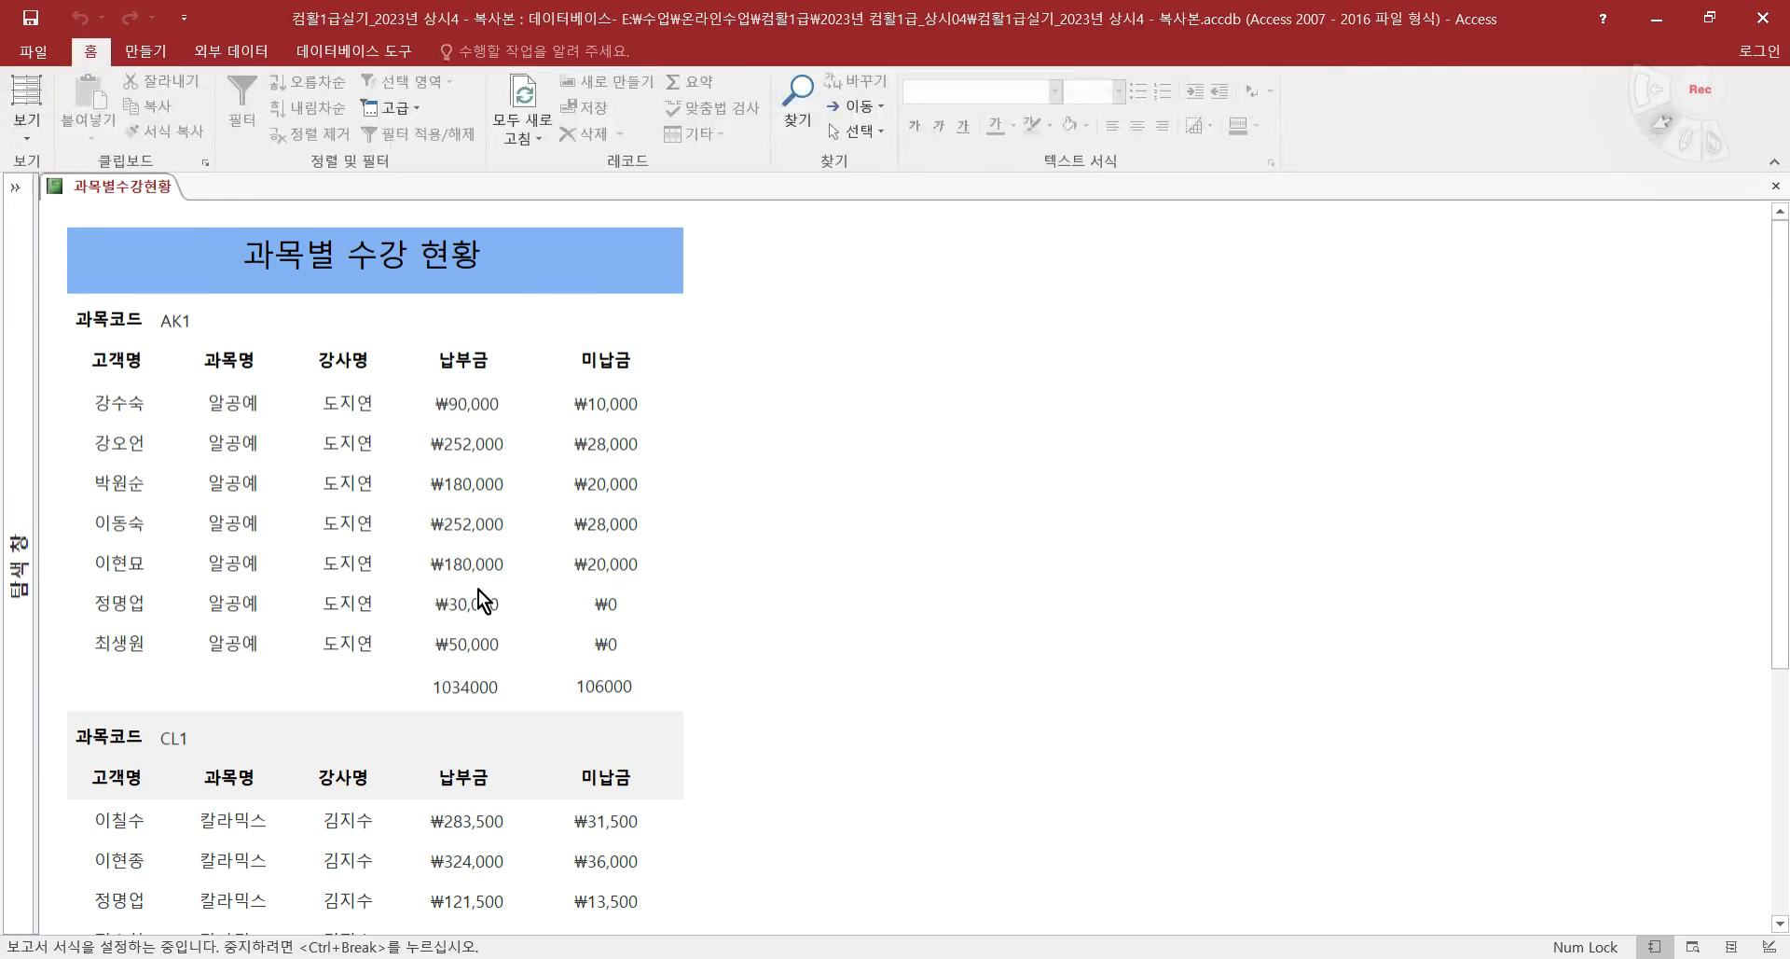
{"action": "scroll", "coordinate": [599, 597], "scroll_direction": "down", "scroll_amount": 8}
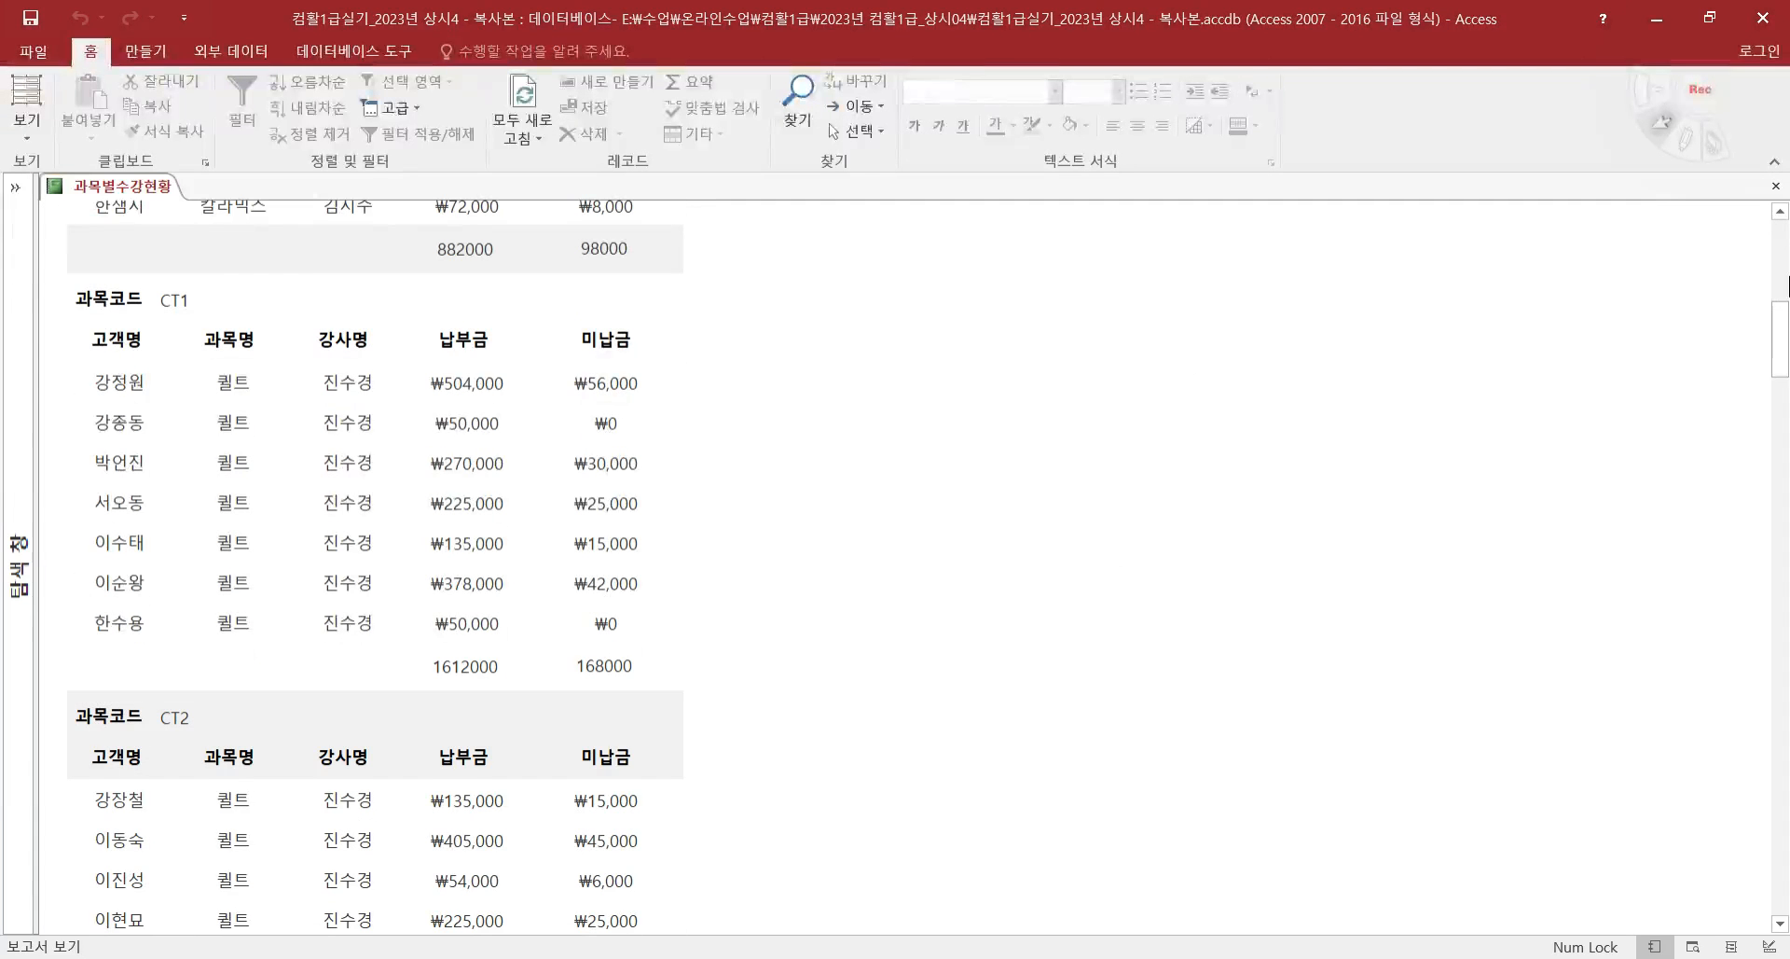
{"action": "left_click_drag", "start_coordinate": [1780, 338], "coordinate": [1787, 882]}
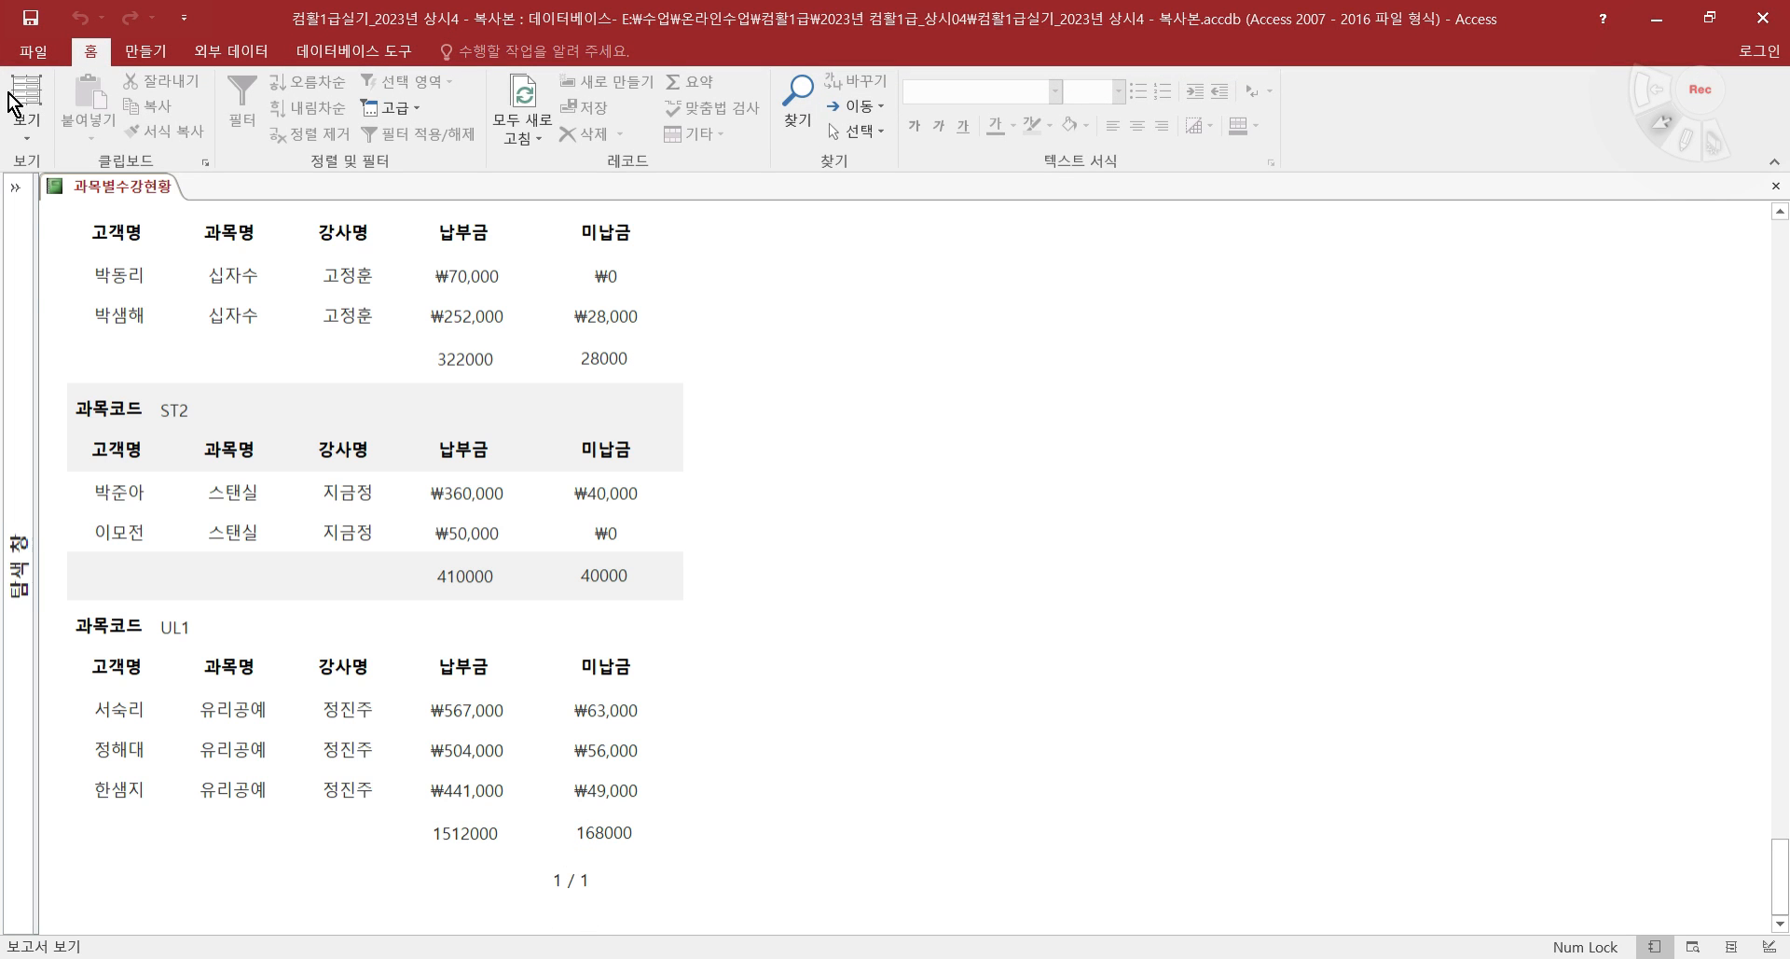
- Examine the first page in print preview down to its page number, then return the report to design view
{"action": "left_click", "coordinate": [24, 131]}
{"action": "left_click", "coordinate": [92, 237]}
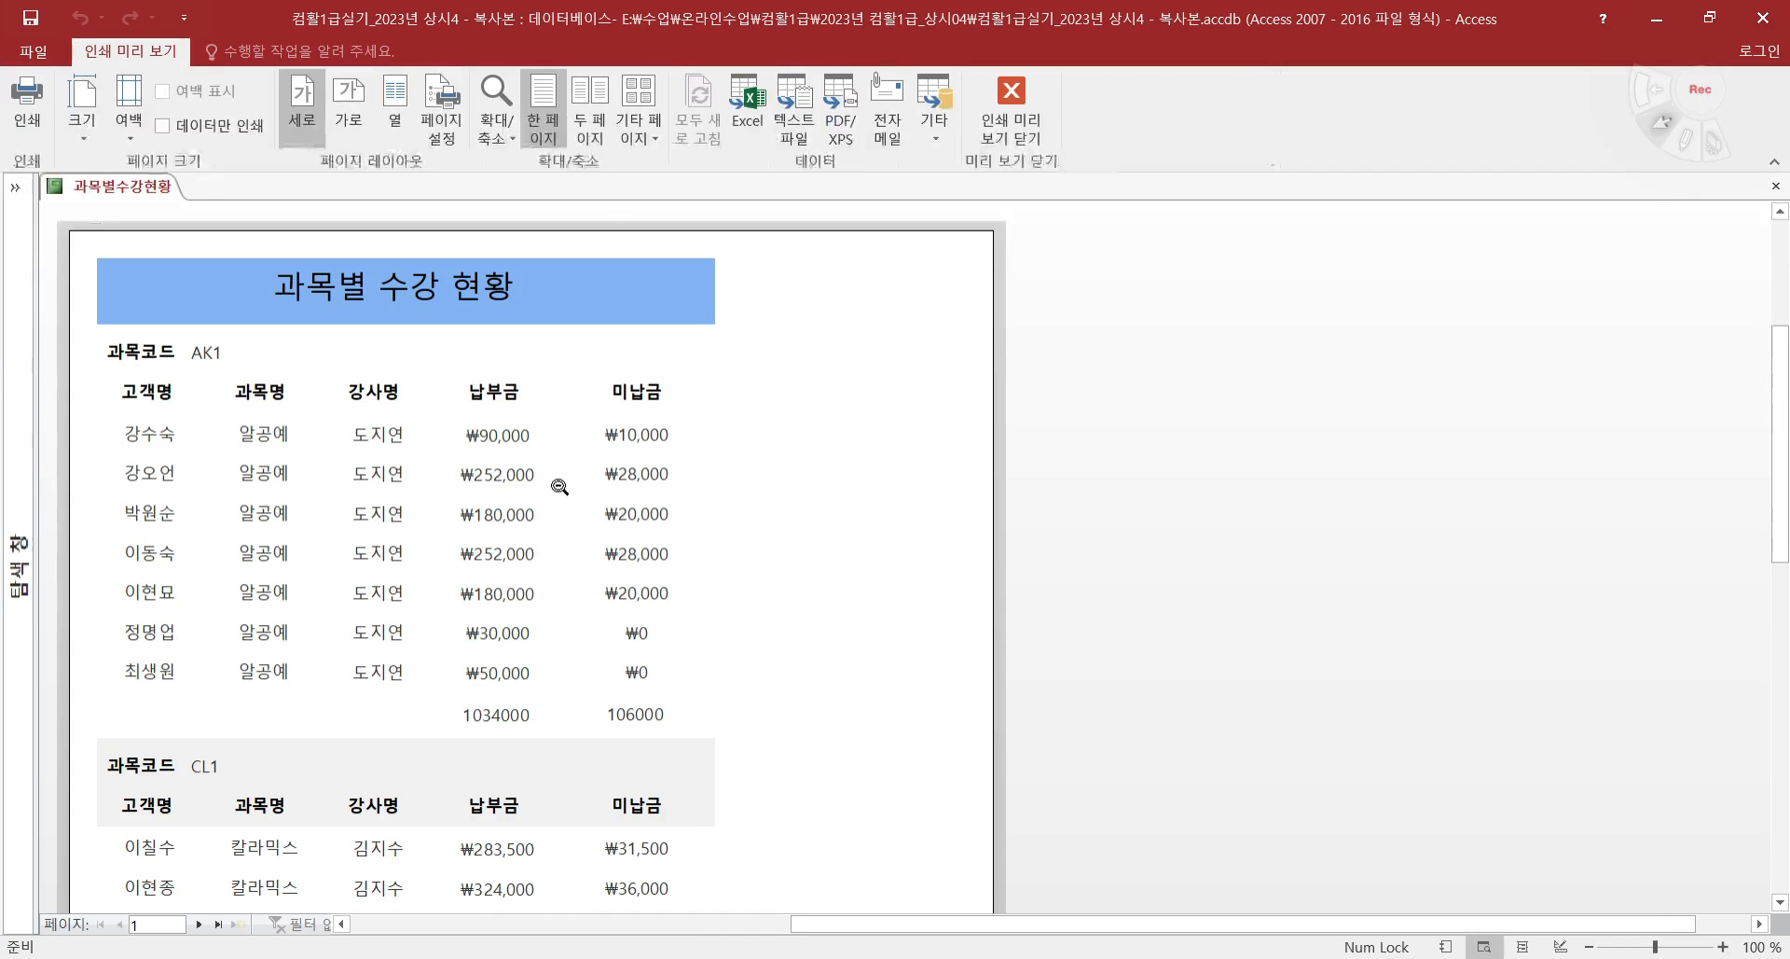
{"action": "scroll", "coordinate": [787, 532], "scroll_direction": "down", "scroll_amount": 8}
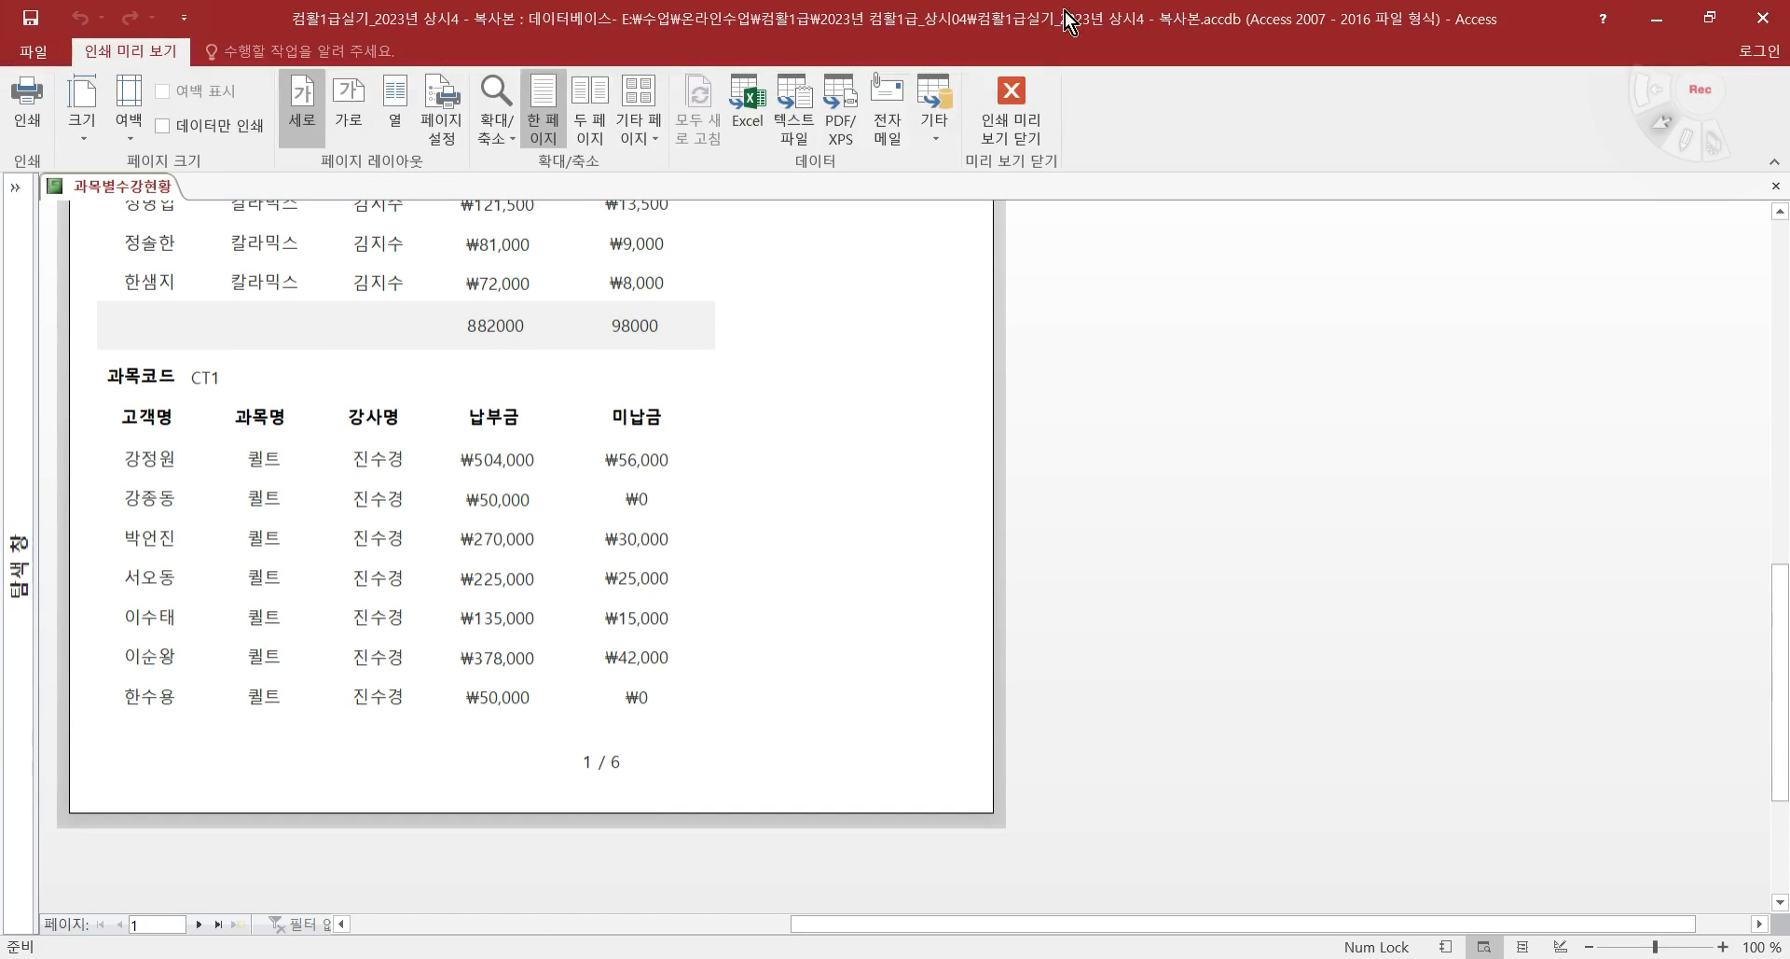
{"action": "left_click", "coordinate": [1009, 136]}
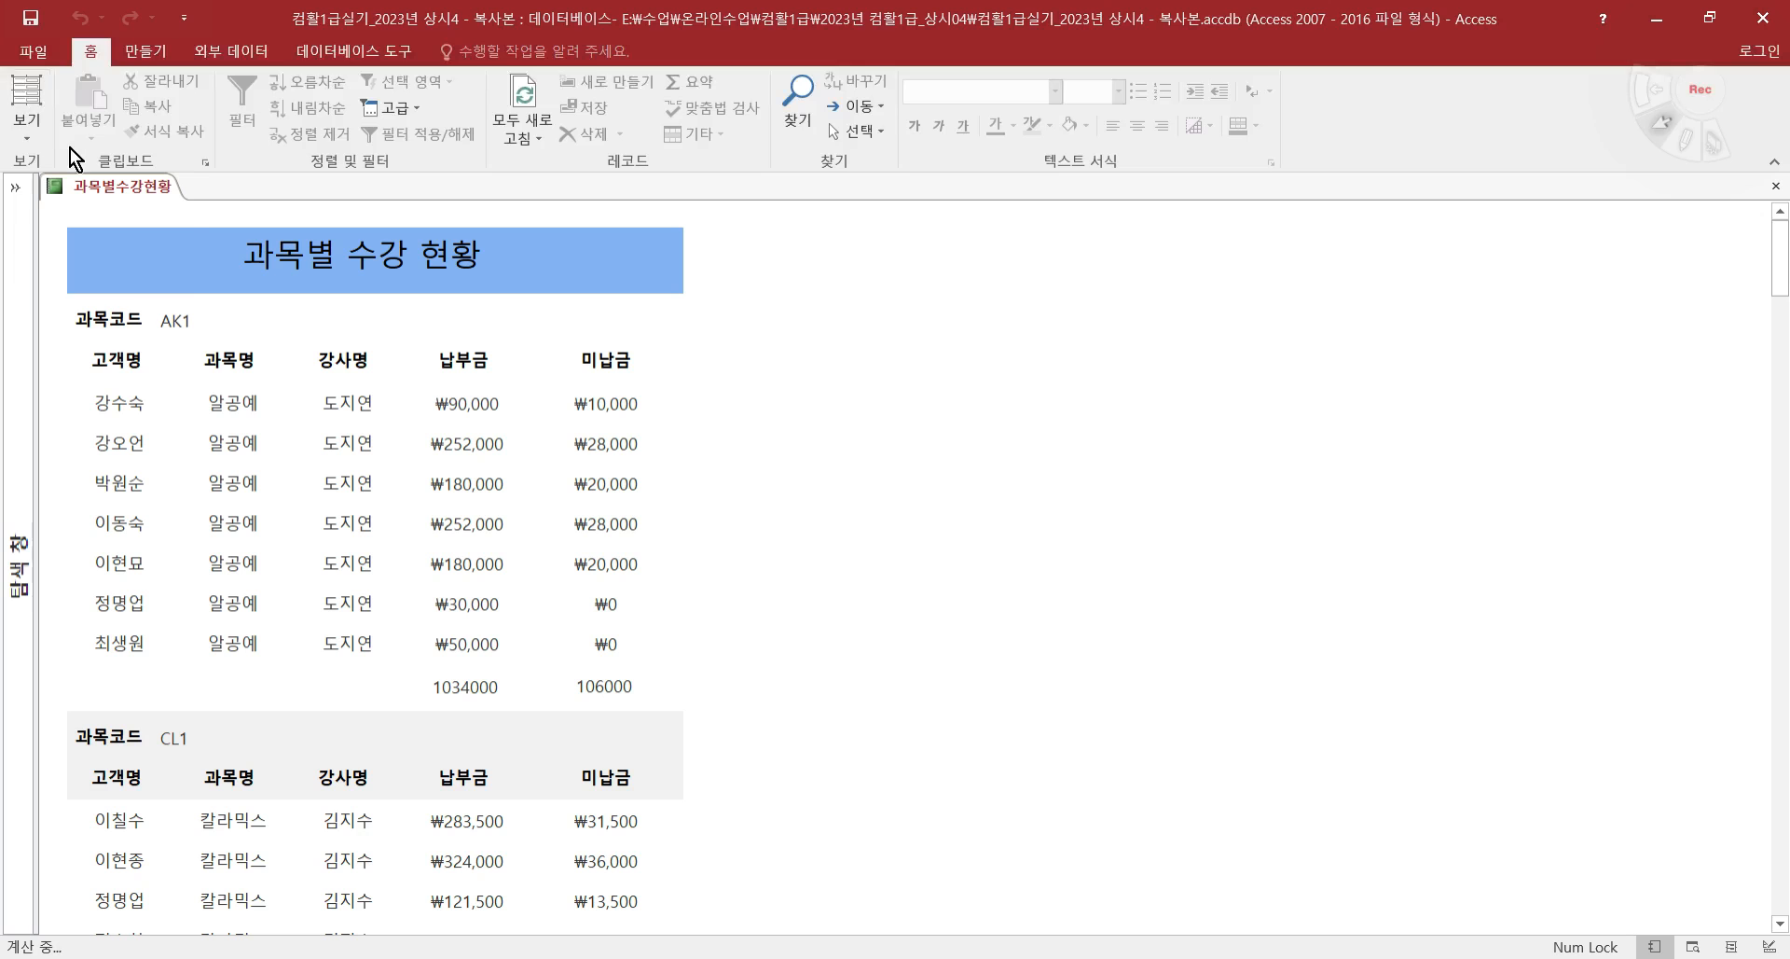
{"action": "left_click", "coordinate": [28, 130]}
{"action": "left_click", "coordinate": [103, 317]}
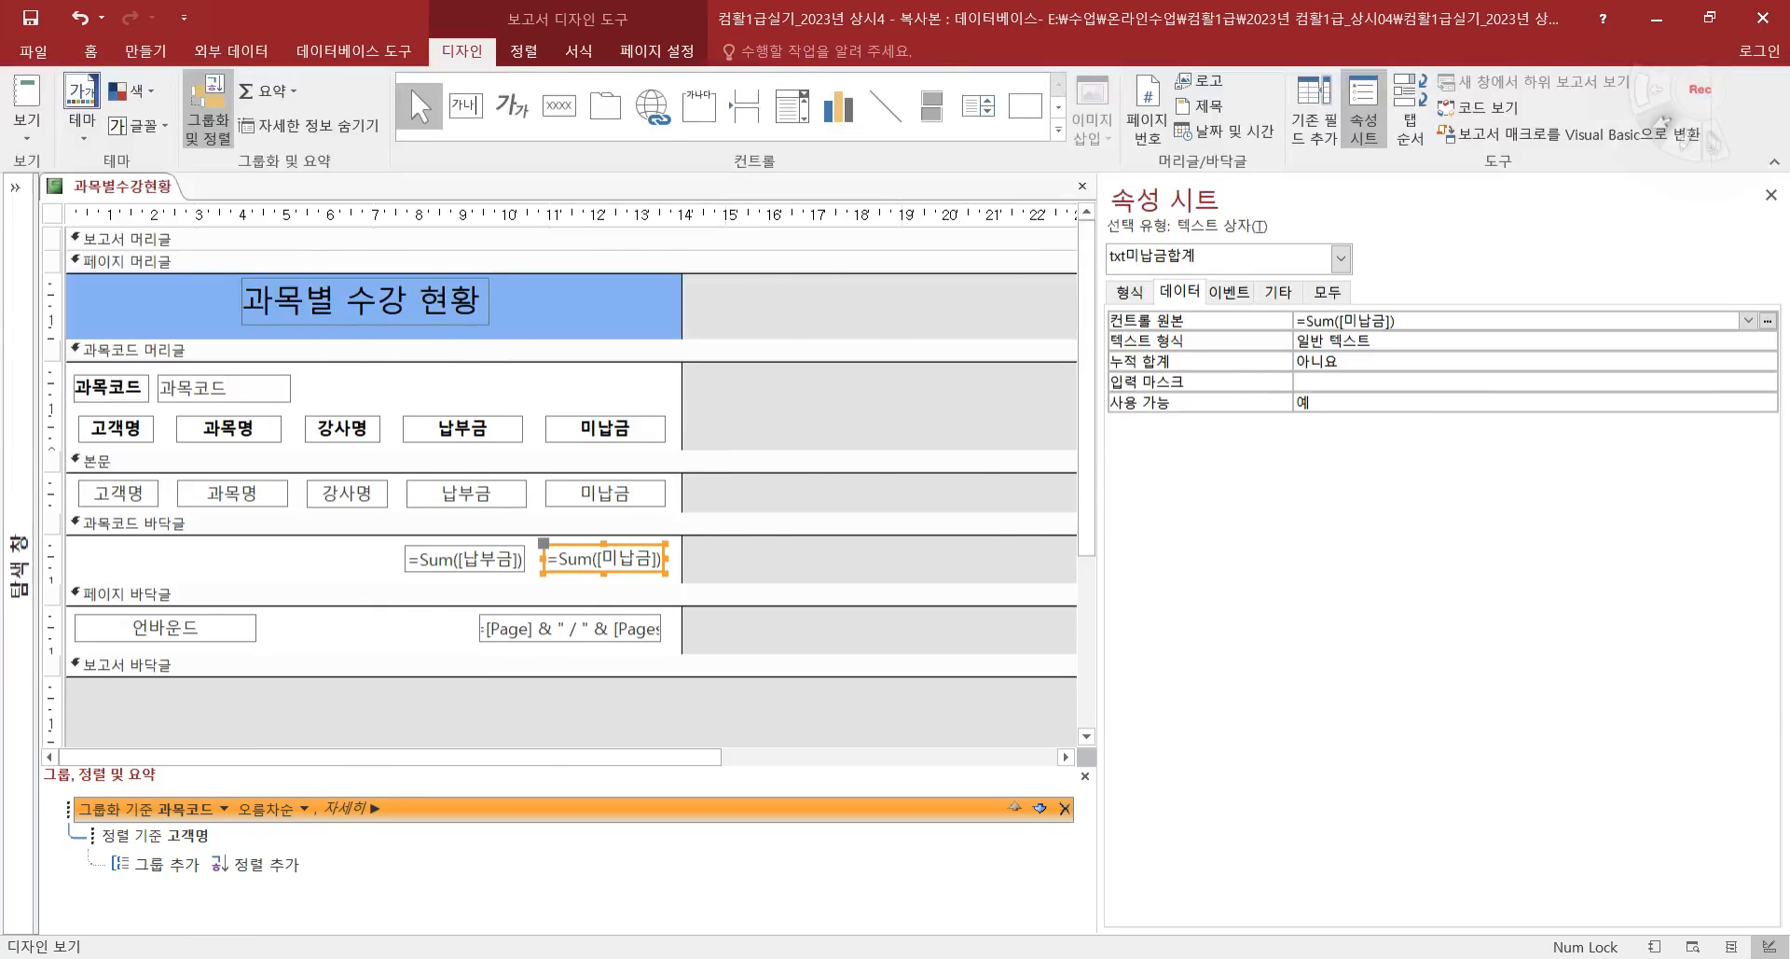
- Switch to the exam PDF, circle the AK1 group totals in the sample report, and return to Access
{"action": "key", "text": "alt+Tab"}
{"action": "scroll", "coordinate": [908, 607], "scroll_direction": "down", "scroll_amount": 5}
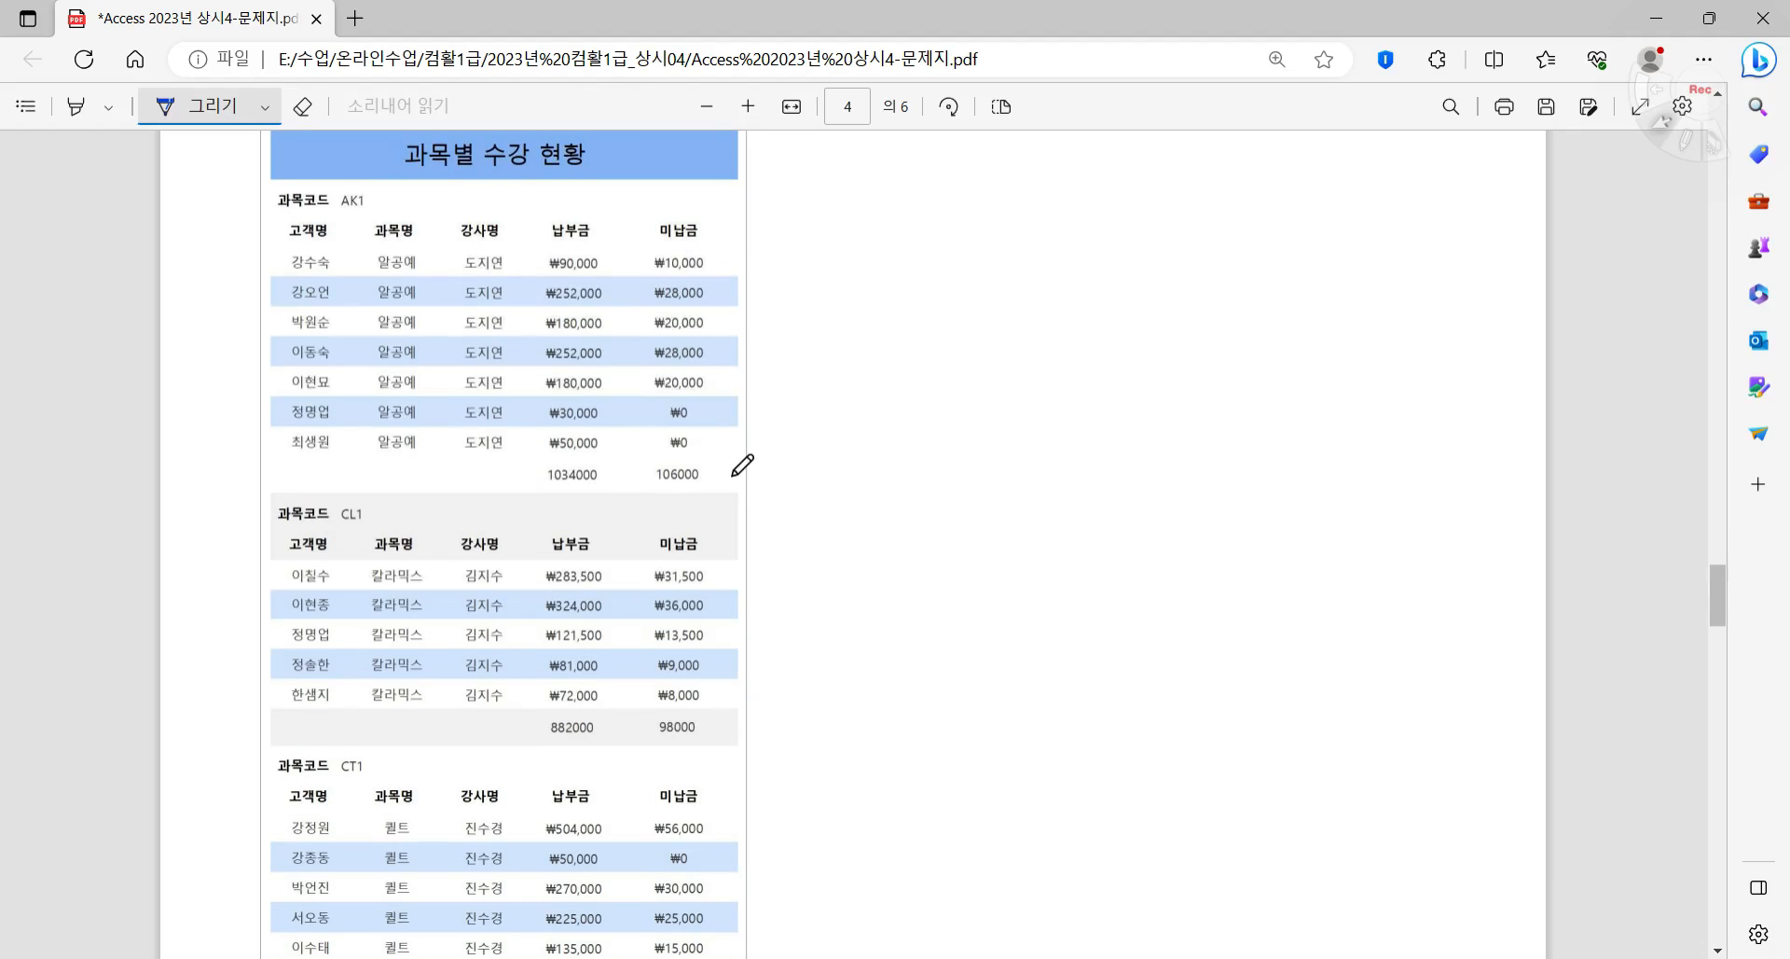
{"action": "mouse_move", "coordinate": [723, 480]}
{"action": "left_mouse_down"}
{"action": "mouse_move", "coordinate": [541, 494]}
{"action": "mouse_move", "coordinate": [518, 459]}
{"action": "mouse_move", "coordinate": [664, 455]}
{"action": "mouse_move", "coordinate": [702, 472]}
{"action": "left_mouse_up"}
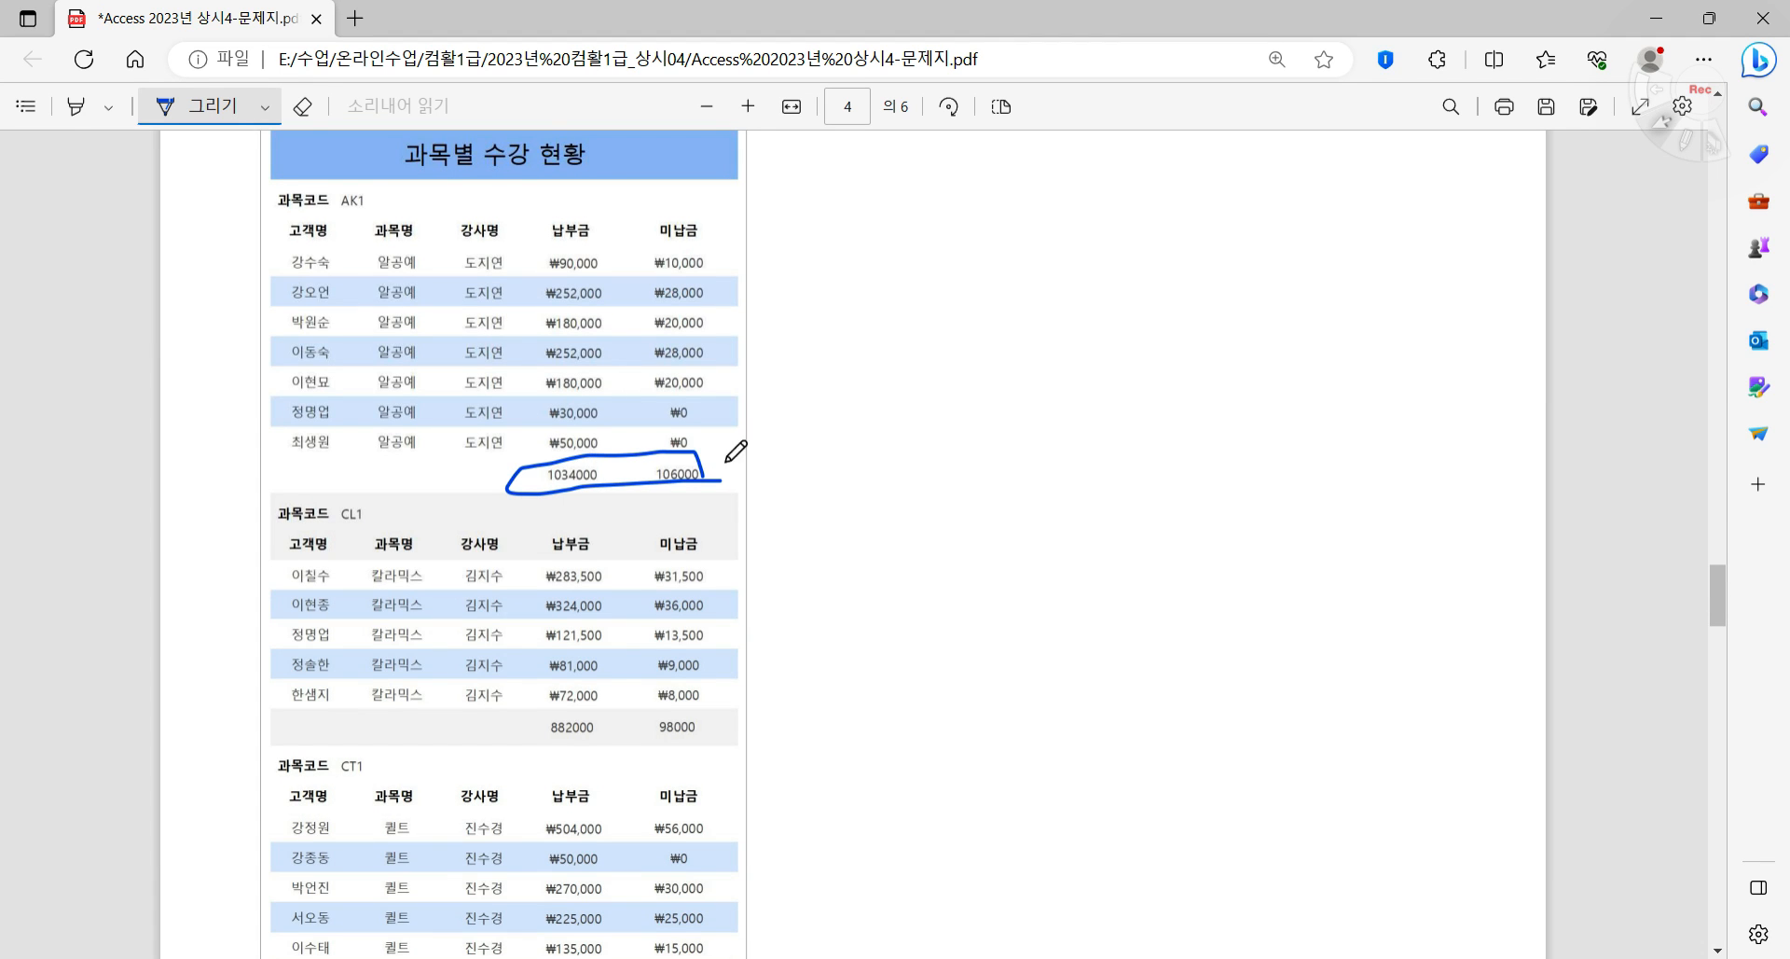
{"action": "scroll", "coordinate": [783, 438], "scroll_direction": "up", "scroll_amount": 6}
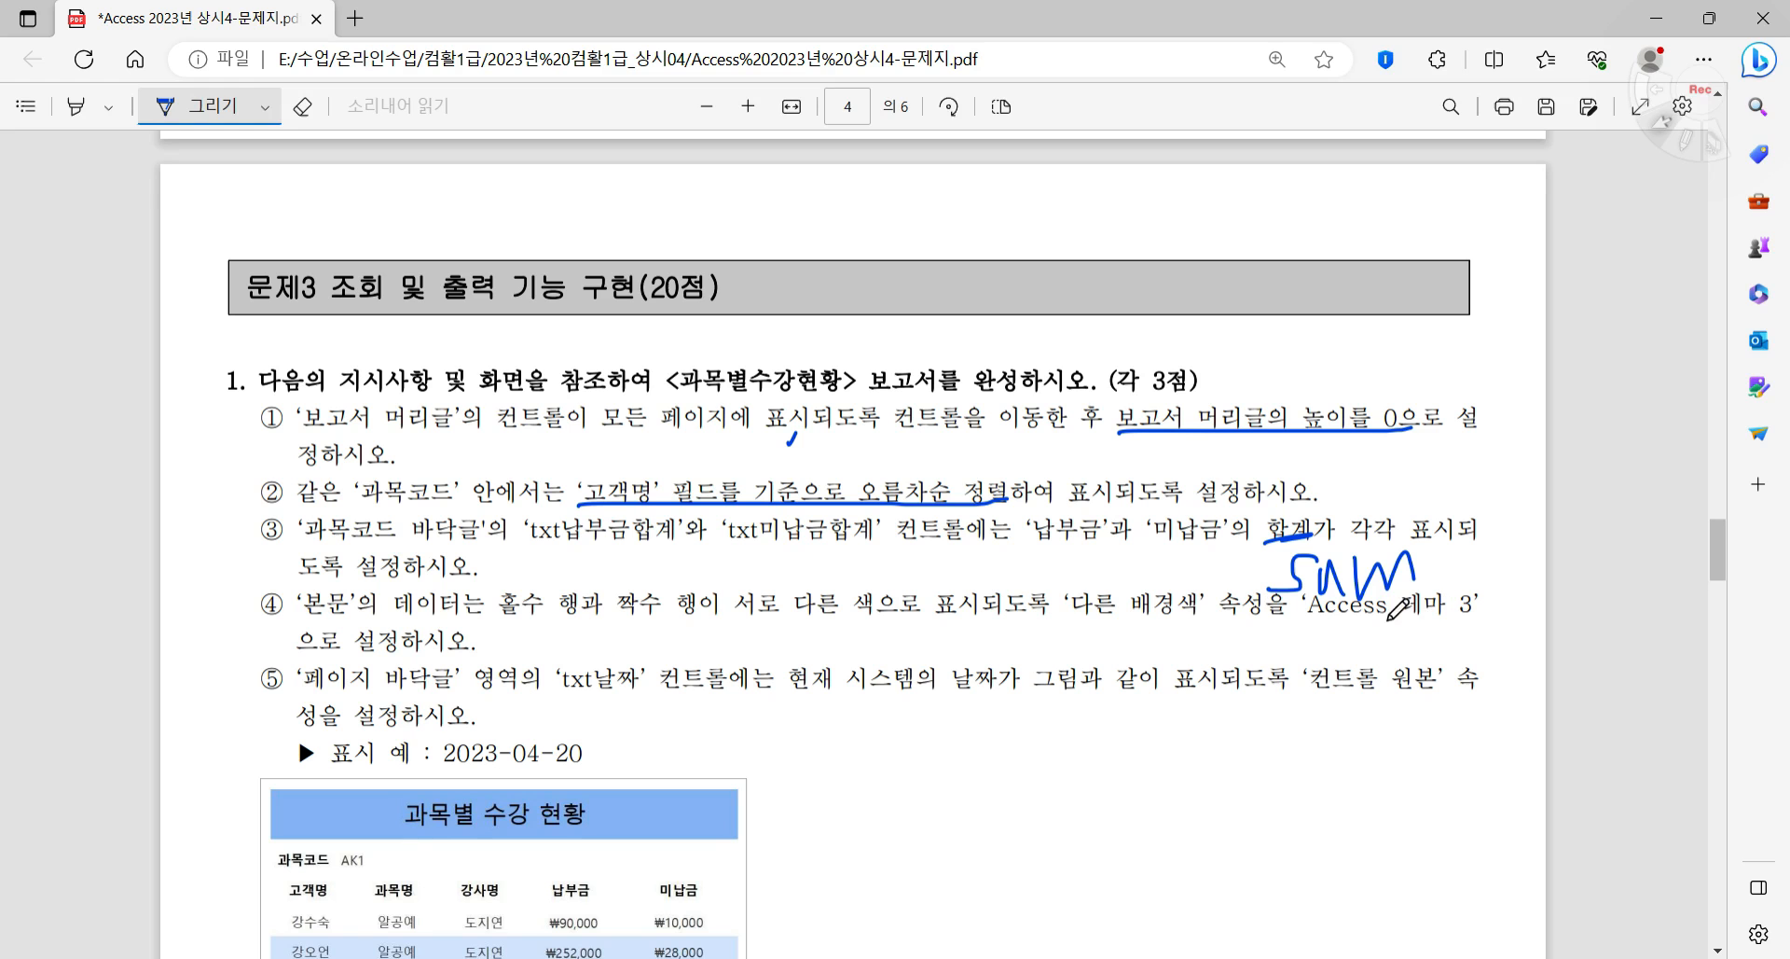
{"action": "key", "text": "alt+Tab"}
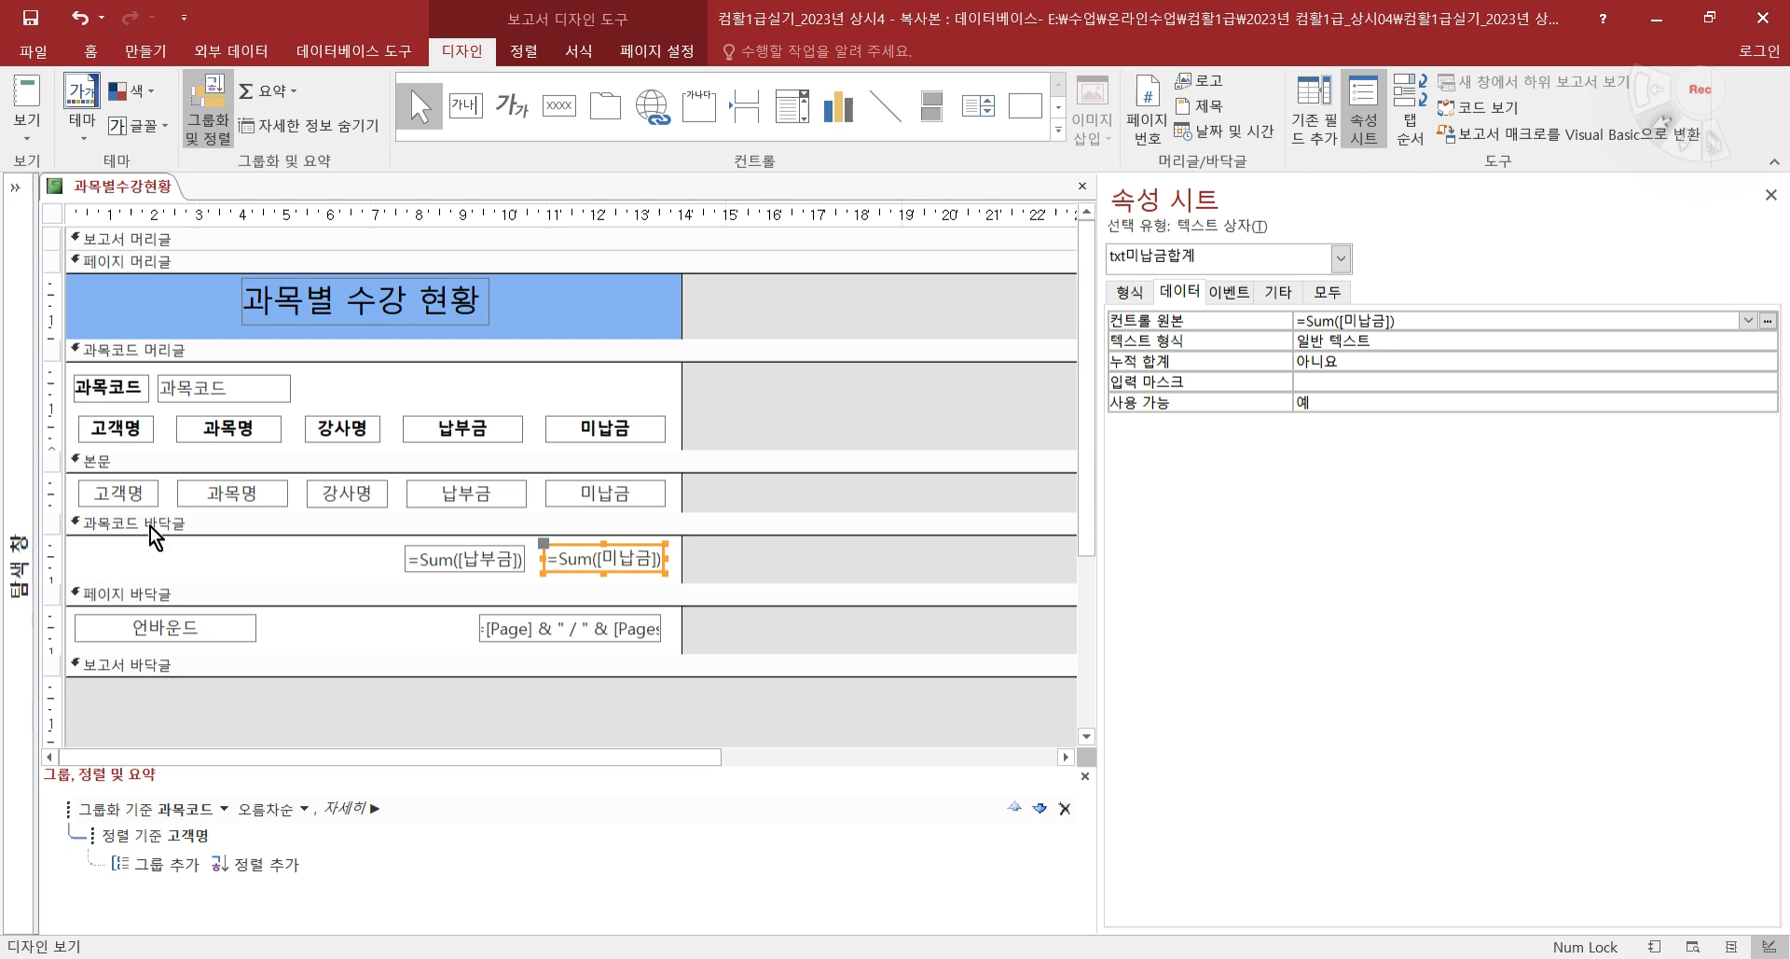
- Set the 본문 section's alternate background colour (다른 배경색) to Access 테마 3
{"action": "left_click", "coordinate": [132, 463]}
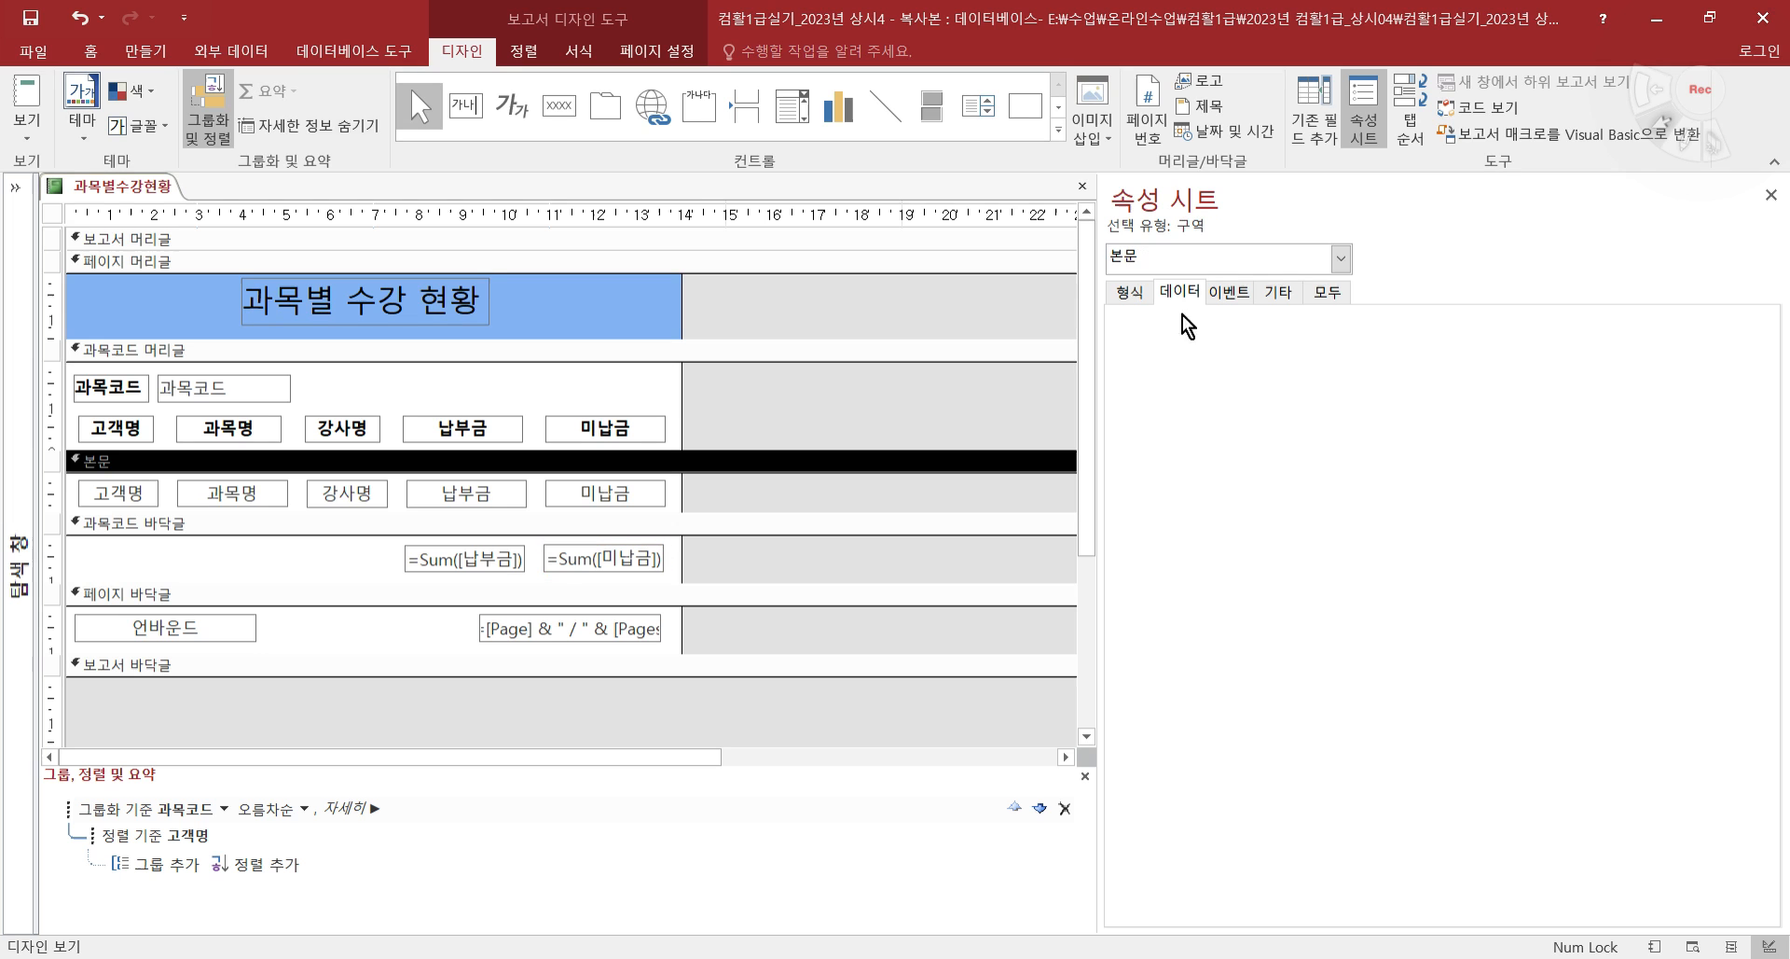
{"action": "left_click", "coordinate": [1122, 297]}
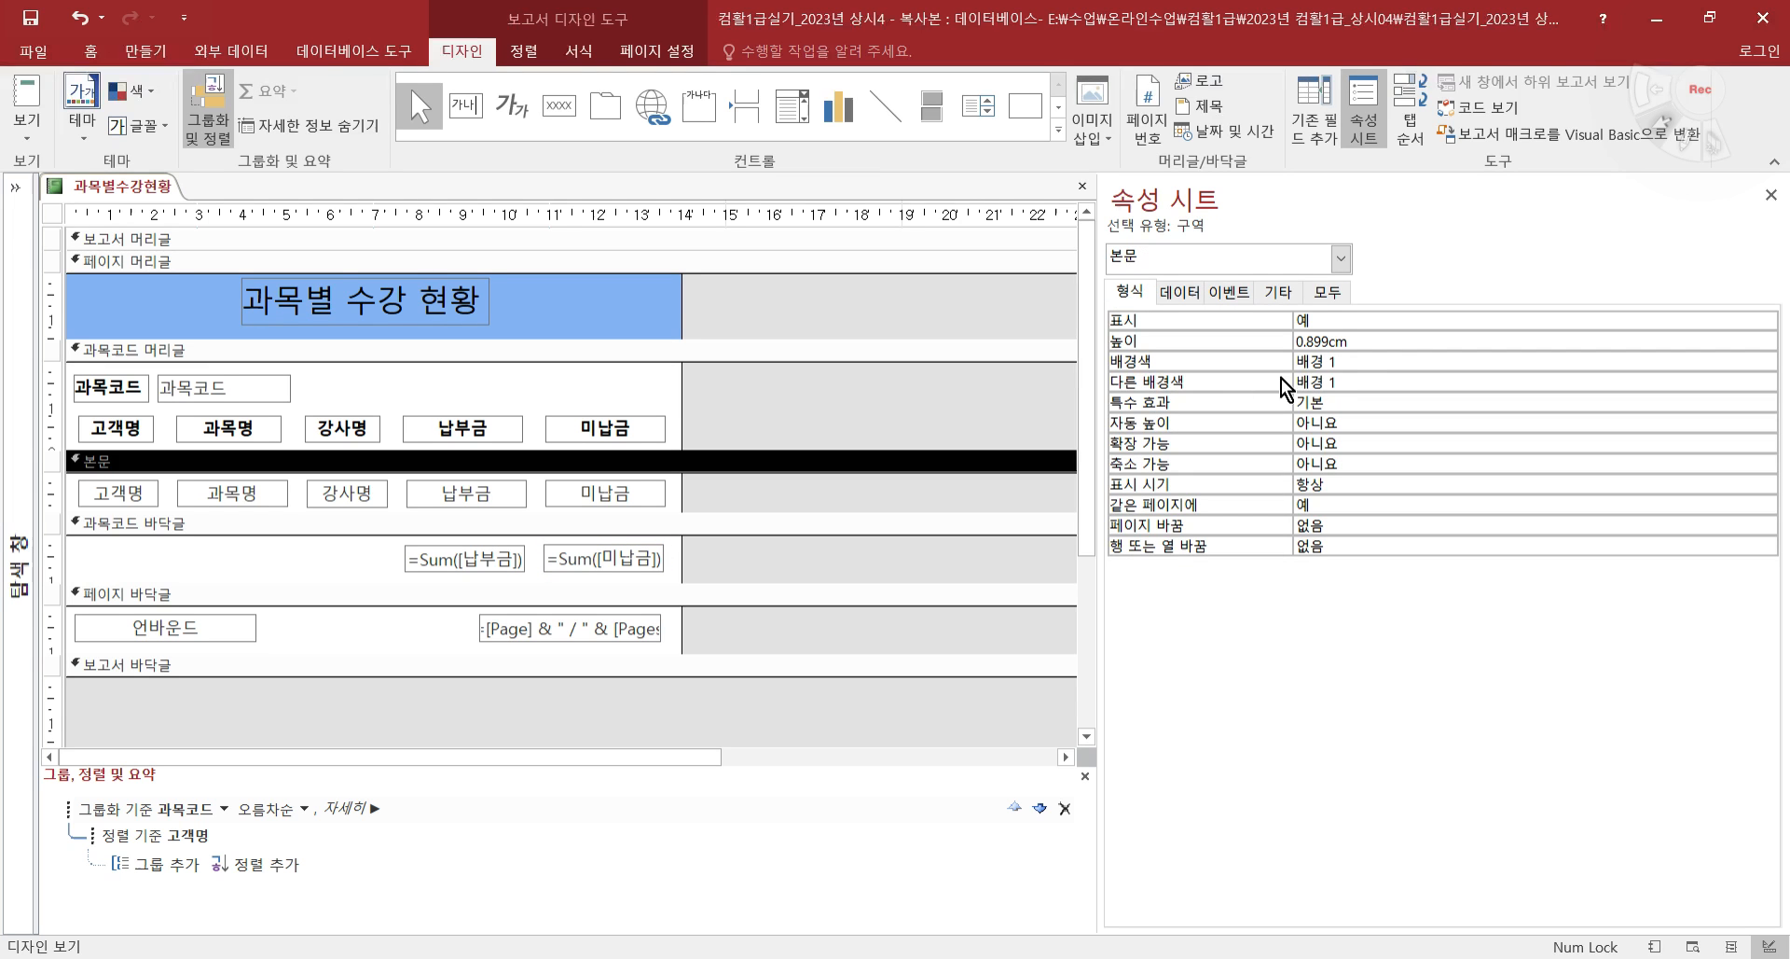
{"action": "left_click", "coordinate": [1425, 379]}
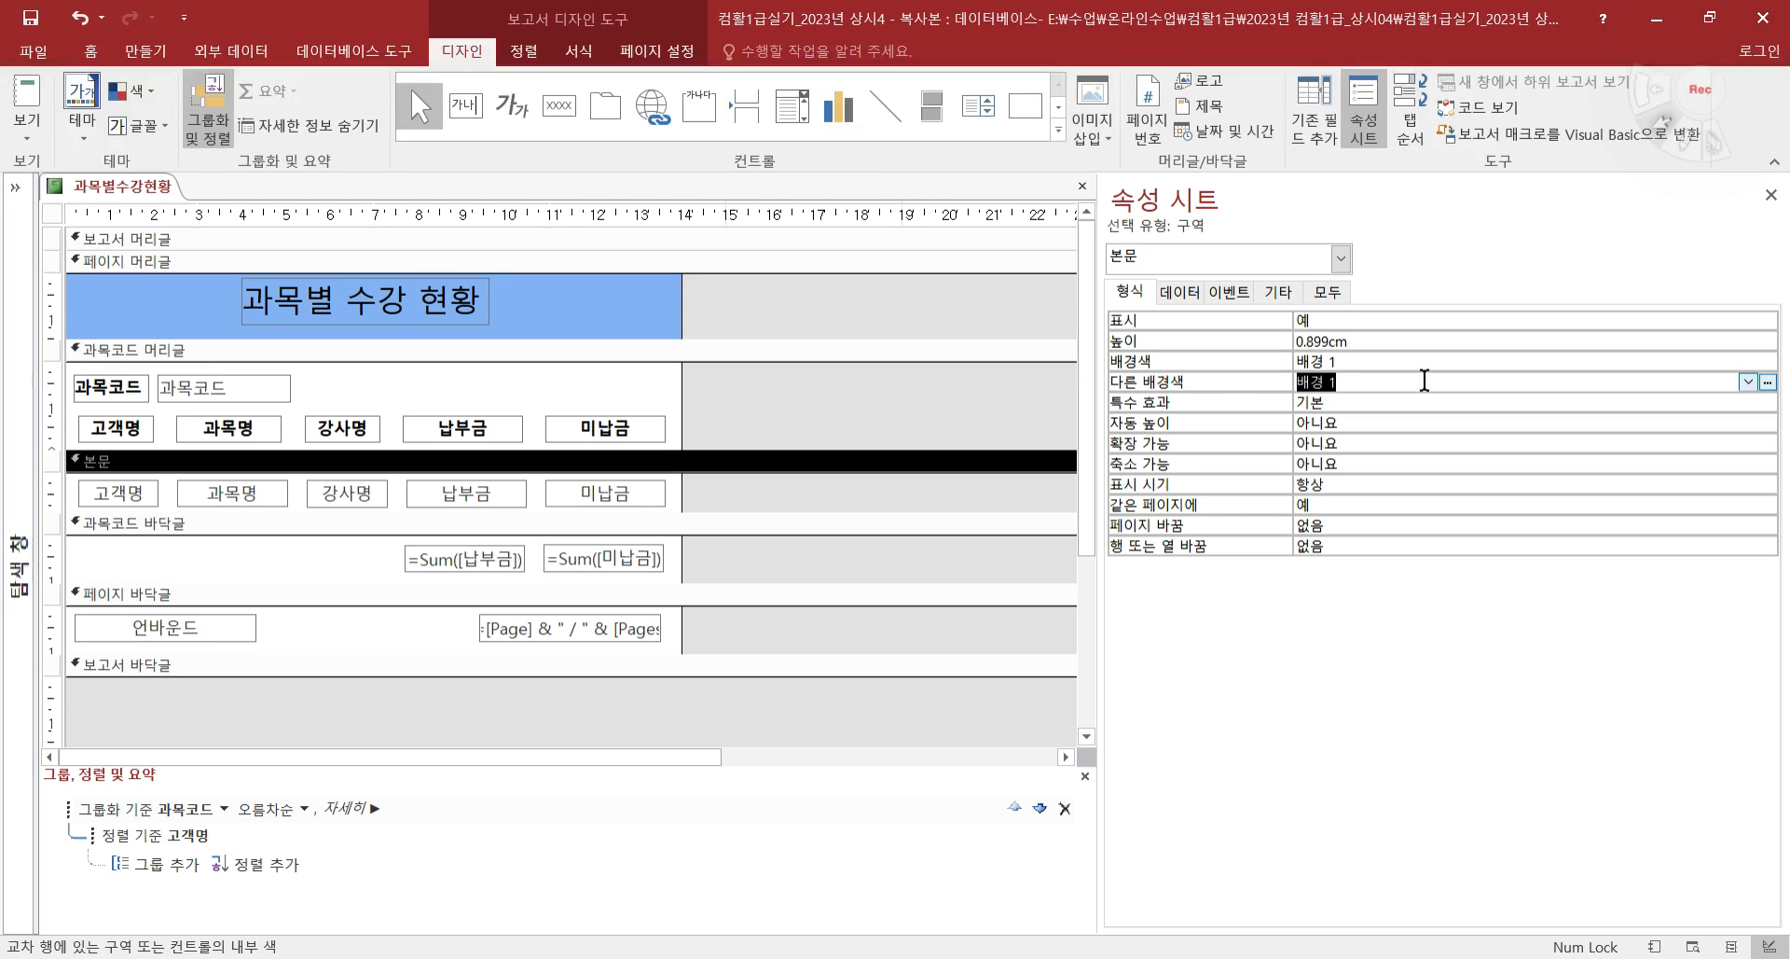
{"action": "left_click", "coordinate": [1748, 383]}
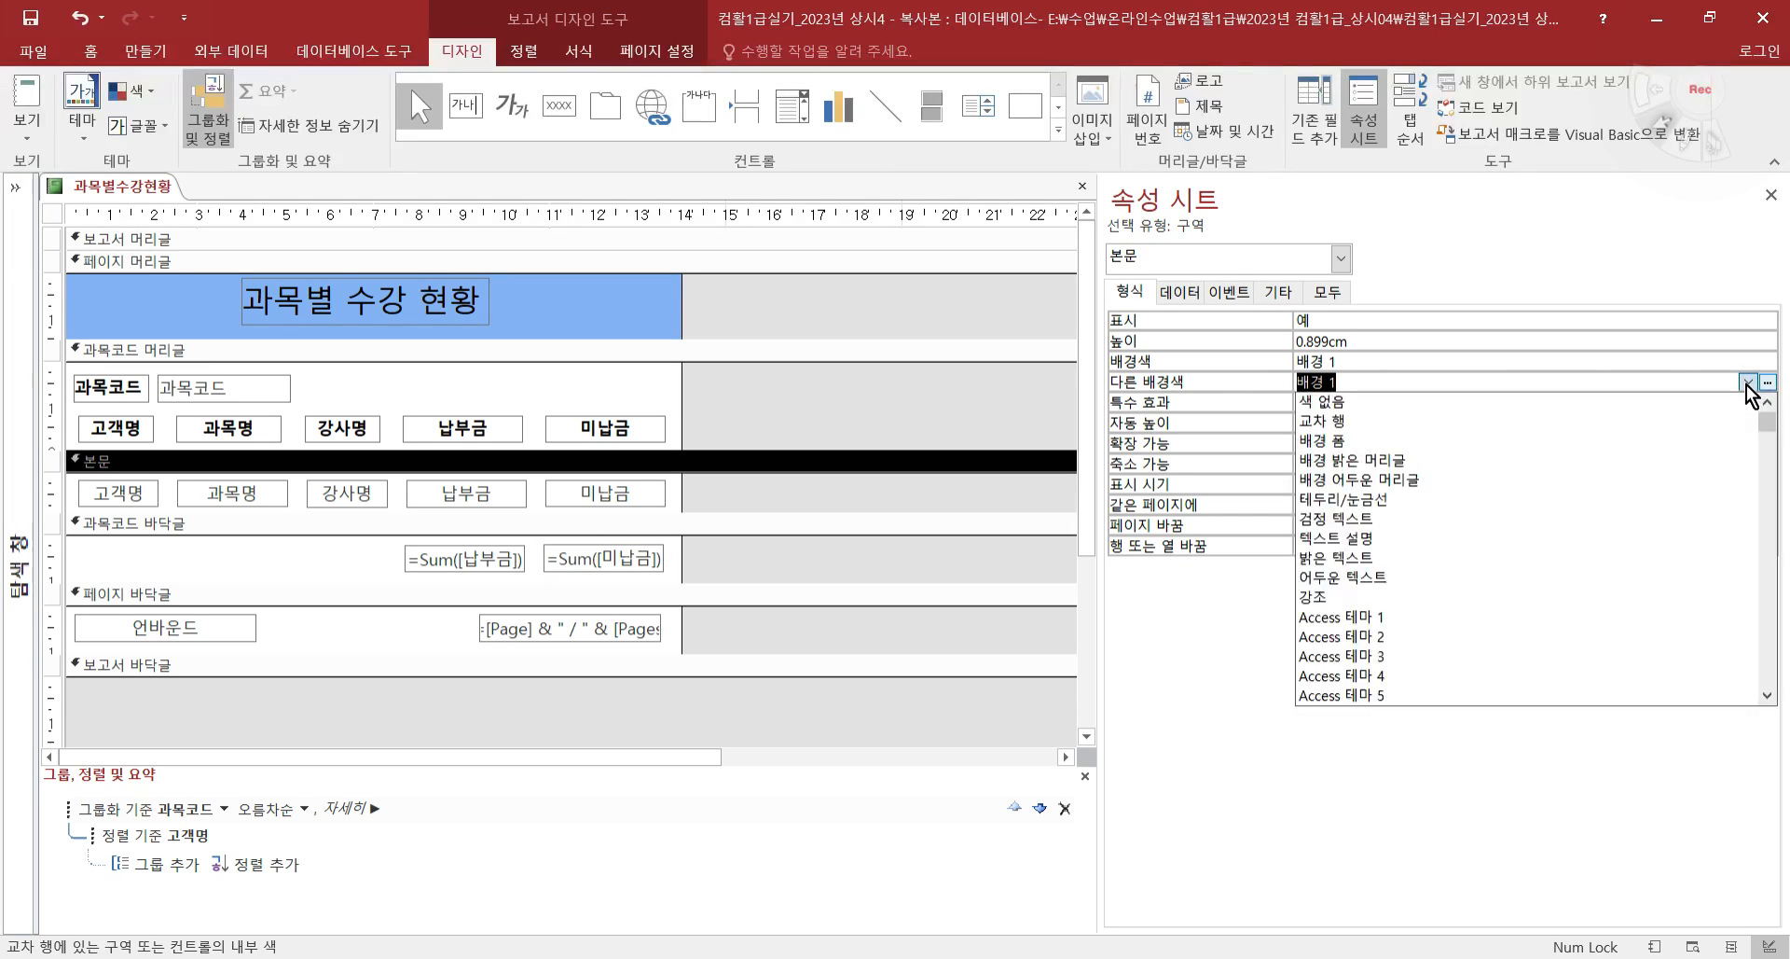
{"action": "left_click", "coordinate": [1347, 655]}
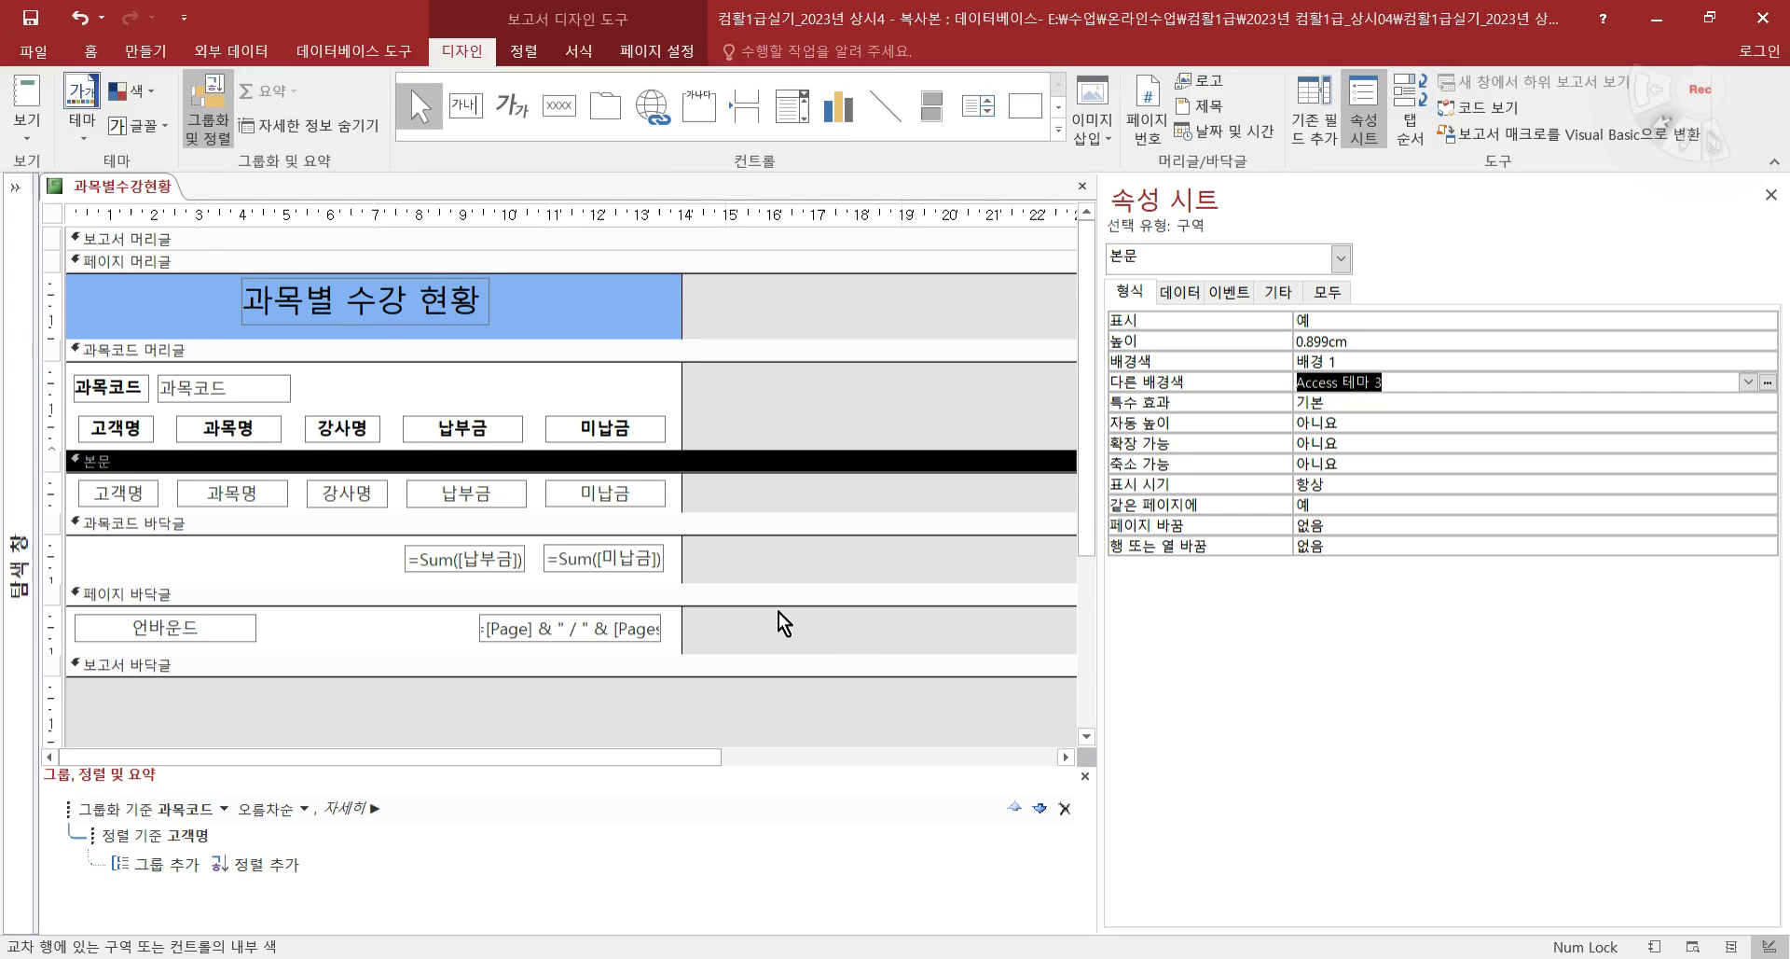
- Check the alternating row colours in print preview, then return the report to design view
{"action": "left_click", "coordinate": [24, 130]}
{"action": "left_click", "coordinate": [72, 233]}
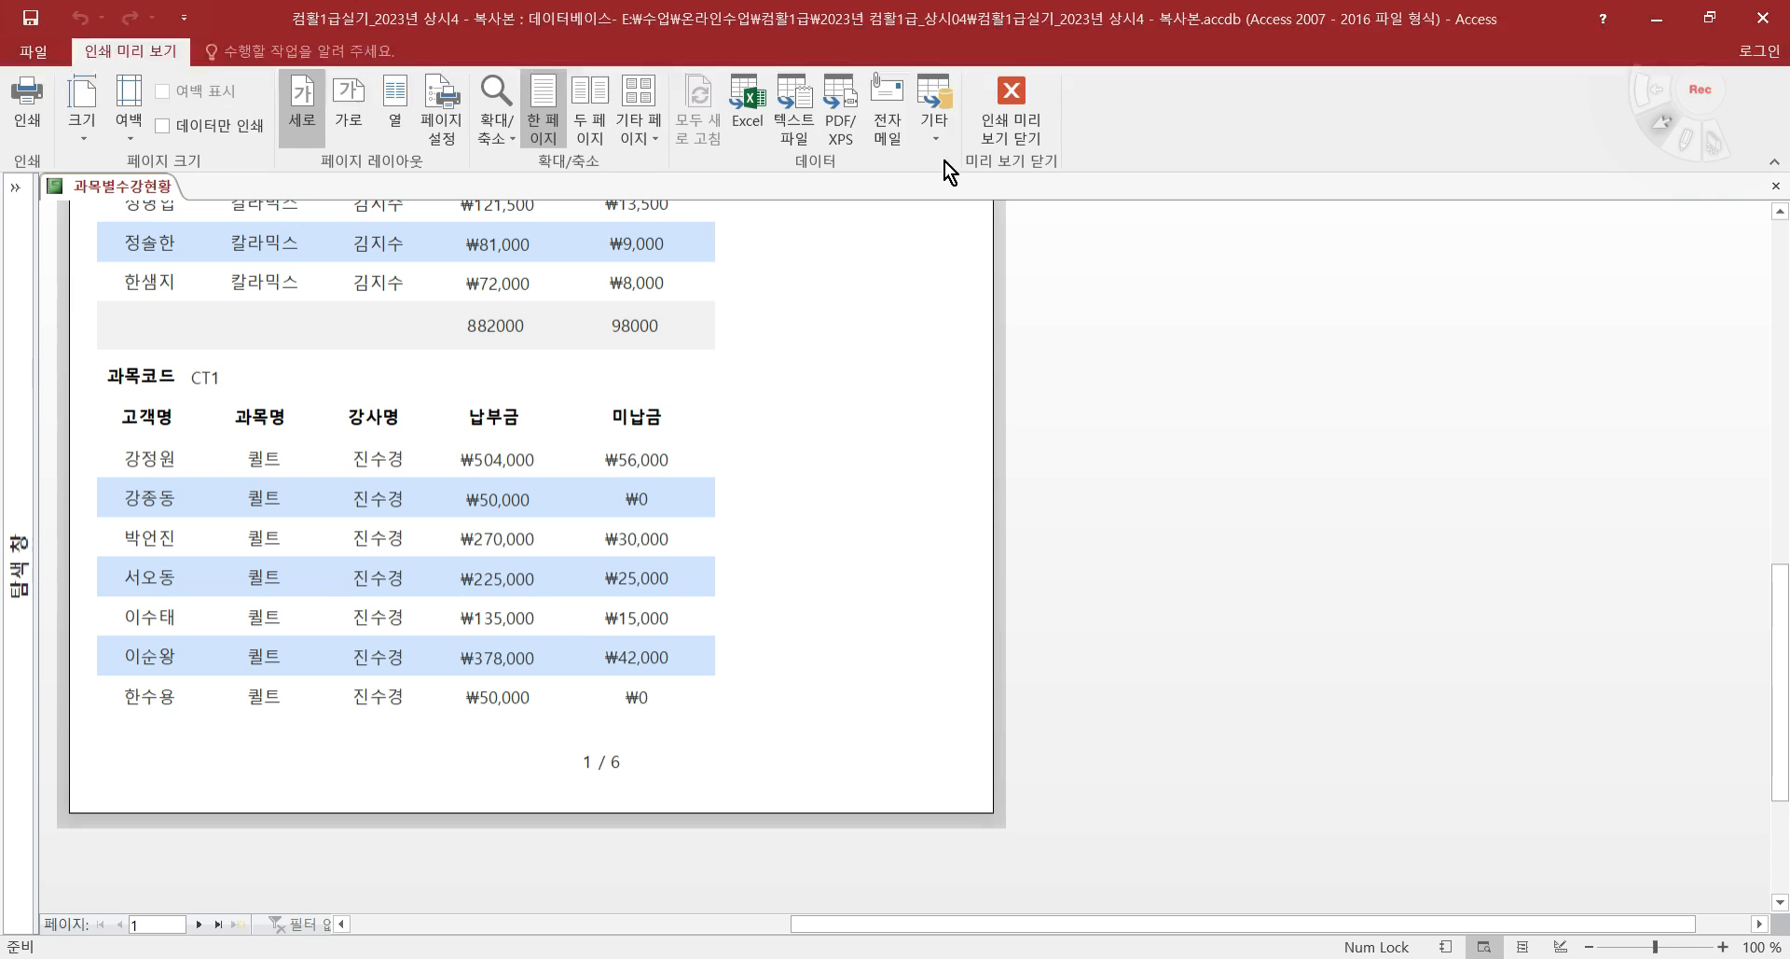
{"action": "left_click", "coordinate": [1014, 110]}
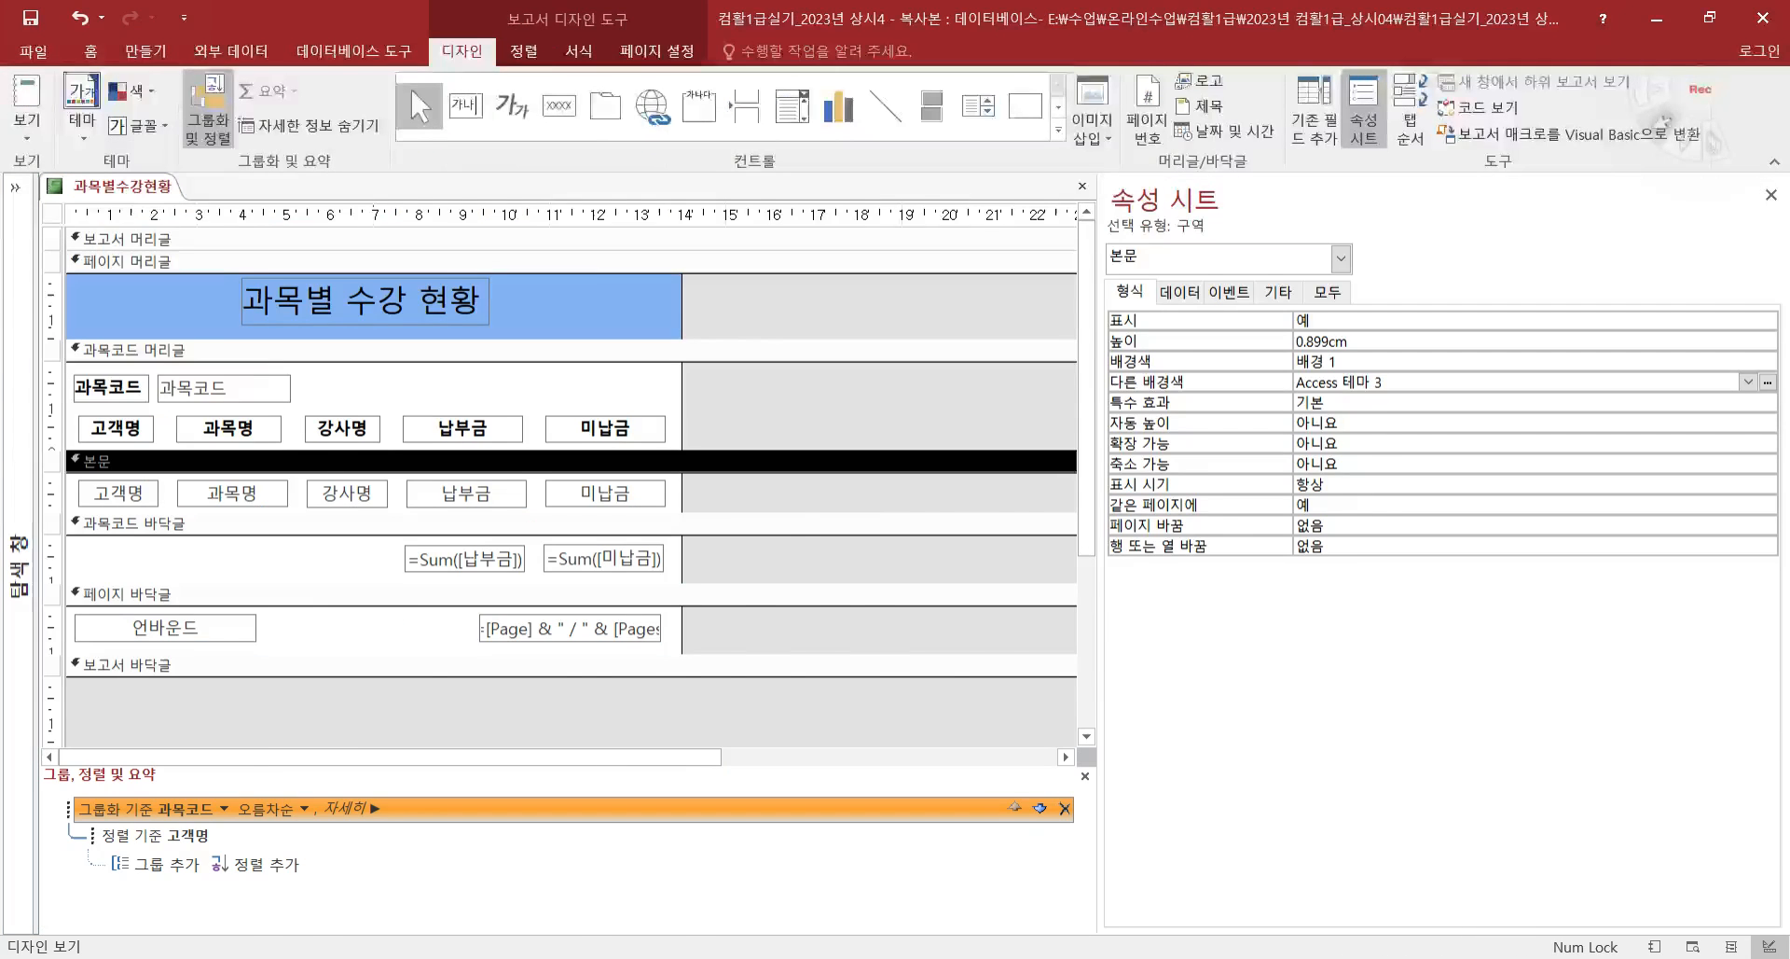
- Switch to the exam PDF, handwrite Date() beside the date display example, and return to Access
{"action": "key", "text": "alt+Tab"}
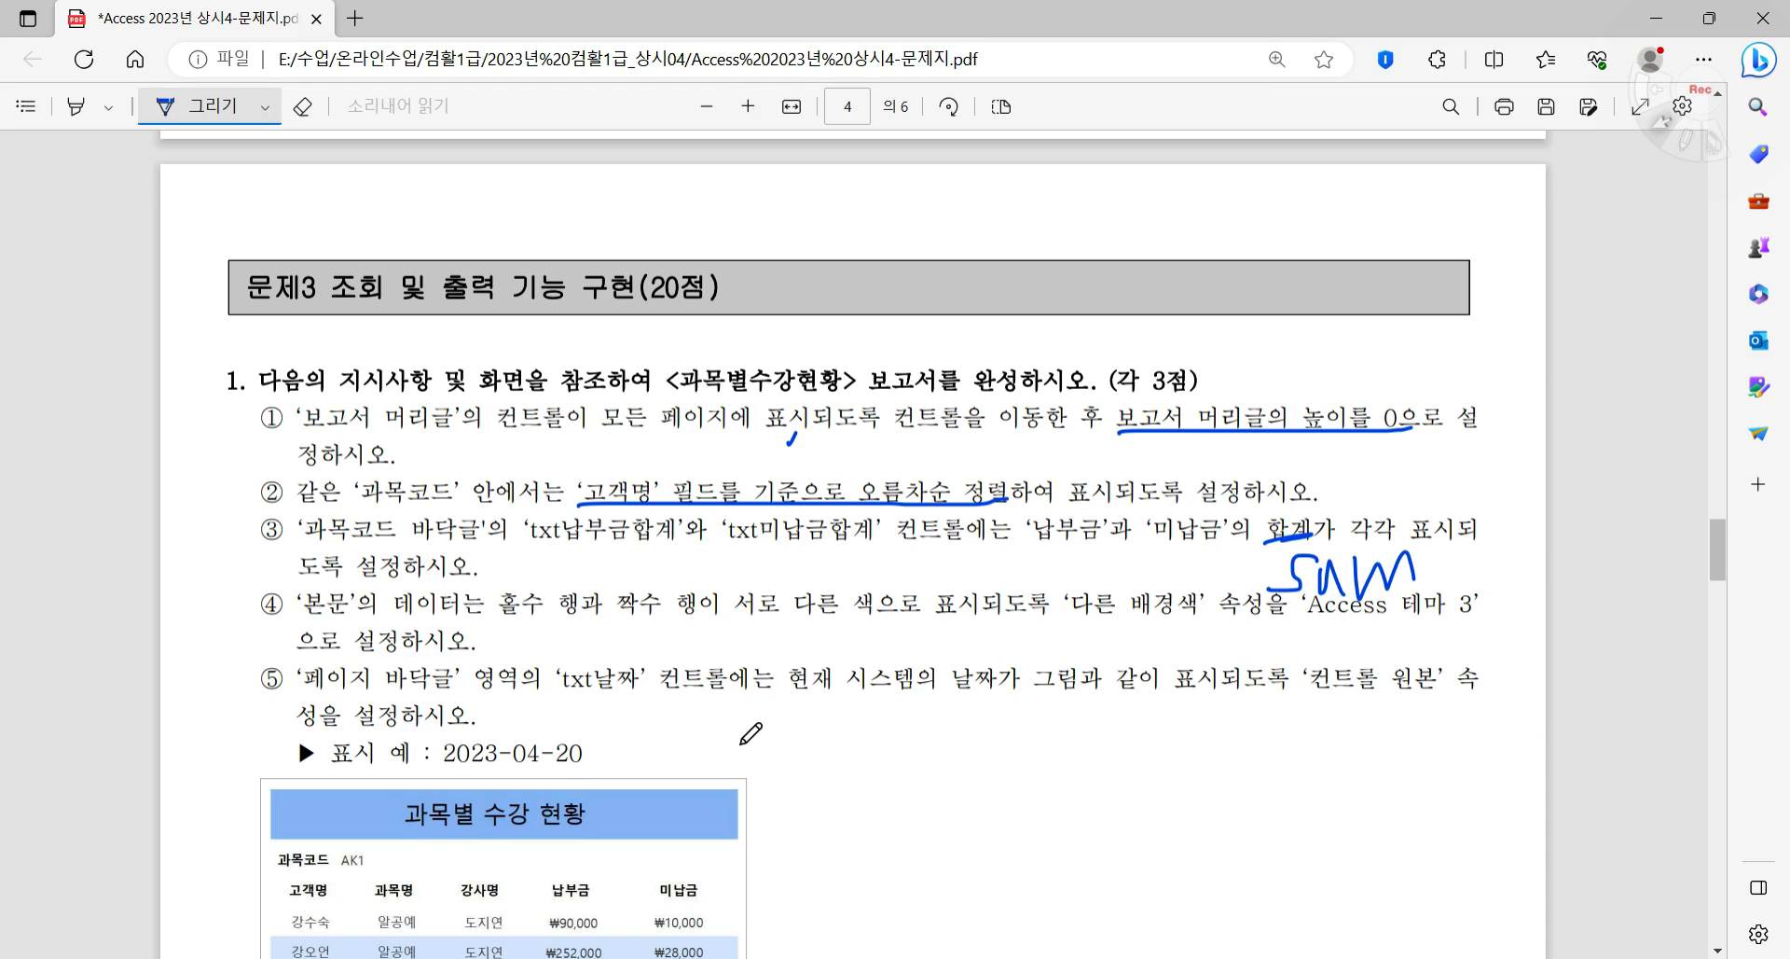
{"action": "mouse_move", "coordinate": [740, 731]}
{"action": "left_mouse_down"}
{"action": "mouse_move", "coordinate": [740, 765]}
{"action": "mouse_move", "coordinate": [792, 746]}
{"action": "mouse_move", "coordinate": [827, 780]}
{"action": "mouse_move", "coordinate": [835, 736]}
{"action": "mouse_move", "coordinate": [869, 732]}
{"action": "mouse_move", "coordinate": [910, 785]}
{"action": "mouse_move", "coordinate": [985, 757]}
{"action": "mouse_move", "coordinate": [958, 793]}
{"action": "left_mouse_up"}
{"action": "left_click", "coordinate": [795, 740]}
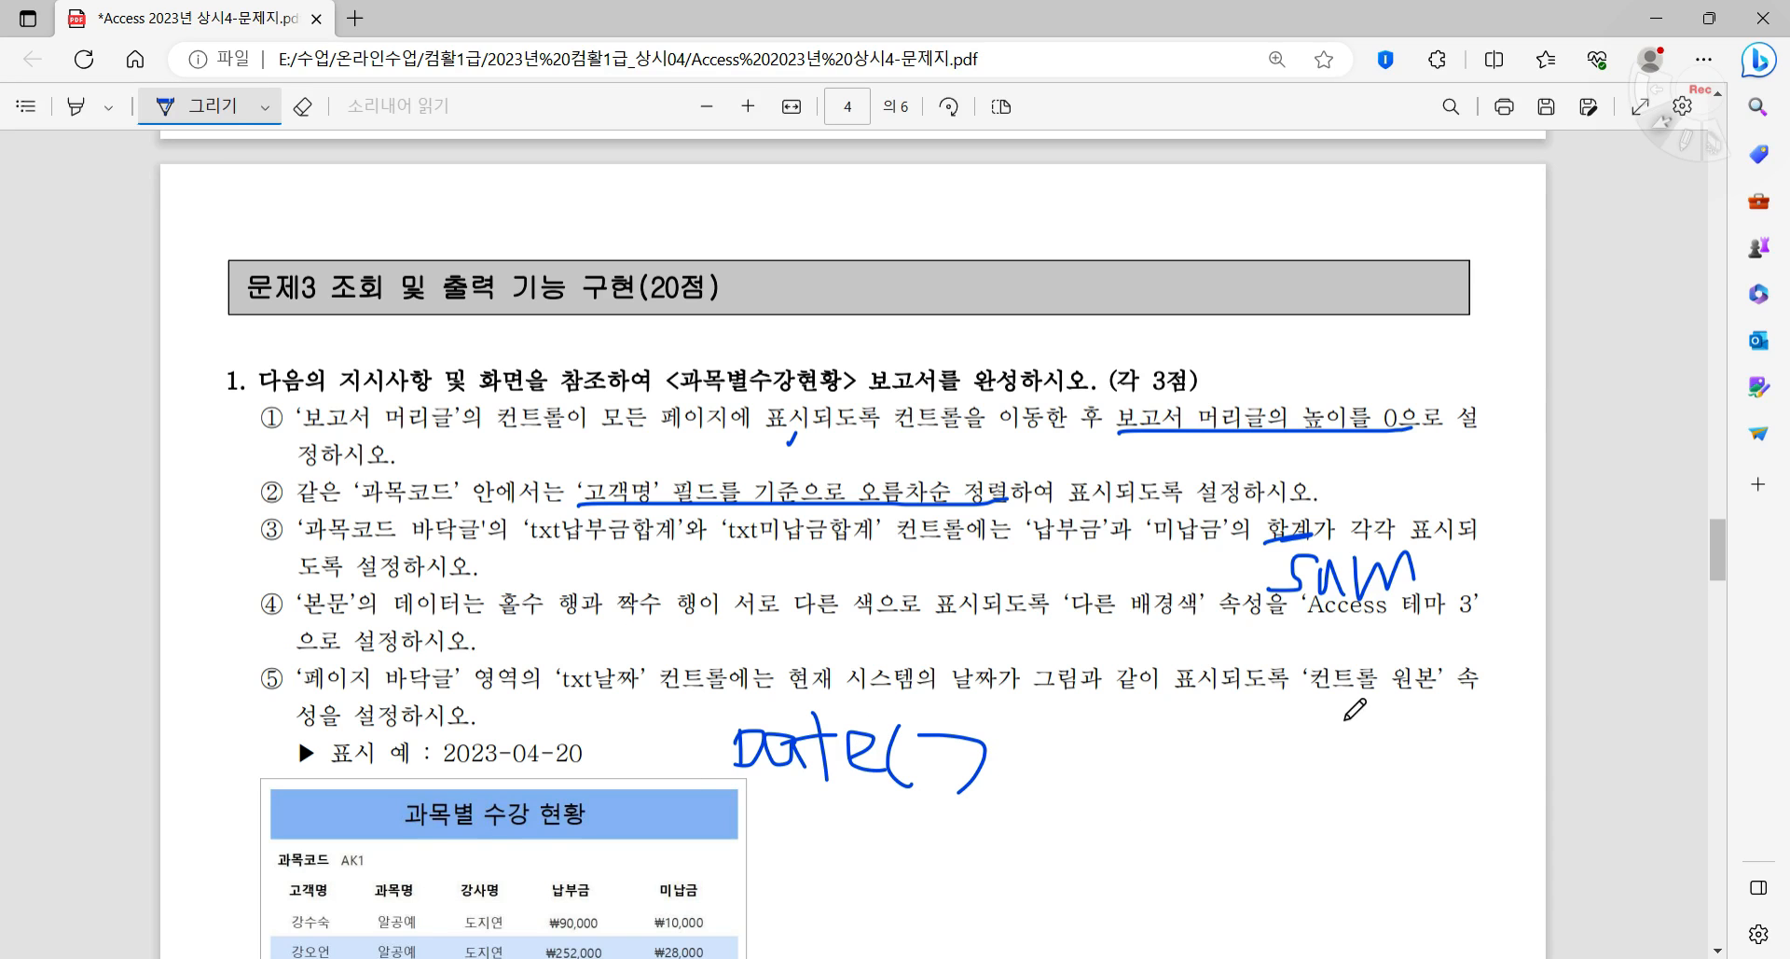
{"action": "key", "text": "alt+Tab"}
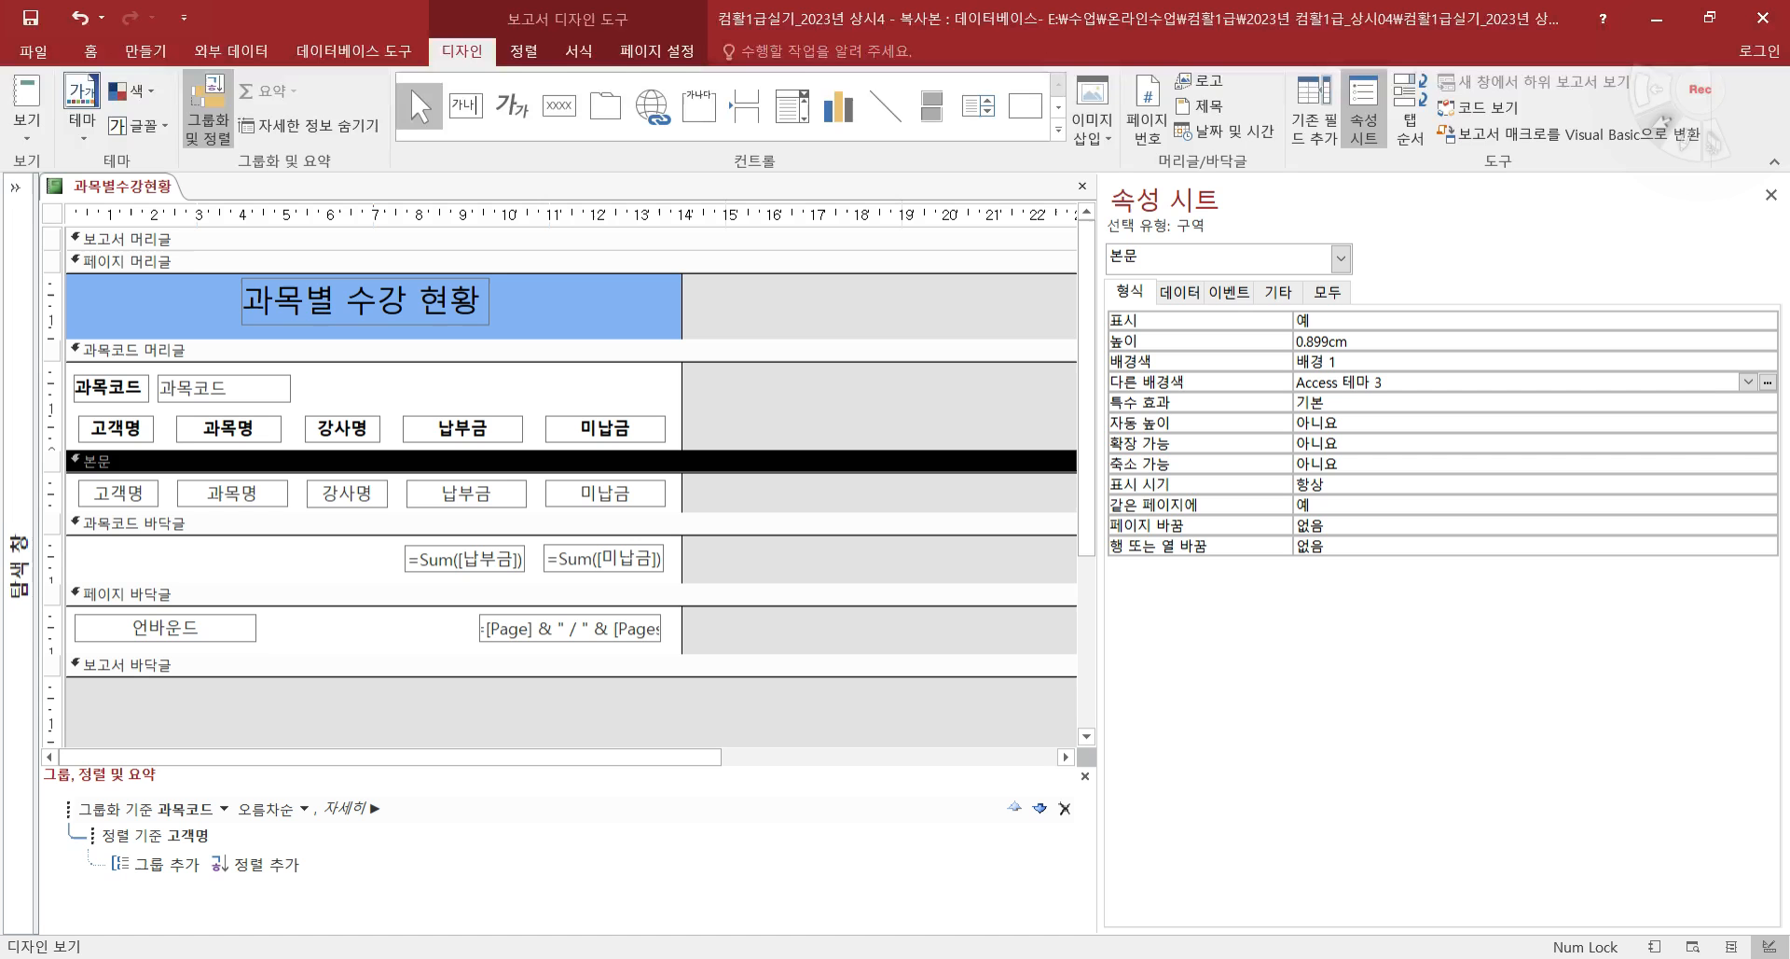
- Set the txt날짜 text box in the 페이지 바닥글 section to the expression =Date()
{"action": "left_click", "coordinate": [227, 632]}
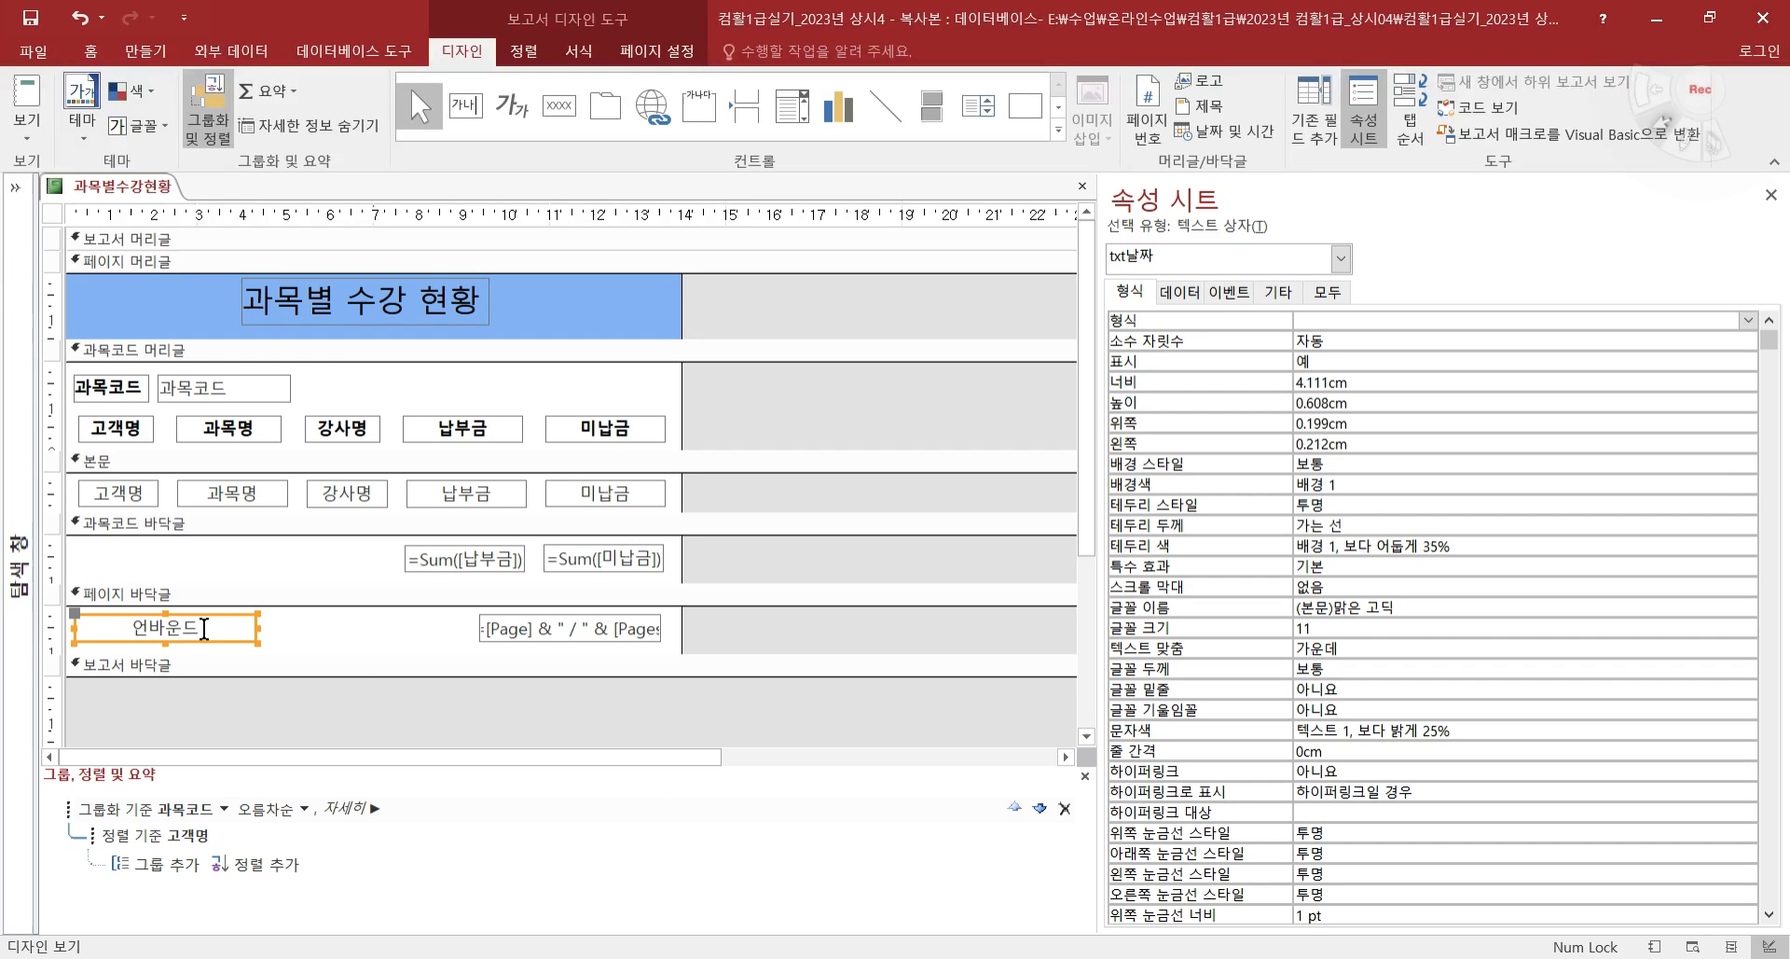
{"action": "left_click", "coordinate": [199, 627]}
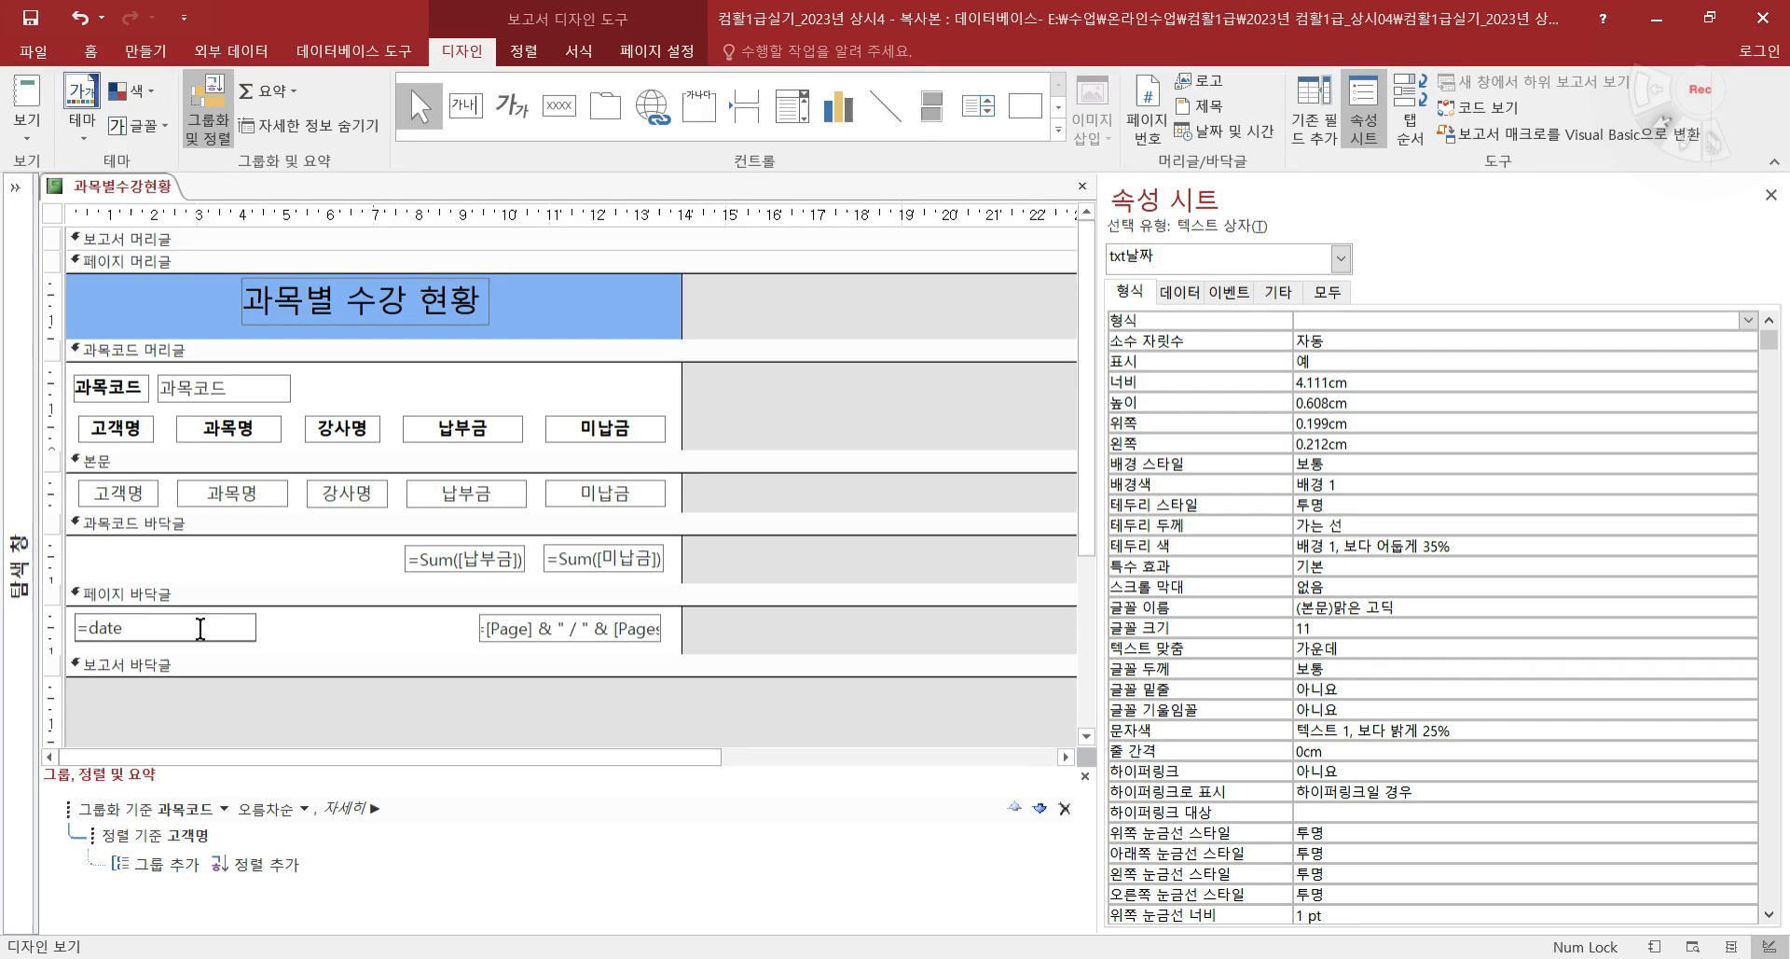
{"action": "type", "text": "=date()"}
{"action": "key", "text": "Return"}
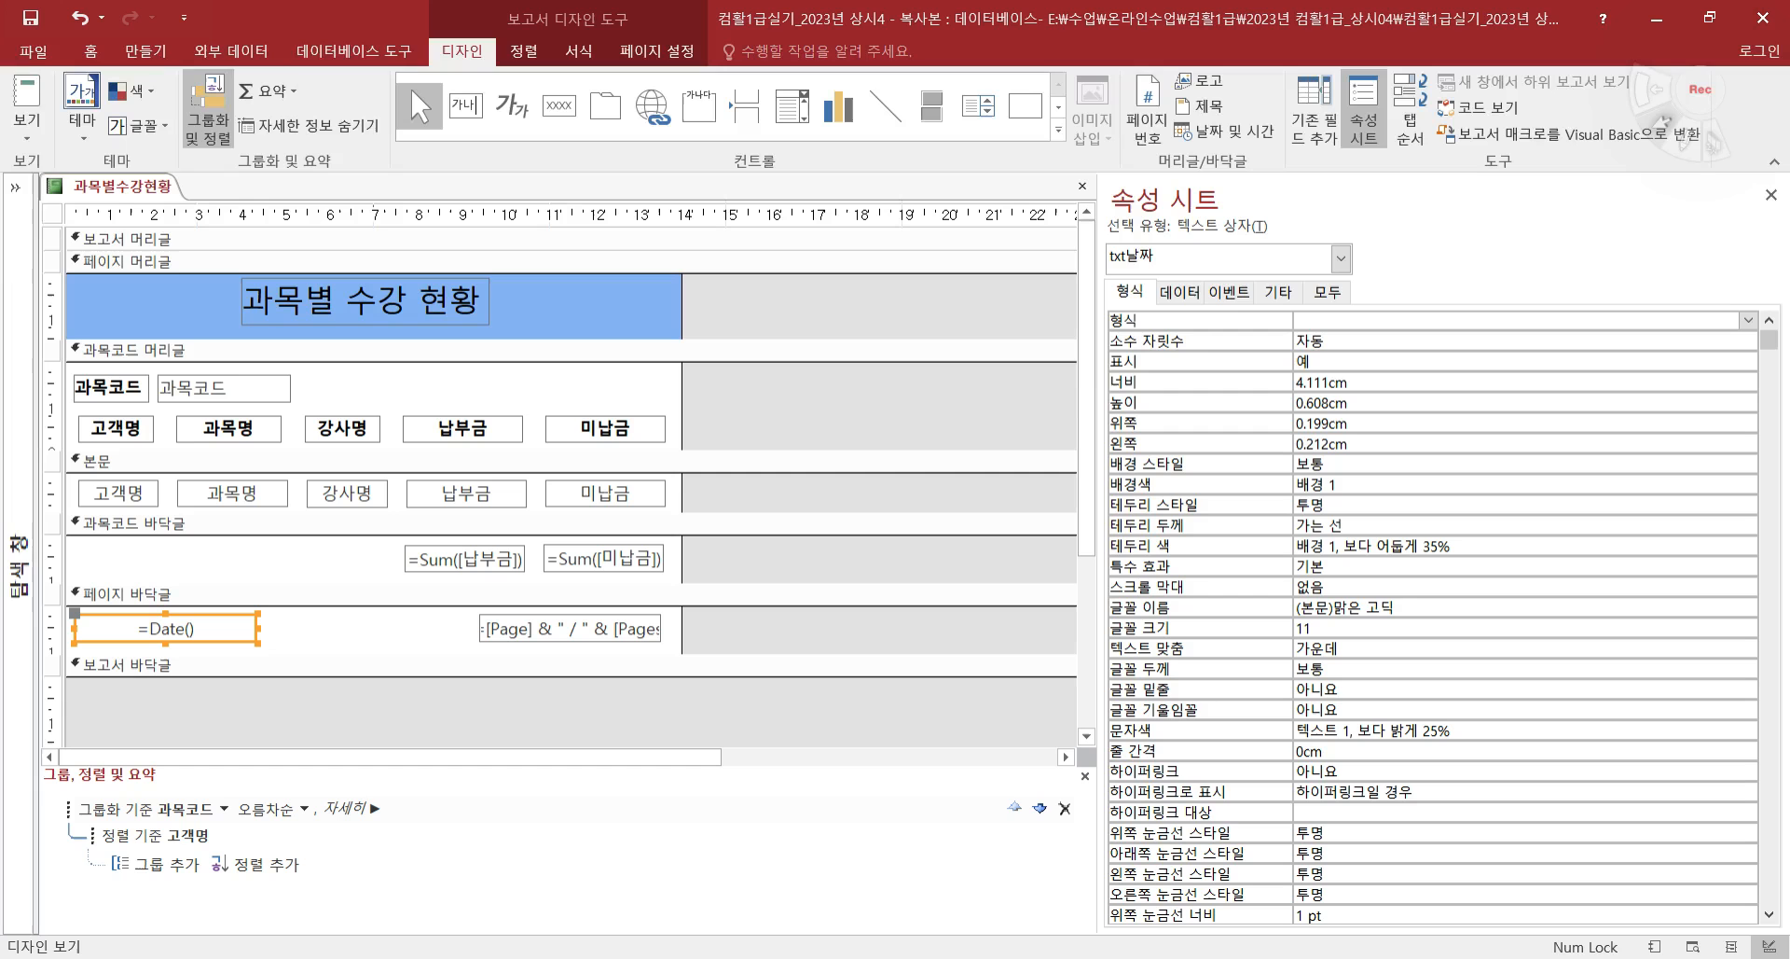
- Check the page footer date in print preview, then return the report to design view
{"action": "left_click", "coordinate": [26, 129]}
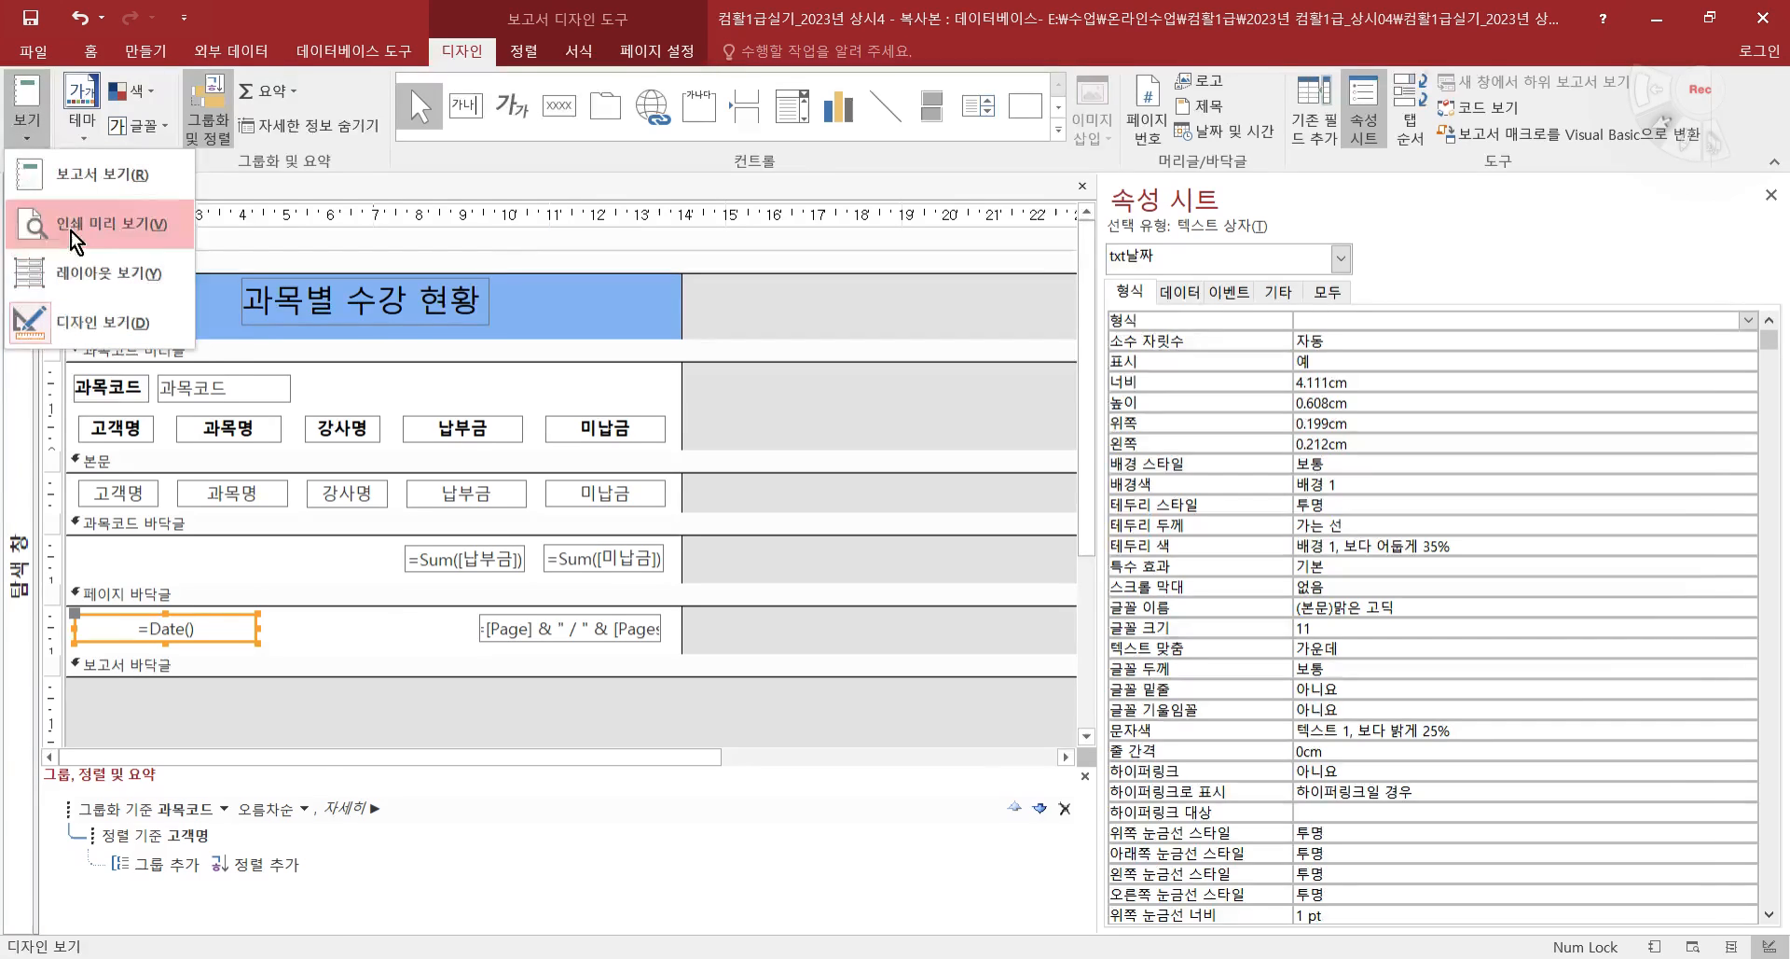
{"action": "left_click", "coordinate": [74, 240]}
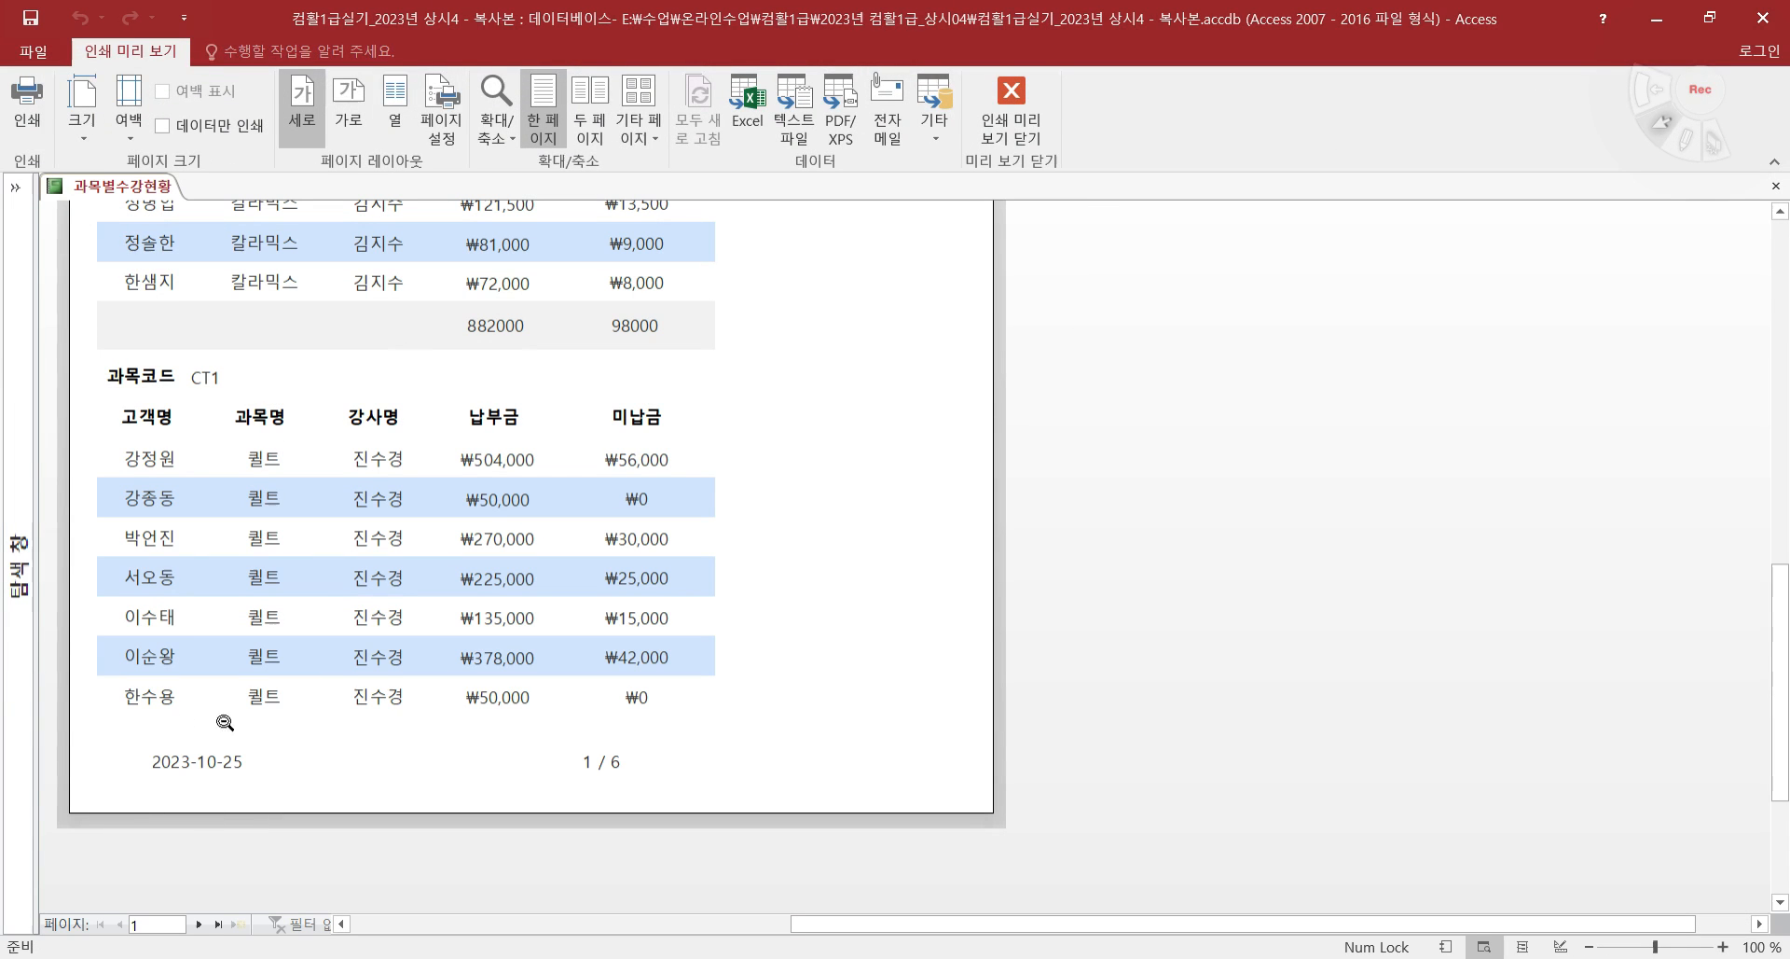
{"action": "left_click", "coordinate": [1016, 119]}
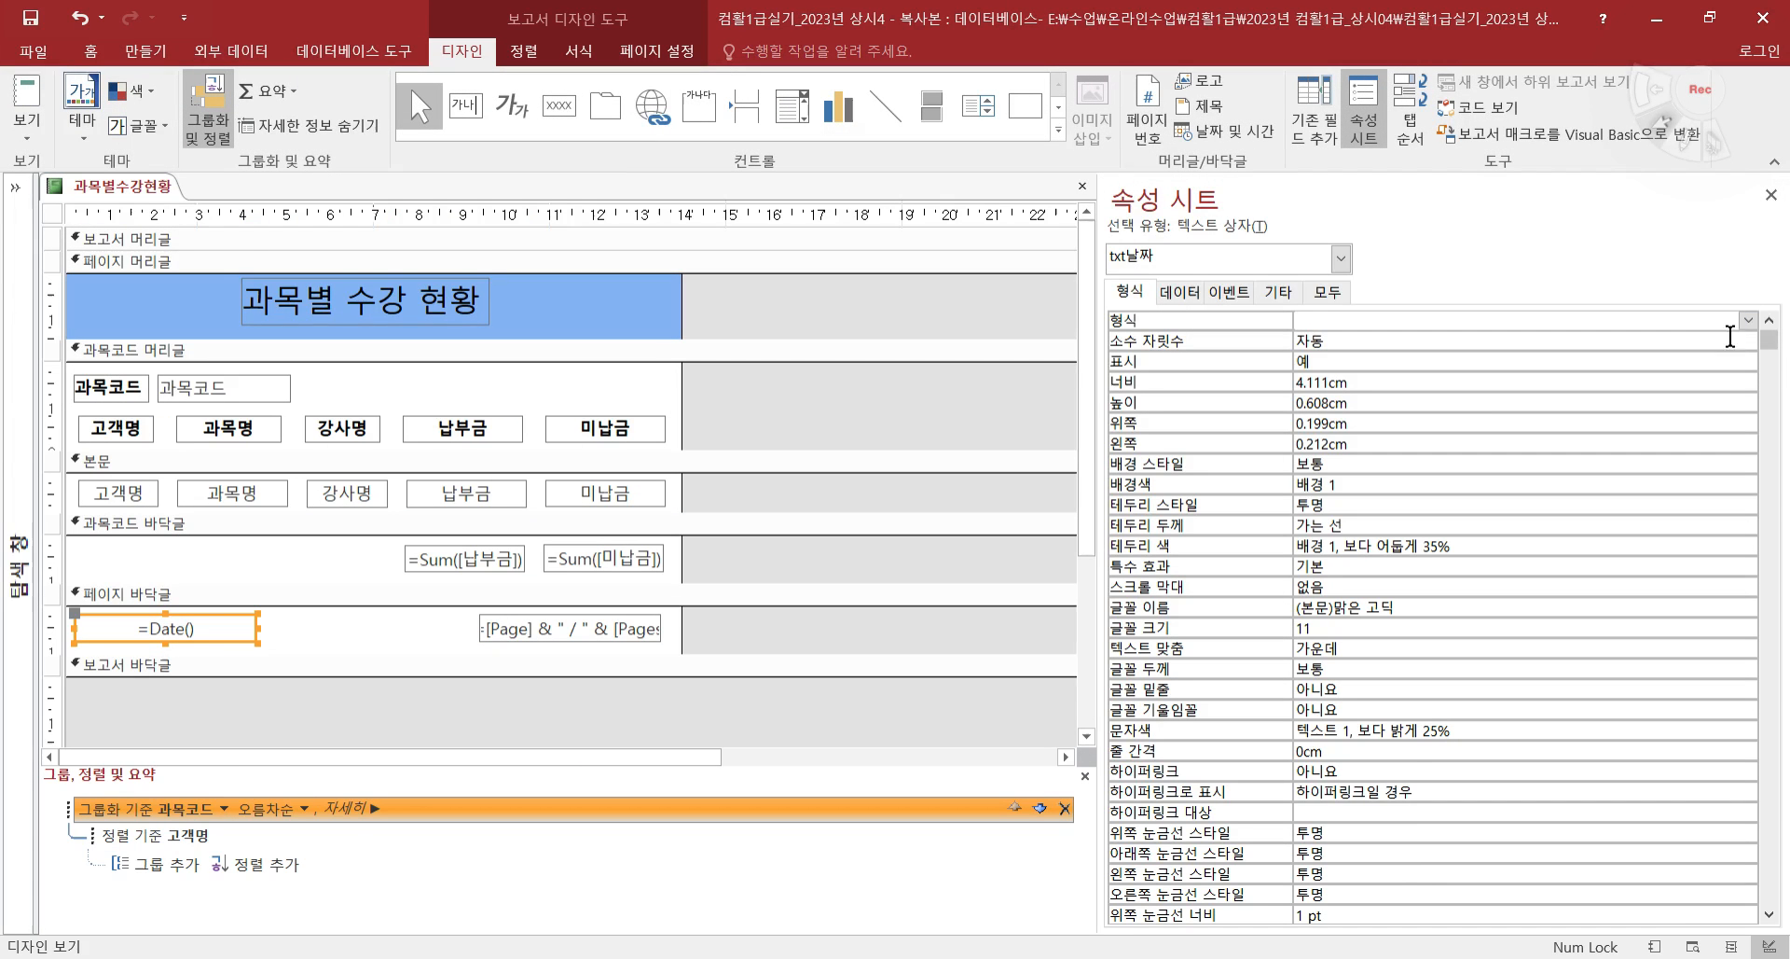
- Save and close the 과목별수강현황 report, then expand the list of database objects
{"action": "left_click", "coordinate": [1770, 195]}
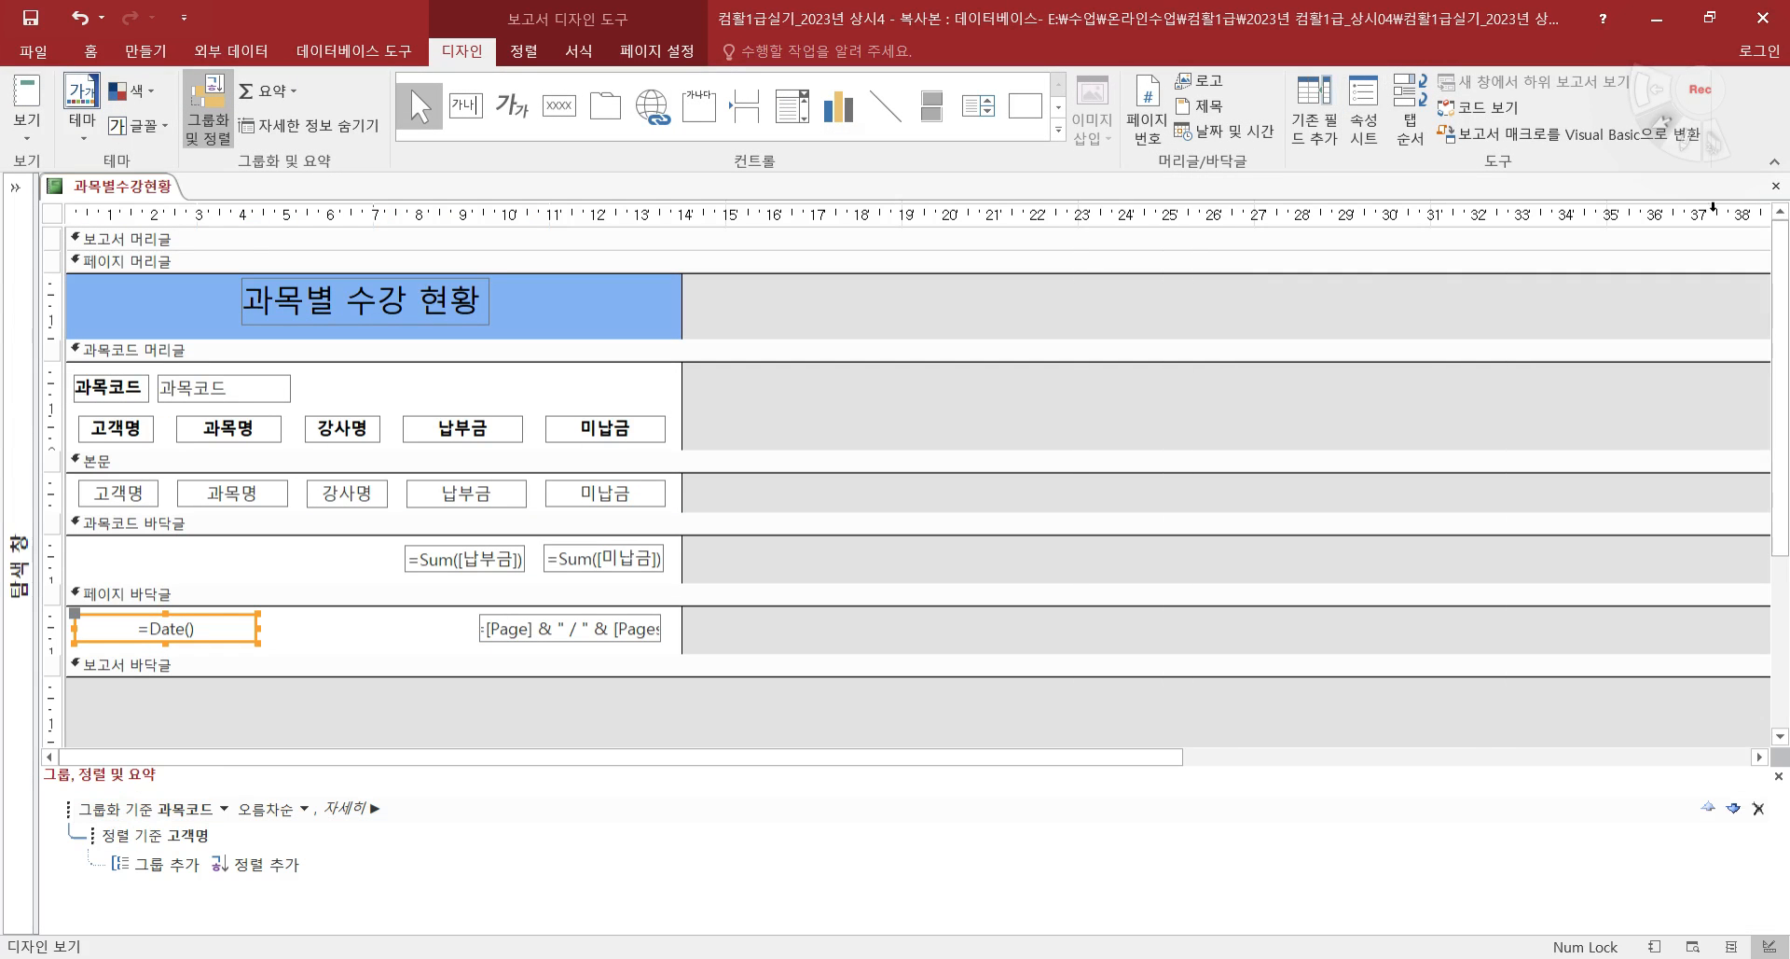
{"action": "left_click", "coordinate": [28, 19]}
{"action": "left_click", "coordinate": [1777, 187]}
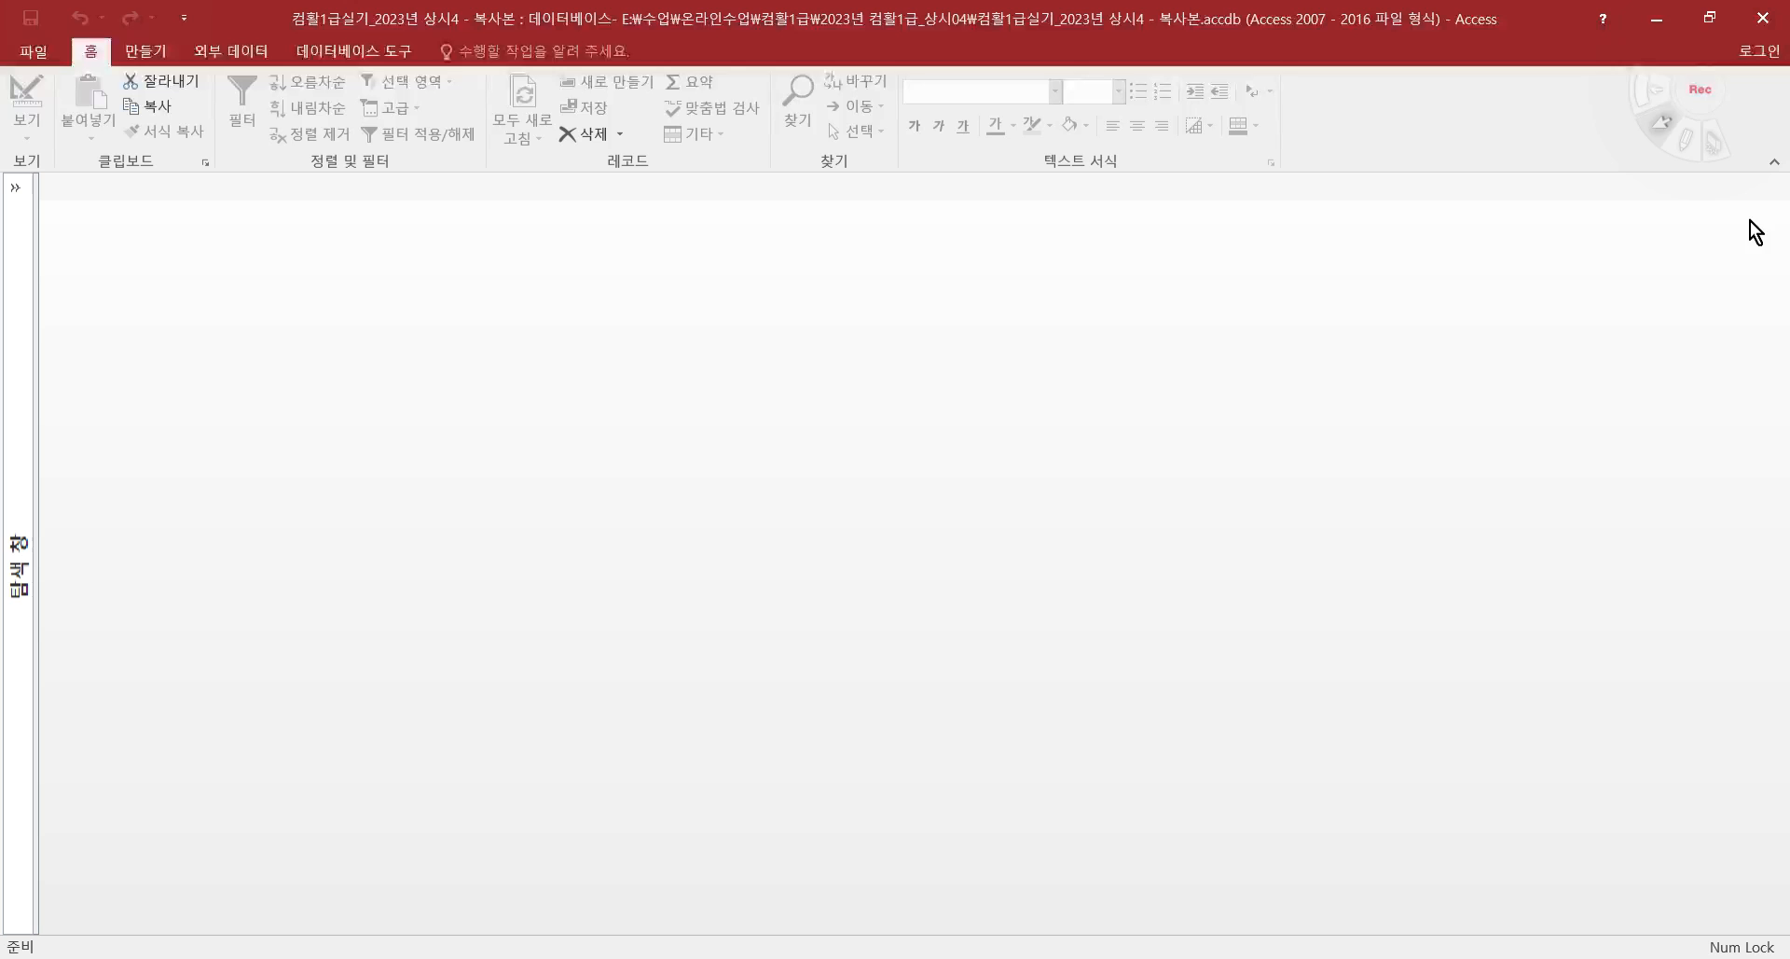
{"action": "left_click", "coordinate": [15, 187]}
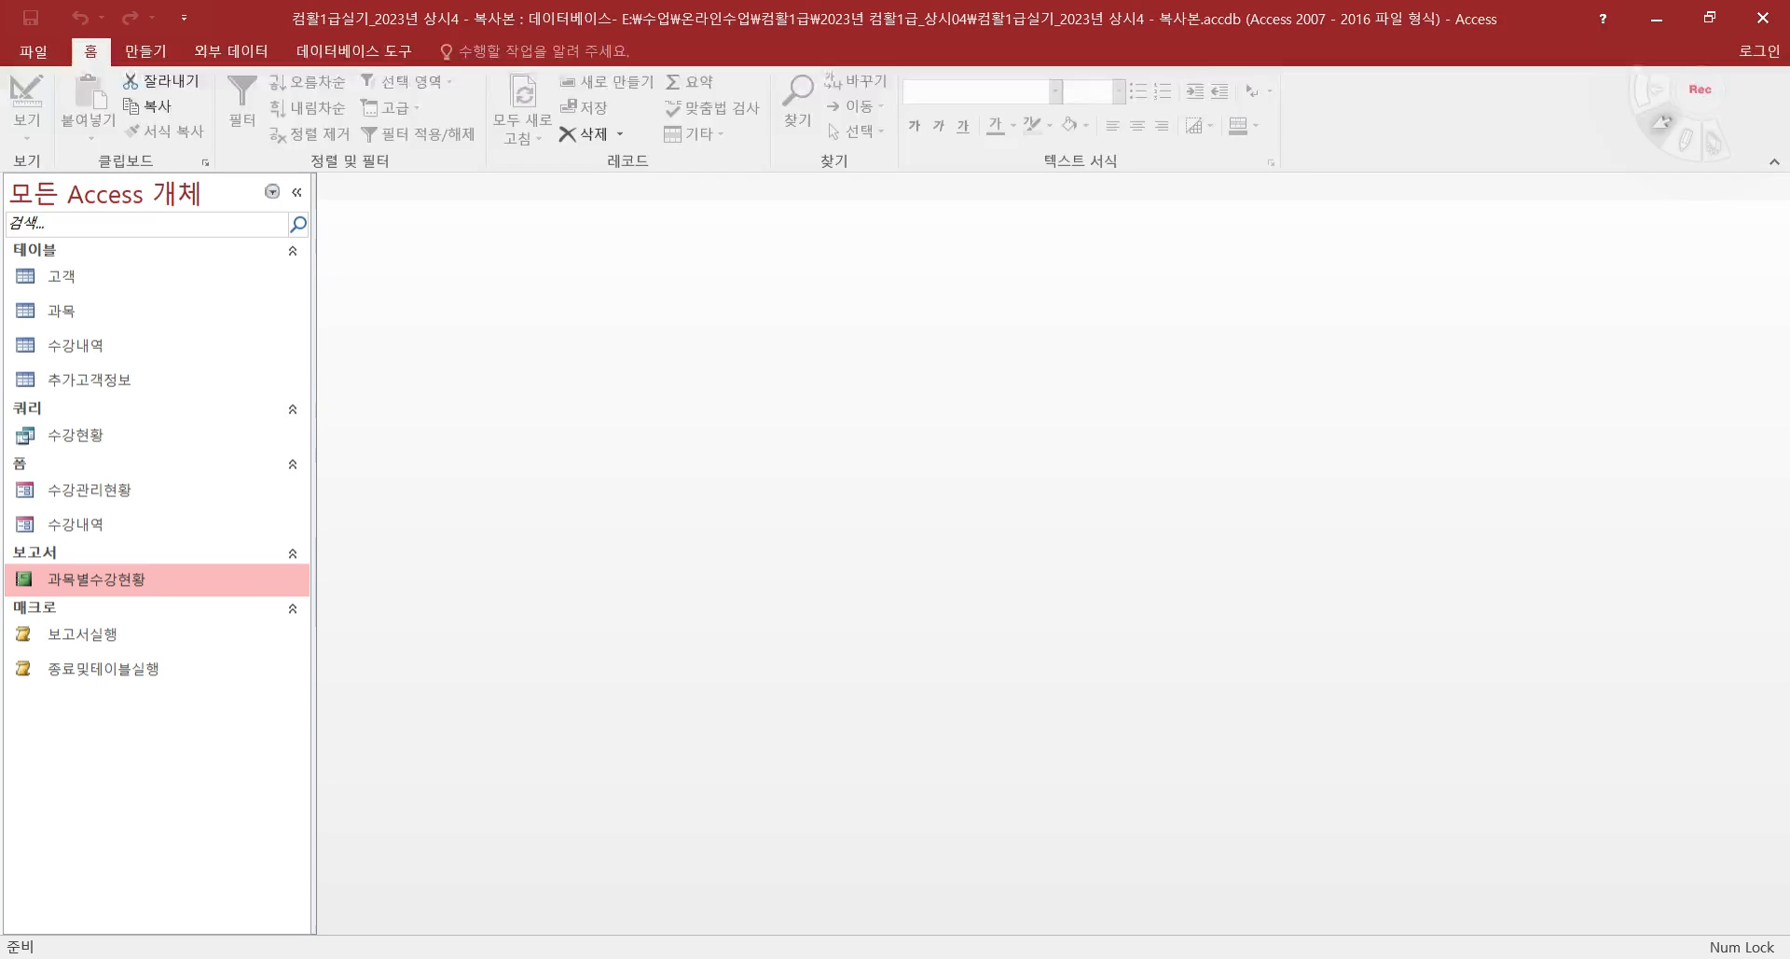
- Switch to the exam PDF, read question 2 about the 수강내역 form's event procedure, and return to Access
{"action": "key", "text": "alt+Tab"}
{"action": "scroll", "coordinate": [735, 525], "scroll_direction": "down", "scroll_amount": 15}
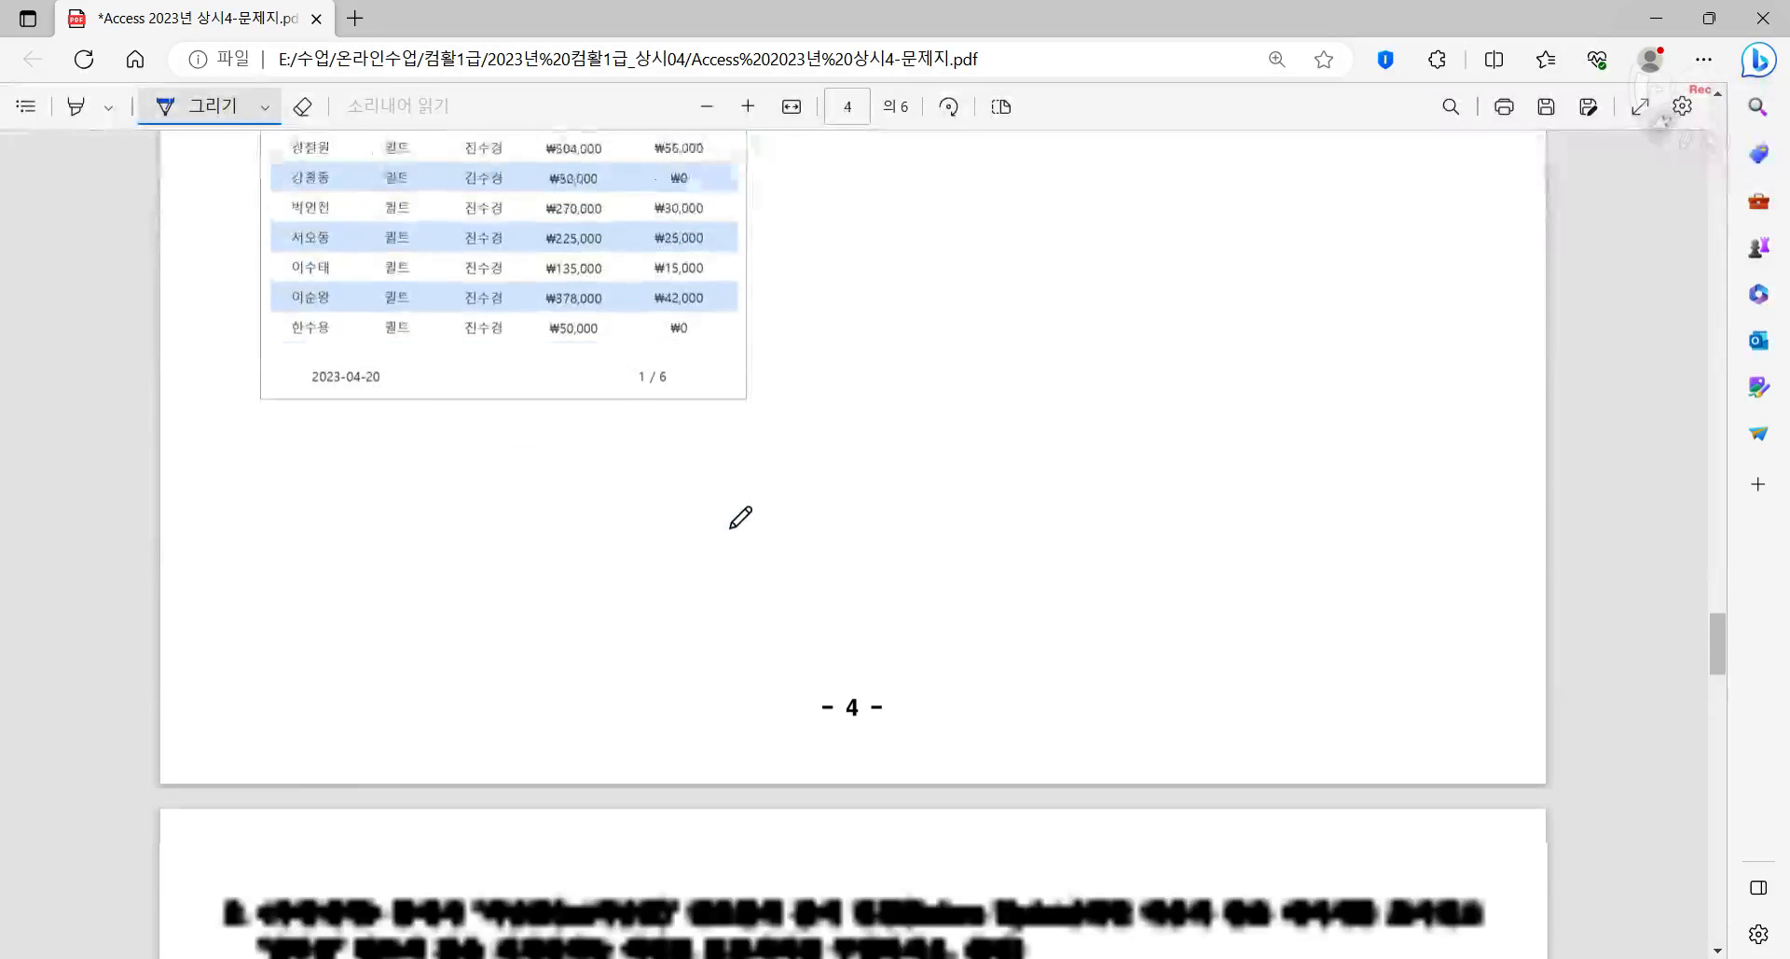
{"action": "scroll", "coordinate": [739, 518], "scroll_direction": "down", "scroll_amount": 3}
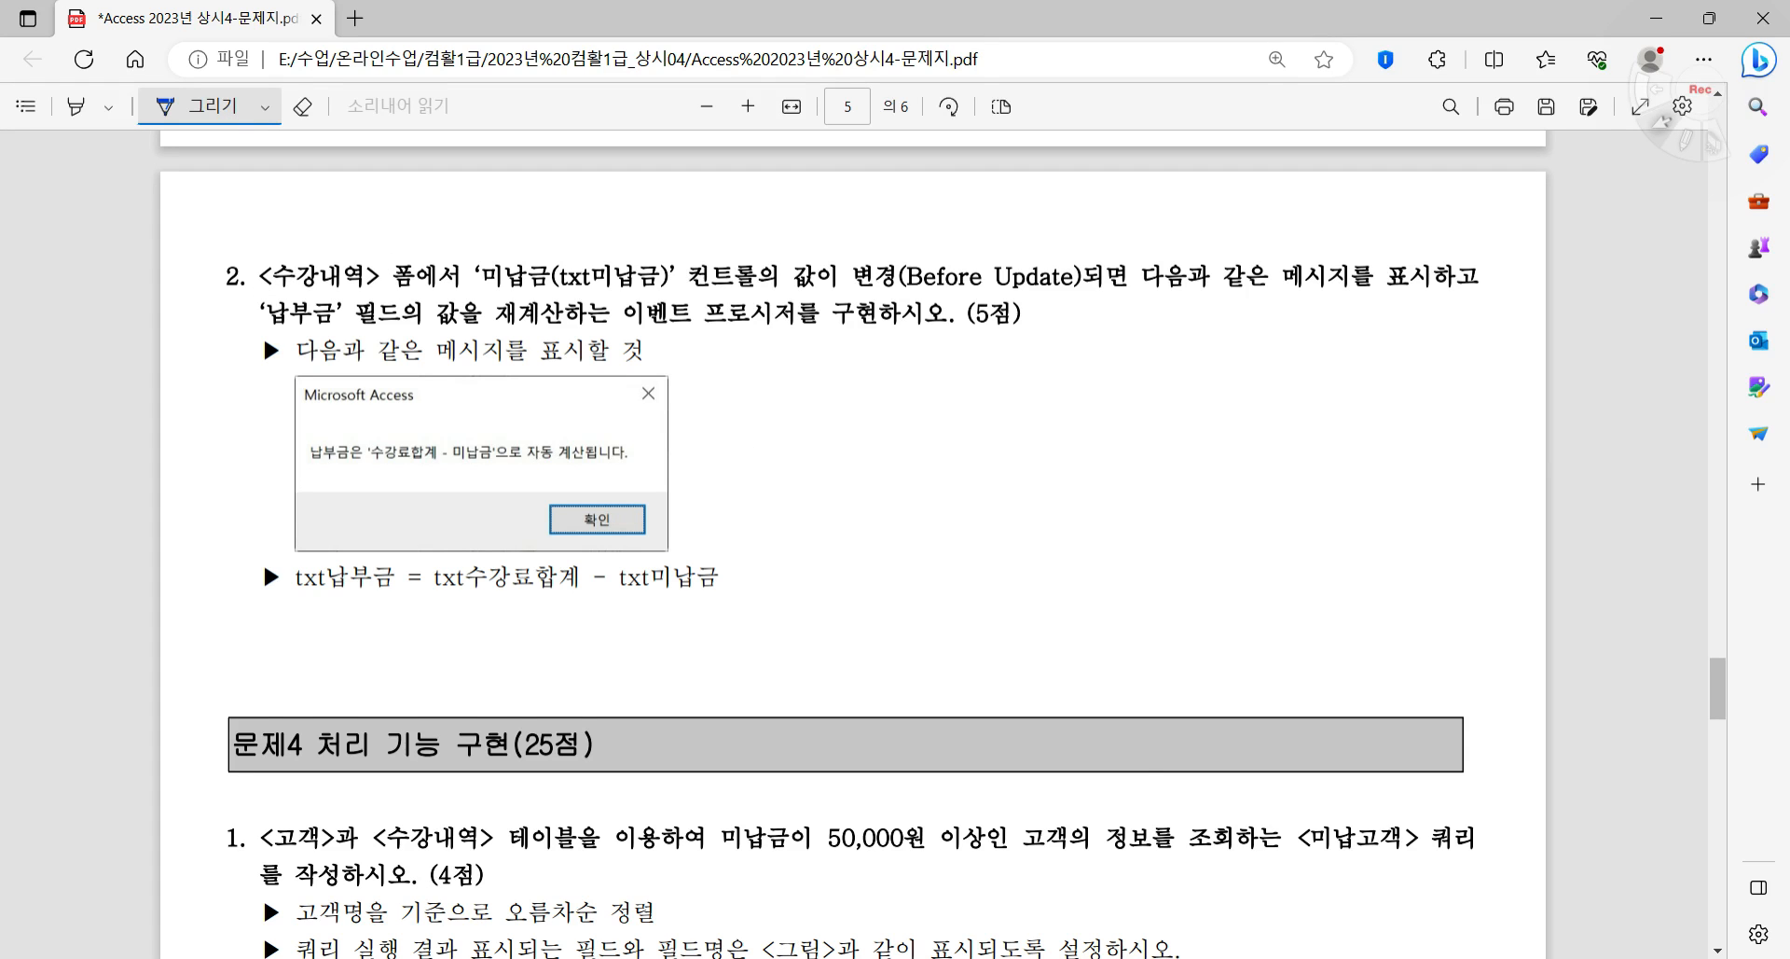
{"action": "key", "text": "alt+Tab"}
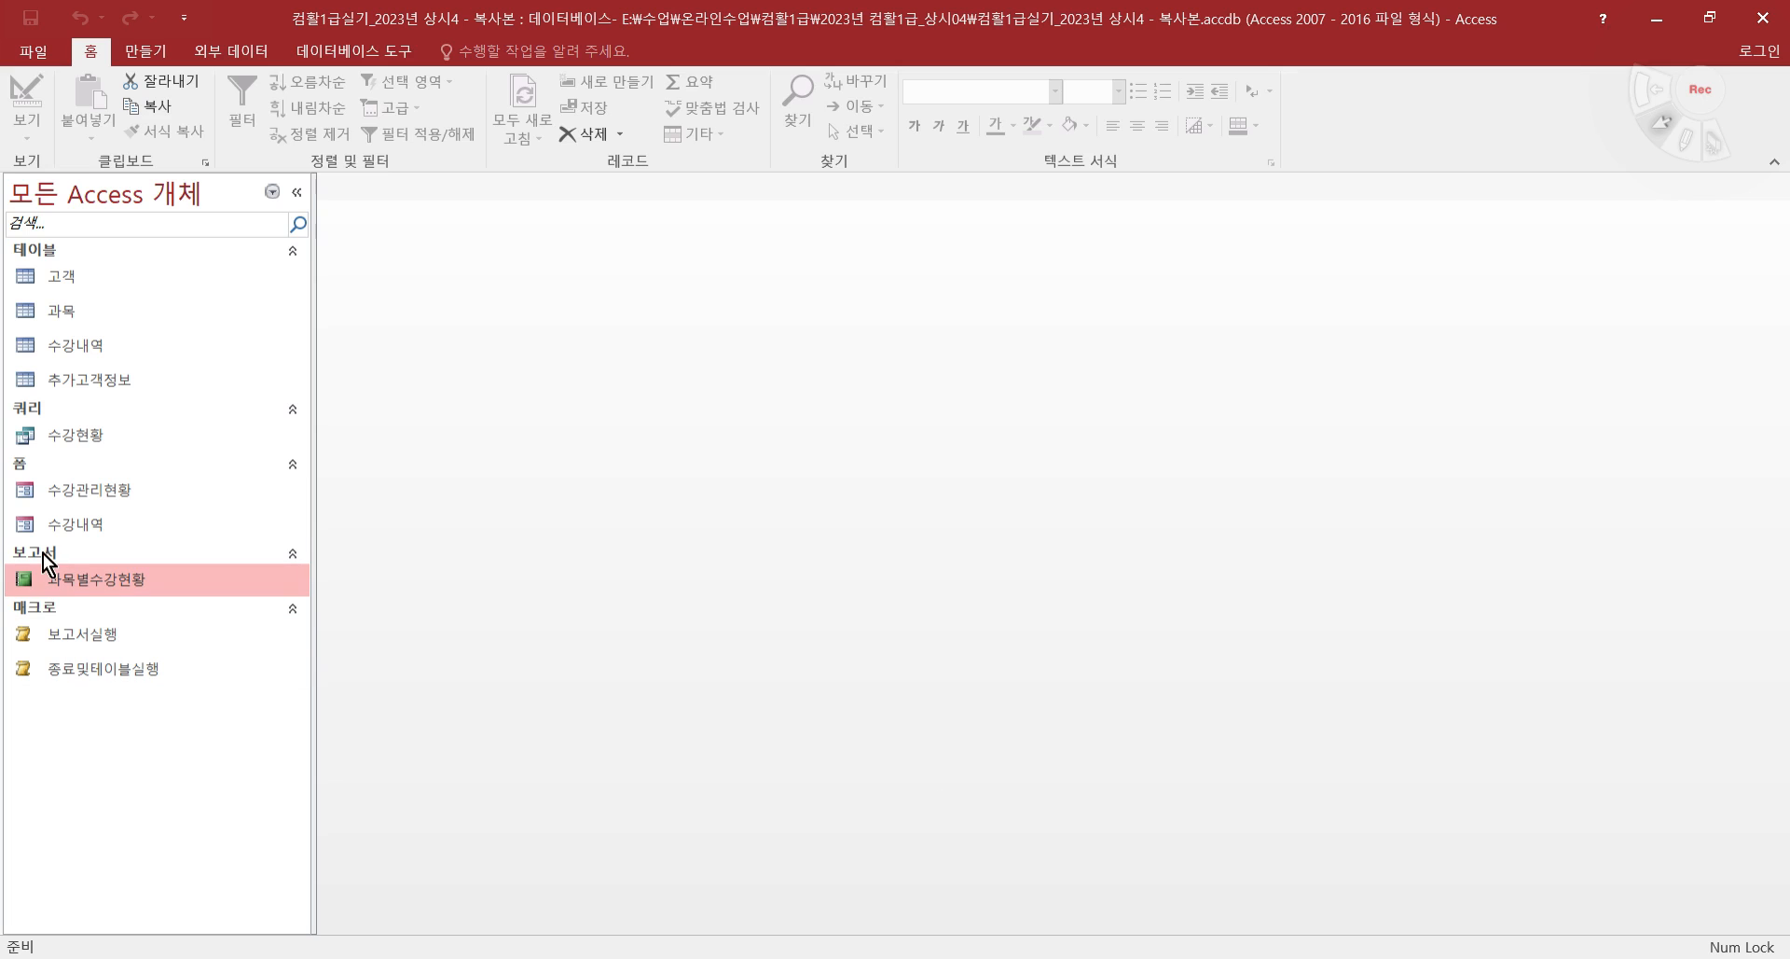
- Open the 수강내역 form in design view
{"action": "left_click", "coordinate": [88, 528]}
{"action": "right_click", "coordinate": [88, 528]}
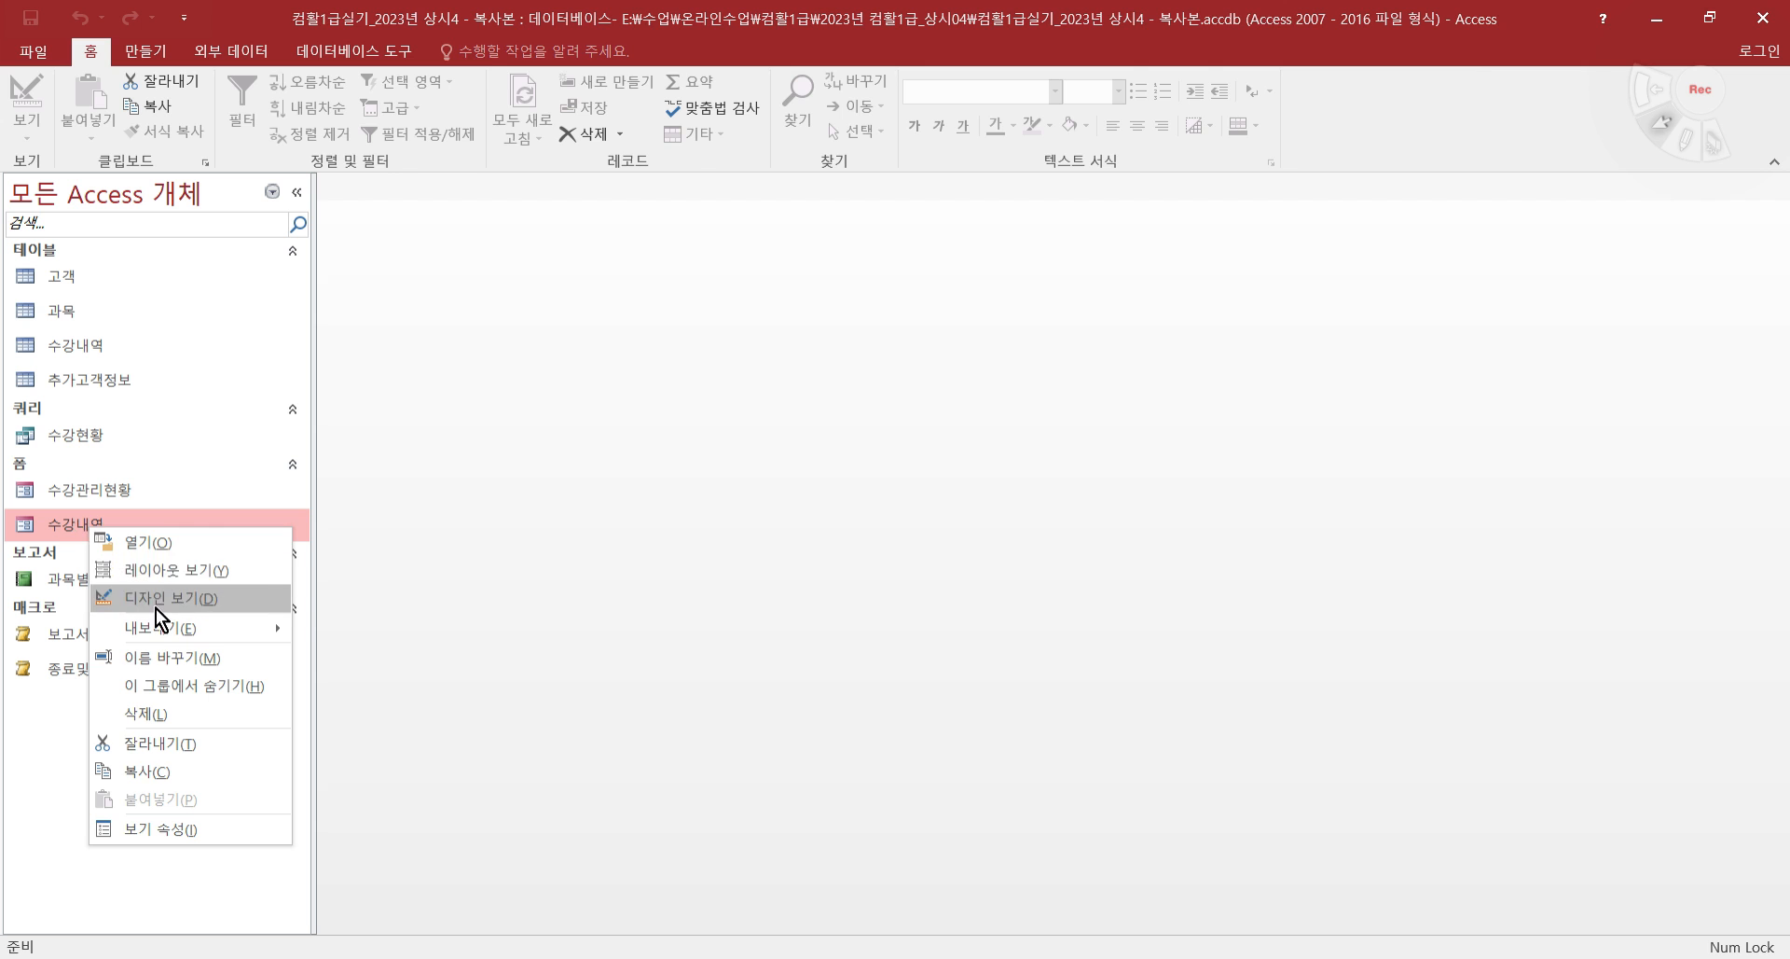
{"action": "left_click", "coordinate": [154, 606]}
- In the exam PDF, mark question 2's txt미납금 control, Before Update event and txt납부금 formula, then return to Access
{"action": "key", "text": "alt+Tab"}
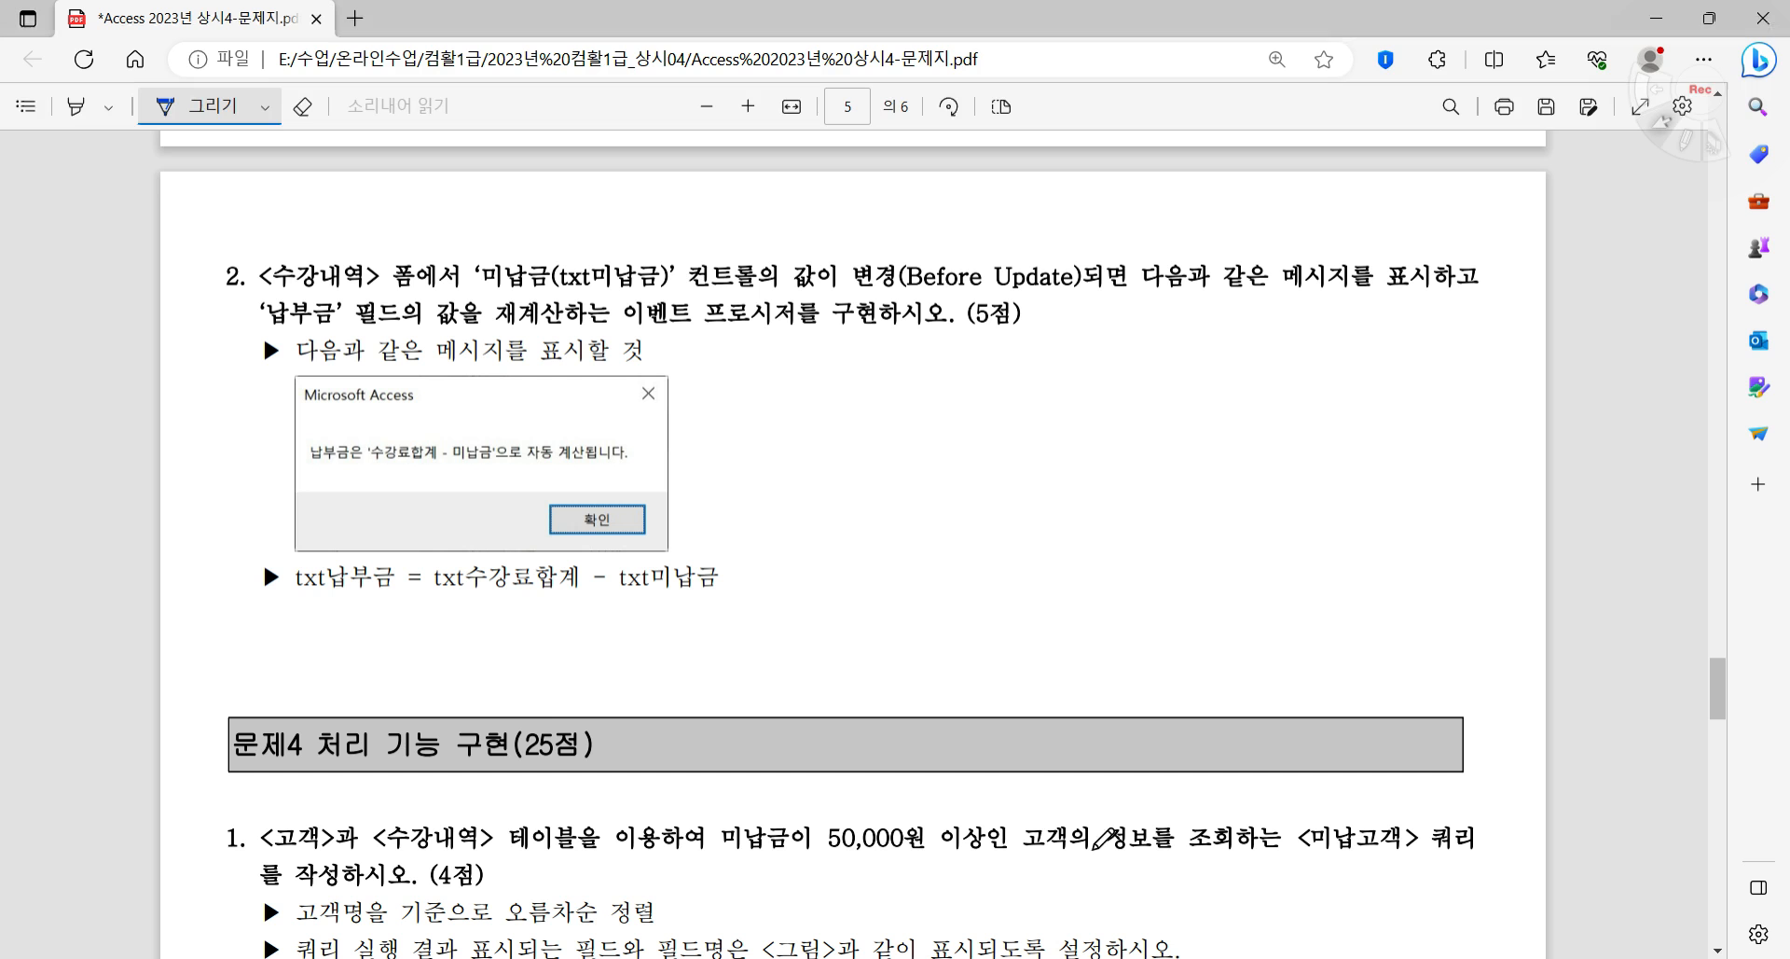
{"action": "mouse_move", "coordinate": [482, 284]}
{"action": "left_mouse_down"}
{"action": "mouse_move", "coordinate": [1081, 287]}
{"action": "mouse_move", "coordinate": [1012, 250]}
{"action": "mouse_move", "coordinate": [906, 252]}
{"action": "mouse_move", "coordinate": [912, 310]}
{"action": "left_mouse_up"}
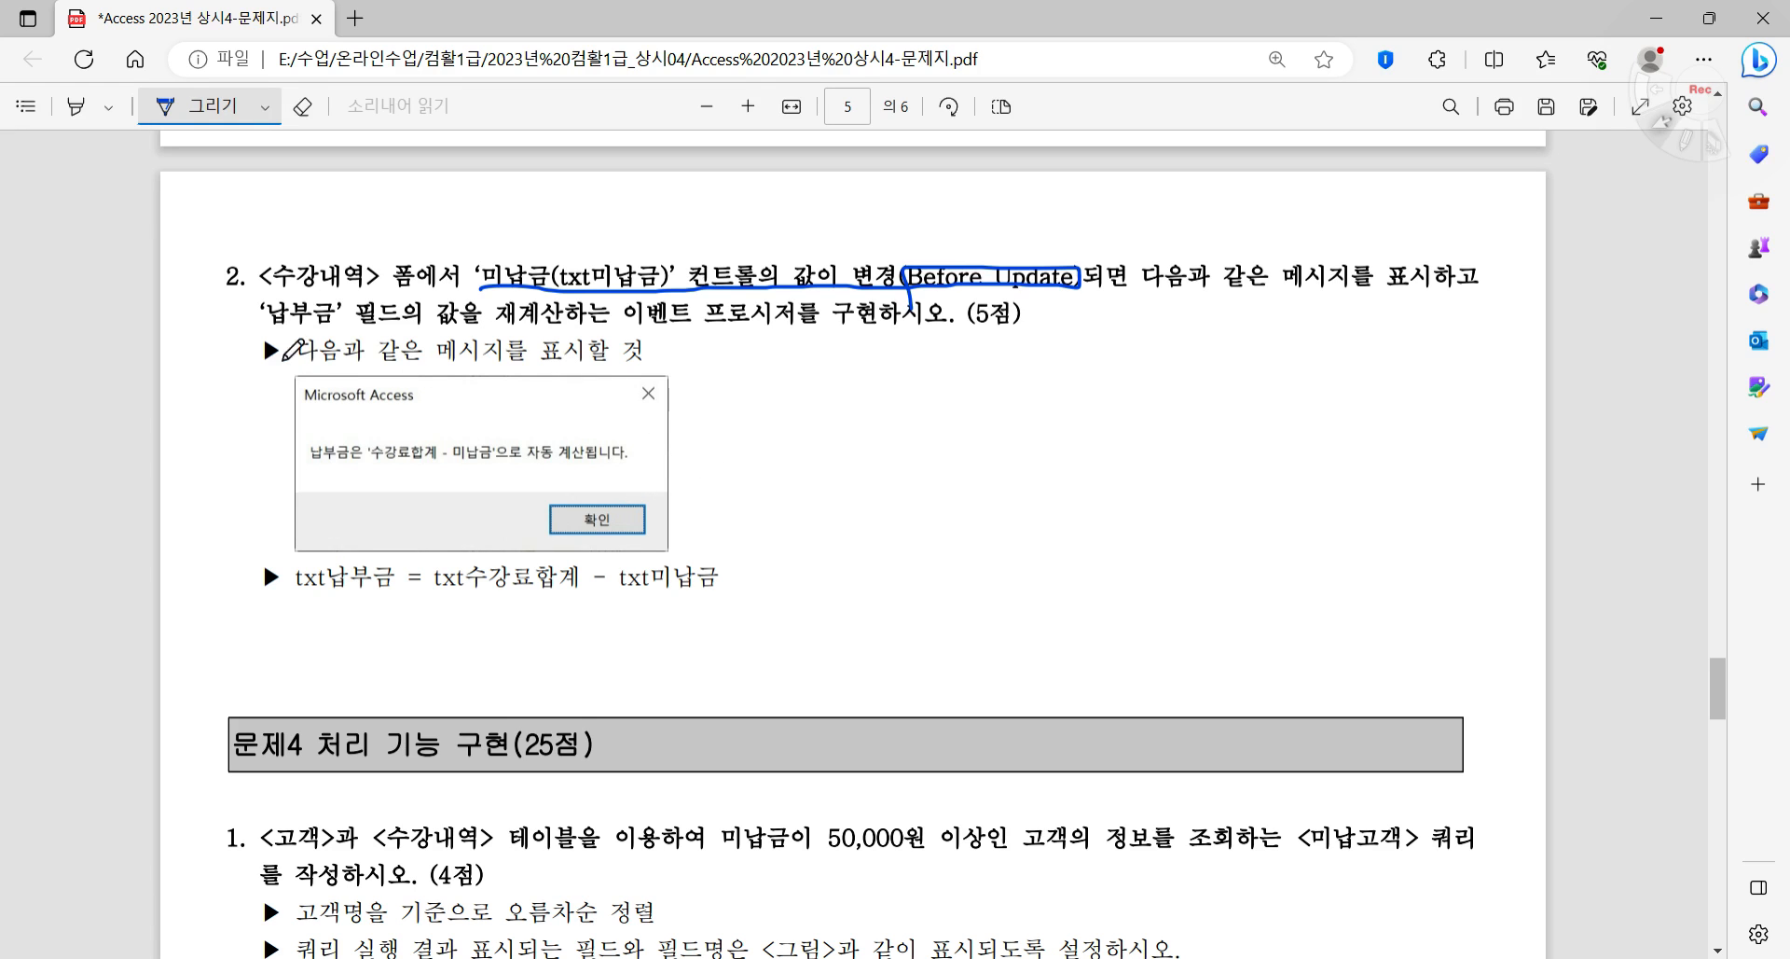
{"action": "left_click_drag", "start_coordinate": [293, 603], "coordinate": [720, 587]}
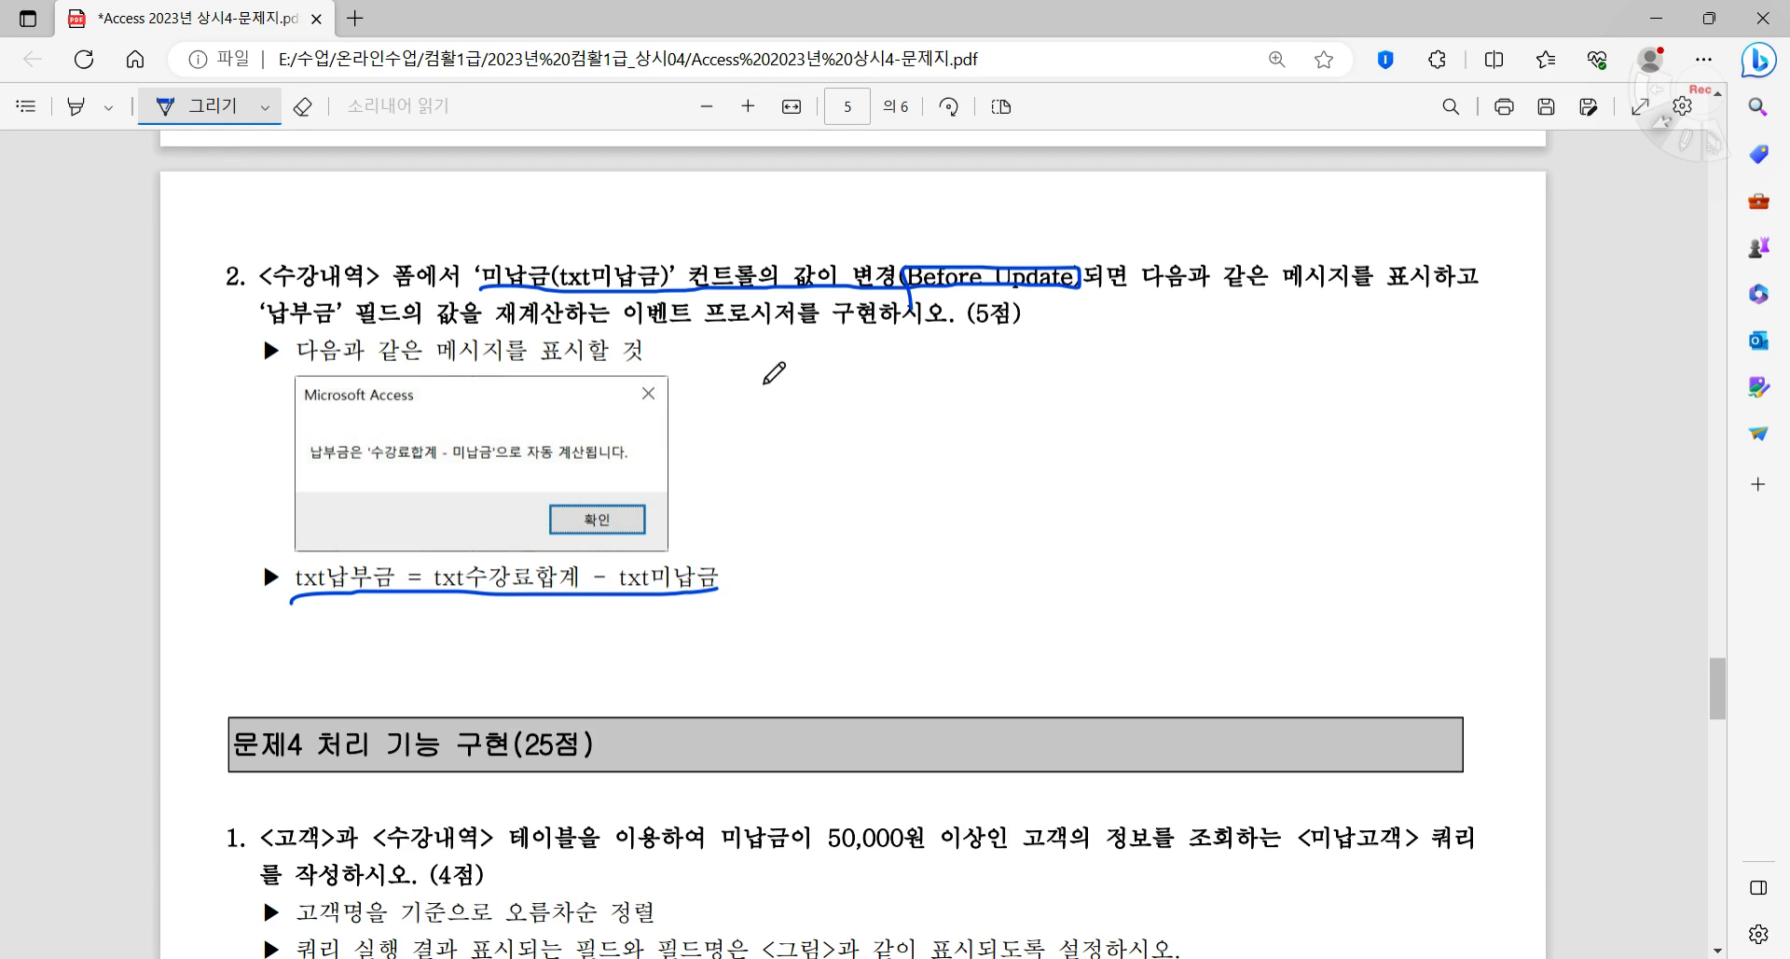
{"action": "key", "text": "alt+Tab"}
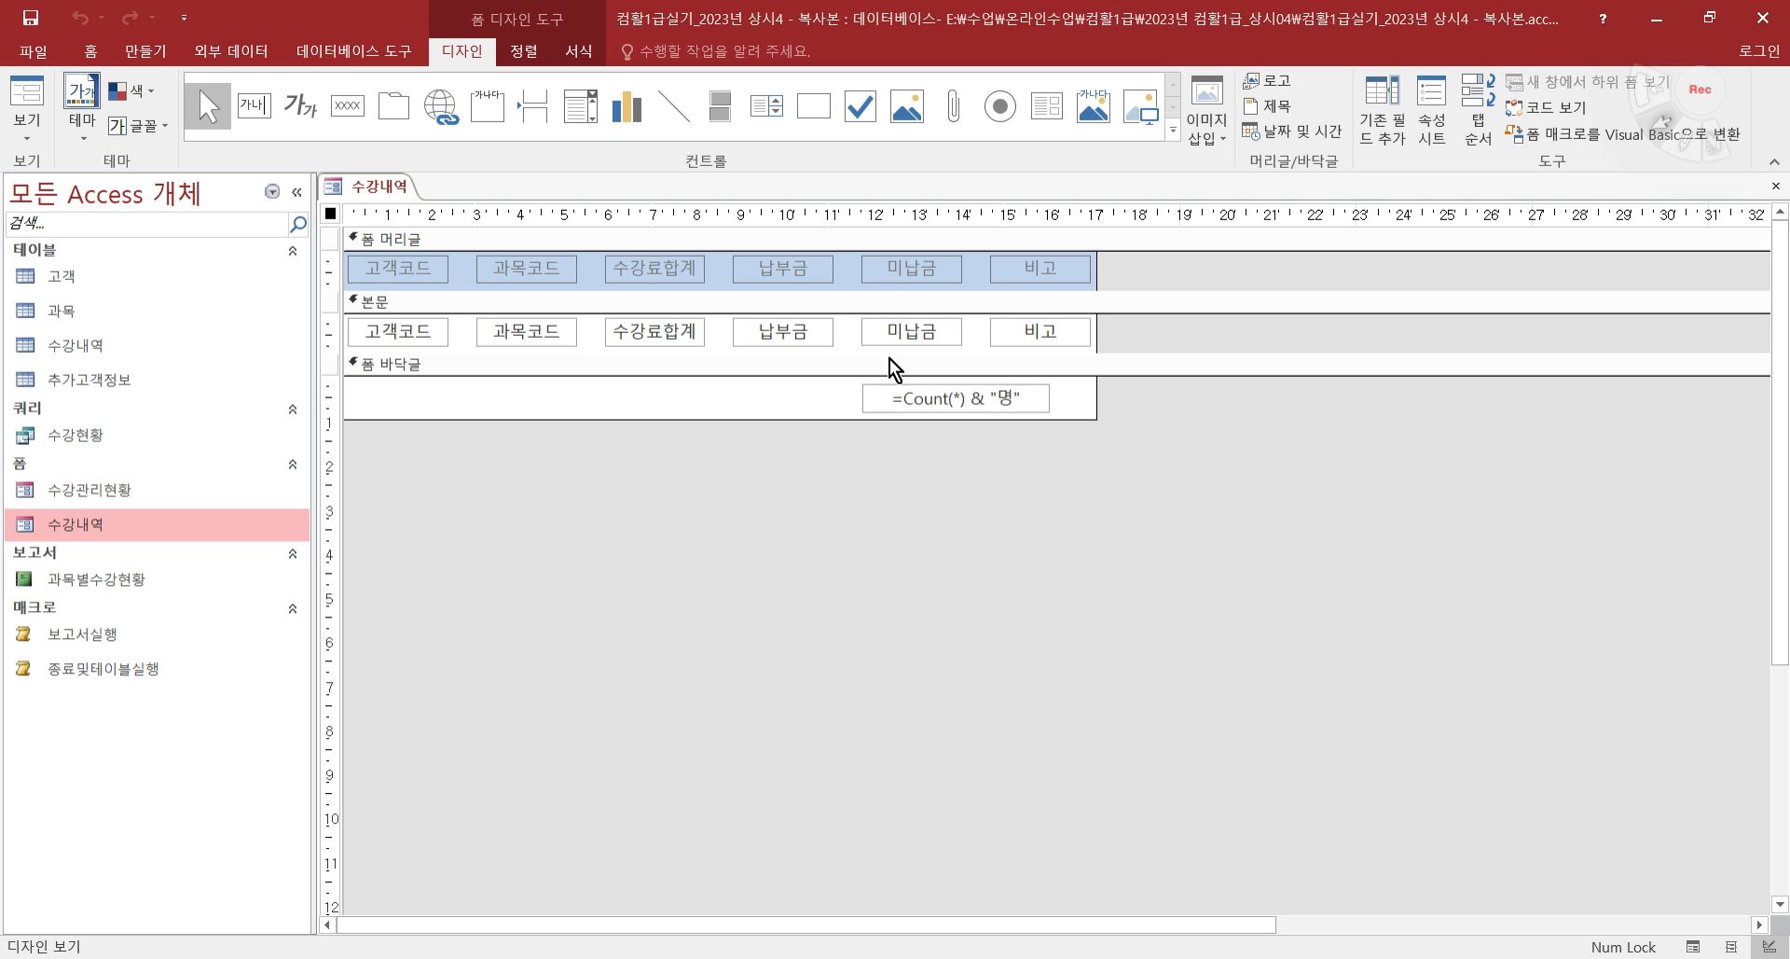
- Create a Before Update event procedure for the txt미납금 text box in the 본문 section with the code builder (코드 작성기)
{"action": "left_click", "coordinate": [896, 325]}
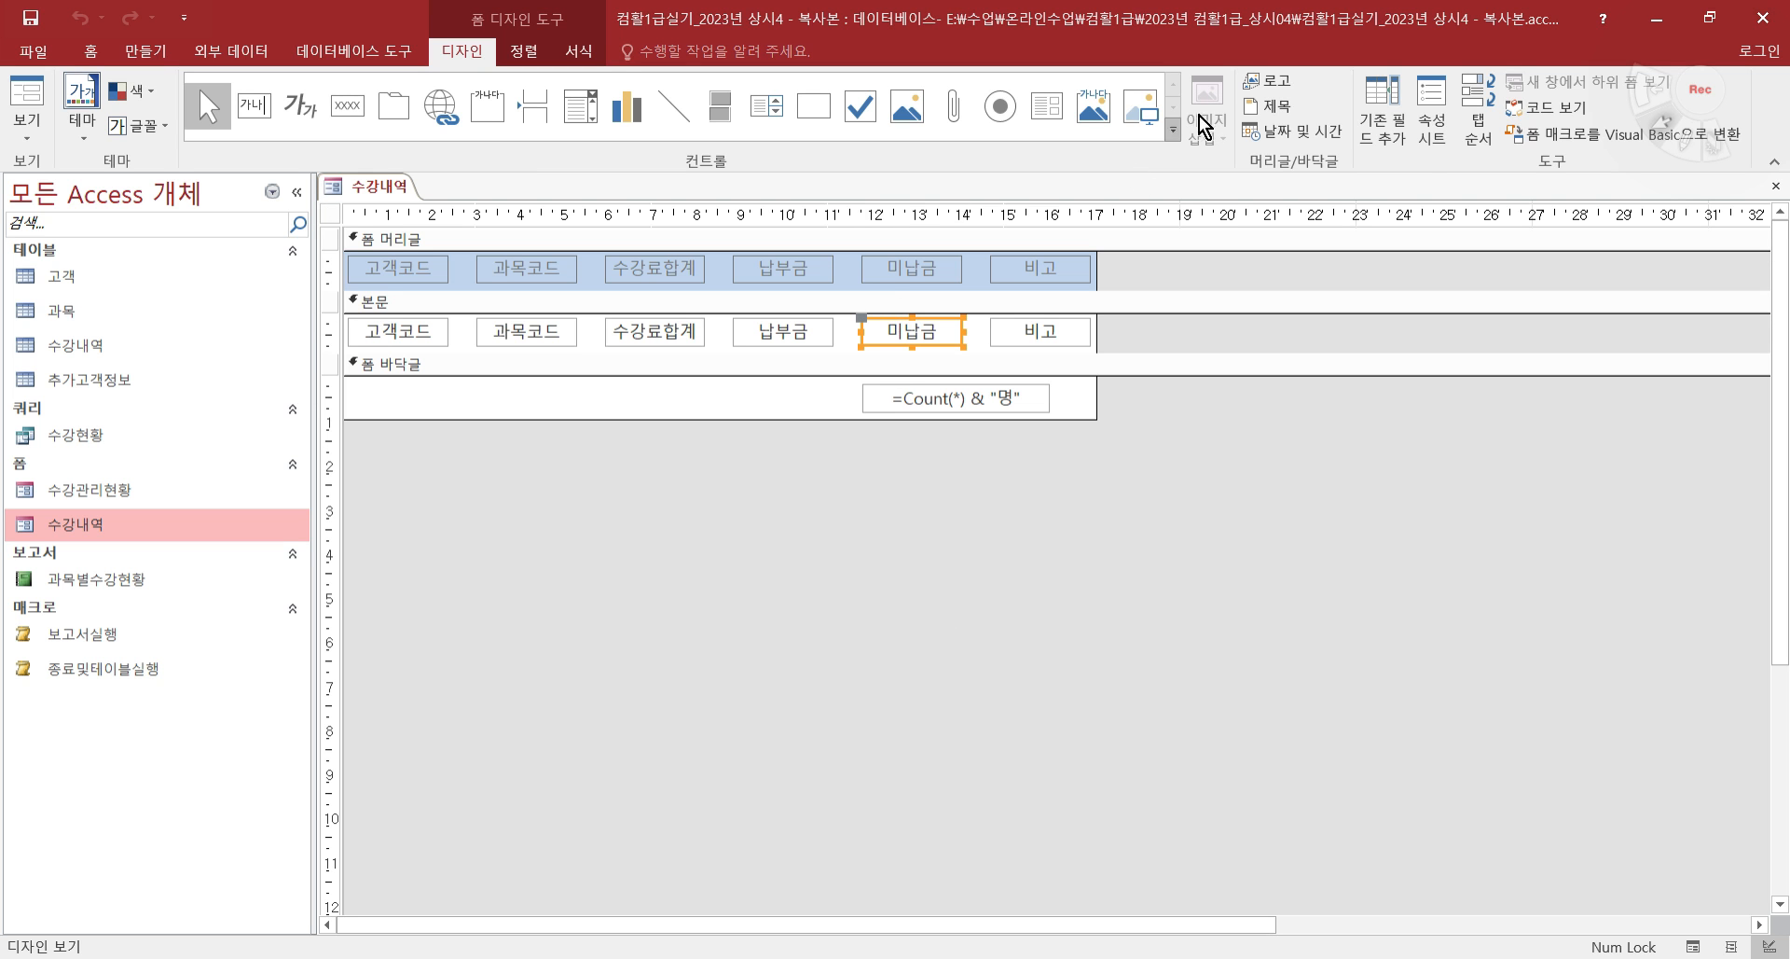
{"action": "left_click", "coordinate": [1427, 126]}
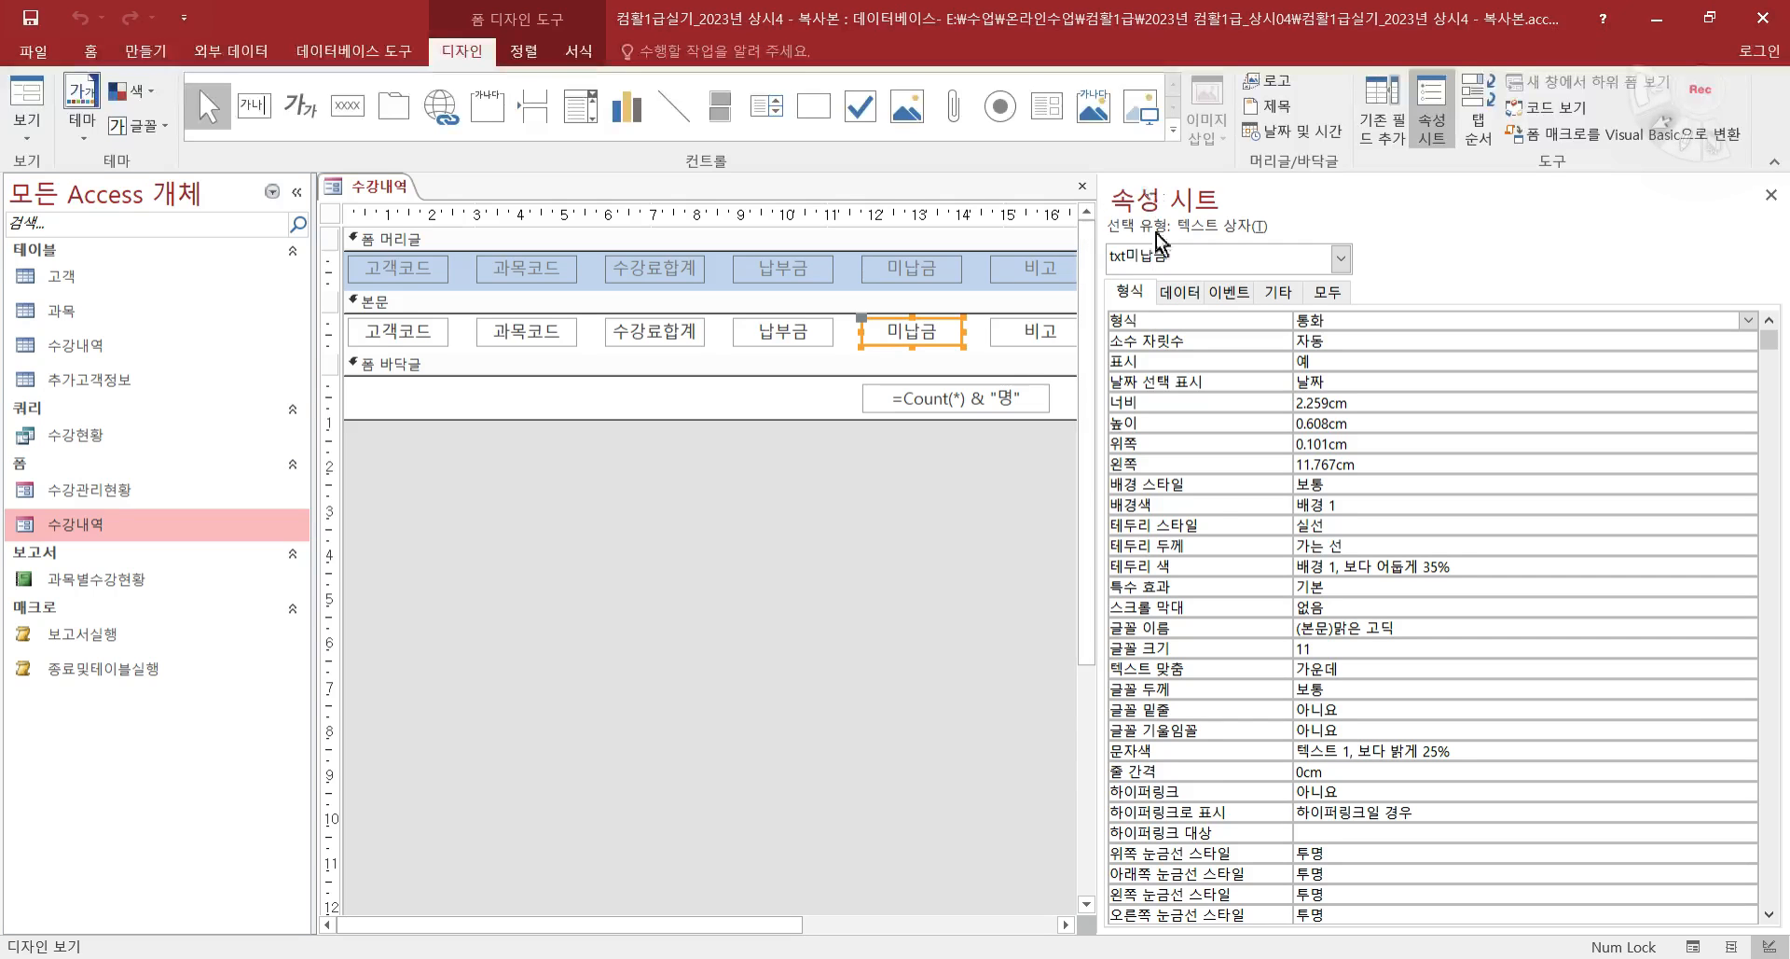
{"action": "left_click", "coordinate": [1228, 293]}
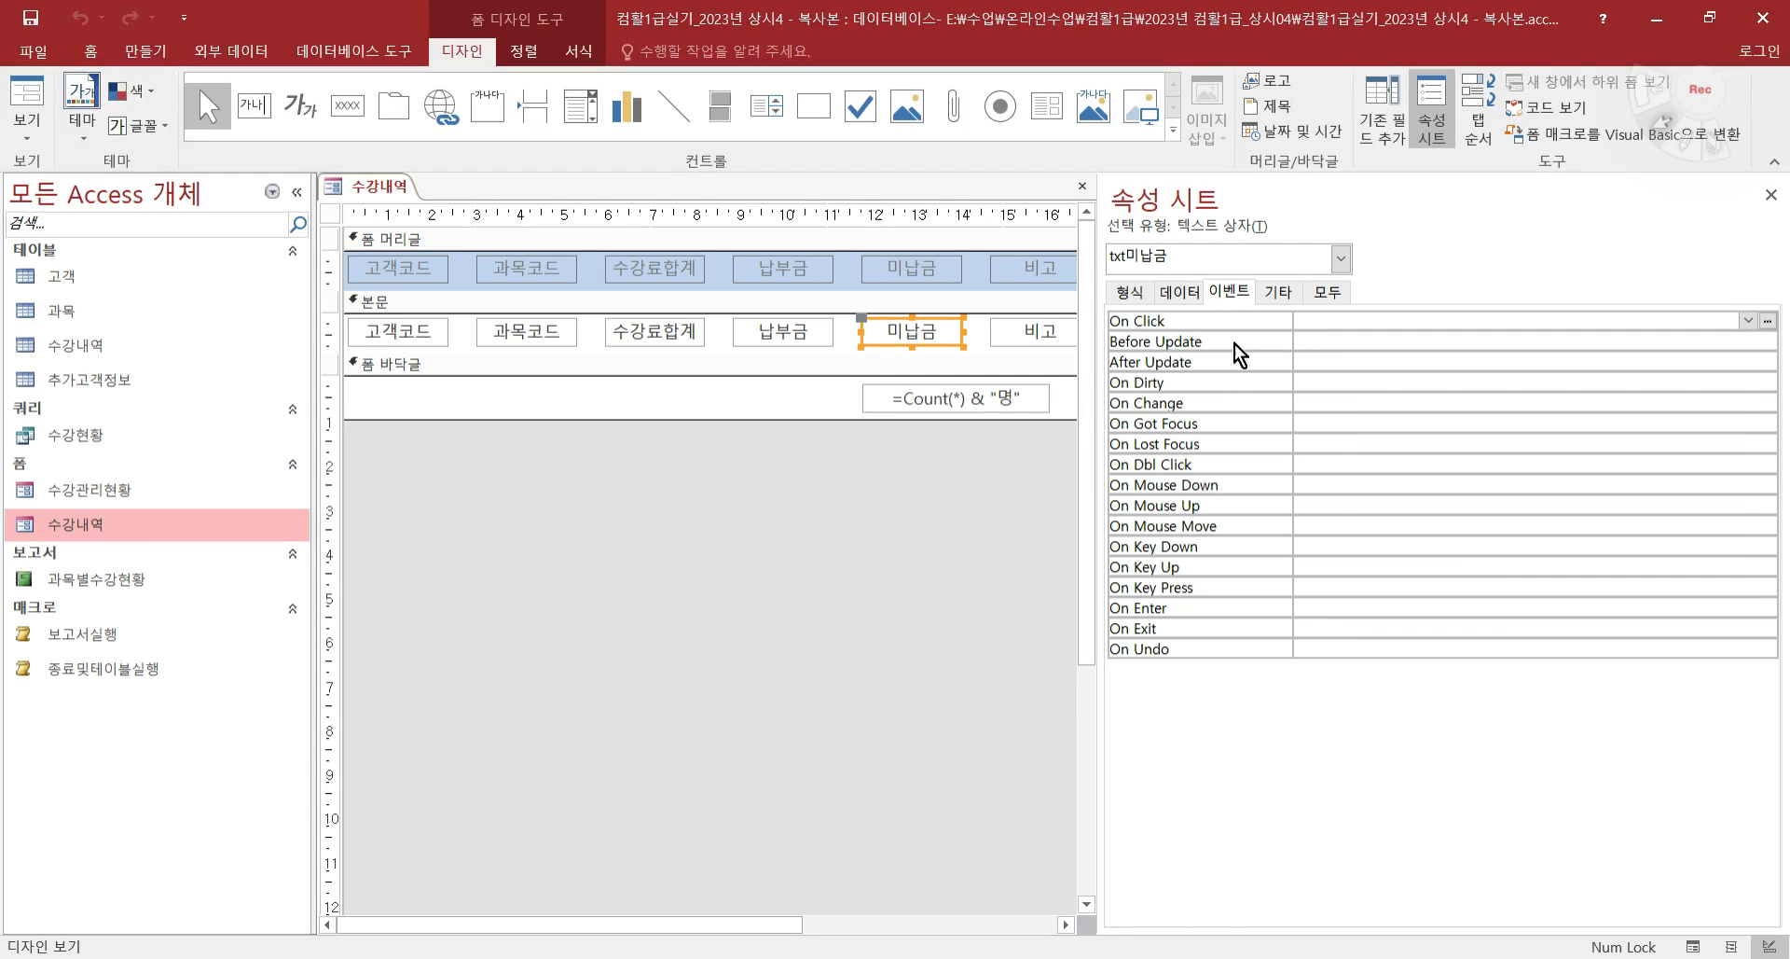
{"action": "left_click", "coordinate": [1305, 341]}
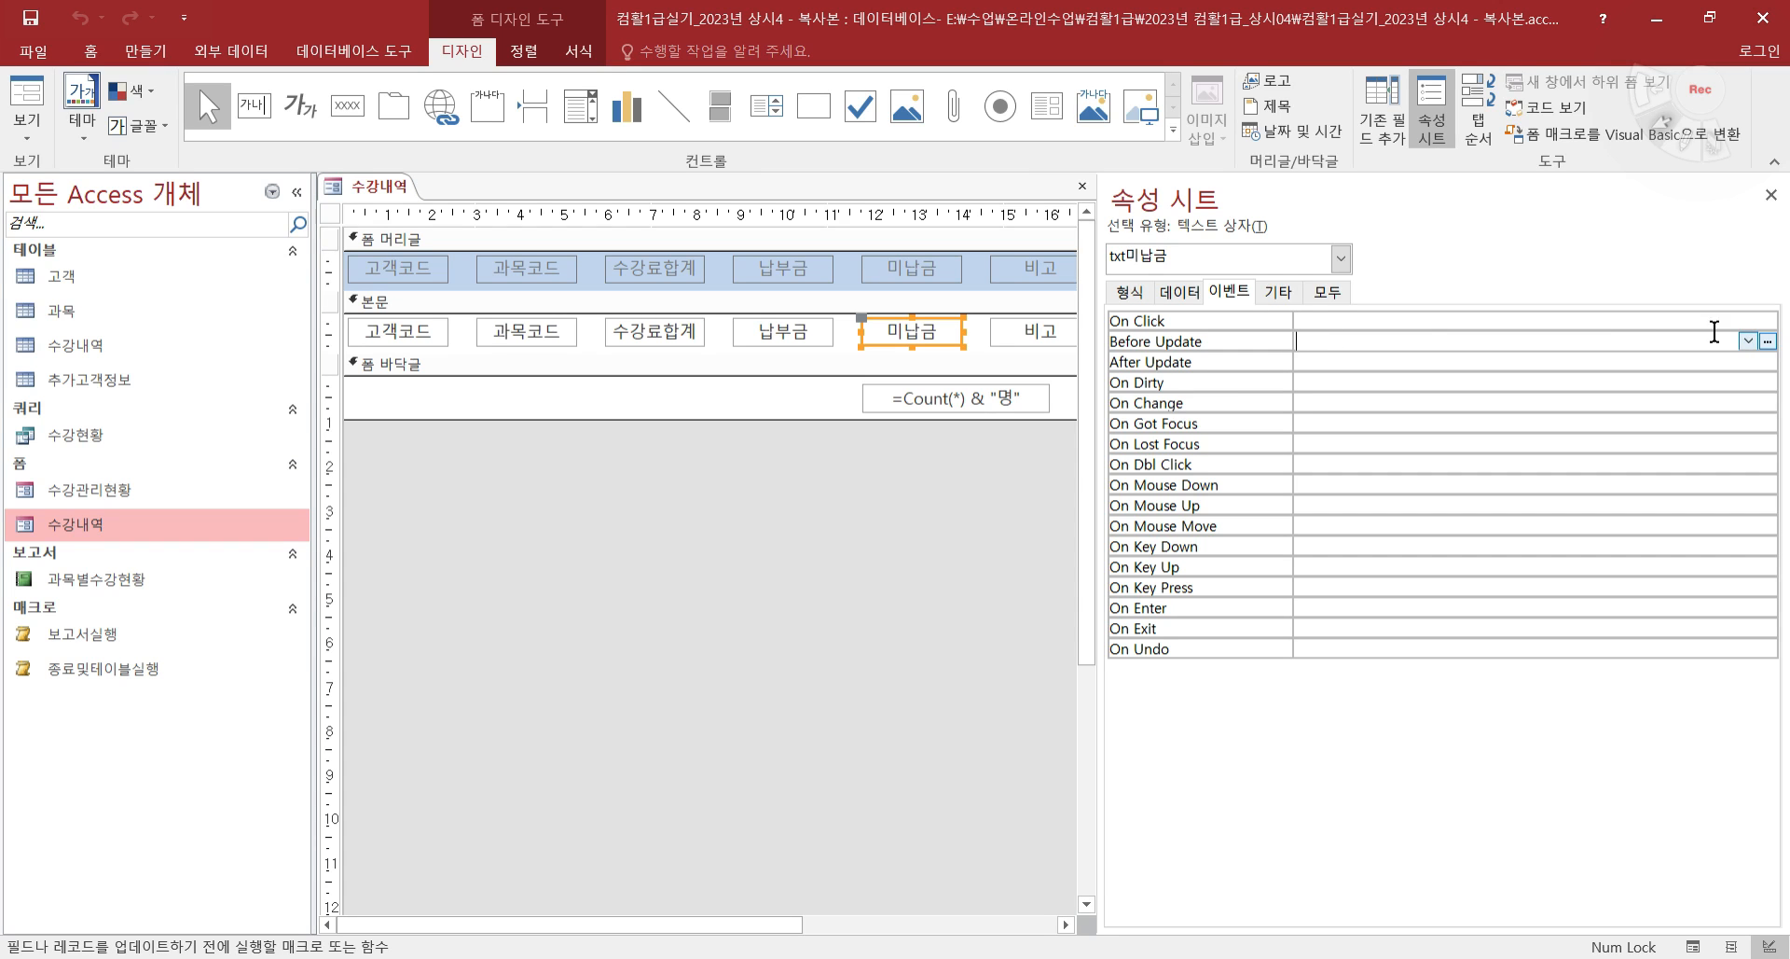
{"action": "left_click", "coordinate": [1767, 341]}
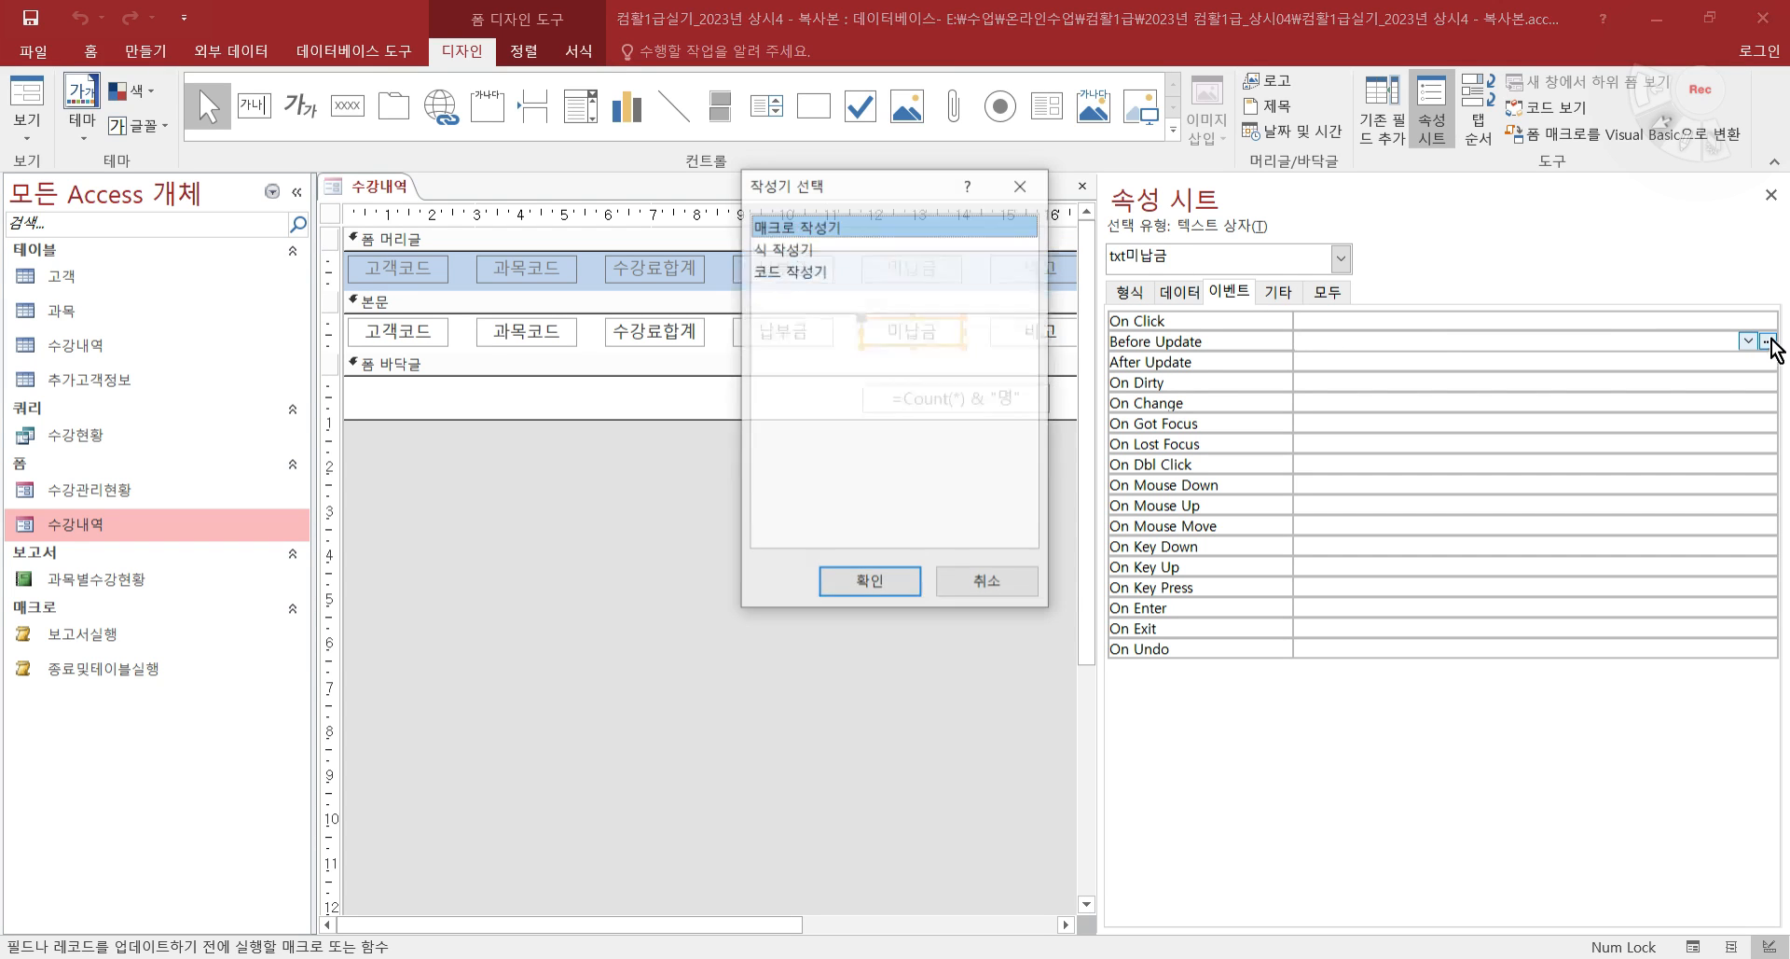
{"action": "double_click", "coordinate": [818, 274]}
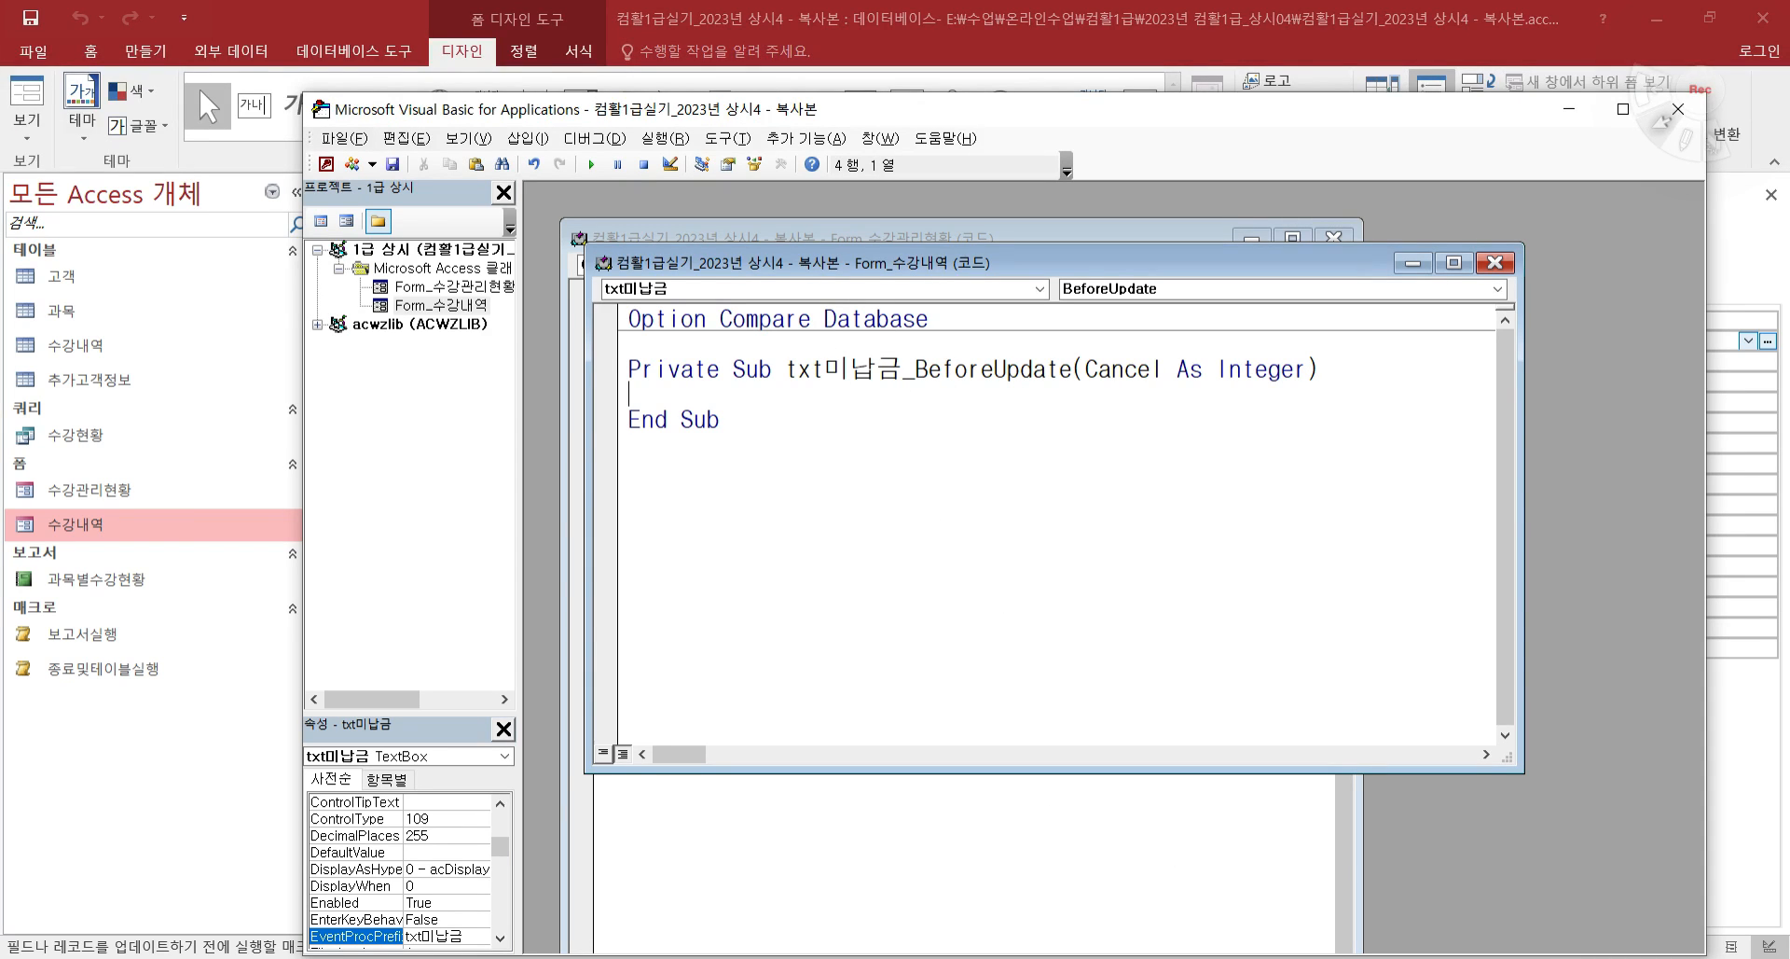
- Switch to the exam PDF, mark the sample message box's title and message text, and return to the Visual Basic editor
{"action": "key", "text": "alt+Tab"}
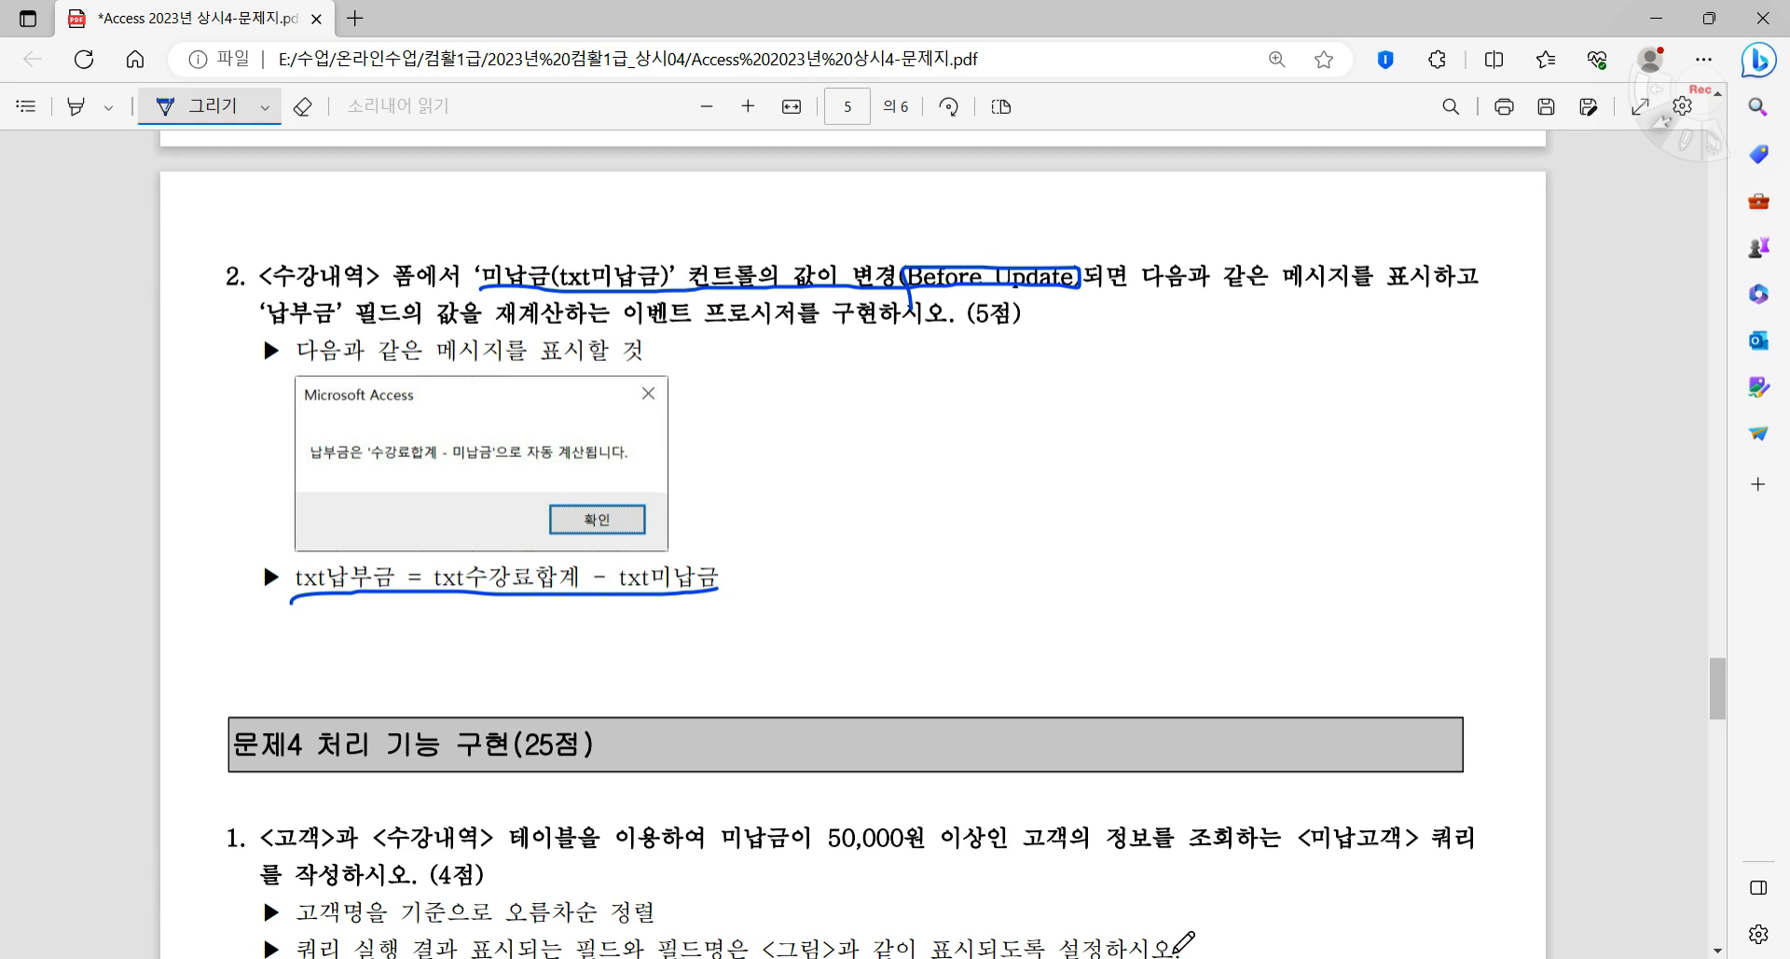
{"action": "mouse_move", "coordinate": [296, 411]}
{"action": "left_mouse_down"}
{"action": "mouse_move", "coordinate": [415, 410]}
{"action": "mouse_move", "coordinate": [422, 384]}
{"action": "mouse_move", "coordinate": [298, 399]}
{"action": "left_mouse_up"}
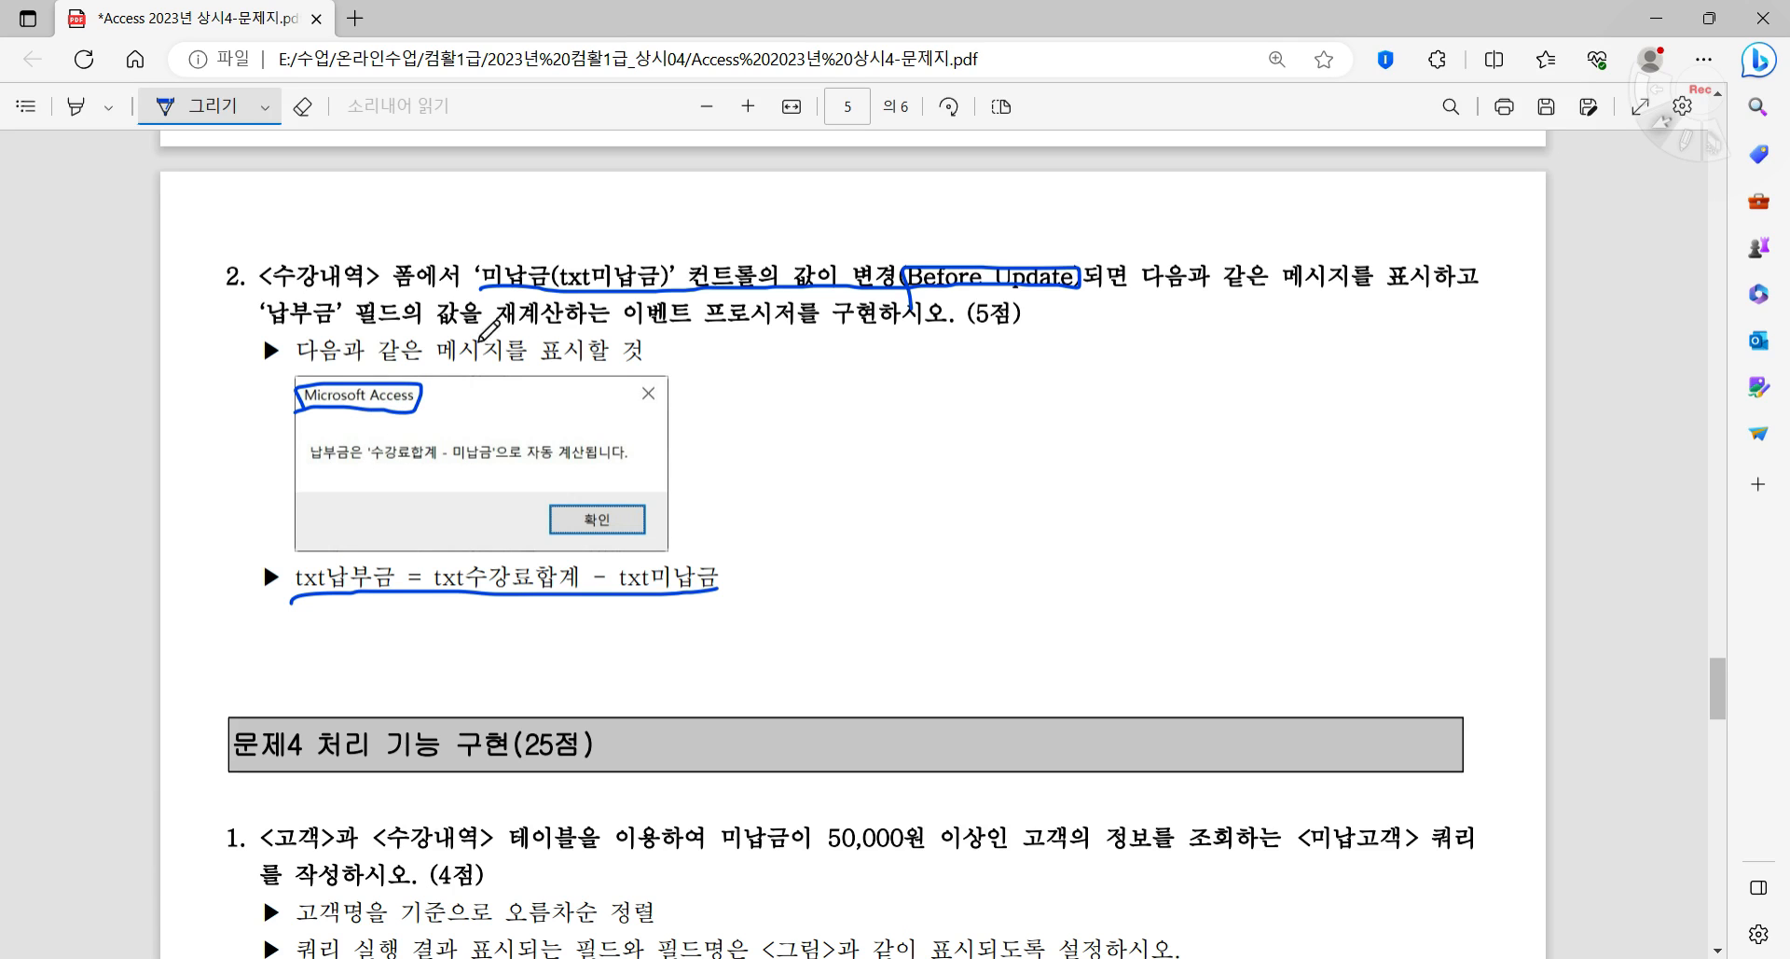
{"action": "mouse_move", "coordinate": [313, 473]}
{"action": "left_mouse_down"}
{"action": "mouse_move", "coordinate": [655, 457]}
{"action": "mouse_move", "coordinate": [284, 456]}
{"action": "mouse_move", "coordinate": [307, 466]}
{"action": "left_mouse_up"}
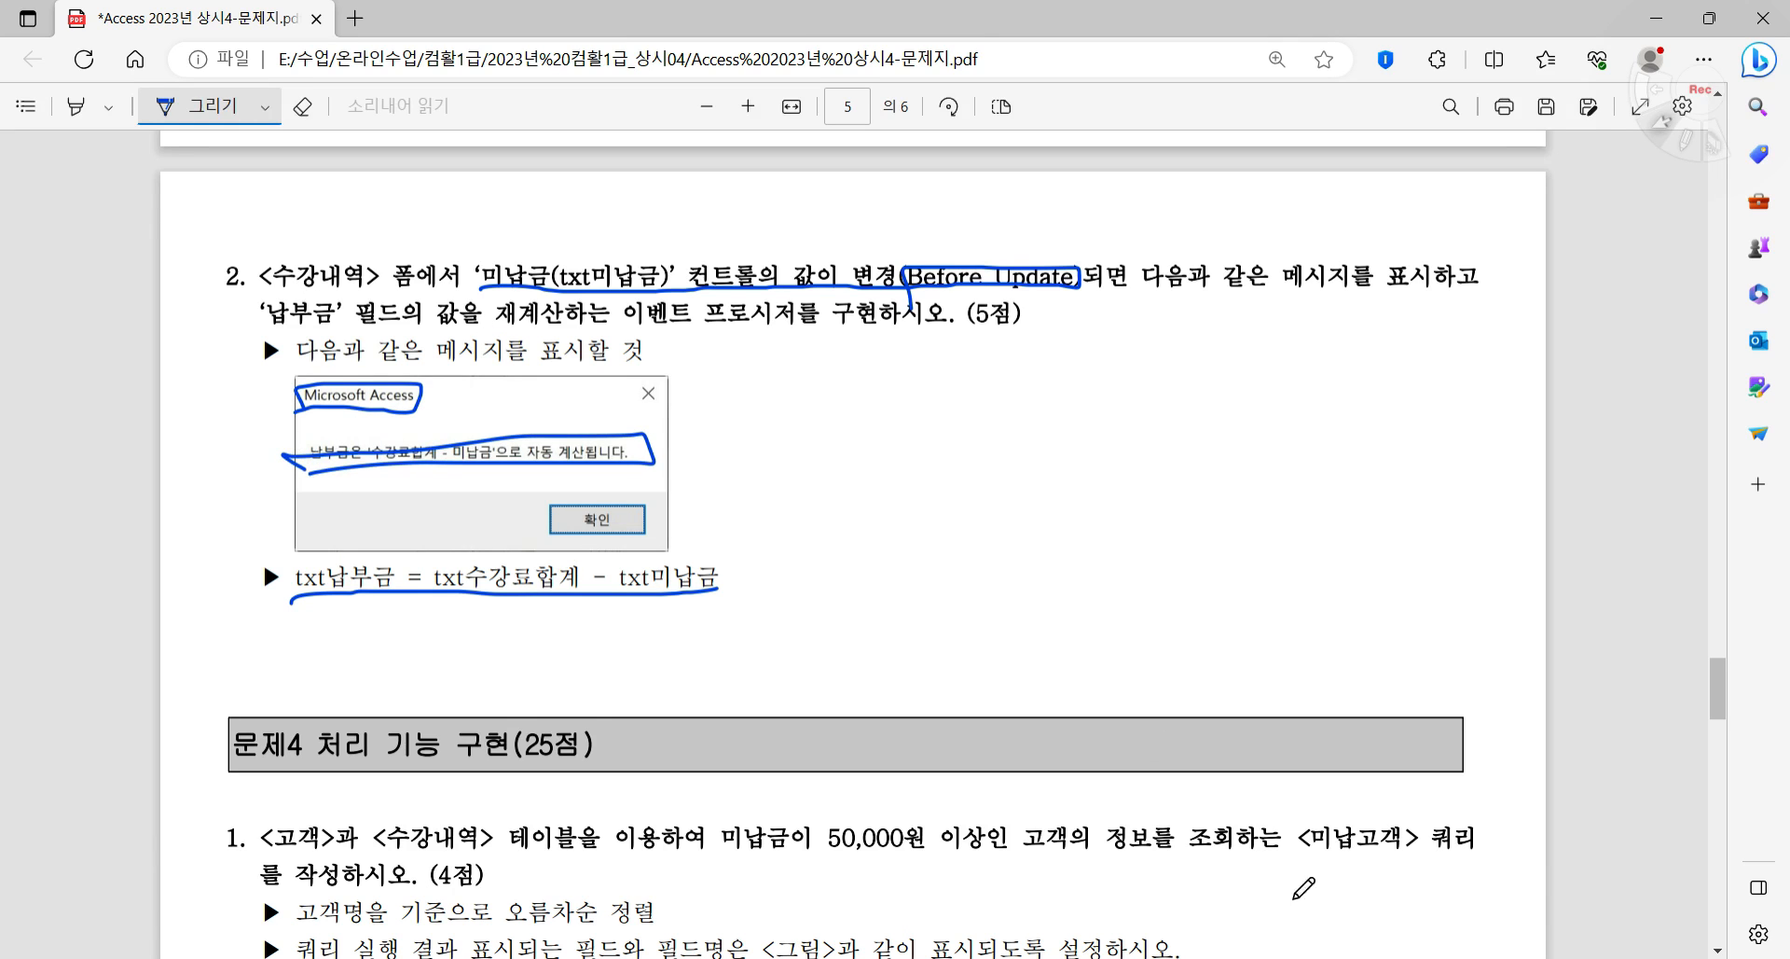
{"action": "key", "text": "alt+Tab"}
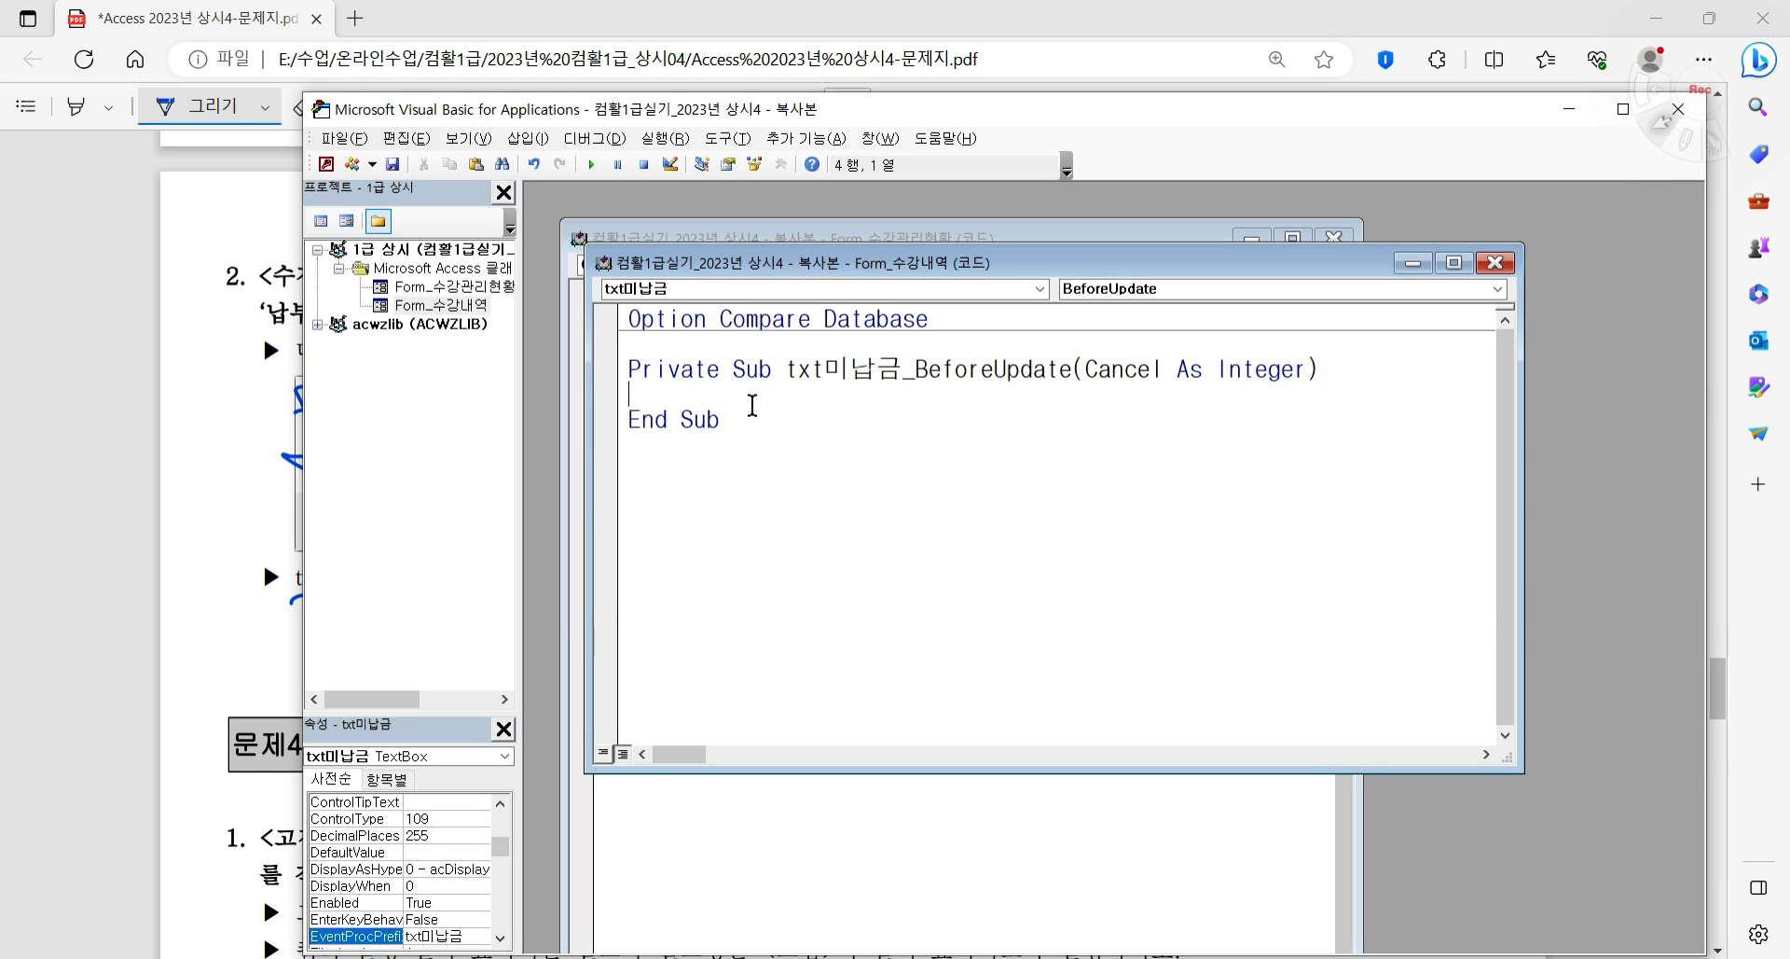
- Start a MsgBox statement inside the txt미납금_BeforeUpdate procedure
{"action": "type", "text": "msgbox"}
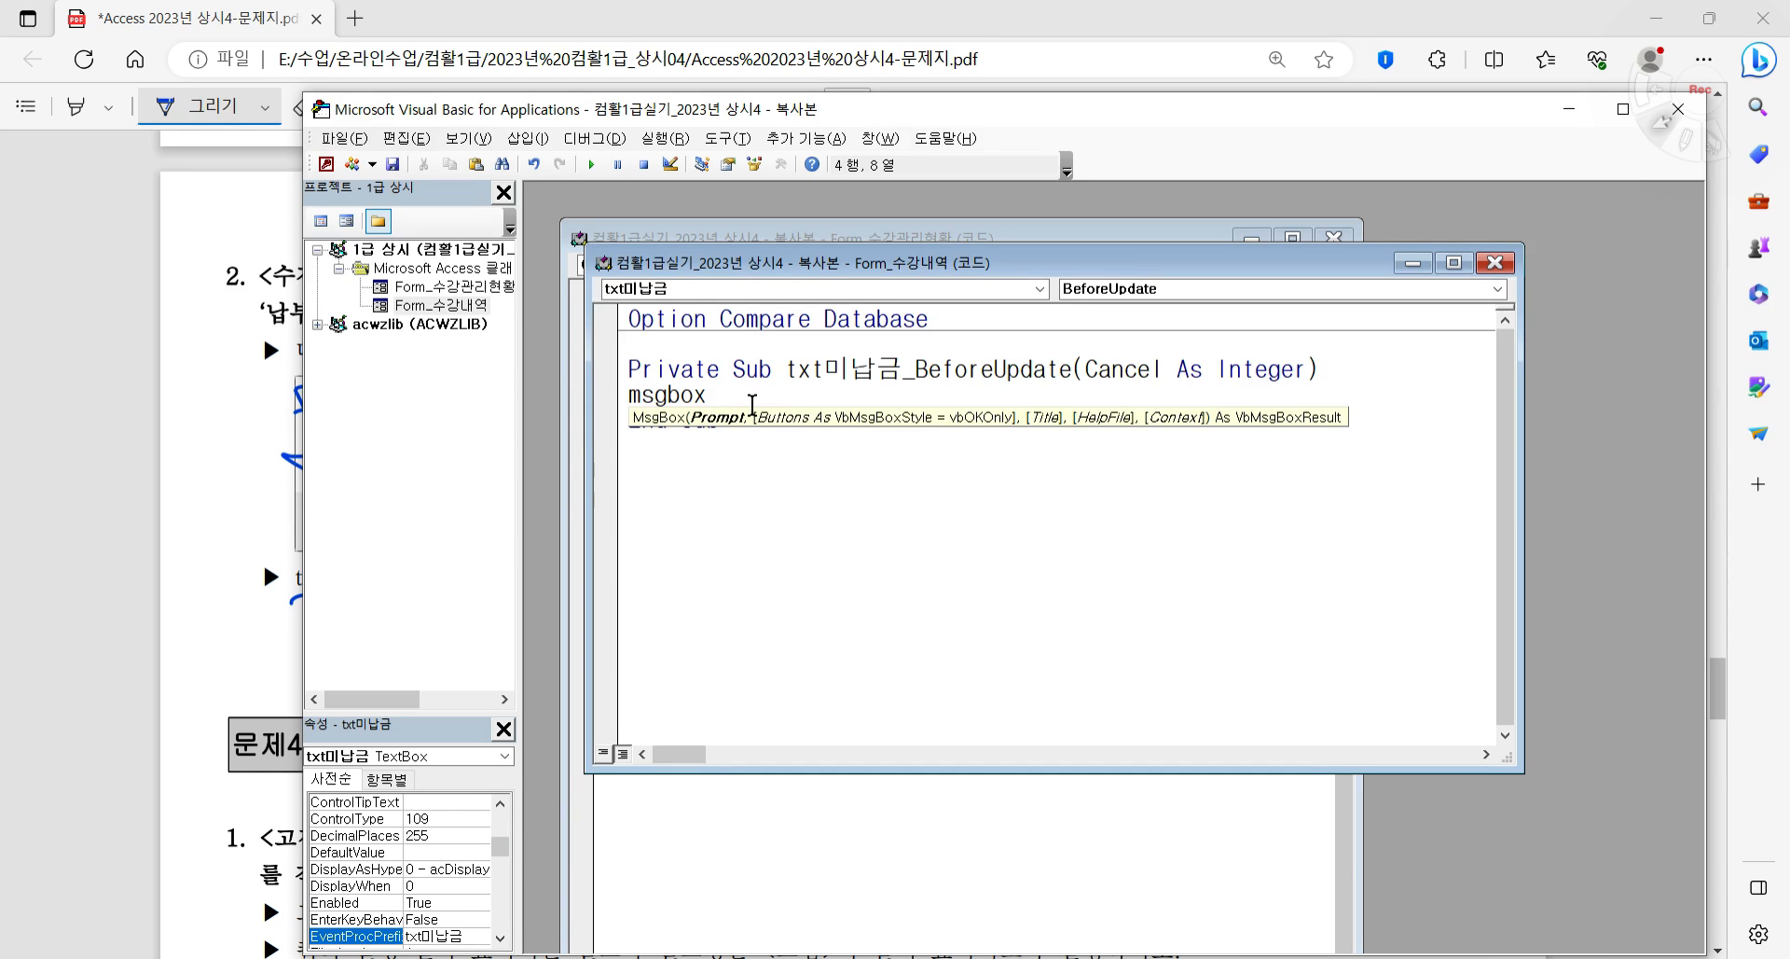
{"action": "left_click", "coordinate": [630, 393]}
{"action": "type", "text": "a"}
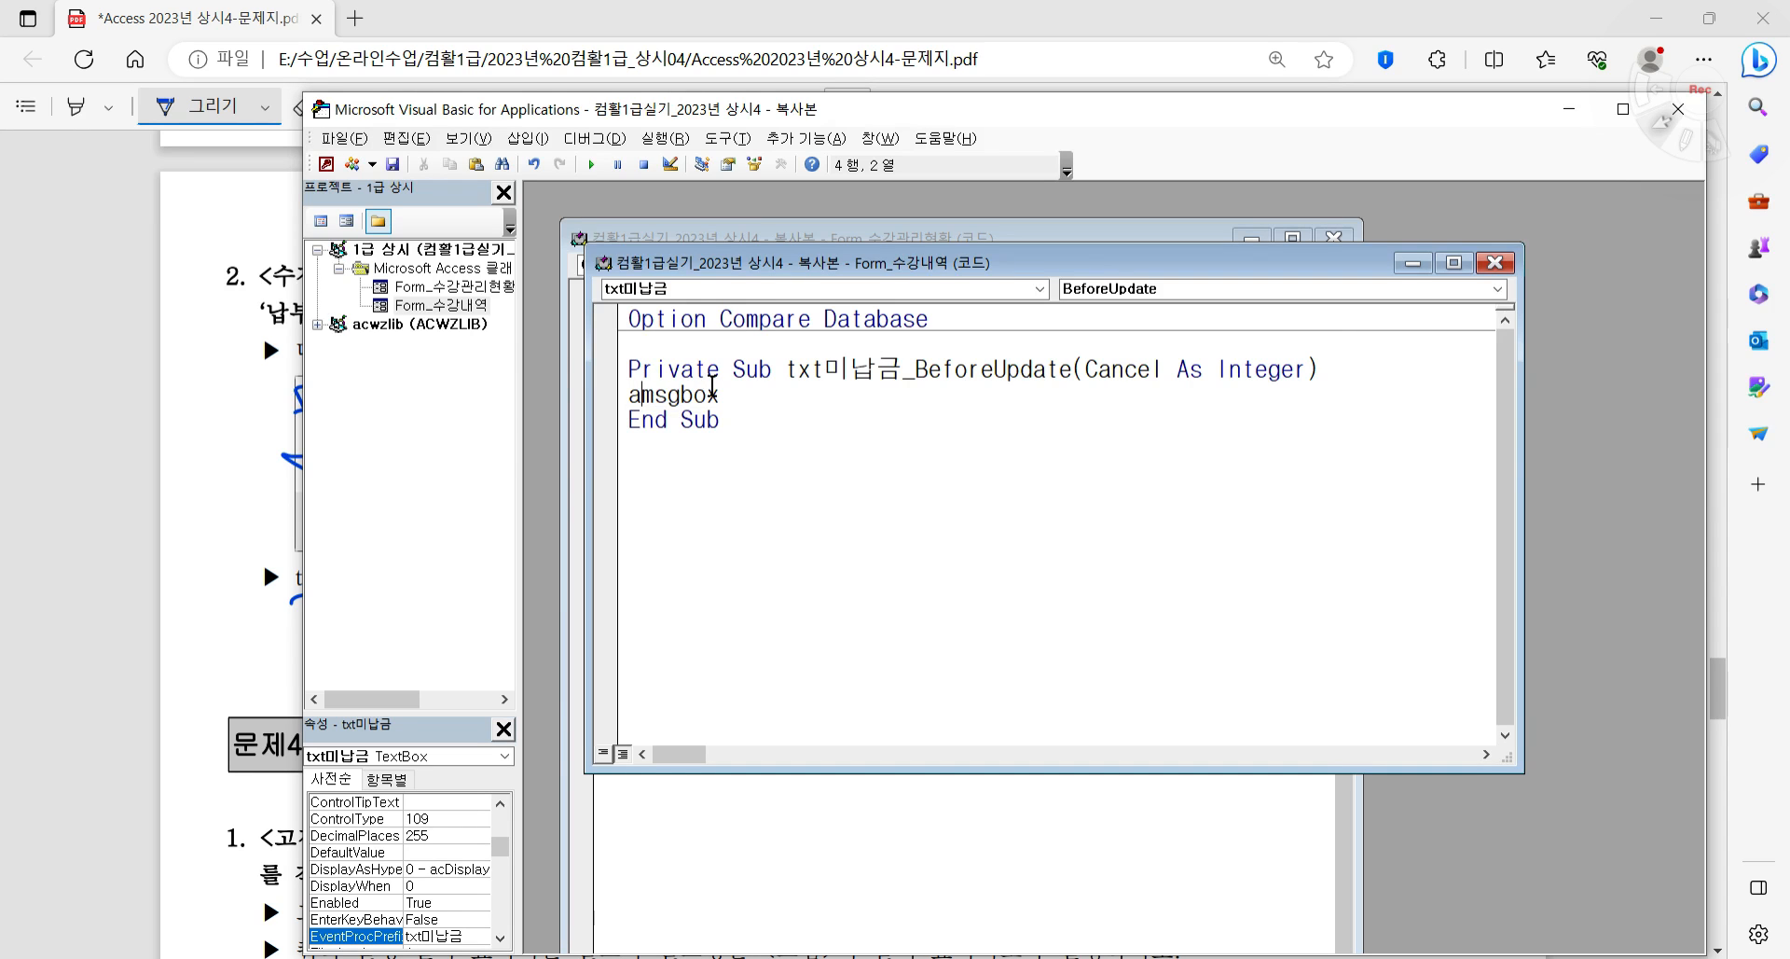
{"action": "type", "text": "="}
{"action": "left_click", "coordinate": [757, 396]}
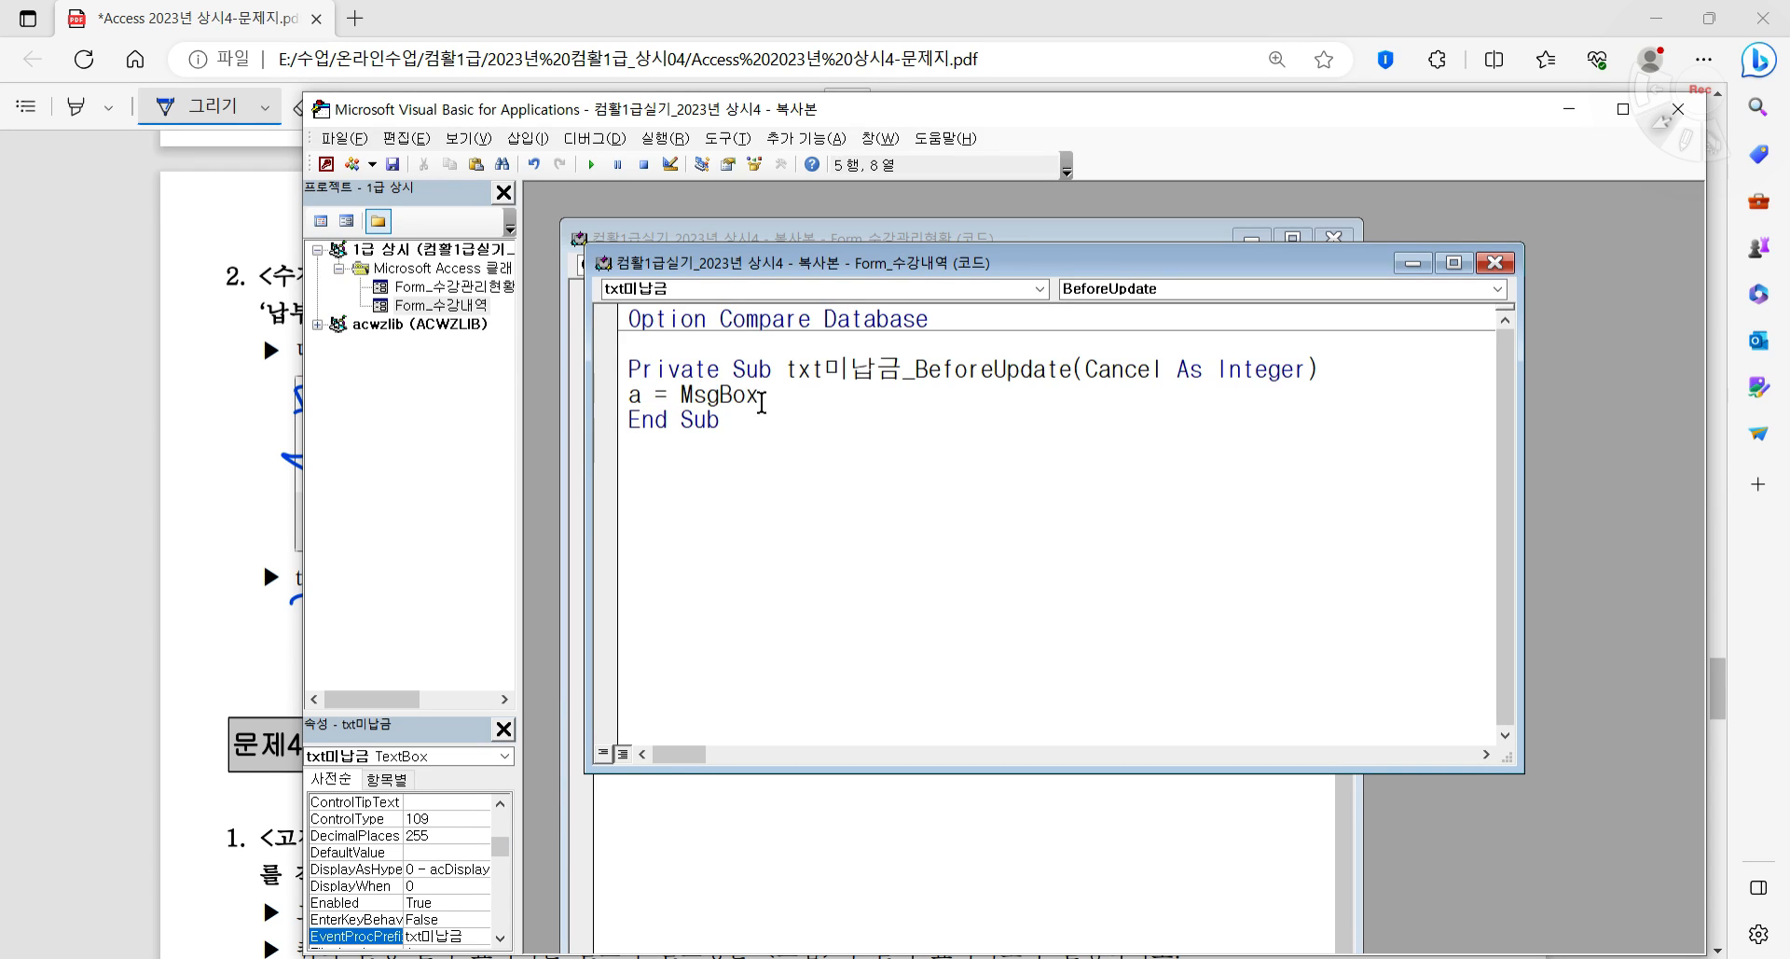
{"action": "type", "text": "("}
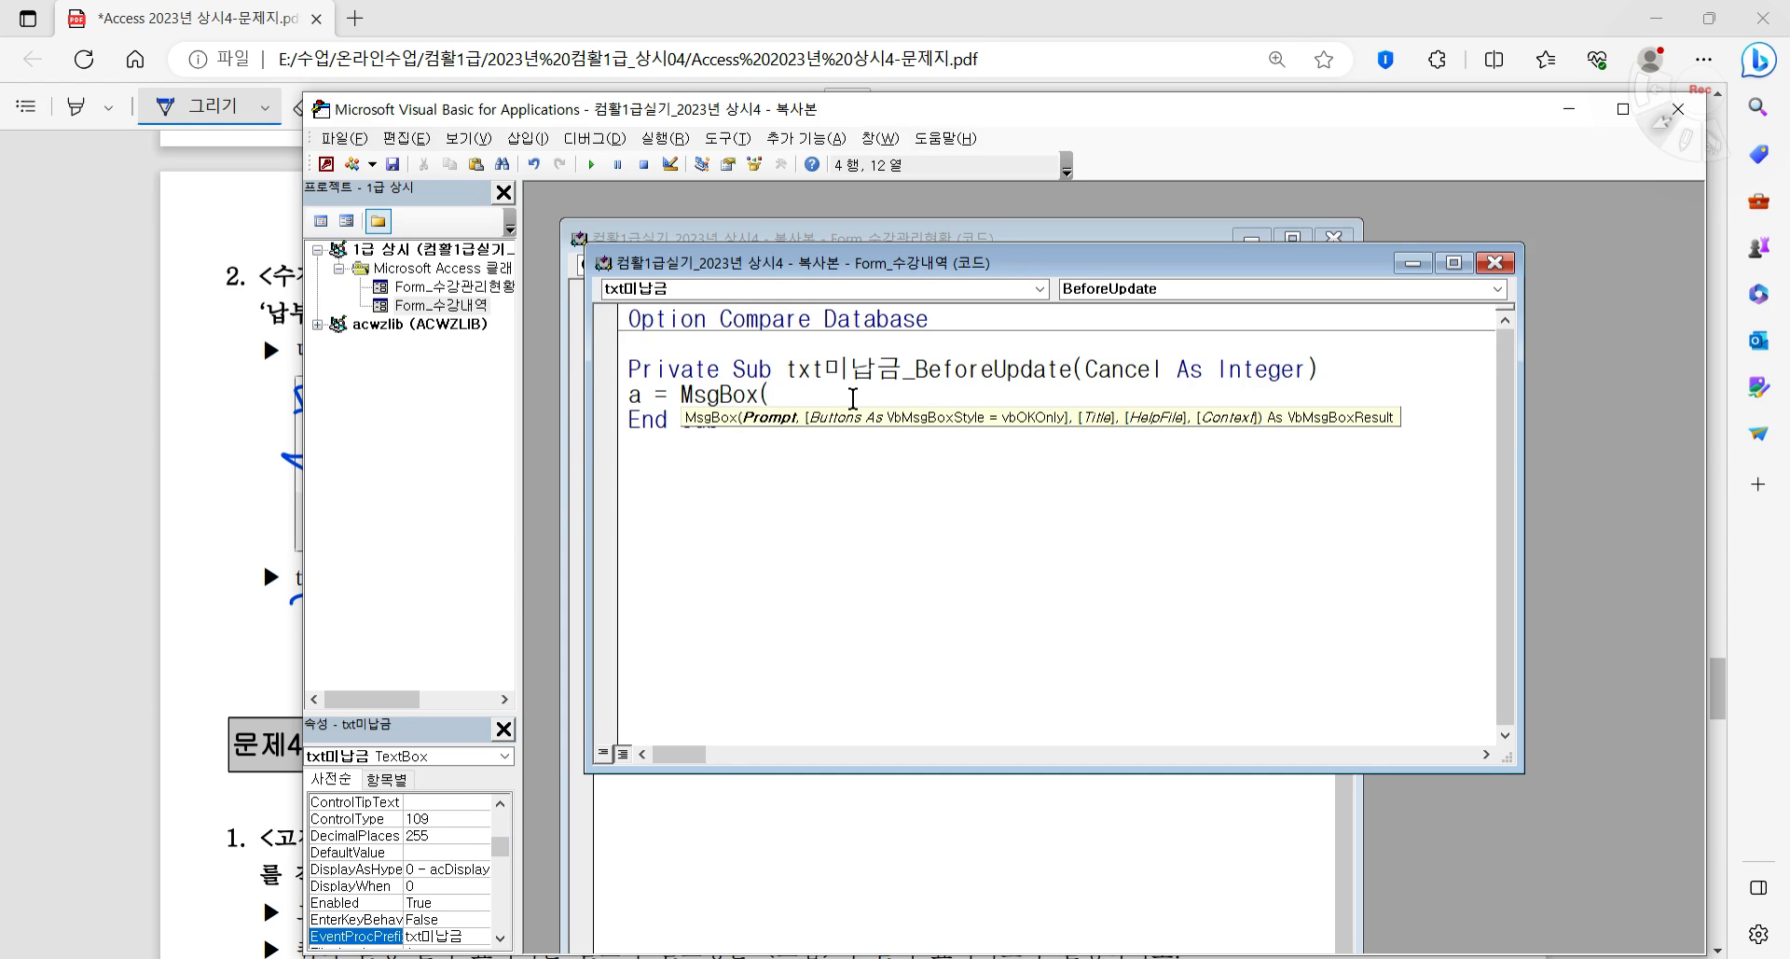
{"action": "key", "text": "BackSpace"}
{"action": "key", "text": "Left"}
{"action": "key", "text": "Left"}
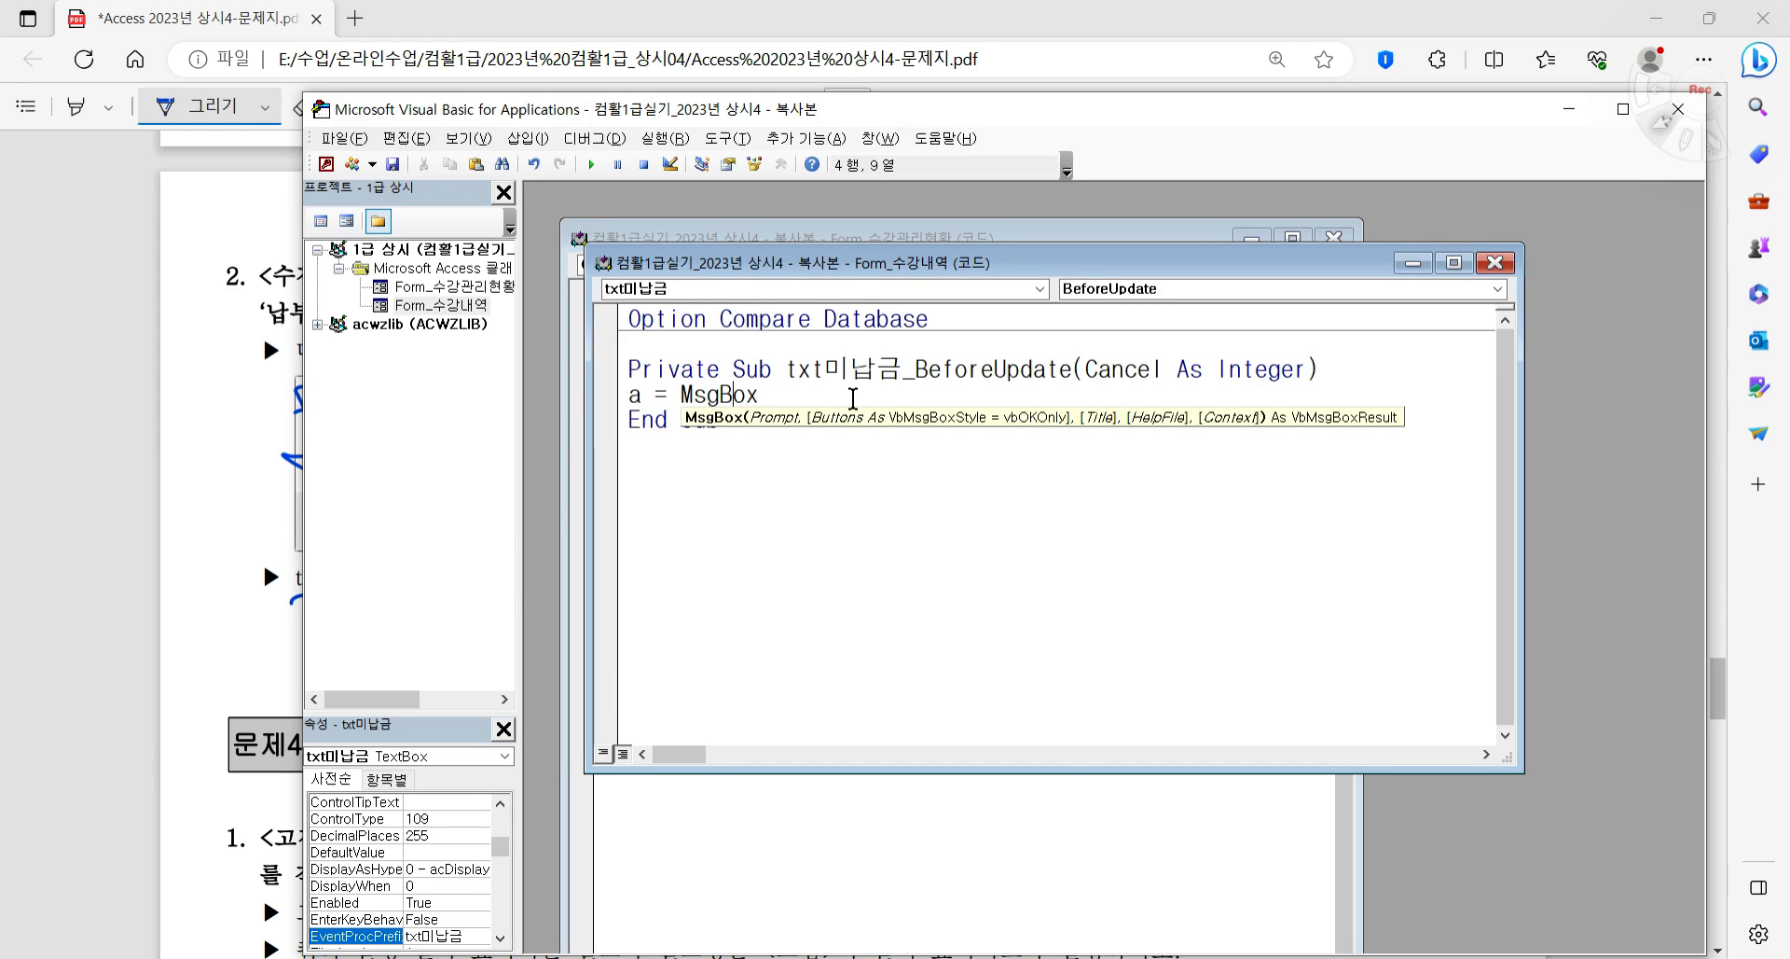
{"action": "key", "text": "Left"}
{"action": "key", "text": "Left"}
{"action": "key", "text": "BackSpace"}
{"action": "key", "text": "BackSpace"}
{"action": "key", "text": "BackSpace"}
{"action": "key", "text": "BackSpace"}
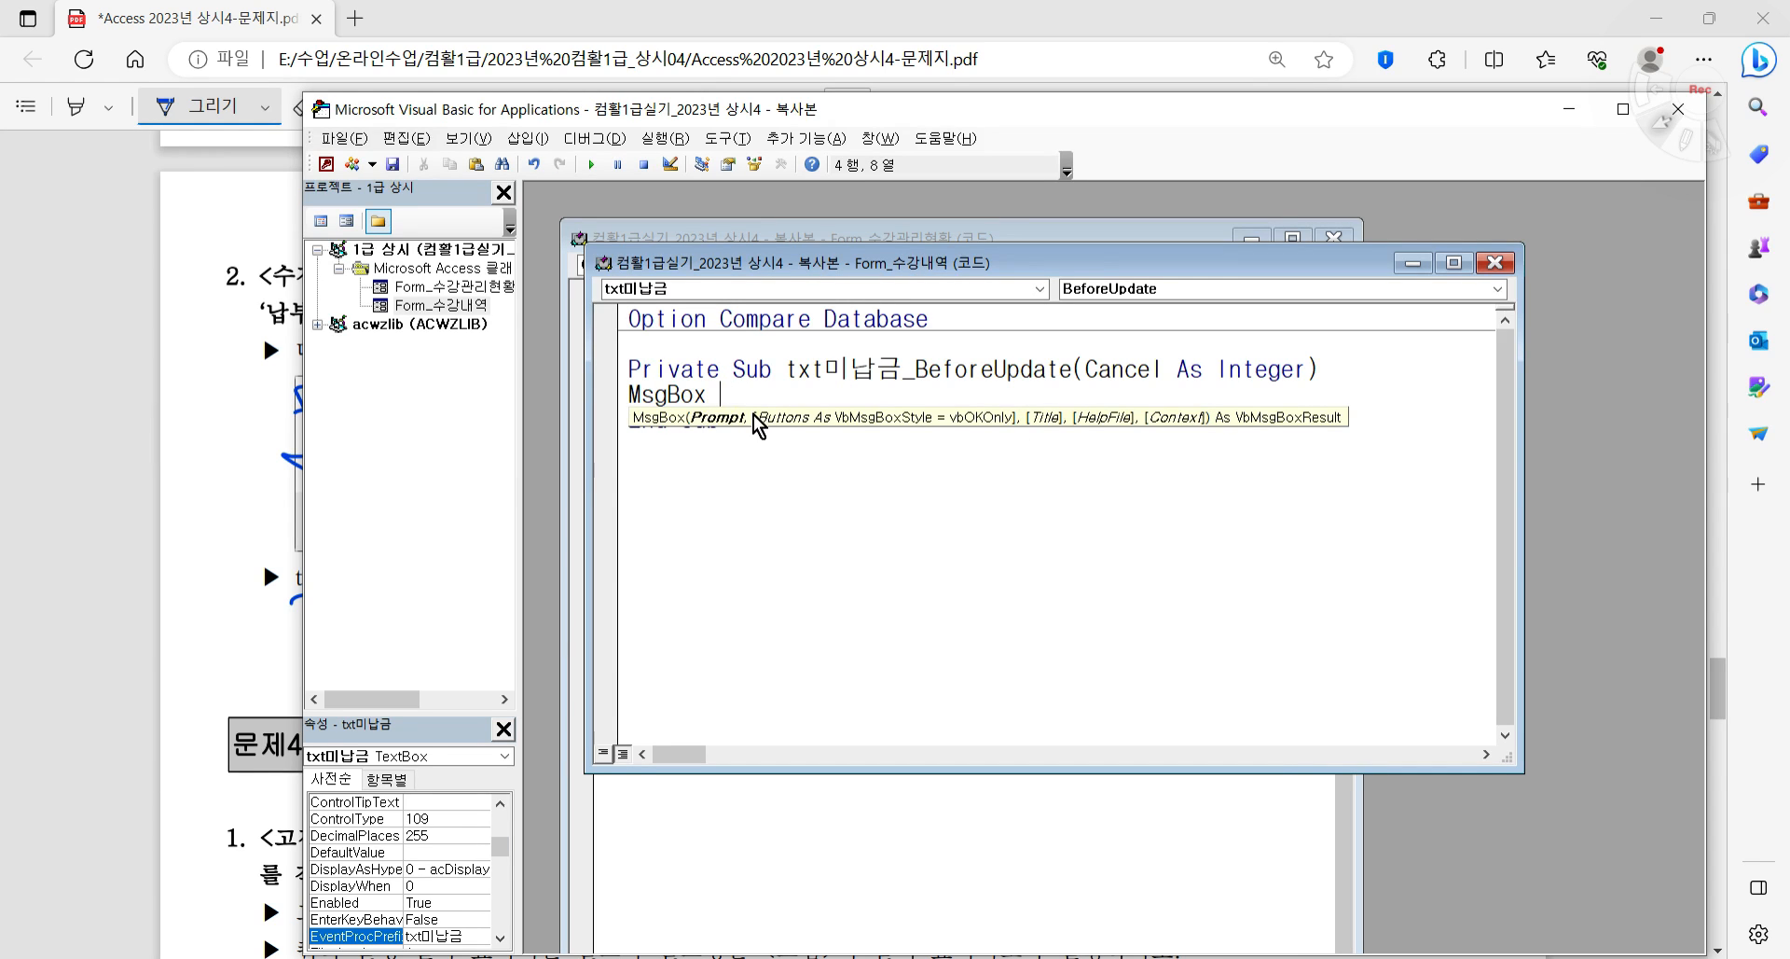
- Begin the MsgBox prompt text with "납부금은"
{"action": "type", "text": "\"s"}
{"action": "key", "text": "BackSpace"}
{"action": "type", "text": "납부금은"}
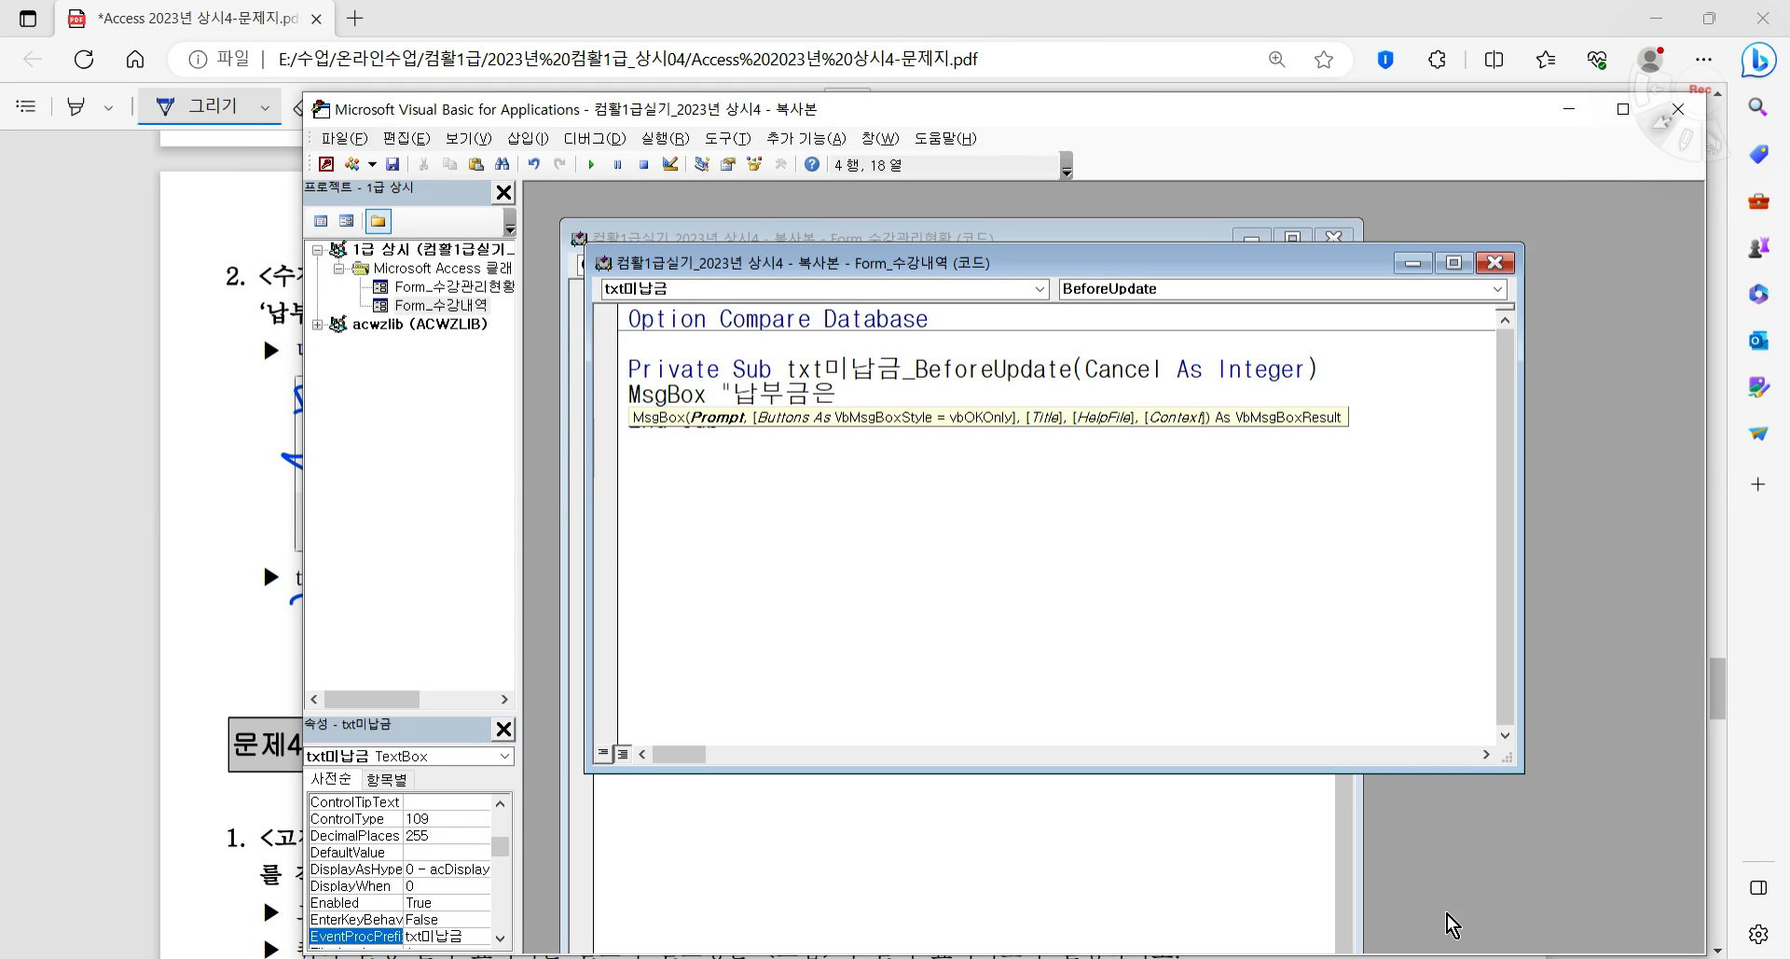
- Switch to the exam PDF, erase the pen mark over the sample message text, and return to the Visual Basic editor
{"action": "key", "text": "alt+Tab"}
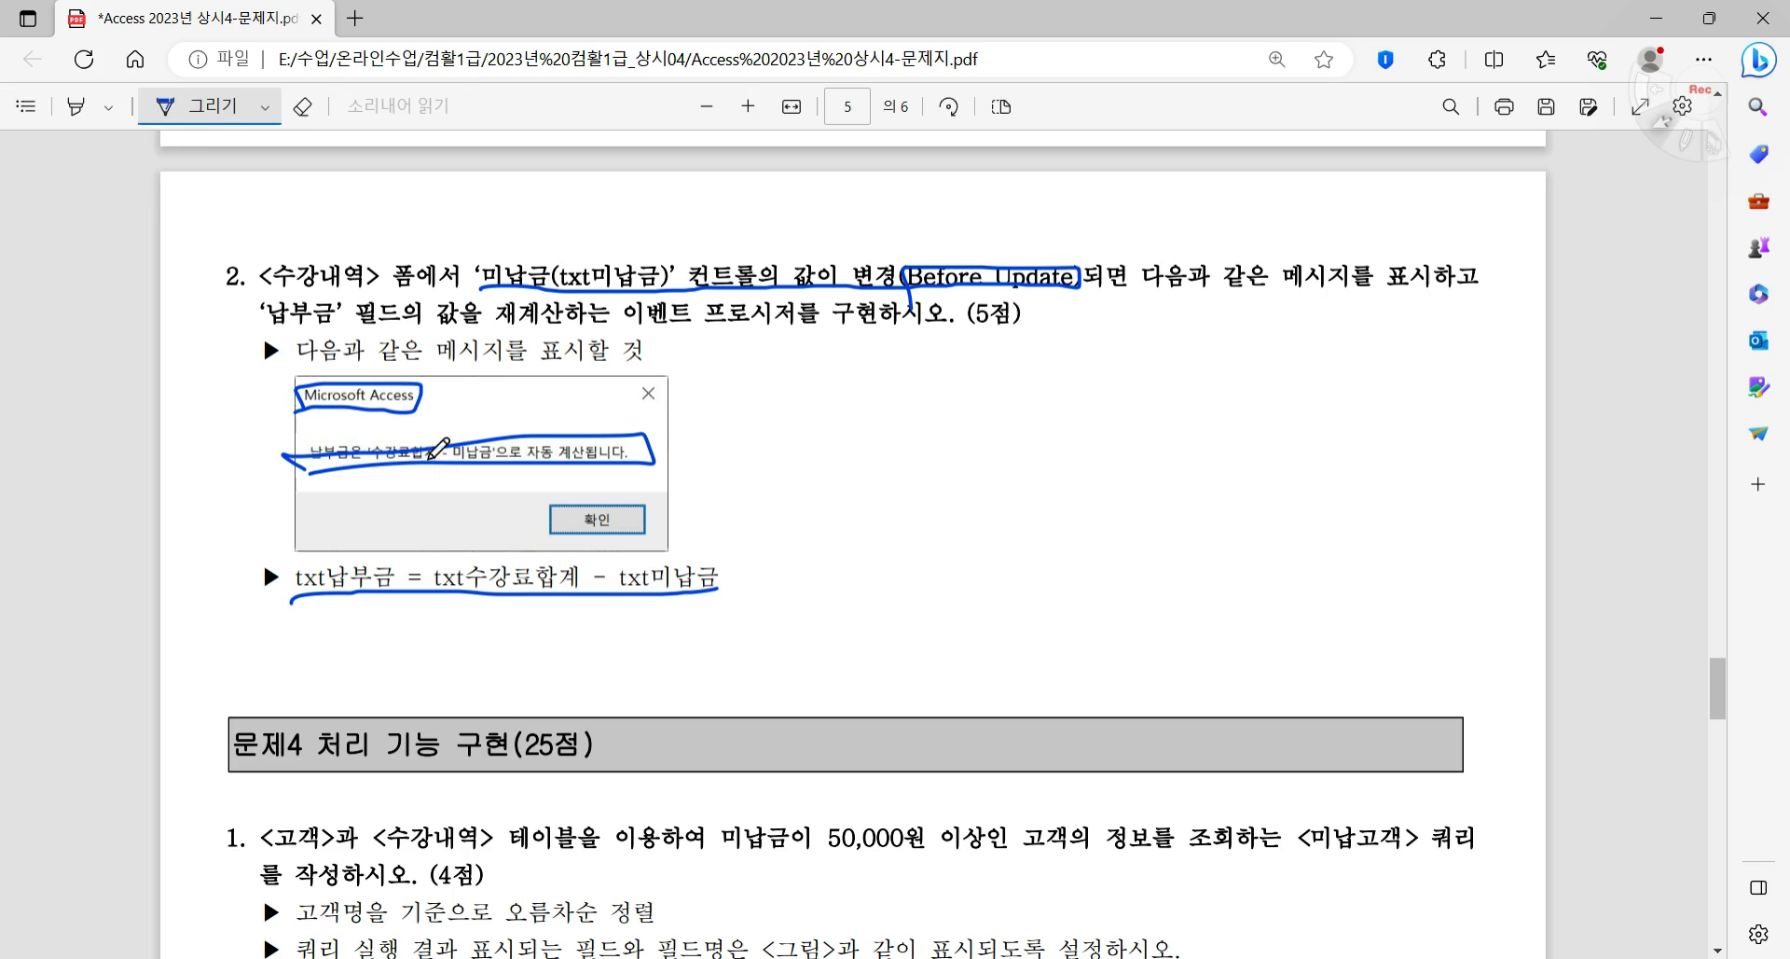
{"action": "left_click", "coordinate": [302, 106]}
{"action": "left_click", "coordinate": [452, 455]}
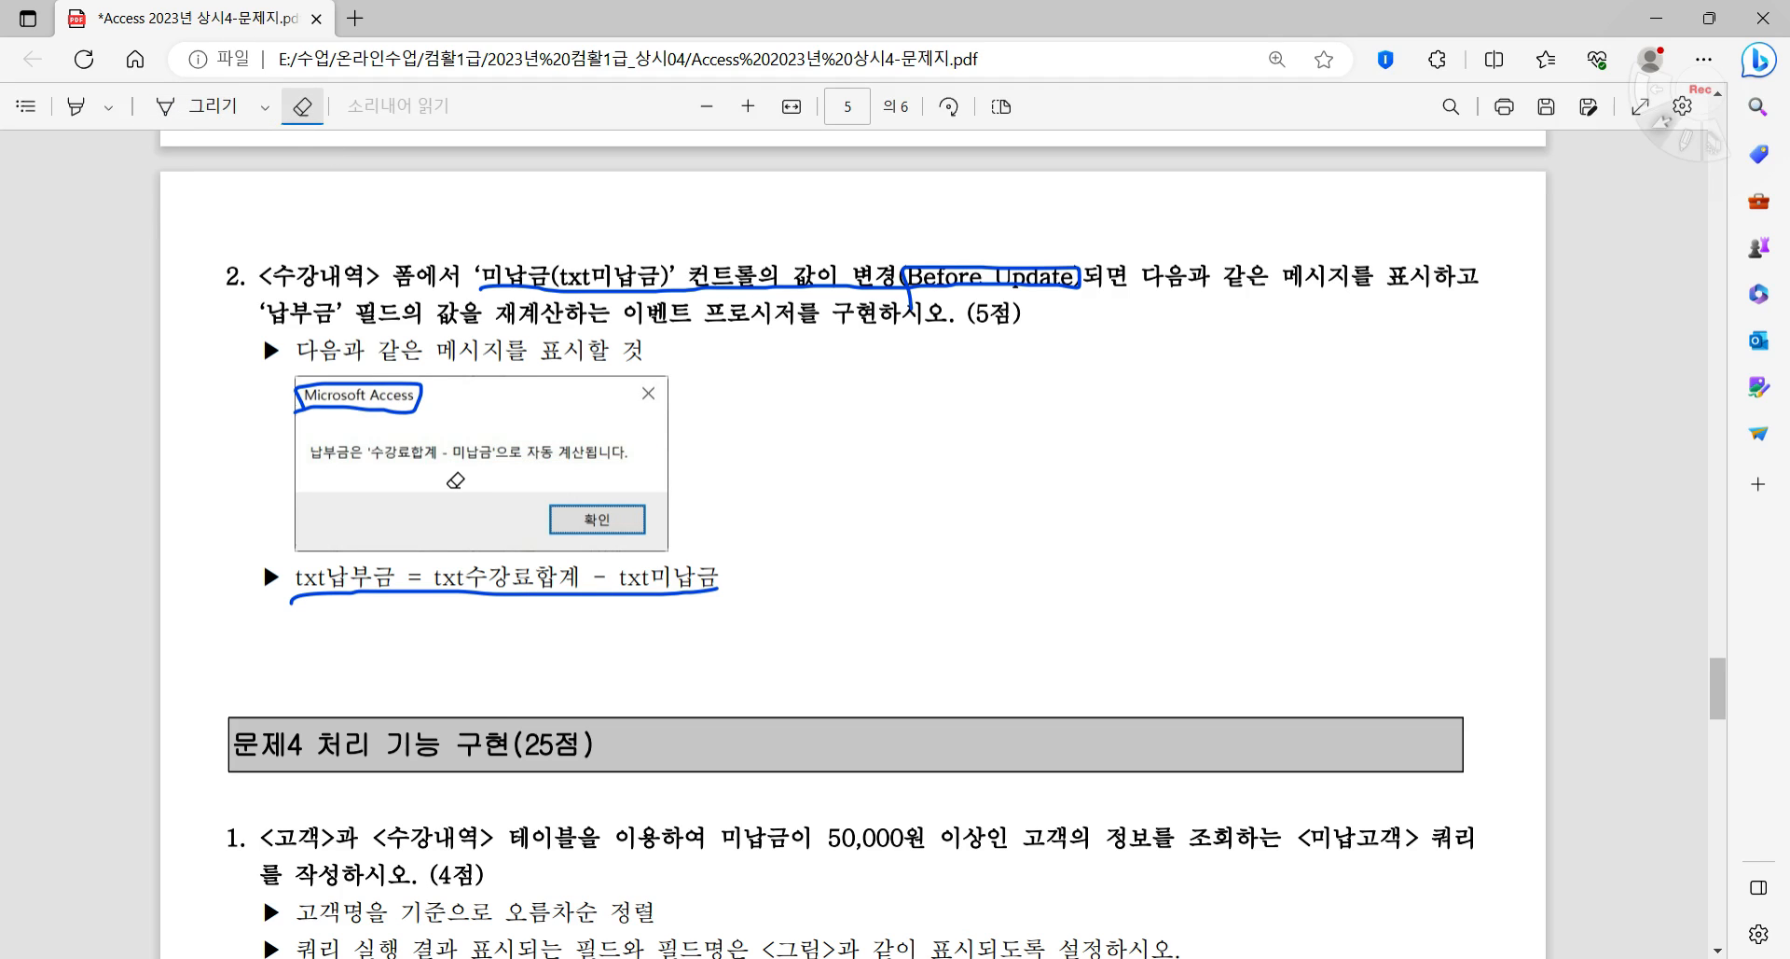
{"action": "left_click", "coordinate": [219, 105]}
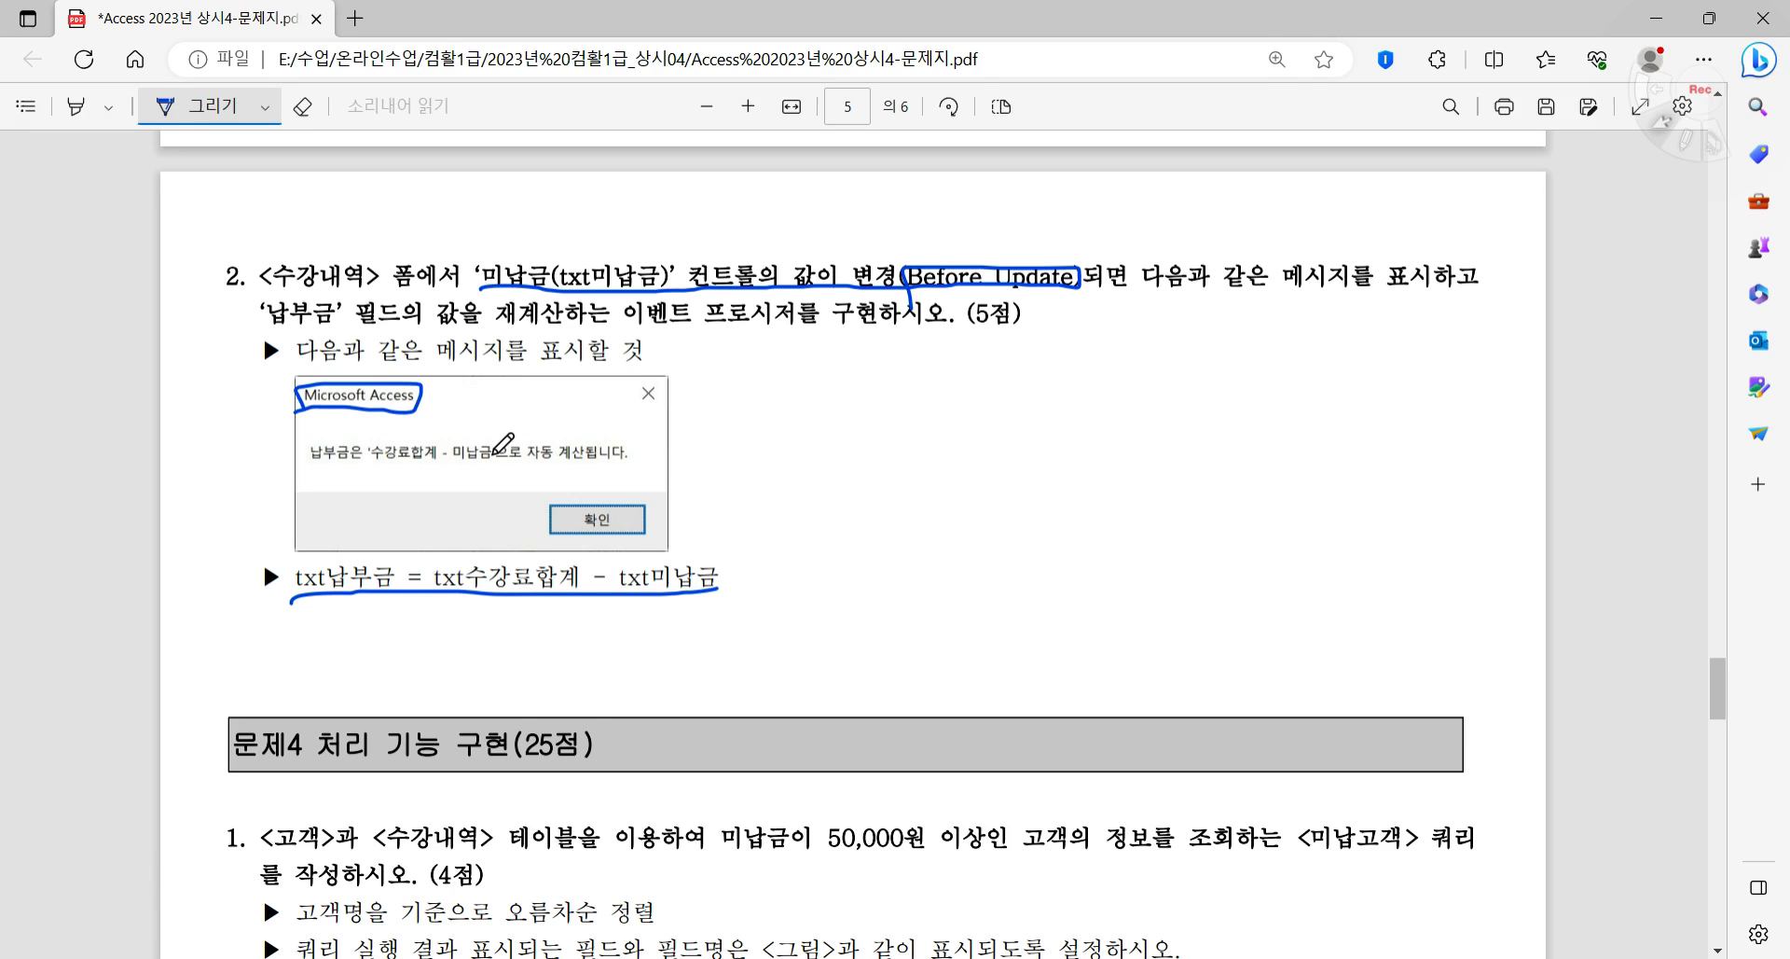
{"action": "key", "text": "alt+Tab"}
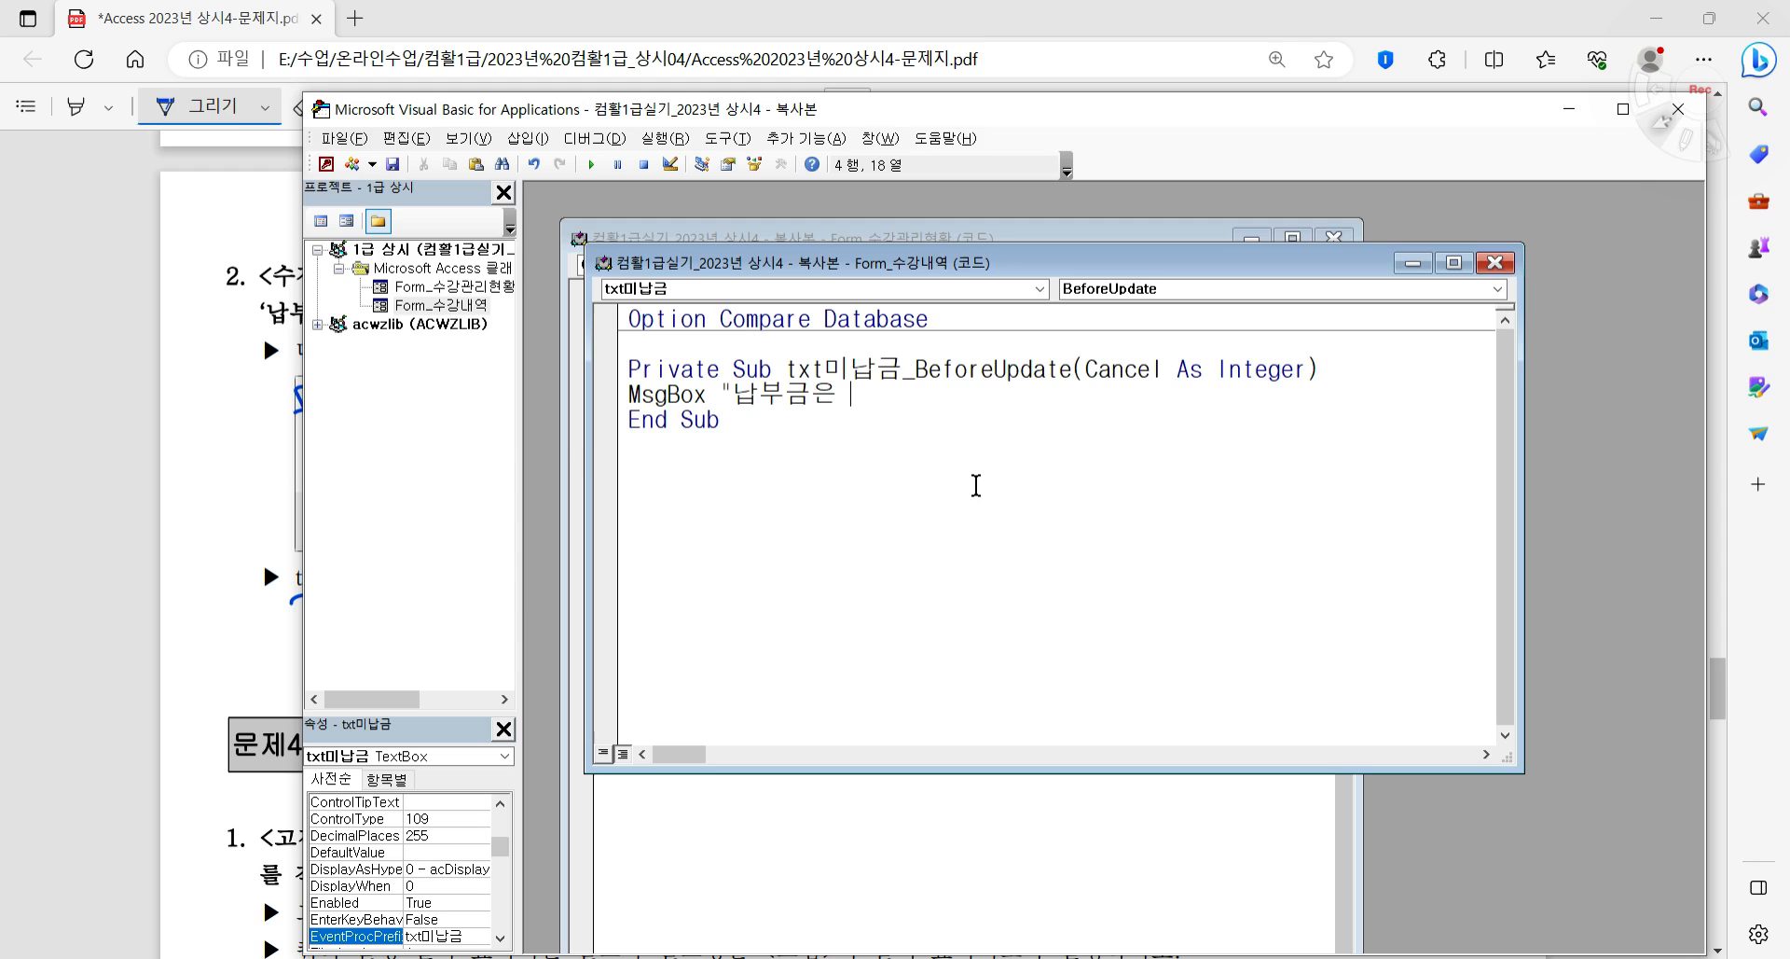
- Complete the MsgBox prompt as "납부금은 '수강료합계 - 미납금'으로 자동 계산됩니다."
{"action": "type", "text": "수강료합"}
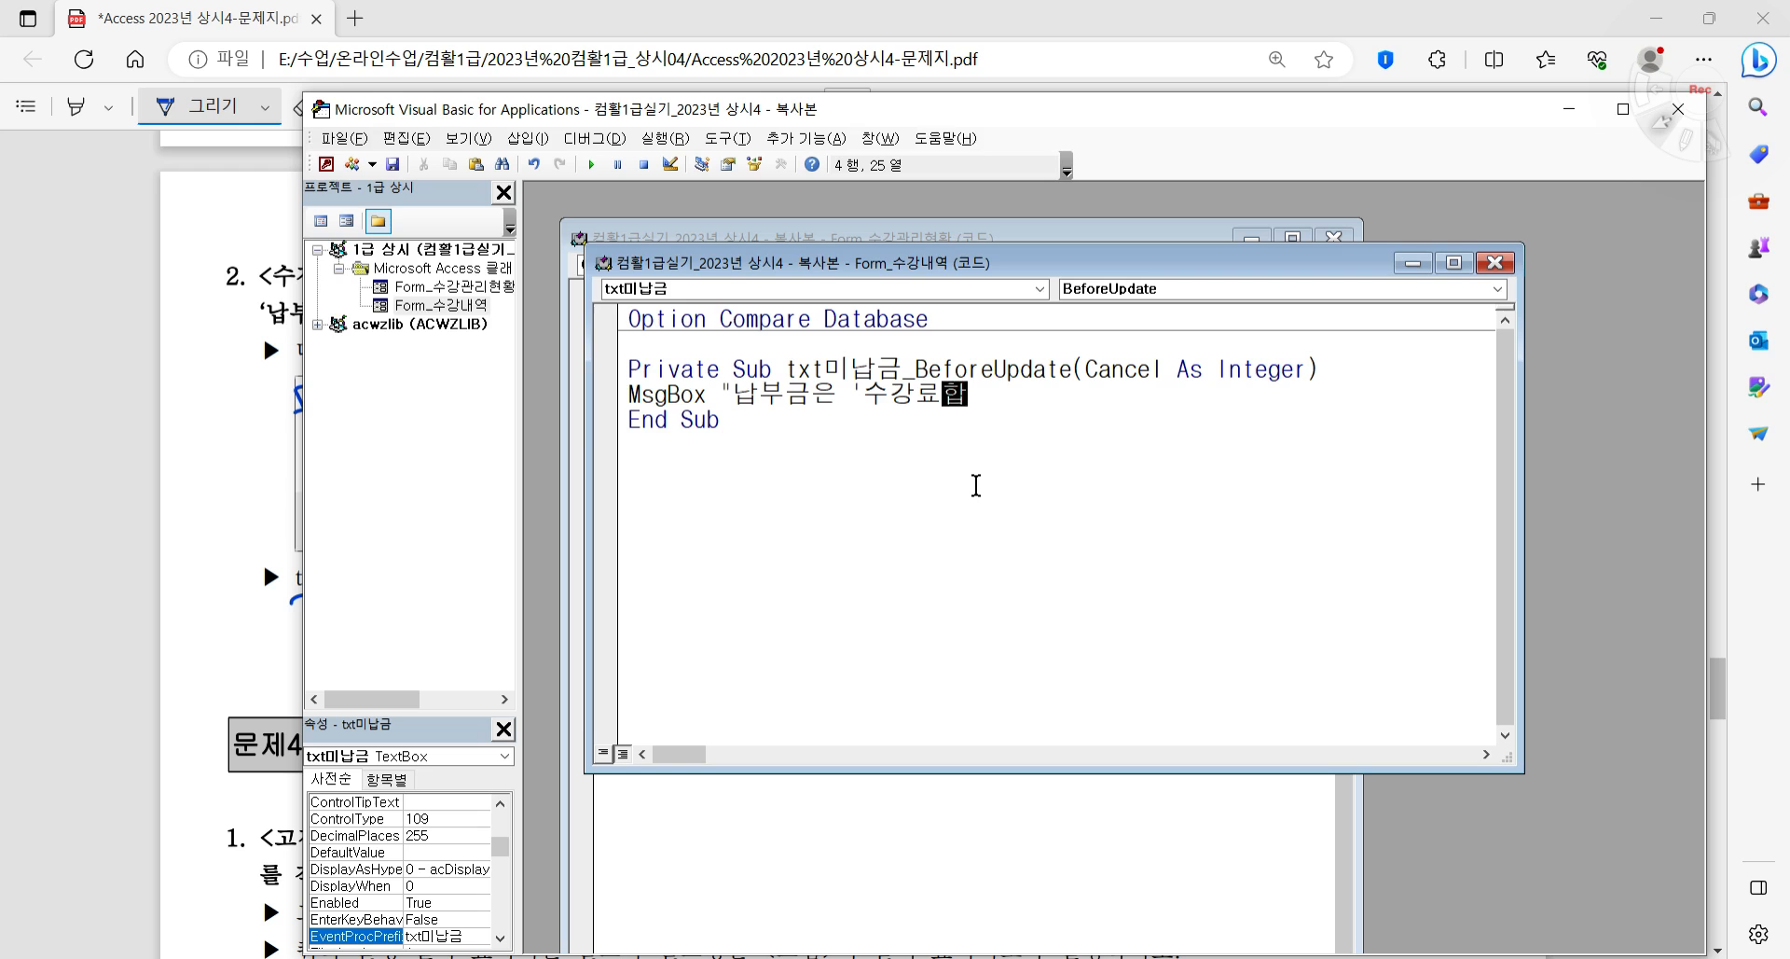
{"action": "type", "text": "계 -"}
{"action": "type", "text": " ㅁ"}
{"action": "type", "text": "미납금'"}
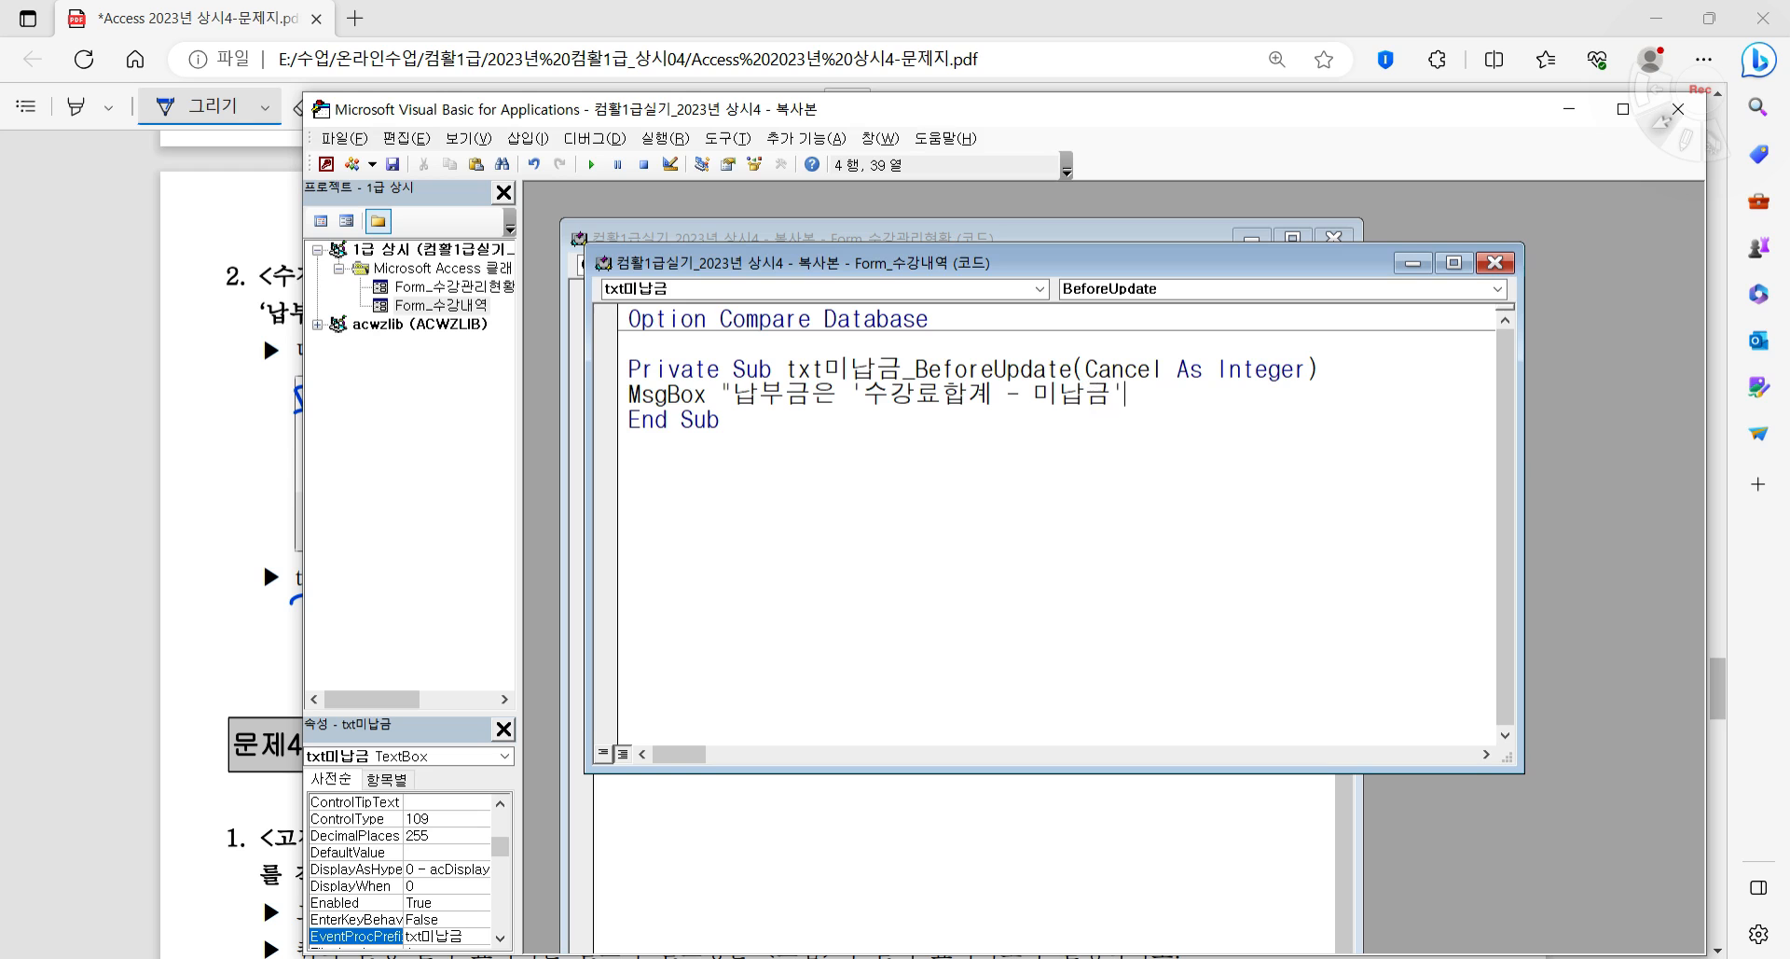
{"action": "type", "text": "으로 ㅈ"}
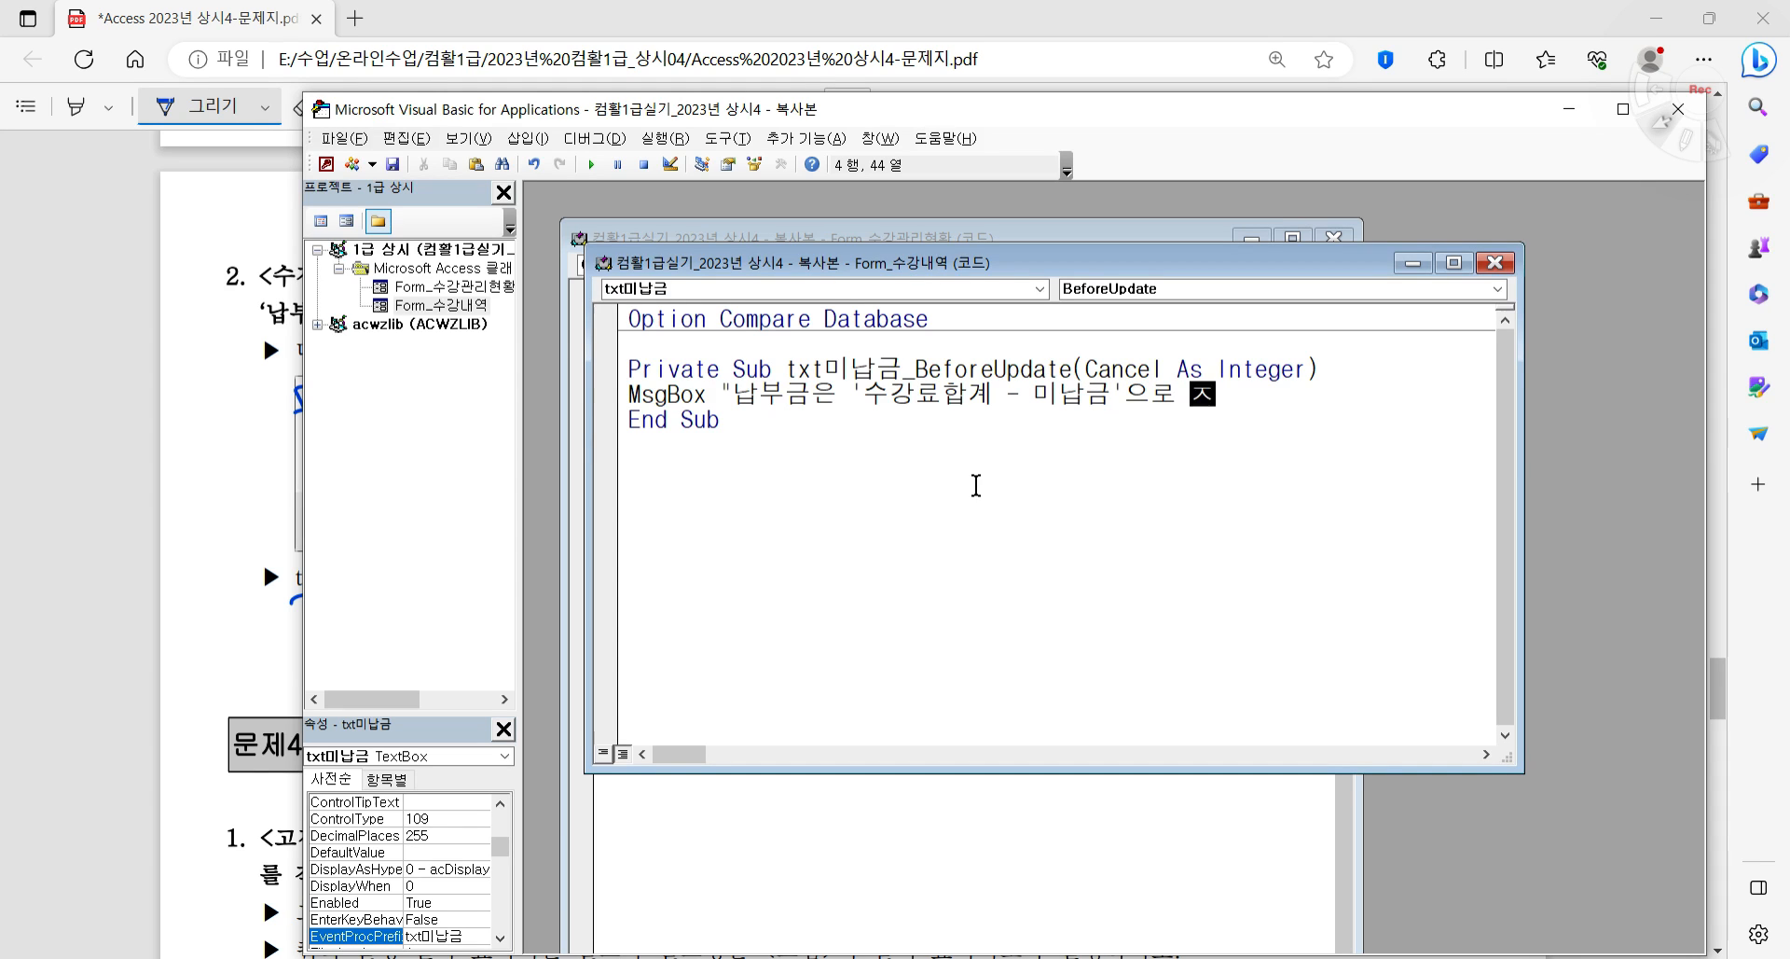
{"action": "type", "text": "ㅏㅗ"}
{"action": "key", "text": "BackSpace"}
{"action": "key", "text": "BackSpace"}
{"action": "type", "text": "자동 계"}
{"action": "type", "text": "산됩ㄴ"}
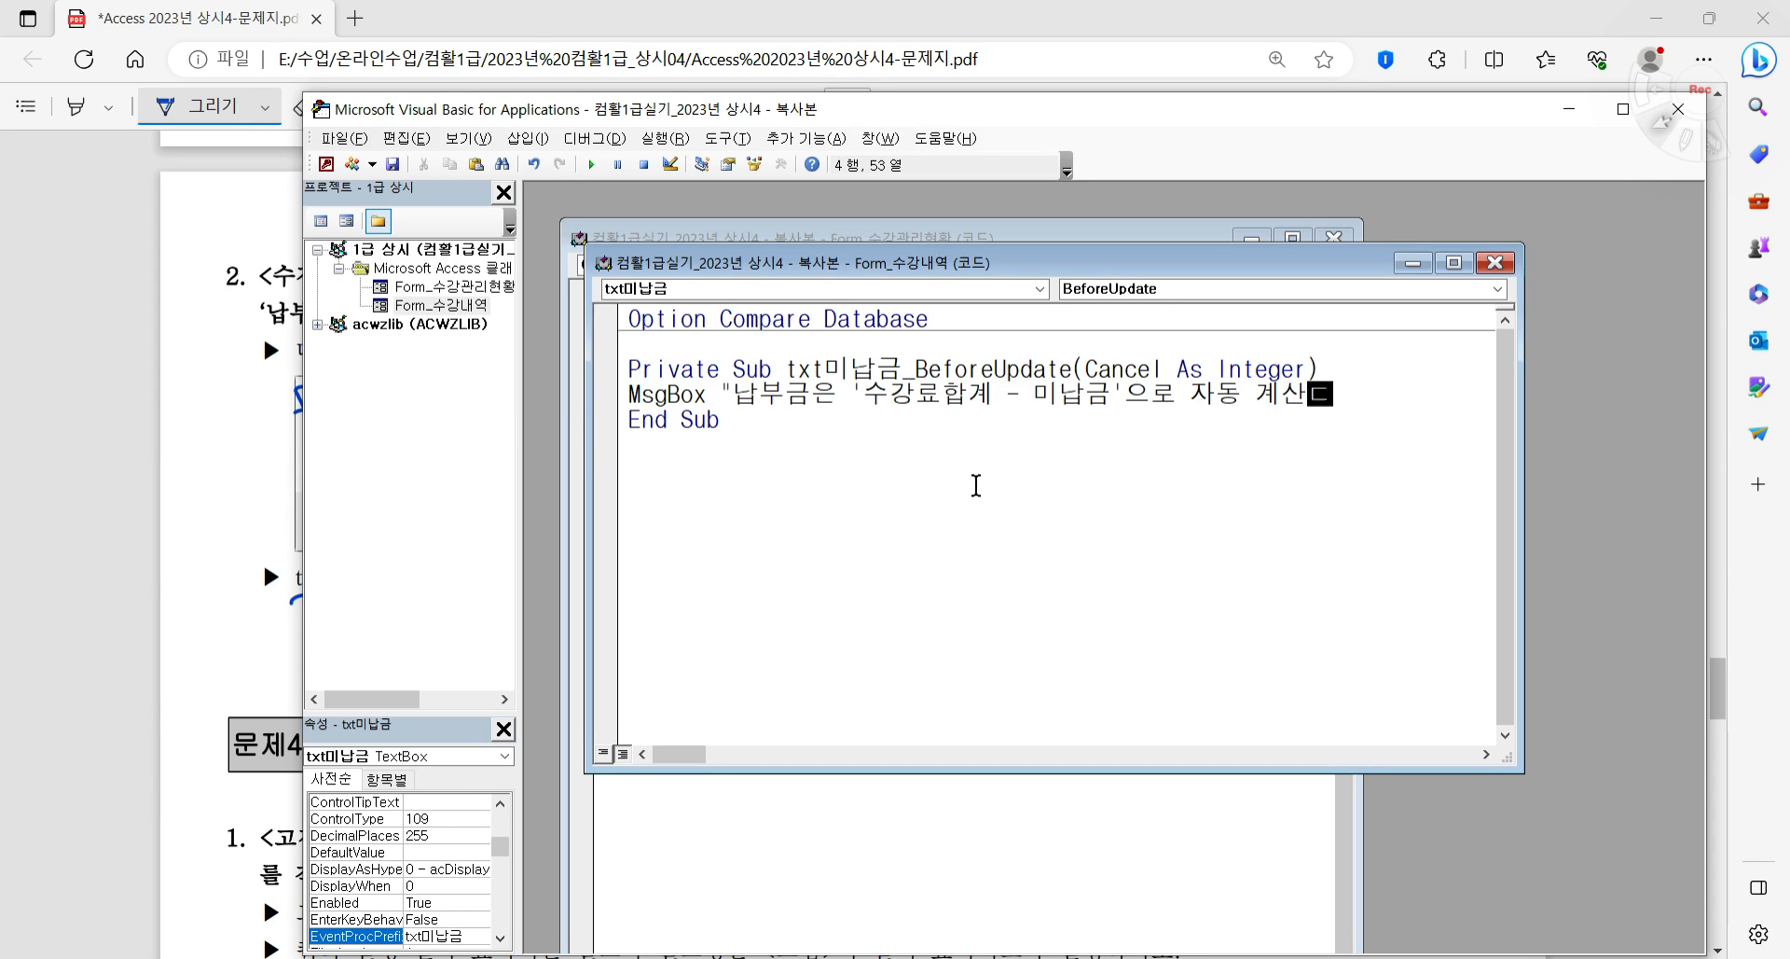
{"action": "type", "text": "니다.\""}
- Check the MsgBox statement against the sample message box in the exam PDF and the function's optional arguments
{"action": "left_click", "coordinate": [1249, 958]}
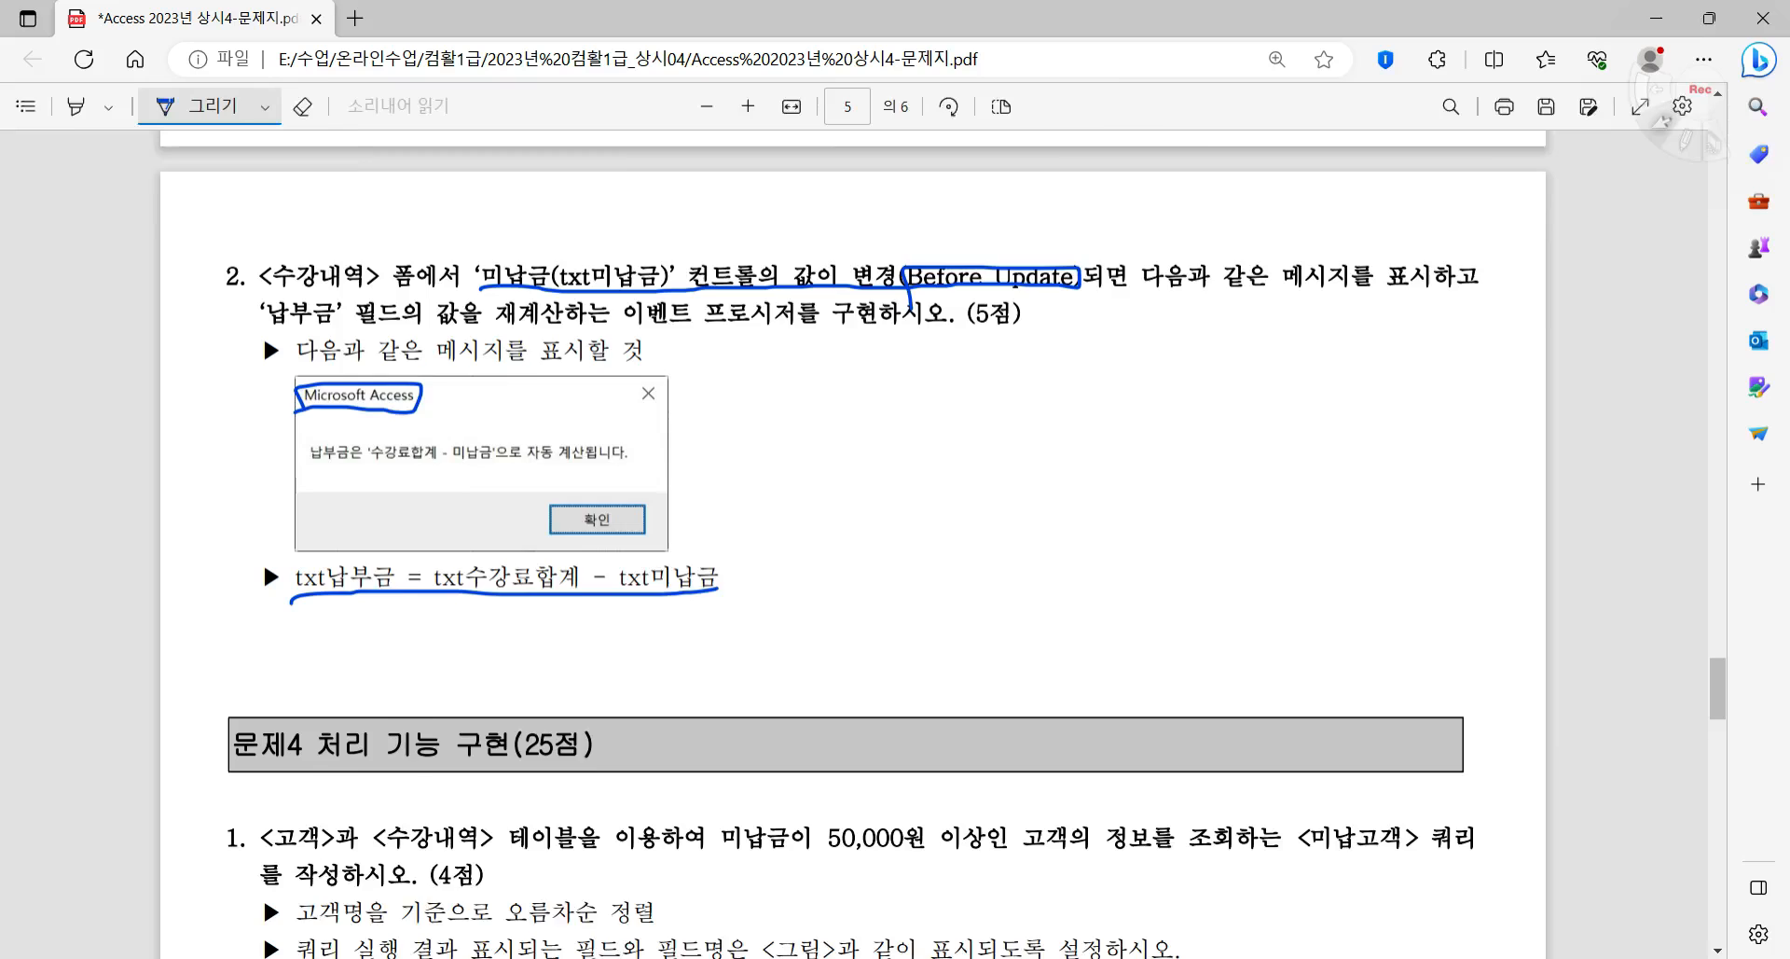
{"action": "key", "text": "alt+Tab"}
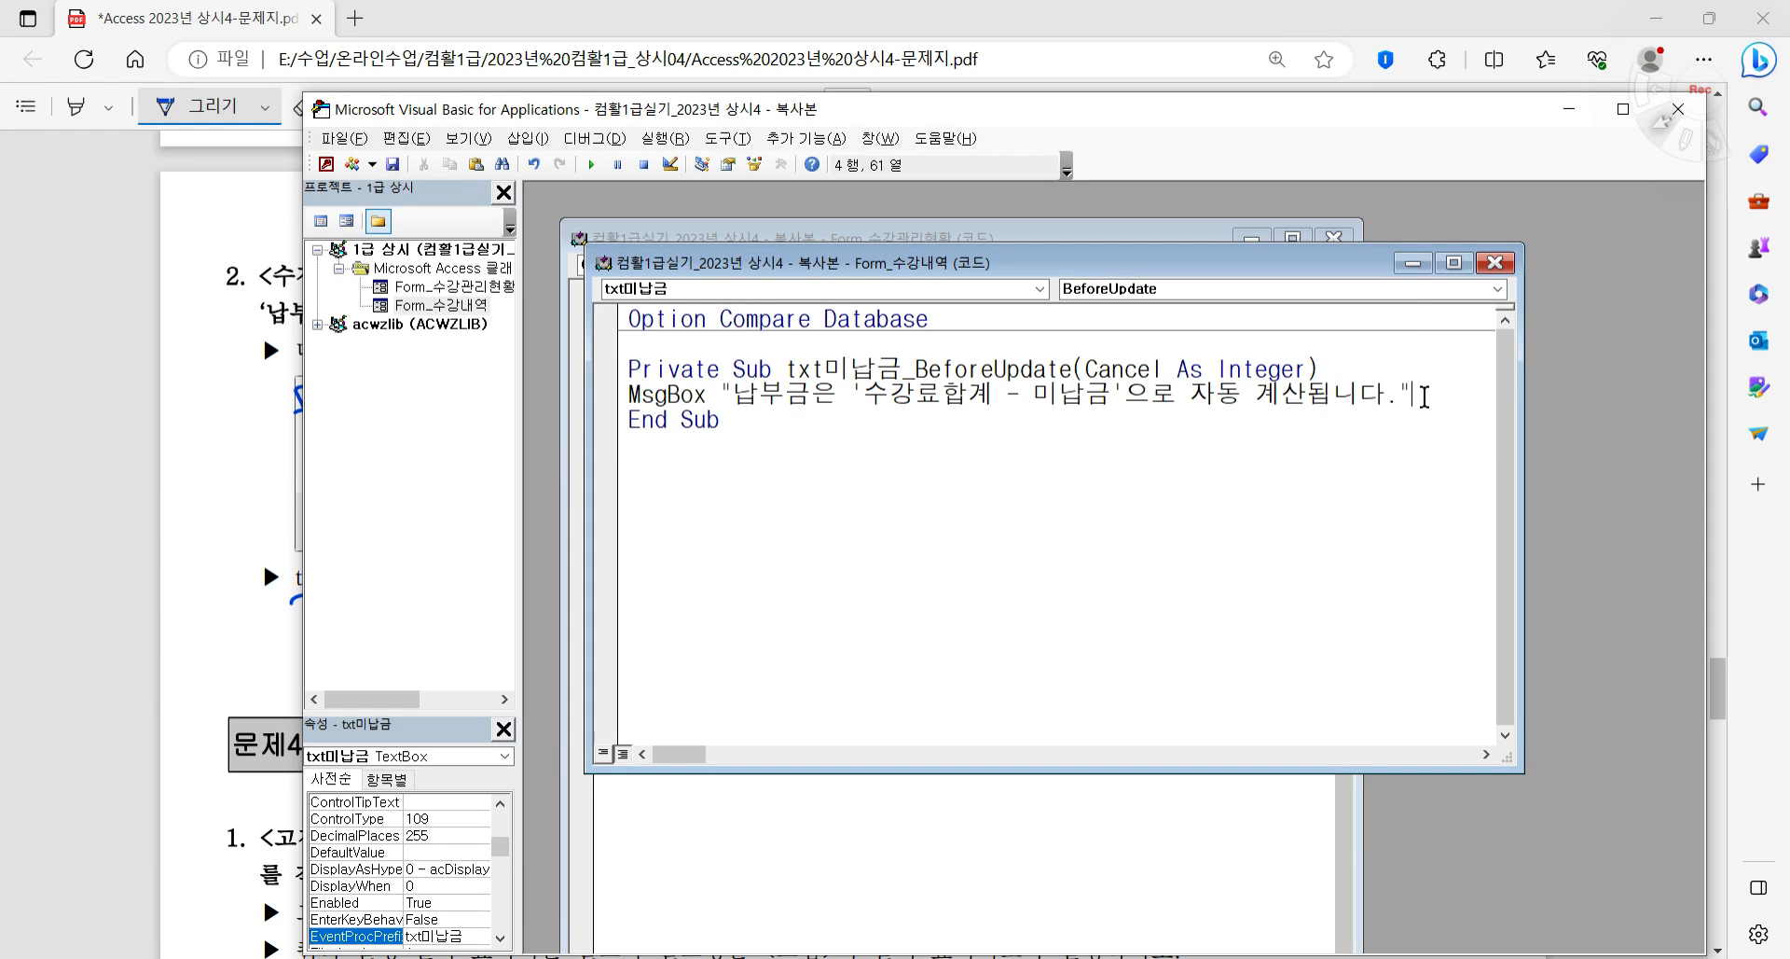
{"action": "mouse_move", "coordinate": [1399, 957]}
{"action": "type", "text": ","}
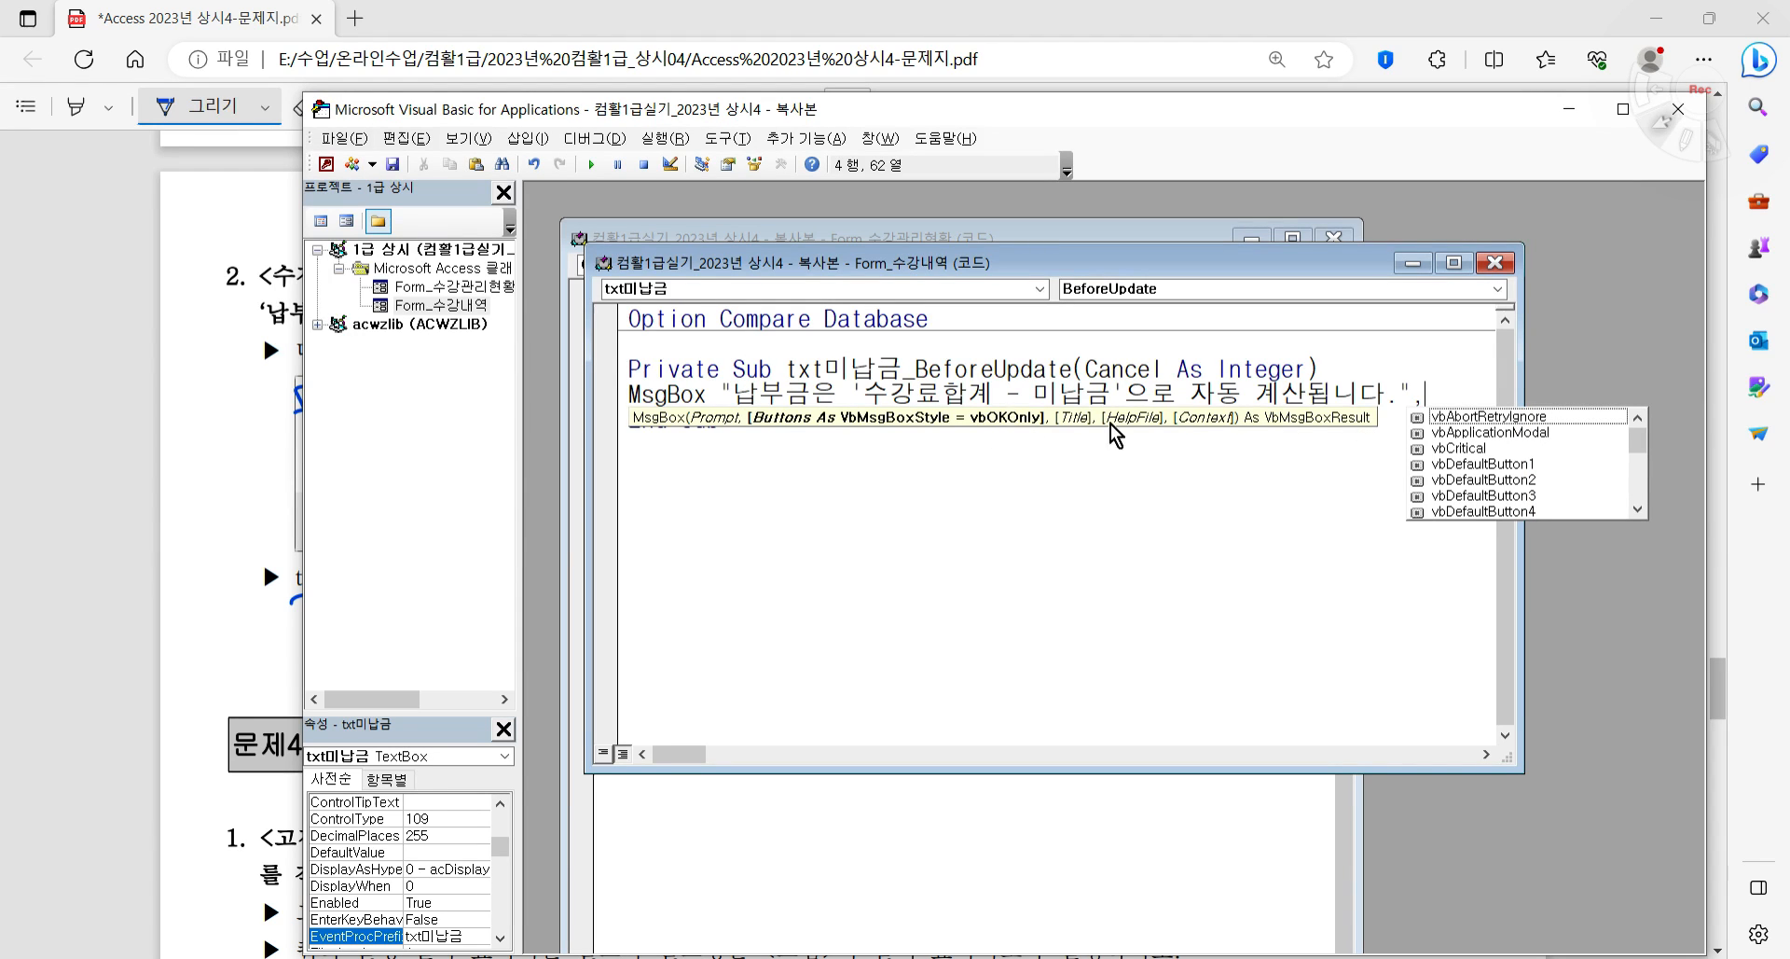
{"action": "key", "text": "BackSpace"}
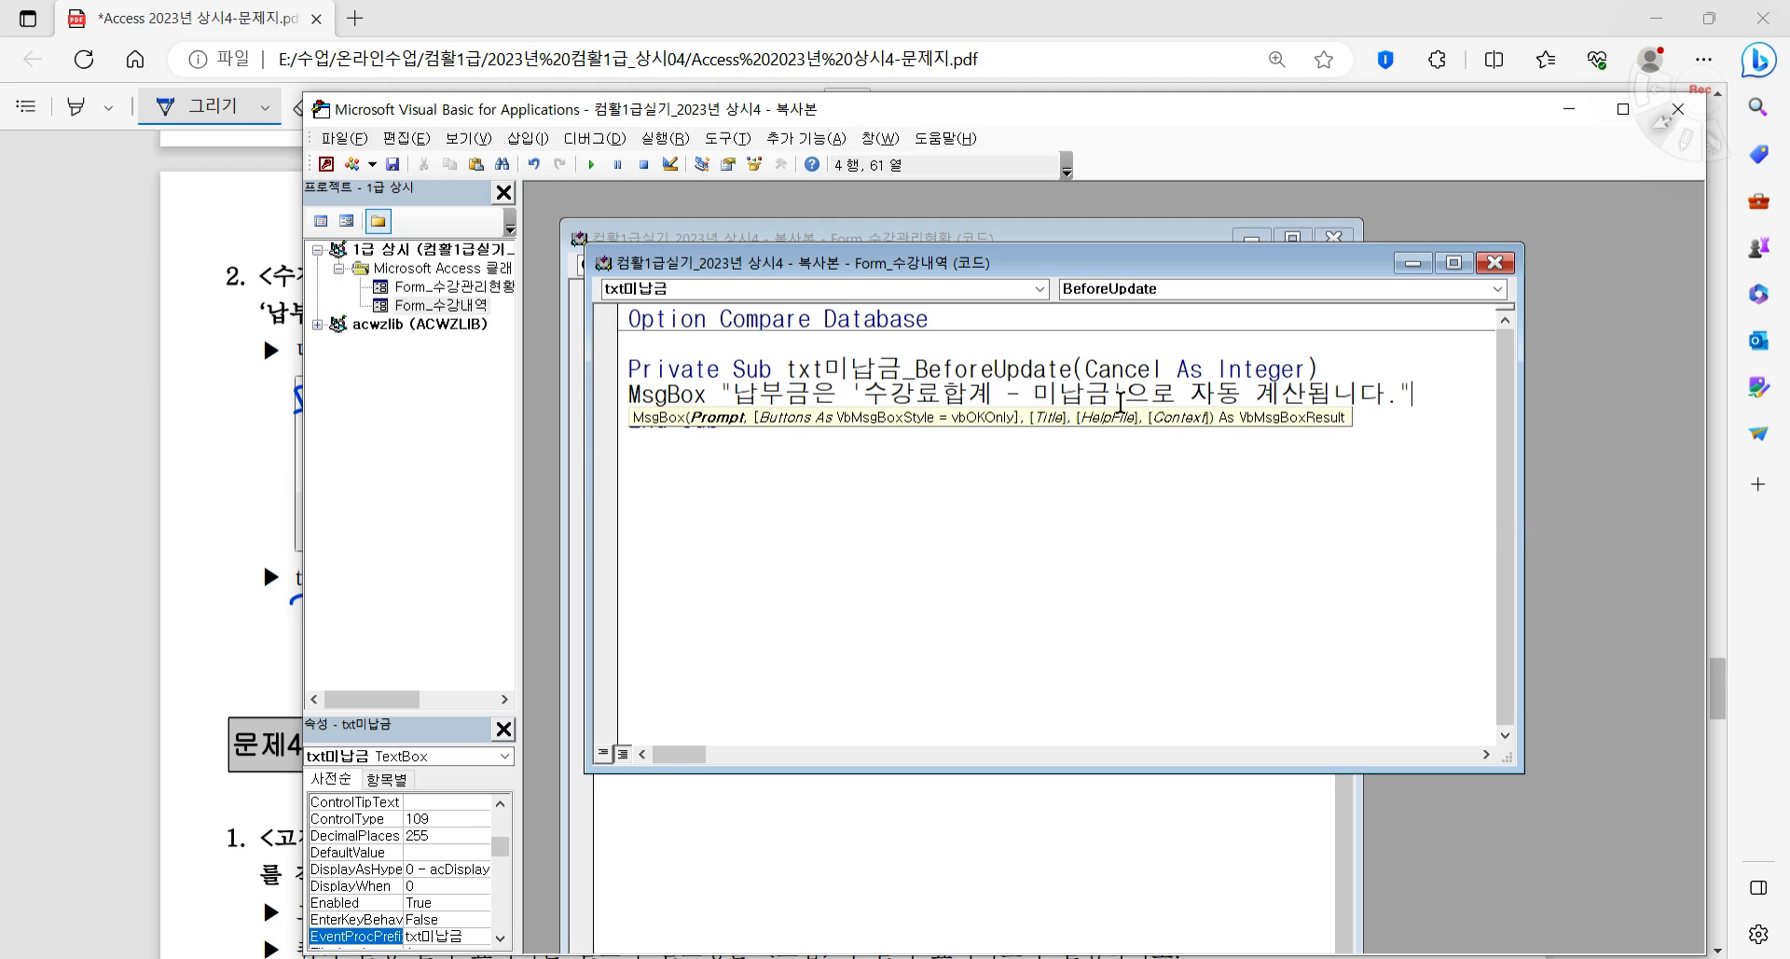
- Consult the formula in the exam PDF and add the line txt납부금 = txt수강료합계 - txt미납금 below the MsgBox statement
{"action": "key", "text": "Return"}
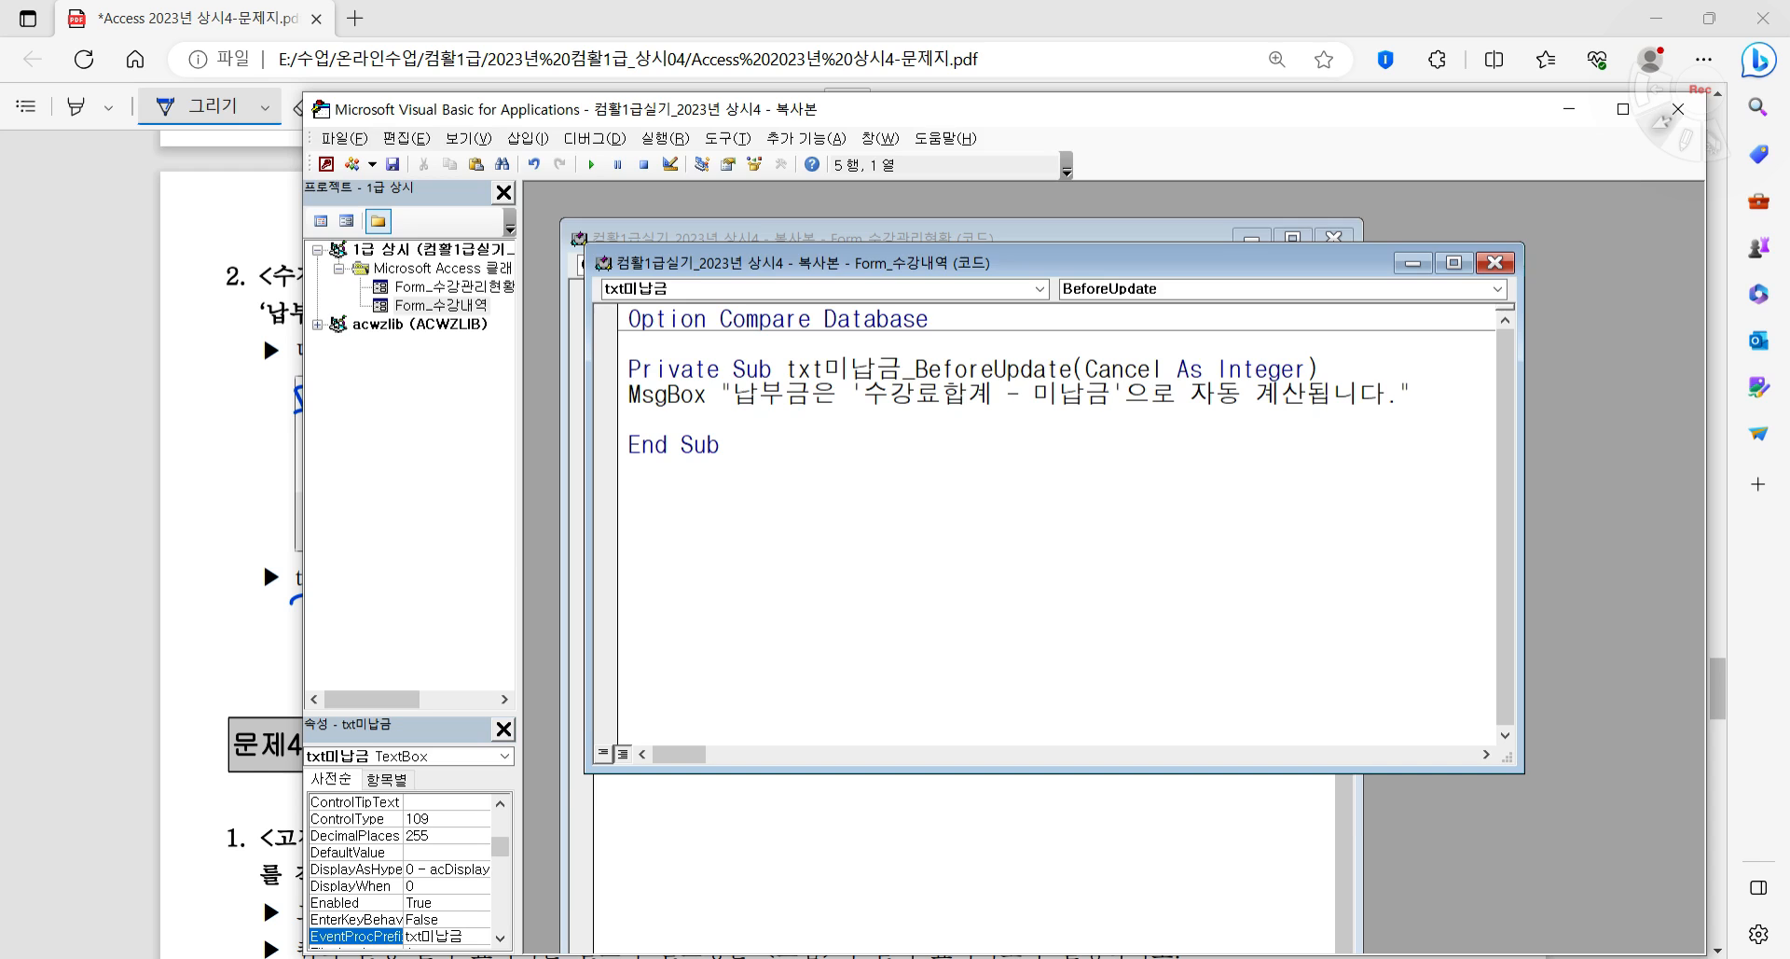
{"action": "key", "text": "alt+Tab"}
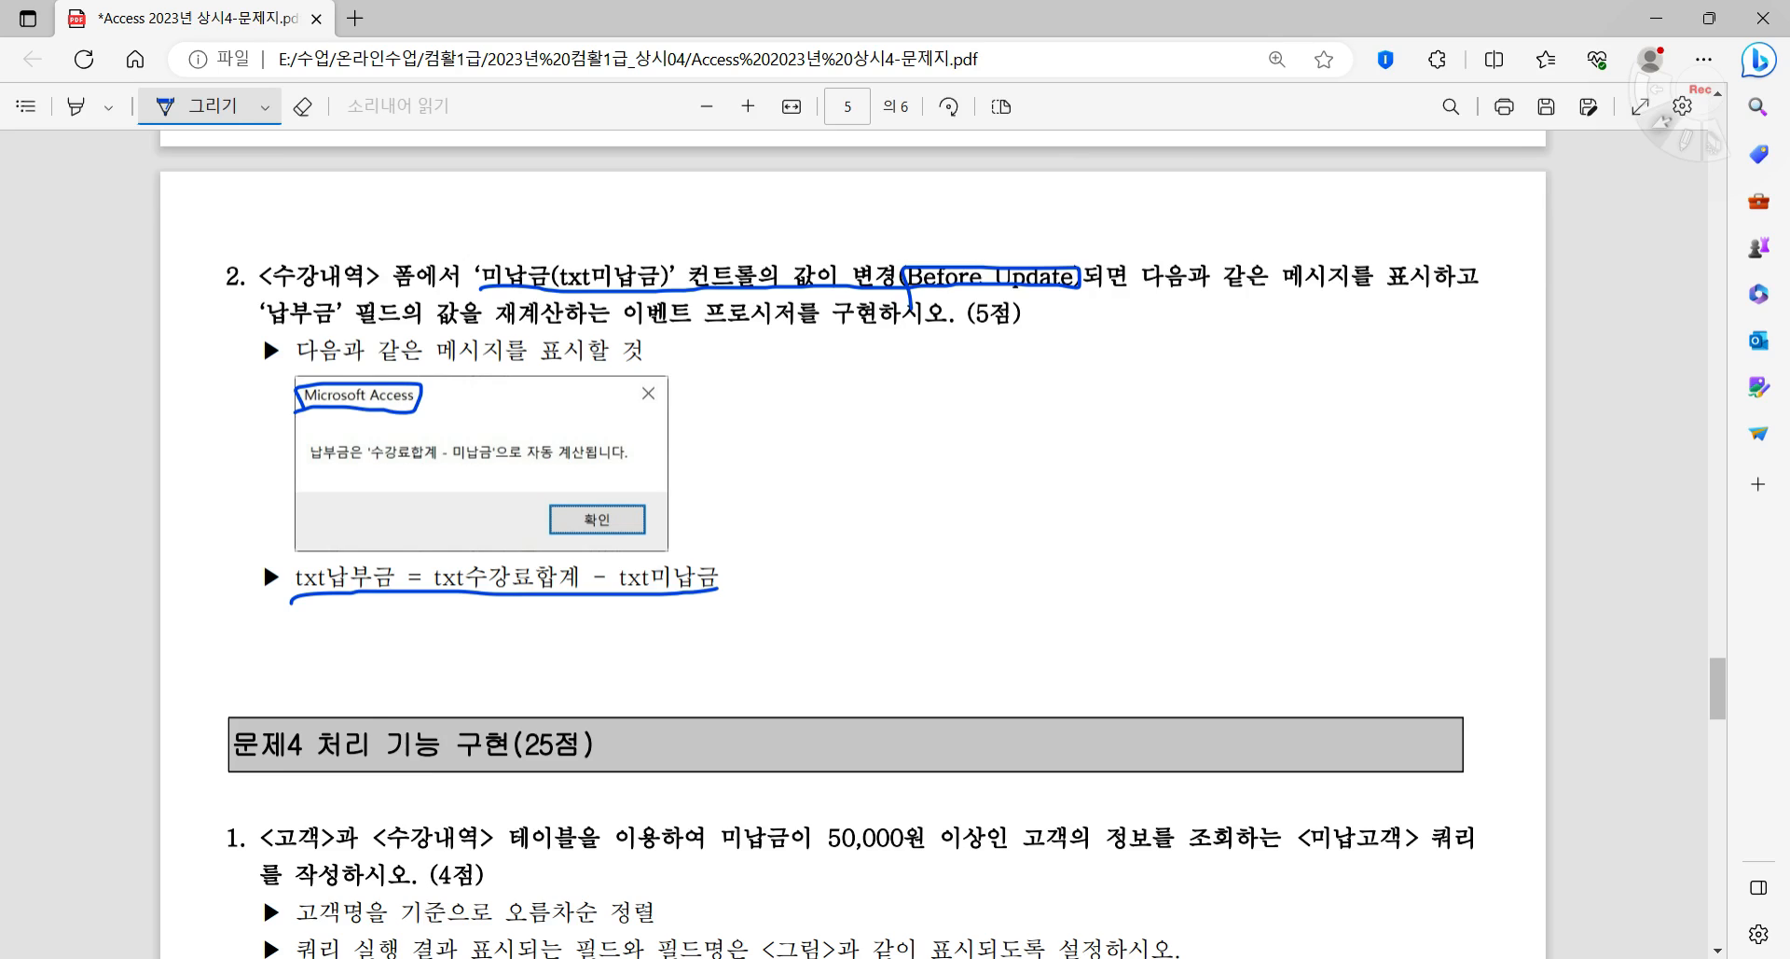
{"action": "left_click", "coordinate": [1240, 957]}
{"action": "type", "text": "txt"}
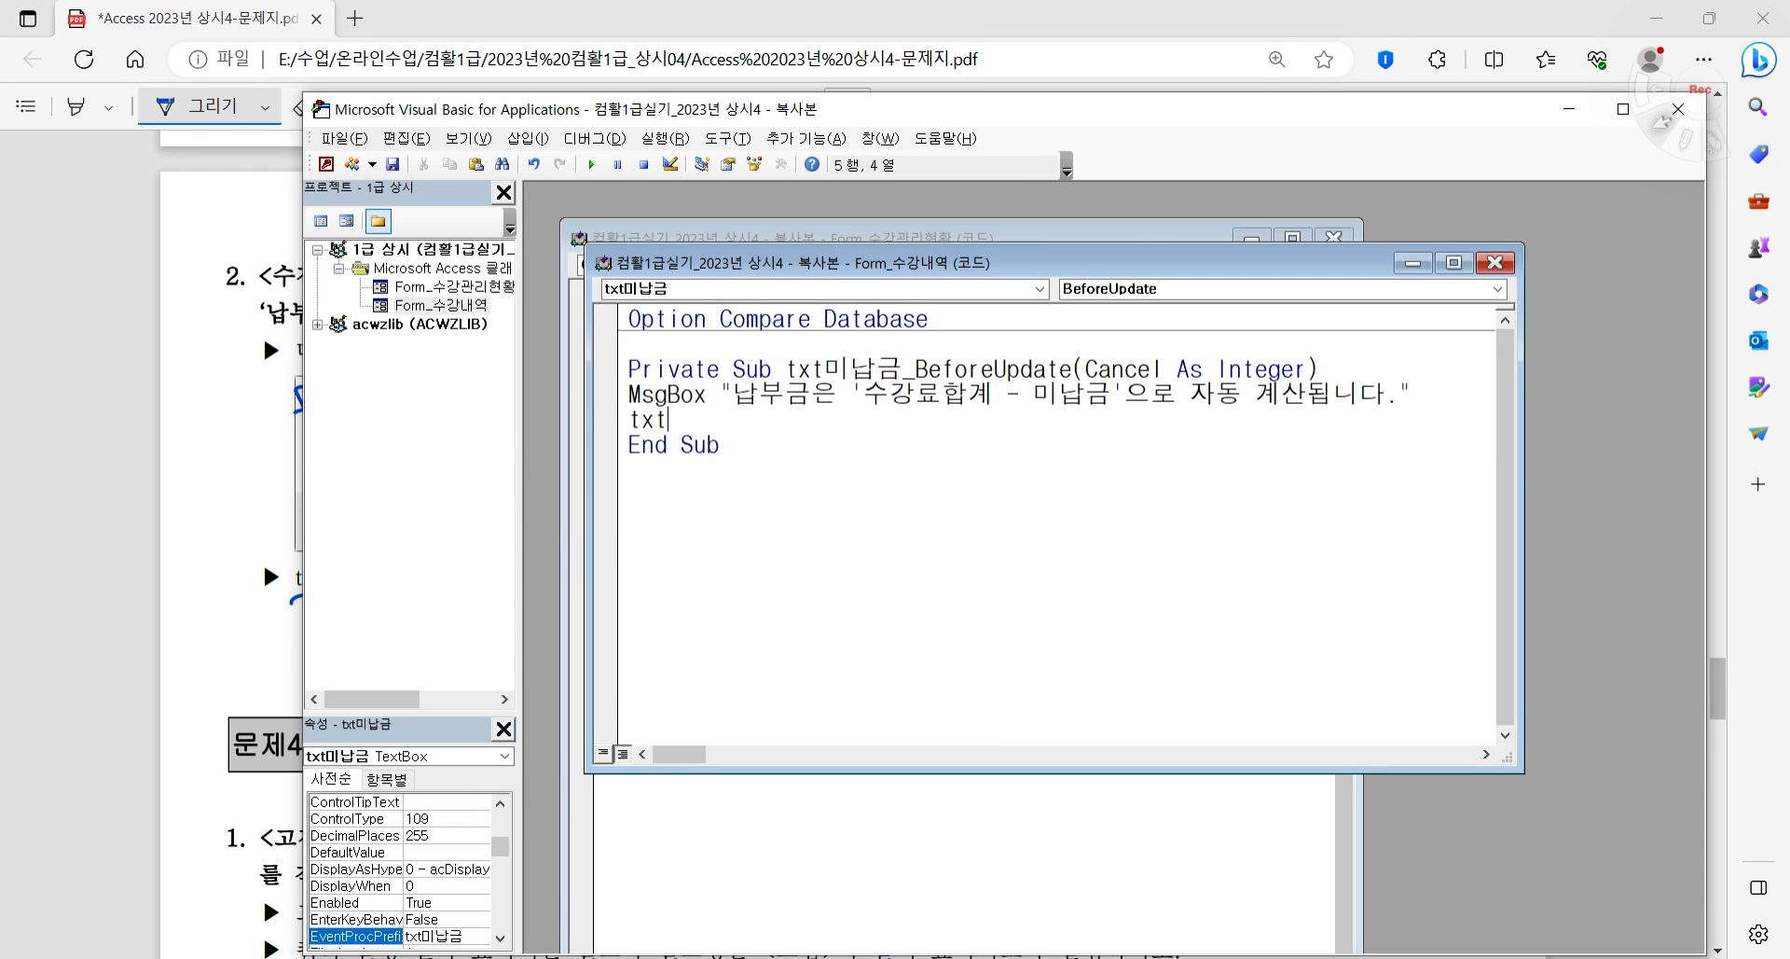
{"action": "type", "text": "납부금=txt"}
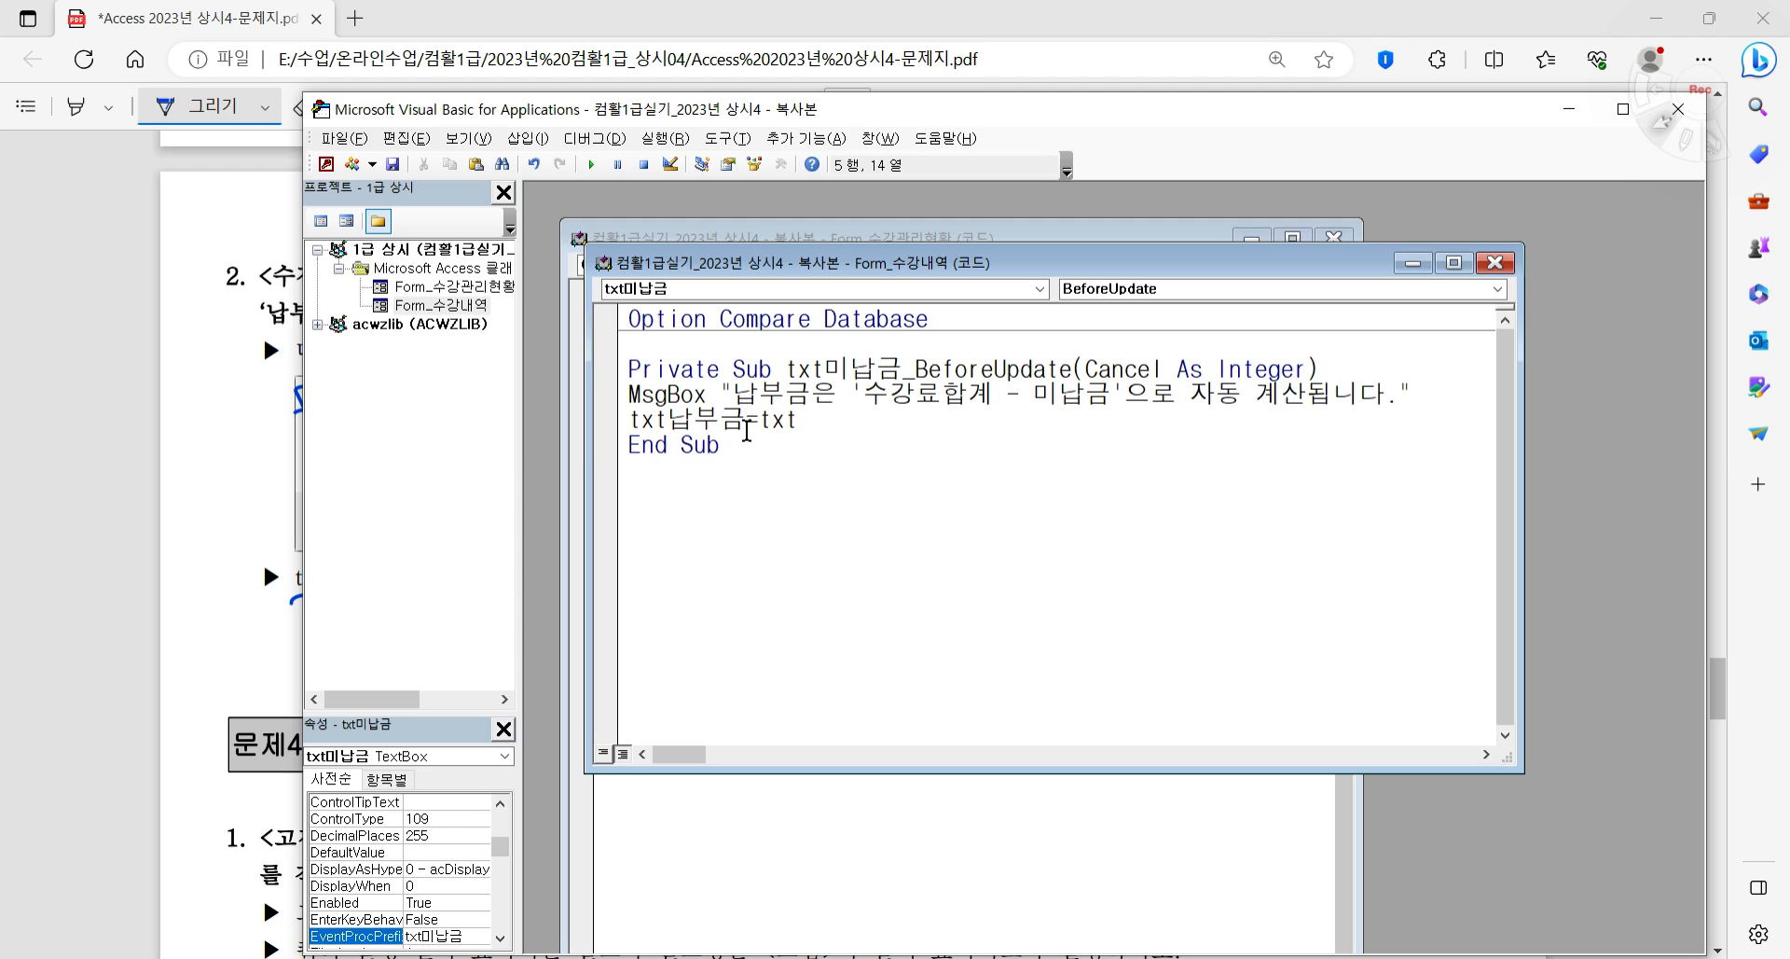
{"action": "type", "text": "수강료"}
{"action": "type", "text": "합계"}
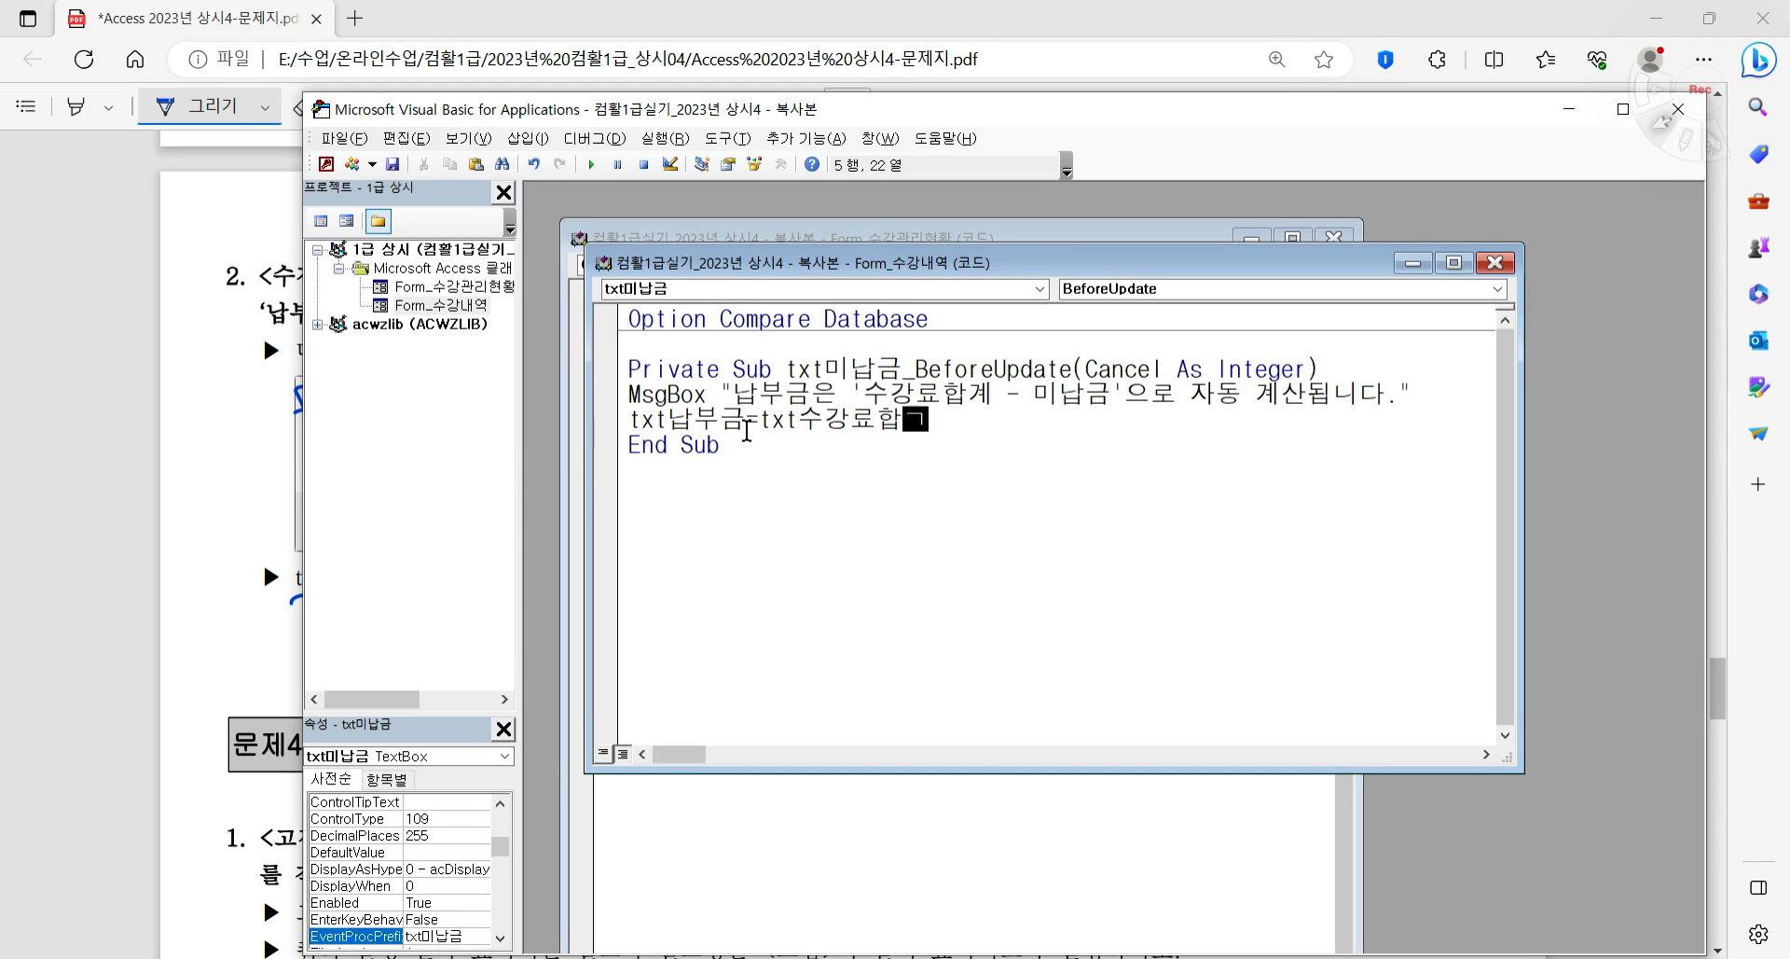
{"action": "type", "text": "-"}
{"action": "type", "text": "txt"}
{"action": "type", "text": "미납그"}
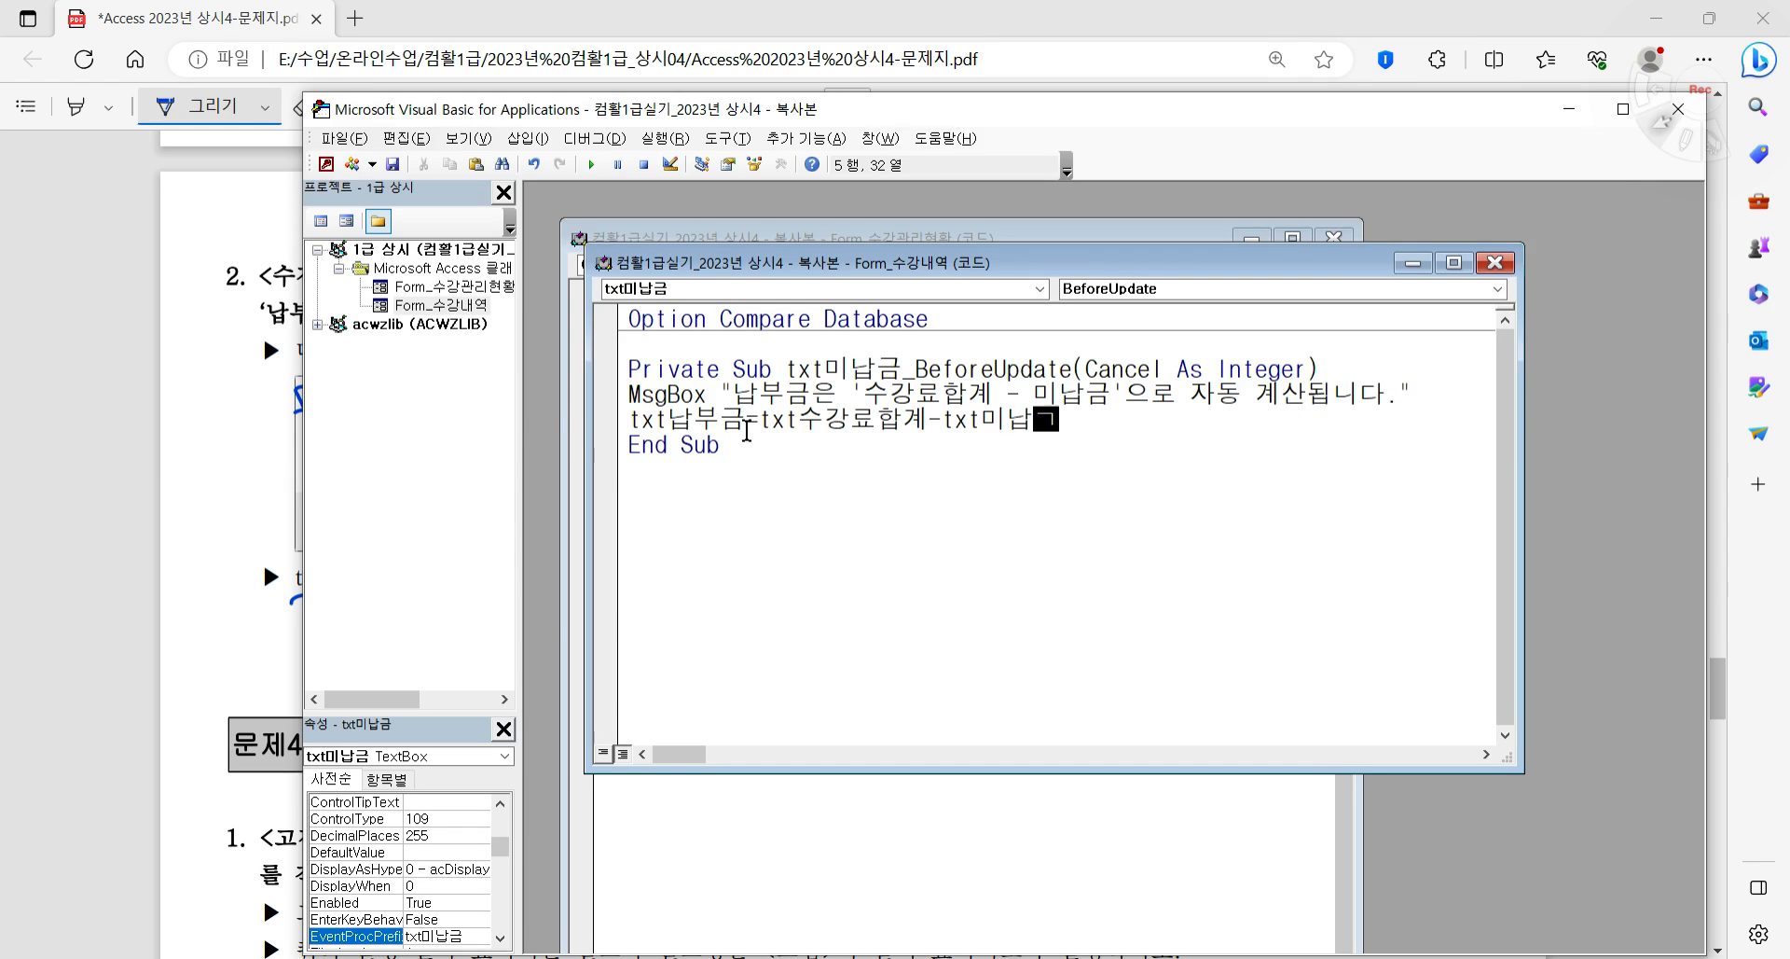
{"action": "type", "text": "ㅁ"}
{"action": "key", "text": "Return"}
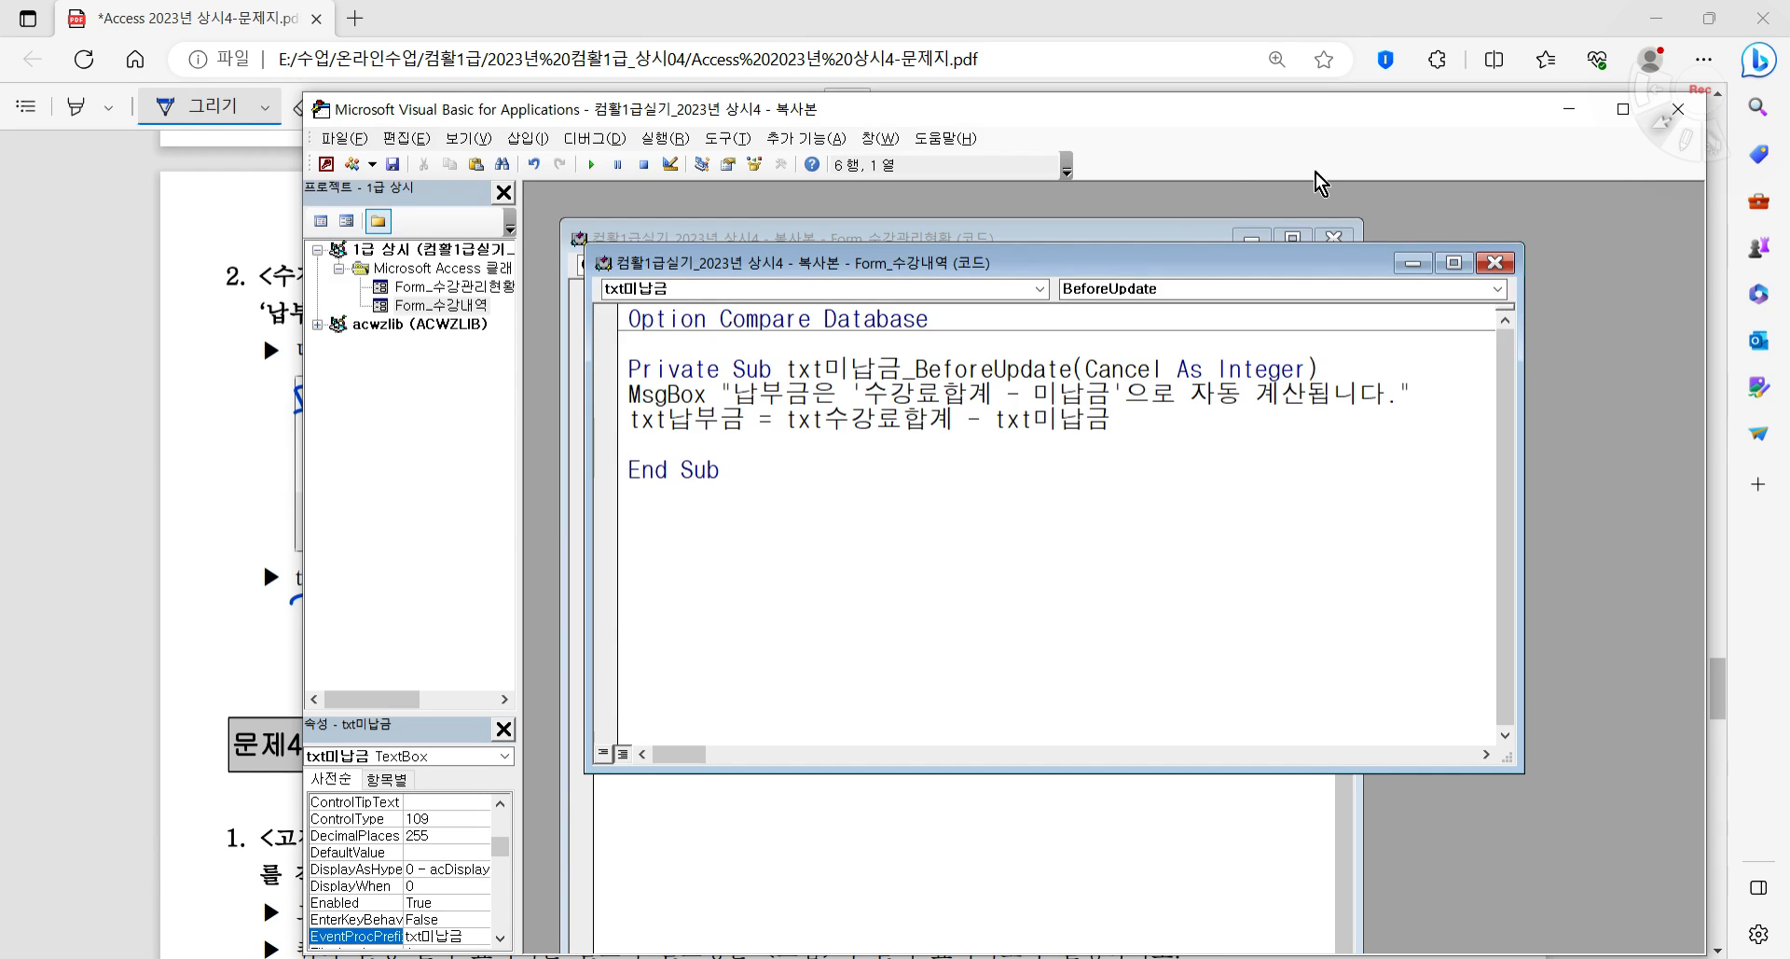
- Return to Access and show the 수강내역 form in form view
{"action": "key", "text": "alt+F11"}
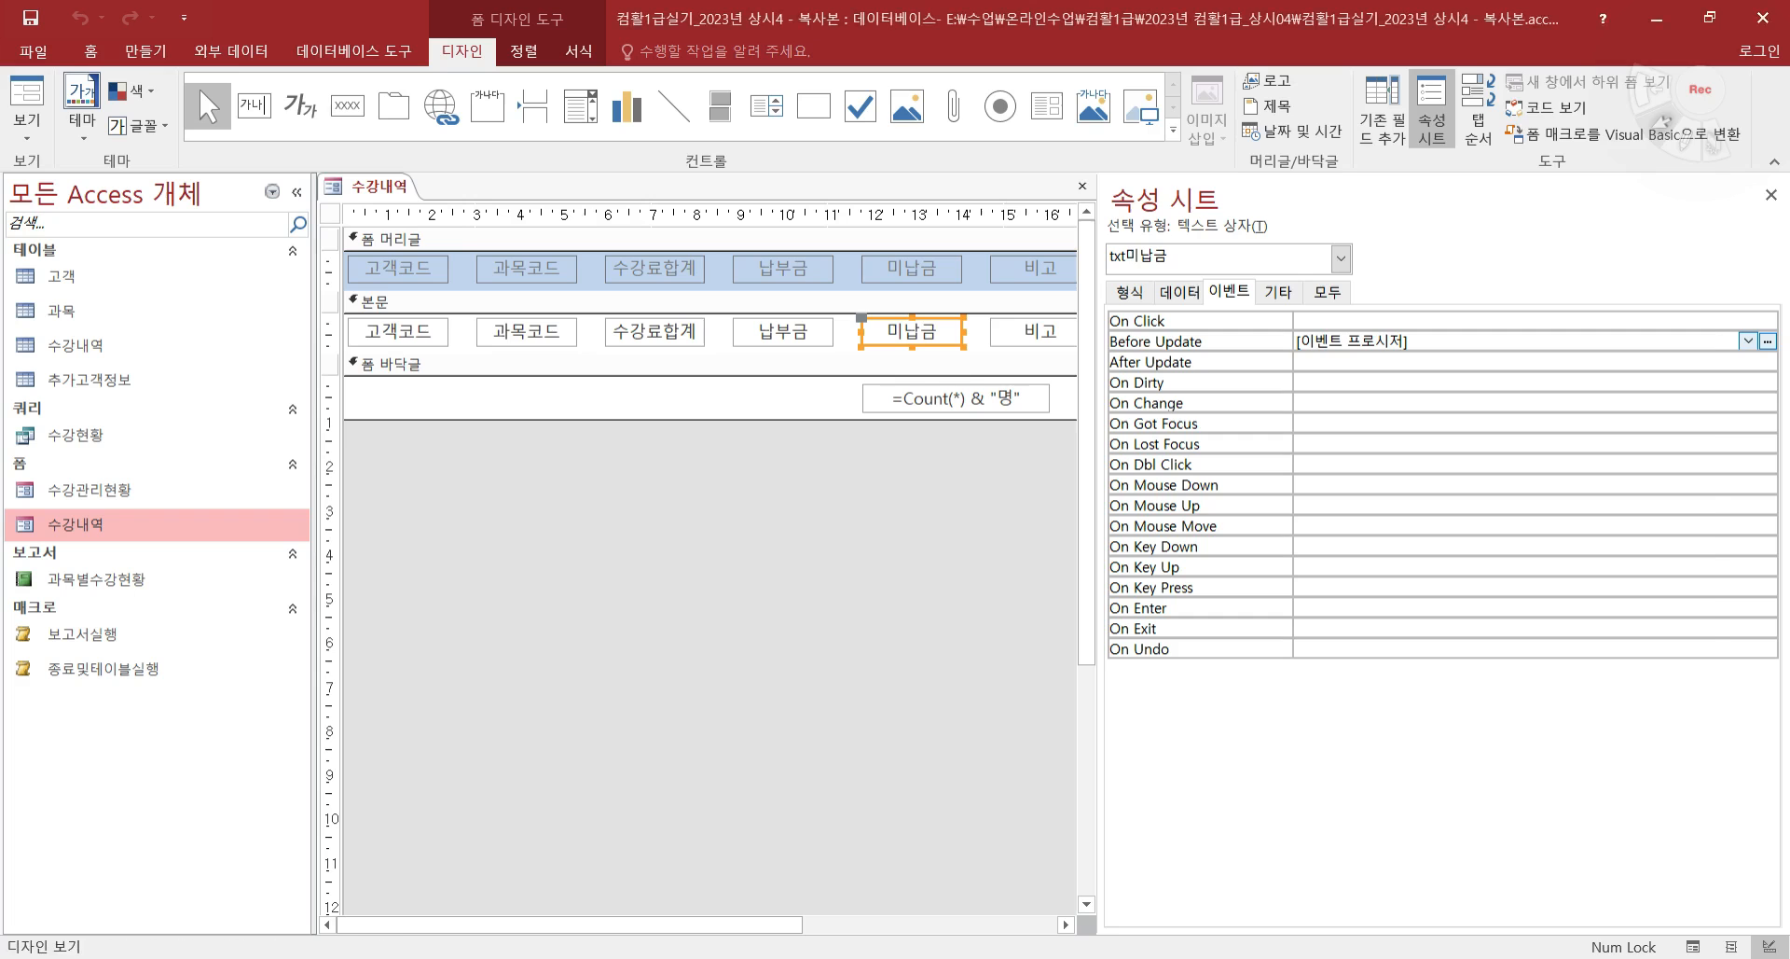
{"action": "key", "text": "alt+F11"}
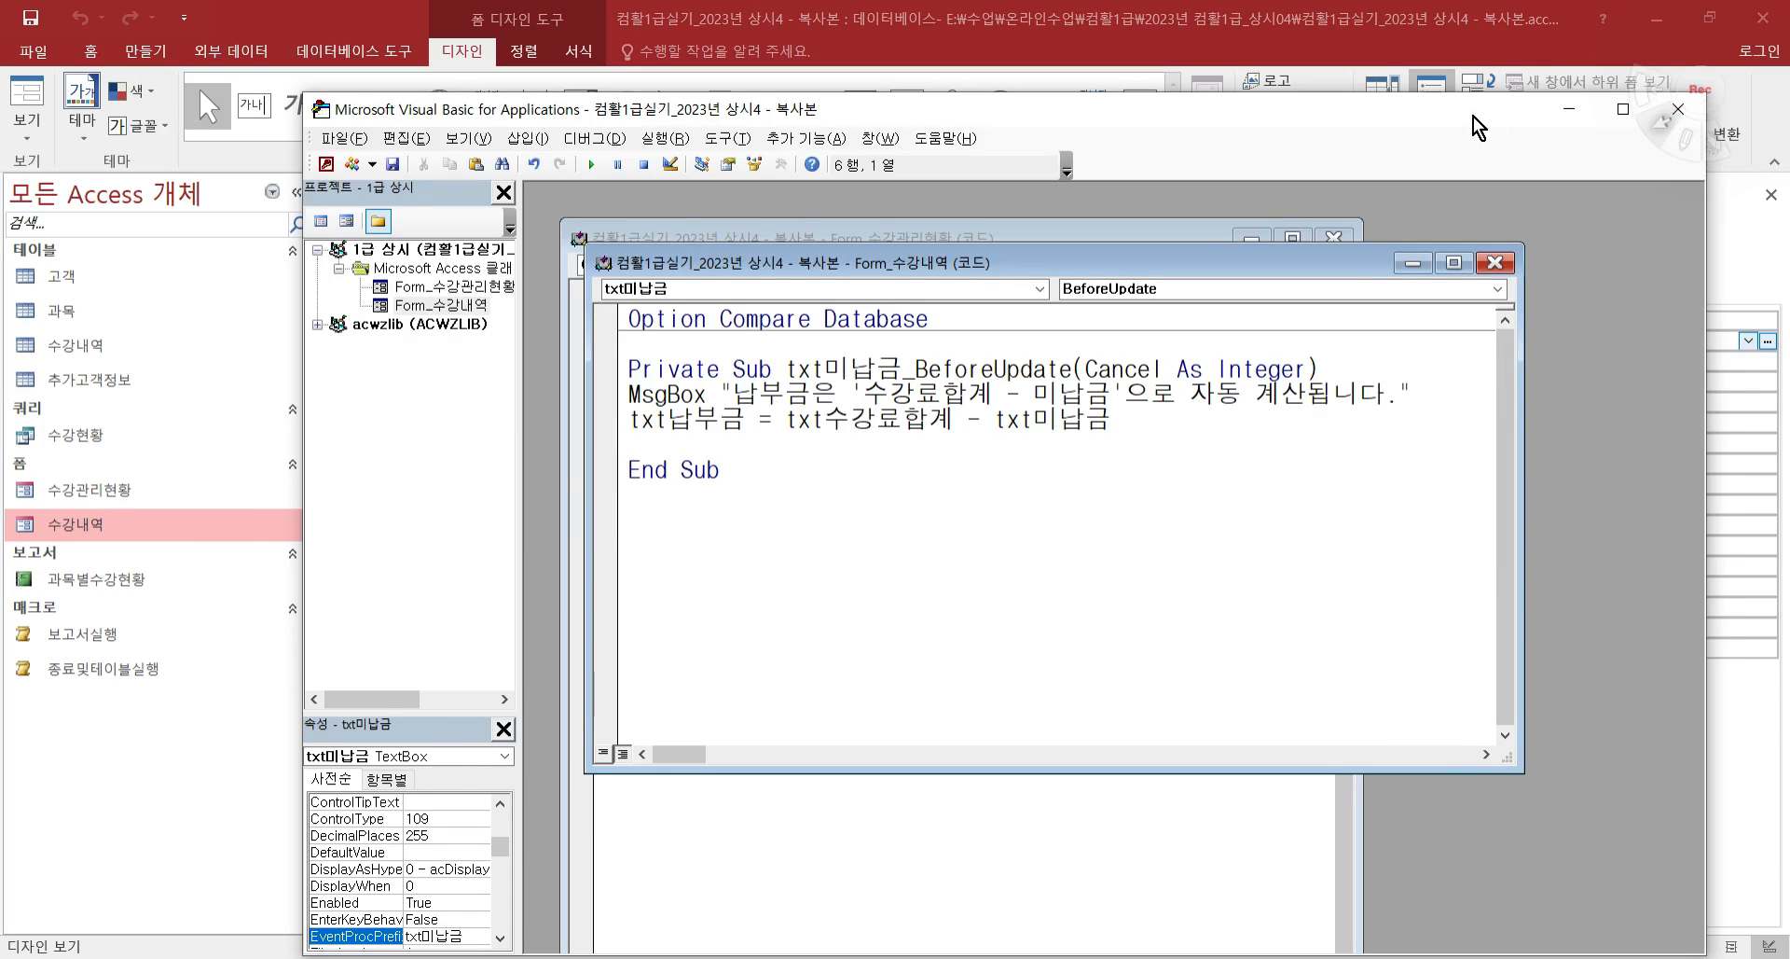
{"action": "left_click_drag", "start_coordinate": [1474, 116], "coordinate": [1349, 143]}
{"action": "left_click", "coordinate": [1553, 136]}
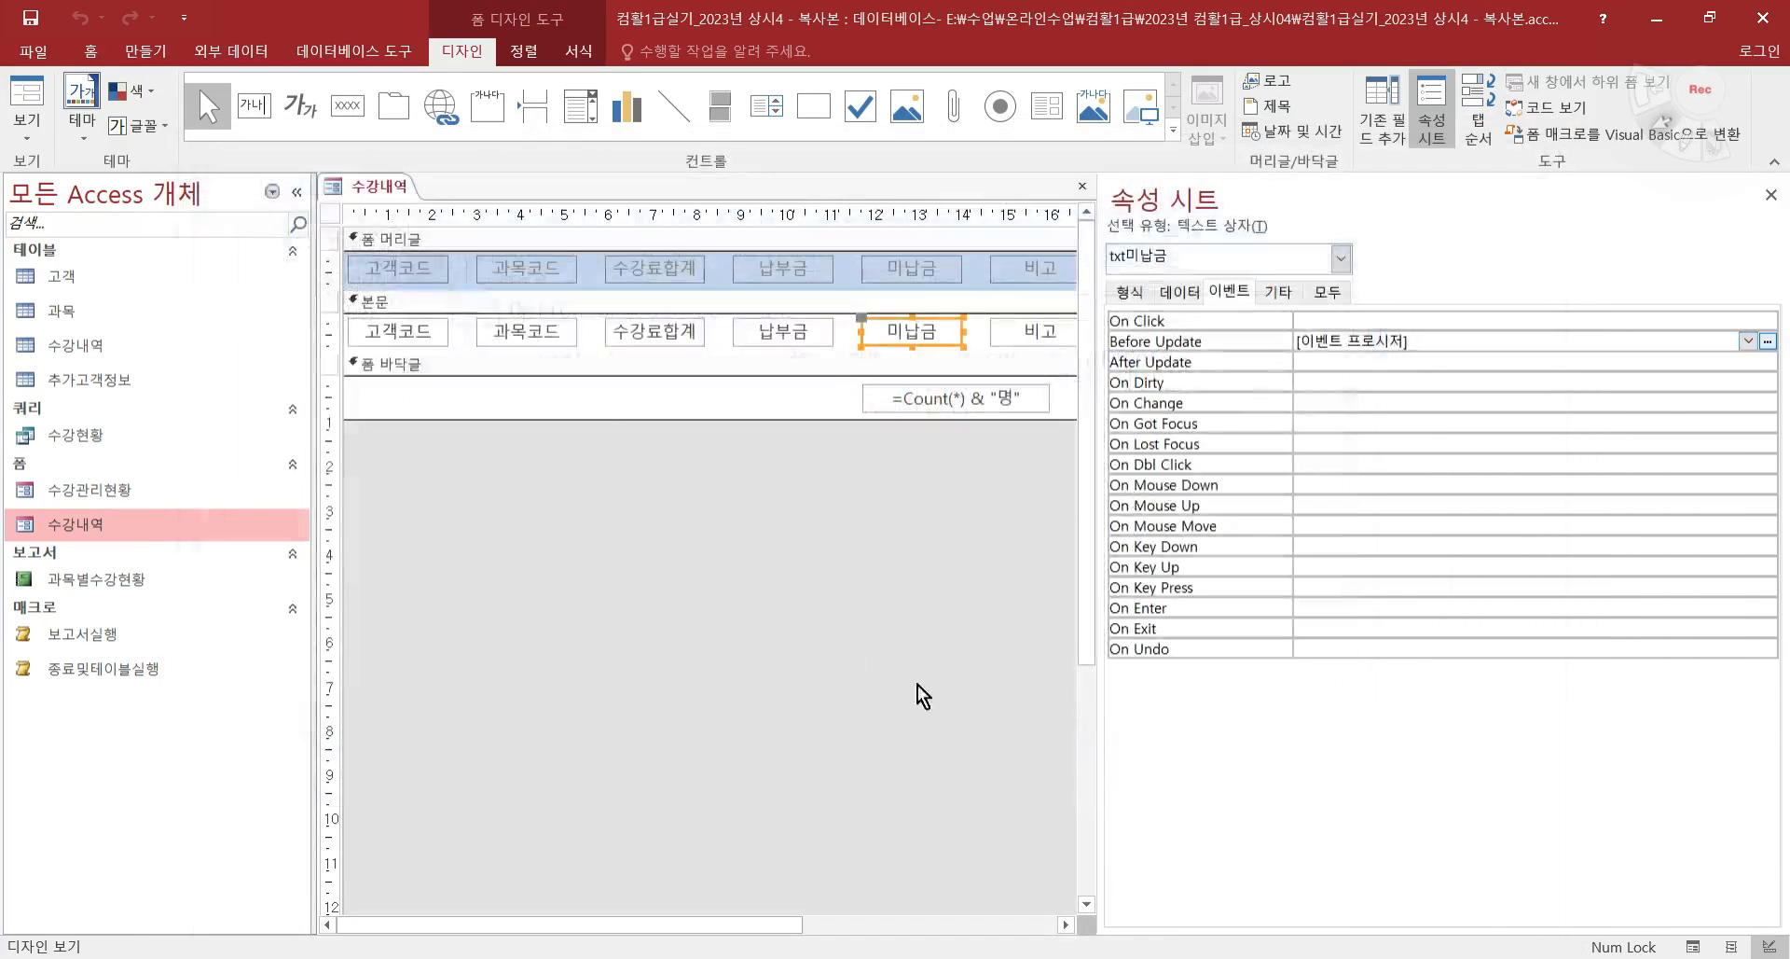
{"action": "left_click", "coordinate": [35, 24]}
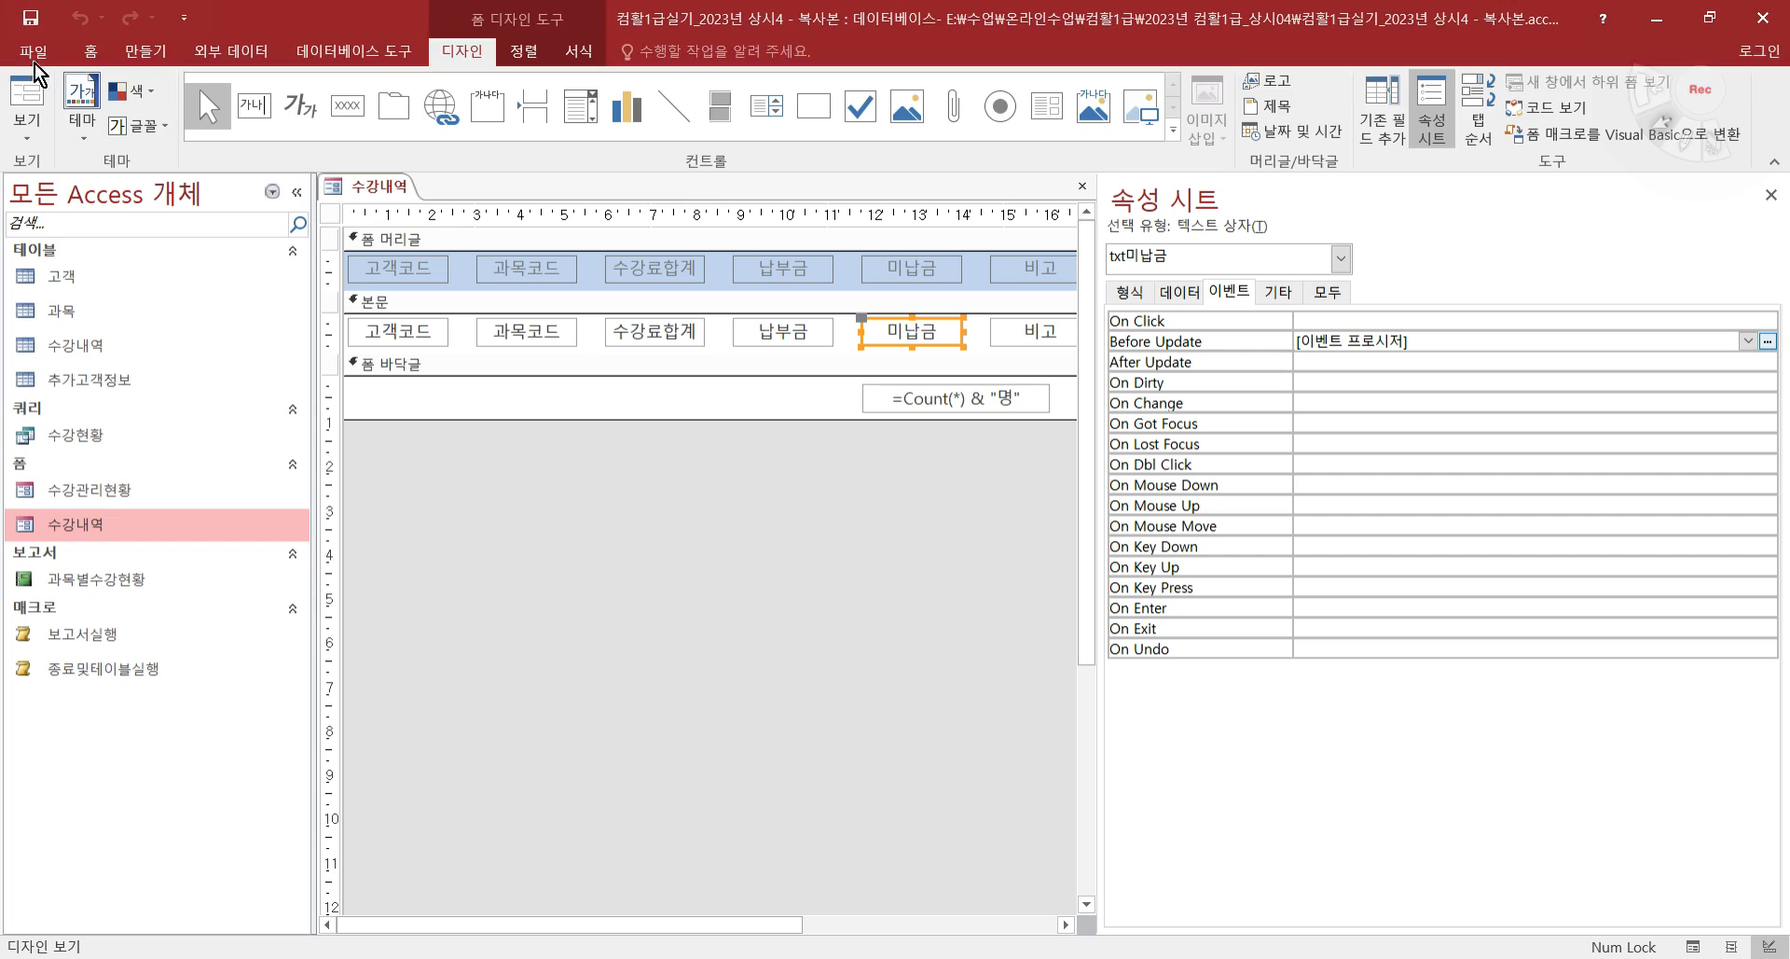
{"action": "left_click", "coordinate": [34, 98]}
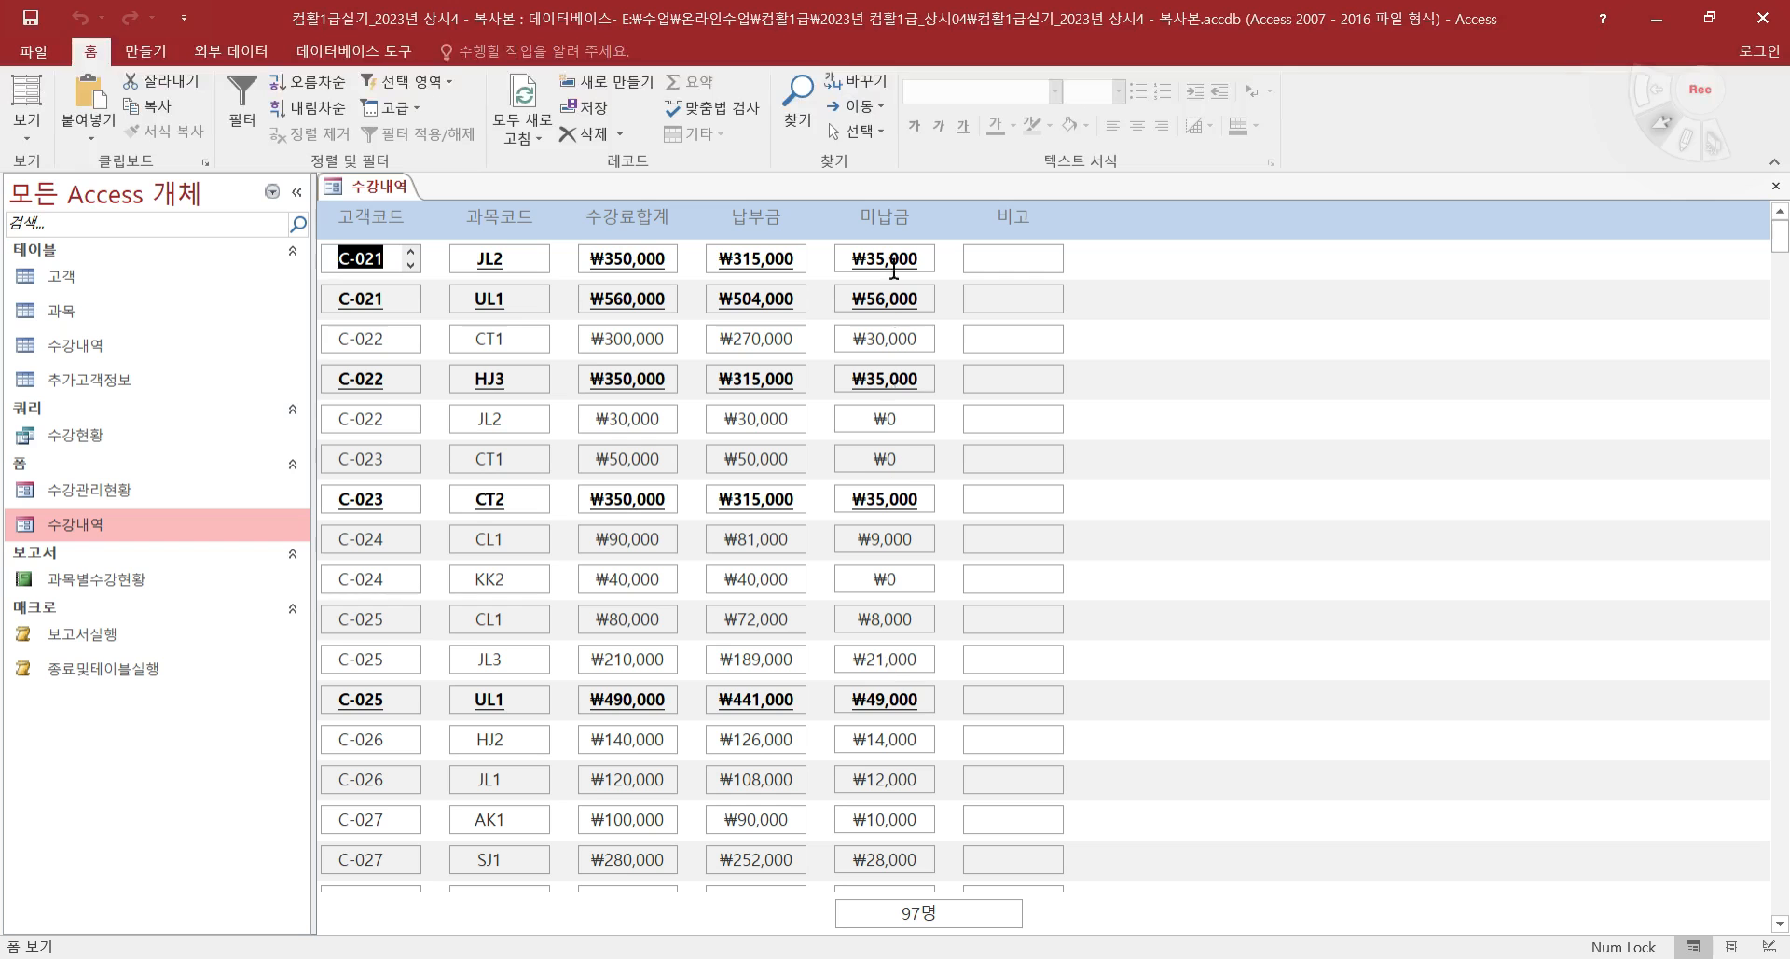
- Test the procedure by setting 미납금 to 100 in the C-022 / JL2 record and accepting the message box
{"action": "left_click", "coordinate": [899, 421]}
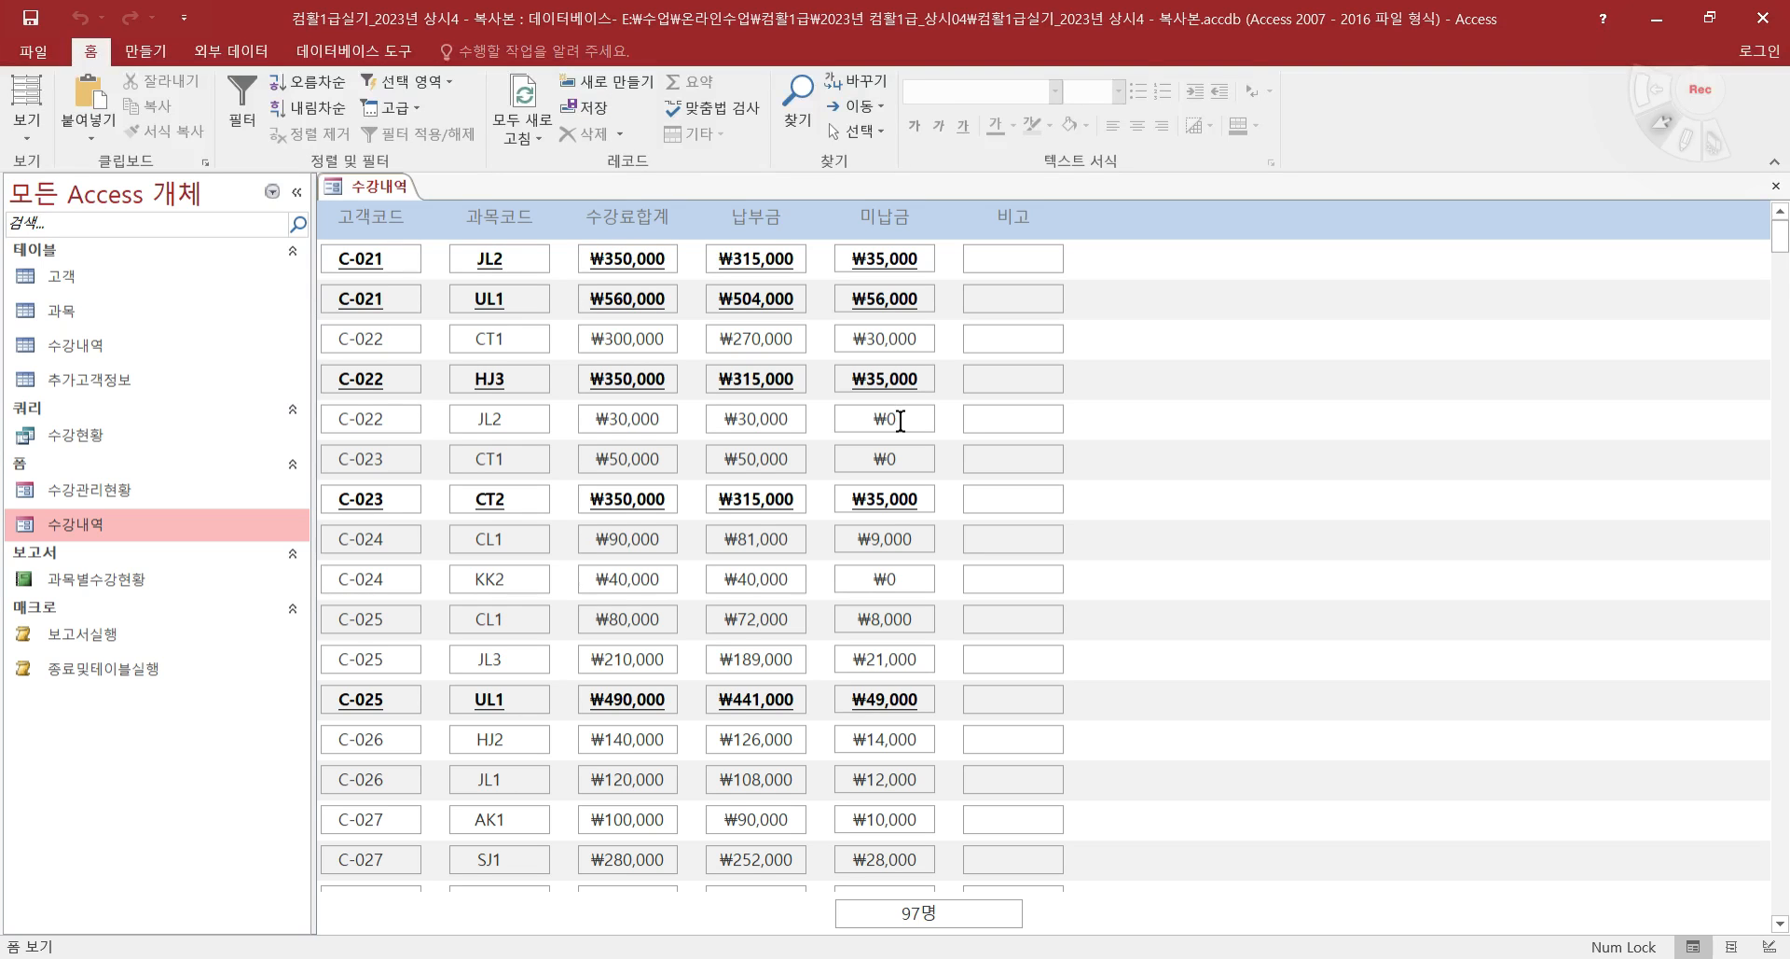
{"action": "left_click_drag", "start_coordinate": [900, 420], "coordinate": [837, 419]}
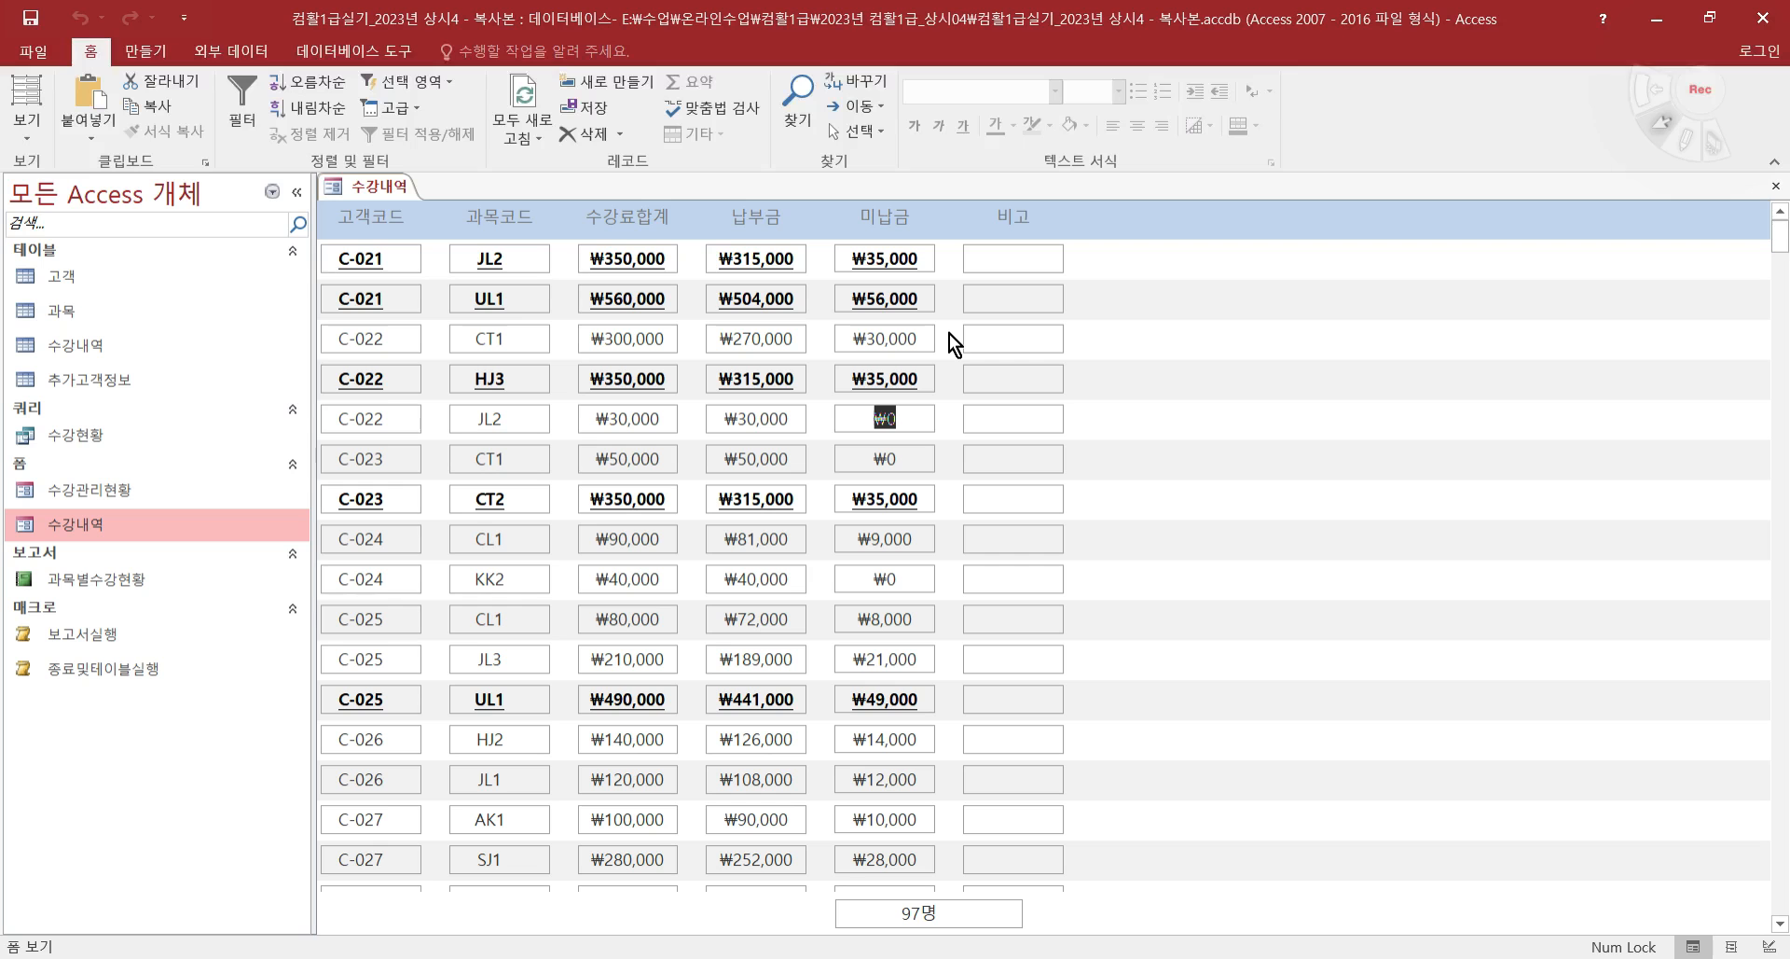
{"action": "type", "text": "1"}
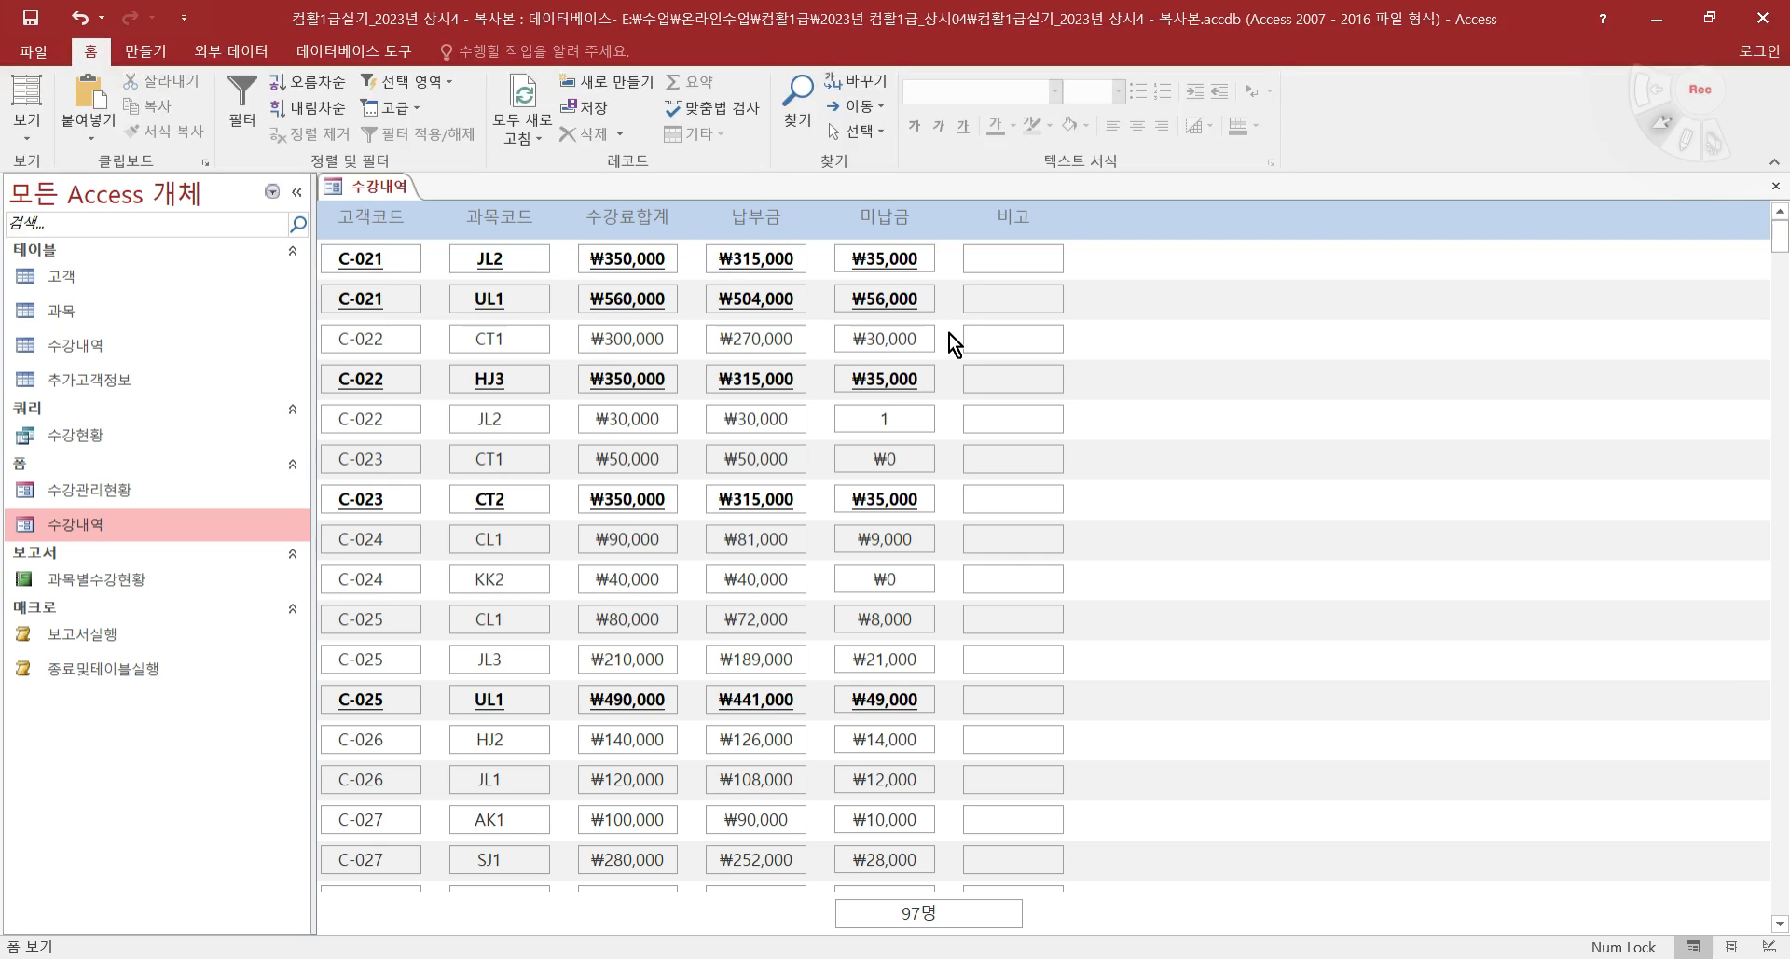
{"action": "type", "text": "00"}
{"action": "key", "text": "Return"}
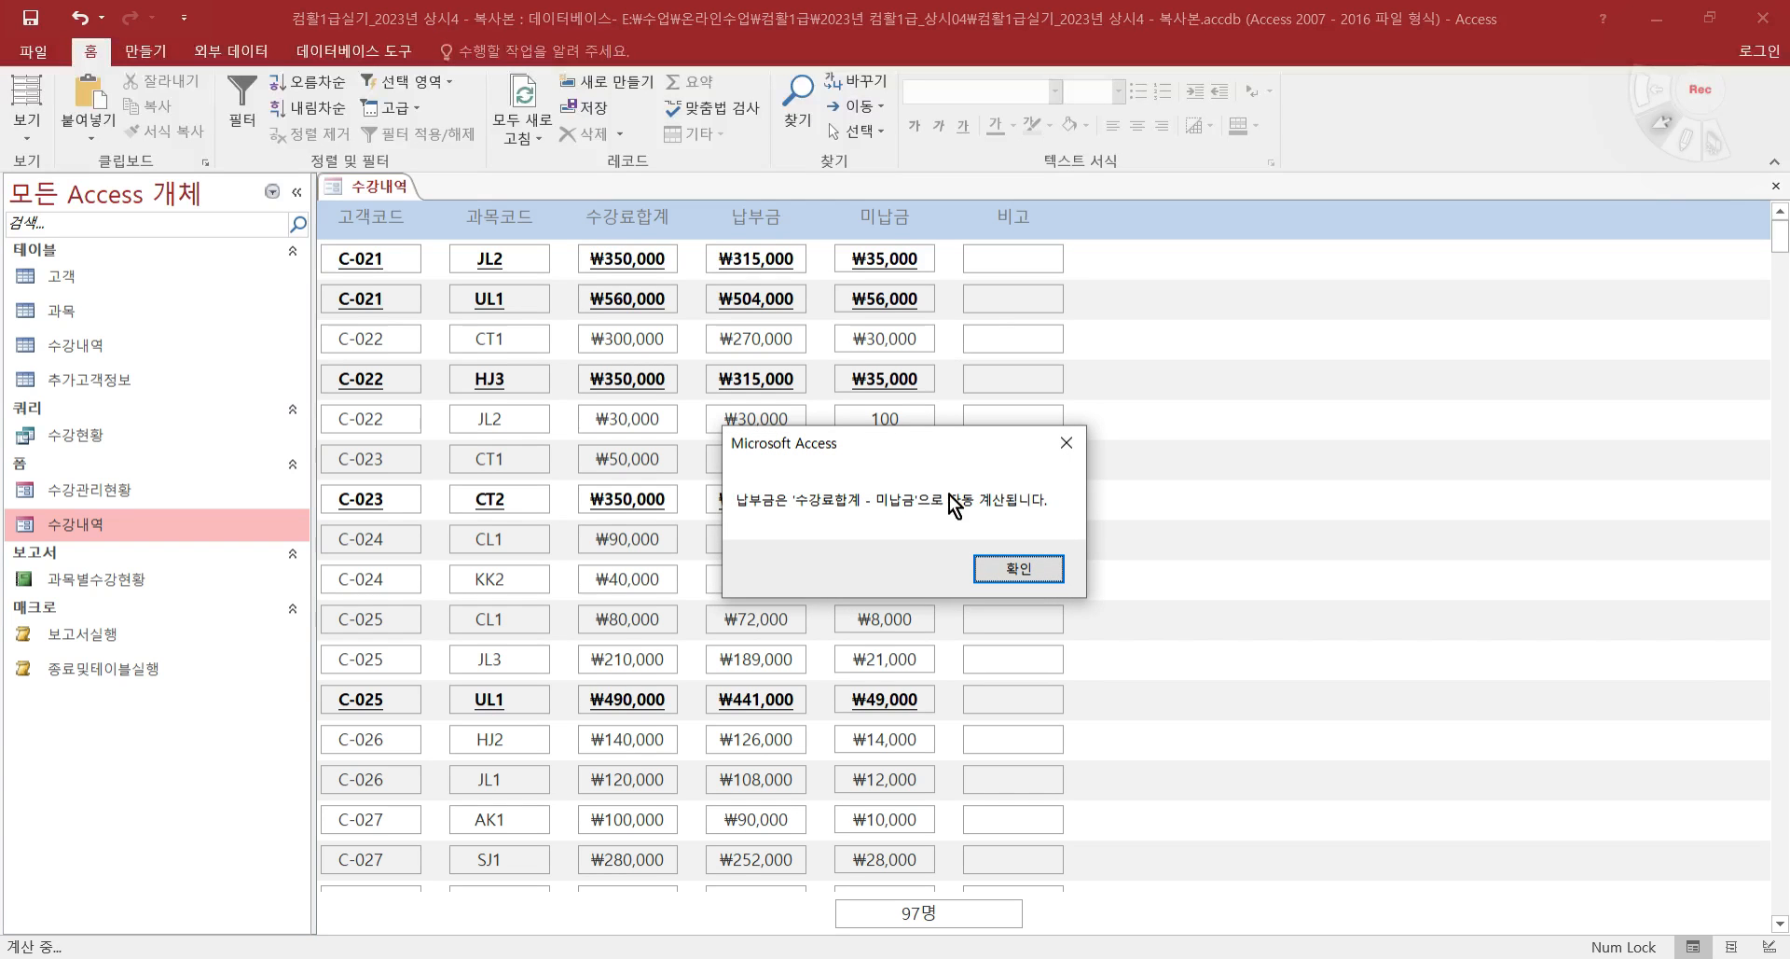
{"action": "left_click_drag", "start_coordinate": [881, 436], "coordinate": [864, 489]}
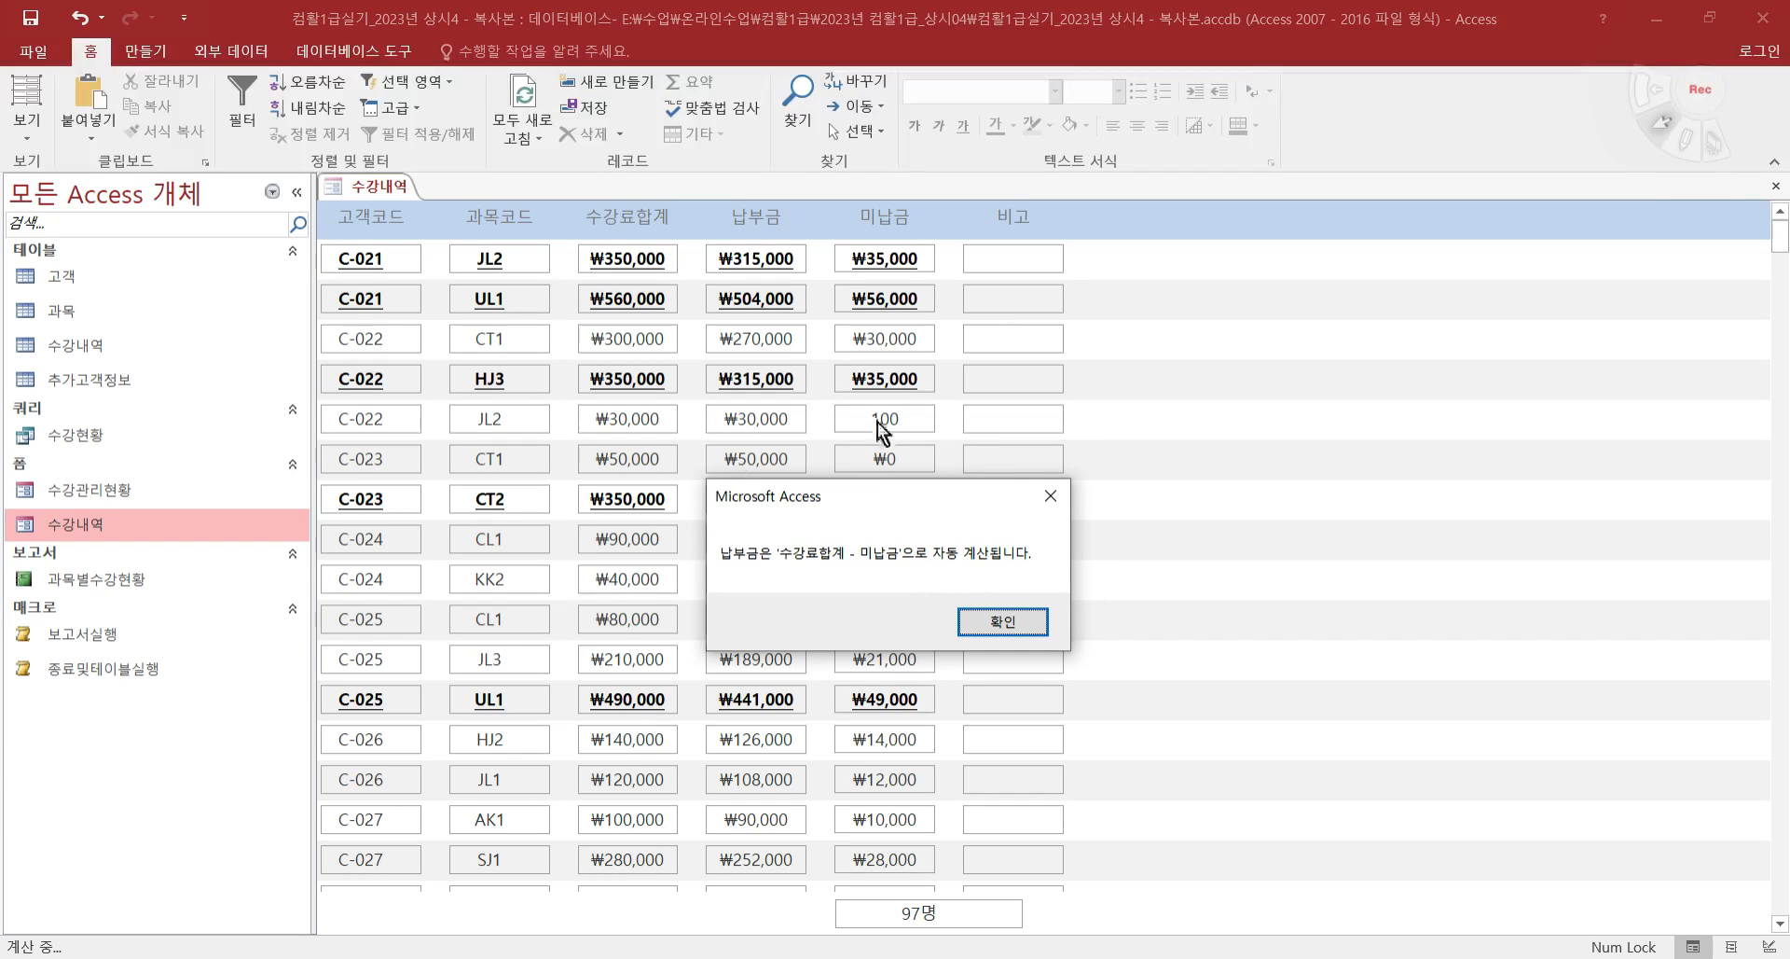
{"action": "left_click", "coordinate": [1011, 617]}
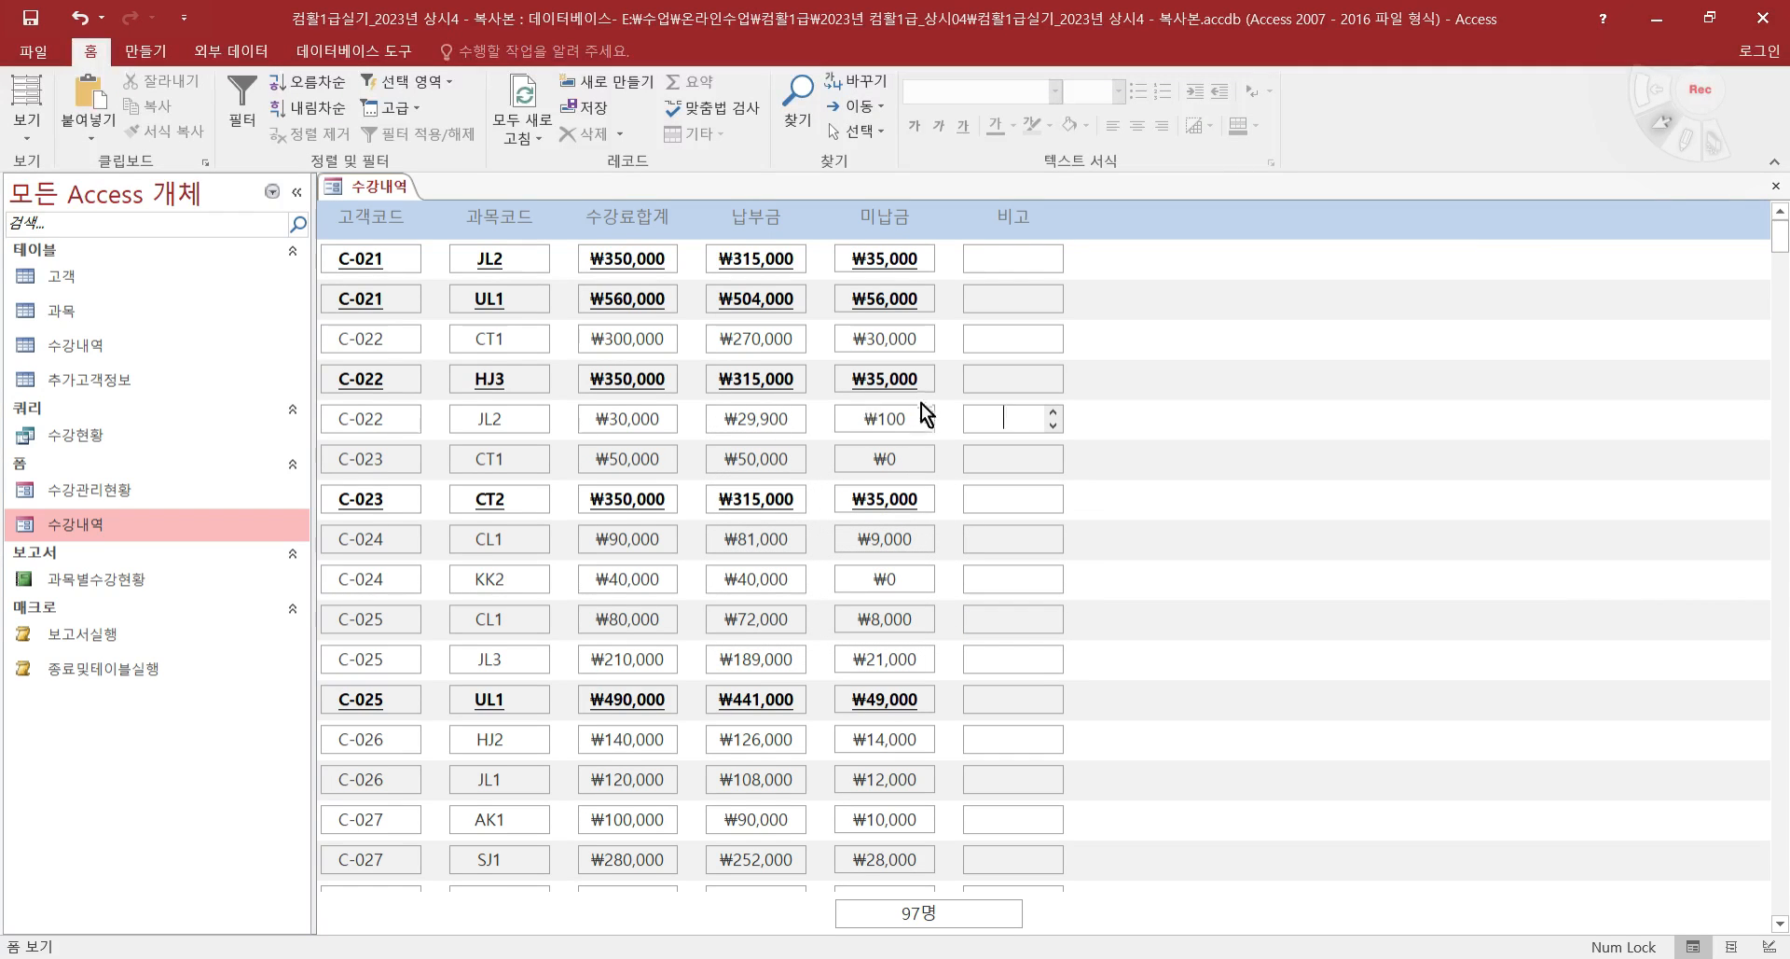
- Set the same record's 미납금 back to 0, accept the message box and close the 수강내역 form
{"action": "left_click_drag", "start_coordinate": [923, 418], "coordinate": [835, 417]}
{"action": "type", "text": "0"}
{"action": "key", "text": "Return"}
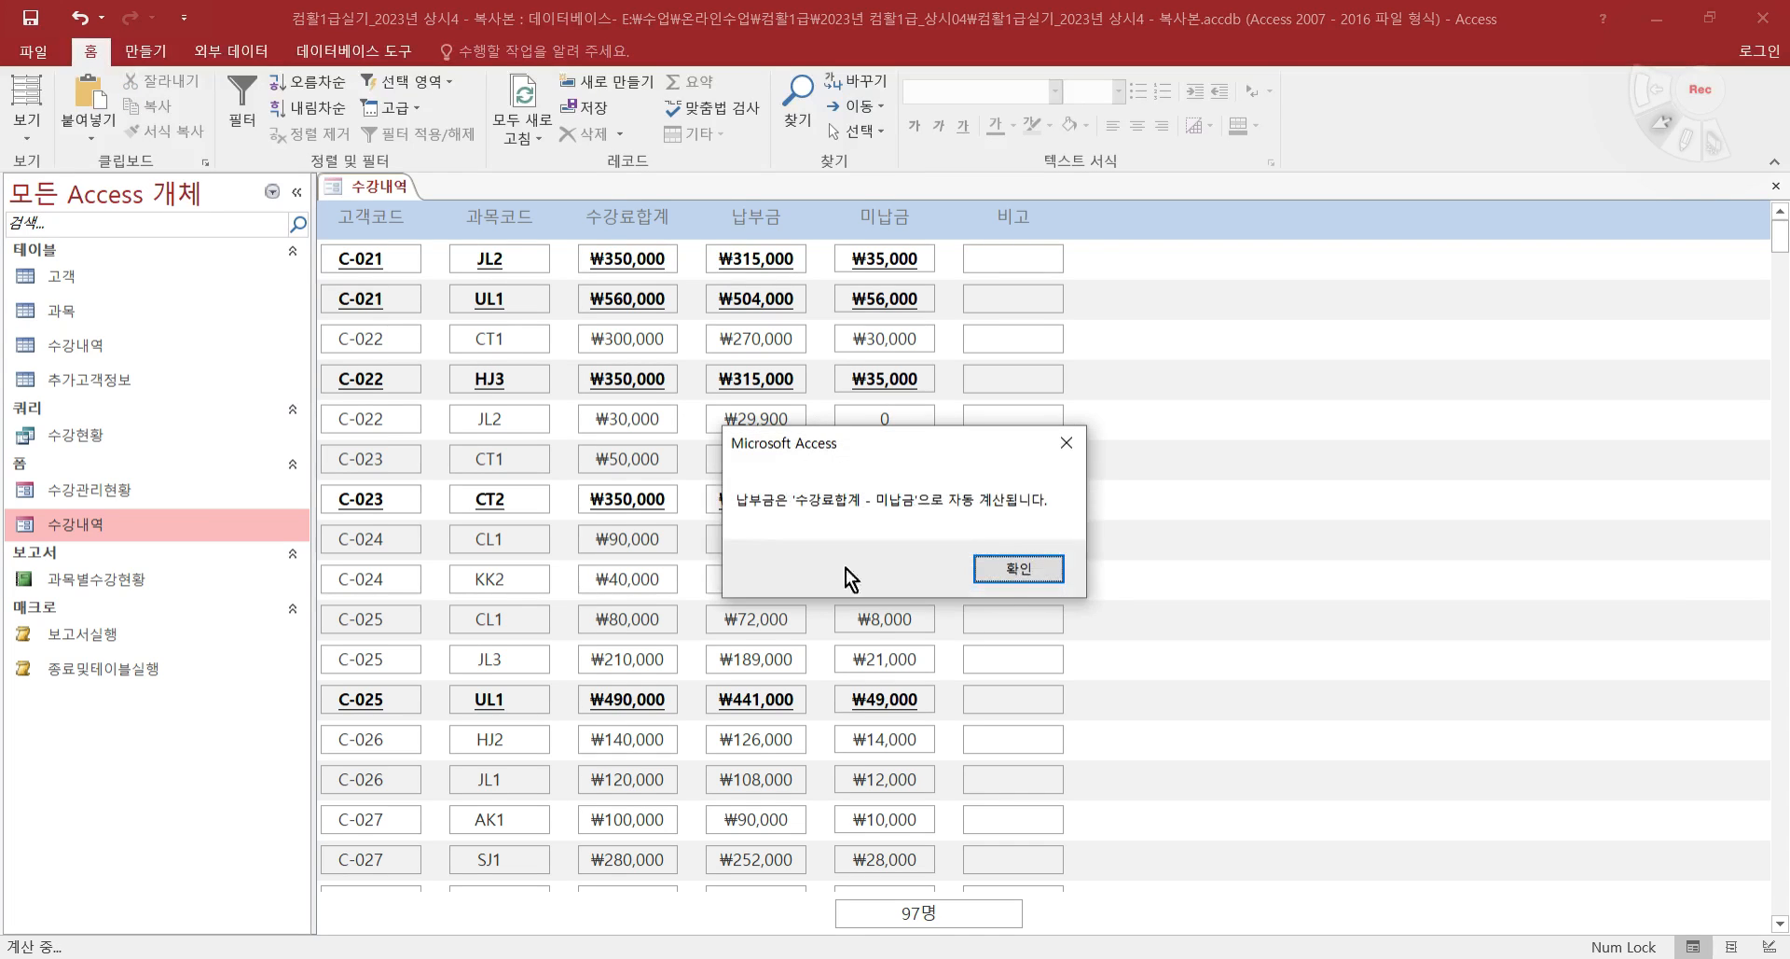
{"action": "left_click", "coordinate": [1018, 569]}
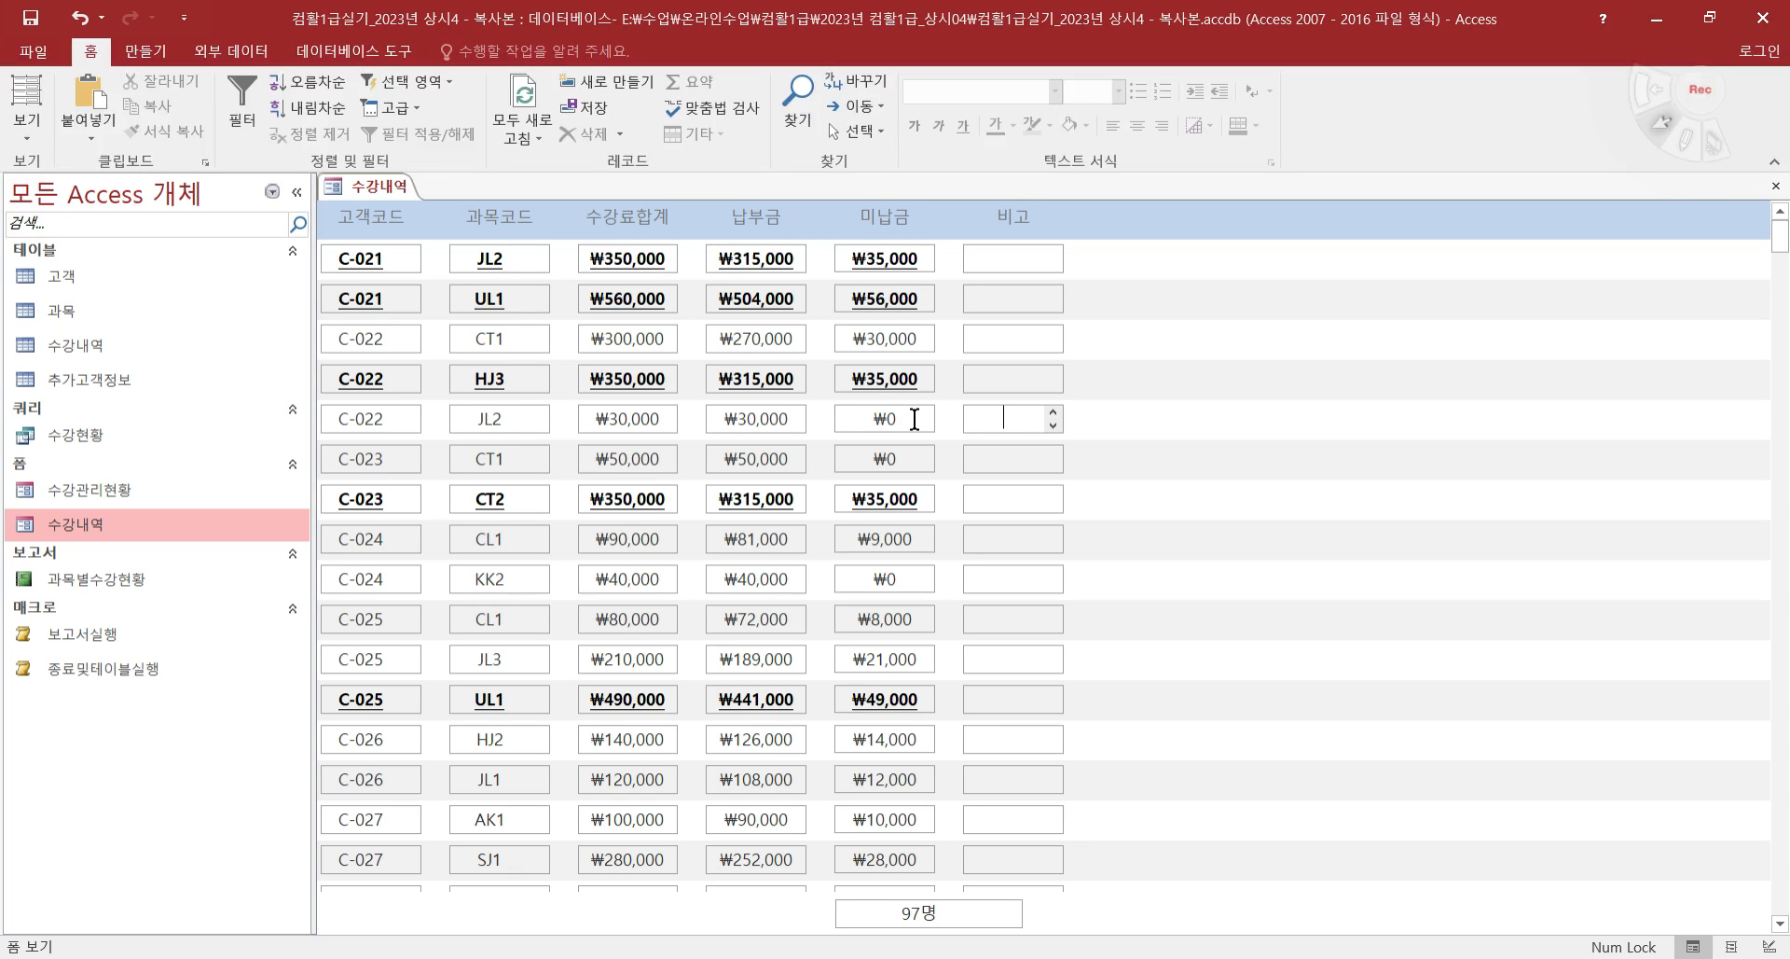
{"action": "left_click", "coordinate": [1776, 186]}
- Switch to the exam PDF, read question 1 of 문제4 and underline the query name <미납고객>
{"action": "key", "text": "alt+Tab"}
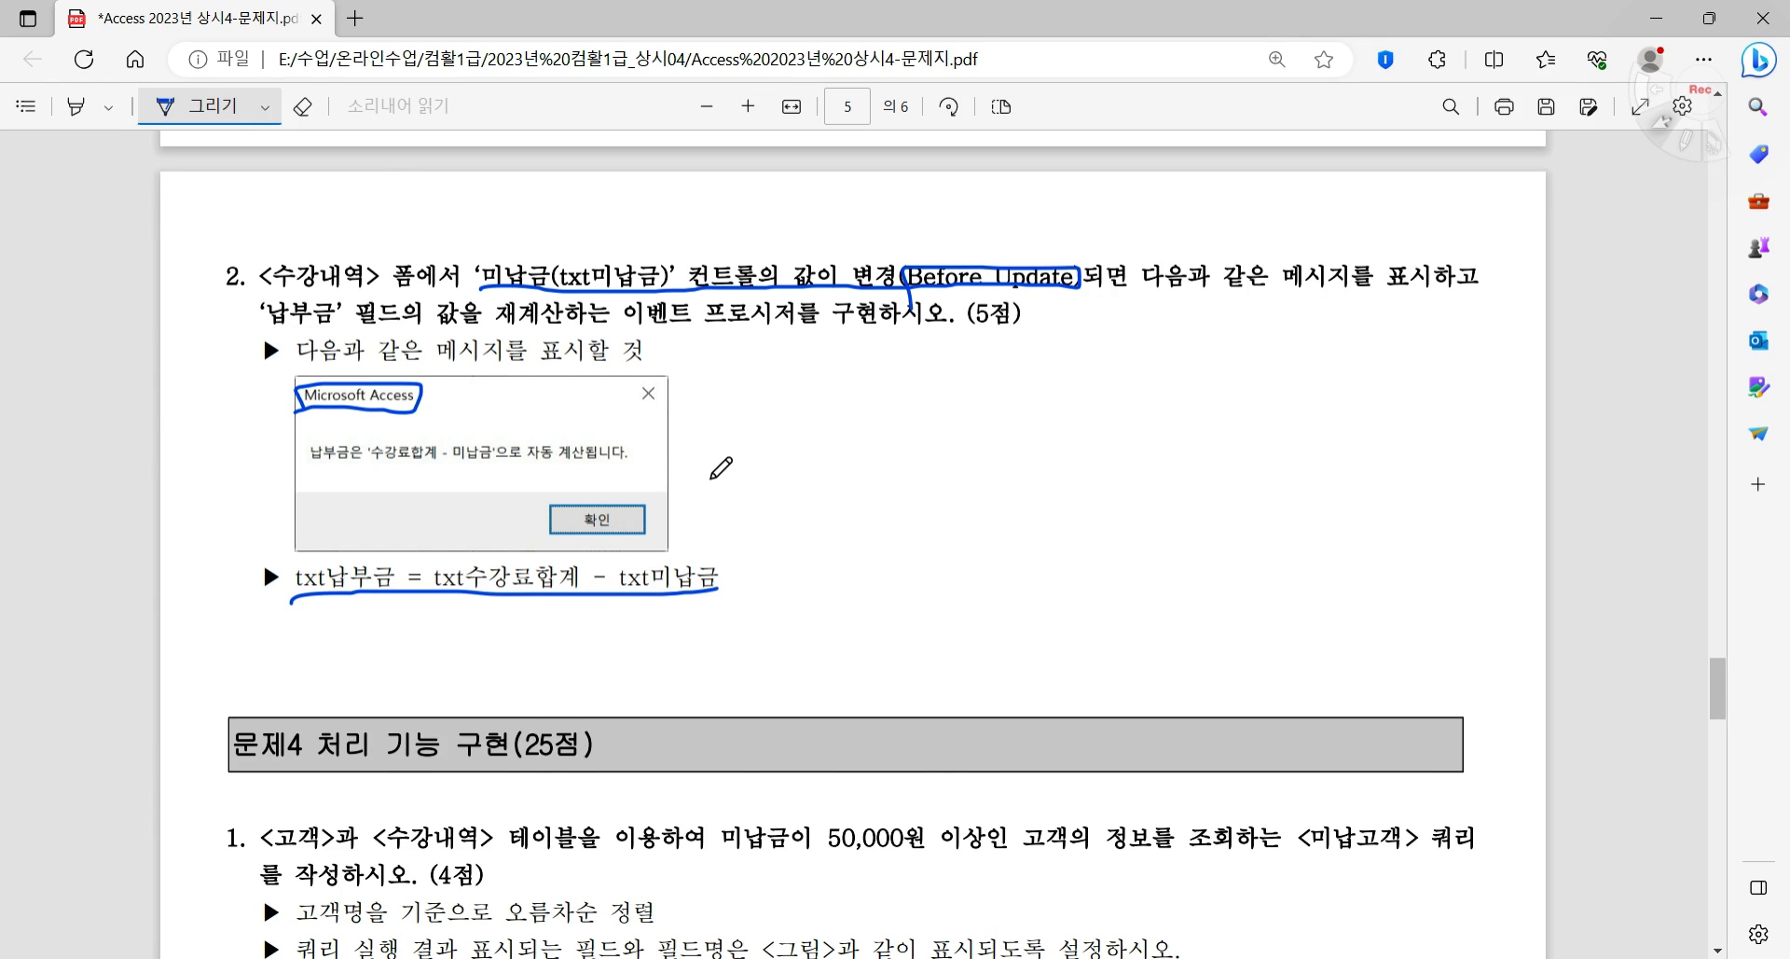
{"action": "scroll", "coordinate": [719, 475], "scroll_direction": "down", "scroll_amount": 5}
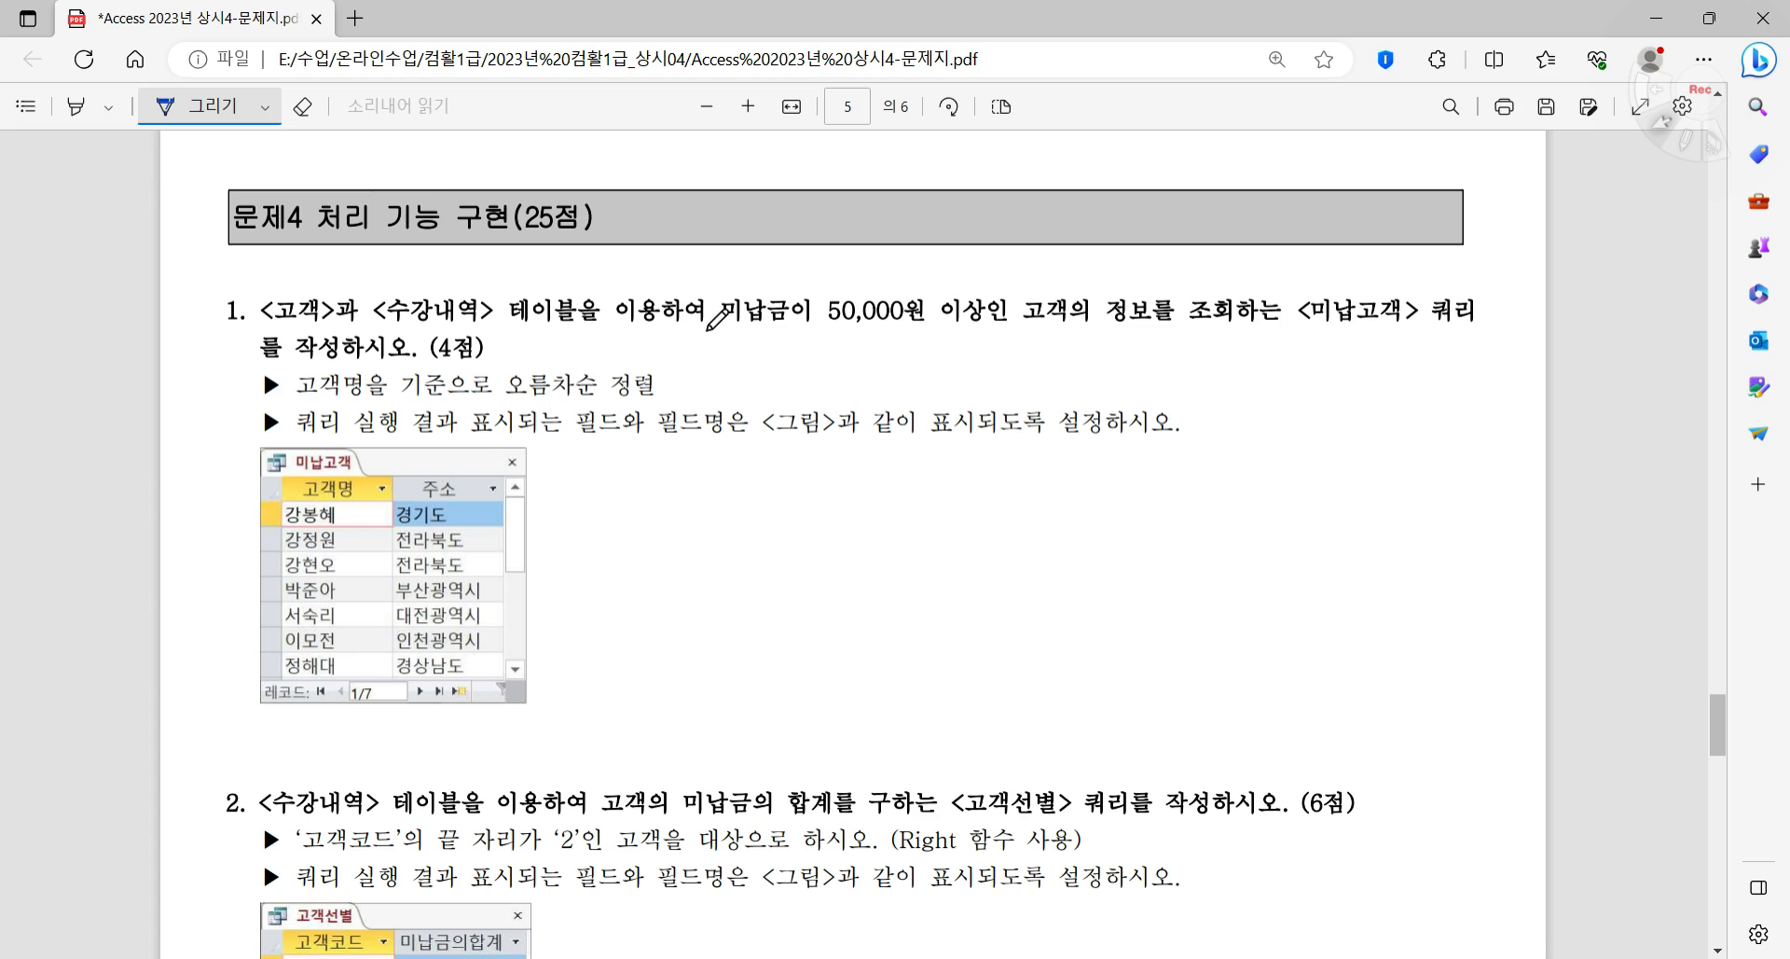
{"action": "left_click_drag", "start_coordinate": [1296, 323], "coordinate": [1407, 317]}
- Look through the remaining 문제4 query questions in the exam PDF and return to question 1
{"action": "scroll", "coordinate": [883, 840], "scroll_direction": "down", "scroll_amount": 4}
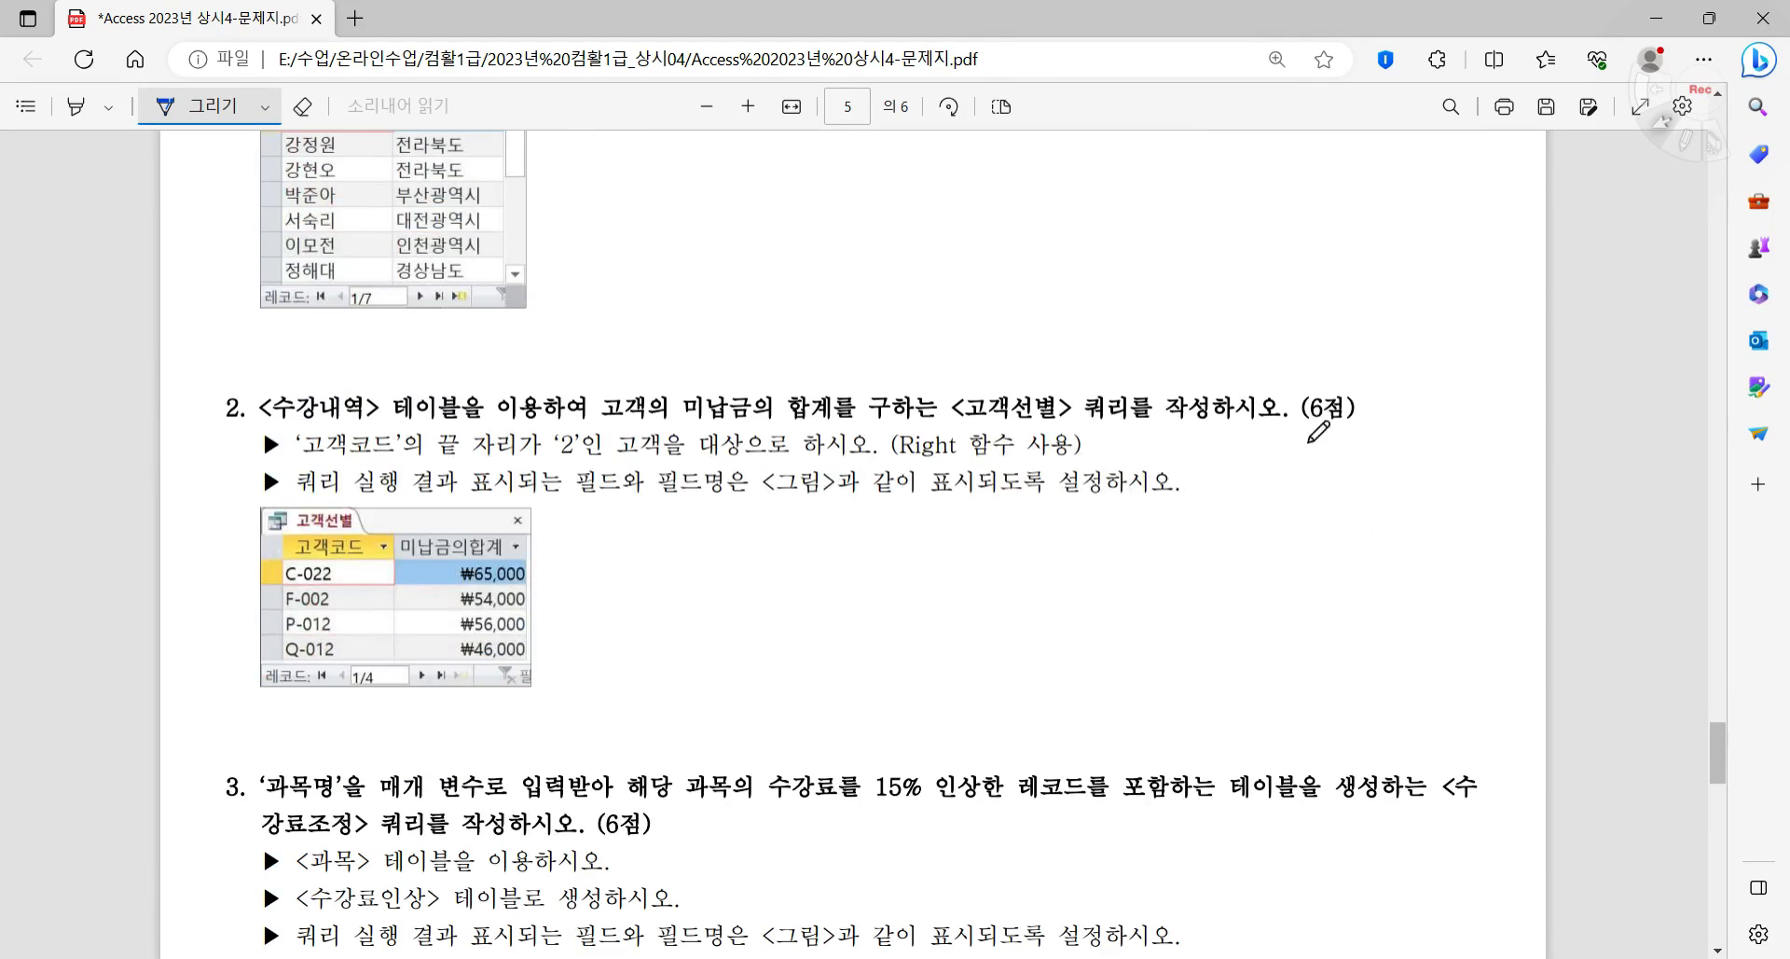
{"action": "scroll", "coordinate": [743, 815], "scroll_direction": "down", "scroll_amount": 3}
{"action": "scroll", "coordinate": [743, 812], "scroll_direction": "down", "scroll_amount": 15}
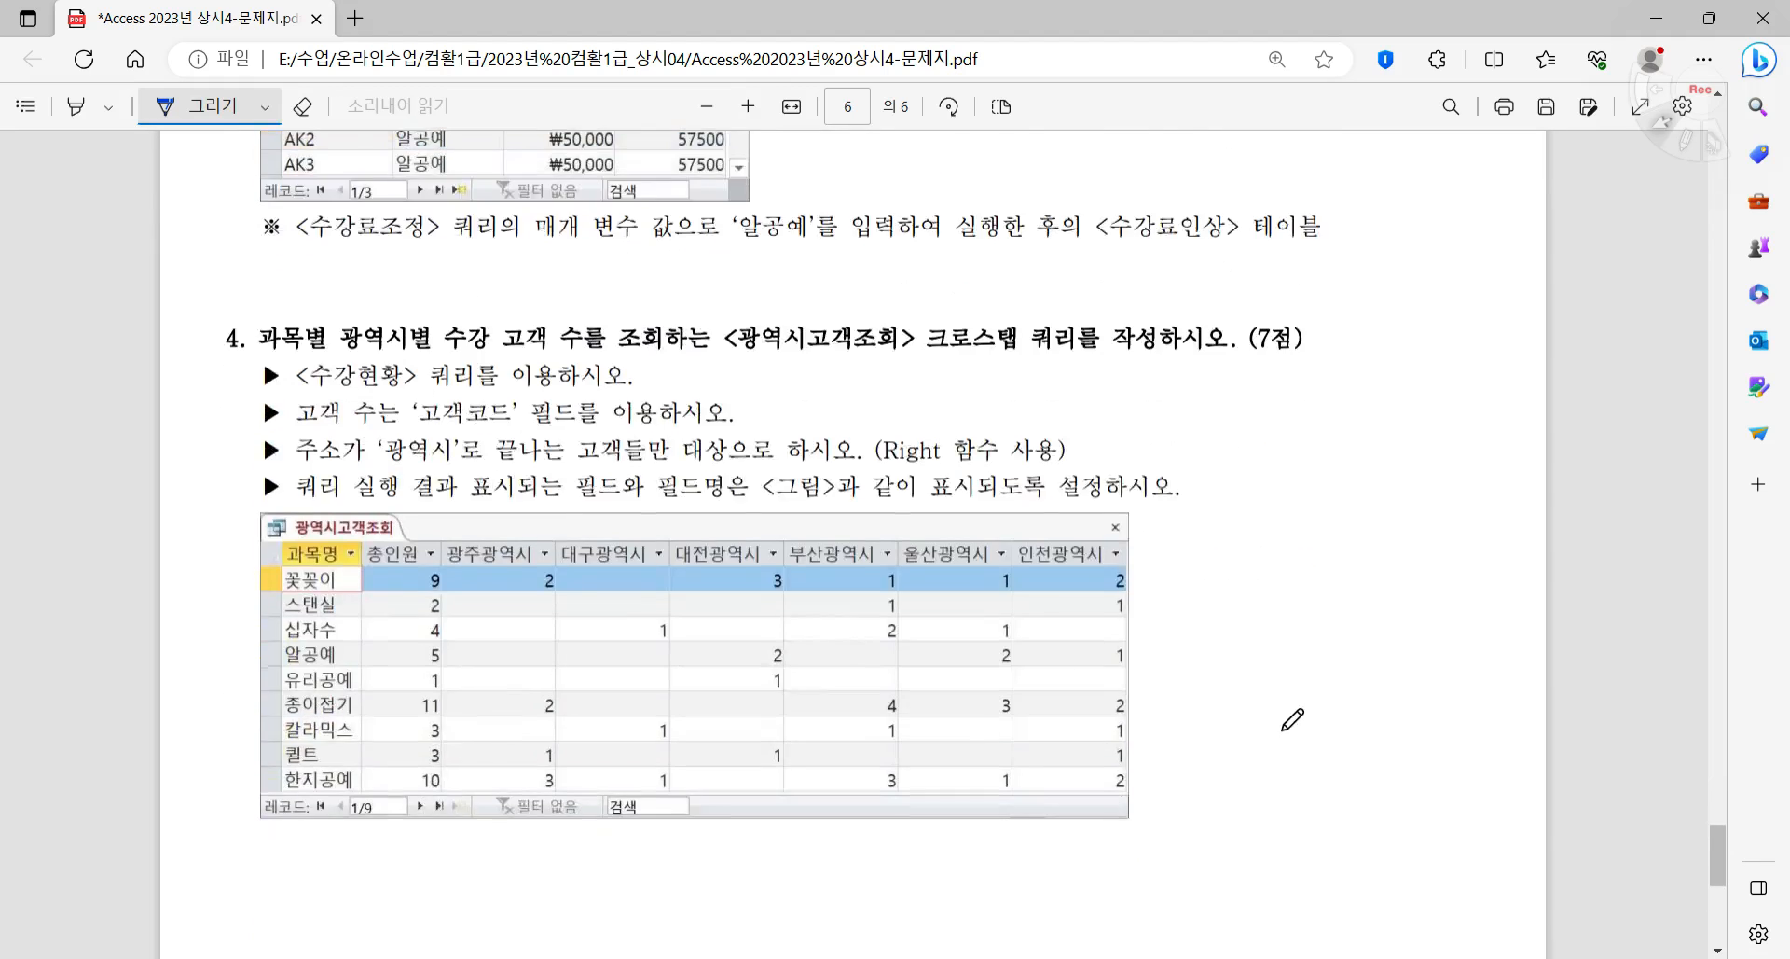
{"action": "scroll", "coordinate": [1292, 723], "scroll_direction": "down", "scroll_amount": 5}
{"action": "scroll", "coordinate": [1293, 723], "scroll_direction": "up", "scroll_amount": 9}
{"action": "scroll", "coordinate": [1290, 706], "scroll_direction": "up", "scroll_amount": 15}
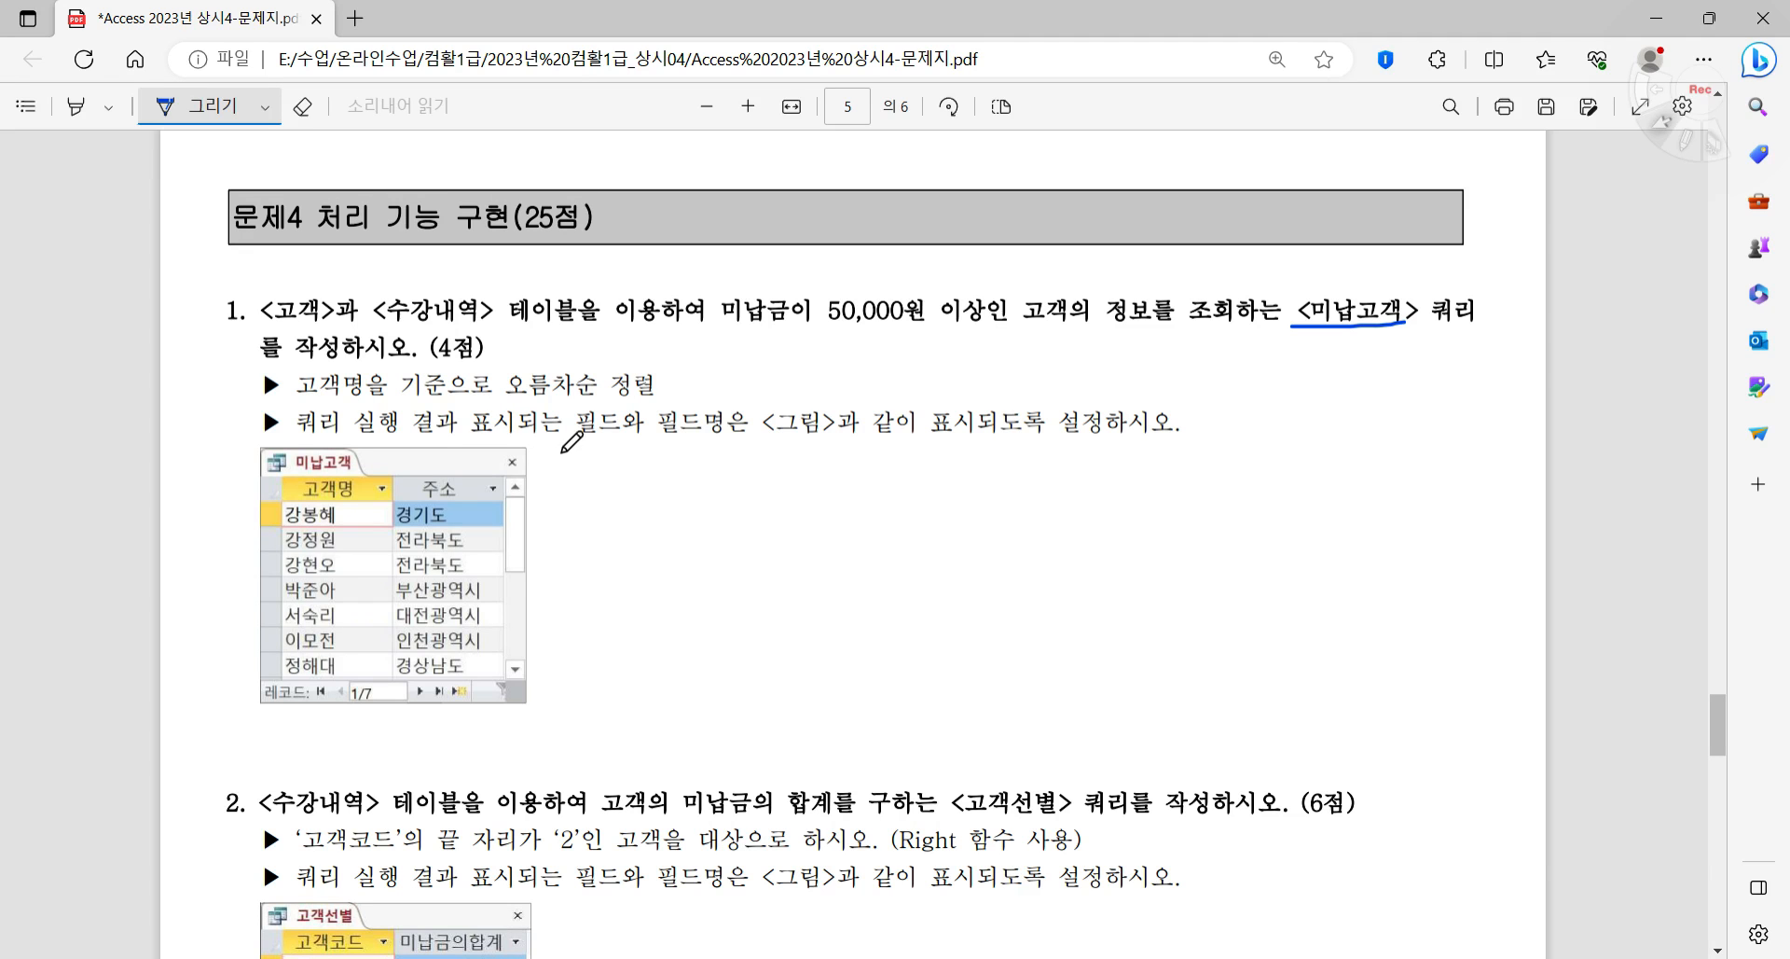
{"action": "scroll", "coordinate": [568, 446], "scroll_direction": "down", "scroll_amount": 7}
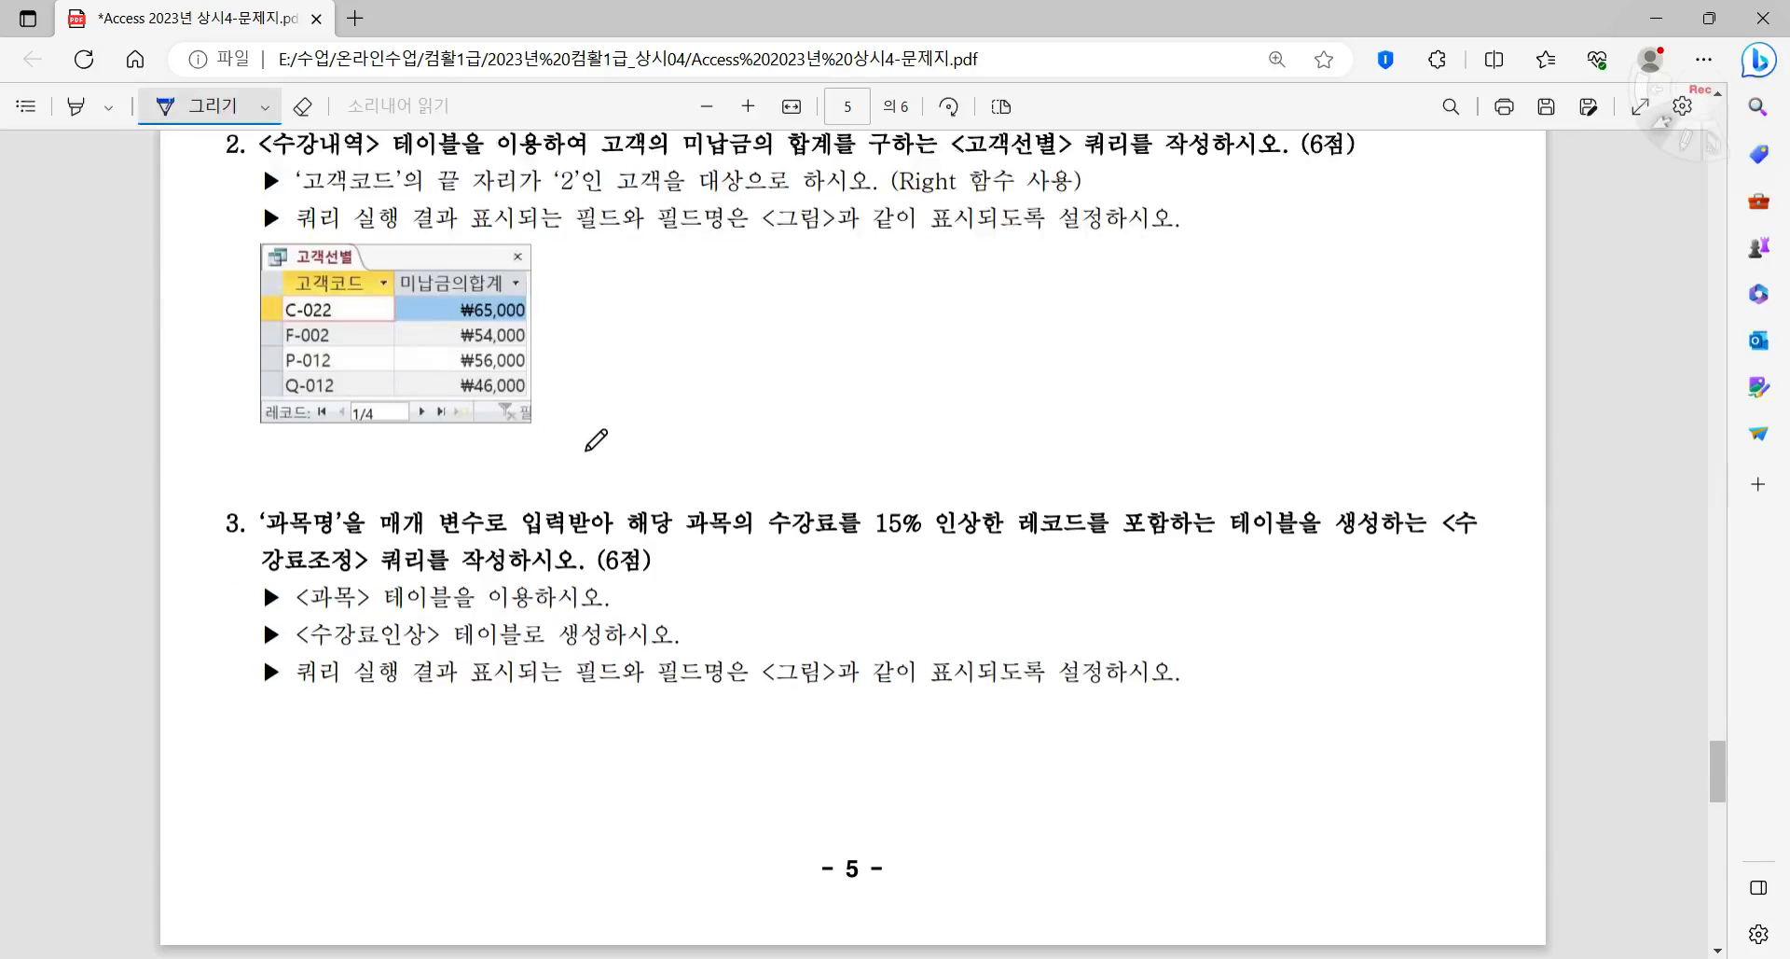
{"action": "scroll", "coordinate": [595, 440], "scroll_direction": "down", "scroll_amount": 4}
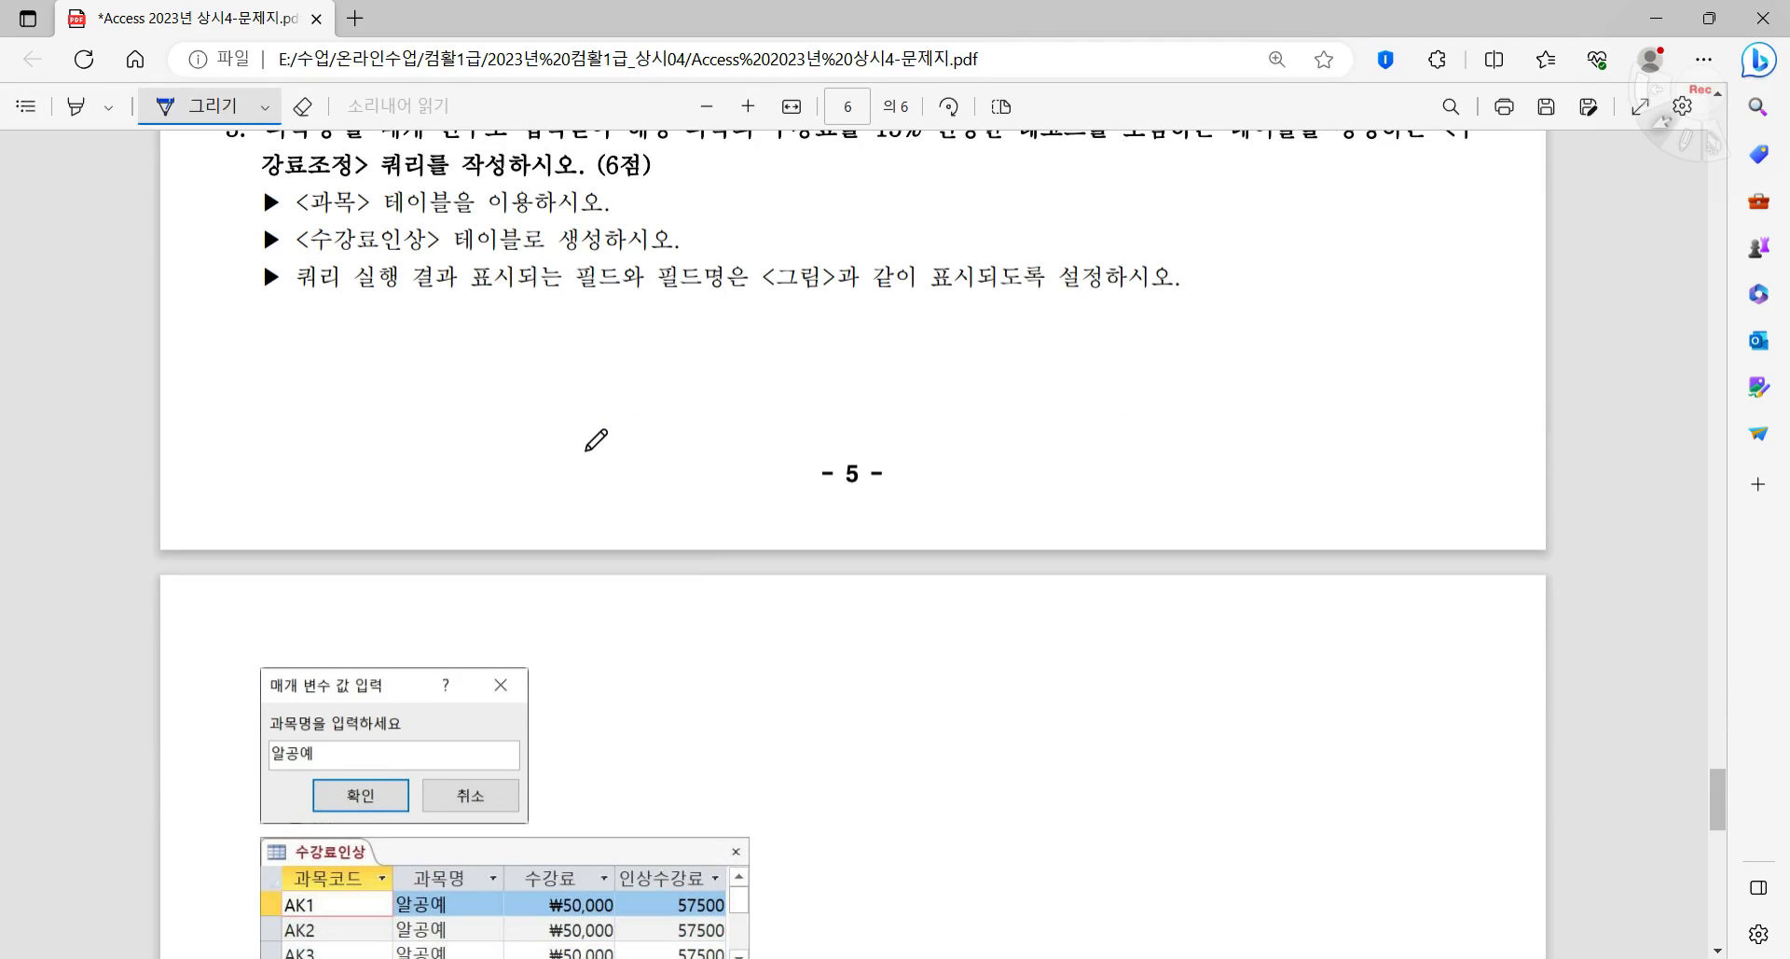
{"action": "scroll", "coordinate": [595, 439], "scroll_direction": "down", "scroll_amount": 3}
{"action": "scroll", "coordinate": [595, 439], "scroll_direction": "up", "scroll_amount": 15}
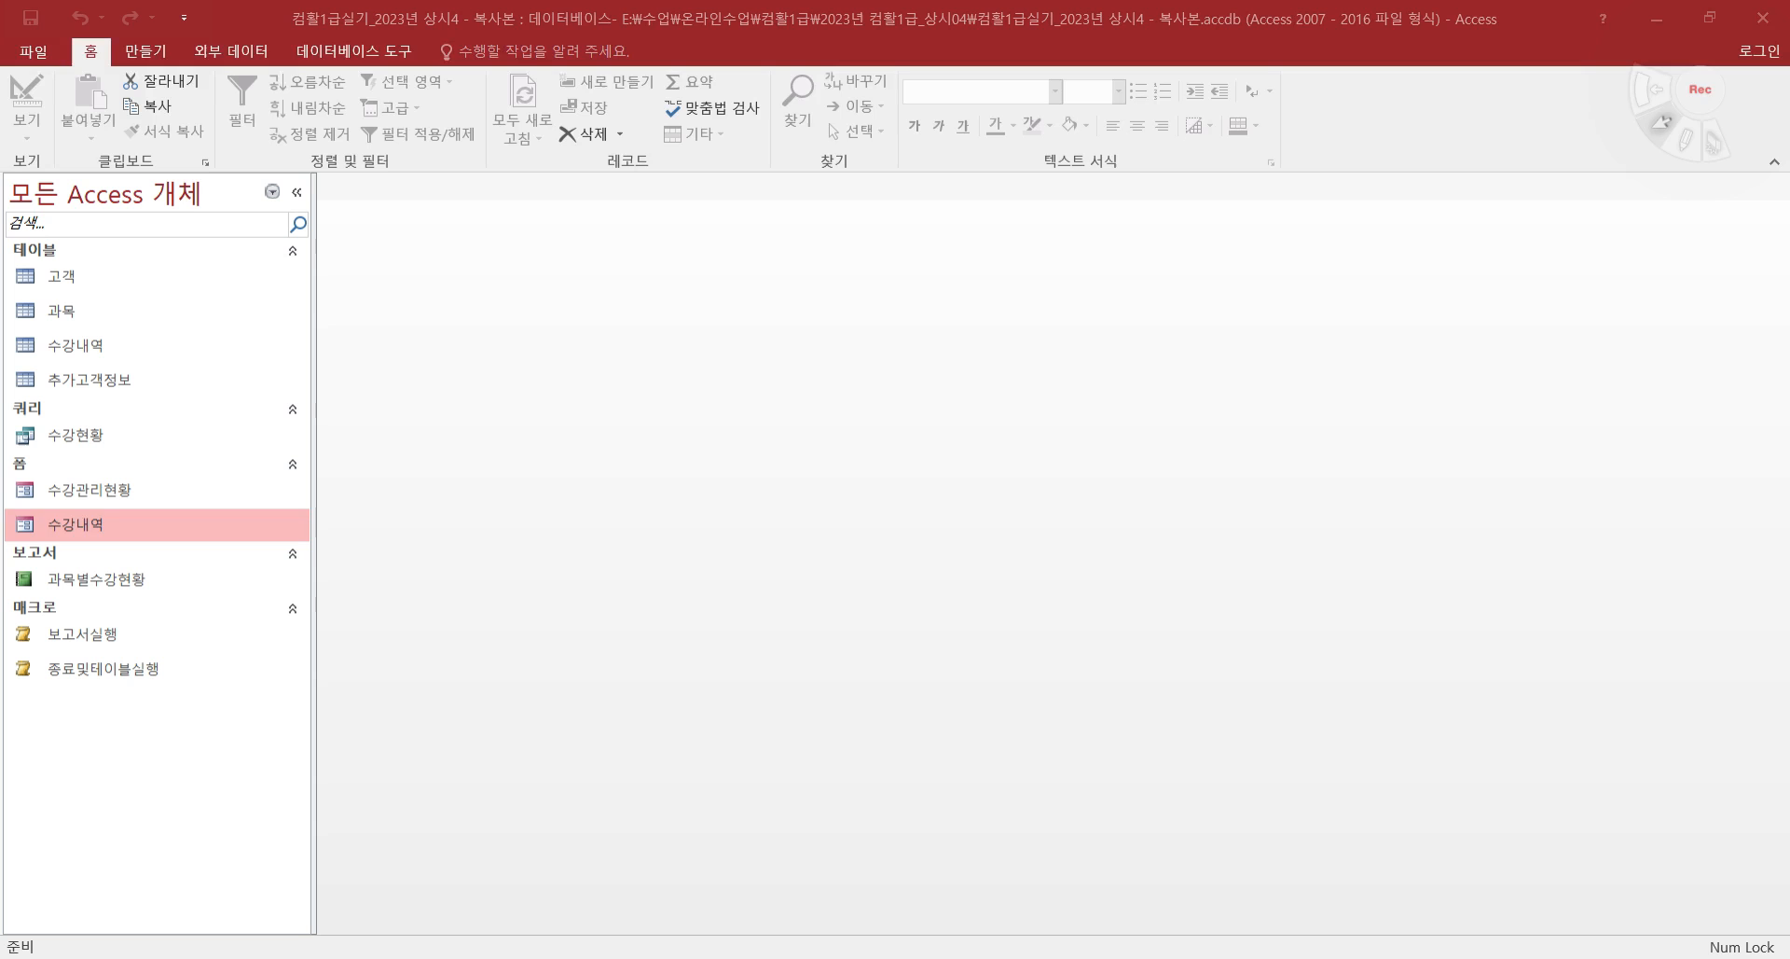
- Switch to Access and create a new query in design view
{"action": "key", "text": "alt+Tab"}
{"action": "left_click", "coordinate": [148, 48]}
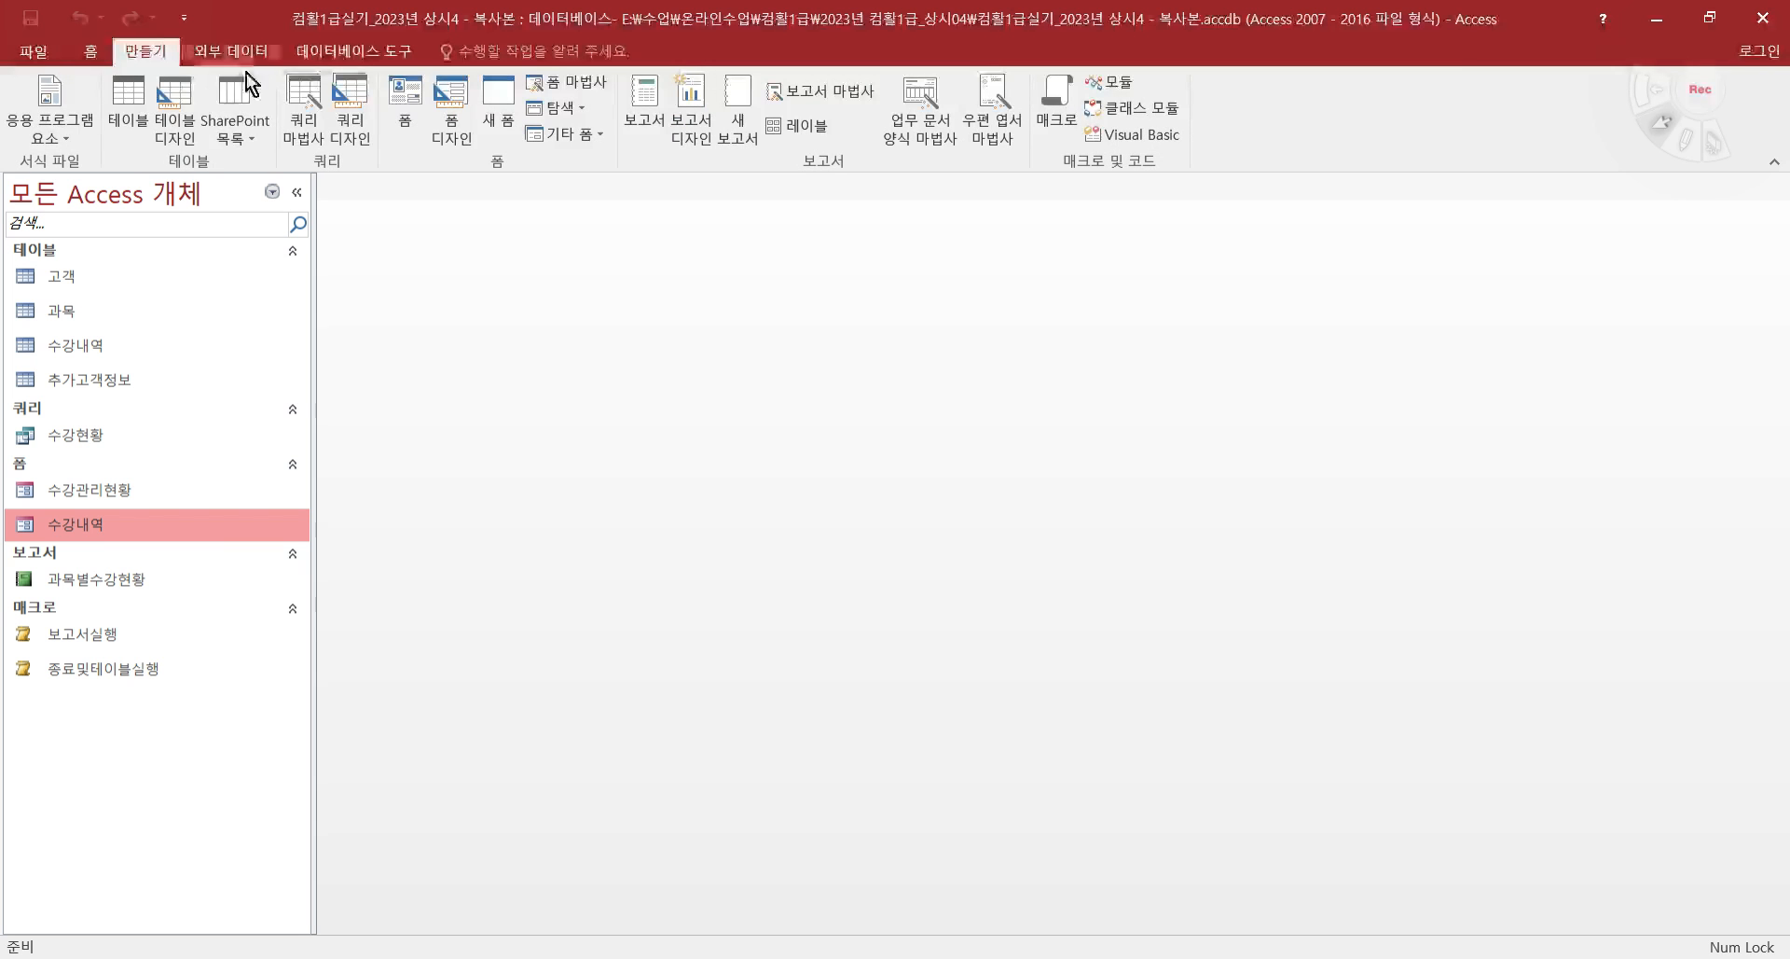
{"action": "left_click", "coordinate": [355, 125]}
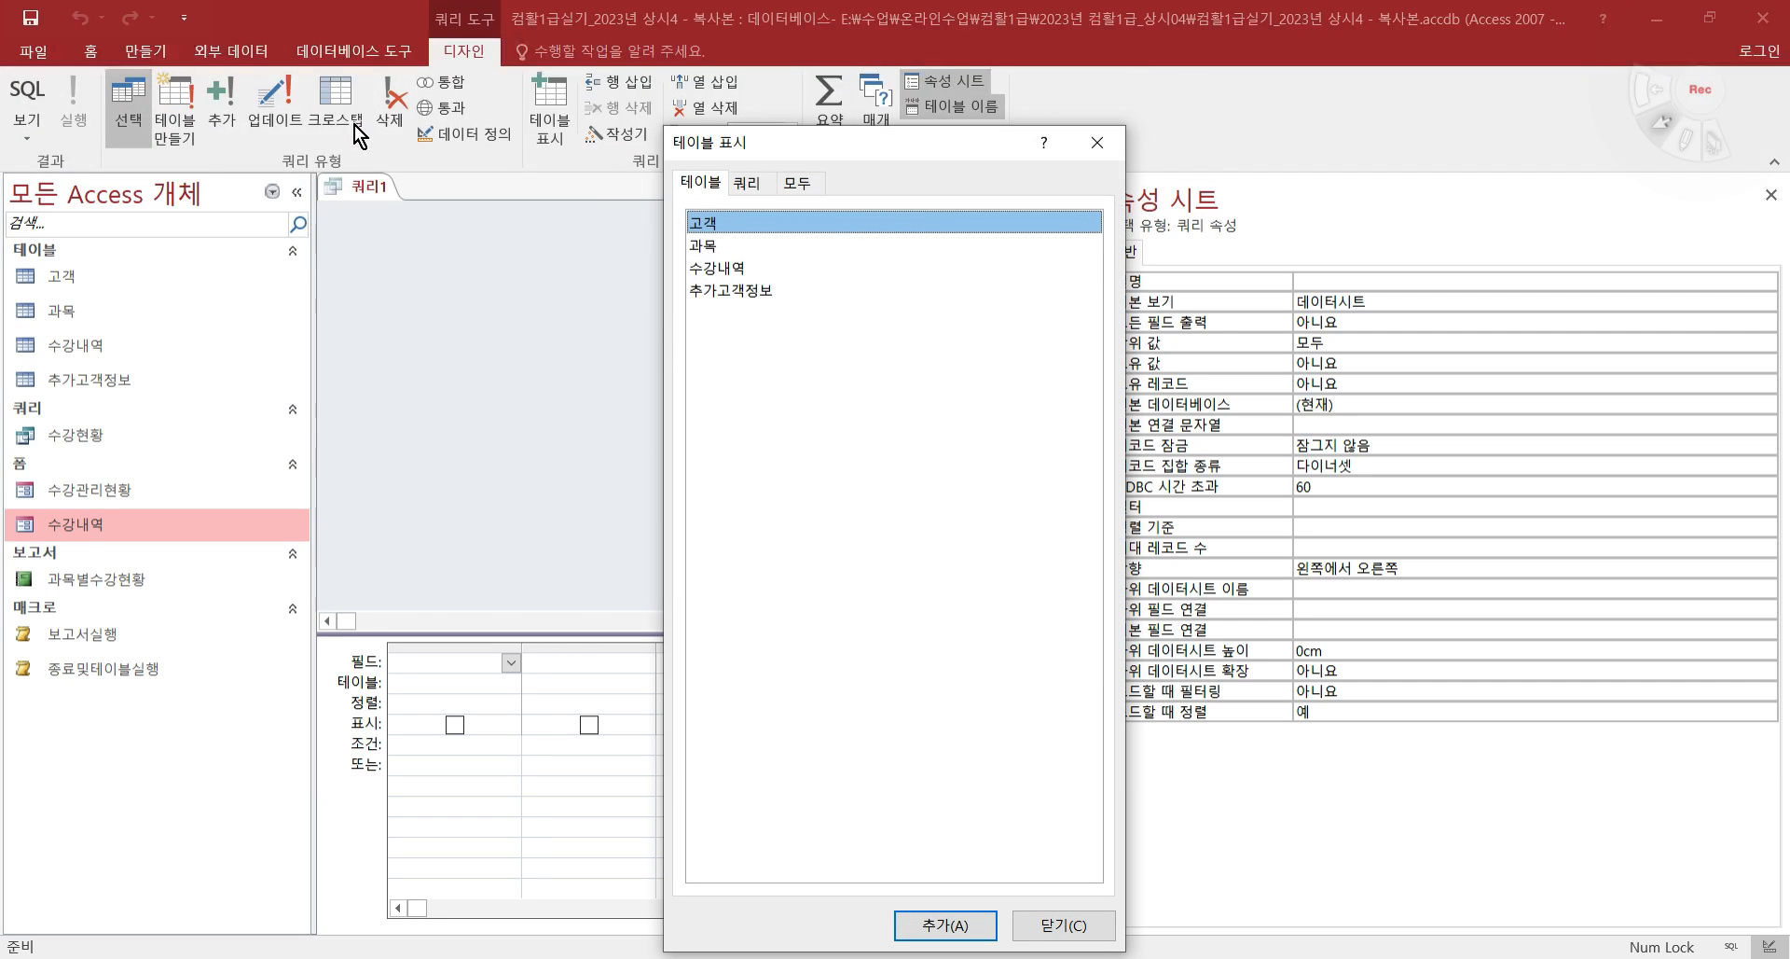
- Underline the required <고객> and <수강내역> tables in question 1 of the exam PDF and return to Access
{"action": "key", "text": "alt+Tab"}
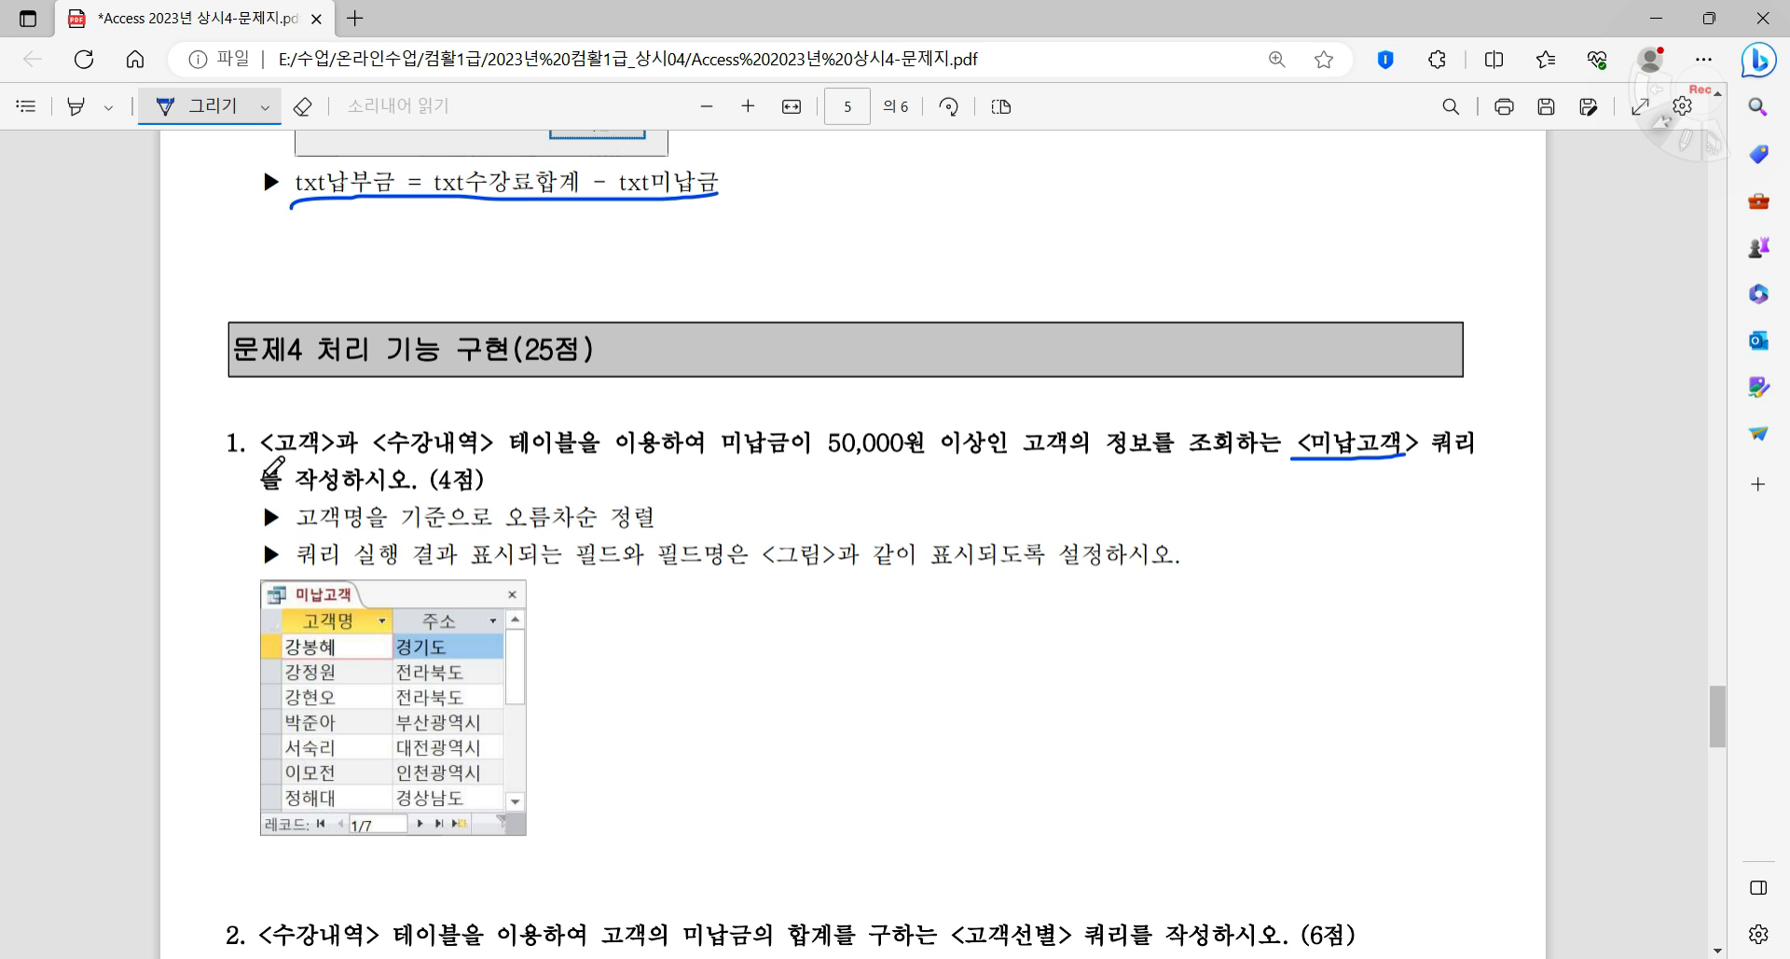
{"action": "left_click_drag", "start_coordinate": [249, 471], "coordinate": [481, 460]}
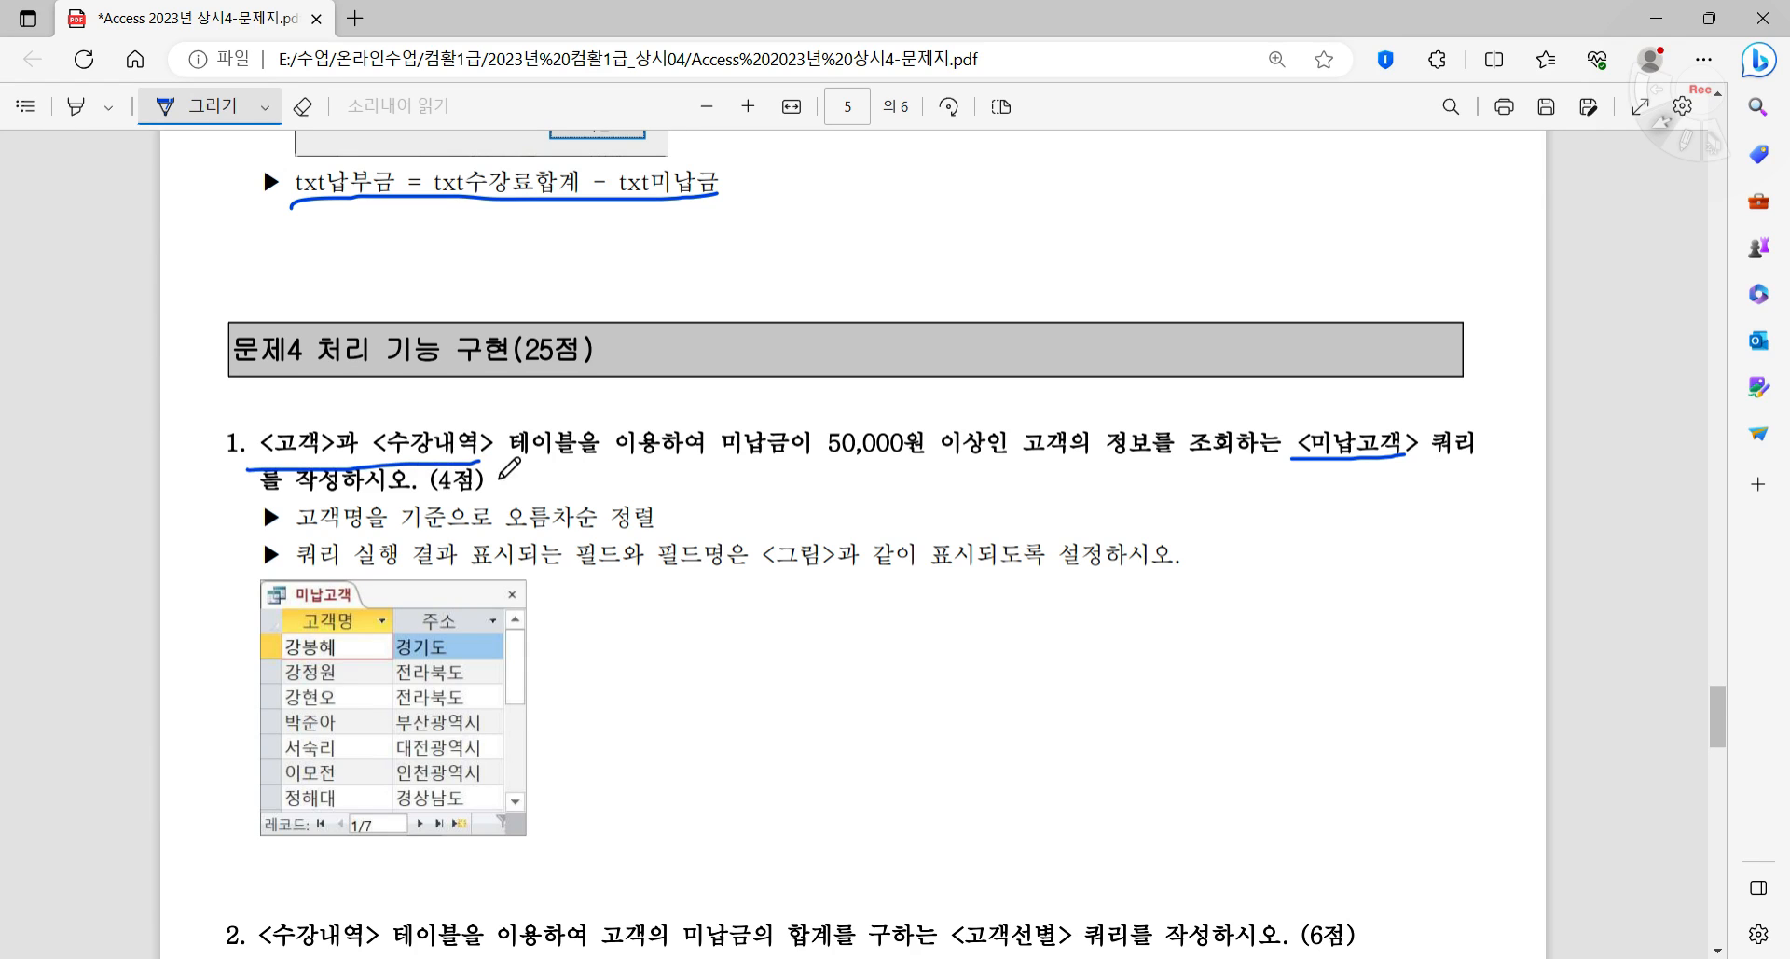
{"action": "key", "text": "alt+Tab"}
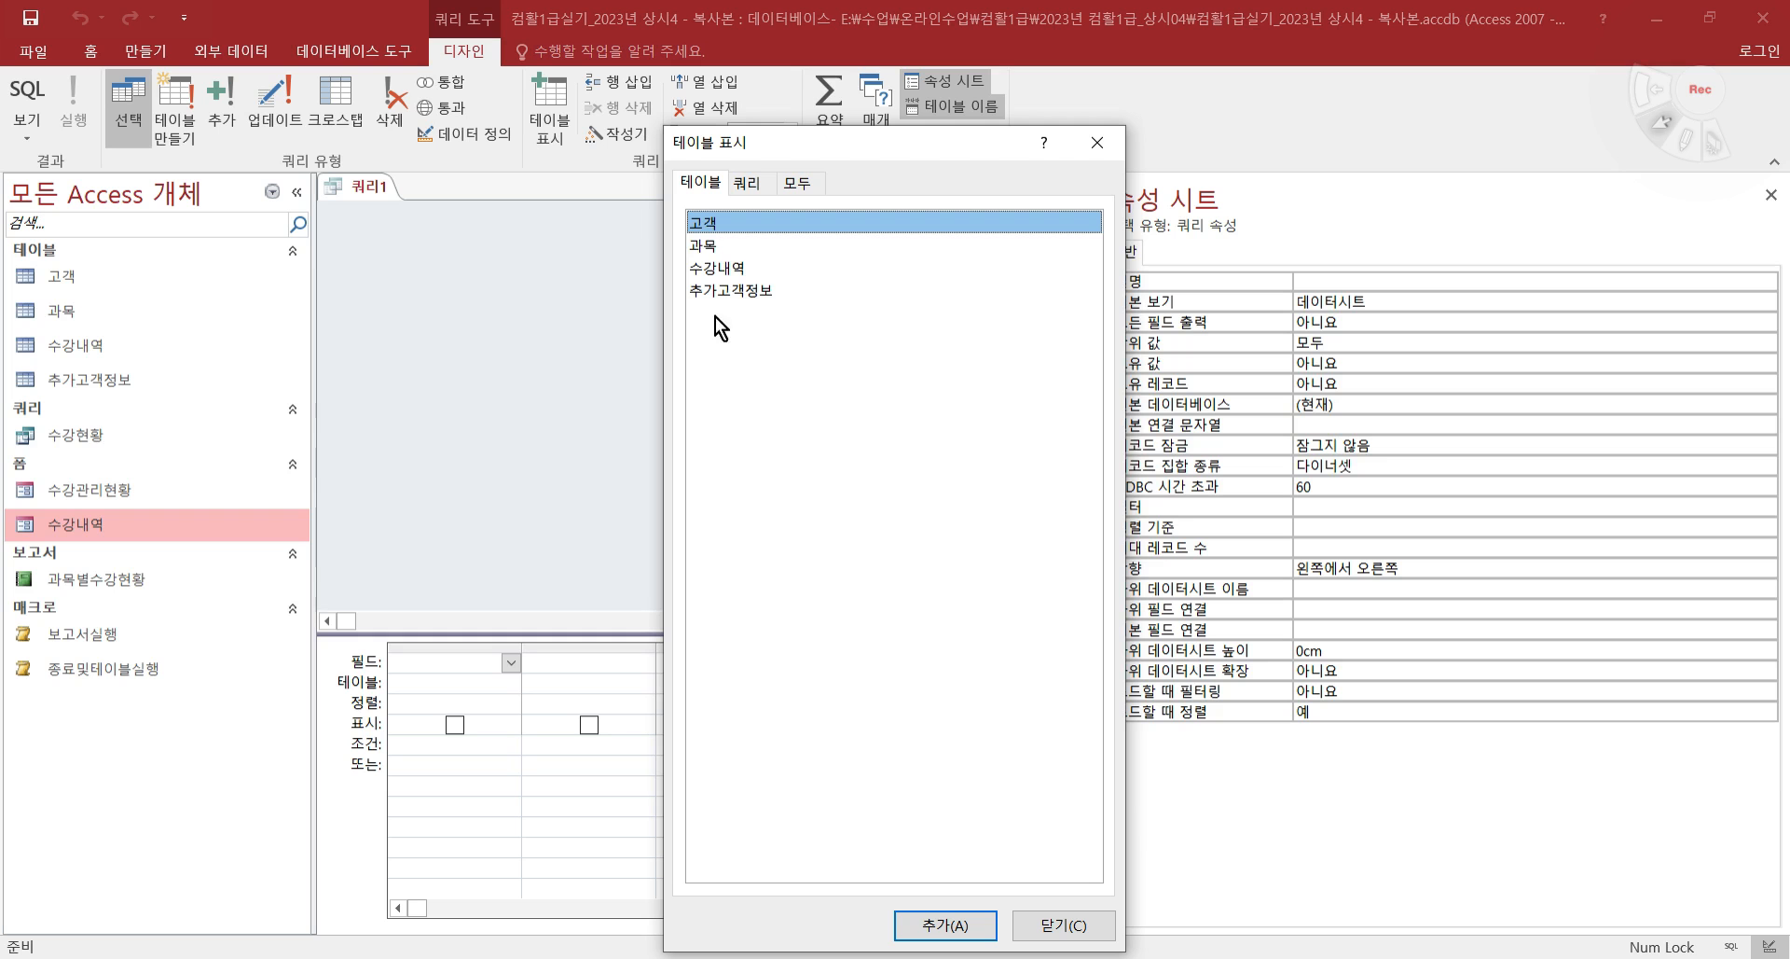
- Add the 고객 and 수강내역 tables to the query, then close the table dialog and the property sheet
{"action": "double_click", "coordinate": [707, 223]}
{"action": "left_click", "coordinate": [732, 270]}
{"action": "double_click", "coordinate": [732, 268]}
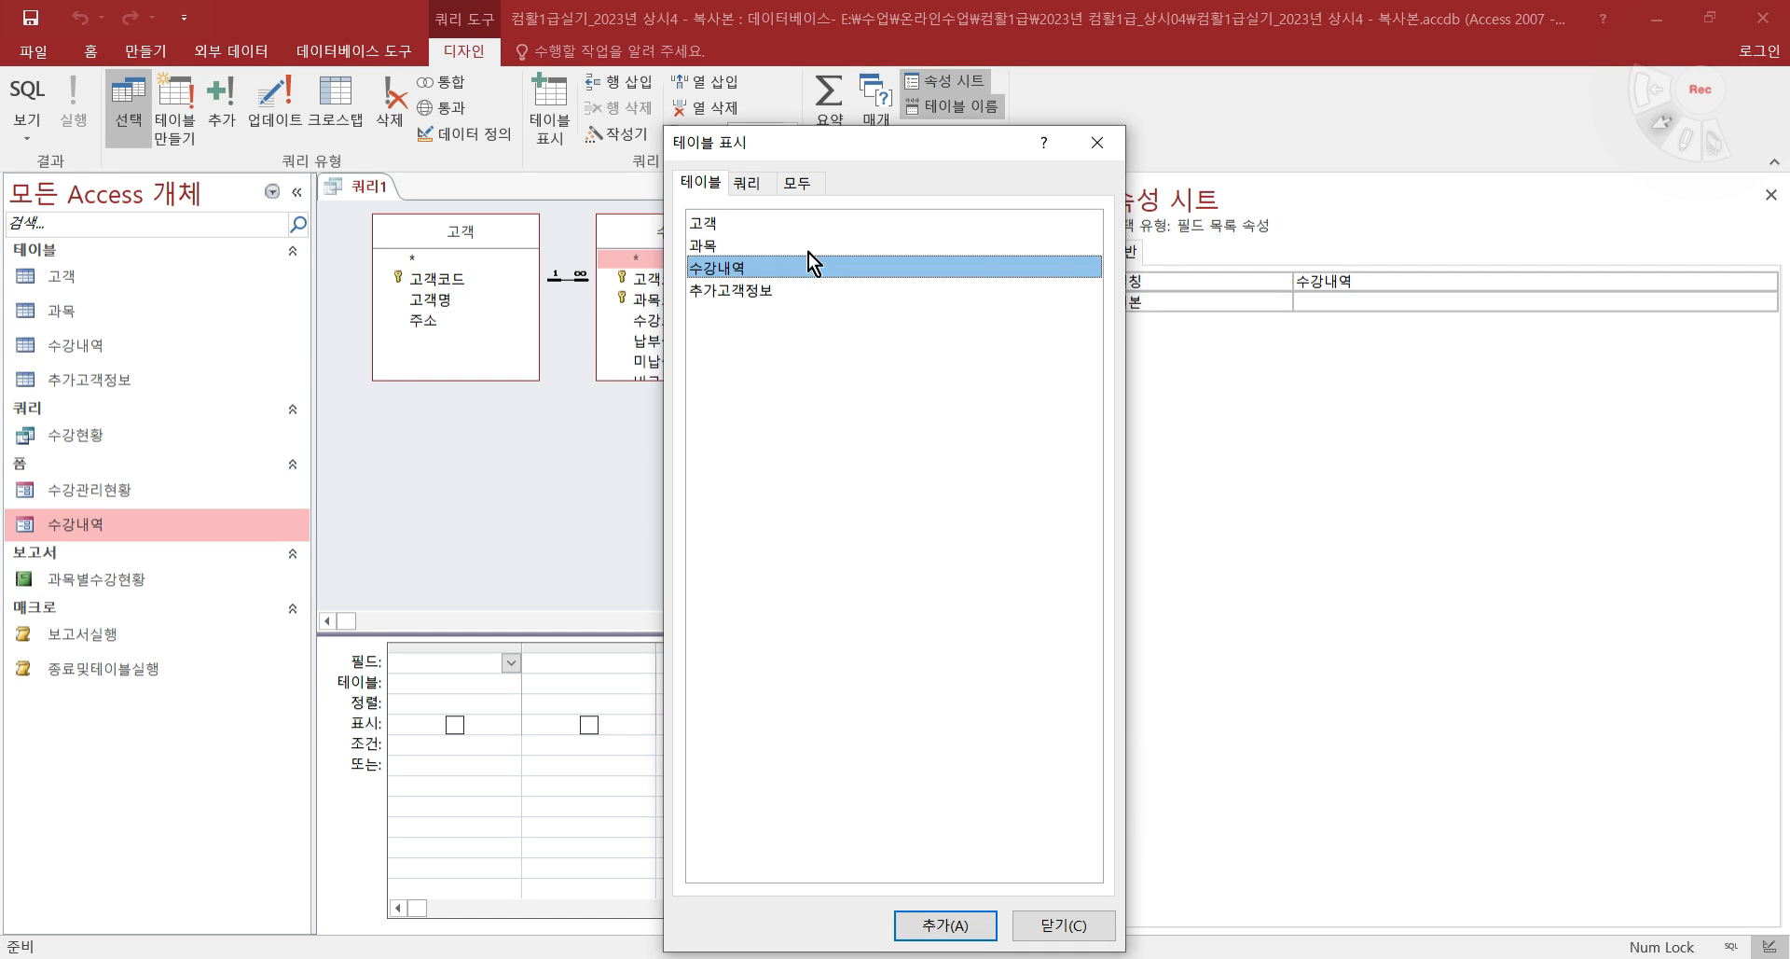
{"action": "left_click", "coordinate": [1096, 146]}
{"action": "left_click", "coordinate": [1772, 195]}
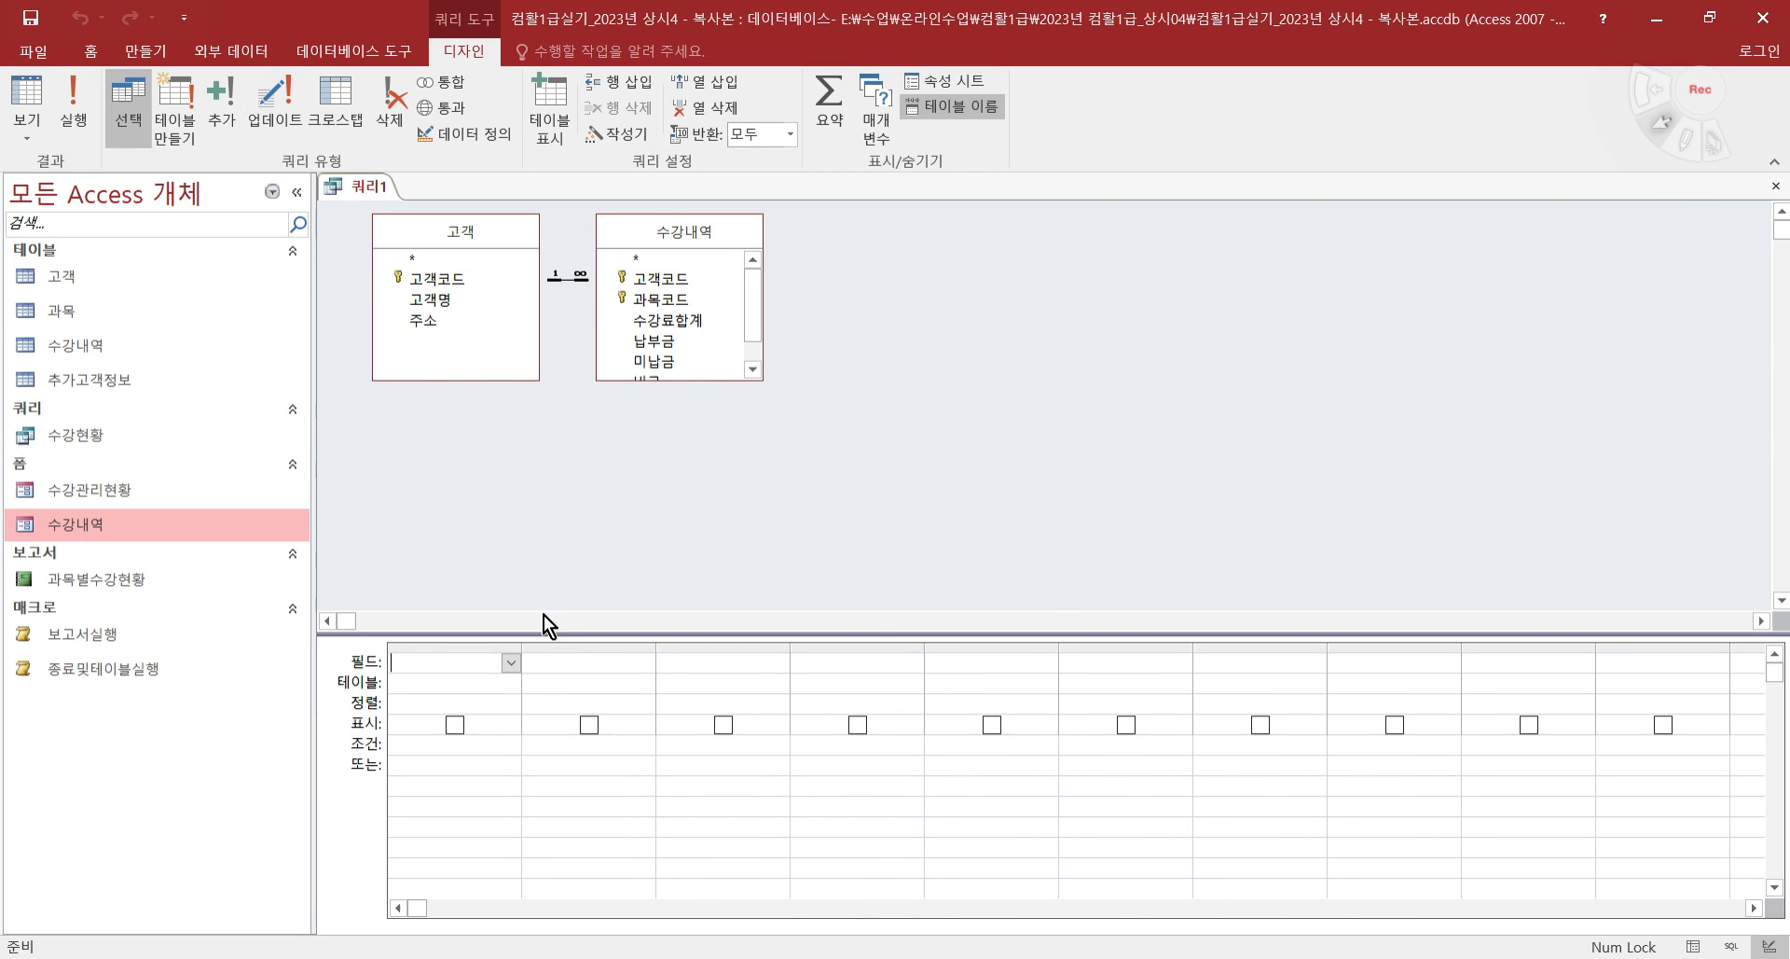
- Delete the join between 고객 and 수강내역 and rejoin the two tables on 고객코드
{"action": "left_click", "coordinate": [568, 277]}
{"action": "left_click", "coordinate": [573, 280]}
{"action": "key", "text": "Delete"}
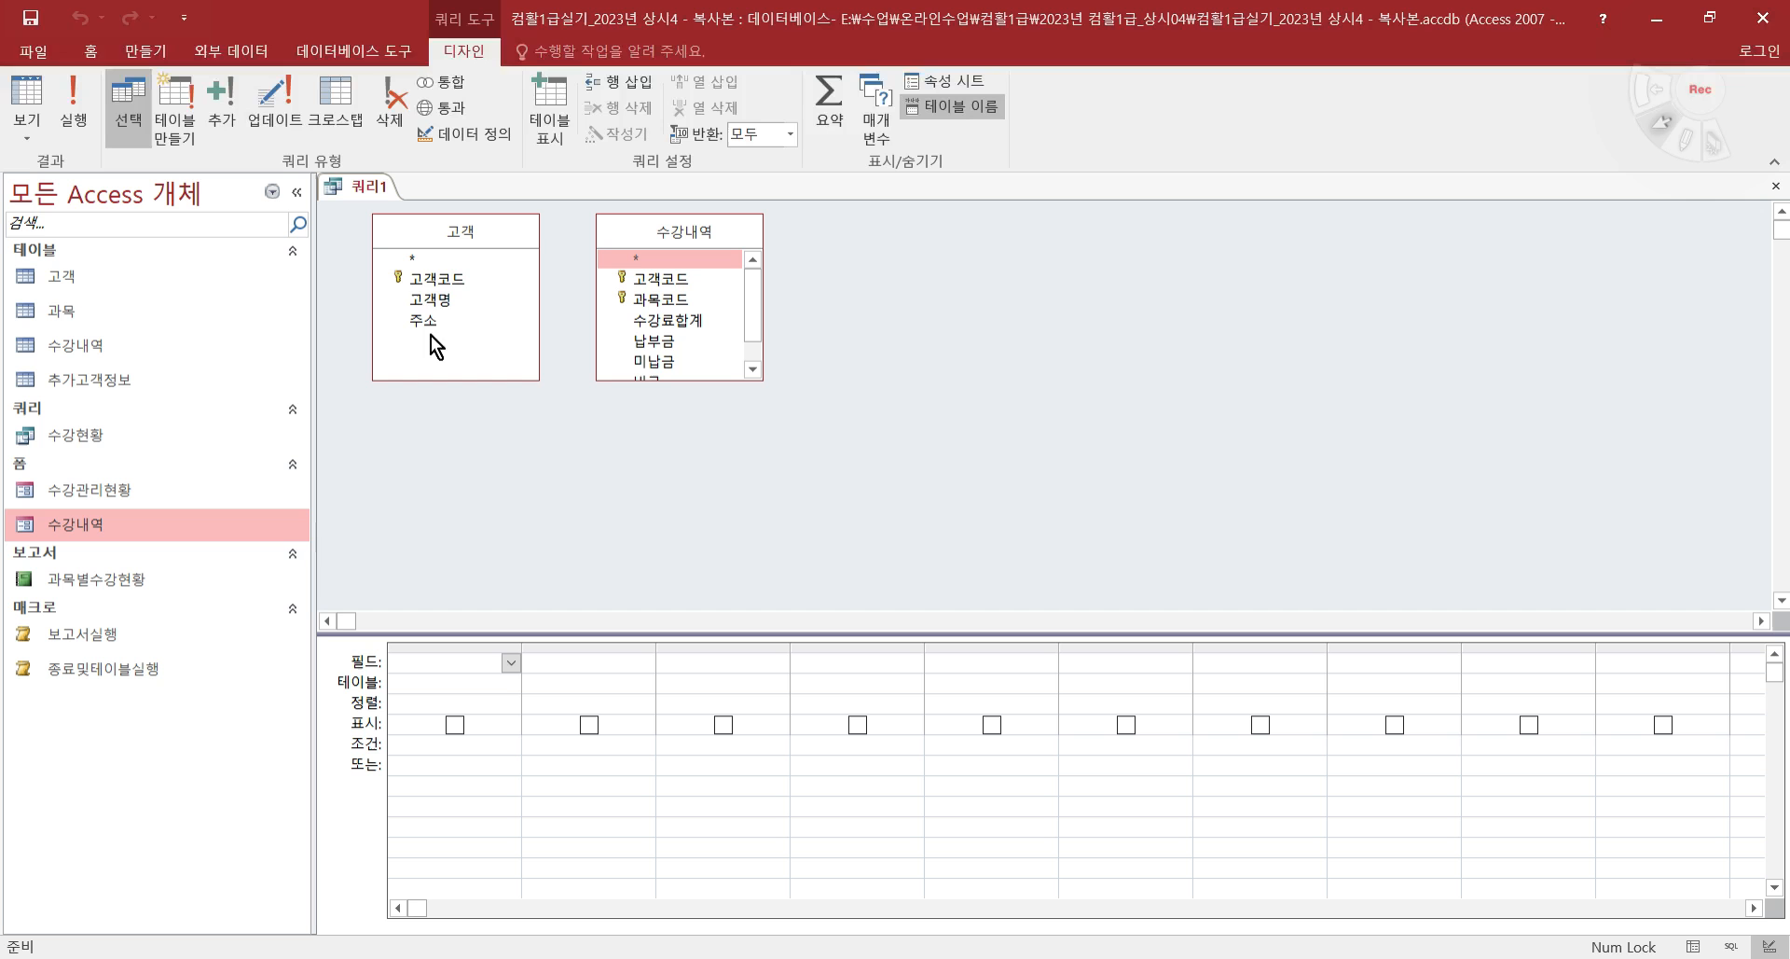
{"action": "left_click_drag", "start_coordinate": [462, 277], "coordinate": [653, 281]}
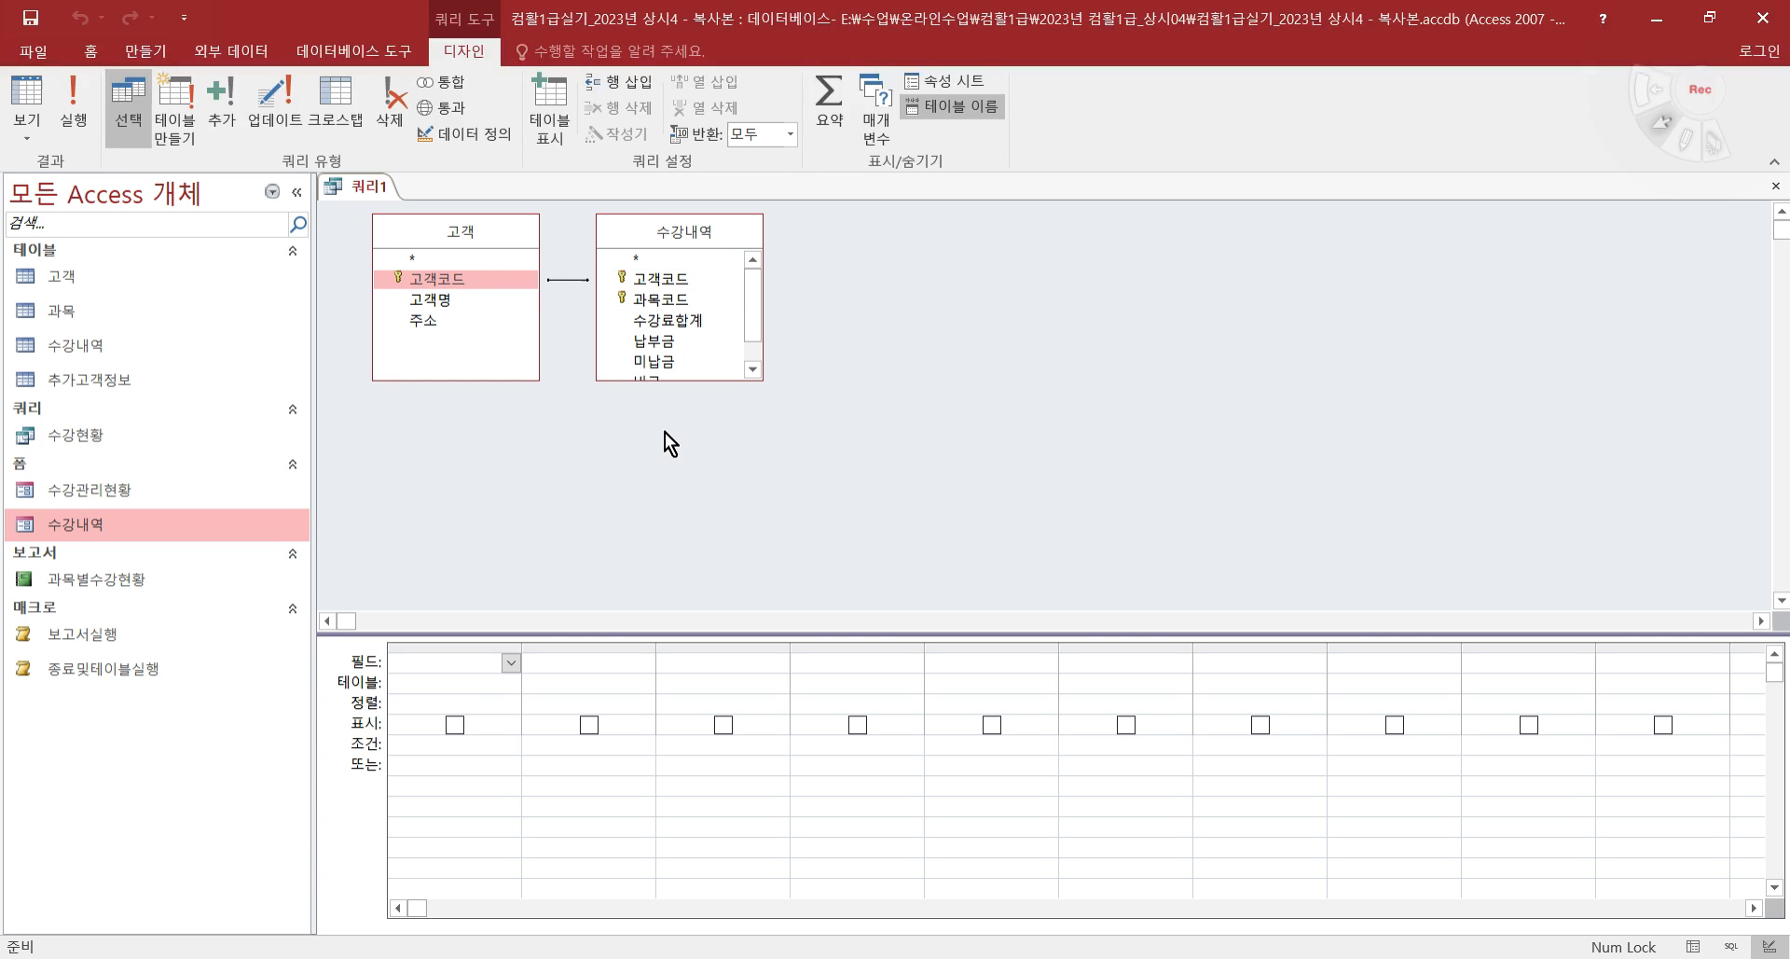
{"action": "left_click", "coordinate": [596, 418]}
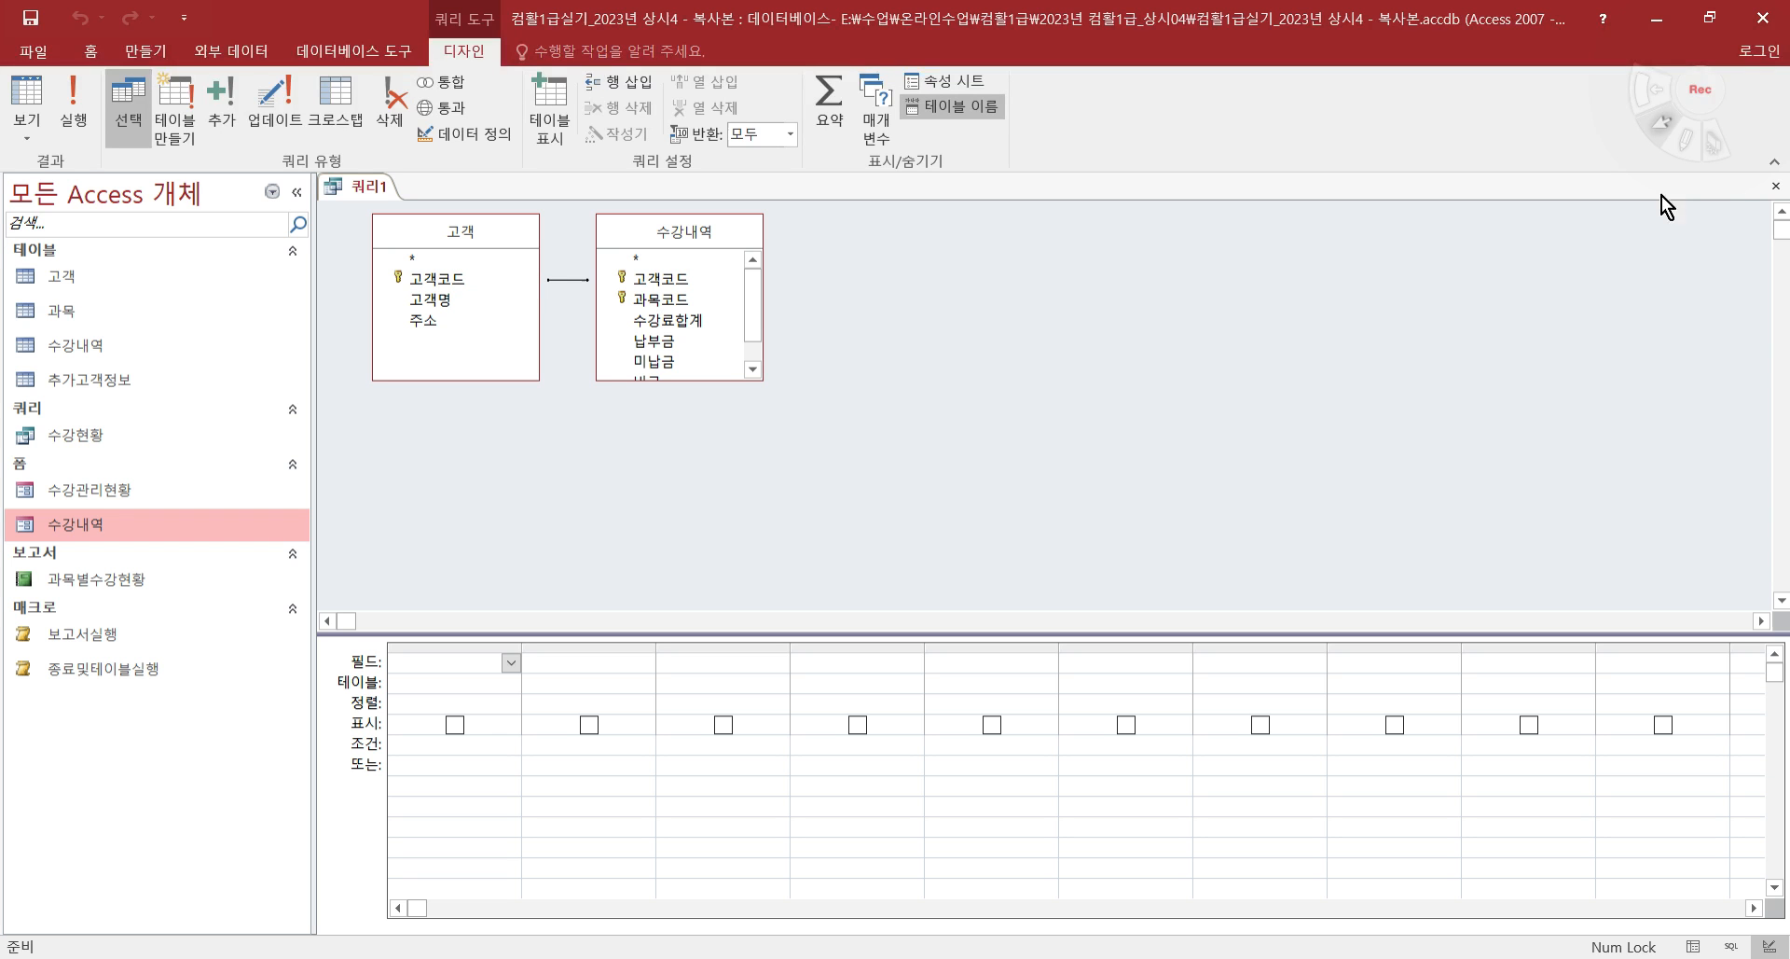
- Remove the 수강내역 and 고객 tables from the query design and cancel the make-table dialog
{"action": "left_click", "coordinate": [707, 233]}
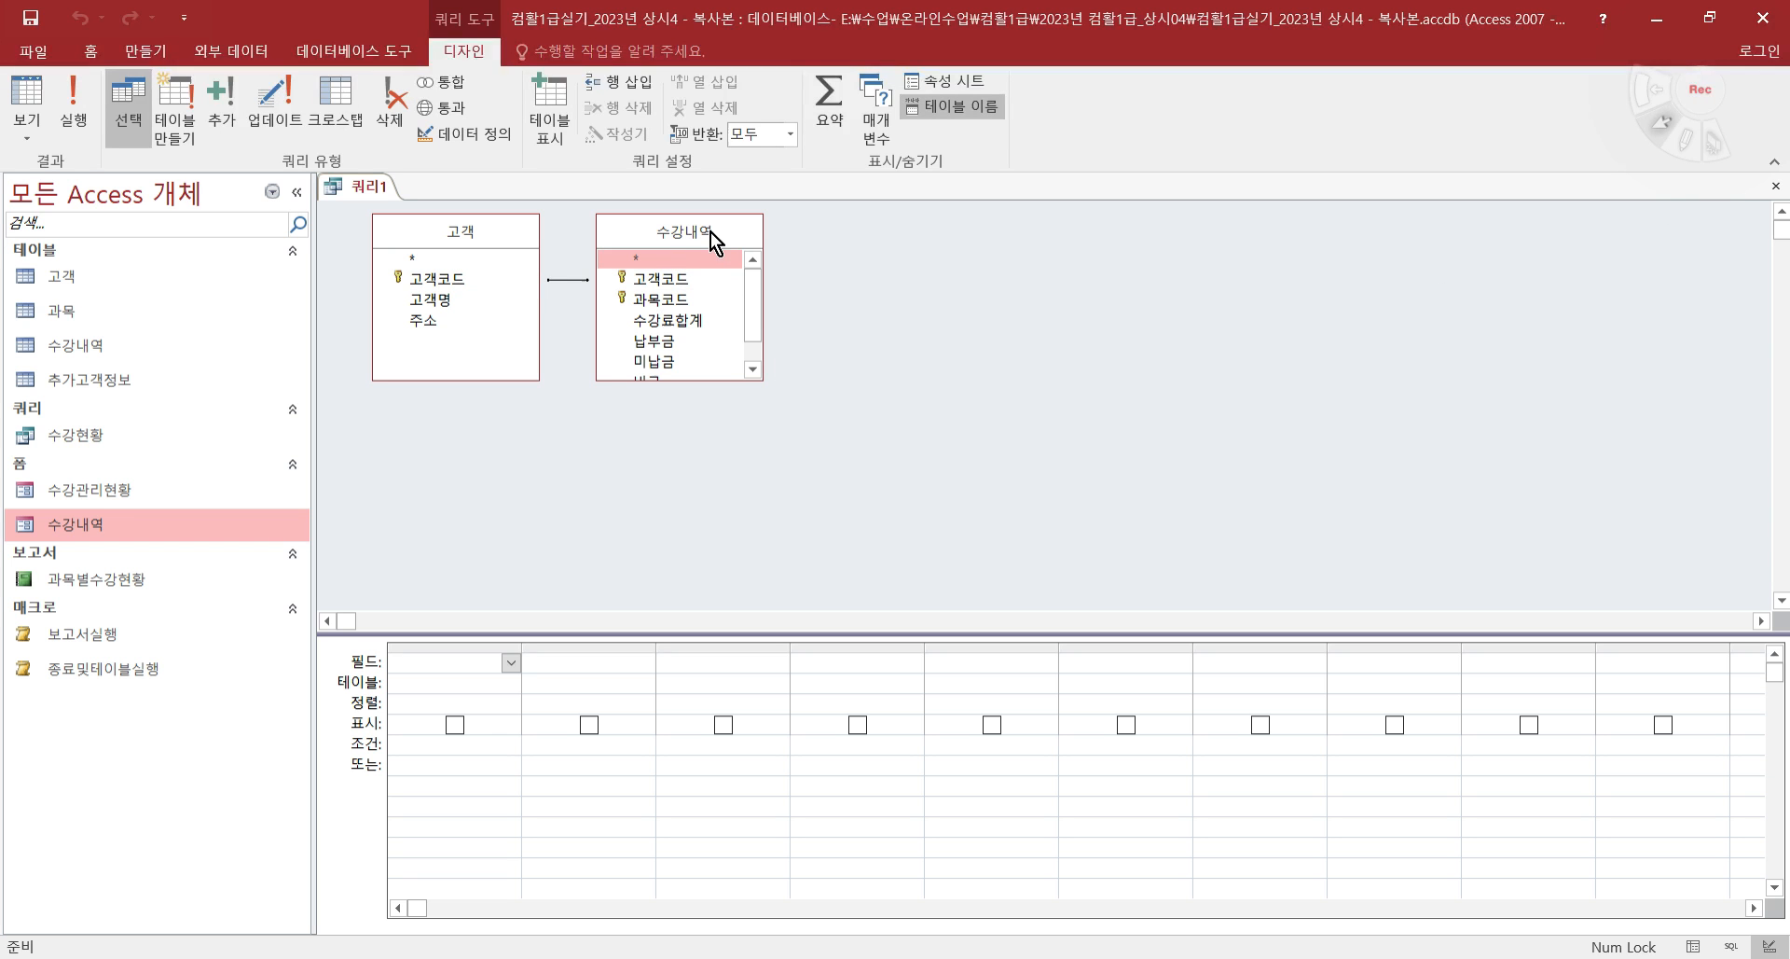
{"action": "key", "text": "Delete"}
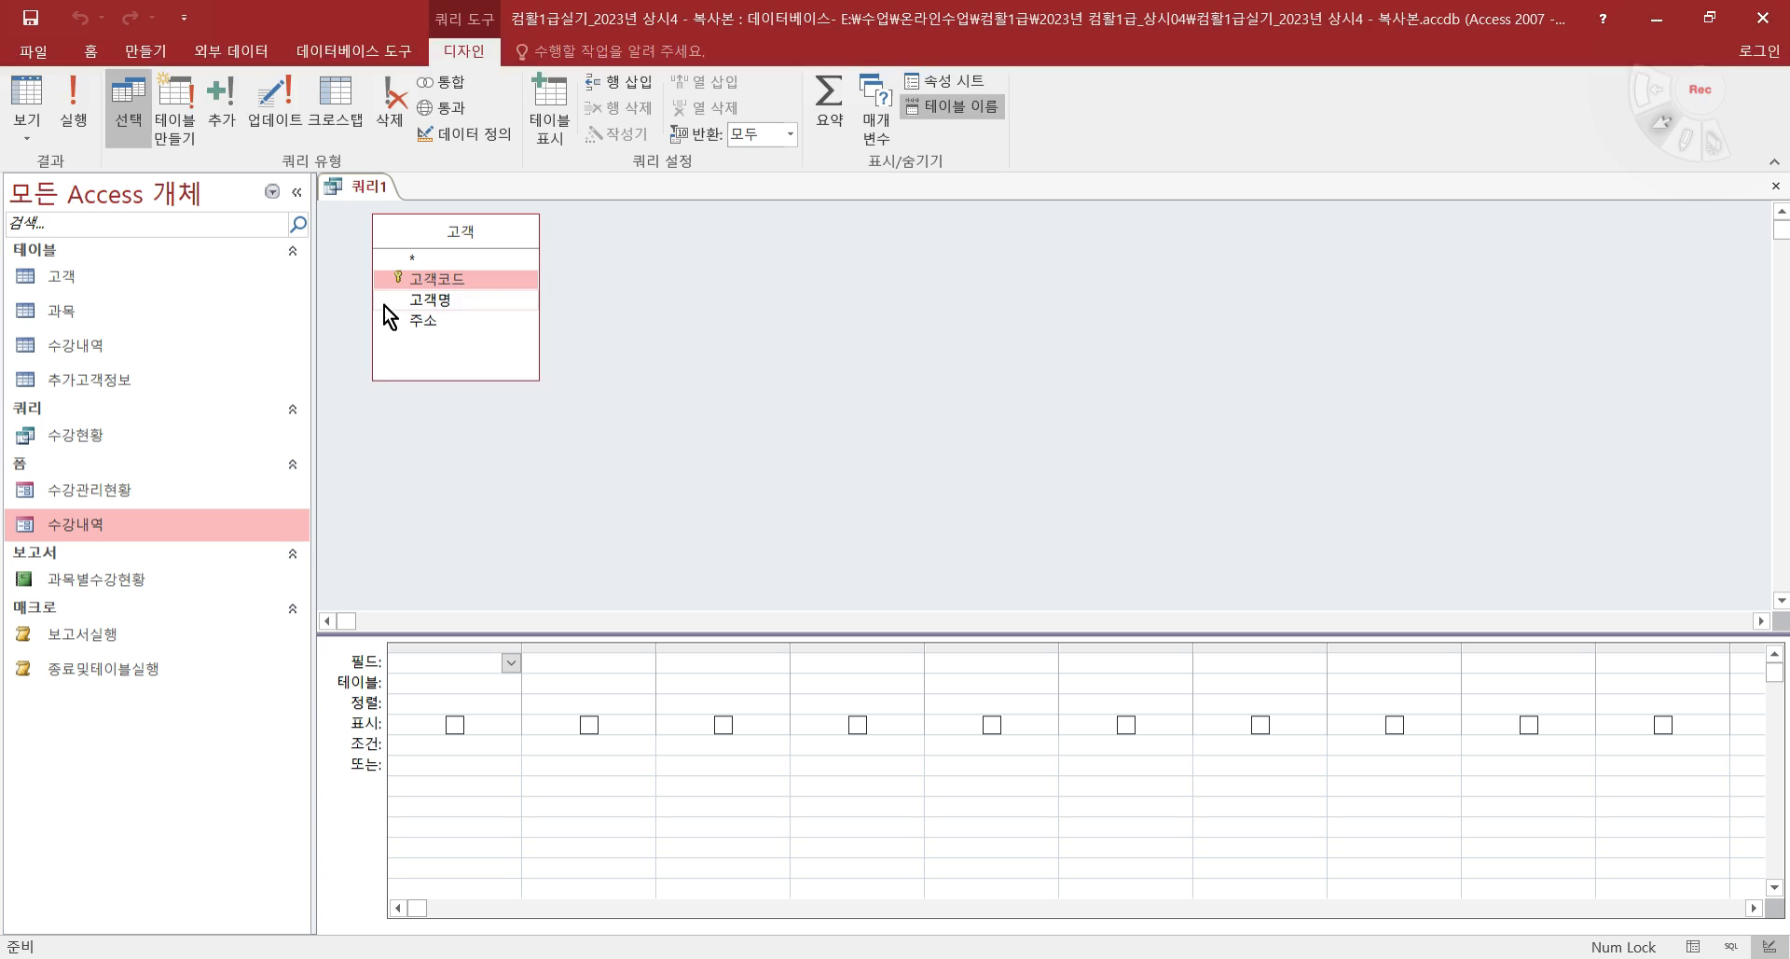
{"action": "key", "text": "Delete"}
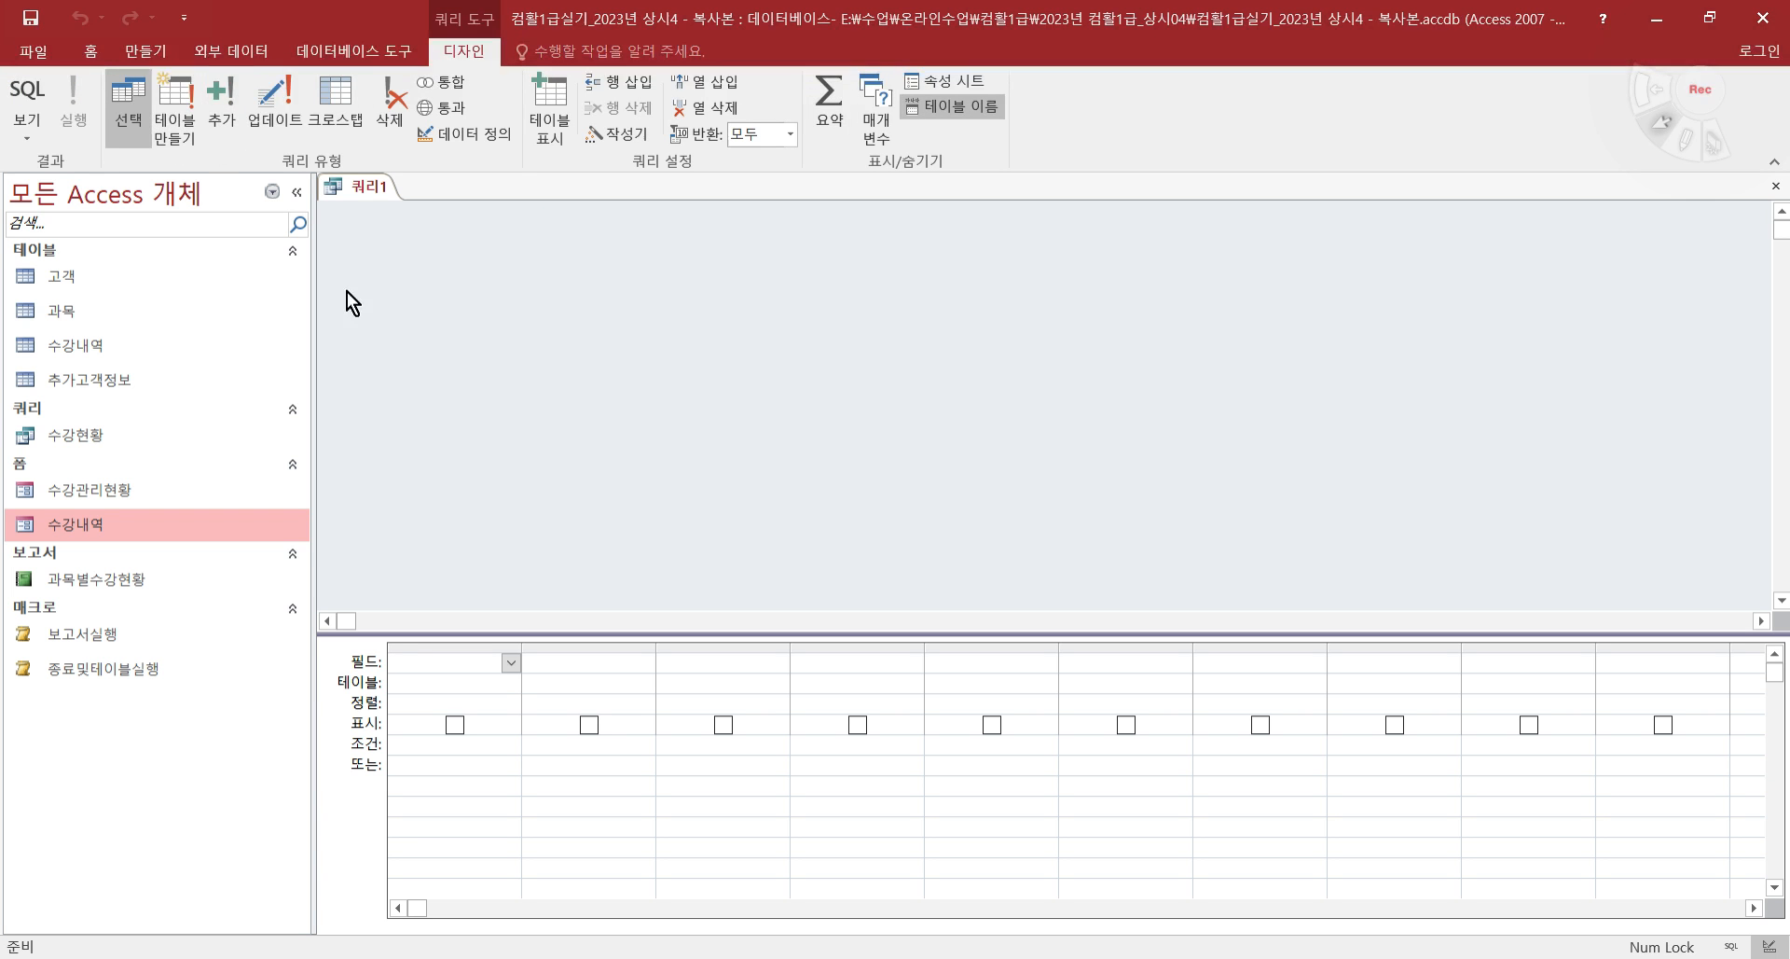
{"action": "left_click", "coordinate": [167, 125]}
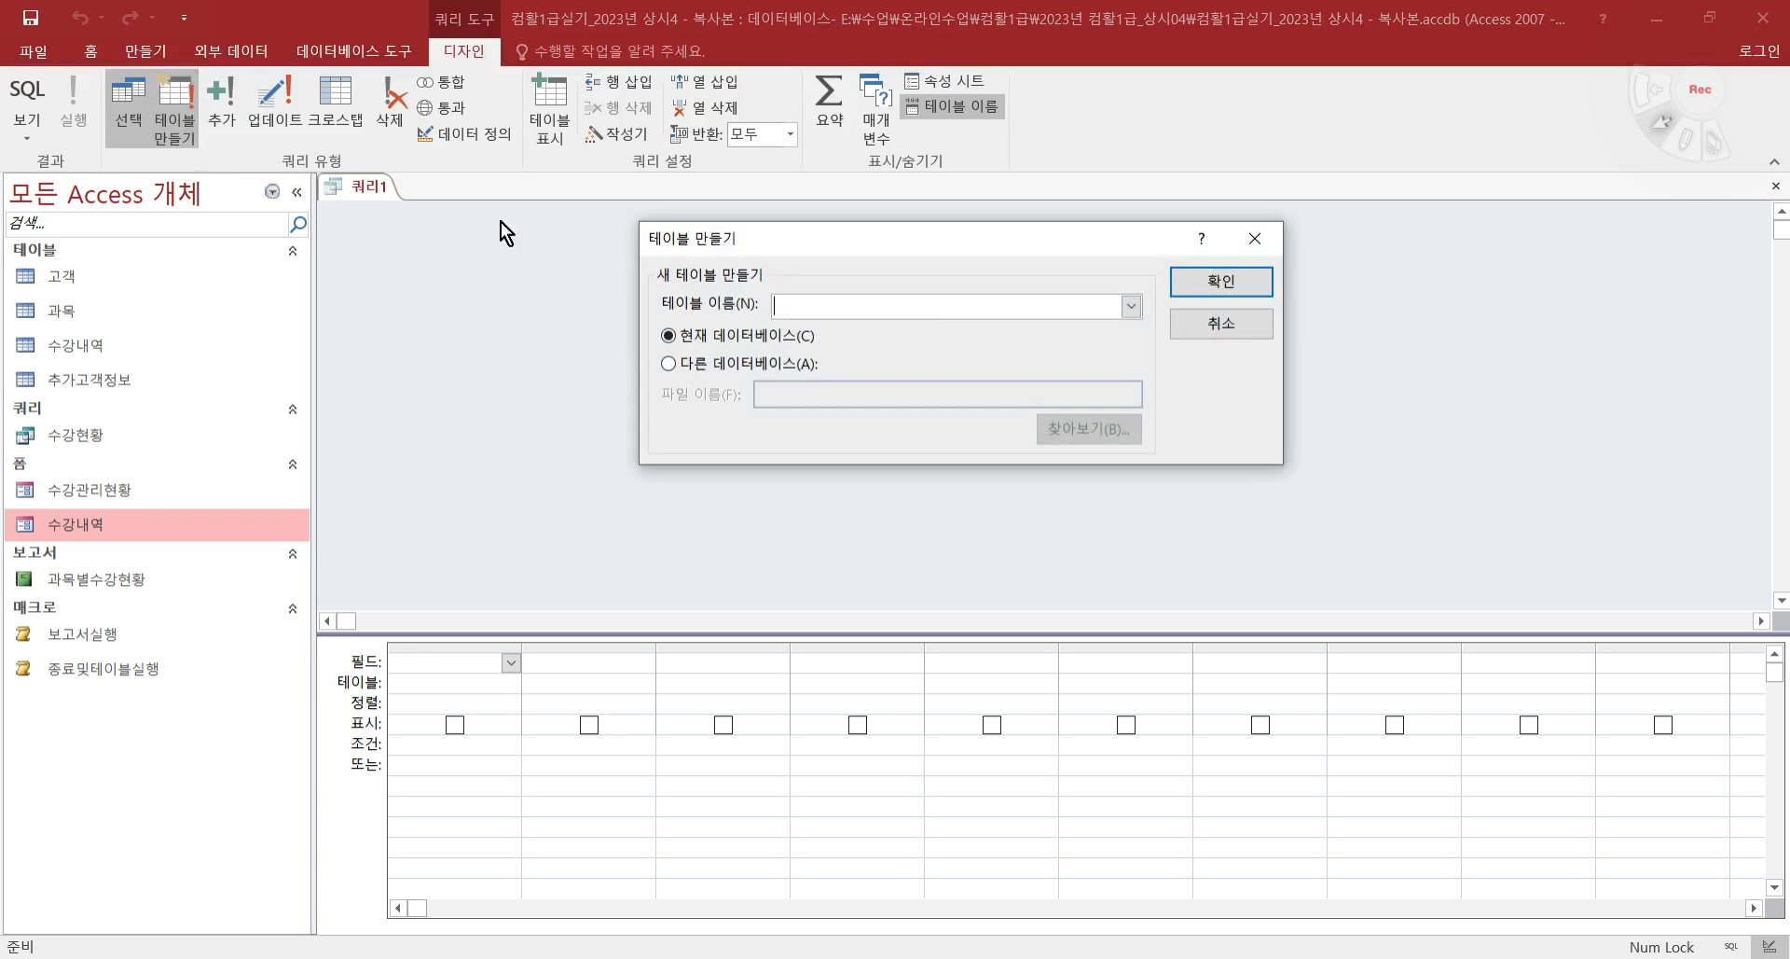
{"action": "left_click", "coordinate": [1241, 334]}
- Add the 고객 and 수강내역 tables to the query again and check the required output fields in the exam PDF
{"action": "left_click", "coordinate": [556, 132]}
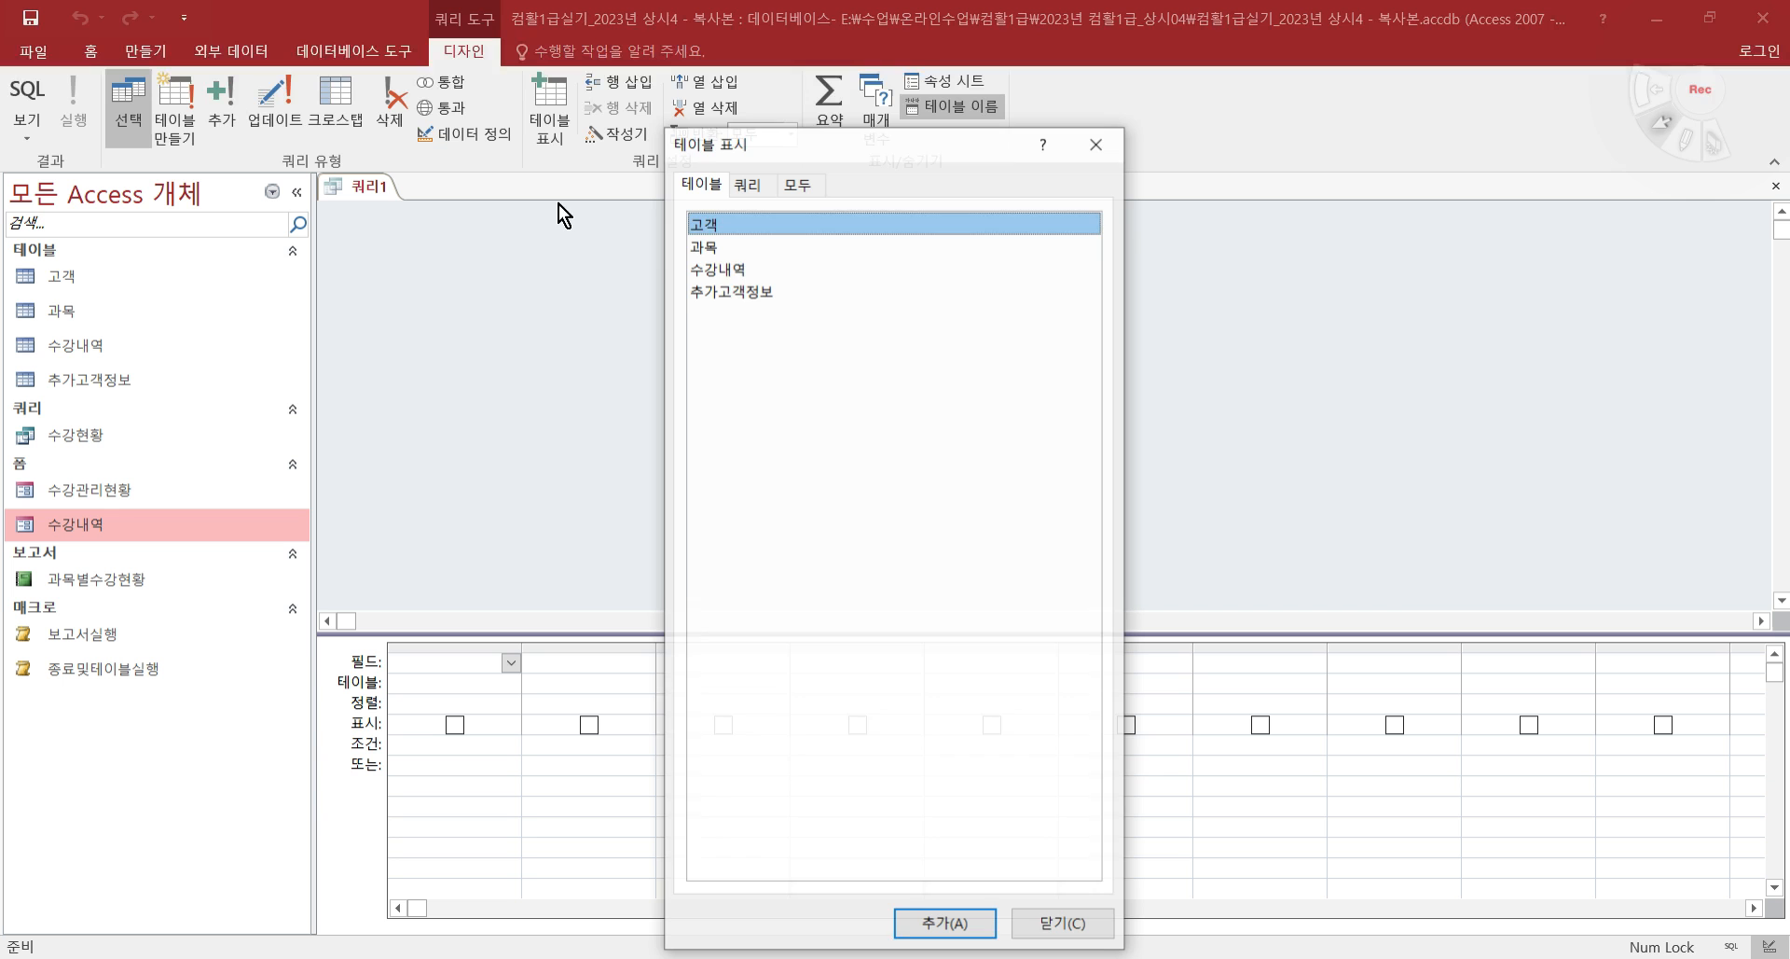
{"action": "double_click", "coordinate": [723, 225]}
{"action": "left_click", "coordinate": [737, 273]}
{"action": "double_click", "coordinate": [736, 274]}
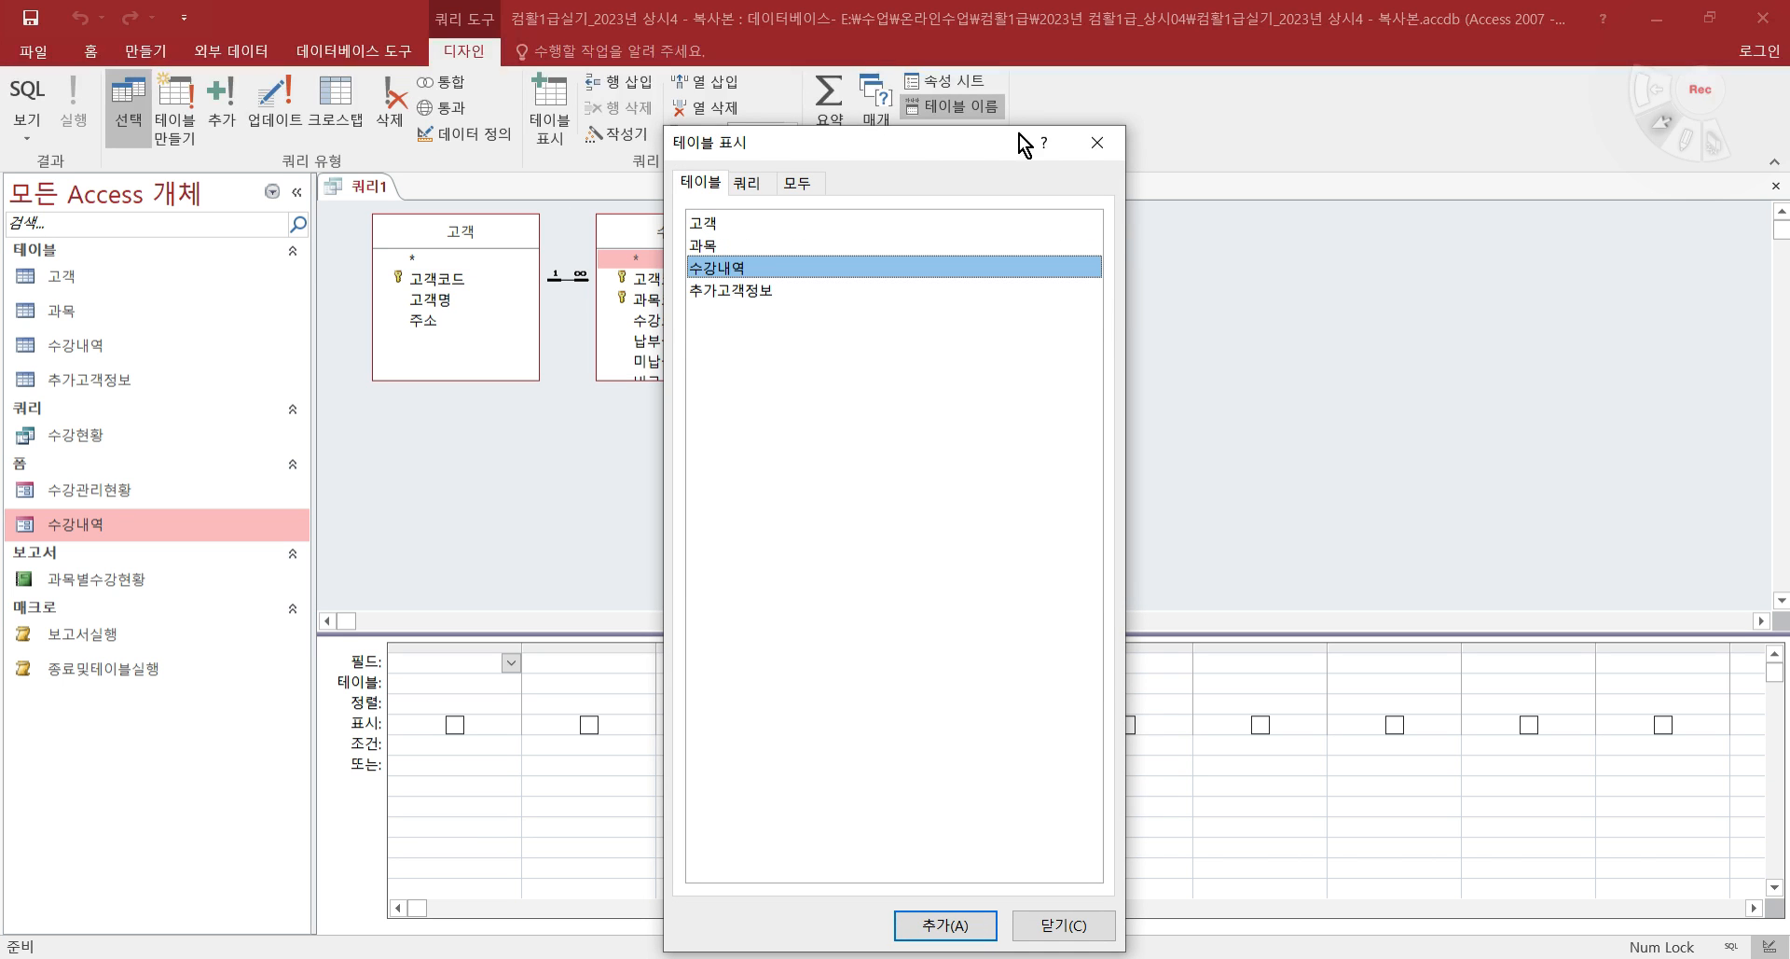
{"action": "left_click", "coordinate": [1100, 141]}
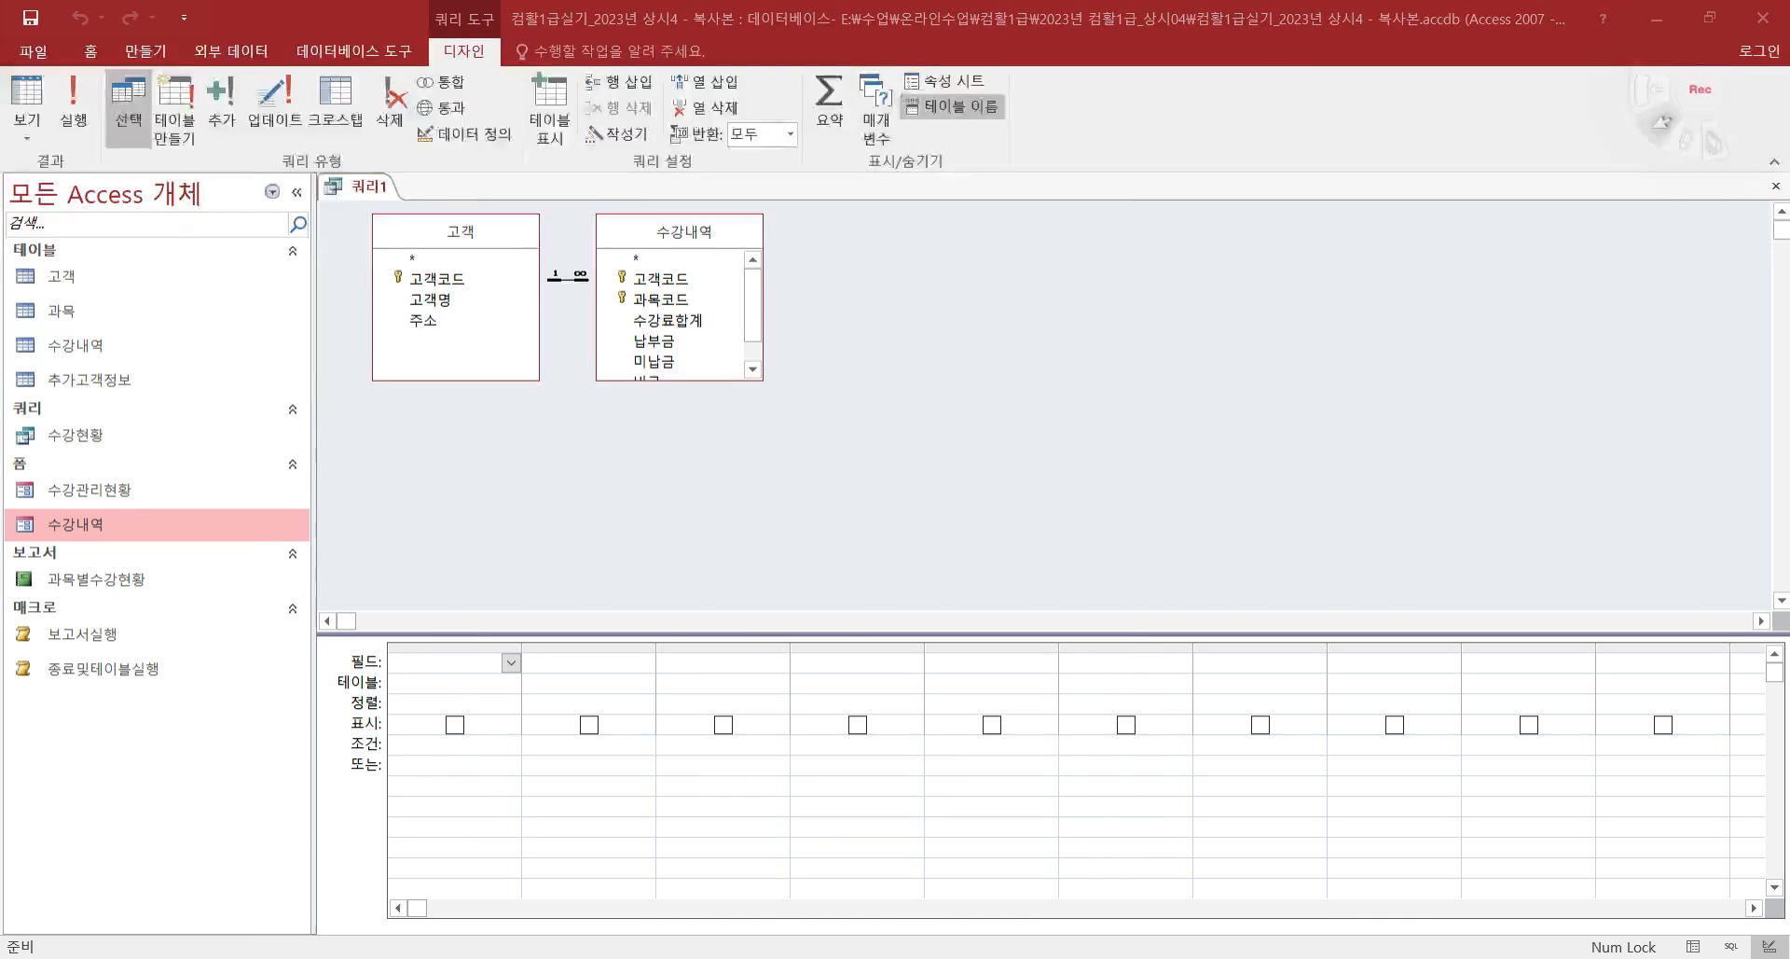
{"action": "key", "text": "alt+Tab"}
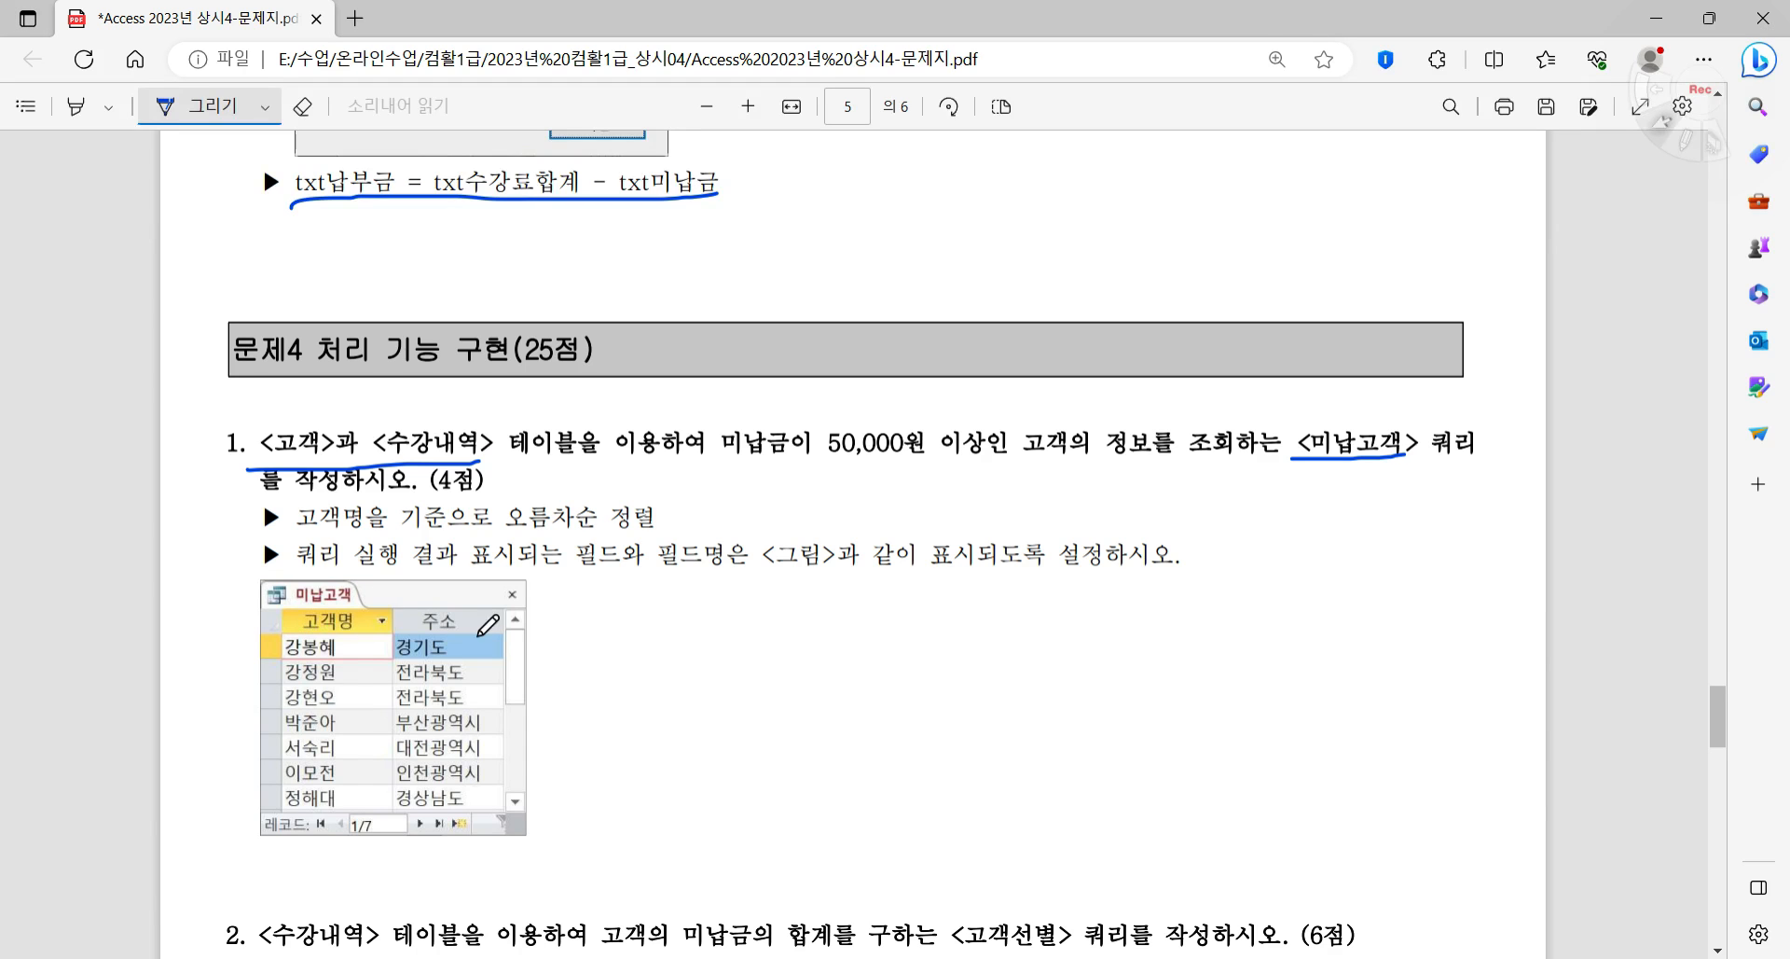
{"action": "key", "text": "alt+Tab"}
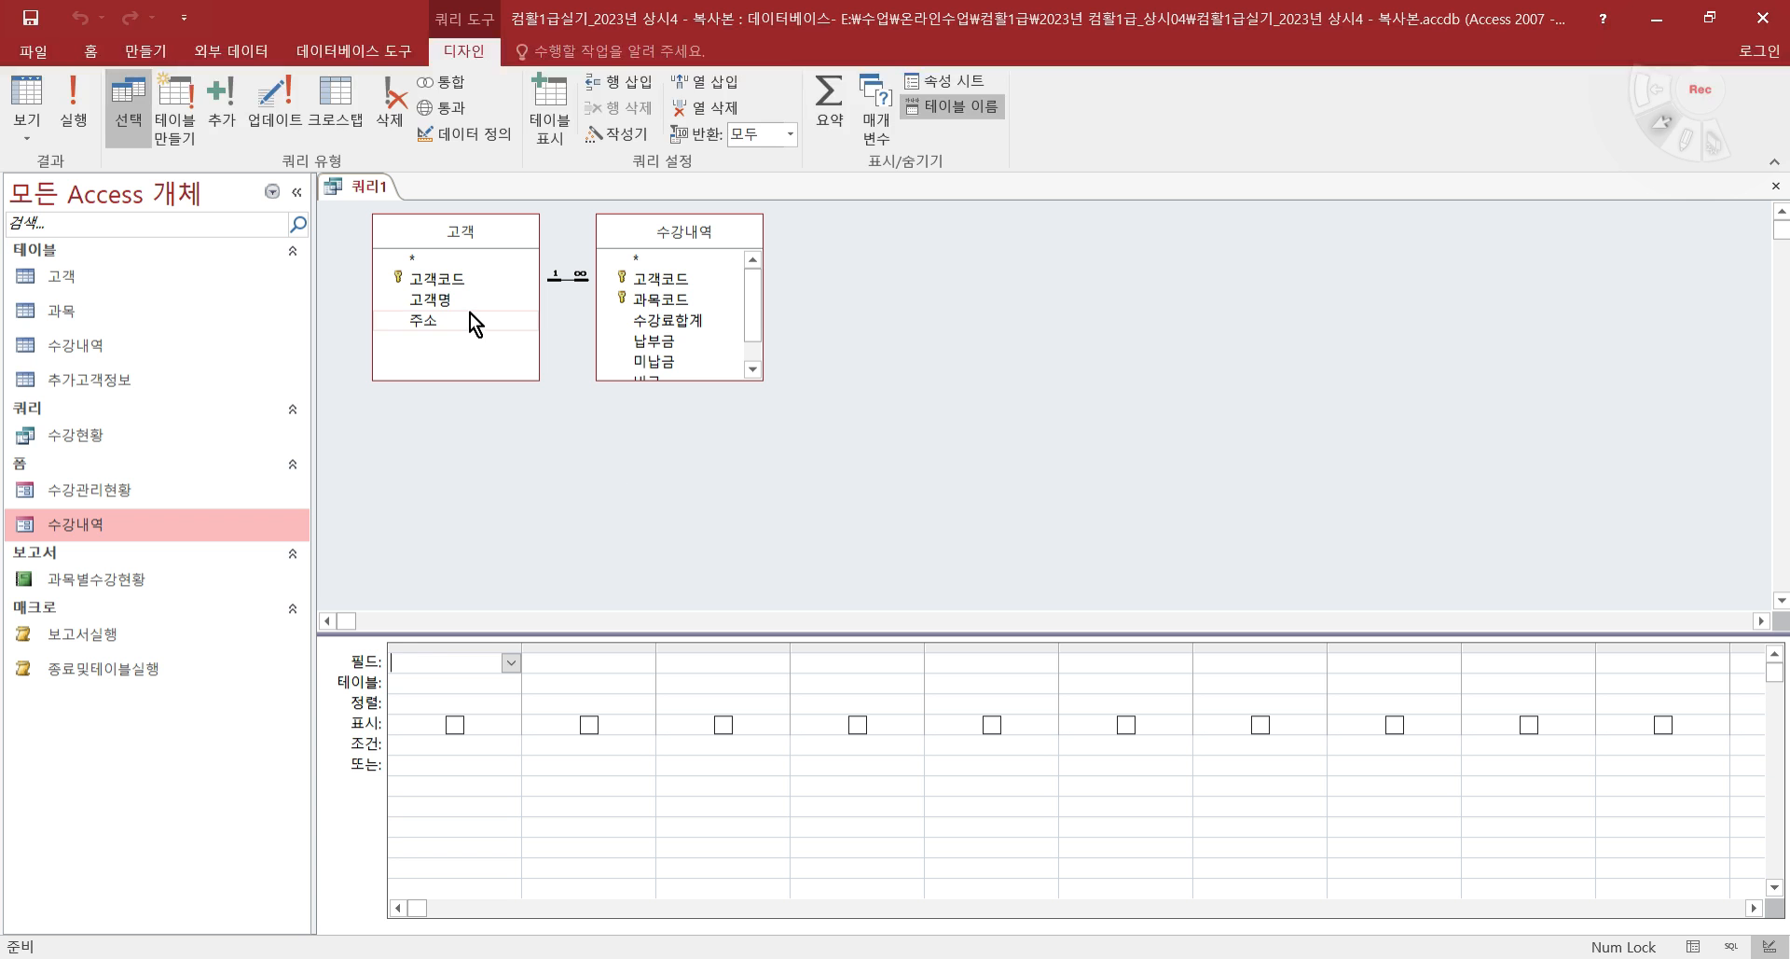
- Add 고객명, 주소 and 미납금 to the query grid, hiding 미납금 from the output and limiting it to >=50000
{"action": "double_click", "coordinate": [464, 309]}
{"action": "double_click", "coordinate": [455, 322]}
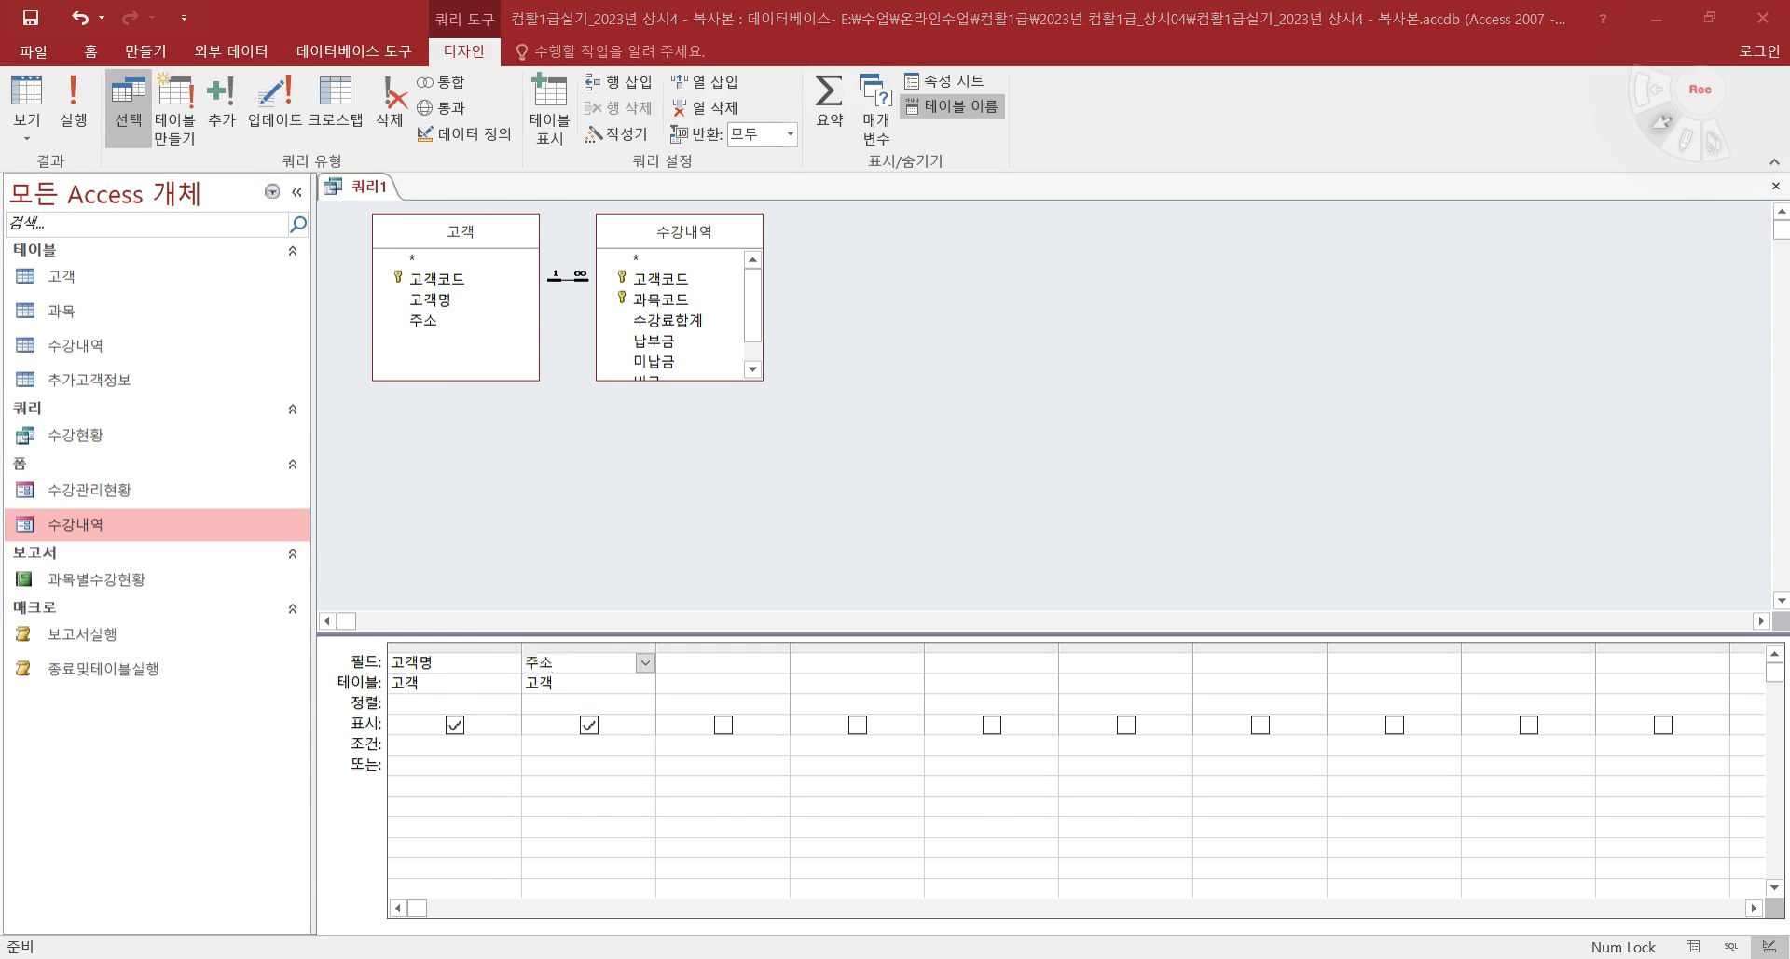
{"action": "key", "text": "alt+Tab"}
{"action": "left_click_drag", "start_coordinate": [718, 452], "coordinate": [991, 450]}
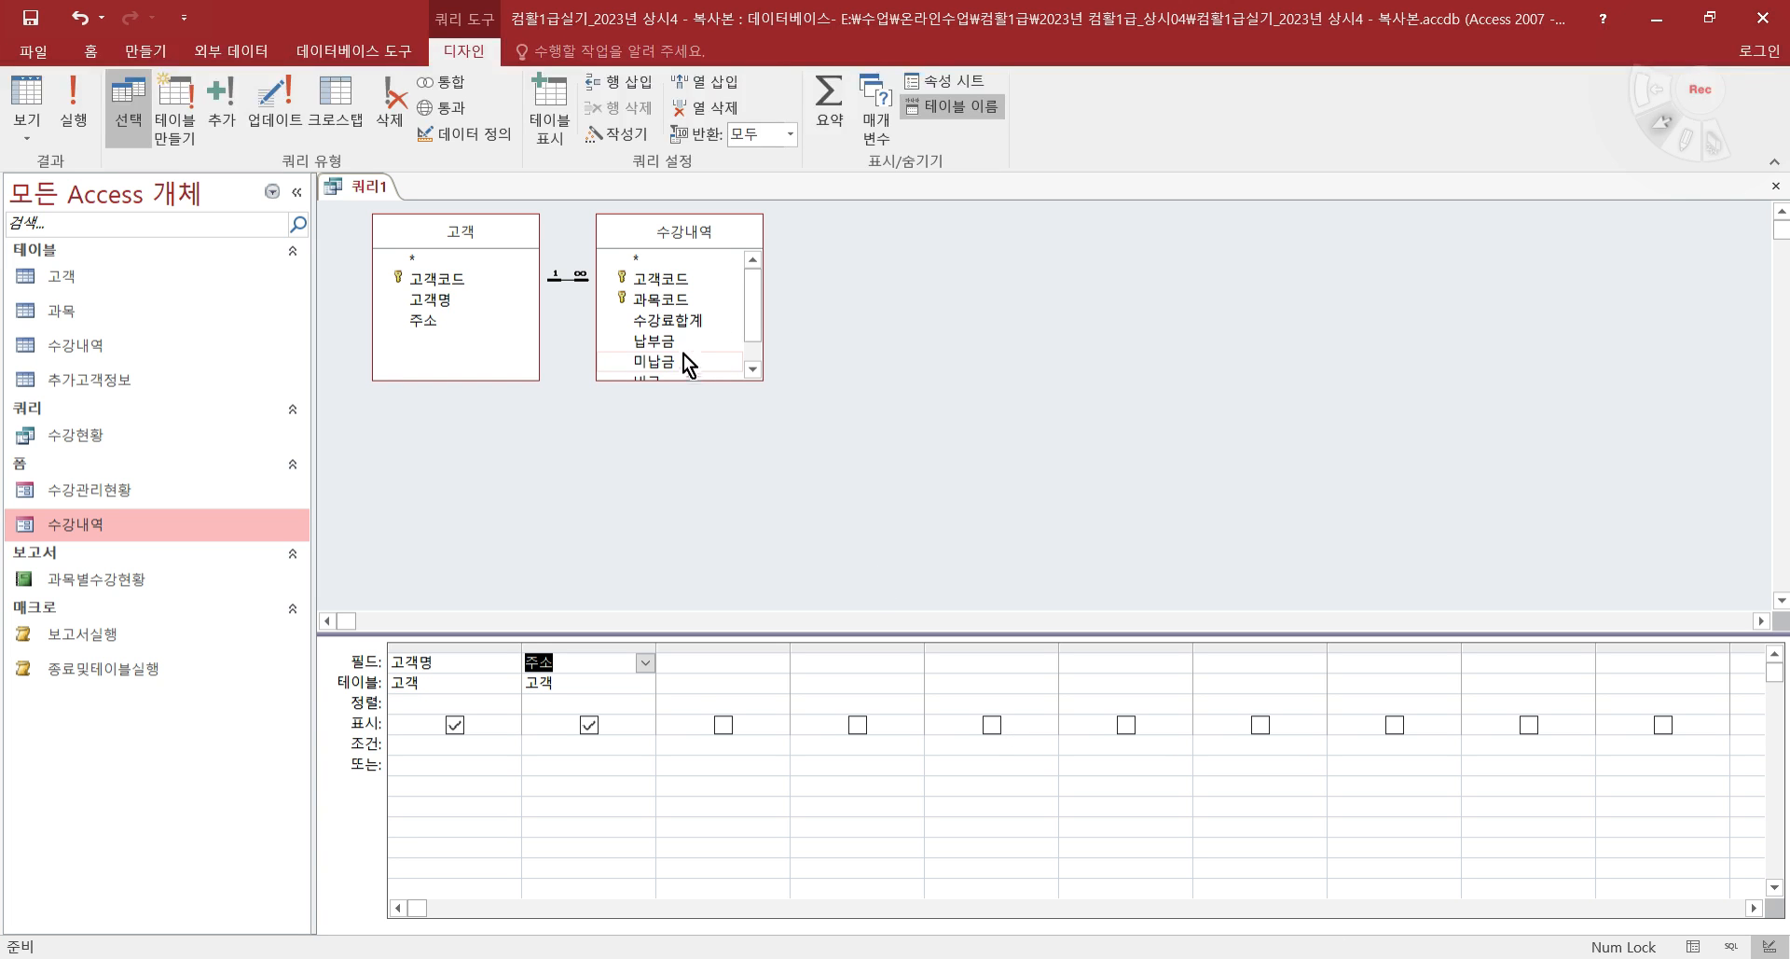
{"action": "double_click", "coordinate": [668, 360]}
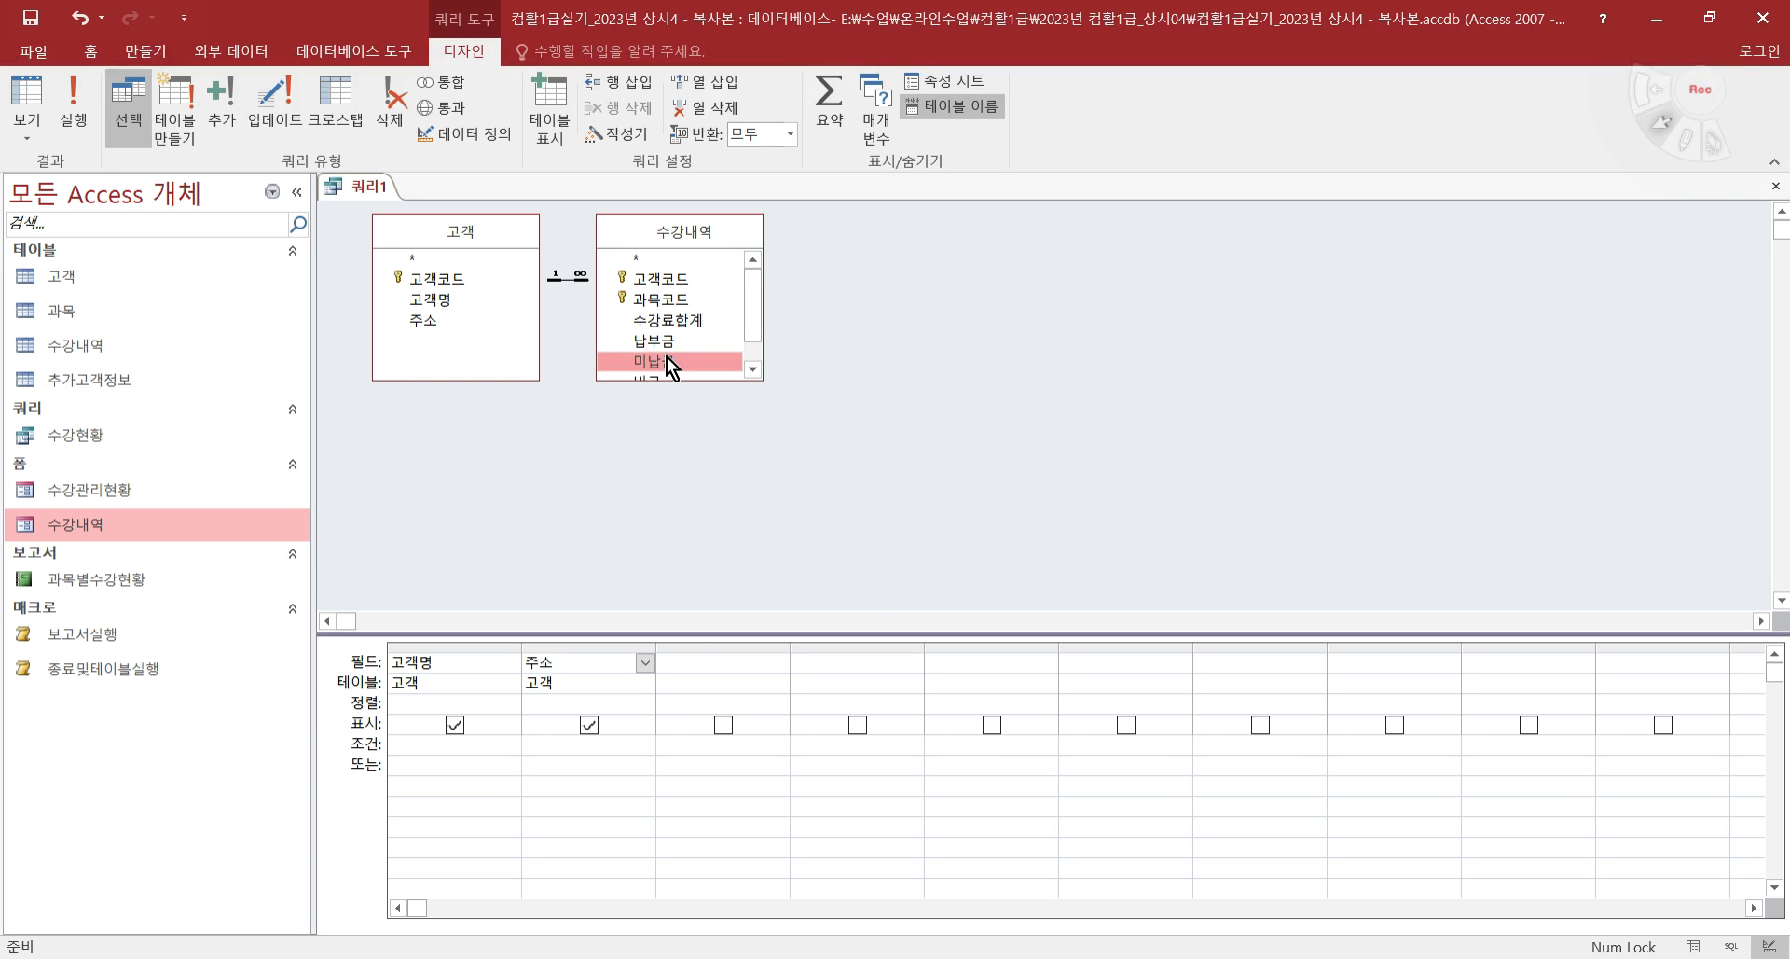
{"action": "left_click", "coordinate": [728, 726]}
{"action": "left_click", "coordinate": [725, 746]}
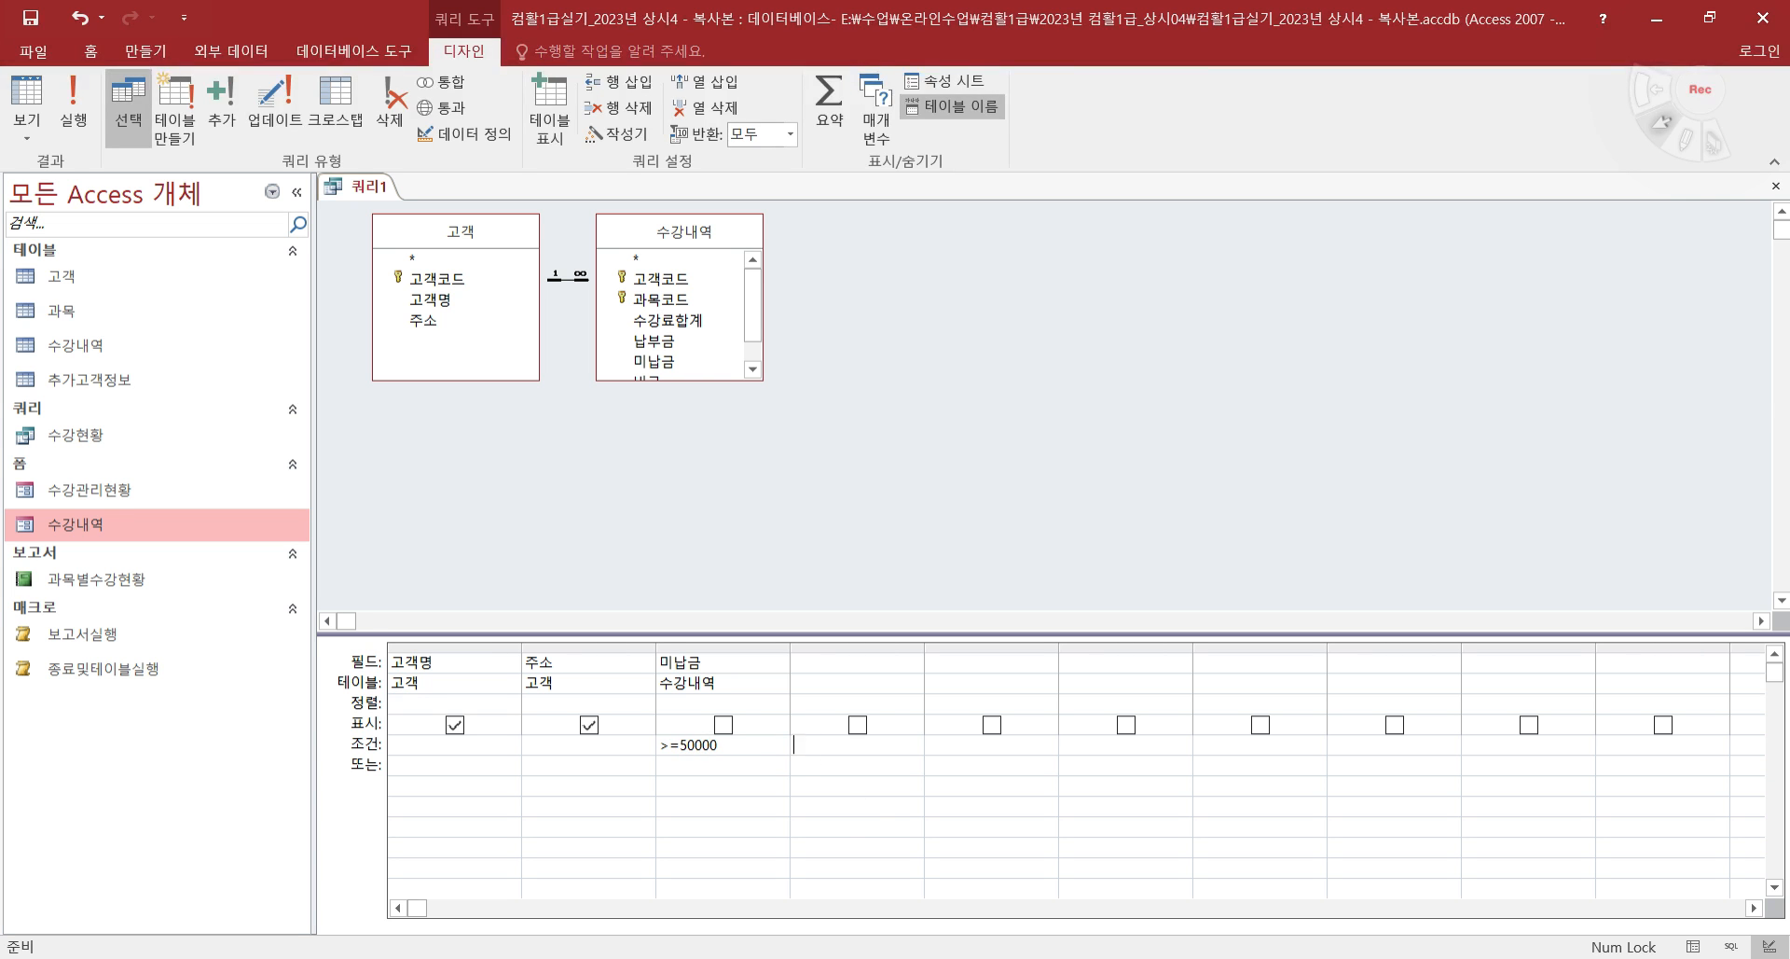
- Underline the sorting requirement in the exam PDF and sort the Access query by 고객명 in ascending order (오름차순)
{"action": "key", "text": "alt+Tab"}
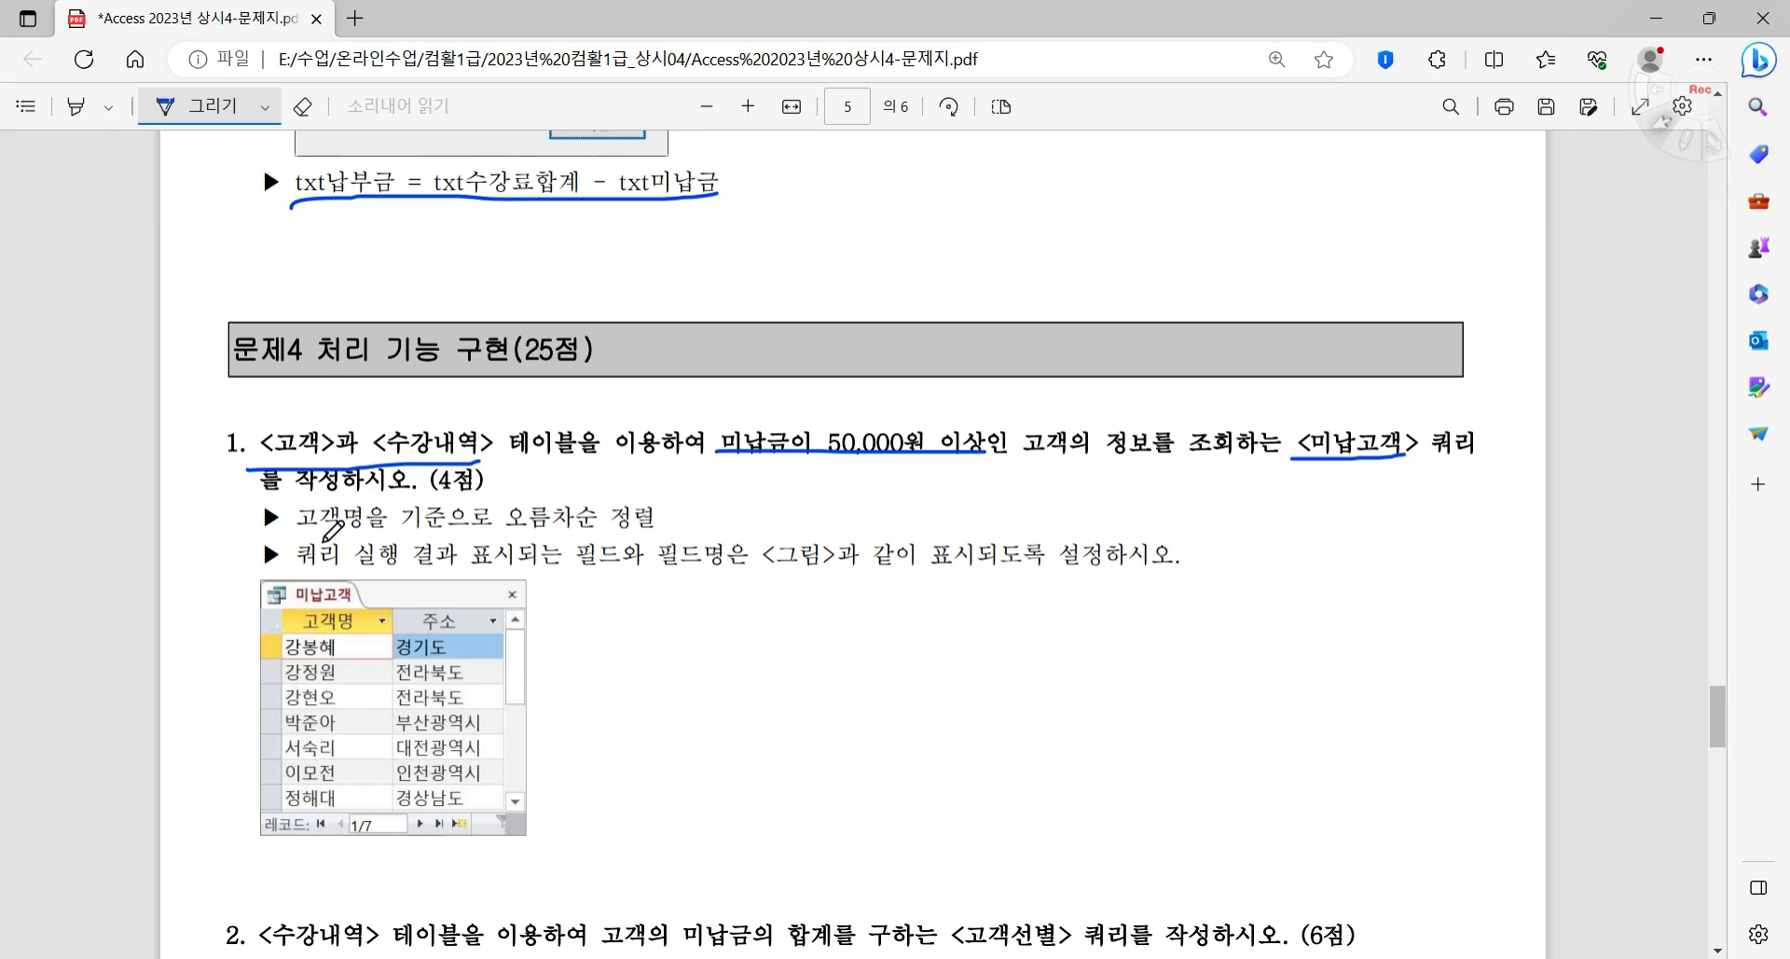
{"action": "left_click_drag", "start_coordinate": [326, 542], "coordinate": [657, 512]}
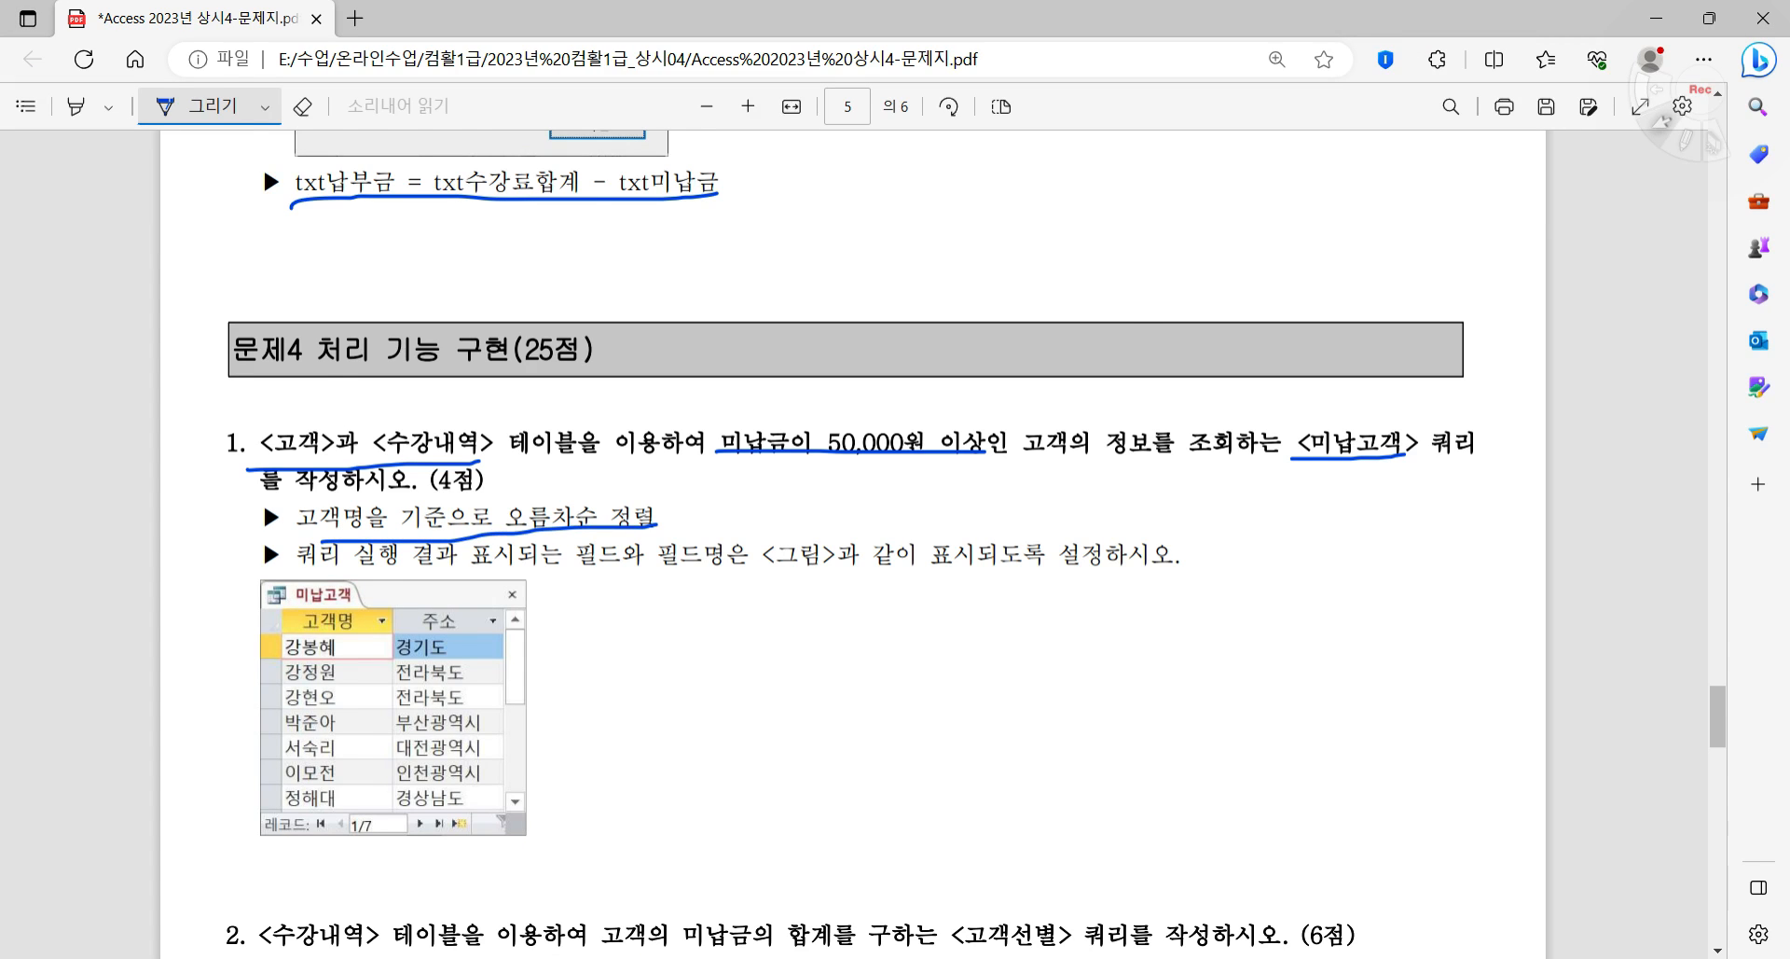
{"action": "key", "text": "alt+Tab"}
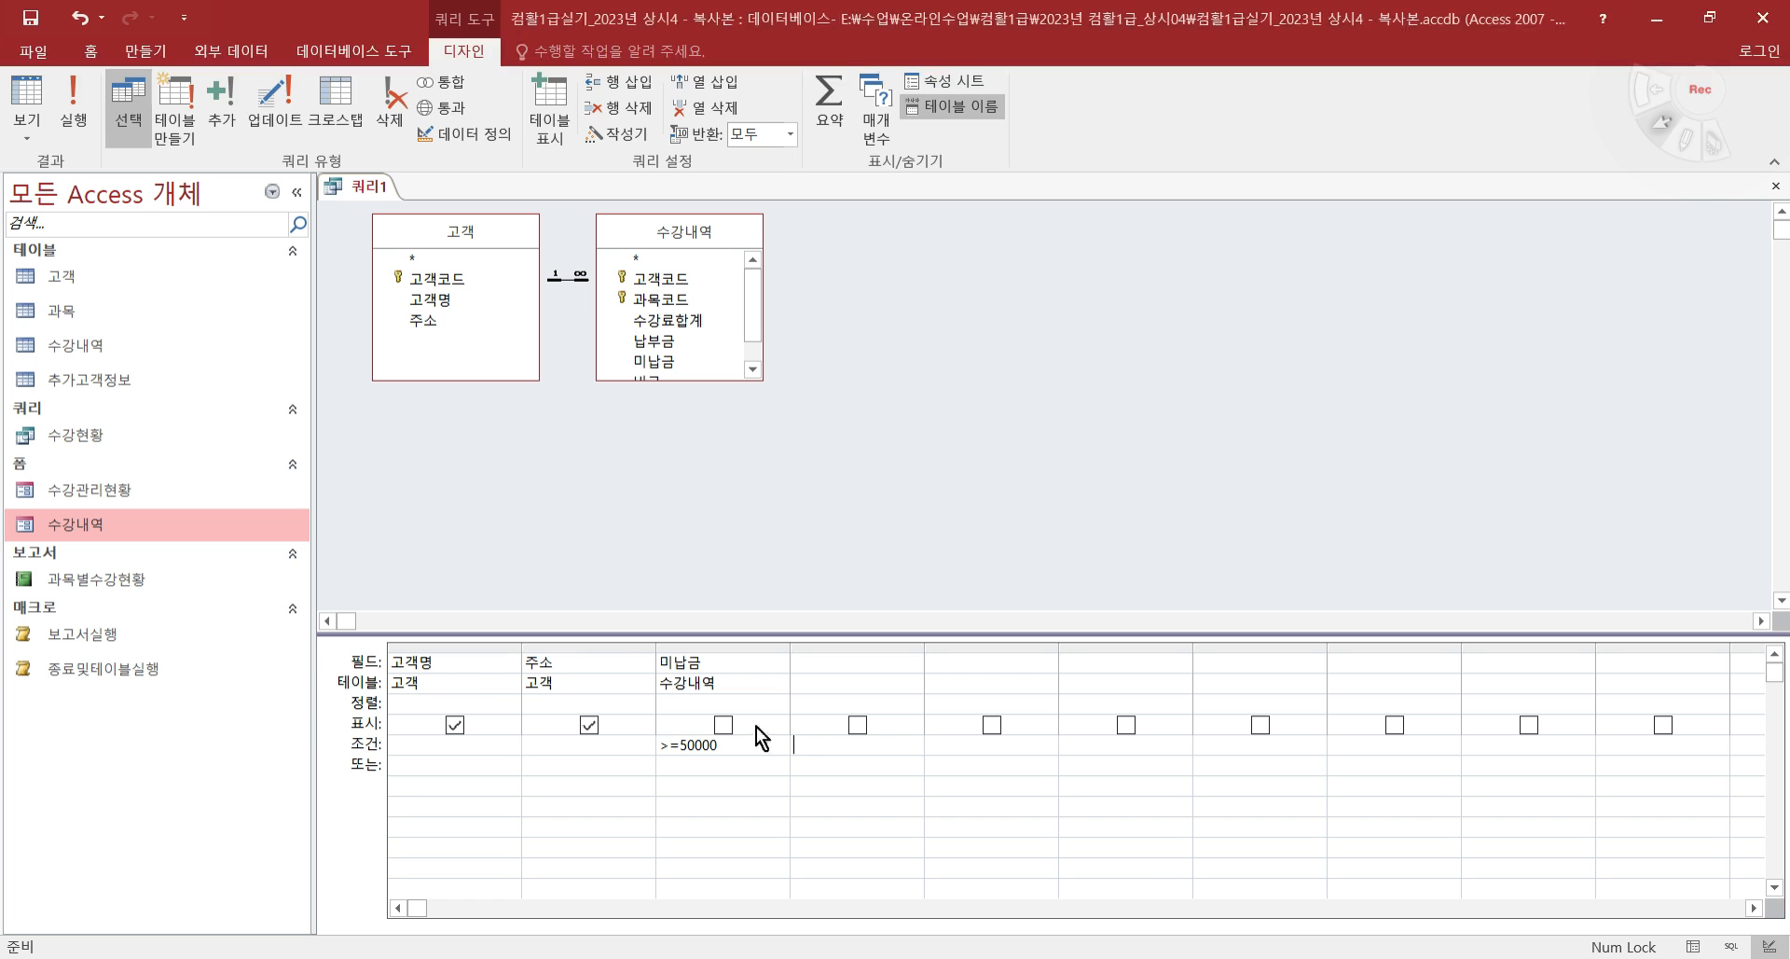
{"action": "left_click", "coordinate": [460, 703]}
{"action": "left_click", "coordinate": [512, 704]}
{"action": "left_click", "coordinate": [503, 724]}
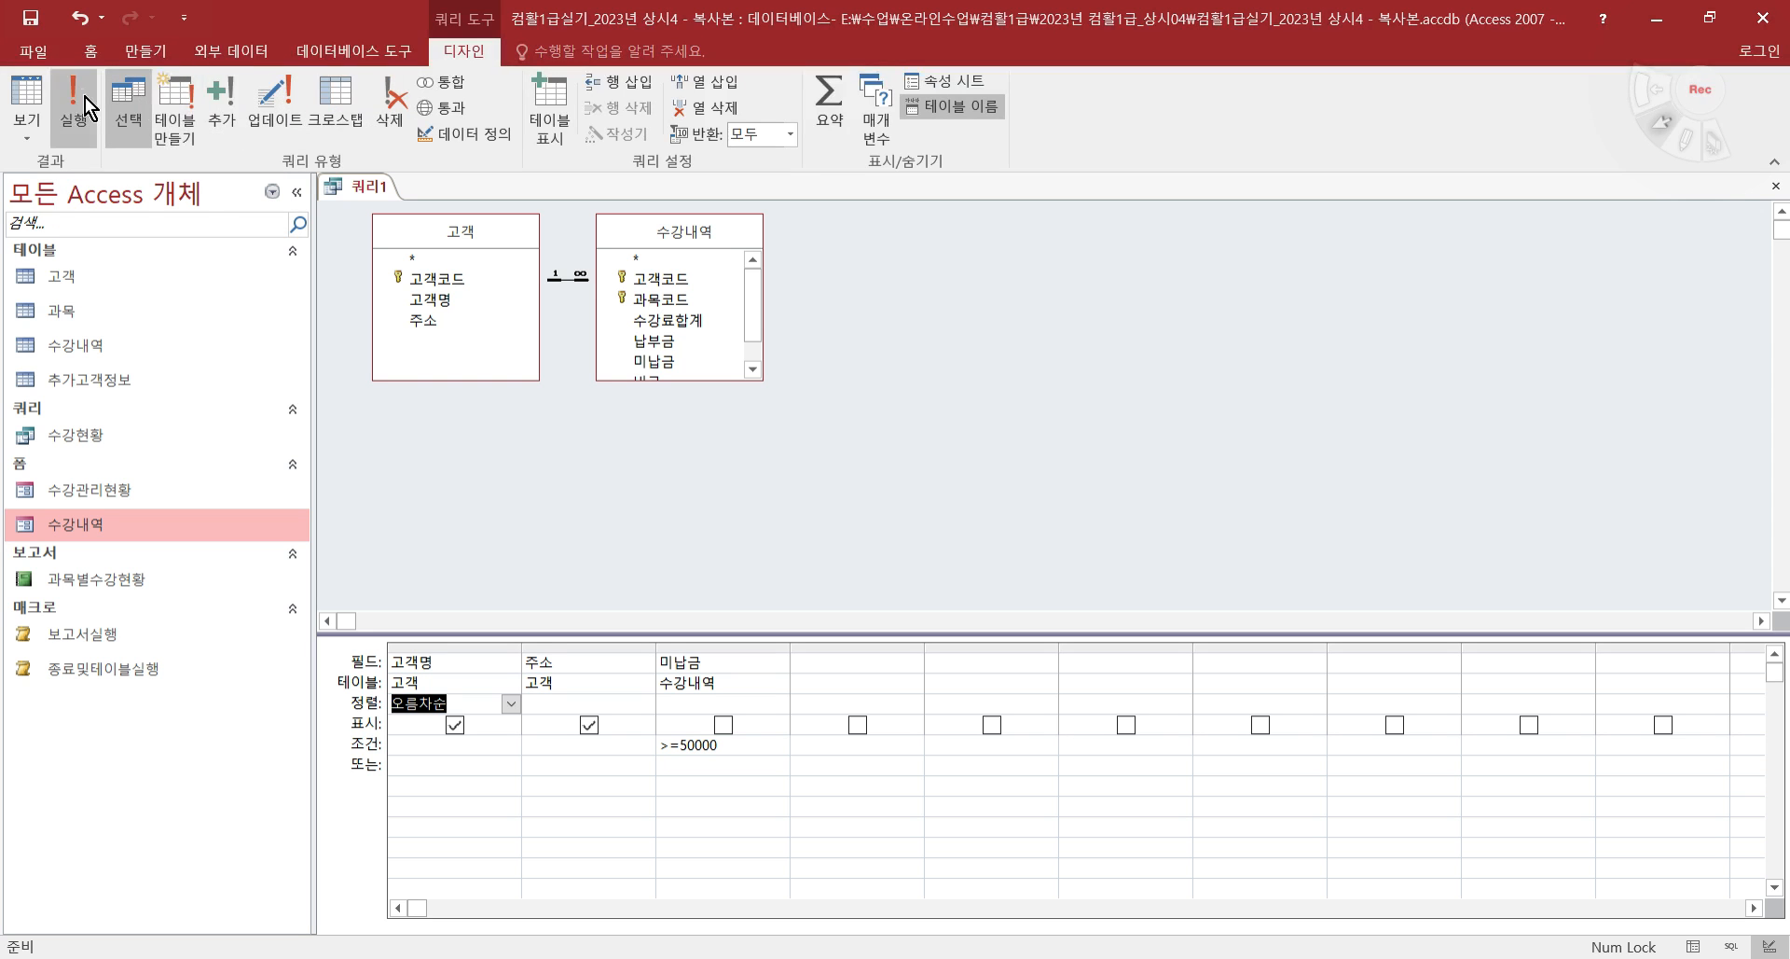
- Compare the query's datasheet with the figure in the exam PDF, save the query as 미납고객 and close it
{"action": "left_click", "coordinate": [25, 98]}
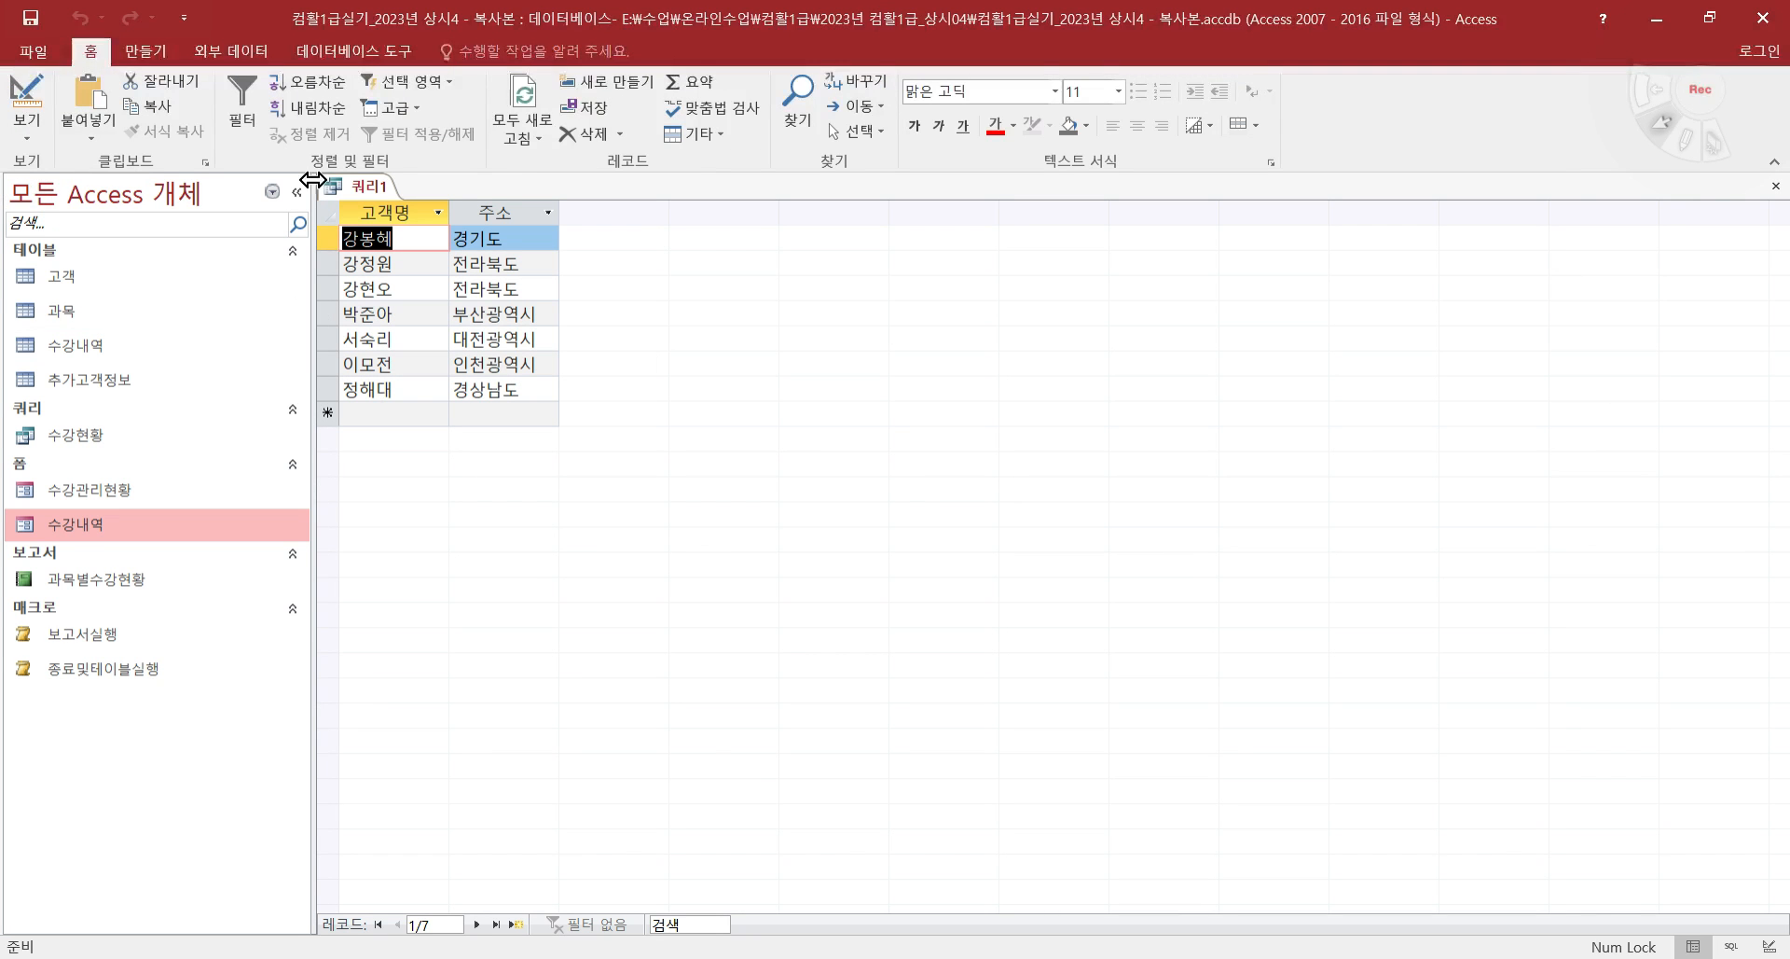
{"action": "key", "text": "alt+Tab"}
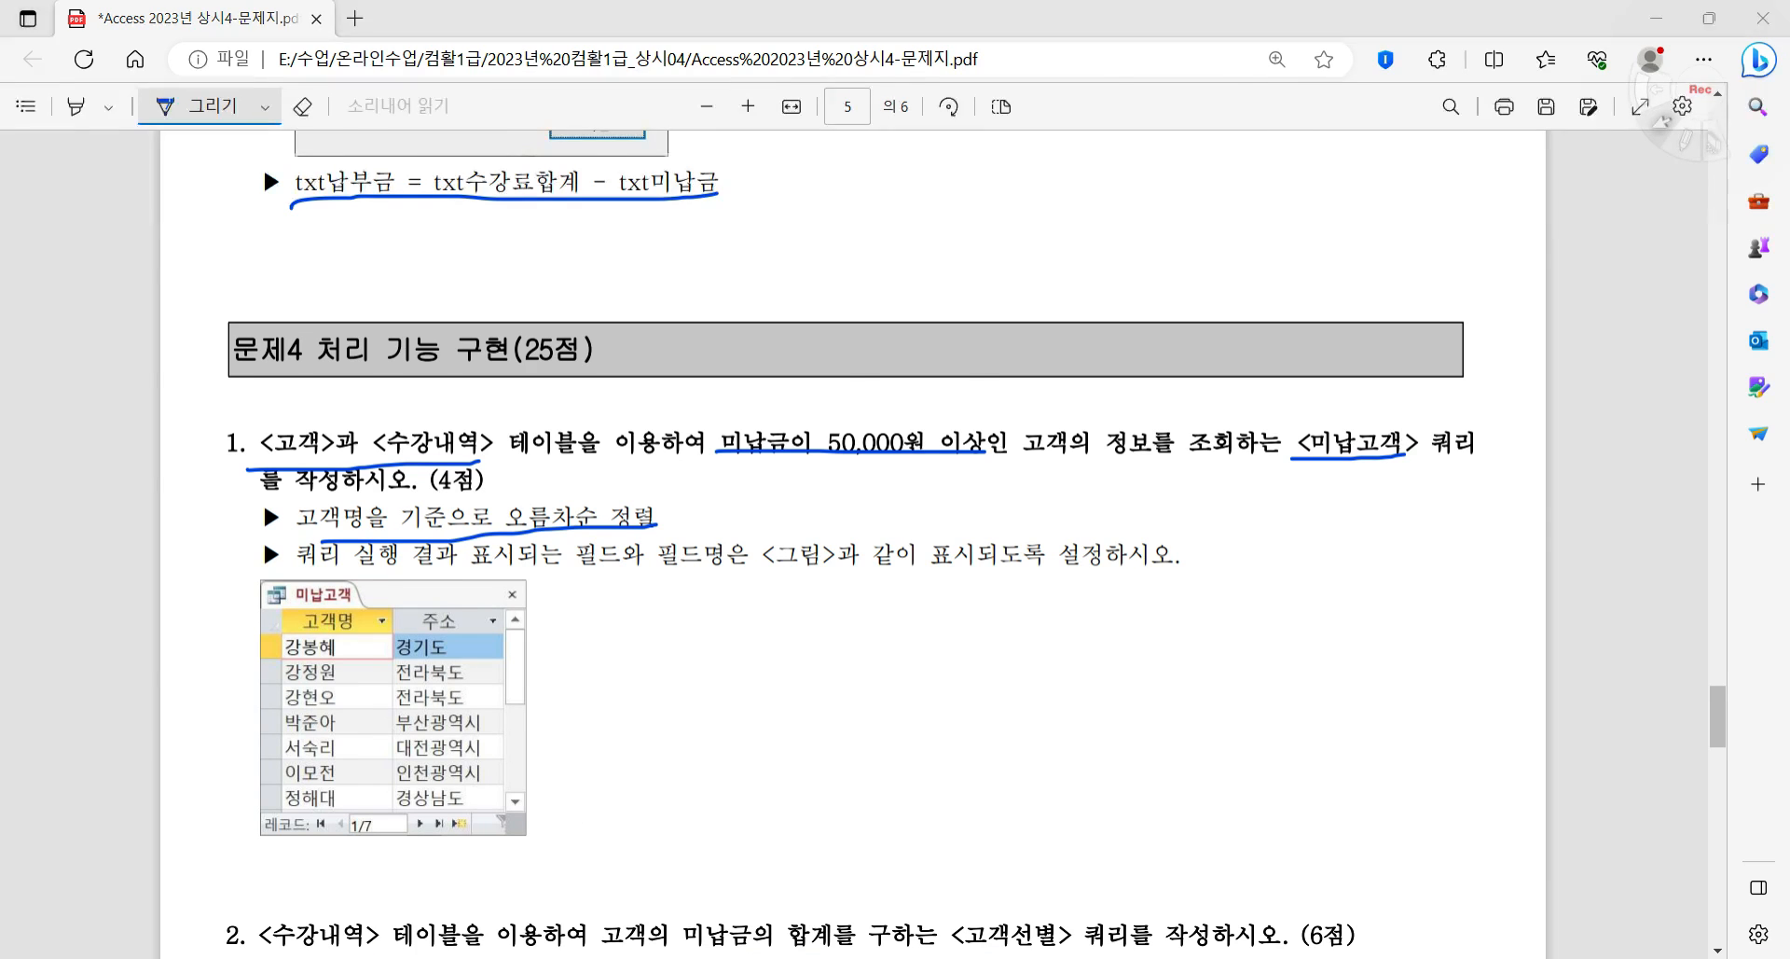
{"action": "key", "text": "alt+Tab"}
{"action": "left_click", "coordinate": [37, 30]}
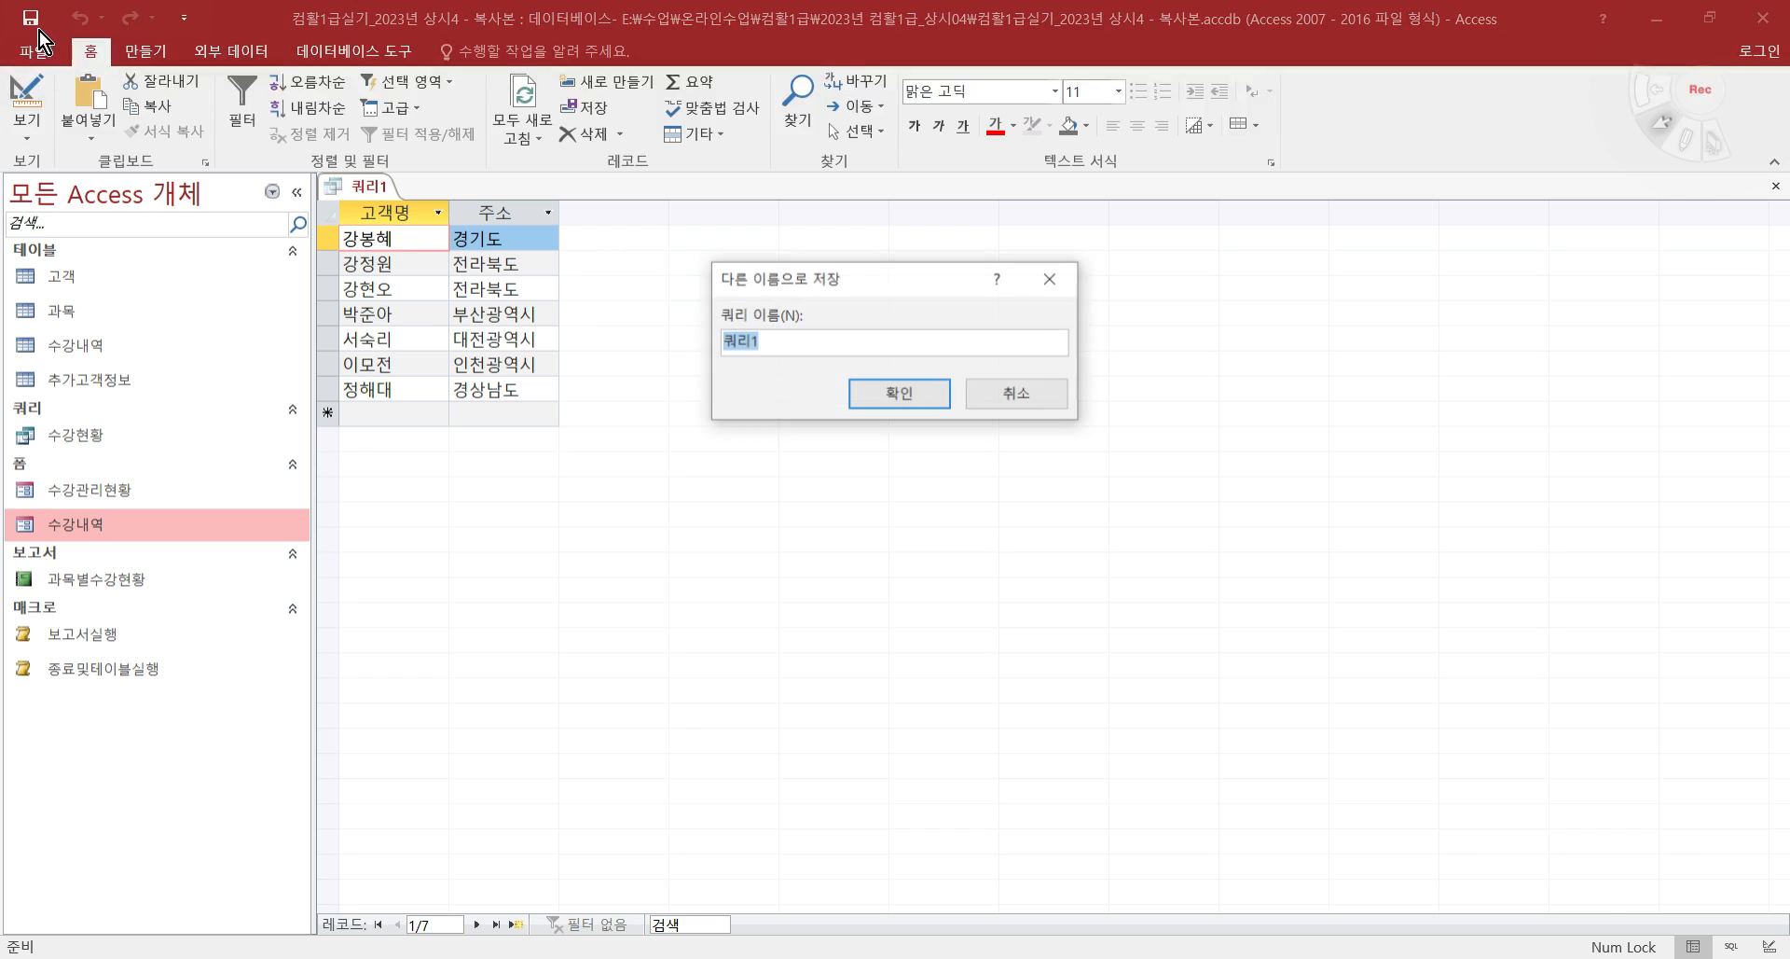
{"action": "type", "text": "ㅁ"}
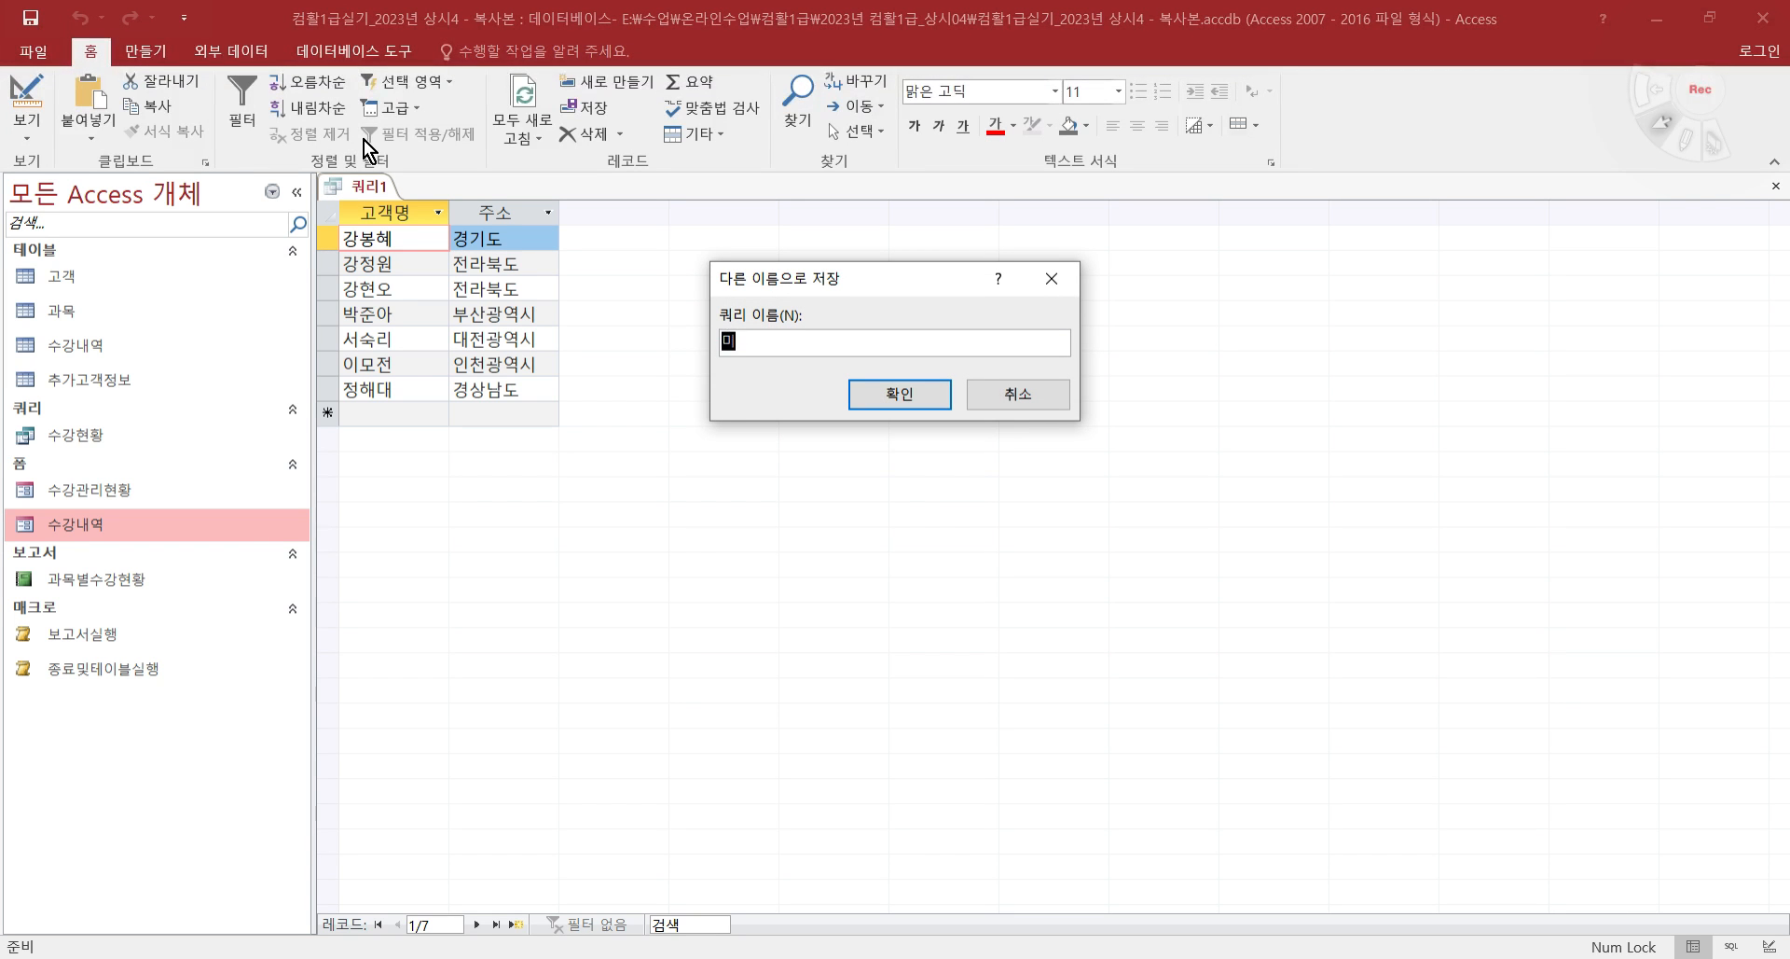
{"action": "type", "text": "ㅣ납ㄱㅗ객"}
{"action": "key", "text": "Return"}
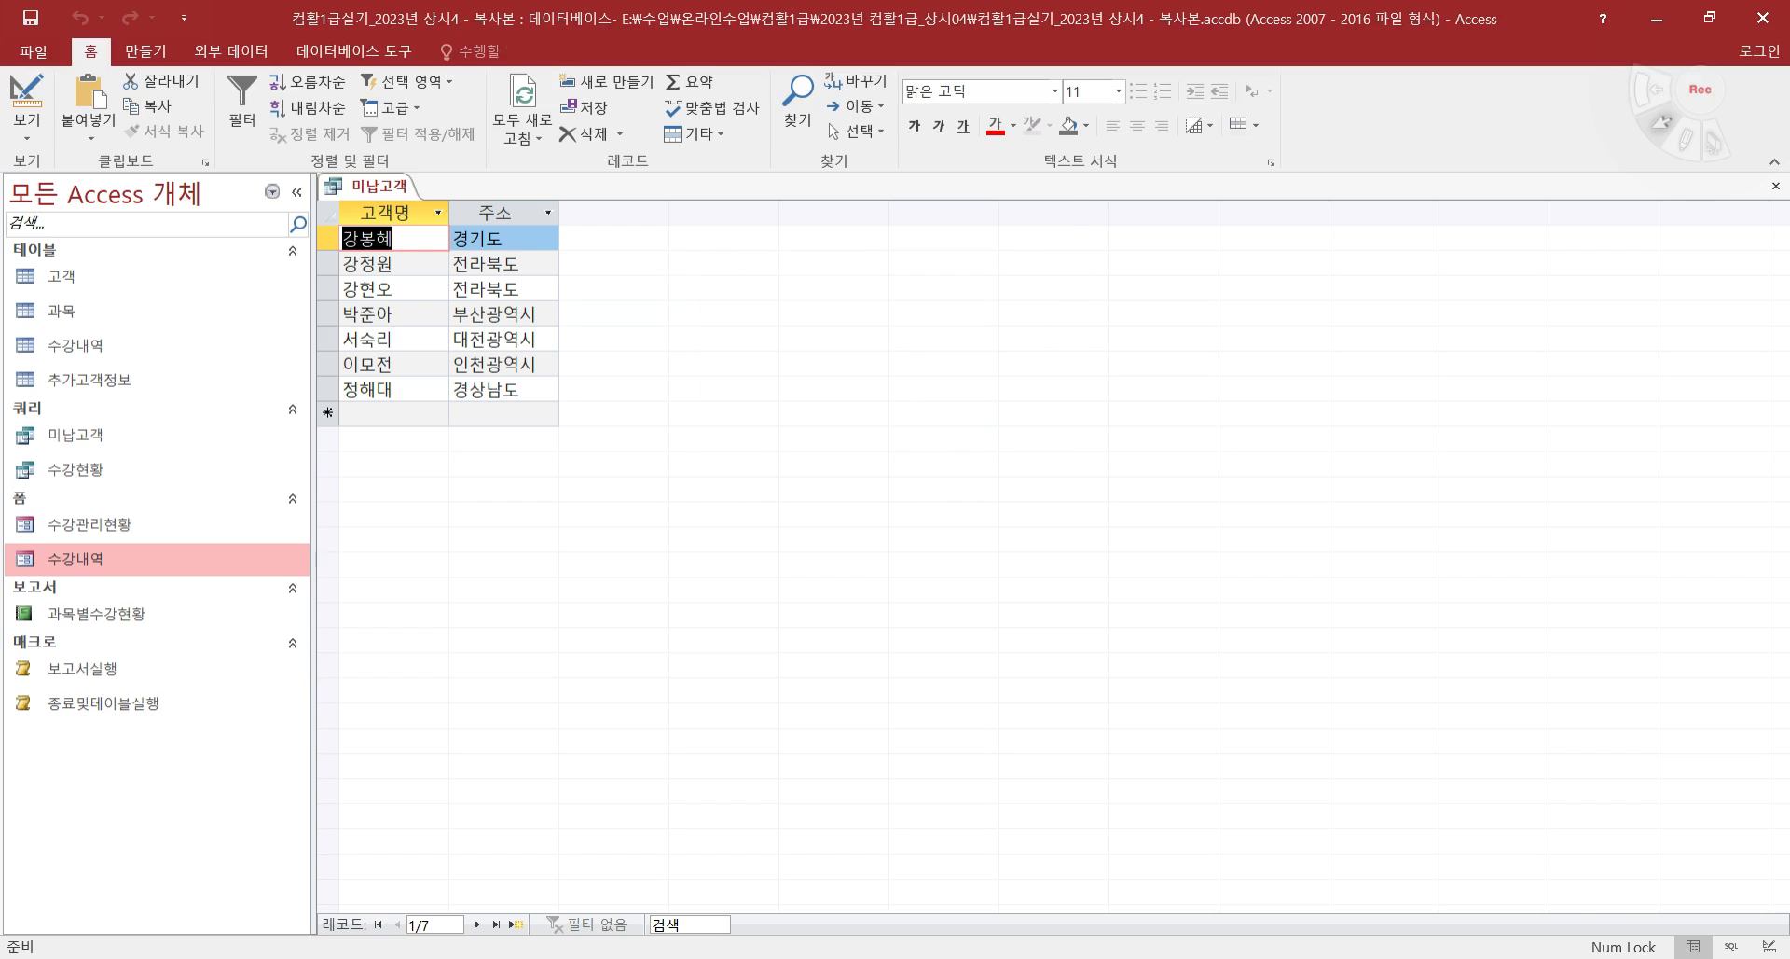
{"action": "left_click", "coordinate": [1775, 185]}
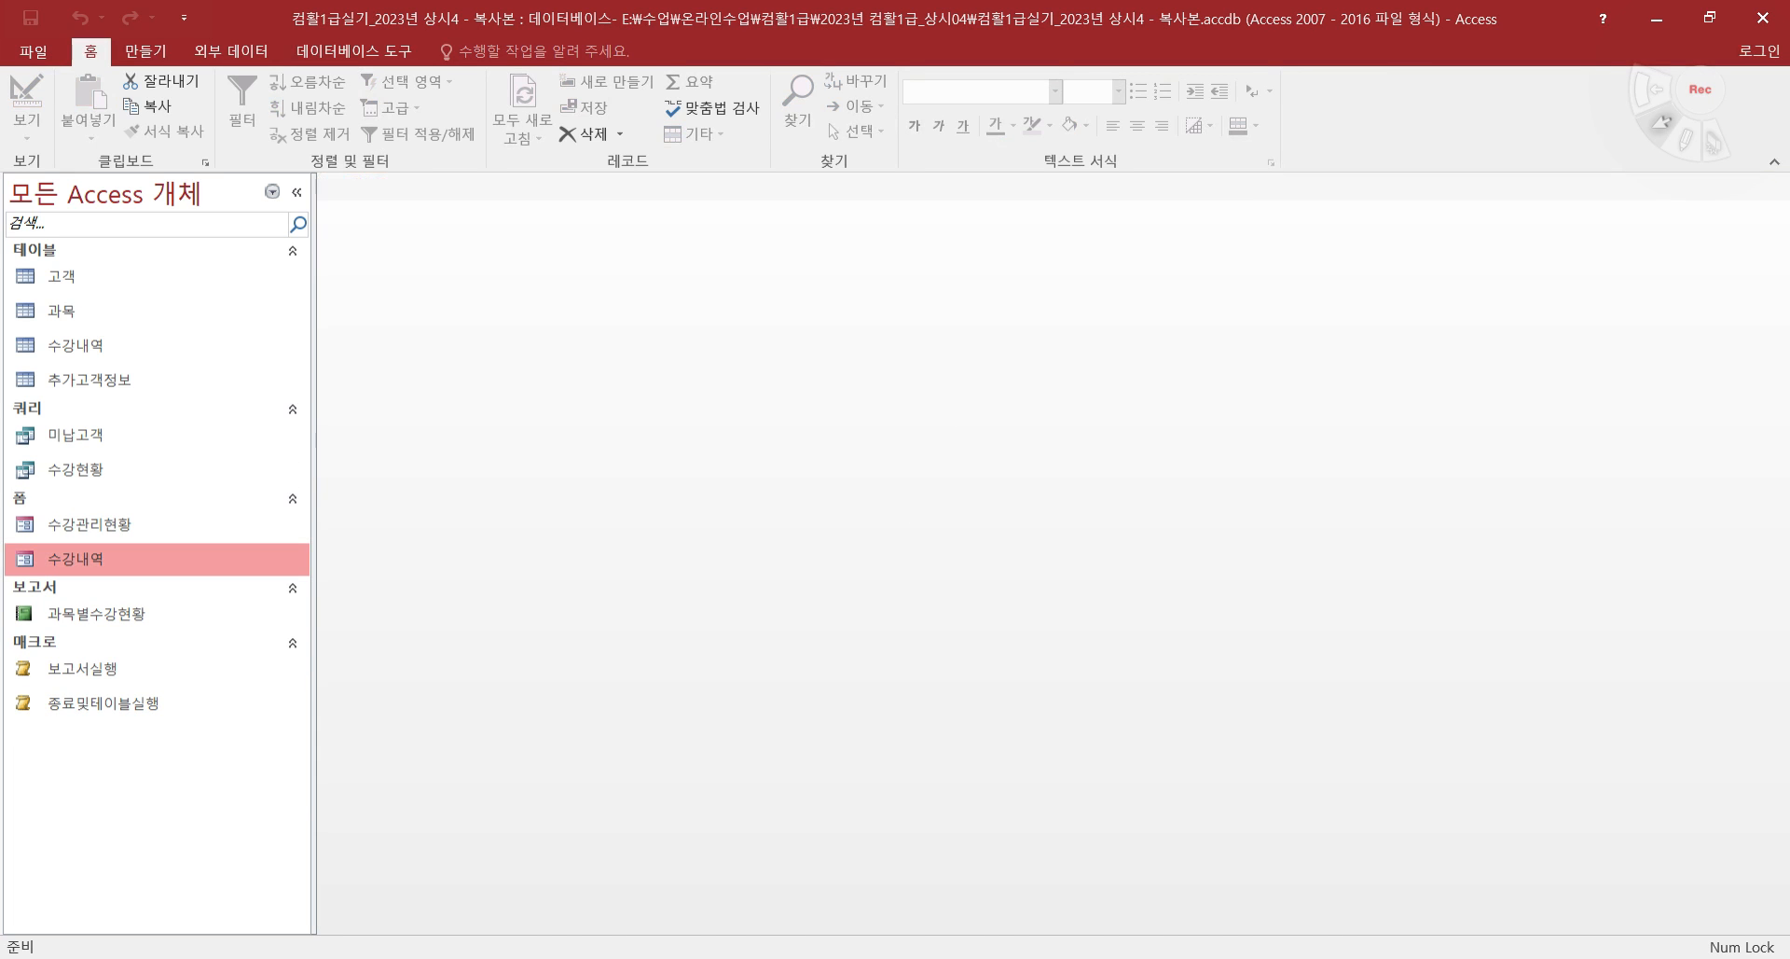
- Read question 2 in the exam PDF and create a new query design in Access with the 수강내역 table
{"action": "key", "text": "alt+Tab"}
{"action": "scroll", "coordinate": [473, 353], "scroll_direction": "down", "scroll_amount": 7}
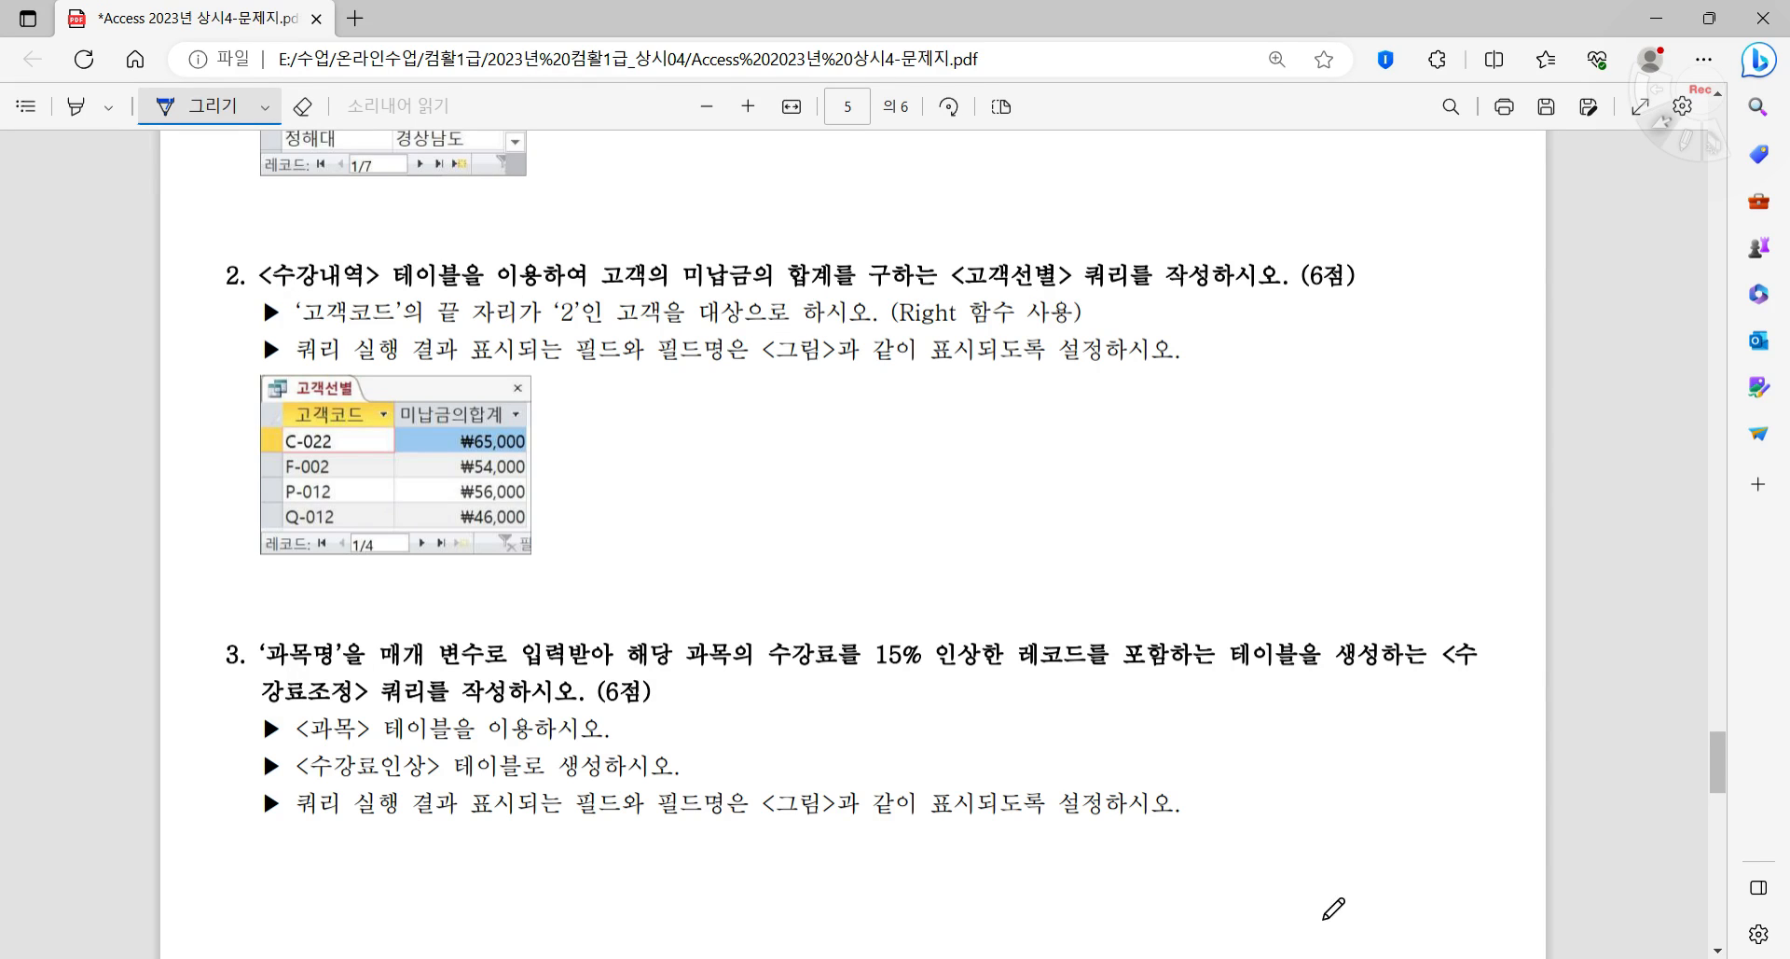
{"action": "key", "text": "alt+Tab"}
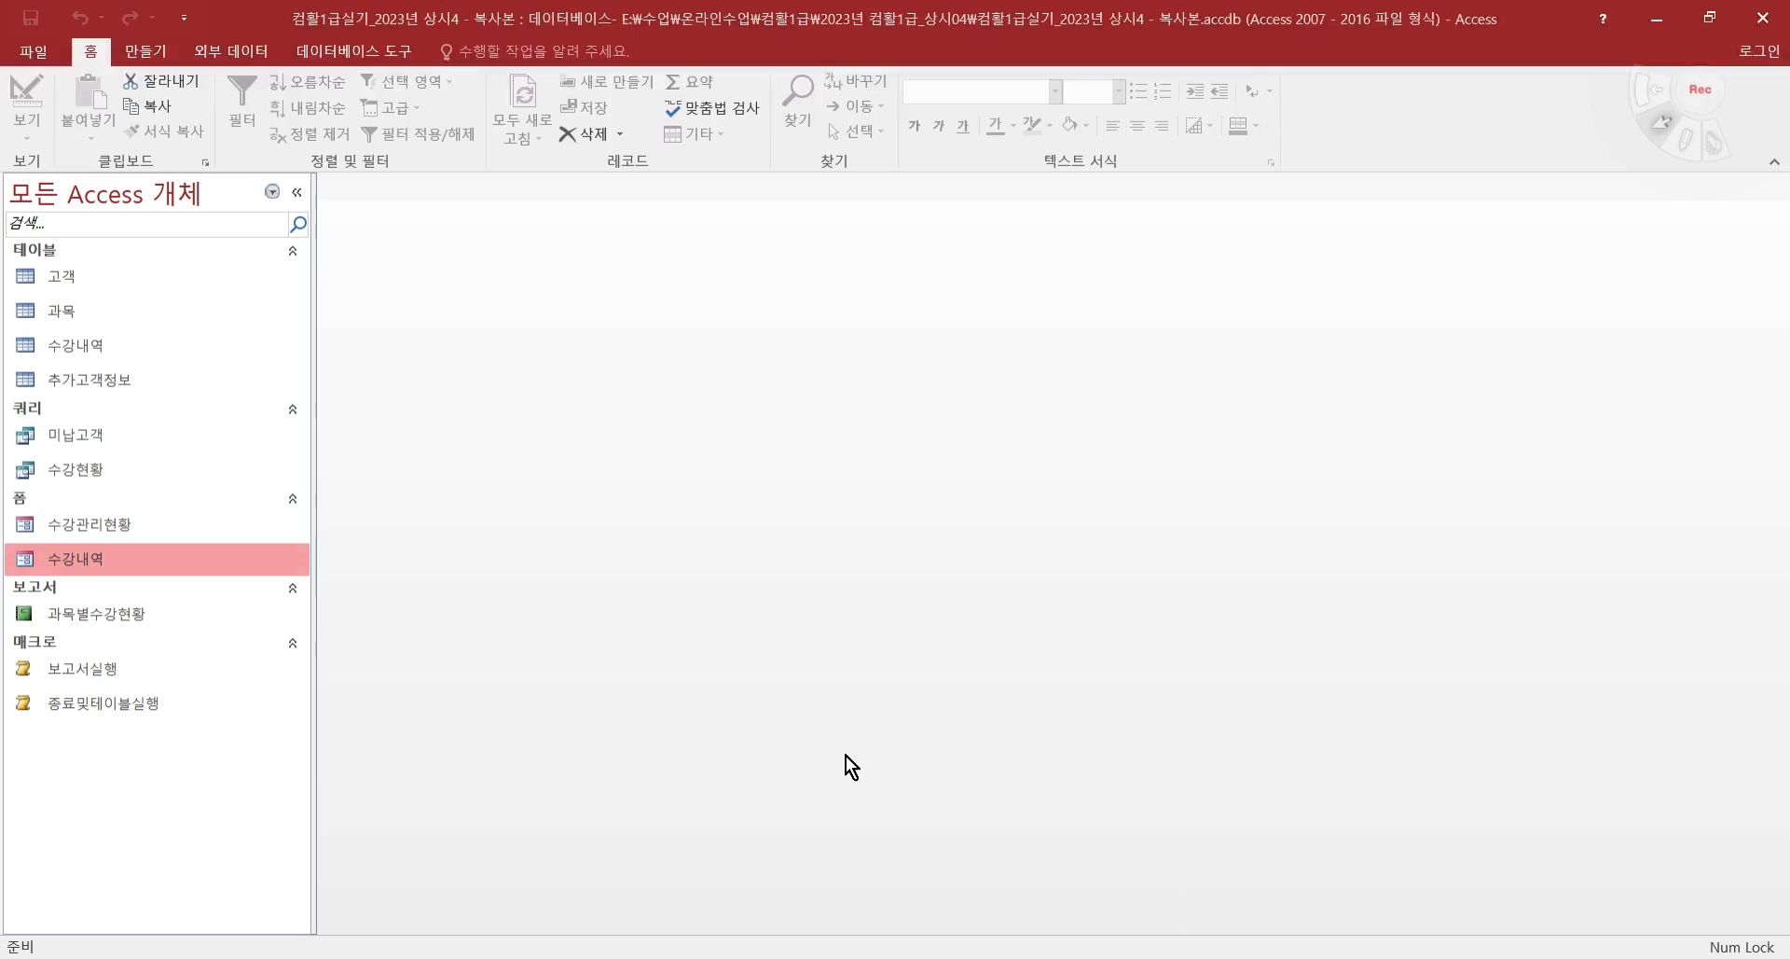
{"action": "left_click", "coordinate": [138, 53]}
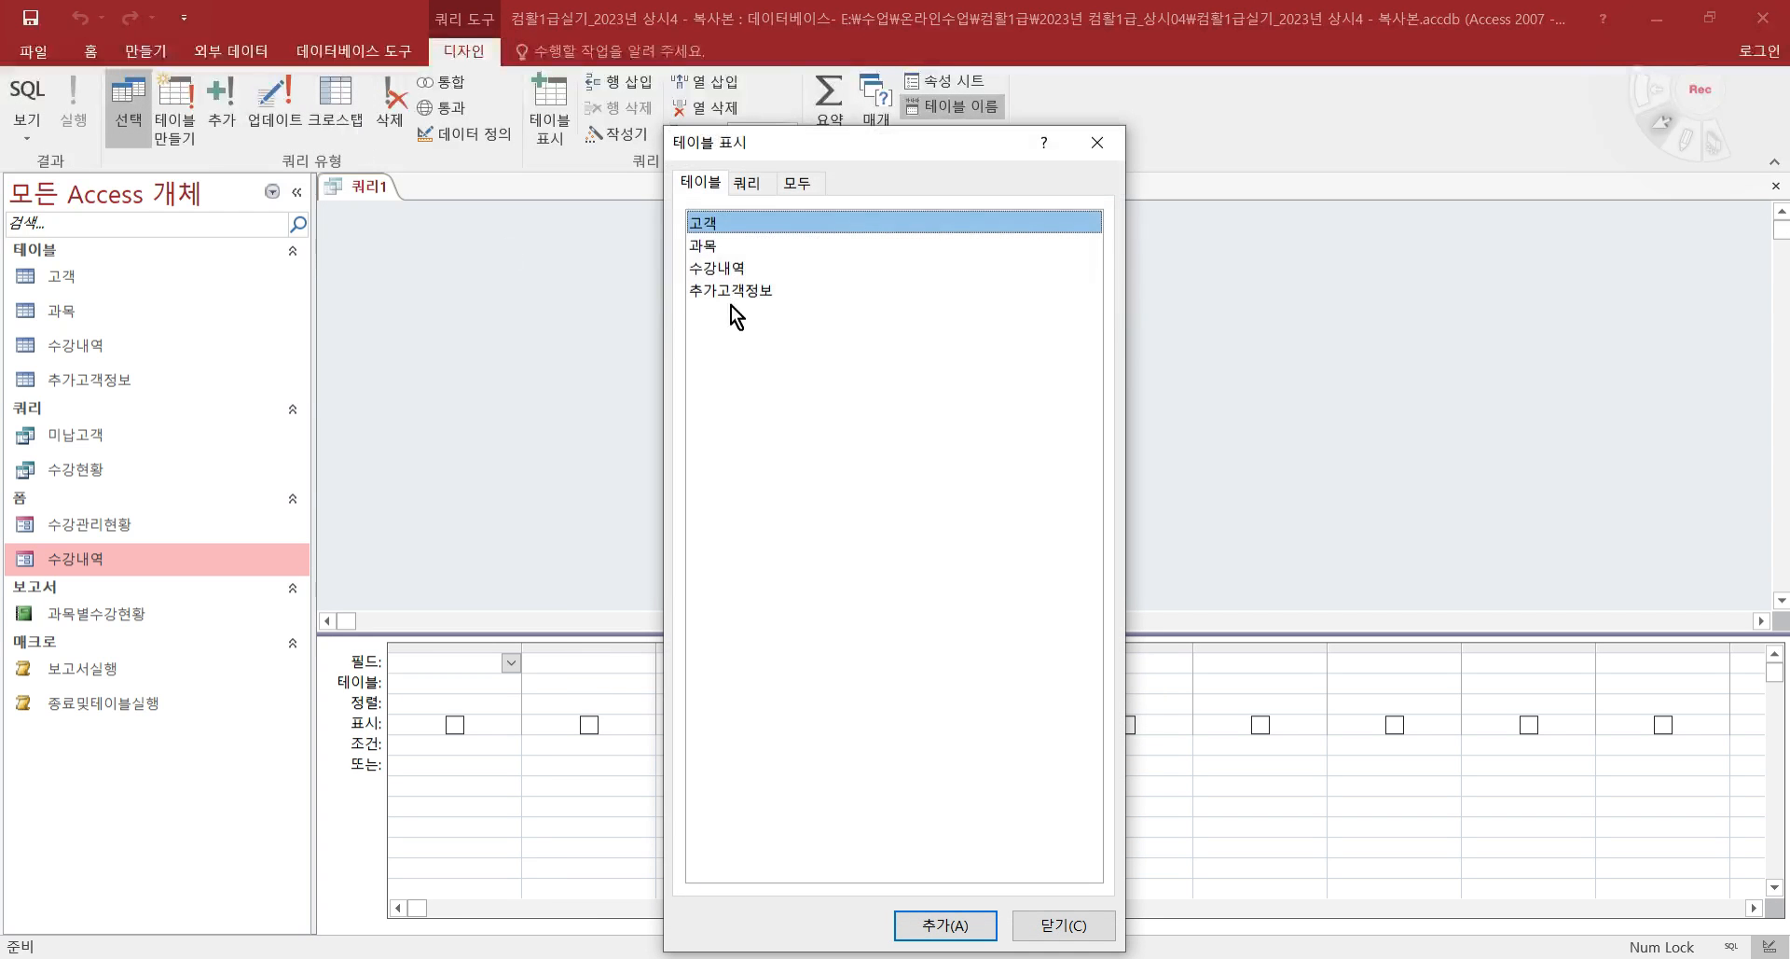
{"action": "left_click", "coordinate": [737, 268]}
{"action": "double_click", "coordinate": [816, 270]}
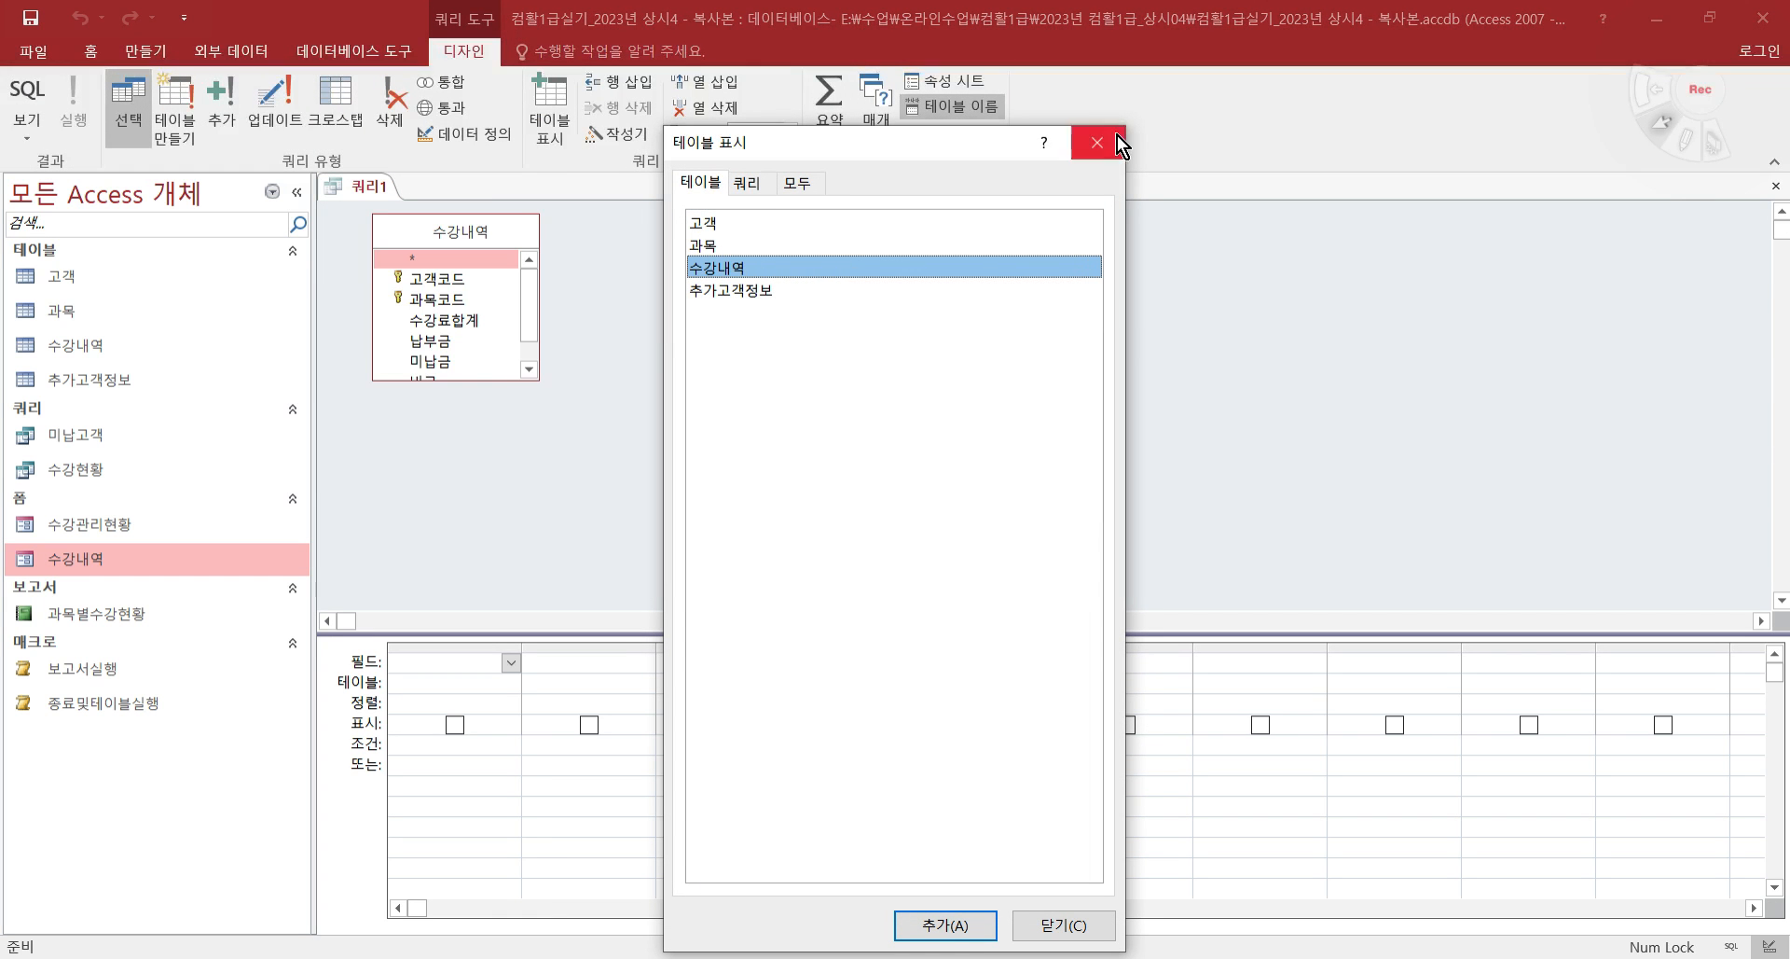
{"action": "left_click", "coordinate": [1099, 142]}
- Circle 합계 in the exam PDF's 고객선별 figure, sketch a sigma beside it, and turn on the 요약 row in the Access query
{"action": "key", "text": "alt+Tab"}
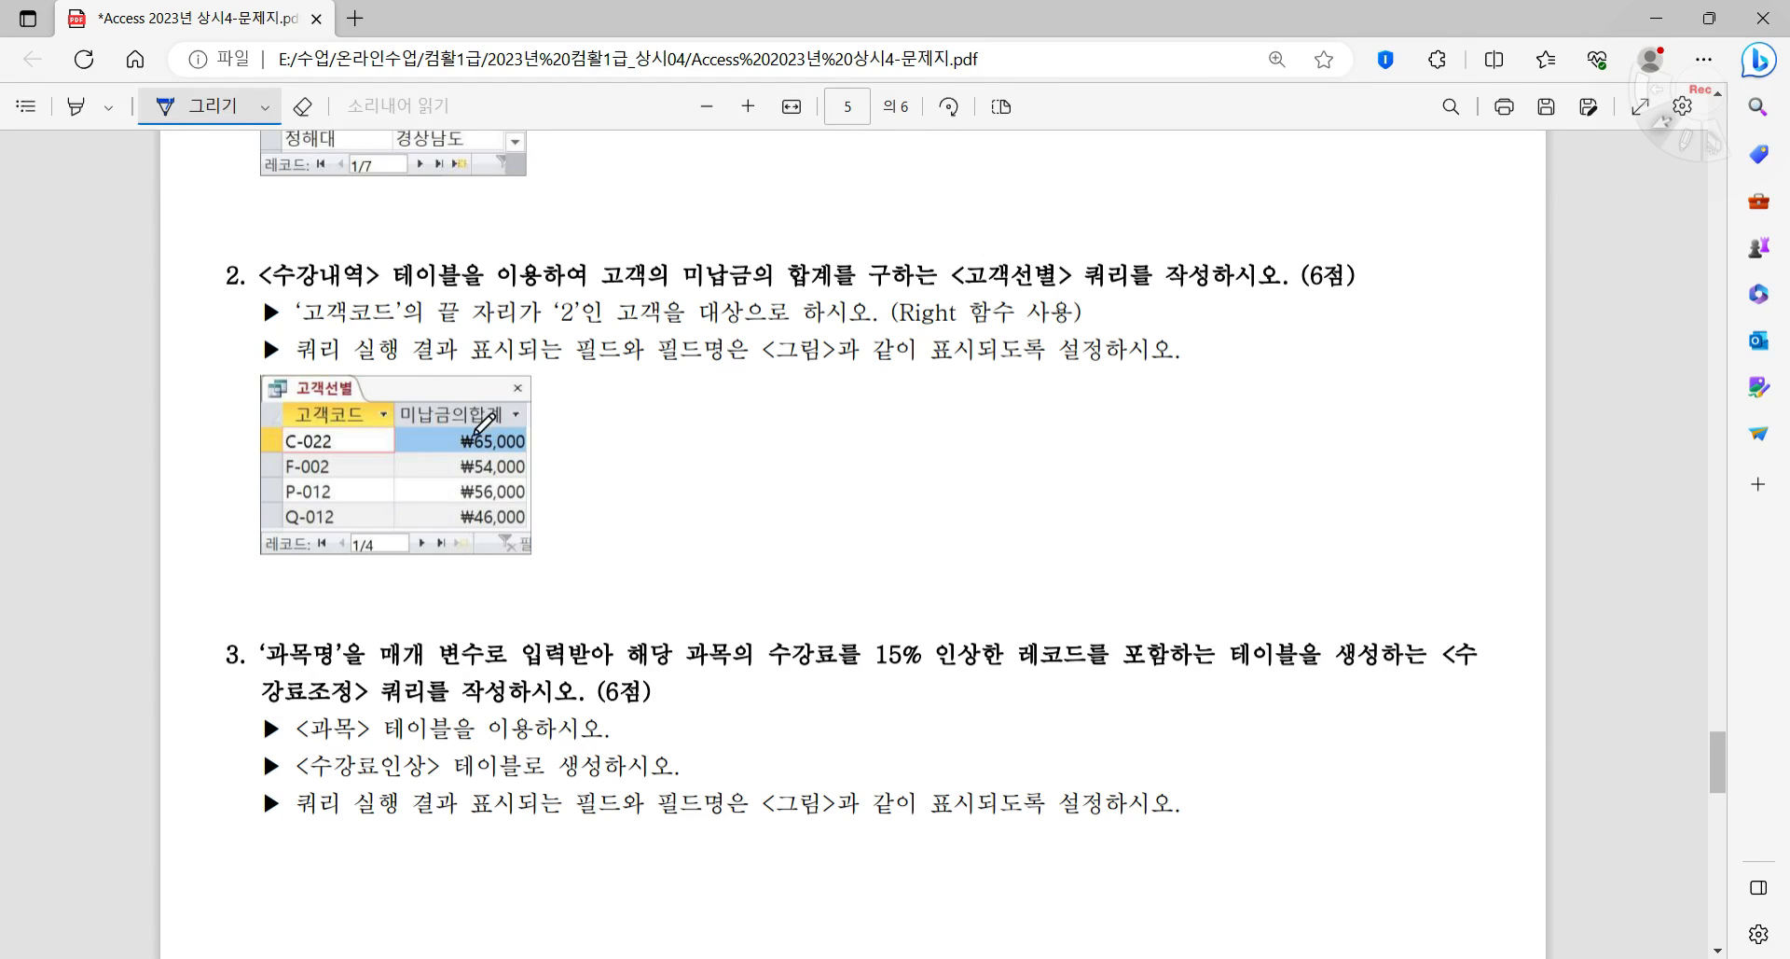
{"action": "mouse_move", "coordinate": [506, 422]}
{"action": "left_mouse_down"}
{"action": "mouse_move", "coordinate": [463, 414]}
{"action": "mouse_move", "coordinate": [503, 399]}
{"action": "mouse_move", "coordinate": [494, 419]}
{"action": "left_mouse_up"}
{"action": "mouse_move", "coordinate": [651, 417]}
{"action": "left_mouse_down"}
{"action": "mouse_move", "coordinate": [713, 404]}
{"action": "mouse_move", "coordinate": [669, 464]}
{"action": "mouse_move", "coordinate": [712, 462]}
{"action": "left_mouse_up"}
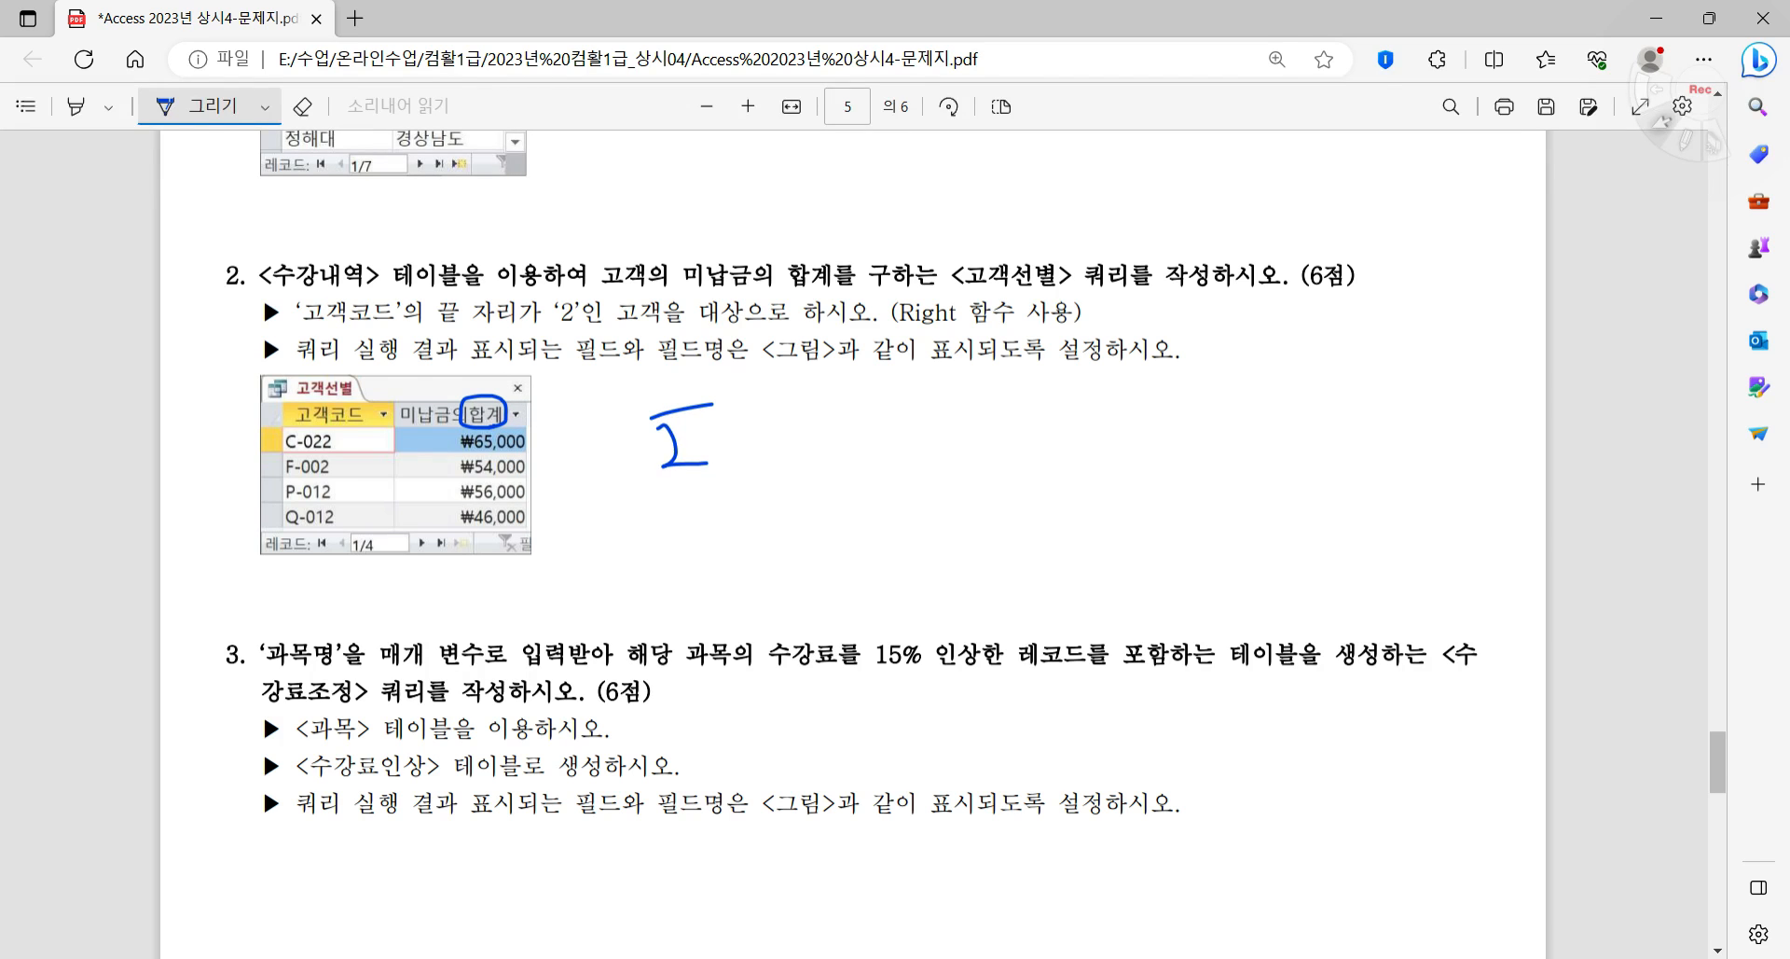
{"action": "key", "text": "alt+Tab"}
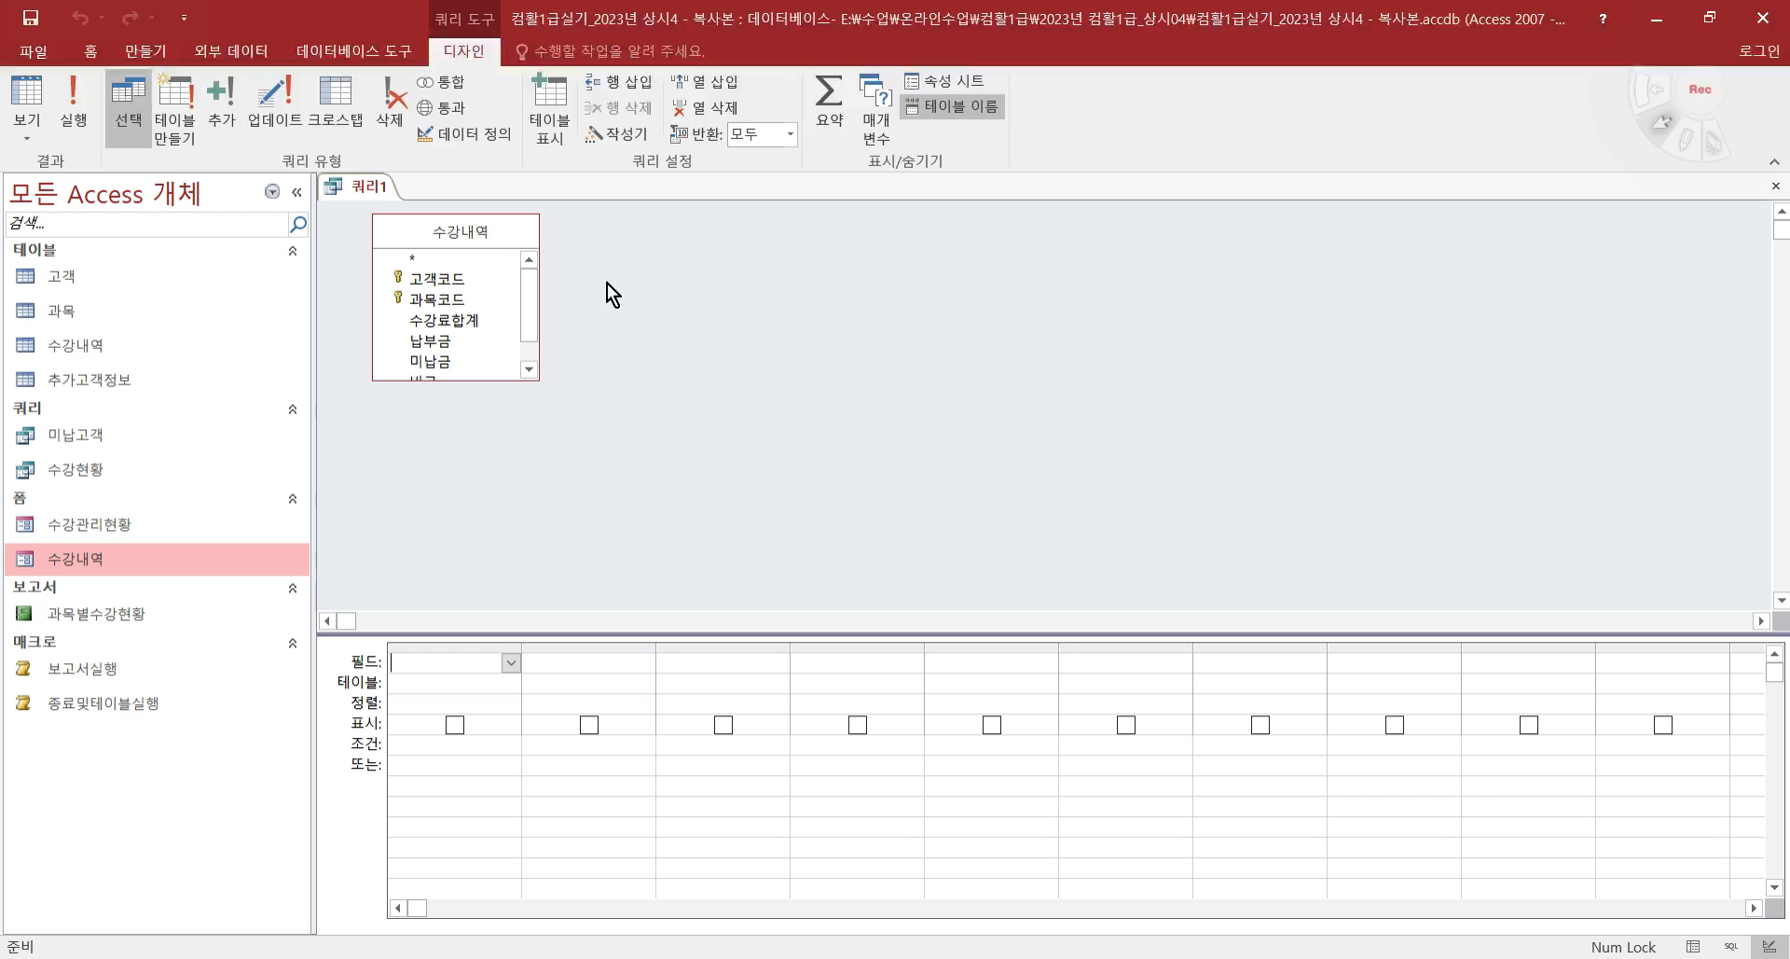
{"action": "left_click", "coordinate": [830, 97]}
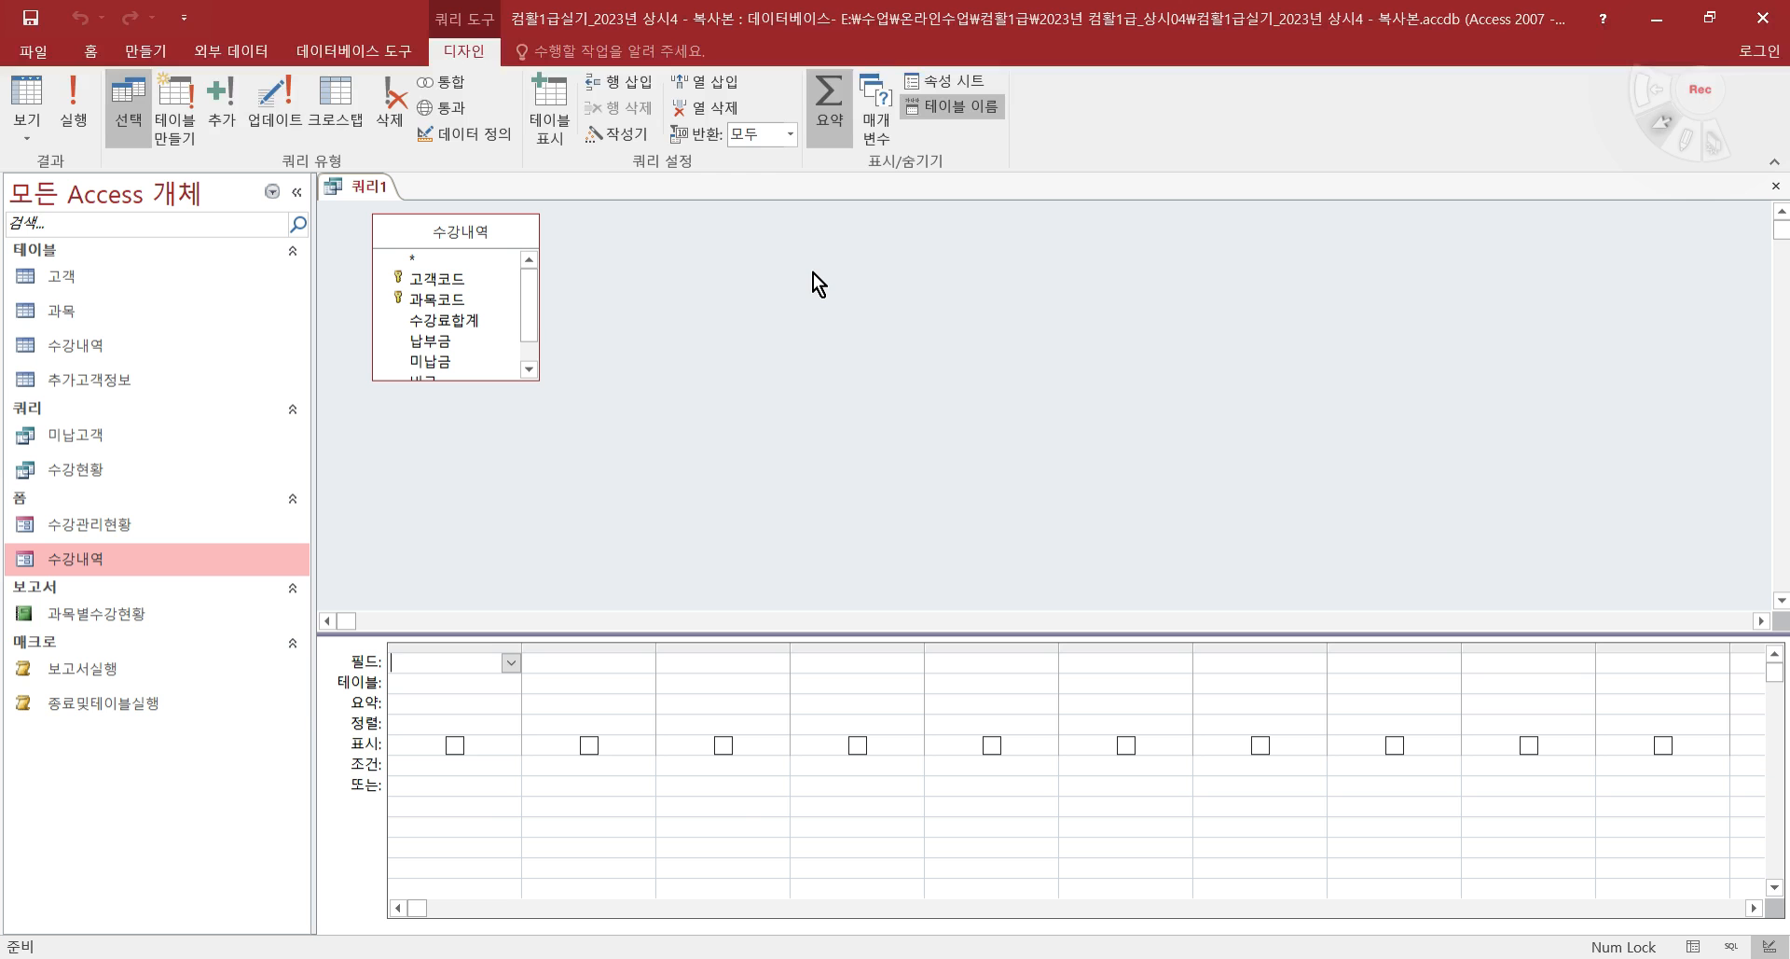
- Add 고객코드 and 미납금 to the query grid, keeping 고객코드 as 묶는 방법 and setting 미납금's summary to 합계
{"action": "key", "text": "alt+Tab"}
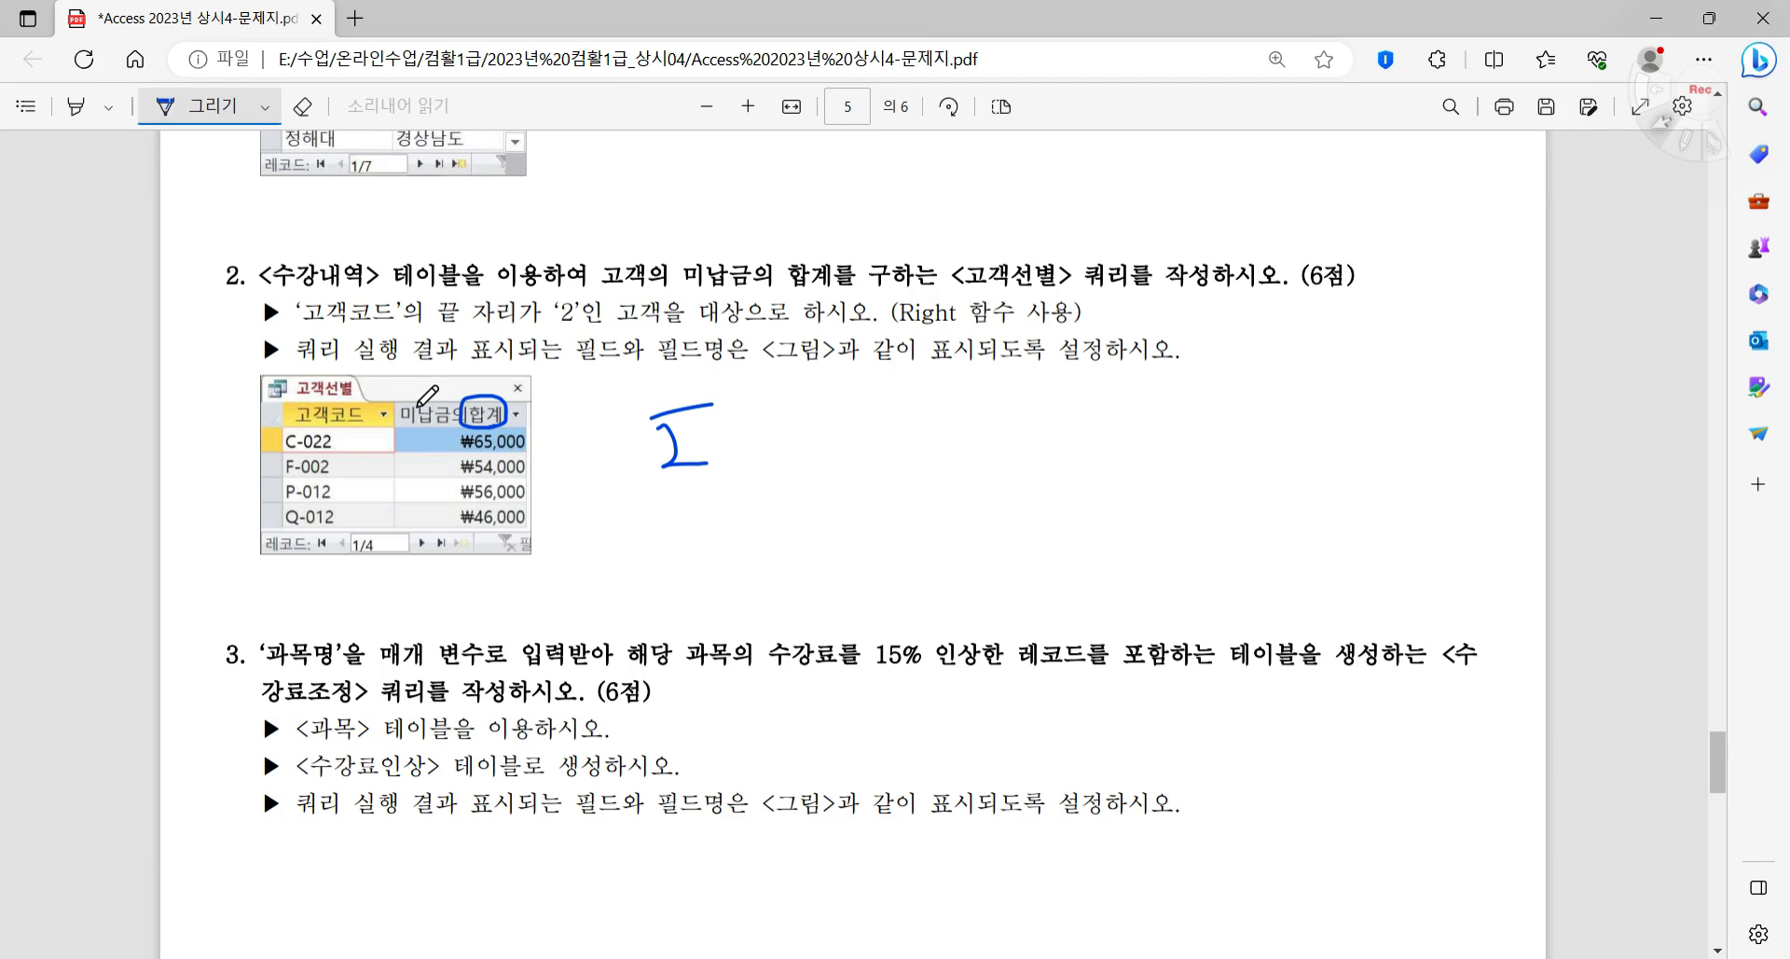
{"action": "key", "text": "alt+Tab"}
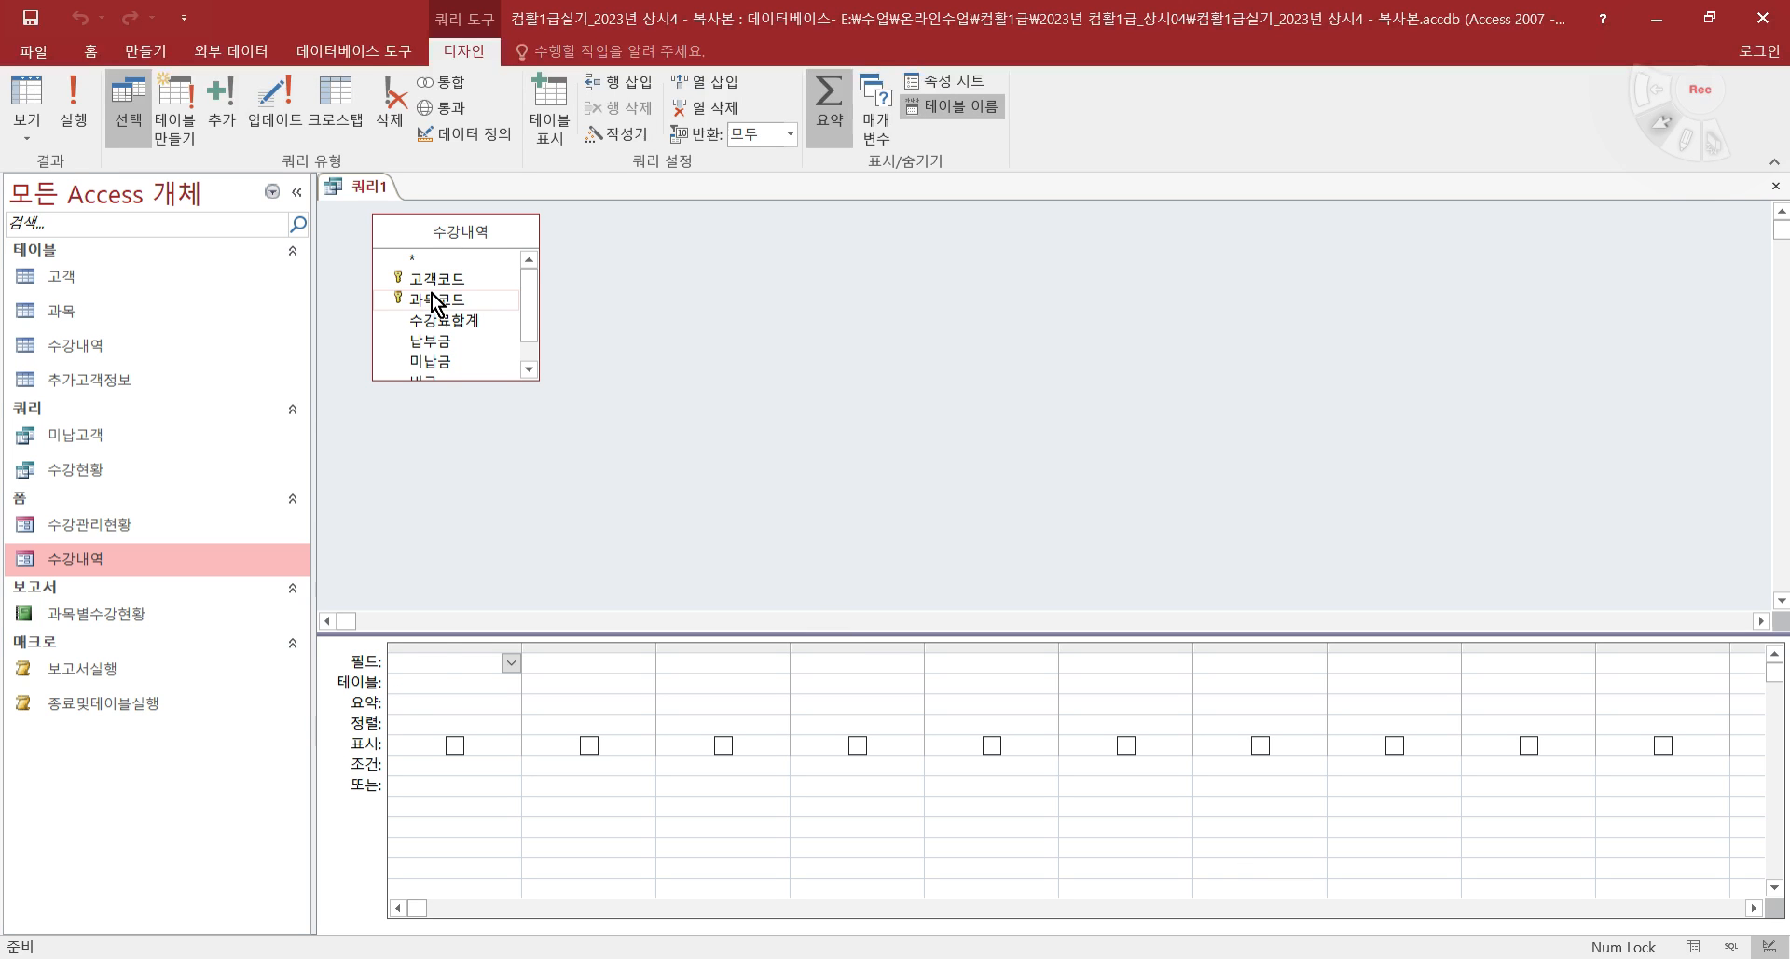
{"action": "double_click", "coordinate": [438, 281]}
{"action": "double_click", "coordinate": [450, 365]}
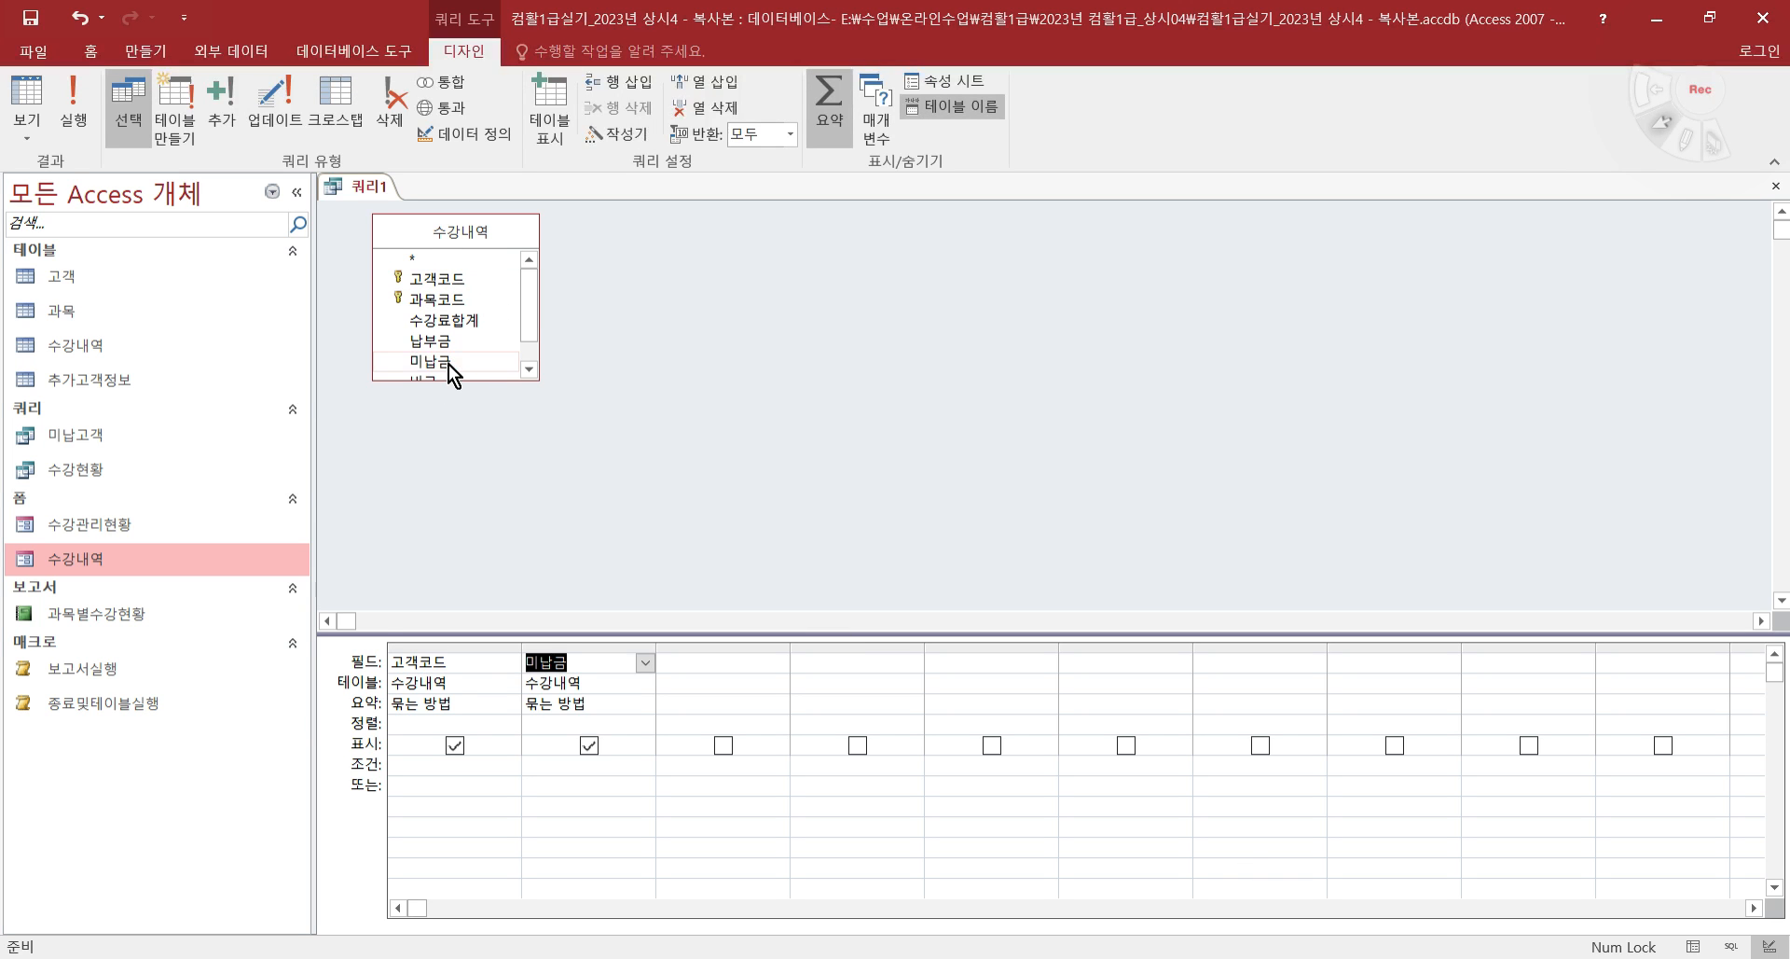
{"action": "left_click", "coordinate": [470, 699]}
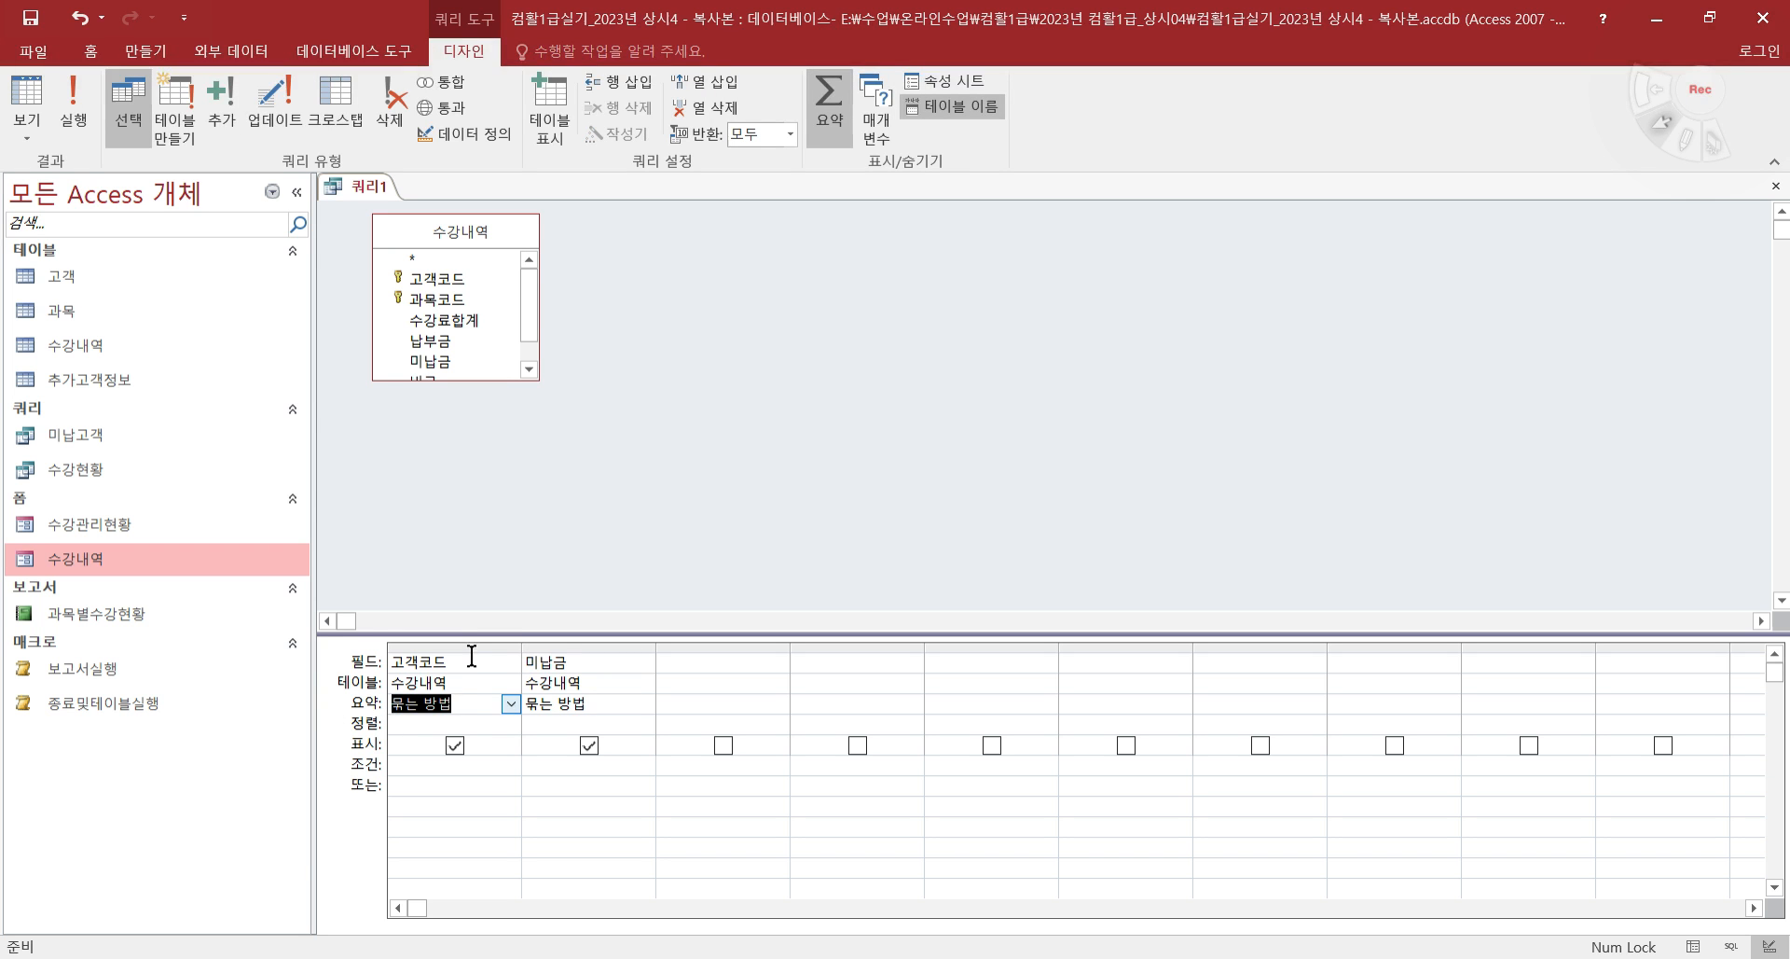
{"action": "double_click", "coordinate": [631, 706]}
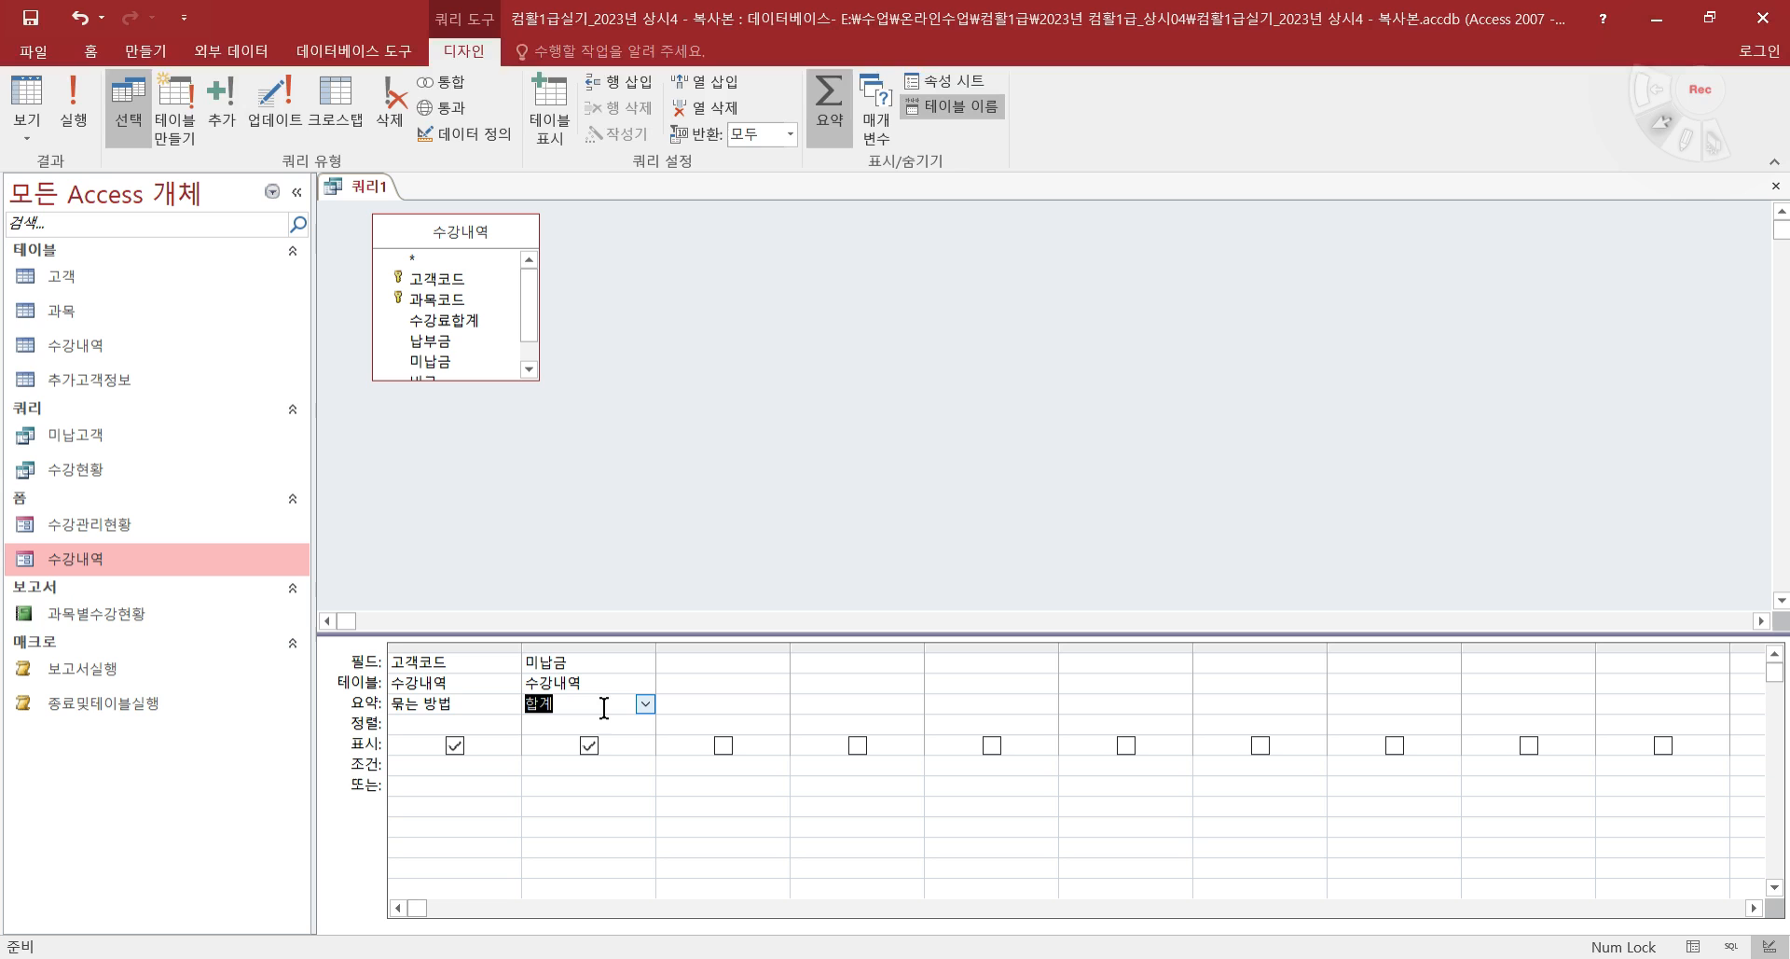
- In the exam PDF, underline the condition that 고객코드 ends in '2' and circle the Right function
{"action": "key", "text": "alt+Tab"}
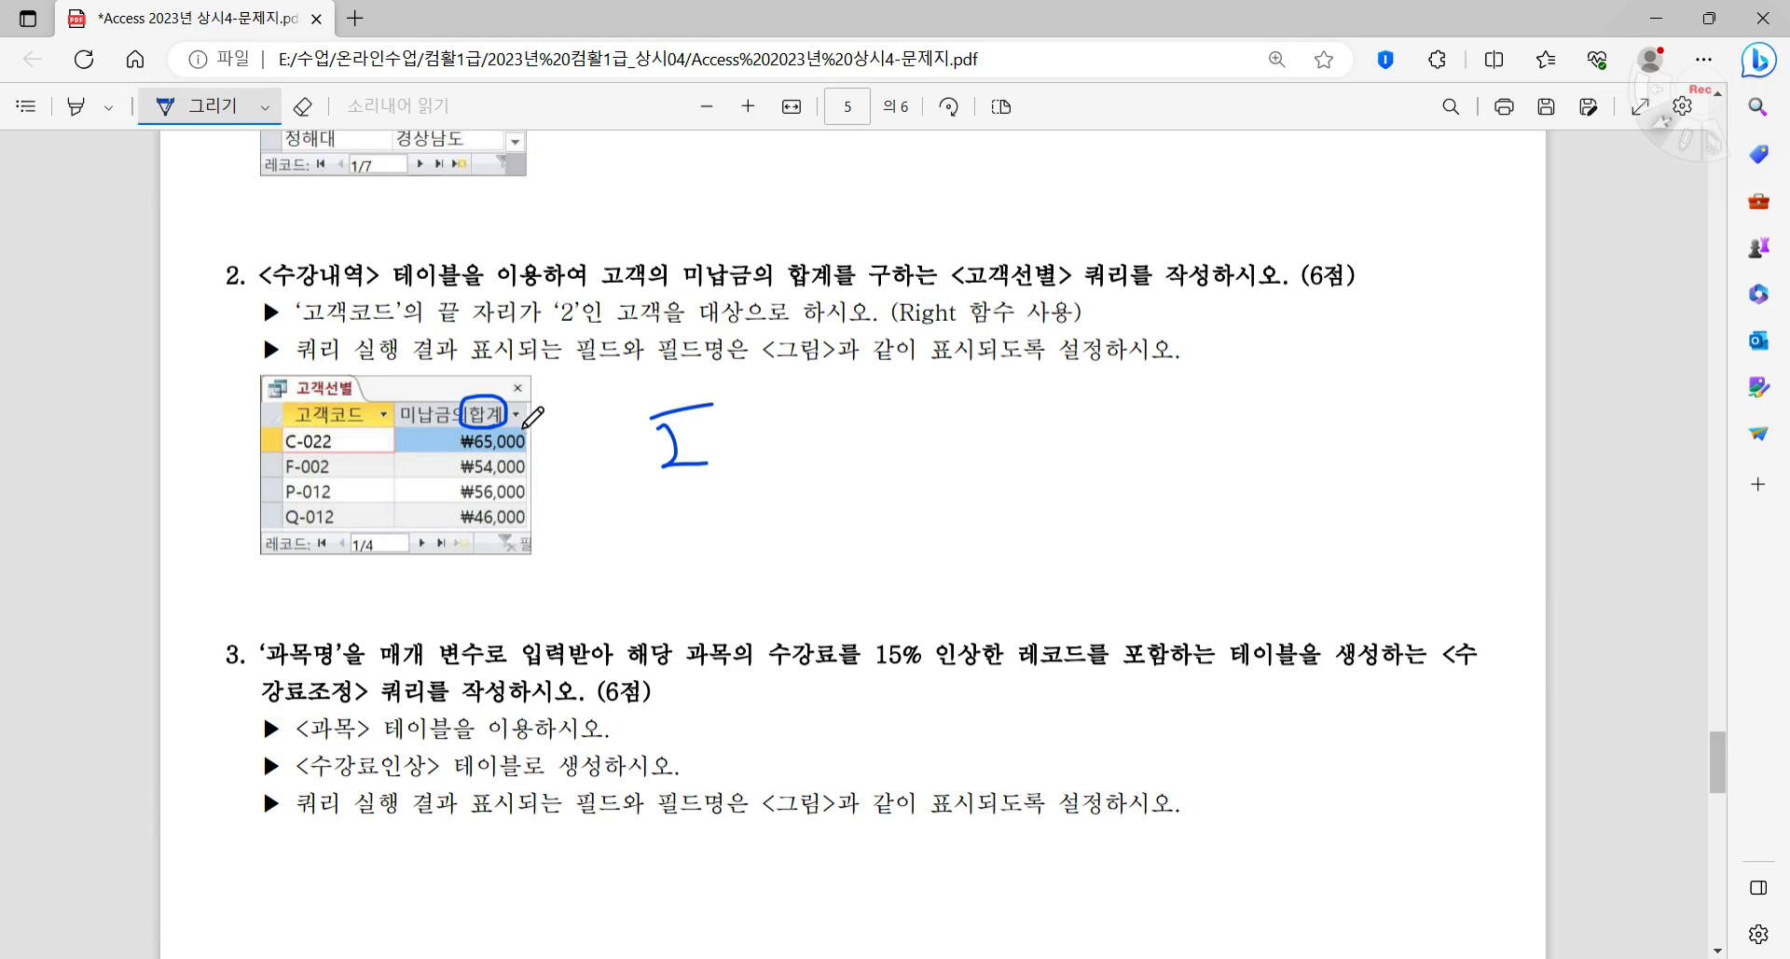
{"action": "left_click_drag", "start_coordinate": [297, 329], "coordinate": [638, 327]}
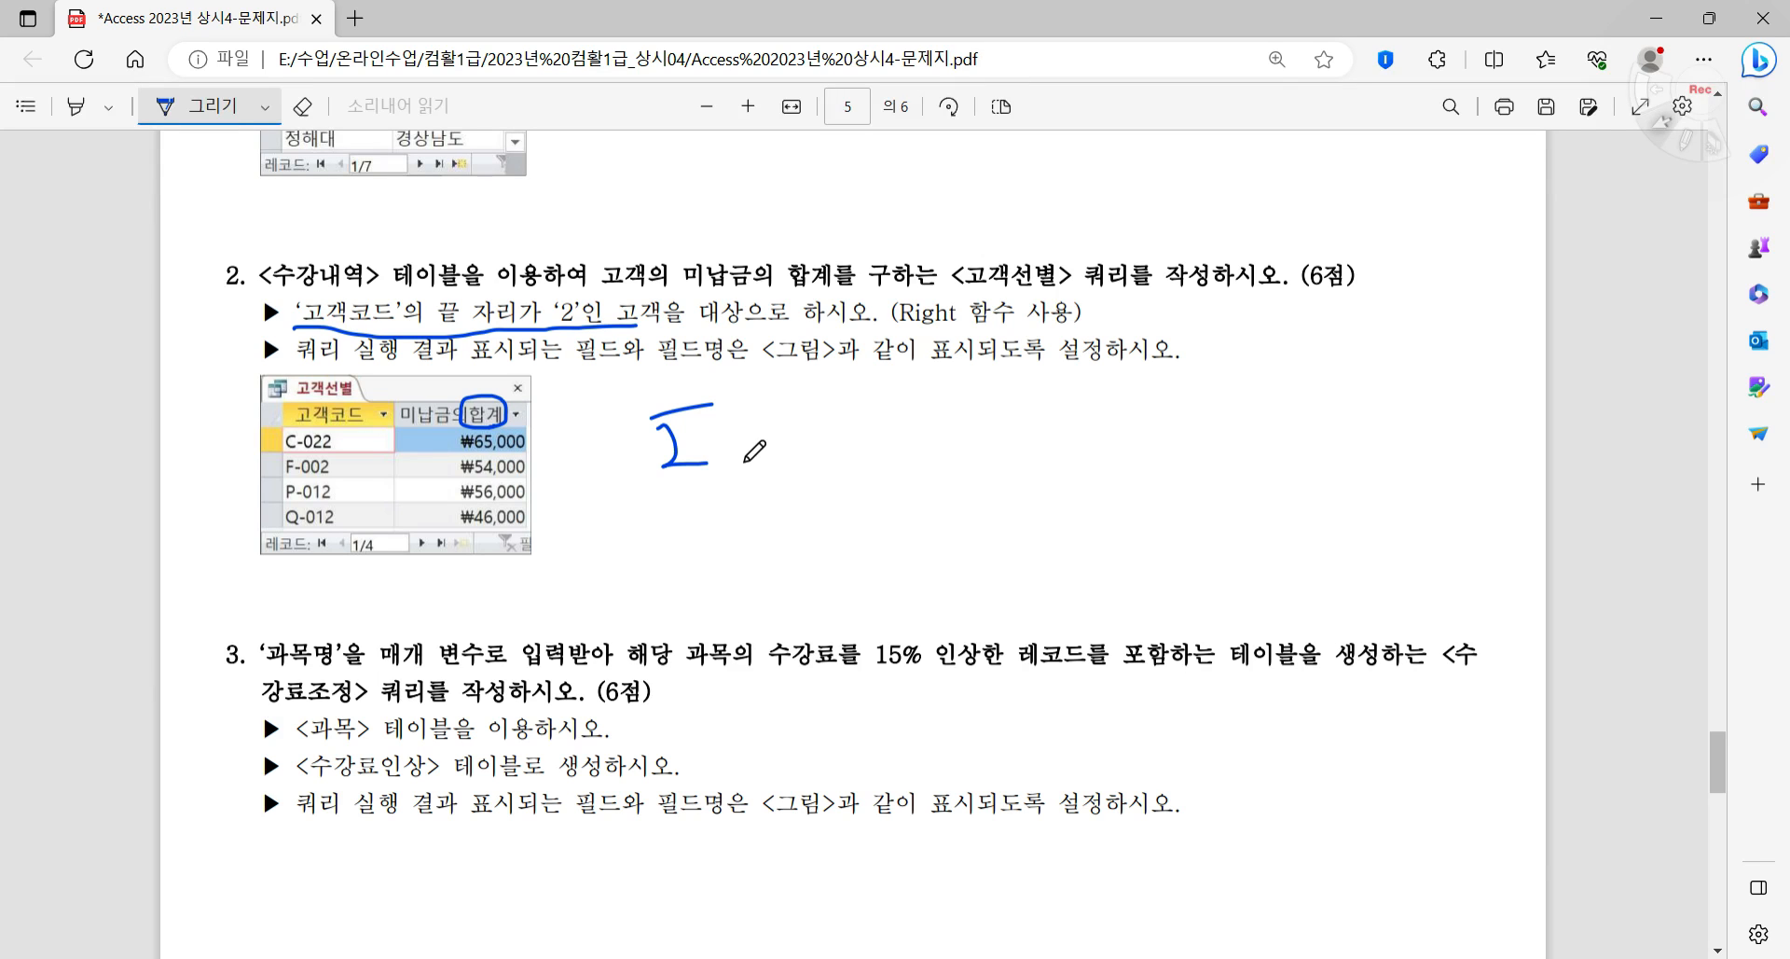
{"action": "mouse_move", "coordinate": [956, 329]}
{"action": "left_mouse_down"}
{"action": "mouse_move", "coordinate": [933, 331]}
{"action": "mouse_move", "coordinate": [909, 289]}
{"action": "mouse_move", "coordinate": [970, 281]}
{"action": "mouse_move", "coordinate": [959, 328]}
{"action": "left_mouse_up"}
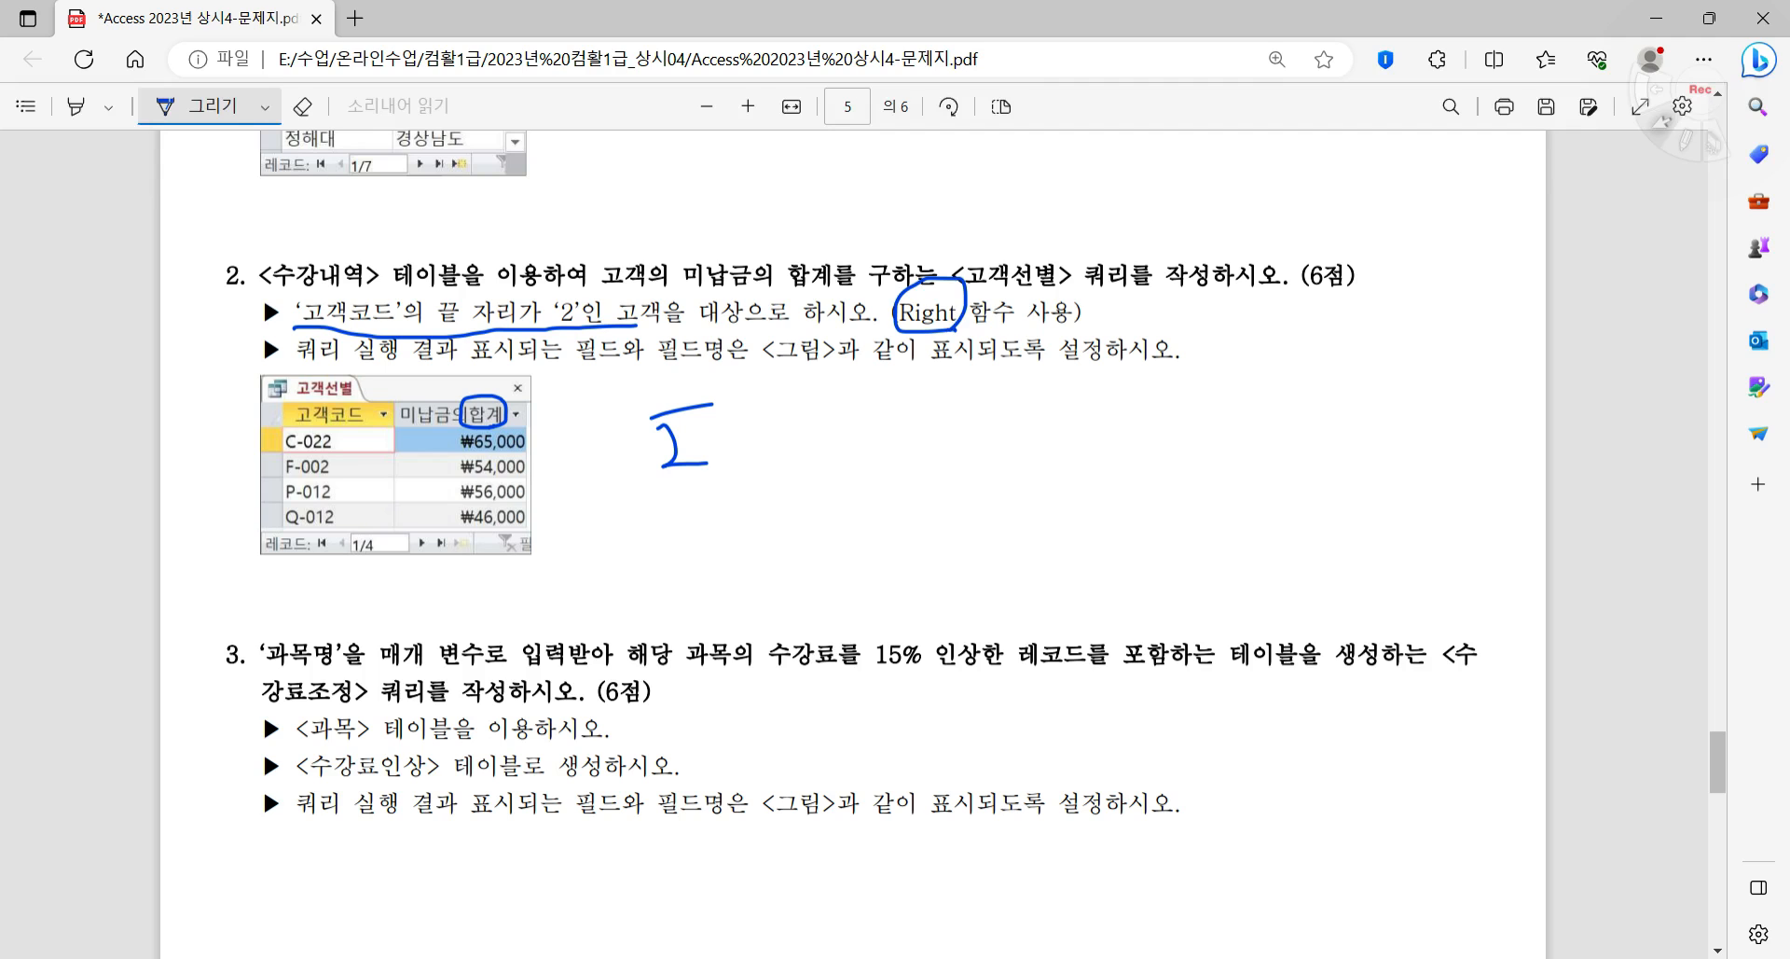
{"action": "key", "text": "alt+Tab"}
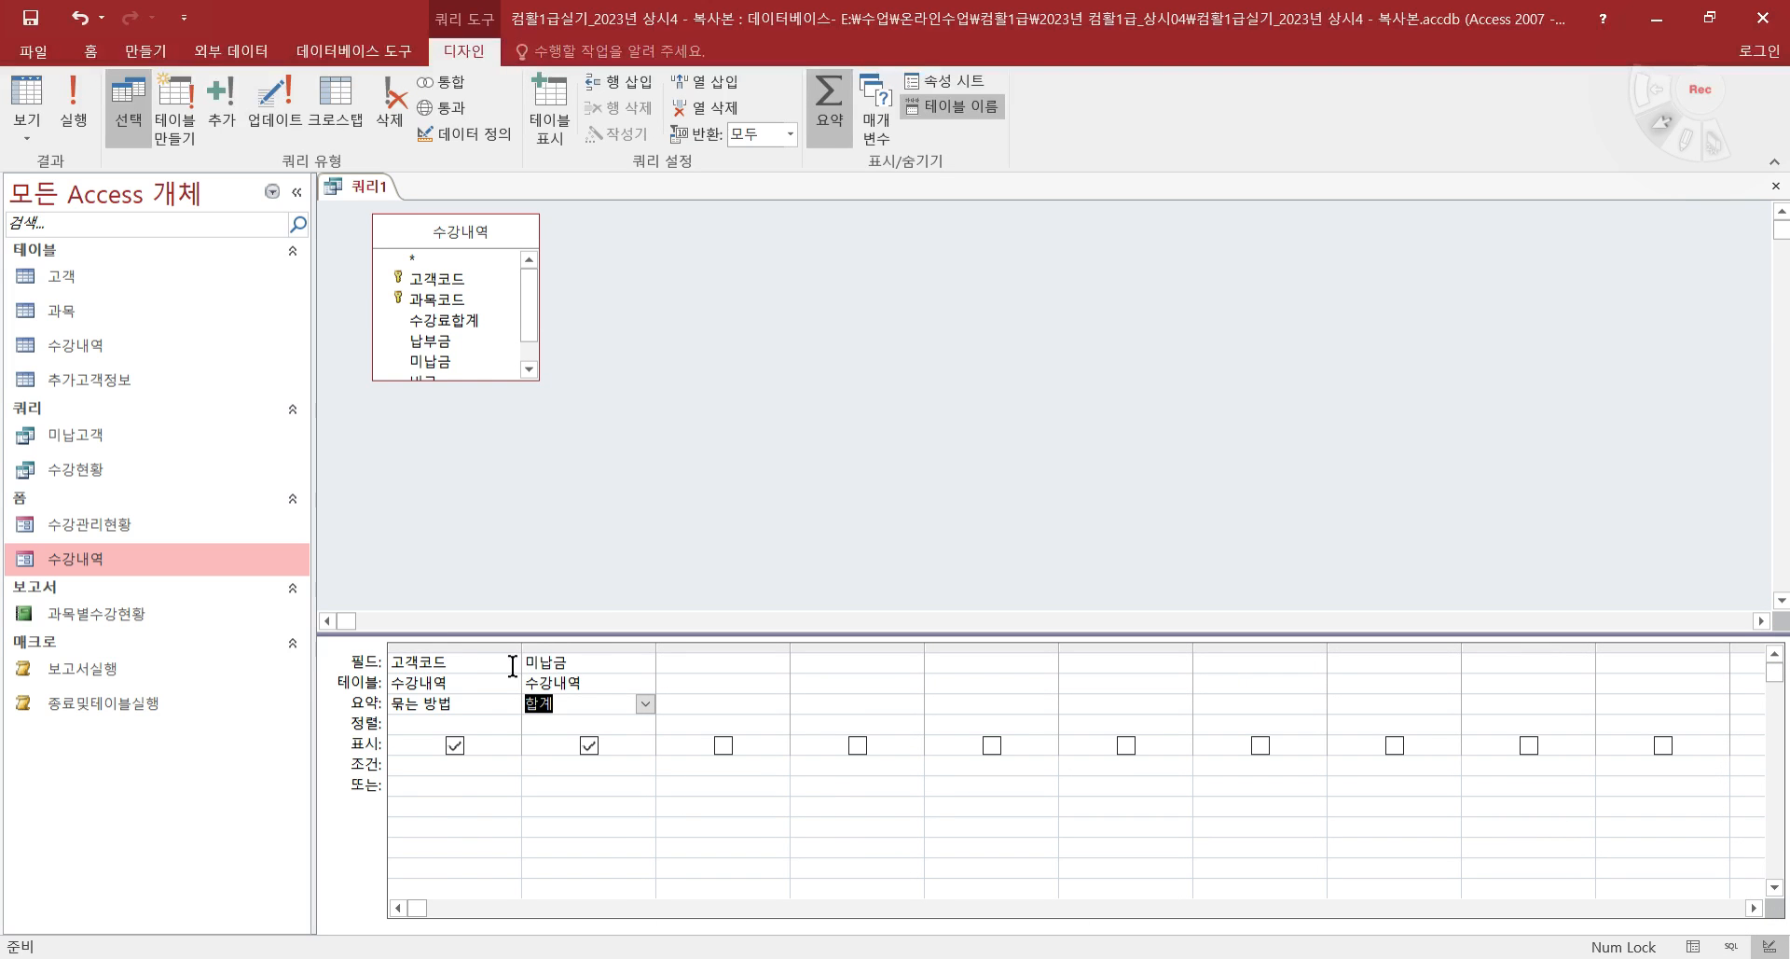
- Enter the criterion right(고객코드,1)=2 under 고객코드 in the query grid and widen that column to fit
{"action": "left_click", "coordinate": [467, 764]}
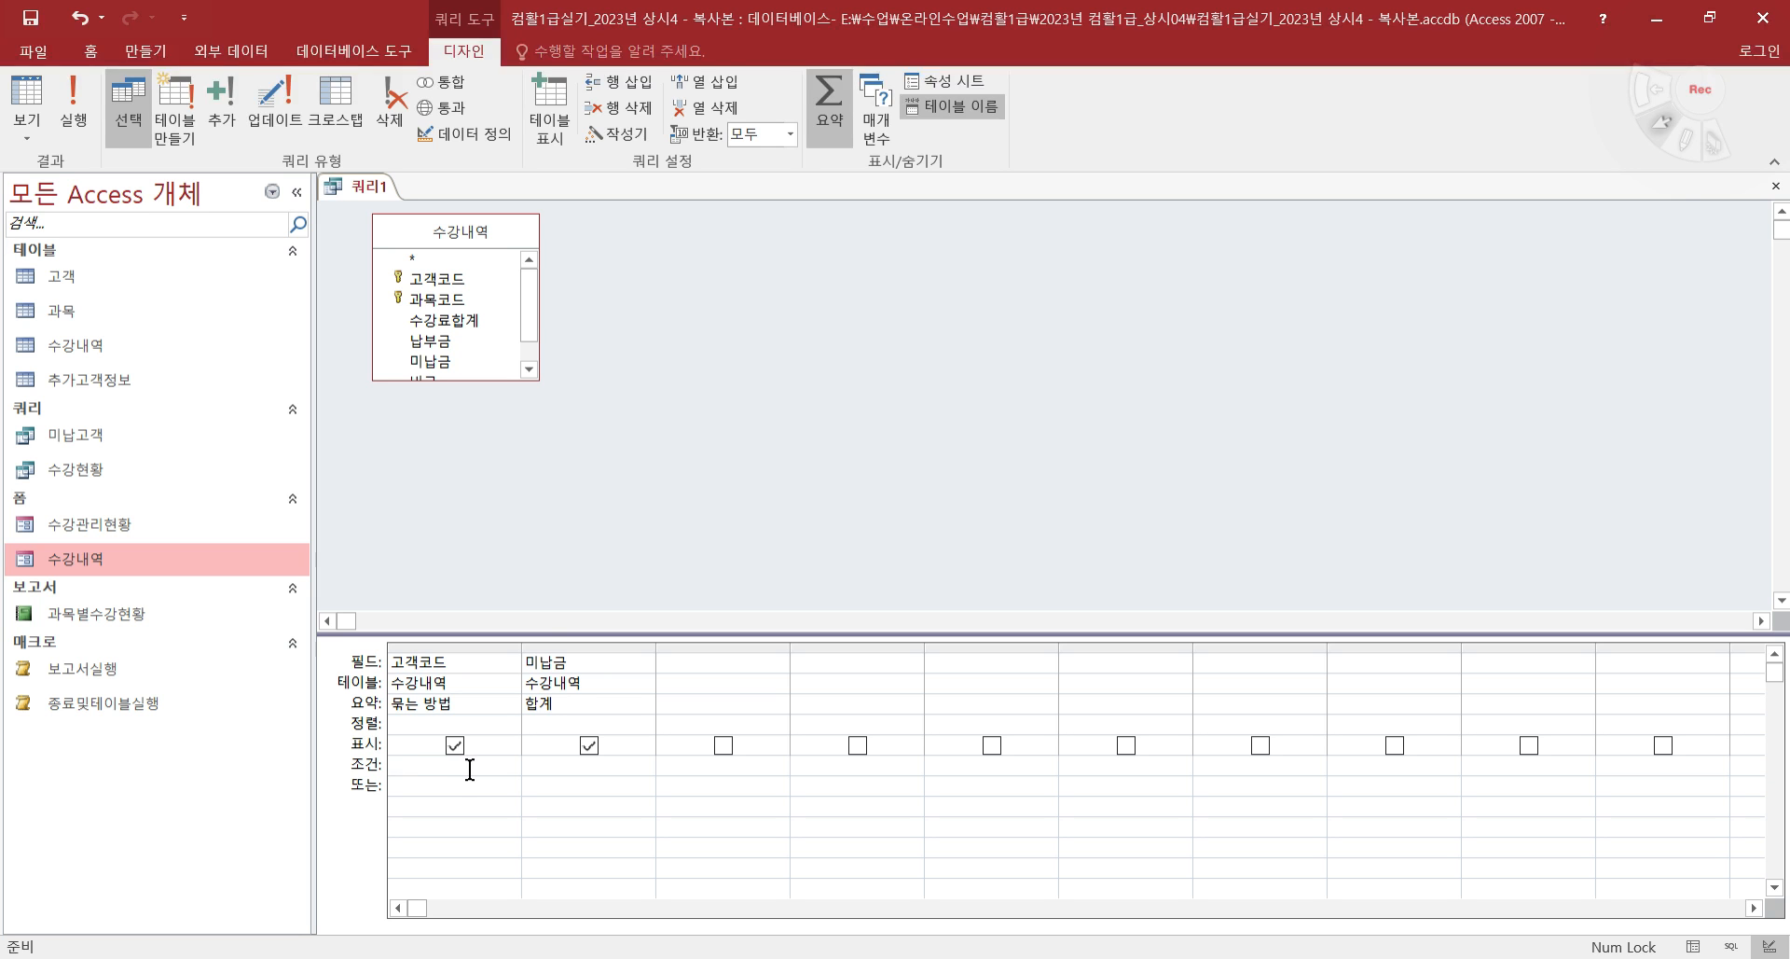
{"action": "type", "text": "ㄱ"}
{"action": "type", "text": "ight"}
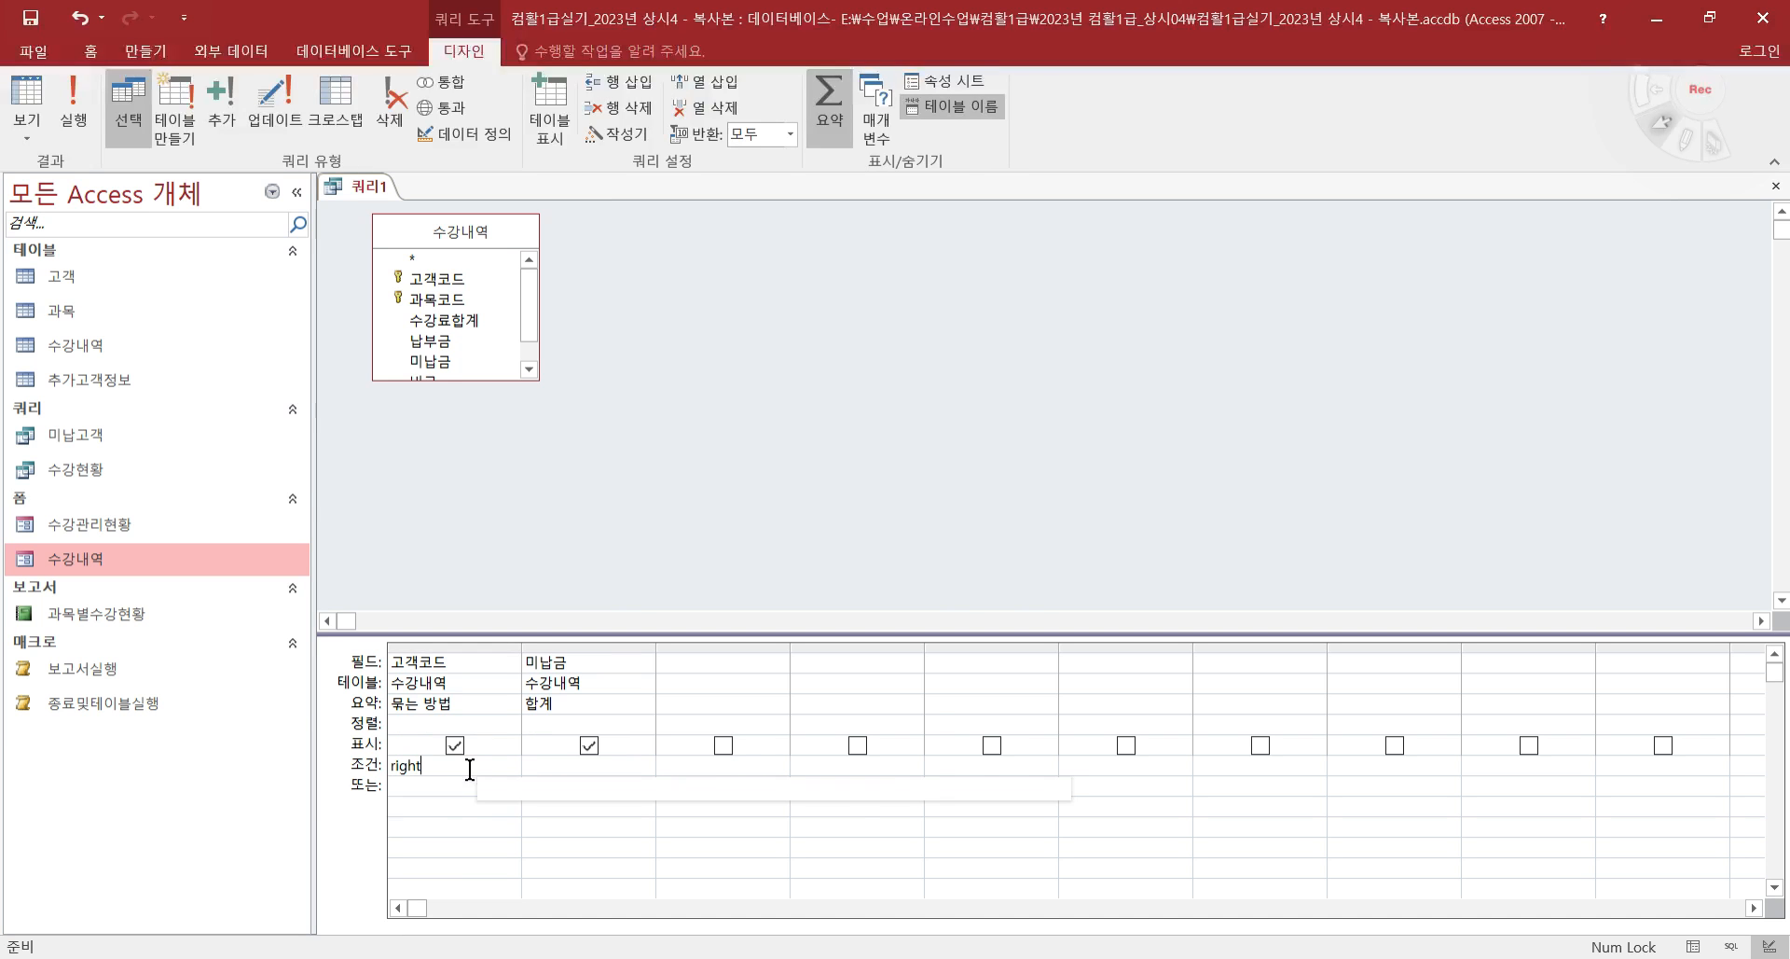
{"action": "type", "text": "("}
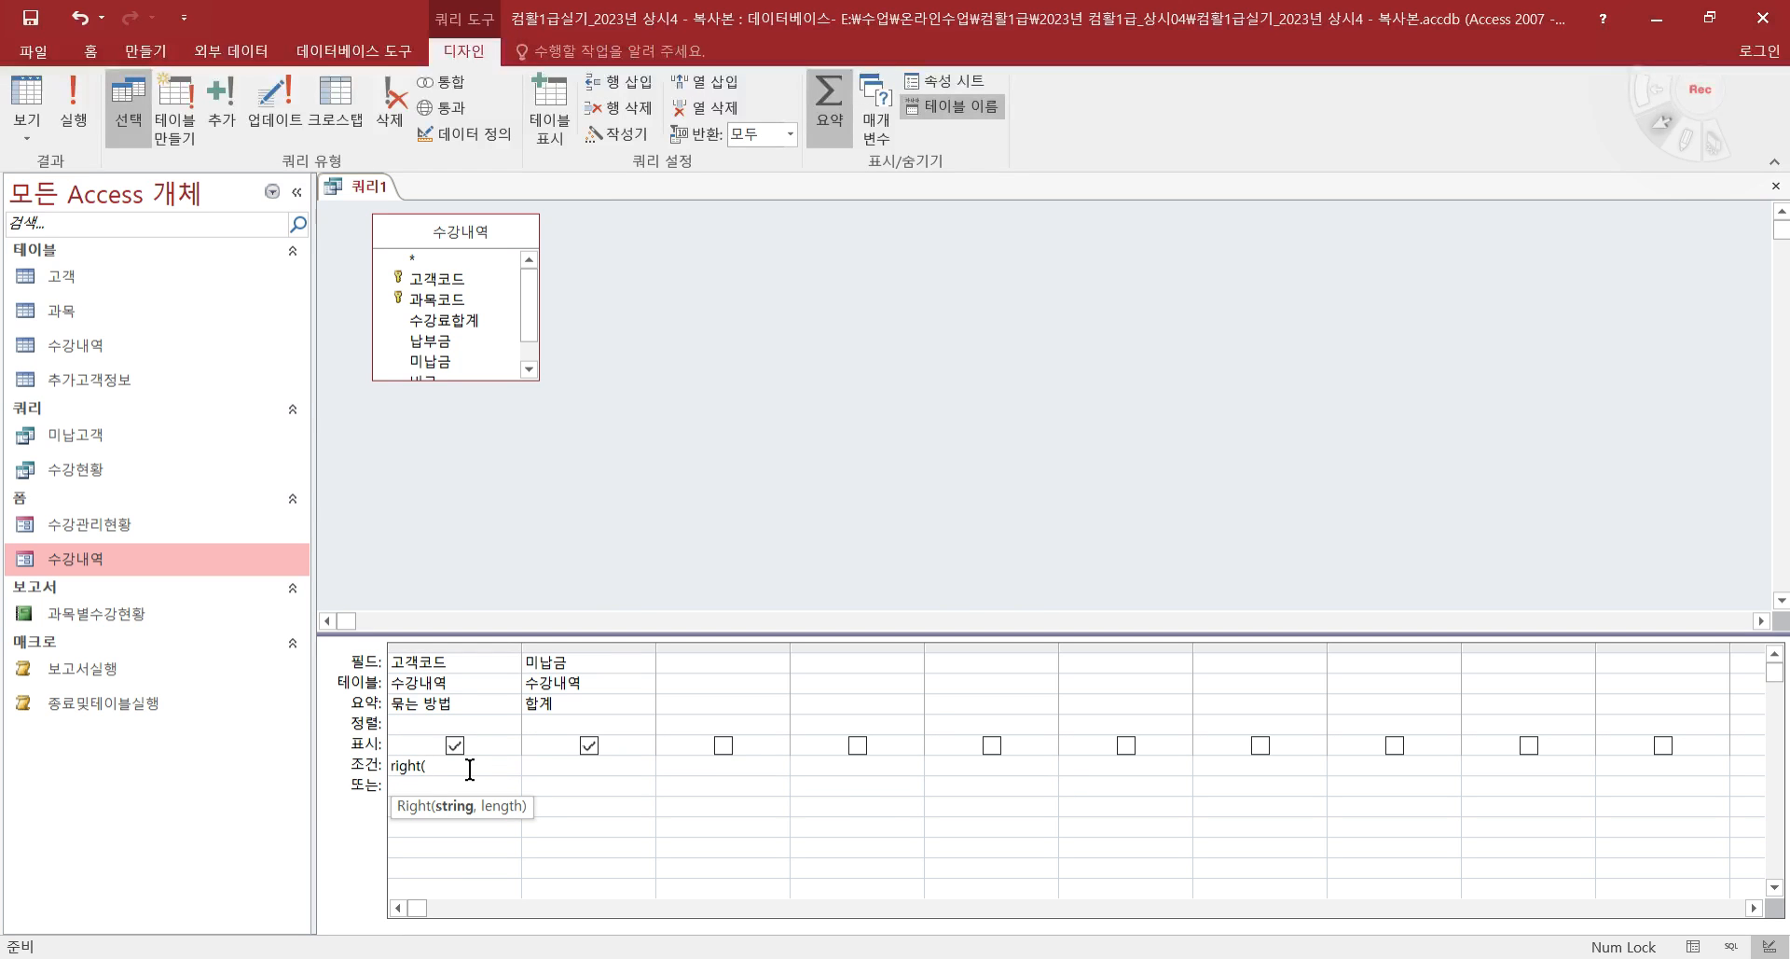
{"action": "type", "text": "ㄱ"}
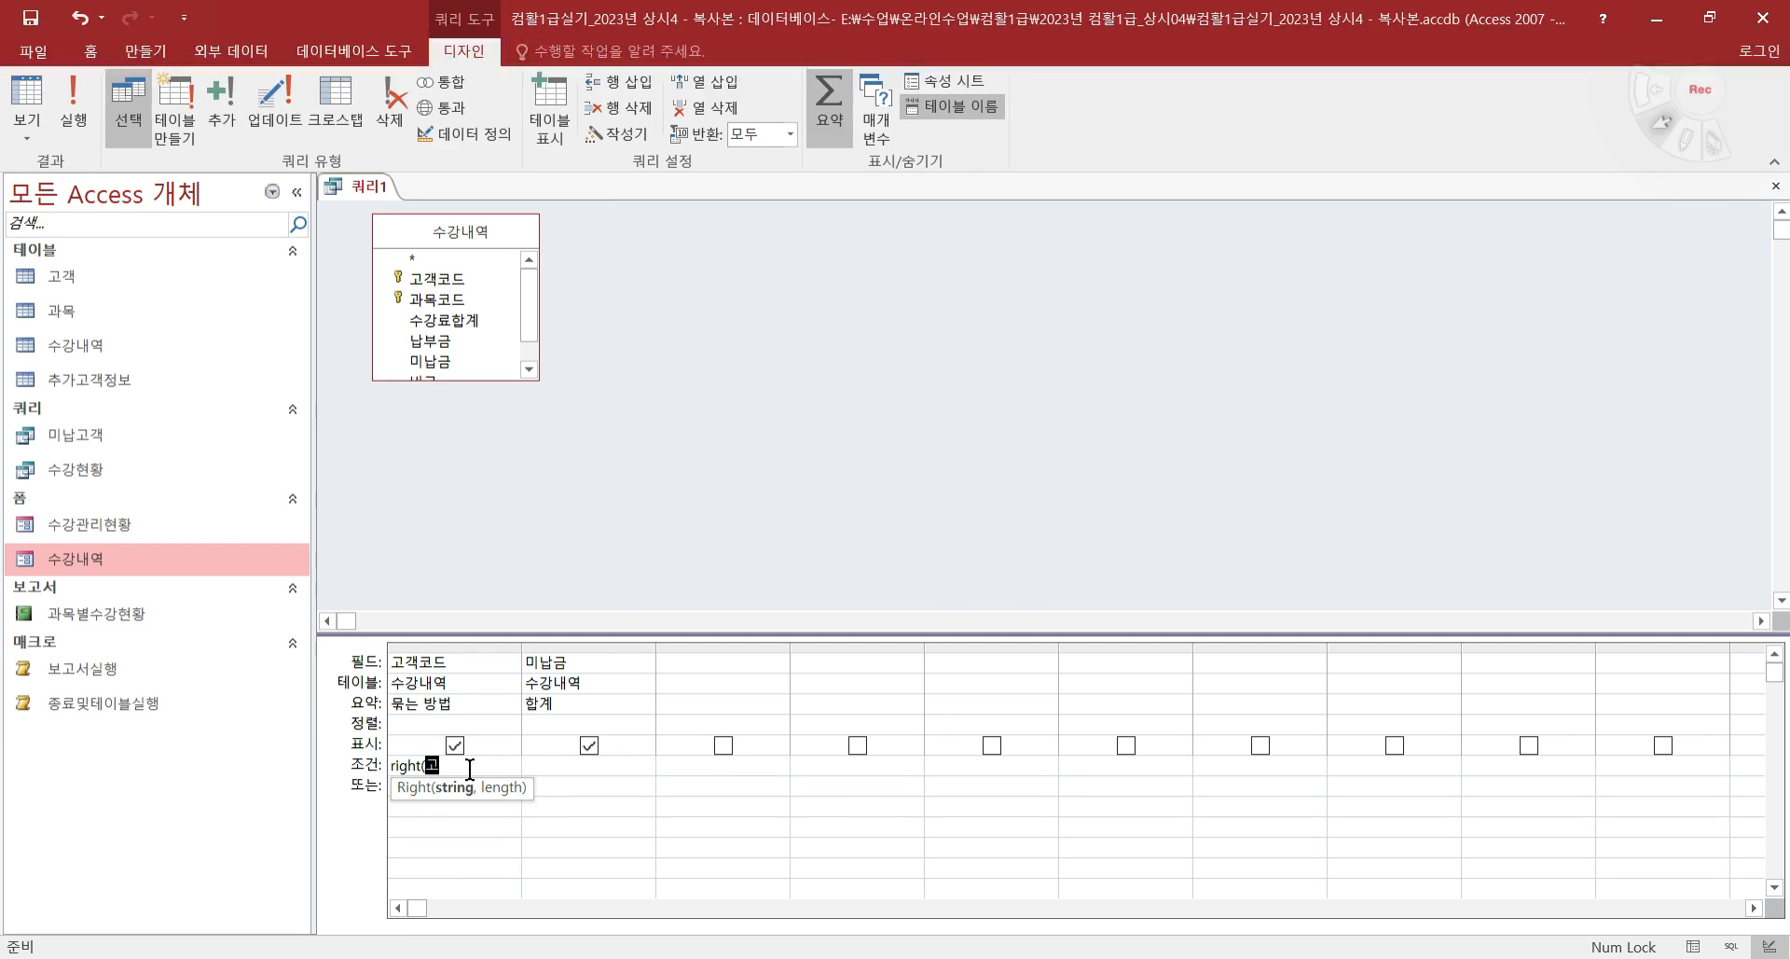
{"action": "type", "text": "객ㅋ"}
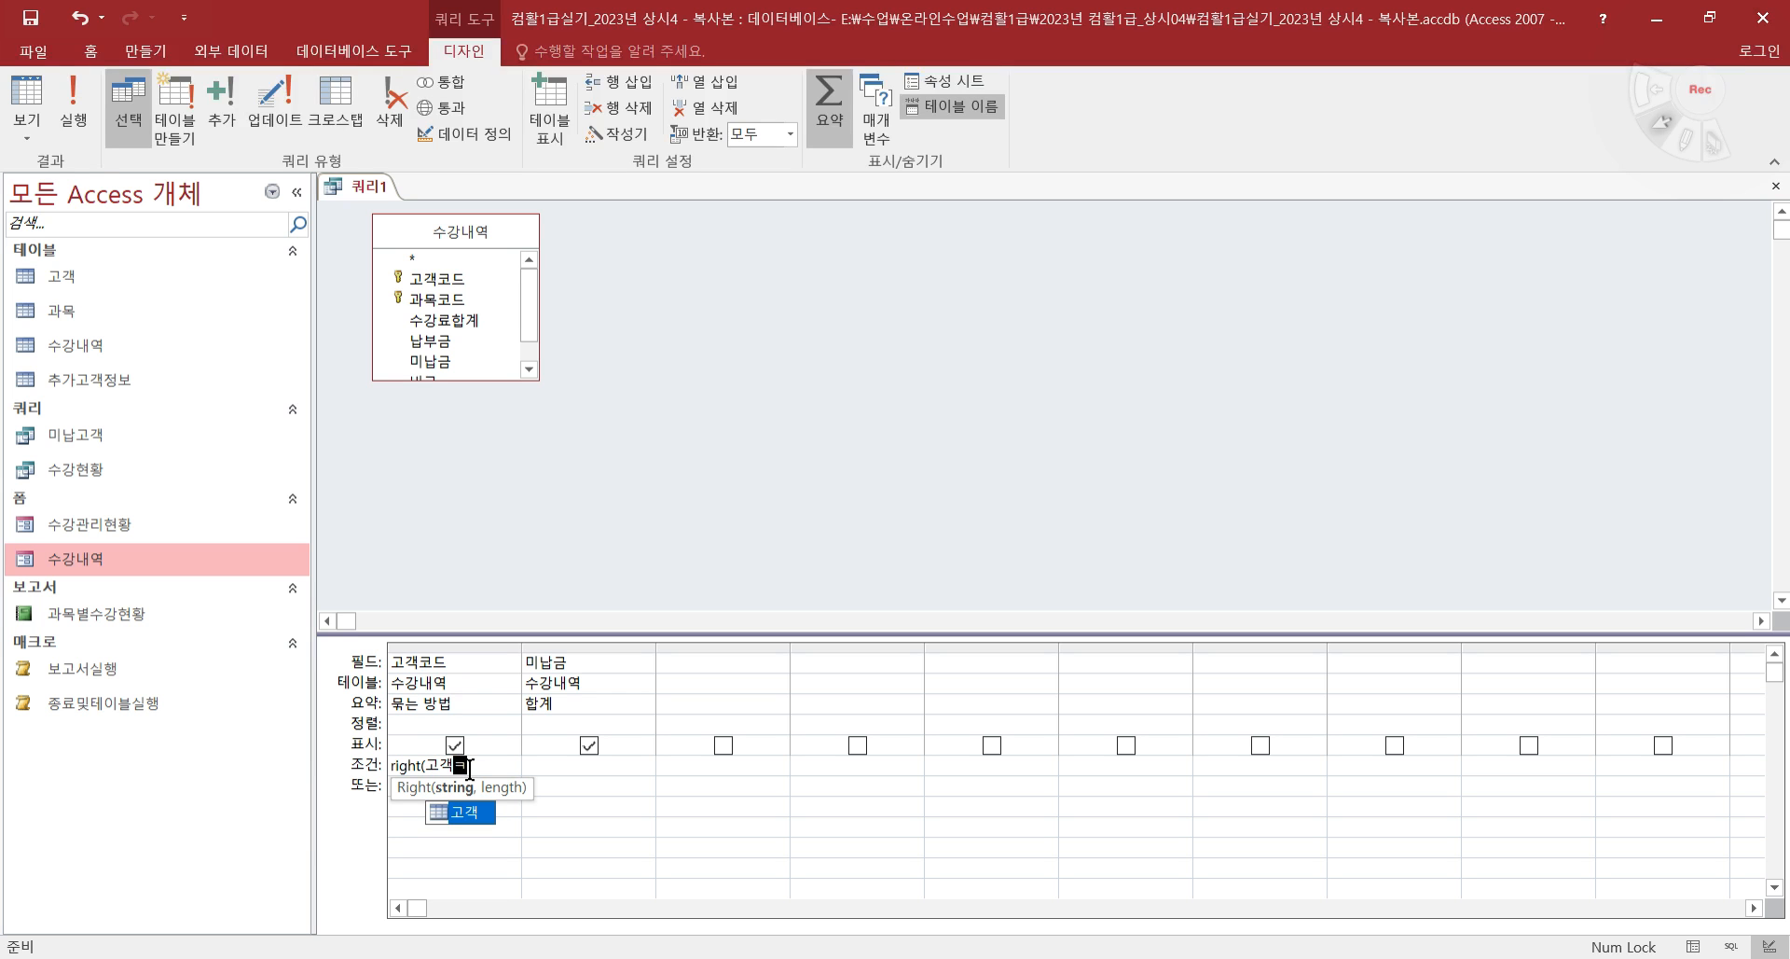
{"action": "type", "text": "드"}
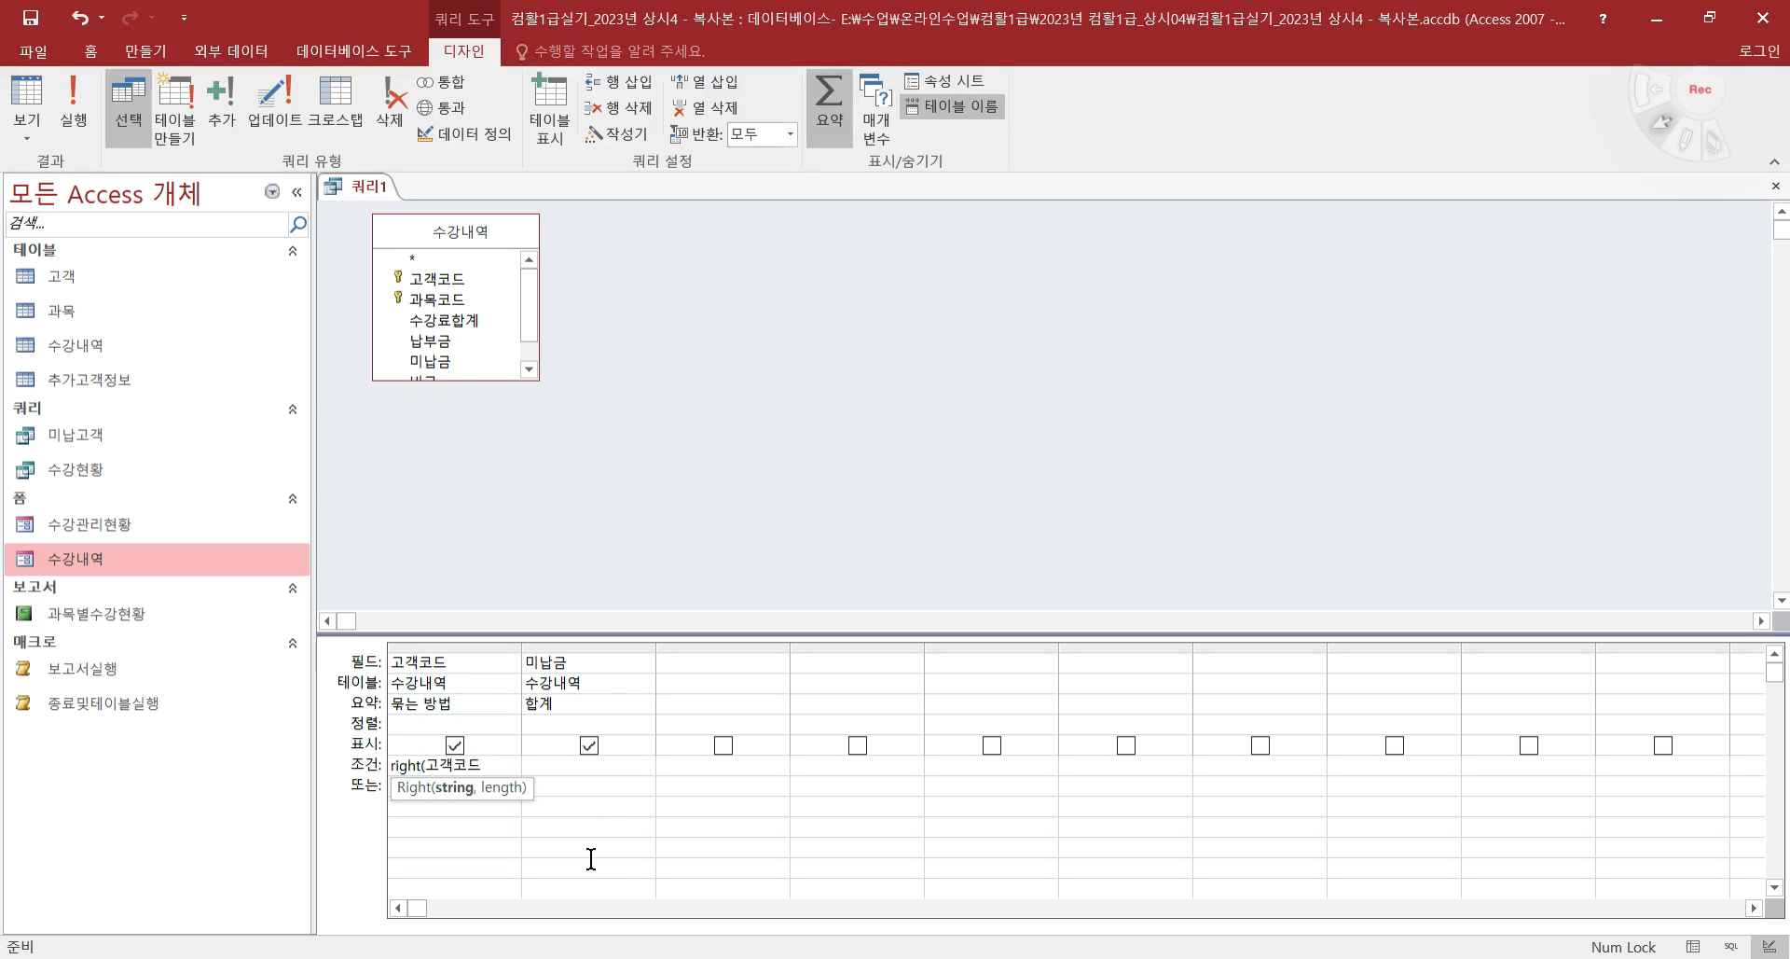
{"action": "type", "text": ",1)=2"}
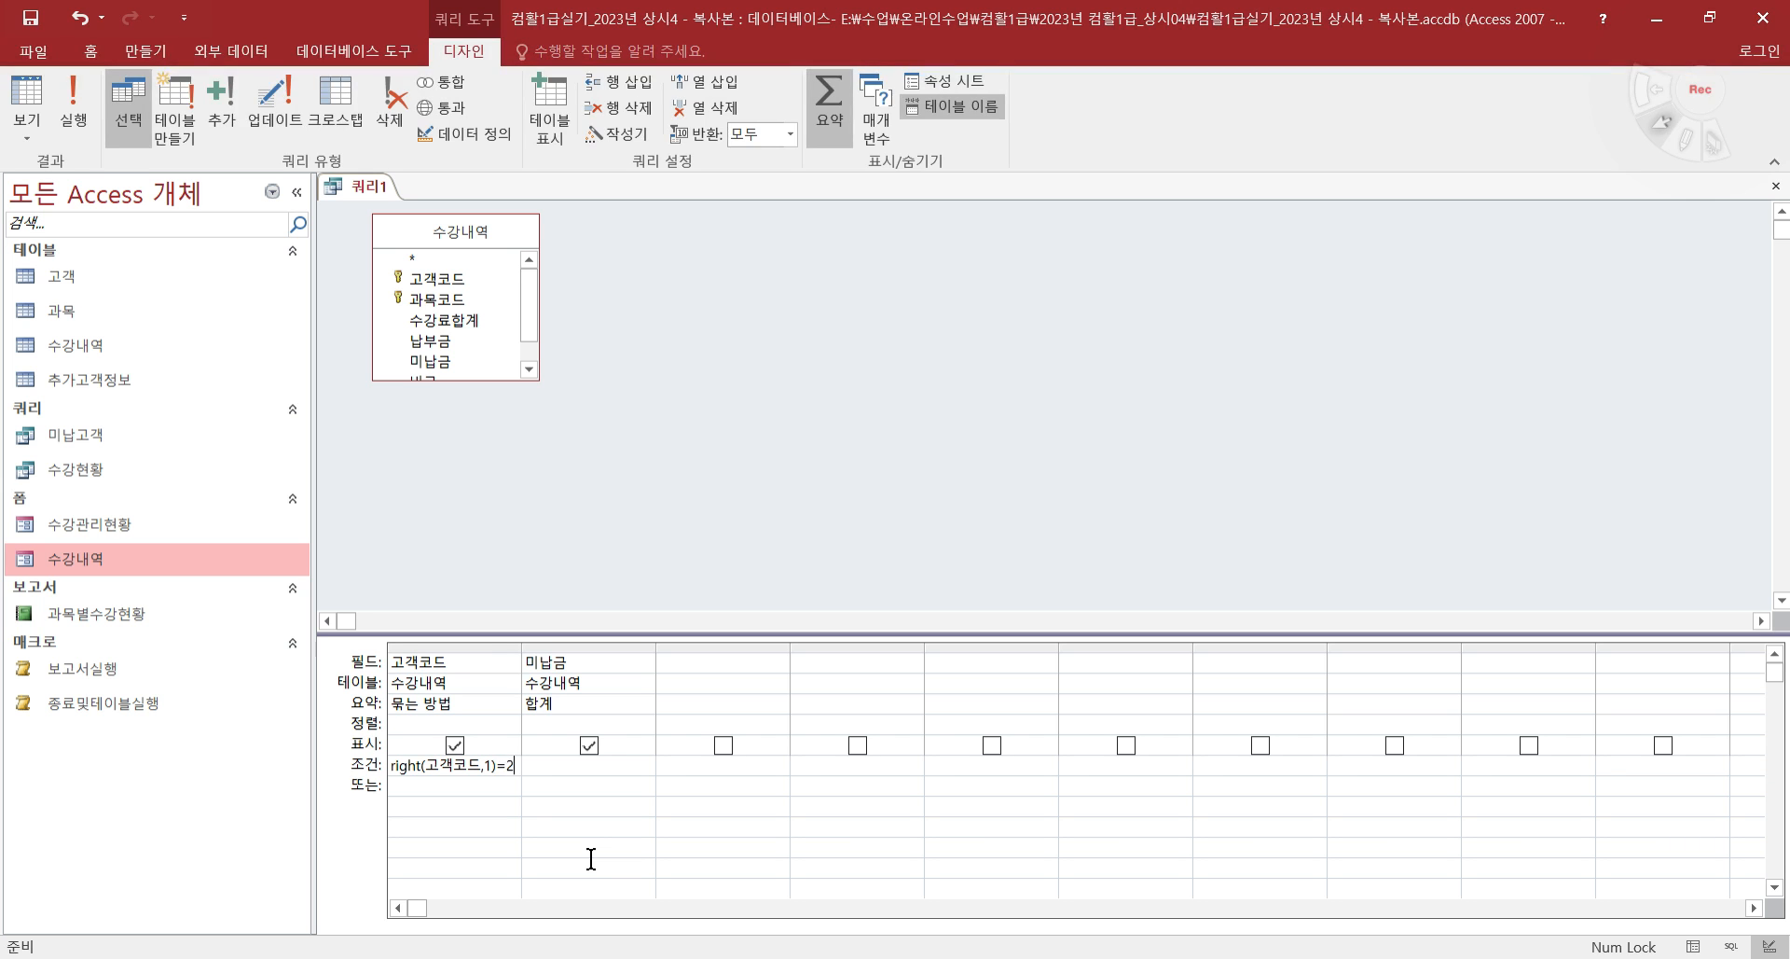
{"action": "key", "text": "Tab"}
{"action": "double_click", "coordinate": [522, 646]}
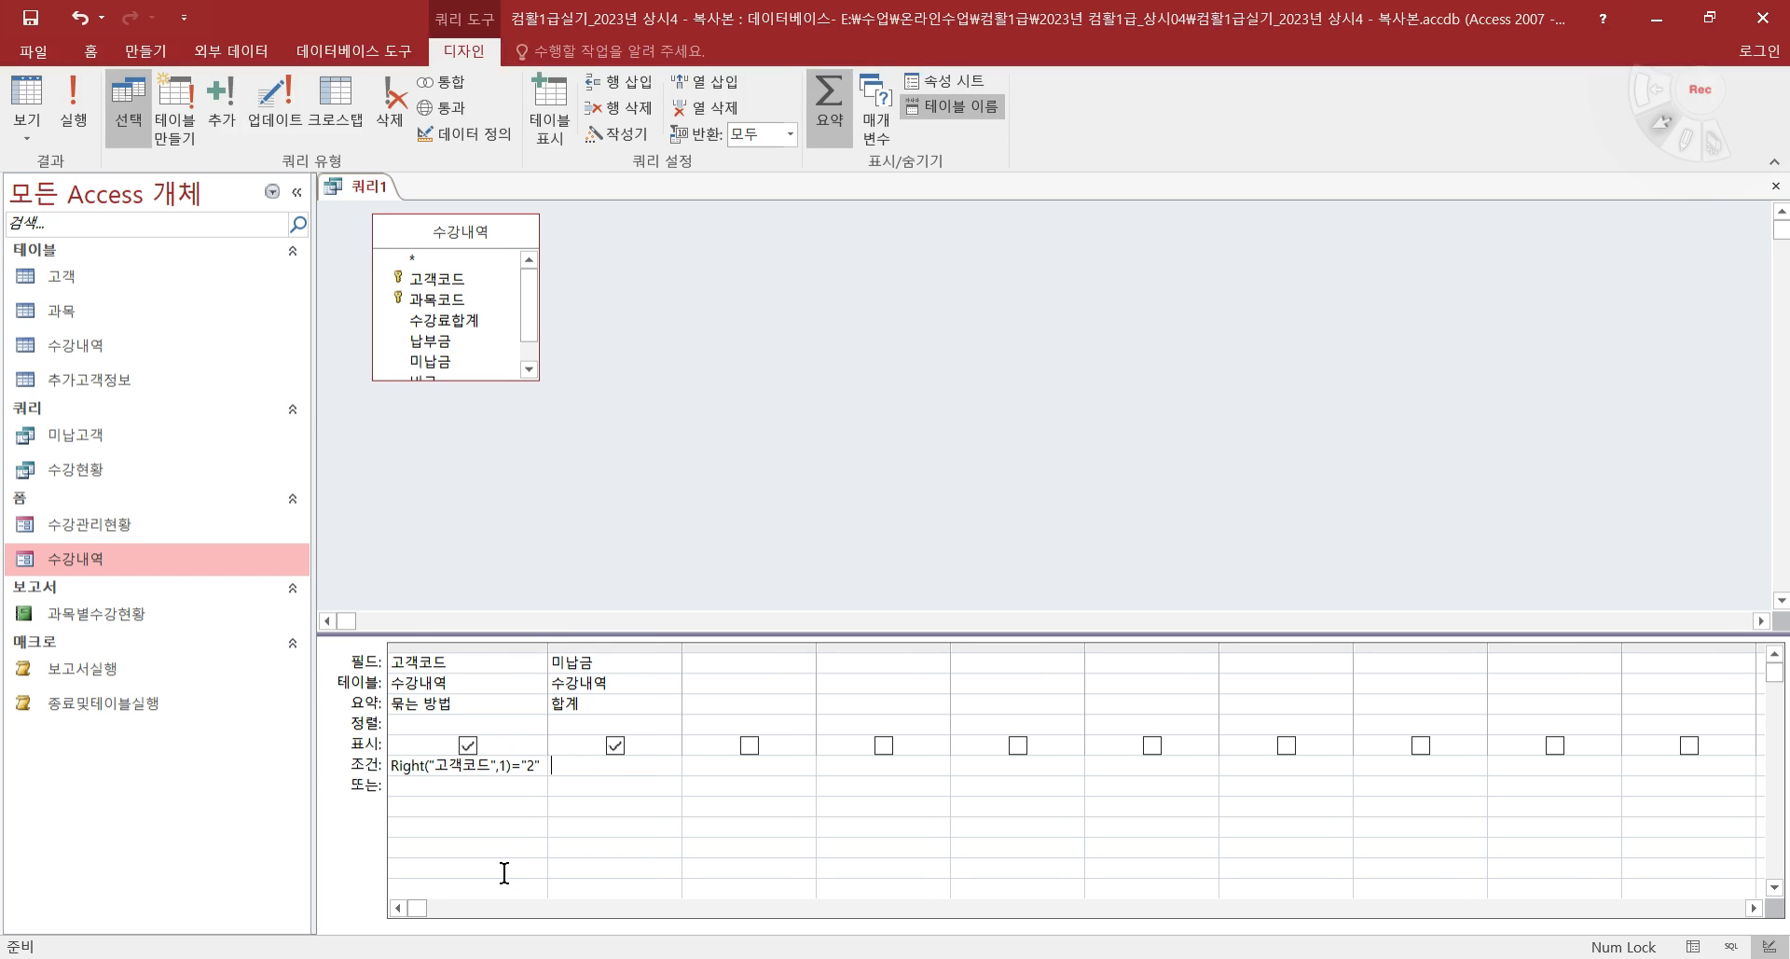
- Replace the quotes around 고객코드 in the criterion with square brackets to make it Right([고객코드],1)="2"
{"action": "left_click", "coordinate": [487, 764]}
{"action": "key", "text": "Delete"}
{"action": "type", "text": "]"}
{"action": "key", "text": "Left"}
{"action": "key", "text": "Left"}
{"action": "key", "text": "Left"}
{"action": "key", "text": "Left"}
{"action": "key", "text": "Left"}
{"action": "key", "text": "BackSpace"}
{"action": "type", "text": "["}
- View the query's datasheet with the summed 미납금 column widened and compare it with the 고객선별 figure in the exam PDF
{"action": "left_click", "coordinate": [38, 96]}
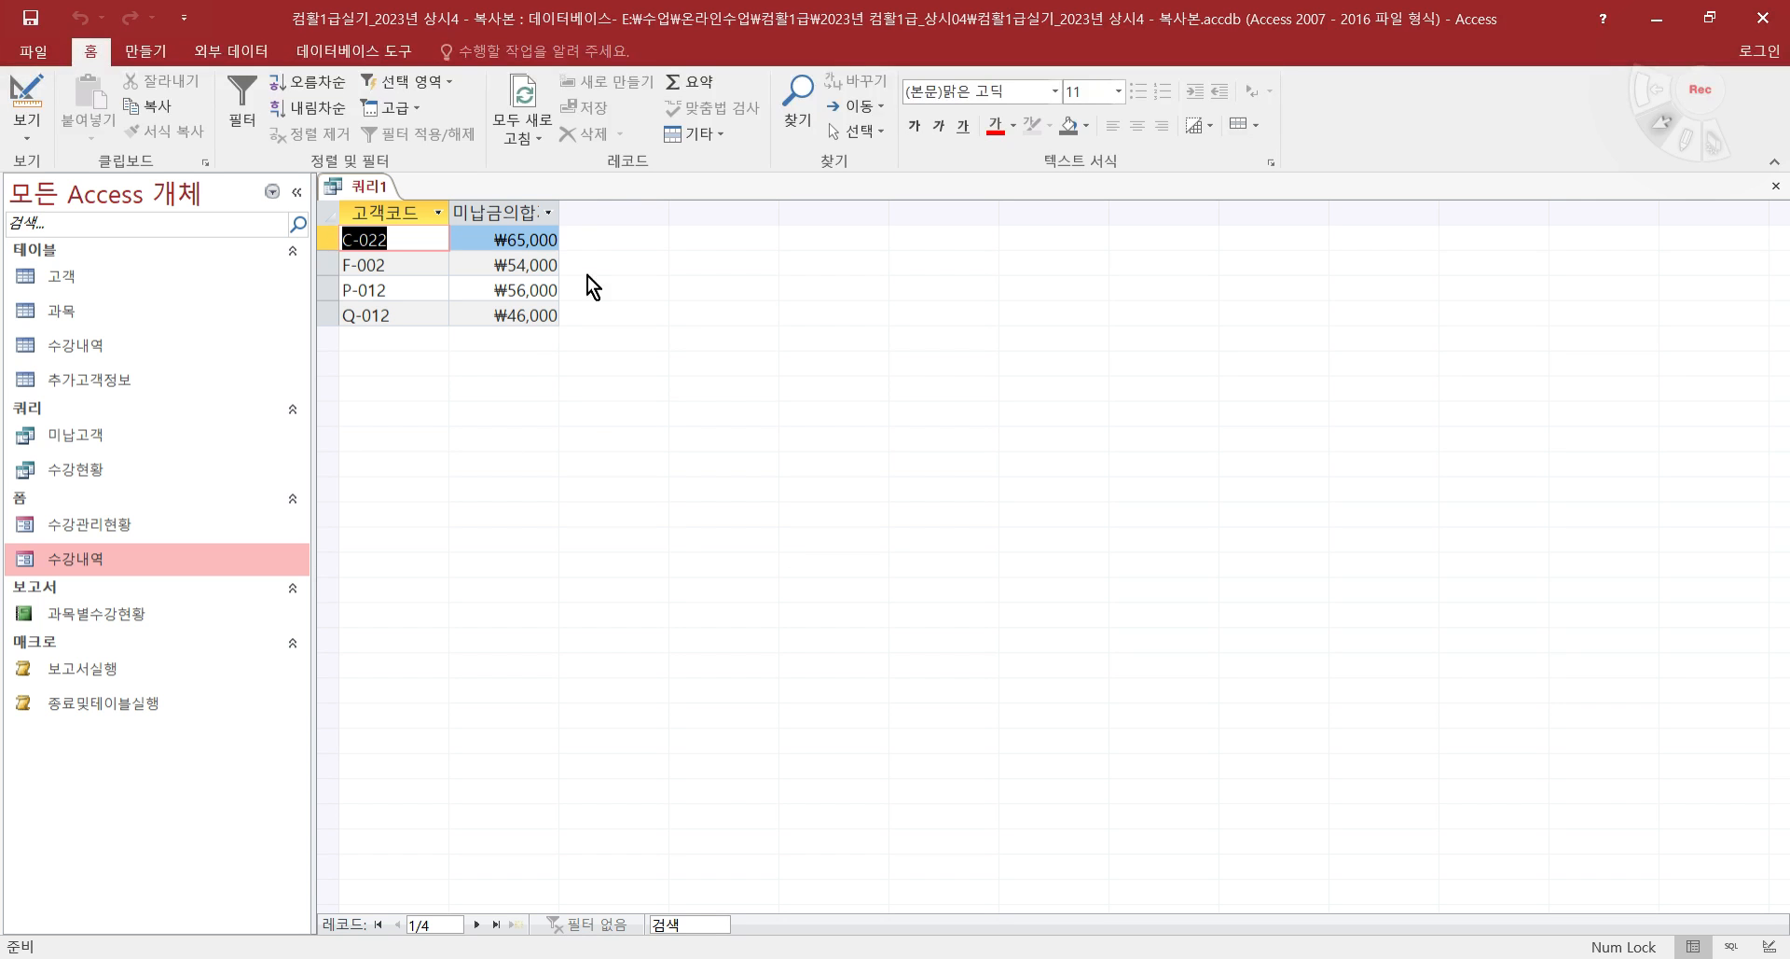
{"action": "left_click_drag", "start_coordinate": [560, 206], "coordinate": [602, 206]}
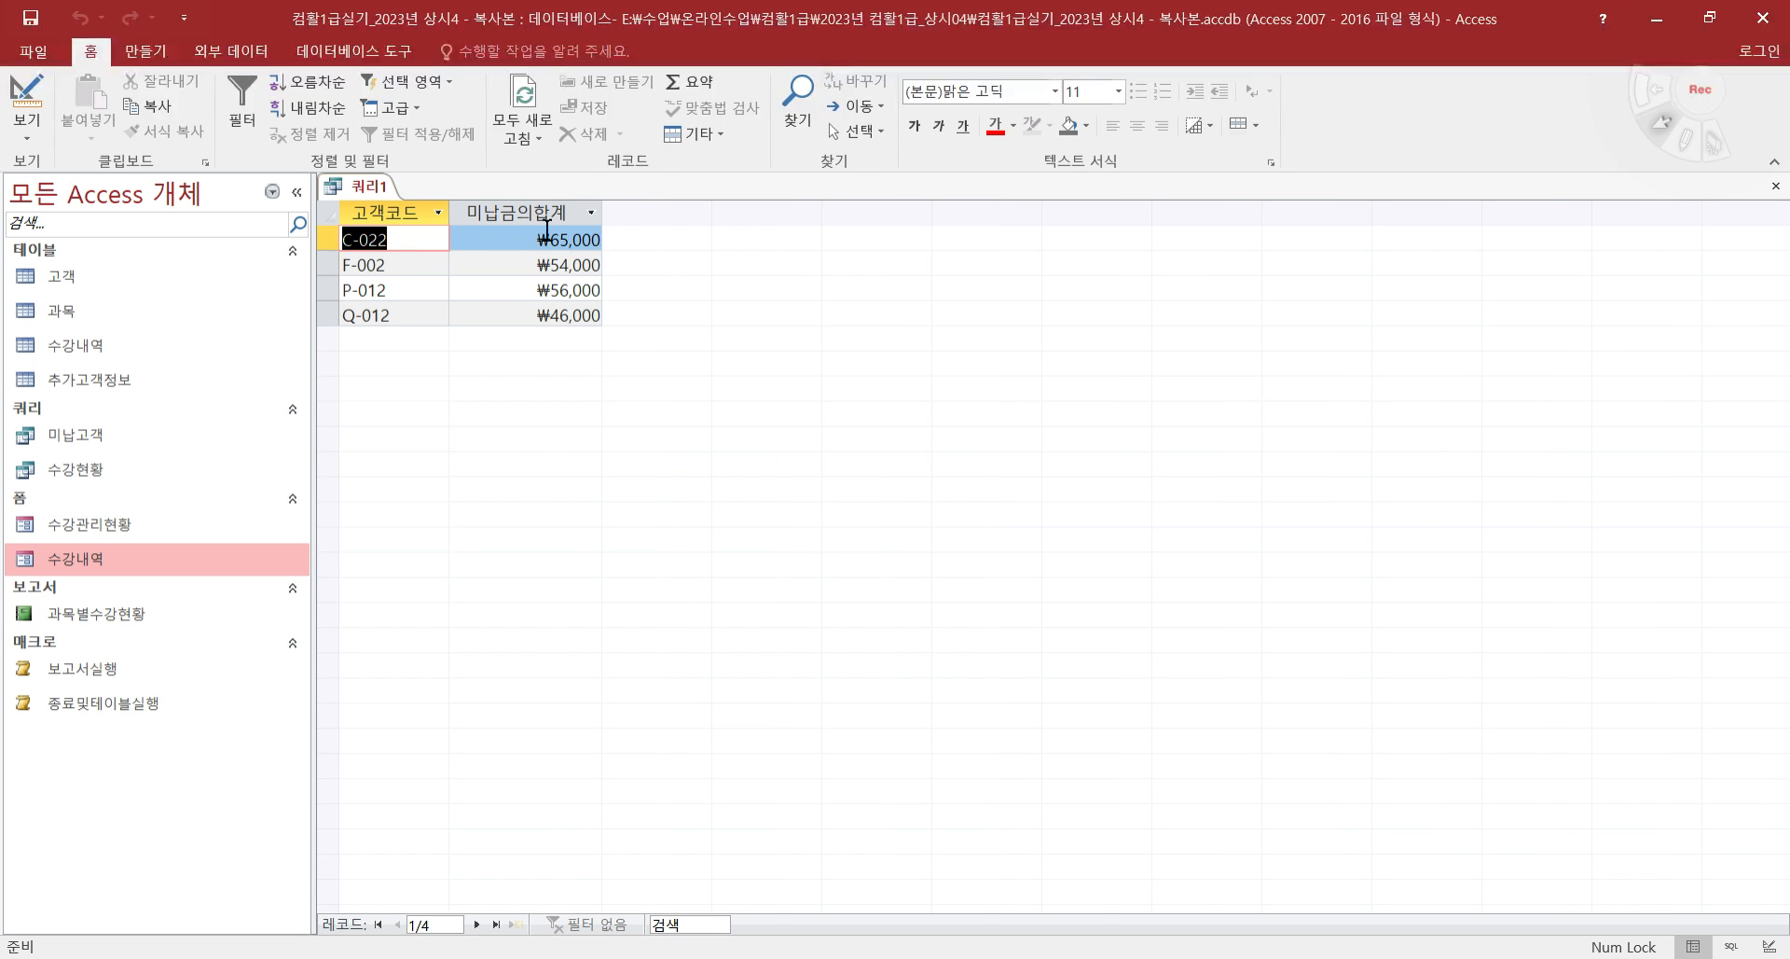
{"action": "left_click", "coordinate": [1326, 957]}
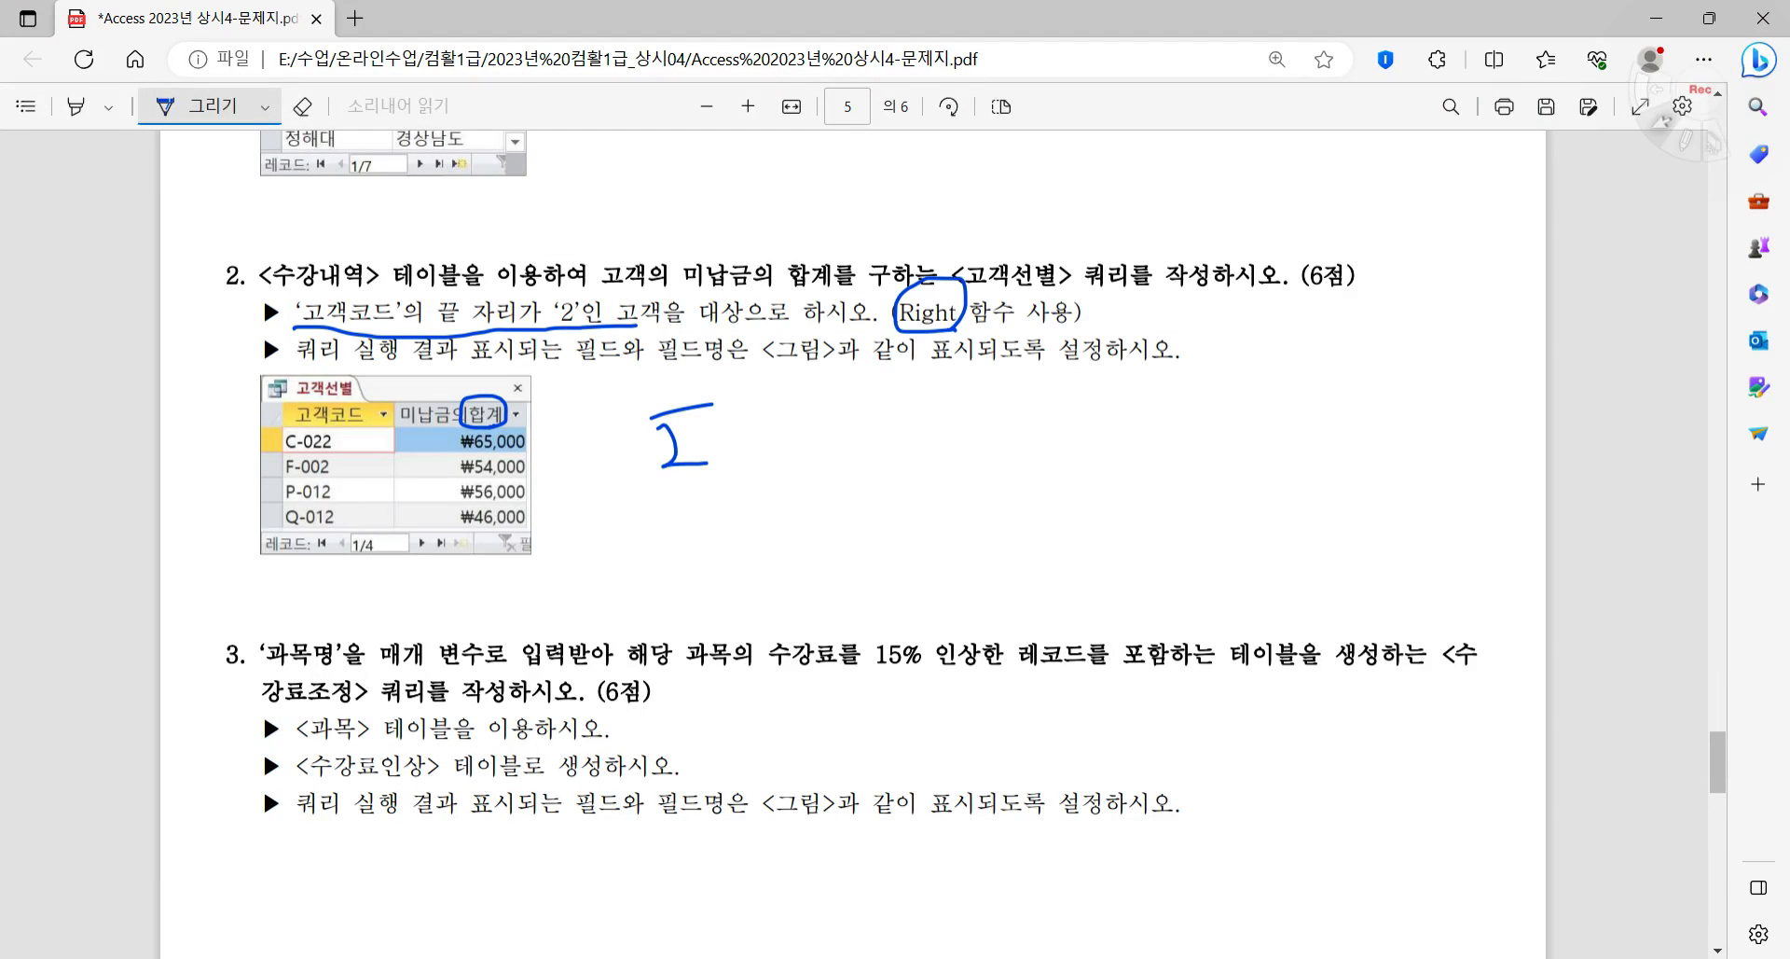
{"action": "left_click", "coordinate": [1335, 955]}
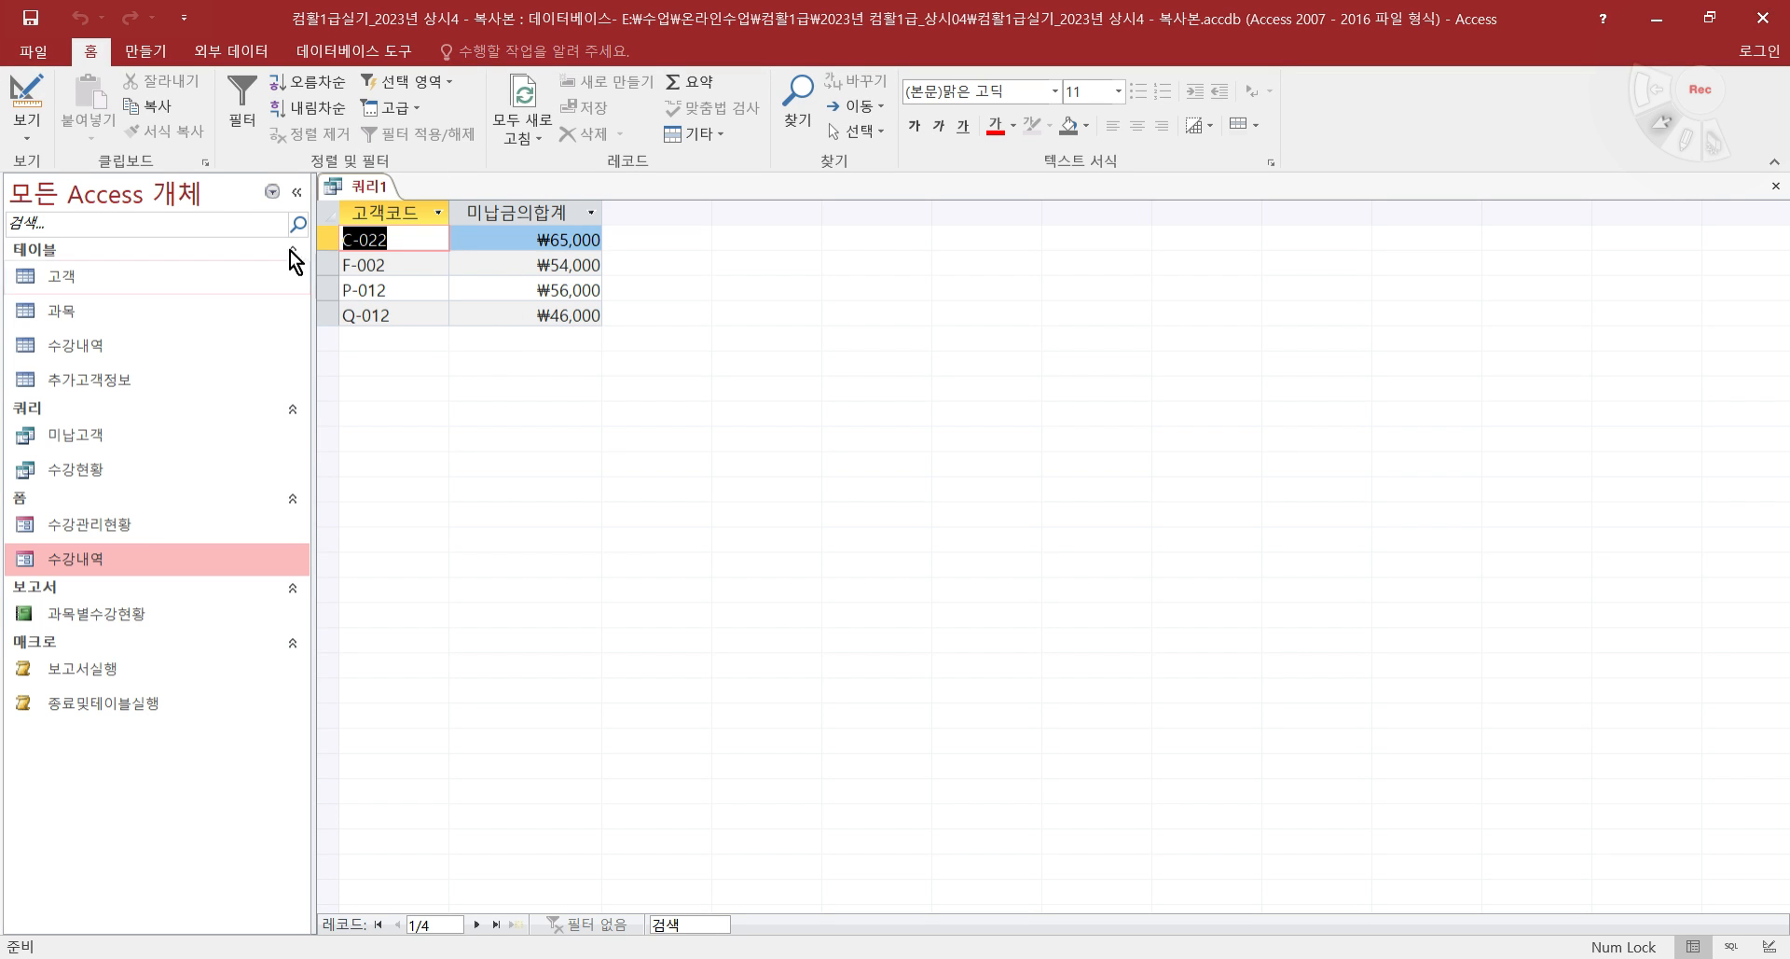
{"action": "left_click", "coordinate": [26, 93]}
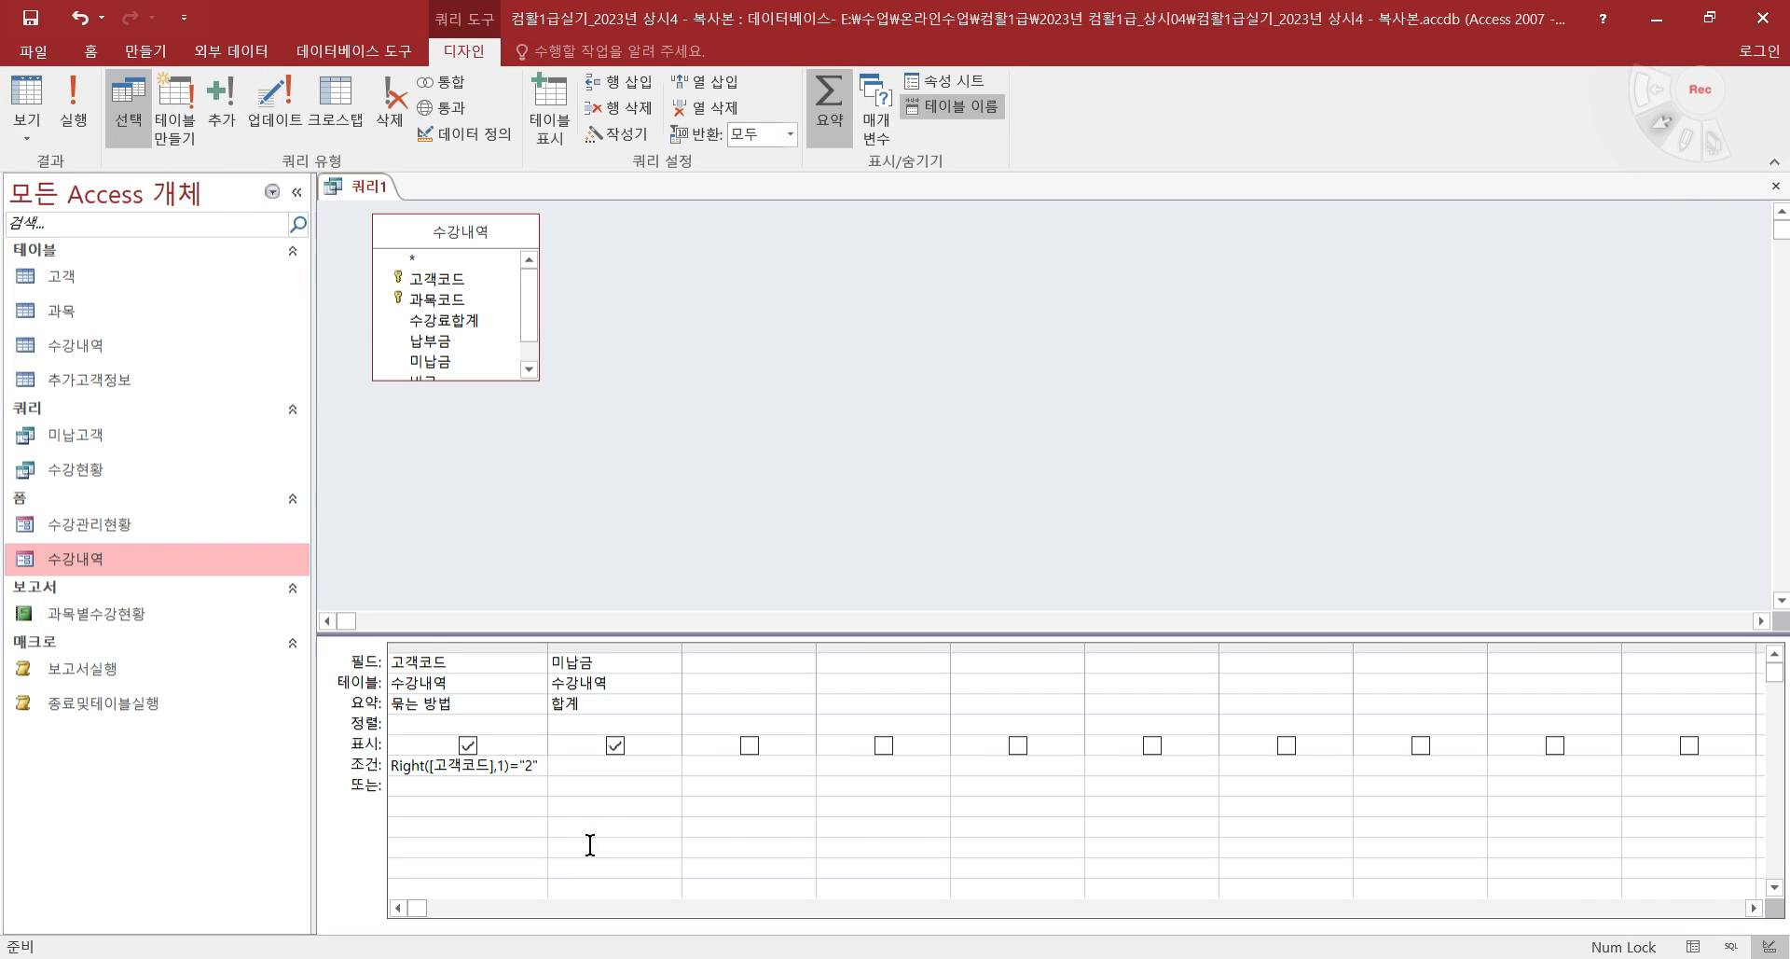
{"action": "left_click_drag", "start_coordinate": [543, 764], "coordinate": [304, 761]}
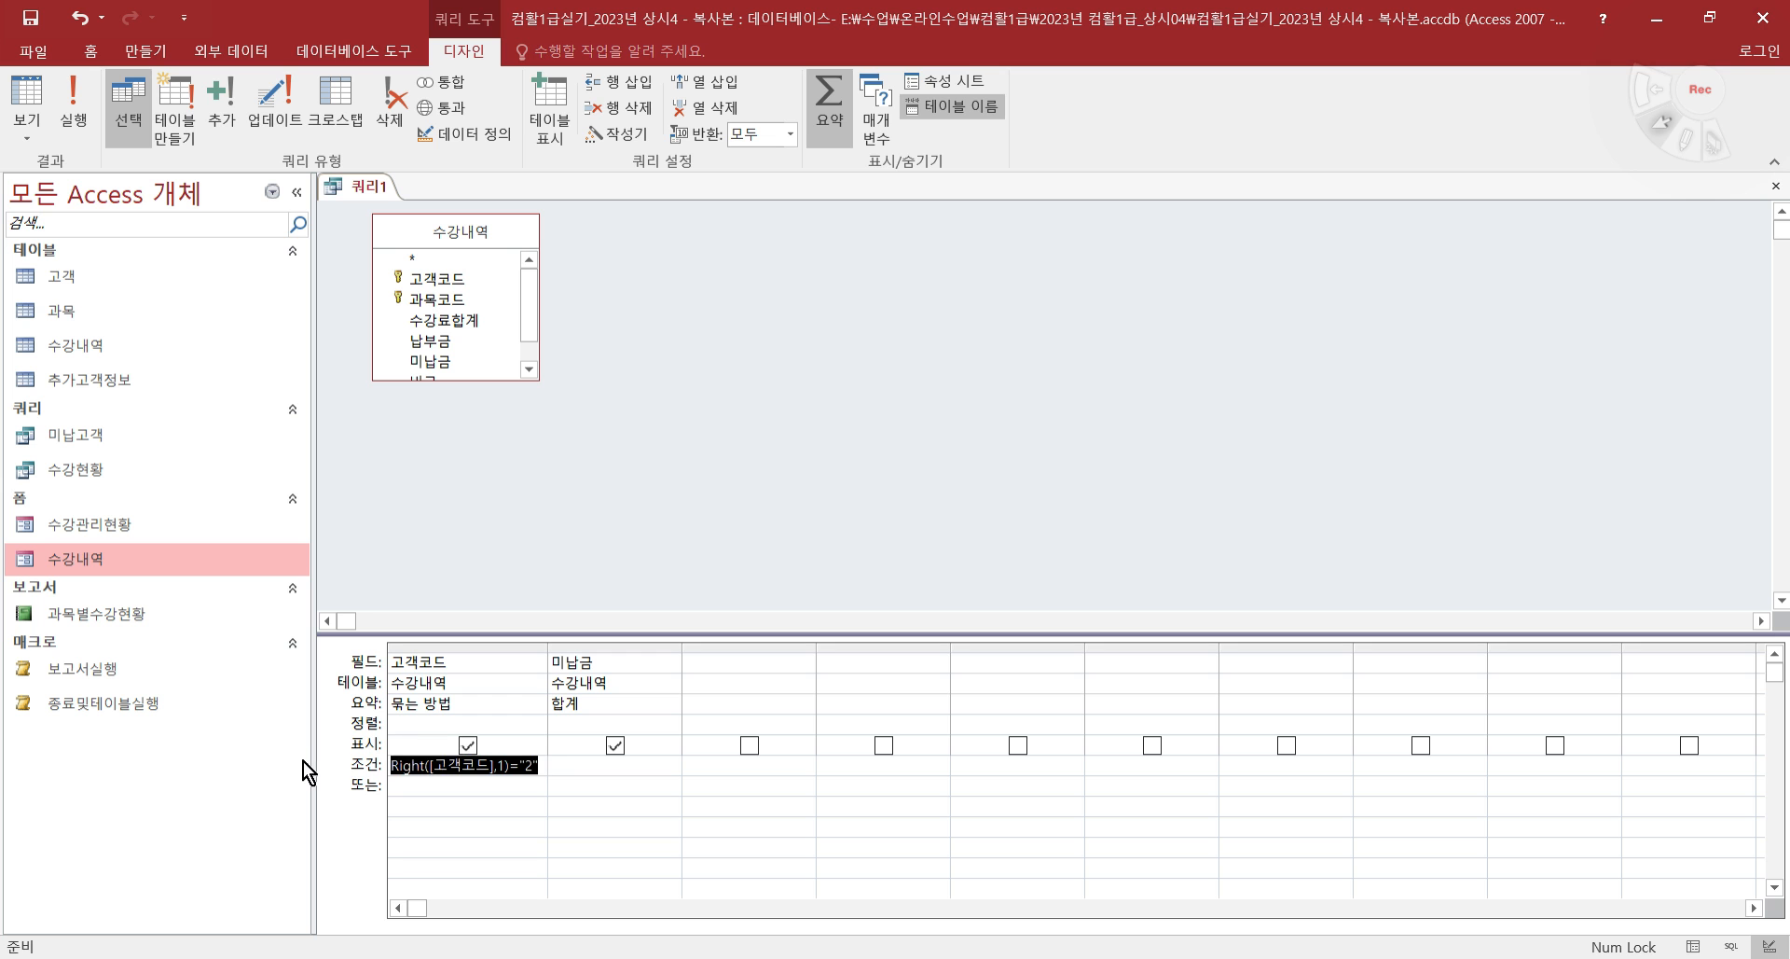
{"action": "key", "text": "Delete"}
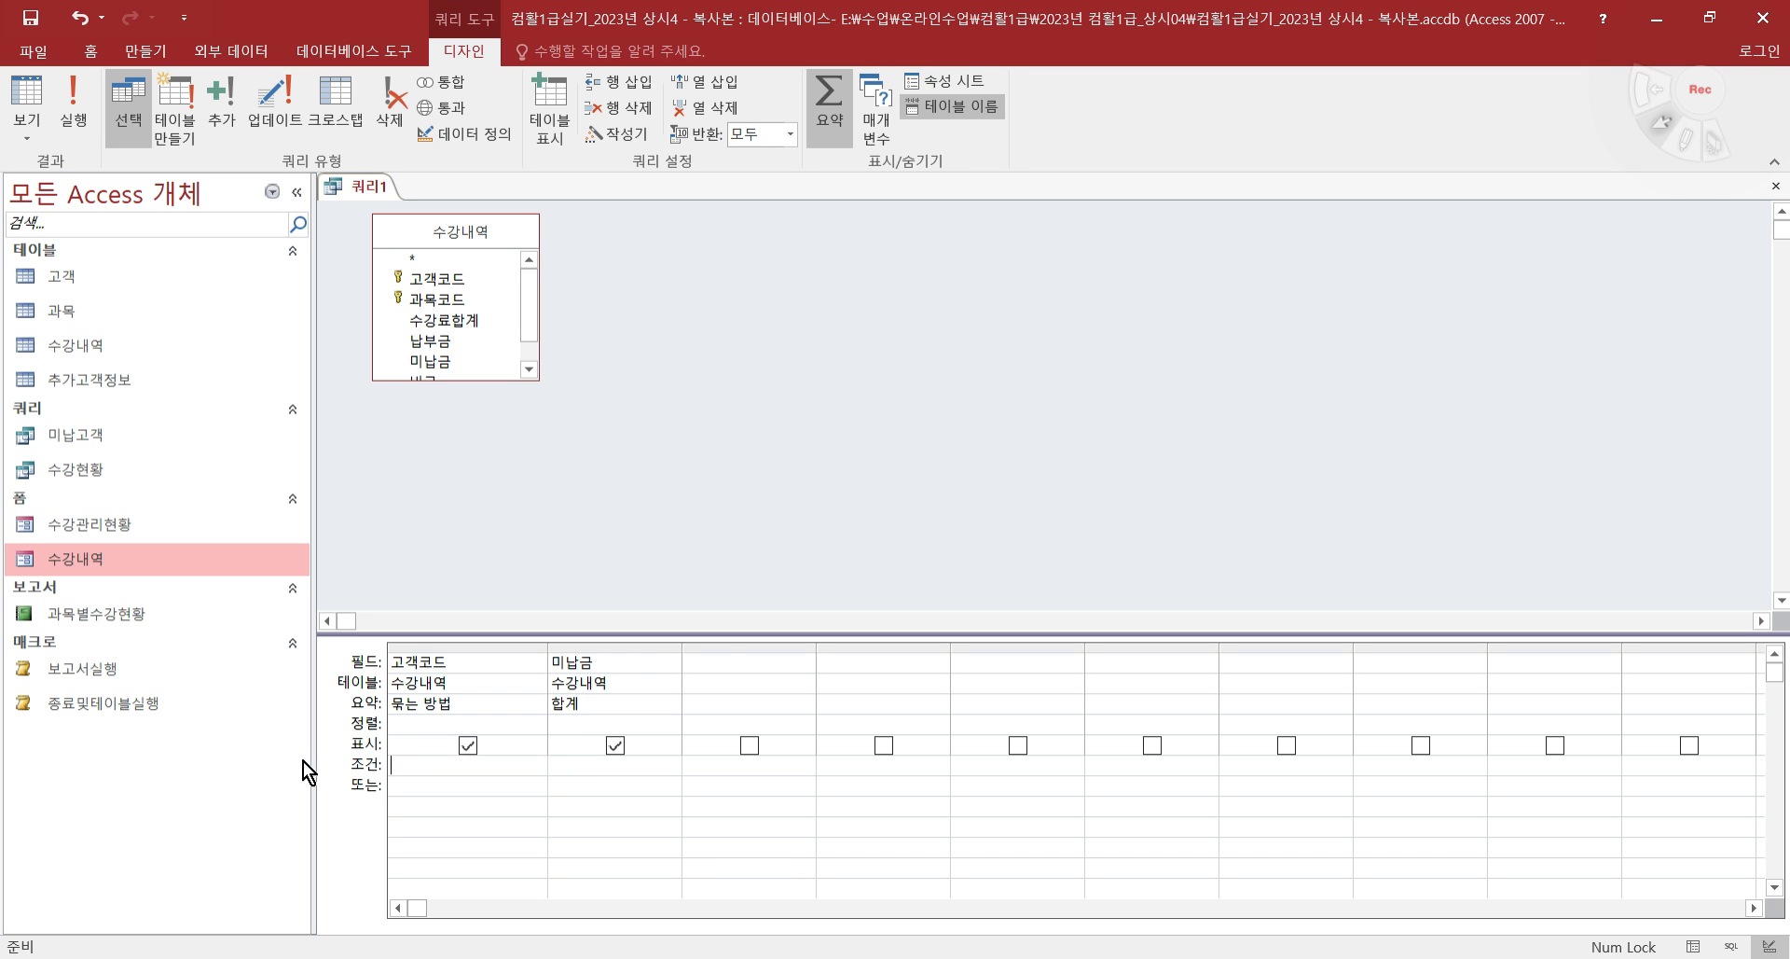
{"action": "left_click", "coordinate": [724, 663]}
{"action": "type", "text": "ㄱ"}
{"action": "key", "text": "ctrl+z"}
{"action": "key", "text": "ctrl+z"}
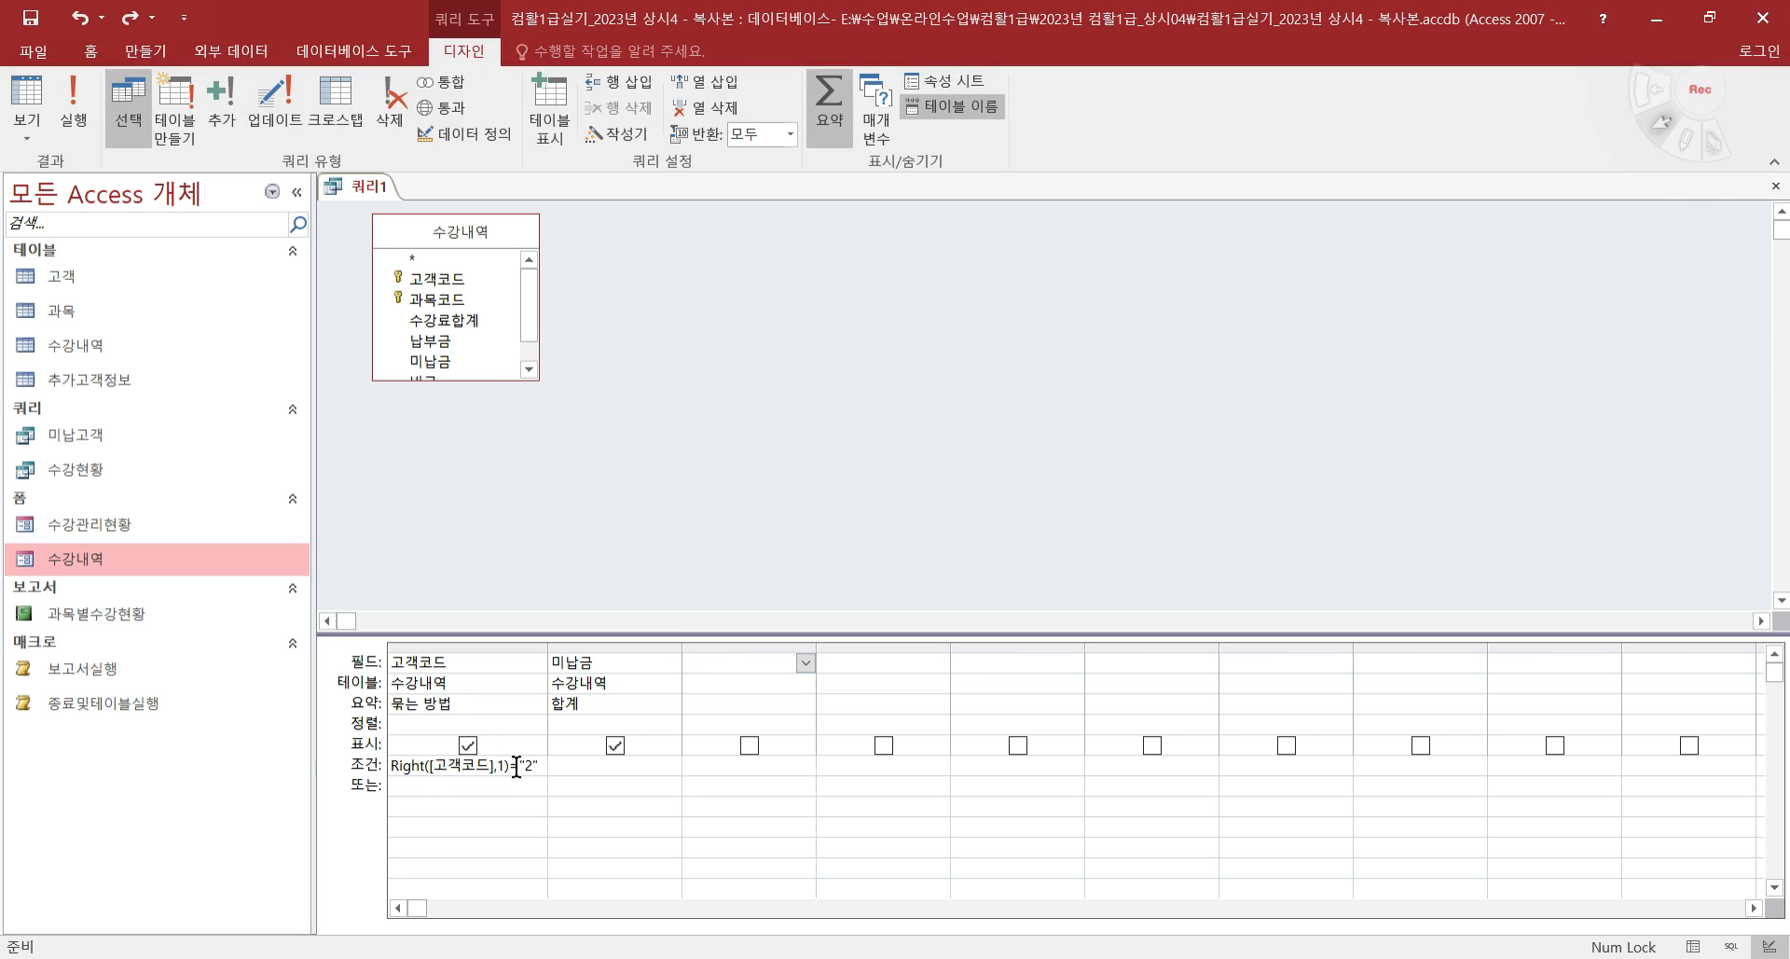
- Move the 고객코드 criterion into the third column's field as Right([고객코드],1), dropping the ="2" part, and widen the column
{"action": "left_click_drag", "start_coordinate": [537, 770], "coordinate": [329, 770]}
{"action": "key", "text": "ctrl+c"}
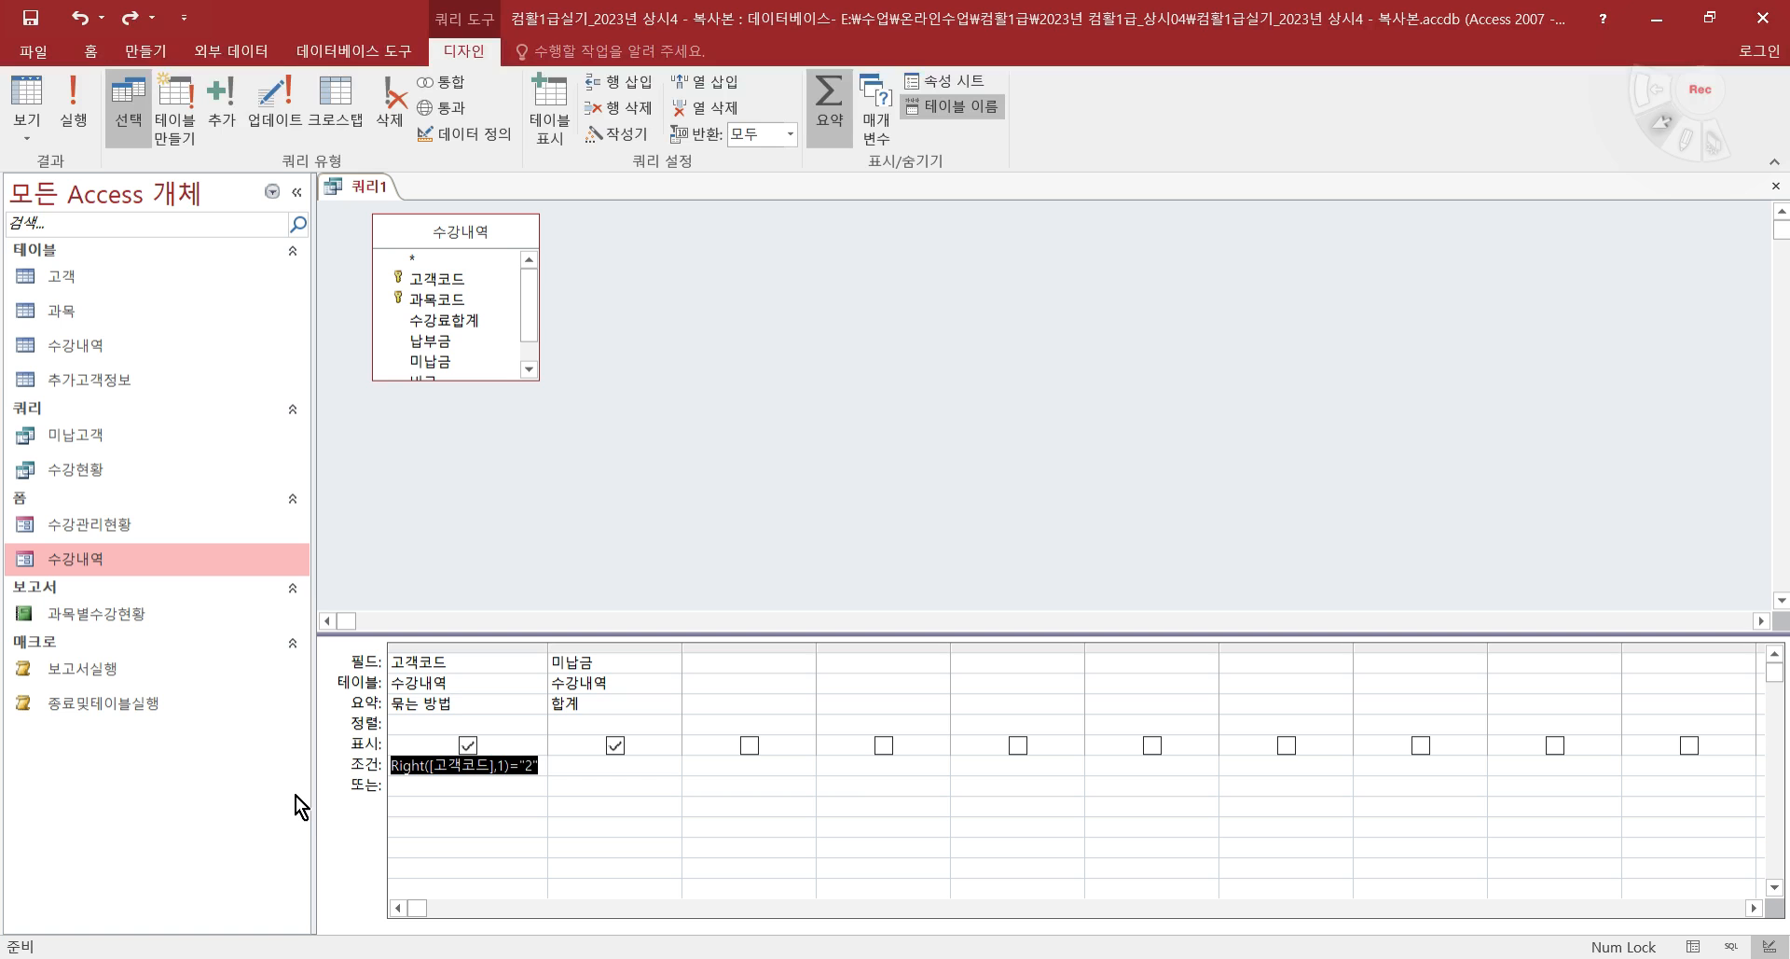
{"action": "key", "text": "Delete"}
{"action": "left_click", "coordinate": [764, 658]}
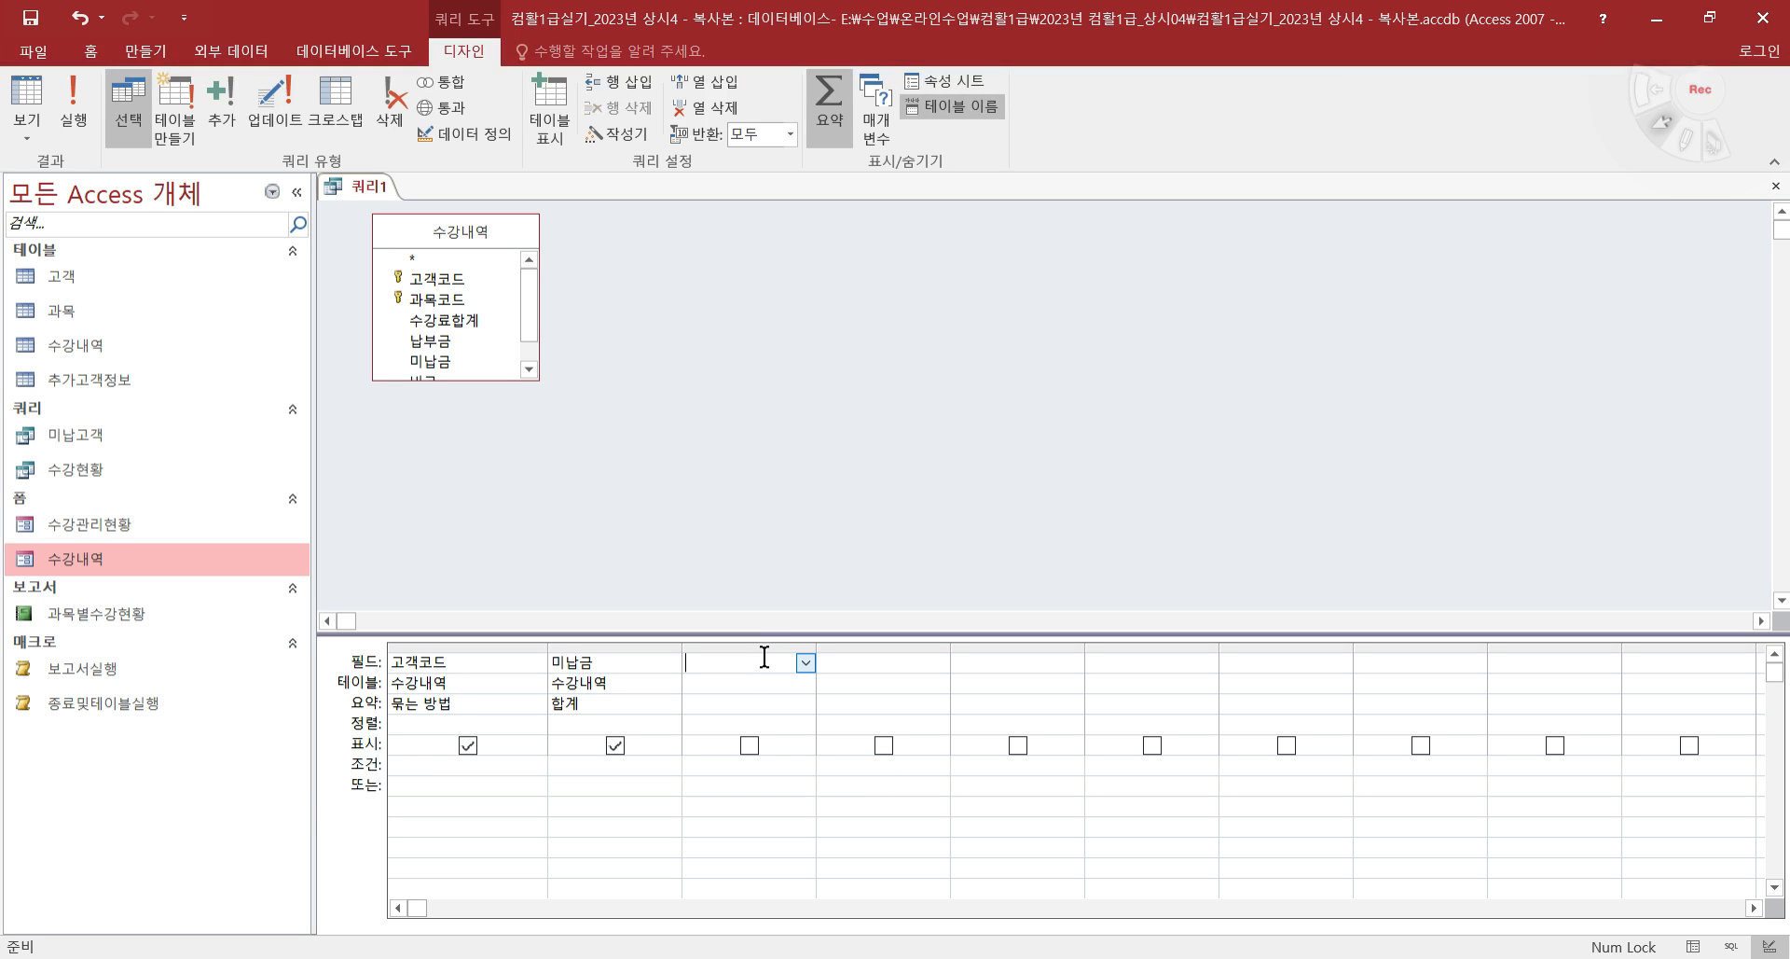
{"action": "key", "text": "ctrl+v"}
{"action": "key", "text": "BackSpace"}
{"action": "key", "text": "BackSpace"}
{"action": "key", "text": "BackSpace"}
{"action": "key", "text": "Return"}
{"action": "double_click", "coordinate": [816, 647]}
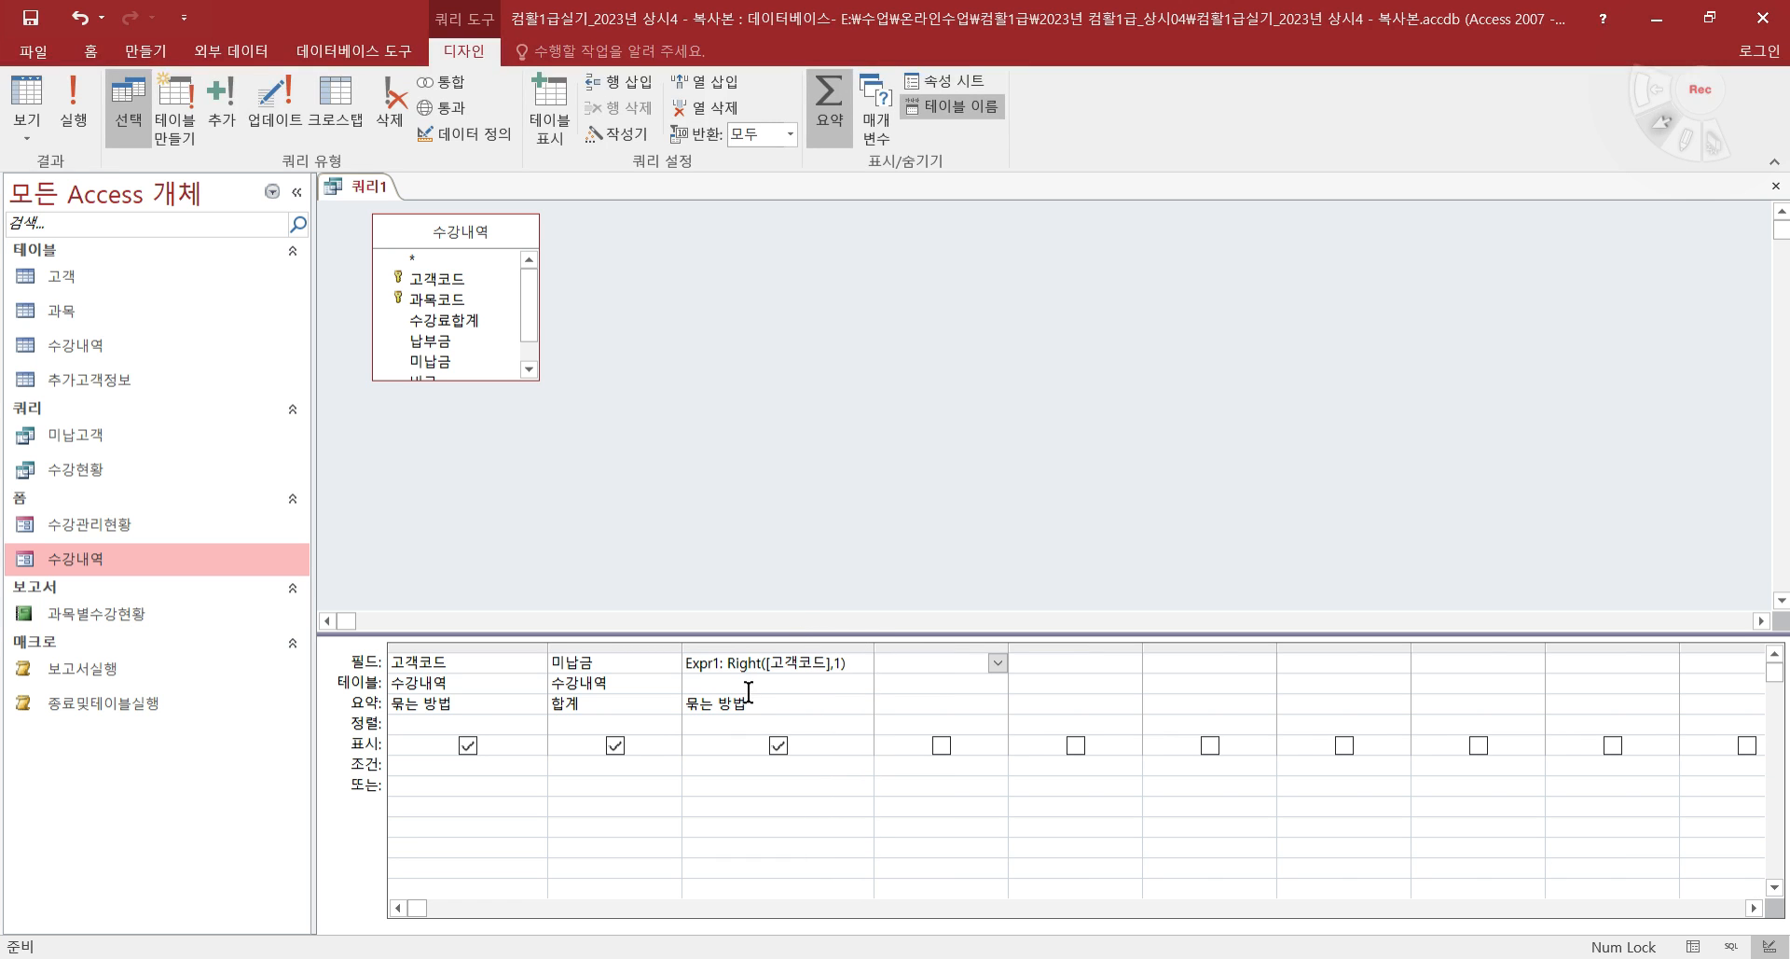
- Set the Right expression column's summary to 식 with criterion 2, hide it from the output, and view the datasheet
{"action": "left_click_drag", "start_coordinate": [730, 662], "coordinate": [659, 662]}
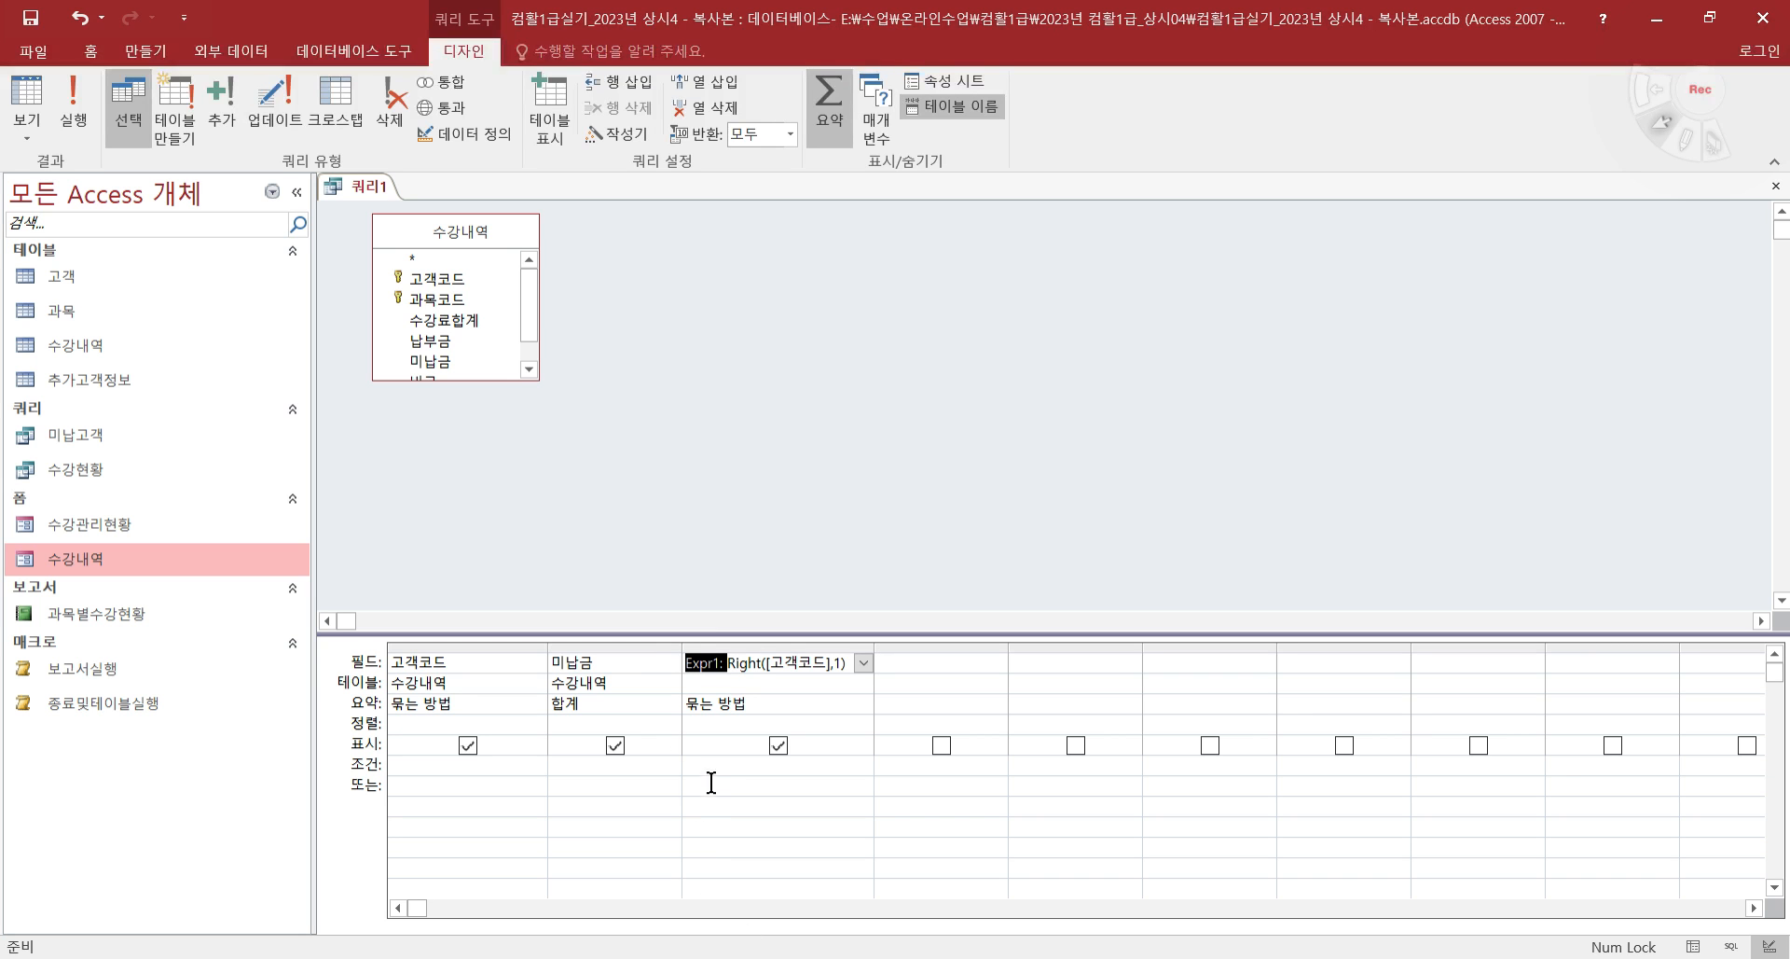
{"action": "left_click", "coordinate": [759, 704]}
{"action": "left_click", "coordinate": [862, 704]}
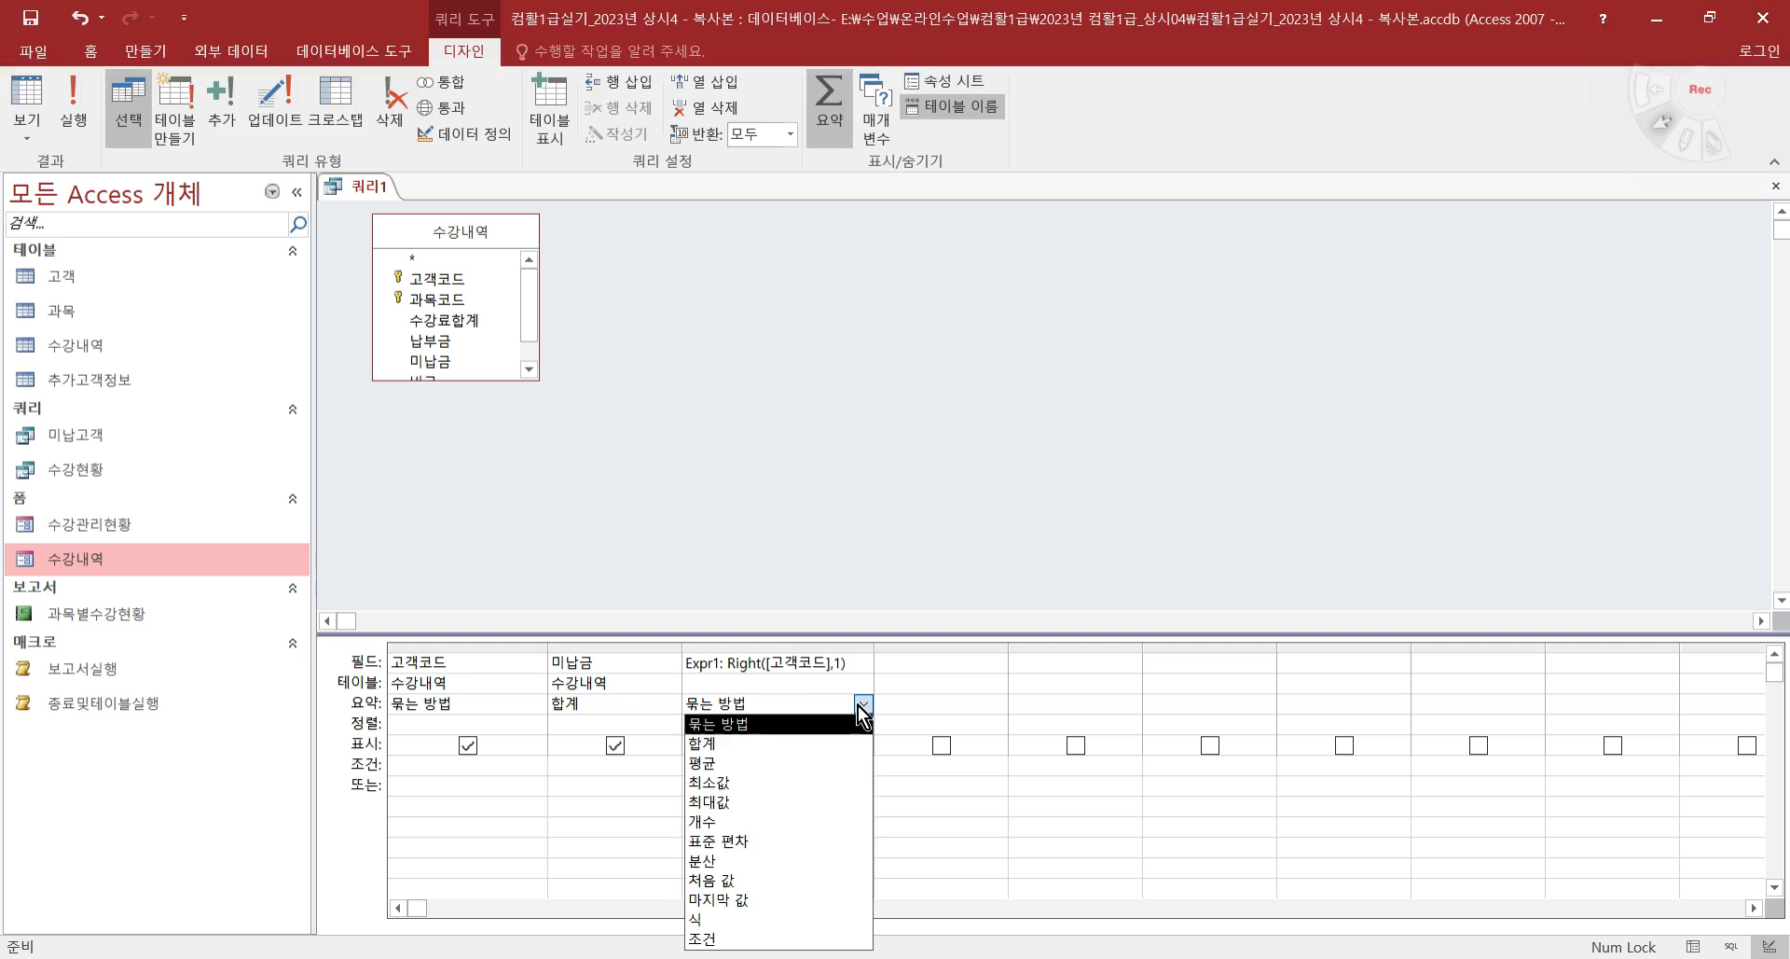
{"action": "left_click", "coordinate": [722, 919]}
{"action": "left_click", "coordinate": [758, 766]}
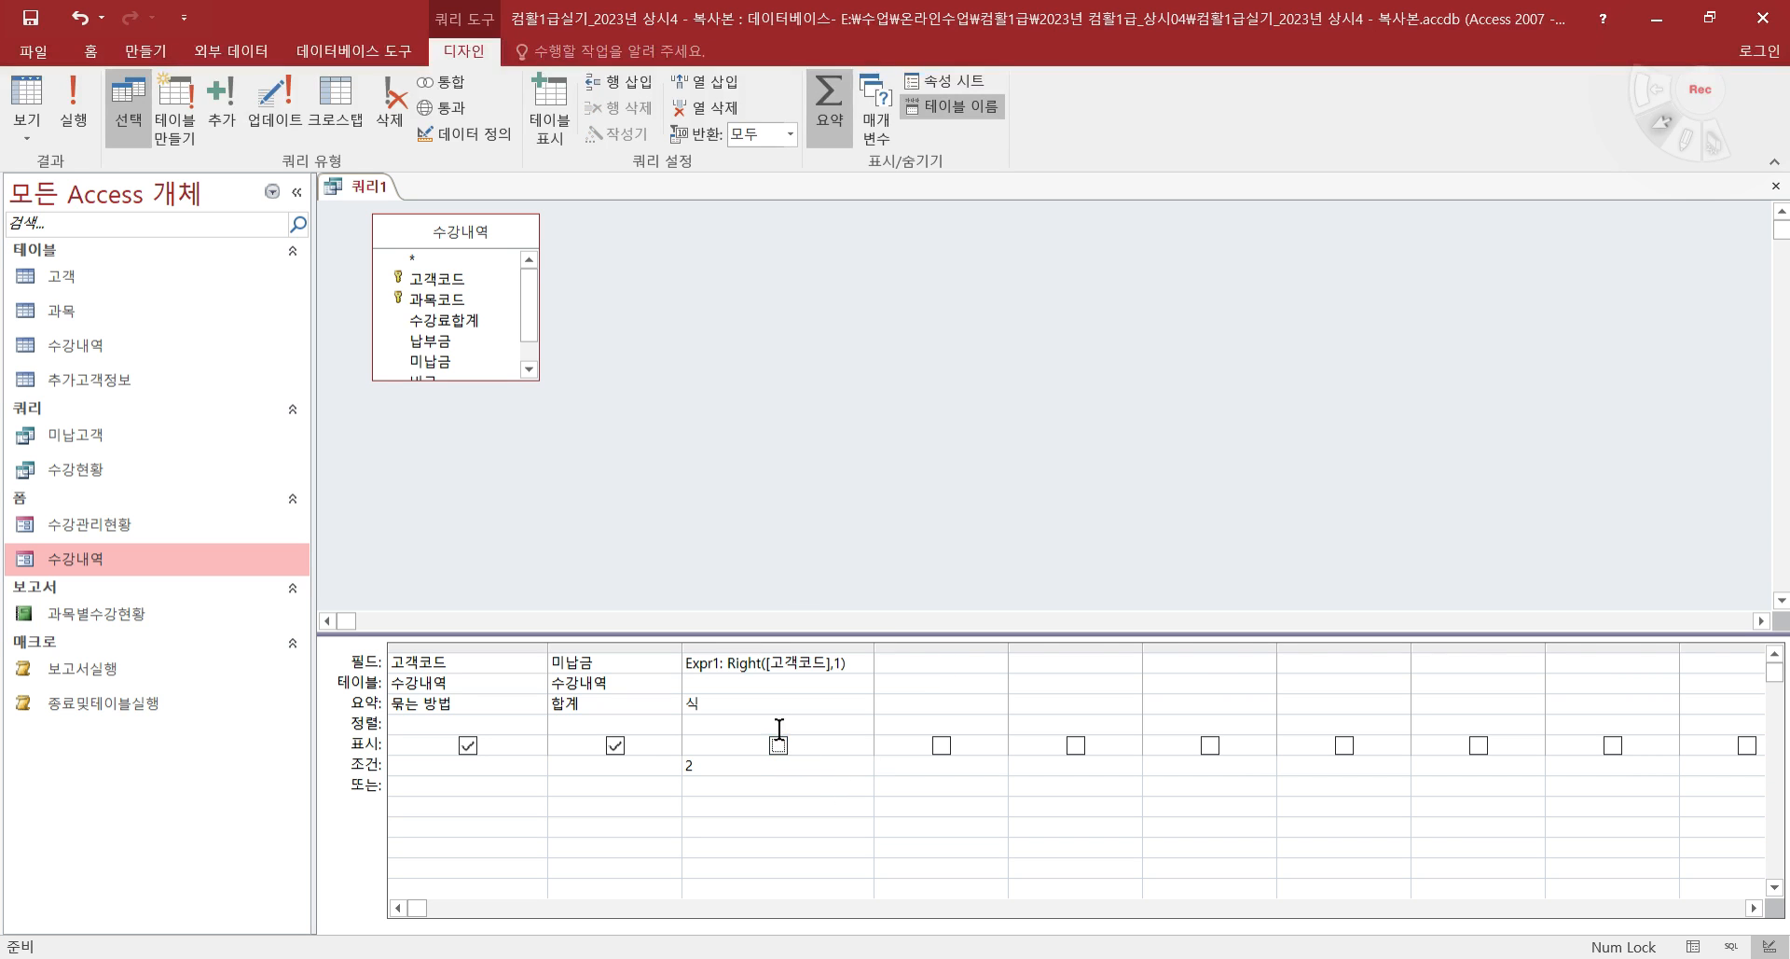
{"action": "left_click", "coordinate": [28, 93]}
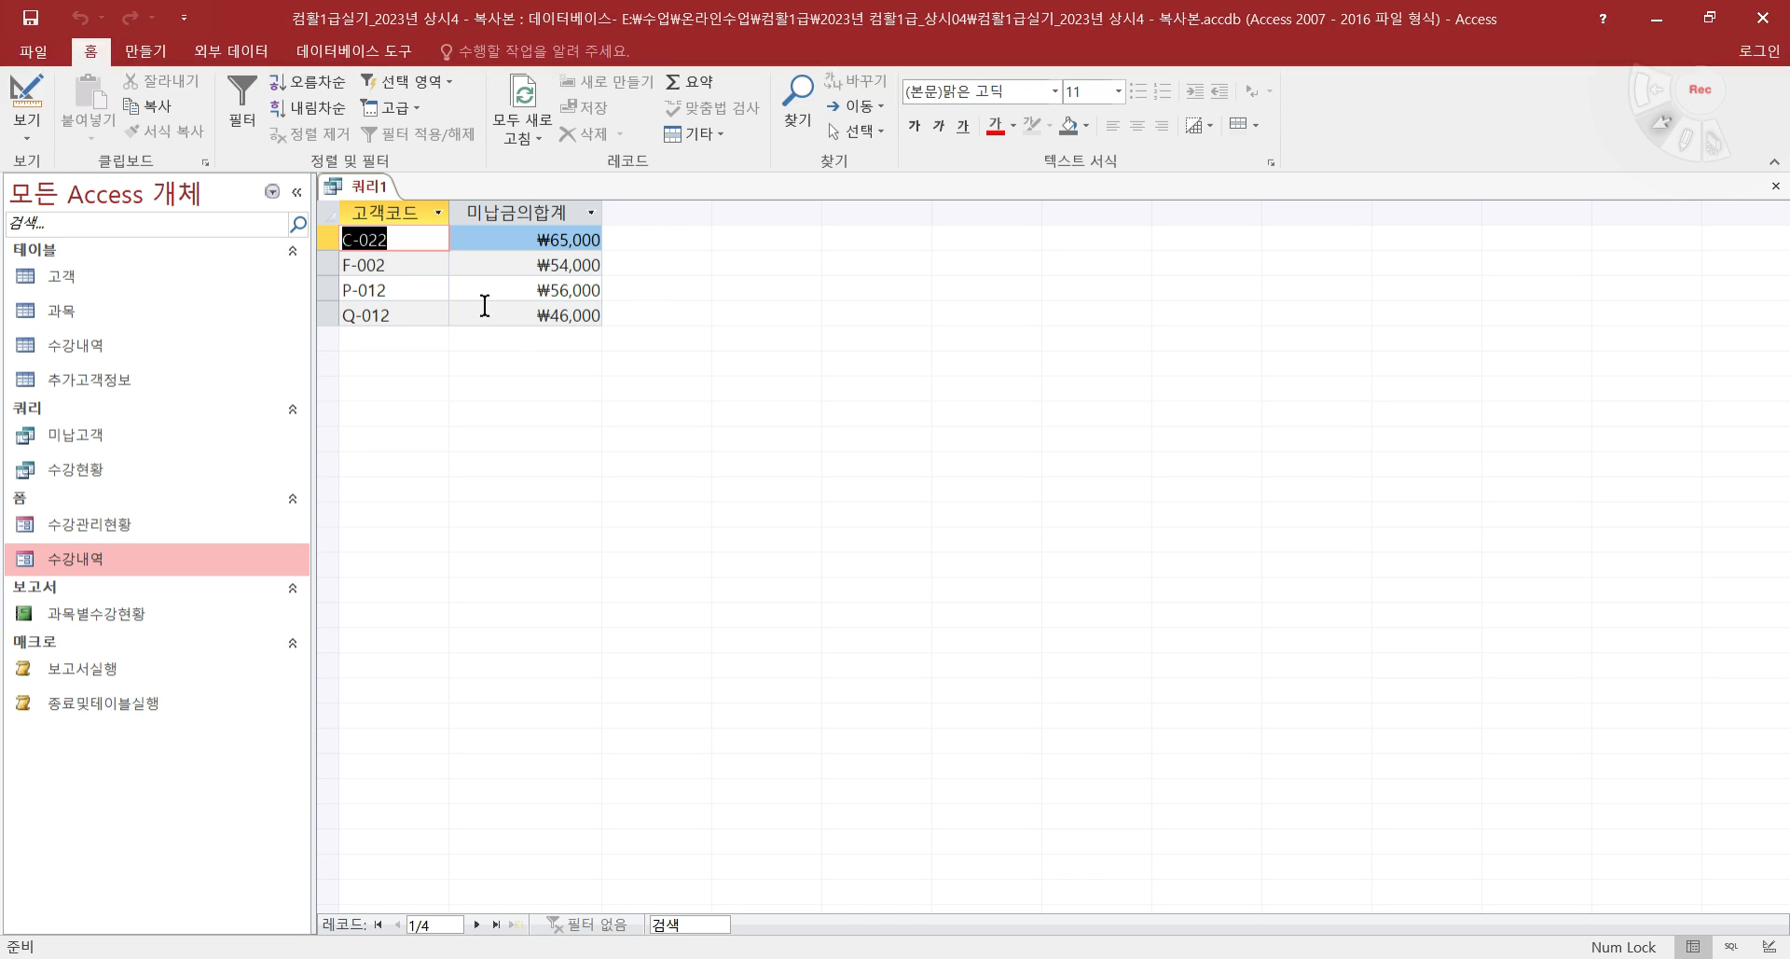
- Try 묶는 방법 as the Right expression column's summary, check the datasheet, and restore 식
{"action": "left_click", "coordinate": [41, 90]}
{"action": "left_click", "coordinate": [816, 700]}
{"action": "left_click", "coordinate": [866, 705]}
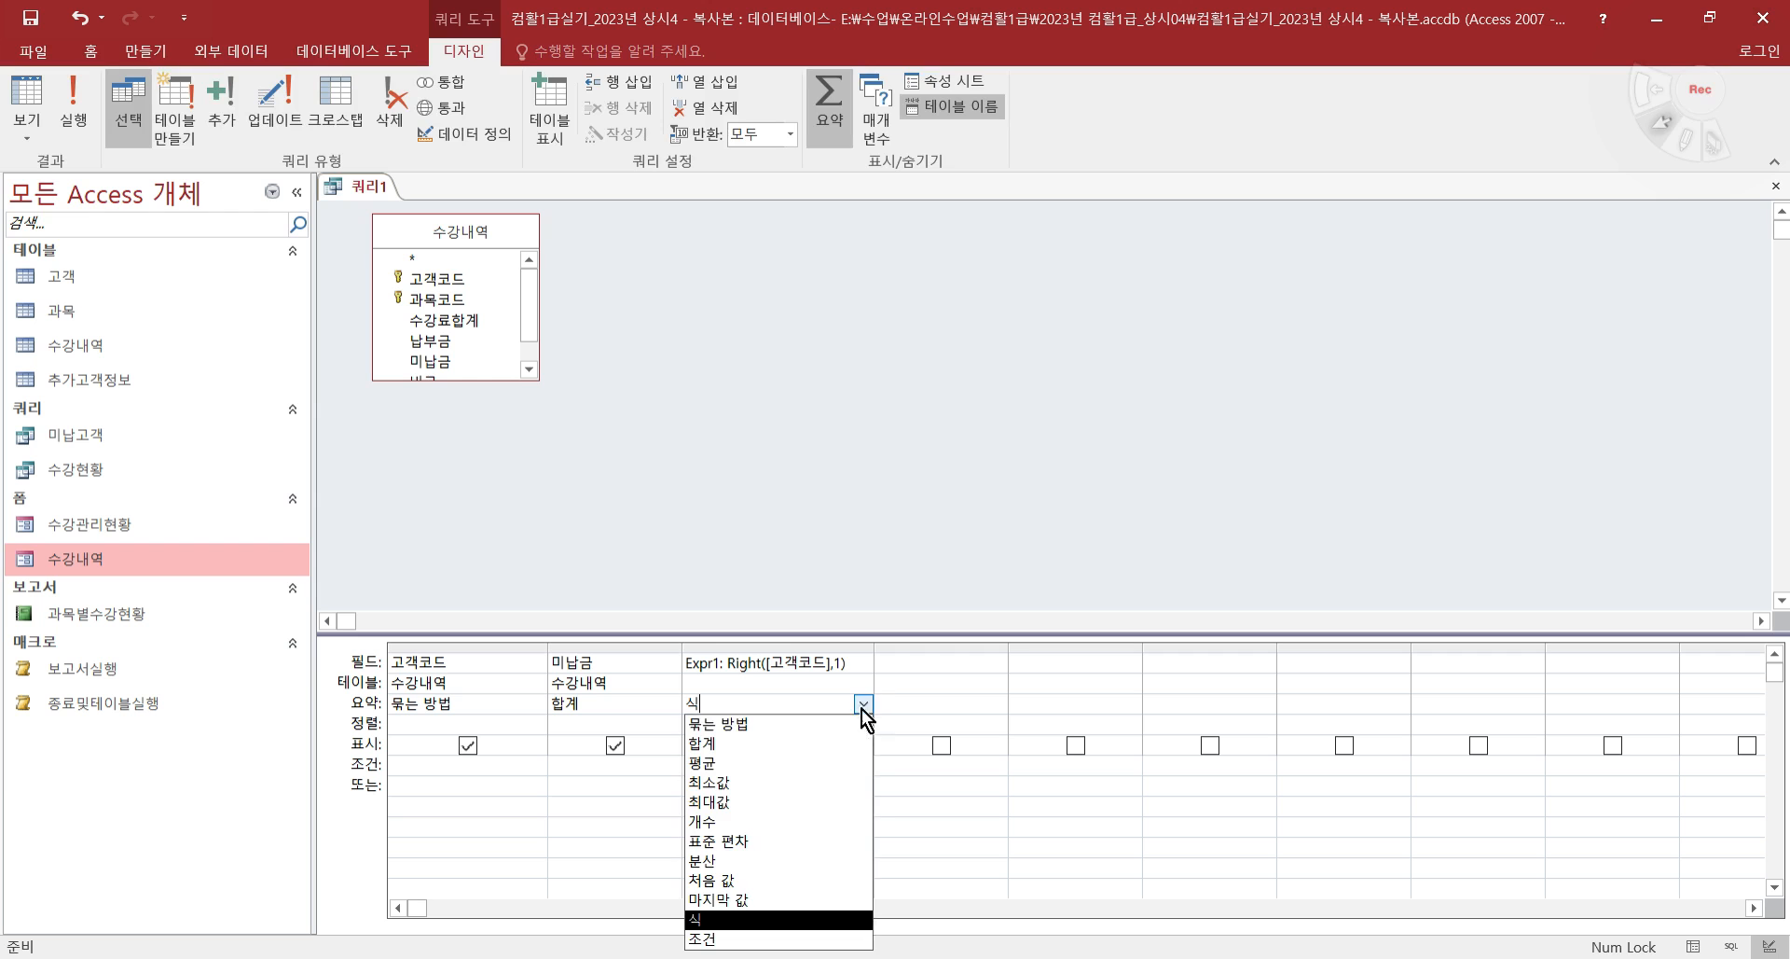
{"action": "left_click", "coordinate": [808, 723]}
{"action": "left_click", "coordinate": [26, 98]}
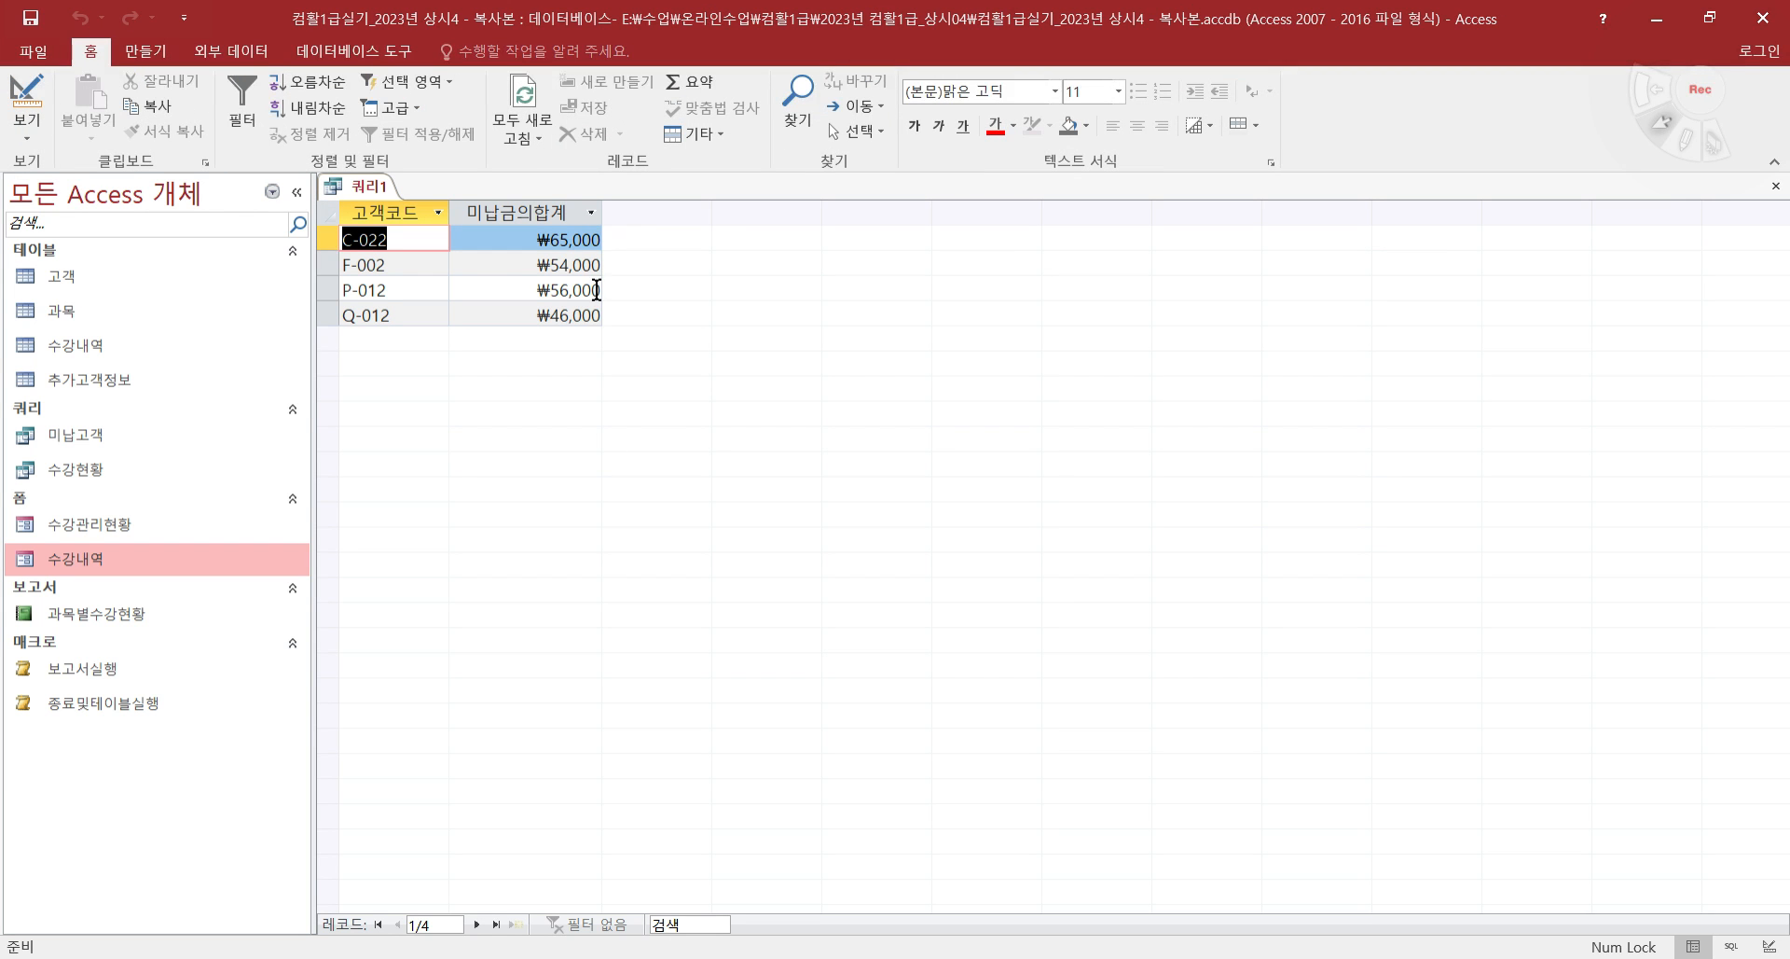
{"action": "left_click", "coordinate": [36, 83]}
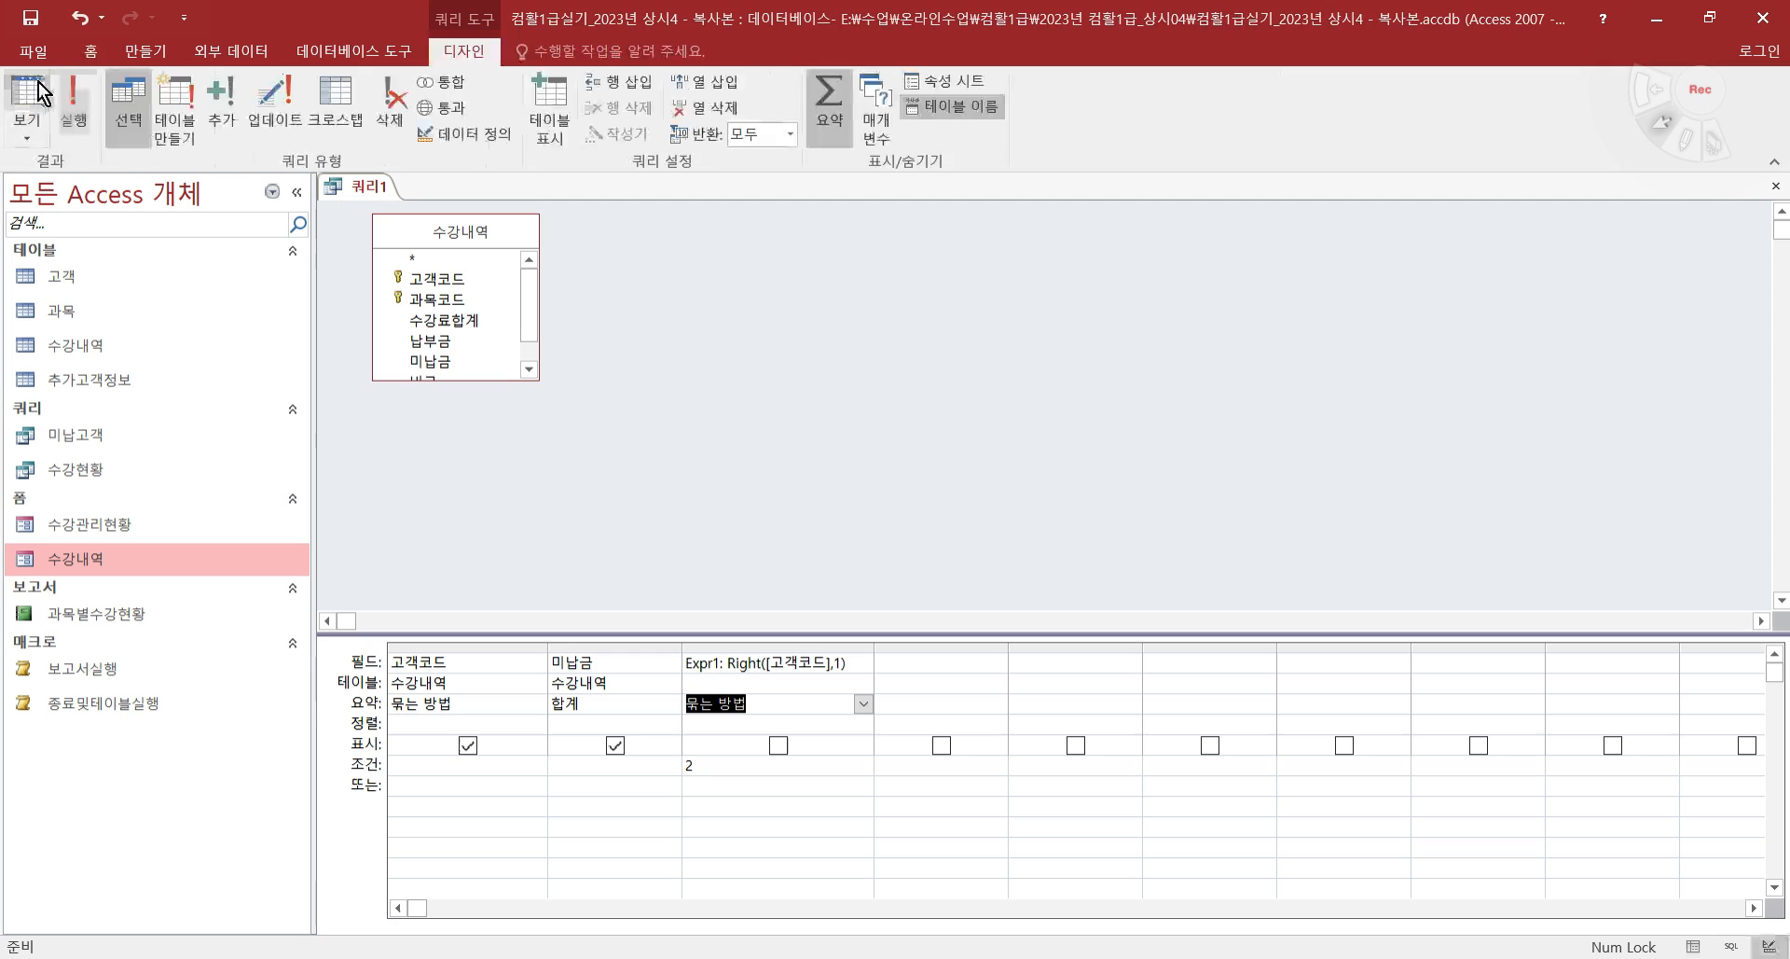
{"action": "left_click", "coordinate": [864, 704]}
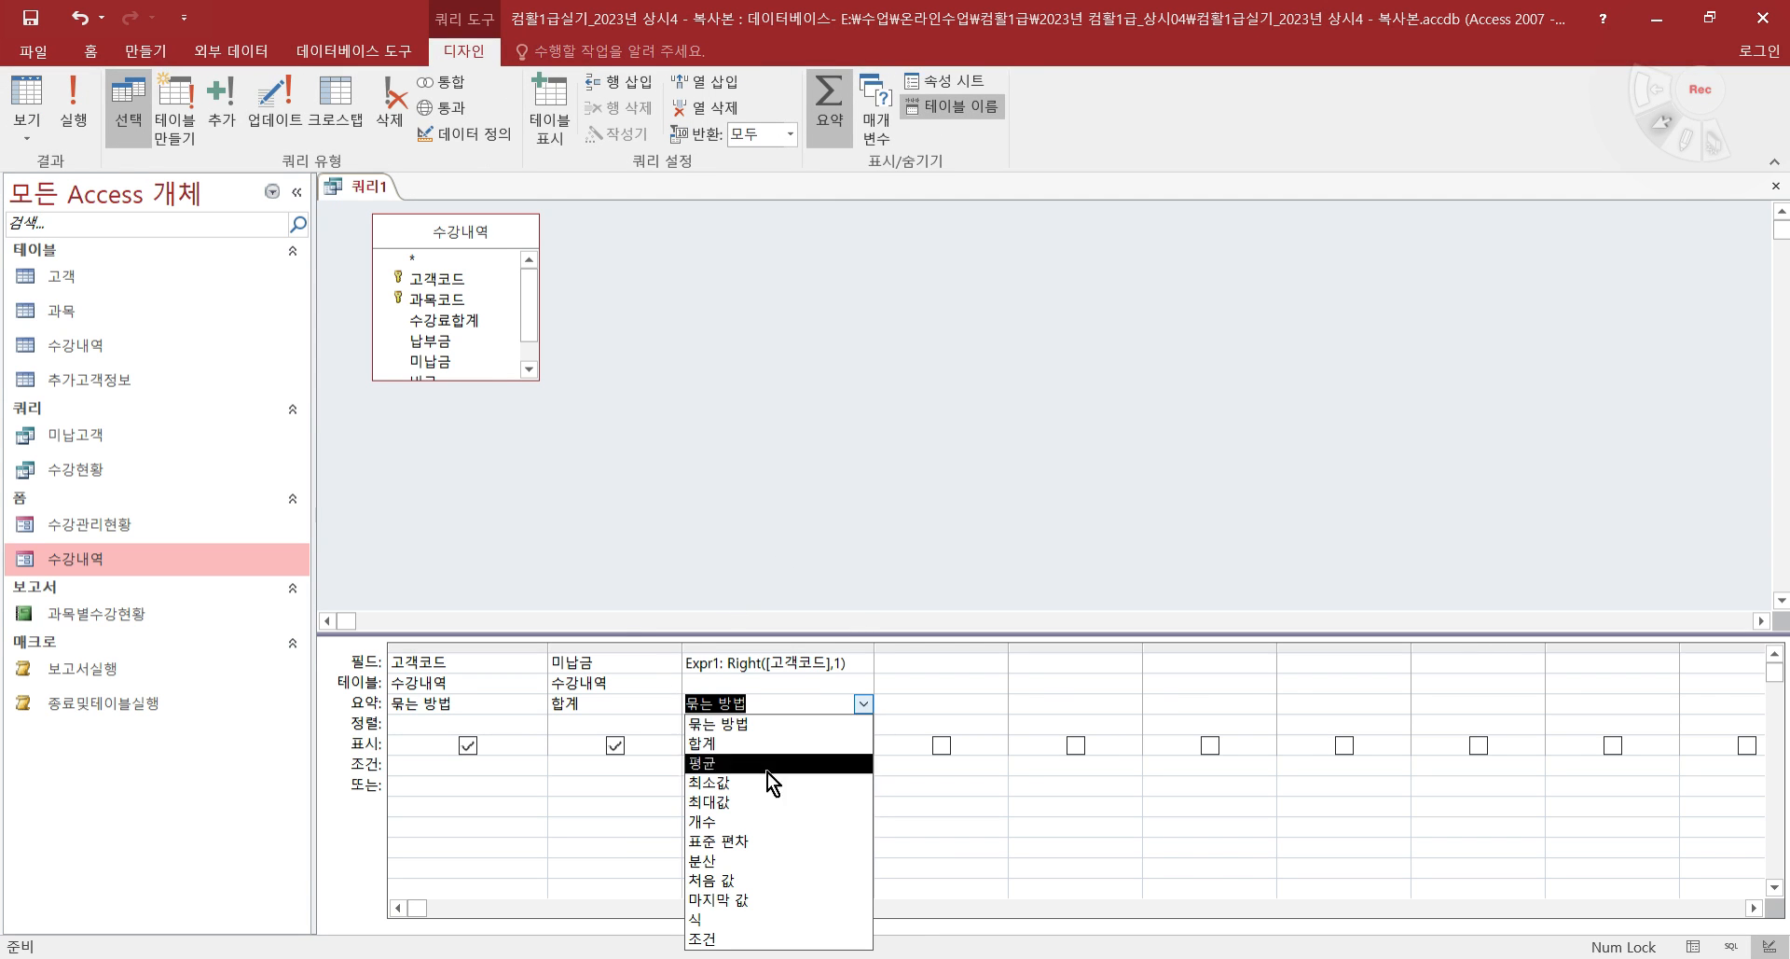
{"action": "left_click", "coordinate": [741, 917]}
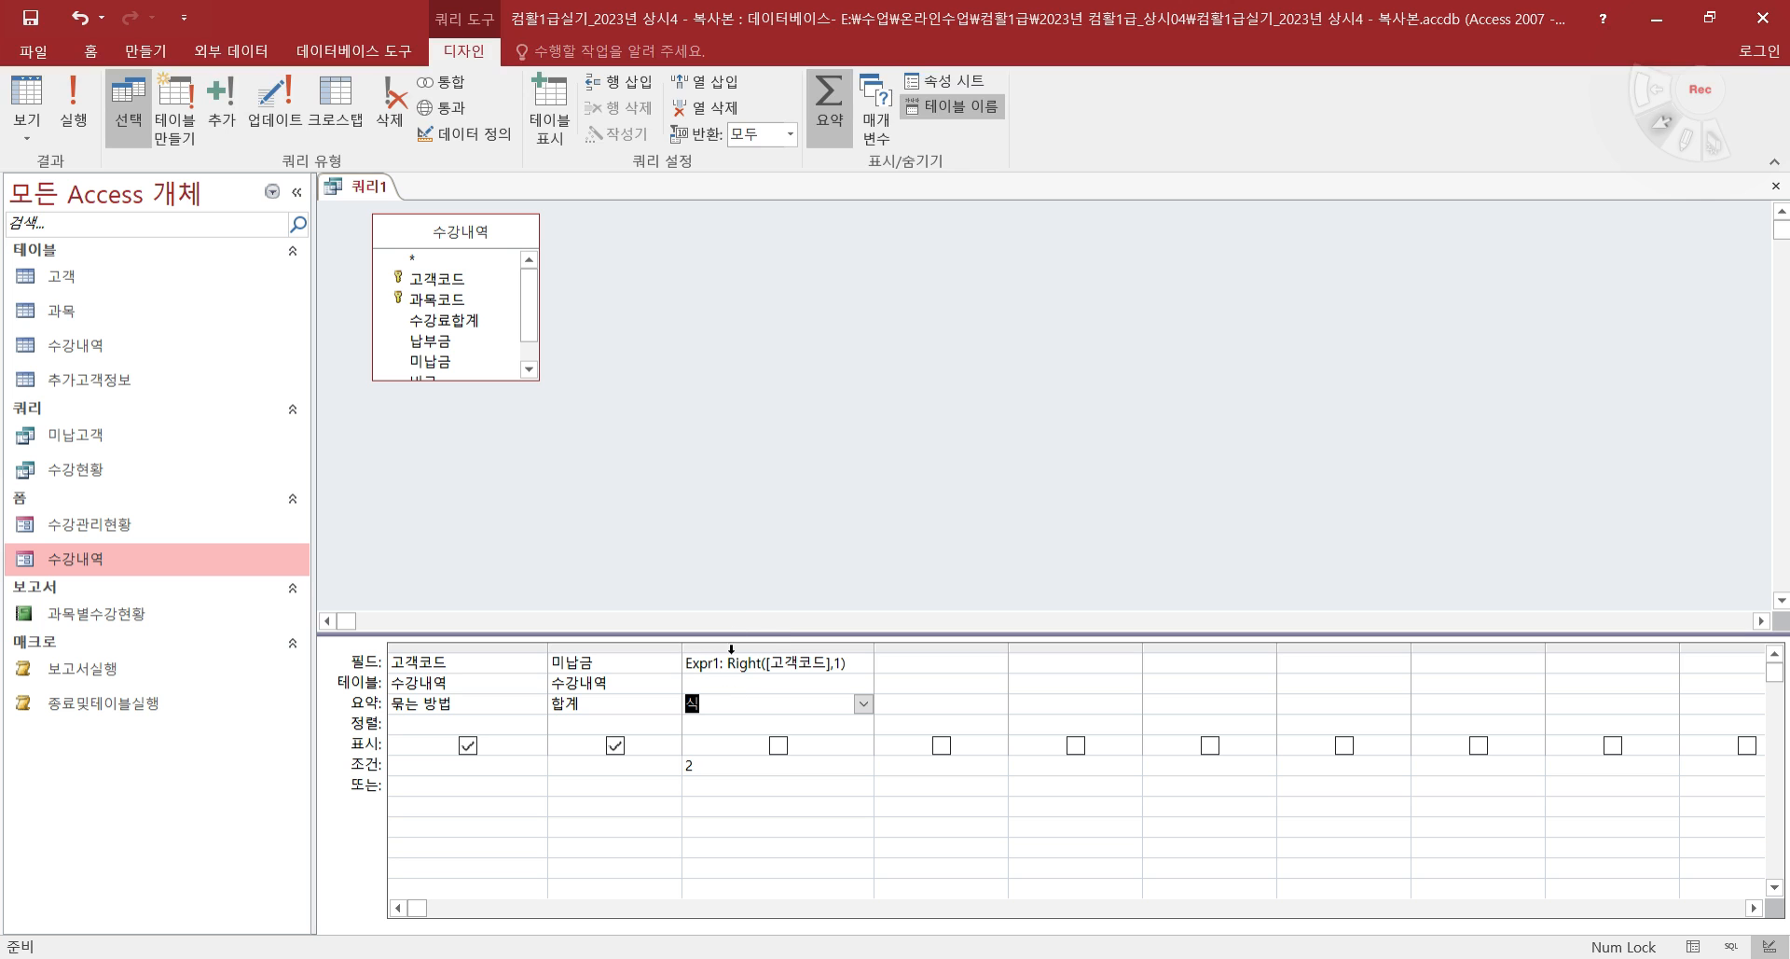
{"action": "left_click", "coordinate": [439, 766]}
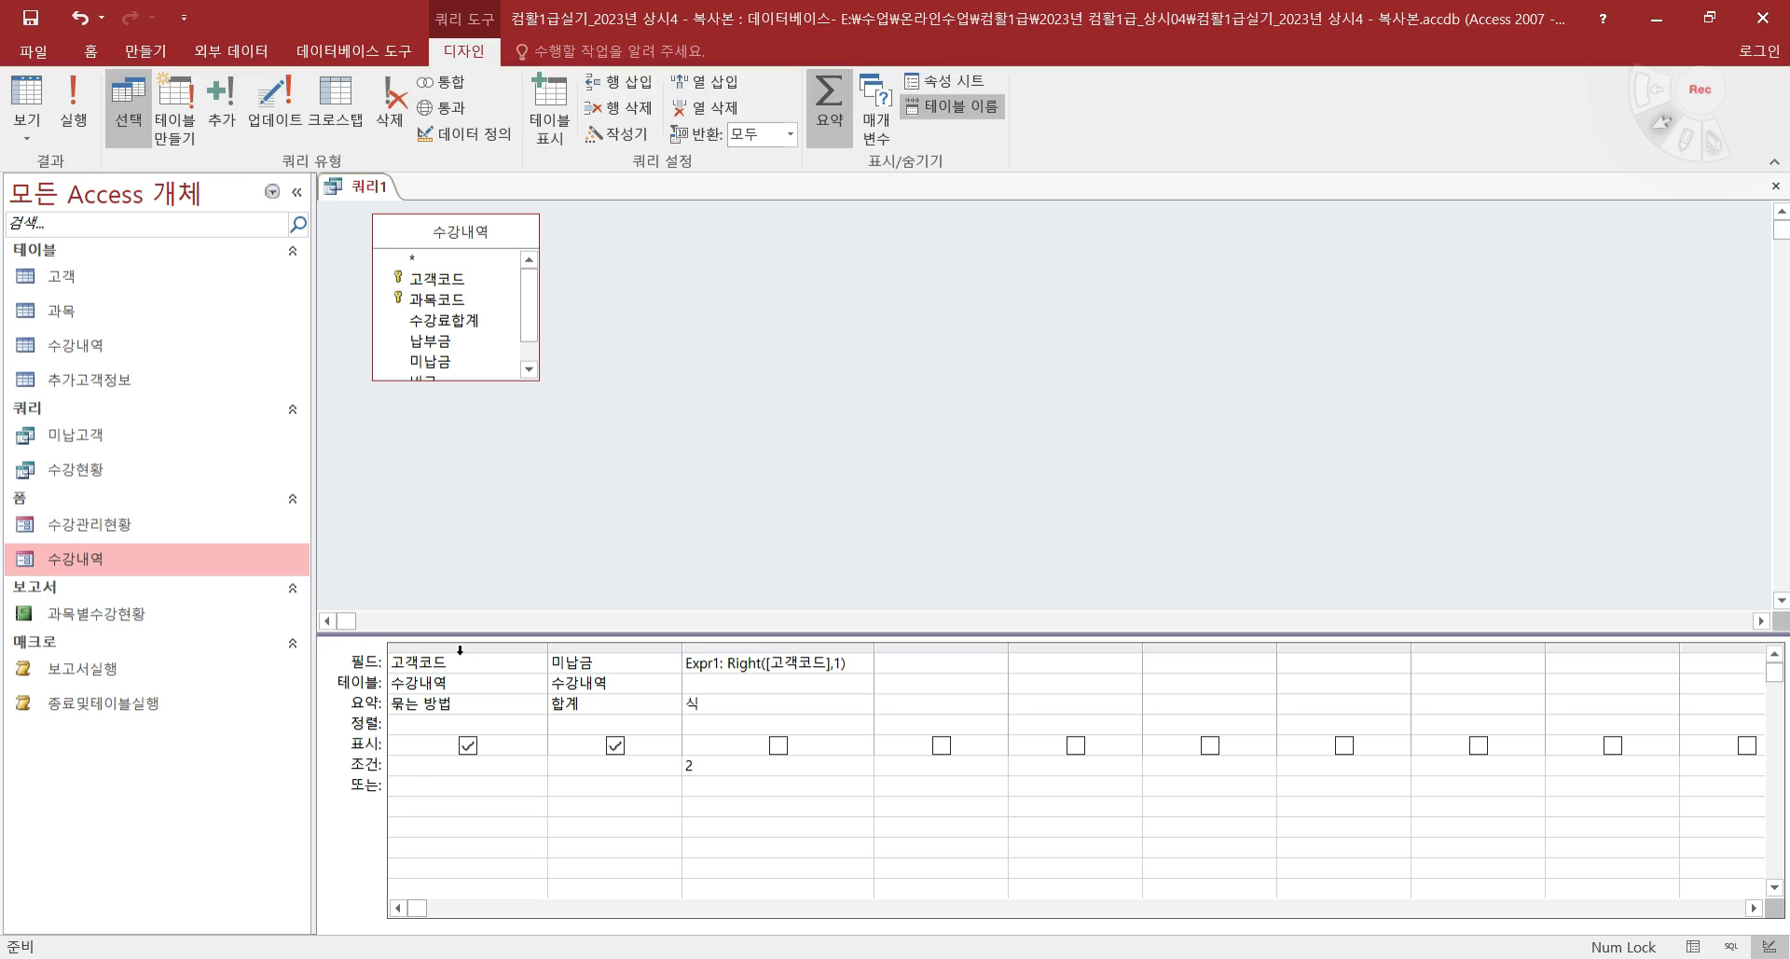
{"action": "left_click_drag", "start_coordinate": [457, 673], "coordinate": [354, 648]}
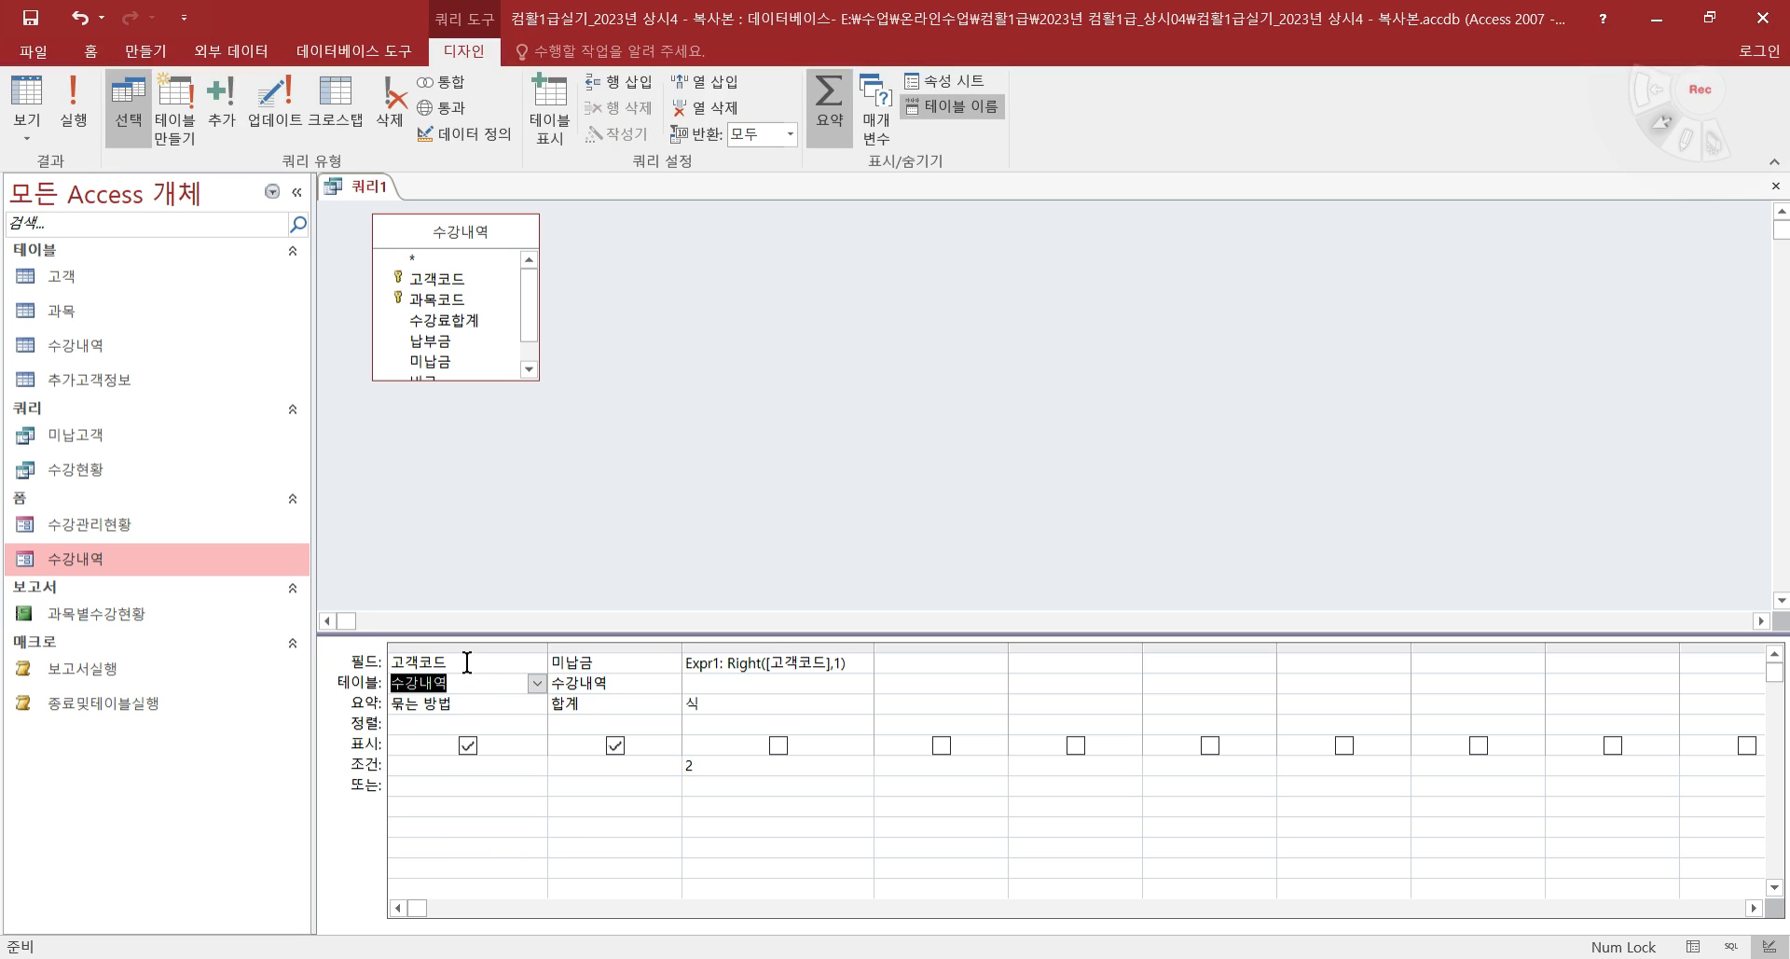
{"action": "left_click_drag", "start_coordinate": [467, 664], "coordinate": [363, 654]}
{"action": "left_click", "coordinate": [839, 661]}
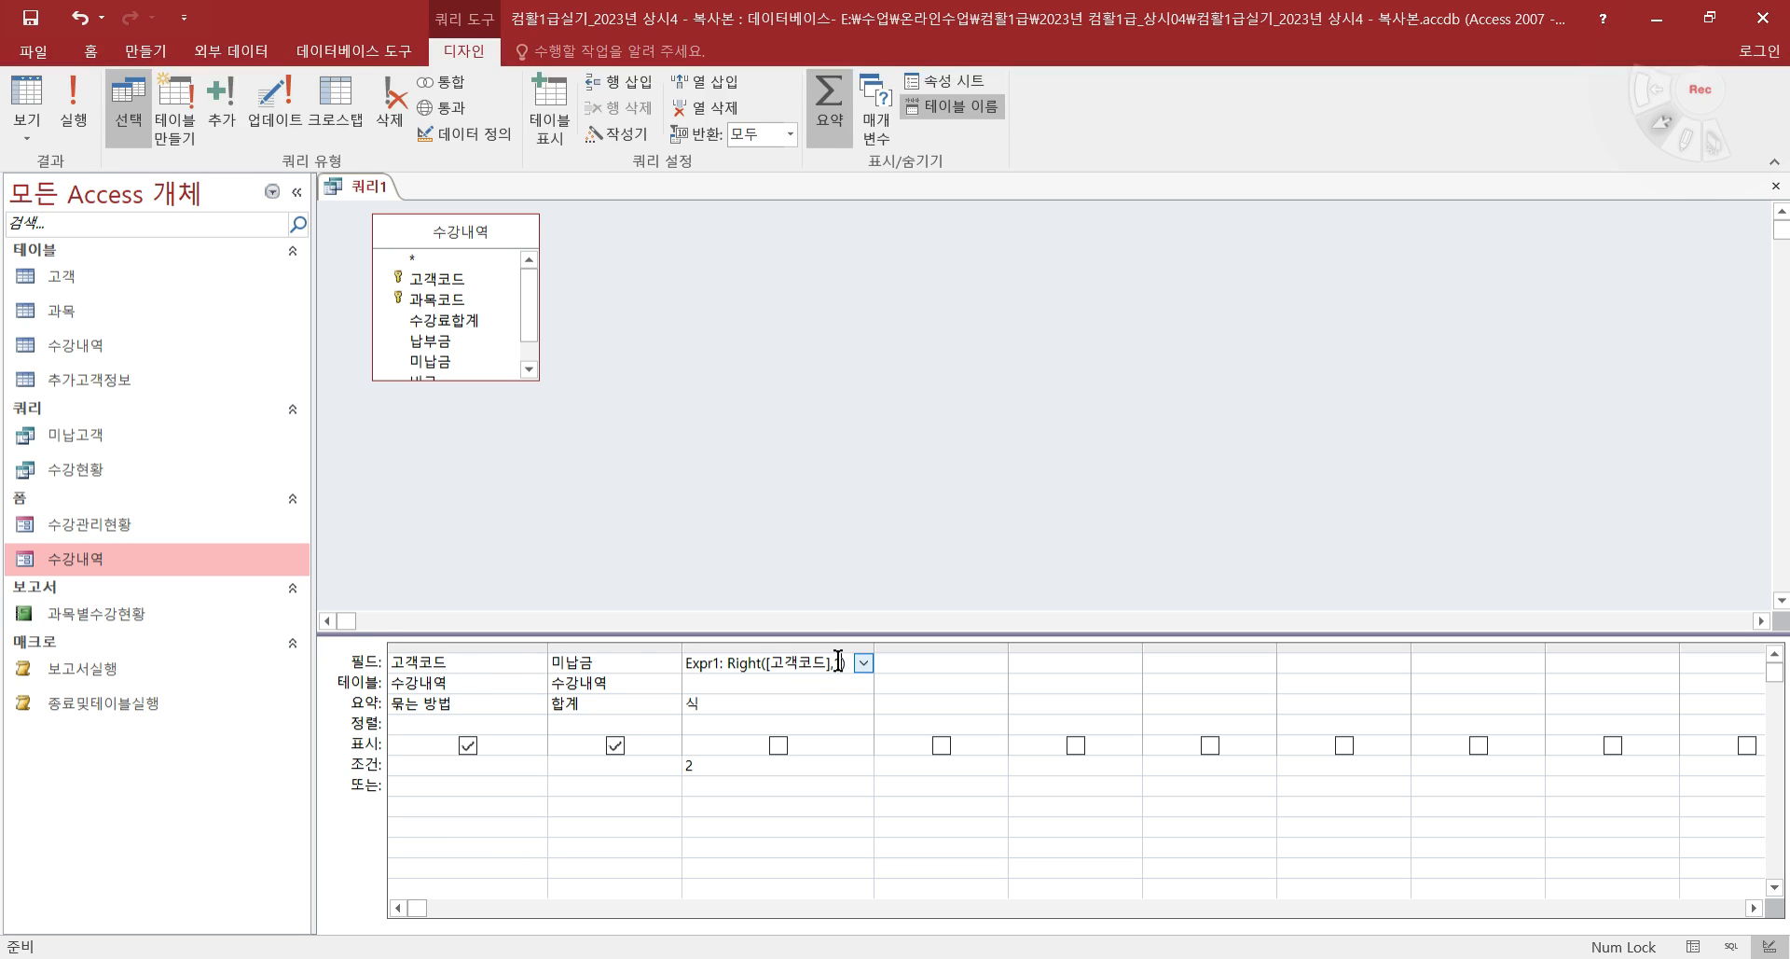
{"action": "left_click", "coordinate": [444, 760]}
- Run the query, save it as 고객선별, and close it
{"action": "left_click", "coordinate": [72, 102]}
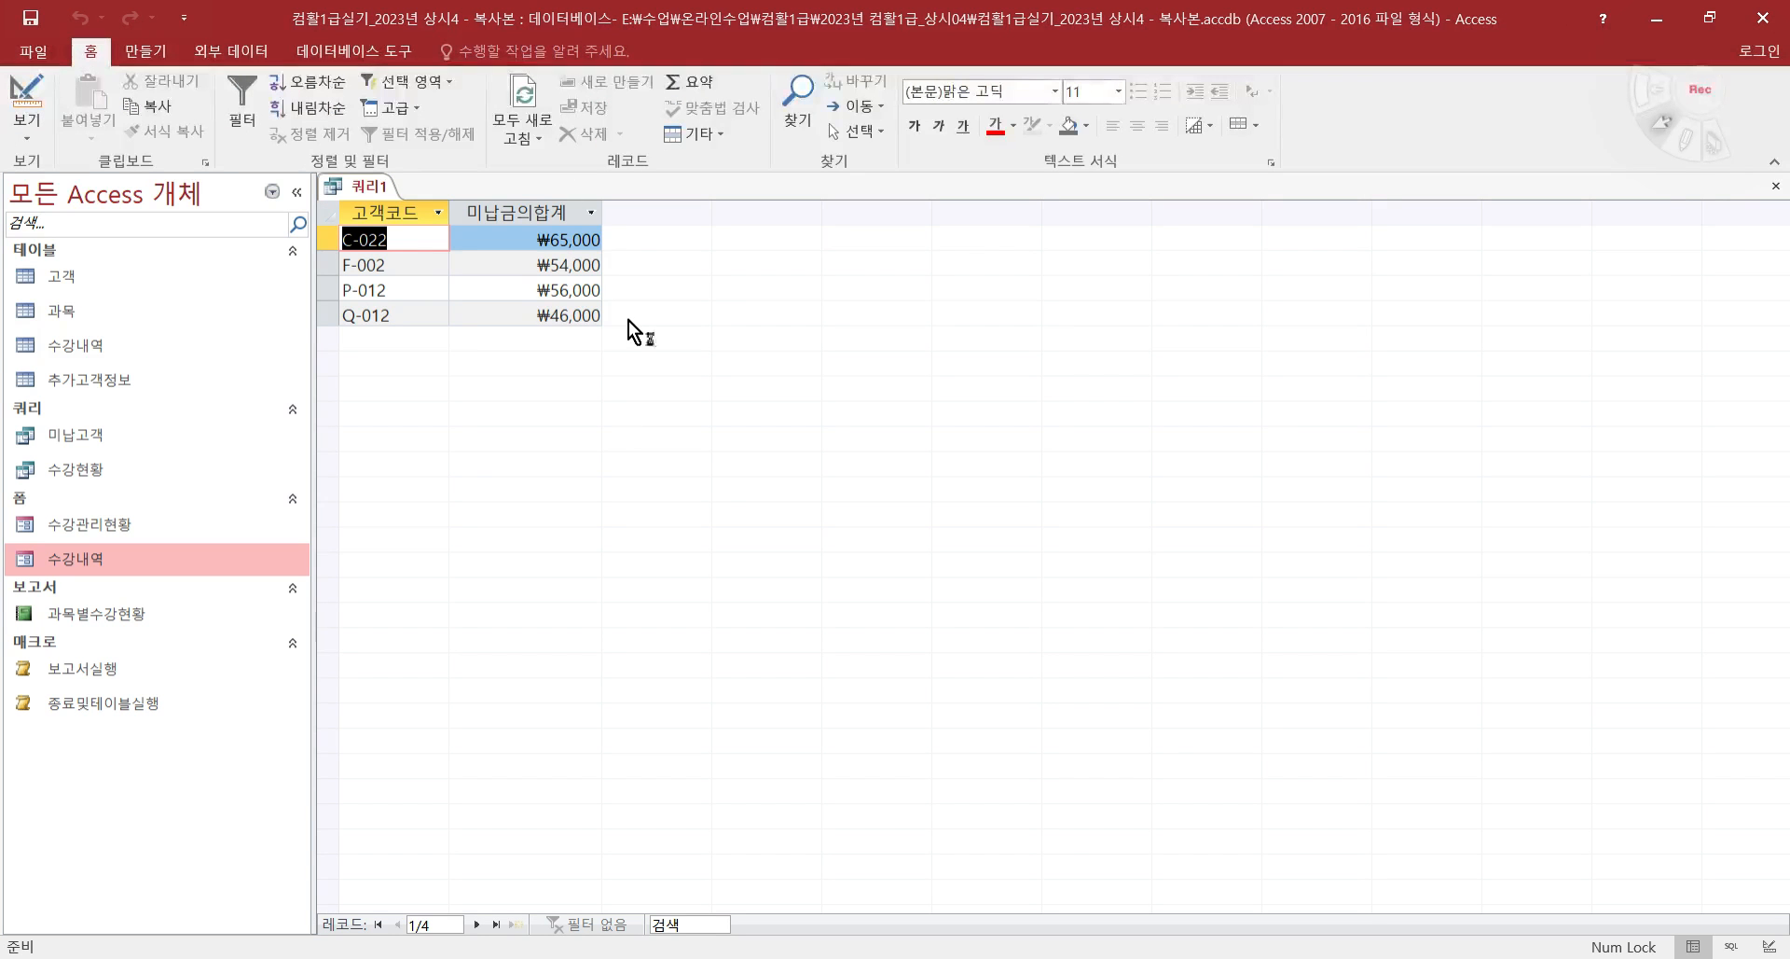
{"action": "left_click", "coordinate": [38, 10]}
{"action": "type", "text": "ㄱㅗㄱㅐ"}
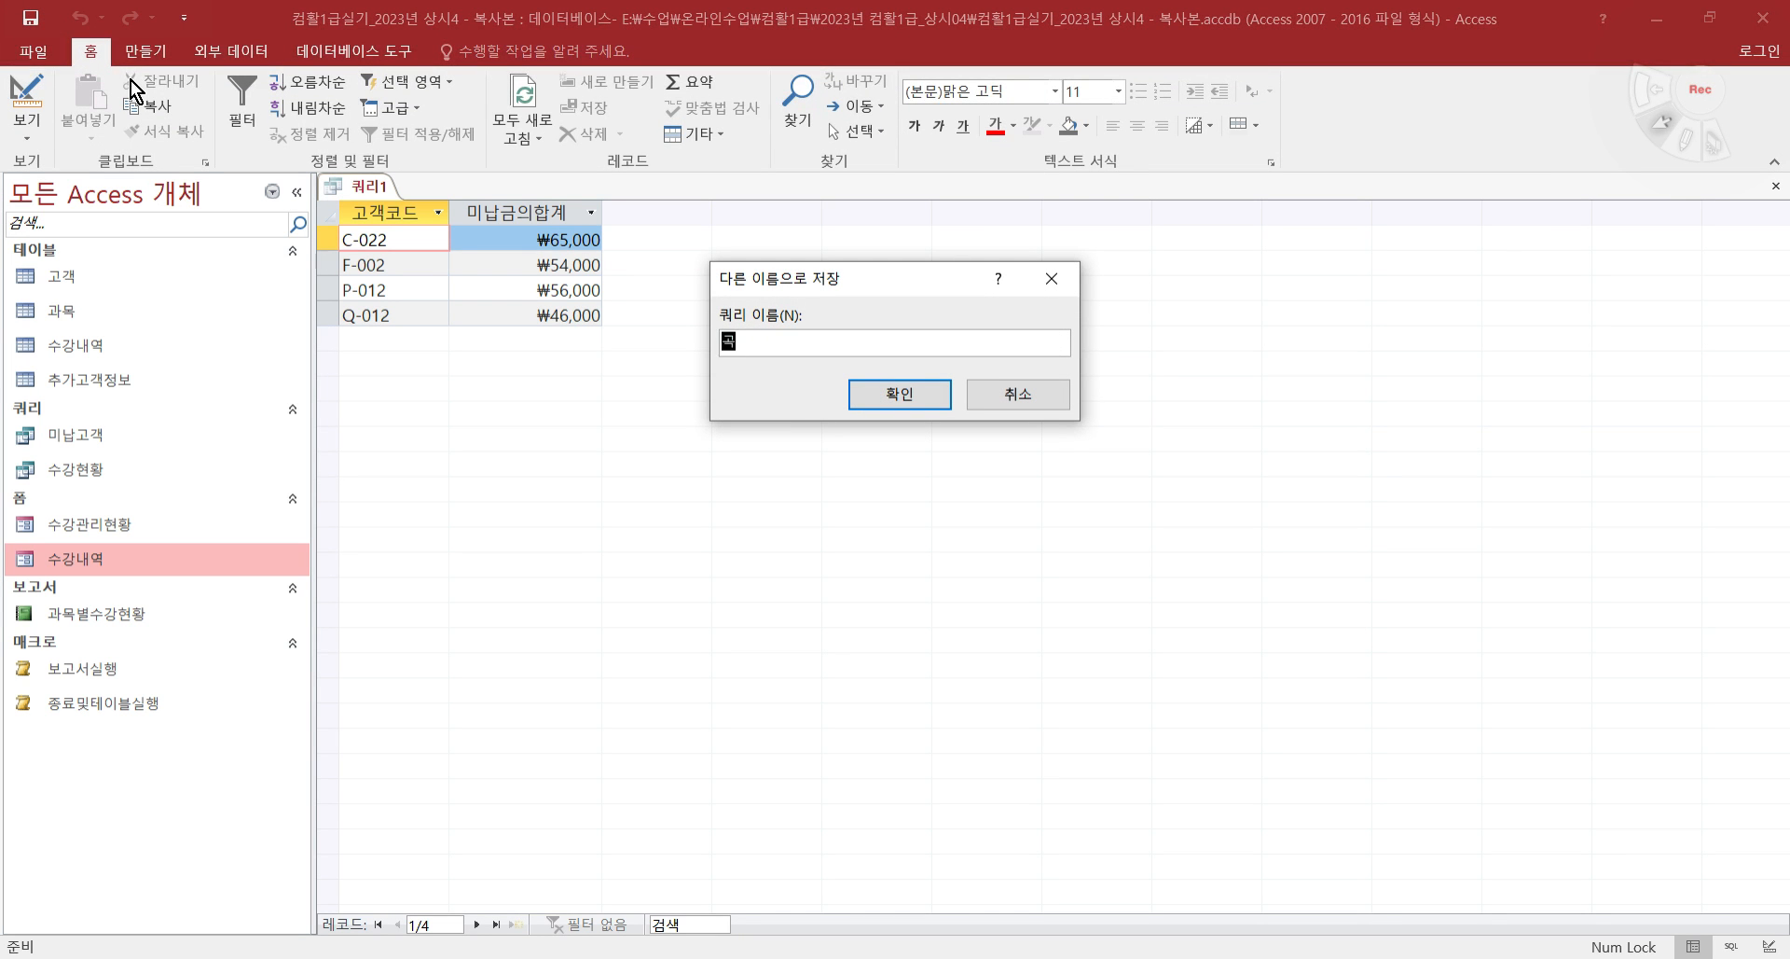
{"action": "type", "text": "ㄱㅅㅓㄴㅂㅕ"}
{"action": "left_click", "coordinate": [910, 398]}
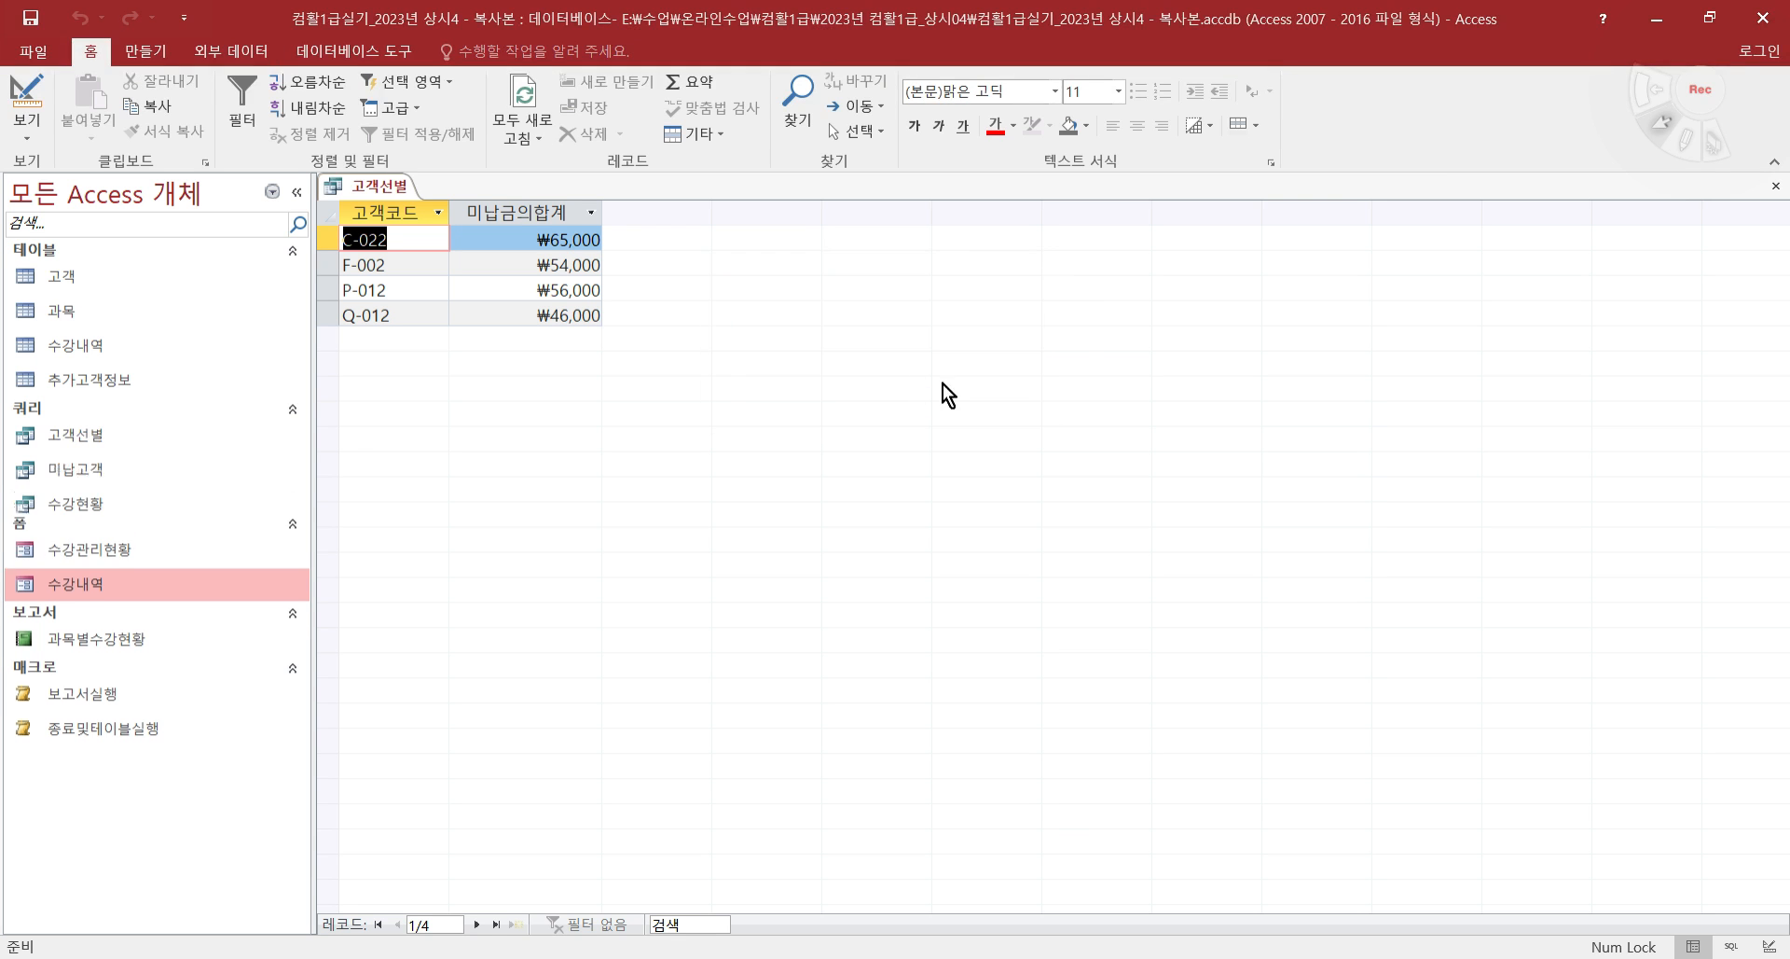
{"action": "left_click", "coordinate": [1775, 186]}
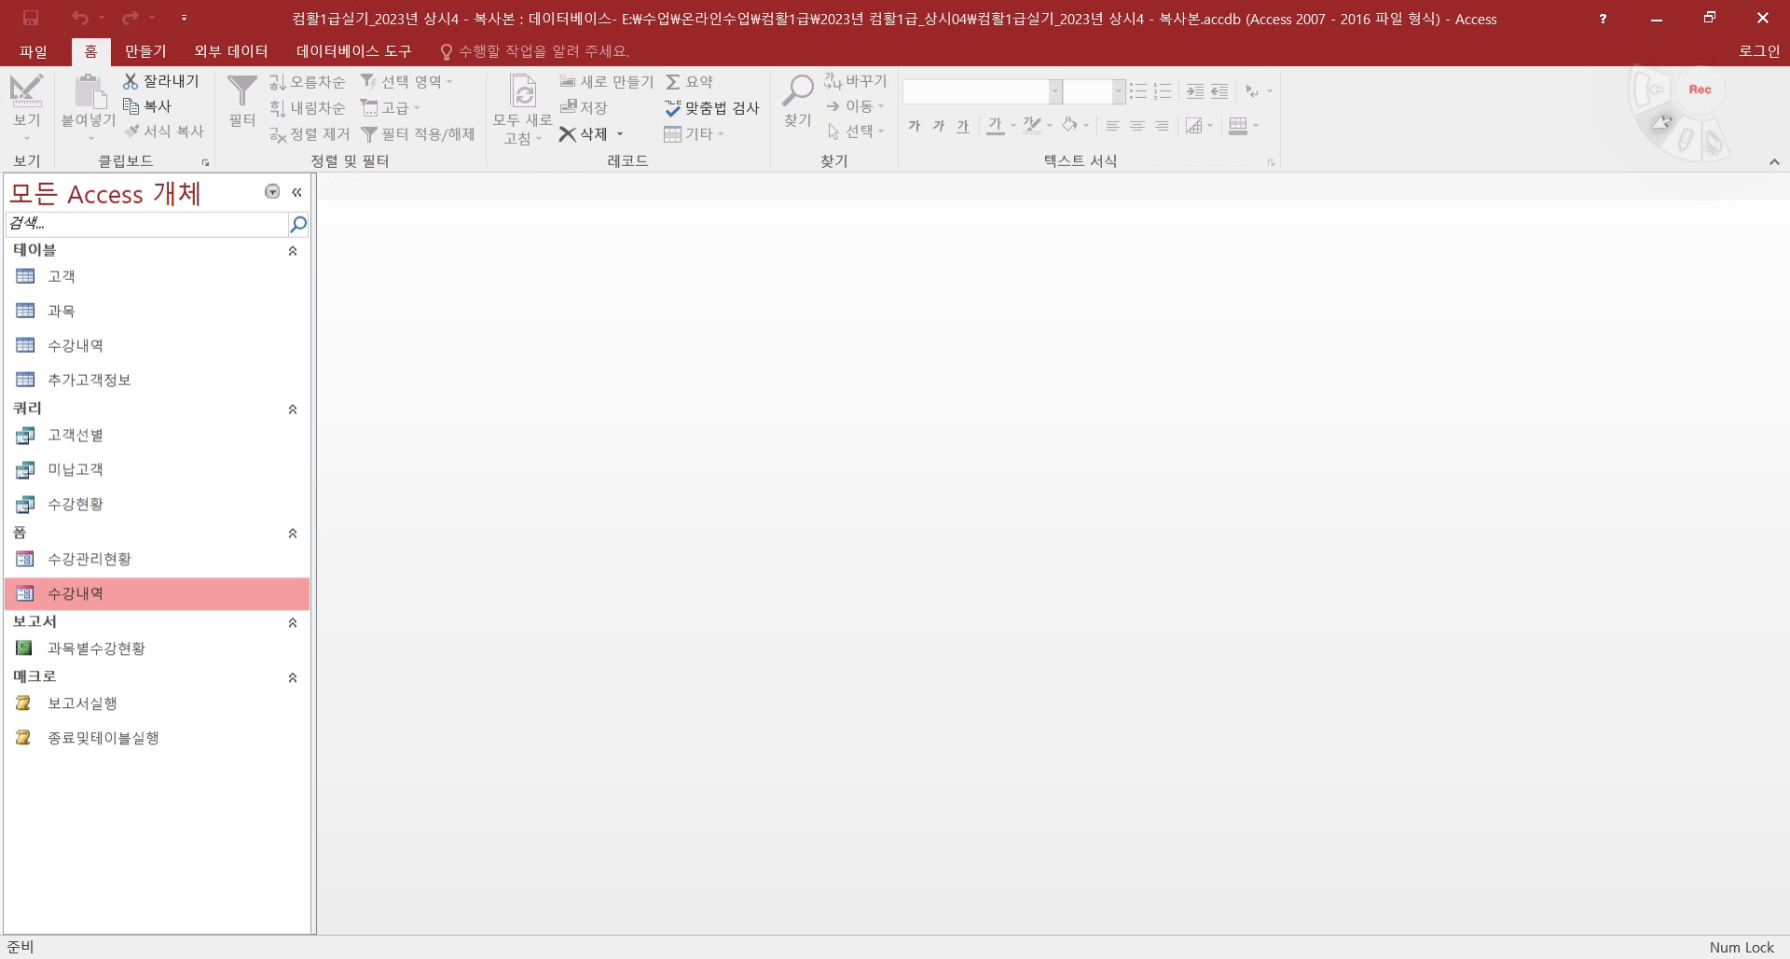
- Switch to the exam PDF, underline question 3's table-creation, 과목명 parameter and 15% 수강료 increase phrases, and circle the 과목명을 입력하세요 prompt
{"action": "key", "text": "alt+Tab"}
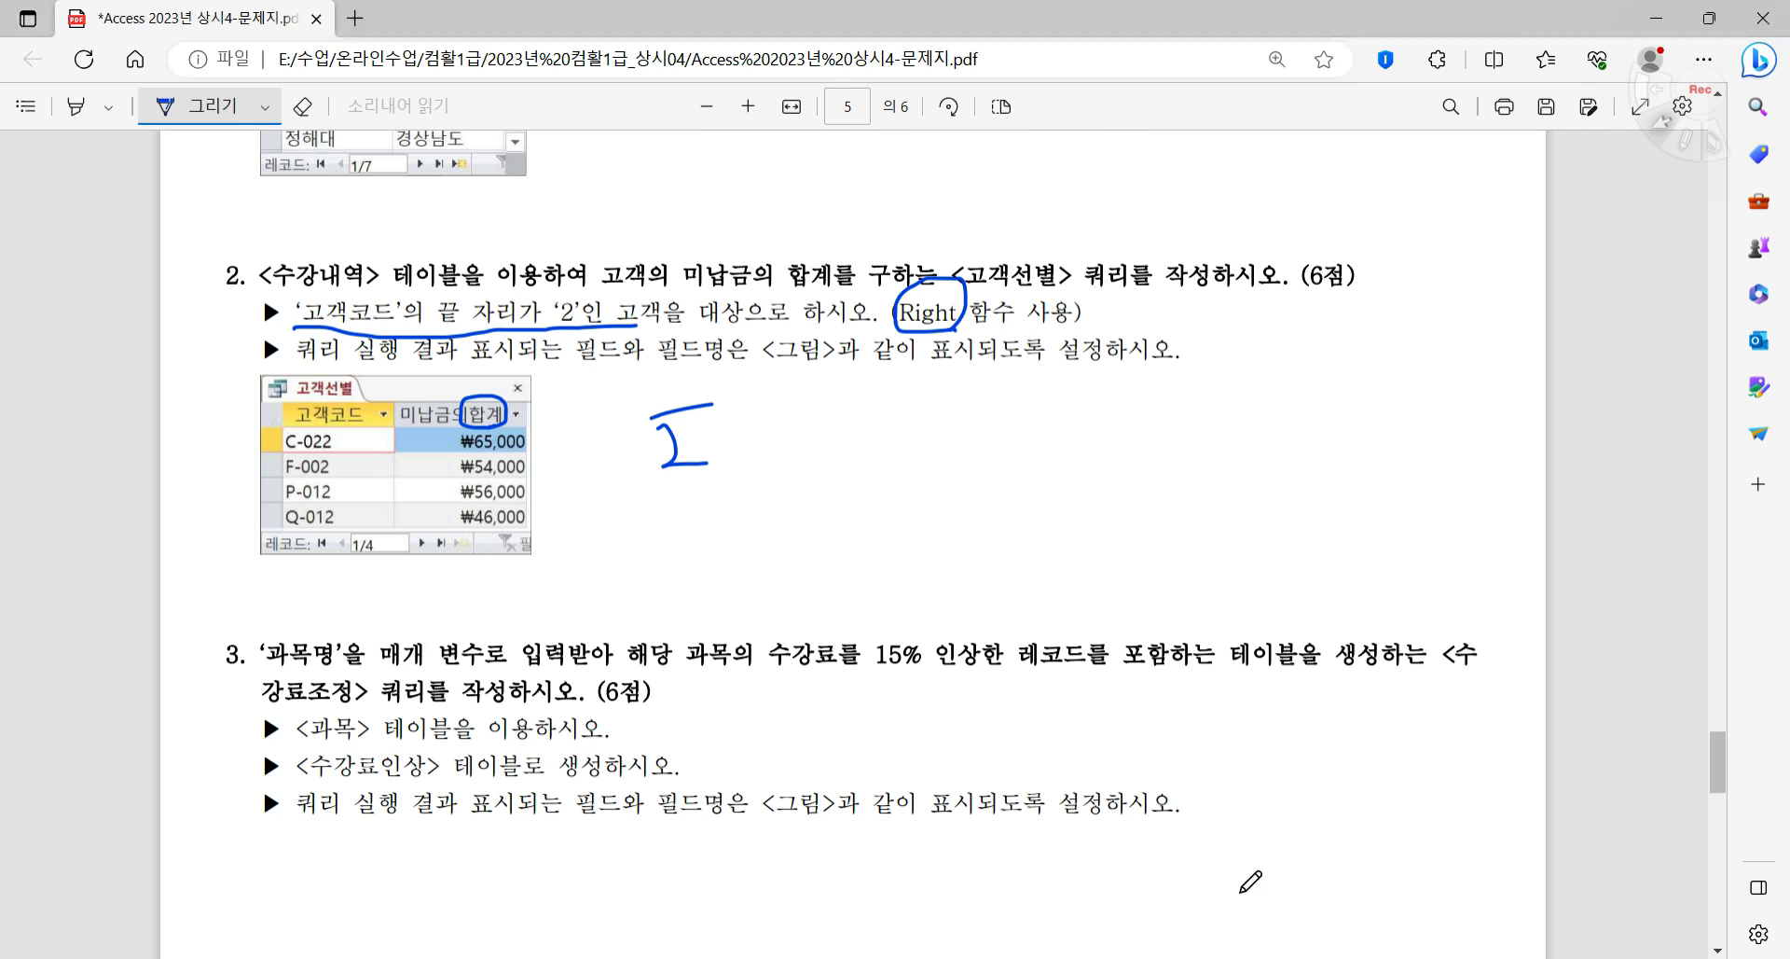
{"action": "scroll", "coordinate": [743, 525], "scroll_direction": "down", "scroll_amount": 3}
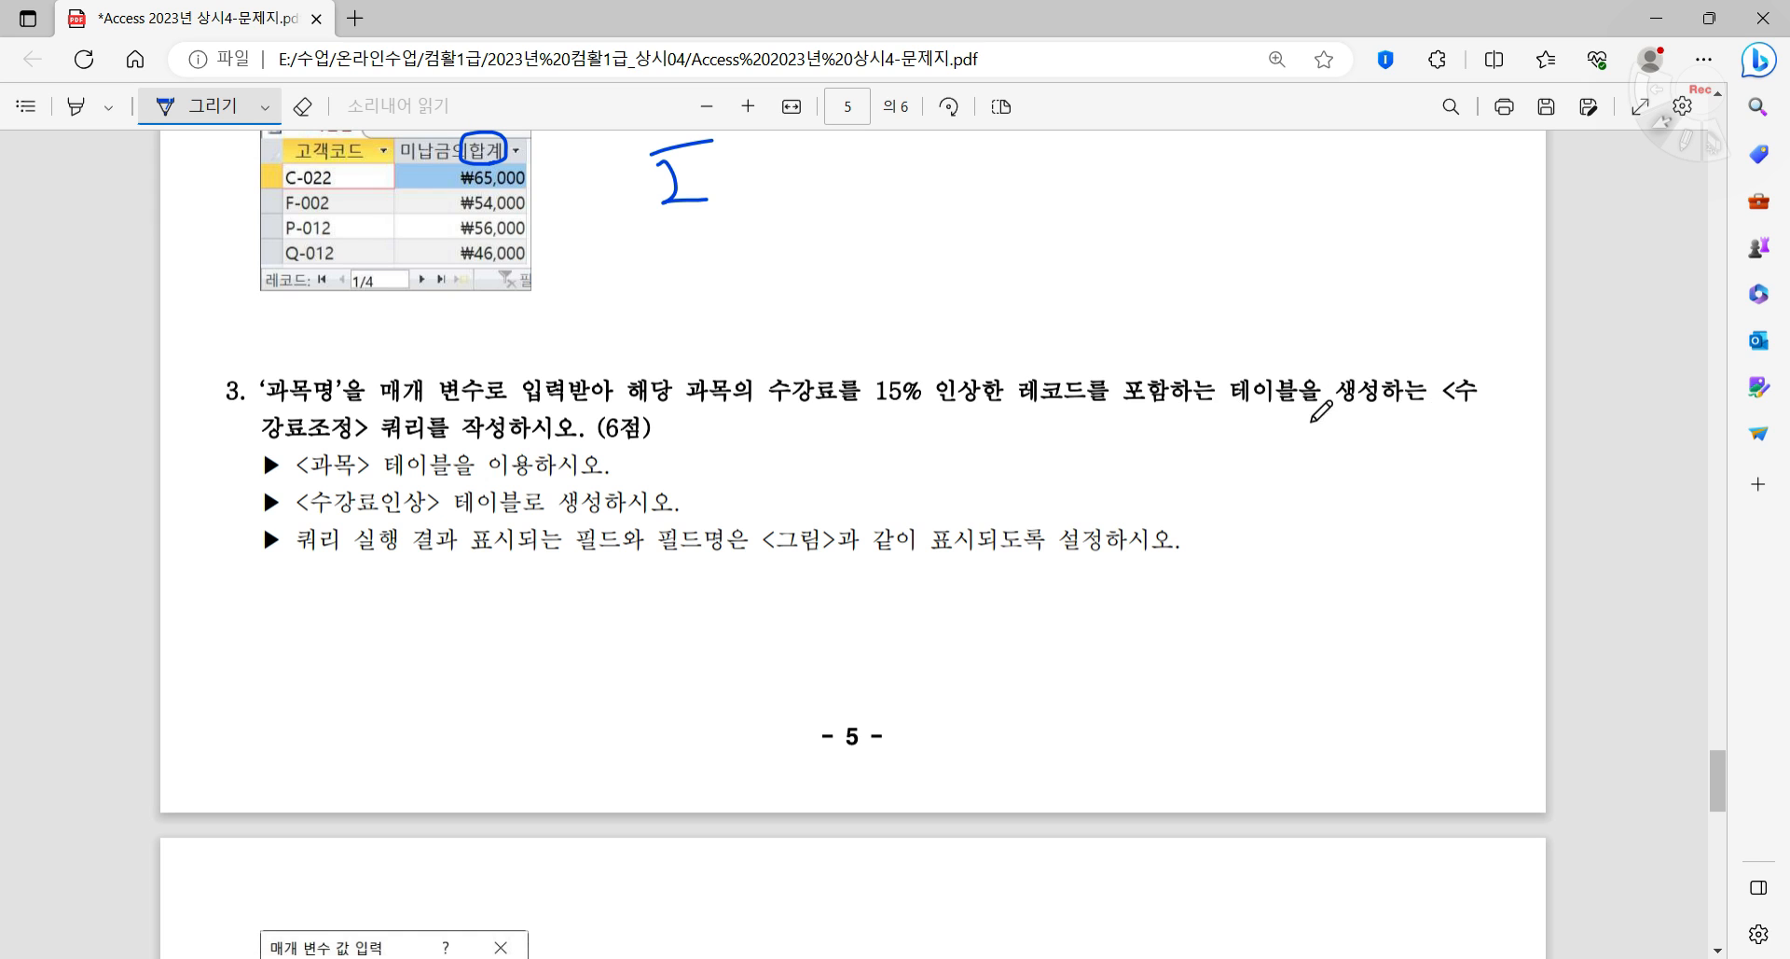
{"action": "left_click_drag", "start_coordinate": [1238, 404], "coordinate": [1403, 408]}
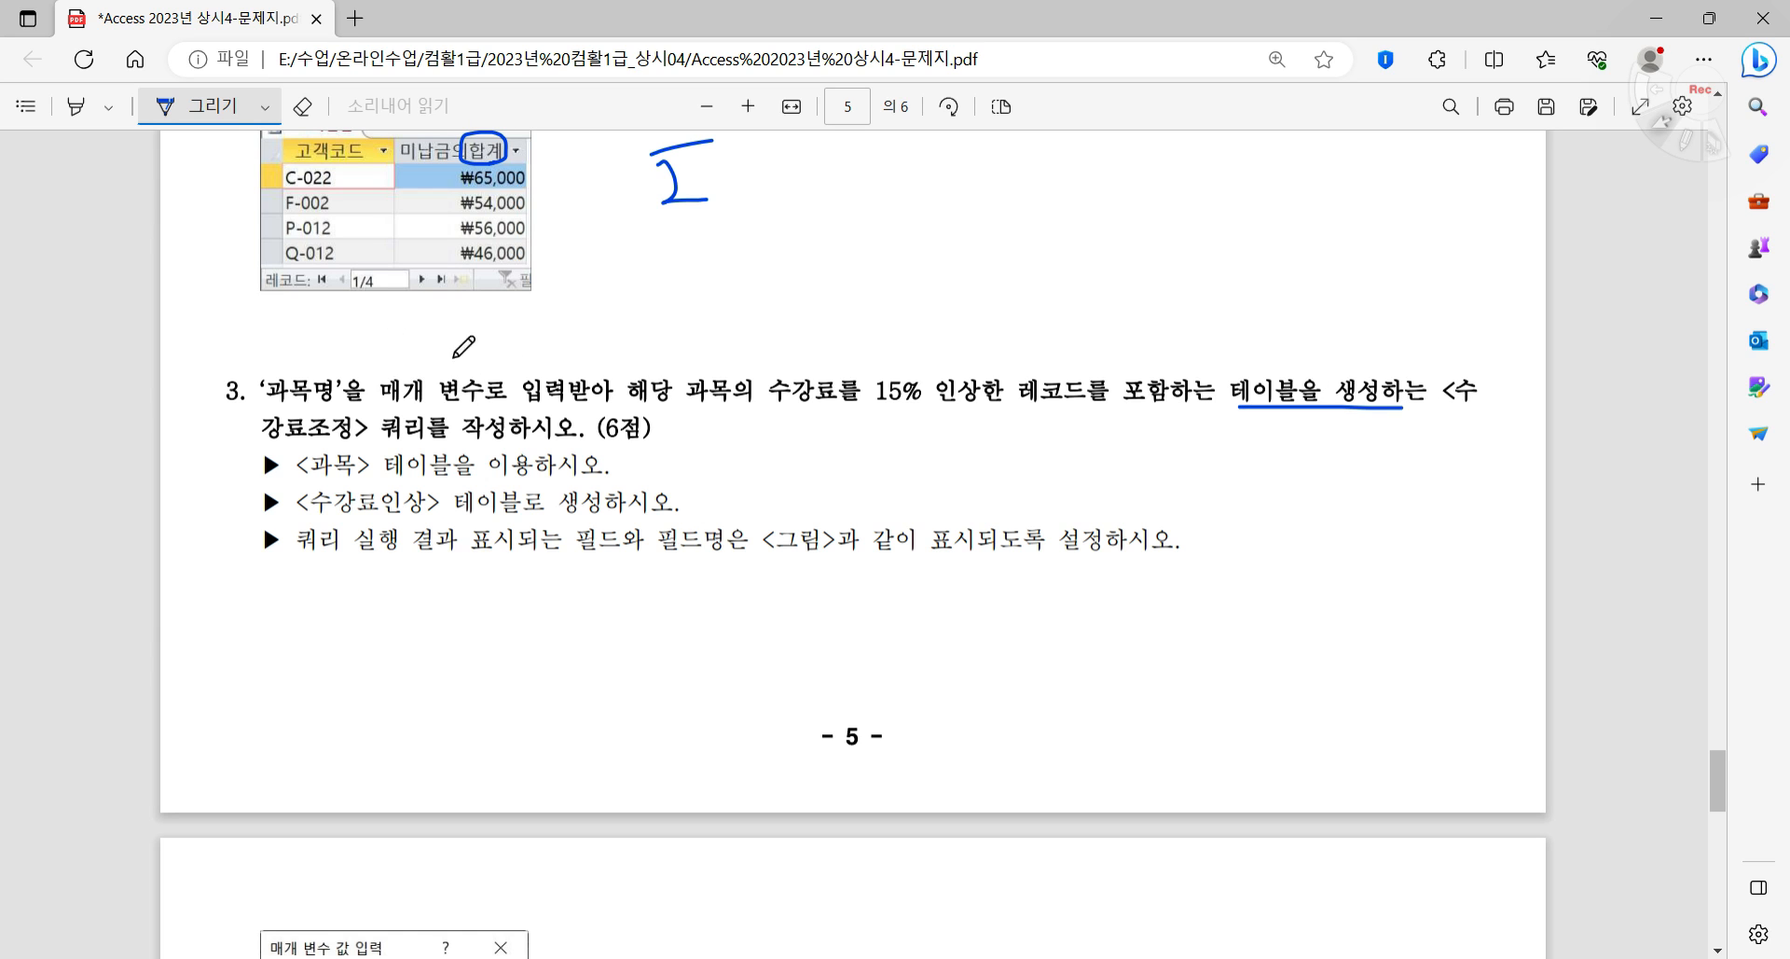
{"action": "left_click_drag", "start_coordinate": [259, 403], "coordinate": [456, 403]}
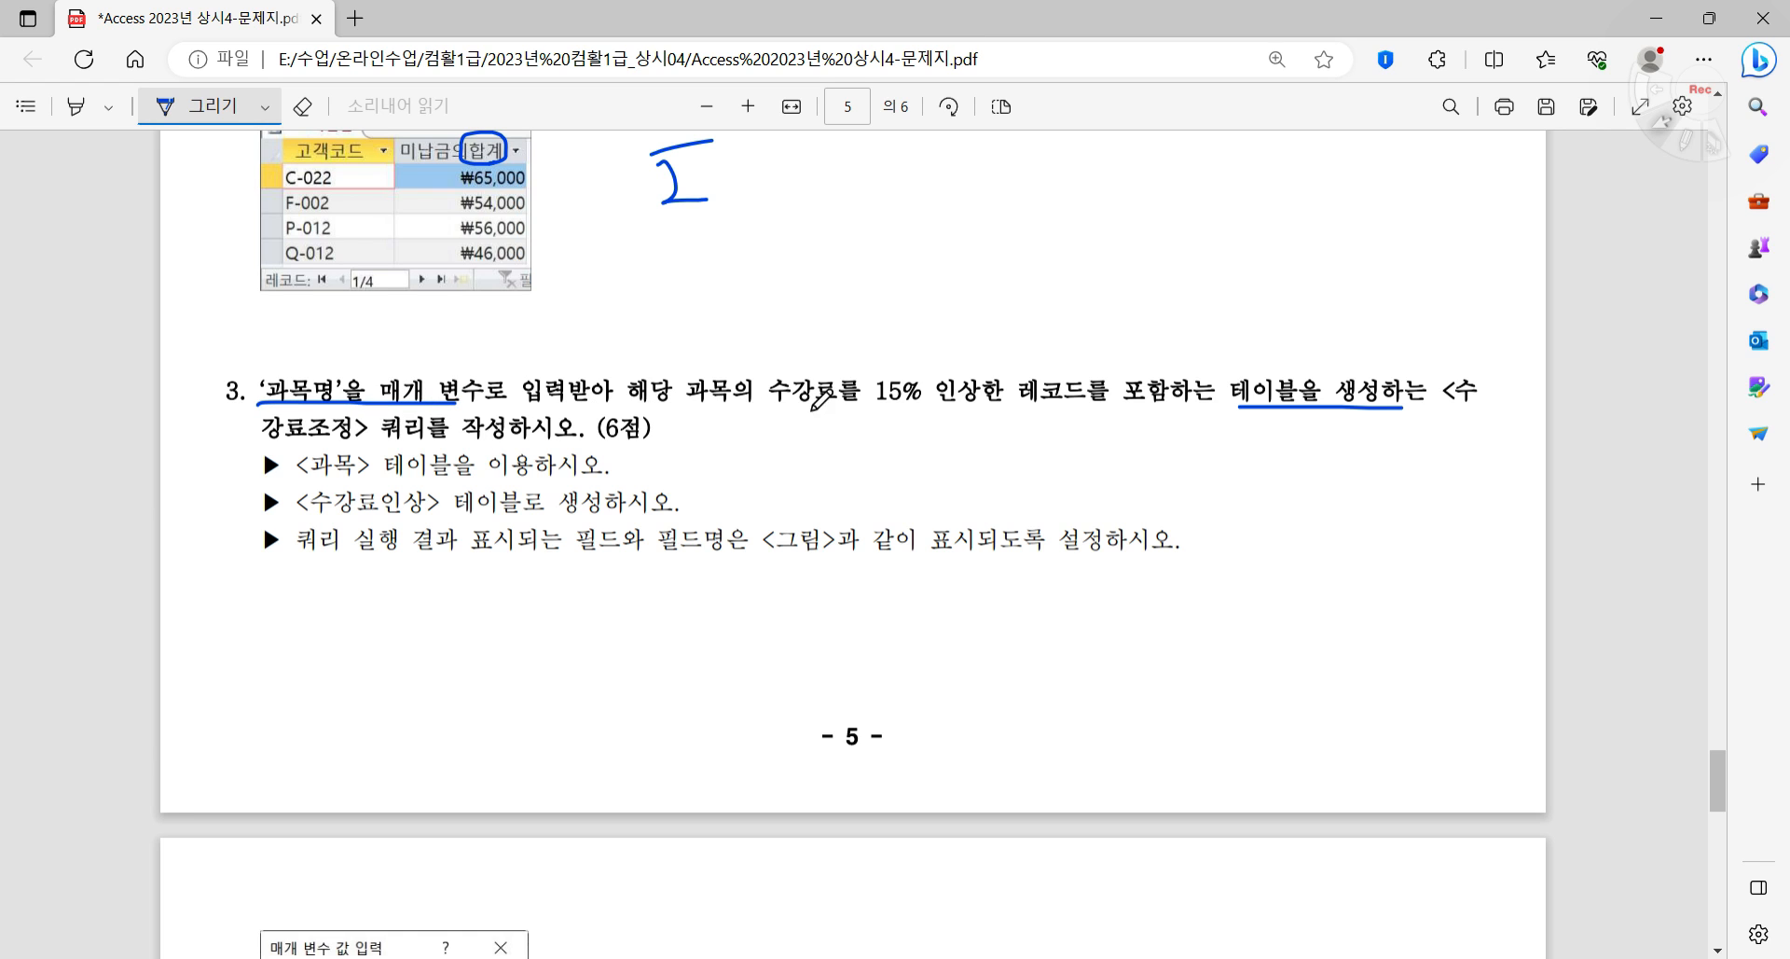
{"action": "left_click_drag", "start_coordinate": [772, 408], "coordinate": [1168, 410]}
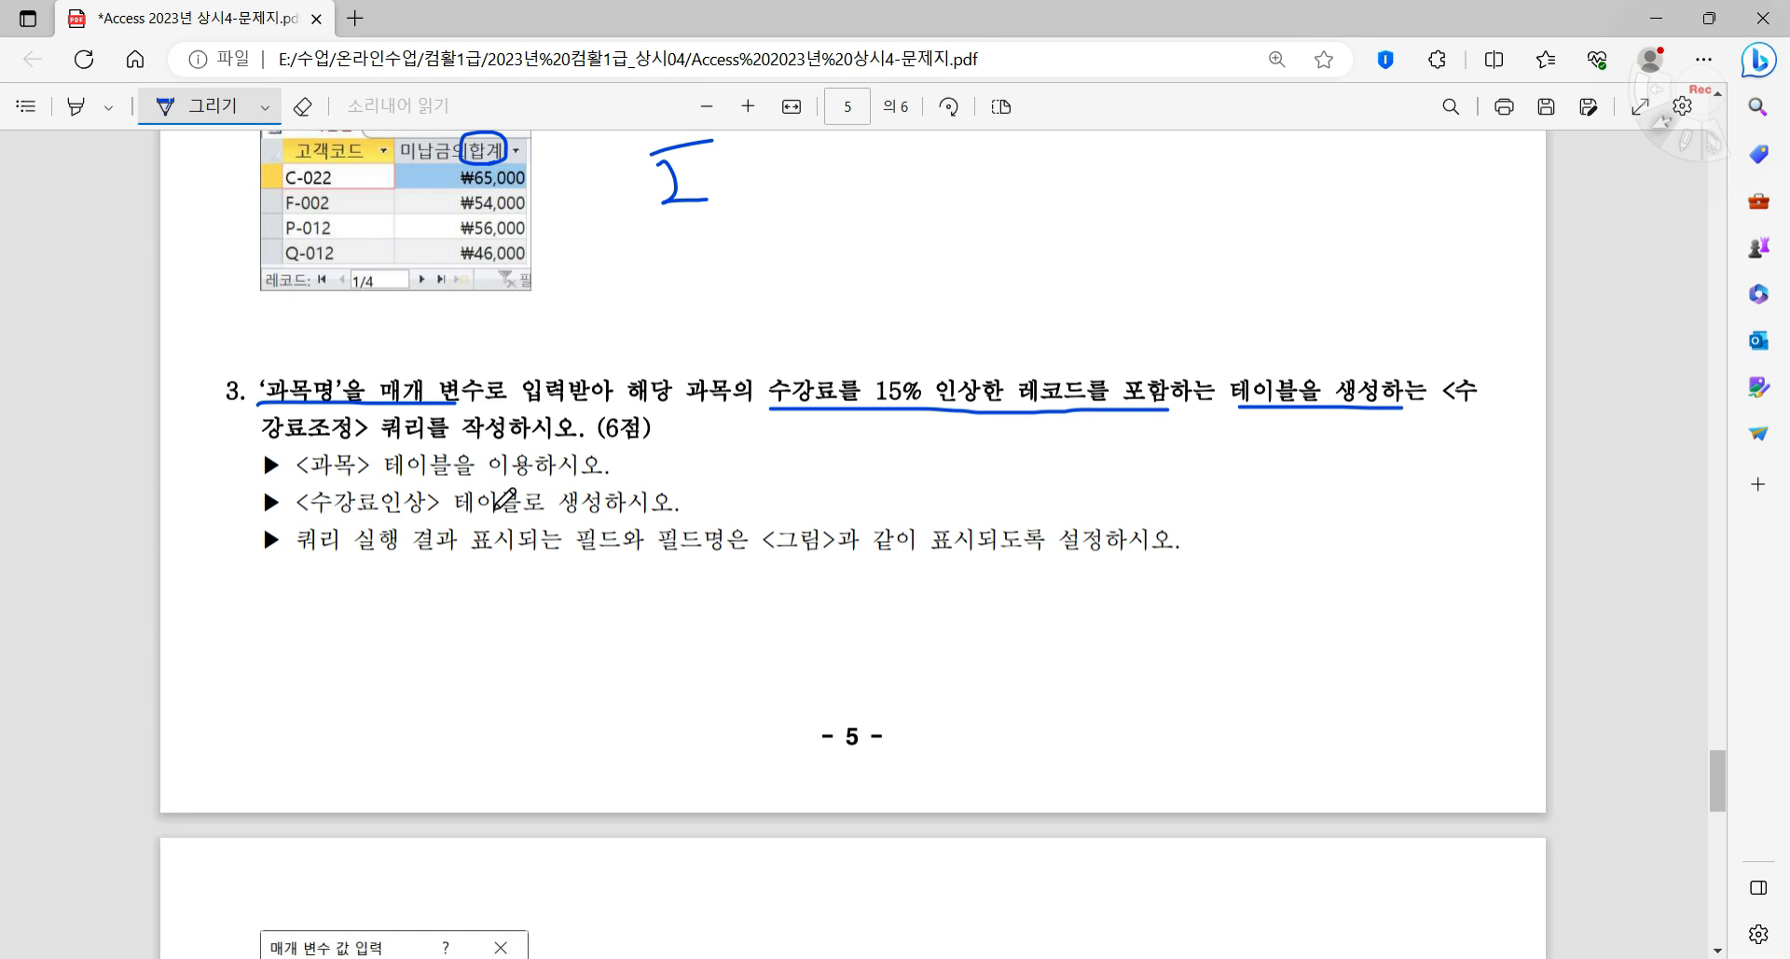
{"action": "scroll", "coordinate": [480, 513], "scroll_direction": "down", "scroll_amount": 5}
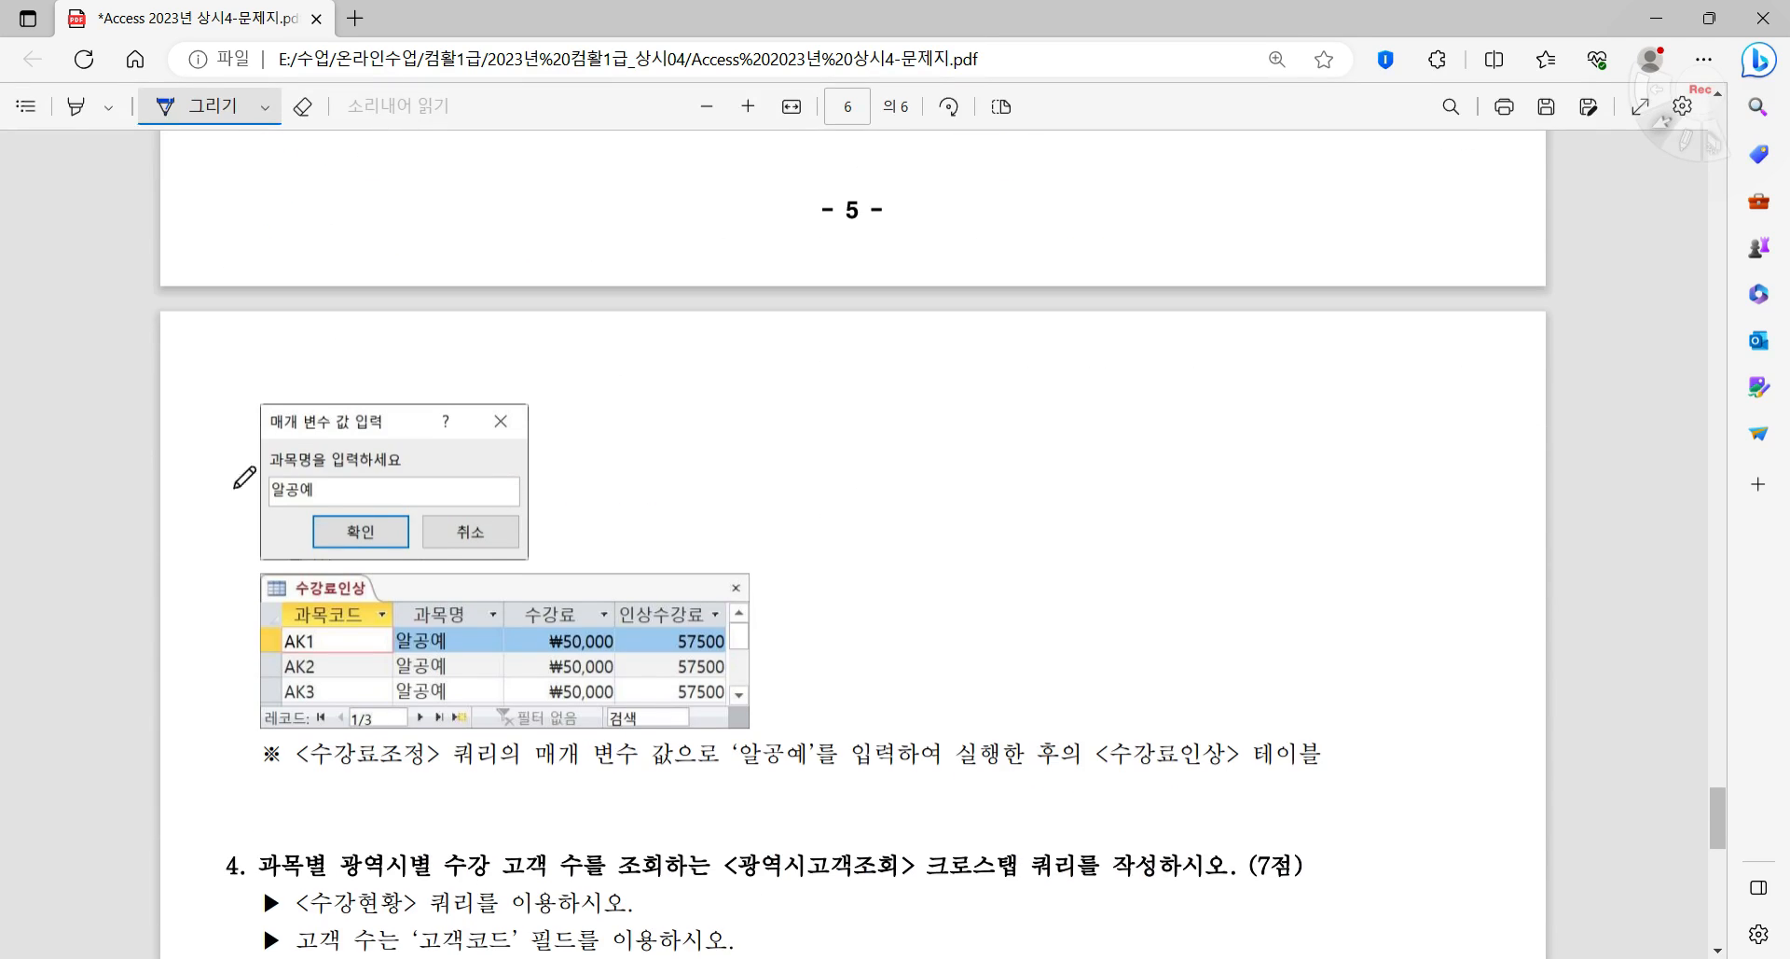
{"action": "mouse_move", "coordinate": [421, 472]}
{"action": "left_mouse_down"}
{"action": "mouse_move", "coordinate": [267, 471]}
{"action": "mouse_move", "coordinate": [259, 434]}
{"action": "mouse_move", "coordinate": [410, 442]}
{"action": "mouse_move", "coordinate": [418, 469]}
{"action": "left_mouse_up"}
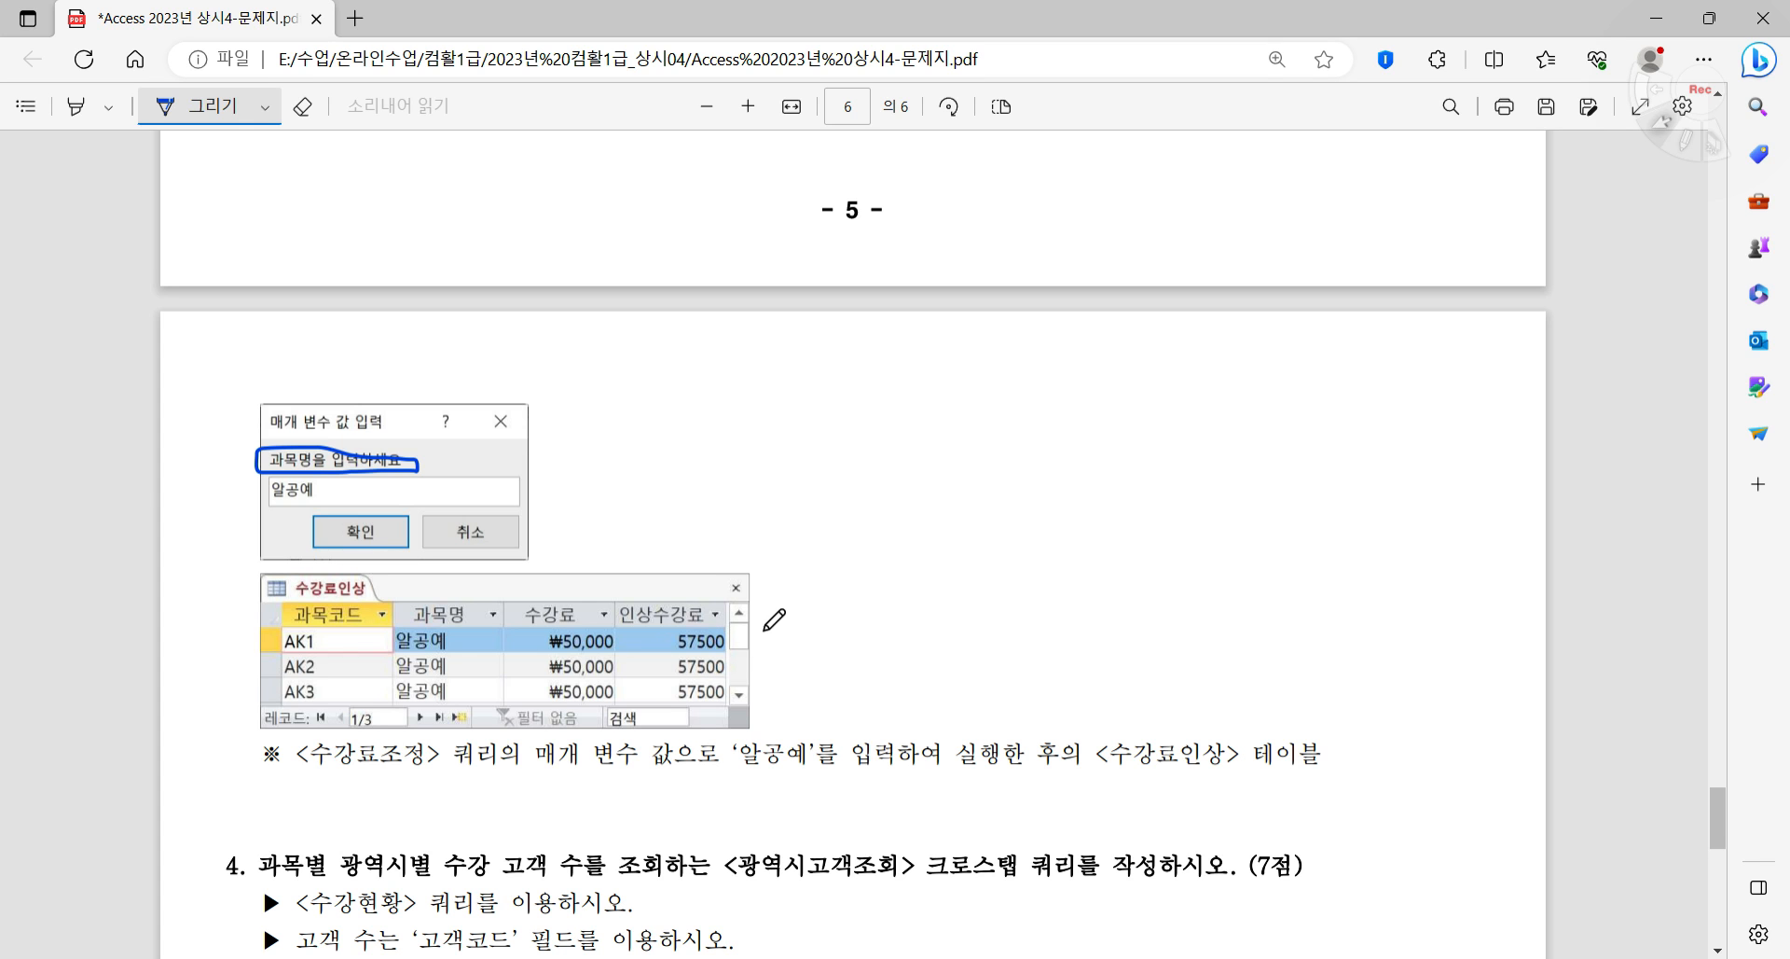
{"action": "scroll", "coordinate": [830, 578], "scroll_direction": "up", "scroll_amount": 2}
{"action": "scroll", "coordinate": [843, 573], "scroll_direction": "up", "scroll_amount": 2}
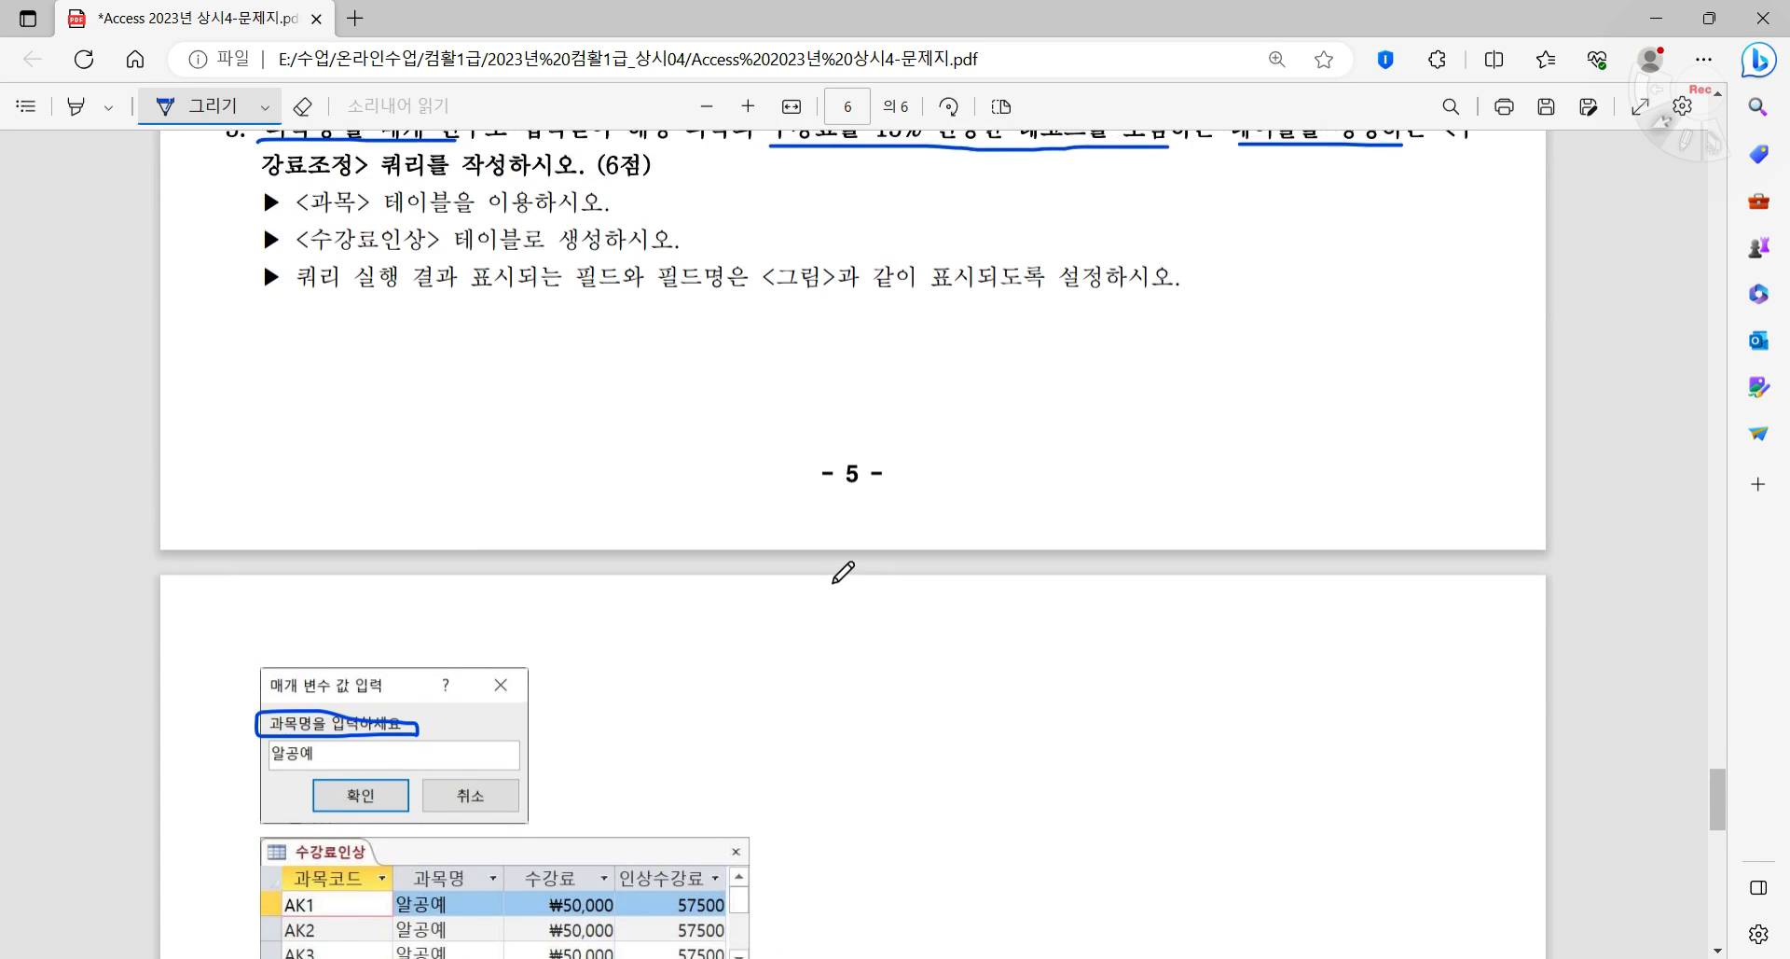
- Switch back to Access and create a new query in design view based on the 과목 table
{"action": "key", "text": "alt+Tab"}
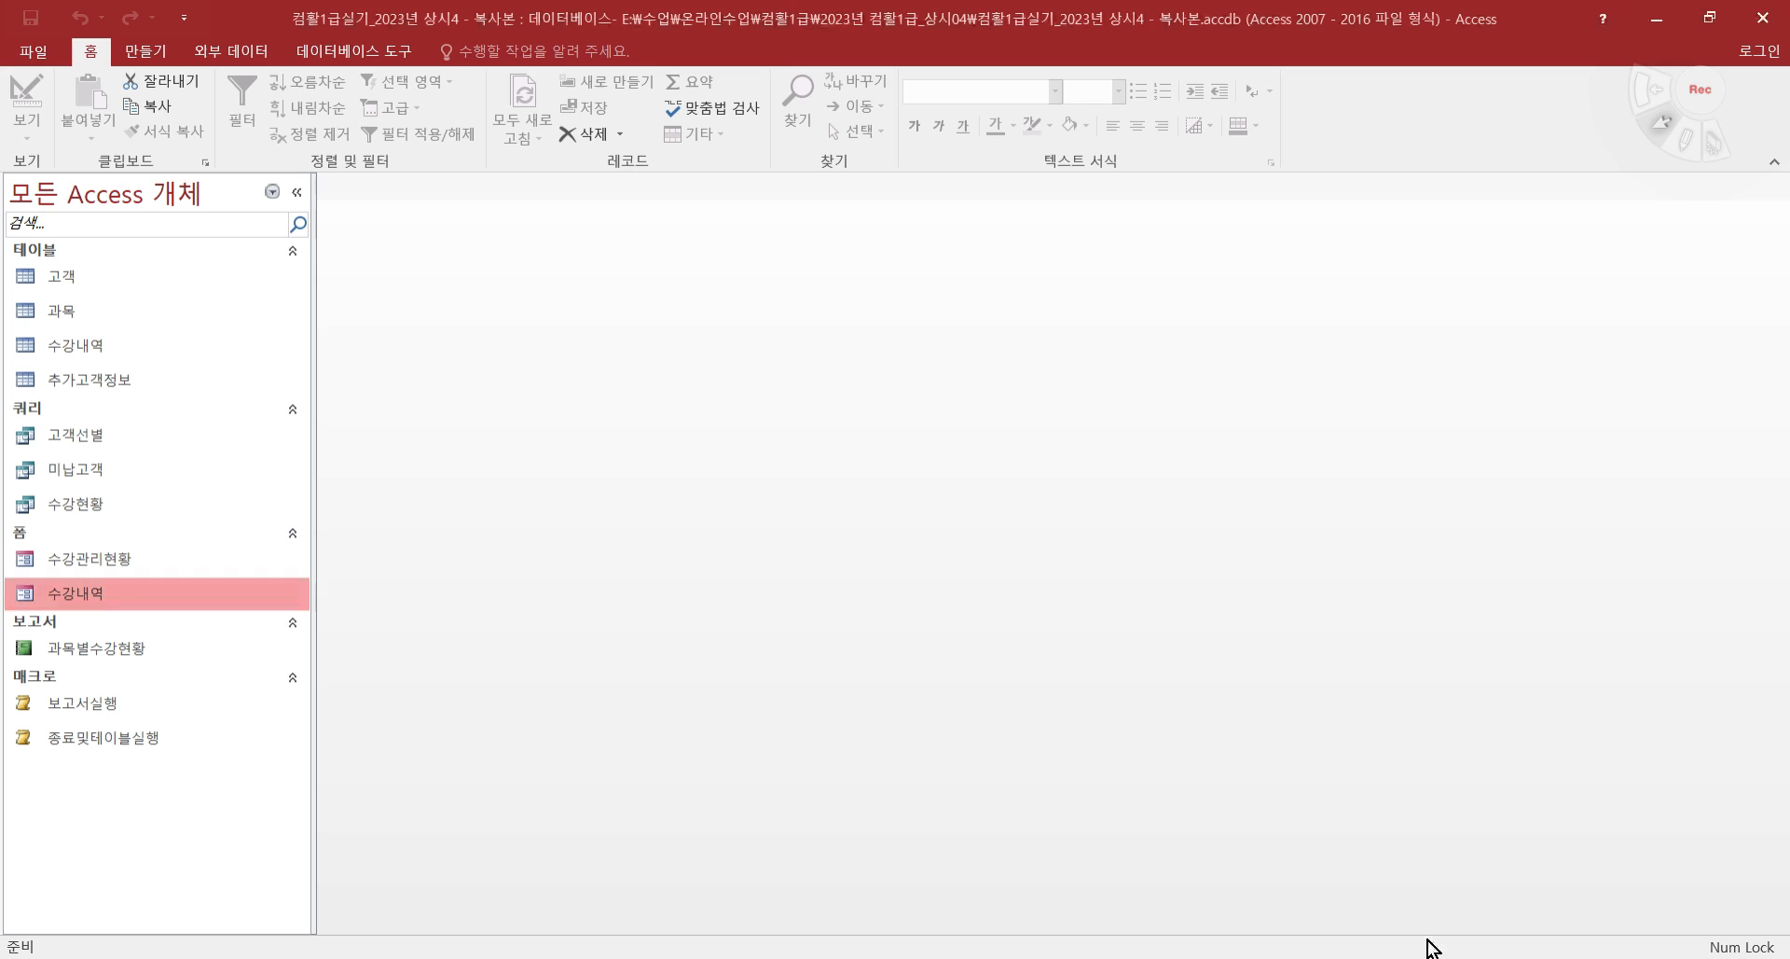
{"action": "left_click", "coordinate": [142, 58]}
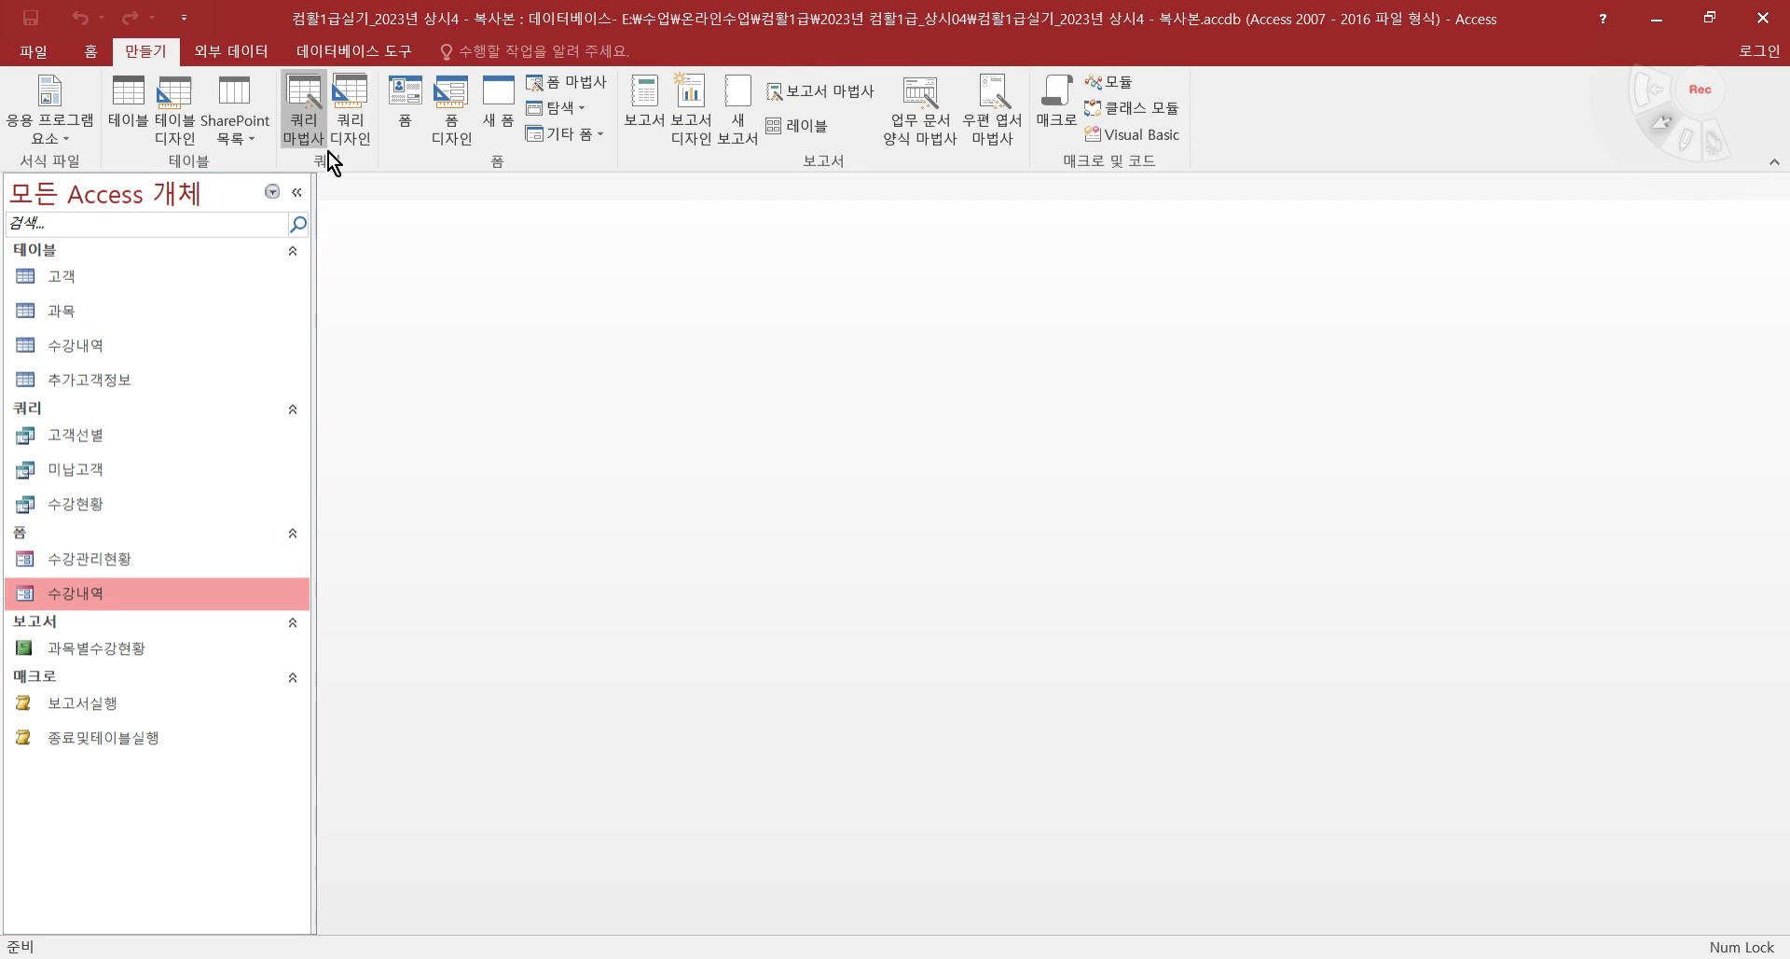
{"action": "left_click", "coordinate": [352, 126]}
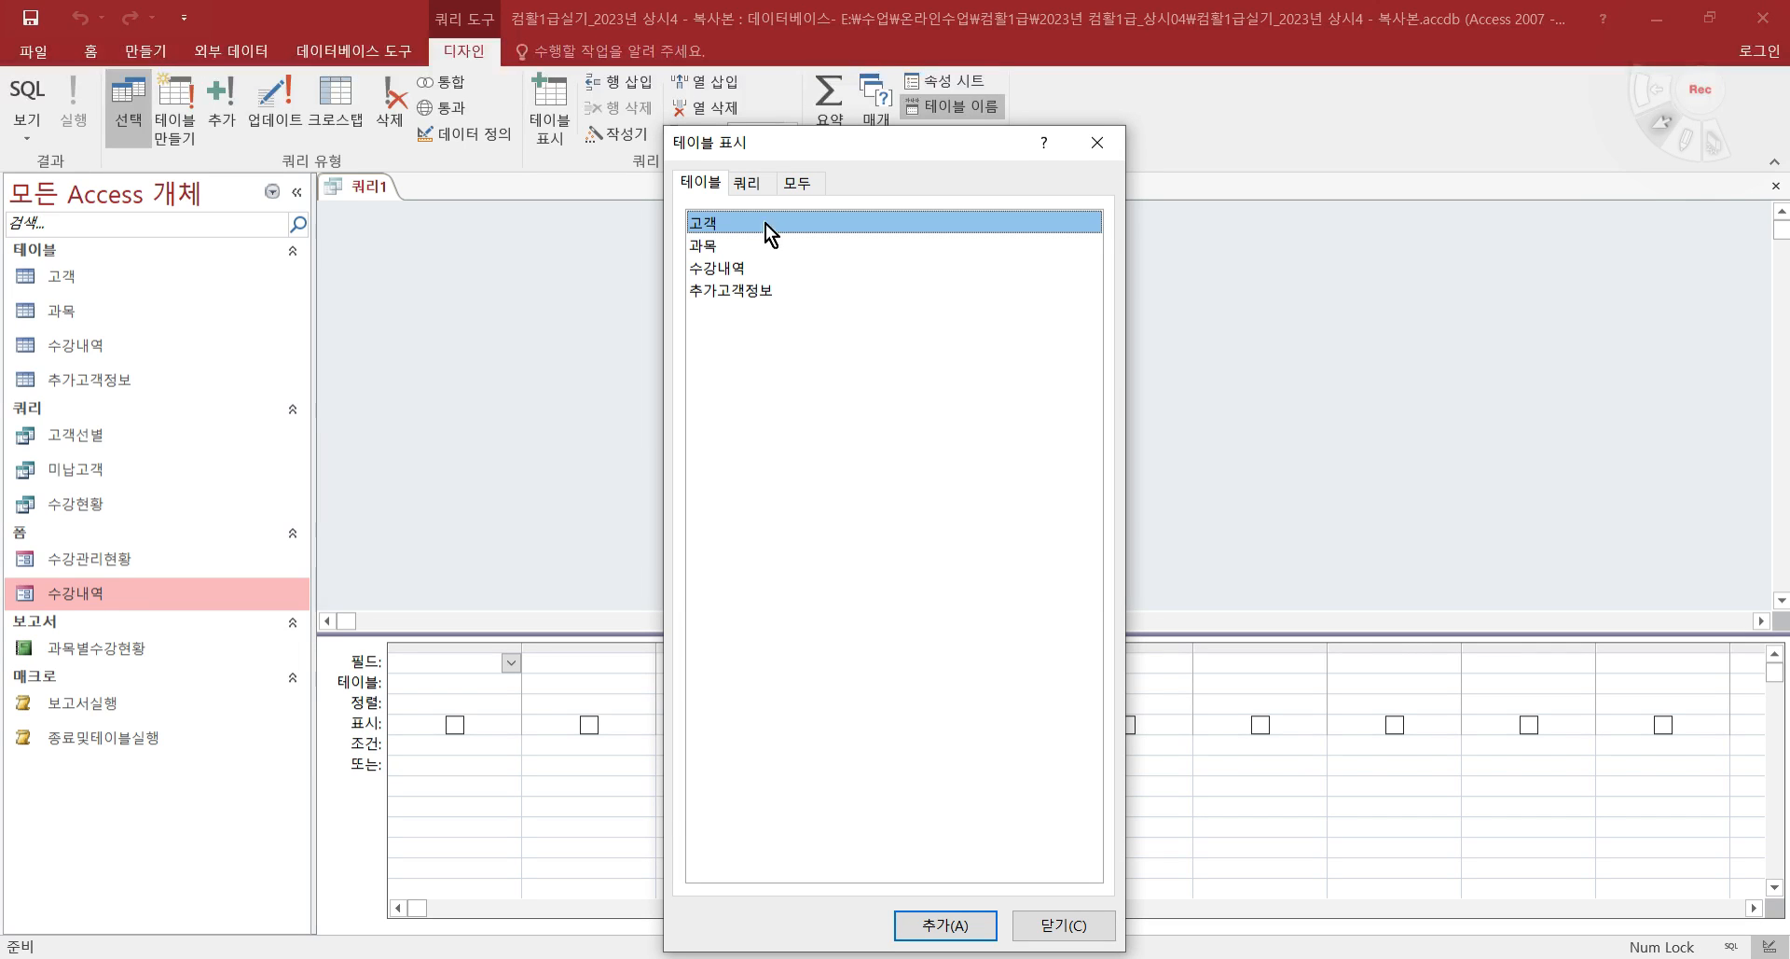
{"action": "double_click", "coordinate": [747, 248]}
{"action": "left_click", "coordinate": [1111, 141]}
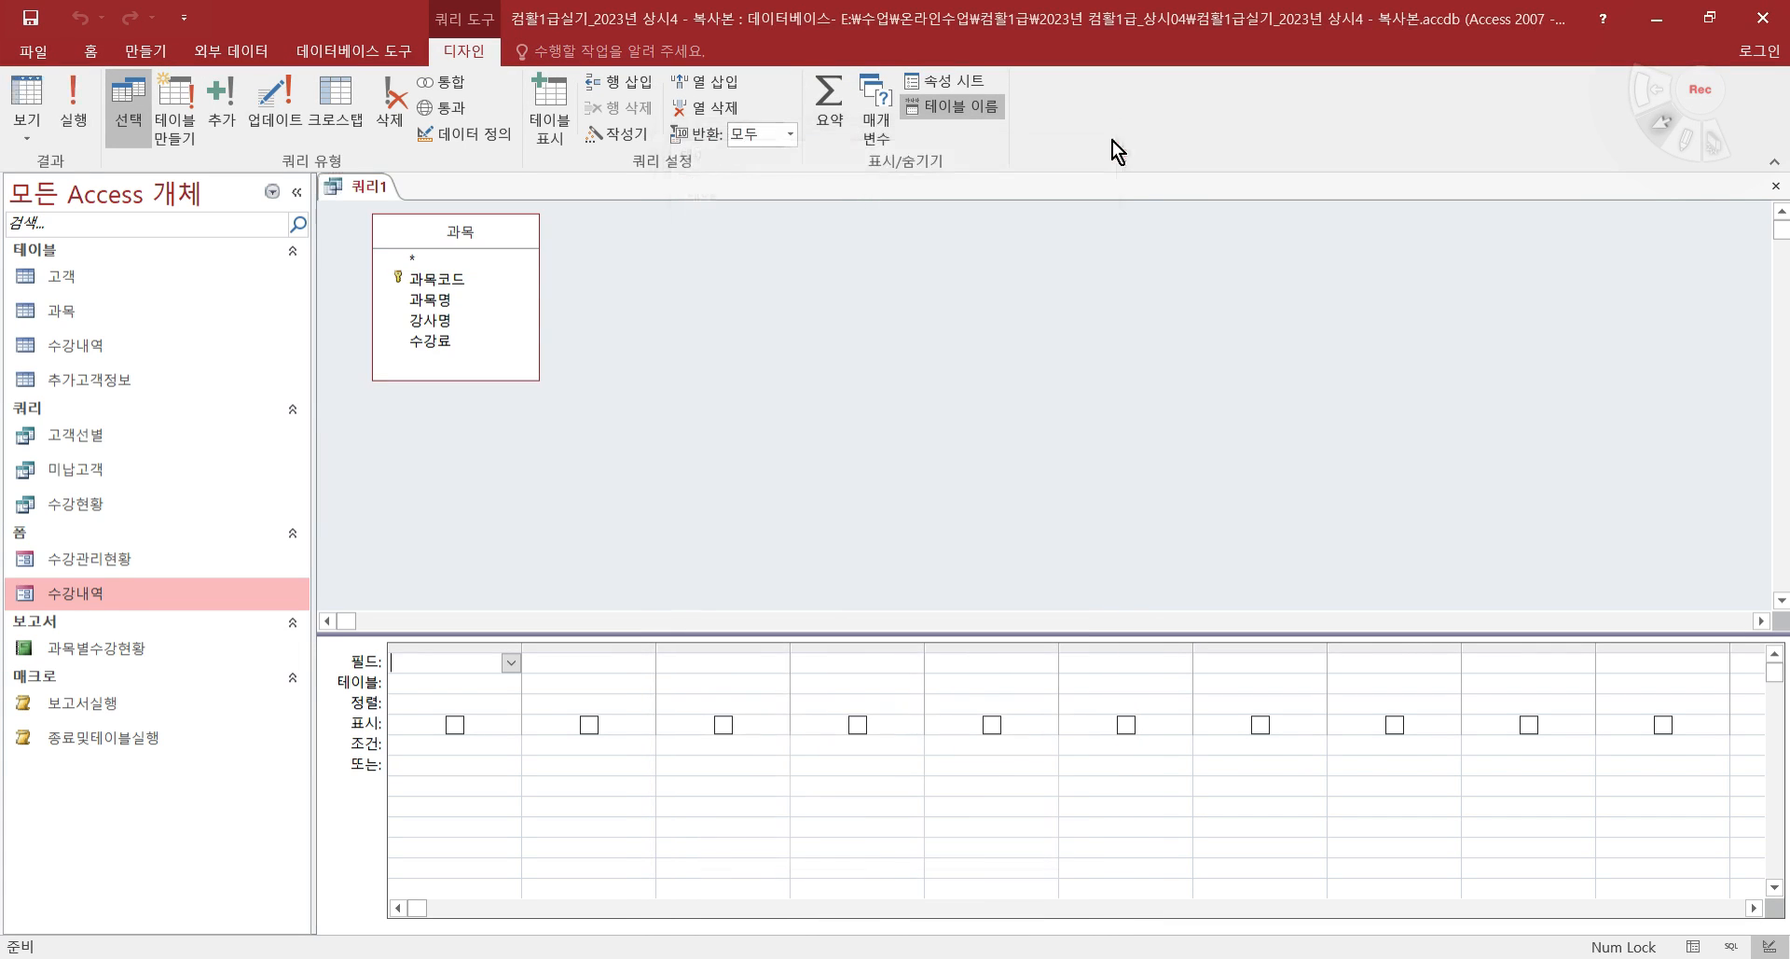
- Check the sample output in the exam PDF, add 과목코드, 과목명 and 수강료 to the query grid, and widen the empty fourth column
{"action": "key", "text": "alt+Tab"}
{"action": "scroll", "coordinate": [807, 631], "scroll_direction": "down", "scroll_amount": 6}
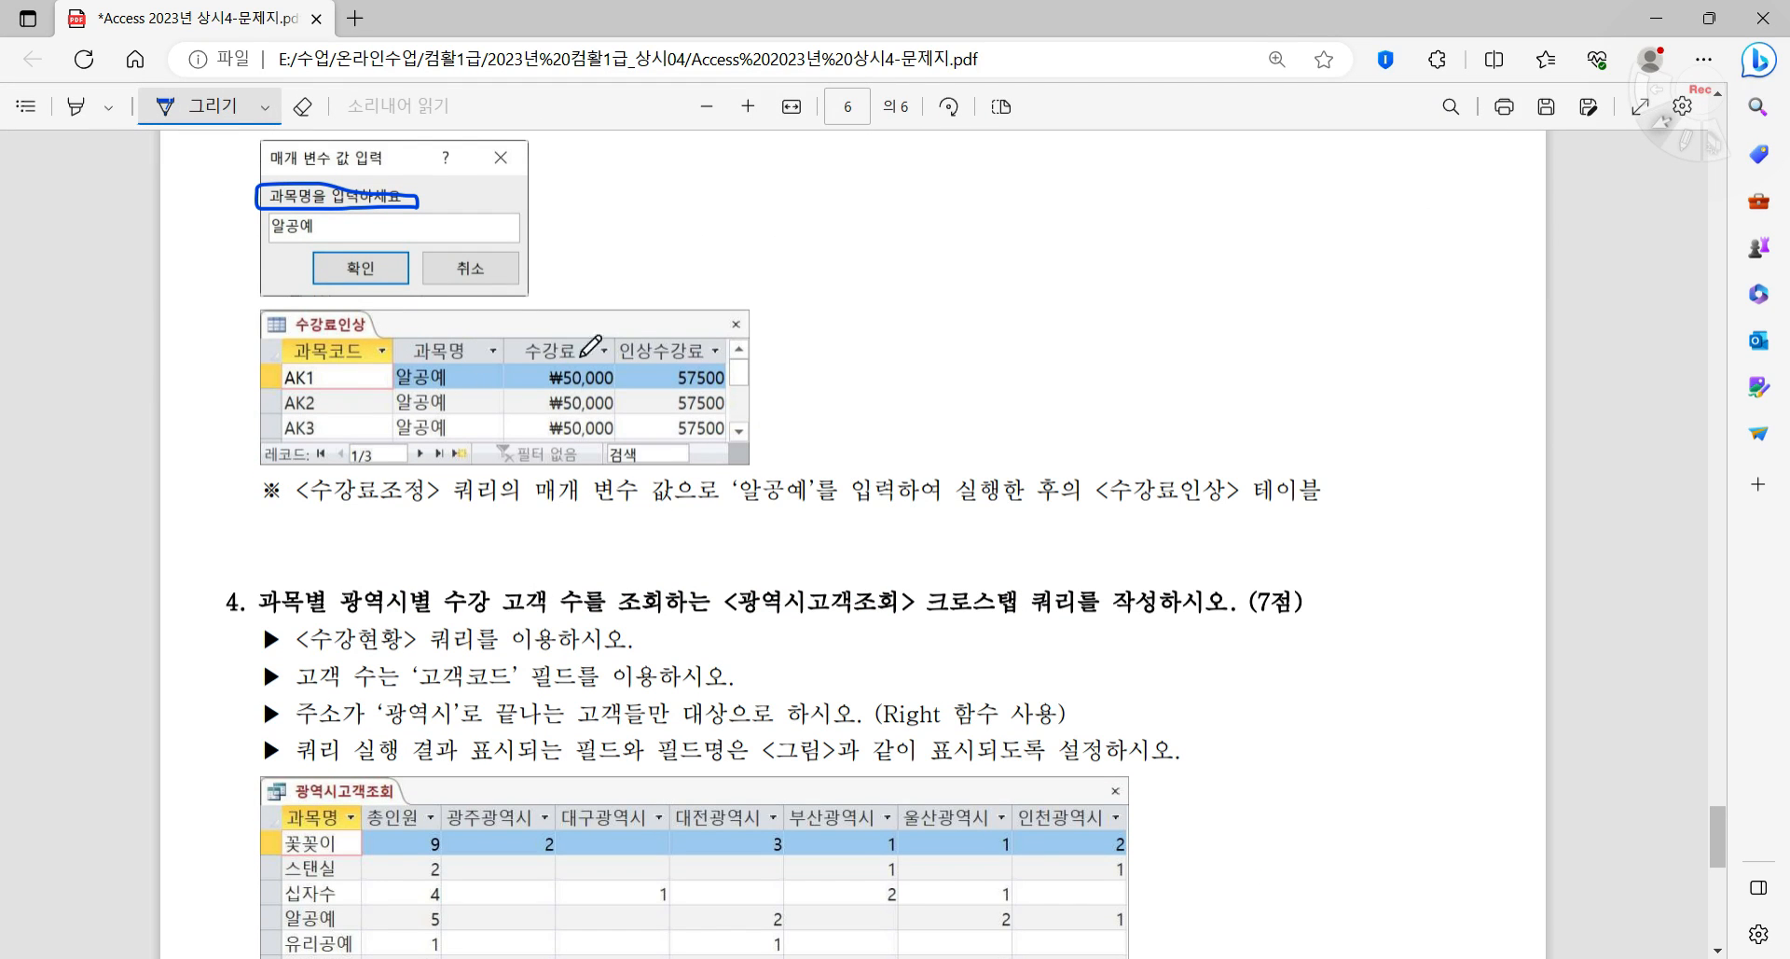
{"action": "key", "text": "alt+Tab"}
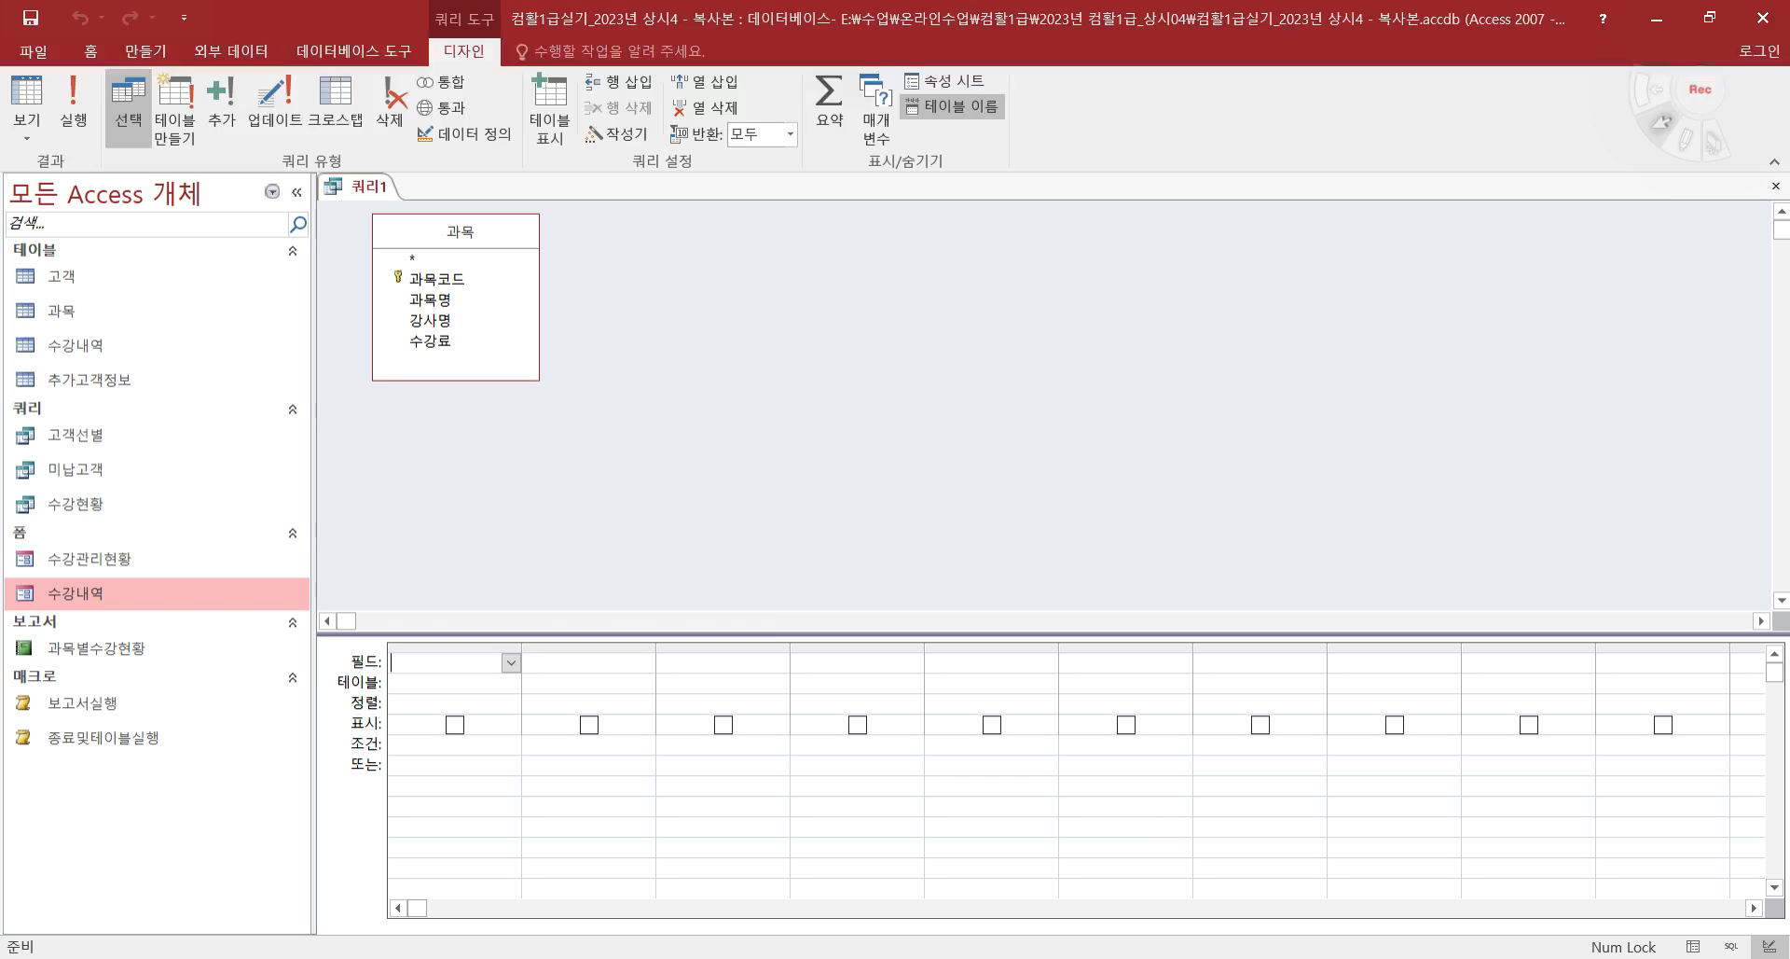
{"action": "double_click", "coordinate": [455, 278]}
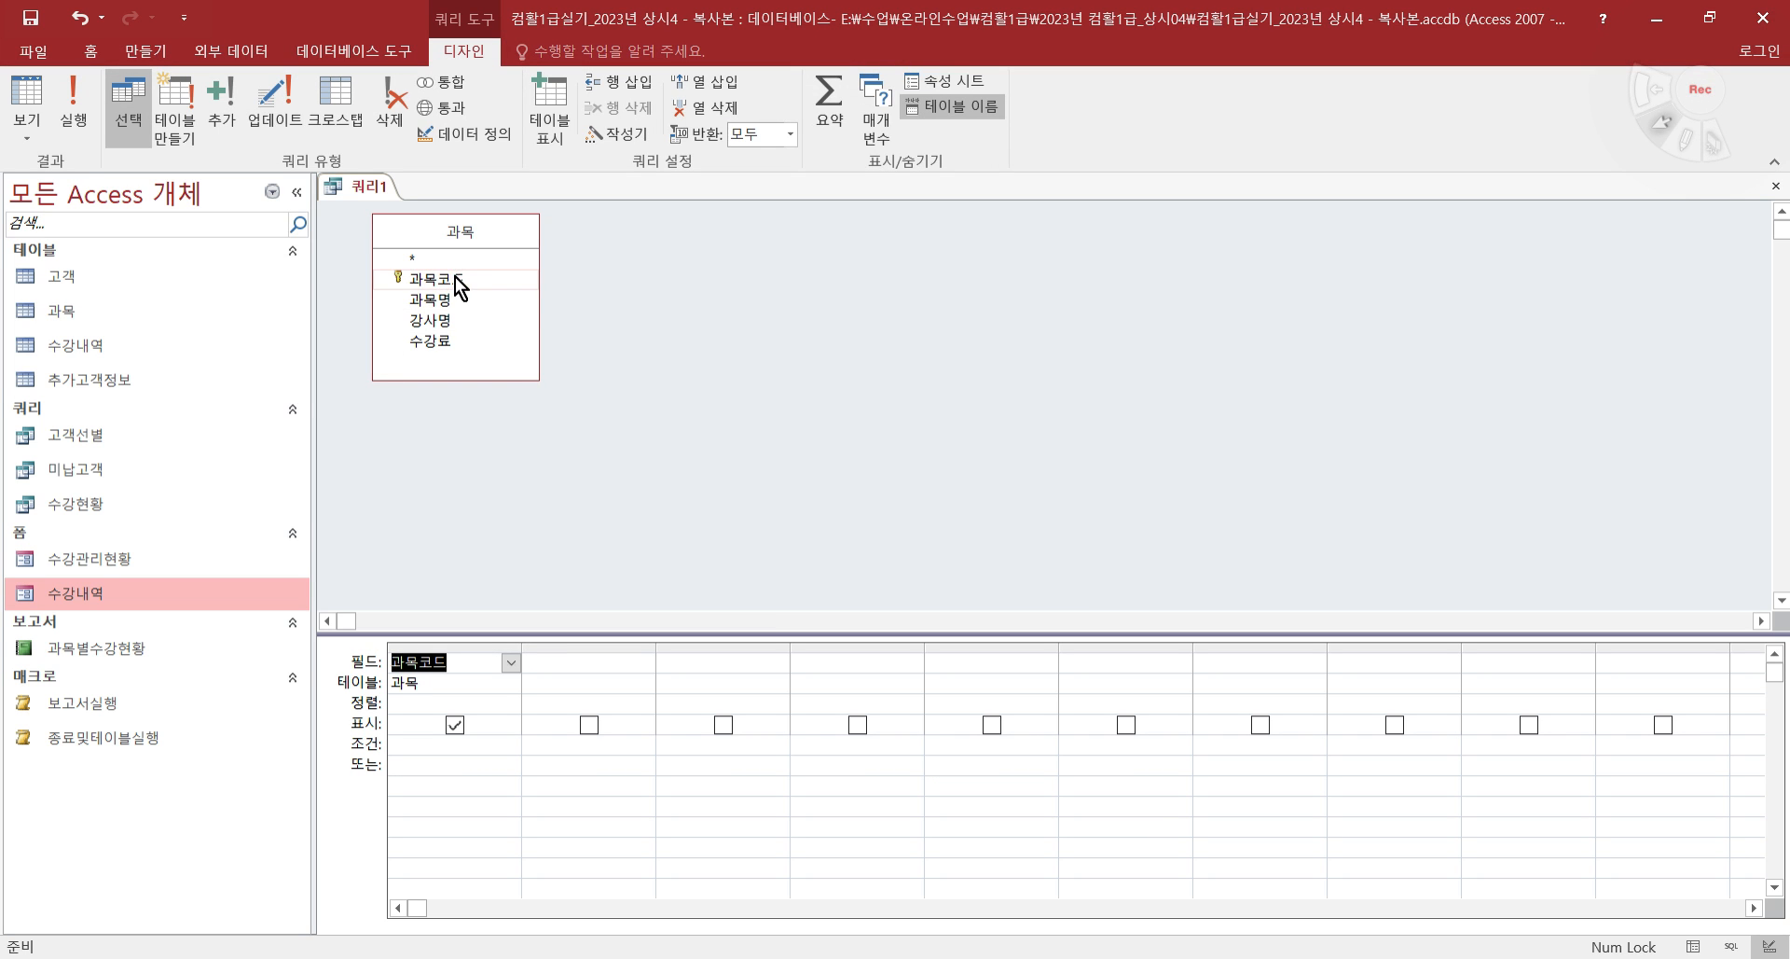
{"action": "double_click", "coordinate": [444, 305]}
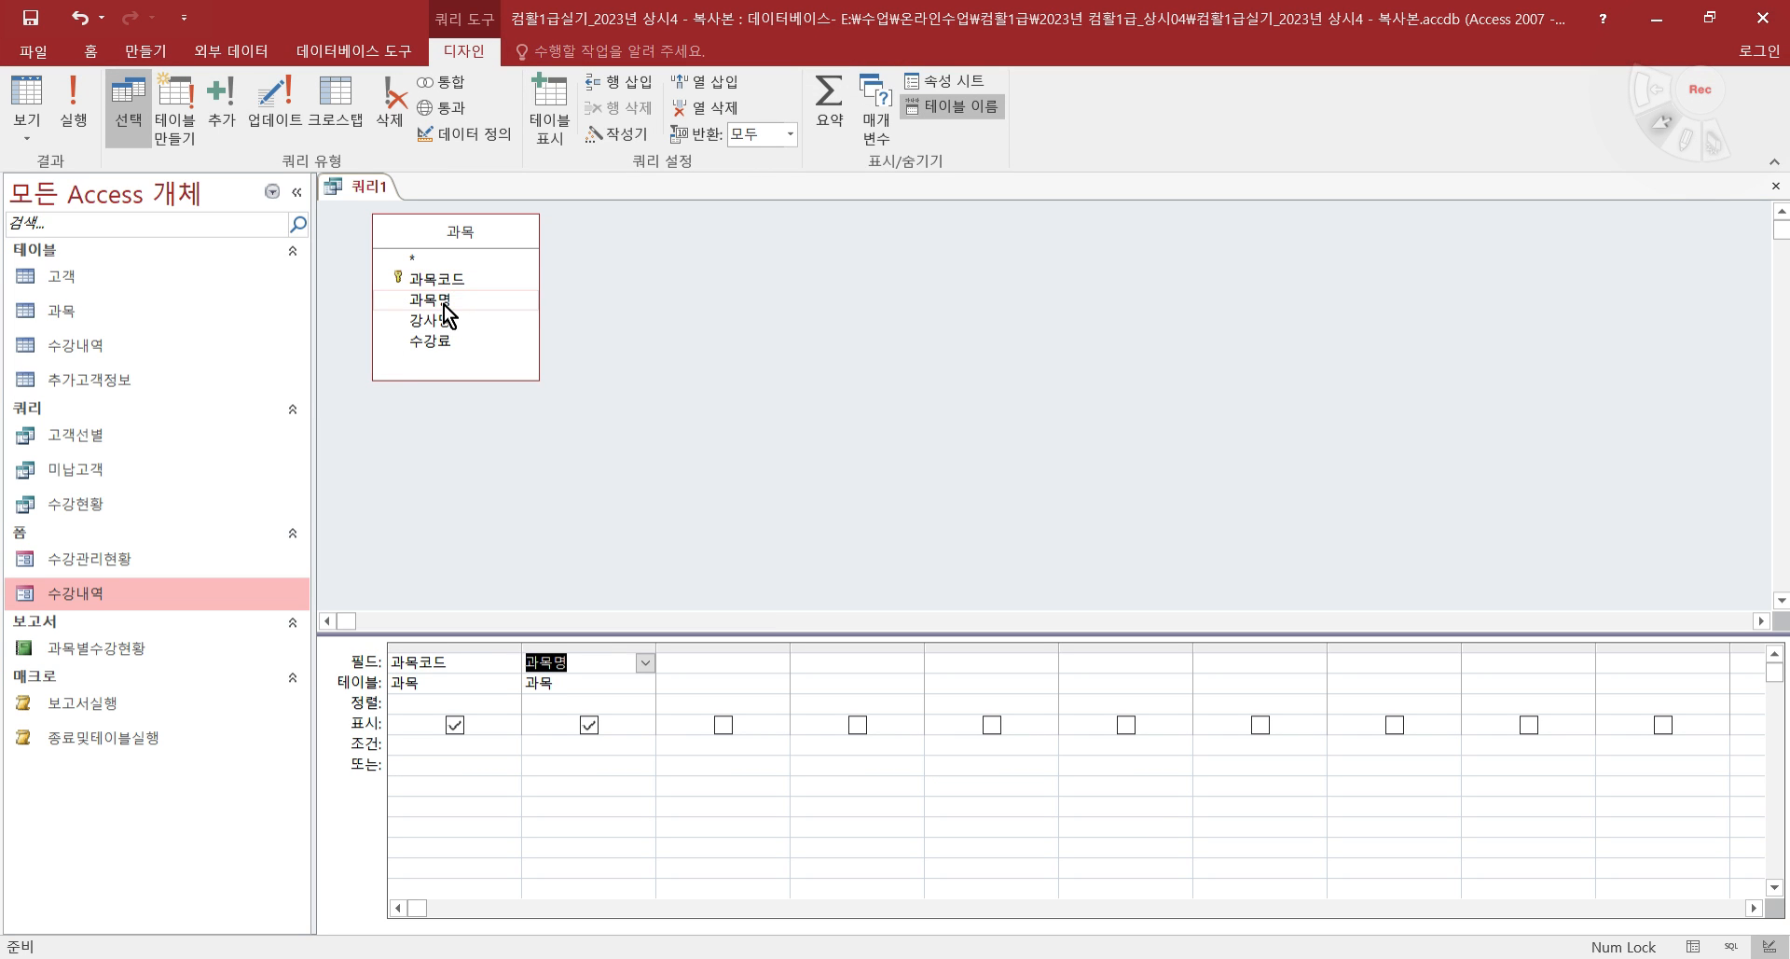
{"action": "double_click", "coordinate": [454, 341]}
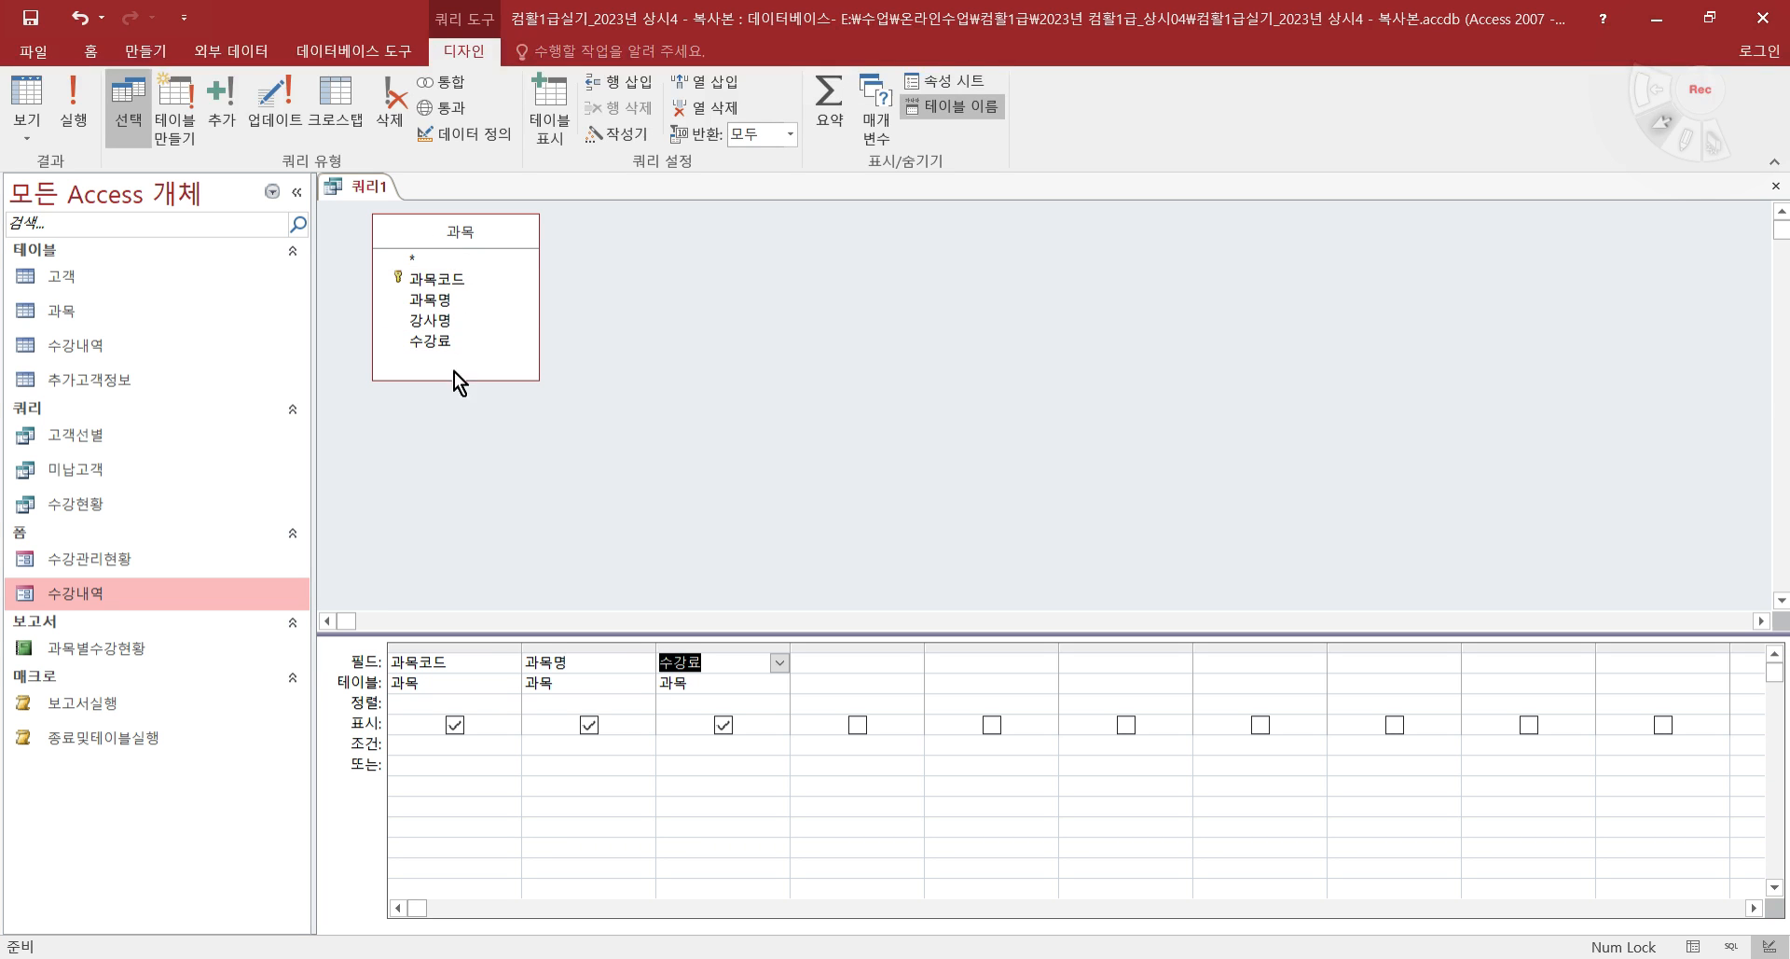
{"action": "left_click", "coordinate": [858, 667]}
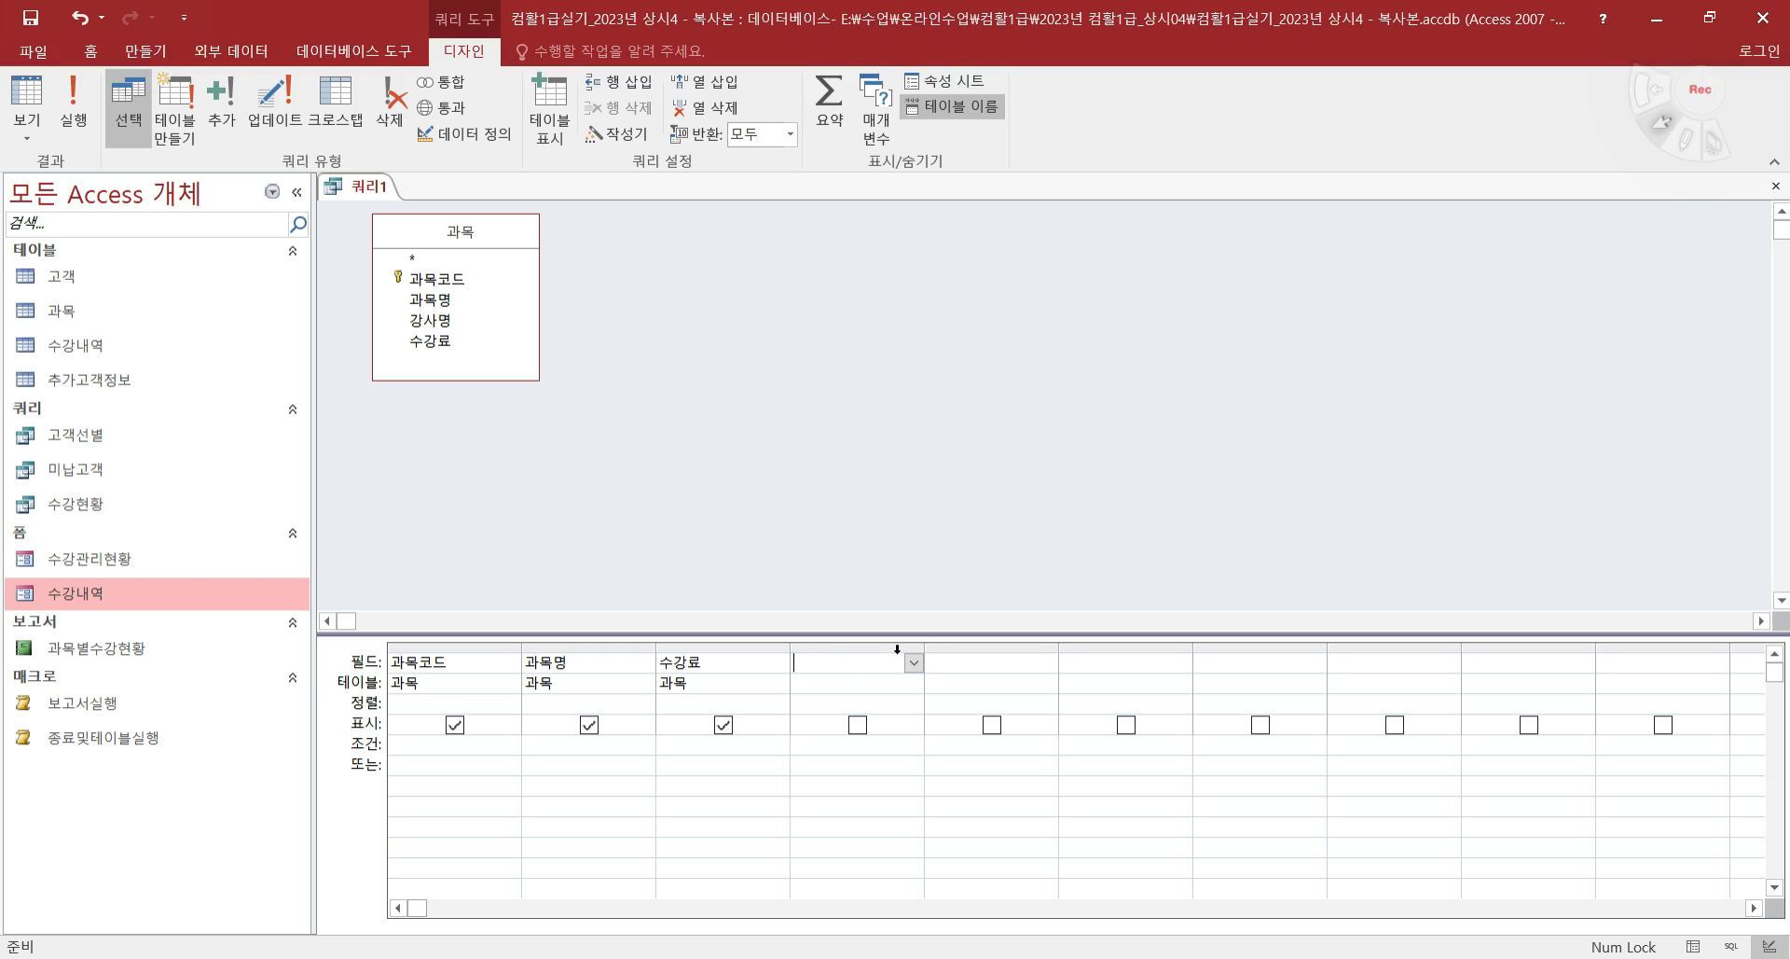
{"action": "left_click_drag", "start_coordinate": [924, 643], "coordinate": [1216, 642]}
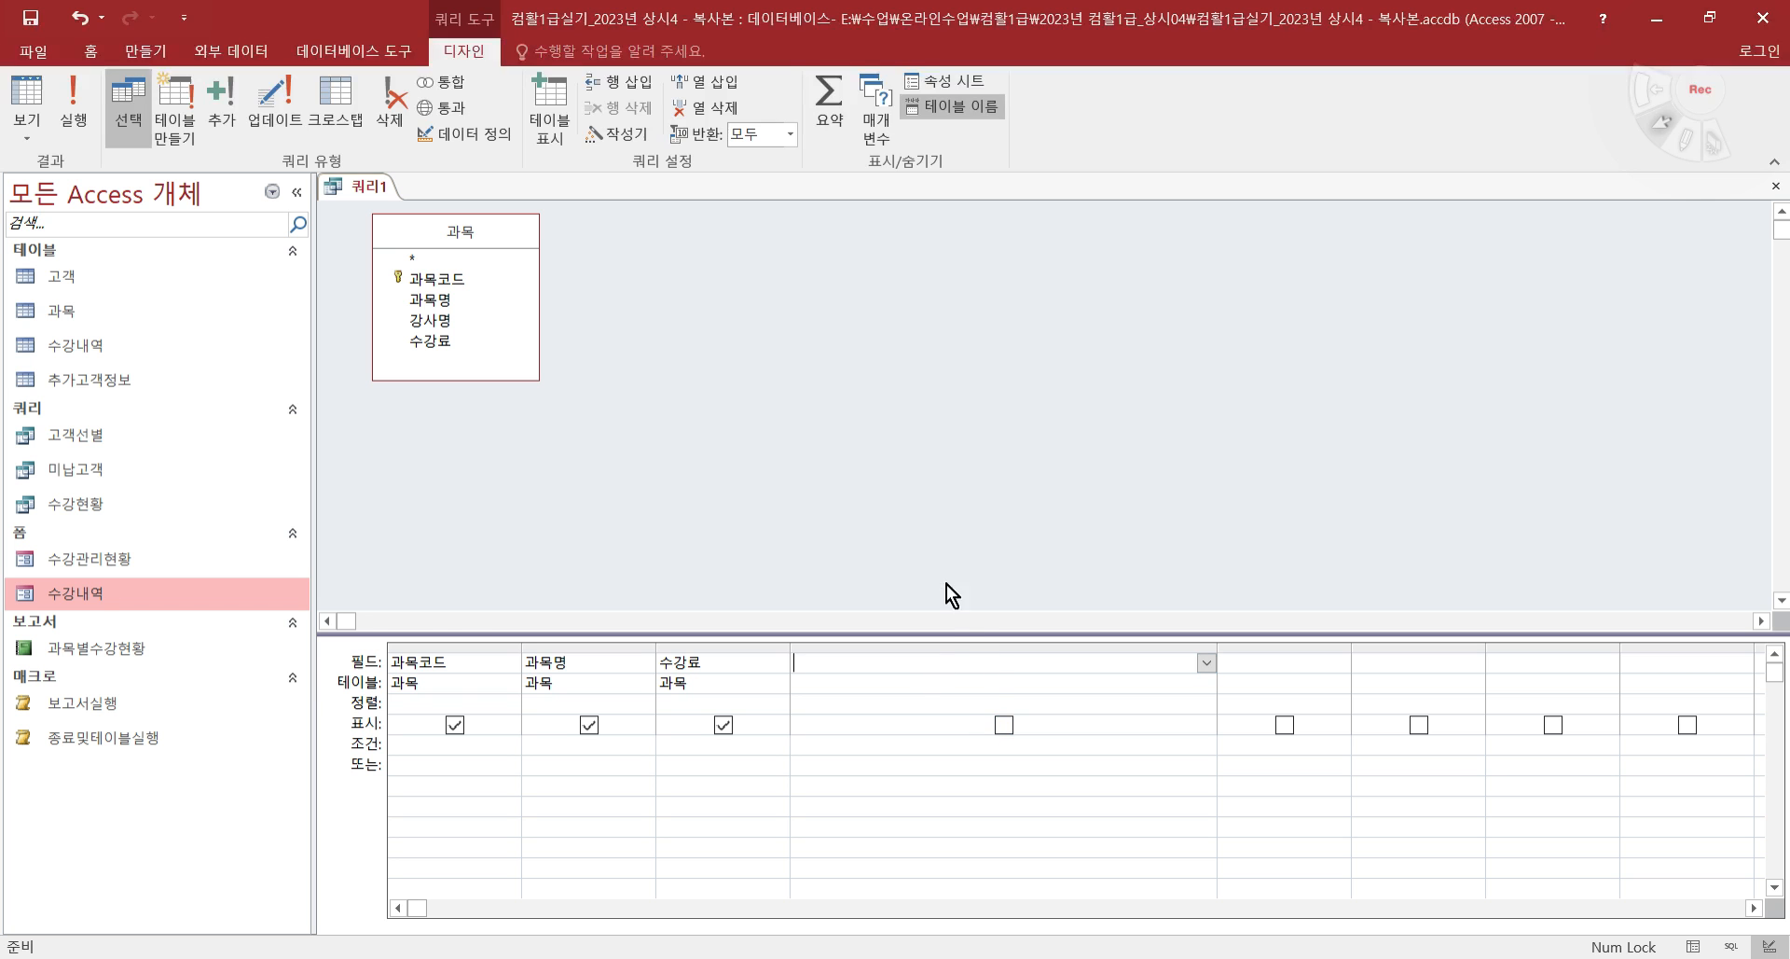
- In the exam PDF, circle 15% 인상 in question 3 and handwrite 100 → 115 and an underlined 15 beside it
{"action": "key", "text": "alt+Tab"}
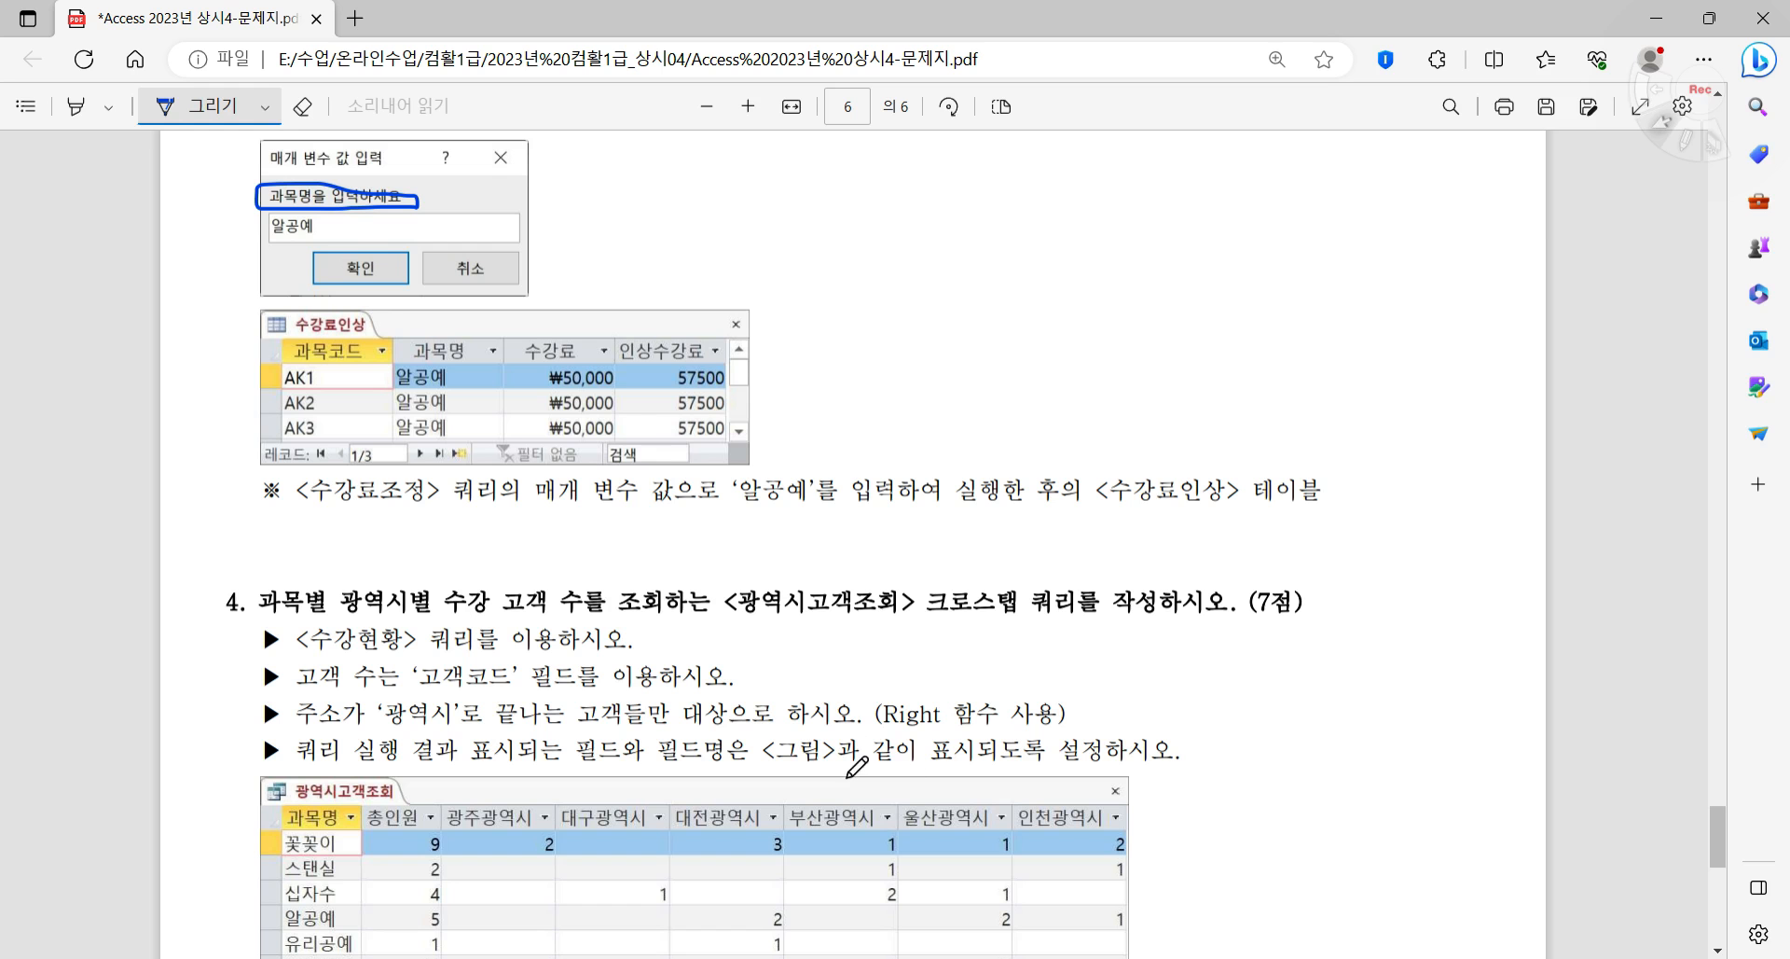
{"action": "scroll", "coordinate": [729, 569], "scroll_direction": "up", "scroll_amount": 5}
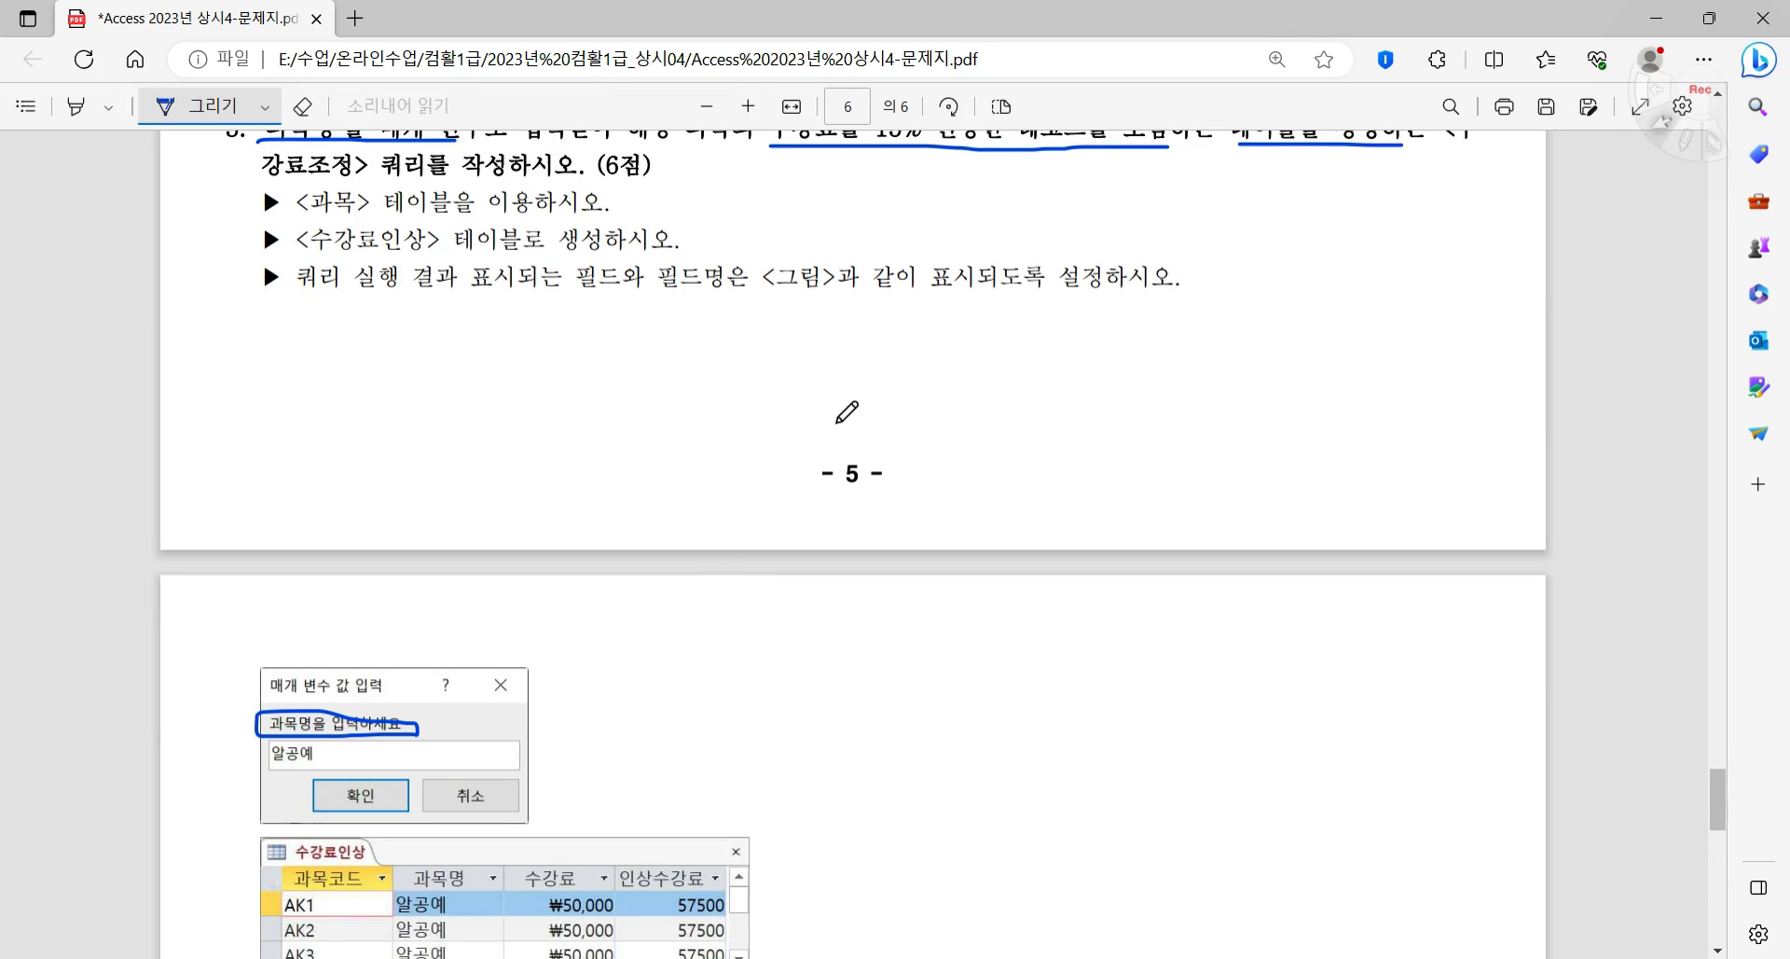
{"action": "scroll", "coordinate": [845, 412], "scroll_direction": "up", "scroll_amount": 2}
{"action": "mouse_move", "coordinate": [959, 284]}
{"action": "left_mouse_down"}
{"action": "mouse_move", "coordinate": [845, 265]}
{"action": "mouse_move", "coordinate": [979, 241]}
{"action": "mouse_move", "coordinate": [910, 287]}
{"action": "left_mouse_up"}
{"action": "mouse_move", "coordinate": [1054, 295]}
{"action": "left_mouse_down"}
{"action": "mouse_move", "coordinate": [1045, 343]}
{"action": "mouse_move", "coordinate": [1087, 303]}
{"action": "mouse_move", "coordinate": [1126, 315]}
{"action": "mouse_move", "coordinate": [1096, 321]}
{"action": "mouse_move", "coordinate": [1212, 316]}
{"action": "mouse_move", "coordinate": [1212, 341]}
{"action": "left_mouse_up"}
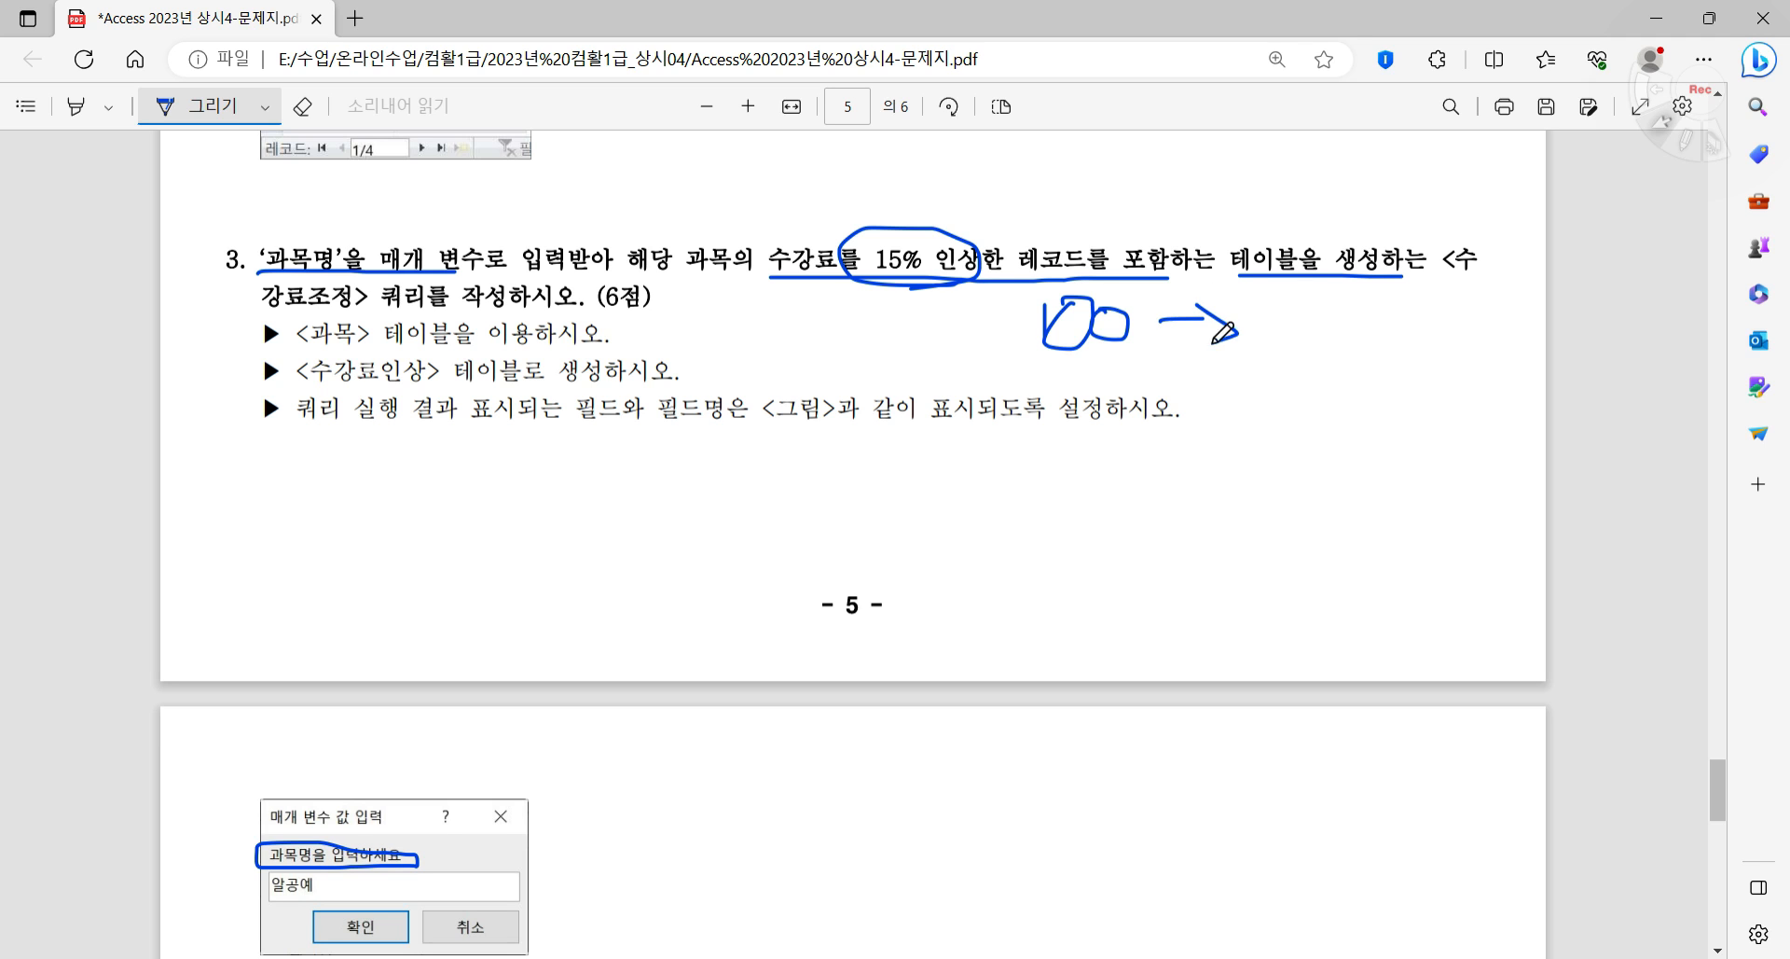
{"action": "mouse_move", "coordinate": [1291, 296]}
{"action": "left_mouse_down"}
{"action": "mouse_move", "coordinate": [1291, 334]}
{"action": "mouse_move", "coordinate": [1375, 322]}
{"action": "mouse_move", "coordinate": [1359, 345]}
{"action": "mouse_move", "coordinate": [1377, 293]}
{"action": "left_mouse_up"}
{"action": "mouse_move", "coordinate": [1236, 401]}
{"action": "left_mouse_down"}
{"action": "mouse_move", "coordinate": [1241, 446]}
{"action": "mouse_move", "coordinate": [1306, 410]}
{"action": "left_mouse_up"}
{"action": "left_click_drag", "start_coordinate": [1226, 463], "coordinate": [1286, 455]}
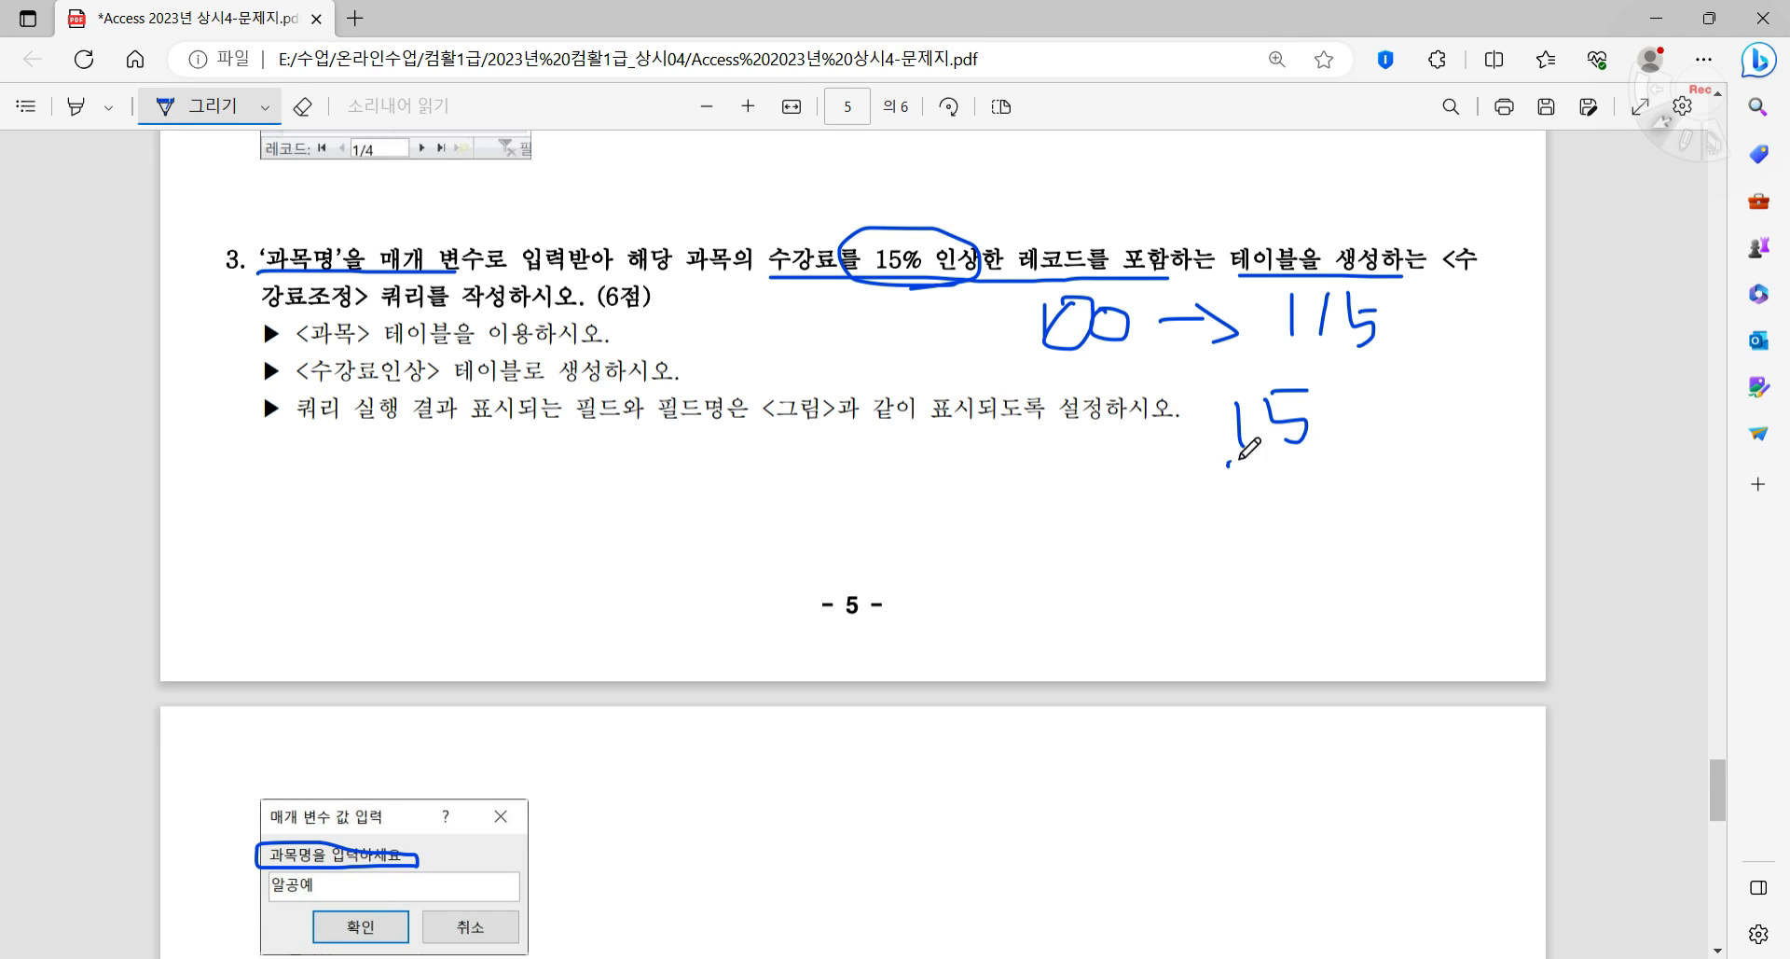
{"action": "left_click_drag", "start_coordinate": [1274, 355], "coordinate": [1401, 351]}
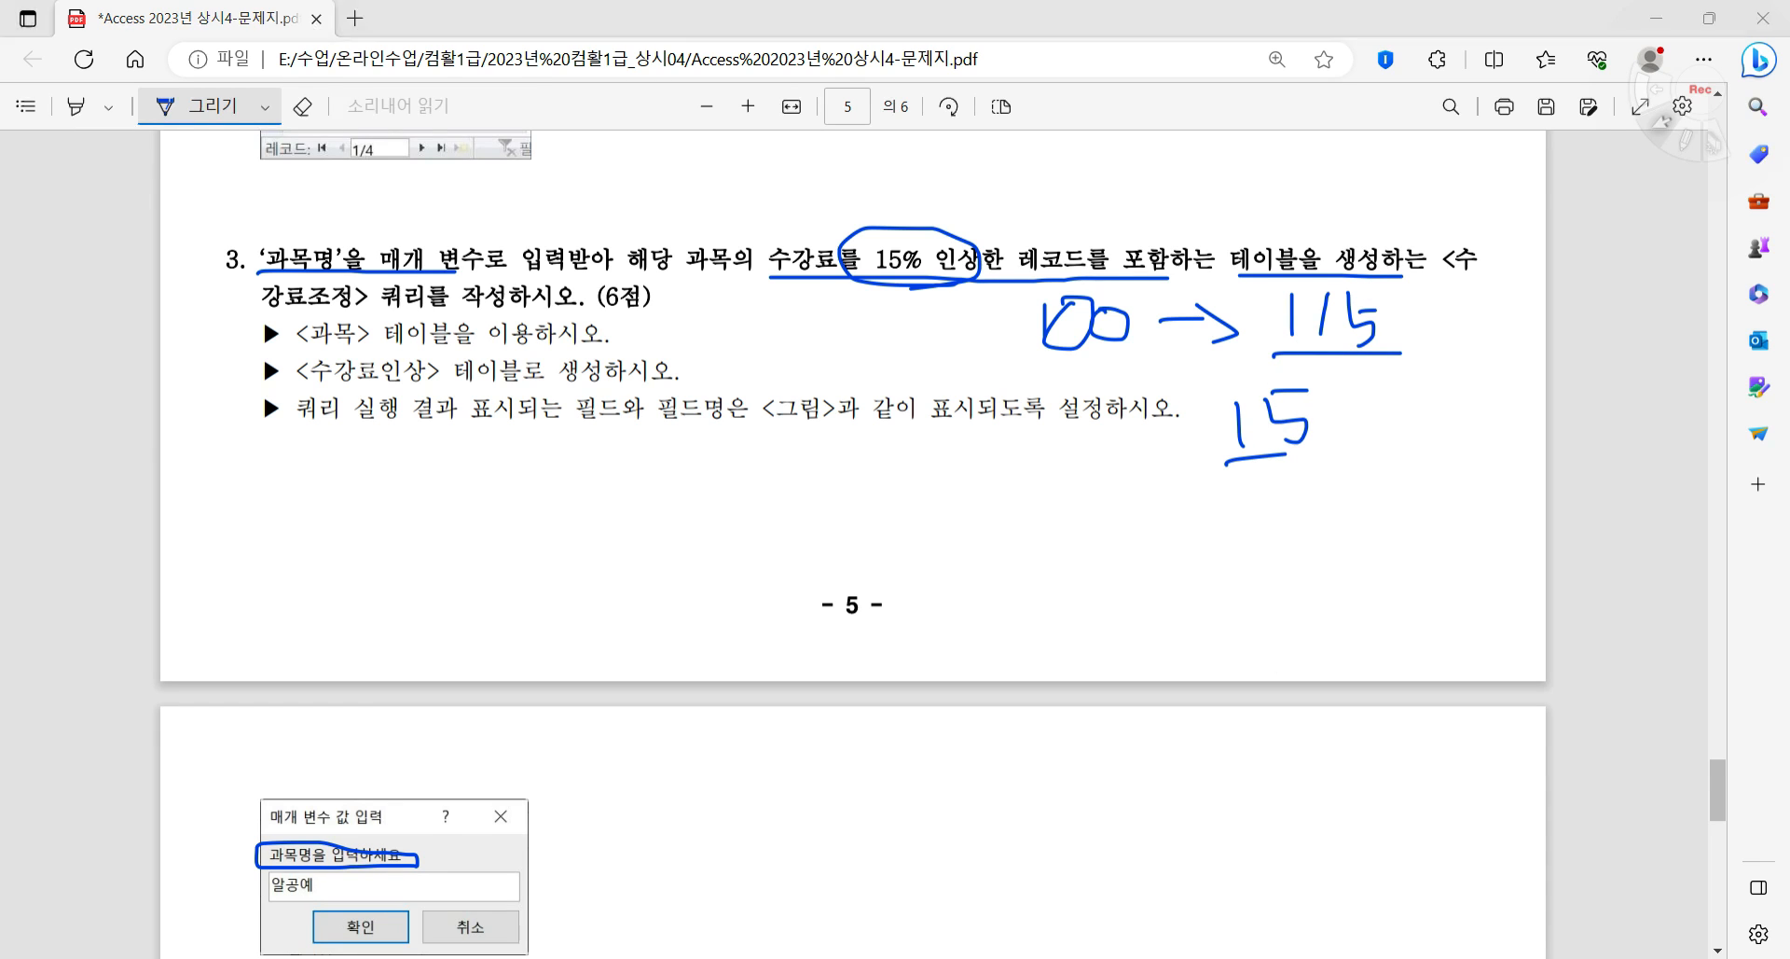
- In Access, enter the fourth column's field as 인상수강료:수강료+수강료*0.15, and shorten the expression to 인상수강료: [수강료]*1.15
{"action": "key", "text": "alt+Tab"}
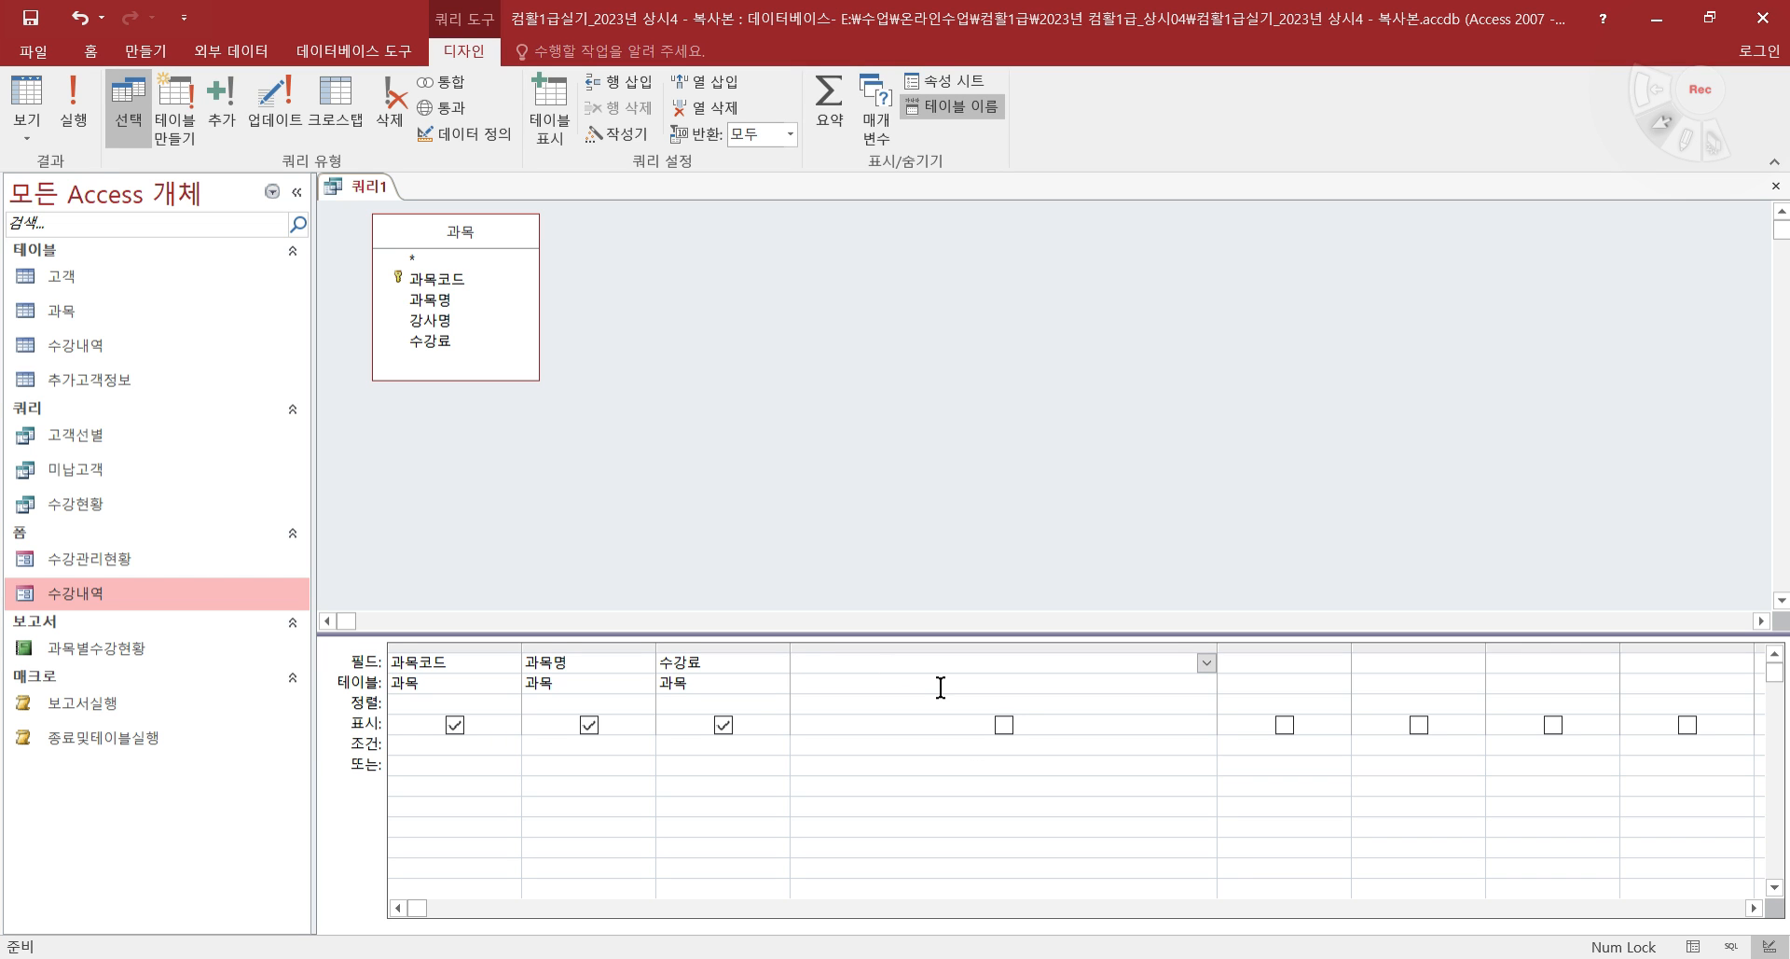
{"action": "type", "text": "ㅇ"}
{"action": "type", "text": "상ㅅ"}
{"action": "type", "text": "ㅜㄱㅏㅇㄹ"}
{"action": "type", "text": ":"}
{"action": "type", "text": "ㅅㅜㅅㅏㅇ"}
{"action": "key", "text": "BackSpace"}
{"action": "key", "text": "BackSpace"}
{"action": "key", "text": "BackSpace"}
{"action": "type", "text": "ㄱㅏㅇㄹ"}
{"action": "type", "text": "+"}
{"action": "type", "text": "ㅅㅜㄱㅏ"}
{"action": "type", "text": "ㅇㄹ"}
{"action": "type", "text": "*"}
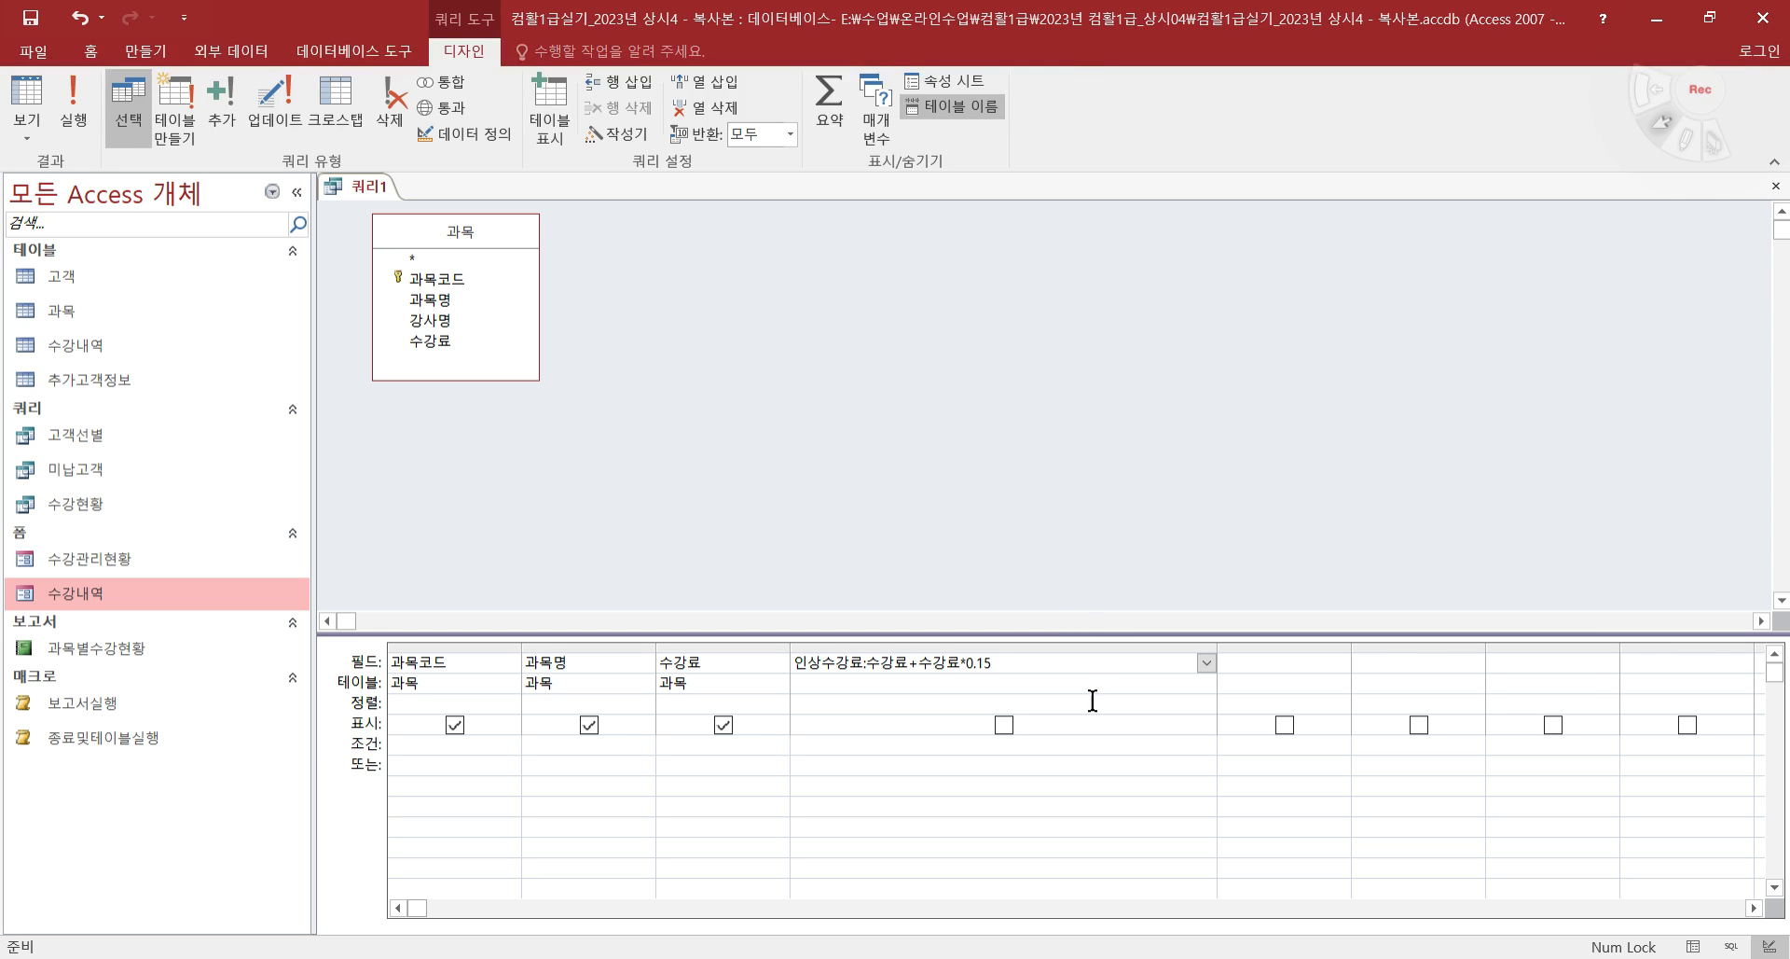
{"action": "left_click", "coordinate": [908, 669]}
{"action": "key", "text": "Tab"}
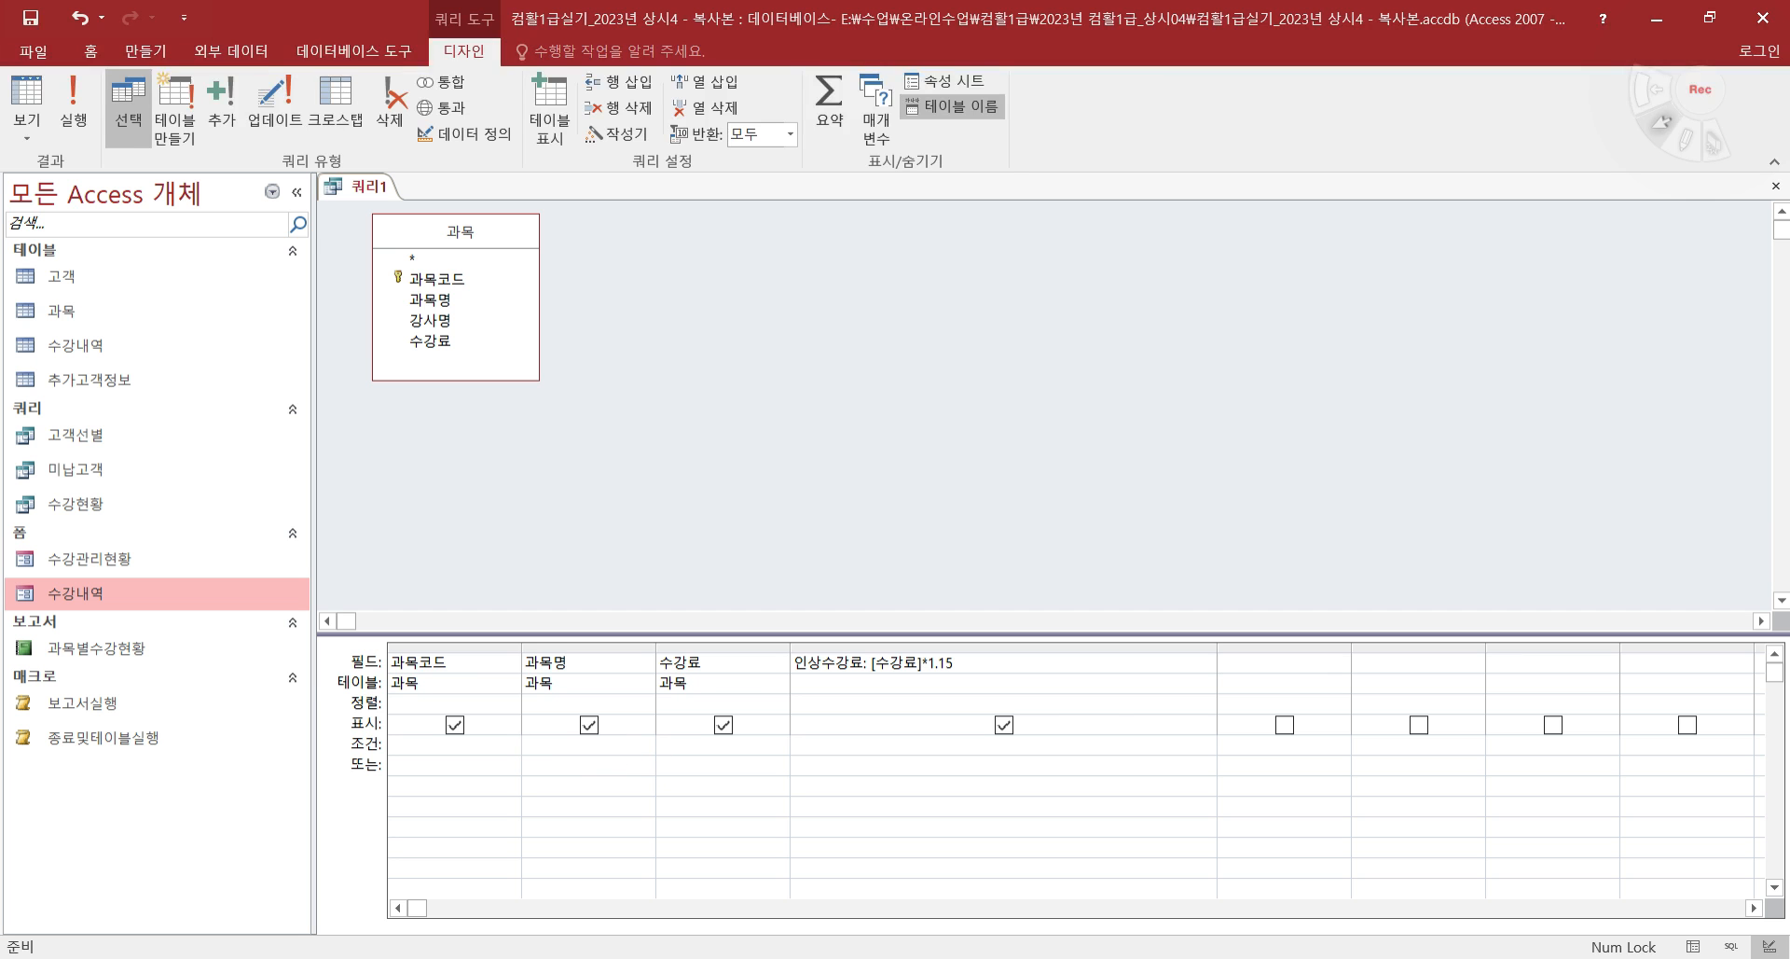
- In the exam PDF, erase the circle around the 과목명을 입력하세요 prompt and reselect the drawing pen
{"action": "key", "text": "alt+Tab"}
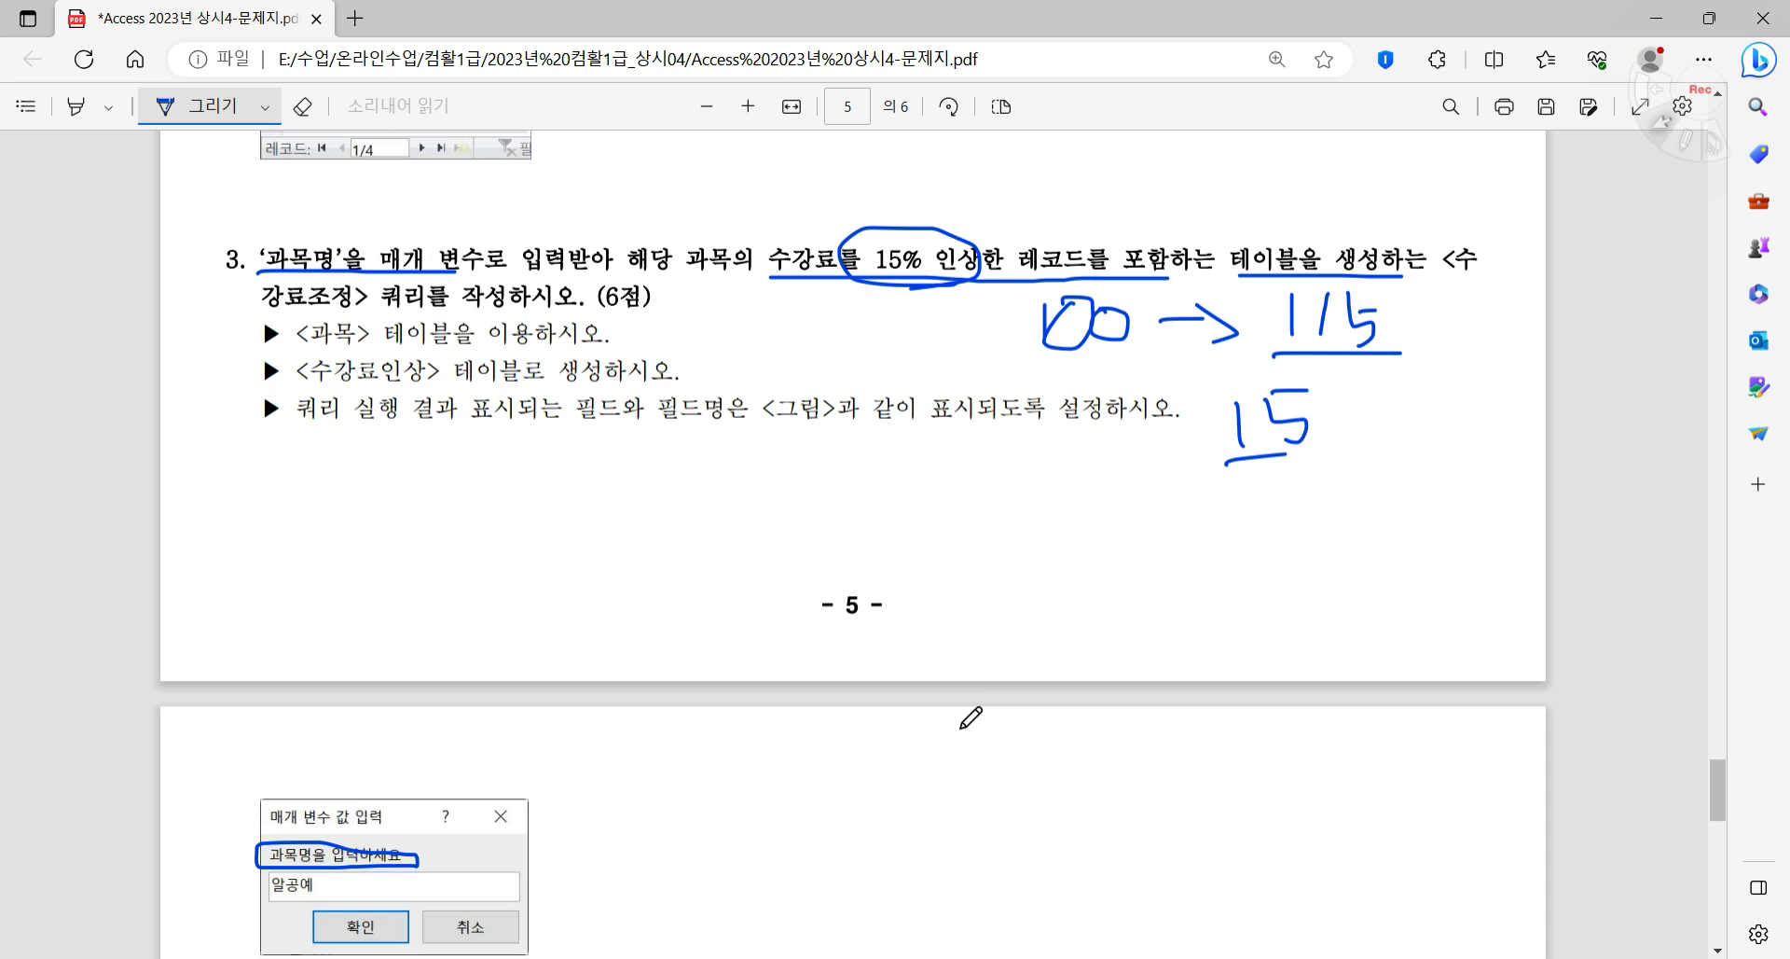
{"action": "scroll", "coordinate": [851, 710], "scroll_direction": "down", "scroll_amount": 4}
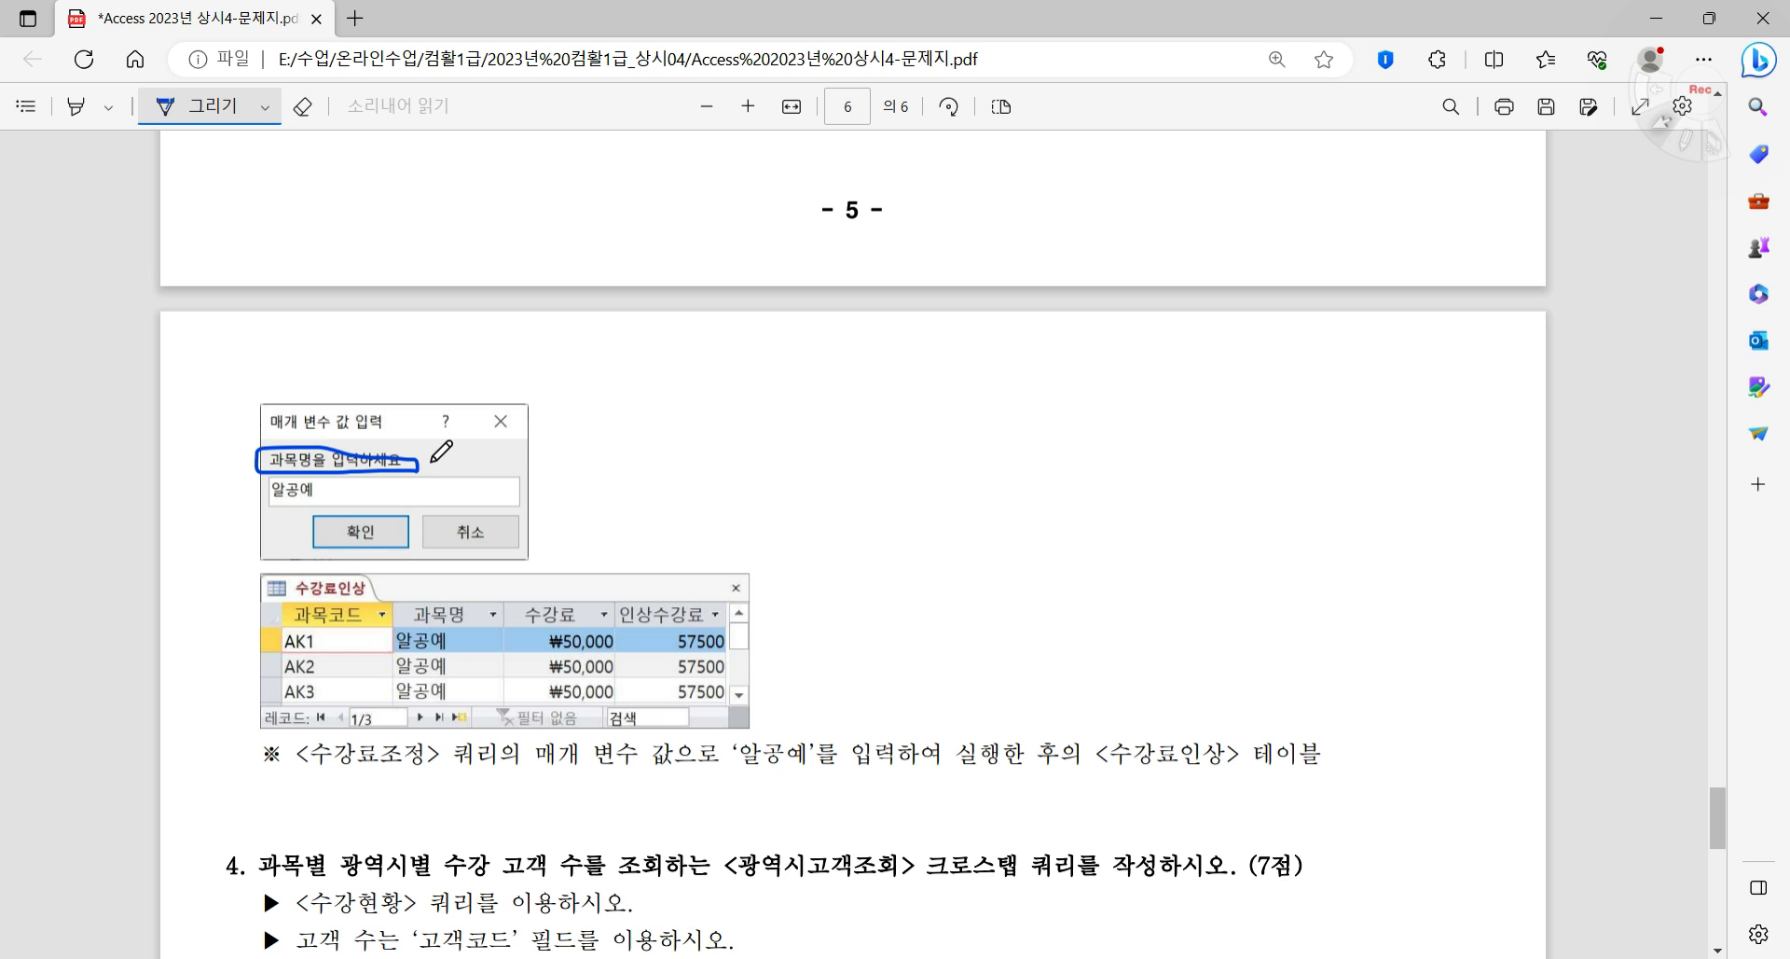
{"action": "left_click", "coordinate": [312, 118]}
{"action": "left_click_drag", "start_coordinate": [389, 440], "coordinate": [385, 474]}
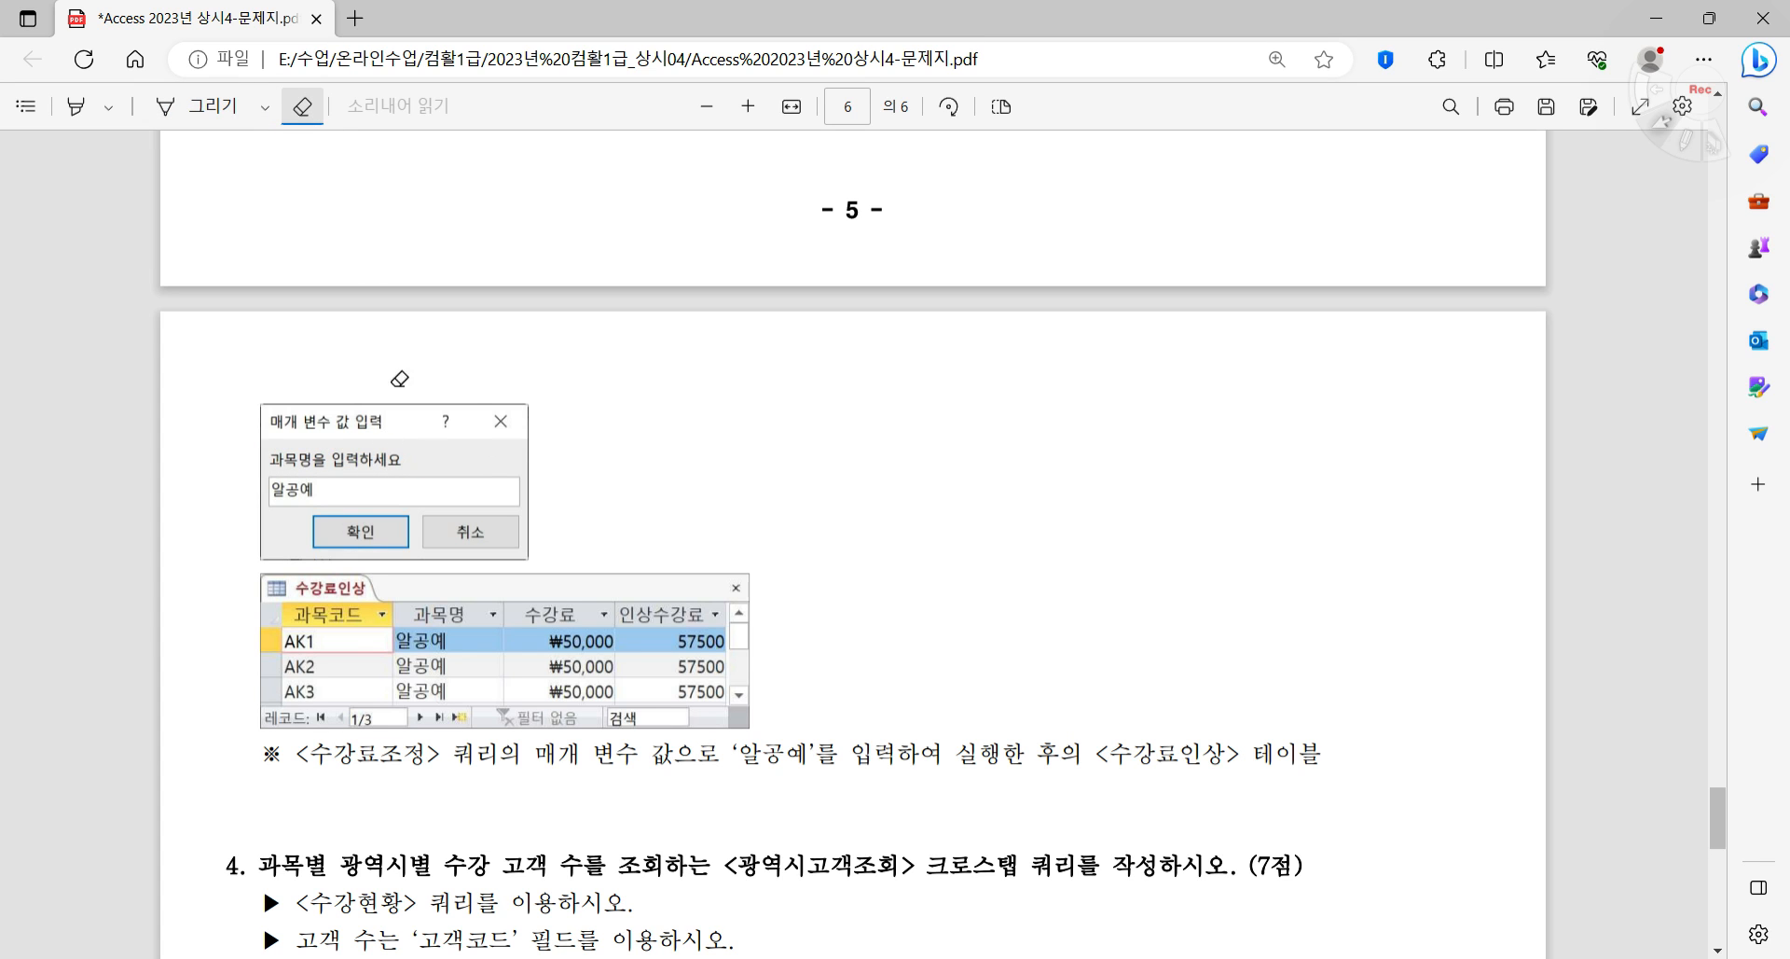
{"action": "left_click", "coordinate": [213, 105]}
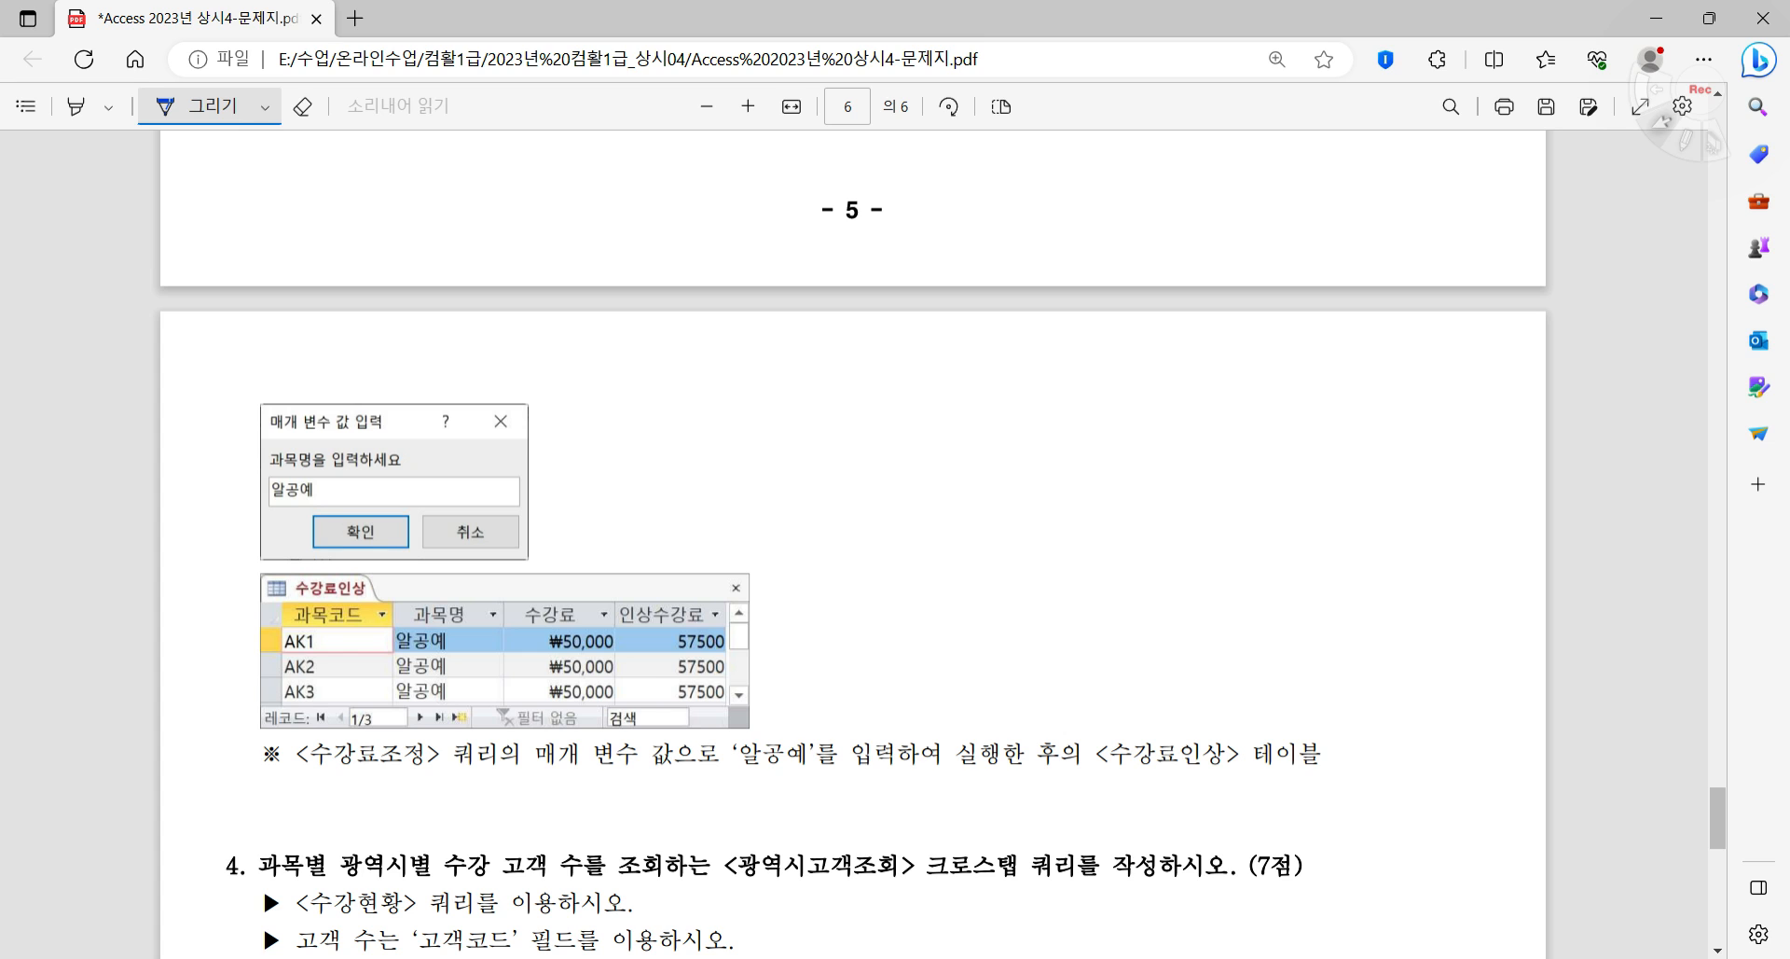
- In Access, set the 과목명 column's criterion to [과목명을 입력하세요] and widen the column to fit it
{"action": "key", "text": "alt+Tab"}
{"action": "left_click", "coordinate": [545, 746]}
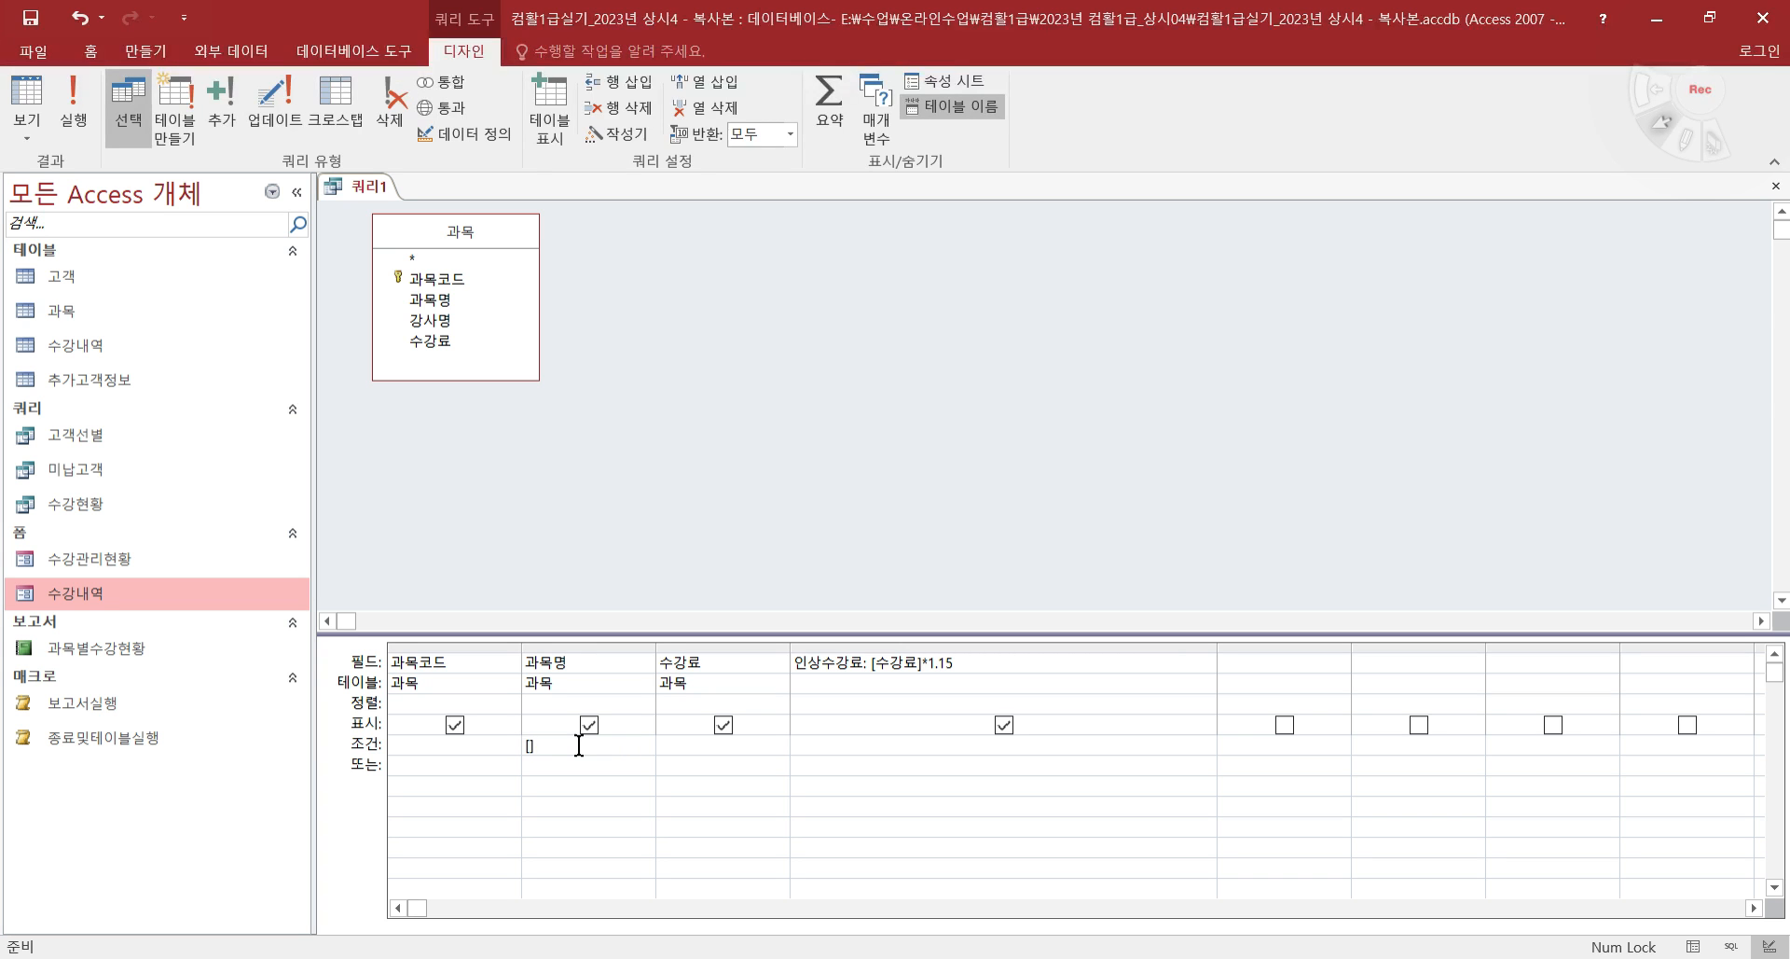
{"action": "type", "text": "ㄱ목명을 ㅇ력ㅎㅏ세요"}
{"action": "key", "text": "Return"}
{"action": "left_click_drag", "start_coordinate": [658, 649], "coordinate": [721, 649]}
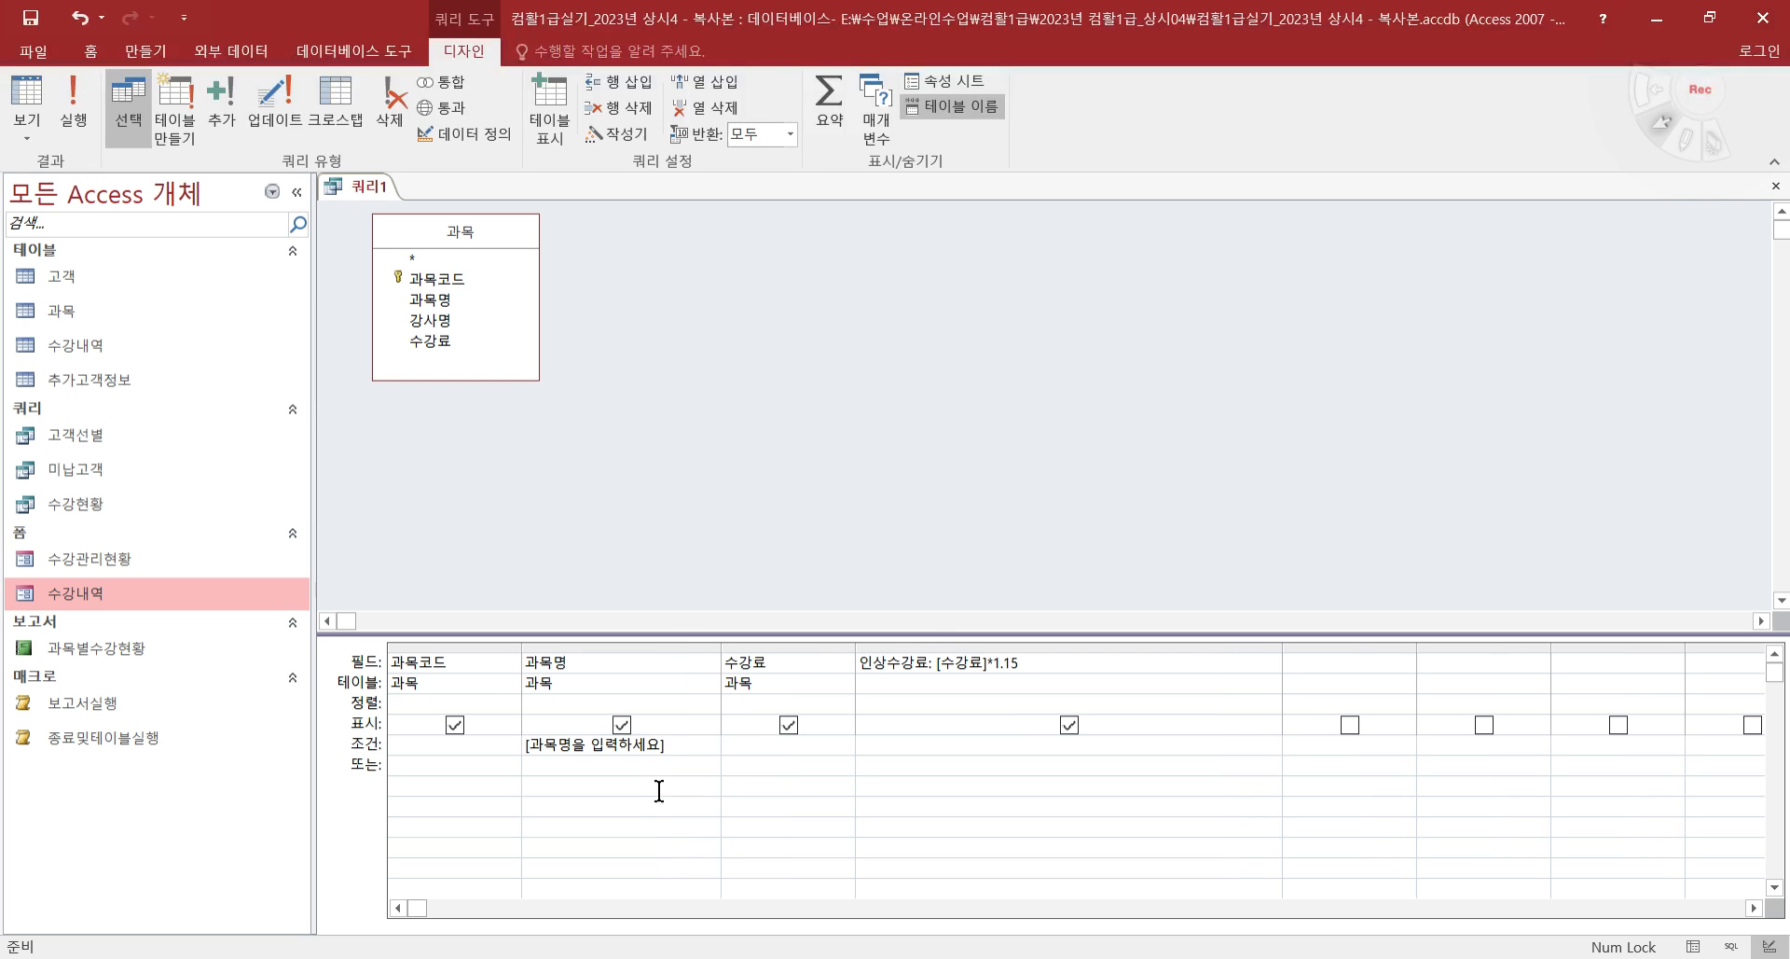
{"action": "left_click", "coordinate": [663, 746]}
- Circle the parameter value 알공예 in the exam PDF's dialog picture and return to the Access query
{"action": "key", "text": "alt+Tab"}
{"action": "mouse_move", "coordinate": [345, 511]}
{"action": "left_mouse_down"}
{"action": "mouse_move", "coordinate": [270, 511]}
{"action": "mouse_move", "coordinate": [296, 466]}
{"action": "mouse_move", "coordinate": [317, 502]}
{"action": "left_mouse_up"}
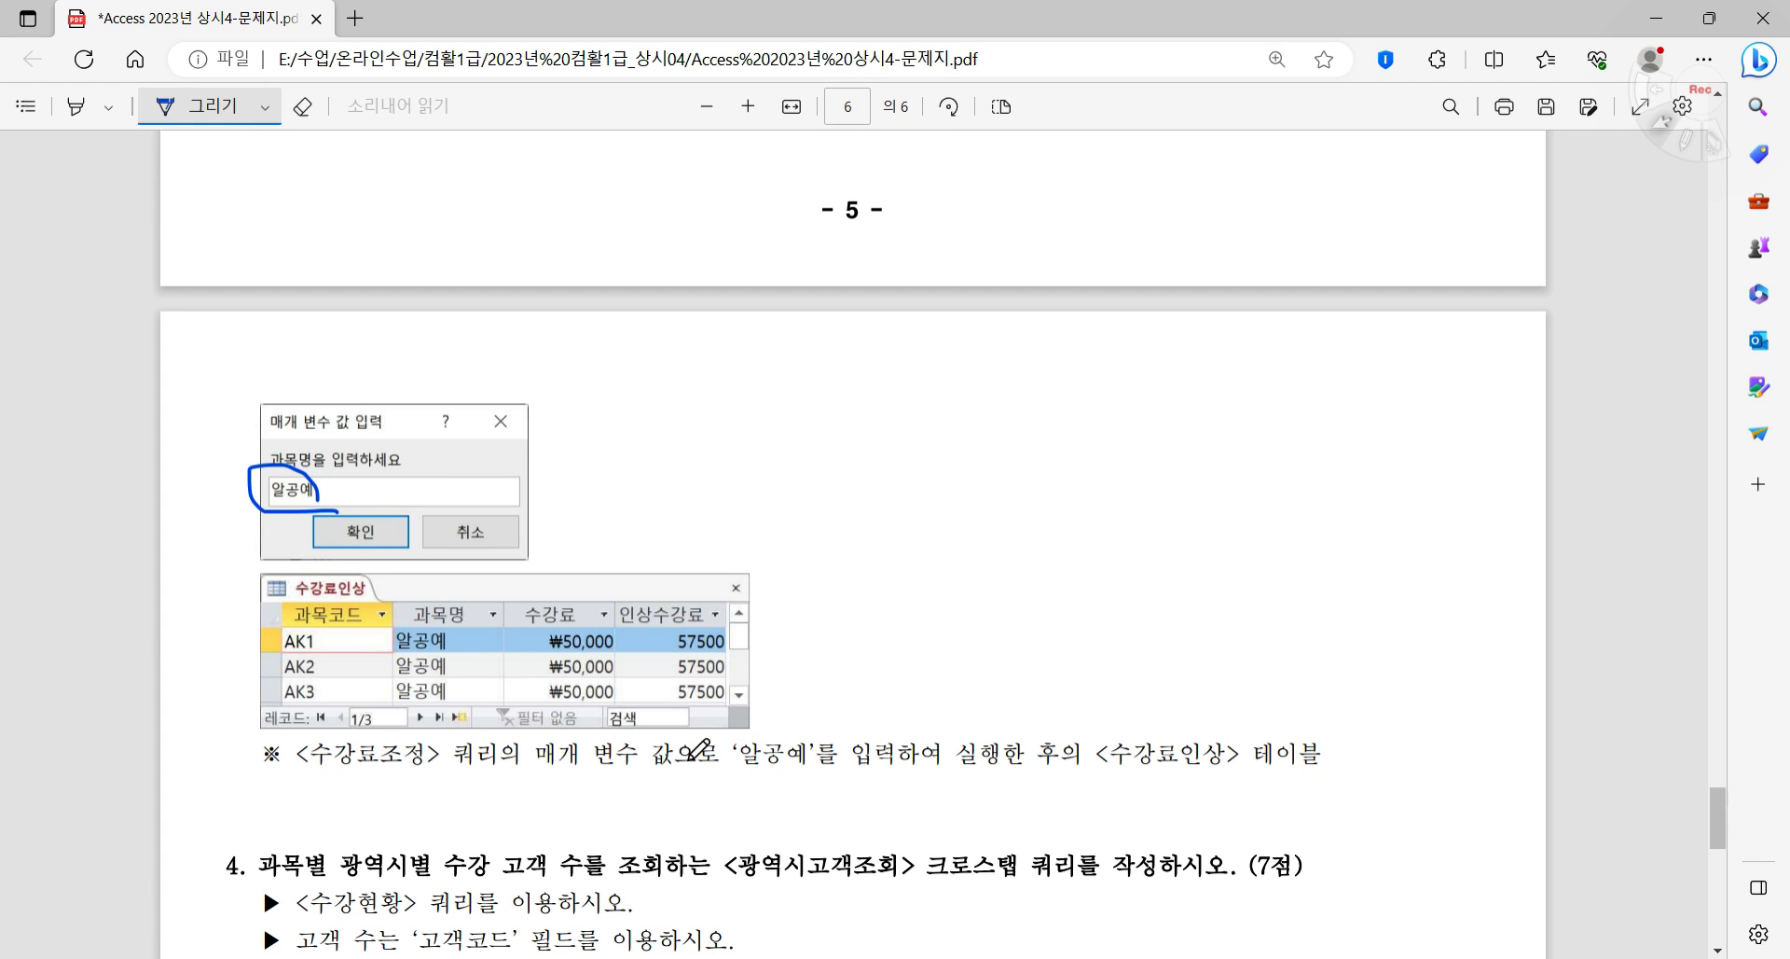
{"action": "key", "text": "alt+Tab"}
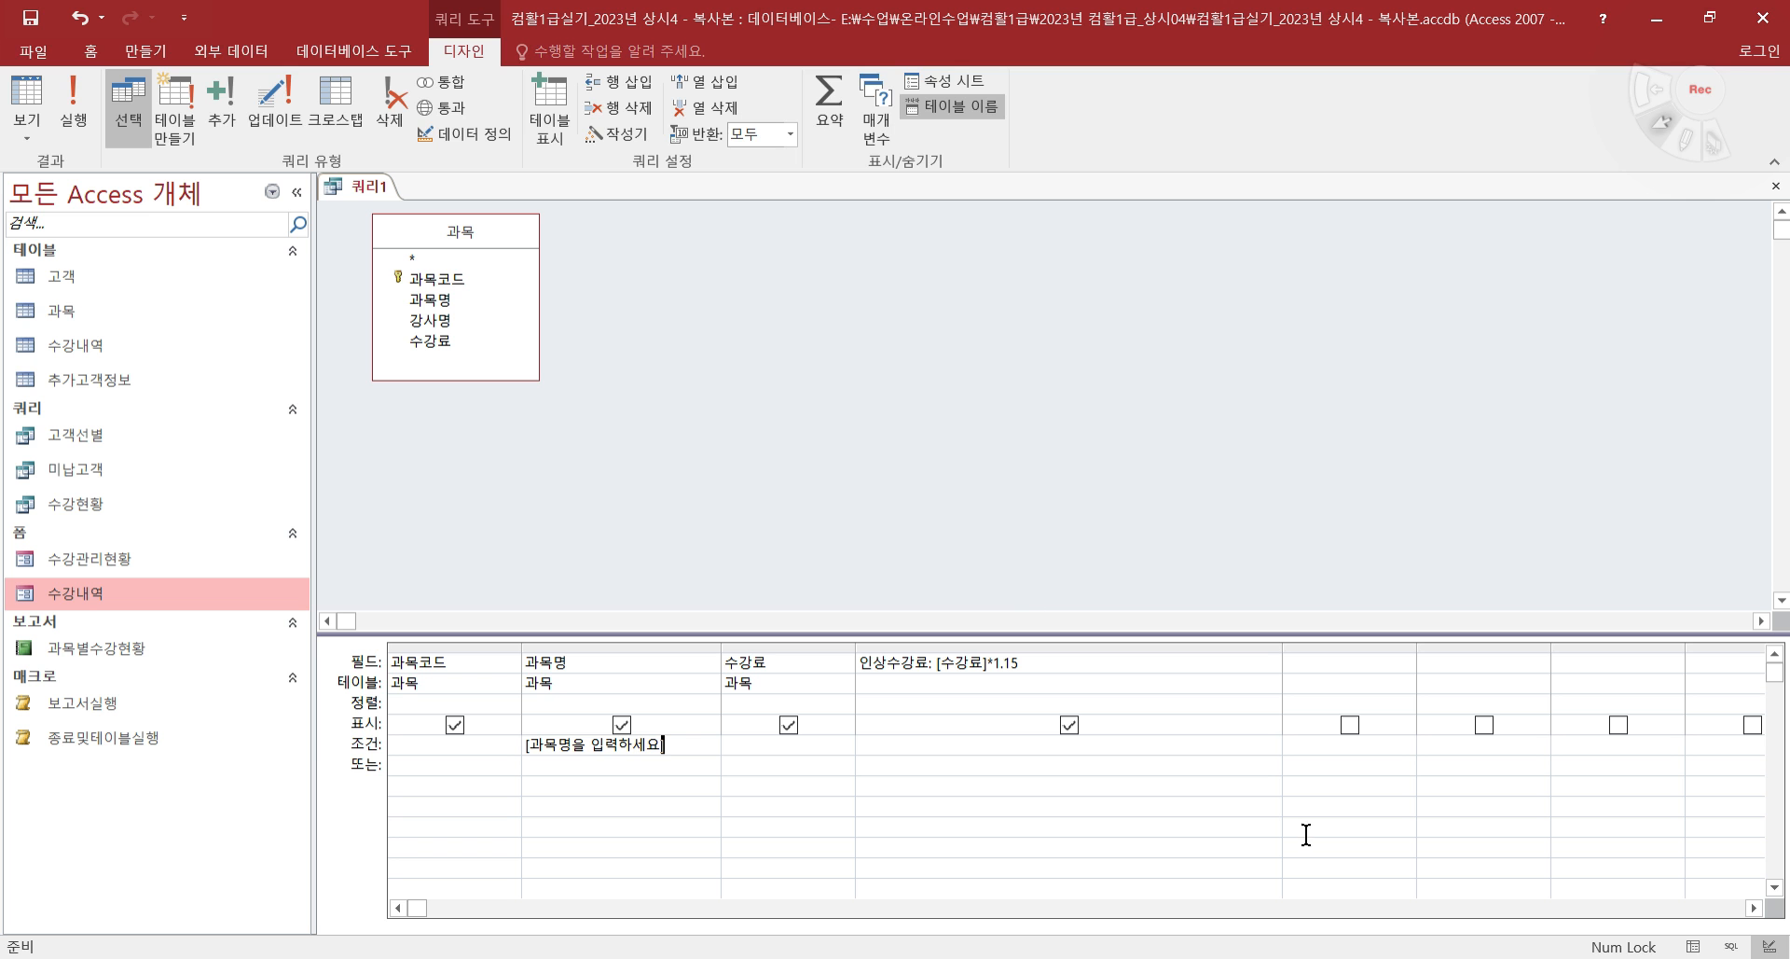
- Preview the query's records using 알공예 as the 과목명 parameter and compare them with the exam PDF's result picture
{"action": "left_click", "coordinate": [28, 102]}
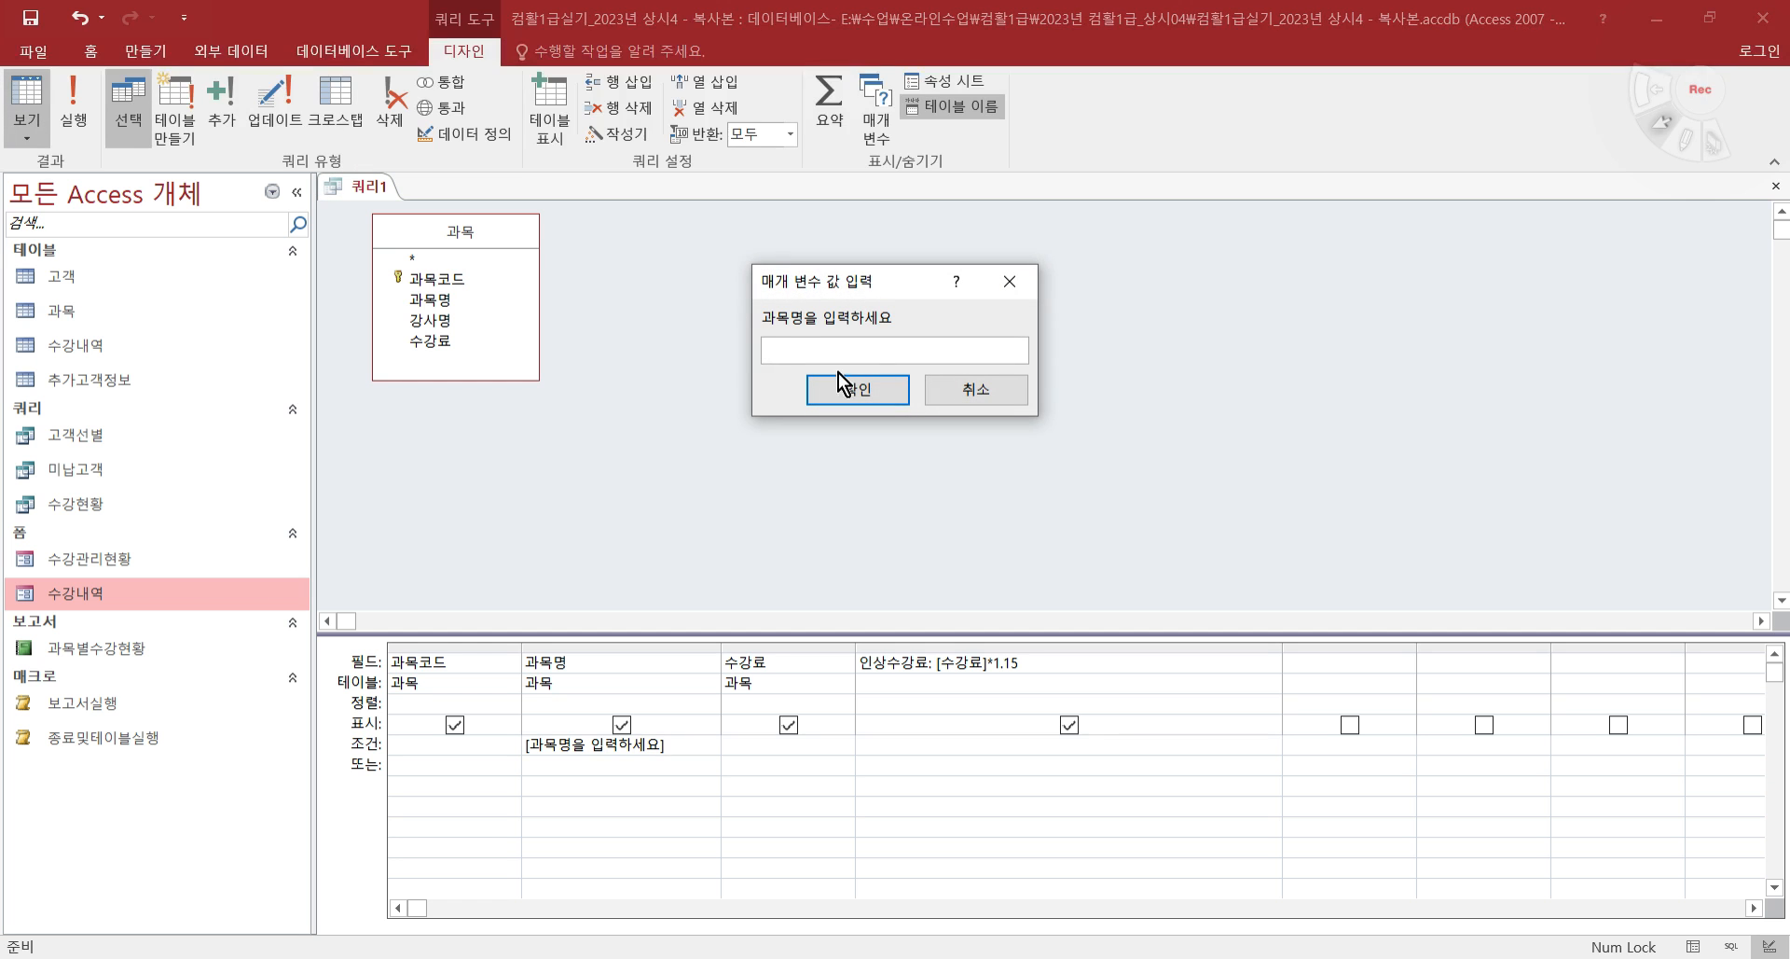
{"action": "type", "text": "ㅇㅏㄹㄱㅗㅇㅇㅖ"}
{"action": "left_click", "coordinate": [882, 389]}
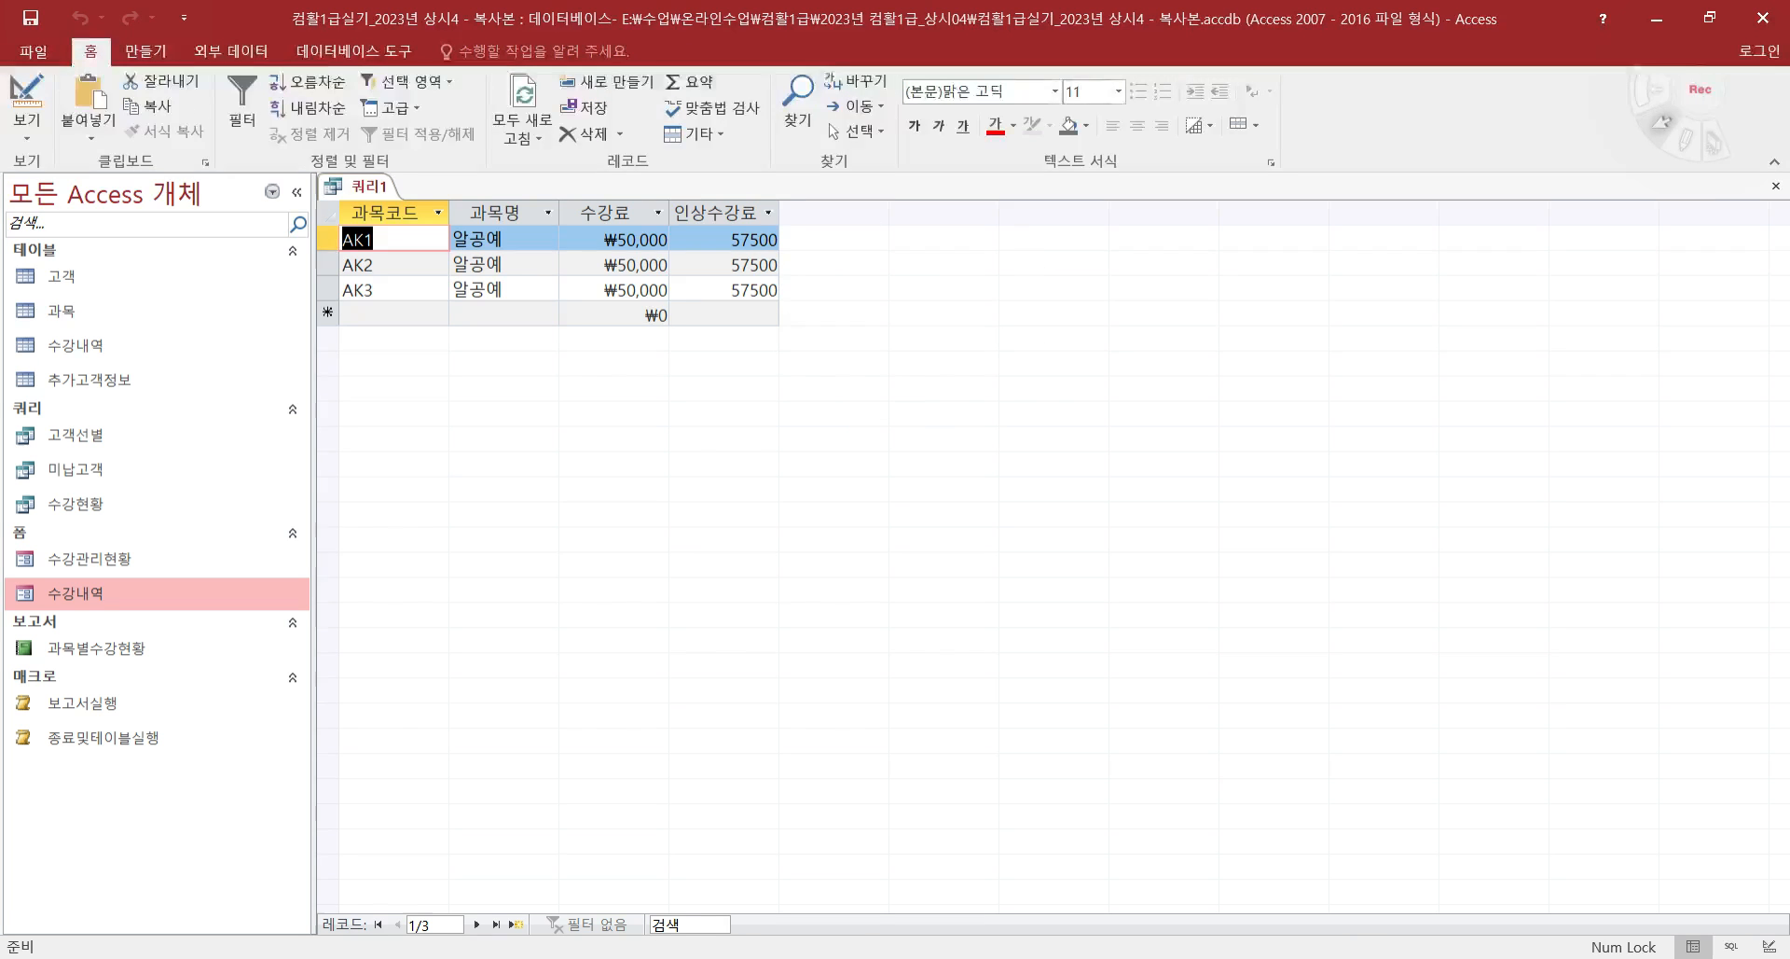
{"action": "key", "text": "alt+Tab"}
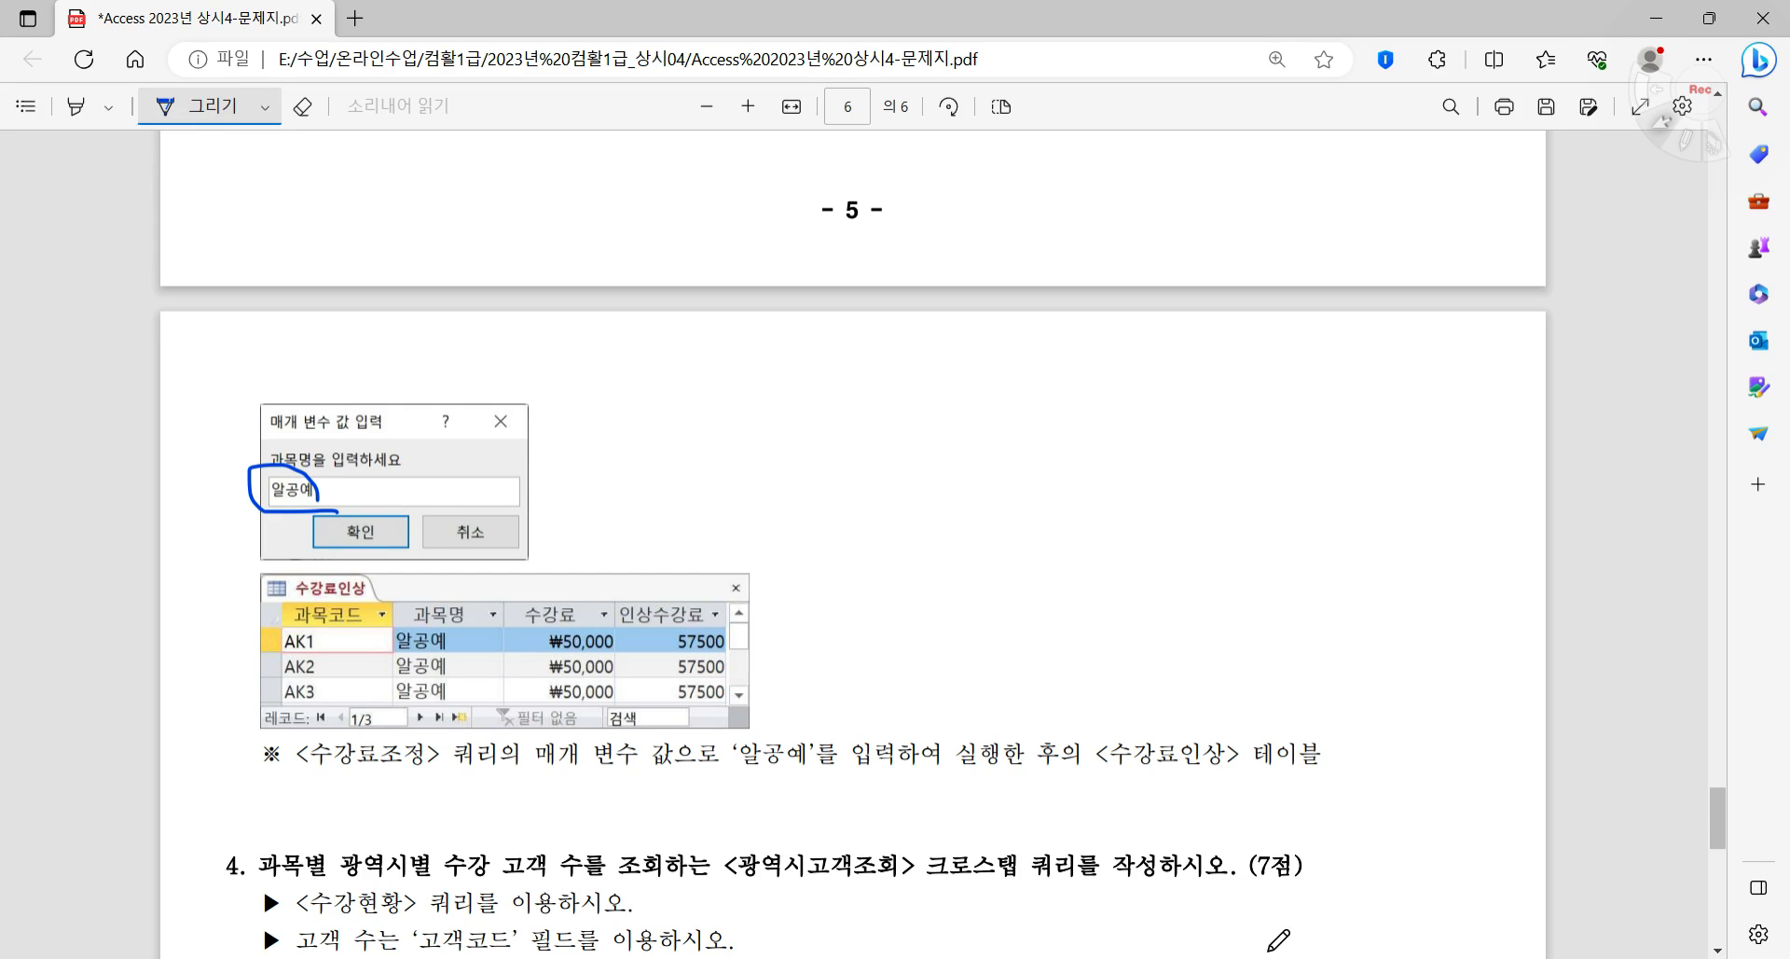
{"action": "key", "text": "alt+Tab"}
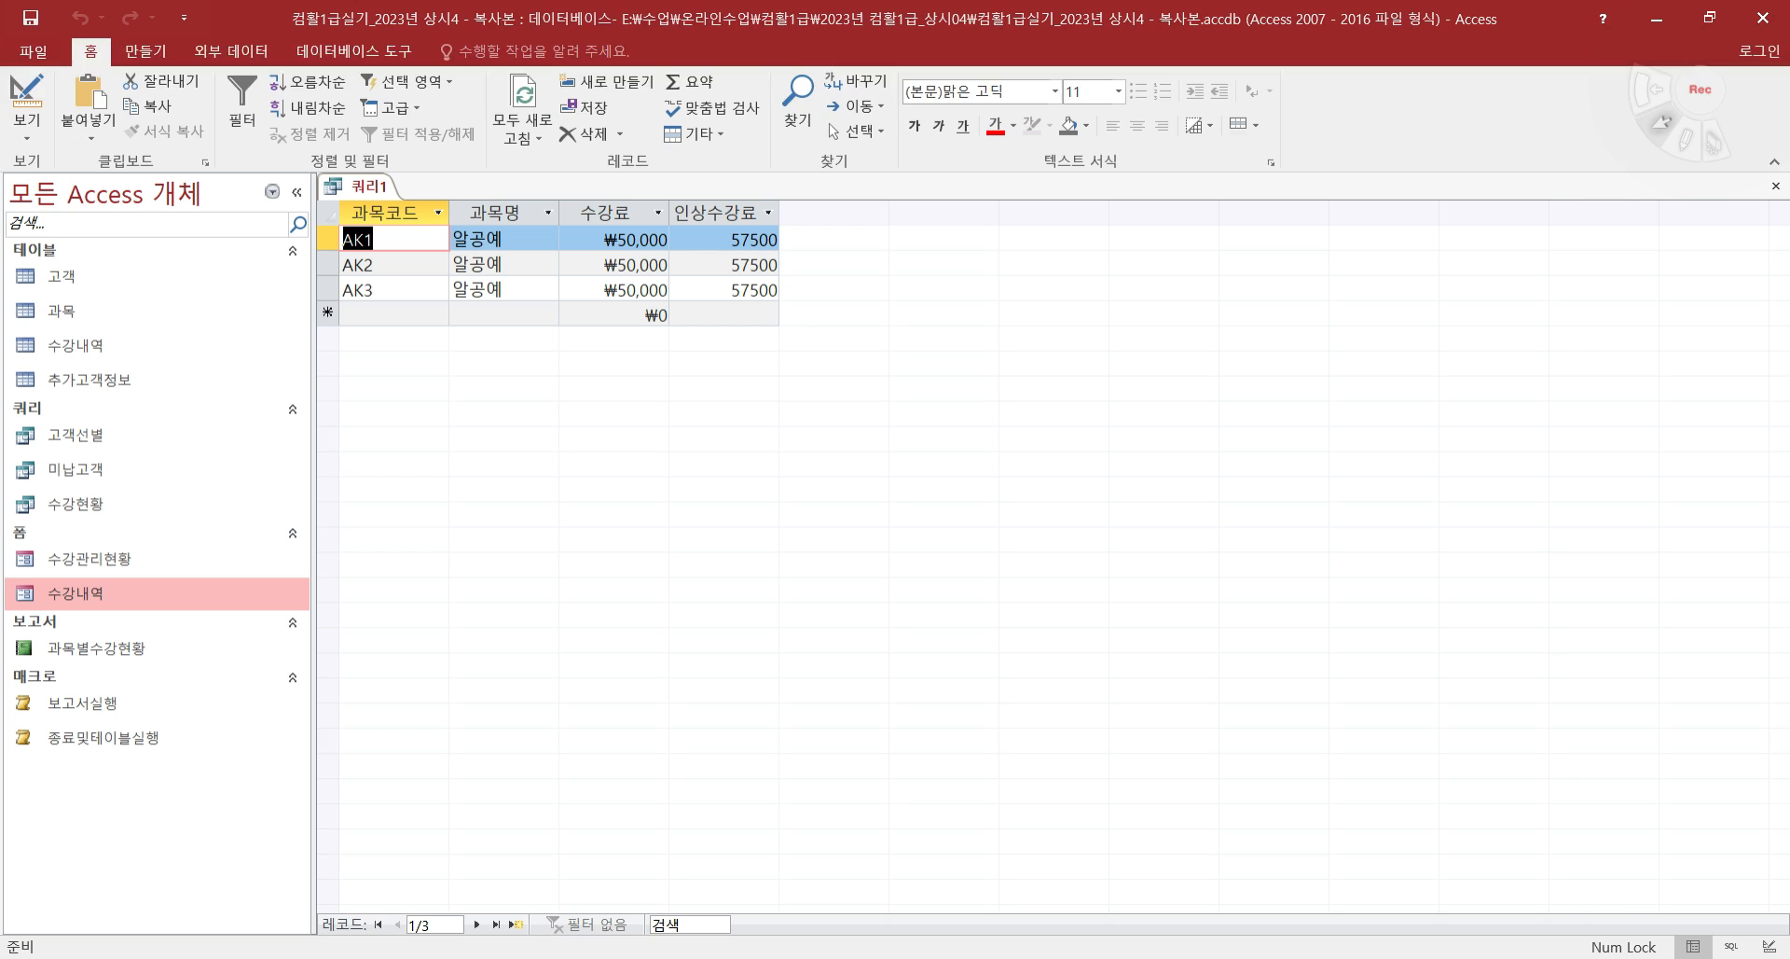
- Check the required query name in question 3 of the exam PDF and save the Access query as 수강료조정
{"action": "key", "text": "alt+Tab"}
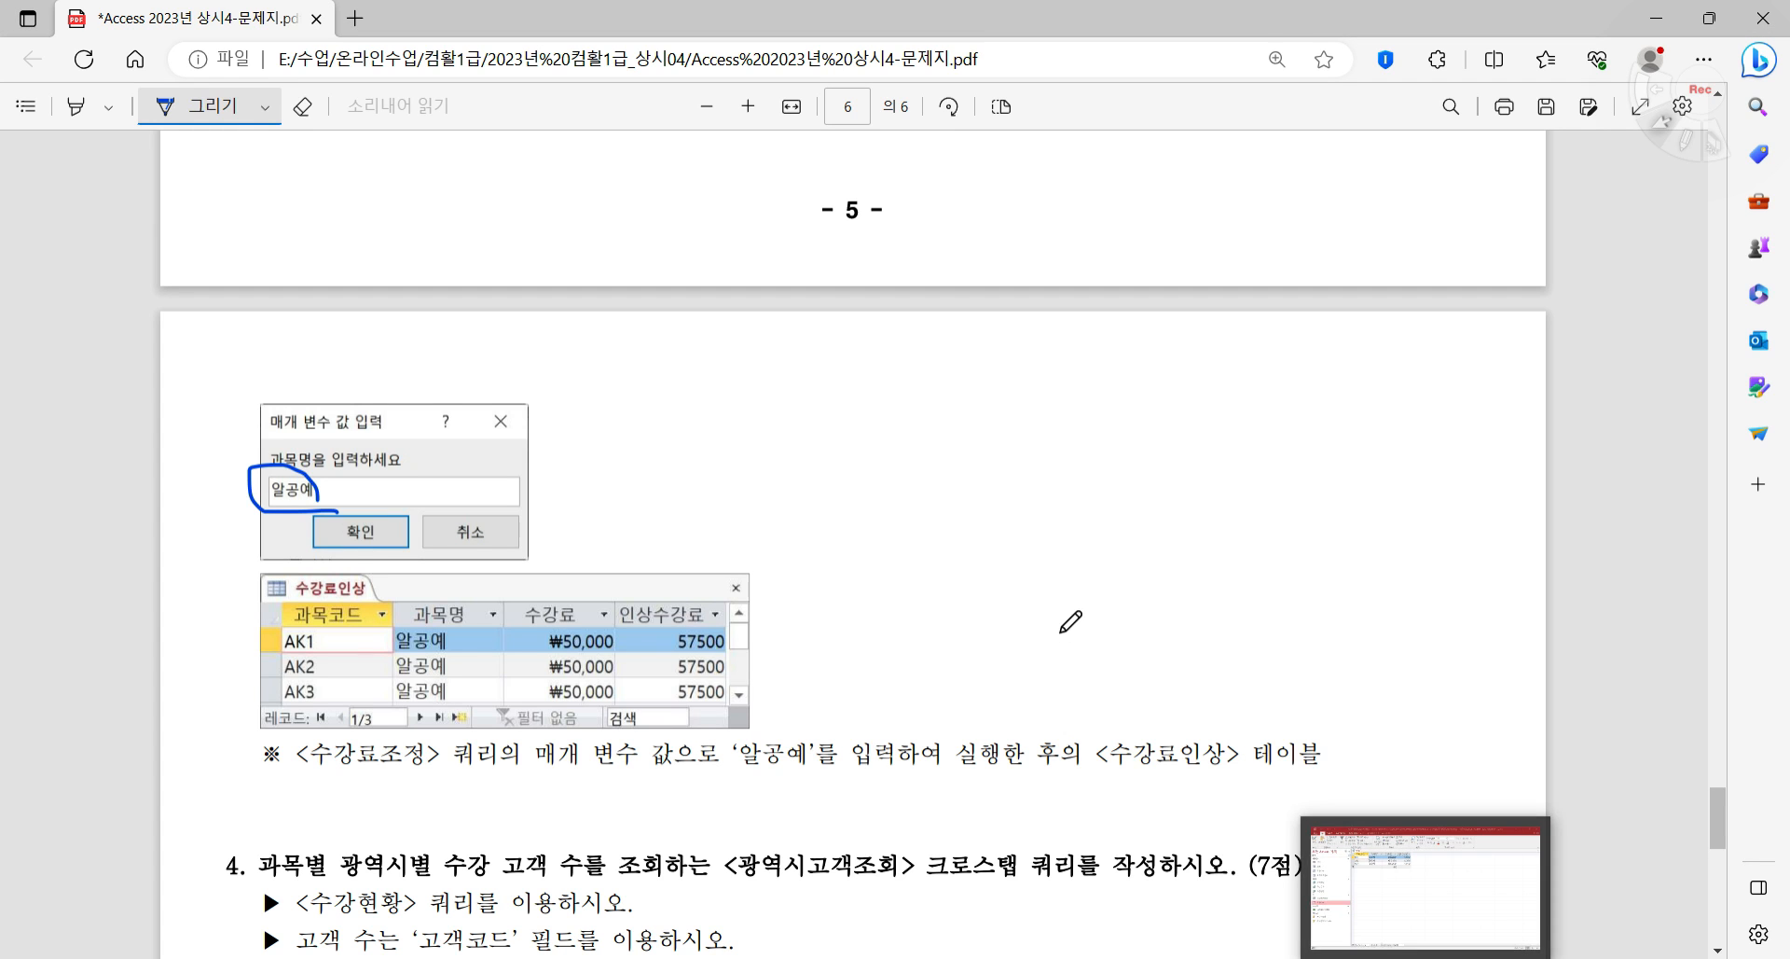
{"action": "scroll", "coordinate": [1065, 634], "scroll_direction": "up", "scroll_amount": 3}
{"action": "scroll", "coordinate": [1065, 644], "scroll_direction": "up", "scroll_amount": 1}
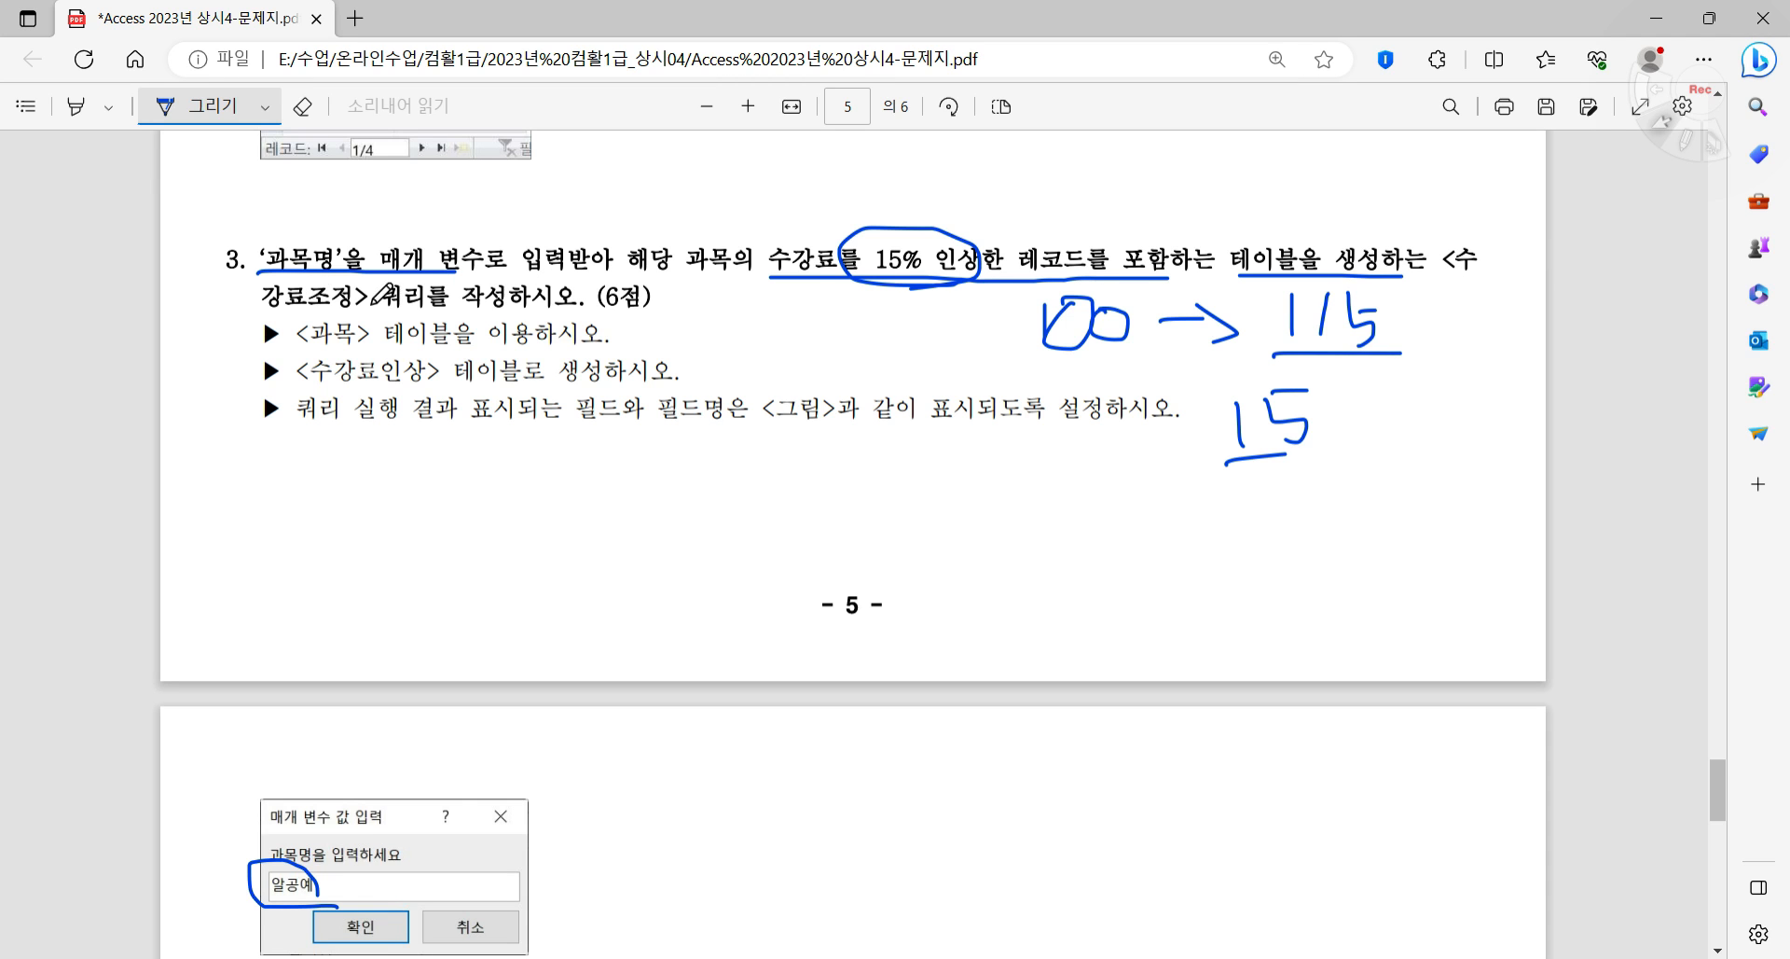
{"action": "key", "text": "alt+Tab"}
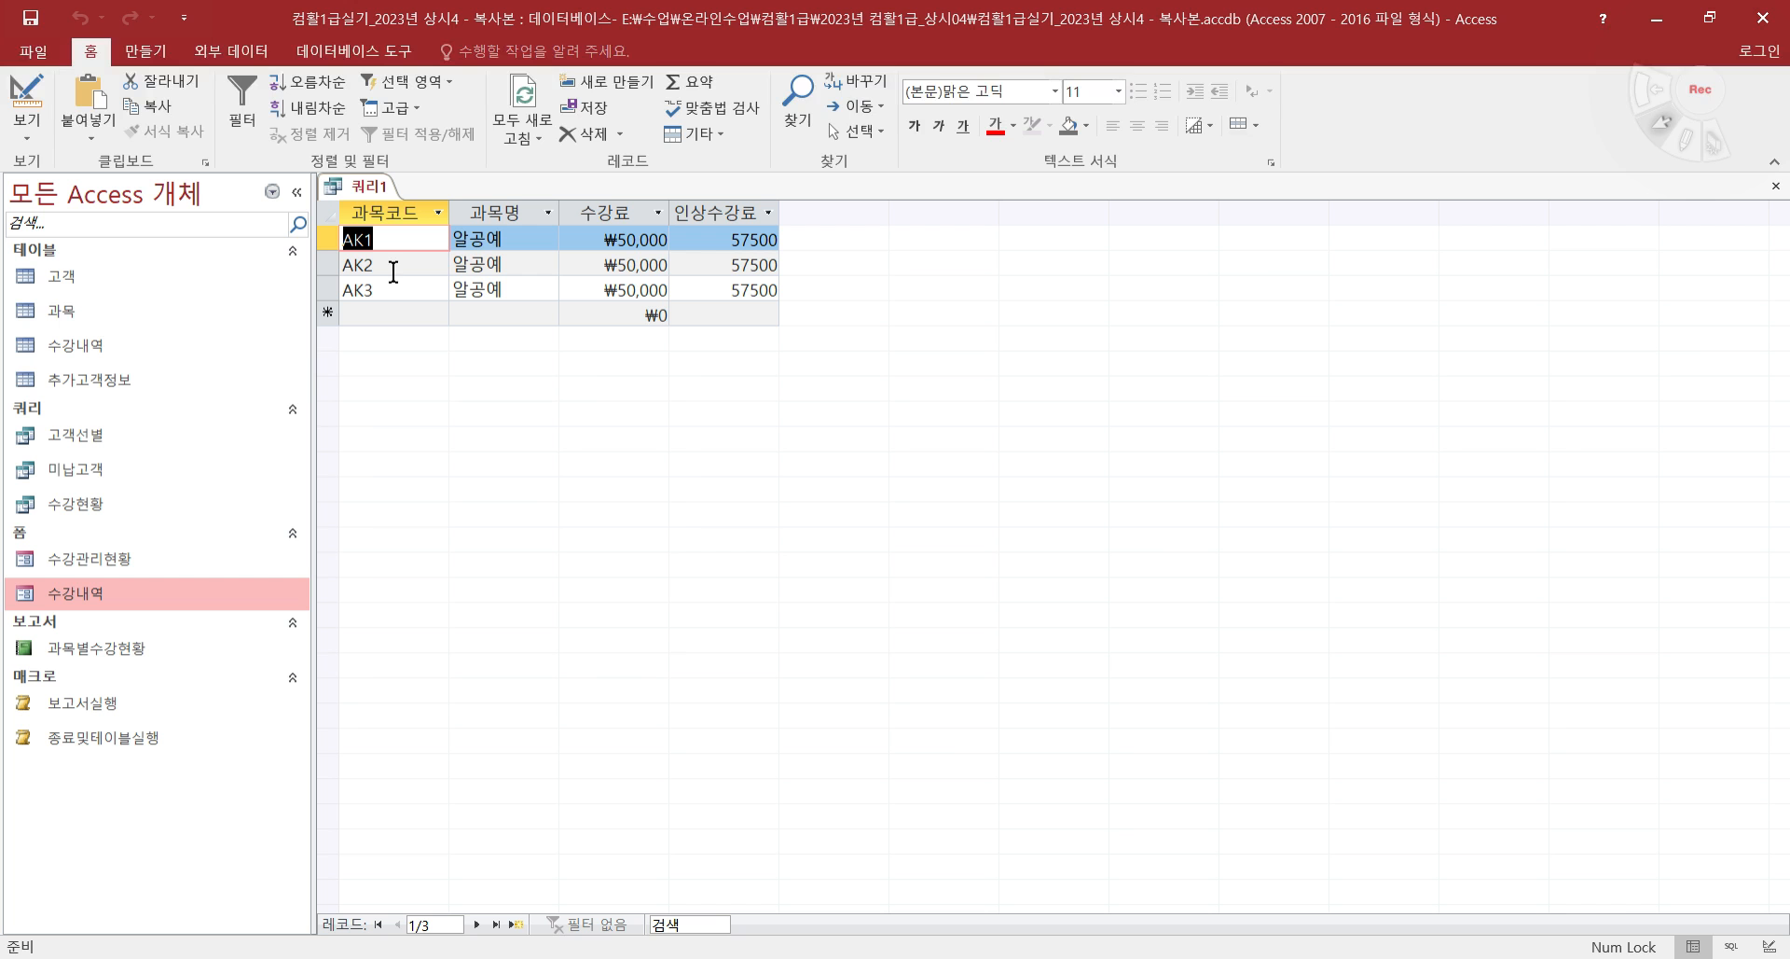
{"action": "left_click", "coordinate": [24, 26]}
{"action": "type", "text": "ㅅ강"}
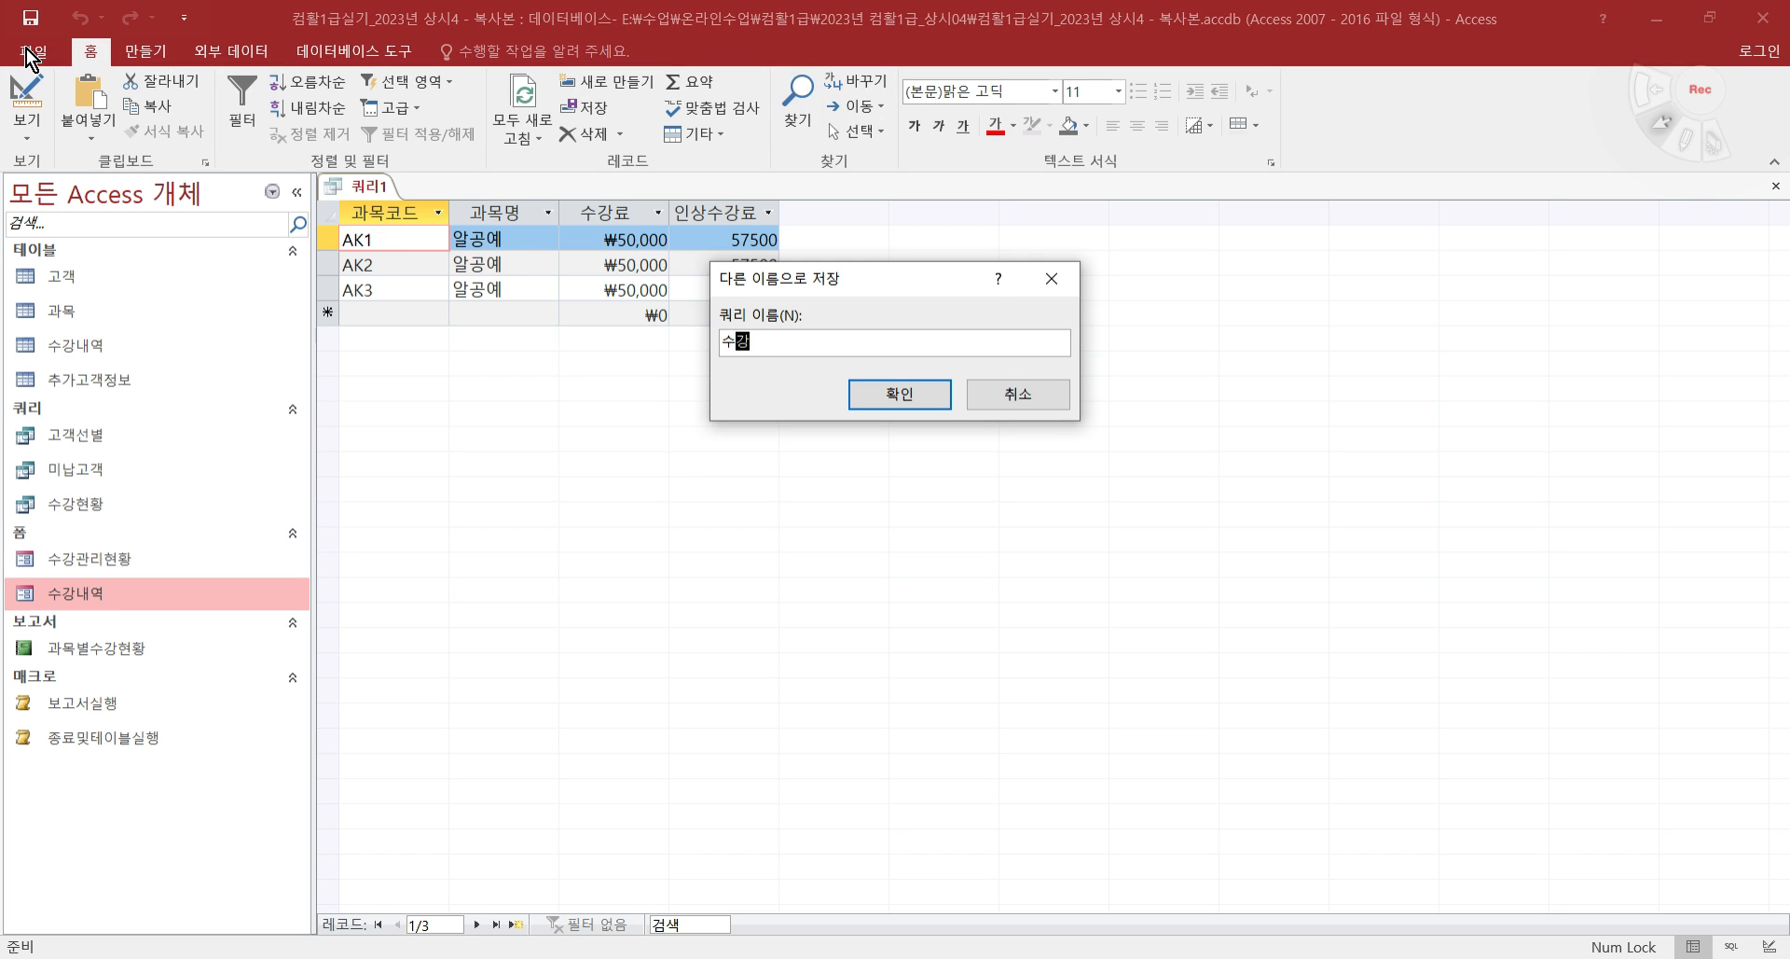
{"action": "type", "text": "료조저"}
{"action": "left_click", "coordinate": [899, 394]}
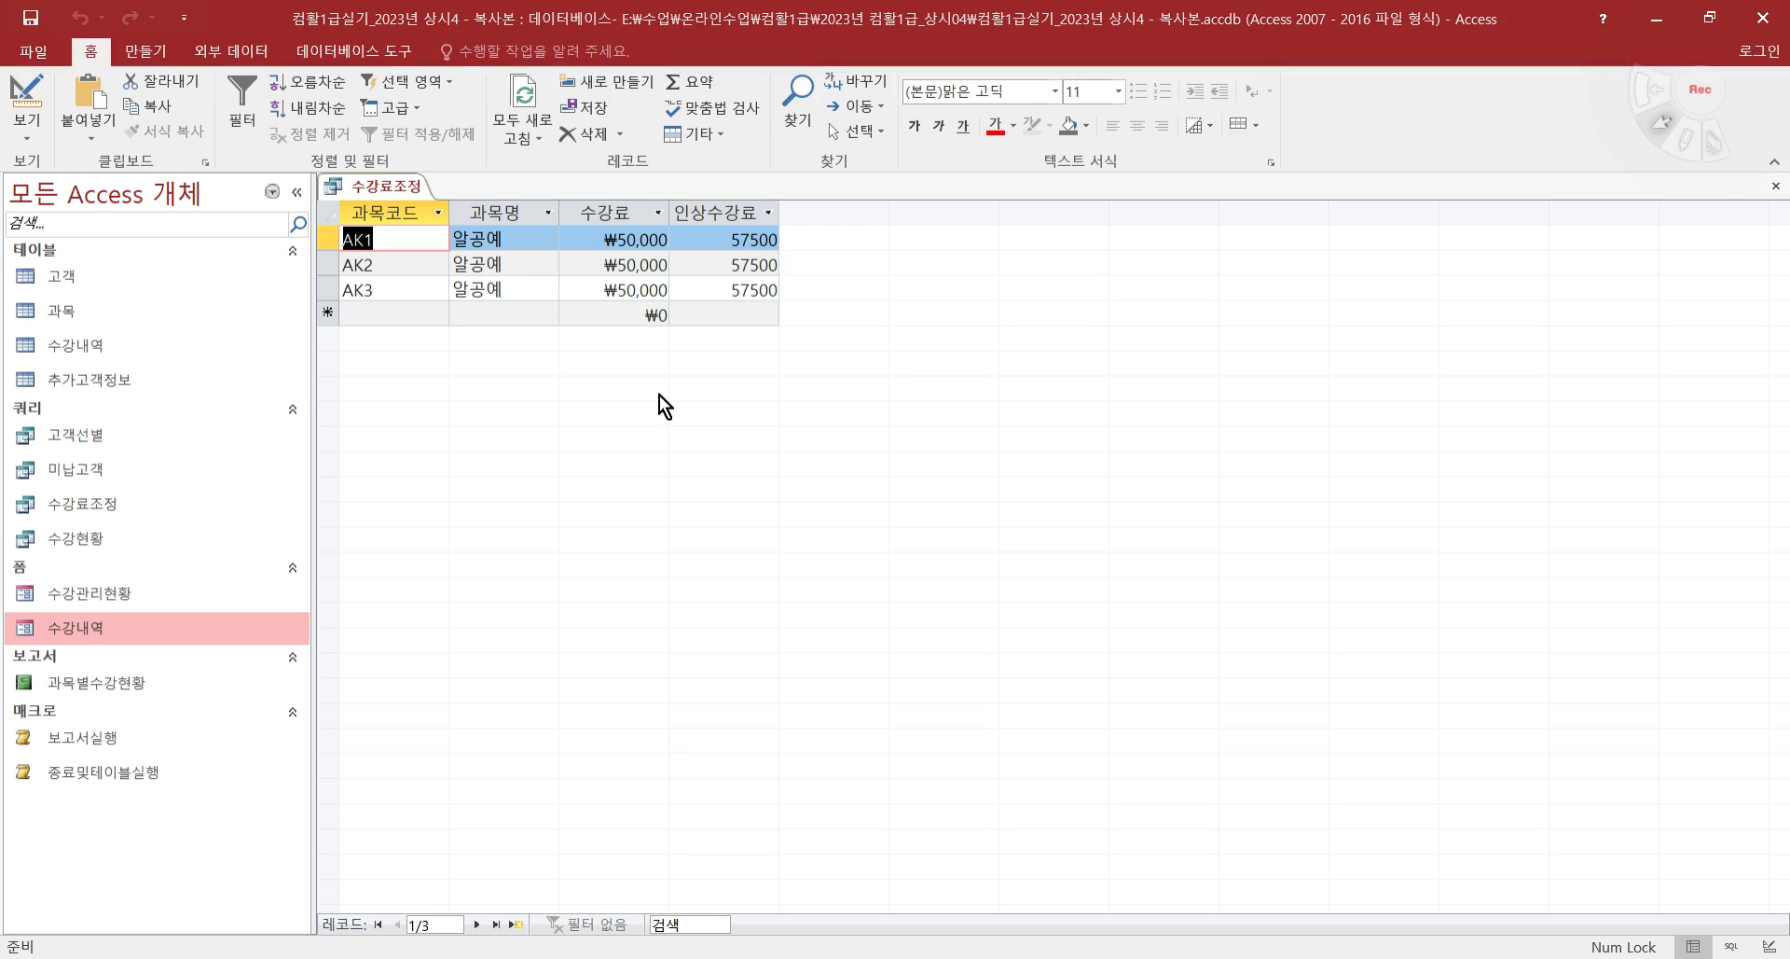
- In the exam PDF's question 3, box 테이블을 생성 and underline <수강료인상> 테이블로 생성하시오, and return to Access
{"action": "left_click", "coordinate": [1413, 957]}
{"action": "mouse_move", "coordinate": [1234, 278]}
{"action": "left_mouse_down"}
{"action": "mouse_move", "coordinate": [1227, 237]}
{"action": "mouse_move", "coordinate": [1406, 238]}
{"action": "mouse_move", "coordinate": [1396, 272]}
{"action": "left_mouse_up"}
{"action": "left_click_drag", "start_coordinate": [296, 381], "coordinate": [697, 382]}
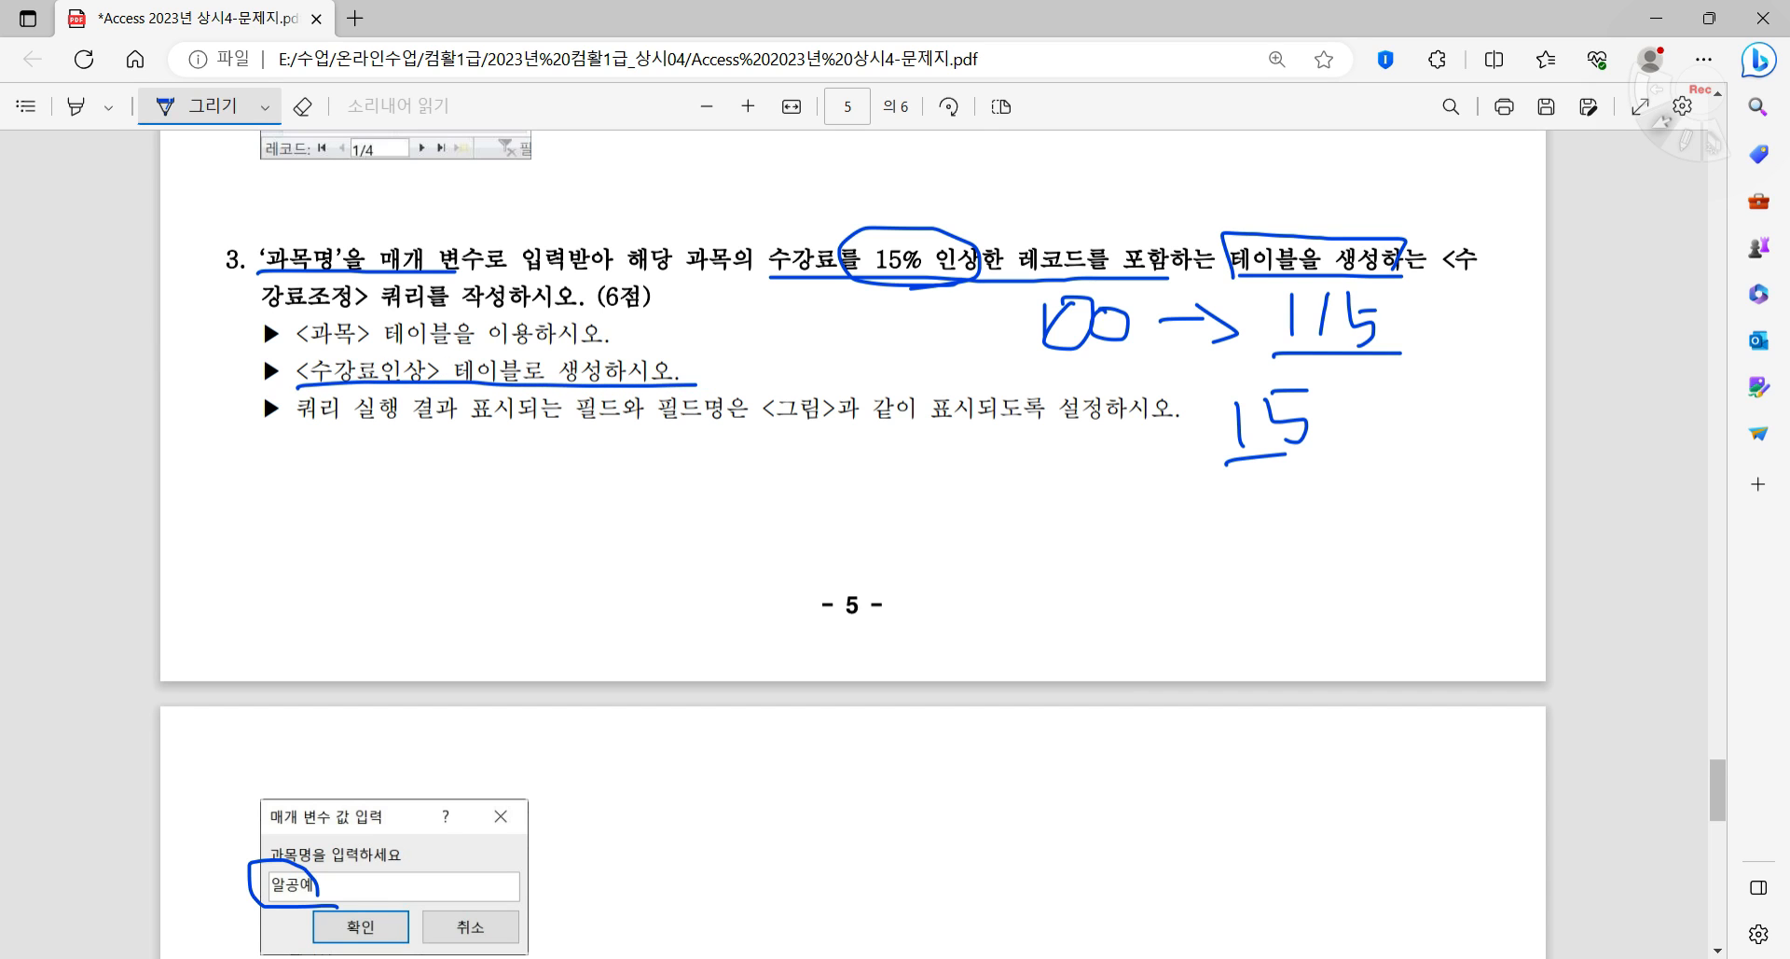
{"action": "key", "text": "alt+Tab"}
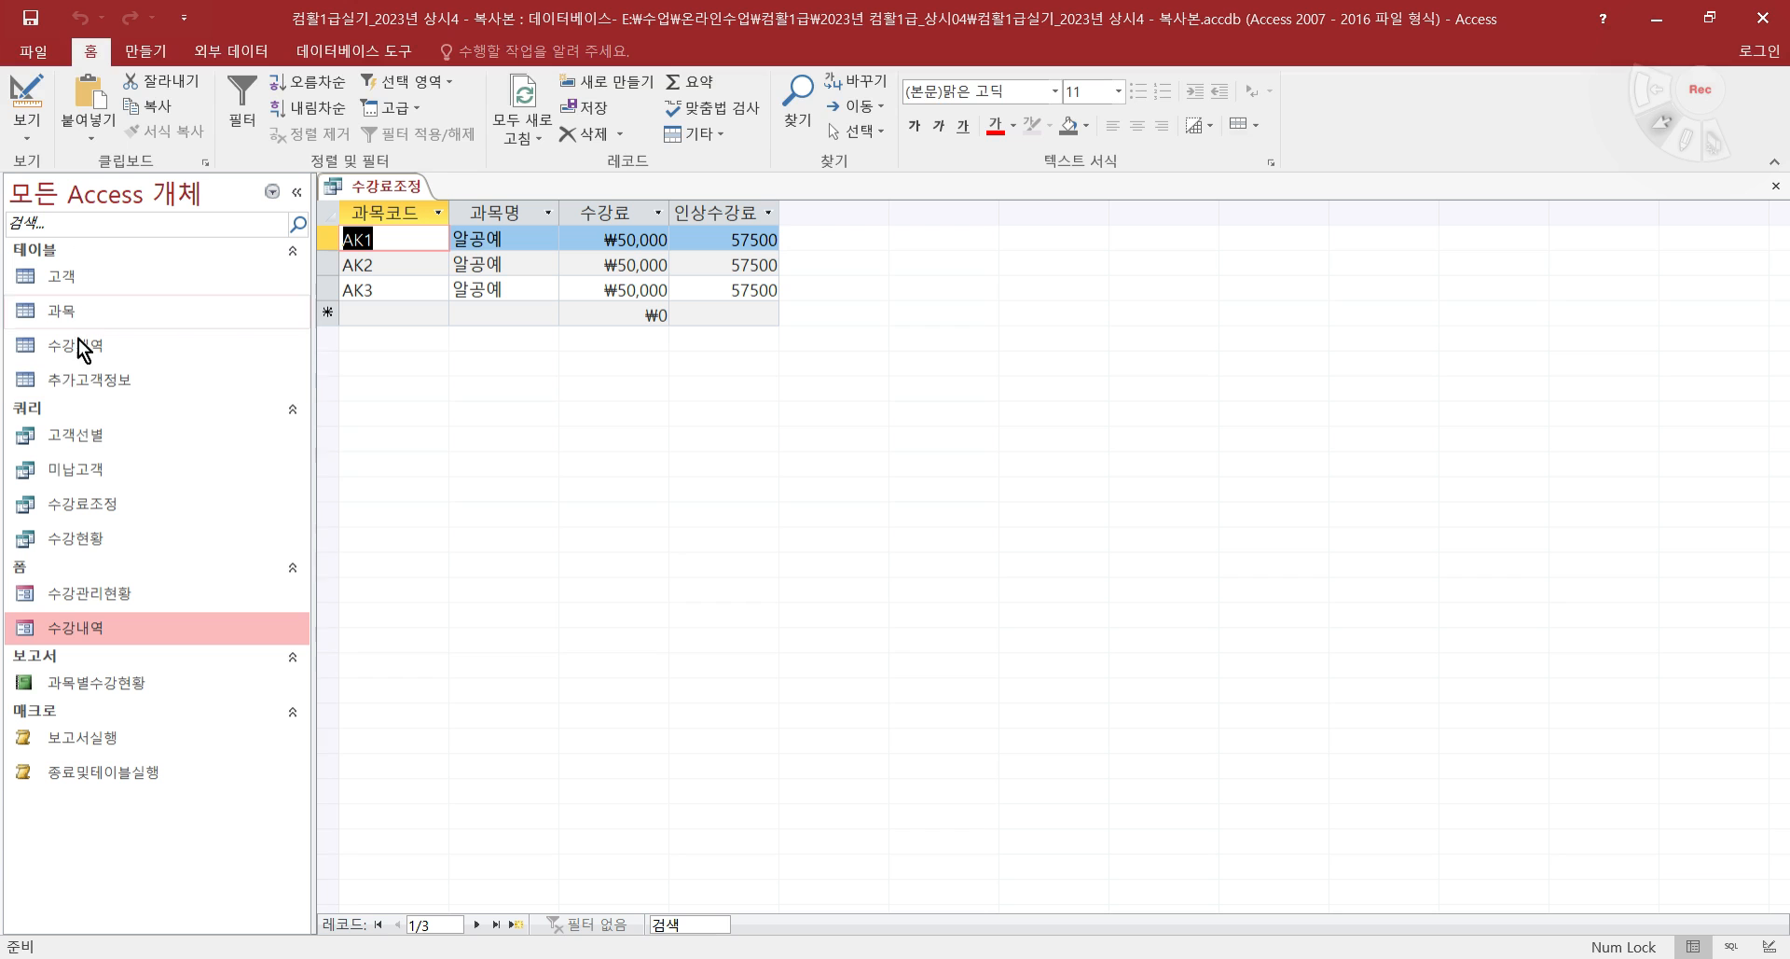
- Return the 수강료조정 query to design view and convert it to a make-table query creating 수강료인상 in the current database
{"action": "left_click", "coordinate": [21, 93]}
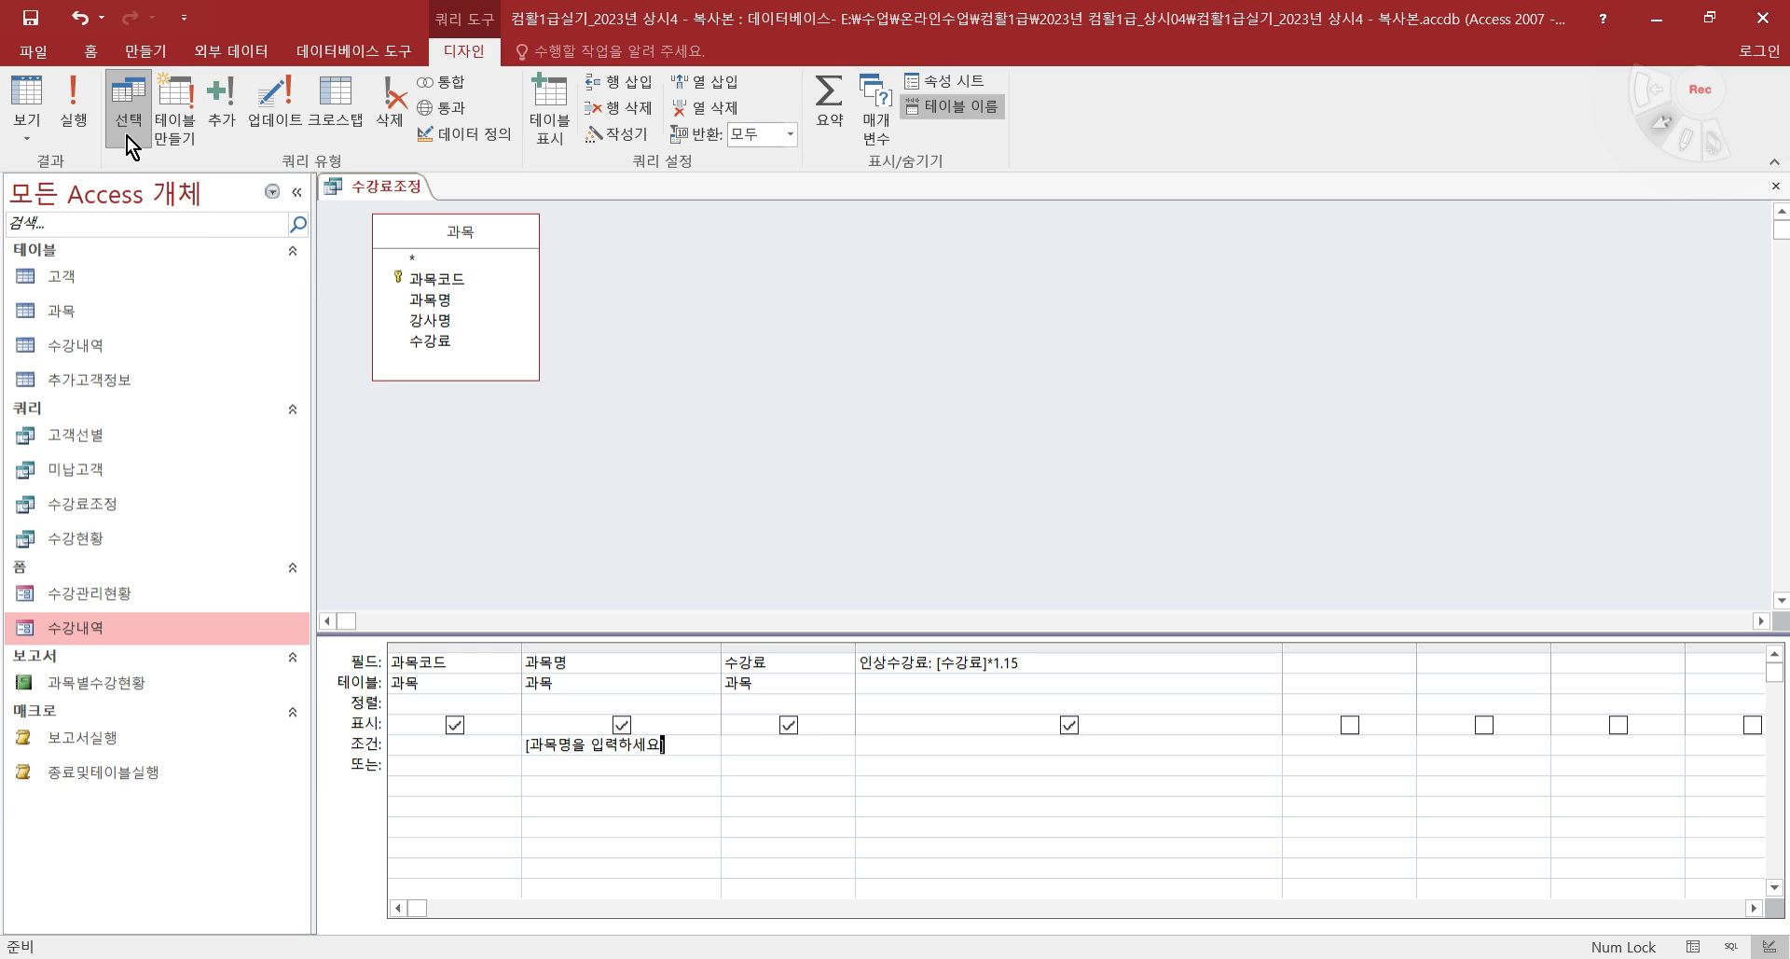
{"action": "left_click", "coordinate": [177, 131]}
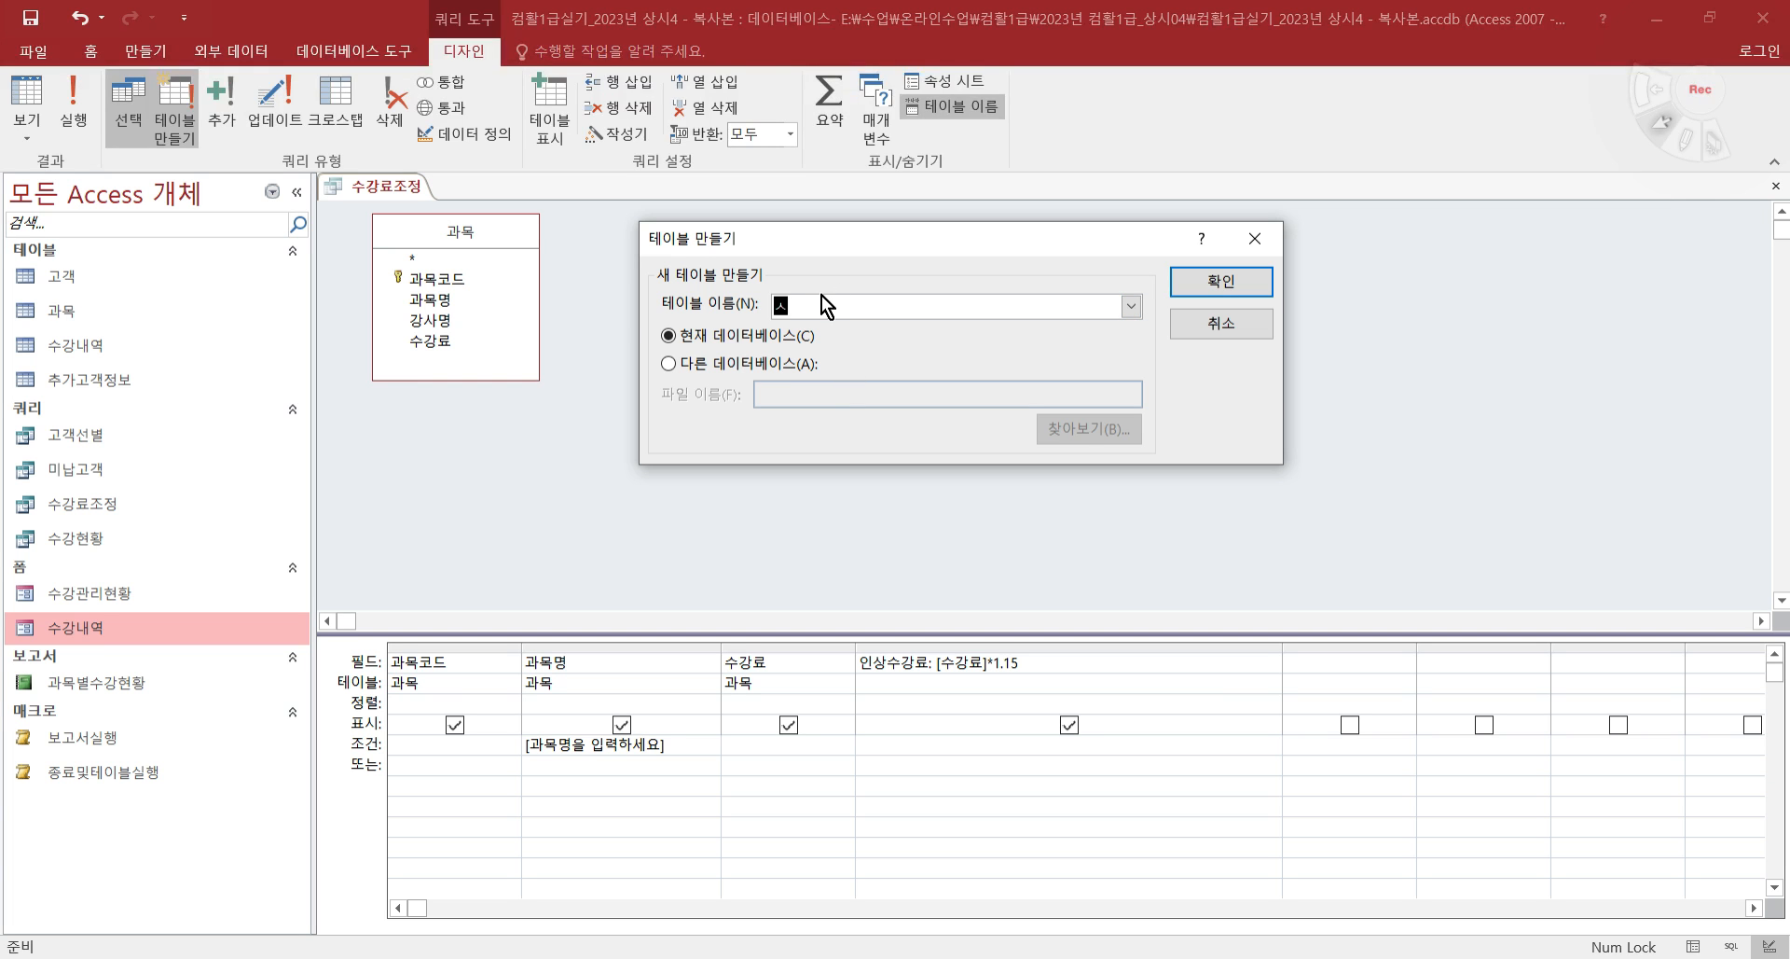
{"action": "type", "text": "강료"}
{"action": "type", "text": "인ㅅ"}
{"action": "type", "text": "ㅏㅇ"}
{"action": "left_click", "coordinate": [1238, 284]}
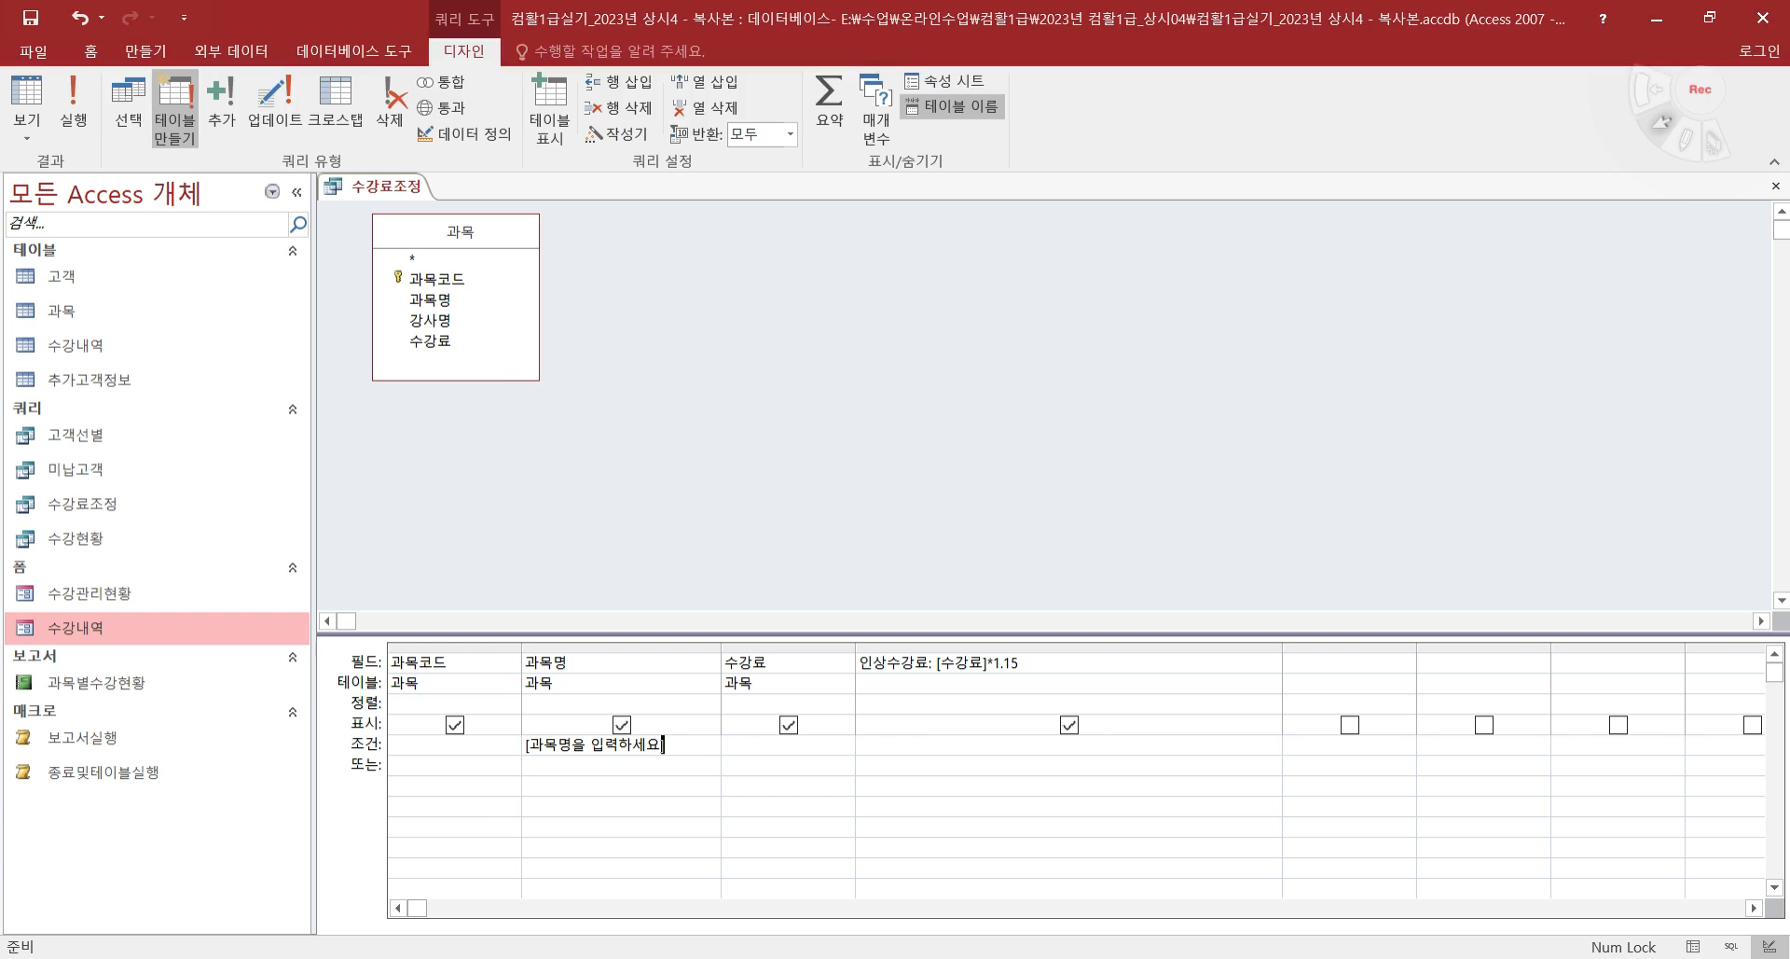
- In the exam PDF's note below the result picture, box 실행 and underline 실행한 후의 <수강료인상> 테이블, and return to Access
{"action": "key", "text": "alt+Tab"}
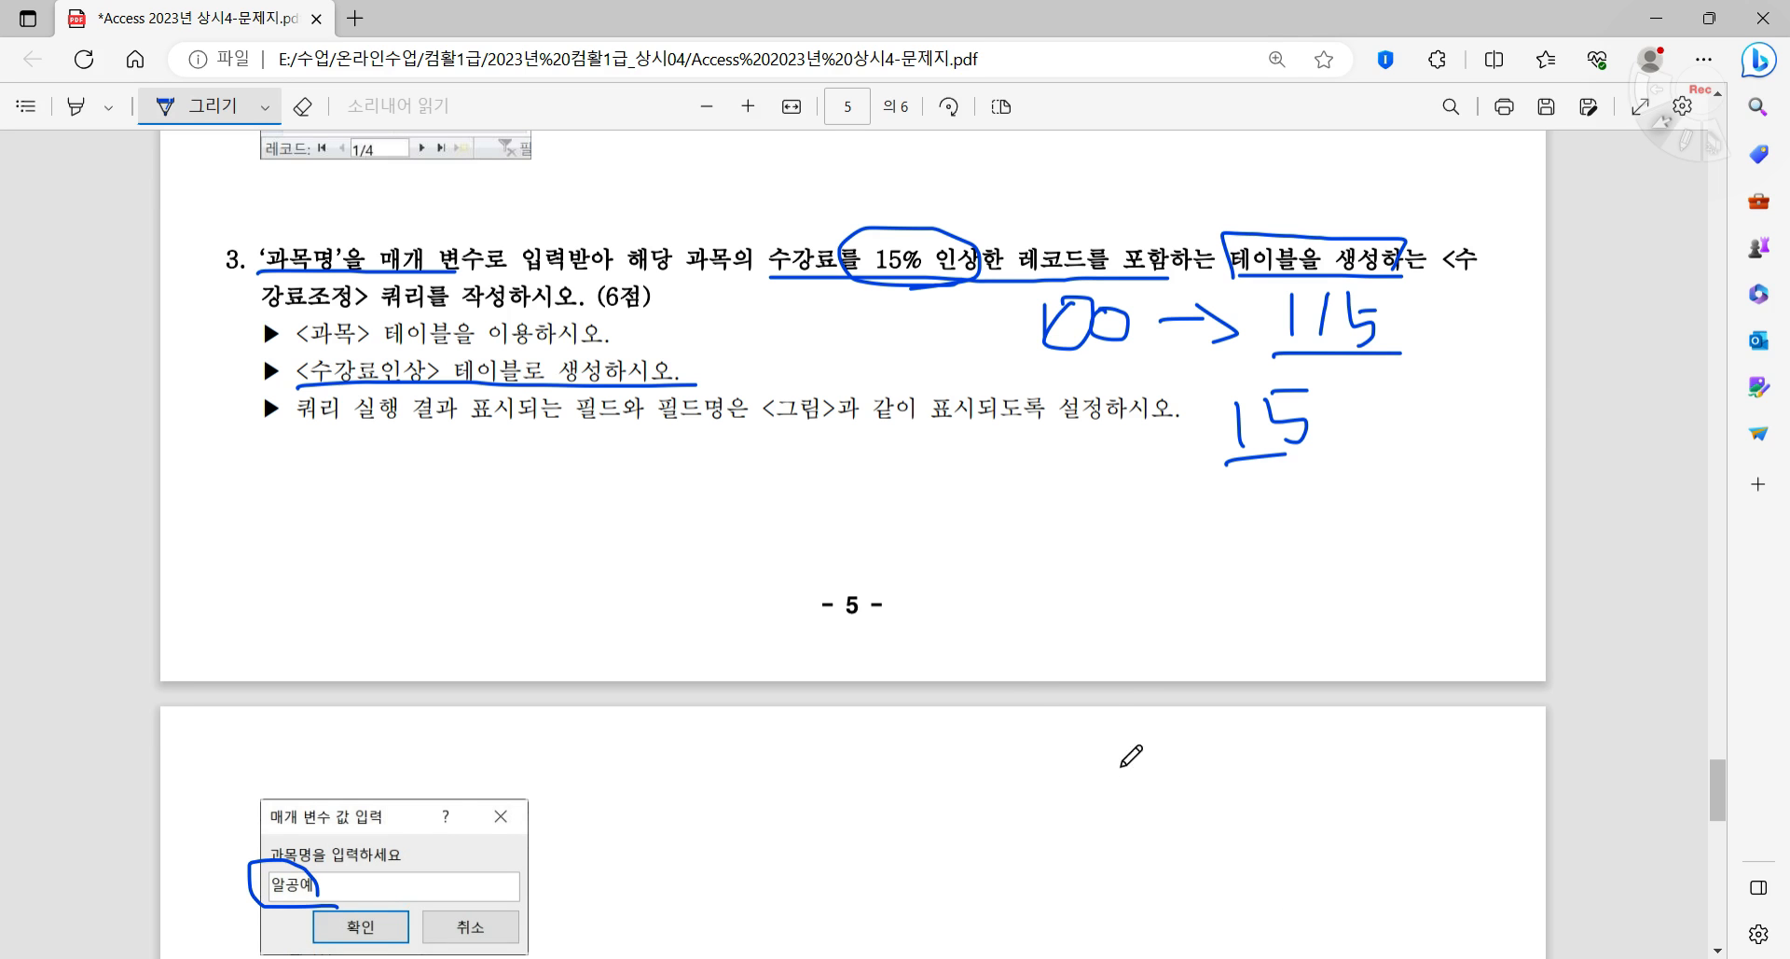
{"action": "scroll", "coordinate": [1159, 494], "scroll_direction": "down", "scroll_amount": 3}
{"action": "scroll", "coordinate": [1151, 525], "scroll_direction": "down", "scroll_amount": 2}
{"action": "mouse_move", "coordinate": [957, 635]}
{"action": "left_mouse_down"}
{"action": "mouse_move", "coordinate": [1005, 602]}
{"action": "mouse_move", "coordinate": [956, 599]}
{"action": "mouse_move", "coordinate": [1037, 636]}
{"action": "mouse_move", "coordinate": [1333, 642]}
{"action": "left_mouse_up"}
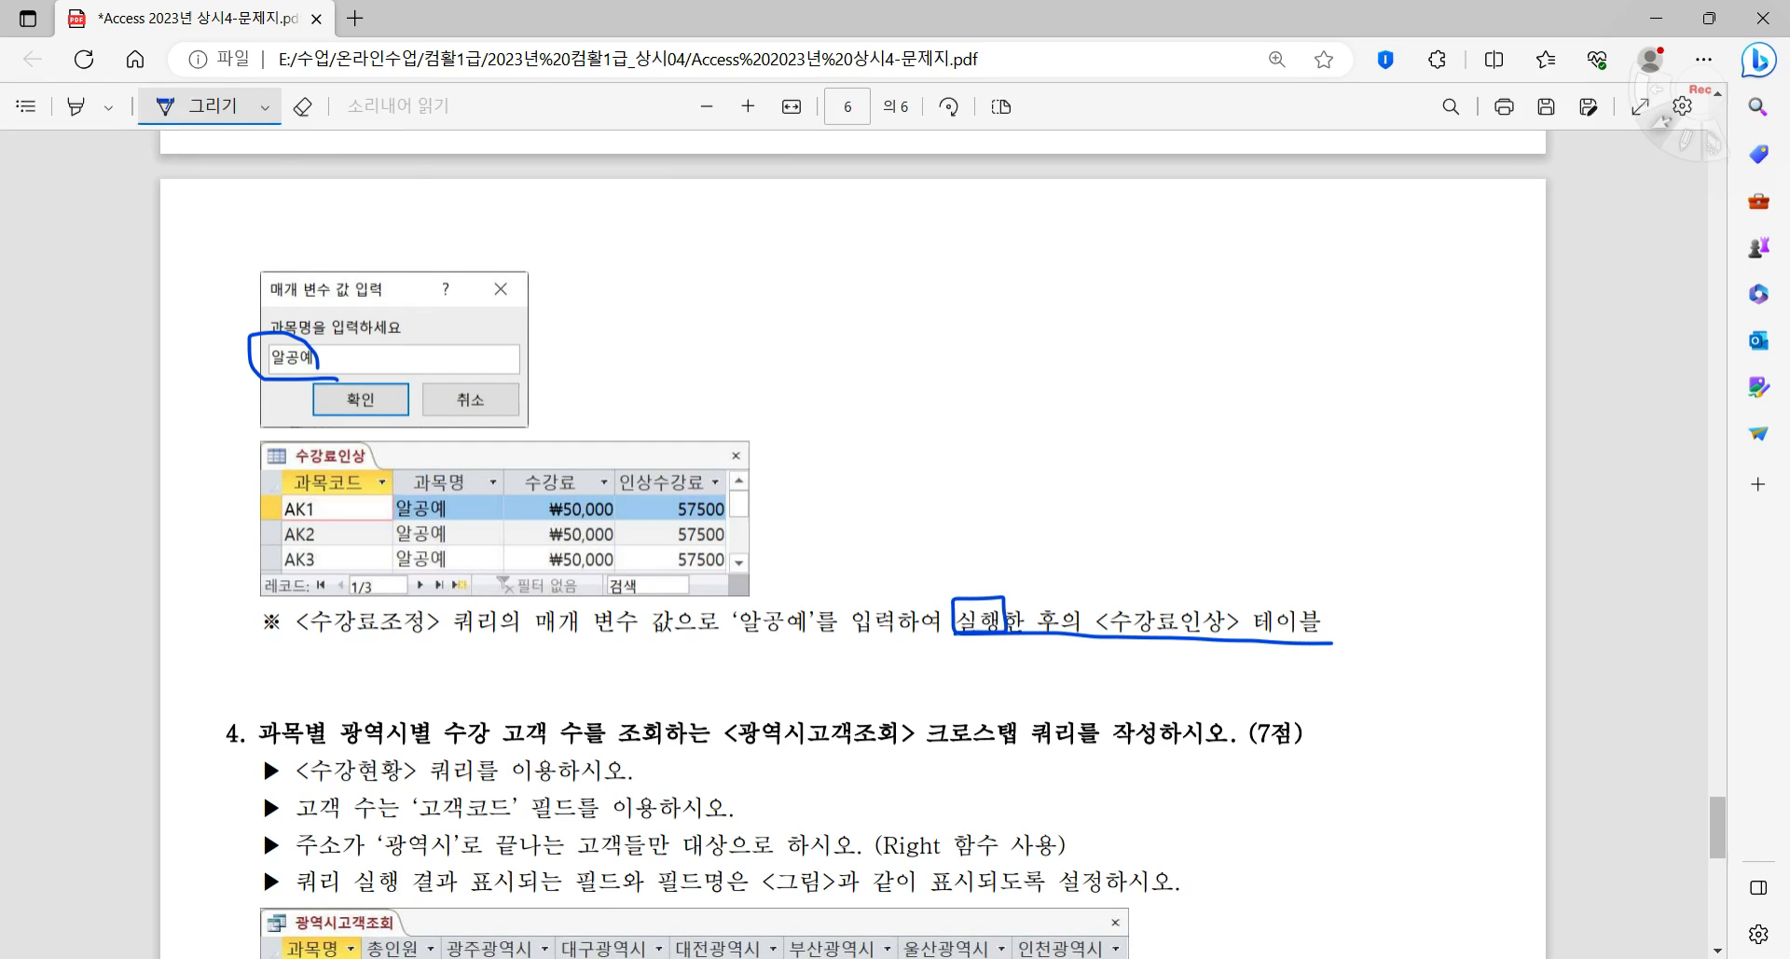
{"action": "key", "text": "alt+Tab"}
- Run the make-table query with 알공예 as the 과목명 parameter and accept the creation of the new table
{"action": "left_click", "coordinate": [78, 104]}
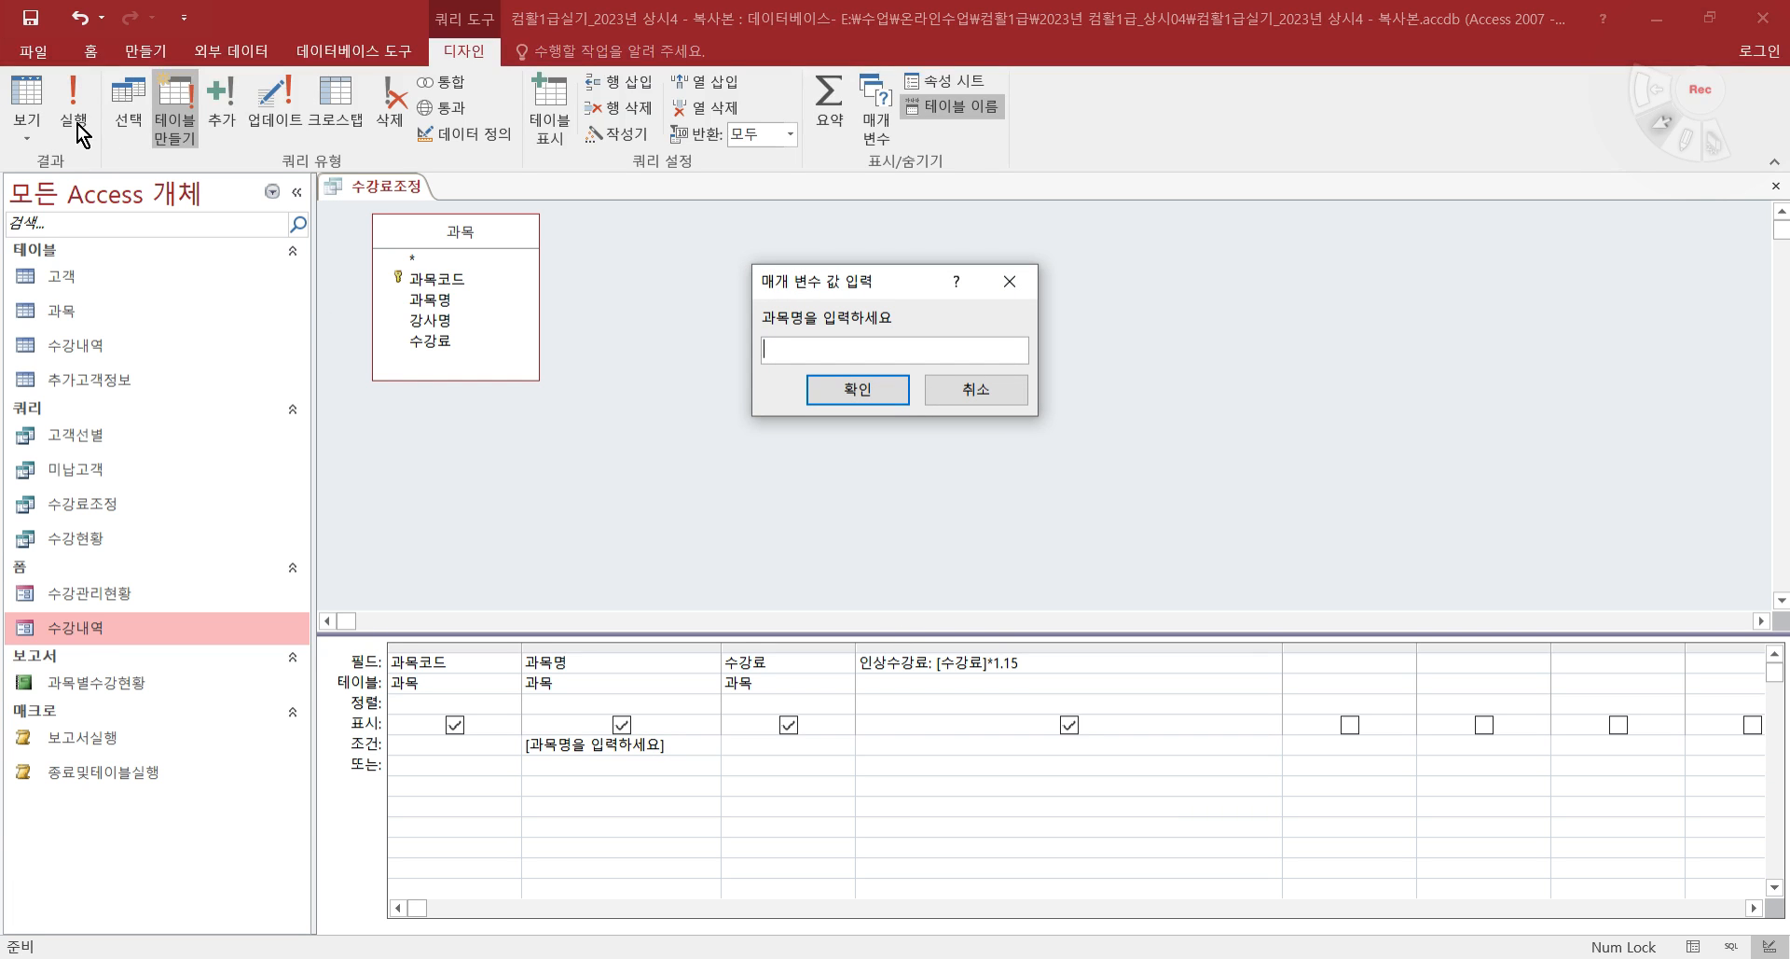
{"action": "type", "text": "ㅇㅗㅇㅇㅖ"}
{"action": "left_click", "coordinate": [842, 394]}
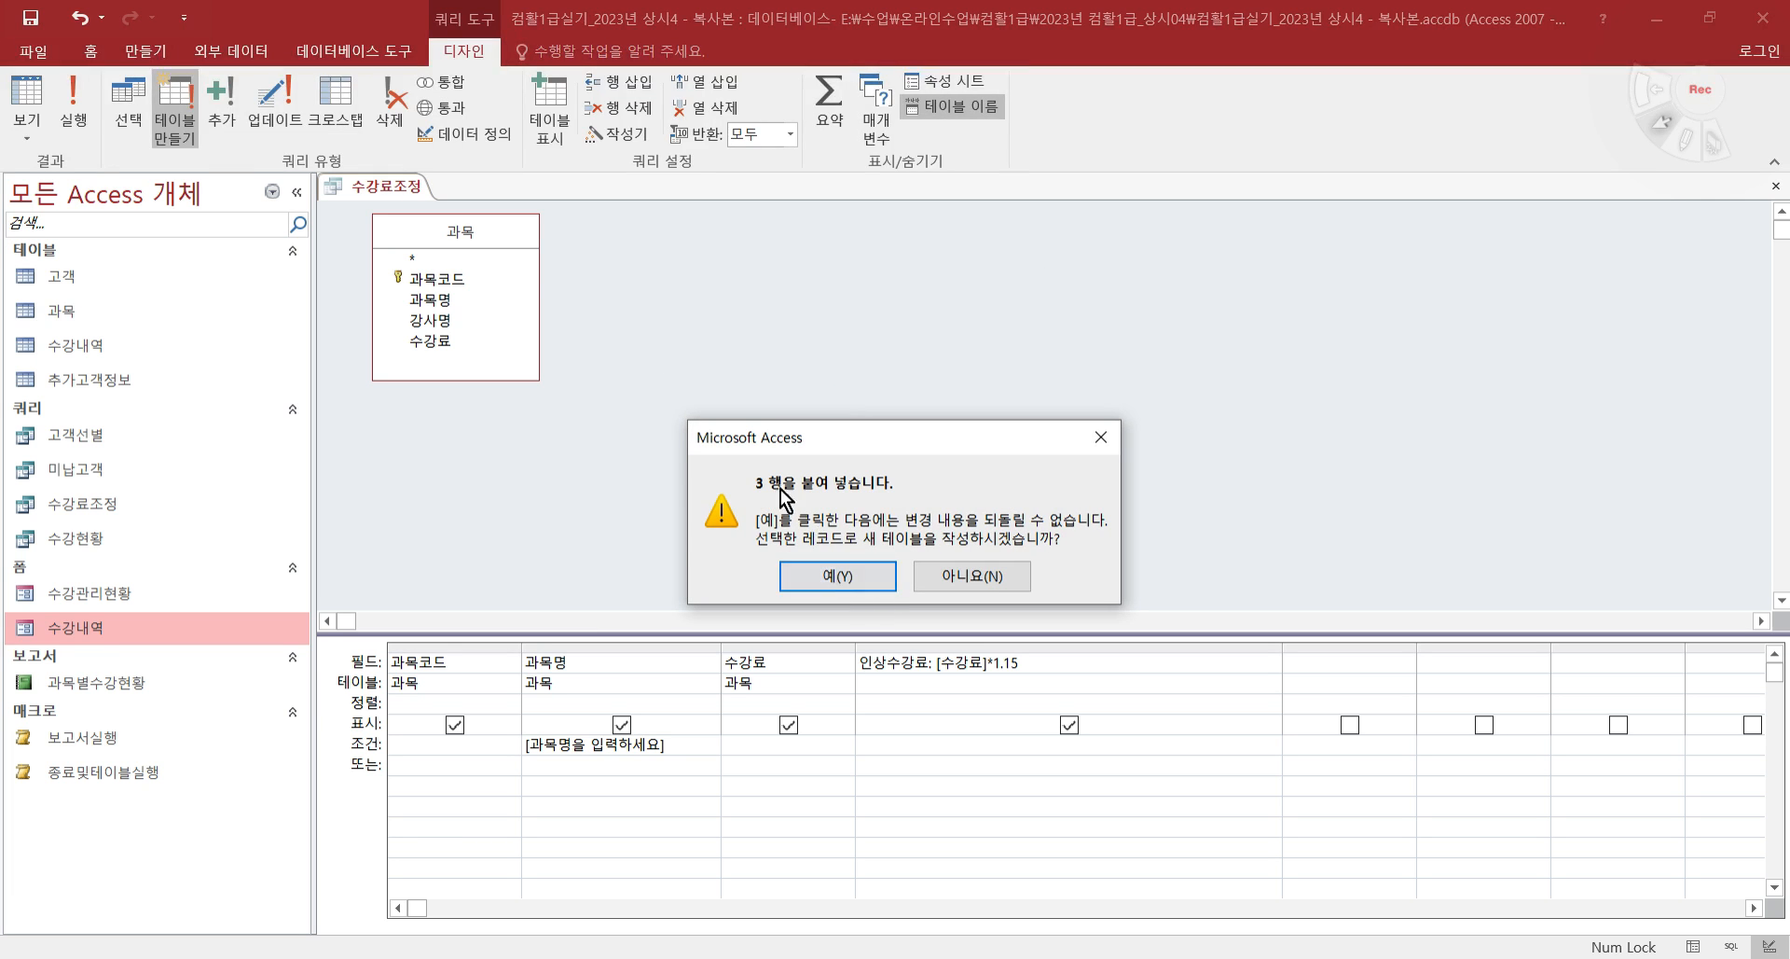
{"action": "left_click", "coordinate": [839, 577]}
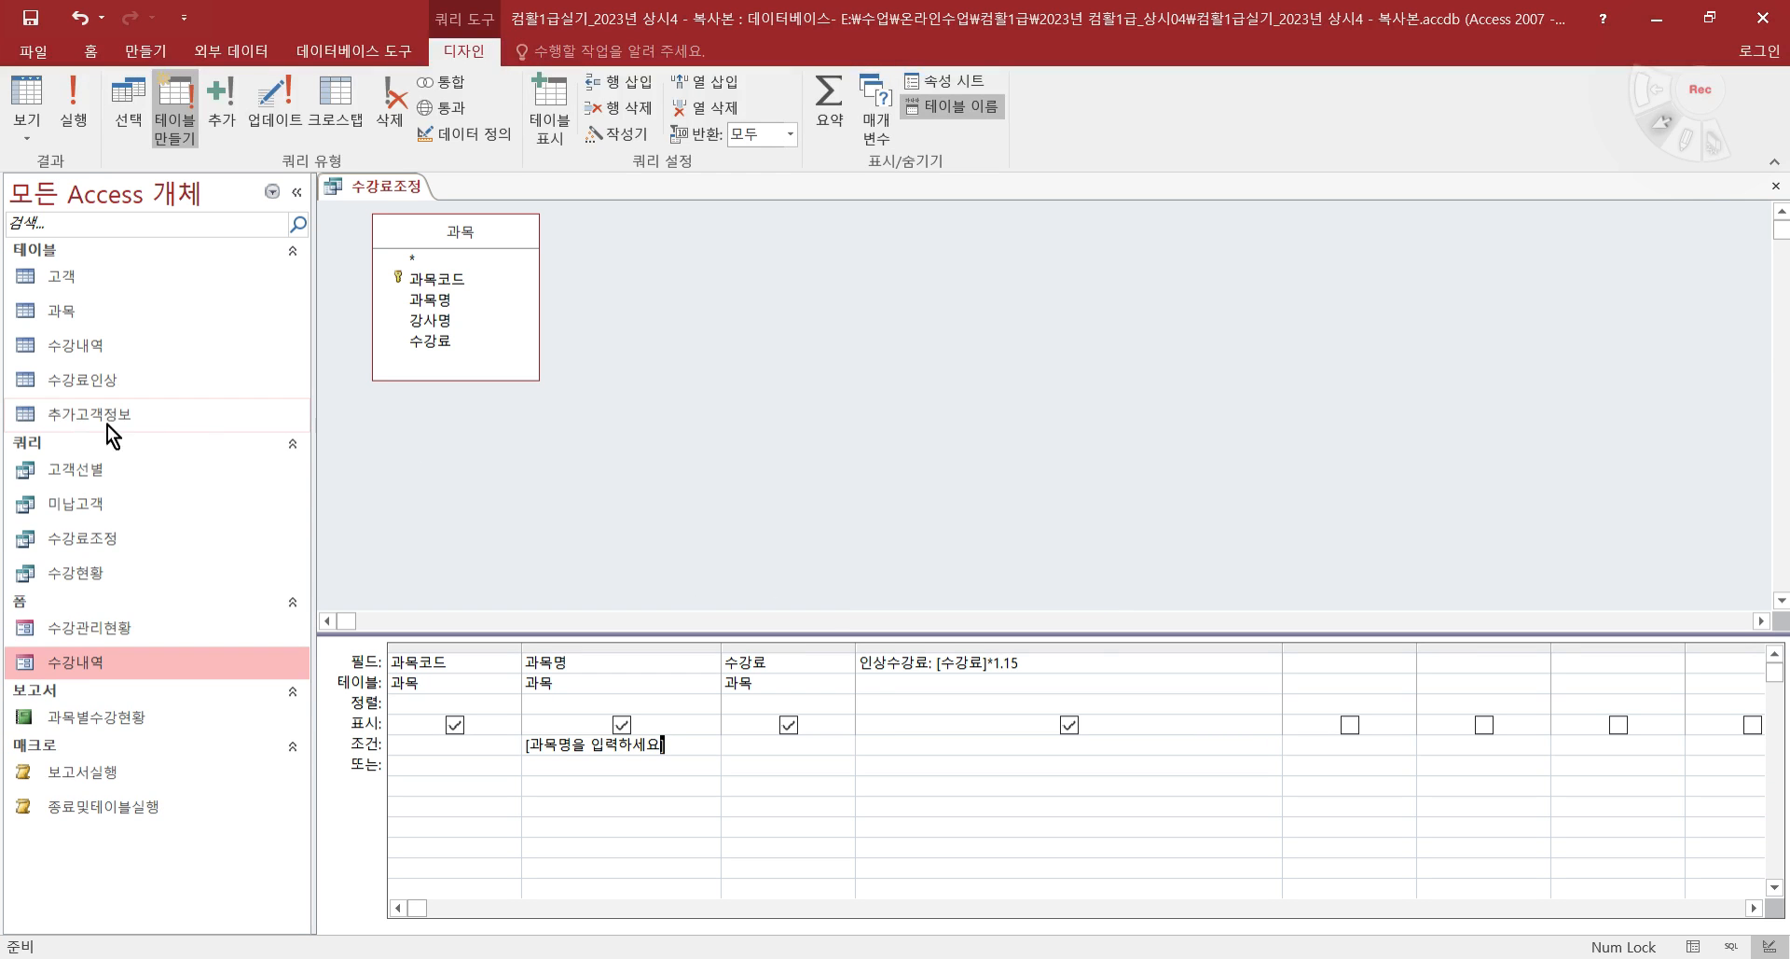
- Check the records in the new 수강료인상 table, and close it and the 수강료조정 query, saving the query's changes
{"action": "left_click", "coordinate": [80, 382]}
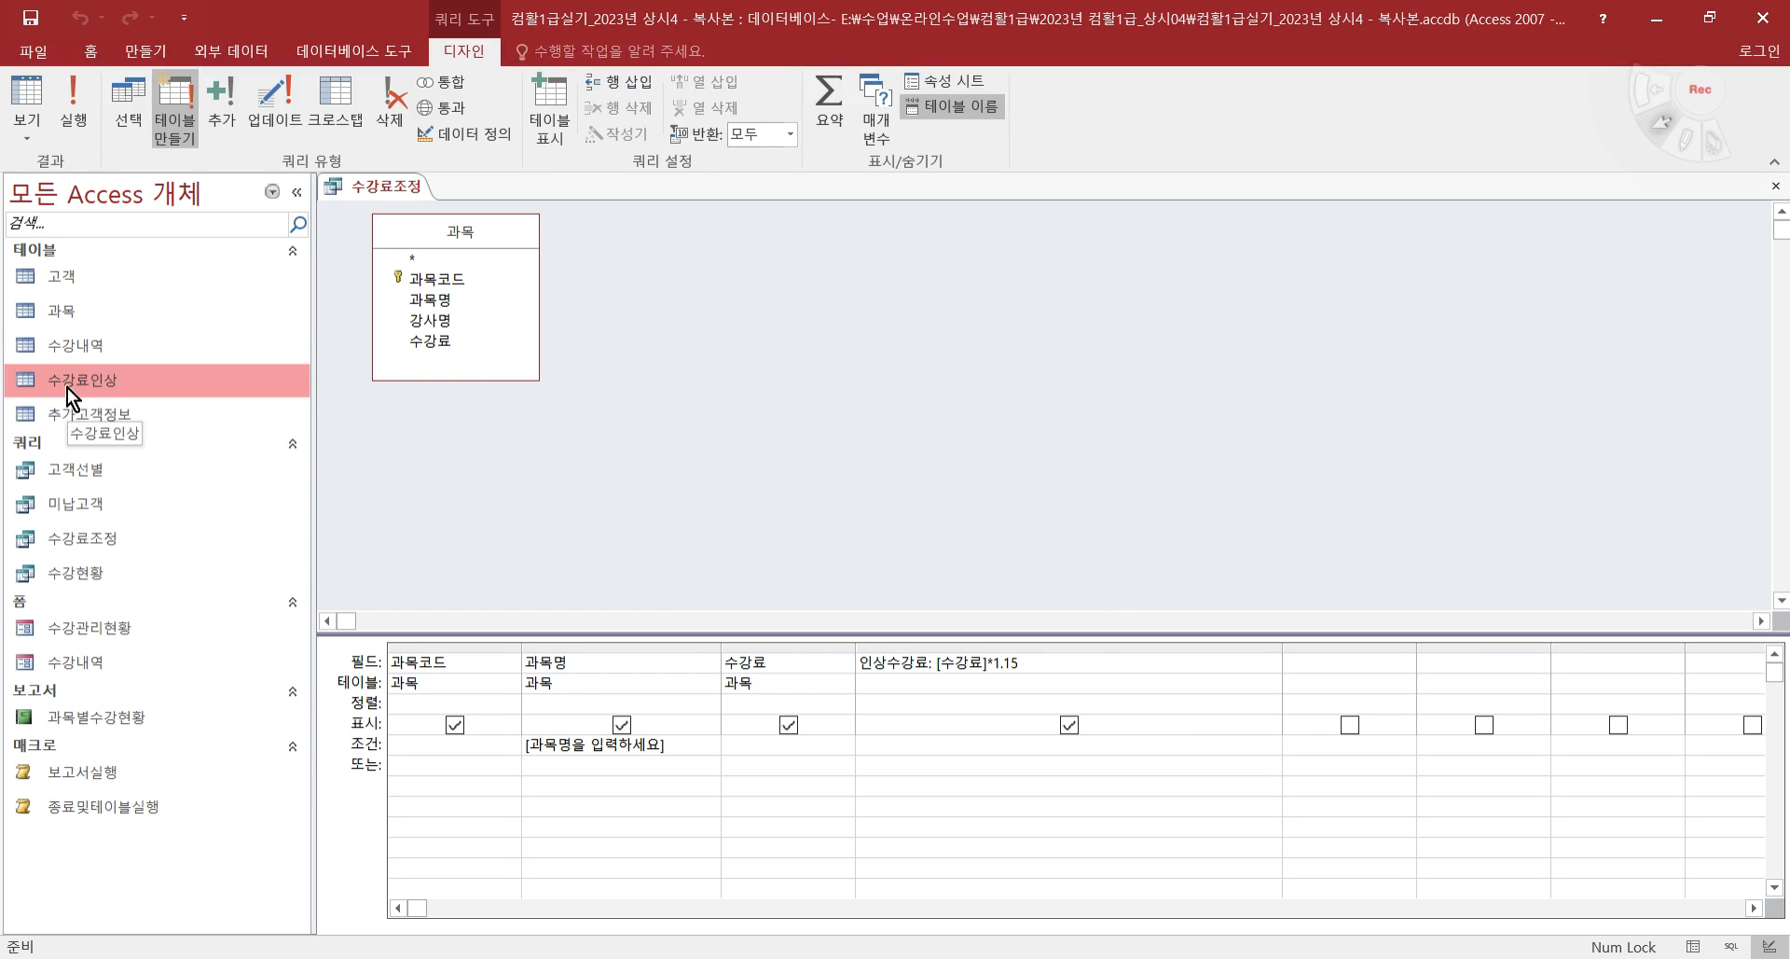
{"action": "double_click", "coordinate": [134, 388]}
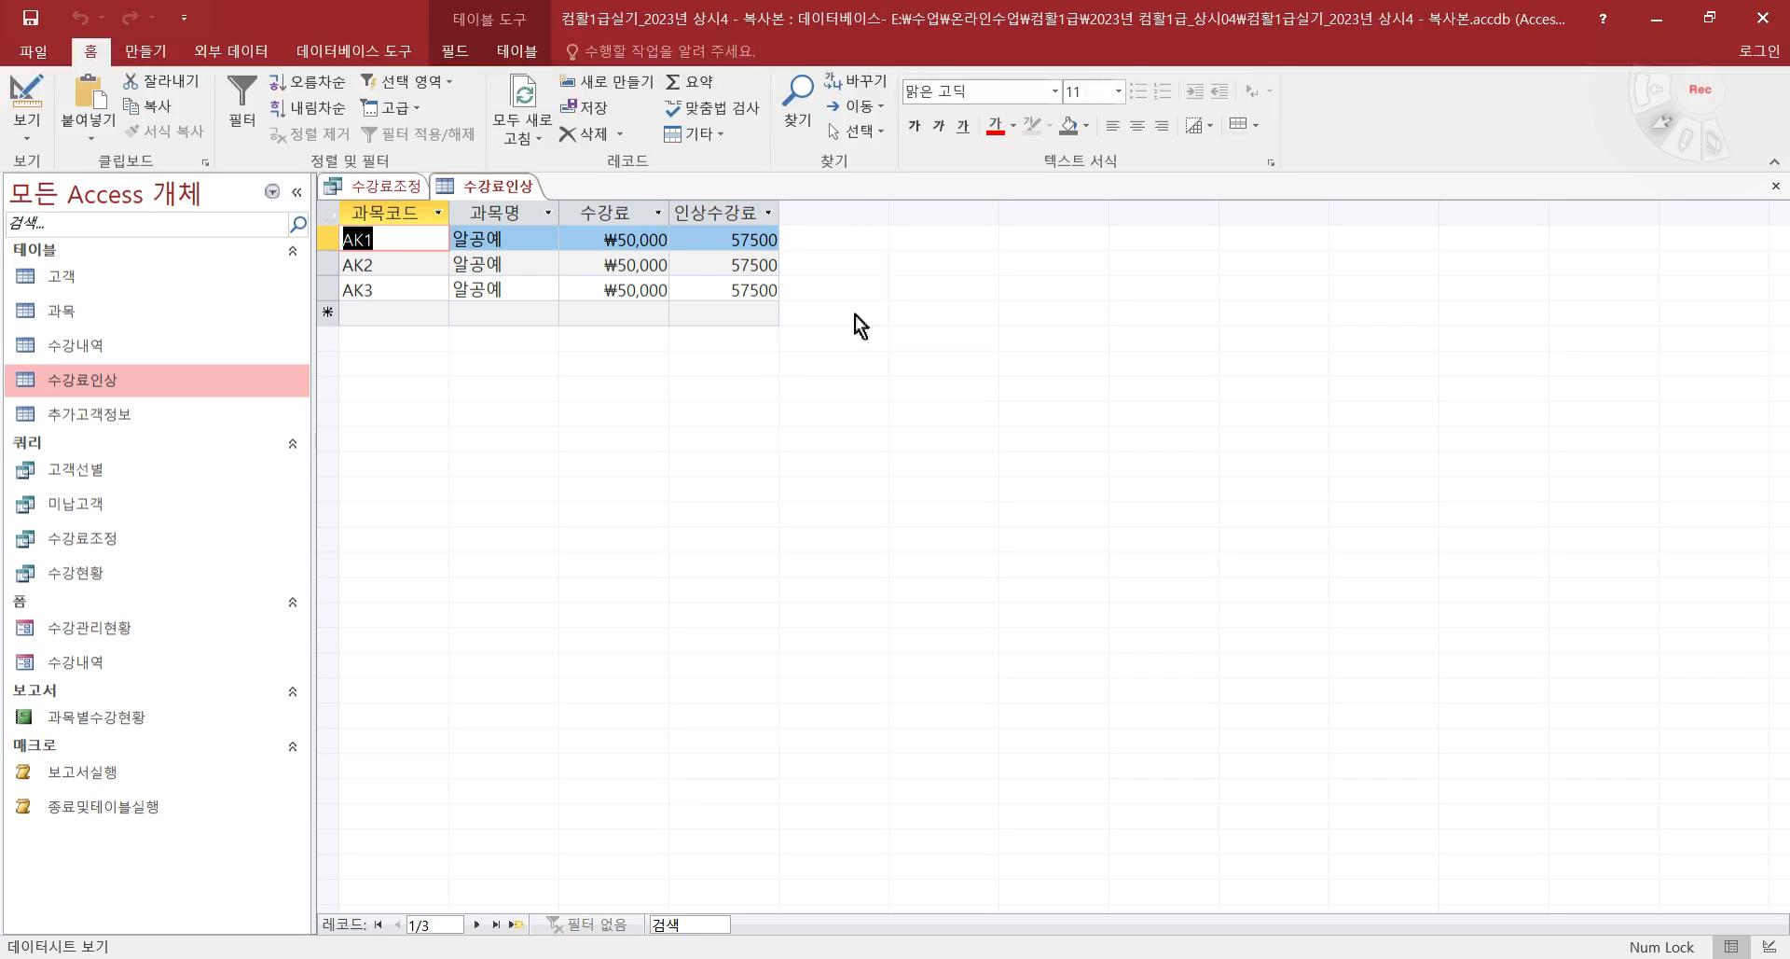
{"action": "left_click", "coordinate": [1776, 186]}
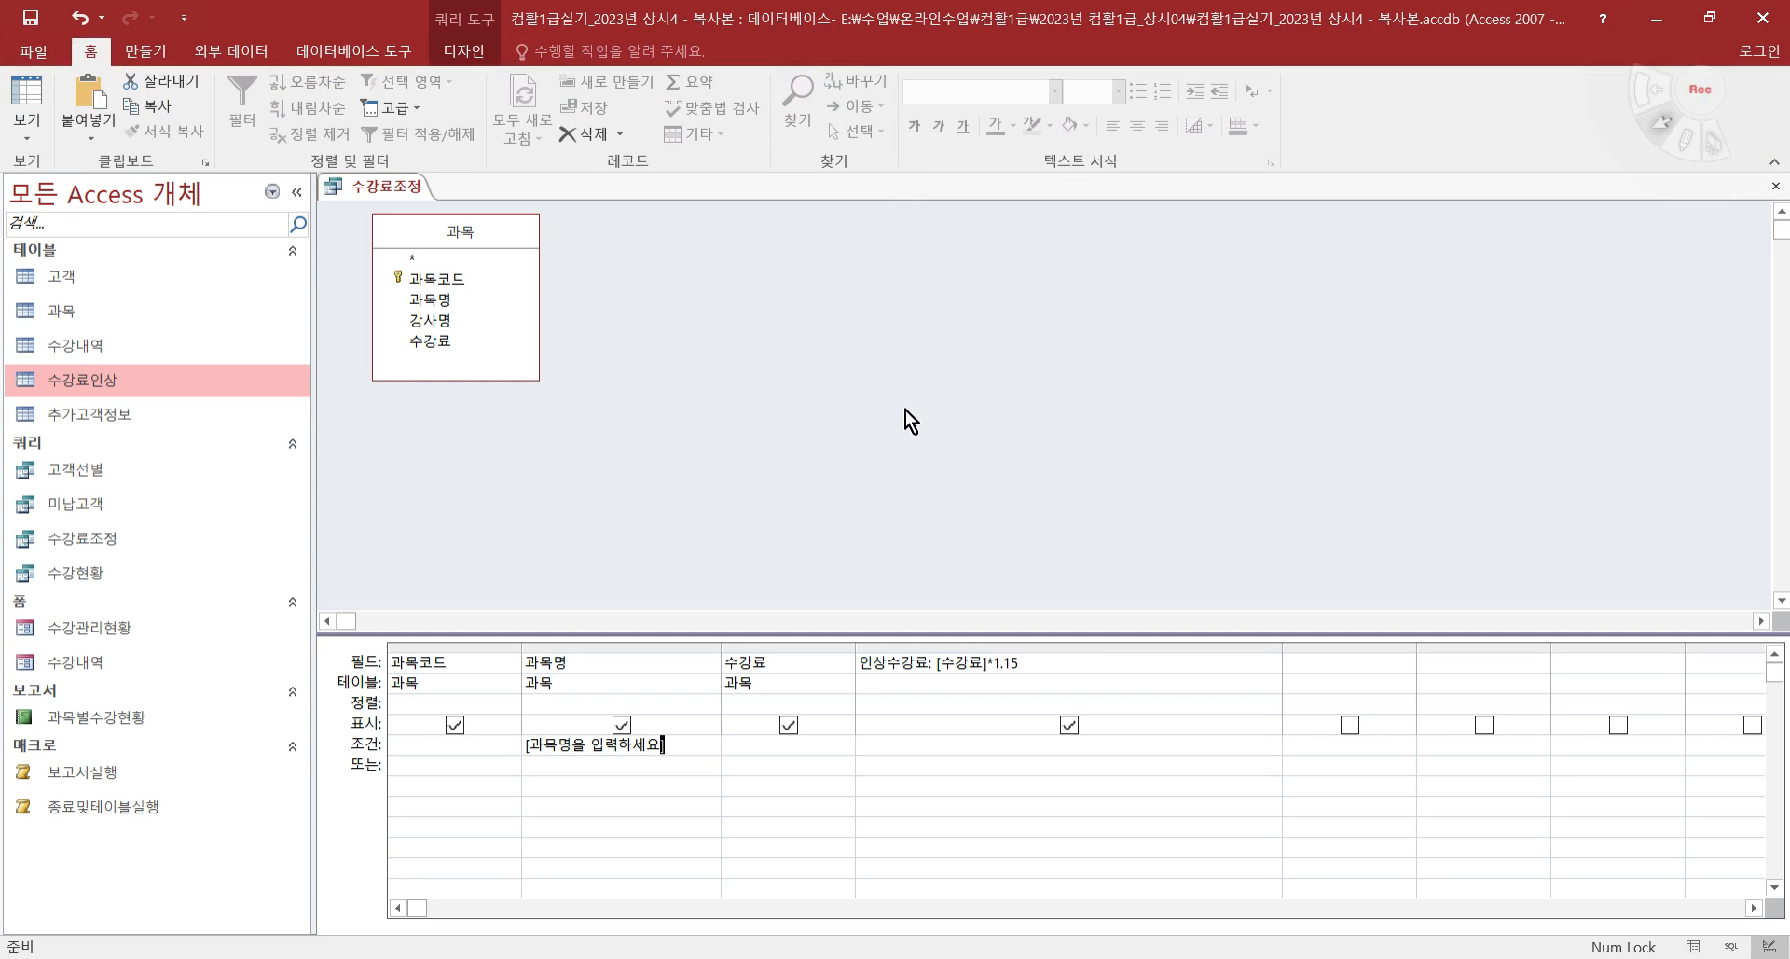
{"action": "left_click", "coordinate": [1777, 188]}
{"action": "left_click", "coordinate": [760, 556]}
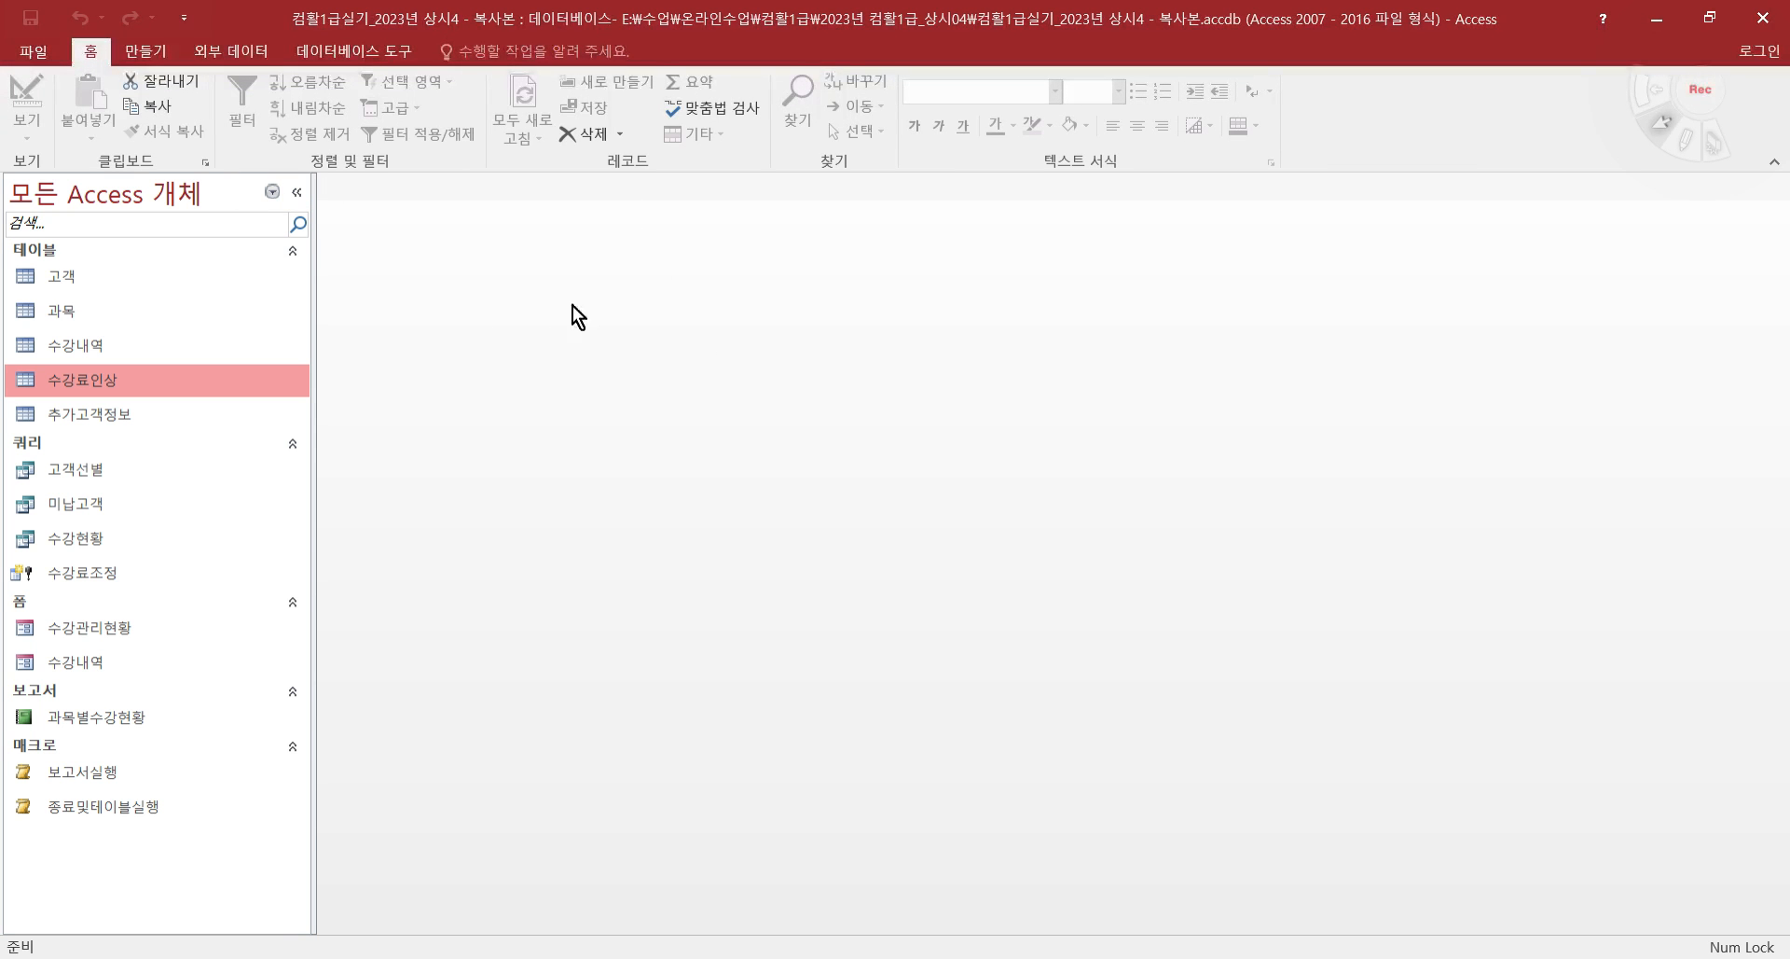
- In the exam PDF, underline 크로스탭 쿼리 in the heading of question 4
{"action": "key", "text": "alt+Tab"}
{"action": "scroll", "coordinate": [837, 518], "scroll_direction": "down", "scroll_amount": 3}
{"action": "scroll", "coordinate": [837, 520], "scroll_direction": "down", "scroll_amount": 2}
{"action": "left_click", "coordinate": [897, 227]}
{"action": "left_click_drag", "start_coordinate": [923, 224], "coordinate": [1089, 237]}
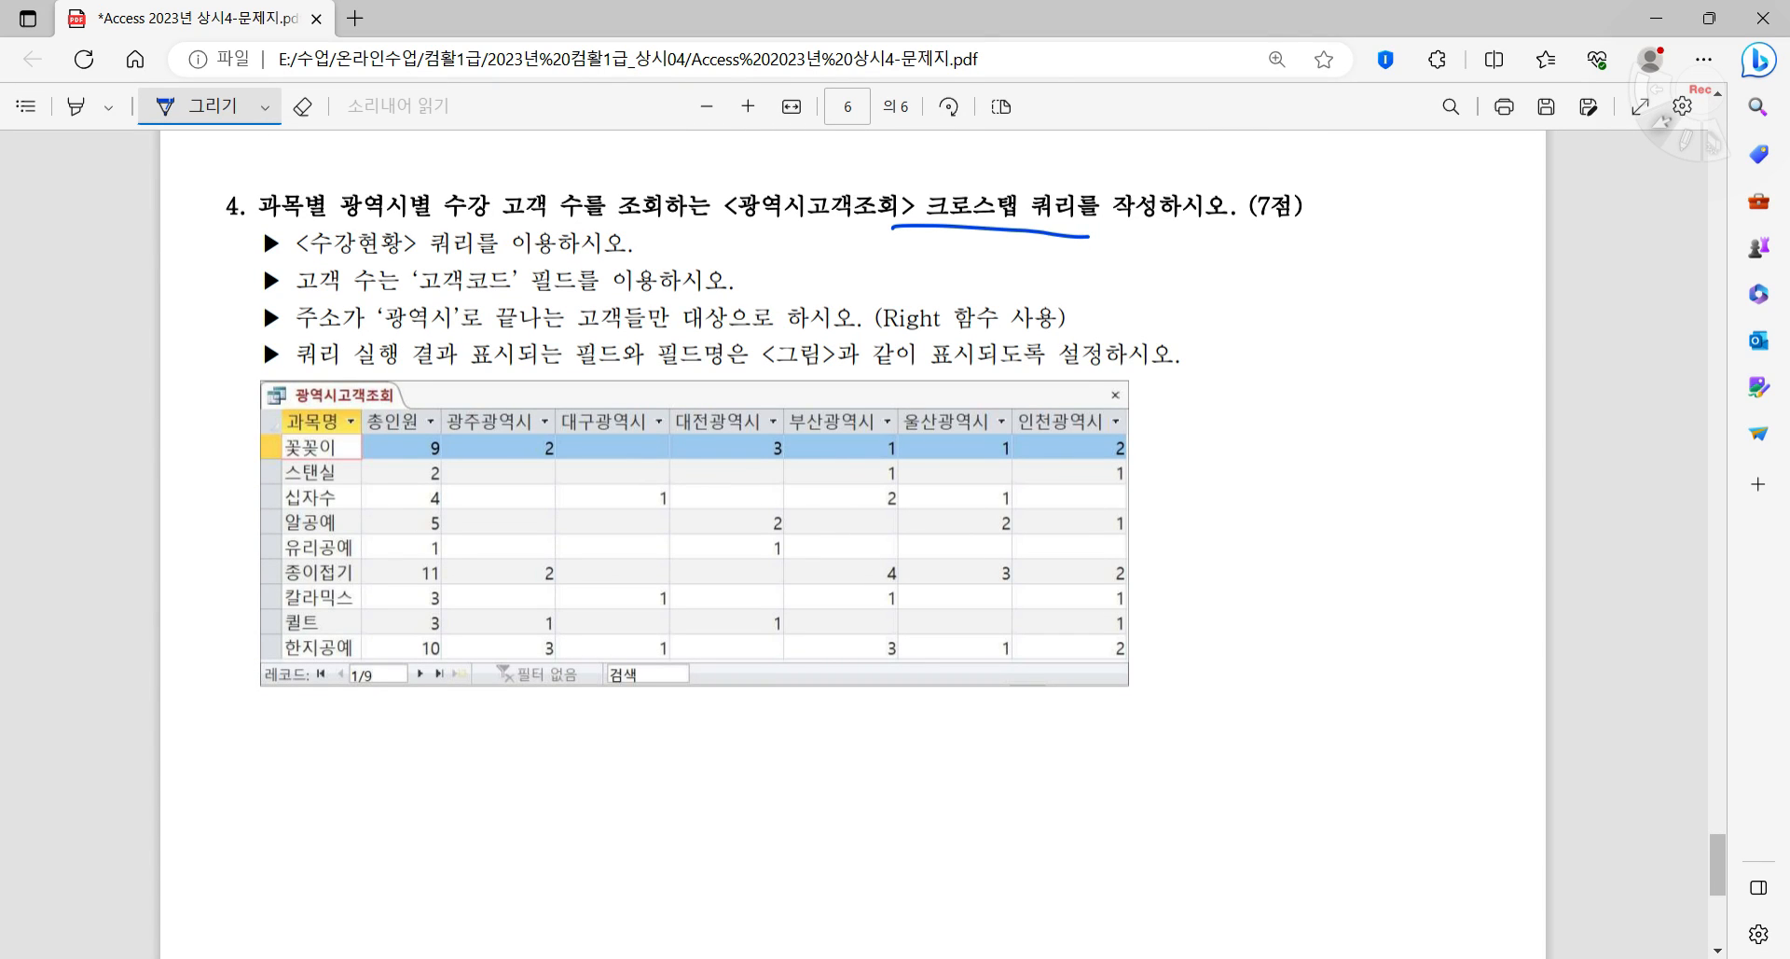
- In Access, create a new query in design view and add the 수강현황 query as its source
{"action": "key", "text": "alt+Tab"}
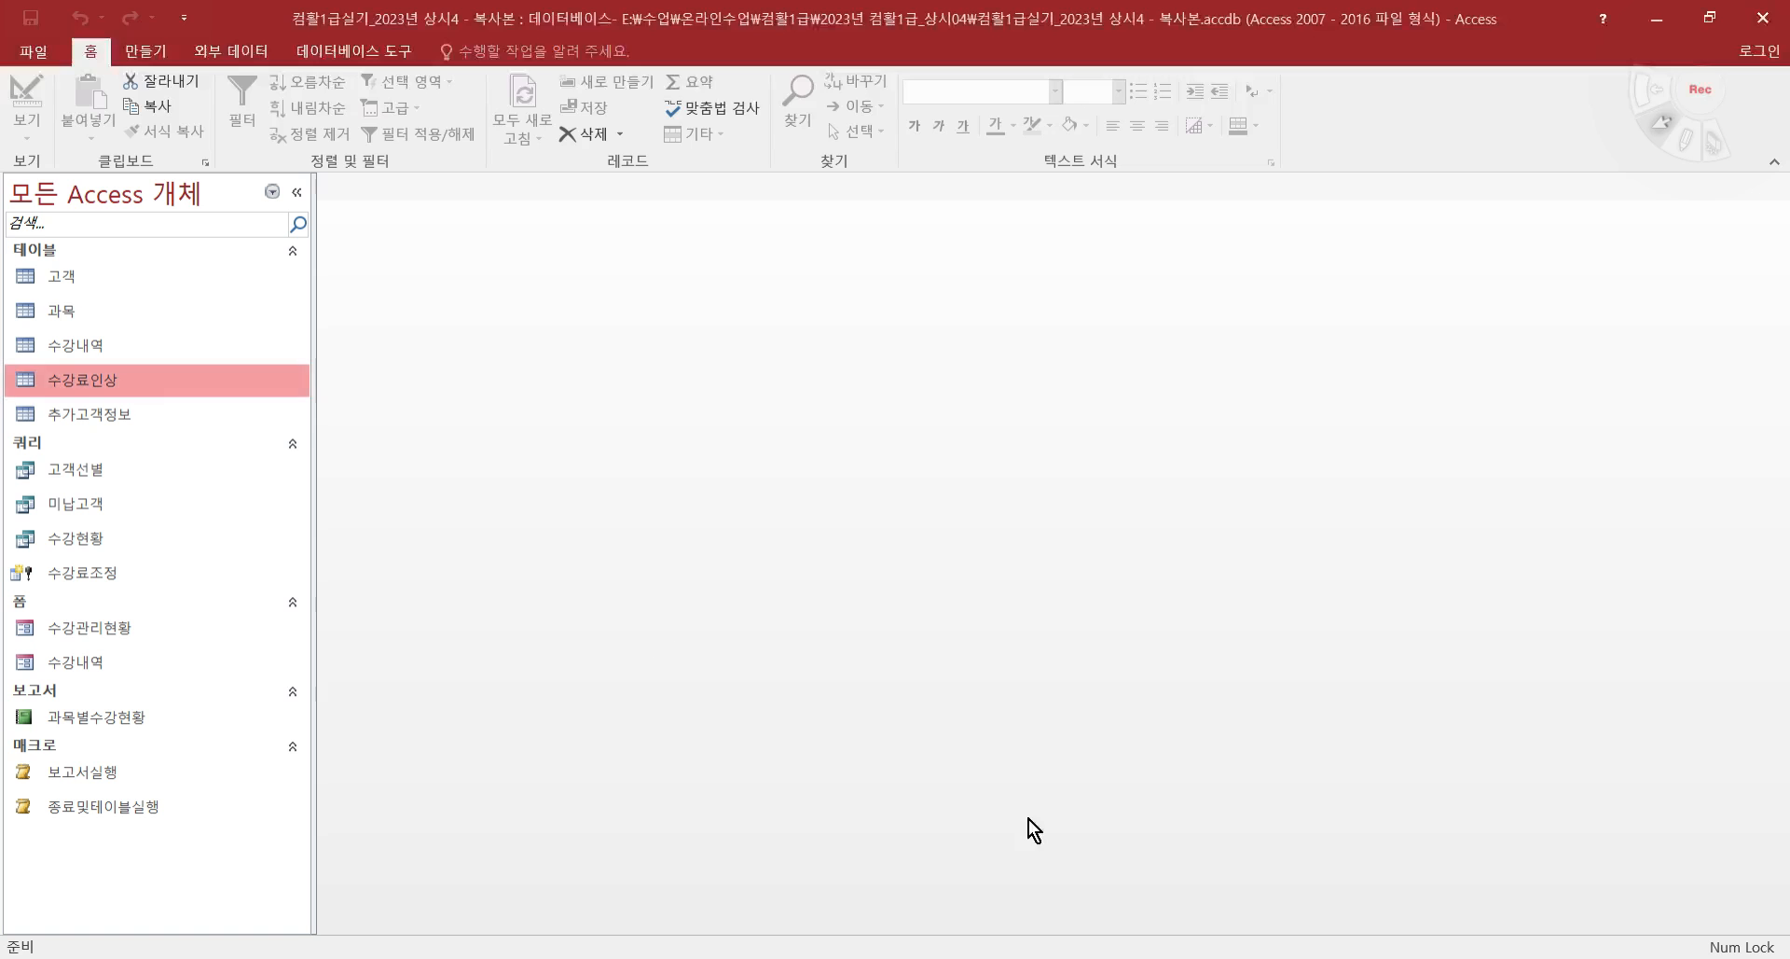
{"action": "left_click", "coordinate": [148, 48]}
{"action": "left_click", "coordinate": [362, 130]}
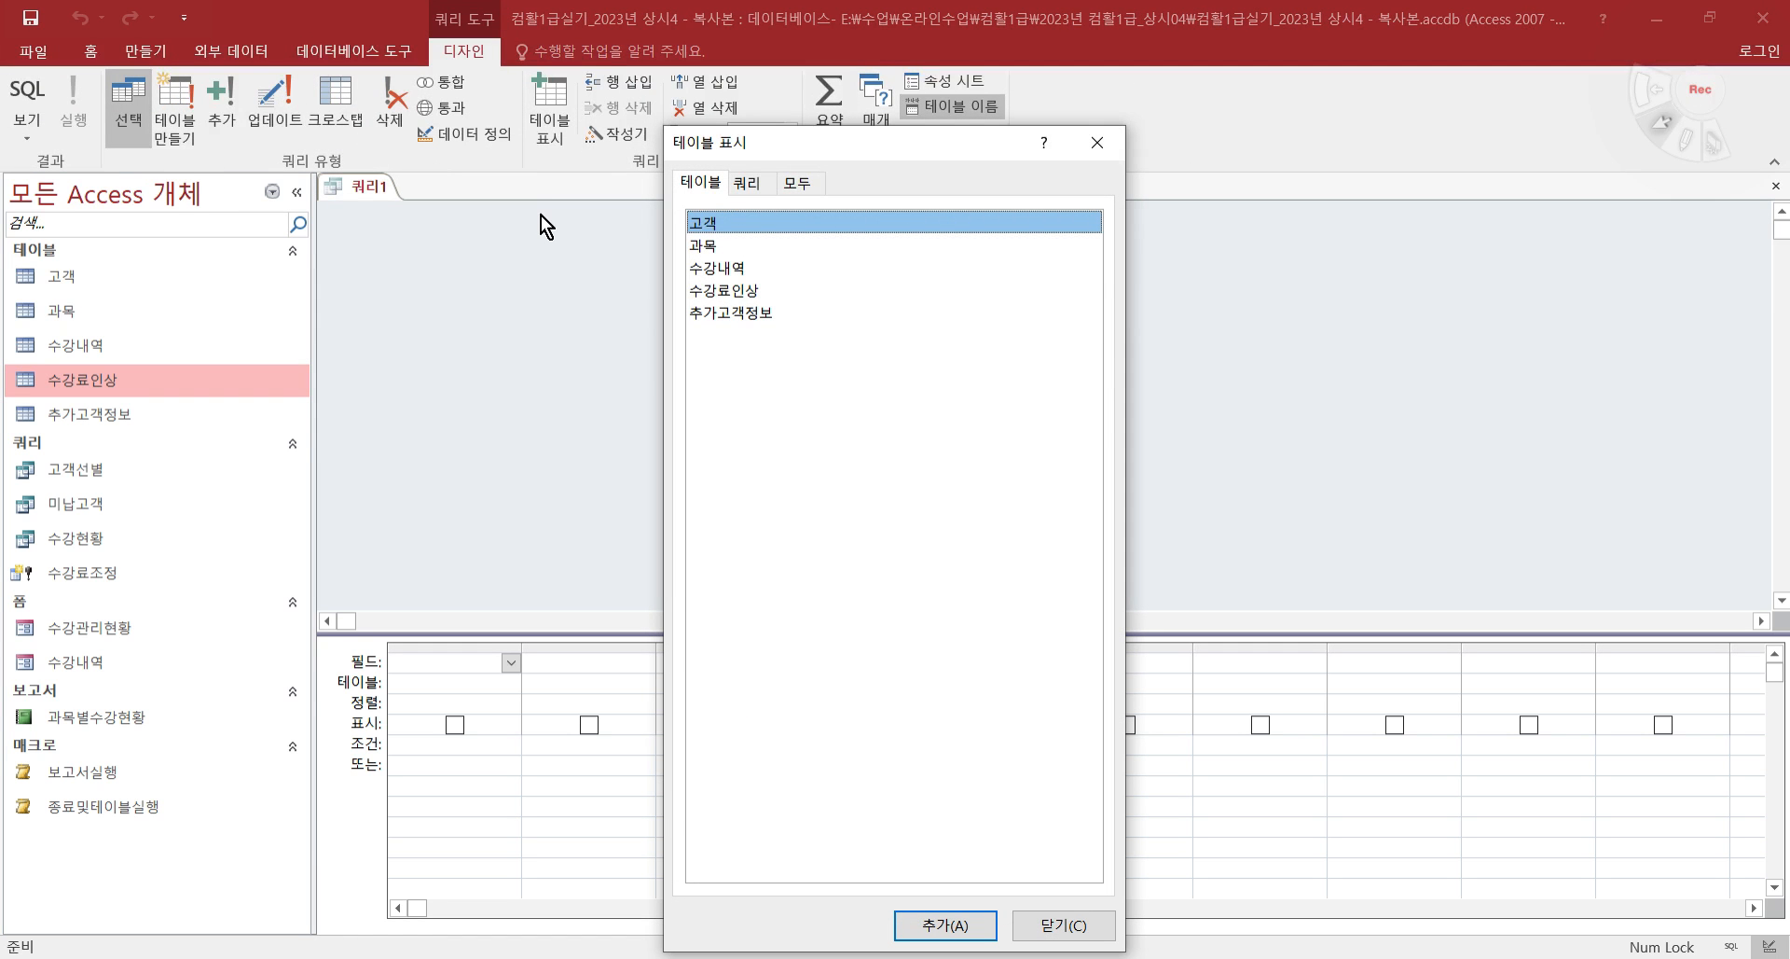
{"action": "key", "text": "alt+Tab"}
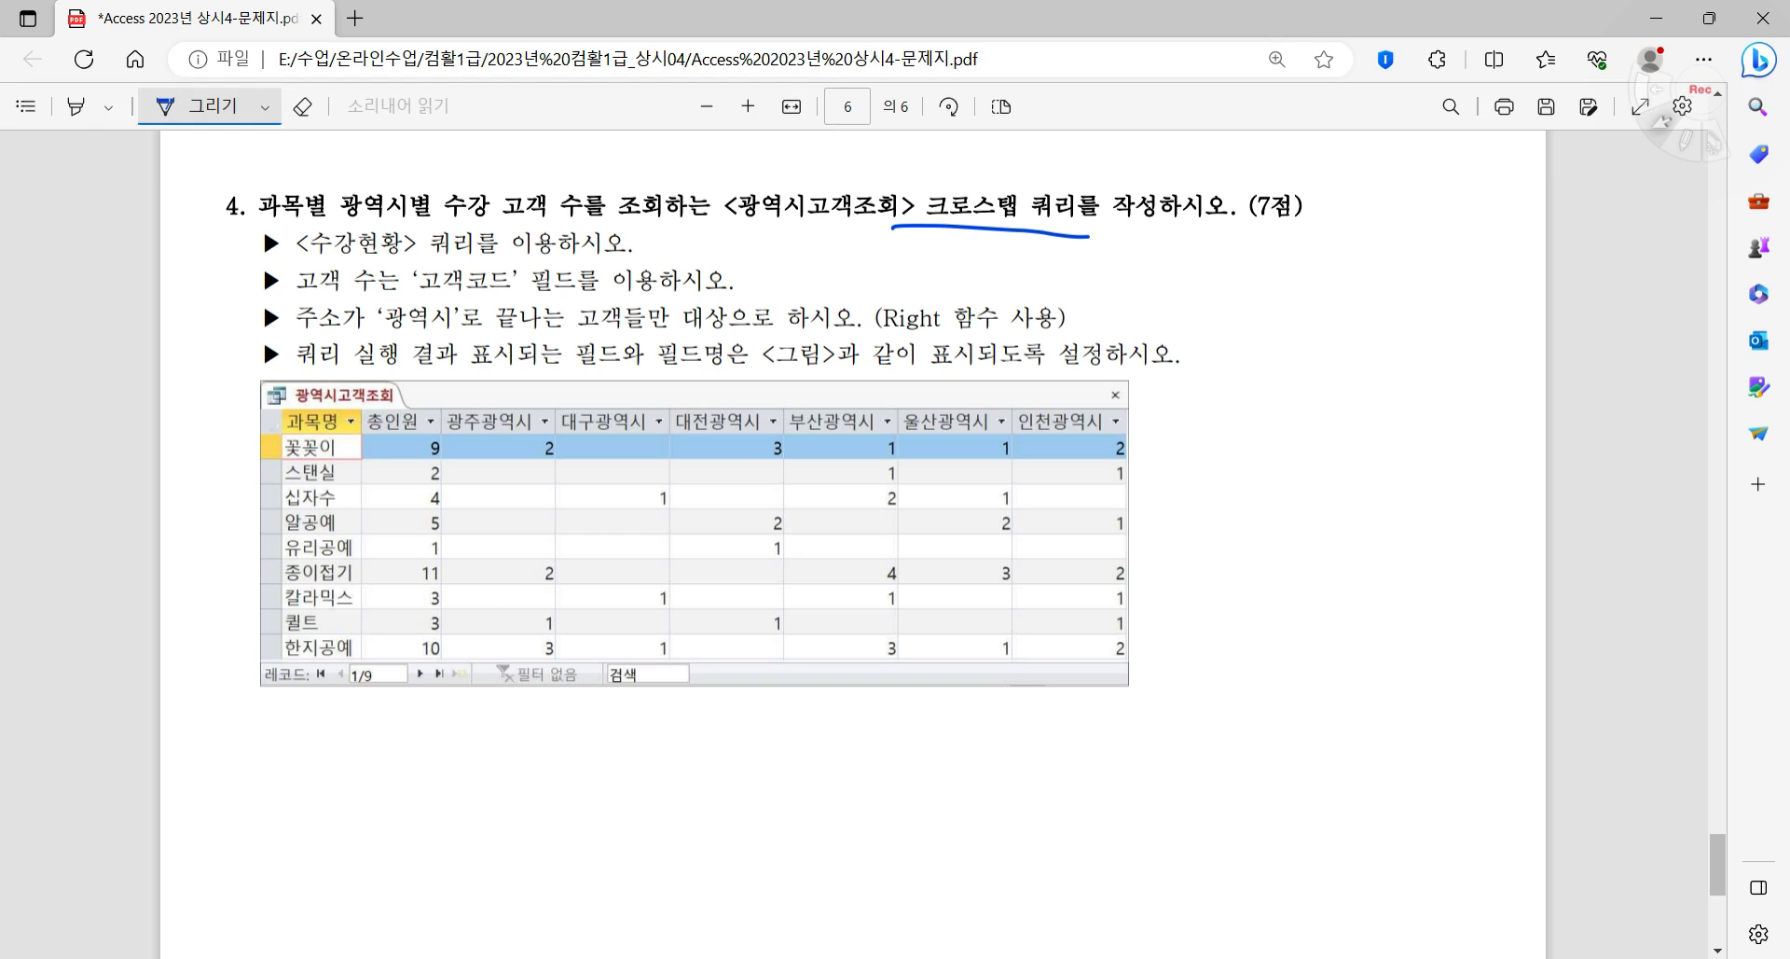
{"action": "key", "text": "alt+Tab"}
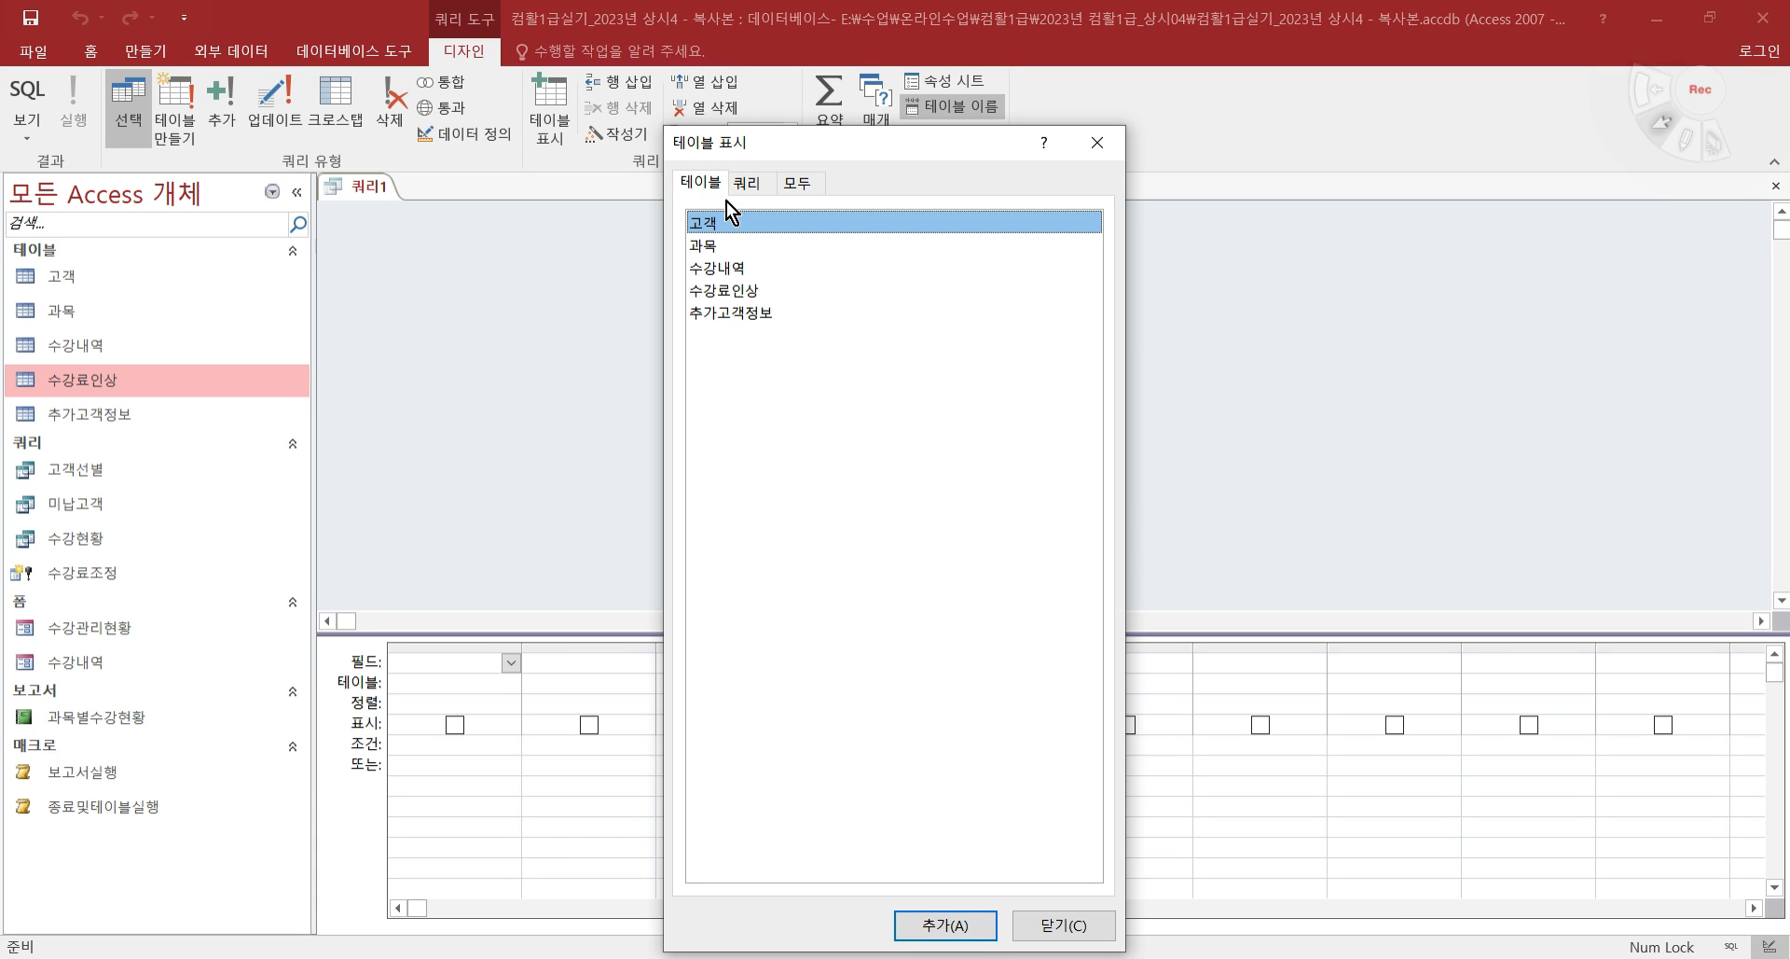
{"action": "left_click", "coordinate": [745, 184]}
{"action": "double_click", "coordinate": [718, 276]}
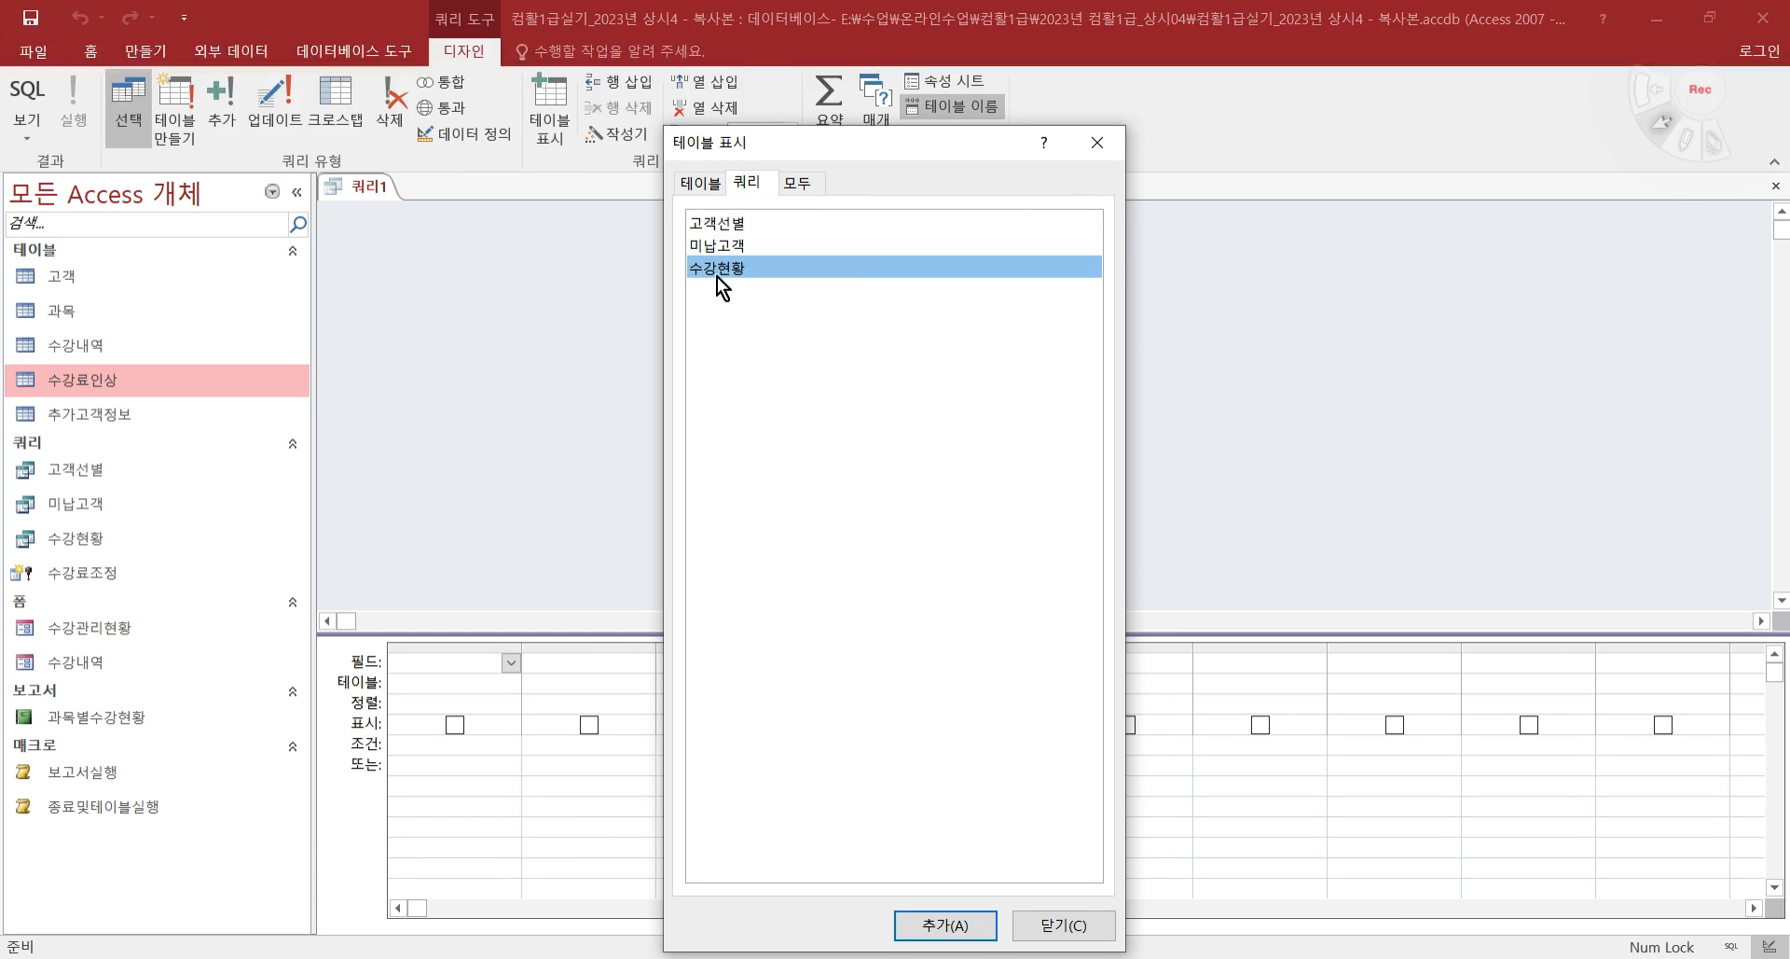
{"action": "left_click", "coordinate": [1104, 141]}
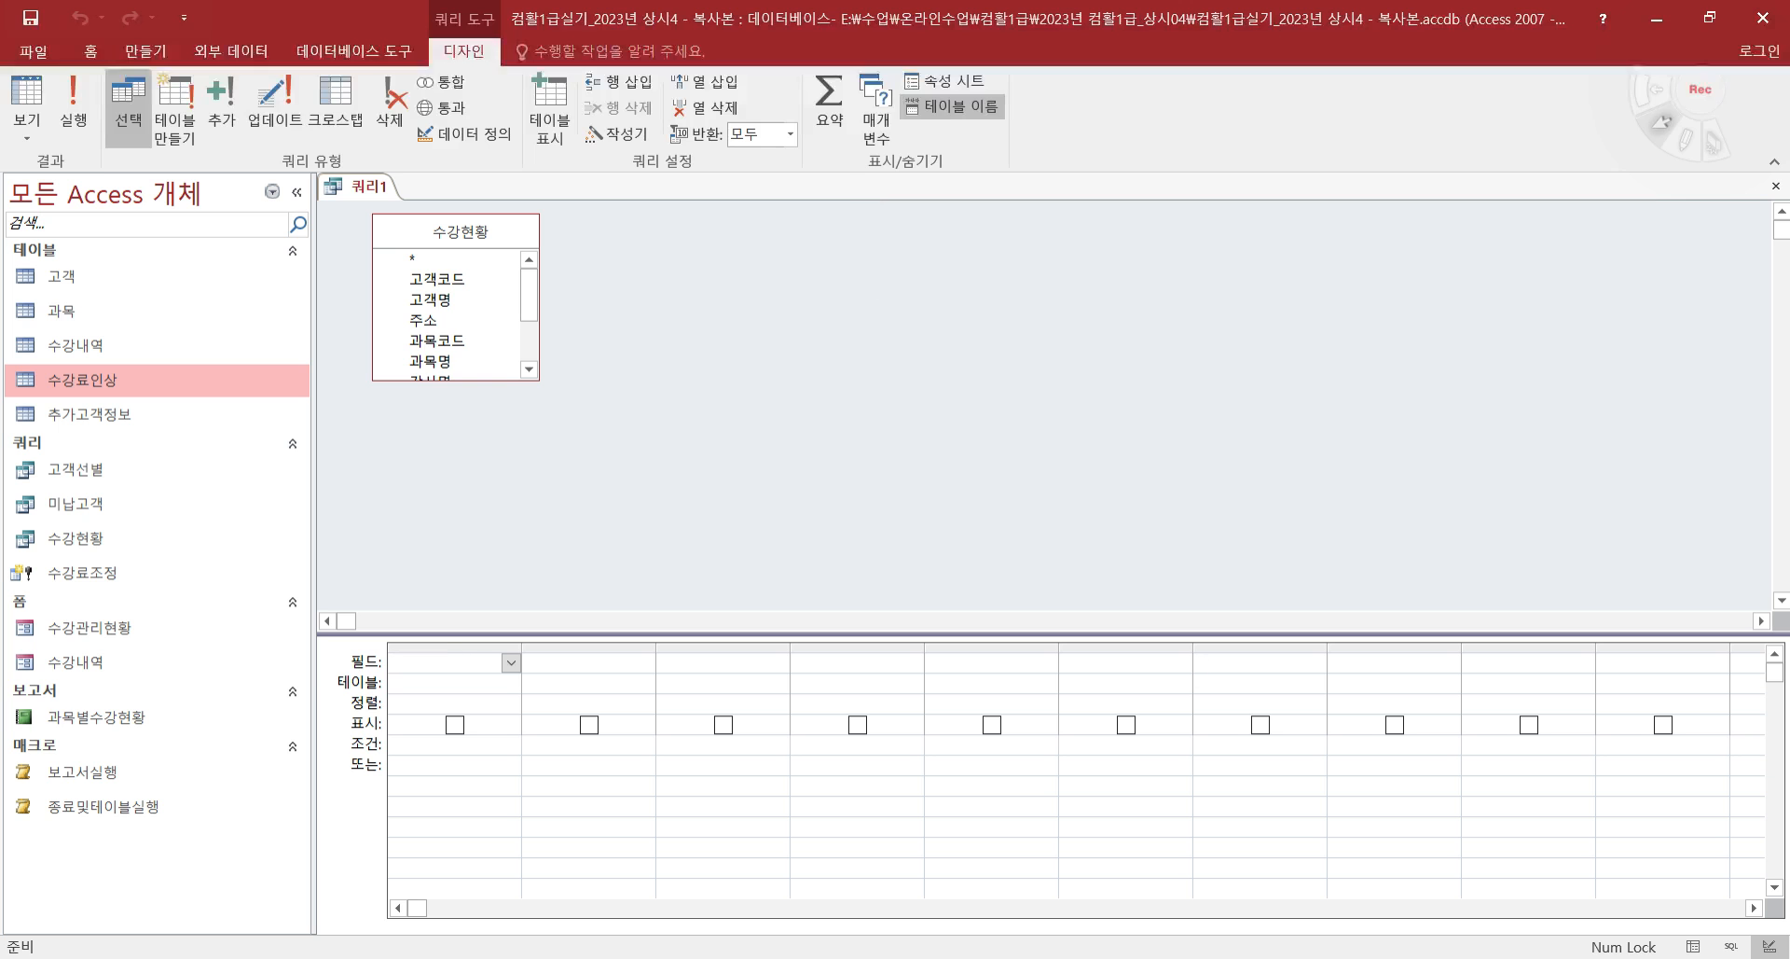
- In the exam PDF, box the 과목명 column, label it 행, and mark 과목별 in the question with a line to that column
{"action": "mouse_move", "coordinate": [1326, 957]}
{"action": "left_click", "coordinate": [1380, 937]}
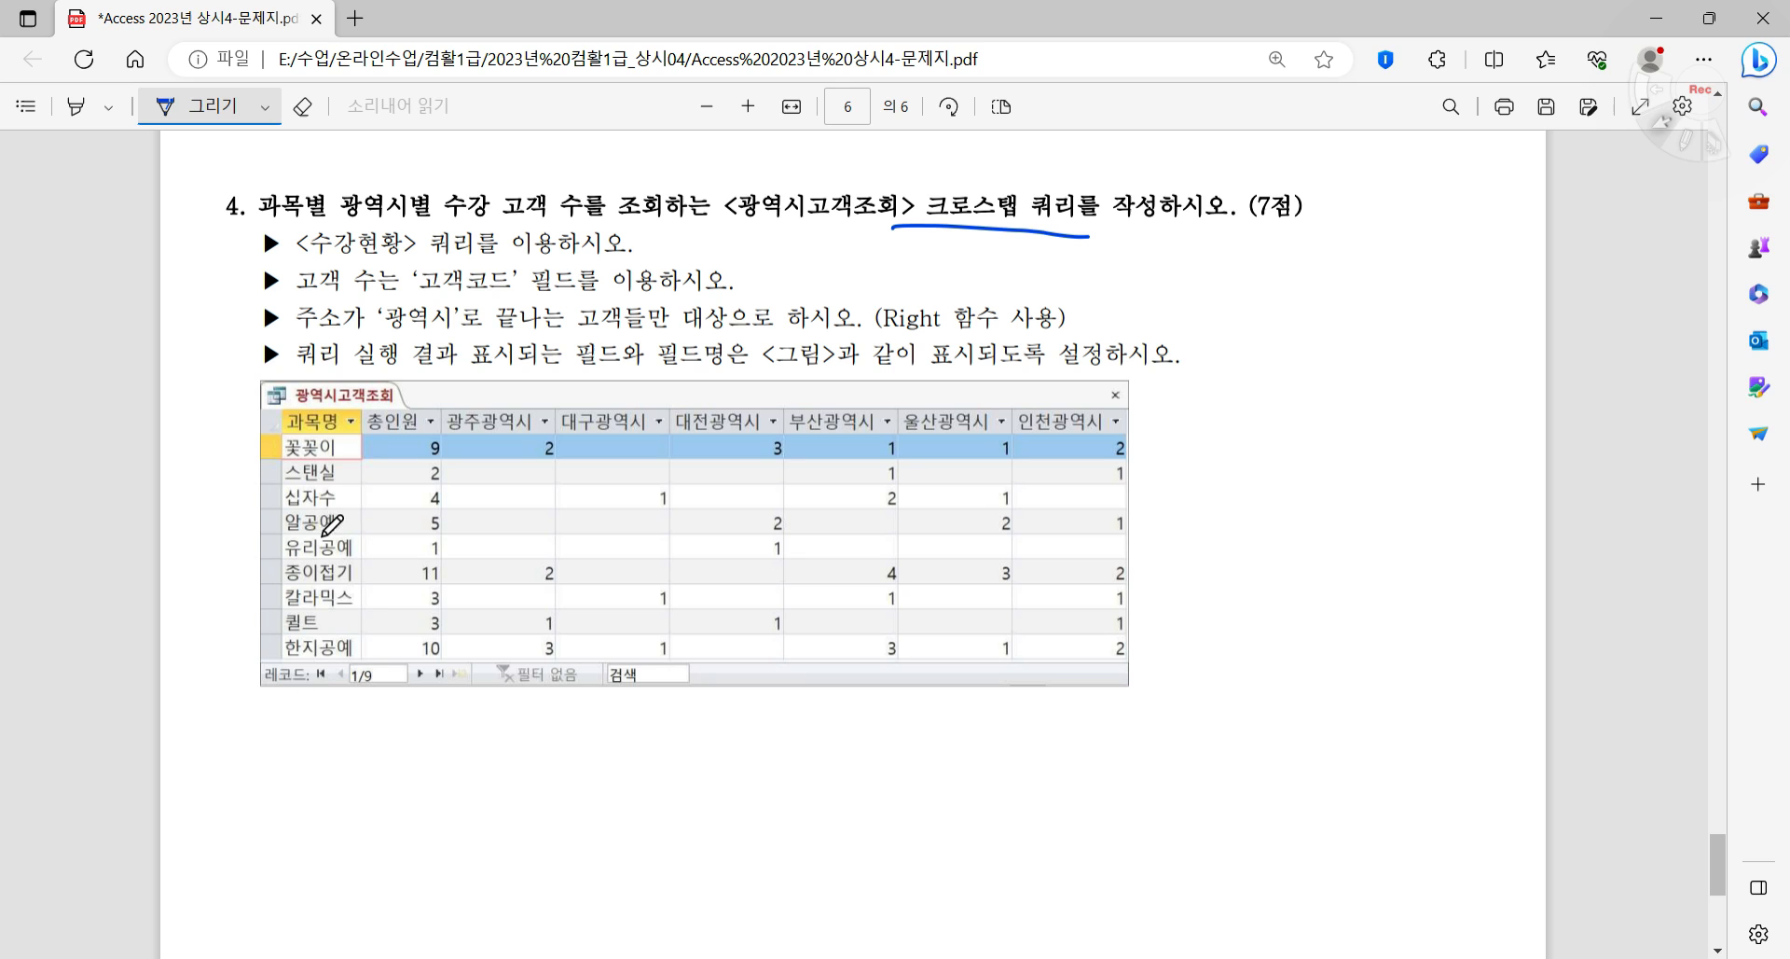
{"action": "mouse_move", "coordinate": [364, 409]}
{"action": "left_mouse_down"}
{"action": "mouse_move", "coordinate": [285, 424]}
{"action": "mouse_move", "coordinate": [303, 681]}
{"action": "mouse_move", "coordinate": [359, 648]}
{"action": "mouse_move", "coordinate": [359, 373]}
{"action": "left_mouse_up"}
{"action": "mouse_move", "coordinate": [307, 658]}
{"action": "left_mouse_down"}
{"action": "mouse_move", "coordinate": [347, 738]}
{"action": "mouse_move", "coordinate": [324, 796]}
{"action": "mouse_move", "coordinate": [358, 813]}
{"action": "mouse_move", "coordinate": [410, 800]}
{"action": "mouse_move", "coordinate": [384, 793]}
{"action": "left_mouse_up"}
{"action": "mouse_move", "coordinate": [250, 215]}
{"action": "left_mouse_down"}
{"action": "mouse_move", "coordinate": [321, 214]}
{"action": "mouse_move", "coordinate": [325, 186]}
{"action": "mouse_move", "coordinate": [304, 233]}
{"action": "left_mouse_up"}
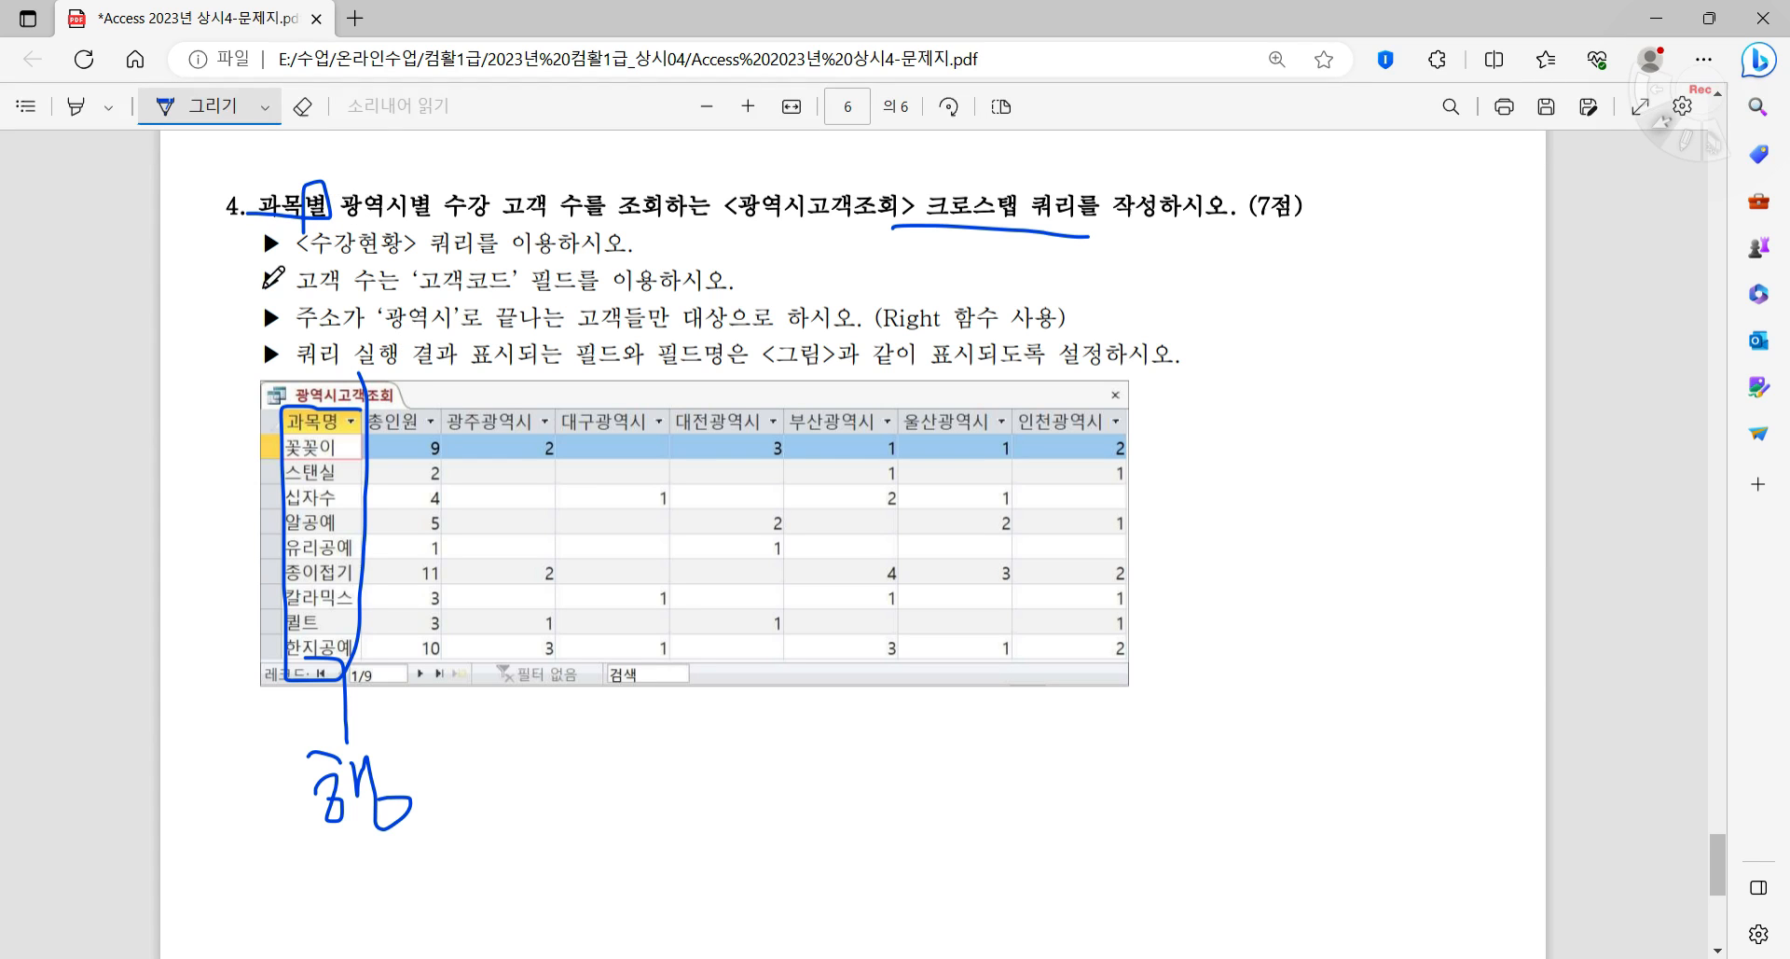
{"action": "mouse_move", "coordinate": [266, 215]}
{"action": "left_mouse_down"}
{"action": "mouse_move", "coordinate": [239, 257]}
{"action": "mouse_move", "coordinate": [298, 415]}
{"action": "left_mouse_up"}
- Box the 광역시 column headings in the result picture, and underline 광역시별 in the question with its 별 boxed
{"action": "mouse_move", "coordinate": [440, 436]}
{"action": "left_mouse_down"}
{"action": "mouse_move", "coordinate": [1102, 427]}
{"action": "mouse_move", "coordinate": [1127, 382]}
{"action": "mouse_move", "coordinate": [438, 384]}
{"action": "mouse_move", "coordinate": [466, 448]}
{"action": "left_mouse_up"}
{"action": "mouse_move", "coordinate": [617, 386]}
{"action": "left_mouse_down"}
{"action": "mouse_move", "coordinate": [690, 371]}
{"action": "mouse_move", "coordinate": [741, 388]}
{"action": "mouse_move", "coordinate": [780, 377]}
{"action": "mouse_move", "coordinate": [779, 354]}
{"action": "mouse_move", "coordinate": [779, 395]}
{"action": "mouse_move", "coordinate": [830, 399]}
{"action": "left_mouse_up"}
{"action": "mouse_move", "coordinate": [341, 226]}
{"action": "left_mouse_down"}
{"action": "mouse_move", "coordinate": [435, 217]}
{"action": "mouse_move", "coordinate": [401, 184]}
{"action": "mouse_move", "coordinate": [410, 220]}
{"action": "left_mouse_up"}
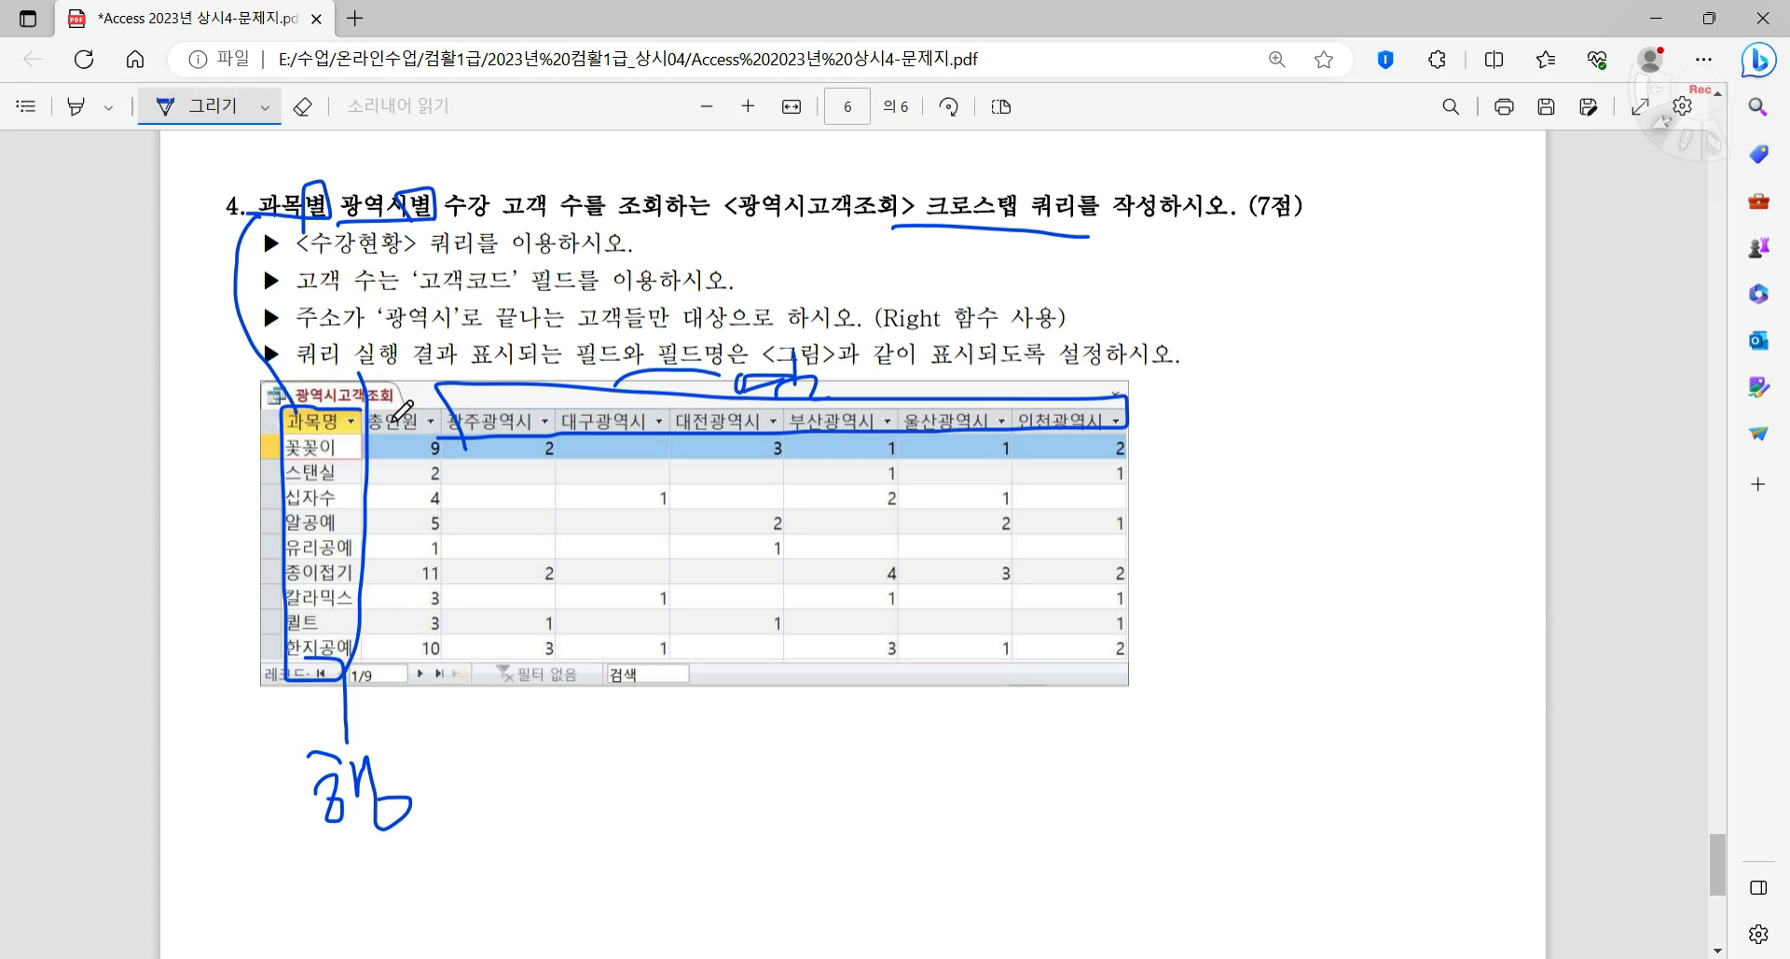
- Circle the 총인원 column with an arrow below it, and underline the requirement 고객 수는 '고객코드' 필드
{"action": "mouse_move", "coordinate": [390, 412]}
{"action": "left_mouse_down"}
{"action": "mouse_move", "coordinate": [459, 429]}
{"action": "mouse_move", "coordinate": [463, 569]}
{"action": "mouse_move", "coordinate": [434, 669]}
{"action": "mouse_move", "coordinate": [383, 501]}
{"action": "mouse_move", "coordinate": [403, 412]}
{"action": "left_mouse_up"}
{"action": "mouse_move", "coordinate": [445, 664]}
{"action": "left_mouse_down"}
{"action": "mouse_move", "coordinate": [401, 725]}
{"action": "mouse_move", "coordinate": [433, 710]}
{"action": "left_mouse_up"}
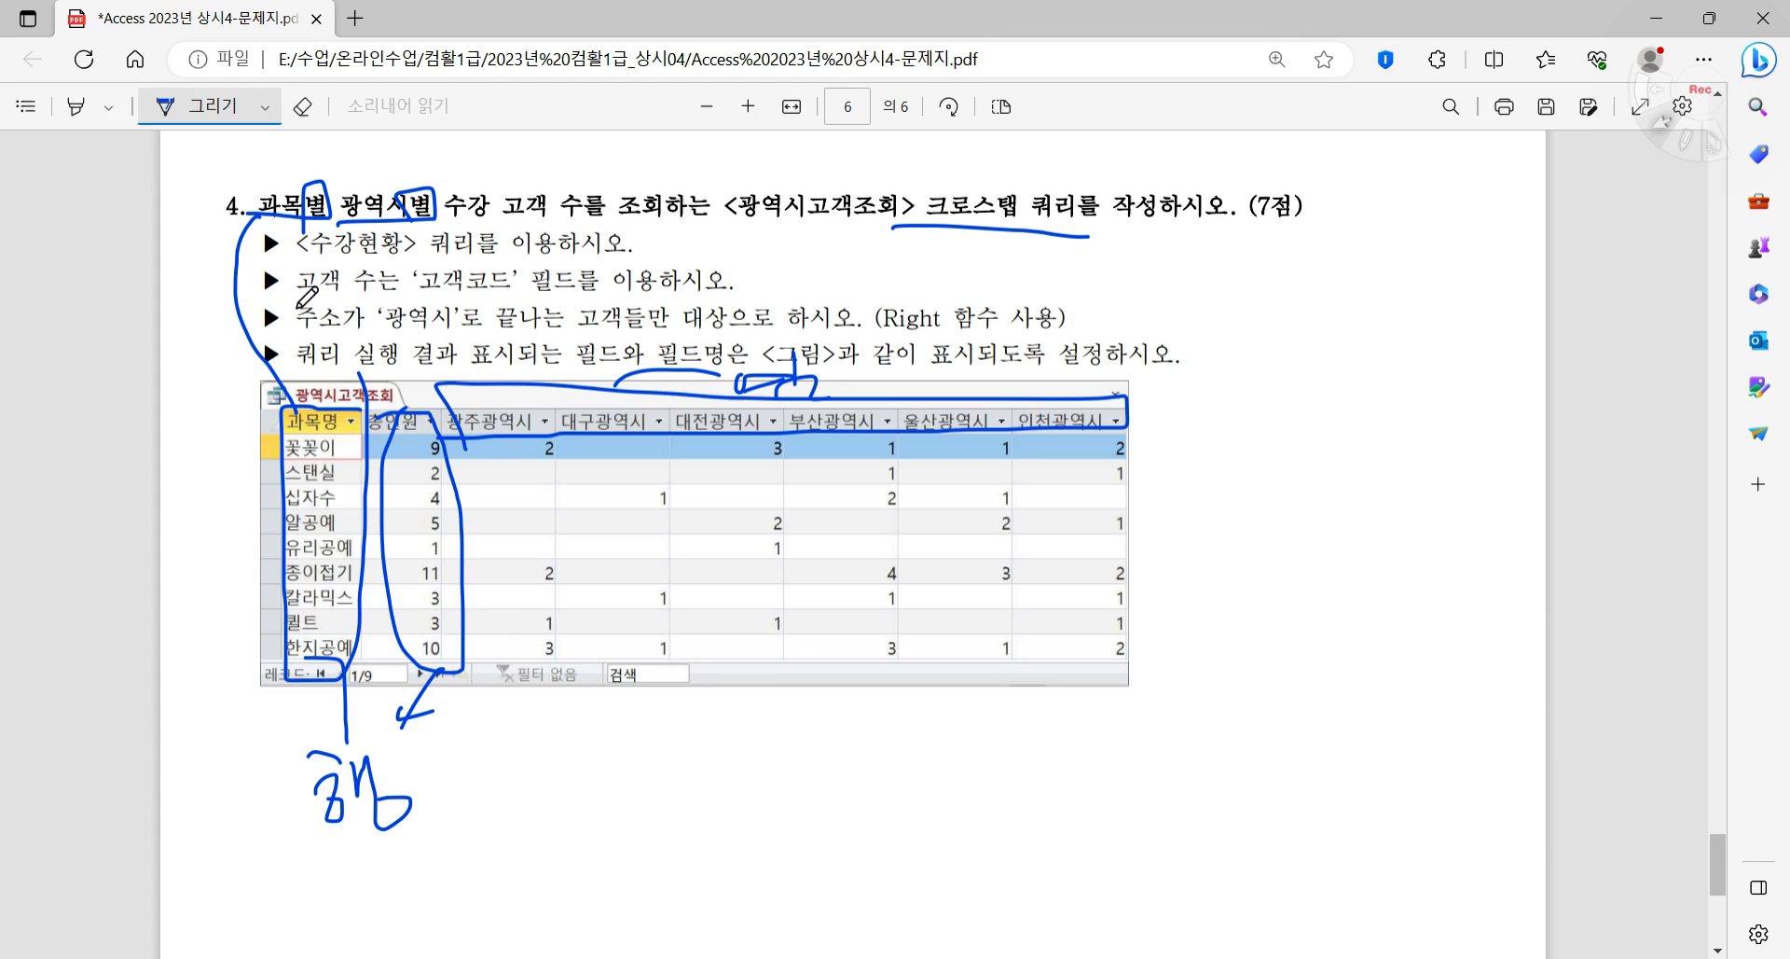
{"action": "left_click_drag", "start_coordinate": [280, 297], "coordinate": [578, 294]}
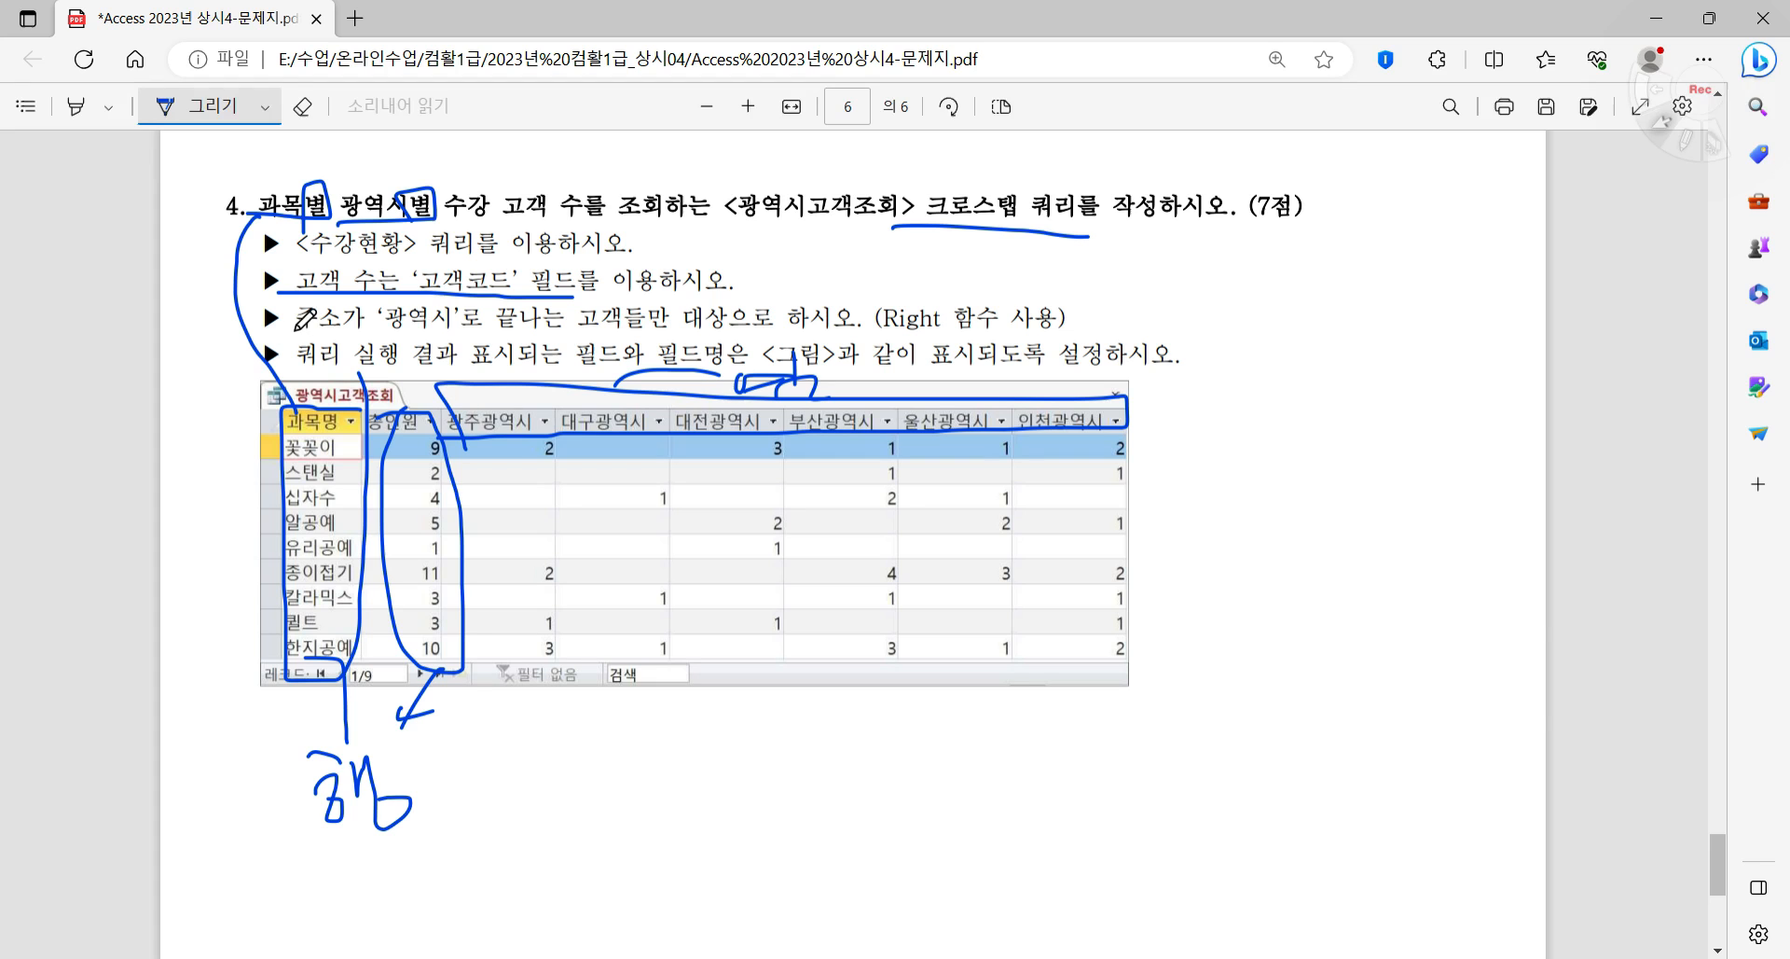
- Underline 주소가 '광역시' and Right 함수 사용 in the question, and circle the count values in the result picture
{"action": "left_click_drag", "start_coordinate": [294, 326], "coordinate": [457, 332]}
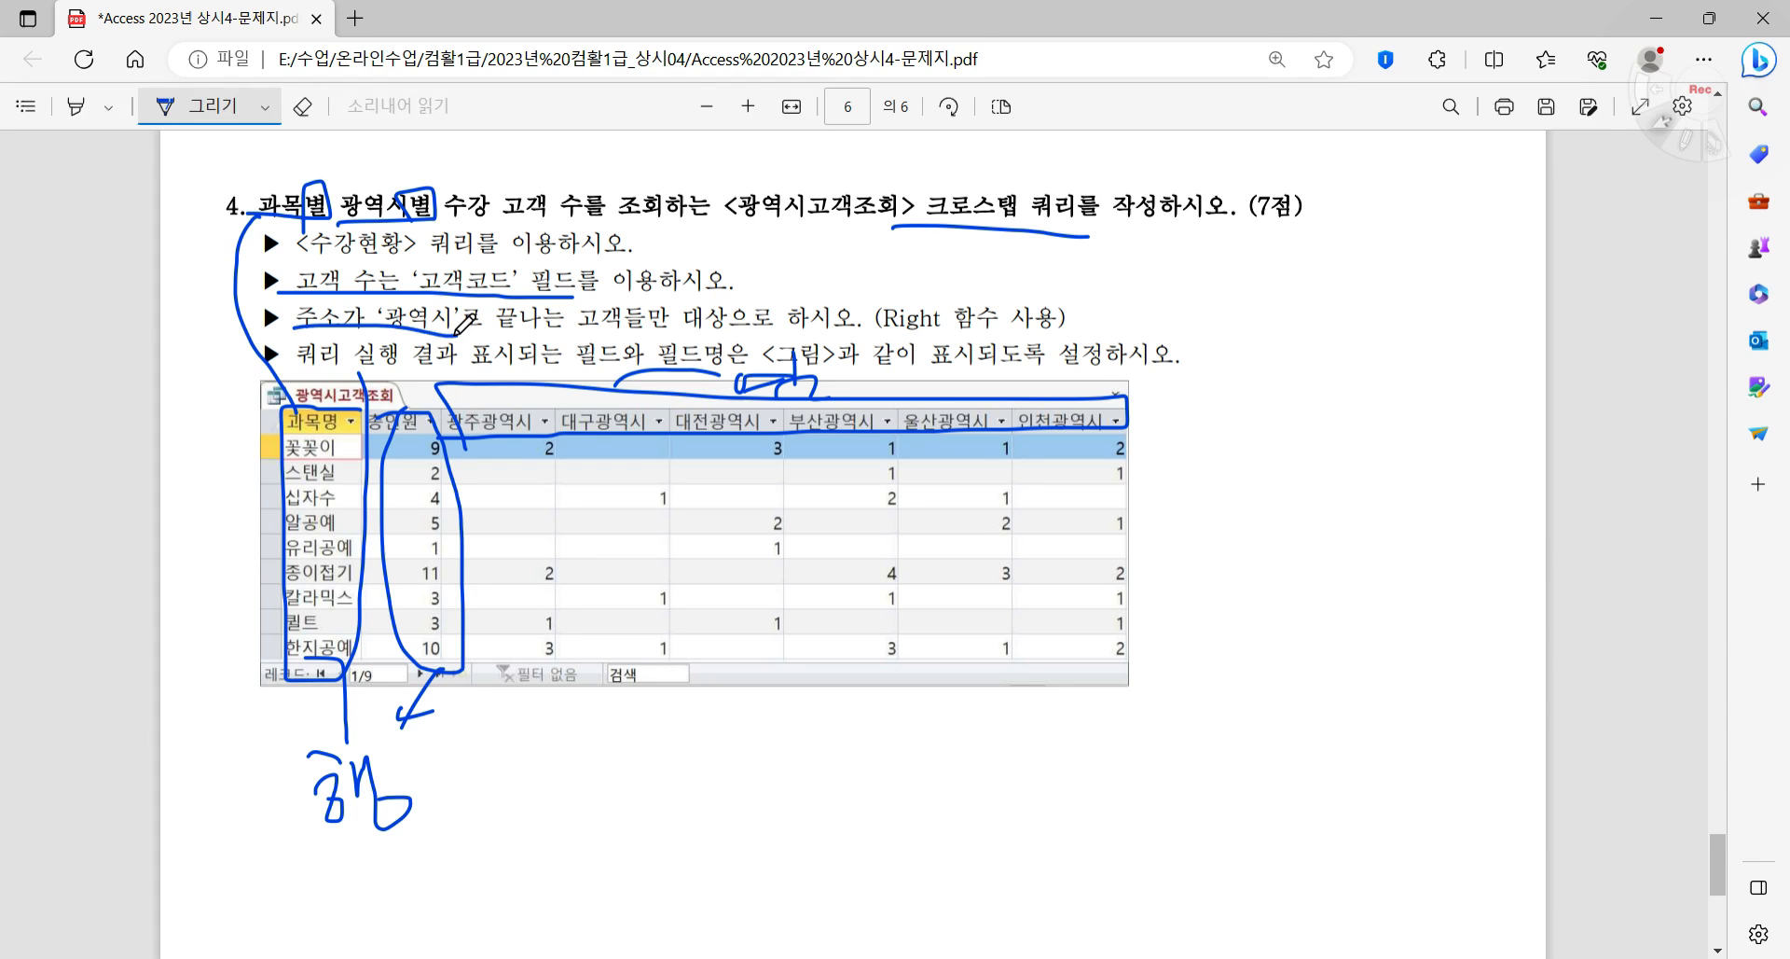
{"action": "left_click_drag", "start_coordinate": [885, 328], "coordinate": [1054, 315]}
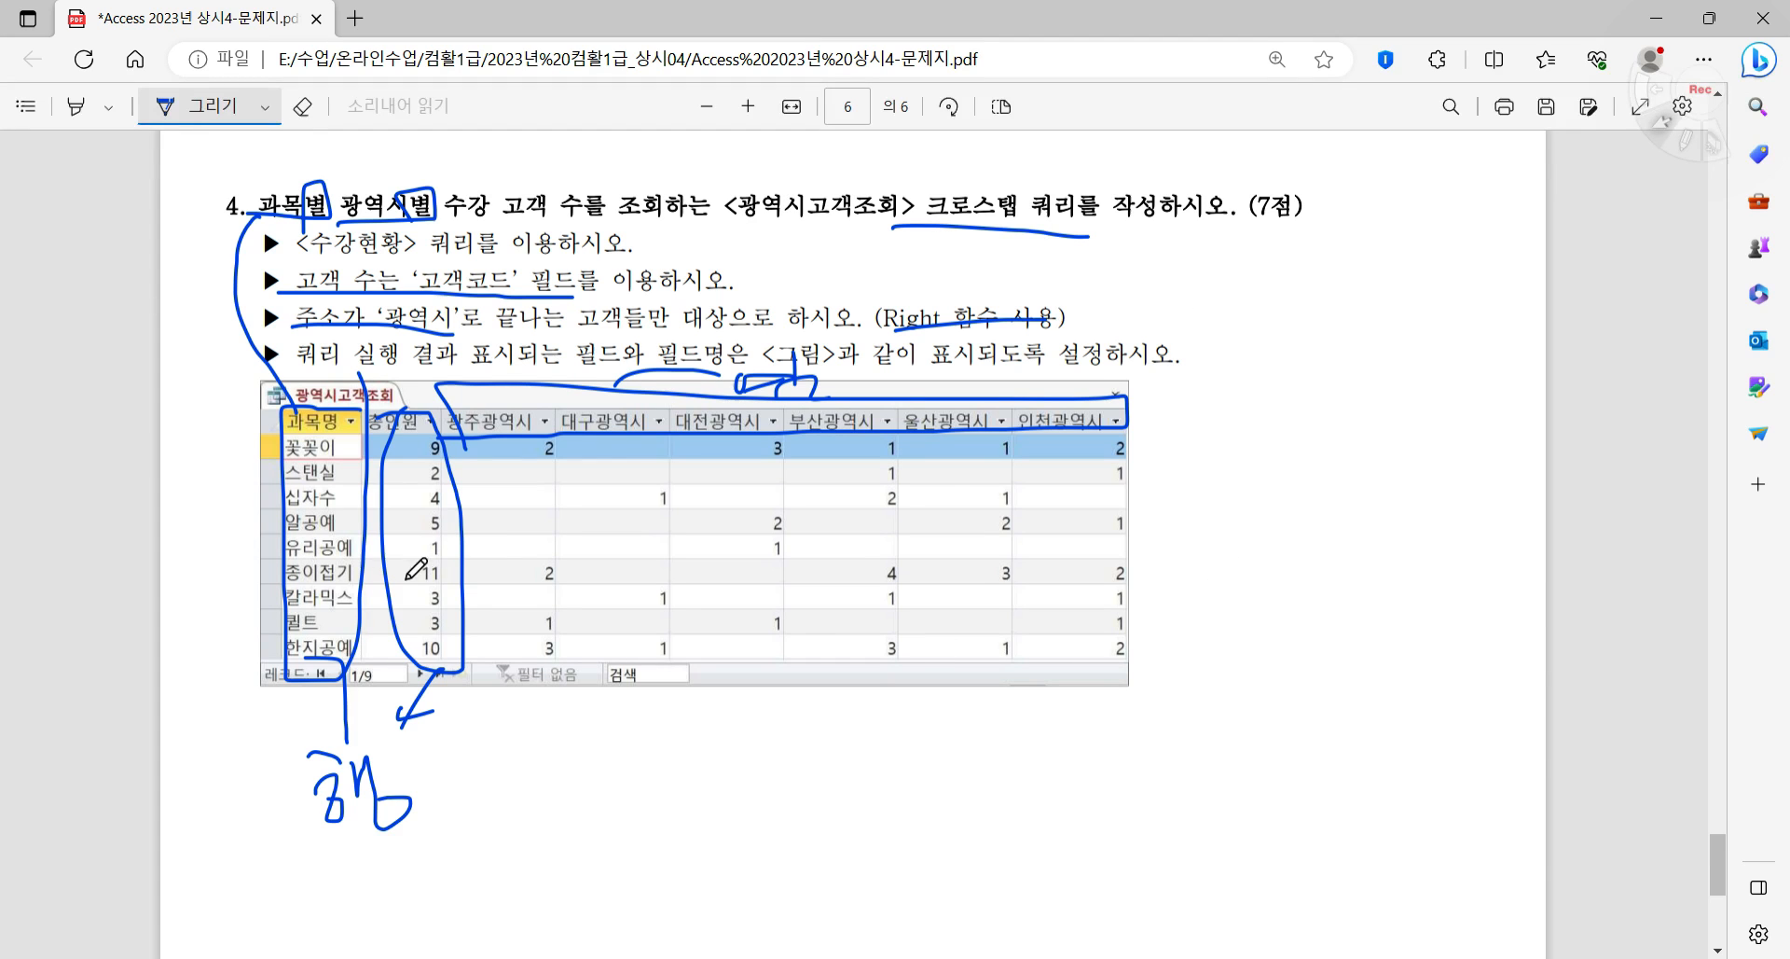
{"action": "mouse_move", "coordinate": [902, 685]}
{"action": "left_mouse_down"}
{"action": "mouse_move", "coordinate": [844, 671]}
{"action": "mouse_move", "coordinate": [937, 636]}
{"action": "mouse_move", "coordinate": [770, 668]}
{"action": "left_mouse_up"}
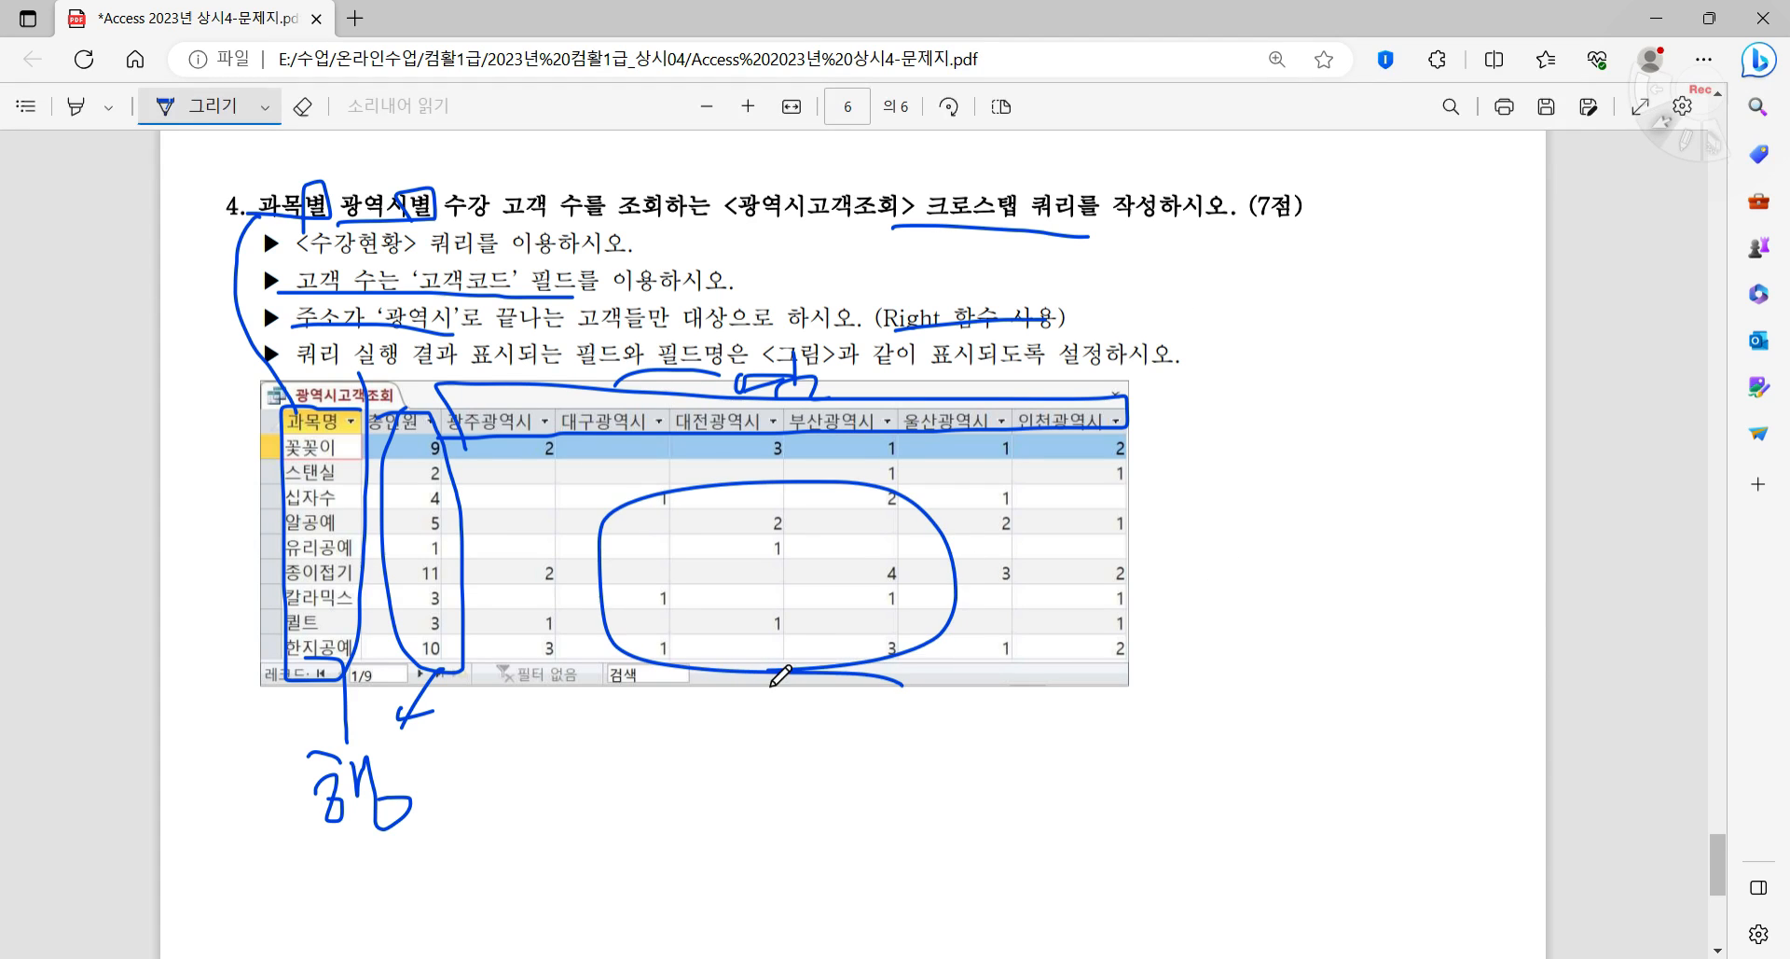
- In Access, add 과목명 to the query, change it to a crosstab query and set 과목명 as 행 머리글
{"action": "key", "text": "alt+Tab"}
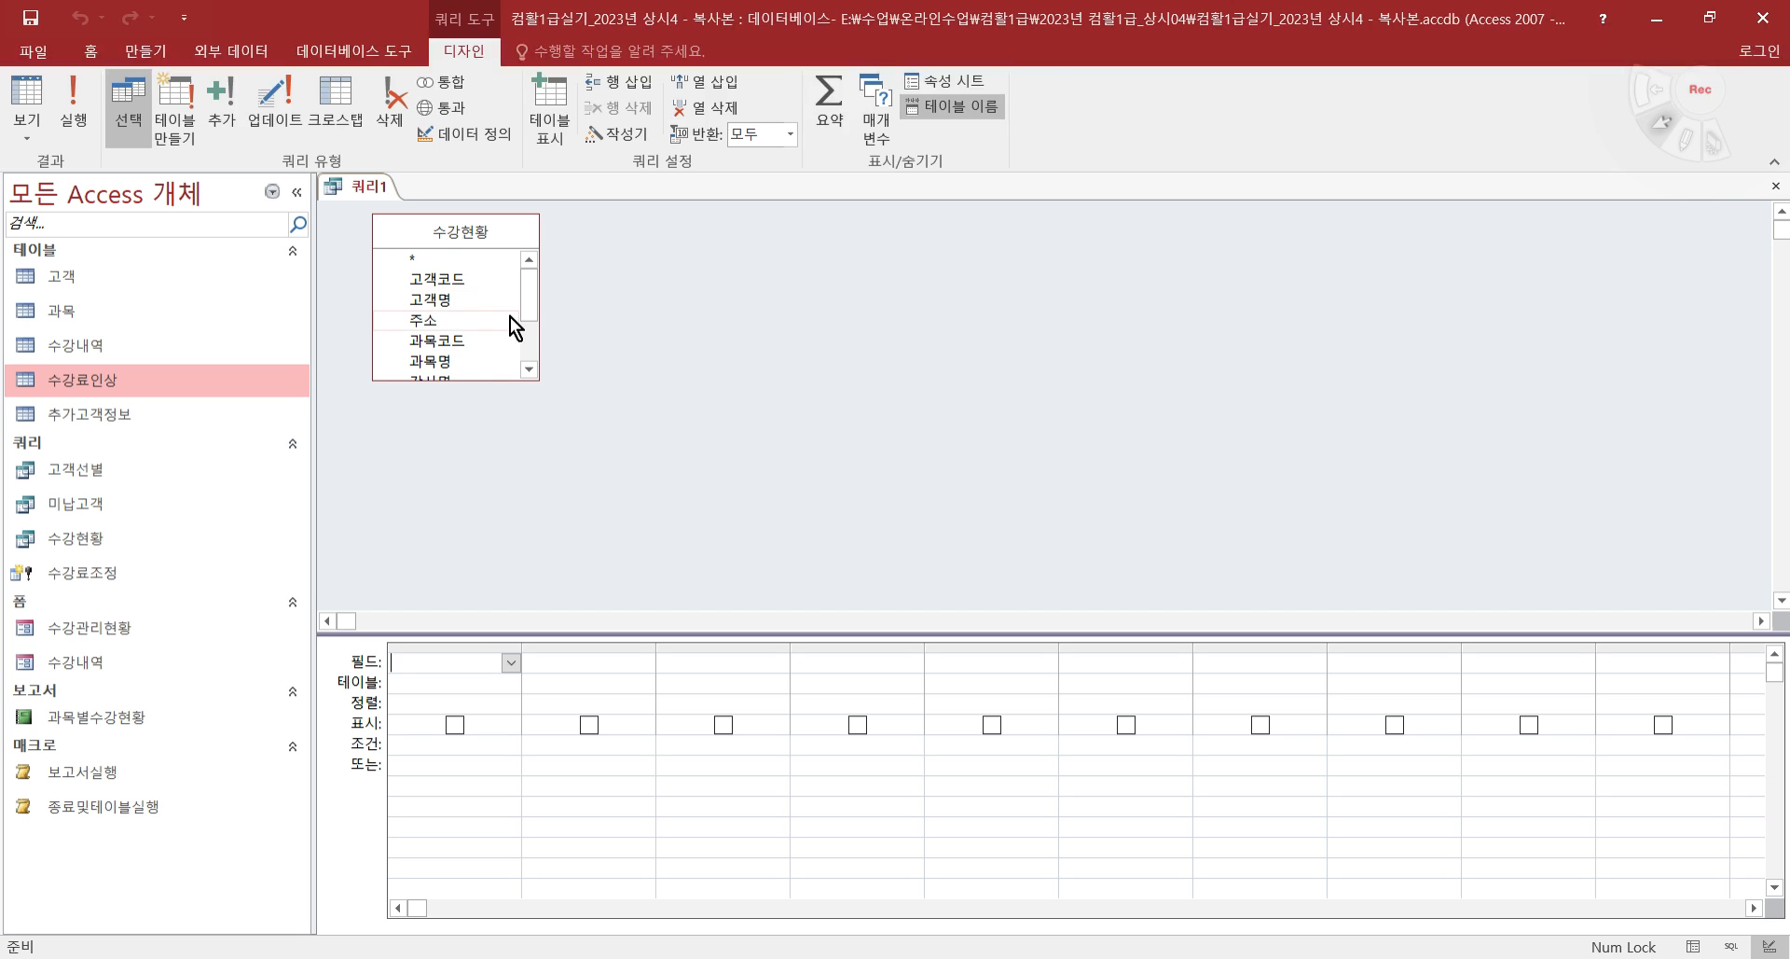
{"action": "left_click_drag", "start_coordinate": [533, 289], "coordinate": [527, 315]}
{"action": "double_click", "coordinate": [444, 300]}
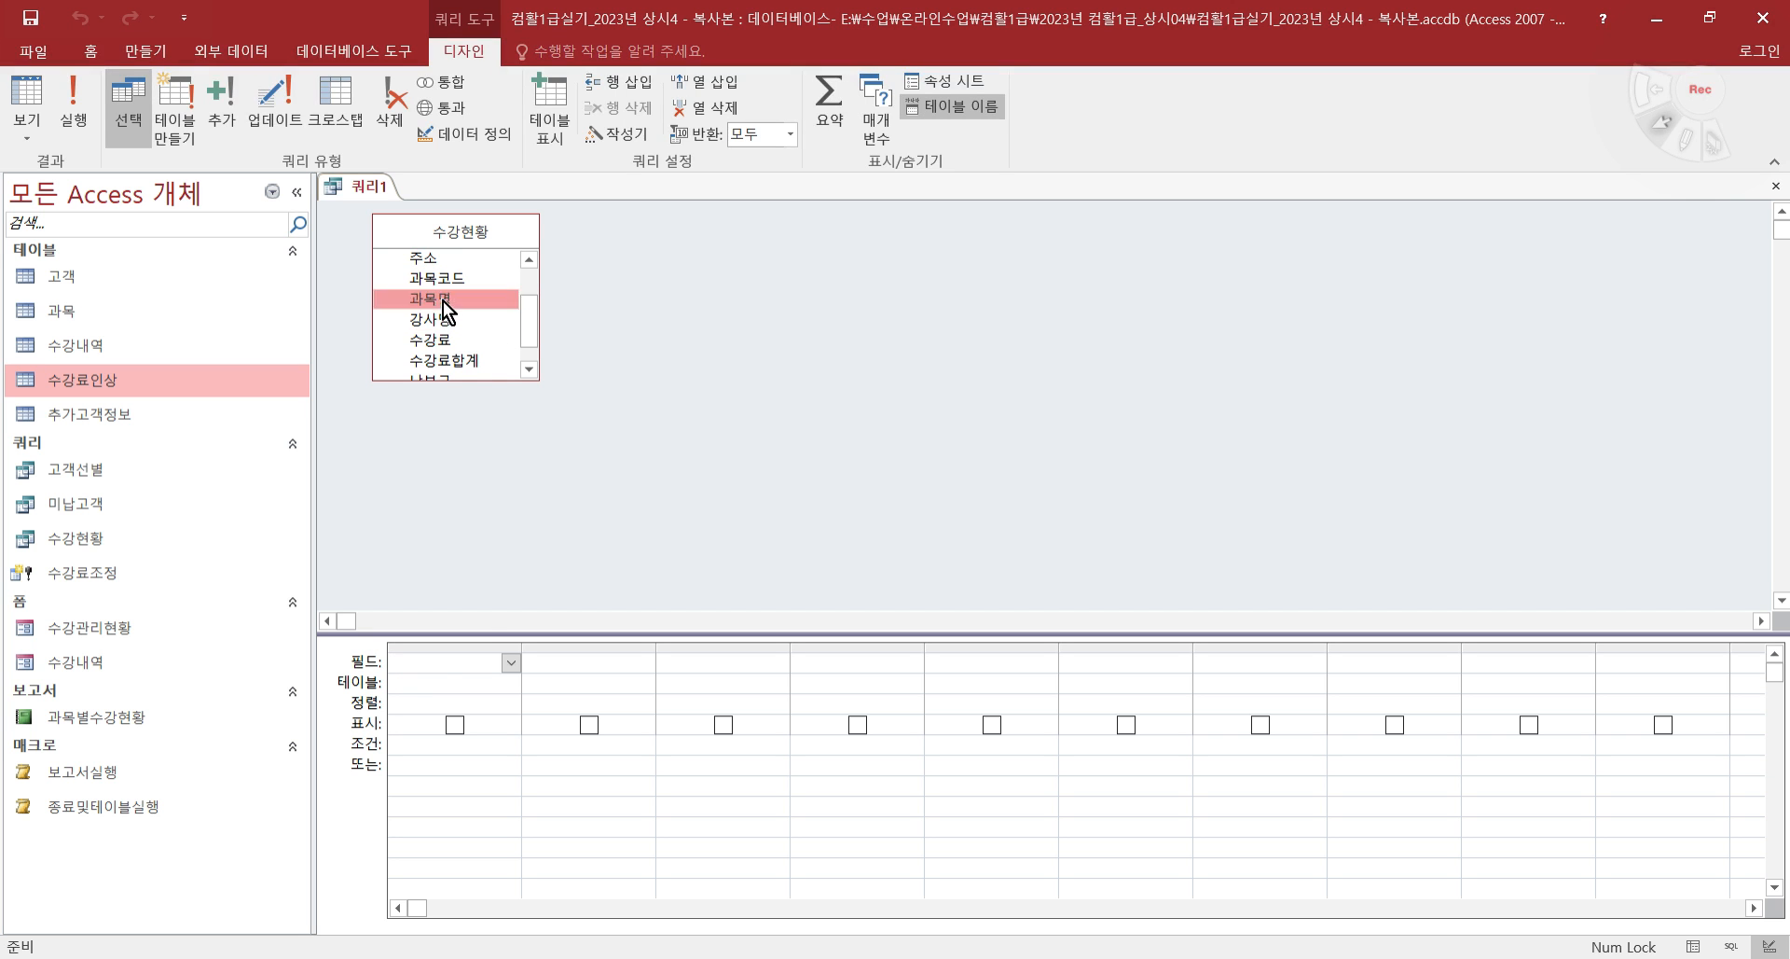
{"action": "left_click", "coordinate": [318, 102]}
{"action": "left_click", "coordinate": [483, 723]}
{"action": "left_click", "coordinate": [511, 723]}
{"action": "left_click", "coordinate": [474, 744]}
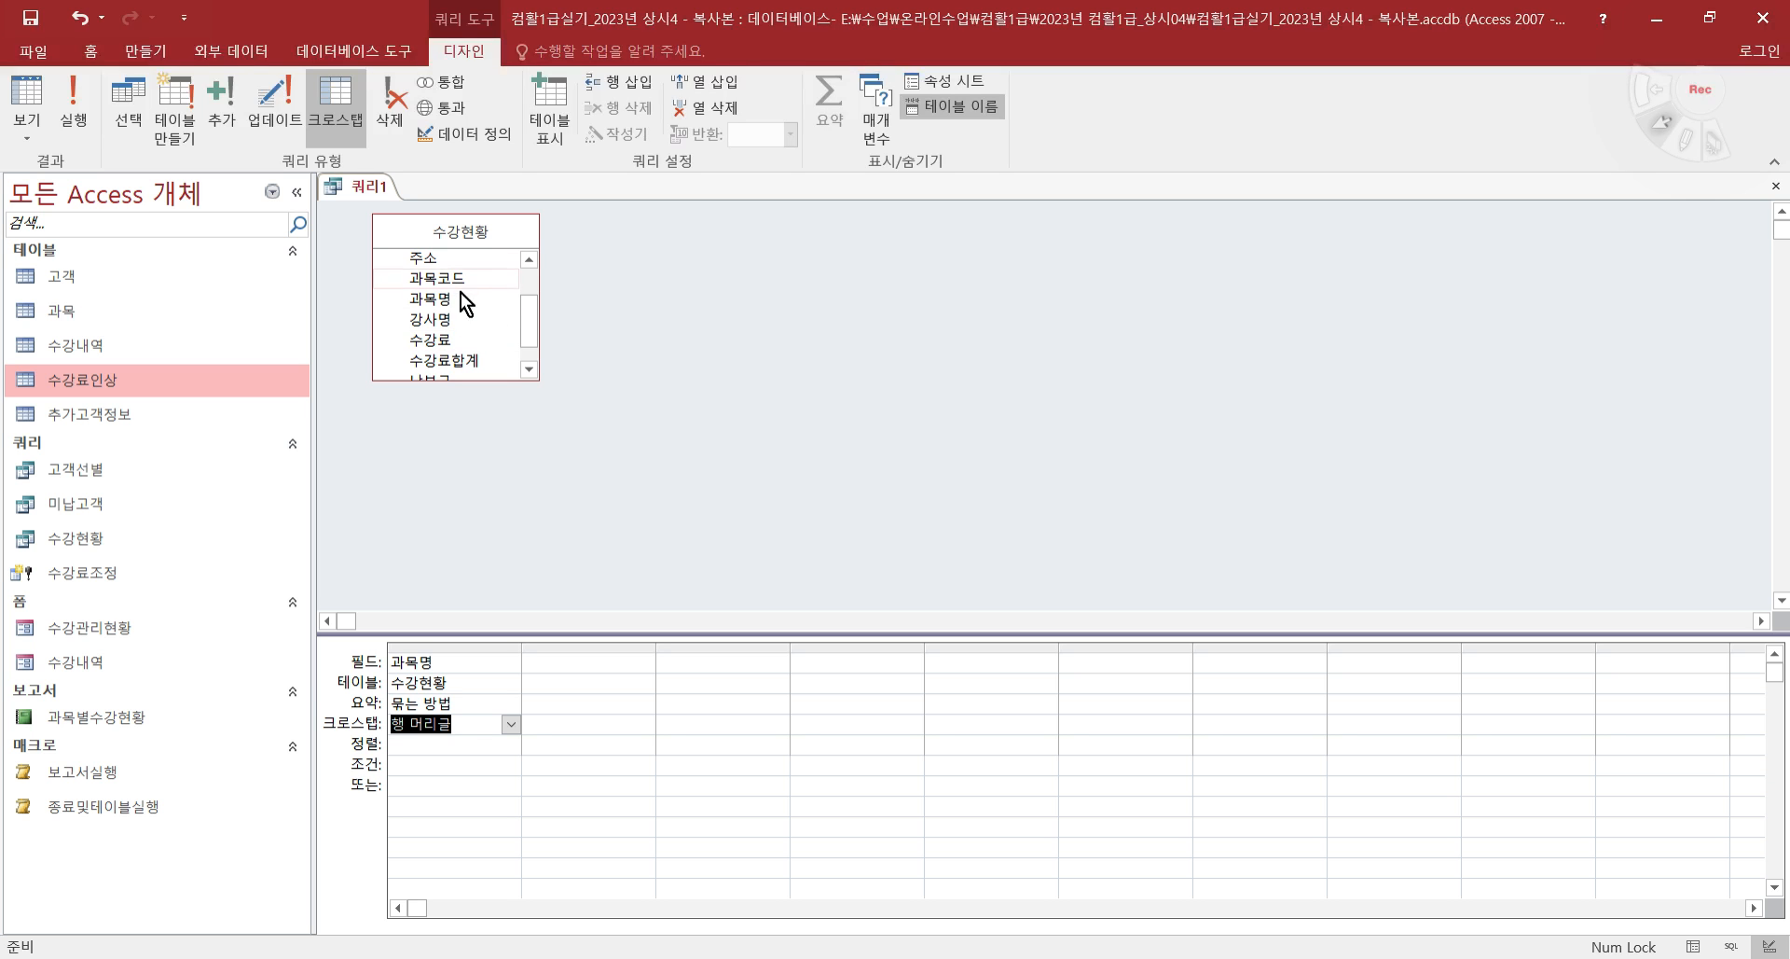
- Add the 고객코드 field as the second query column and check it against the exam PDF
{"action": "scroll", "coordinate": [527, 333], "scroll_direction": "up", "scroll_amount": 1}
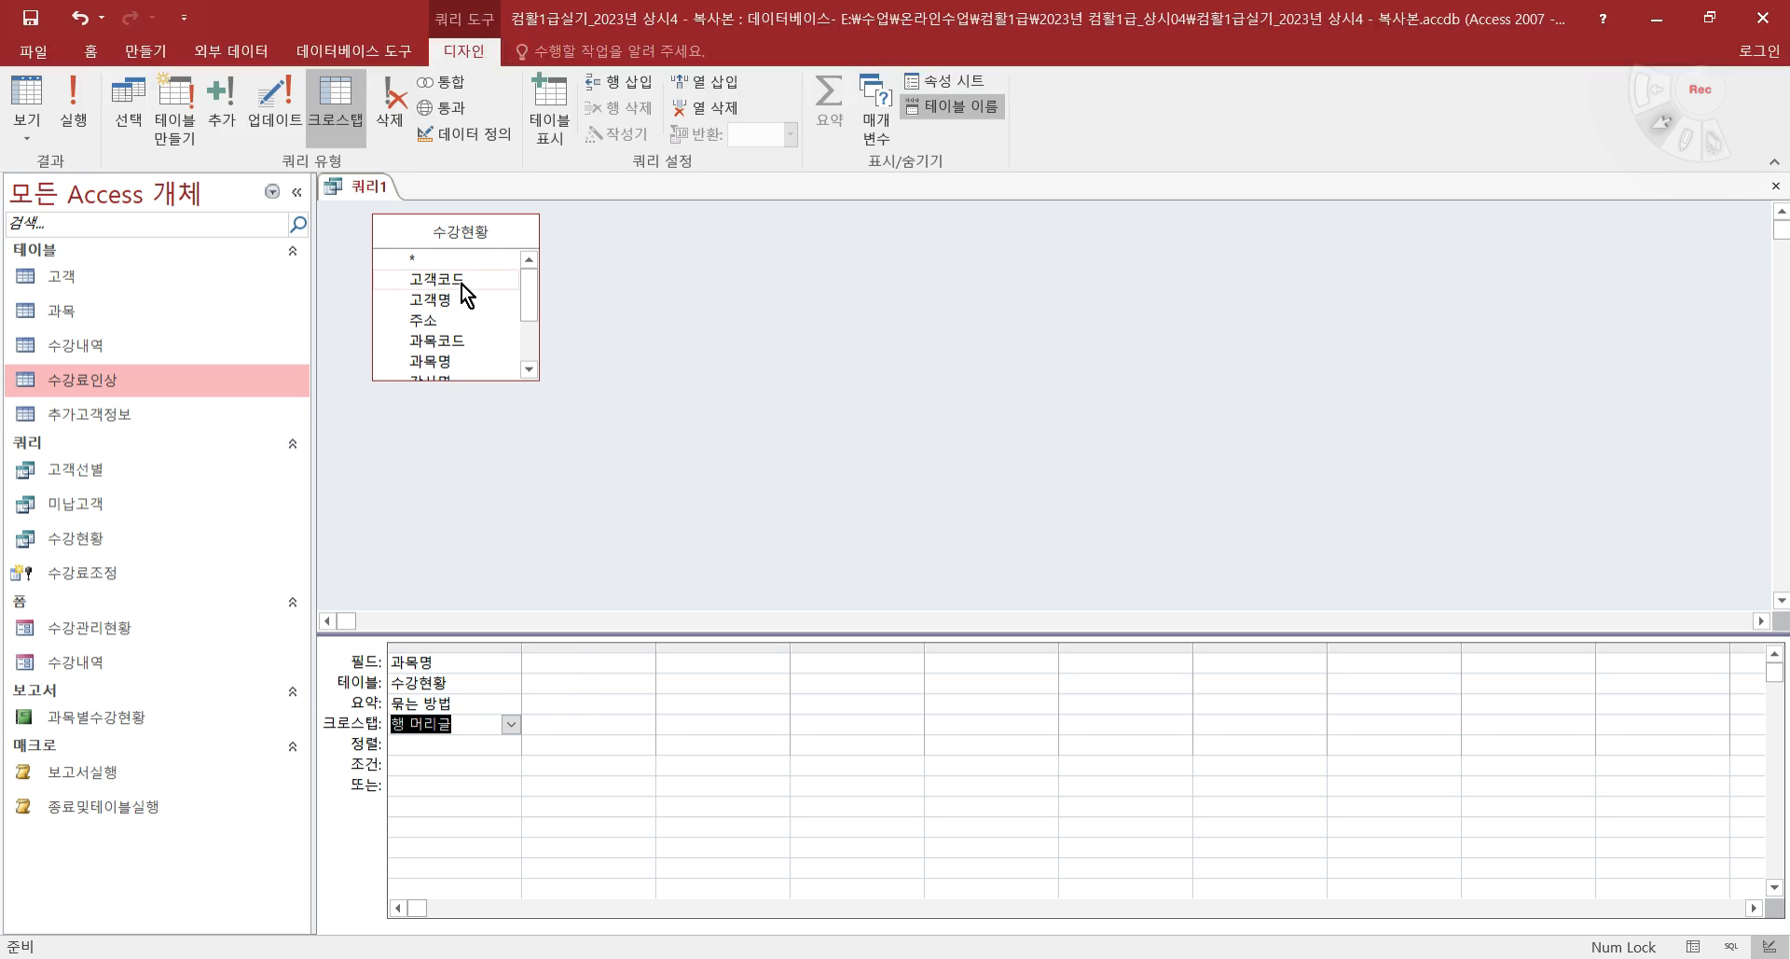
{"action": "double_click", "coordinate": [461, 283]}
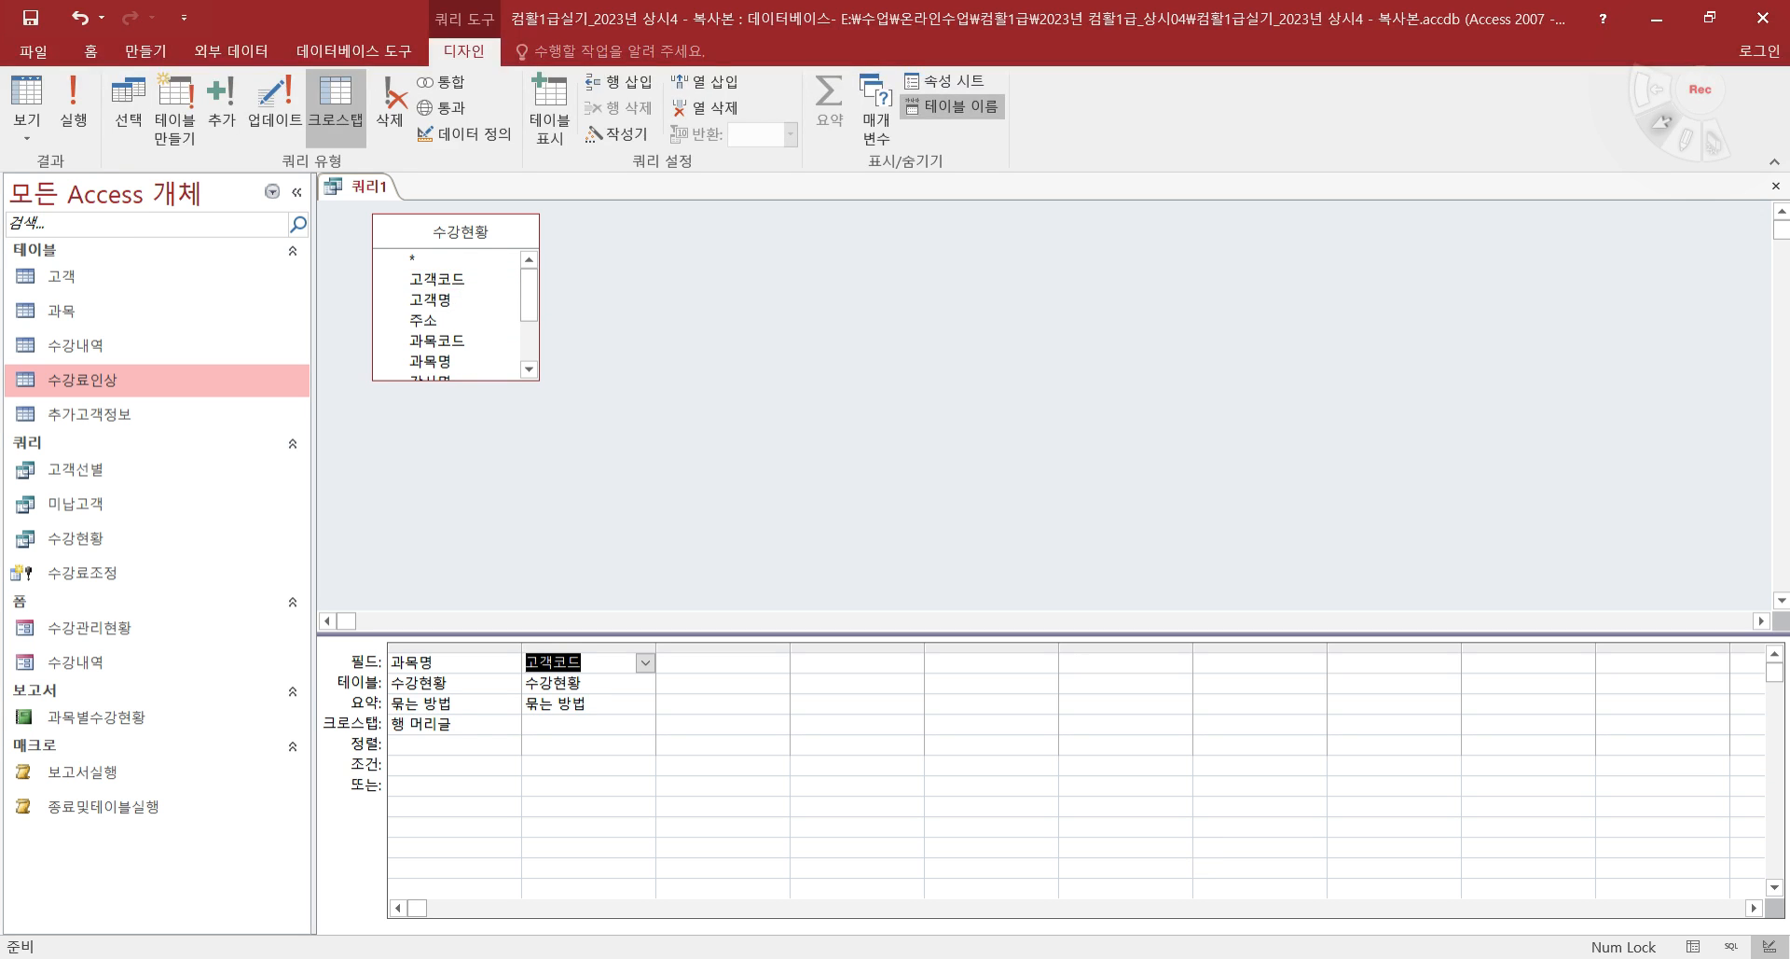
{"action": "key", "text": "alt+Tab"}
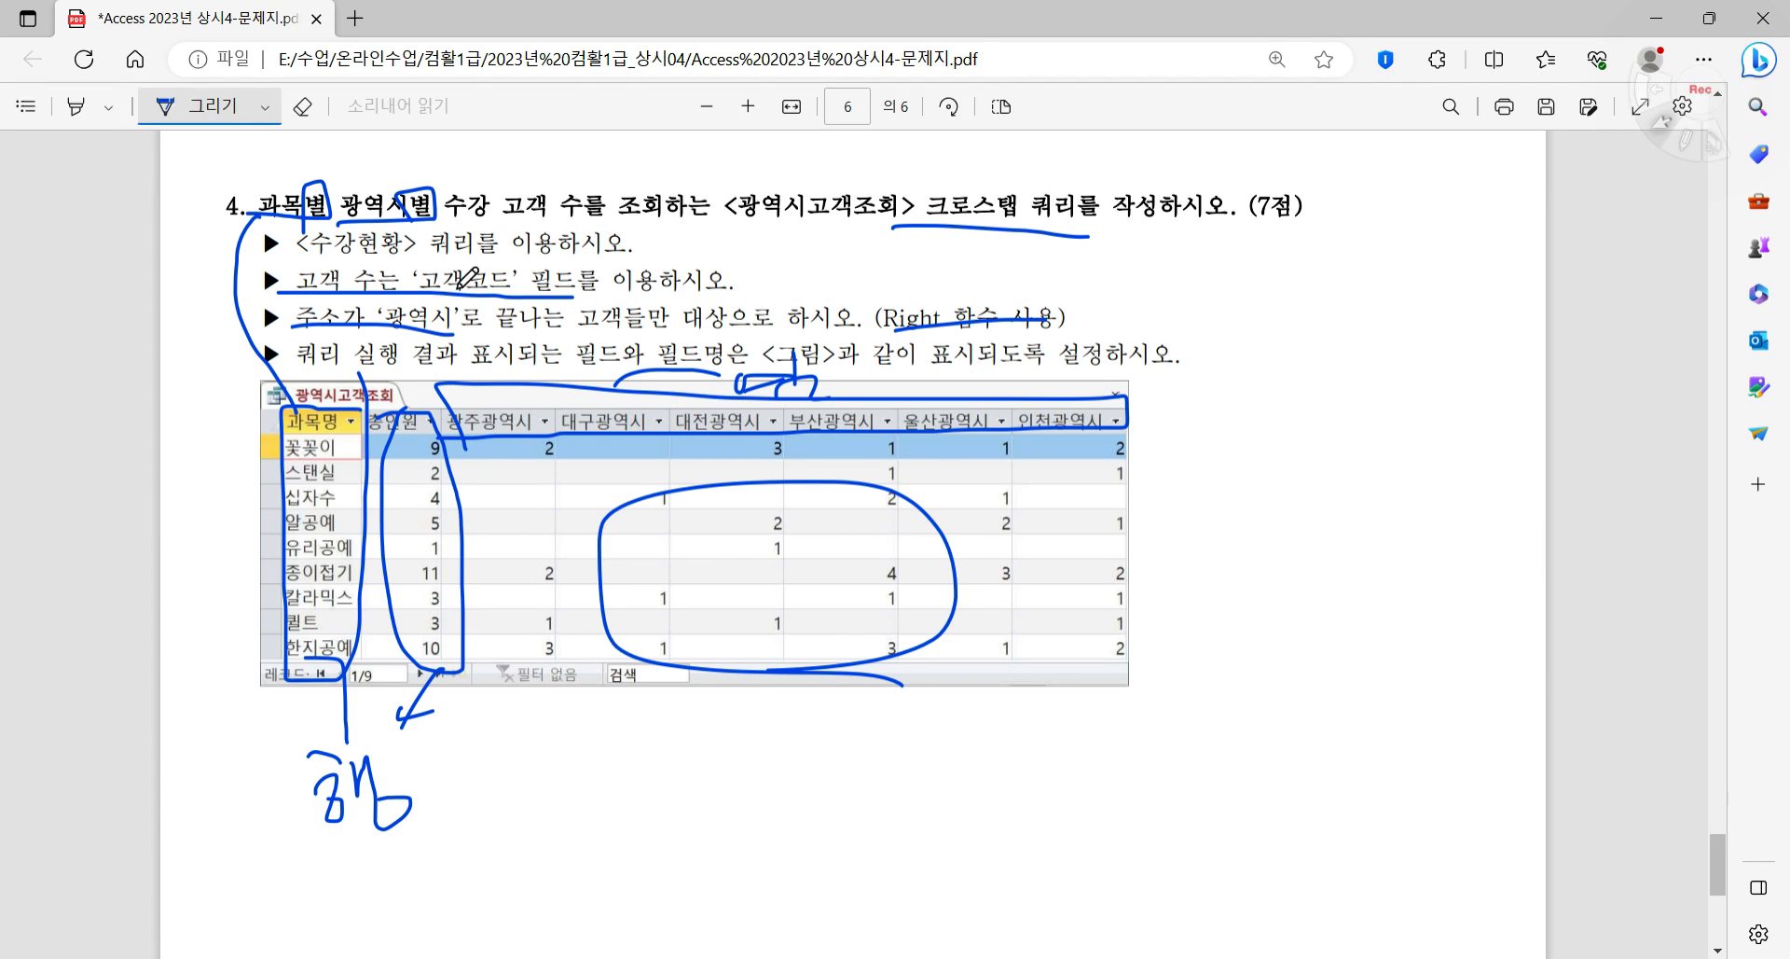
{"action": "key", "text": "alt+Tab"}
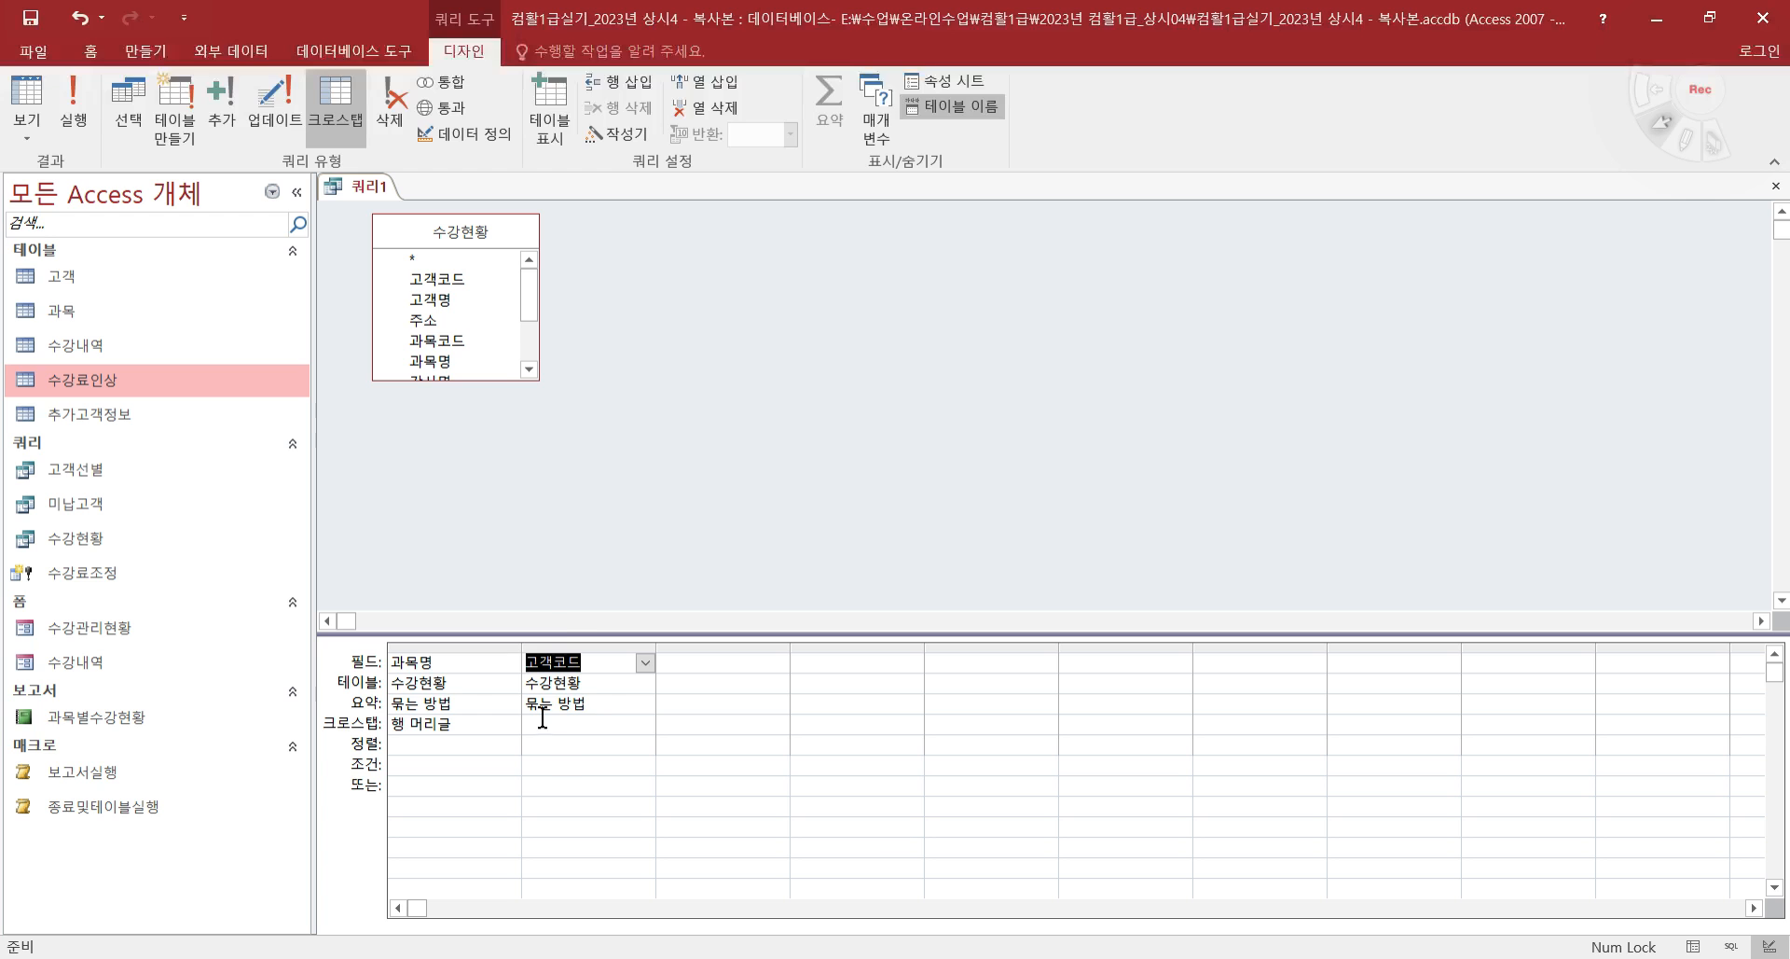
- In the exam PDF, erase the ink marks over the result picture and circle the 총인원 column heading
{"action": "key", "text": "alt+Tab"}
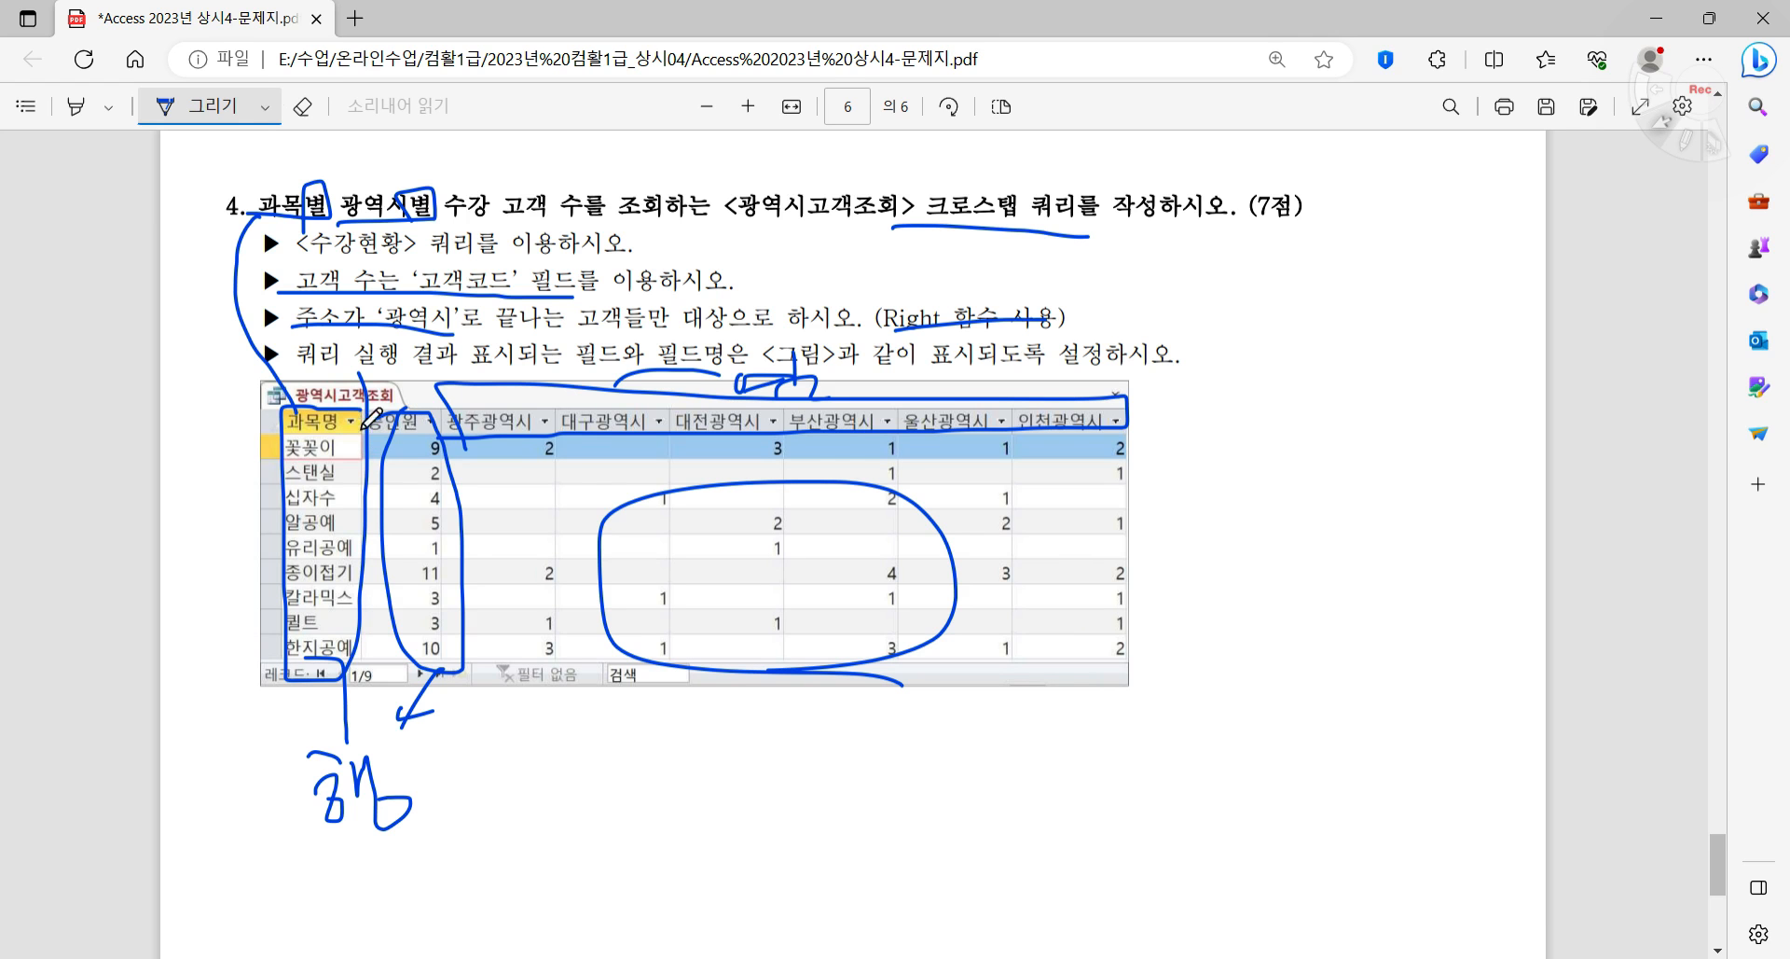
{"action": "left_click", "coordinate": [301, 106]}
{"action": "mouse_move", "coordinate": [429, 336]}
{"action": "left_mouse_down"}
{"action": "mouse_move", "coordinate": [412, 569]}
{"action": "mouse_move", "coordinate": [288, 421]}
{"action": "mouse_move", "coordinate": [709, 555]}
{"action": "mouse_move", "coordinate": [328, 770]}
{"action": "mouse_move", "coordinate": [457, 648]}
{"action": "mouse_move", "coordinate": [354, 793]}
{"action": "mouse_move", "coordinate": [396, 734]}
{"action": "left_mouse_up"}
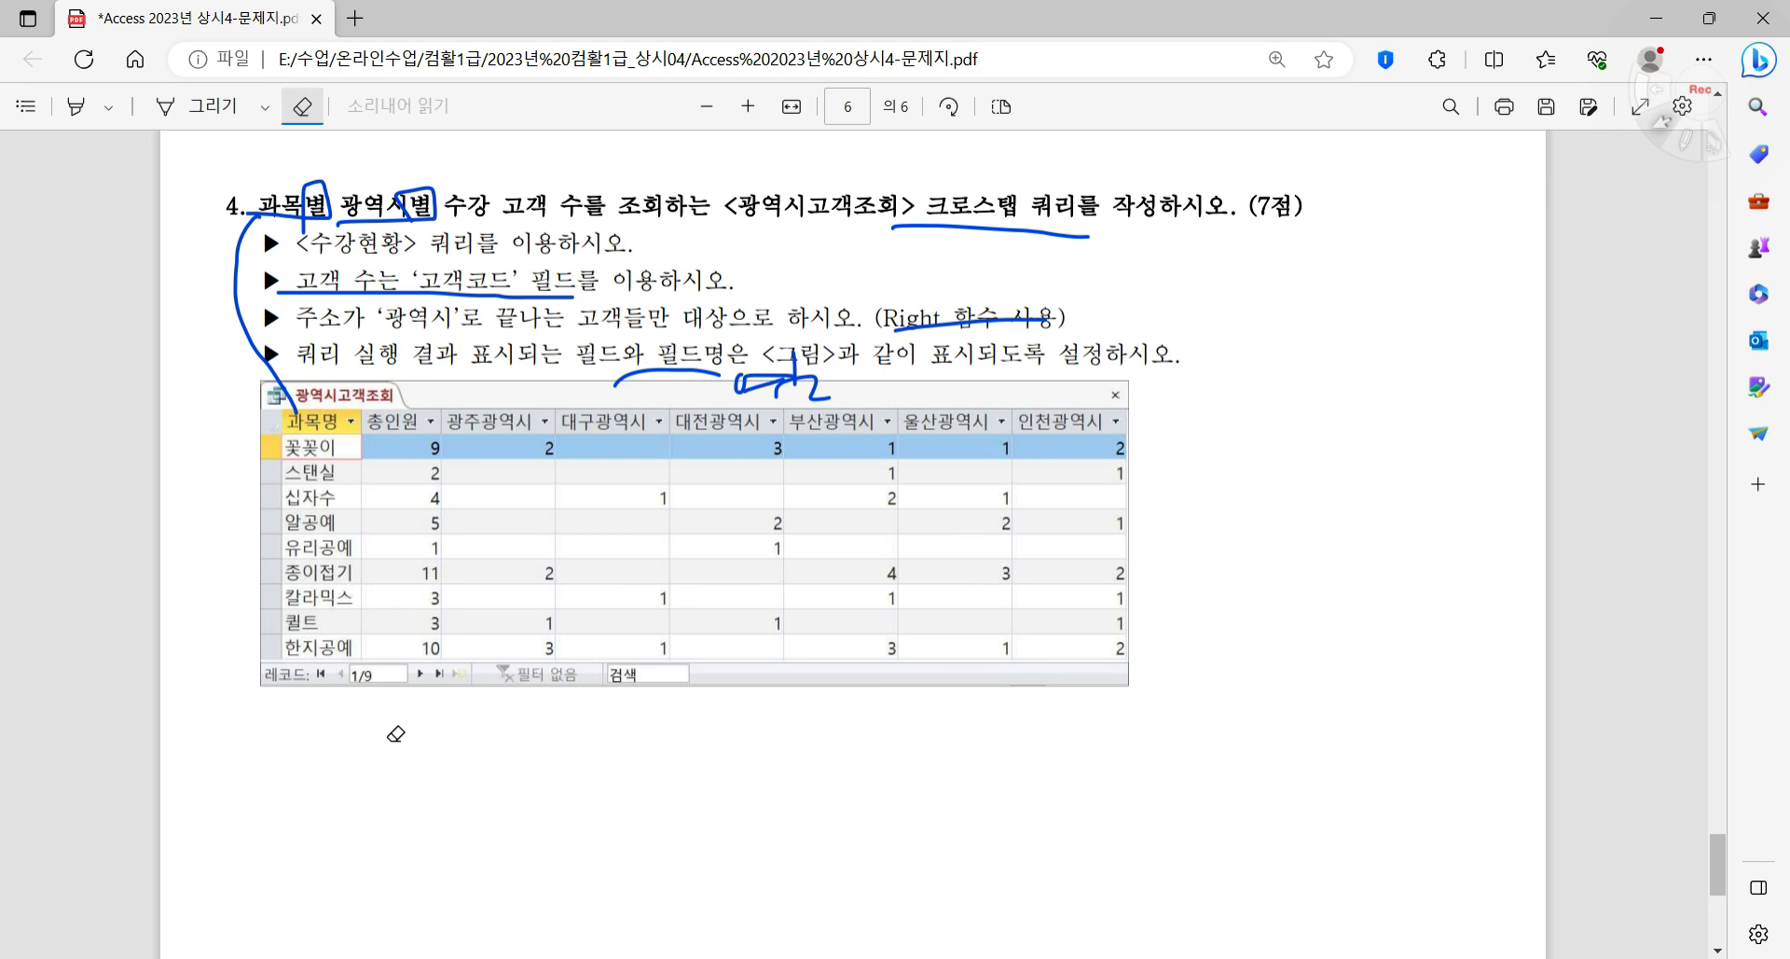
{"action": "left_click", "coordinate": [191, 107]}
{"action": "mouse_move", "coordinate": [441, 432]}
{"action": "left_mouse_down"}
{"action": "mouse_move", "coordinate": [368, 440]}
{"action": "mouse_move", "coordinate": [420, 390]}
{"action": "mouse_move", "coordinate": [439, 432]}
{"action": "left_mouse_up"}
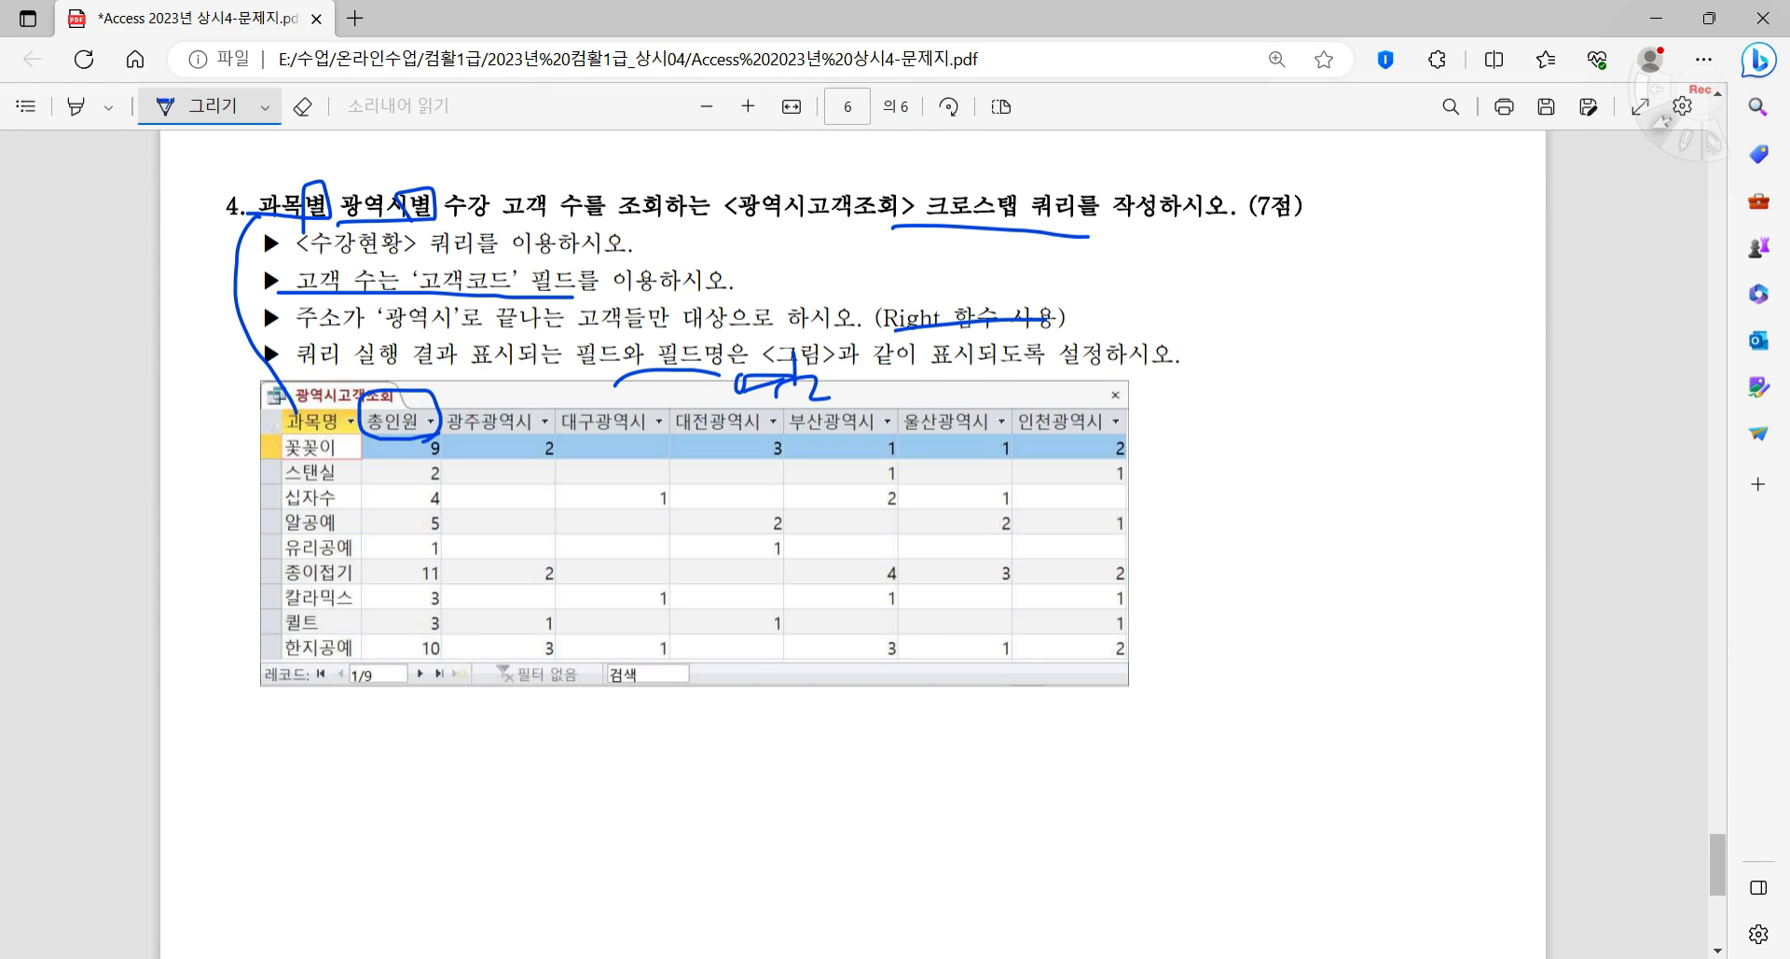
- Back in Access, give the 고객코드 column the alias 총인원
{"action": "key", "text": "alt+Tab"}
{"action": "left_click", "coordinate": [526, 662]}
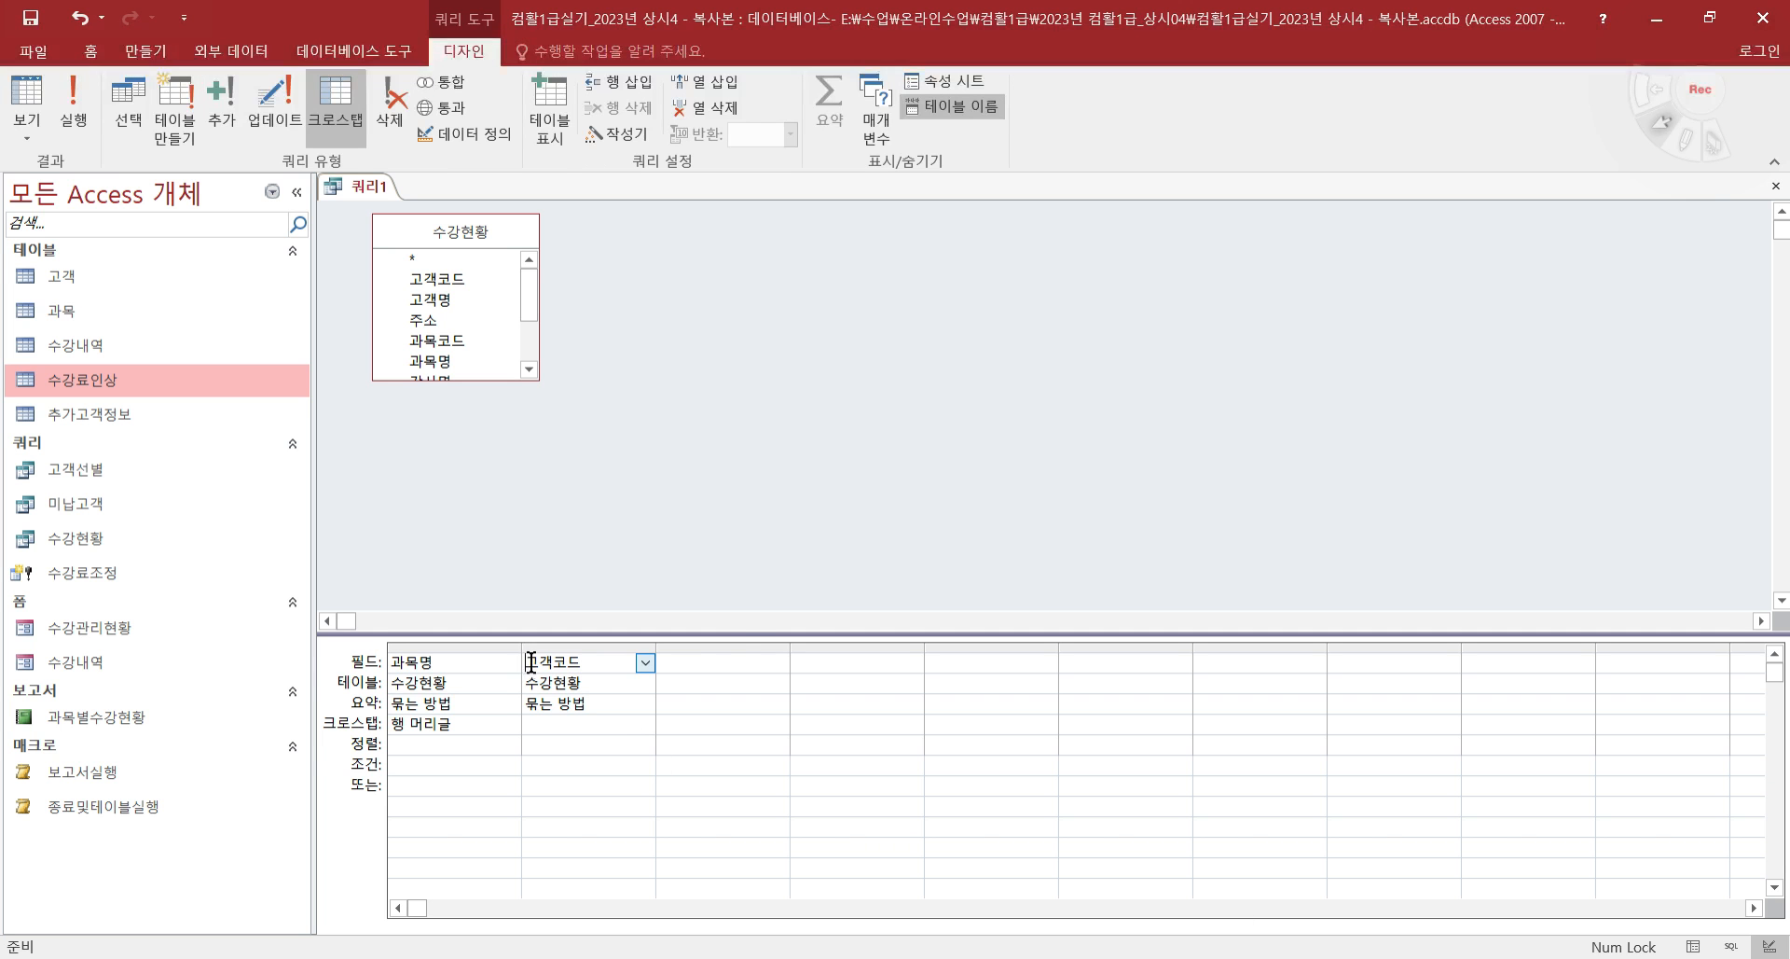
{"action": "type", "text": "ㅊㅇㅇㅣㄴㅇ:"}
{"action": "key", "text": "Tab"}
- Set the 총인원 column's summary to 개수 and its crosstab role to 행 머리글
{"action": "left_click", "coordinate": [598, 702]}
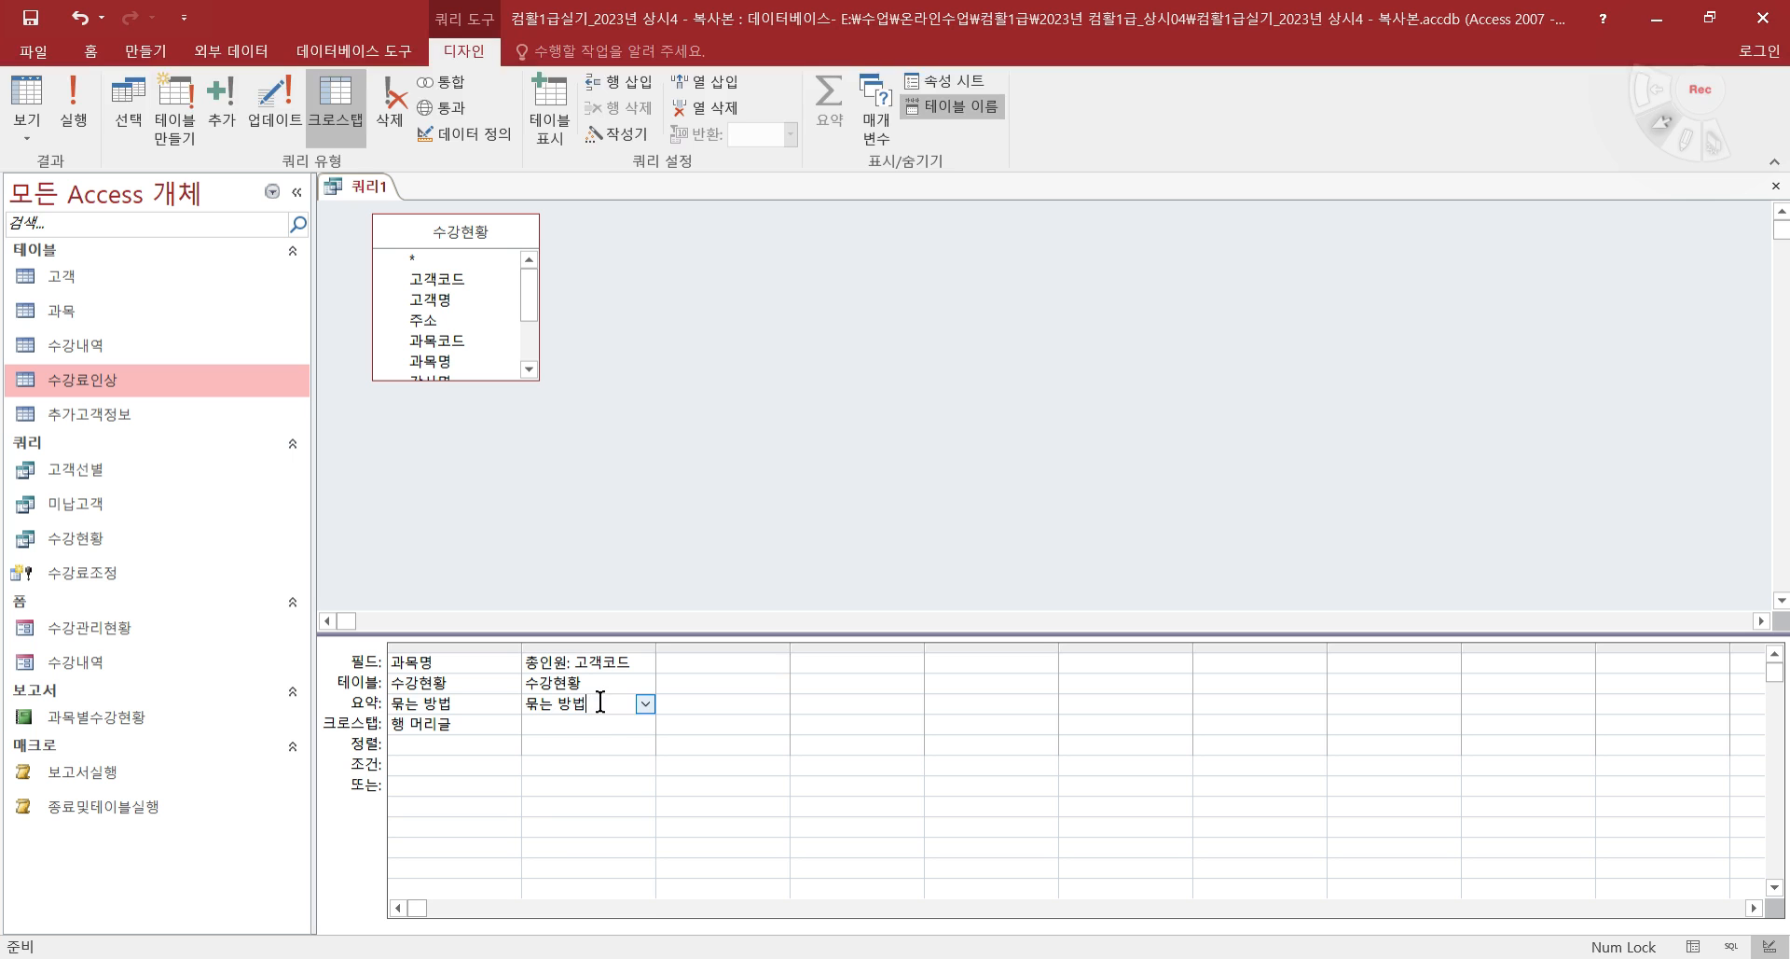
{"action": "left_click", "coordinate": [645, 709]}
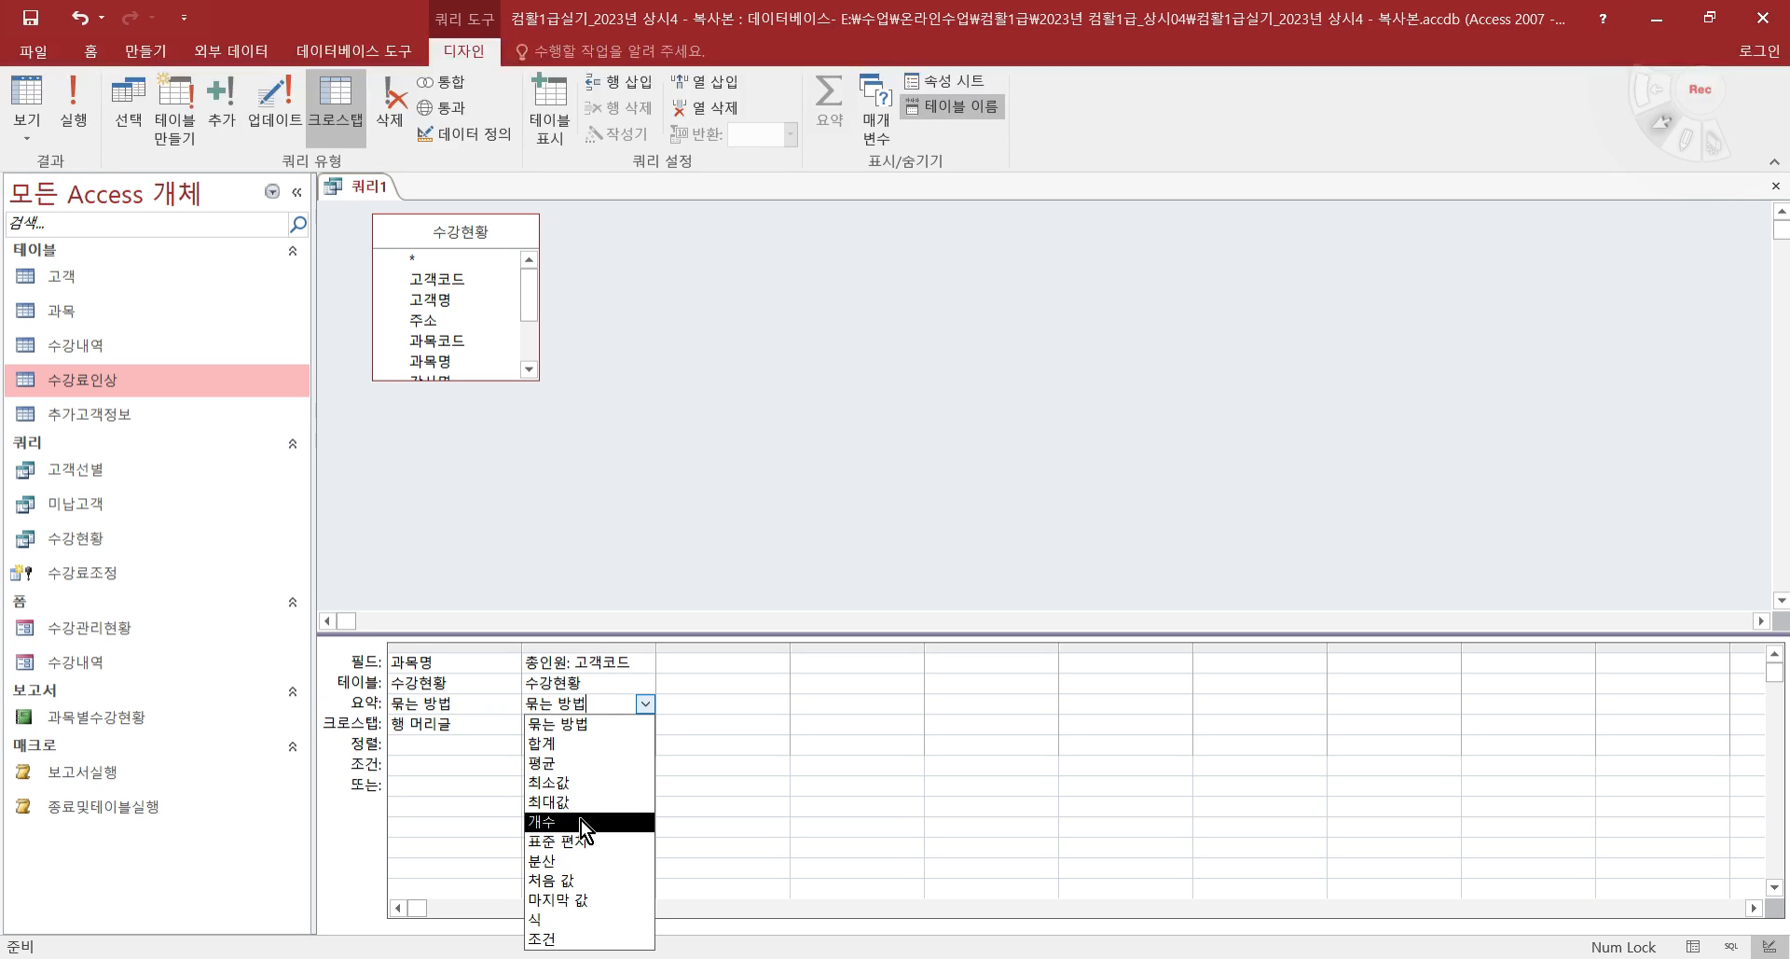
{"action": "left_click", "coordinate": [578, 820]}
{"action": "left_click", "coordinate": [601, 732]}
{"action": "left_click", "coordinate": [645, 724]}
{"action": "left_click", "coordinate": [595, 745]}
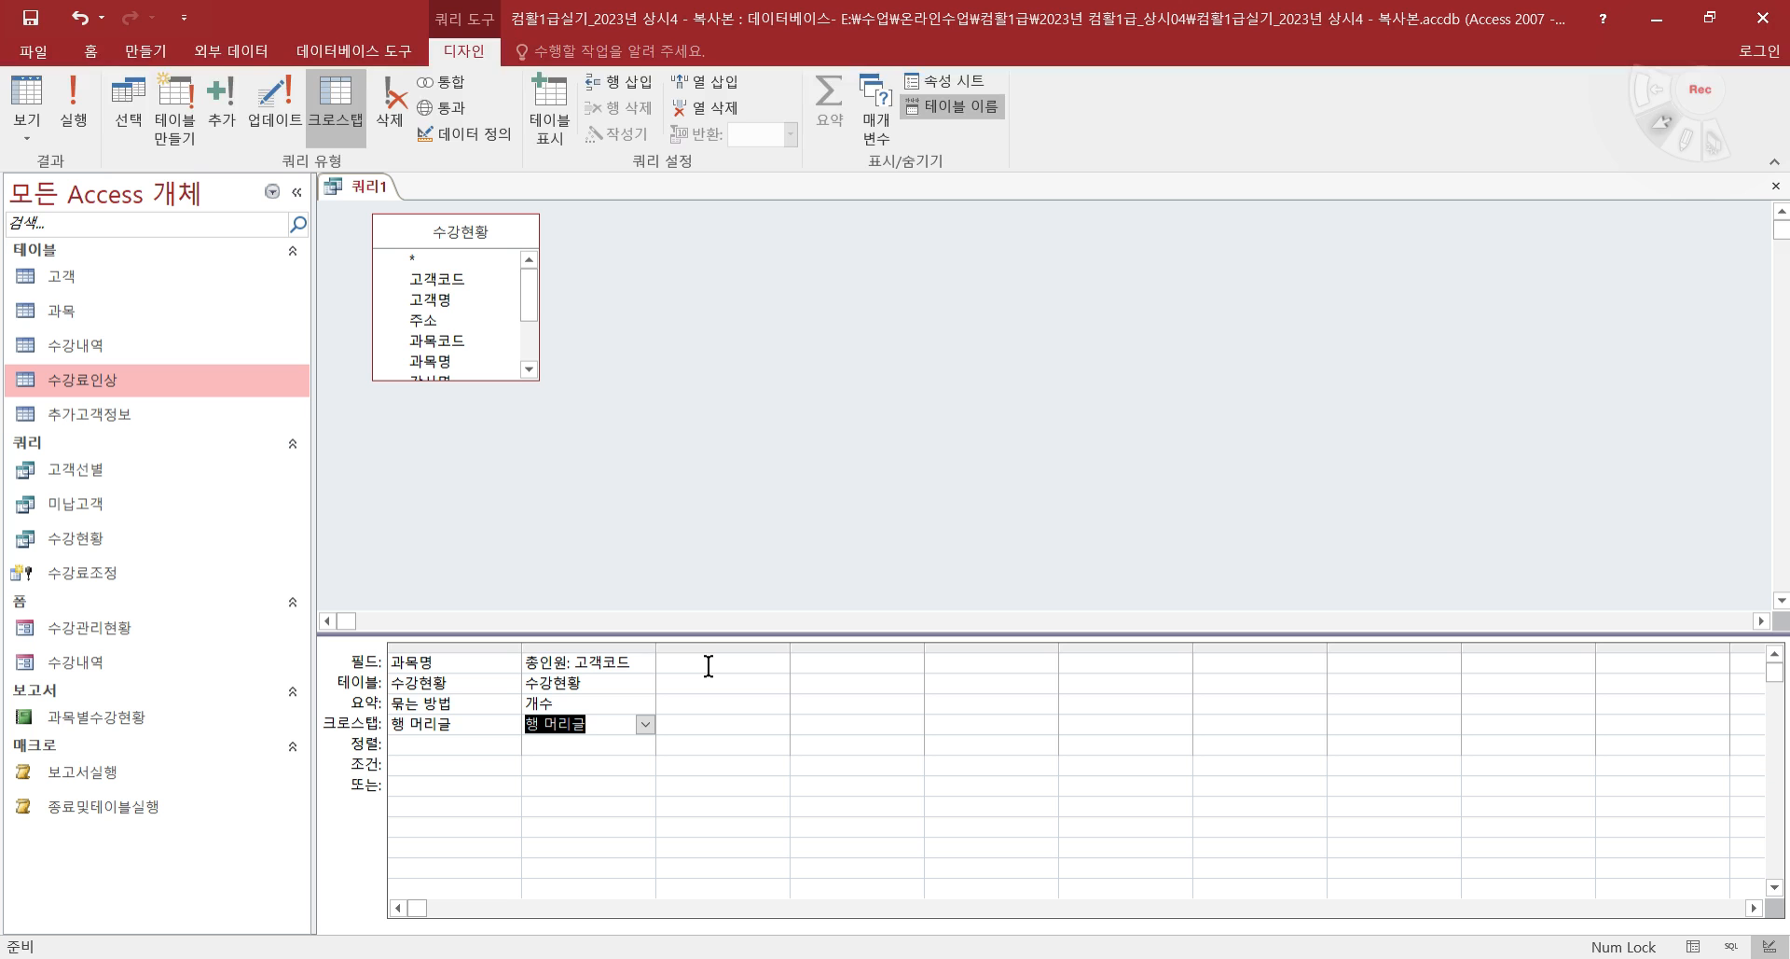
- Add the 주소 field to the query and set its crosstab role to 열 머리글
{"action": "double_click", "coordinate": [463, 321]}
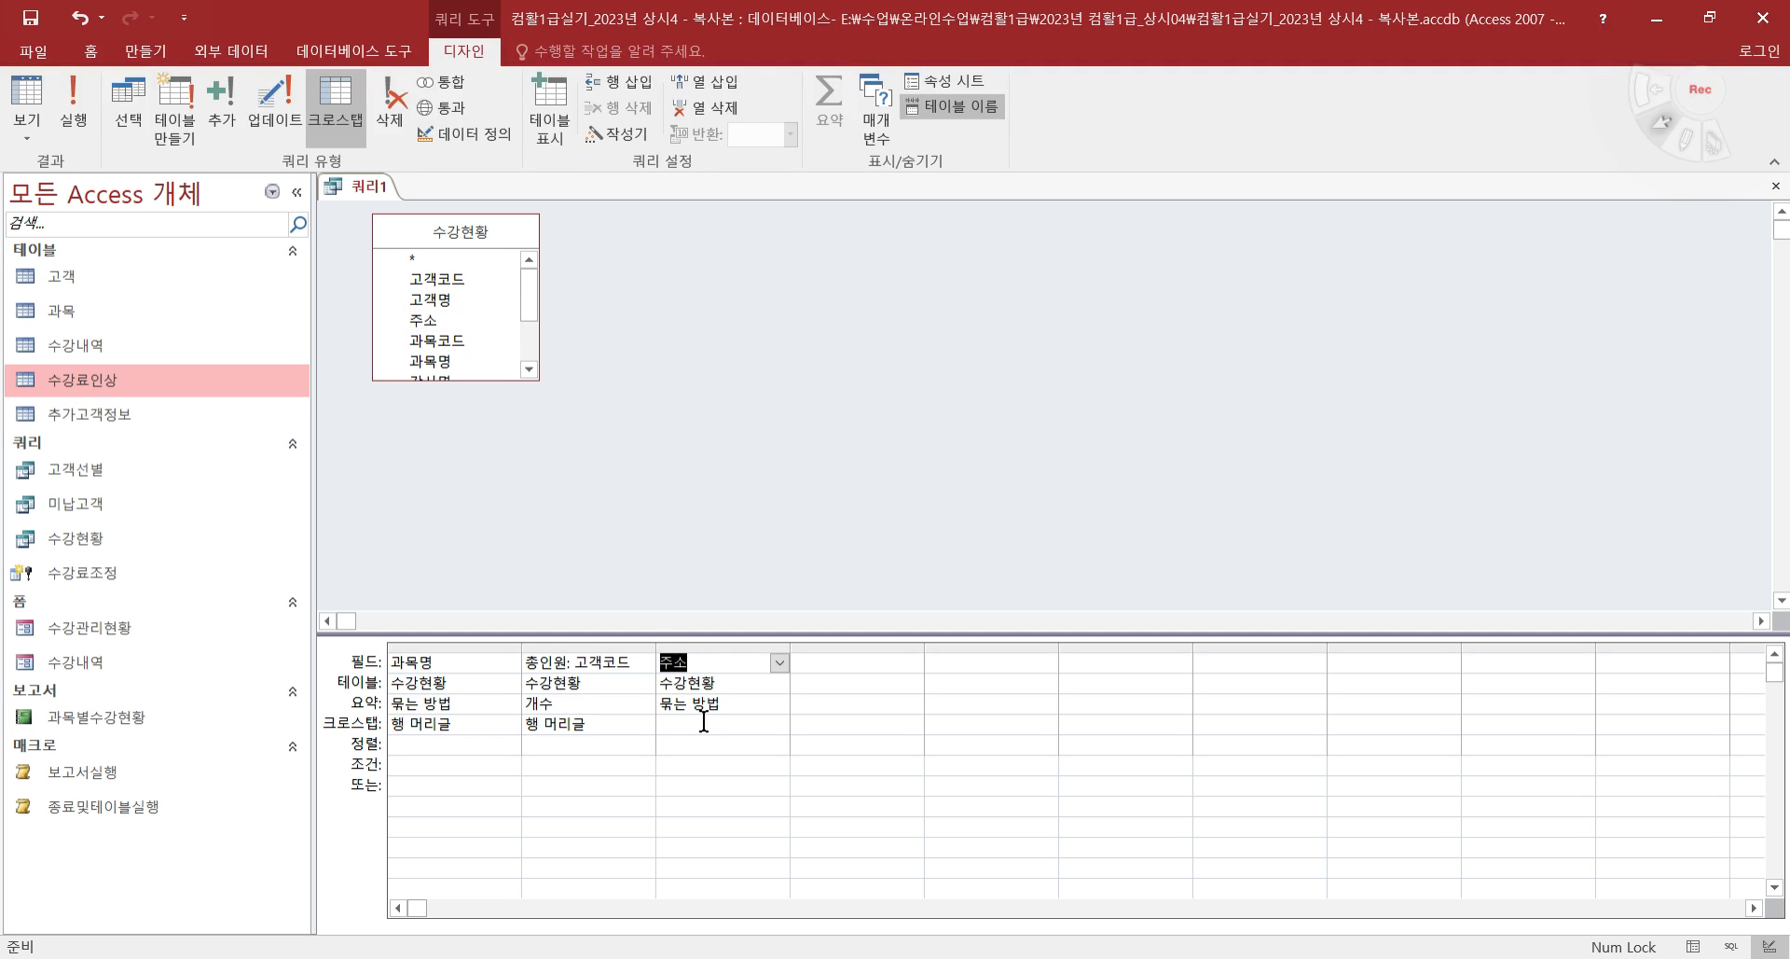
{"action": "left_click", "coordinate": [700, 723]}
{"action": "left_click", "coordinate": [779, 725]}
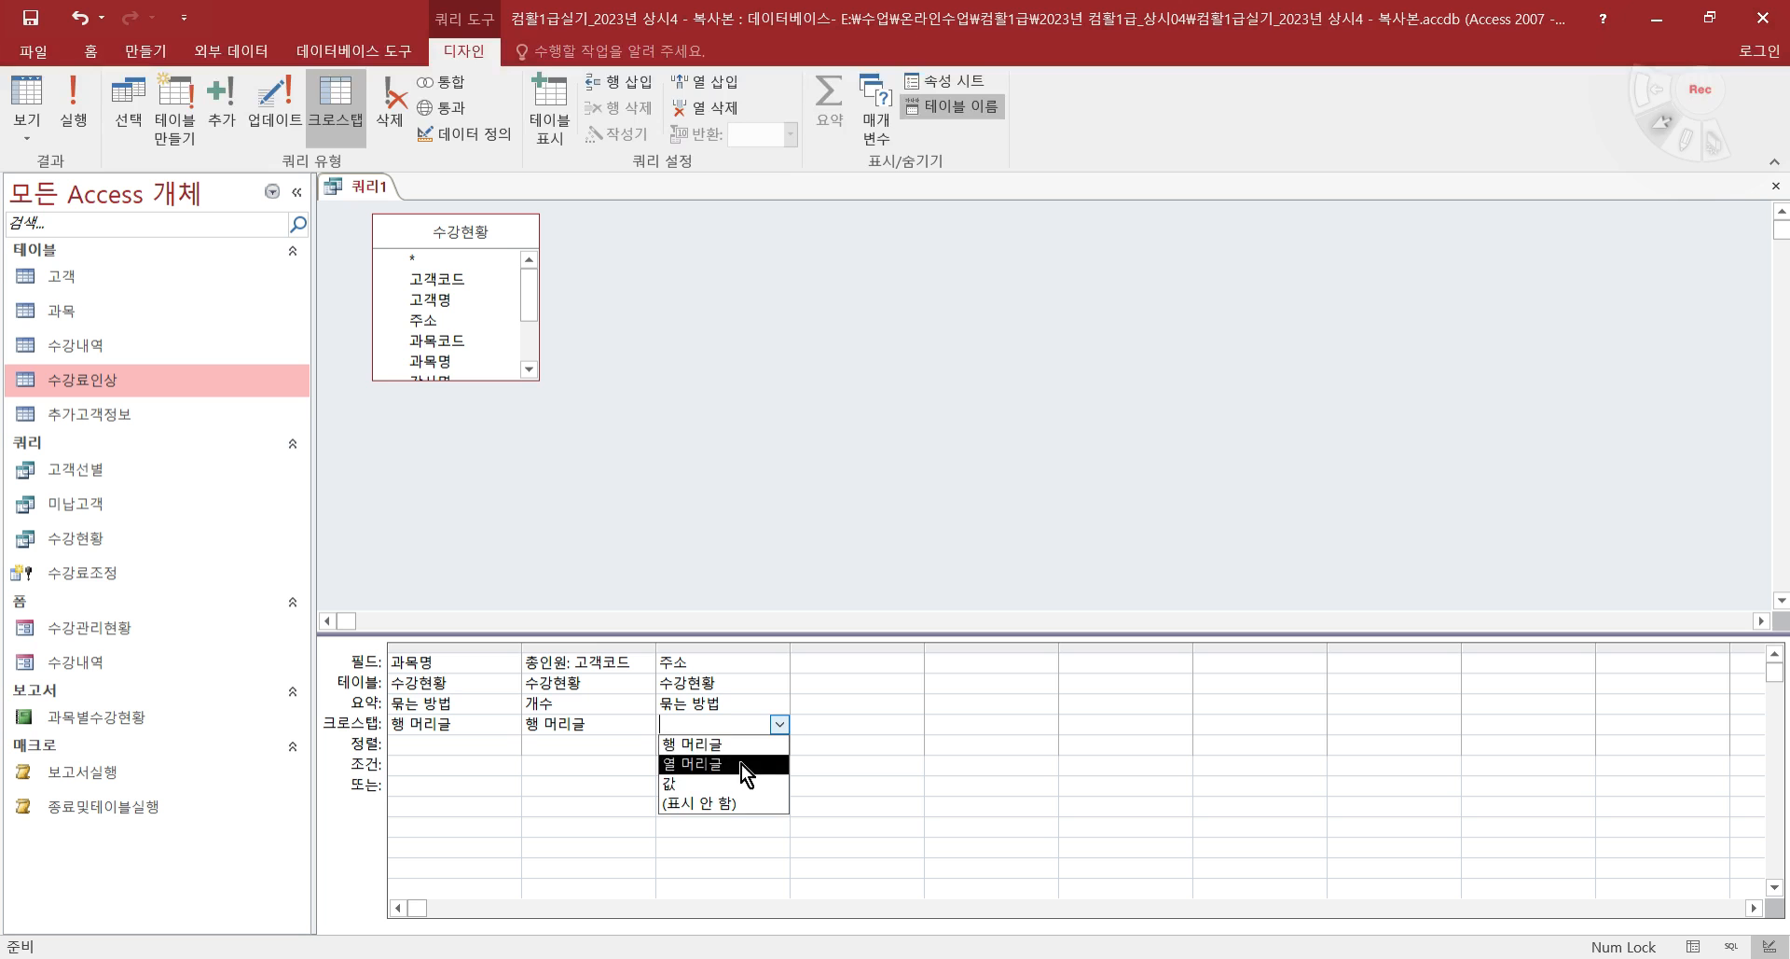
{"action": "left_click", "coordinate": [710, 764]}
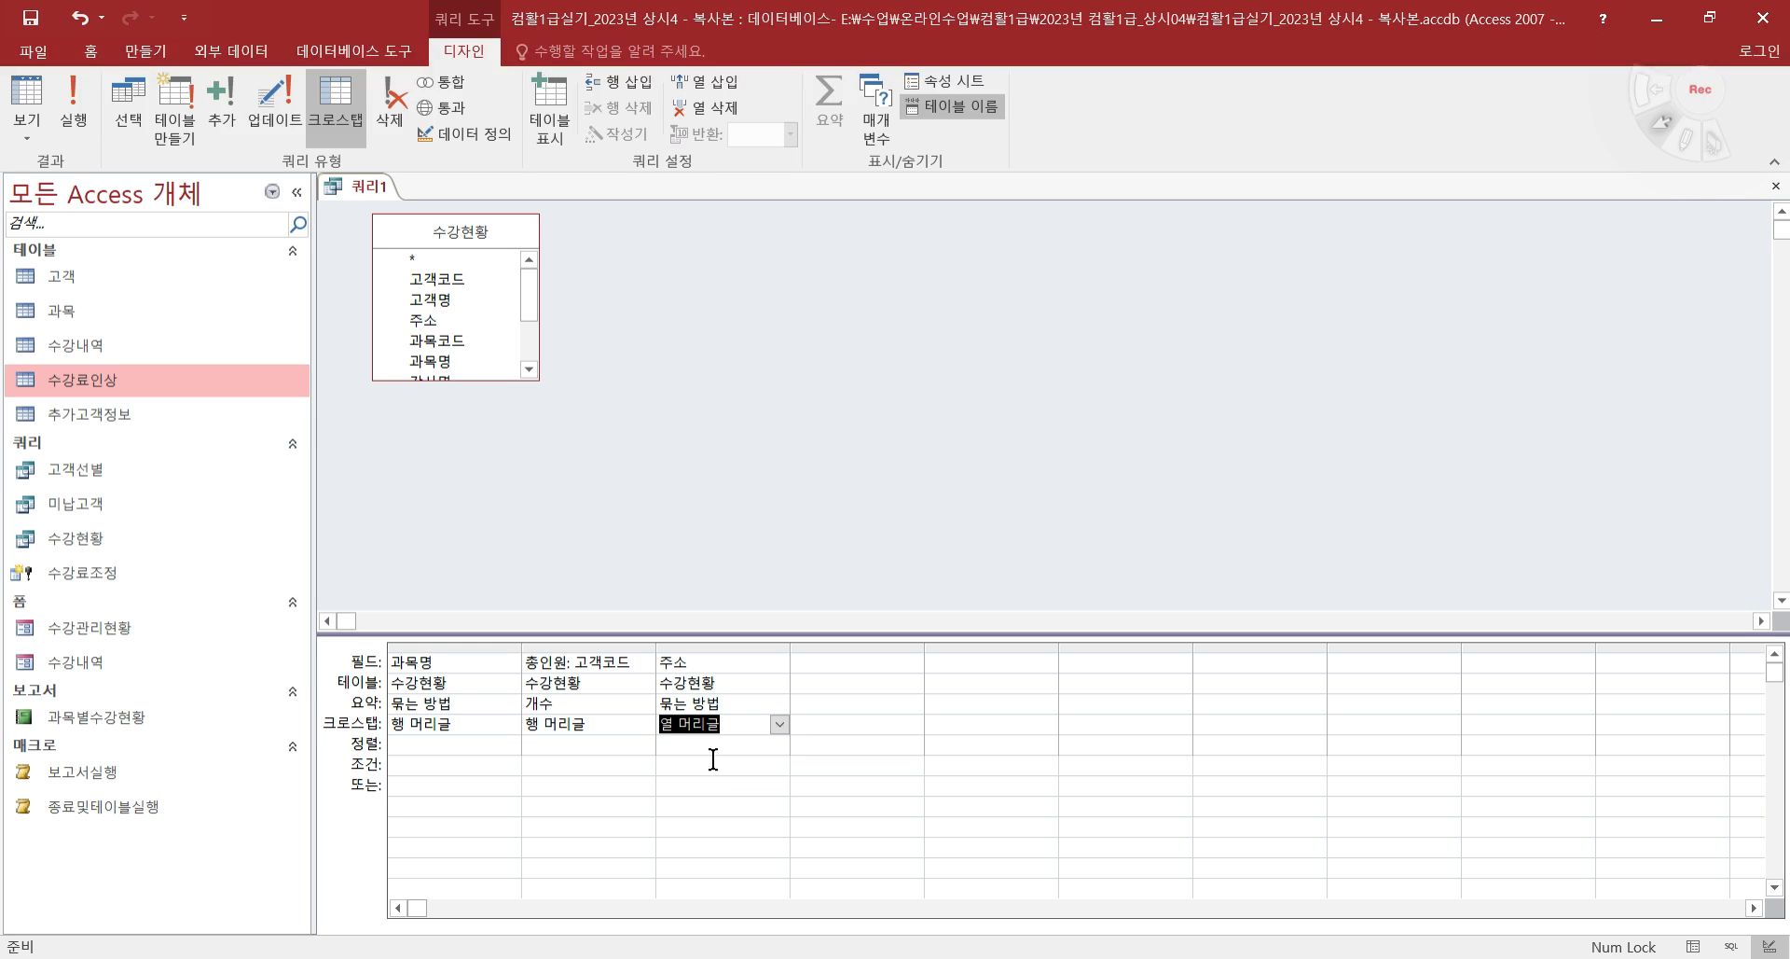
- Set the 주소 criterion to Right([주소],3)="광역시" and widen the column to fit it
{"action": "key", "text": "alt+Tab"}
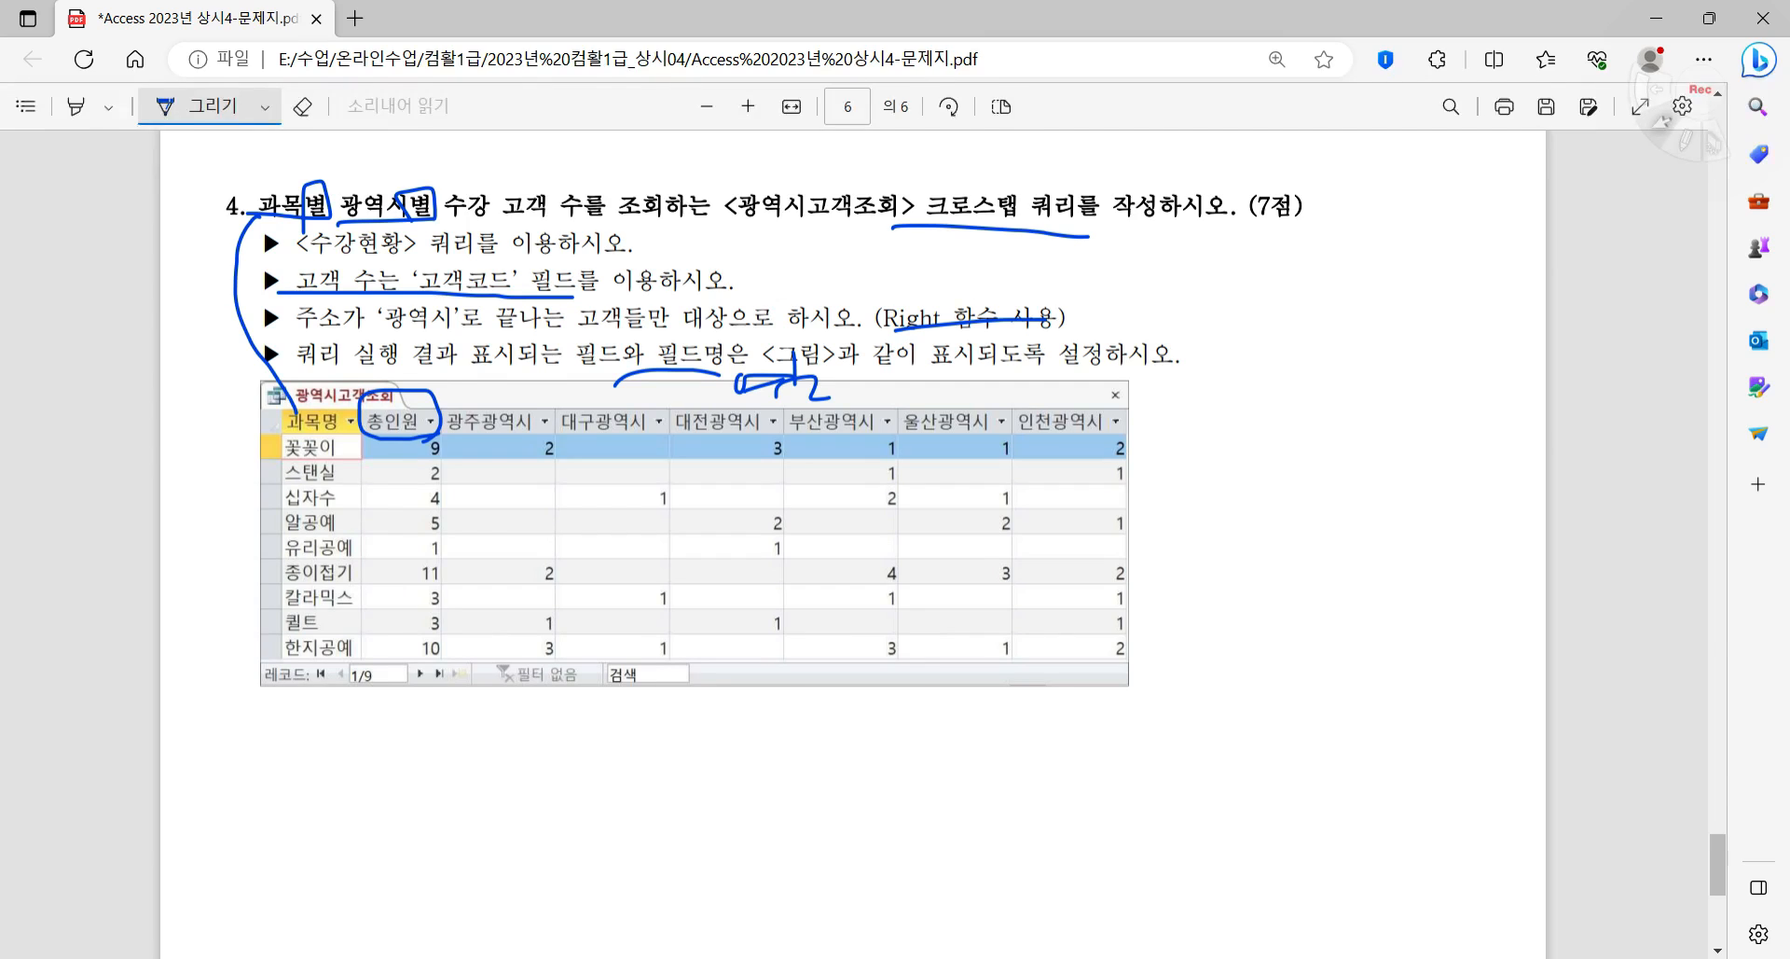
{"action": "key", "text": "alt+Tab"}
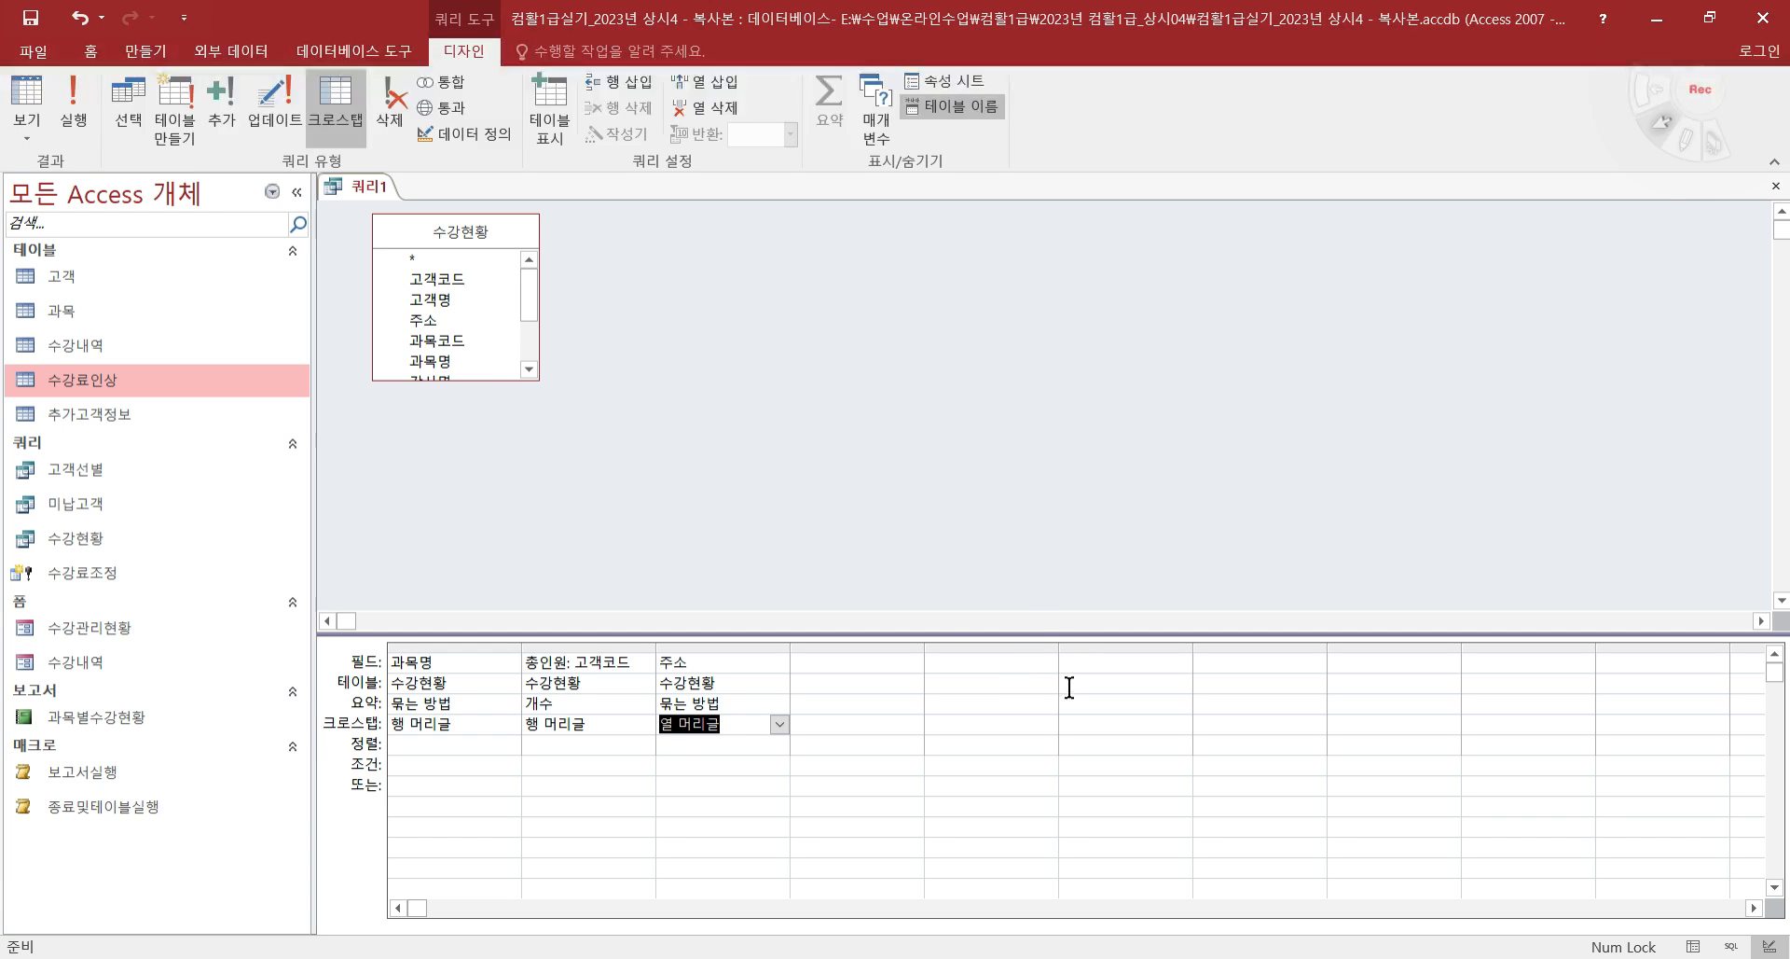
{"action": "left_click", "coordinate": [685, 773]}
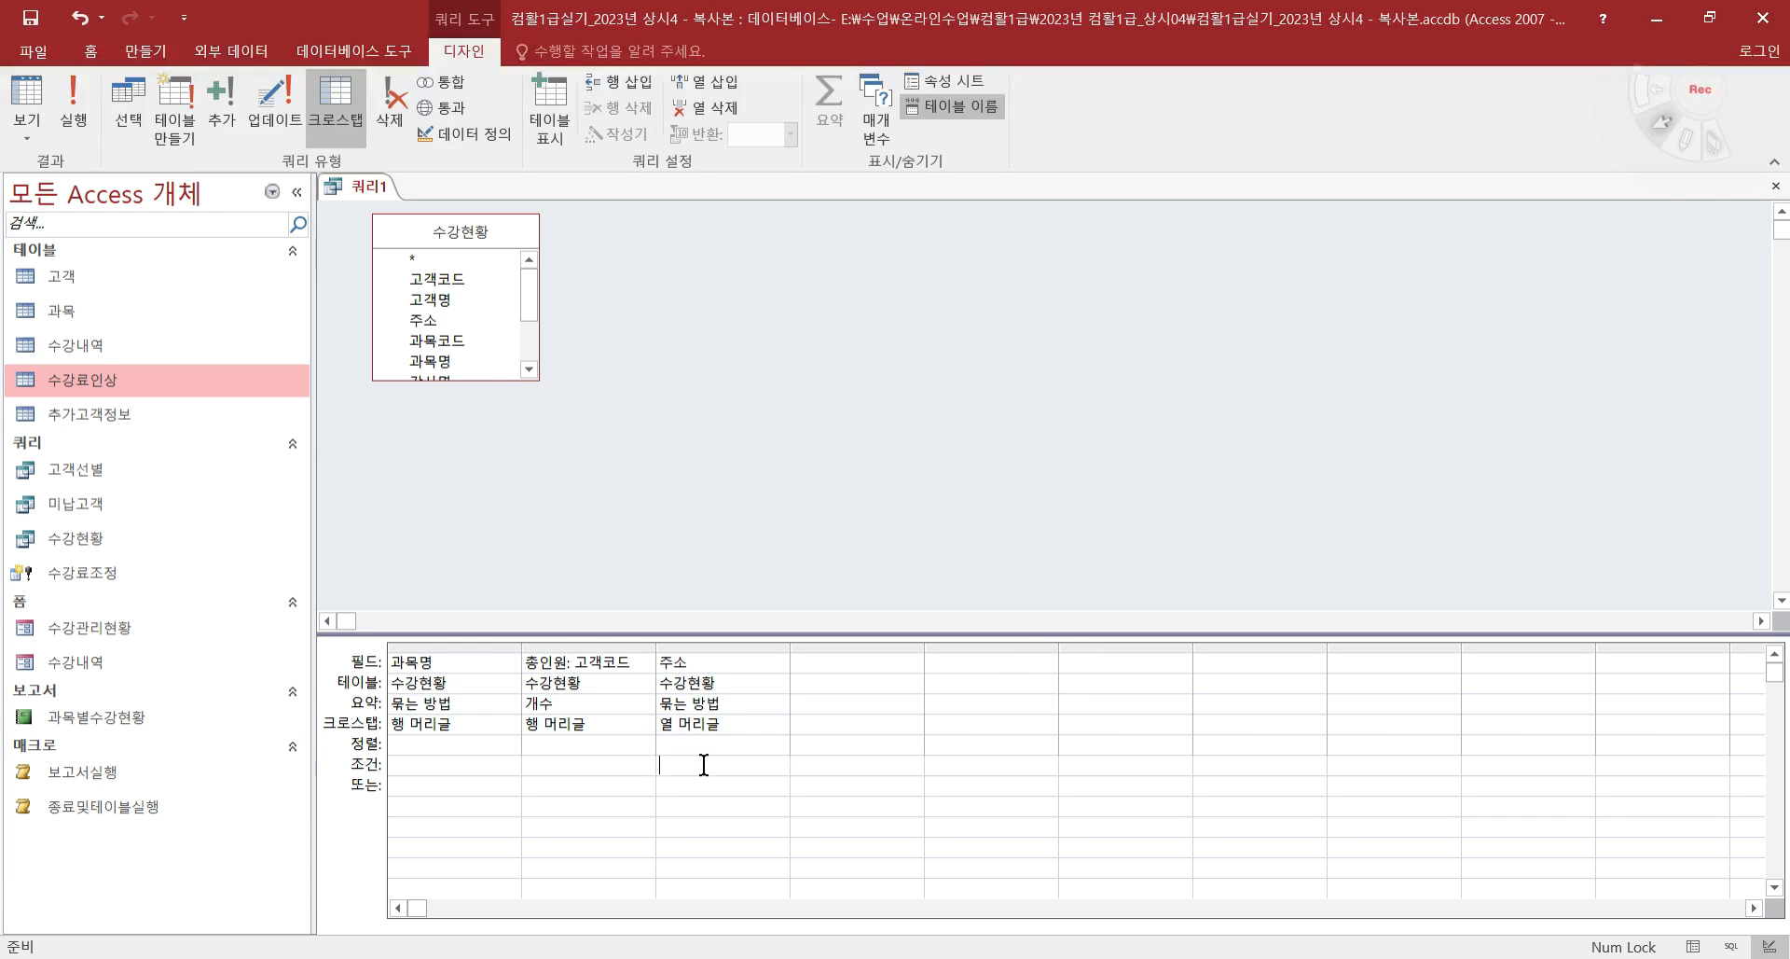
{"action": "left_click", "coordinate": [785, 774]}
{"action": "type", "text": "right"}
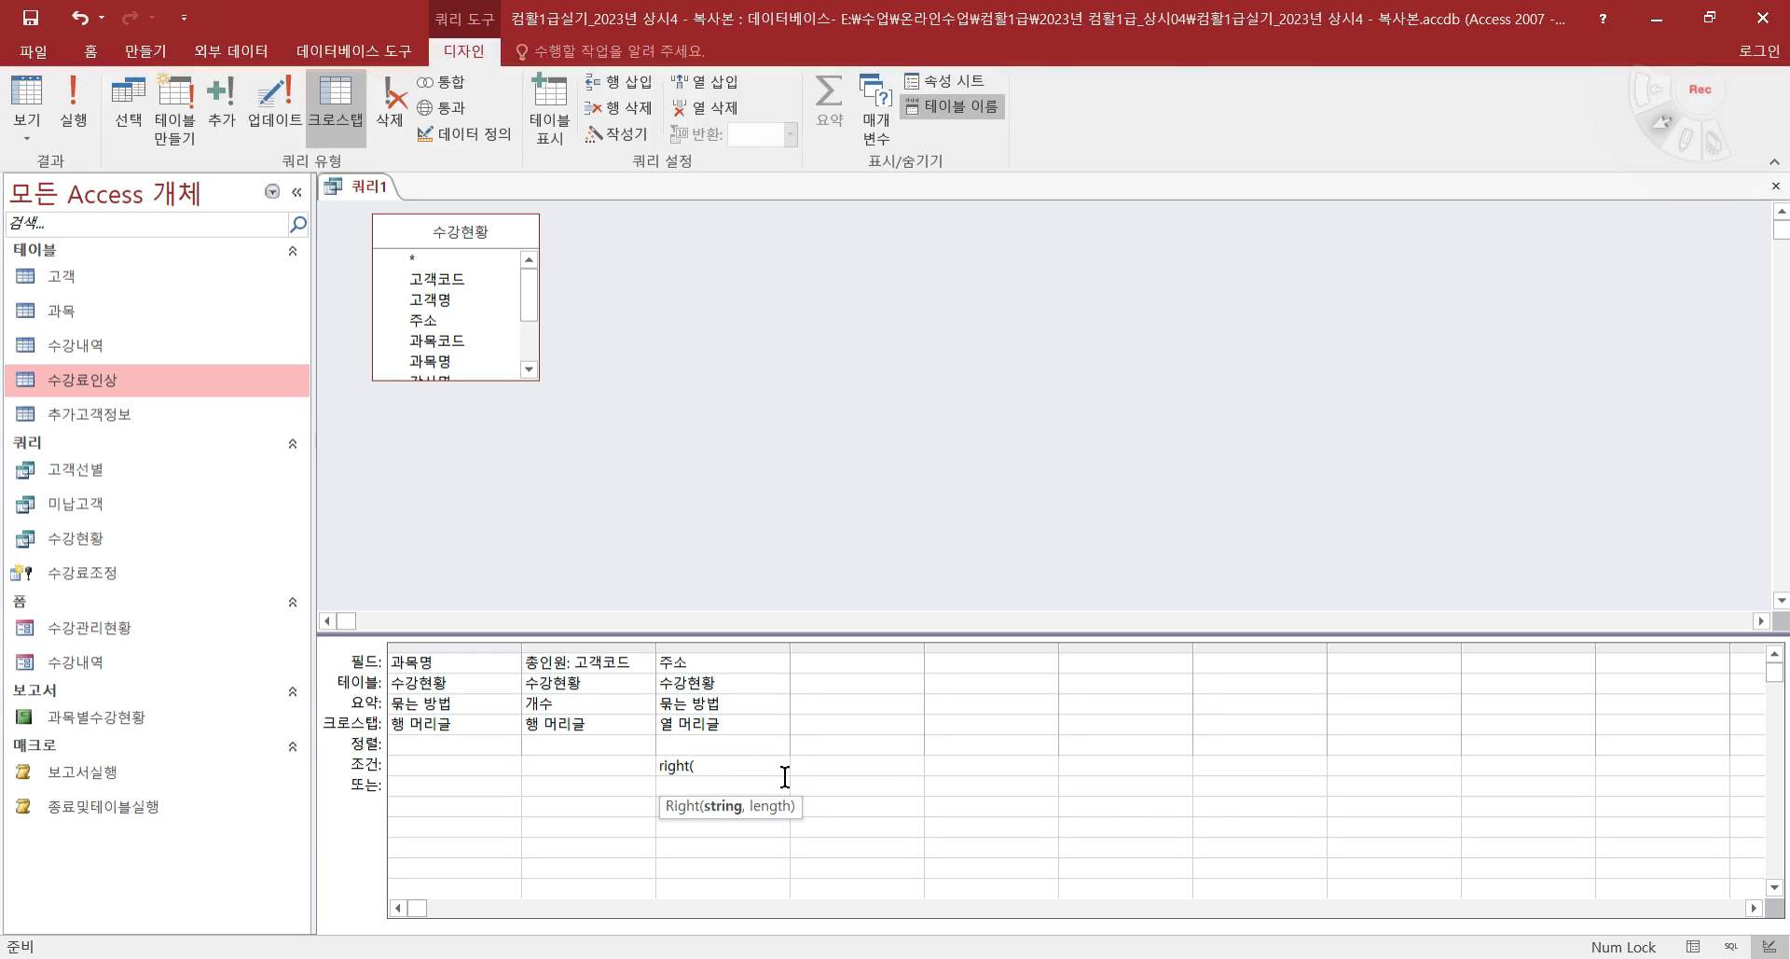
{"action": "type", "text": "([ㅈ"}
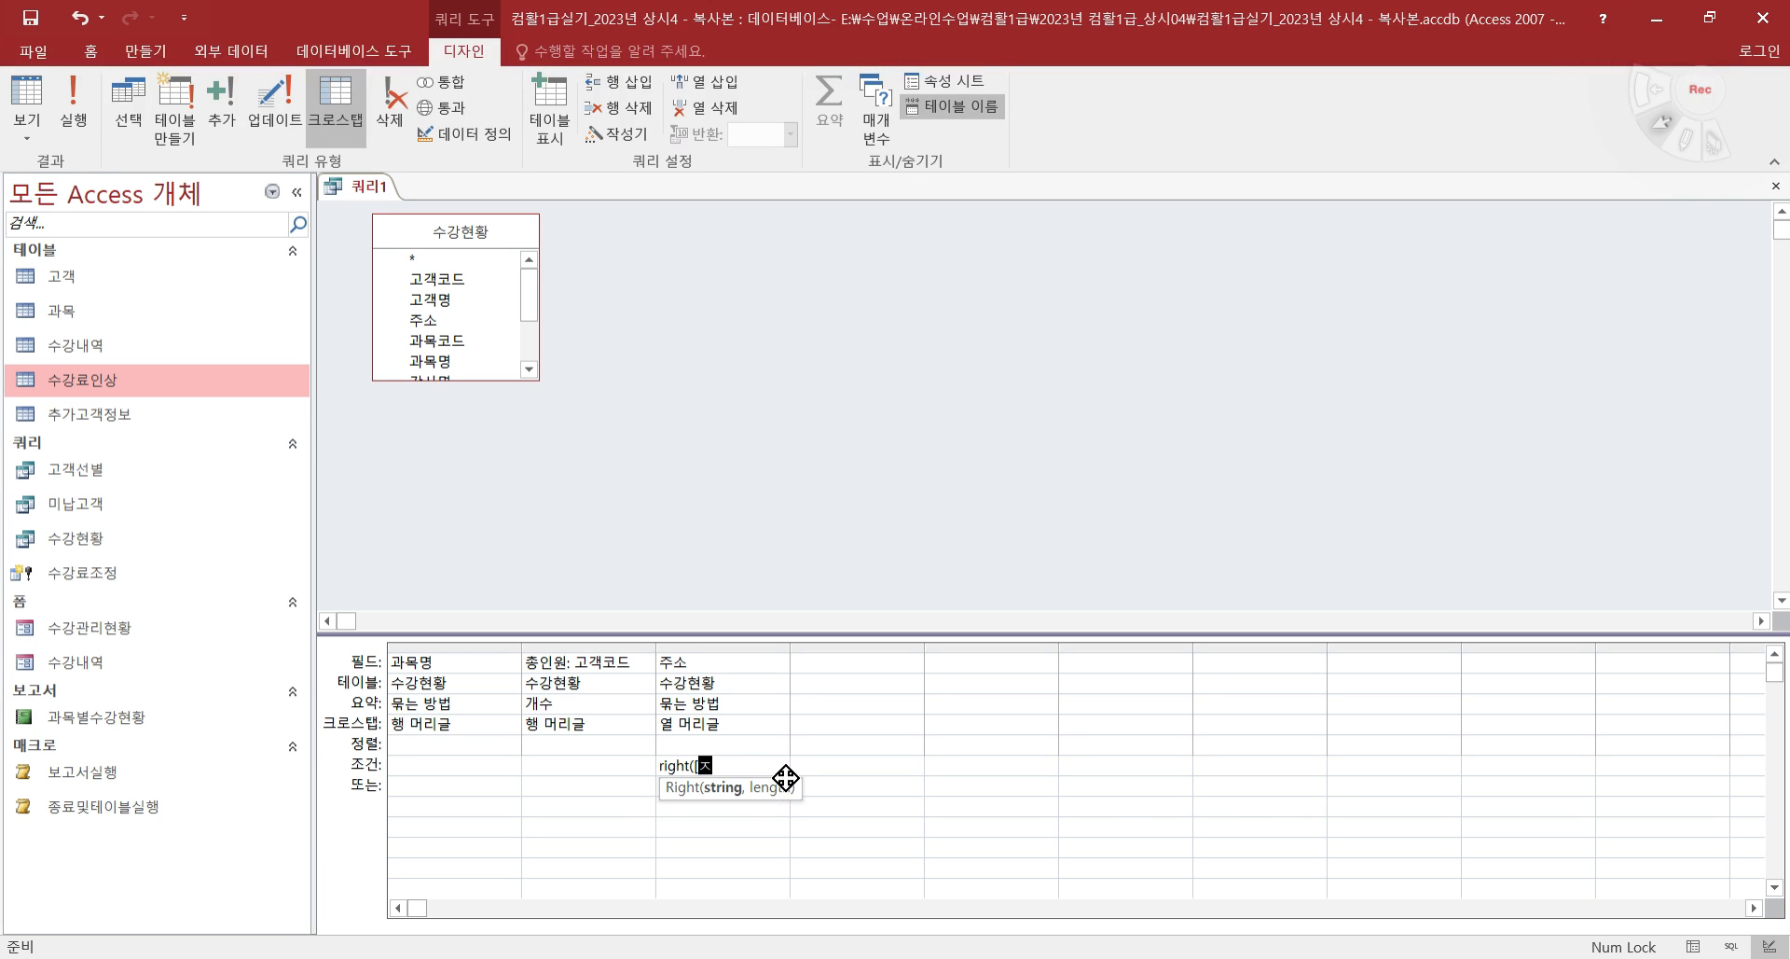
{"action": "type", "text": "소]"}
{"action": "type", "text": ","}
{"action": "type", "text": "3)="}
{"action": "type", "text": "\"ㄱ"}
{"action": "type", "text": "고"}
{"action": "type", "text": "광ㅇ"}
{"action": "type", "text": "ㅕ"}
{"action": "type", "text": "시"}
{"action": "key", "text": "BackSpace"}
{"action": "key", "text": "BackSpace"}
{"action": "left_click_drag", "start_coordinate": [788, 649], "coordinate": [886, 649]}
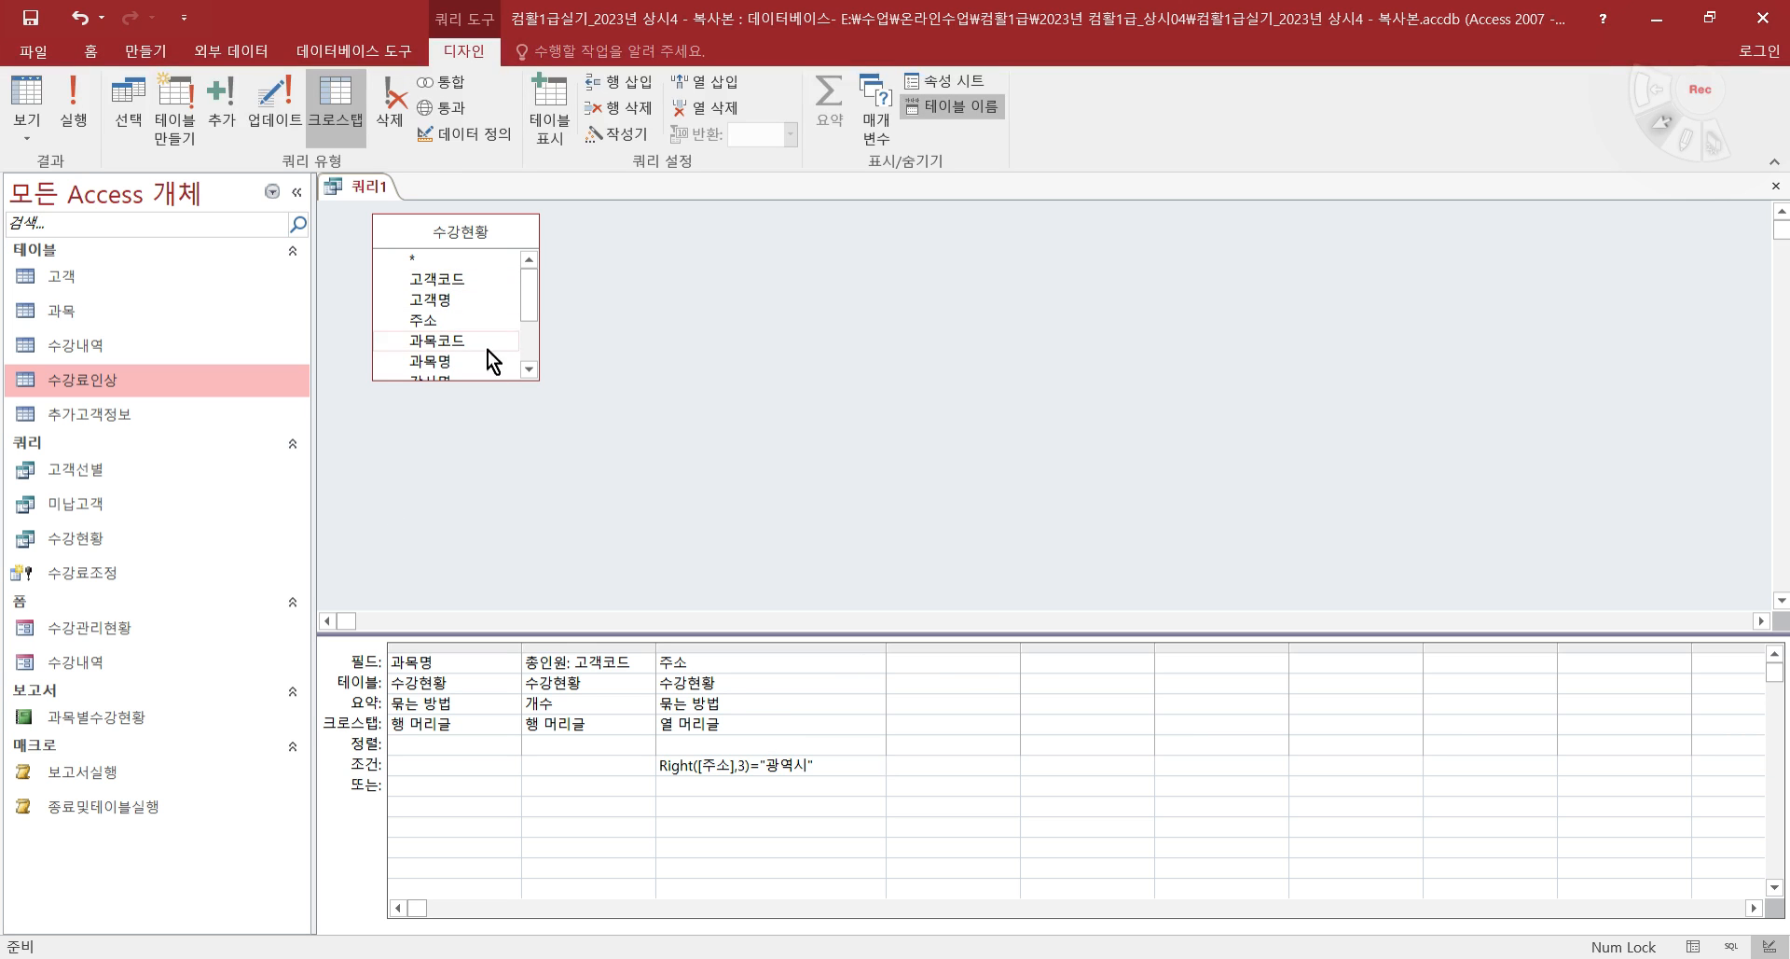
- Add 고객코드 again with summary 개수 and crosstab role 값, and preview the query's datasheet before returning to design view
{"action": "double_click", "coordinate": [481, 279]}
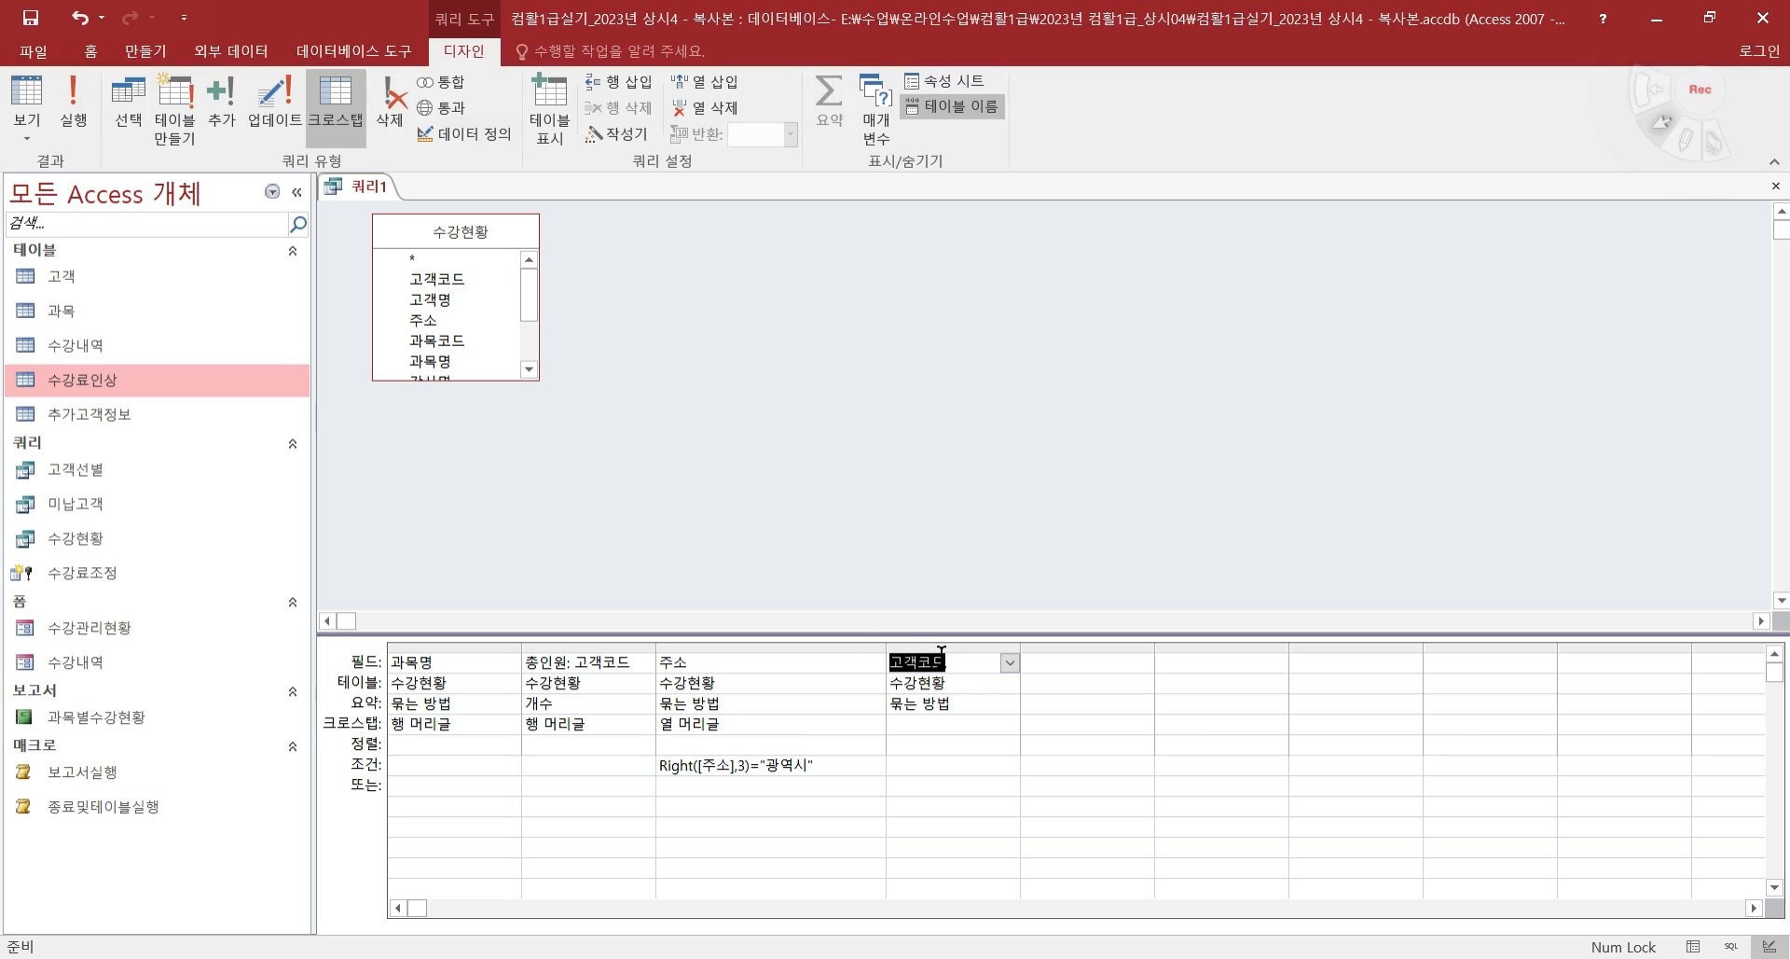
{"action": "left_click", "coordinate": [1011, 703]}
{"action": "left_click", "coordinate": [1010, 703]}
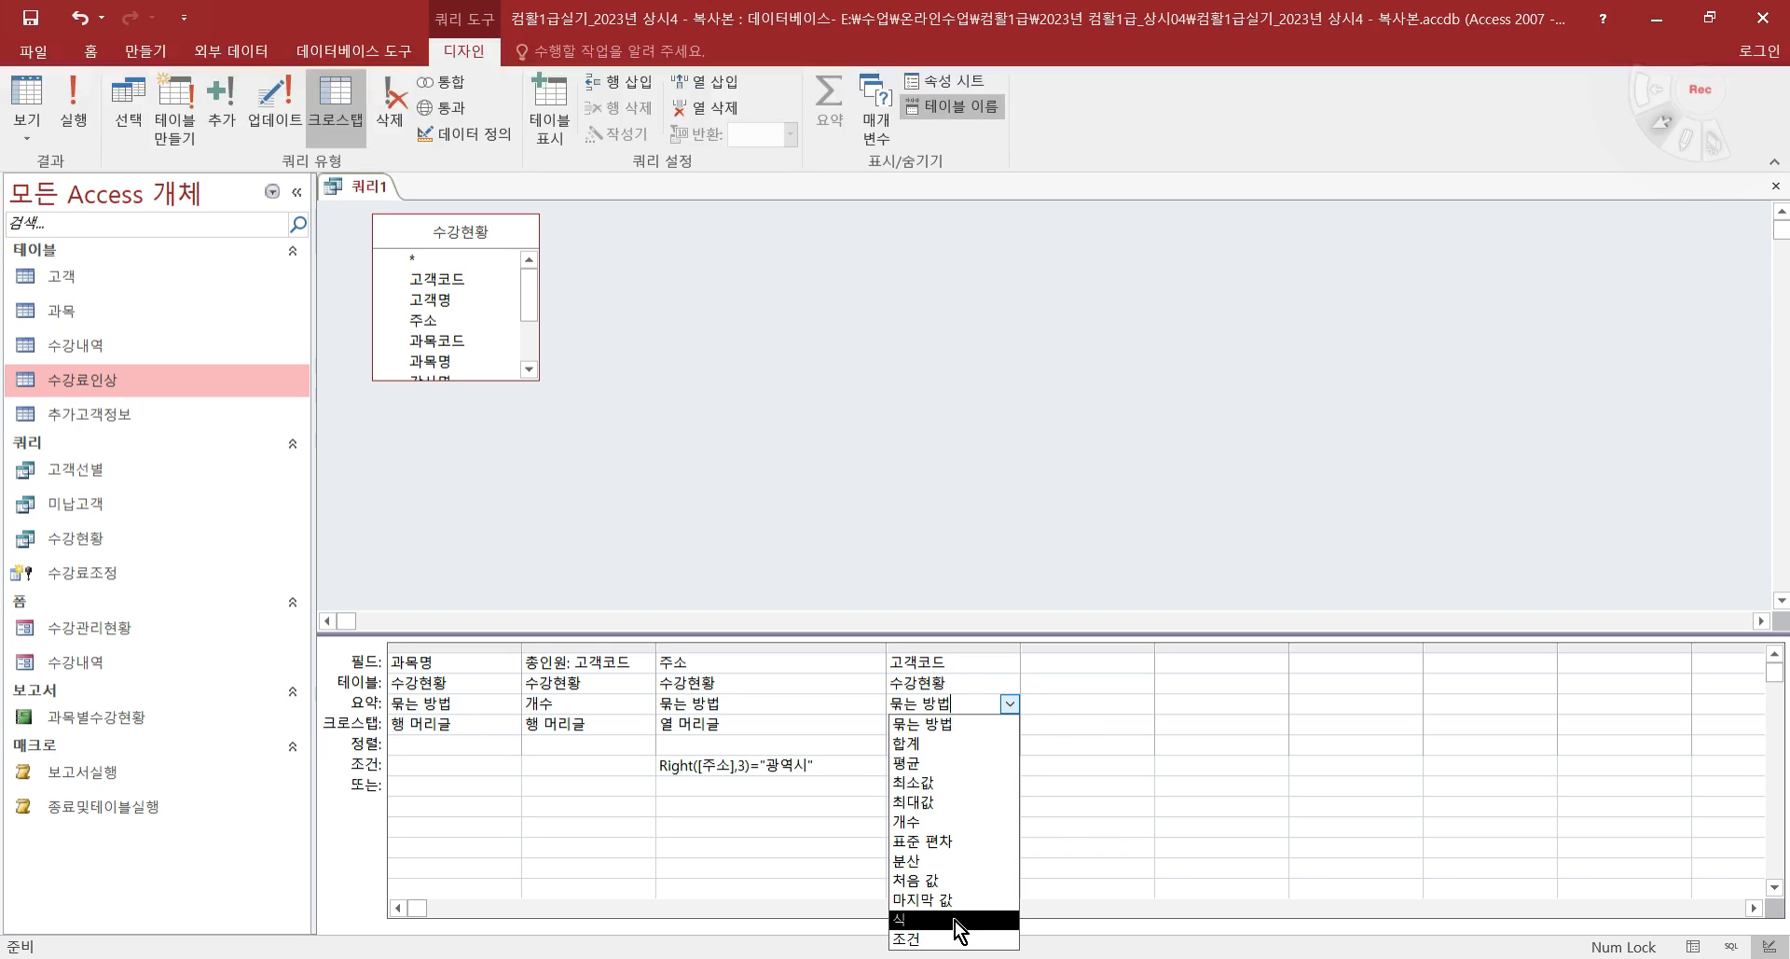
{"action": "left_click", "coordinate": [924, 820]}
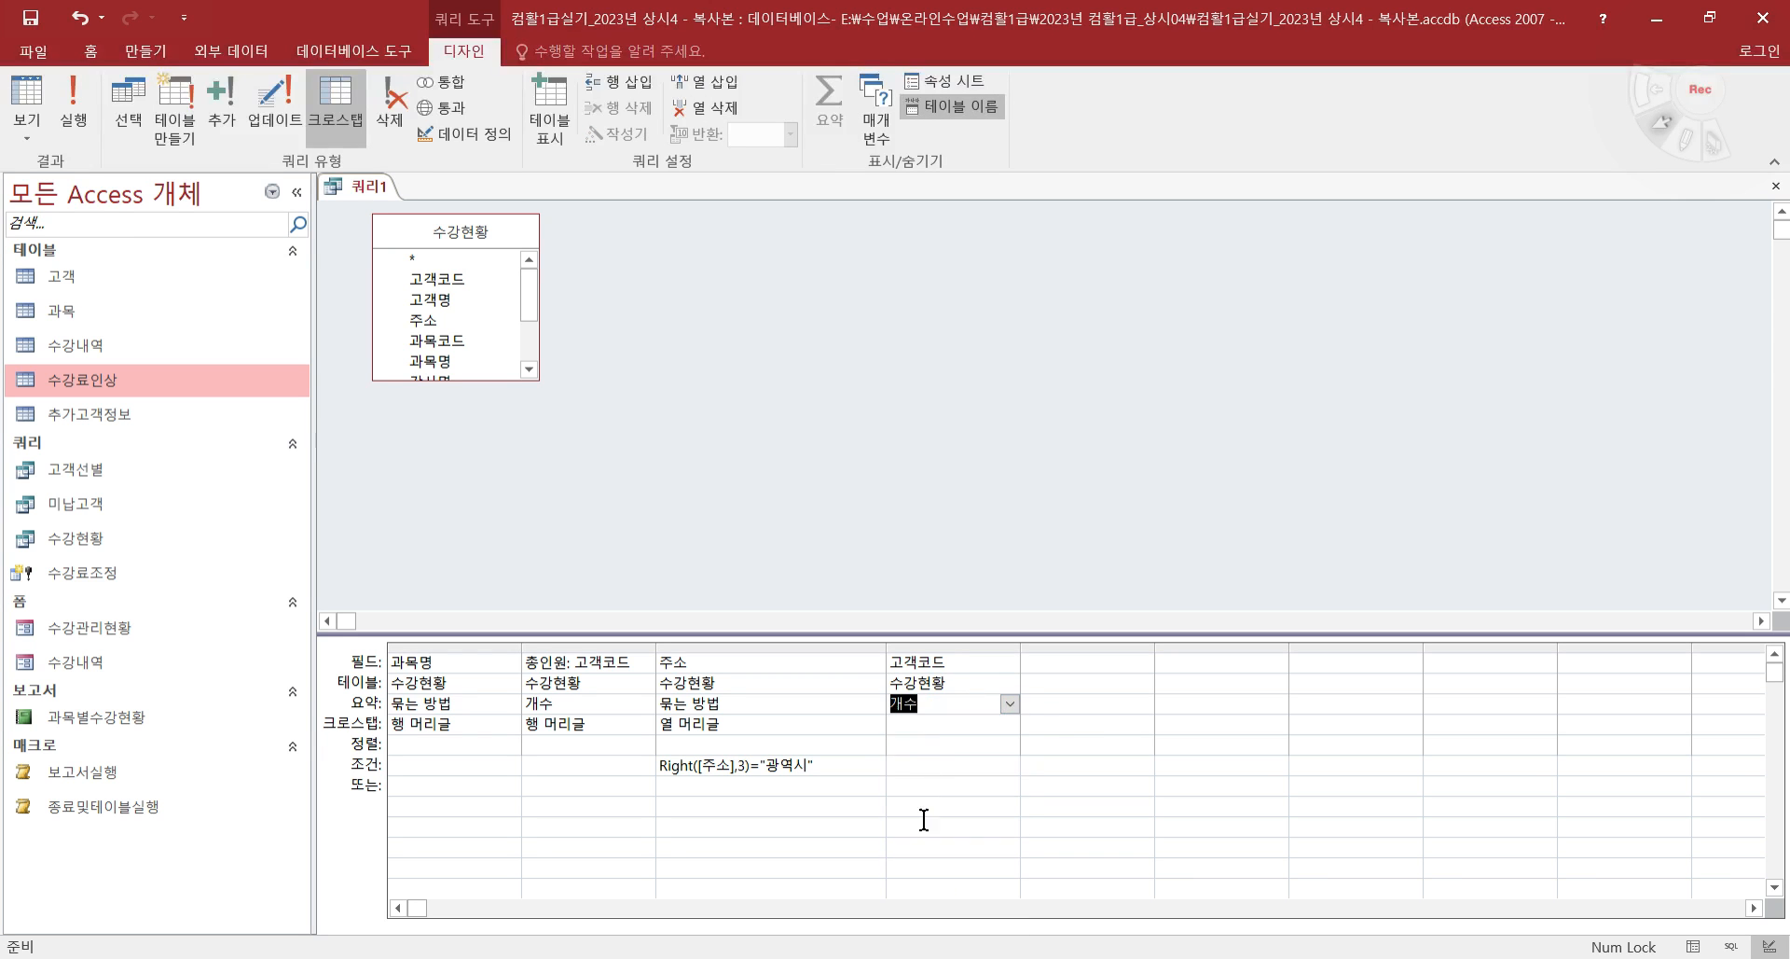
{"action": "left_click", "coordinate": [940, 724]}
{"action": "left_click", "coordinate": [1009, 723]}
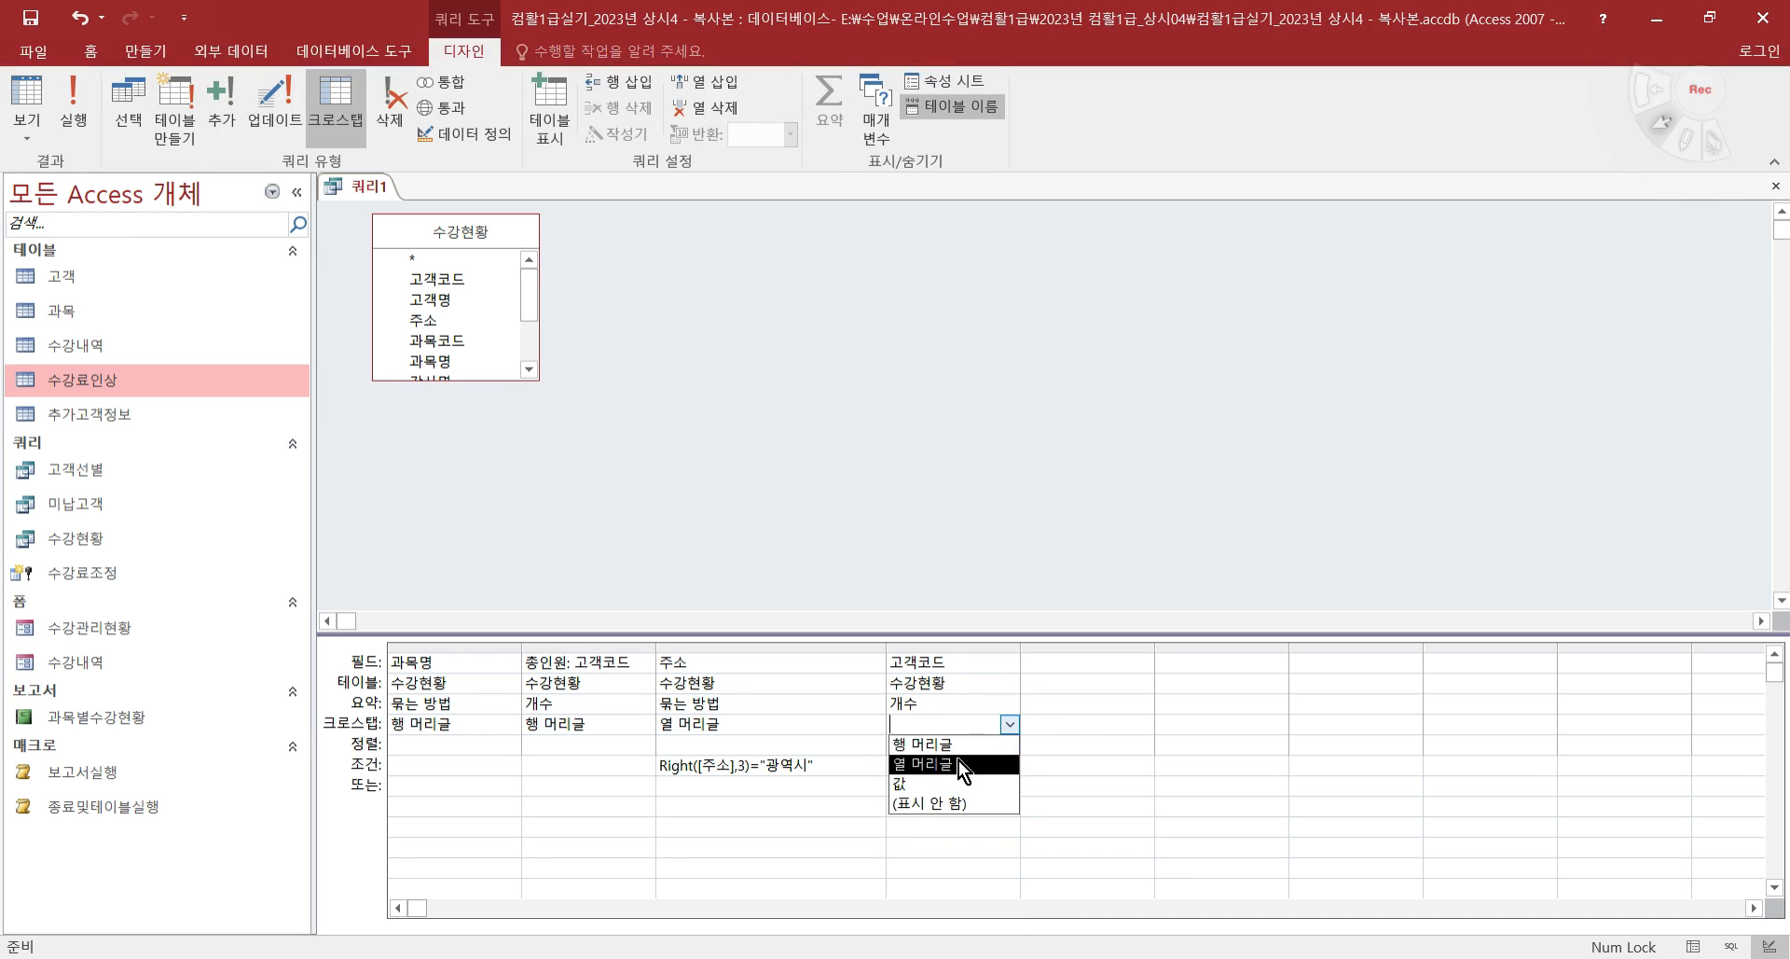
{"action": "left_click", "coordinate": [935, 784]}
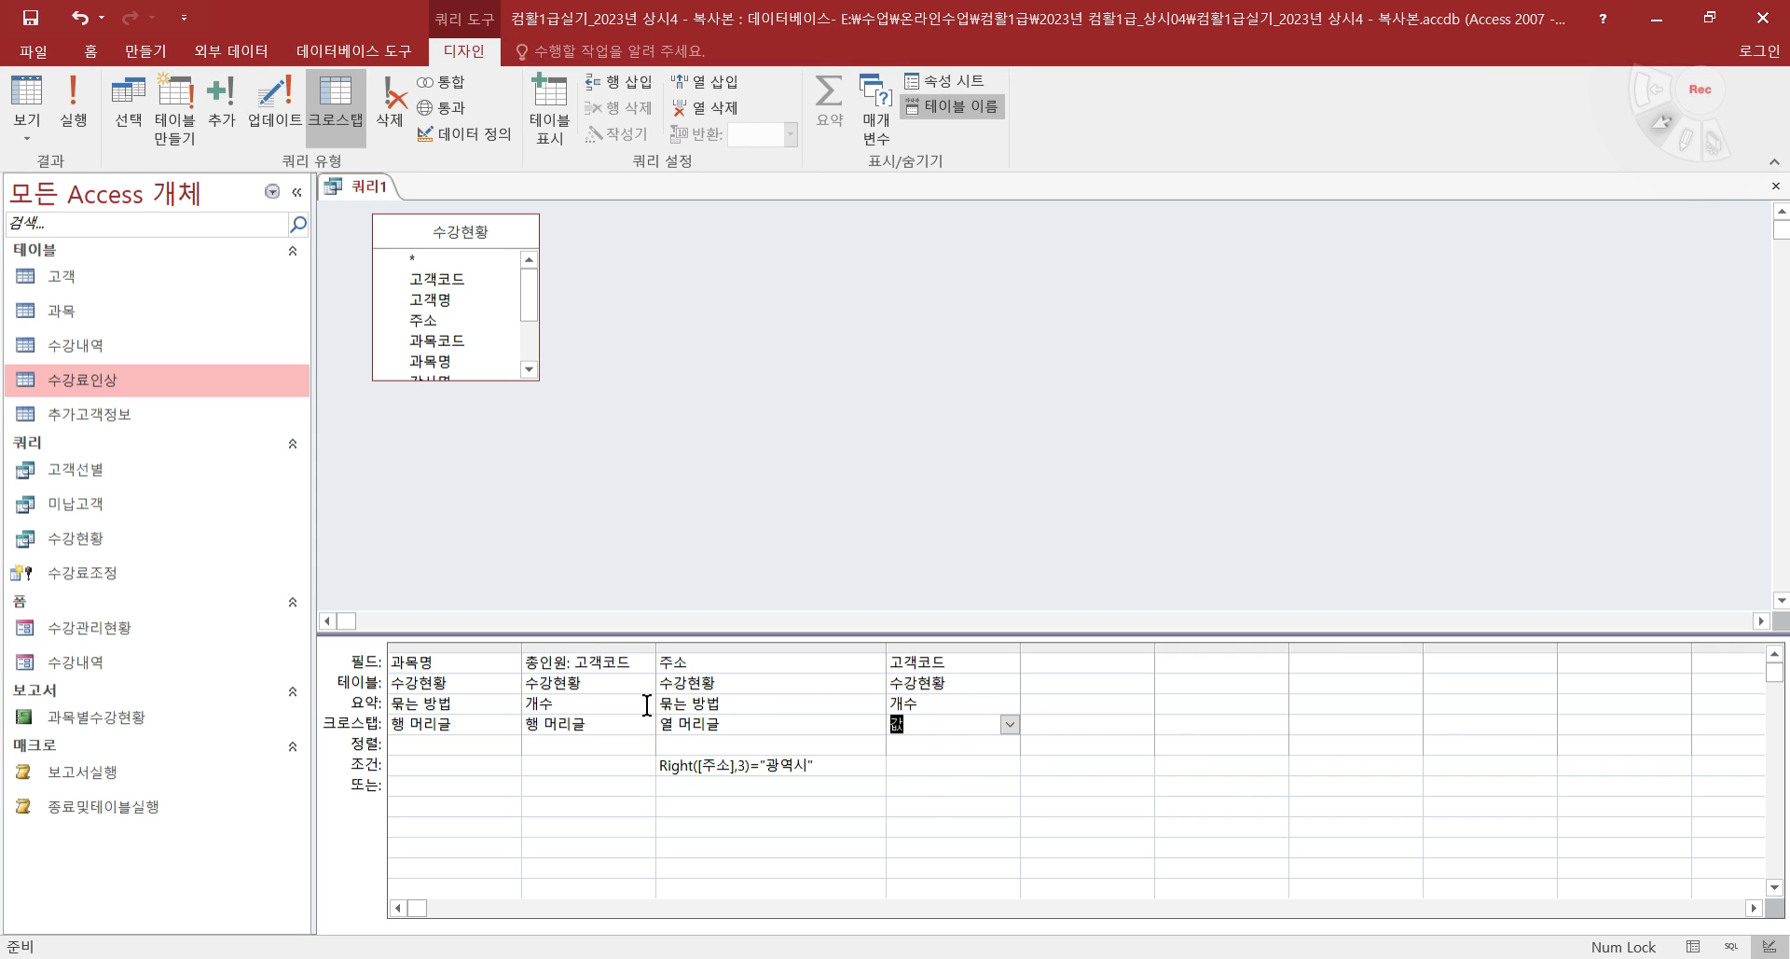
{"action": "left_click", "coordinate": [26, 90]}
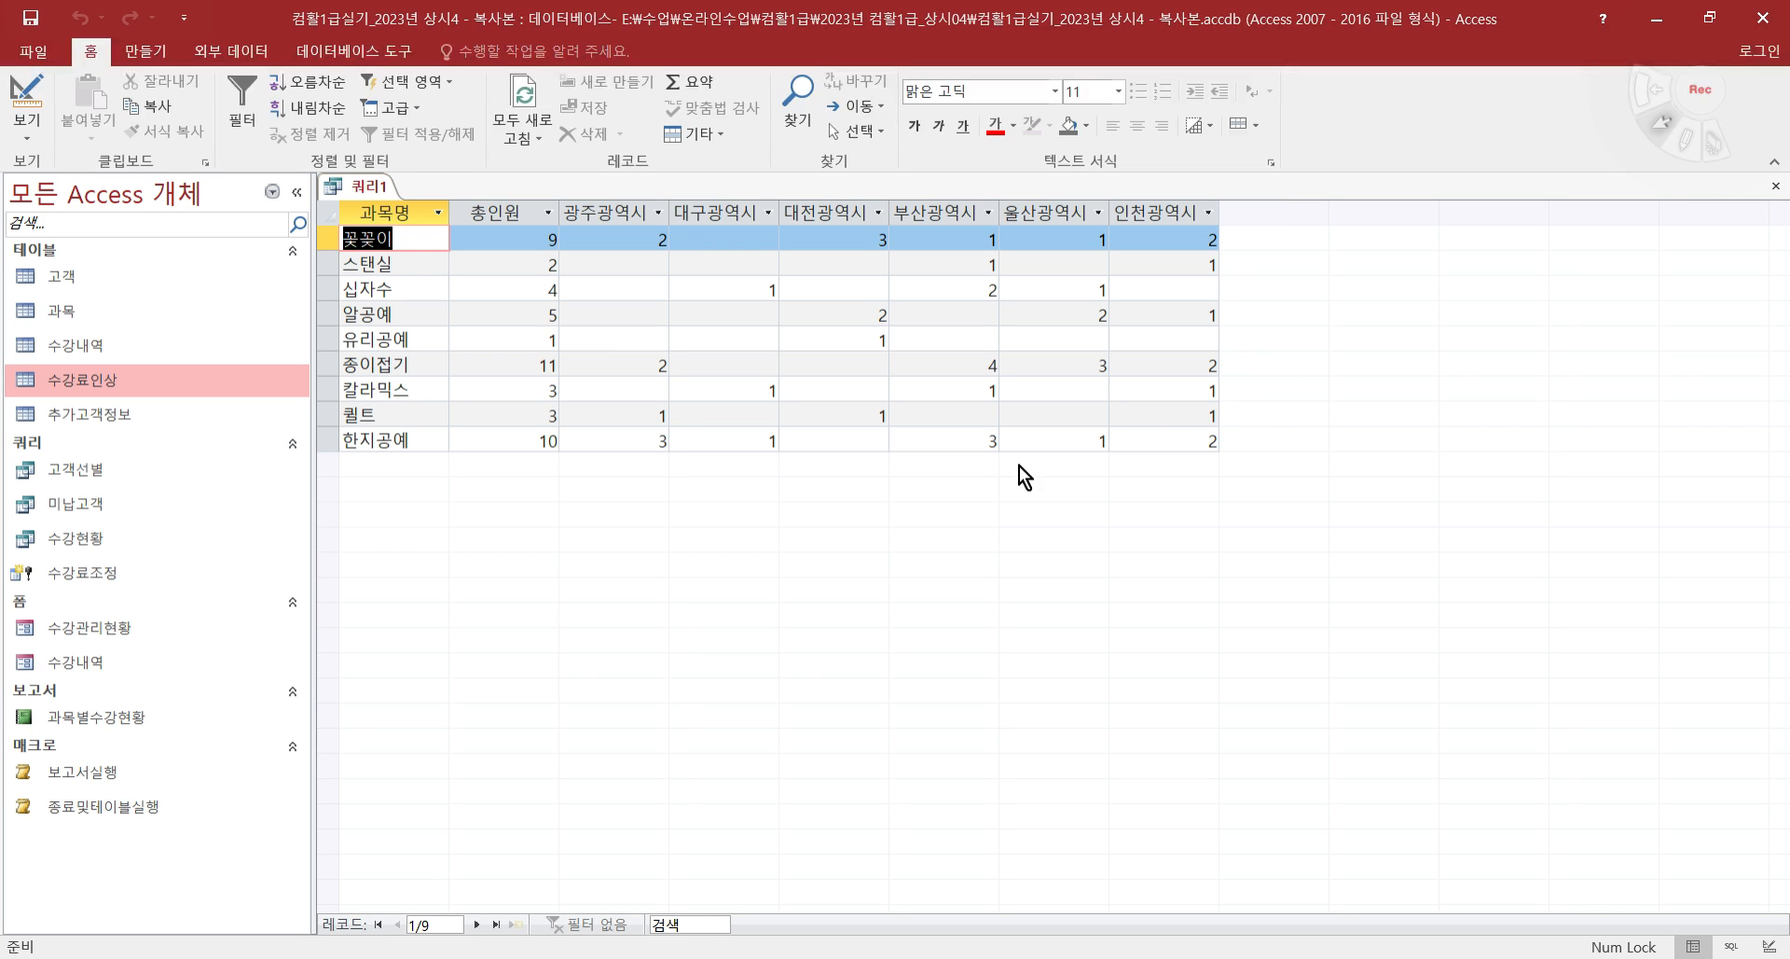
{"action": "left_click", "coordinate": [26, 97]}
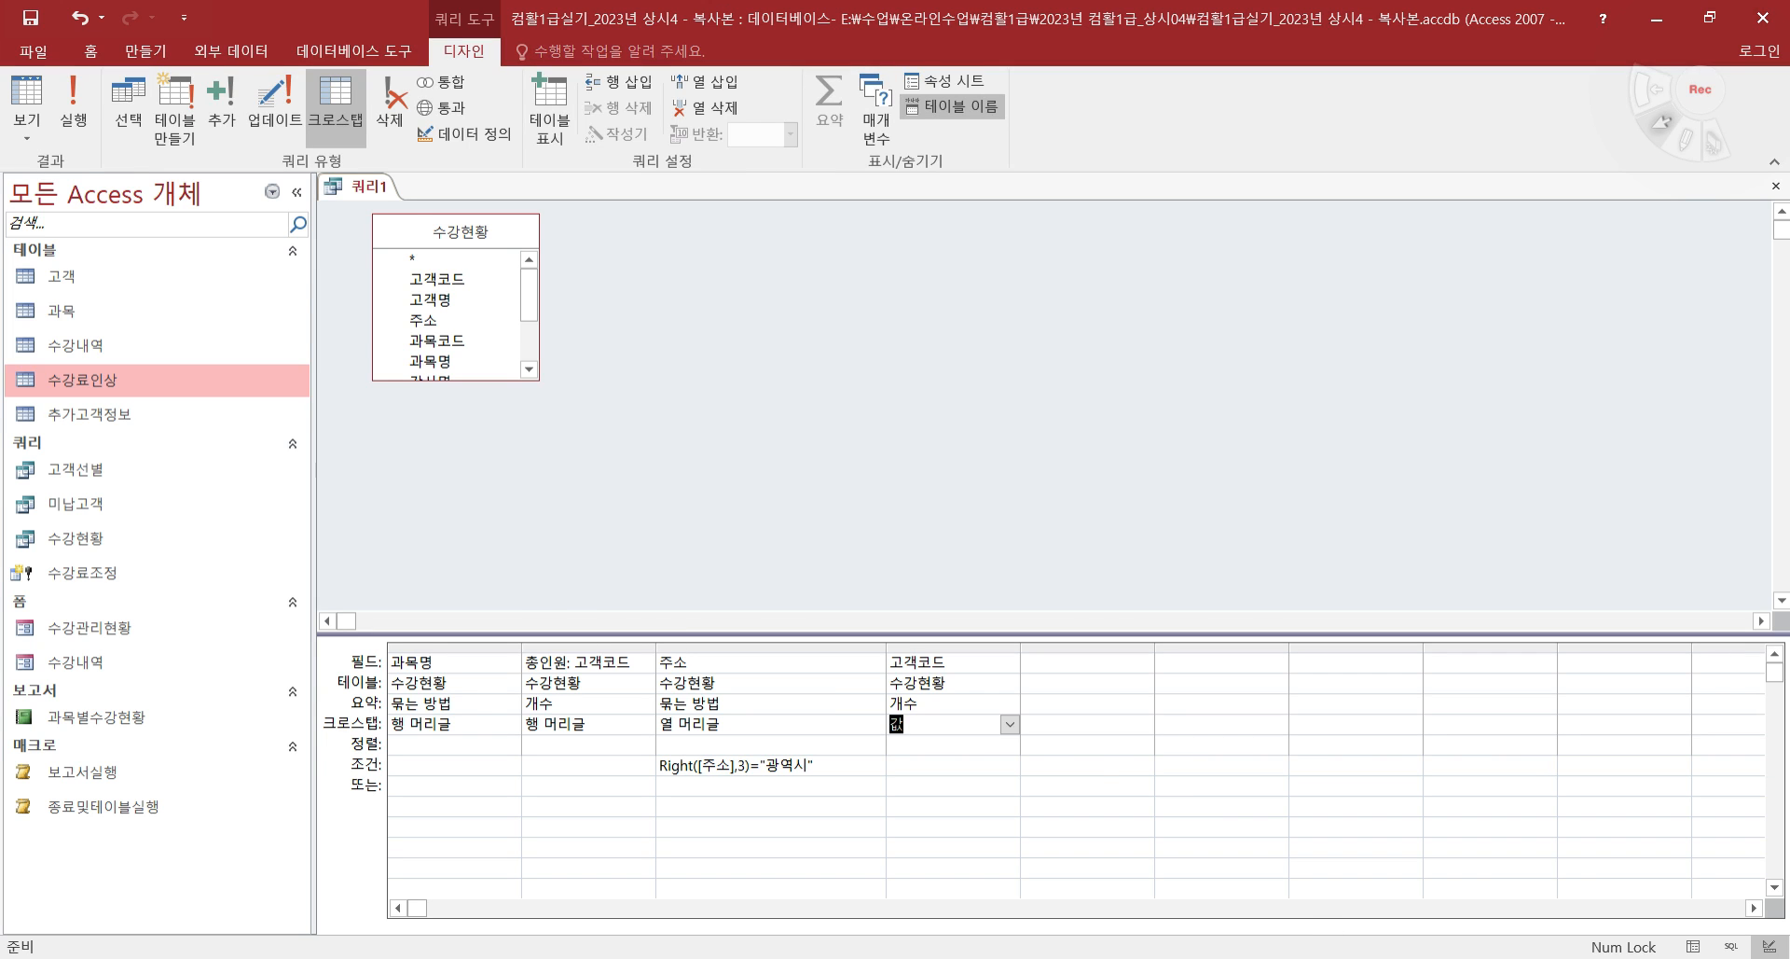
- In the exam PDF, circle the entire 총인원 column in the result picture
{"action": "key", "text": "alt+Tab"}
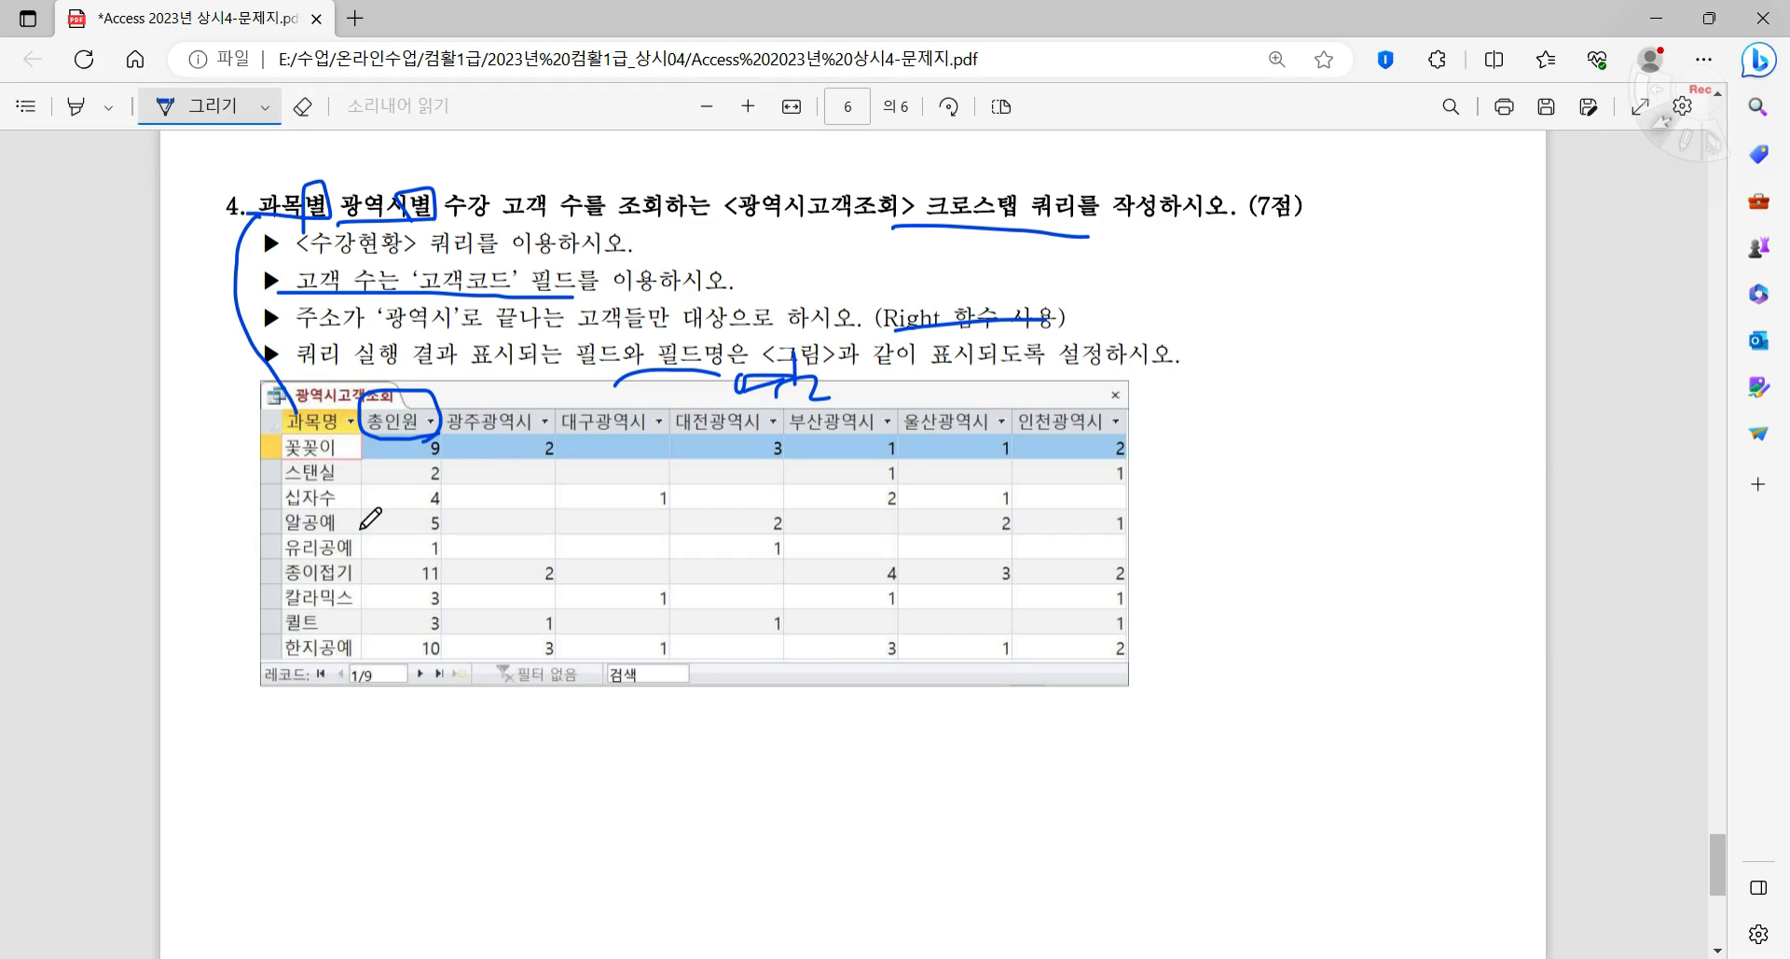
{"action": "mouse_move", "coordinate": [417, 687]}
{"action": "left_mouse_down"}
{"action": "mouse_move", "coordinate": [366, 571]}
{"action": "mouse_move", "coordinate": [380, 384]}
{"action": "mouse_move", "coordinate": [438, 385]}
{"action": "mouse_move", "coordinate": [451, 575]}
{"action": "mouse_move", "coordinate": [427, 673]}
{"action": "mouse_move", "coordinate": [401, 669]}
{"action": "left_mouse_up"}
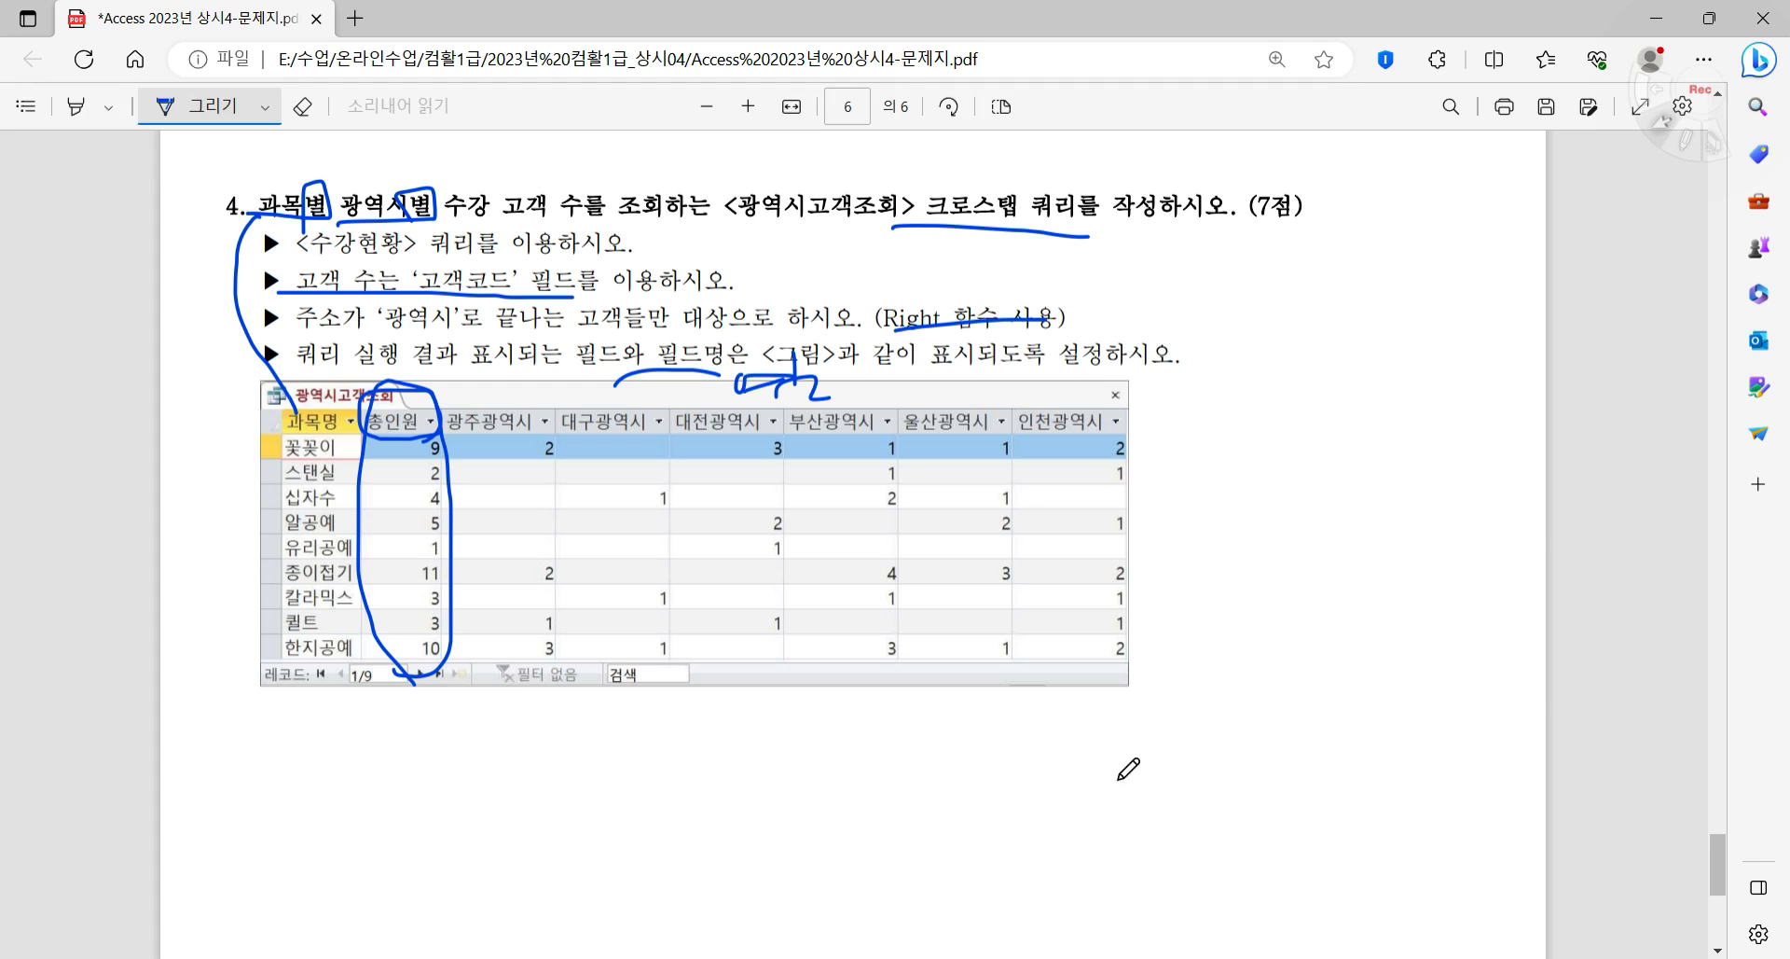
- Switch to Access and cut the Right([주소],3)="광역시" criterion out of the 주소 column
{"action": "key", "text": "alt+Tab"}
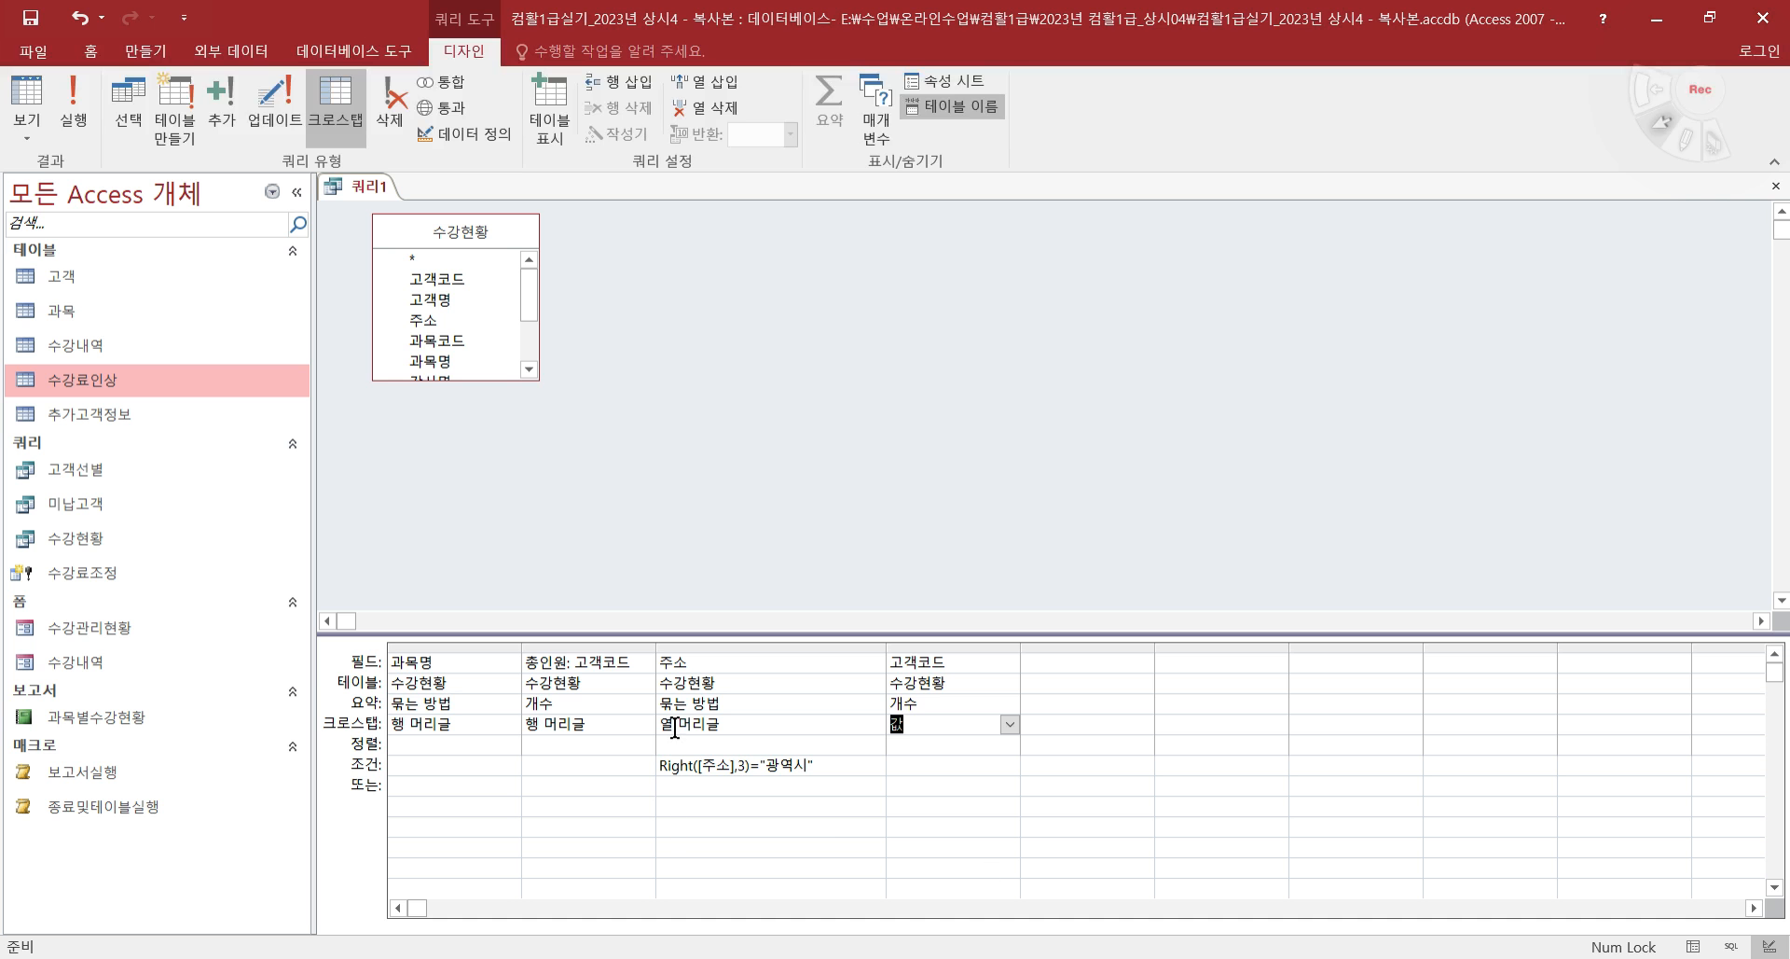
{"action": "left_click_drag", "start_coordinate": [863, 772], "coordinate": [585, 762]}
{"action": "key", "text": "ctrl+c"}
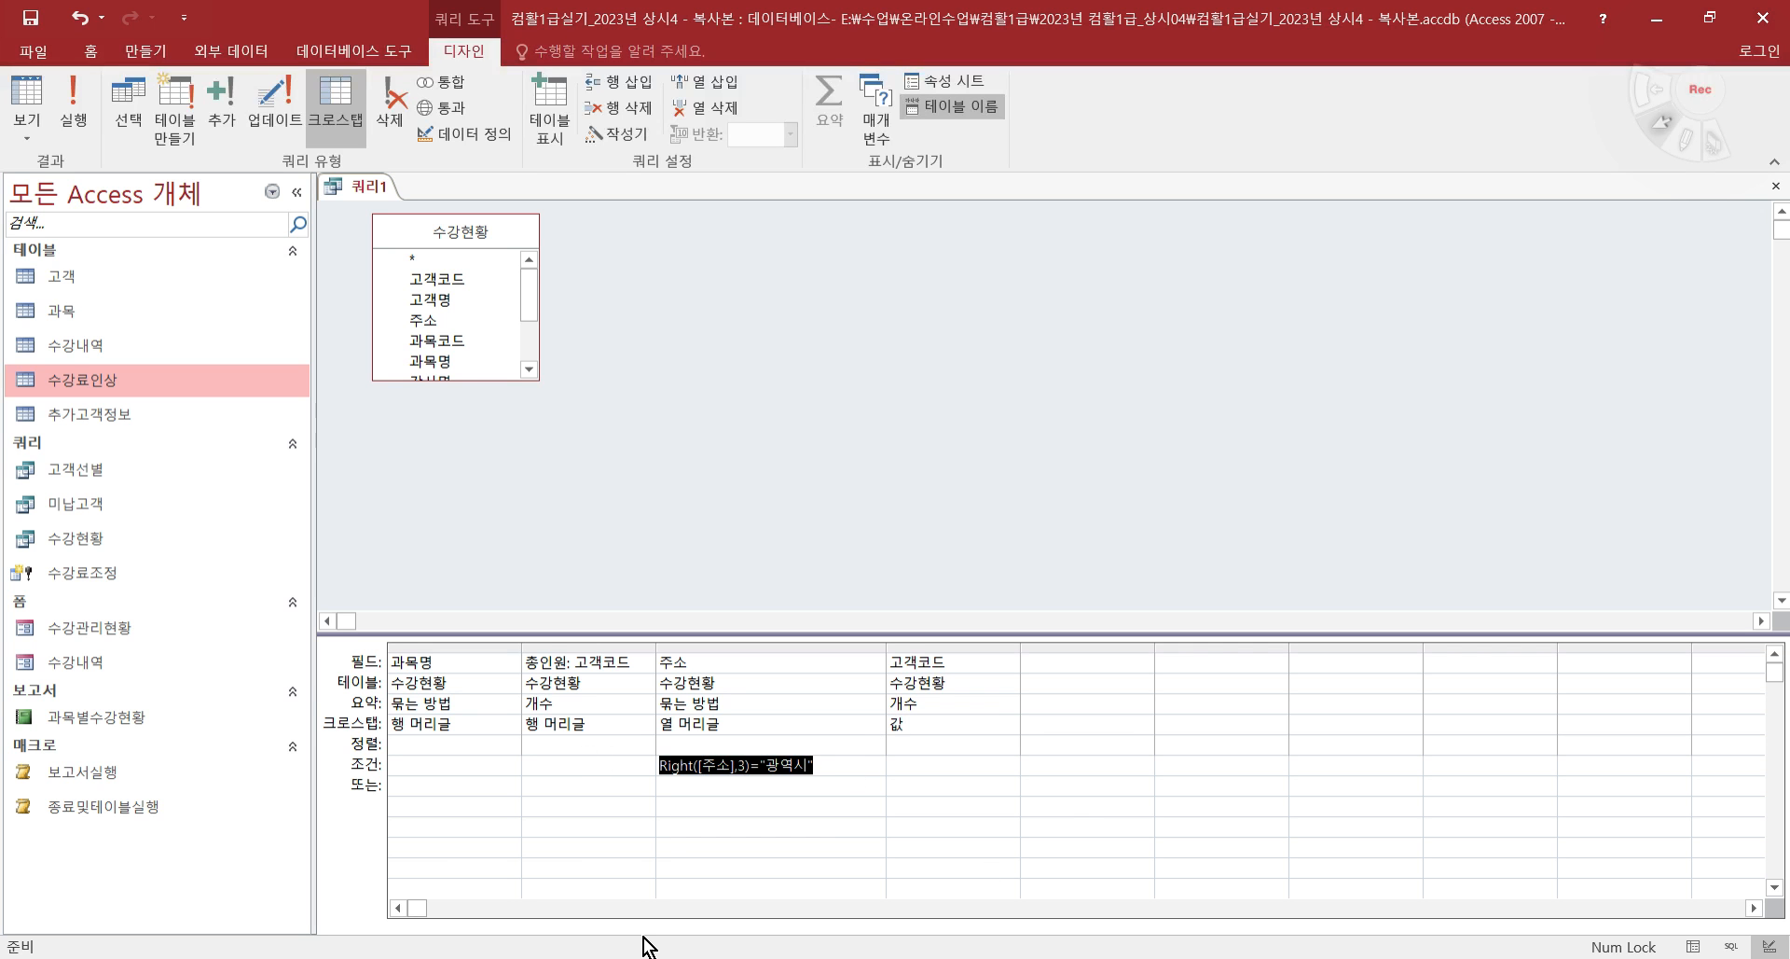
{"action": "key", "text": "Delete"}
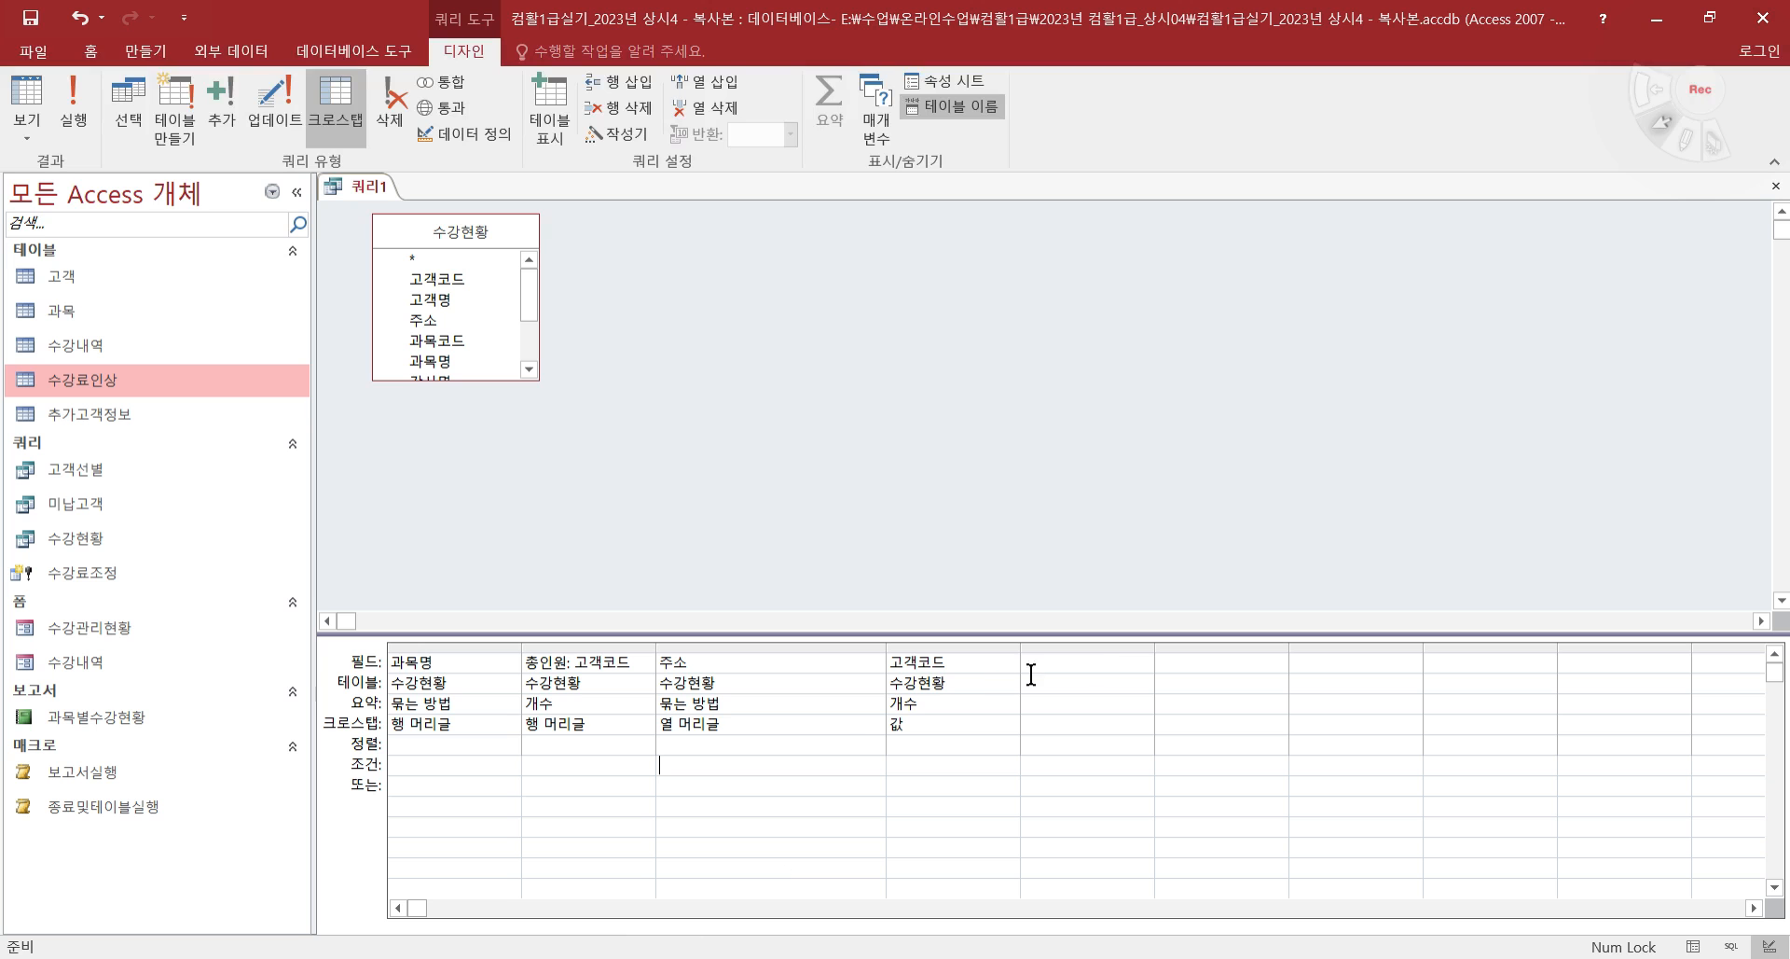
- Widen the first empty column of the query grid and add the calculated field Right([주소],3) there
{"action": "left_click_drag", "start_coordinate": [1152, 648], "coordinate": [1271, 650]}
{"action": "left_click", "coordinate": [1096, 657]}
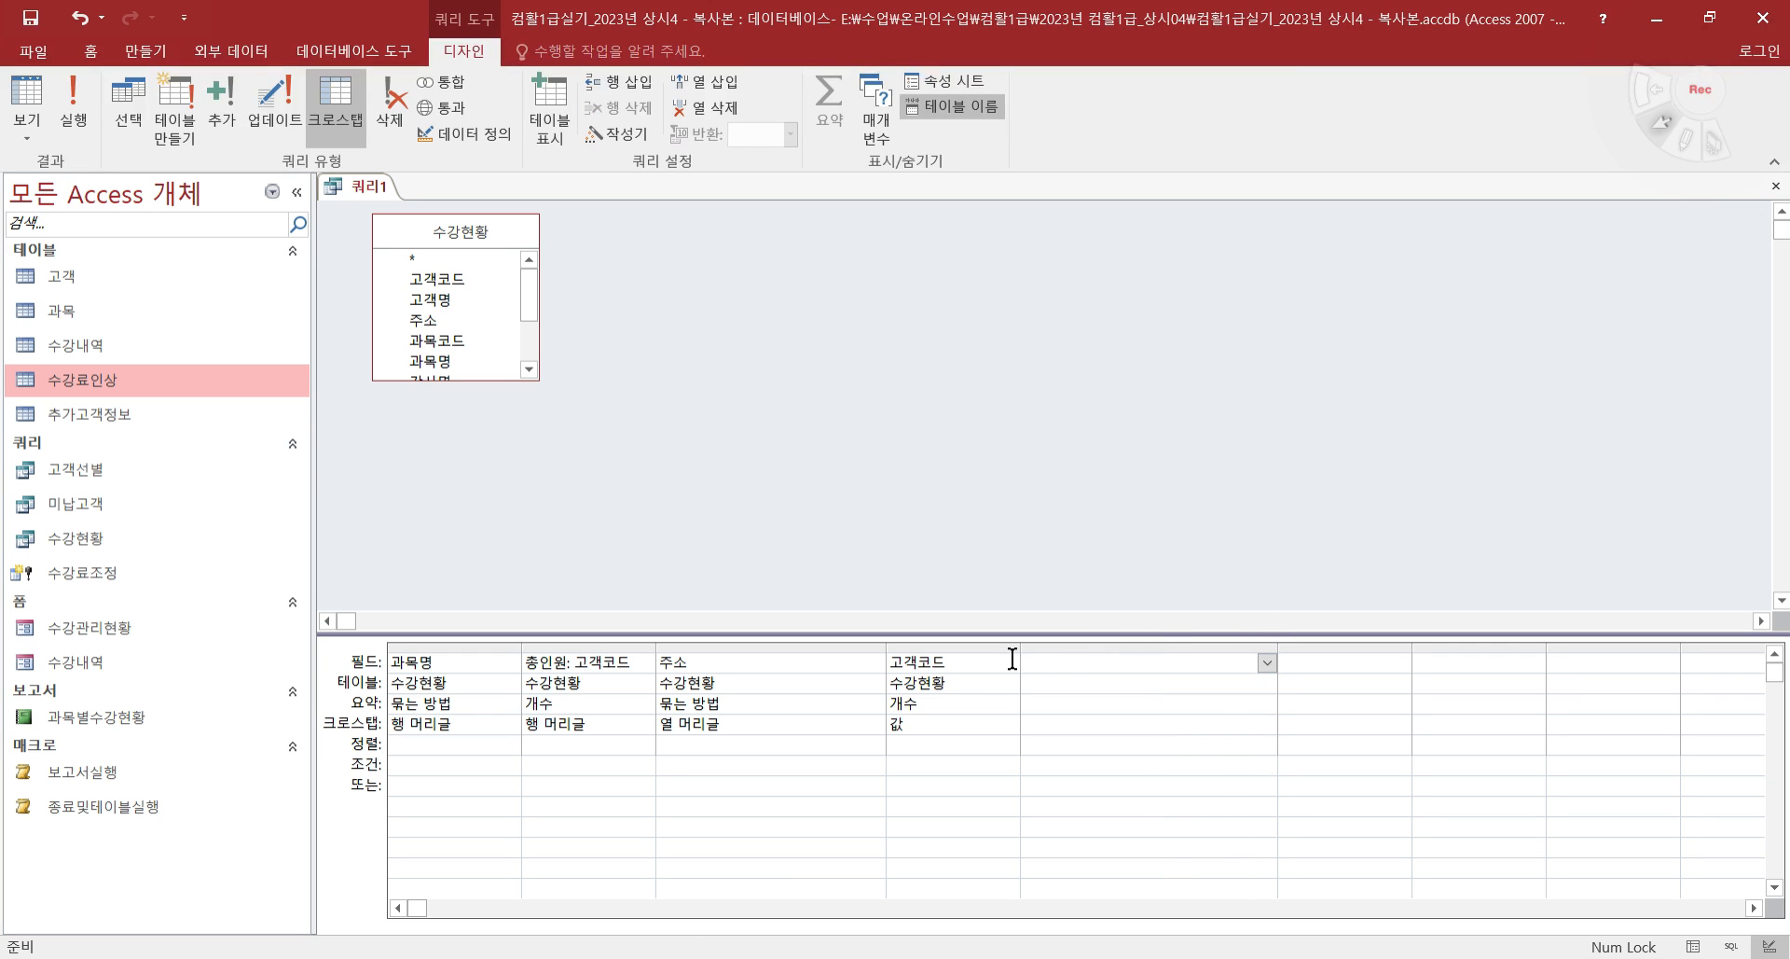
{"action": "key", "text": "ctrl+v"}
{"action": "key", "text": "BackSpace"}
{"action": "key", "text": "BackSpace"}
{"action": "key", "text": "BackSpace"}
{"action": "key", "text": "Return"}
{"action": "left_click_drag", "start_coordinate": [1059, 662], "coordinate": [1009, 666]}
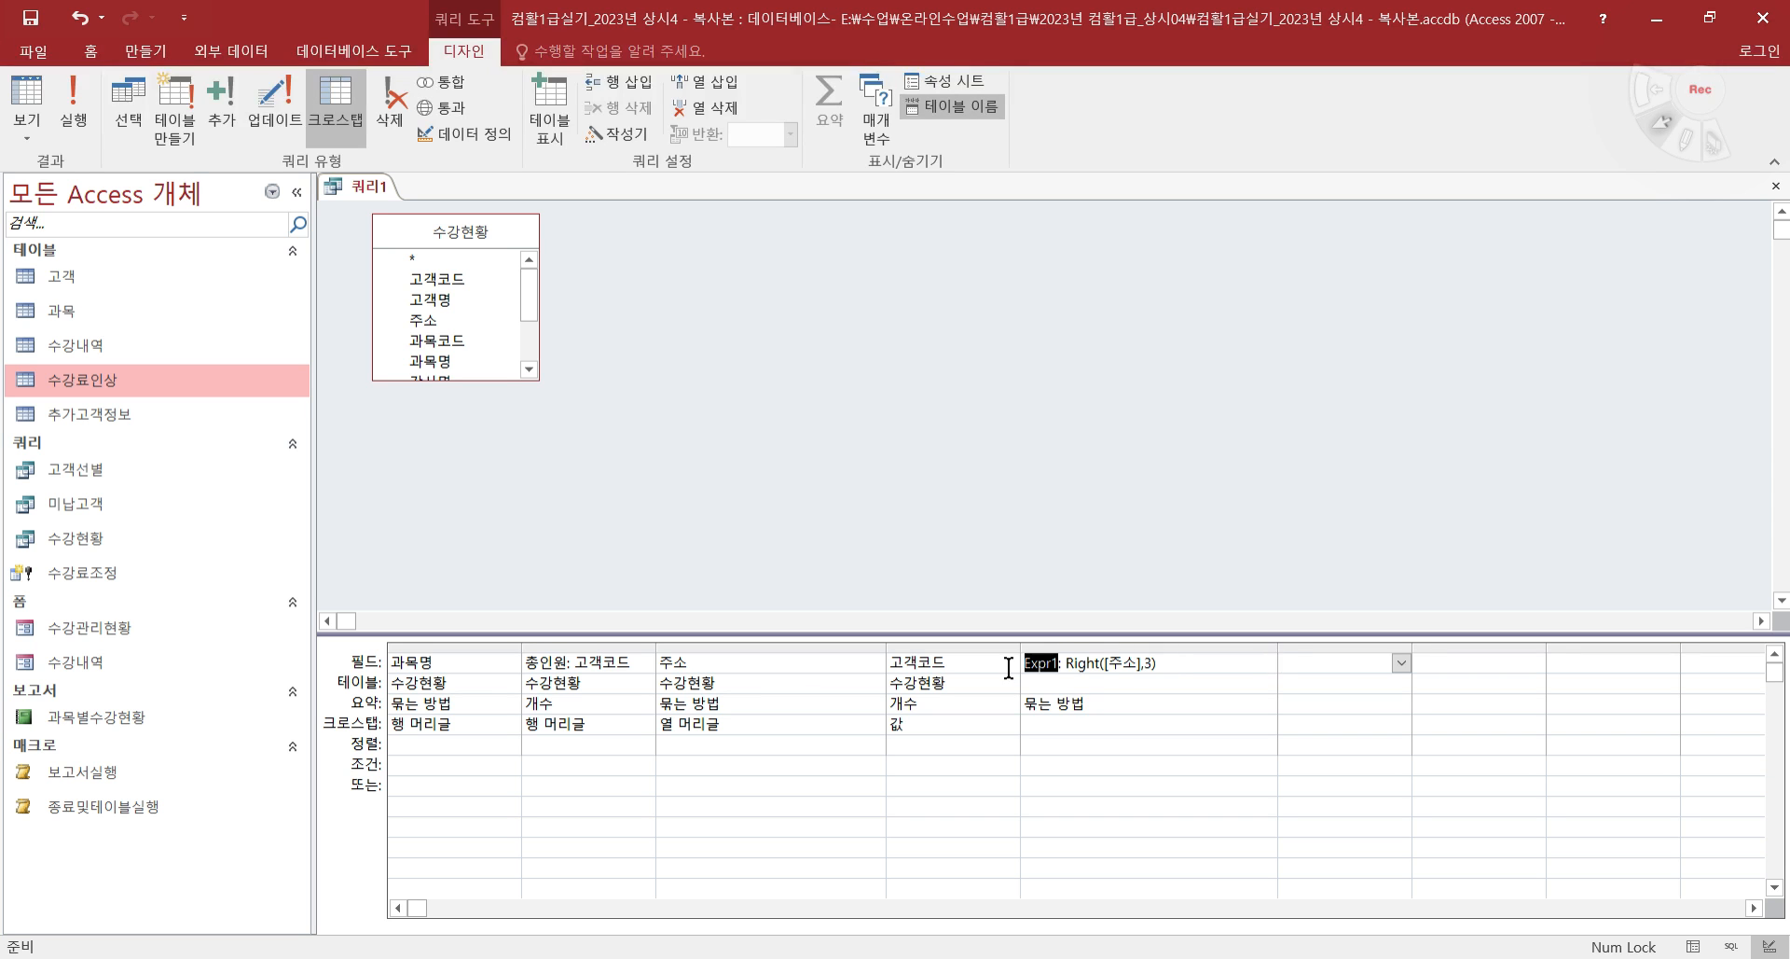
- Set the Right([주소],3) field's summary to 조건 and its criterion to "광역시", and preview the datasheet before returning to design view
{"action": "left_click", "coordinate": [1114, 702]}
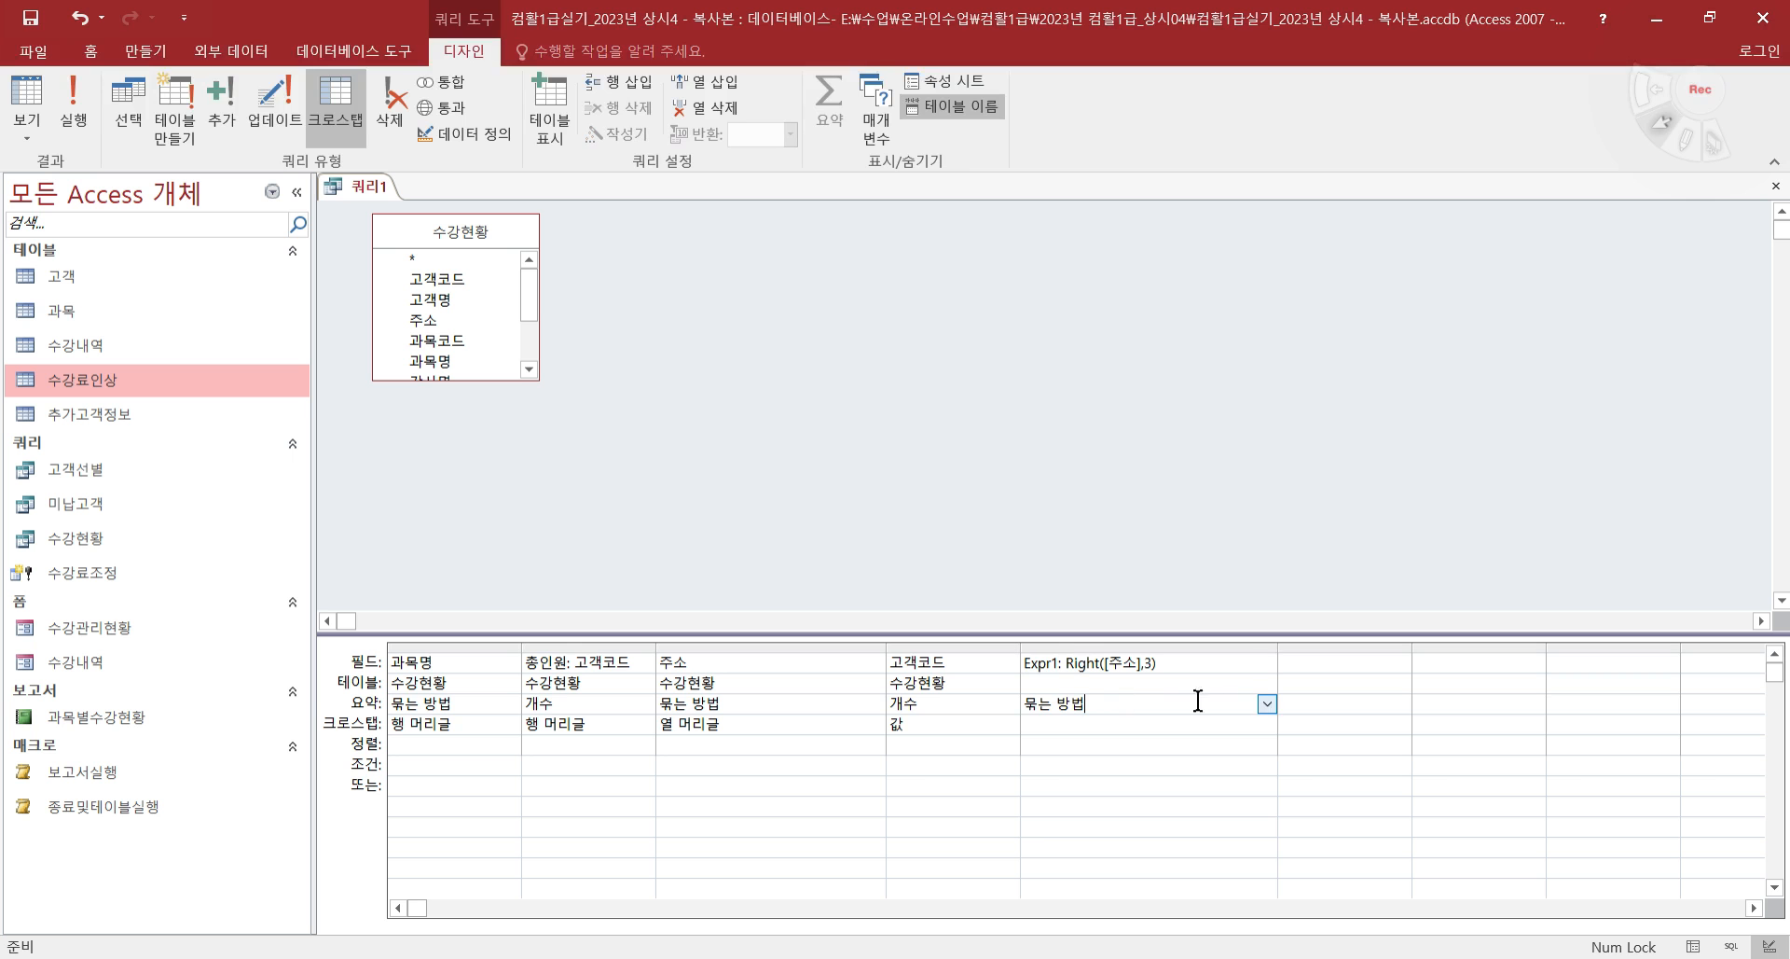
{"action": "left_click", "coordinate": [1267, 703]}
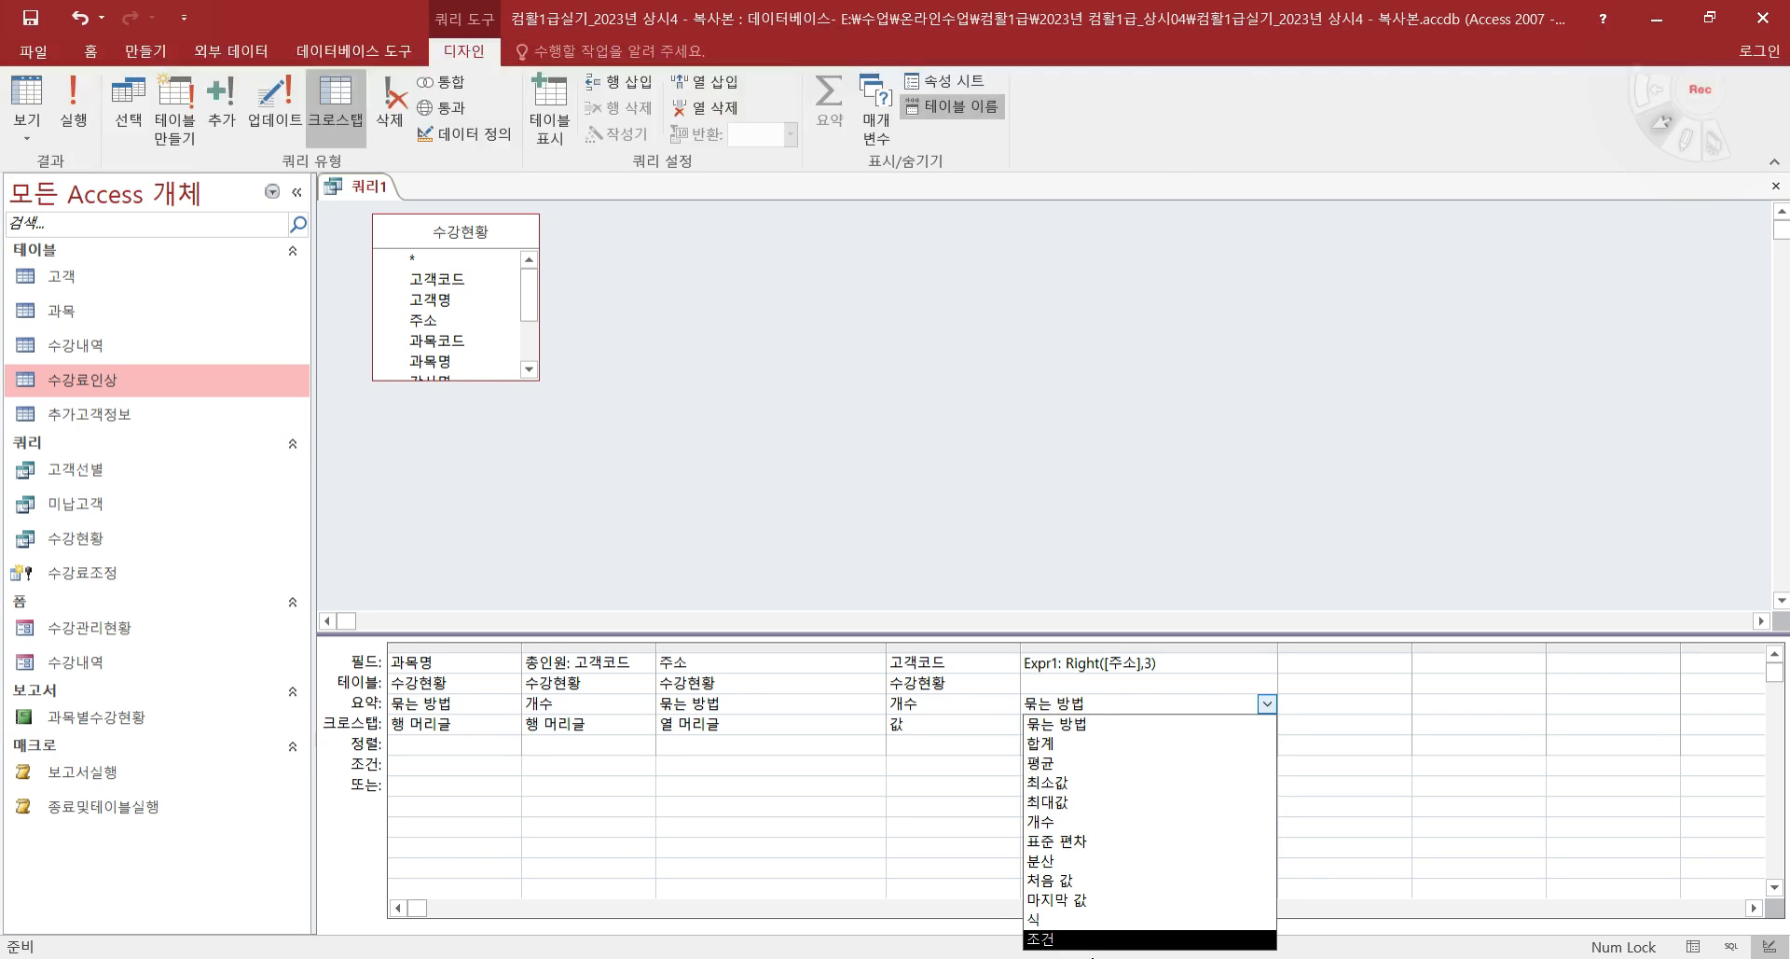
{"action": "left_click", "coordinate": [1085, 939]}
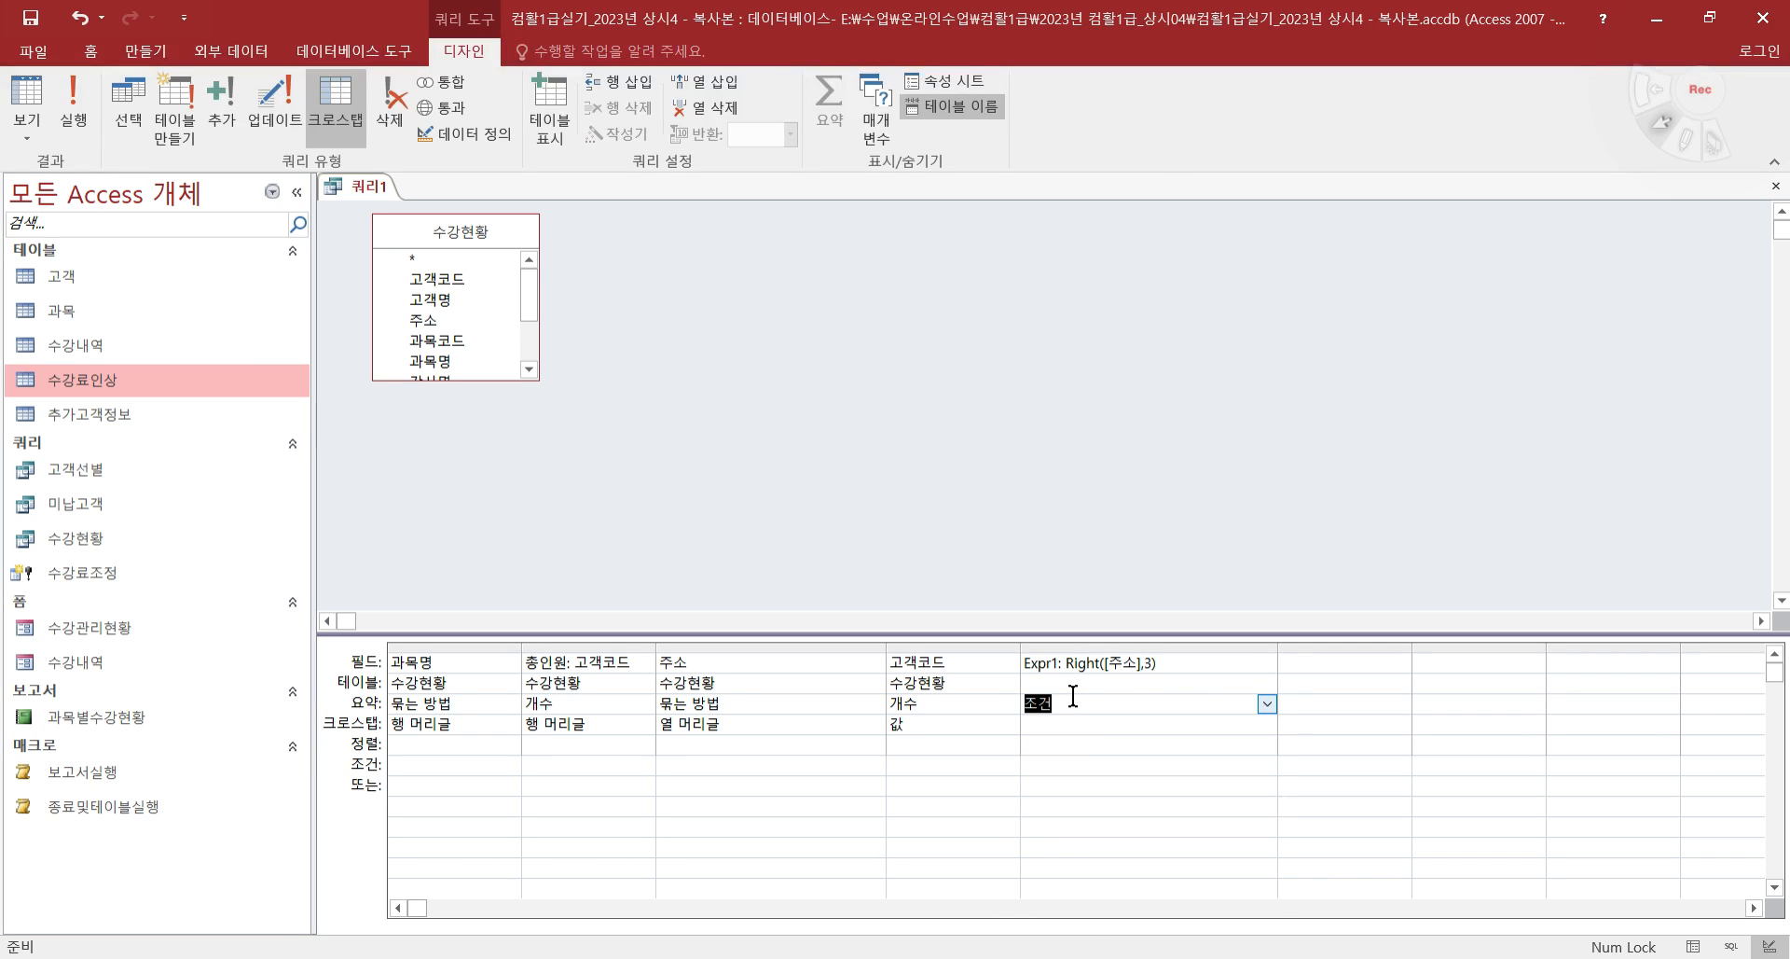
{"action": "left_click", "coordinate": [1054, 767]}
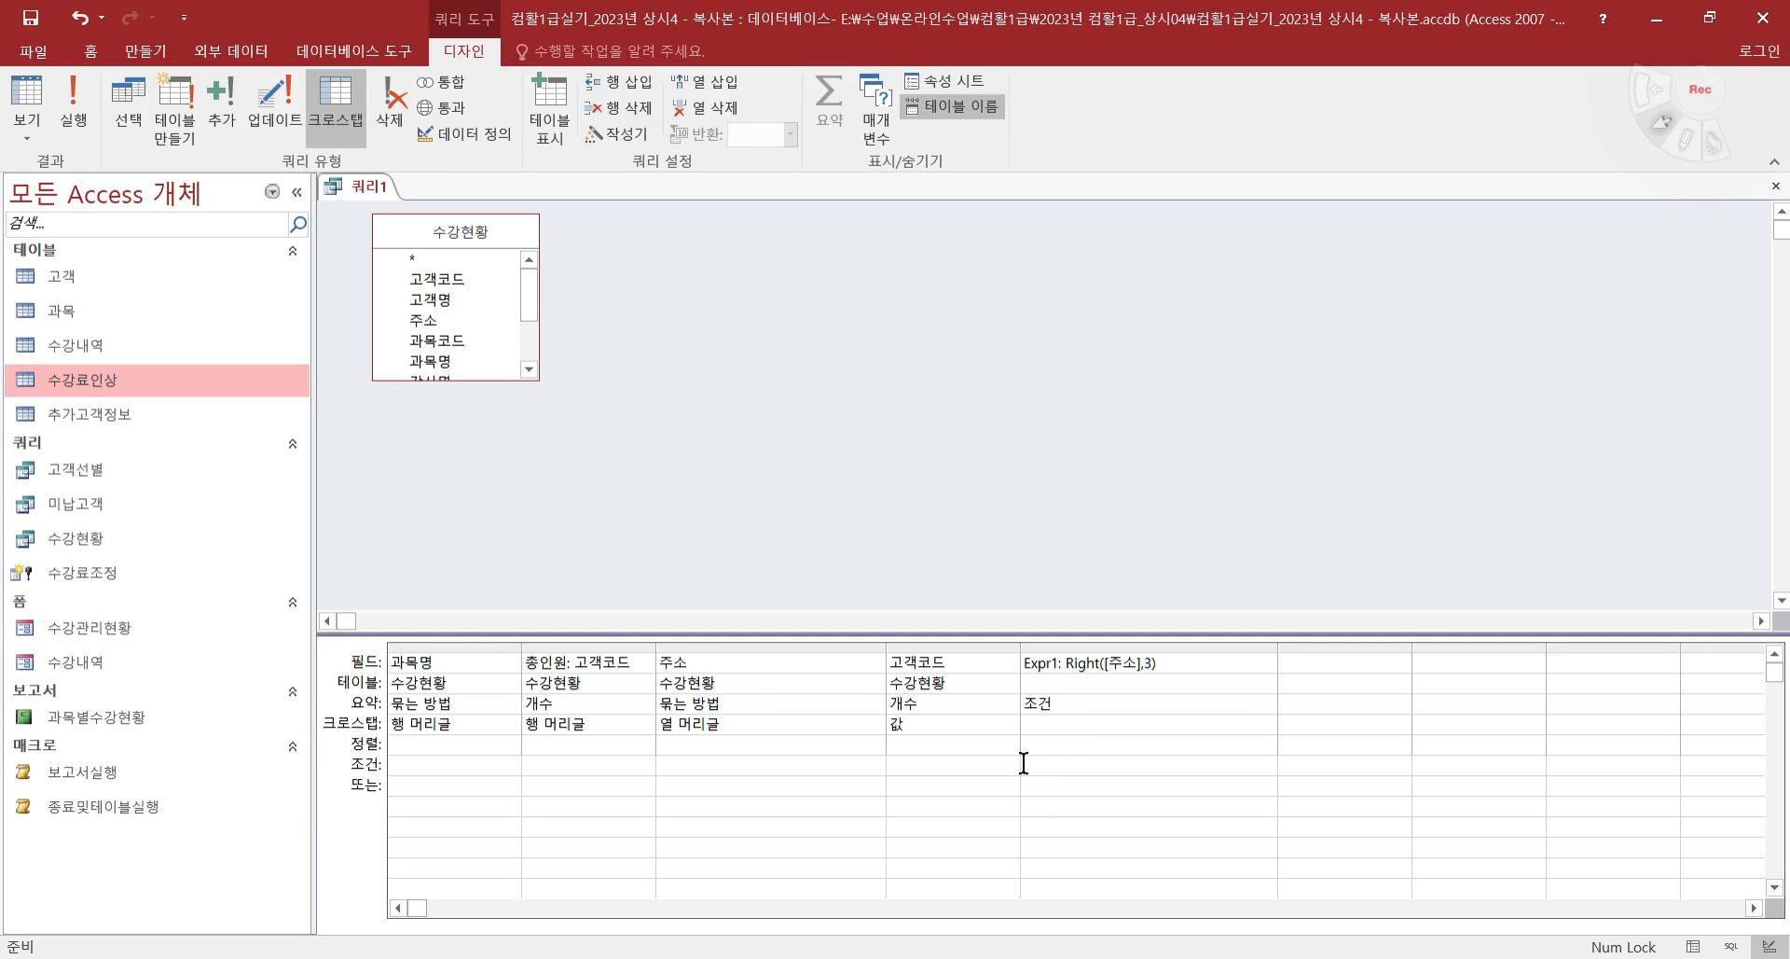
{"action": "type", "text": "고ㅇㅇㄱ시\""}
{"action": "key", "text": "Tab"}
{"action": "left_click", "coordinate": [26, 100]}
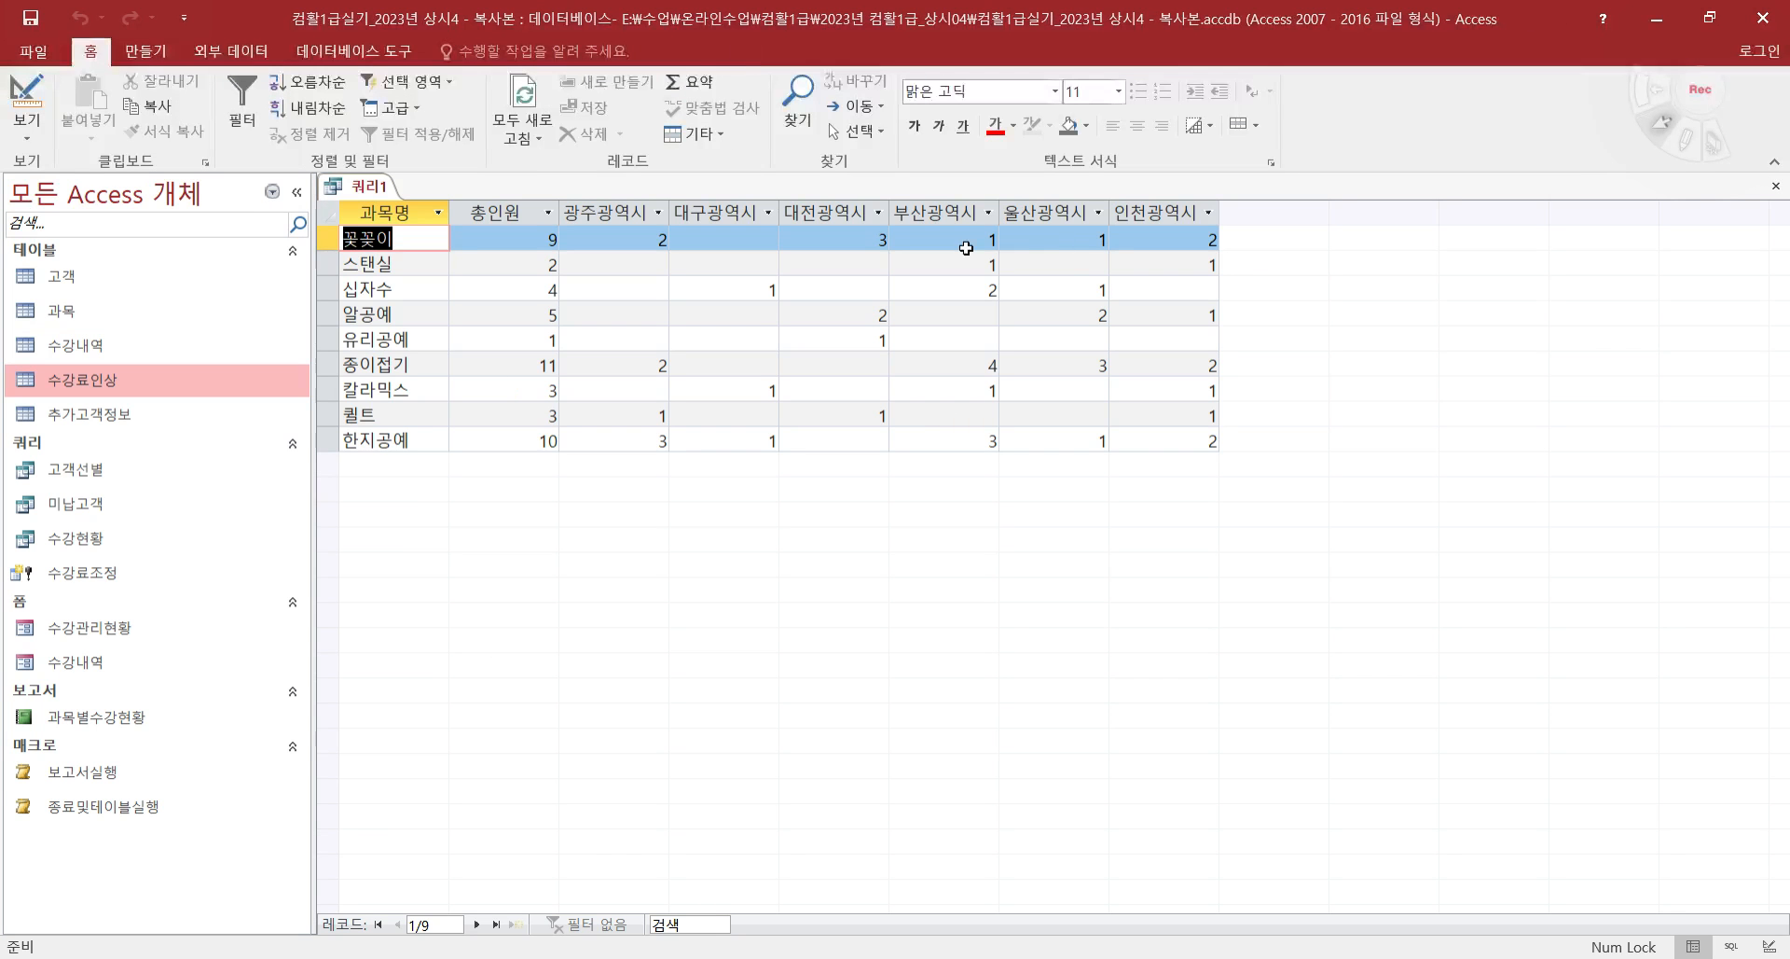
{"action": "left_click", "coordinate": [26, 101]}
- Set the Right([주소],3) field's summary to 묶는 방법 and preview the datasheet before returning to design view
{"action": "left_click", "coordinate": [1159, 704]}
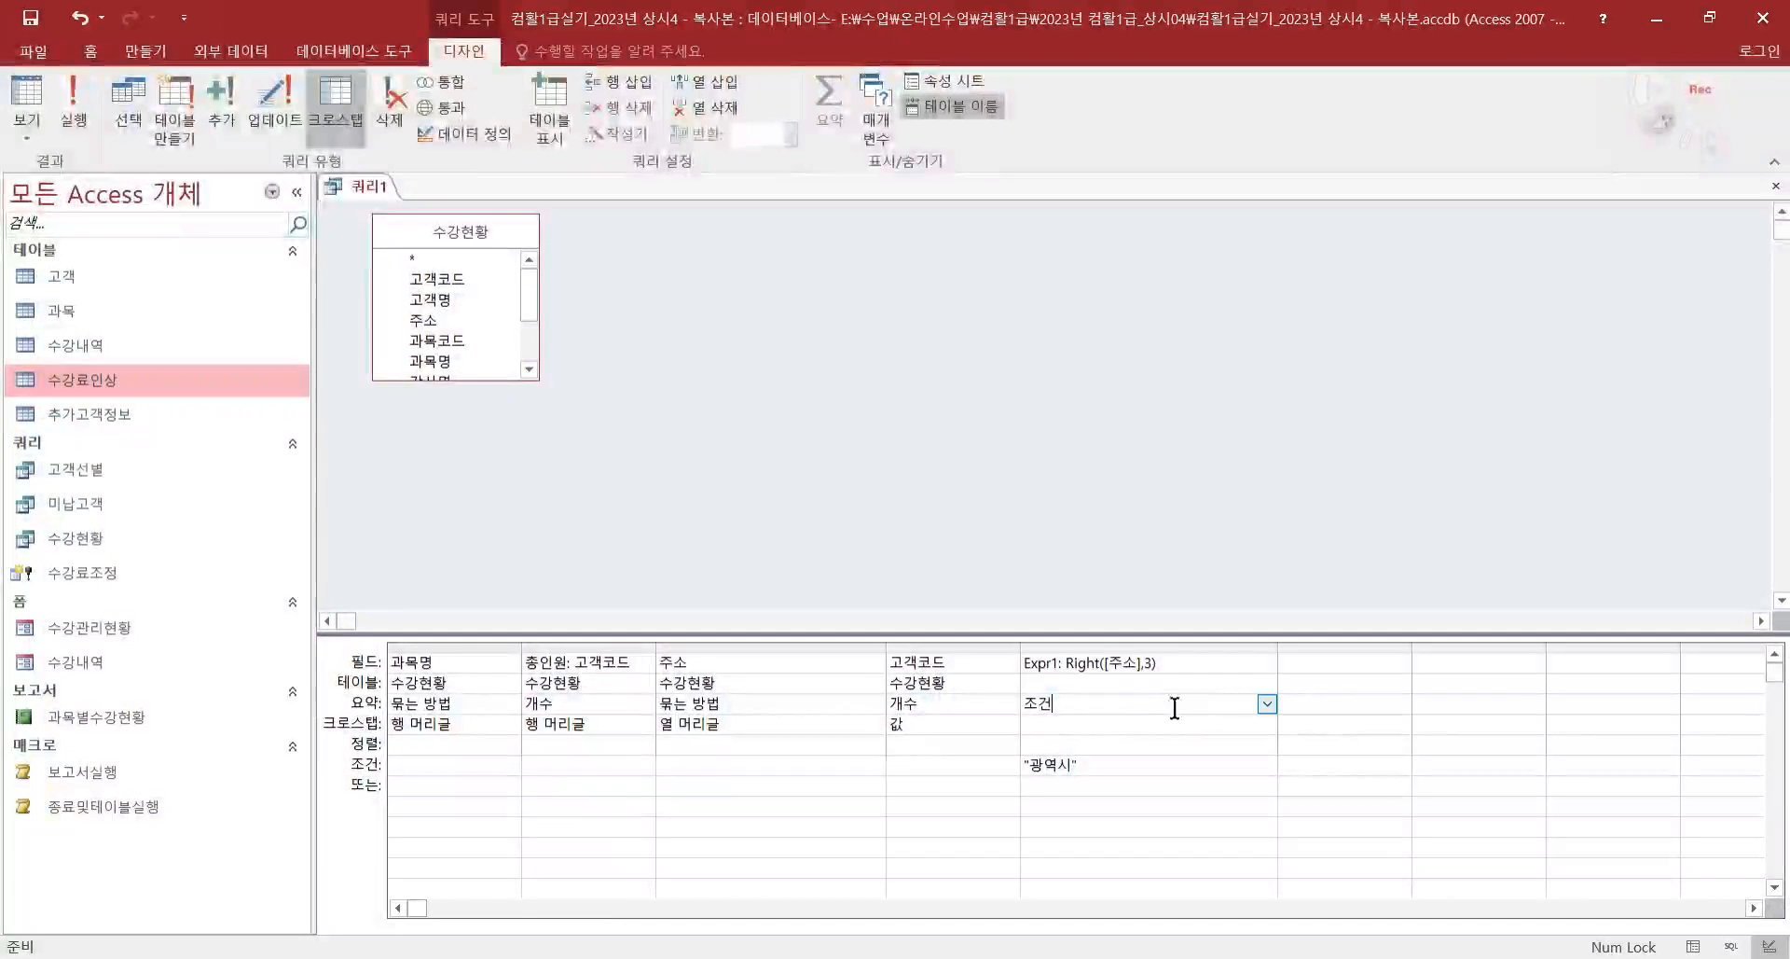
{"action": "left_click", "coordinate": [1266, 706]}
{"action": "left_click", "coordinate": [1154, 726]}
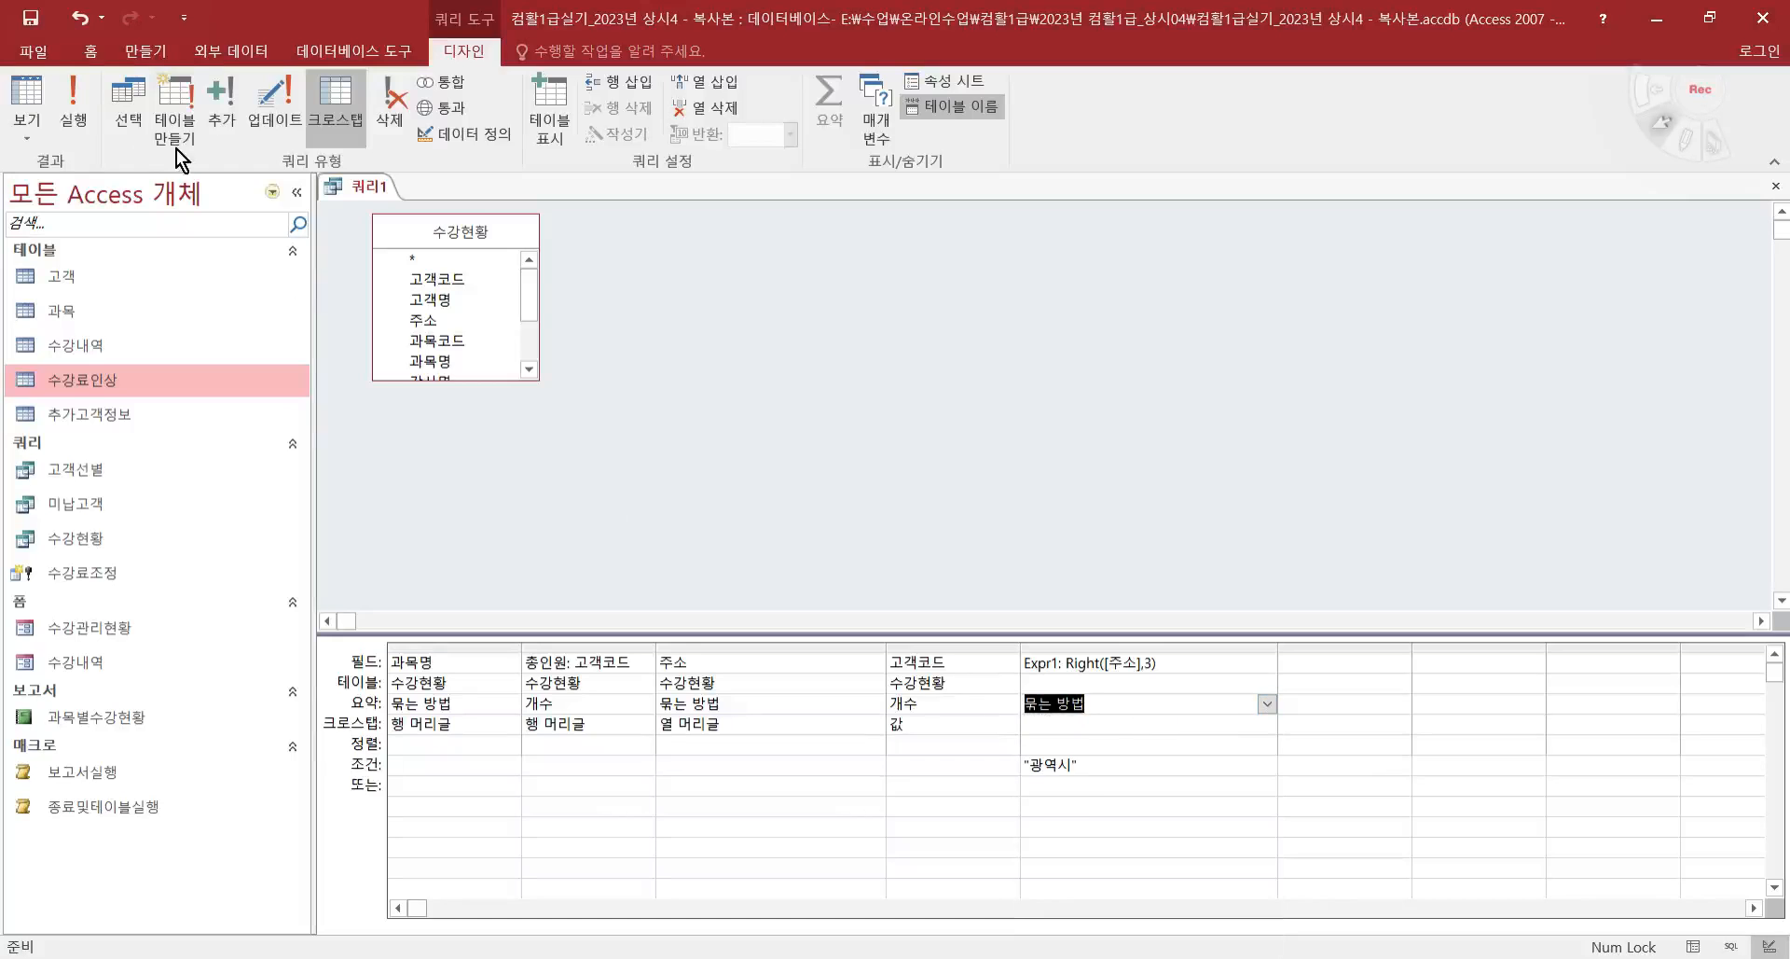
{"action": "left_click", "coordinate": [27, 100]}
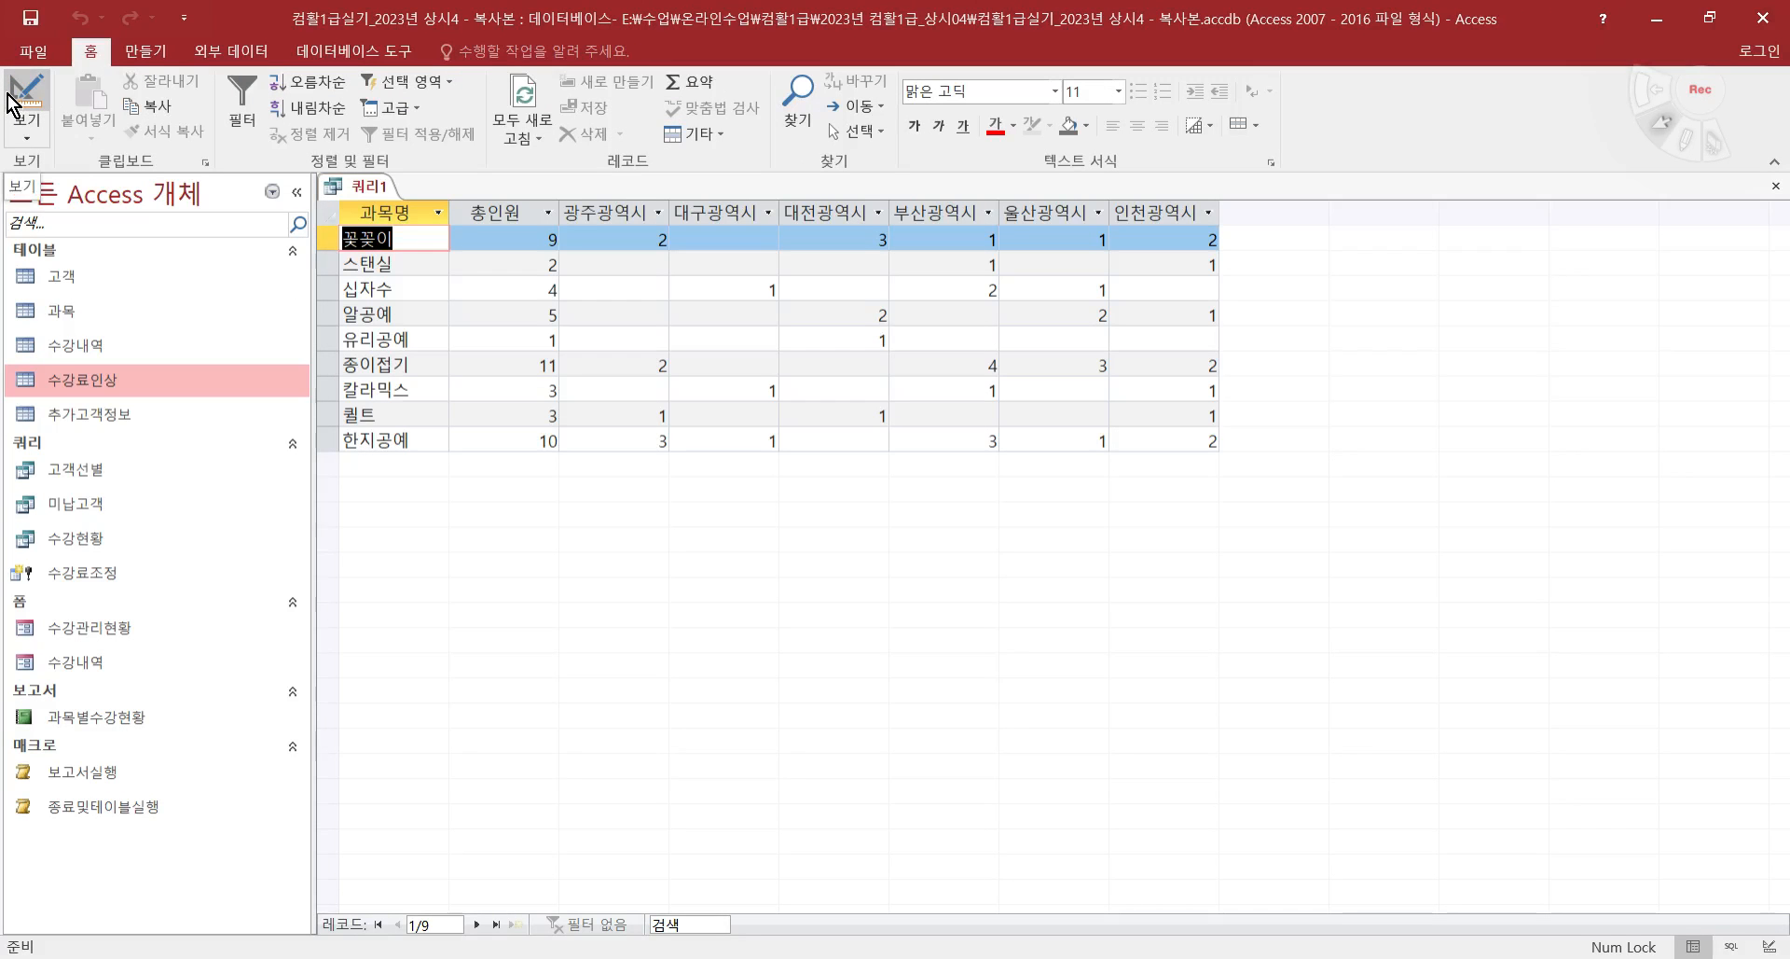
{"action": "left_click", "coordinate": [26, 100]}
- Set the Right([주소],3) field's summary to 식 and preview the datasheet before returning to design view
{"action": "left_click", "coordinate": [1267, 705]}
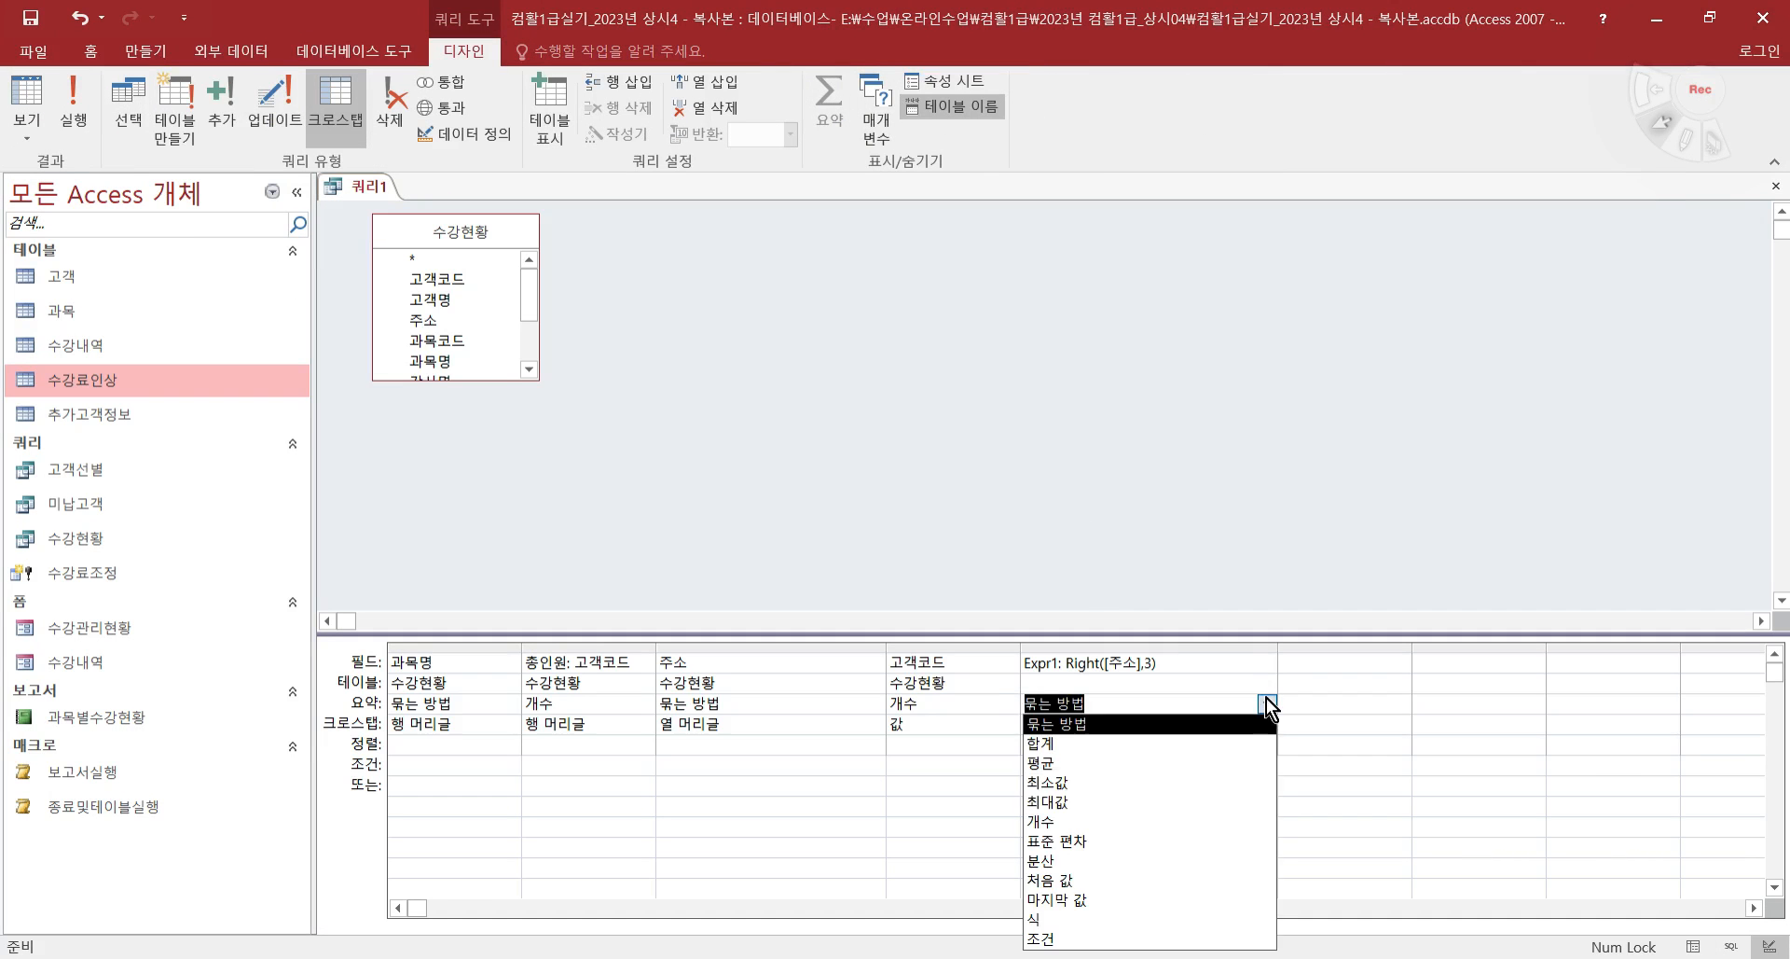
{"action": "left_click", "coordinate": [1104, 921]}
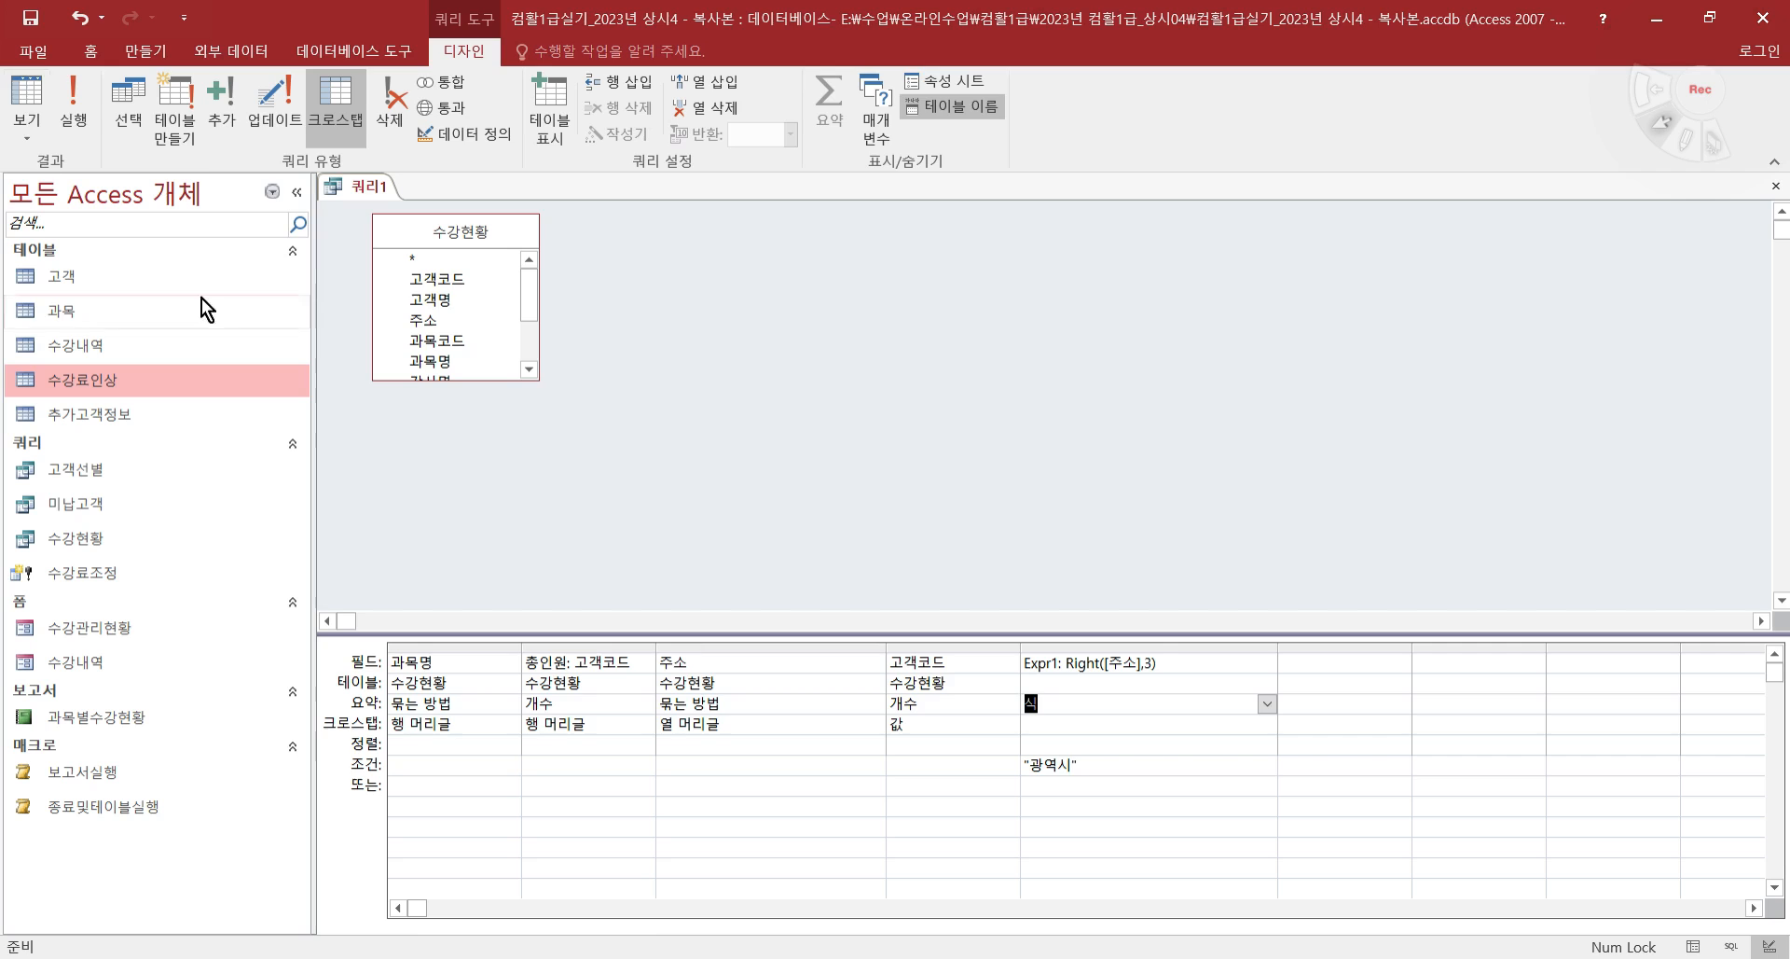
{"action": "left_click", "coordinate": [28, 93]}
{"action": "left_click", "coordinate": [28, 94]}
- Try to preview the query with the Right([주소],3) field's summary as 합계, and set the summary back to 조건
{"action": "left_click", "coordinate": [1267, 703]}
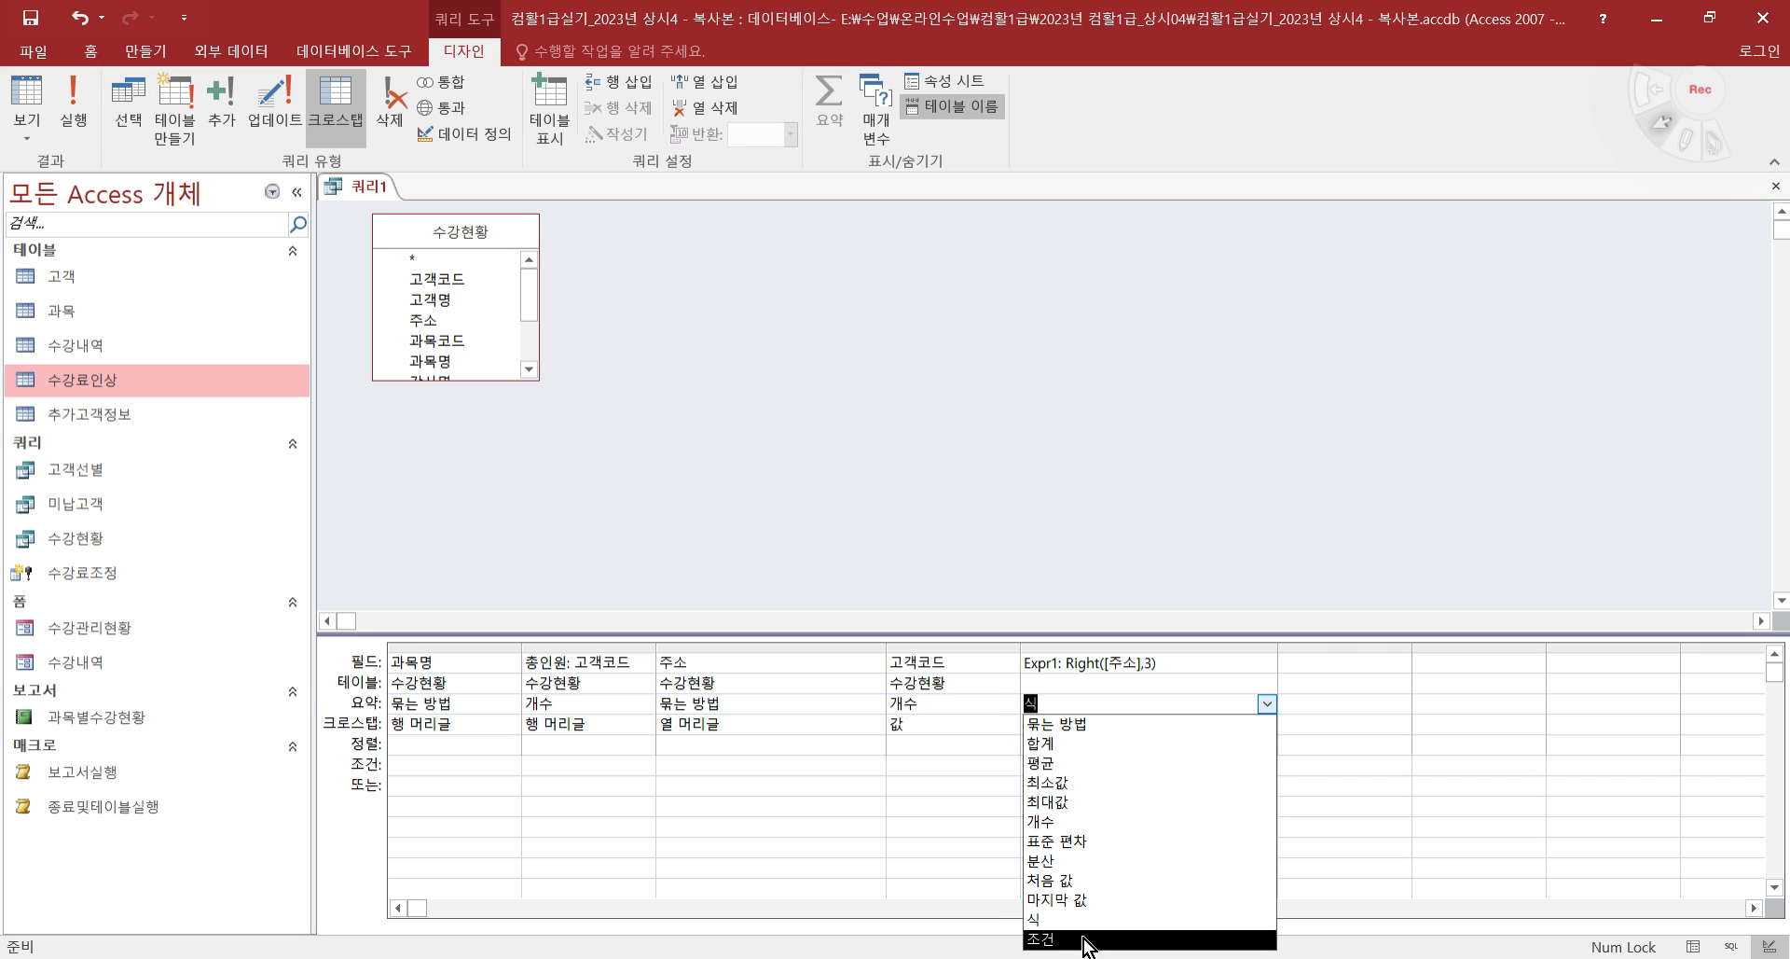
{"action": "left_click", "coordinate": [1067, 741]}
{"action": "left_click", "coordinate": [26, 93]}
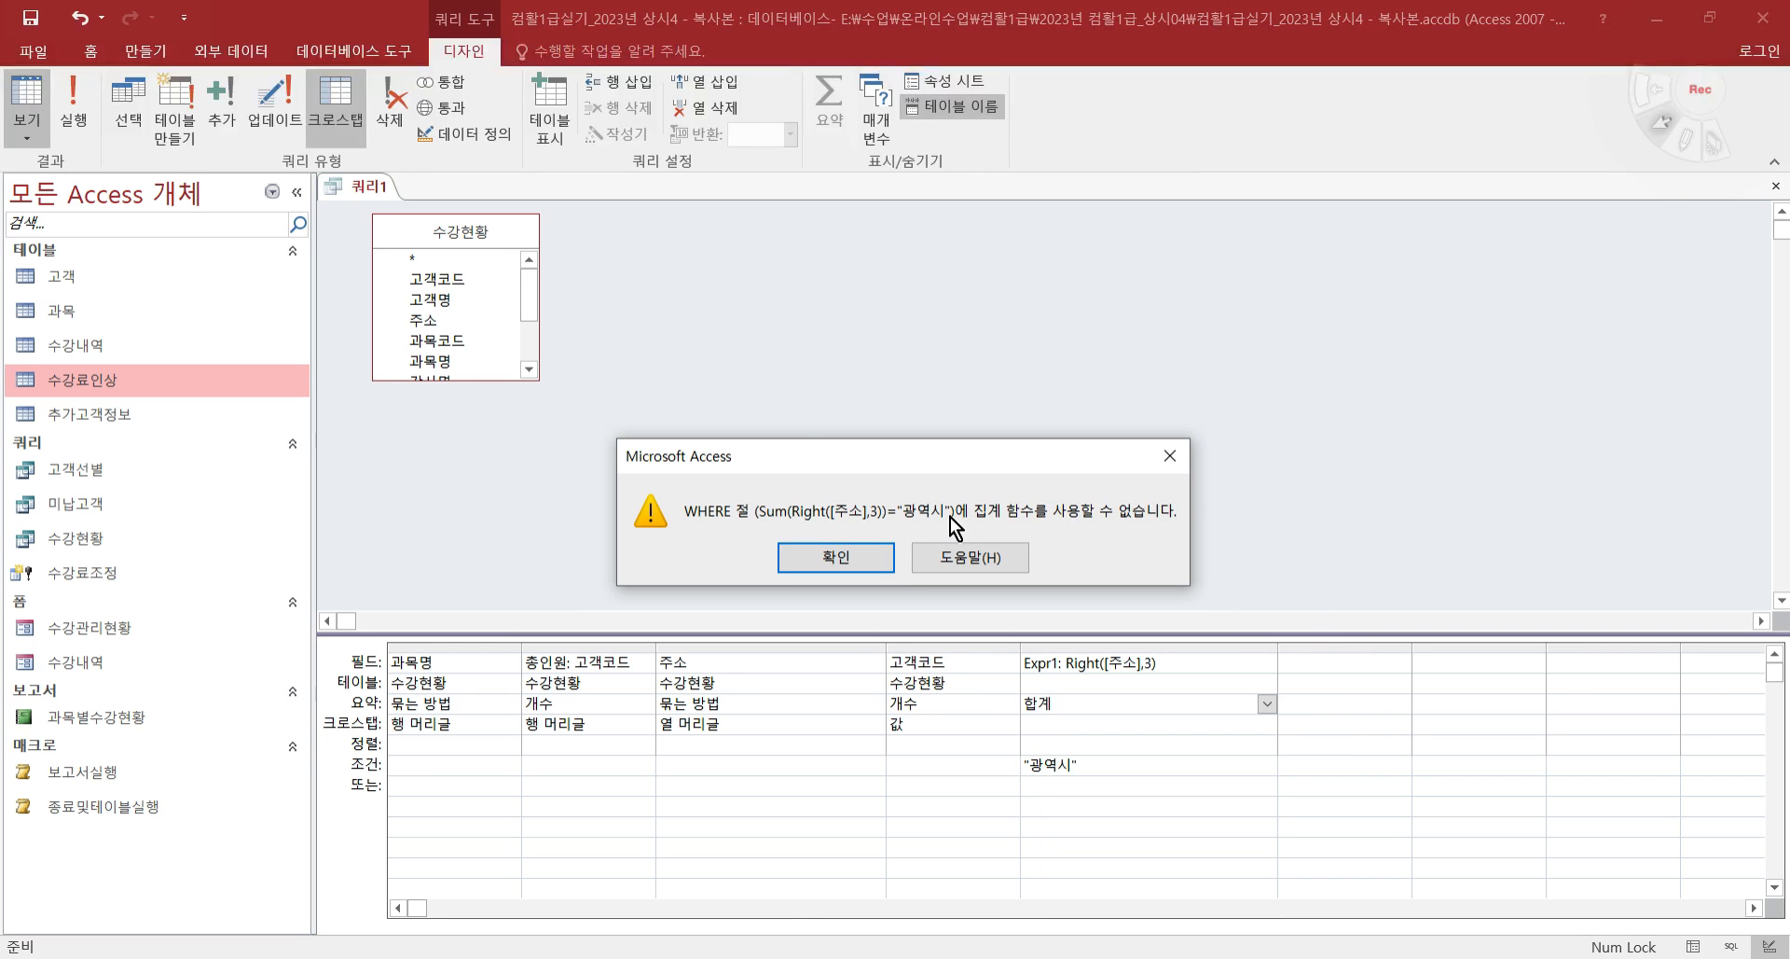
{"action": "left_click", "coordinate": [830, 557]}
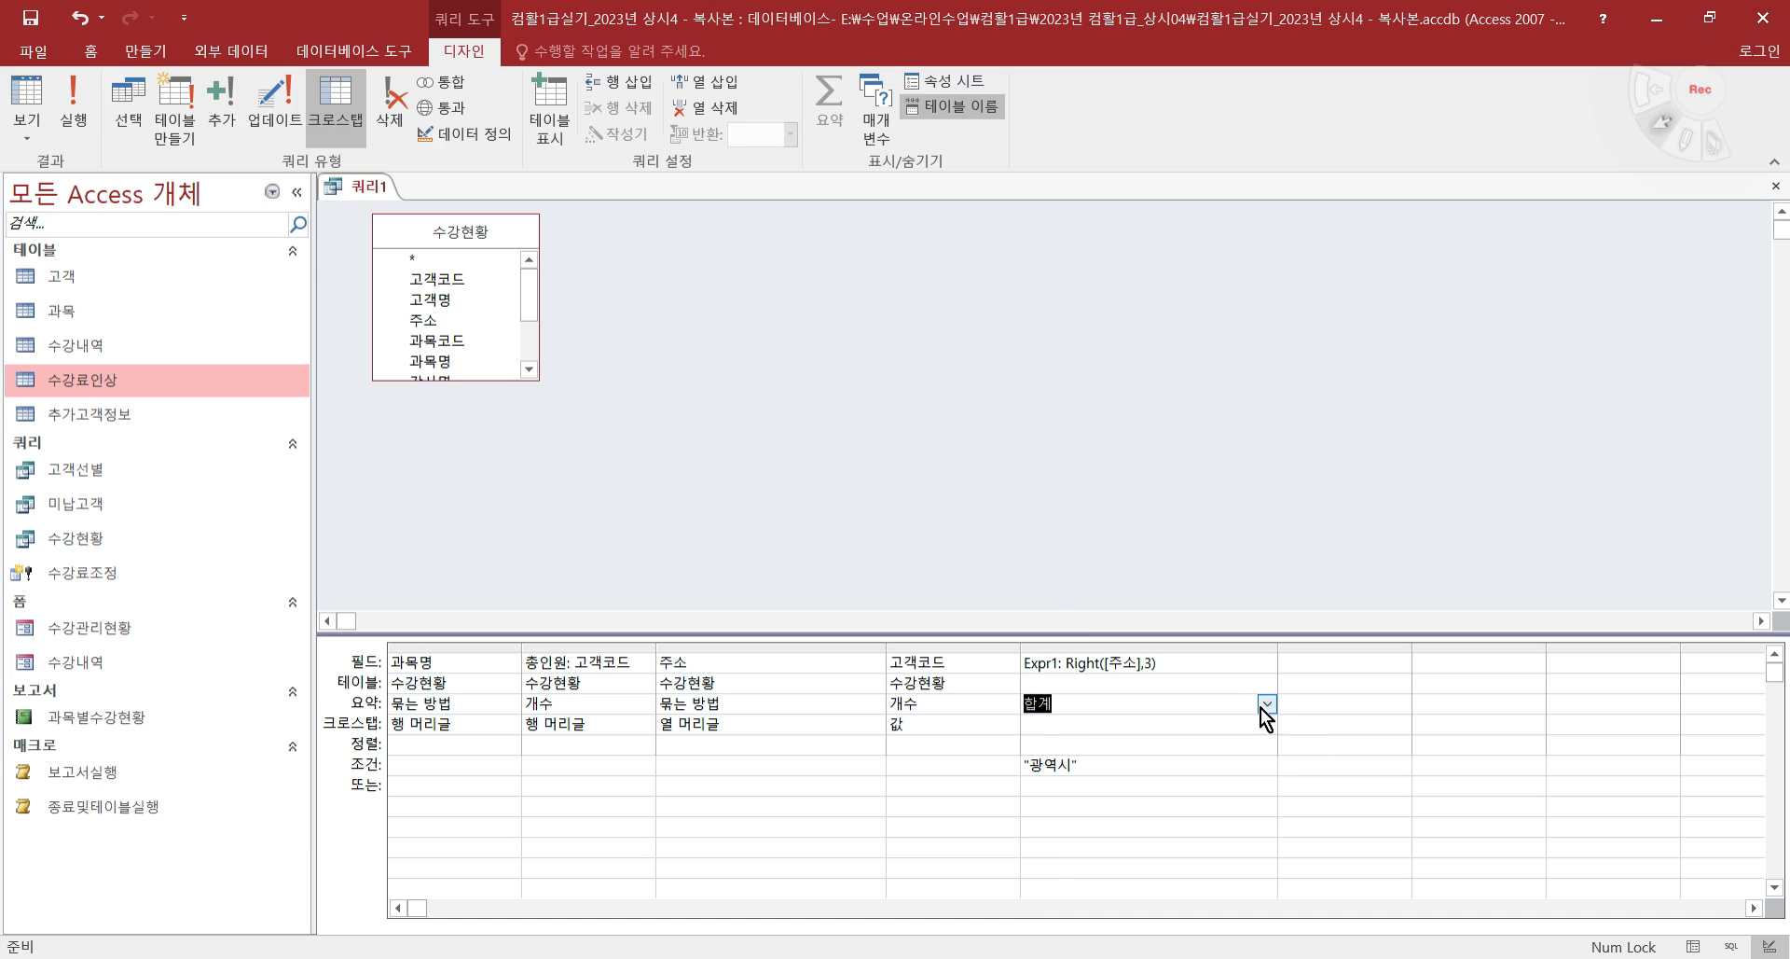
{"action": "left_click", "coordinate": [1264, 705]}
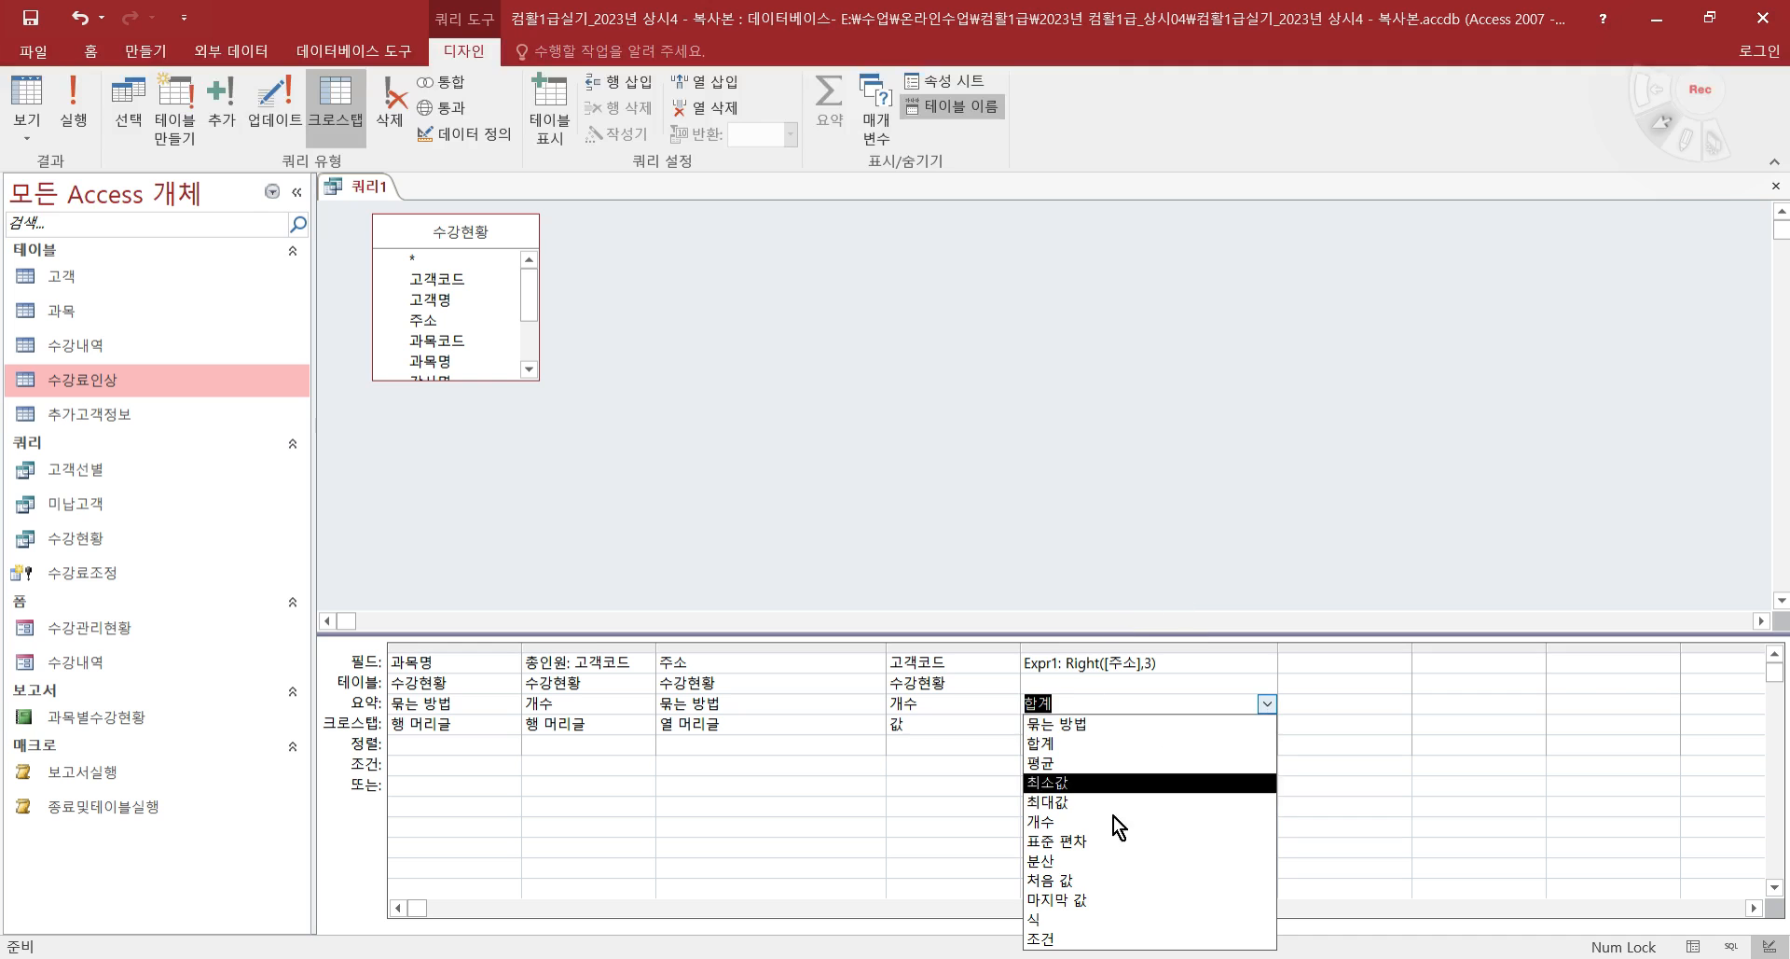
{"action": "left_click", "coordinate": [1065, 940]}
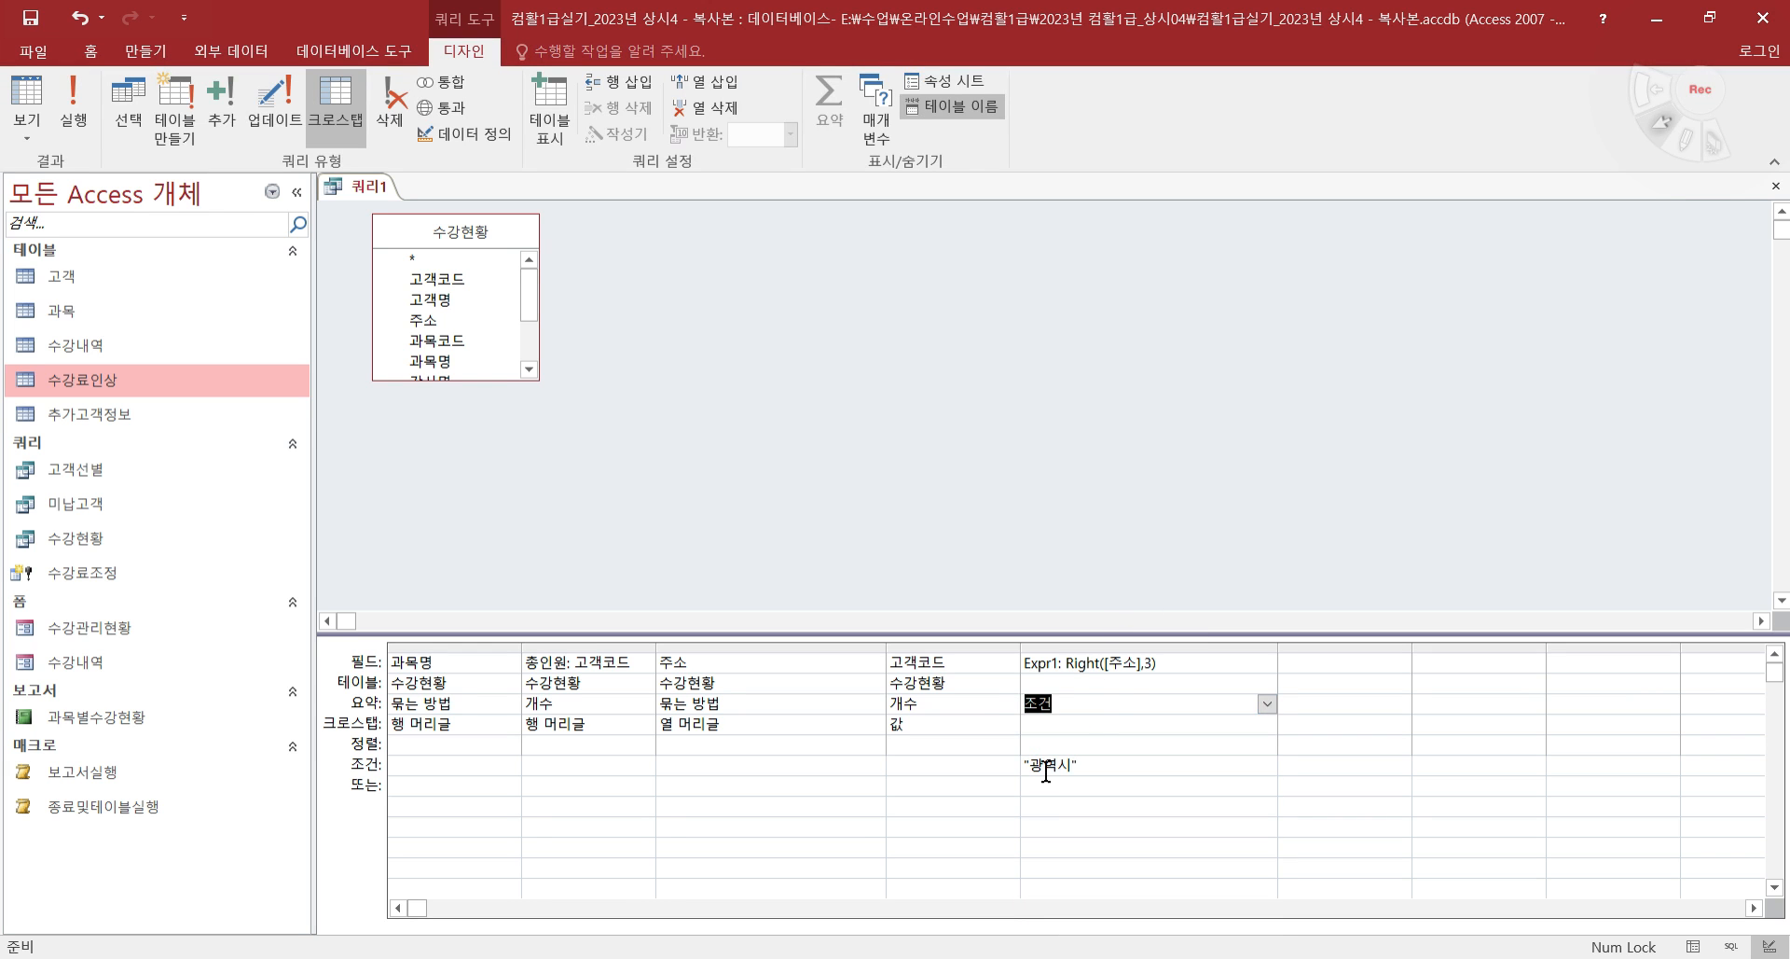
- Preview the query once more with the Right([주소],3) field's summary as 식, and return the summary to 조건
{"action": "left_click", "coordinate": [1266, 703]}
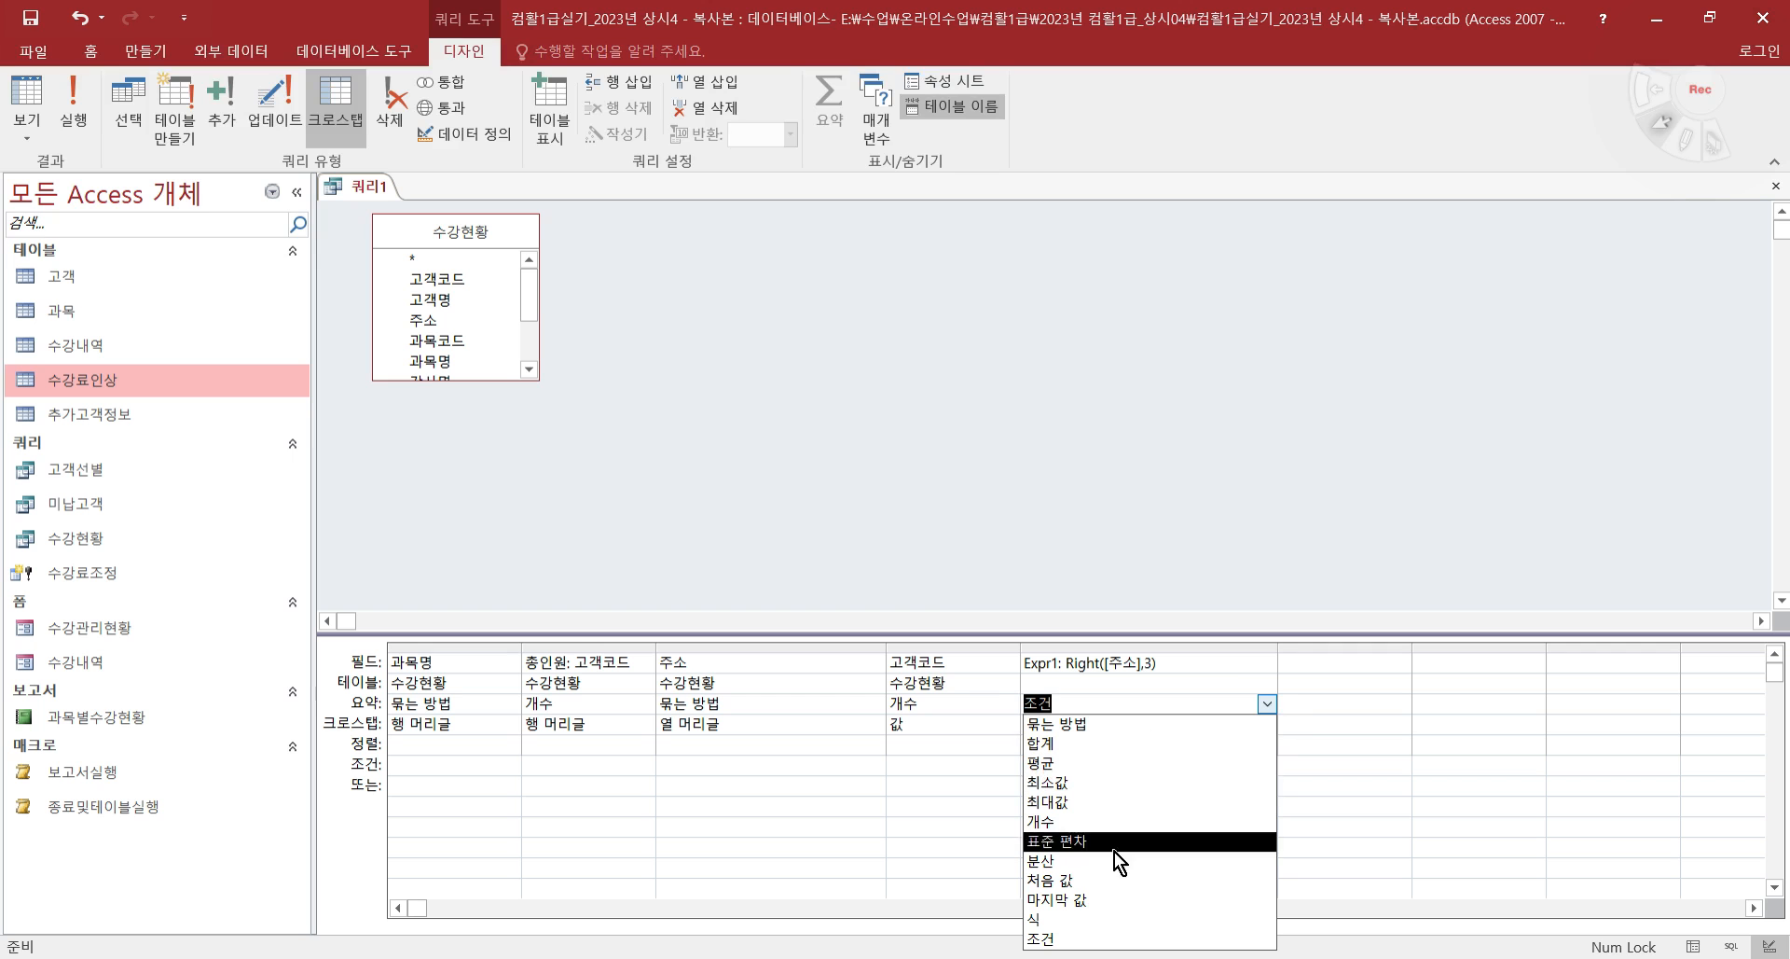
{"action": "left_click", "coordinate": [1106, 917]}
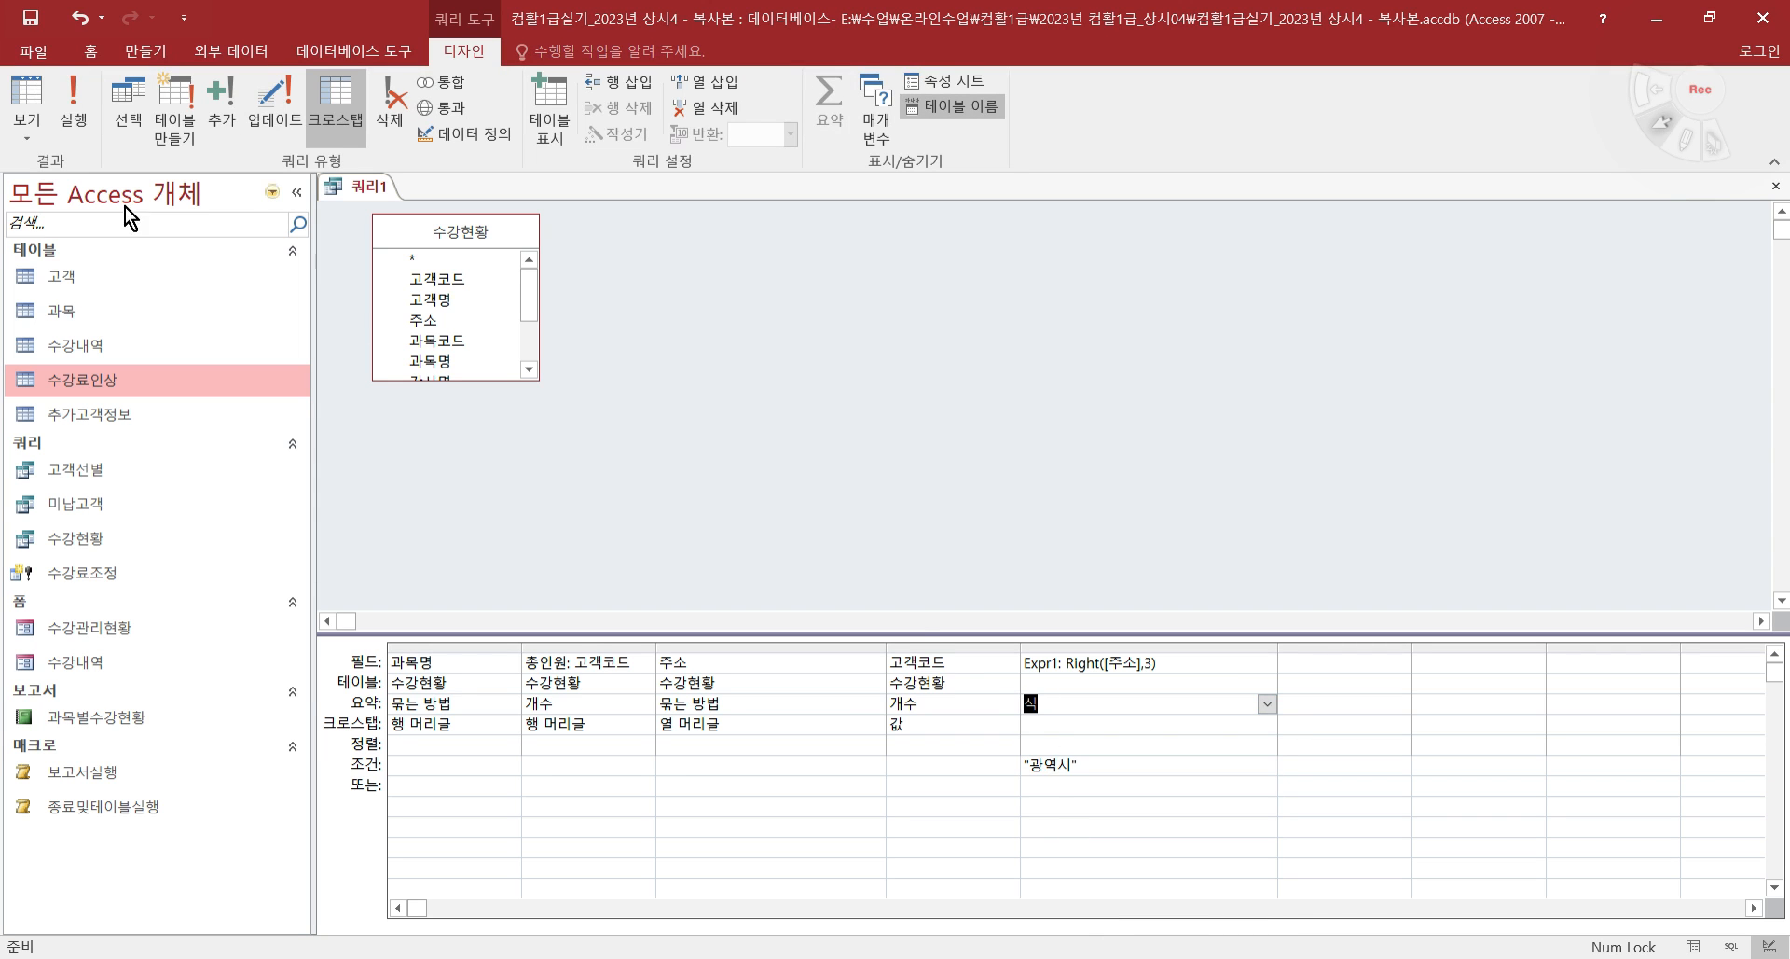
{"action": "left_click", "coordinate": [14, 84]}
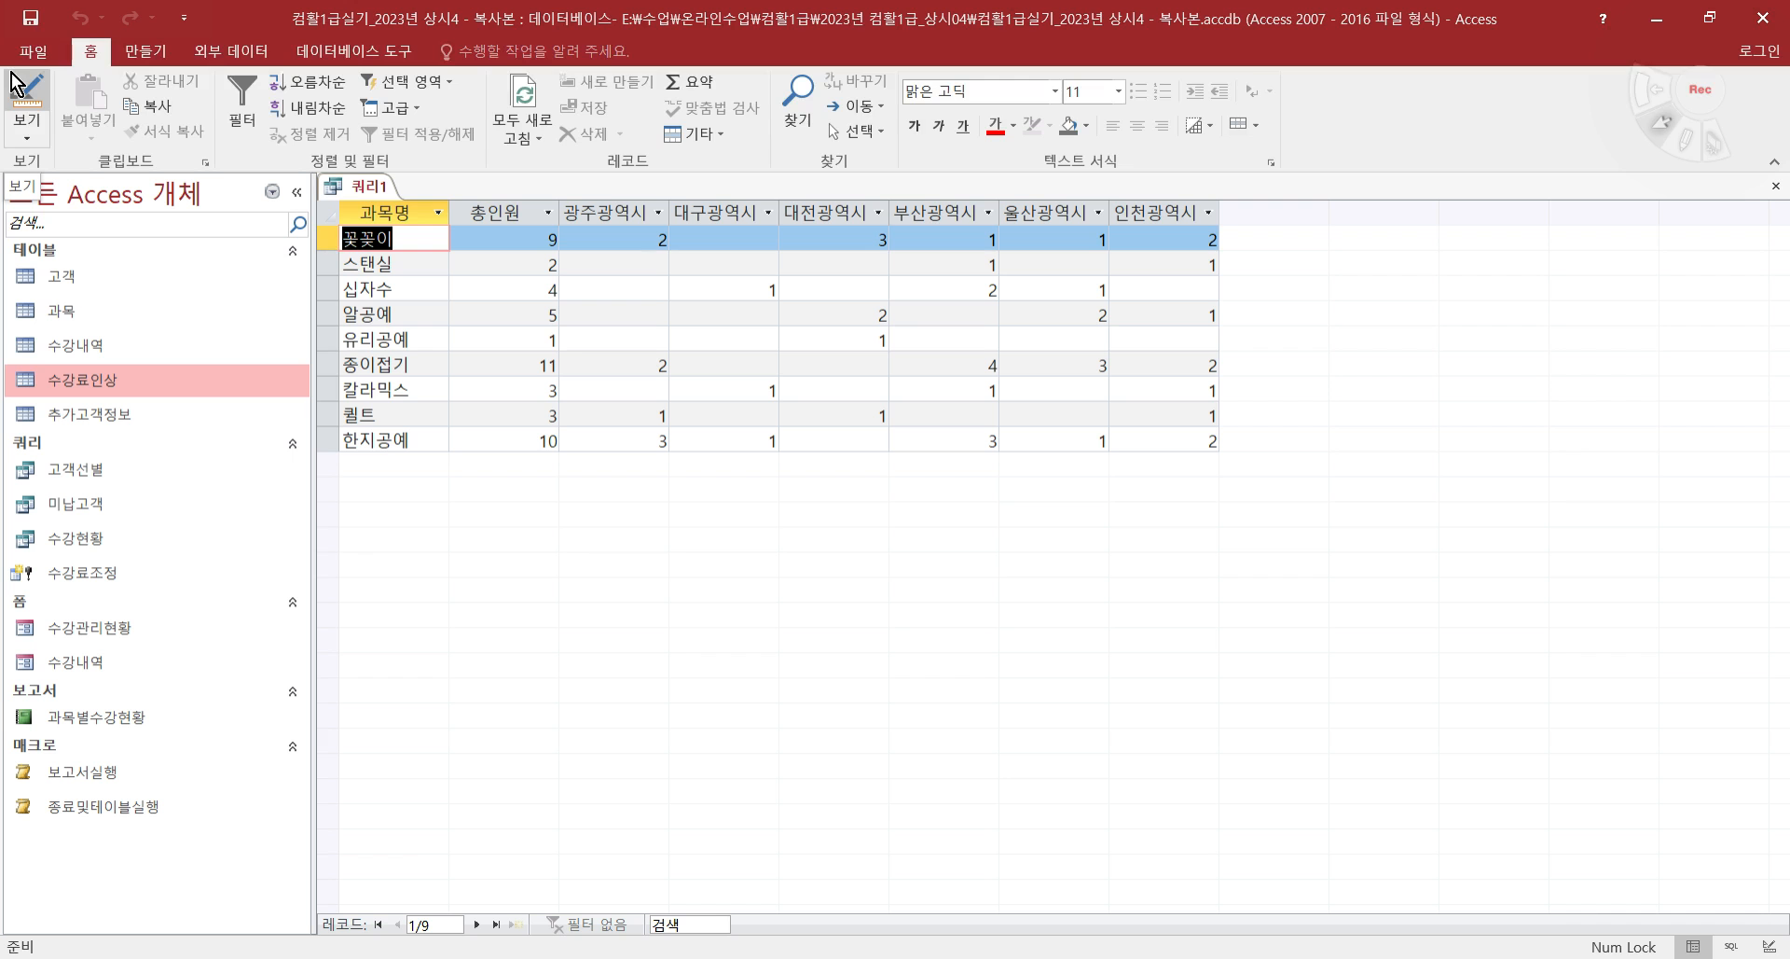
{"action": "left_click", "coordinate": [14, 84]}
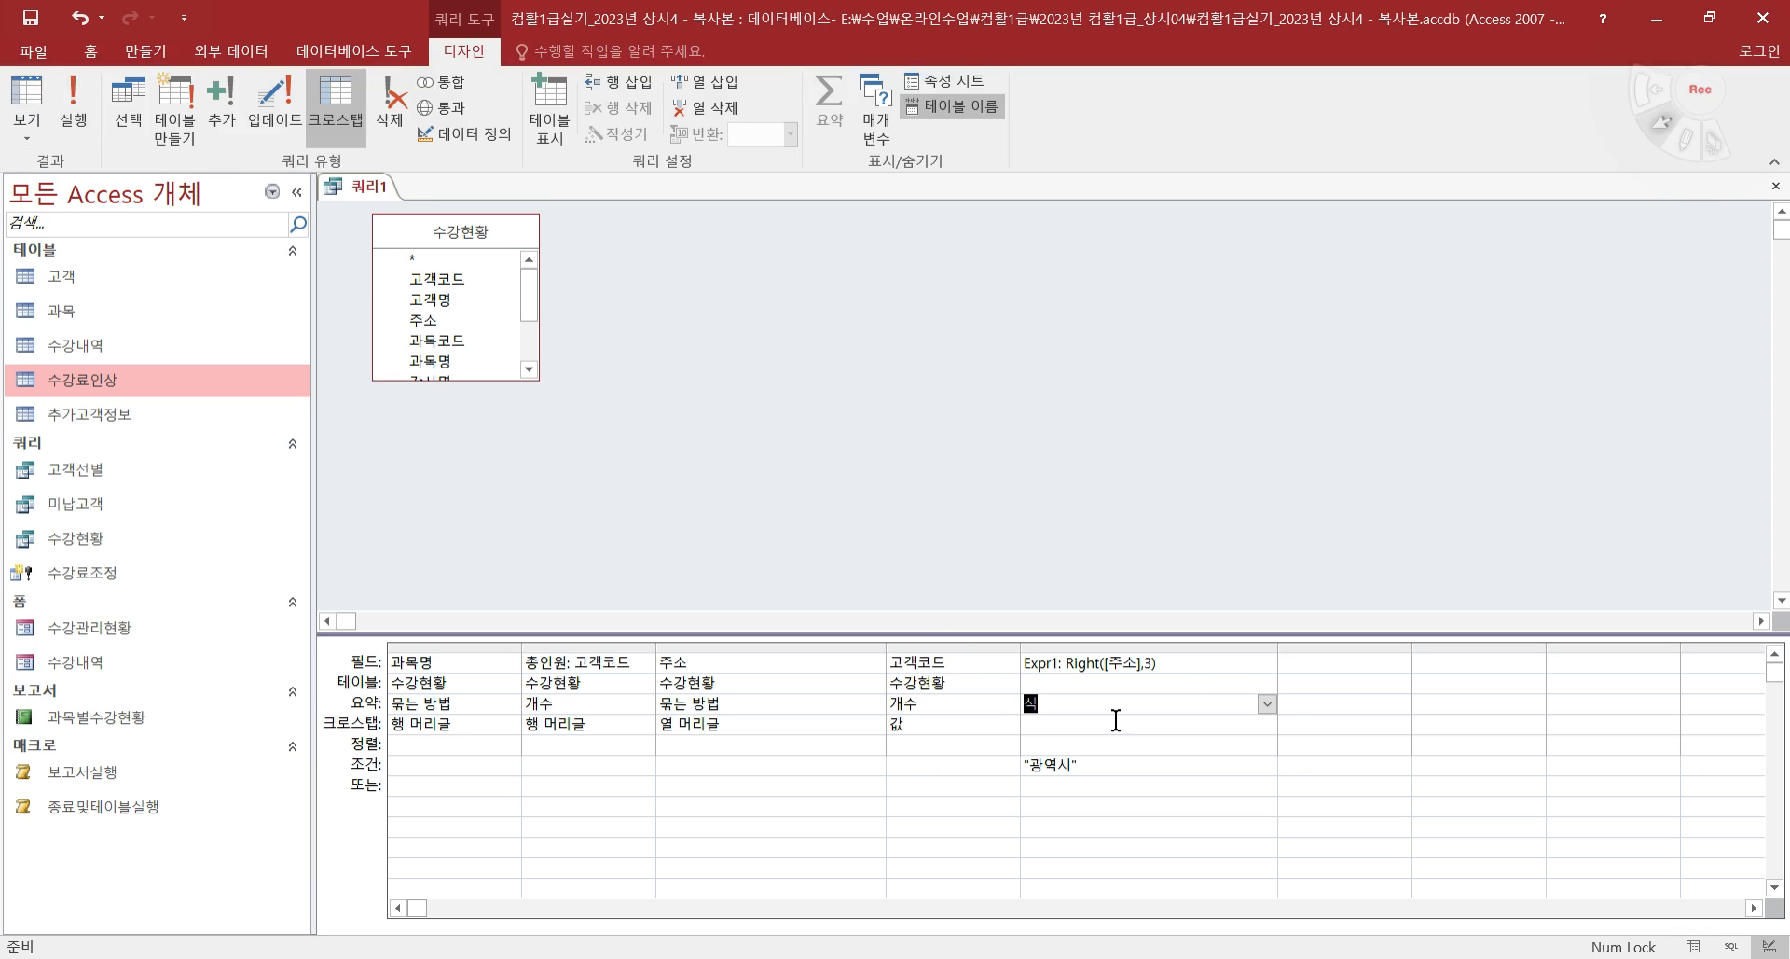
{"action": "left_click", "coordinate": [1266, 704]}
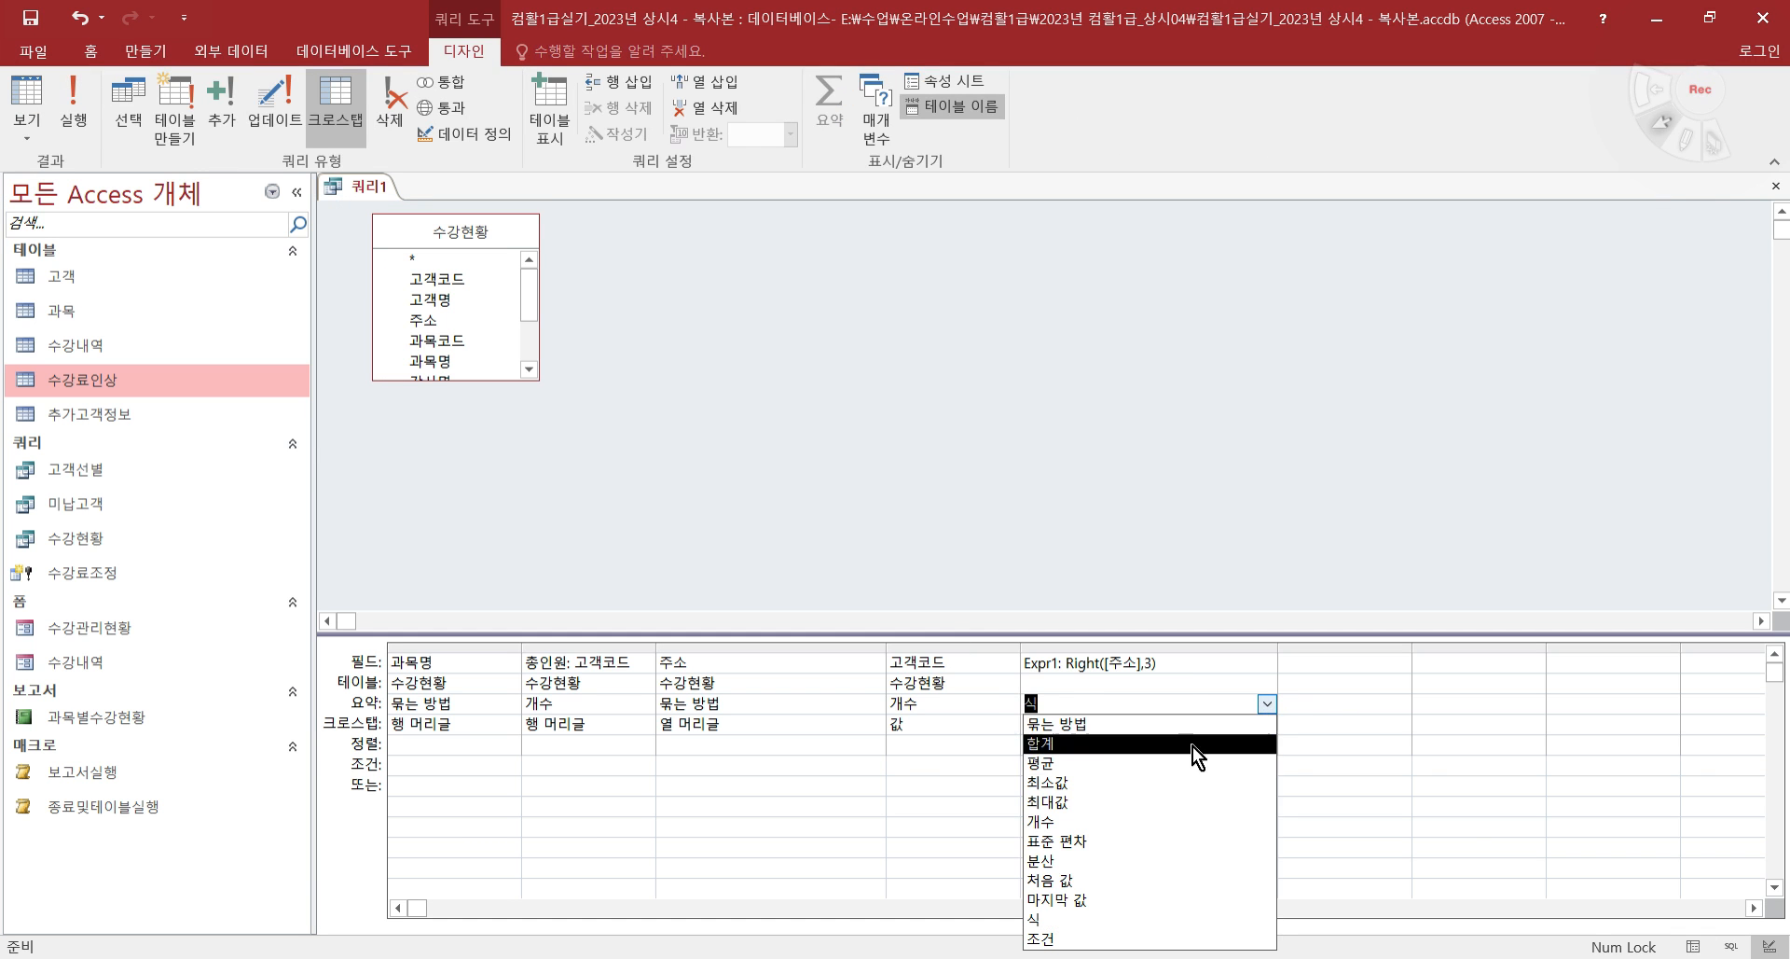
{"action": "left_click", "coordinate": [1138, 939]}
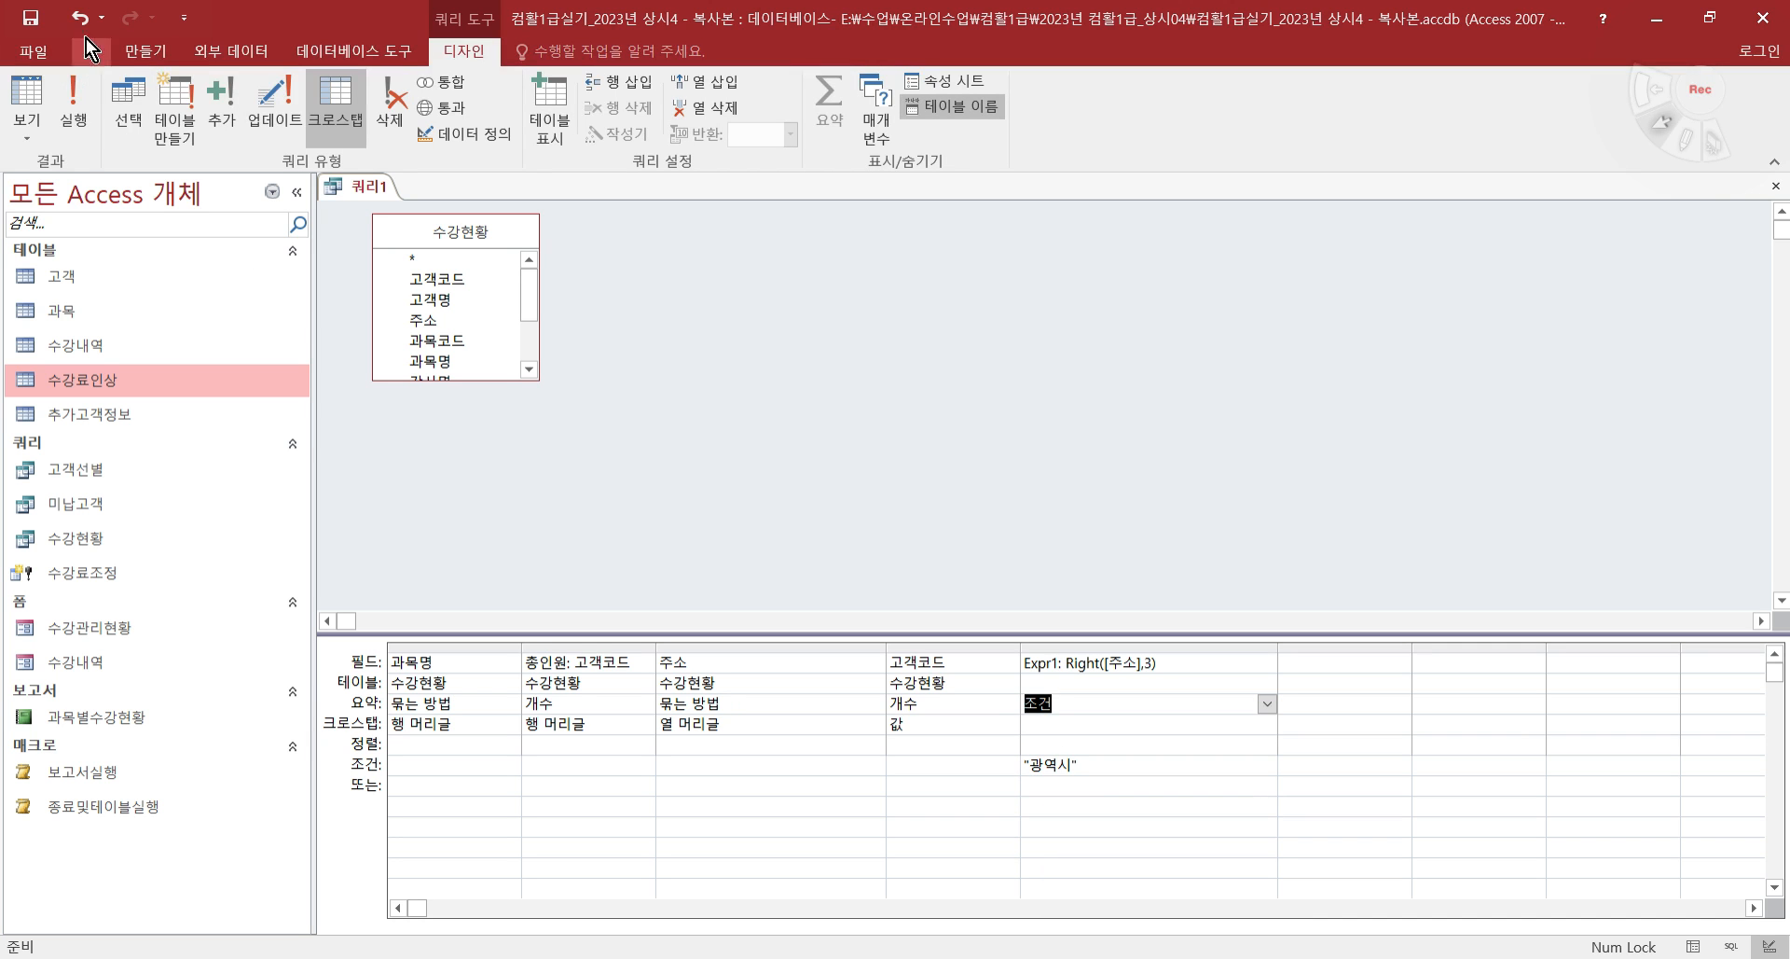
- Undo the calculated-field changes back to the Right([주소],3)="광역시" criterion in the 주소 column
{"action": "left_click", "coordinate": [65, 24]}
{"action": "left_click", "coordinate": [65, 24]}
{"action": "left_click", "coordinate": [65, 24]}
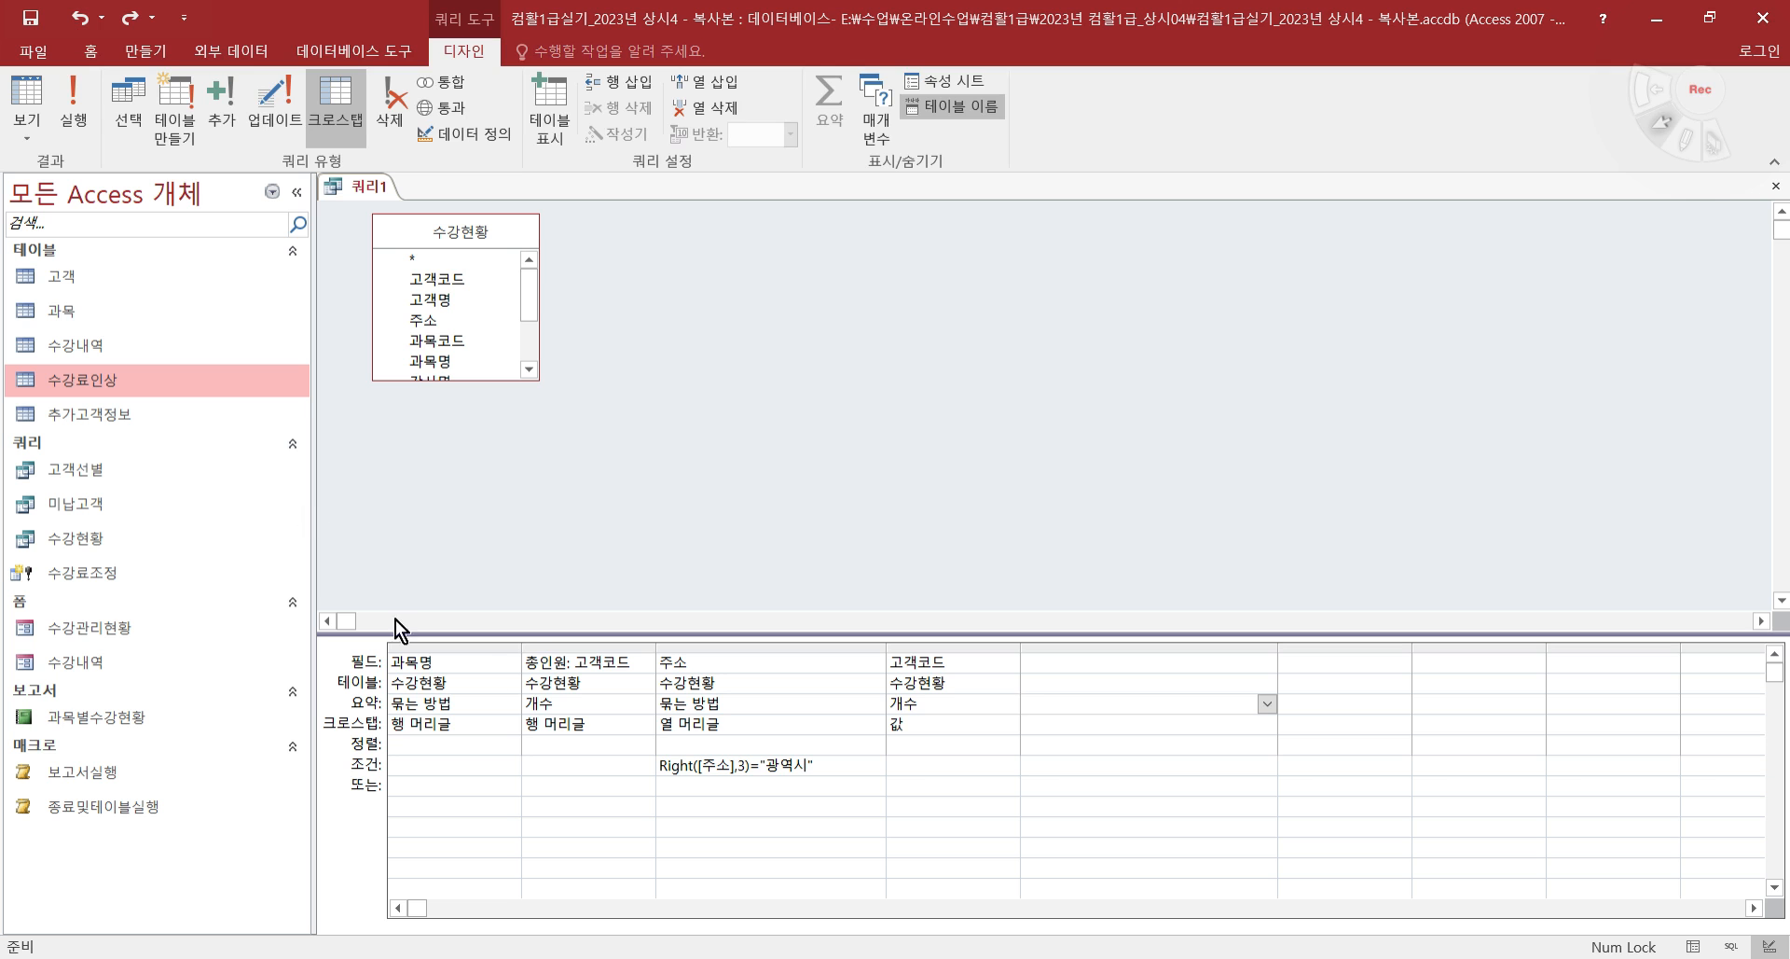
- Preview the query's datasheet and check it against the query name and result picture in the exam PDF
{"action": "left_click", "coordinate": [708, 664]}
{"action": "left_click", "coordinate": [840, 767]}
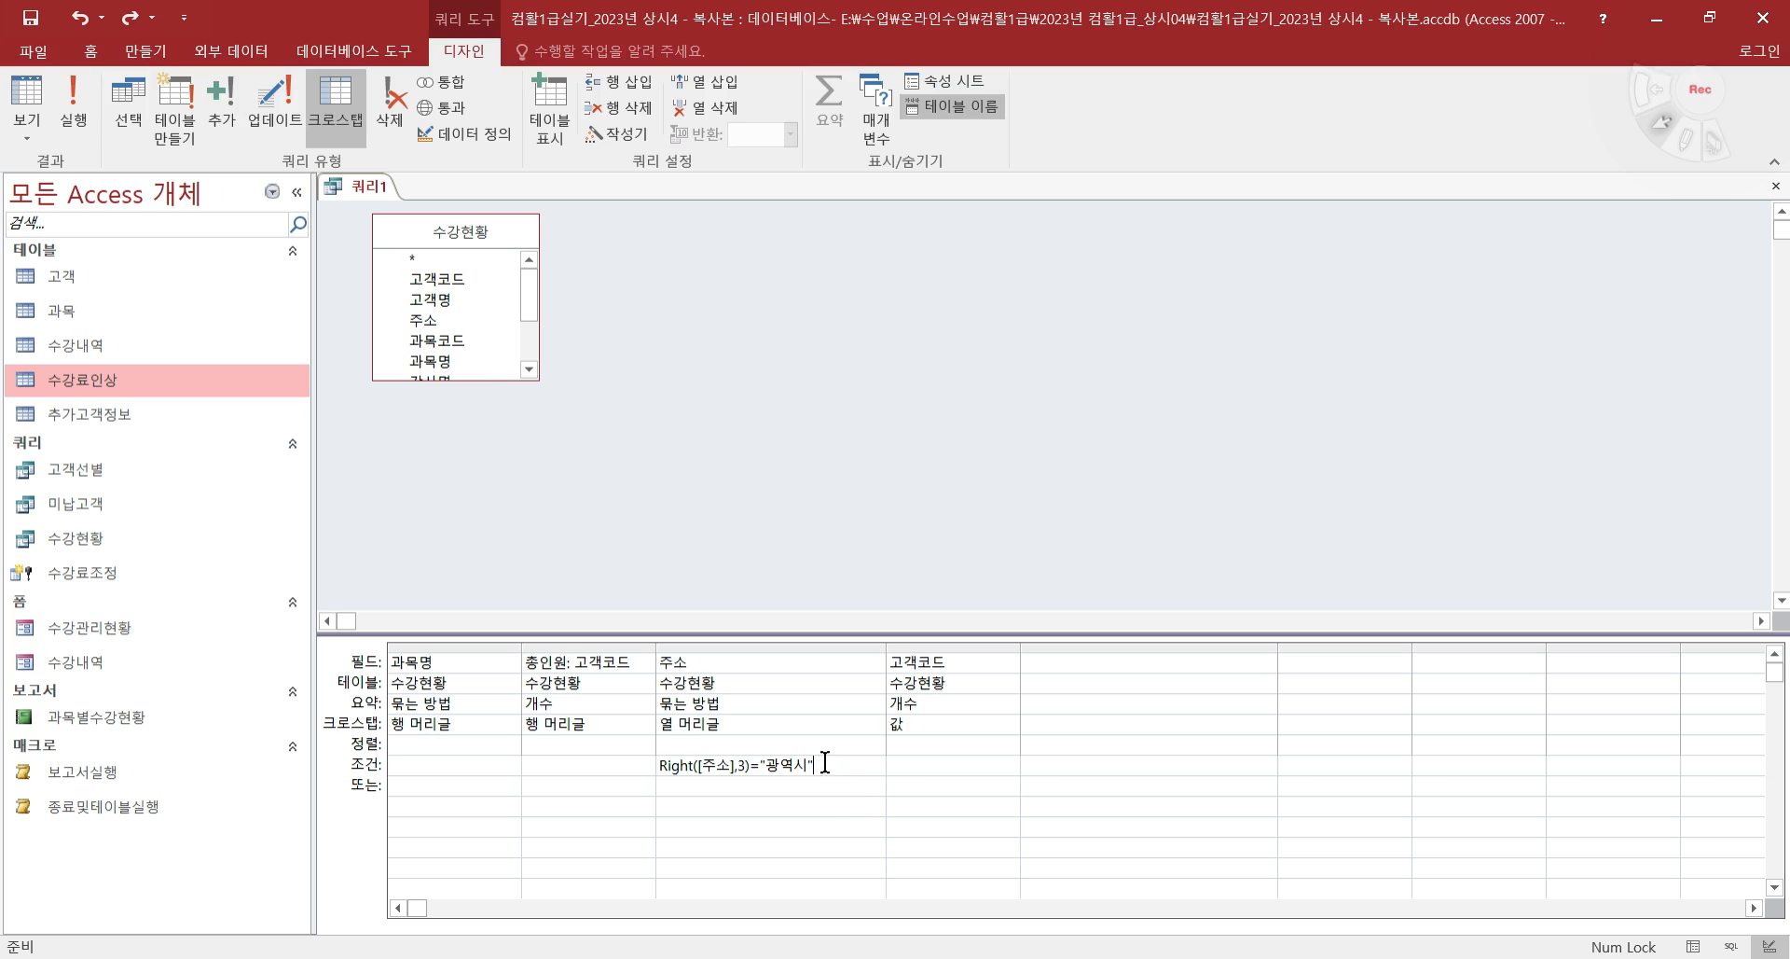
{"action": "left_click", "coordinate": [46, 88]}
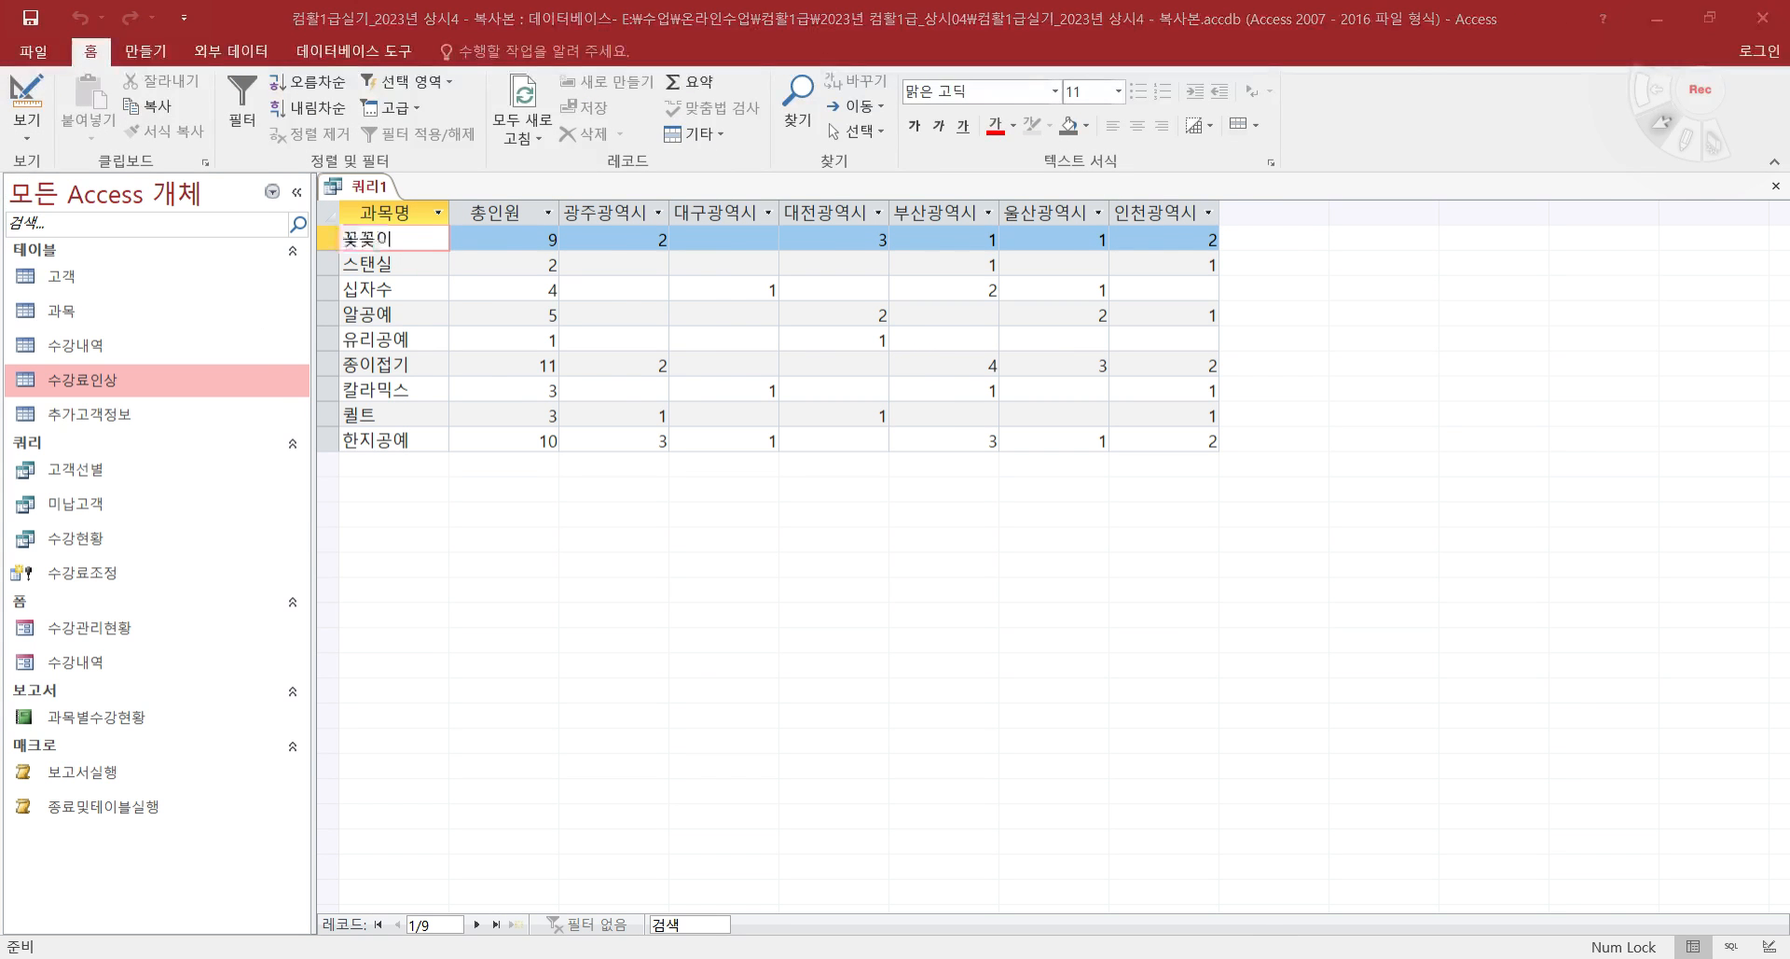
{"action": "key", "text": "alt+Tab"}
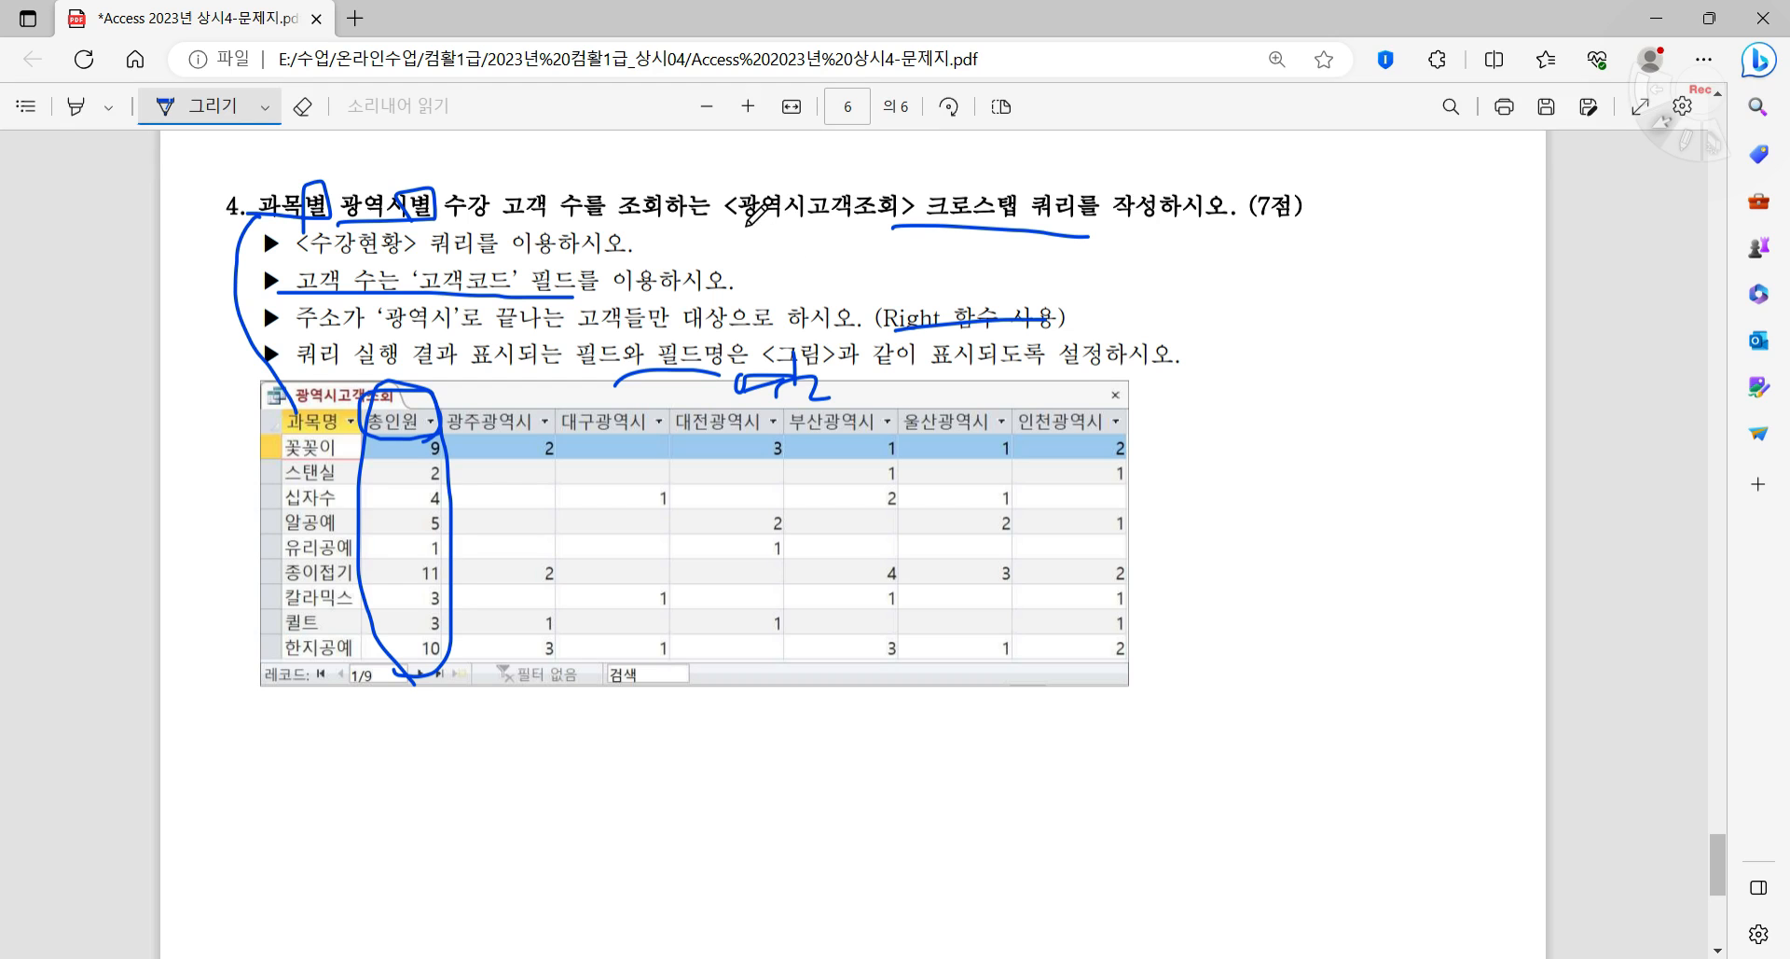
{"action": "left_click", "coordinate": [1402, 957]}
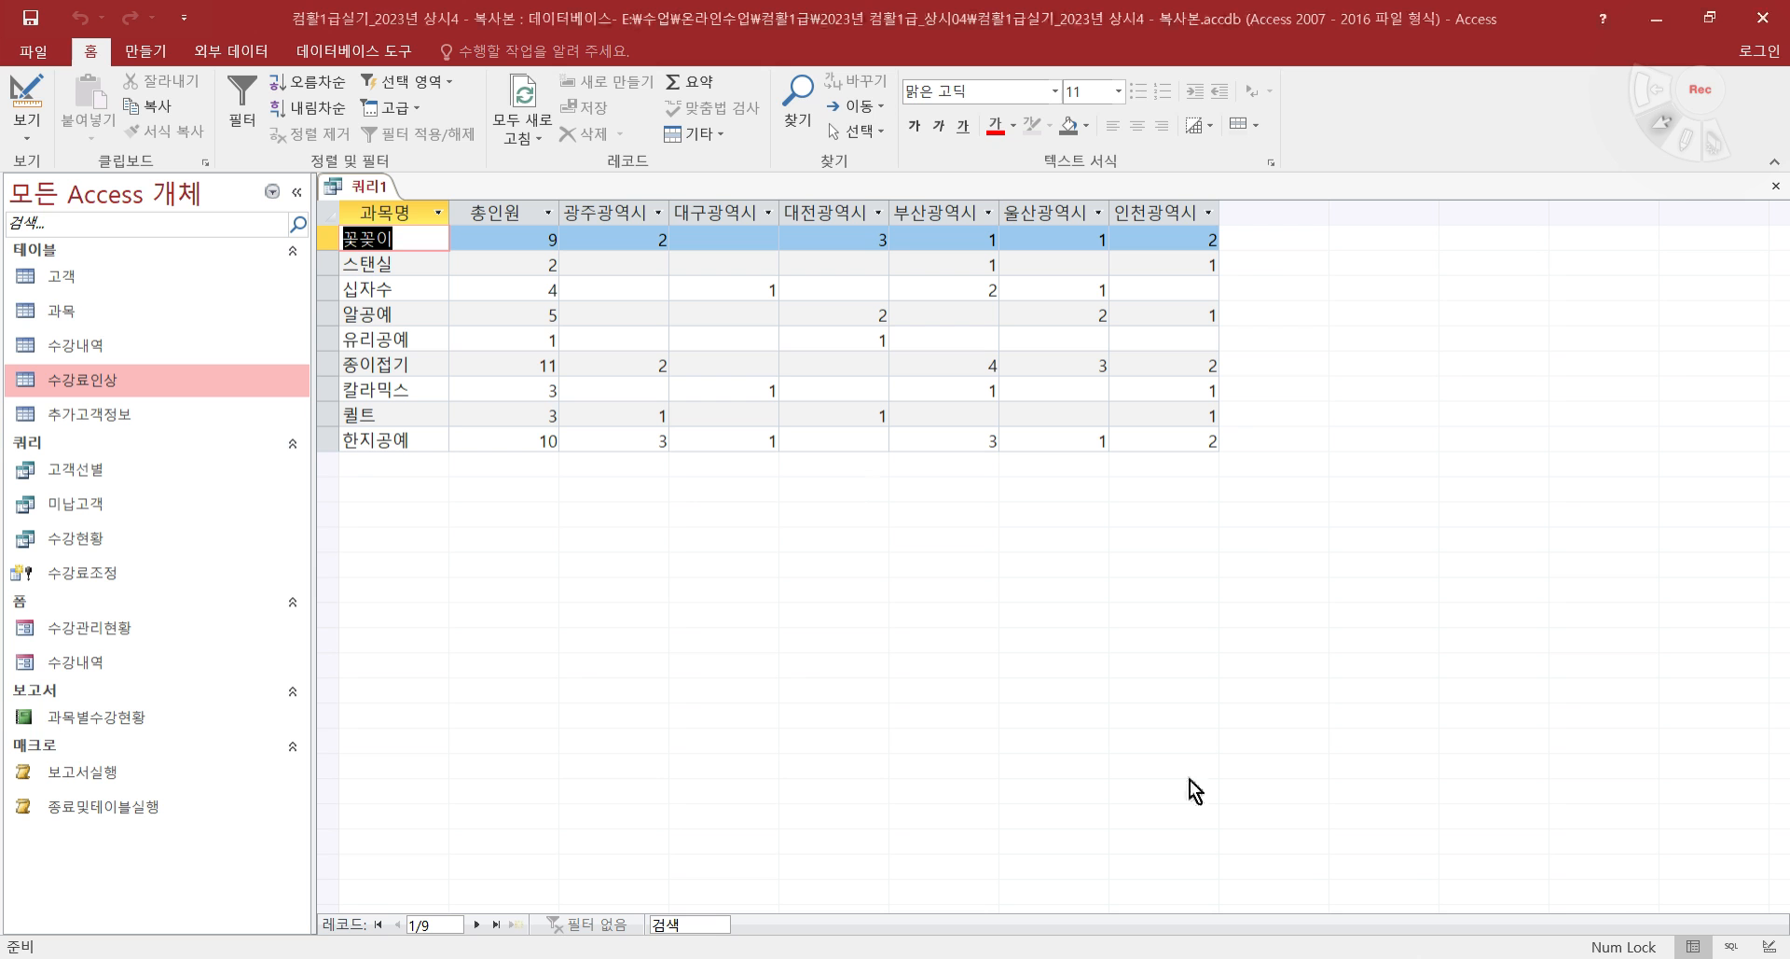
- Save the query as 광역시고객조회 and close it before returning to the exam PDF
{"action": "left_click", "coordinate": [31, 18]}
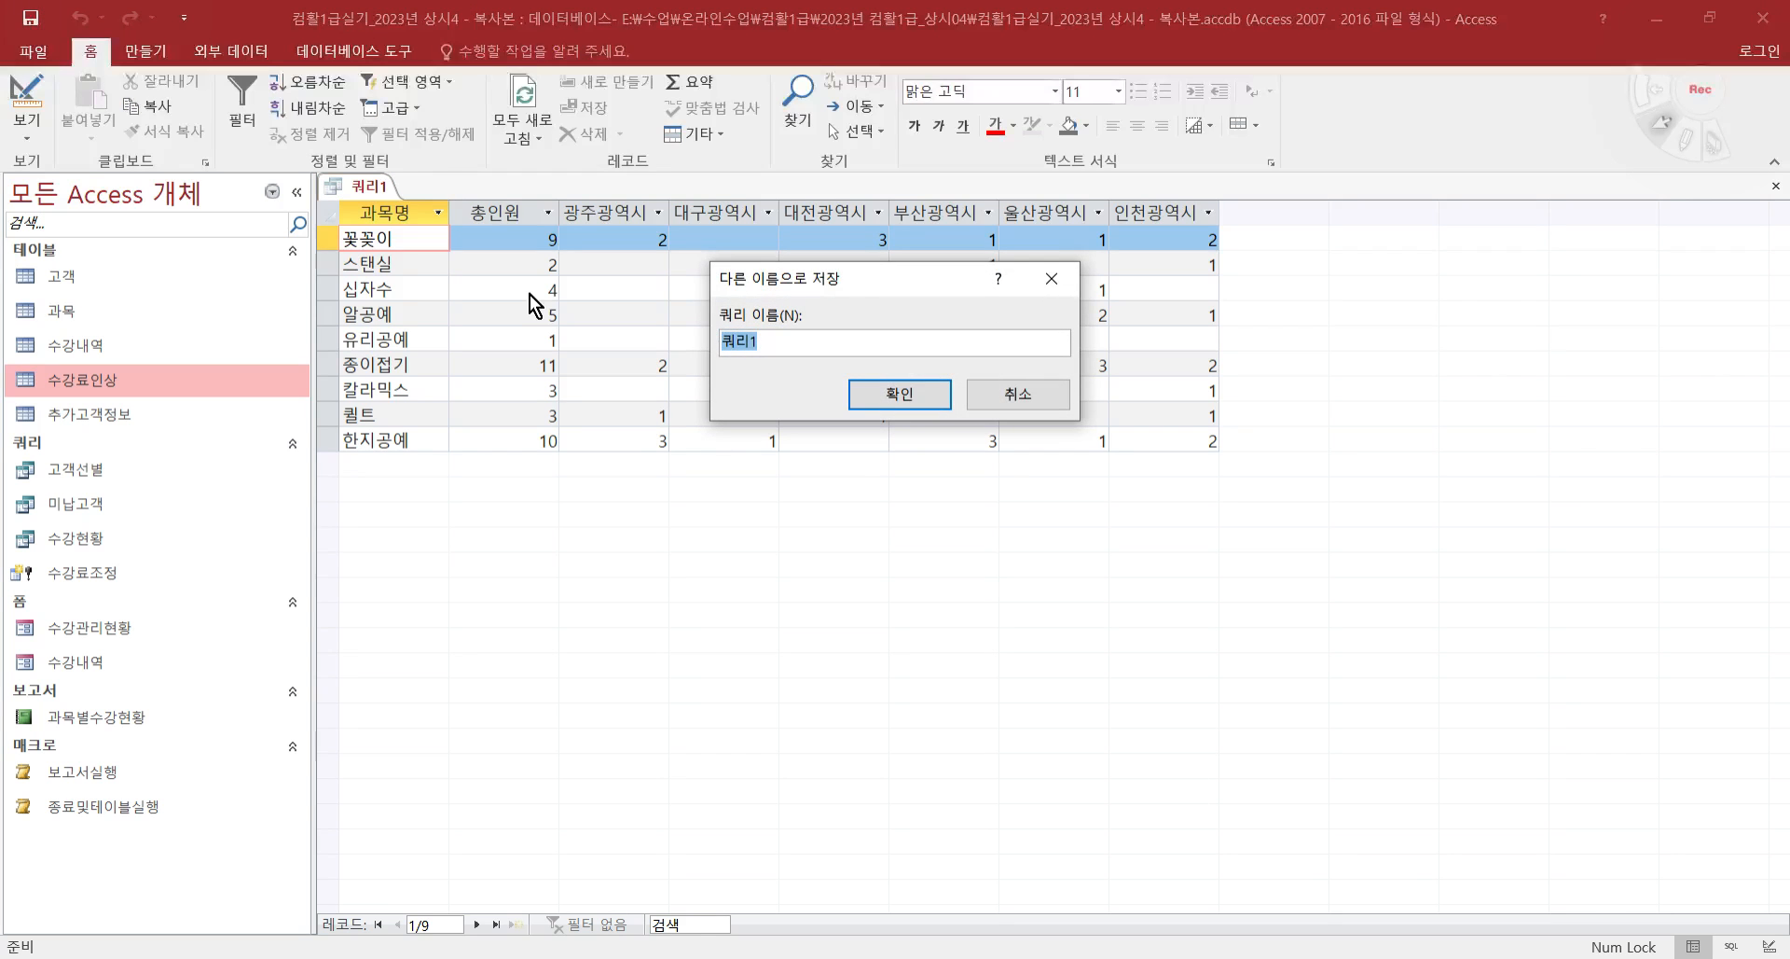
{"action": "type", "text": "과"}
{"action": "type", "text": "광역시"}
{"action": "type", "text": "고"}
{"action": "type", "text": "객ㅈ"}
{"action": "key", "text": "Return"}
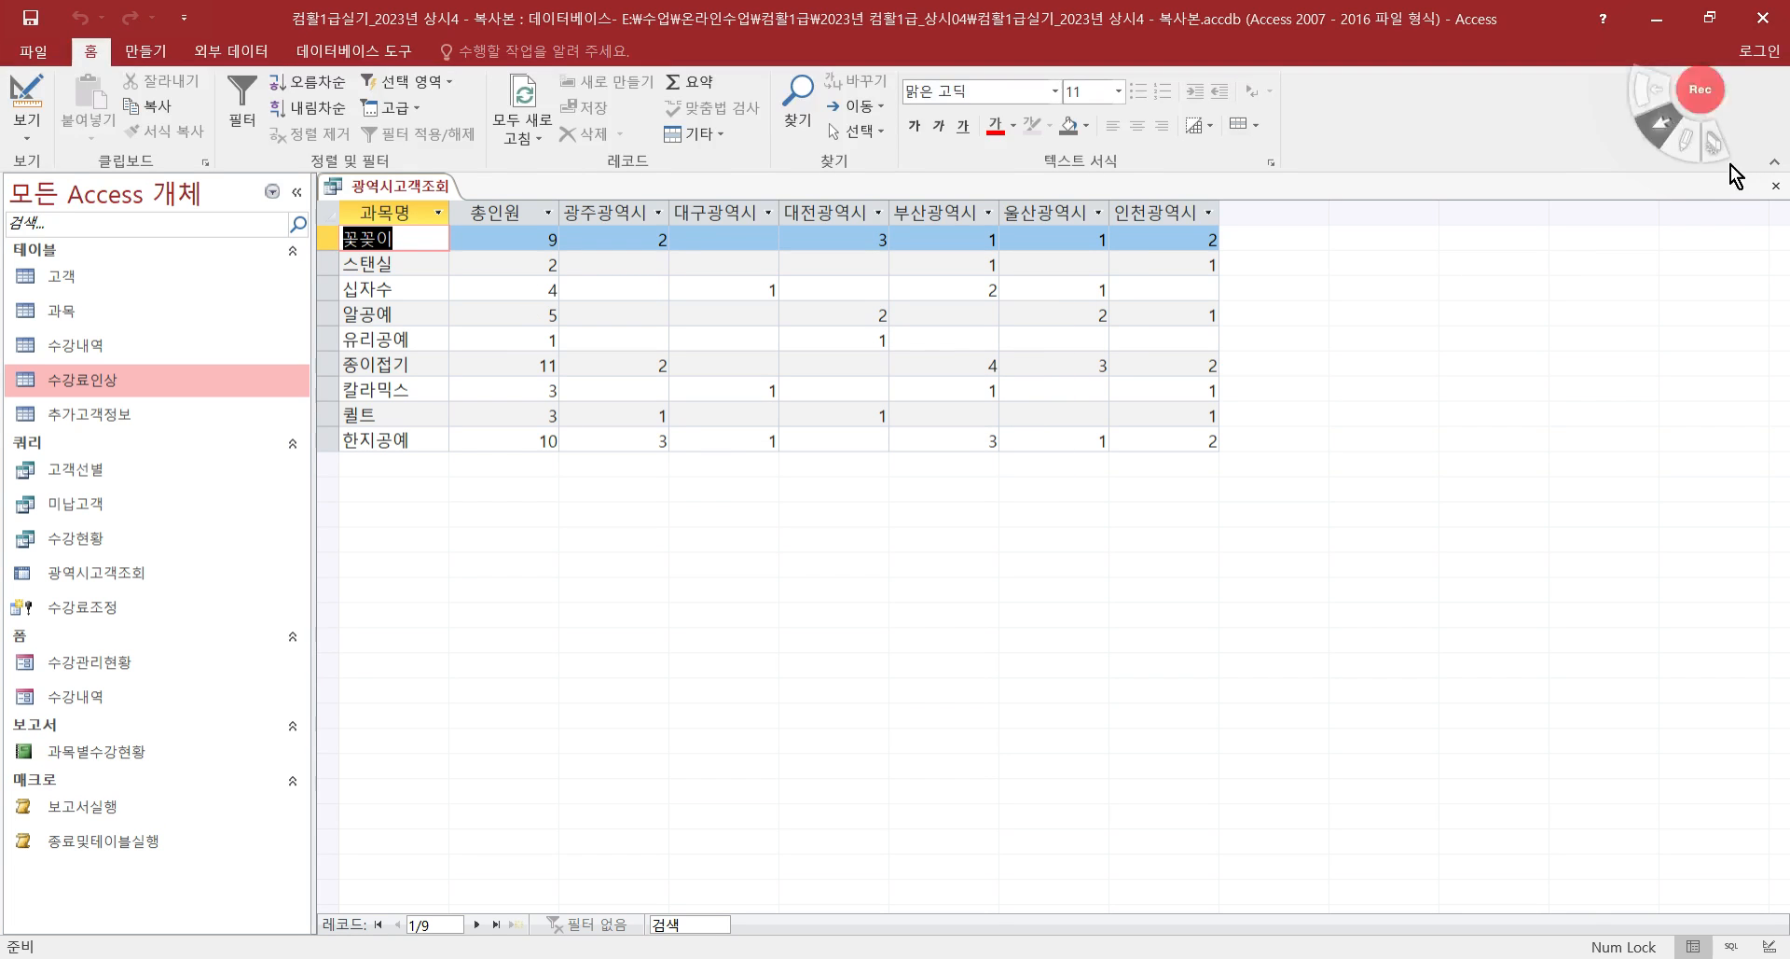
{"action": "left_click", "coordinate": [1775, 185]}
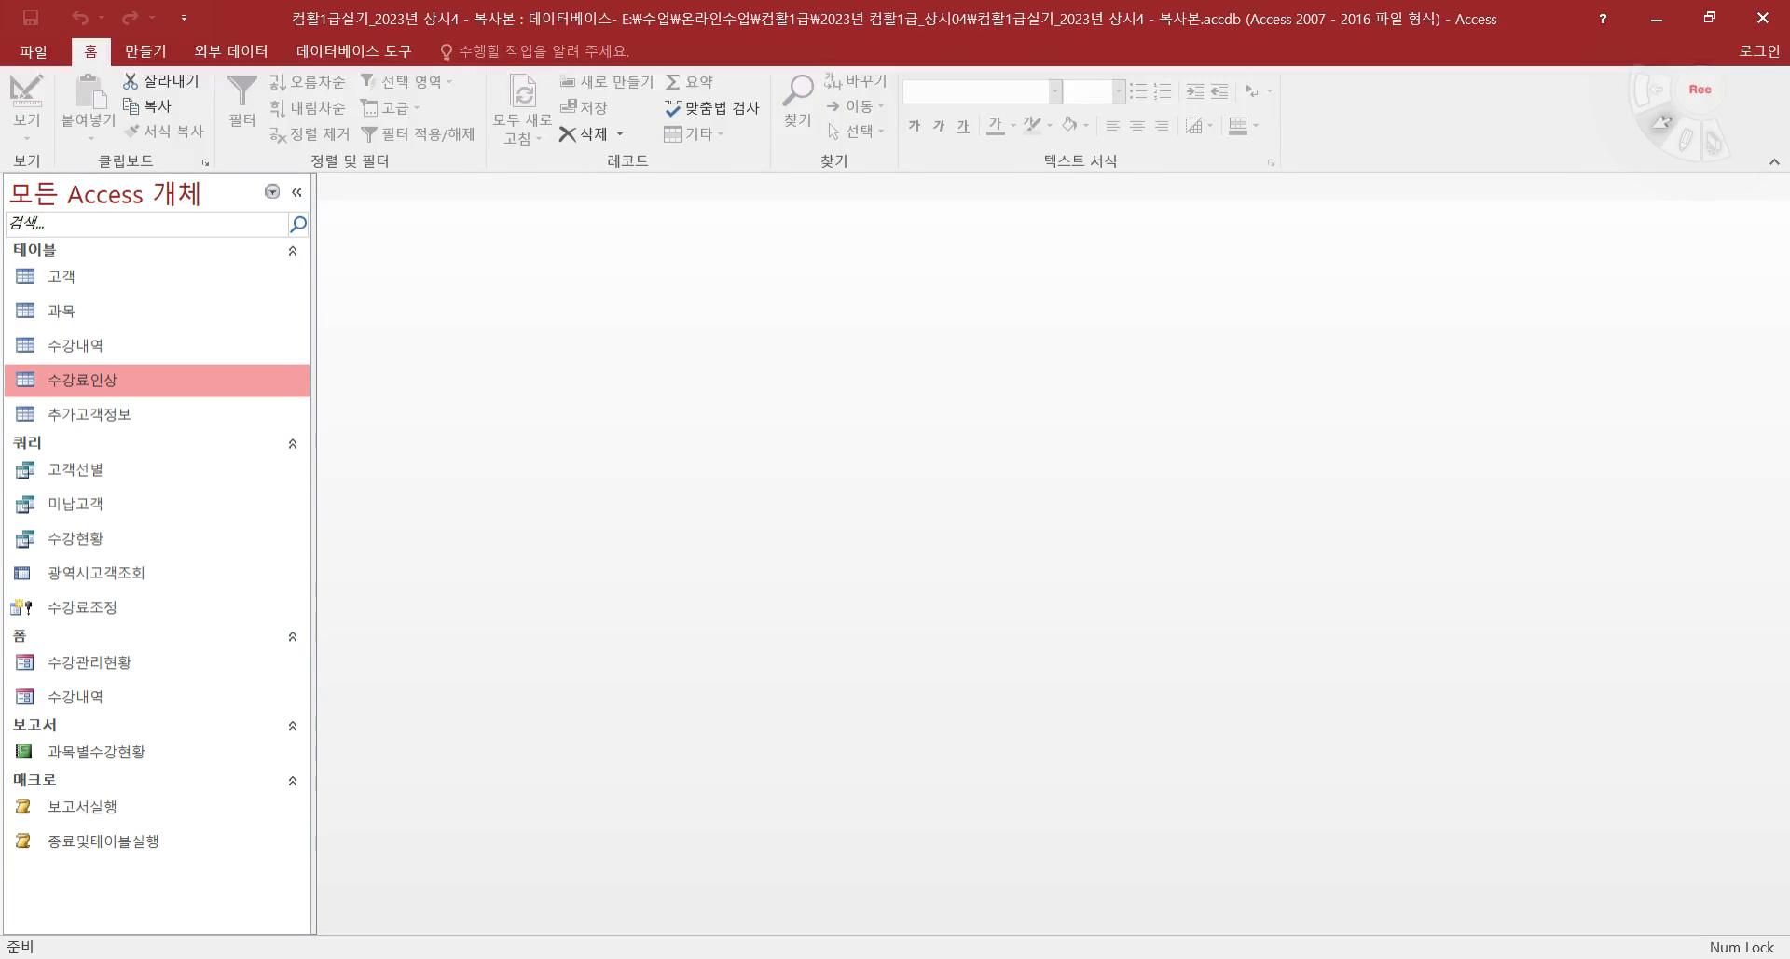
{"action": "key", "text": "alt+Tab"}
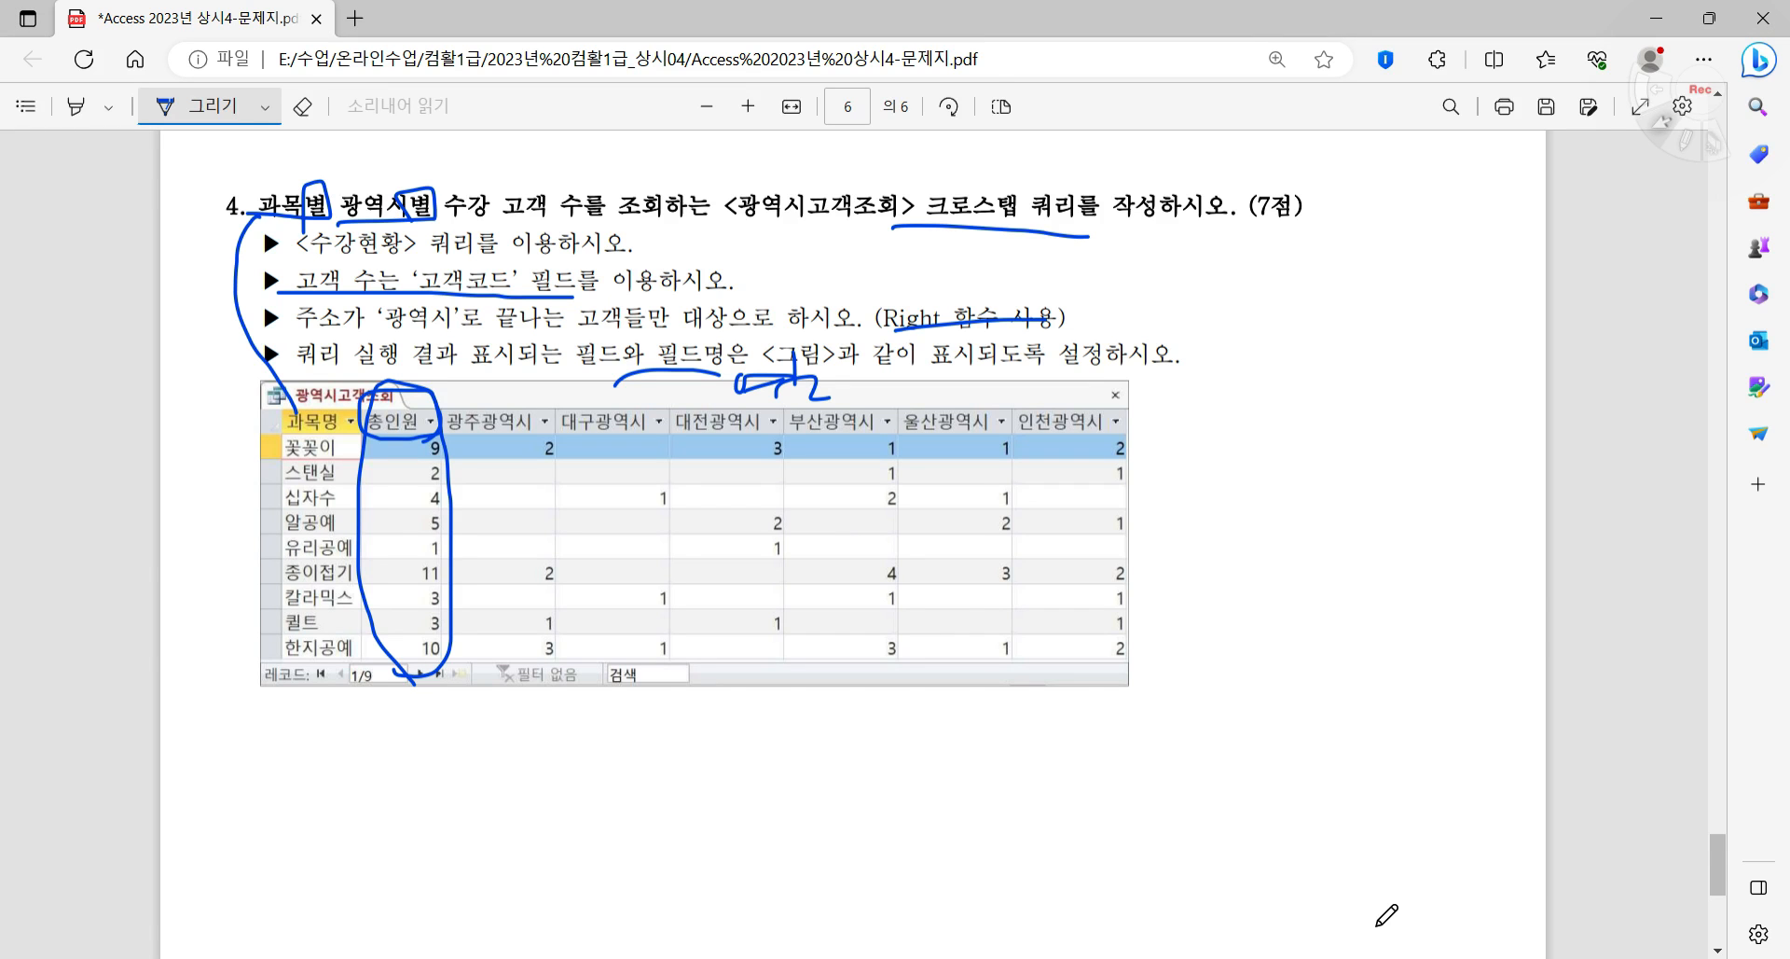